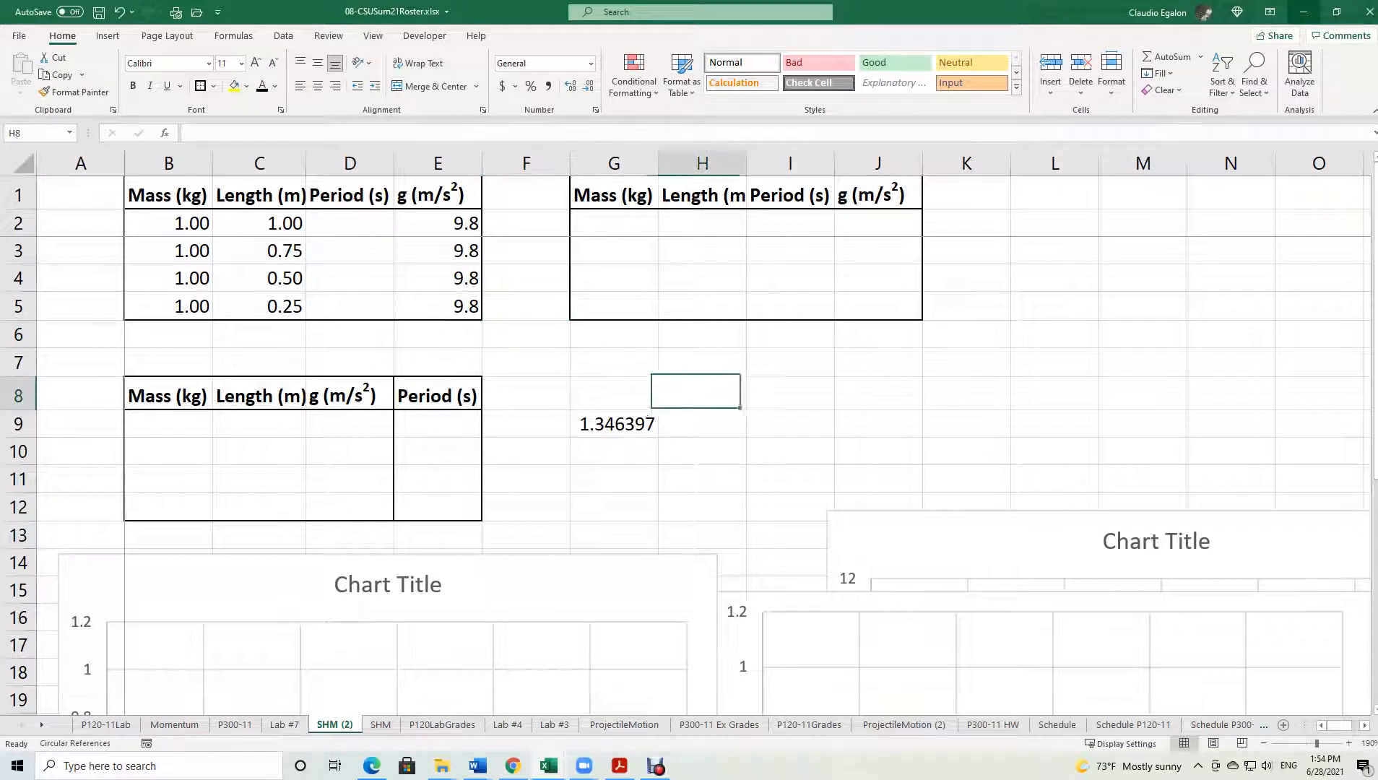
Examine the length, mass, g and empty period entries in rows 2 to 5 of the first table.
{"action": "left_click_drag", "start_coordinate": [260, 223], "coordinate": [275, 307]}
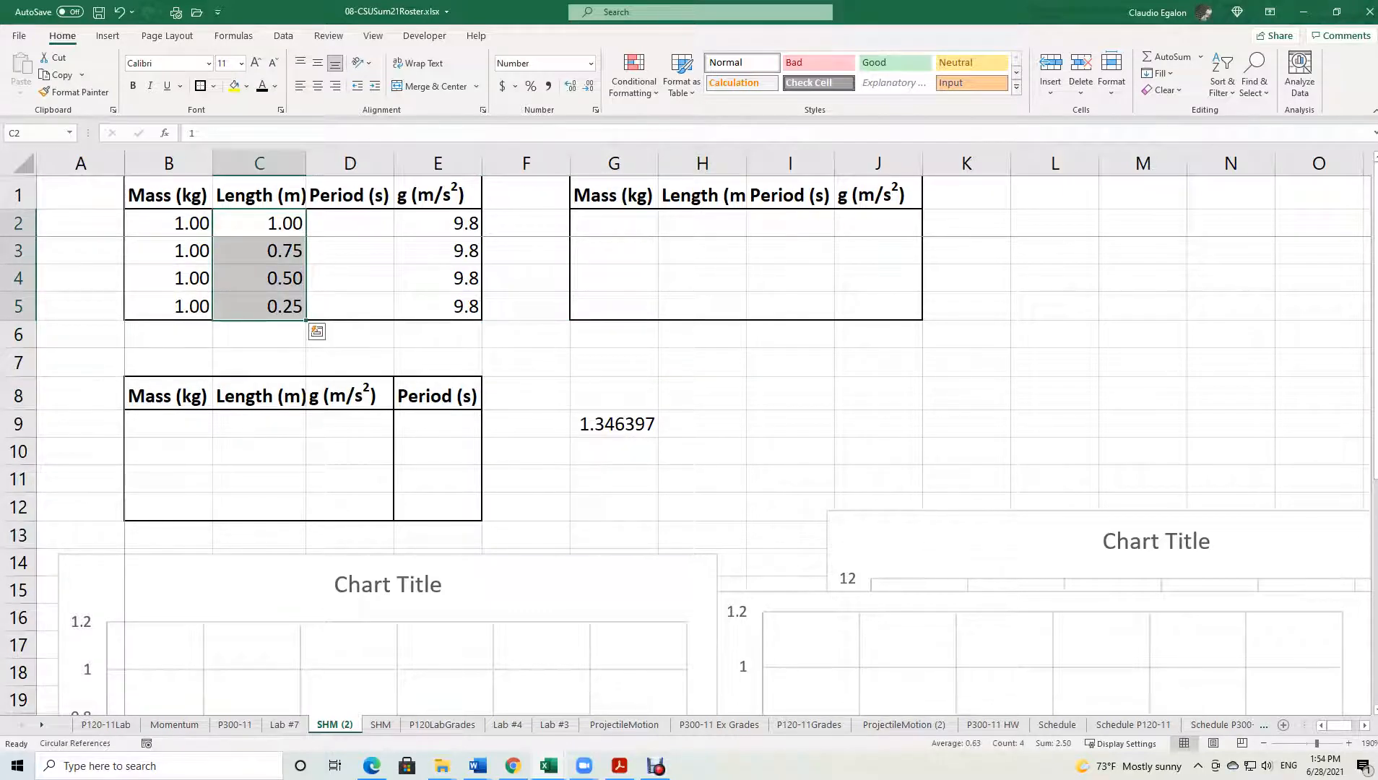
{"action": "key", "text": "shift+Up"}
{"action": "key", "text": "shift+Up"}
{"action": "key", "text": "shift+Up"}
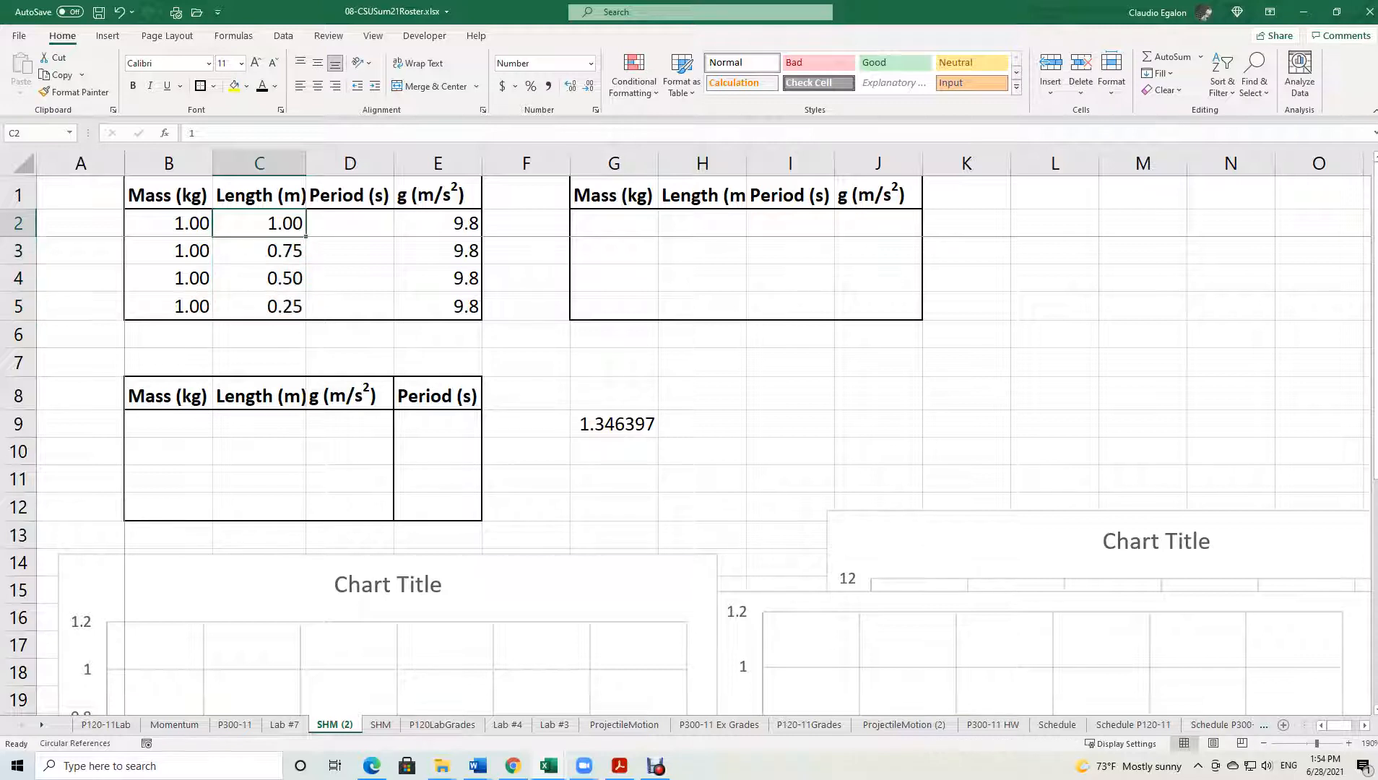
{"action": "key", "text": "Left"}
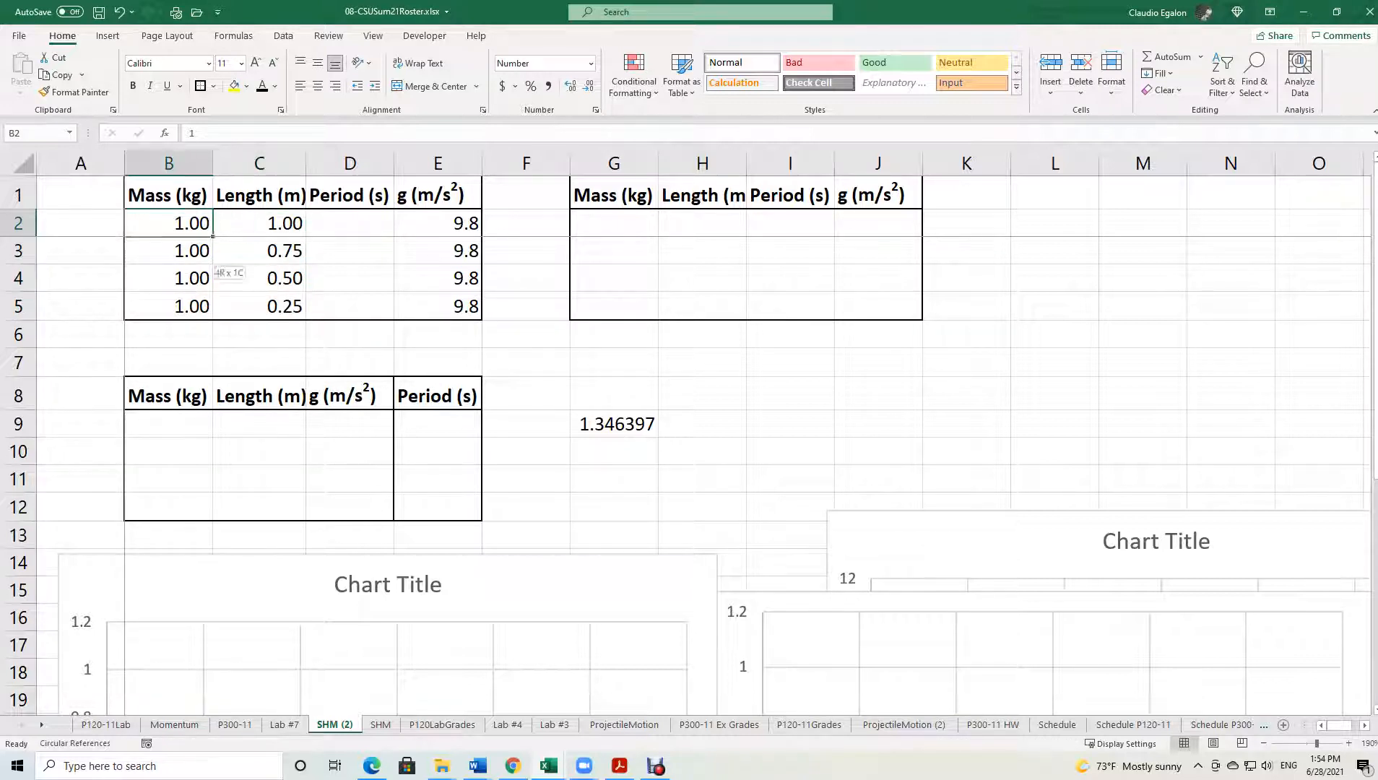
{"action": "key", "text": "shift+Down"}
{"action": "key", "text": "shift+Down"}
{"action": "key", "text": "shift+Down"}
{"action": "key", "text": "Right"}
{"action": "key", "text": "Right"}
{"action": "key", "text": "Right"}
{"action": "key", "text": "shift+Down"}
{"action": "key", "text": "shift+Down"}
{"action": "key", "text": "shift+Down"}
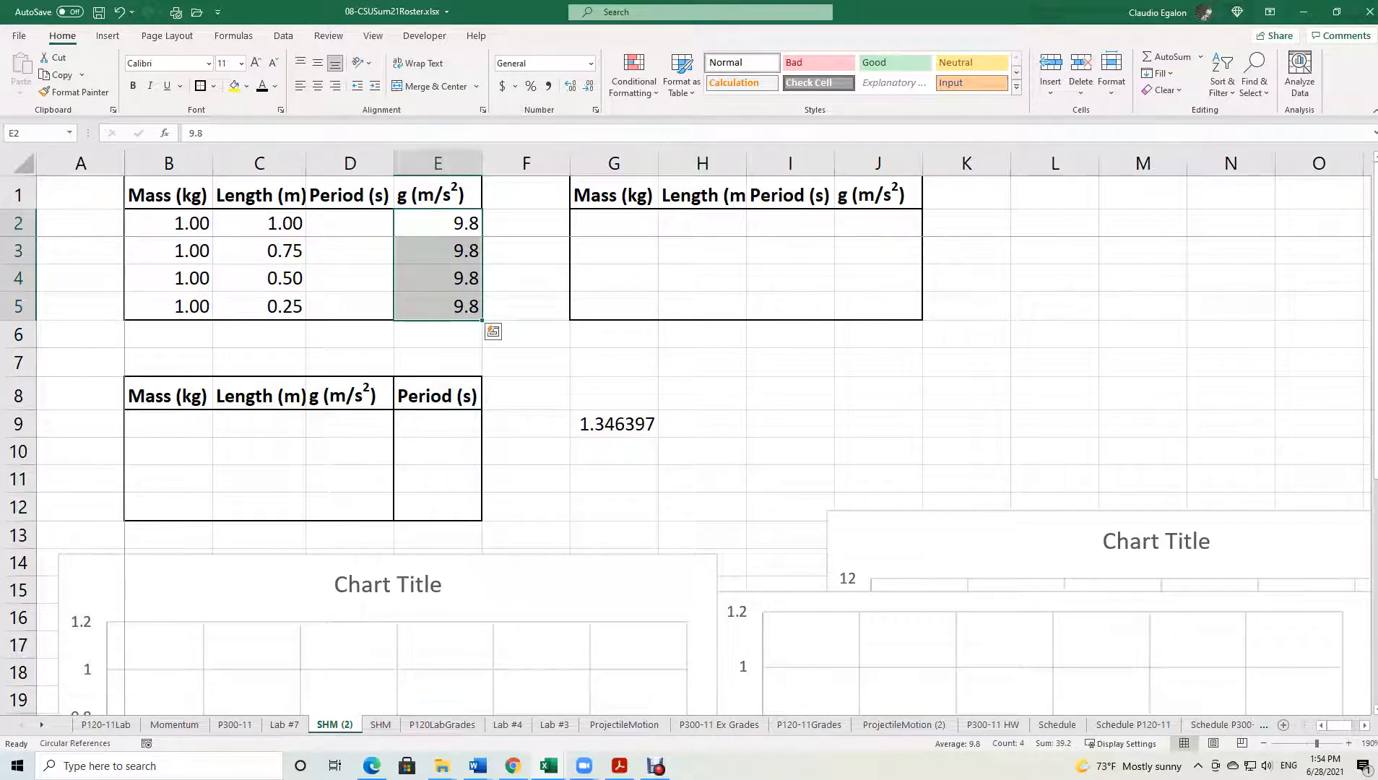
{"action": "key", "text": "Left"}
{"action": "key", "text": "shift+Down"}
{"action": "key", "text": "shift+Down"}
{"action": "key", "text": "shift+Down"}
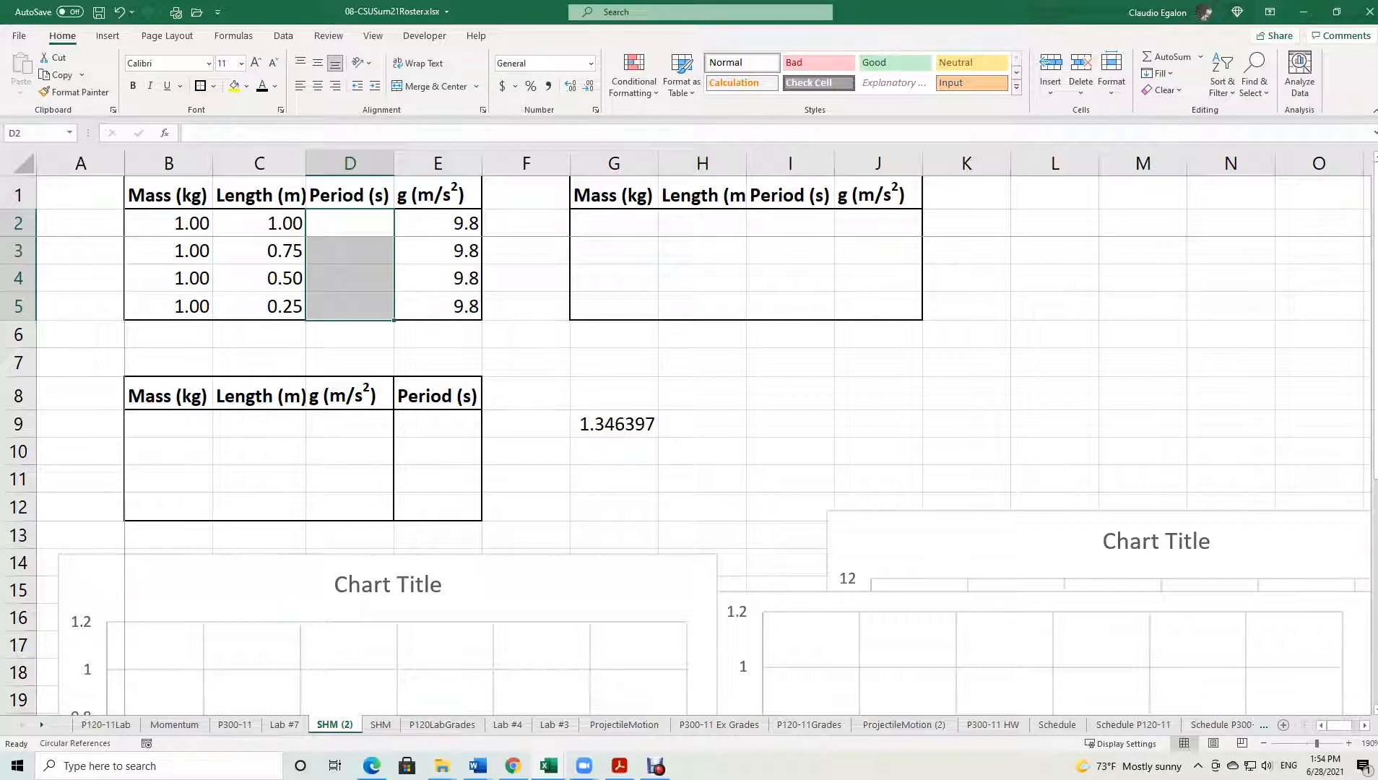
Arrange the Excel workbook and the PhET Pendulum Lab simulation in Chrome side by side in reduced windows.
{"action": "left_click", "coordinate": [1336, 12]}
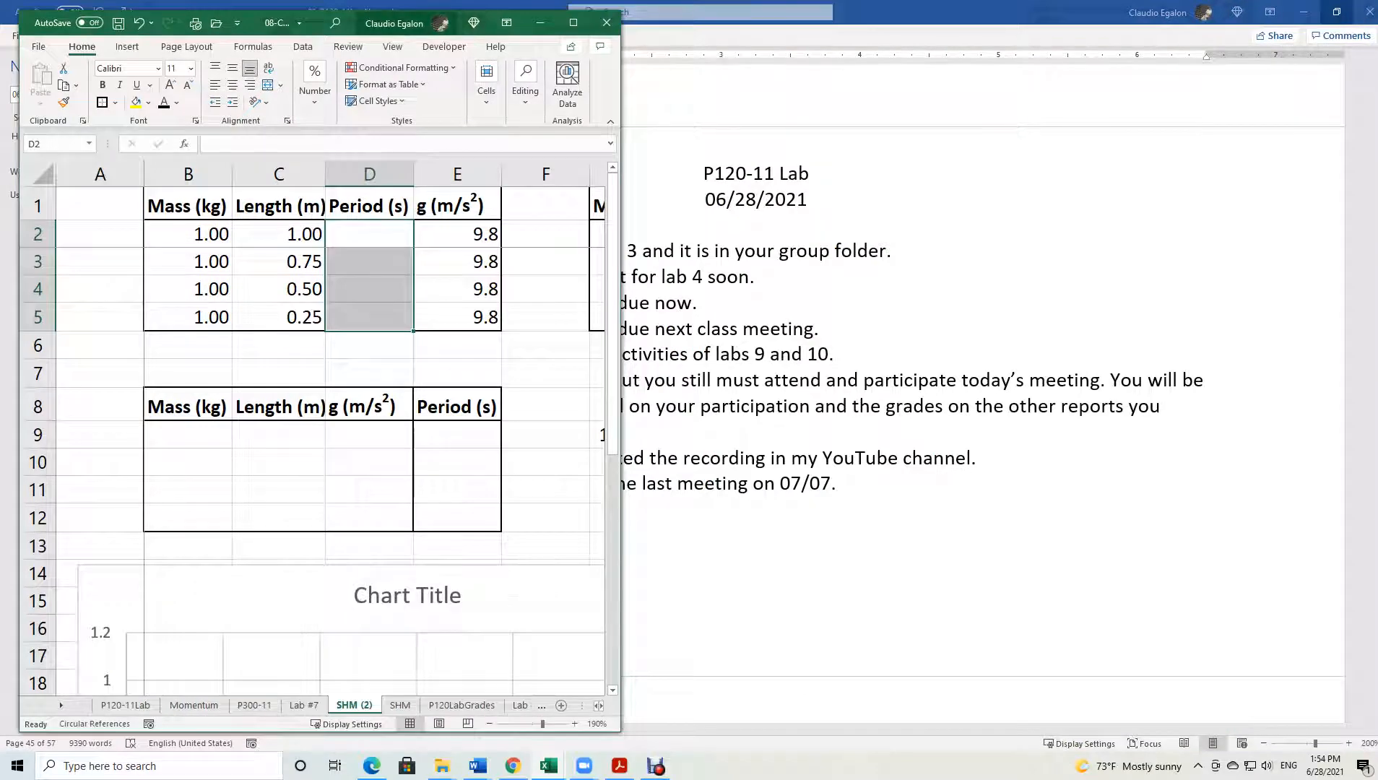
{"action": "left_click_drag", "start_coordinate": [365, 24], "coordinate": [355, 16]}
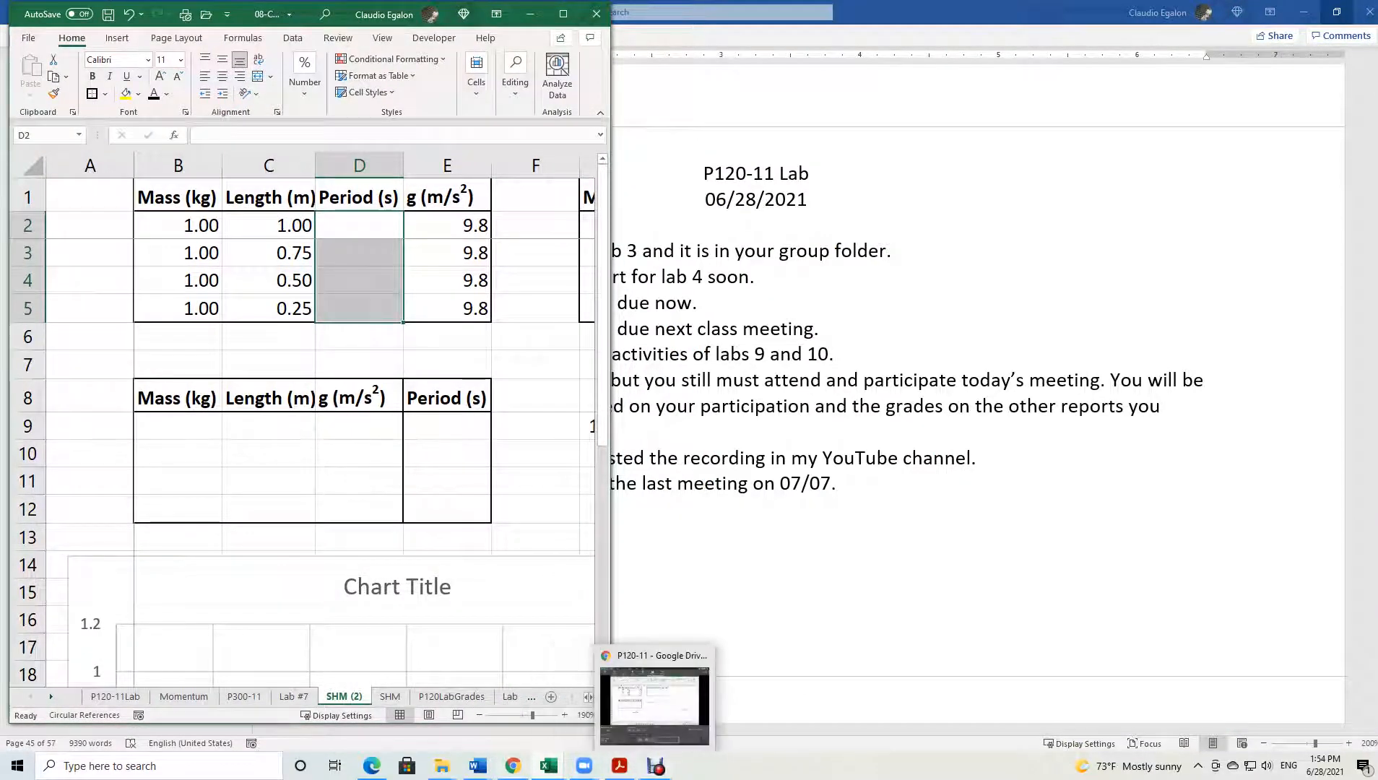
{"action": "mouse_move", "coordinate": [477, 766]}
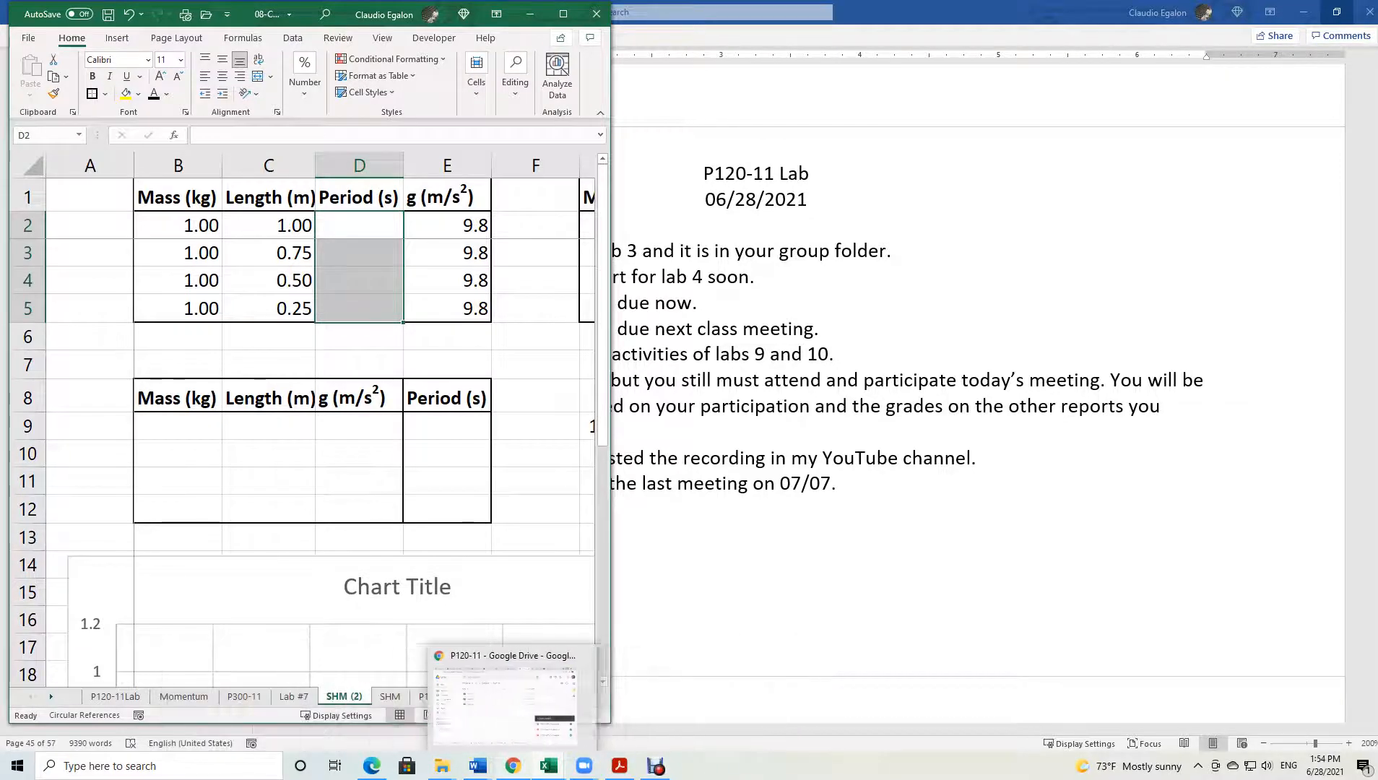
{"action": "left_click", "coordinate": [513, 766]}
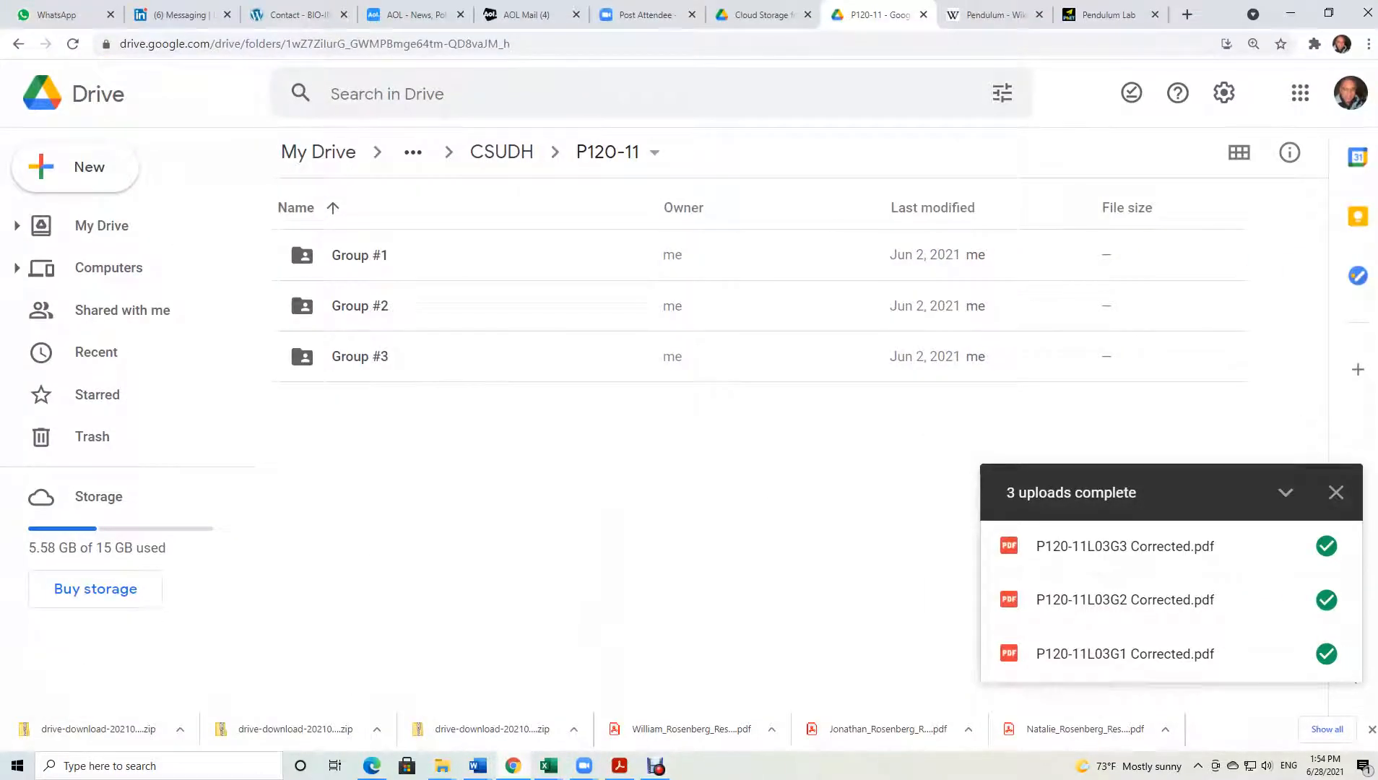
{"action": "left_click", "coordinate": [1108, 15]}
{"action": "left_click", "coordinate": [1328, 13]}
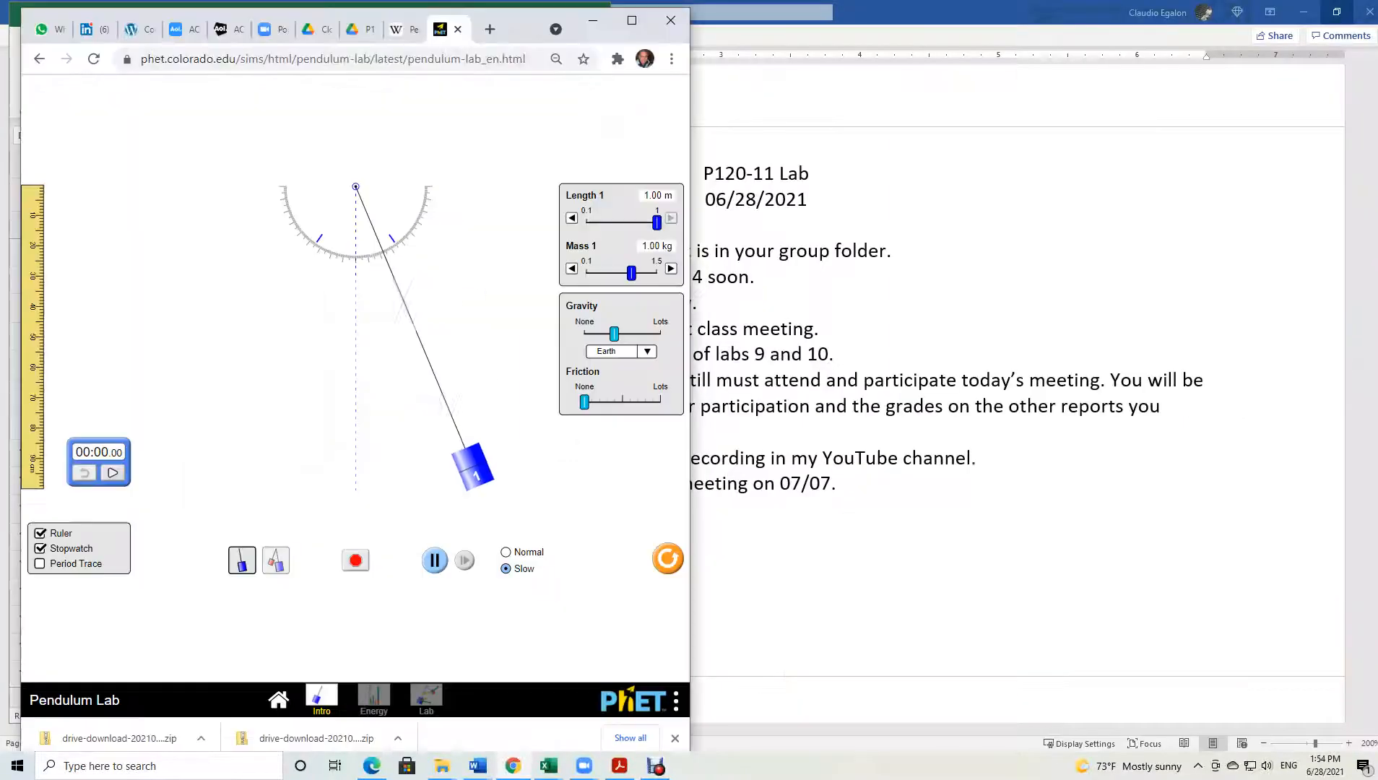
{"action": "left_click_drag", "start_coordinate": [515, 14], "coordinate": [1104, 16]}
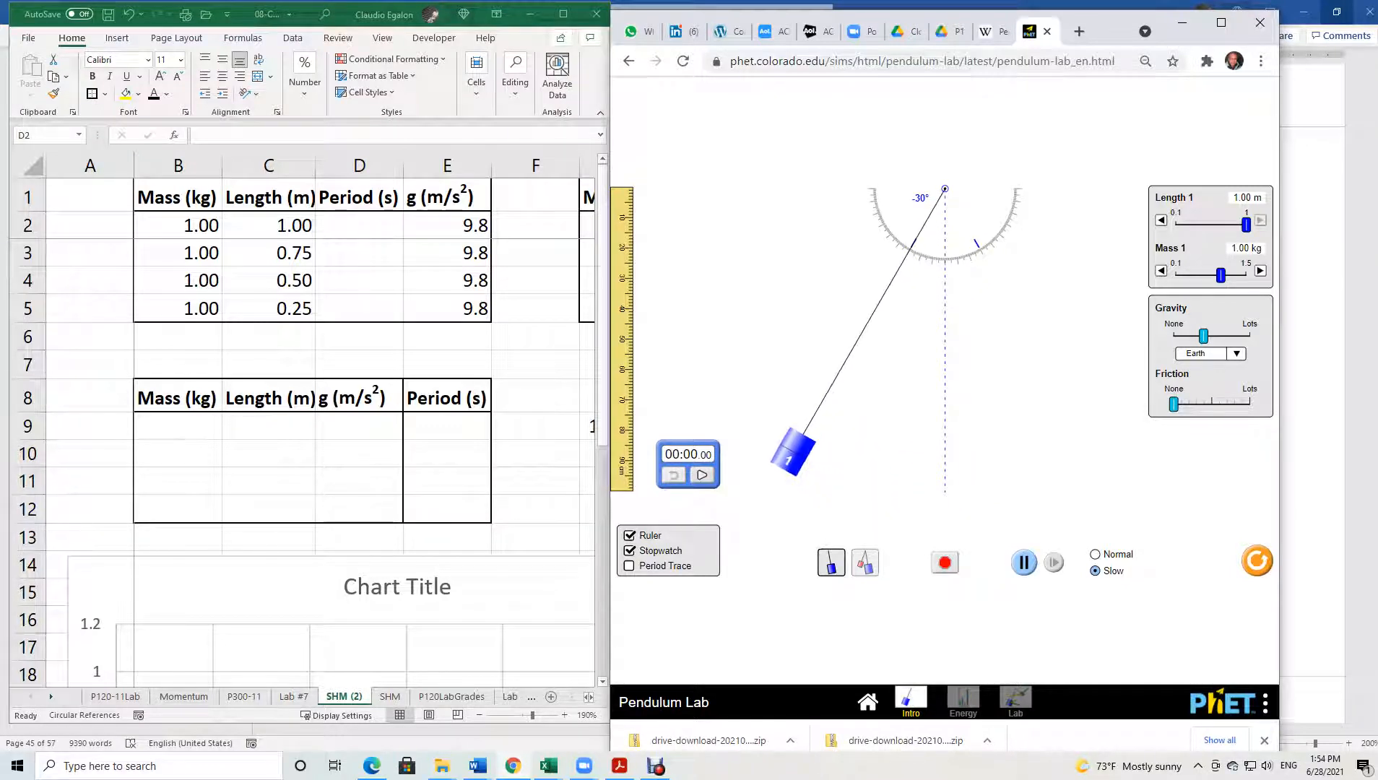
Release the 1.00 m pendulum from -30° and time one full swing with the stopwatch.
{"action": "left_click", "coordinate": [1024, 563]}
{"action": "left_click_drag", "start_coordinate": [802, 457], "coordinate": [793, 450]}
{"action": "left_click", "coordinate": [1024, 563]}
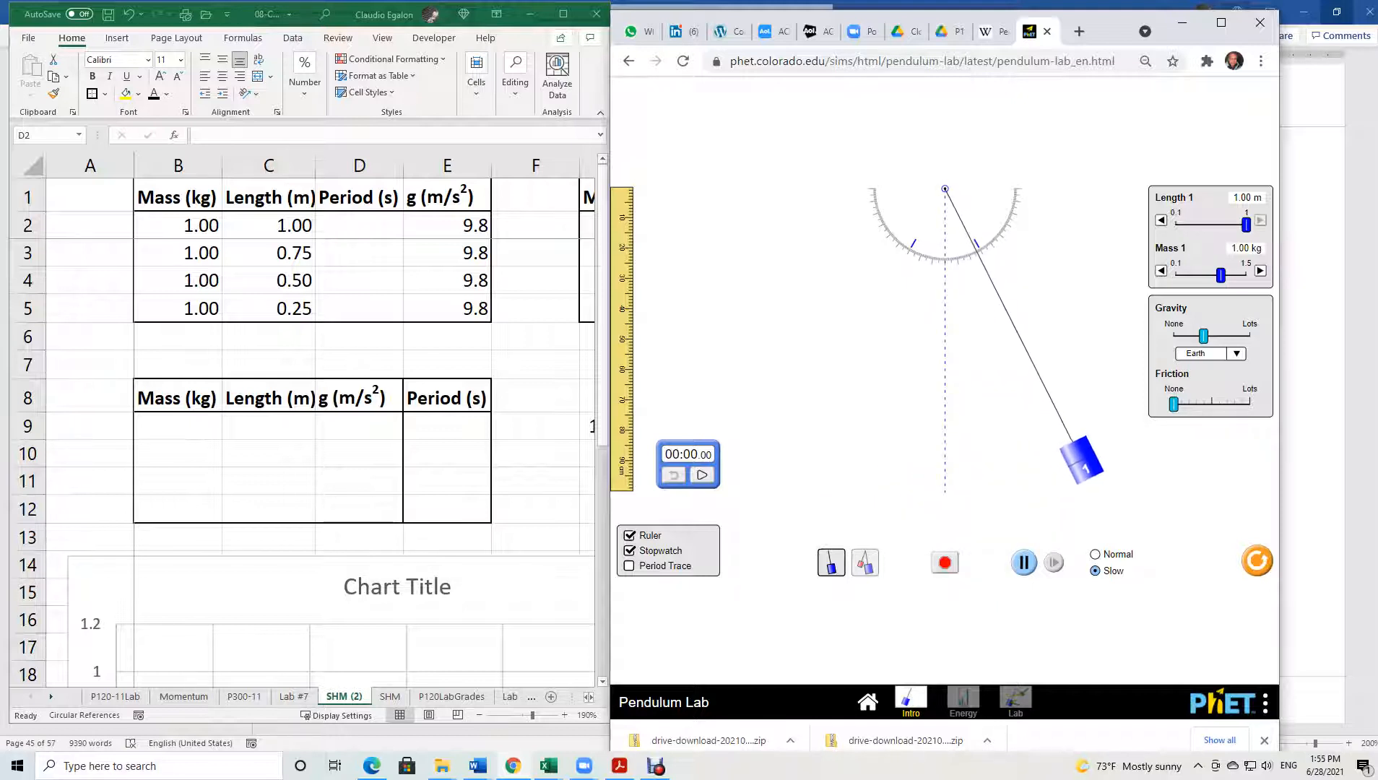
{"action": "left_click", "coordinate": [702, 475]}
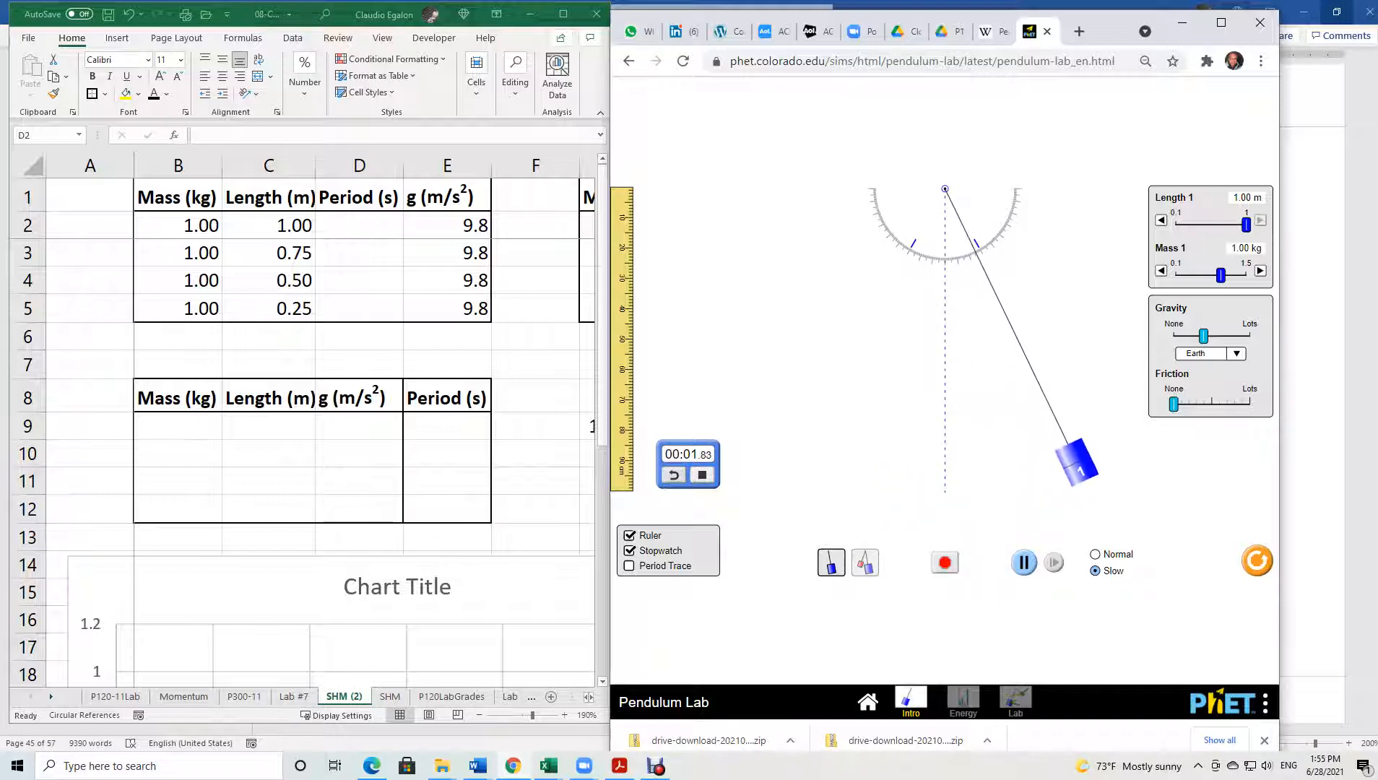
{"action": "left_click", "coordinate": [702, 475]}
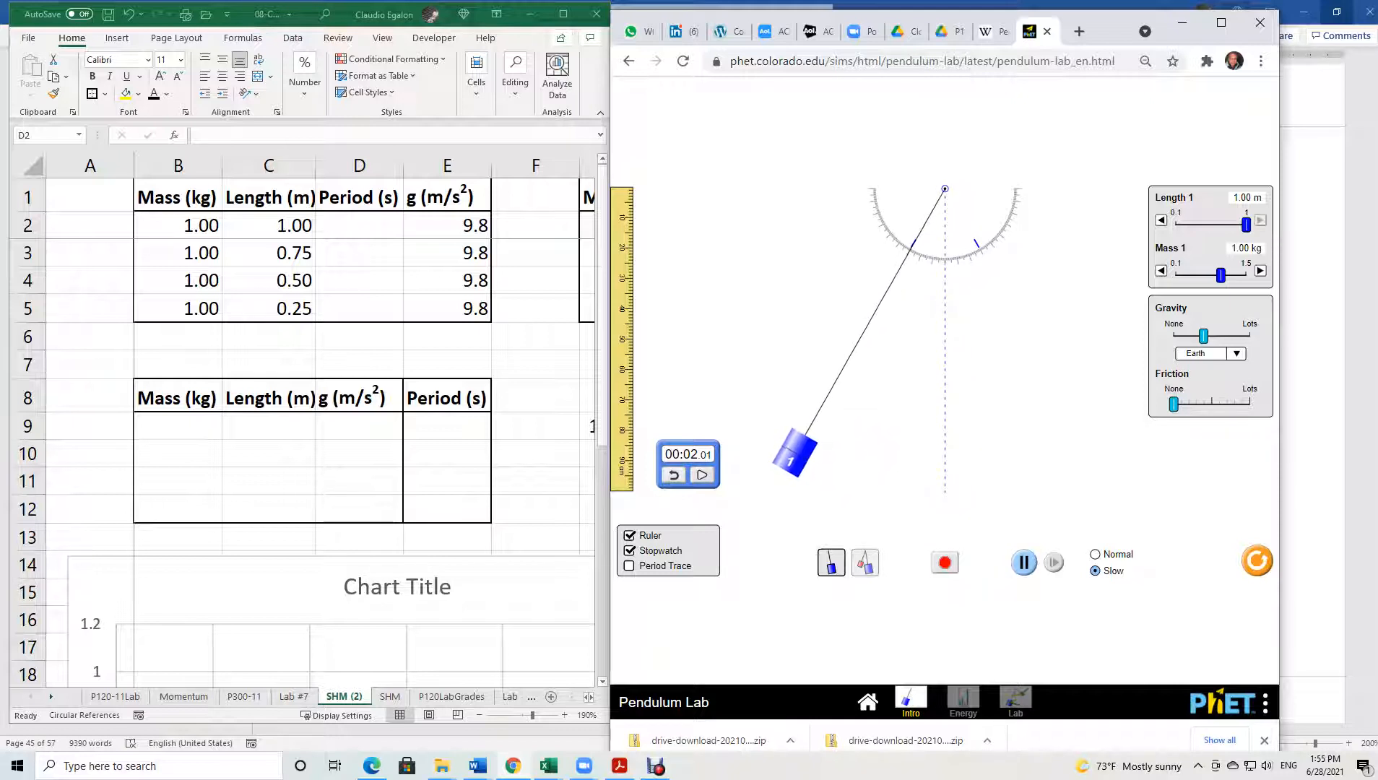
Enter 2.01 in D2 as the period for the 1.00 m length, and compare it with the SHM sheet.
{"action": "left_click", "coordinate": [359, 225]}
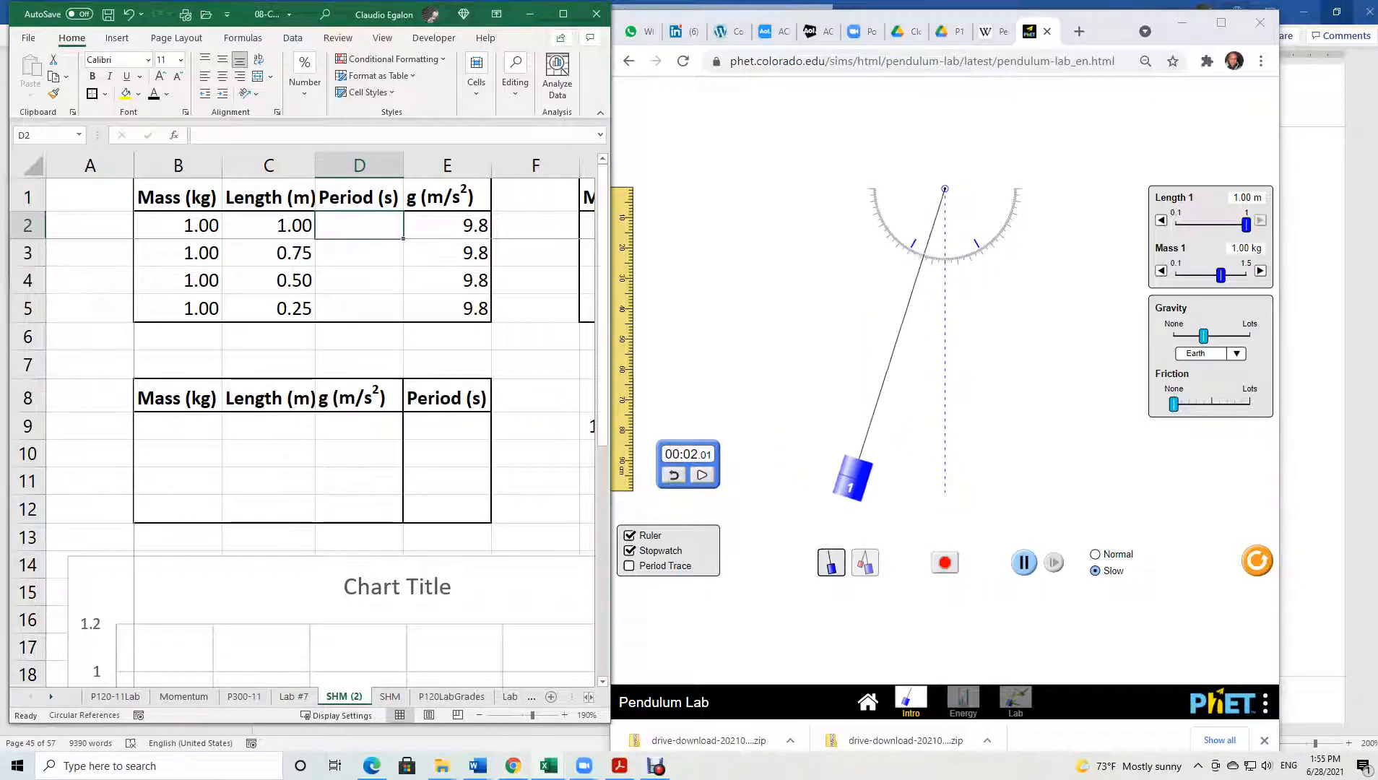
{"action": "type", "text": "2.01"}
{"action": "key", "text": "Return"}
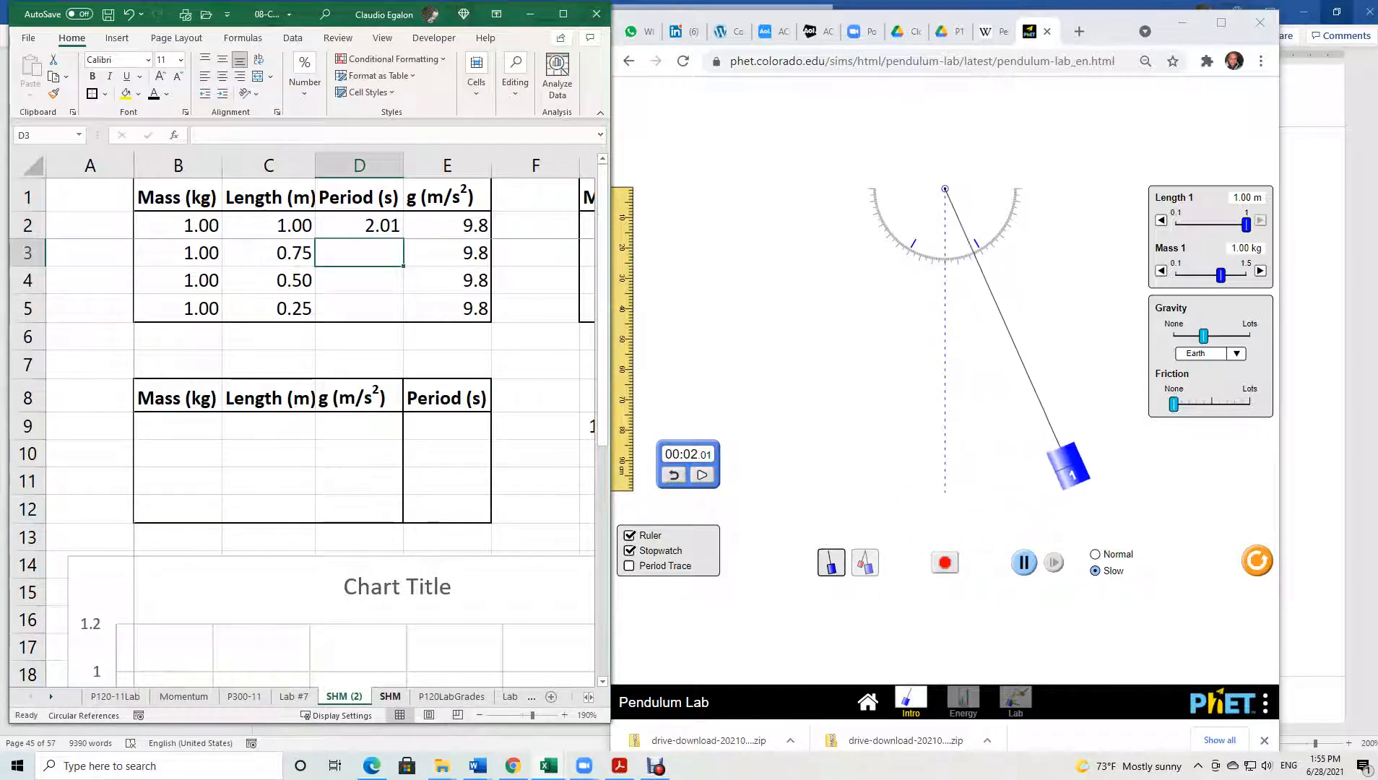
{"action": "key", "text": "ctrl+Page_Down"}
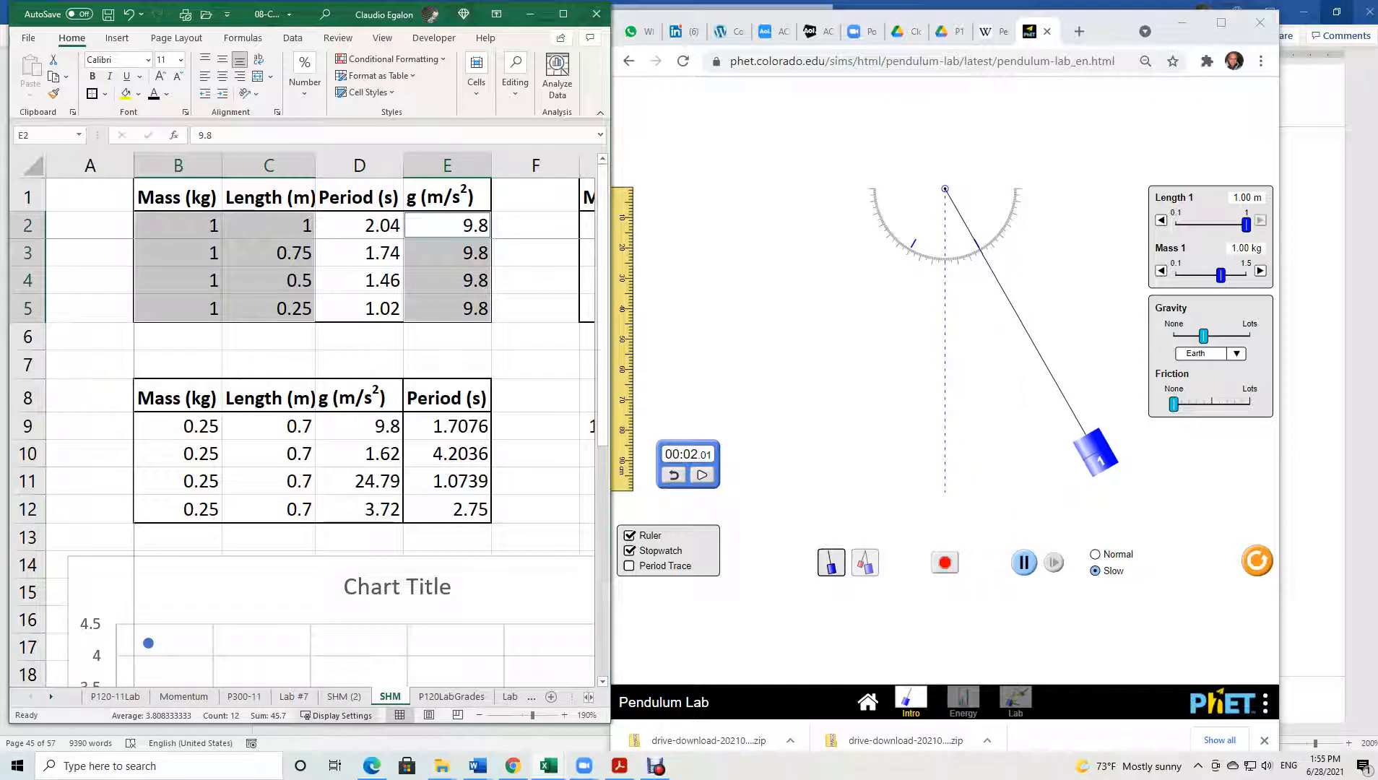
{"action": "key", "text": "ctrl+Page_Up"}
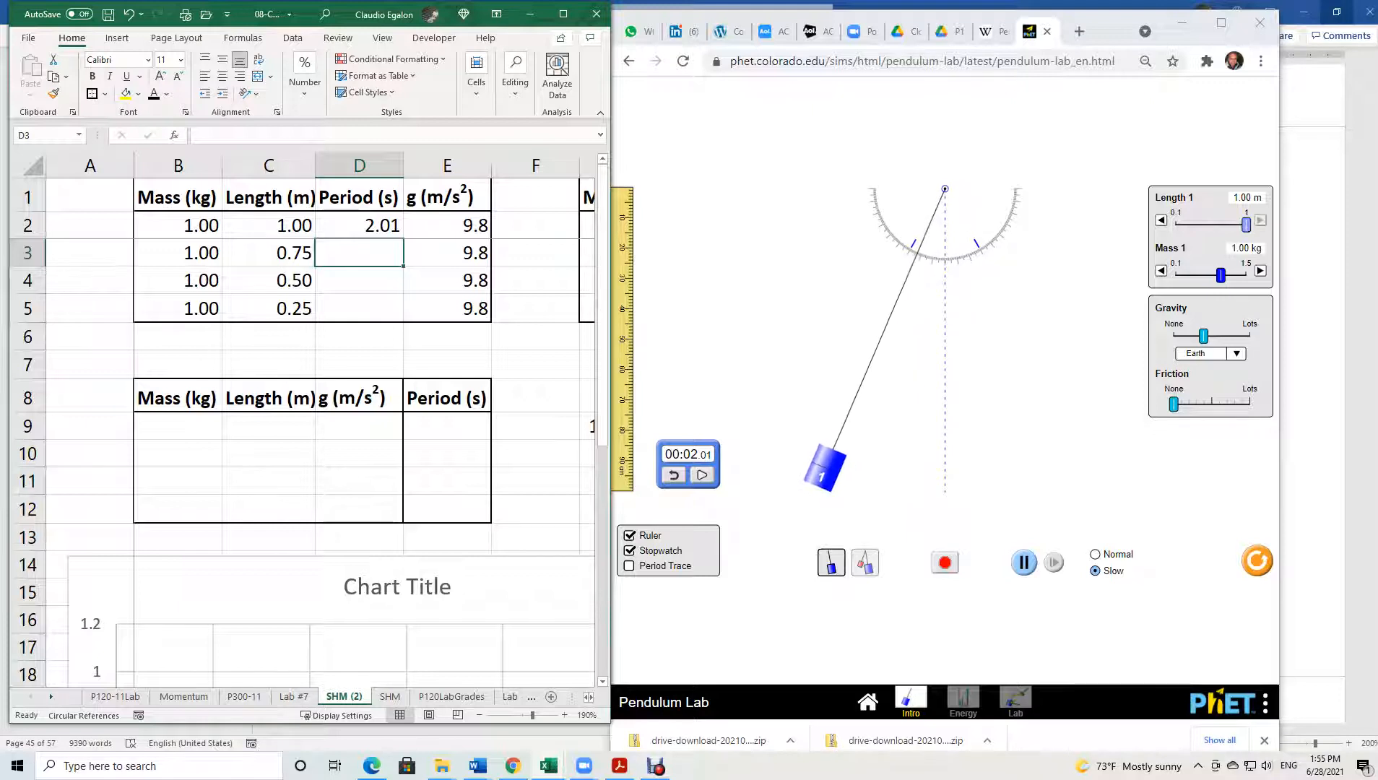
Shorten the pendulum to 0.75 m and time one full swing, pausing the simulation when it completes.
{"action": "left_click_drag", "start_coordinate": [1246, 224], "coordinate": [1227, 225]}
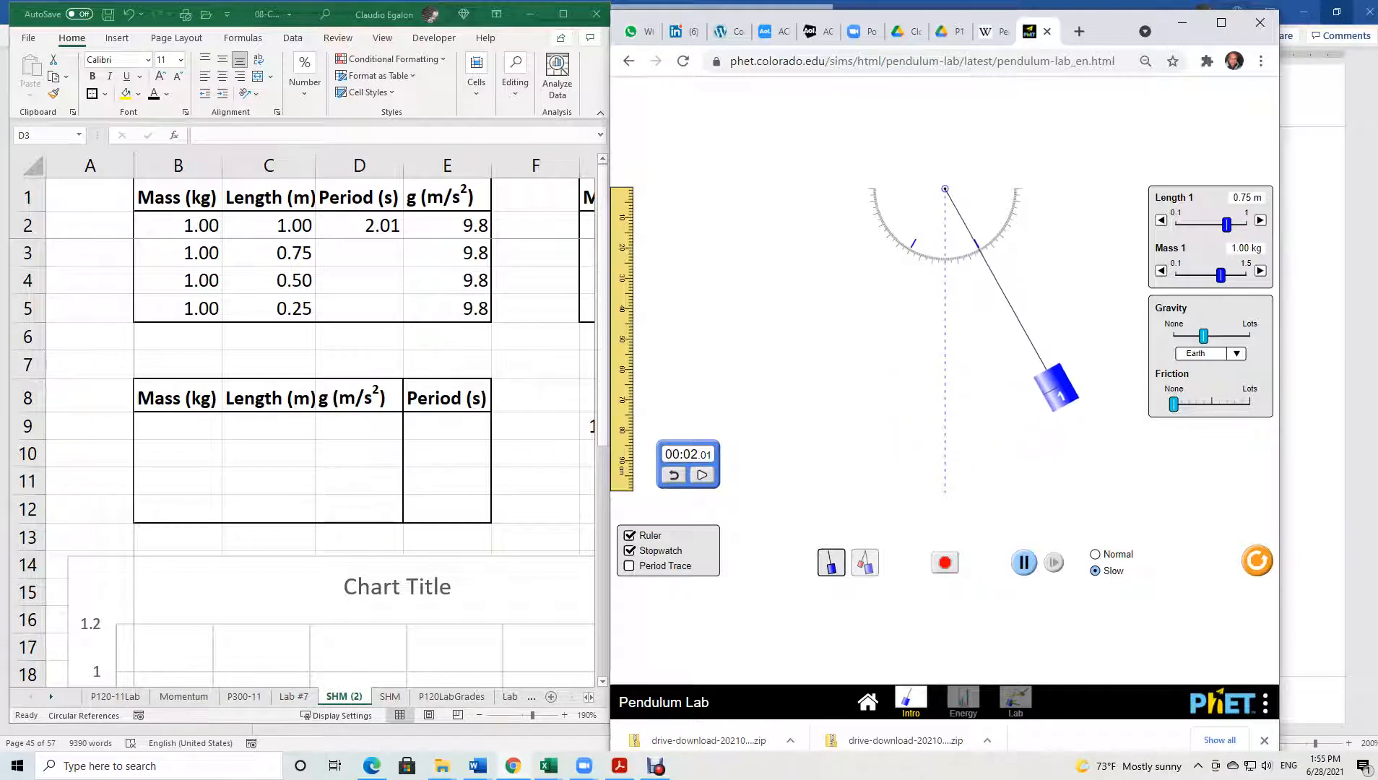
{"action": "left_click", "coordinate": [1023, 562]}
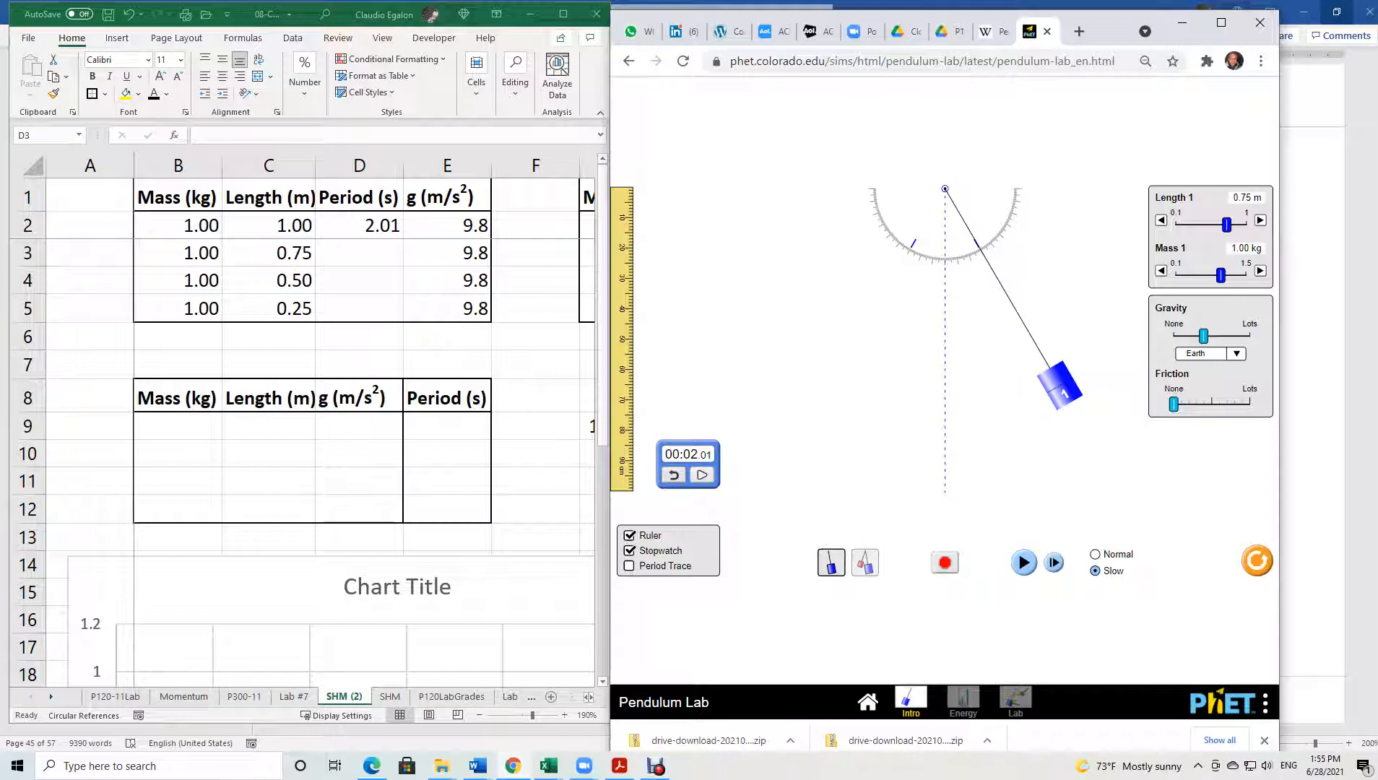
{"action": "left_click", "coordinate": [701, 474]}
{"action": "left_click", "coordinate": [1024, 562]}
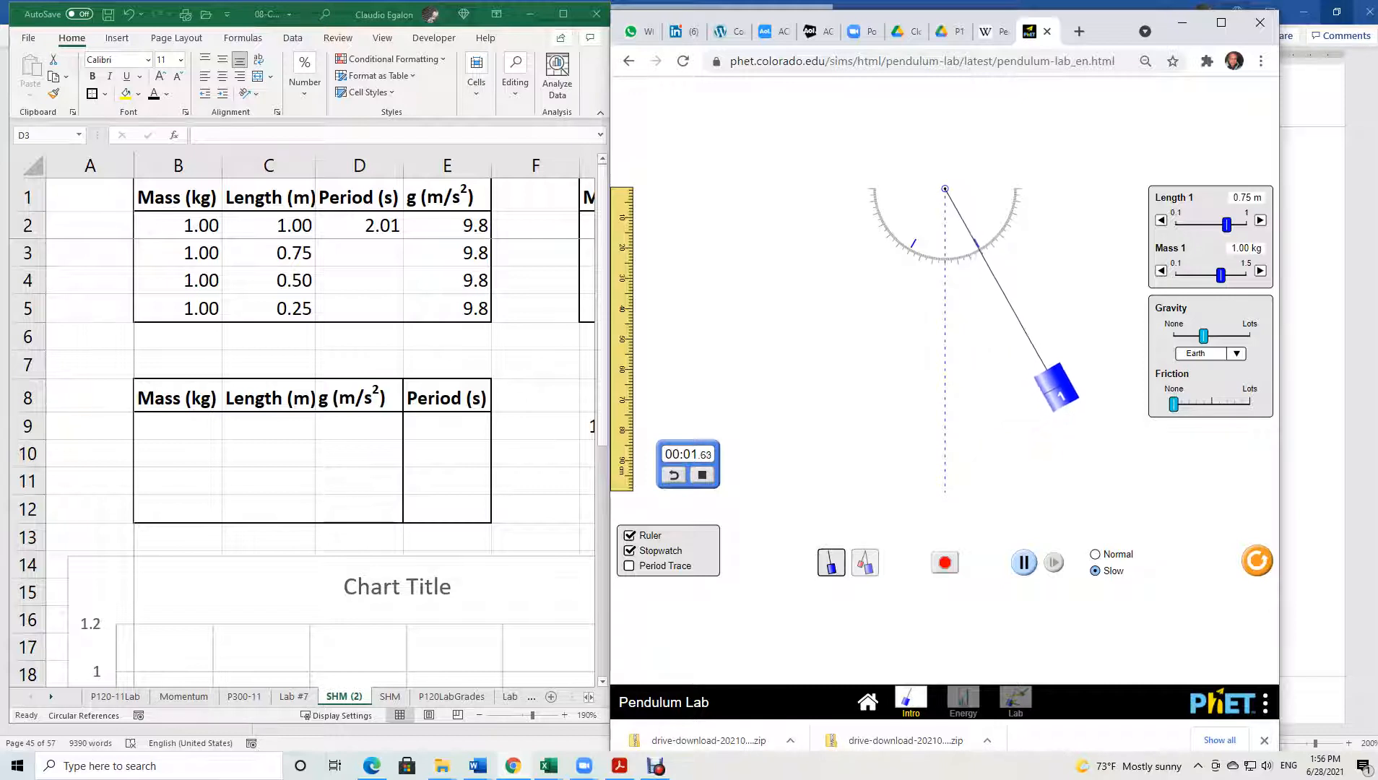
{"action": "left_click", "coordinate": [1024, 562]}
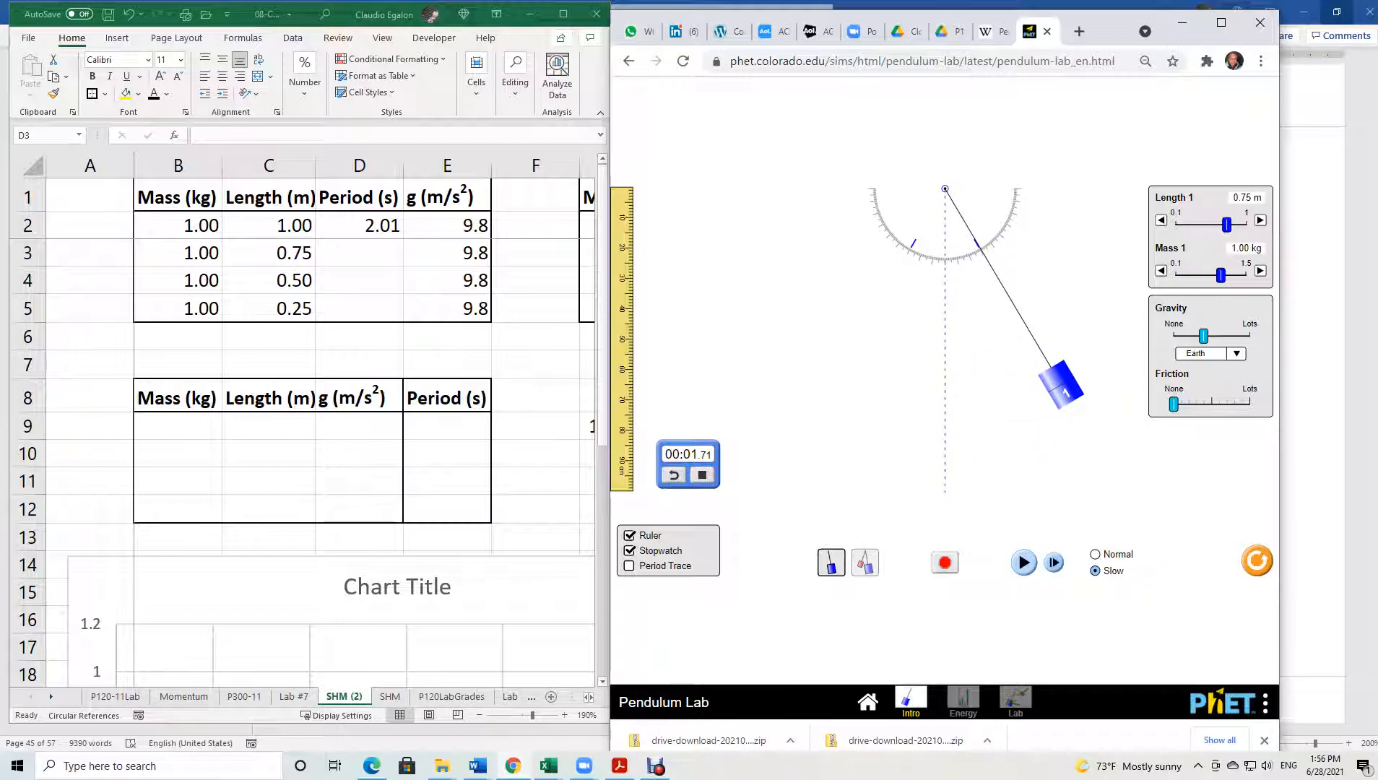
Enter 1.71 in D3 as the period for the 0.75 m length.
{"action": "left_click", "coordinate": [359, 253]}
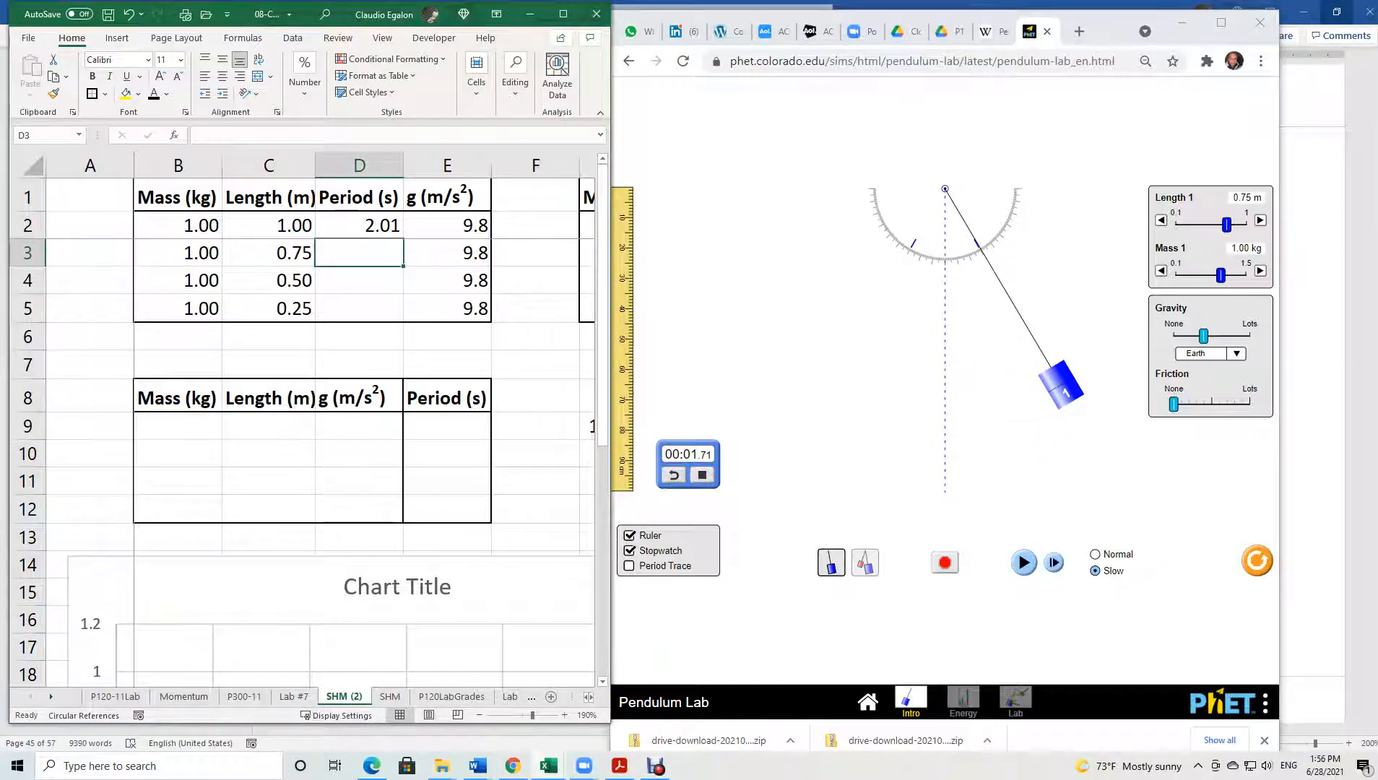
{"action": "type", "text": "1.71"}
{"action": "key", "text": "Return"}
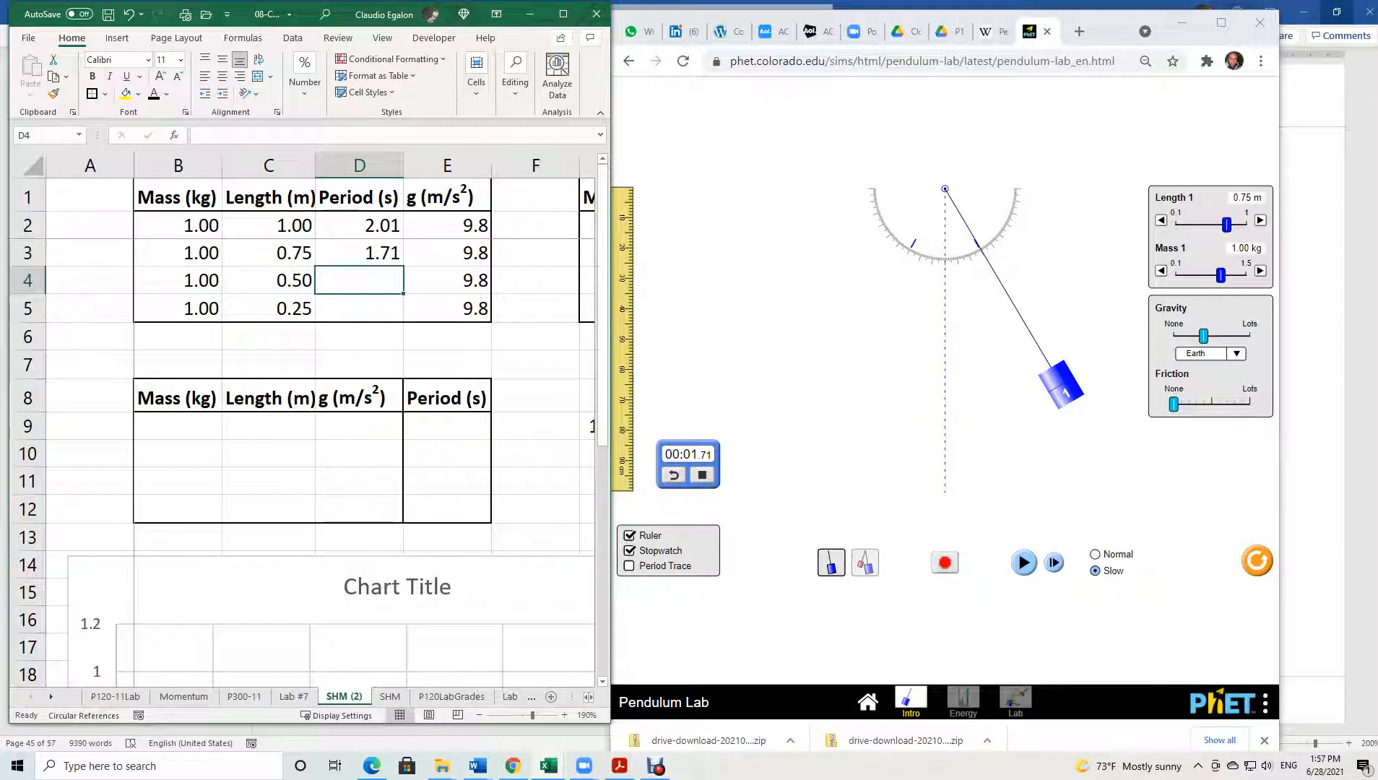
Set the pendulum's mass to 0.90 kg and length to 0.50 m, and time one full swing from a reset stopwatch.
{"action": "left_click", "coordinate": [1216, 275]}
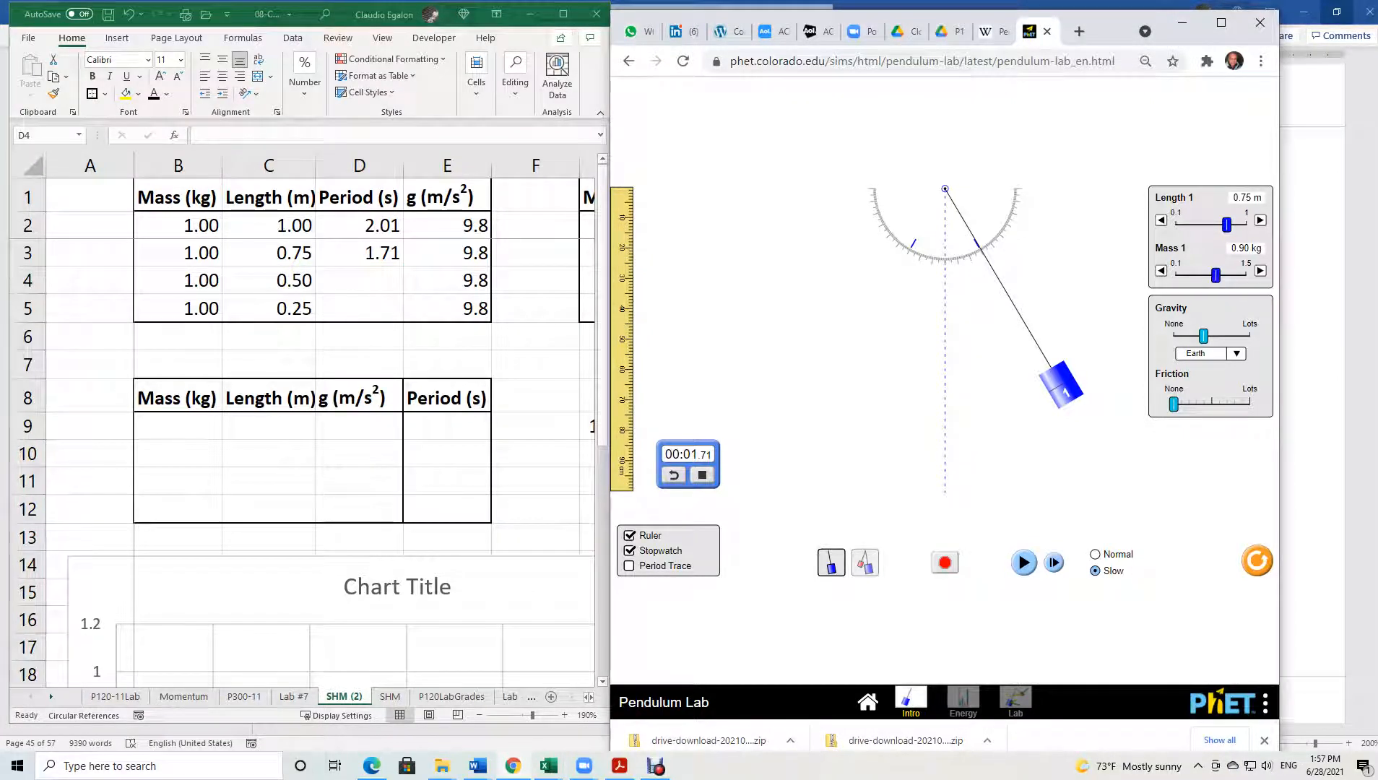
{"action": "left_click_drag", "start_coordinate": [1227, 225], "coordinate": [1207, 225]}
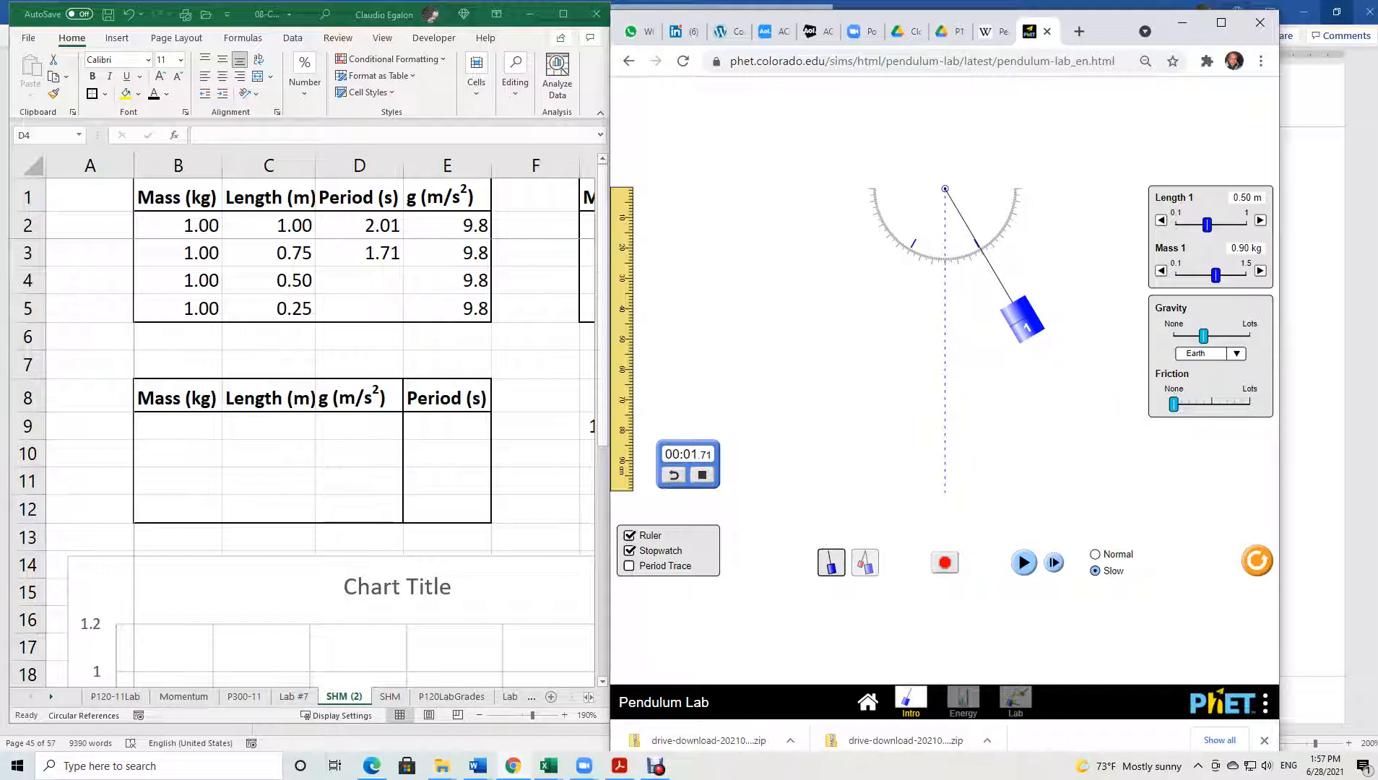
{"action": "left_click", "coordinate": [674, 475]}
{"action": "left_click", "coordinate": [701, 474]}
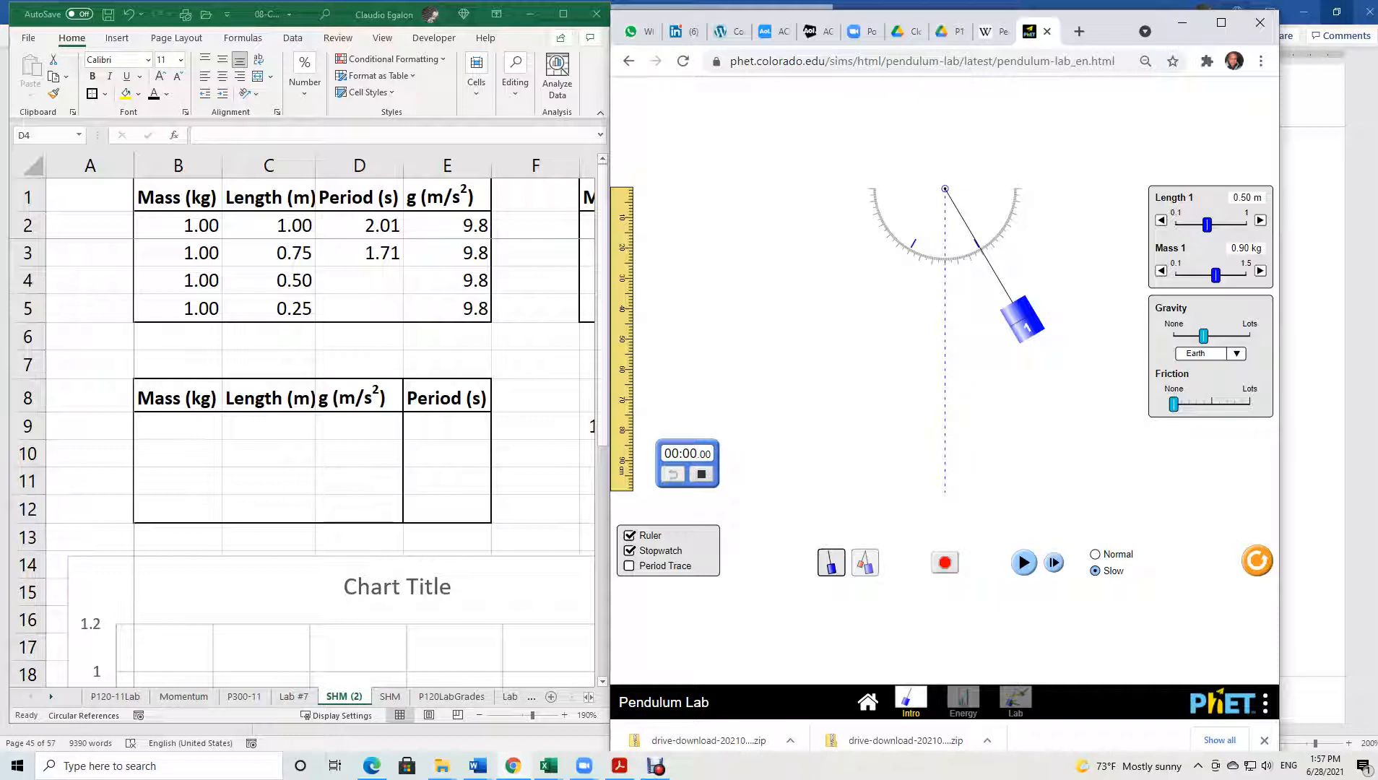
{"action": "left_click", "coordinate": [1023, 563]}
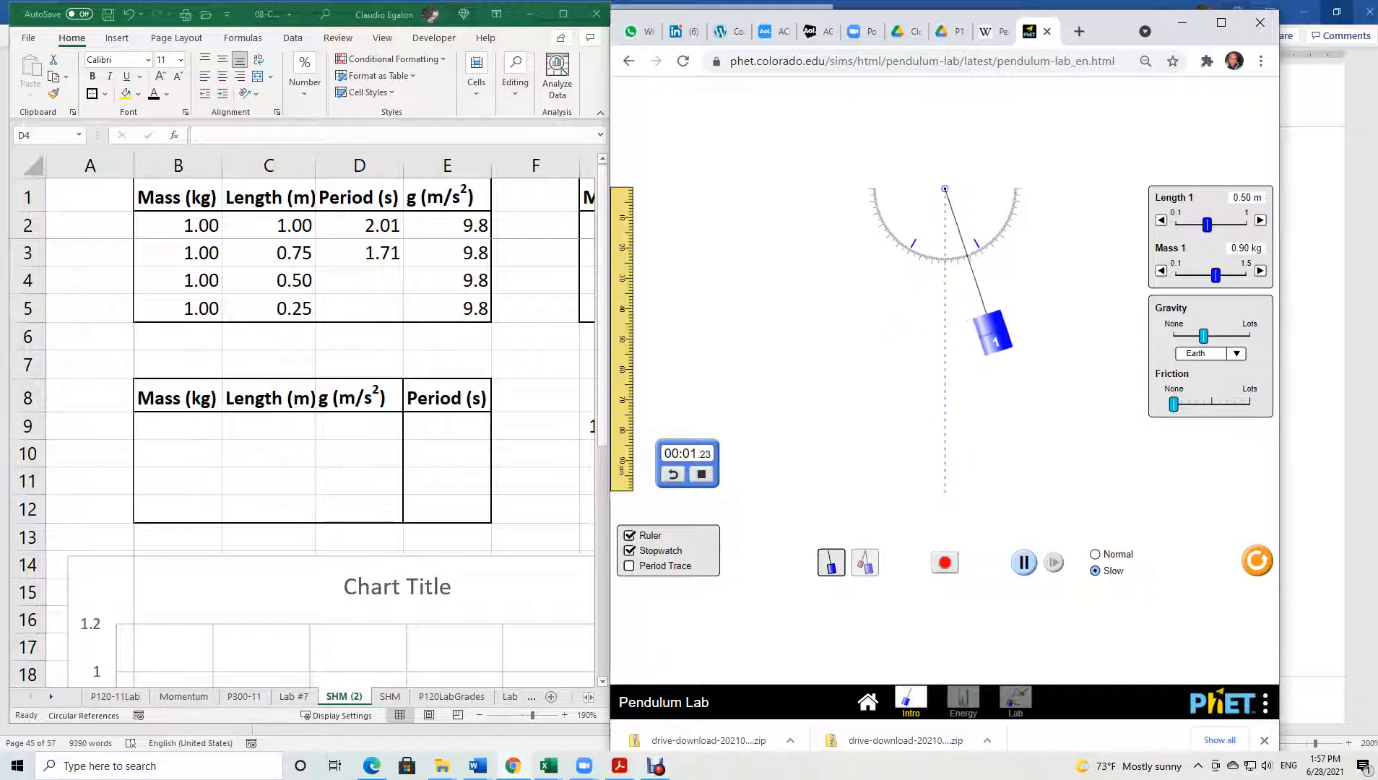
{"action": "left_click", "coordinate": [1023, 562]}
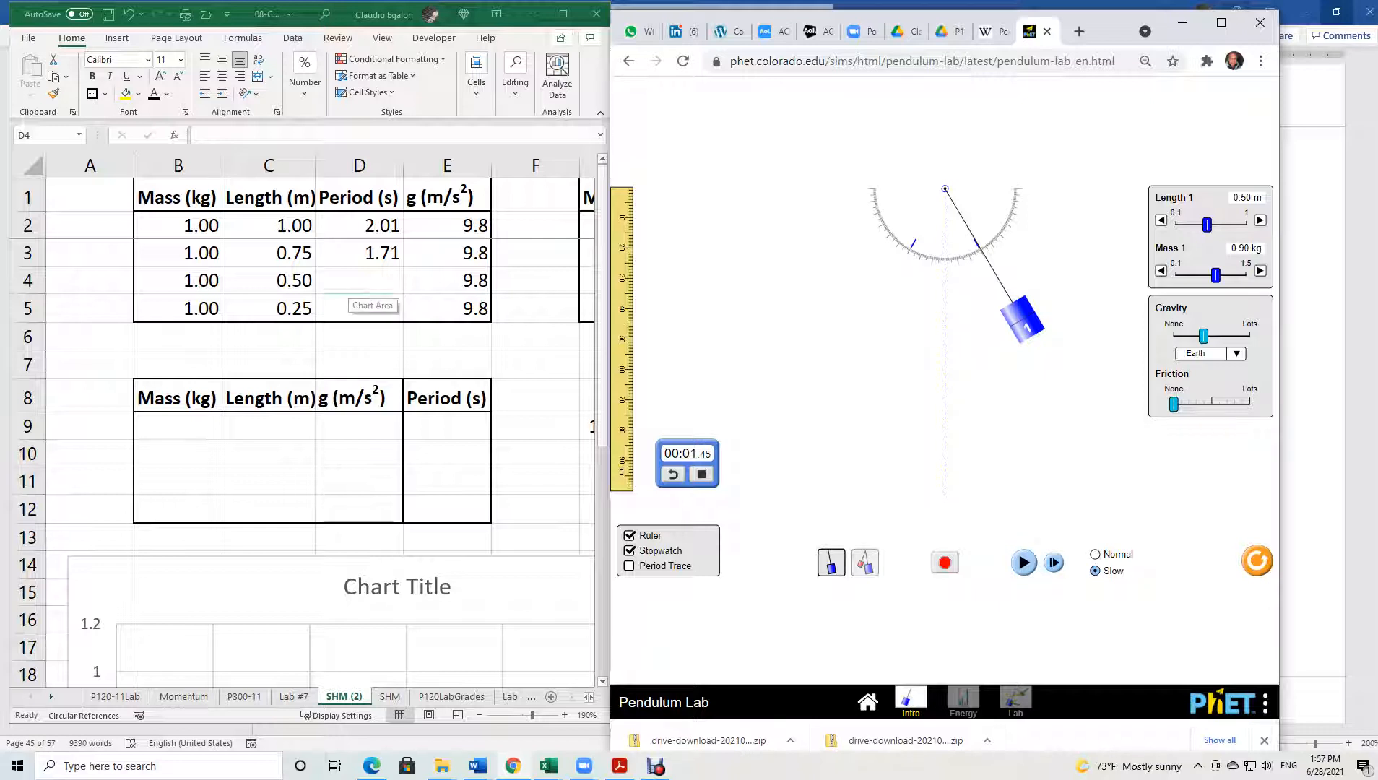
Enter 1.45 in D4 as the period for the 0.50 m length.
{"action": "left_click", "coordinate": [350, 283]}
{"action": "type", "text": "1.45"}
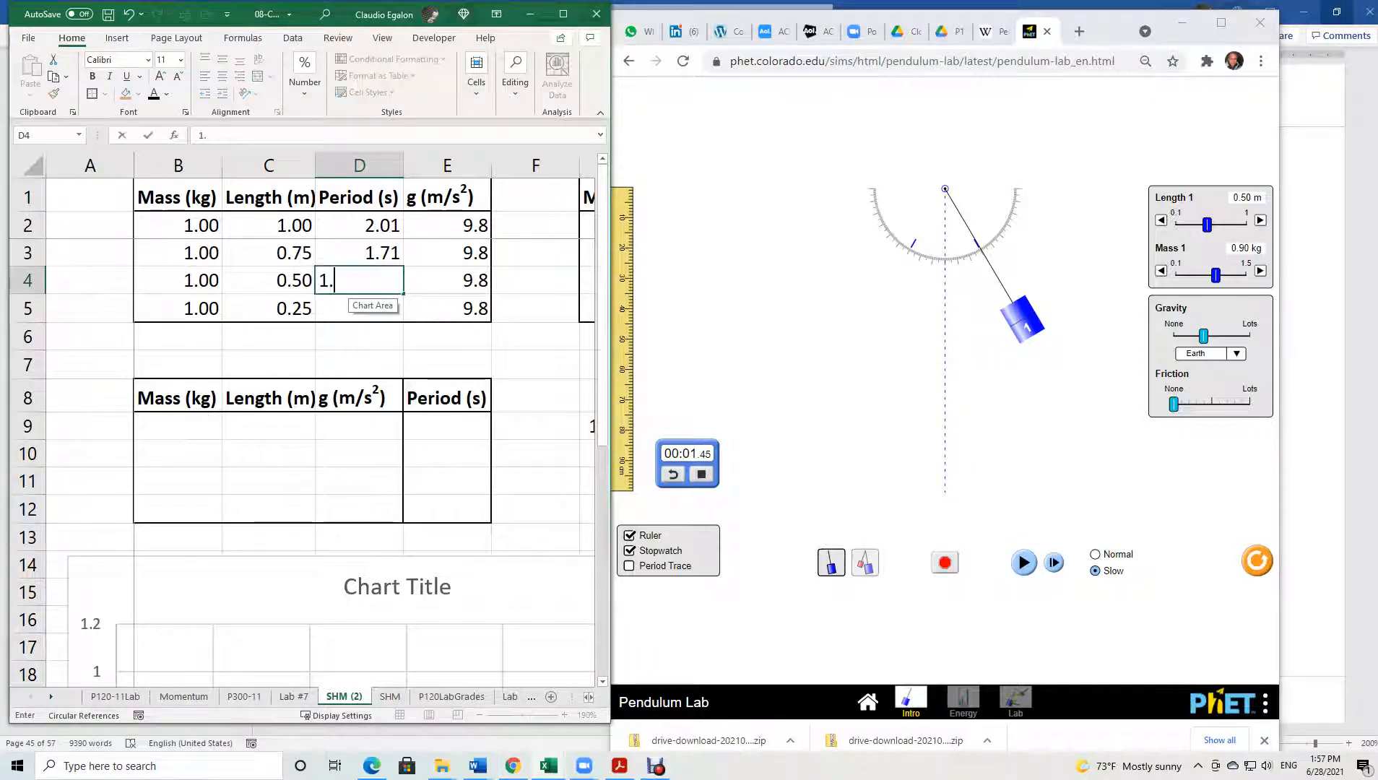
{"action": "key", "text": "Return"}
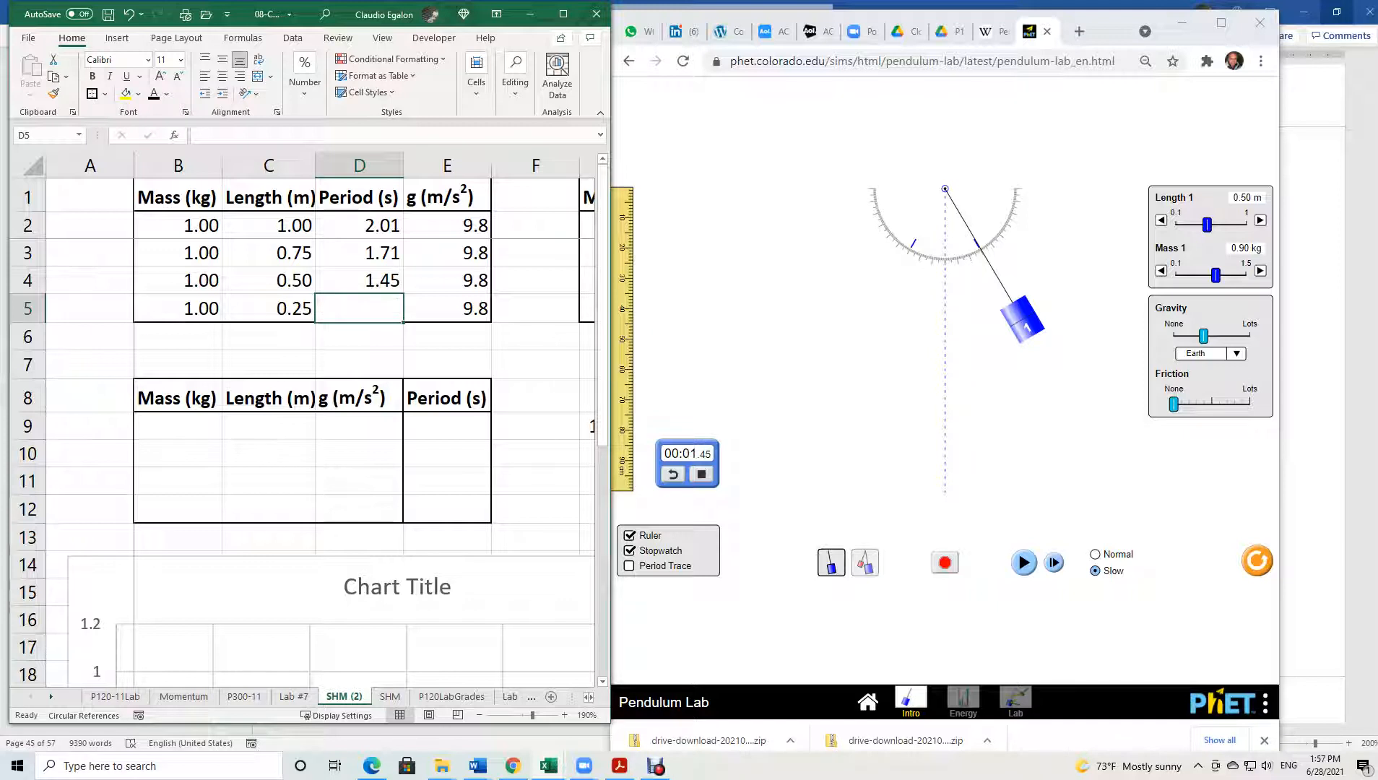
Reduce the pendulum's length to 0.25 m and time one full swing from a reset stopwatch.
{"action": "left_click", "coordinate": [673, 475]}
{"action": "left_click", "coordinate": [701, 474]}
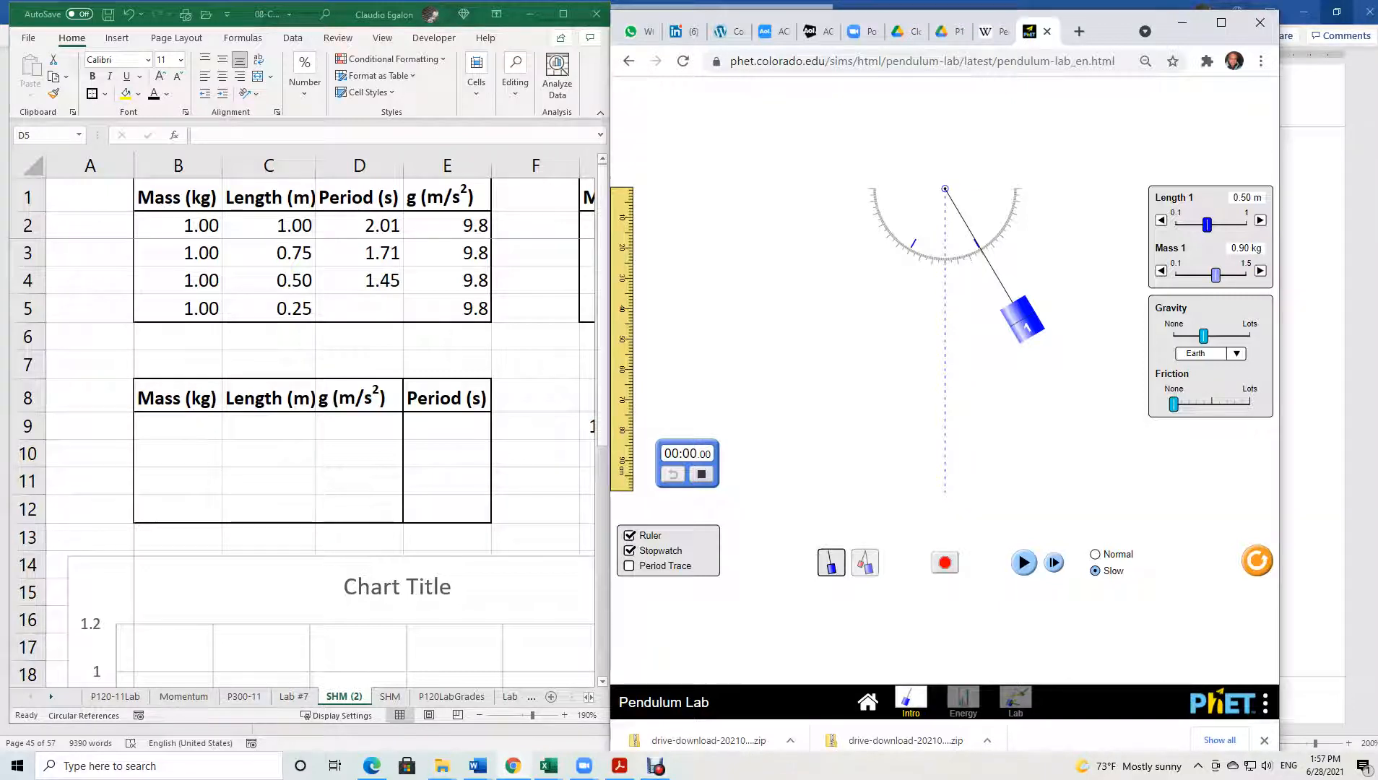
{"action": "left_click_drag", "start_coordinate": [1206, 225], "coordinate": [1191, 224]}
{"action": "left_click", "coordinate": [1162, 220]}
{"action": "left_click", "coordinate": [1161, 220]}
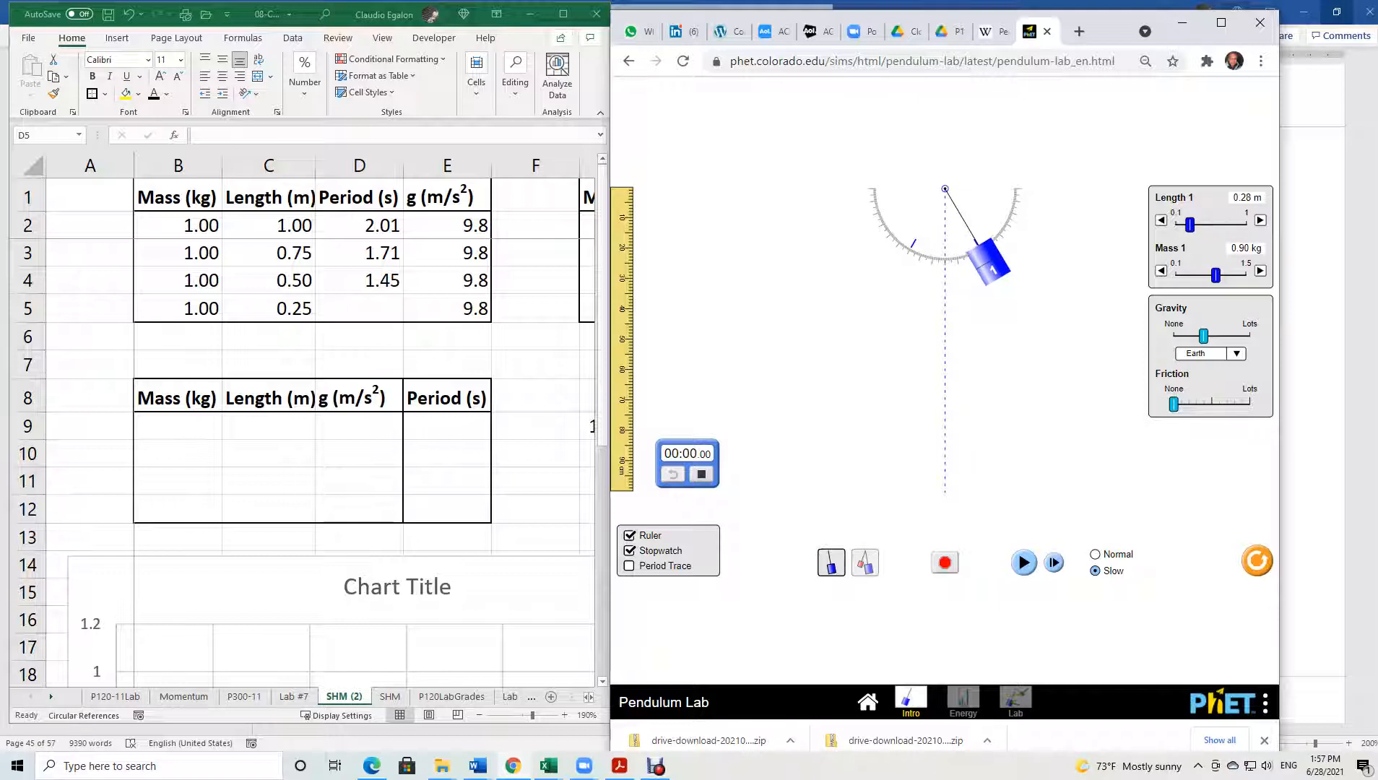
{"action": "left_click", "coordinate": [1161, 221]}
{"action": "left_click", "coordinate": [1161, 220]}
{"action": "left_click", "coordinate": [1161, 221]}
{"action": "left_click", "coordinate": [1024, 562]}
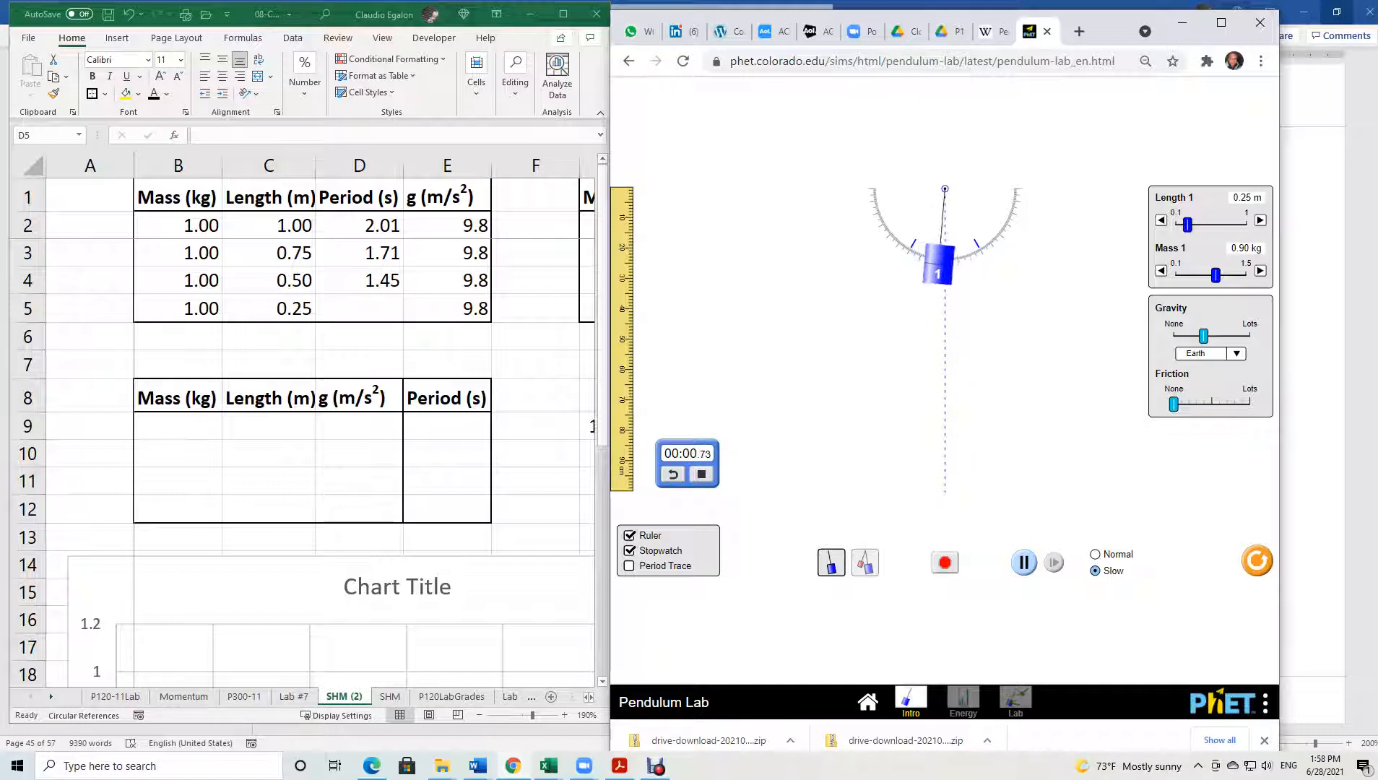
{"action": "left_click", "coordinate": [1023, 562]}
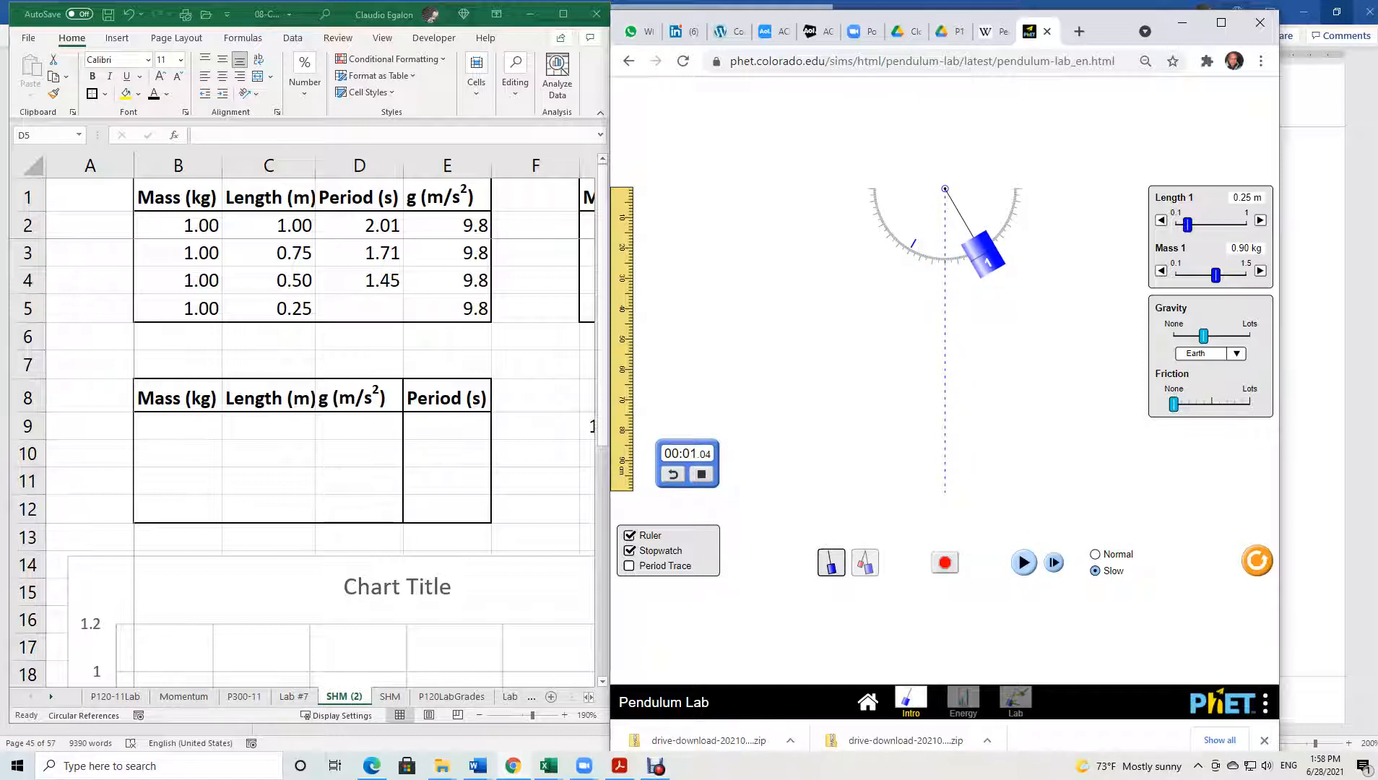
Enter 1.04 in D5 as the period for the 0.25 m length.
{"action": "left_click", "coordinate": [367, 310]}
{"action": "type", "text": "1.04"}
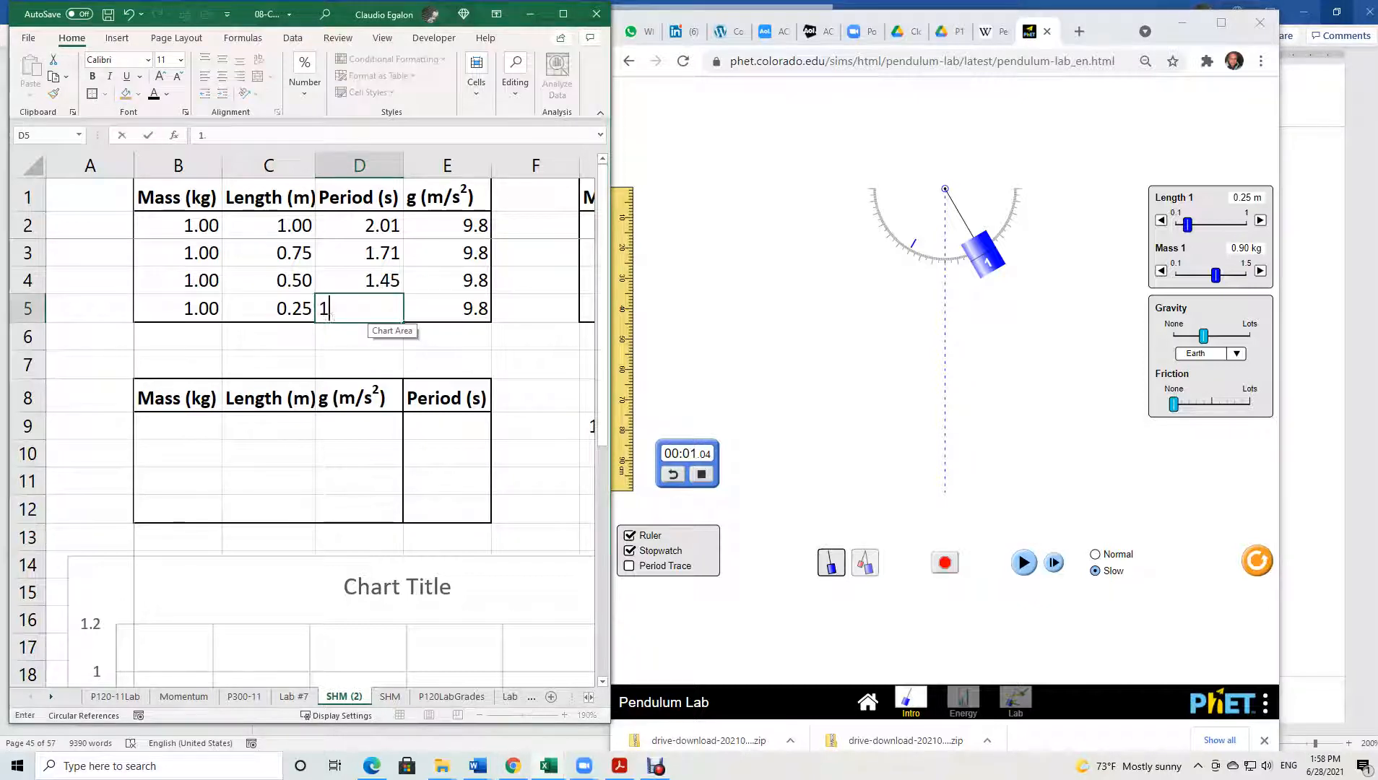
{"action": "key", "text": "Return"}
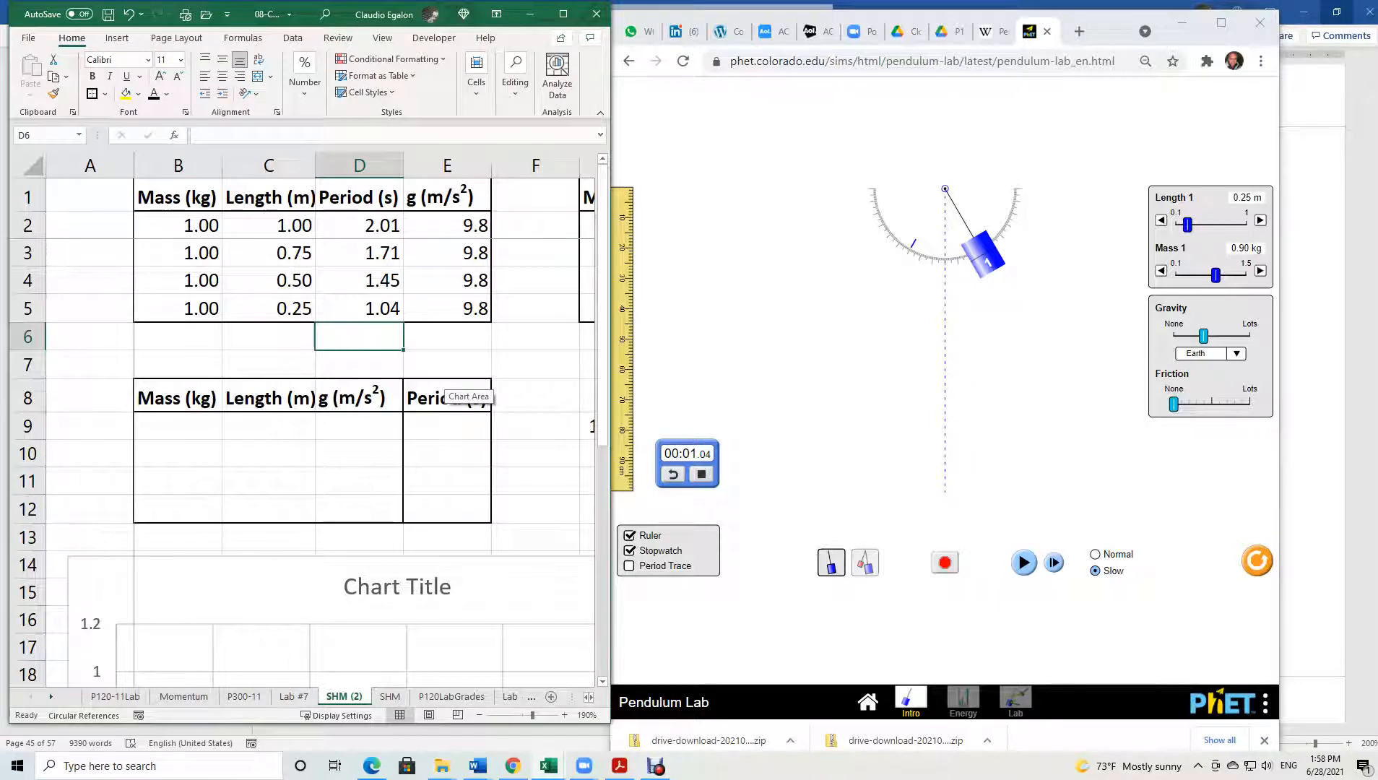
{"action": "scroll", "coordinate": [444, 390], "scroll_direction": "down", "scroll_amount": 3}
{"action": "scroll", "coordinate": [445, 389], "scroll_direction": "up", "scroll_amount": 3}
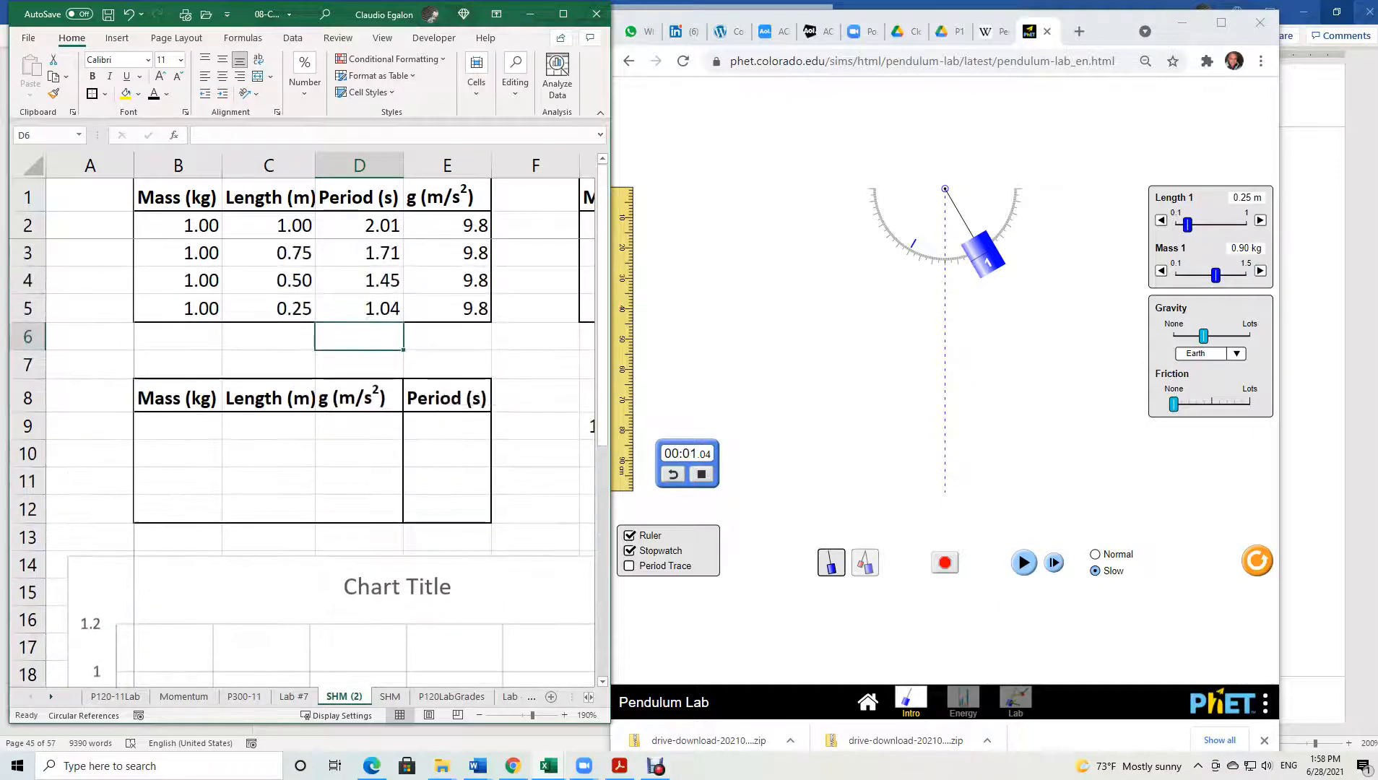
Widen the spreadsheet window and delete the three empty charts below the tables.
{"action": "left_click_drag", "start_coordinate": [610, 723], "coordinate": [1008, 776]}
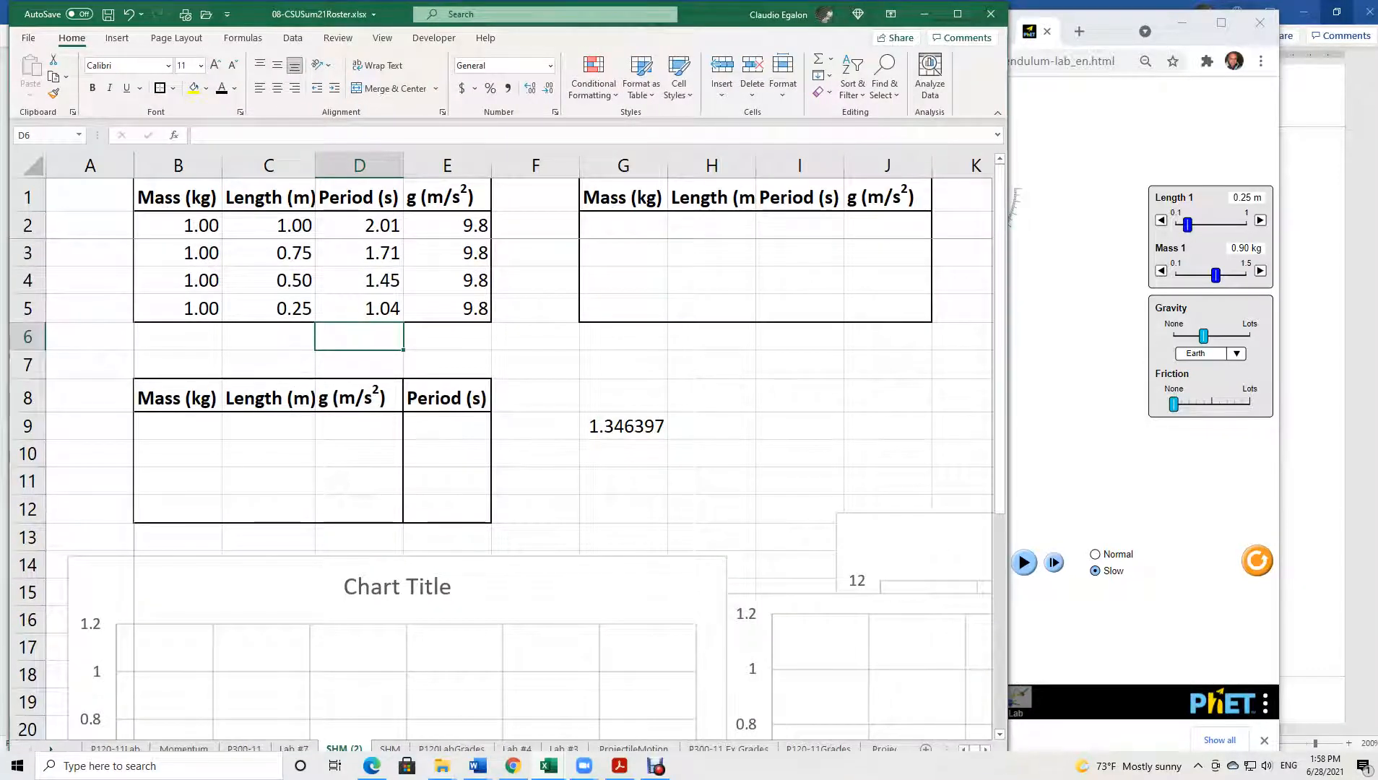
{"action": "scroll", "coordinate": [506, 433], "scroll_direction": "down", "scroll_amount": 4}
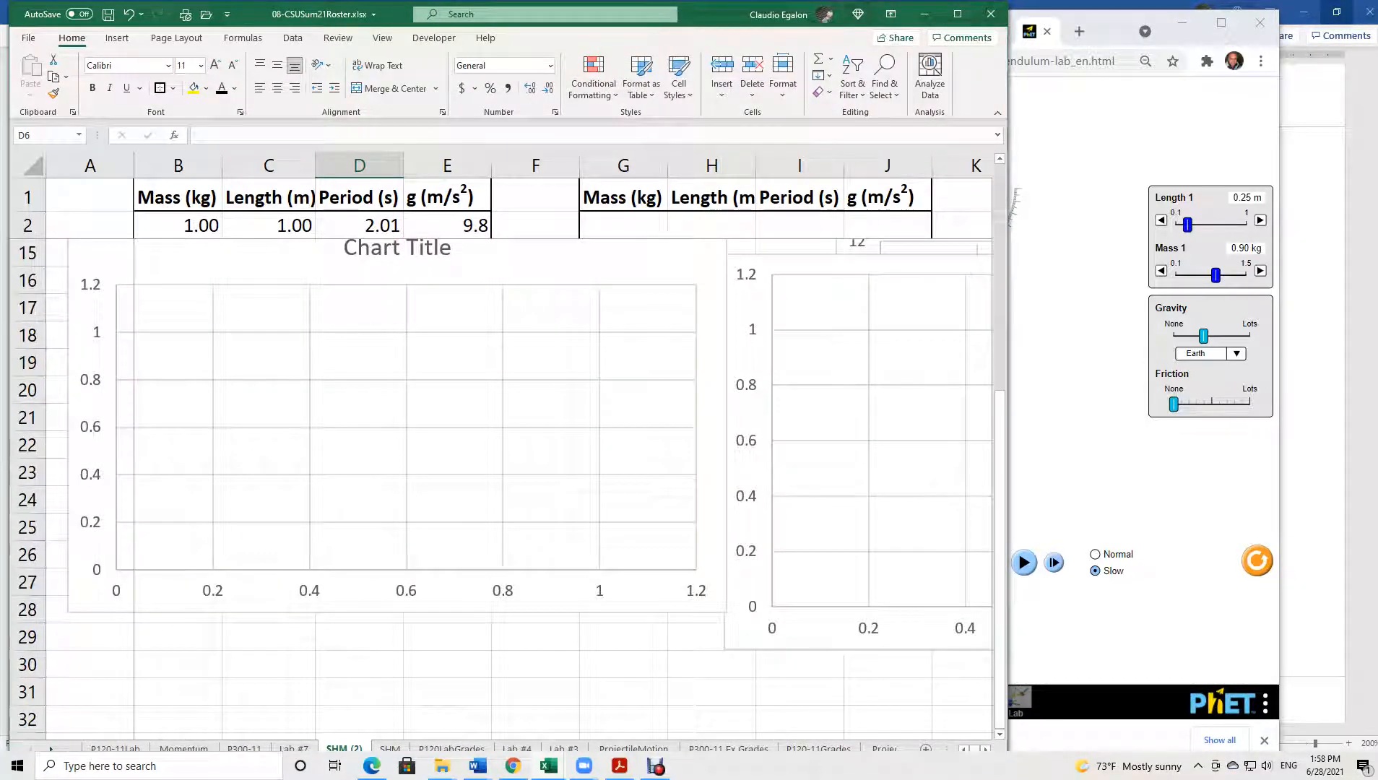
{"action": "left_click_drag", "start_coordinate": [860, 404], "coordinate": [803, 654]}
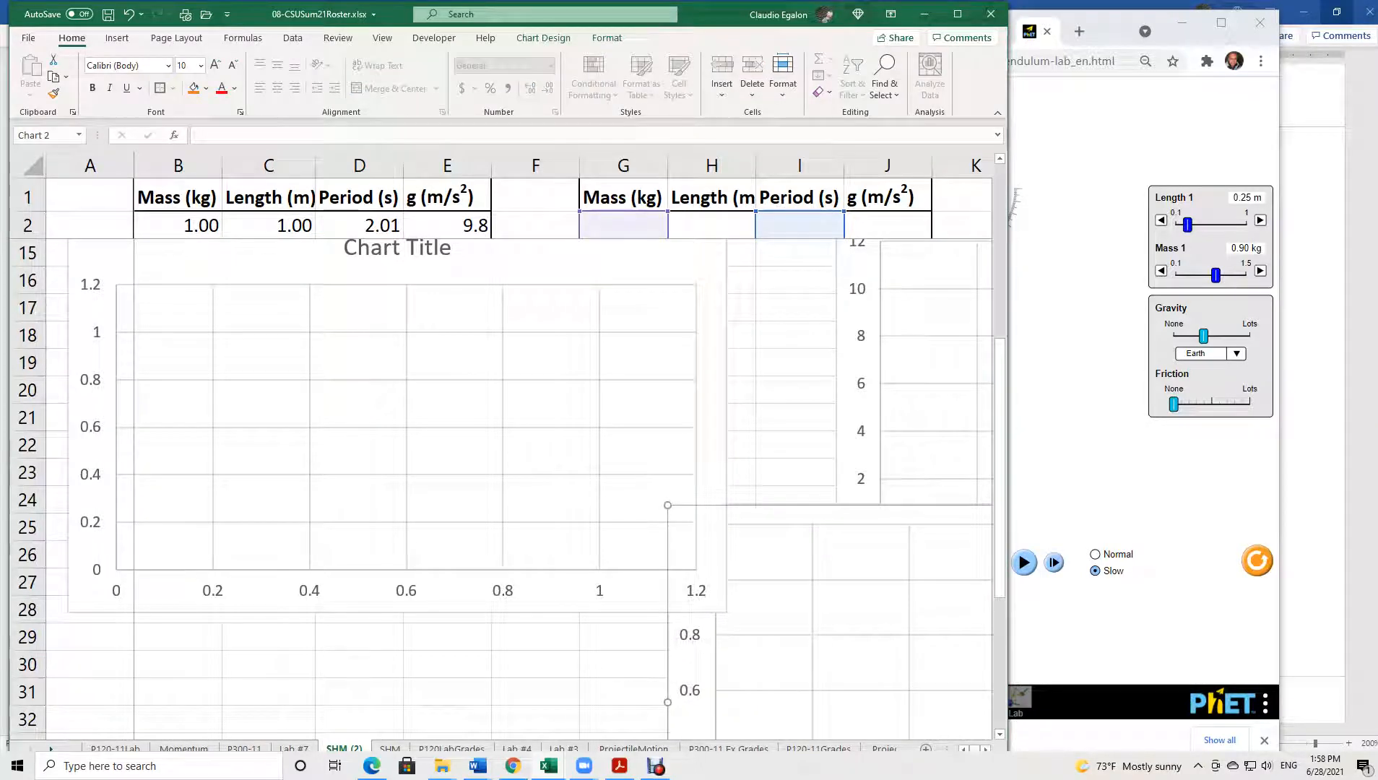
{"action": "left_click", "coordinate": [548, 433]}
{"action": "key", "text": "Delete"}
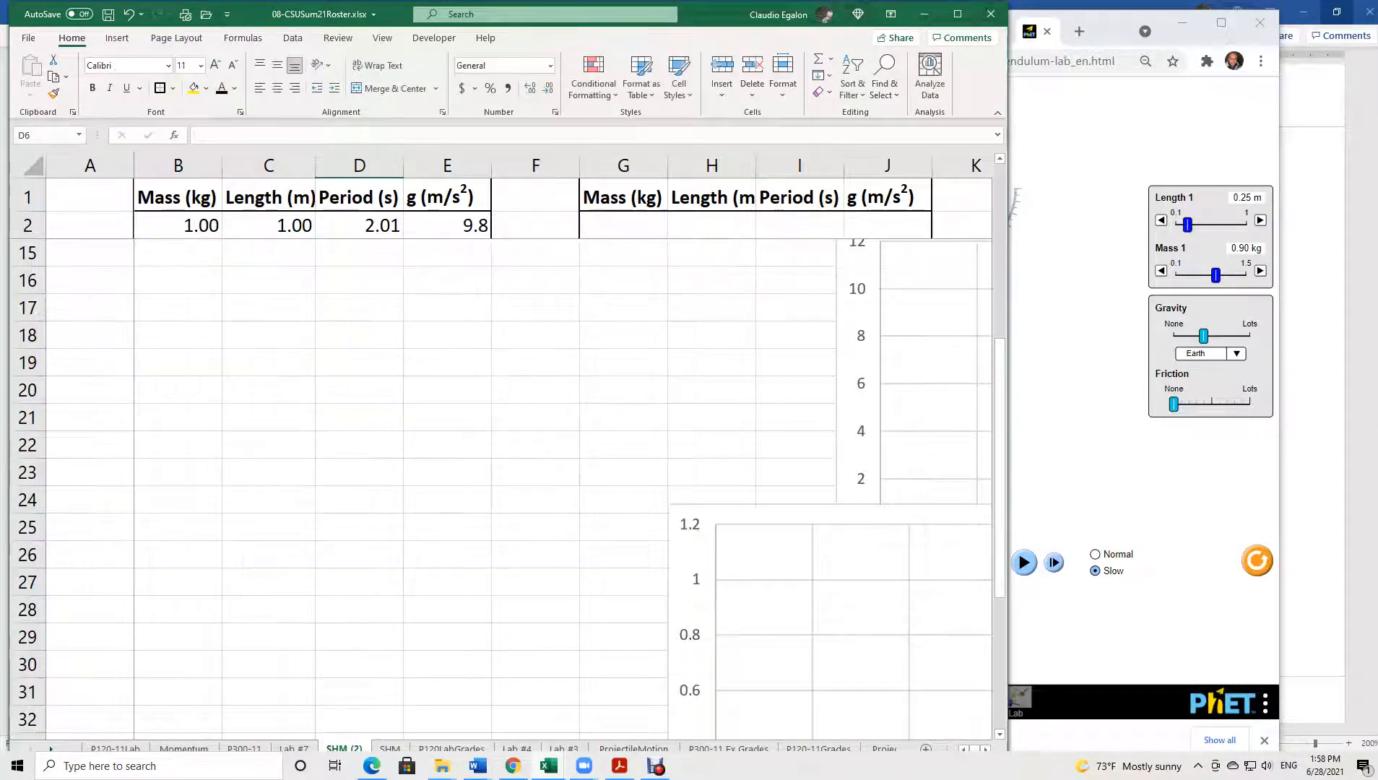
{"action": "left_click", "coordinate": [913, 404]}
{"action": "key", "text": "Delete"}
{"action": "left_click", "coordinate": [830, 607]}
{"action": "key", "text": "Delete"}
{"action": "scroll", "coordinate": [831, 606], "scroll_direction": "up", "scroll_amount": 2}
{"action": "scroll", "coordinate": [506, 462], "scroll_direction": "up", "scroll_amount": 2}
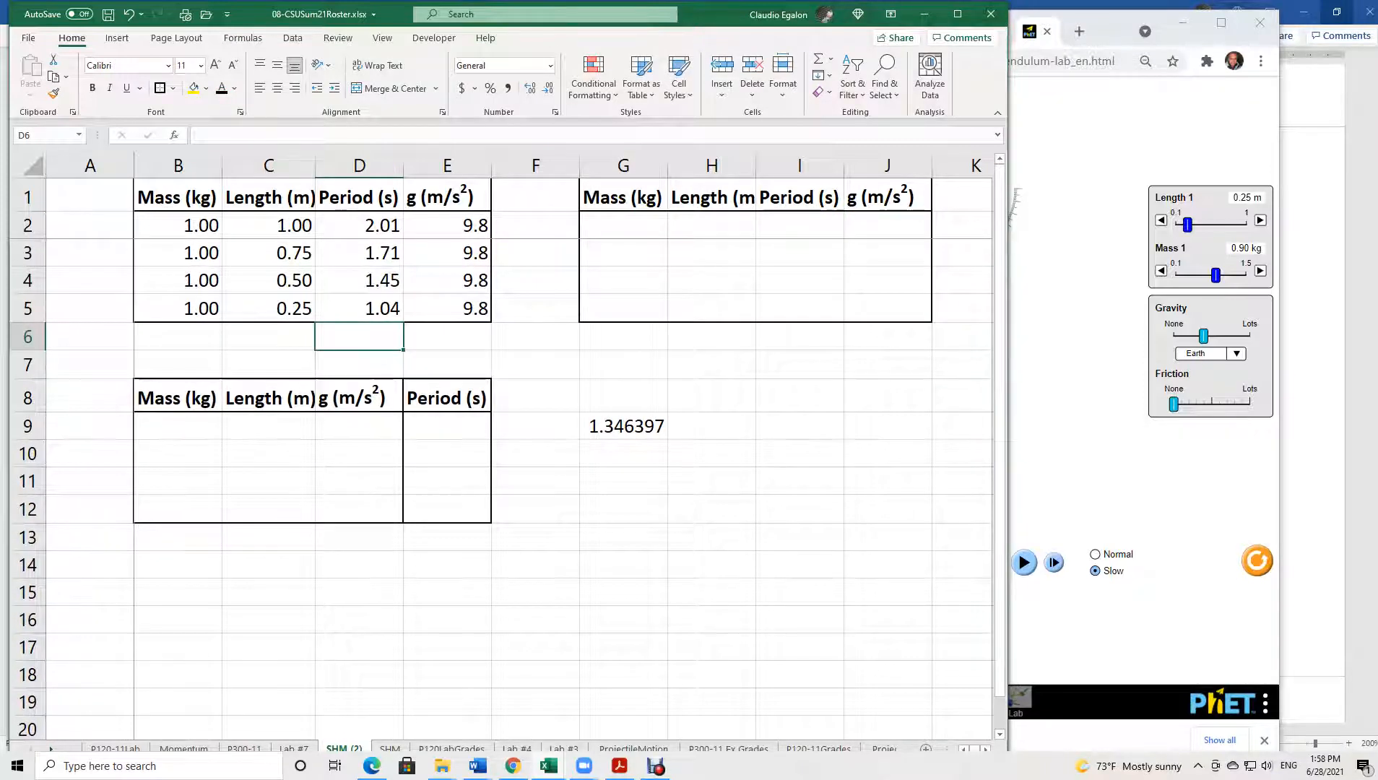
Insert a markers-only scatter chart of the length and period values in C2:D5.
{"action": "left_click_drag", "start_coordinate": [289, 226], "coordinate": [372, 309]}
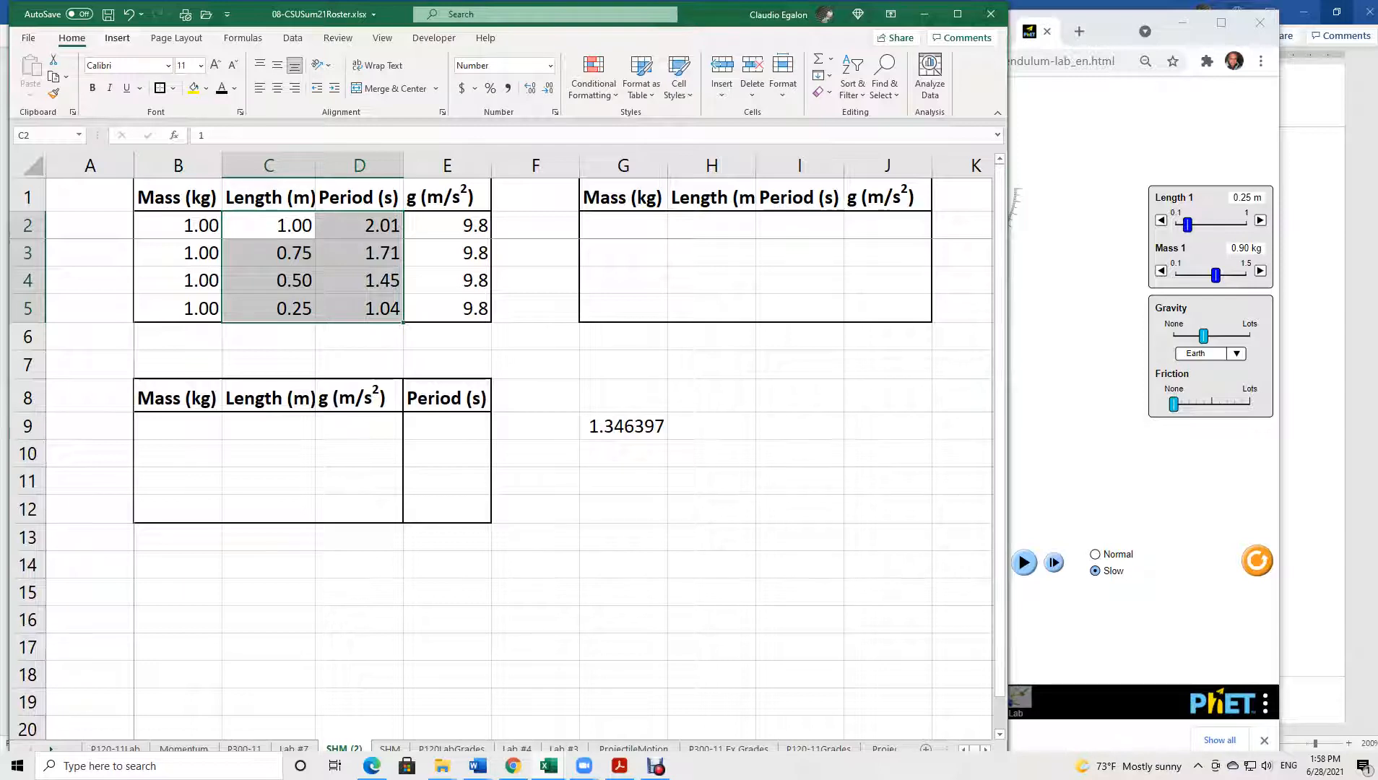
{"action": "left_click", "coordinate": [117, 38]}
{"action": "left_click", "coordinate": [421, 91]}
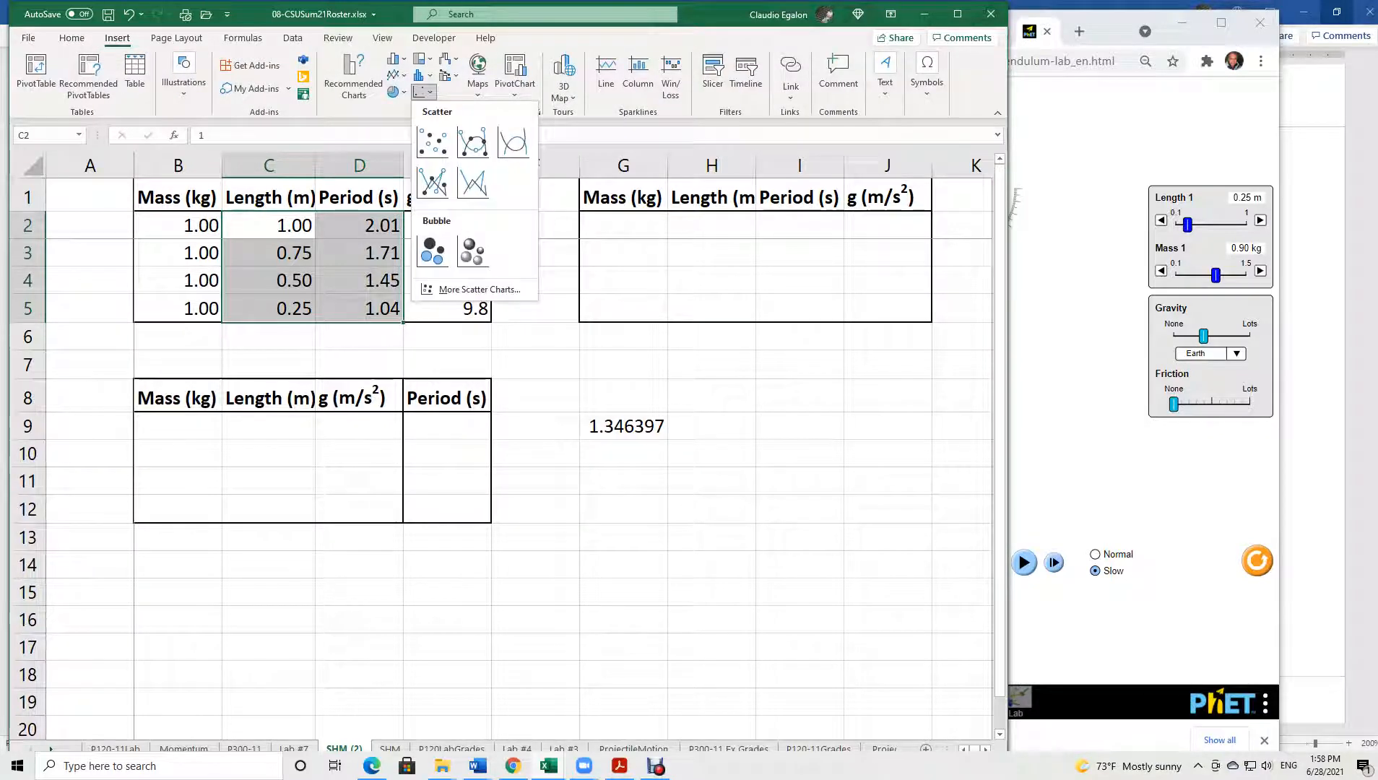
{"action": "left_click", "coordinate": [433, 141]}
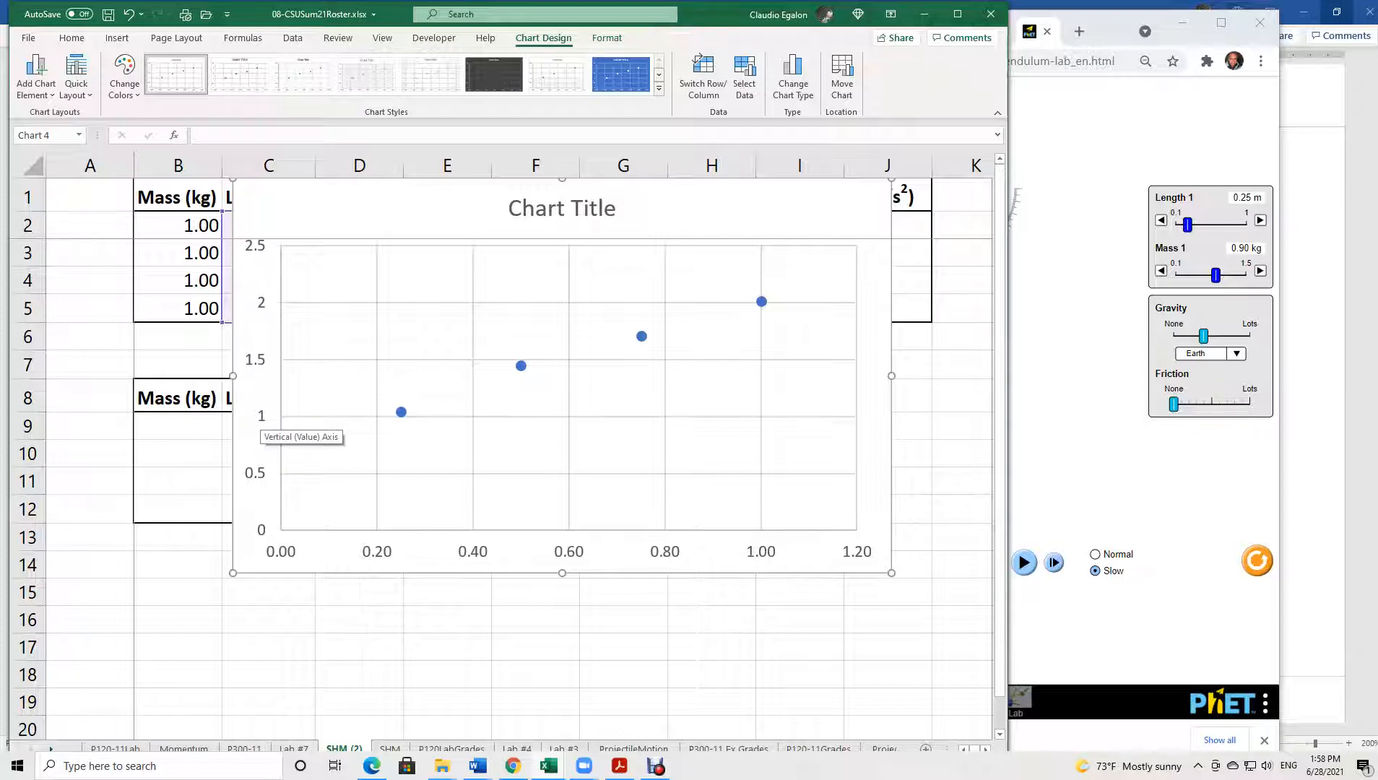
Give the scatter chart's vertical axis a logarithmic scale with base 10 and move the chart off the table headings.
{"action": "double_click", "coordinate": [258, 422]}
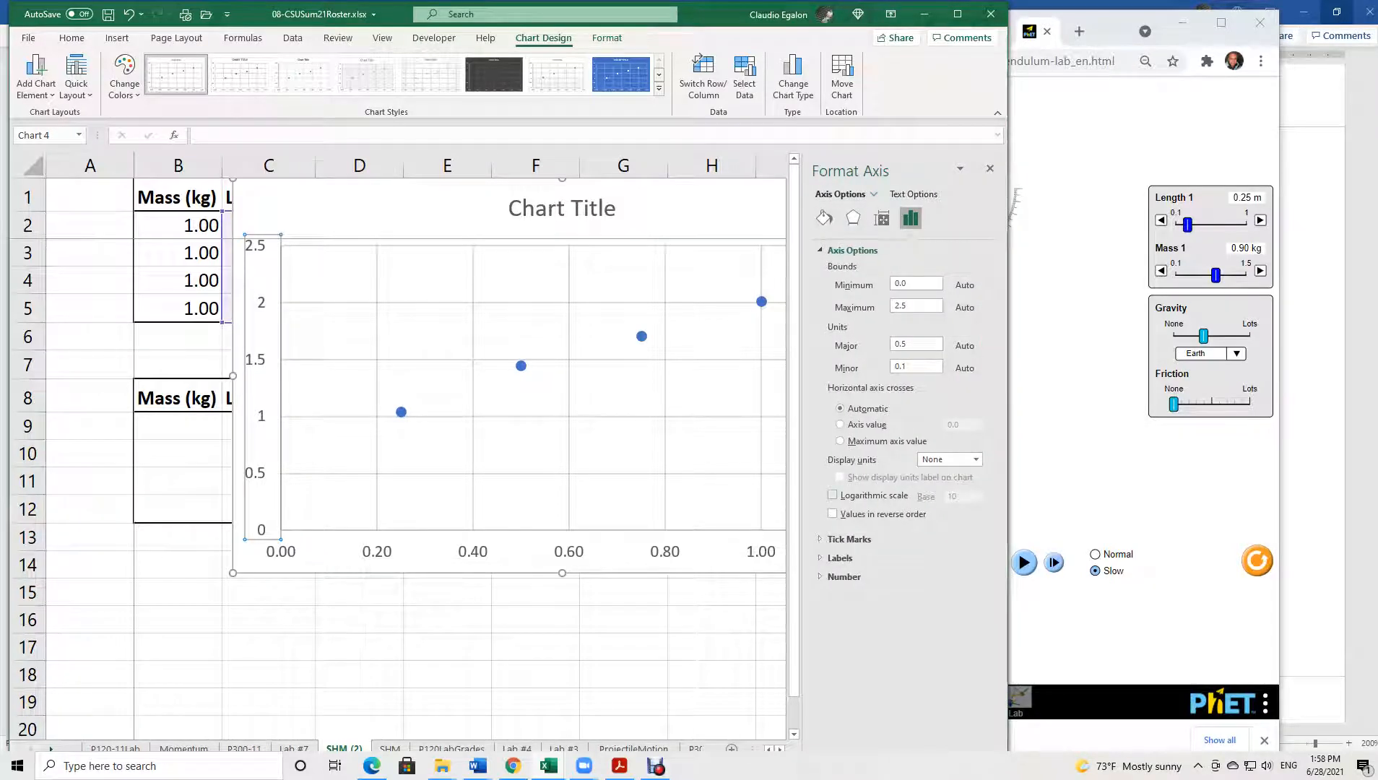
{"action": "left_click", "coordinate": [832, 495]}
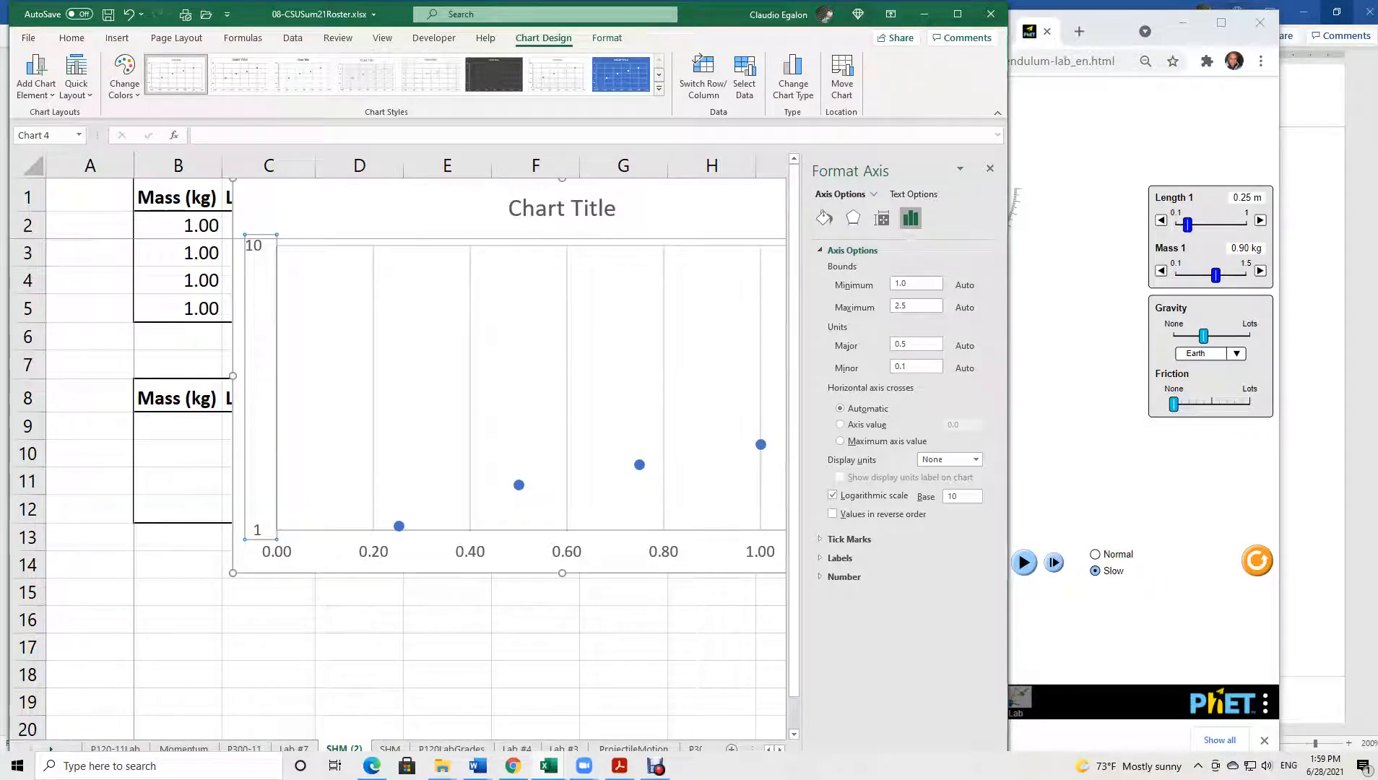
{"action": "left_click_drag", "start_coordinate": [361, 211], "coordinate": [278, 258]}
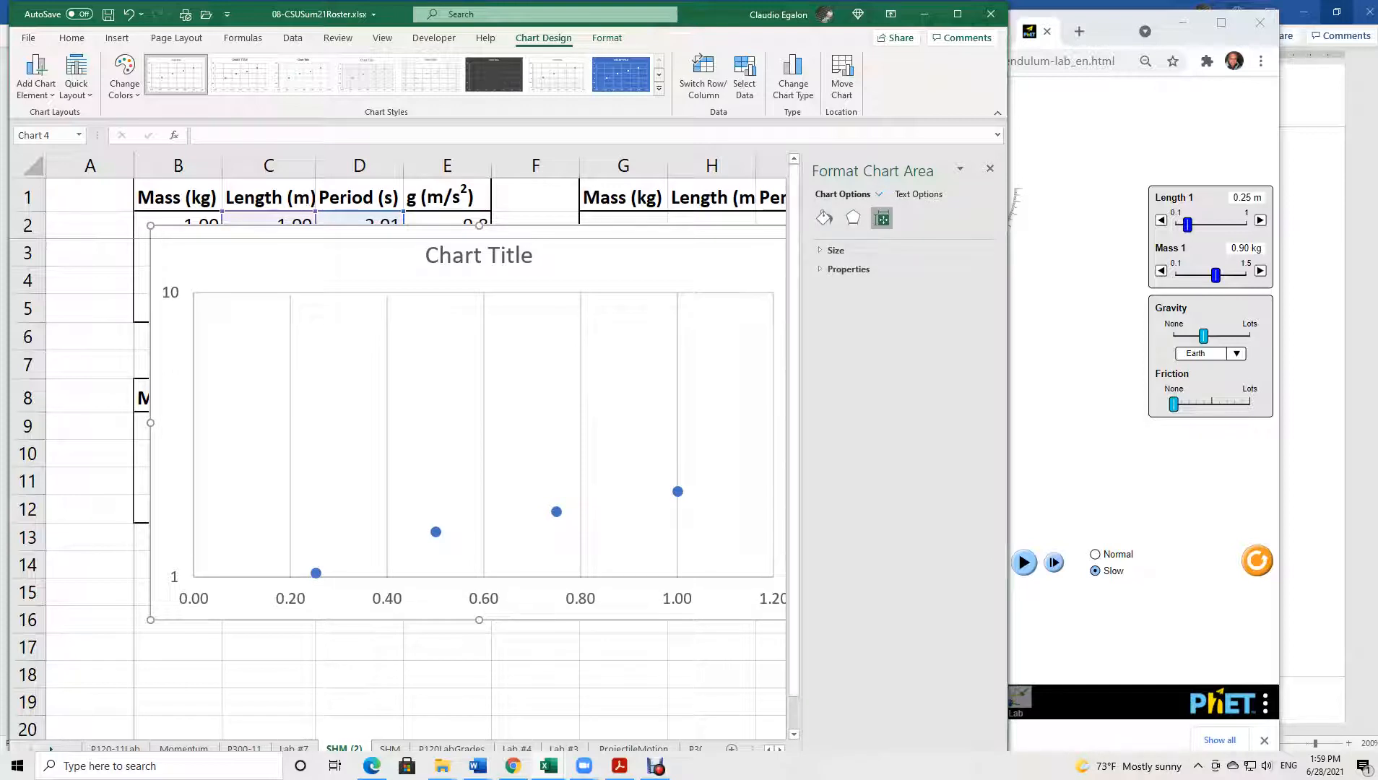
Turn off the logarithmic scale on the chart's vertical axis.
{"action": "left_click", "coordinate": [171, 292]}
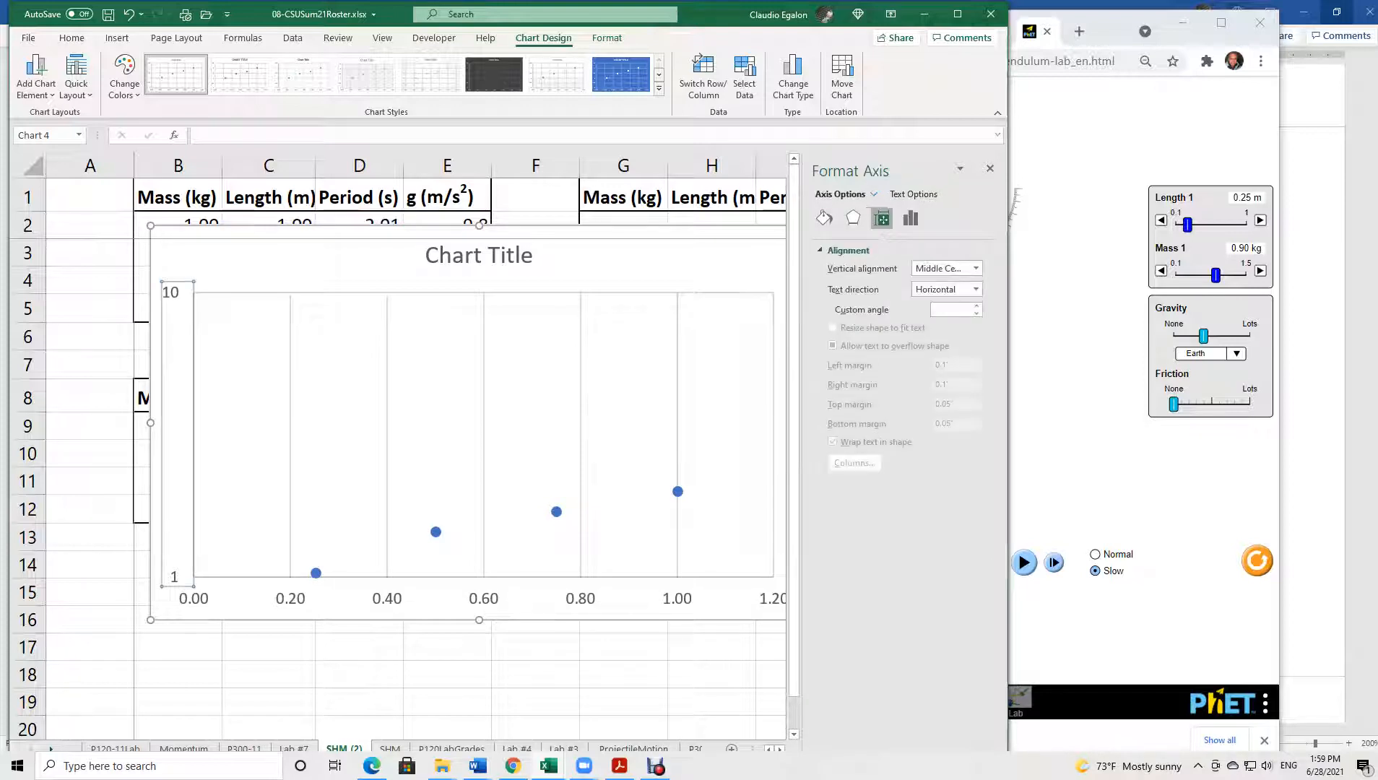
{"action": "left_click", "coordinate": [910, 218]}
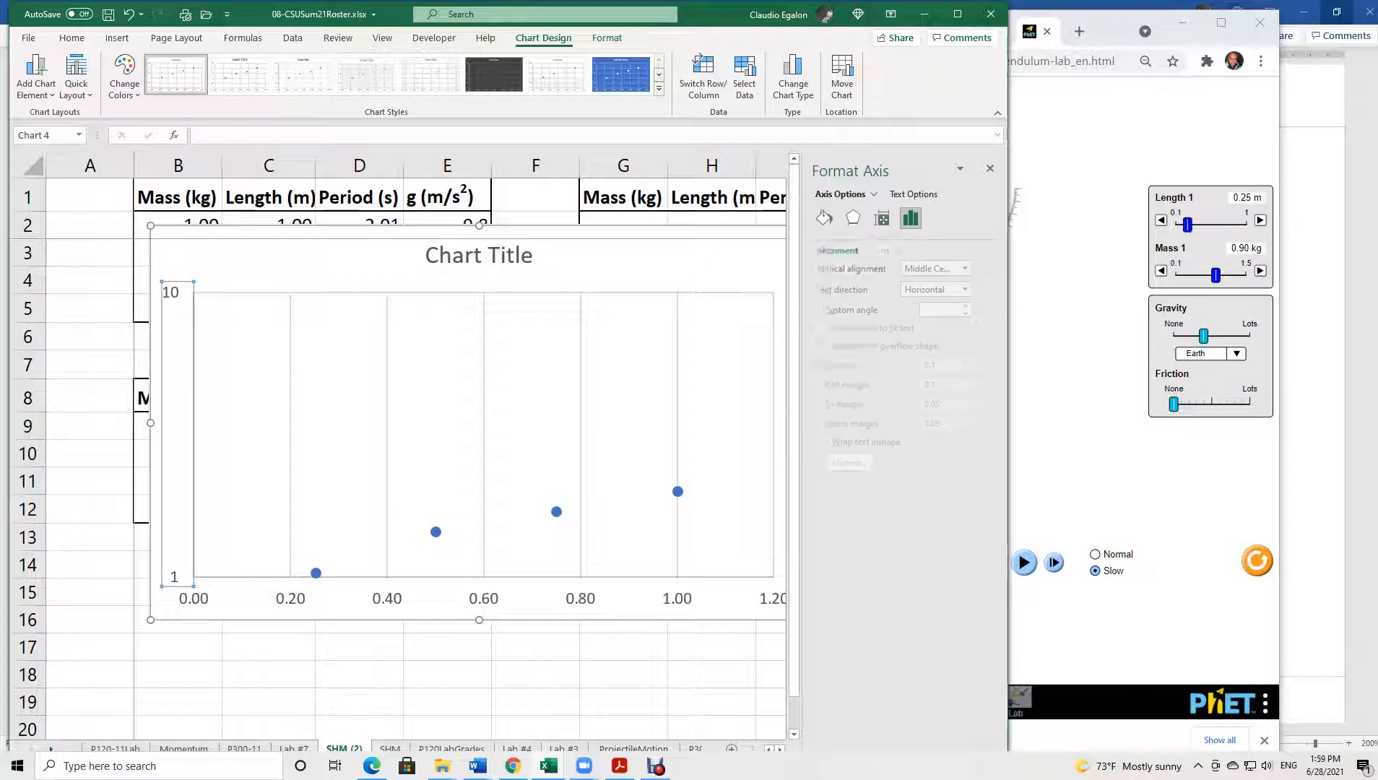
{"action": "left_click", "coordinate": [852, 249]}
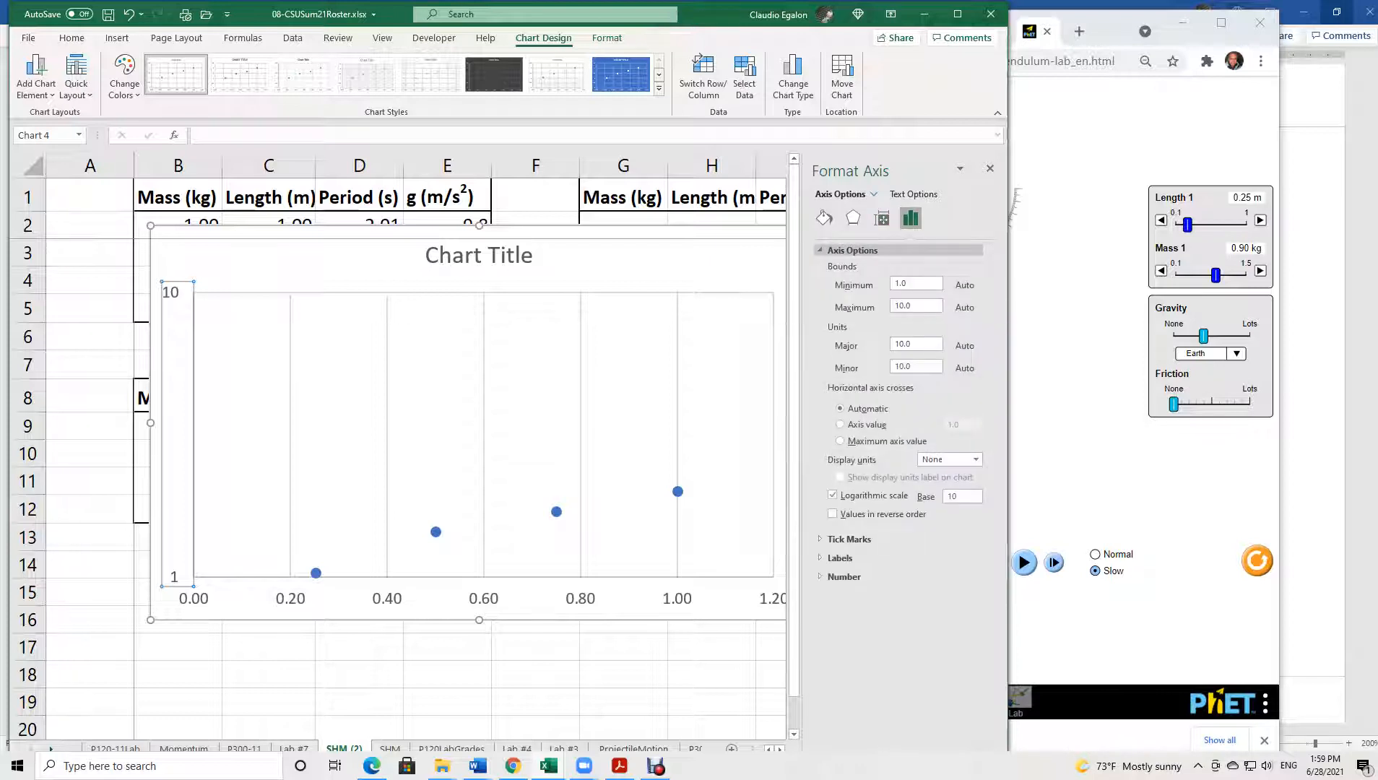
{"action": "left_click", "coordinate": [832, 494]}
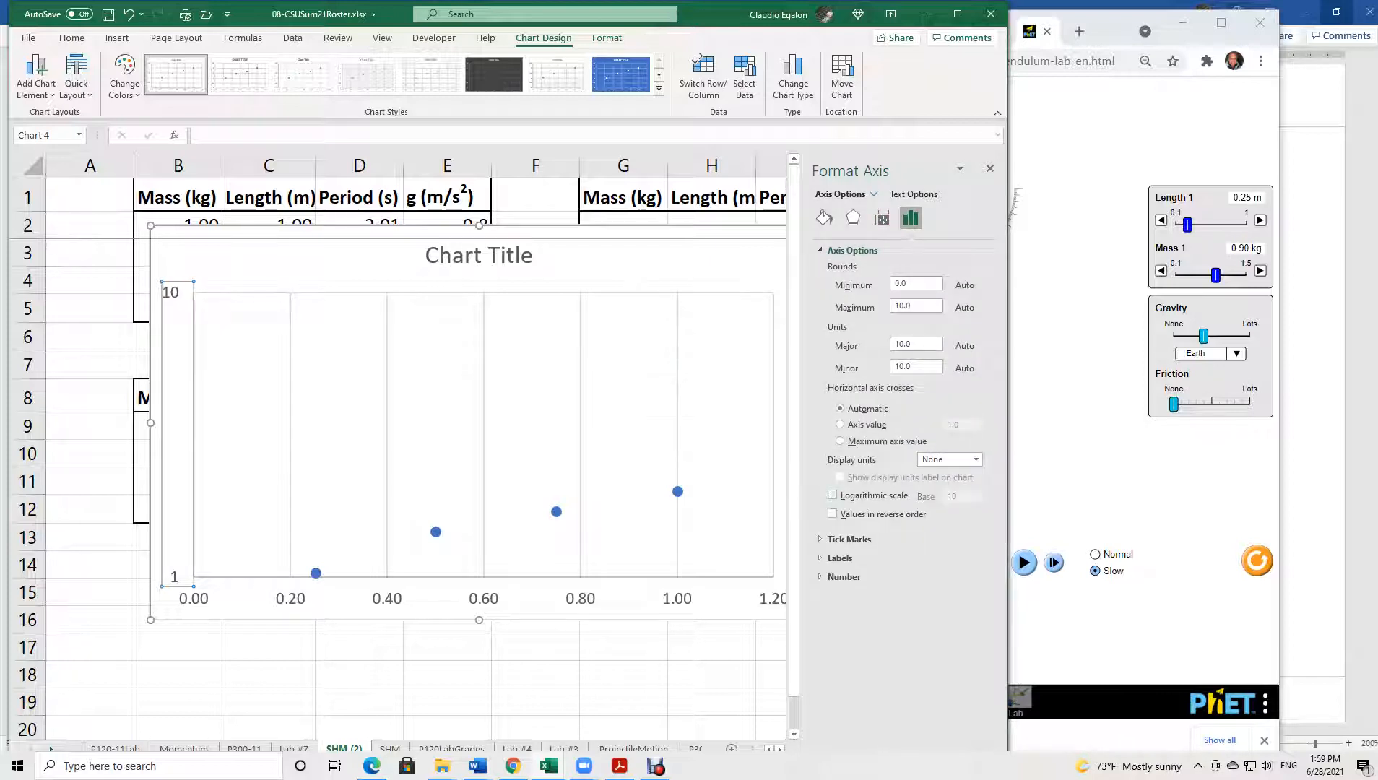
Give the chart's horizontal axis a logarithmic scale with base 10 and place the chart below the first data table.
{"action": "left_click", "coordinate": [582, 598]}
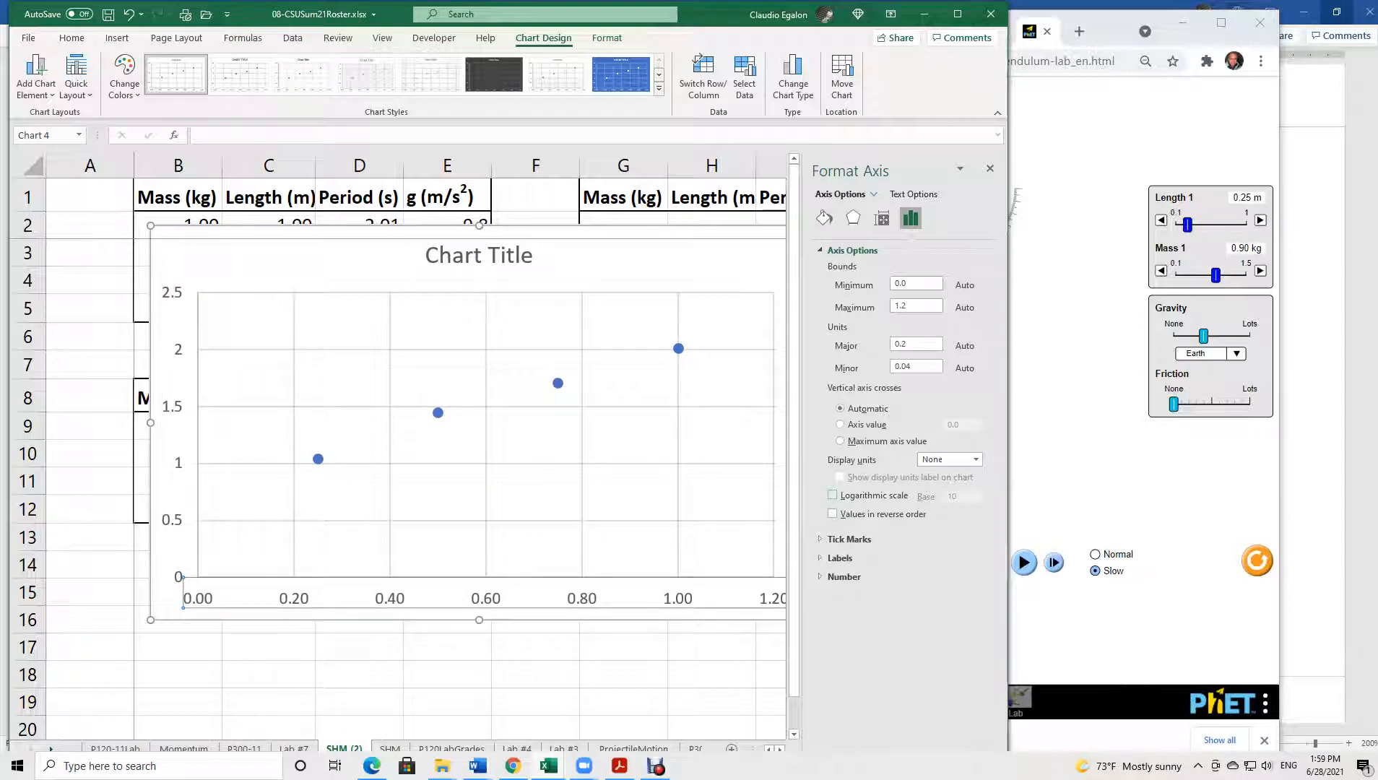
{"action": "left_click", "coordinate": [832, 494]}
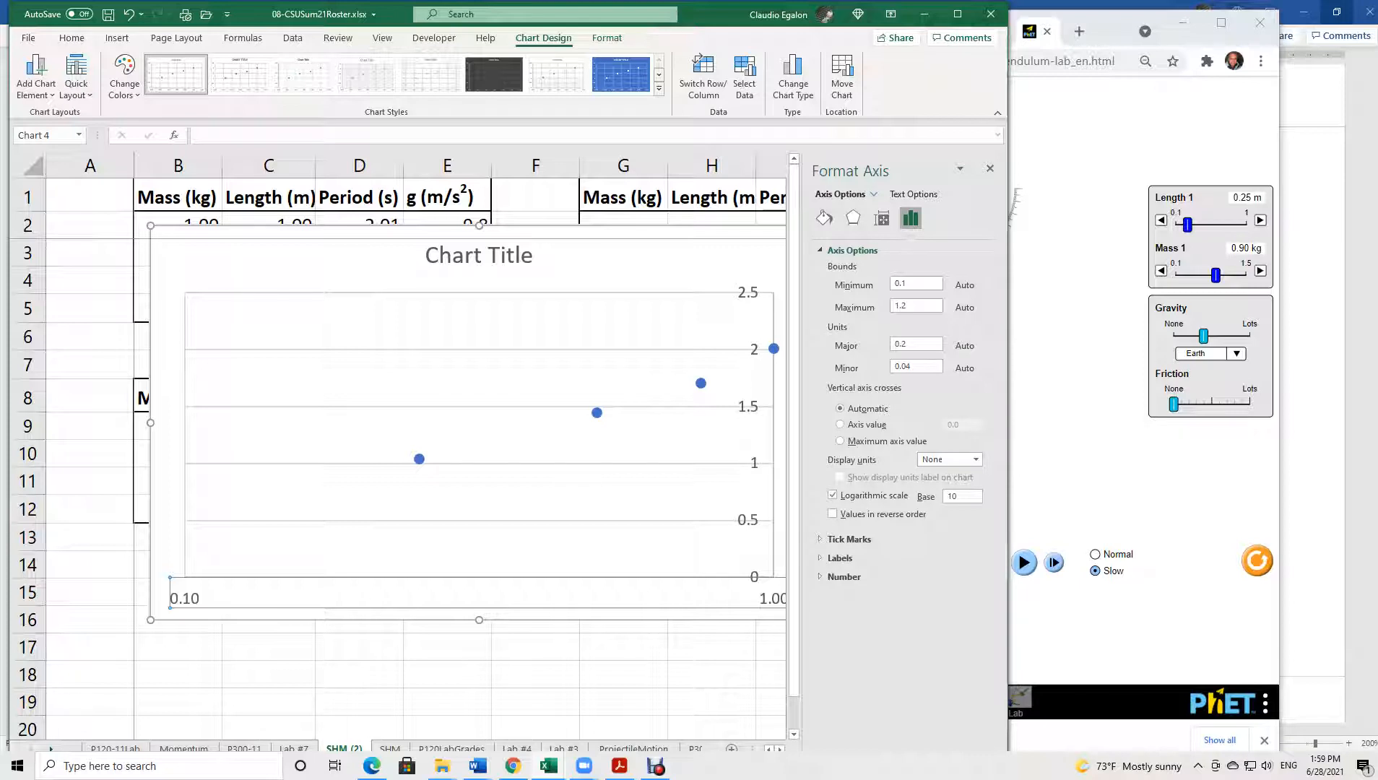
{"action": "mouse_move", "coordinate": [740, 613]}
{"action": "left_mouse_down"}
{"action": "mouse_move", "coordinate": [666, 620]}
{"action": "mouse_move", "coordinate": [707, 652]}
{"action": "mouse_move", "coordinate": [721, 709]}
{"action": "left_mouse_up"}
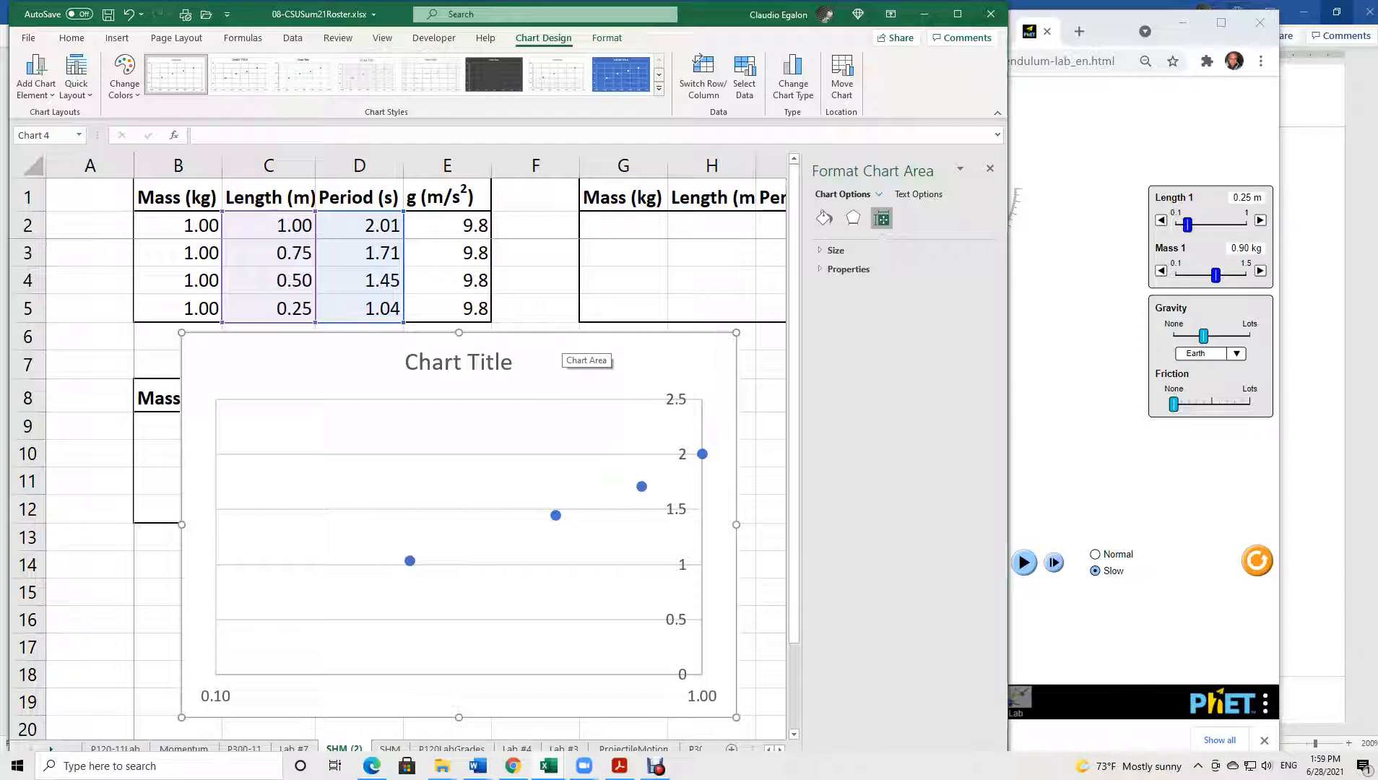
Delete the period versus length scatter chart.
{"action": "left_click_drag", "start_coordinate": [563, 343], "coordinate": [567, 397]}
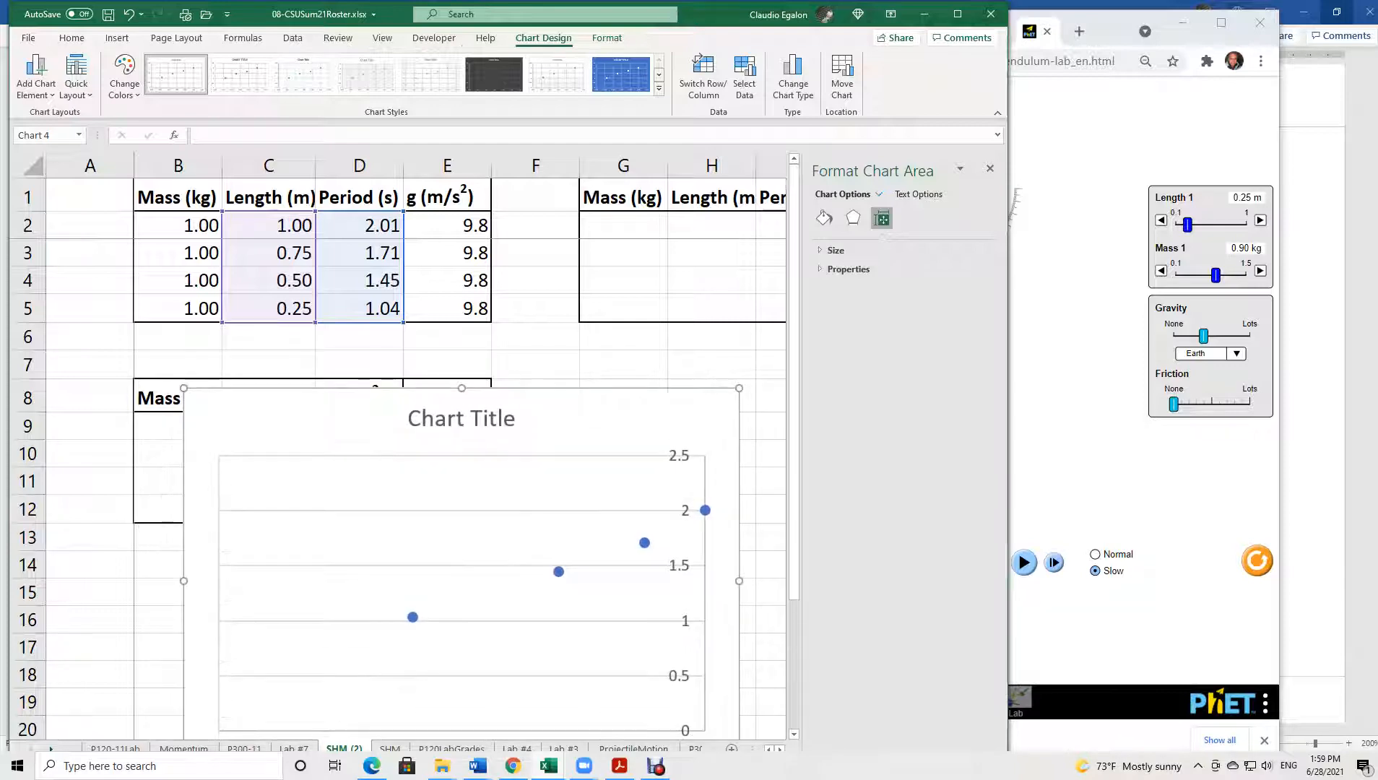
{"action": "key", "text": "Delete"}
{"action": "left_click", "coordinate": [624, 365]}
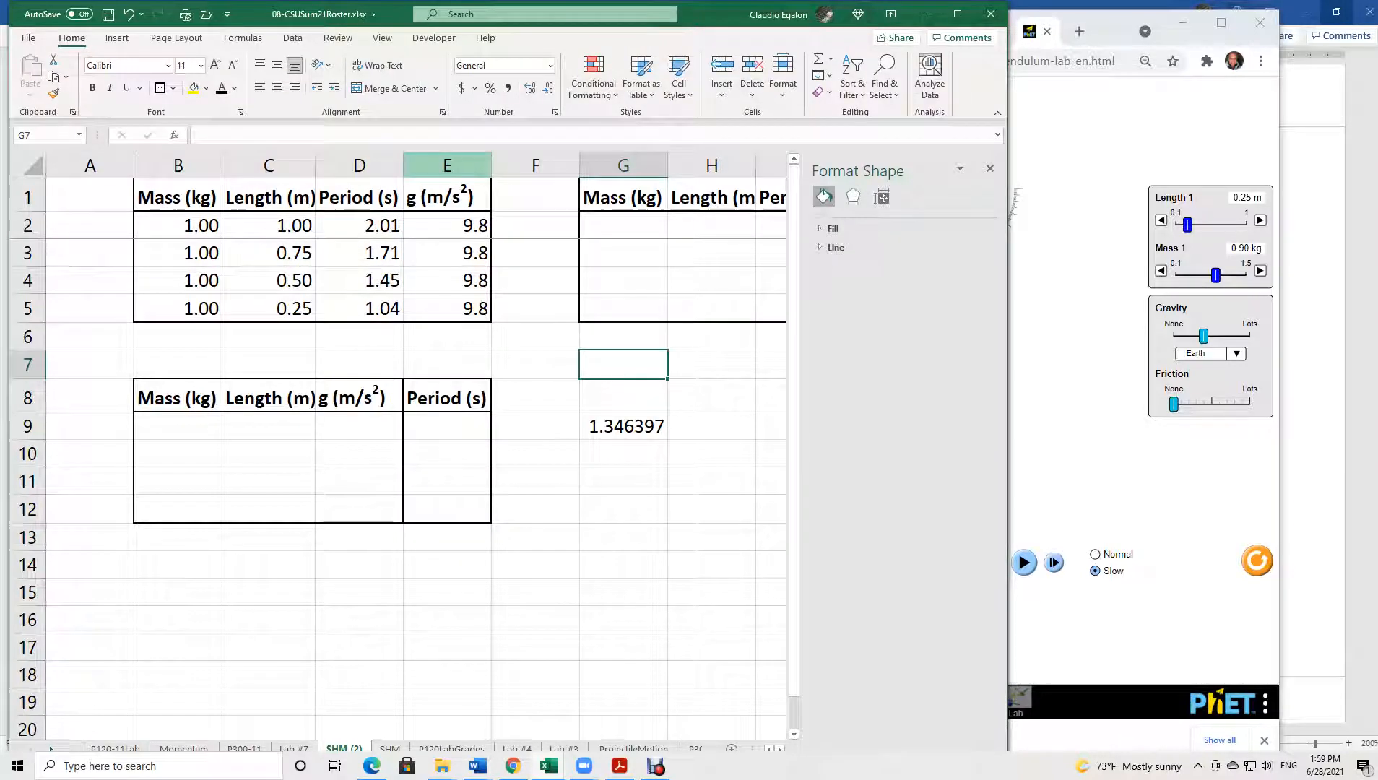
Insert blank cells at E1:E5, shifting cells right, and move the Period column from D1:D5 into them.
{"action": "left_click_drag", "start_coordinate": [447, 197], "coordinate": [447, 308]}
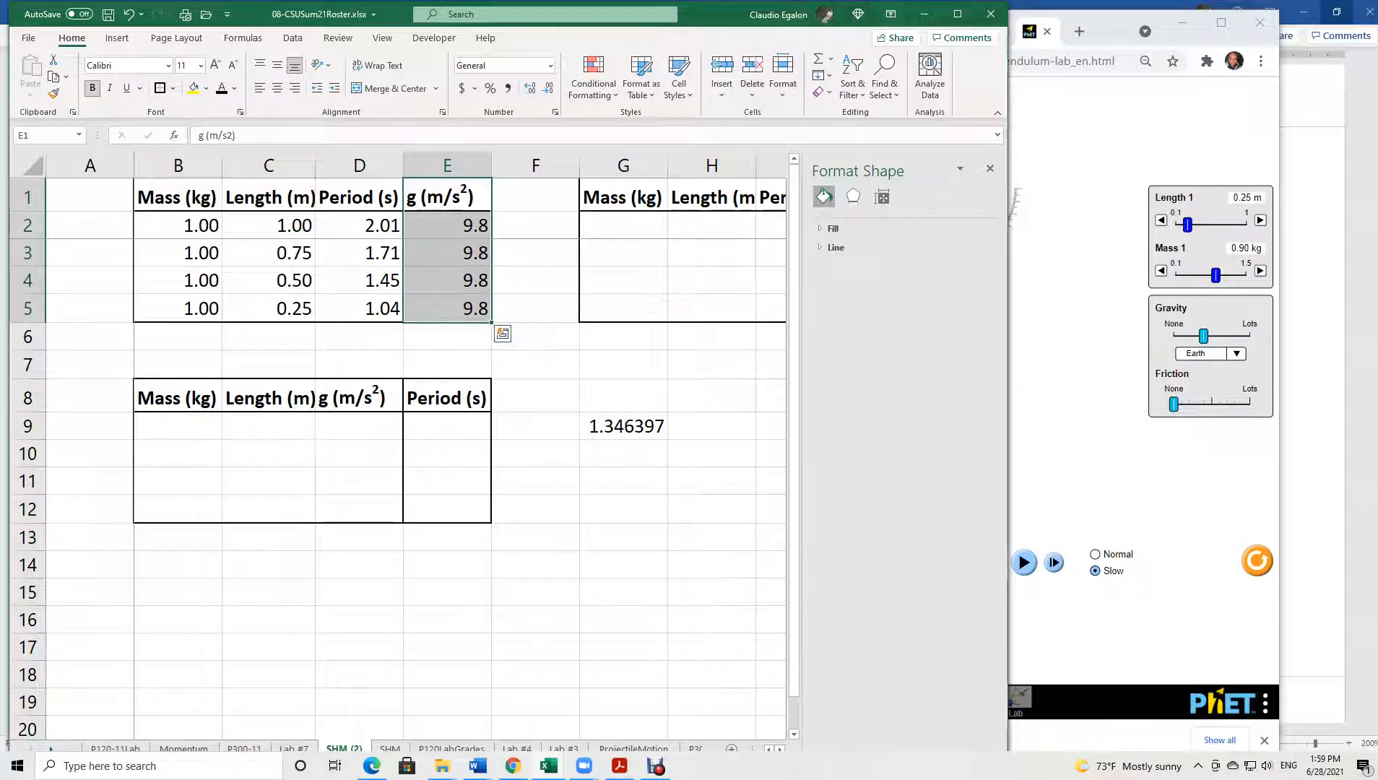
{"action": "right_click", "coordinate": [436, 269]}
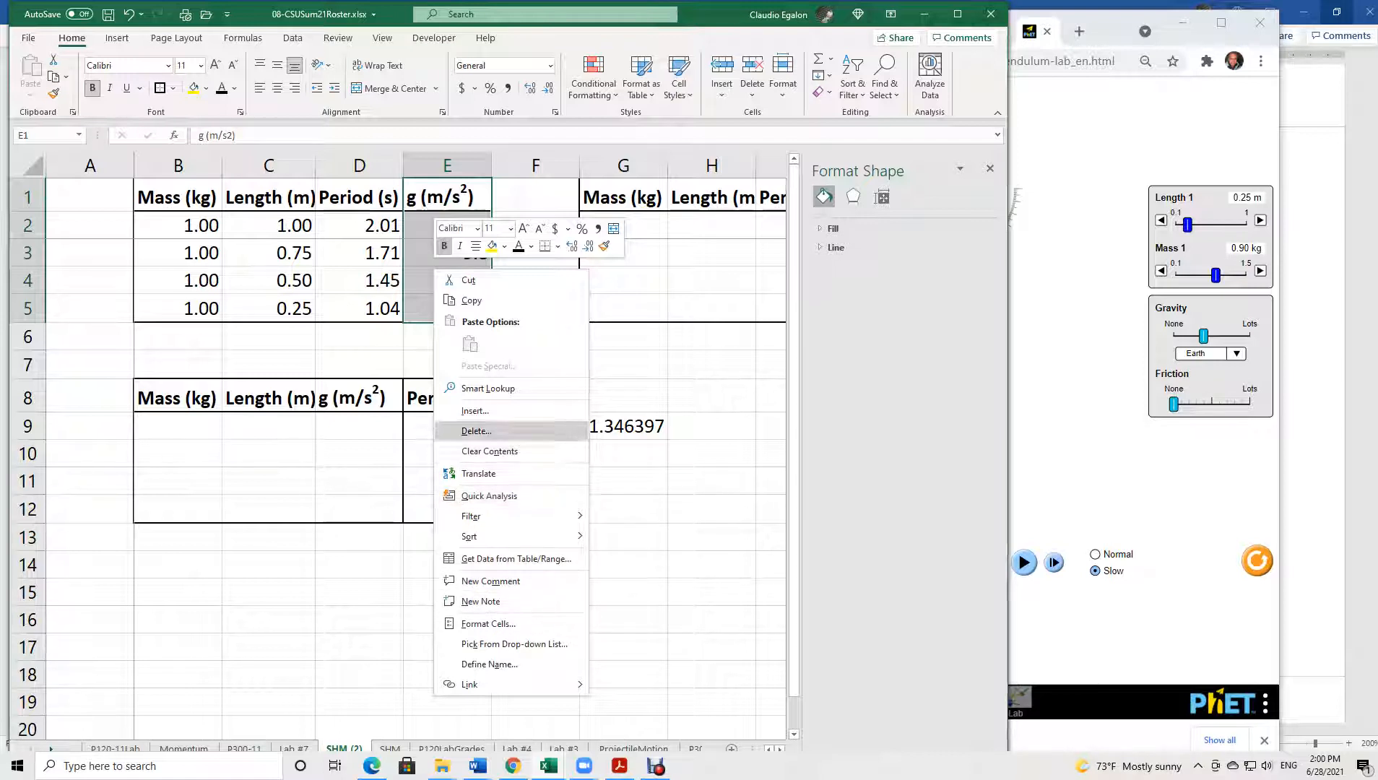
{"action": "left_click", "coordinate": [474, 411]}
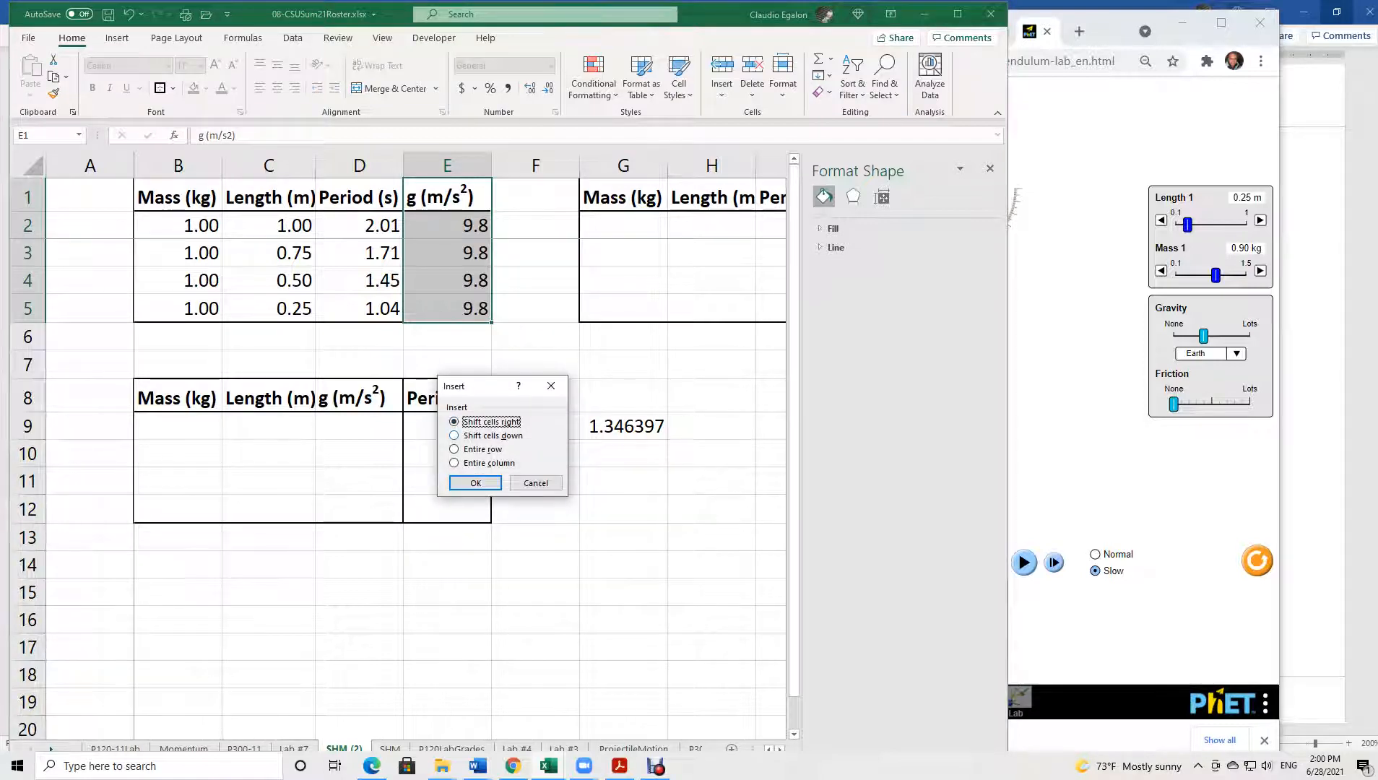
{"action": "left_click", "coordinate": [475, 483]}
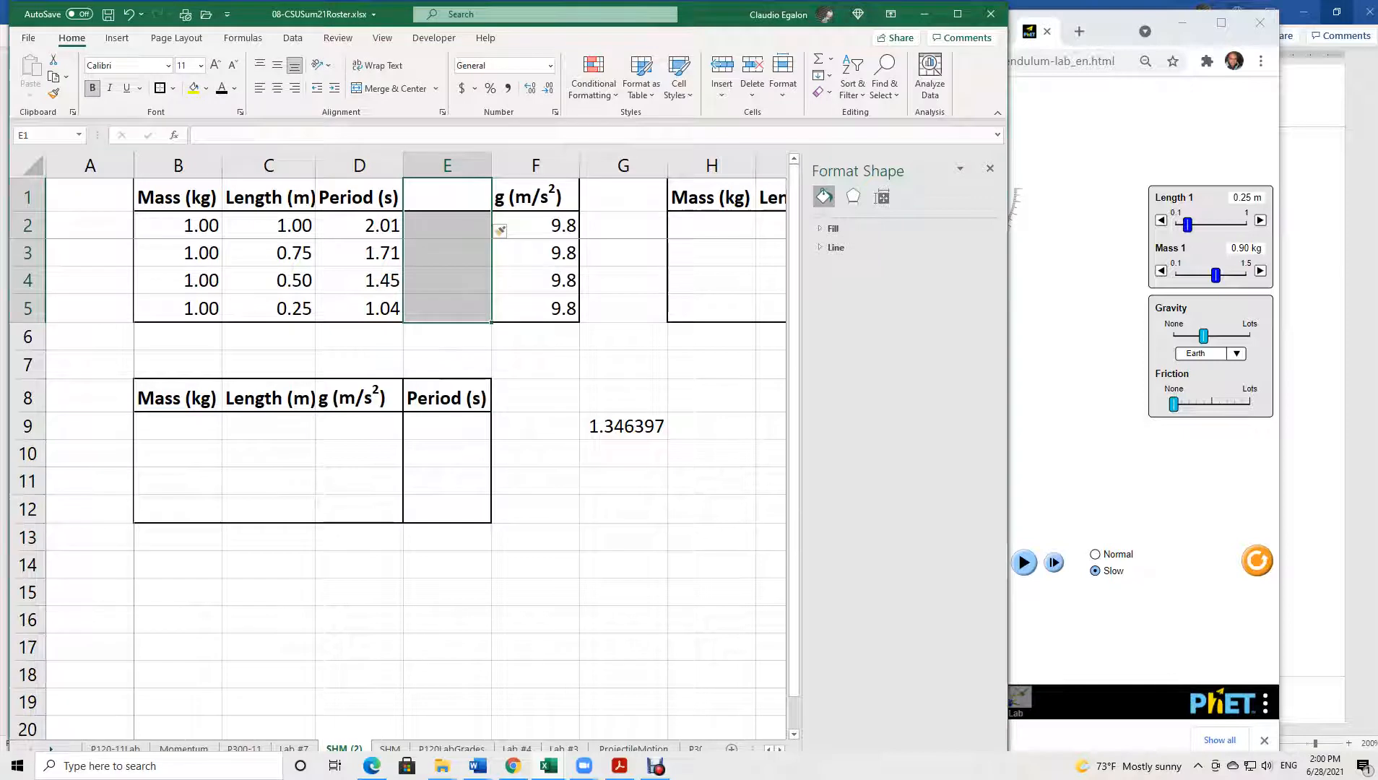
{"action": "left_click", "coordinate": [447, 225]}
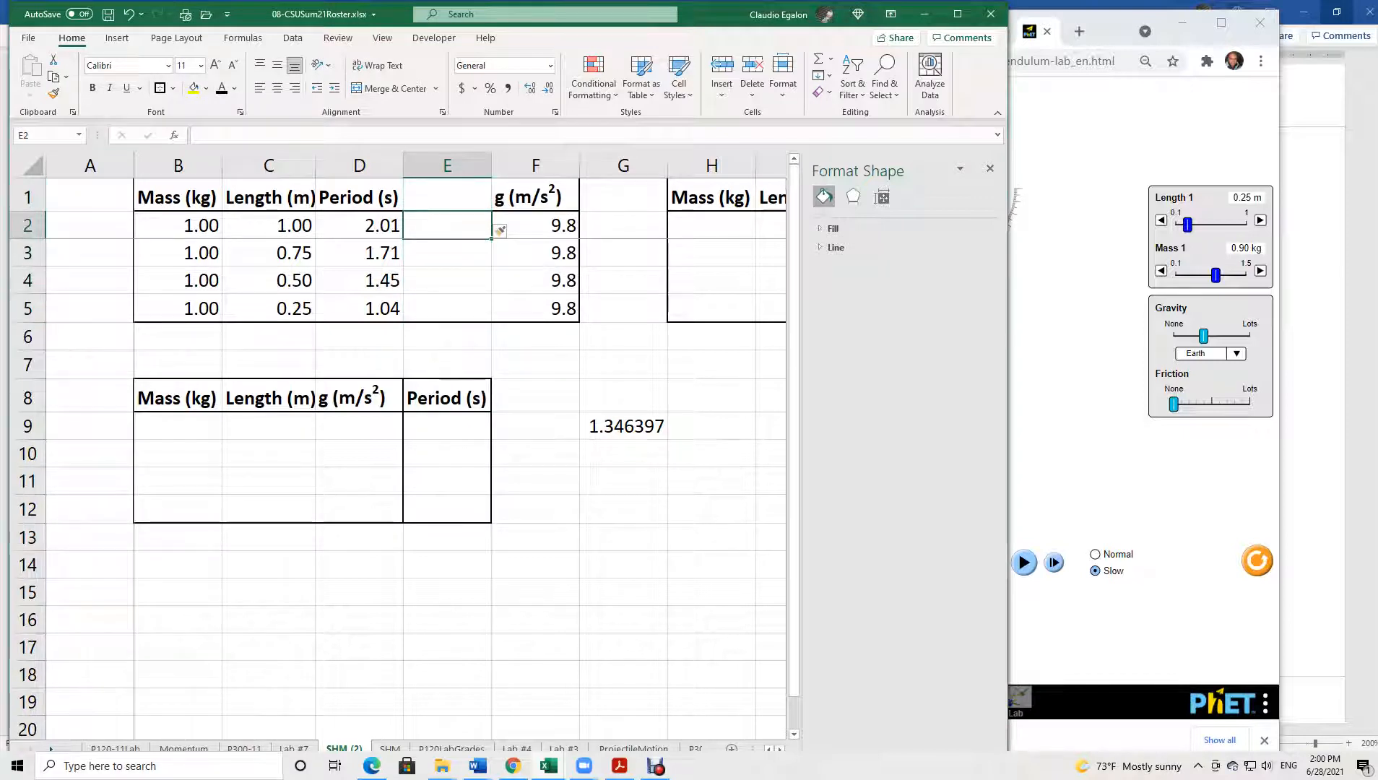
{"action": "left_click_drag", "start_coordinate": [359, 197], "coordinate": [447, 280]}
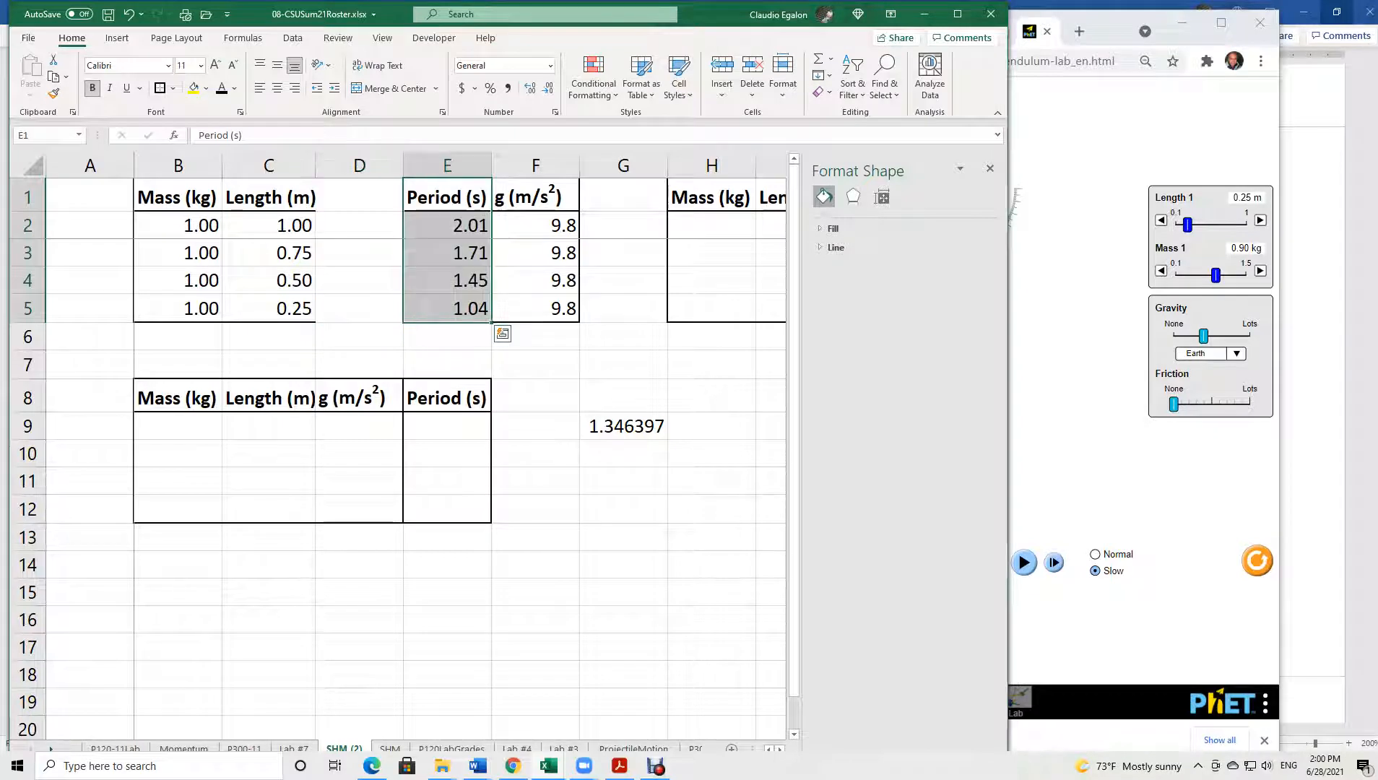
Enter the heading "log (L)" in D1 of the empty column beside the lengths.
{"action": "left_click", "coordinate": [358, 197]}
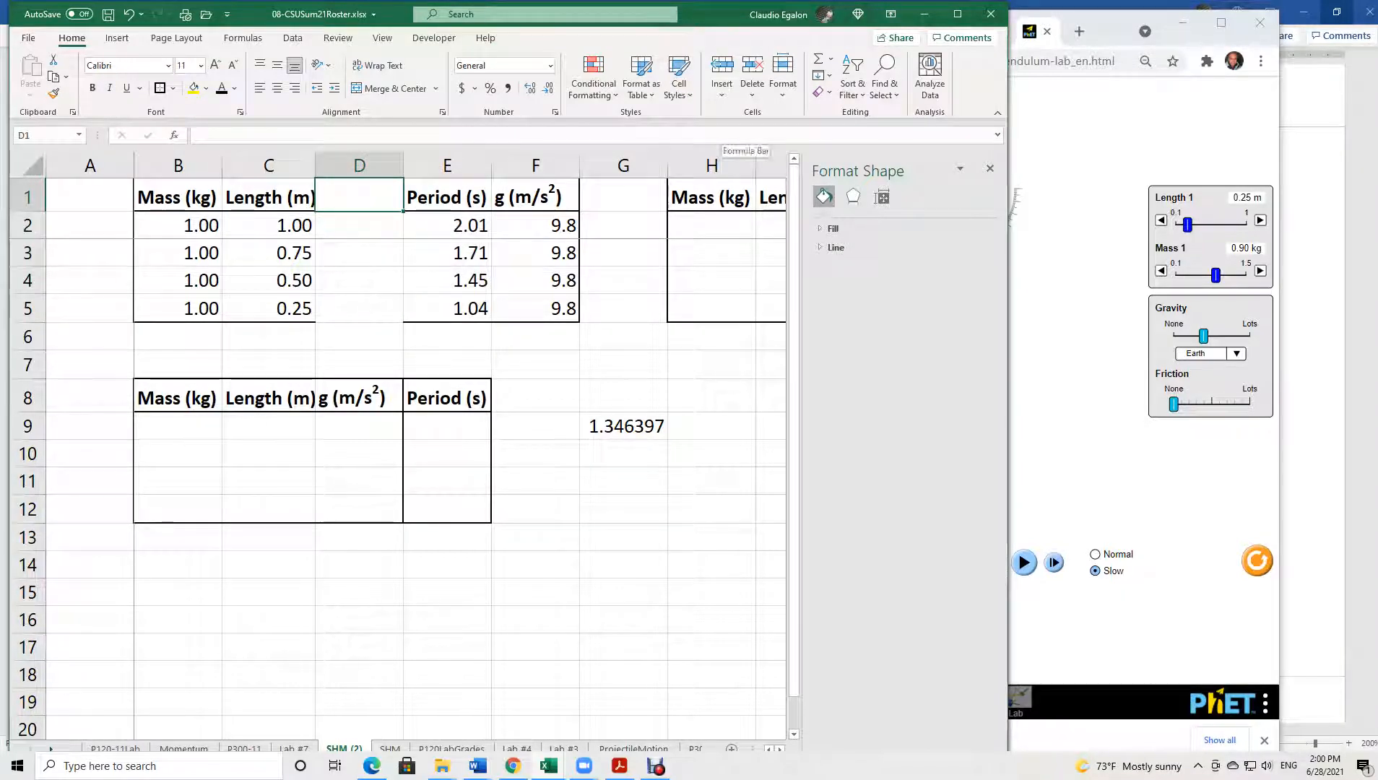
{"action": "type", "text": "log (L"}
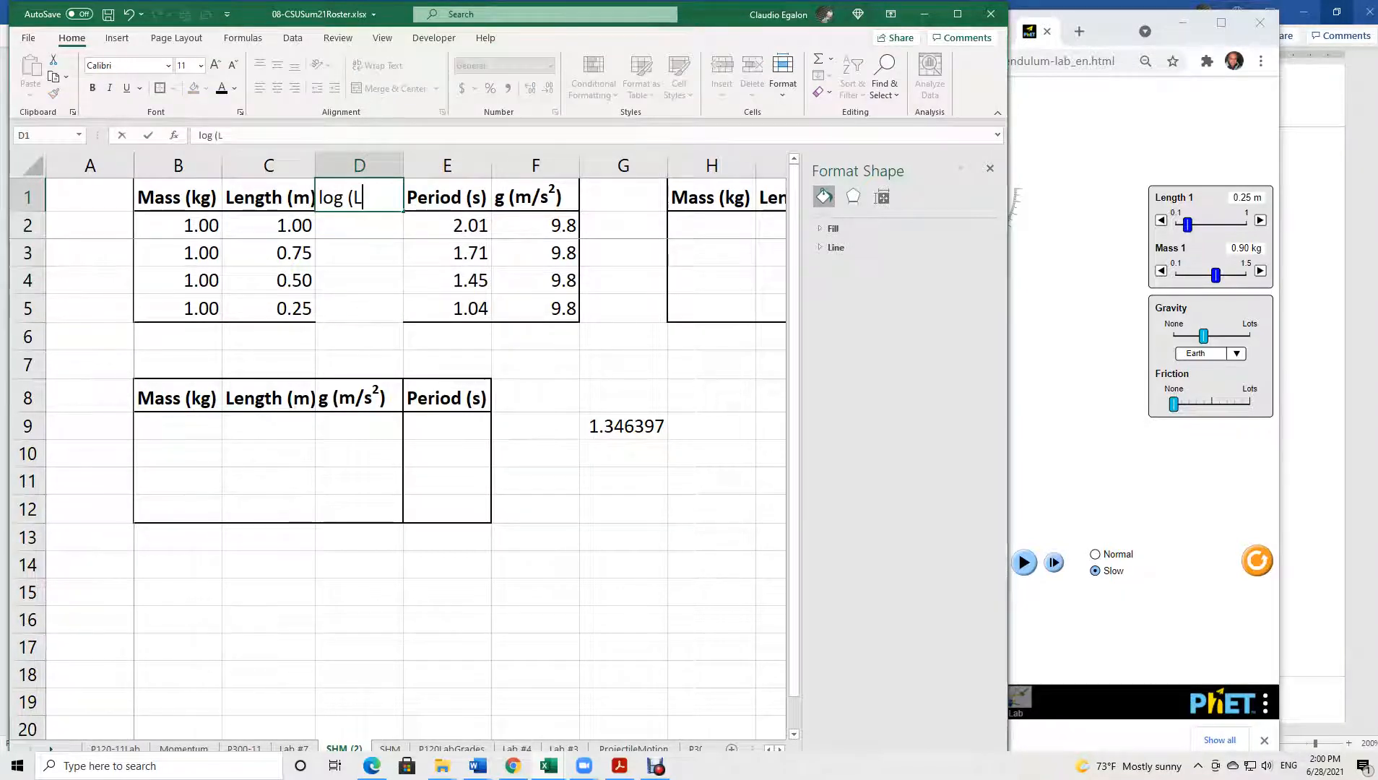
{"action": "type", "text": ")"}
{"action": "key", "text": "Return"}
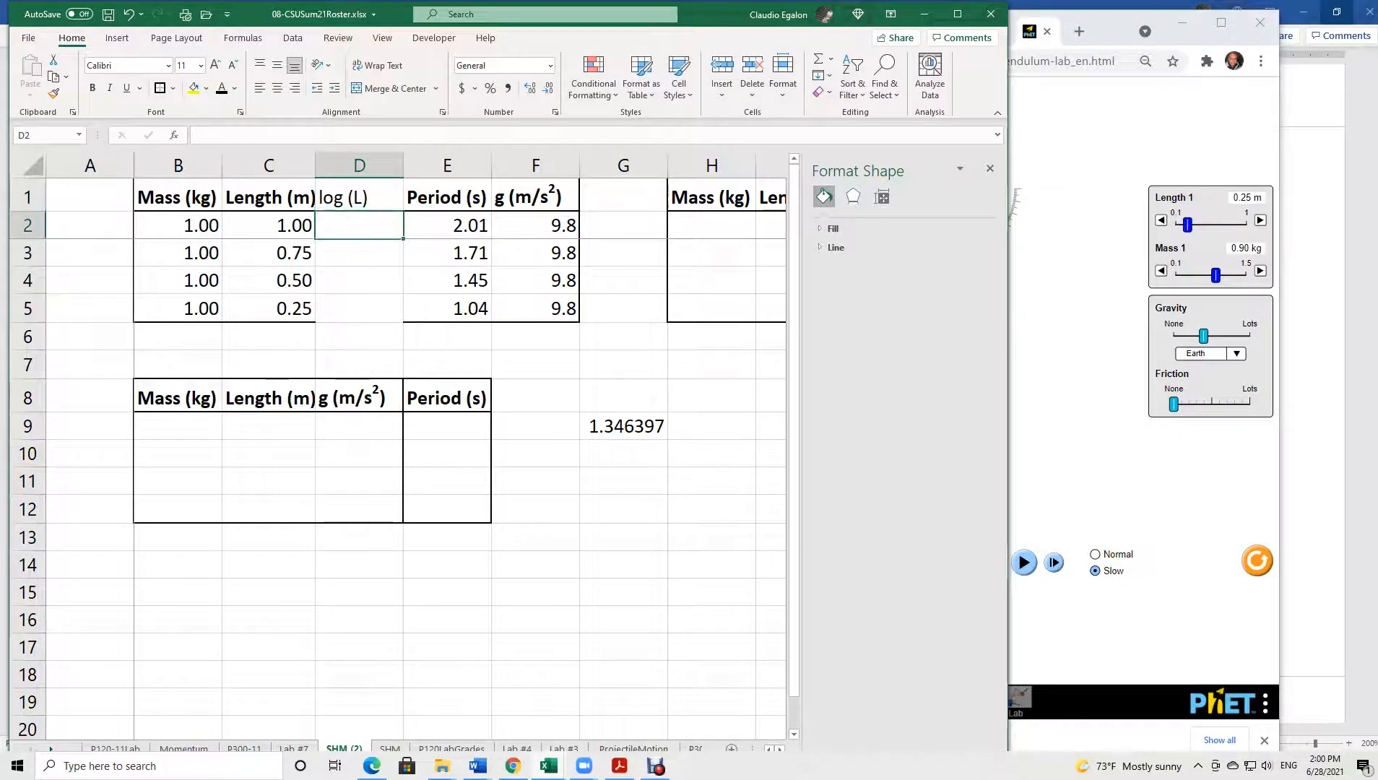
{"action": "type", "text": "'log"}
{"action": "key", "text": "BackSpace"}
{"action": "key", "text": "BackSpace"}
{"action": "key", "text": "BackSpace"}
{"action": "key", "text": "BackSpace"}
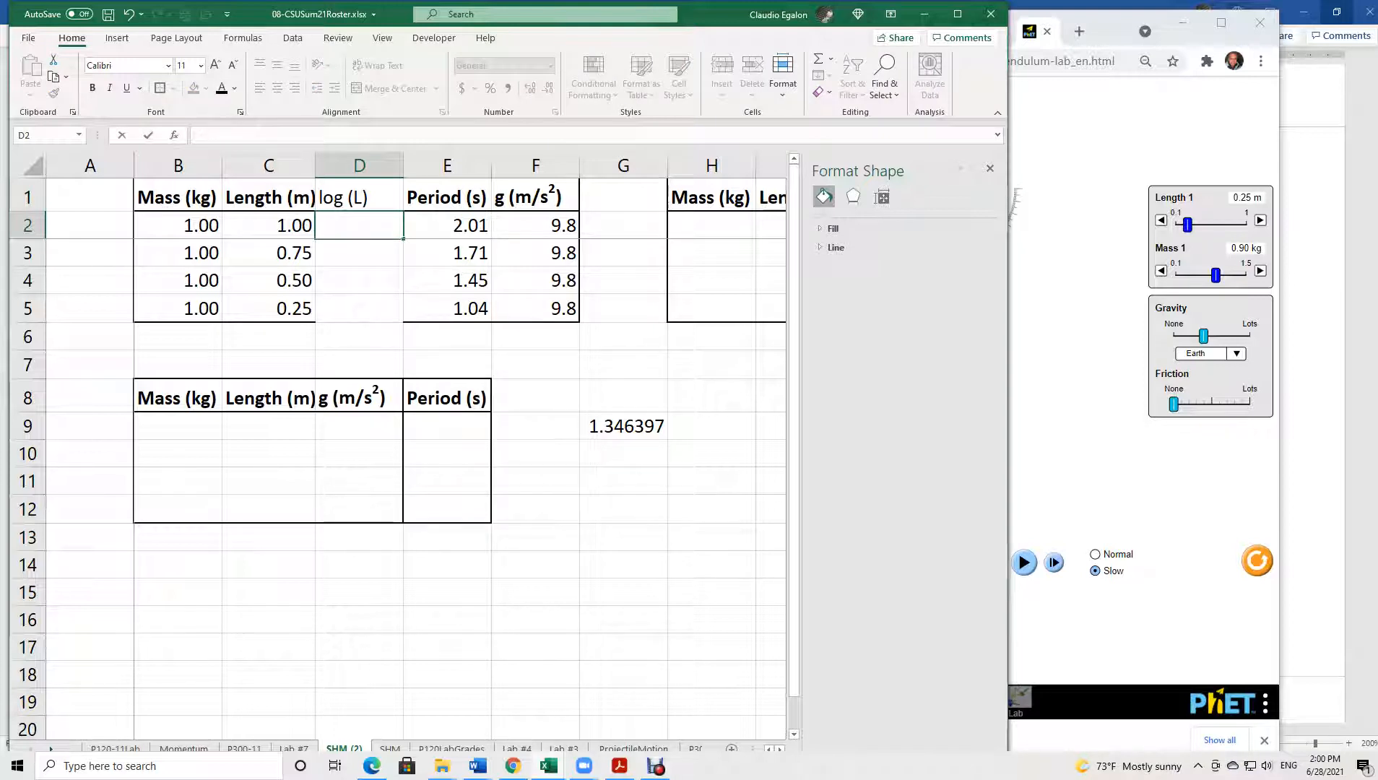
Calculate the logarithm of each length in D2:D5 with the formula =LOG(C2) filled down.
{"action": "type", "text": "=log("}
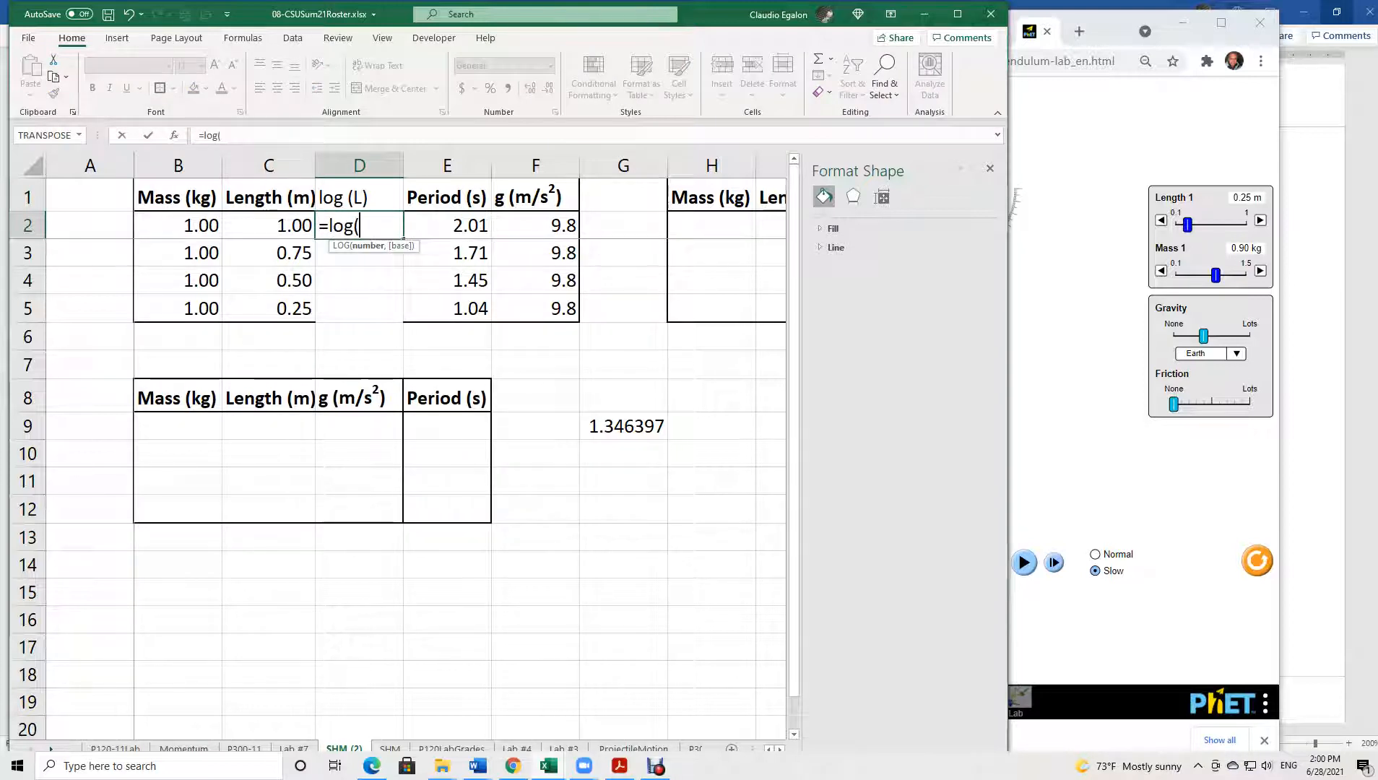
{"action": "left_click", "coordinate": [268, 226]}
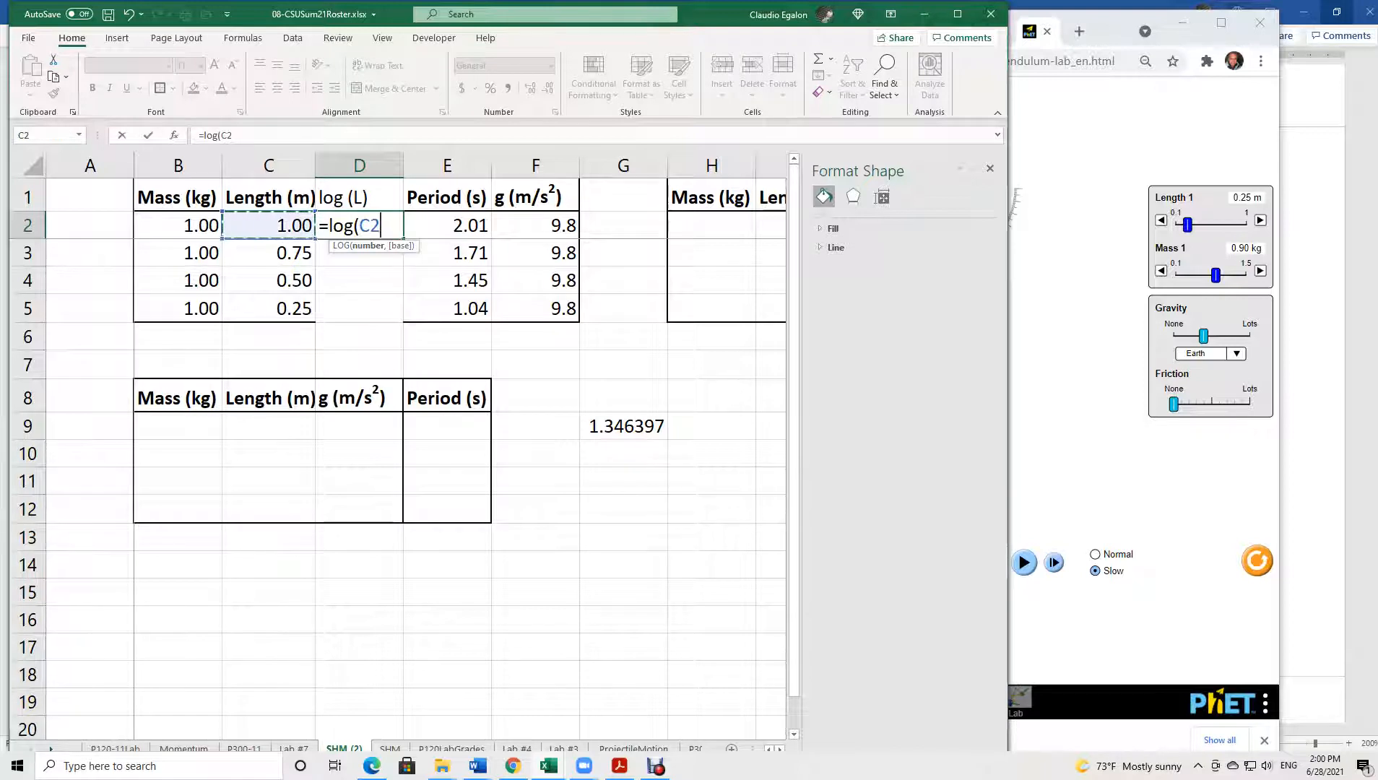
{"action": "type", "text": ")"}
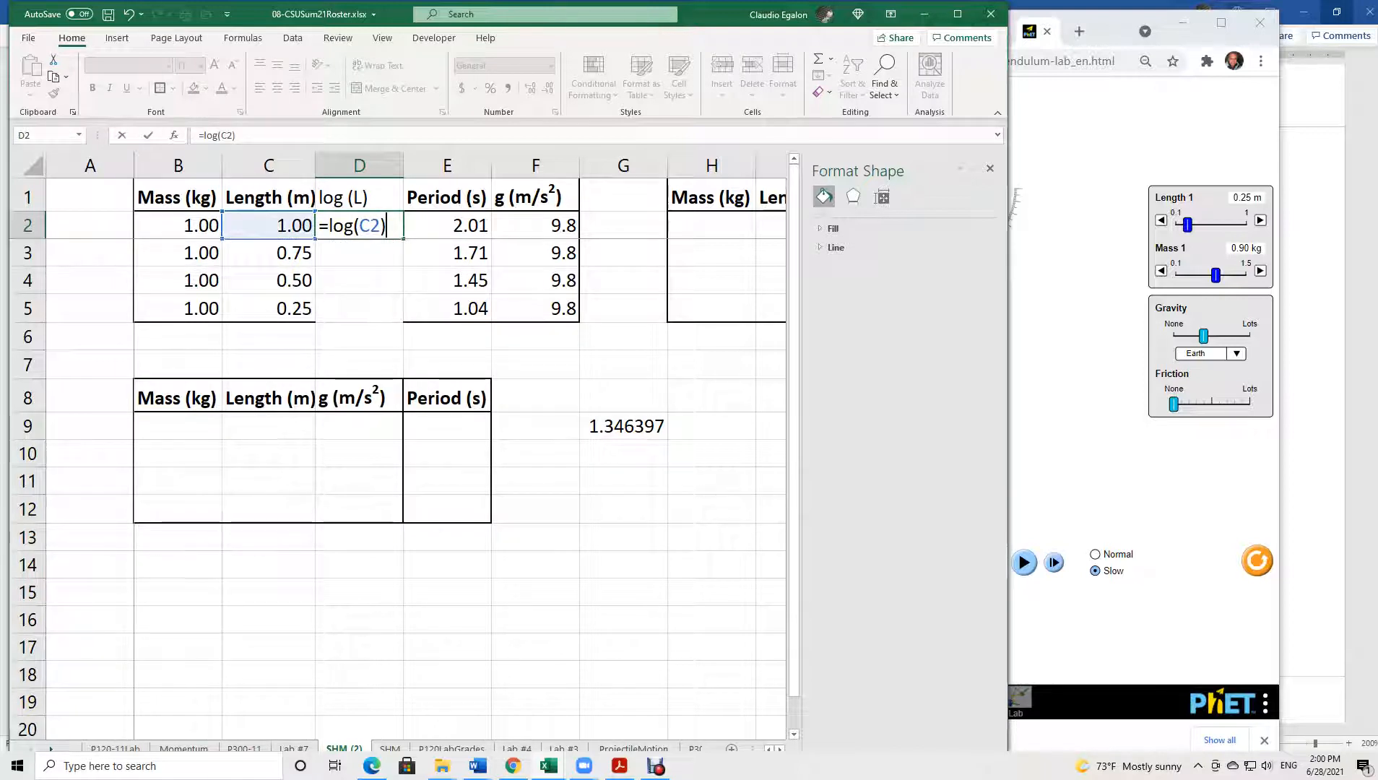
{"action": "key", "text": "Return"}
{"action": "key", "text": "Up"}
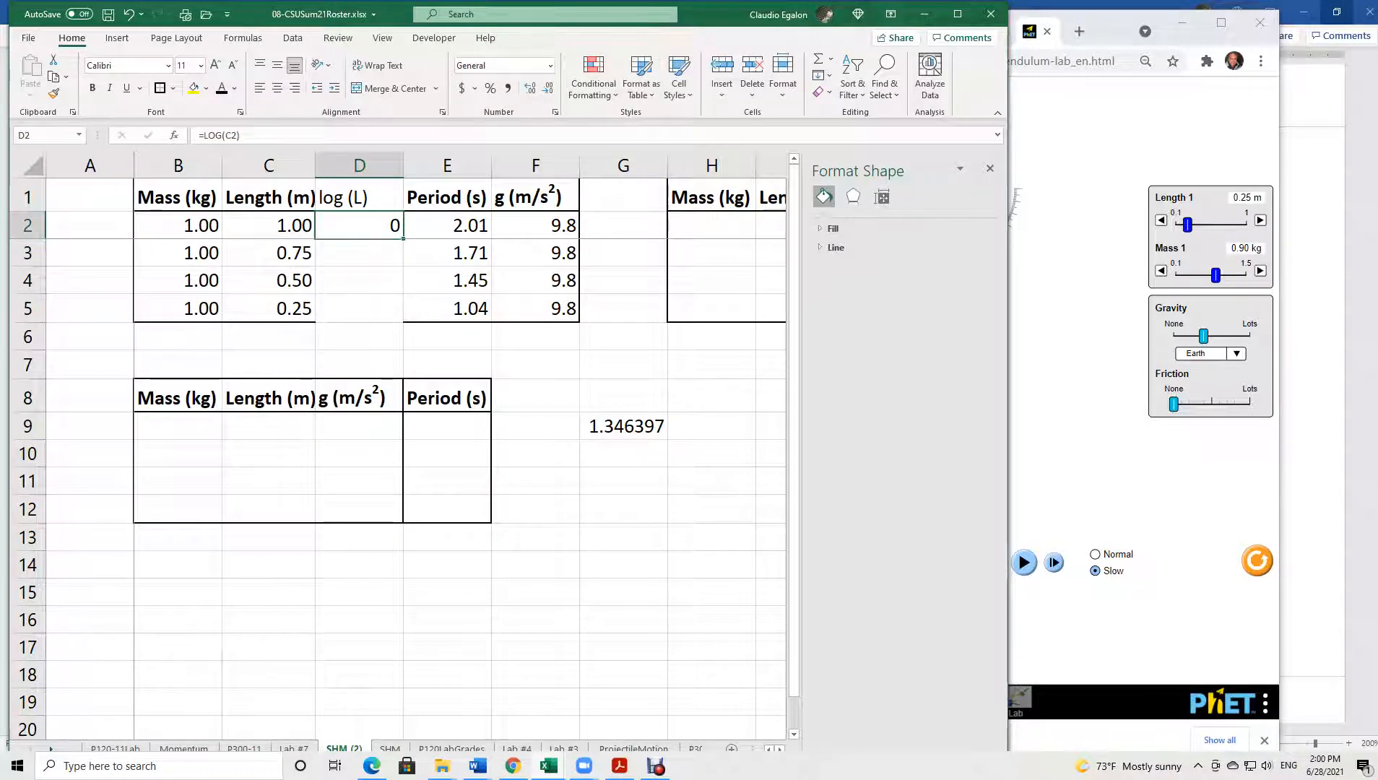
{"action": "left_click_drag", "start_coordinate": [402, 239], "coordinate": [382, 312]}
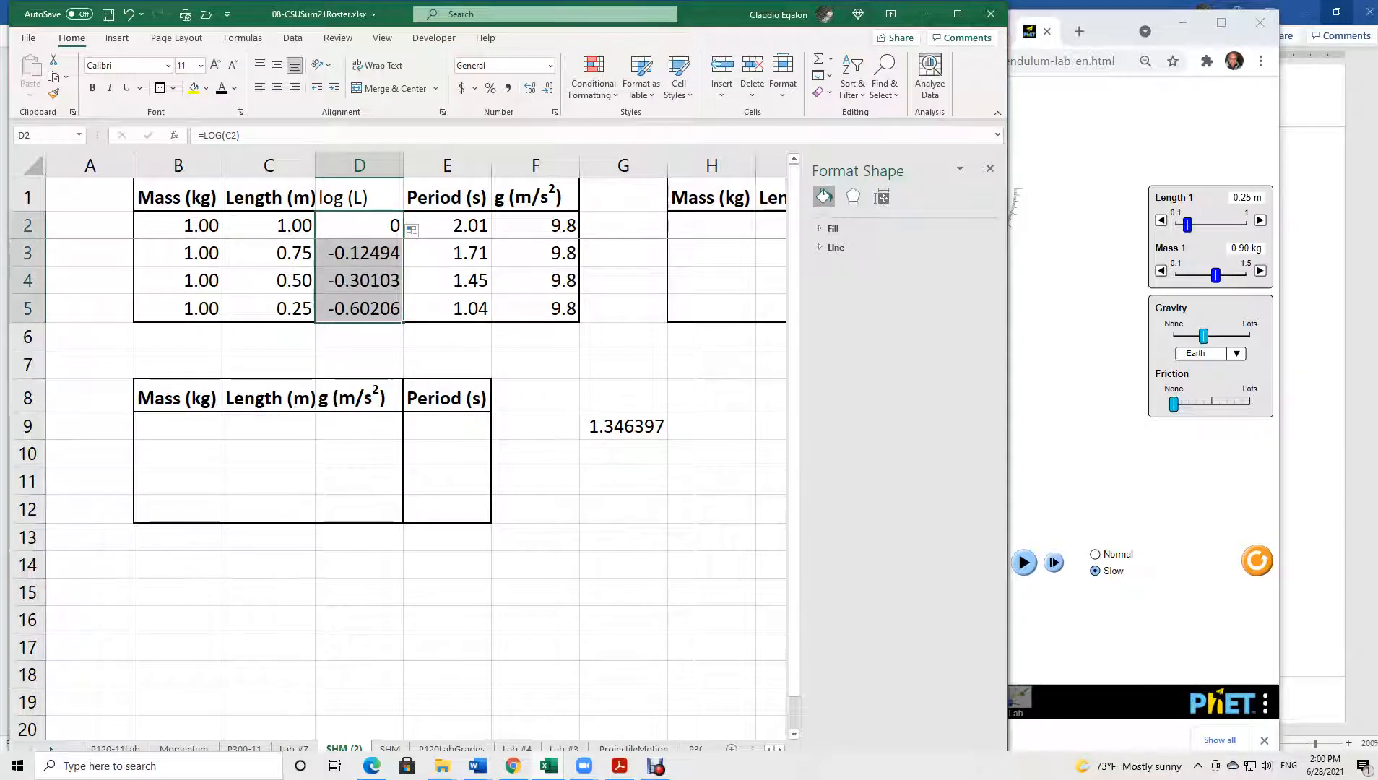
Make all headings of the first data table, B1:F1, bold and centre them horizontally.
{"action": "left_click", "coordinate": [178, 197]}
{"action": "left_click_drag", "start_coordinate": [416, 210], "coordinate": [581, 213]}
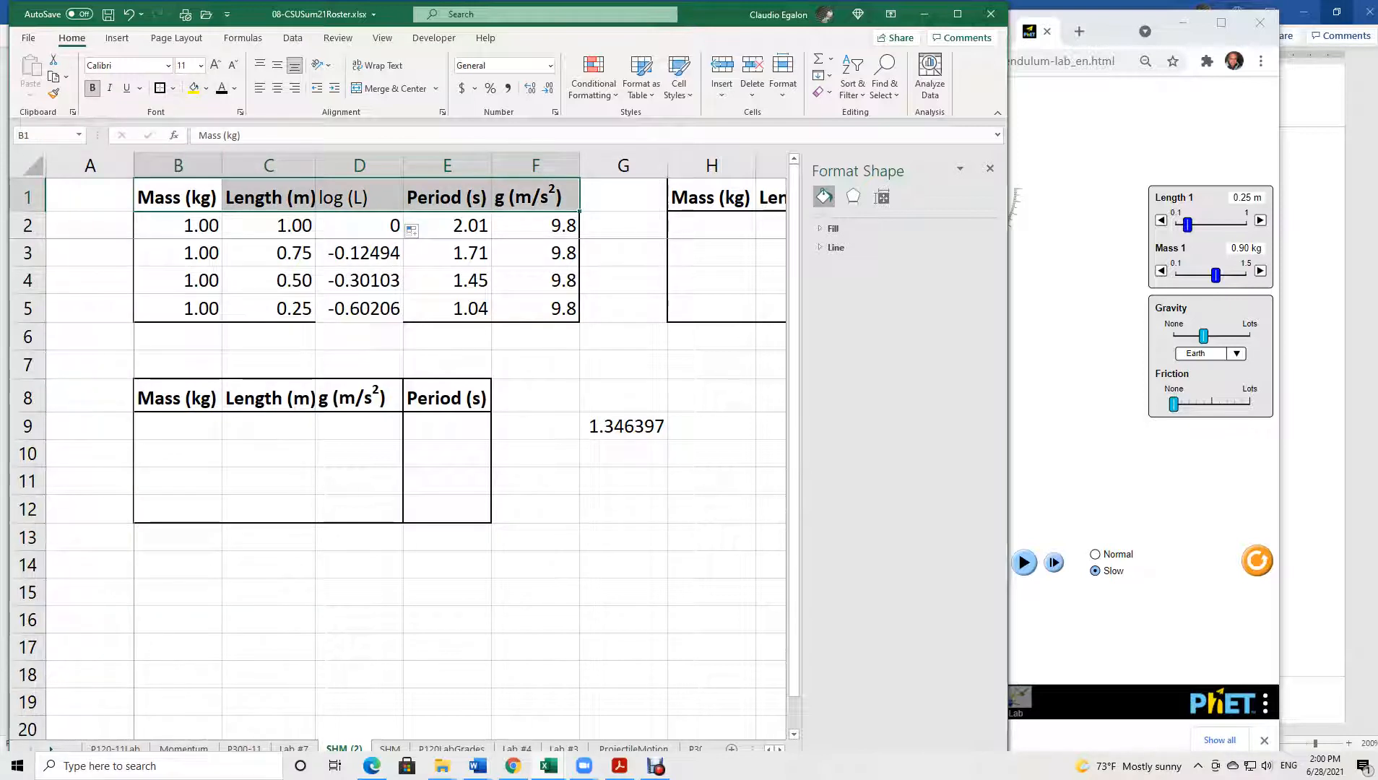
{"action": "left_click", "coordinate": [92, 88]}
{"action": "left_click", "coordinate": [93, 88]}
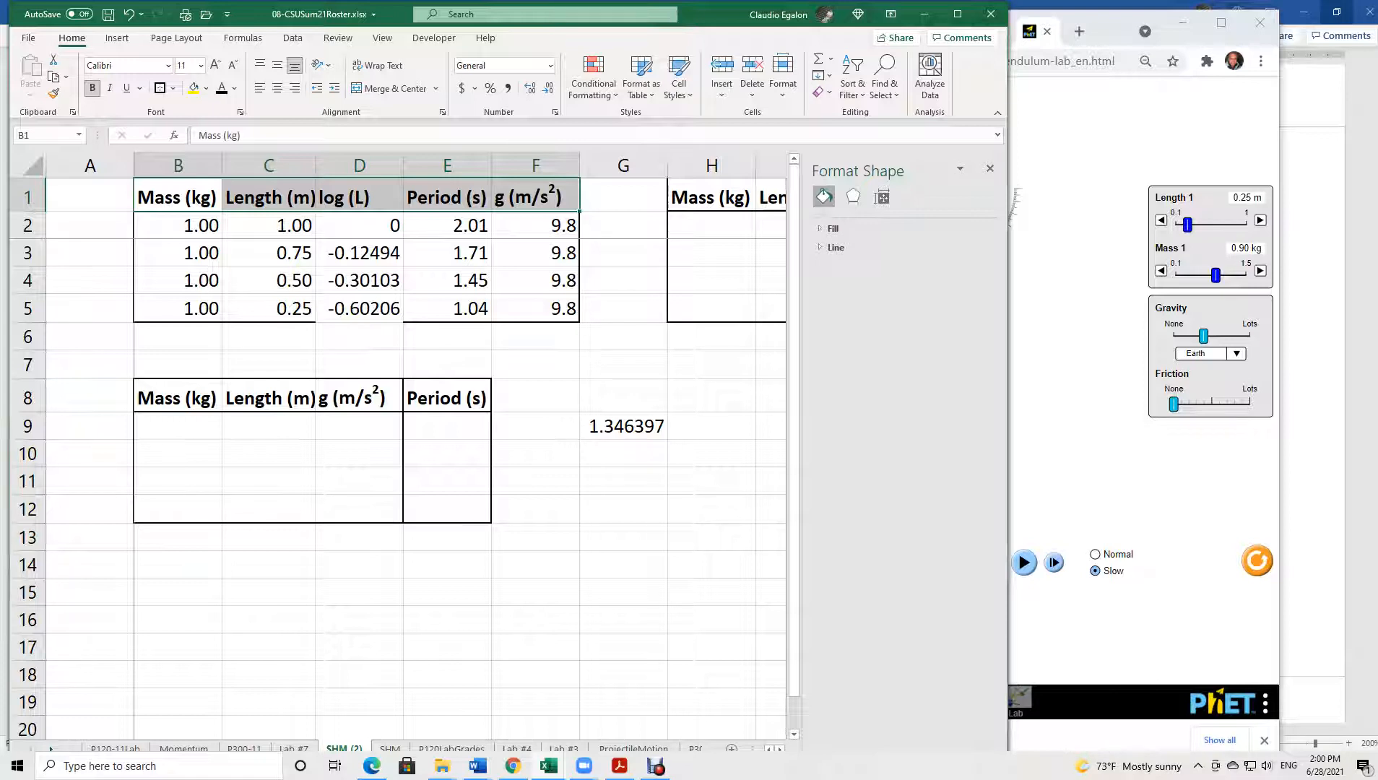
{"action": "left_click_drag", "start_coordinate": [179, 197], "coordinate": [535, 197]}
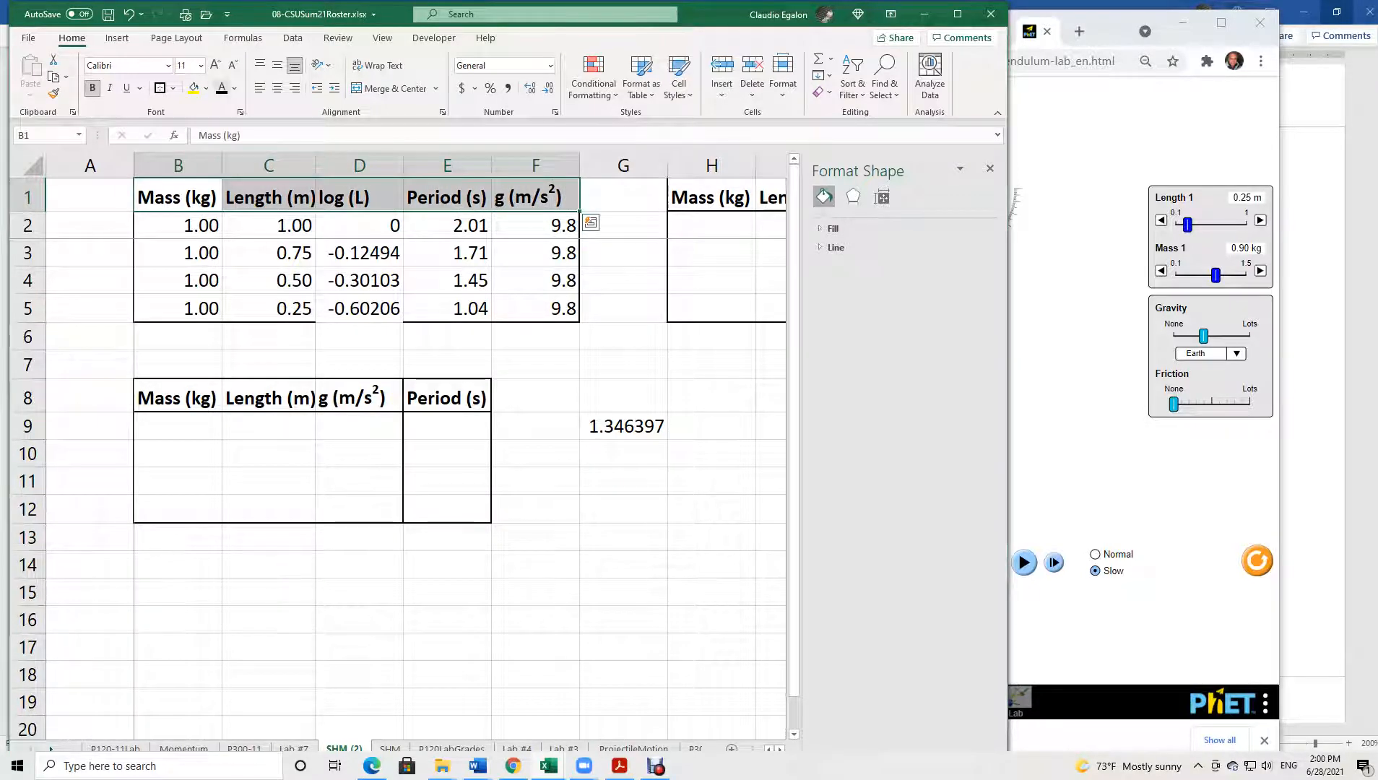
{"action": "key", "text": "ctrl+b"}
{"action": "key", "text": "ctrl+b"}
{"action": "left_click", "coordinate": [278, 88]}
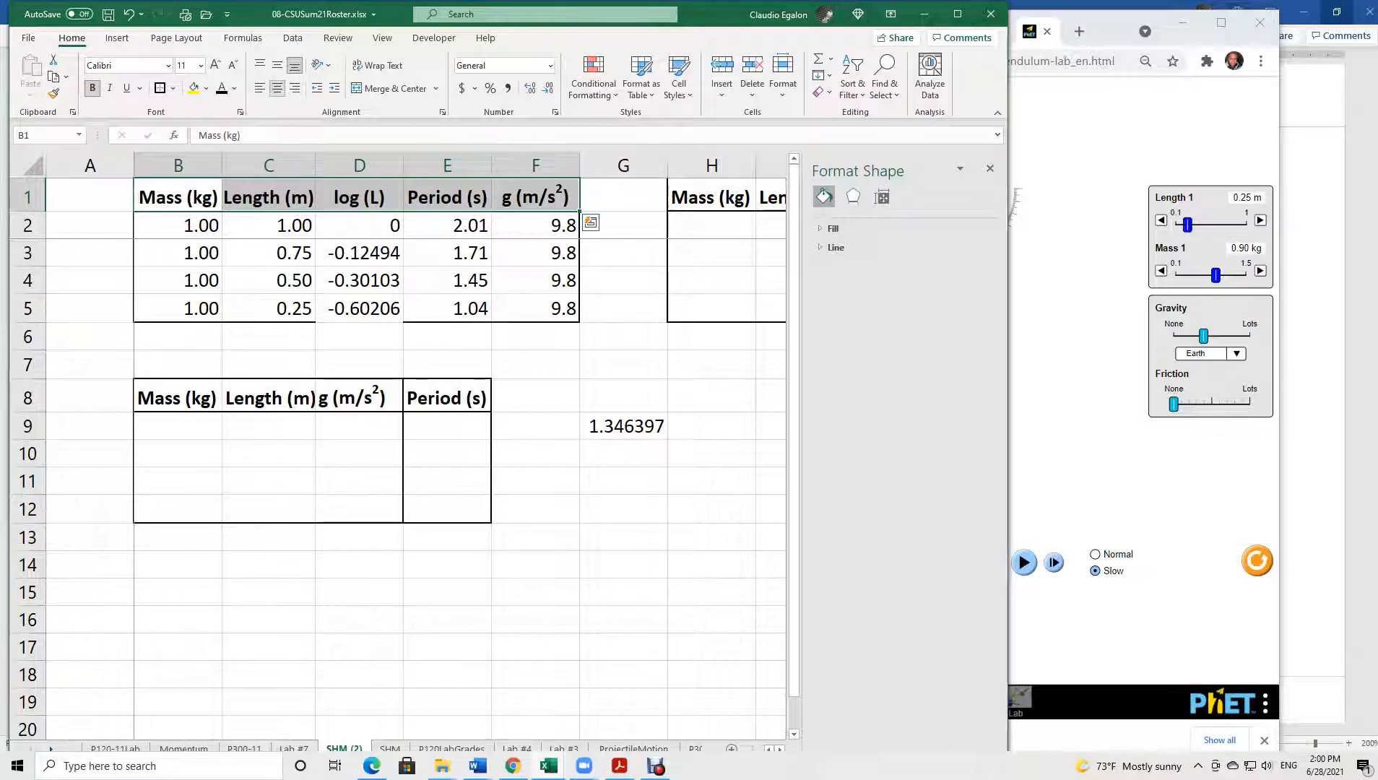
Apply an outside border around the first table's data range B2:F5.
{"action": "left_click", "coordinate": [447, 226]}
{"action": "left_click_drag", "start_coordinate": [178, 225], "coordinate": [564, 309]}
{"action": "left_click", "coordinate": [160, 88]}
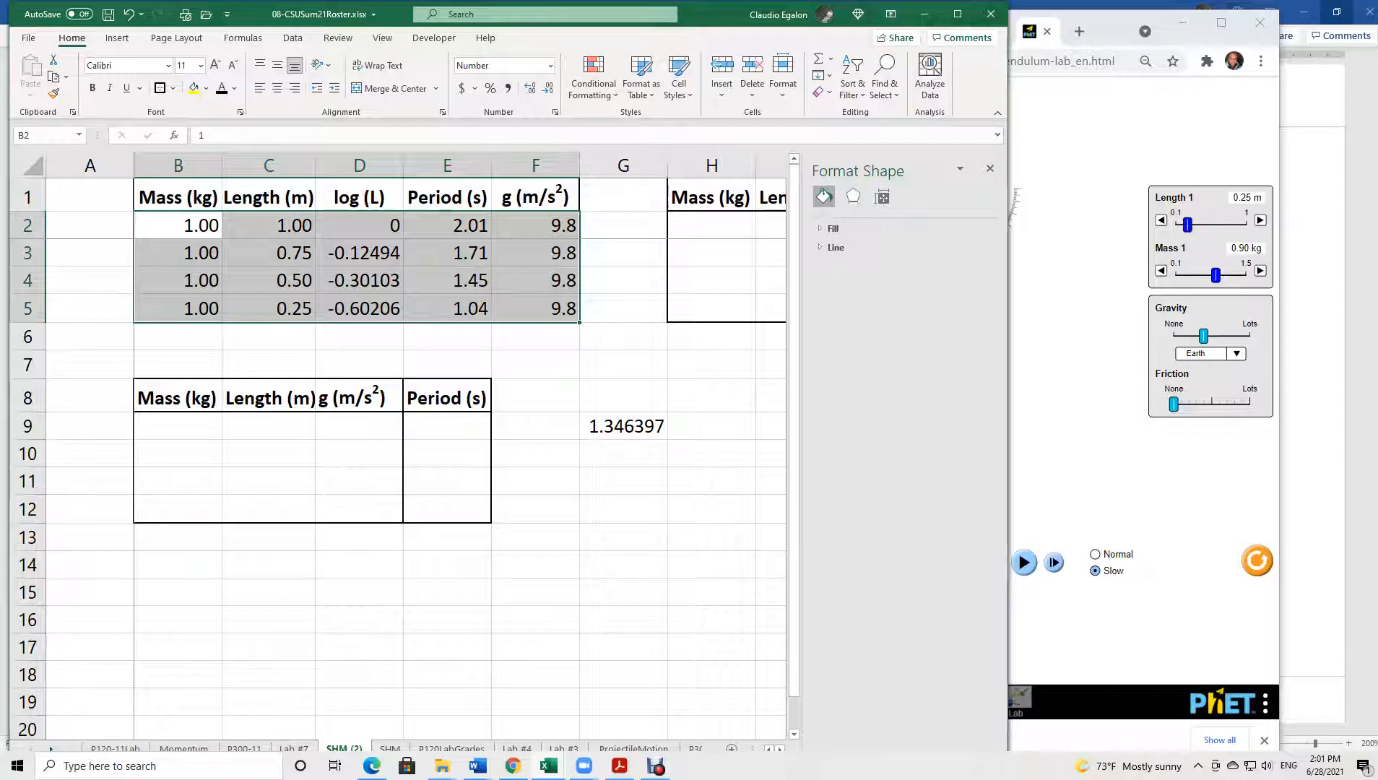
Insert a scatter chart of Period against log (L) from D2:E5, place it below the first table and delete its title.
{"action": "left_click_drag", "start_coordinate": [360, 226], "coordinate": [447, 308]}
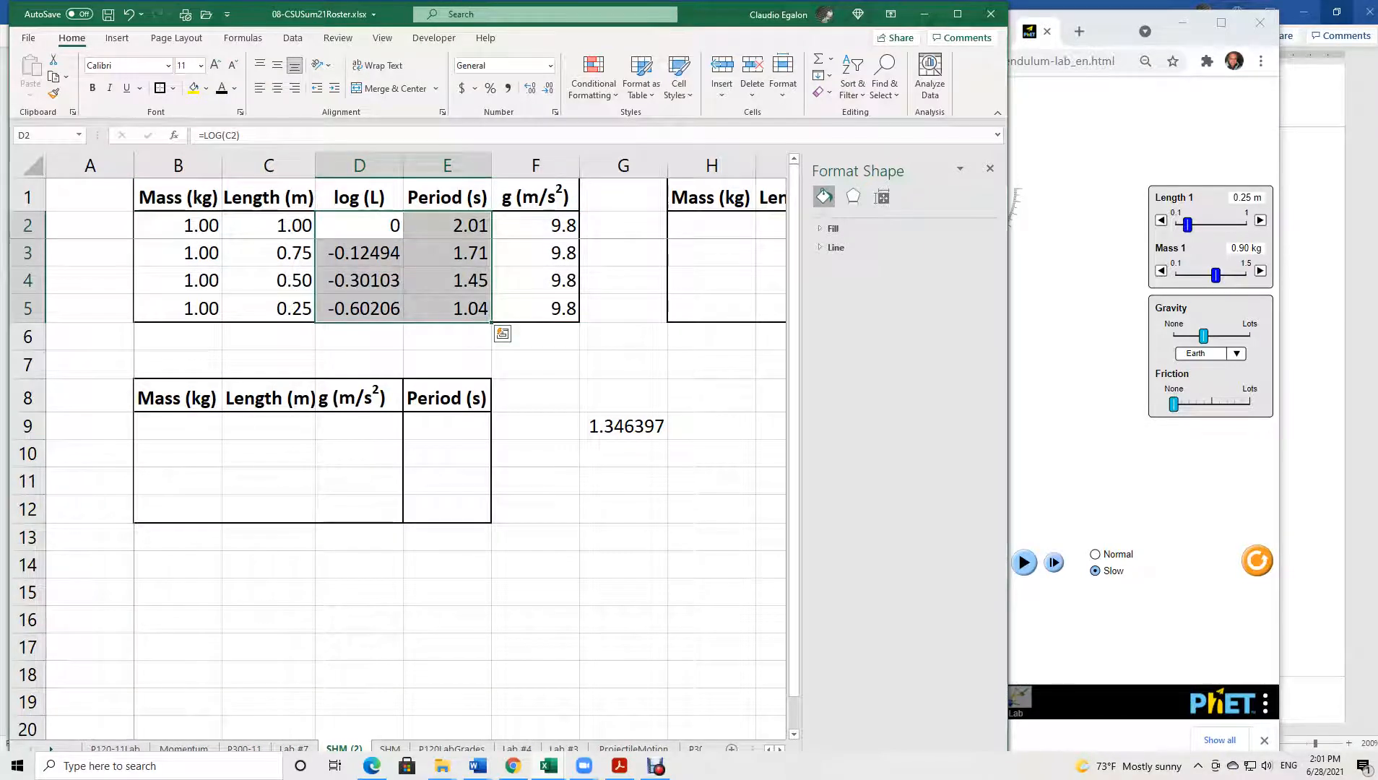
{"action": "left_click", "coordinate": [117, 38]}
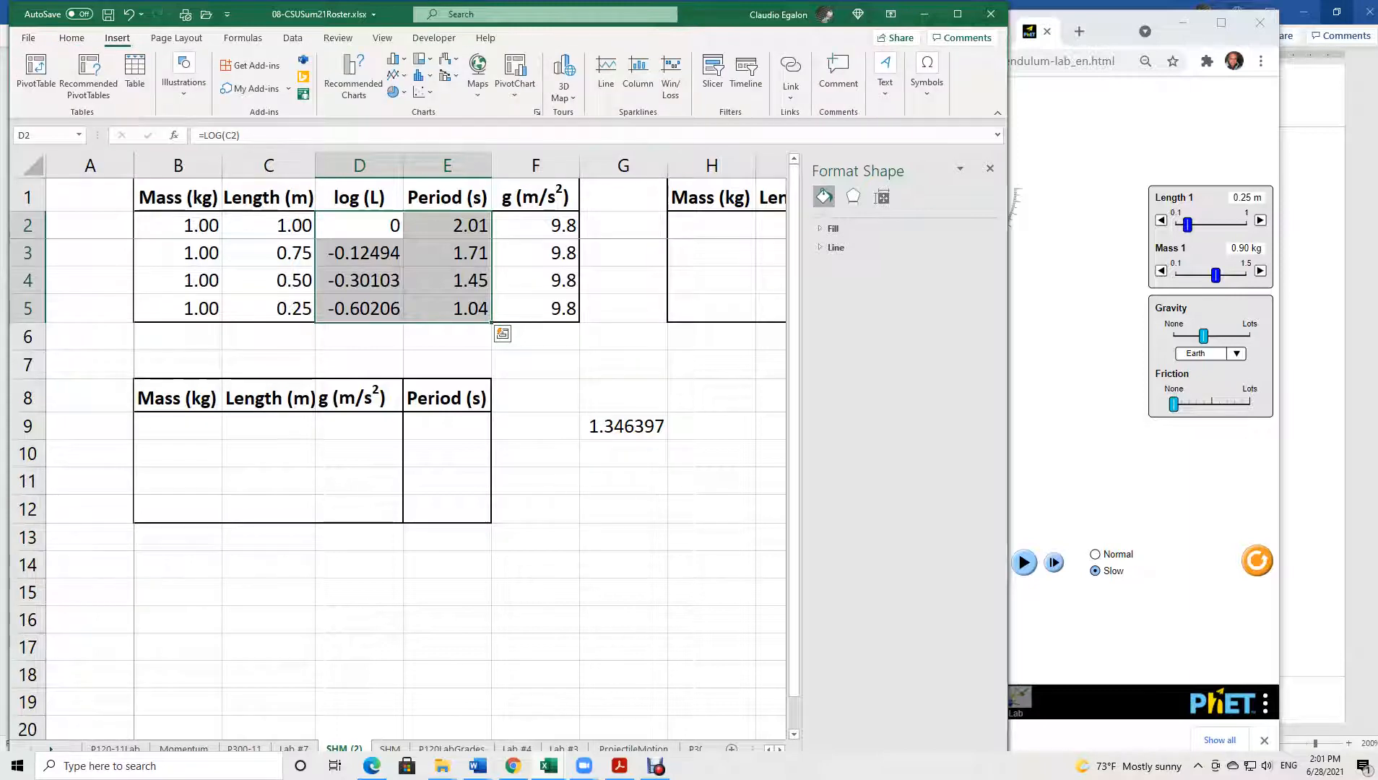
{"action": "left_click", "coordinate": [421, 92]}
{"action": "left_click", "coordinate": [428, 141]}
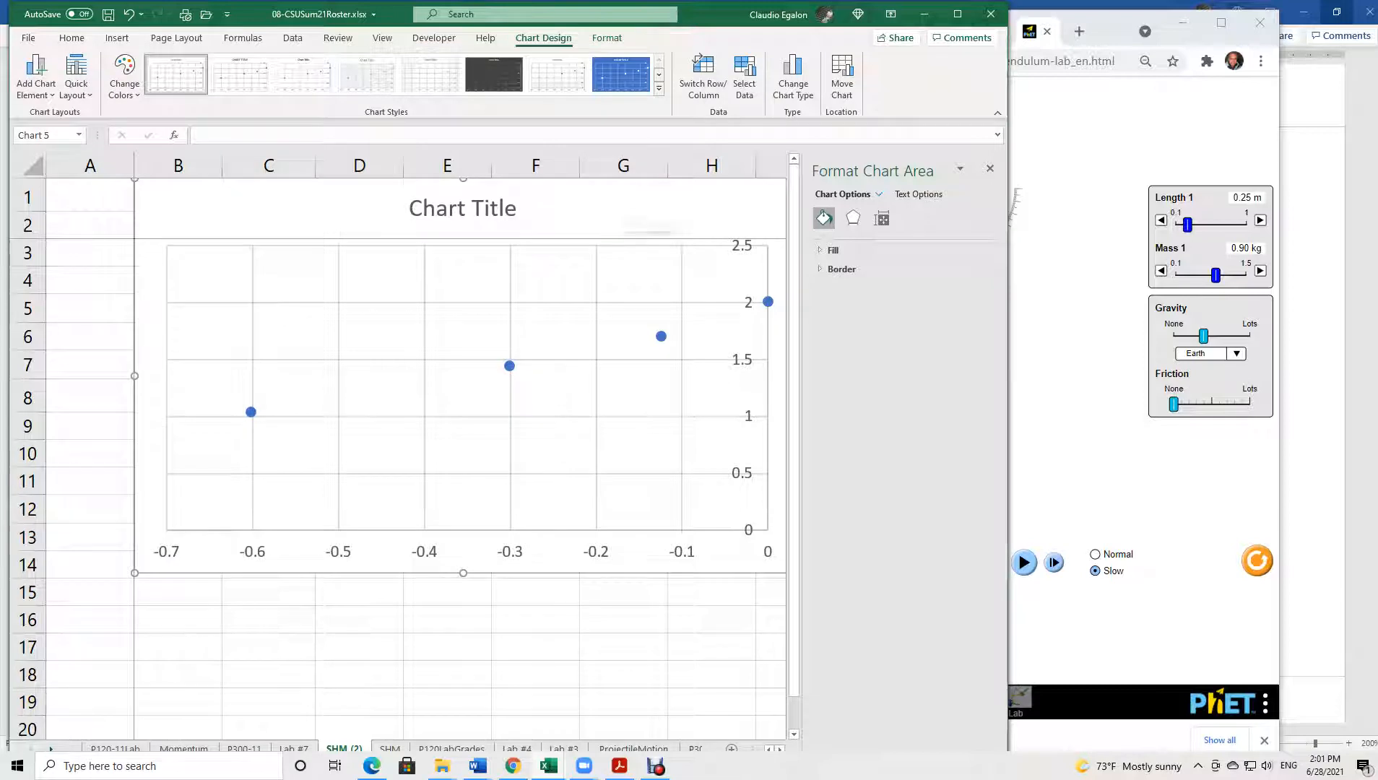
{"action": "left_click_drag", "start_coordinate": [624, 214], "coordinate": [597, 419]}
{"action": "left_click", "coordinate": [434, 414]}
{"action": "key", "text": "Delete"}
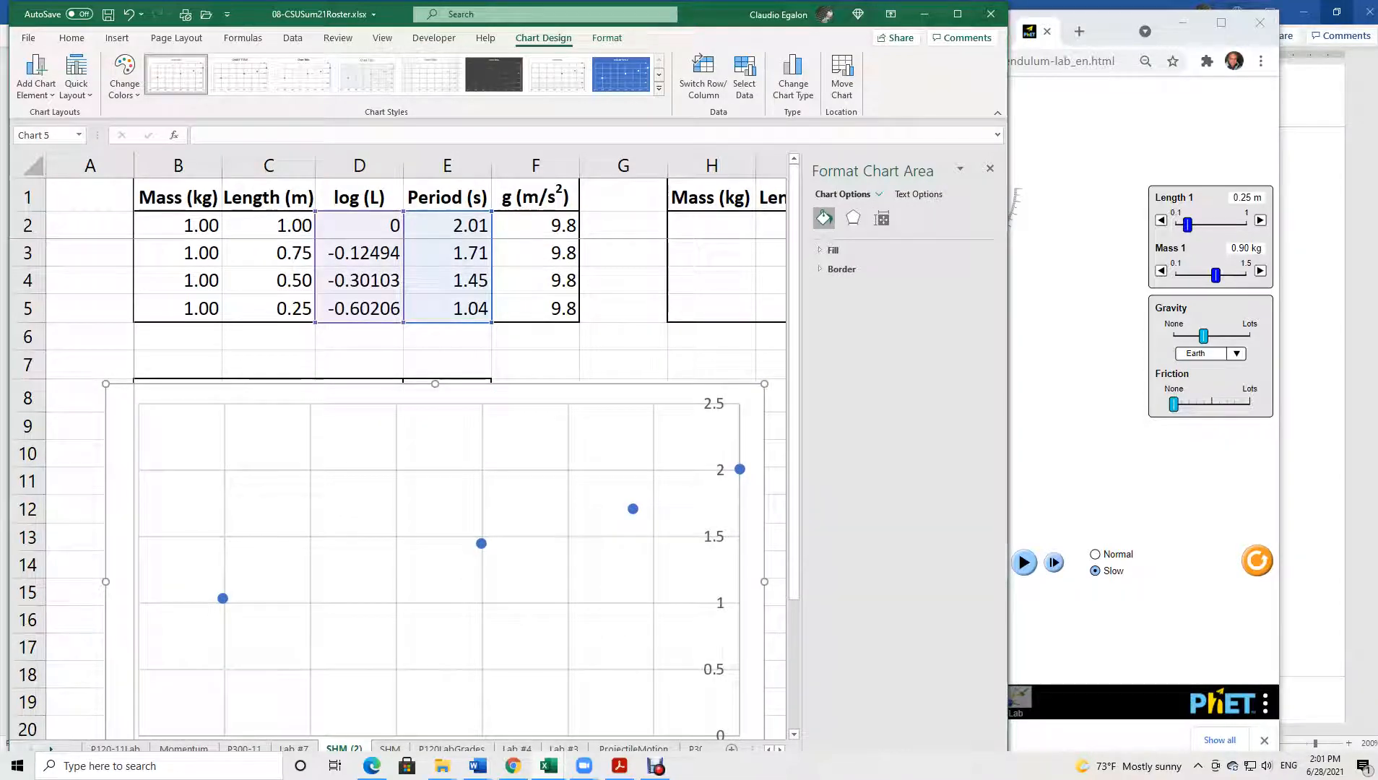
Add a linear trendline with its equation and R-squared value to the log (L) chart, and move the label clear of the points.
{"action": "scroll", "coordinate": [473, 589], "scroll_direction": "down", "scroll_amount": 1}
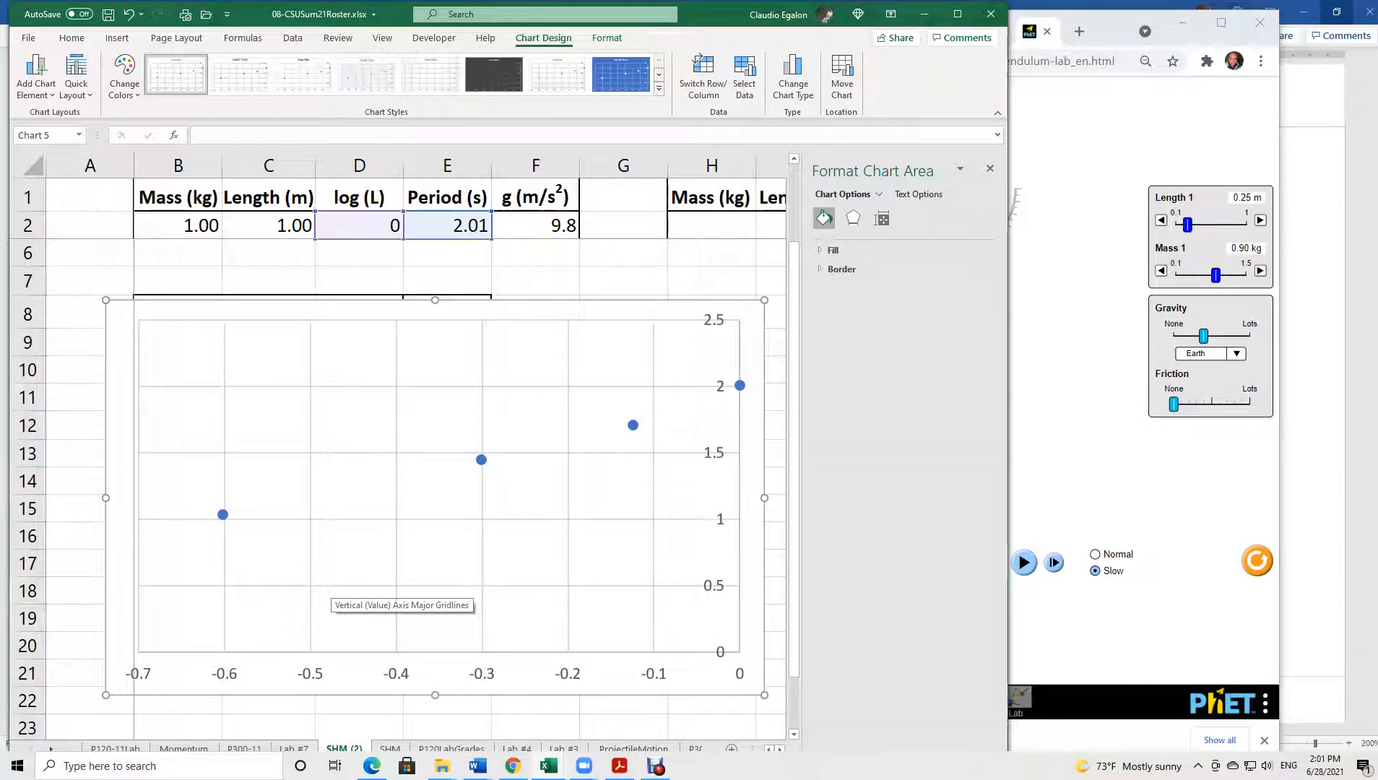
{"action": "left_click", "coordinate": [481, 459]}
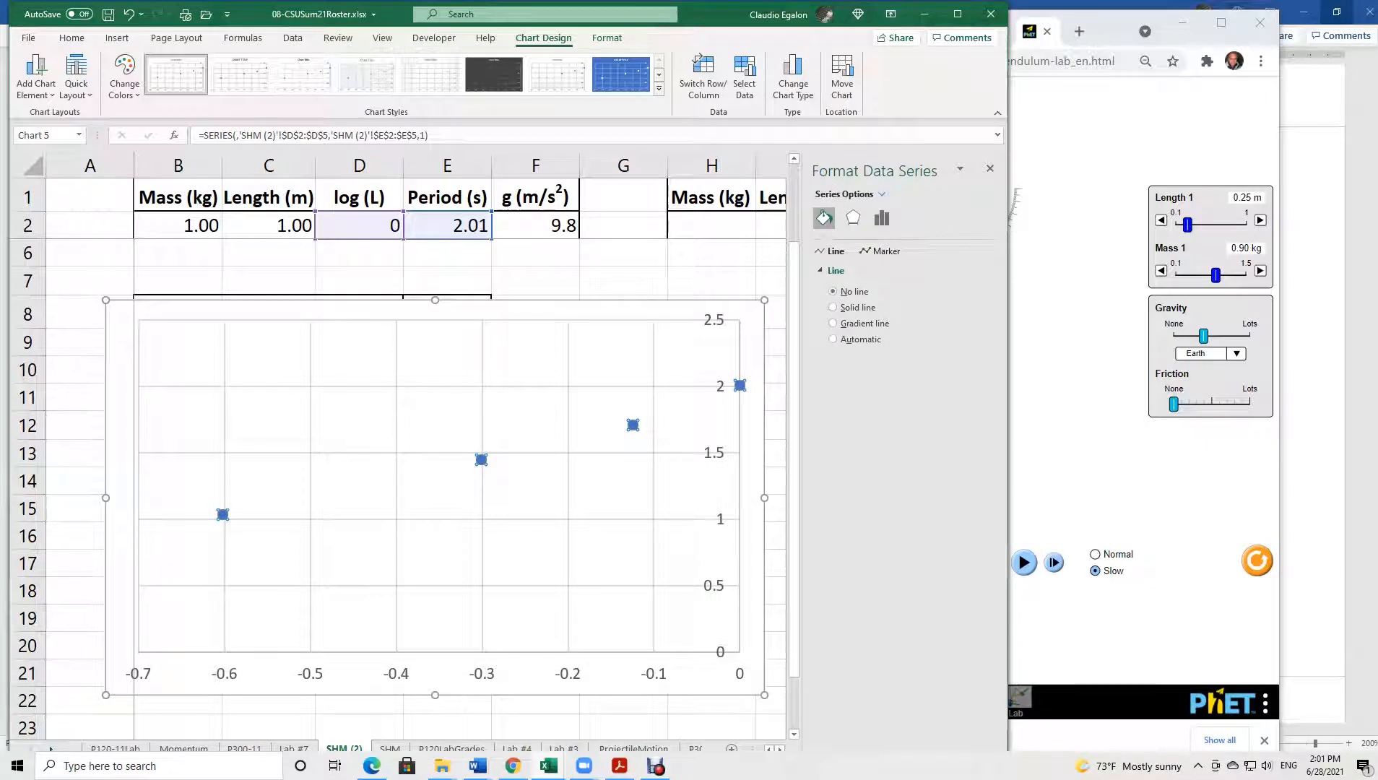
{"action": "right_click", "coordinate": [483, 462]}
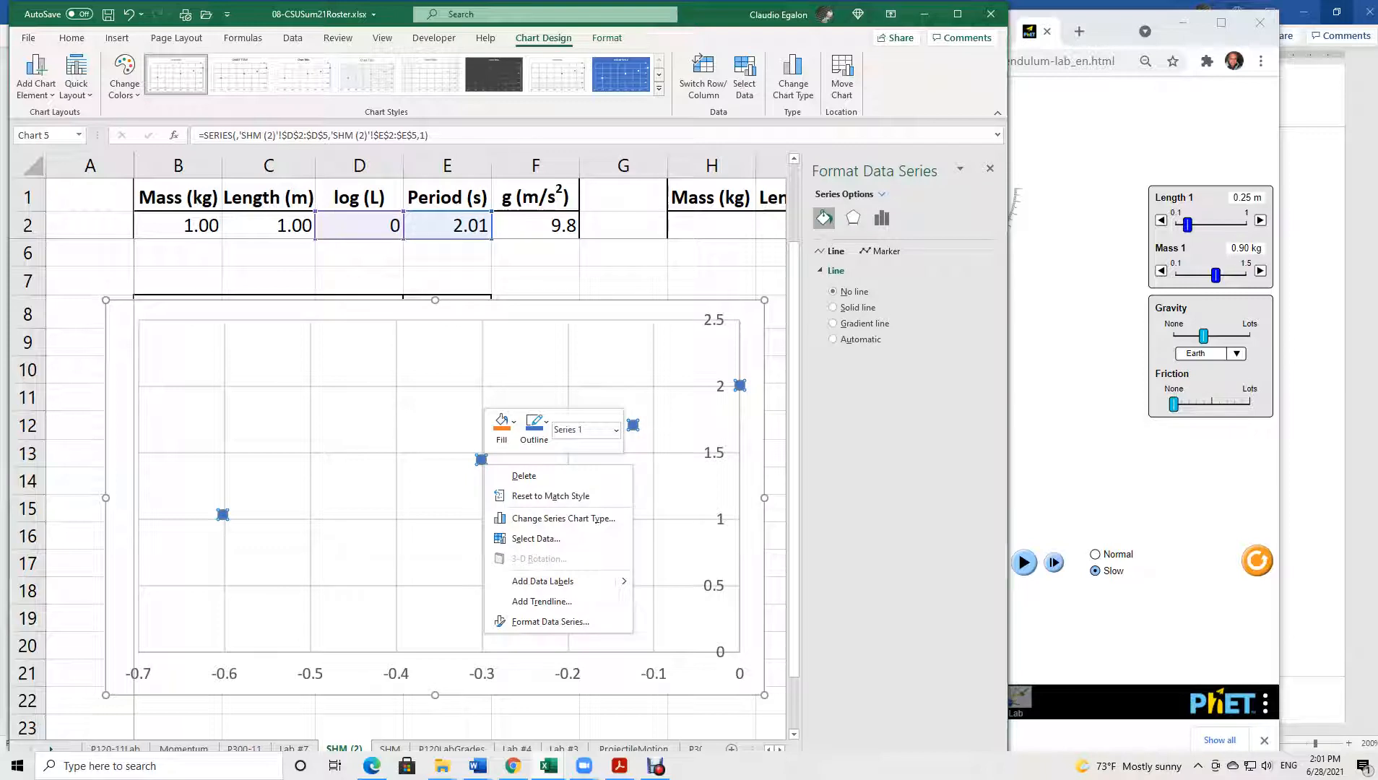
{"action": "left_click", "coordinate": [541, 601]}
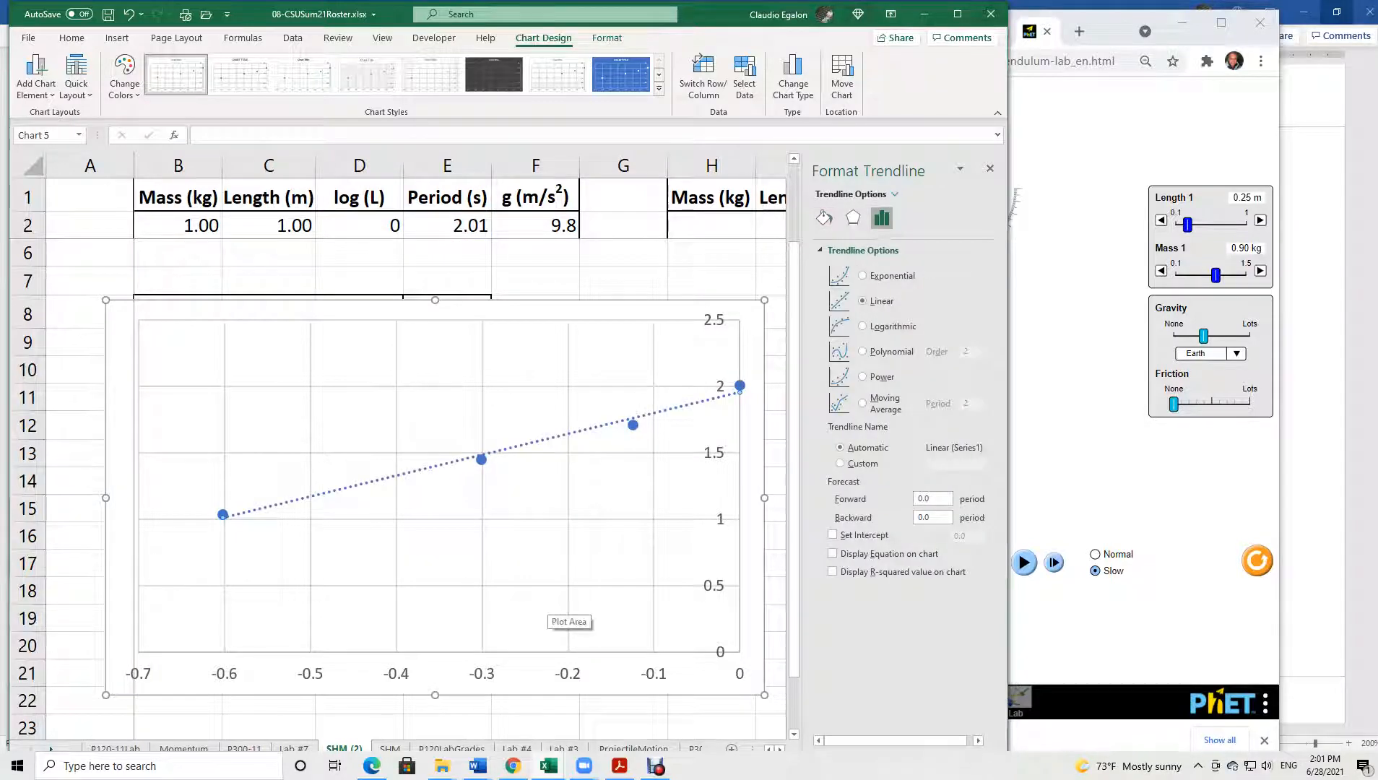
{"action": "left_click", "coordinate": [832, 572]}
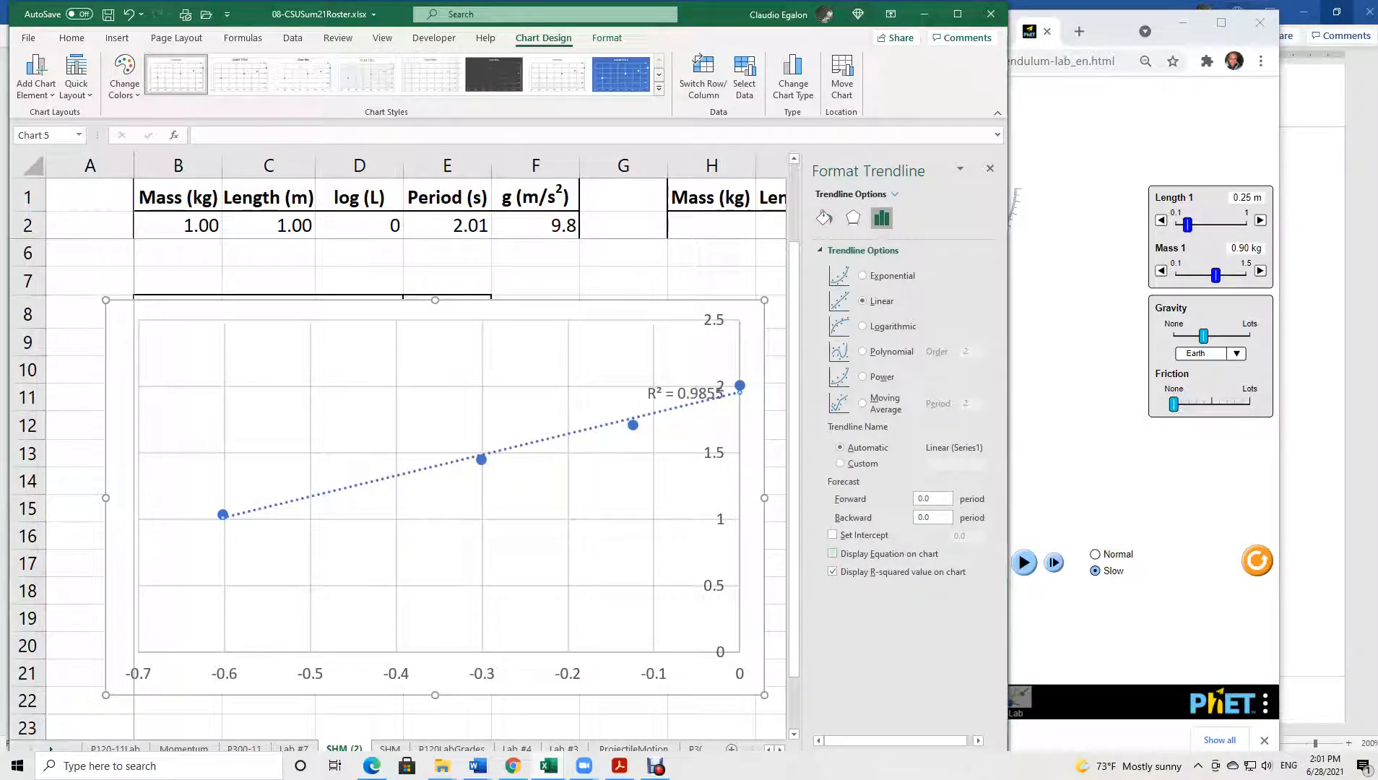
{"action": "left_click", "coordinate": [833, 553]}
{"action": "left_click", "coordinate": [653, 393]}
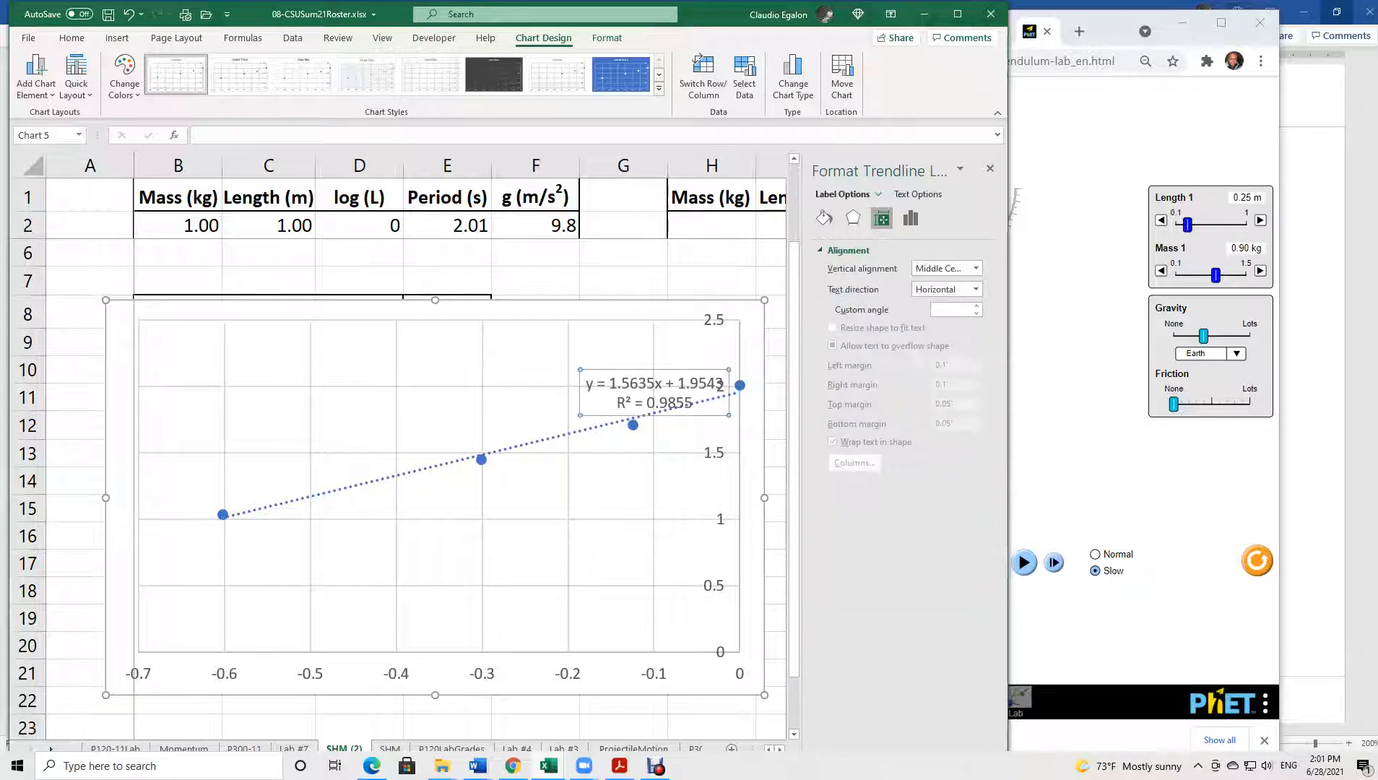
{"action": "left_click_drag", "start_coordinate": [653, 393], "coordinate": [442, 360]}
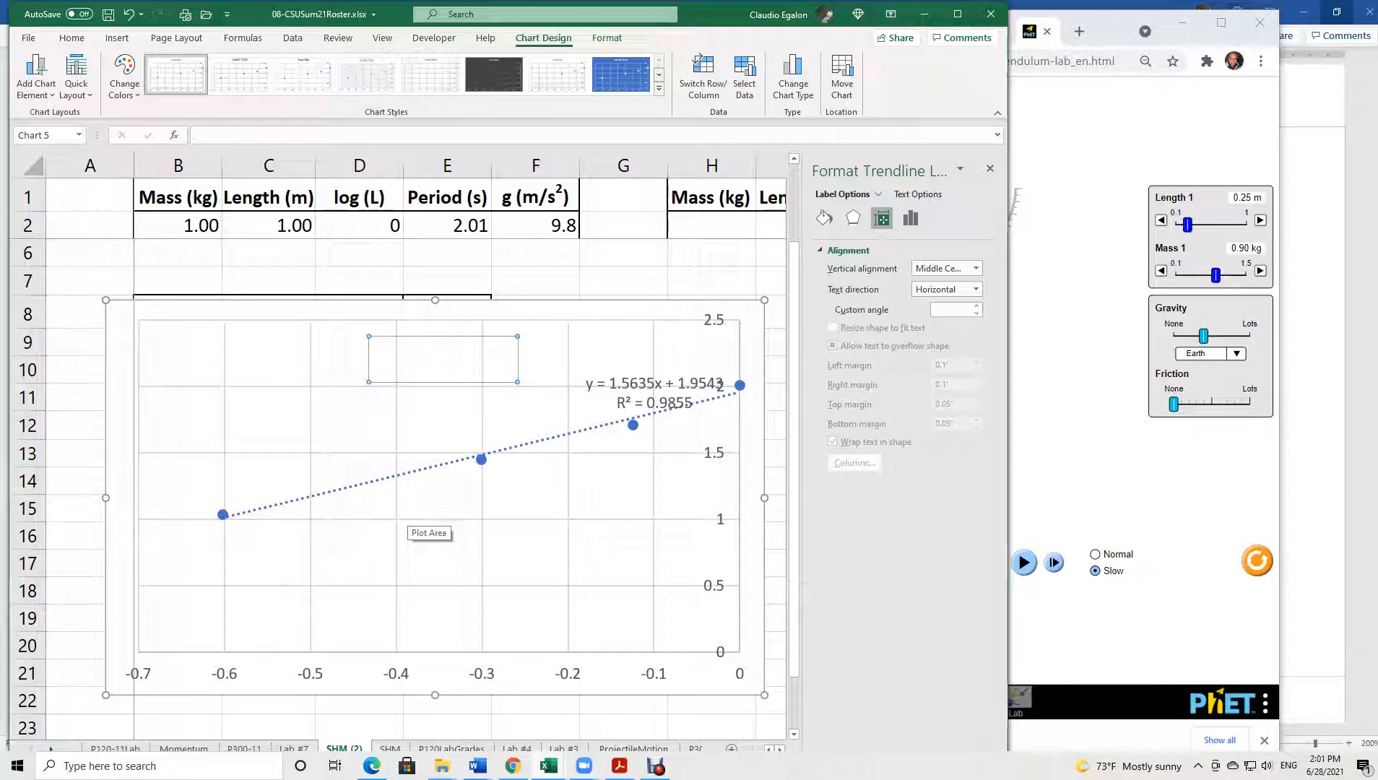
{"action": "left_click", "coordinate": [425, 523]}
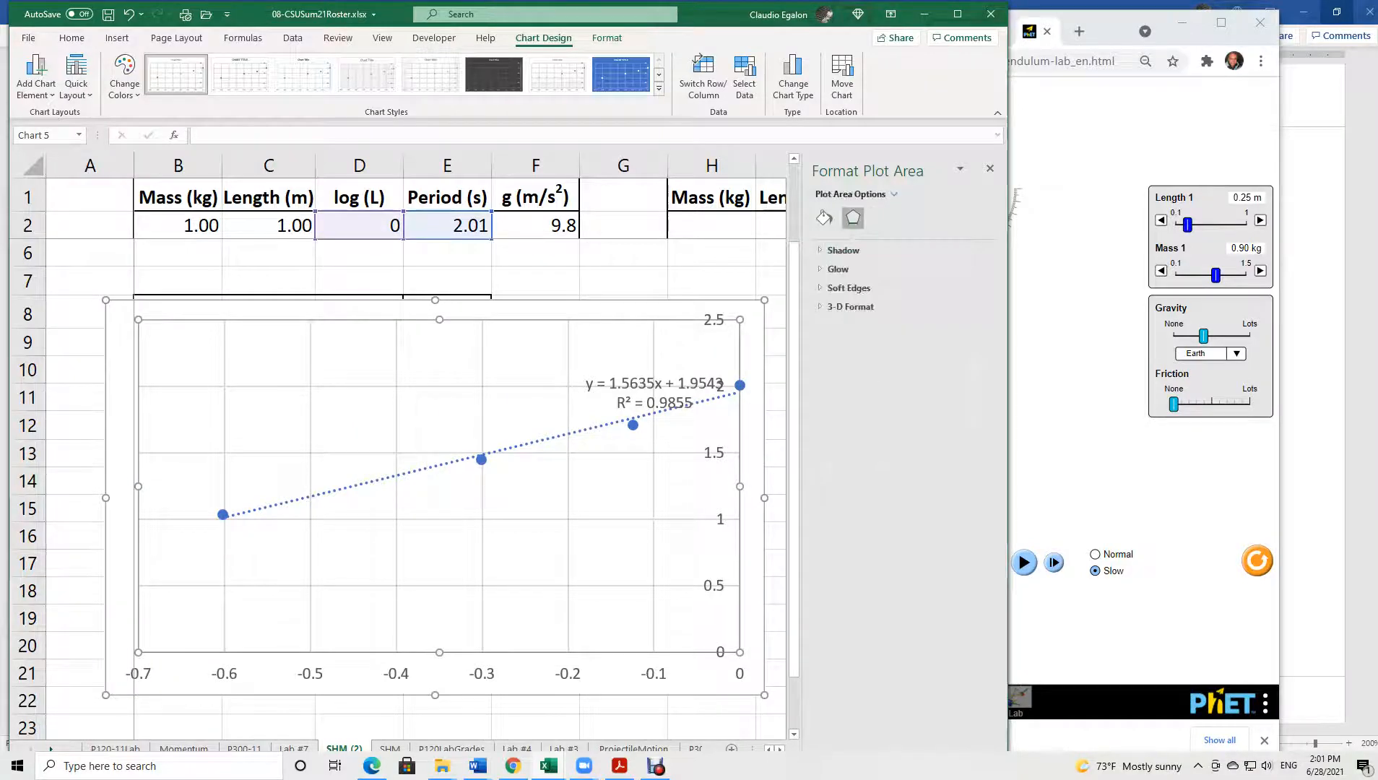
{"action": "left_click", "coordinate": [425, 519]}
{"action": "left_click", "coordinate": [425, 545]}
{"action": "left_click", "coordinate": [527, 586]}
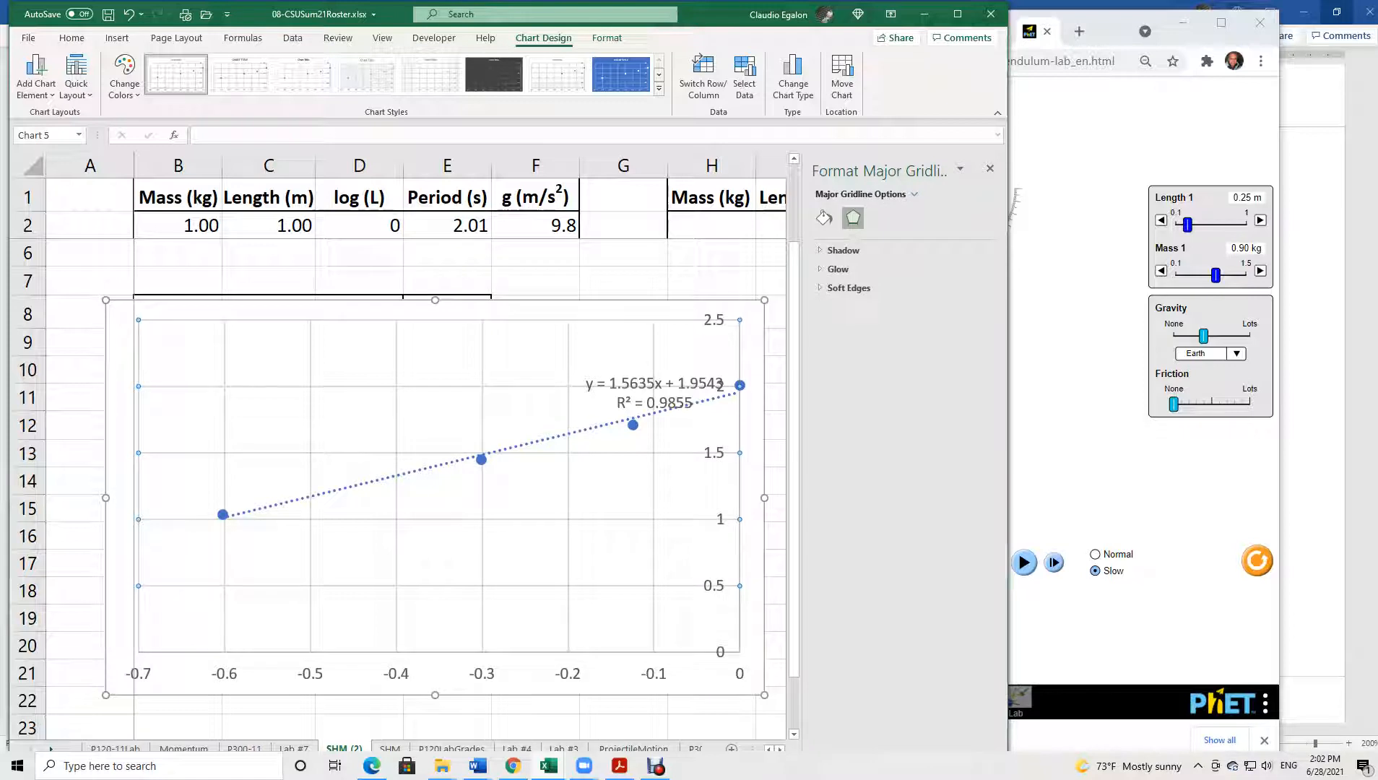
{"action": "left_click", "coordinate": [527, 614]}
{"action": "left_click", "coordinate": [527, 586]}
Move the log (L) scatter chart down below the second data table, starting around row 17.
{"action": "left_click_drag", "start_coordinate": [567, 310], "coordinate": [565, 573]}
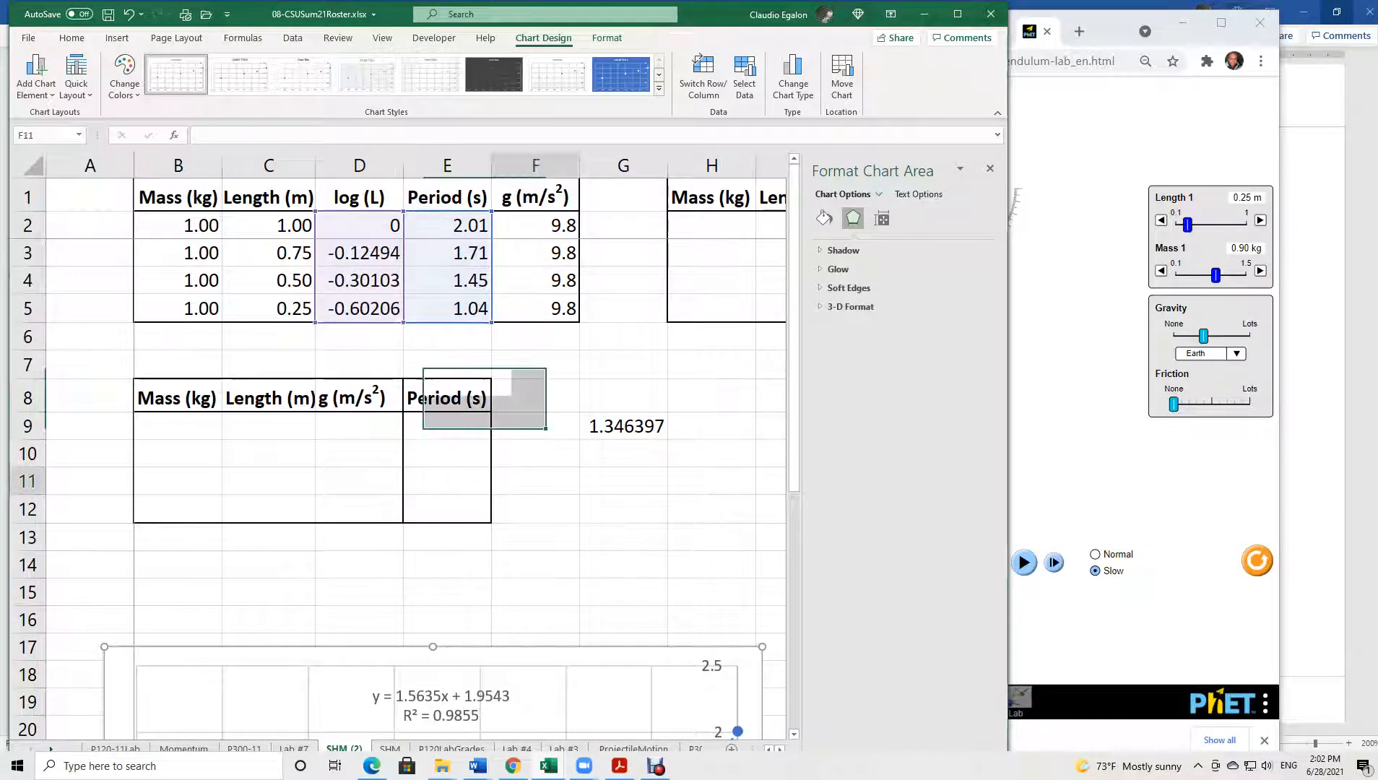
{"action": "left_click", "coordinate": [535, 481]}
Insert a scatter chart of Period (E2:E5) against Length (C2:C5).
{"action": "left_click_drag", "start_coordinate": [269, 226], "coordinate": [269, 309]}
{"action": "left_click", "coordinate": [447, 225], "text": "ctrl"}
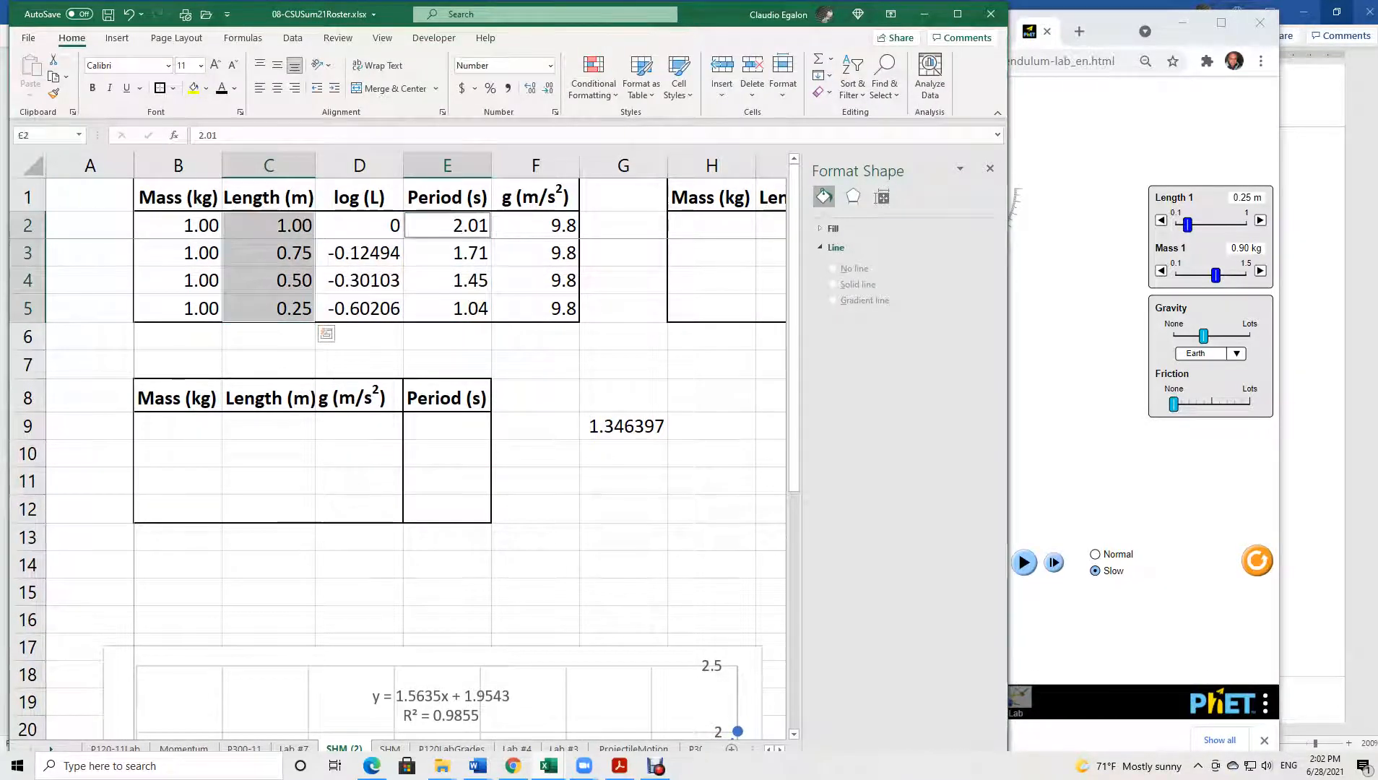
{"action": "left_click_drag", "start_coordinate": [447, 225], "coordinate": [447, 309]}
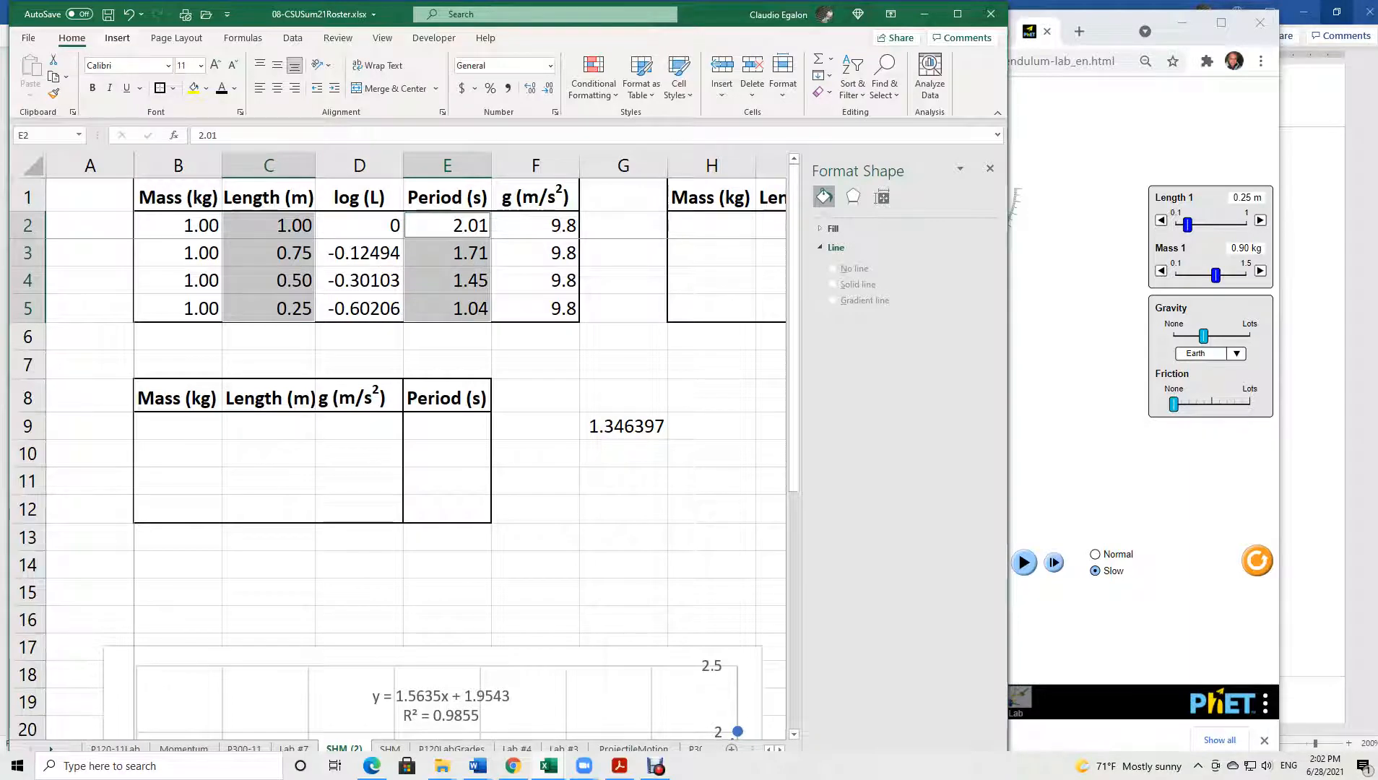
{"action": "left_click", "coordinate": [117, 38]}
{"action": "left_click", "coordinate": [421, 92]}
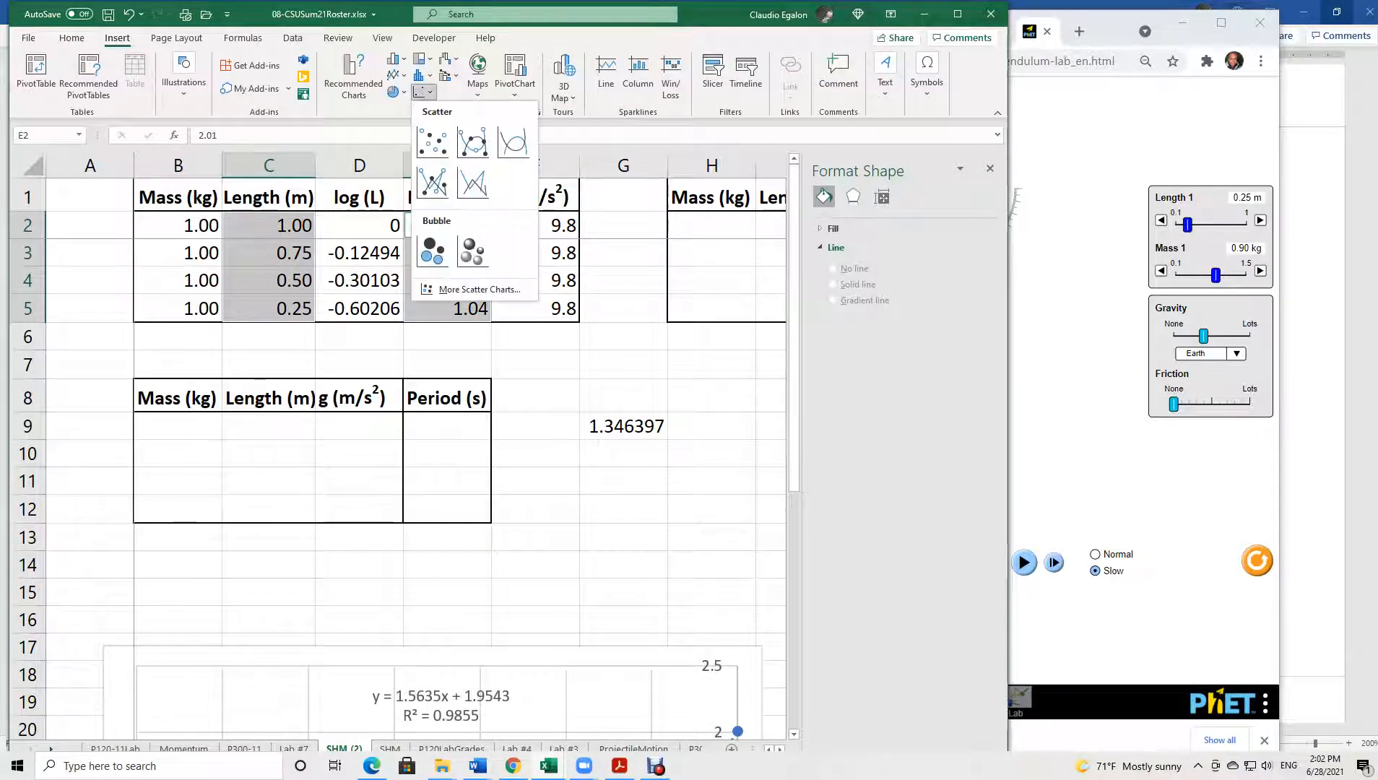
{"action": "left_click", "coordinate": [432, 142]}
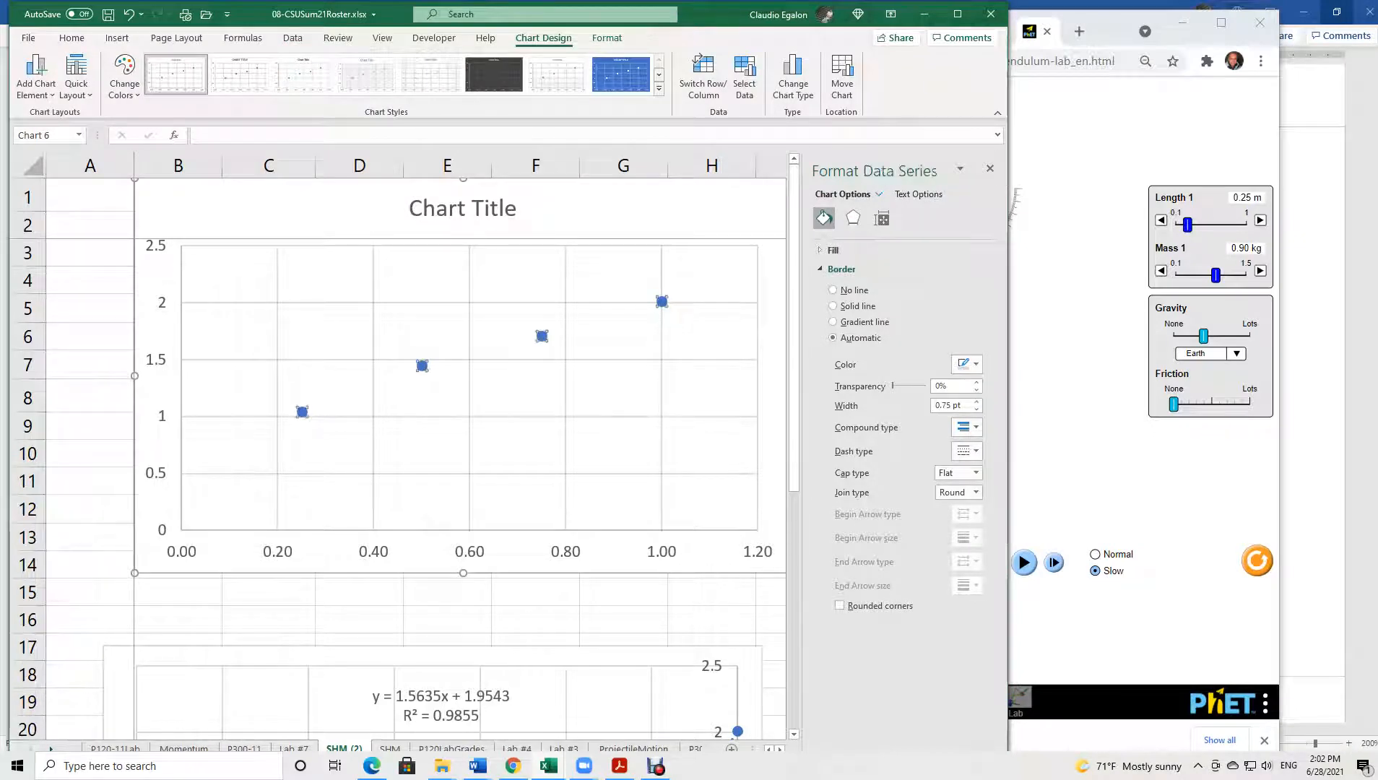
Add a power trendline with its equation and R-squared value to the period versus length chart, and move the label above the curve's start.
{"action": "right_click", "coordinate": [302, 411]}
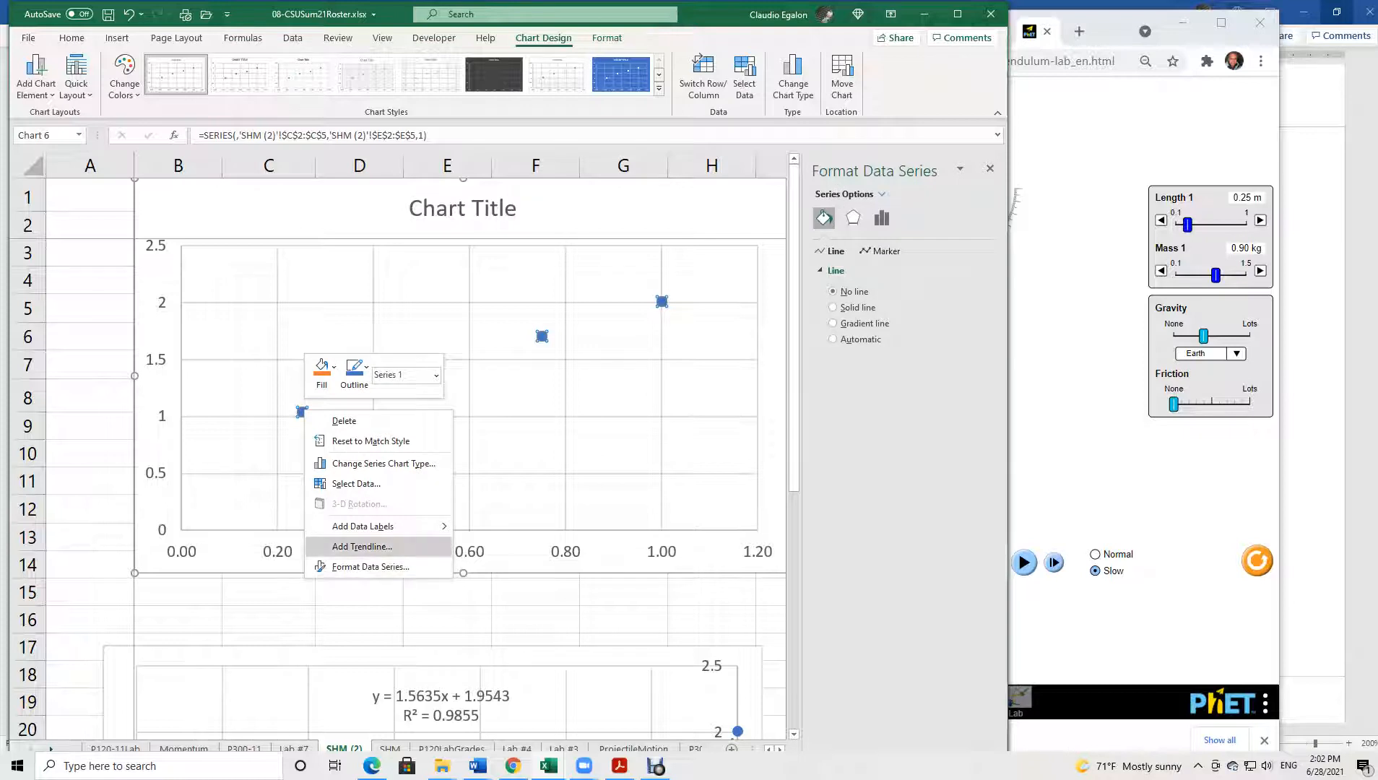
{"action": "left_click", "coordinate": [361, 546]}
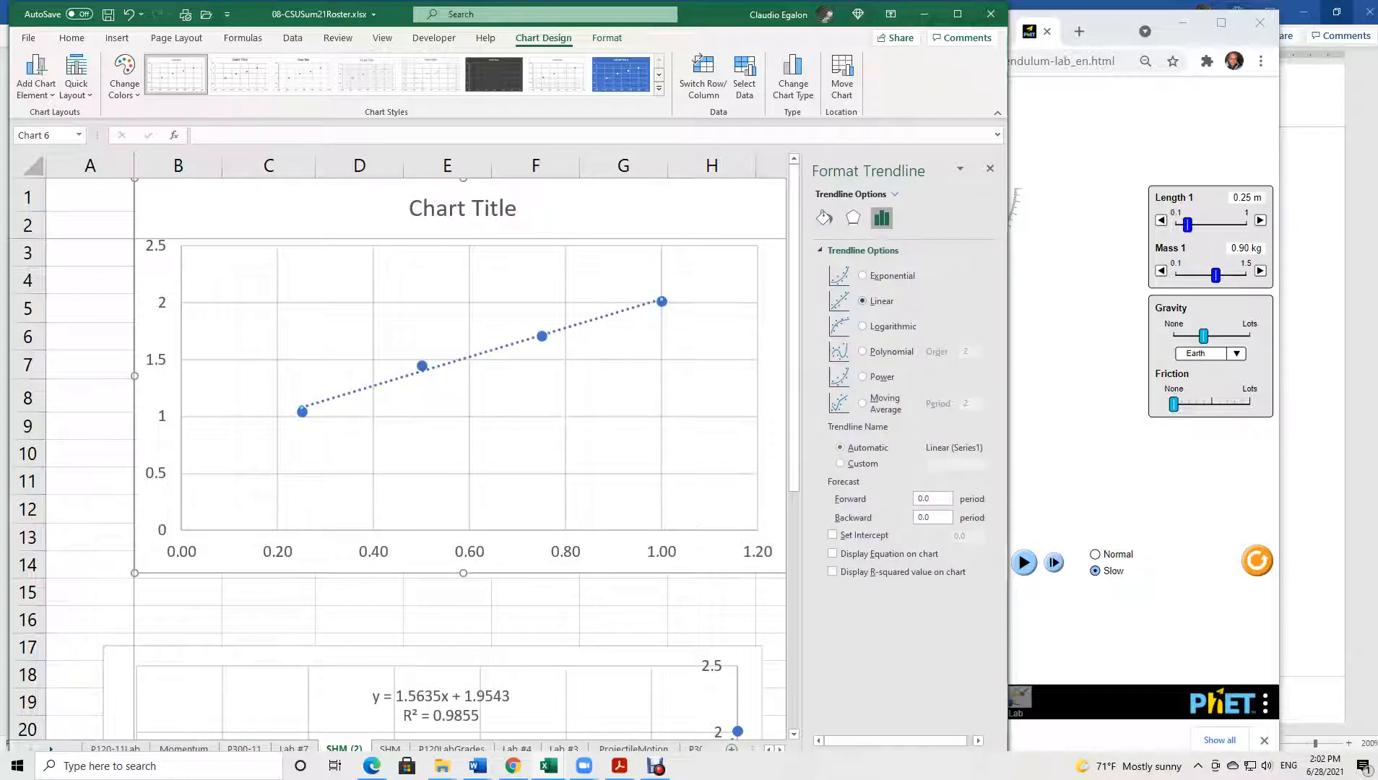
{"action": "left_click", "coordinate": [862, 376]}
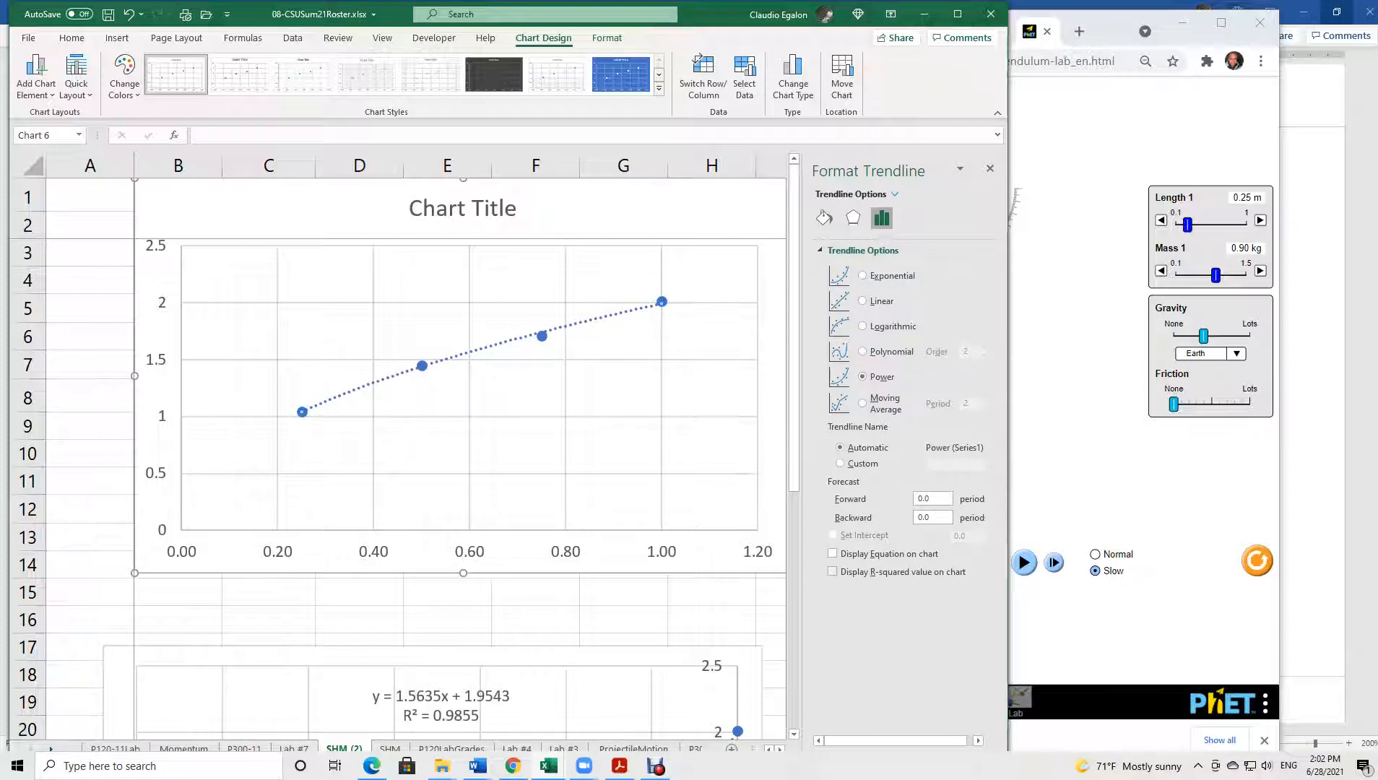
{"action": "left_click", "coordinate": [832, 553]}
{"action": "left_click", "coordinate": [833, 571]}
{"action": "left_click", "coordinate": [592, 303]}
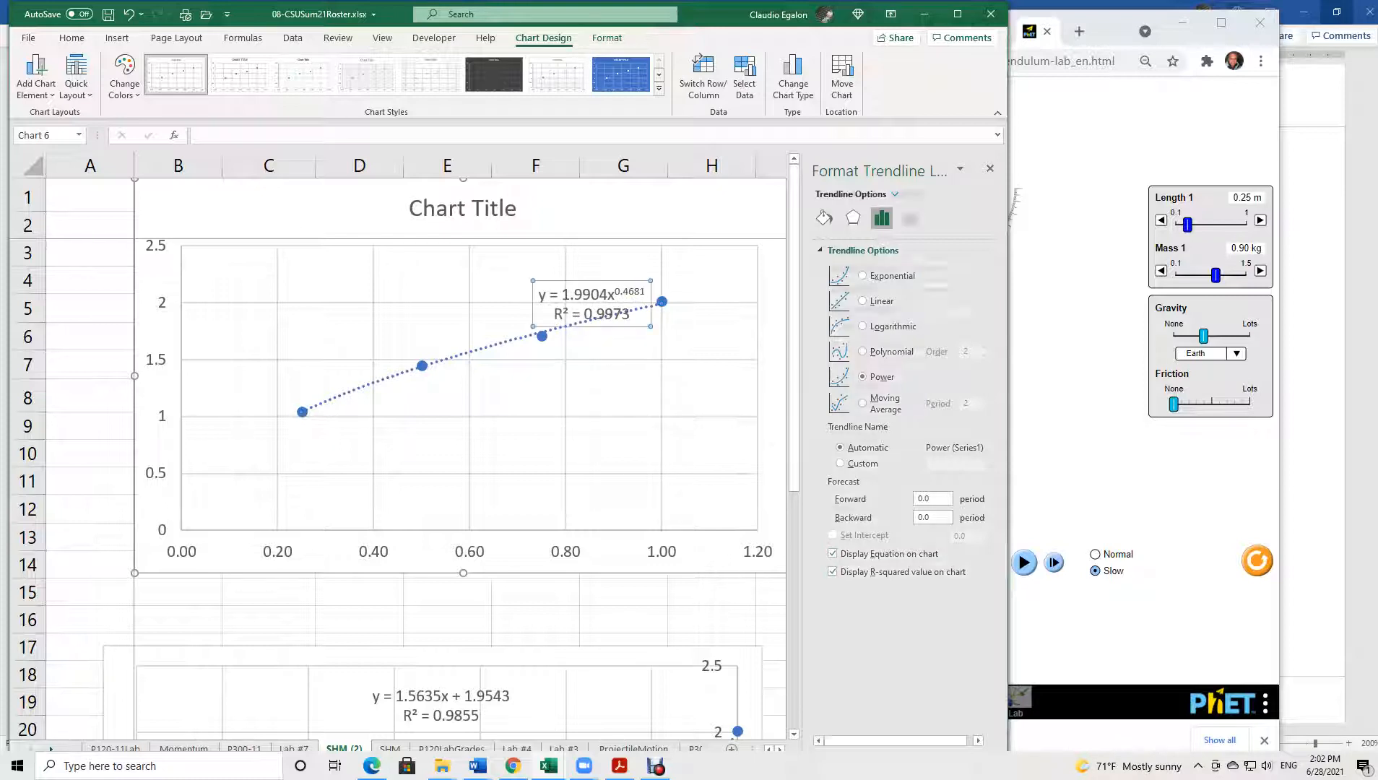
{"action": "left_click_drag", "start_coordinate": [592, 282], "coordinate": [324, 268]}
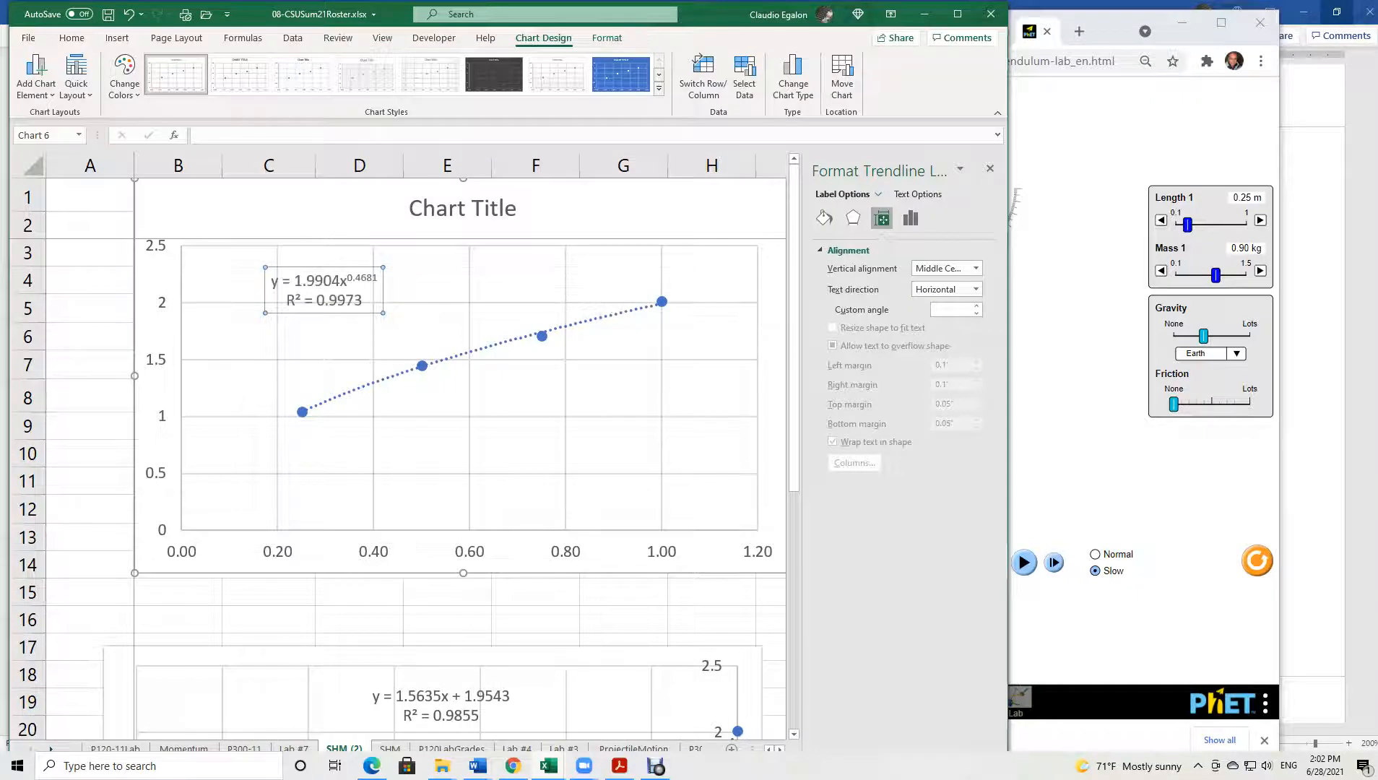
{"action": "double_click", "coordinate": [372, 278]}
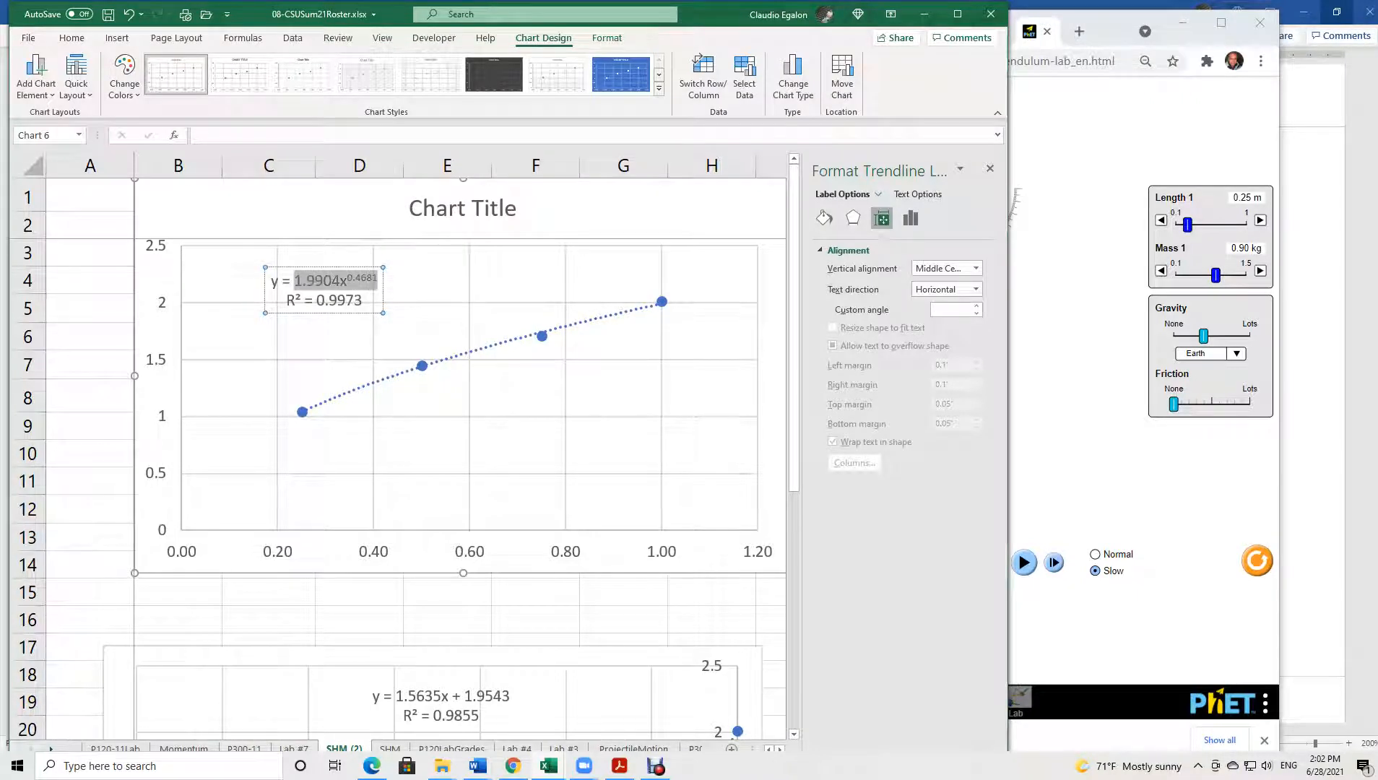
{"action": "left_click", "coordinate": [363, 300]}
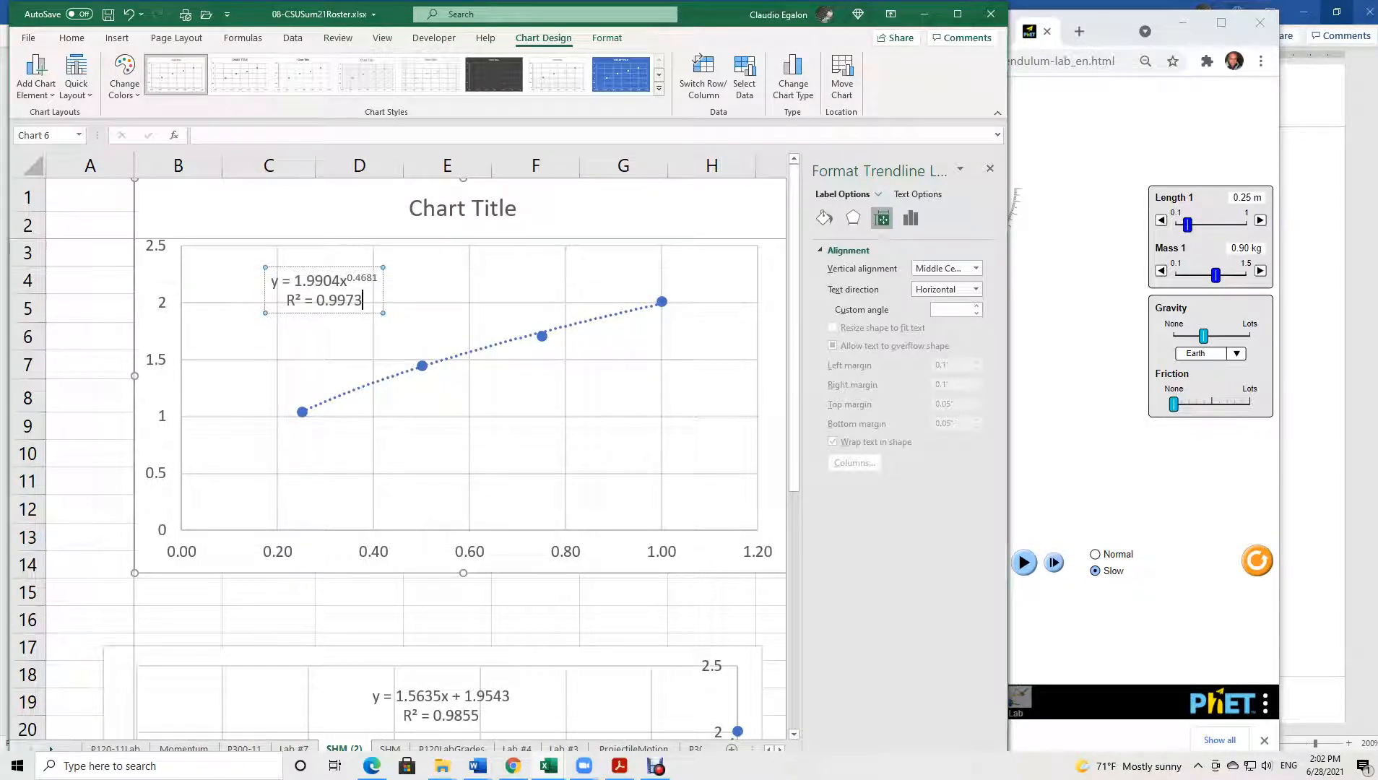
Highlight the power expression after the equals sign in the period versus length chart's trendline equation.
{"action": "left_click", "coordinate": [341, 281]}
{"action": "double_click", "coordinate": [275, 281]}
{"action": "left_click_drag", "start_coordinate": [340, 281], "coordinate": [347, 281]}
{"action": "left_click", "coordinate": [354, 278]}
{"action": "left_click_drag", "start_coordinate": [355, 279], "coordinate": [294, 281]}
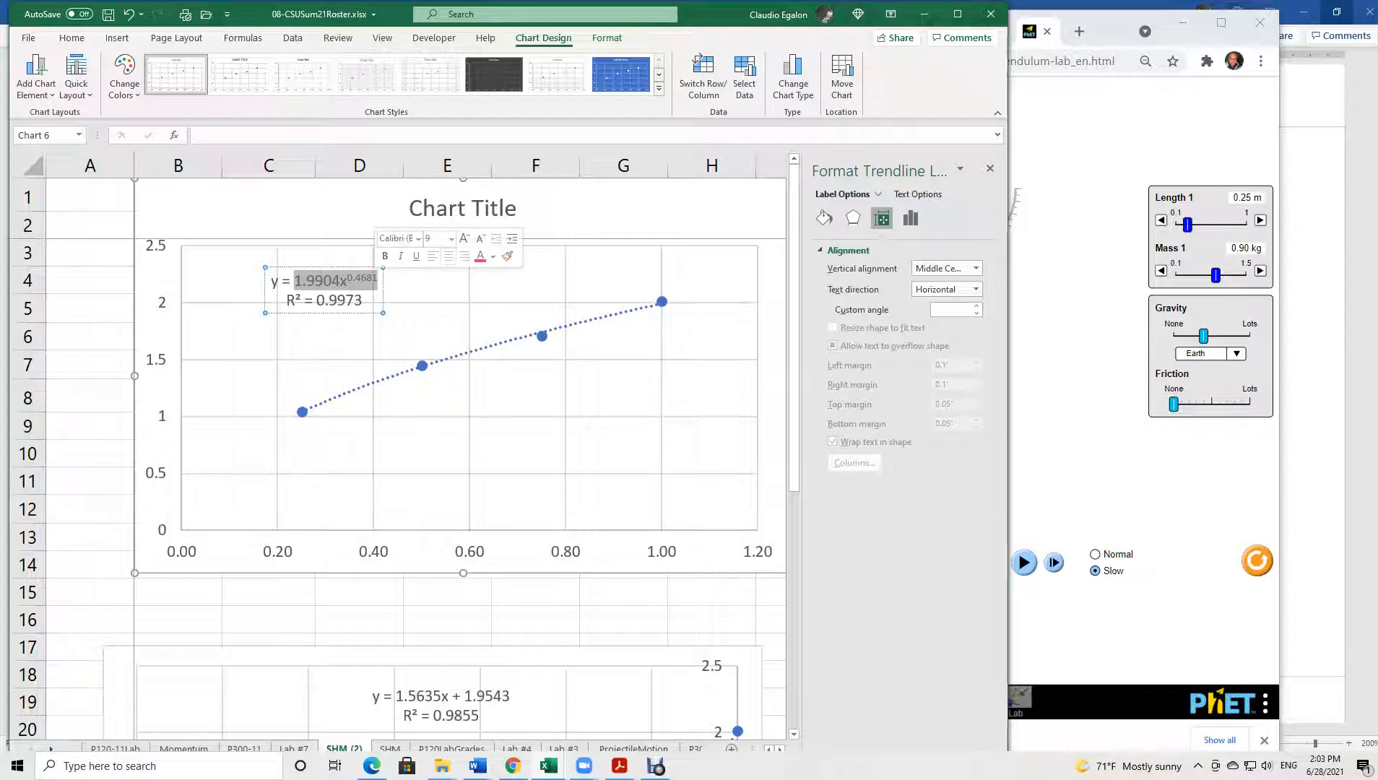
Highlight only the exponent of x in the power trendline equation to examine it.
{"action": "left_click", "coordinate": [375, 280]}
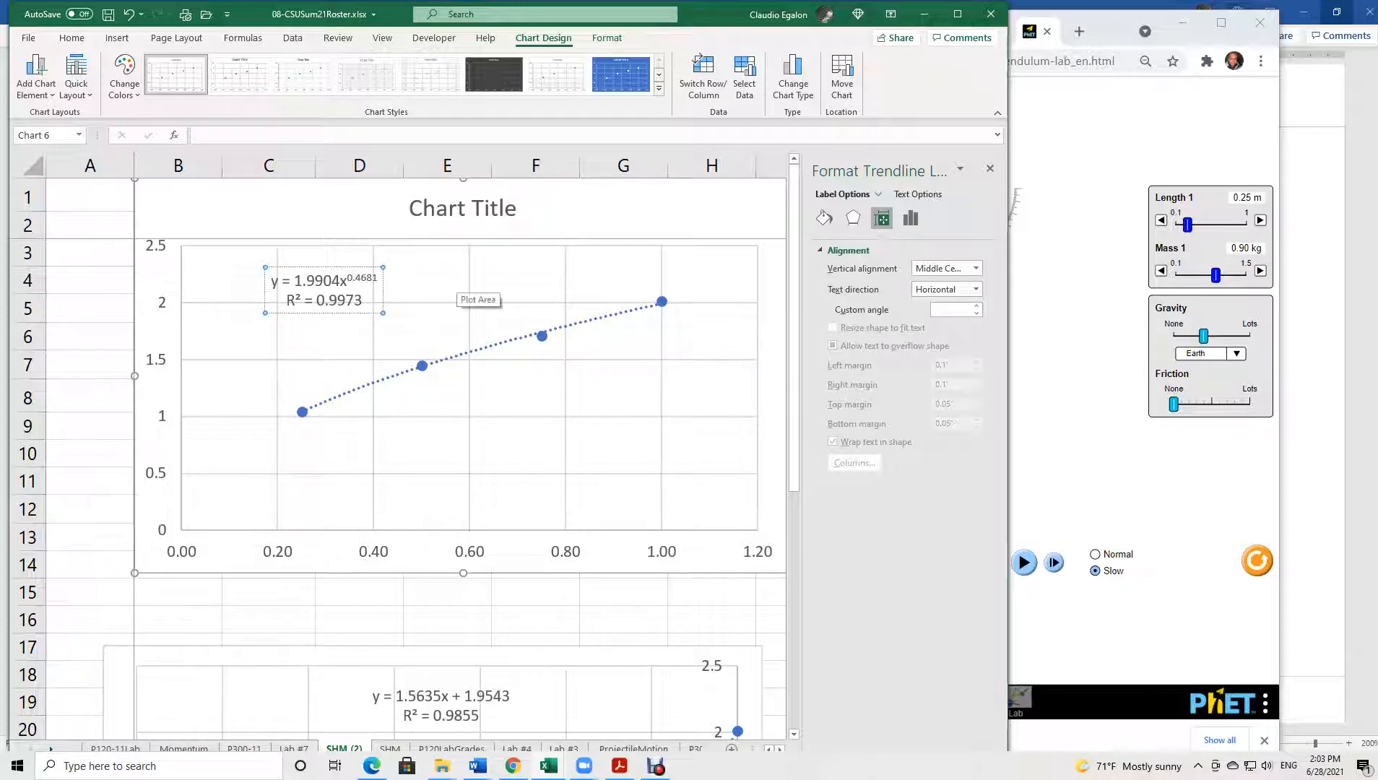
{"action": "key", "text": "Left"}
{"action": "key", "text": "shift+Right"}
{"action": "key", "text": "shift+Right"}
{"action": "key", "text": "shift+Right"}
{"action": "key", "text": "shift+Right"}
{"action": "key", "text": "shift+Right"}
{"action": "key", "text": "shift+Right"}
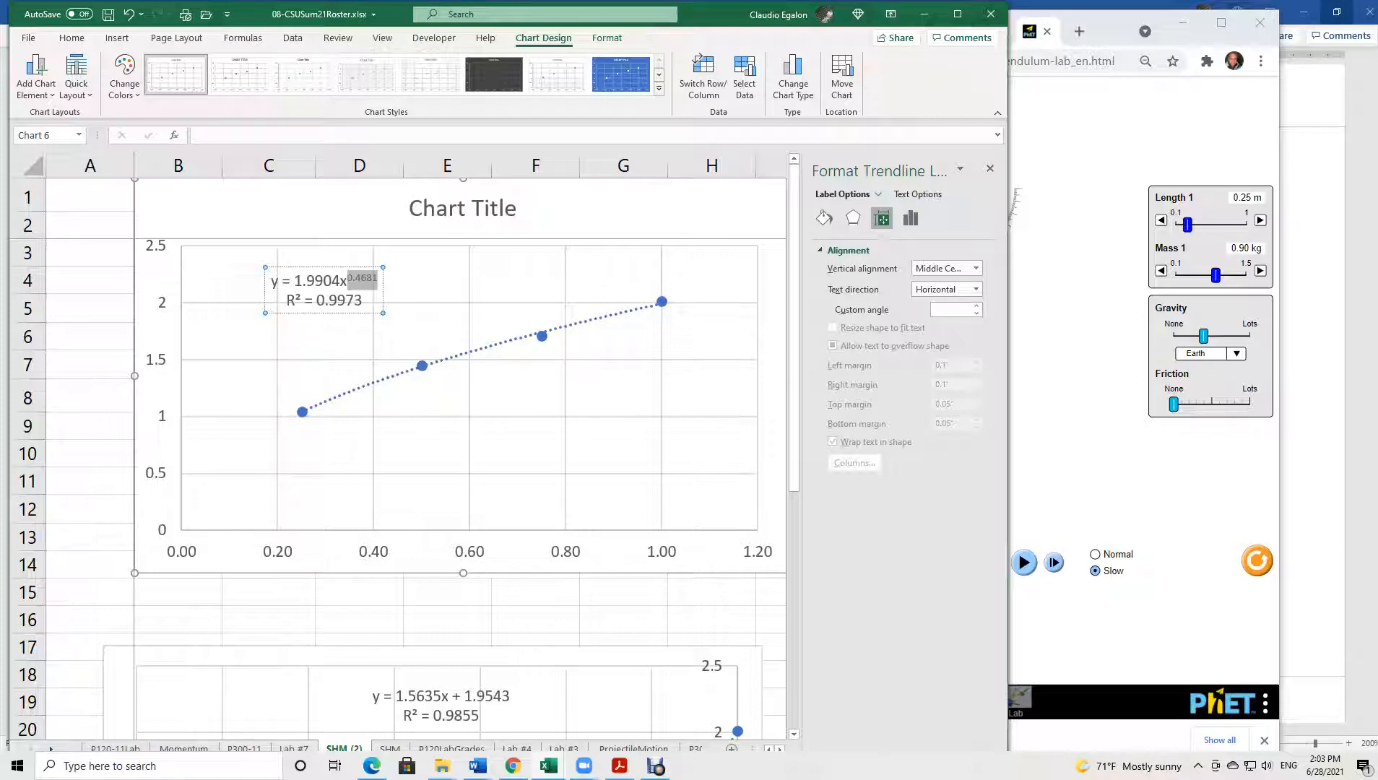
Move the period versus length chart down to about row 9 so that it uncovers the first data table.
{"action": "left_click", "coordinate": [623, 619]}
{"action": "left_click_drag", "start_coordinate": [610, 217], "coordinate": [588, 520]}
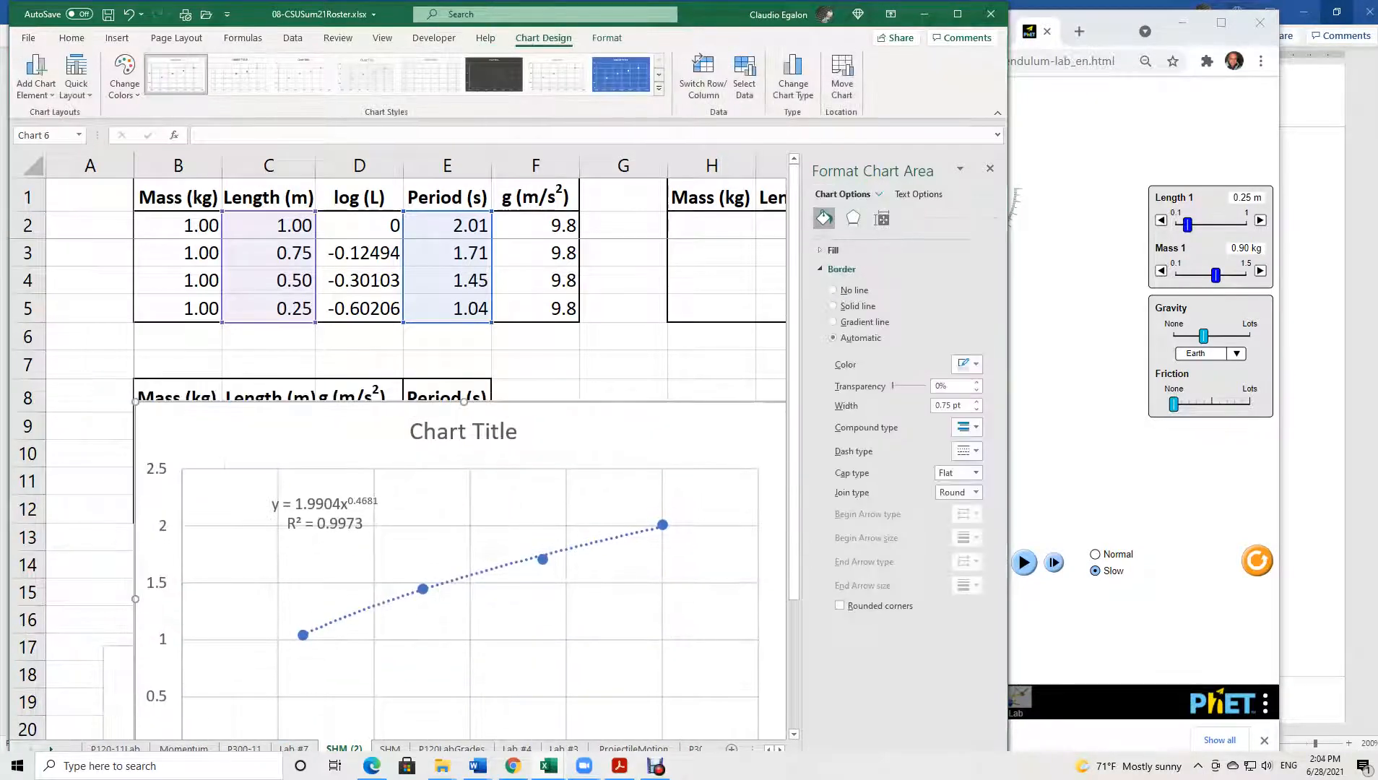
Switch to the VRLab09 pendulum lab document in Word and highlight instruction 4 about adjusting only the pendulum's mass.
{"action": "mouse_move", "coordinate": [478, 766]}
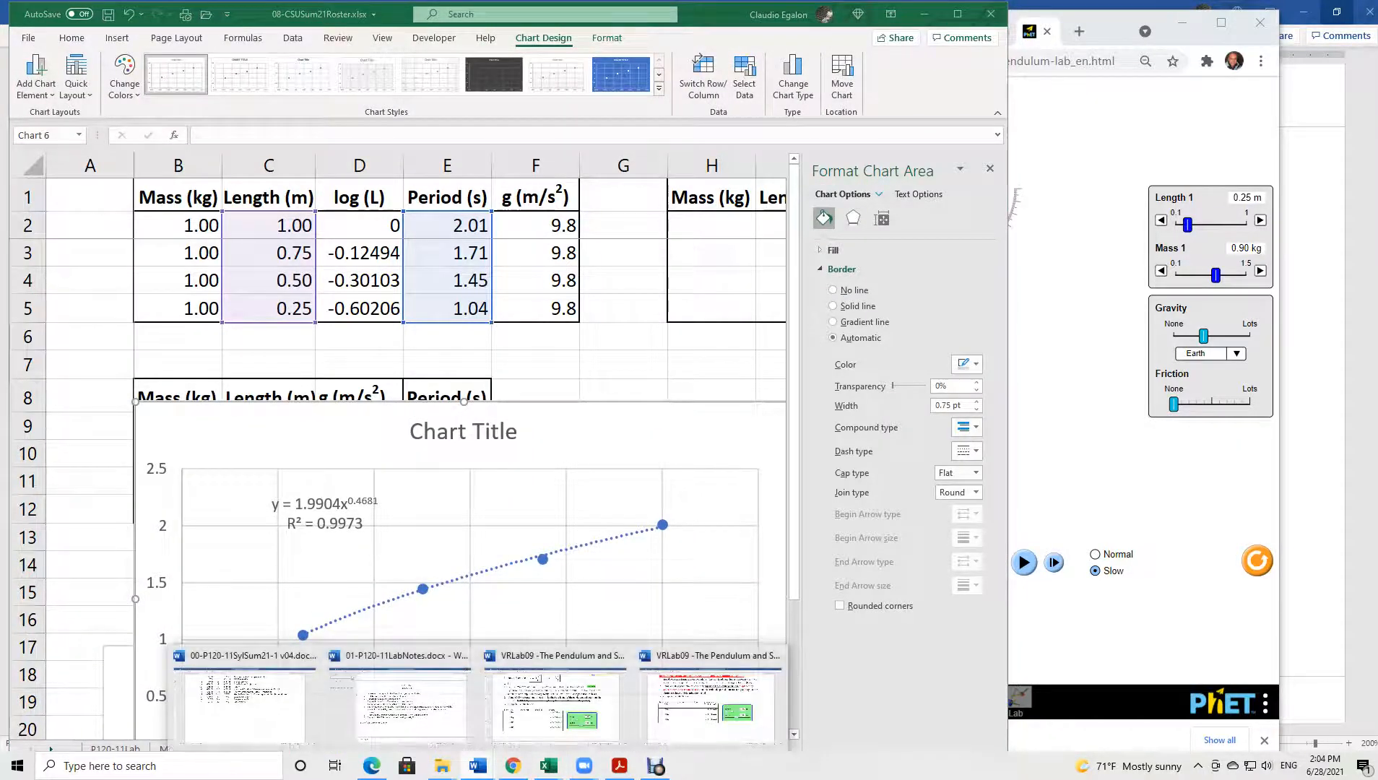
{"action": "left_click", "coordinate": [668, 682]}
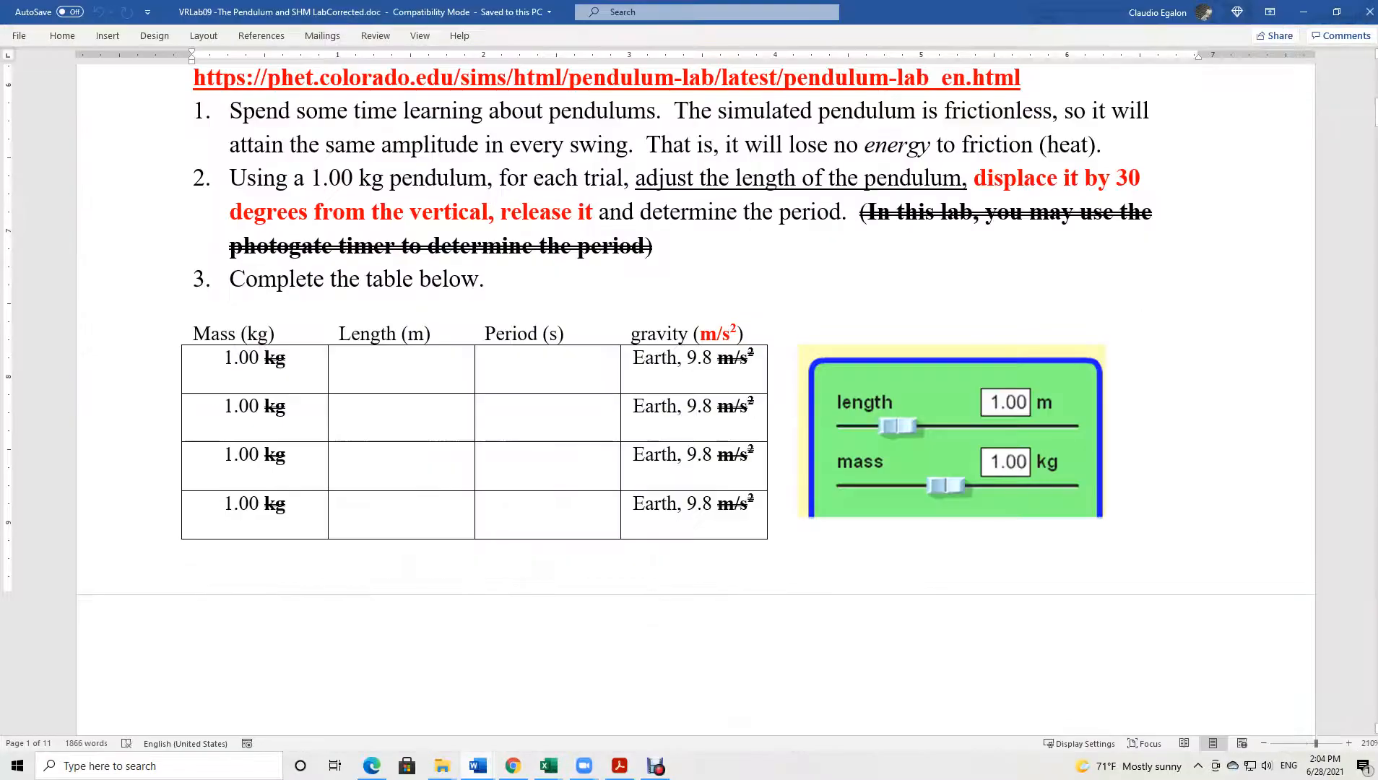
{"action": "scroll", "coordinate": [693, 325], "scroll_direction": "down", "scroll_amount": 10}
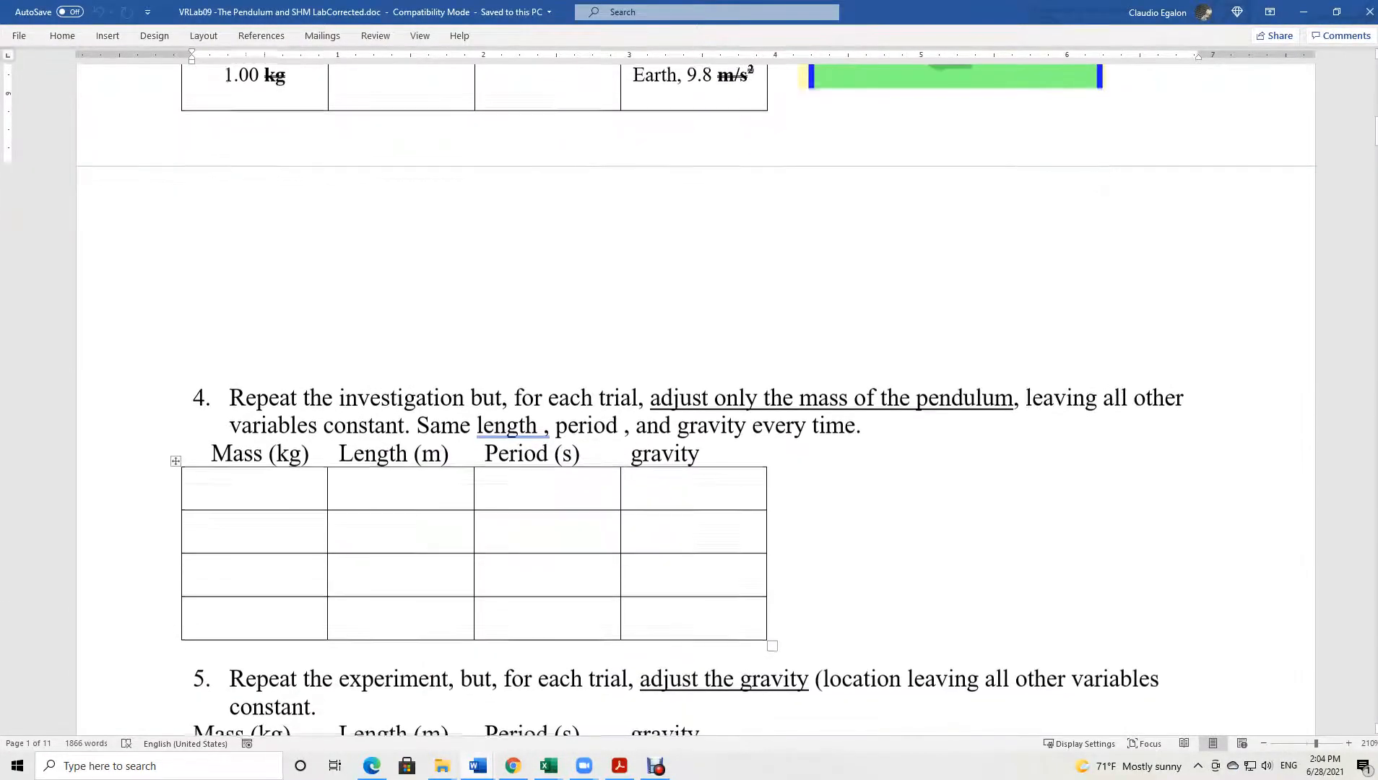
{"action": "scroll", "coordinate": [693, 325], "scroll_direction": "down", "scroll_amount": 5}
{"action": "double_click", "coordinate": [419, 183]}
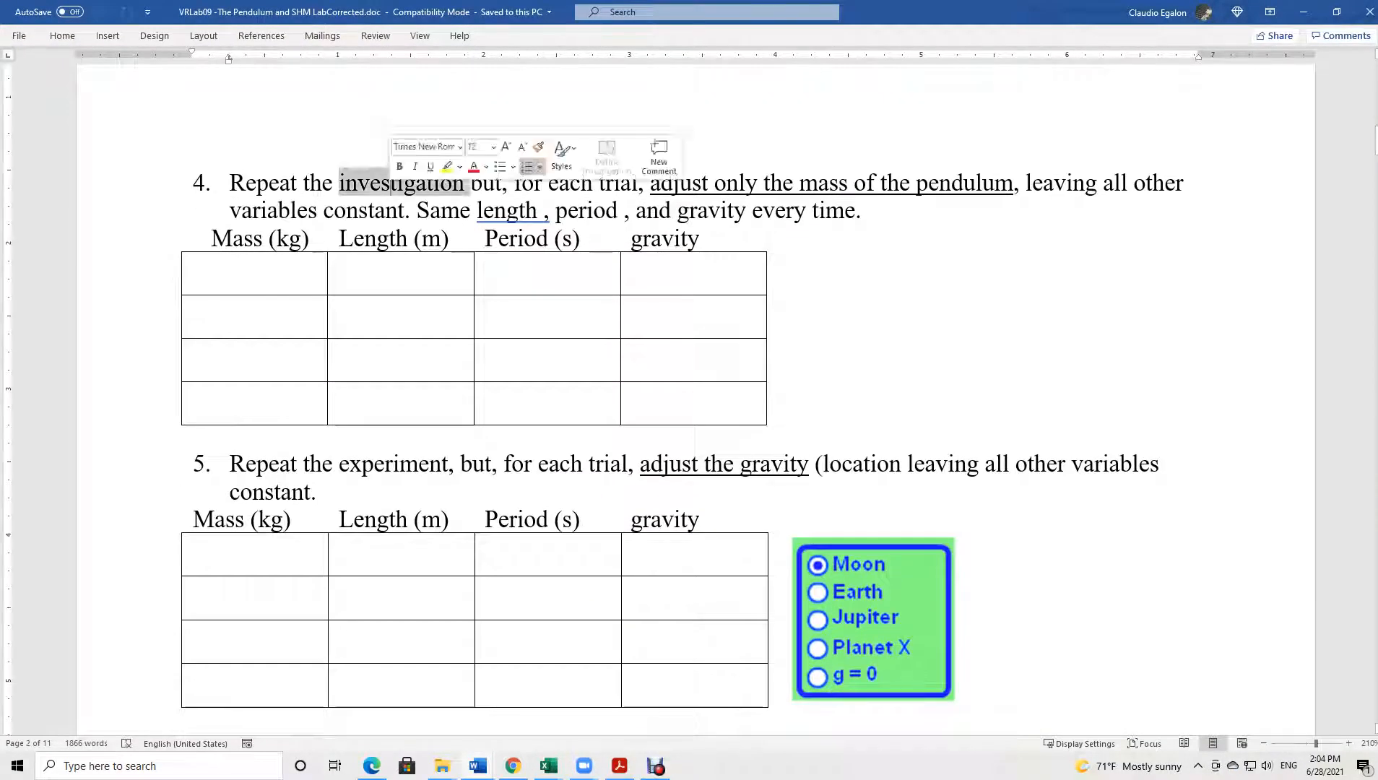
{"action": "double_click", "coordinate": [374, 210]}
{"action": "triple_click", "coordinate": [375, 210]}
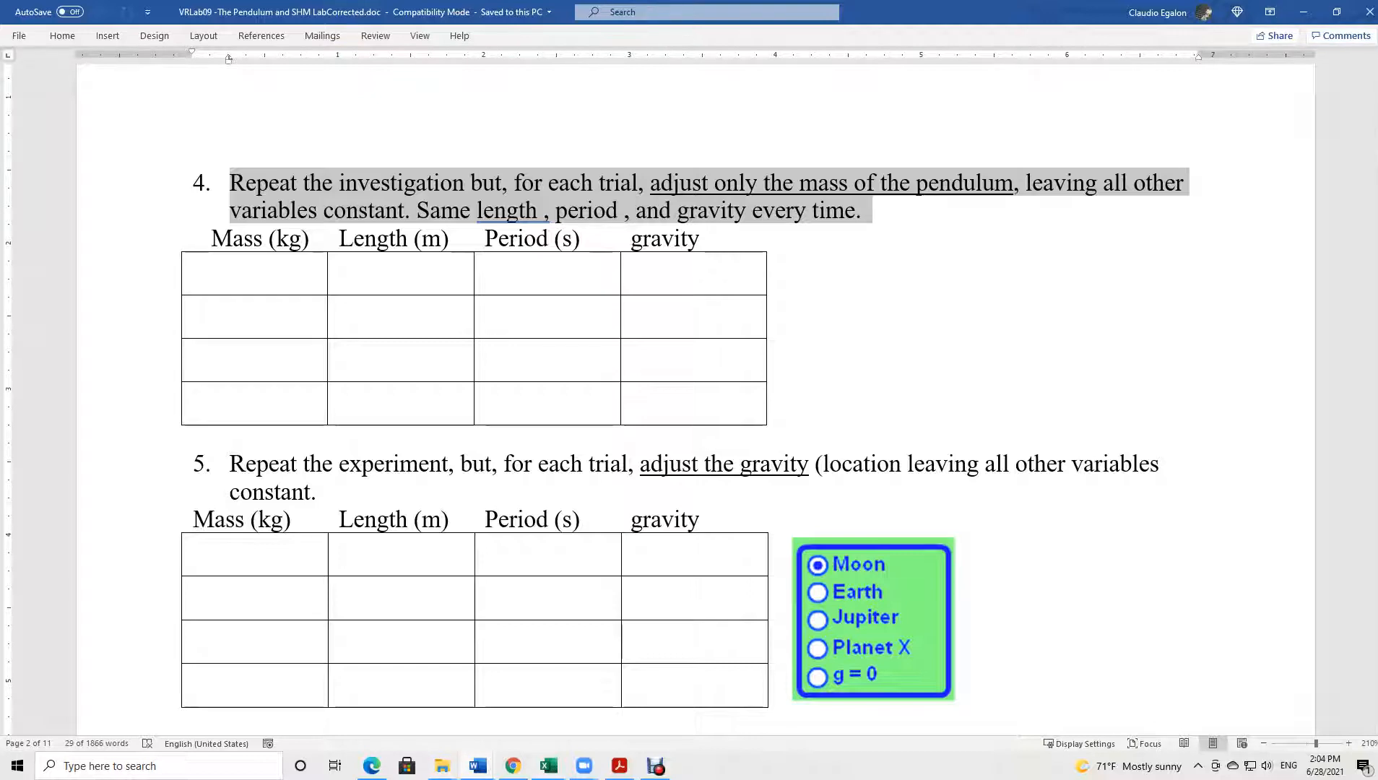
Return to the Excel workbook, close the chart formatting pane and widen the window past column L.
{"action": "mouse_move", "coordinate": [548, 766]}
{"action": "left_click", "coordinate": [470, 682]}
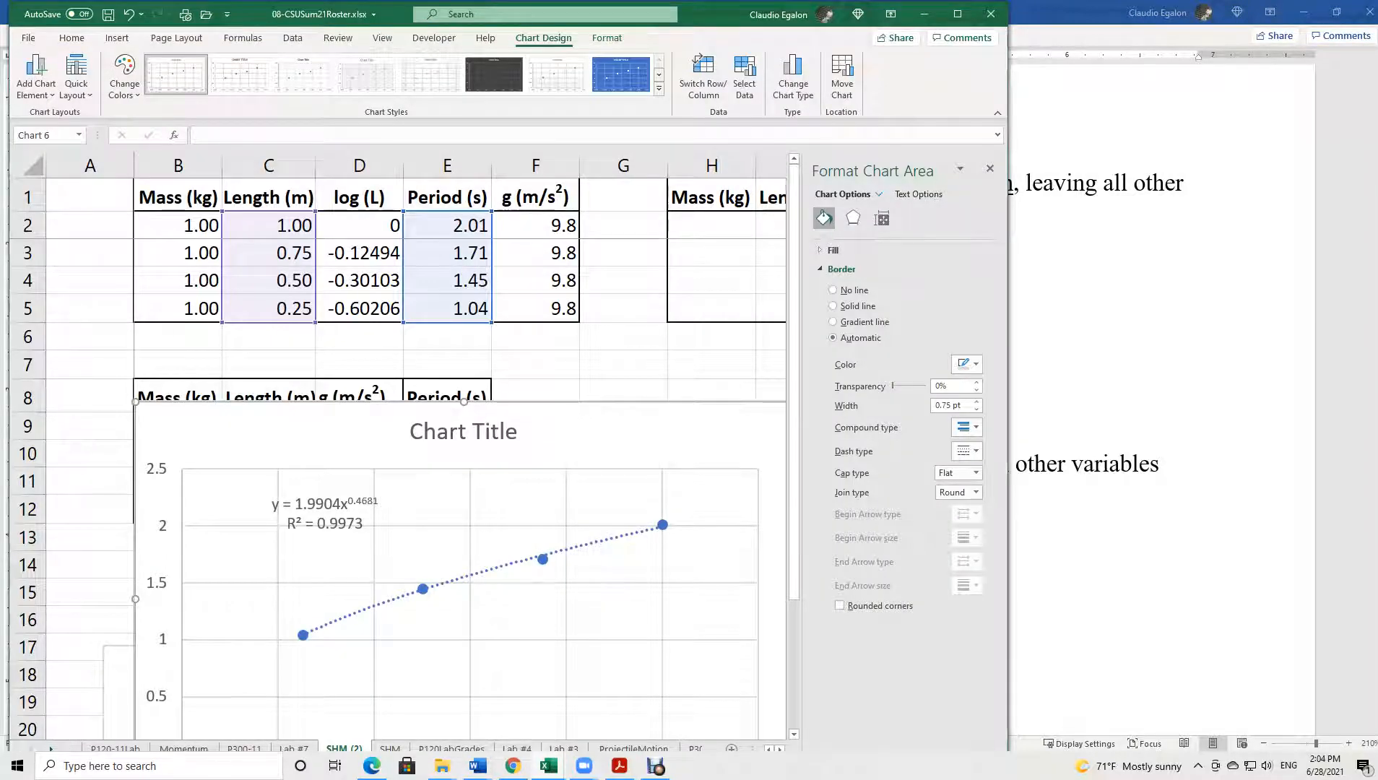
{"action": "left_click", "coordinate": [991, 168]}
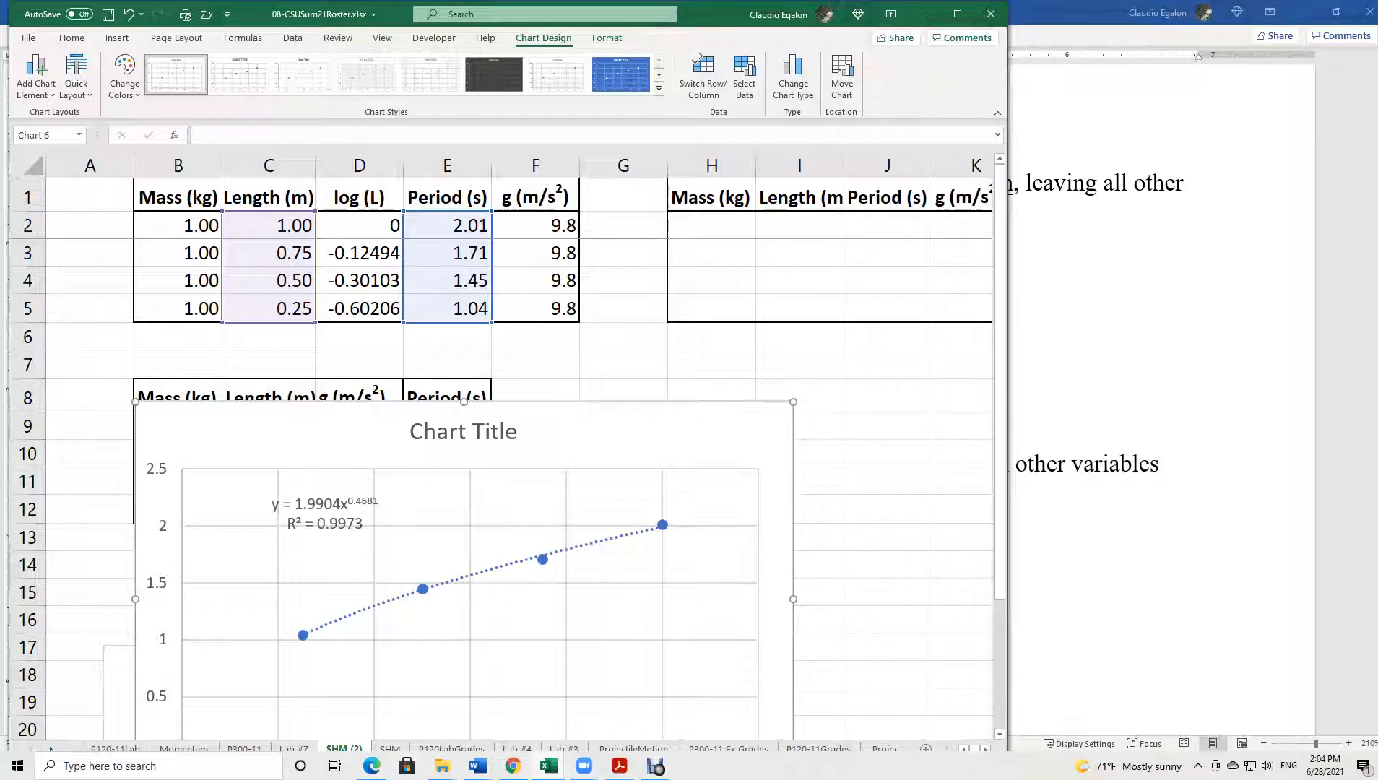
{"action": "left_click_drag", "start_coordinate": [1008, 482], "coordinate": [1148, 480]}
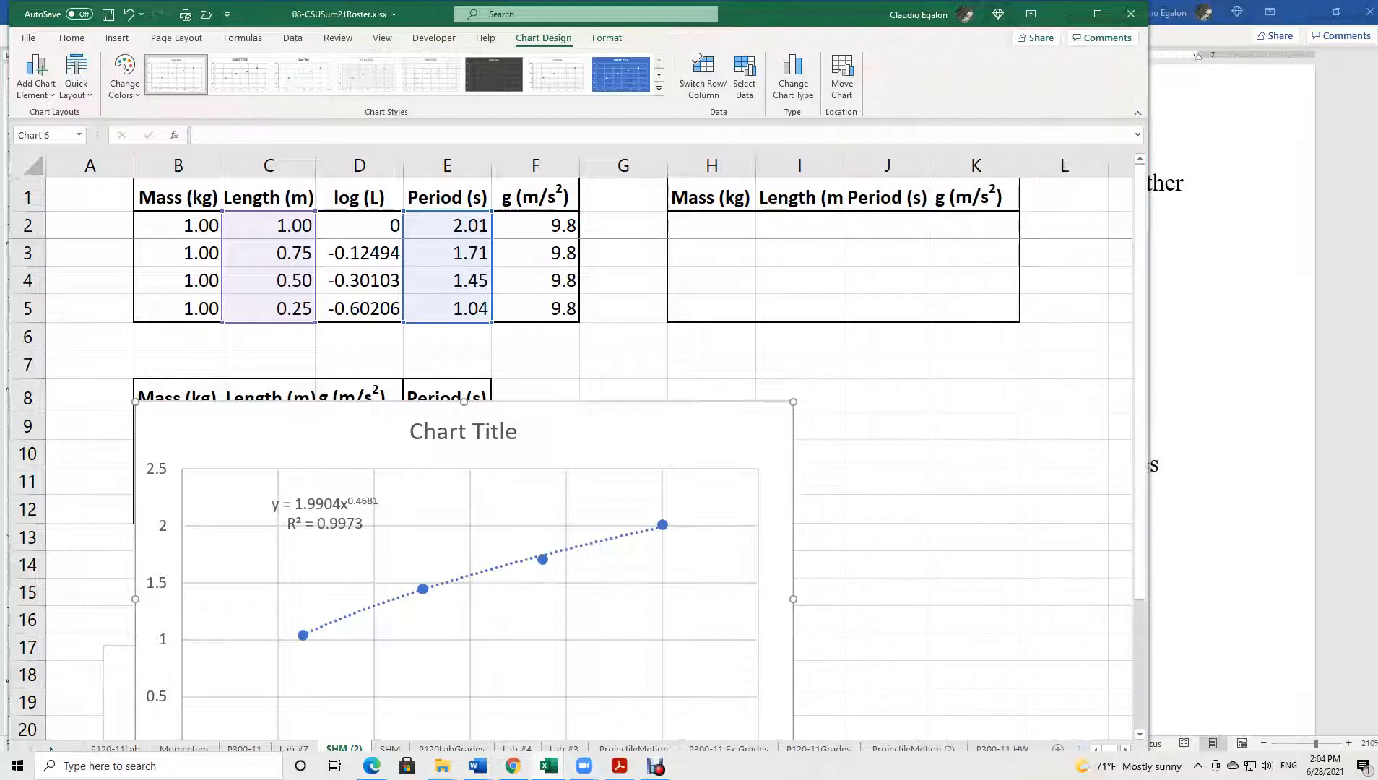
Copy the mass, length and gravity values (G2:H5 and J2:J5) of the second table on the SHM sheet.
{"action": "left_click", "coordinate": [390, 748]}
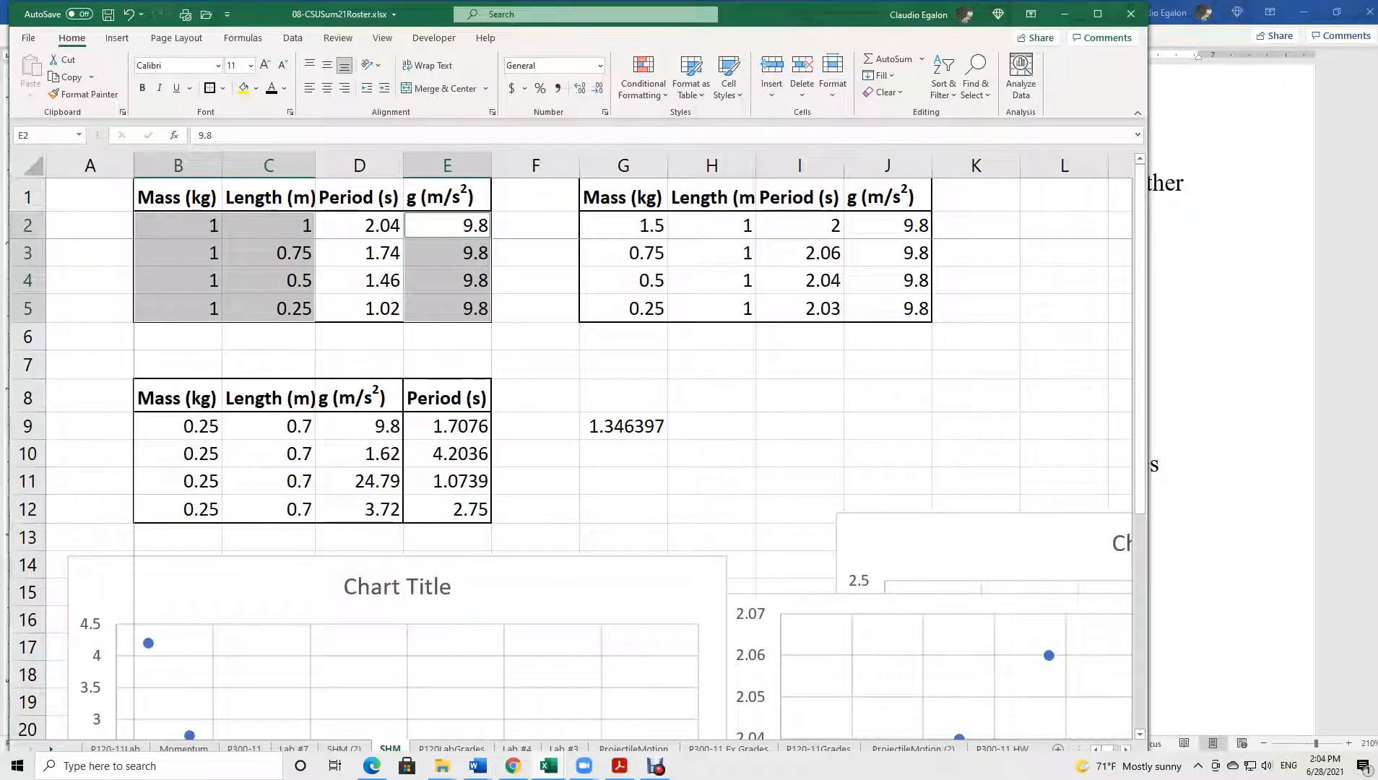
{"action": "left_click", "coordinate": [344, 748]}
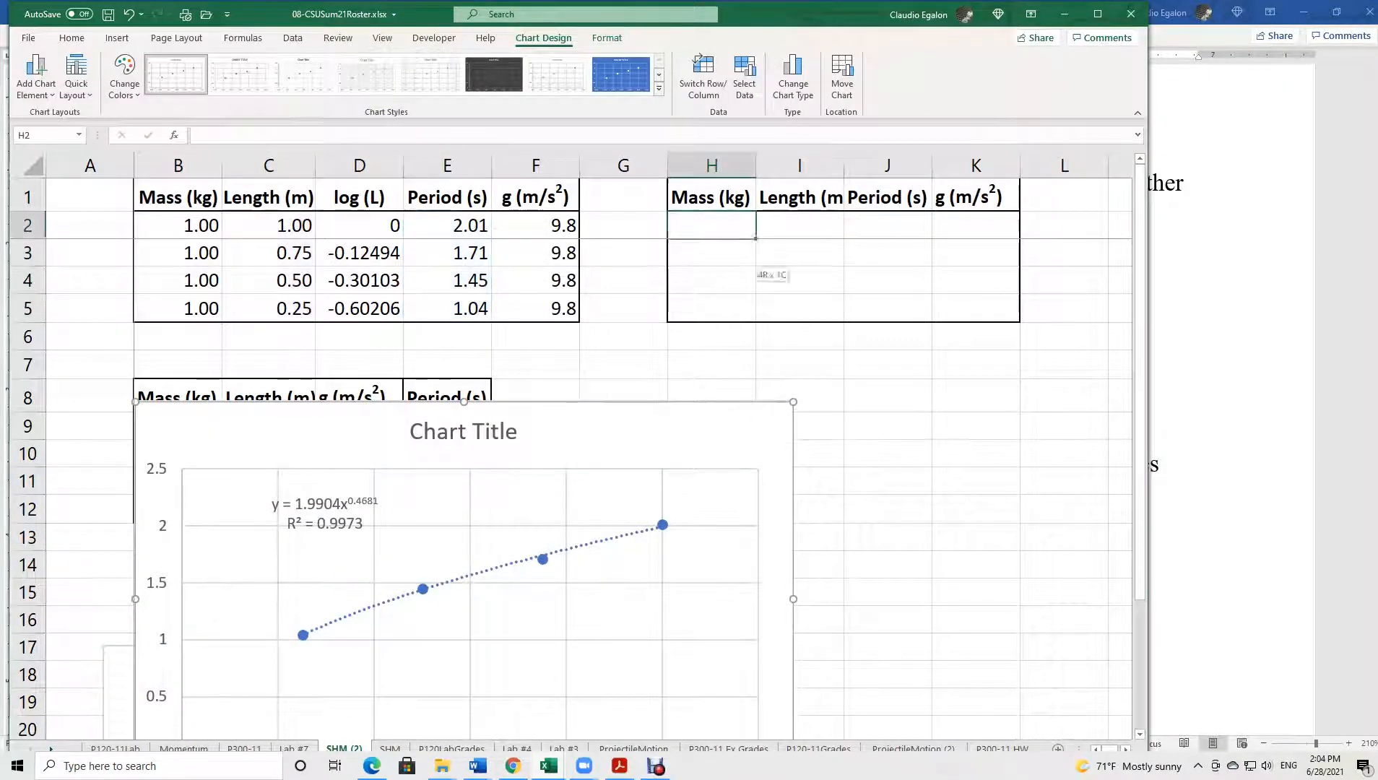
{"action": "left_click_drag", "start_coordinate": [712, 224], "coordinate": [711, 308]}
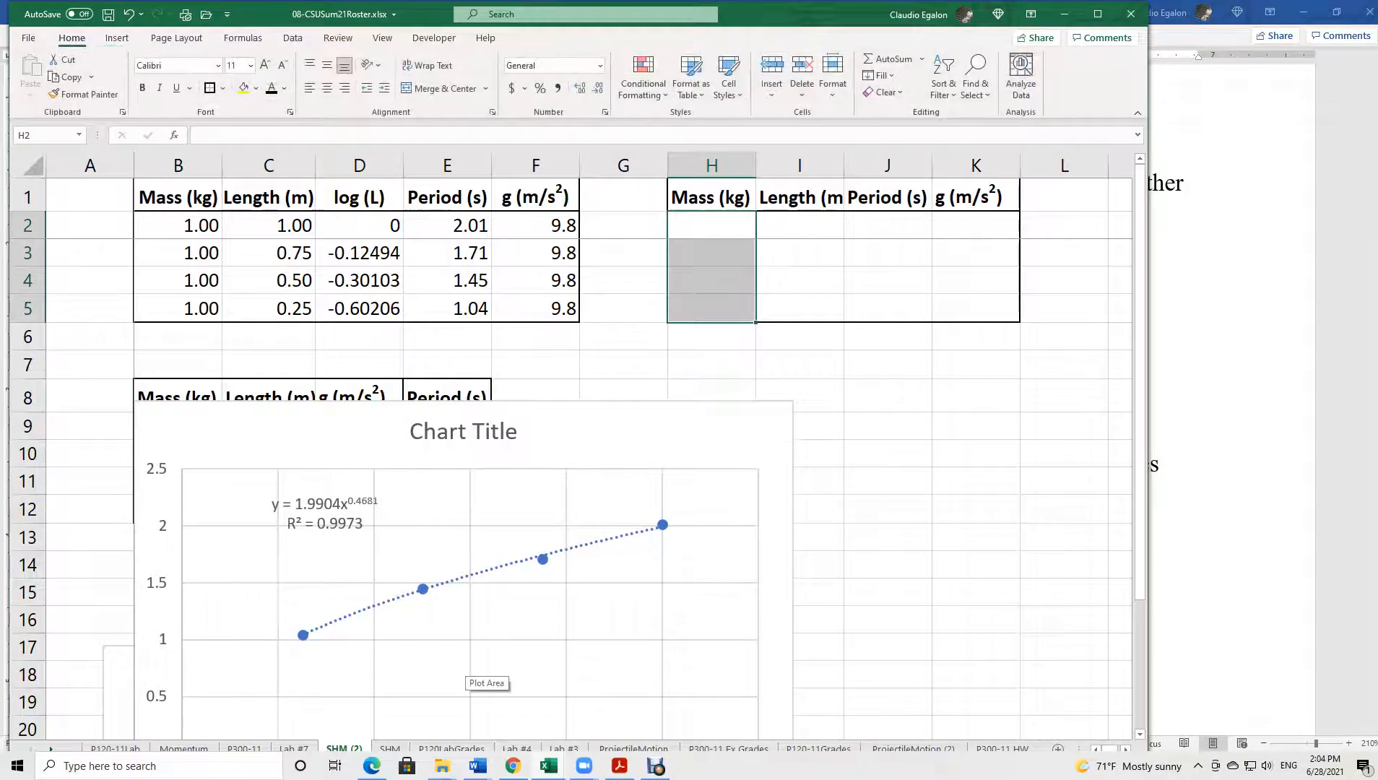
{"action": "left_click", "coordinate": [390, 748]}
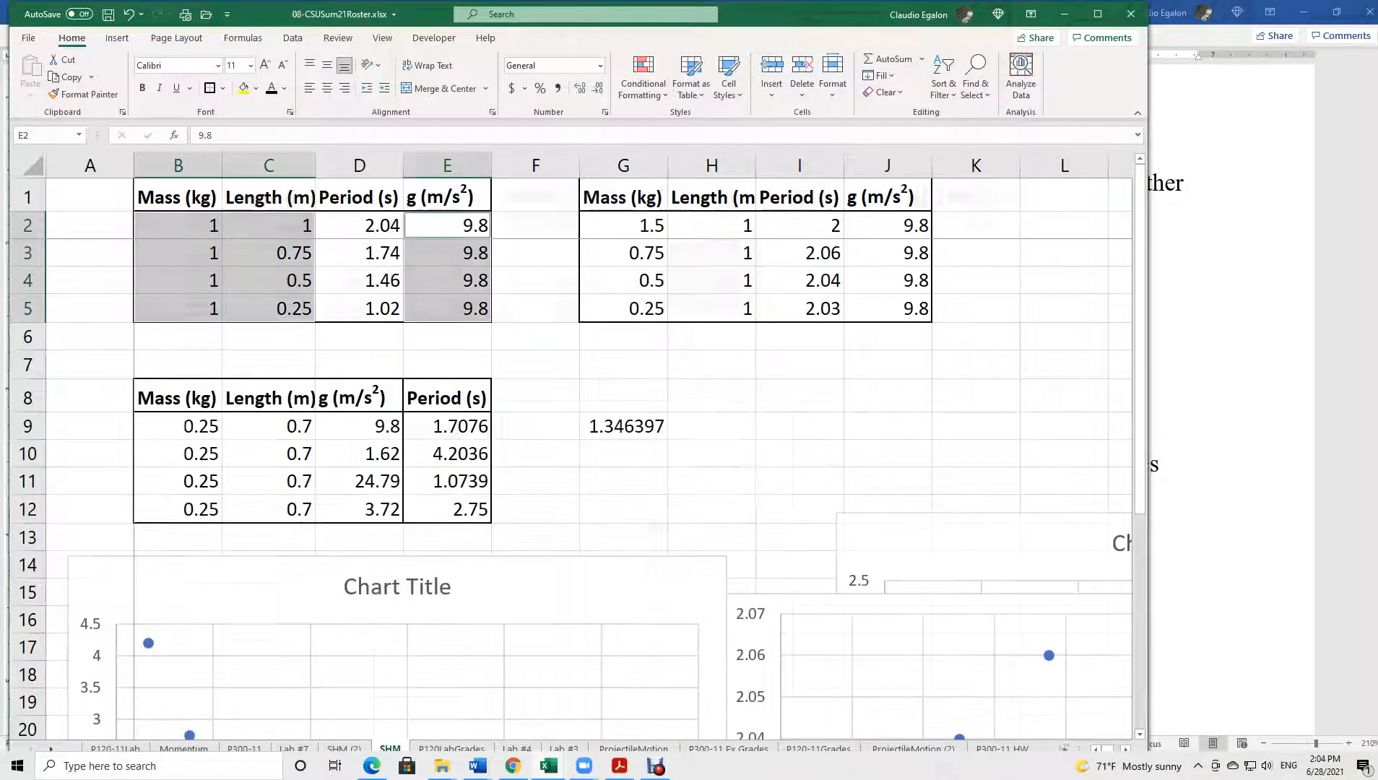
{"action": "left_click_drag", "start_coordinate": [623, 224], "coordinate": [623, 308]}
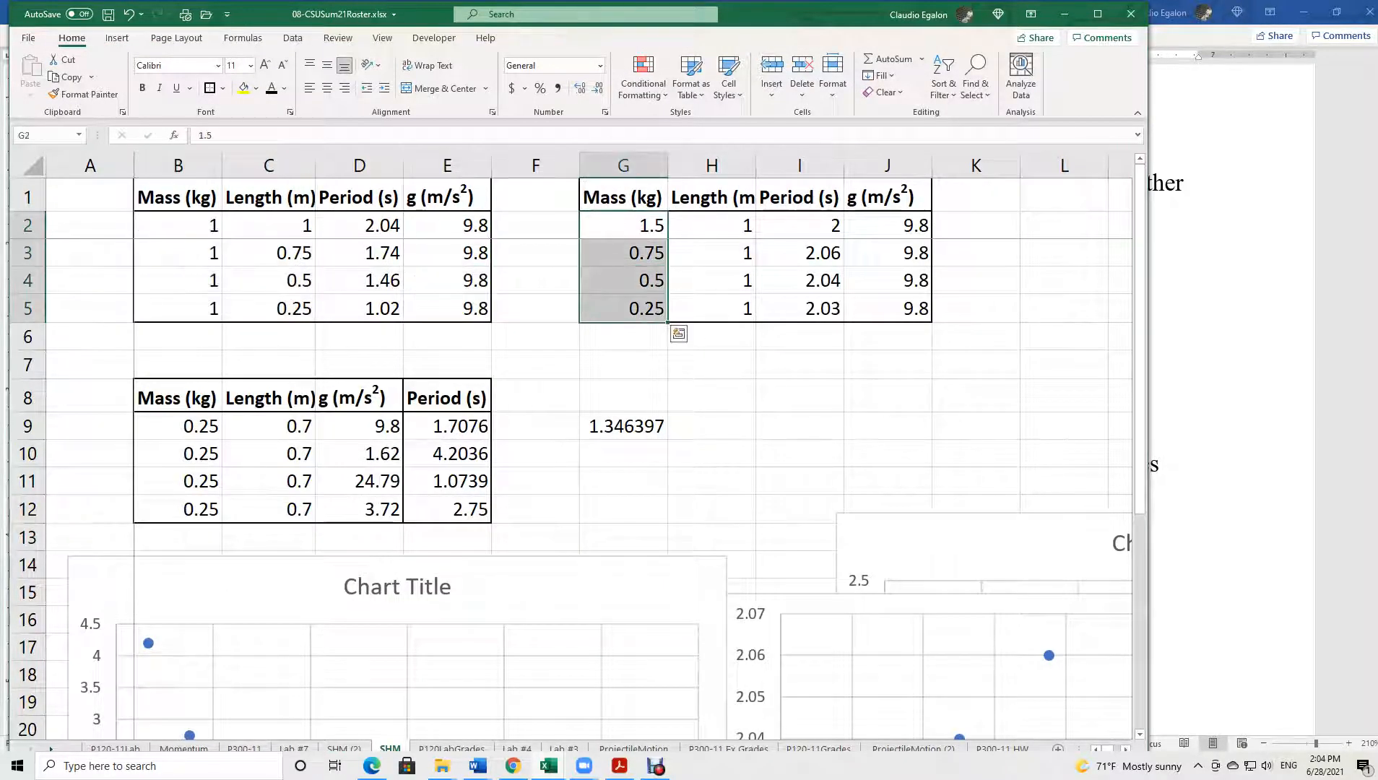
{"action": "key", "text": "ctrl+c"}
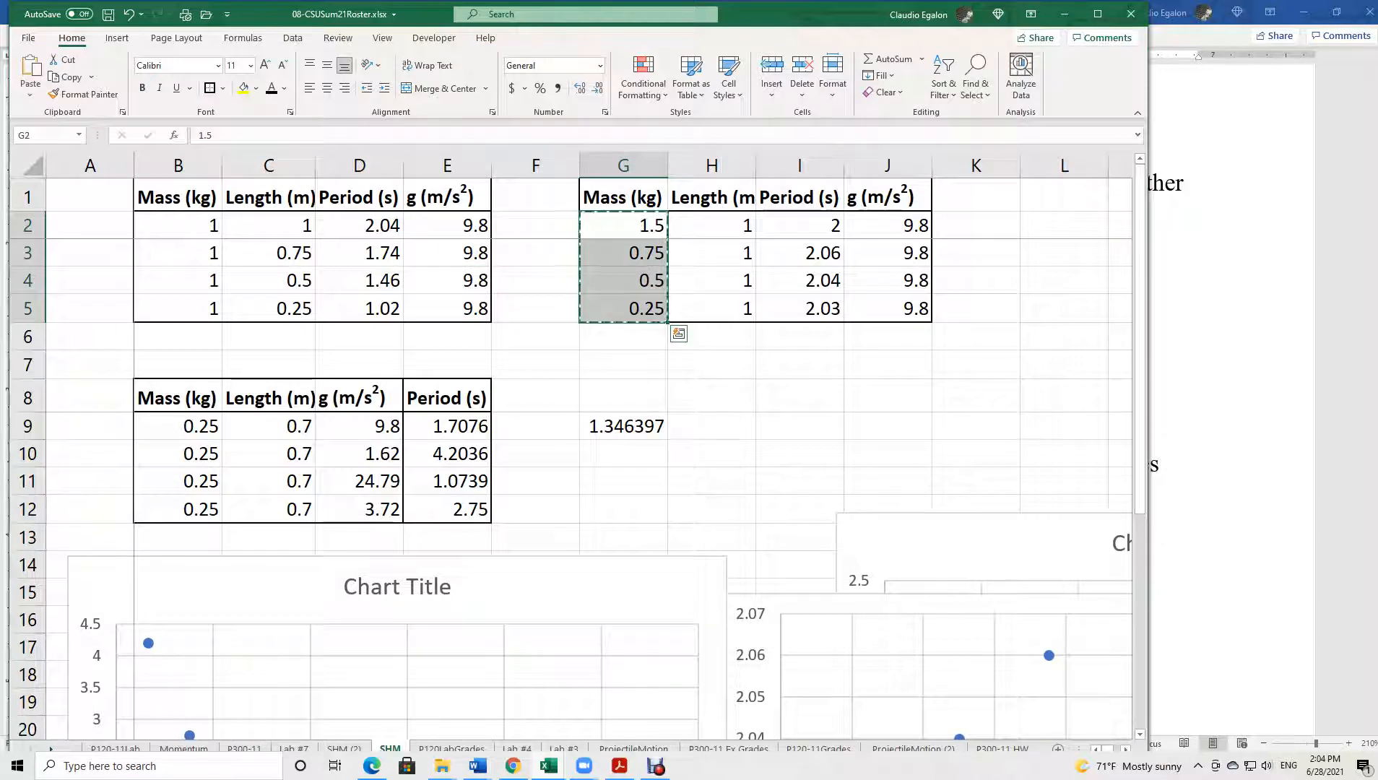
{"action": "key", "text": "shift+Right"}
{"action": "left_click_drag", "start_coordinate": [623, 226], "coordinate": [623, 308]}
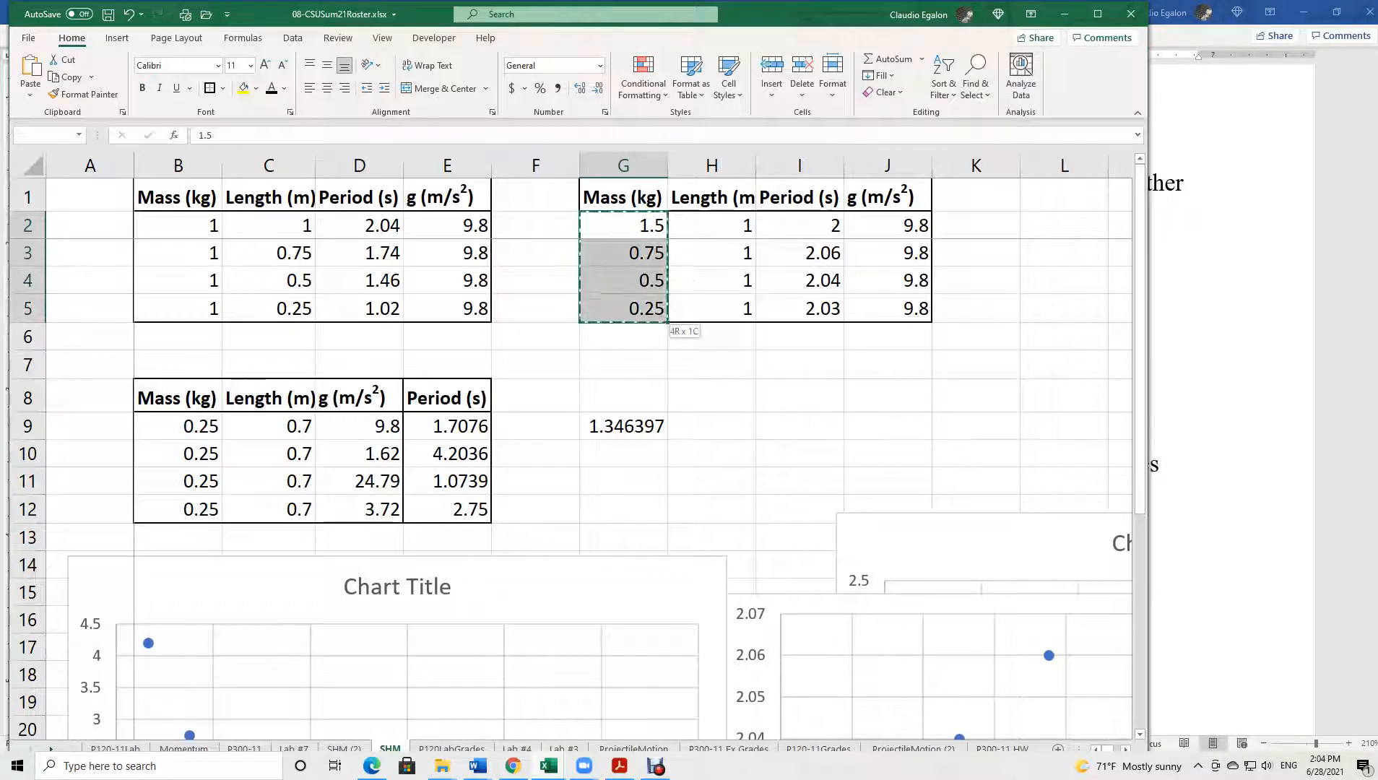
{"action": "left_click_drag", "start_coordinate": [887, 225], "coordinate": [888, 308]}
{"action": "left_click_drag", "start_coordinate": [711, 226], "coordinate": [712, 309]}
{"action": "key", "text": "ctrl+c"}
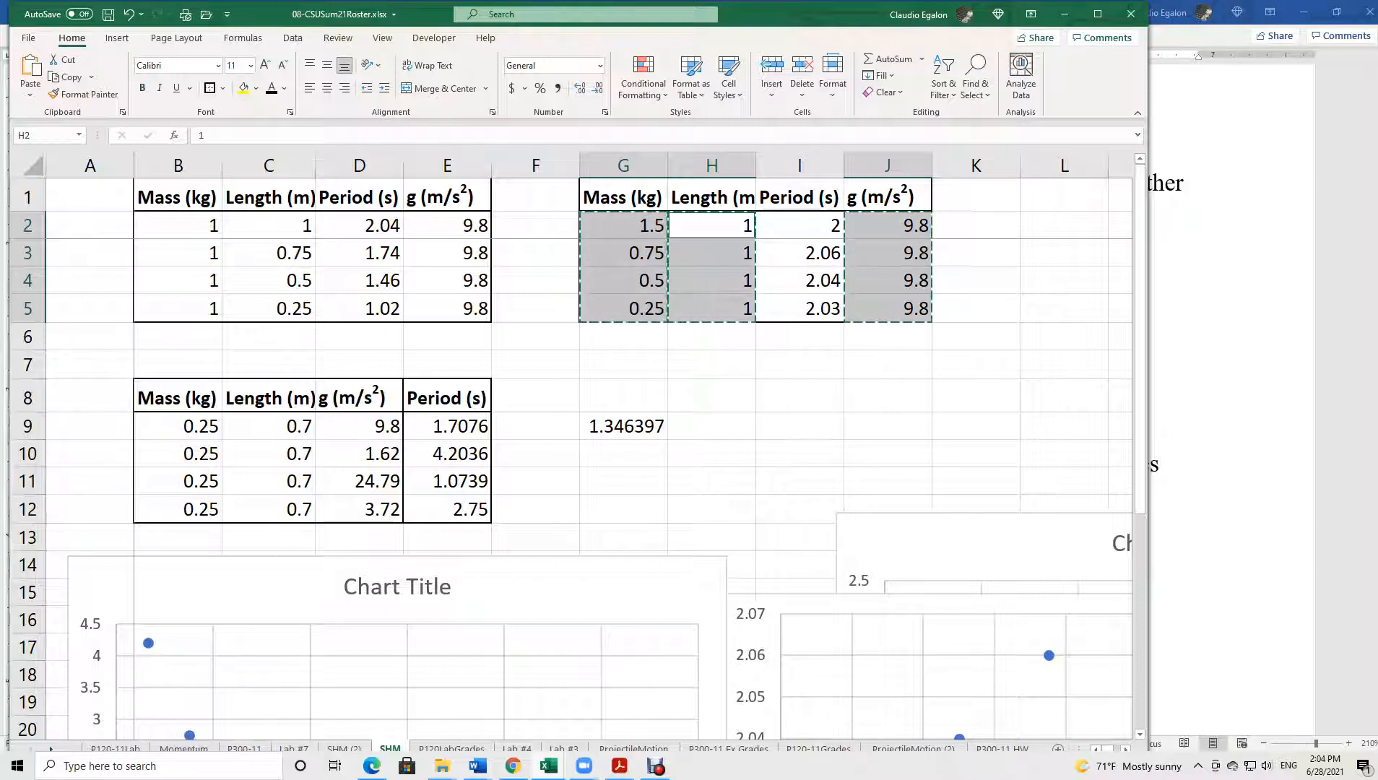
Paste the copied values at H2 on the SHM (2) sheet, and move the gravity values from J2:J5 to K2:K5.
{"action": "key", "text": "ctrl+Page_Up"}
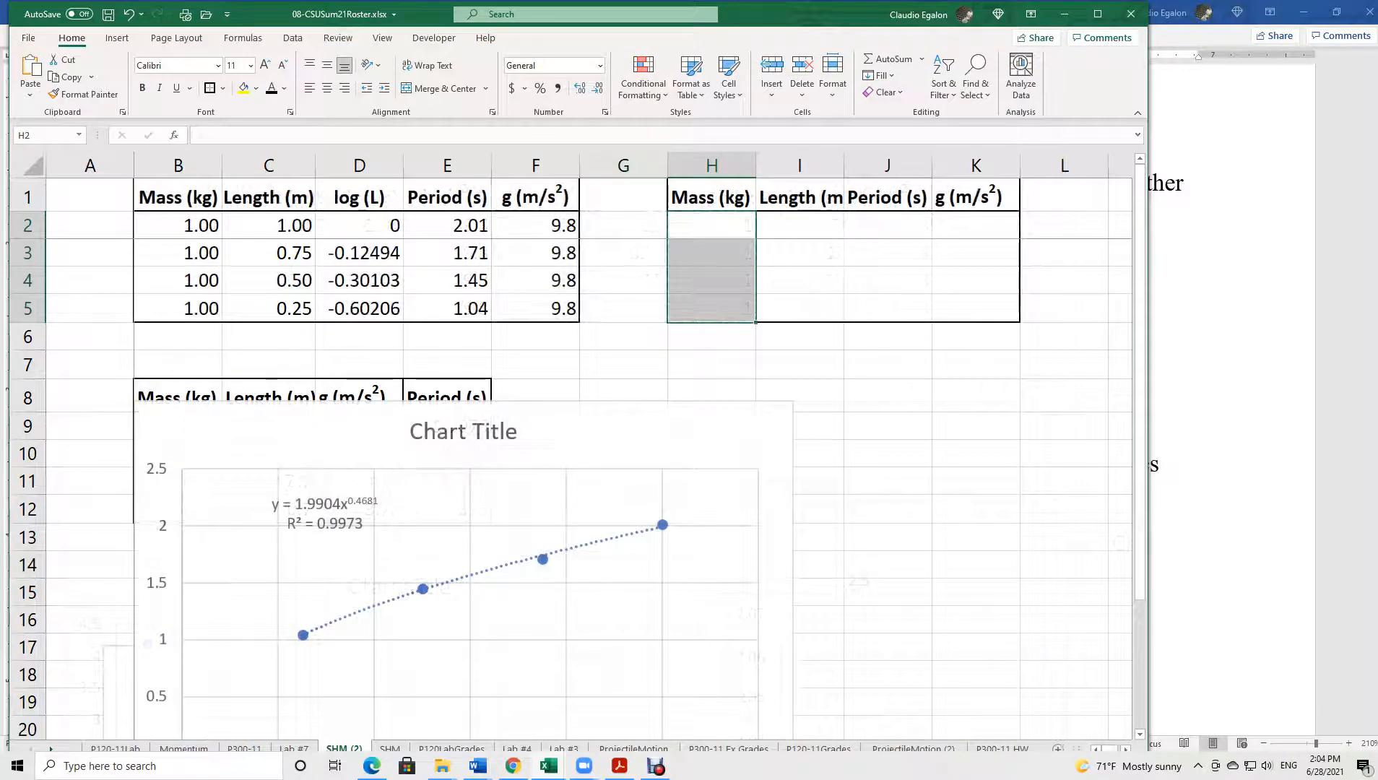
{"action": "key", "text": "ctrl+v"}
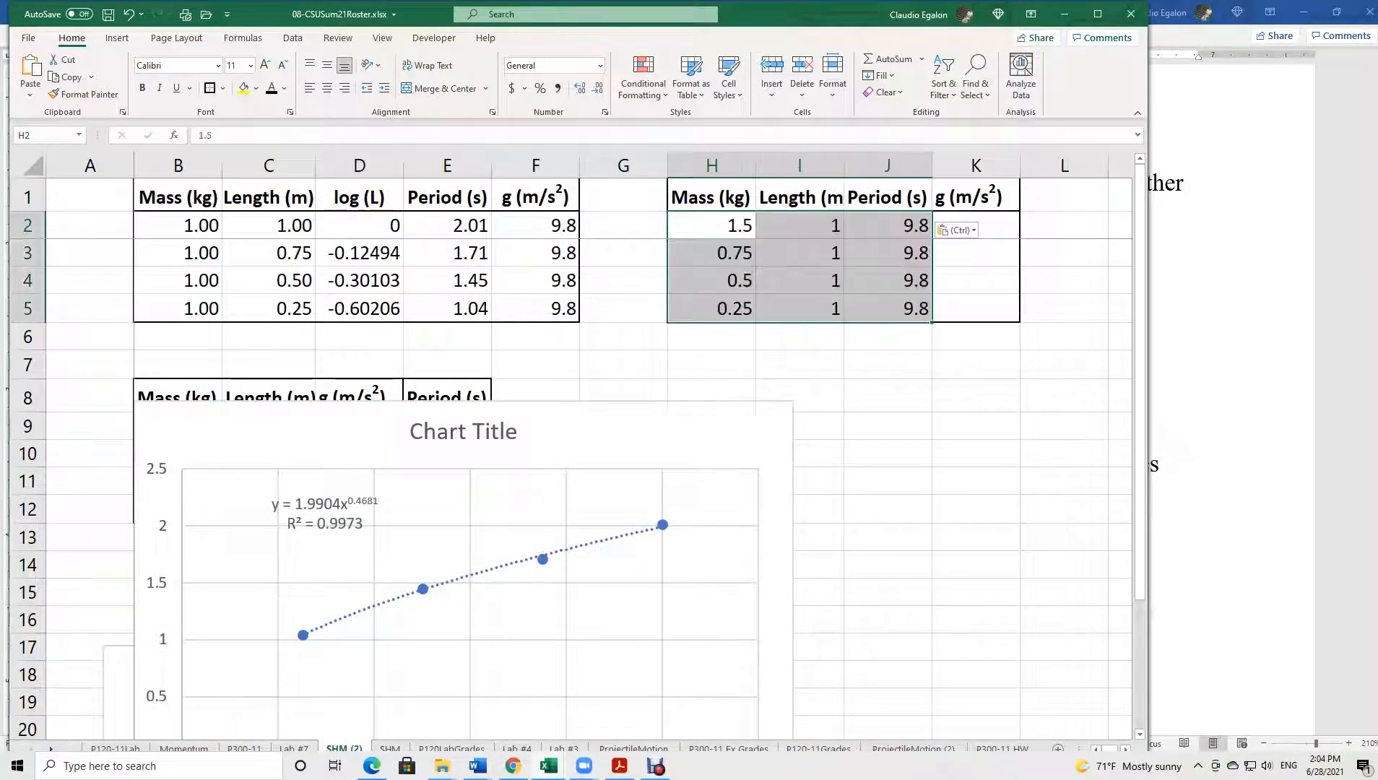
{"action": "left_click", "coordinate": [888, 225]}
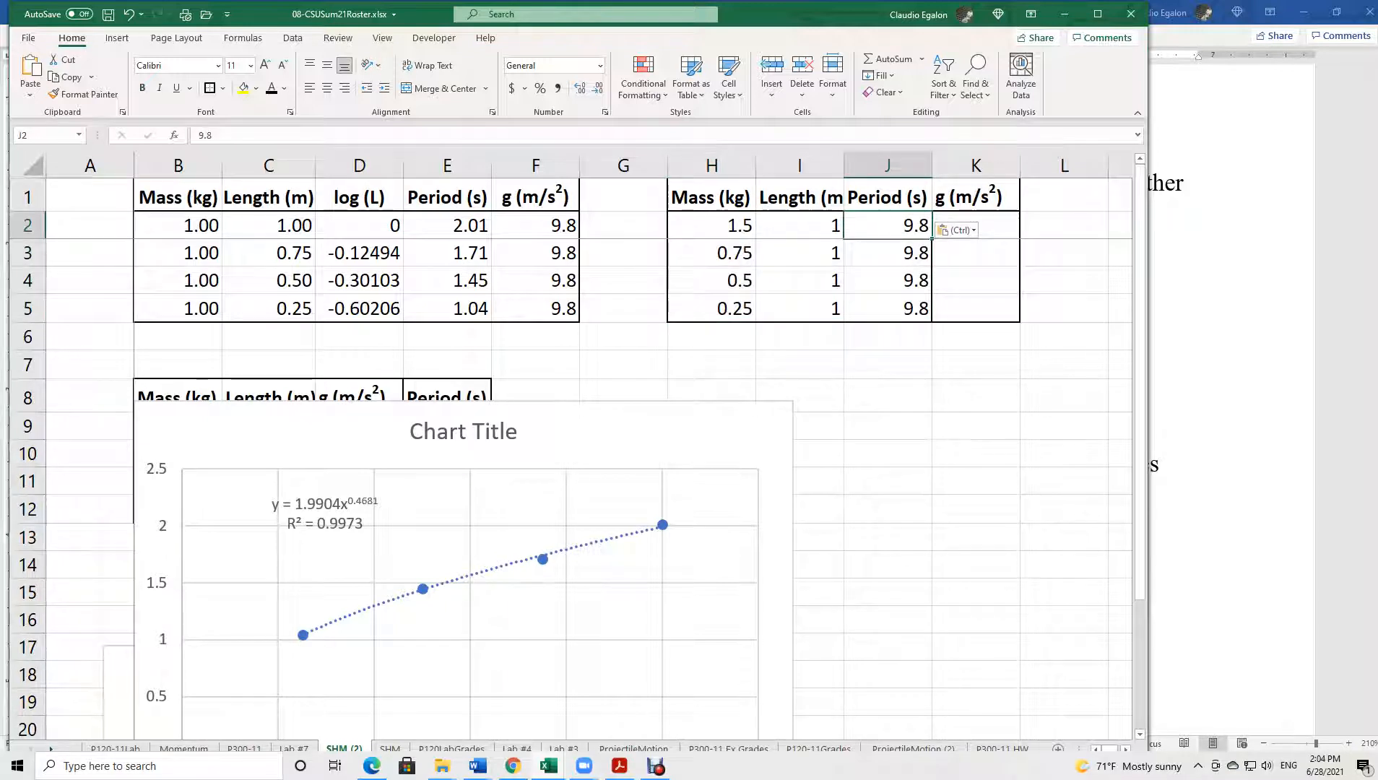
{"action": "key", "text": "shift+Down"}
{"action": "key", "text": "shift+Down"}
{"action": "key", "text": "shift+Down"}
{"action": "key", "text": "ctrl+x"}
{"action": "key", "text": "Right"}
{"action": "key", "text": "ctrl+v"}
Examine the mass table in H2:K5, highlighting its length, mass and empty period cells in turn.
{"action": "left_click_drag", "start_coordinate": [712, 225], "coordinate": [976, 308]}
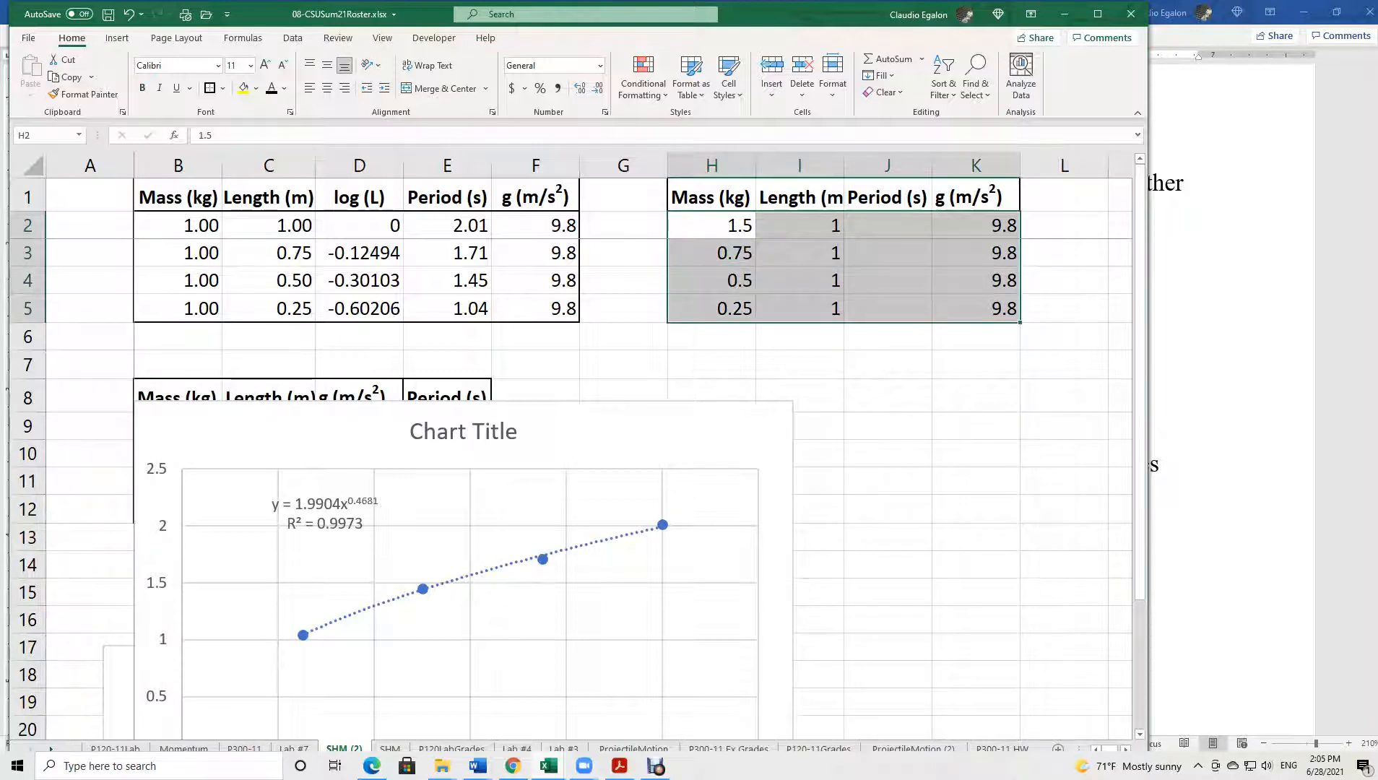
{"action": "left_click", "coordinate": [799, 281]}
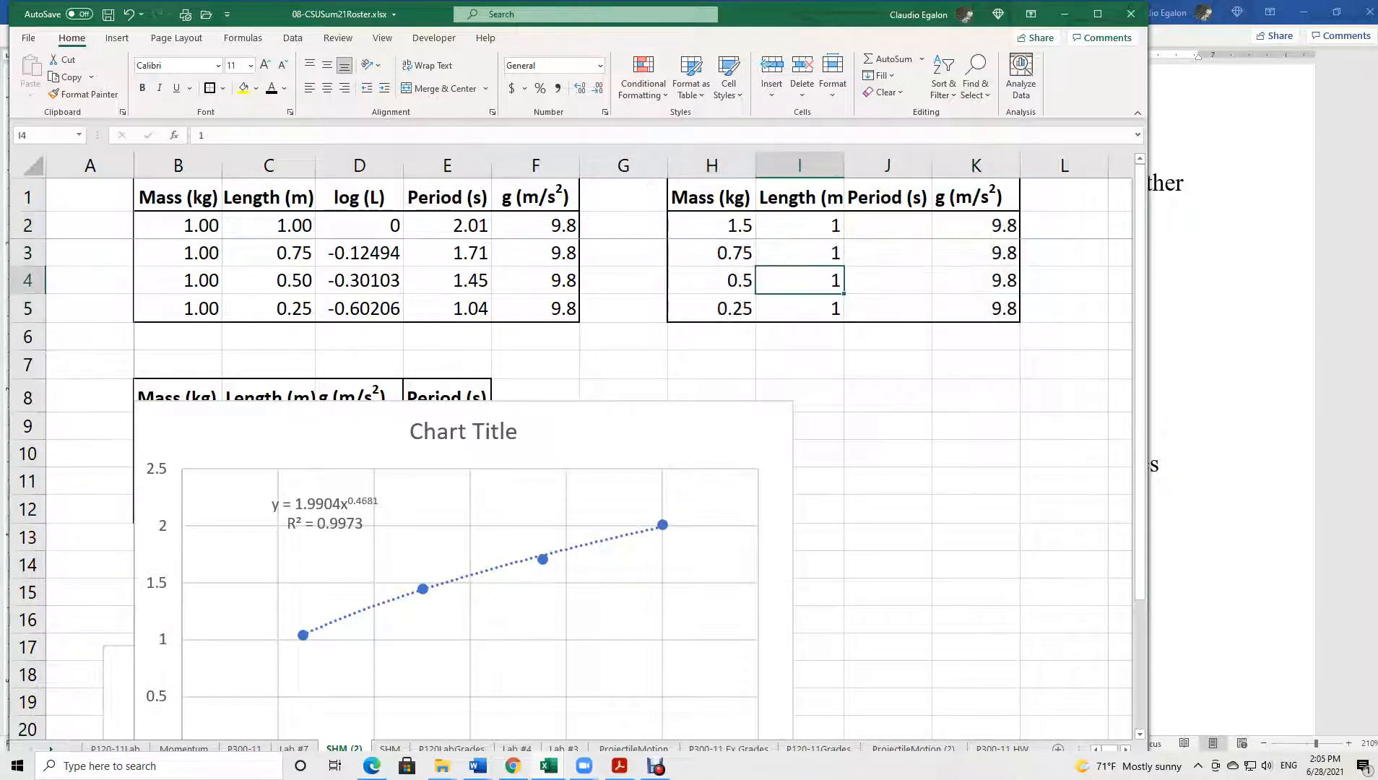
{"action": "left_click_drag", "start_coordinate": [799, 226], "coordinate": [799, 309]}
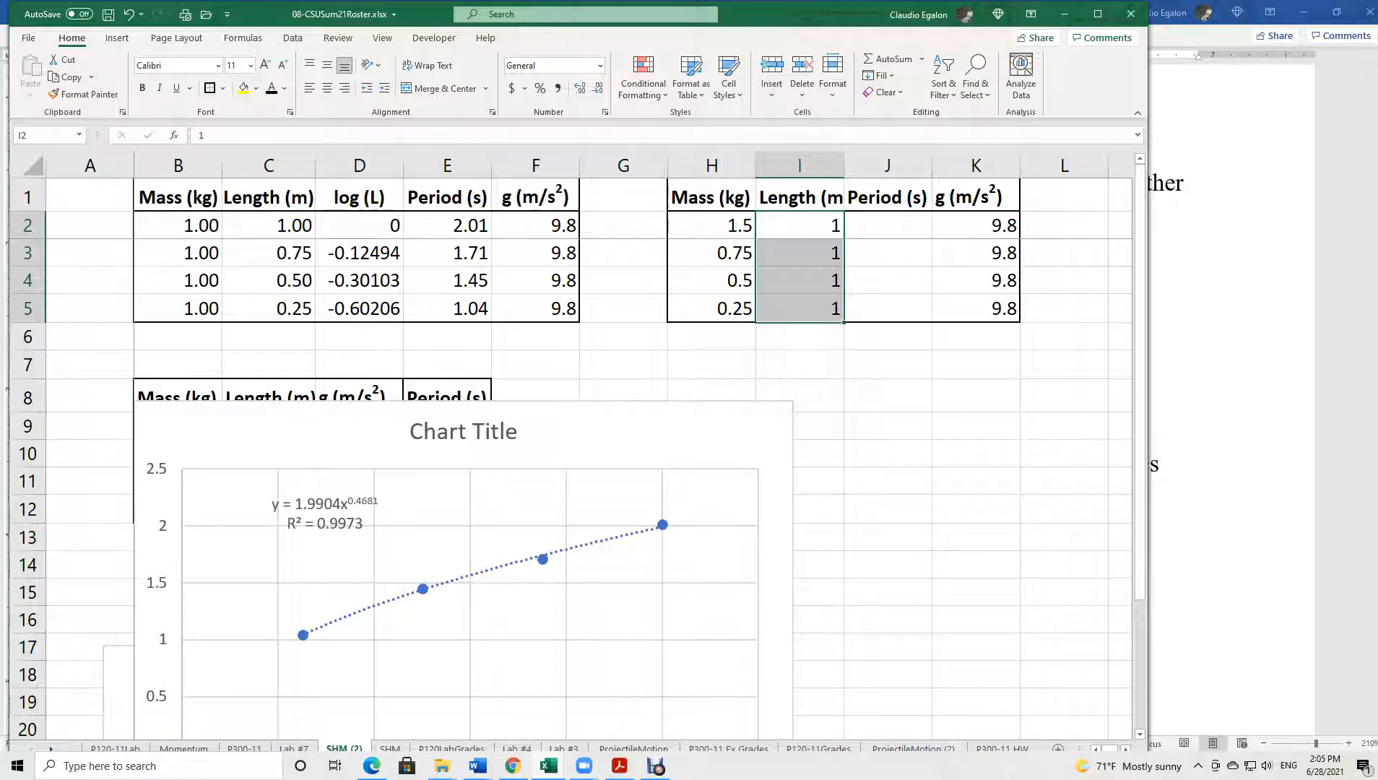
{"action": "left_click_drag", "start_coordinate": [178, 227], "coordinate": [278, 226]}
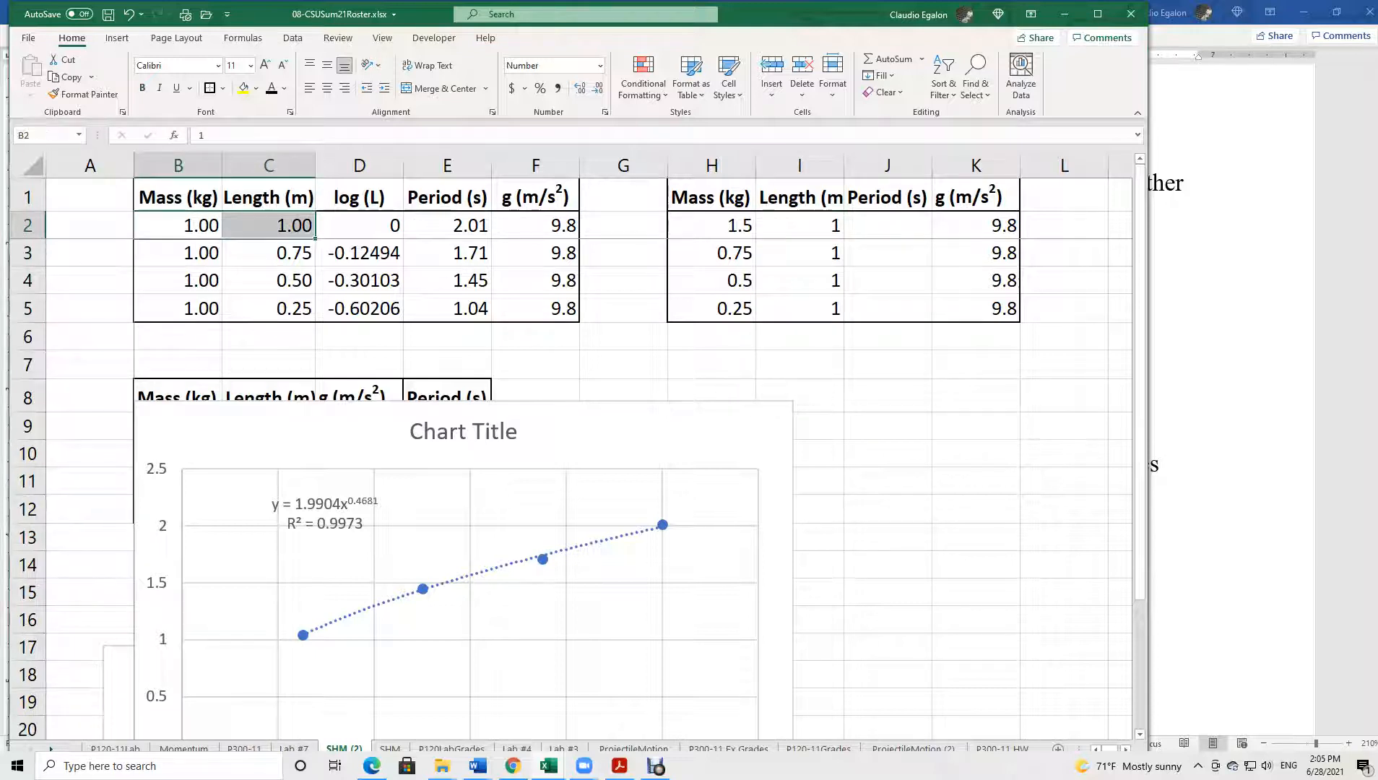
{"action": "left_click_drag", "start_coordinate": [711, 225], "coordinate": [711, 308]}
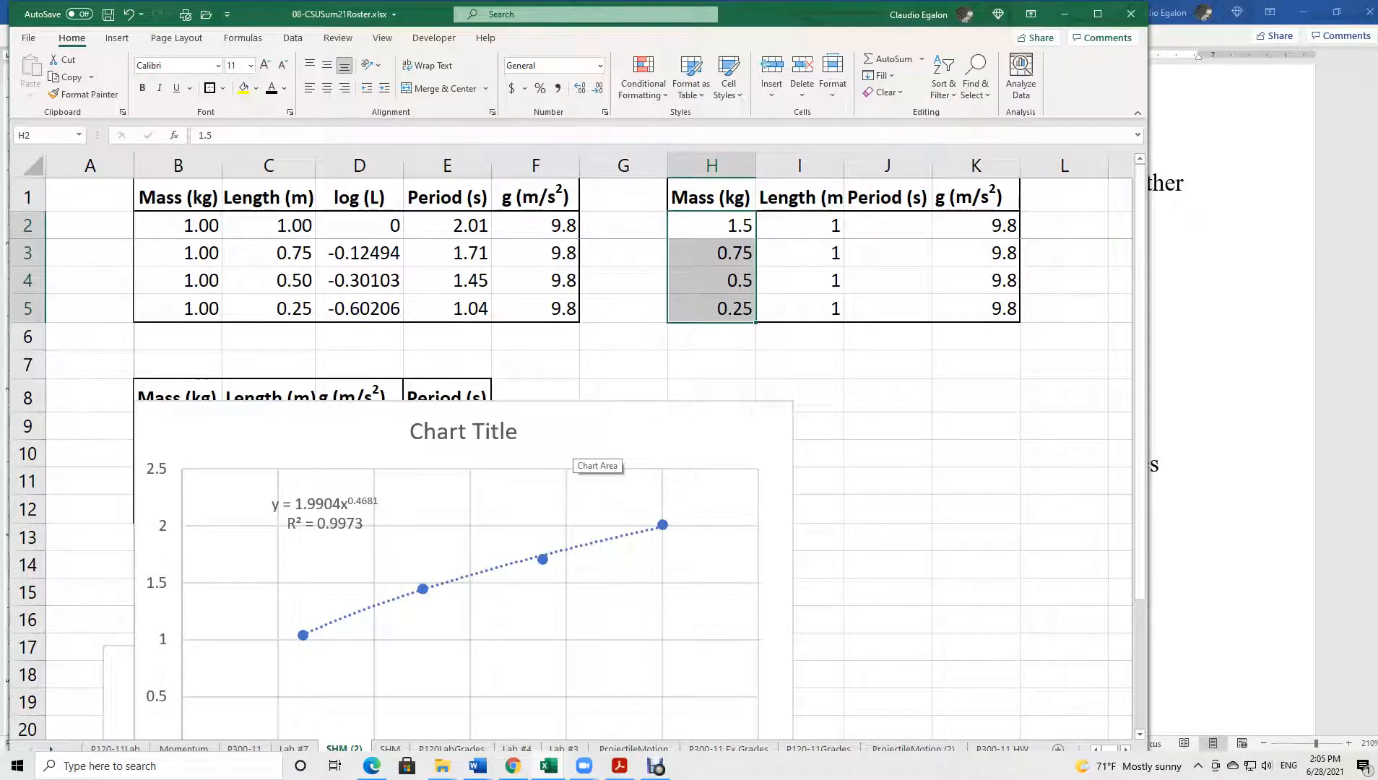
{"action": "left_click_drag", "start_coordinate": [888, 226], "coordinate": [887, 309]}
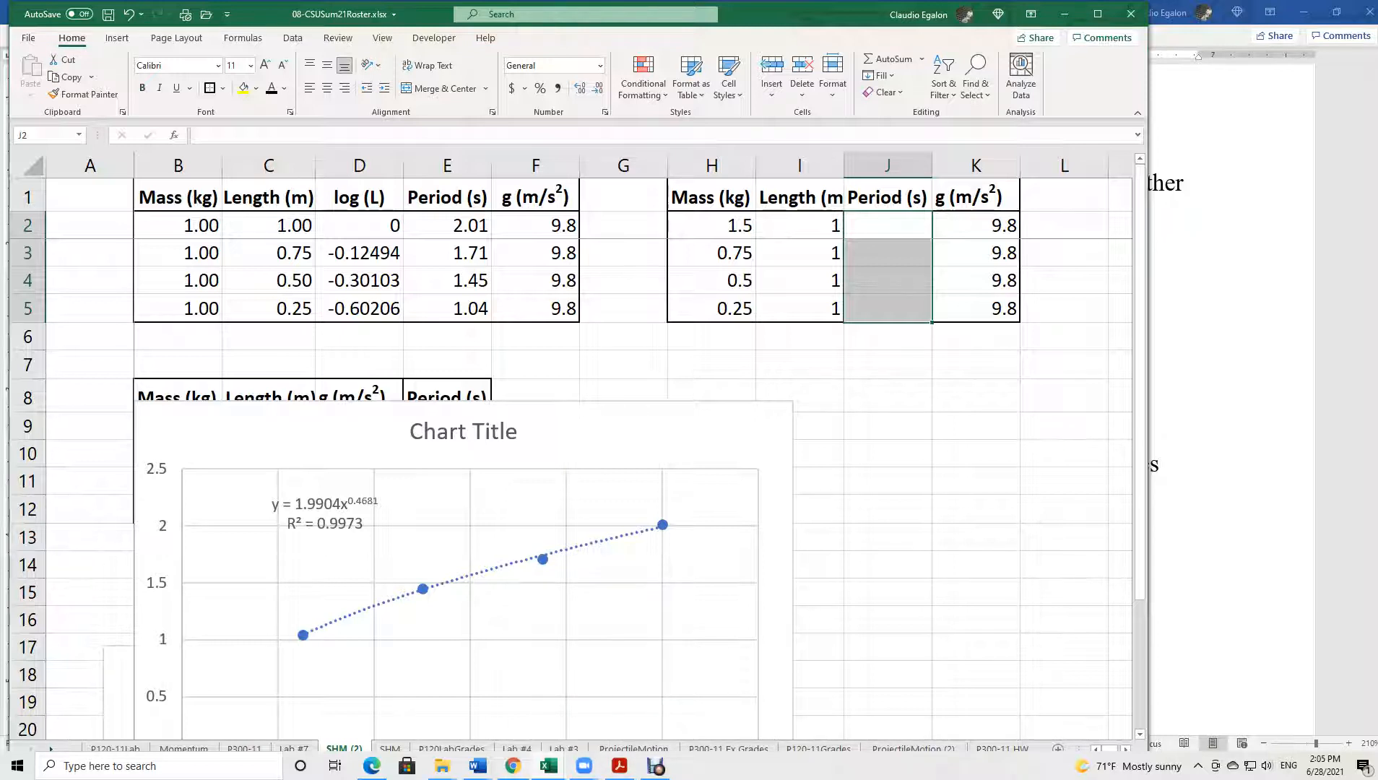
Switch to the PhET Pendulum Lab in Chrome, maximize it, and set the pendulum's length to 1.00 m and mass to 1.50 kg.
{"action": "left_click", "coordinate": [512, 766]}
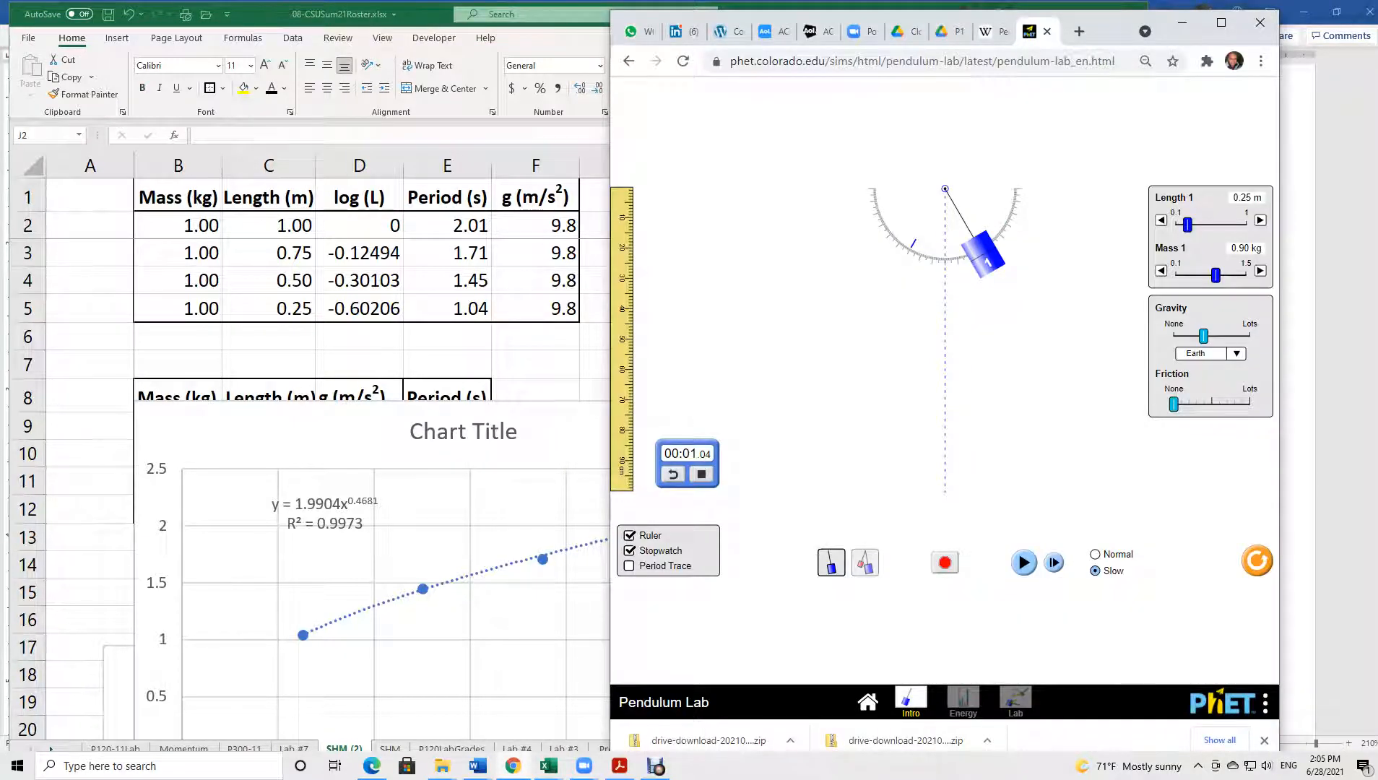
{"action": "left_click", "coordinate": [1221, 23]}
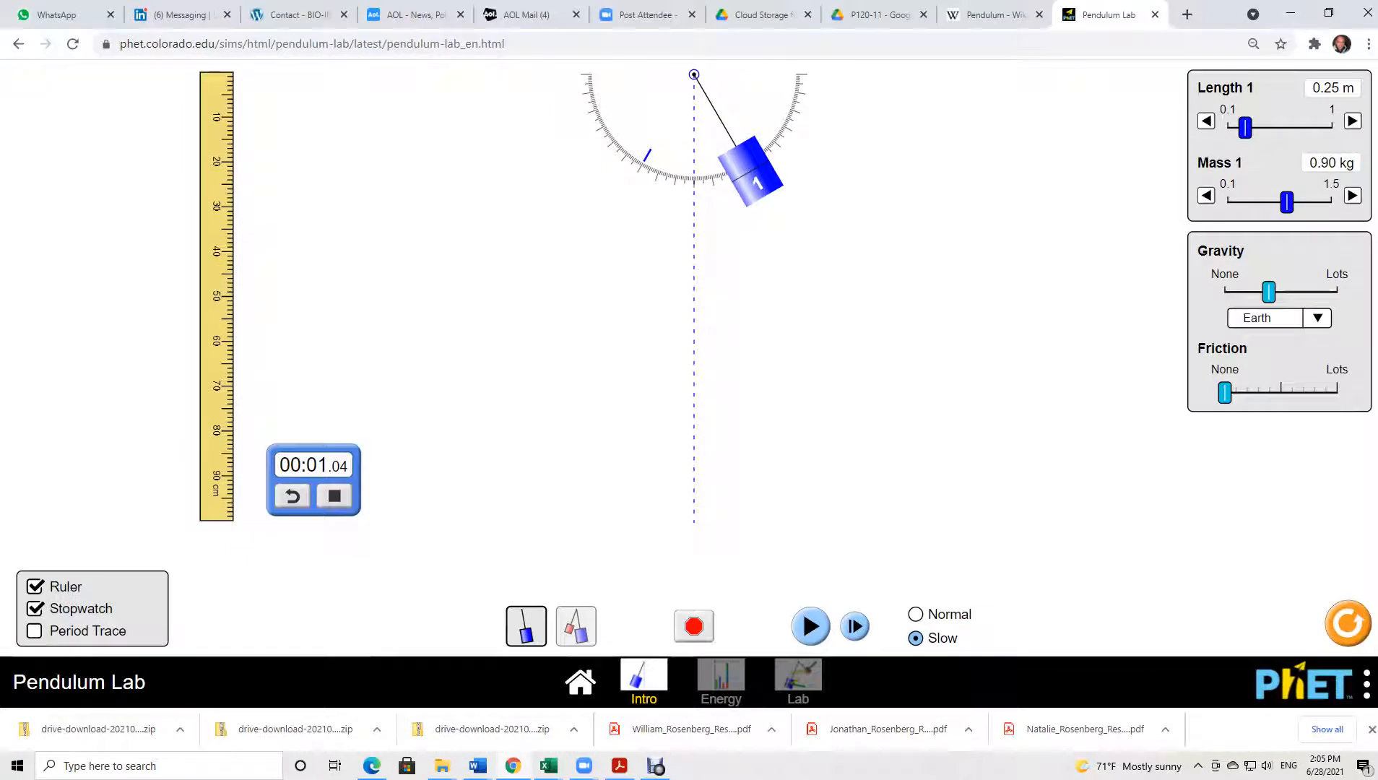
{"action": "left_click_drag", "start_coordinate": [1244, 127], "coordinate": [1332, 127]}
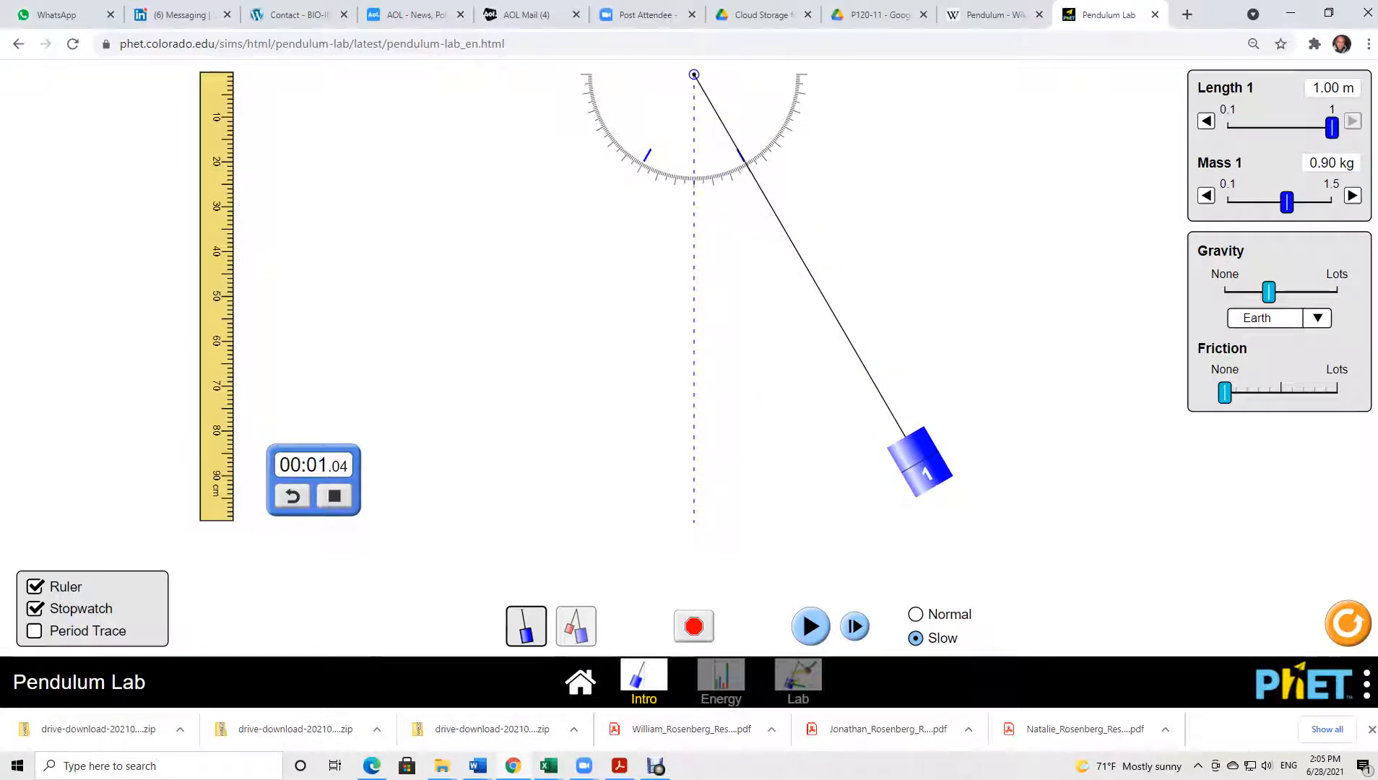
{"action": "mouse_move", "coordinate": [549, 766]}
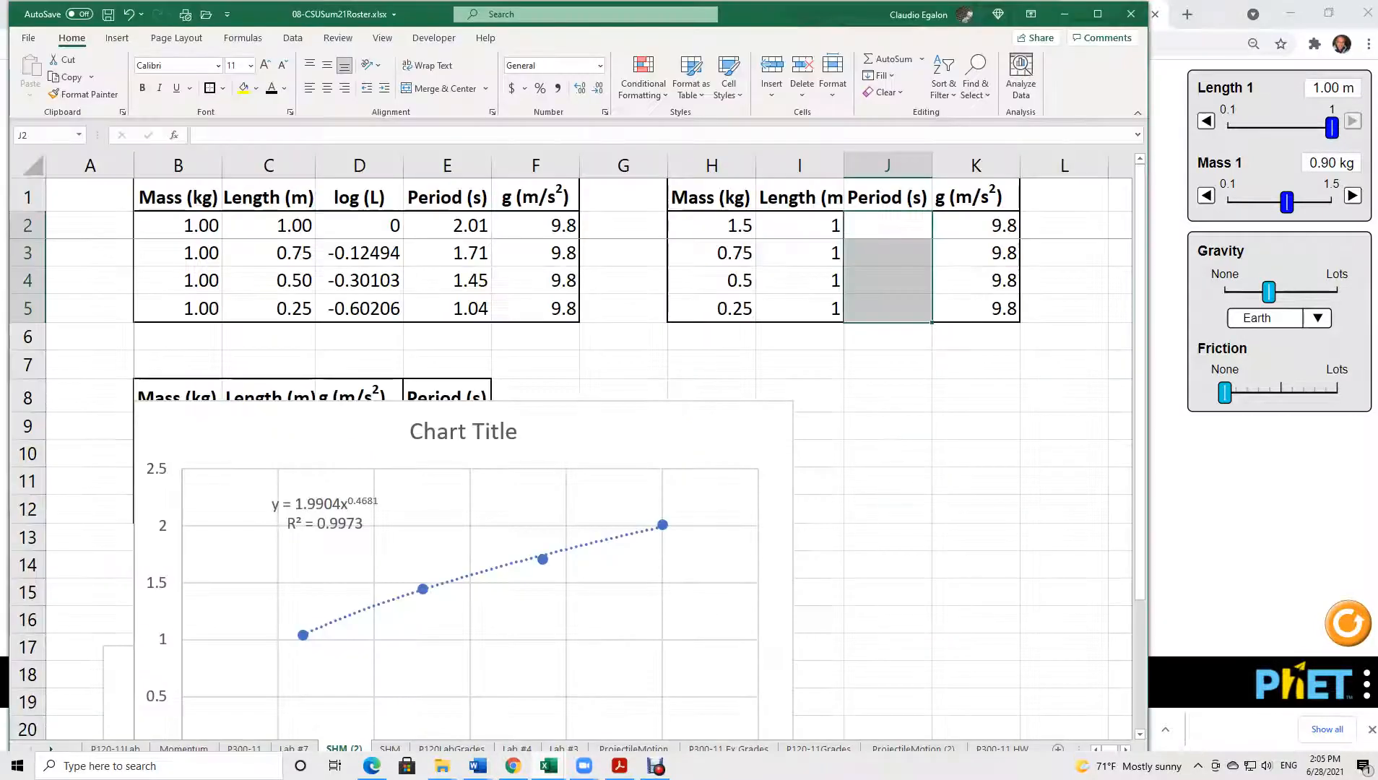
{"action": "left_click", "coordinate": [469, 693]}
{"action": "left_click_drag", "start_coordinate": [1287, 202], "coordinate": [1332, 202]}
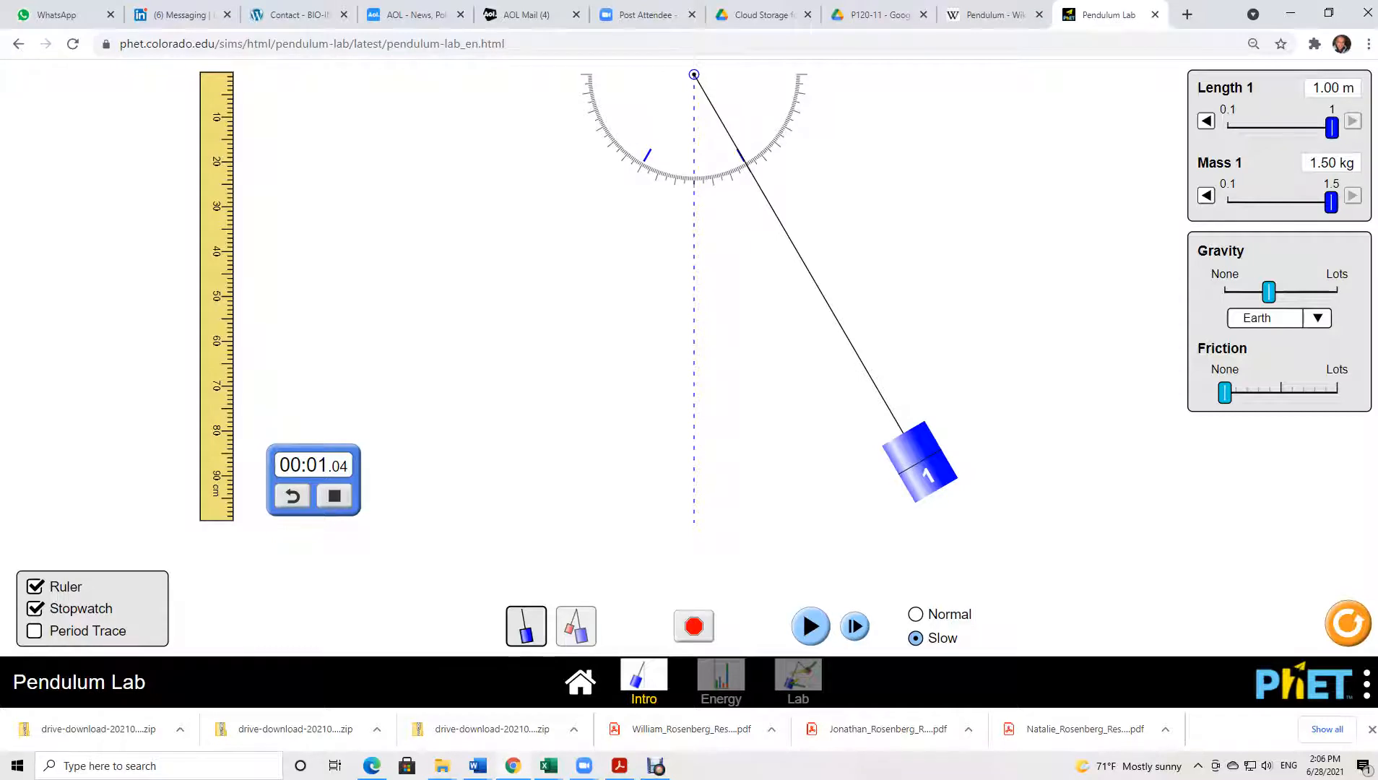
On the Energy screen, show the ruler, stopwatch and period trace, and release the pendulum from about 30° to swing.
{"action": "left_click", "coordinate": [721, 679]}
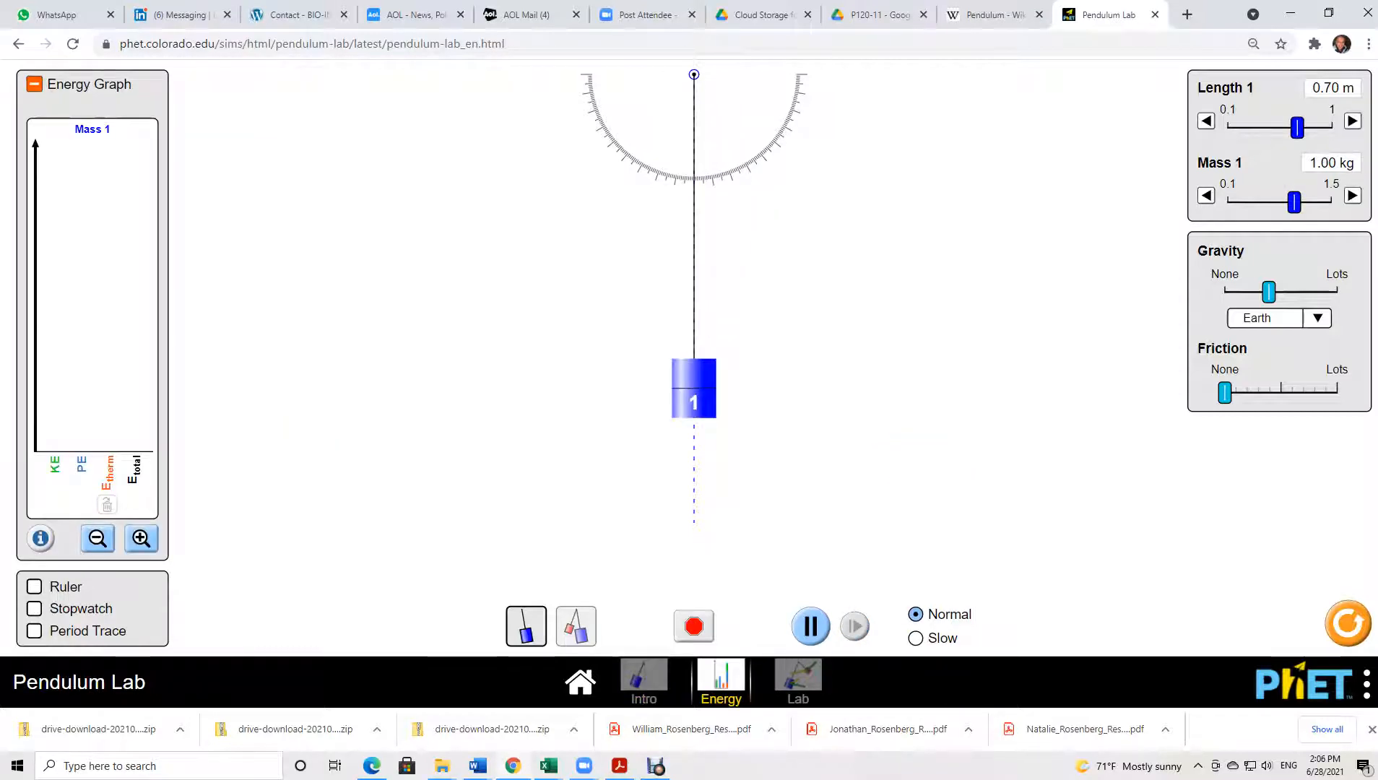
{"action": "left_click", "coordinate": [643, 678]}
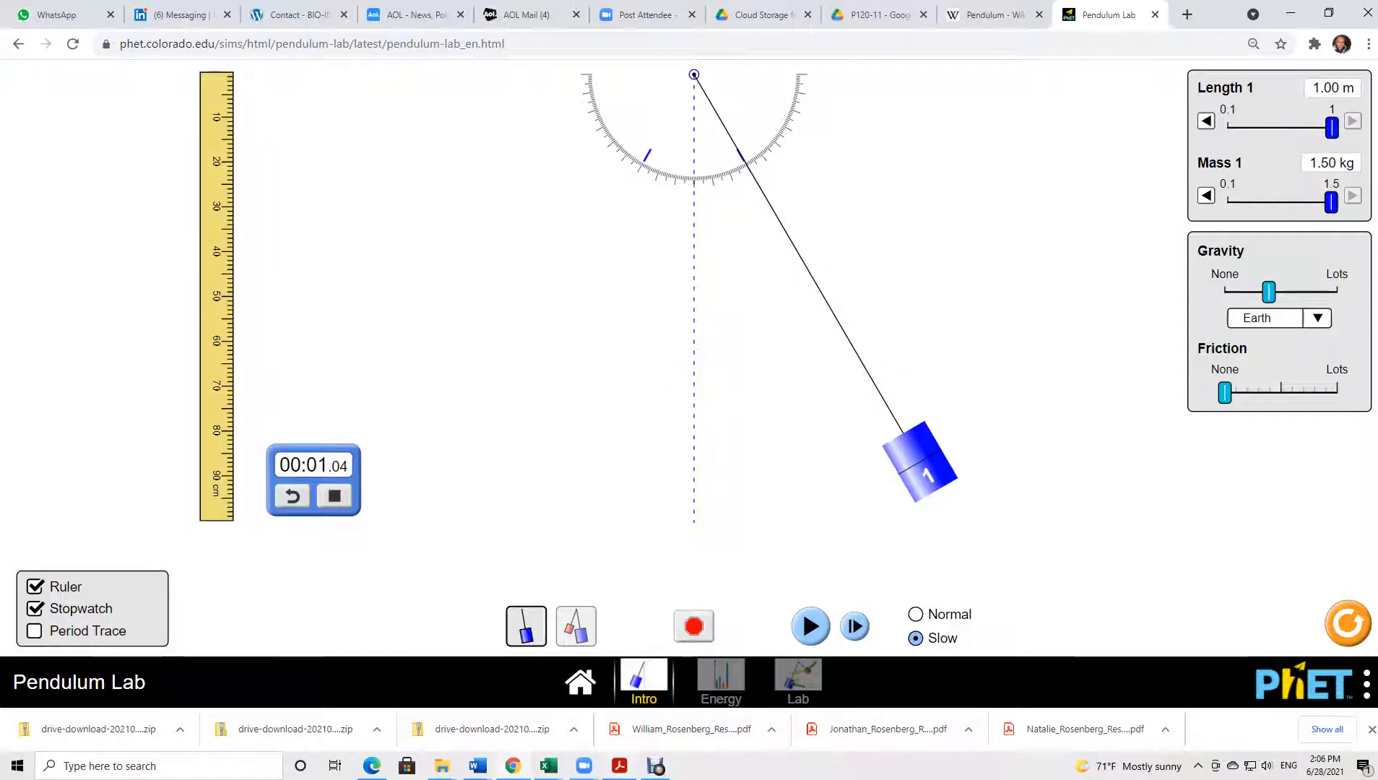
{"action": "mouse_move", "coordinate": [619, 766]}
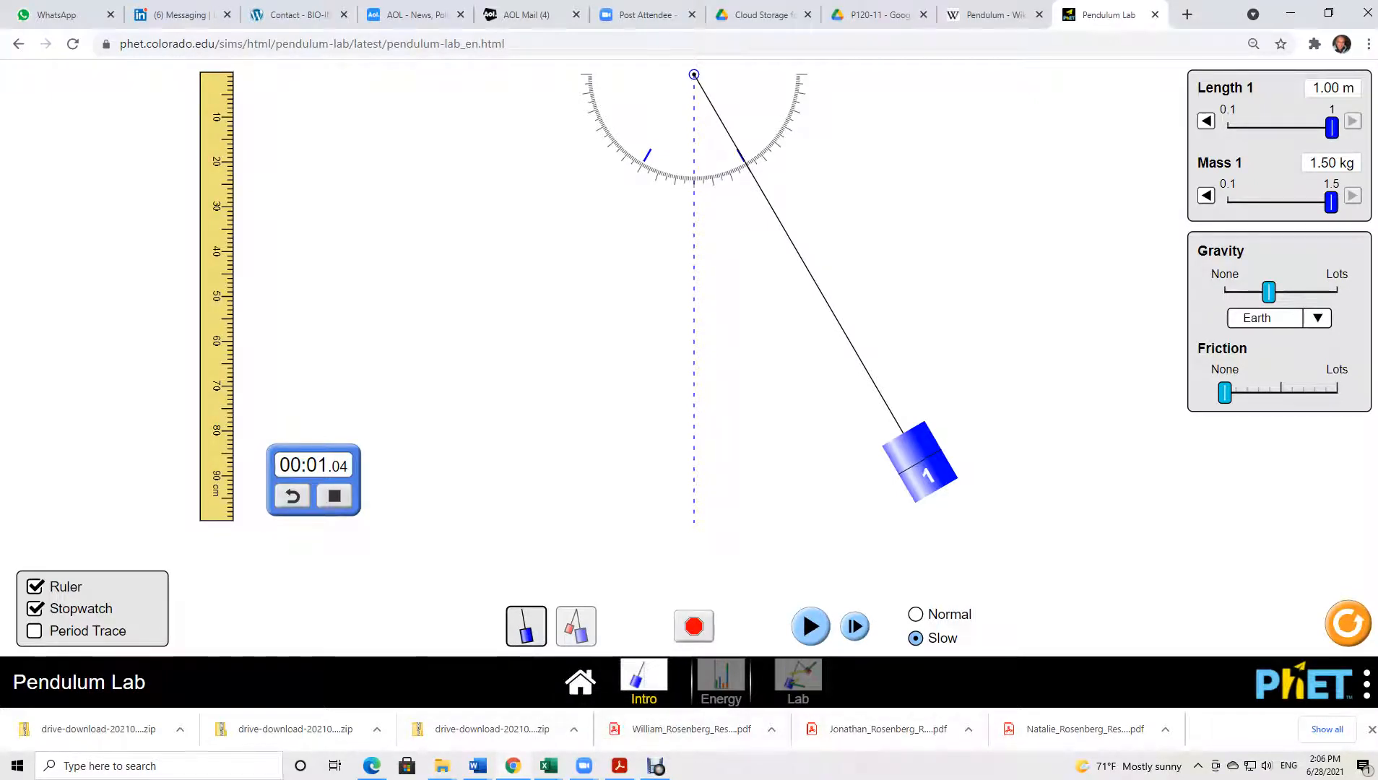
{"action": "left_click", "coordinate": [720, 681]}
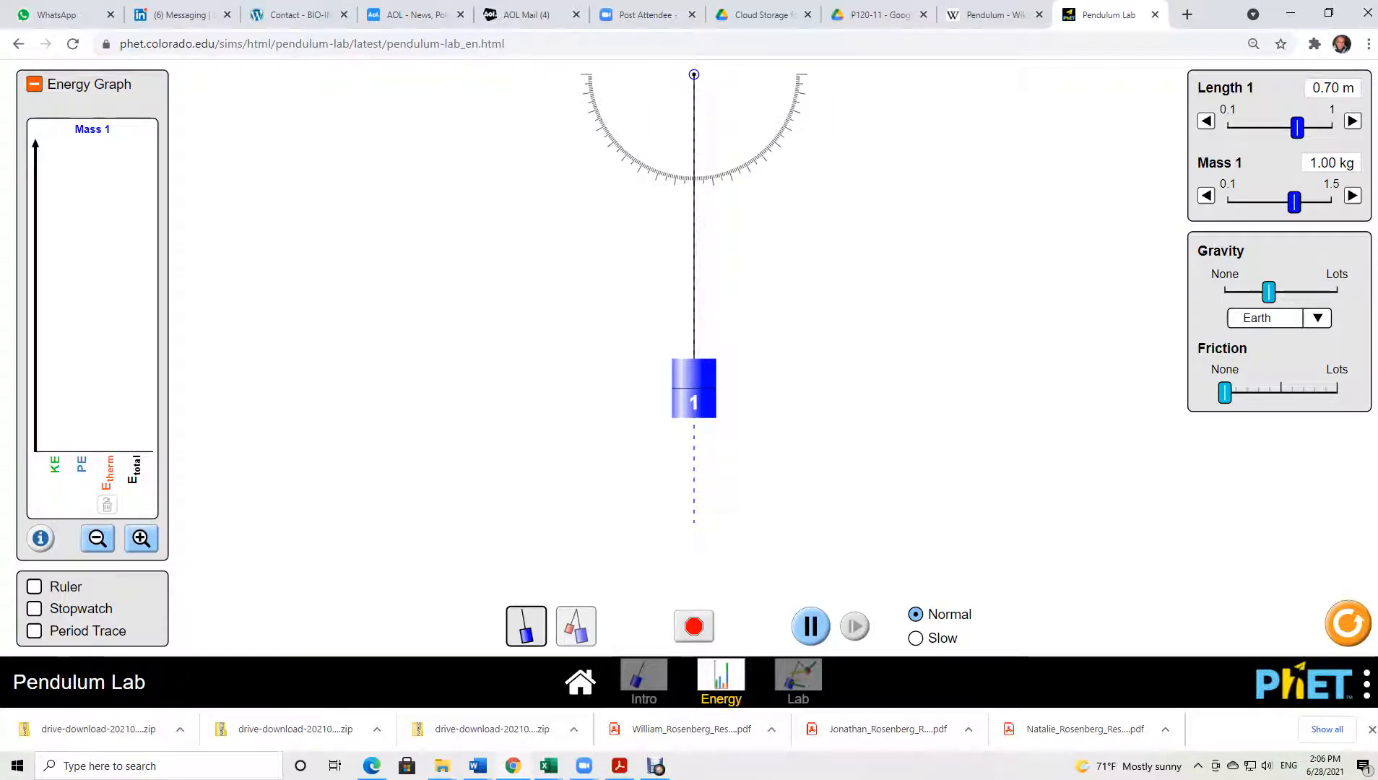
{"action": "left_click", "coordinate": [35, 586]}
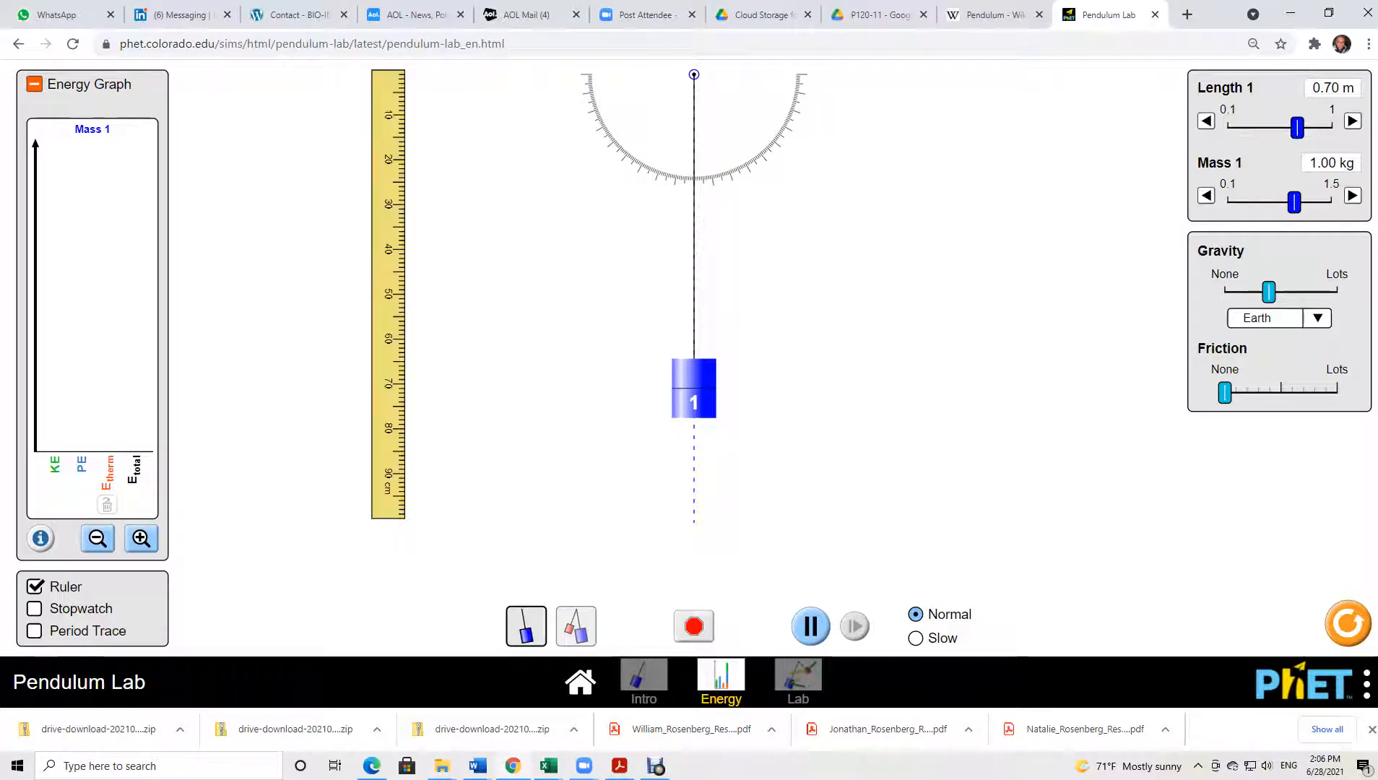
{"action": "left_click", "coordinate": [35, 609]}
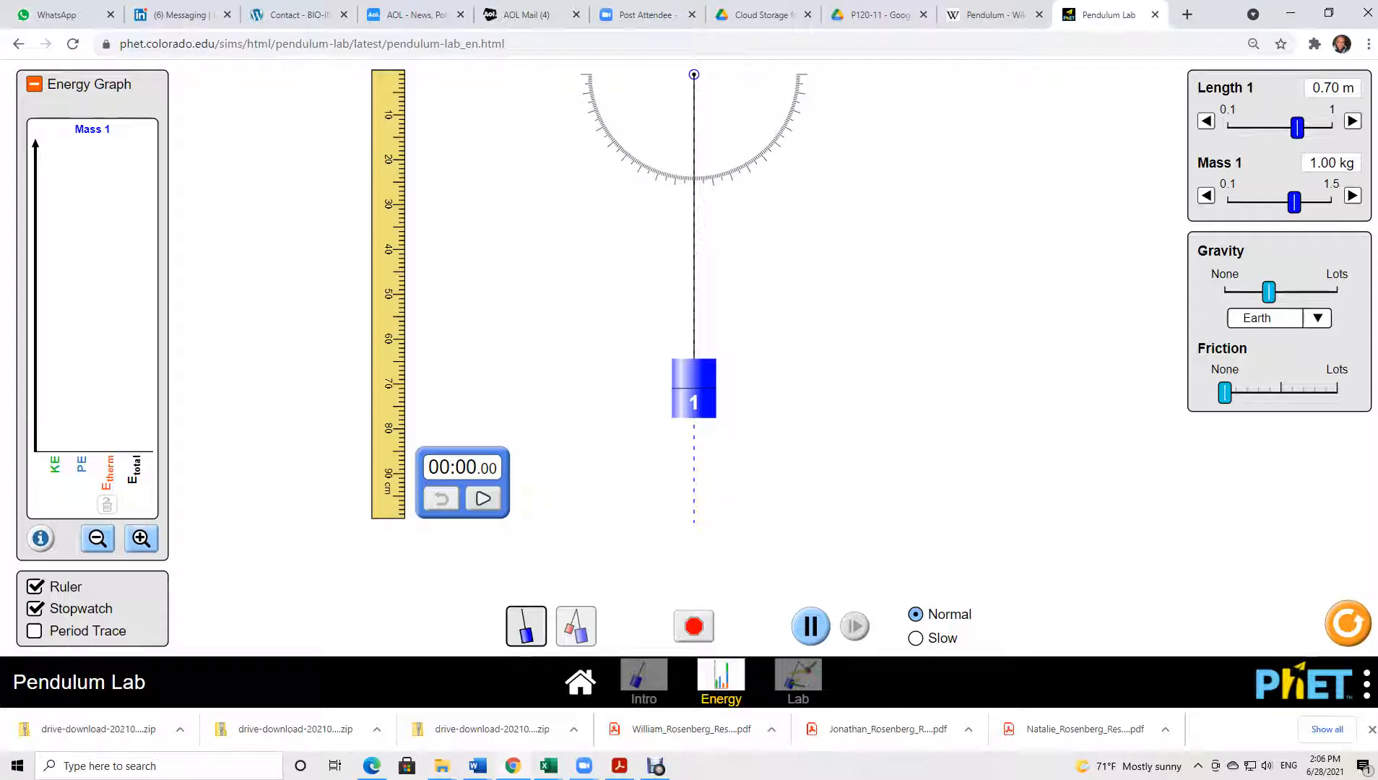
{"action": "left_click", "coordinate": [34, 630]}
{"action": "left_click_drag", "start_coordinate": [694, 388], "coordinate": [851, 345]}
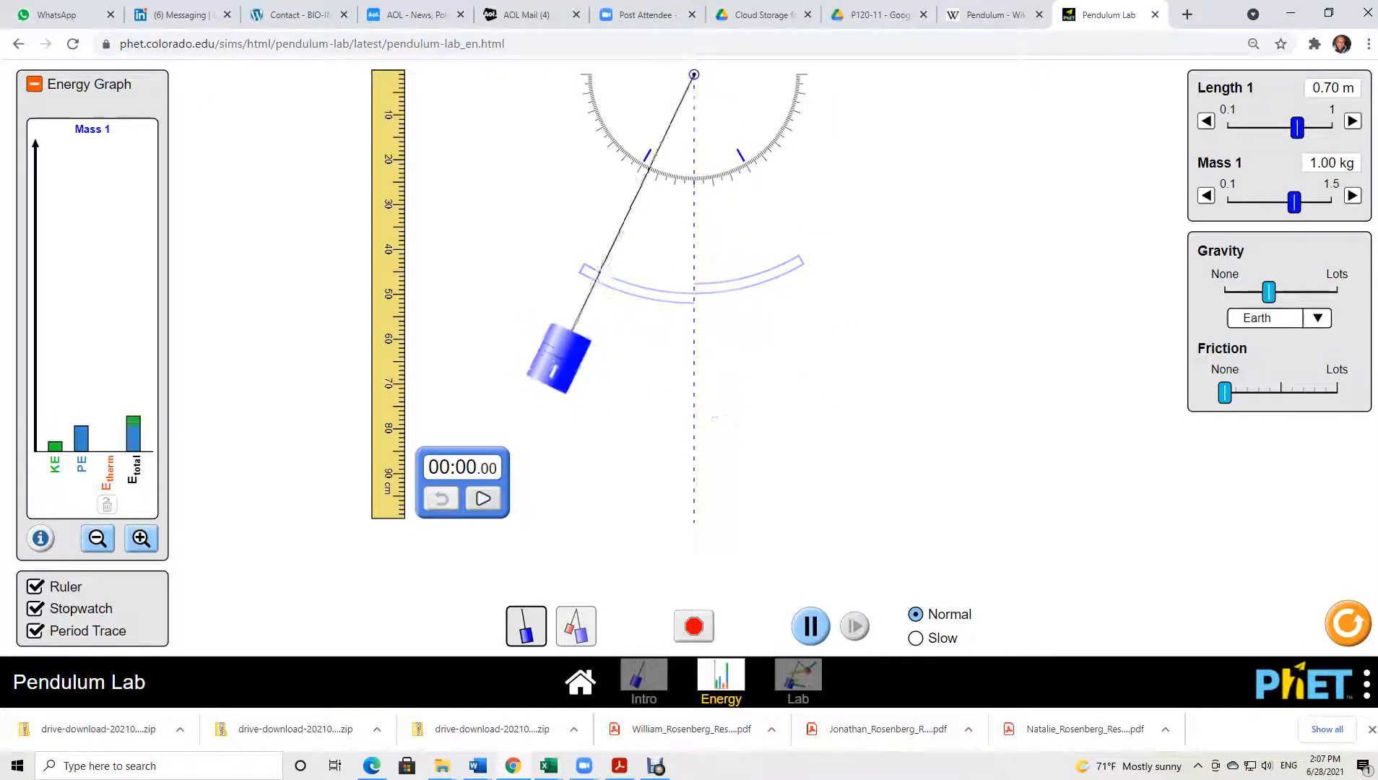
Start the stopwatch while the pendulum is paused, run and pause the swing again, and move the stopwatch between the energy graph and the ruler.
{"action": "left_click", "coordinate": [811, 626]}
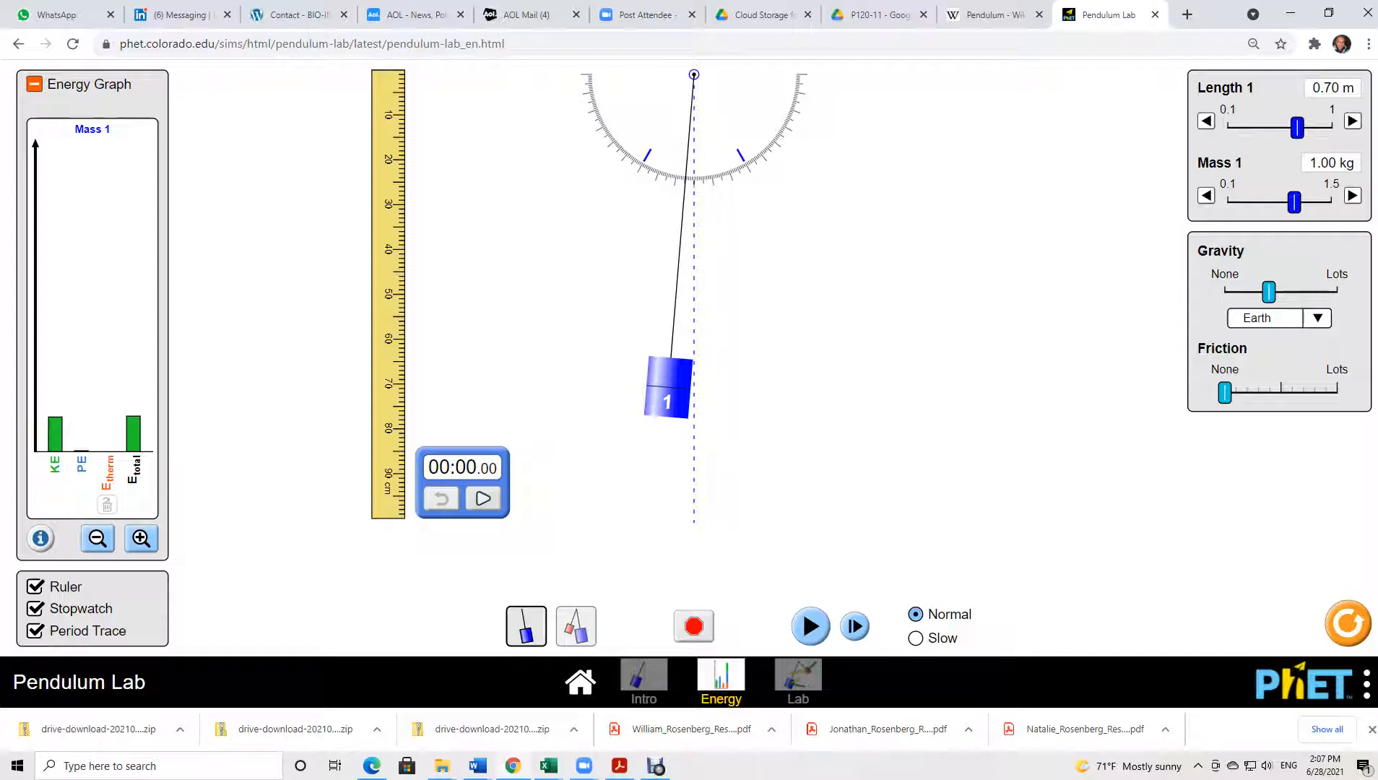
{"action": "left_click", "coordinate": [483, 498]}
{"action": "left_click", "coordinate": [810, 625]}
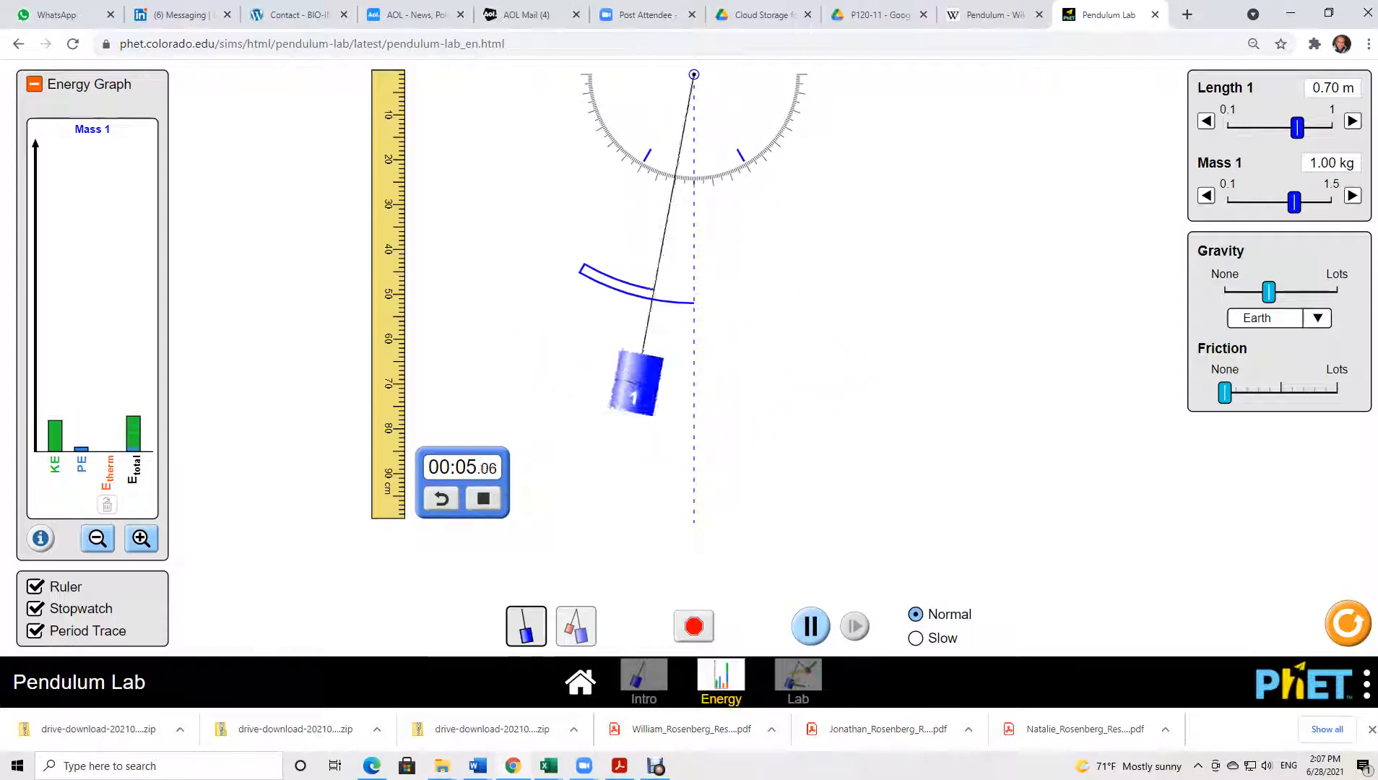
{"action": "left_click", "coordinate": [811, 625]}
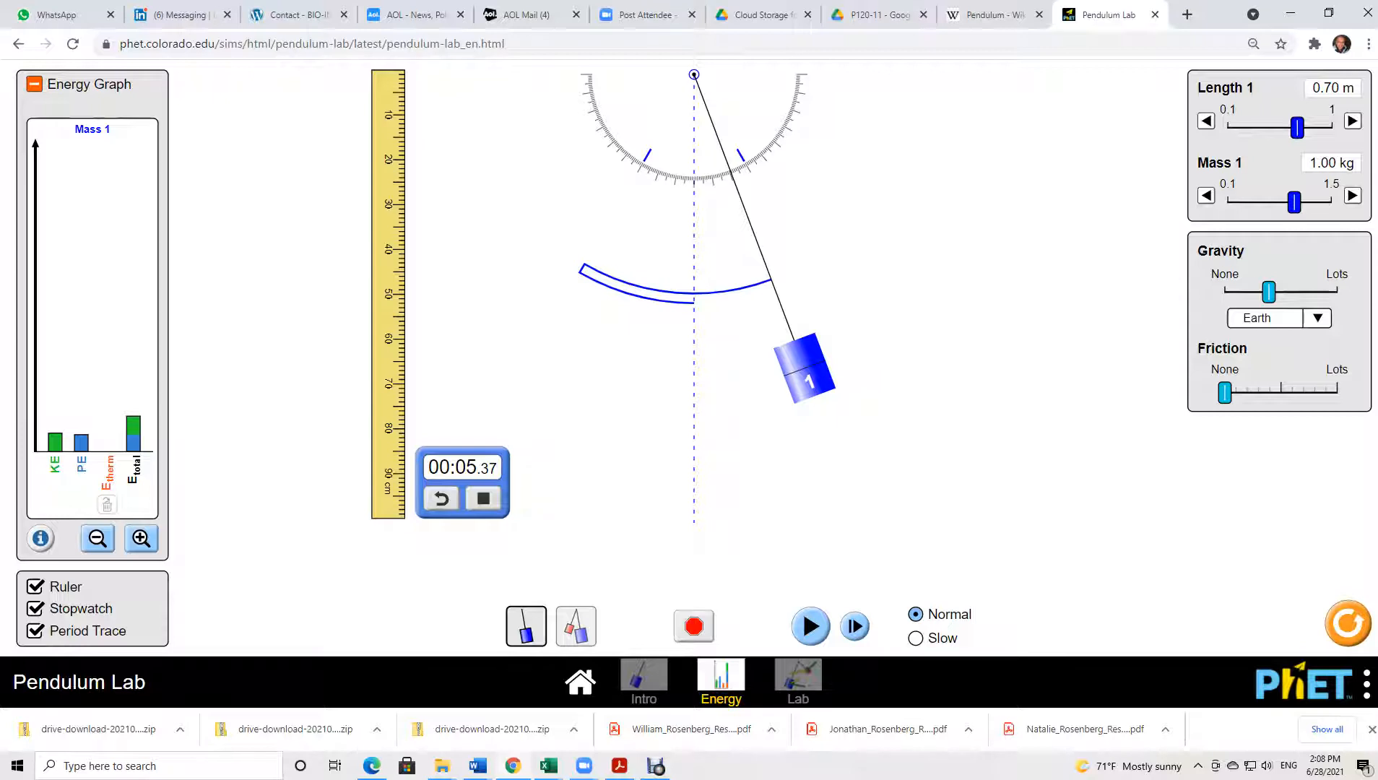
{"action": "left_click_drag", "start_coordinate": [462, 468], "coordinate": [298, 385]}
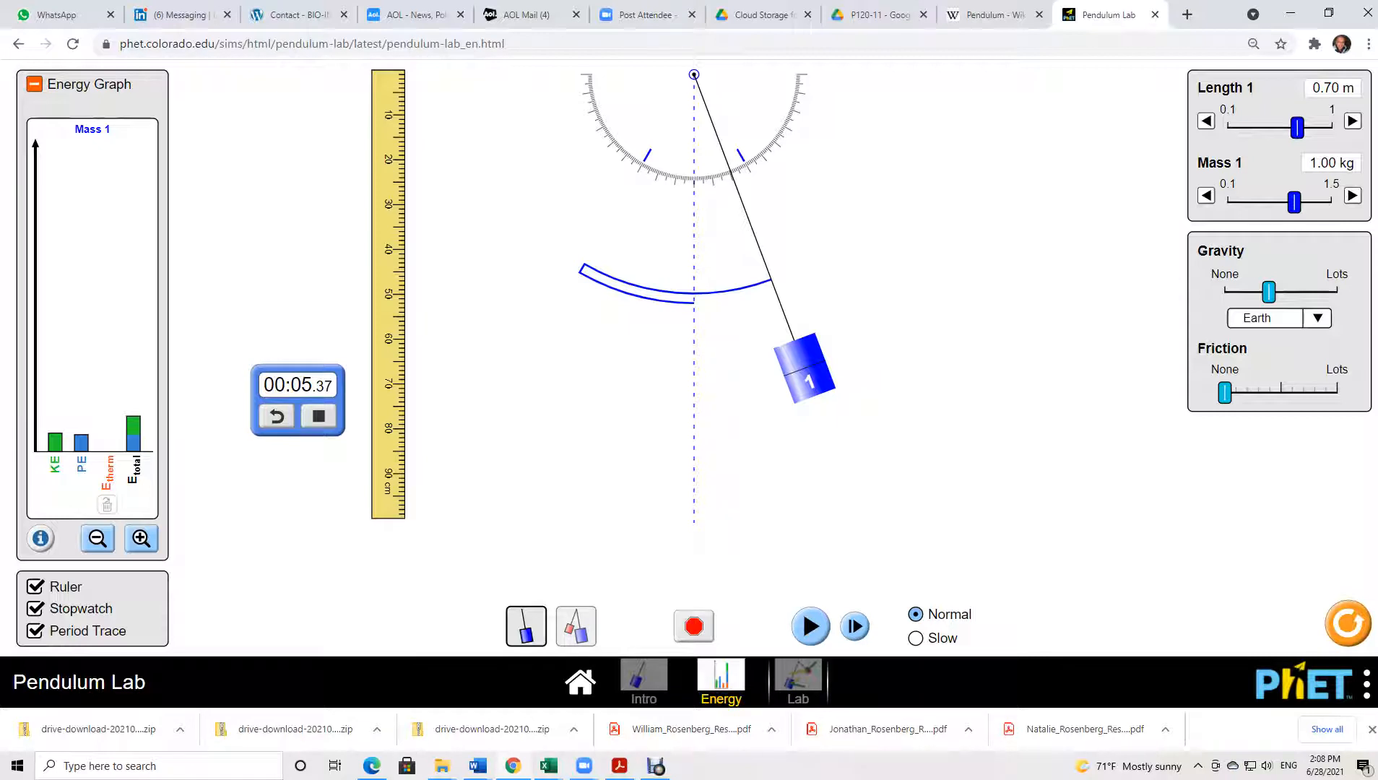
Open the Lab screen and turn on the Period Timer, comparing the available timing tools with those on the Energy screen.
{"action": "left_click", "coordinate": [798, 679]}
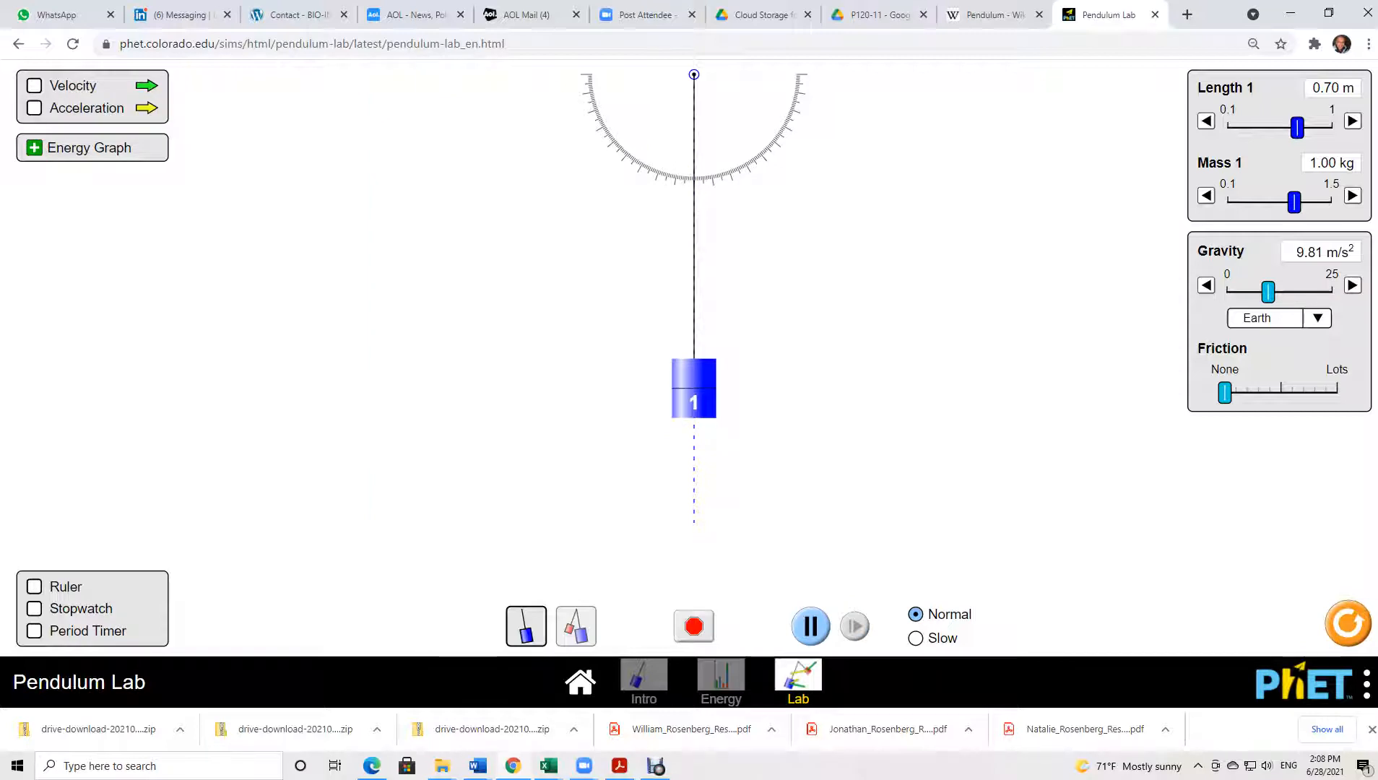
{"action": "left_click", "coordinate": [35, 631]}
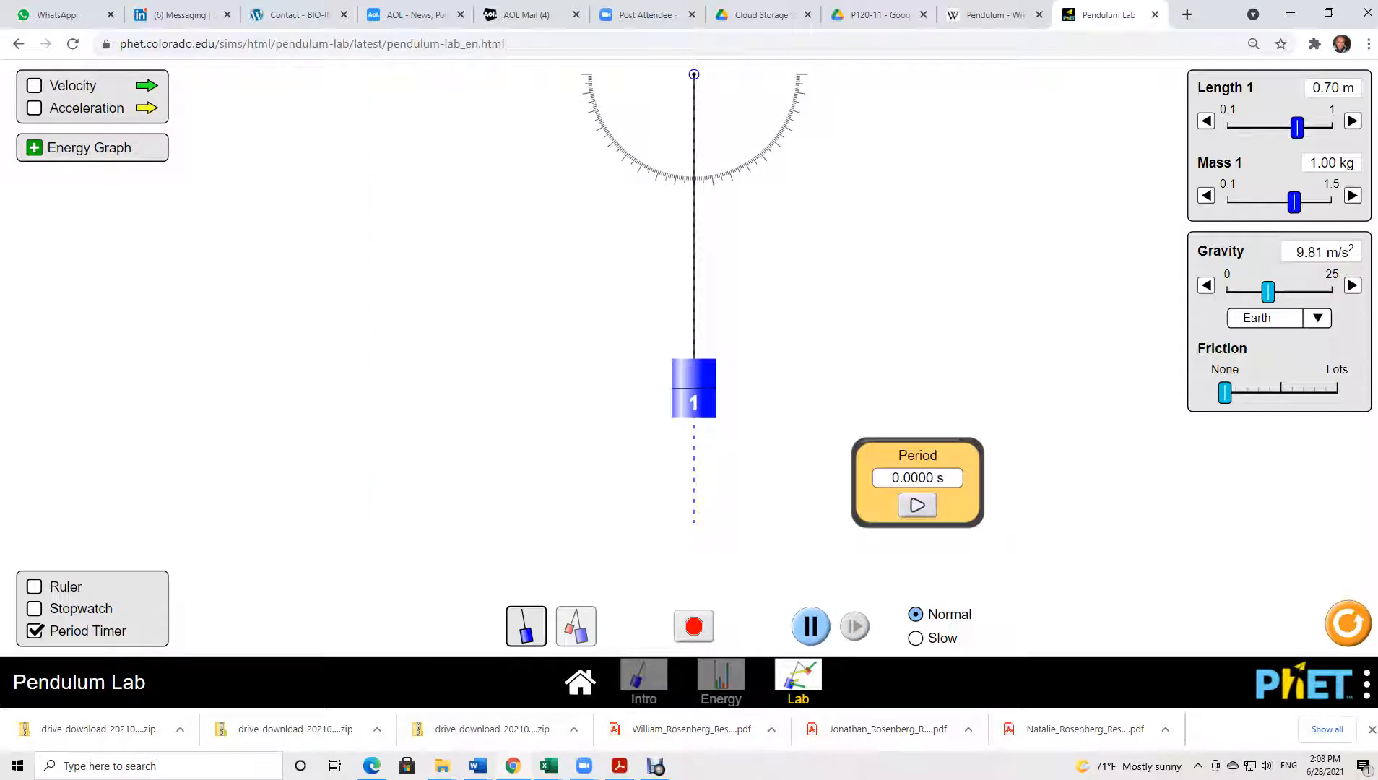
{"action": "left_click", "coordinate": [721, 679]}
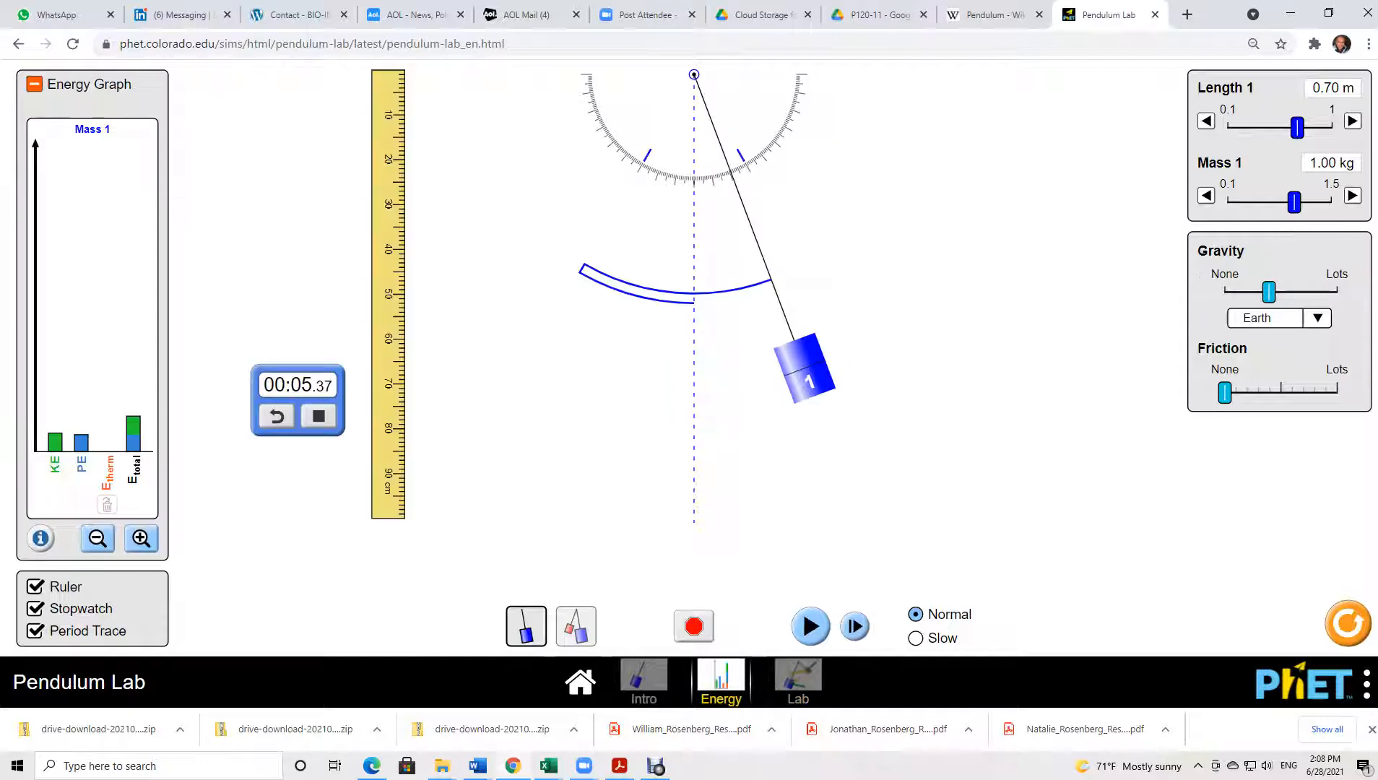
{"action": "left_click", "coordinate": [798, 678]}
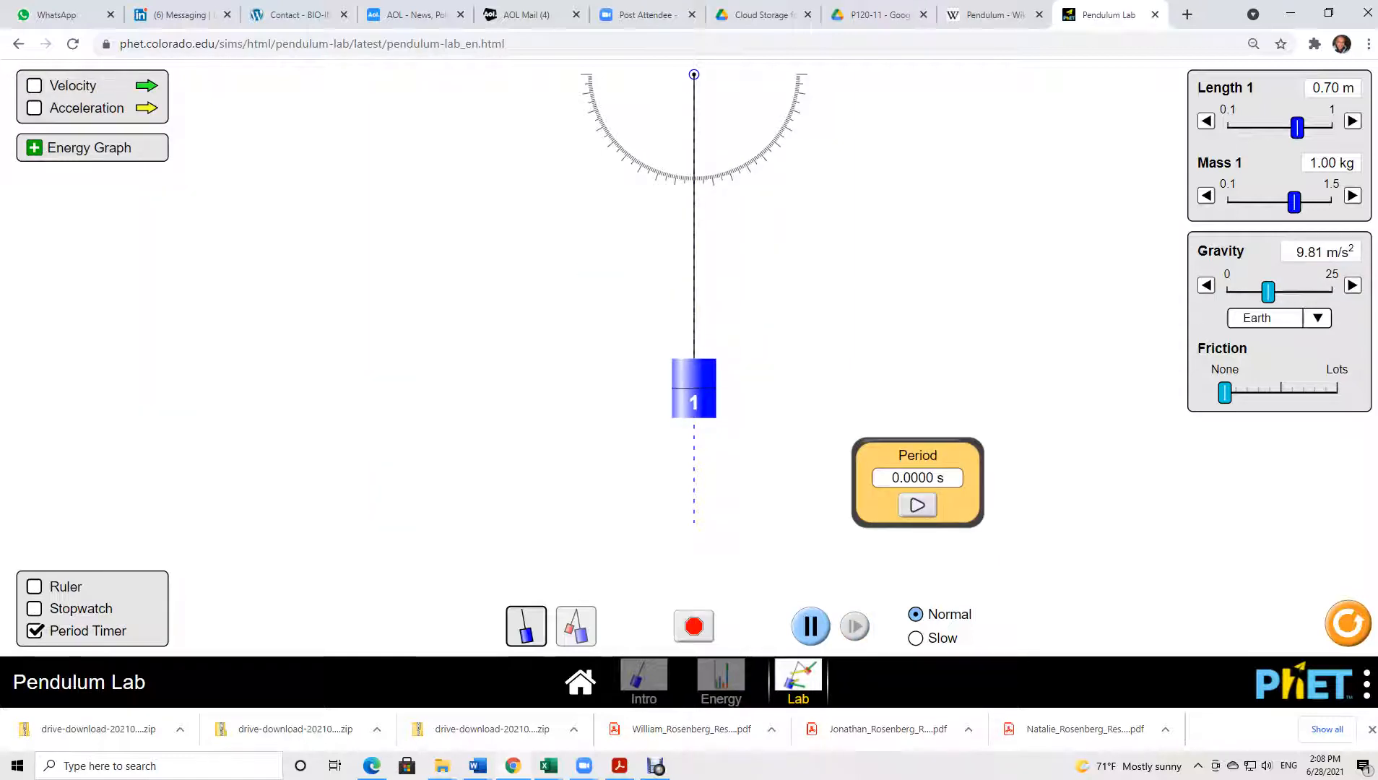
{"action": "left_click", "coordinate": [721, 679]}
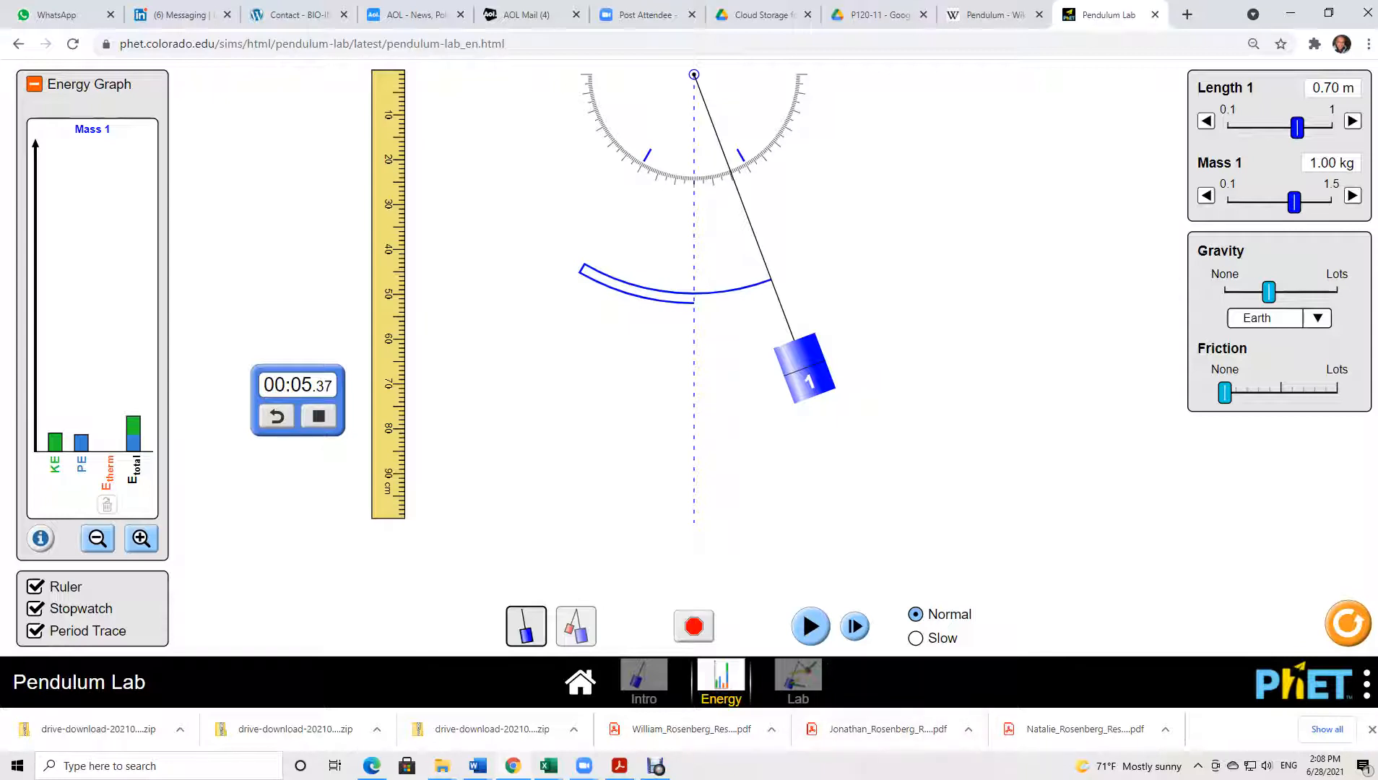
{"action": "left_click", "coordinate": [798, 679]}
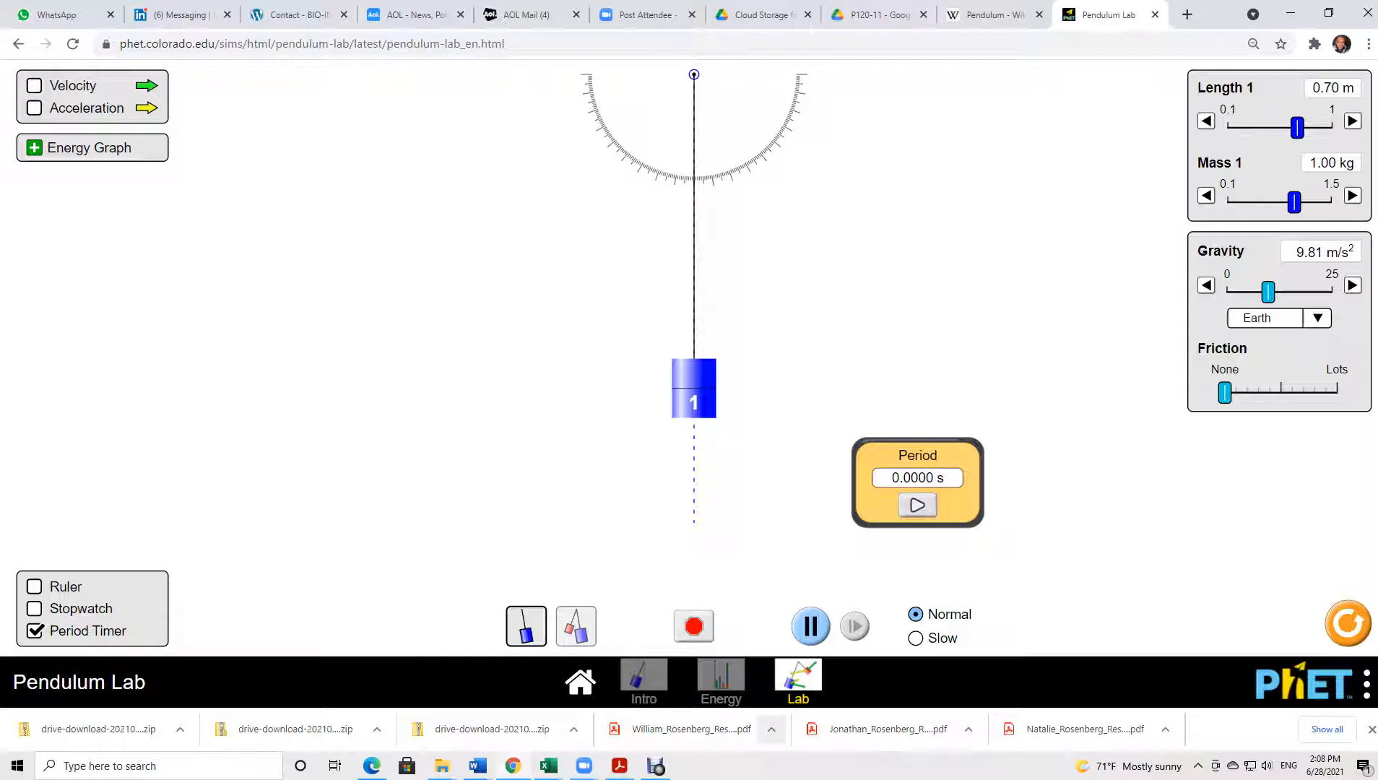
{"action": "left_click", "coordinate": [35, 631]}
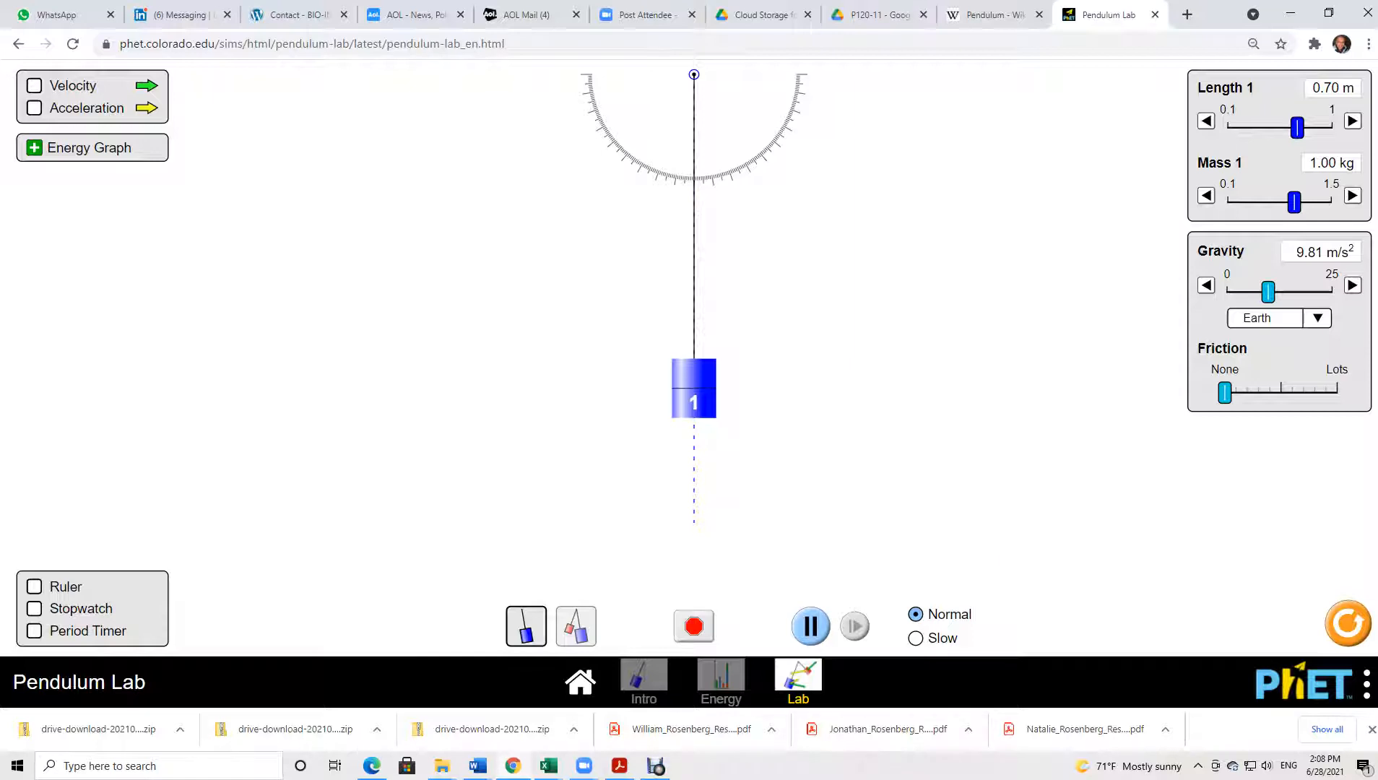
{"action": "left_click", "coordinate": [35, 631]}
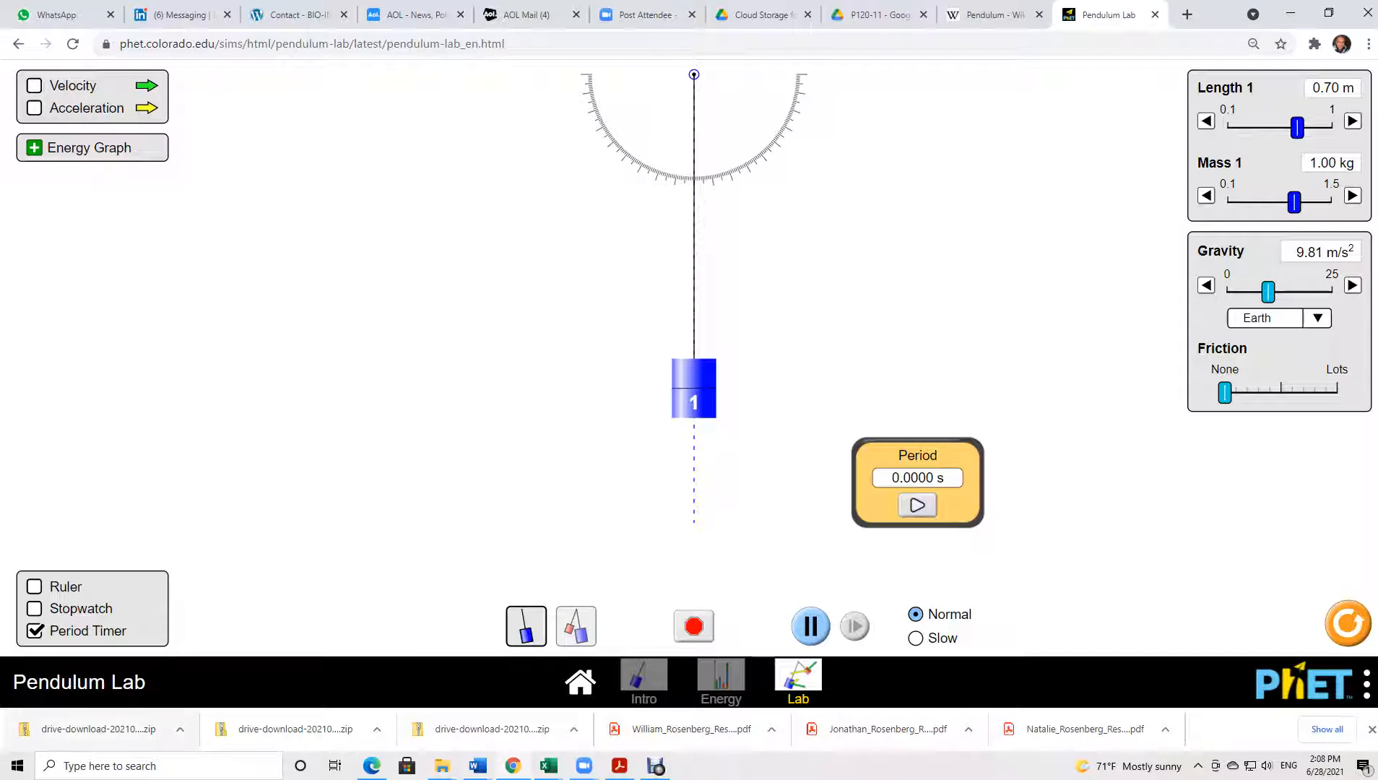
{"action": "left_click", "coordinate": [35, 609]}
{"action": "left_click", "coordinate": [35, 609]}
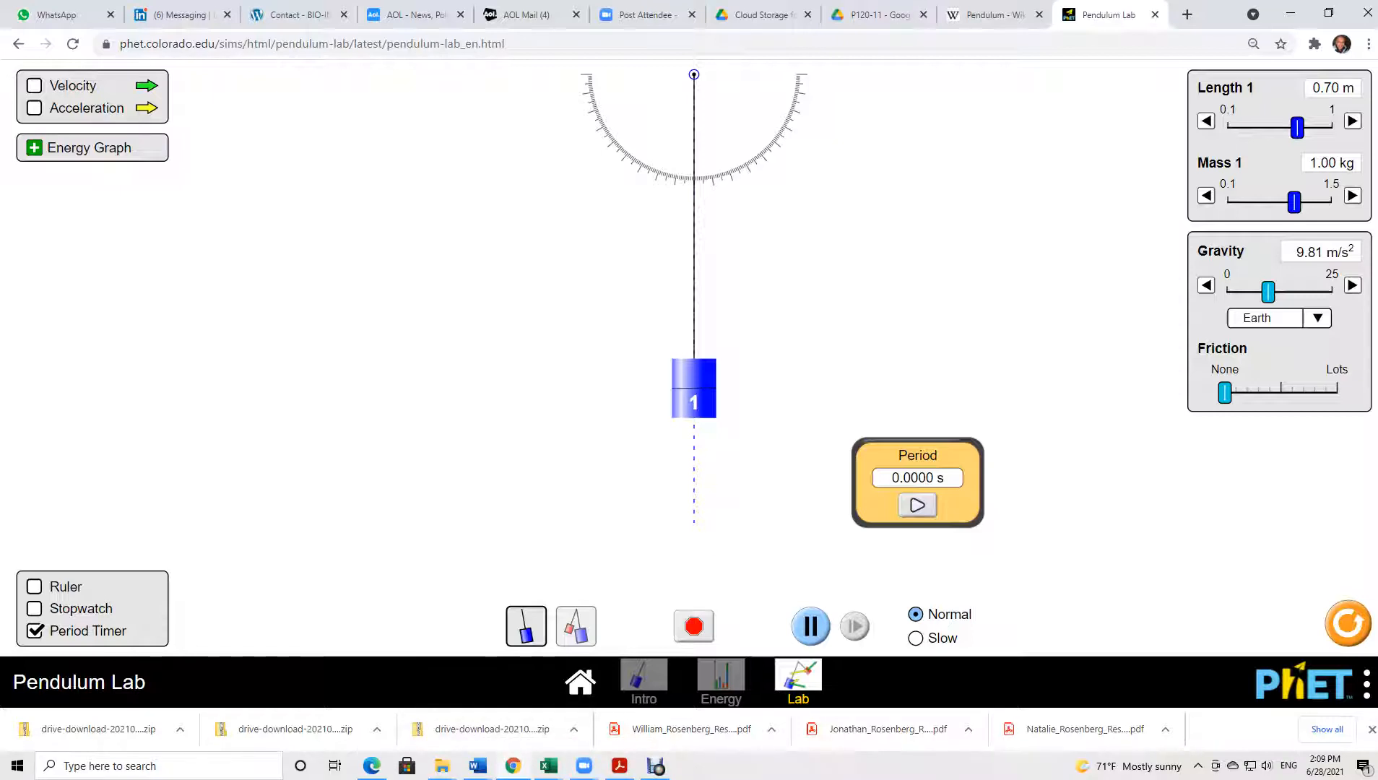
Set the Lab pendulum's length to 1.00 m and mass to 1.50 kg, and hold it paused at -30°.
{"action": "left_click_drag", "start_coordinate": [1297, 128], "coordinate": [1331, 128]}
{"action": "left_click_drag", "start_coordinate": [1294, 202], "coordinate": [1331, 203]}
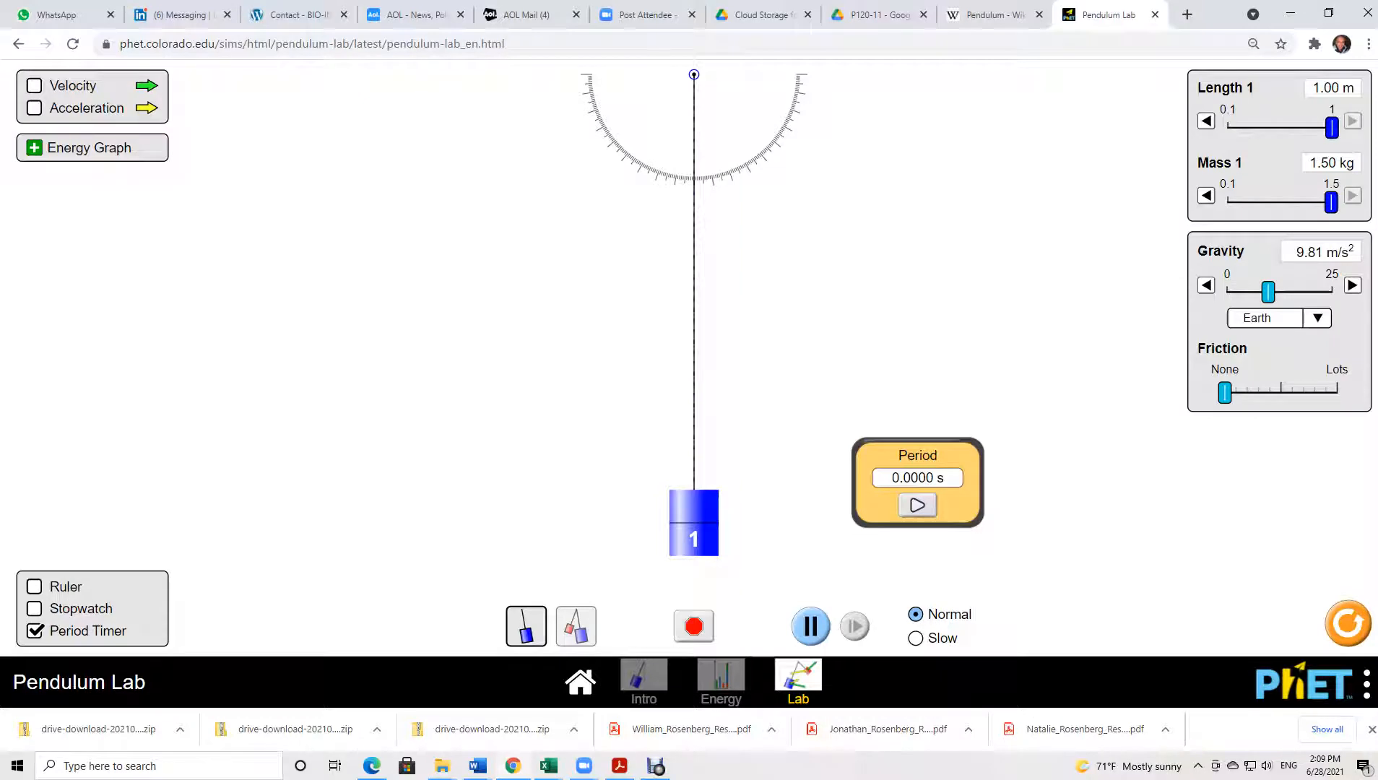
{"action": "left_click", "coordinate": [811, 626]}
{"action": "left_click_drag", "start_coordinate": [693, 522], "coordinate": [469, 462]}
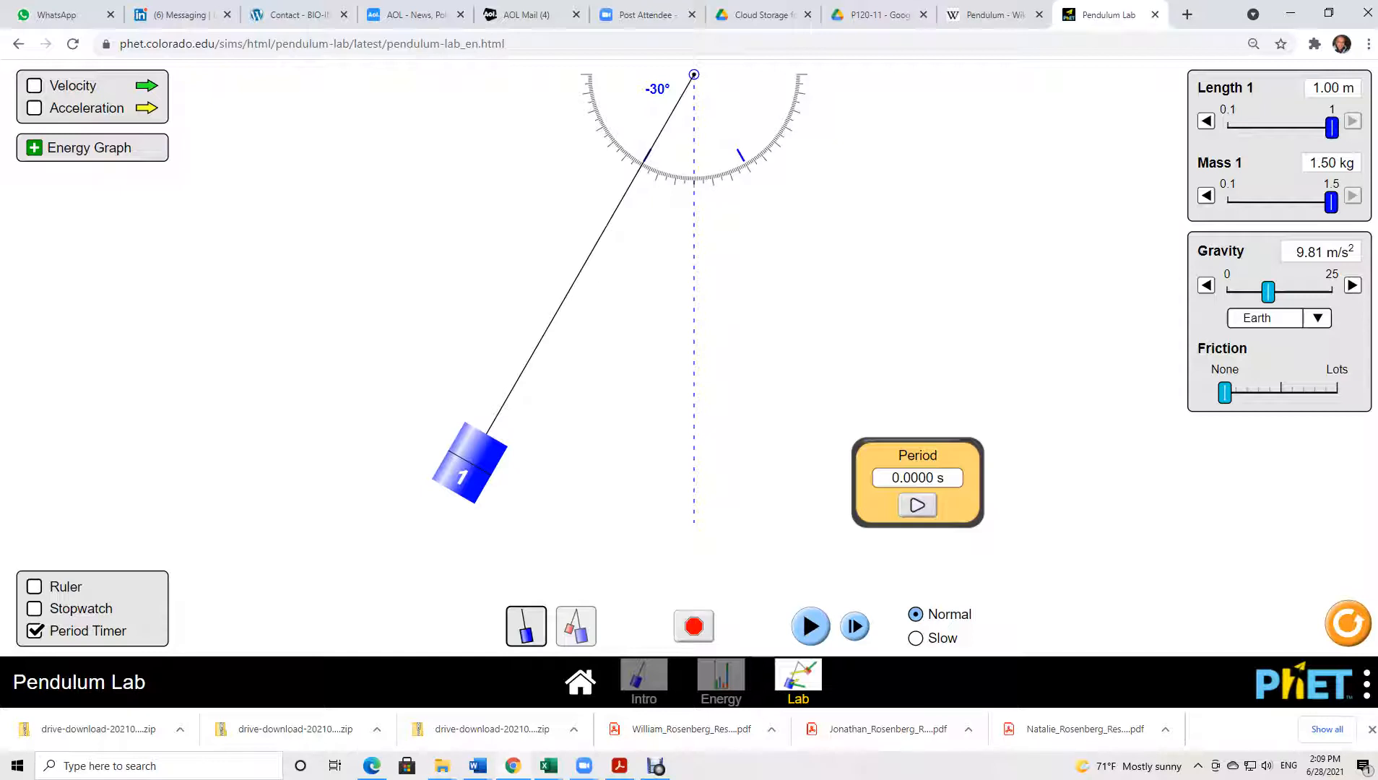
{"action": "left_click_drag", "start_coordinate": [470, 462], "coordinate": [469, 462]}
Start the Period Timer, run the simulation to measure one full swing, and repeat the period measurement several times.
{"action": "left_click", "coordinate": [917, 506]}
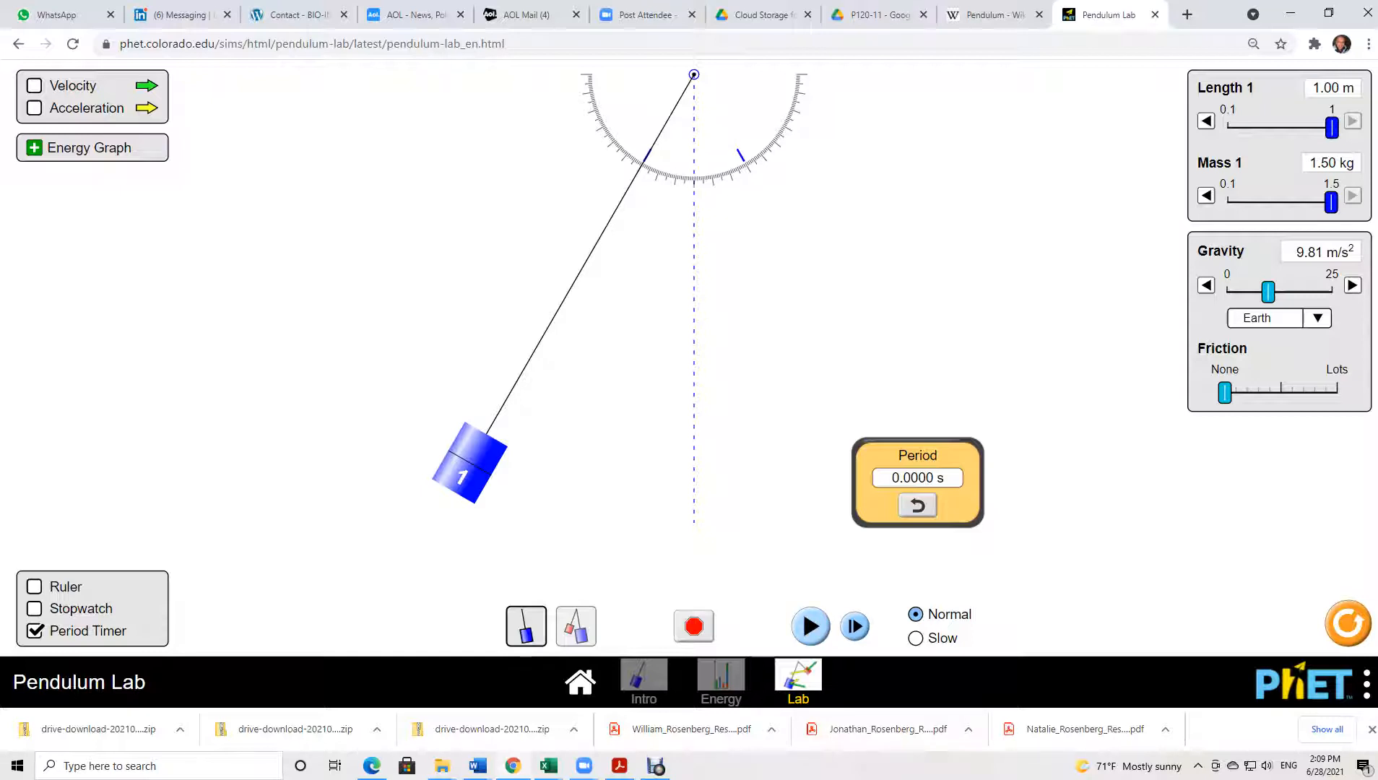
{"action": "left_click", "coordinate": [810, 626]}
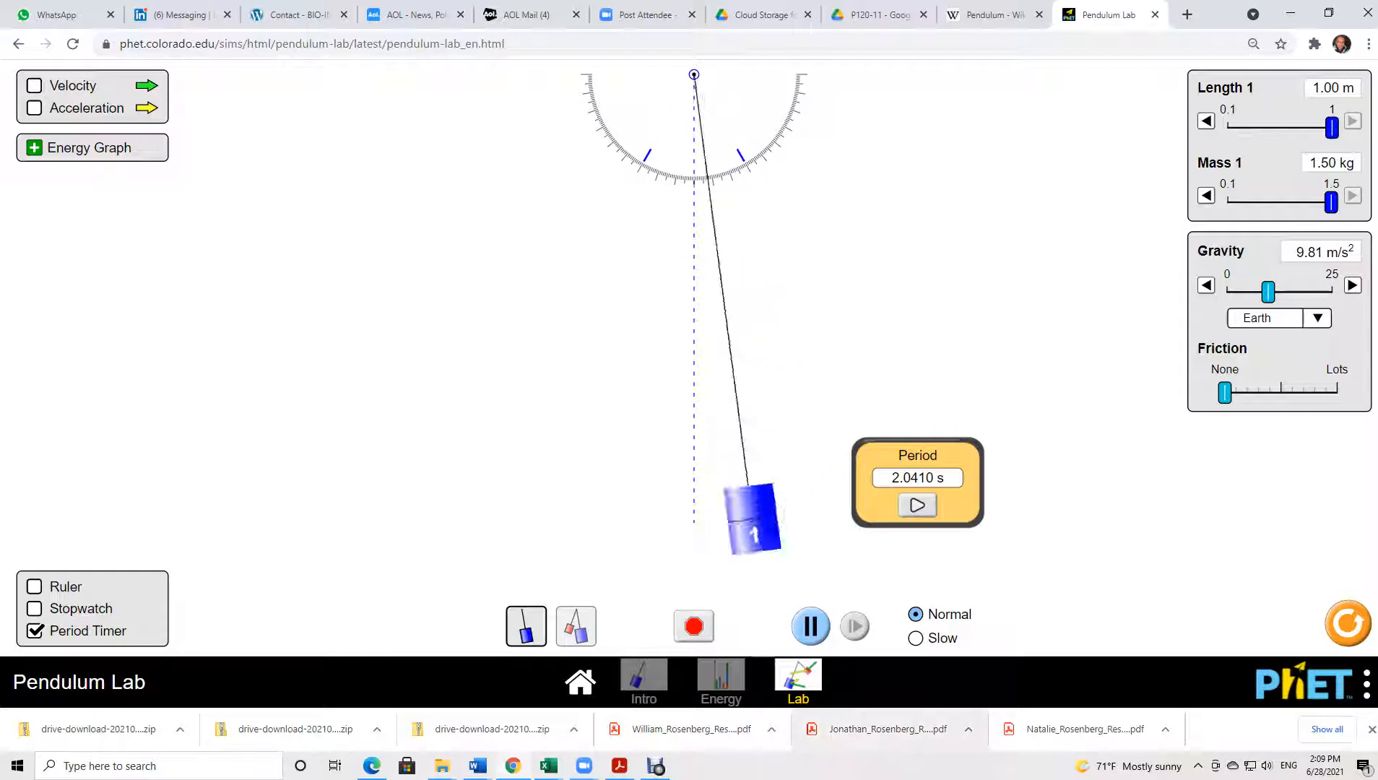
{"action": "left_click", "coordinate": [917, 505]}
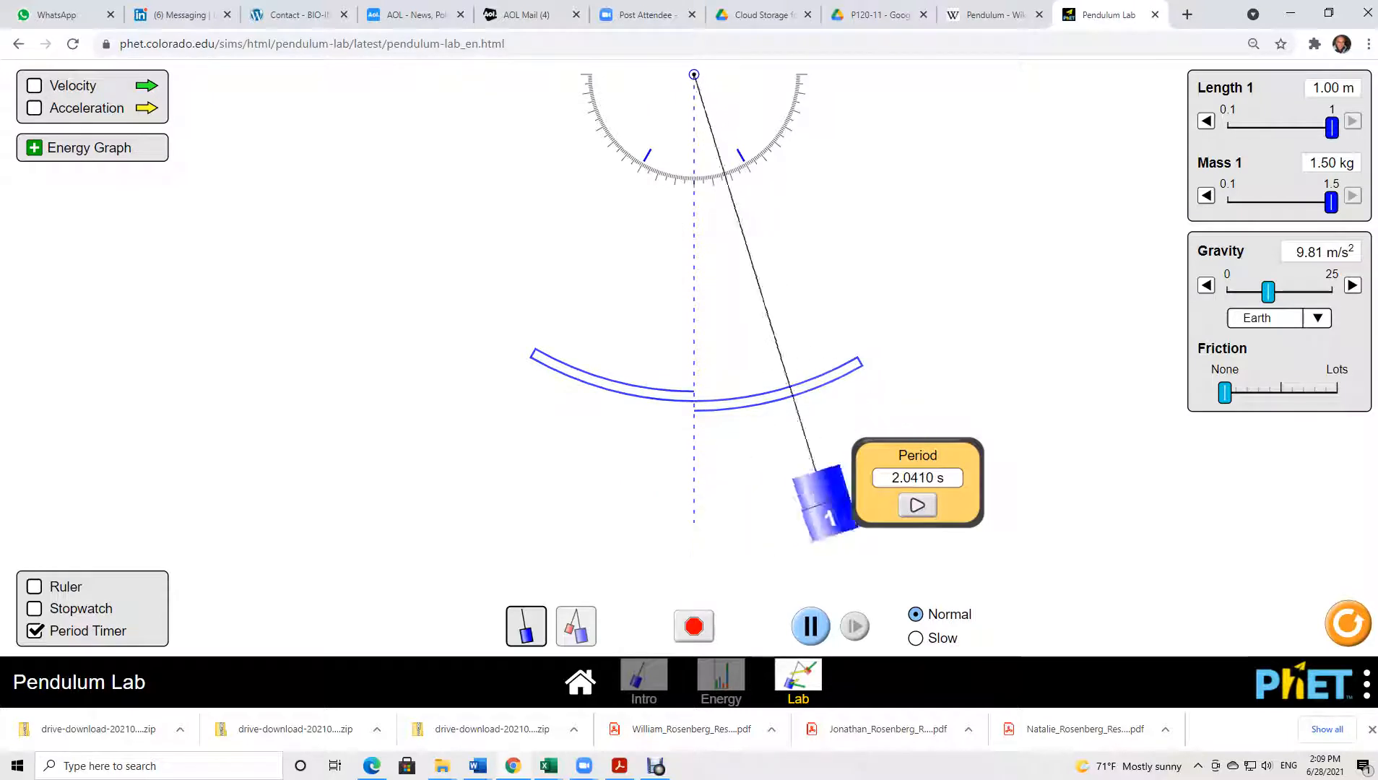
{"action": "left_click", "coordinate": [917, 504]}
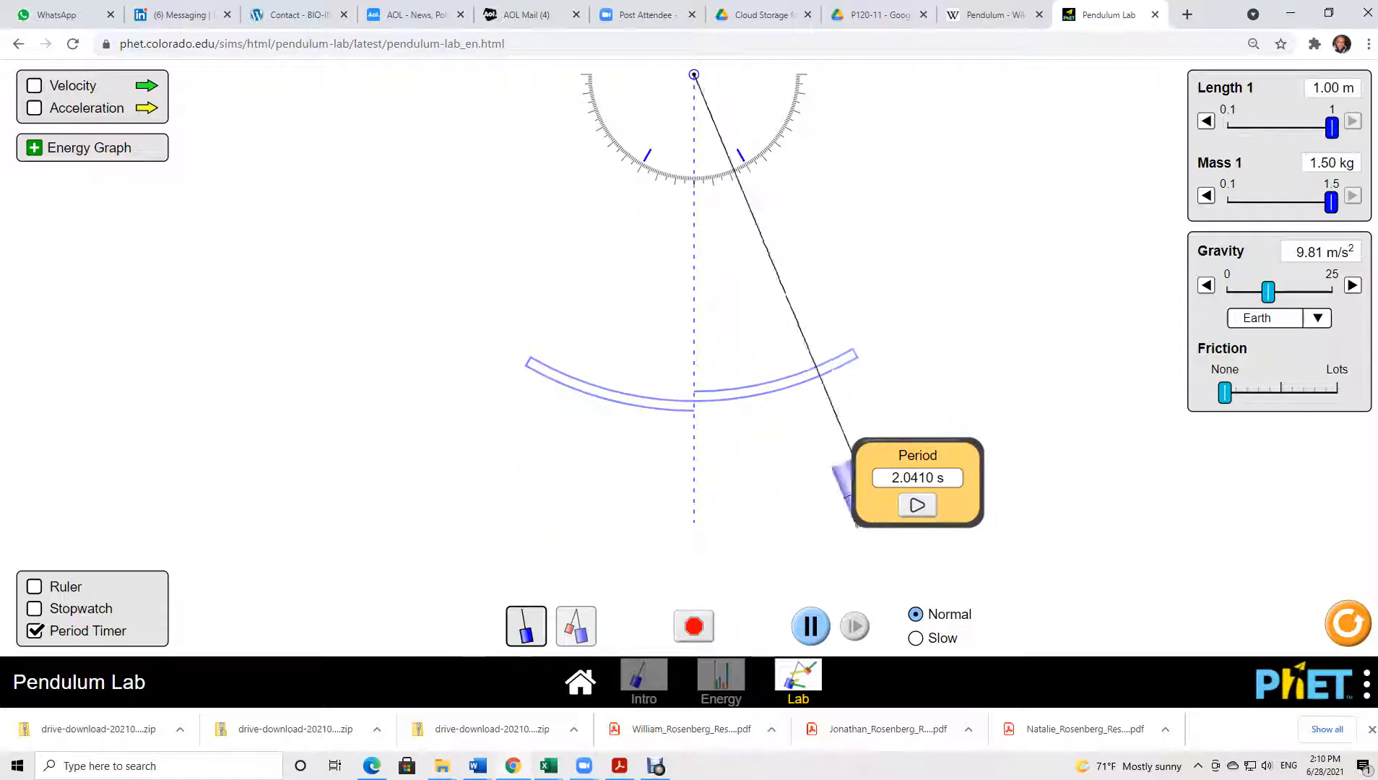
{"action": "left_click", "coordinate": [917, 505]}
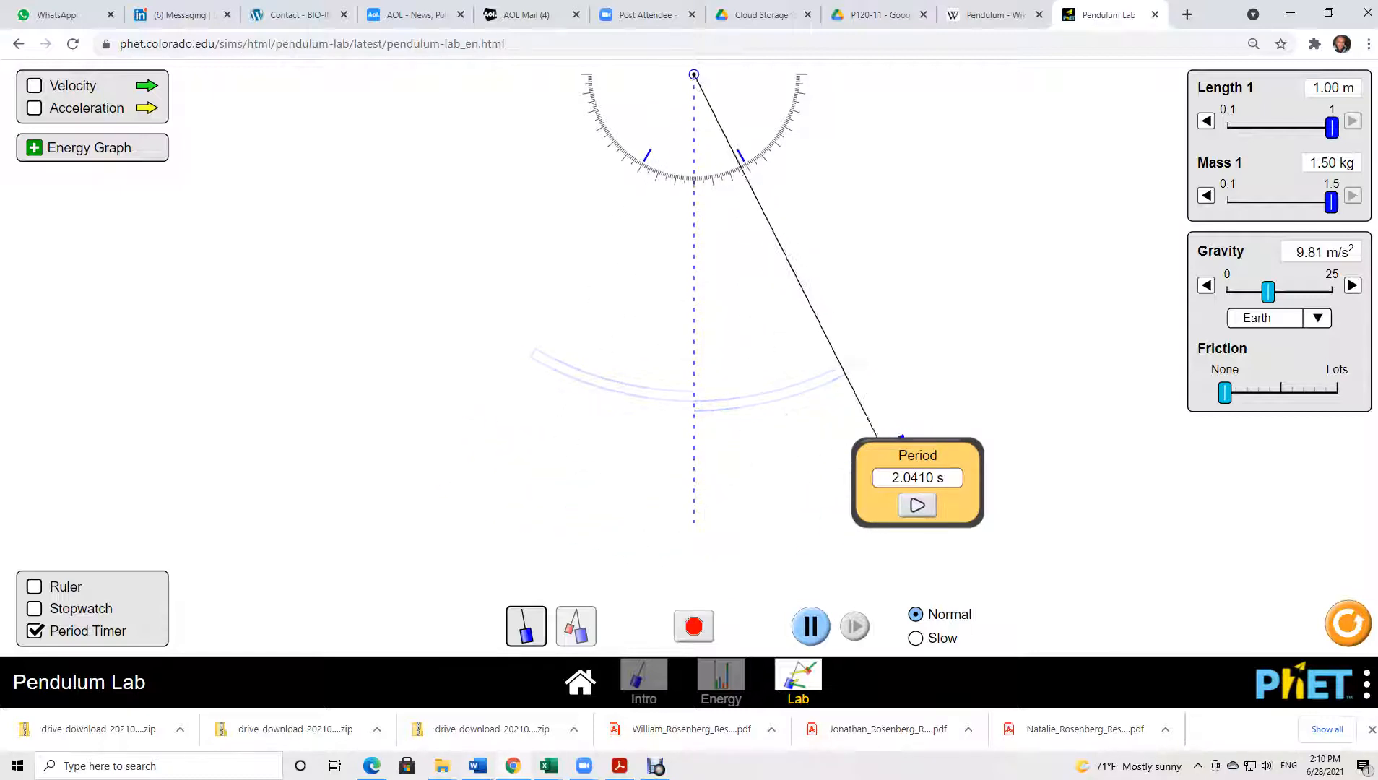
Switch to the roster workbook in Excel, enter 2.0410 in J2 as the 1.5 kg mass's period, and return to the Pendulum Lab.
{"action": "mouse_move", "coordinate": [549, 765]}
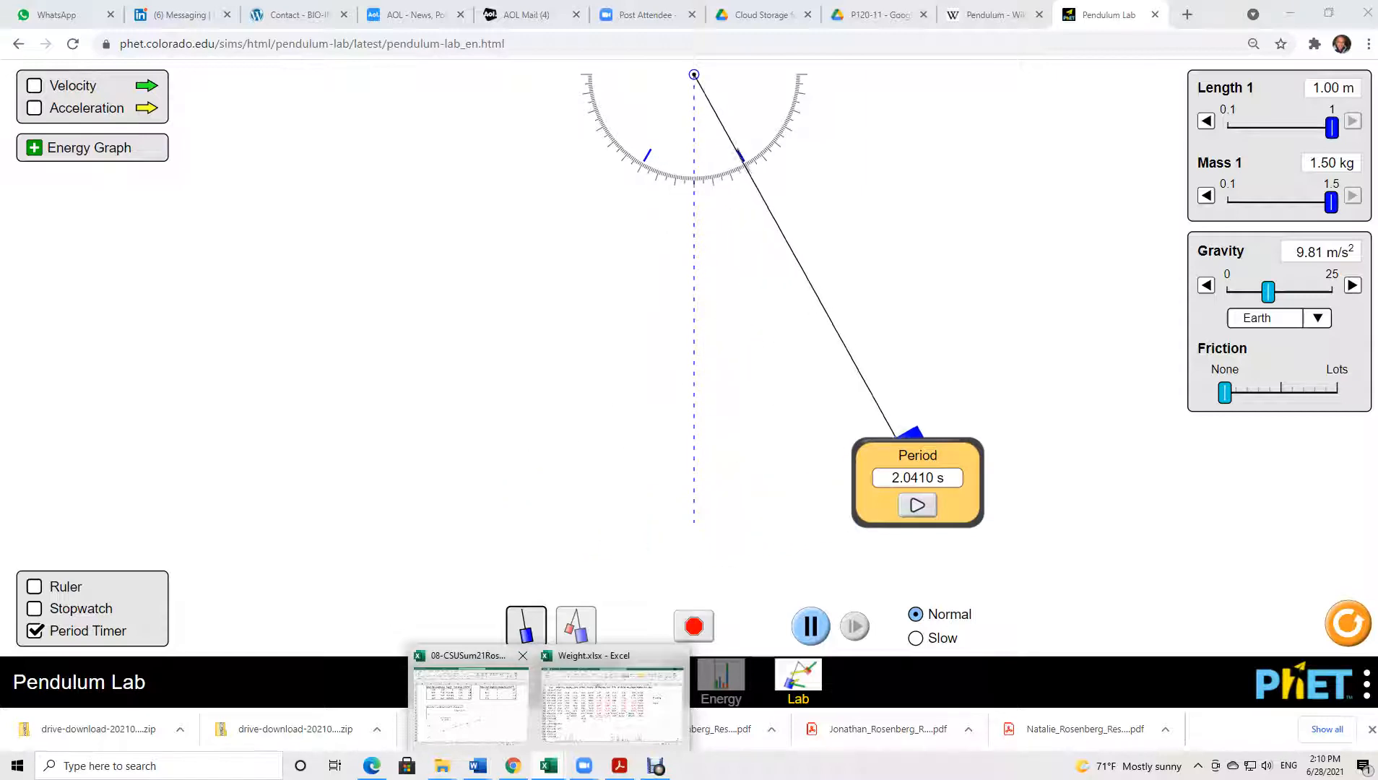
{"action": "left_click", "coordinate": [469, 704]}
{"action": "left_click", "coordinate": [887, 225]}
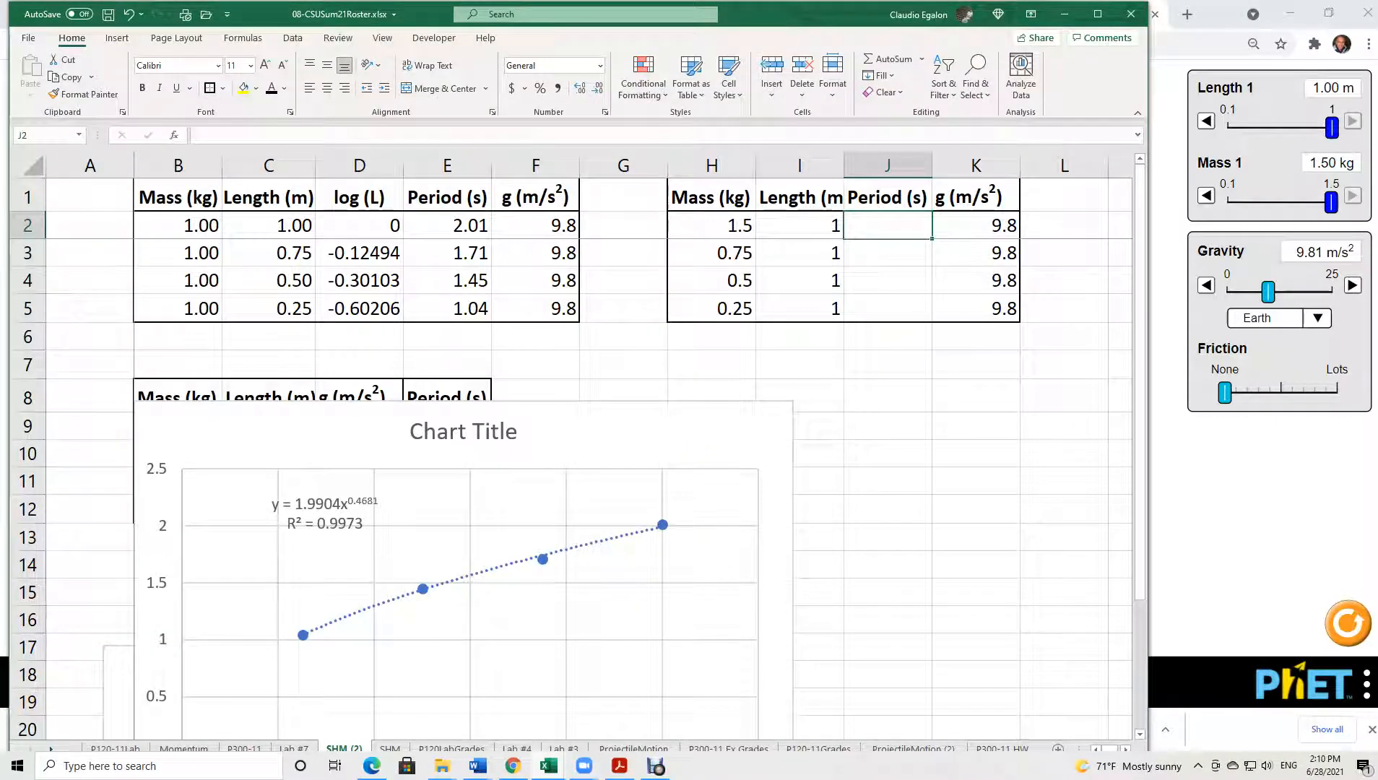
{"action": "type", "text": "2.0410"}
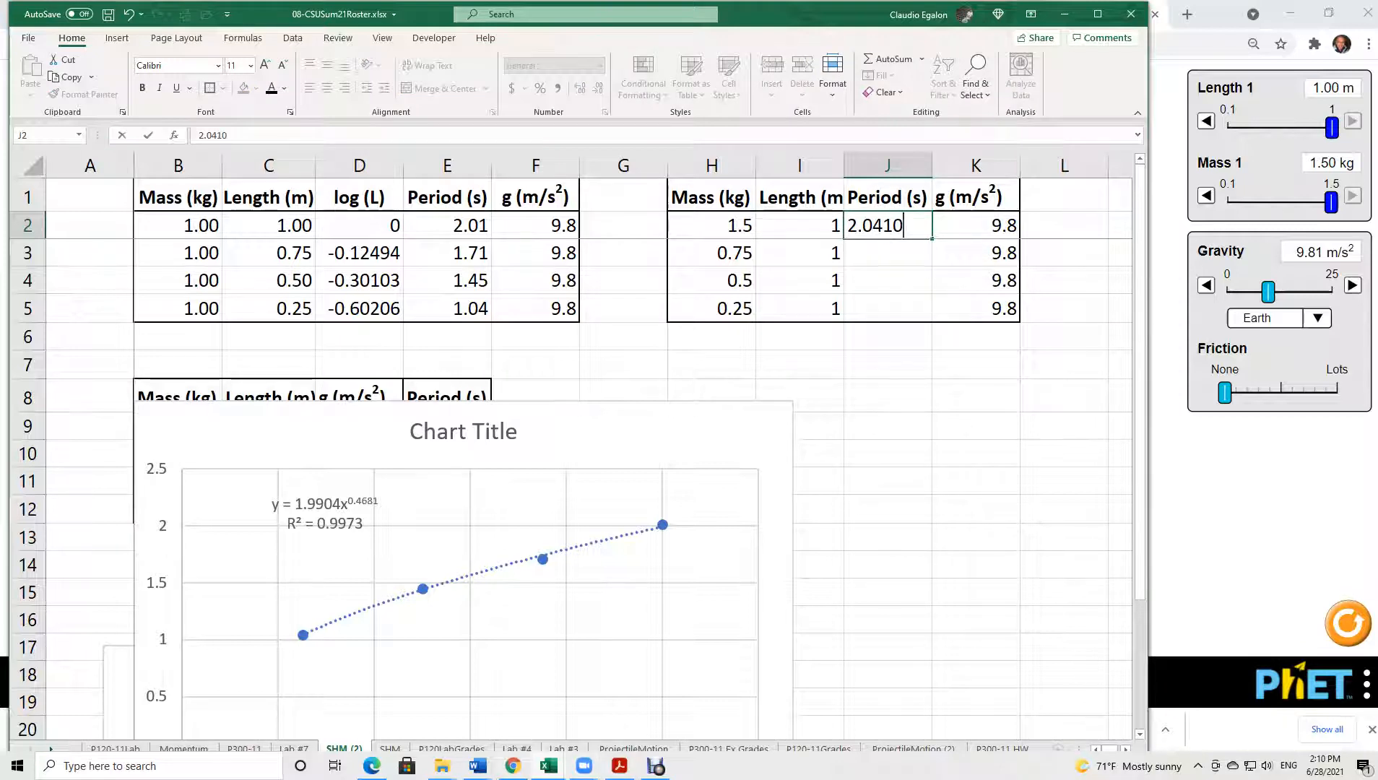
{"action": "key", "text": "alt+Tab"}
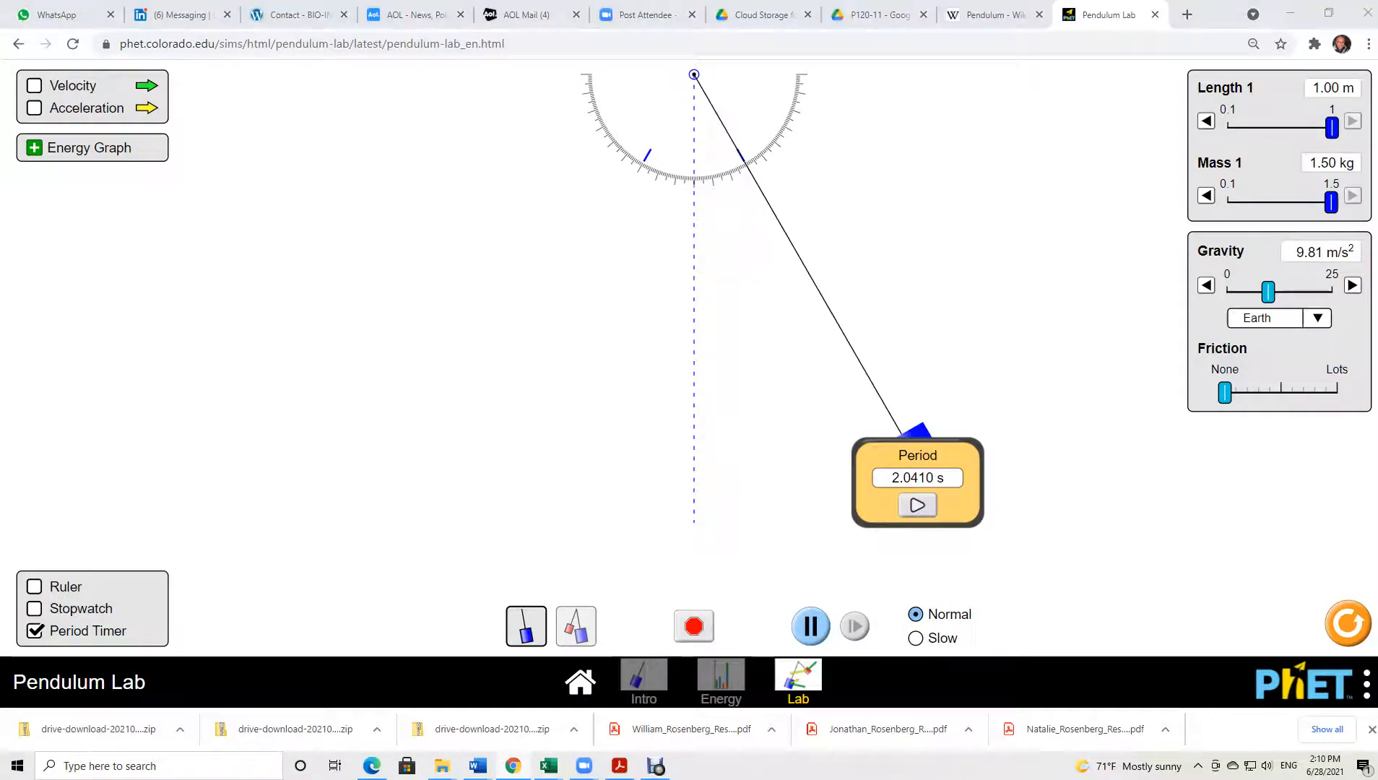
{"action": "key", "text": "alt+Tab"}
{"action": "key", "text": "alt+Tab"}
{"action": "key", "text": "alt+Tab"}
{"action": "key", "text": "Return"}
{"action": "key", "text": "alt+Tab"}
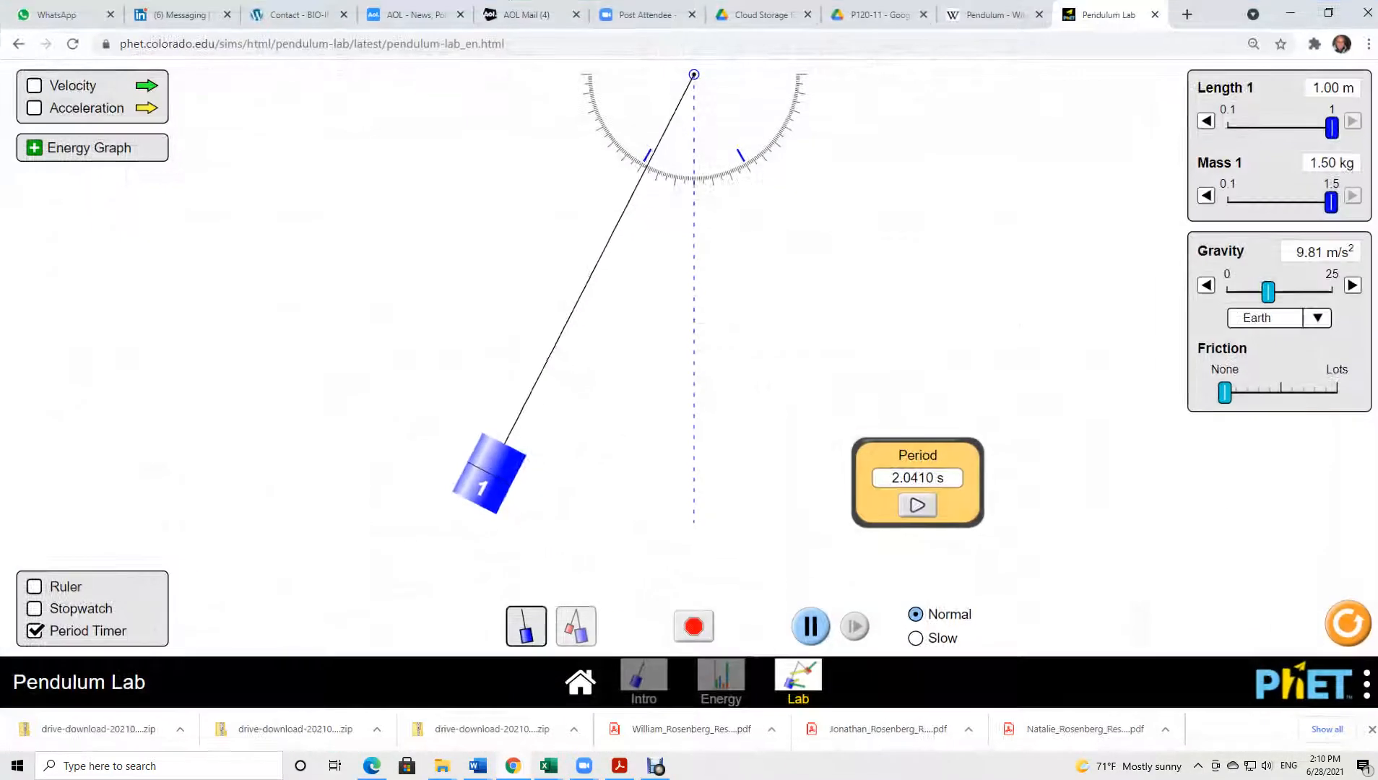
Set the swinging pendulum's length to 0.75 m and measure its period with the Period Timer.
{"action": "left_click_drag", "start_coordinate": [1332, 128], "coordinate": [1296, 128]}
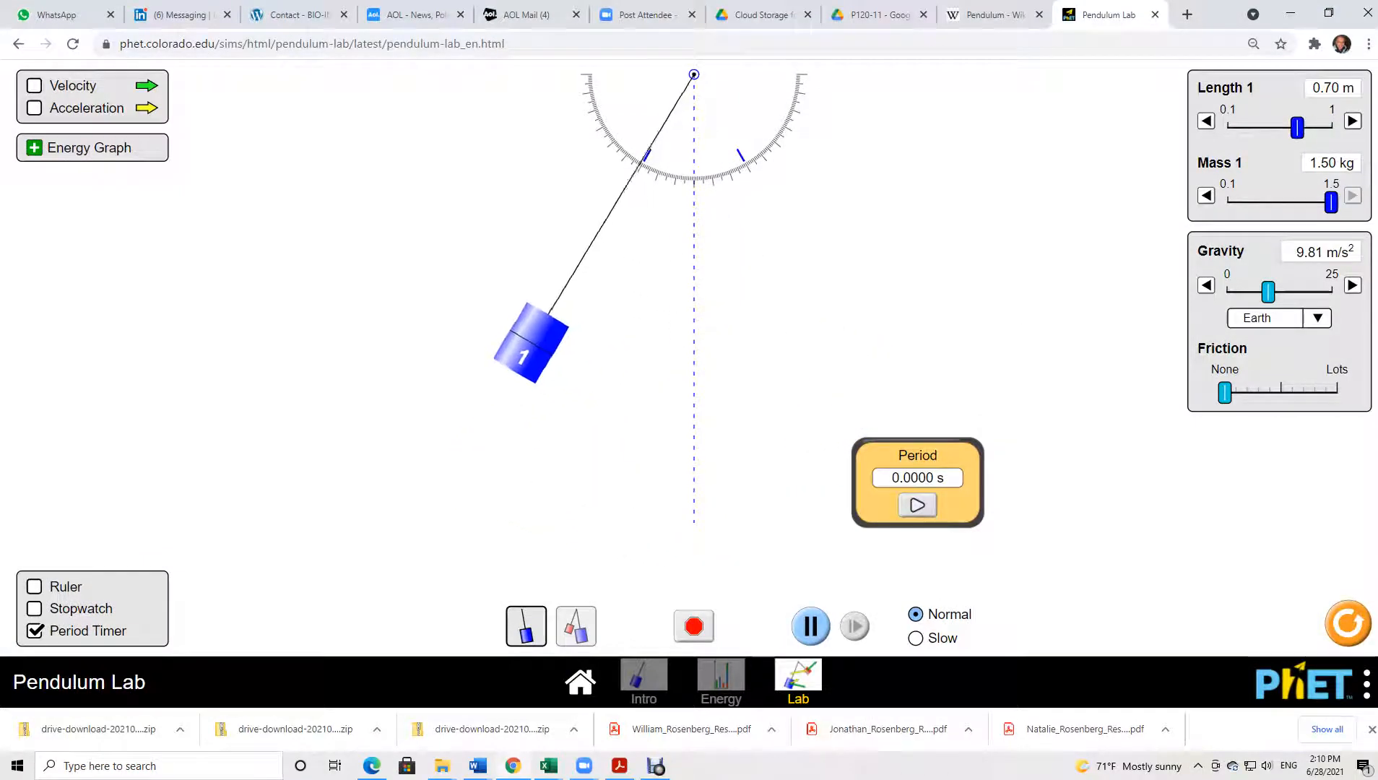
{"action": "left_click_drag", "start_coordinate": [1297, 128], "coordinate": [1303, 128]}
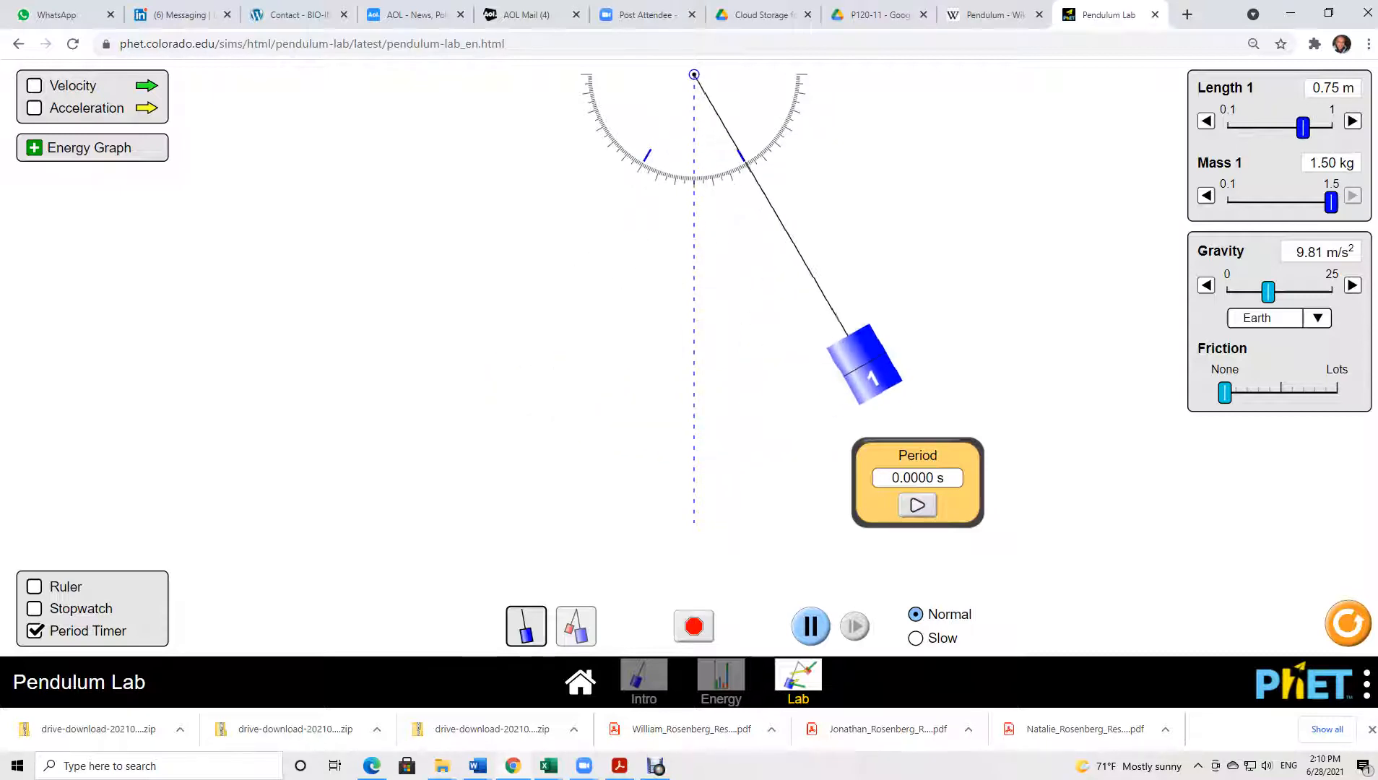
{"action": "left_click", "coordinate": [917, 504]}
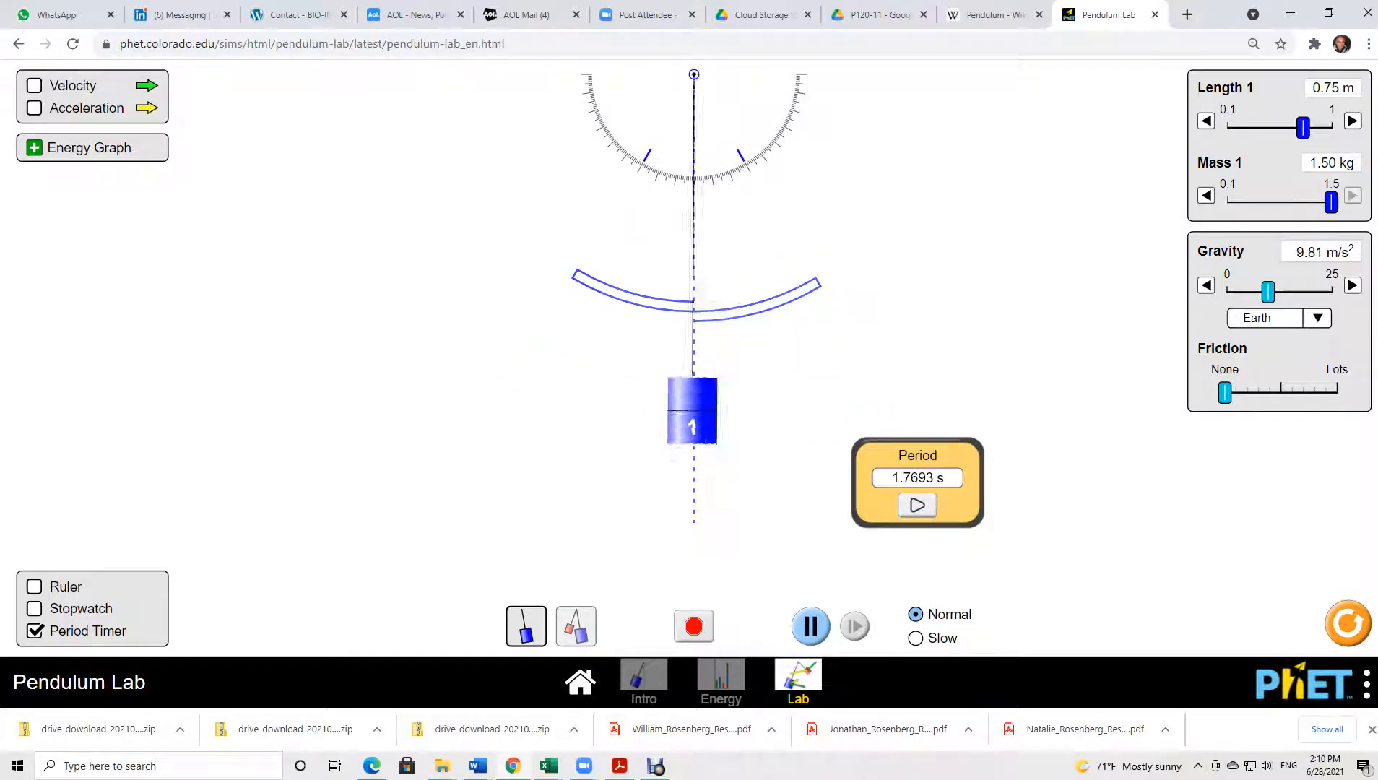
Switch to the roster workbook in Excel, enter 1.7693 in J3, and narrow the workbook window to uncover the simulation.
{"action": "key", "text": "alt+Tab"}
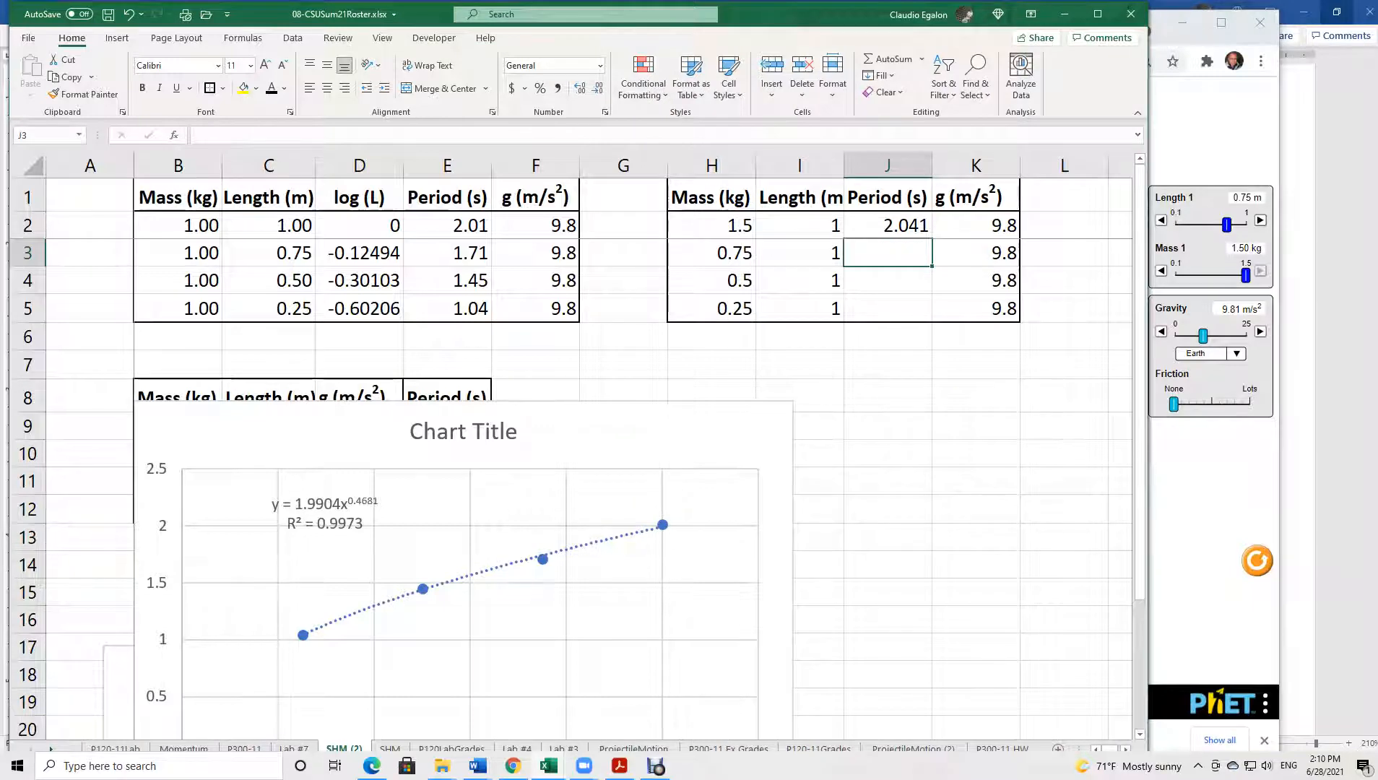
{"action": "scroll", "coordinate": [632, 445], "scroll_direction": "right", "scroll_amount": 4}
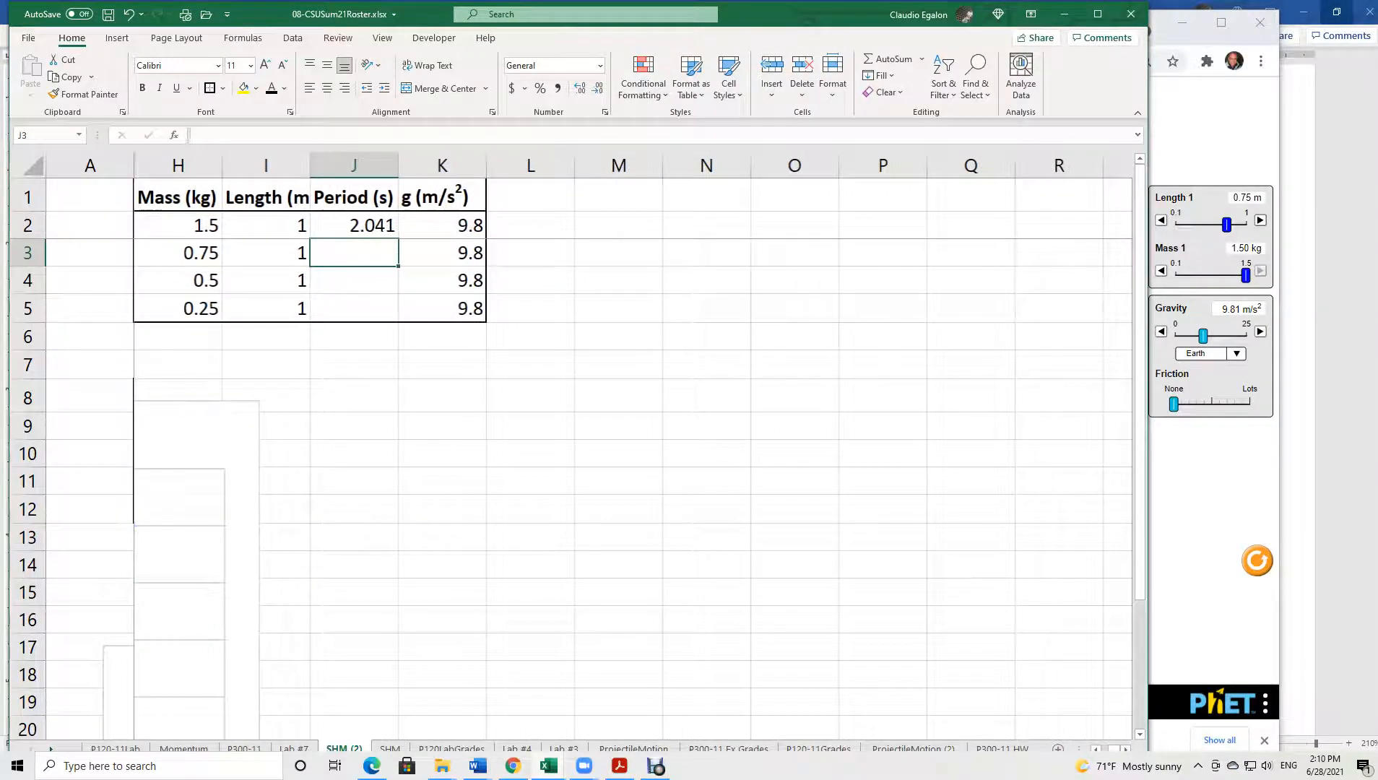
{"action": "type", "text": "1.7693"}
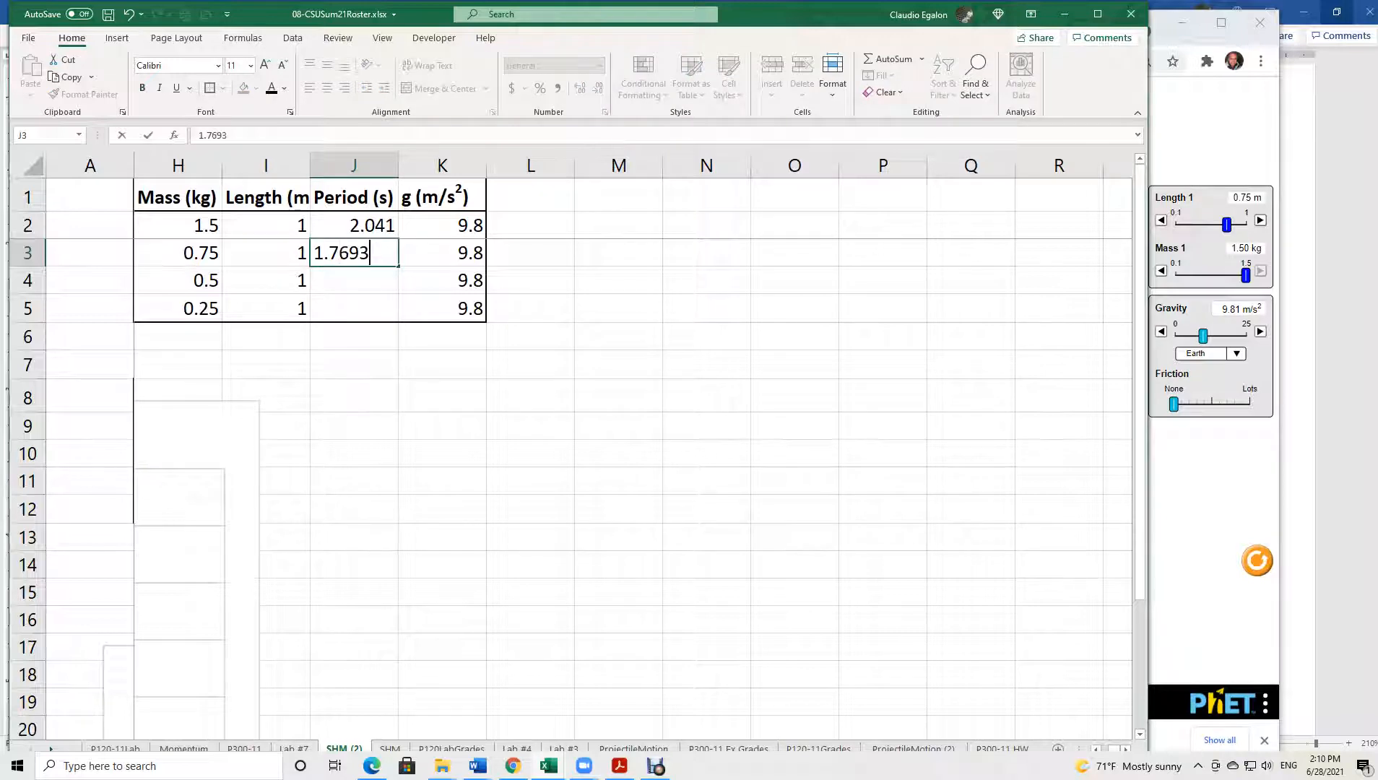
{"action": "key", "text": "Return"}
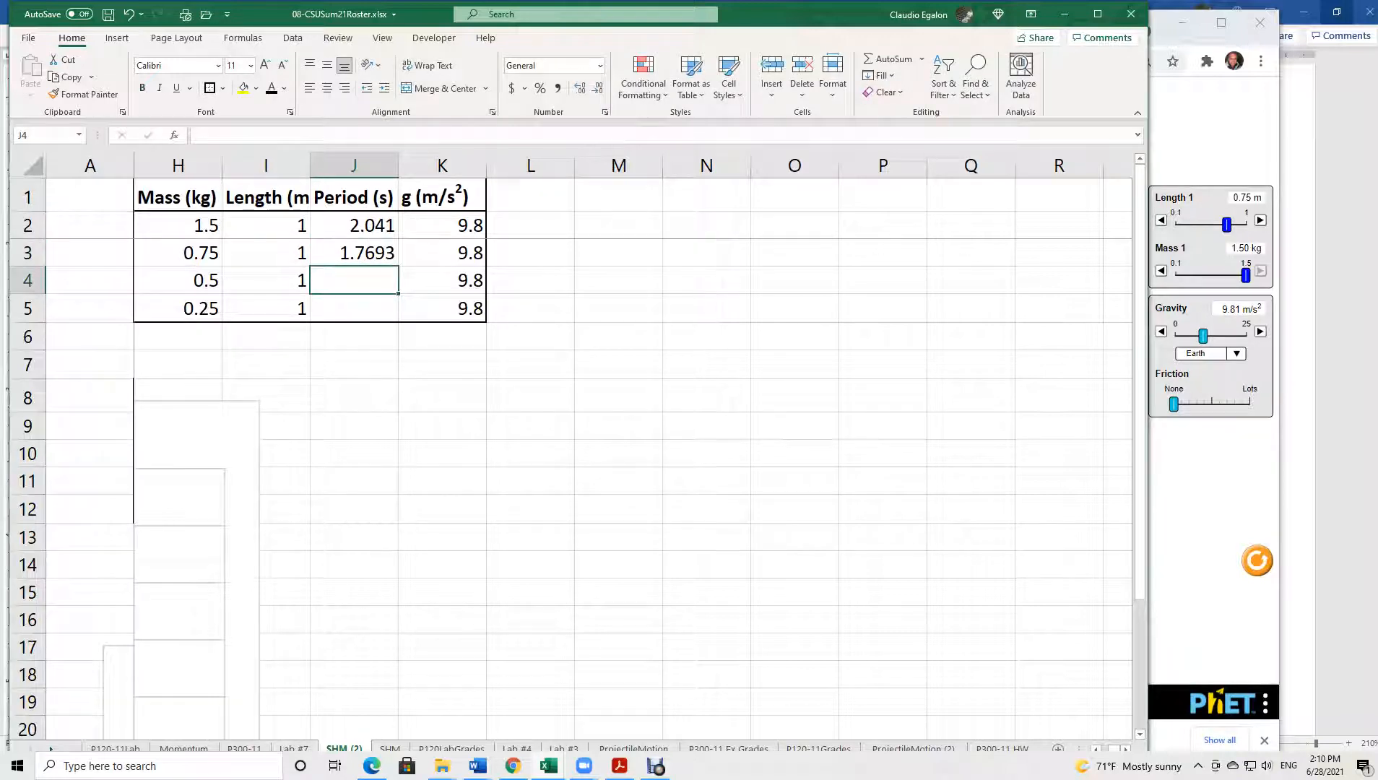
{"action": "left_click_drag", "start_coordinate": [1149, 465], "coordinate": [676, 463]}
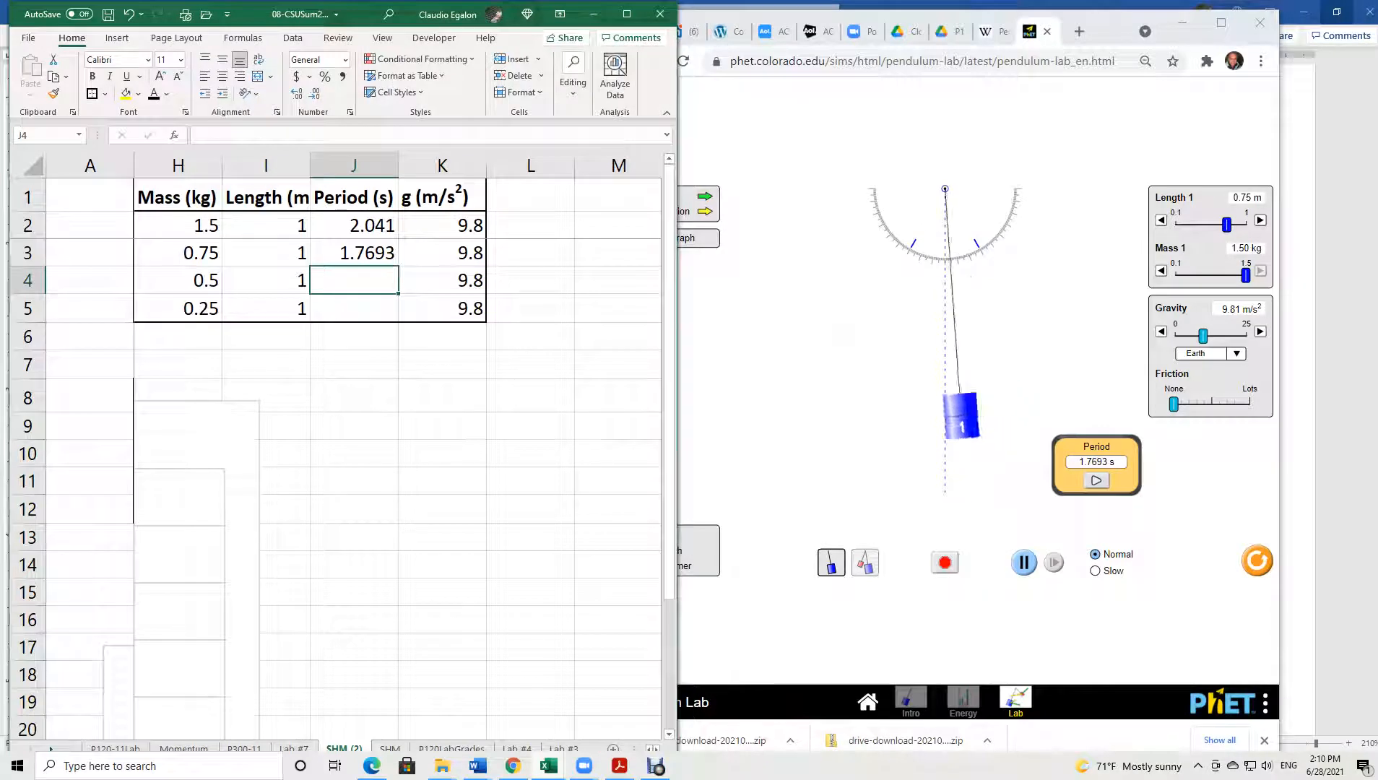
Set the pendulum's length to 0.50 m in the simulation and measure its period with the Period Timer.
{"action": "left_click_drag", "start_coordinate": [1226, 225], "coordinate": [1207, 225]}
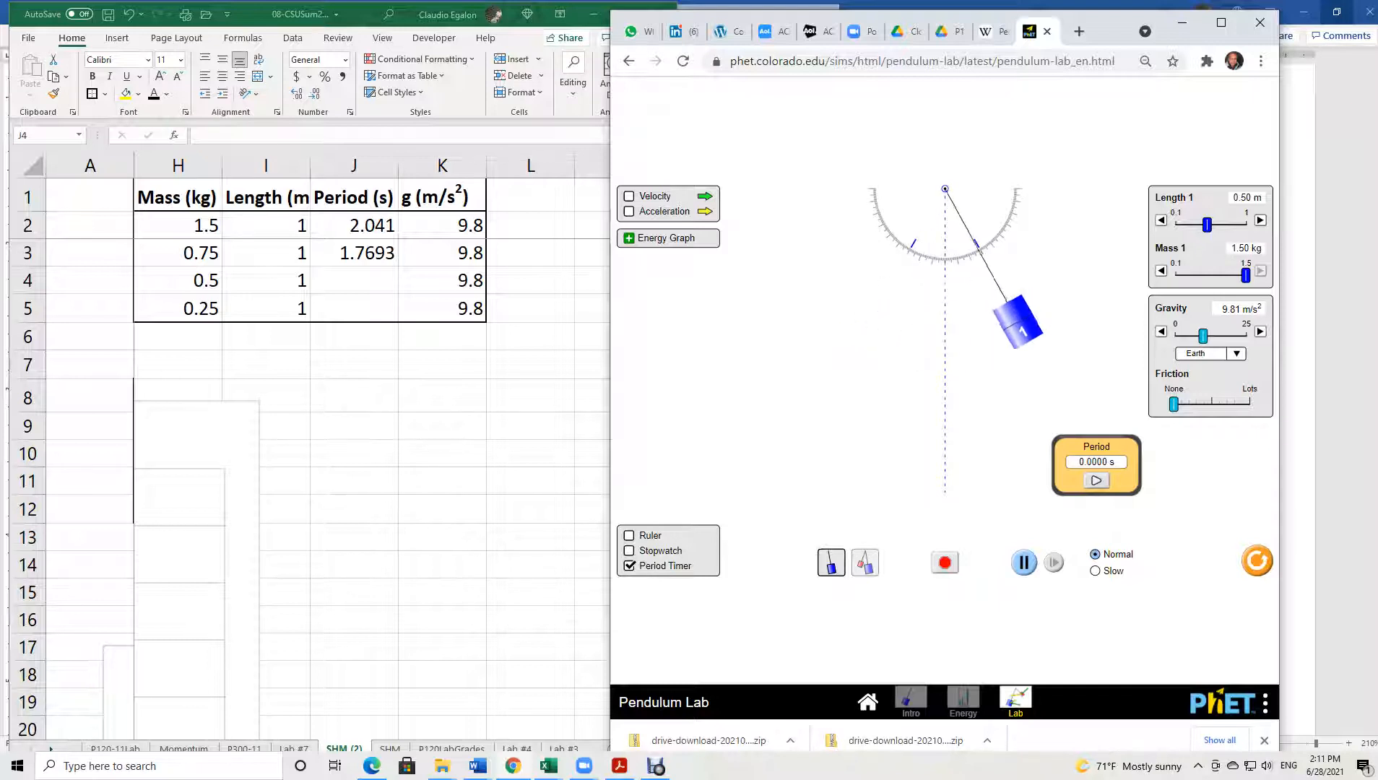
{"action": "left_click", "coordinate": [1097, 480]}
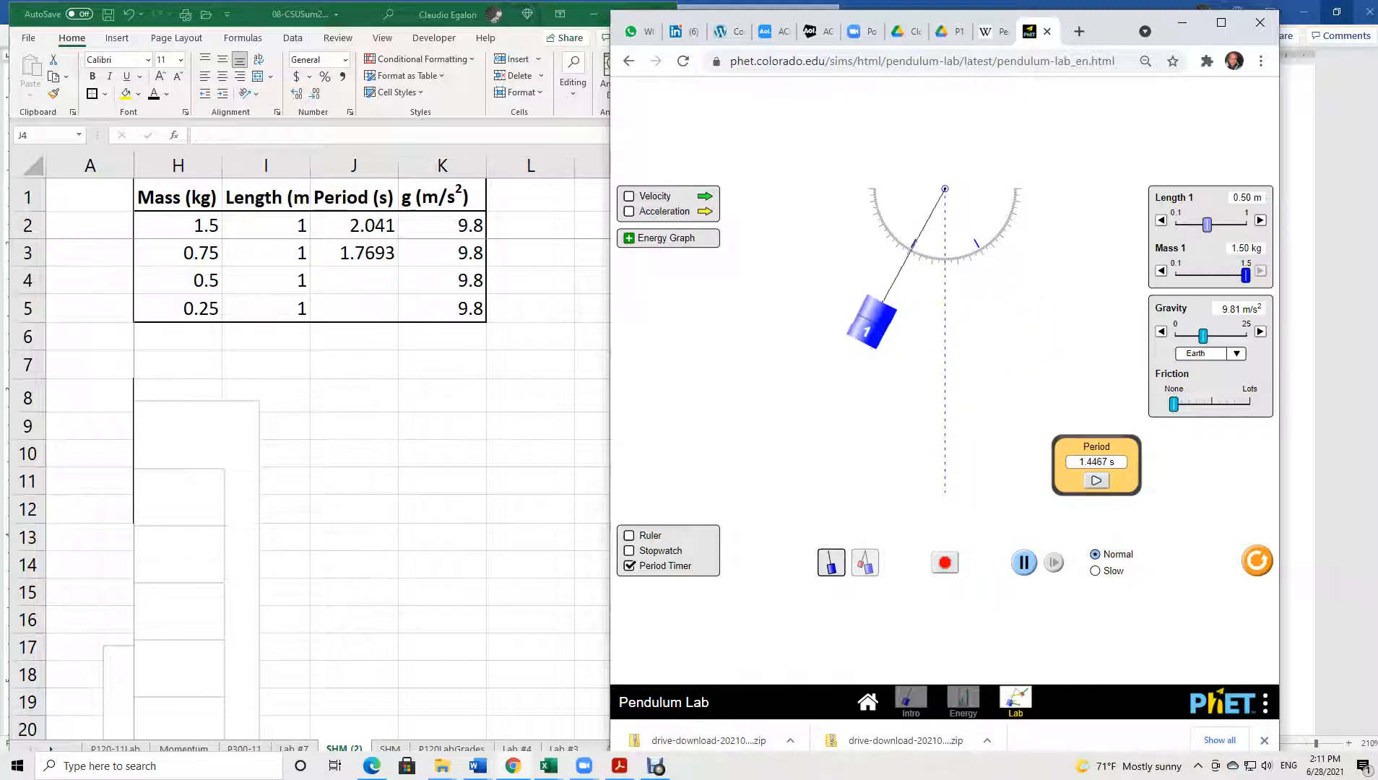
Set the pendulum's length to 1.00 m and its mass to 0.75 kg, and measure its period.
{"action": "left_click_drag", "start_coordinate": [1230, 224], "coordinate": [1246, 225]}
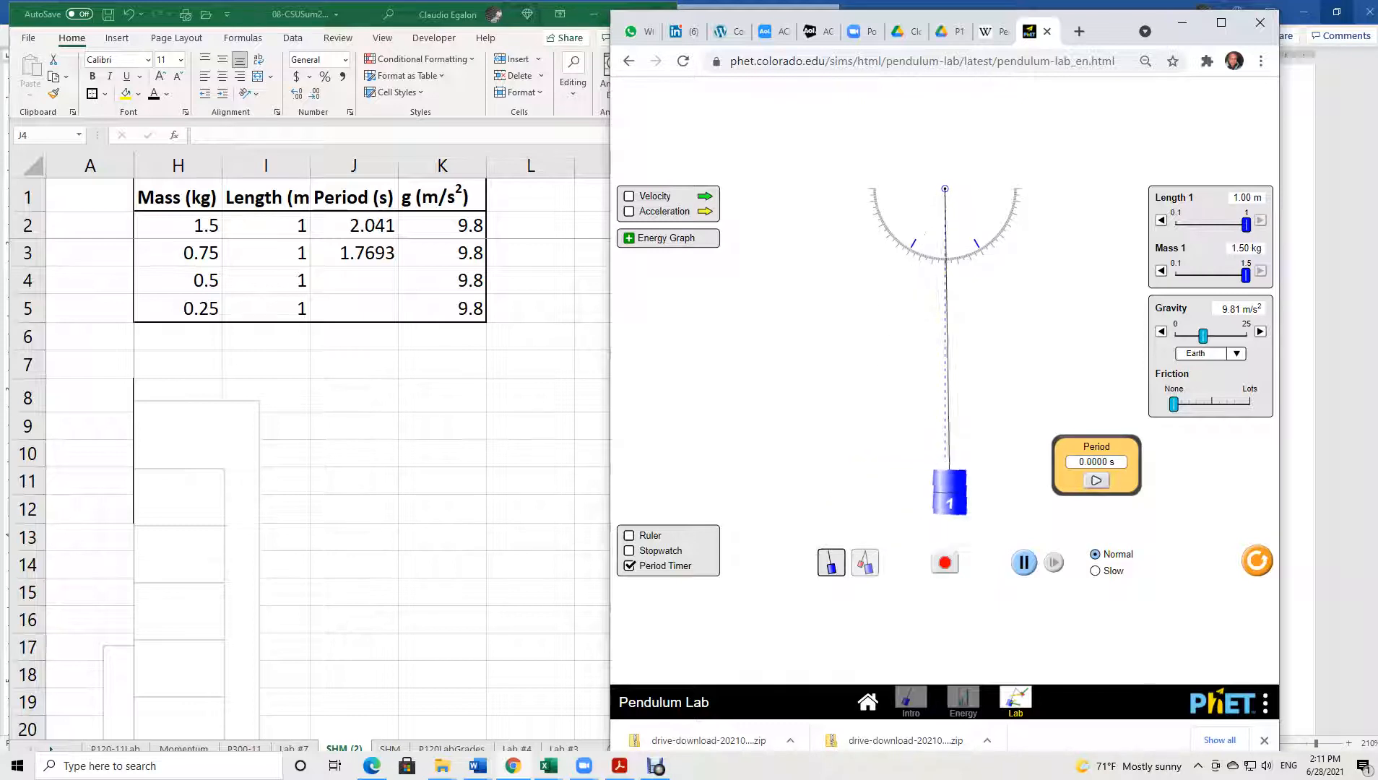
{"action": "left_click", "coordinate": [353, 280]}
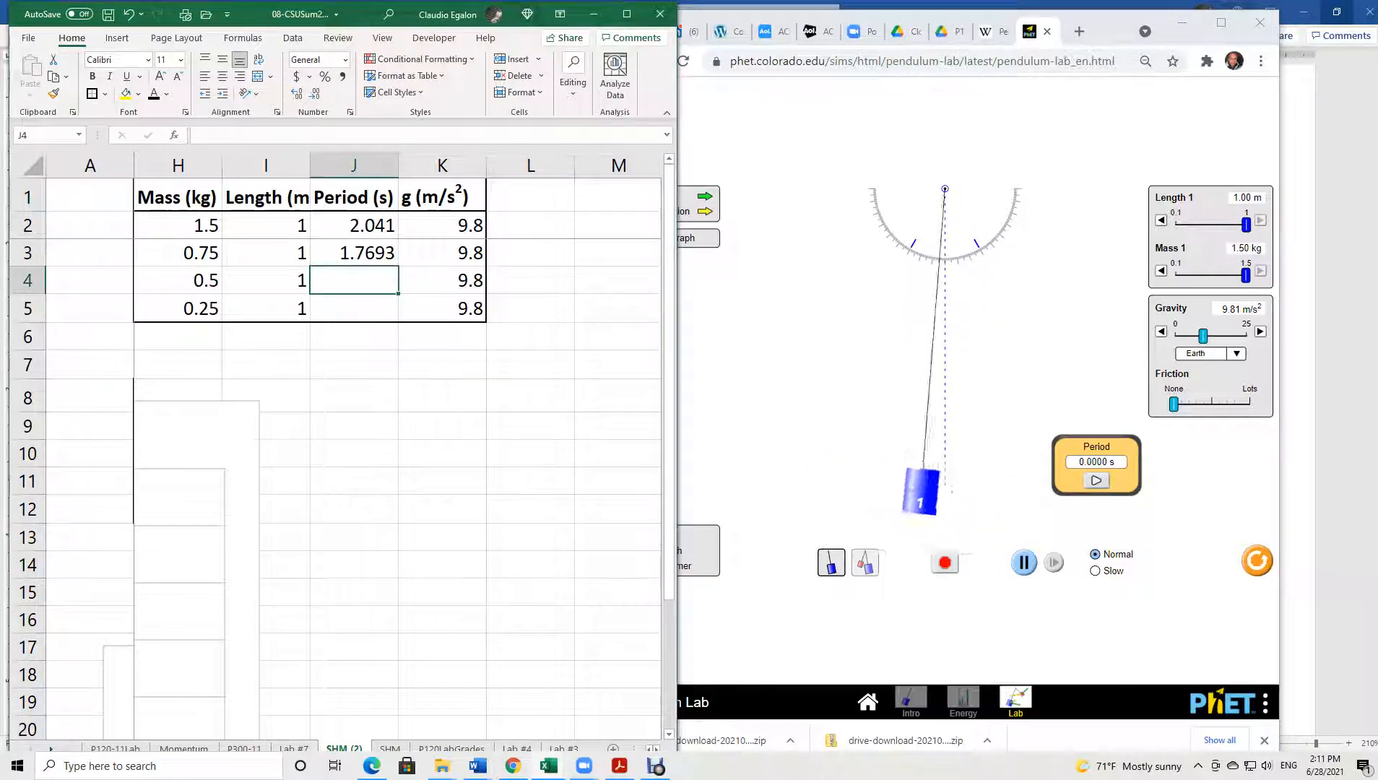
{"action": "left_click_drag", "start_coordinate": [1245, 275], "coordinate": [1207, 275]}
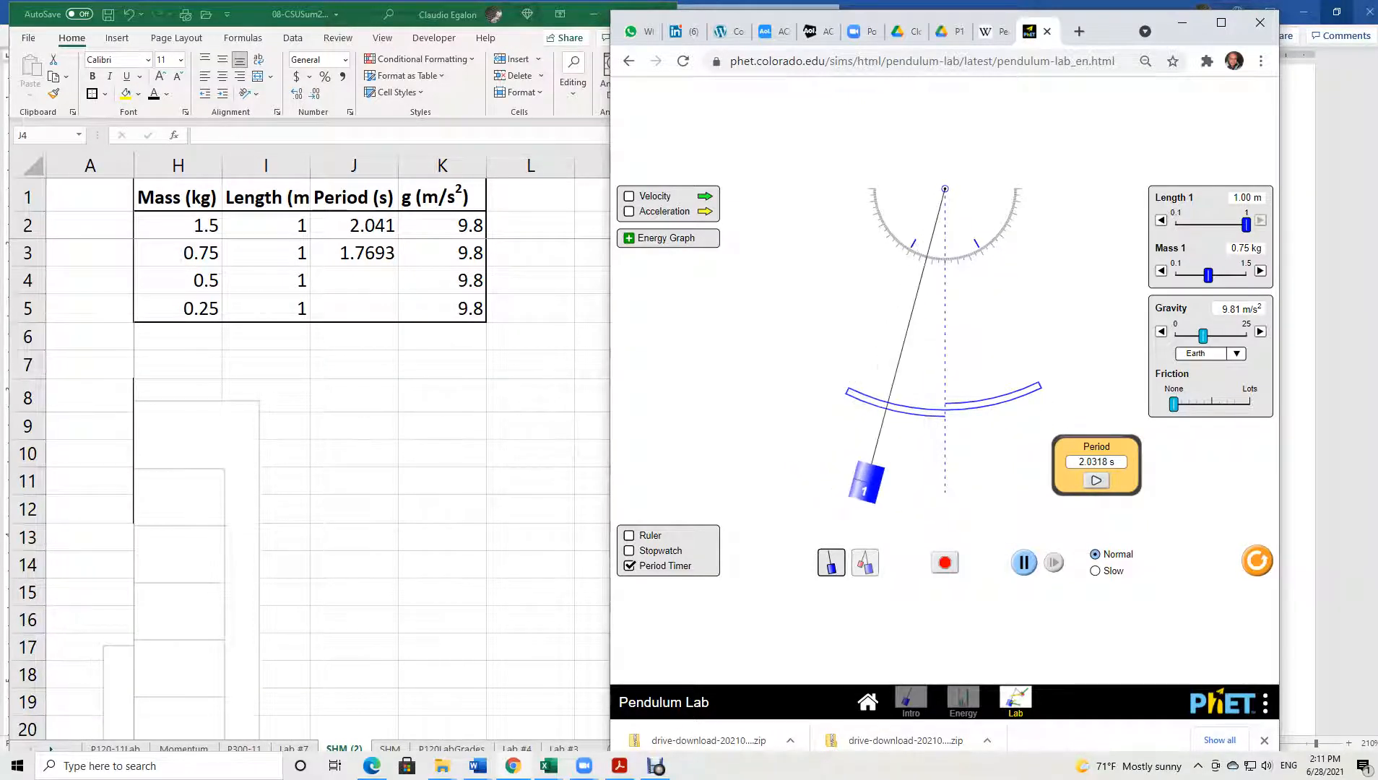
Replace the 0.75 kg mass's period in J3 of the workbook with 2.0318.
{"action": "left_click", "coordinate": [354, 252]}
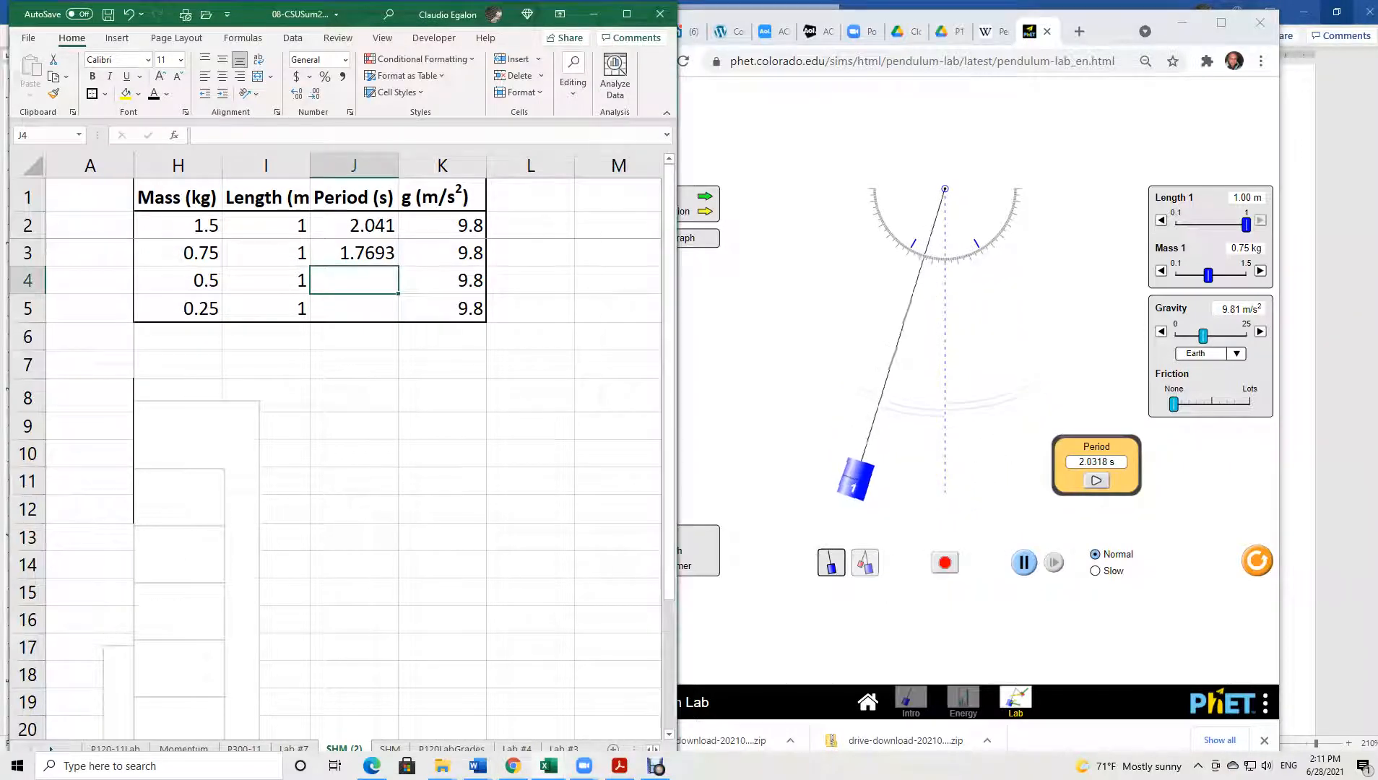
{"action": "left_click", "coordinate": [354, 253]}
{"action": "type", "text": "2"}
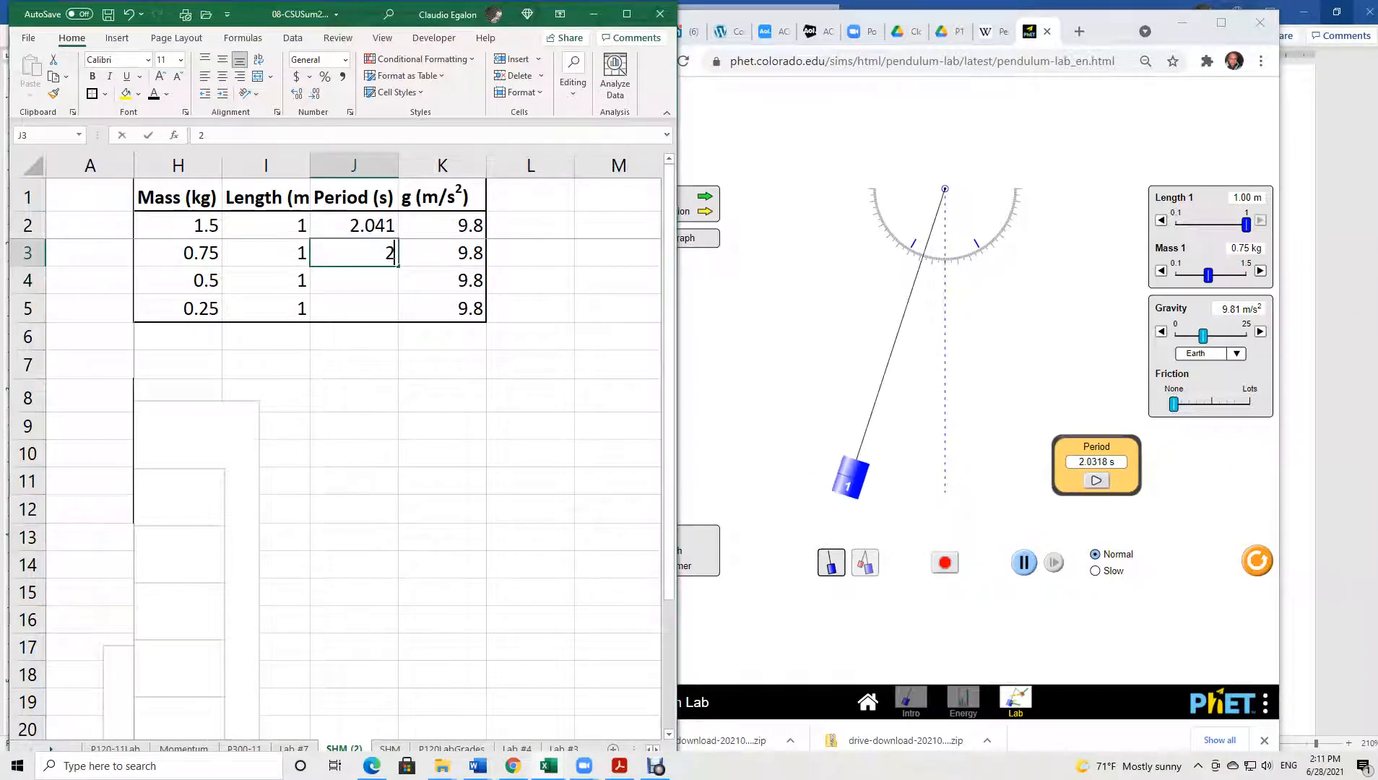
{"action": "type", "text": ".031"}
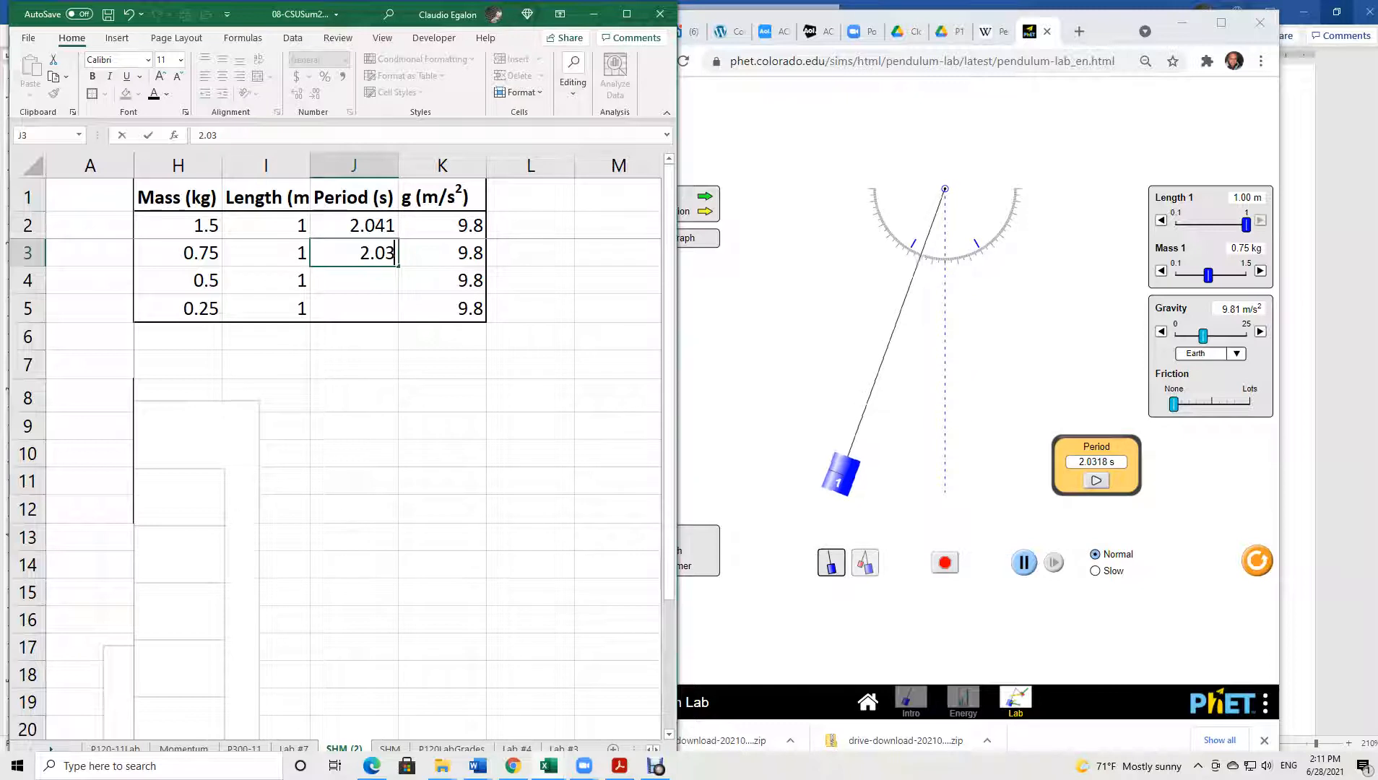
{"action": "key", "text": "Return"}
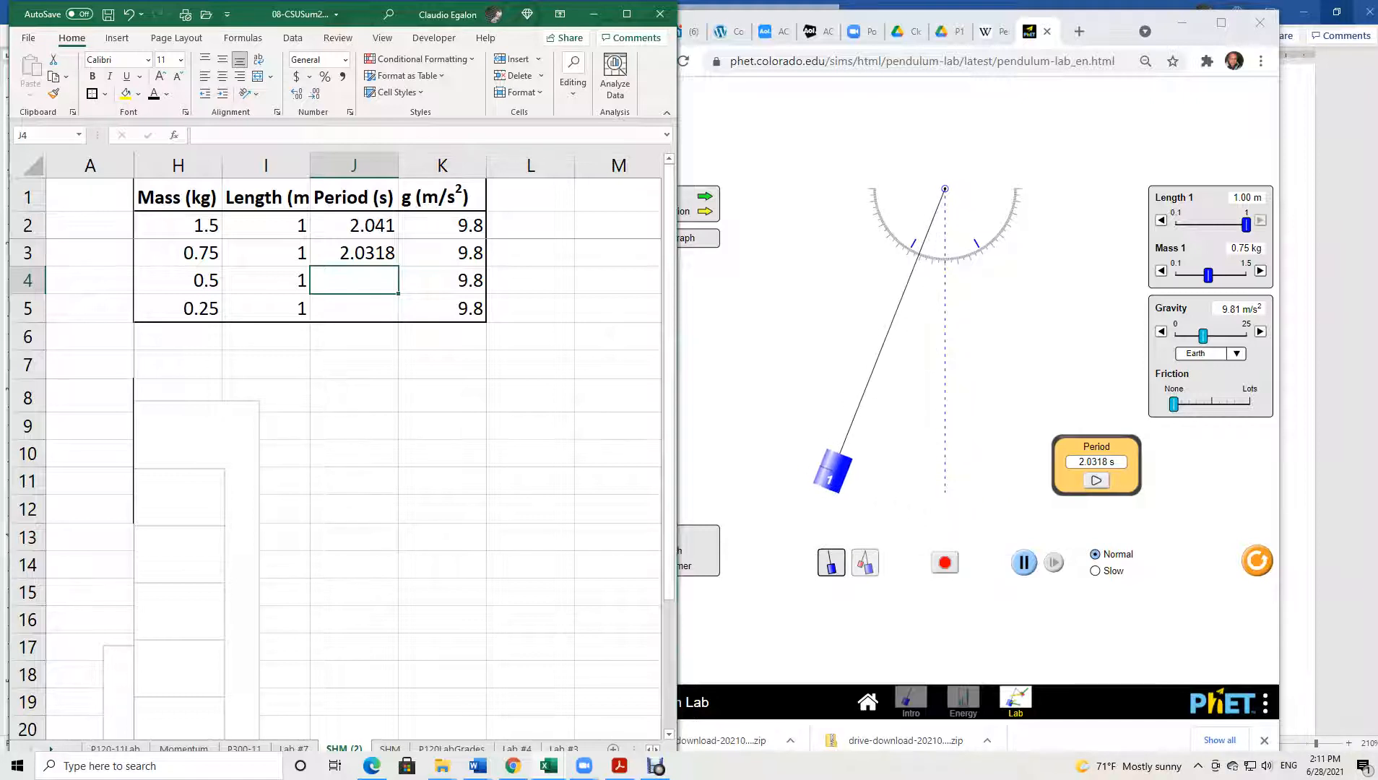
Measure the period with the pendulum's mass set to 0.50 kg and enter 2.0318 in J4.
{"action": "left_click", "coordinate": [1096, 481]}
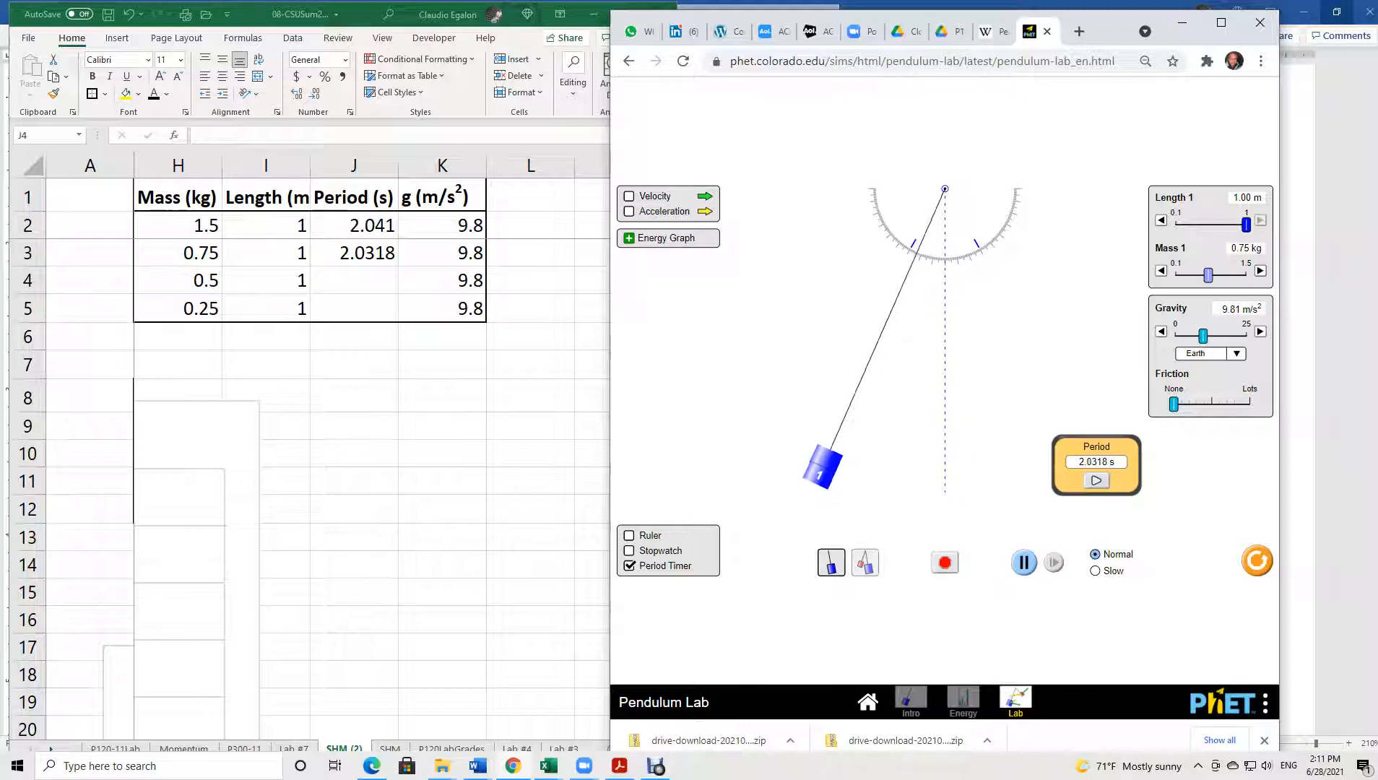
{"action": "left_click_drag", "start_coordinate": [1190, 275], "coordinate": [1196, 275]}
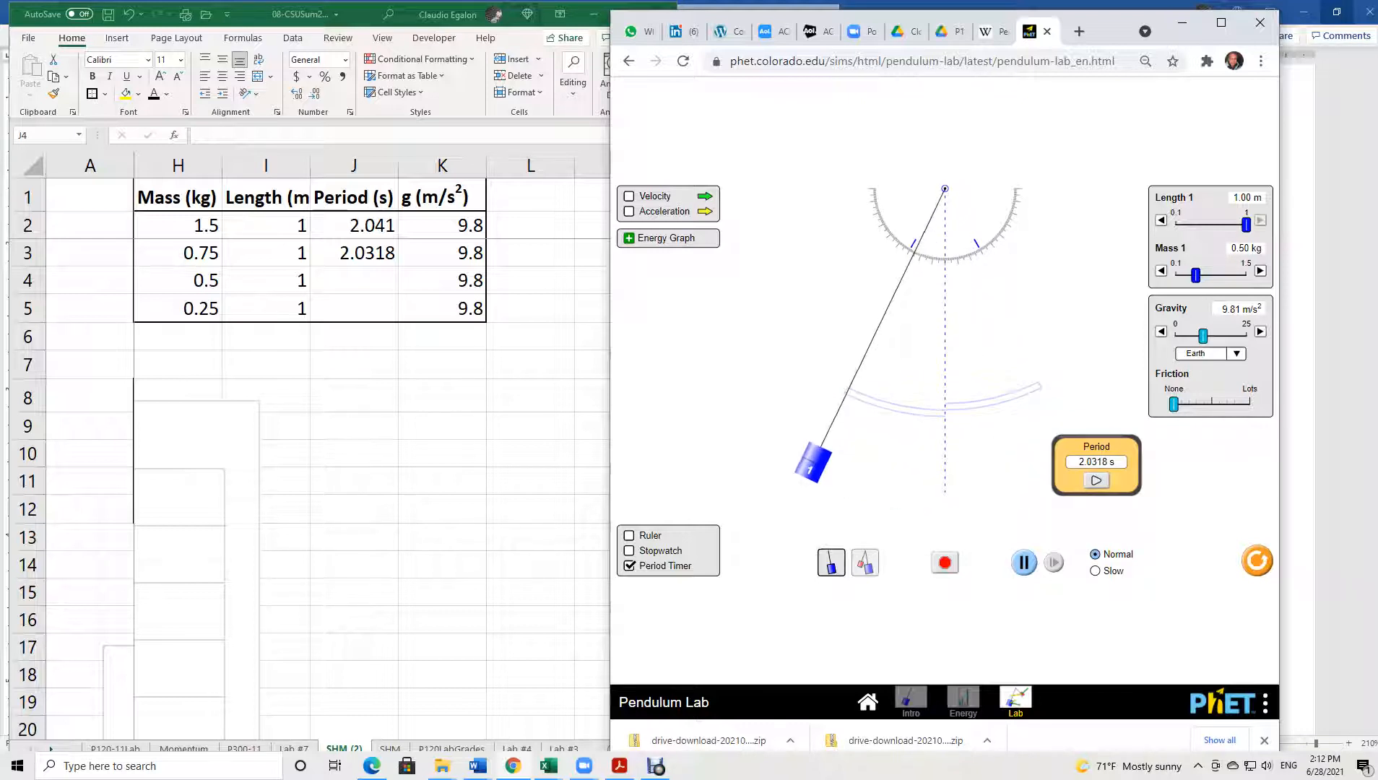
{"action": "left_click", "coordinate": [354, 280]}
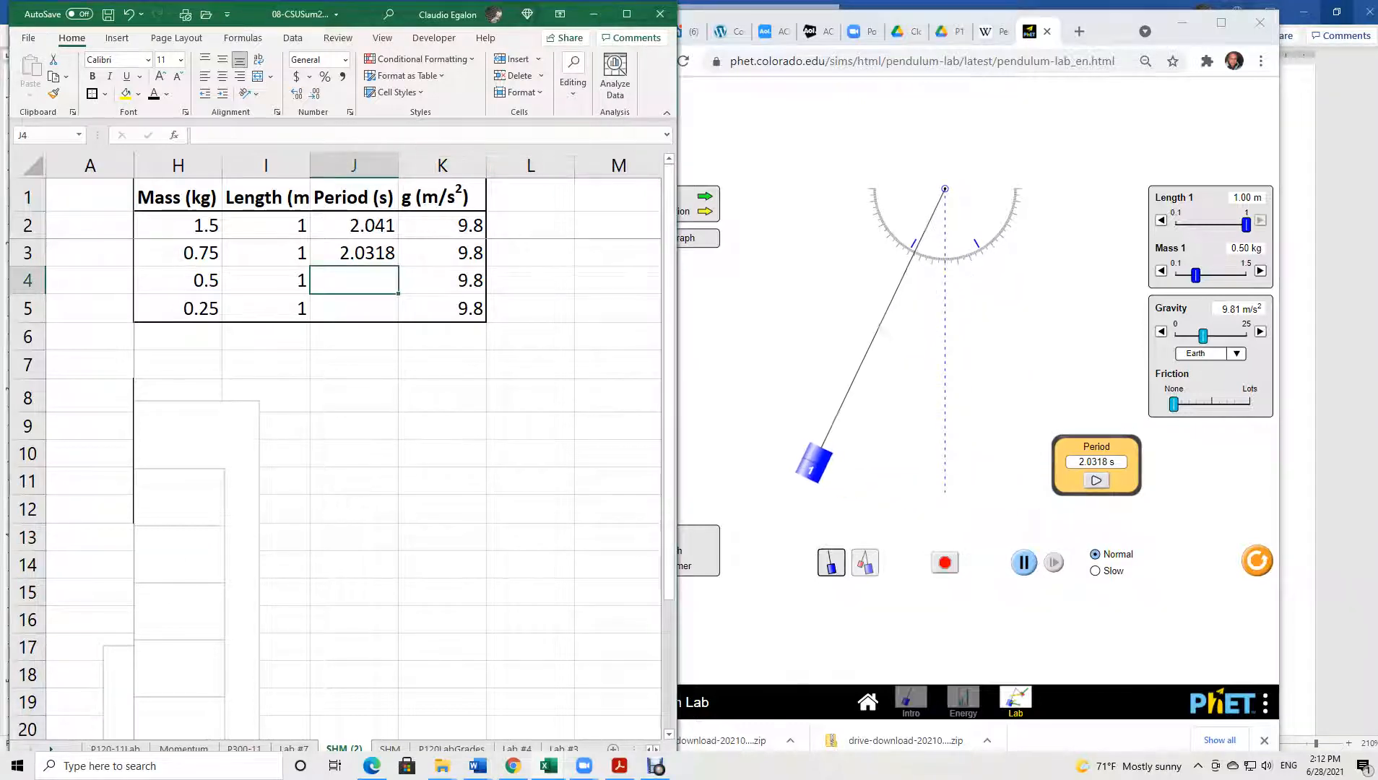
{"action": "type", "text": "2.0318"}
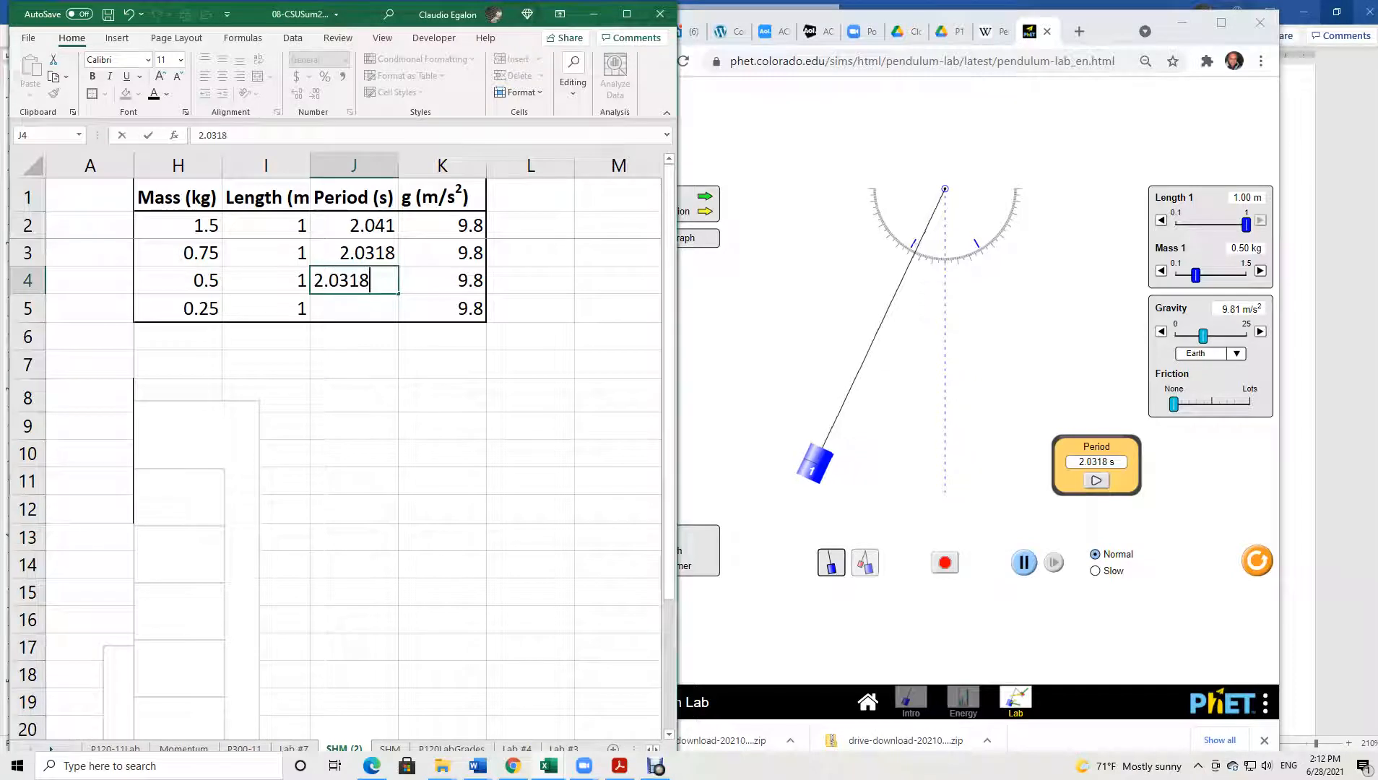
{"action": "key", "text": "Return"}
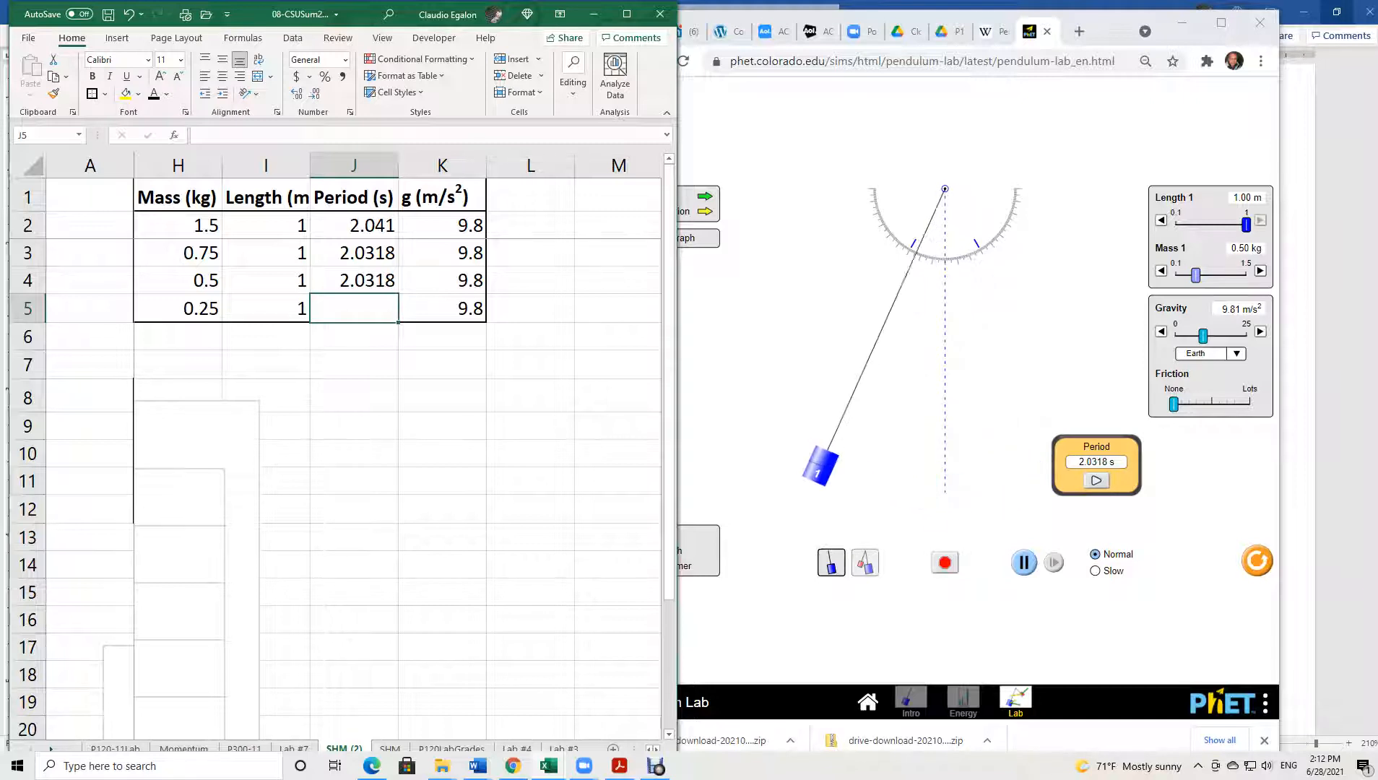
Measure the period with the pendulum's mass set to 0.25 kg and enter 2.0318 in J5.
{"action": "left_click_drag", "start_coordinate": [1195, 275], "coordinate": [1190, 275]}
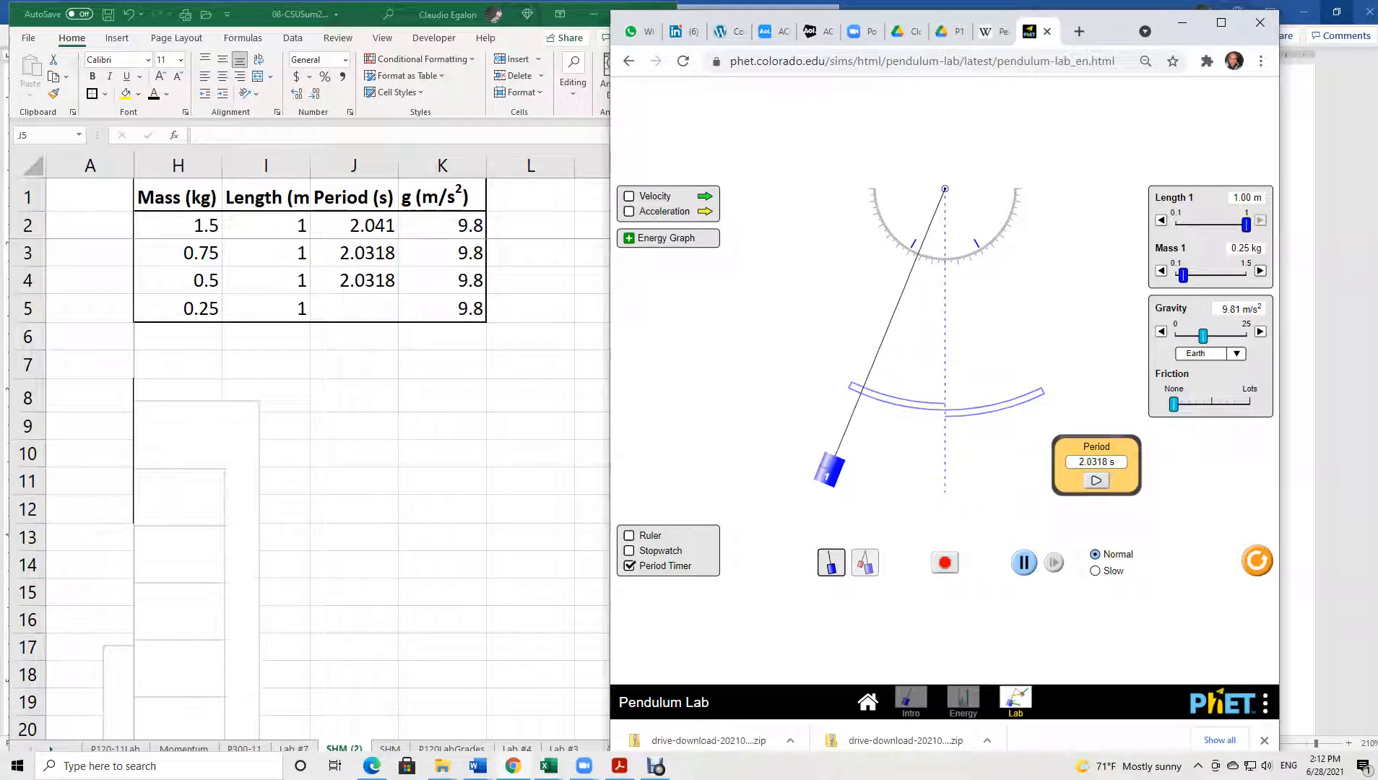
{"action": "left_click", "coordinate": [354, 309]}
{"action": "type", "text": "2.0318"}
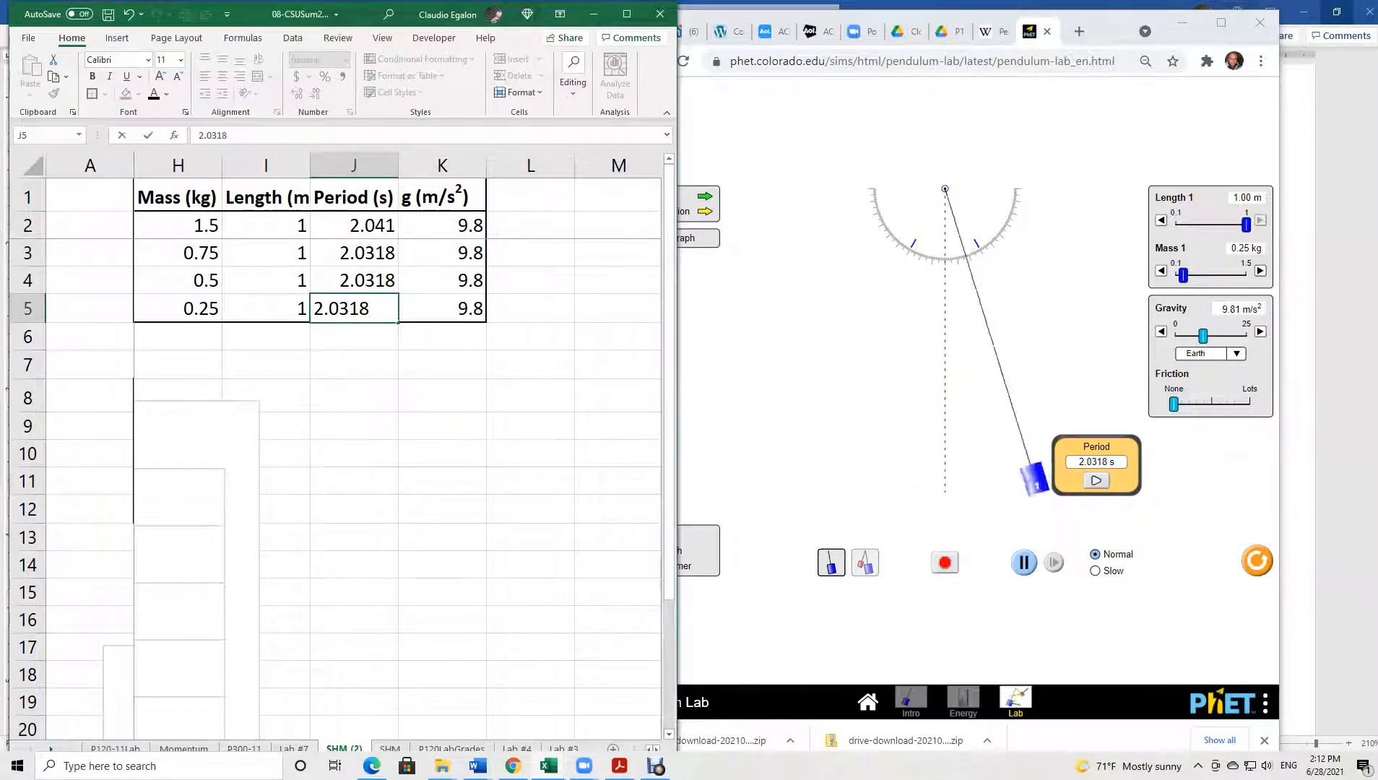
{"action": "key", "text": "Return"}
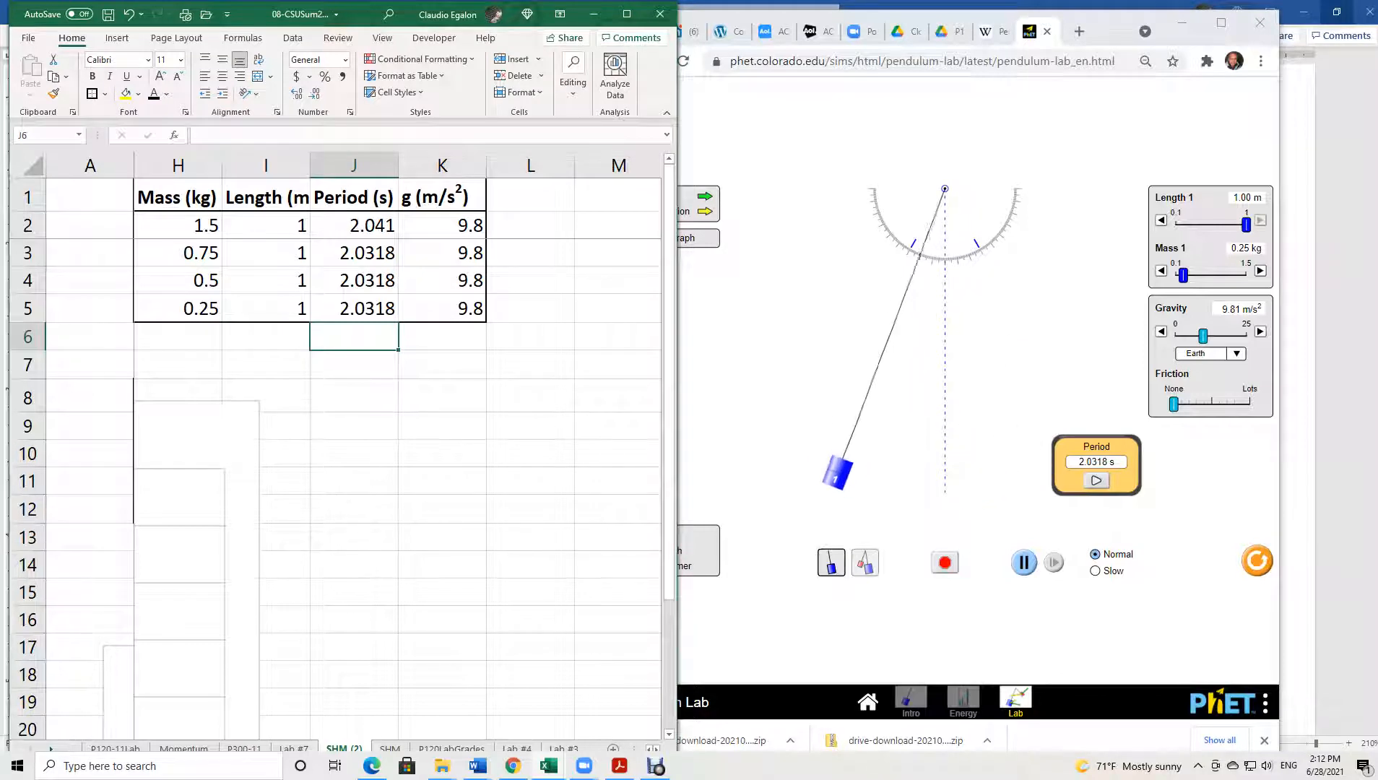
Set the pendulum's mass to 1.50 kg and measure its period again with the Period Timer.
{"action": "left_click_drag", "start_coordinate": [1183, 275], "coordinate": [1246, 275]}
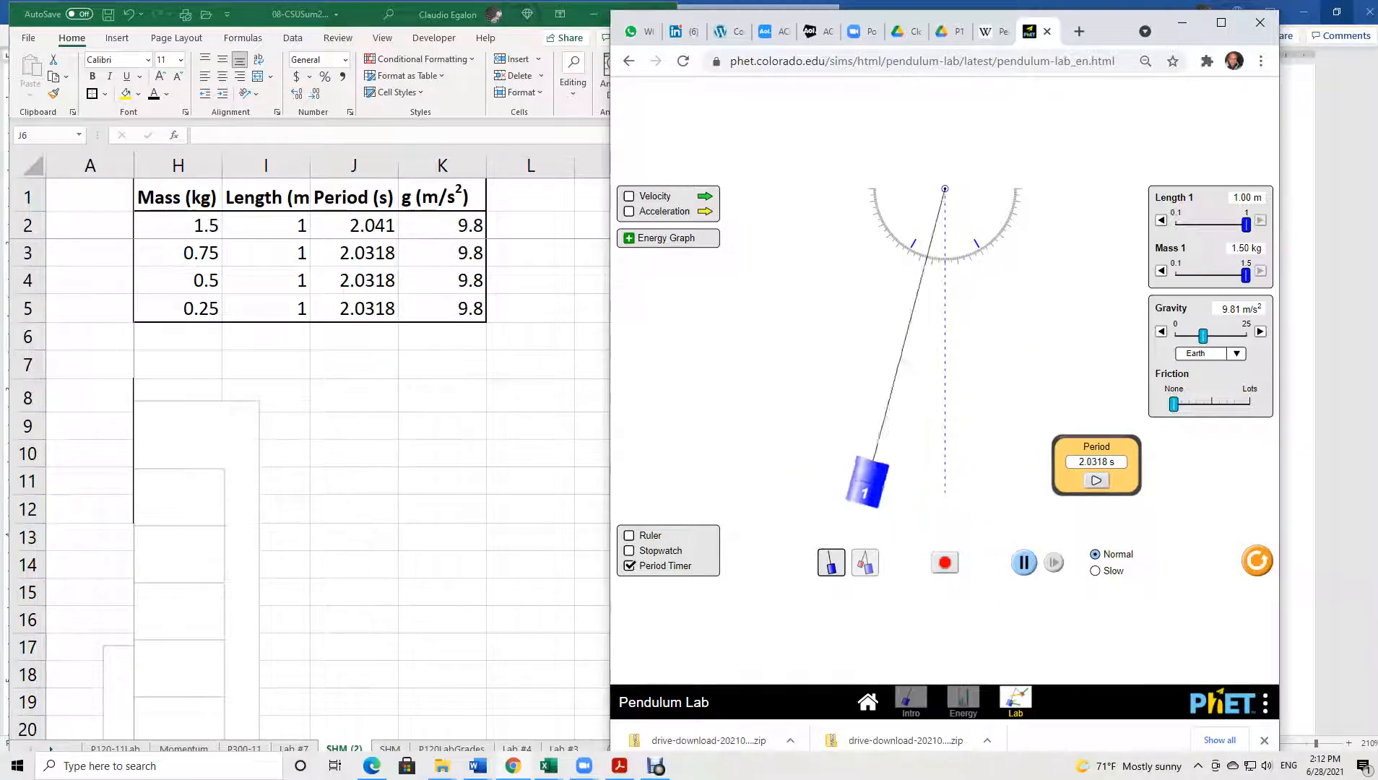
{"action": "left_click", "coordinate": [1096, 481]}
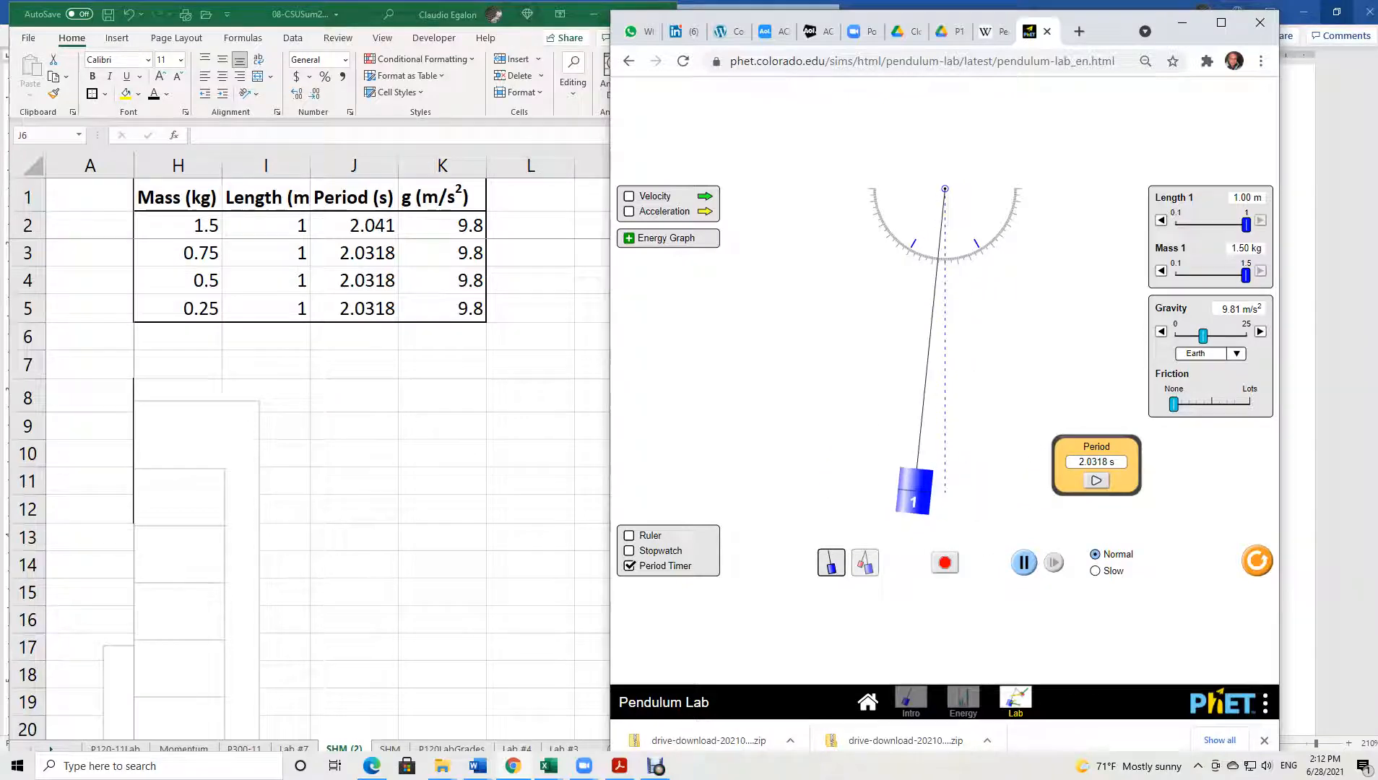
Examine the mass table's periods in I2:I5 on the SHM sheet for comparison, and return to the SHM (2) sheet.
{"action": "left_click", "coordinate": [390, 749]}
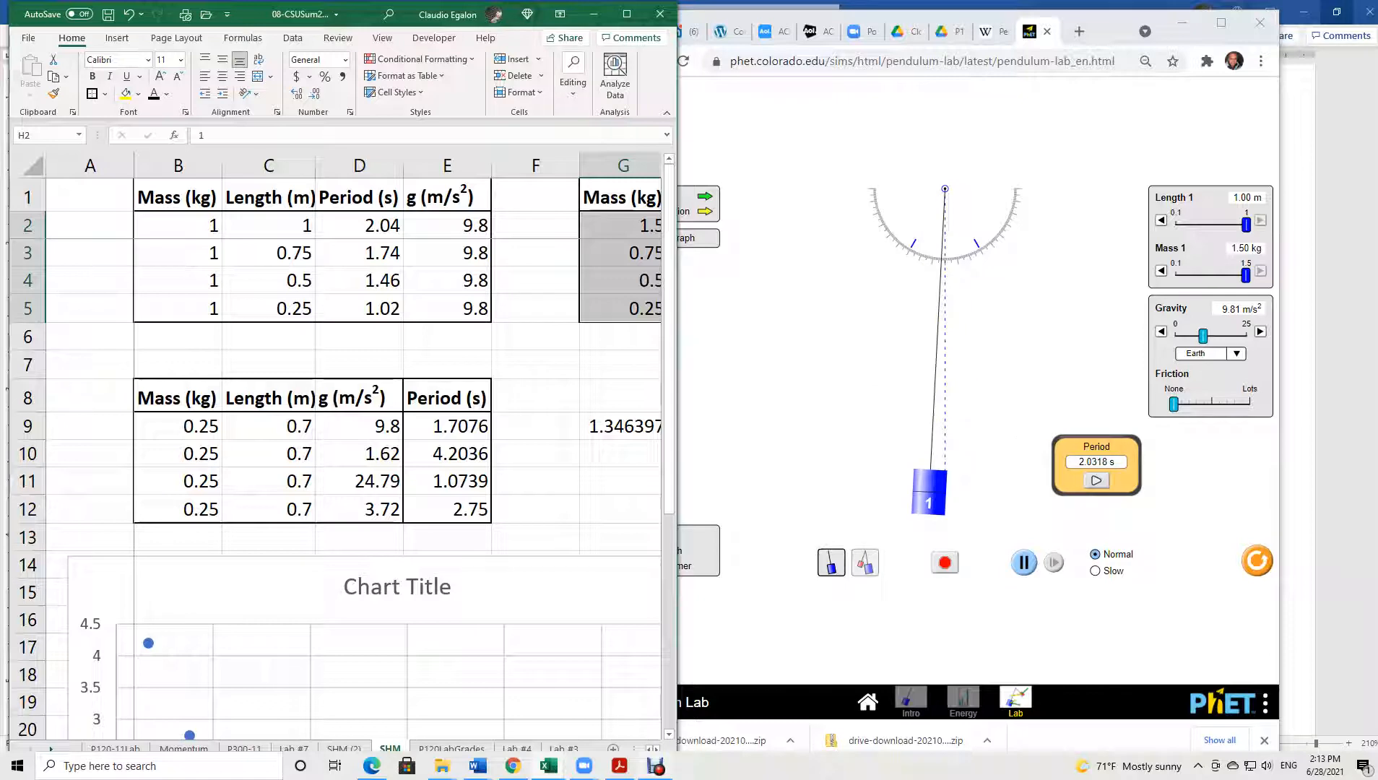
{"action": "scroll", "coordinate": [397, 346], "scroll_direction": "right", "scroll_amount": 5}
{"action": "left_click_drag", "start_coordinate": [455, 227], "coordinate": [461, 310]}
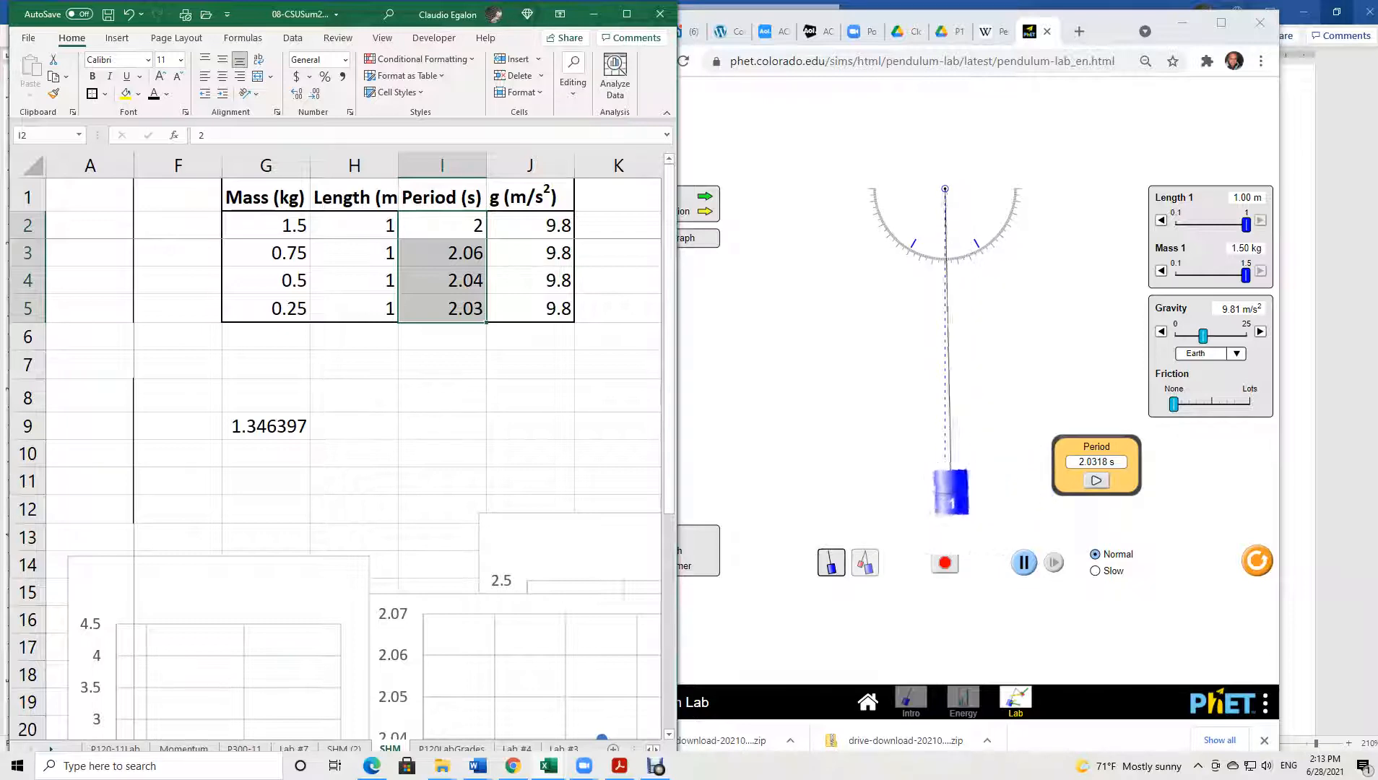
{"action": "left_click", "coordinate": [344, 749]}
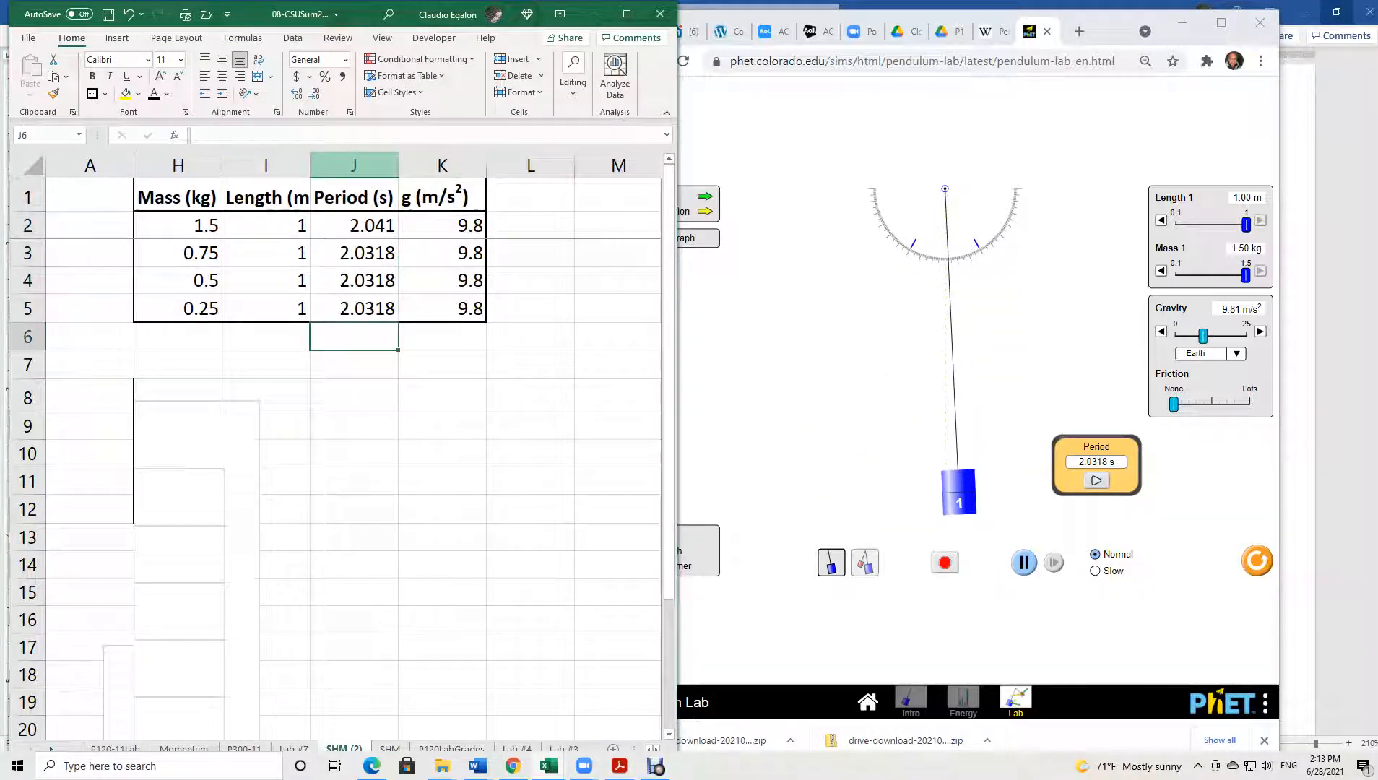
Replace the 1.5 kg mass's period in J2 with 2.0318.
{"action": "key", "text": "Up"}
{"action": "key", "text": "Up"}
{"action": "key", "text": "Up"}
{"action": "key", "text": "Up"}
{"action": "type", "text": "2.0318"}
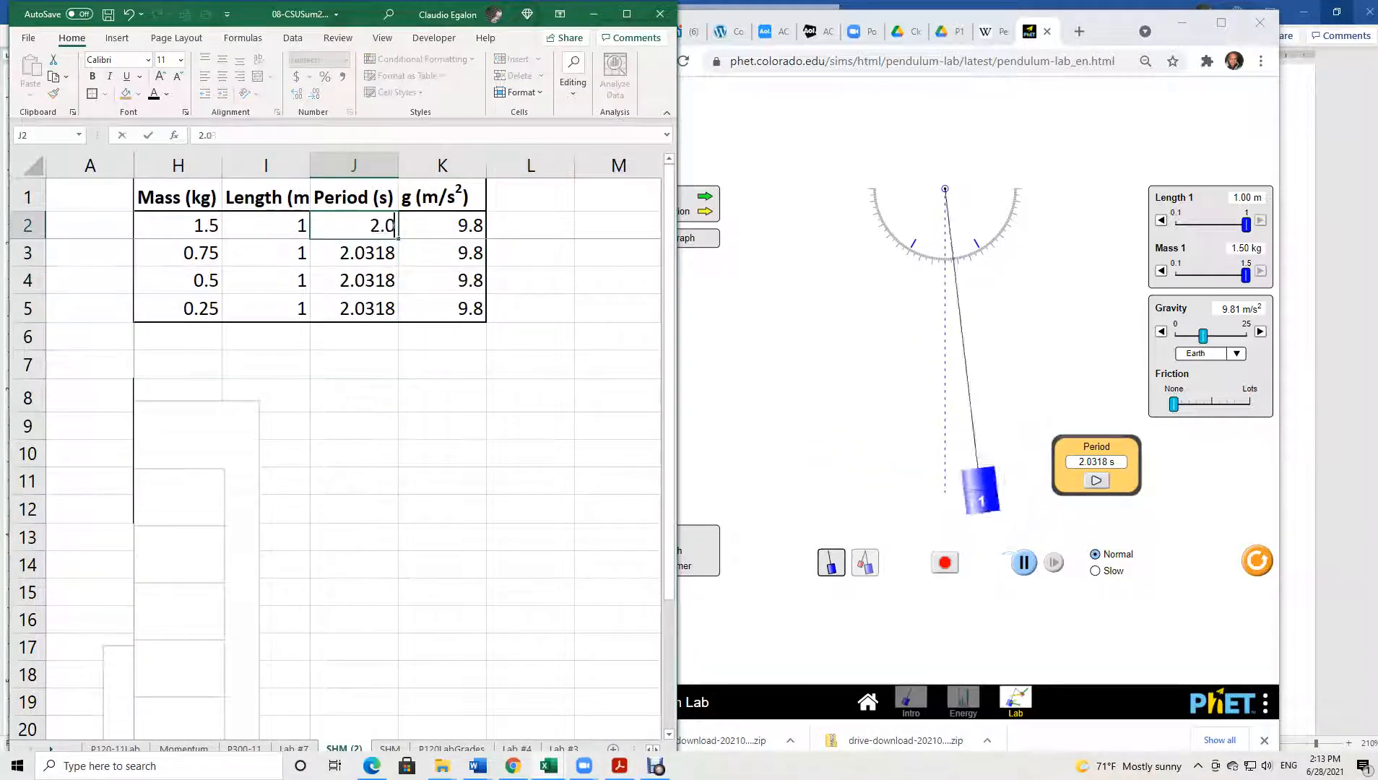
{"action": "key", "text": "Return"}
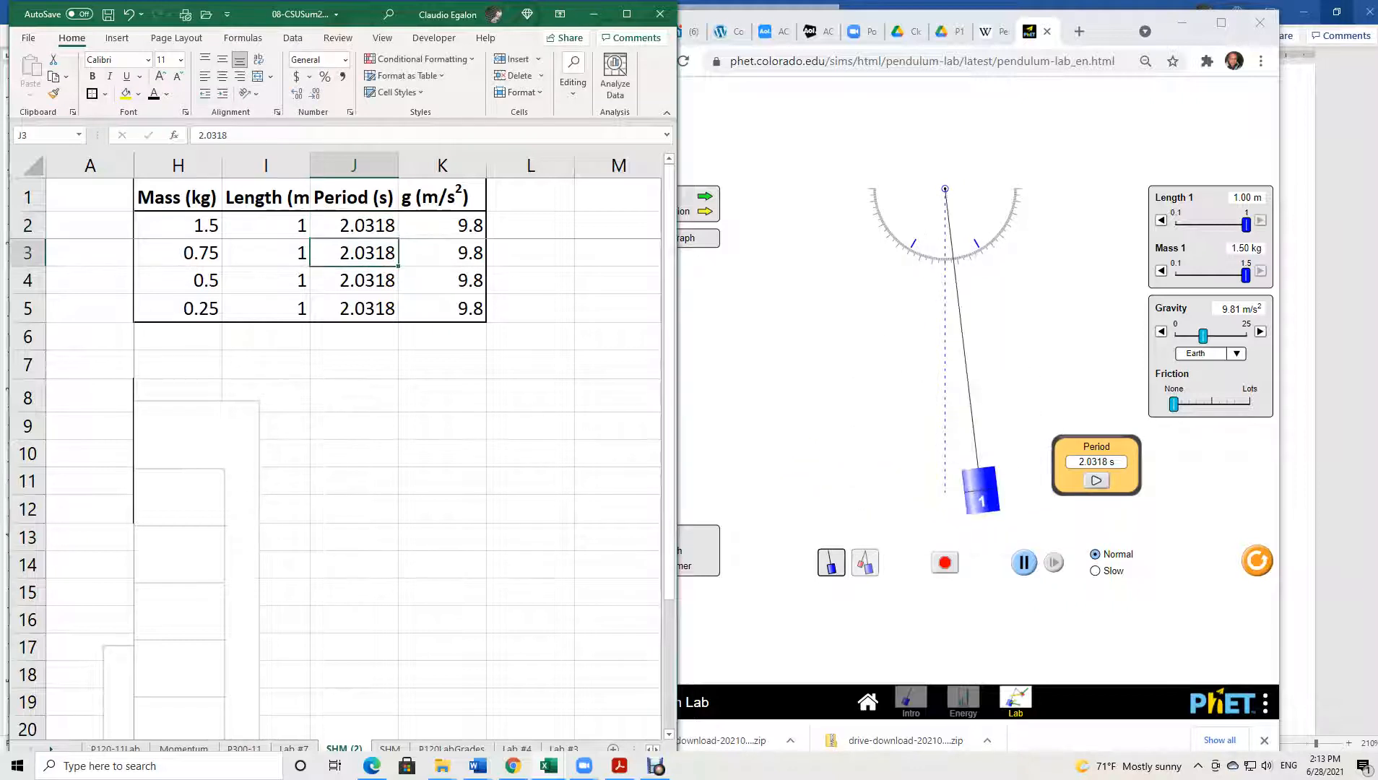
Select the masses in H2:H5 together with the periods in J2:J5.
{"action": "left_click", "coordinate": [442, 426]}
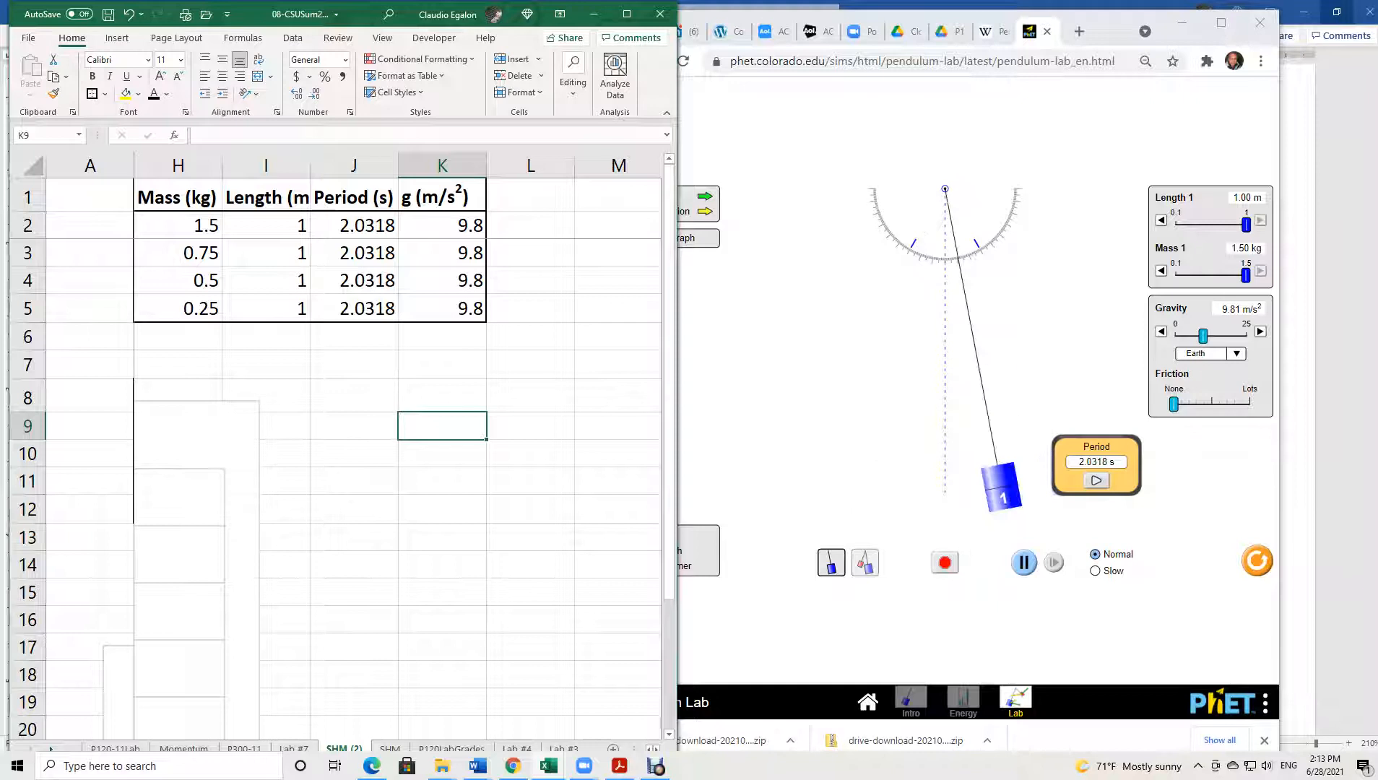
{"action": "left_click_drag", "start_coordinate": [181, 225], "coordinate": [181, 309]}
{"action": "left_click_drag", "start_coordinate": [354, 225], "coordinate": [354, 309]}
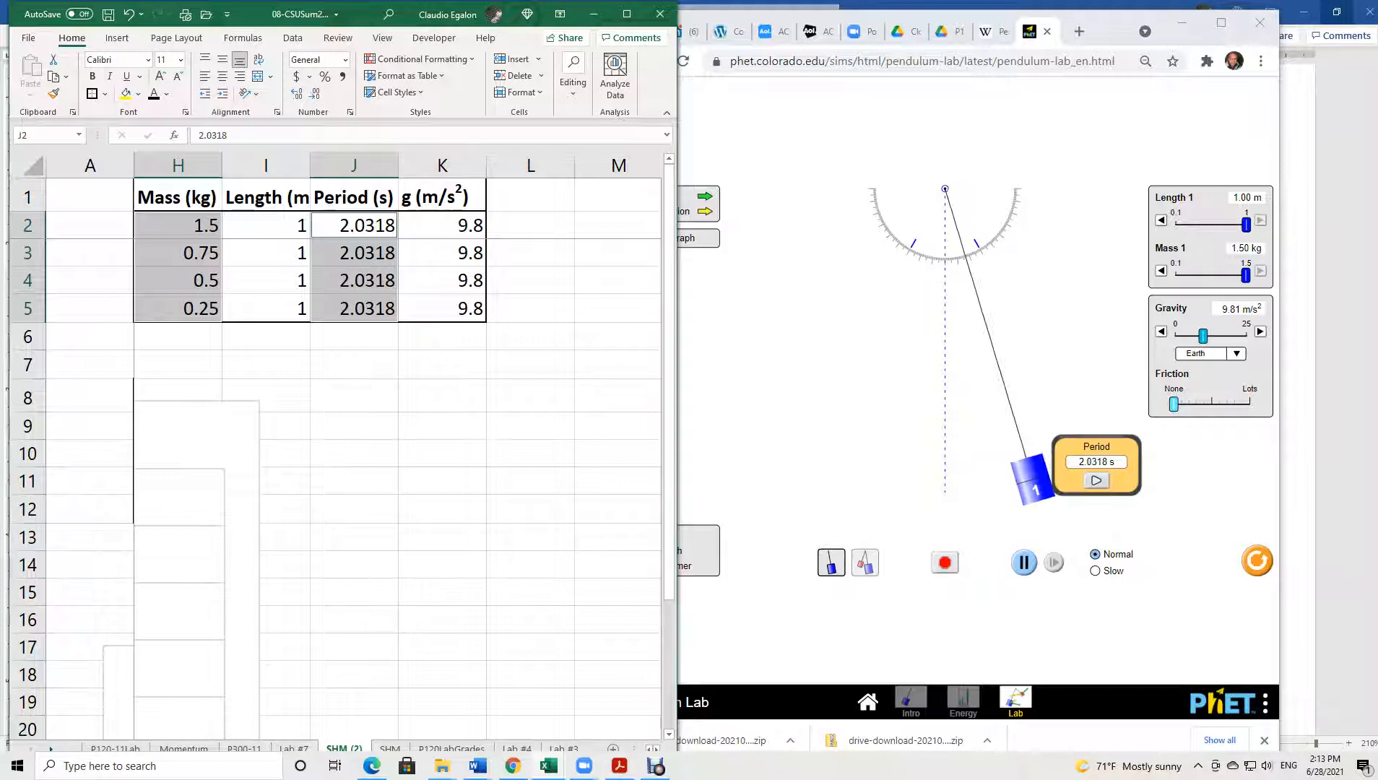
Shrink the Excel window so more of the pendulum simulation shows beside the SHM (2) sheet.
{"action": "key", "text": "alt+Tab"}
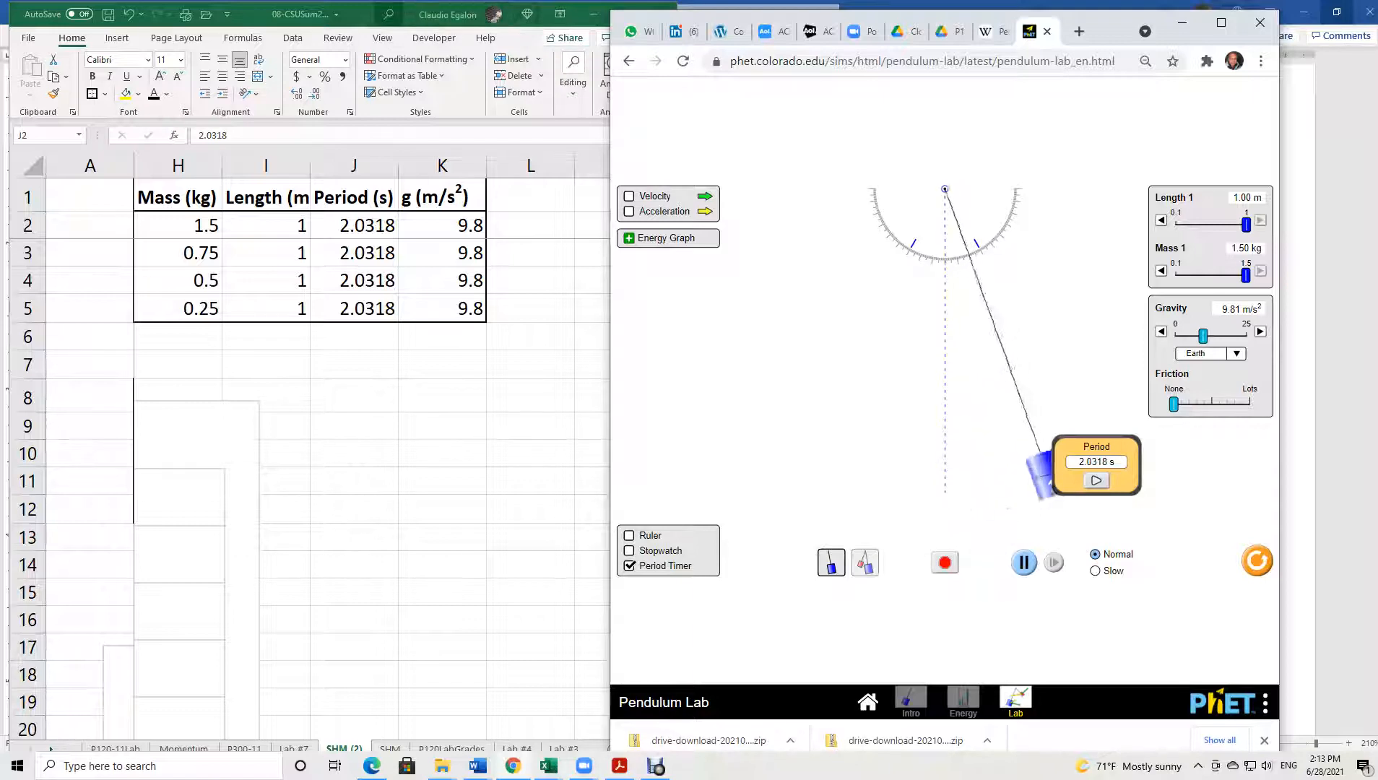
{"action": "key", "text": "alt+Tab"}
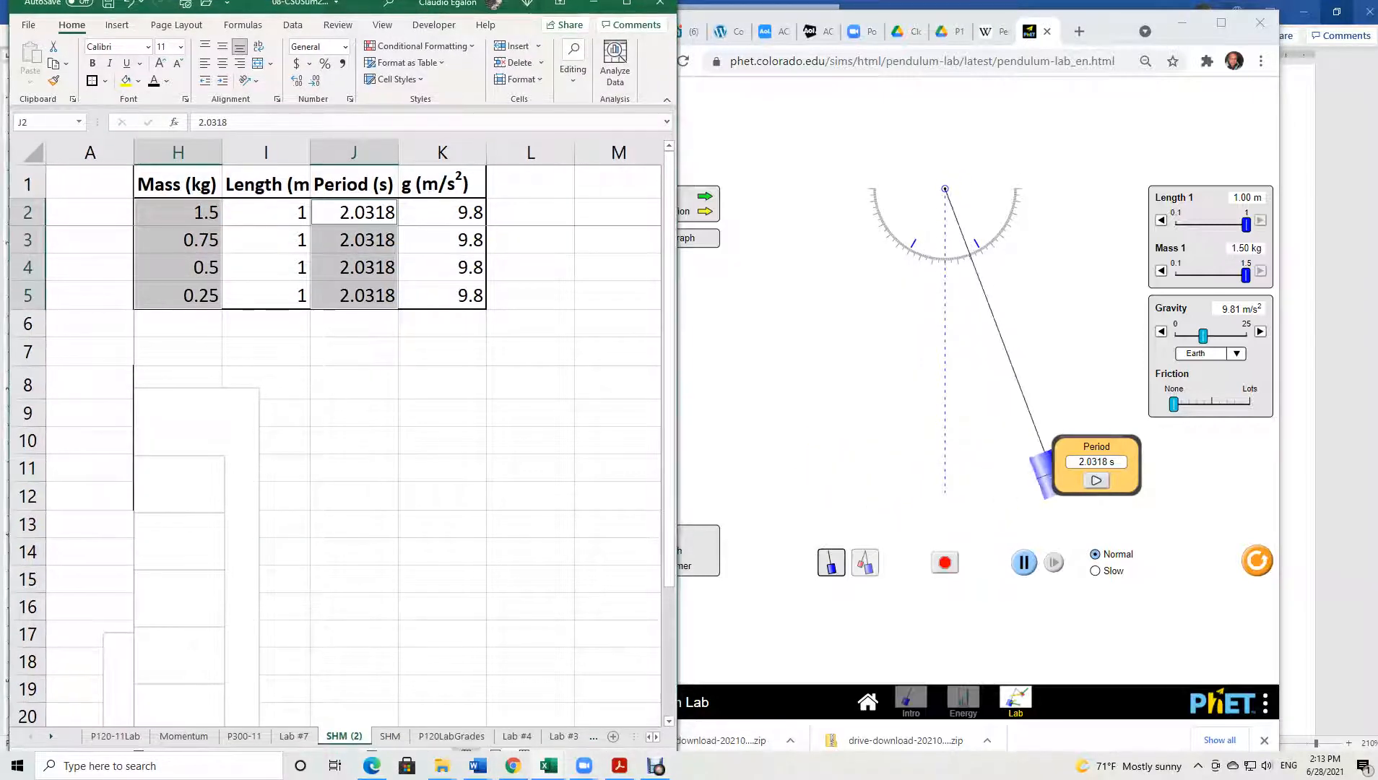
{"action": "left_click_drag", "start_coordinate": [676, 749], "coordinate": [643, 663]}
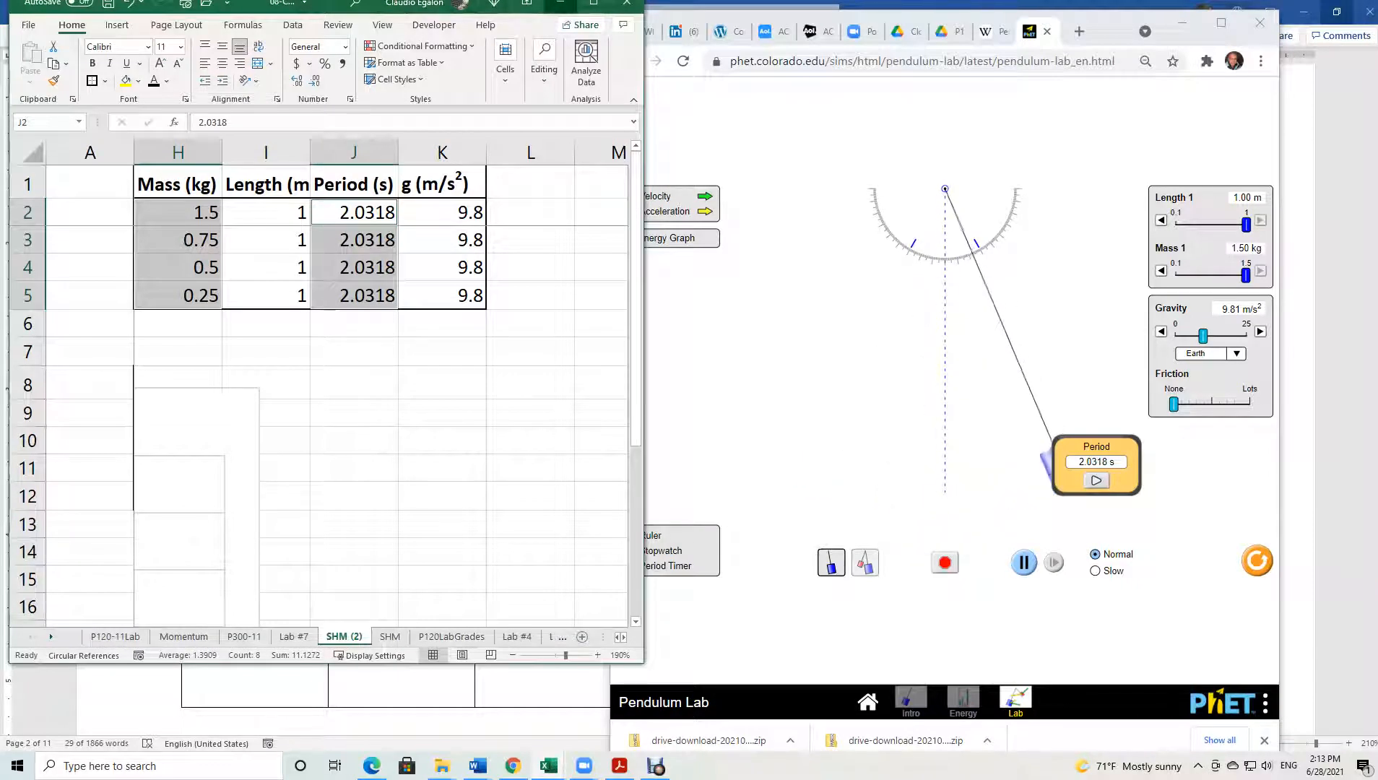
{"action": "left_click", "coordinate": [561, 4]}
{"action": "left_click", "coordinate": [549, 766]}
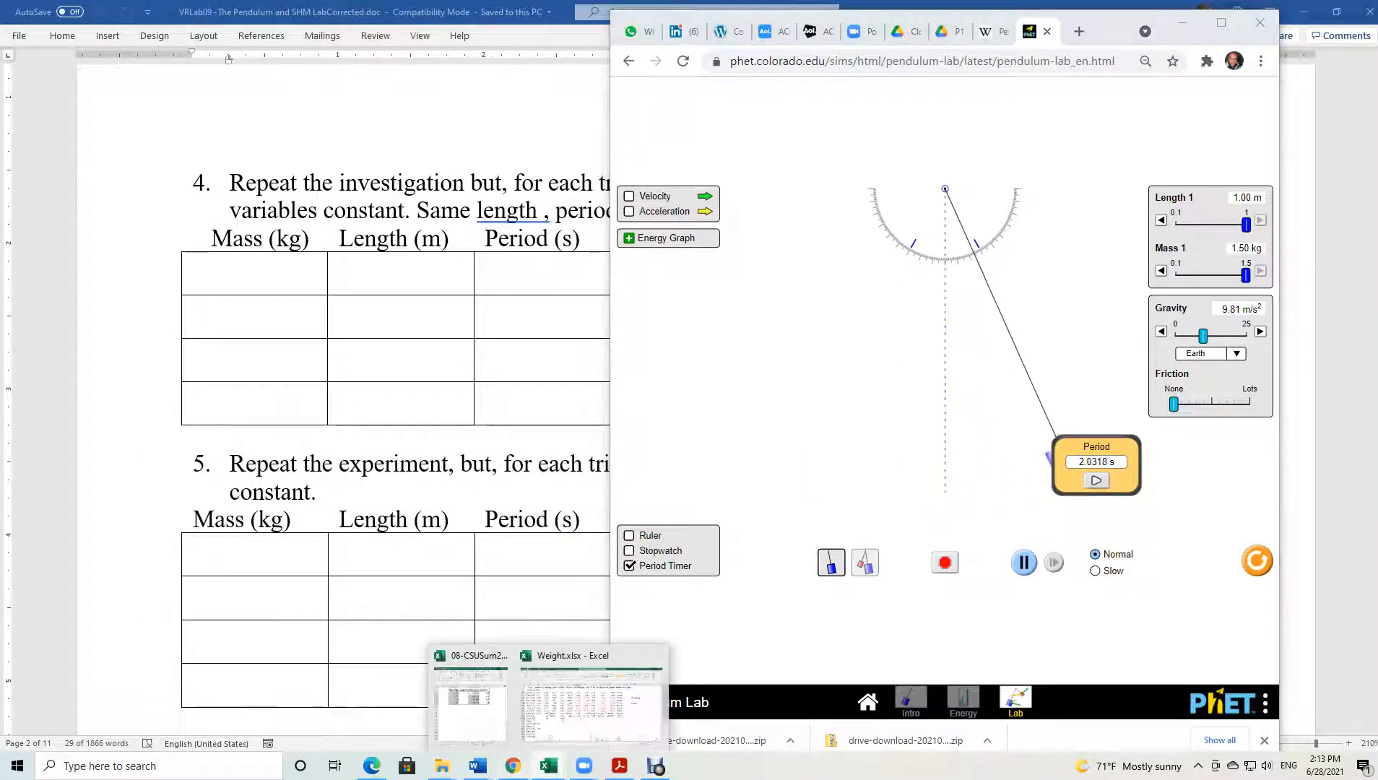
{"action": "left_click", "coordinate": [470, 697]}
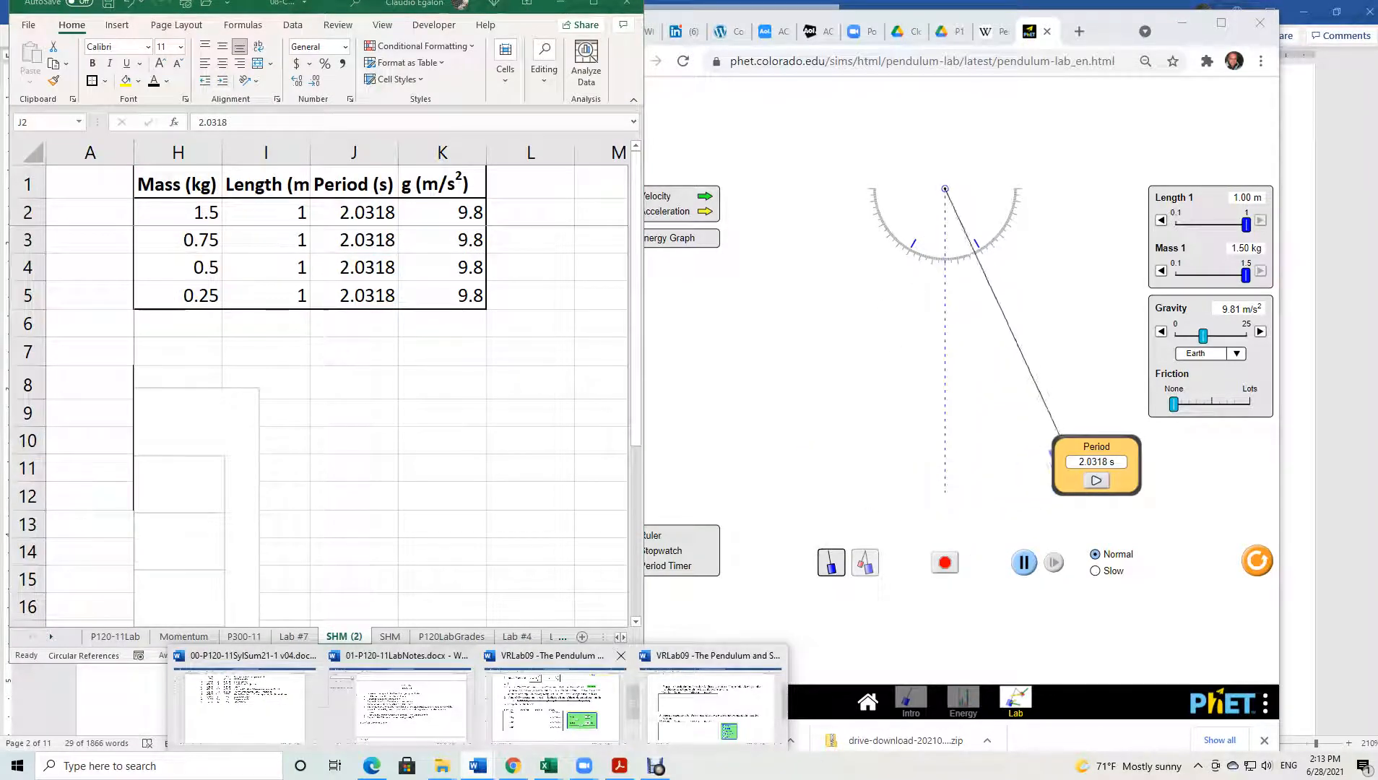
Switch to the Word lab handout on pendulums and read instruction 5 about adjusting the gravity for each trial.
{"action": "left_click", "coordinate": [556, 701]}
{"action": "scroll", "coordinate": [230, 216], "scroll_direction": "up", "scroll_amount": 10}
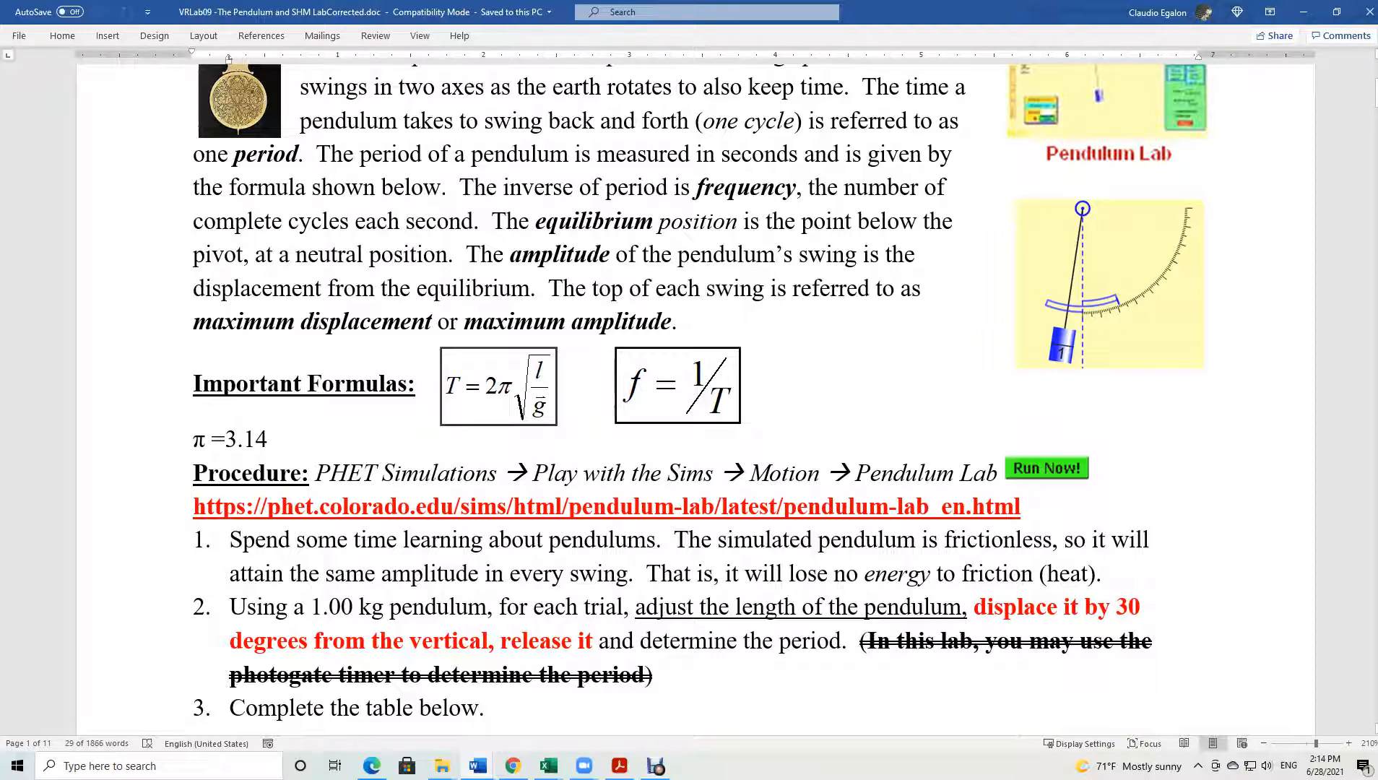
{"action": "scroll", "coordinate": [693, 397], "scroll_direction": "down", "scroll_amount": 10}
{"action": "scroll", "coordinate": [693, 397], "scroll_direction": "down", "scroll_amount": 7}
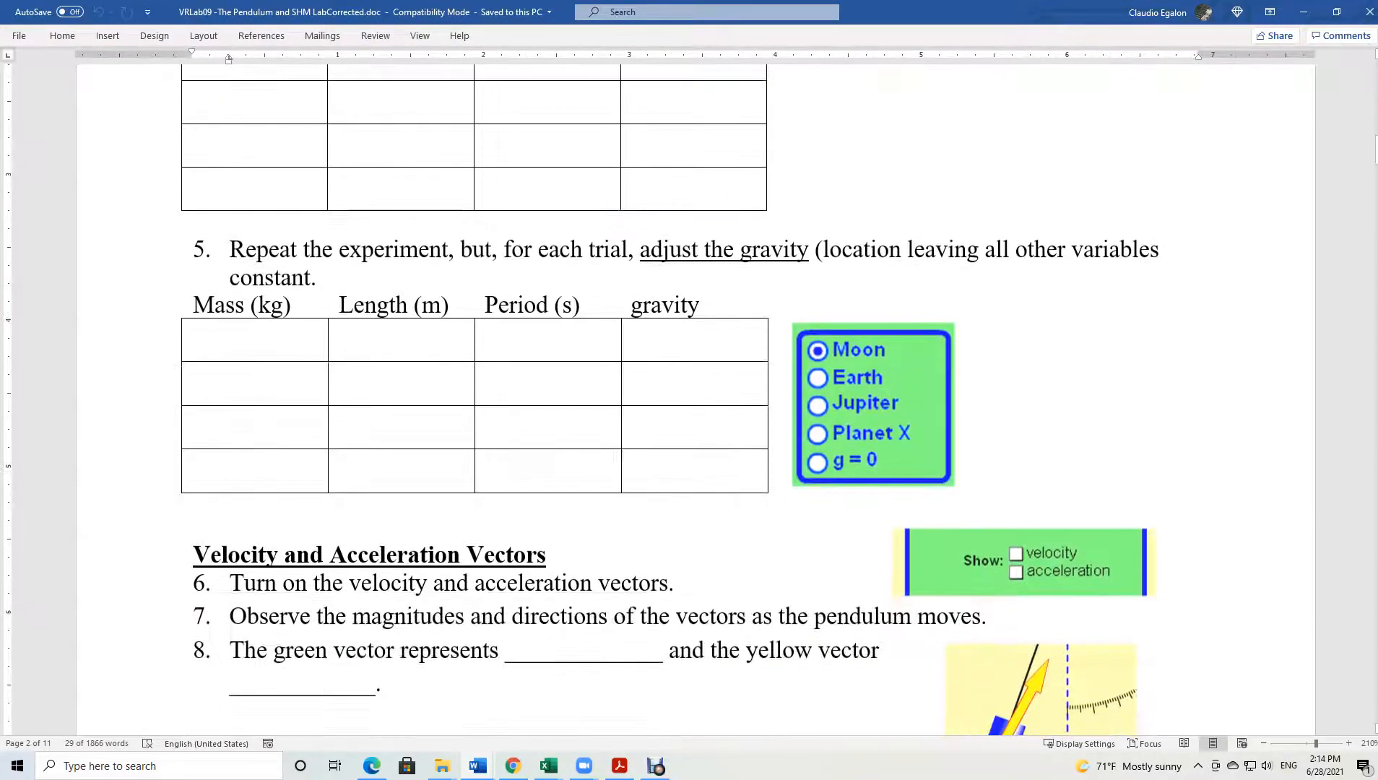
{"action": "double_click", "coordinate": [333, 250]}
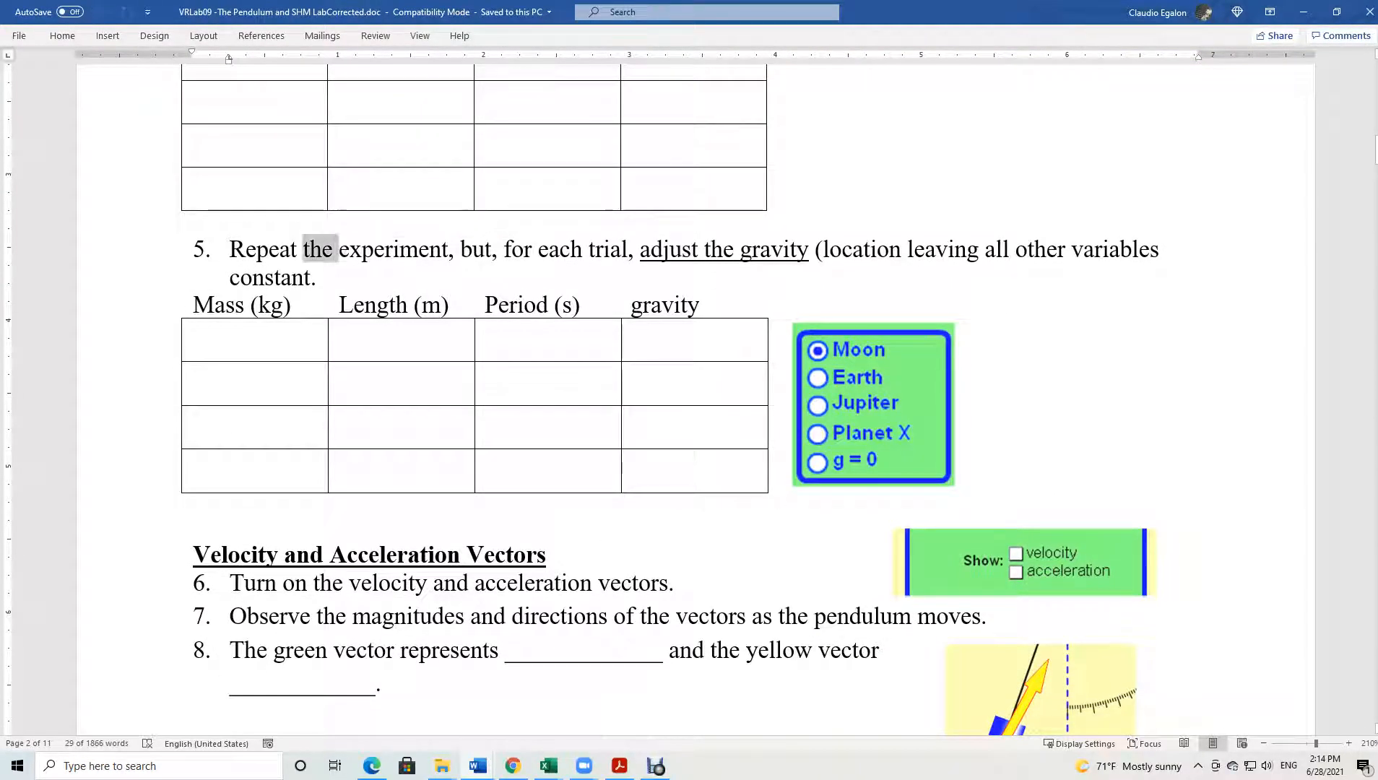
{"action": "triple_click", "coordinate": [331, 250]}
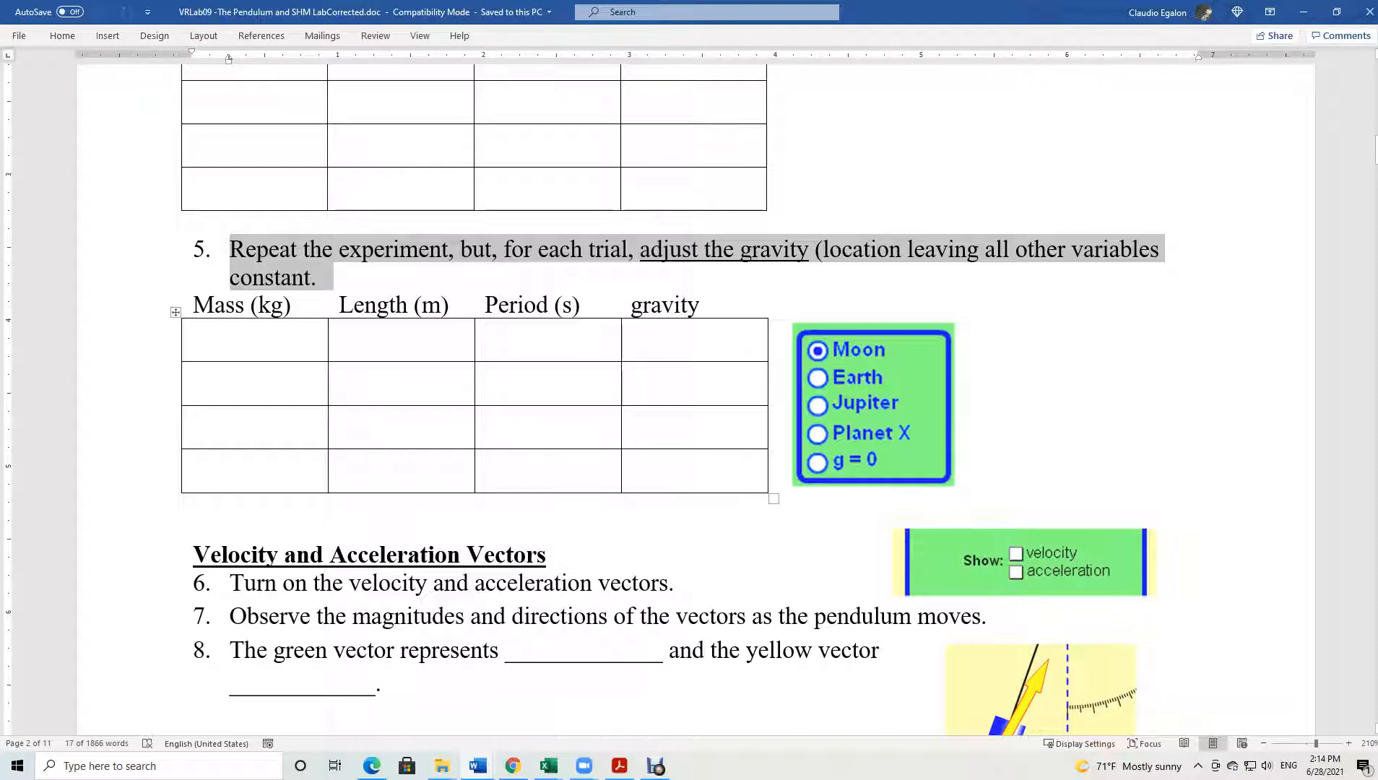
Switch to the 08-CSUSum21Roster workbook, maximize its window, and move the power-fit chart clear of the table in B8:E12.
{"action": "left_click", "coordinate": [512, 765]}
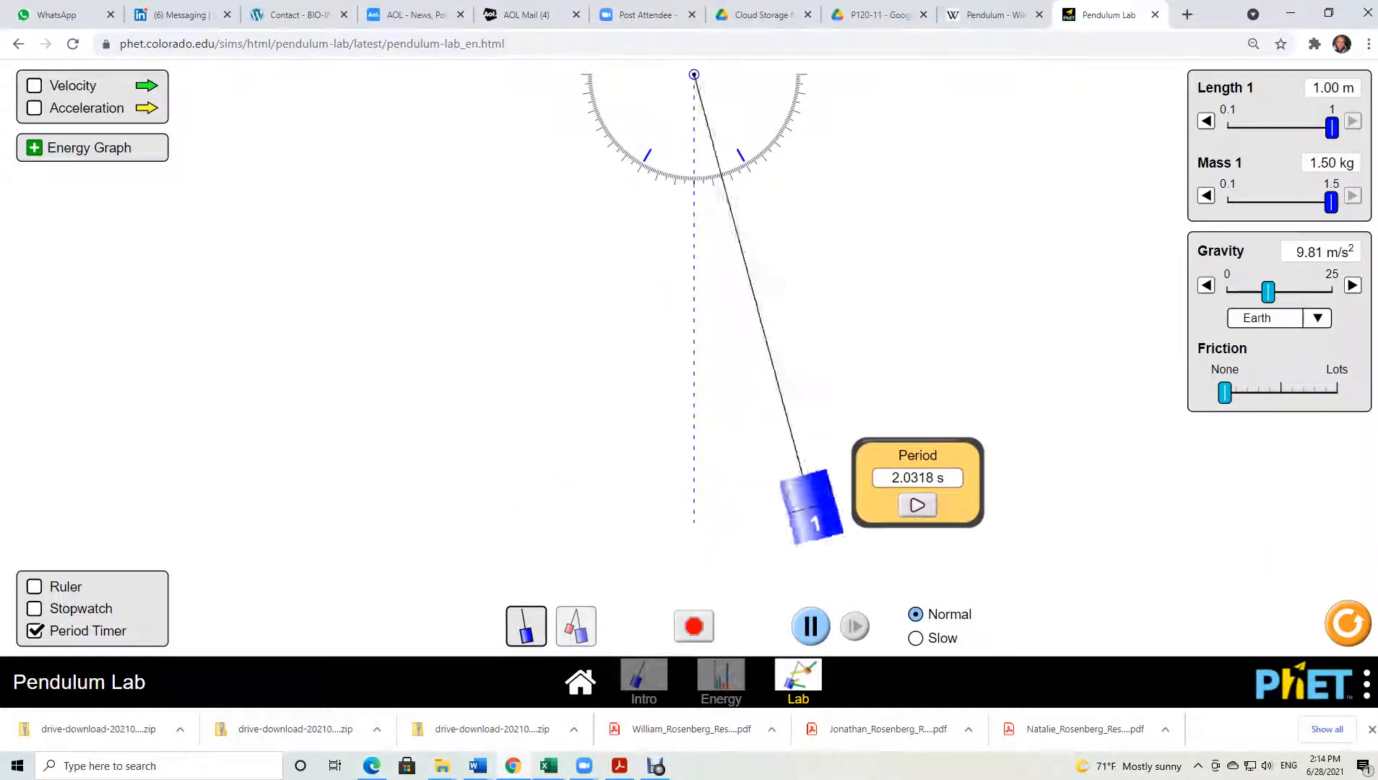
{"action": "mouse_move", "coordinate": [549, 765]}
{"action": "left_click", "coordinate": [477, 702]}
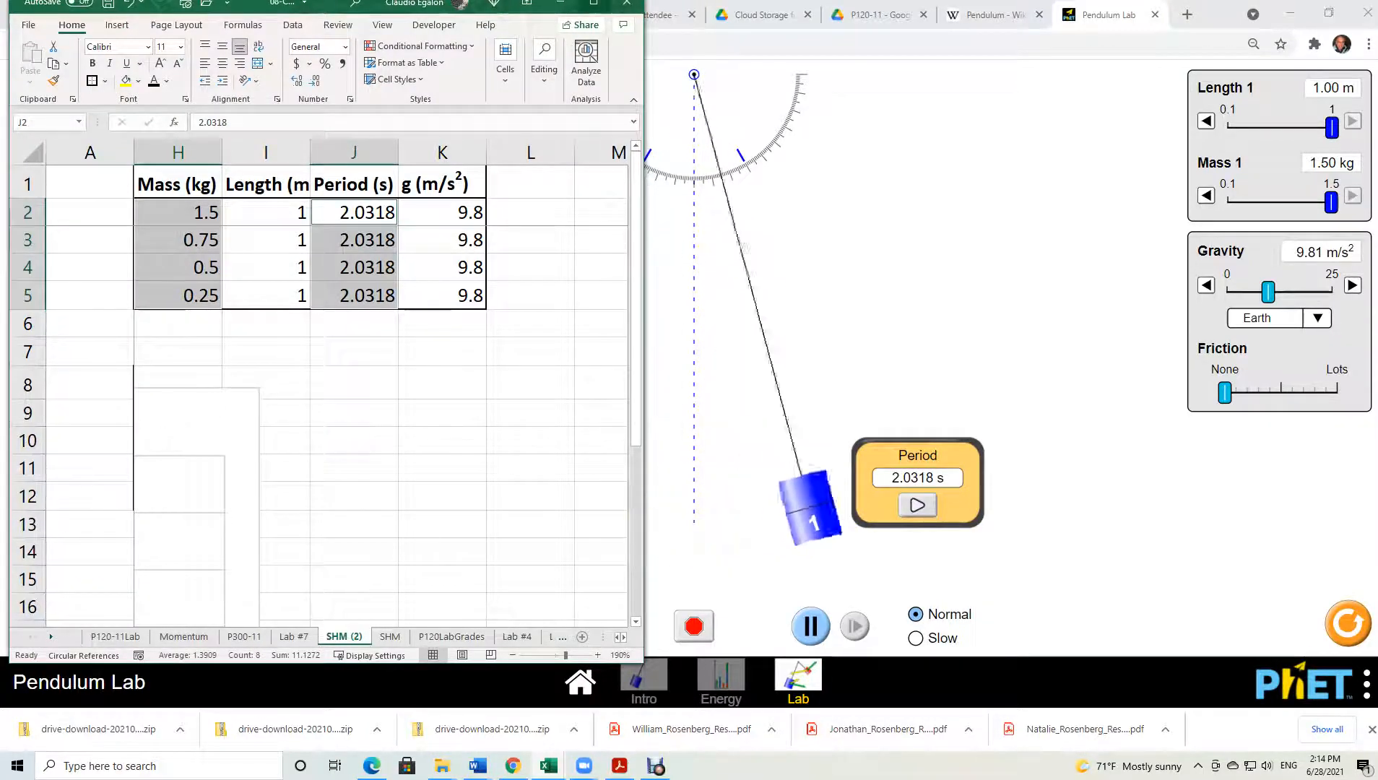
{"action": "left_click", "coordinate": [594, 4]}
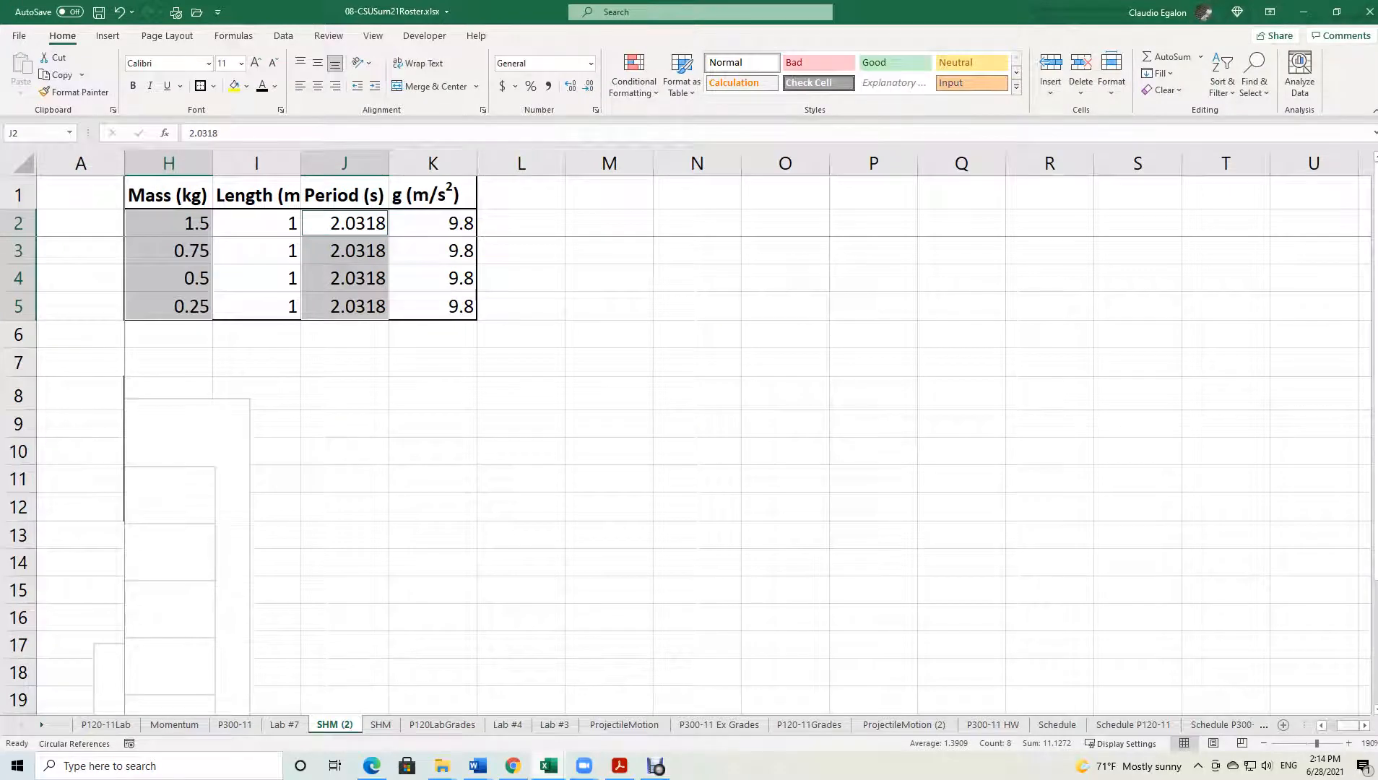
{"action": "scroll", "coordinate": [730, 433], "scroll_direction": "left", "scroll_amount": 6}
{"action": "left_click_drag", "start_coordinate": [621, 433], "coordinate": [1159, 493]}
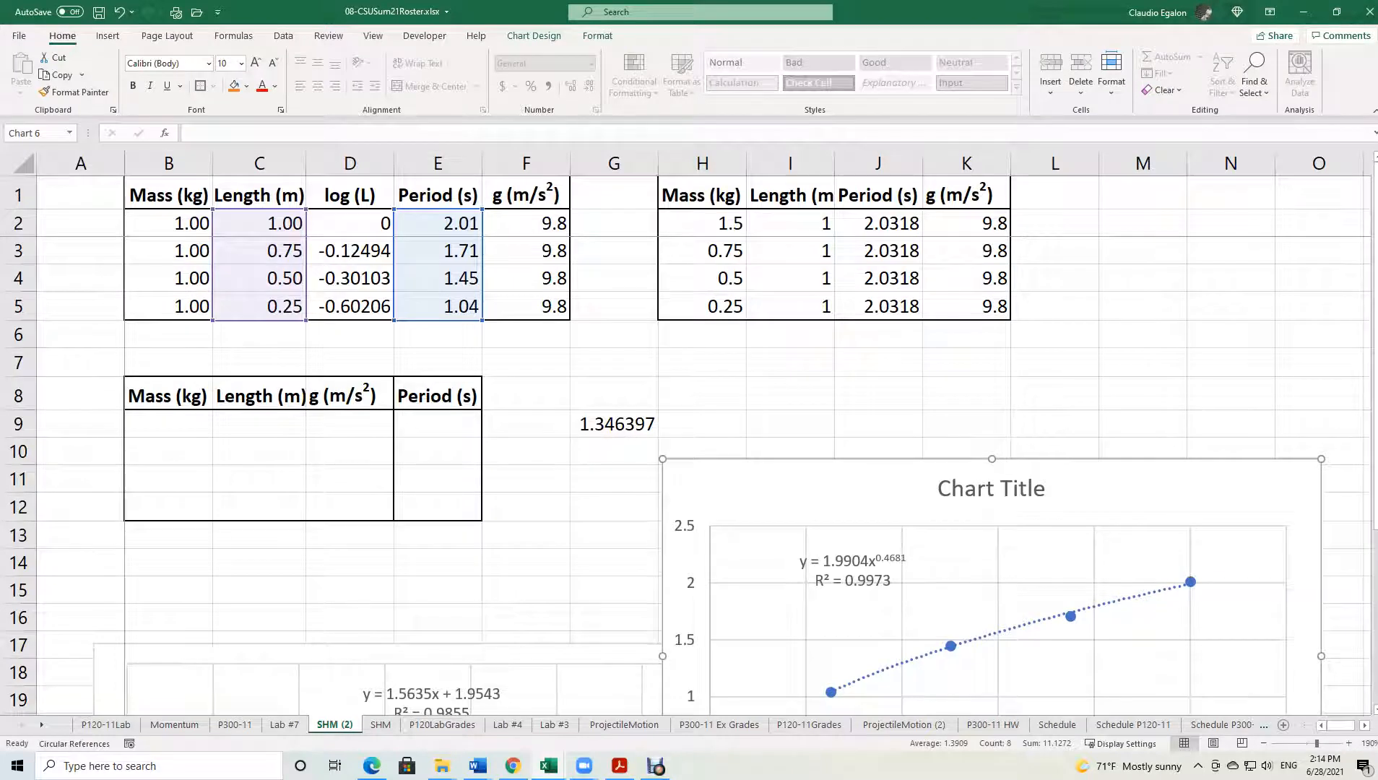
Remove all borders from the gravity table B8:E12 and apply Thick Outside Borders around it.
{"action": "left_click_drag", "start_coordinate": [350, 396], "coordinate": [438, 507]}
{"action": "left_click_drag", "start_coordinate": [168, 424], "coordinate": [438, 507]}
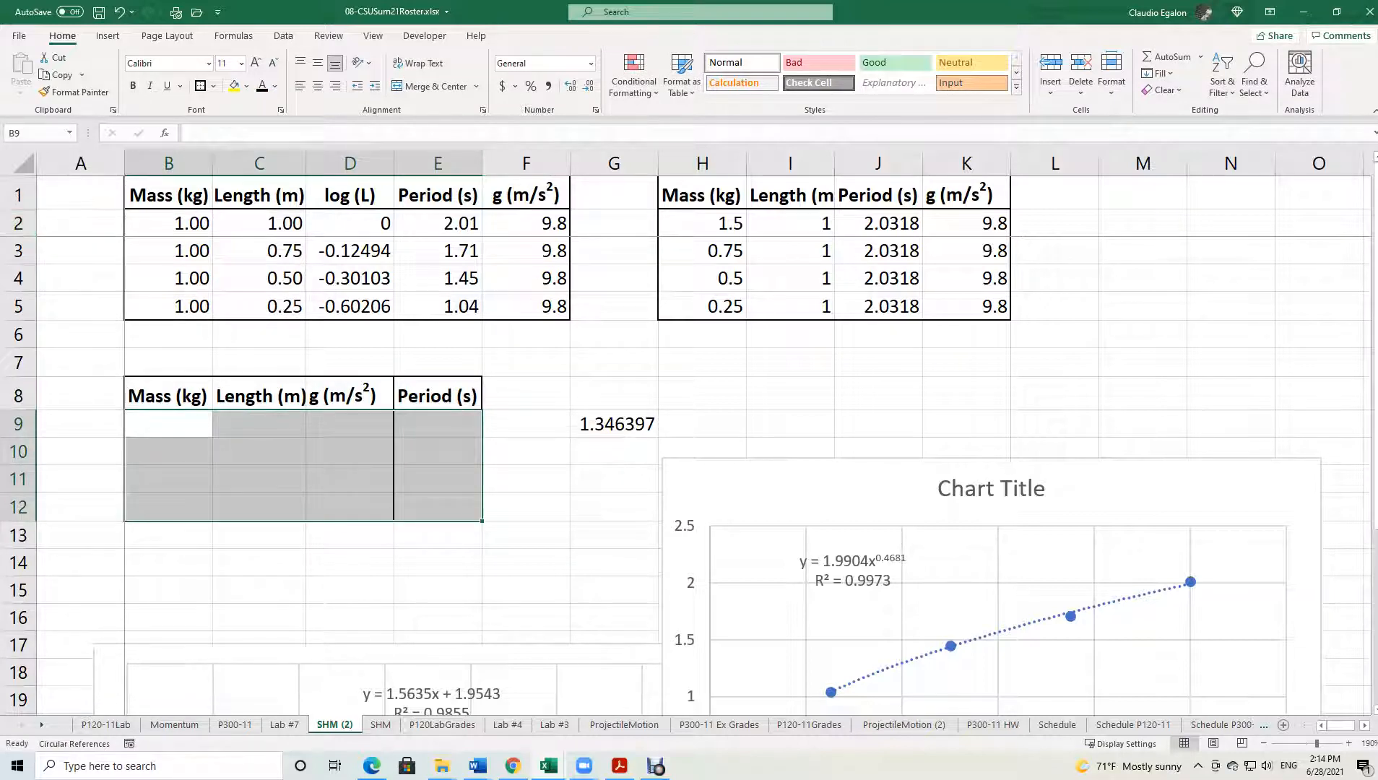
{"action": "left_click_drag", "start_coordinate": [168, 396], "coordinate": [437, 507]}
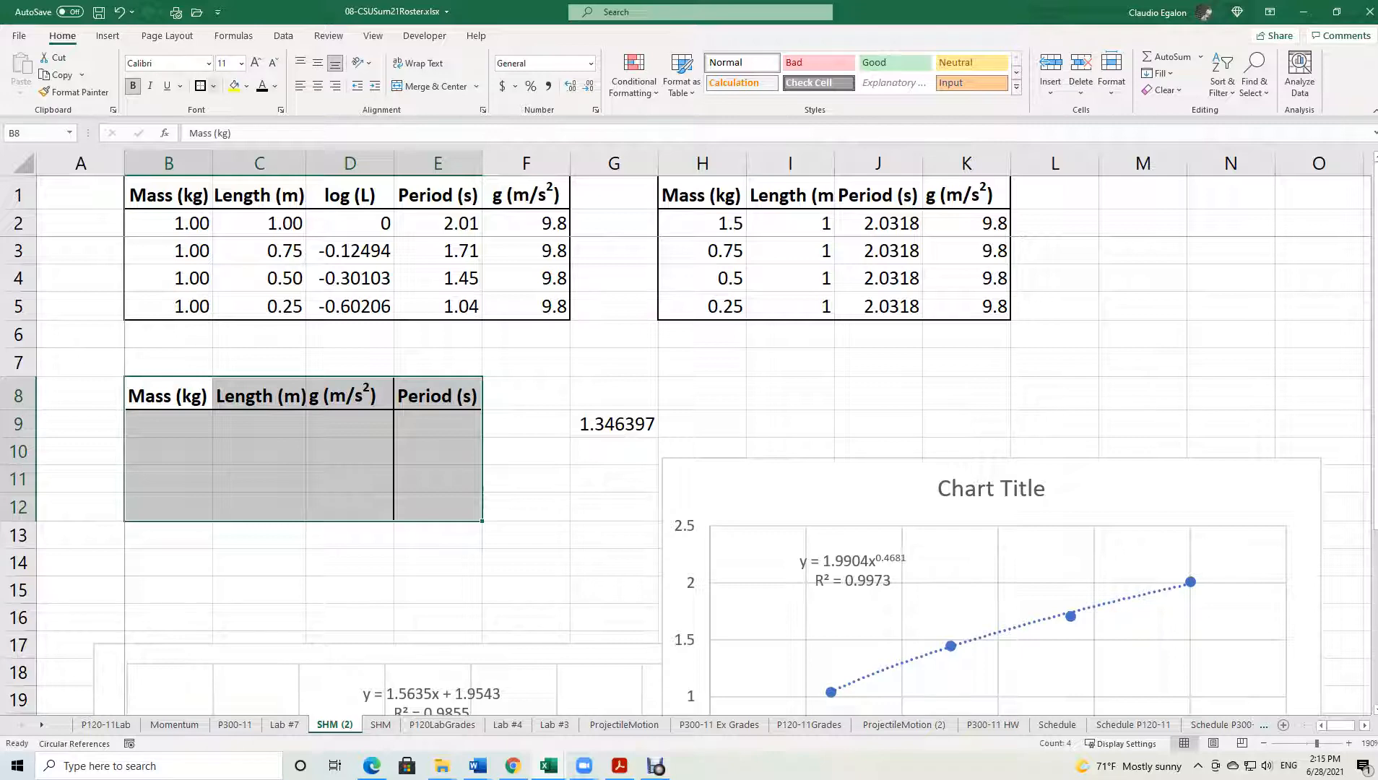
{"action": "left_click", "coordinate": [213, 86]}
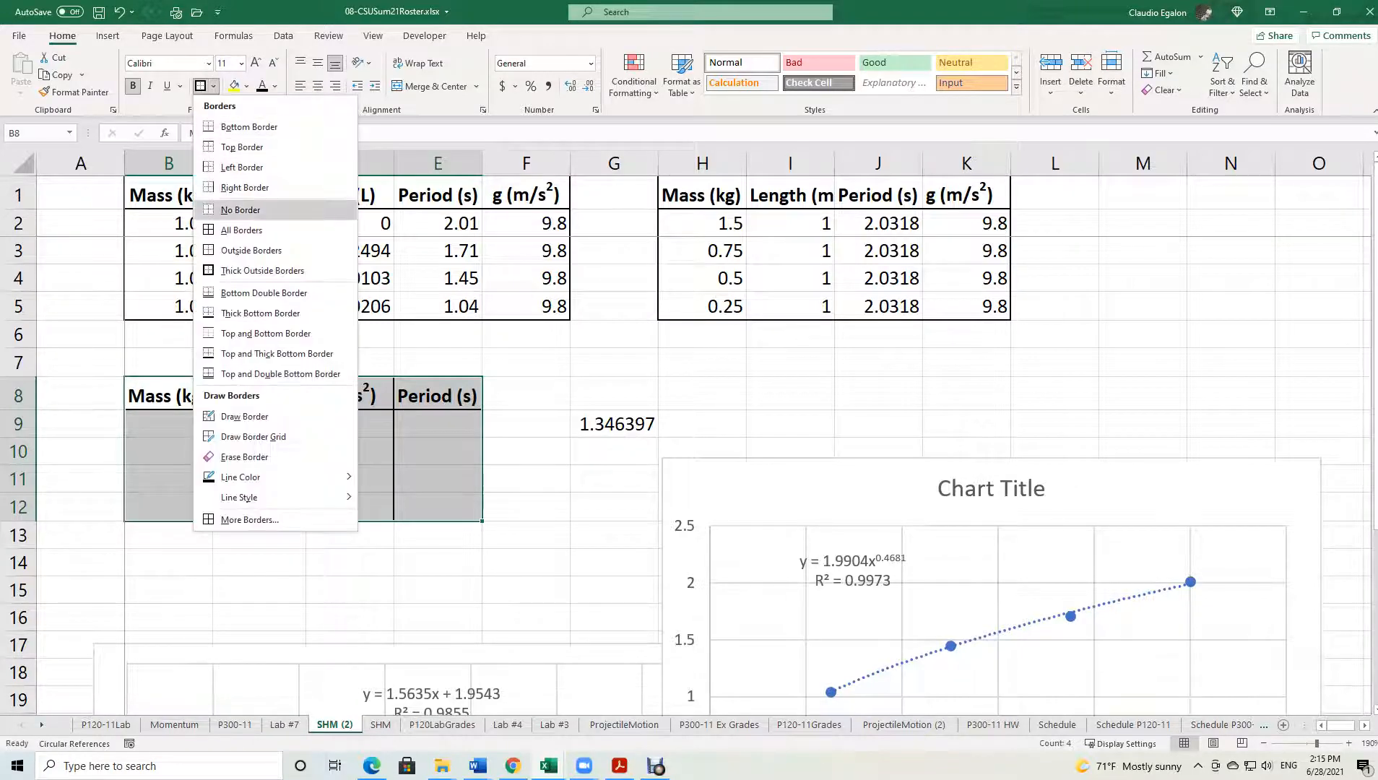
{"action": "left_click", "coordinate": [242, 208]}
{"action": "left_click", "coordinate": [213, 86]}
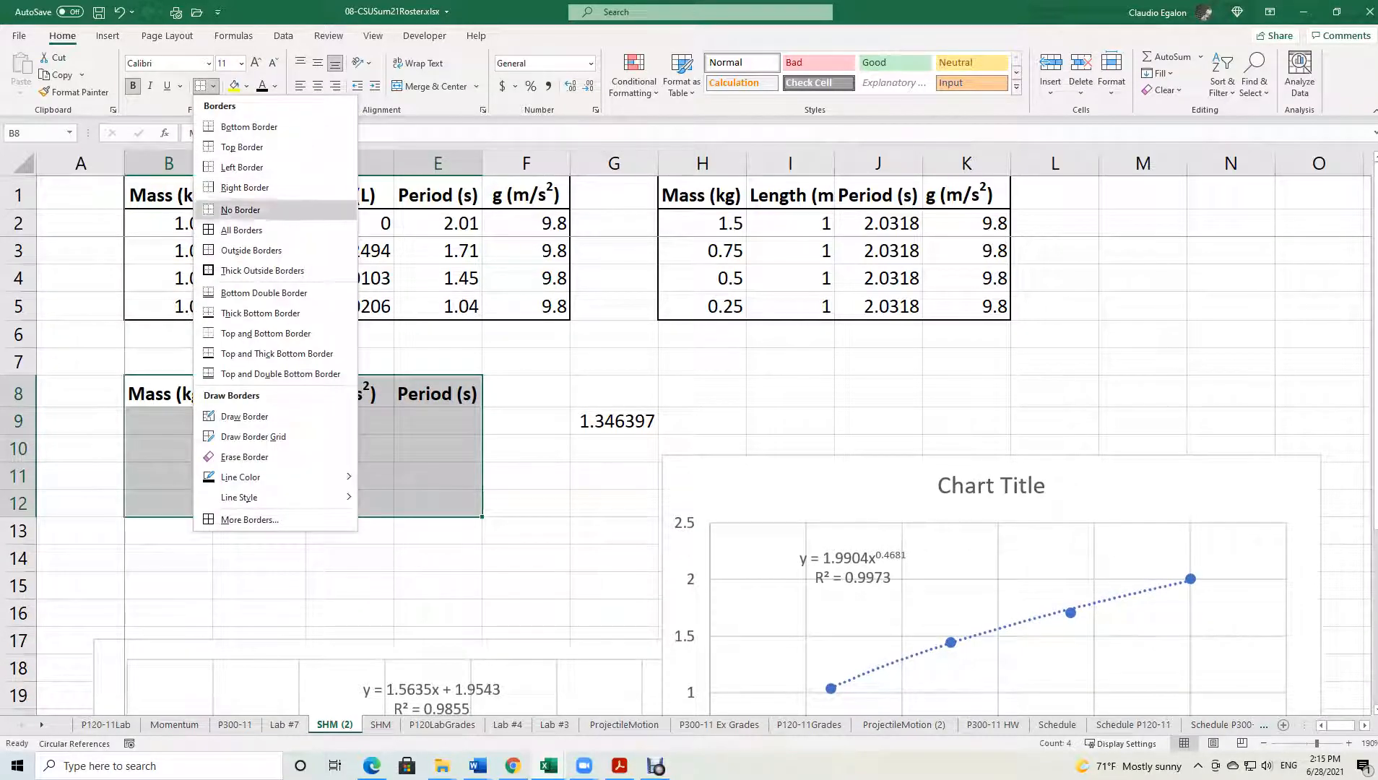
{"action": "left_click", "coordinate": [262, 270]}
Apply Thick Outside Borders to the gravity table's header row B8:E8.
{"action": "left_click_drag", "start_coordinate": [168, 395], "coordinate": [438, 395]}
{"action": "left_click", "coordinate": [201, 86]}
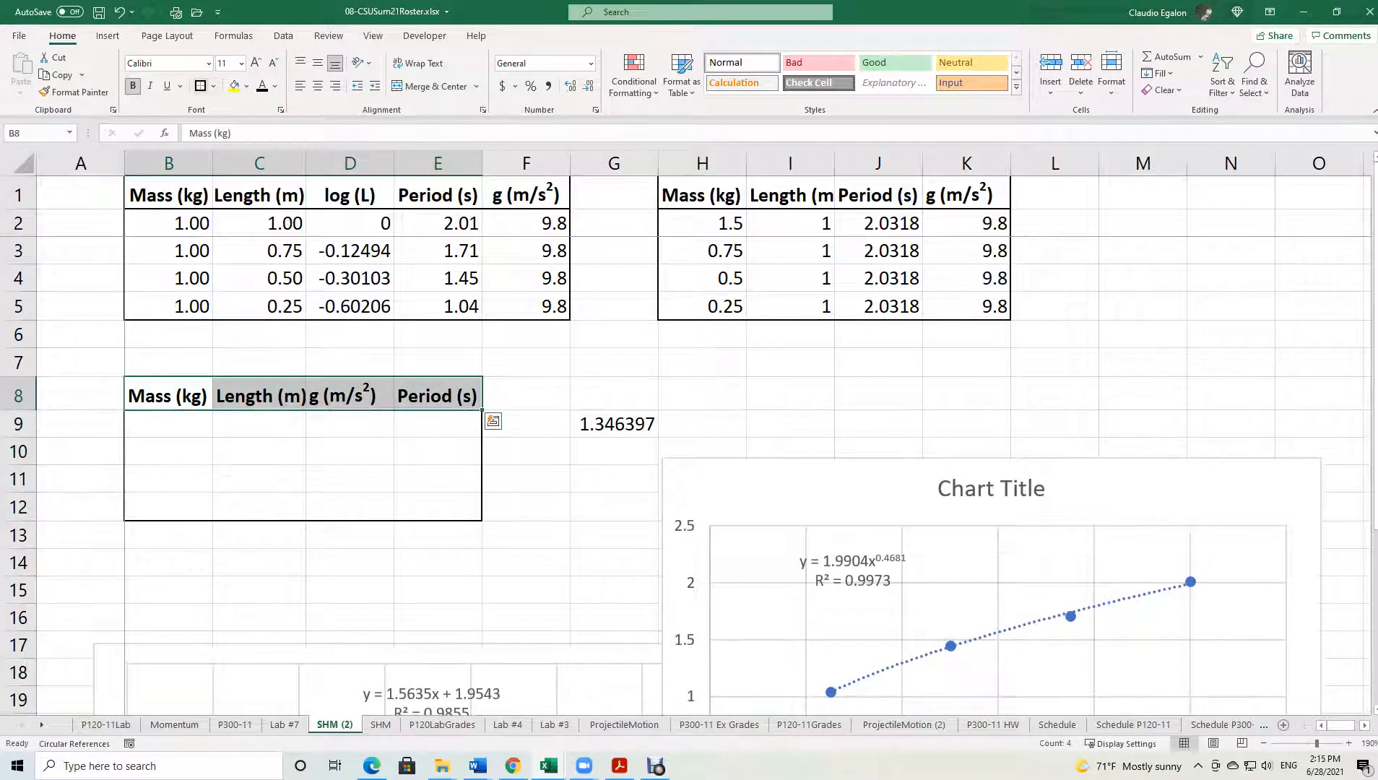
{"action": "left_click", "coordinate": [350, 451]}
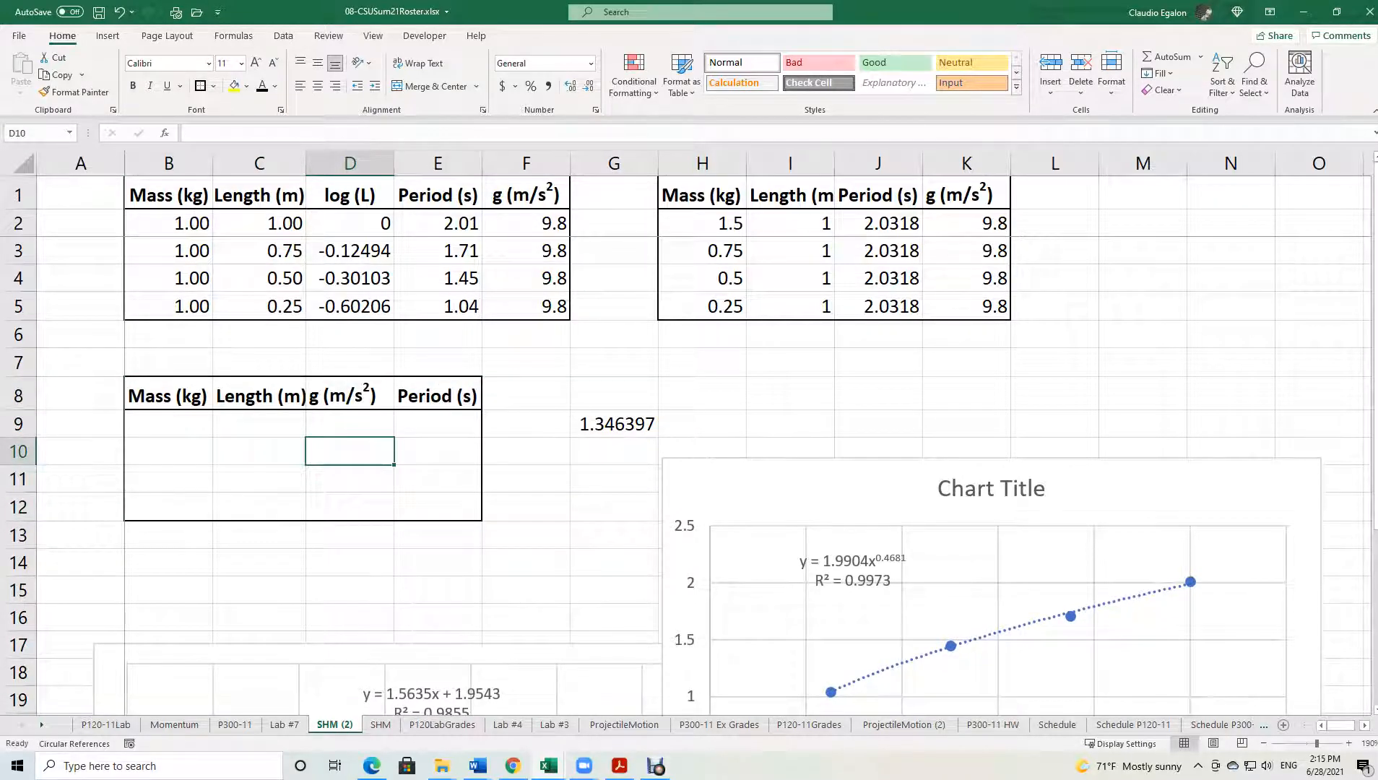
Examine the empty mass, length, gravity and period columns of the SHM (2) gravity table, checking the SHM sheet briefly.
{"action": "left_click_drag", "start_coordinate": [349, 424], "coordinate": [438, 506]}
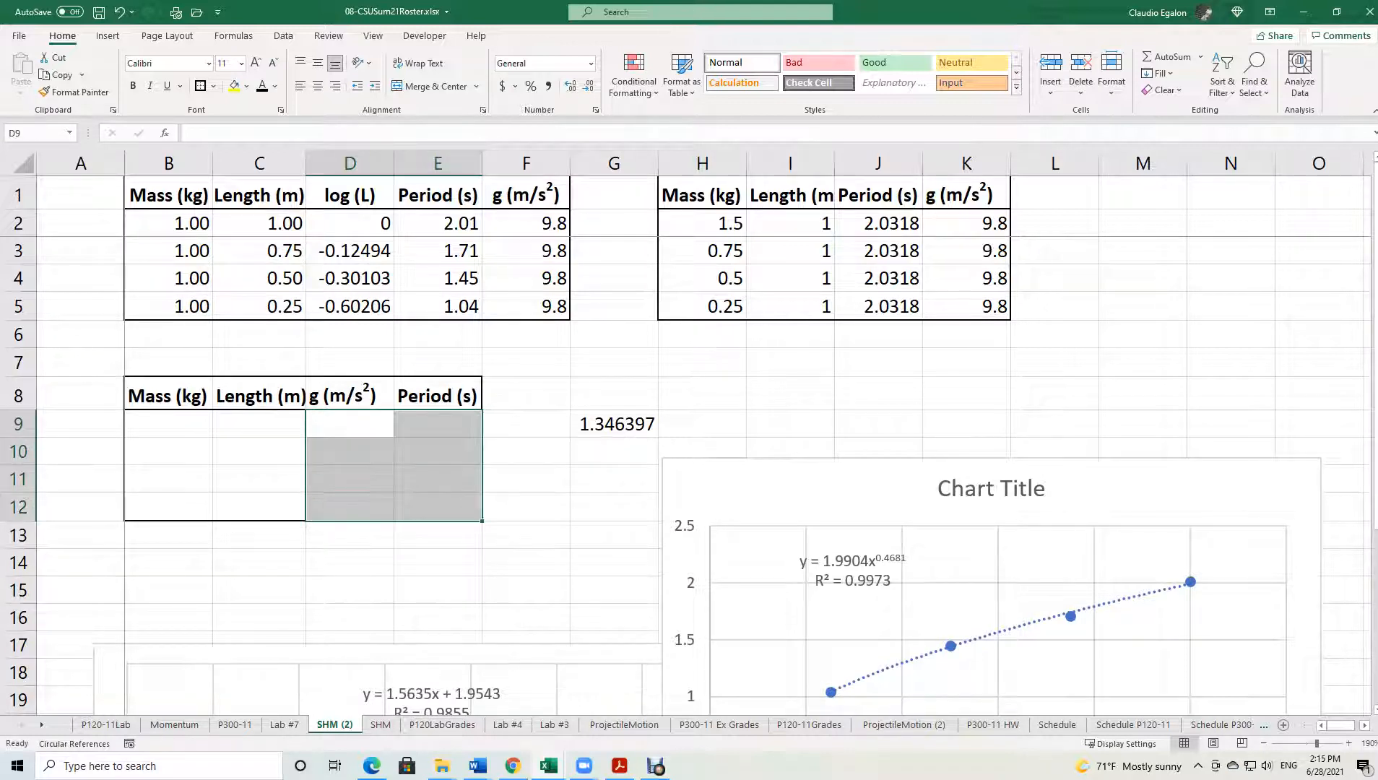
{"action": "left_click_drag", "start_coordinate": [349, 423], "coordinate": [437, 506]}
{"action": "left_click", "coordinate": [381, 724]}
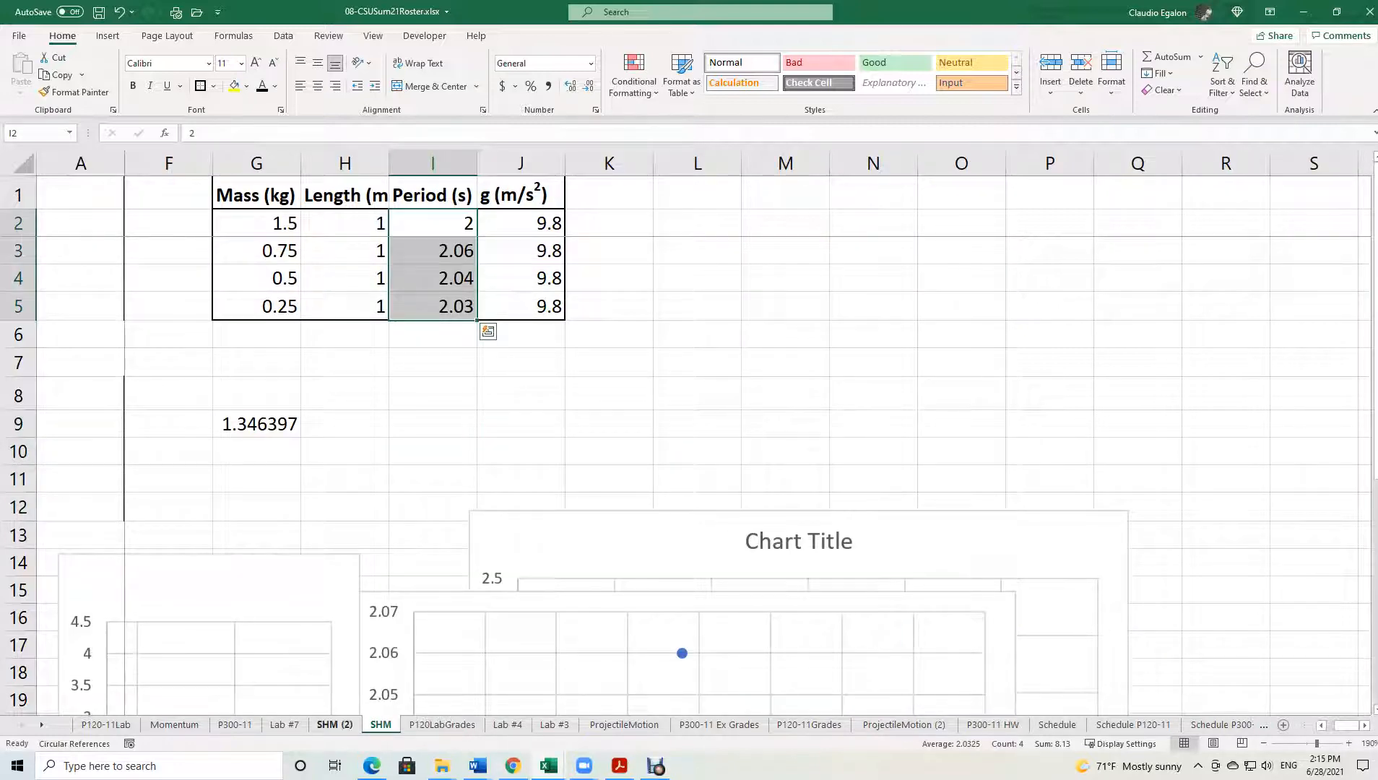
{"action": "key", "text": "ctrl+Page_Up"}
{"action": "left_click_drag", "start_coordinate": [169, 424], "coordinate": [261, 507]}
{"action": "left_click_drag", "start_coordinate": [350, 425], "coordinate": [350, 505]}
{"action": "left_click_drag", "start_coordinate": [437, 424], "coordinate": [438, 507]}
{"action": "left_click_drag", "start_coordinate": [350, 425], "coordinate": [437, 505]}
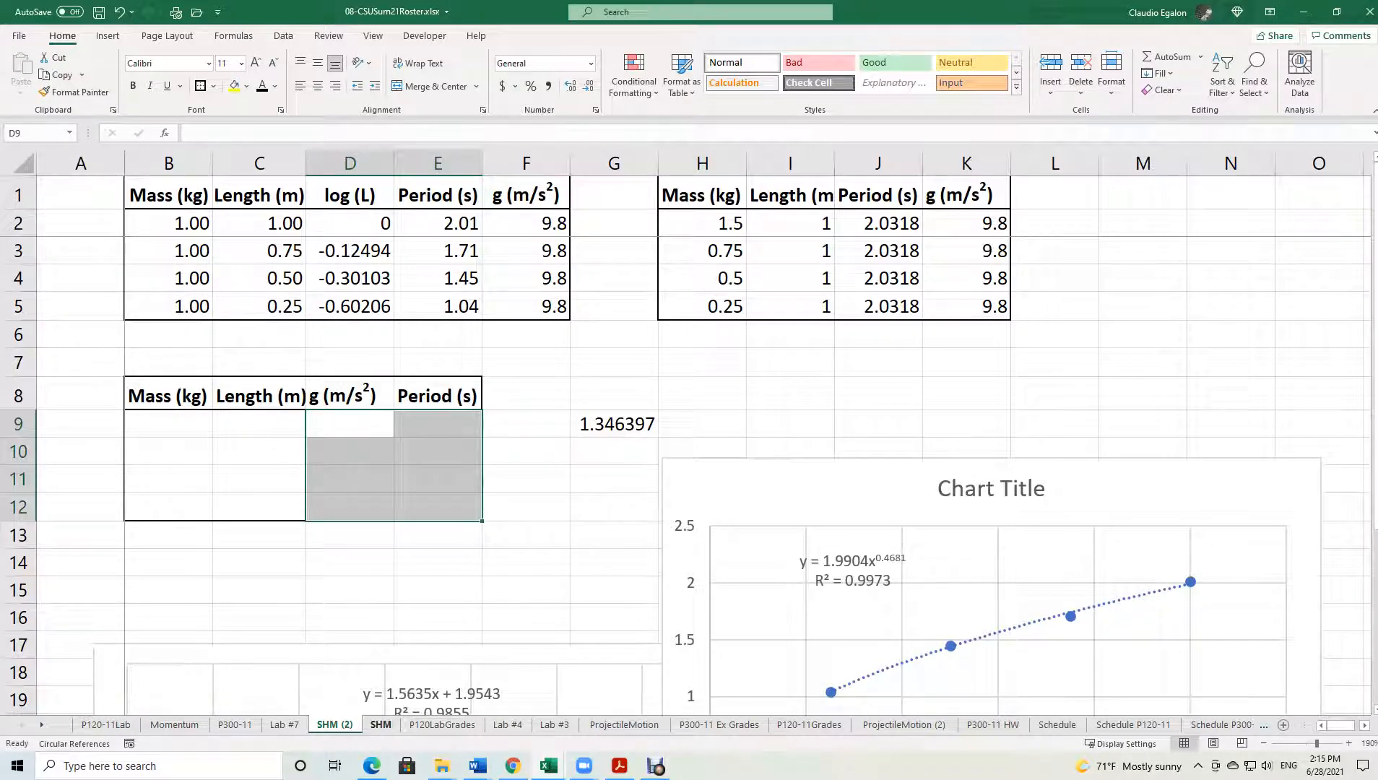
Copy the masses and lengths in B9:C12 from the SHM sheet into the gravity table at B9 on SHM (2).
{"action": "left_click", "coordinate": [380, 724]}
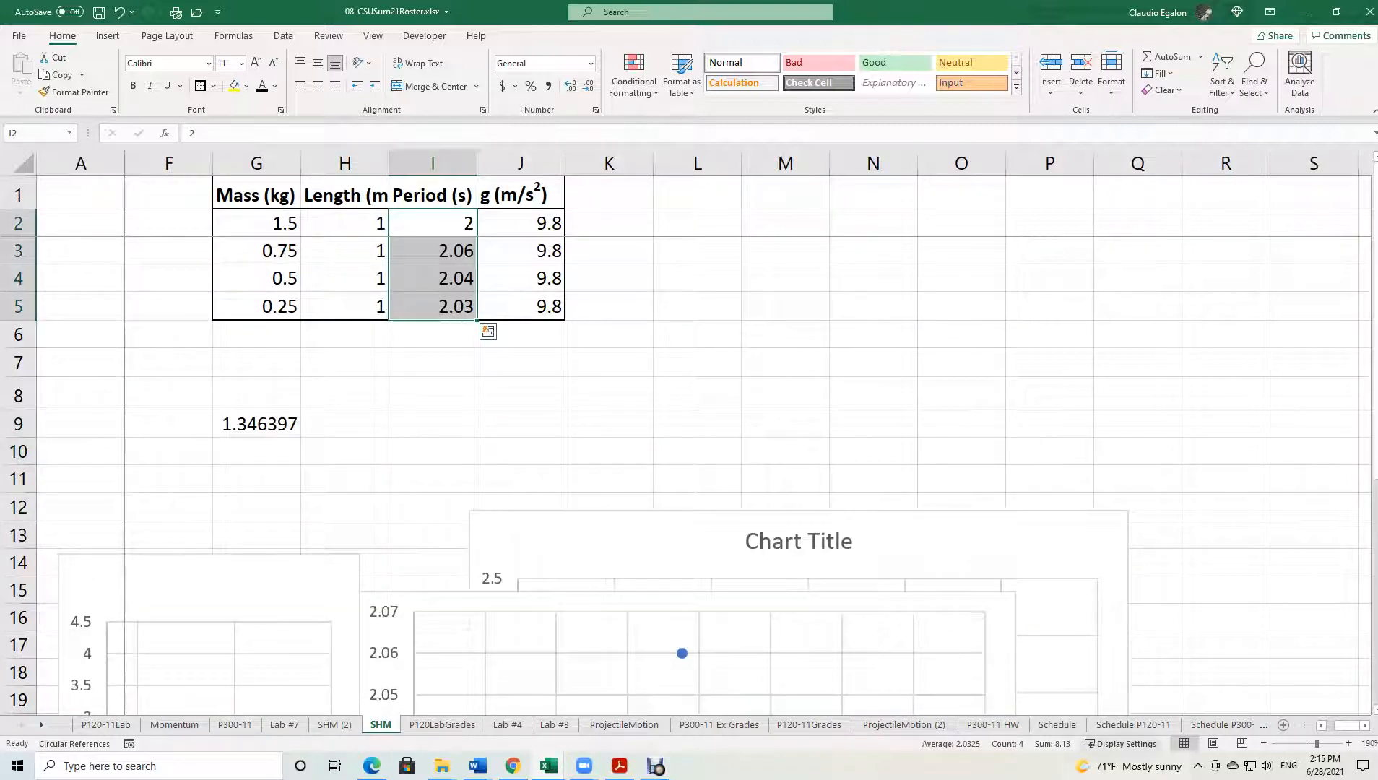
{"action": "left_click_drag", "start_coordinate": [173, 424], "coordinate": [262, 507]}
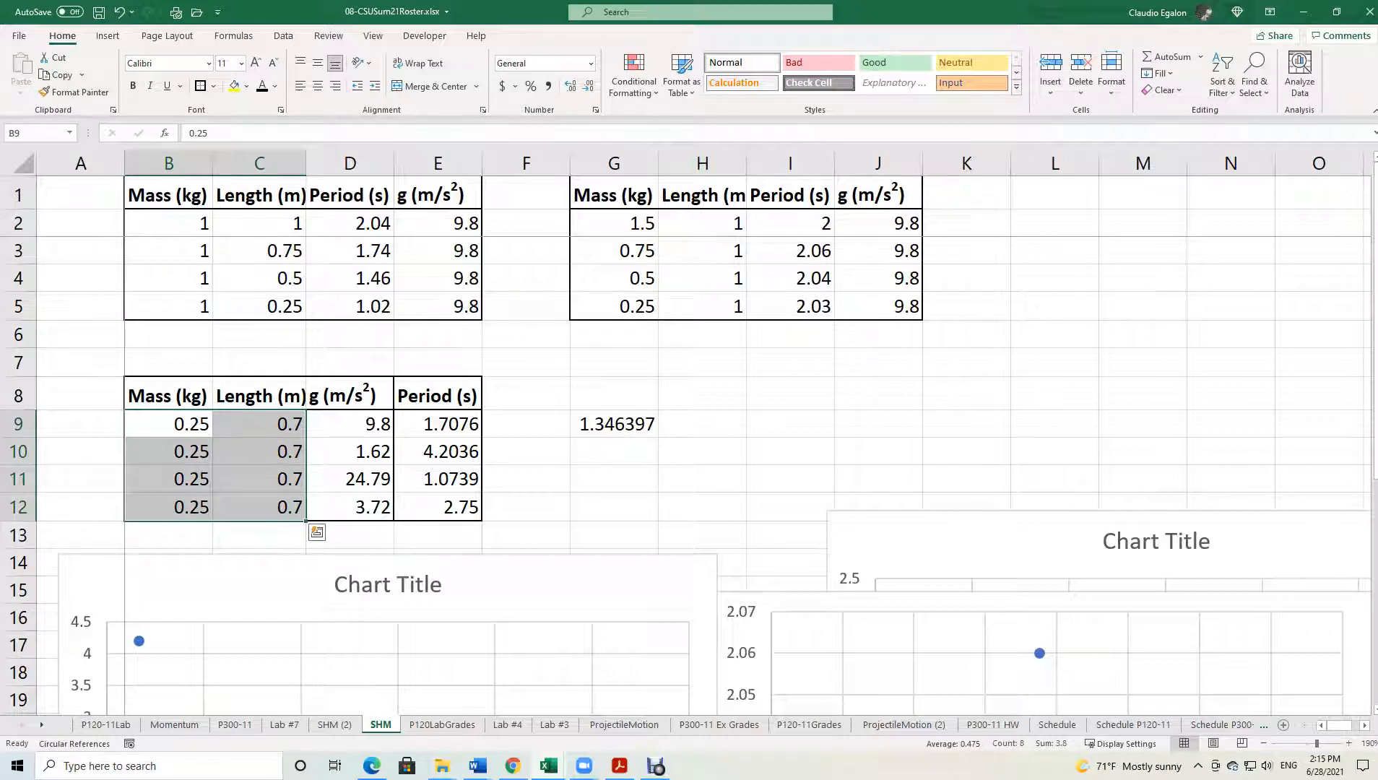
{"action": "key", "text": "ctrl+c"}
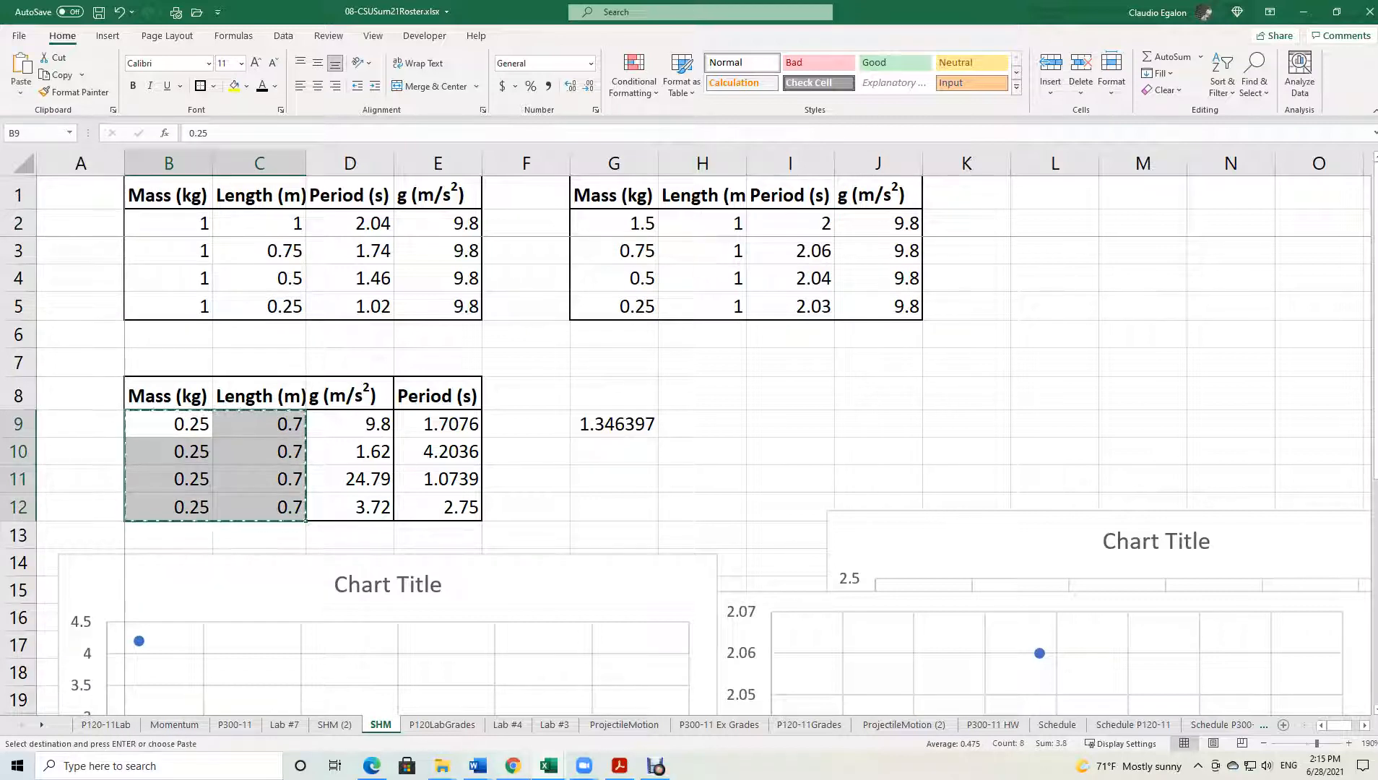
{"action": "key", "text": "ctrl+Page_Up"}
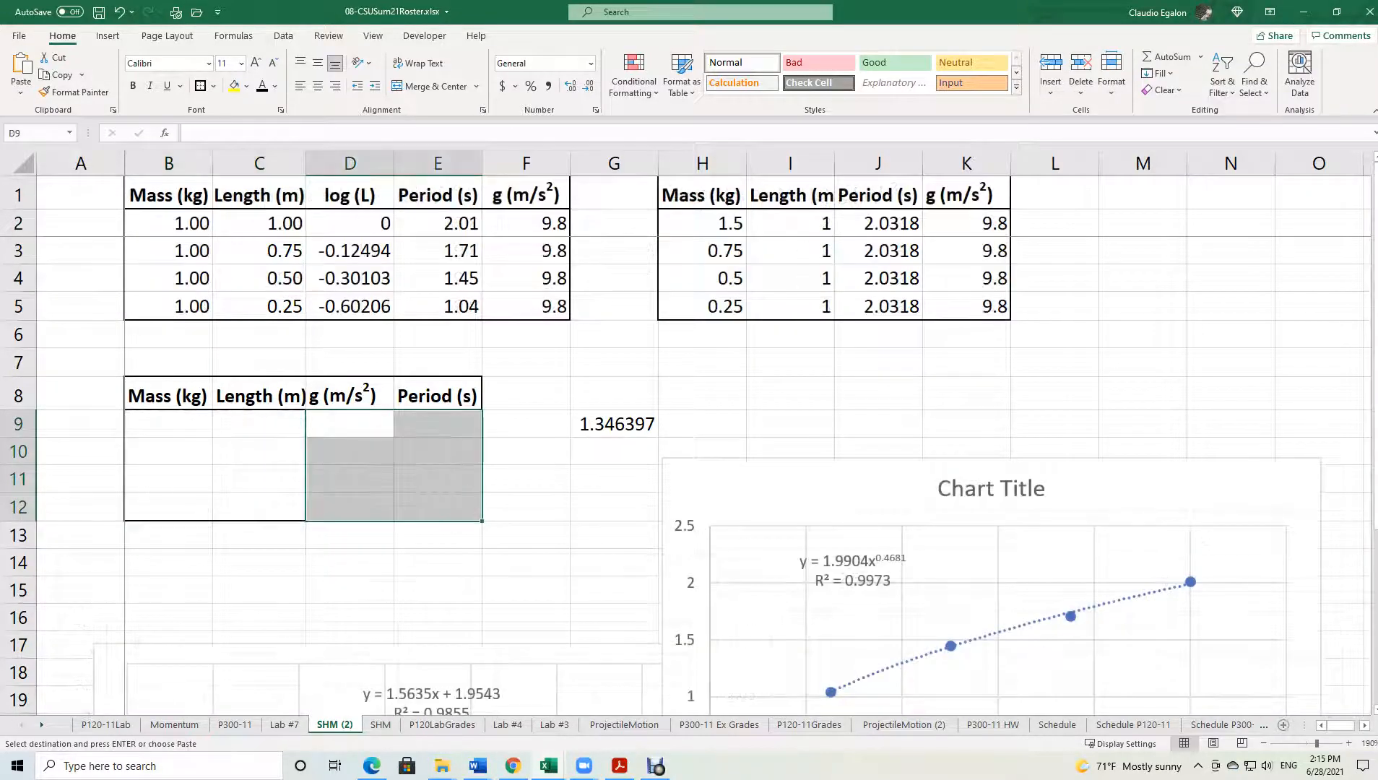
{"action": "left_click", "coordinate": [169, 424]}
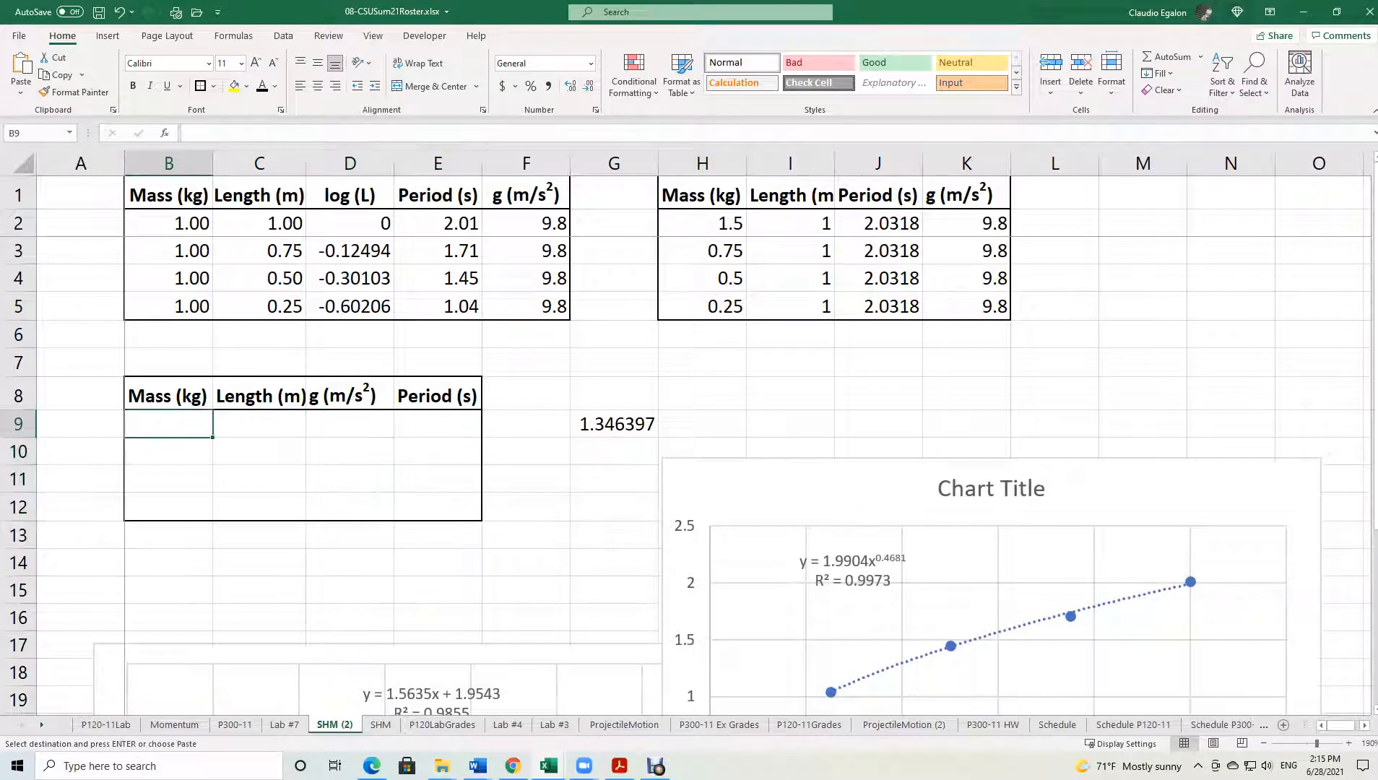
{"action": "key", "text": "ctrl+v"}
{"action": "left_click", "coordinate": [437, 590]}
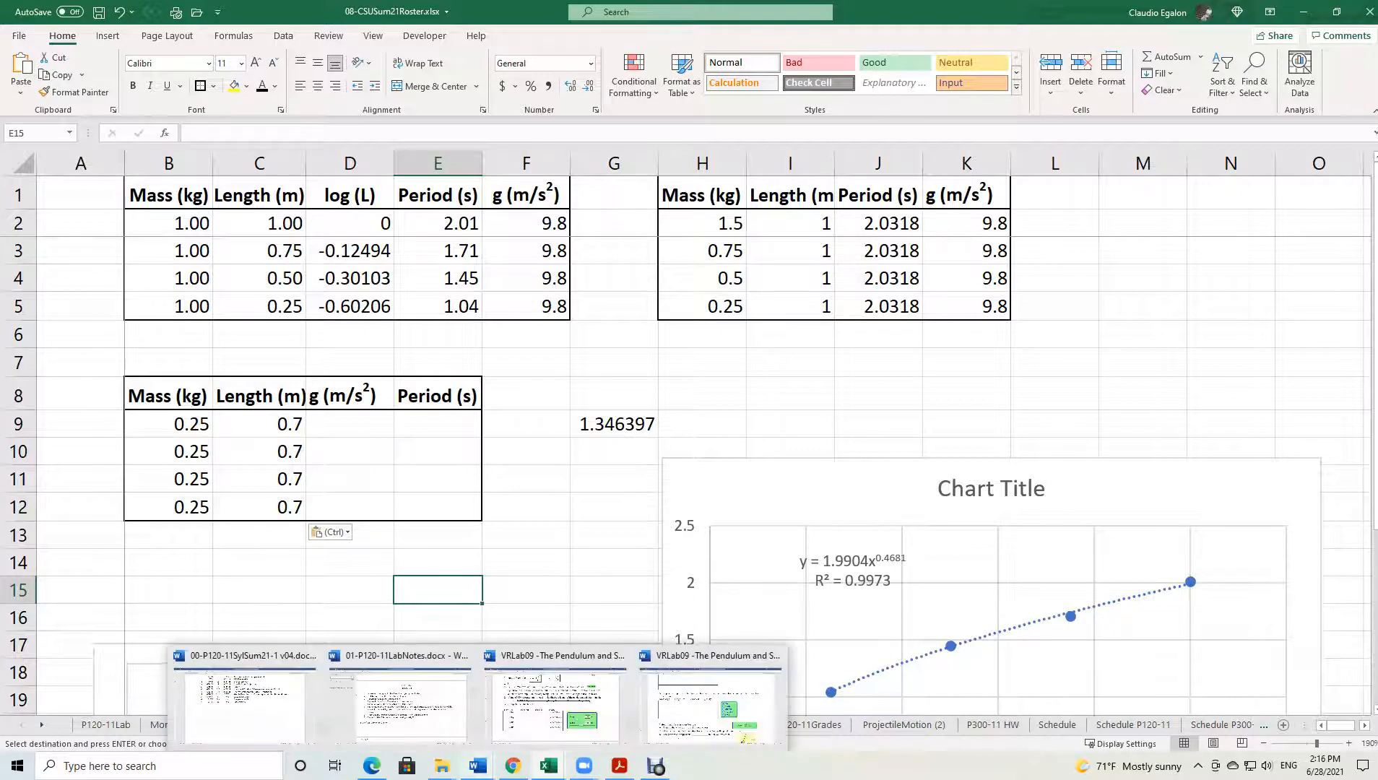
Pause the simulated pendulum and set its mass to 0.25 kg, its length to 0.70 m and the gravity to Moon.
{"action": "left_click", "coordinate": [513, 766]}
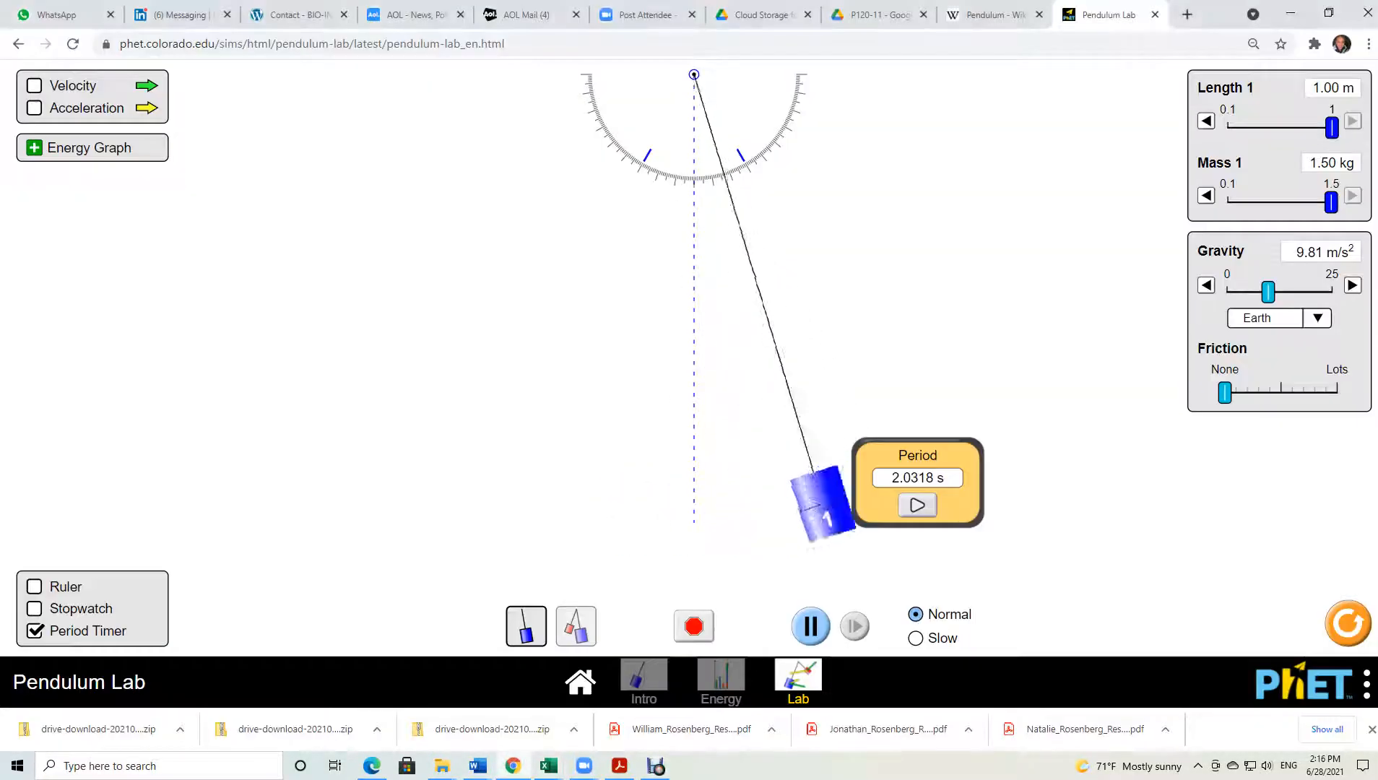
{"action": "left_click", "coordinate": [810, 626]}
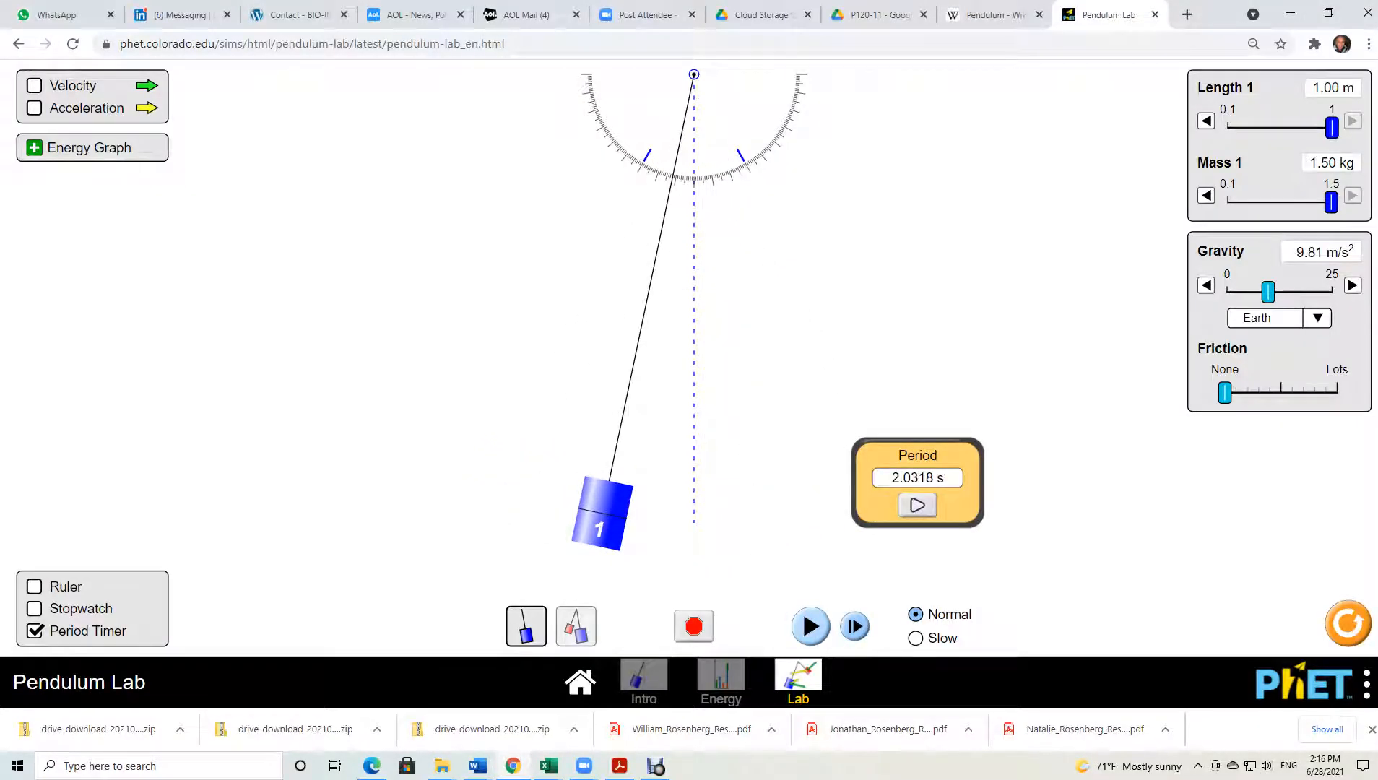
{"action": "left_click_drag", "start_coordinate": [1331, 203], "coordinate": [1239, 203]}
{"action": "left_click", "coordinate": [1206, 195]}
{"action": "left_click_drag", "start_coordinate": [1331, 128], "coordinate": [1298, 128]}
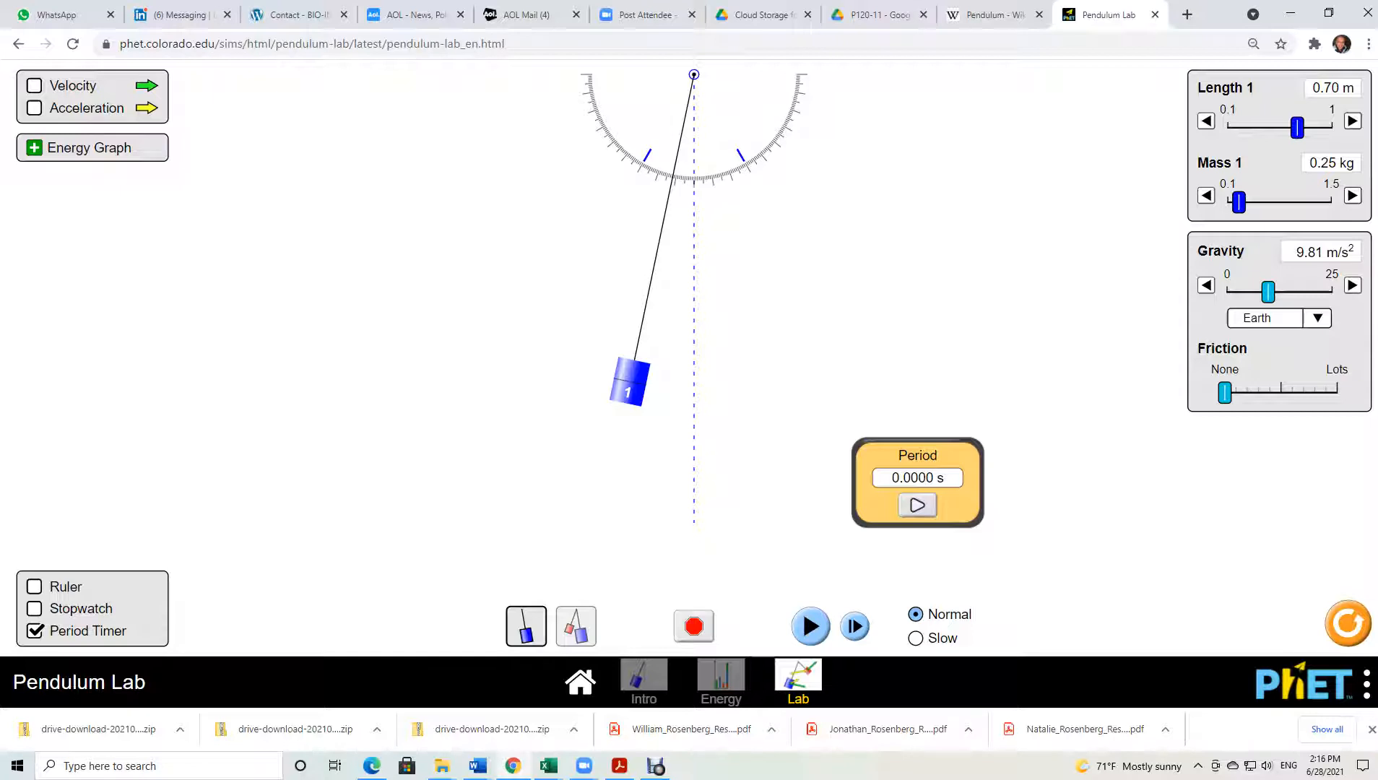
{"action": "left_click", "coordinate": [1317, 319]}
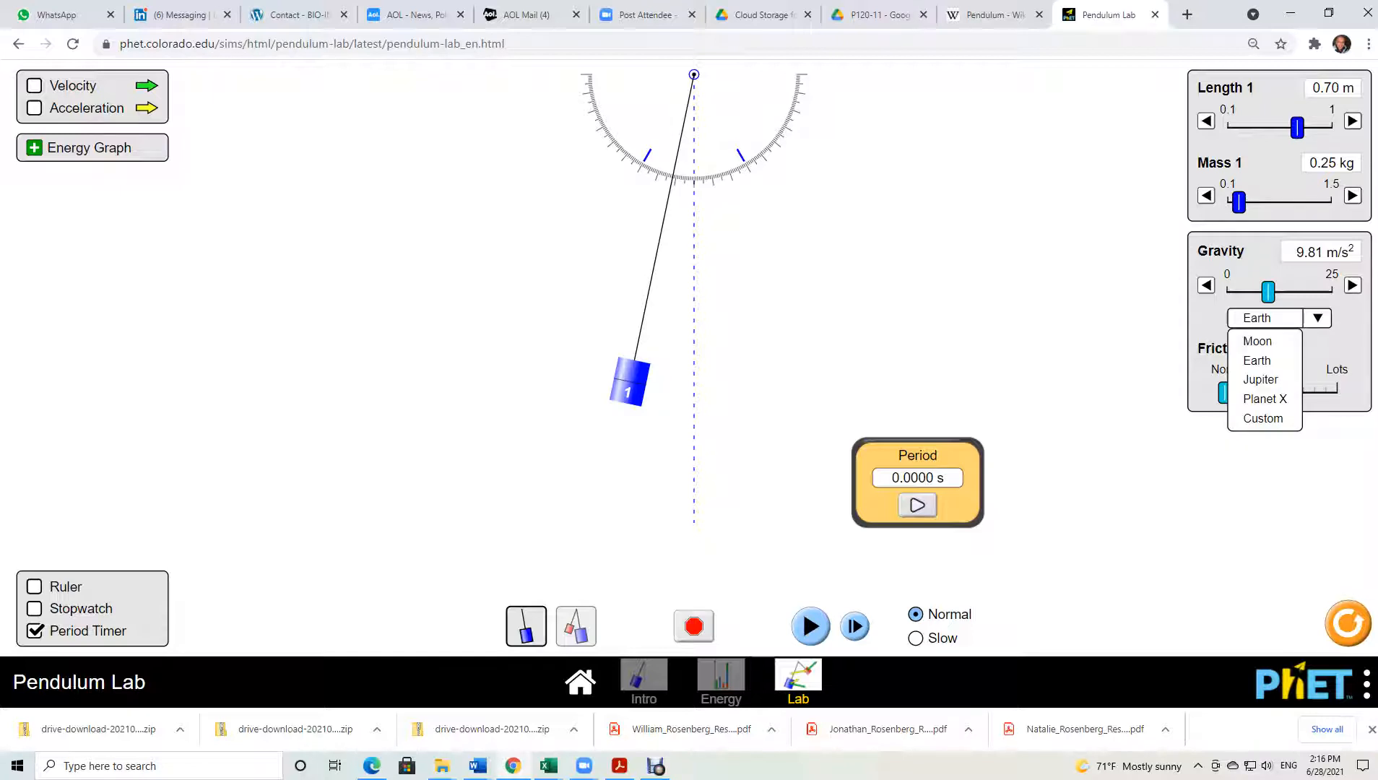
{"action": "left_click", "coordinate": [1257, 341]}
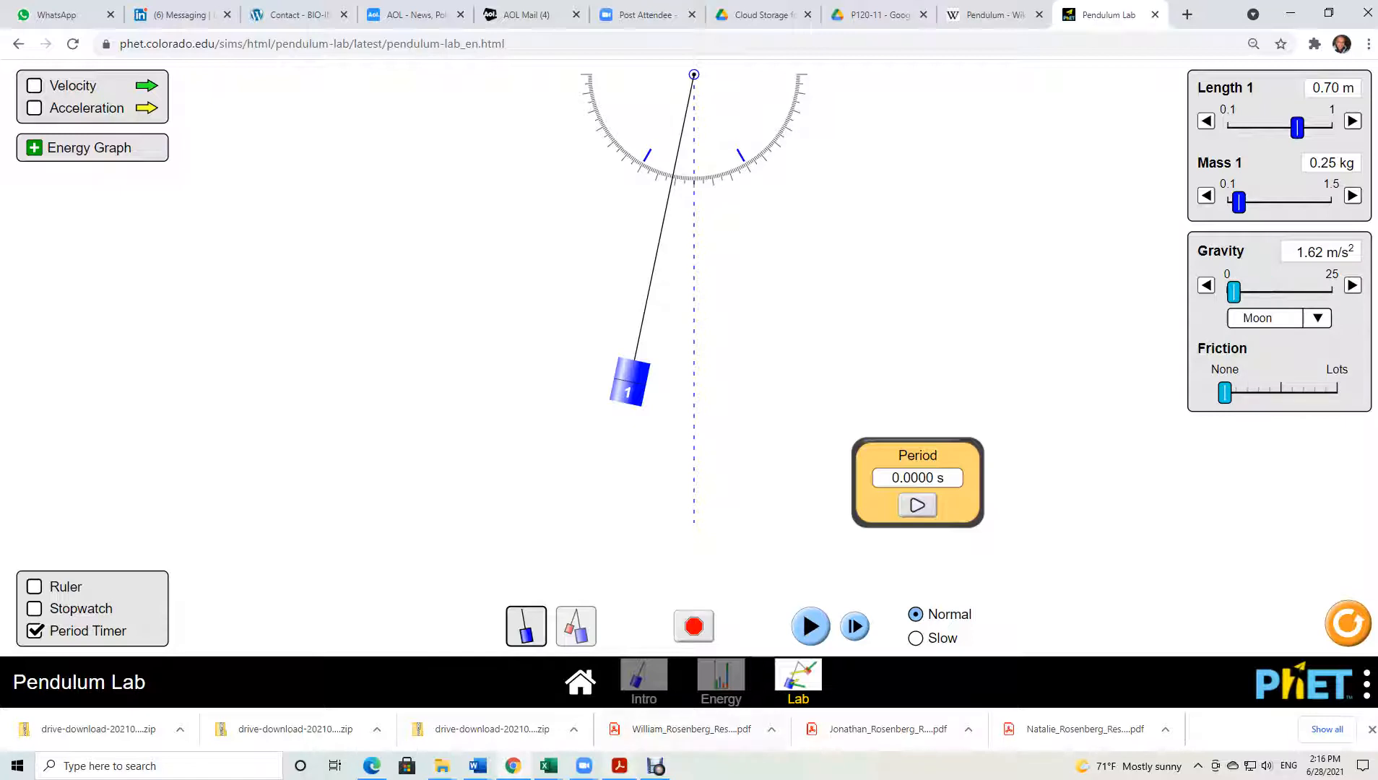
Switch to the Excel roster workbook and enter the Moon's gravity, 1.62, in D9 of the gravity table on SHM (2).
{"action": "mouse_move", "coordinate": [549, 765]}
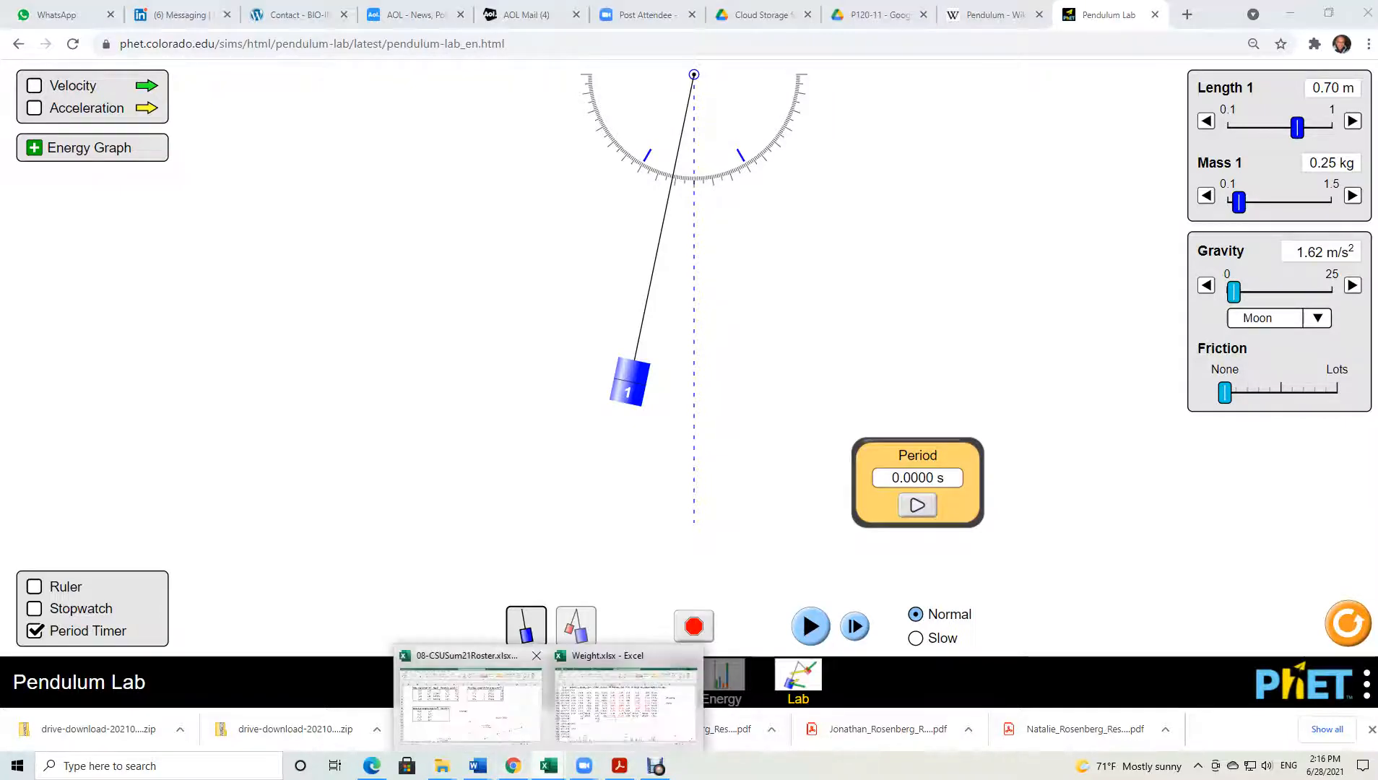
{"action": "left_click", "coordinate": [469, 697]}
{"action": "left_click", "coordinate": [350, 424]}
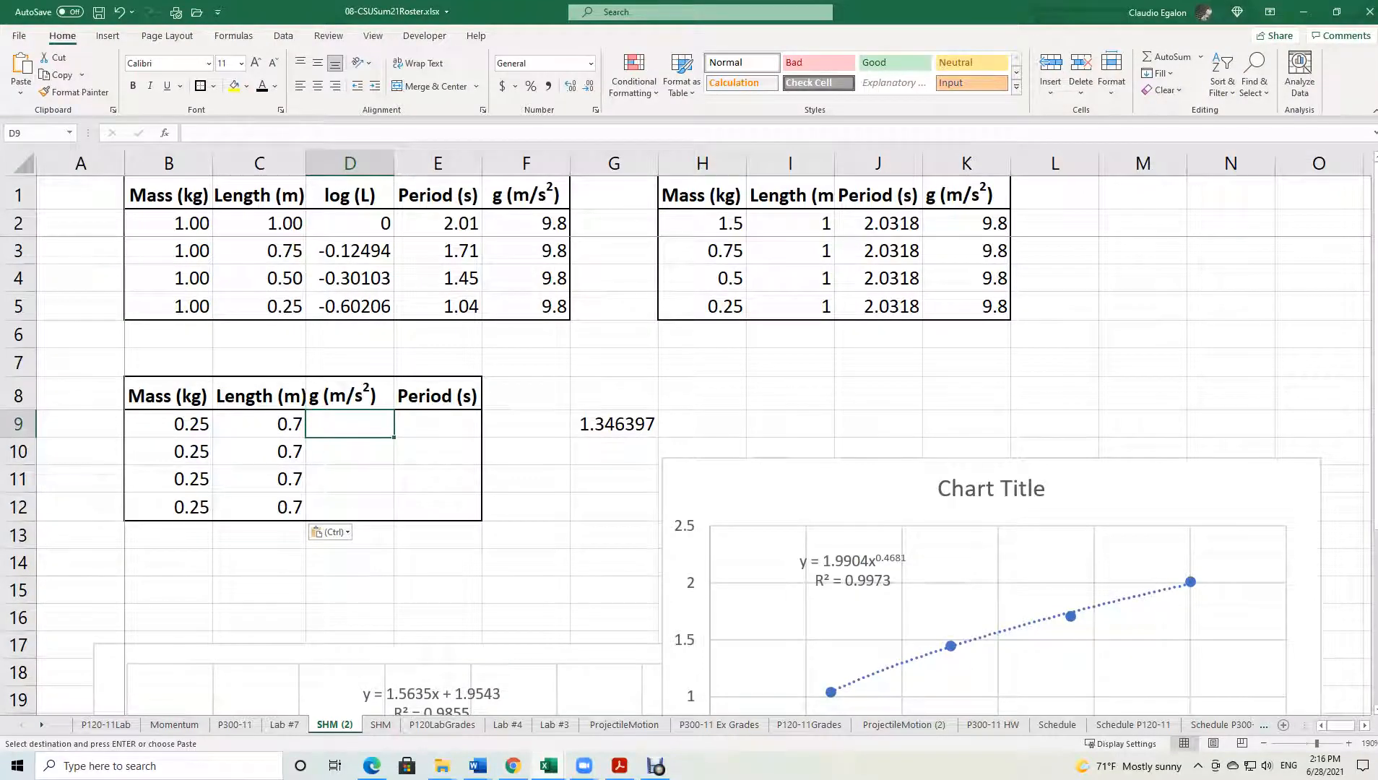
{"action": "type", "text": "1.62"}
{"action": "key", "text": "Return"}
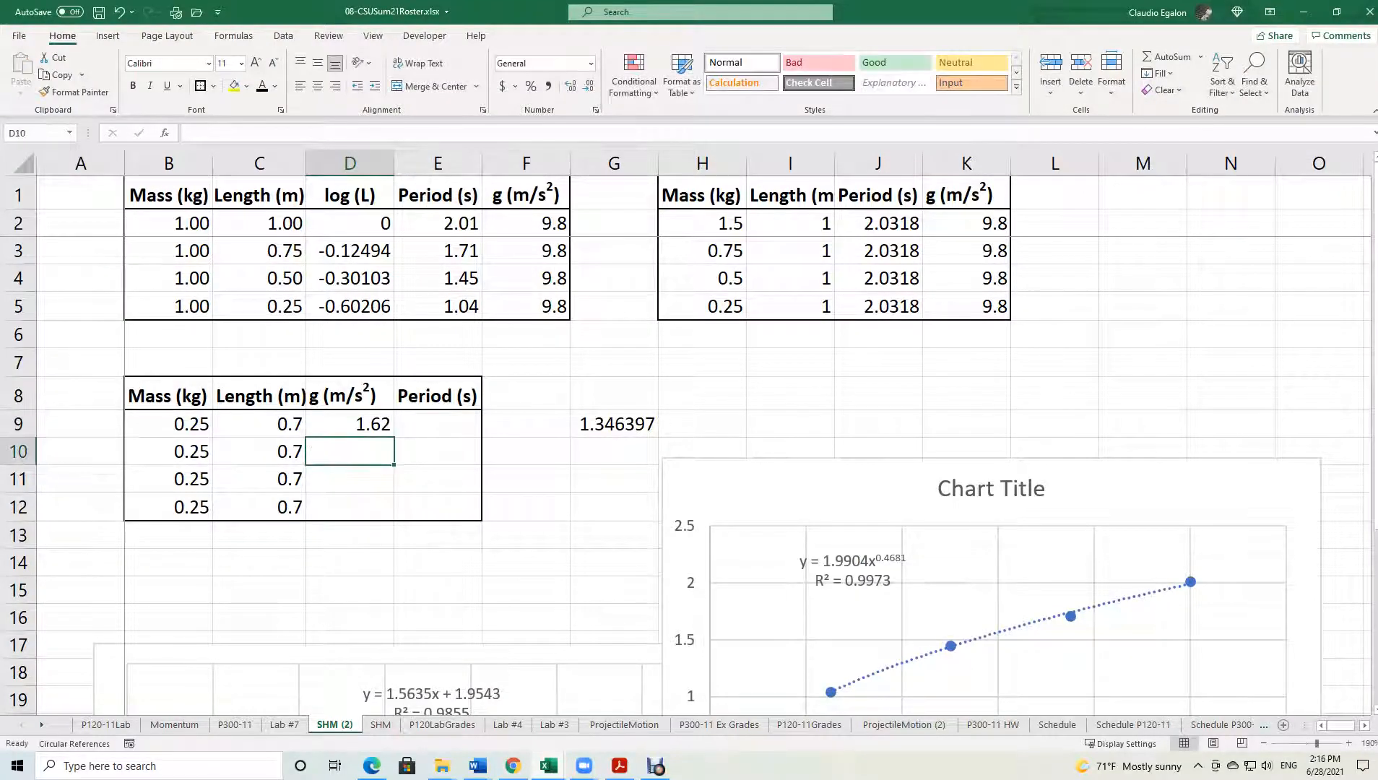
Set the simulated pendulum's gravity to Earth and enter 9.8 in D10 of the Excel gravity table.
{"action": "left_click", "coordinate": [517, 766]}
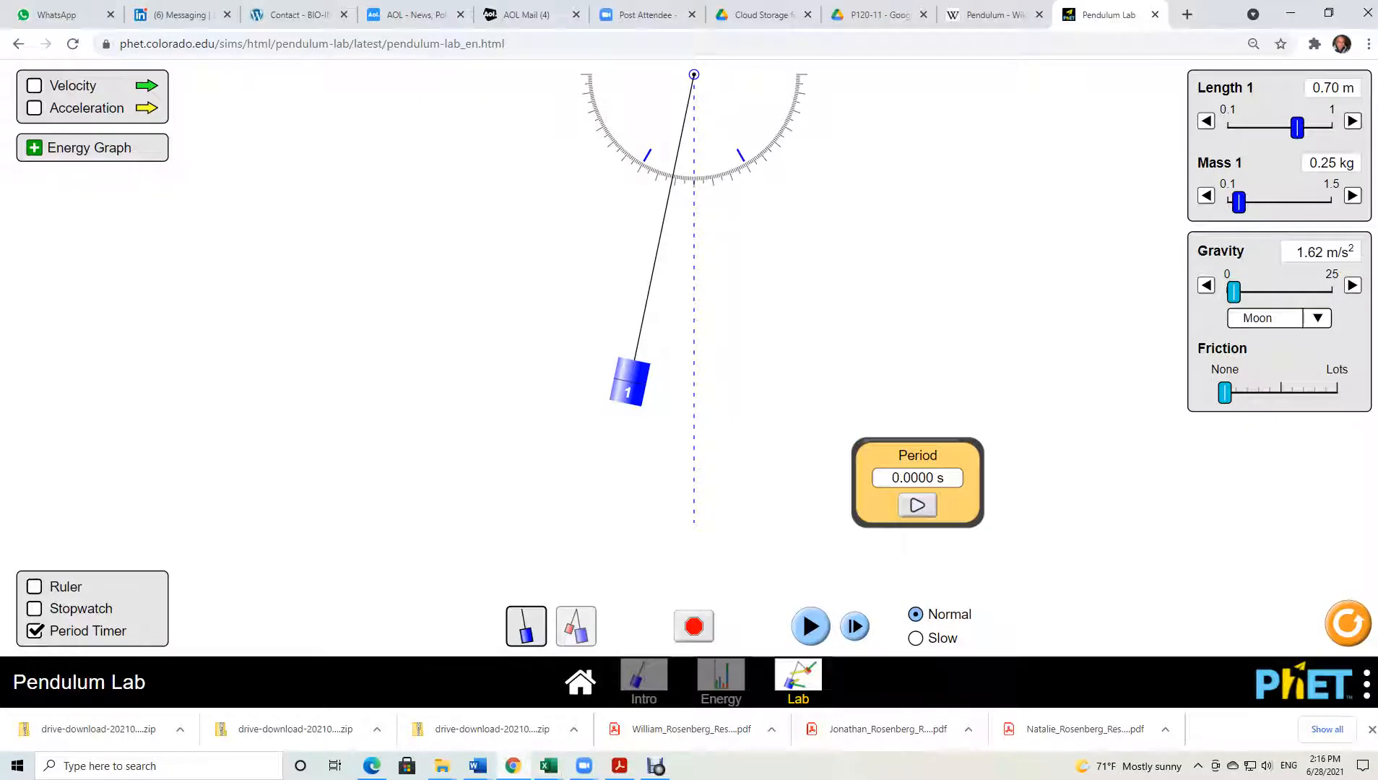
{"action": "left_click", "coordinate": [1317, 318]}
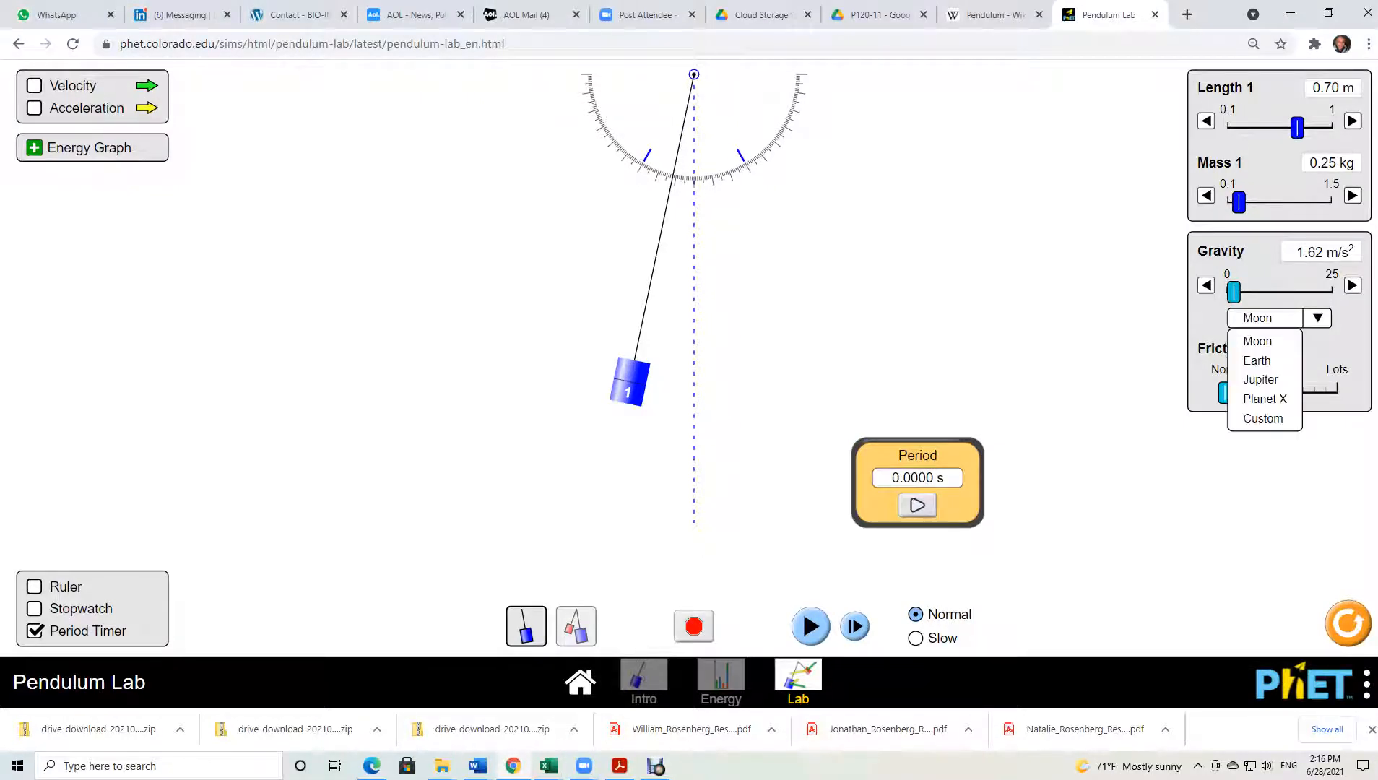
{"action": "left_click", "coordinate": [1256, 361]}
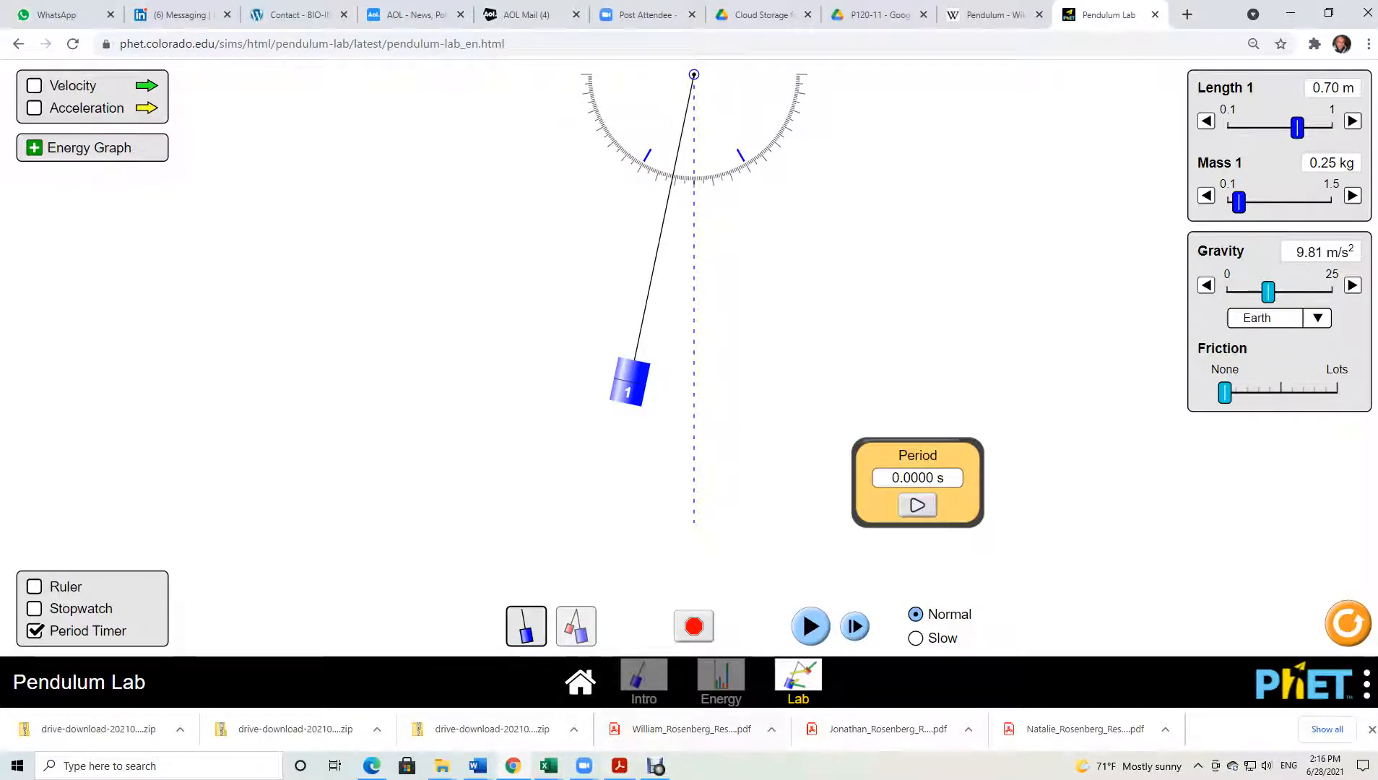
{"action": "mouse_move", "coordinate": [549, 765]}
{"action": "left_click", "coordinate": [471, 704]}
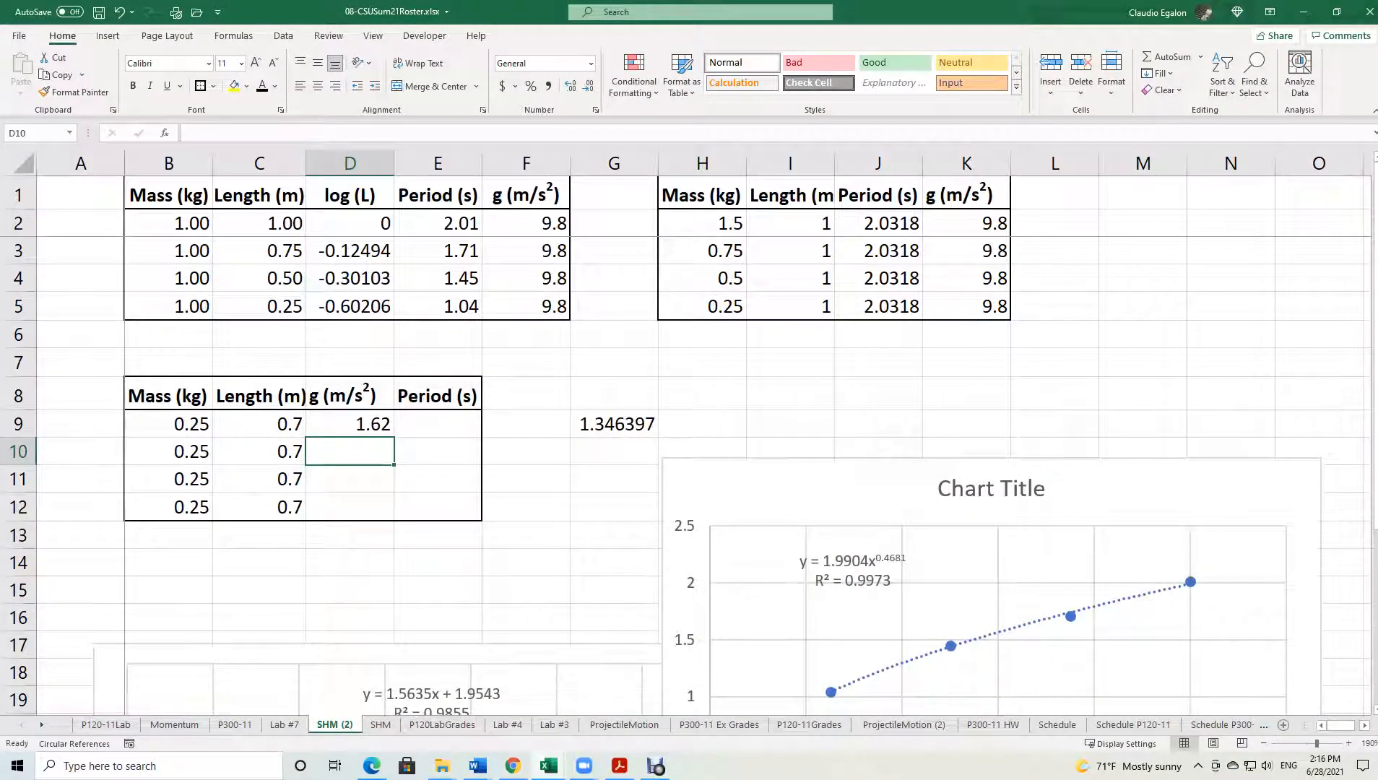
{"action": "type", "text": "9.8"}
{"action": "key", "text": "Return"}
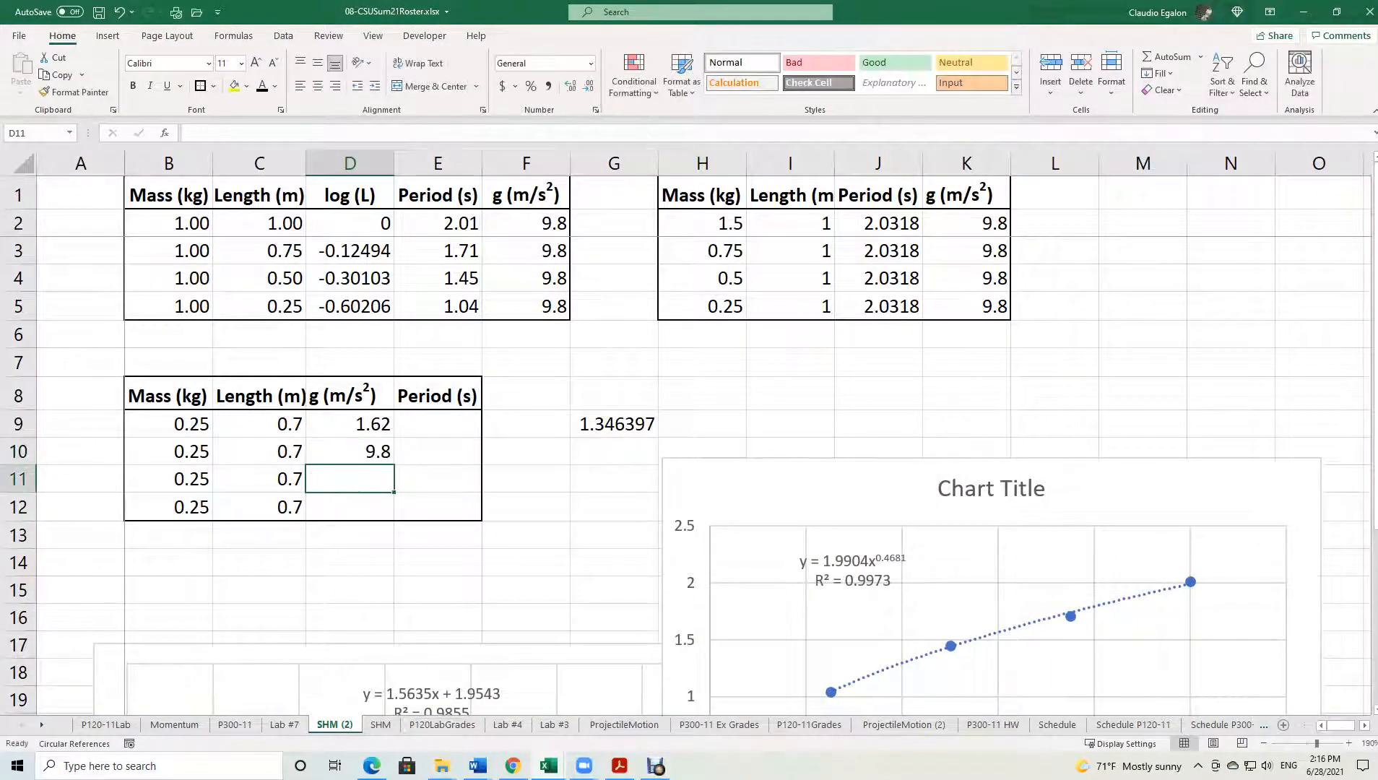
Recheck Earth's gravity in the Pendulum Lab and correct D10 in the Excel gravity table to 9.81.
{"action": "left_click", "coordinate": [512, 765]}
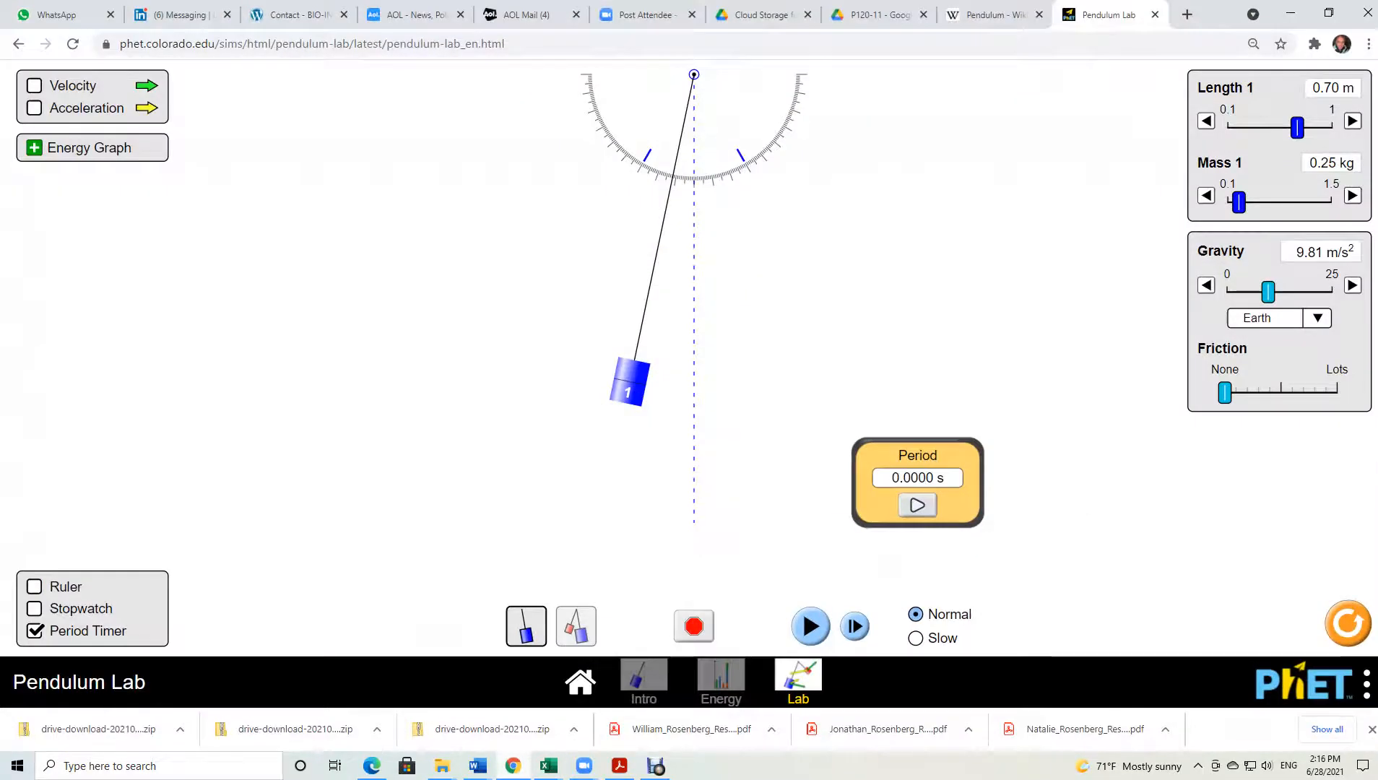
{"action": "key", "text": "alt+Tab"}
{"action": "left_click", "coordinate": [350, 452]}
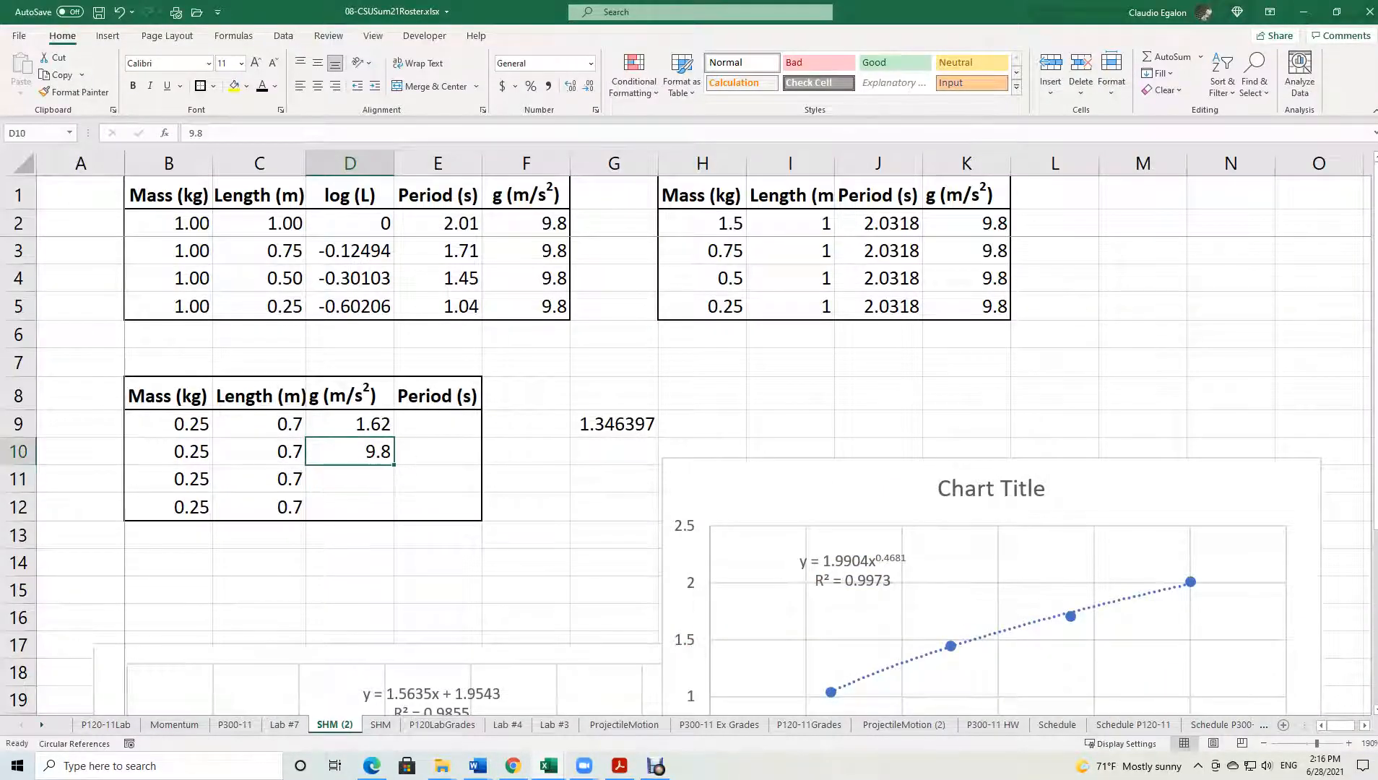
{"action": "type", "text": "9.81"}
{"action": "key", "text": "Return"}
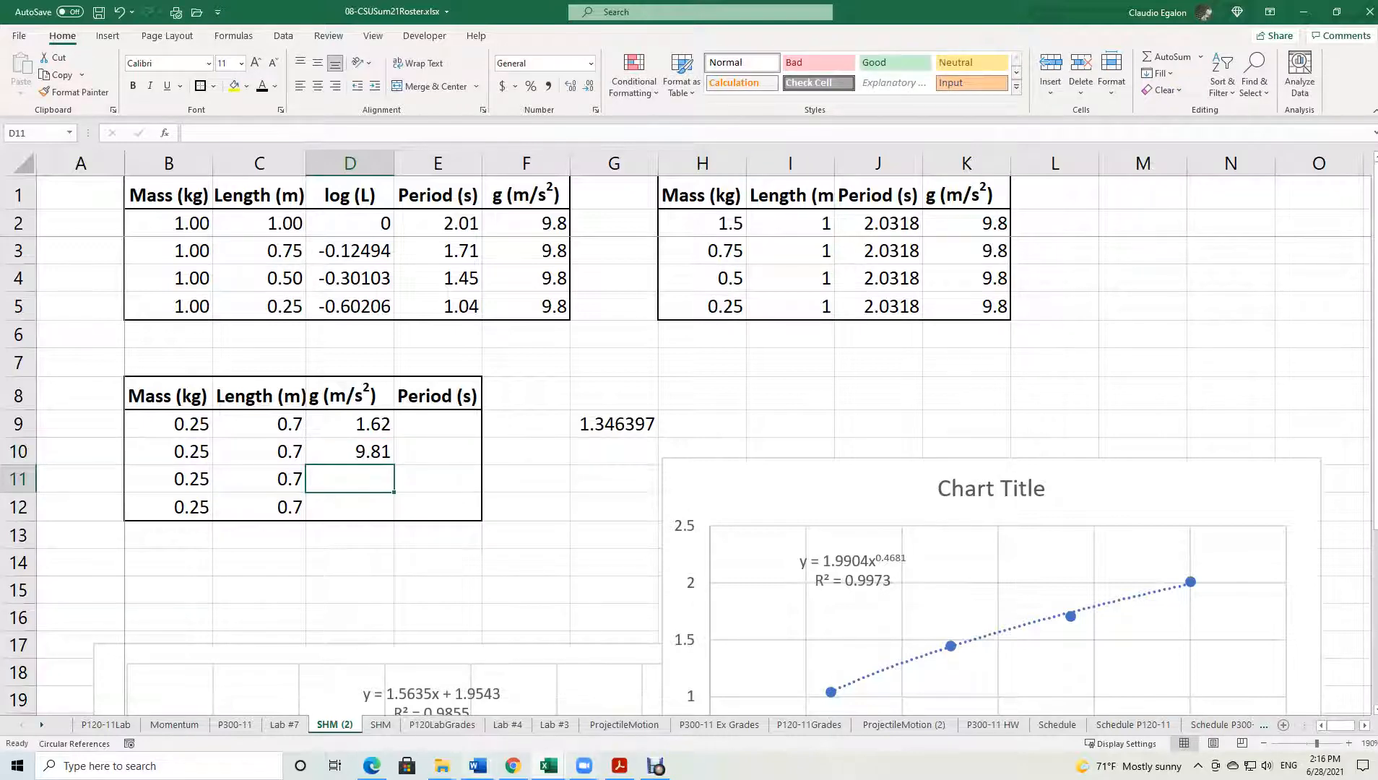
Set the simulated pendulum's gravity to Jupiter and enter 24.79 in D11 of the Excel gravity table.
{"action": "key", "text": "alt+Tab"}
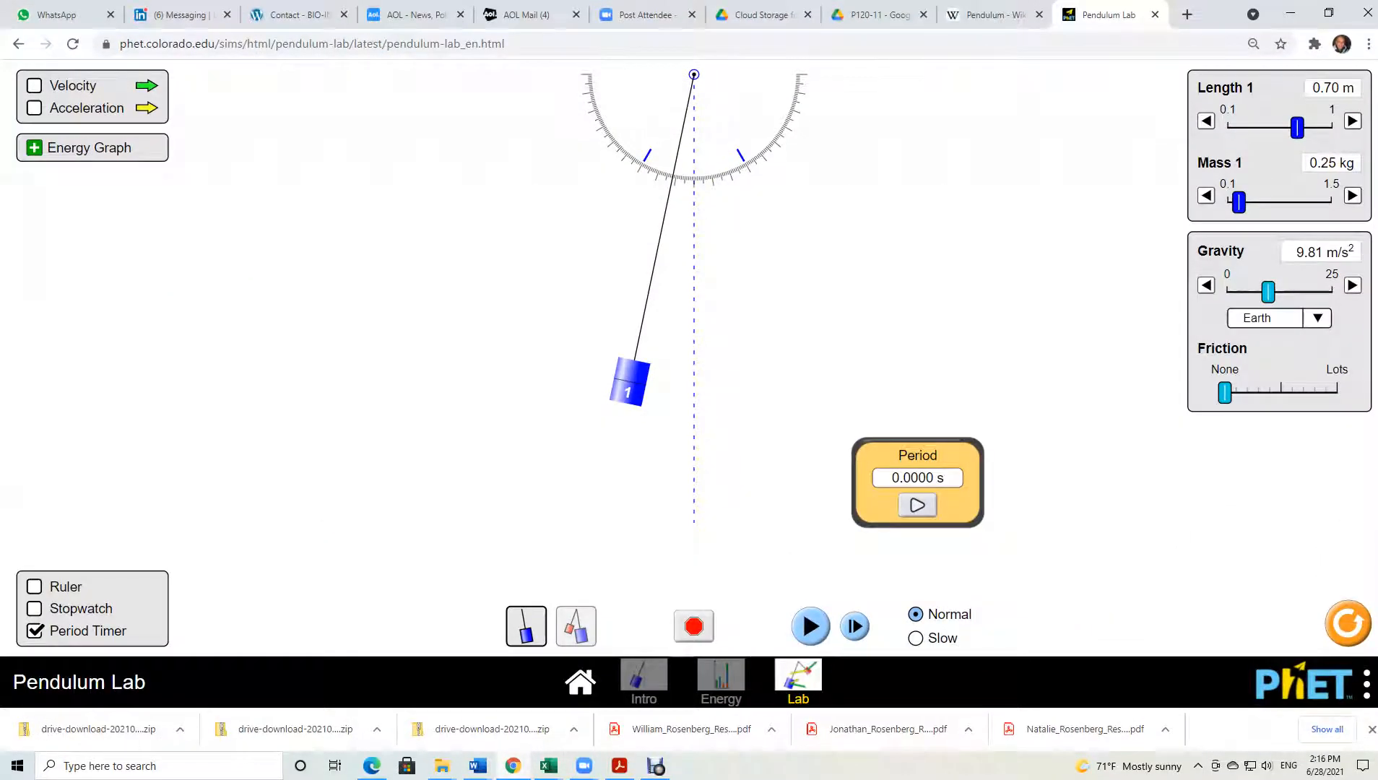
{"action": "left_click", "coordinate": [1317, 319]}
{"action": "left_click", "coordinate": [1261, 380]}
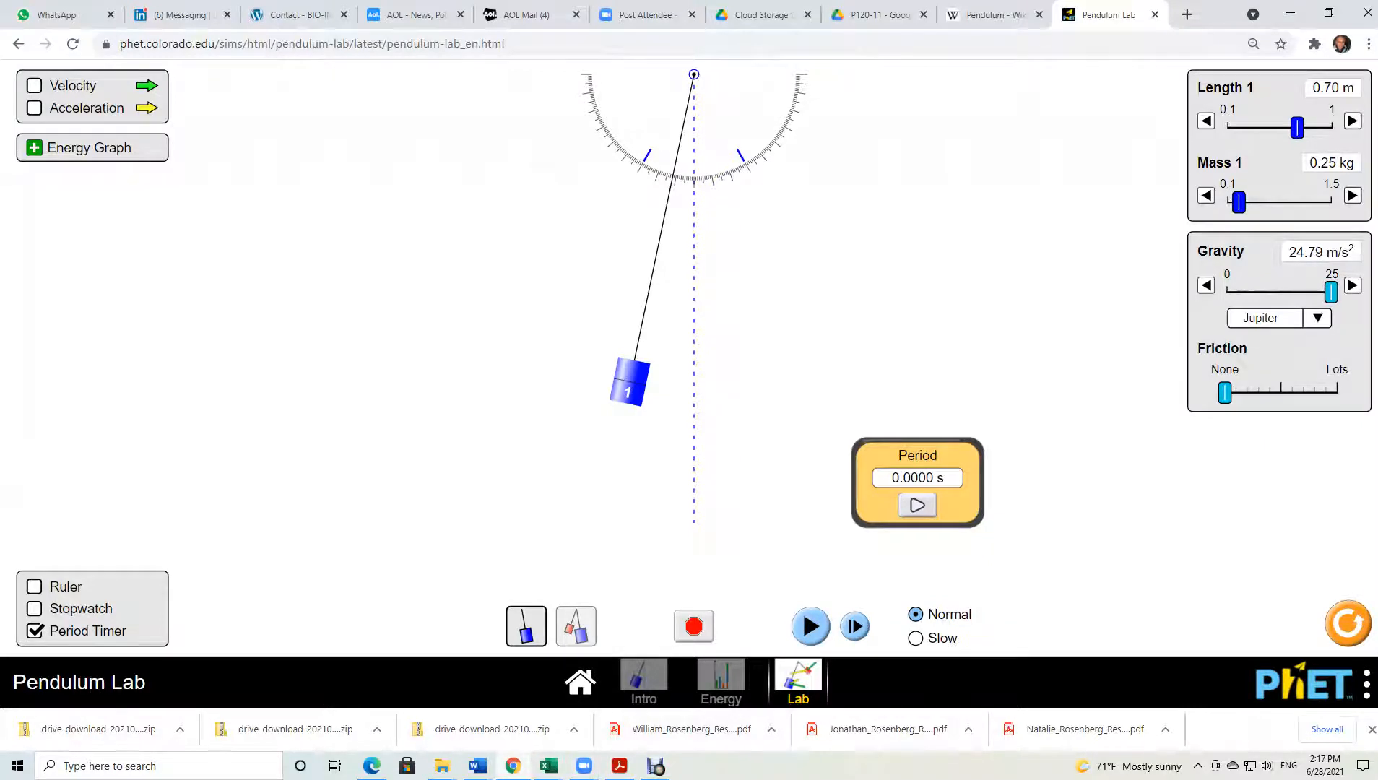
{"action": "key", "text": "alt+Tab"}
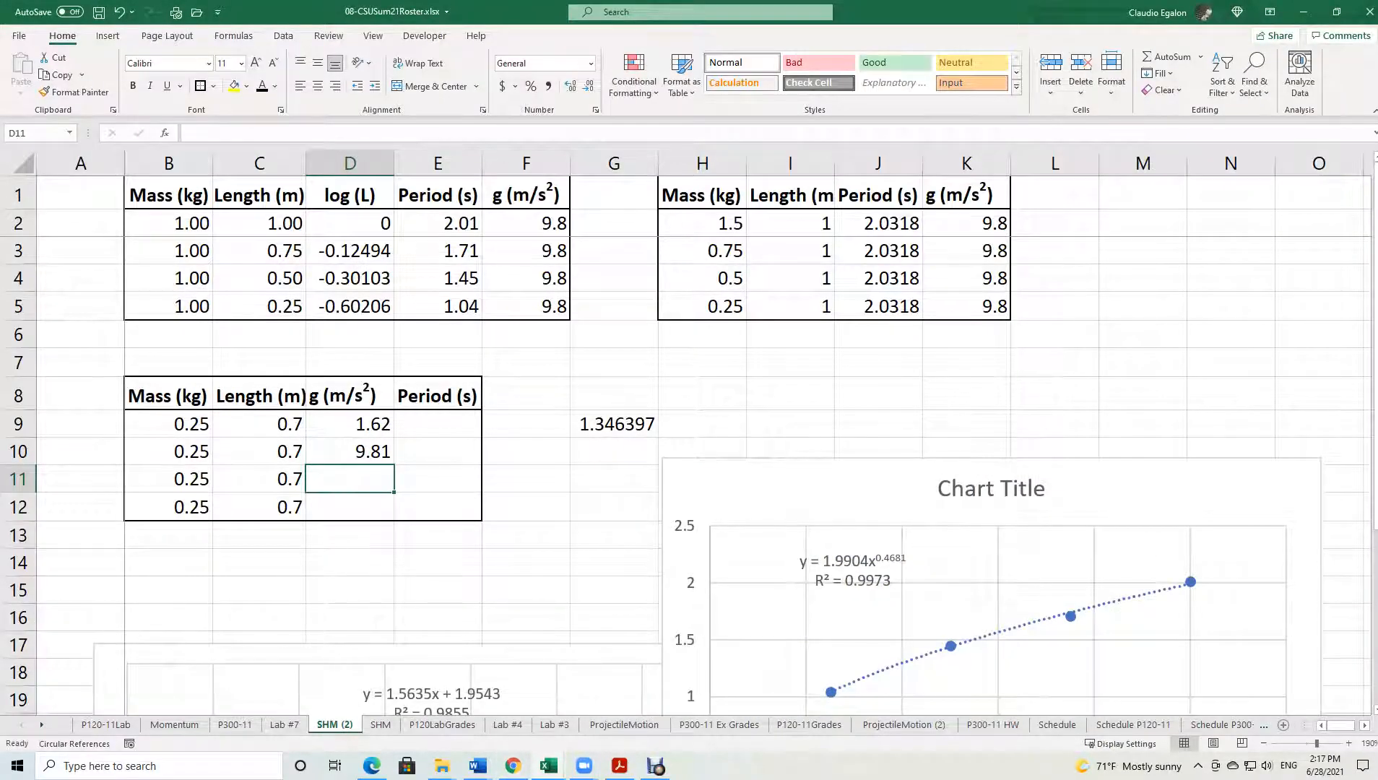
{"action": "type", "text": "24.79"}
{"action": "key", "text": "Return"}
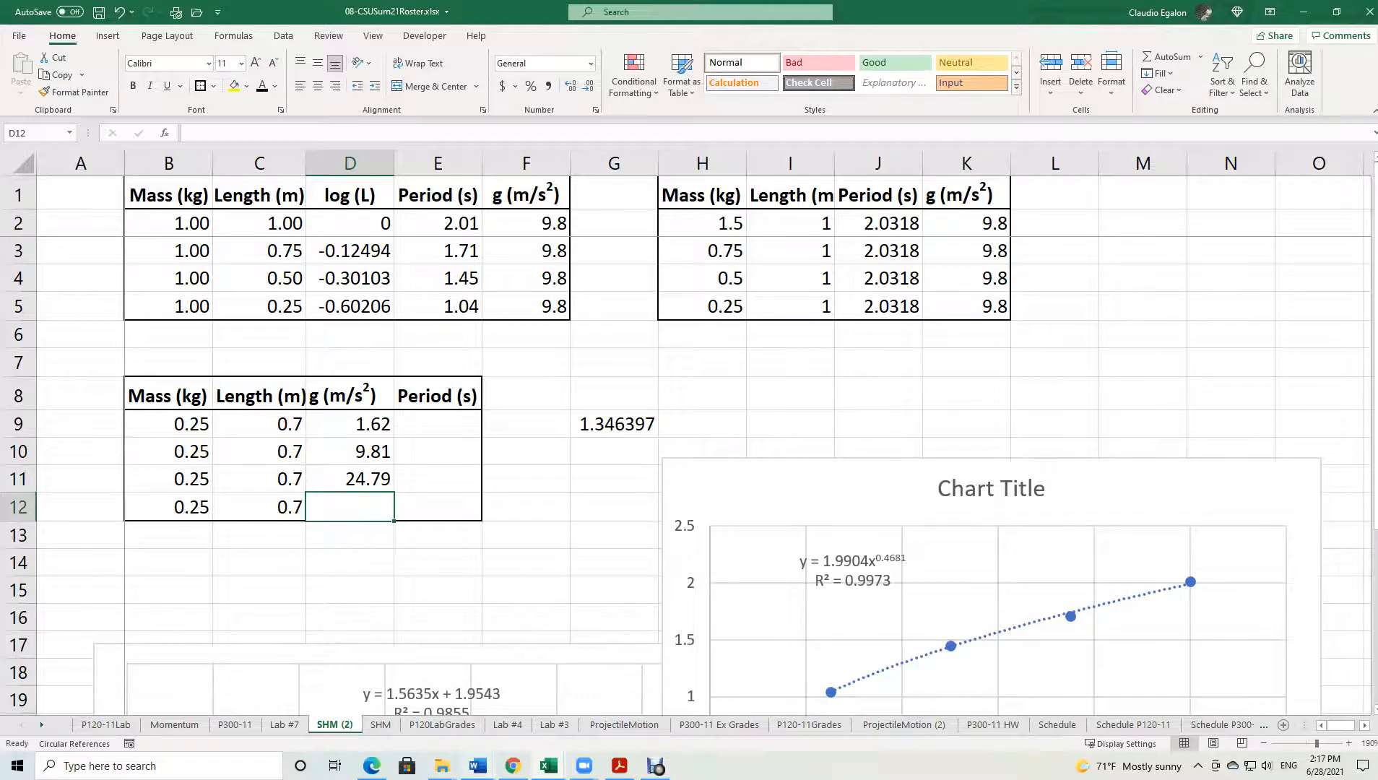
Switch to the Pendulum Lab and set the gravity to Custom with a value of 25.00 m/s².
{"action": "key", "text": "alt+Tab"}
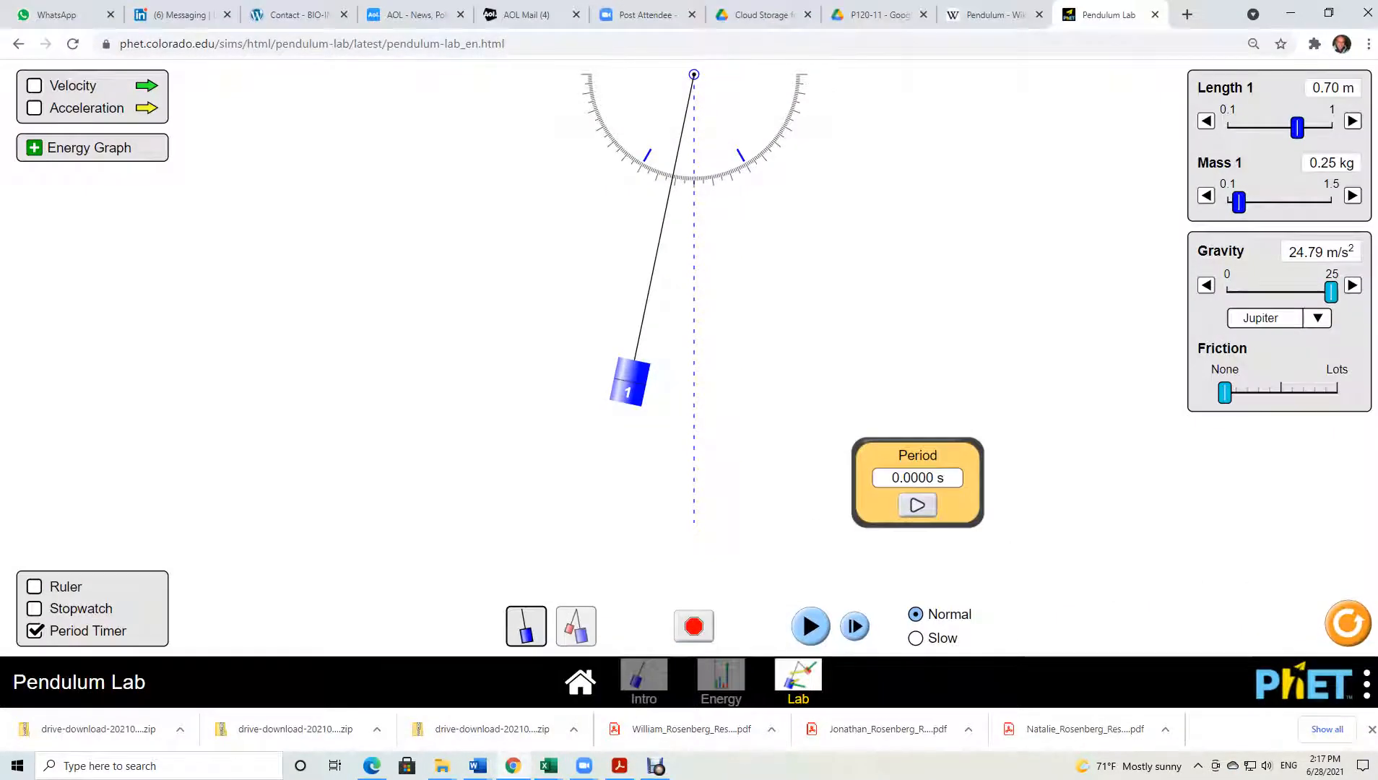
{"action": "left_click", "coordinate": [1317, 318]}
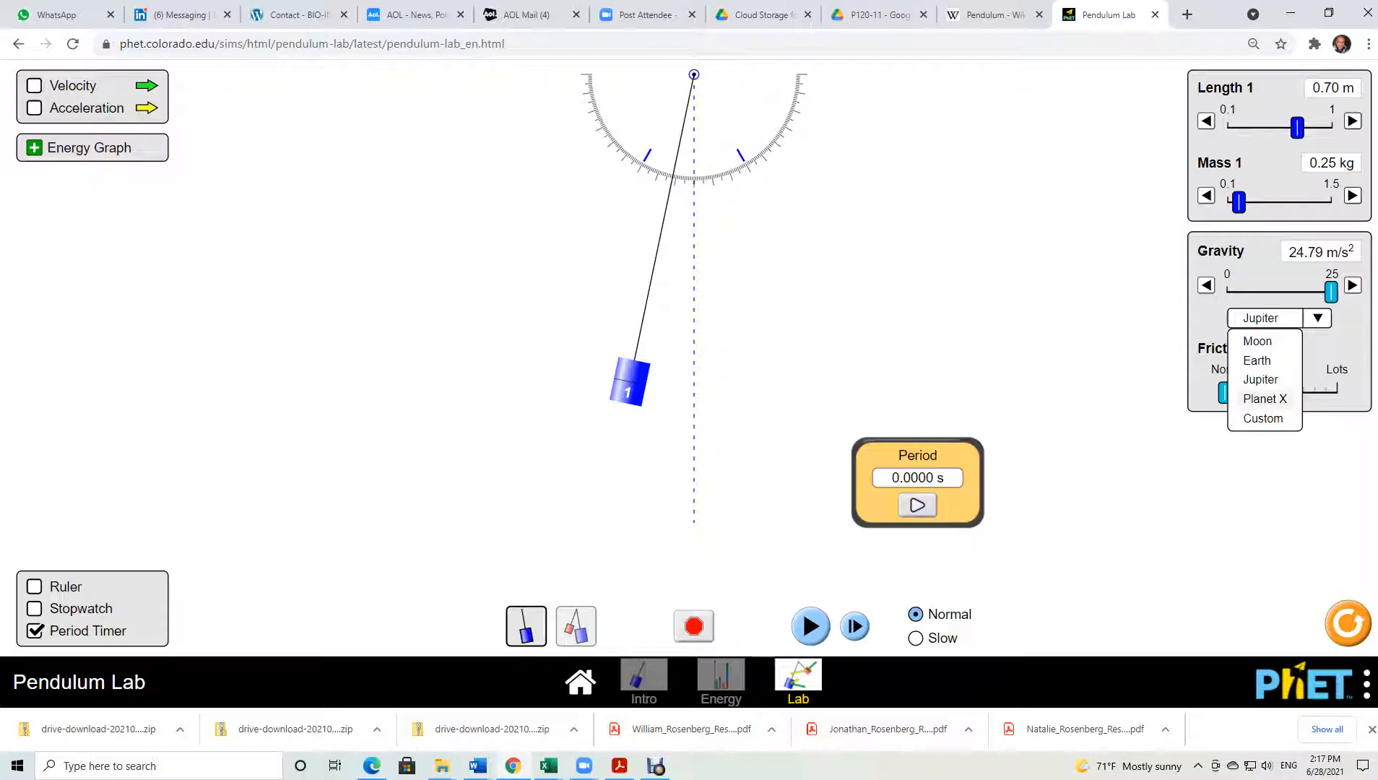
{"action": "left_click", "coordinate": [1262, 418]}
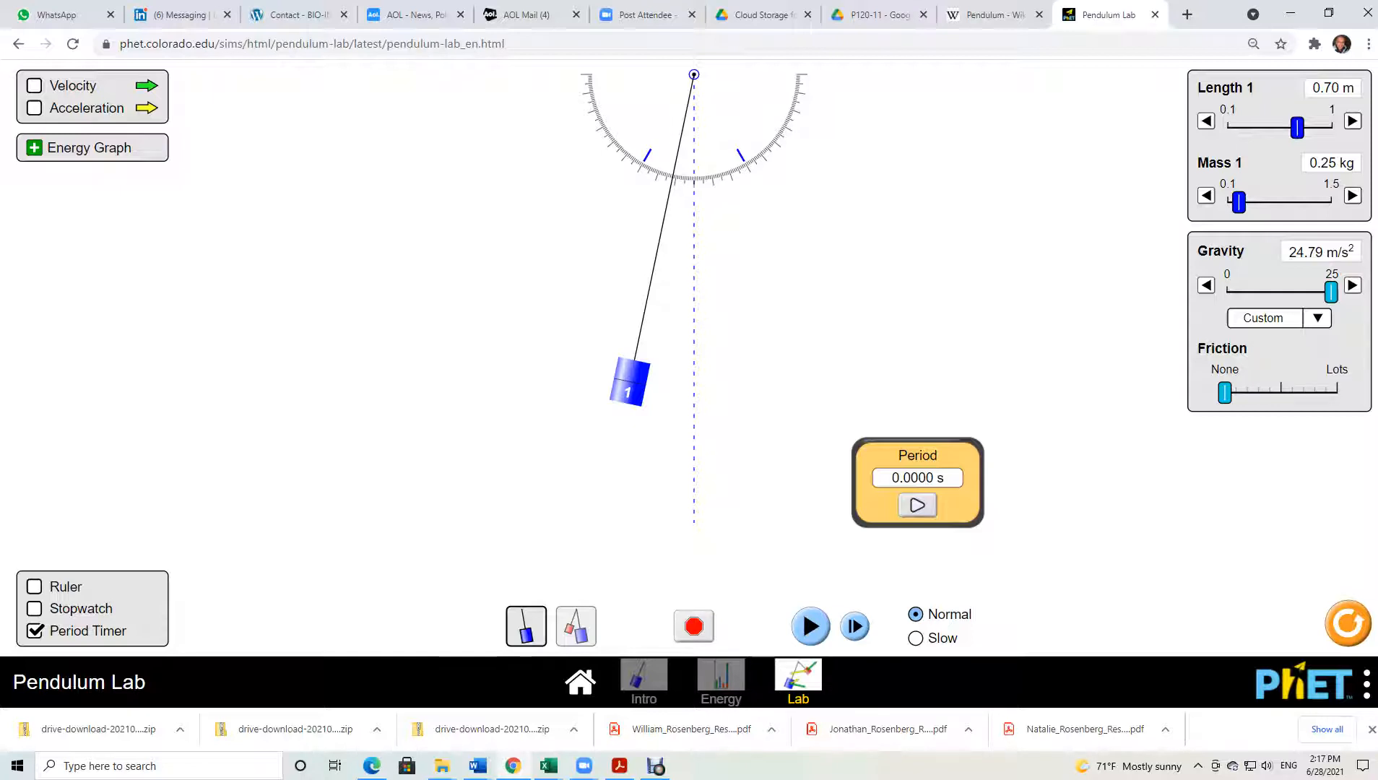
{"action": "mouse_move", "coordinate": [1331, 291]}
{"action": "left_mouse_down"}
{"action": "mouse_move", "coordinate": [1243, 292]}
{"action": "mouse_move", "coordinate": [1332, 292]}
{"action": "left_mouse_up"}
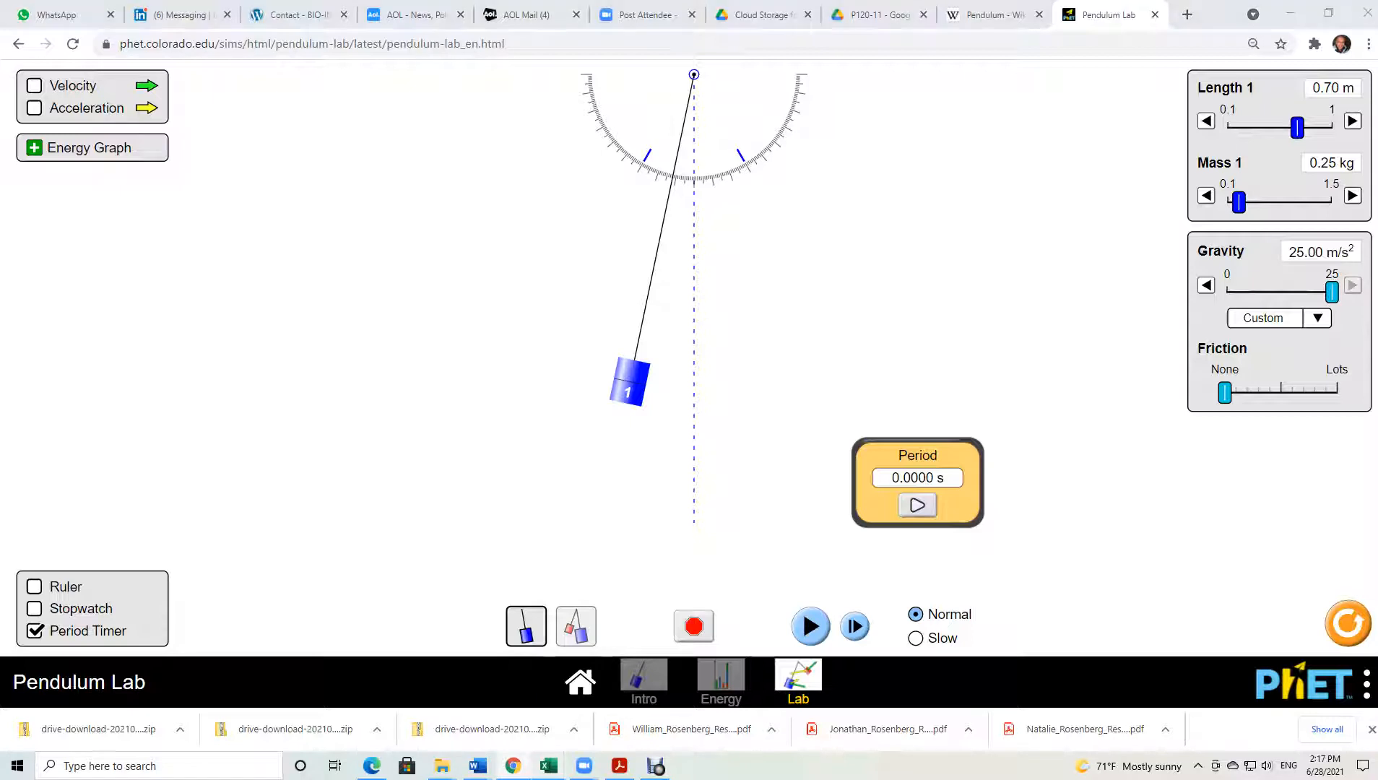
Check the fourth gravity value in D12 of the Excel SHM sheet and return to the SHM (2) sheet.
{"action": "mouse_move", "coordinate": [548, 766]}
{"action": "left_click", "coordinate": [470, 700]}
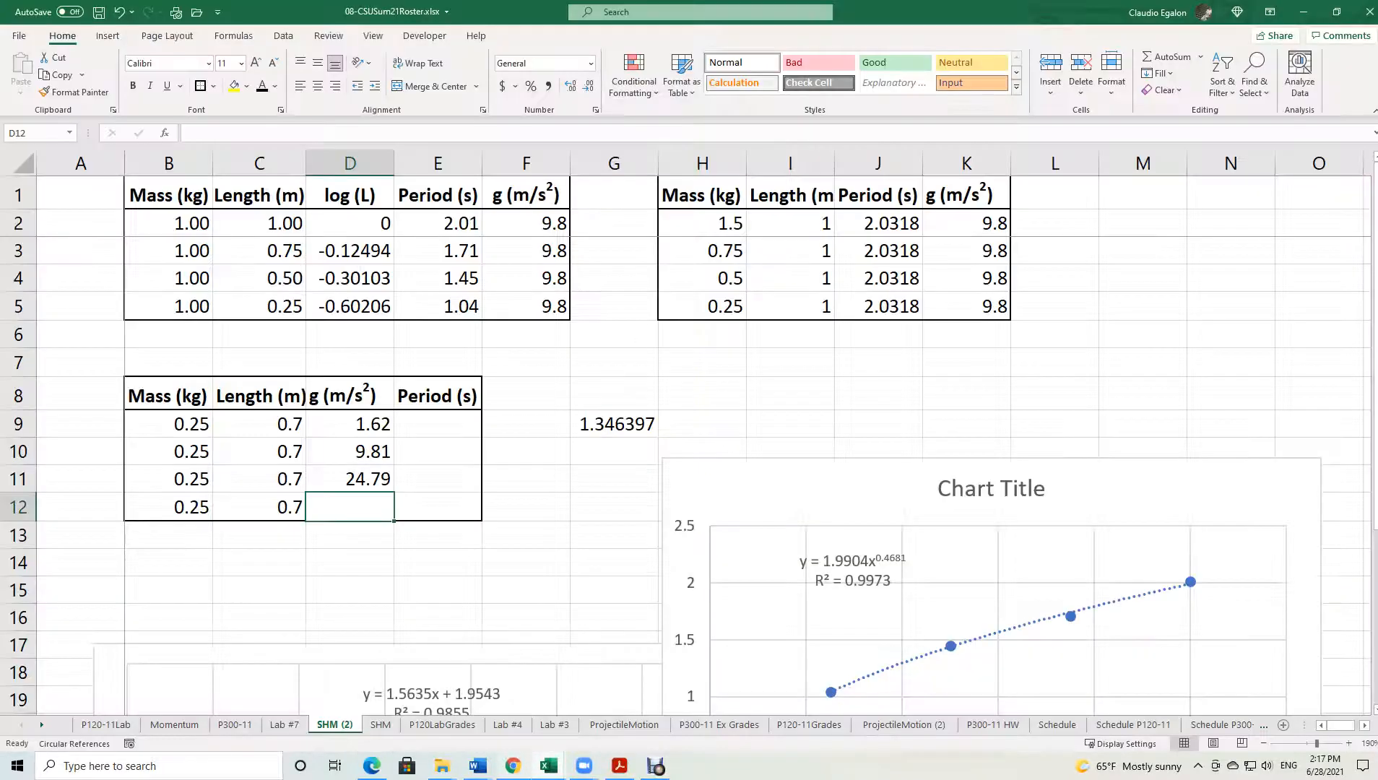
{"action": "left_click", "coordinate": [381, 725]}
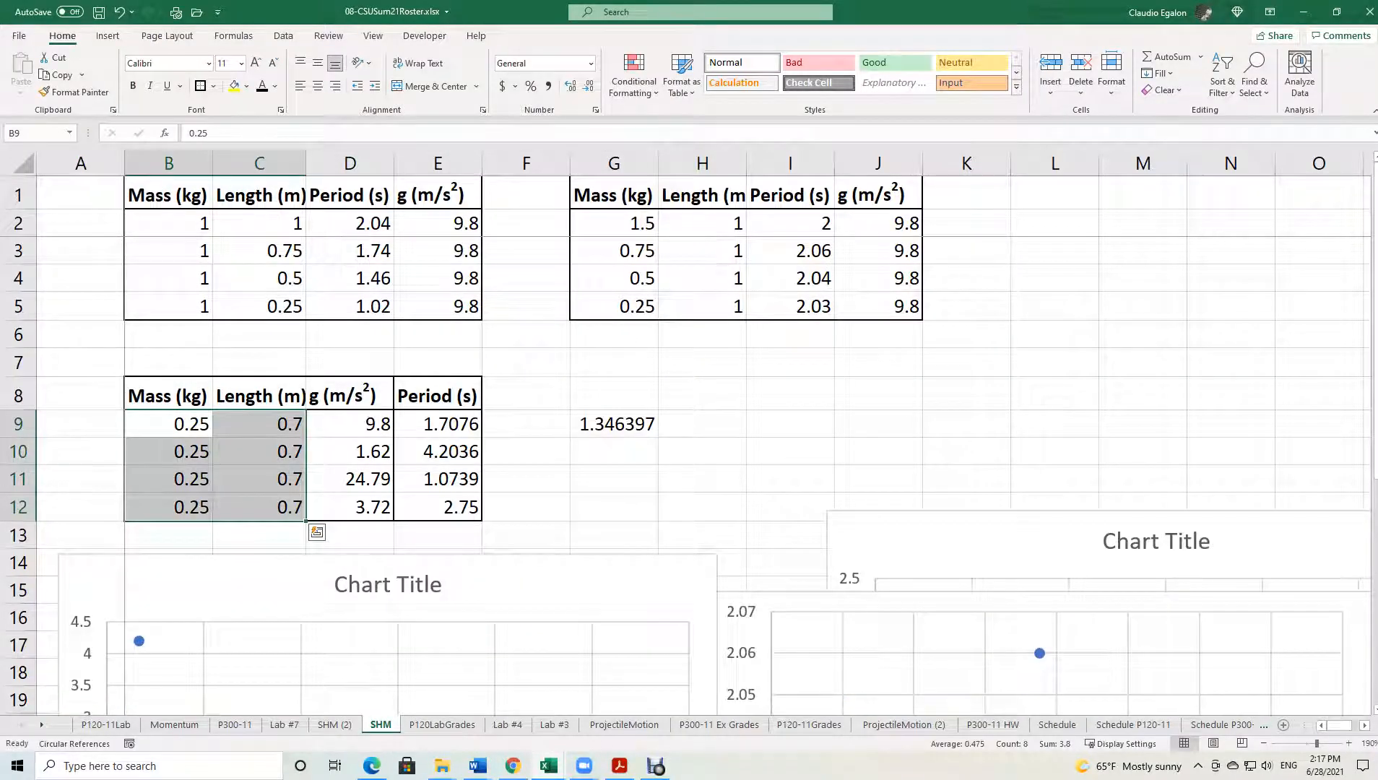
{"action": "left_click", "coordinate": [350, 507]}
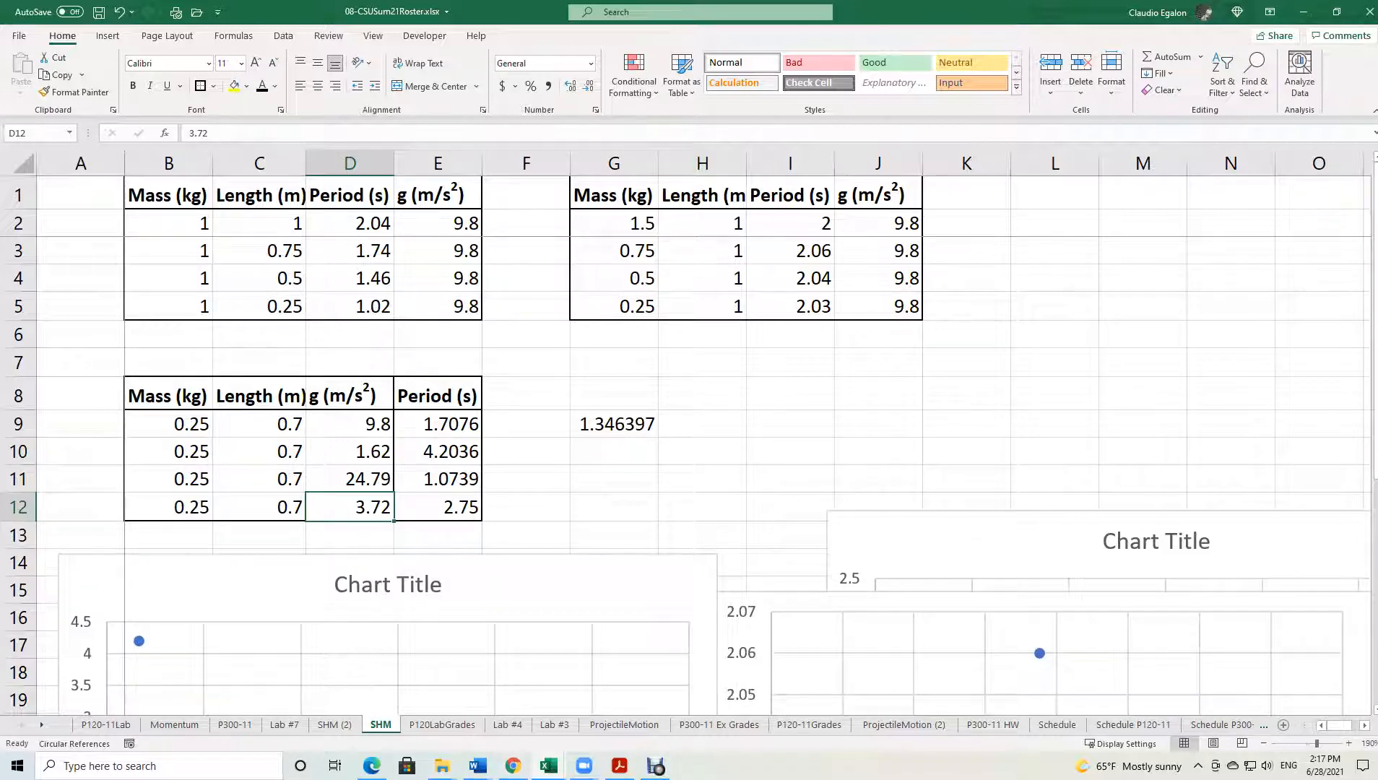
{"action": "key", "text": "ctrl+Page_Up"}
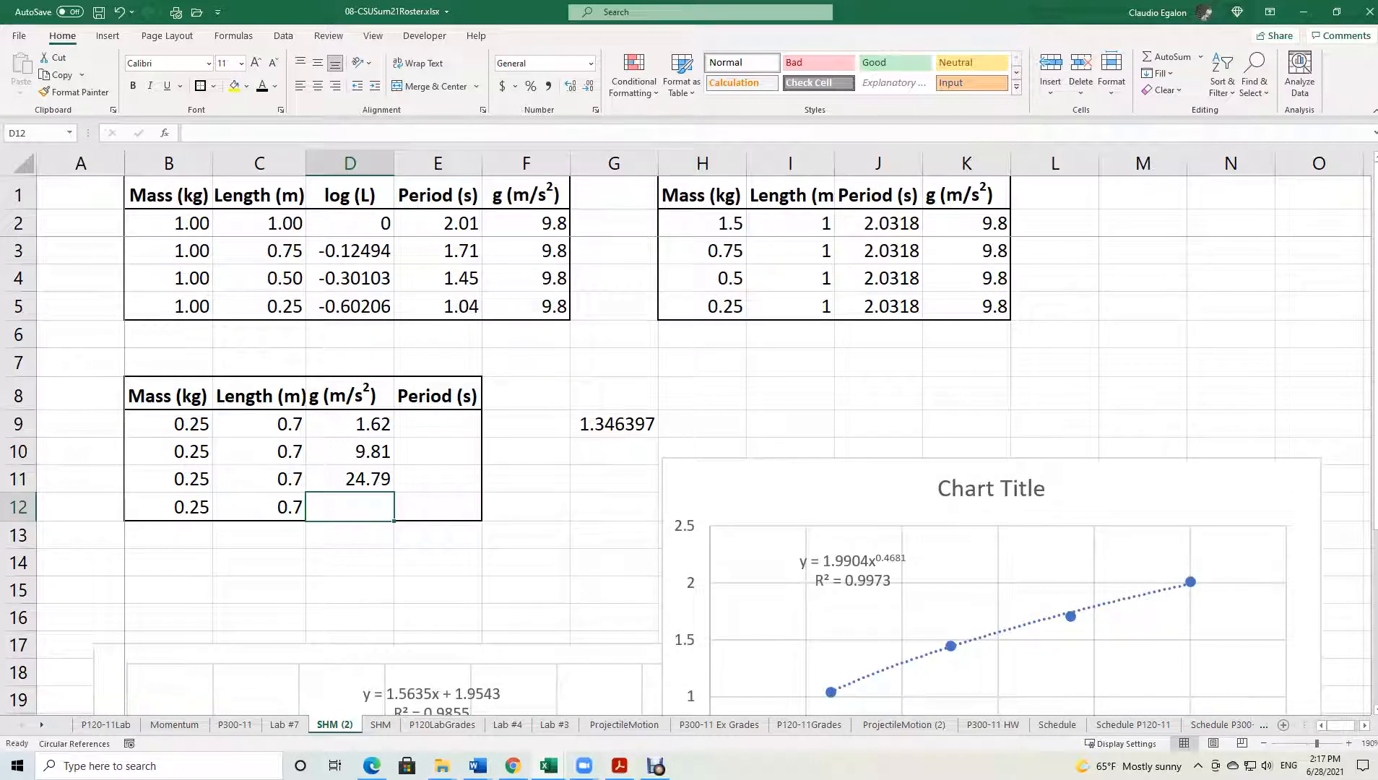
Search Google in a new Chrome tab for "acceleration of gravity on mars".
{"action": "key", "text": "alt+Tab"}
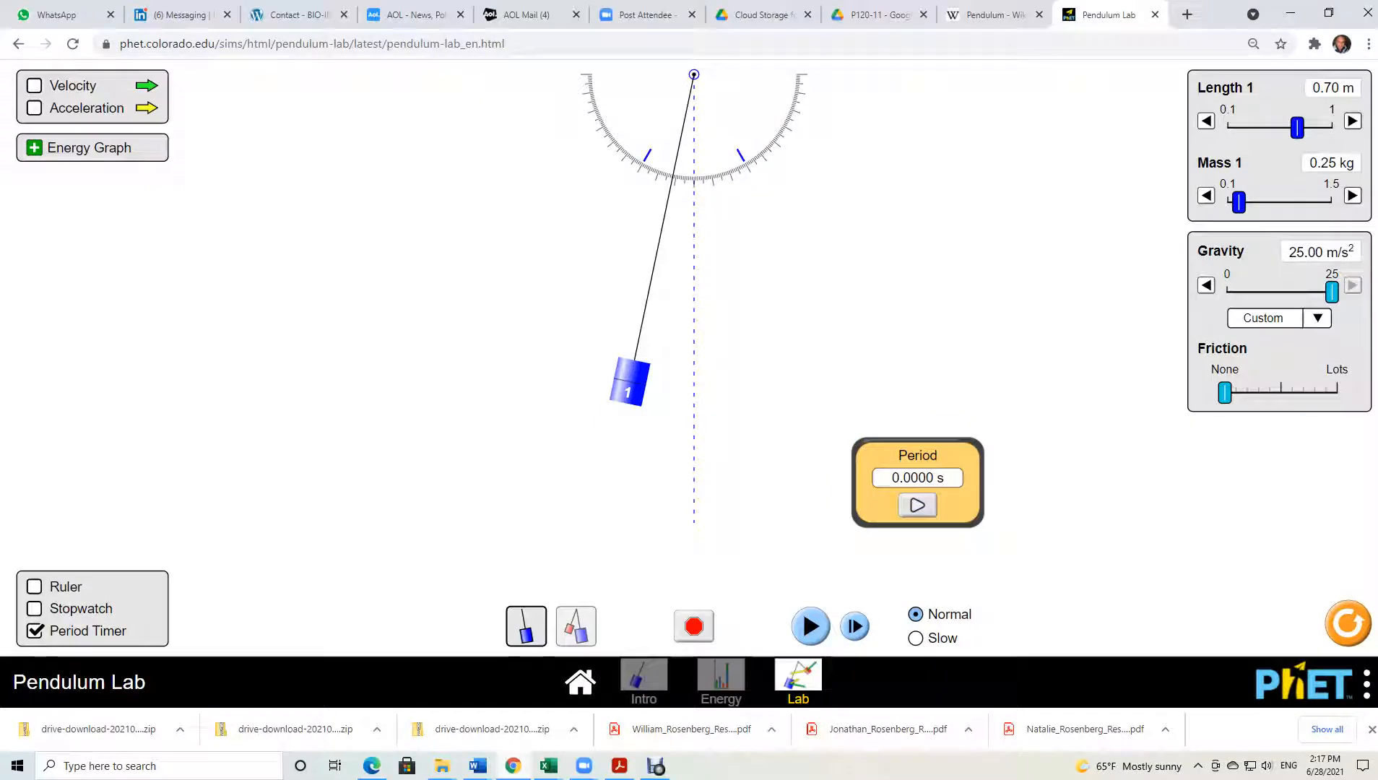
{"action": "left_click", "coordinate": [1187, 15]}
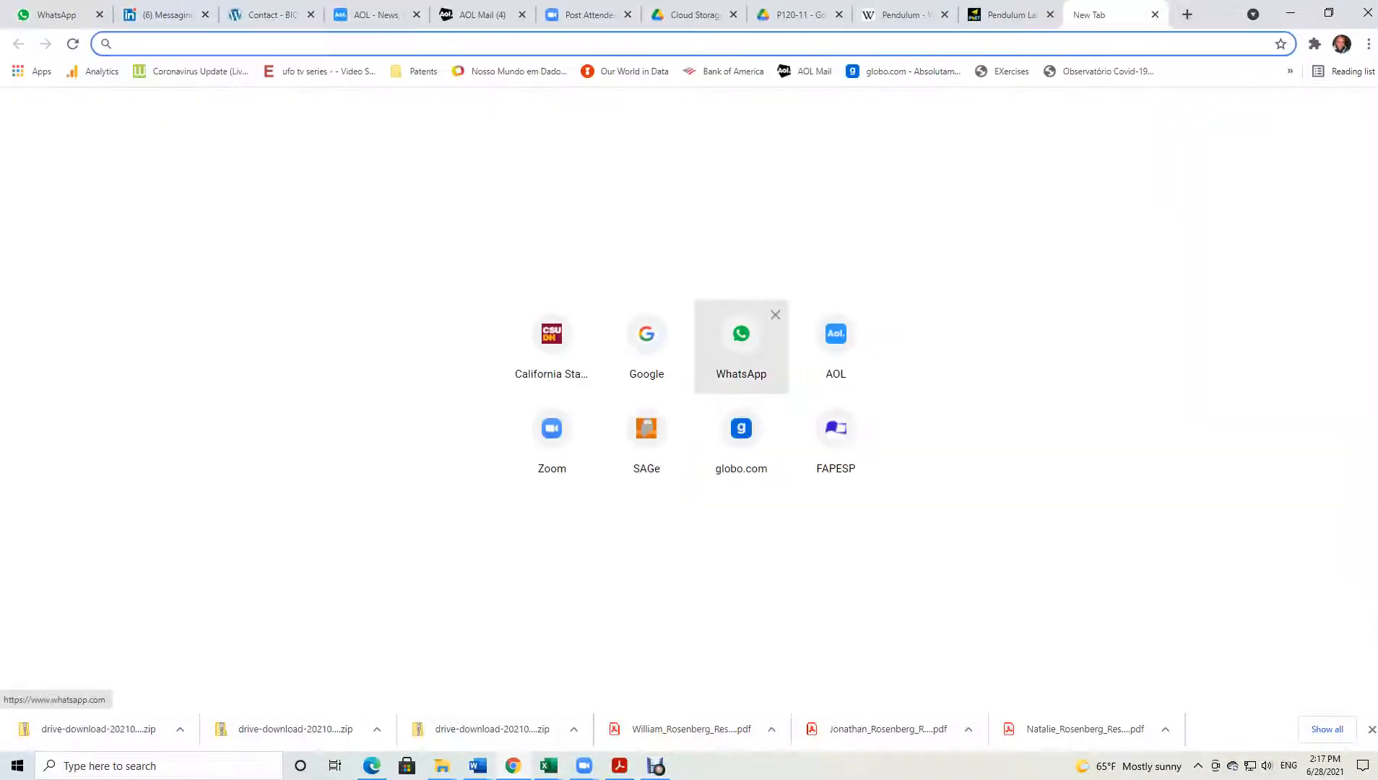
{"action": "left_click", "coordinate": [671, 352]}
{"action": "type", "text": "a"}
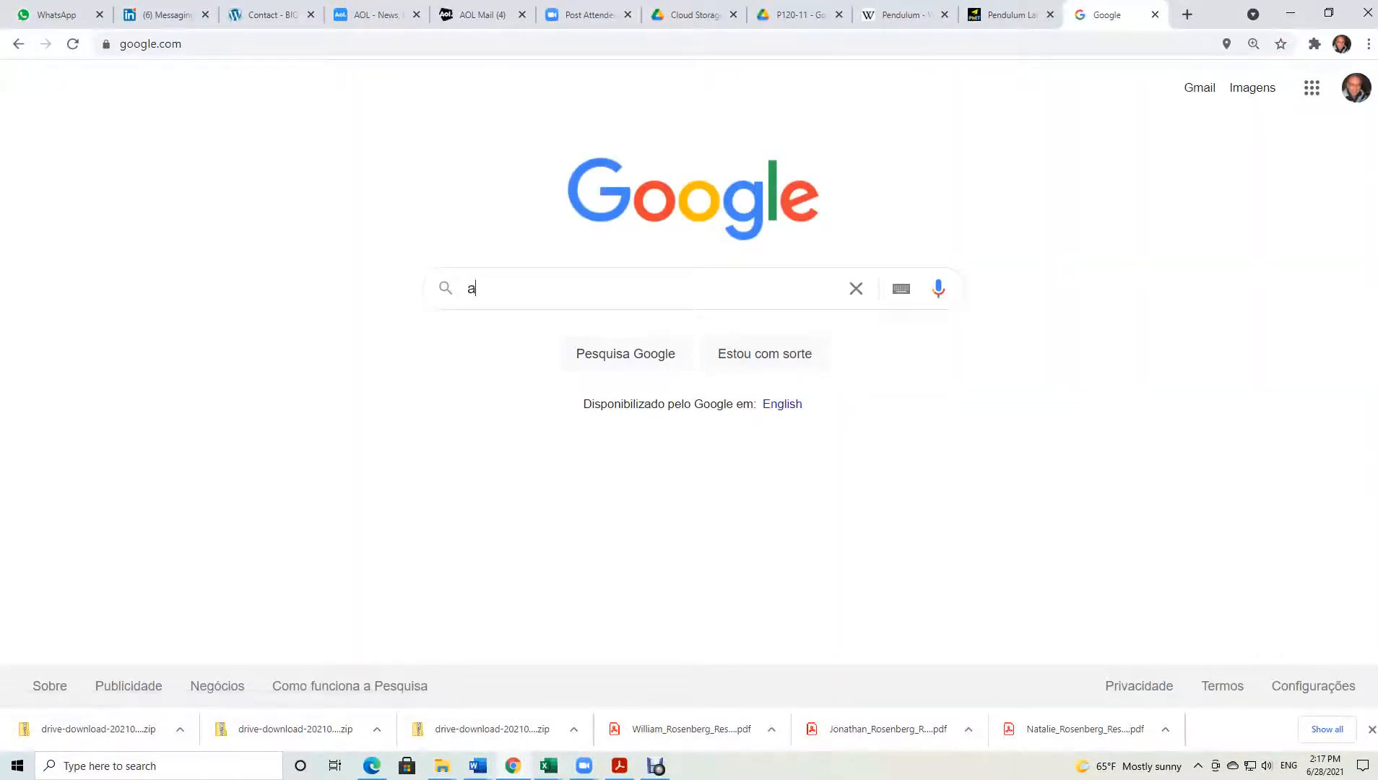
{"action": "type", "text": "cceleration of gra"}
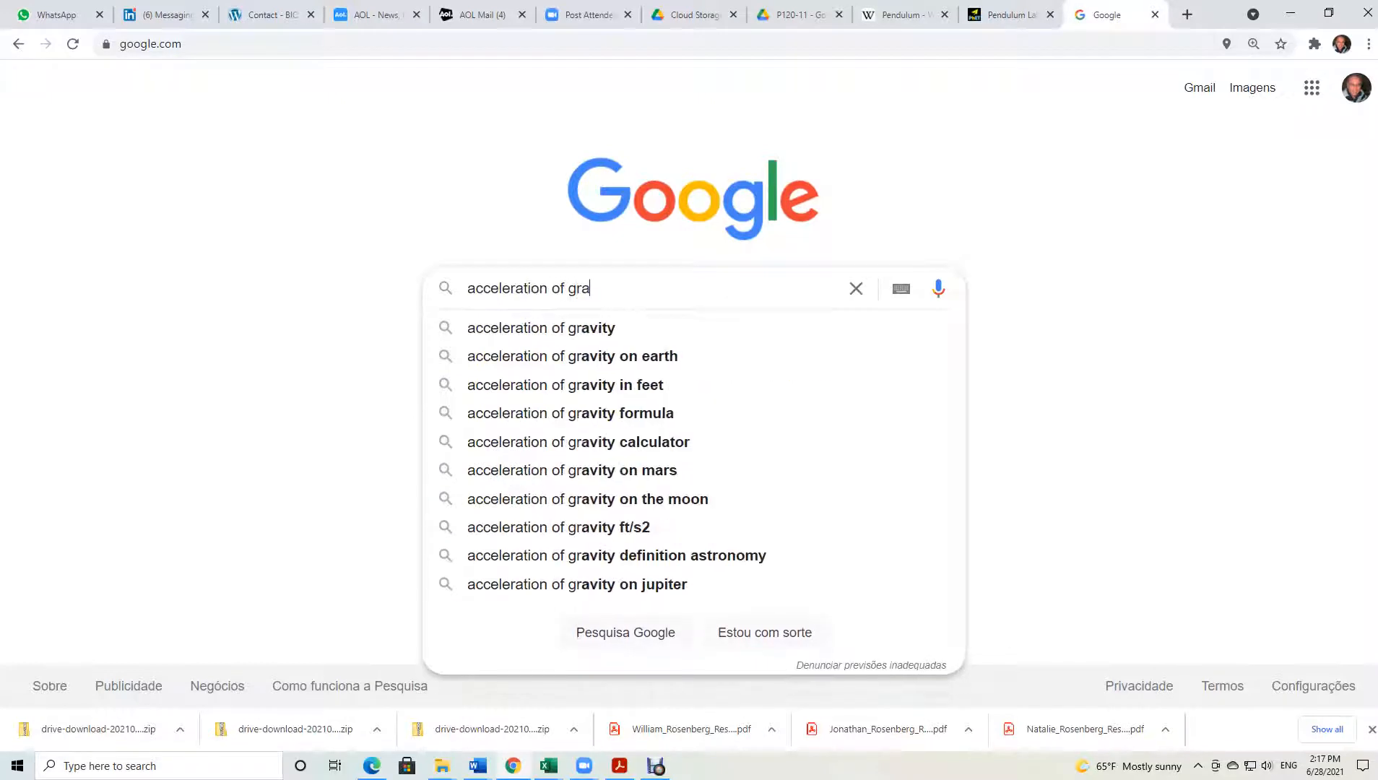
{"action": "type", "text": "vity on a"}
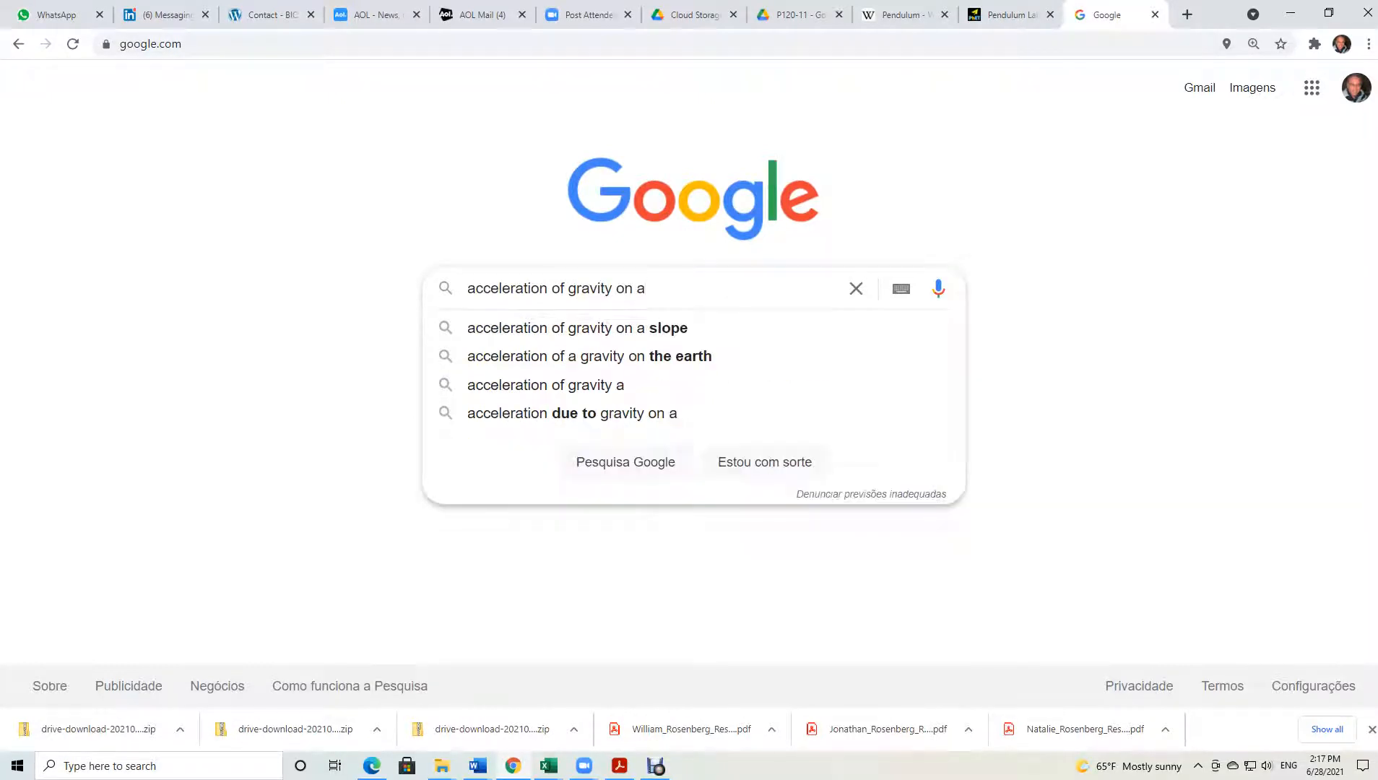
{"action": "key", "text": "BackSpace"}
{"action": "key", "text": "Down"}
{"action": "key", "text": "Down"}
{"action": "key", "text": "Return"}
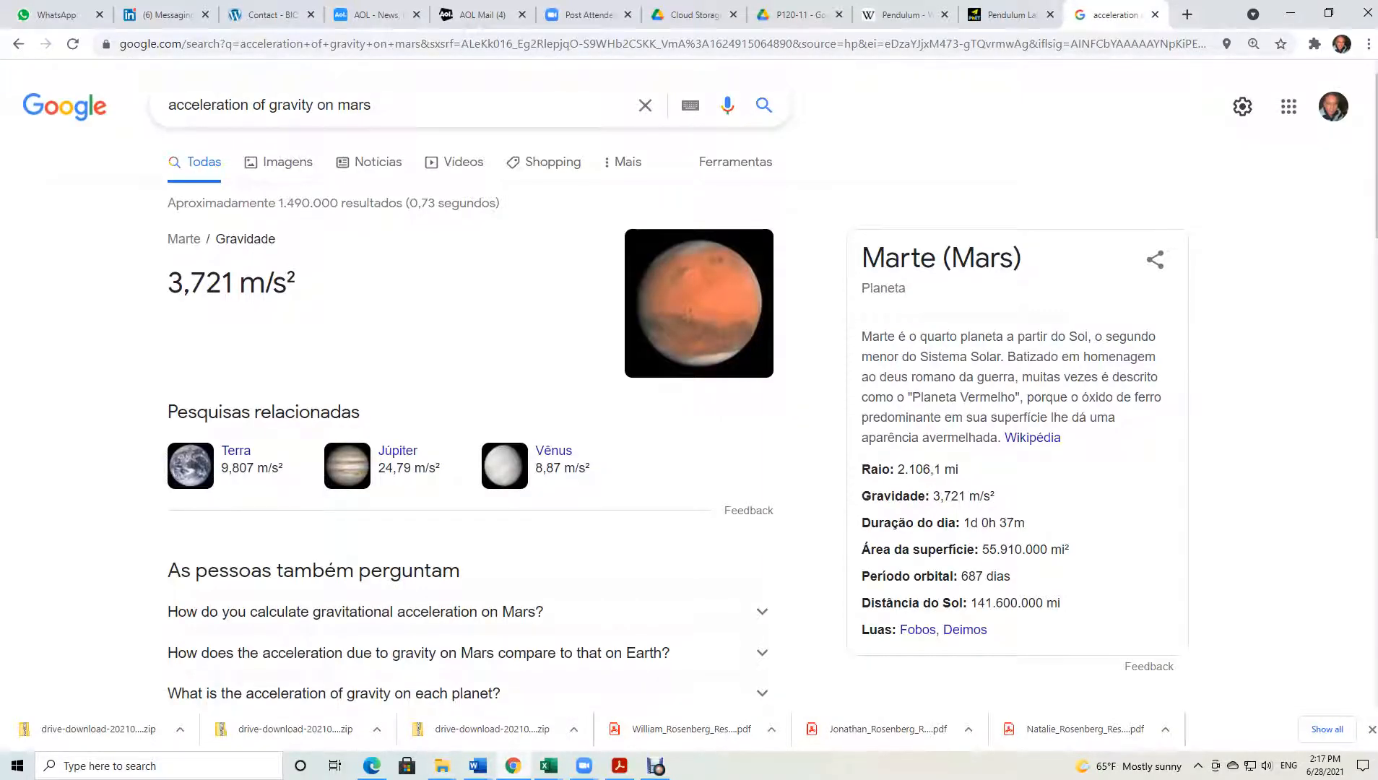
Switch to the Excel roster workbook and enter Mars's gravity, 3.721, in D12 of the gravity table.
{"action": "left_click", "coordinate": [549, 765]}
{"action": "left_click", "coordinate": [472, 700]}
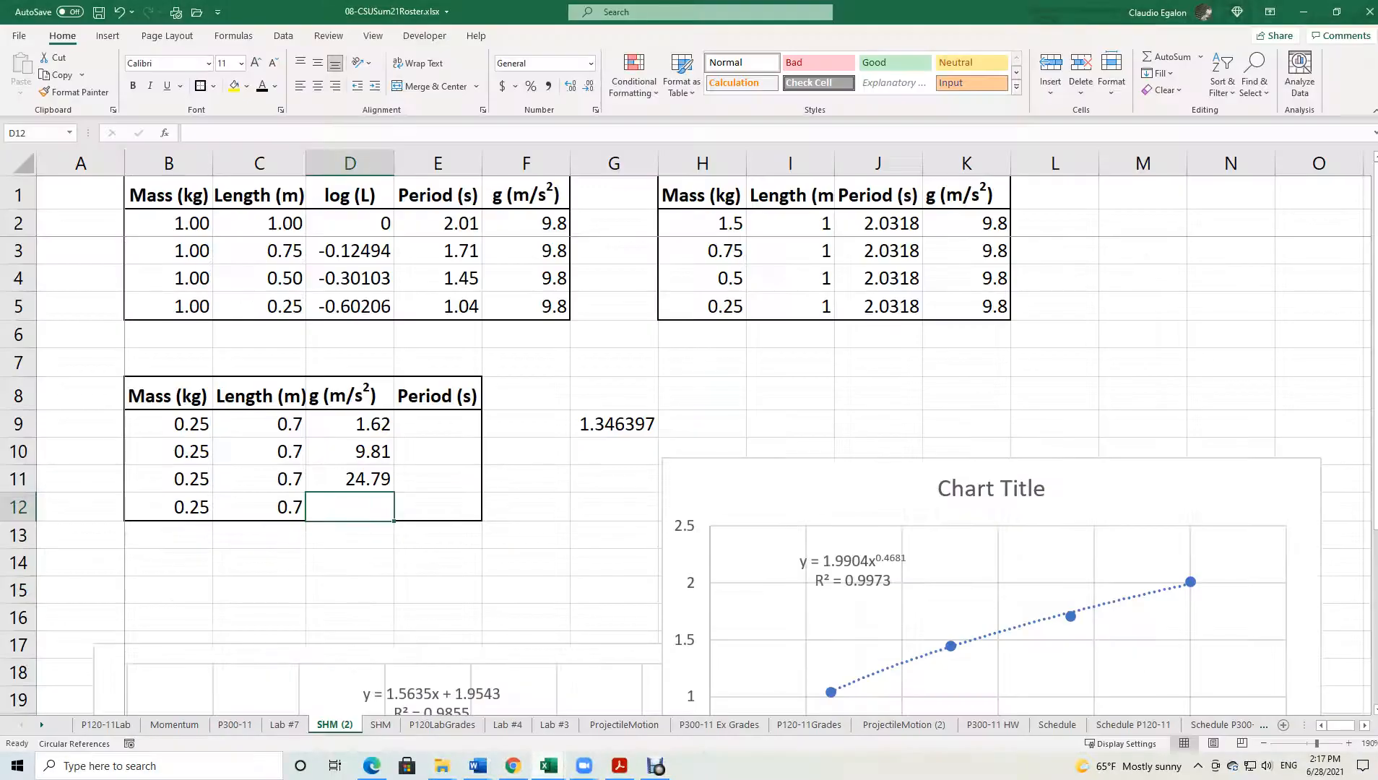
{"action": "type", "text": "3.7"}
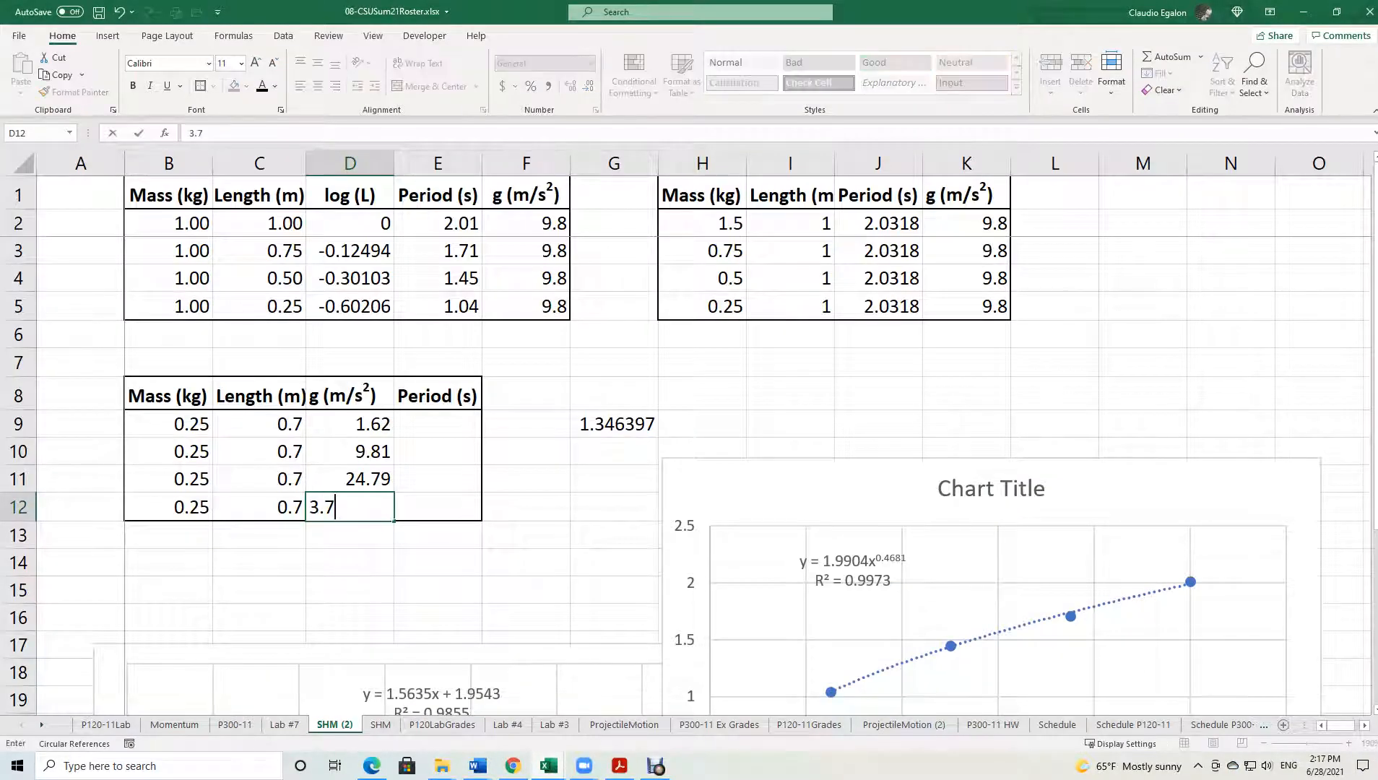
{"action": "key", "text": "Return"}
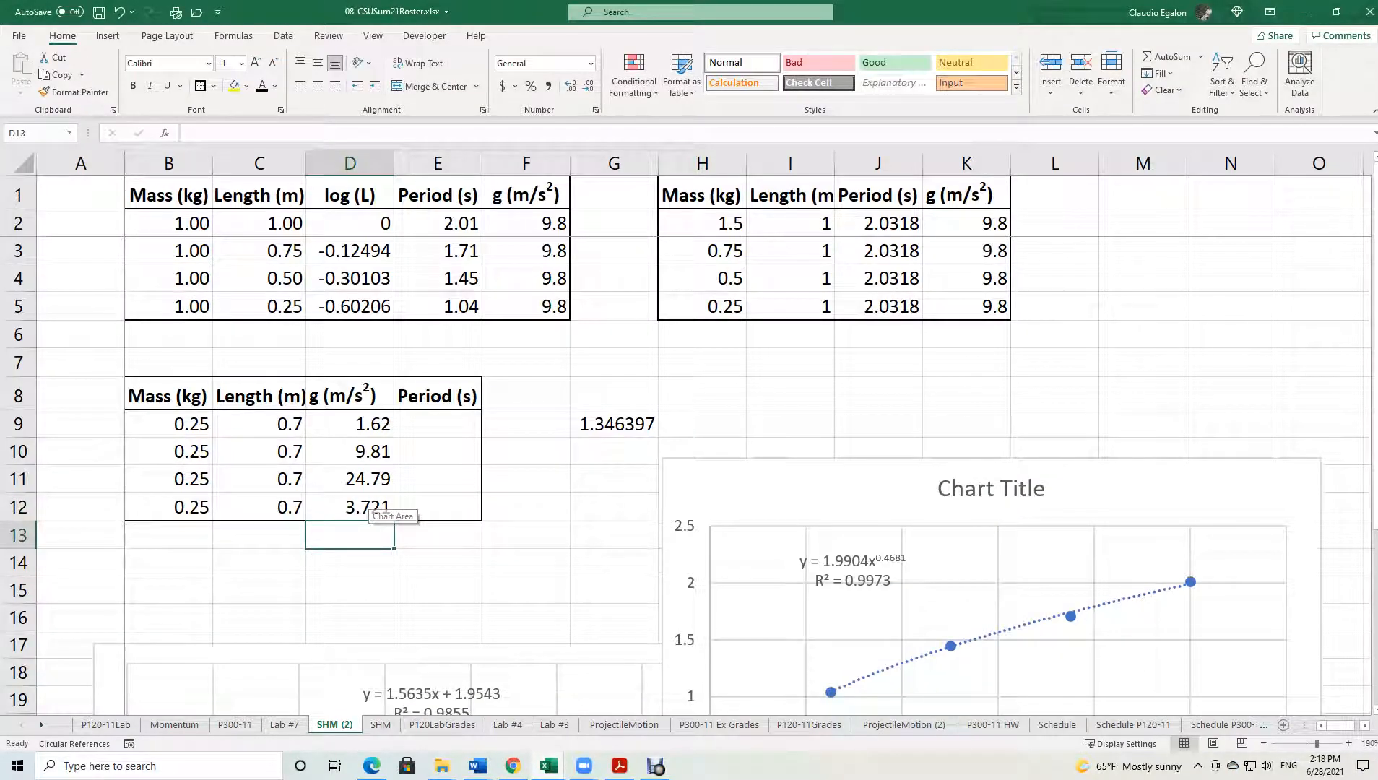
Select the empty period cells E9:E12 of the gravity table and return to the Pendulum Lab simulation in Chrome.
{"action": "left_click", "coordinate": [437, 590]}
{"action": "left_click_drag", "start_coordinate": [351, 424], "coordinate": [437, 507]}
{"action": "left_click_drag", "start_coordinate": [437, 424], "coordinate": [438, 507]}
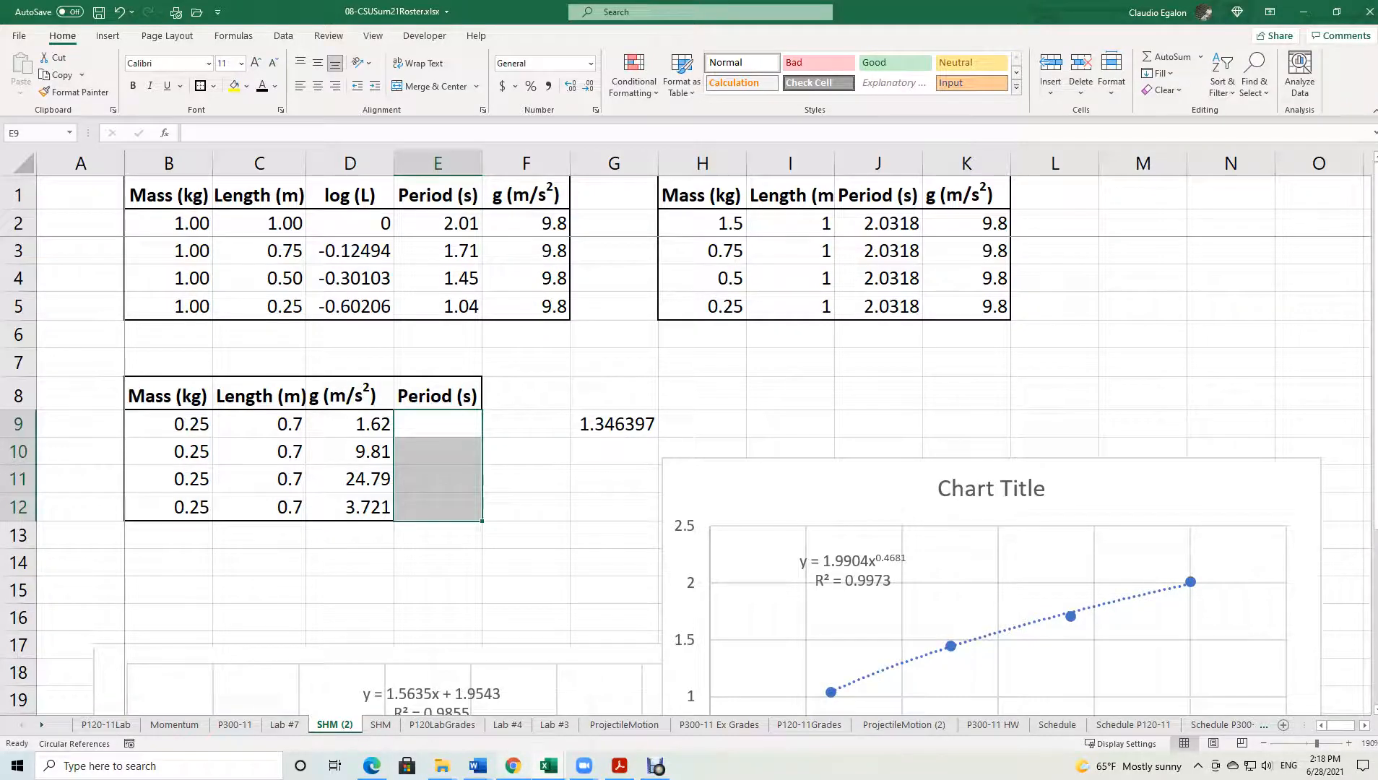
{"action": "left_click", "coordinate": [513, 765]}
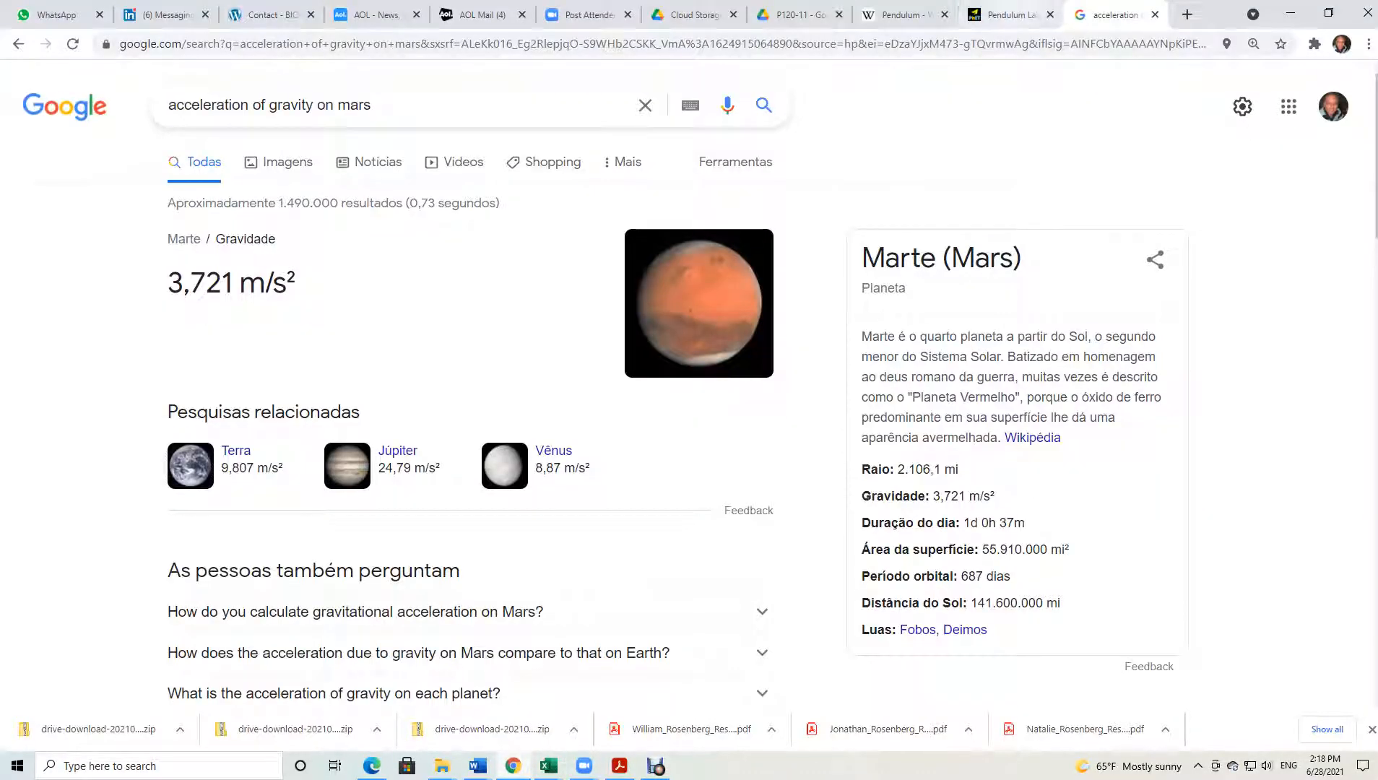
{"action": "left_click", "coordinate": [1011, 15]}
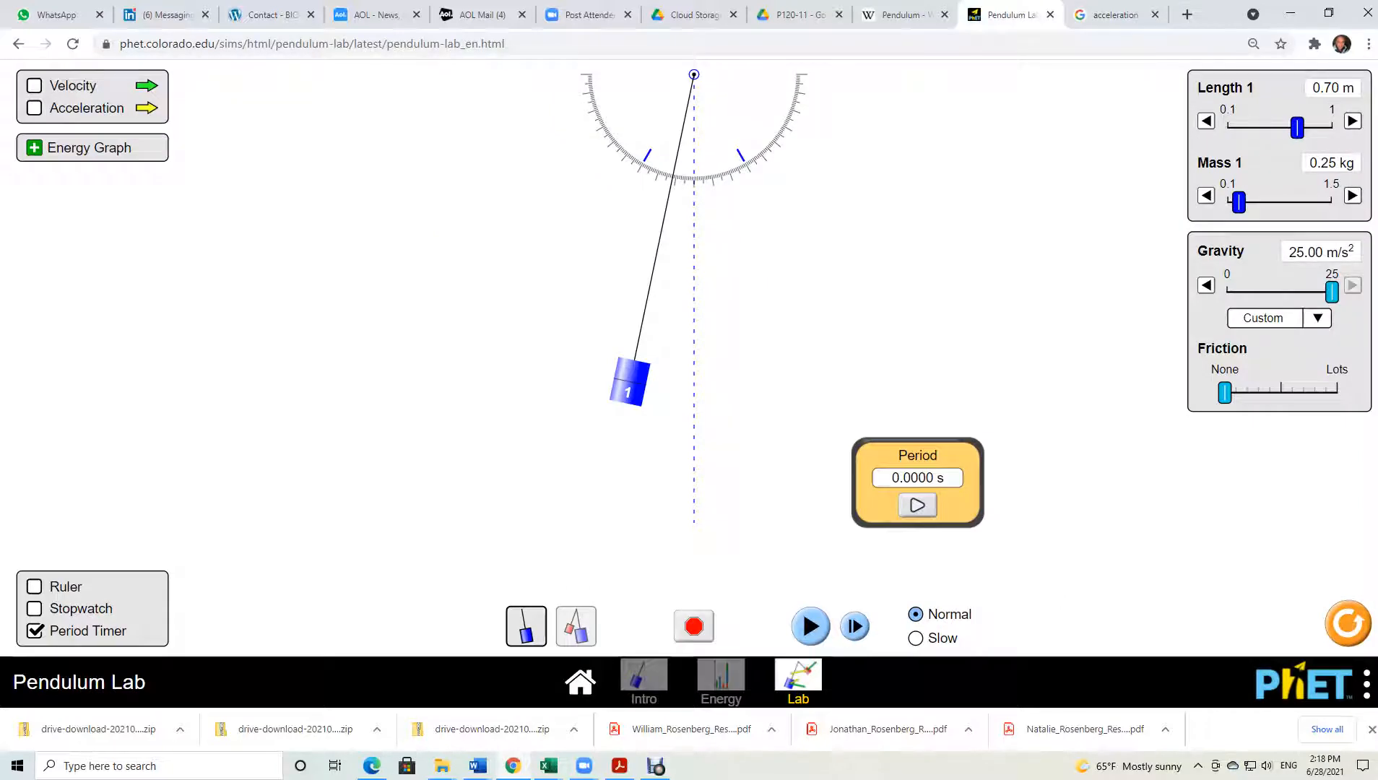
Set gravity to Moon, raise the bob to the blue mark on the protractor and run the simulation to time one period.
{"action": "left_click", "coordinate": [1317, 318]}
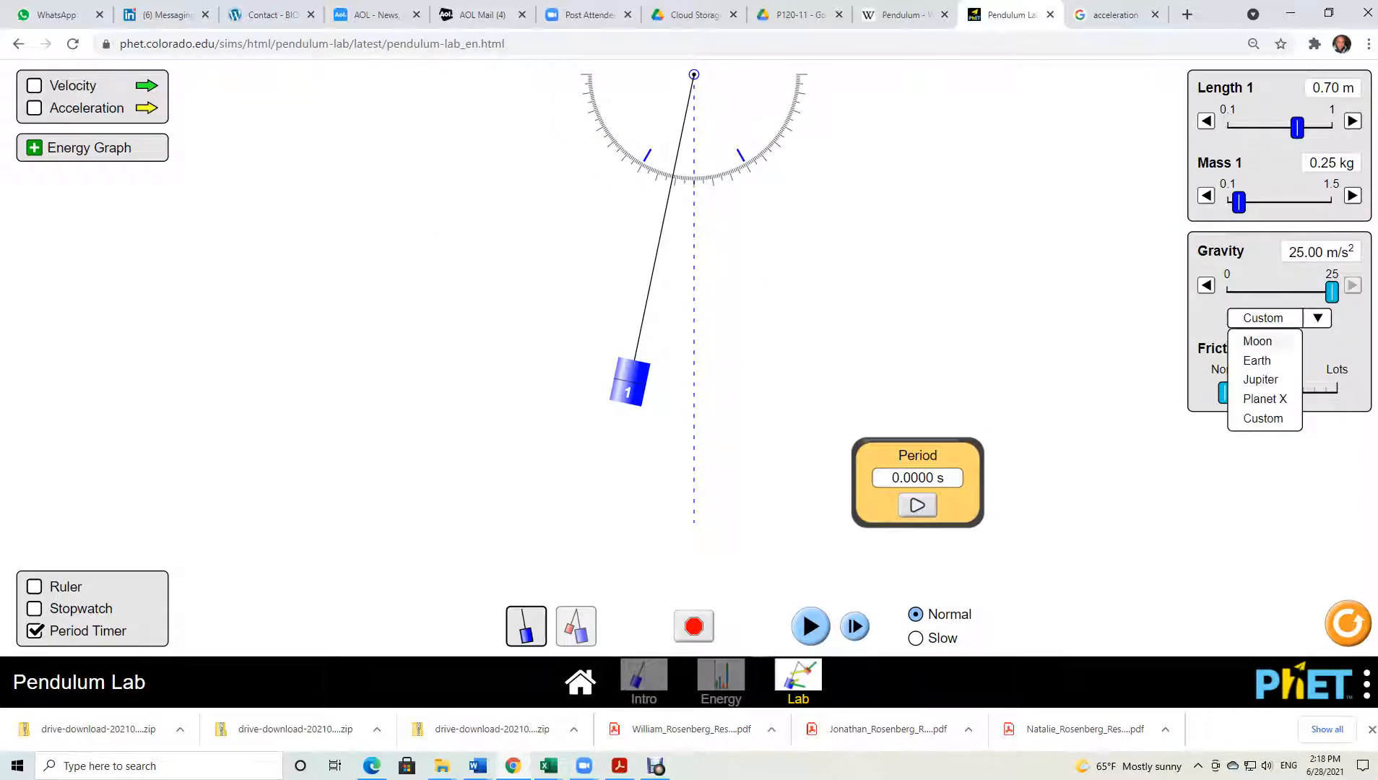
{"action": "left_click", "coordinate": [1257, 341]}
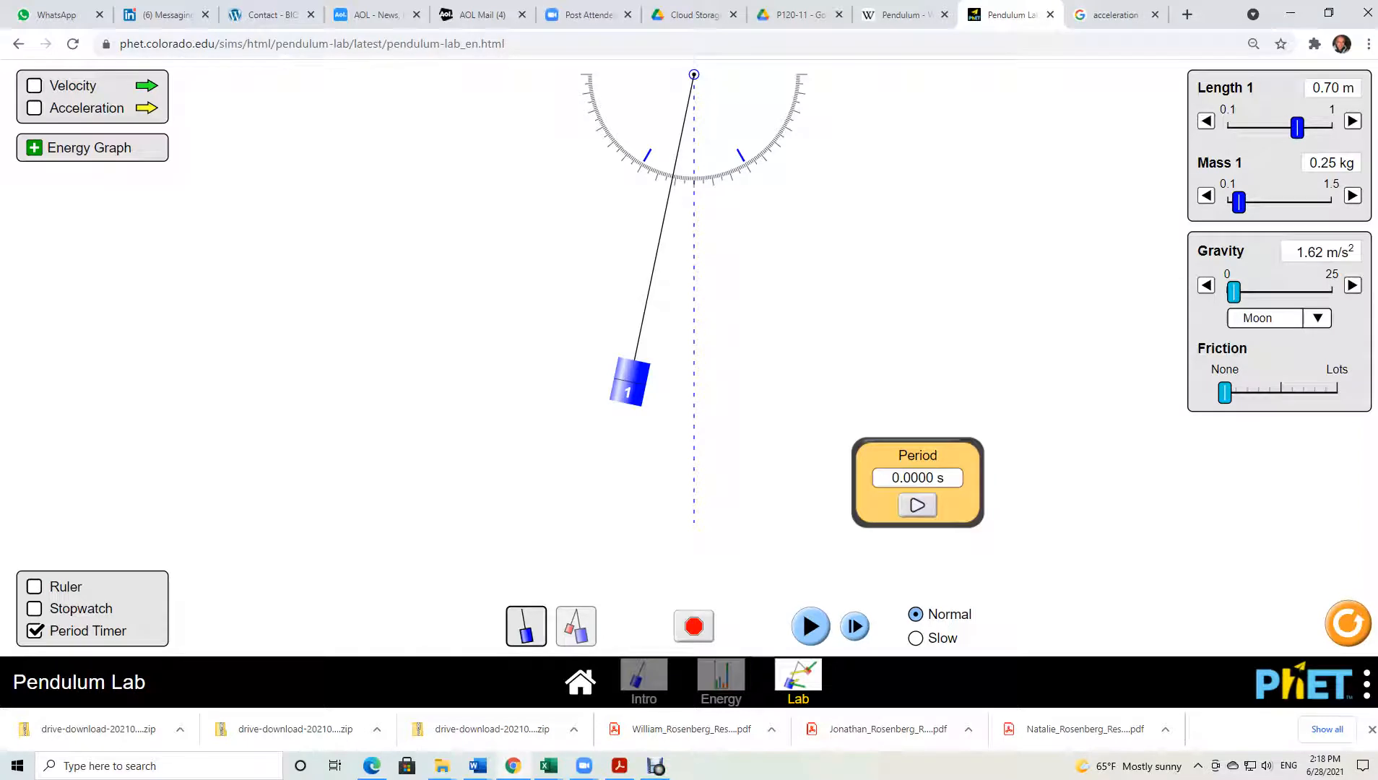
{"action": "left_click_drag", "start_coordinate": [630, 382], "coordinate": [851, 347]}
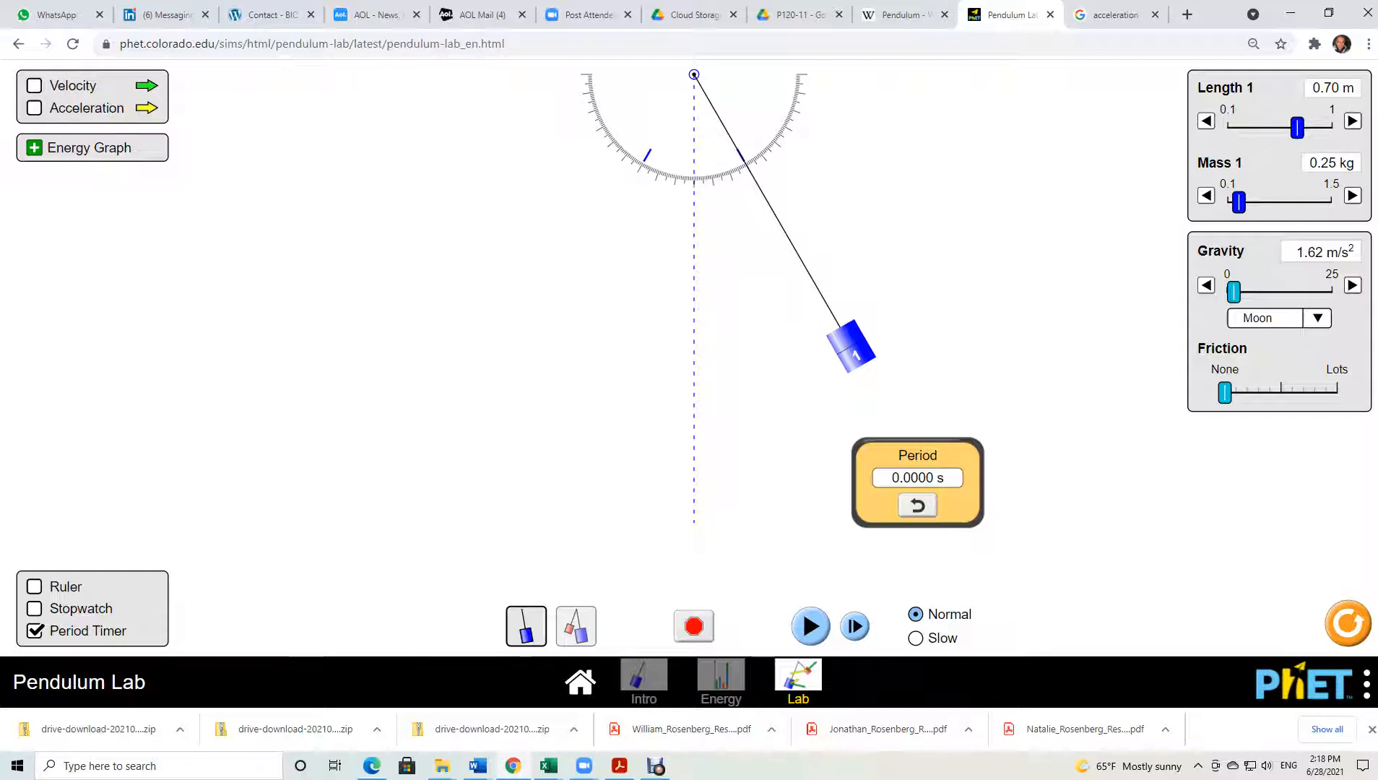
{"action": "left_click", "coordinate": [810, 626]}
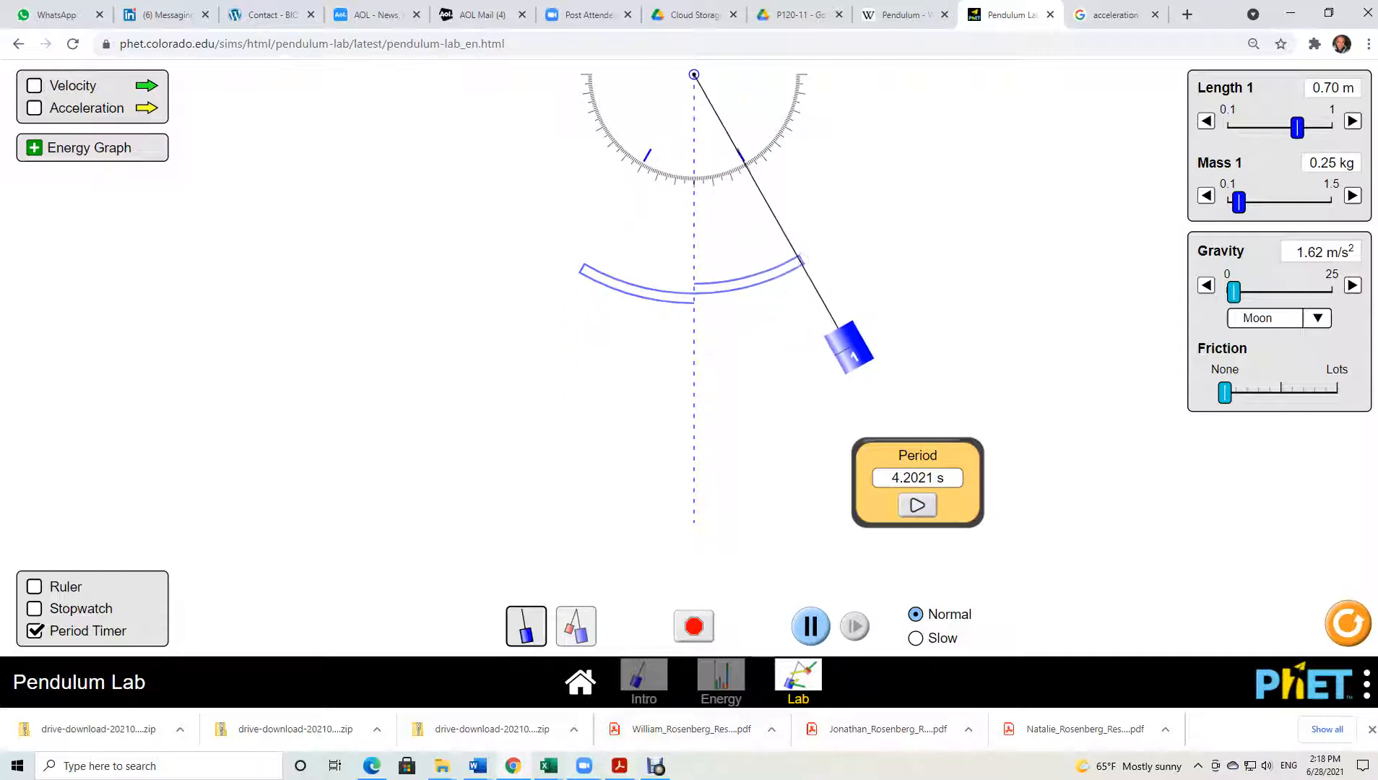
Switch to the Excel roster workbook and enter the Moon period, 4.2021, in E9 of the gravity table.
{"action": "mouse_move", "coordinate": [549, 766]}
{"action": "left_click", "coordinate": [462, 693]}
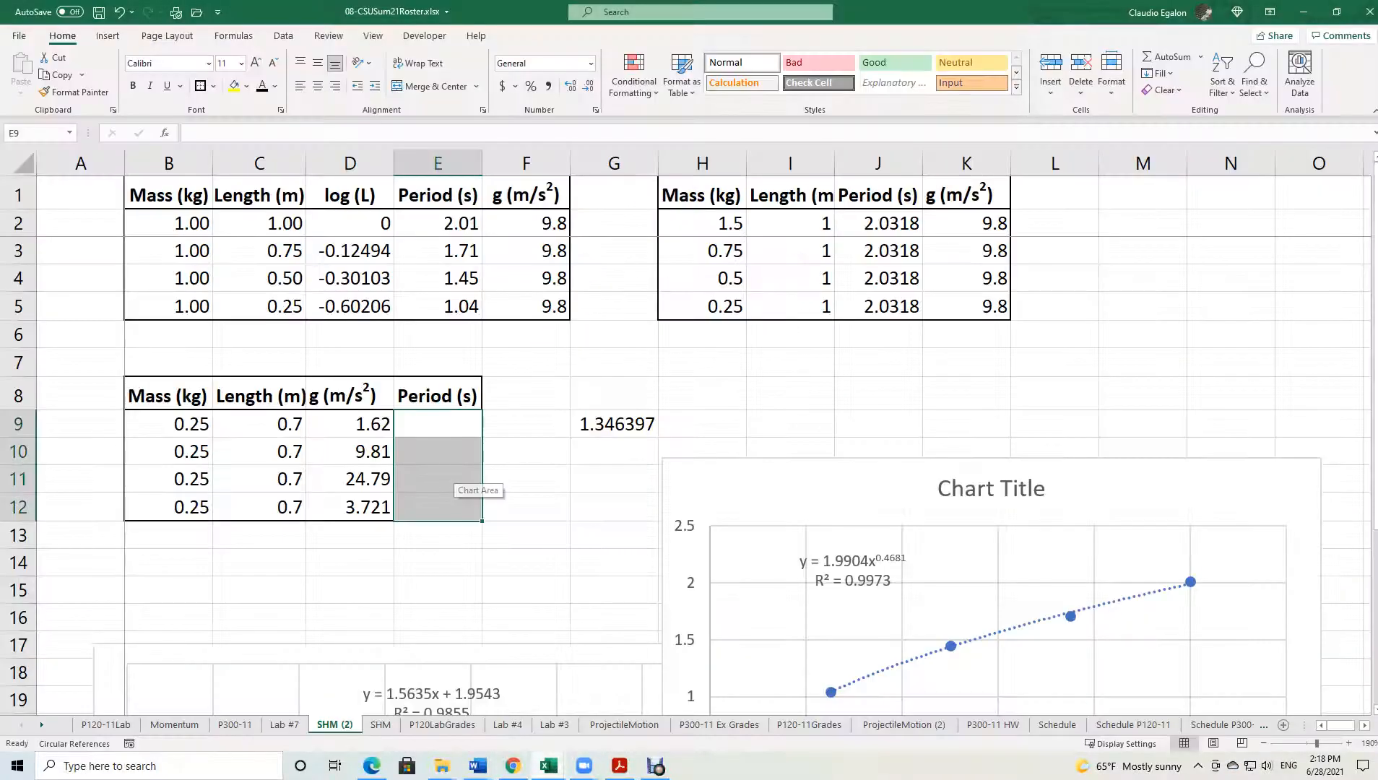
{"action": "left_click", "coordinate": [438, 425]}
{"action": "type", "text": "4.2021"}
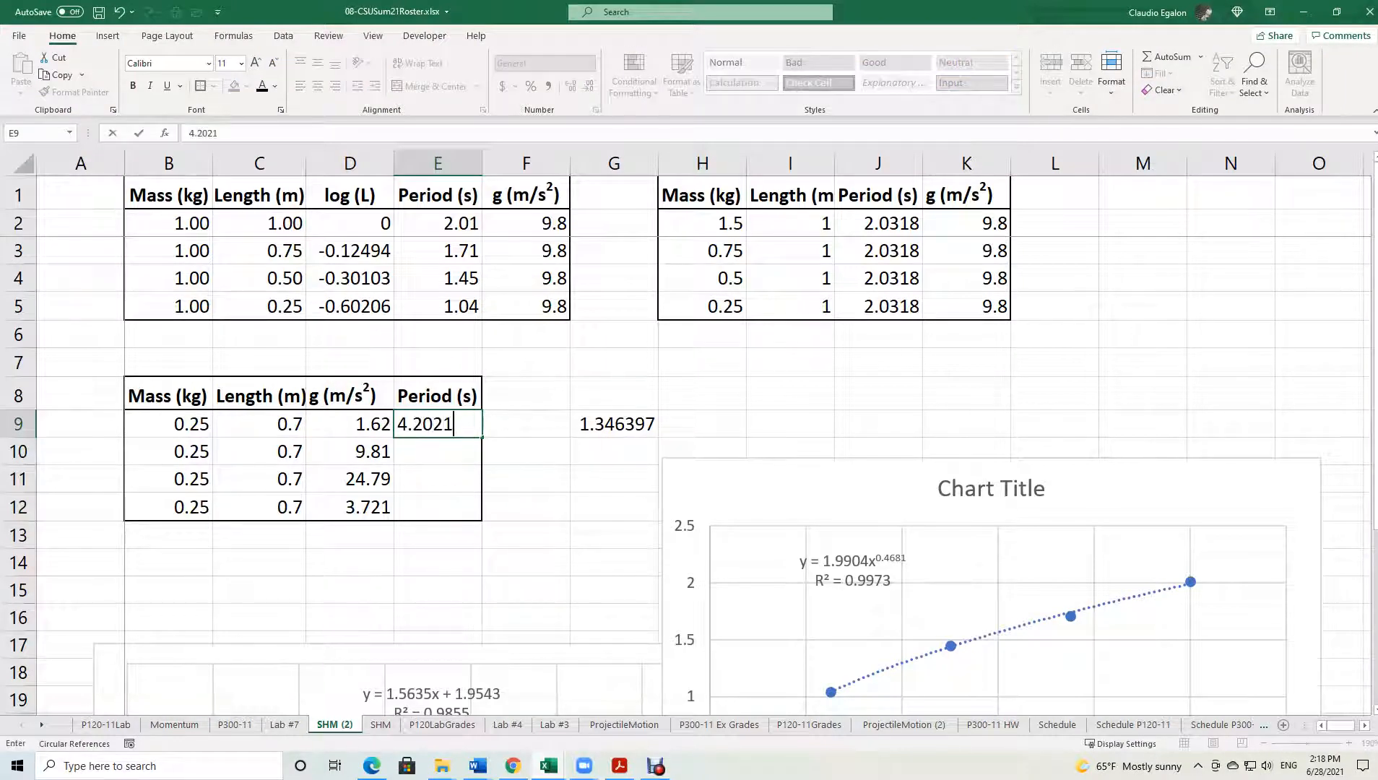
{"action": "key", "text": "Return"}
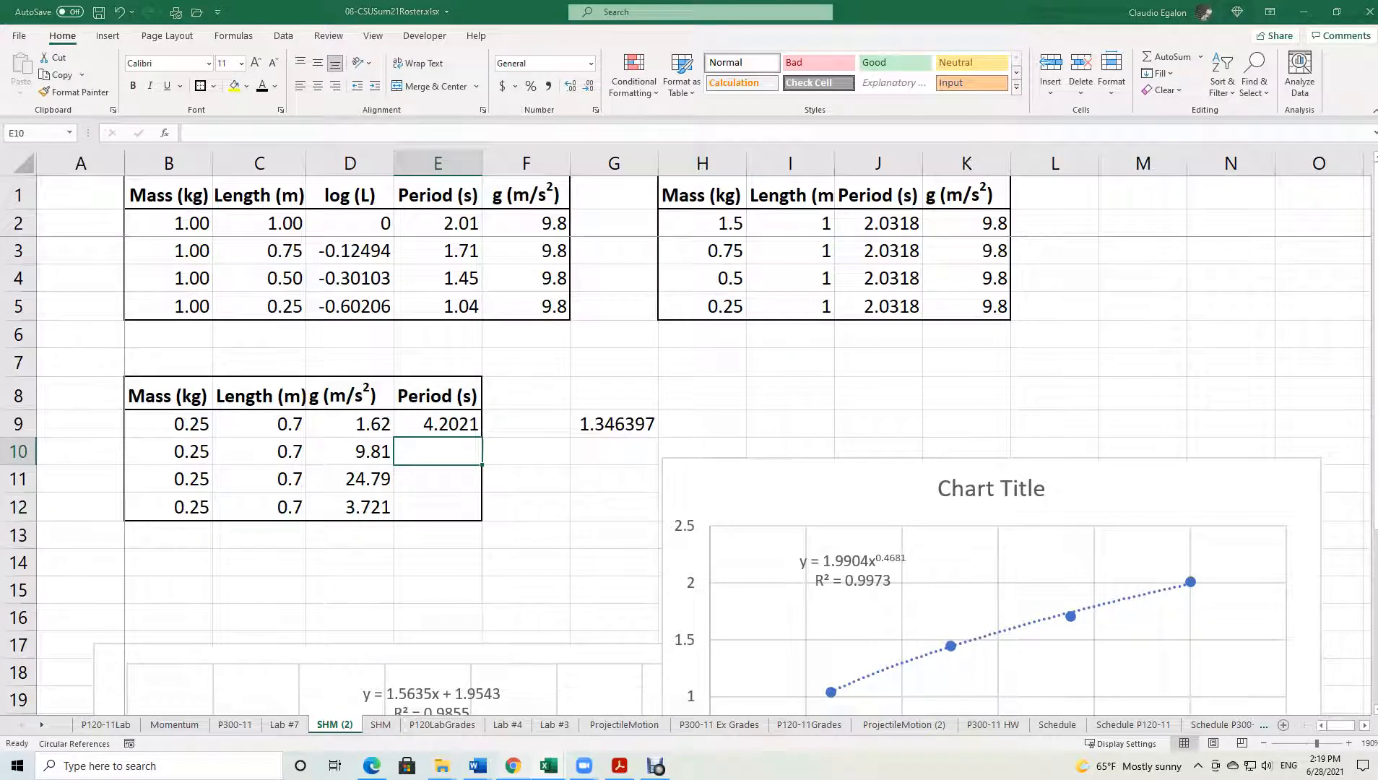
Return to the Pendulum Lab in Chrome, set gravity to Earth, and pause and resume the swinging pendulum.
{"action": "key", "text": "alt+Tab"}
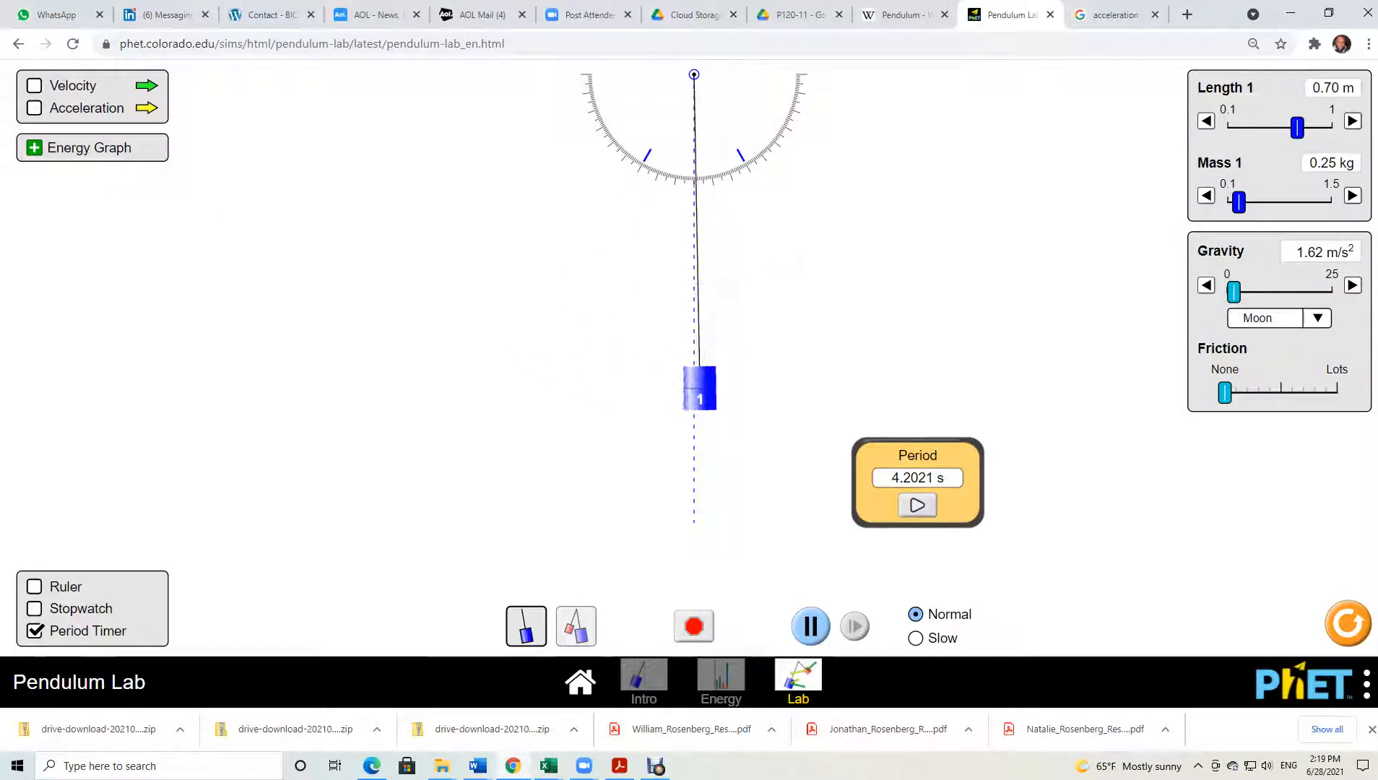
{"action": "left_click", "coordinate": [1274, 318]}
{"action": "left_click", "coordinate": [1256, 360]}
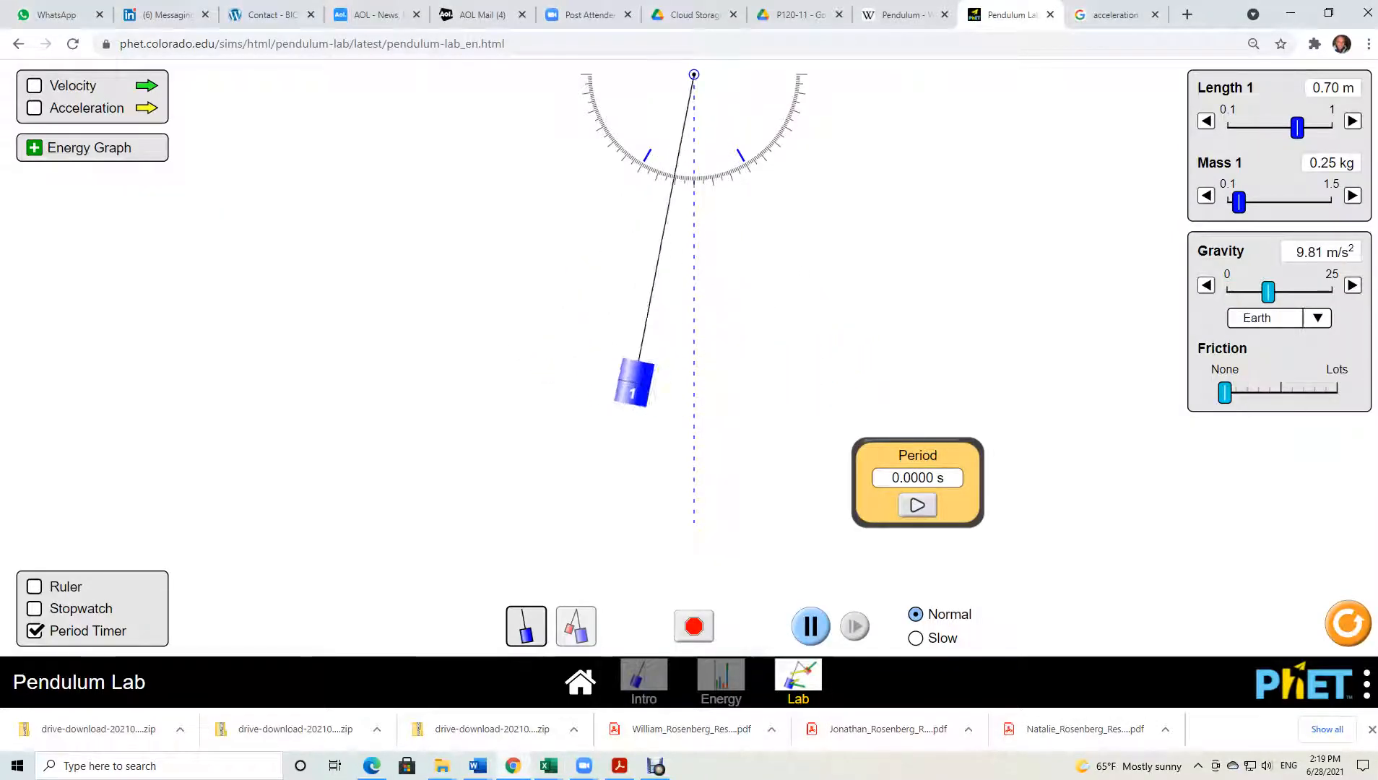
{"action": "left_click", "coordinate": [810, 626]}
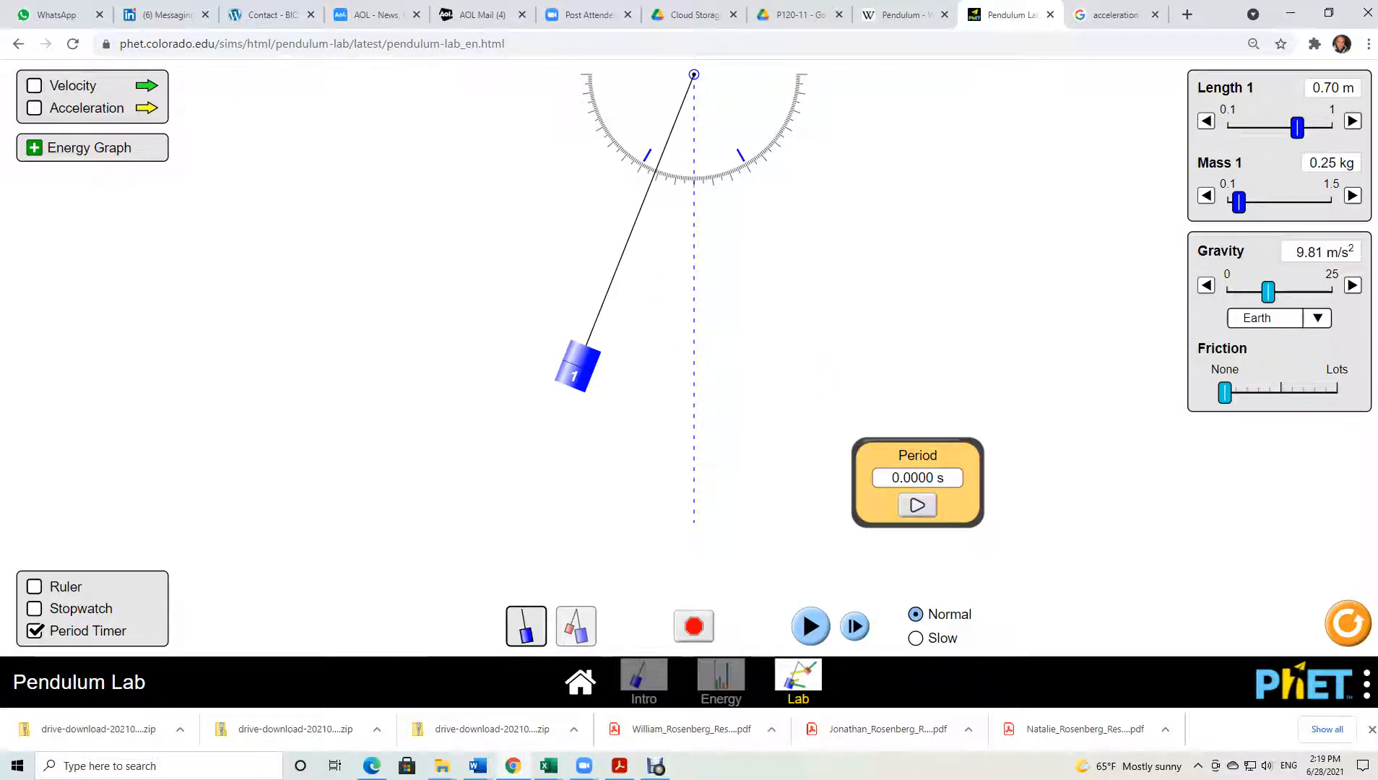
{"action": "left_click", "coordinate": [810, 626]}
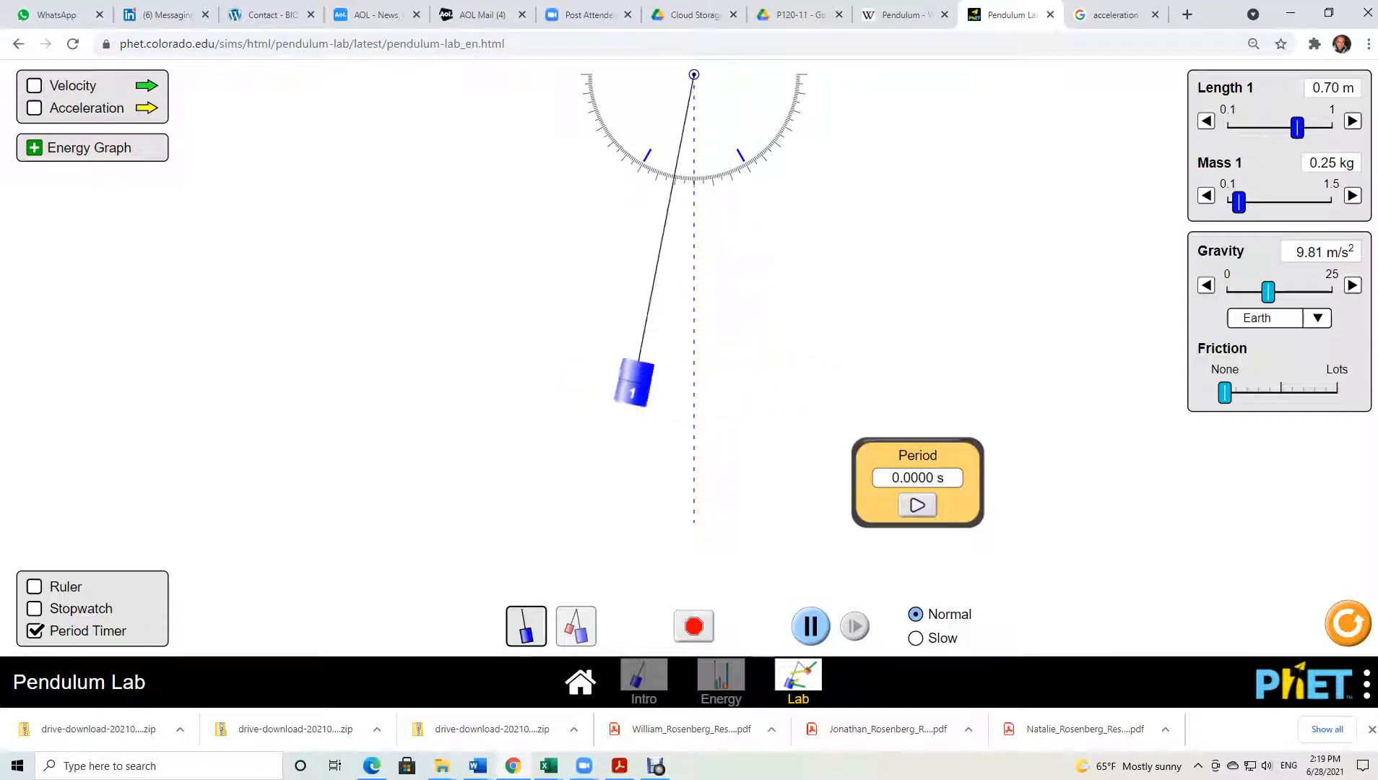
Compare the pendulum's swing under Moon gravity, and return the gravity setting to Earth.
{"action": "left_click", "coordinate": [1318, 319]}
{"action": "left_click", "coordinate": [1258, 341]}
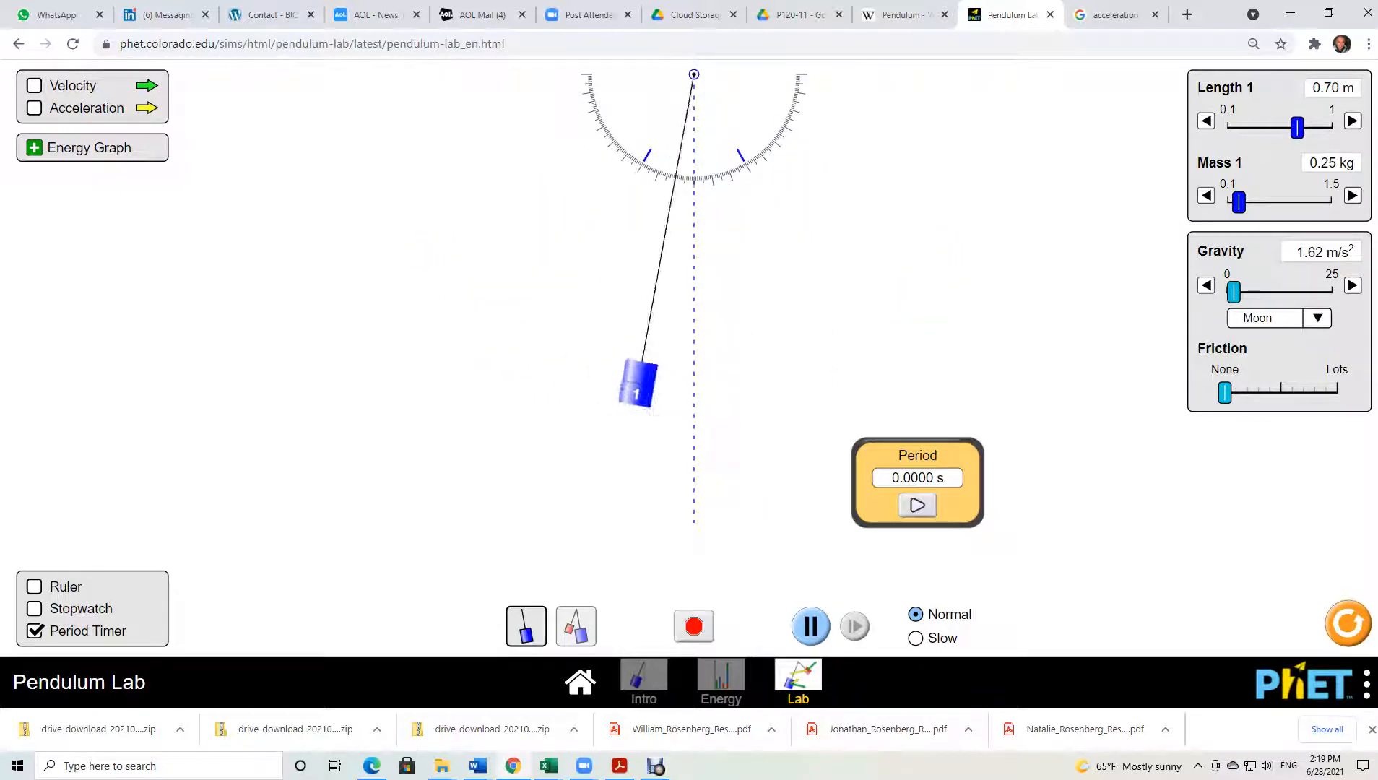
{"action": "left_click", "coordinate": [1271, 318]}
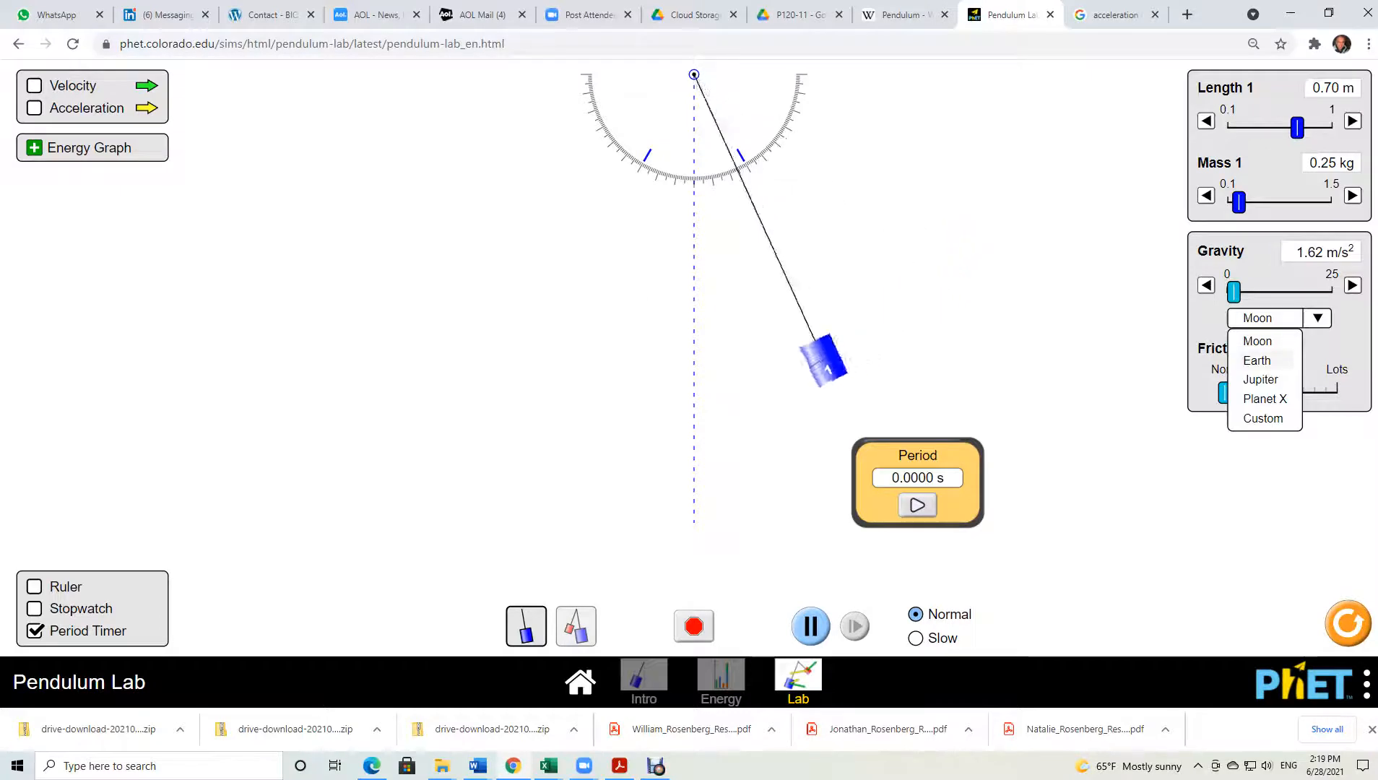
{"action": "left_click", "coordinate": [1249, 358]}
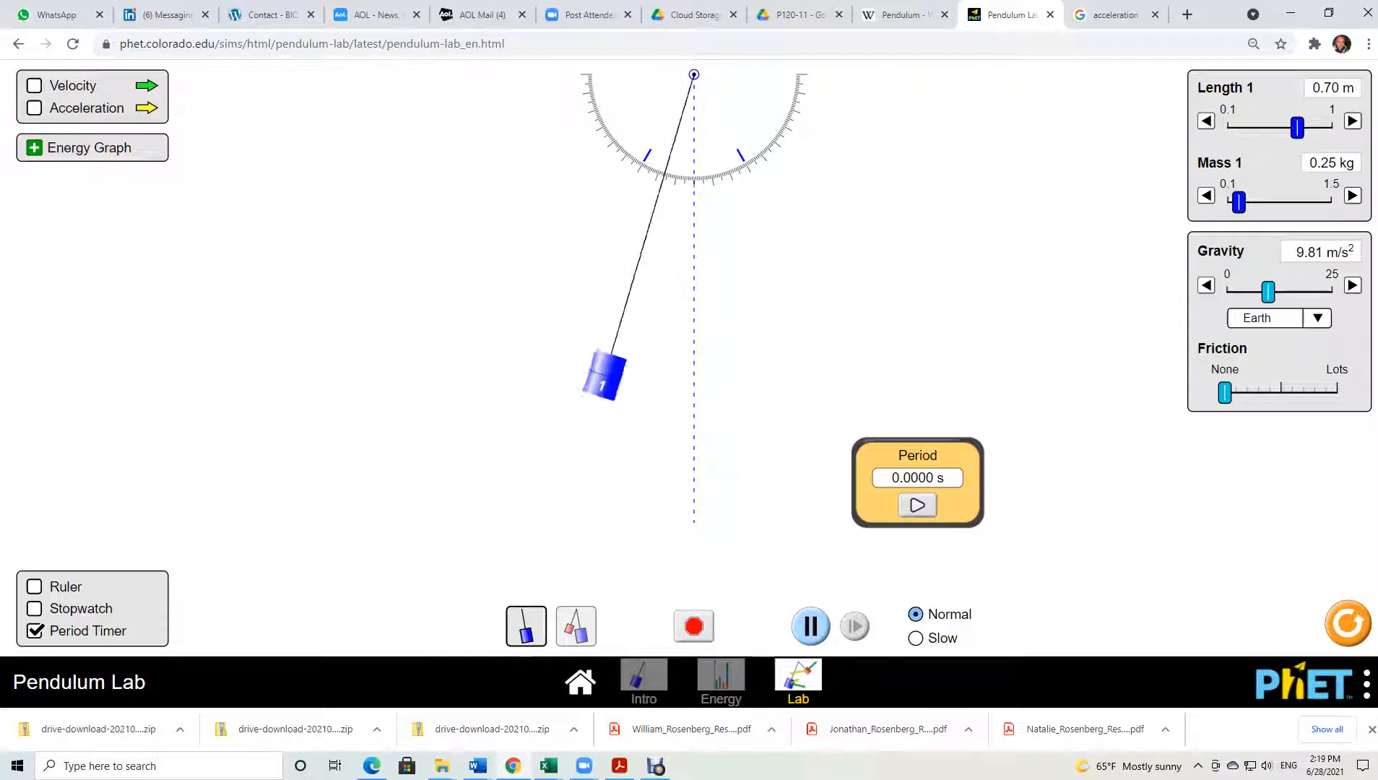
Pause the pendulum, raise the bob to the blue protractor mark, and time one period under Earth gravity.
{"action": "left_click", "coordinate": [810, 625]}
{"action": "left_click_drag", "start_coordinate": [661, 387], "coordinate": [851, 347]}
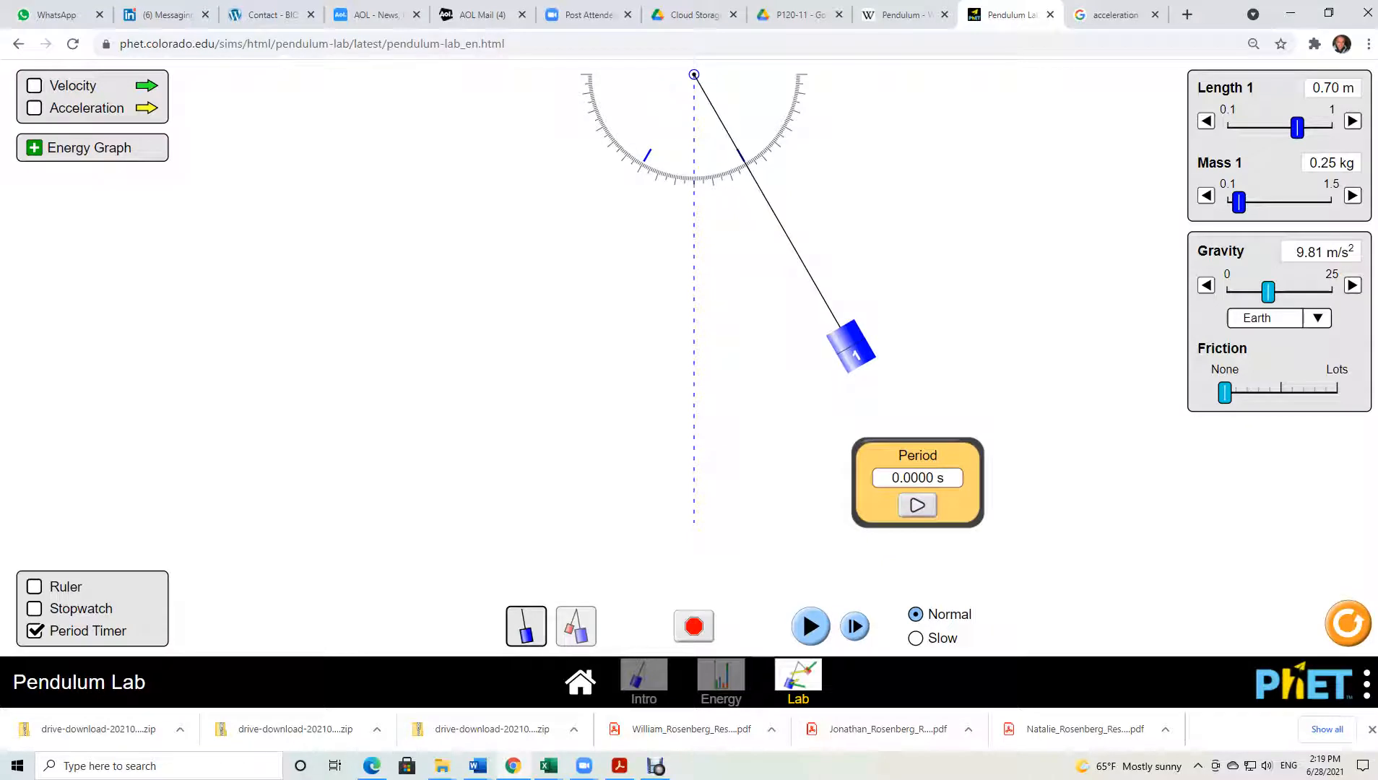
{"action": "left_click", "coordinate": [918, 505]}
{"action": "left_click", "coordinate": [810, 626]}
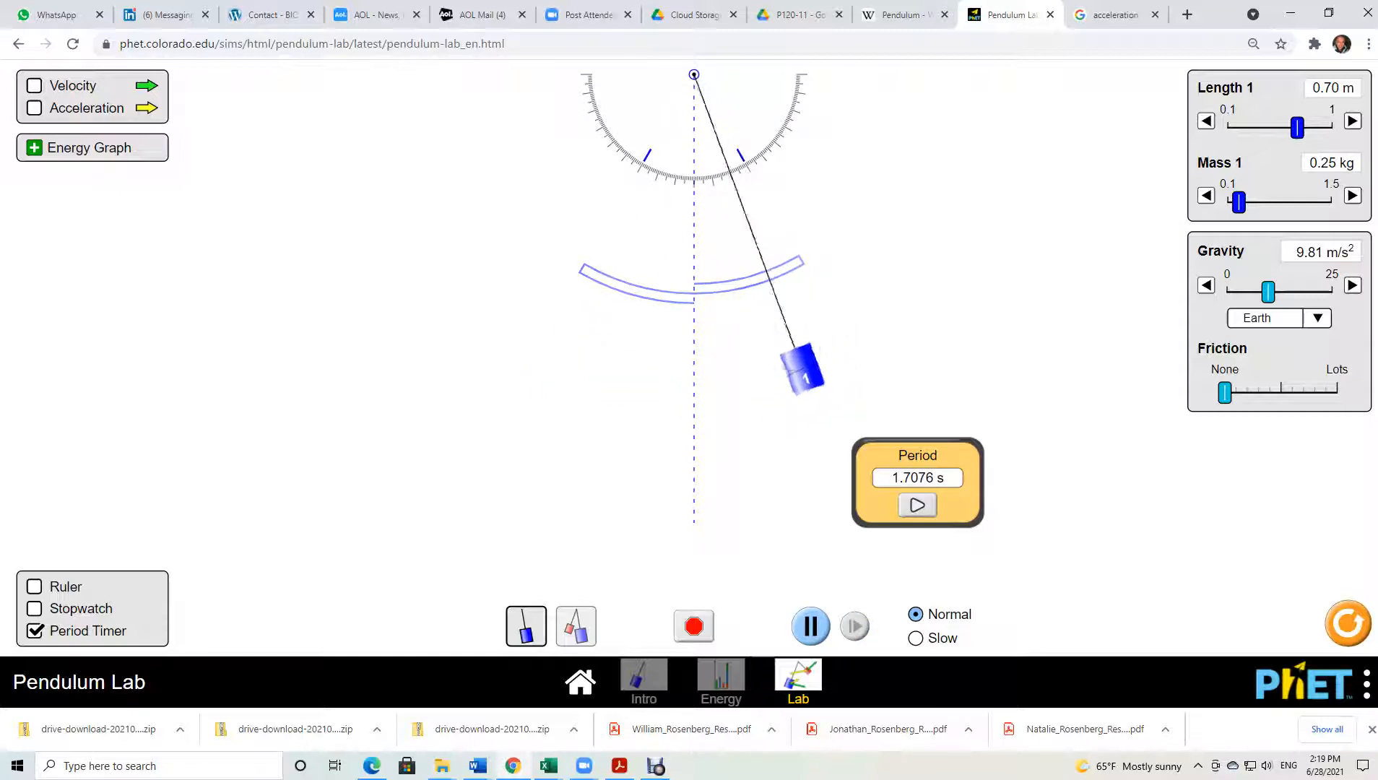
Switch to the Excel roster workbook and enter the Earth period, 1.7076, in E10 of the gravity table.
{"action": "mouse_move", "coordinate": [548, 766]}
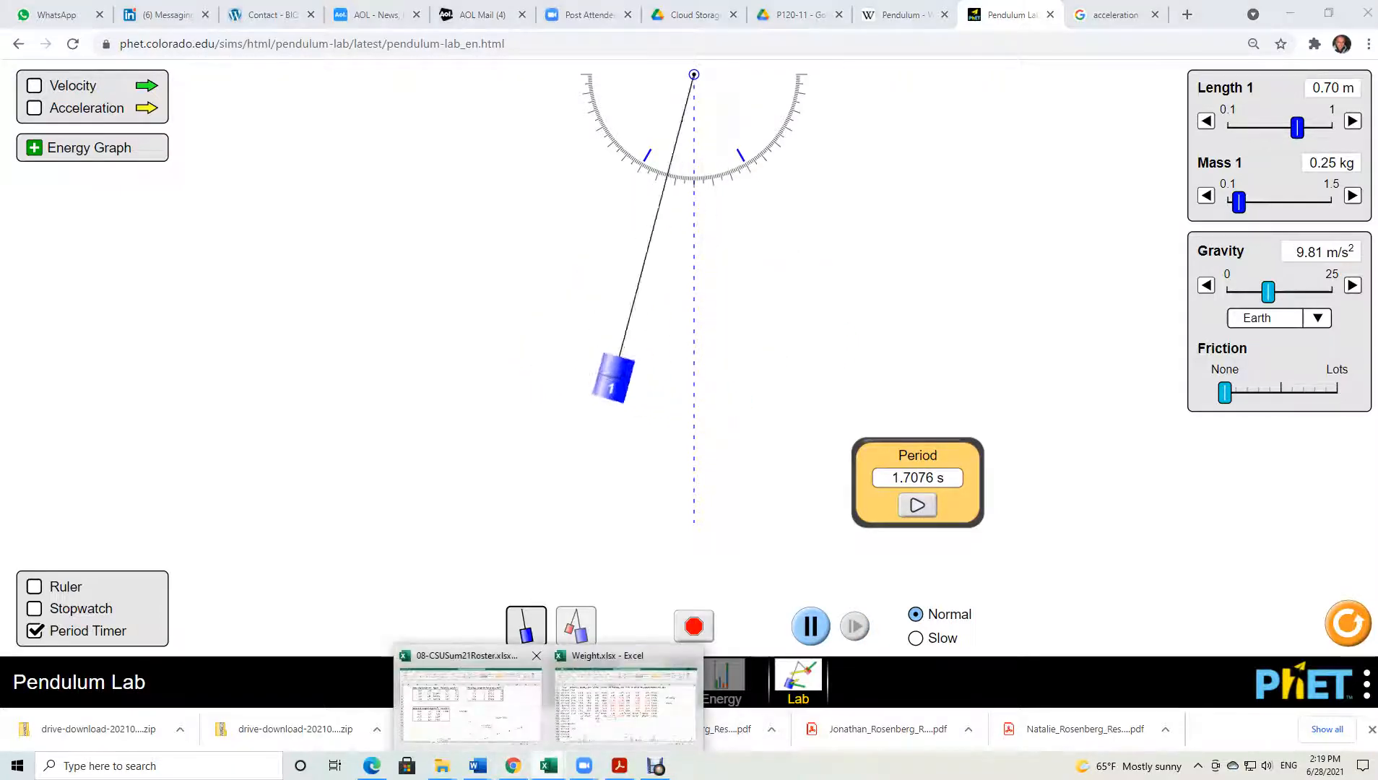
{"action": "left_click", "coordinate": [470, 699]}
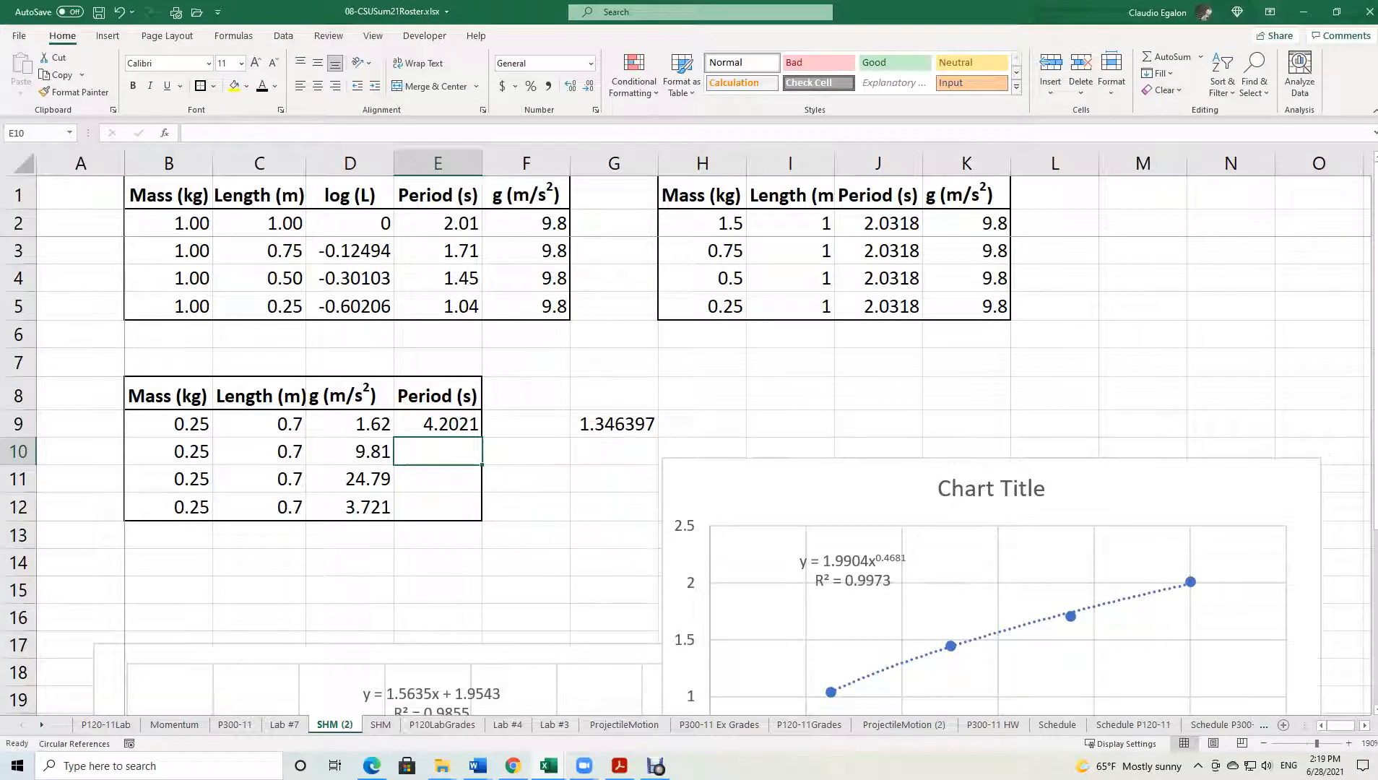
{"action": "type", "text": "1.7076"}
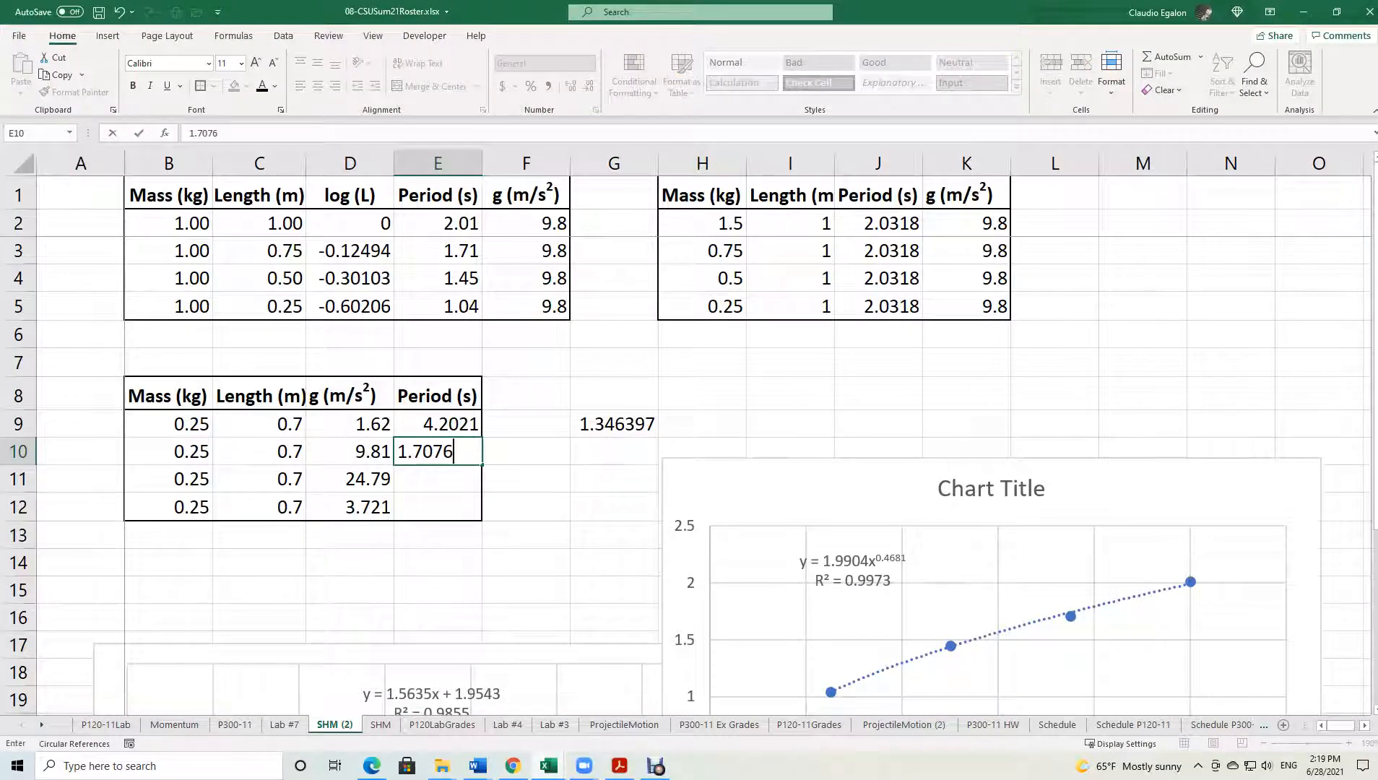
{"action": "key", "text": "Return"}
{"action": "key", "text": "Up"}
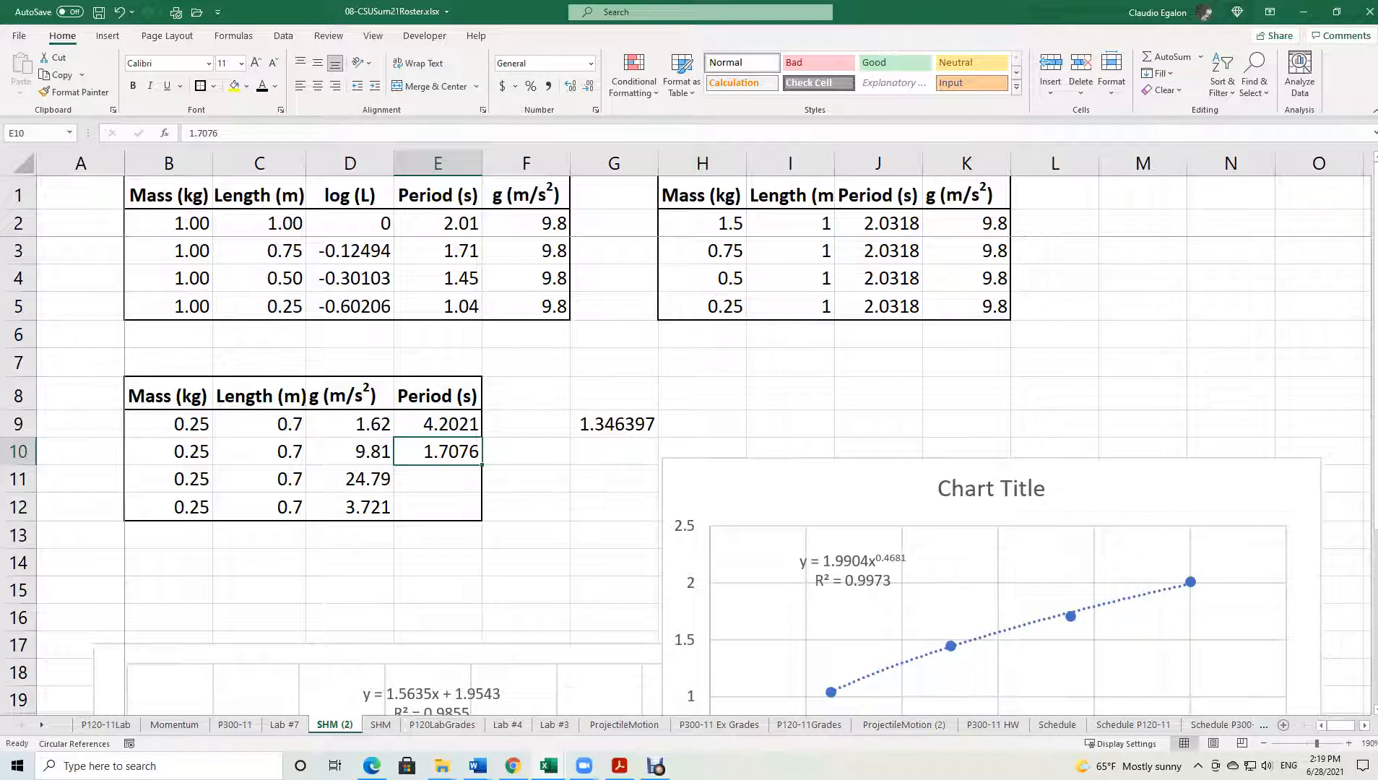
{"action": "key", "text": "Down"}
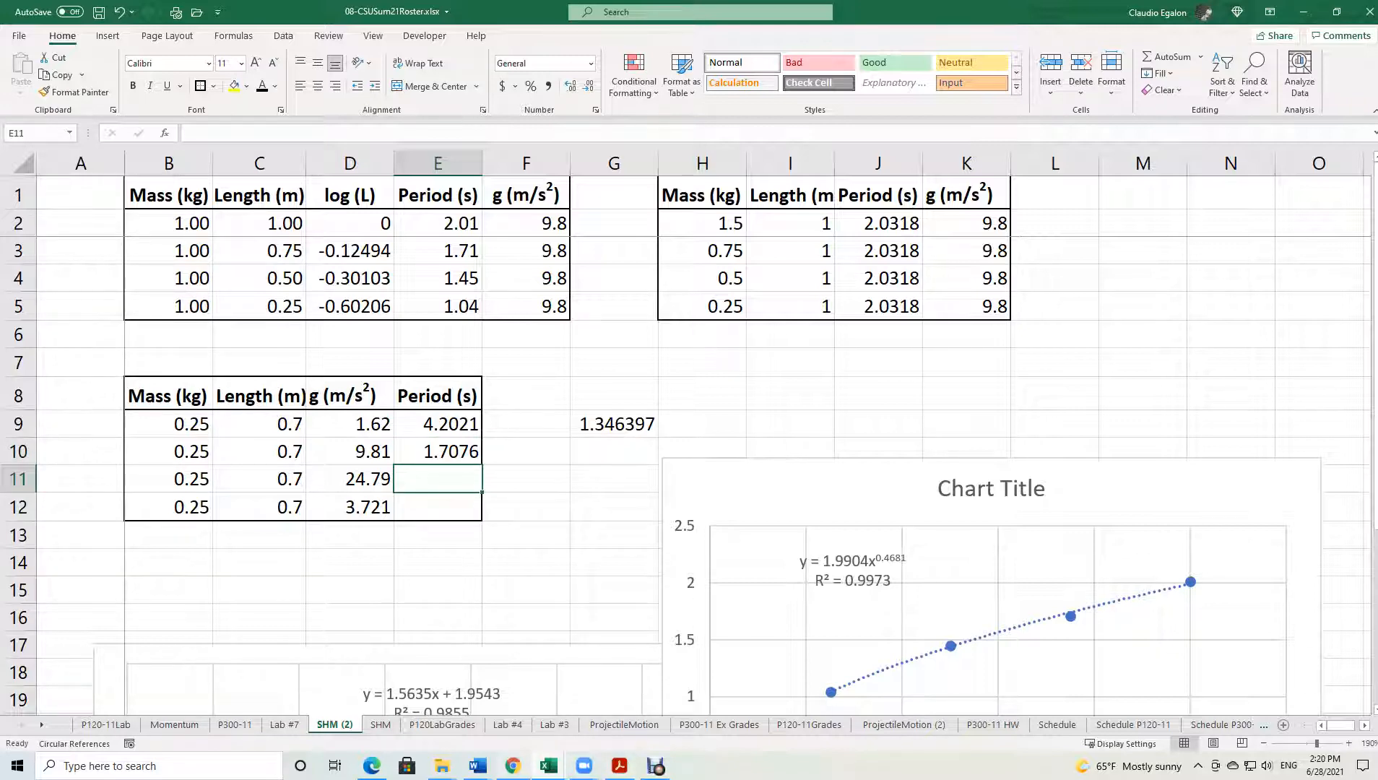
Return to the Pendulum Lab in Chrome and set gravity to Jupiter.
{"action": "key", "text": "alt+Tab"}
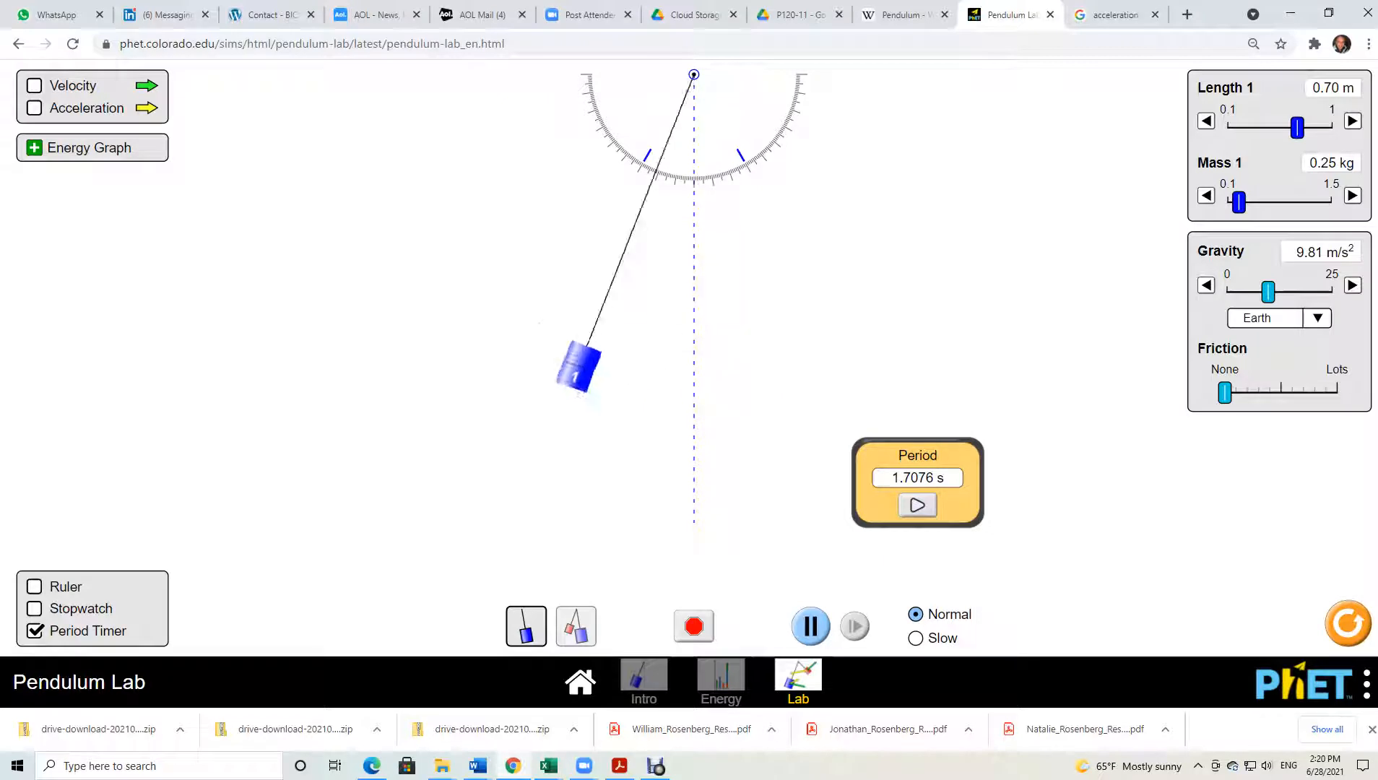
{"action": "left_click", "coordinate": [1279, 318]}
{"action": "left_click", "coordinate": [1258, 379]}
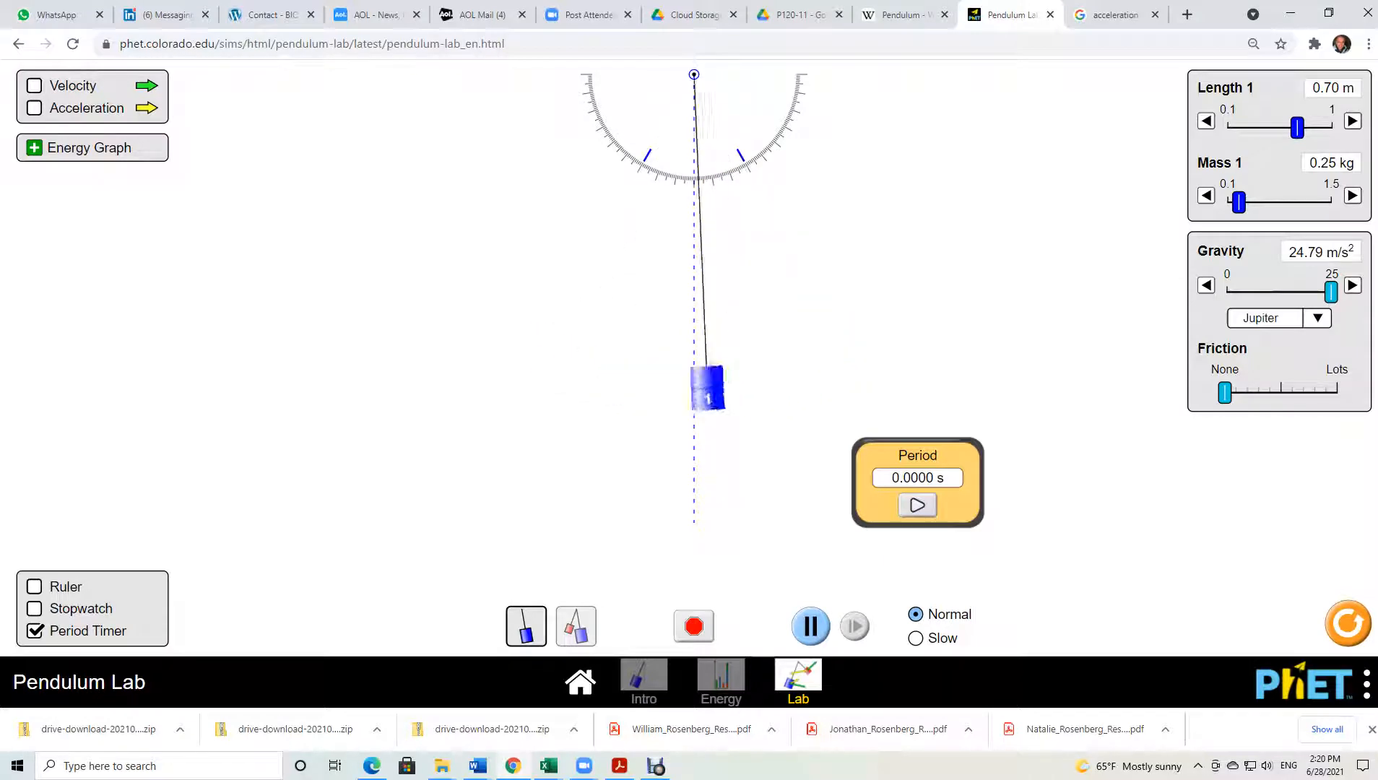
Compare the pendulum's swing under Earth gravity, and return the gravity setting to Jupiter.
{"action": "left_click", "coordinate": [1317, 318]}
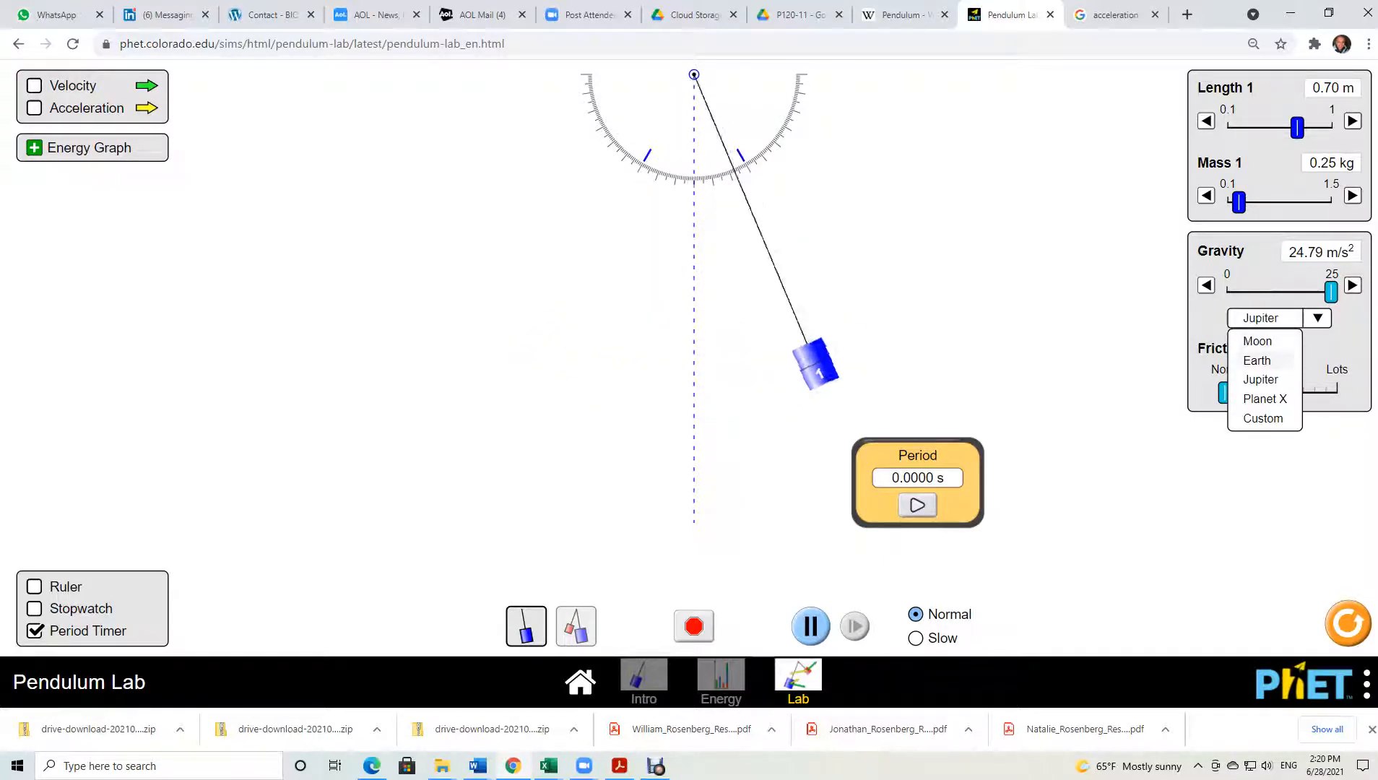
{"action": "left_click", "coordinate": [1256, 360]}
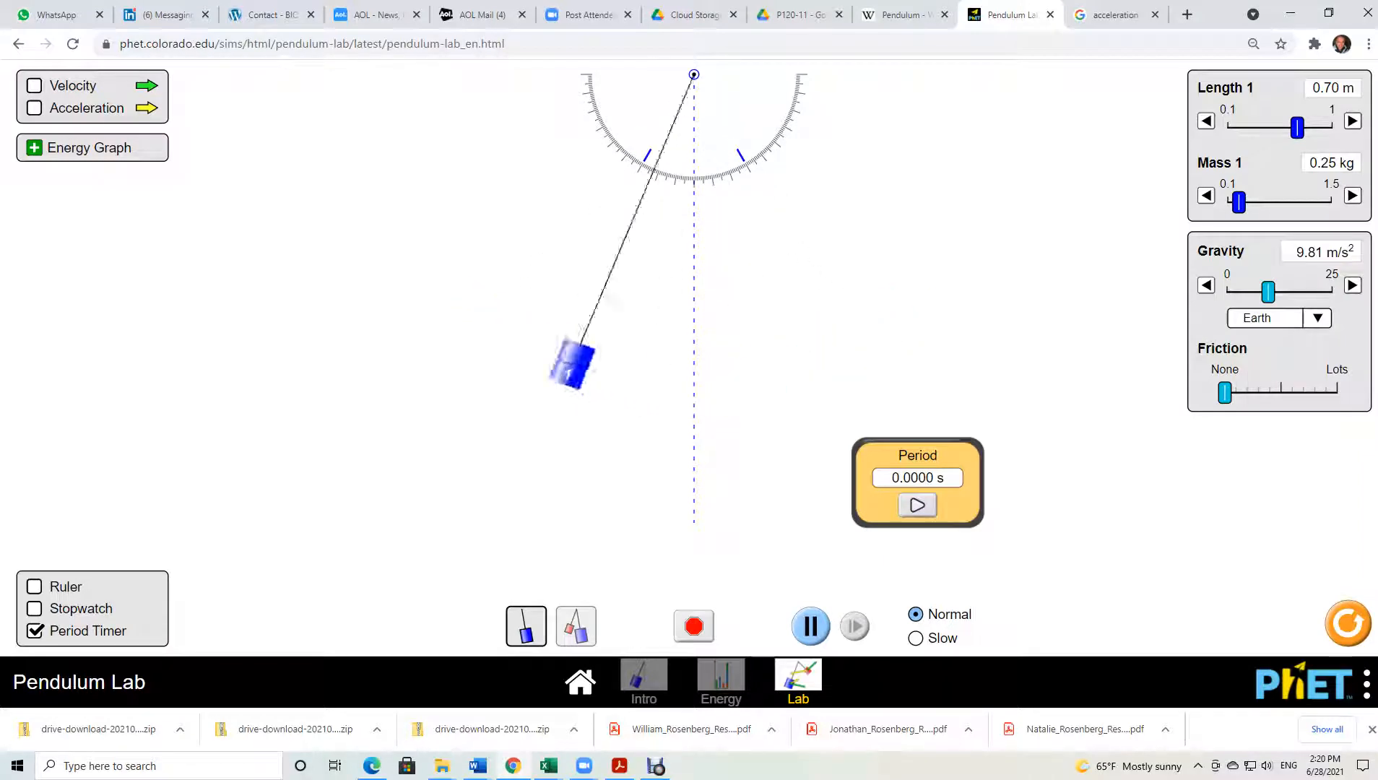
{"action": "left_click", "coordinate": [1317, 318]}
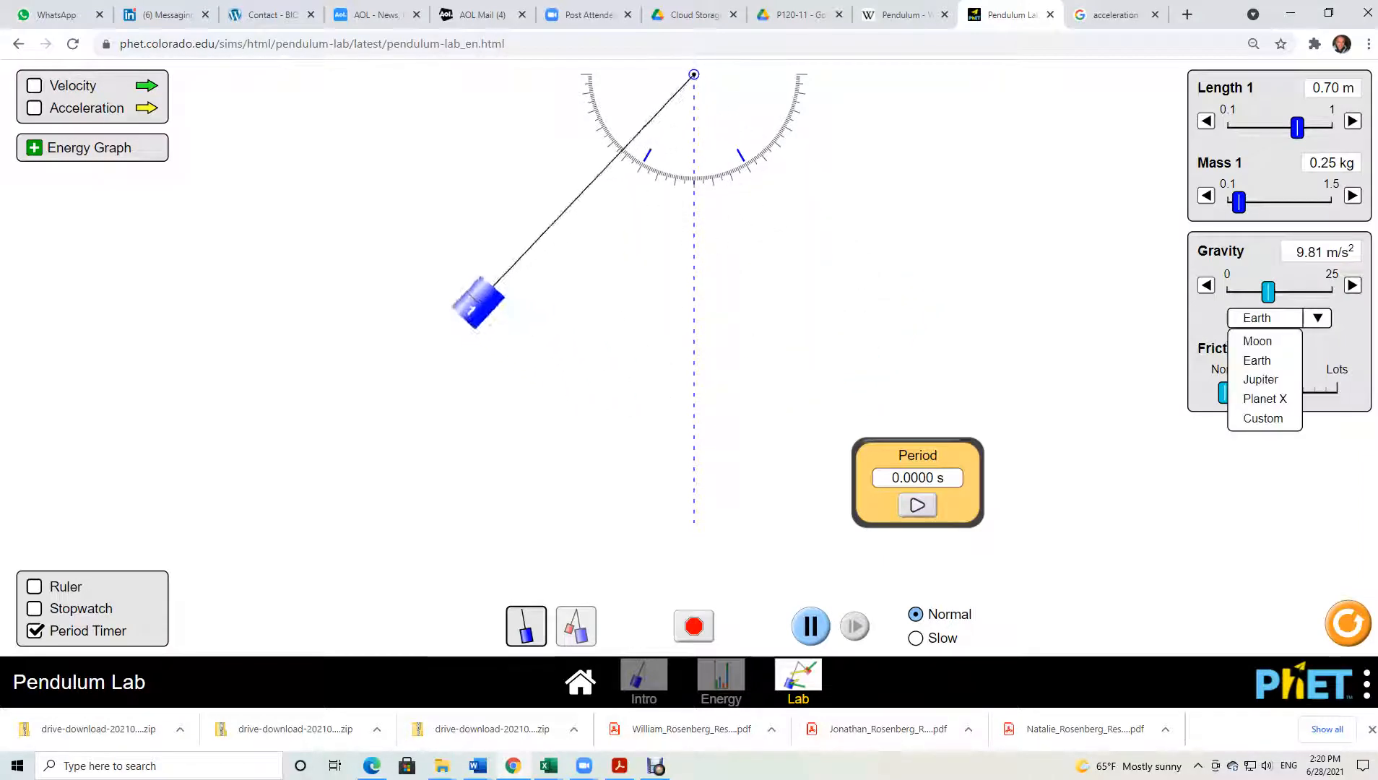
{"action": "left_click", "coordinate": [1260, 379]}
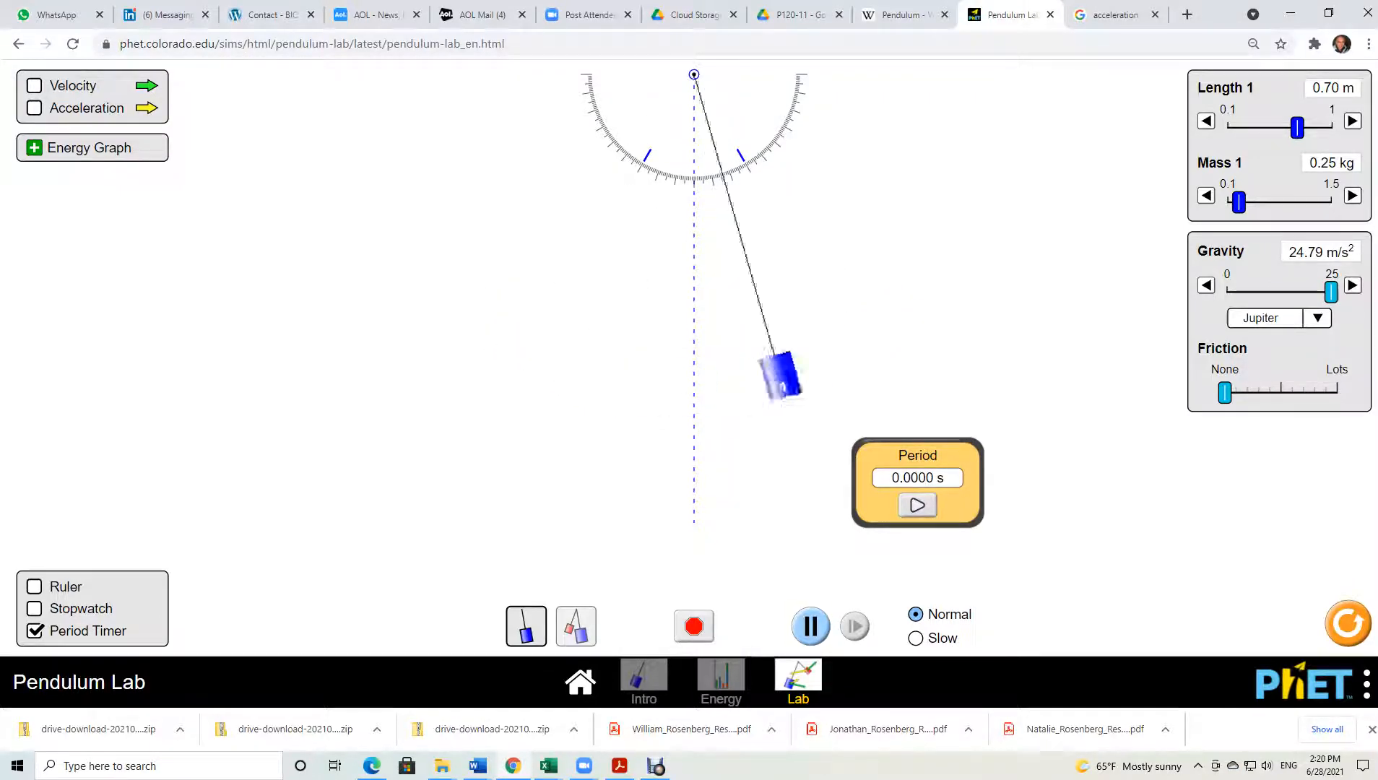
Pause the pendulum, lower the bob to the blue protractor mark, and time one period under Jupiter gravity.
{"action": "left_click", "coordinate": [810, 626]}
{"action": "left_click_drag", "start_coordinate": [884, 324], "coordinate": [851, 346]}
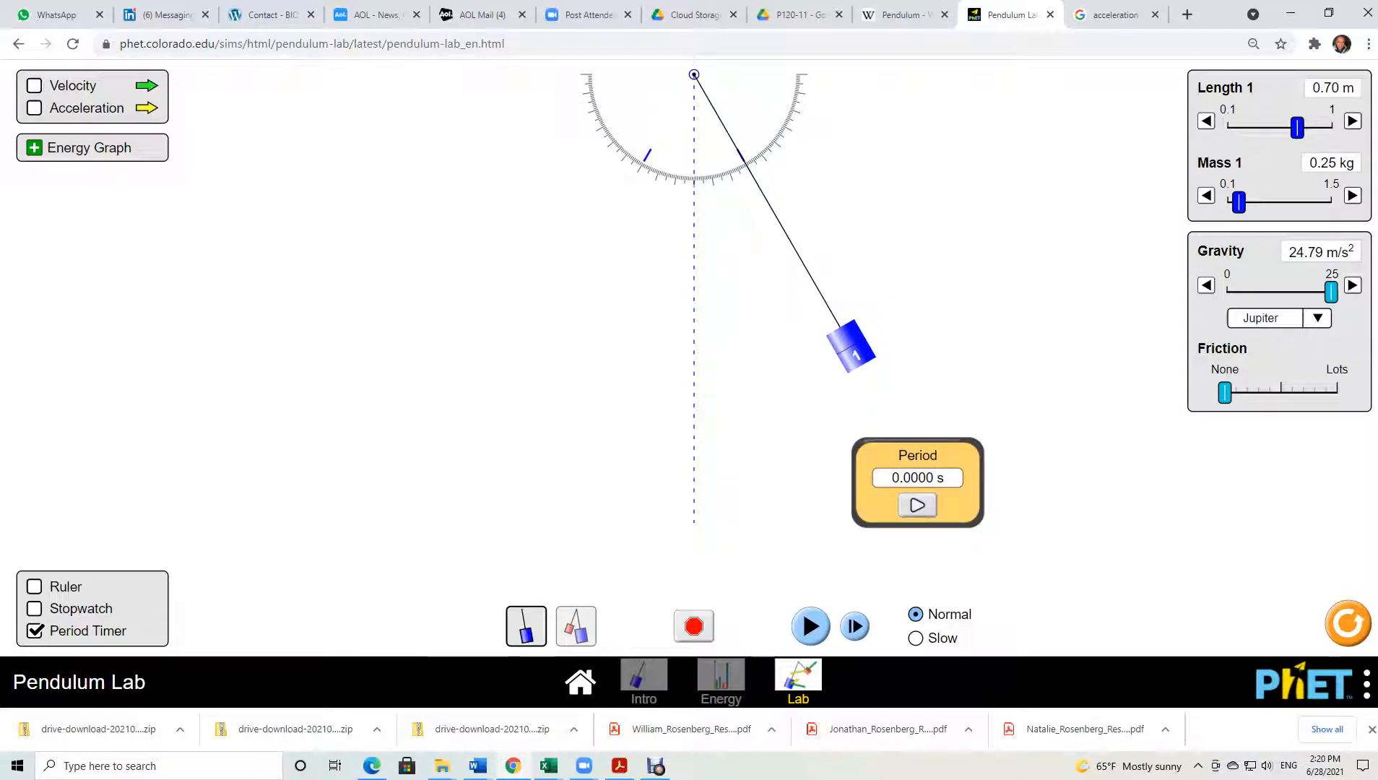
{"action": "left_click", "coordinate": [917, 505]}
{"action": "left_click", "coordinate": [810, 626]}
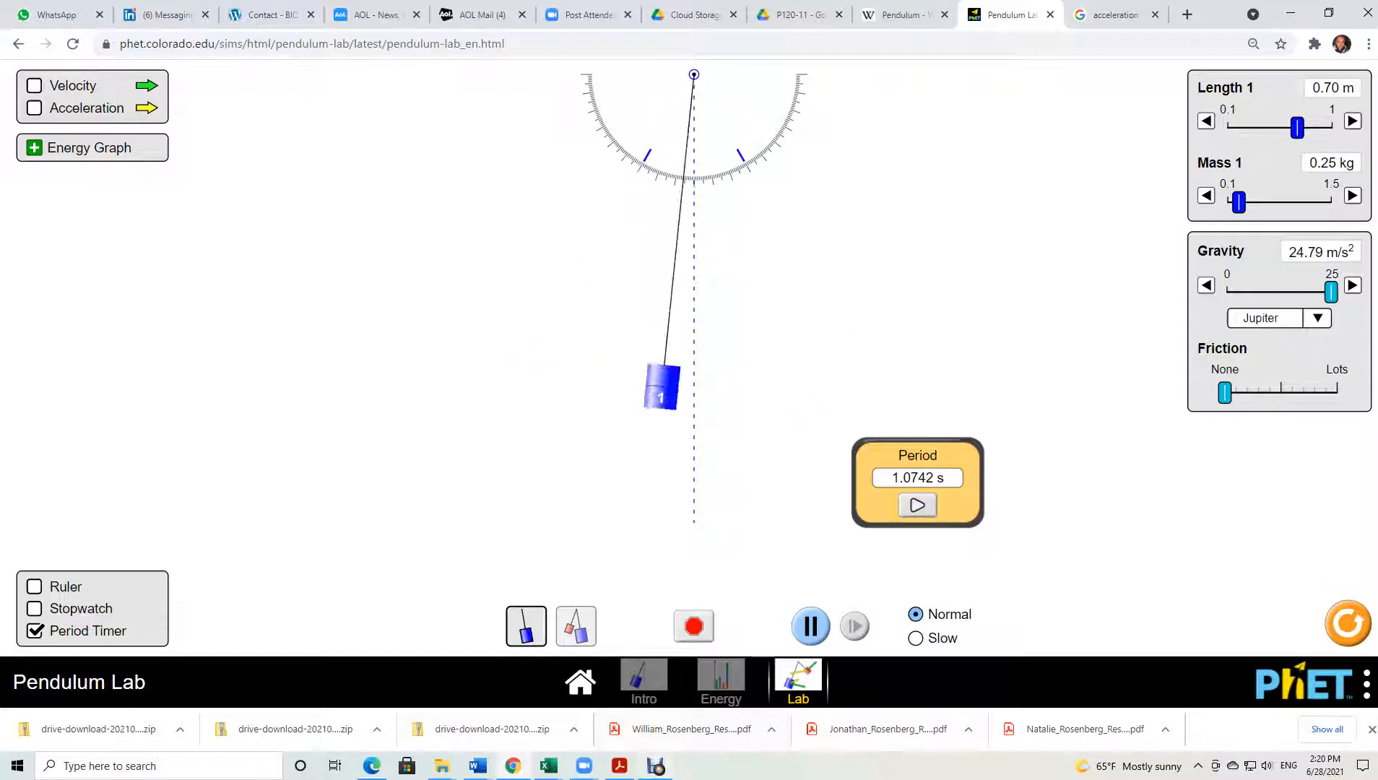
Switch to the Excel roster workbook and enter the Jupiter period, 1.0742, in E11 of the gravity table.
{"action": "mouse_move", "coordinate": [548, 766]}
{"action": "left_click", "coordinate": [471, 697]}
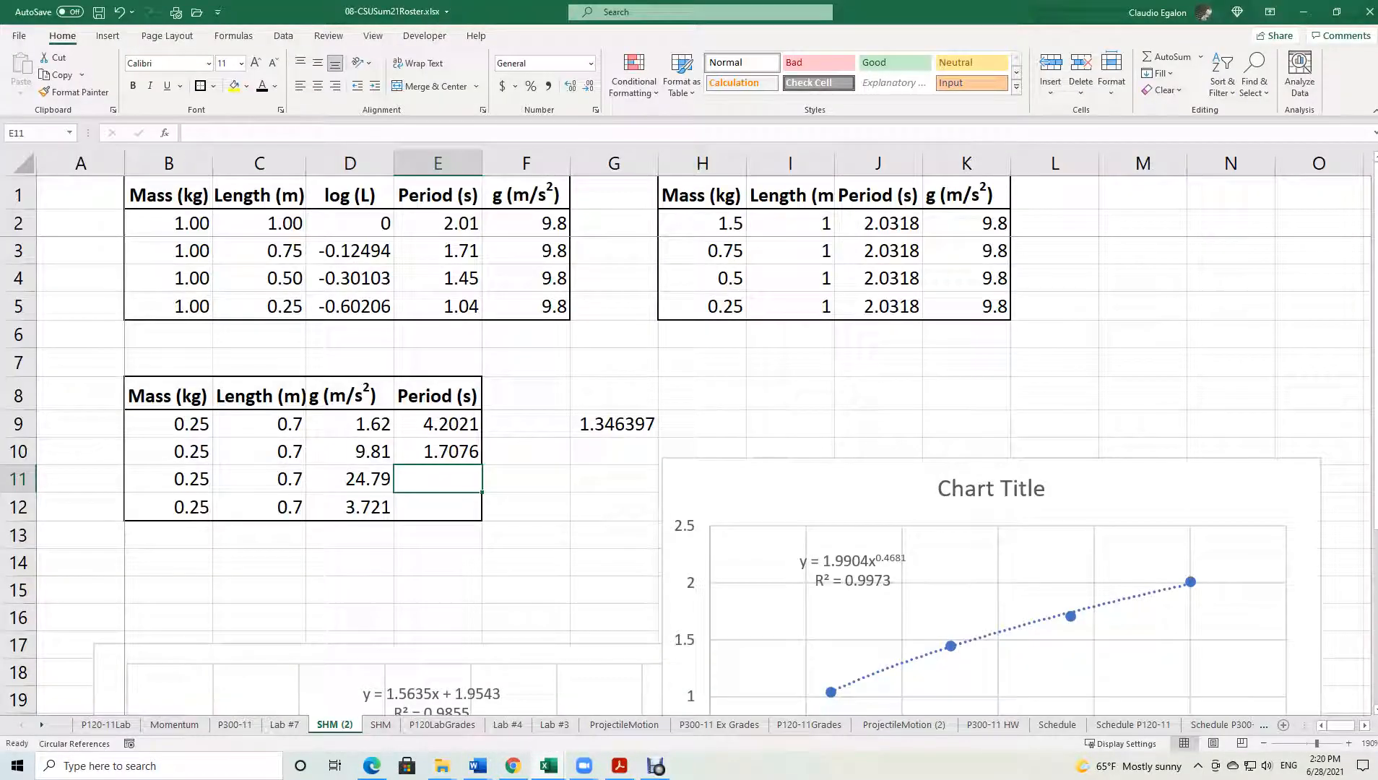
{"action": "type", "text": "1.0"}
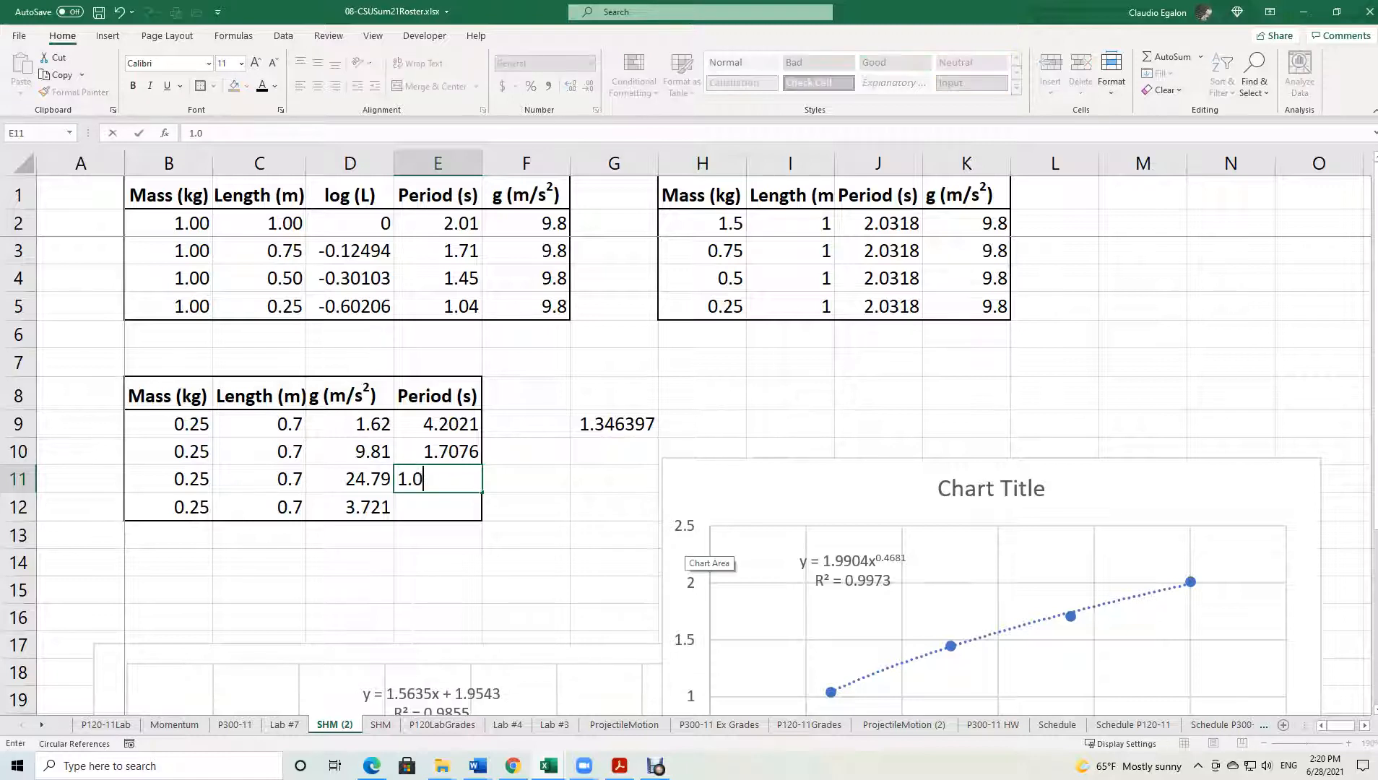
{"action": "type", "text": "742"}
{"action": "key", "text": "Return"}
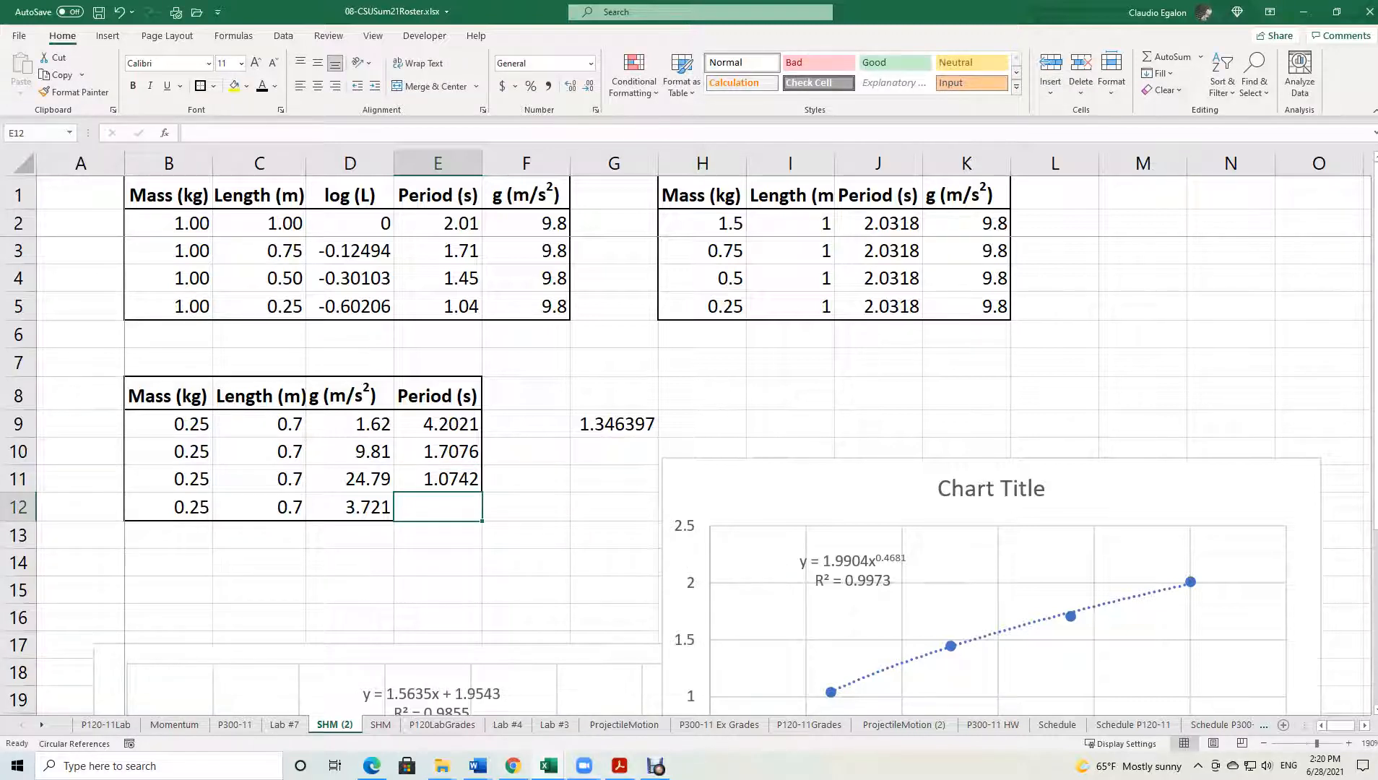
Return to the Pendulum Lab in Chrome and set a custom gravity of 3.72 m/s² for Mars.
{"action": "key", "text": "alt+Tab"}
{"action": "left_click_drag", "start_coordinate": [1331, 292], "coordinate": [1239, 292]}
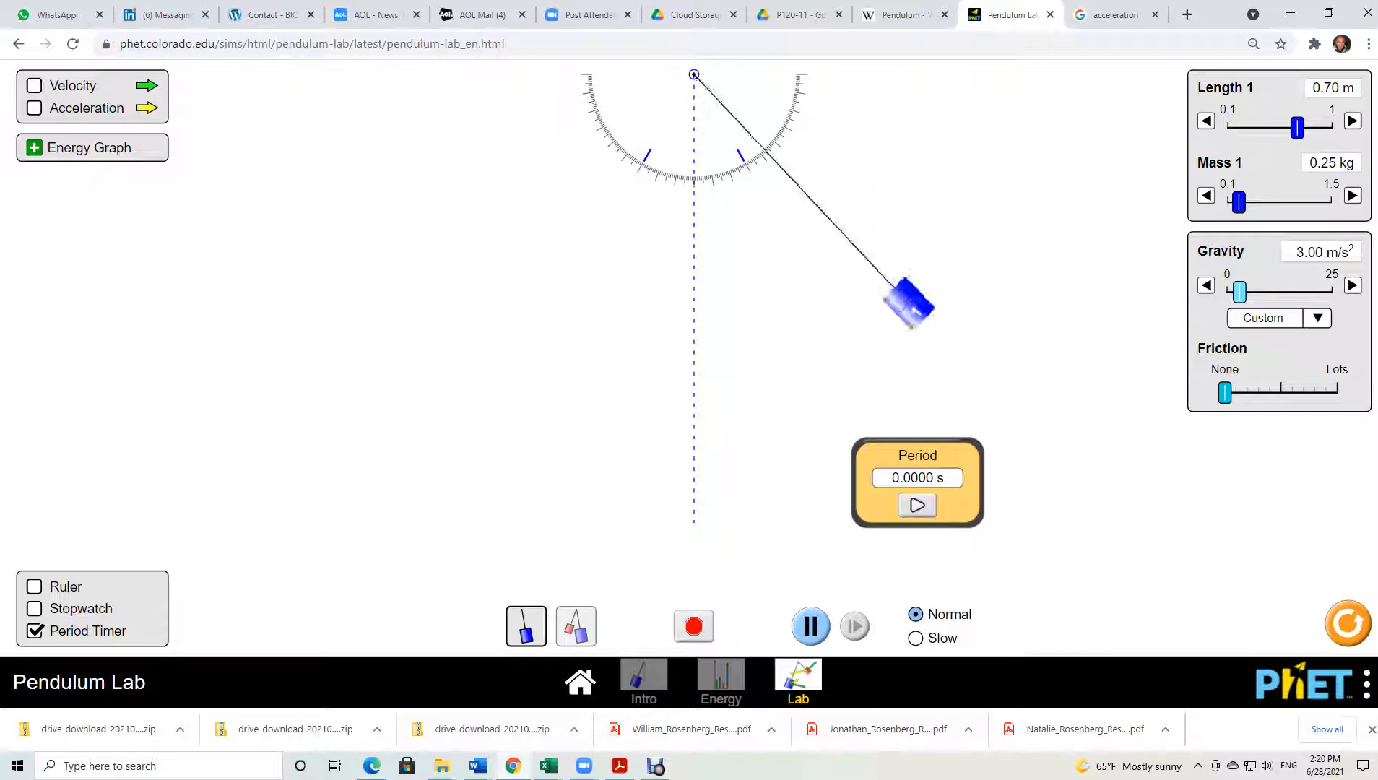
{"action": "left_click_drag", "start_coordinate": [1239, 291], "coordinate": [1241, 292]}
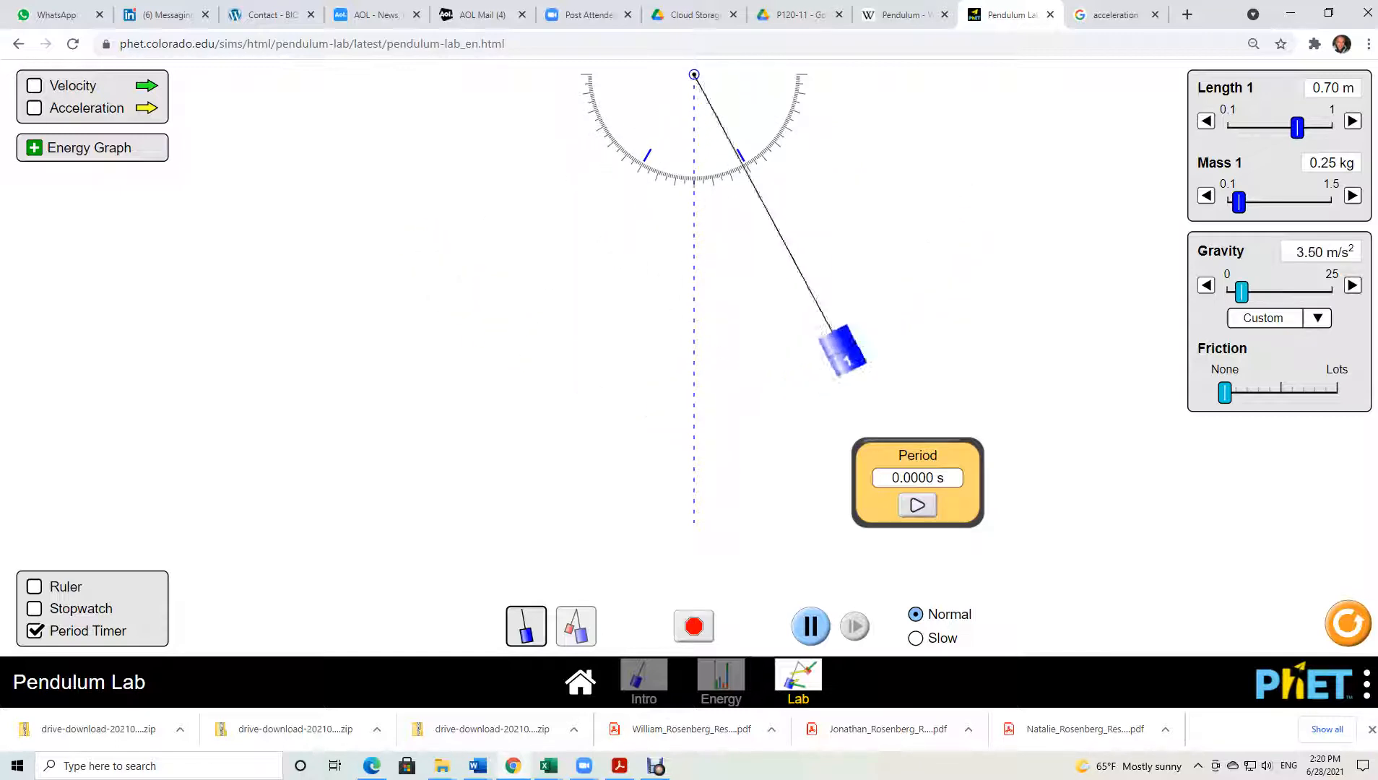
{"action": "left_click", "coordinate": [1353, 285]}
{"action": "left_click", "coordinate": [1353, 285]}
{"action": "left_click", "coordinate": [1352, 285]}
{"action": "left_click", "coordinate": [1353, 285]}
{"action": "left_click", "coordinate": [1353, 285]}
{"action": "left_click", "coordinate": [1352, 285]}
{"action": "left_click", "coordinate": [1353, 285]}
{"action": "left_click", "coordinate": [1352, 286]}
{"action": "left_click", "coordinate": [1352, 285]}
{"action": "left_click", "coordinate": [1352, 285]}
{"action": "left_click", "coordinate": [1352, 285]}
{"action": "left_click", "coordinate": [1353, 285]}
{"action": "left_click", "coordinate": [1352, 285]}
{"action": "left_click", "coordinate": [1352, 285]}
{"action": "left_click", "coordinate": [1353, 285]}
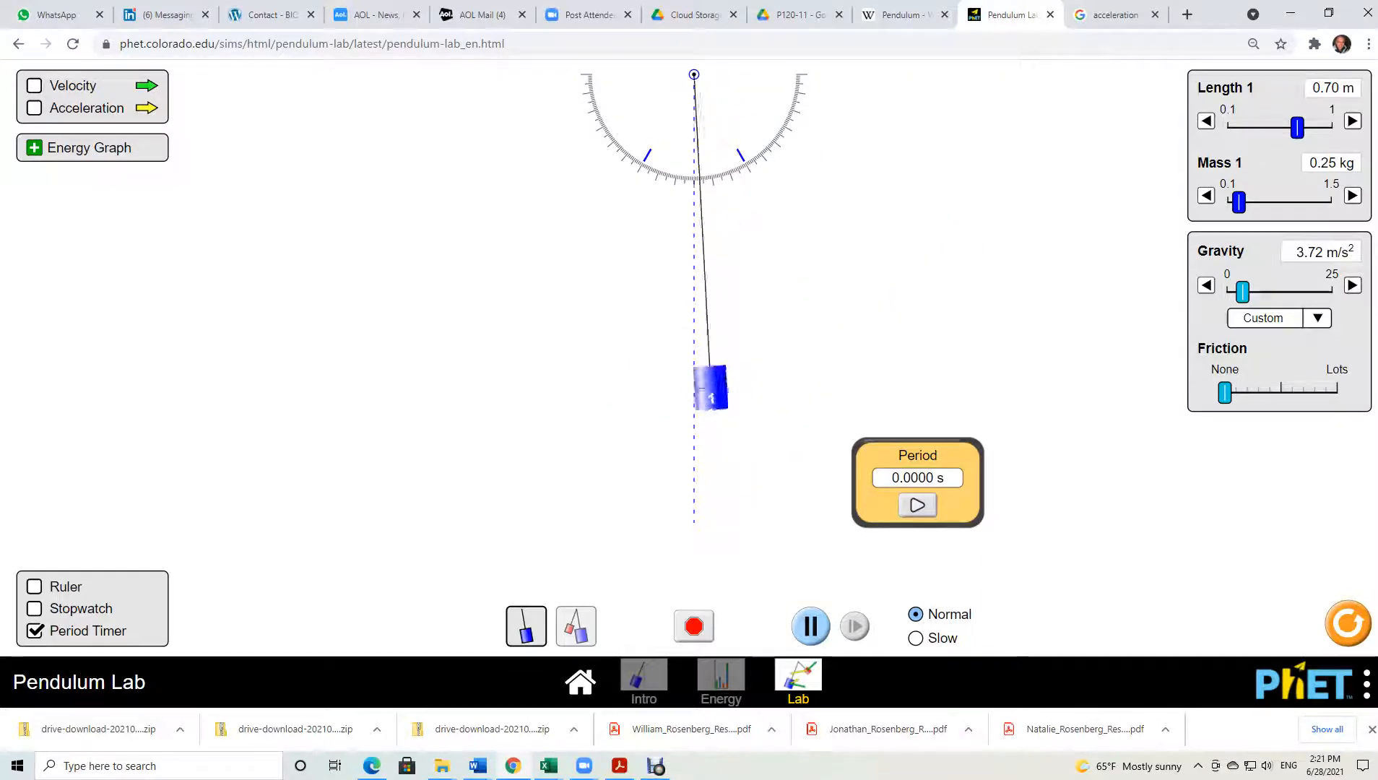
Pause the pendulum, raise the bob to the blue protractor mark, and time one period under Mars gravity.
{"action": "left_click", "coordinate": [810, 626]}
{"action": "left_click_drag", "start_coordinate": [585, 369], "coordinate": [851, 346]}
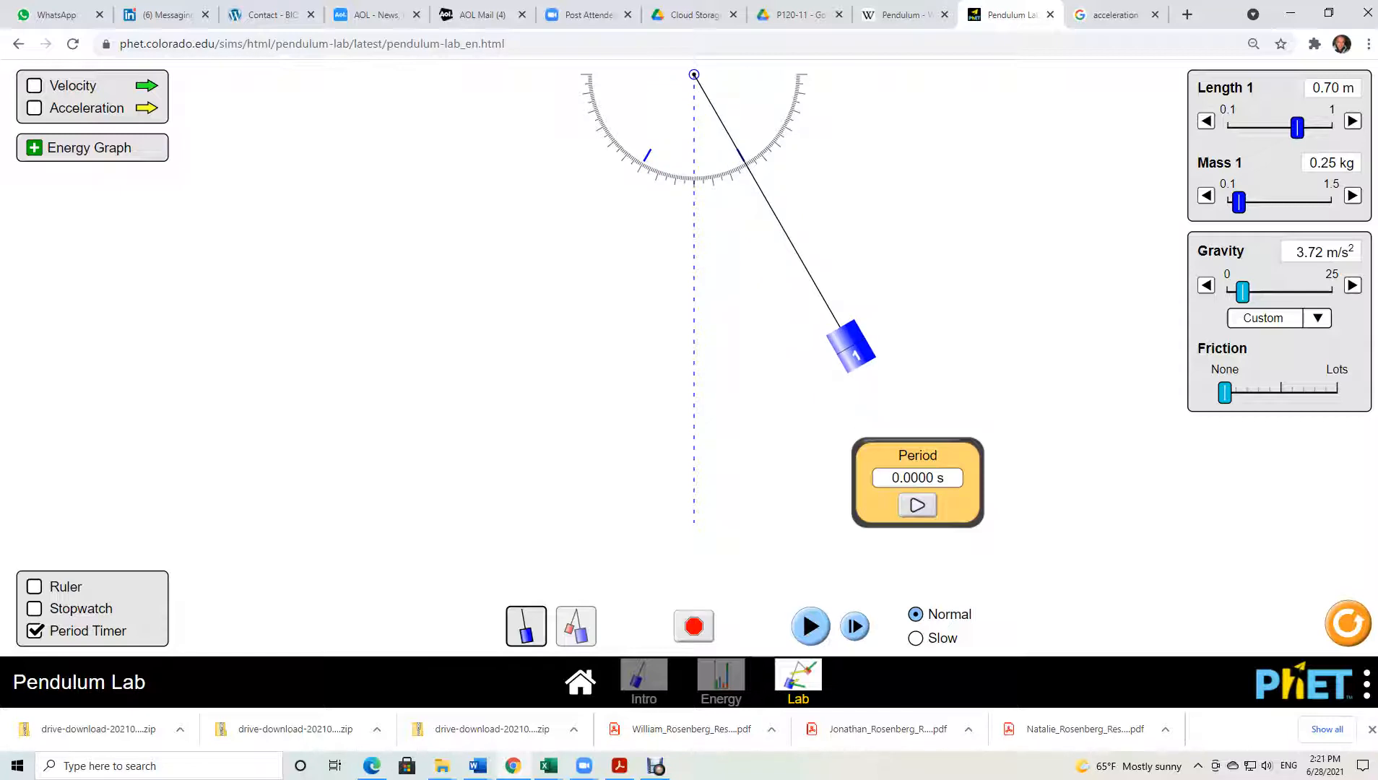
{"action": "left_click", "coordinate": [917, 505]}
{"action": "left_click", "coordinate": [810, 626]}
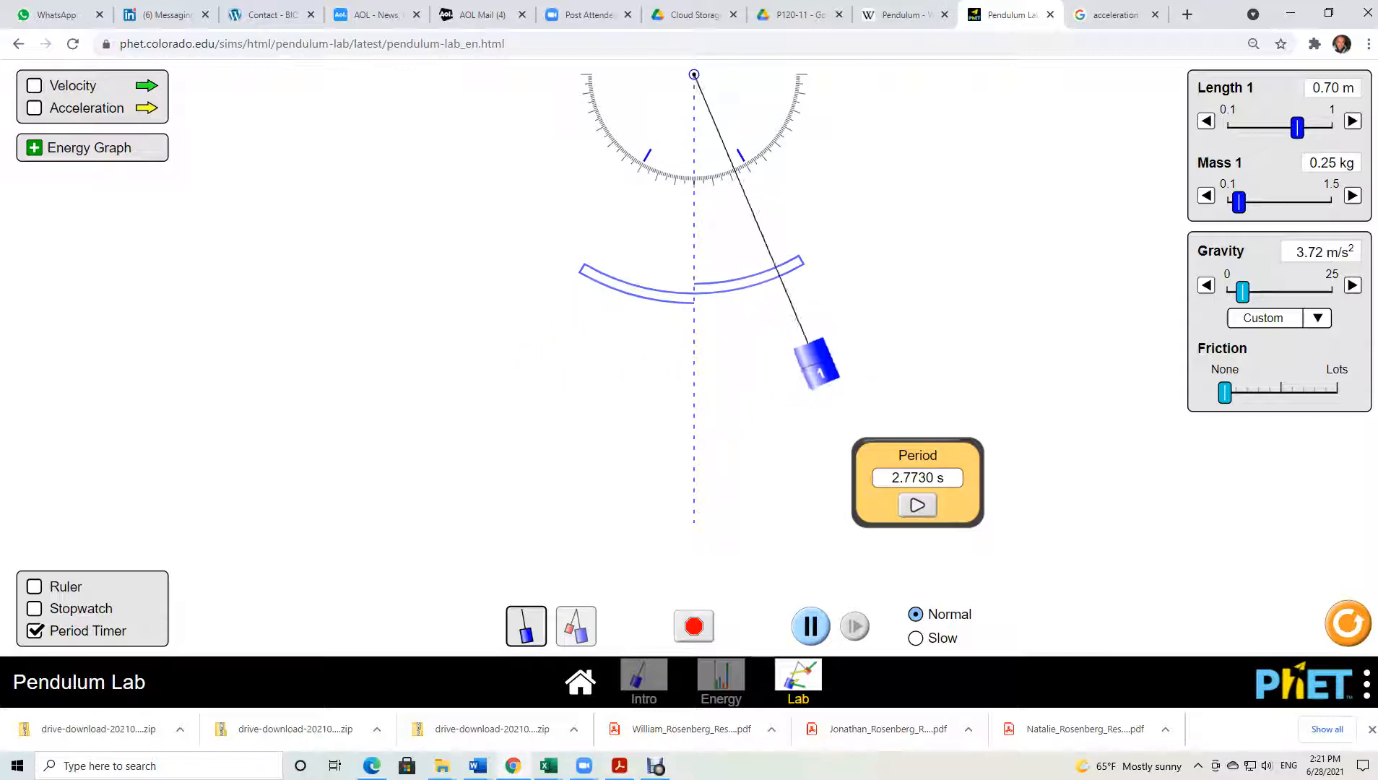
Switch to the Excel roster workbook and enter the Mars period, 2.773, in E12 of the gravity table.
{"action": "mouse_move", "coordinate": [549, 765]}
{"action": "left_click", "coordinate": [476, 693]}
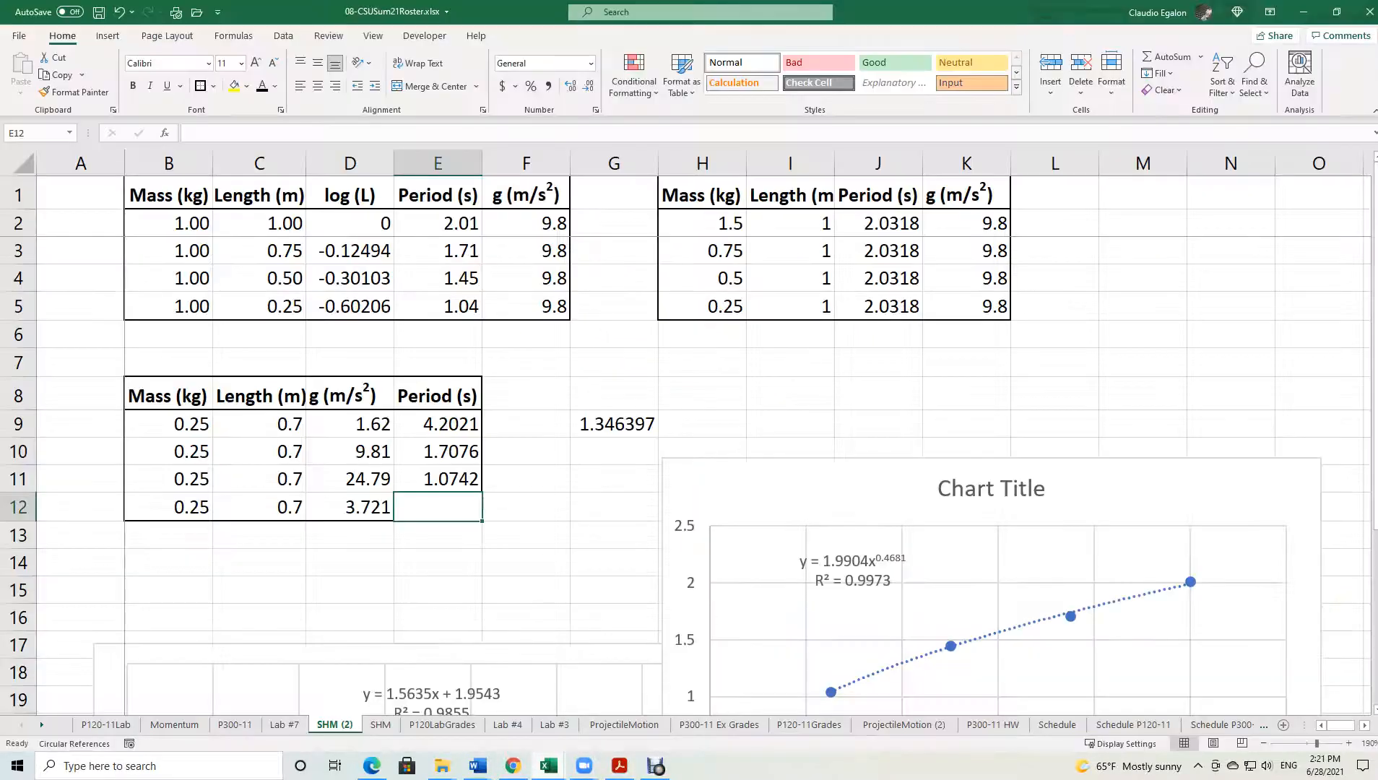
{"action": "type", "text": "2.77"}
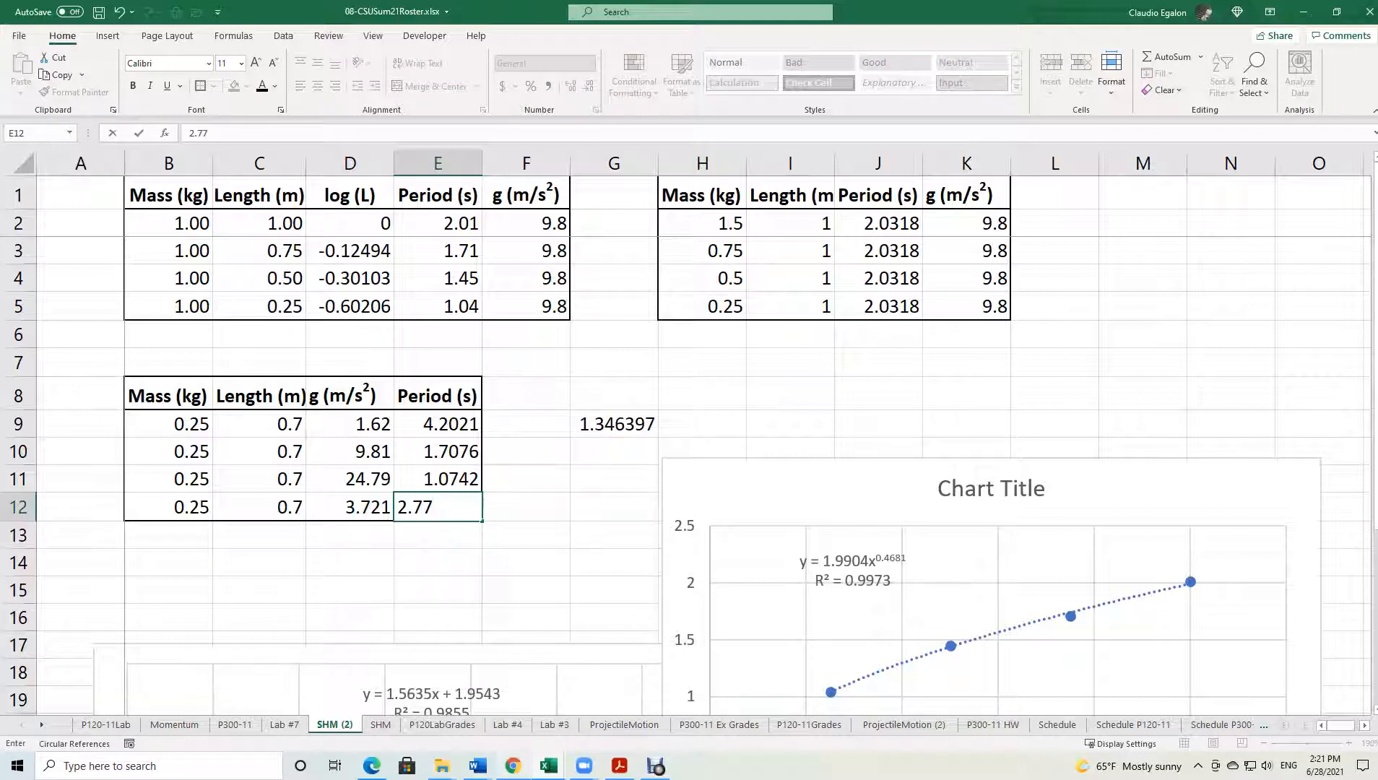
{"action": "key", "text": "alt+Tab"}
{"action": "key", "text": "alt+Tab"}
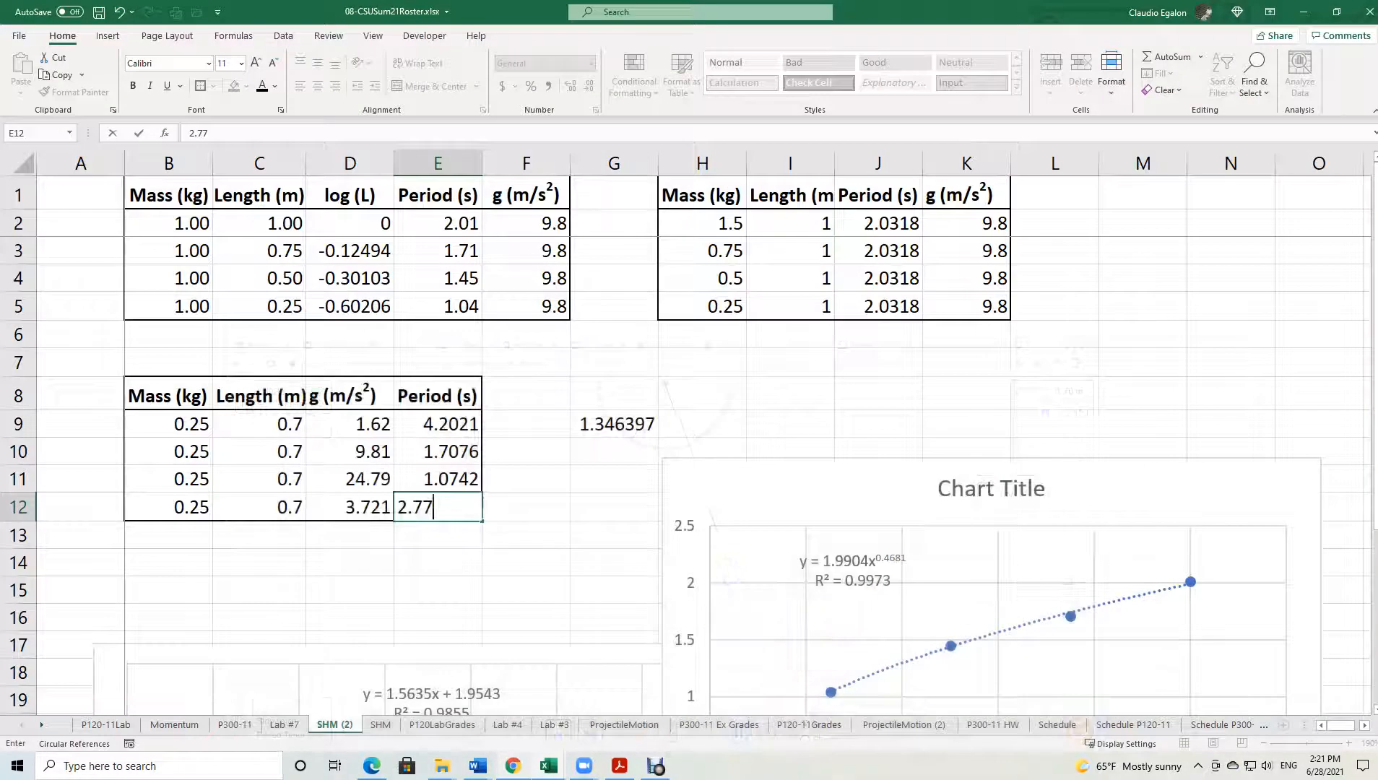
{"action": "type", "text": "30"}
{"action": "key", "text": "Return"}
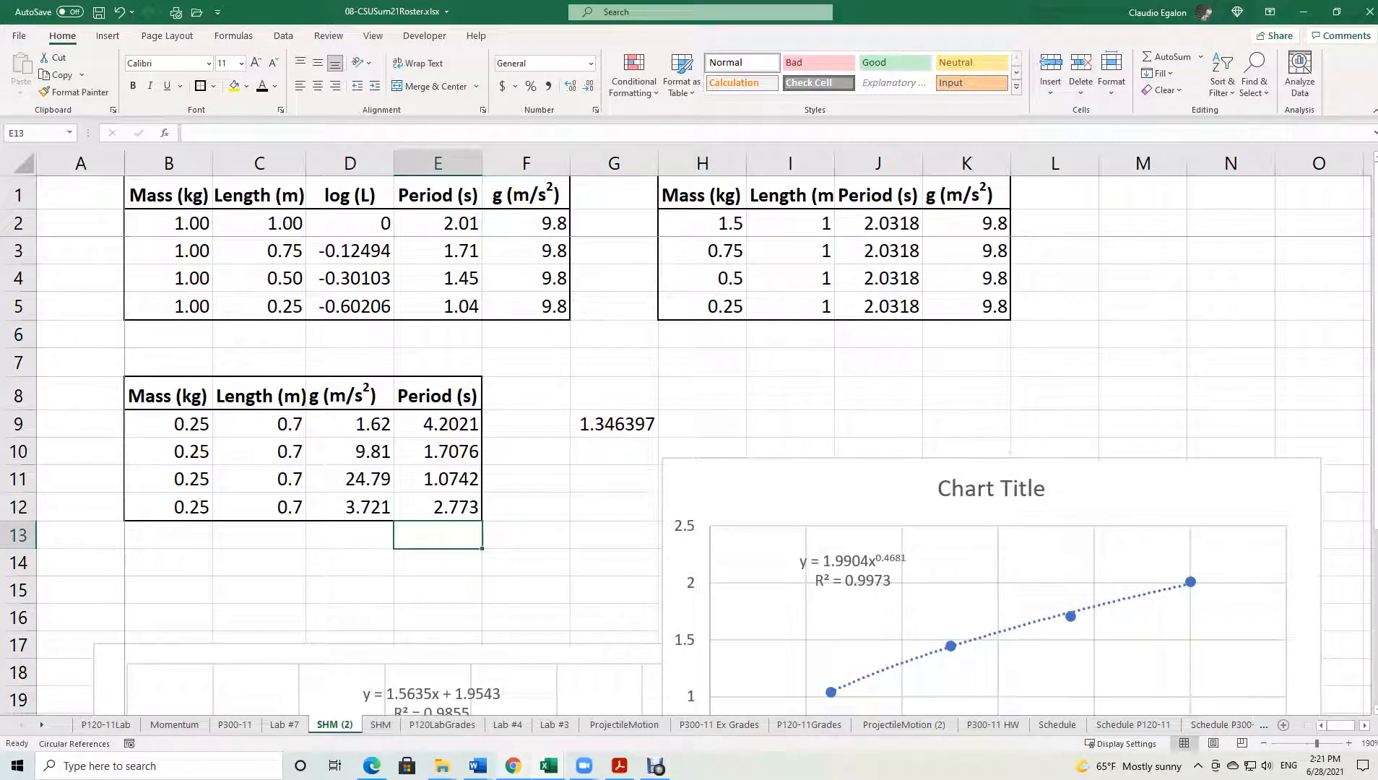
Insert a scatter chart of period against gravity from the data in D9:E12.
{"action": "left_click_drag", "start_coordinate": [361, 424], "coordinate": [455, 508]}
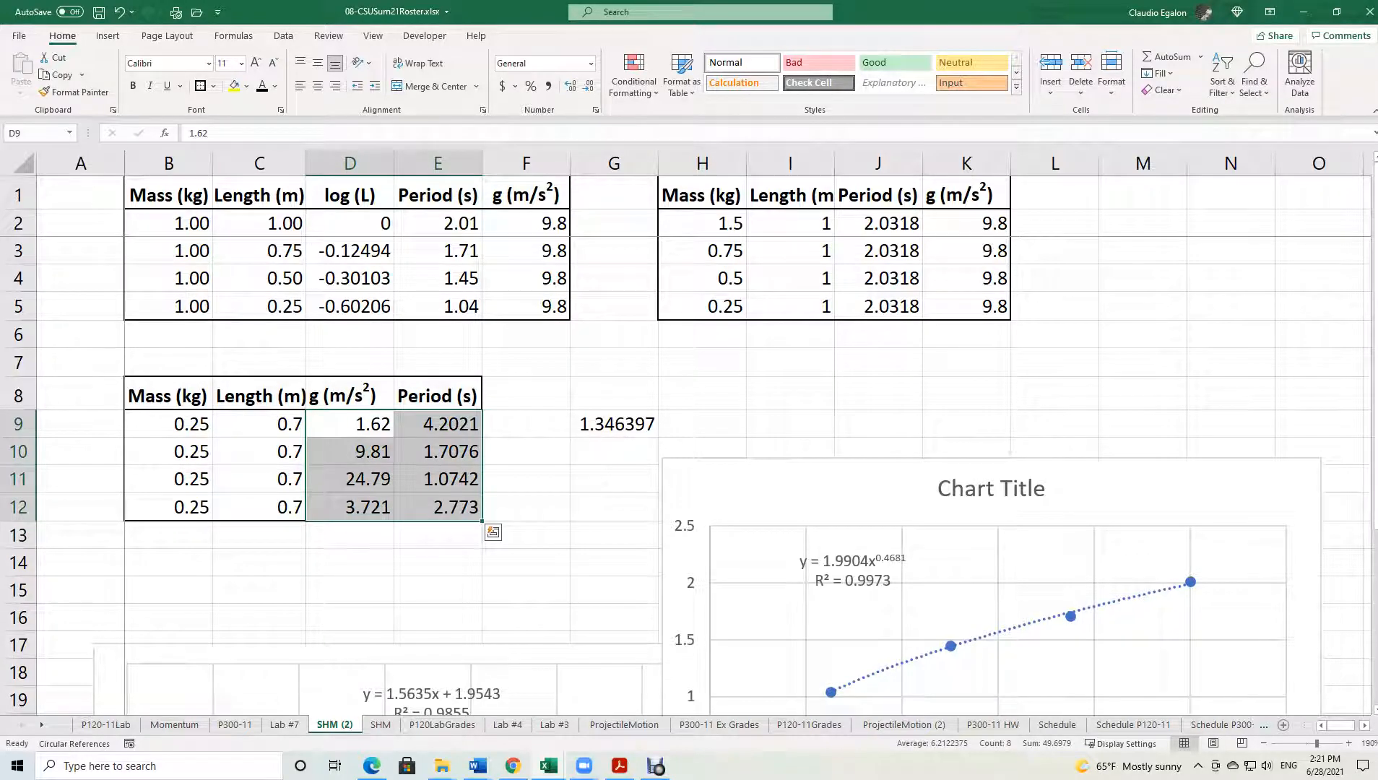
{"action": "left_click", "coordinate": [107, 35]}
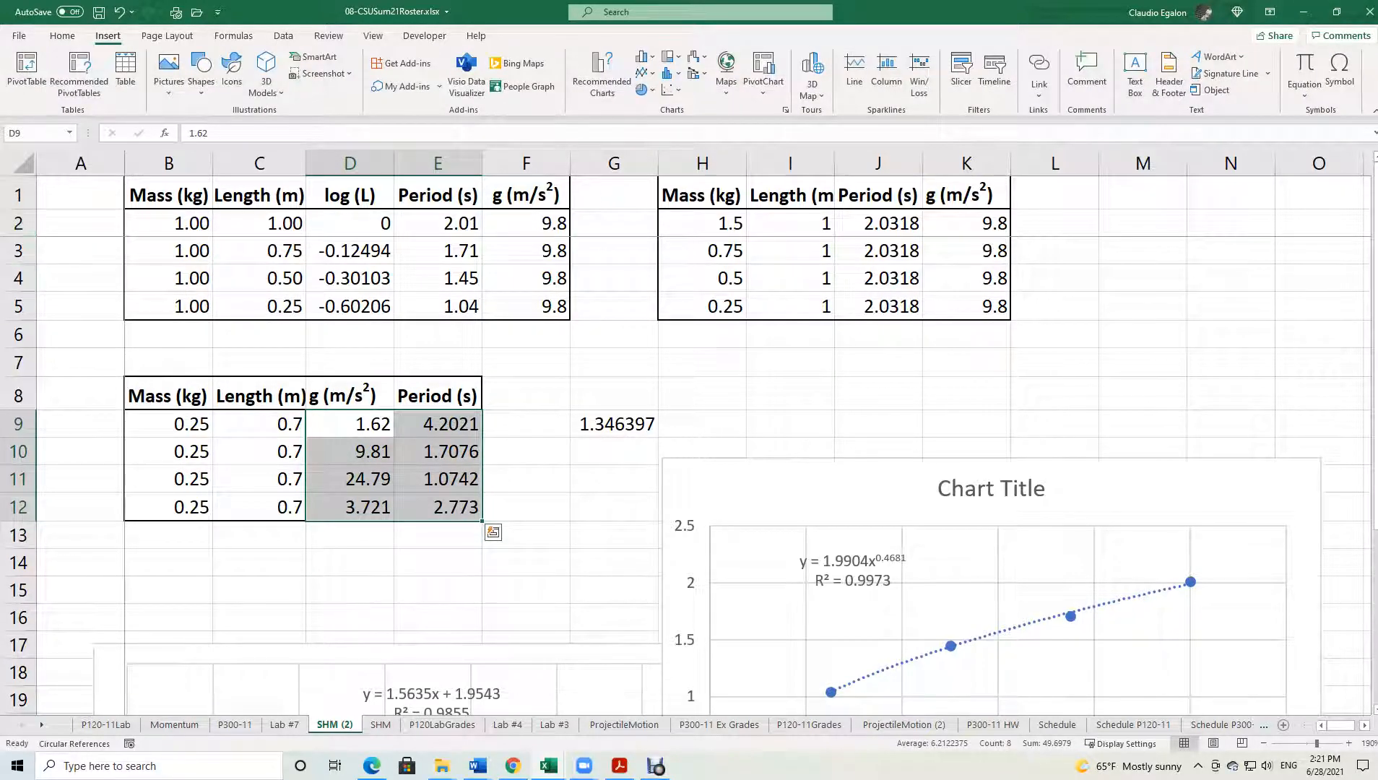
{"action": "left_click", "coordinate": [671, 89]}
{"action": "left_click", "coordinate": [681, 137]}
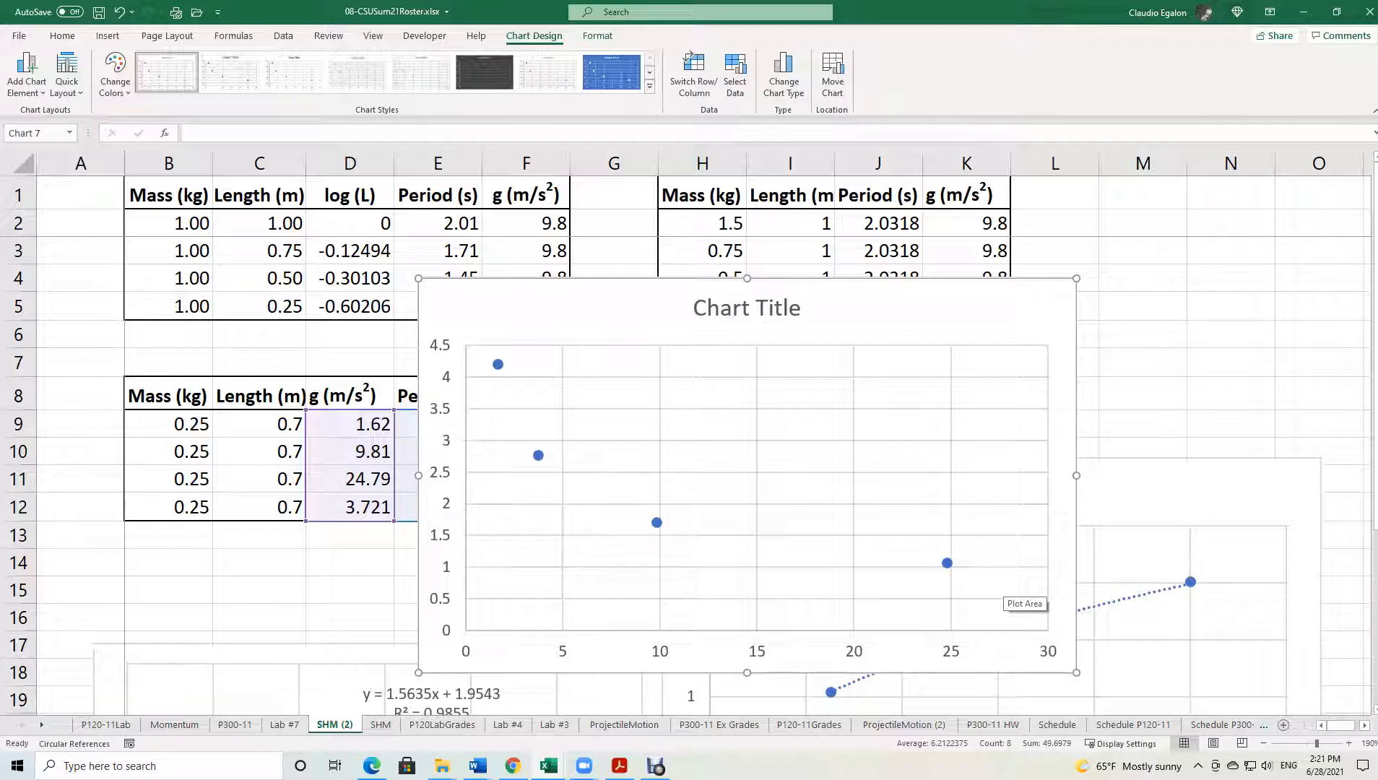
Add a Power trendline to the gravity chart's data series, displaying its equation and R-squared value.
{"action": "left_click", "coordinate": [947, 562]}
{"action": "right_click", "coordinate": [947, 562]}
{"action": "left_click", "coordinate": [1006, 699]}
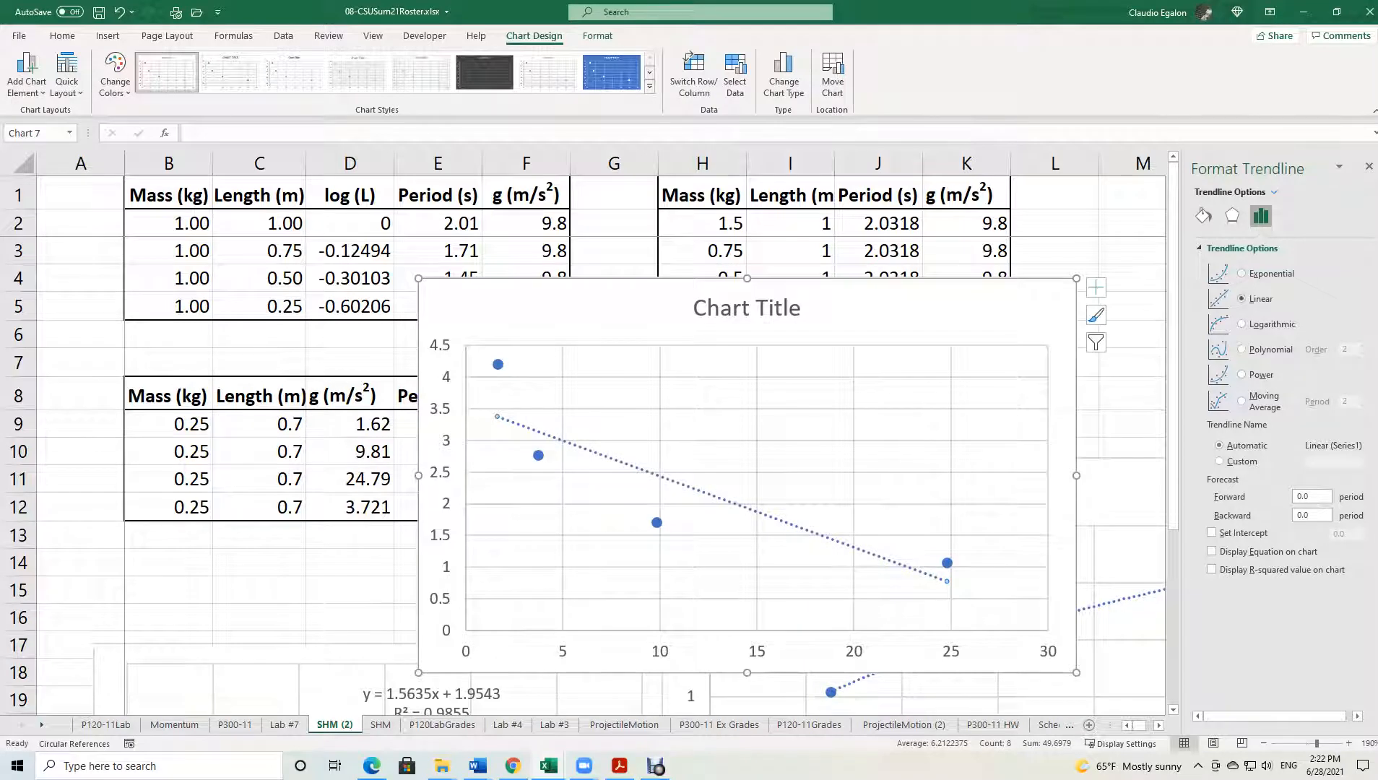
{"action": "left_click", "coordinate": [1241, 375]}
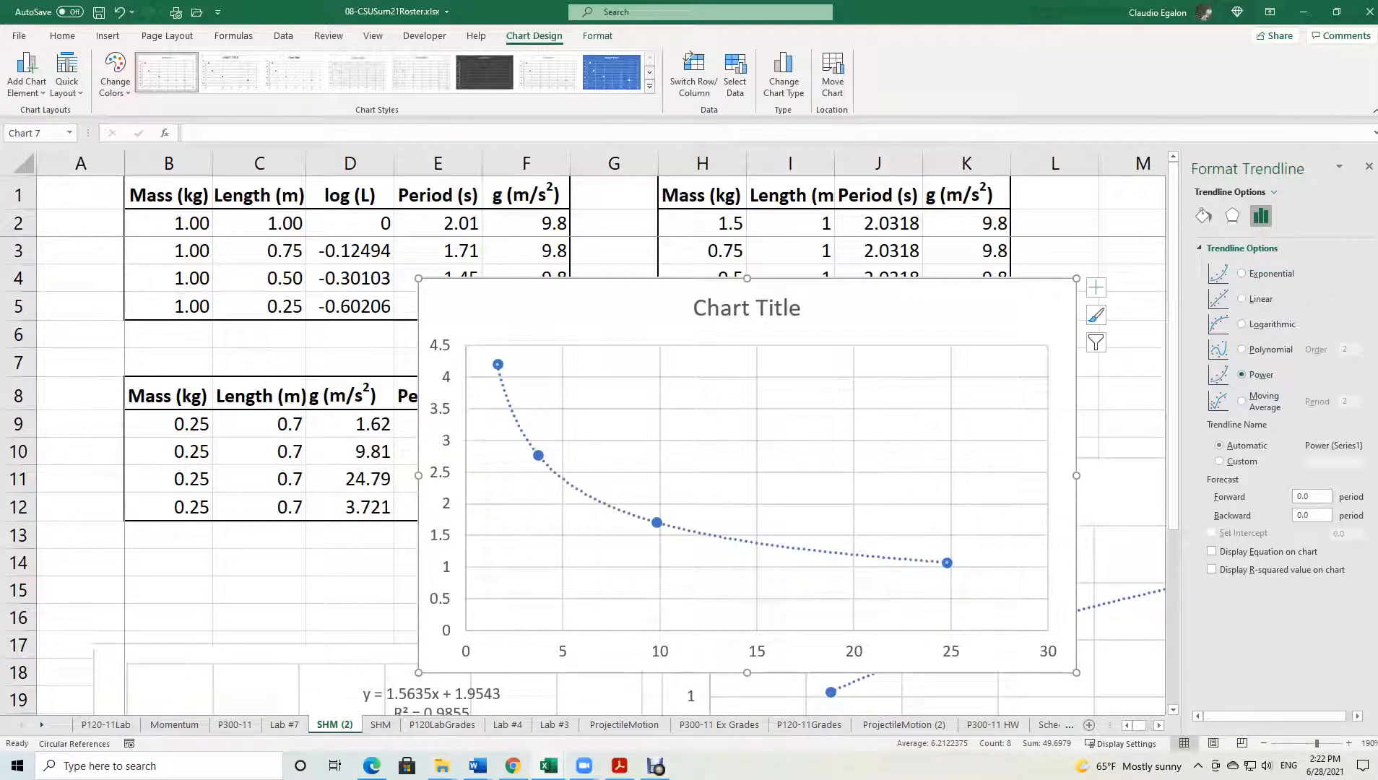
{"action": "left_click", "coordinate": [1211, 551]}
{"action": "left_click", "coordinate": [1211, 569]}
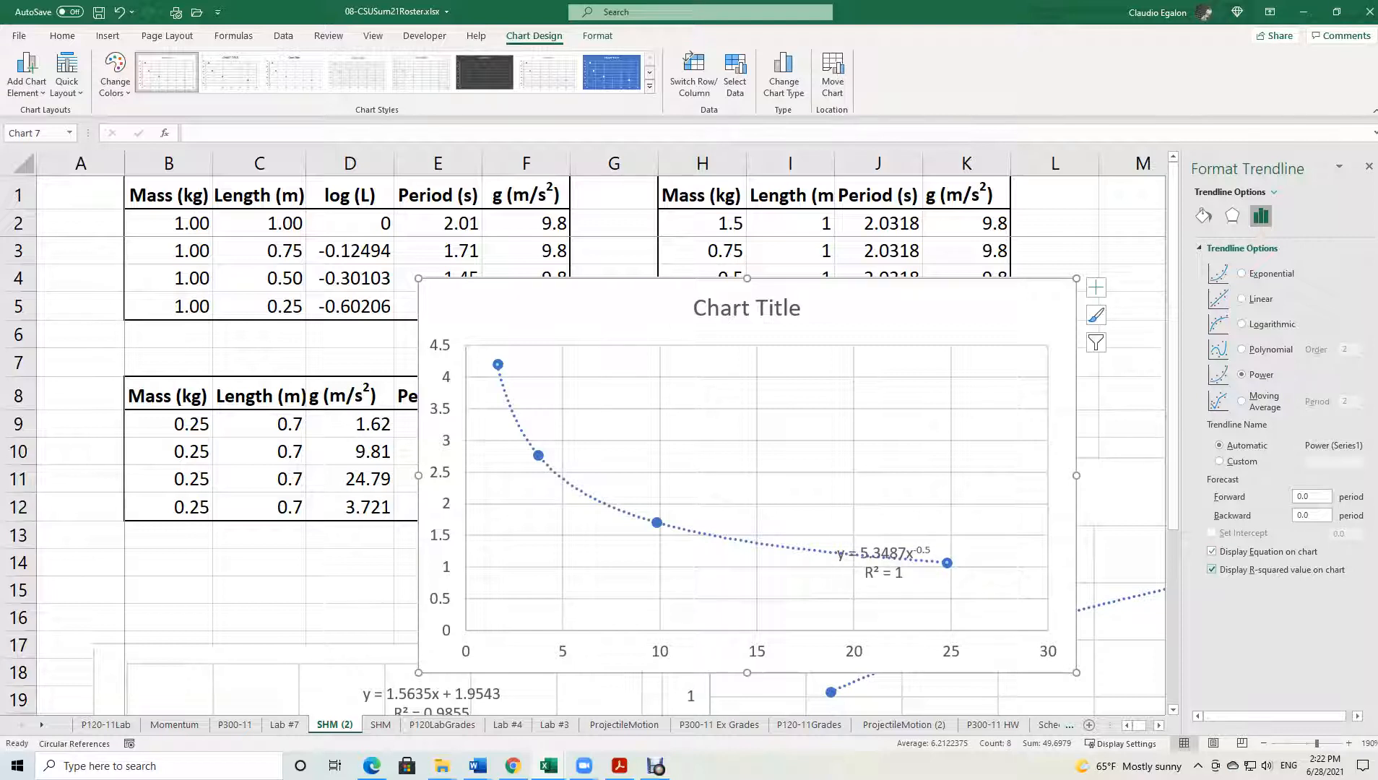
Move the trendline equation label above the plotted curve and delete the gravity chart's title.
{"action": "left_click_drag", "start_coordinate": [882, 562], "coordinate": [870, 441]}
{"action": "left_click_drag", "start_coordinate": [880, 366], "coordinate": [867, 304]}
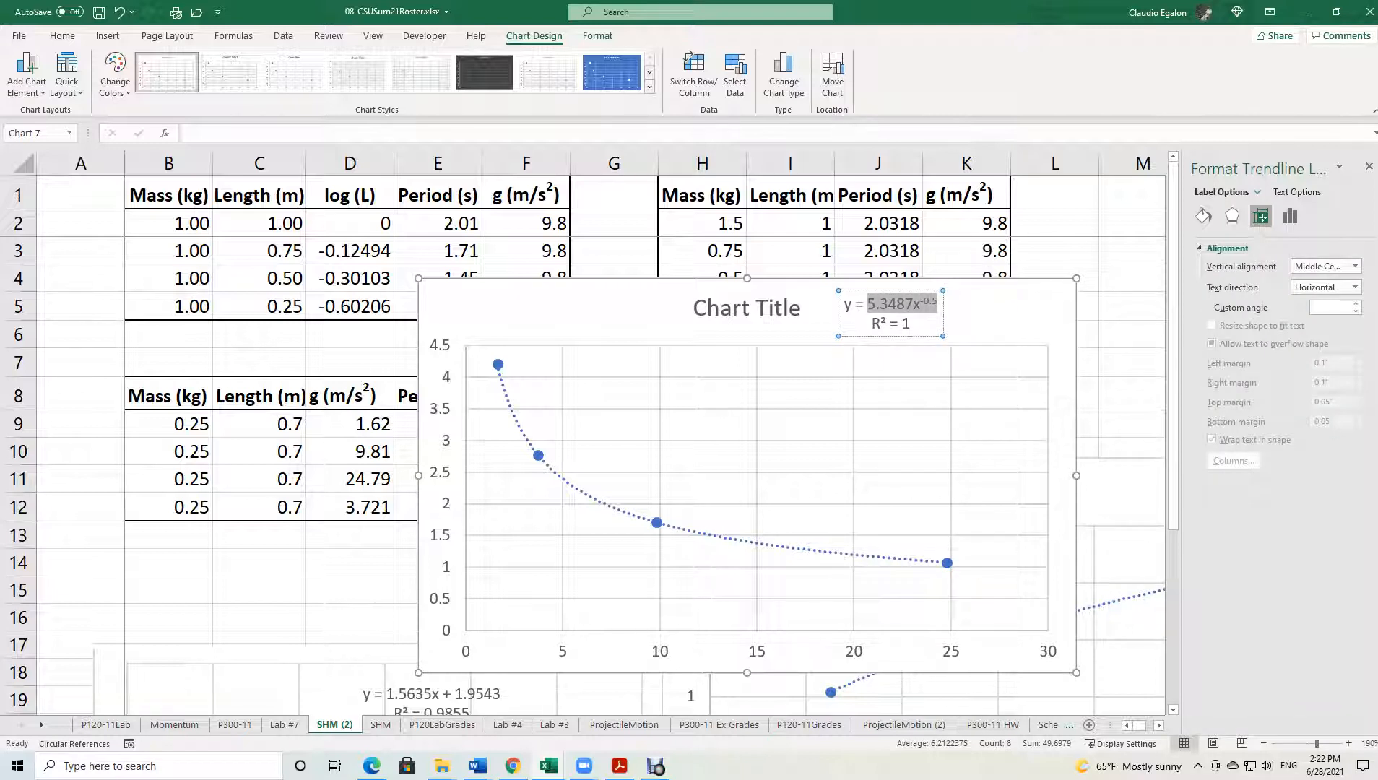
{"action": "left_click", "coordinate": [930, 301]}
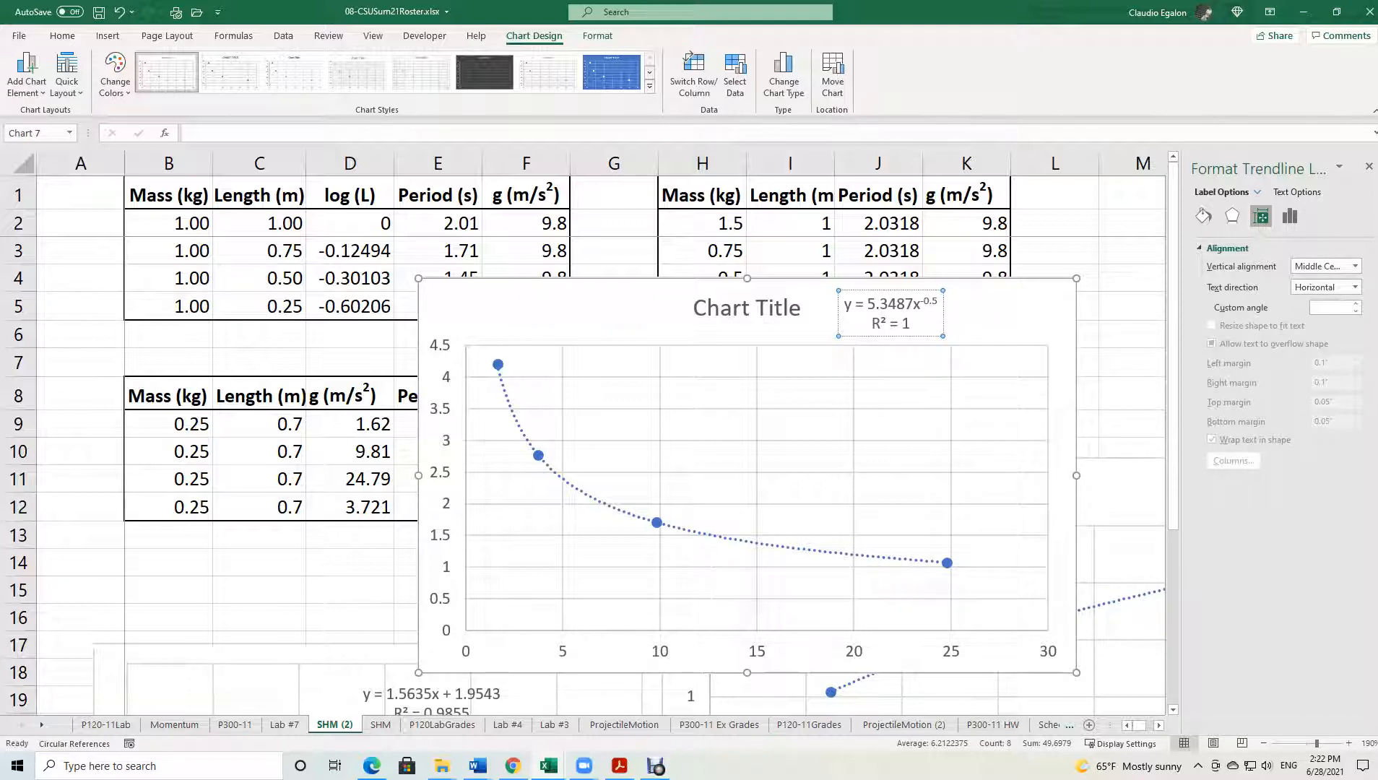
{"action": "left_click", "coordinate": [747, 308]}
{"action": "key", "text": "Delete"}
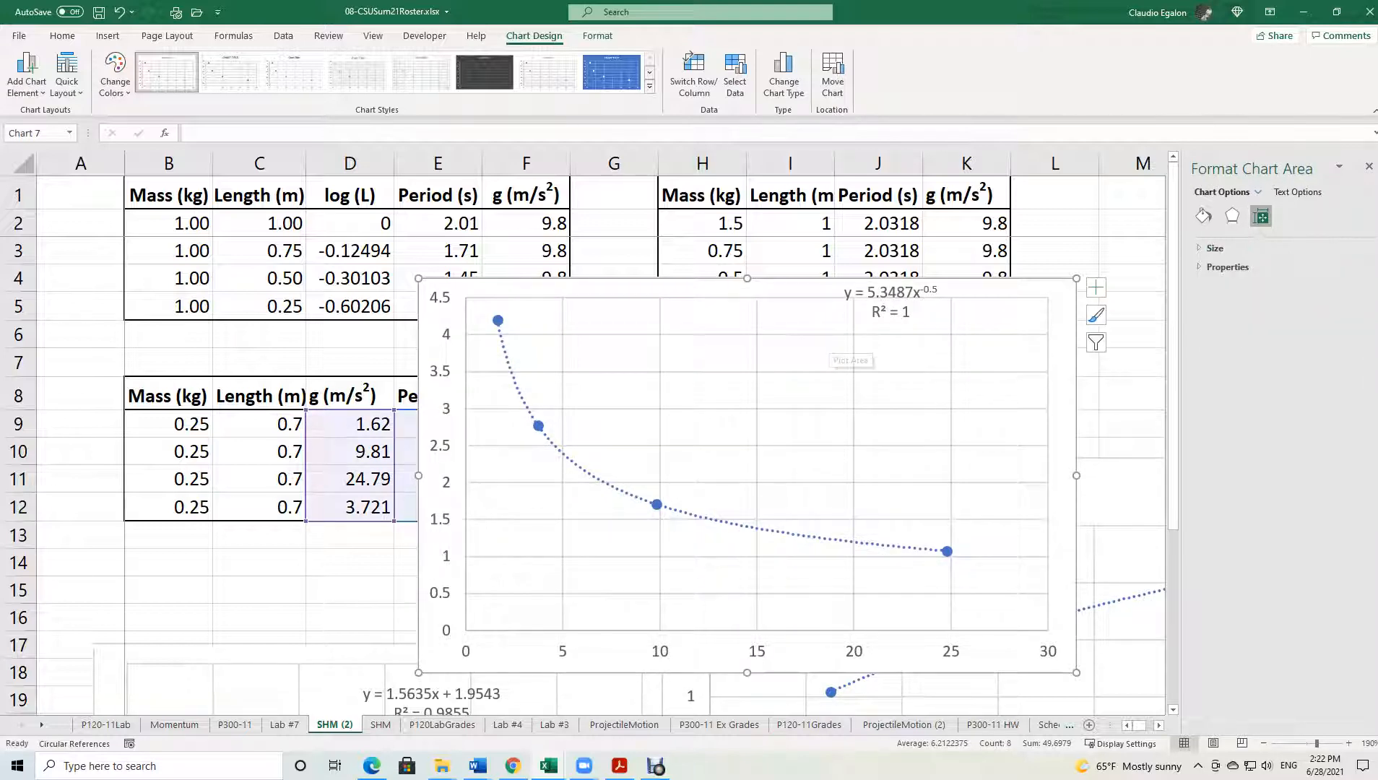
Open the P120-11Lab sheet and check the 6/28/21 attendance entries in V3:V11.
{"action": "left_click", "coordinate": [106, 725]}
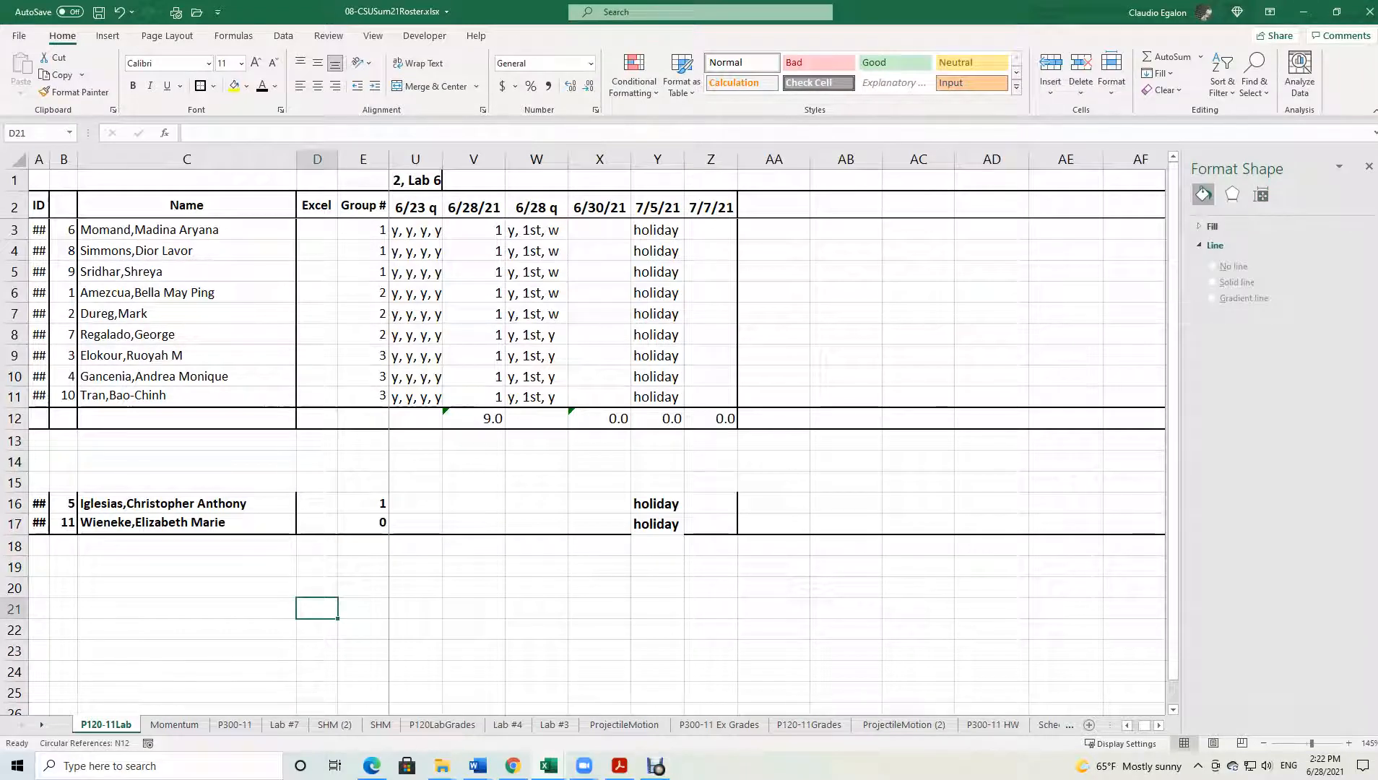
{"action": "left_click_drag", "start_coordinate": [474, 229], "coordinate": [474, 397]}
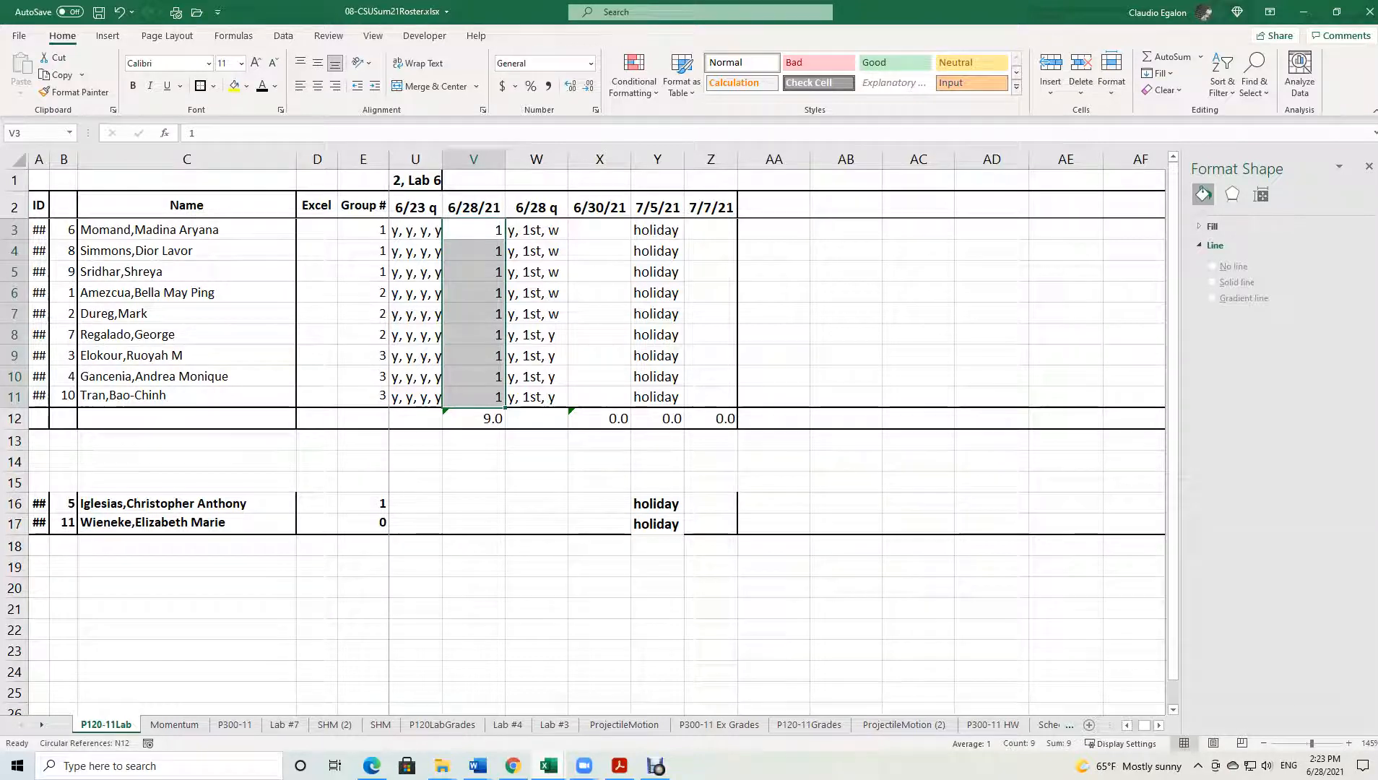
Switch to the VRLab09 handout in Word and review the vectors section, the lab questions and the start of Part II on Hooke's Law.
{"action": "mouse_move", "coordinate": [477, 765]}
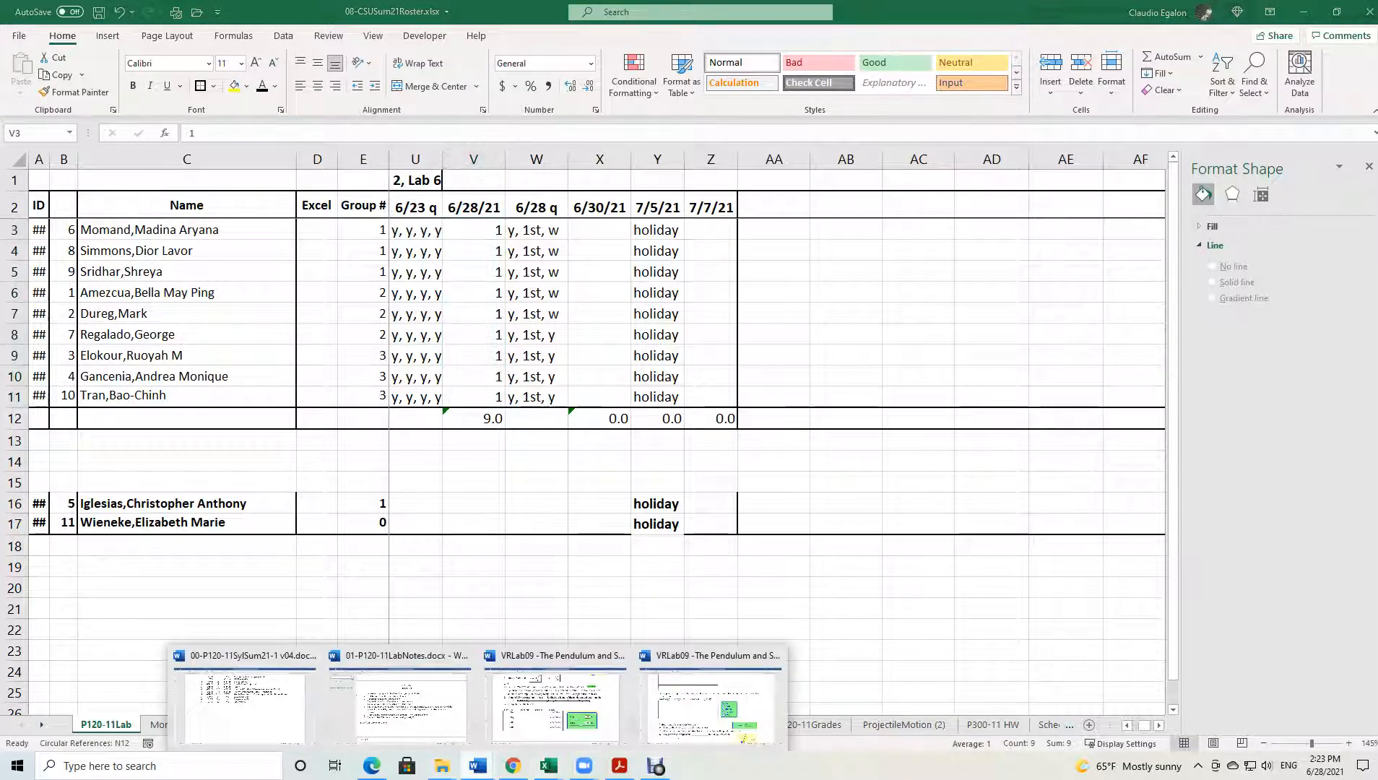
{"action": "left_click", "coordinate": [707, 690]}
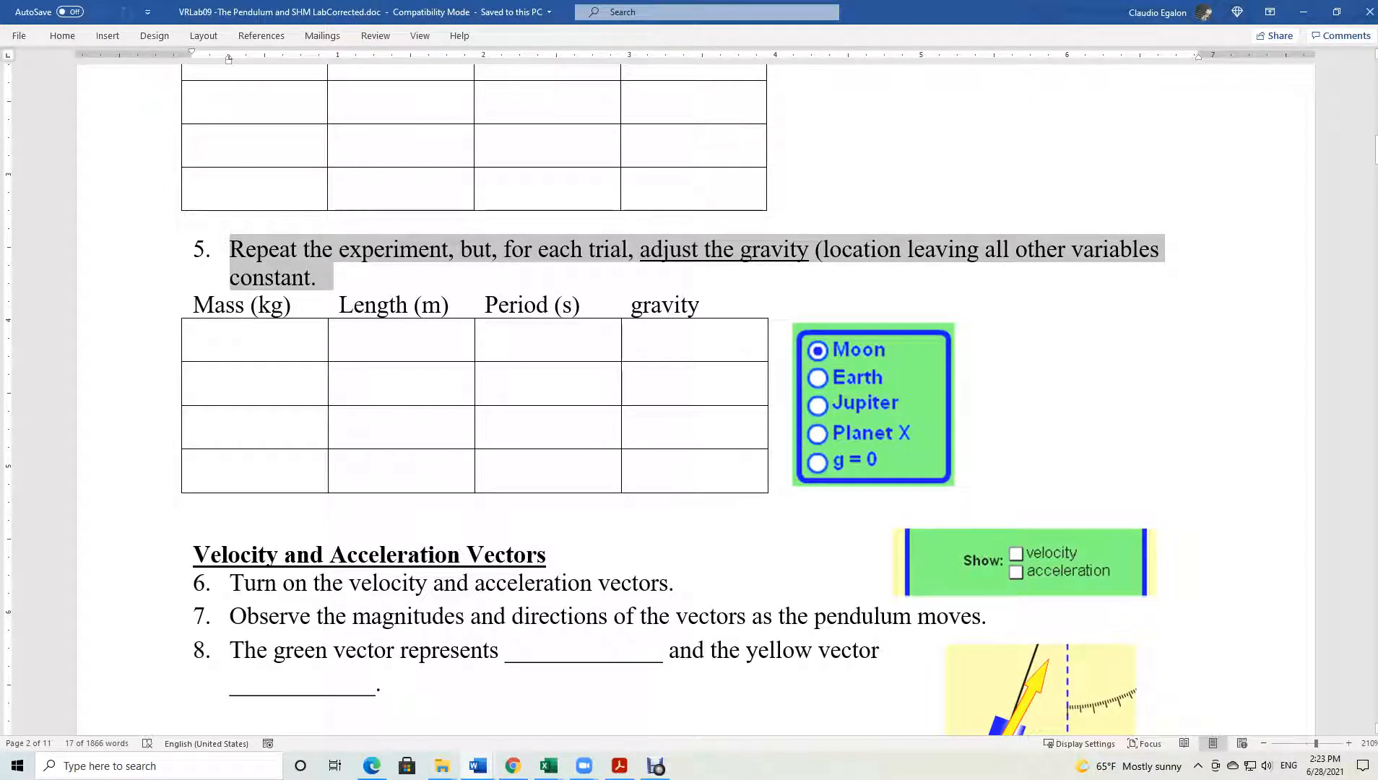
{"action": "scroll", "coordinate": [686, 397], "scroll_direction": "down", "scroll_amount": 3}
{"action": "left_click_drag", "start_coordinate": [161, 340], "coordinate": [160, 471]}
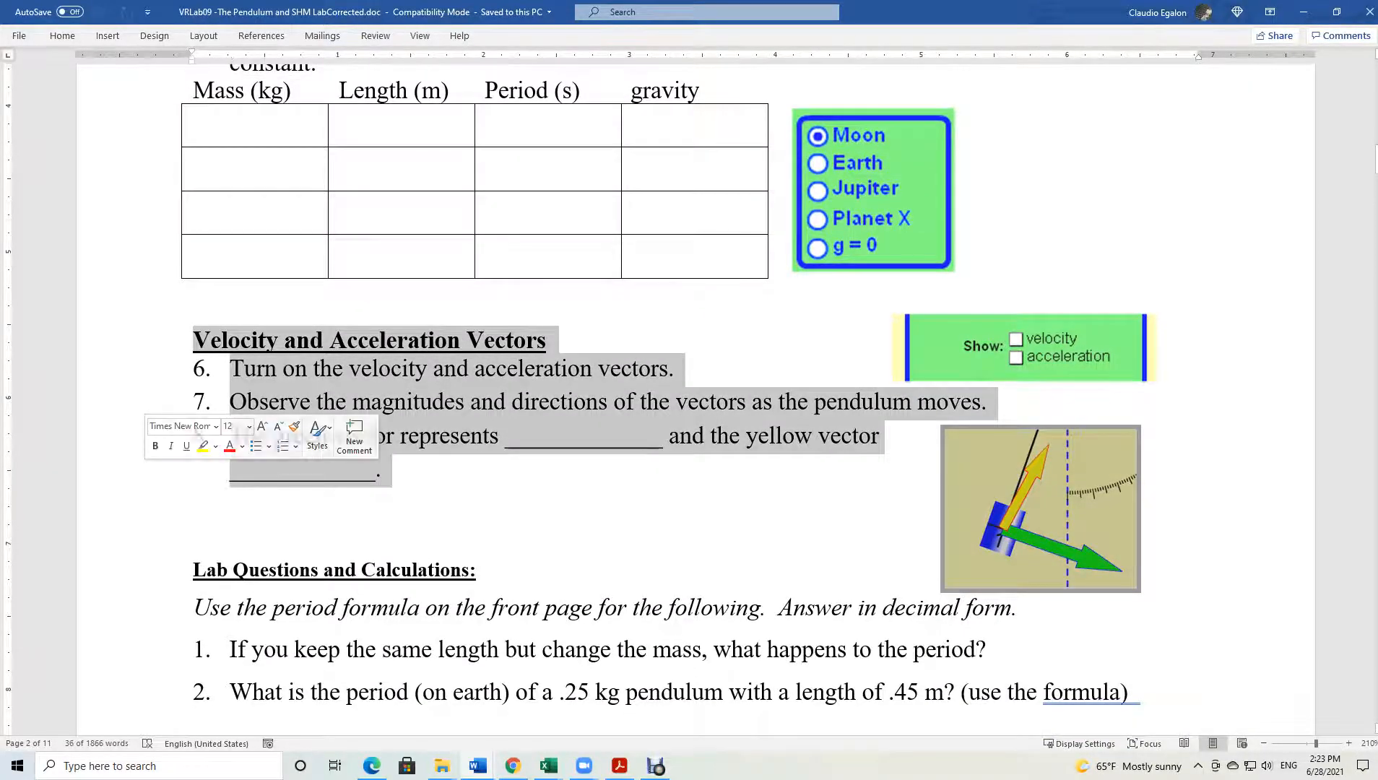
{"action": "scroll", "coordinate": [160, 471], "scroll_direction": "down", "scroll_amount": 6}
{"action": "scroll", "coordinate": [686, 397], "scroll_direction": "down", "scroll_amount": 6}
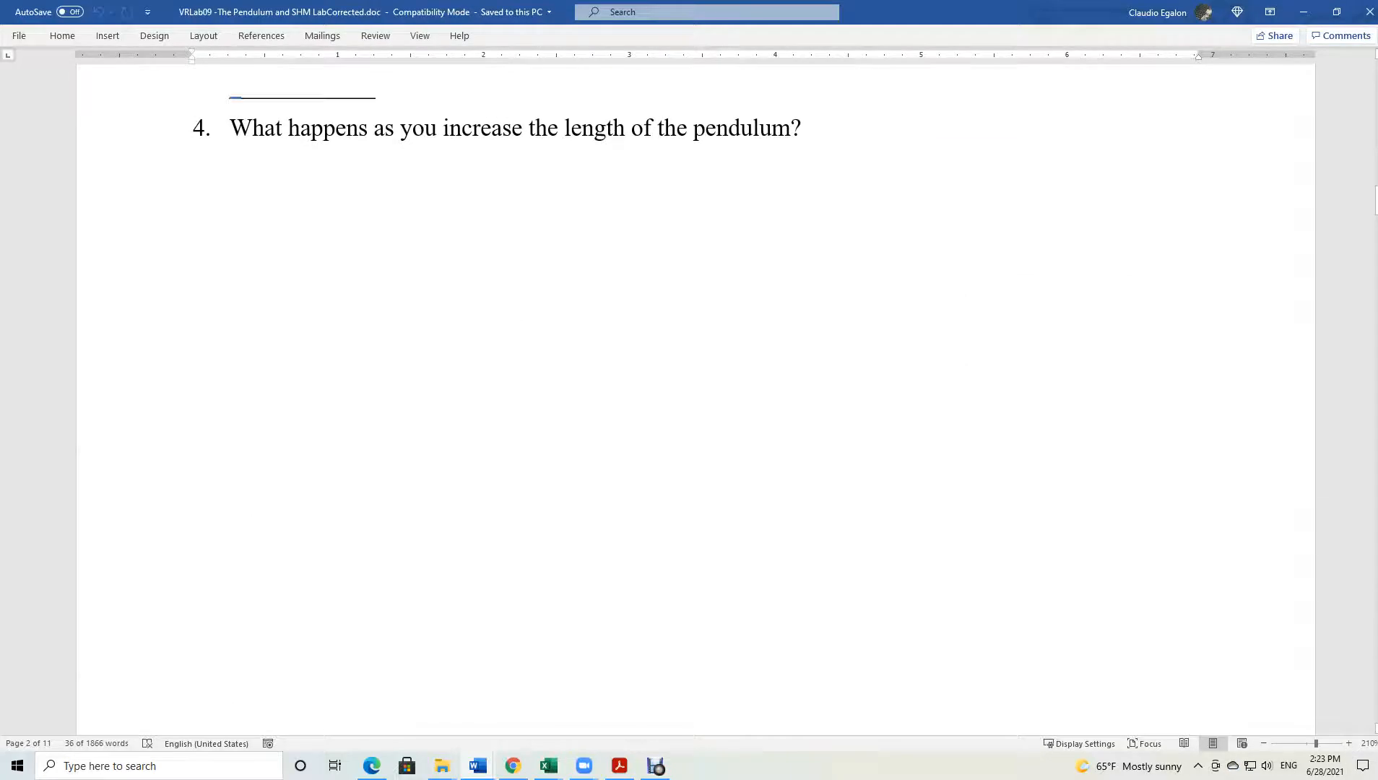
{"action": "scroll", "coordinate": [686, 397], "scroll_direction": "up", "scroll_amount": 6}
{"action": "scroll", "coordinate": [686, 397], "scroll_direction": "up", "scroll_amount": 5}
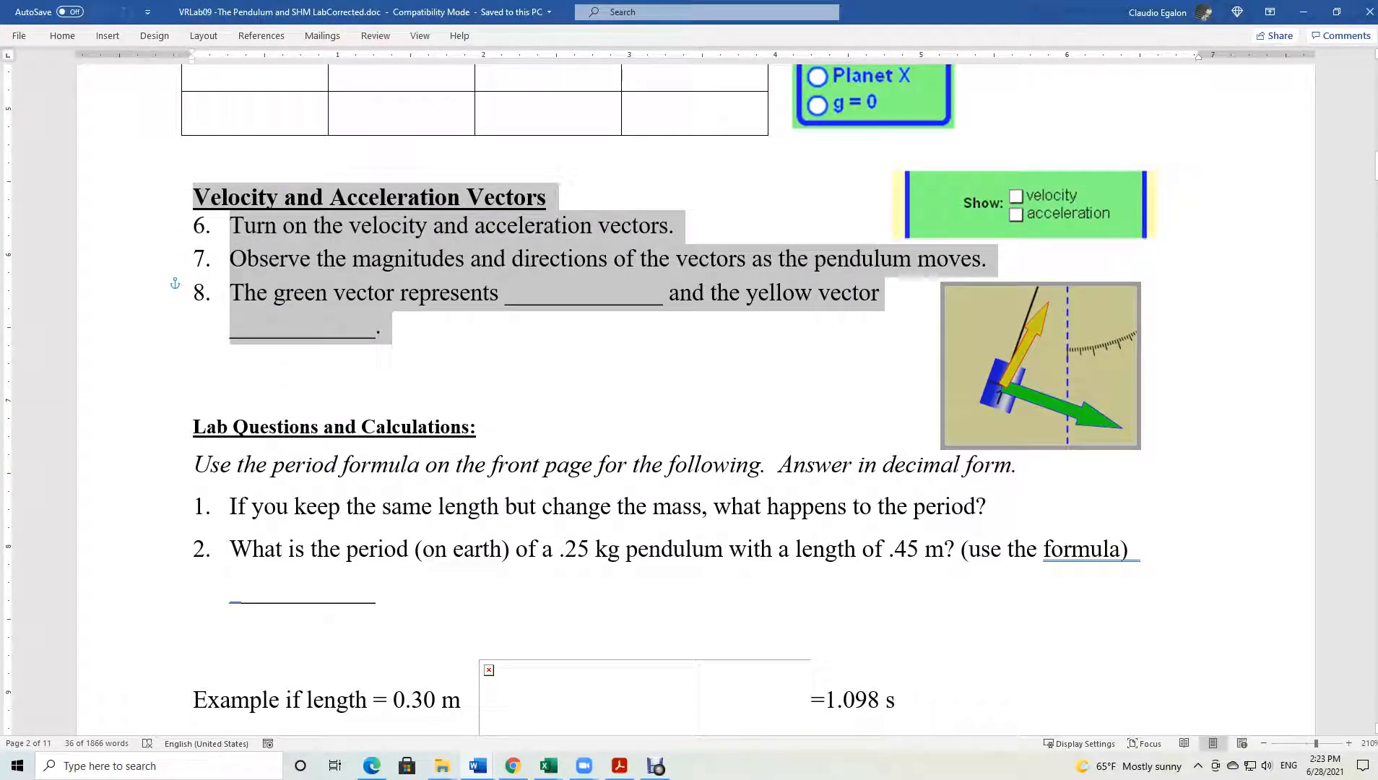
{"action": "left_click_drag", "start_coordinate": [169, 404], "coordinate": [173, 598]}
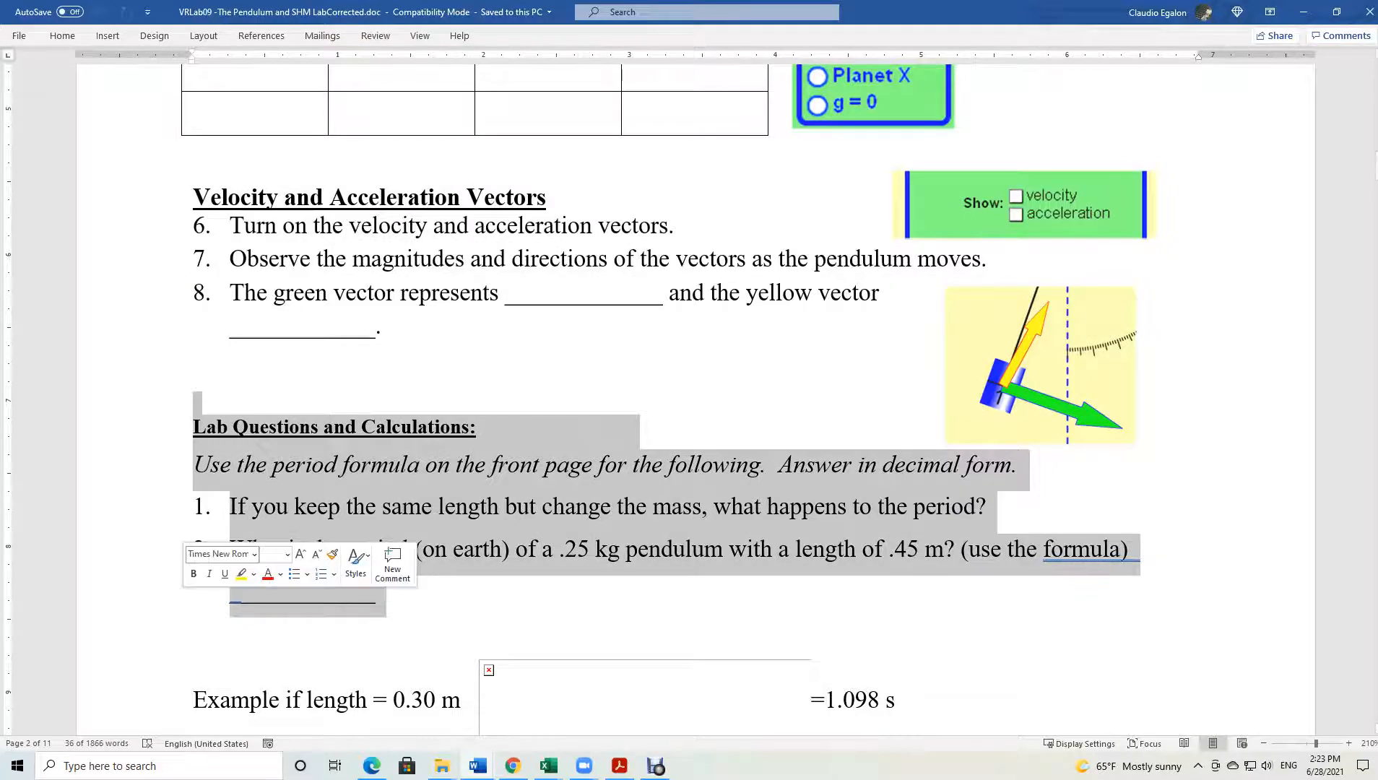
{"action": "scroll", "coordinate": [173, 598], "scroll_direction": "down", "scroll_amount": 6}
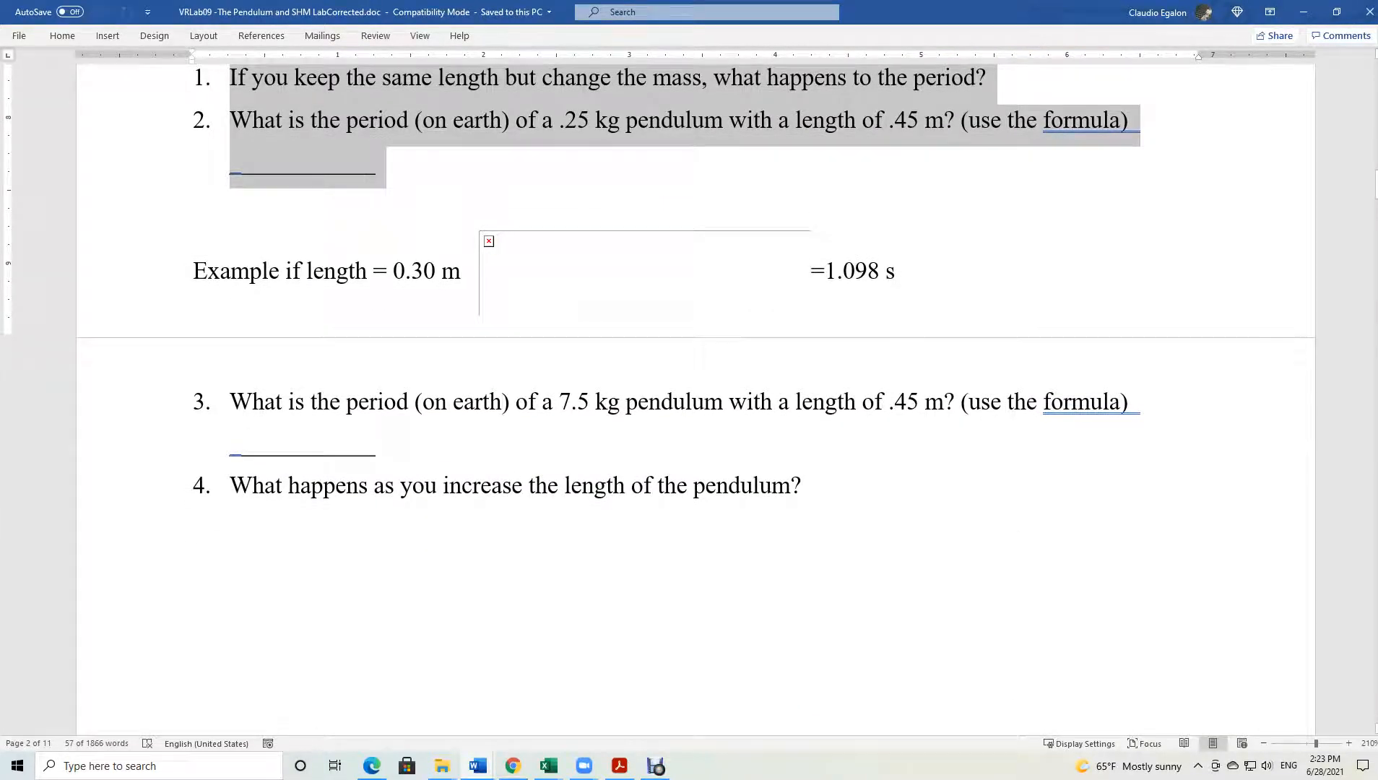
{"action": "left_click_drag", "start_coordinate": [192, 400], "coordinate": [193, 505]}
{"action": "scroll", "coordinate": [194, 505], "scroll_direction": "down", "scroll_amount": 5}
{"action": "scroll", "coordinate": [183, 398], "scroll_direction": "down", "scroll_amount": 10}
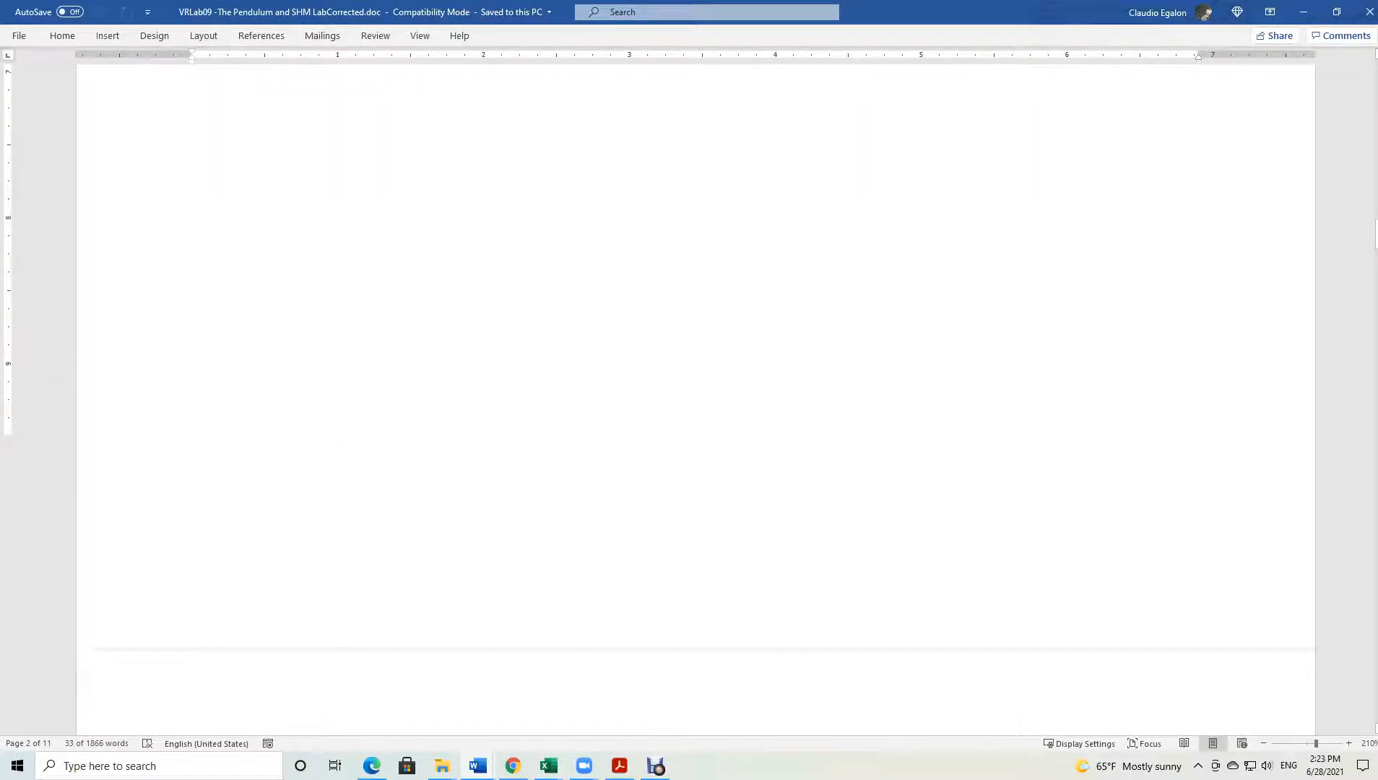
{"action": "left_click_drag", "start_coordinate": [192, 330], "coordinate": [189, 281]}
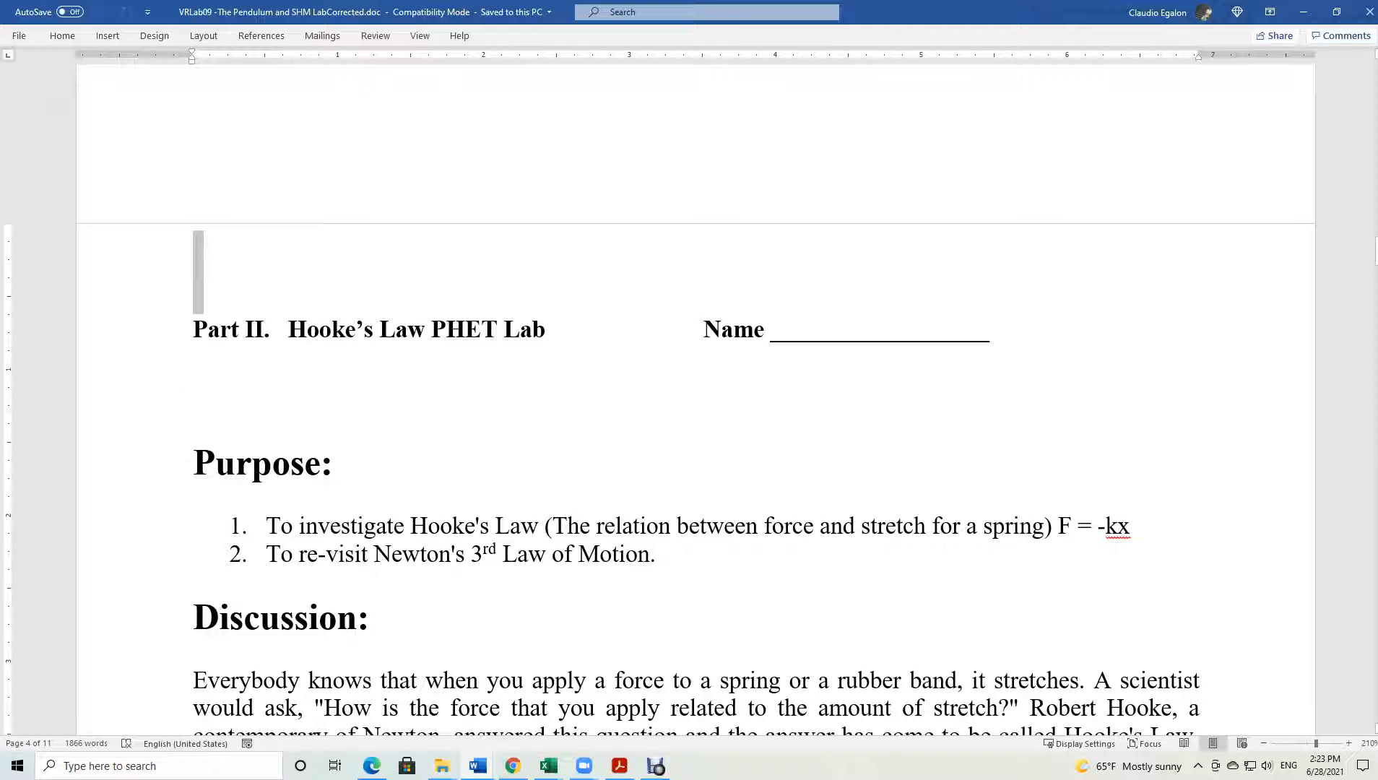
Switch to the 01-P120-11LabNotes document and add the line "Open VRLab10" below the break time in the 06/28/2021 notes.
{"action": "mouse_move", "coordinate": [477, 765]}
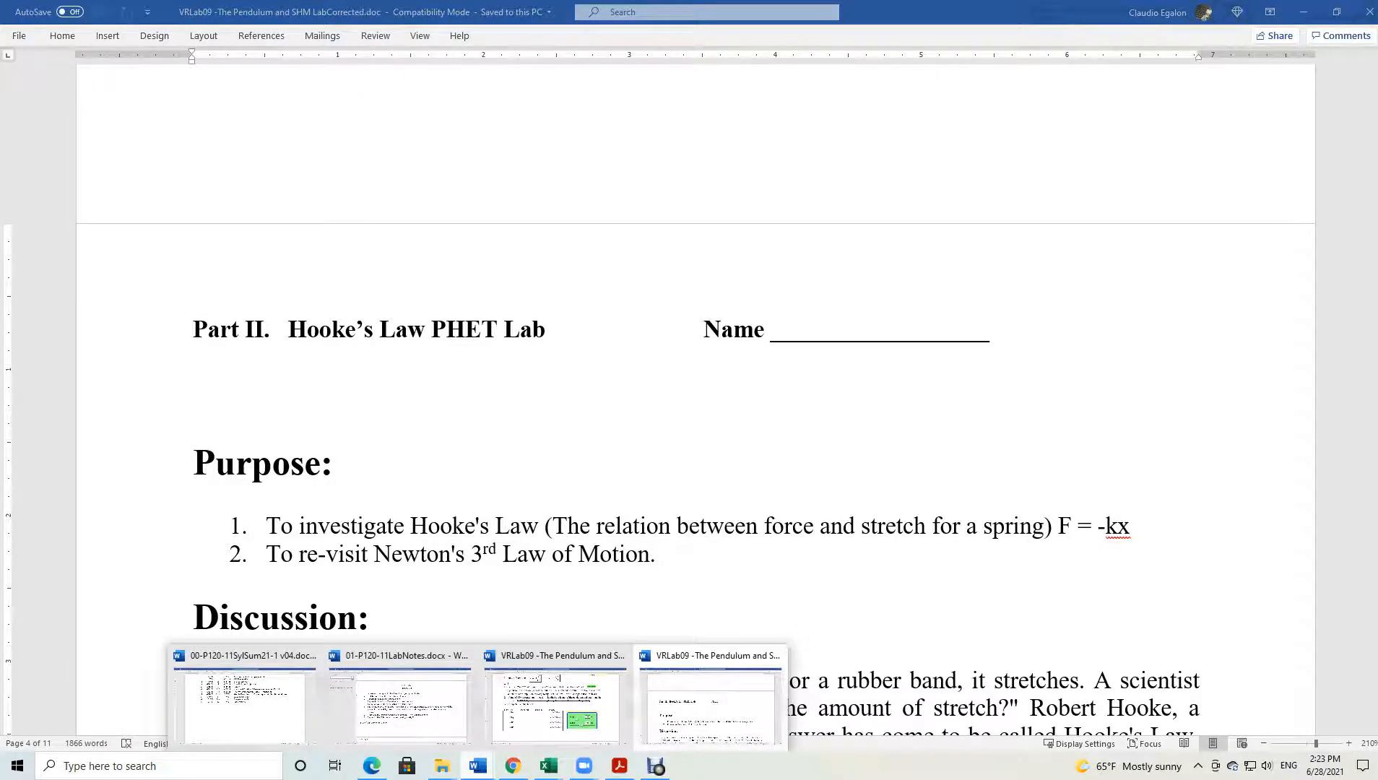
{"action": "left_click", "coordinate": [399, 696]}
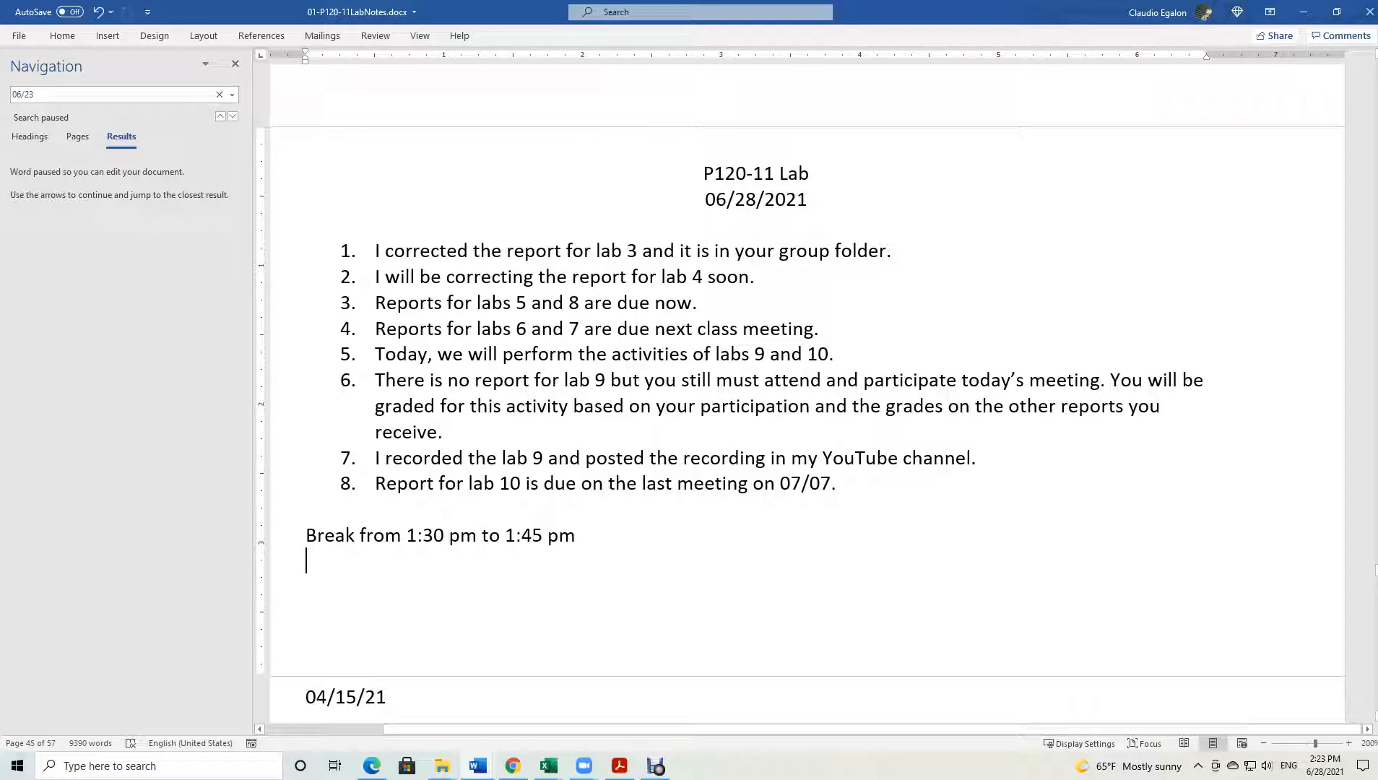
{"action": "triple_click", "coordinate": [445, 534]}
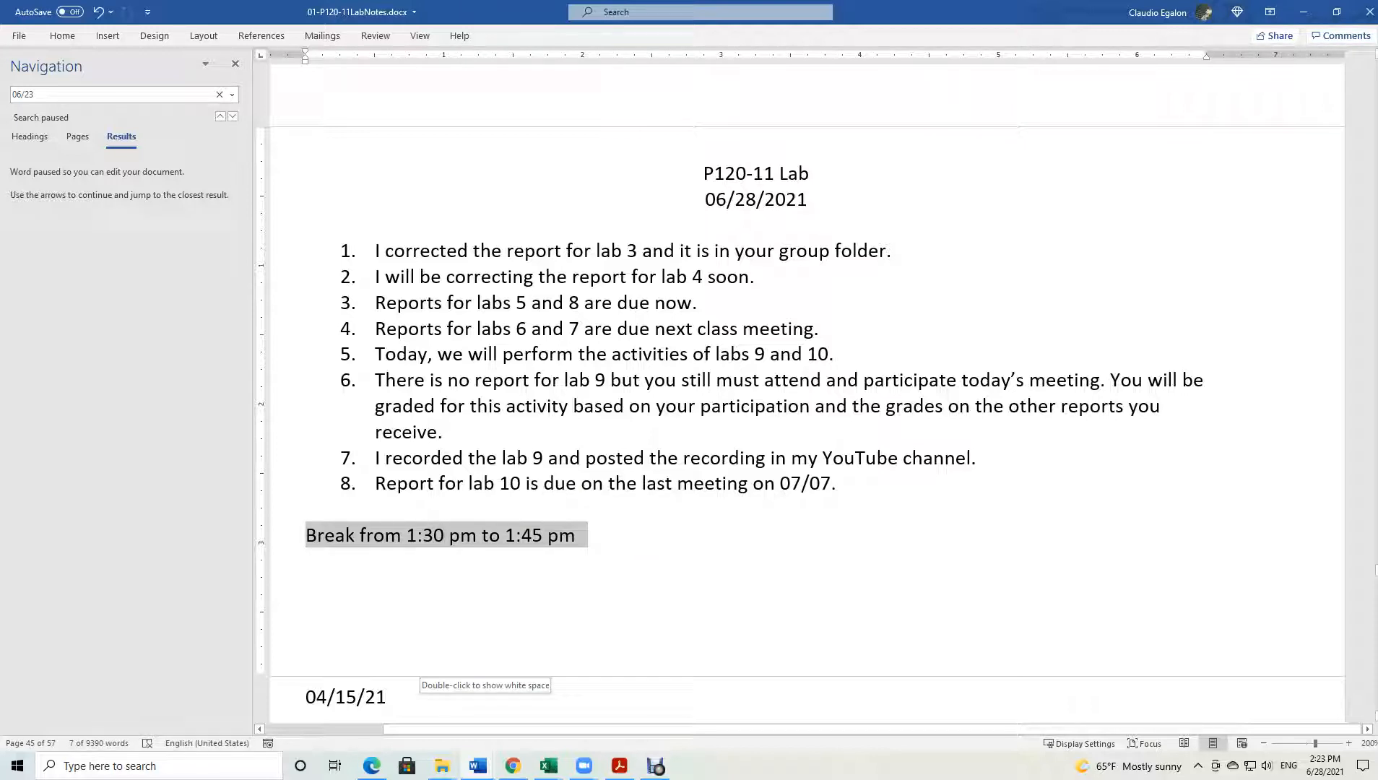
{"action": "left_click", "coordinate": [306, 612]}
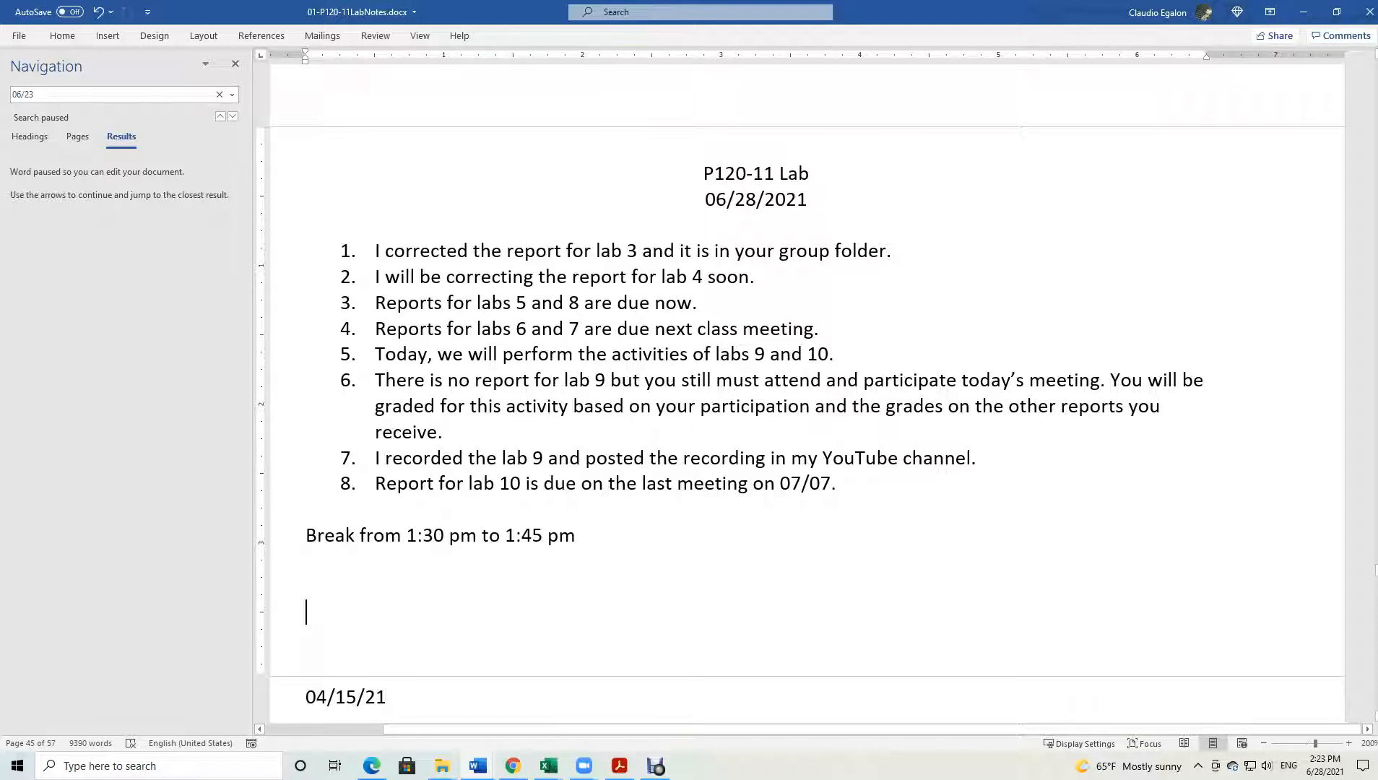
{"action": "type", "text": "Open VRLab10"}
{"action": "key", "text": "Return"}
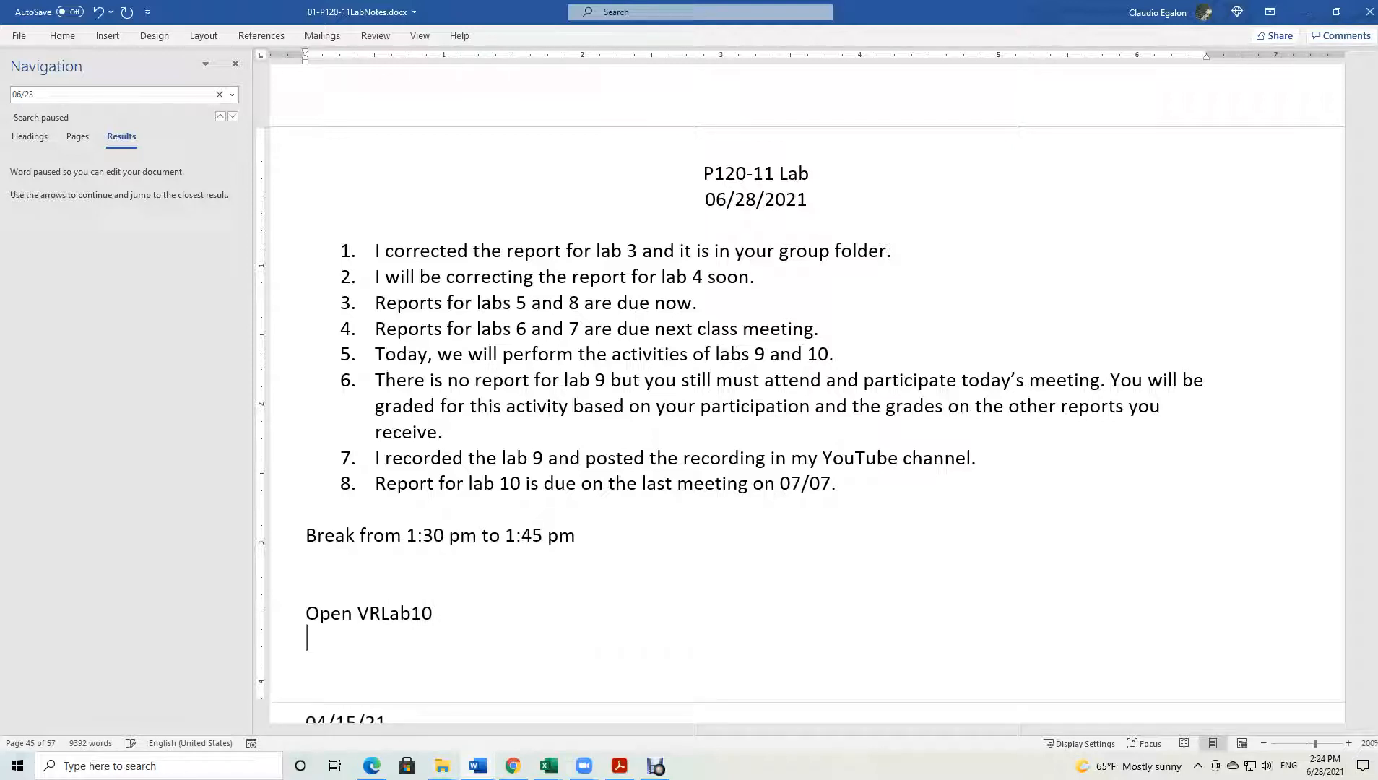
Switch to the Handouts folder in File Explorer and open VRLab10-Newton Gravitational LawCorrected.docx.
{"action": "left_click", "coordinate": [442, 766]}
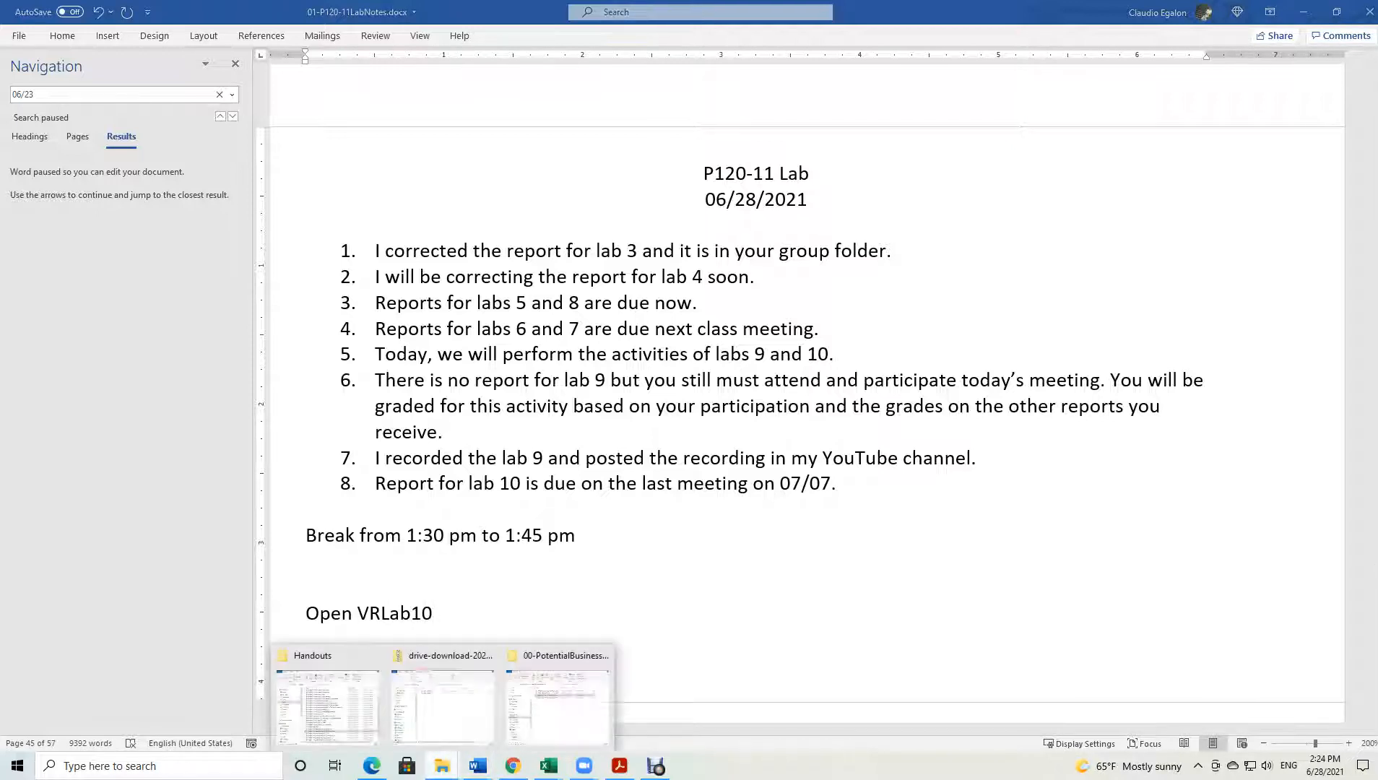
{"action": "left_click", "coordinate": [326, 697]}
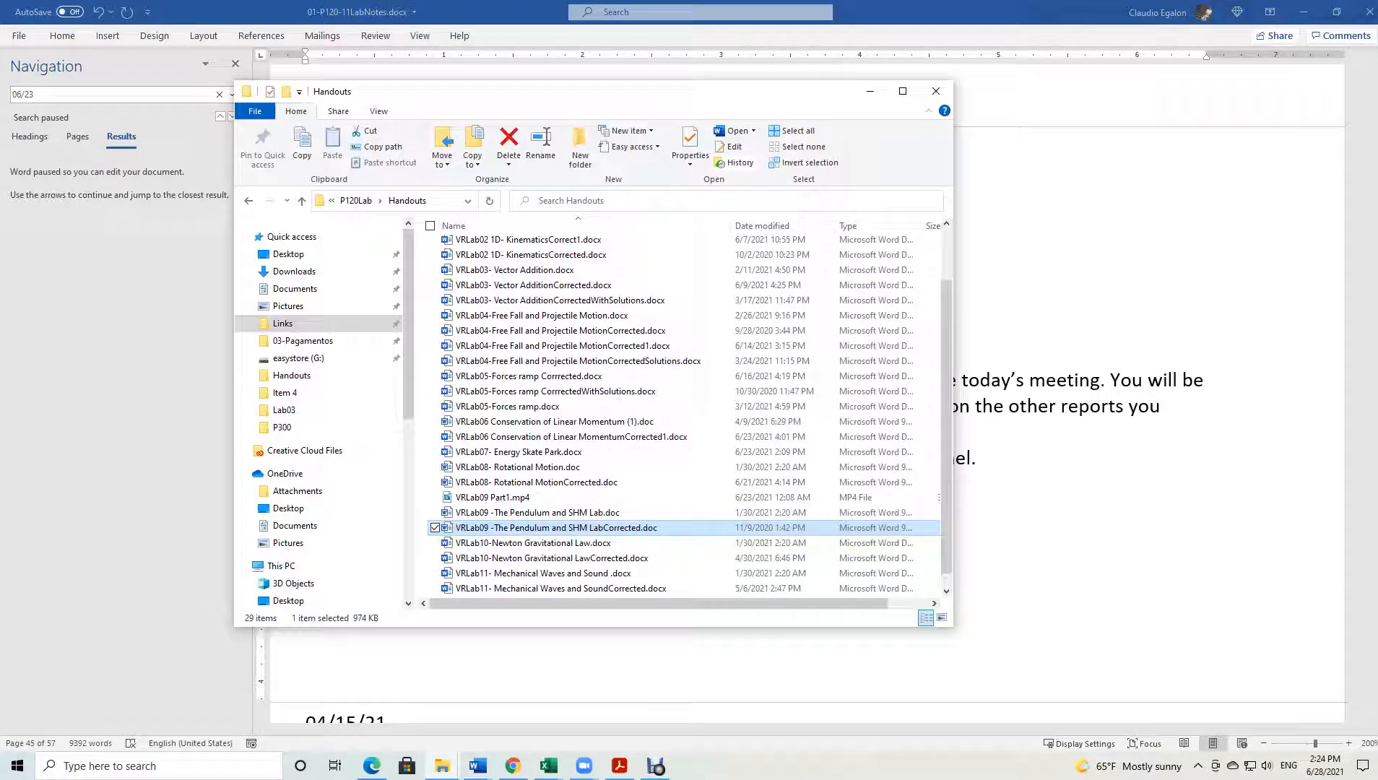
{"action": "left_click", "coordinate": [551, 558]}
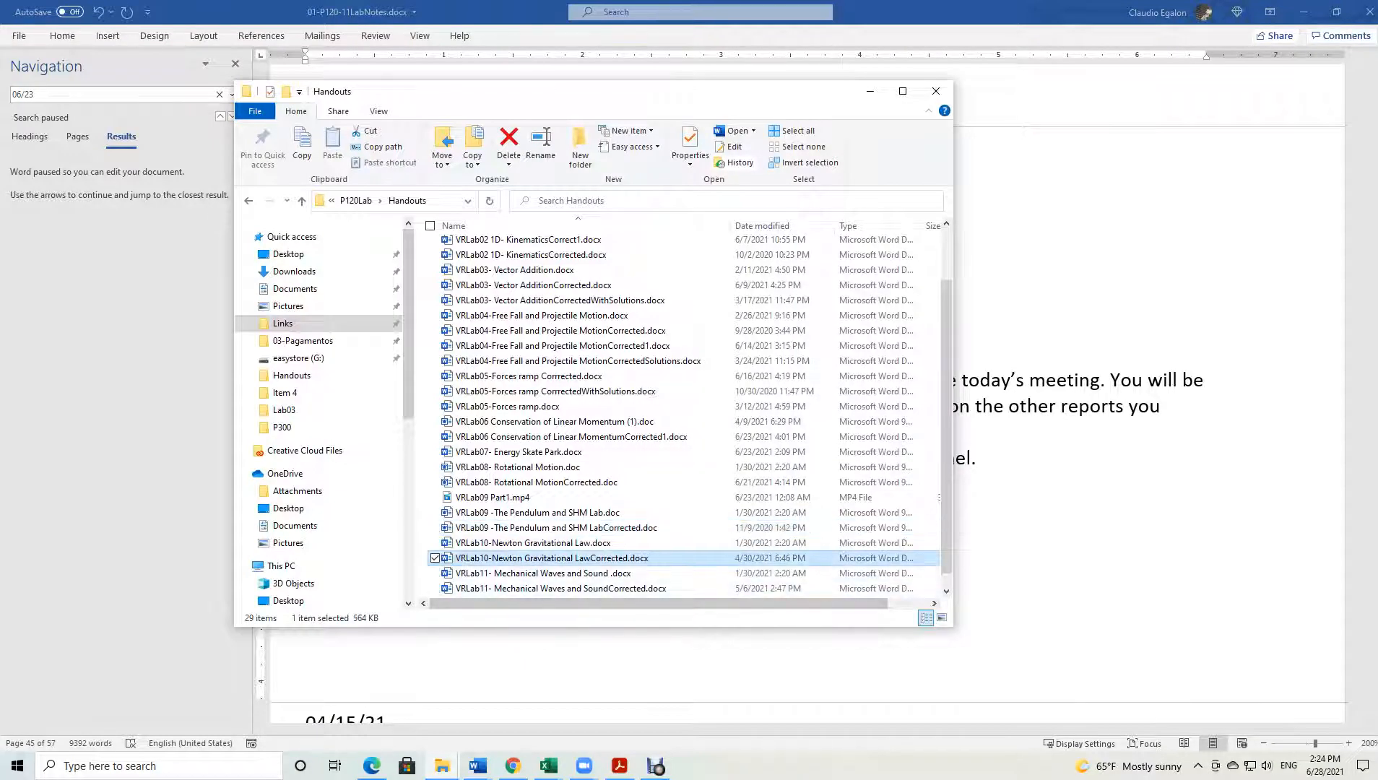
{"action": "key", "text": "Return"}
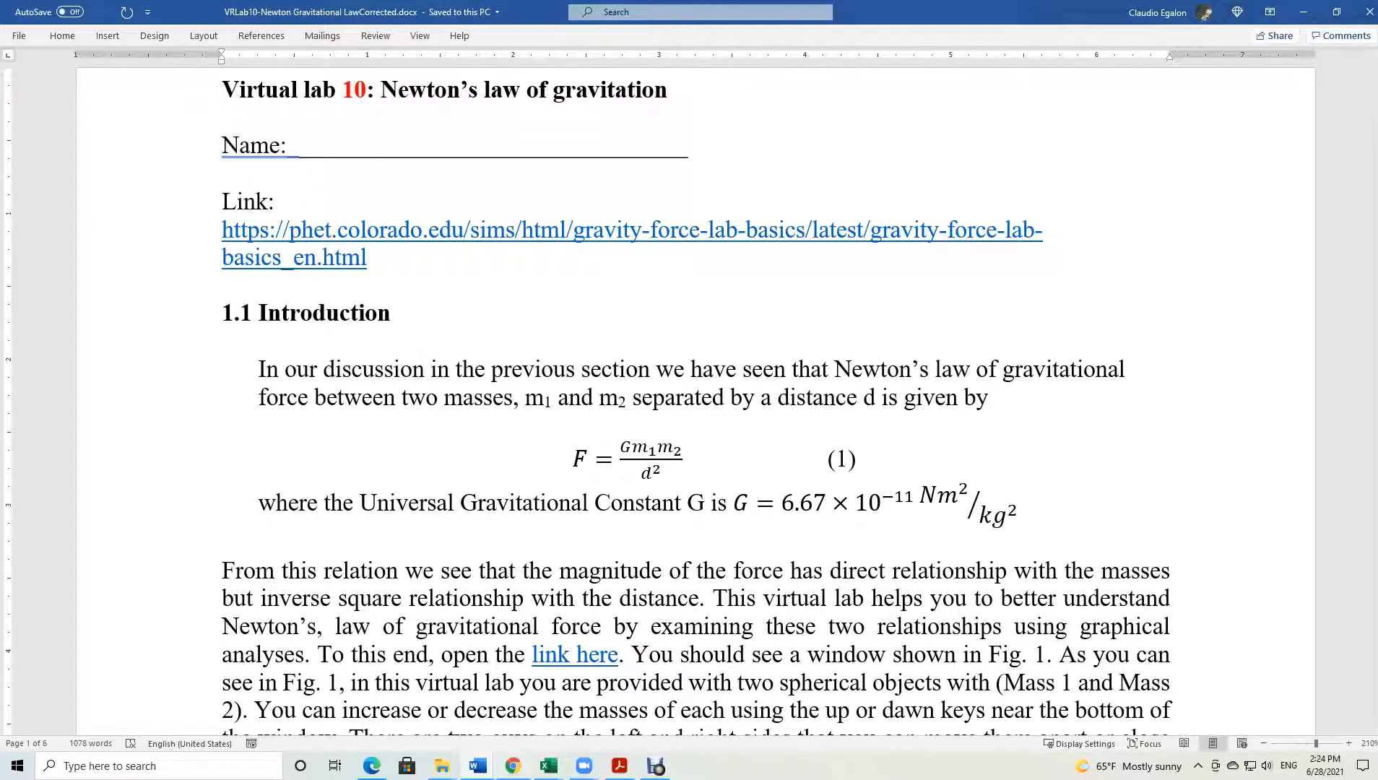
Switch to the 01-P120-11LabNotes document and add "For this activity you must turn in a report" below "Open VRLab10".
{"action": "mouse_move", "coordinate": [477, 766]}
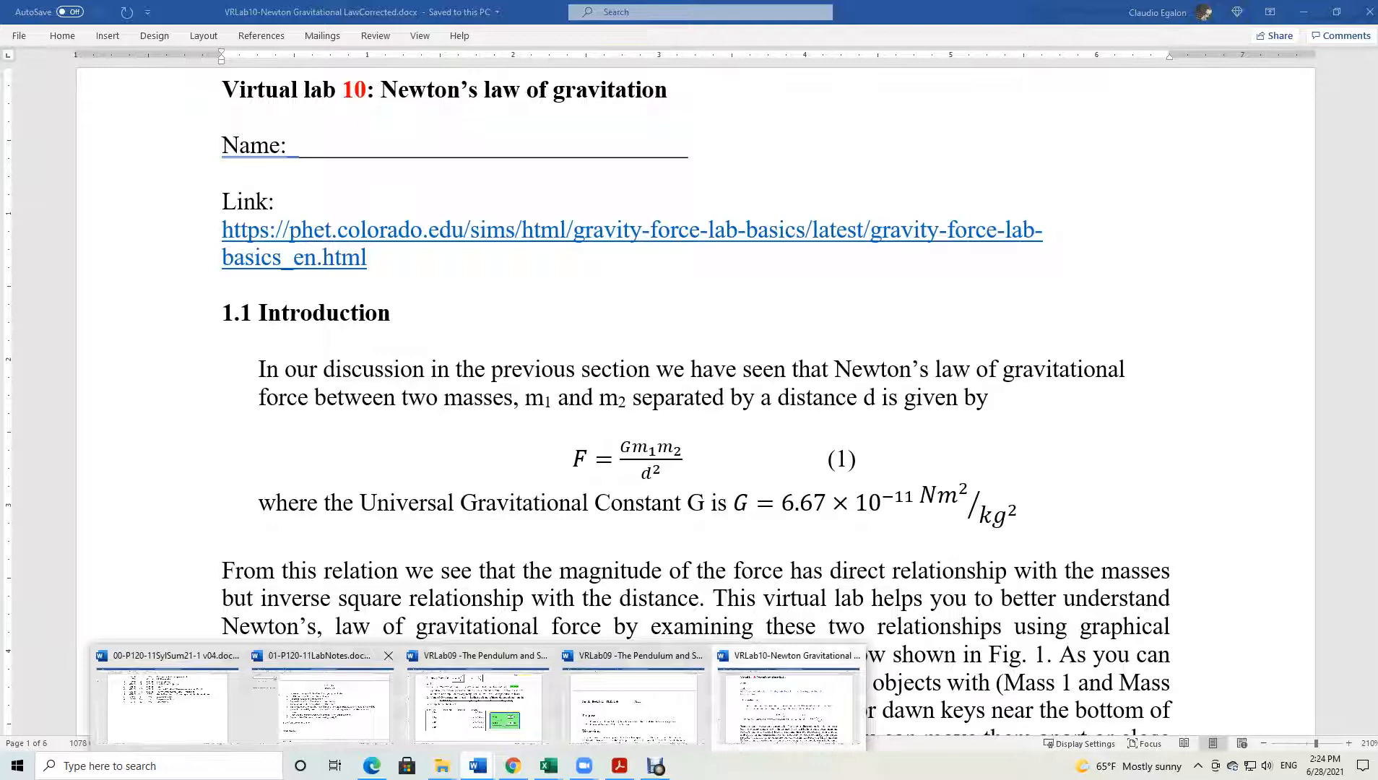
{"action": "left_click", "coordinate": [322, 693]}
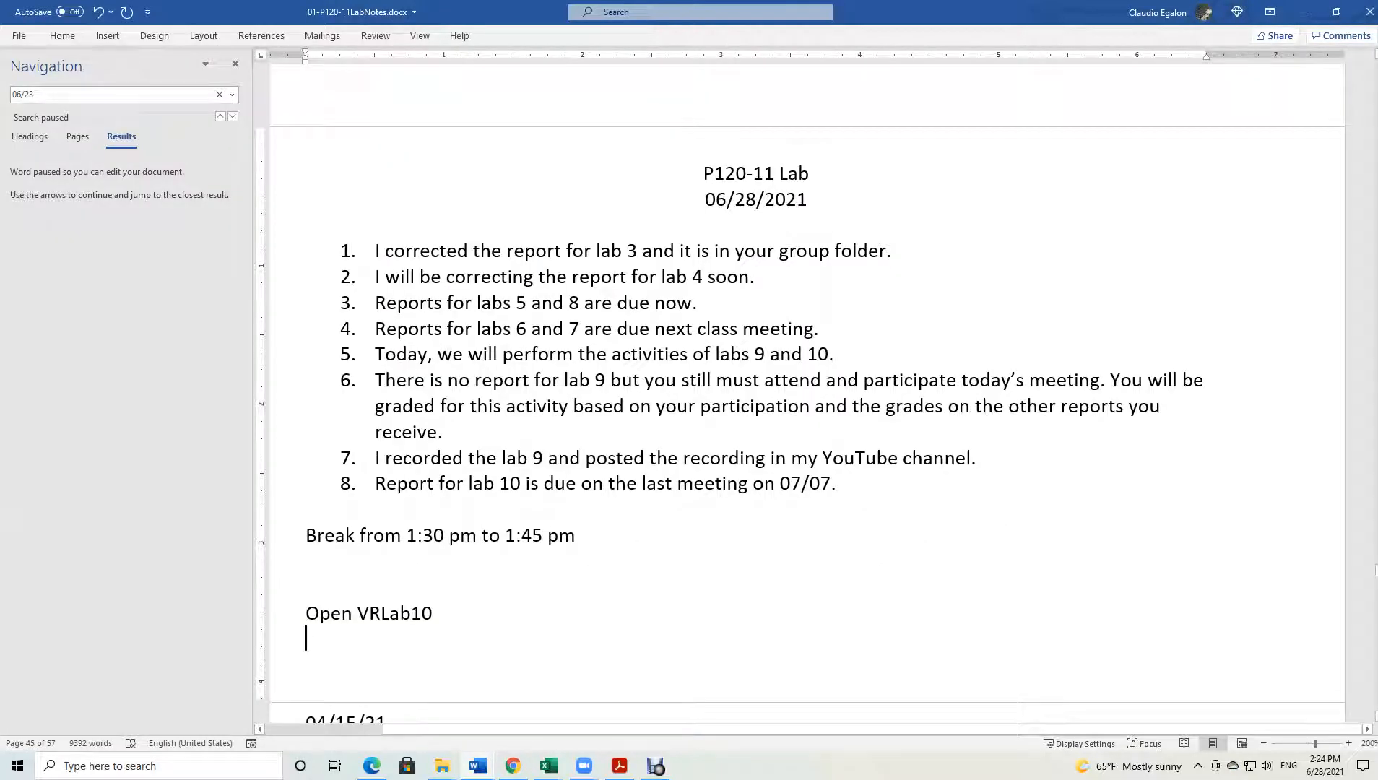
{"action": "key", "text": "Return"}
{"action": "type", "text": "For this "}
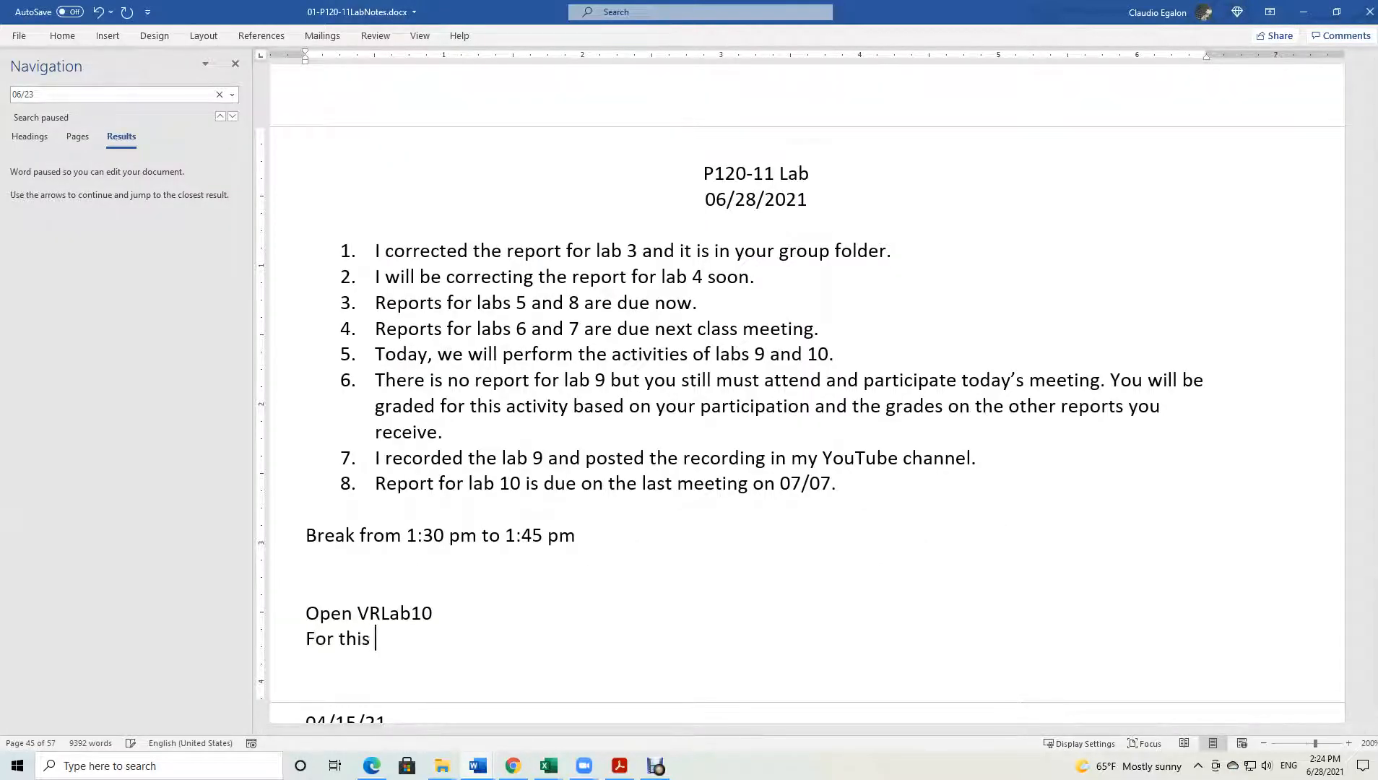
{"action": "type", "text": "you must turn in a report"}
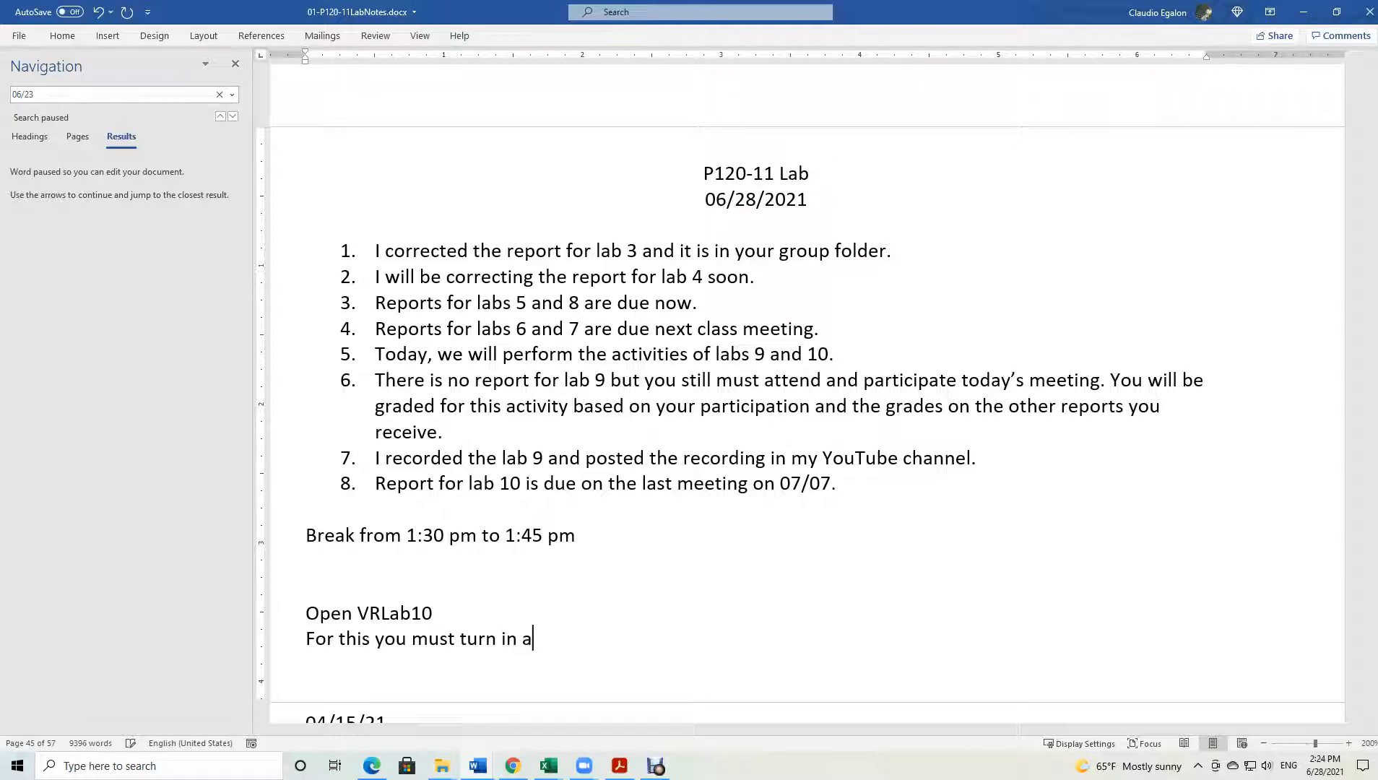
{"action": "key", "text": "Up"}
{"action": "key", "text": "Right"}
{"action": "key", "text": "Right"}
{"action": "key", "text": "Right"}
{"action": "key", "text": "Right"}
{"action": "key", "text": "Right"}
{"action": "key", "text": "Right"}
{"action": "key", "text": "Right"}
{"action": "key", "text": "Right"}
{"action": "key", "text": "Right"}
{"action": "key", "text": "Right"}
{"action": "type", "text": "activity"}
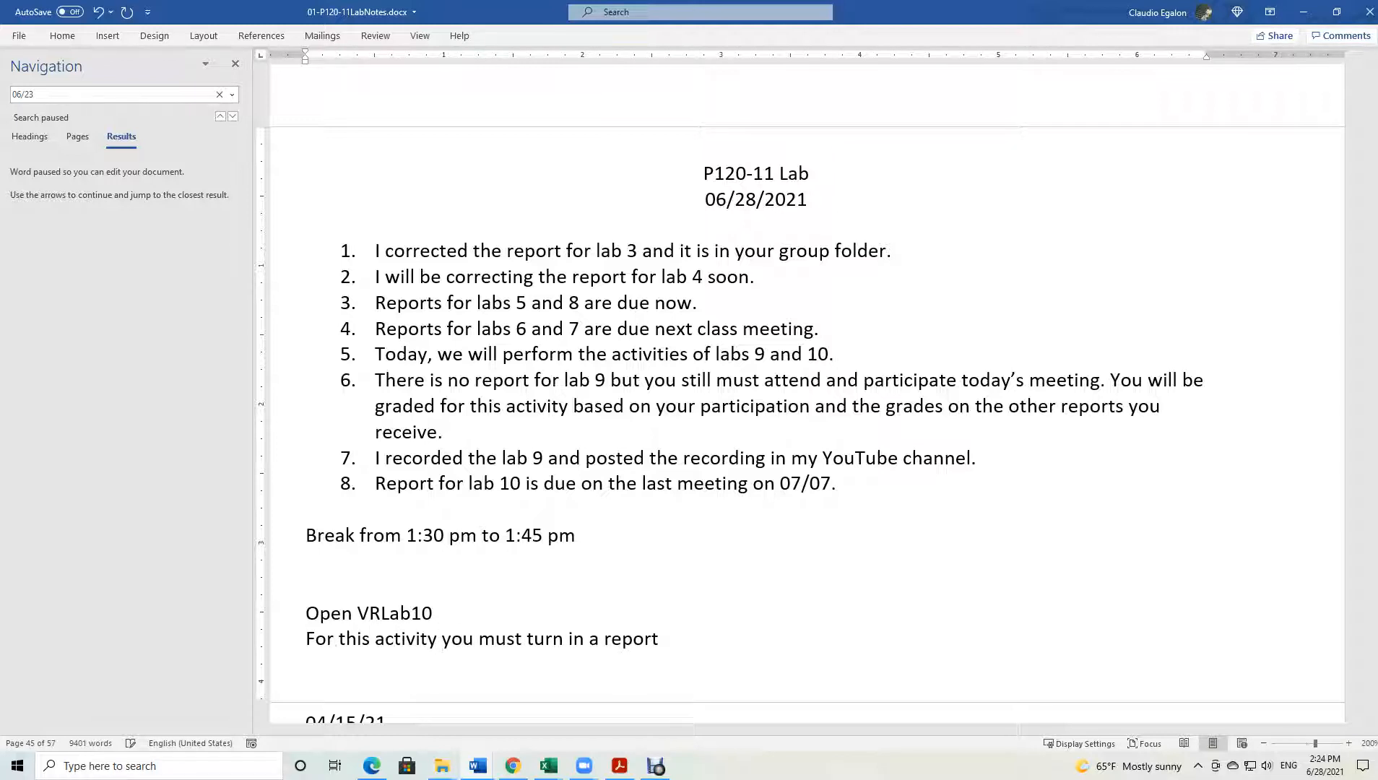
Append a parenthetical saying "no report for the simple pendulum activity" to the end of the report sentence.
{"action": "key", "text": "Down"}
{"action": "key", "text": "Left"}
{"action": "type", "text": "(no report for the "}
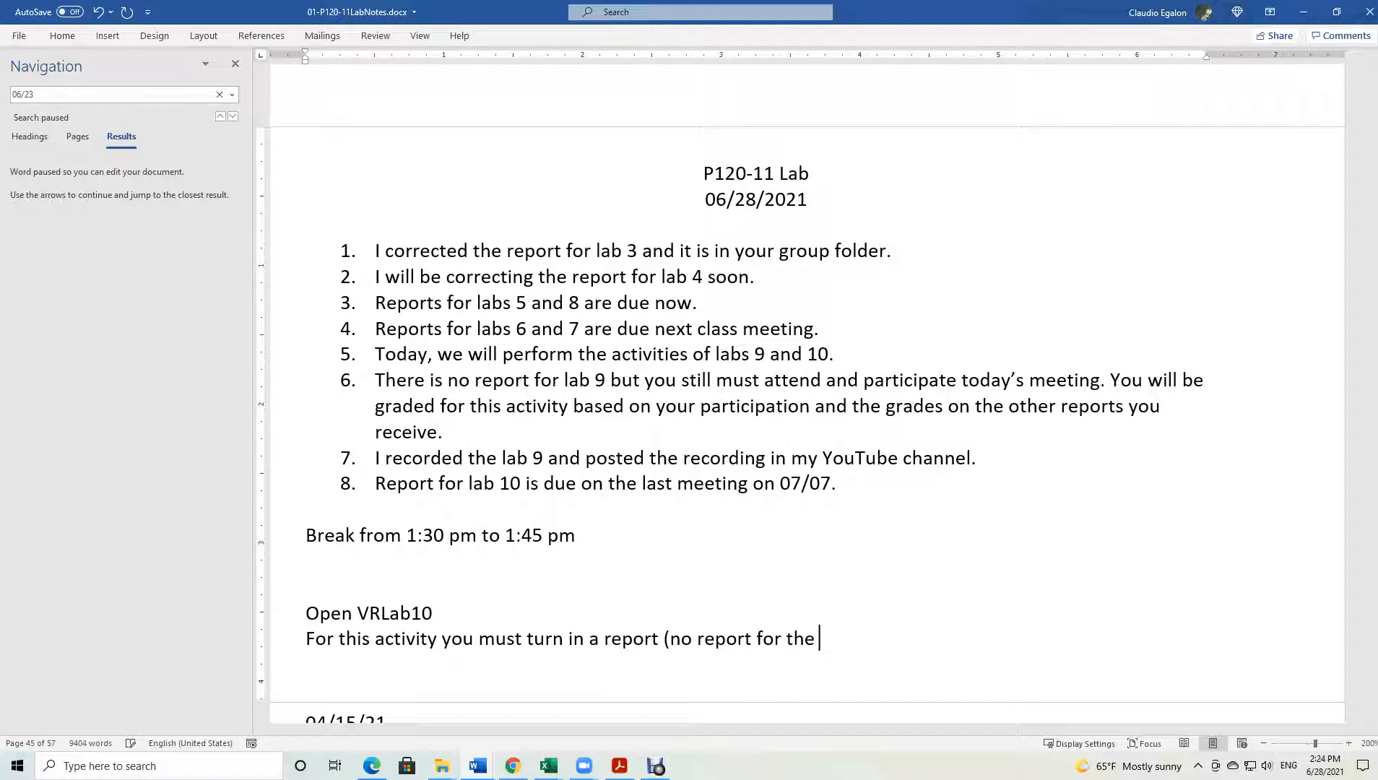
{"action": "type", "text": "simple pendulum activity8)"}
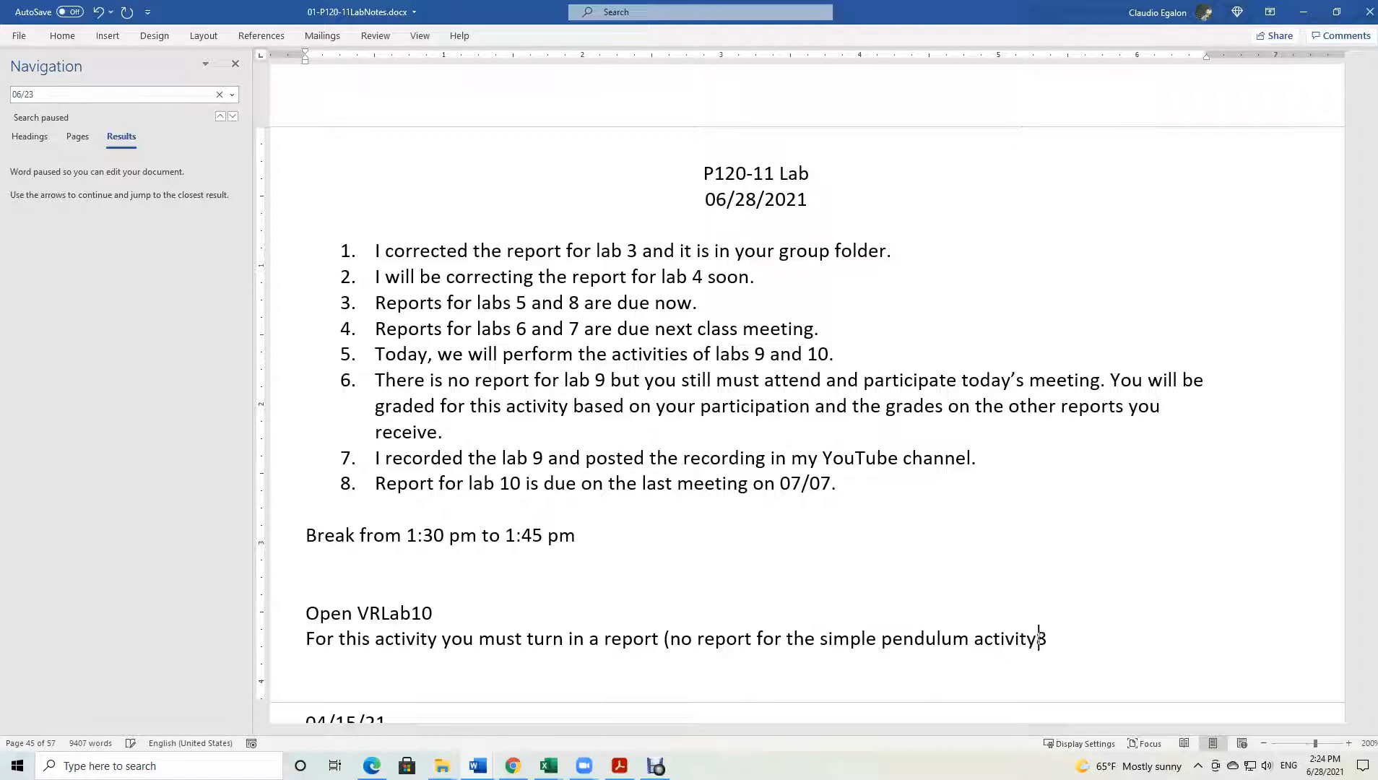
Extend the "Open VRLab10" line with ", Universal law of gravitation", then remove the stray 8 and add ", lab 9" inside the parentheses below.
{"action": "left_click", "coordinate": [433, 613]}
{"action": "type", "text": ", Universal law of gr"}
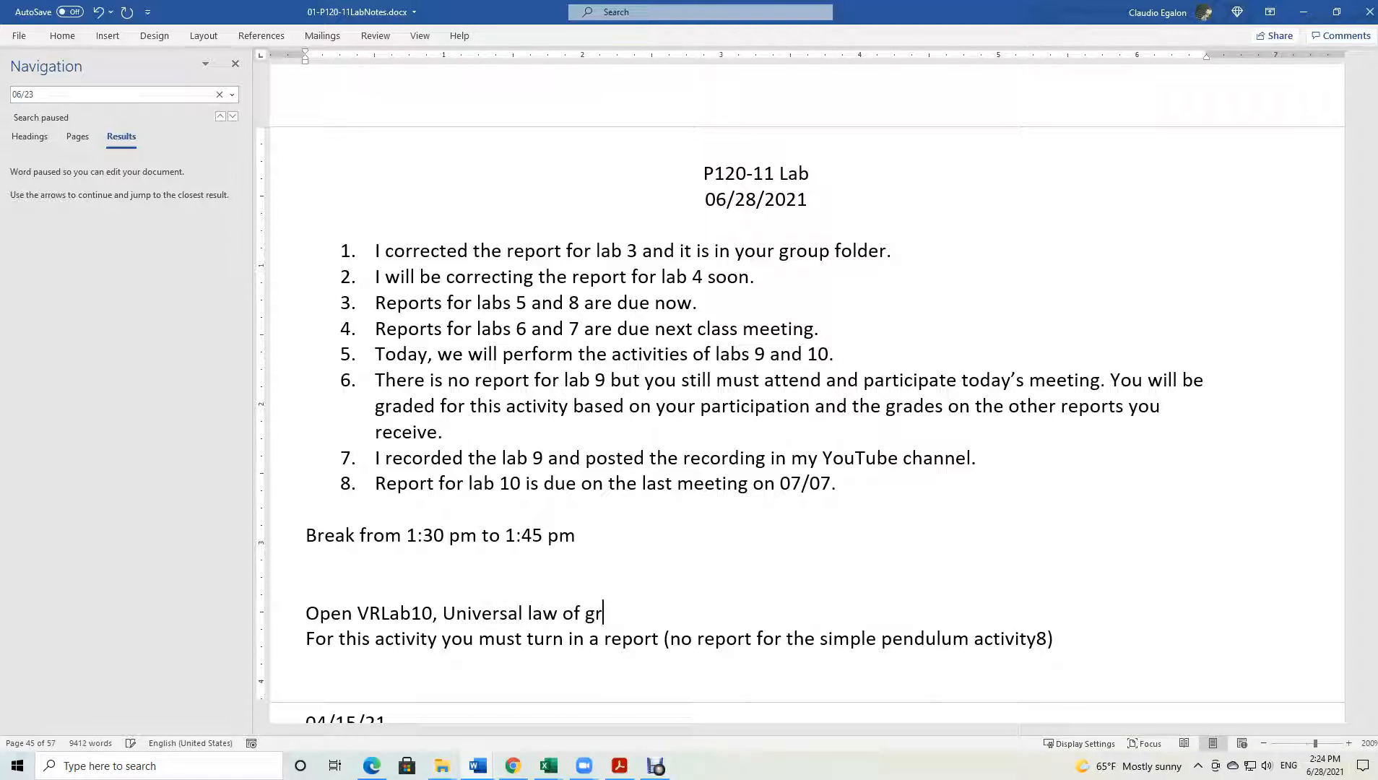
{"action": "type", "text": "avitation"}
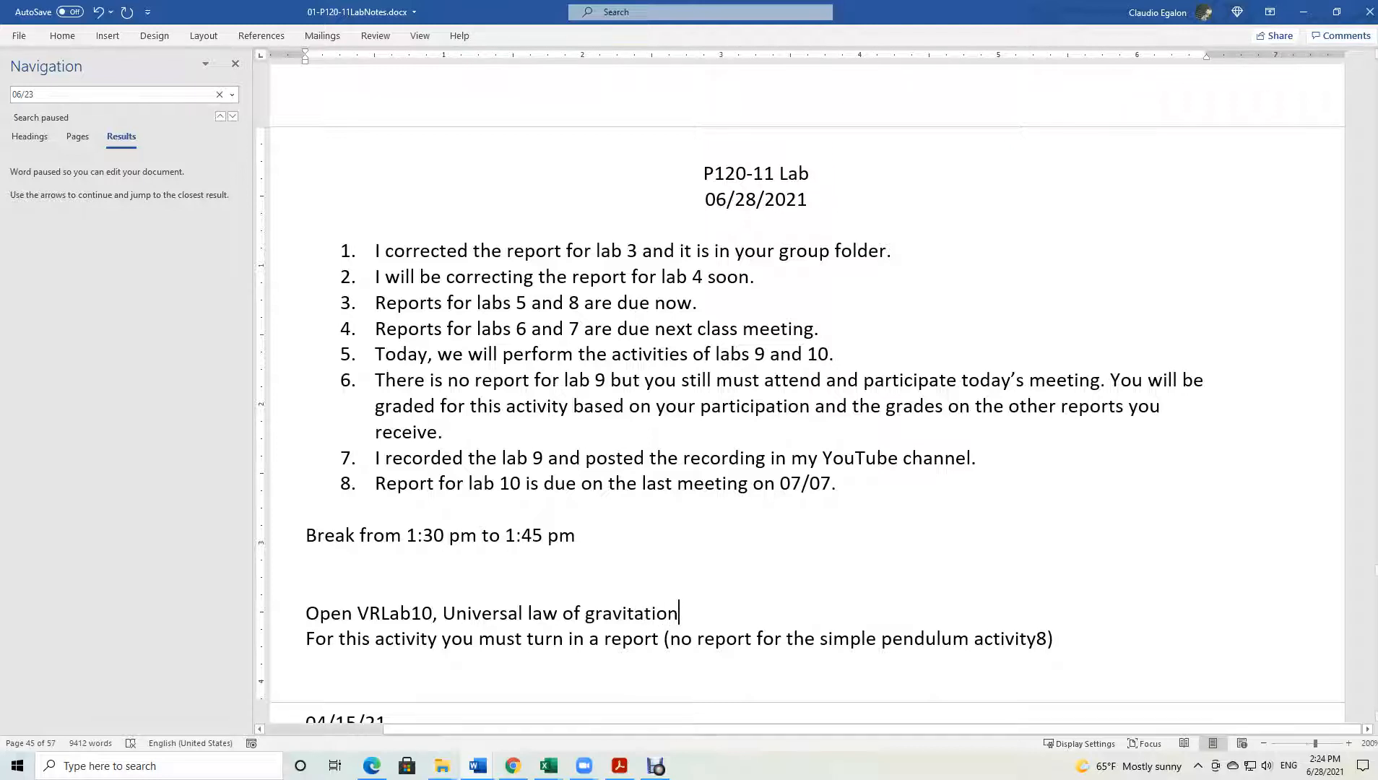
{"action": "left_click", "coordinate": [1054, 639]}
{"action": "key", "text": "BackSpace"}
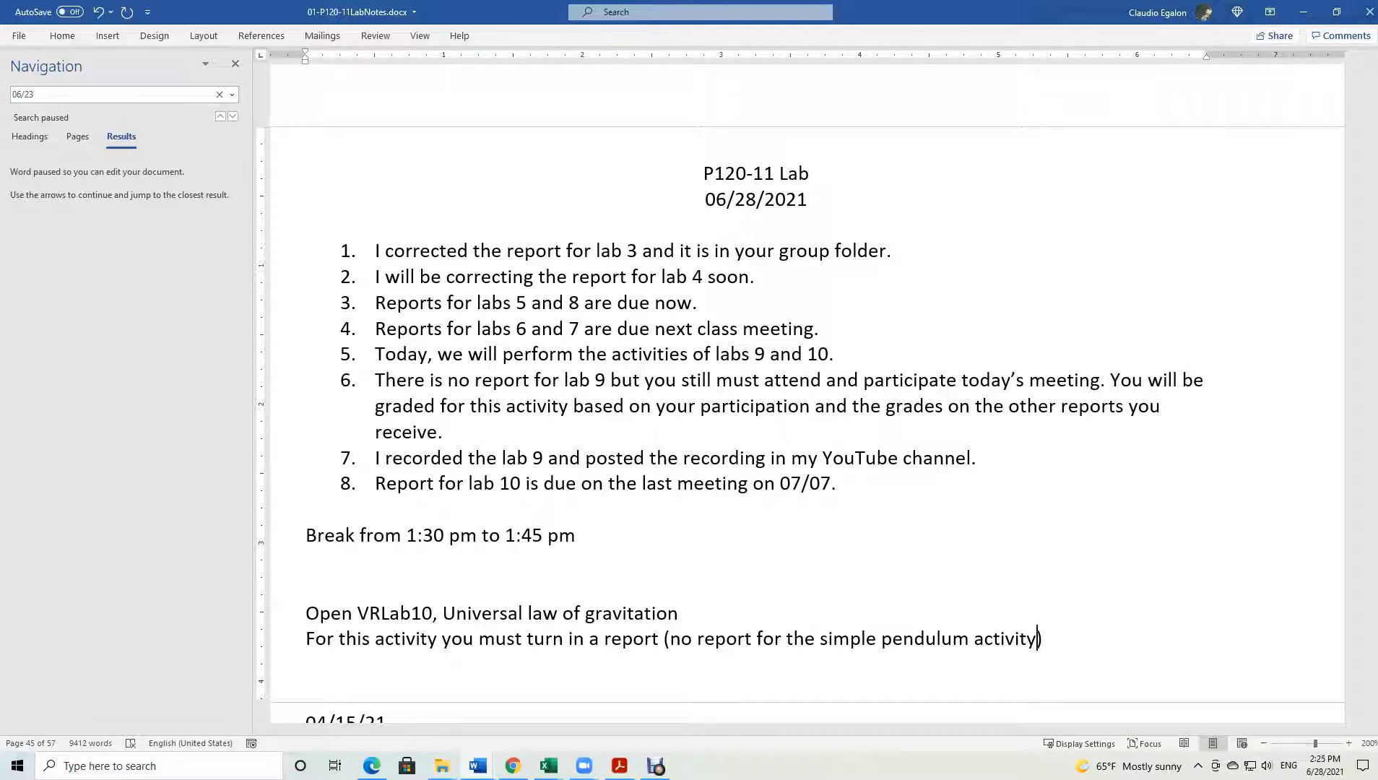
{"action": "type", "text": "m"}
{"action": "key", "text": "BackSpace"}
{"action": "key", "text": "BackSpace"}
{"action": "type", "text": ", lab 9"}
Switch to the 00-P120-11SylSum21-1 v04 syllabus and check the schedule's 6/28/21 Gravitational Law and 7/7/21 entries, then return to the notes.
{"action": "left_click", "coordinate": [477, 765]}
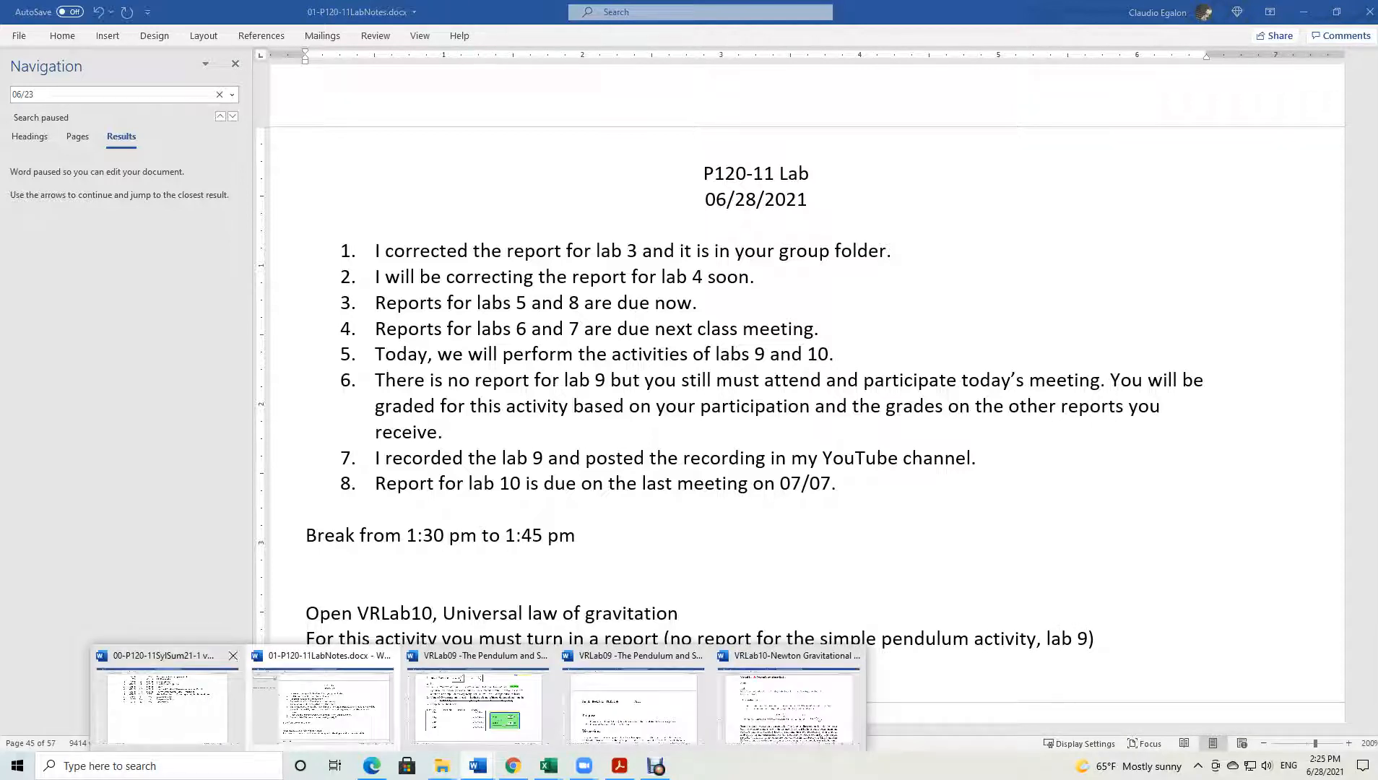
{"action": "left_click", "coordinate": [167, 700]}
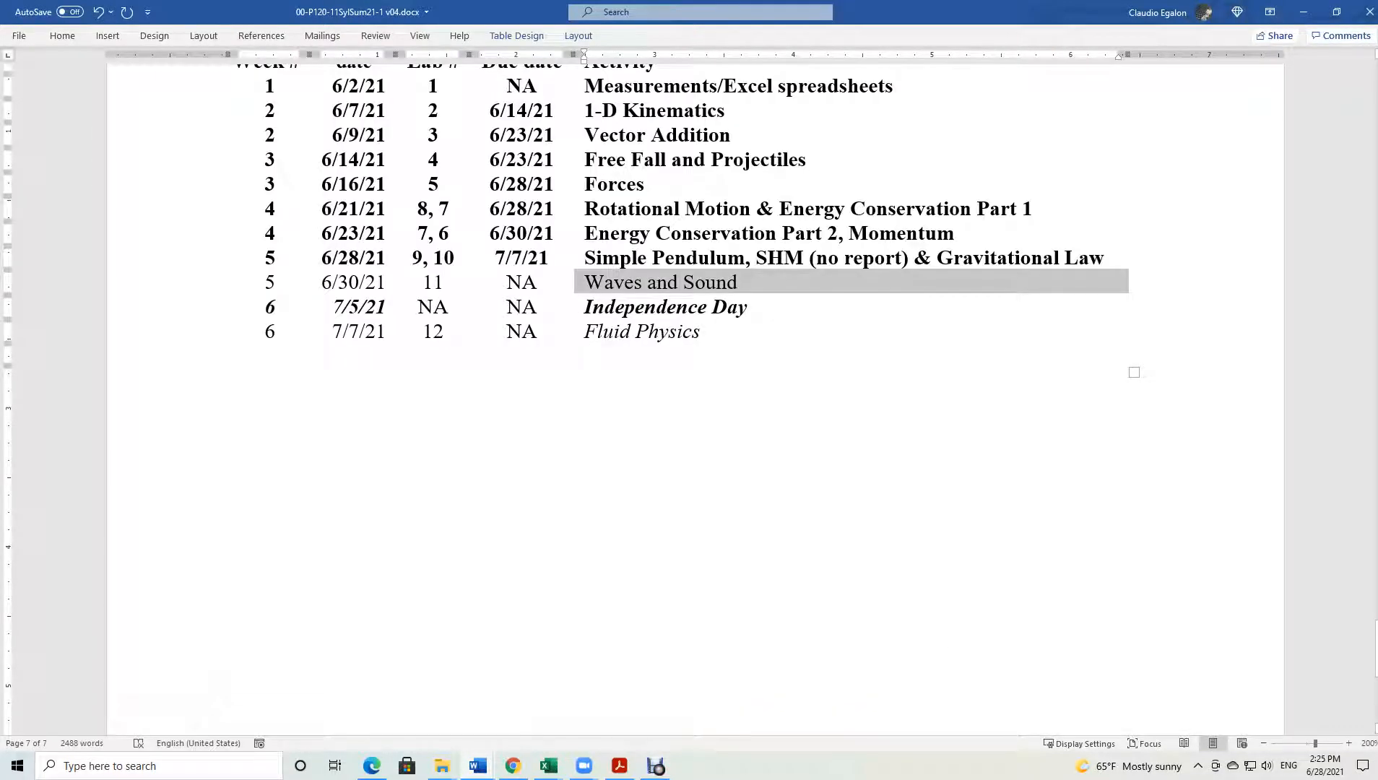
{"action": "left_click_drag", "start_coordinate": [585, 258], "coordinate": [744, 259]}
{"action": "left_click_drag", "start_coordinate": [937, 258], "coordinate": [1105, 258]}
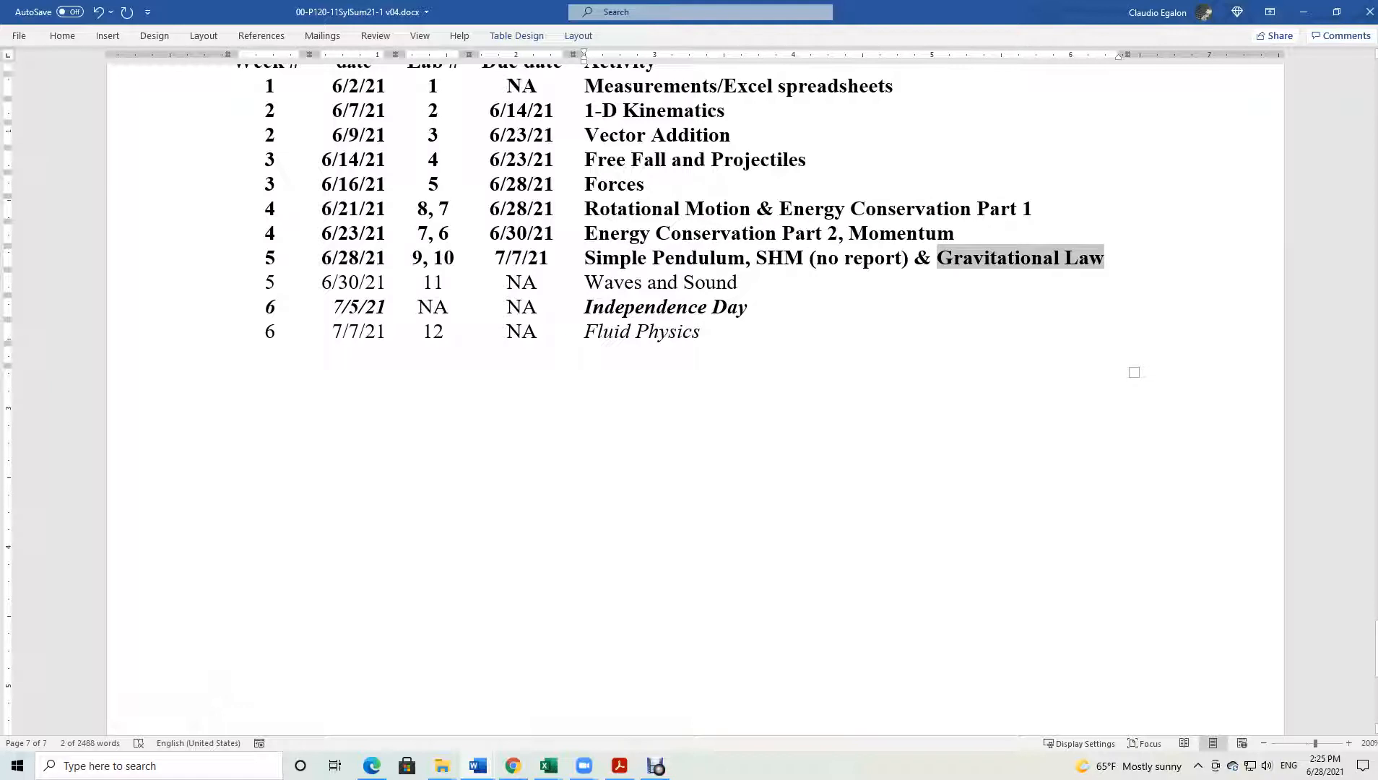
{"action": "left_click", "coordinate": [210, 331]}
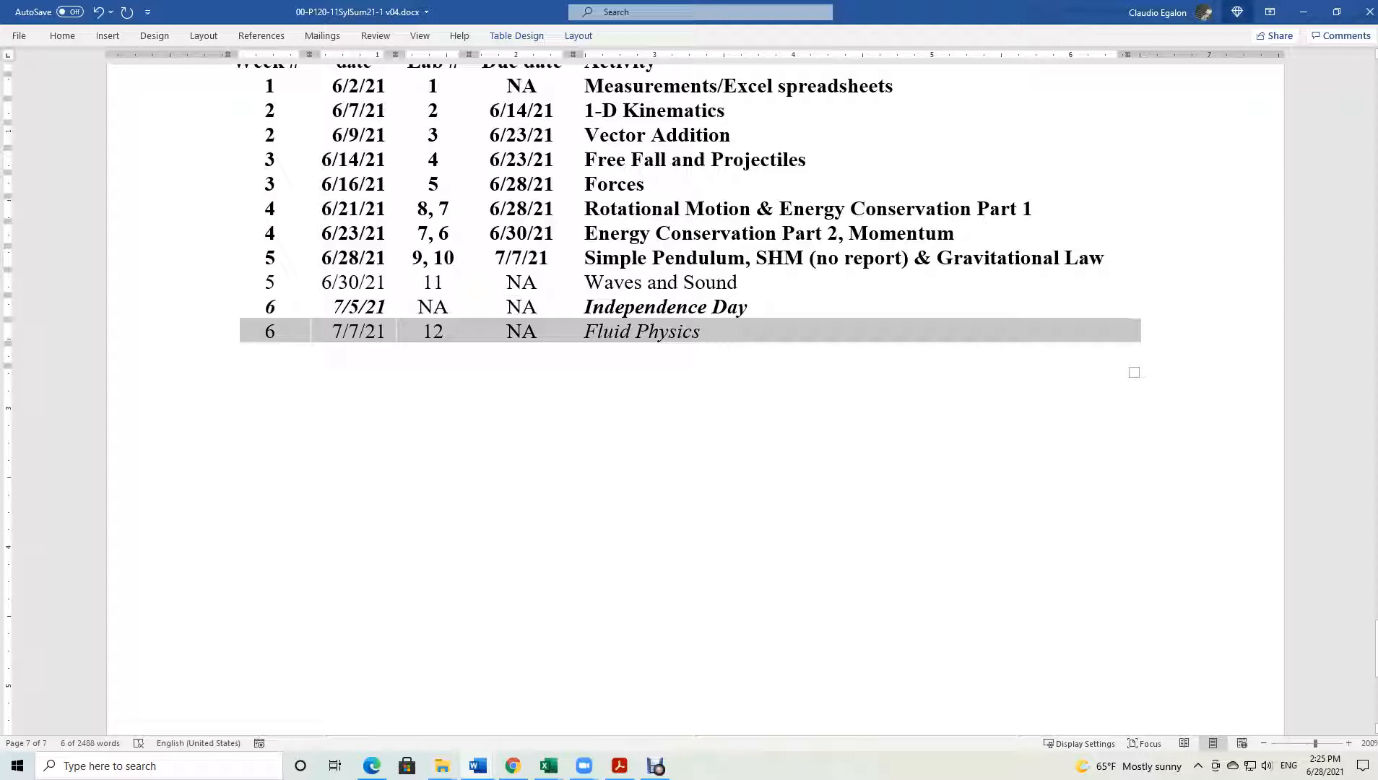
{"action": "left_click", "coordinate": [1303, 12]}
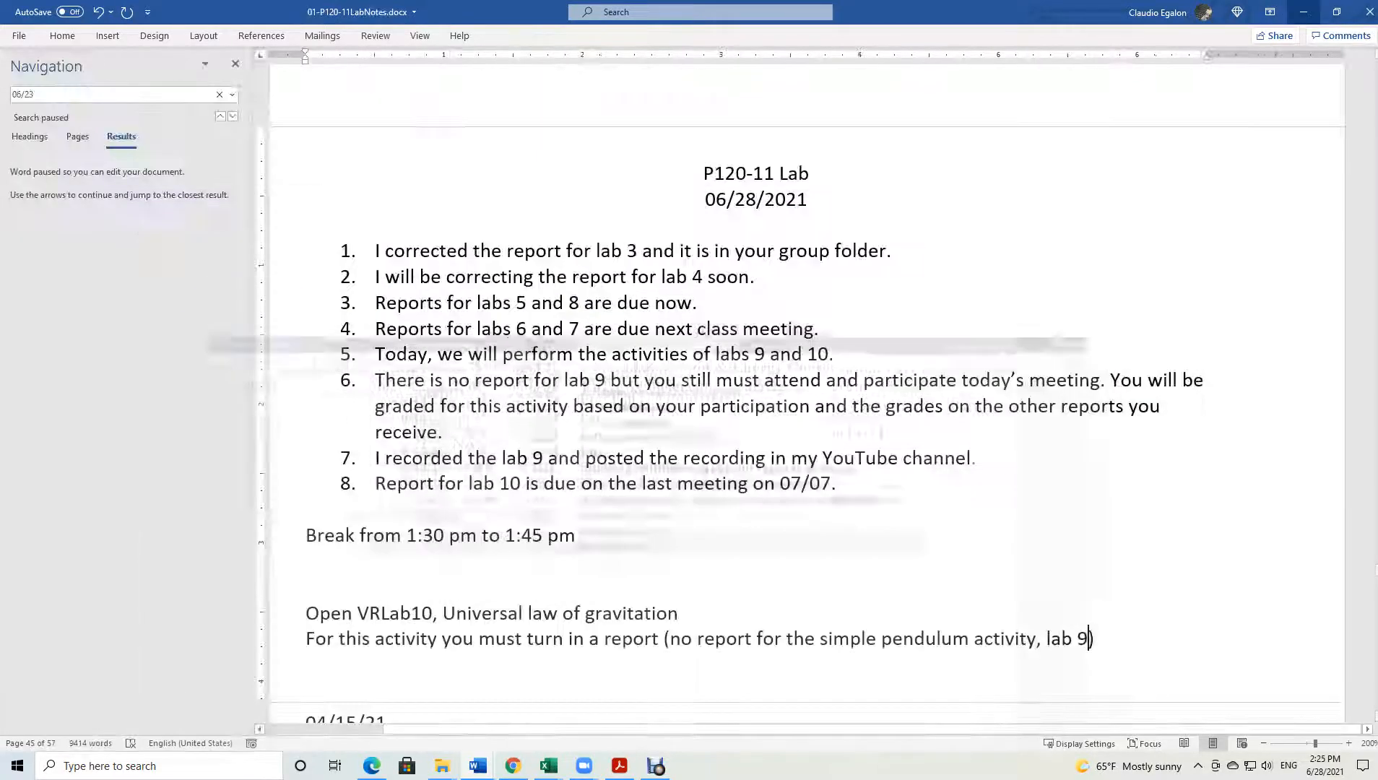
Close both VRLab09 handouts, saving the changes to VRLab09 -The Pendulum and SHM Lab.doc, and switch to the VRLab10 handout.
{"action": "mouse_move", "coordinate": [513, 765]}
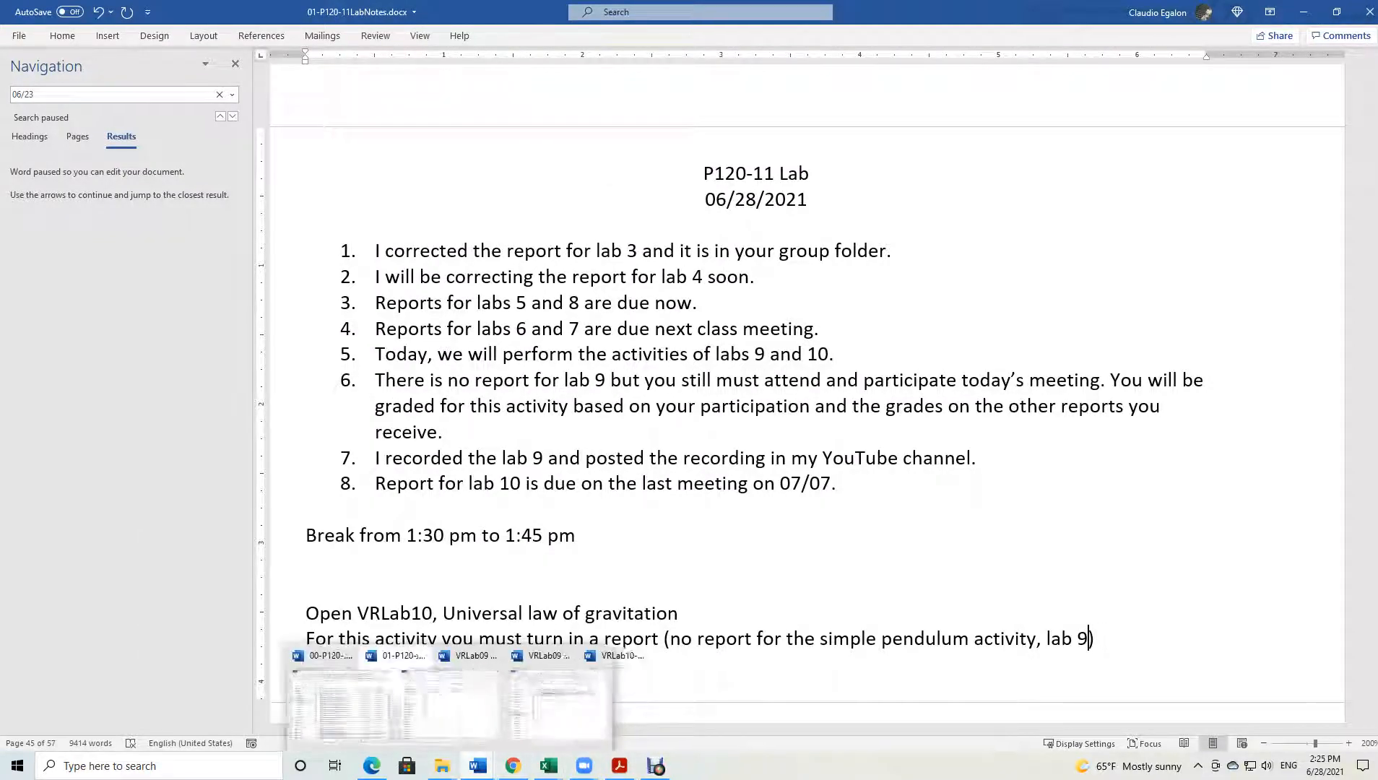
{"action": "left_click", "coordinate": [477, 705]}
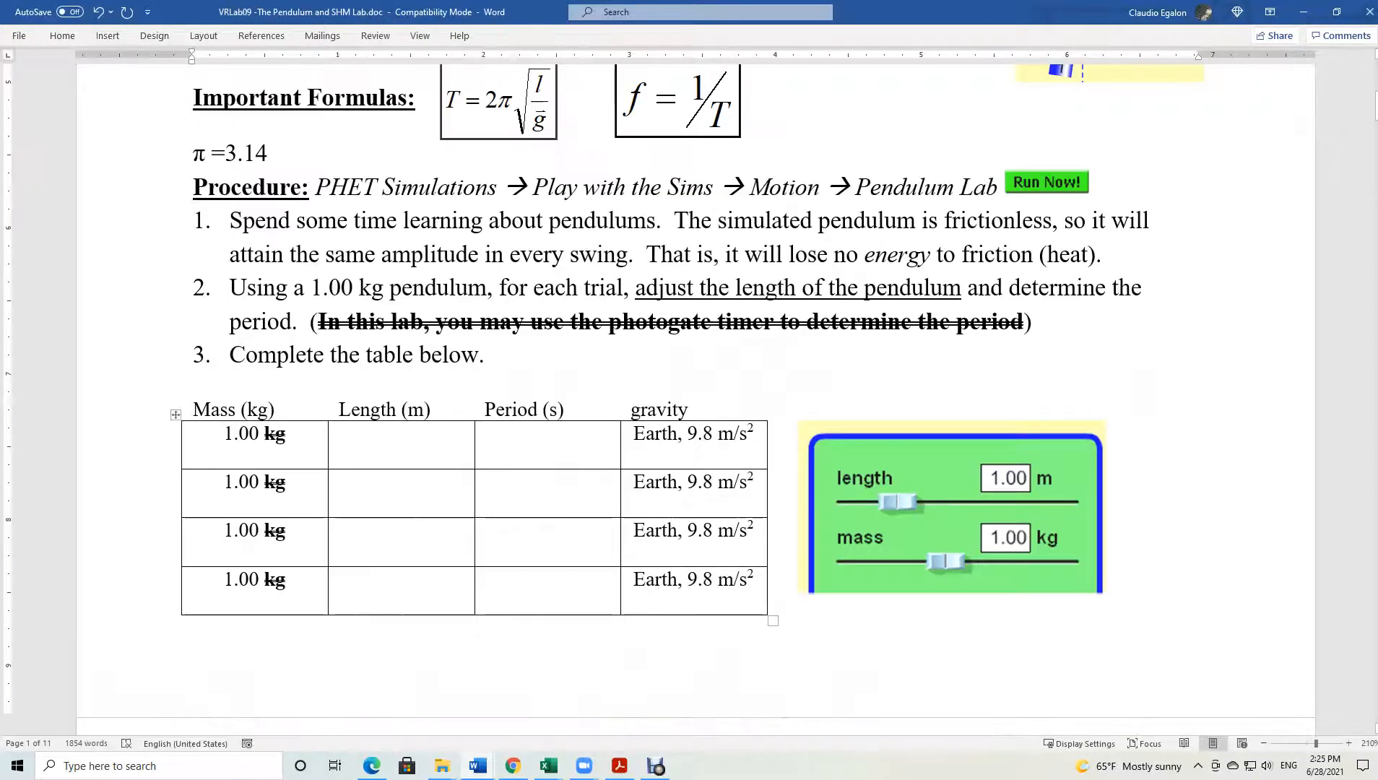
{"action": "left_click", "coordinate": [1369, 11]}
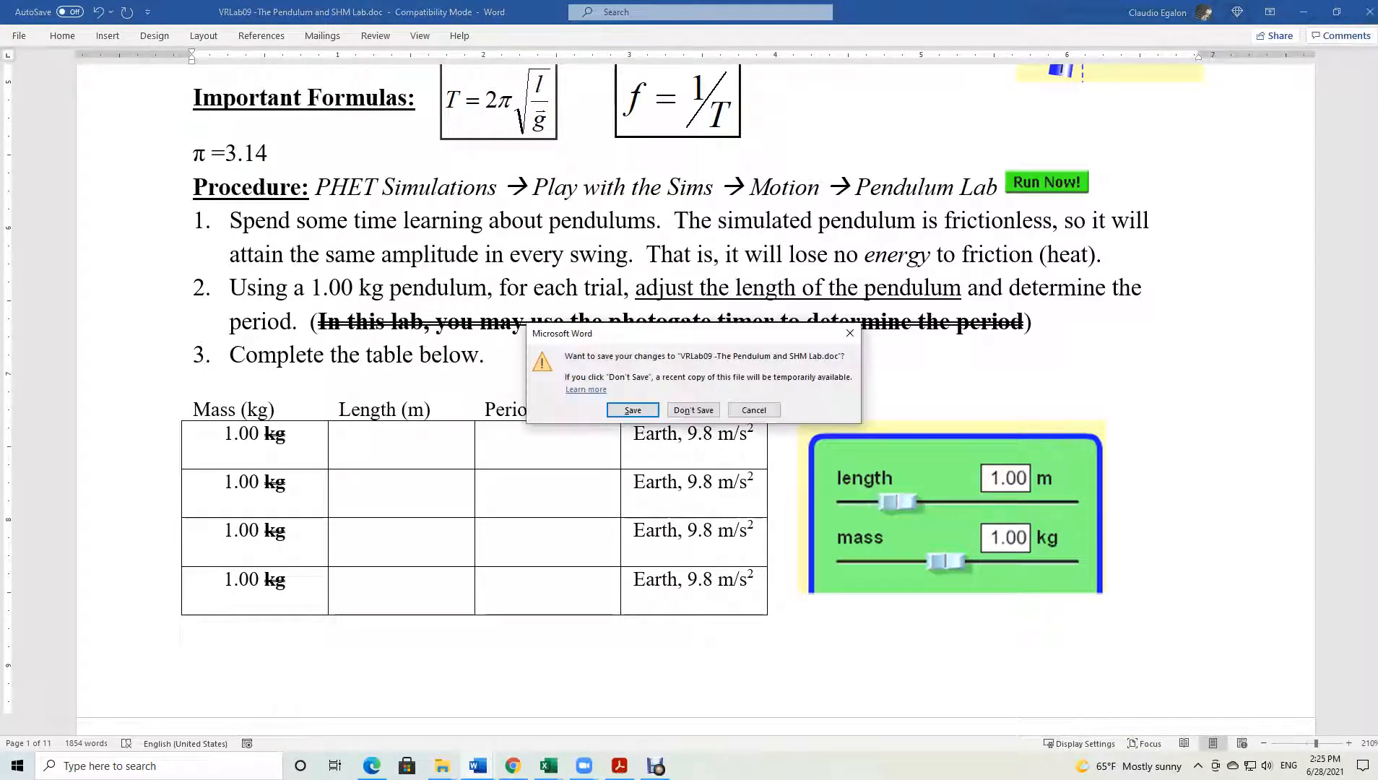
{"action": "left_click", "coordinate": [633, 409]}
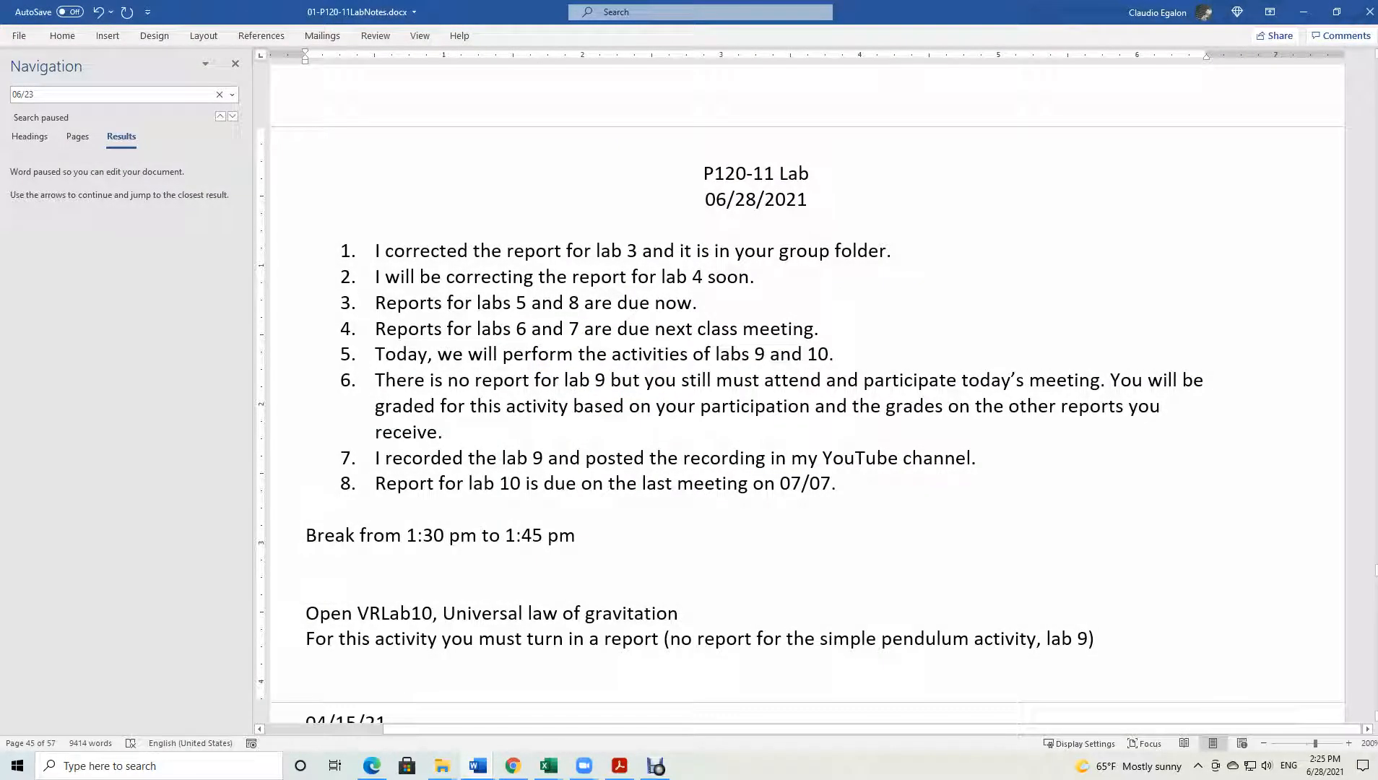
{"action": "mouse_move", "coordinate": [477, 765]}
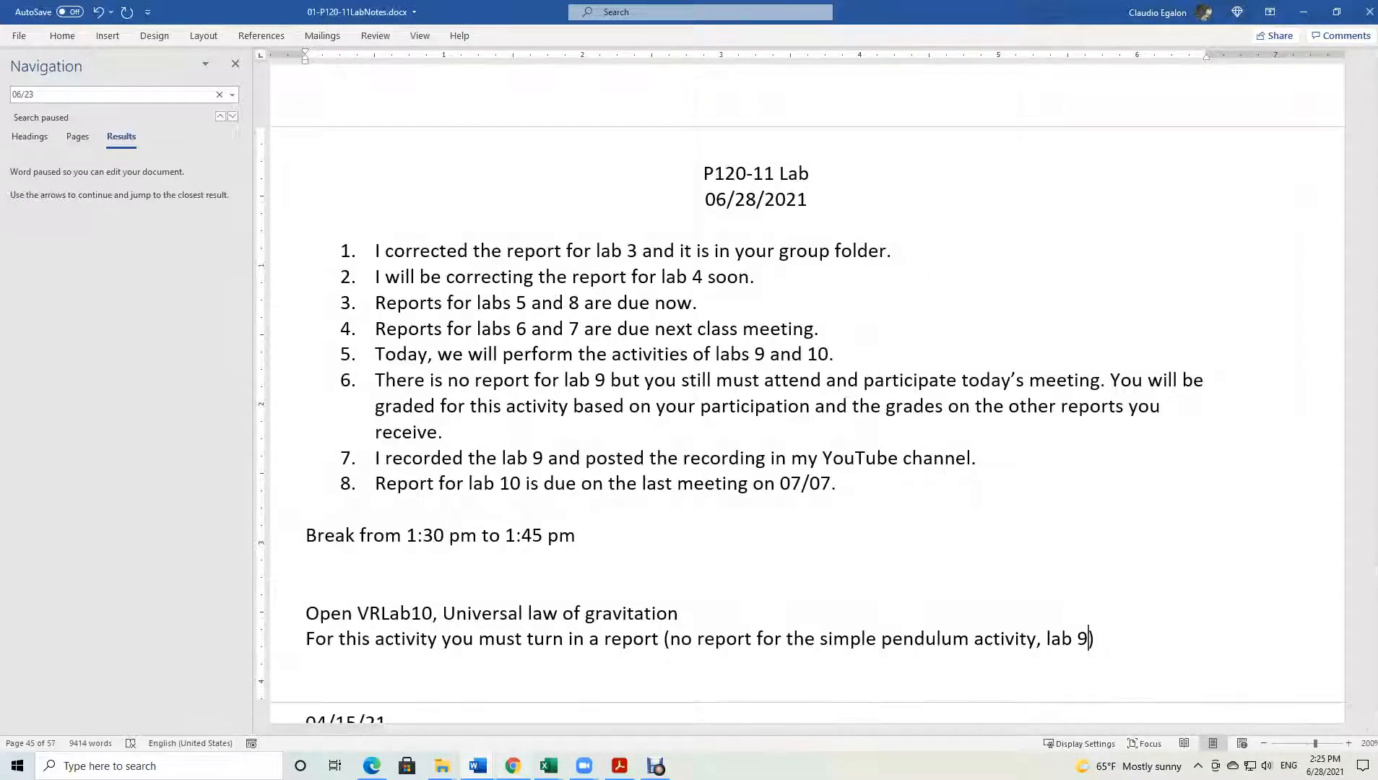
{"action": "left_click", "coordinate": [640, 702]}
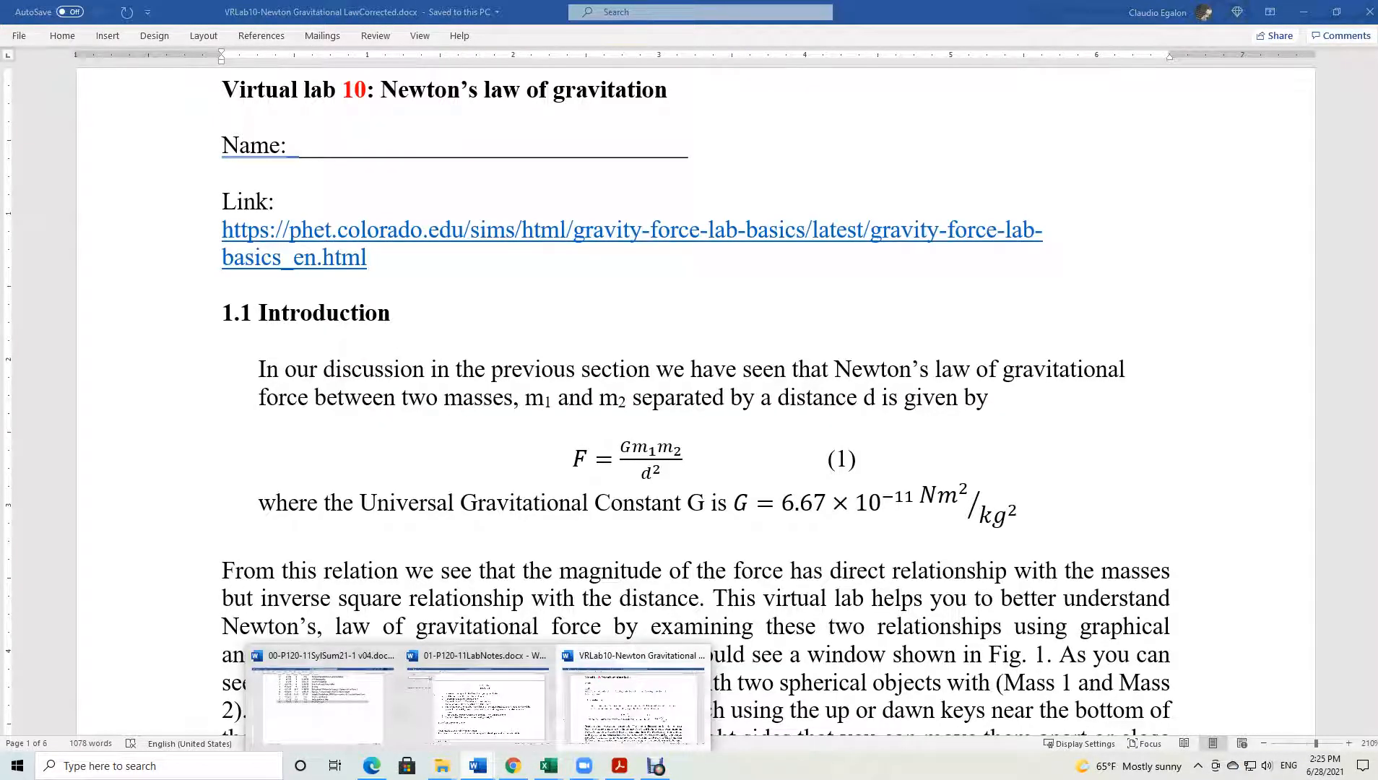
{"action": "left_click", "coordinate": [634, 702]}
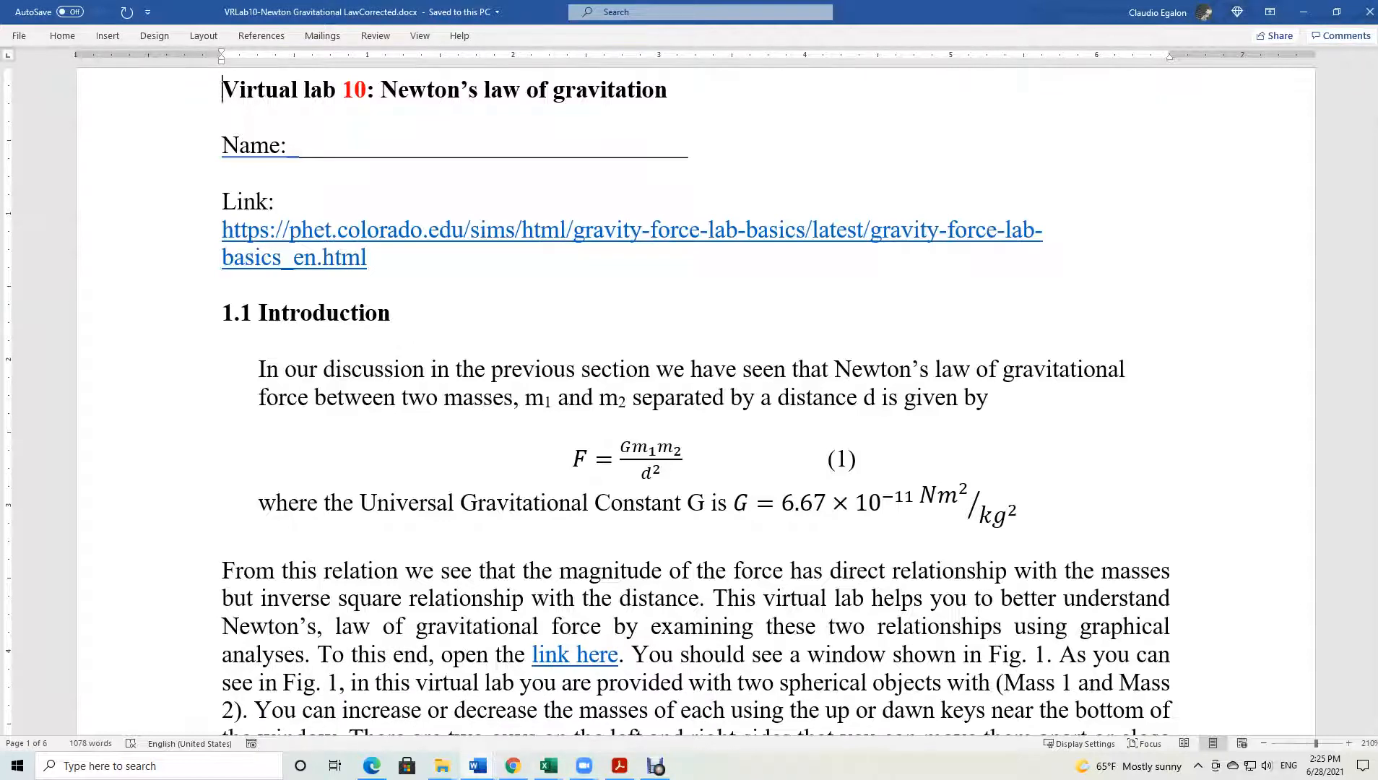
Switch back to the lab notes and cut the 04/22/21 pendulum material from "Introduction:" through the [4π²L] = m equation, closing up the leftover space.
{"action": "mouse_move", "coordinate": [477, 765]}
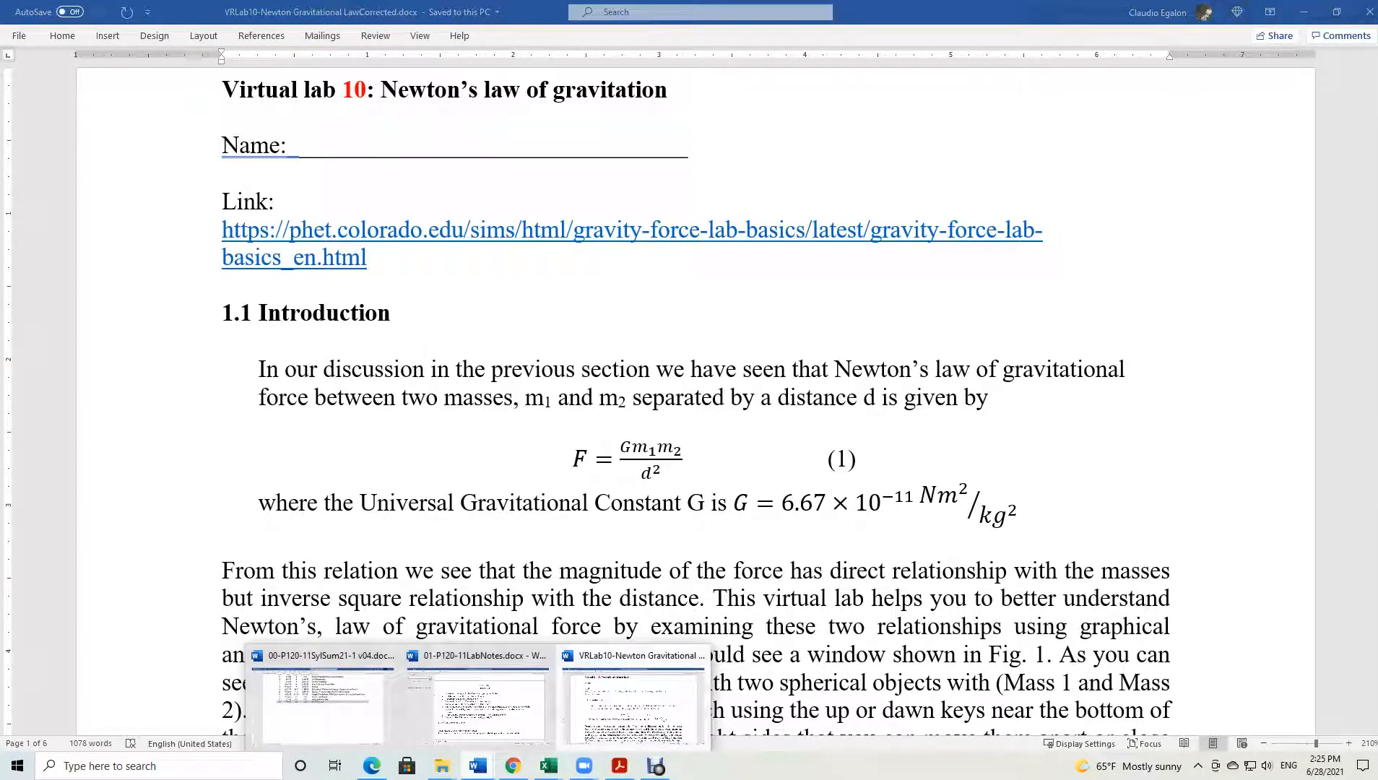
{"action": "left_click", "coordinate": [477, 700]}
{"action": "scroll", "coordinate": [807, 390], "scroll_direction": "down", "scroll_amount": 5}
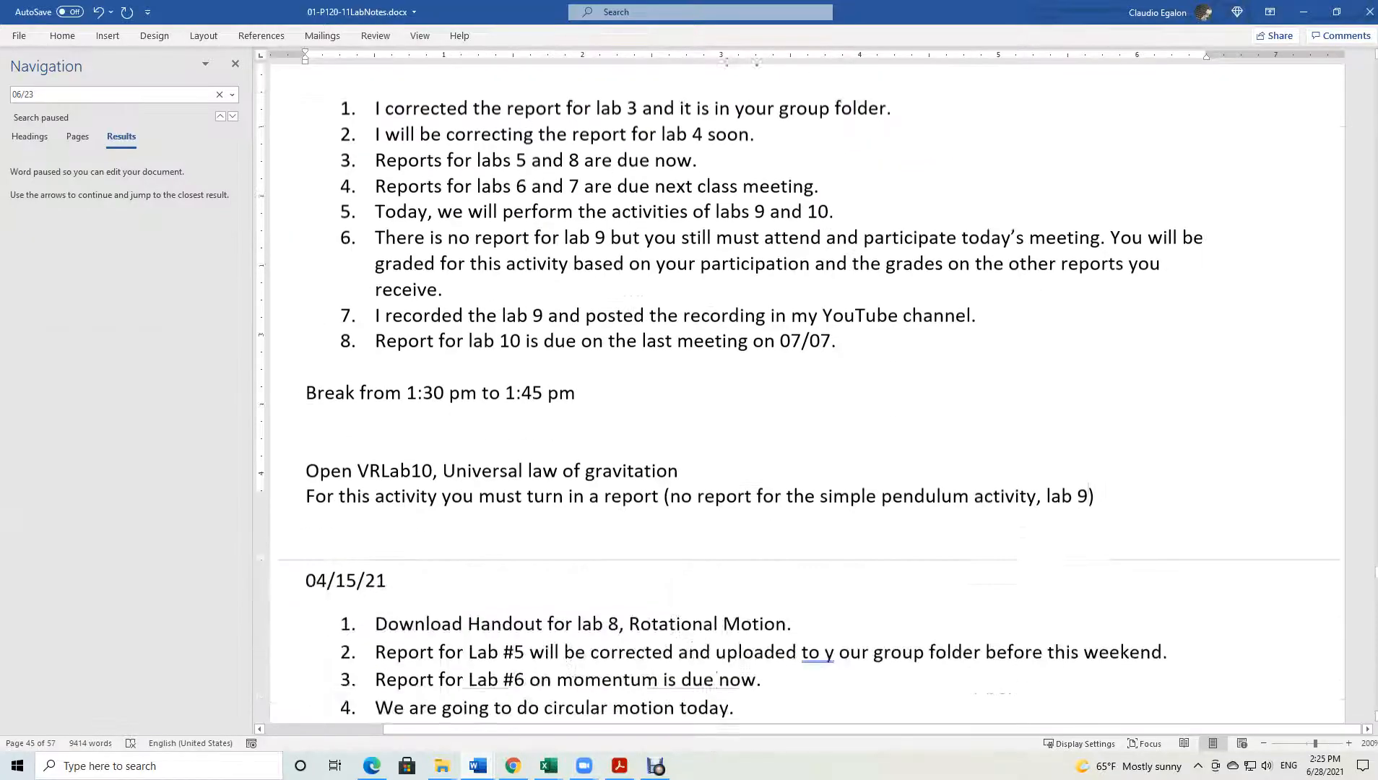
{"action": "scroll", "coordinate": [808, 390], "scroll_direction": "down", "scroll_amount": 6}
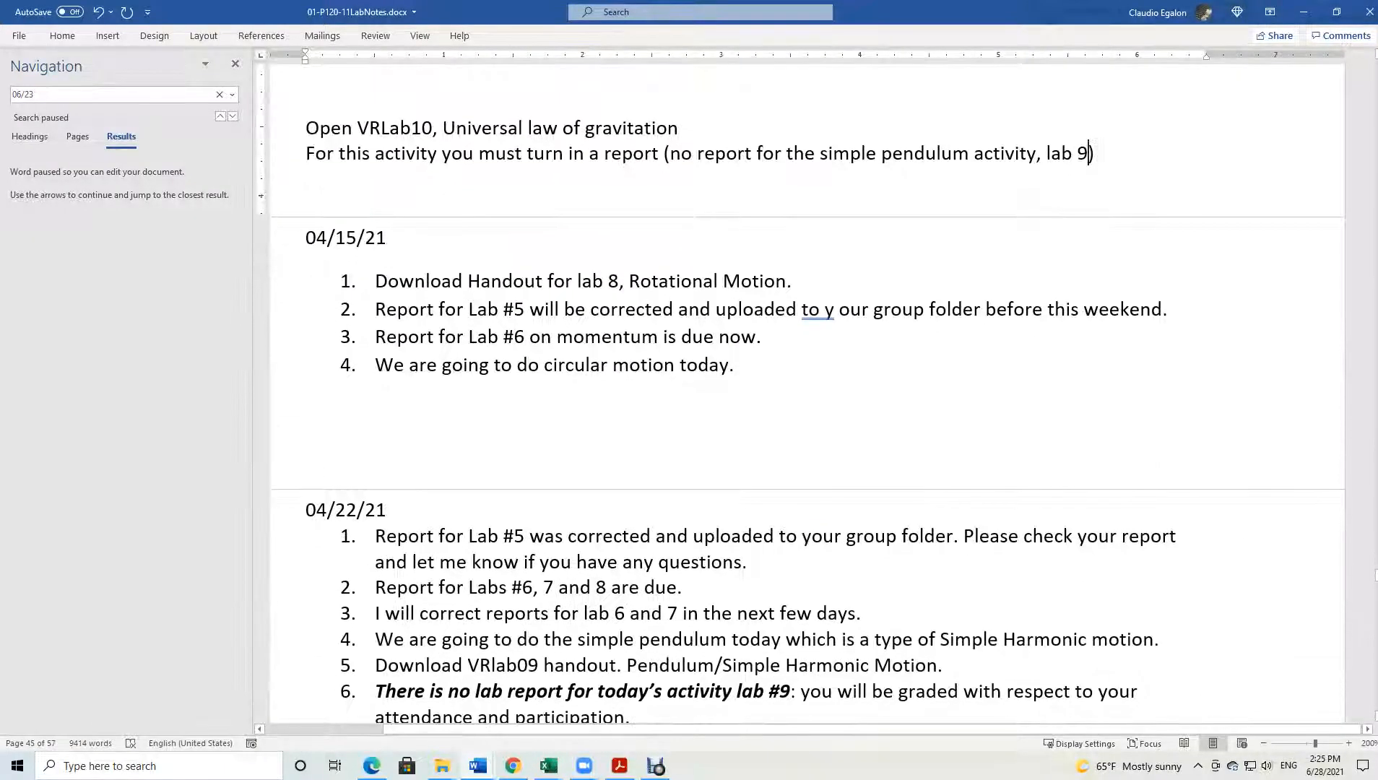
{"action": "scroll", "coordinate": [807, 390], "scroll_direction": "down", "scroll_amount": 2}
{"action": "scroll", "coordinate": [808, 390], "scroll_direction": "up", "scroll_amount": 3}
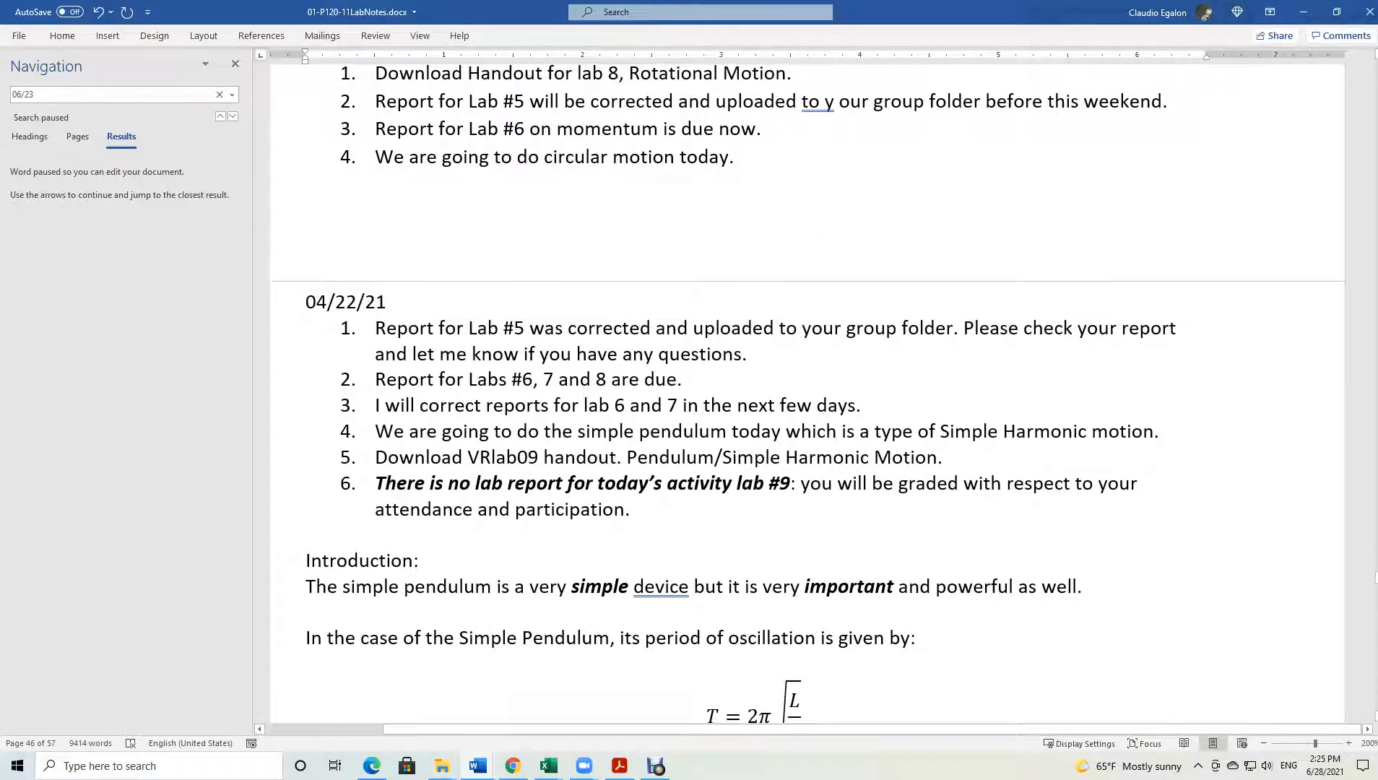
{"action": "double_click", "coordinate": [360, 561]}
{"action": "scroll", "coordinate": [359, 561], "scroll_direction": "down", "scroll_amount": 9}
{"action": "scroll", "coordinate": [807, 390], "scroll_direction": "down", "scroll_amount": 10}
{"action": "scroll", "coordinate": [807, 390], "scroll_direction": "down", "scroll_amount": 12}
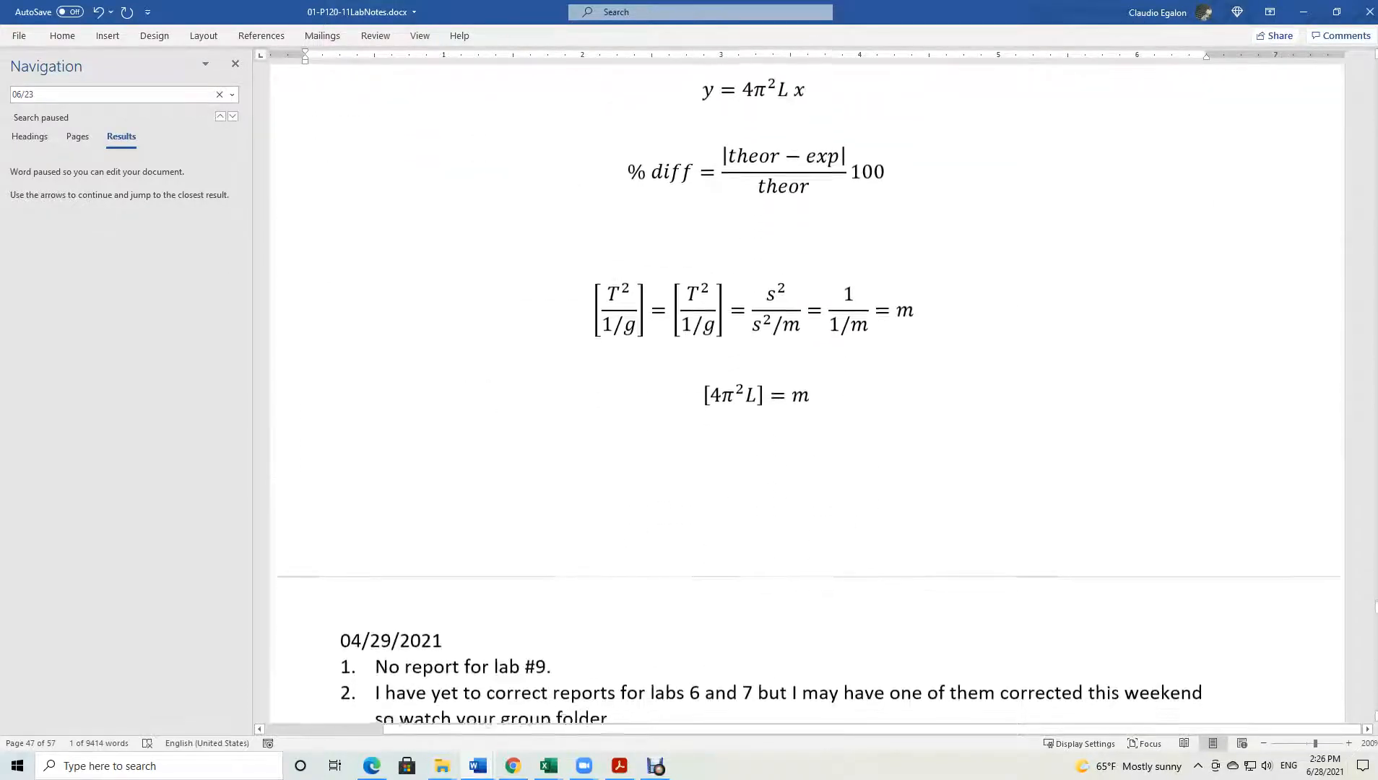
{"action": "scroll", "coordinate": [808, 390], "scroll_direction": "down", "scroll_amount": 5}
{"action": "left_click", "coordinate": [584, 169], "text": "shift"}
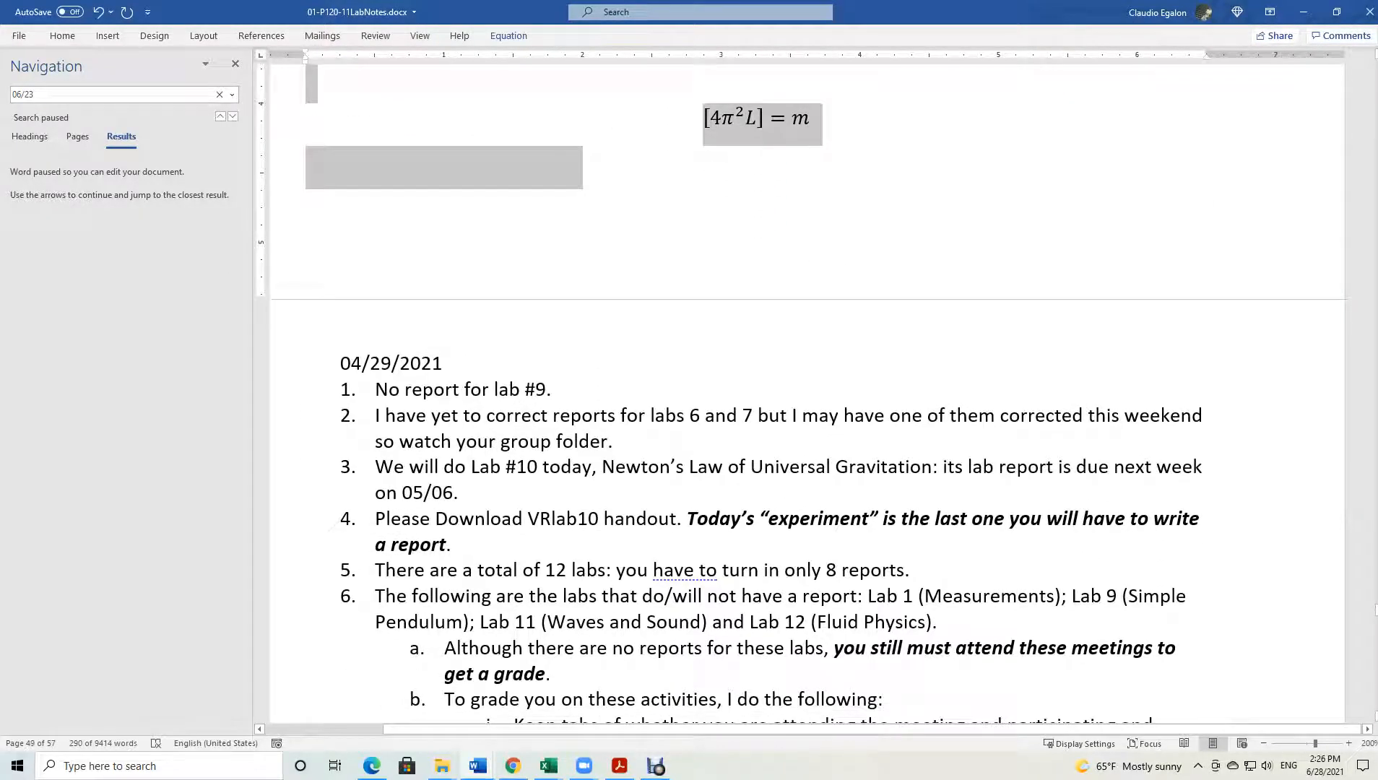
{"action": "key", "text": "shift+Up"}
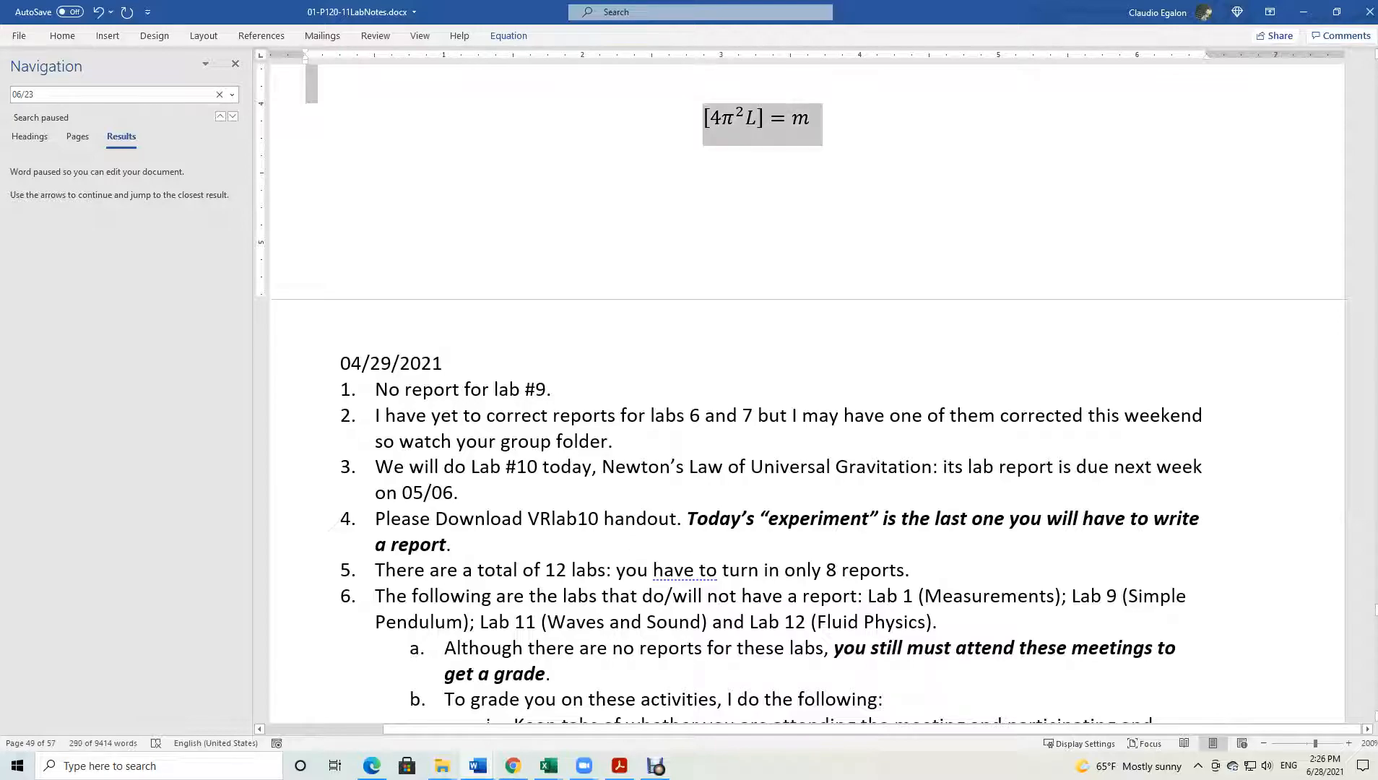
{"action": "key", "text": "Delete"}
{"action": "scroll", "coordinate": [806, 398], "scroll_direction": "up", "scroll_amount": 10}
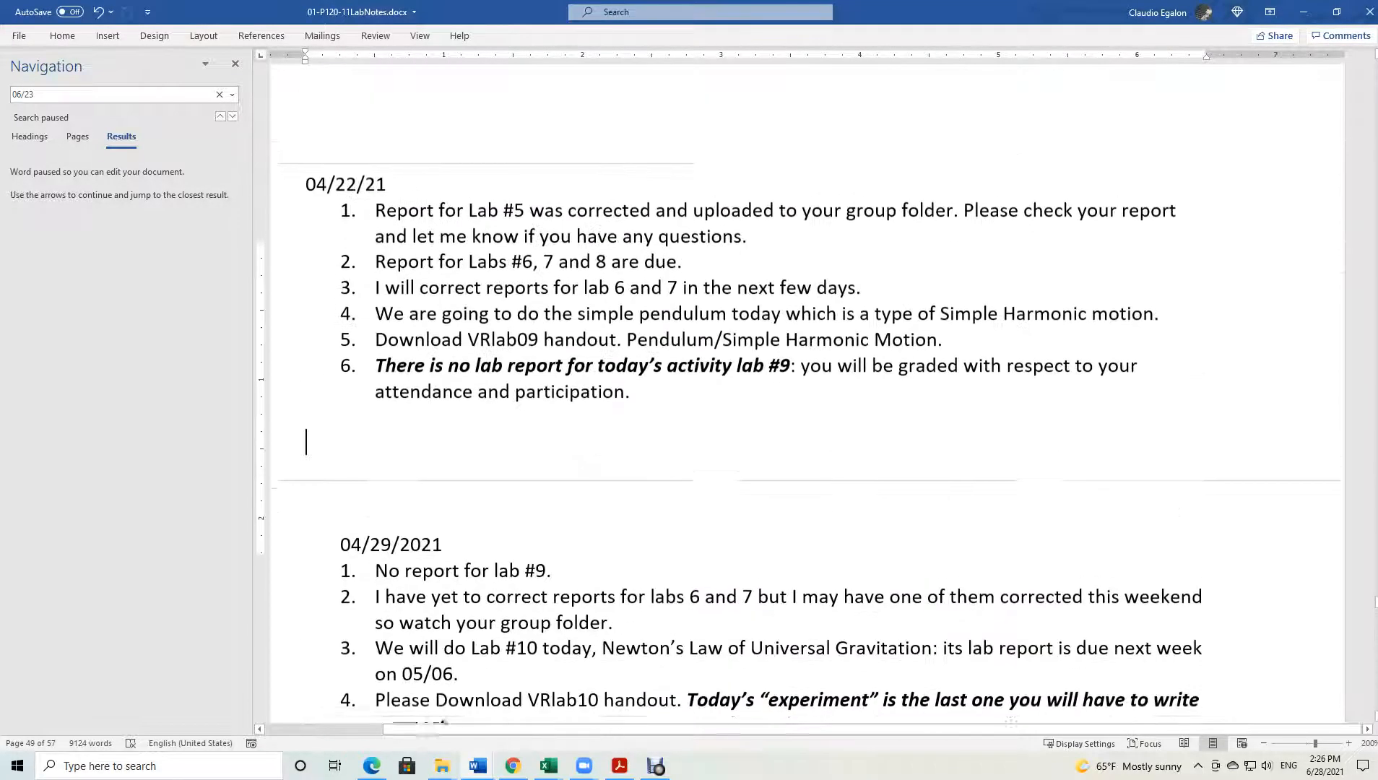
{"action": "left_click", "coordinate": [420, 394]}
{"action": "scroll", "coordinate": [420, 394], "scroll_direction": "down", "scroll_amount": 3}
{"action": "scroll", "coordinate": [807, 397], "scroll_direction": "down", "scroll_amount": 5}
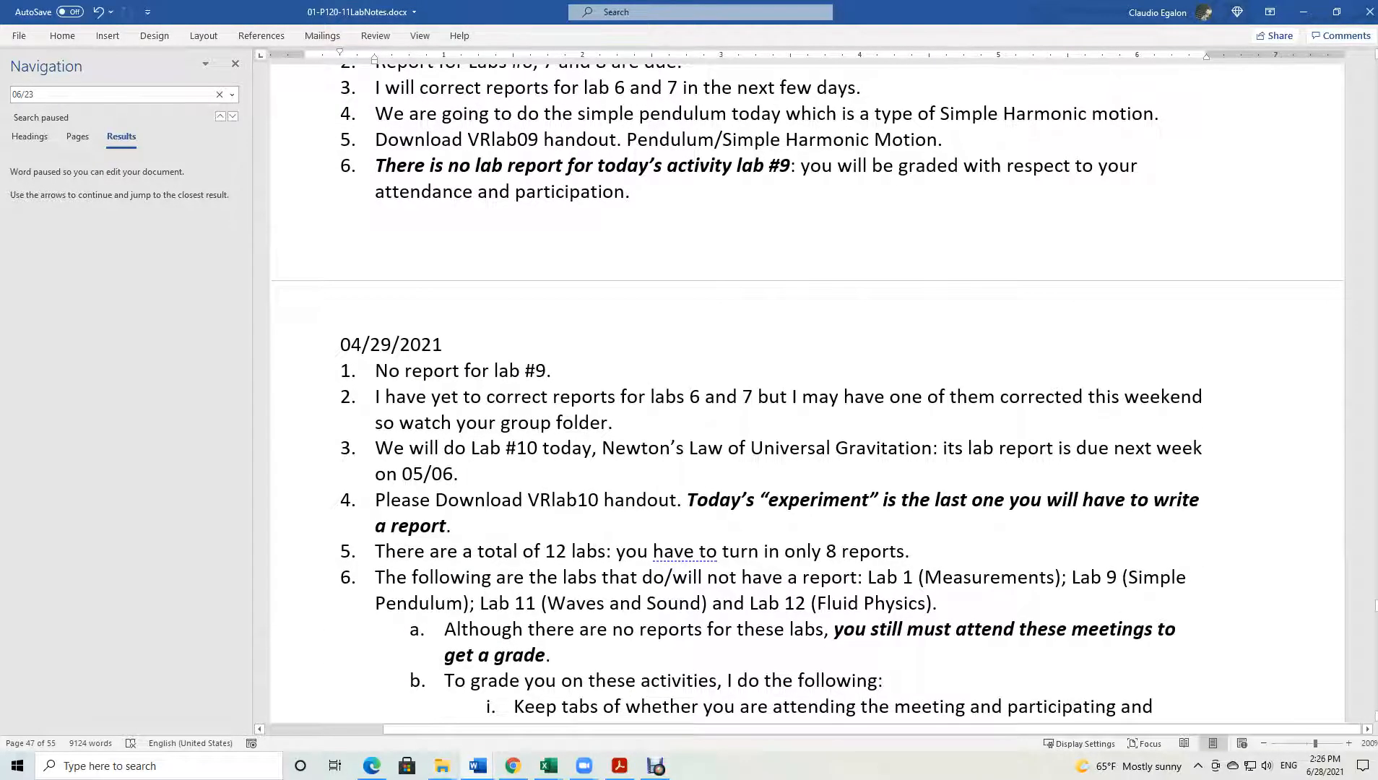
Paste the cut pendulum introduction and equations into the 06/28/2021 notes, between the break time and the "Open VRLab10" line.
{"action": "scroll", "coordinate": [807, 397], "scroll_direction": "up", "scroll_amount": 13}
{"action": "scroll", "coordinate": [807, 398], "scroll_direction": "up", "scroll_amount": 6}
{"action": "scroll", "coordinate": [806, 397], "scroll_direction": "down", "scroll_amount": 7}
{"action": "left_click", "coordinate": [306, 312]}
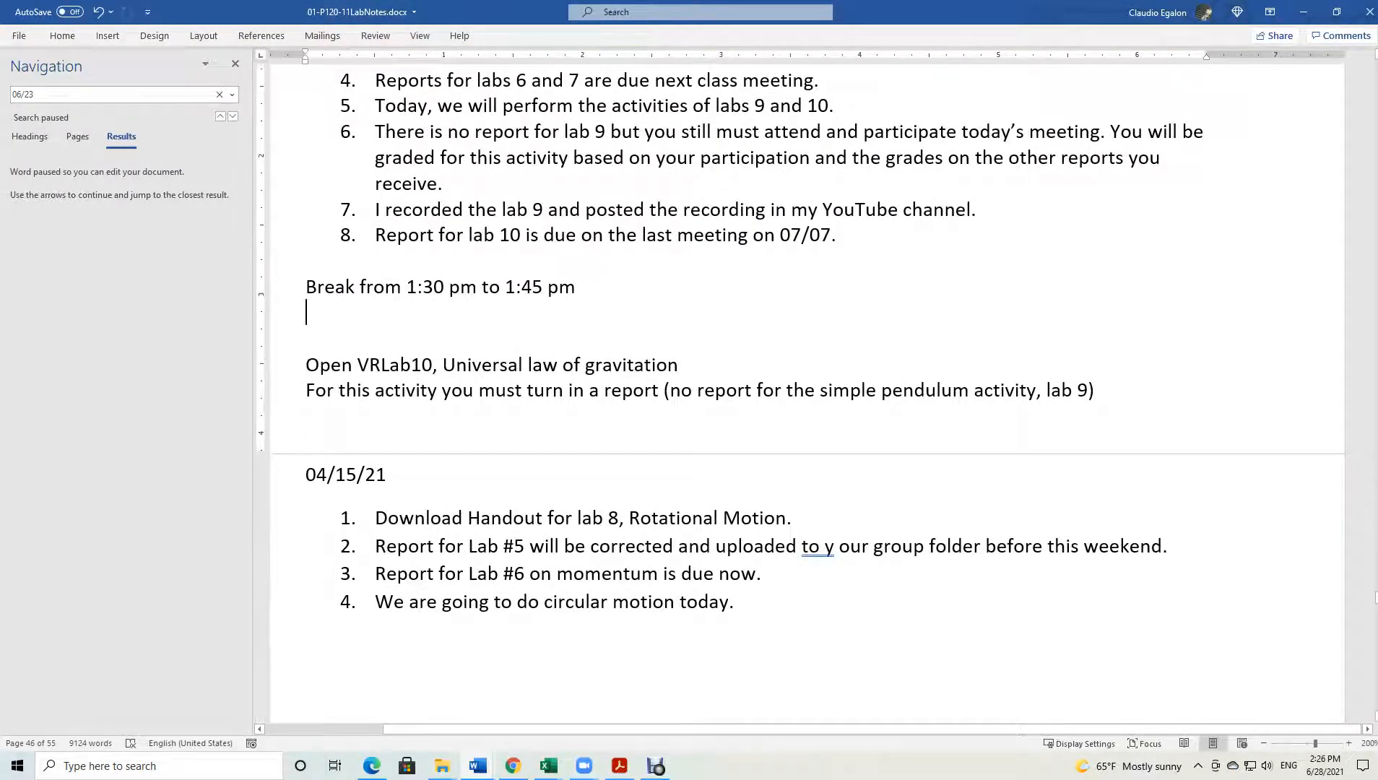
{"action": "key", "text": "Return"}
{"action": "key", "text": "Return"}
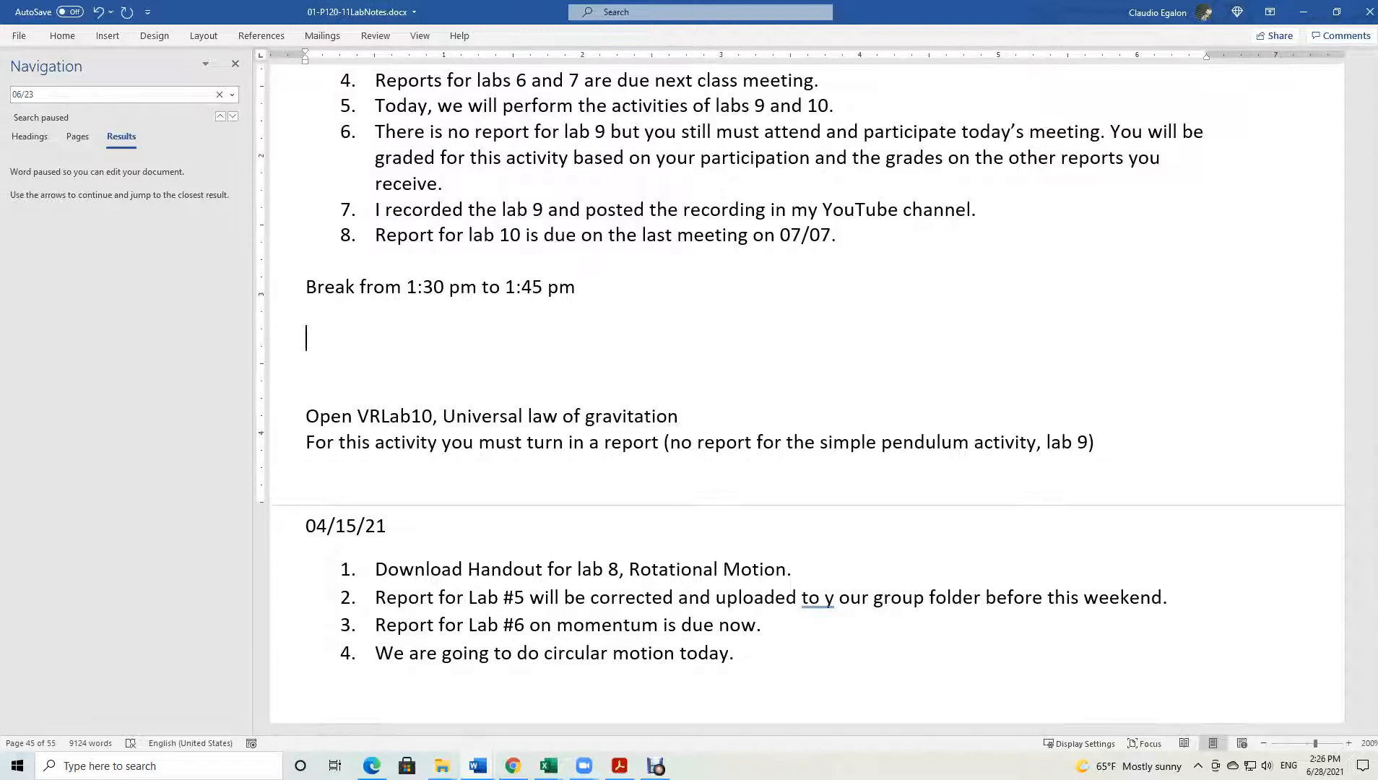
{"action": "key", "text": "ctrl+v"}
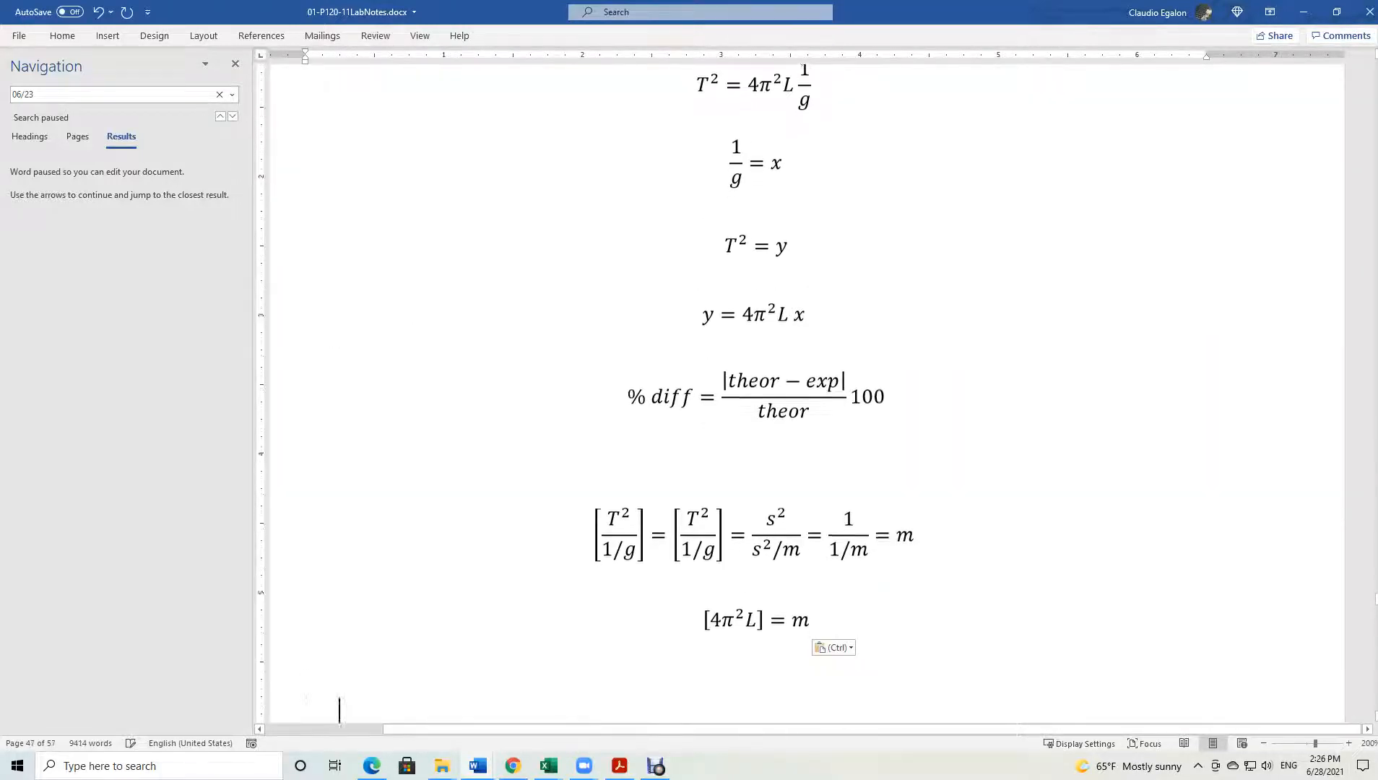
{"action": "key", "text": "Down"}
{"action": "key", "text": "Down"}
{"action": "key", "text": "Up"}
{"action": "key", "text": "Up"}
{"action": "key", "text": "Up"}
{"action": "key", "text": "Down"}
{"action": "scroll", "coordinate": [807, 390], "scroll_direction": "down", "scroll_amount": 5}
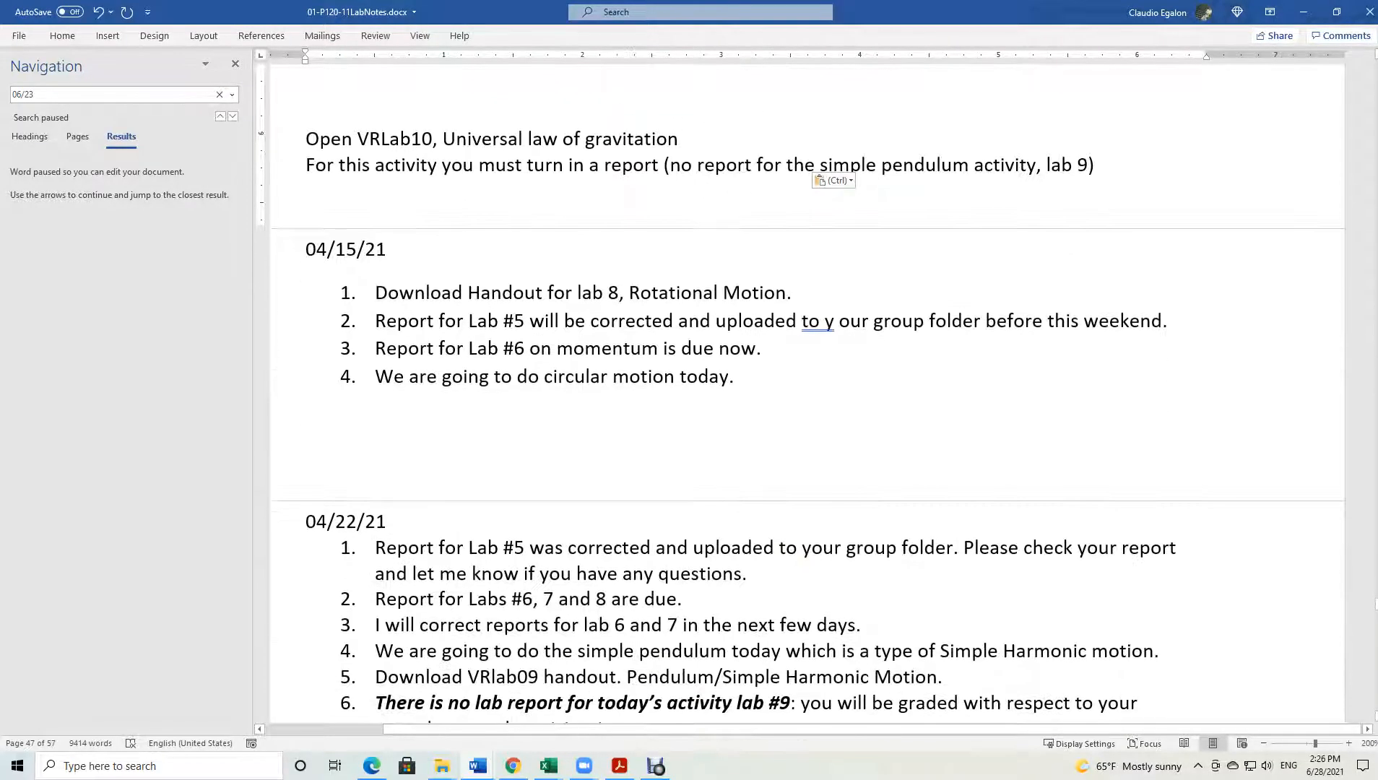
Delete the complete 04/15/21 and 04/22/21 entries, including their page breaks, between the VRLab10 report note and the 04/29/2021 entry.
{"action": "left_click_drag", "start_coordinate": [306, 250], "coordinate": [564, 484]}
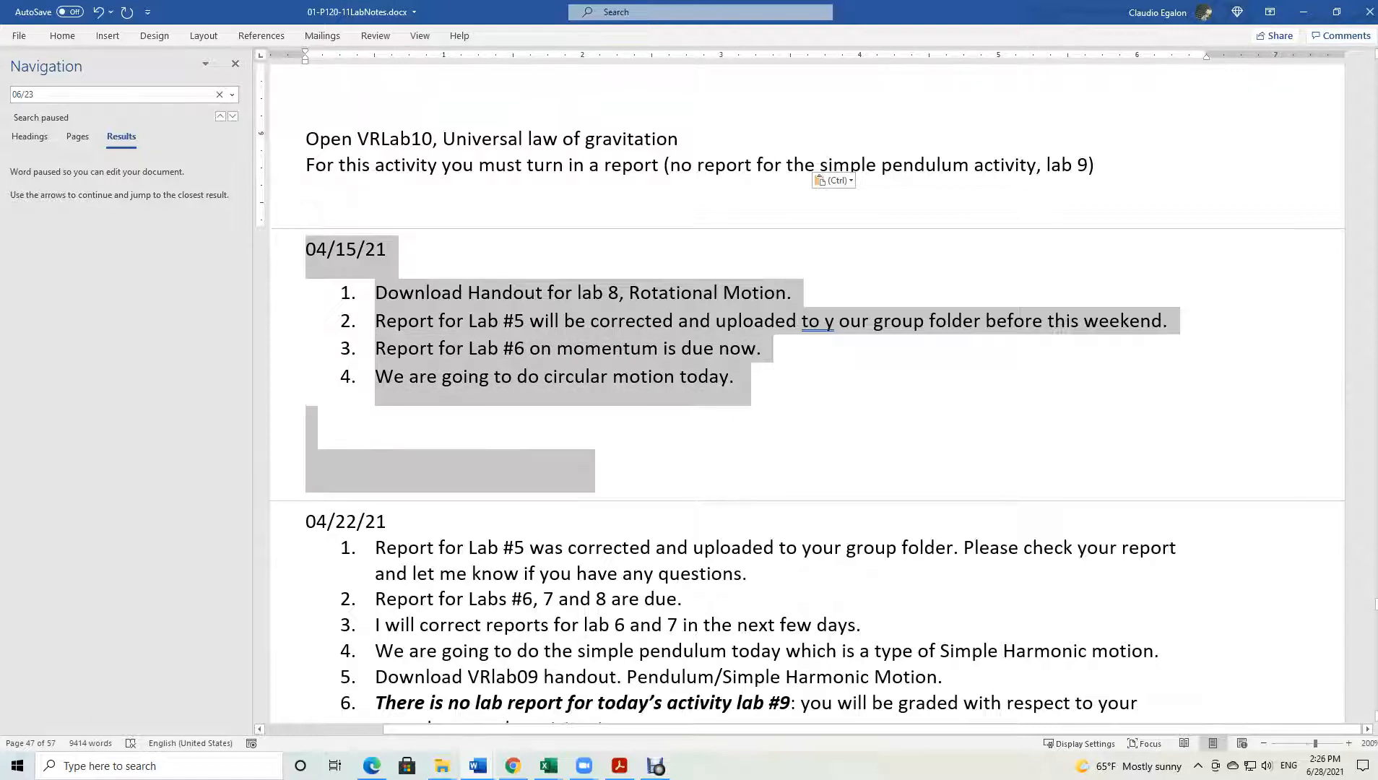
{"action": "key", "text": "Delete"}
{"action": "left_click_drag", "start_coordinate": [306, 248], "coordinate": [448, 524]}
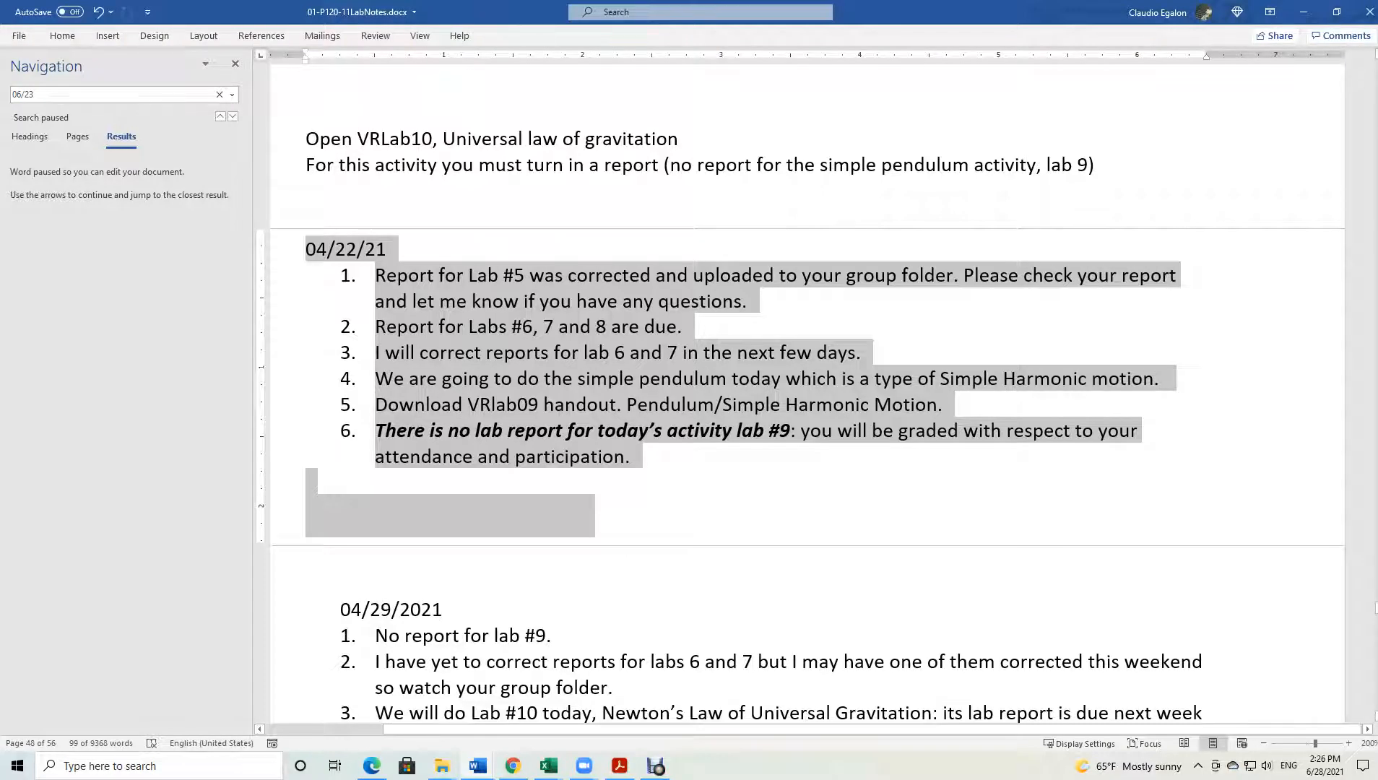
{"action": "key", "text": "Delete"}
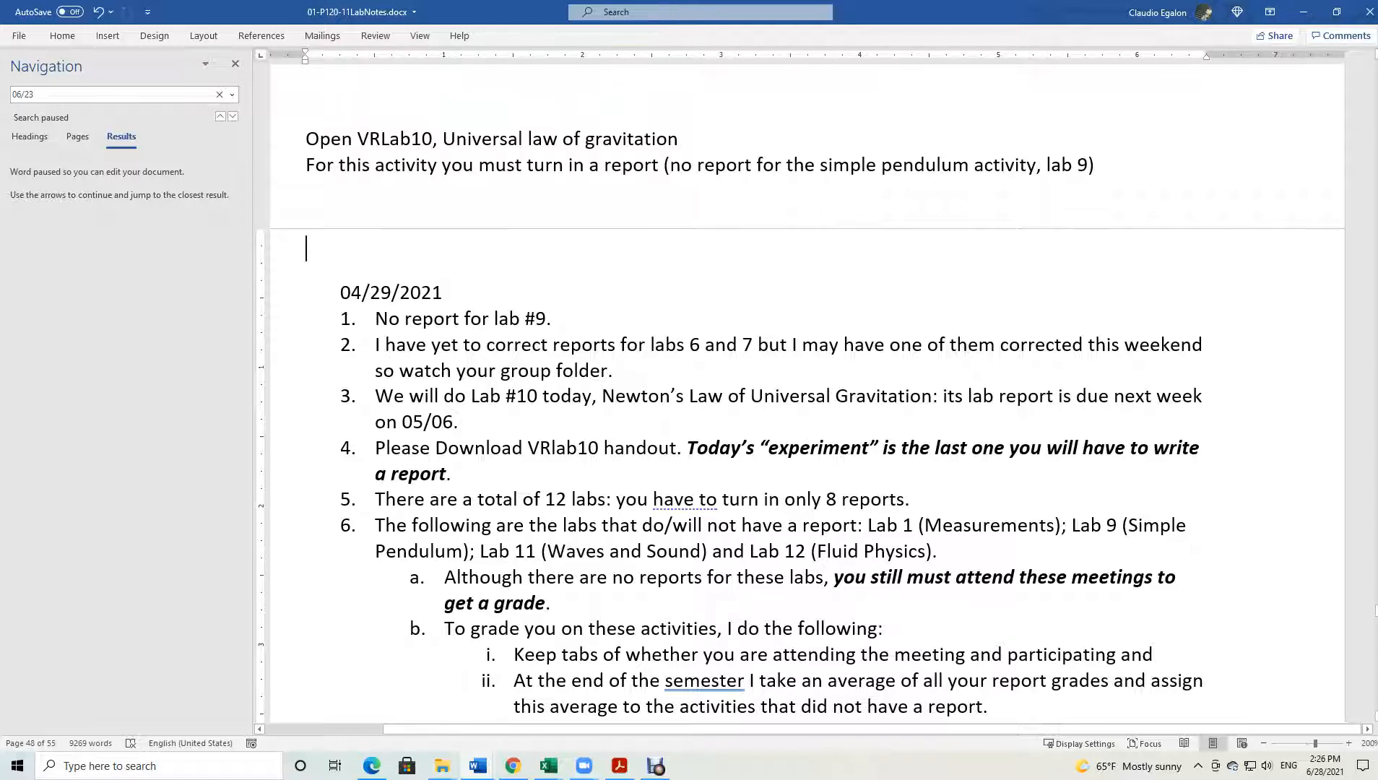
Select the "No report for lab #9." item in the 04/29/2021 notes.
{"action": "triple_click", "coordinate": [422, 318]}
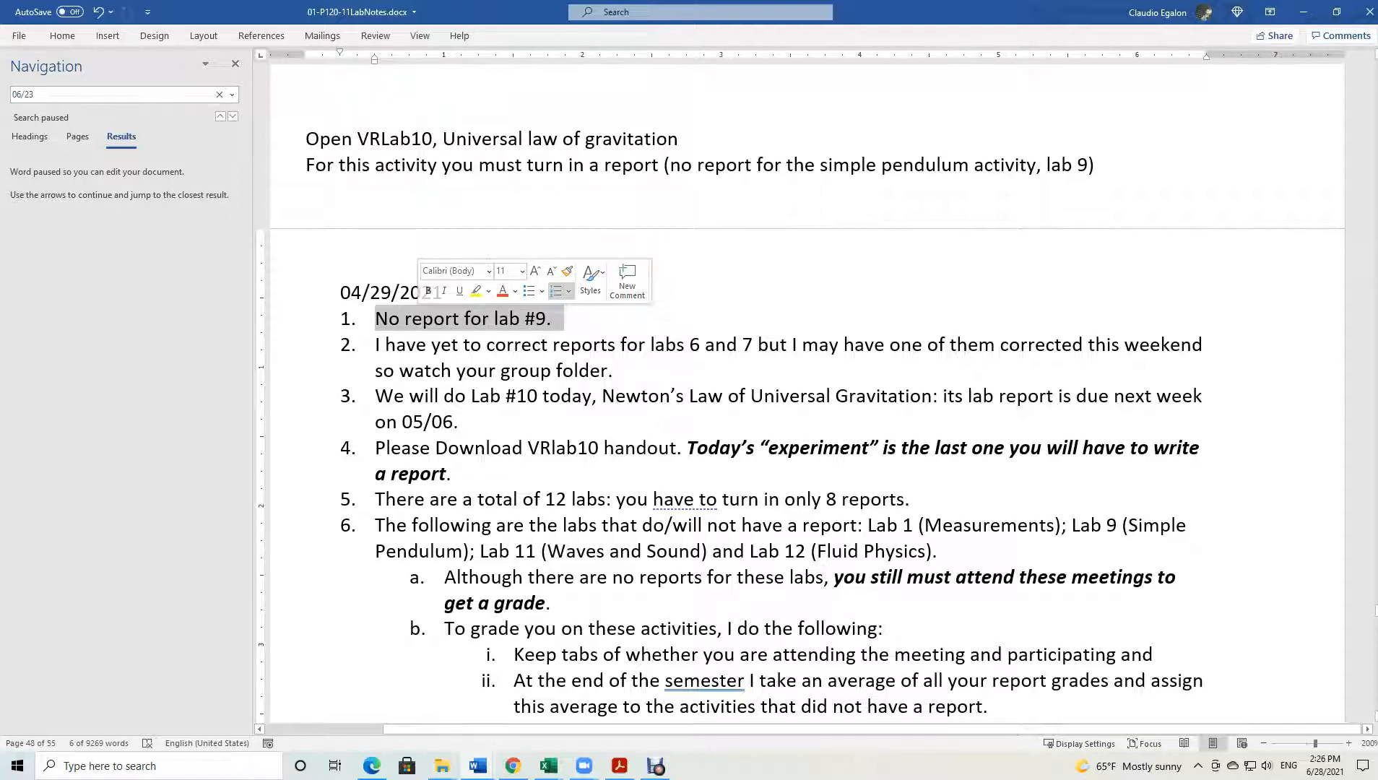
{"action": "left_click", "coordinate": [284, 292]}
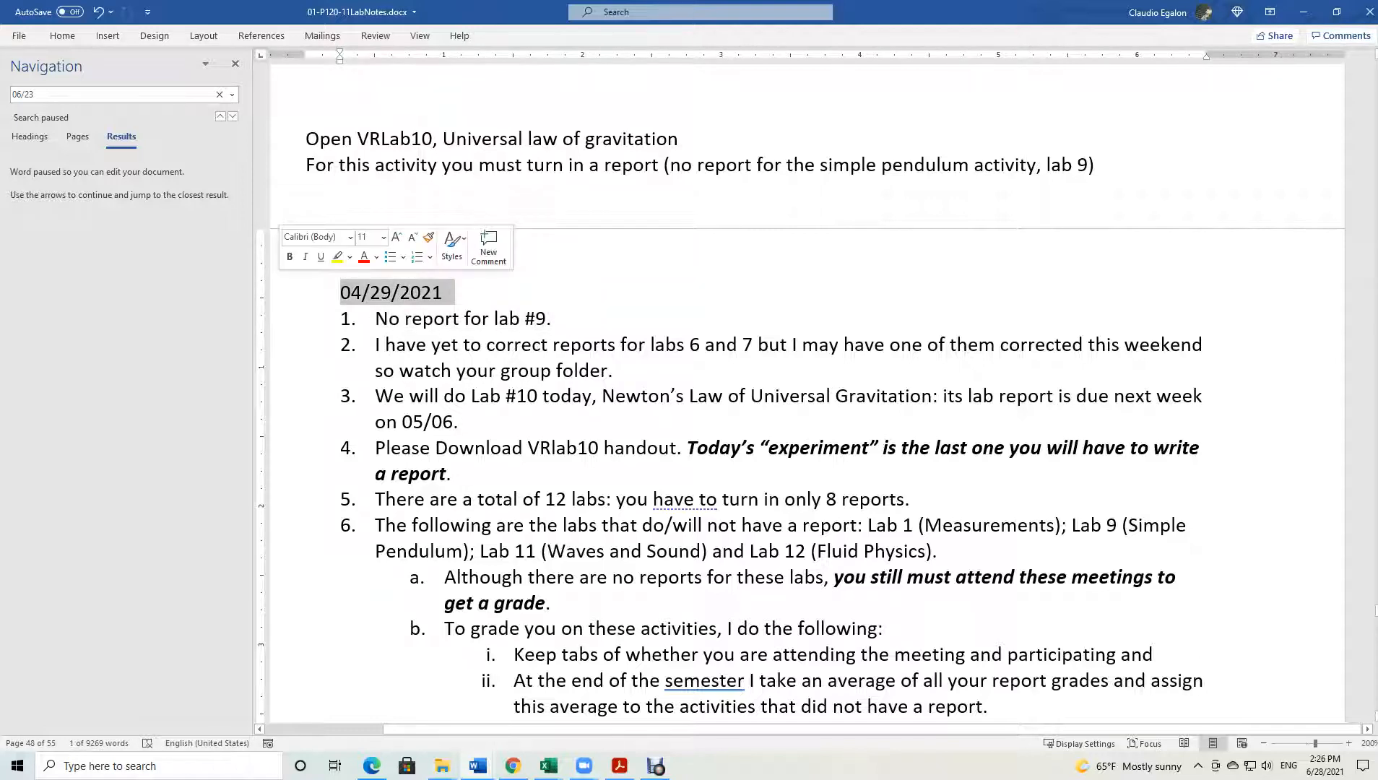
{"action": "left_click", "coordinate": [286, 322]}
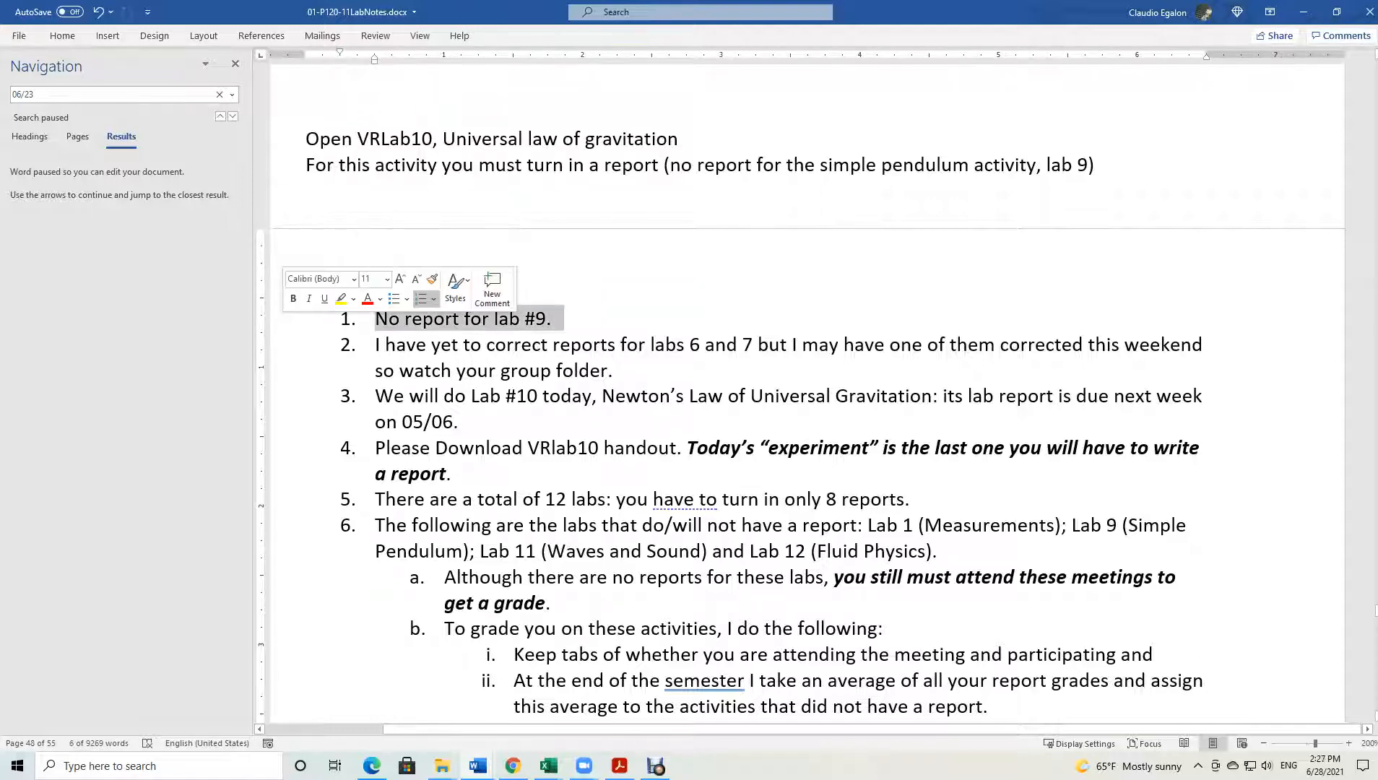
Delete the 04/29/2021 list items about no lab #9 report, uncorrected lab 6 and 7 reports, and doing Lab #10 today.
{"action": "key", "text": "Delete"}
{"action": "left_click_drag", "start_coordinate": [286, 320], "coordinate": [288, 343]}
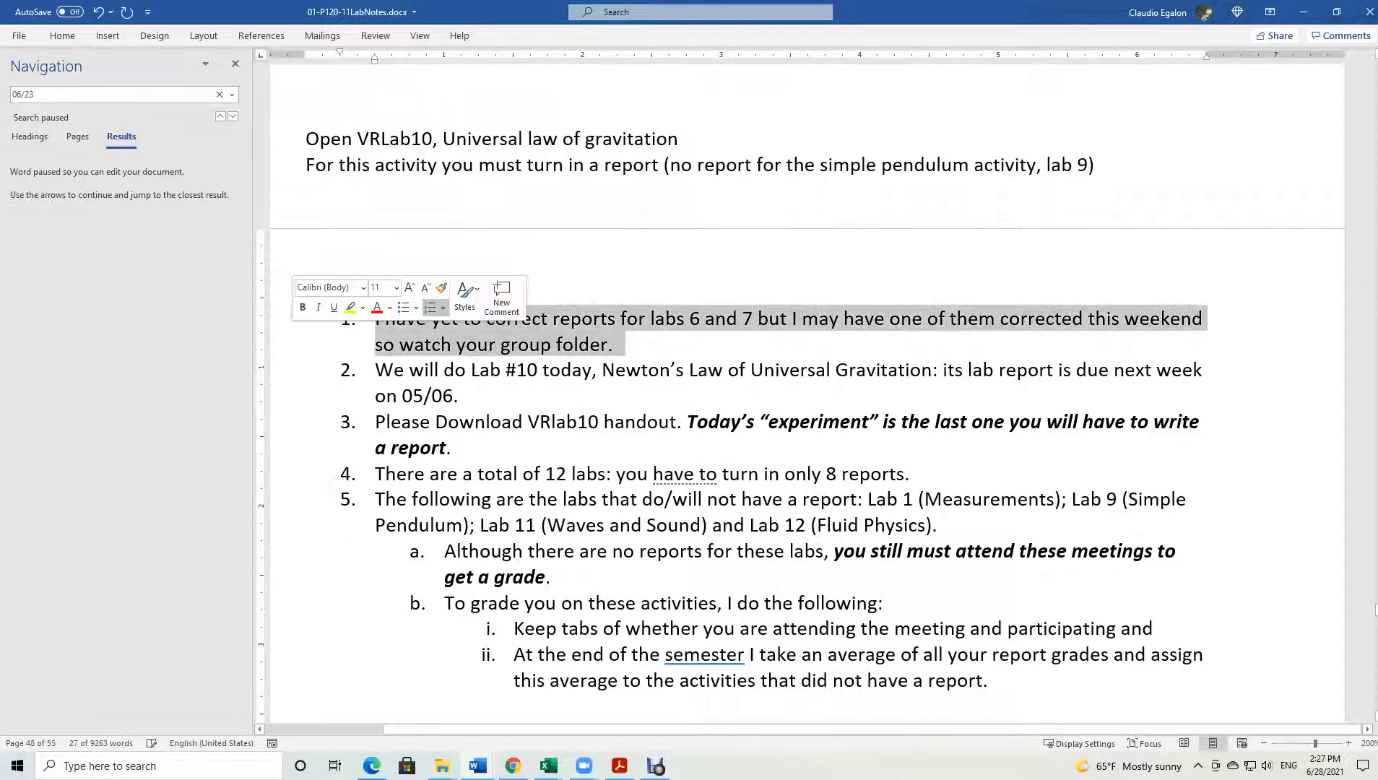
{"action": "key", "text": "Delete"}
{"action": "double_click", "coordinate": [386, 344]}
{"action": "double_click", "coordinate": [386, 345]}
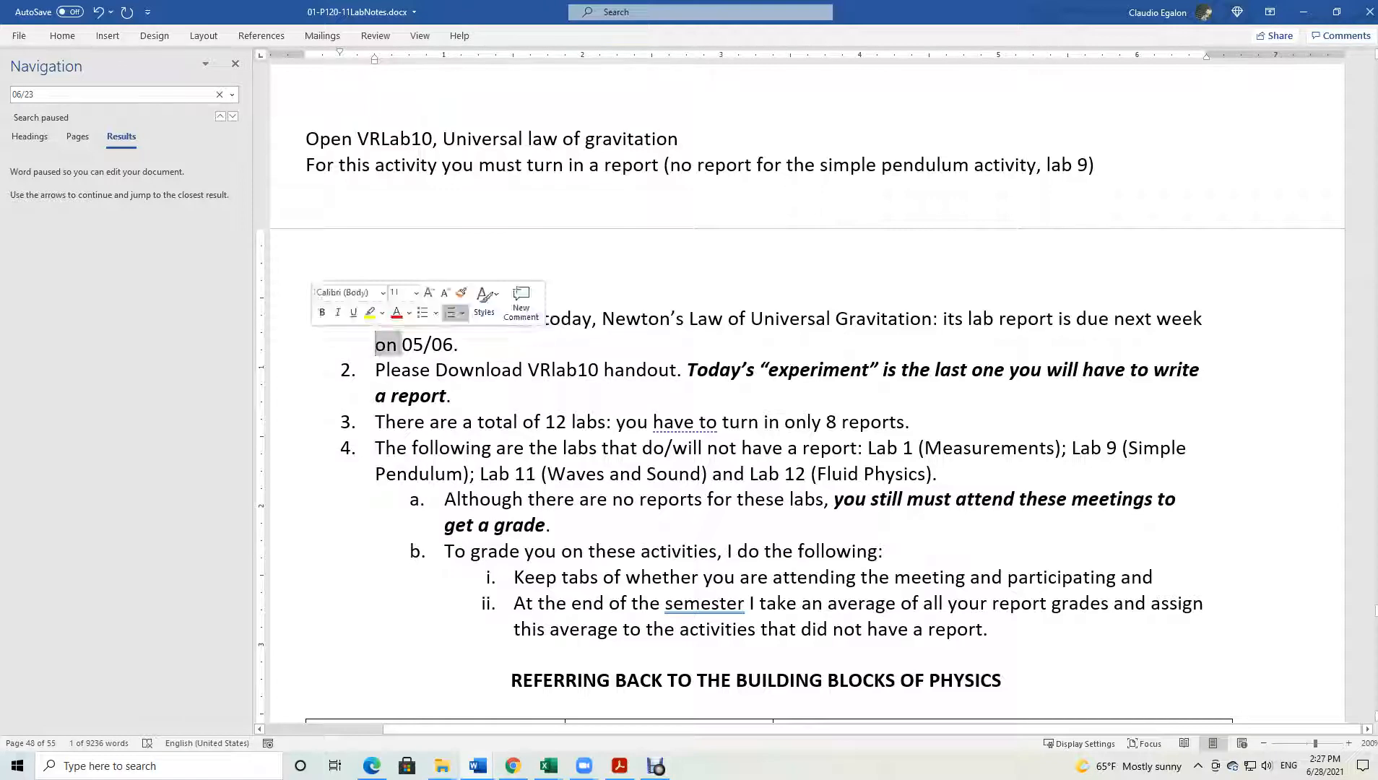
{"action": "triple_click", "coordinate": [287, 323]}
{"action": "double_click", "coordinate": [287, 323]}
{"action": "key", "text": "Delete"}
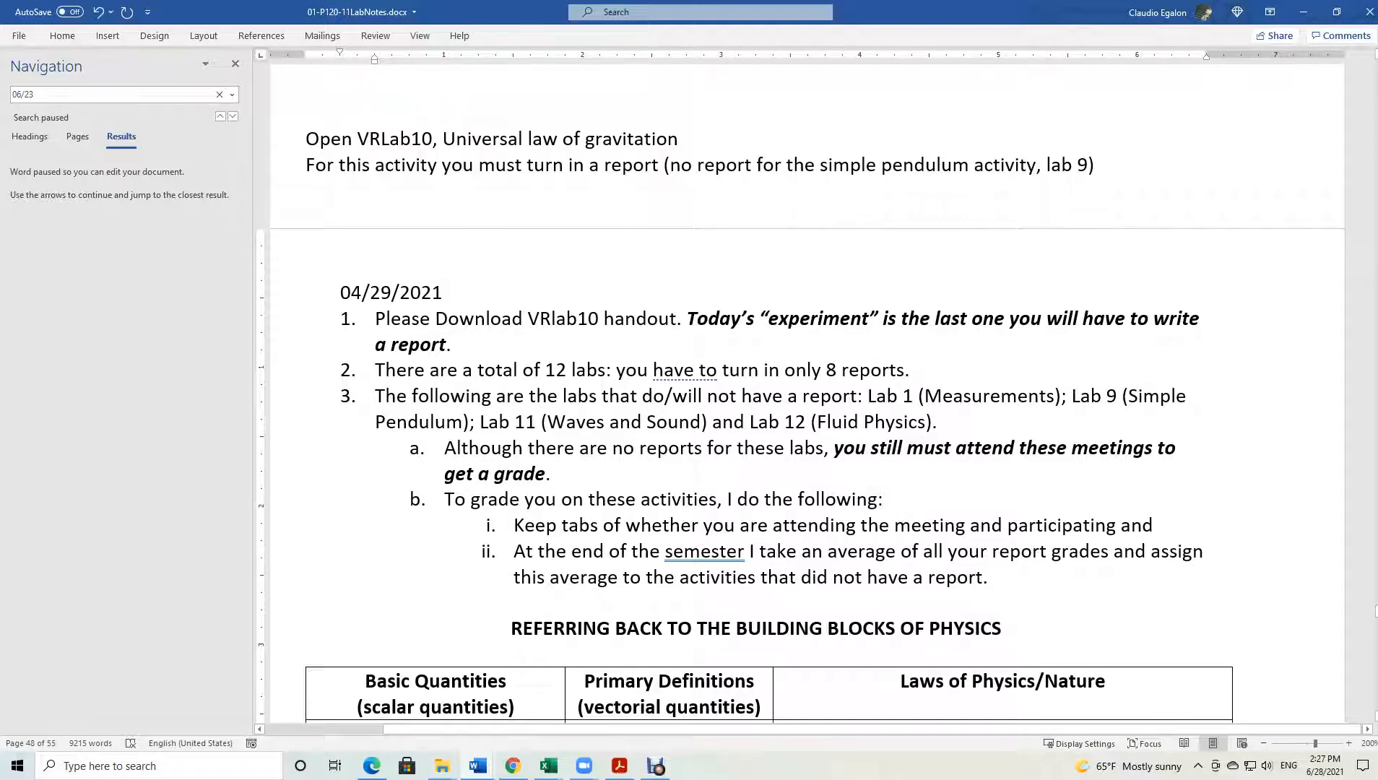
Move the "Please Download VRlab10 handout" item below the line about turning in a report, with a blank line between them.
{"action": "triple_click", "coordinate": [406, 321]}
{"action": "key", "text": "ctrl+c"}
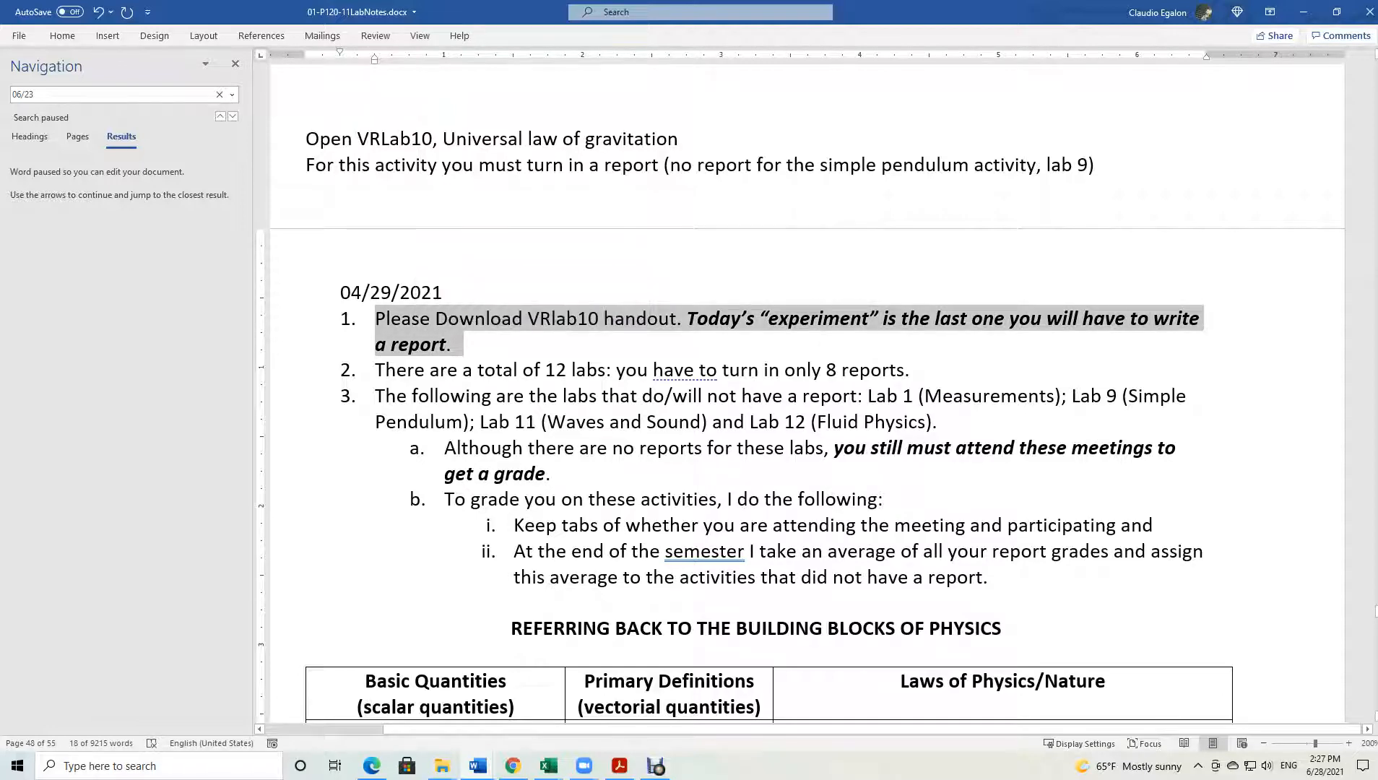
{"action": "key", "text": "Delete"}
{"action": "scroll", "coordinate": [808, 390], "scroll_direction": "up", "scroll_amount": 3}
{"action": "left_click", "coordinate": [1095, 304]}
{"action": "key", "text": "ctrl+v"}
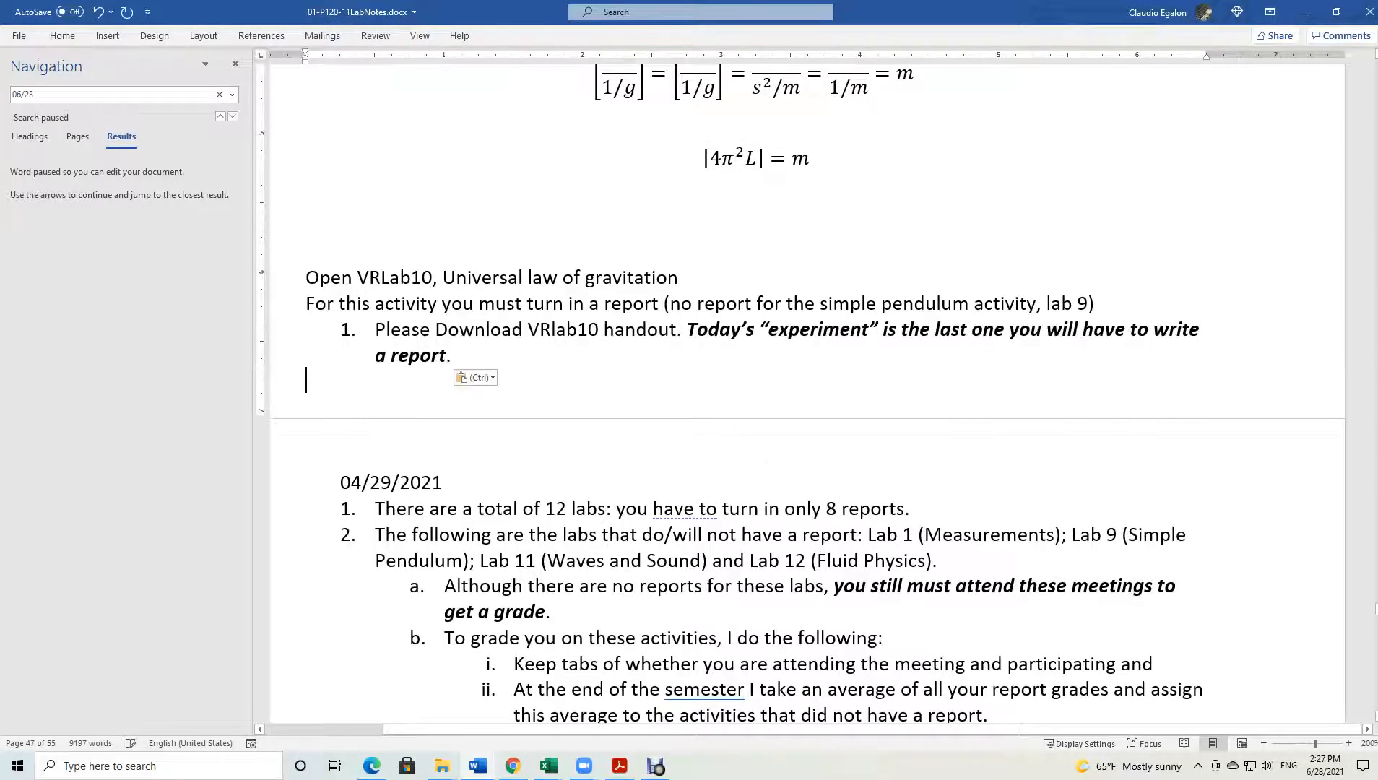
{"action": "scroll", "coordinate": [805, 417], "scroll_direction": "down", "scroll_amount": 3}
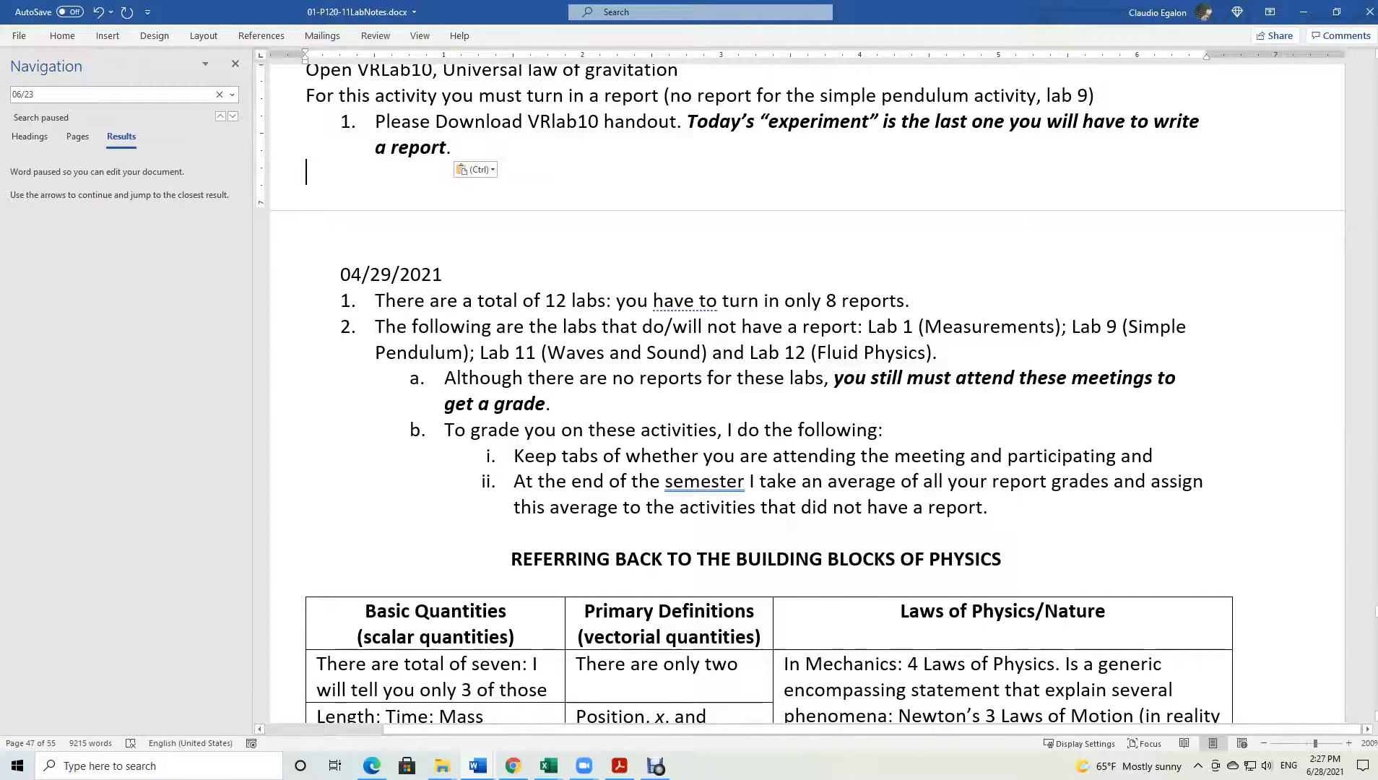
{"action": "left_click", "coordinate": [1095, 96]}
{"action": "key", "text": "Return"}
{"action": "key", "text": "BackSpace"}
Move the "There are a total of 12 labs" item up to follow the VRlab10 handout item as item 2.
{"action": "triple_click", "coordinate": [634, 328]}
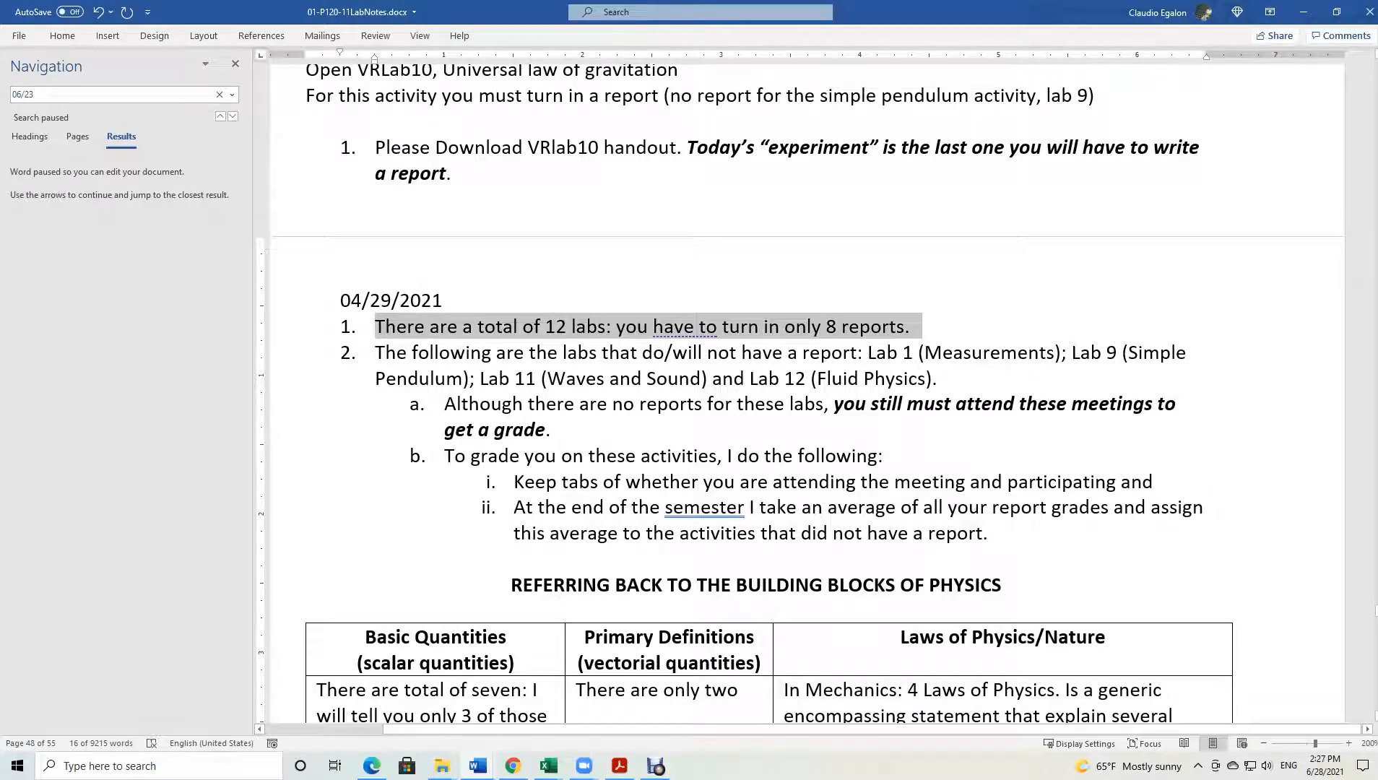
{"action": "key", "text": "ctrl+x"}
{"action": "left_click", "coordinate": [454, 174]}
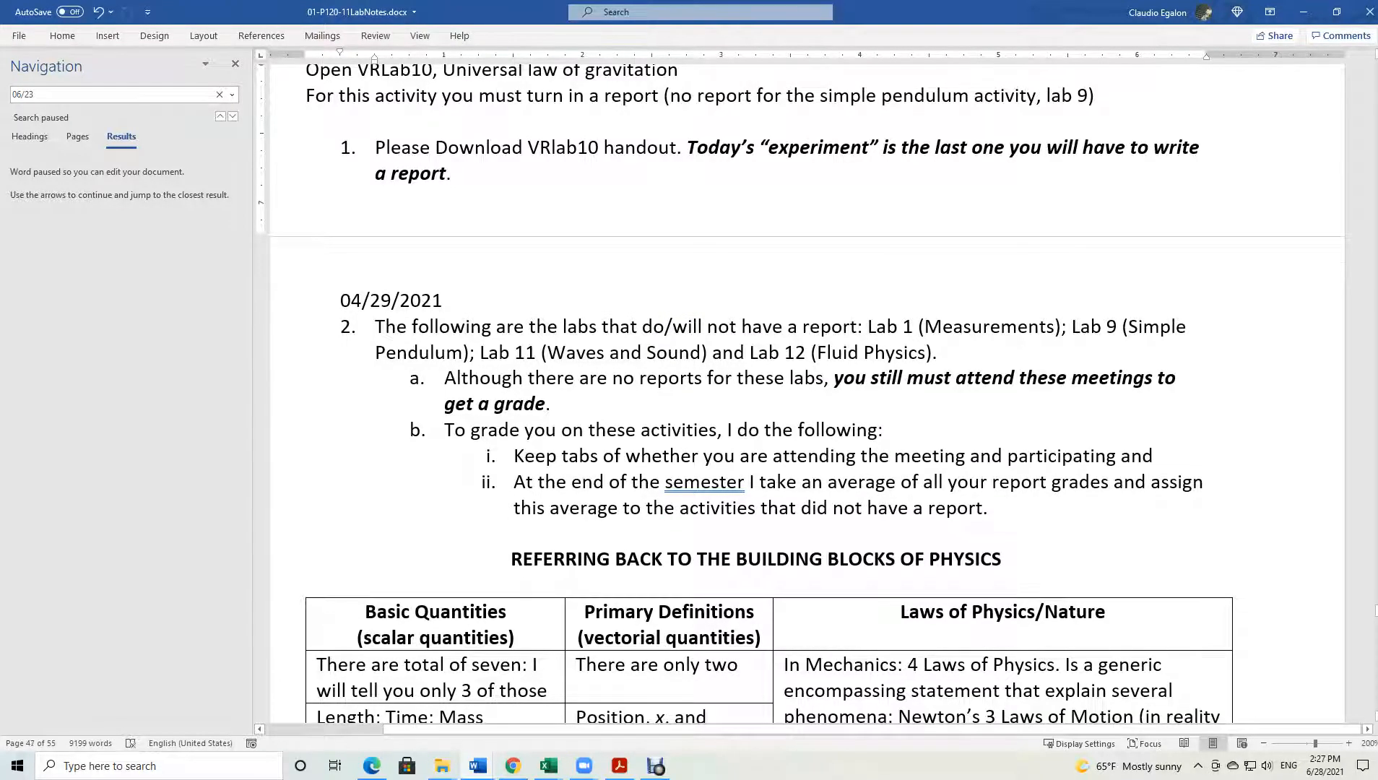
{"action": "key", "text": "Return"}
{"action": "key", "text": "ctrl+v"}
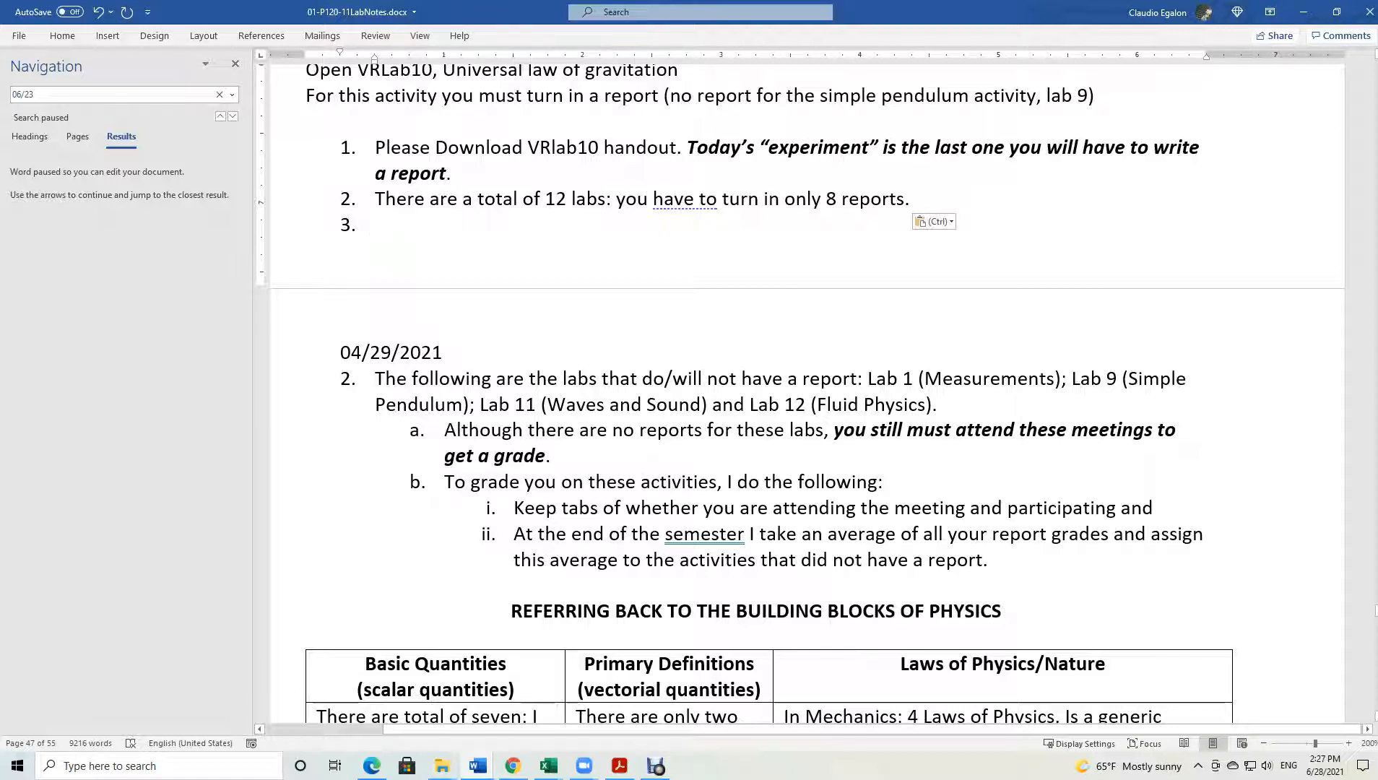
Move the item listing the labs without a report from the 04/29/2021 section into the empty item 3.
{"action": "triple_click", "coordinate": [568, 405]}
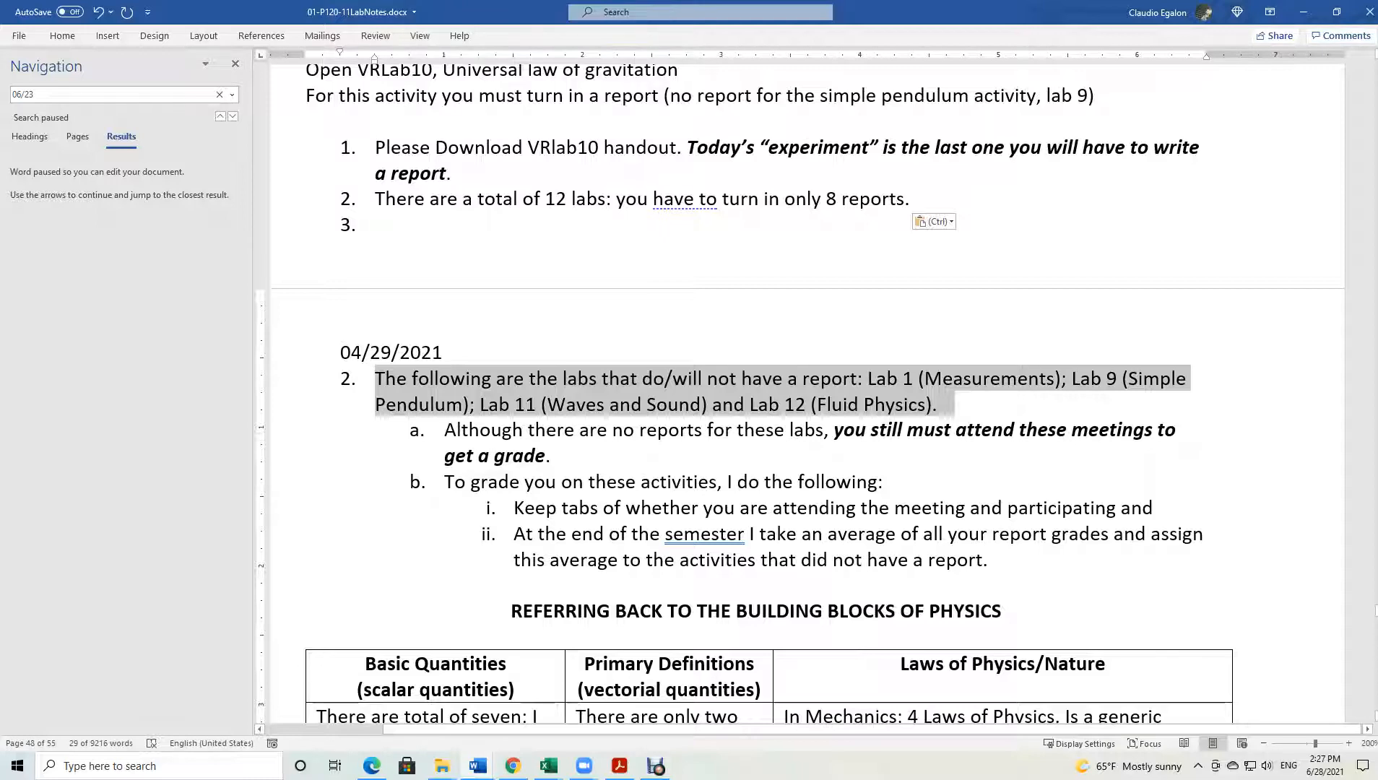
{"action": "key", "text": "ctrl+x"}
{"action": "left_click", "coordinate": [375, 225]}
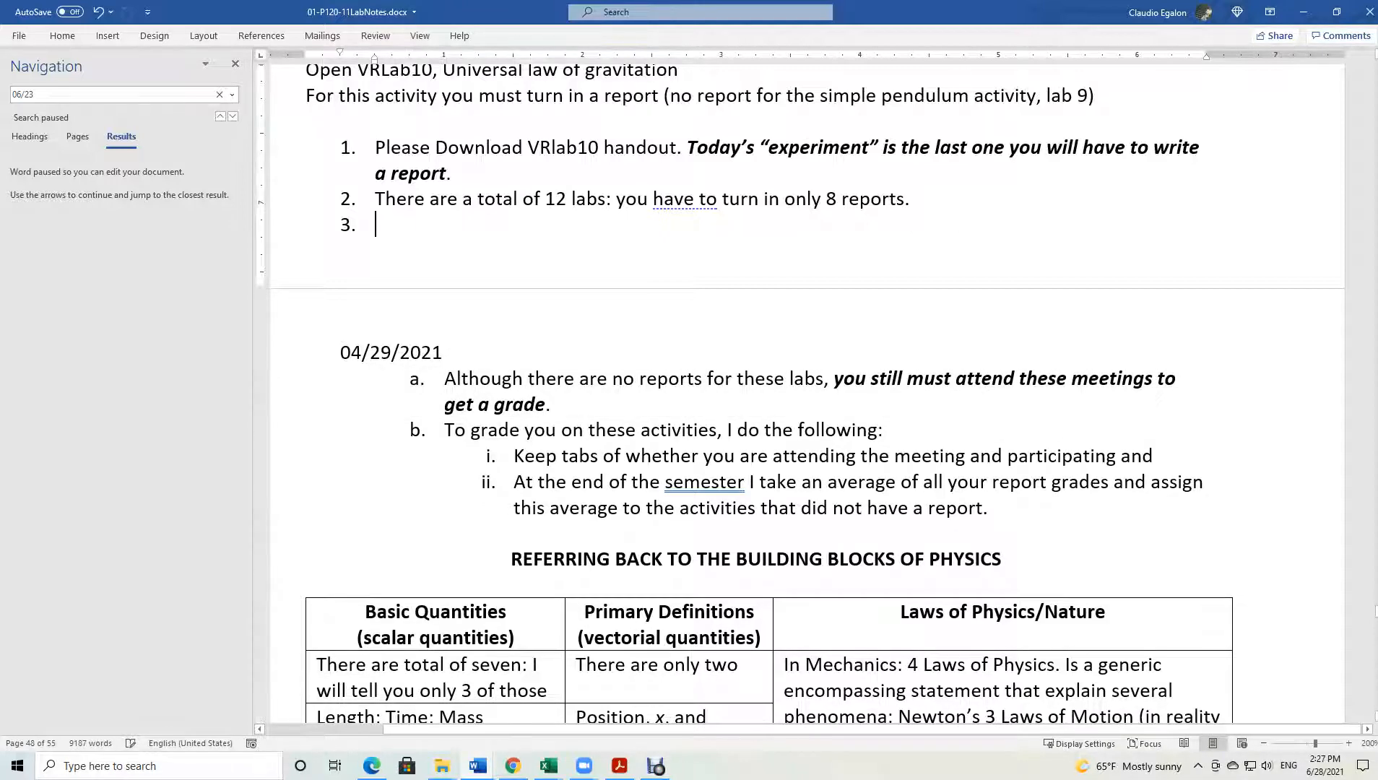
{"action": "key", "text": "ctrl+v"}
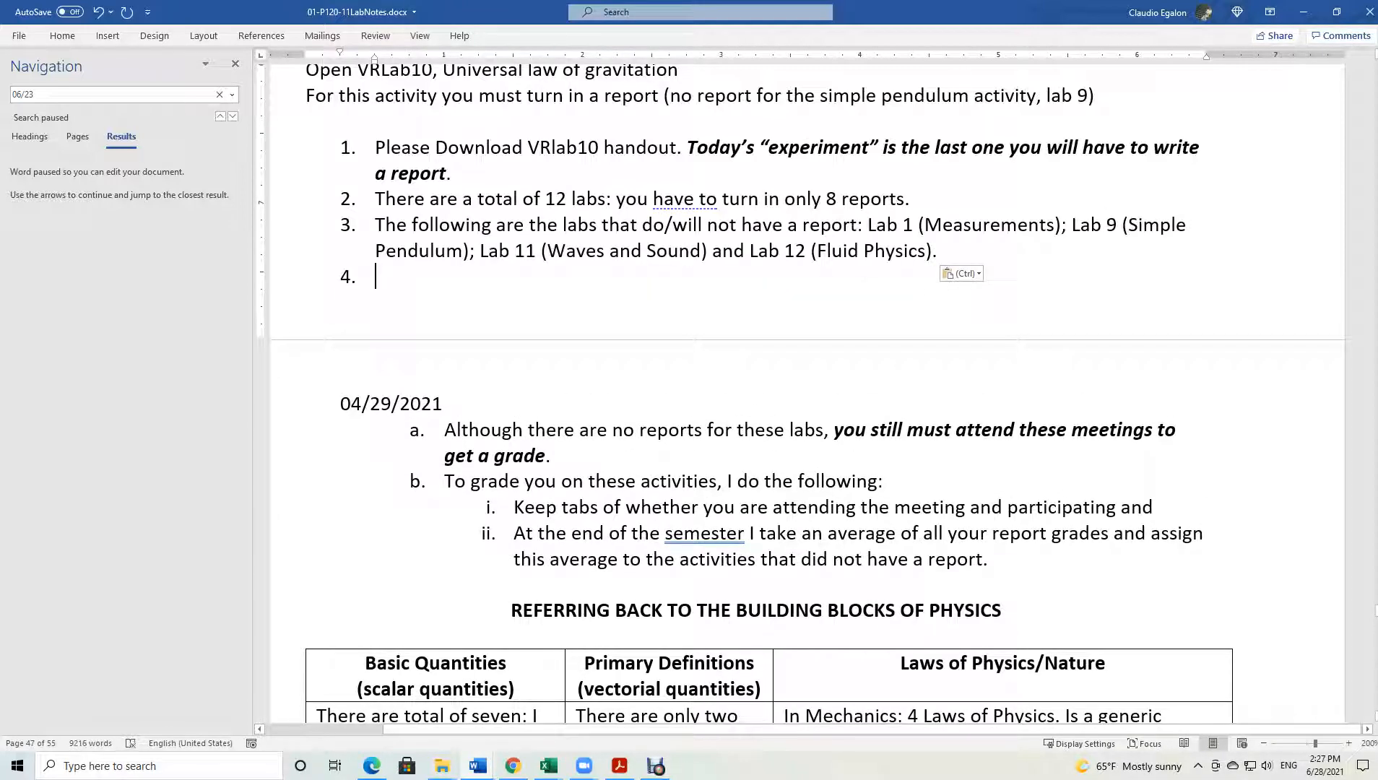
Replace the introductory wording of item 3 before the colon with "No reports for the following lab activities".
{"action": "left_click_drag", "start_coordinate": [397, 224], "coordinate": [855, 225]}
{"action": "type", "text": "No reporta: Lab 1 (Measurements); Lab 9 (Simple Pendulum); Lab 11 (Waves and Sound) and"}
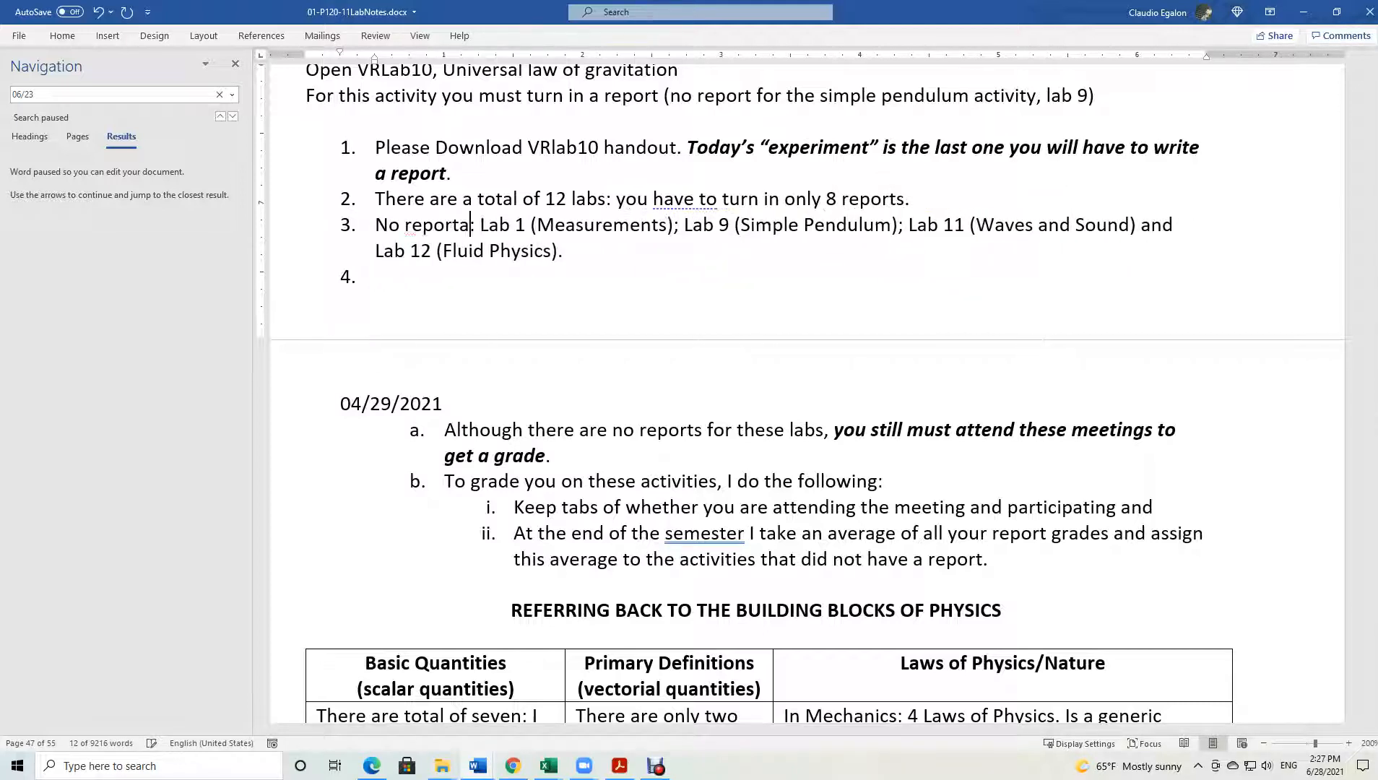
{"action": "key", "text": "BackSpace"}
{"action": "type", "text": "s for the fol"}
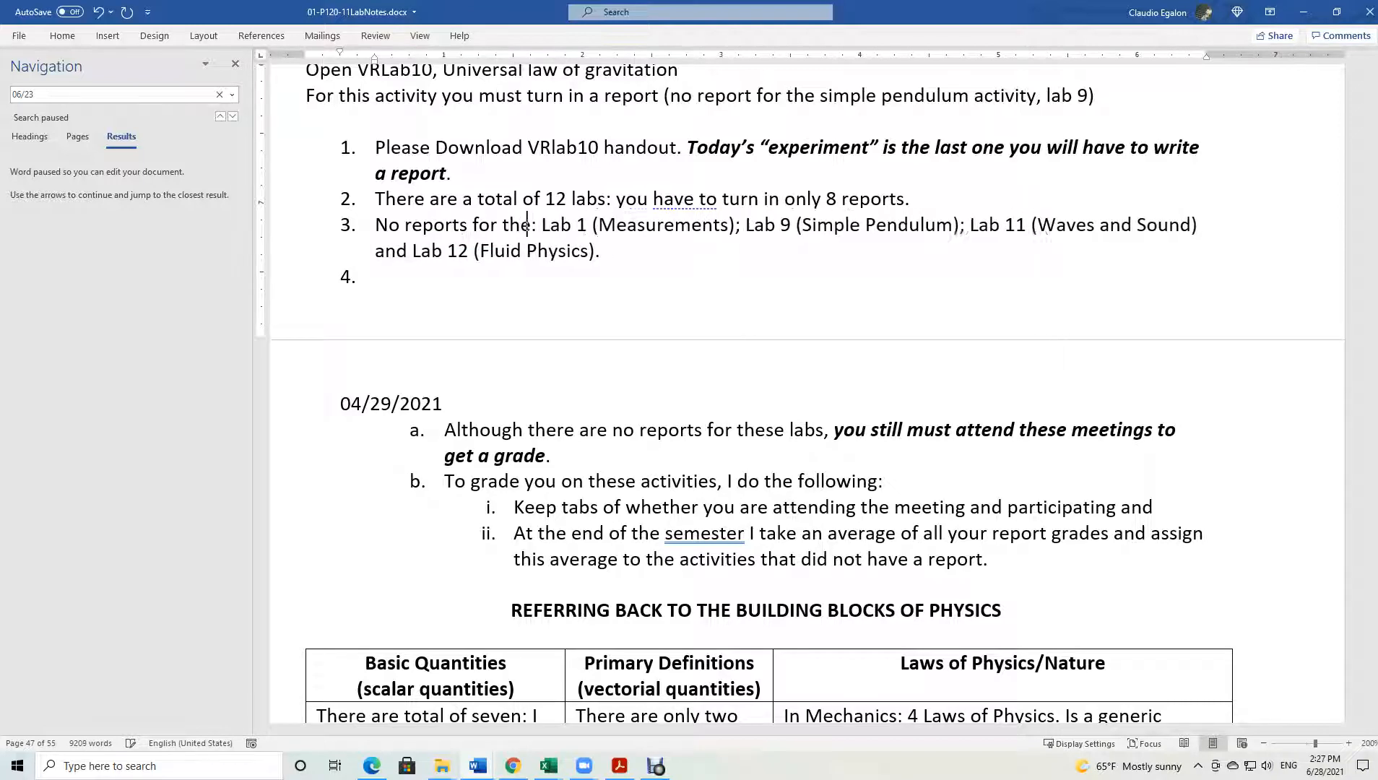
{"action": "type", "text": "lowing lab a"}
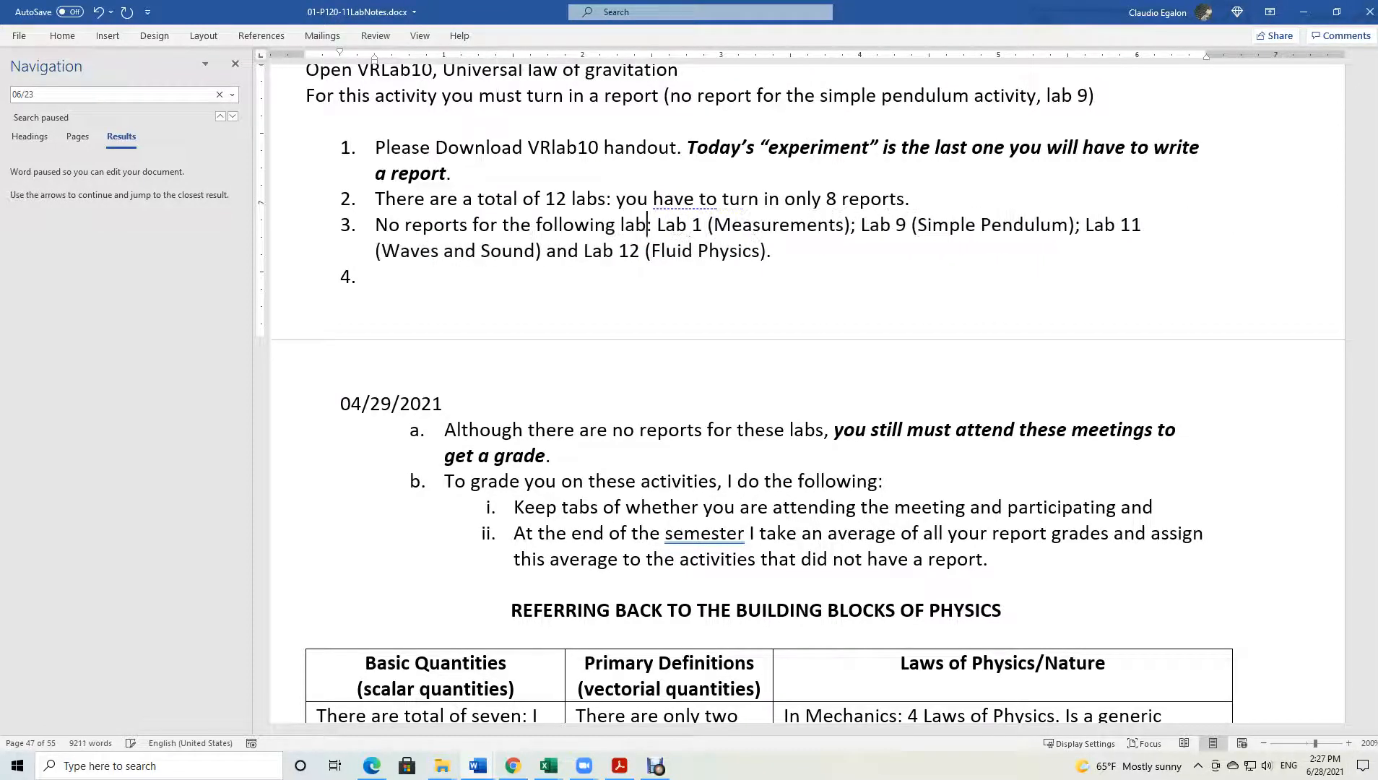
{"action": "type", "text": "ctivities"}
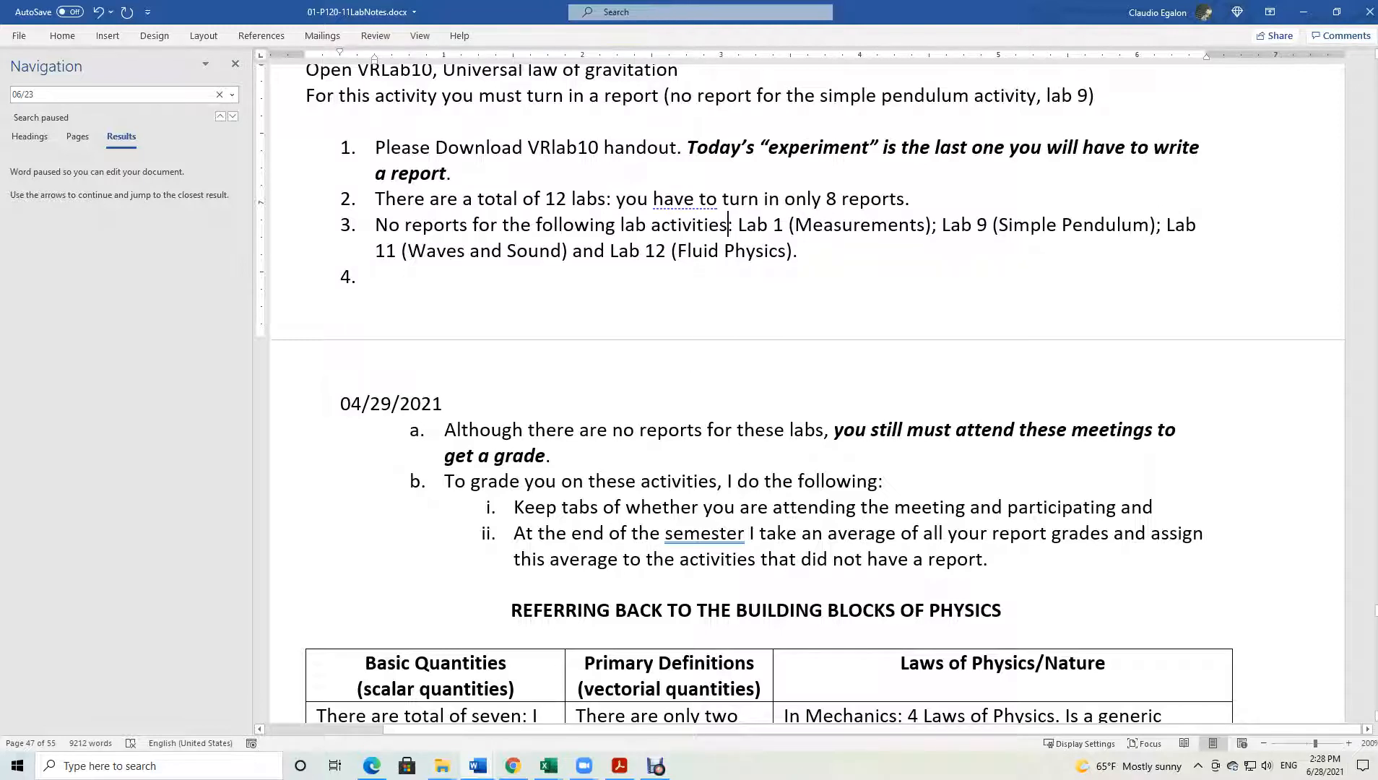
Move sub-items a and b, including their nested points on attendance and grading, from the 04/29/2021 section to below item 3.
{"action": "left_click", "coordinate": [624, 430]}
{"action": "triple_click", "coordinate": [624, 430]}
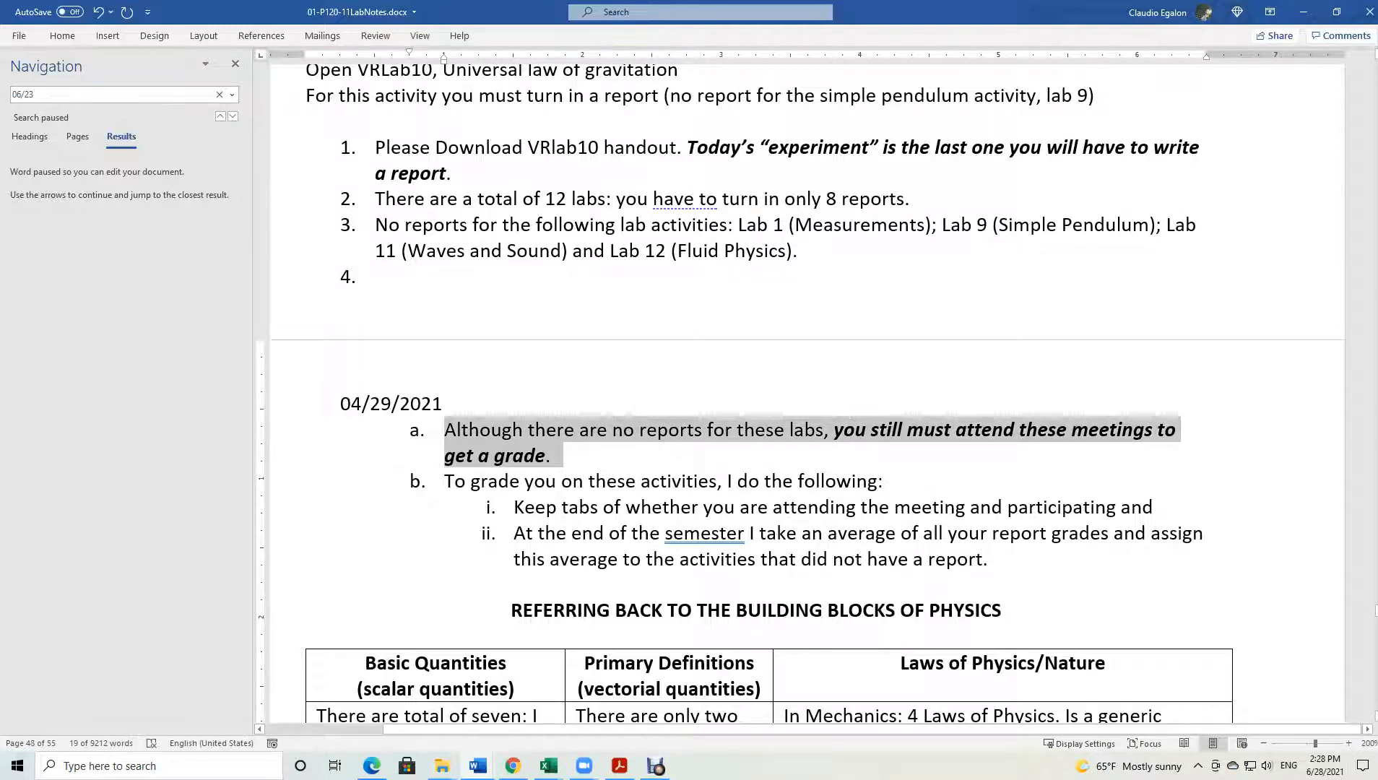
{"action": "left_click", "coordinate": [311, 584], "text": "shift"}
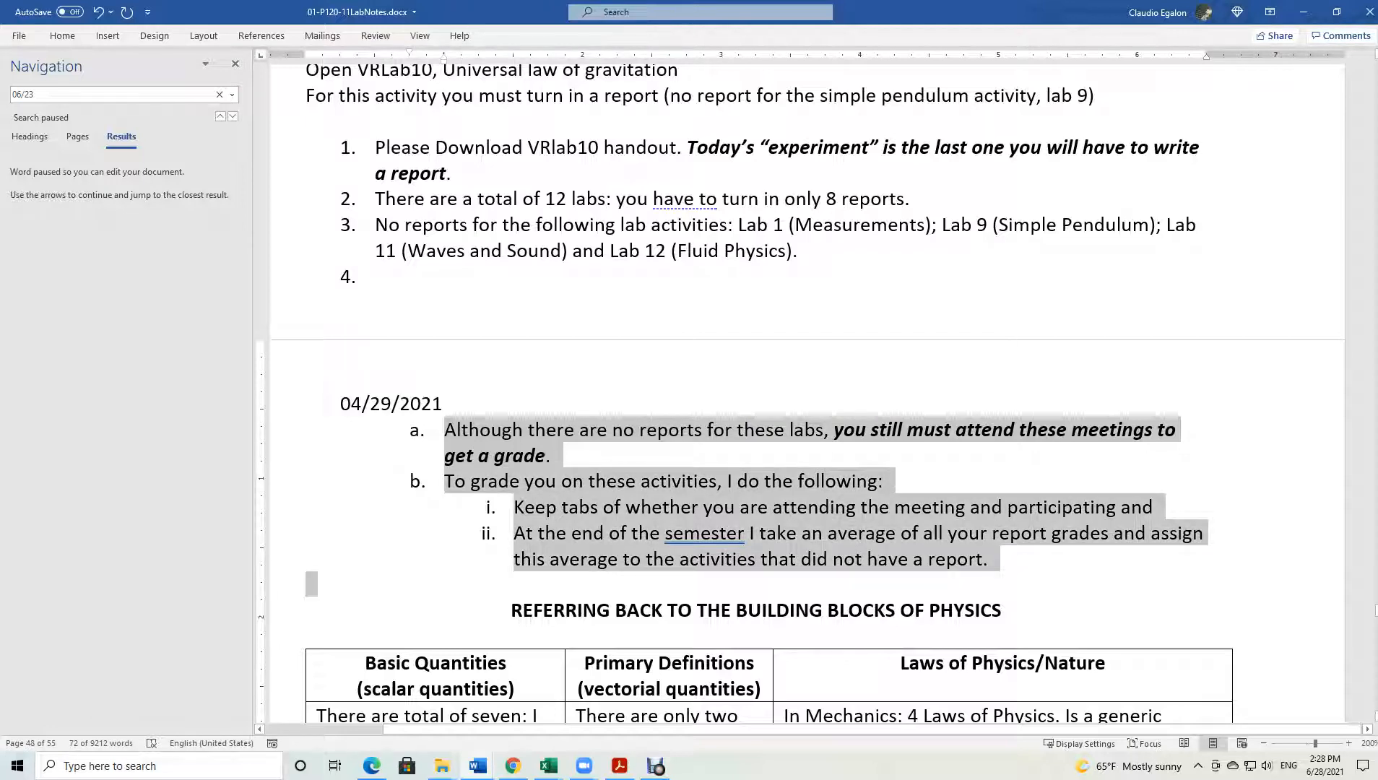
{"action": "key", "text": "ctrl+x"}
{"action": "left_click", "coordinate": [375, 277]}
{"action": "key", "text": "ctrl+v"}
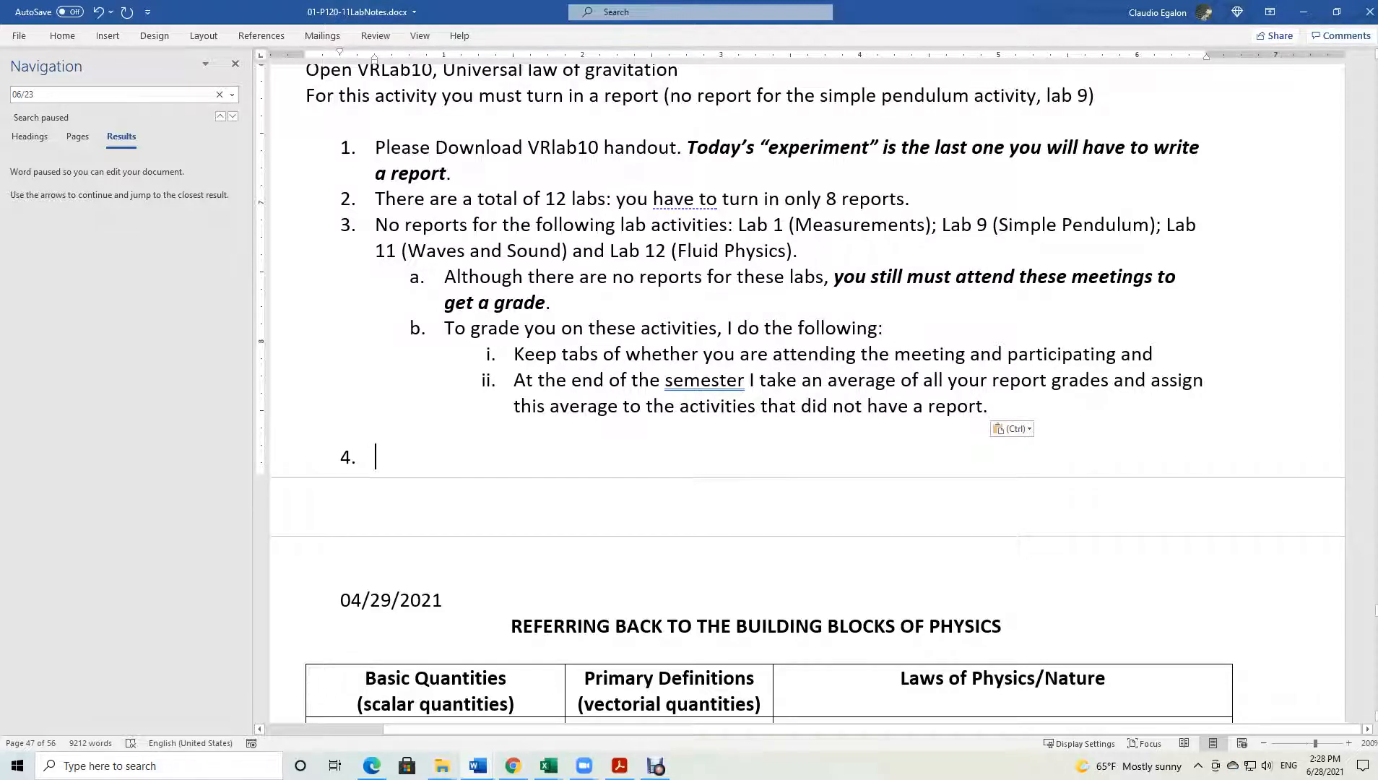
Remove the empty item 4 numbering at the end of the moved list, leaving a plain blank line.
{"action": "triple_click", "coordinate": [733, 405]}
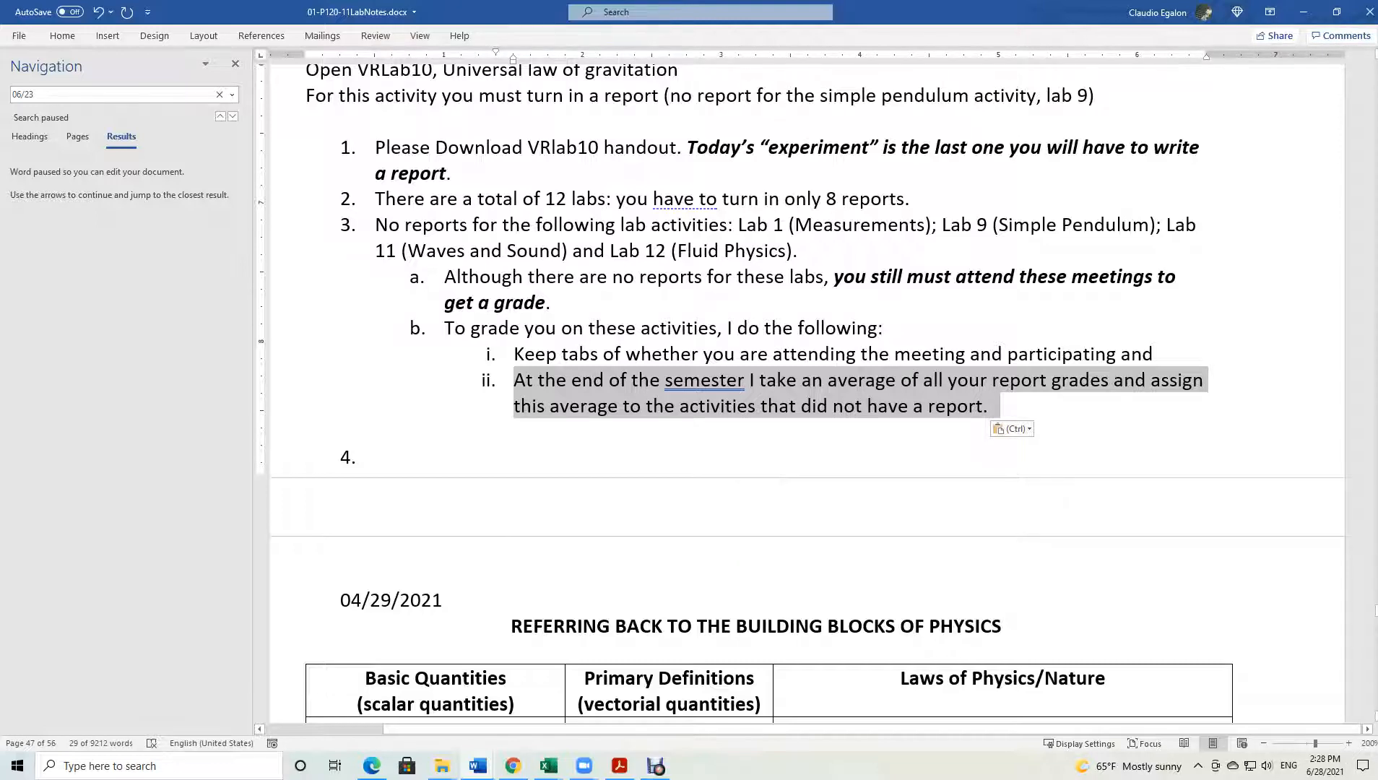
{"action": "left_click", "coordinate": [377, 457]}
{"action": "key", "text": "BackSpace"}
{"action": "key", "text": "BackSpace"}
{"action": "key", "text": "BackSpace"}
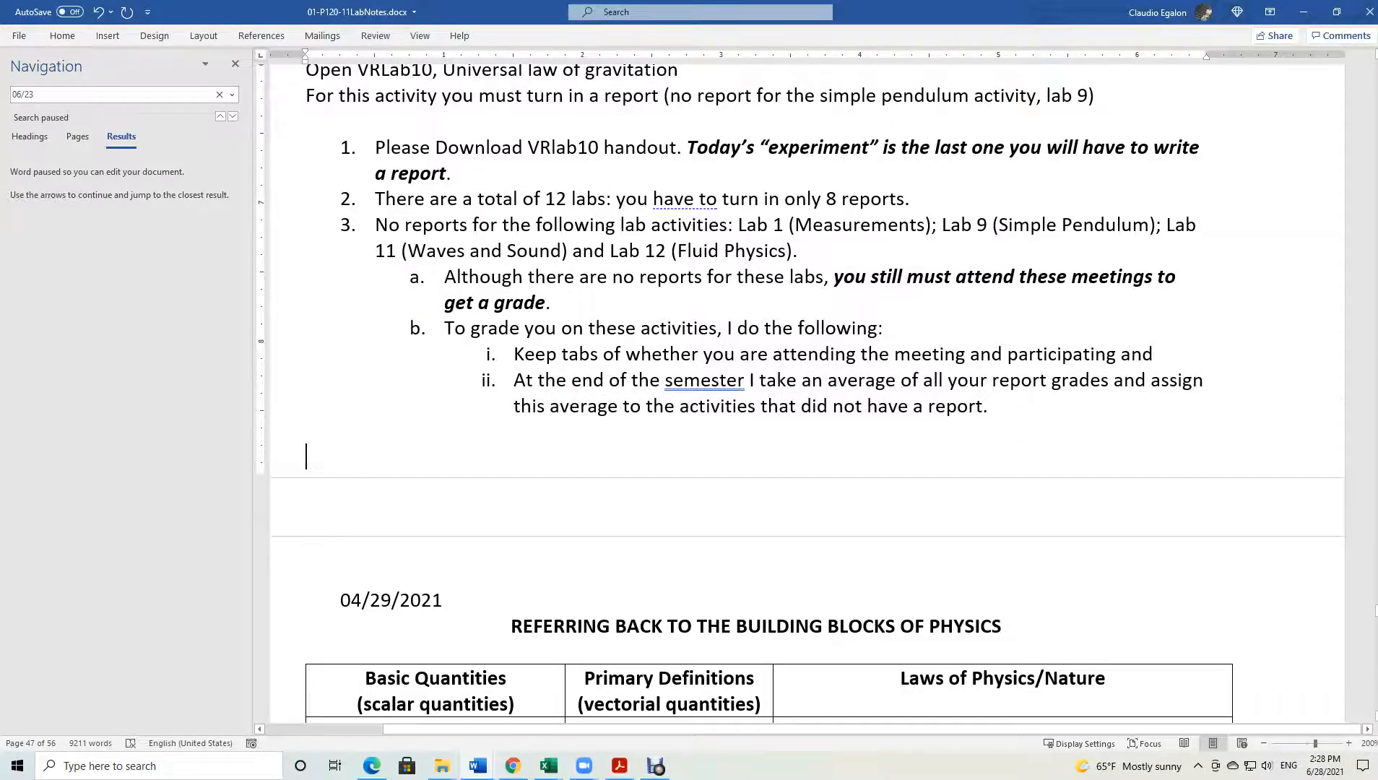
Delete the 04/29/2021 date and blank lines above the "REFERRING BACK TO THE BUILDING BLOCKS OF PHYSICS" heading, and start the heading on a new page.
{"action": "scroll", "coordinate": [806, 397], "scroll_direction": "down", "scroll_amount": 6}
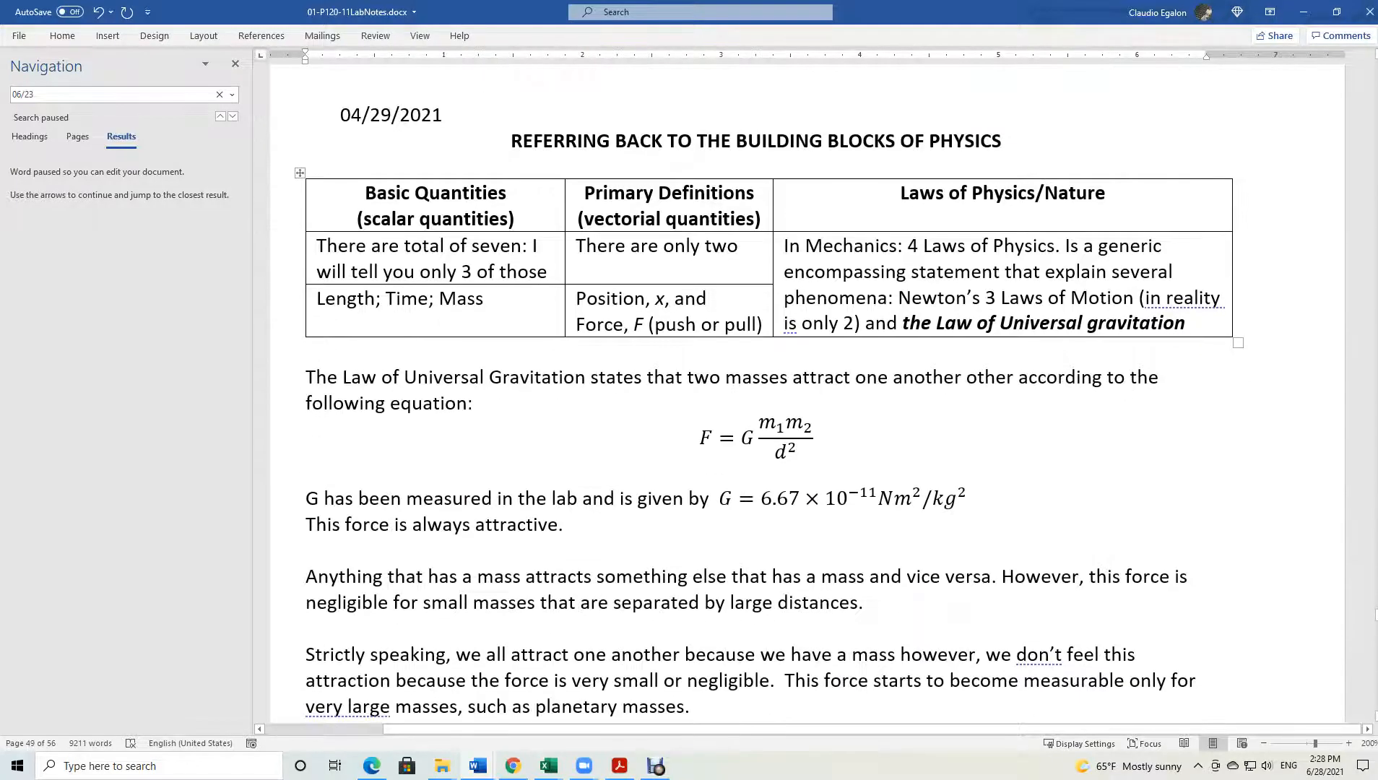
{"action": "scroll", "coordinate": [806, 397], "scroll_direction": "up", "scroll_amount": 4}
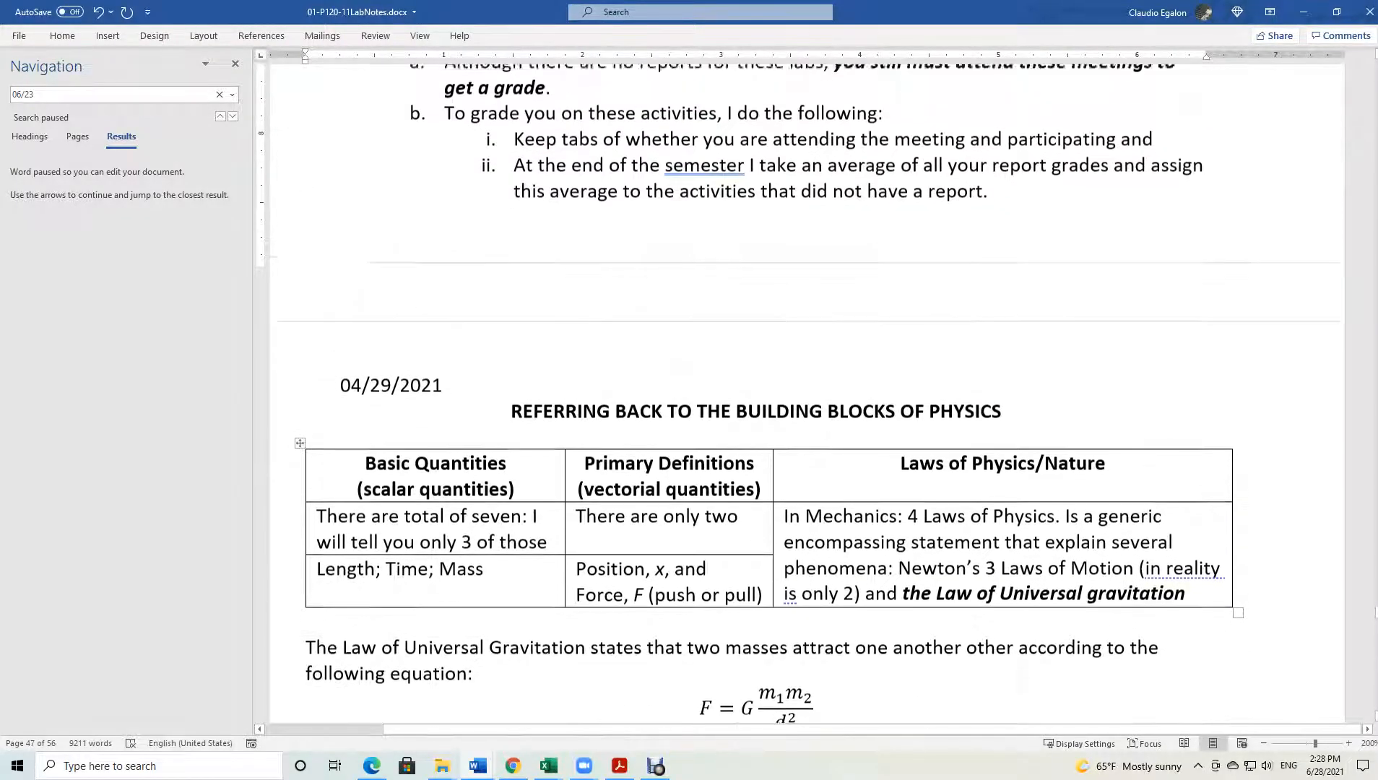
{"action": "key", "text": "shift+Down"}
{"action": "key", "text": "shift+Down"}
{"action": "key", "text": "shift+Down"}
{"action": "key", "text": "shift+Down"}
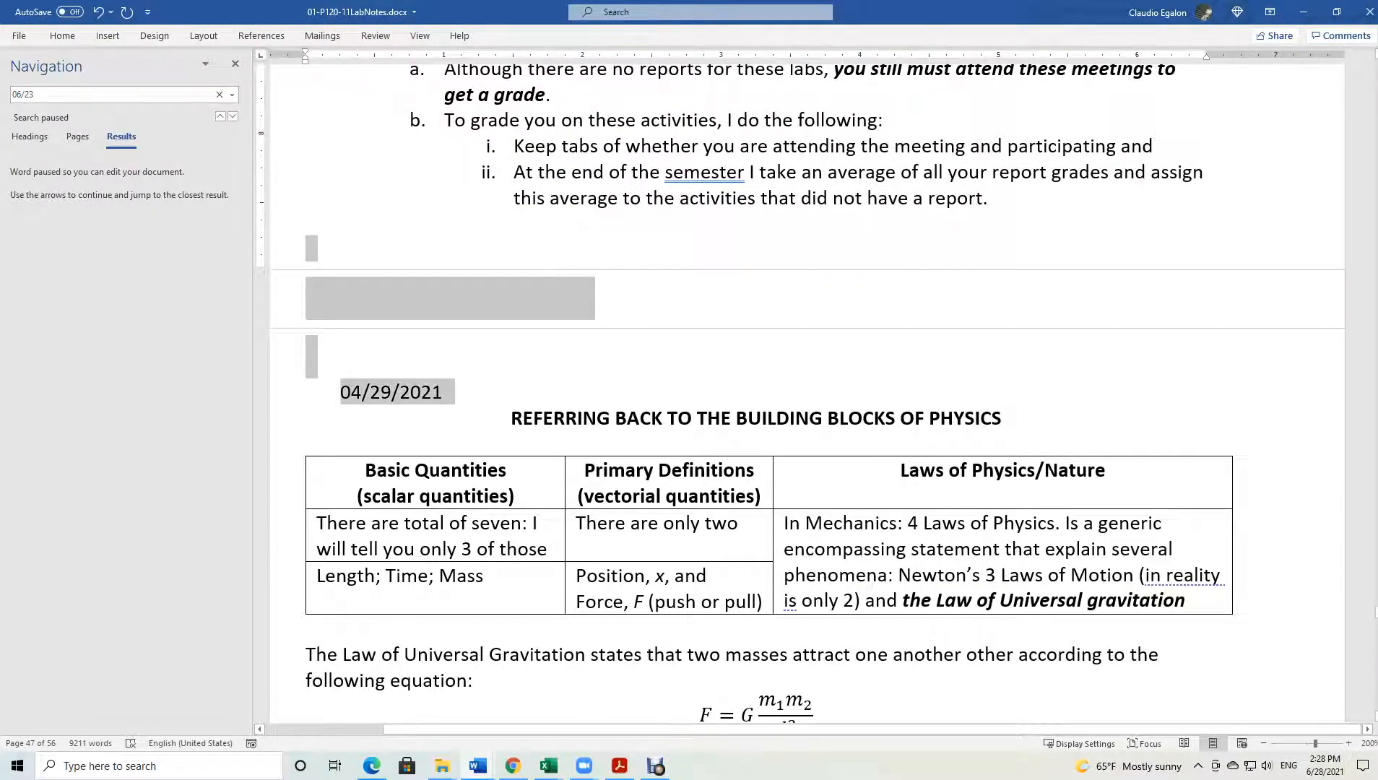
{"action": "key", "text": "Delete"}
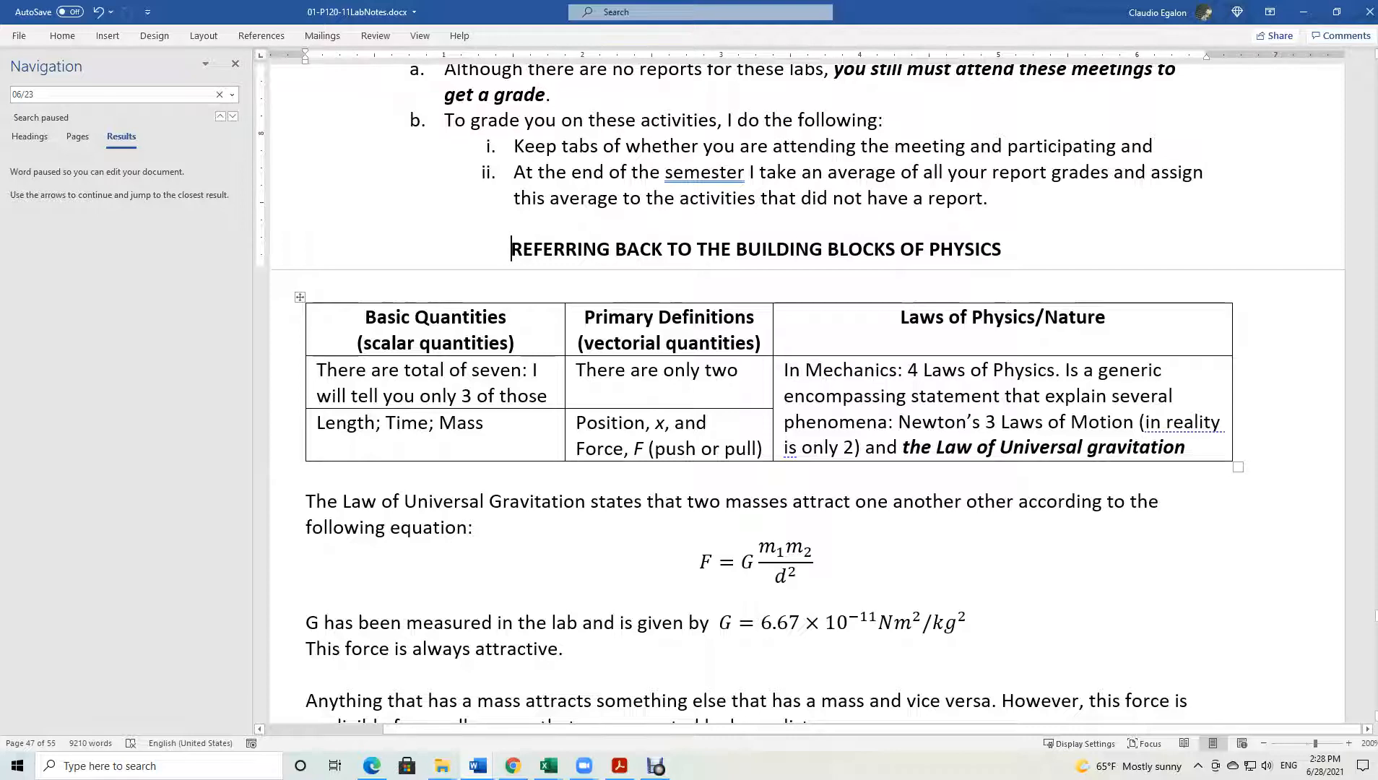
{"action": "key", "text": "ctrl+z"}
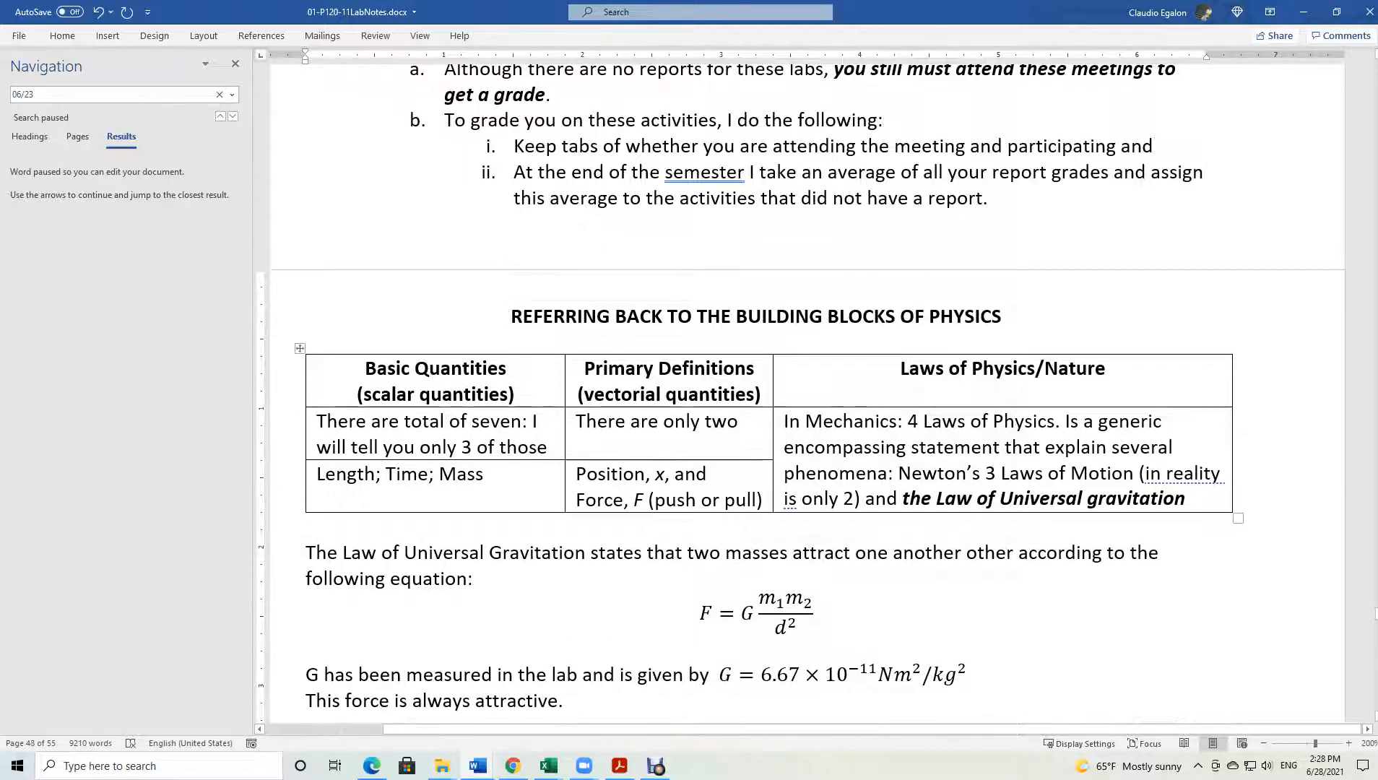
Review the Basic Quantities and Primary Definitions columns of the table by highlighting their headings and entries.
{"action": "left_click_drag", "start_coordinate": [364, 369], "coordinate": [460, 475]}
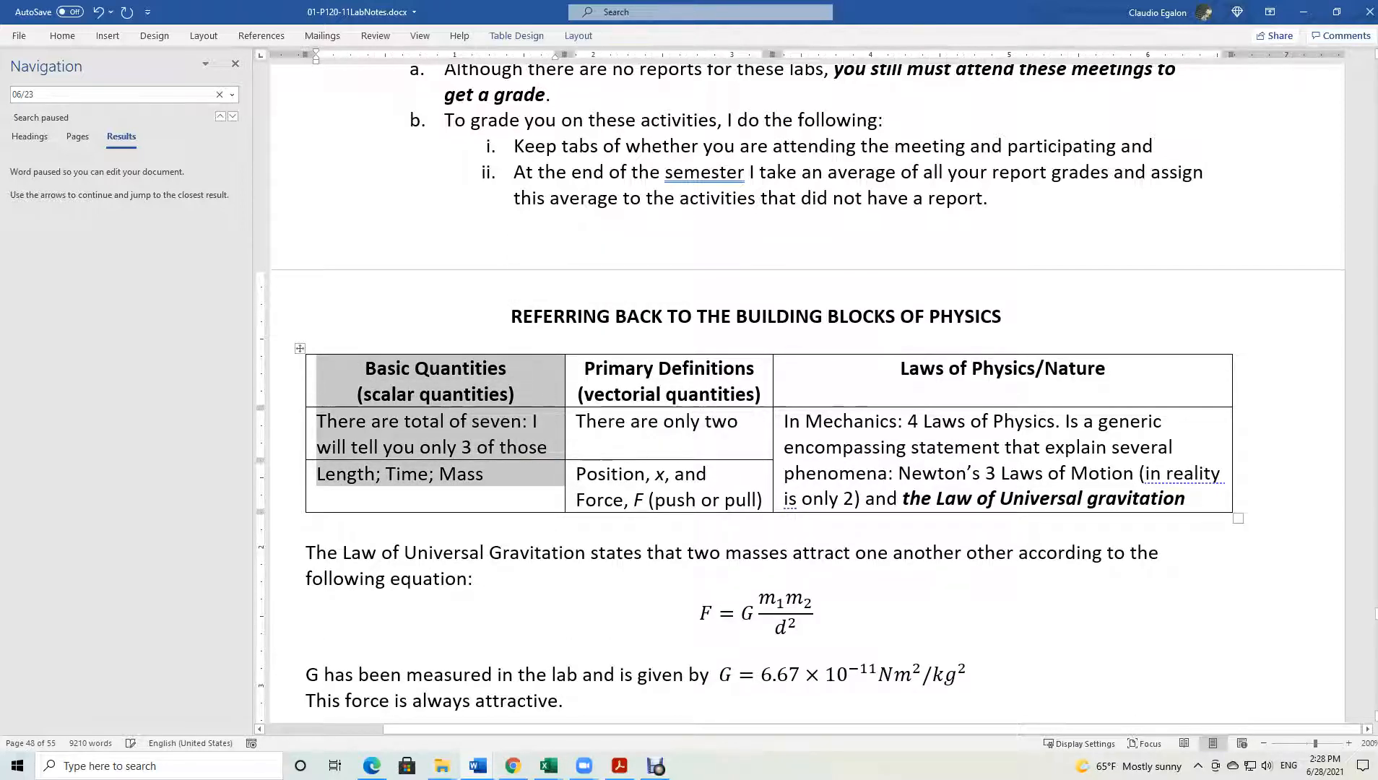
{"action": "left_click_drag", "start_coordinate": [318, 474], "coordinate": [484, 475]}
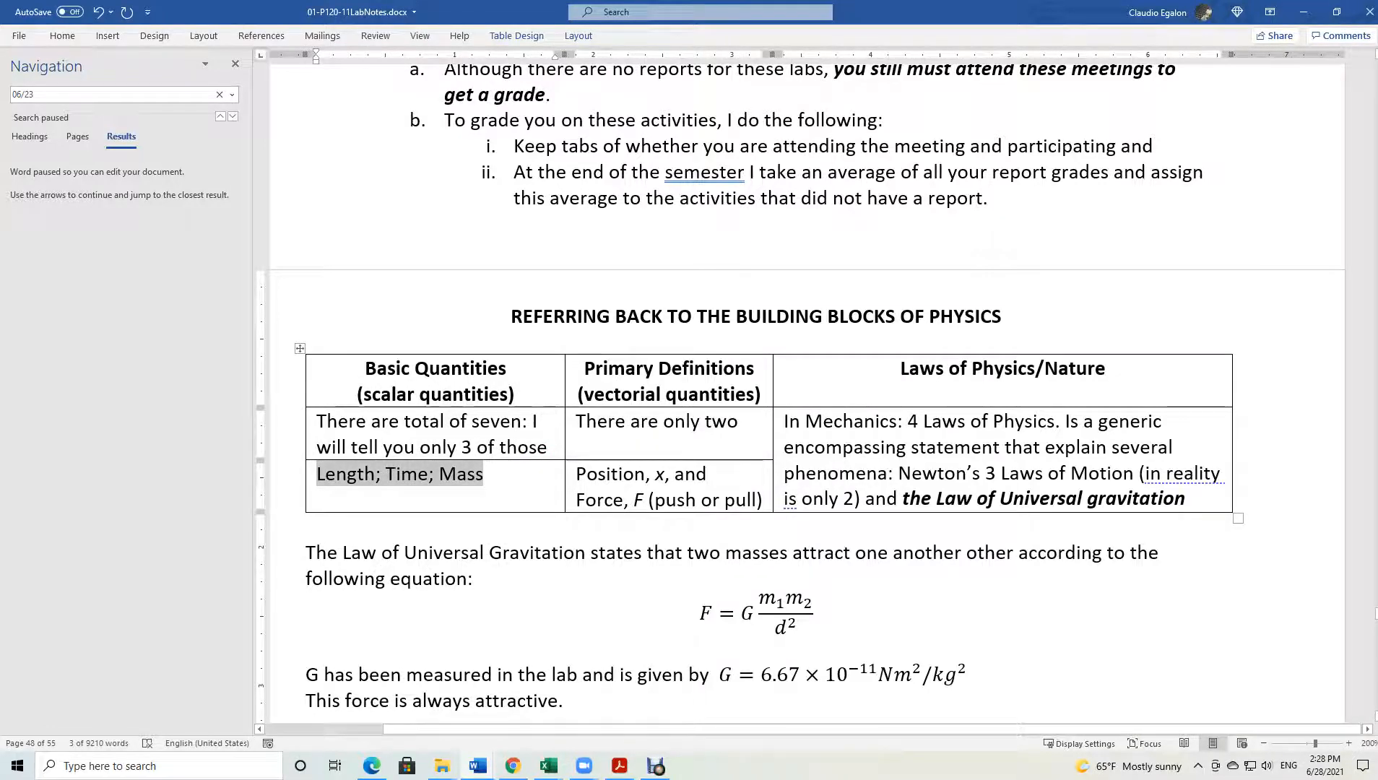
{"action": "left_click_drag", "start_coordinate": [584, 368], "coordinate": [761, 394]}
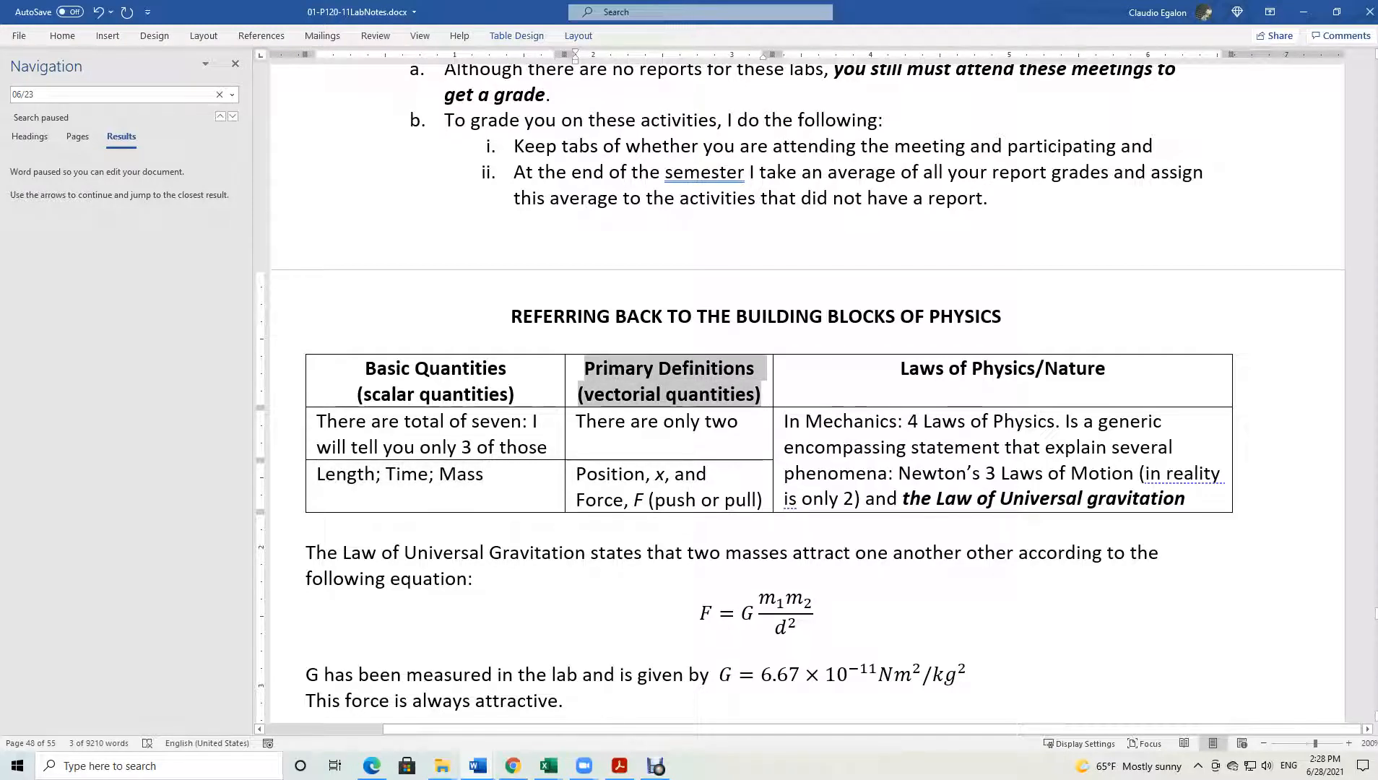
{"action": "left_click_drag", "start_coordinate": [578, 474], "coordinate": [758, 501]}
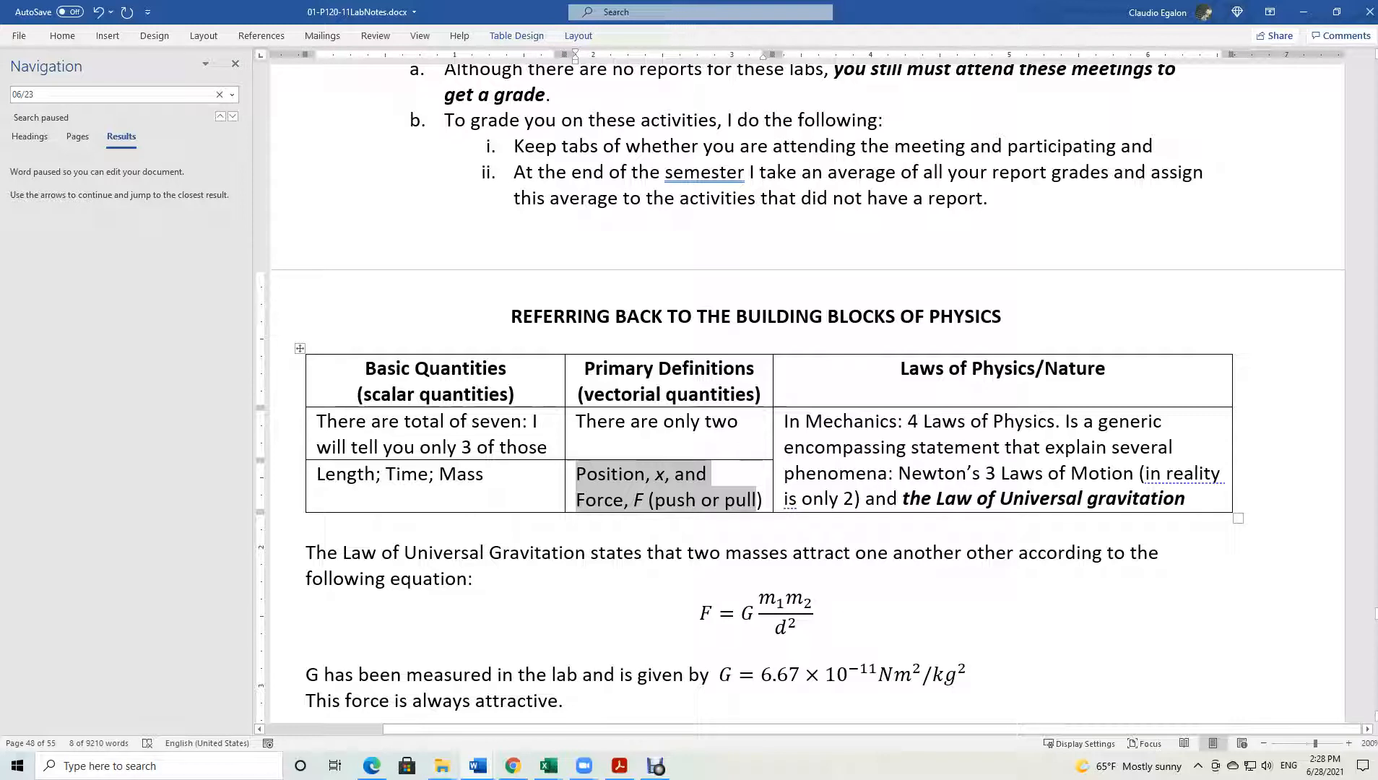
{"action": "double_click", "coordinate": [384, 394]}
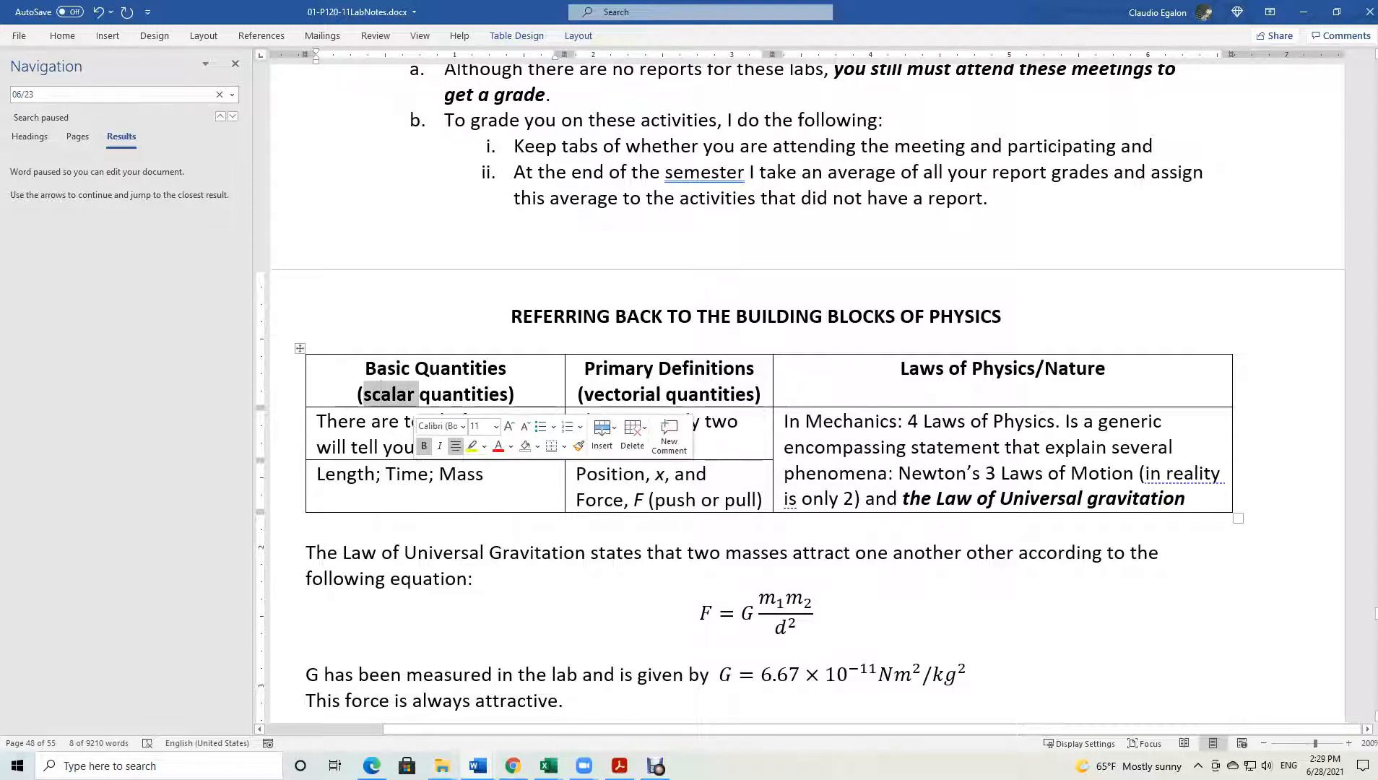
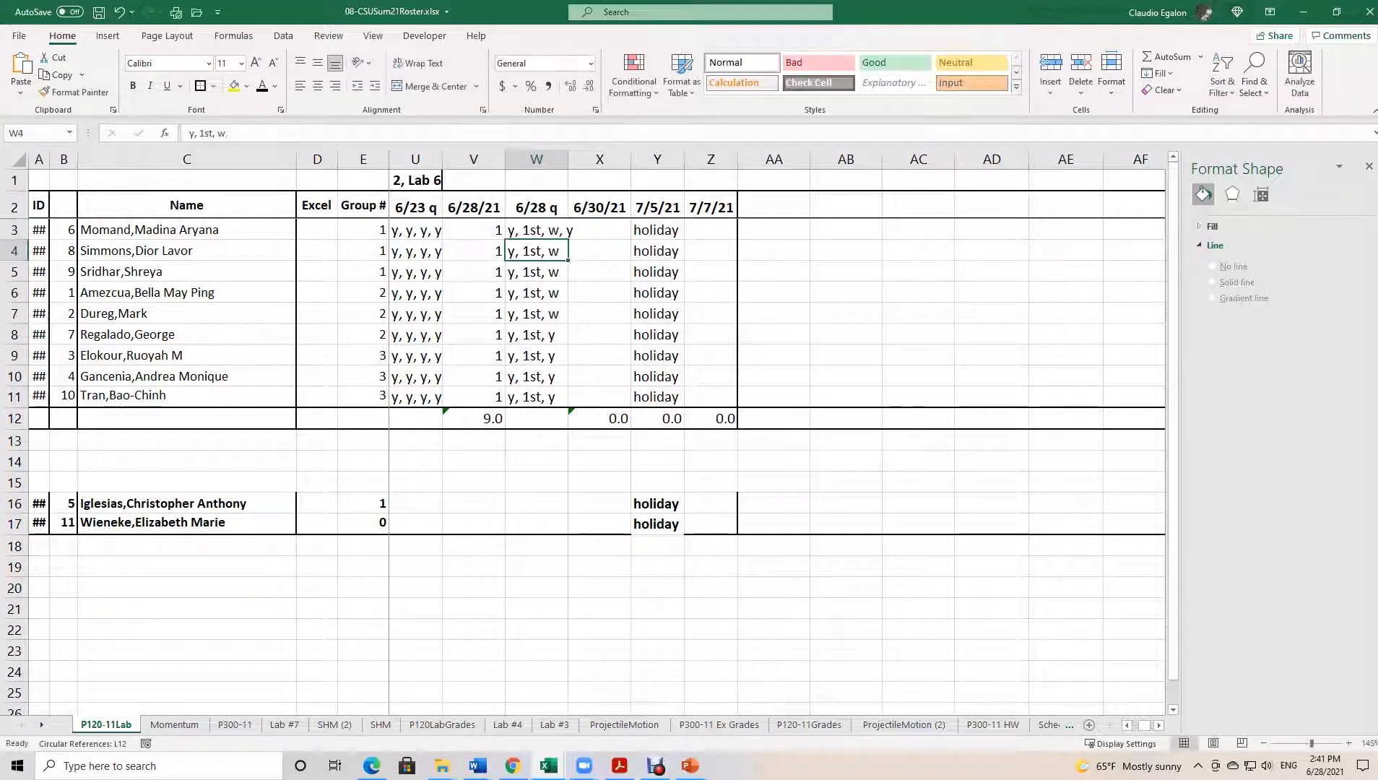
Extend the 6/28 q participation entries in W4, W5 and W6 to 'y, 1st, w, y'.
{"action": "key", "text": "F2"}
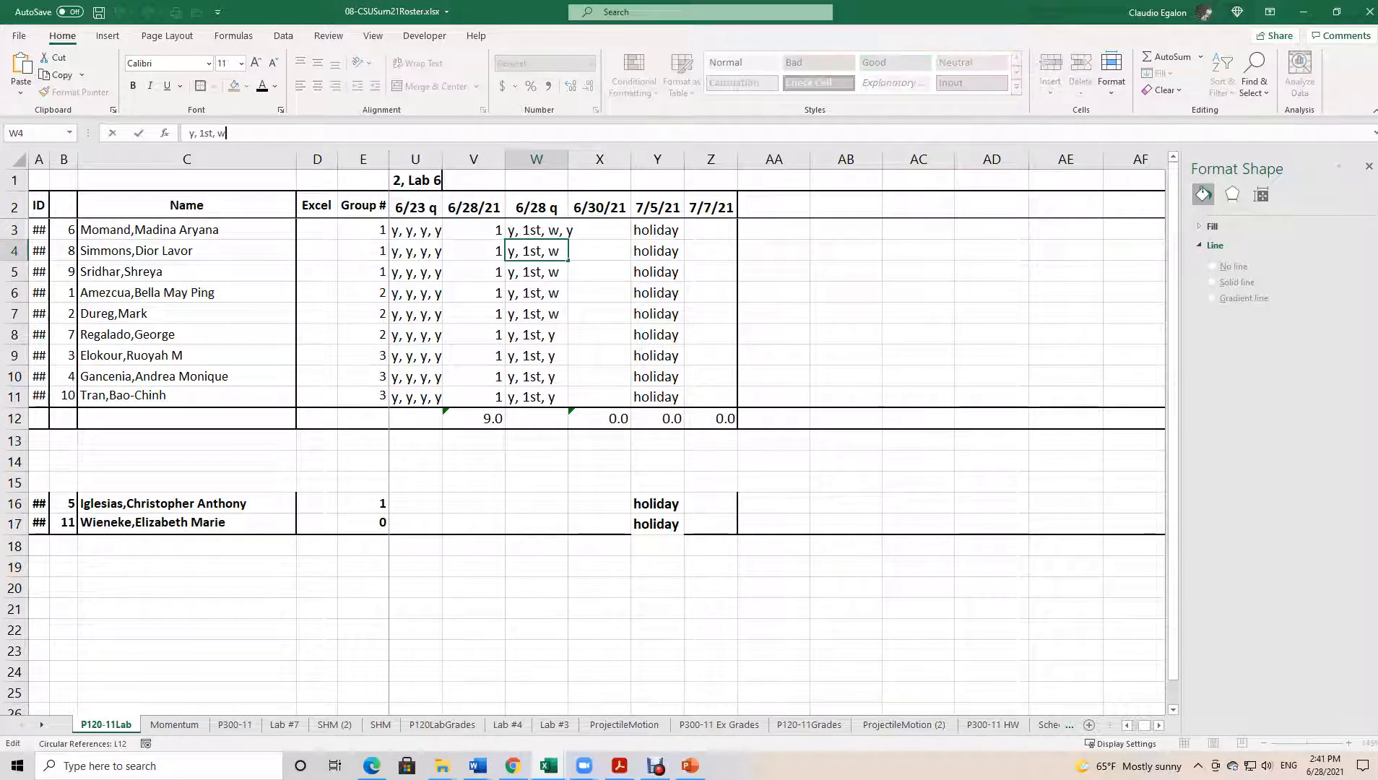
{"action": "type", "text": ", y"}
{"action": "key", "text": "Return"}
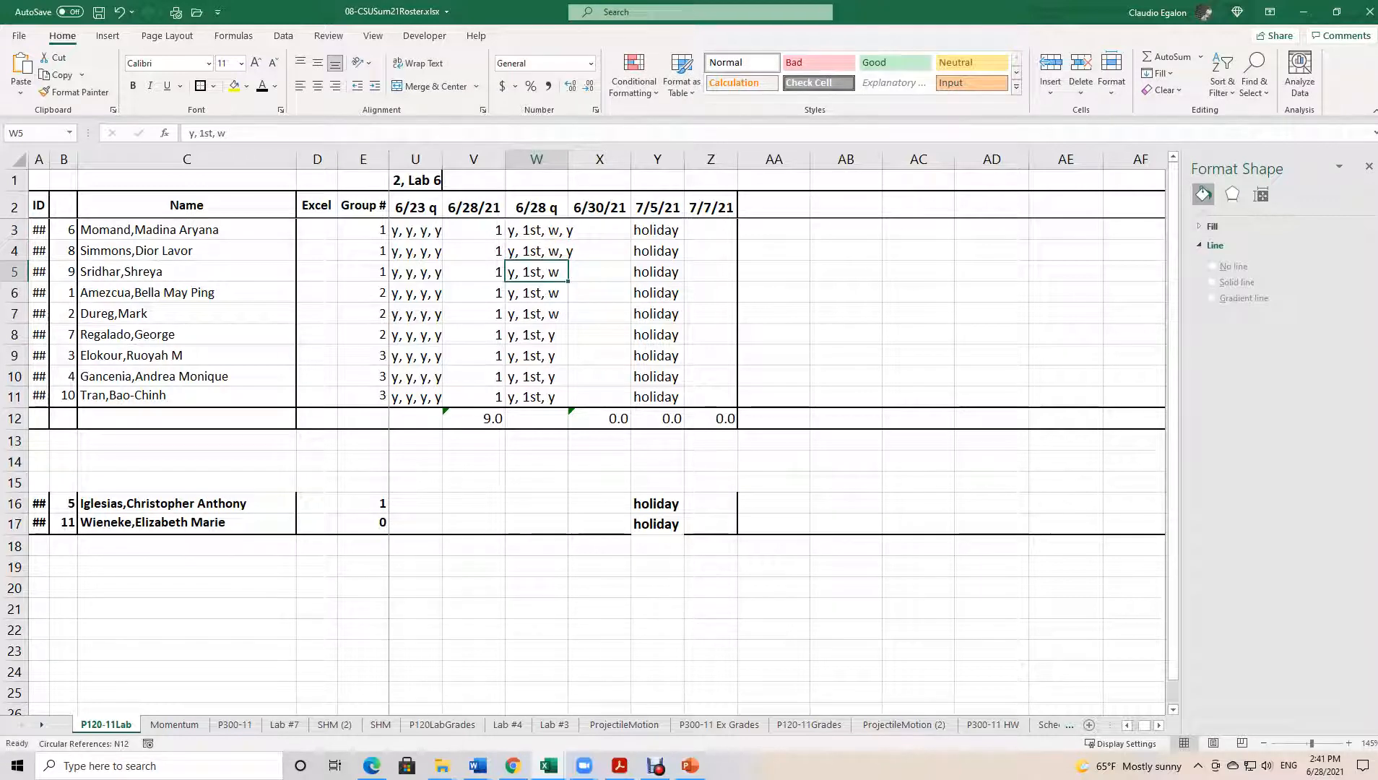
{"action": "key", "text": "F2"}
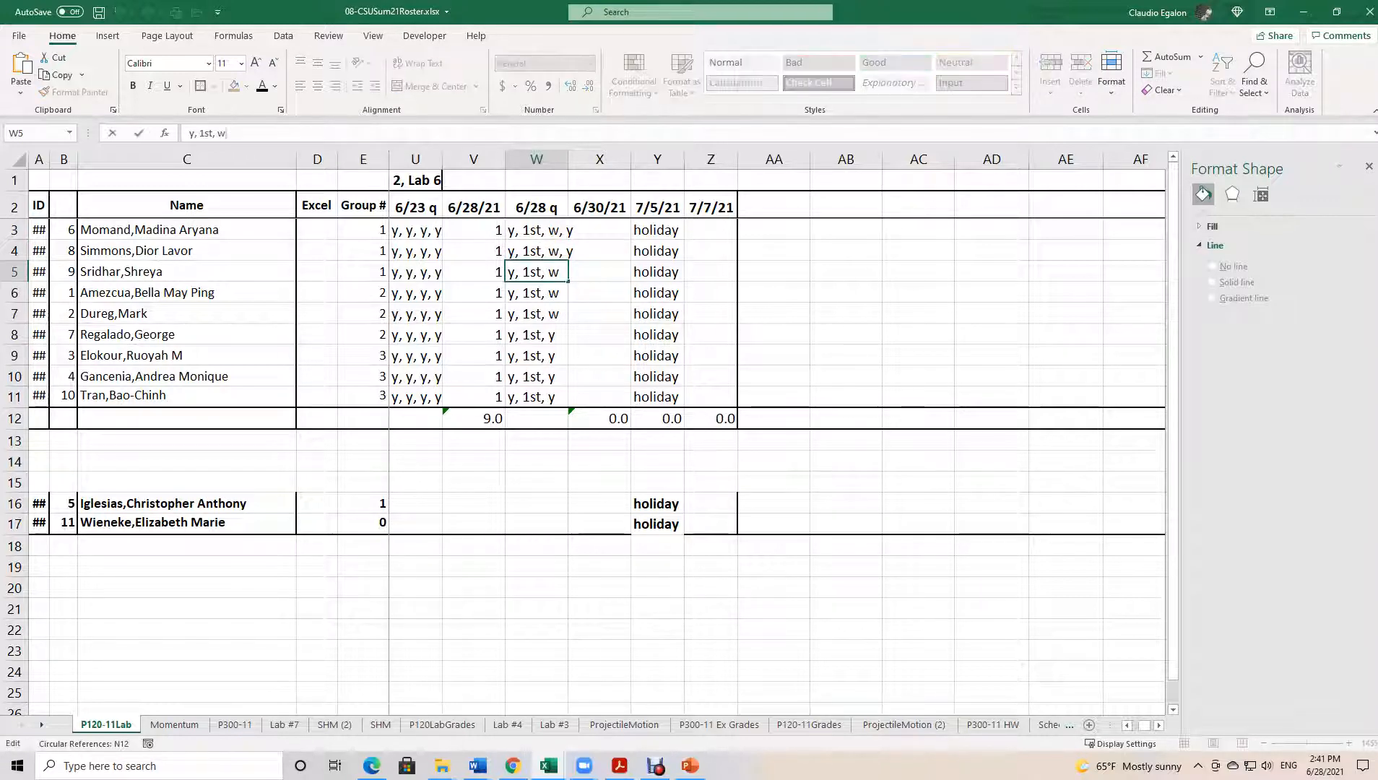
{"action": "type", "text": ", y"}
{"action": "key", "text": "Return"}
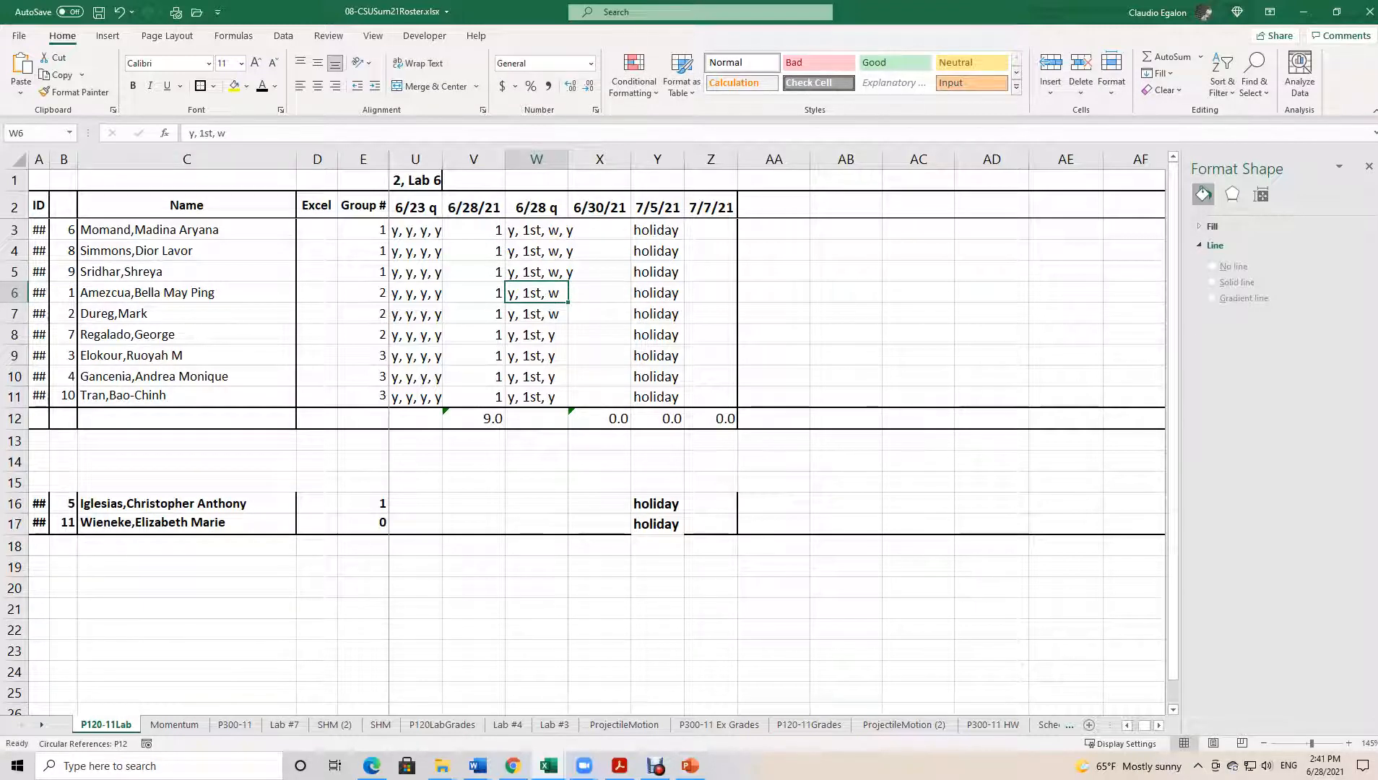
{"action": "key", "text": "F2"}
{"action": "type", "text": ", y"}
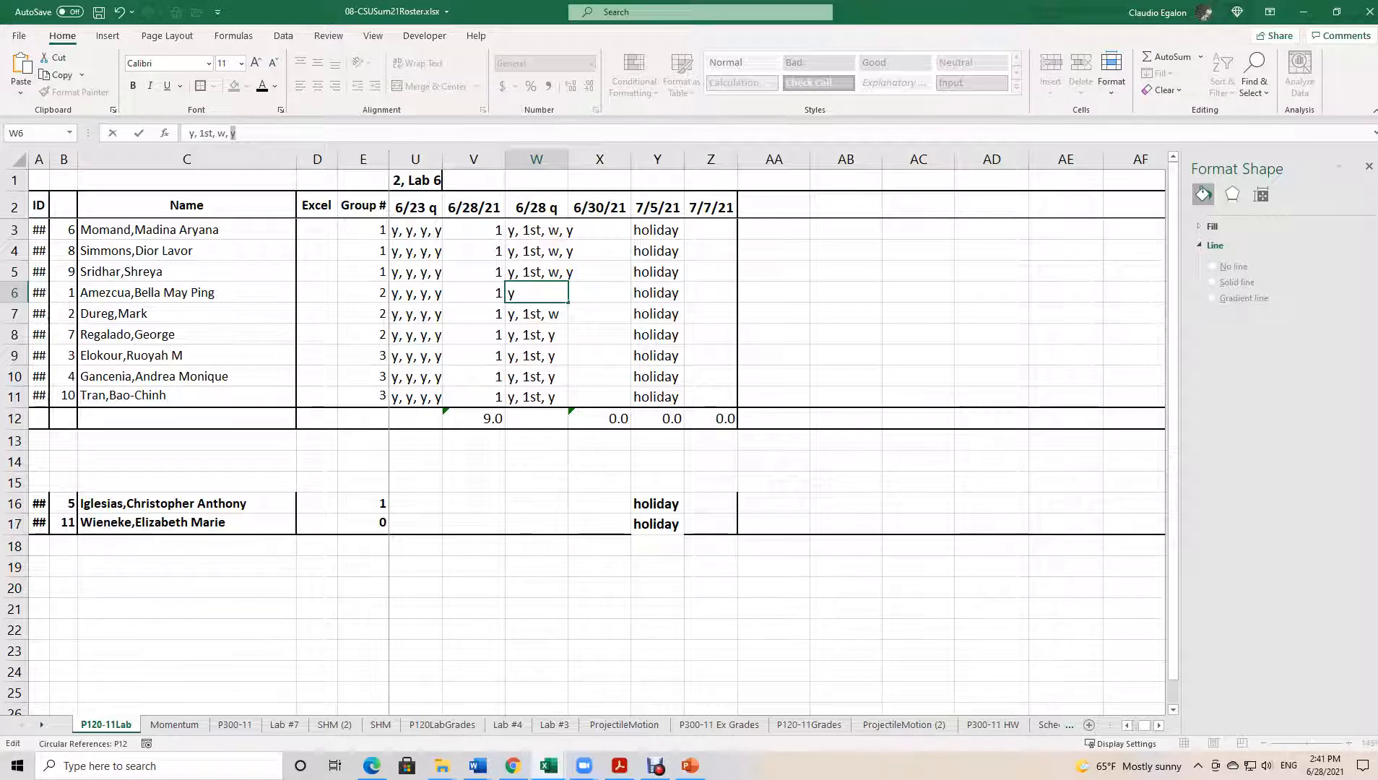
{"action": "key", "text": "Return"}
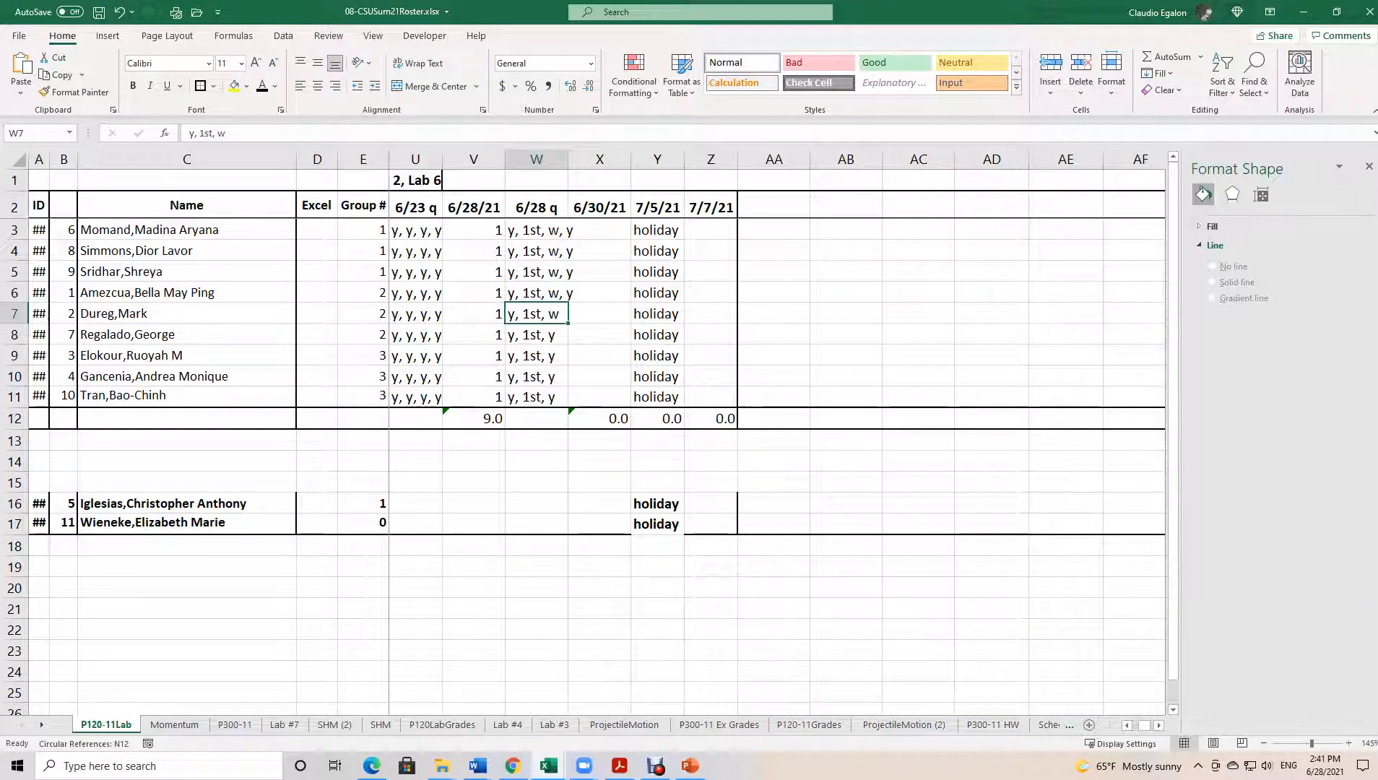
Extend the 6/28 q entry in W7 to 'y, 1st, w, y' and the one in W8 to 'y, 1st, y, y'.
{"action": "key", "text": "F2"}
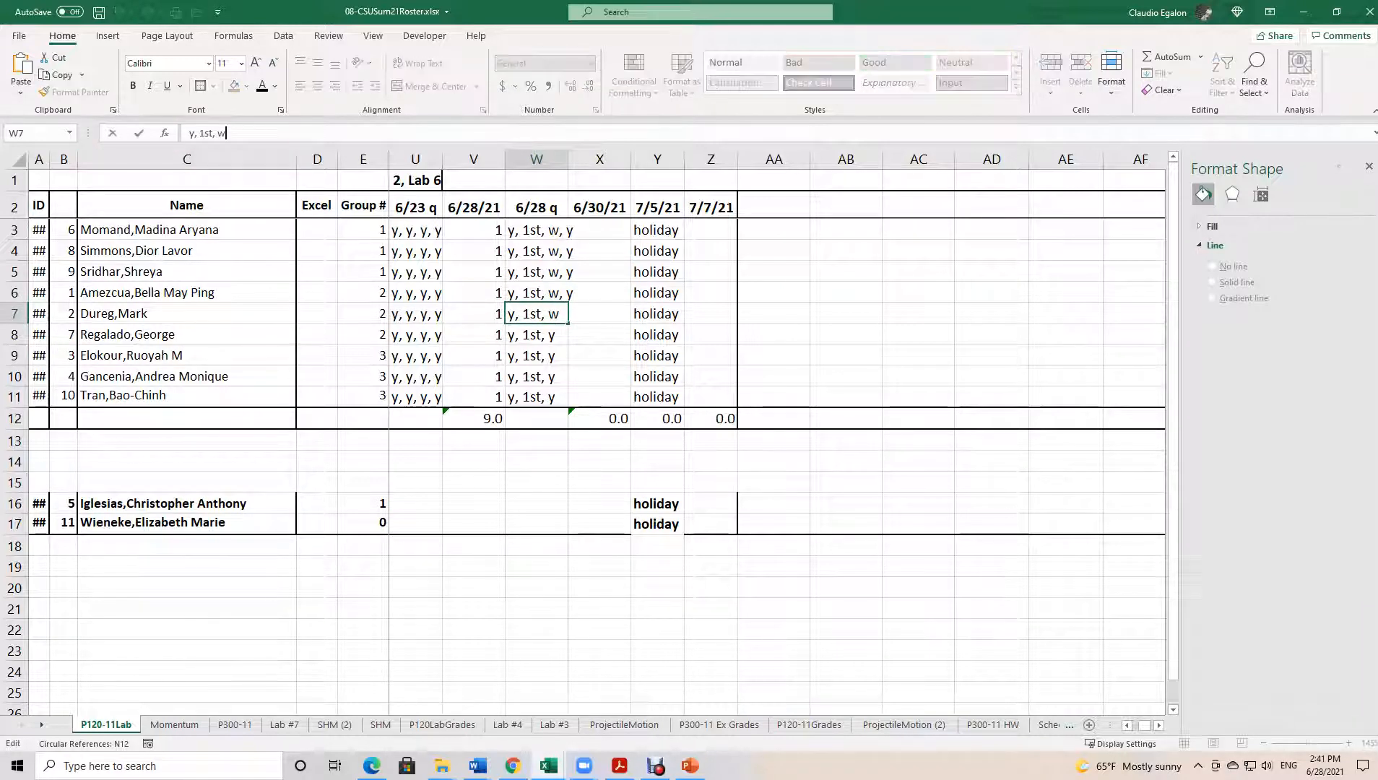
{"action": "type", "text": "."}
{"action": "key", "text": "BackSpace"}
{"action": "type", "text": ", y"}
{"action": "key", "text": "Return"}
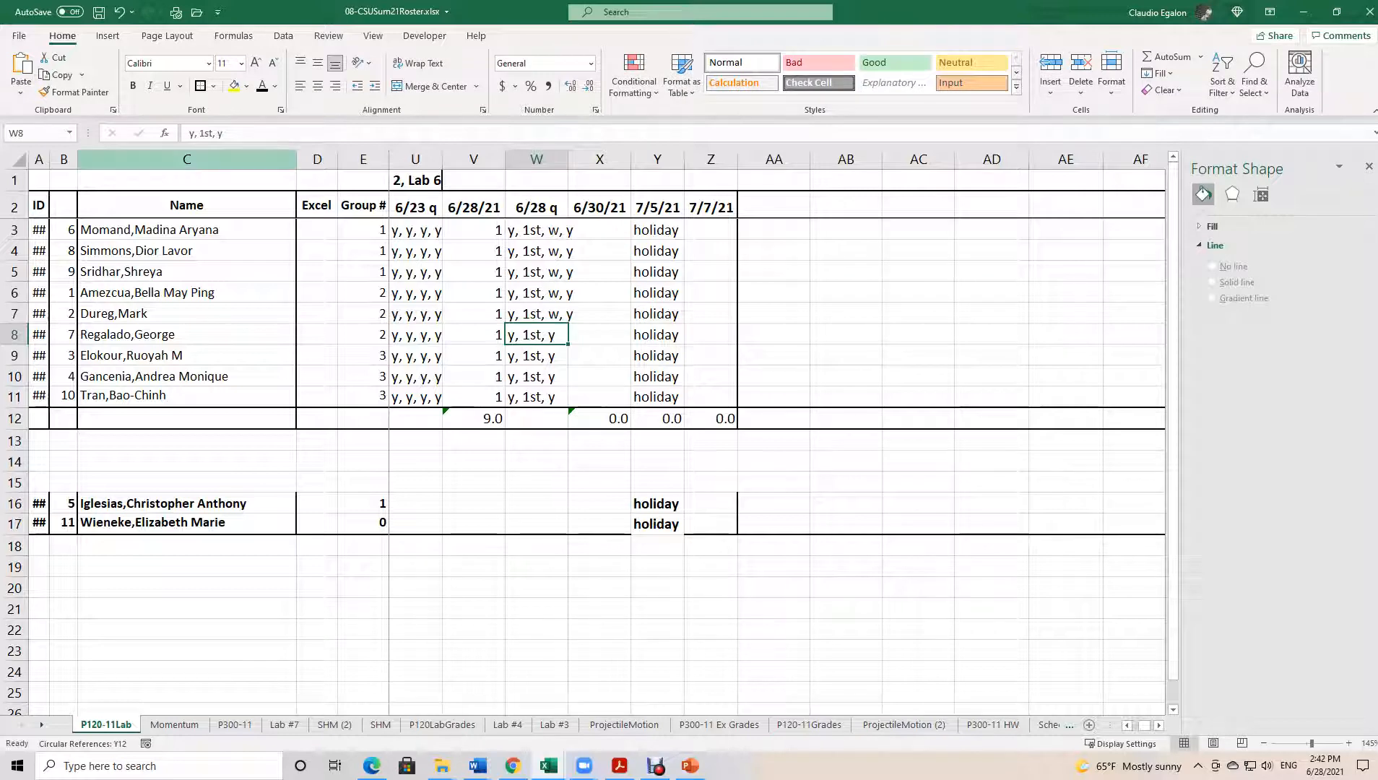
{"action": "key", "text": "F2"}
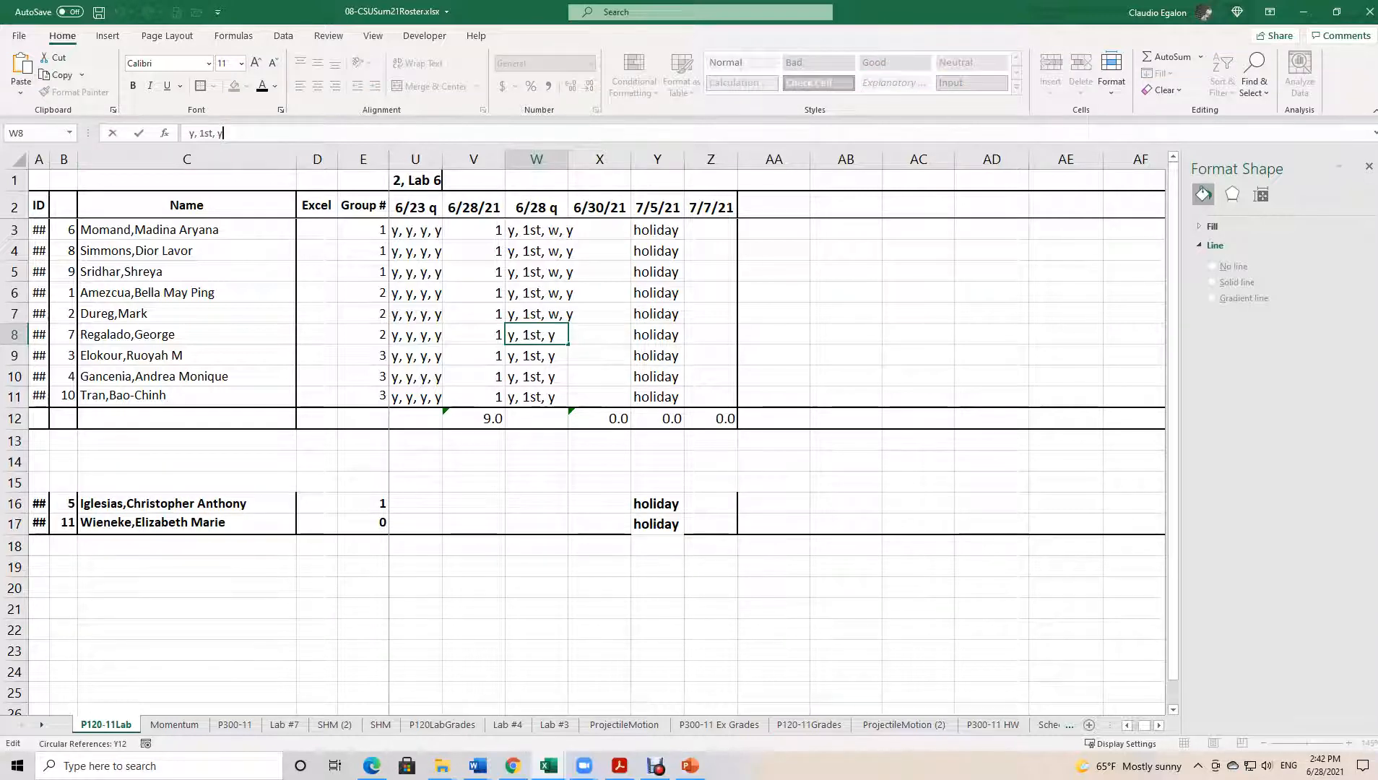
{"action": "type", "text": ","}
{"action": "key", "text": "Return"}
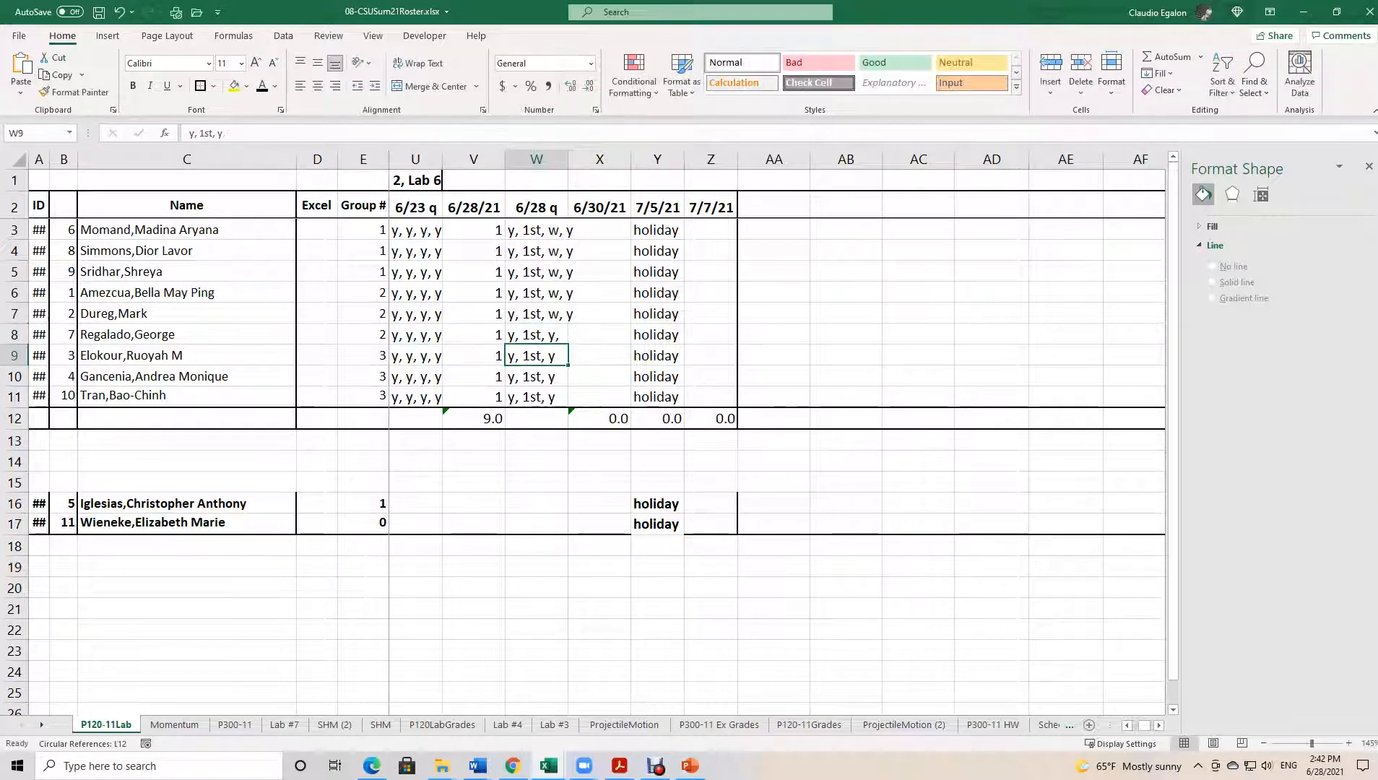
{"action": "key", "text": "Up"}
{"action": "key", "text": "F2"}
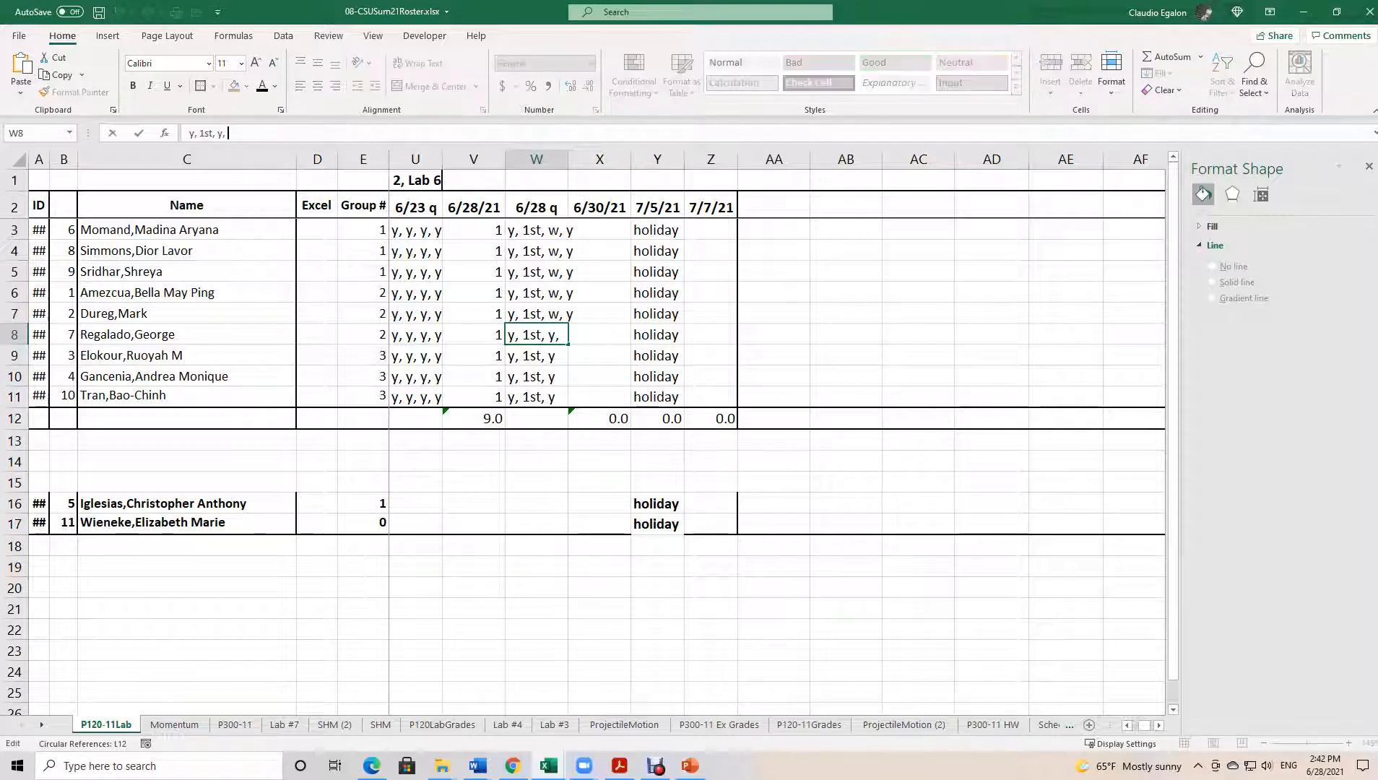
{"action": "type", "text": "y"}
{"action": "key", "text": "Return"}
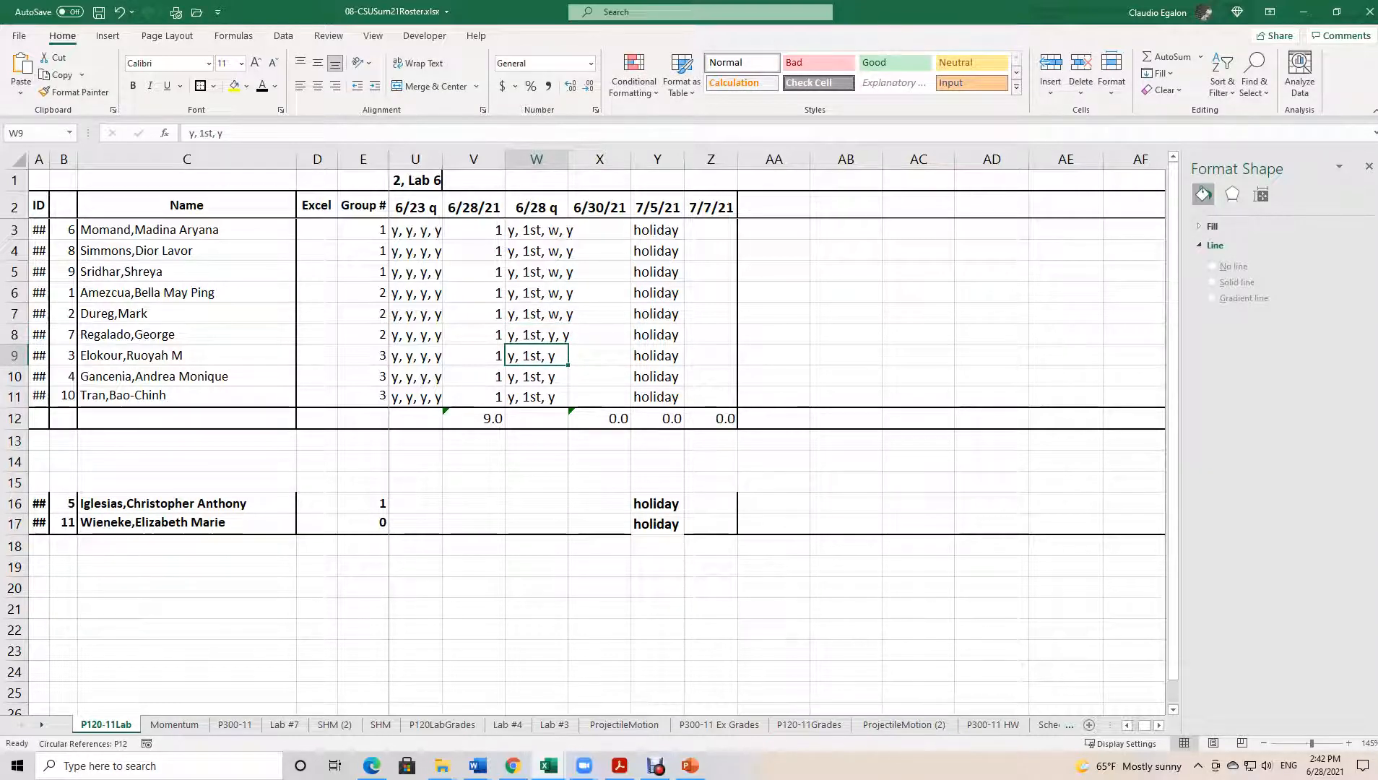
Extend W9 to 'y, 1st, y, y' and fill that entry up to W3 and down to W11.
{"action": "key", "text": "F2"}
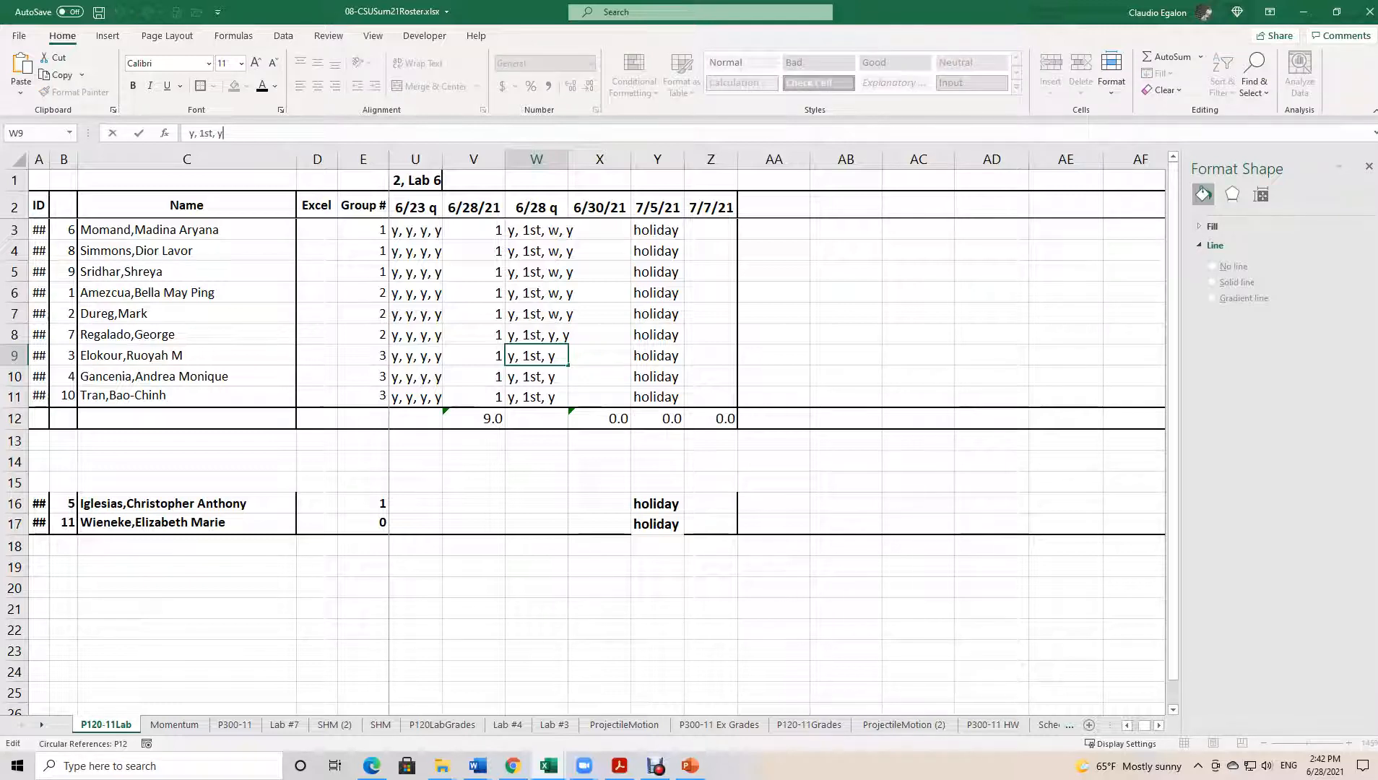
{"action": "type", "text": ", y"}
{"action": "key", "text": "Return"}
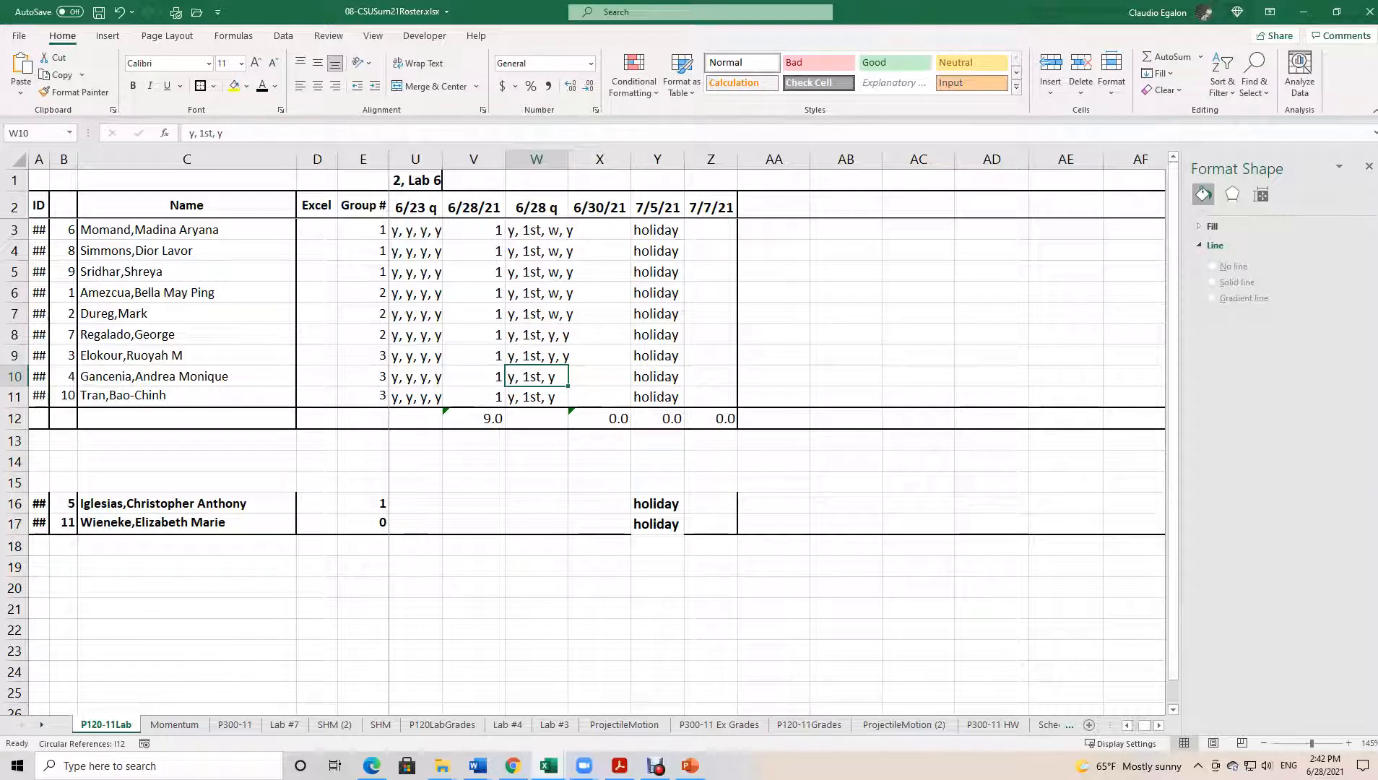
{"action": "key", "text": "Up"}
{"action": "left_click_drag", "start_coordinate": [568, 364], "coordinate": [568, 230]}
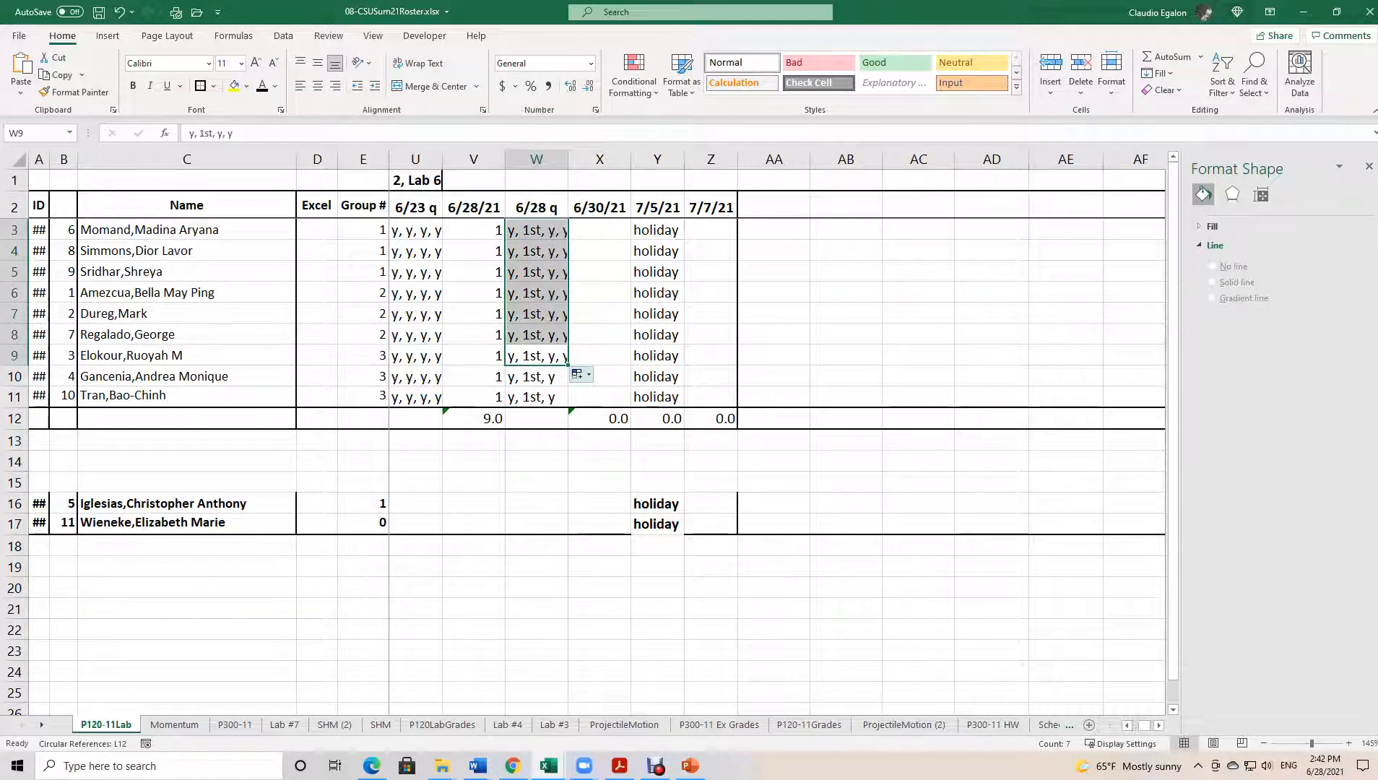
{"action": "left_click", "coordinate": [547, 356]}
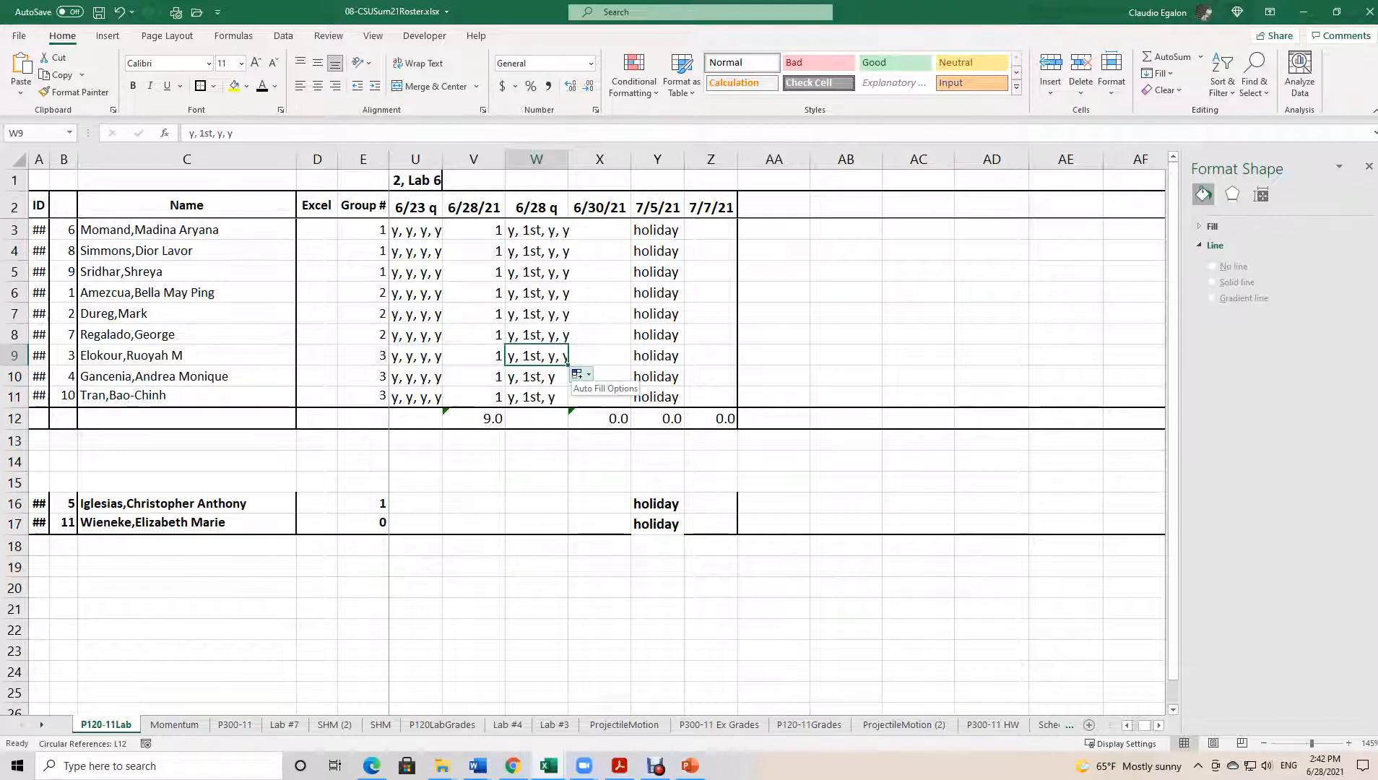
{"action": "left_click_drag", "start_coordinate": [569, 365], "coordinate": [570, 398]}
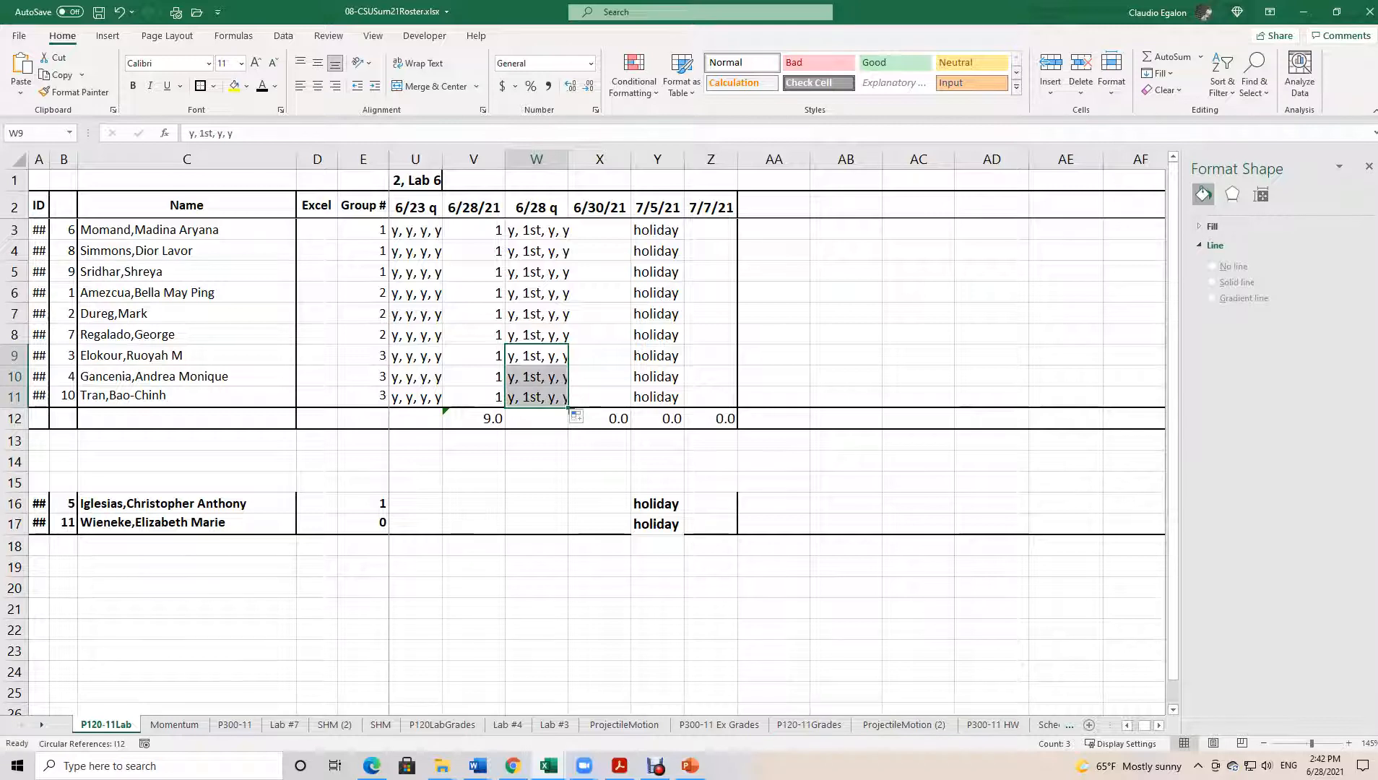
Save the roster workbook and widen the 6/28 q column so its entries fit.
{"action": "left_click", "coordinate": [99, 13]}
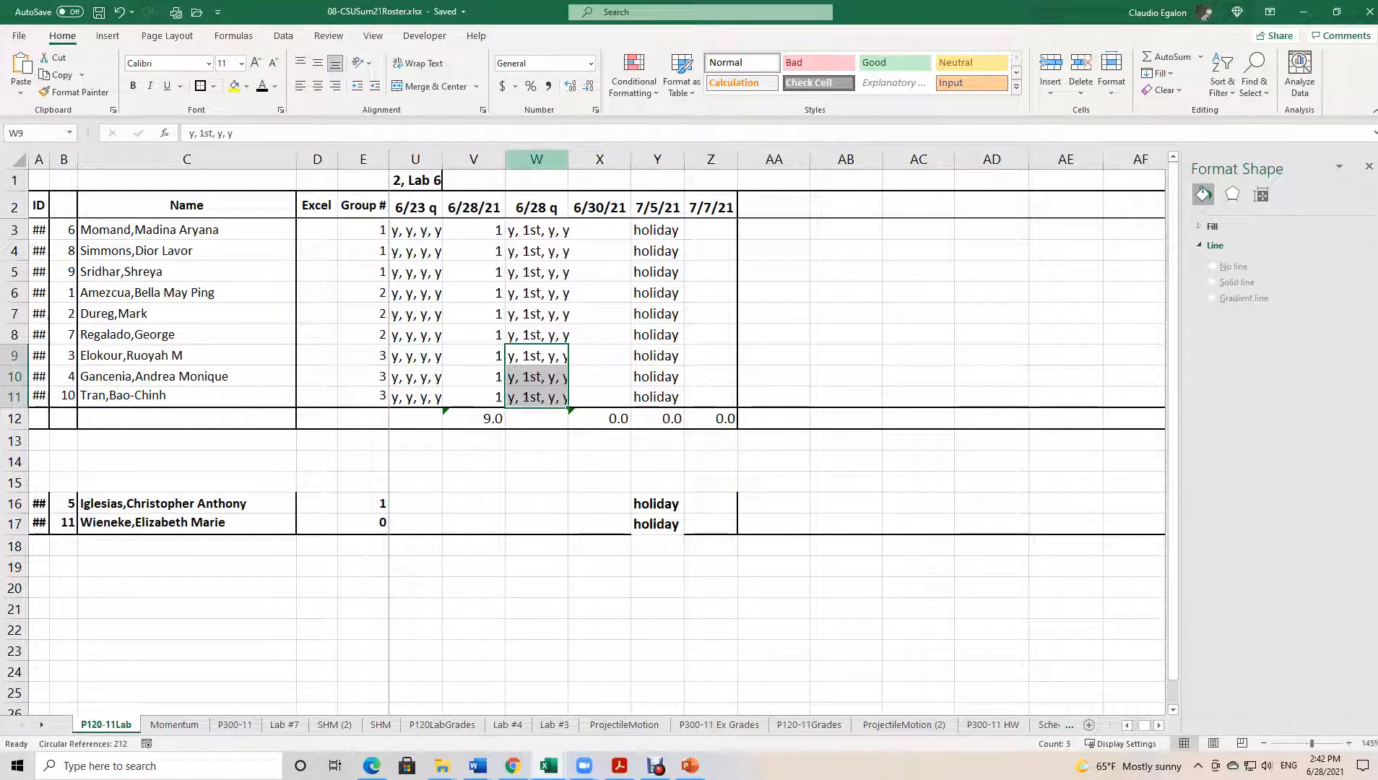
{"action": "left_click_drag", "start_coordinate": [568, 160], "coordinate": [582, 159]}
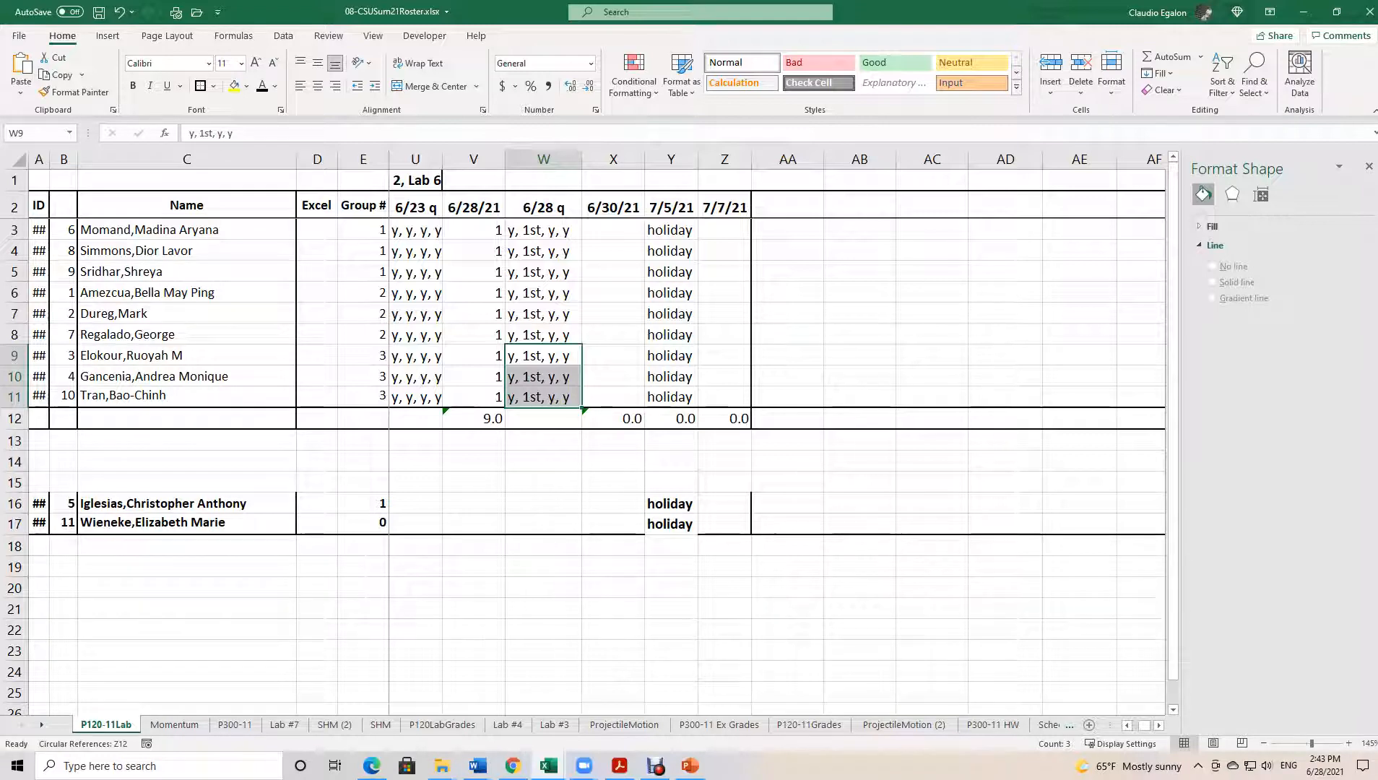
Switch to 01-P120-11LabNotes in Word, add the line 'Break till 3:00 pm.' above 'This force is always attractive.', and save the document.
{"action": "left_click", "coordinate": [477, 765]}
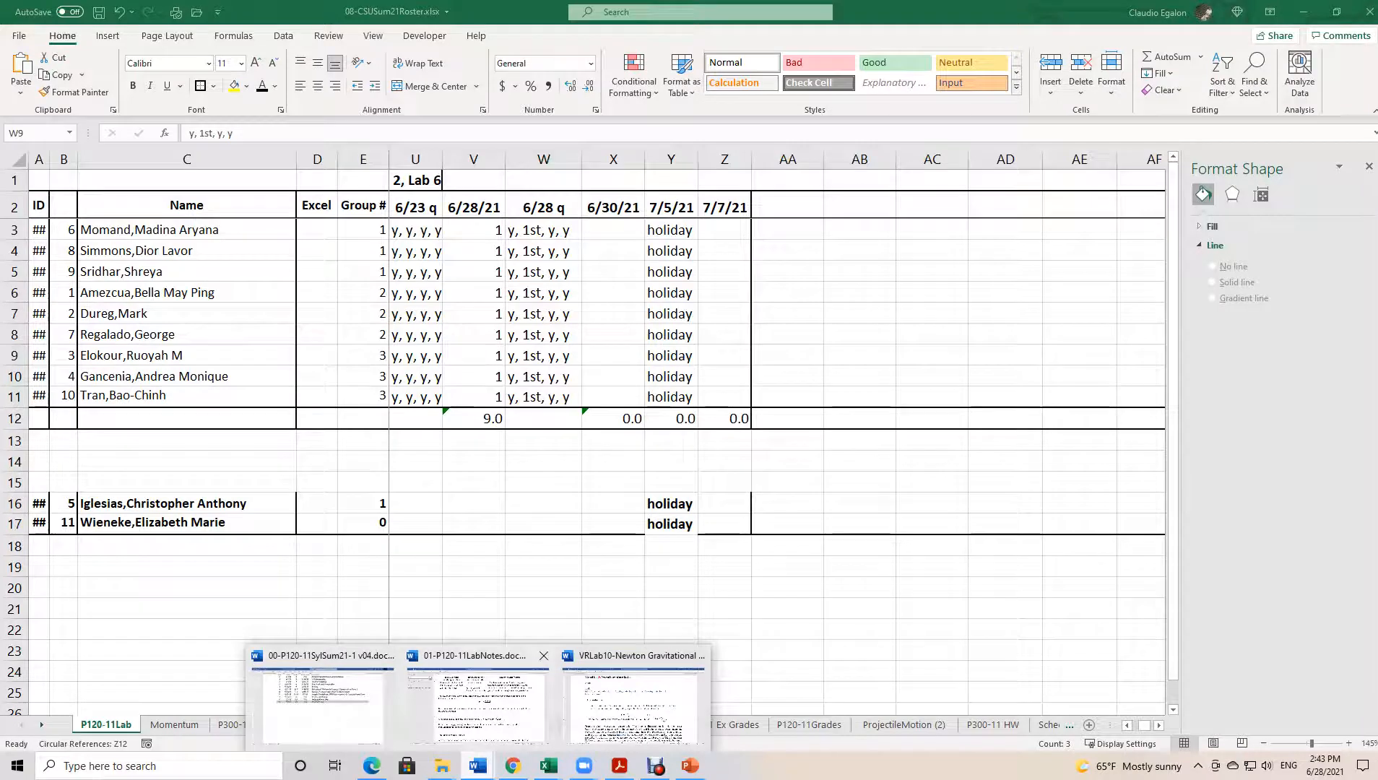
{"action": "left_click", "coordinate": [633, 693]}
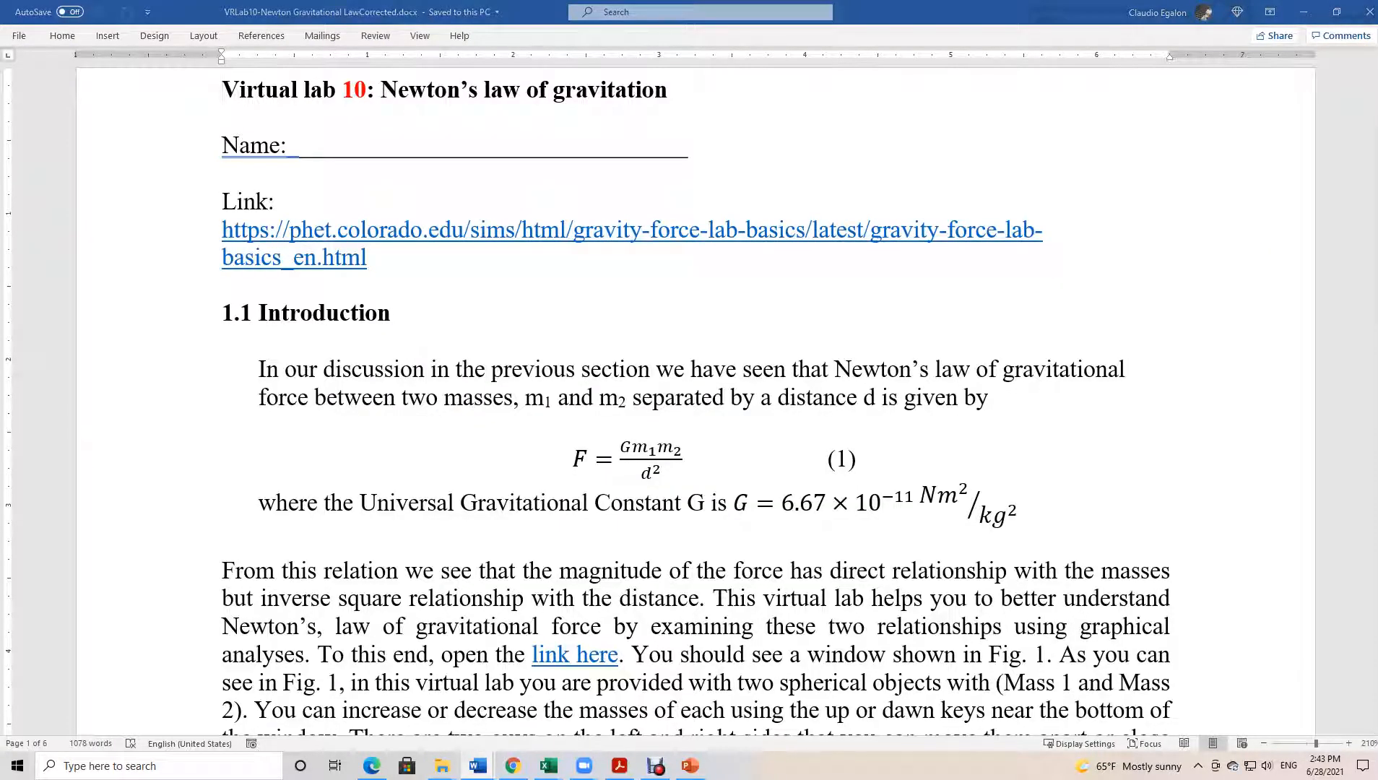
{"action": "left_click", "coordinate": [477, 766]}
{"action": "left_click", "coordinate": [481, 693]}
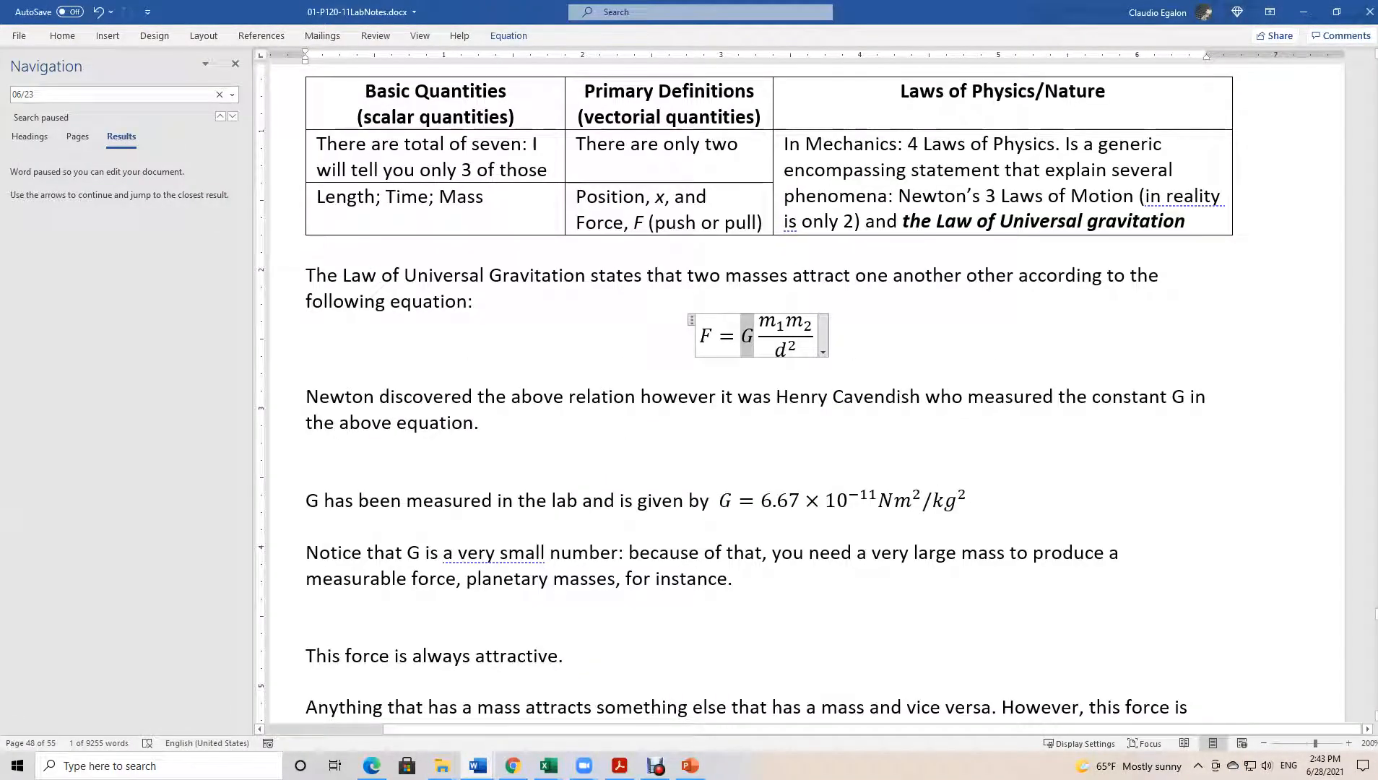
{"action": "left_click", "coordinate": [305, 526]}
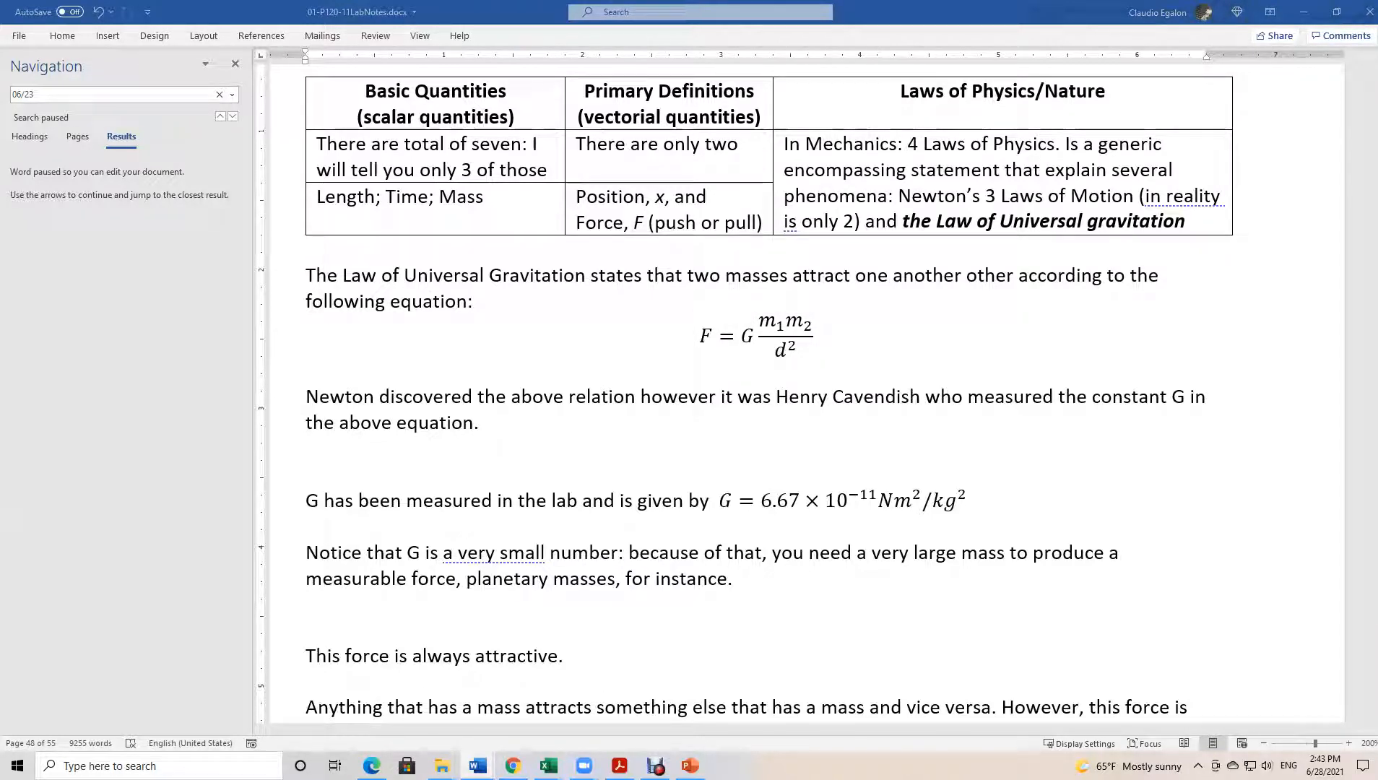
{"action": "left_click", "coordinate": [306, 603]}
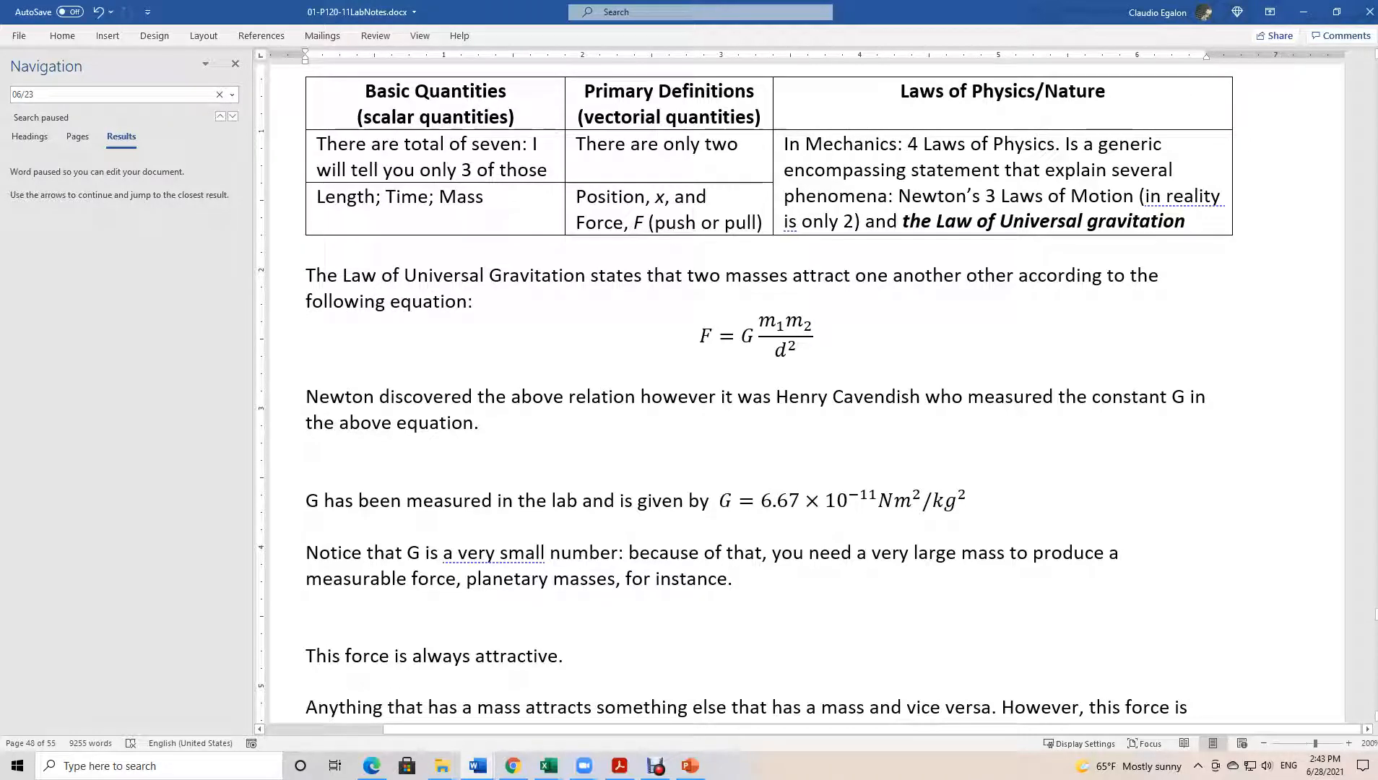
{"action": "key", "text": "Return"}
{"action": "type", "text": "Bra"}
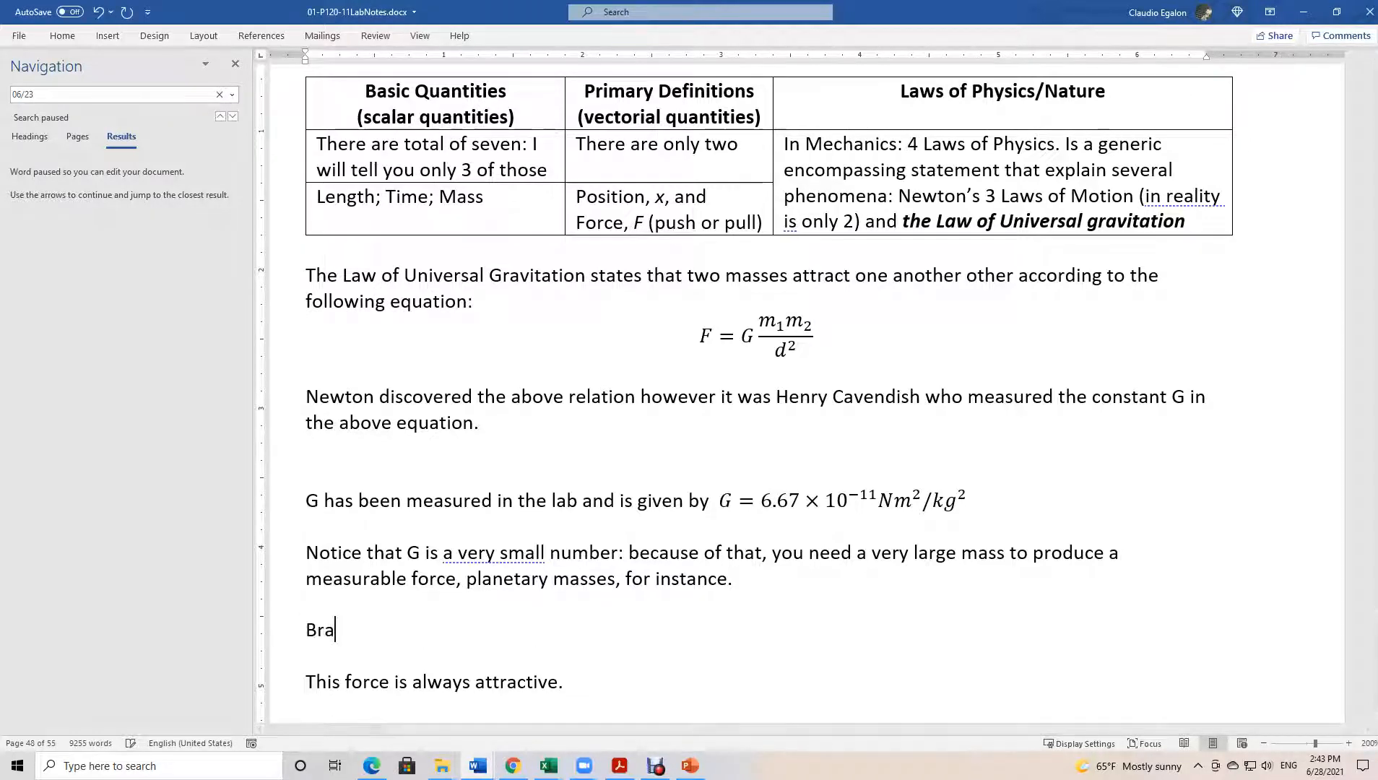
{"action": "type", "text": "ak till 3:00 pm."}
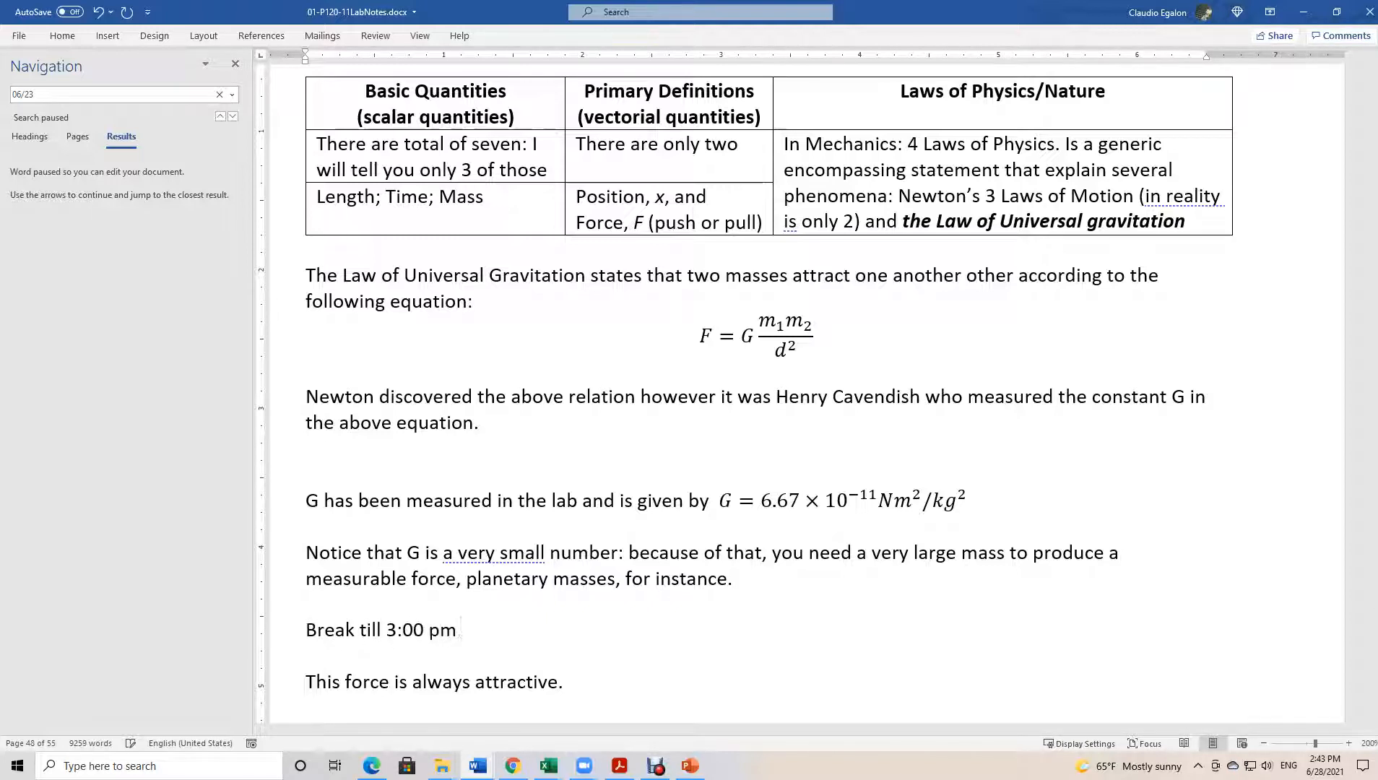
{"action": "key", "text": "Return"}
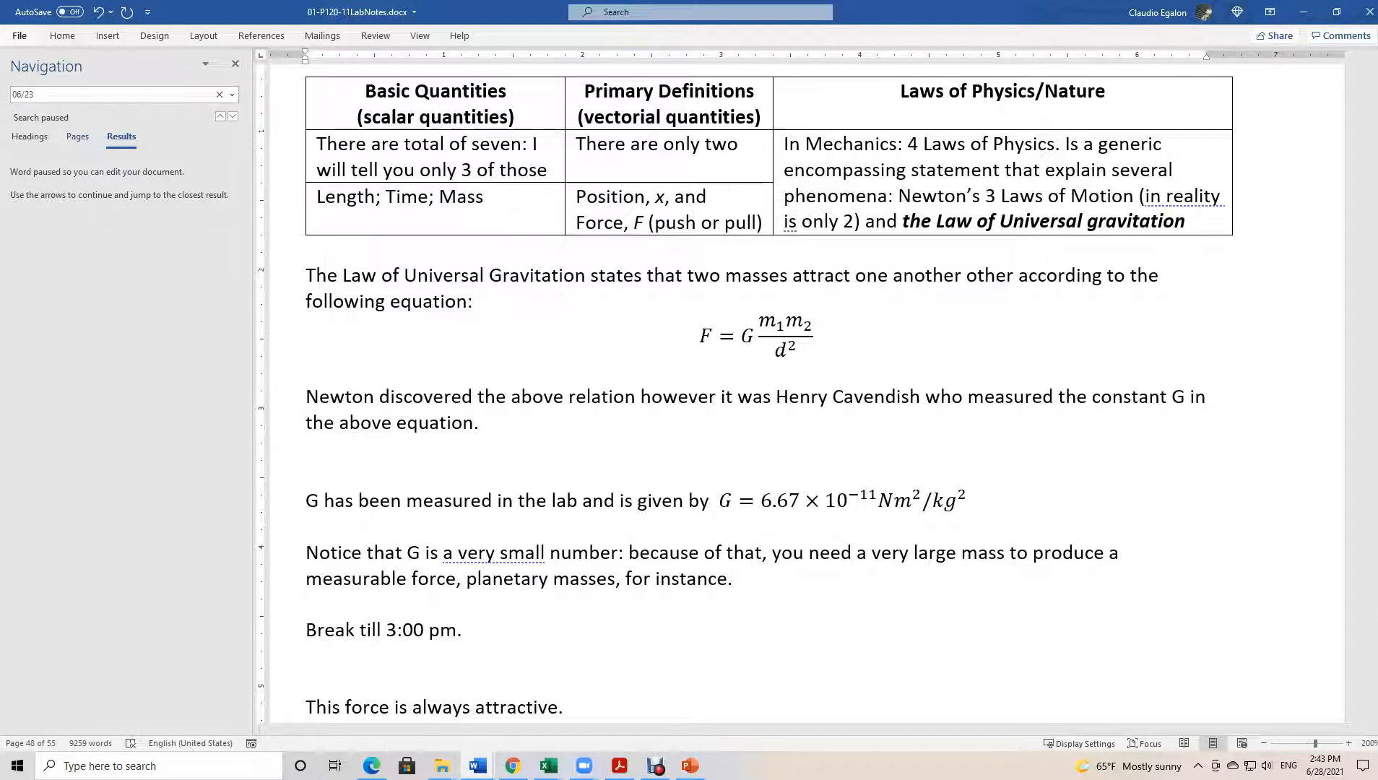
{"action": "left_click", "coordinate": [19, 35]}
{"action": "key", "text": "Escape"}
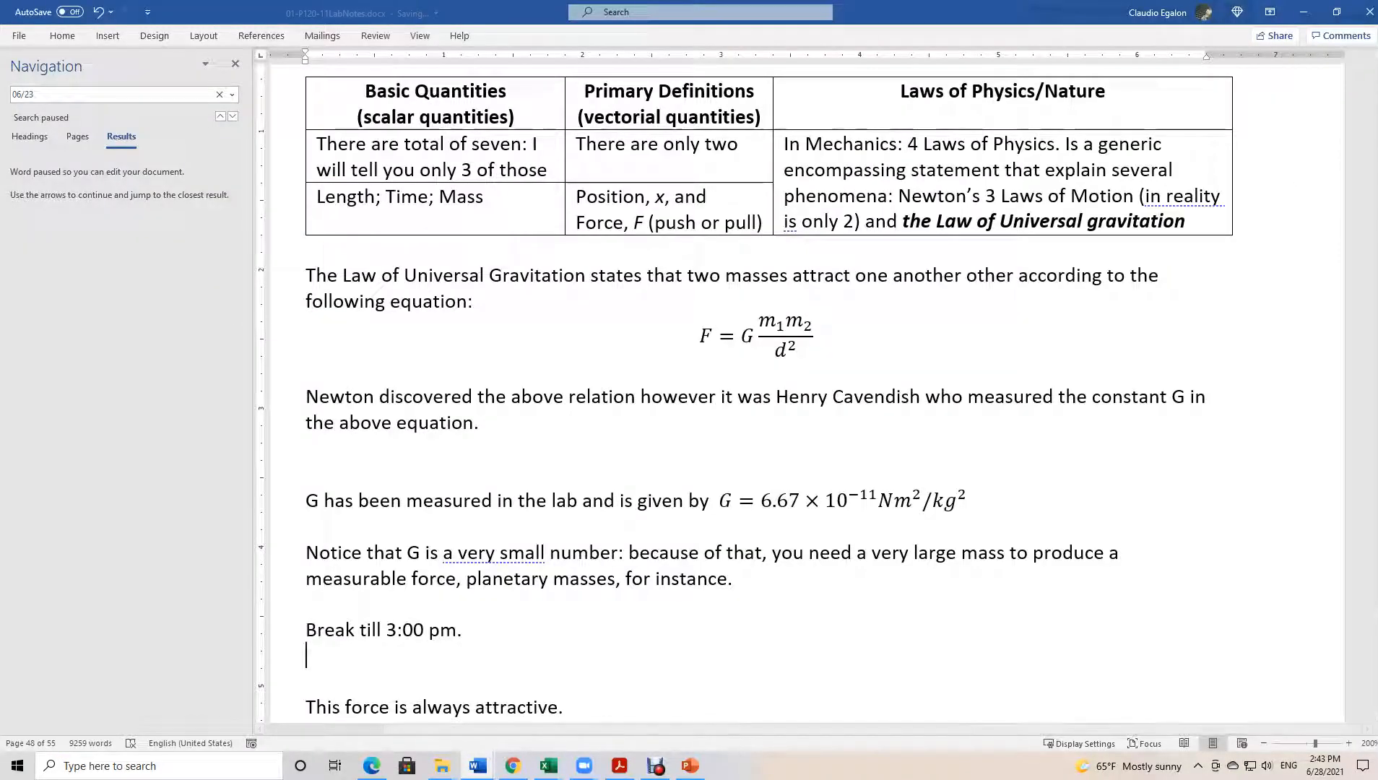
{"action": "left_click", "coordinate": [656, 765]}
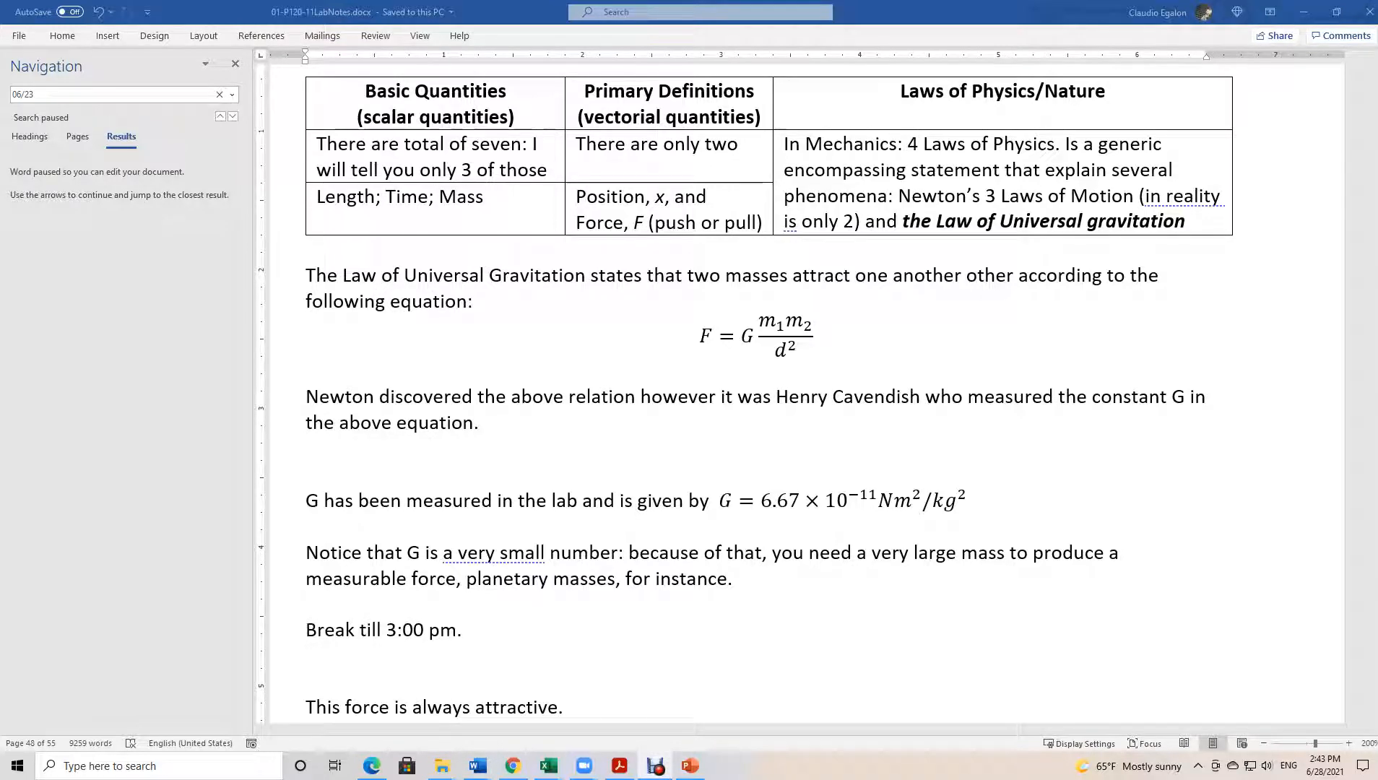
{"action": "left_click_drag", "start_coordinate": [1021, 151], "coordinate": [993, 144]}
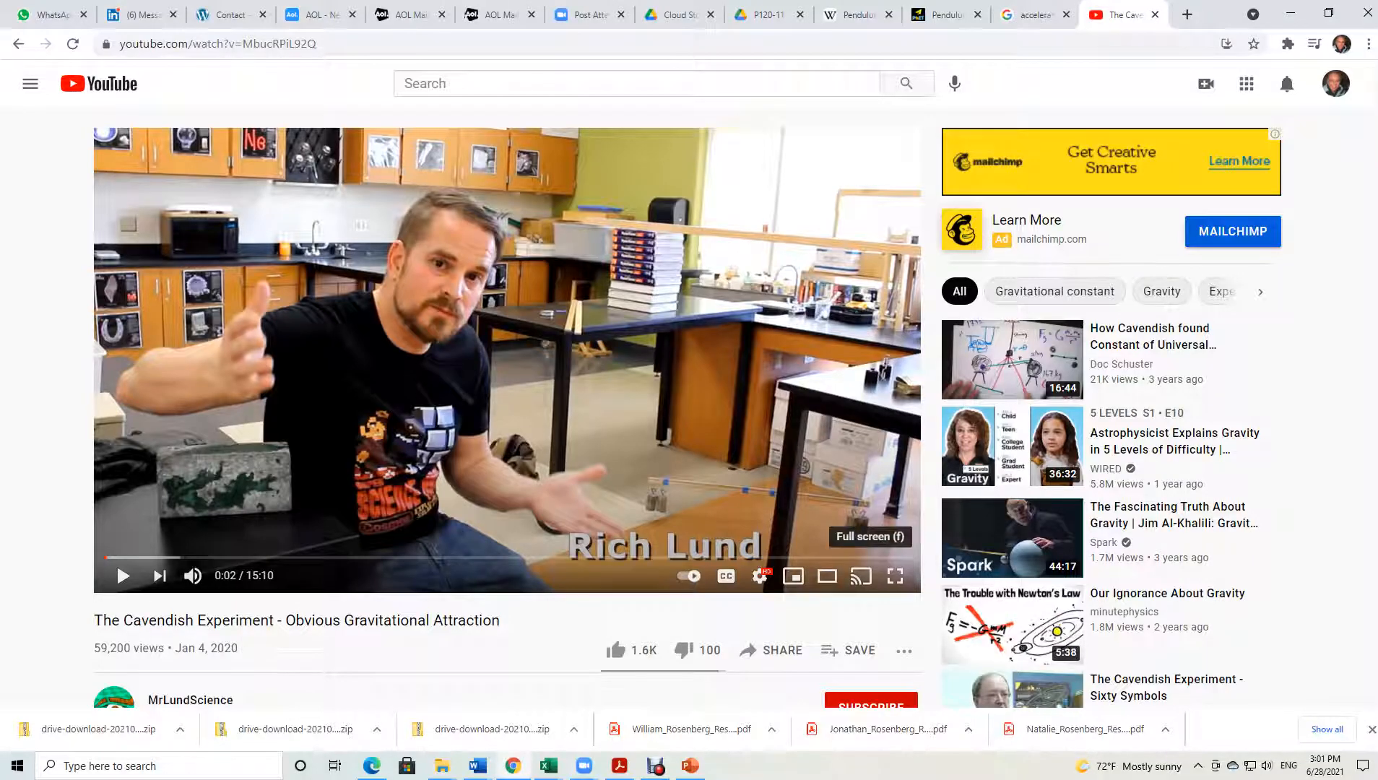
Show the YouTube video 'The Cavendish Experiment - Obvious Gravitational Attraction' in full screen.
{"action": "left_click", "coordinate": [895, 575]}
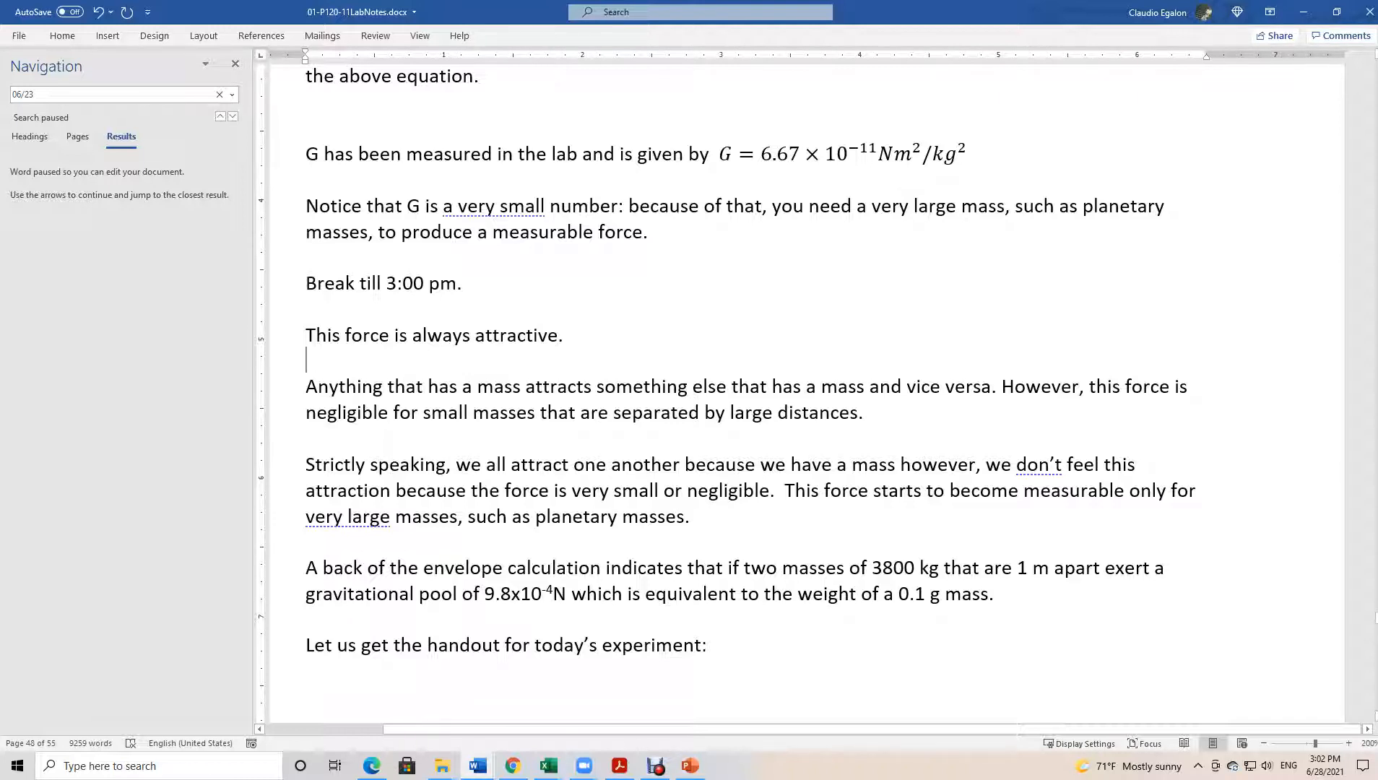
Highlight the line giving the measured value of G in the lab notes, and switch to the Cavendish Experiment video in Chrome.
{"action": "triple_click", "coordinate": [663, 154]}
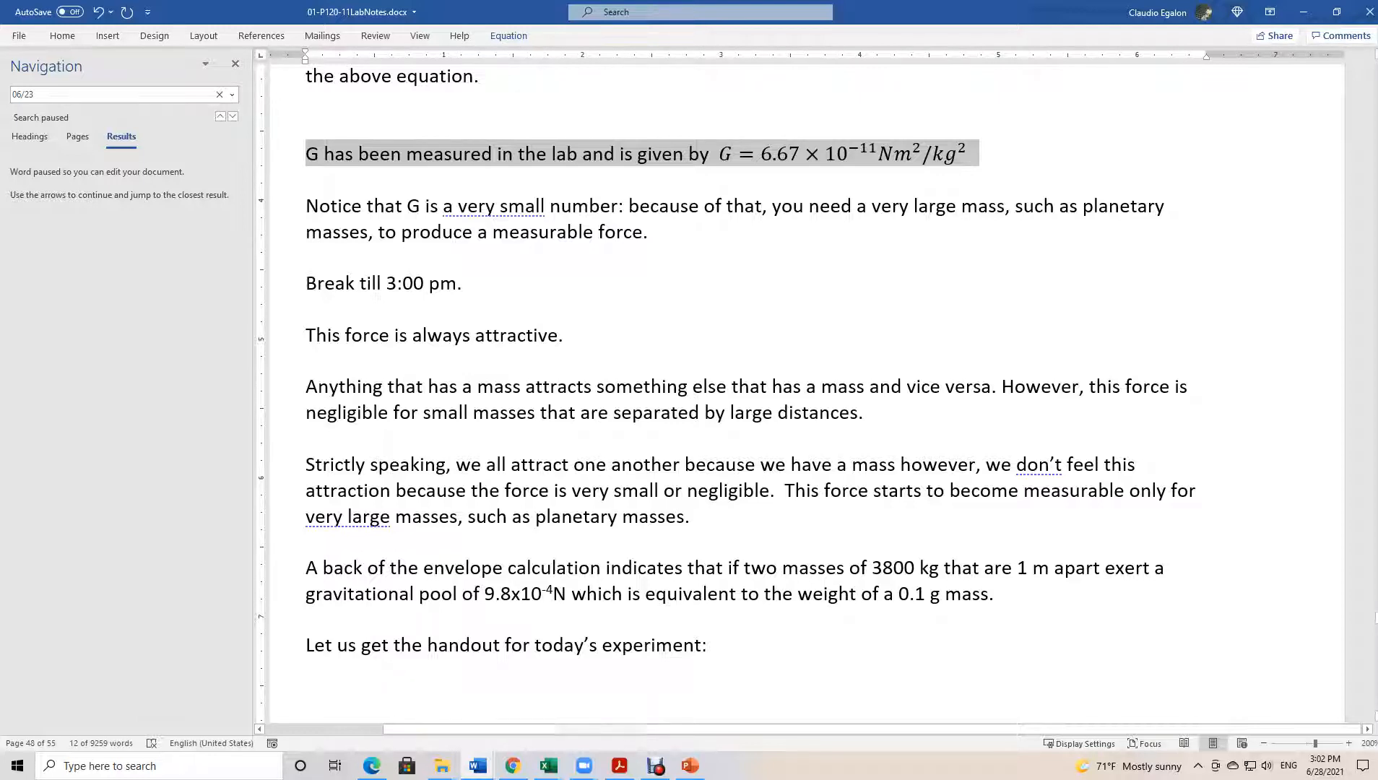
{"action": "mouse_move", "coordinate": [513, 765]}
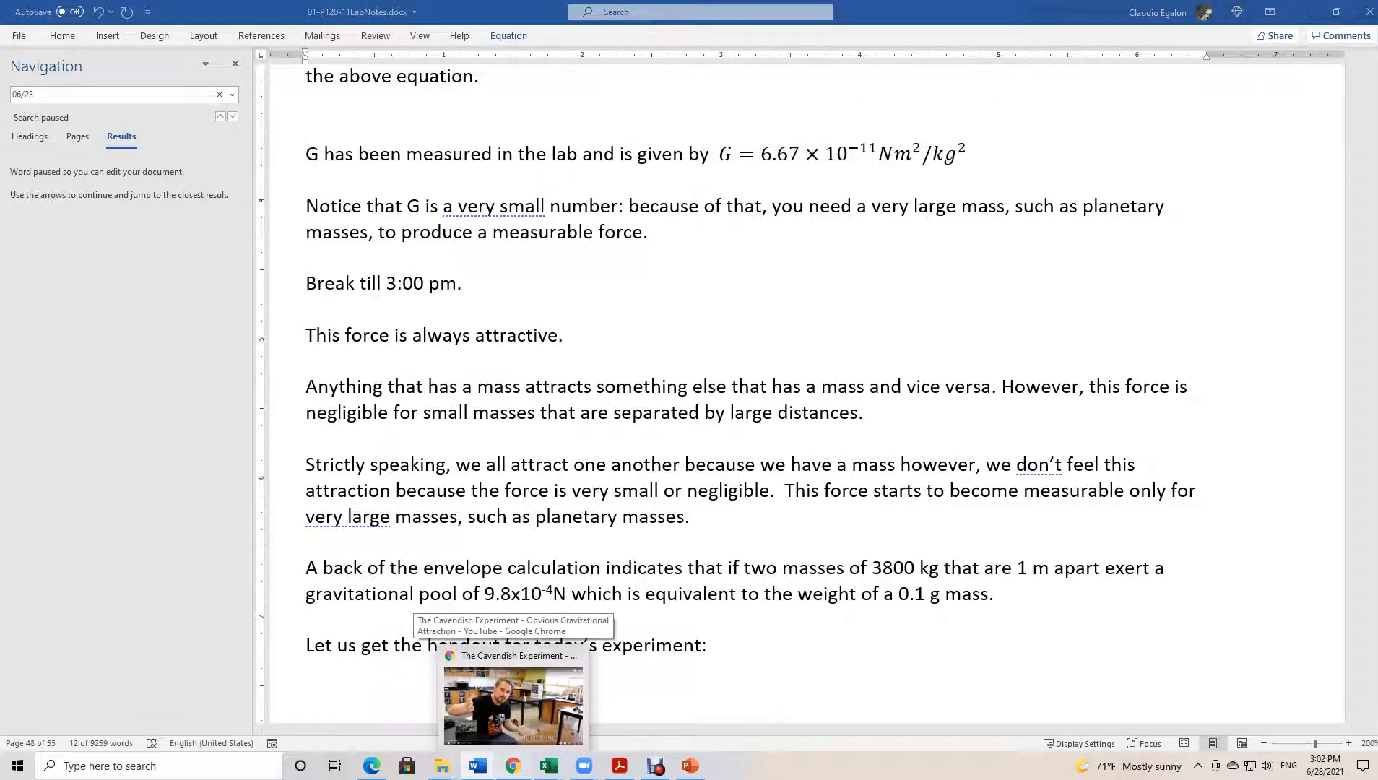
{"action": "right_click", "coordinate": [513, 766]}
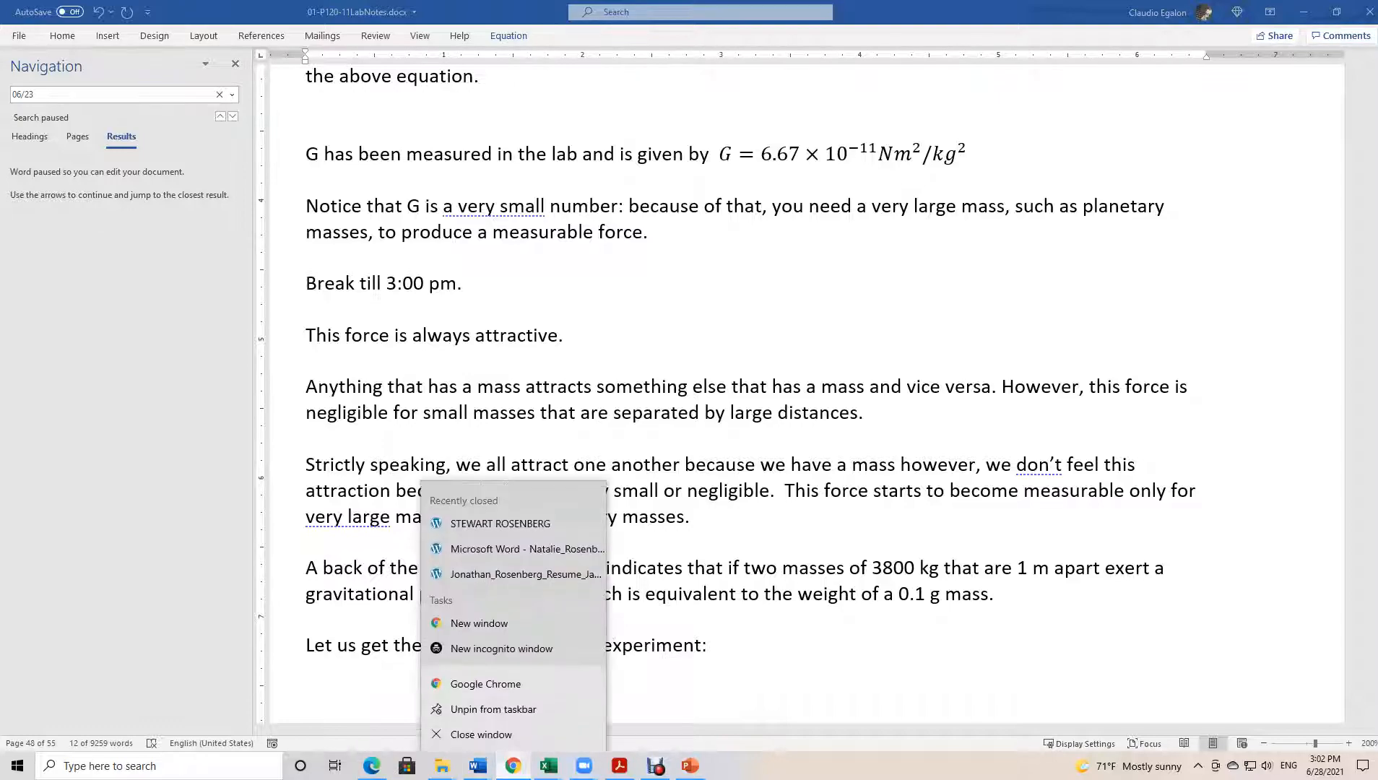
{"action": "key", "text": "Escape"}
{"action": "left_click", "coordinate": [513, 765]}
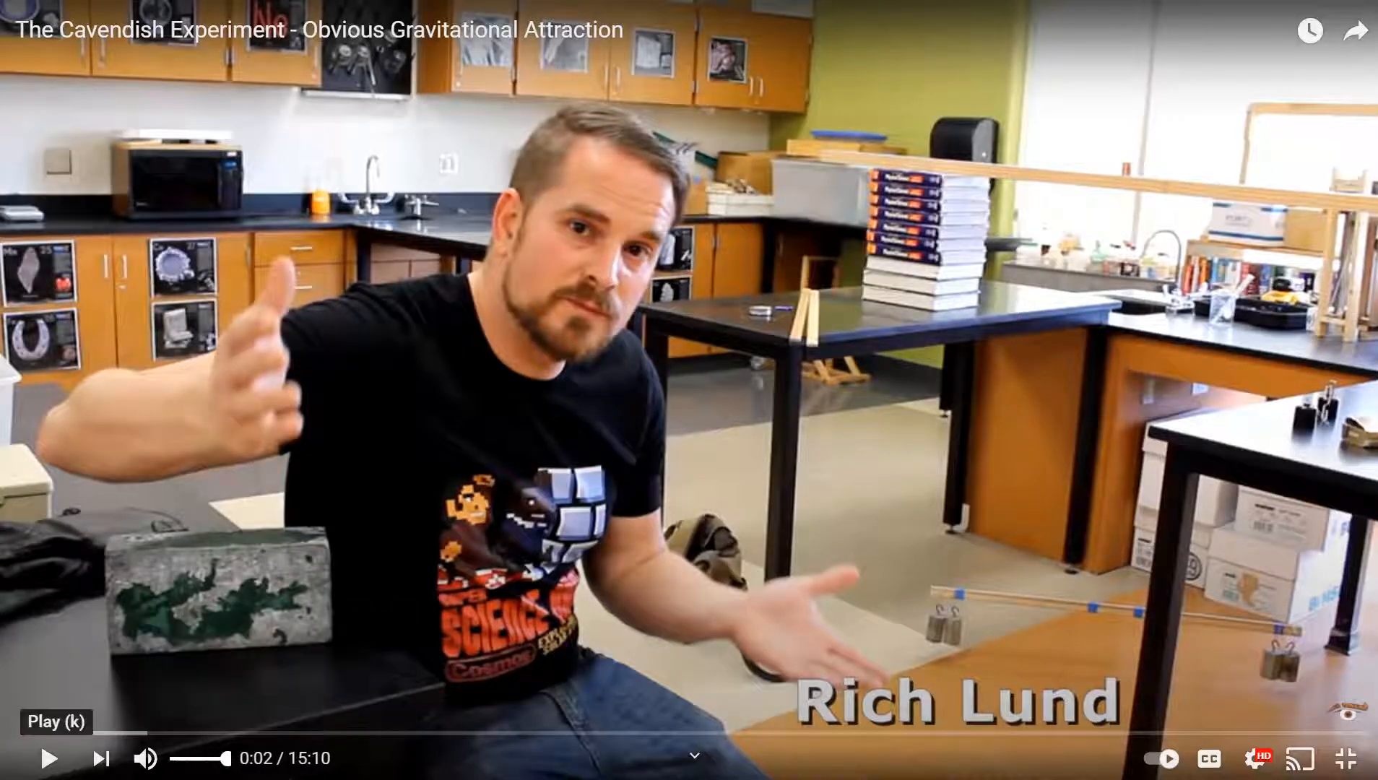
Play the opening of the Cavendish Experiment video and pause it at 0:09.
{"action": "left_click", "coordinate": [49, 758]}
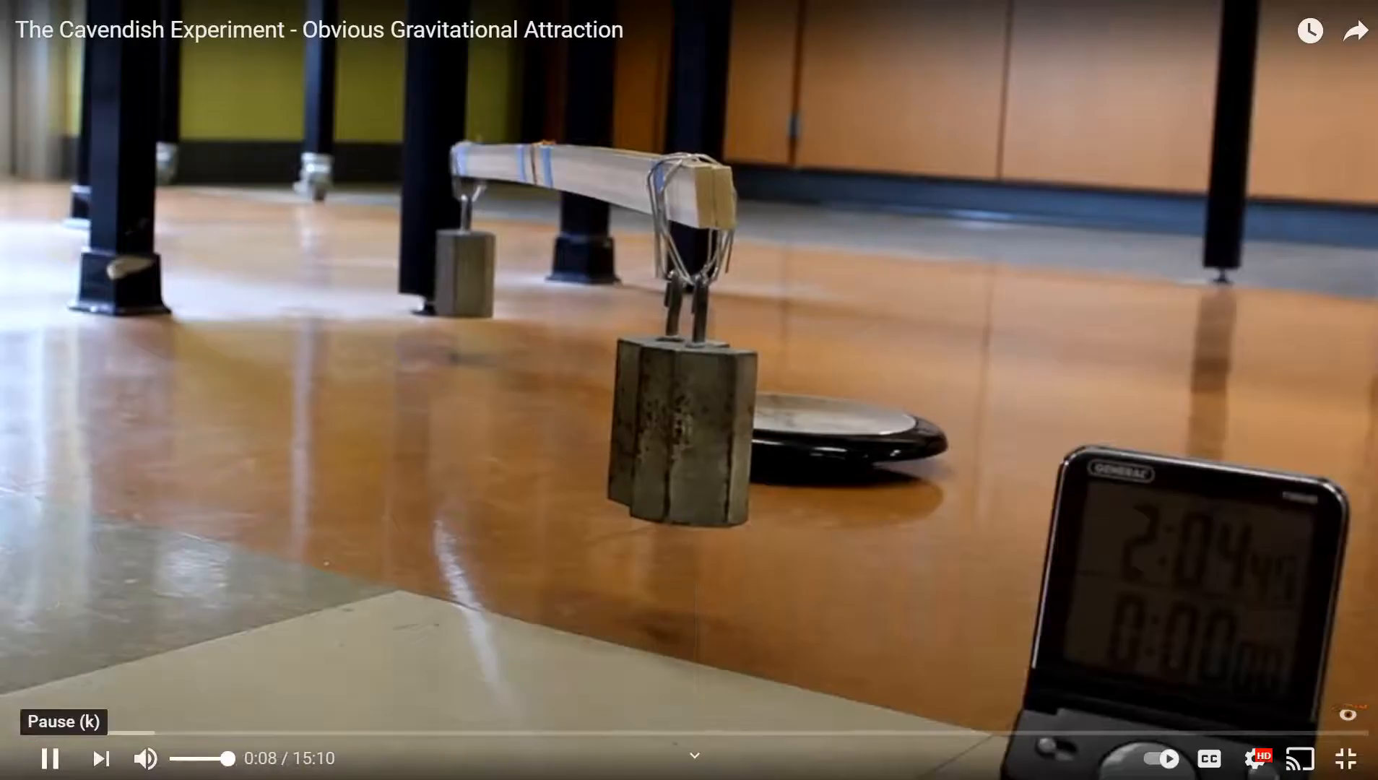
{"action": "left_click", "coordinate": [49, 759]}
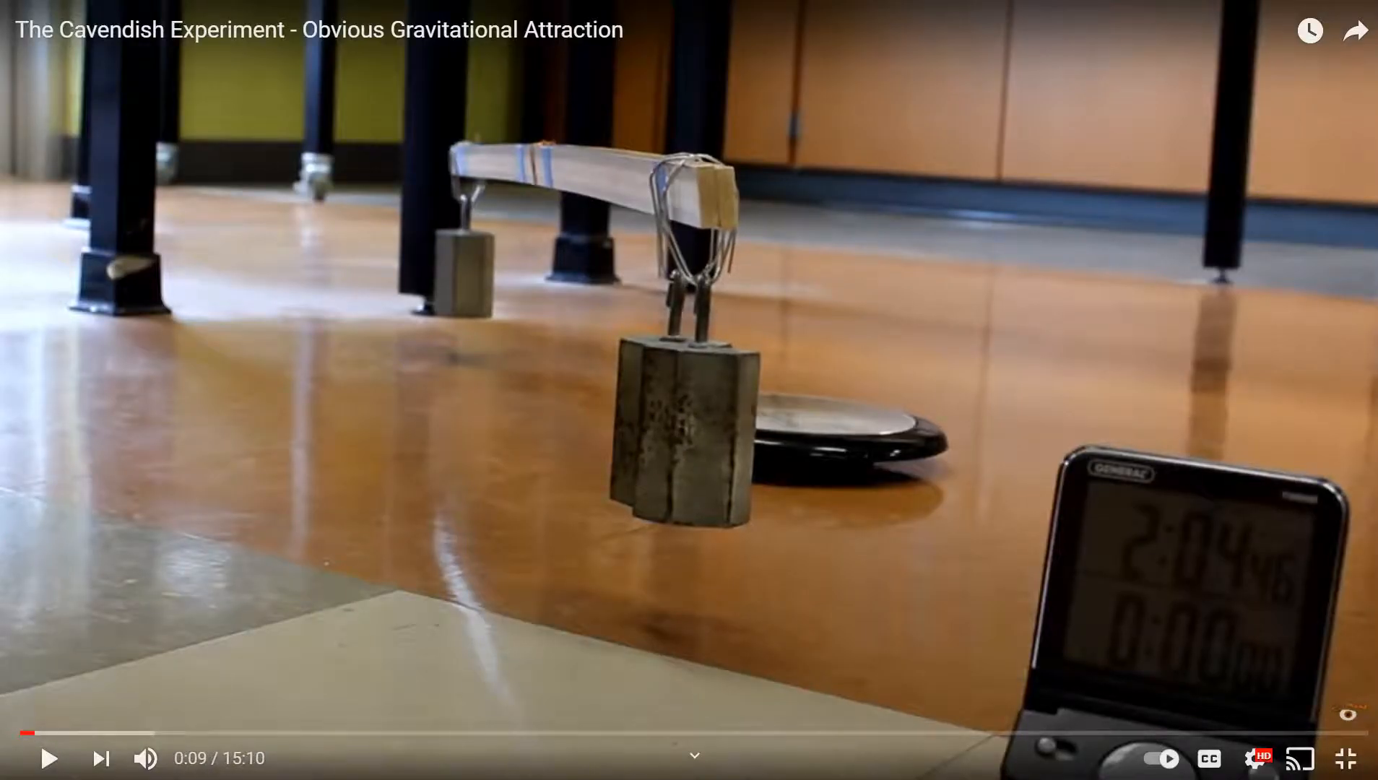
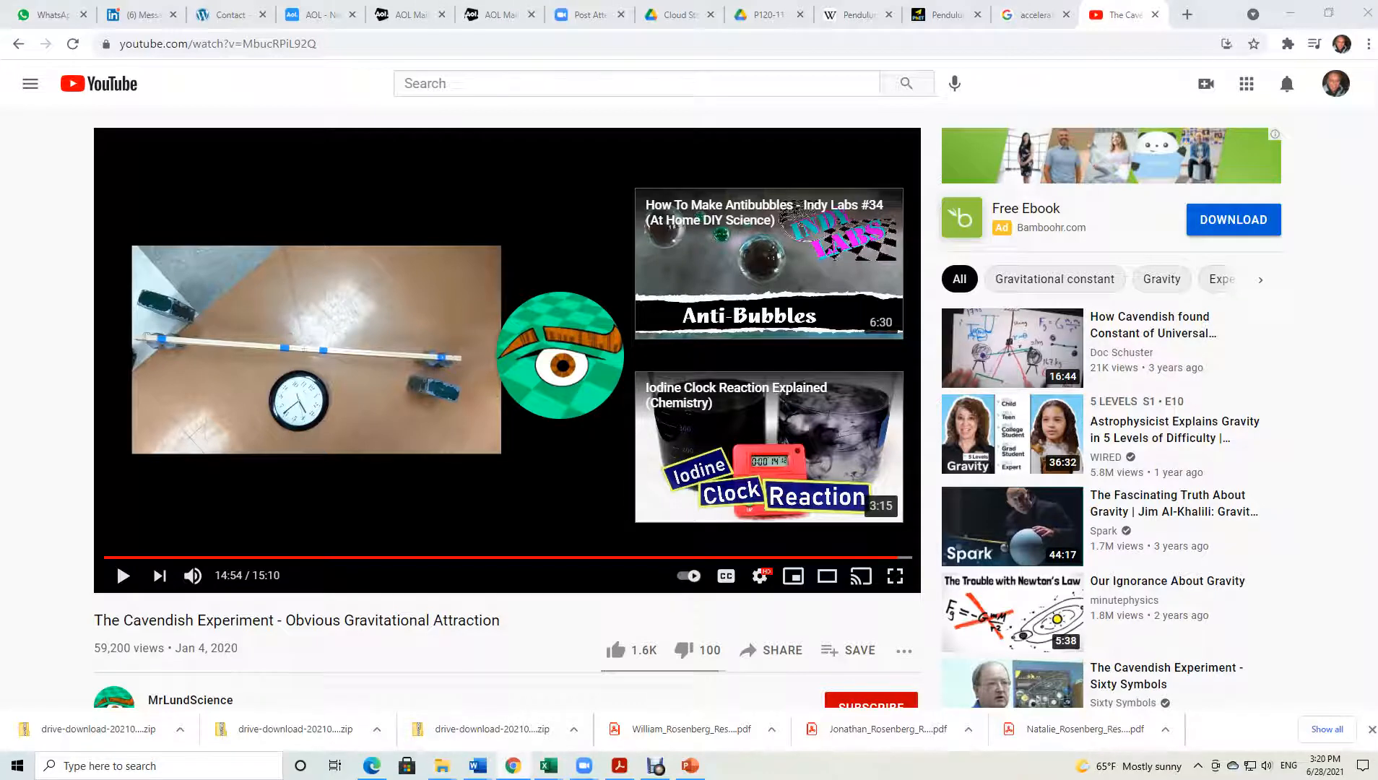
Switch to the 08-CSUSum21Roster workbook in Excel and enter 1 in the 6/28/21 column for rows 3 to 9.
{"action": "mouse_move", "coordinate": [549, 765]}
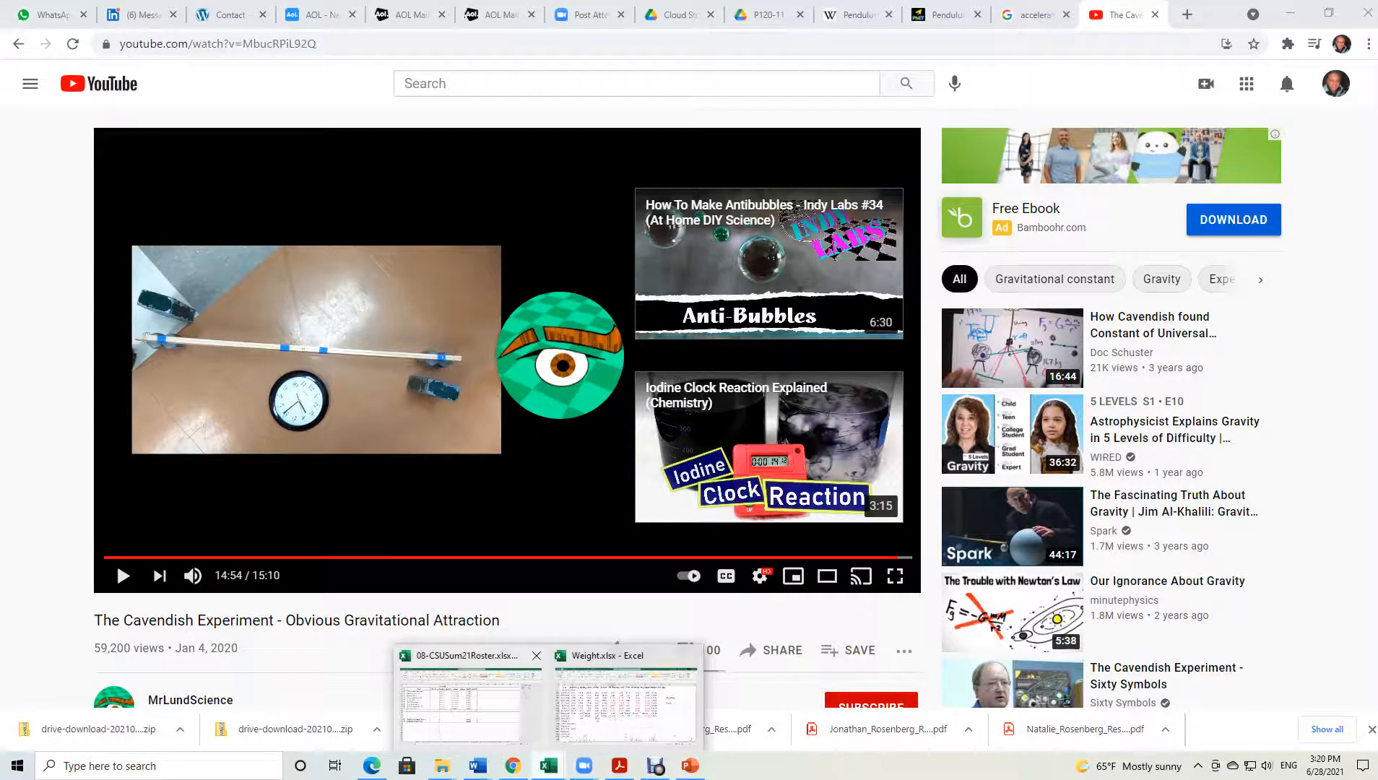
{"action": "left_click", "coordinate": [476, 699]}
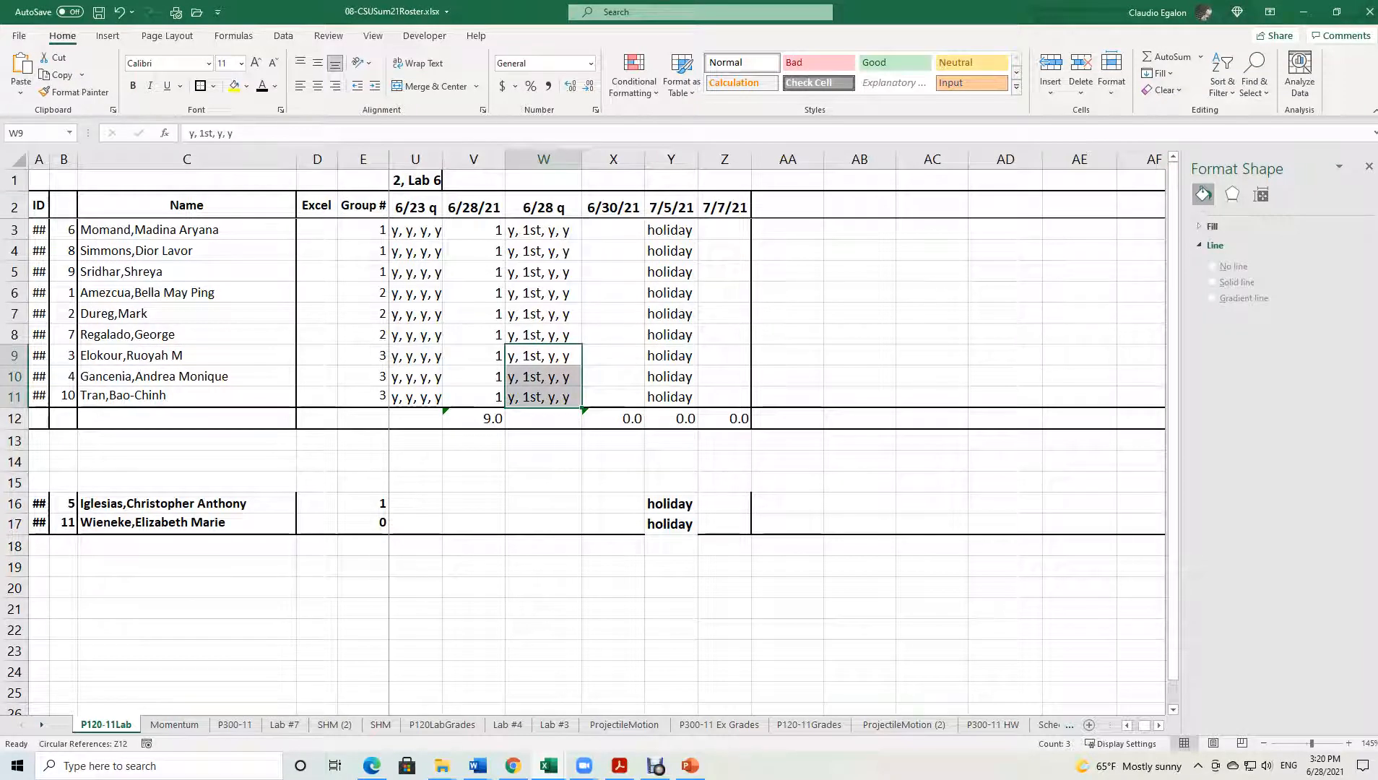
{"action": "left_click", "coordinate": [474, 230]}
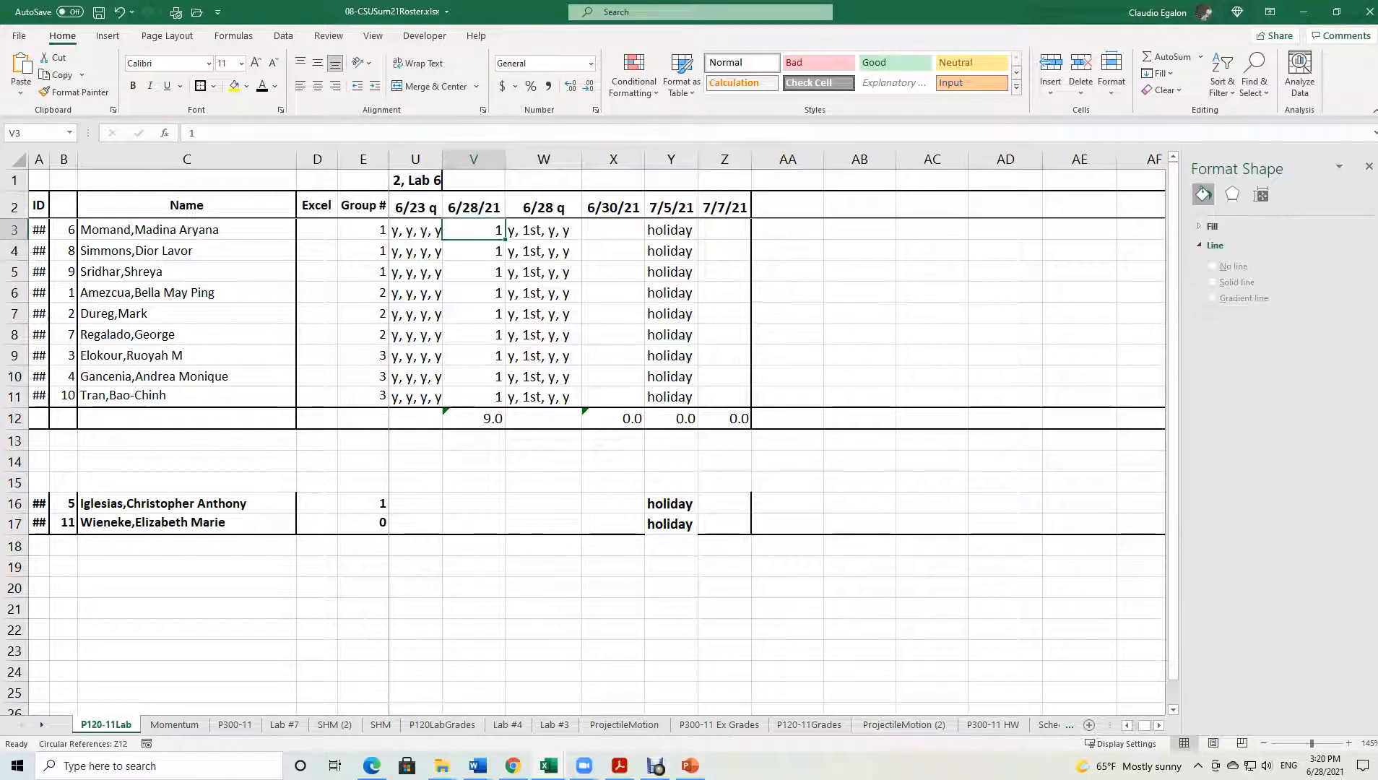
{"action": "type", "text": "1"}
{"action": "key", "text": "Return"}
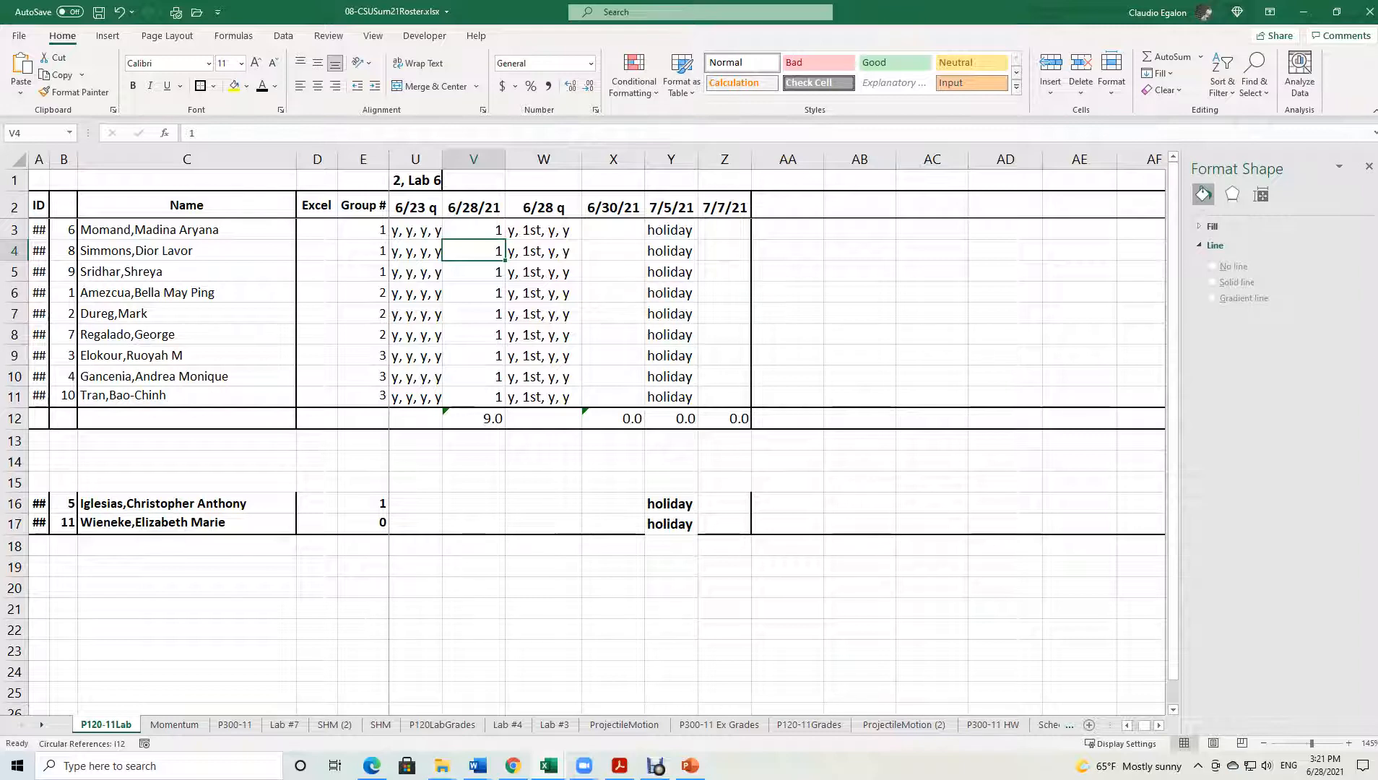
{"action": "type", "text": "1"}
{"action": "key", "text": "Return"}
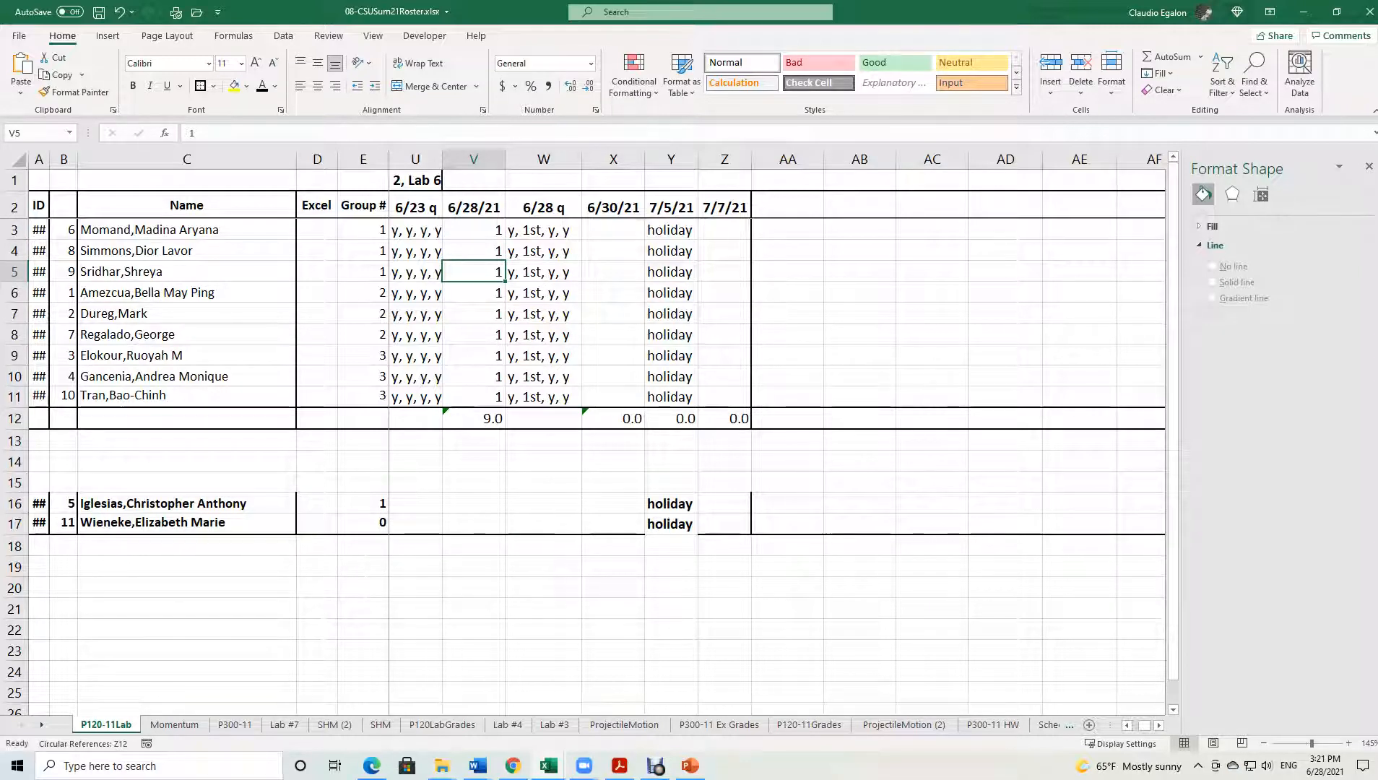
{"action": "type", "text": "1"}
{"action": "key", "text": "Return"}
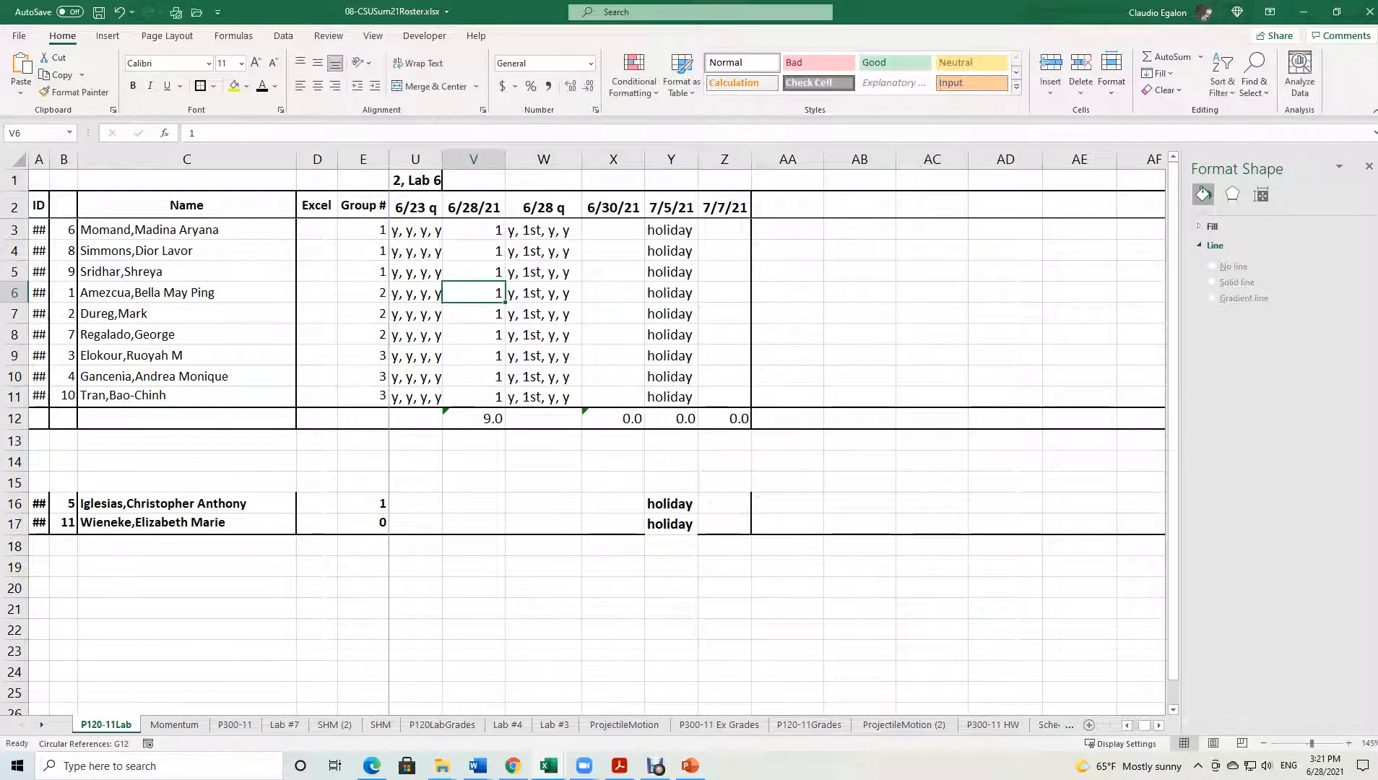
{"action": "type", "text": "1"}
{"action": "key", "text": "Return"}
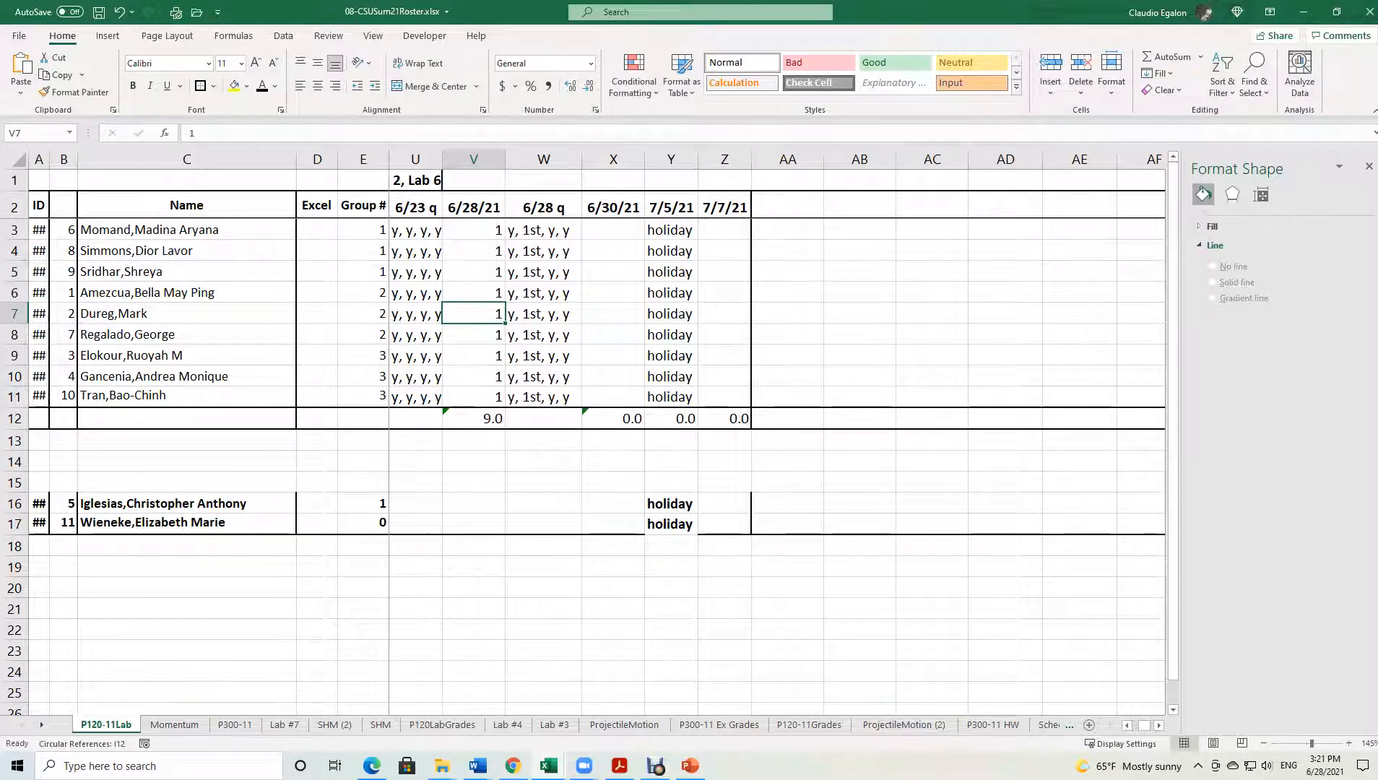
{"action": "type", "text": "1"}
{"action": "key", "text": "Return"}
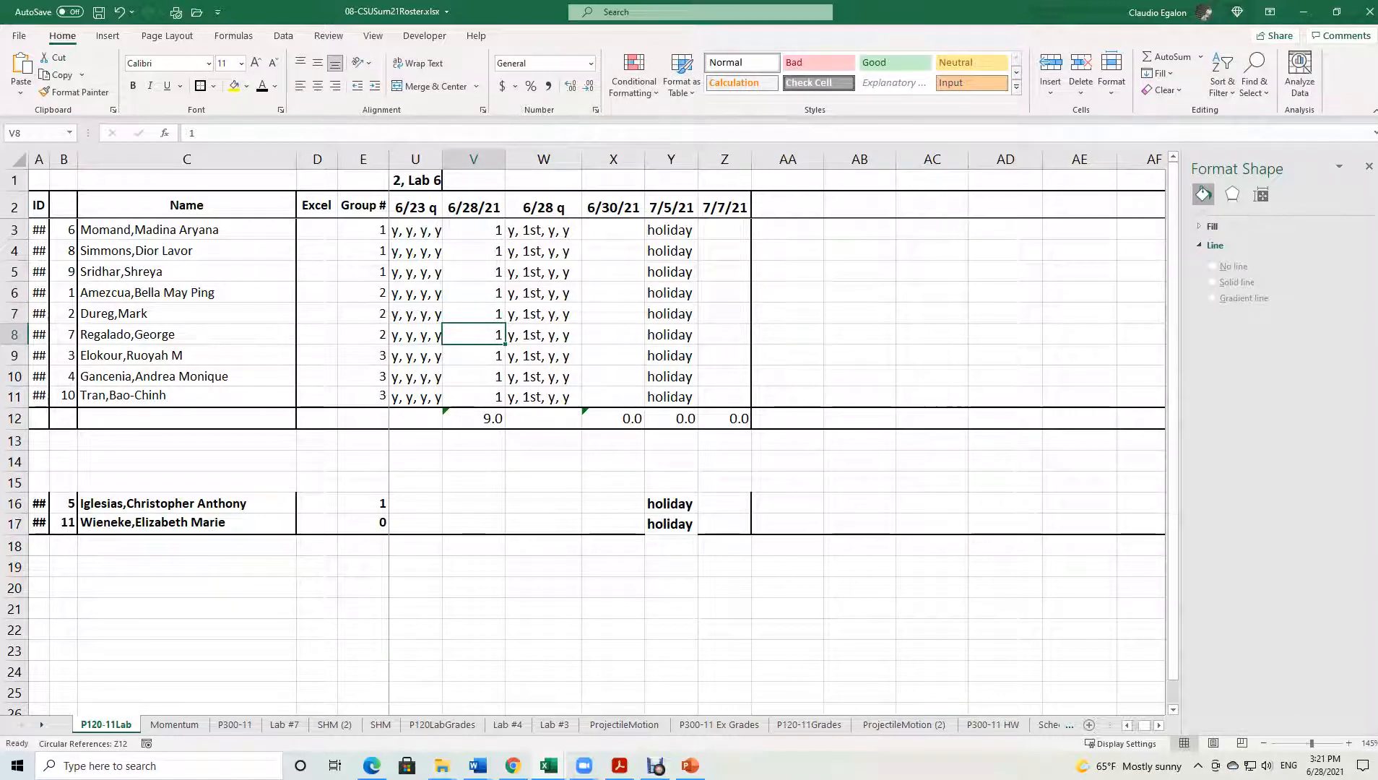
{"action": "type", "text": "1"}
{"action": "key", "text": "Return"}
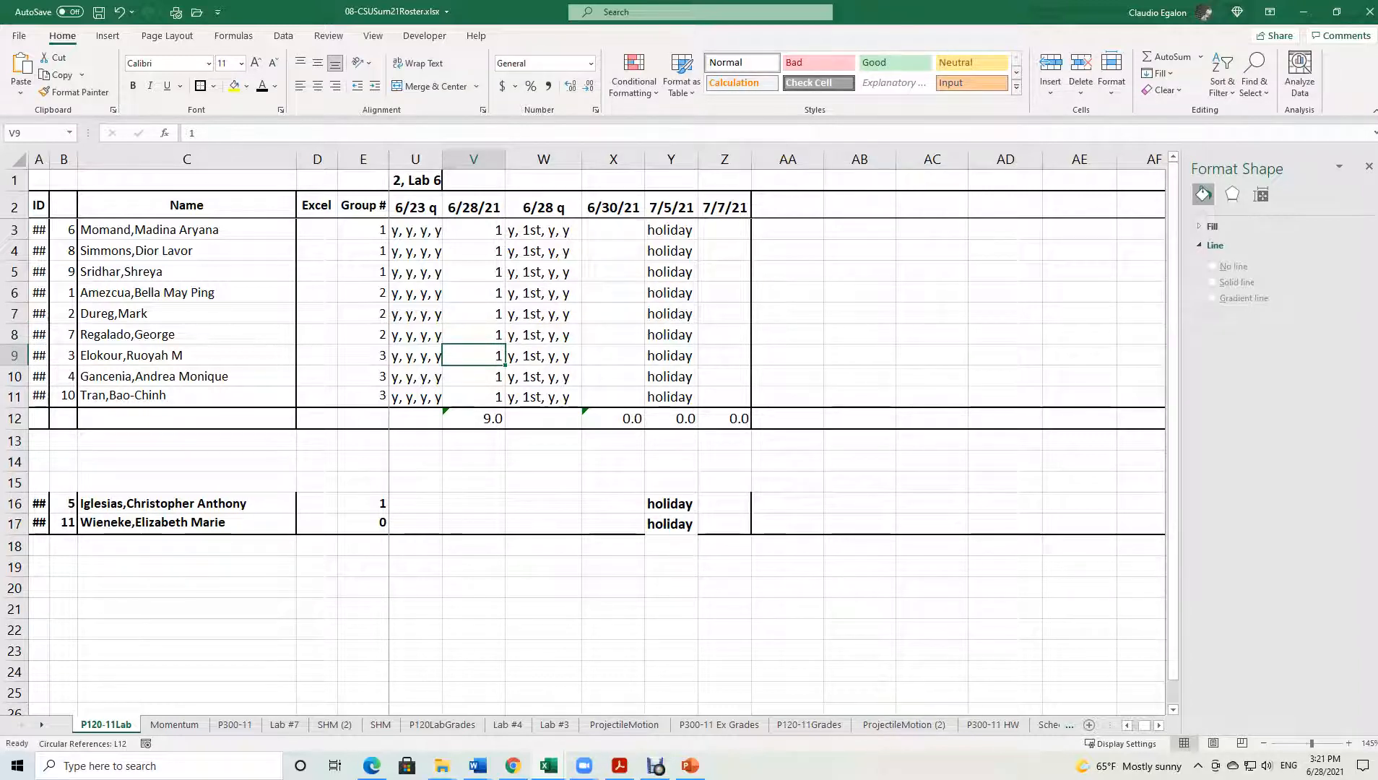
{"action": "type", "text": "1"}
{"action": "key", "text": "Return"}
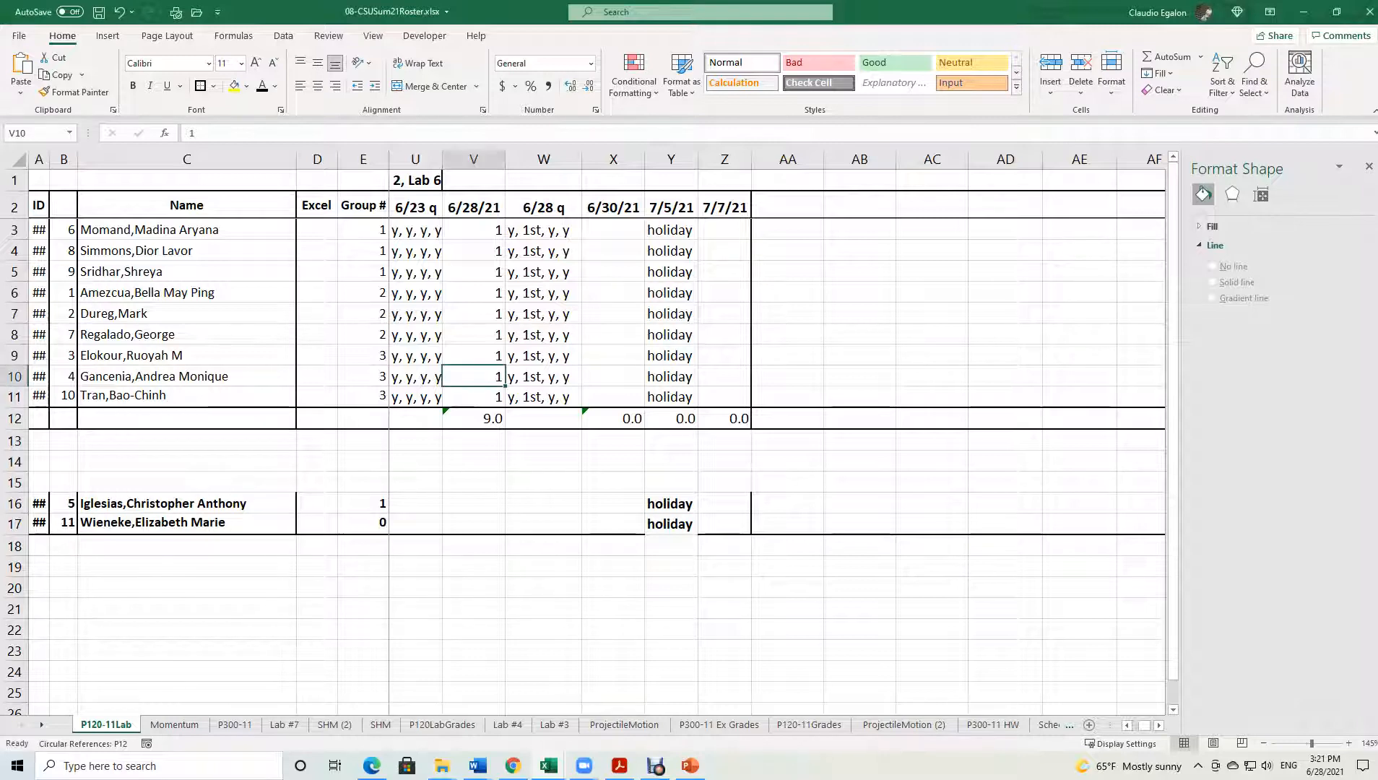
Insert a blank column before the 6/28 q column, and head the 6/28/21 column Lab 9 and the new column Lab 10.
{"action": "right_click", "coordinate": [543, 159]}
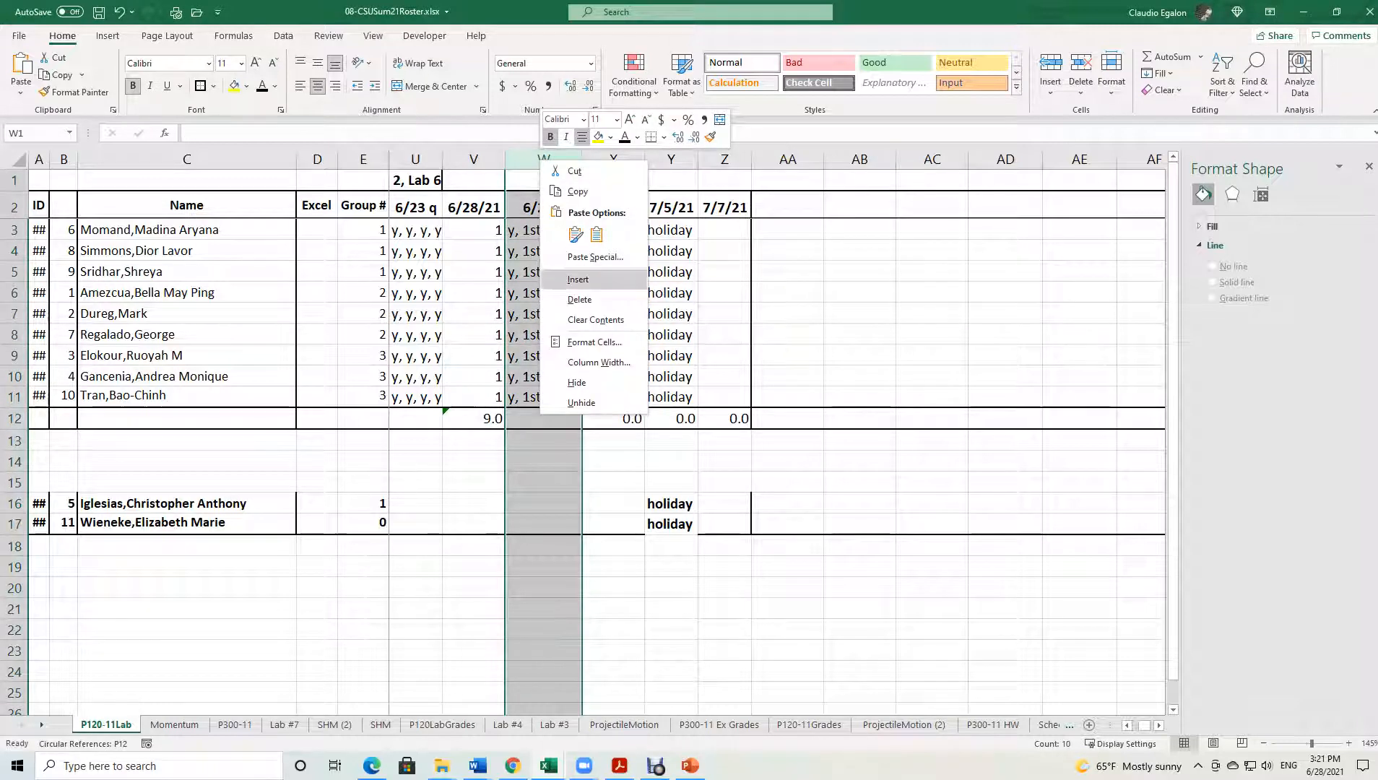
{"action": "left_click", "coordinate": [577, 279]}
{"action": "left_click", "coordinate": [474, 181]}
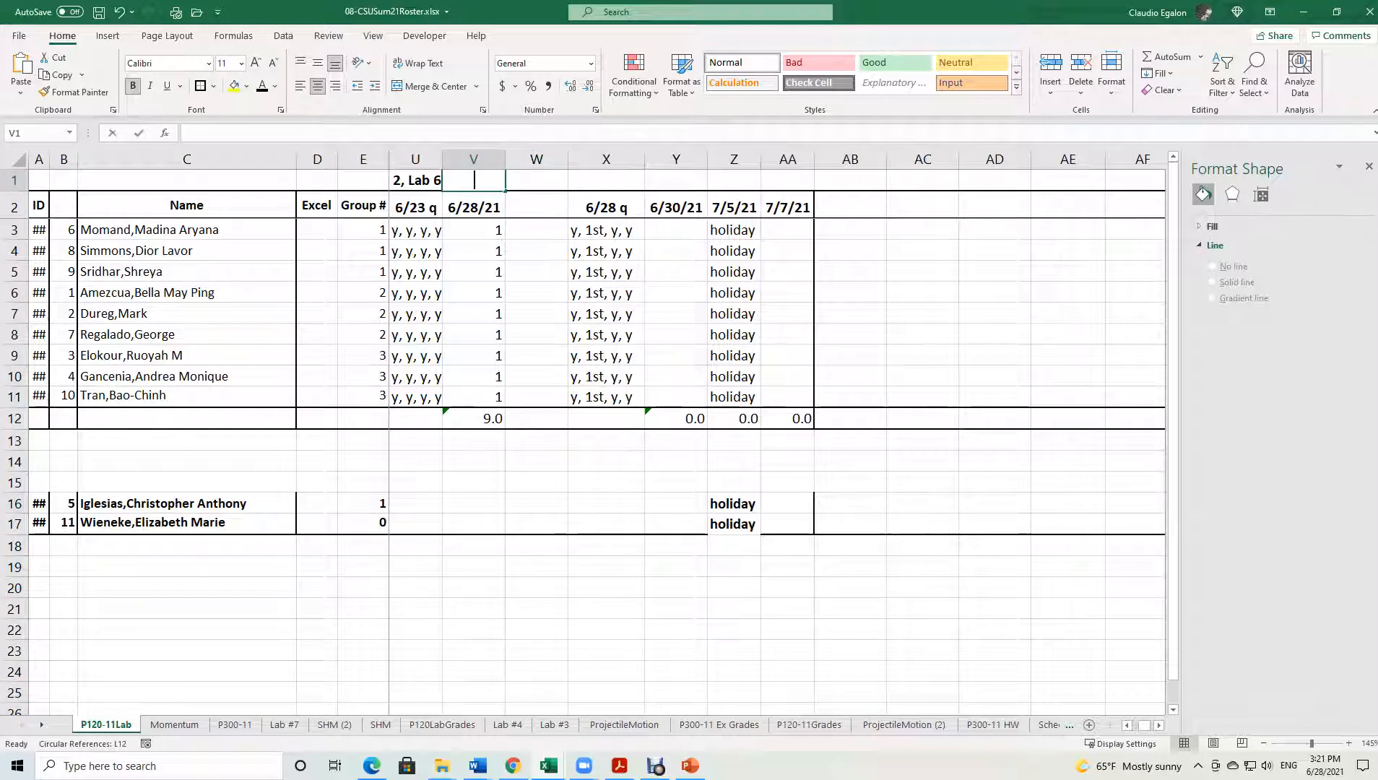
{"action": "type", "text": "Lab"}
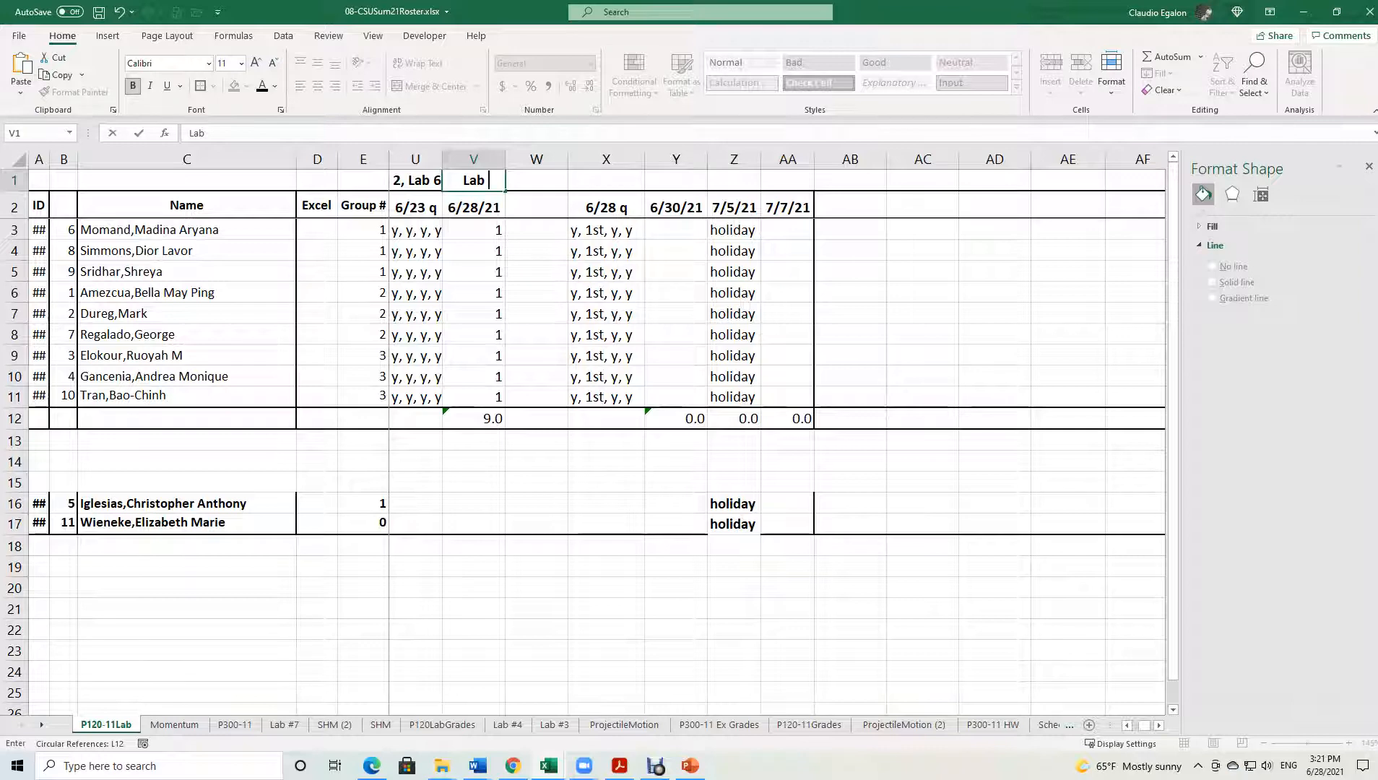
{"action": "type", "text": " 9"}
{"action": "key", "text": "Tab"}
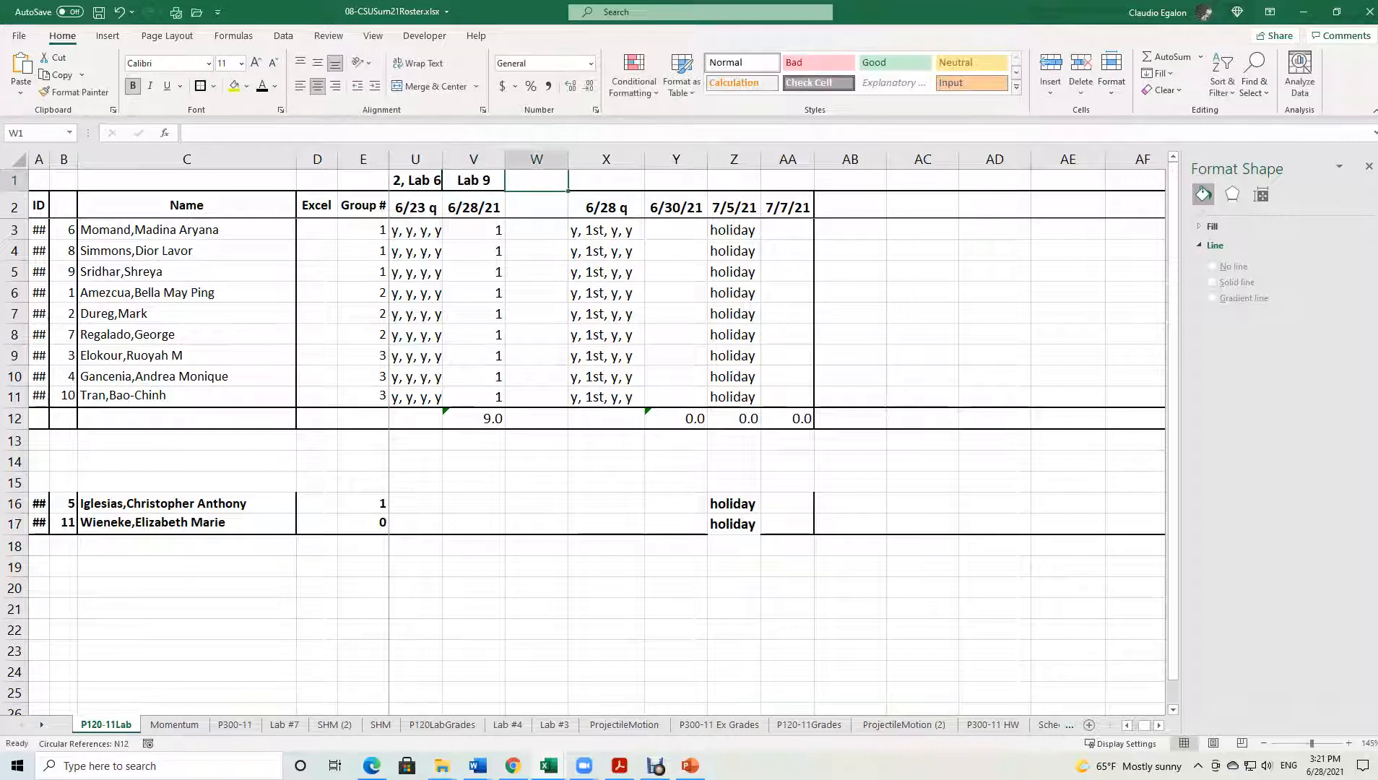
{"action": "type", "text": "Lab 10"}
{"action": "key", "text": "Return"}
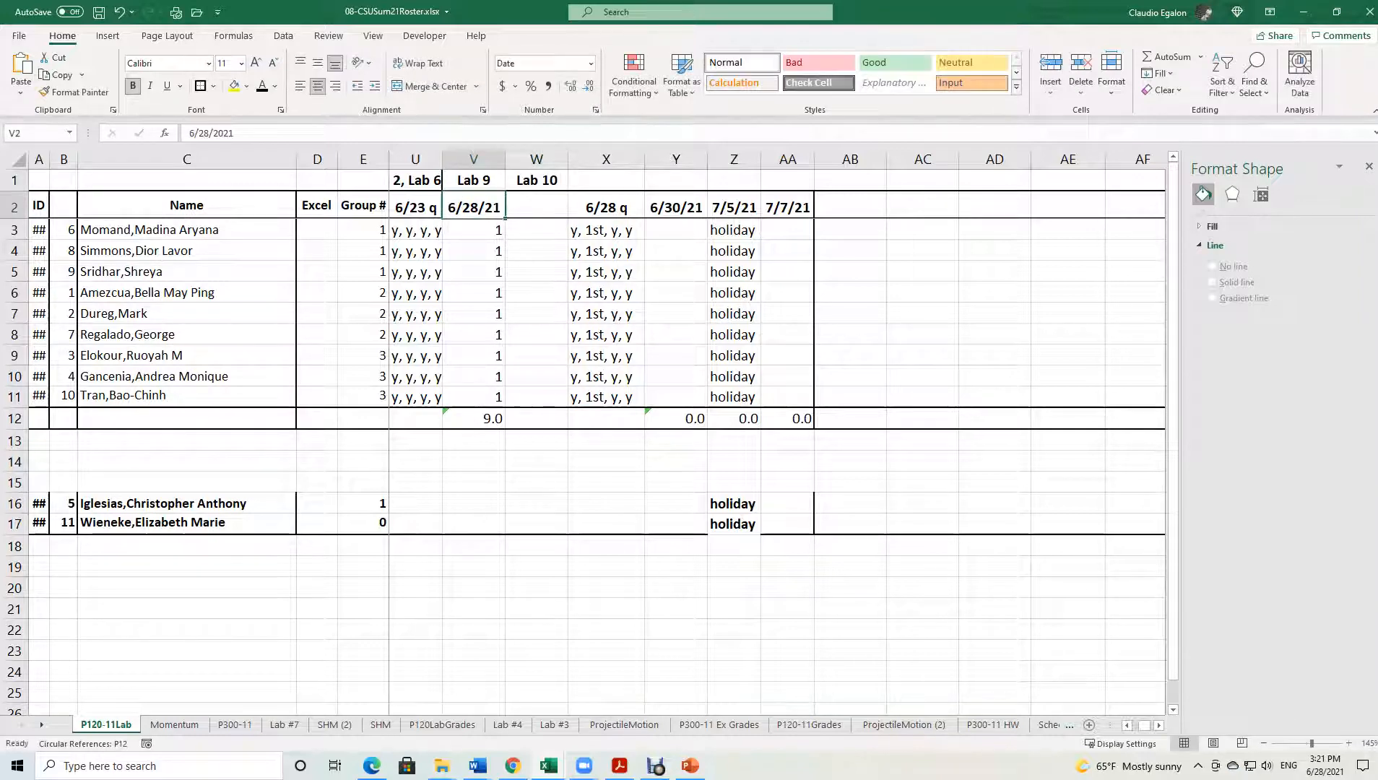
Copy the 6/28/21 date from the Lab 9 column into row 2 of the Lab 10 column.
{"action": "key", "text": "ctrl+c"}
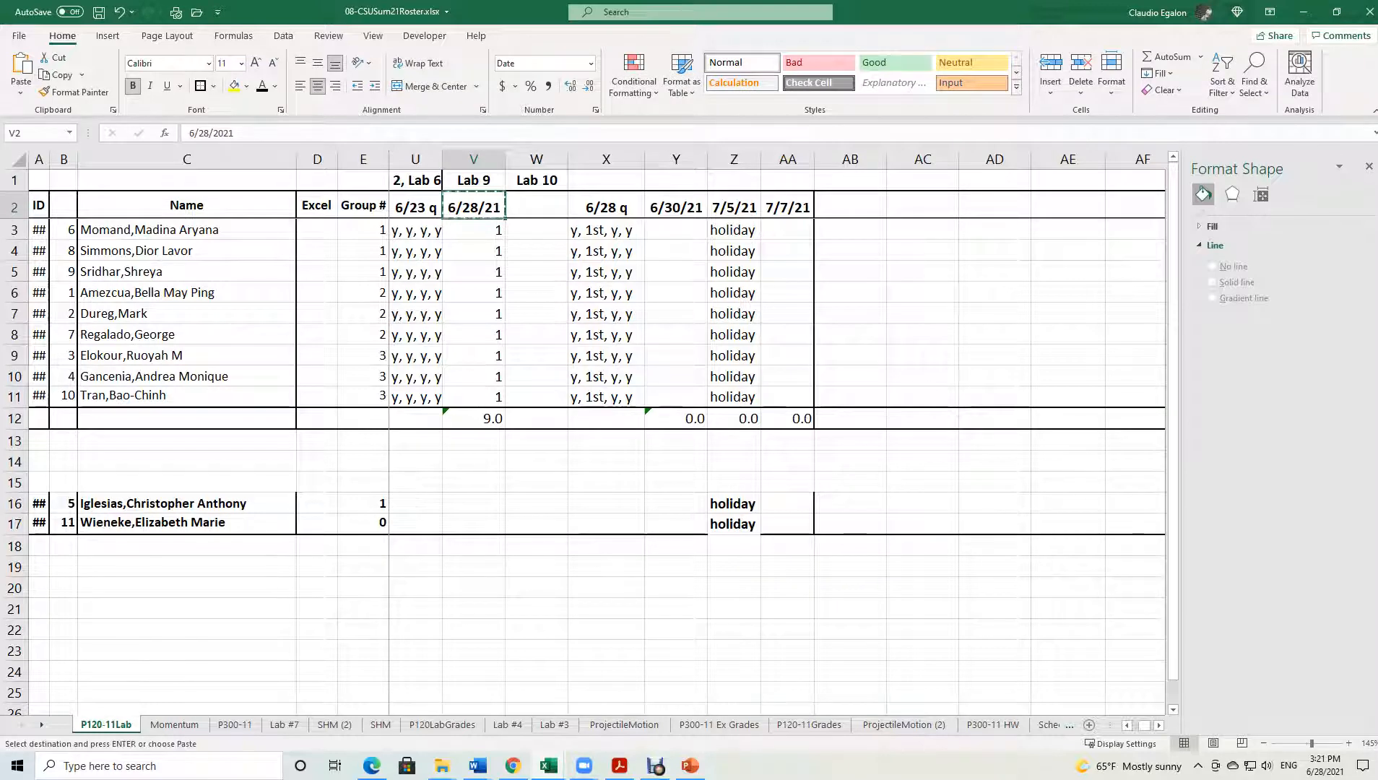
{"action": "left_click", "coordinate": [536, 207]}
{"action": "key", "text": "ctrl+v"}
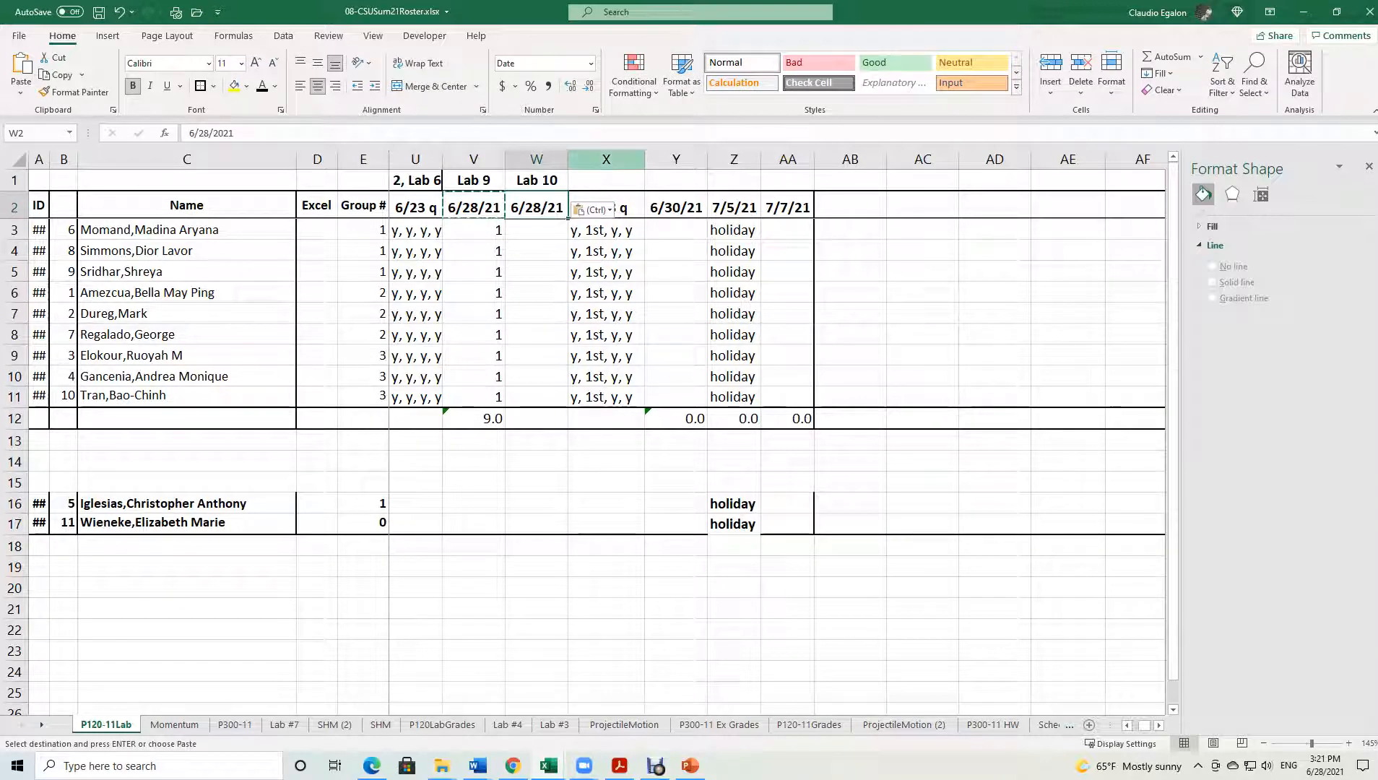
Insert a copy of the 6/28 q column between the Lab 9 and Lab 10 columns.
{"action": "left_click", "coordinate": [605, 160]}
{"action": "key", "text": "ctrl+c"}
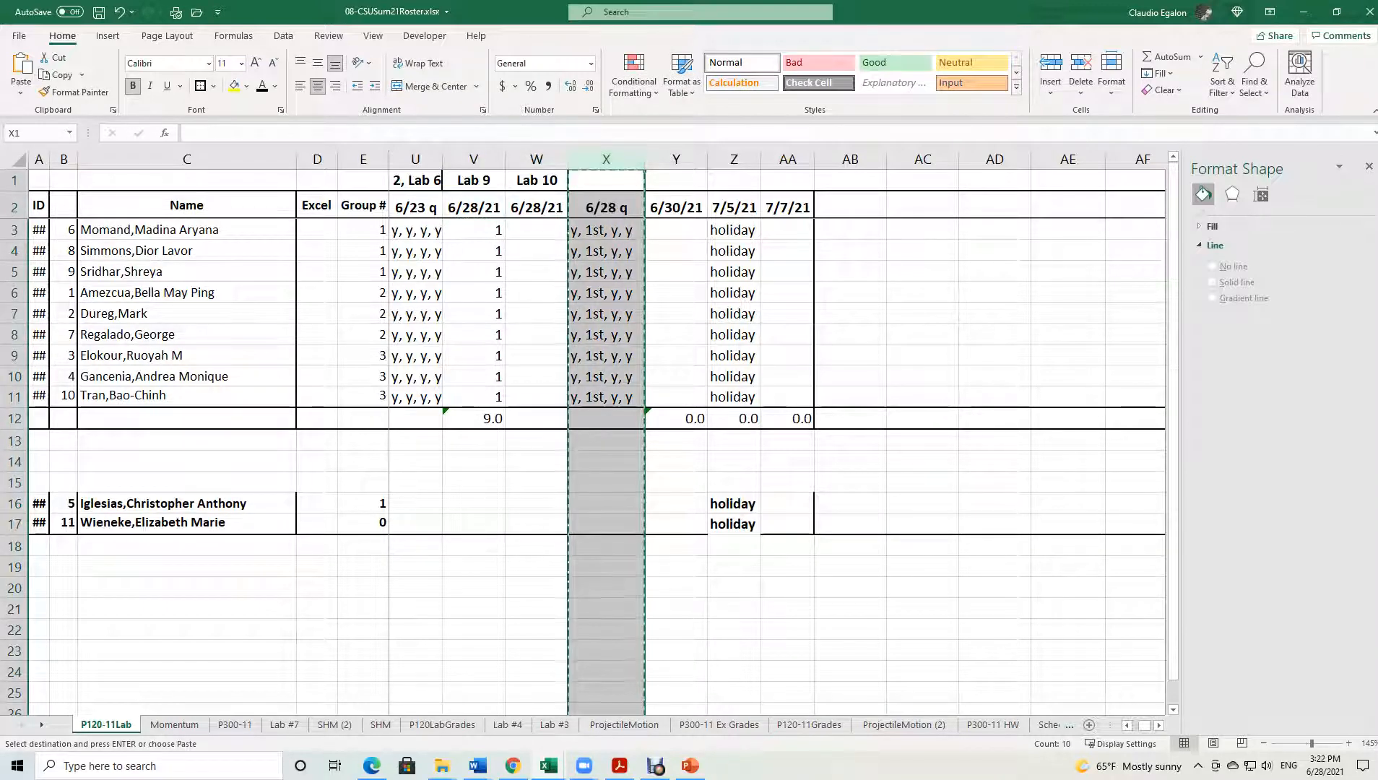
{"action": "left_click", "coordinate": [537, 160]}
{"action": "right_click", "coordinate": [545, 162]}
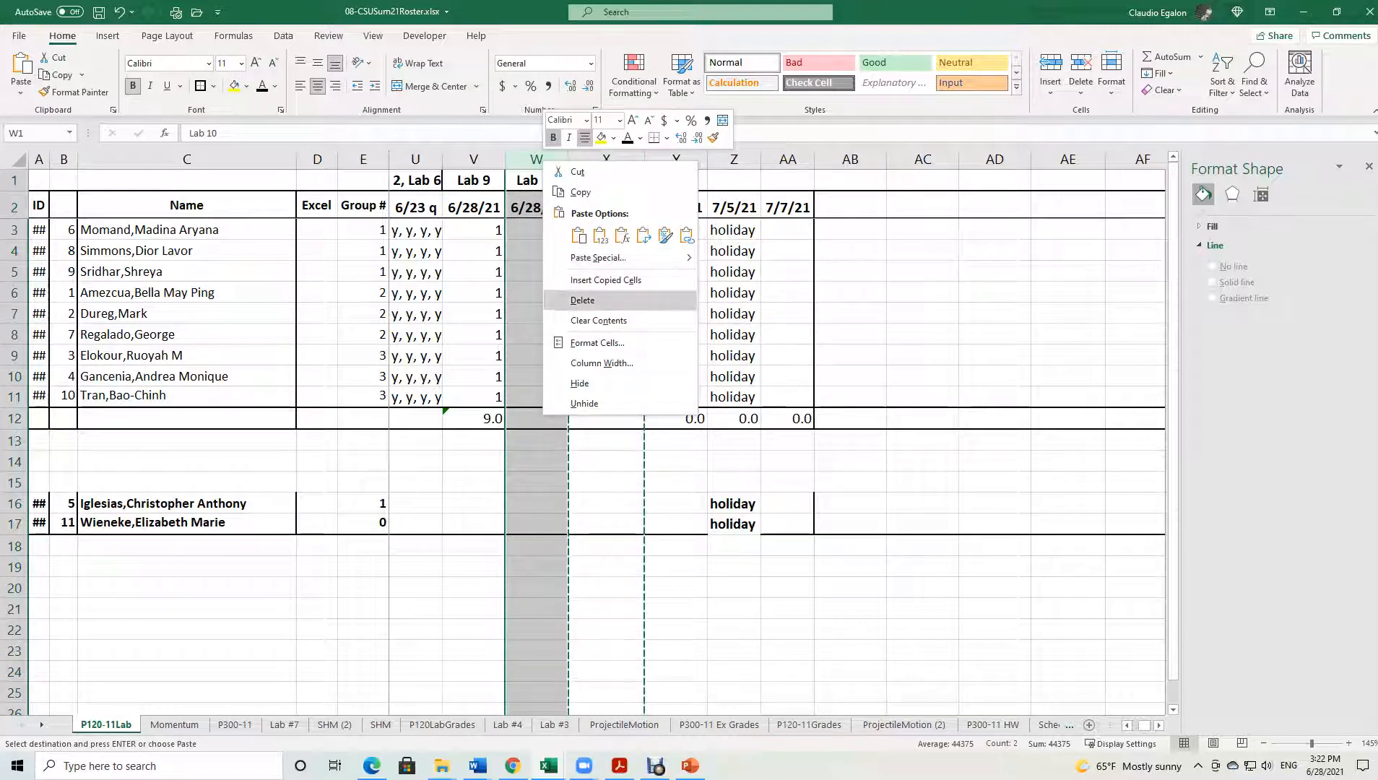
{"action": "left_click", "coordinate": [605, 281]}
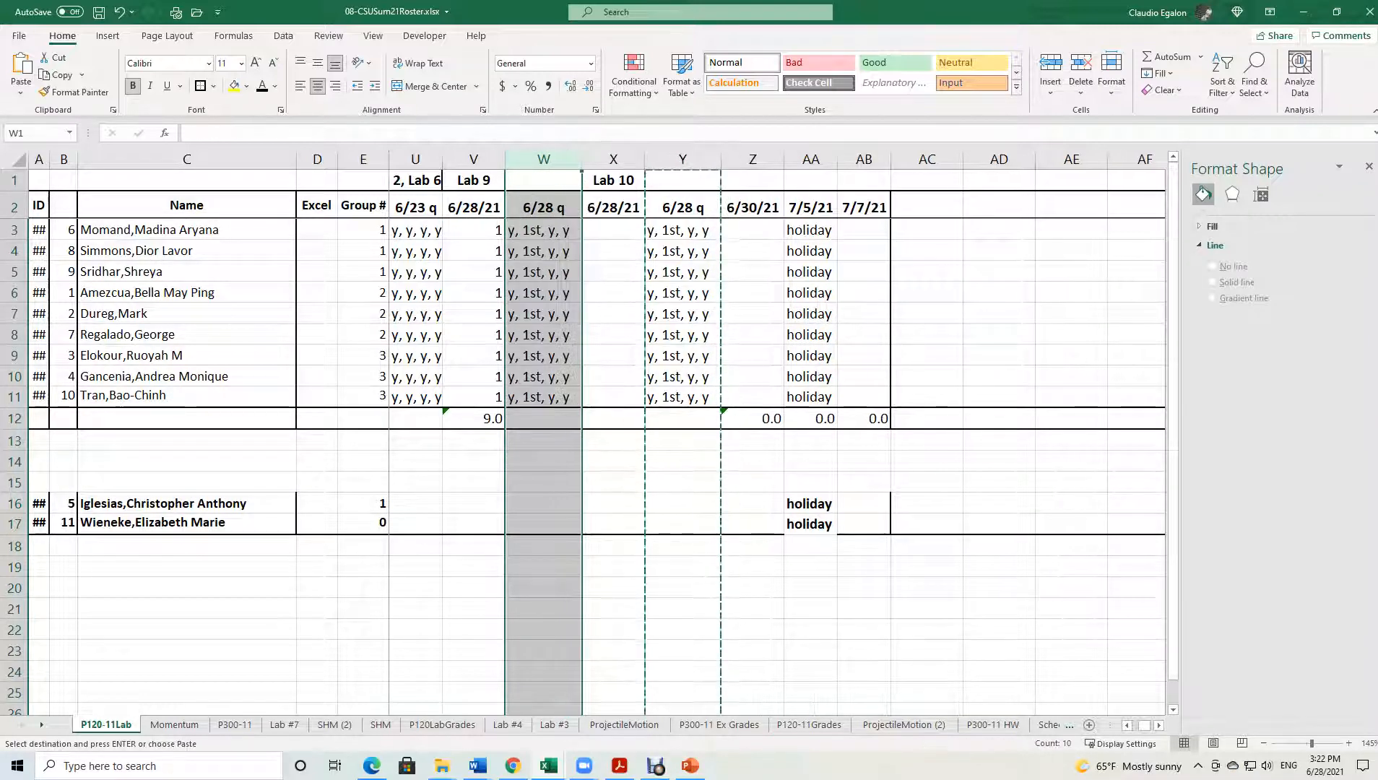
Fill in the Lab 10 attendance for rows 3 to 11, with 0 in row 10 and 1 in all other rows.
{"action": "left_click", "coordinate": [613, 230]}
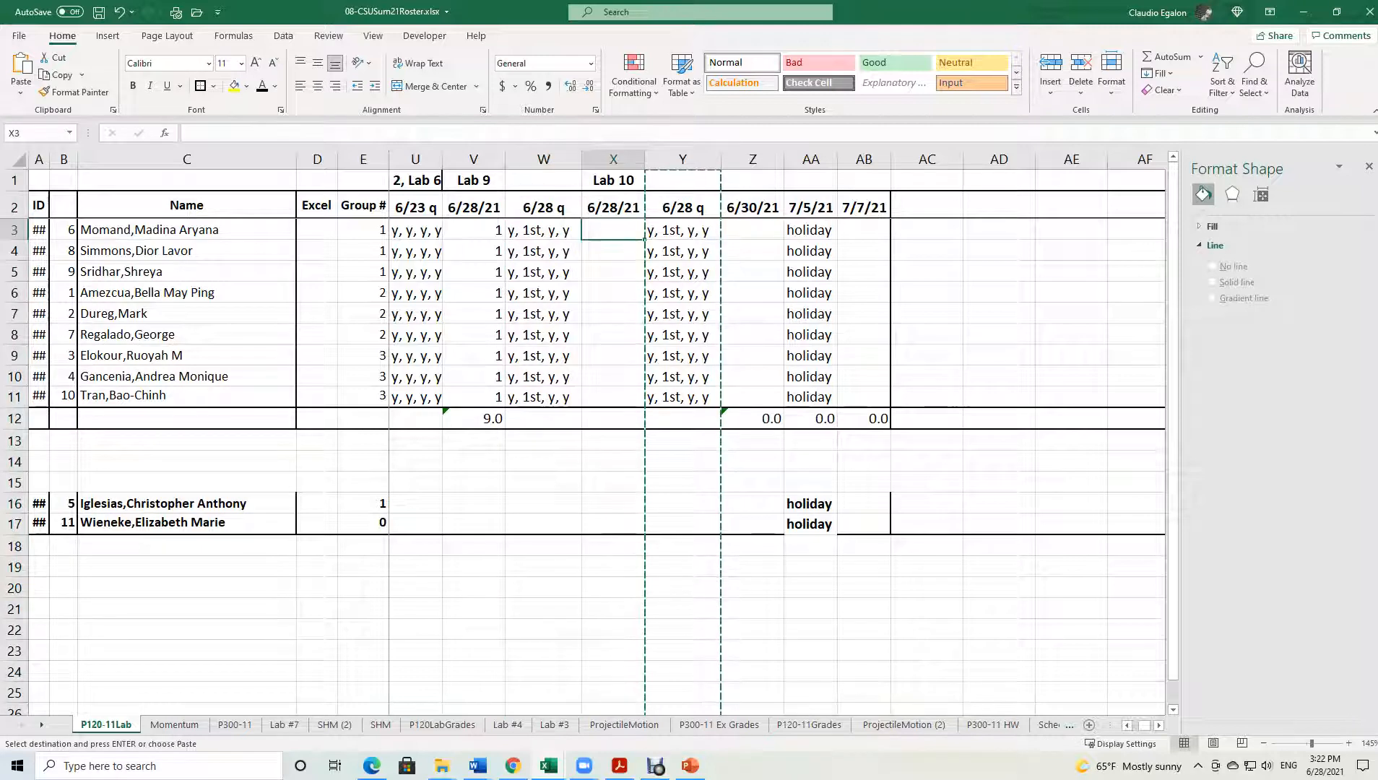
{"action": "type", "text": "1 1 1 1 1 1 1 0"}
{"action": "key", "text": "Escape"}
{"action": "type", "text": "1"}
{"action": "key", "text": "Return"}
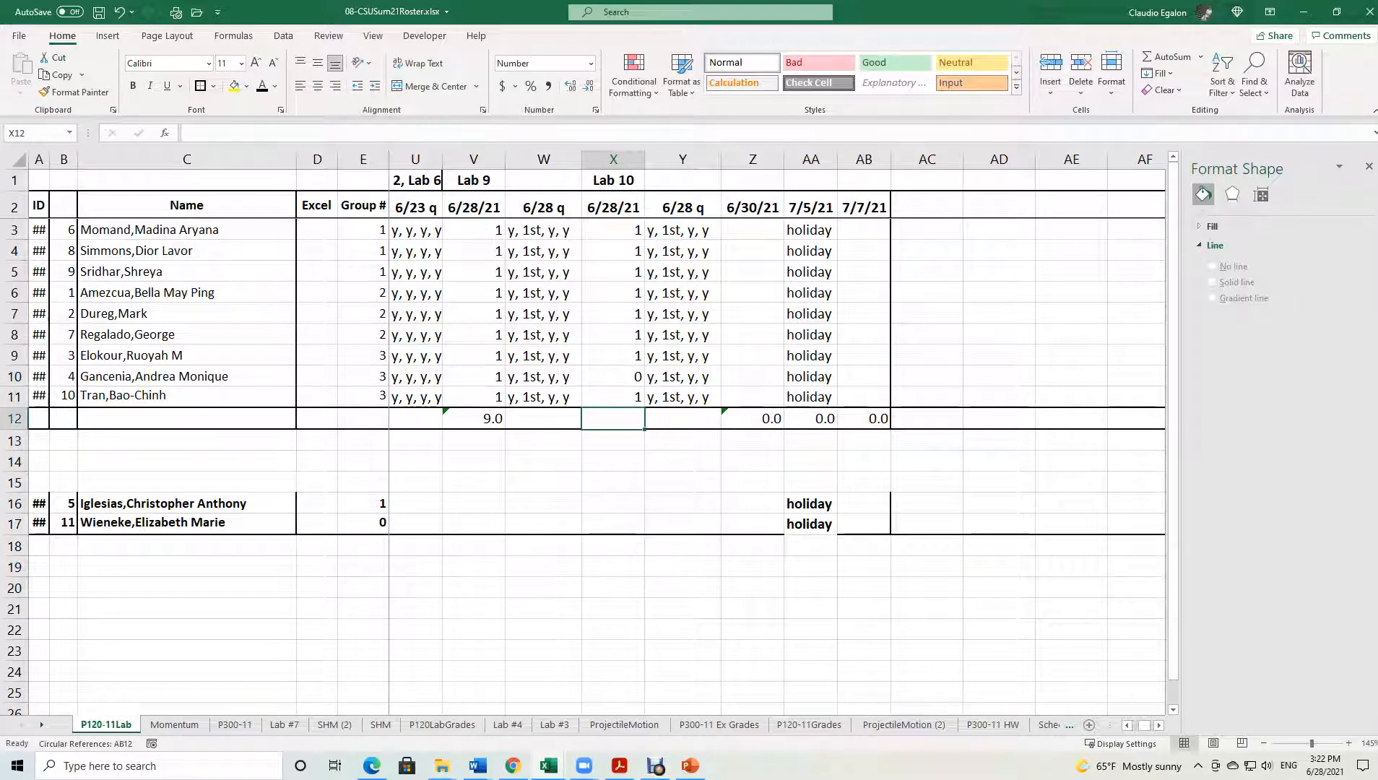
Clear the participation entries in rows 3 to 11 of the 6/28 q column belonging to Lab 10.
{"action": "left_click", "coordinate": [682, 230]}
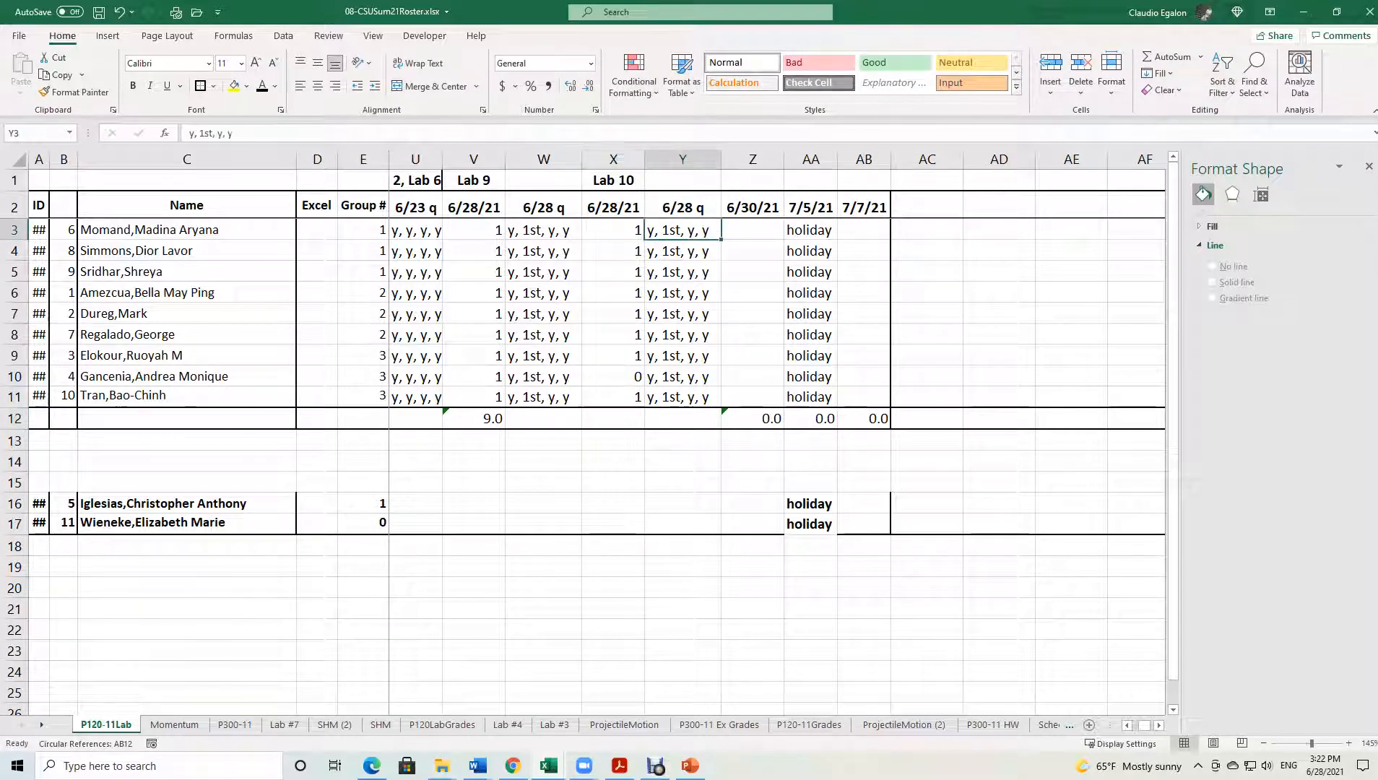
{"action": "key", "text": "BackSpace"}
{"action": "key", "text": "Return"}
{"action": "key", "text": "BackSpace"}
{"action": "key", "text": "Return"}
{"action": "key", "text": "BackSpace"}
{"action": "key", "text": "Return"}
{"action": "key", "text": "BackSpace"}
{"action": "key", "text": "Return"}
{"action": "key", "text": "BackSpace"}
{"action": "key", "text": "Return"}
{"action": "key", "text": "BackSpace"}
{"action": "key", "text": "Return"}
{"action": "key", "text": "BackSpace"}
{"action": "key", "text": "Return"}
{"action": "key", "text": "BackSpace"}
{"action": "key", "text": "Return"}
{"action": "key", "text": "Delete"}
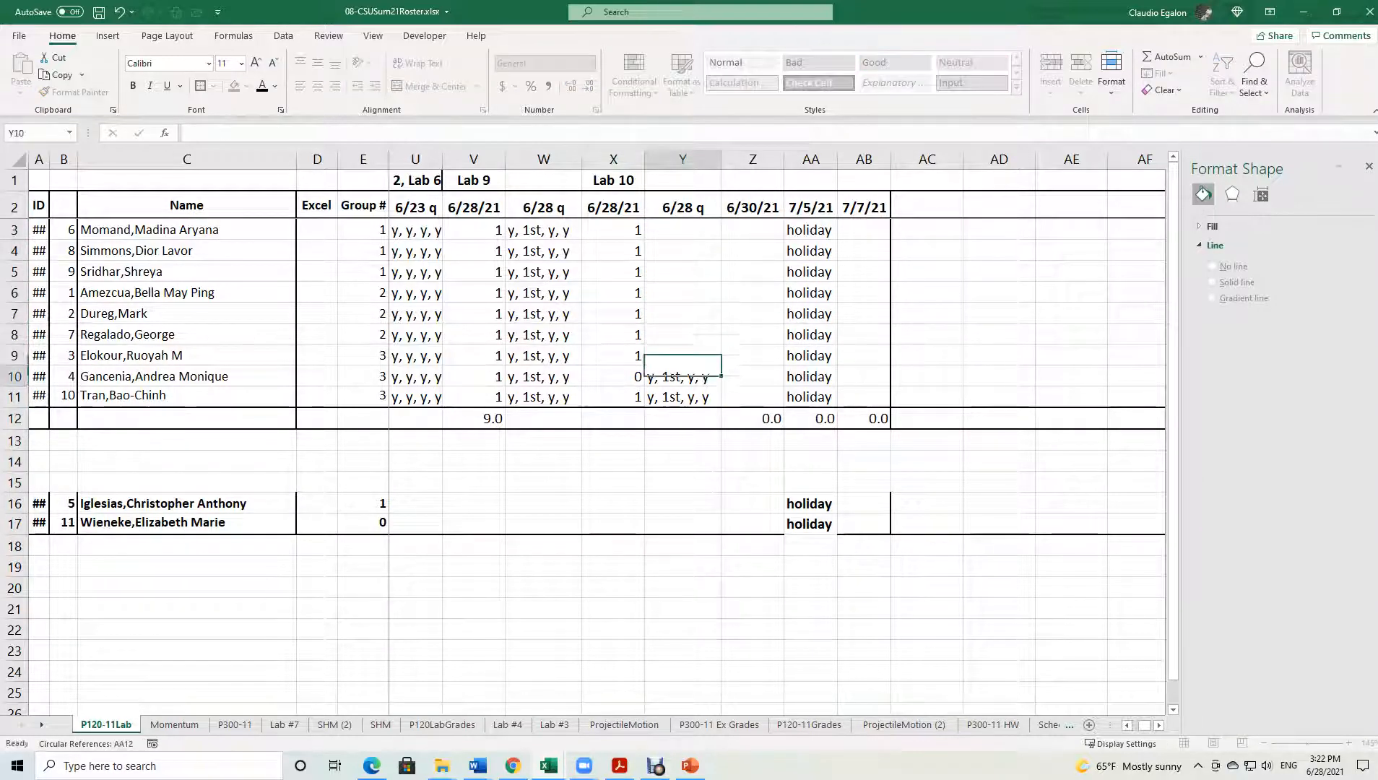
{"action": "key", "text": "Up"}
{"action": "key", "text": "Up"}
{"action": "key", "text": "Up"}
{"action": "key", "text": "Up"}
{"action": "key", "text": "Up"}
{"action": "key", "text": "Up"}
{"action": "key", "text": "Up"}
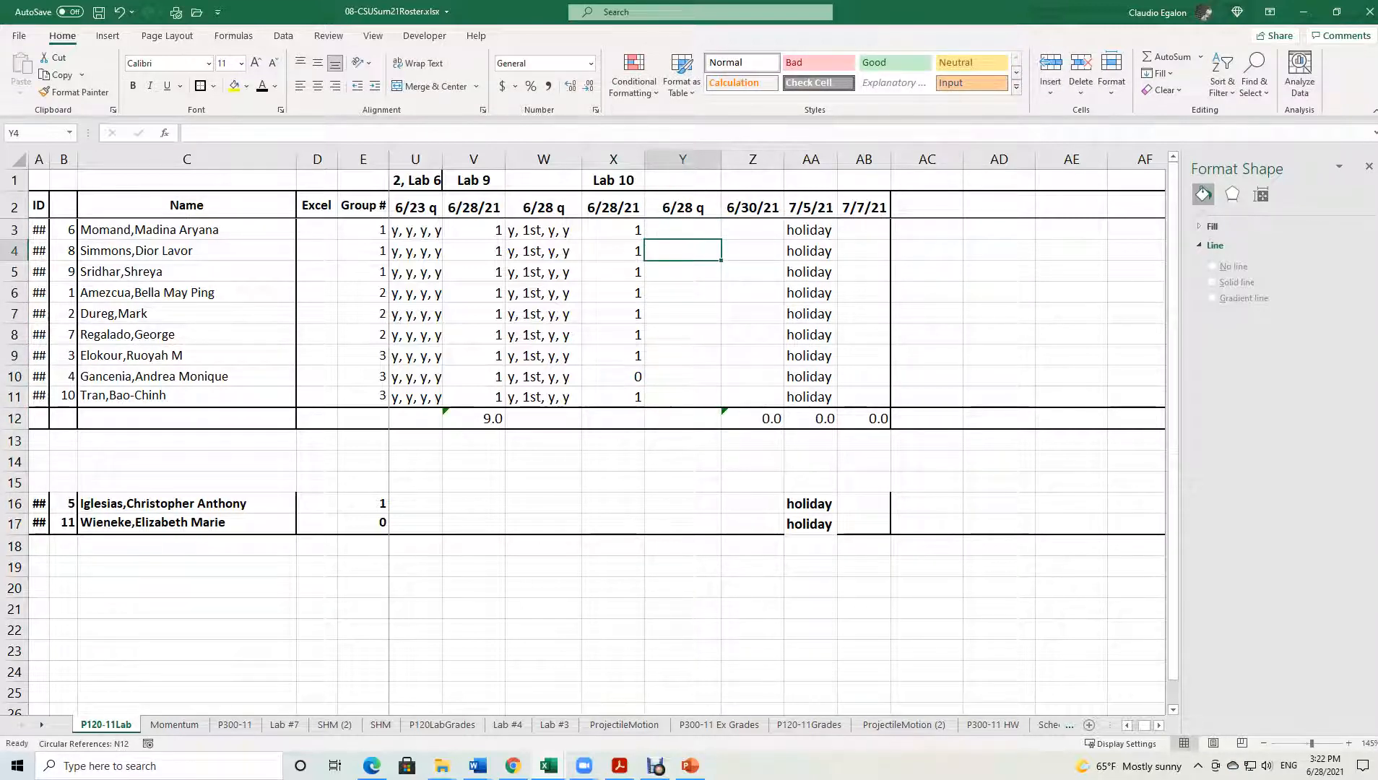
Copy the Lab 9 attendance total in row 12 to the Lab 10 attendance column.
{"action": "left_click", "coordinate": [474, 419]}
{"action": "key", "text": "ctrl+c"}
{"action": "left_click", "coordinate": [613, 419]}
{"action": "key", "text": "ctrl+v"}
{"action": "left_click", "coordinate": [683, 482]}
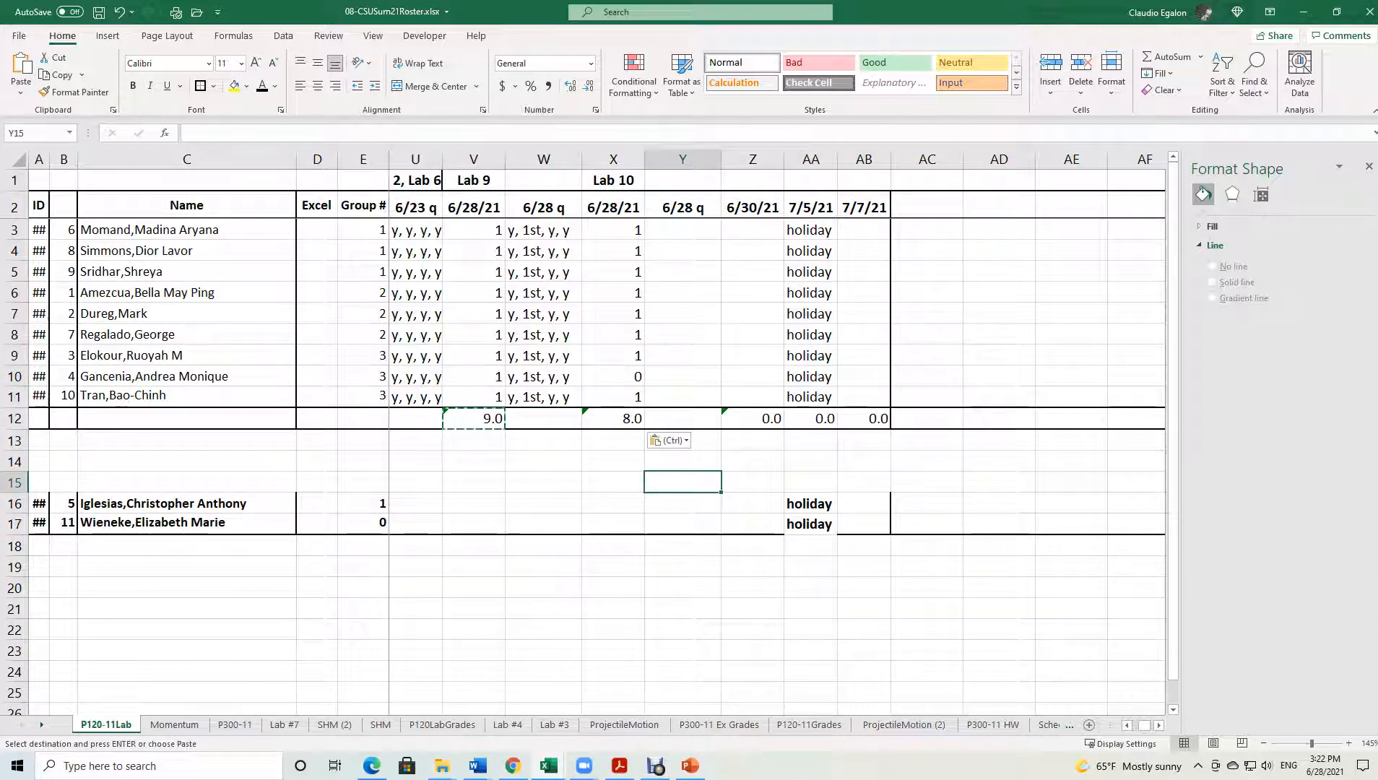
{"action": "left_click", "coordinate": [683, 230]}
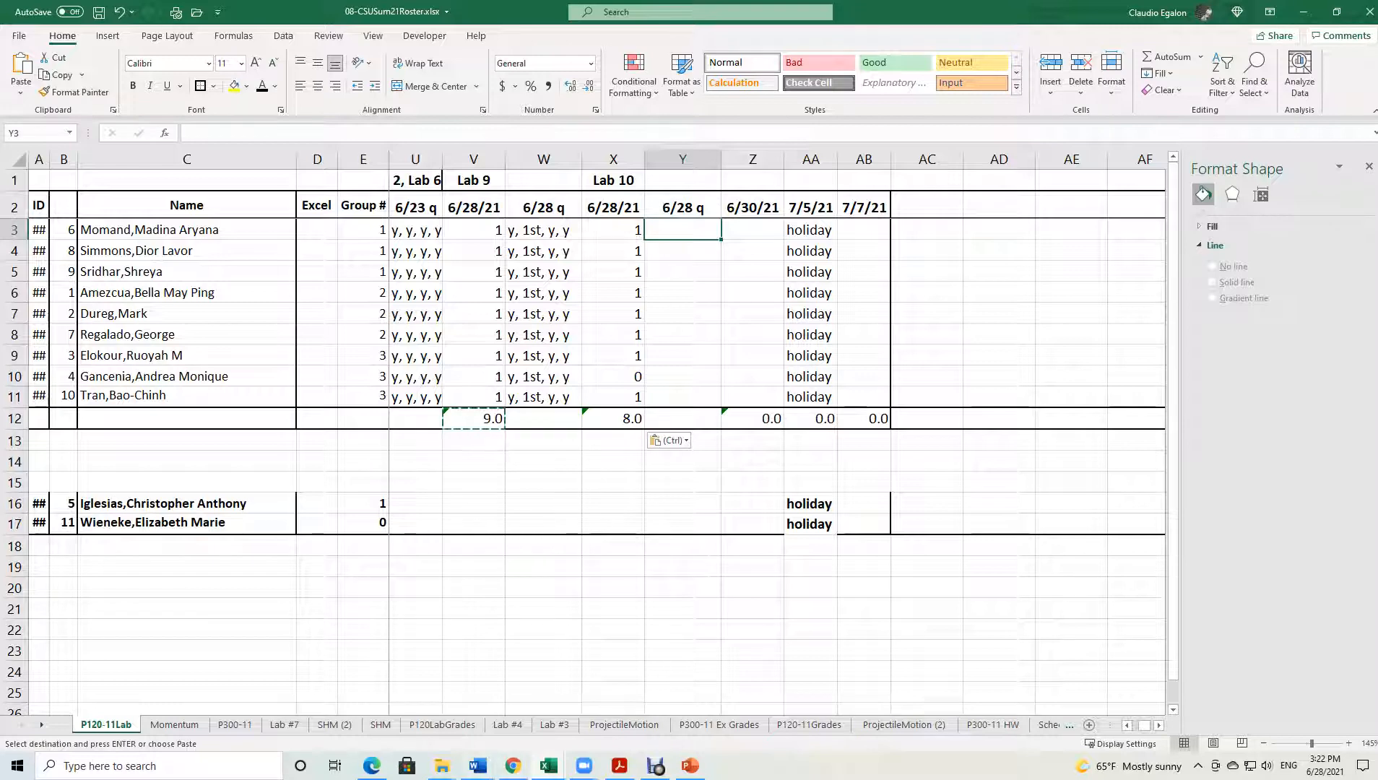
Switch to the Virtual Lab 10 gravitation document in Word and look over its introduction down to Fig. 1.
{"action": "left_click", "coordinate": [478, 766]}
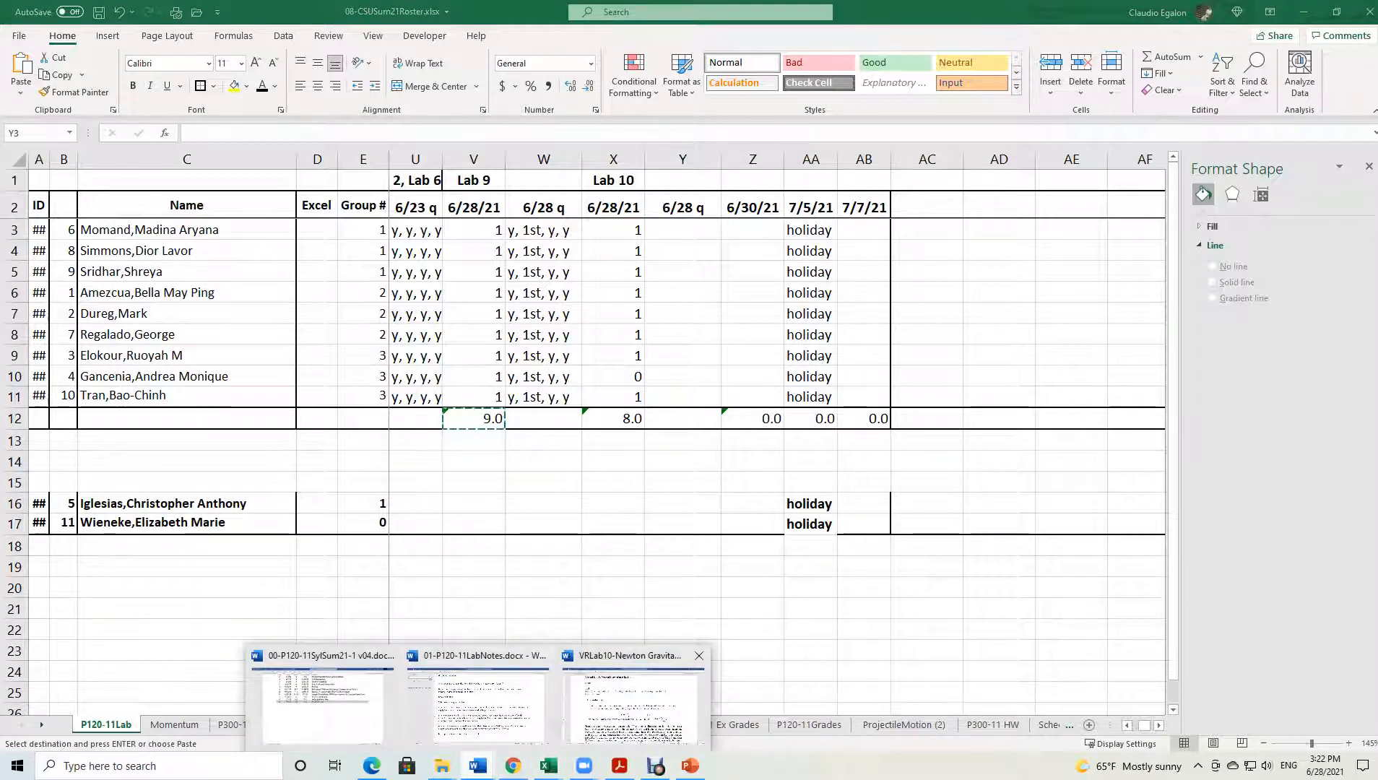
{"action": "left_click", "coordinate": [634, 697]}
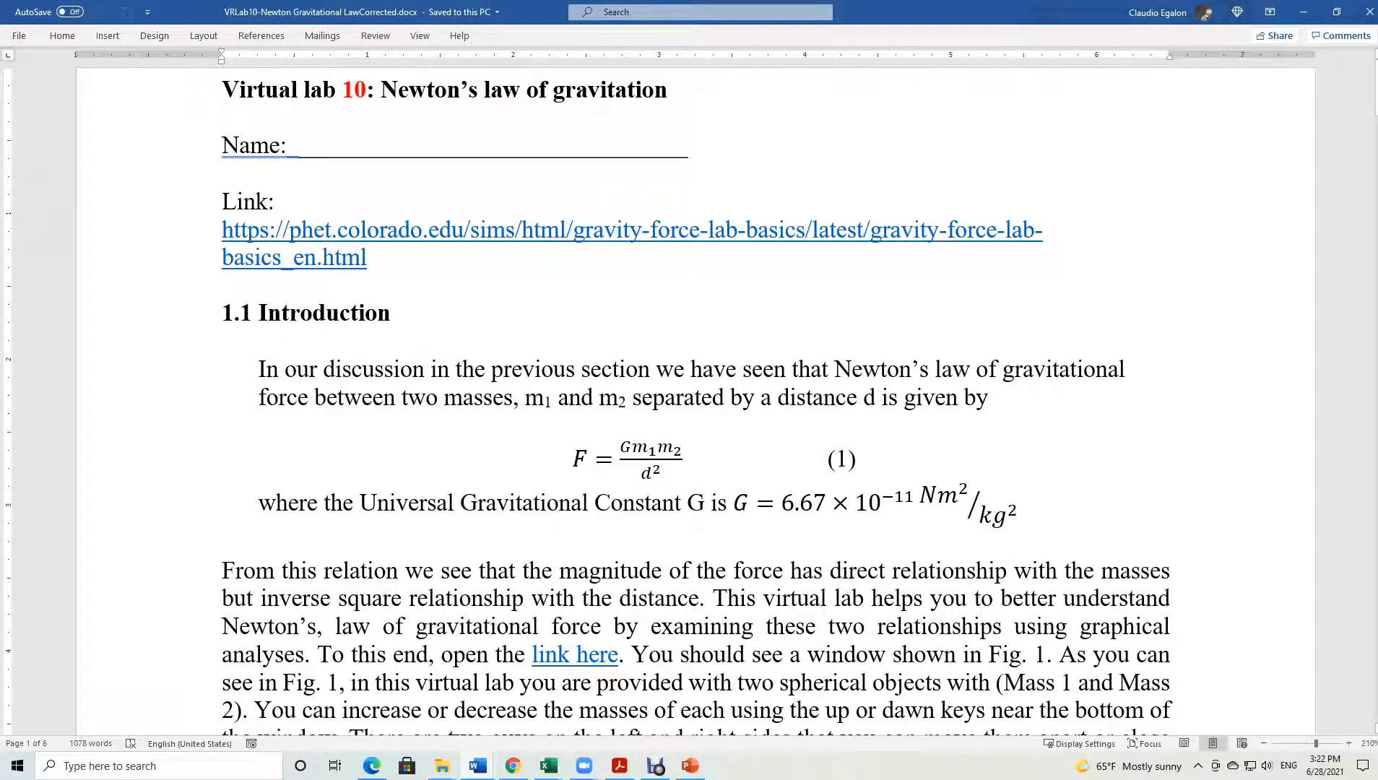
{"action": "scroll", "coordinate": [694, 397], "scroll_direction": "down", "scroll_amount": 3}
{"action": "scroll", "coordinate": [693, 397], "scroll_direction": "down", "scroll_amount": 6}
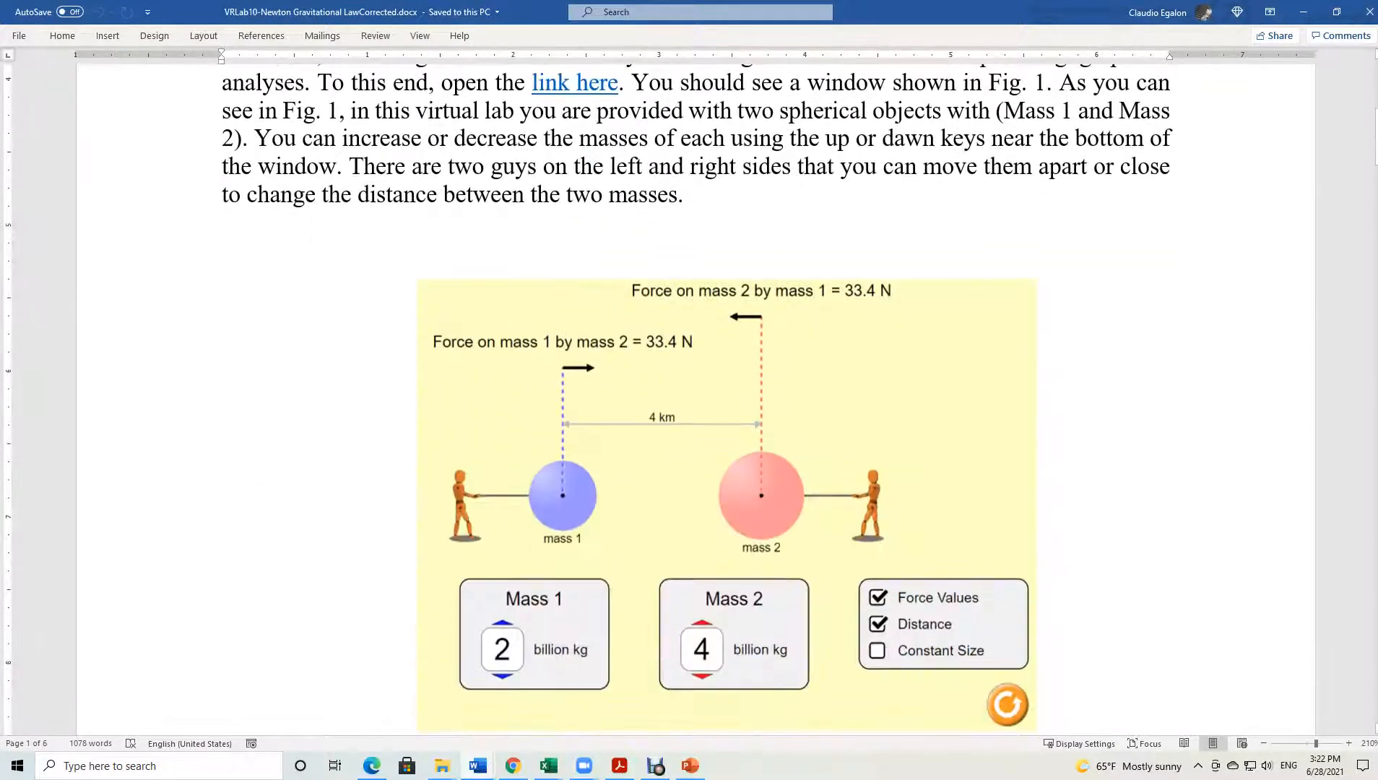
Try twice to open the gravity force simulation from the "link here" hyperlink in the introduction.
{"action": "scroll", "coordinate": [693, 397], "scroll_direction": "up", "scroll_amount": 5}
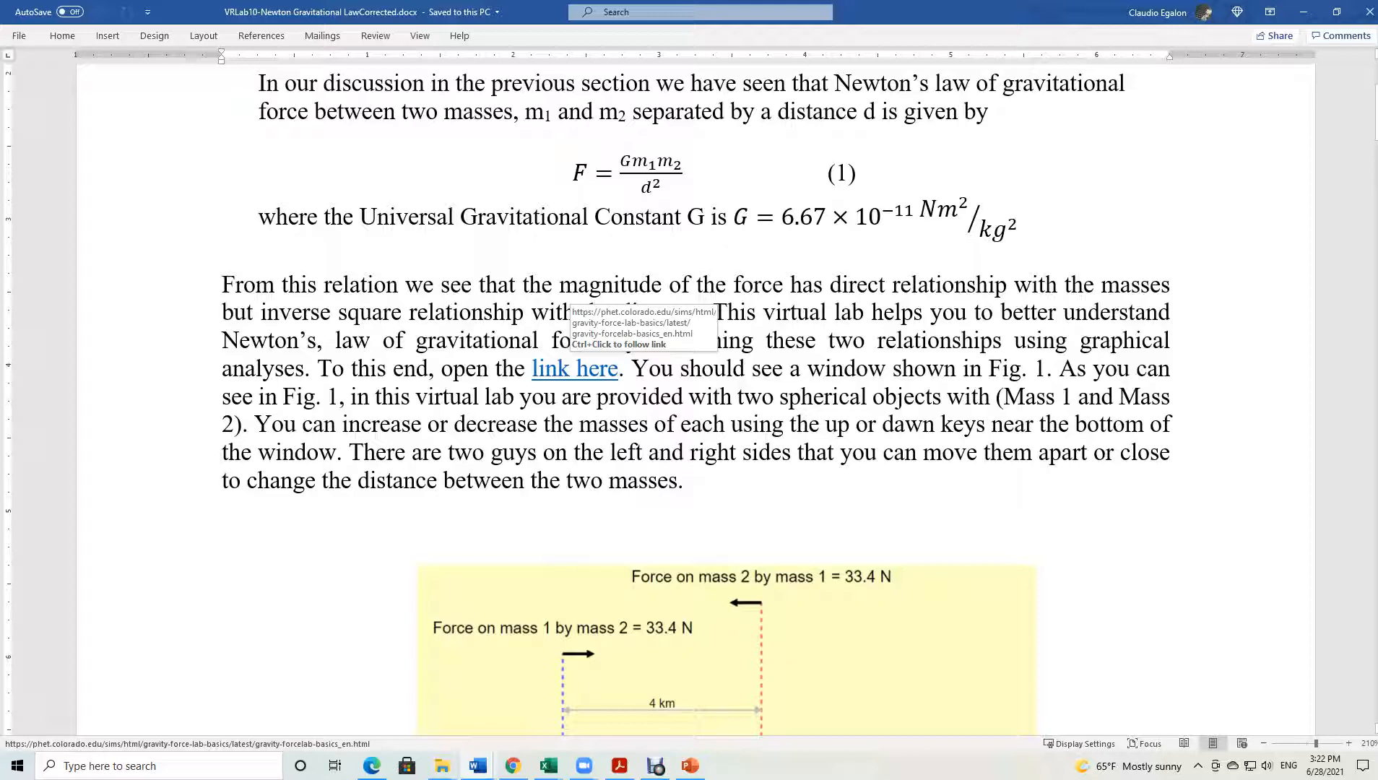
{"action": "left_click", "coordinate": [569, 369], "text": "ctrl"}
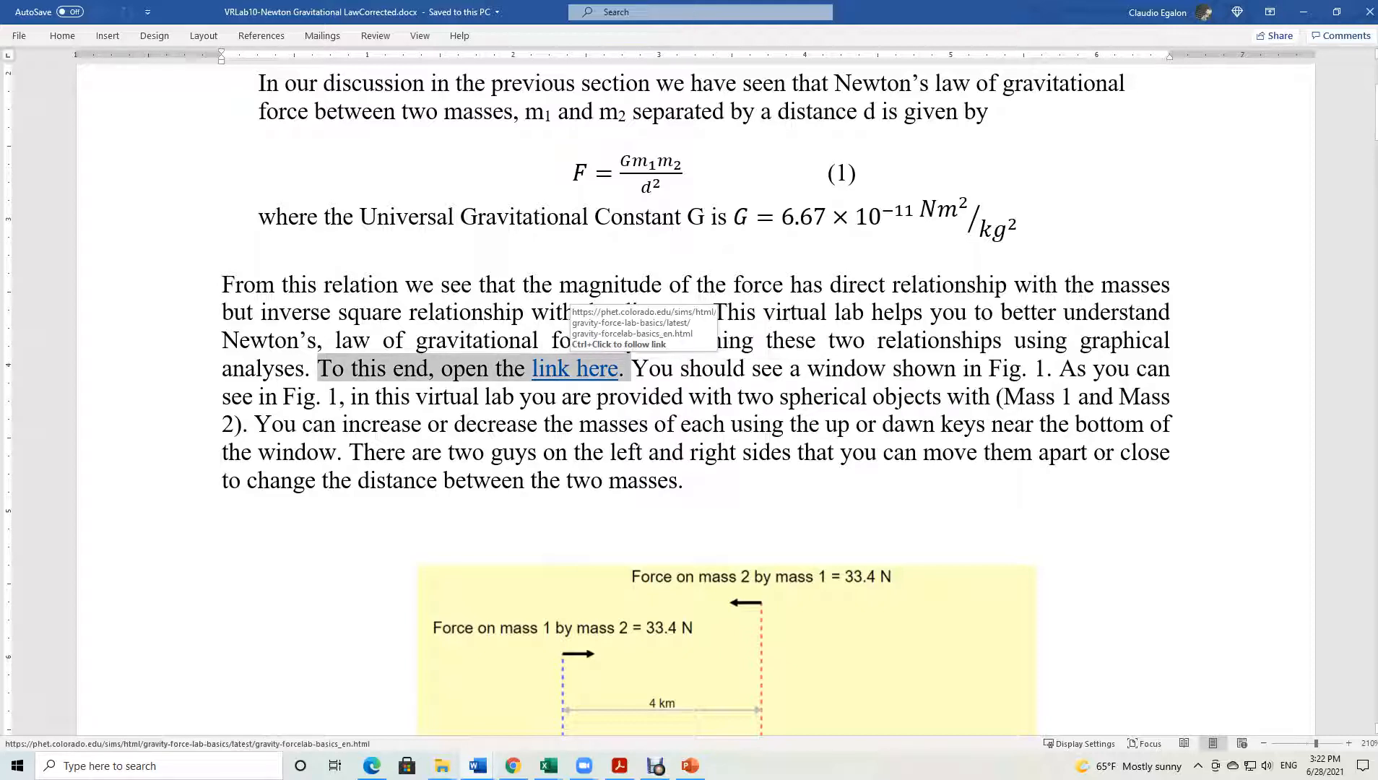
{"action": "left_click", "coordinate": [571, 368], "text": "ctrl"}
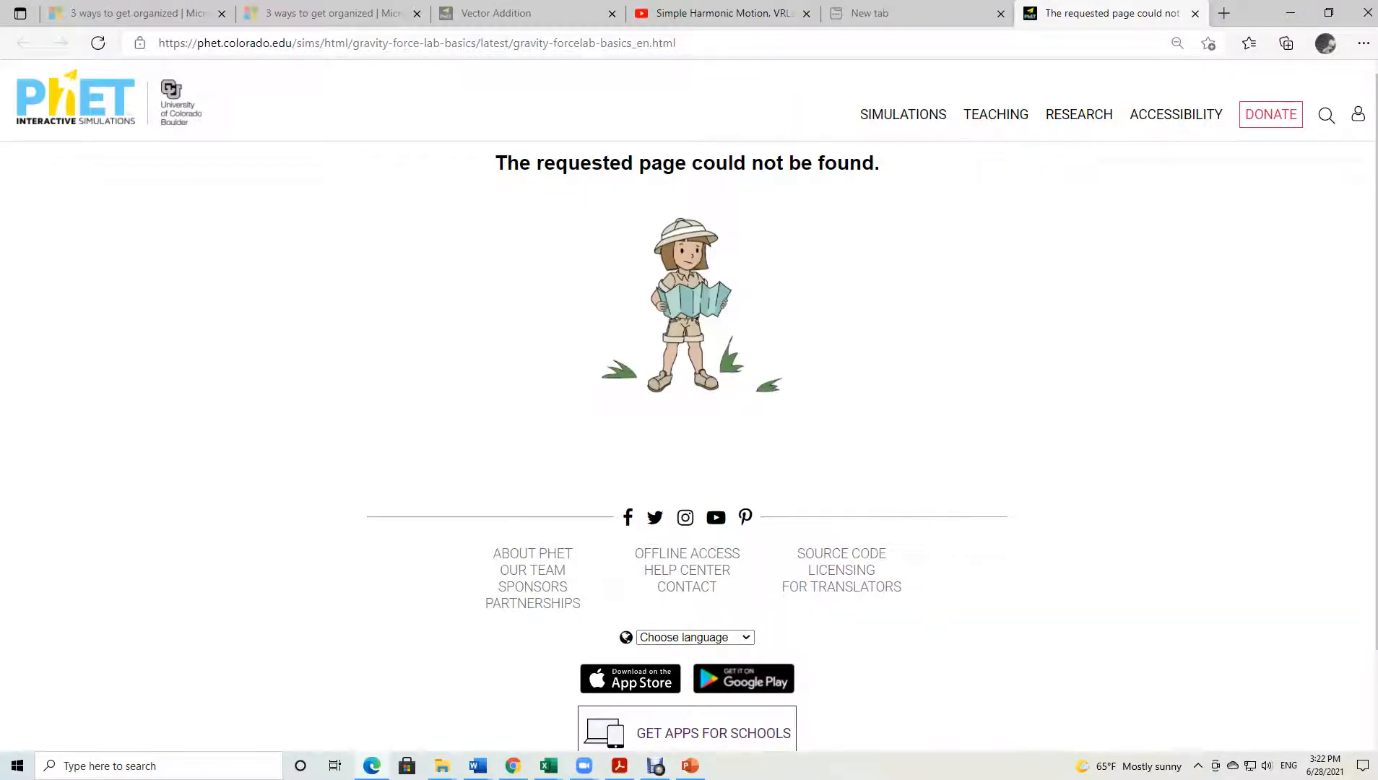
{"action": "left_click", "coordinate": [332, 43]}
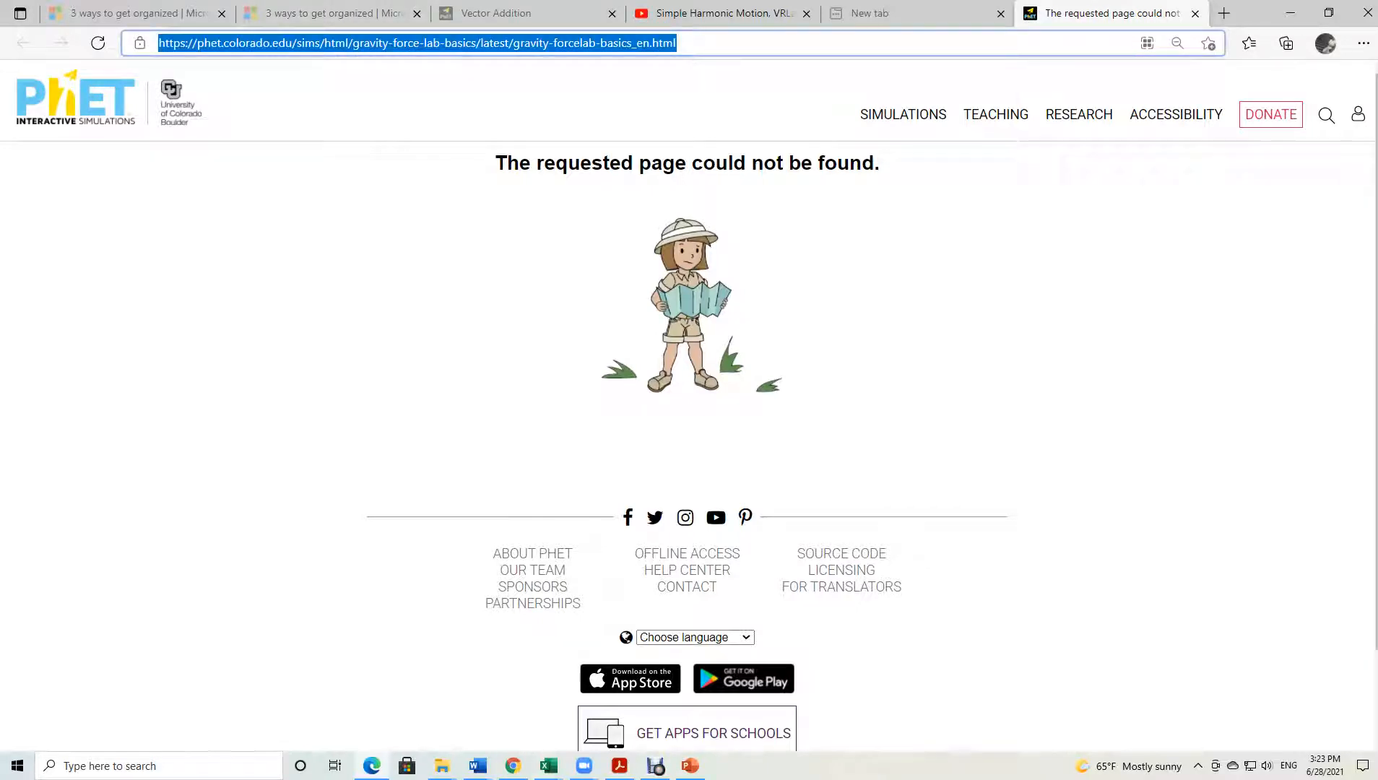
{"action": "key", "text": "alt+Tab"}
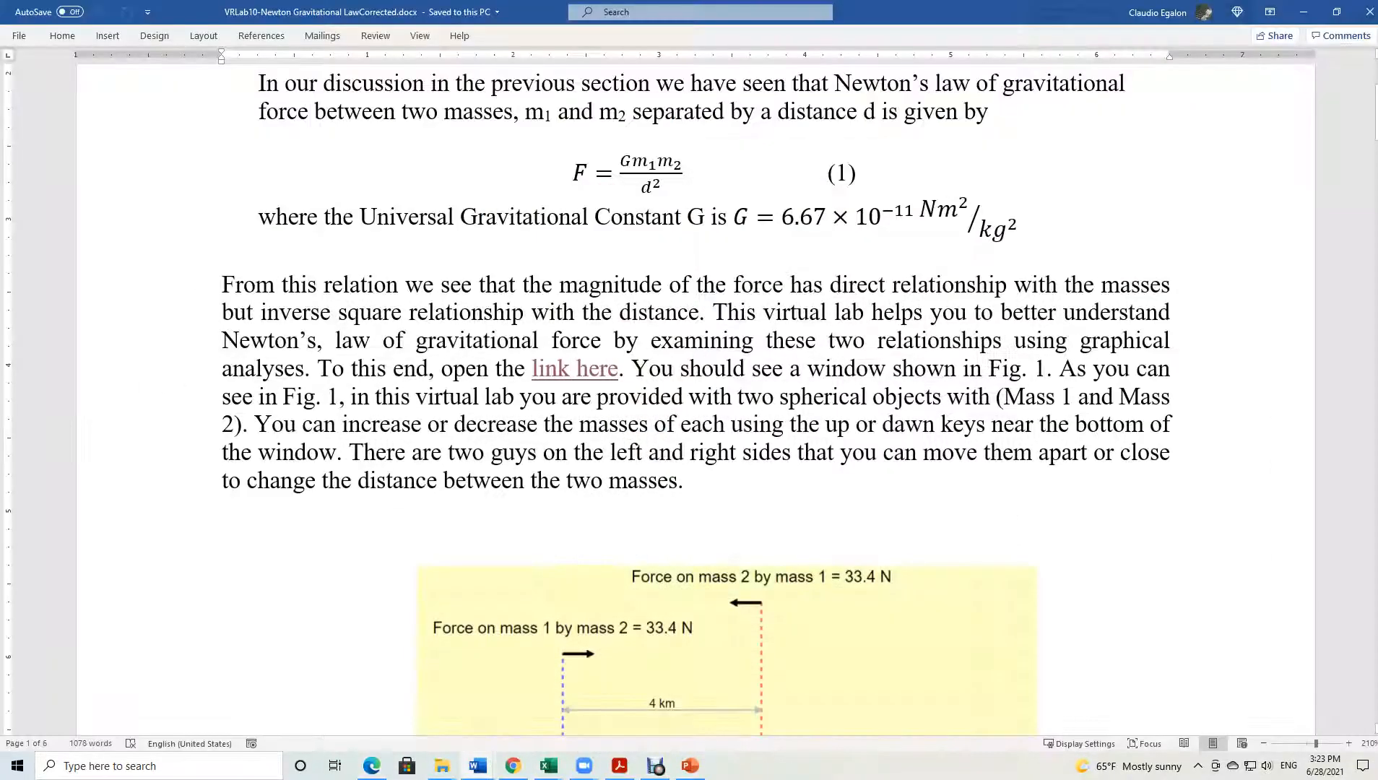
{"action": "left_click", "coordinate": [570, 369], "text": "ctrl"}
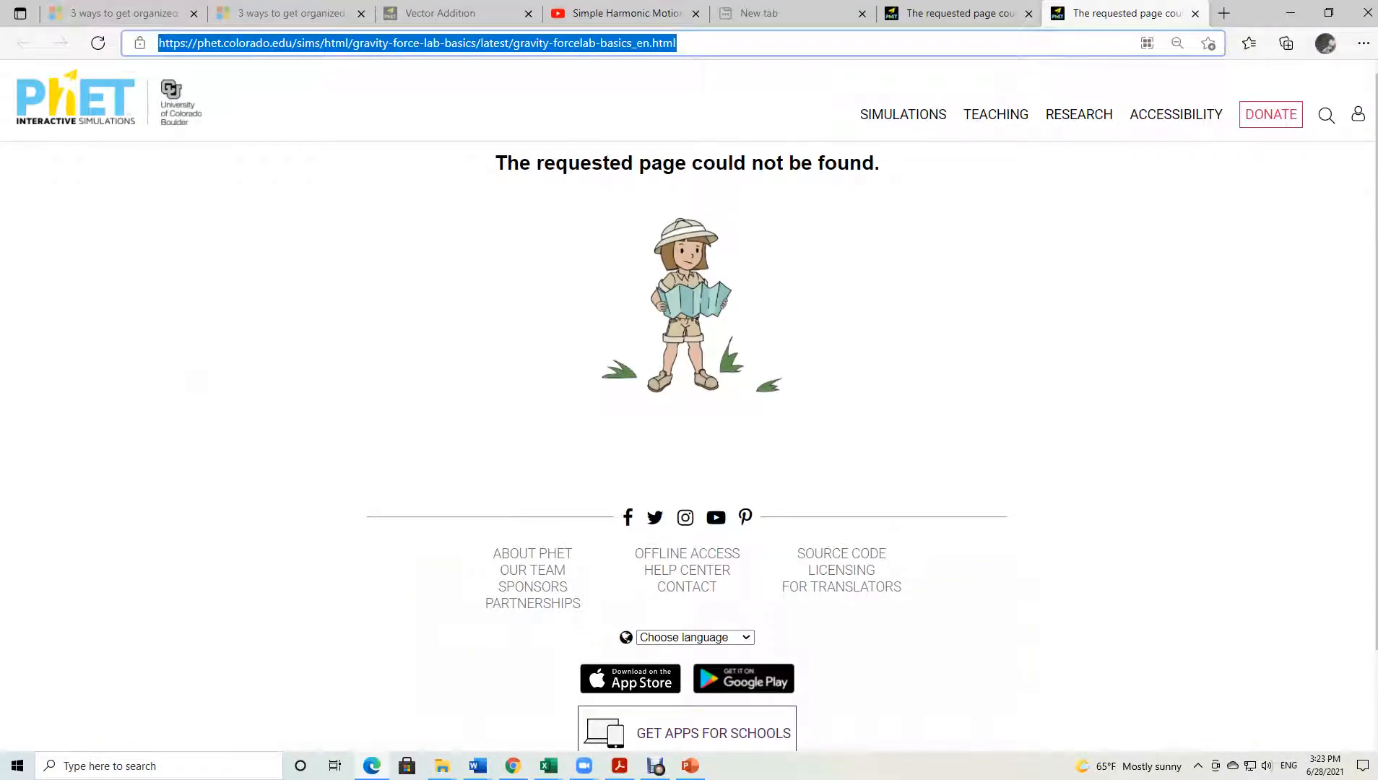
Load phet.colorado.edu in the browser and open its list of physics simulations.
{"action": "type", "text": "phet"}
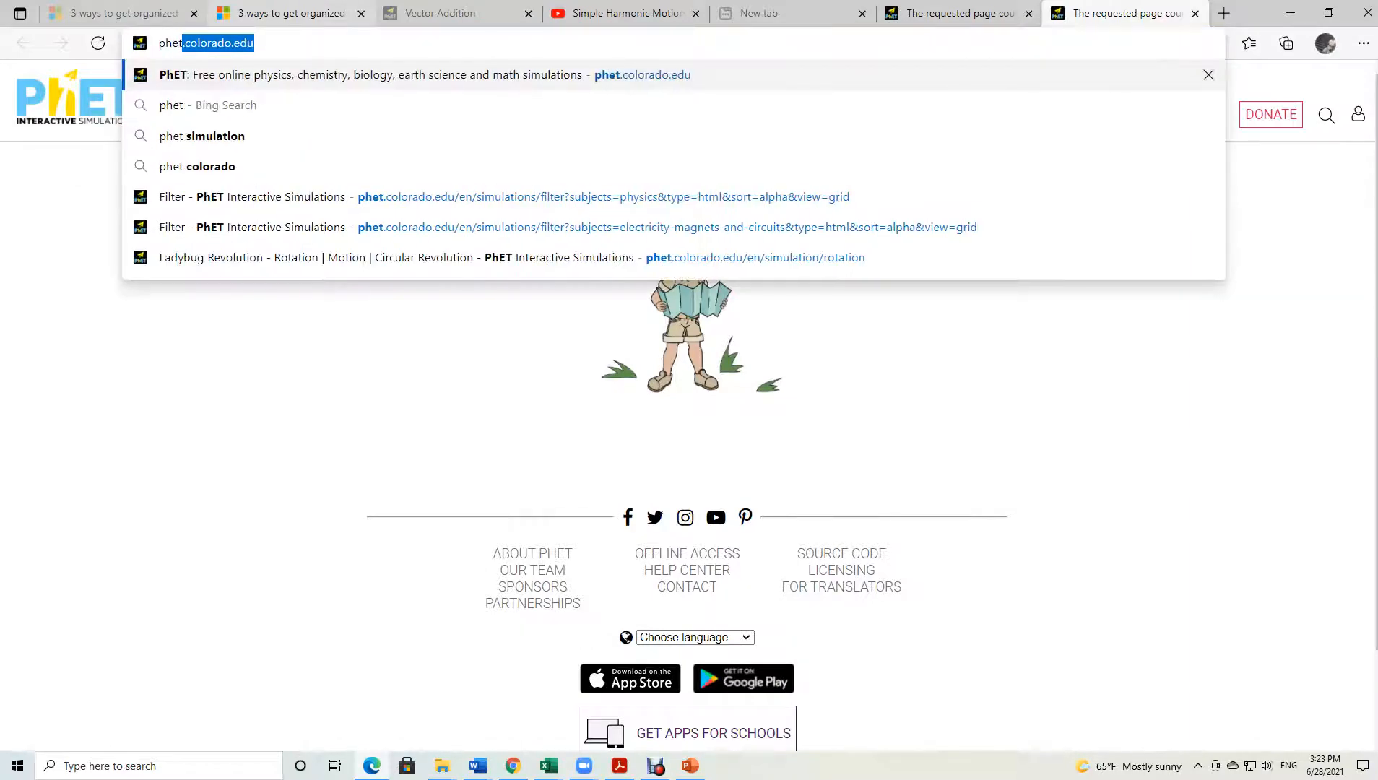
{"action": "key", "text": "Return"}
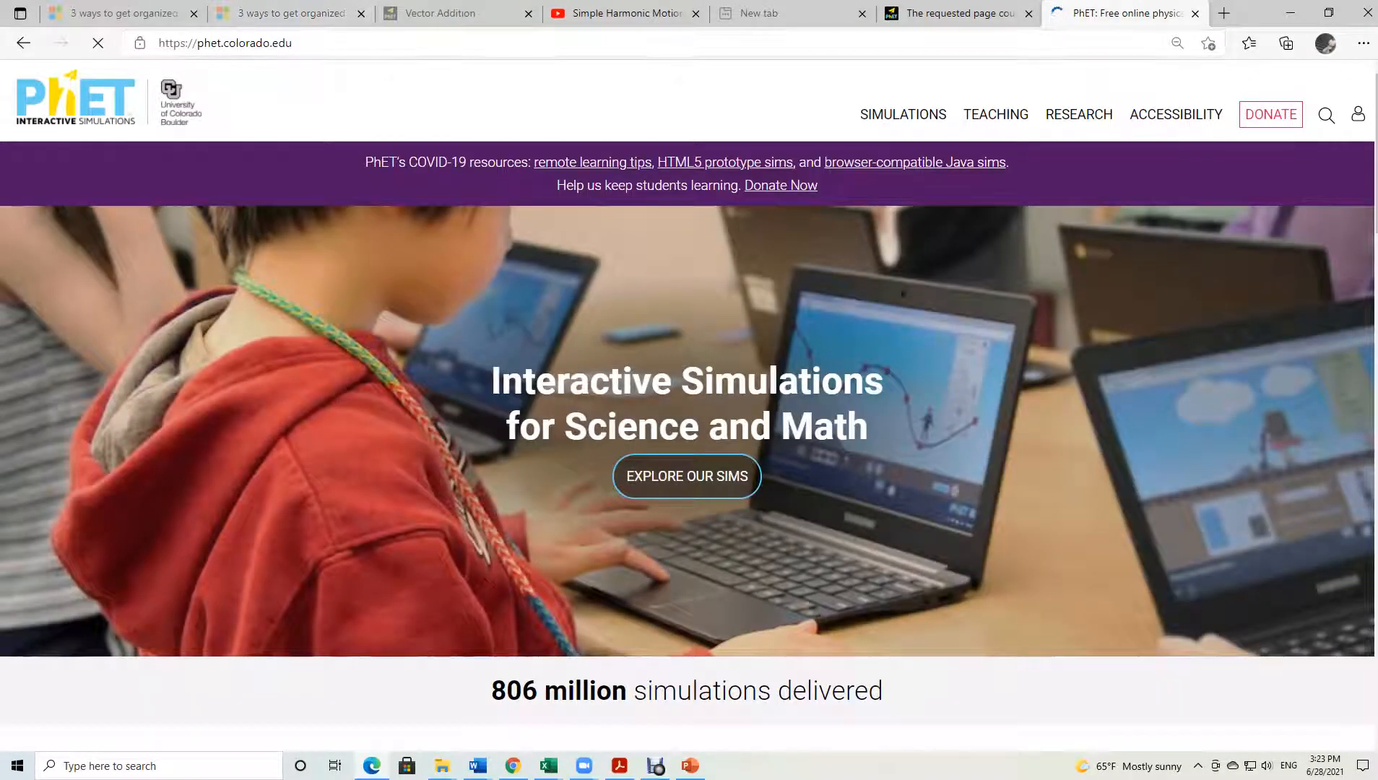
{"action": "scroll", "coordinate": [467, 411], "scroll_direction": "down", "scroll_amount": 5}
{"action": "left_click", "coordinate": [247, 412]}
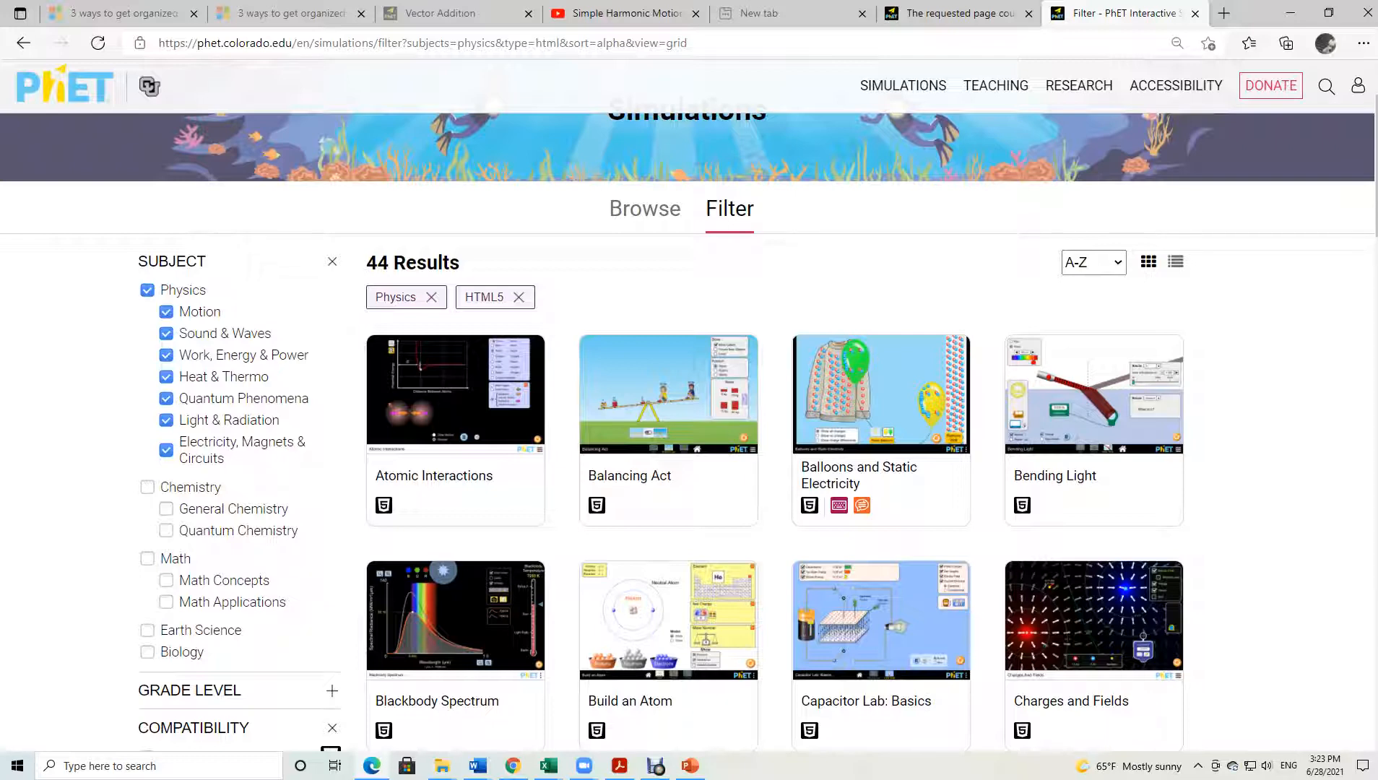
Remove Quantum Phenomena, Light & Radiation, Electricity, Magnets & Circuits, Heat & Thermo, and Work, Energy & Power from the subject filter.
{"action": "left_click", "coordinate": [166, 399]}
{"action": "left_click", "coordinate": [166, 421]}
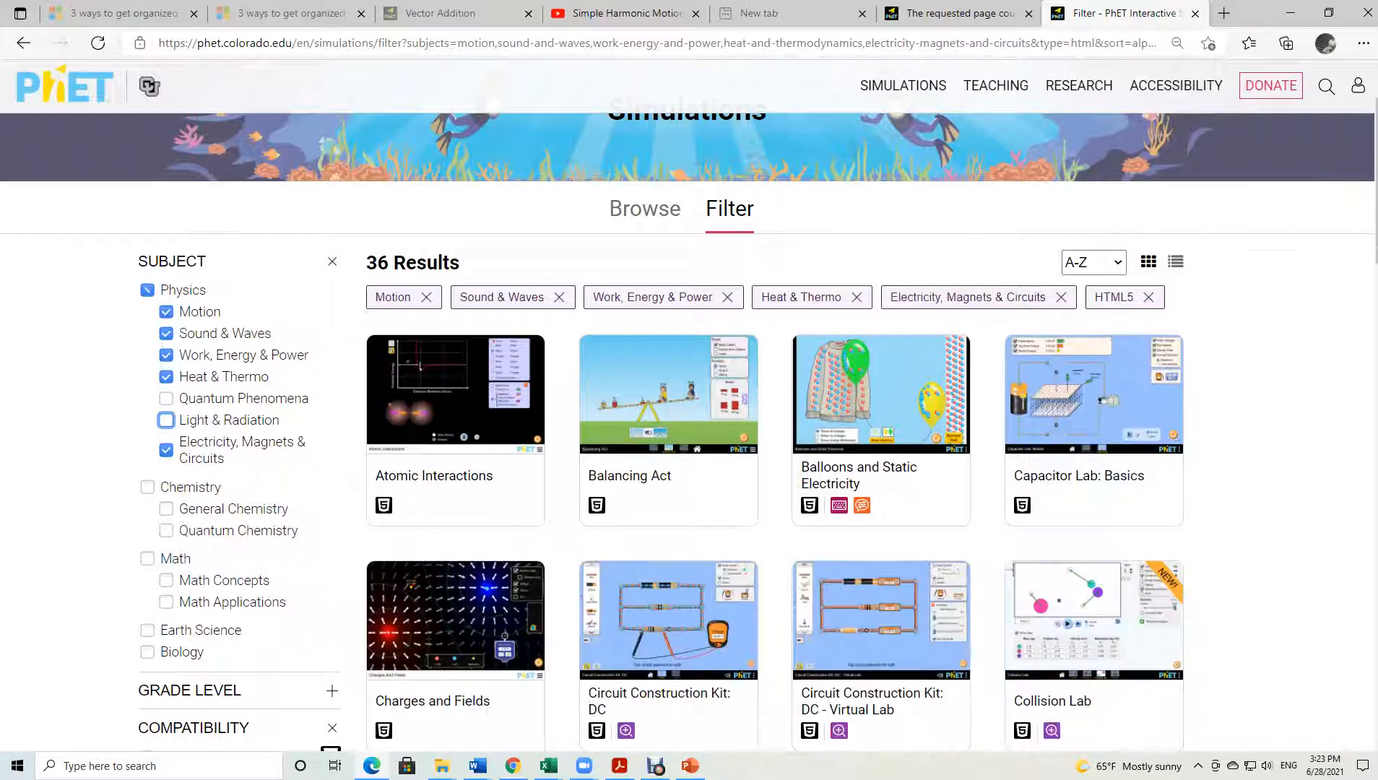
{"action": "left_click", "coordinate": [166, 449]}
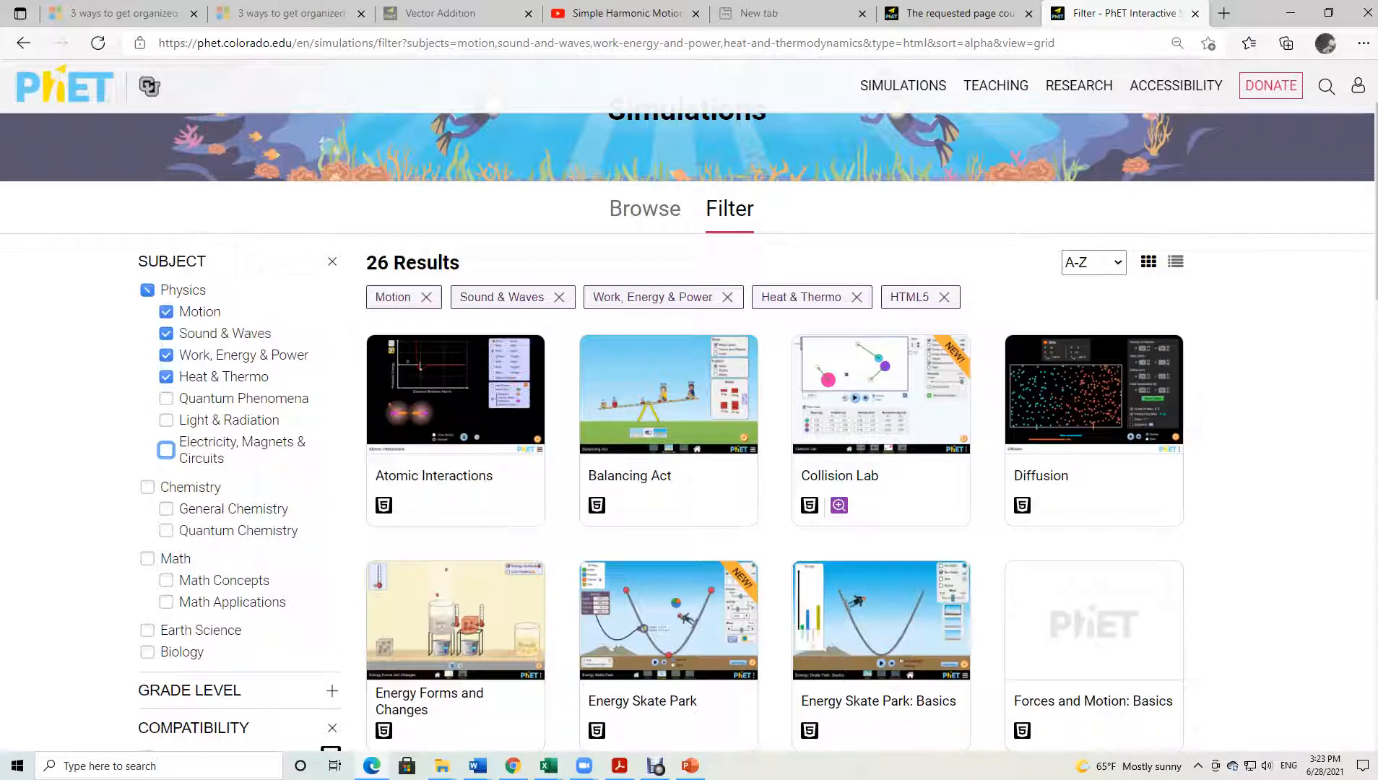
{"action": "left_click", "coordinate": [166, 377]}
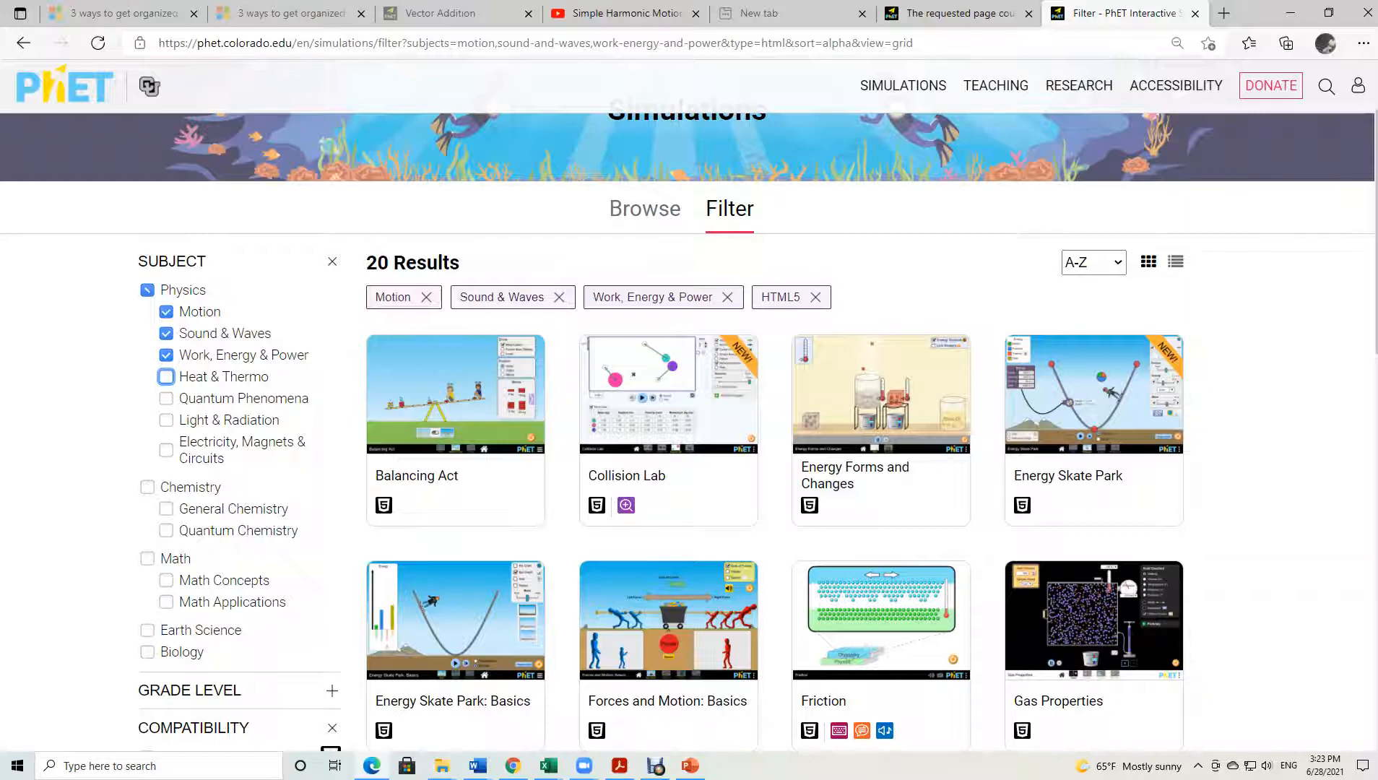
{"action": "left_click", "coordinate": [166, 356]}
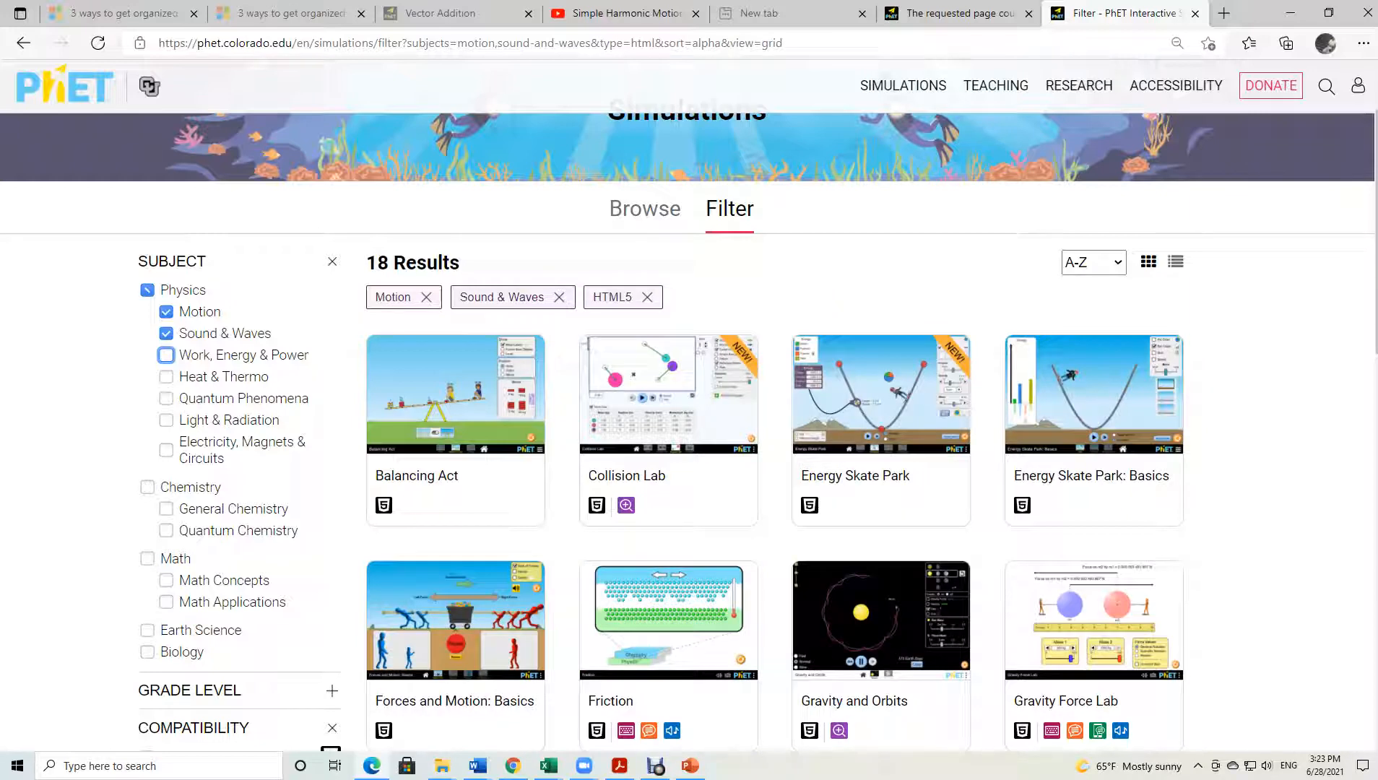
Remove Sound & Waves from the subject filter, leaving only Motion, and look through the listed simulations for the gravity labs.
{"action": "scroll", "coordinate": [1094, 447], "scroll_direction": "down", "scroll_amount": 3}
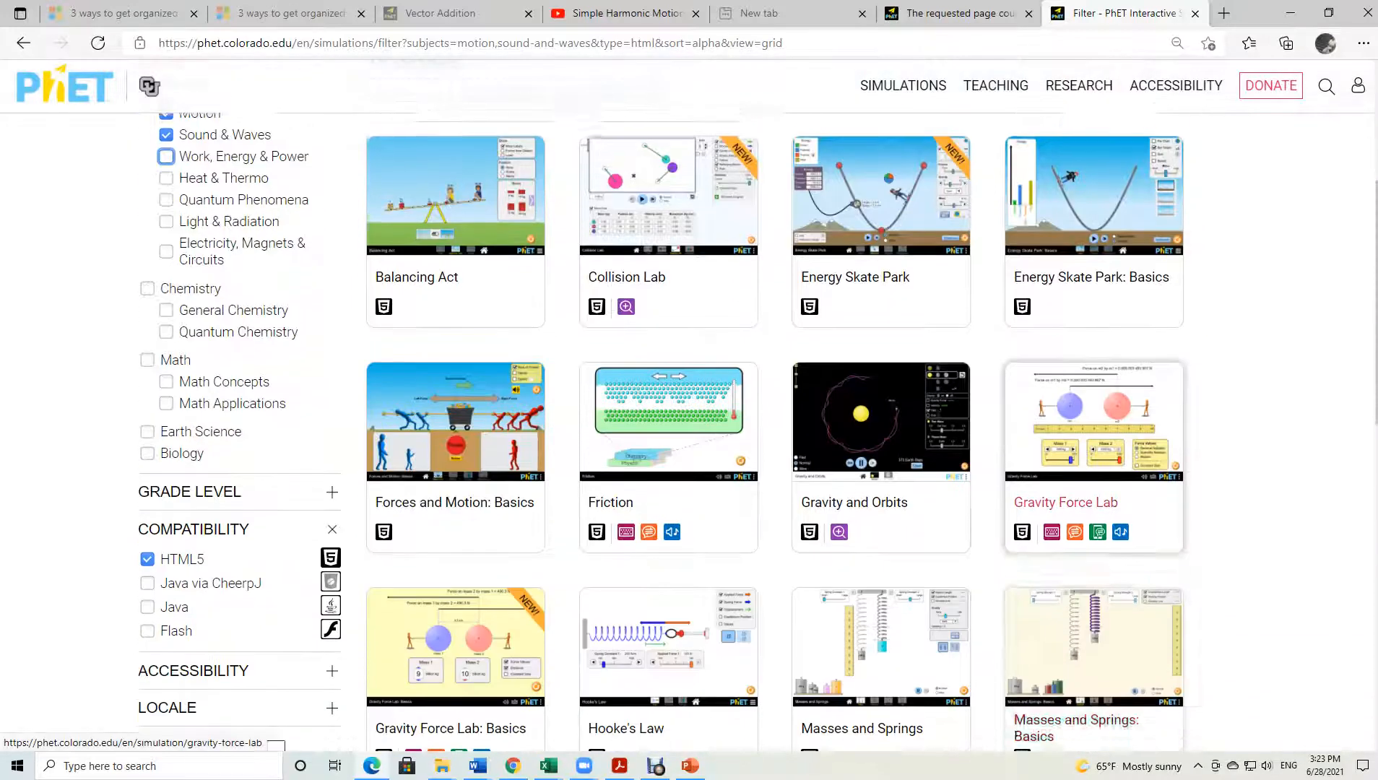
{"action": "scroll", "coordinate": [1094, 447], "scroll_direction": "up", "scroll_amount": 2}
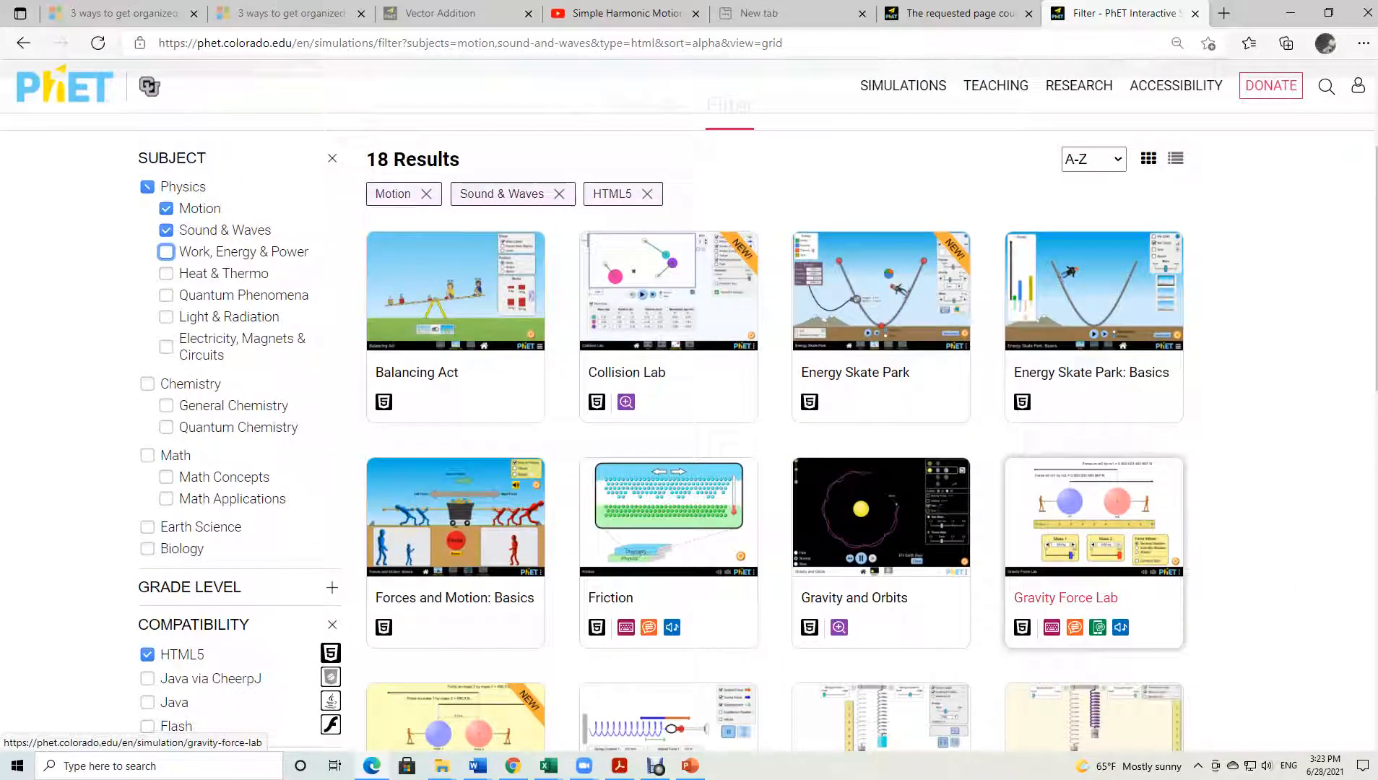
{"action": "scroll", "coordinate": [455, 549], "scroll_direction": "down", "scroll_amount": 3}
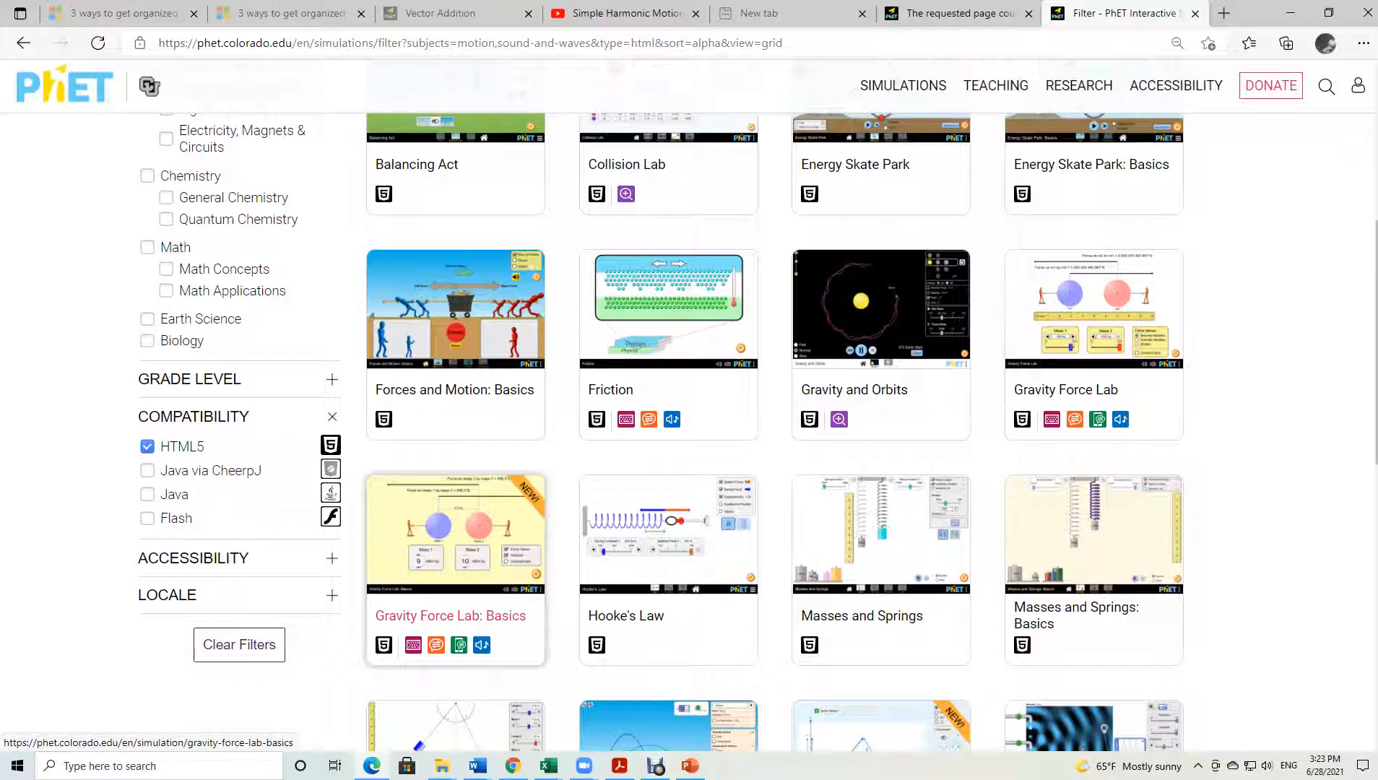
{"action": "scroll", "coordinate": [455, 549], "scroll_direction": "up", "scroll_amount": 3}
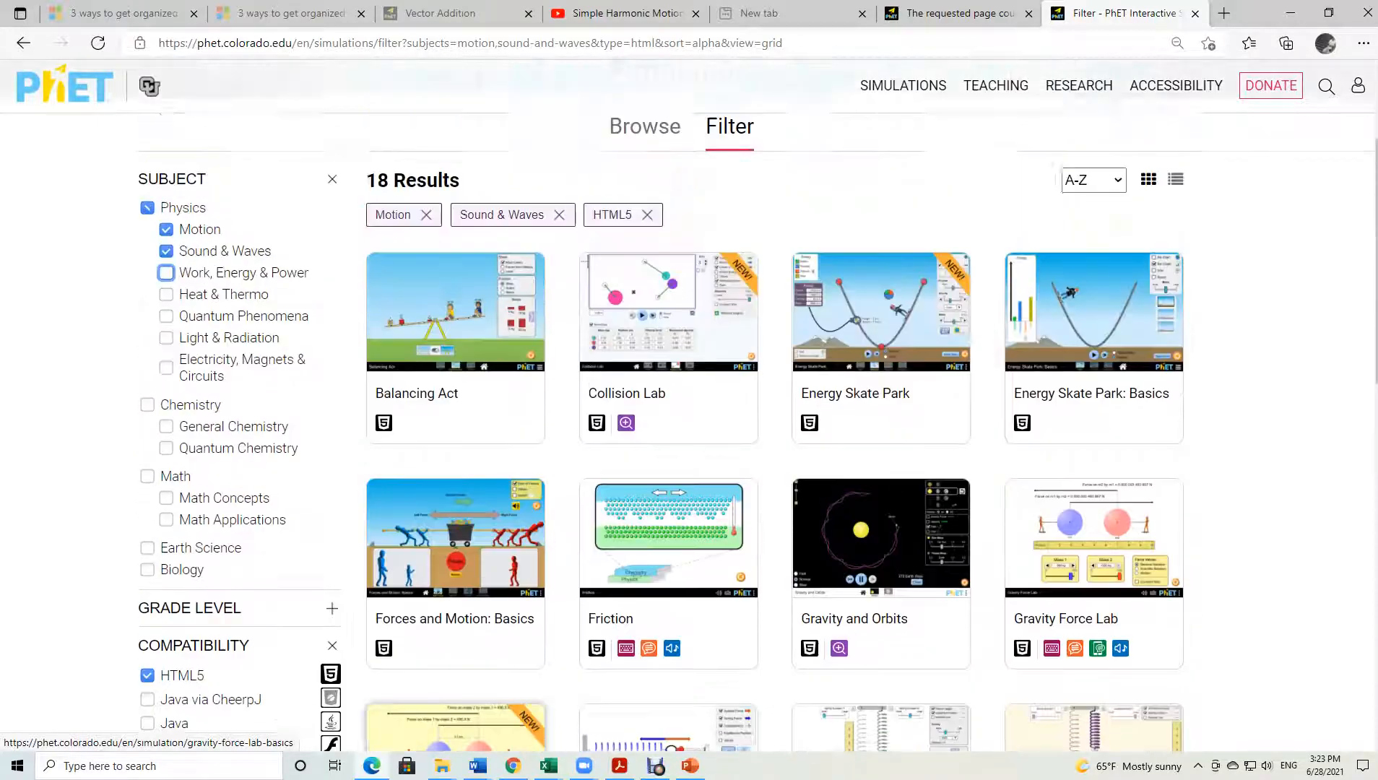
{"action": "left_click", "coordinate": [166, 333]}
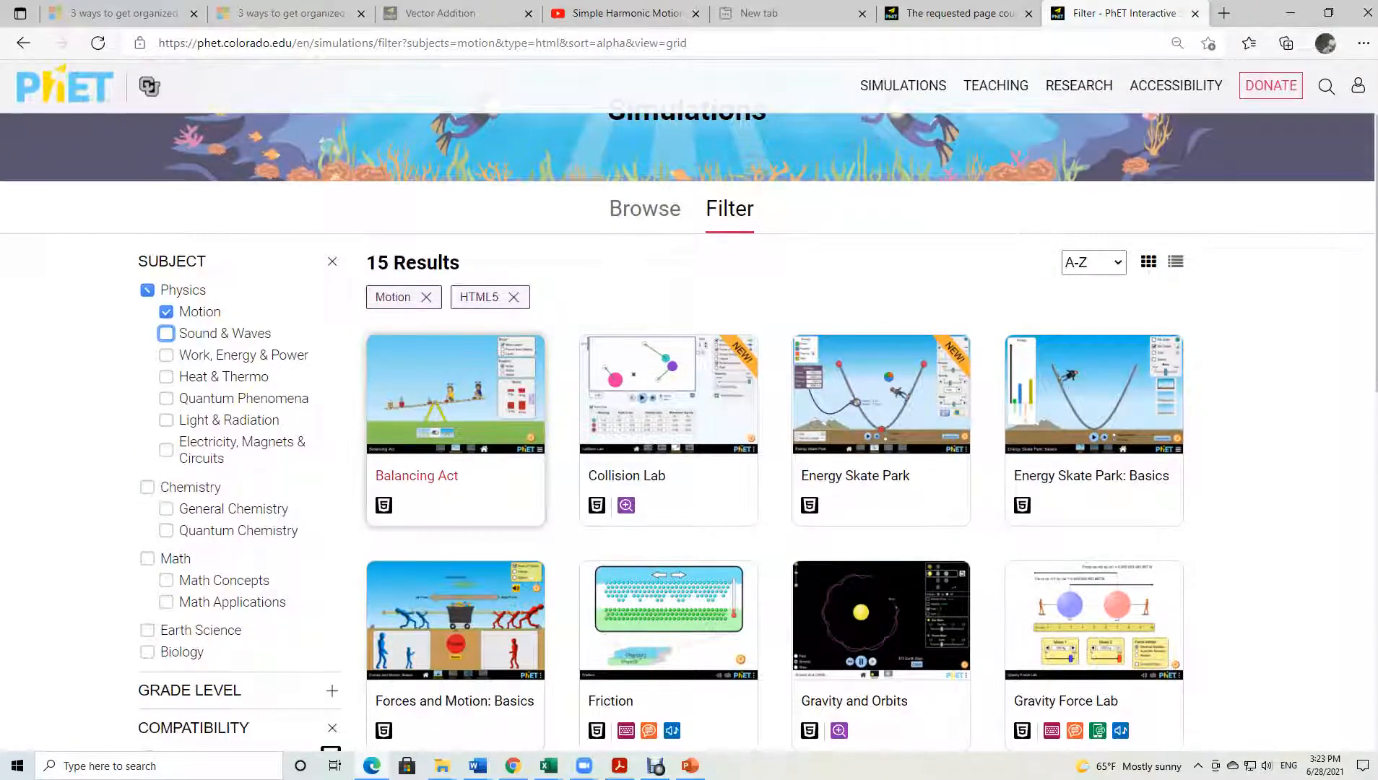
{"action": "scroll", "coordinate": [455, 500], "scroll_direction": "down", "scroll_amount": 3}
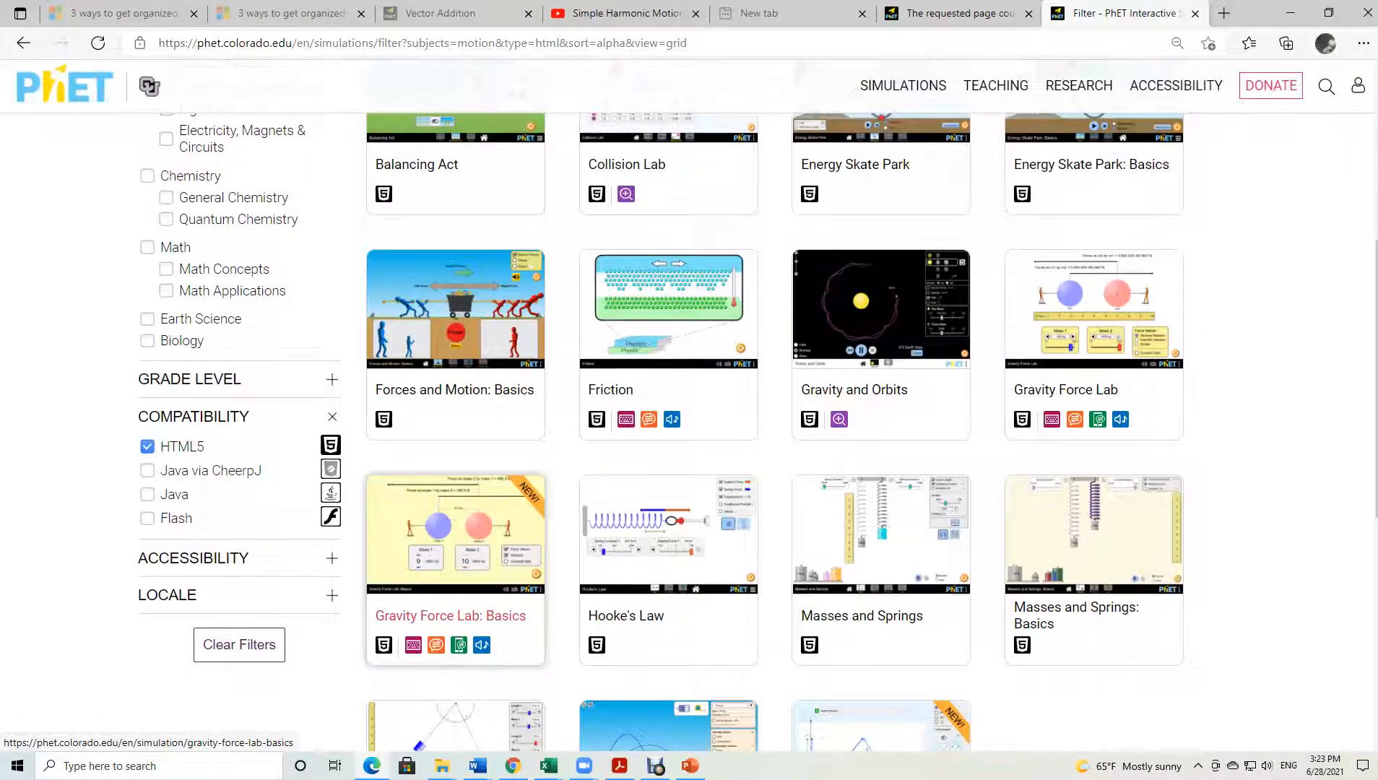
{"action": "scroll", "coordinate": [455, 549], "scroll_direction": "up", "scroll_amount": 3}
Check the simulations listed under Sound & Waves alone, and restore the Motion-only filter.
{"action": "left_click", "coordinate": [166, 333]}
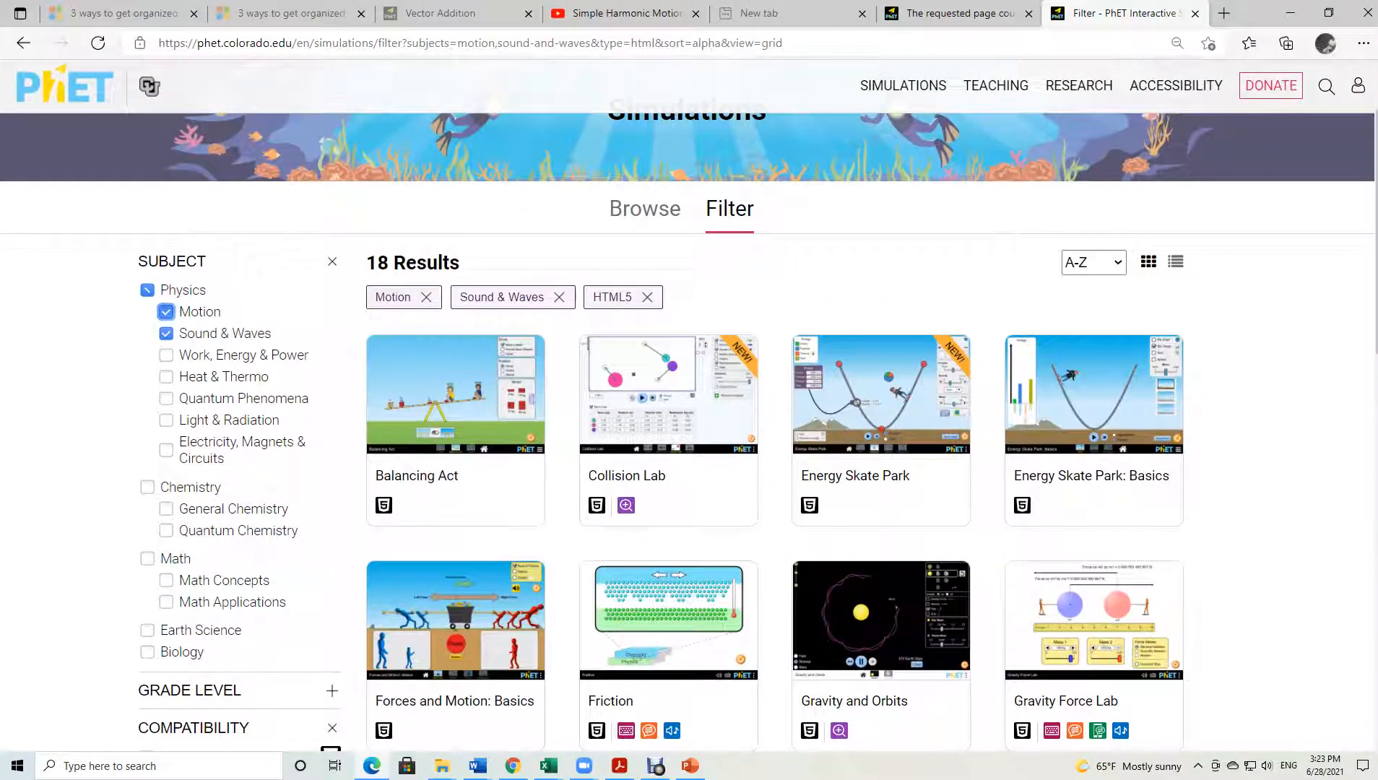
{"action": "left_click", "coordinate": [166, 311]}
{"action": "scroll", "coordinate": [455, 434], "scroll_direction": "down", "scroll_amount": 3}
{"action": "scroll", "coordinate": [455, 433], "scroll_direction": "up", "scroll_amount": 3}
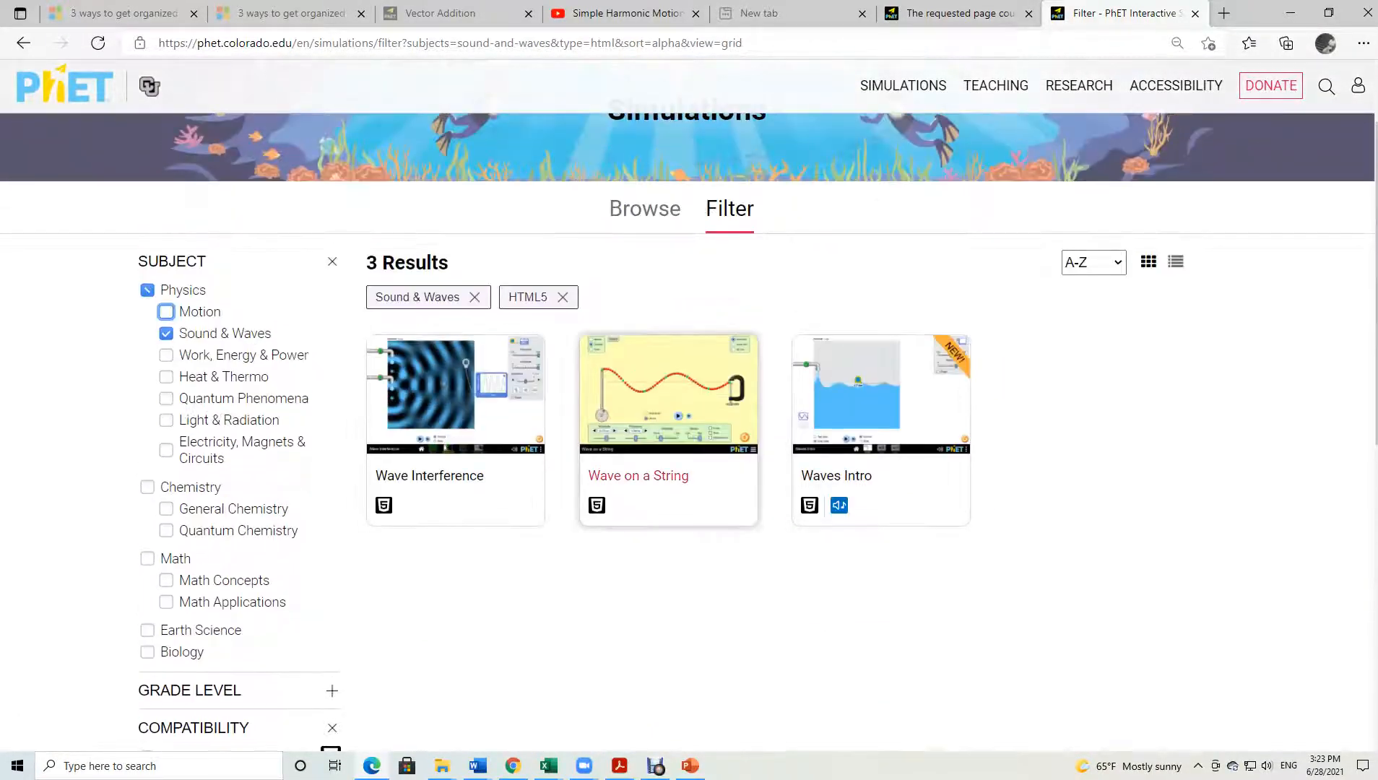
{"action": "left_click", "coordinate": [167, 311]}
{"action": "left_click", "coordinate": [166, 333]}
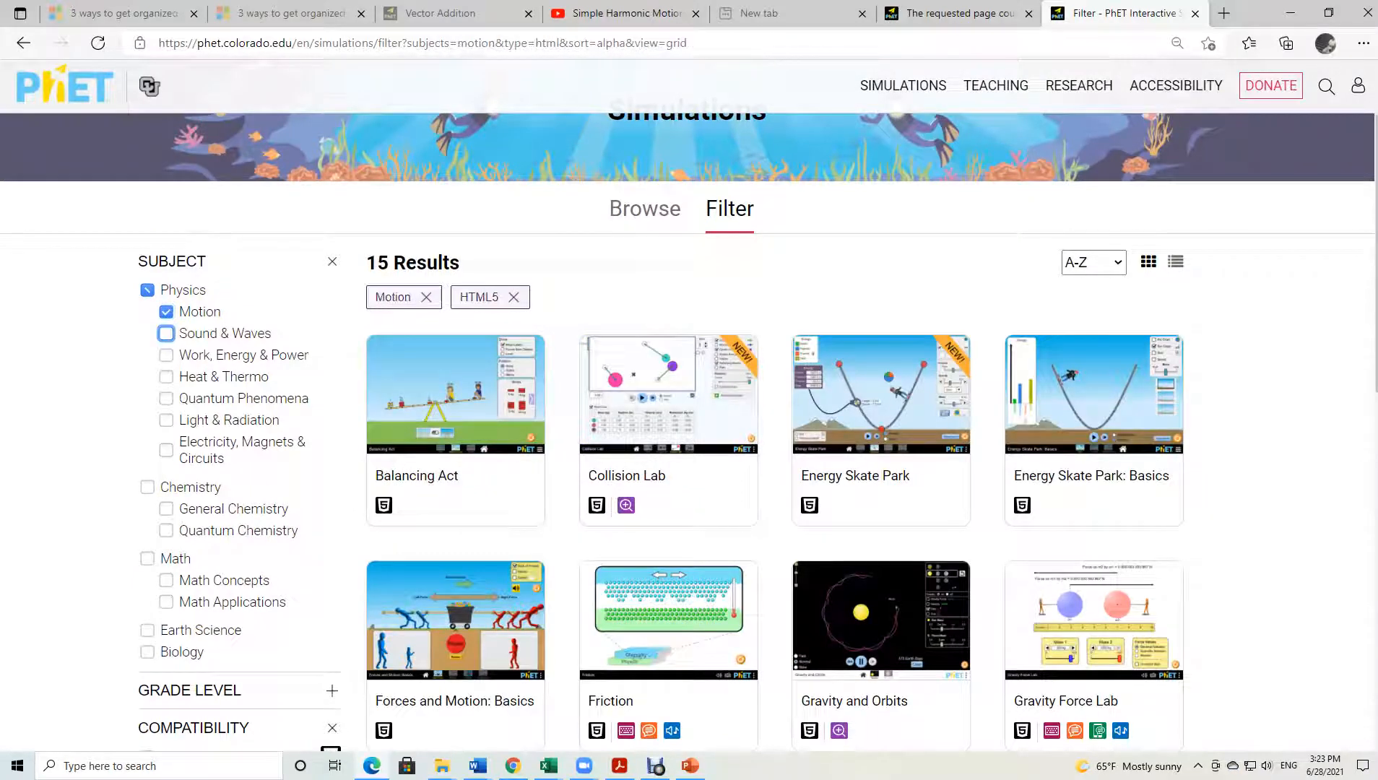
Open the Gravity Force Lab: Basics page from the Motion results and launch the simulation.
{"action": "scroll", "coordinate": [455, 621], "scroll_direction": "down", "scroll_amount": 7}
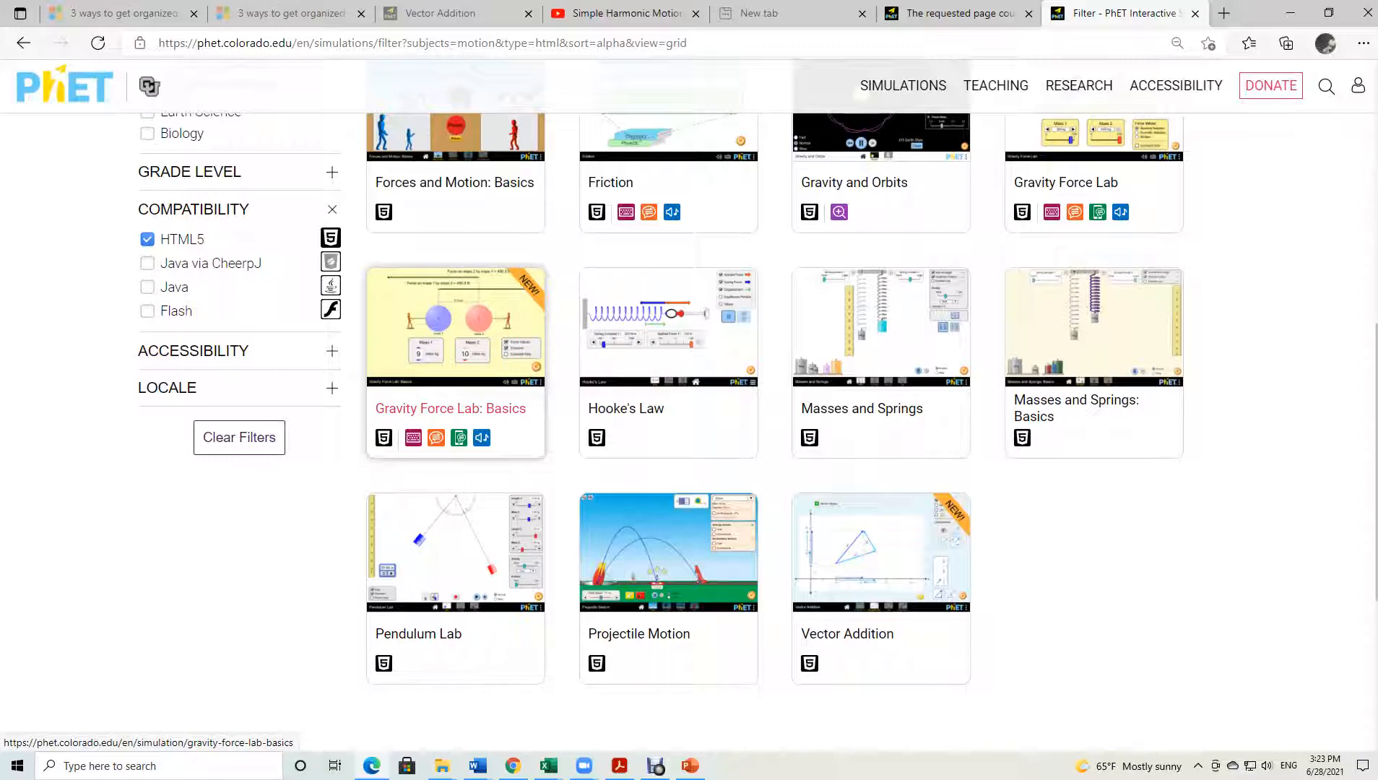
{"action": "left_click", "coordinate": [449, 430]}
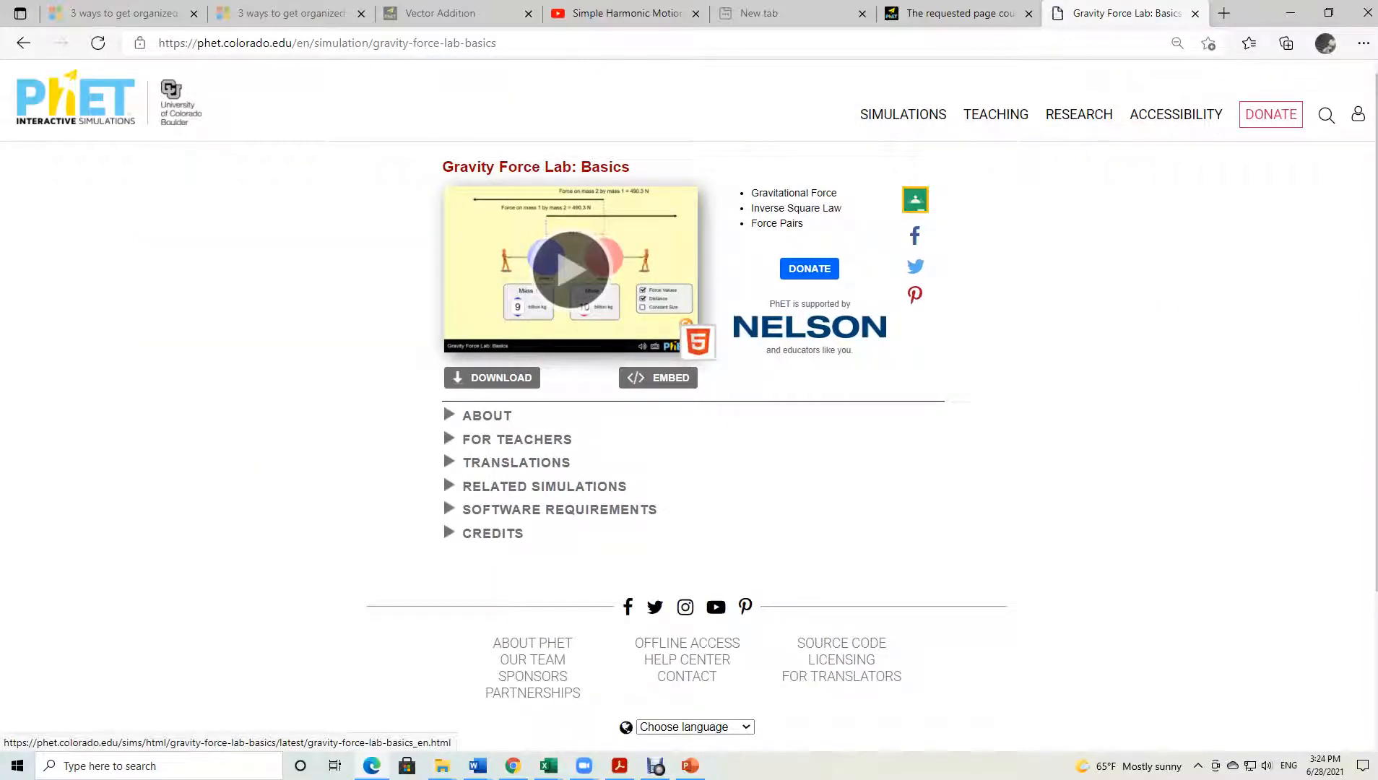
{"action": "left_click", "coordinate": [578, 269]}
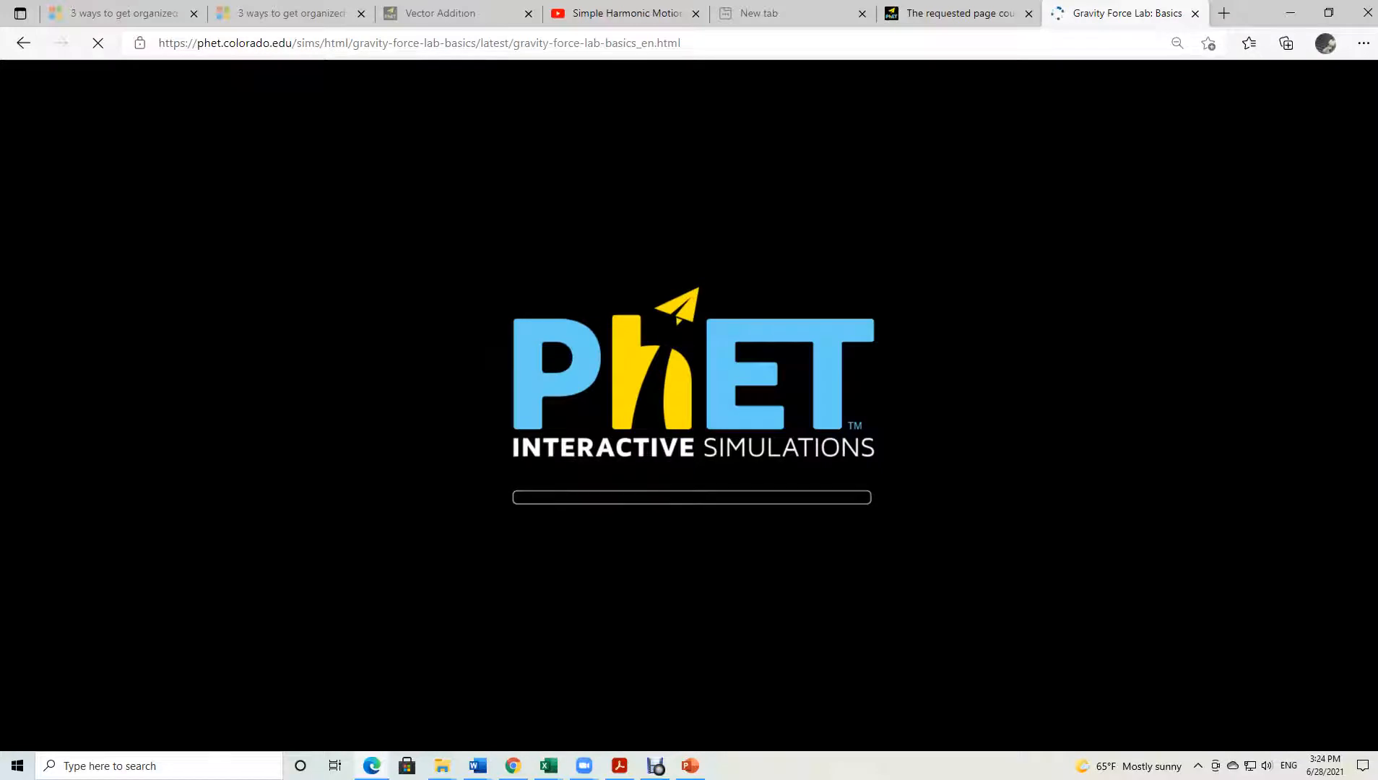
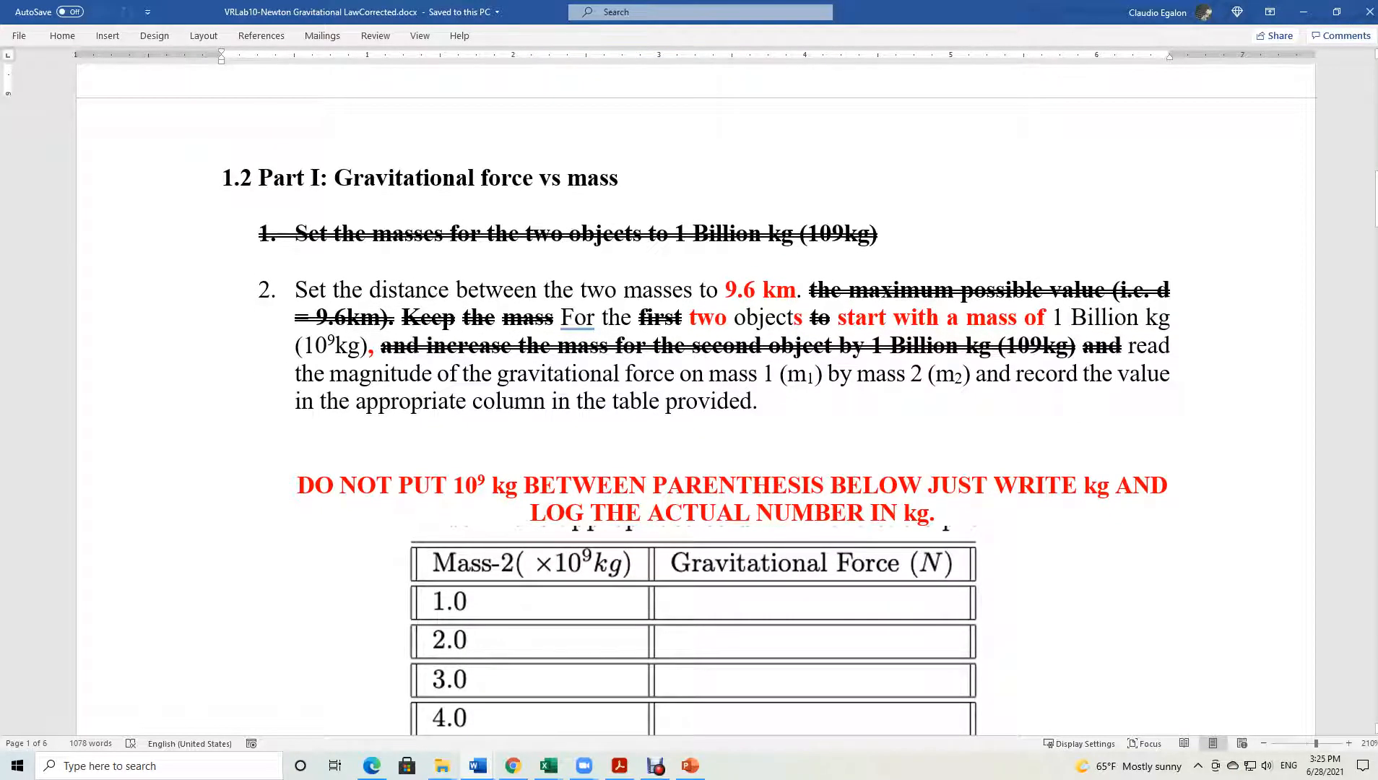
Highlight the item 2 instructions under Part I: Gravitational force vs mass in the lab document.
{"action": "triple_click", "coordinate": [500, 291]}
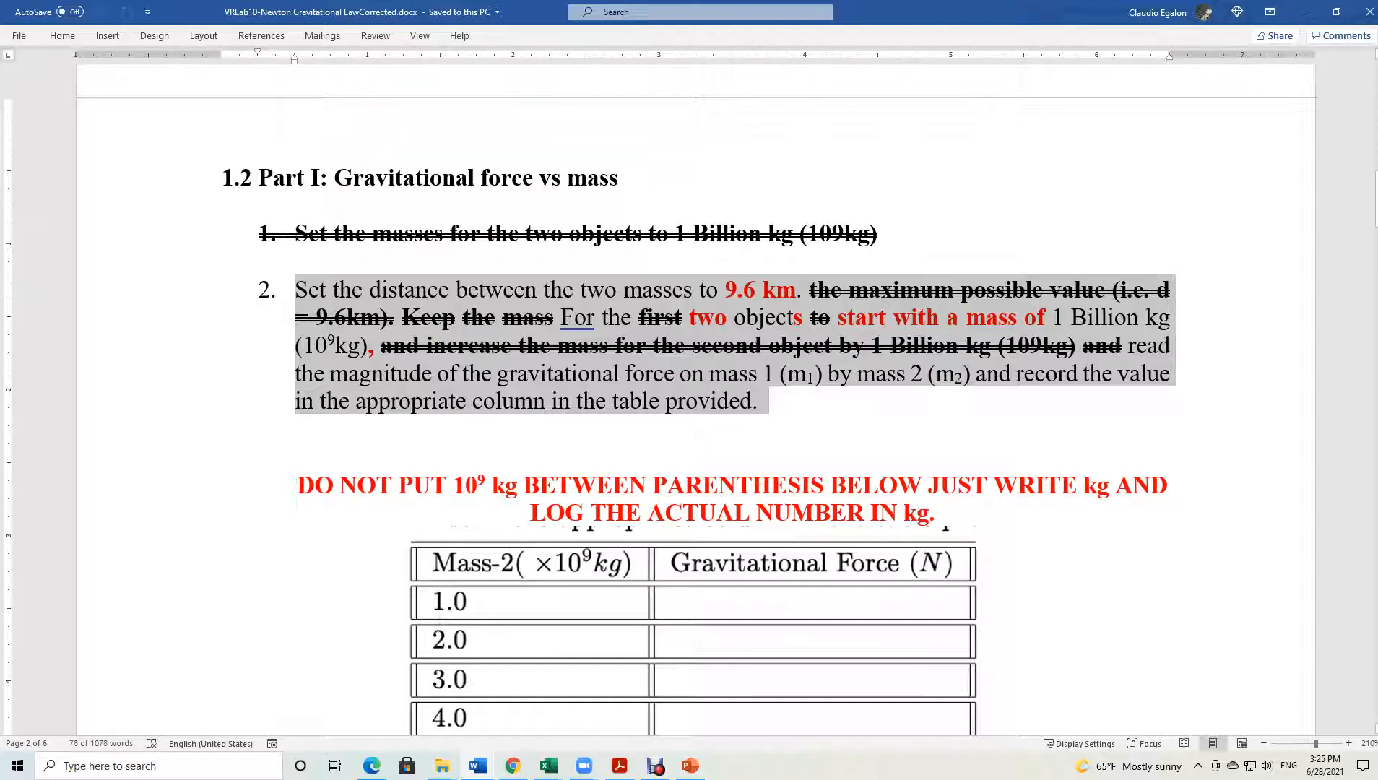
{"action": "left_click", "coordinate": [513, 765]}
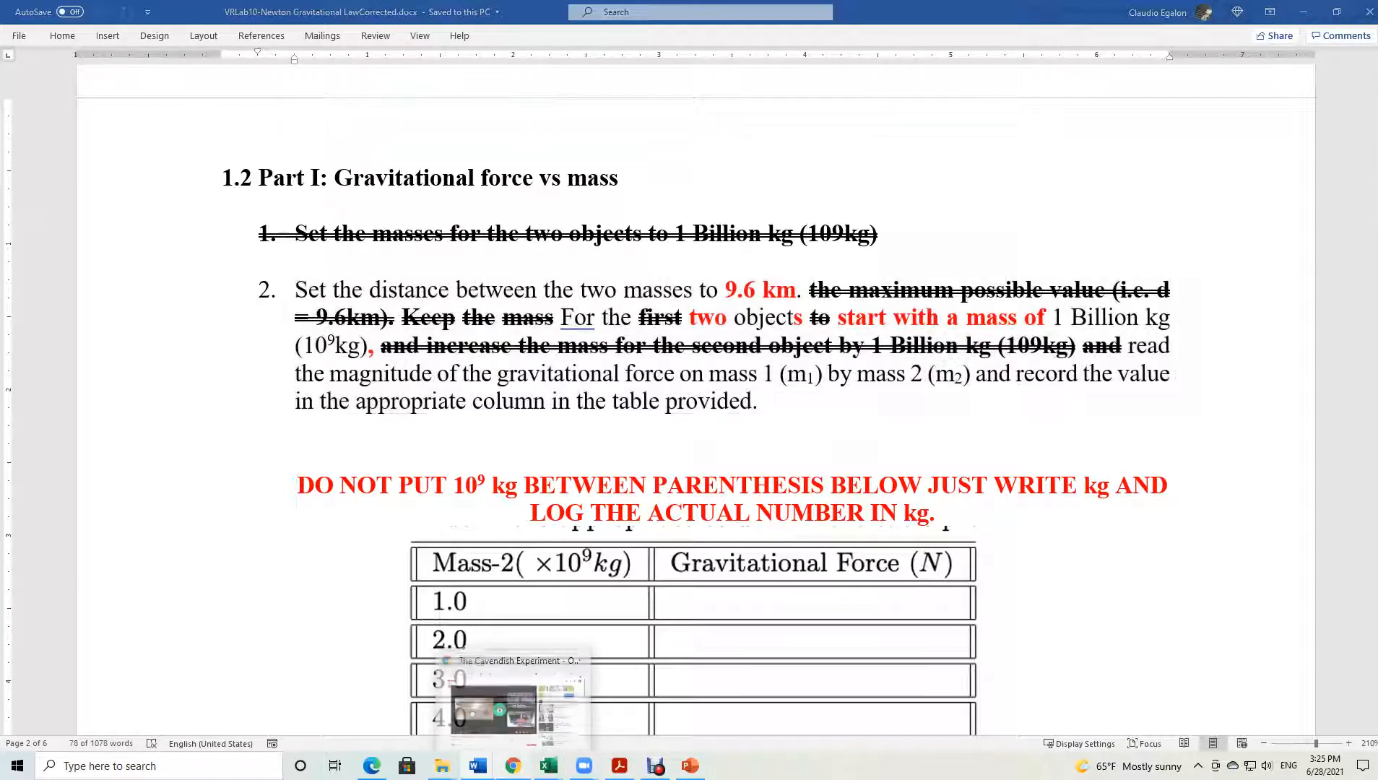
{"action": "left_click", "coordinate": [477, 766]}
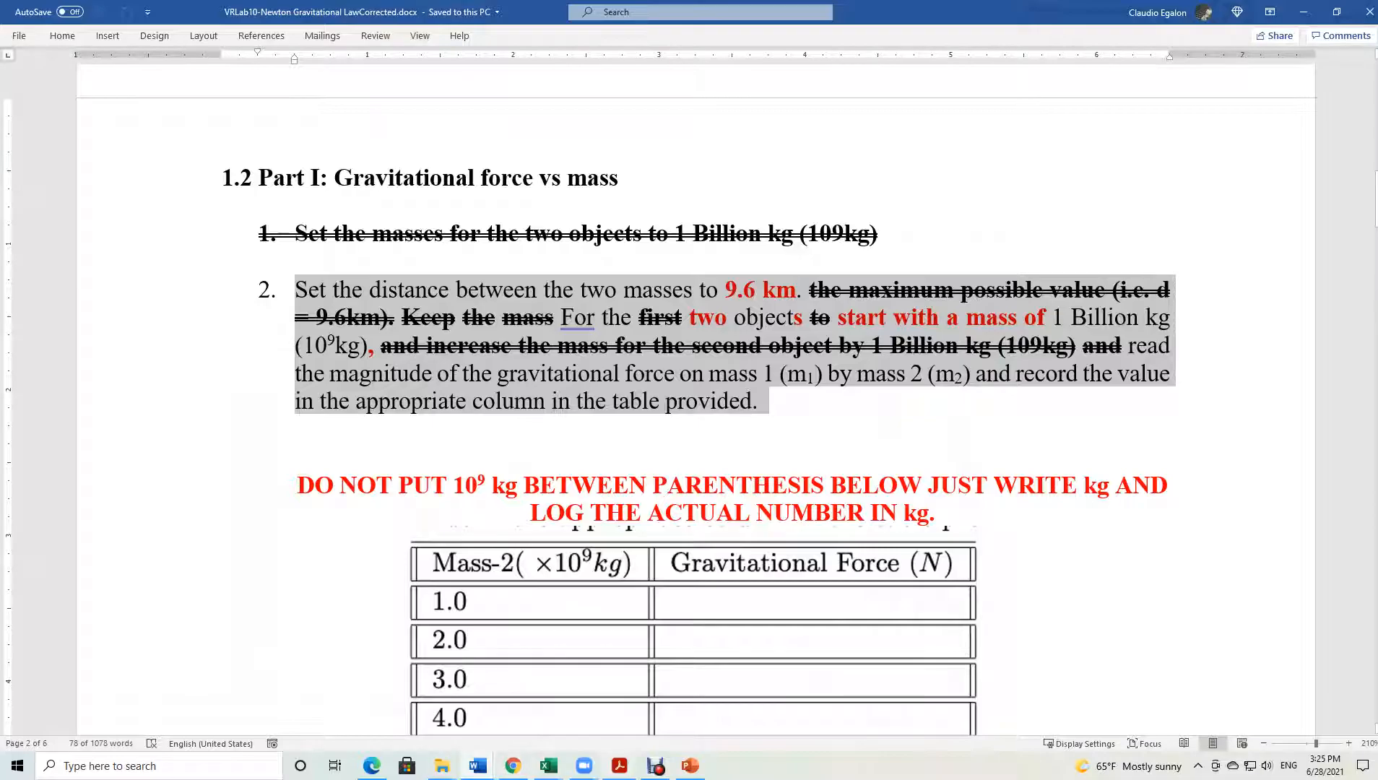
Switch to the Gravity Force Lab: Basics simulation in Edge and move masses 1 and 2 apart to a 9.6 km distance.
{"action": "left_click", "coordinate": [371, 766]}
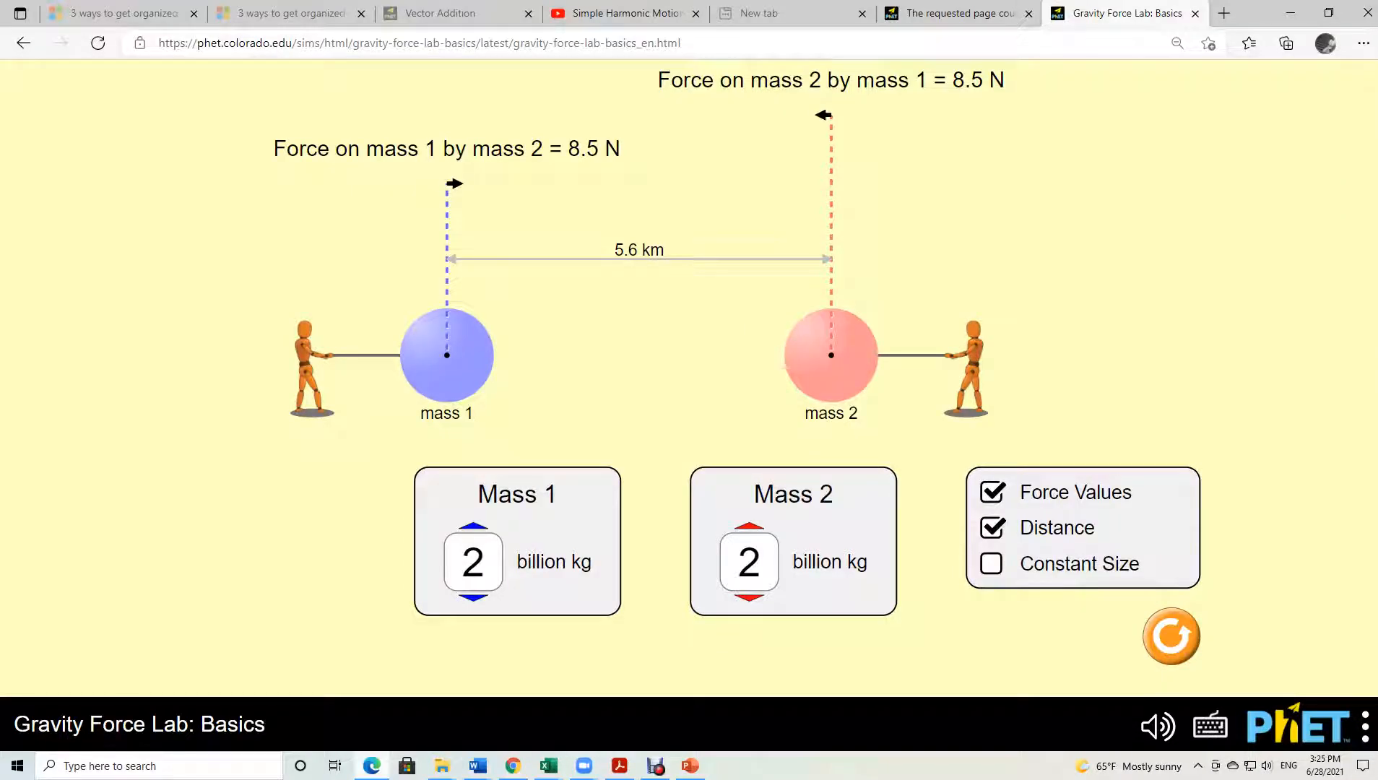
{"action": "left_click_drag", "start_coordinate": [831, 356], "coordinate": [1009, 355]}
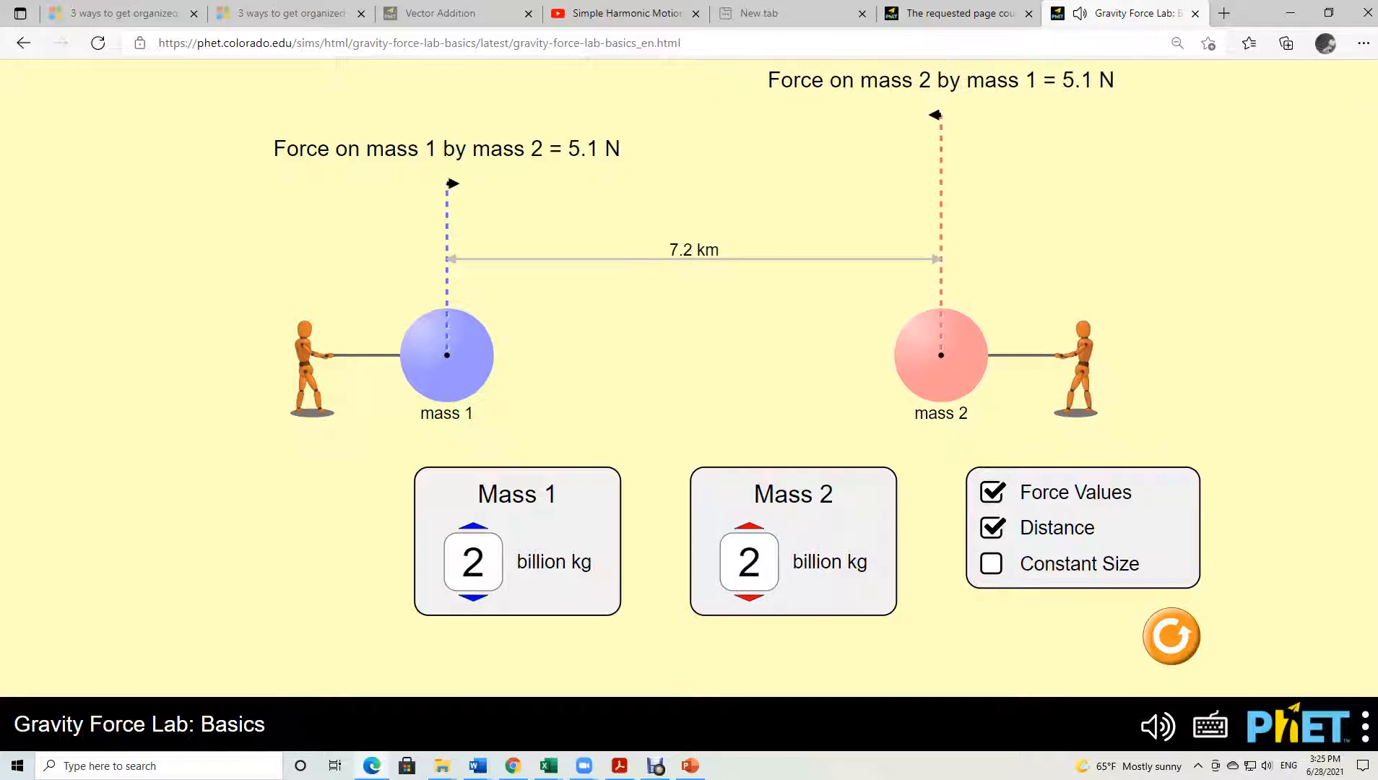
{"action": "left_click_drag", "start_coordinate": [941, 355], "coordinate": [782, 355]}
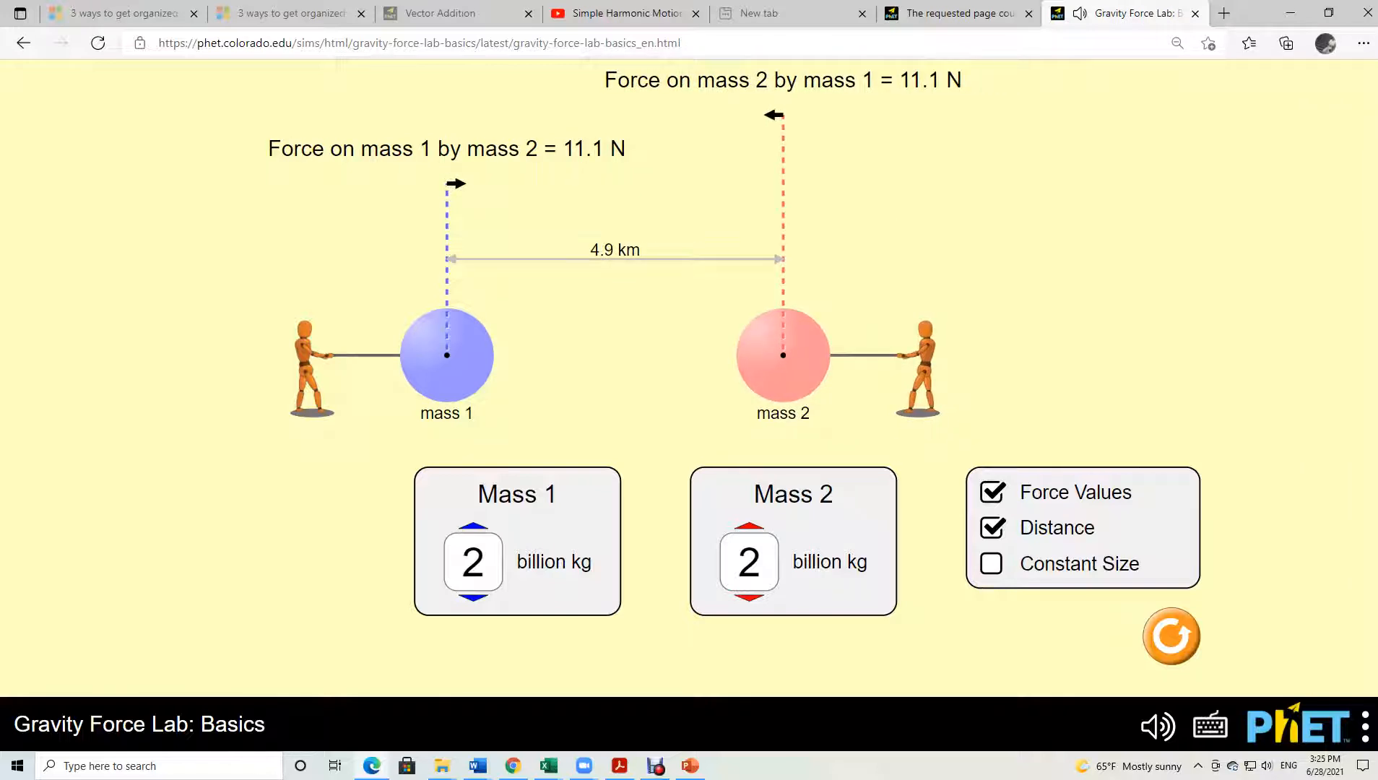
{"action": "left_click_drag", "start_coordinate": [783, 355], "coordinate": [1038, 355]}
{"action": "left_click_drag", "start_coordinate": [447, 355], "coordinate": [378, 355]}
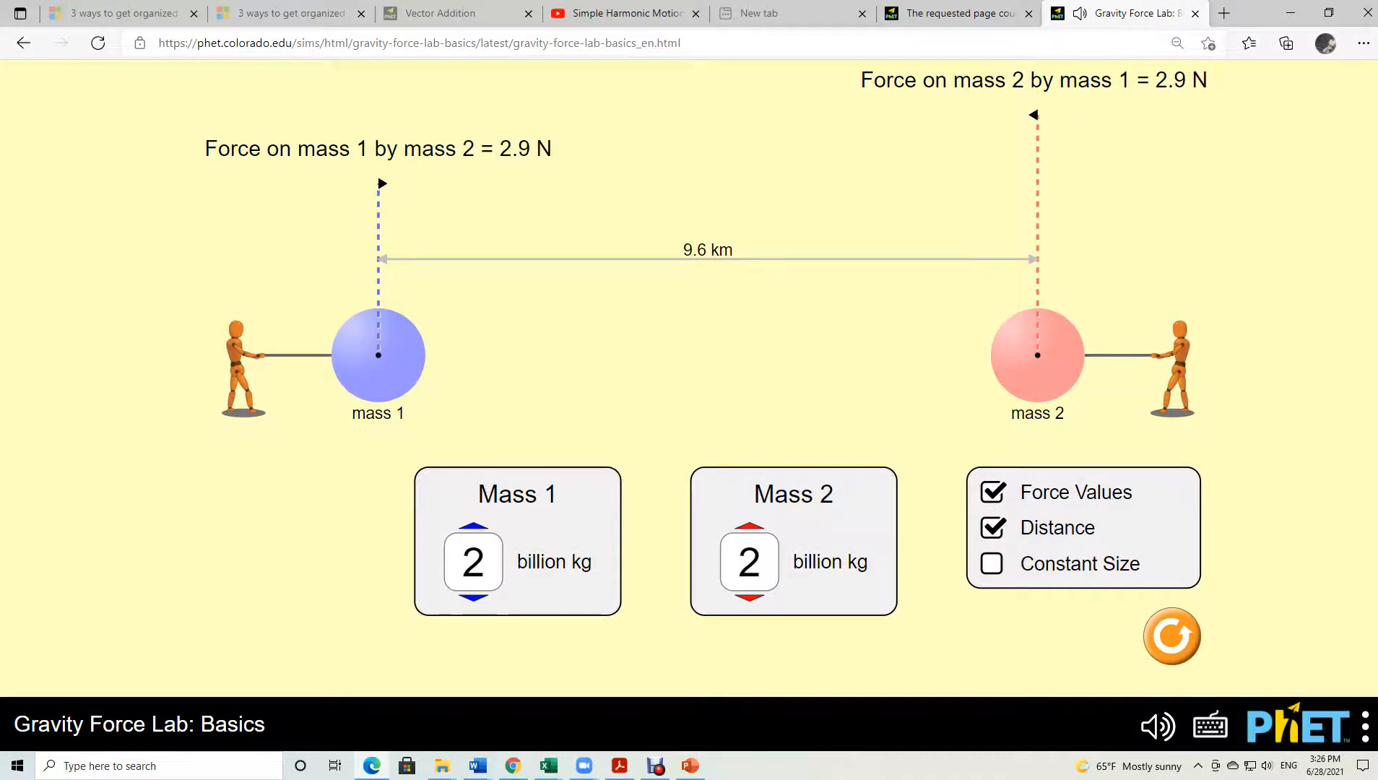
Recheck item 2 in the Word lab document, and set mass 1 and mass 2 in the simulation to 1 billion kg each.
{"action": "key", "text": "alt+Tab"}
{"action": "key", "text": "alt+Tab"}
{"action": "left_click", "coordinate": [477, 767]}
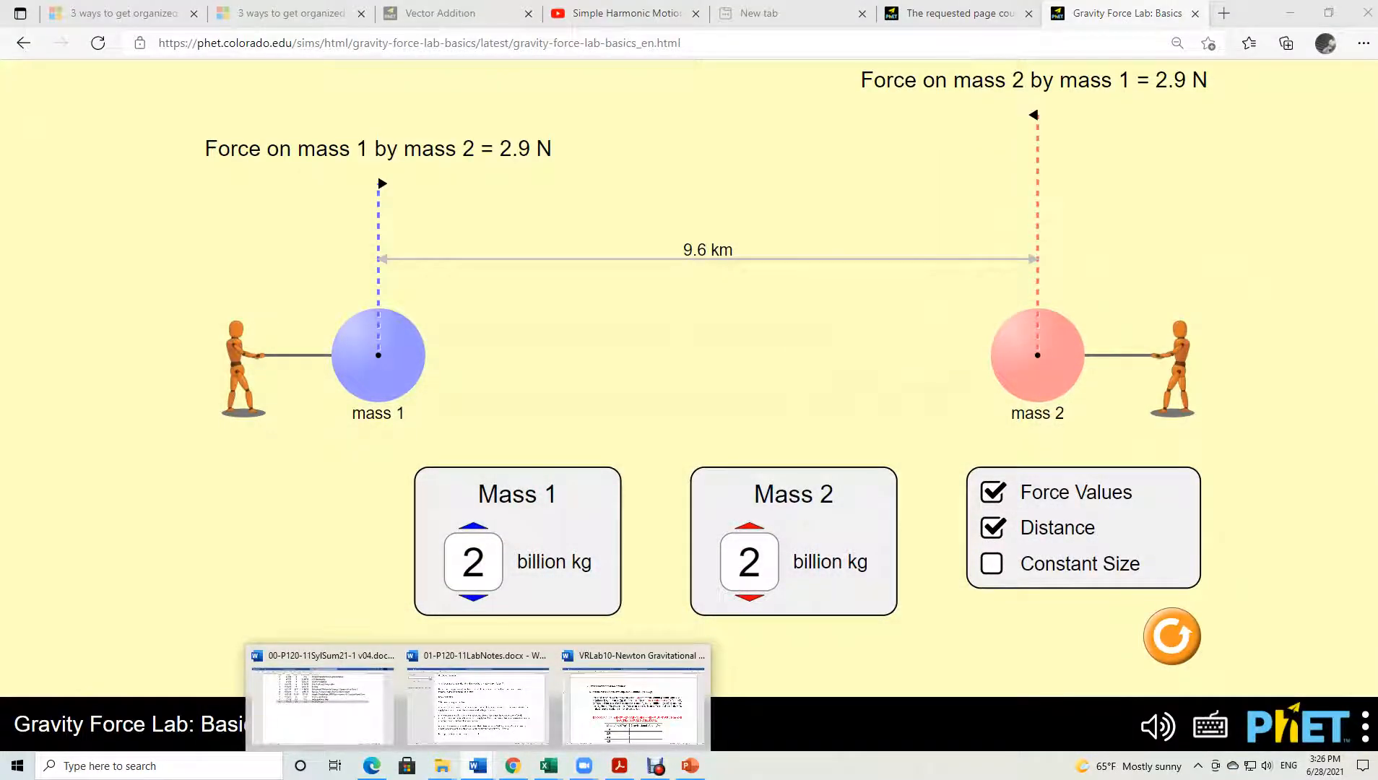
{"action": "left_click", "coordinate": [633, 695]}
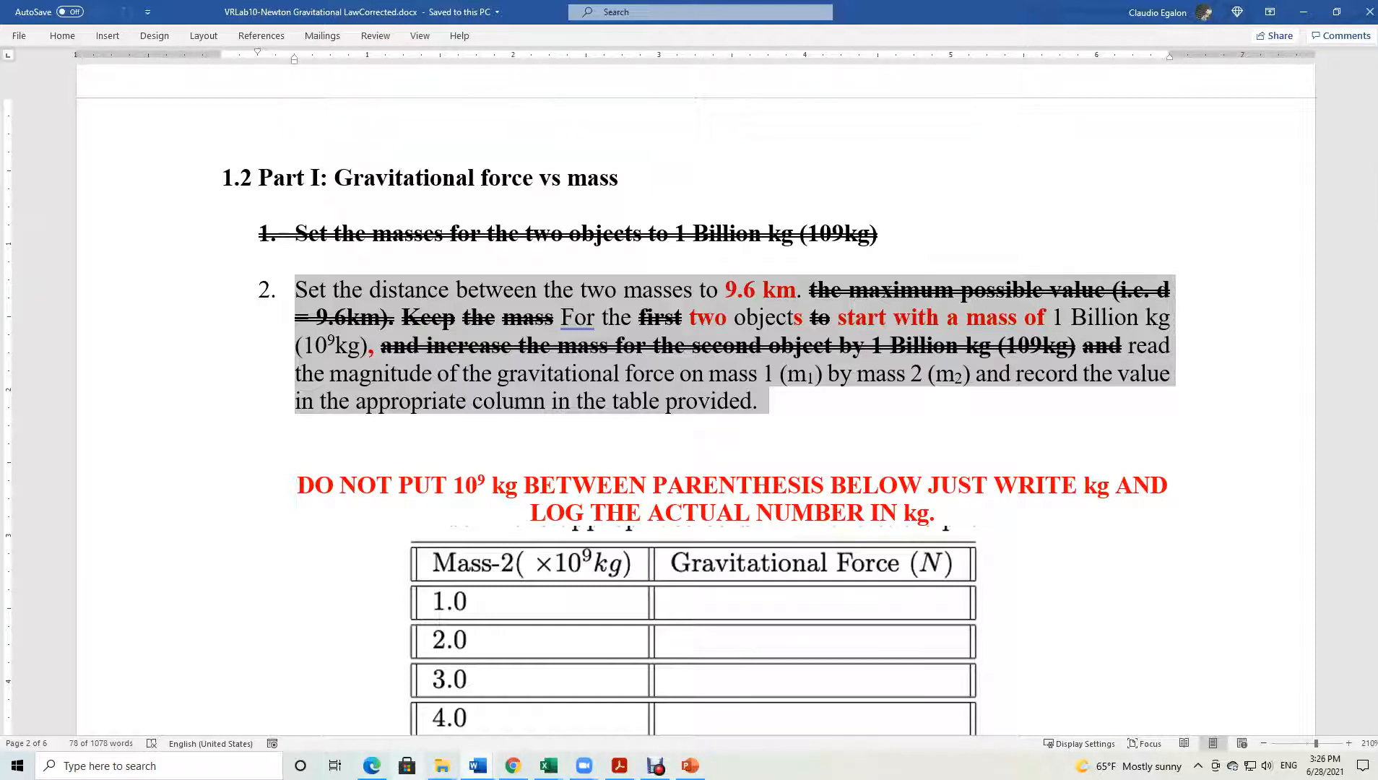
{"action": "left_click", "coordinate": [371, 766]}
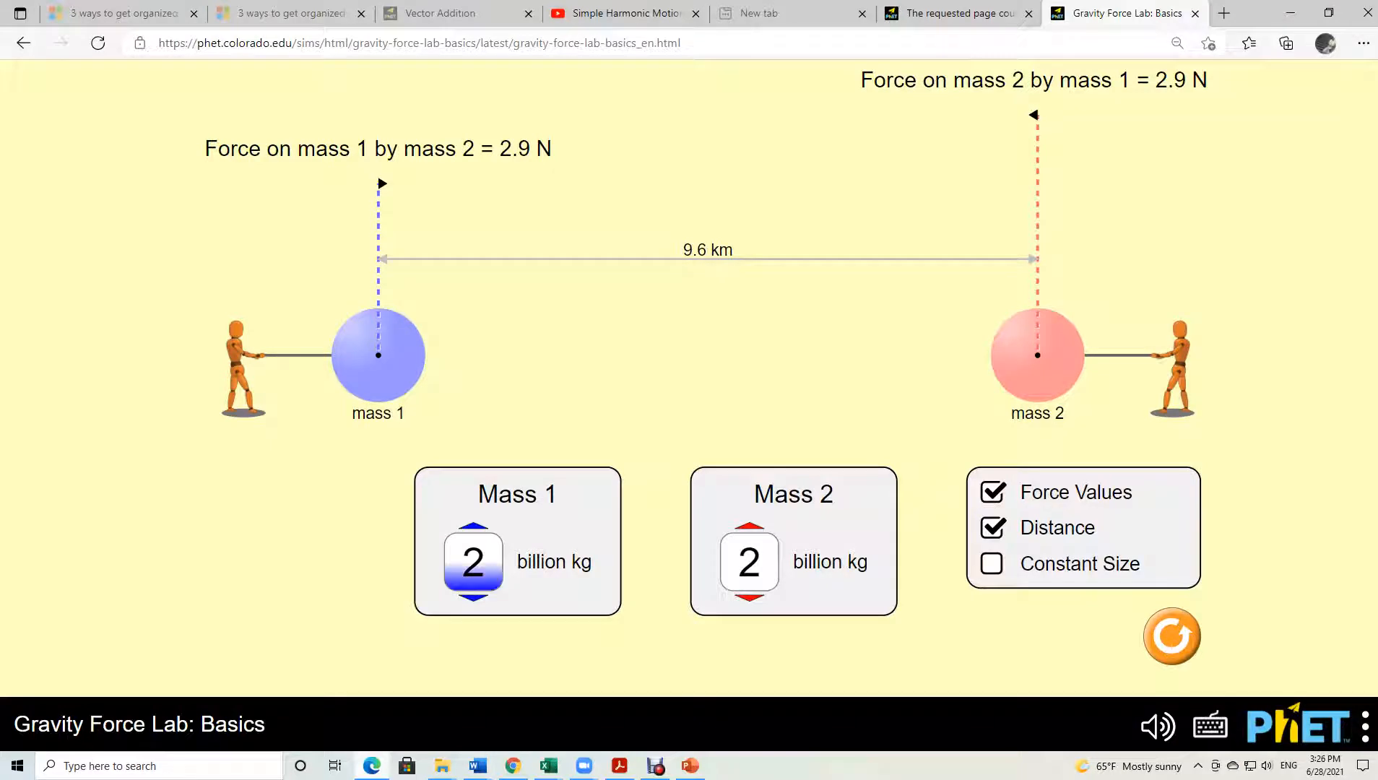
{"action": "left_click", "coordinate": [473, 578]}
{"action": "left_click", "coordinate": [748, 577]}
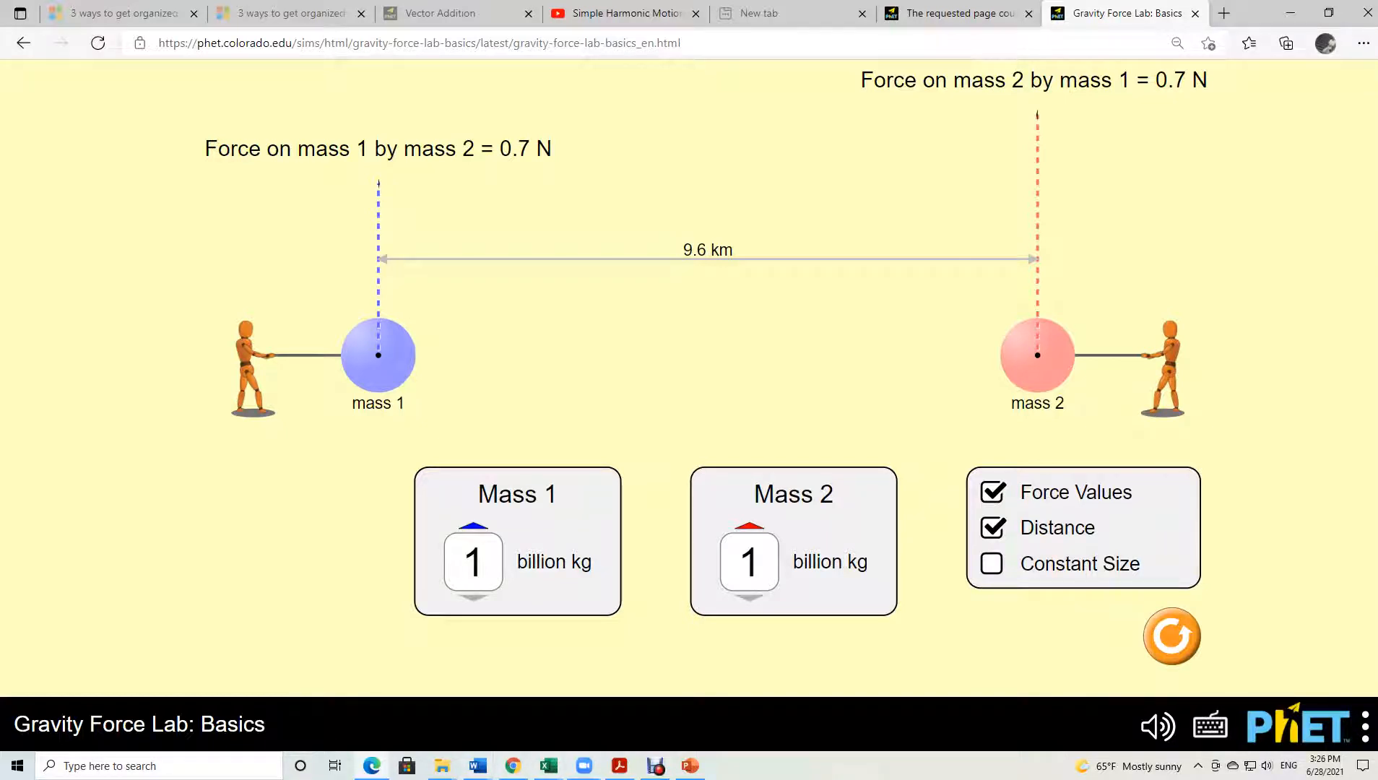
Return to the lab document in Word and highlight the red note above Table 1 about logging the mass in kg.
{"action": "key", "text": "alt+Tab"}
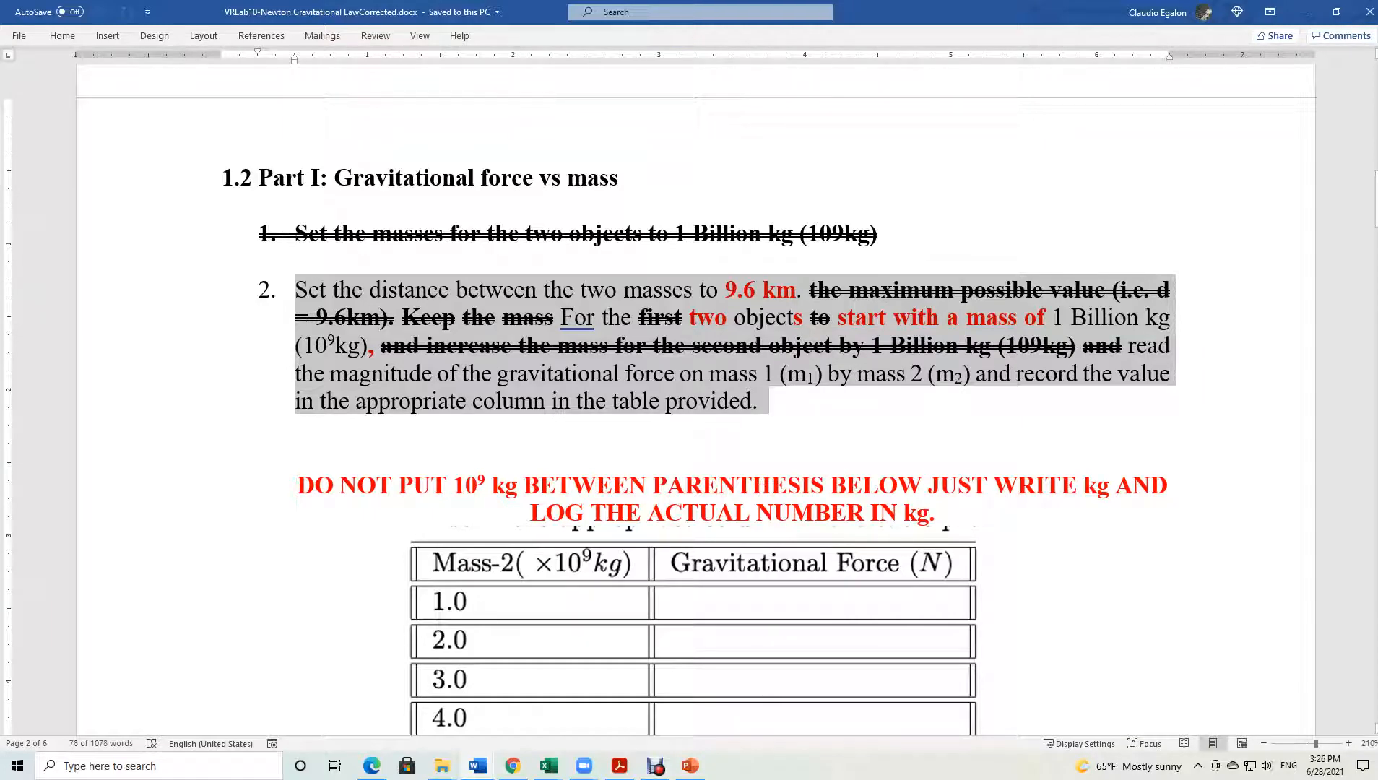
{"action": "scroll", "coordinate": [696, 402], "scroll_direction": "down", "scroll_amount": 3}
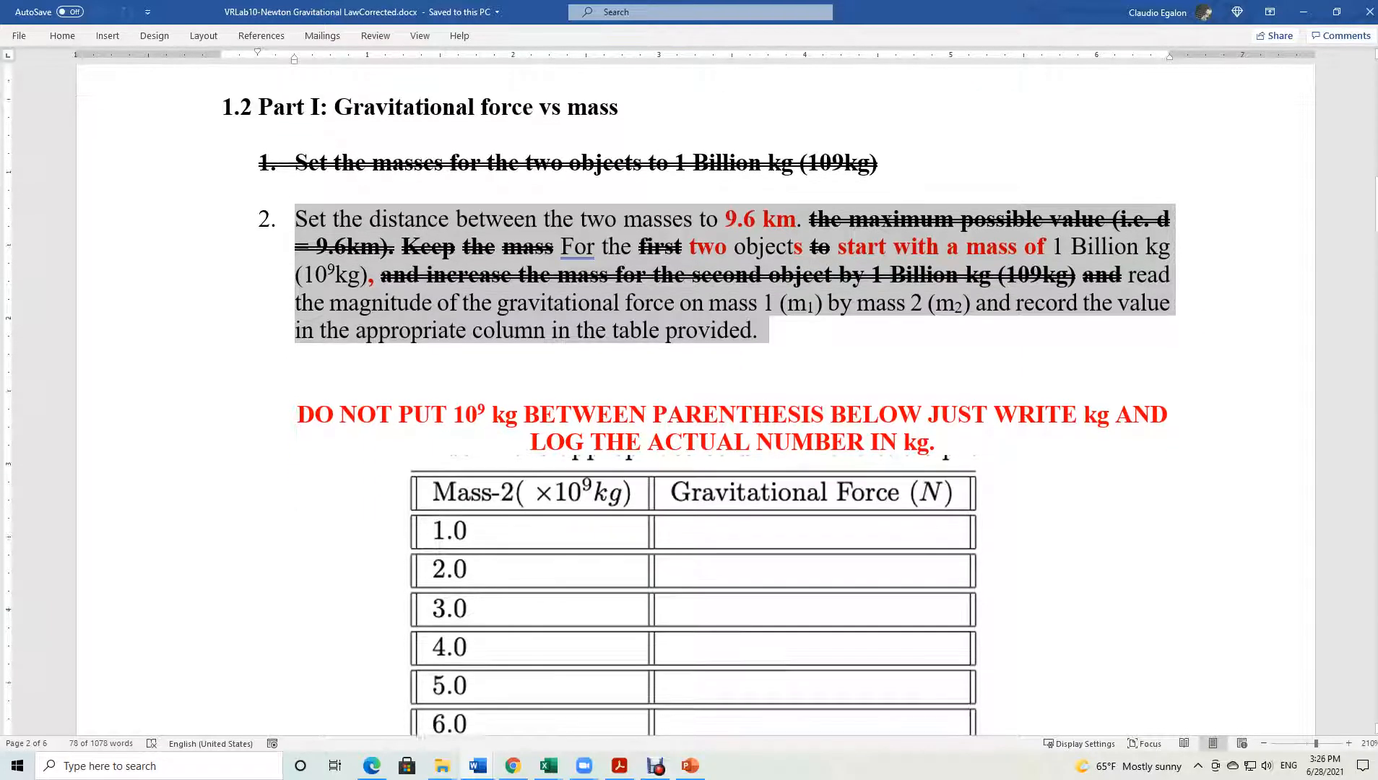
{"action": "scroll", "coordinate": [695, 402], "scroll_direction": "down", "scroll_amount": 2}
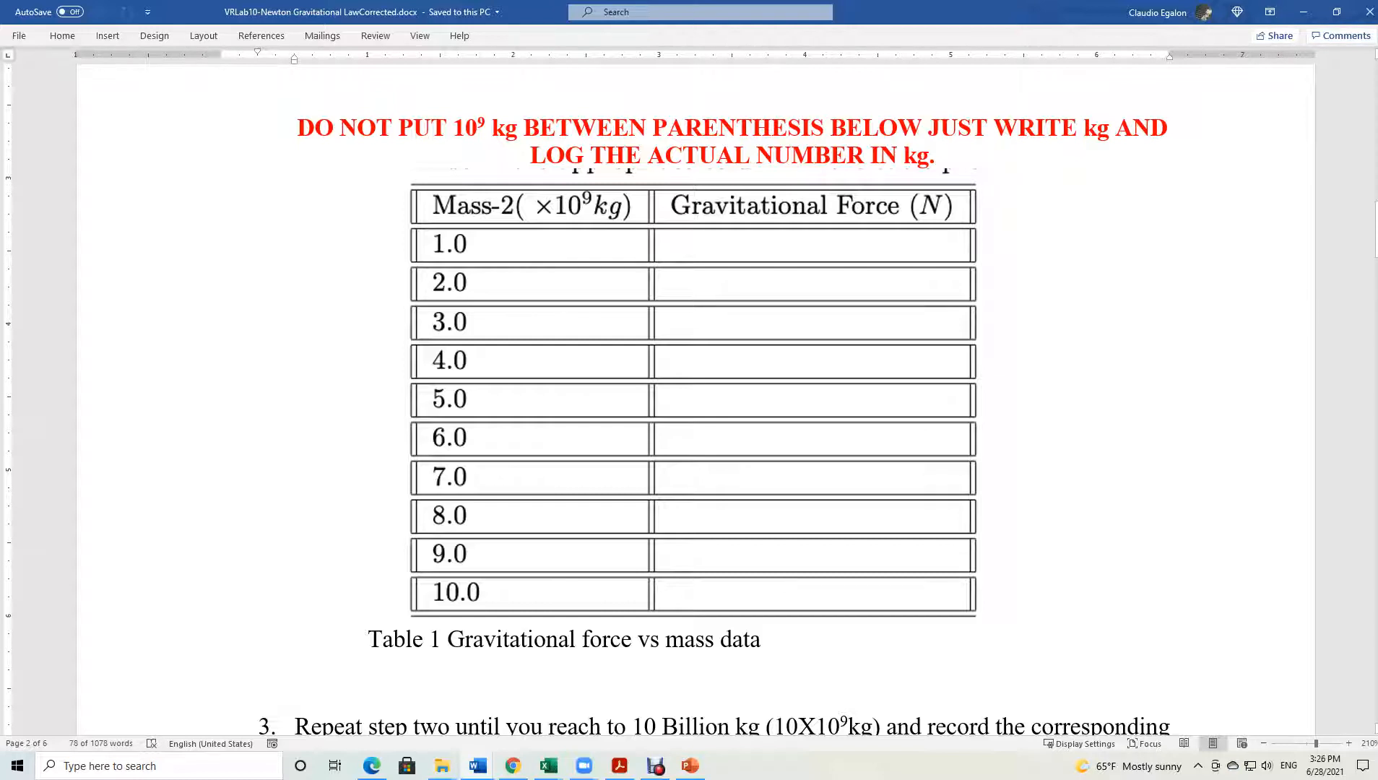
{"action": "triple_click", "coordinate": [597, 127]}
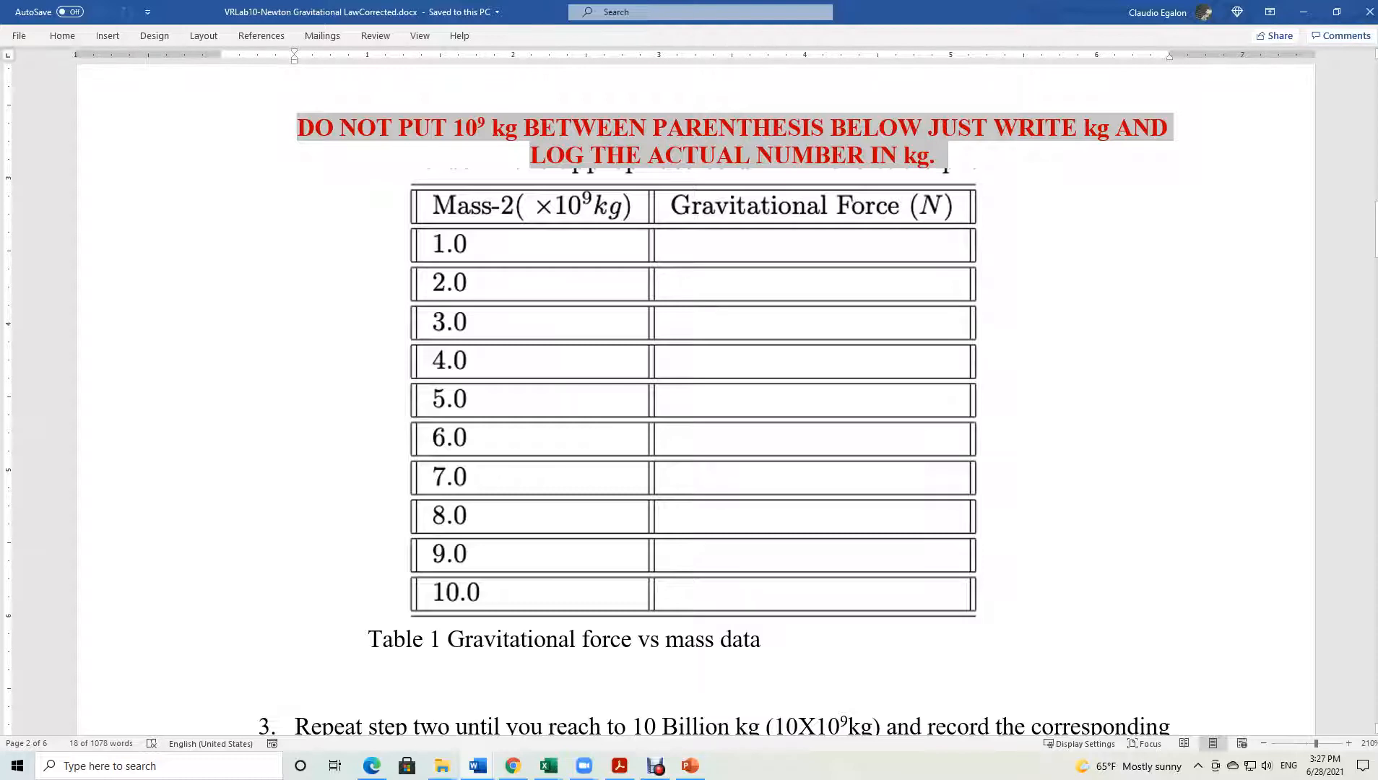
Review the simulation screenshot in Figure 1 and return to Table 1, Gravitational force vs mass data.
{"action": "scroll", "coordinate": [715, 403], "scroll_direction": "up", "scroll_amount": 8}
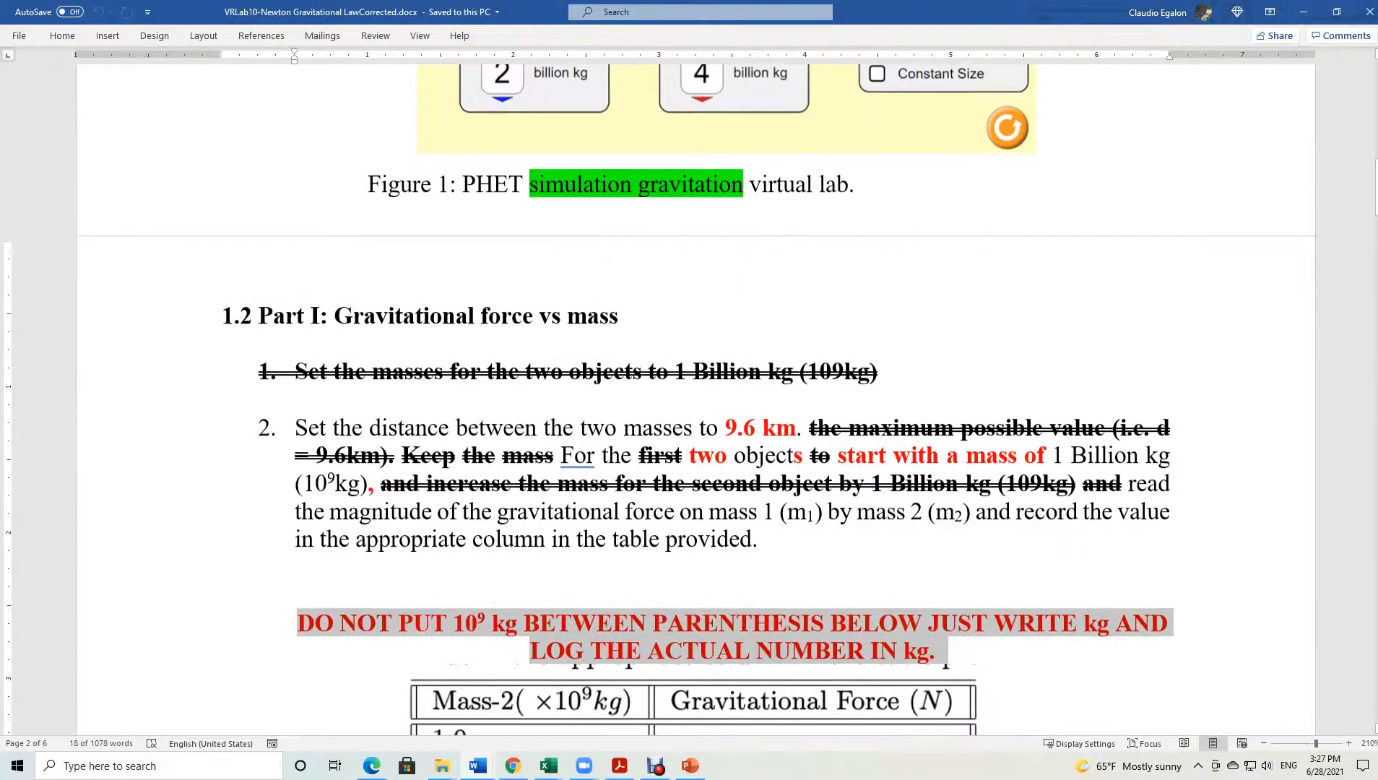
{"action": "scroll", "coordinate": [697, 403], "scroll_direction": "up", "scroll_amount": 3}
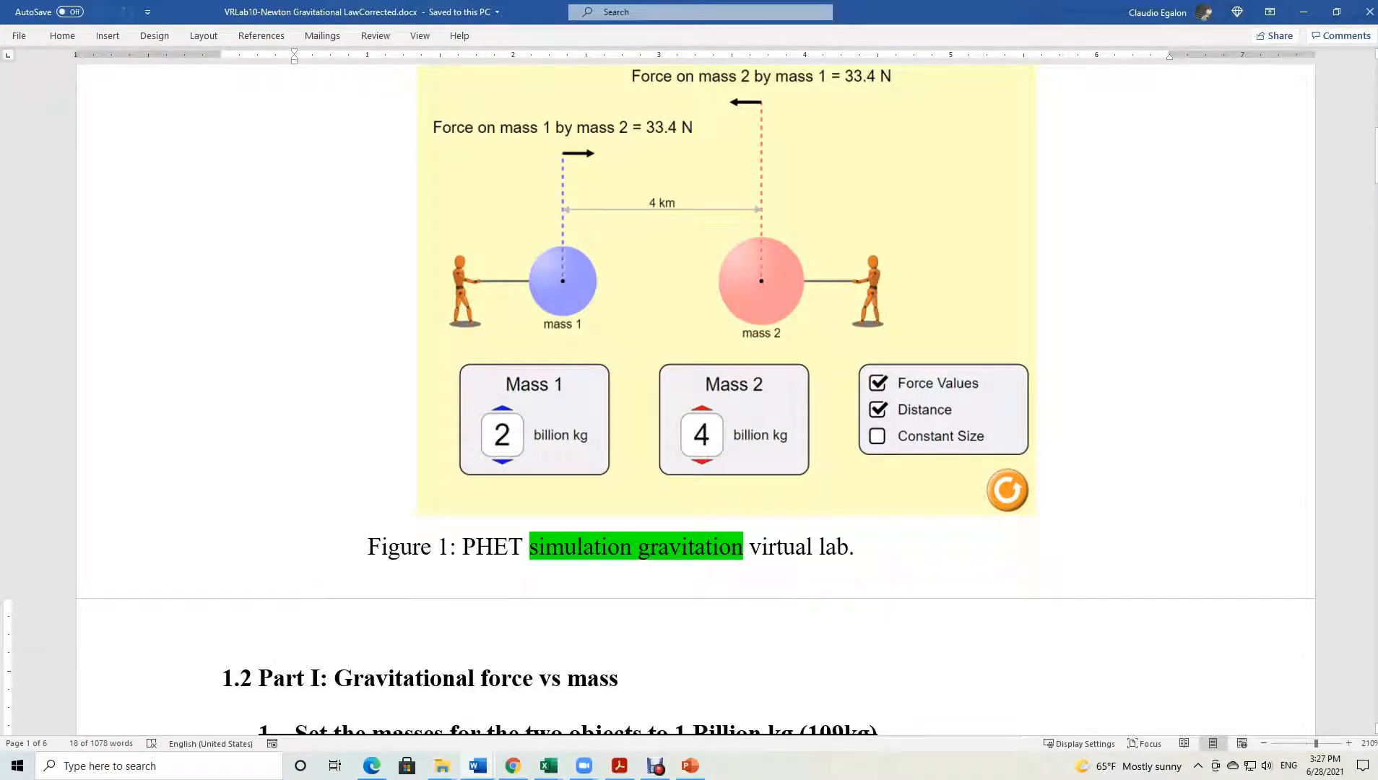
{"action": "scroll", "coordinate": [693, 397], "scroll_direction": "down", "scroll_amount": 1}
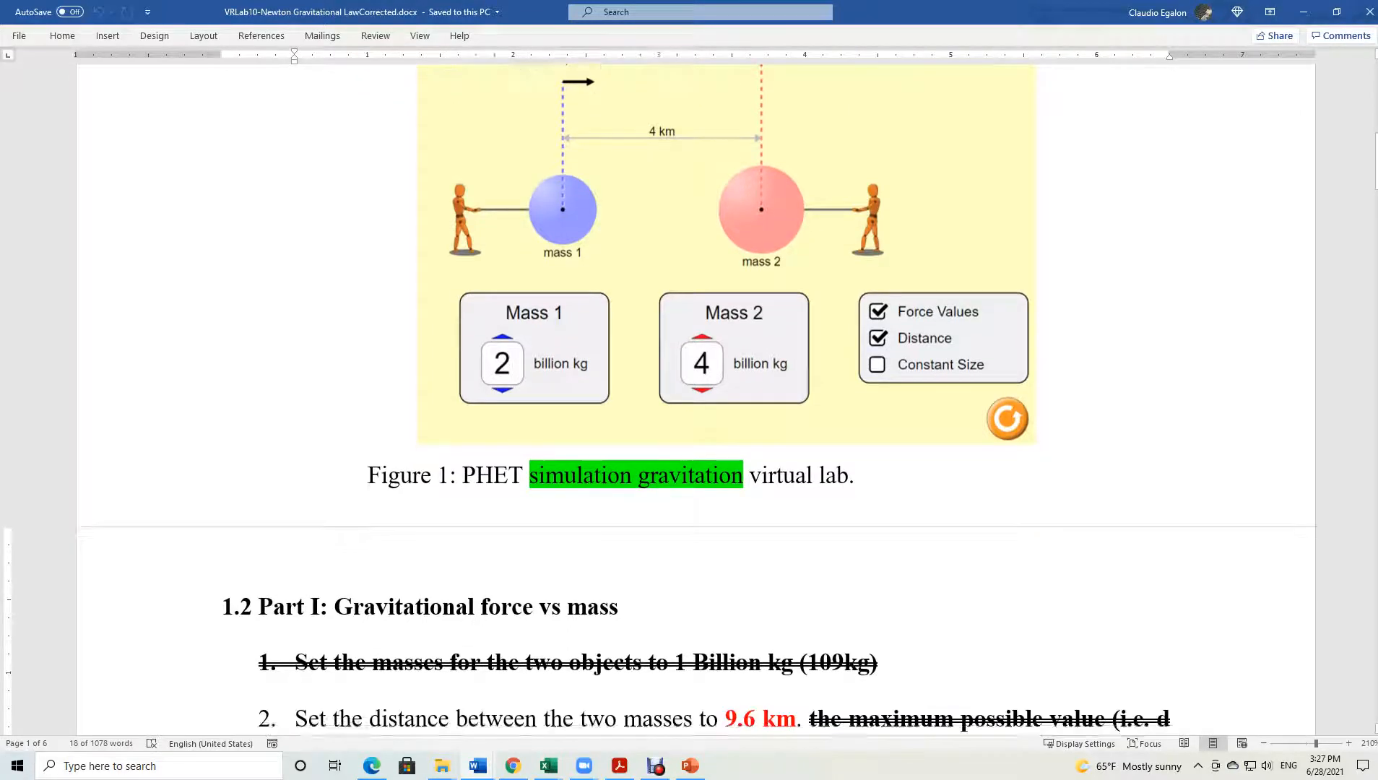
{"action": "scroll", "coordinate": [693, 397], "scroll_direction": "down", "scroll_amount": 1}
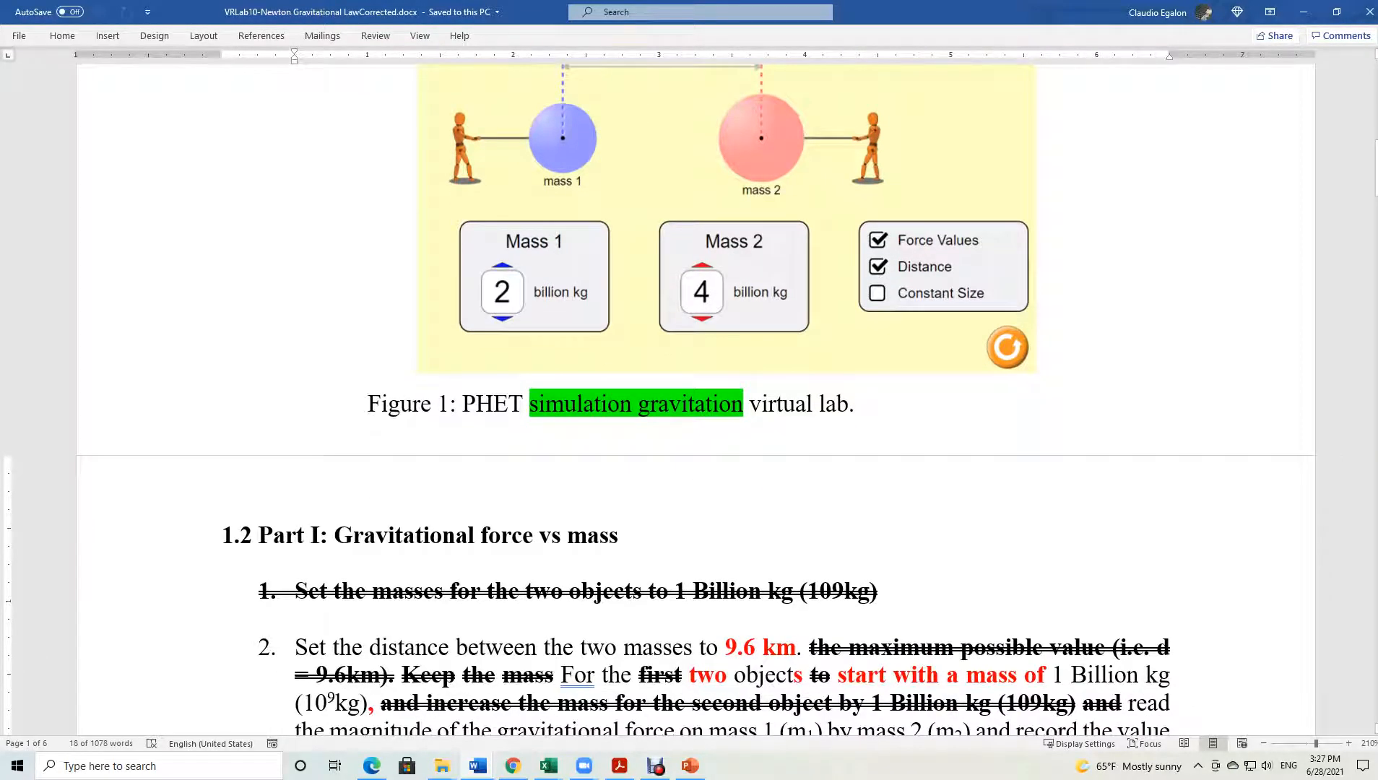
{"action": "scroll", "coordinate": [693, 397], "scroll_direction": "down", "scroll_amount": 11}
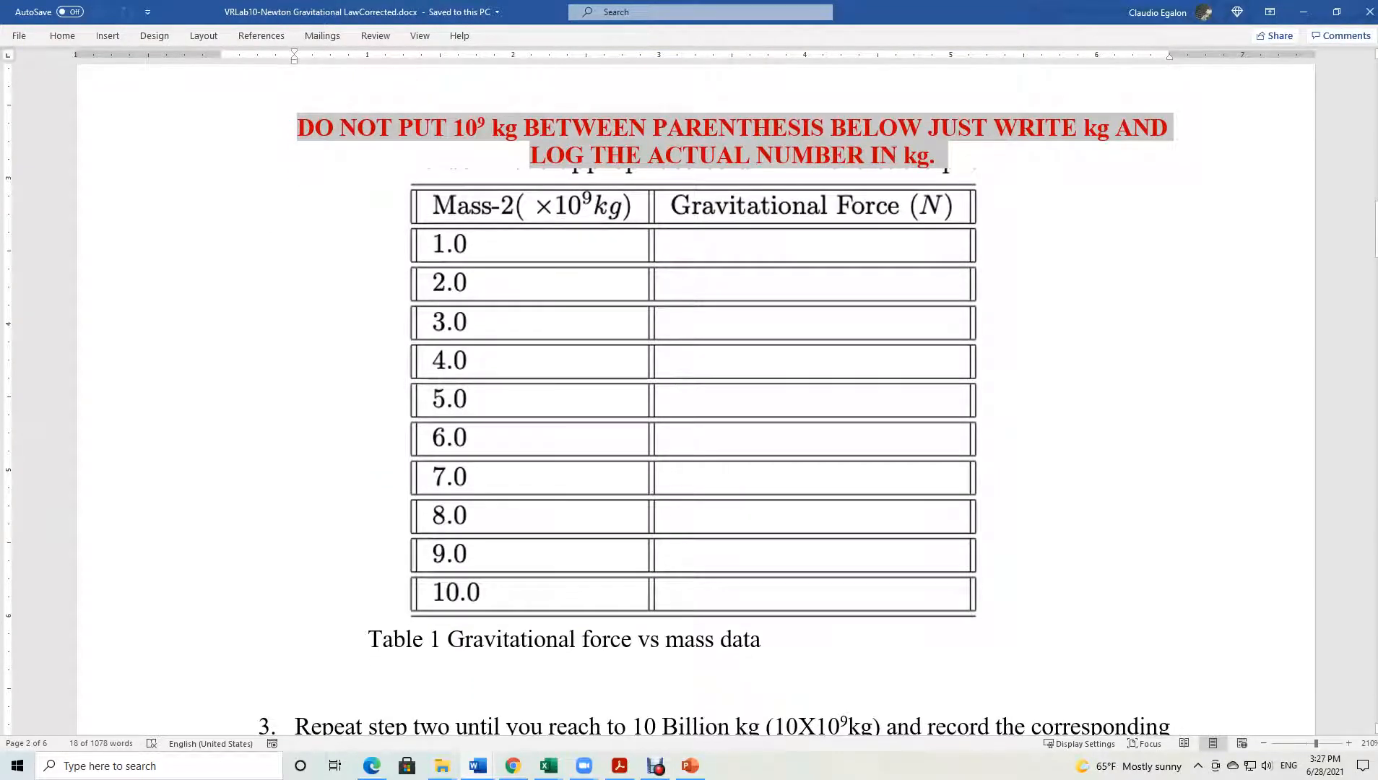
Switch to the 08-CSUSum21Roster.xlsx workbook in Excel and add a new worksheet named Lab #10 after Lab #7.
{"action": "left_click", "coordinate": [549, 766]}
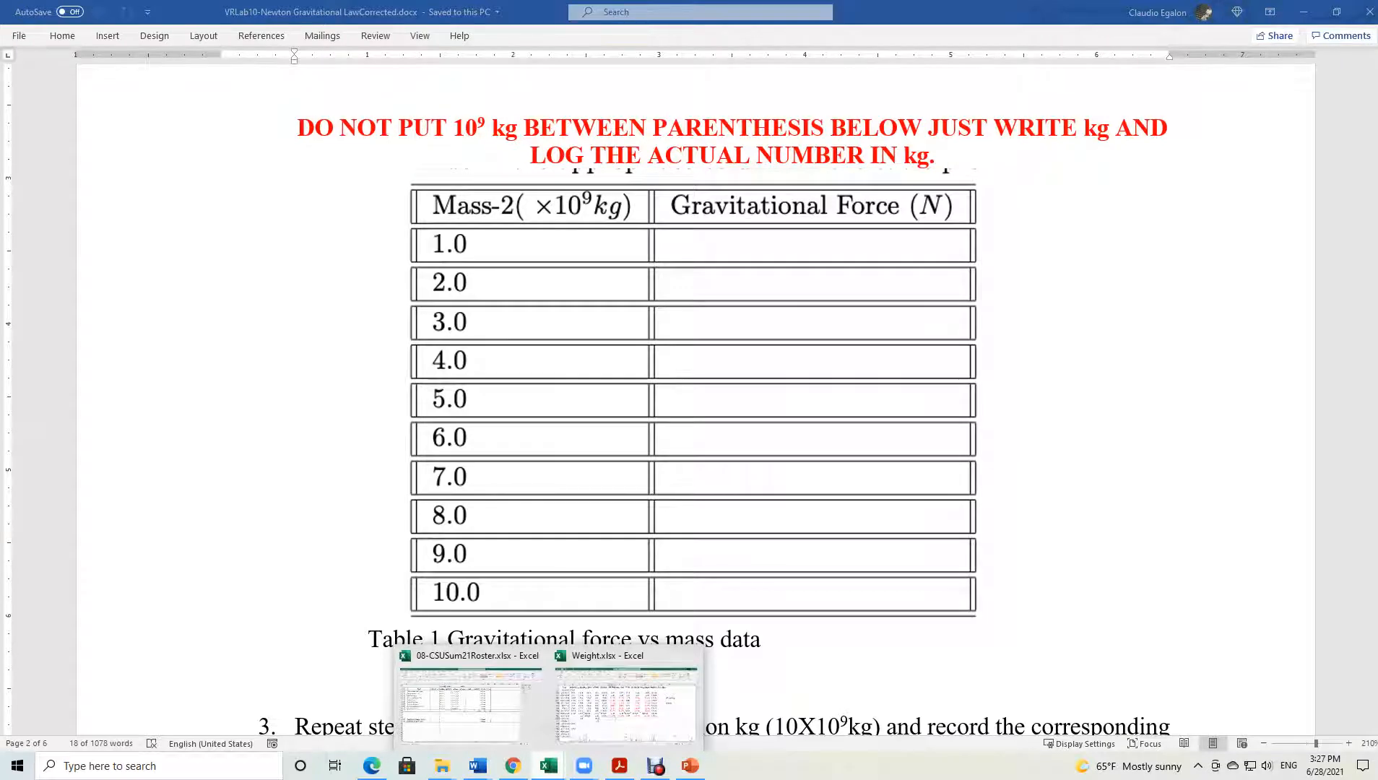
{"action": "left_click", "coordinate": [470, 696]}
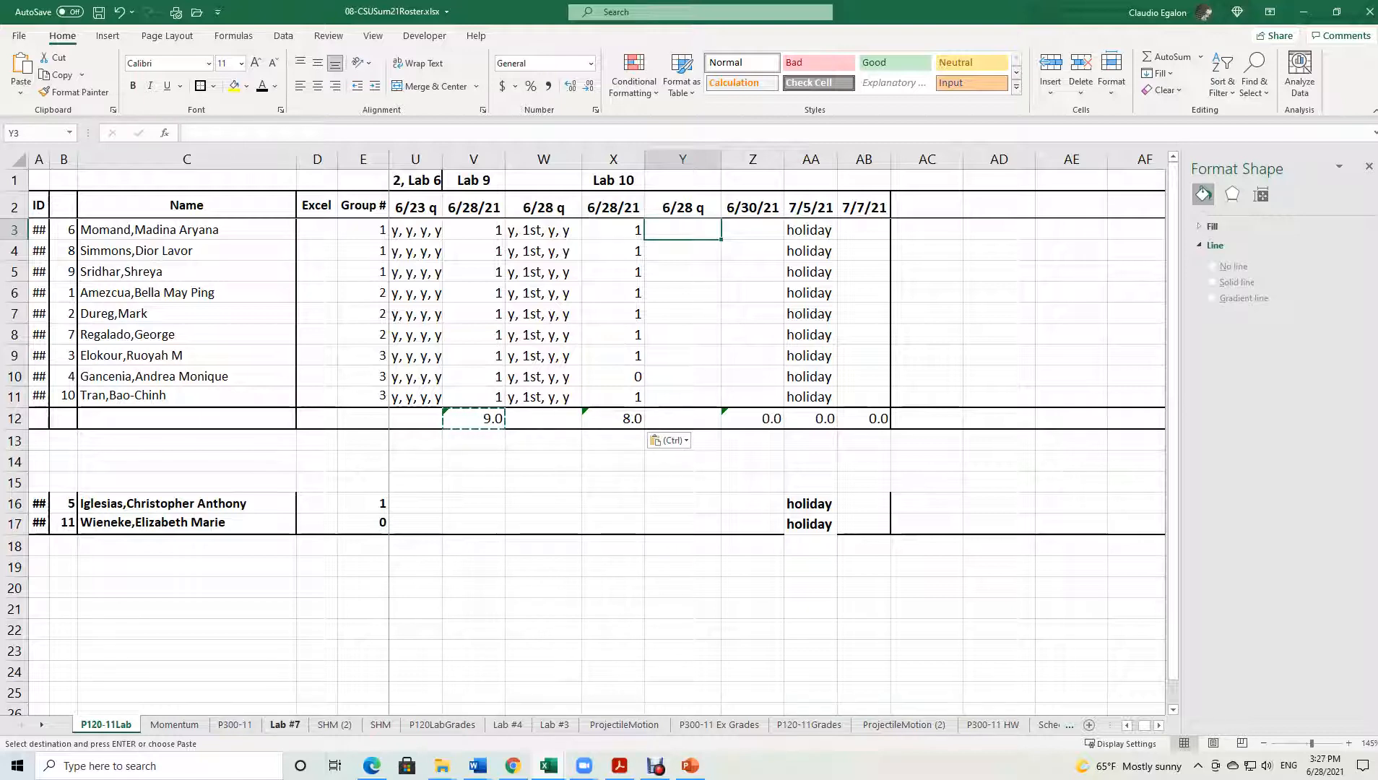
{"action": "left_click", "coordinate": [285, 725]}
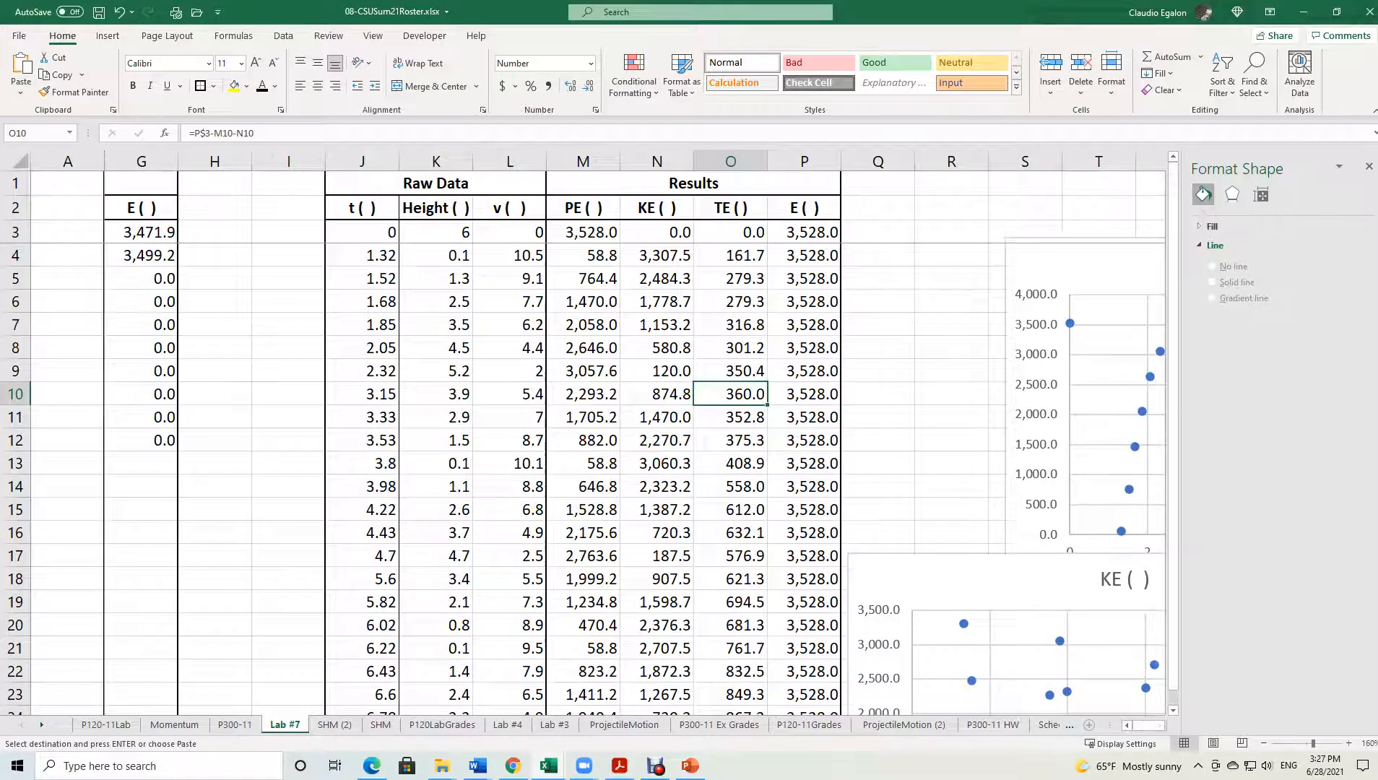
{"action": "left_click", "coordinate": [1089, 724]}
{"action": "right_click", "coordinate": [332, 724]}
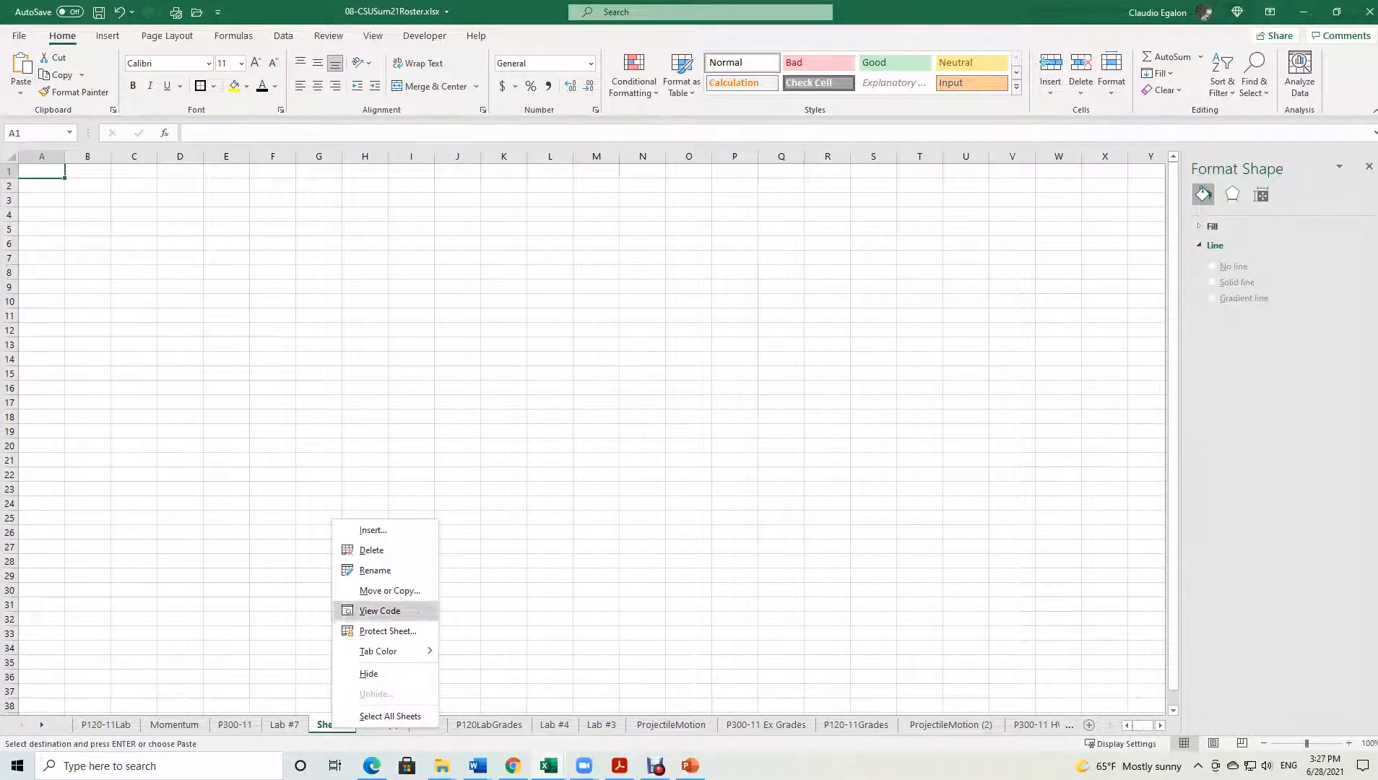
{"action": "left_click", "coordinate": [376, 568]}
{"action": "type", "text": "La"}
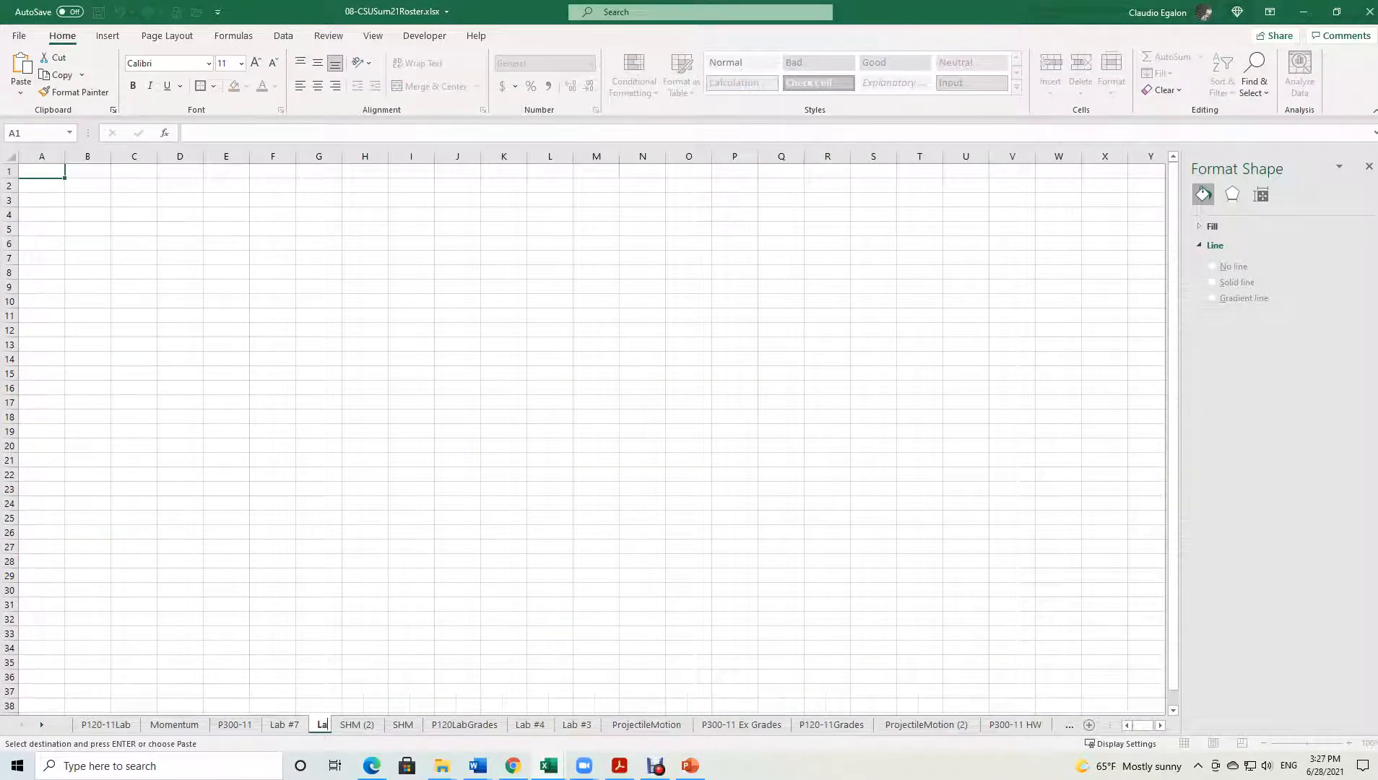
{"action": "type", "text": "b #10"}
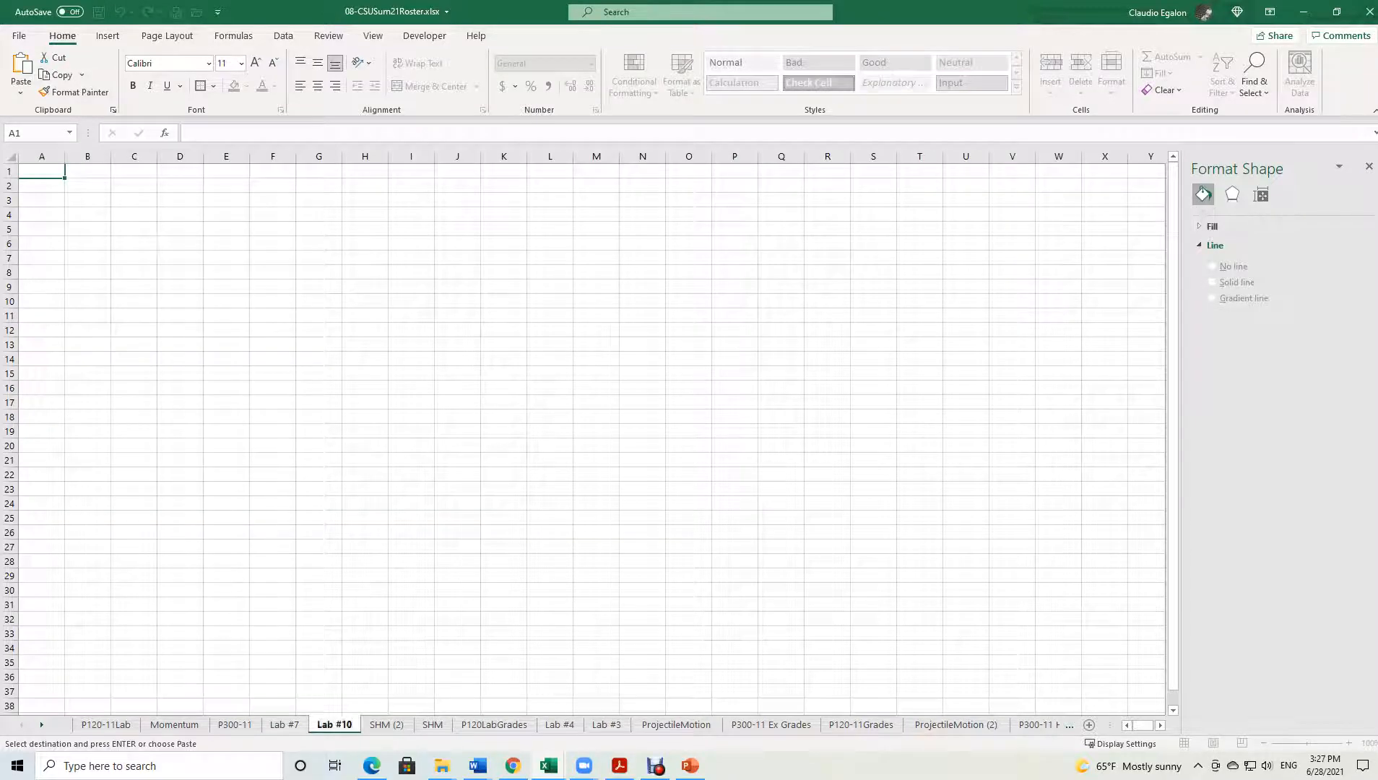
{"action": "left_click", "coordinate": [411, 561]}
Freeze the panes at cell B3 to lock rows 1–2 and column A, and test it by scrolling through the rows.
{"action": "scroll", "coordinate": [411, 561], "scroll_direction": "up", "scroll_amount": 3}
{"action": "scroll", "coordinate": [584, 433], "scroll_direction": "up", "scroll_amount": 2}
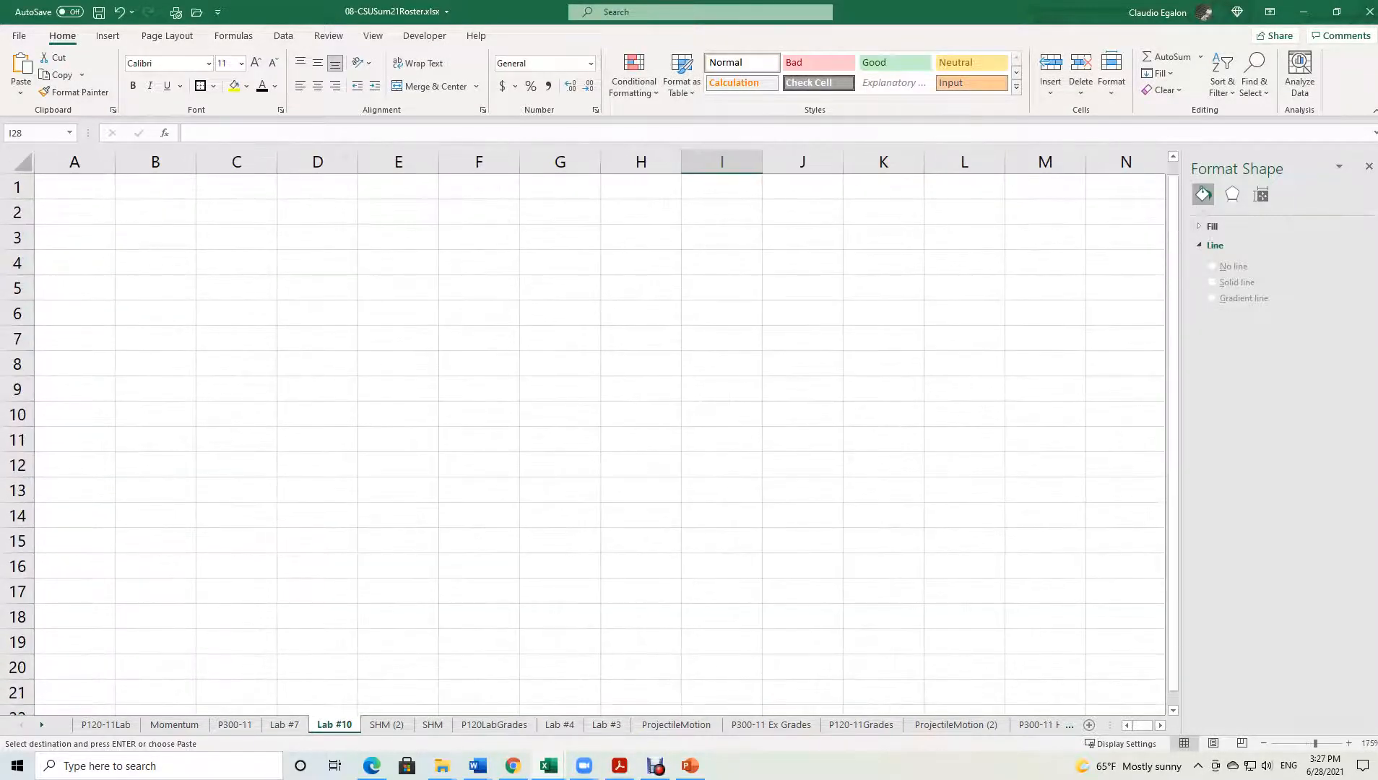
{"action": "left_click", "coordinate": [155, 237]}
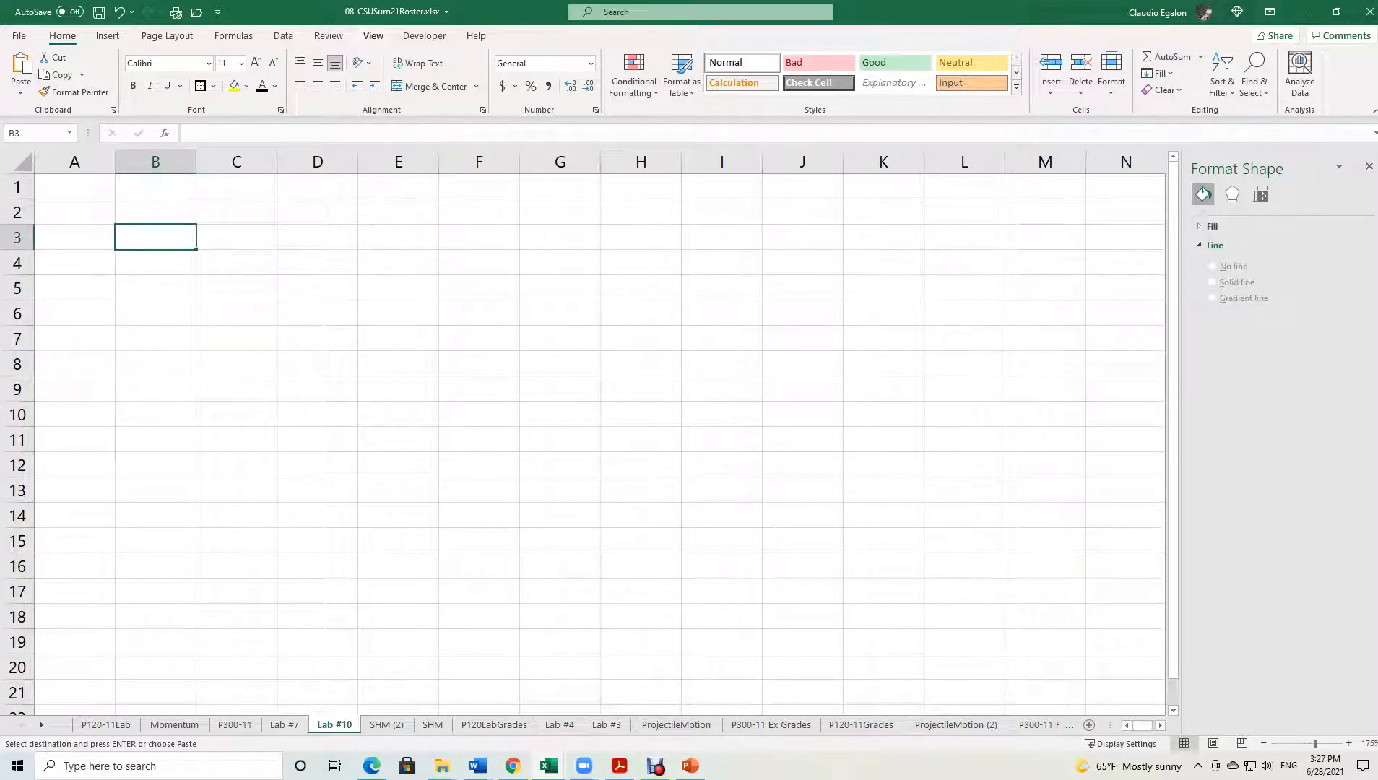
{"action": "left_click", "coordinate": [373, 36]}
{"action": "left_click", "coordinate": [667, 75]}
{"action": "left_click", "coordinate": [722, 116]}
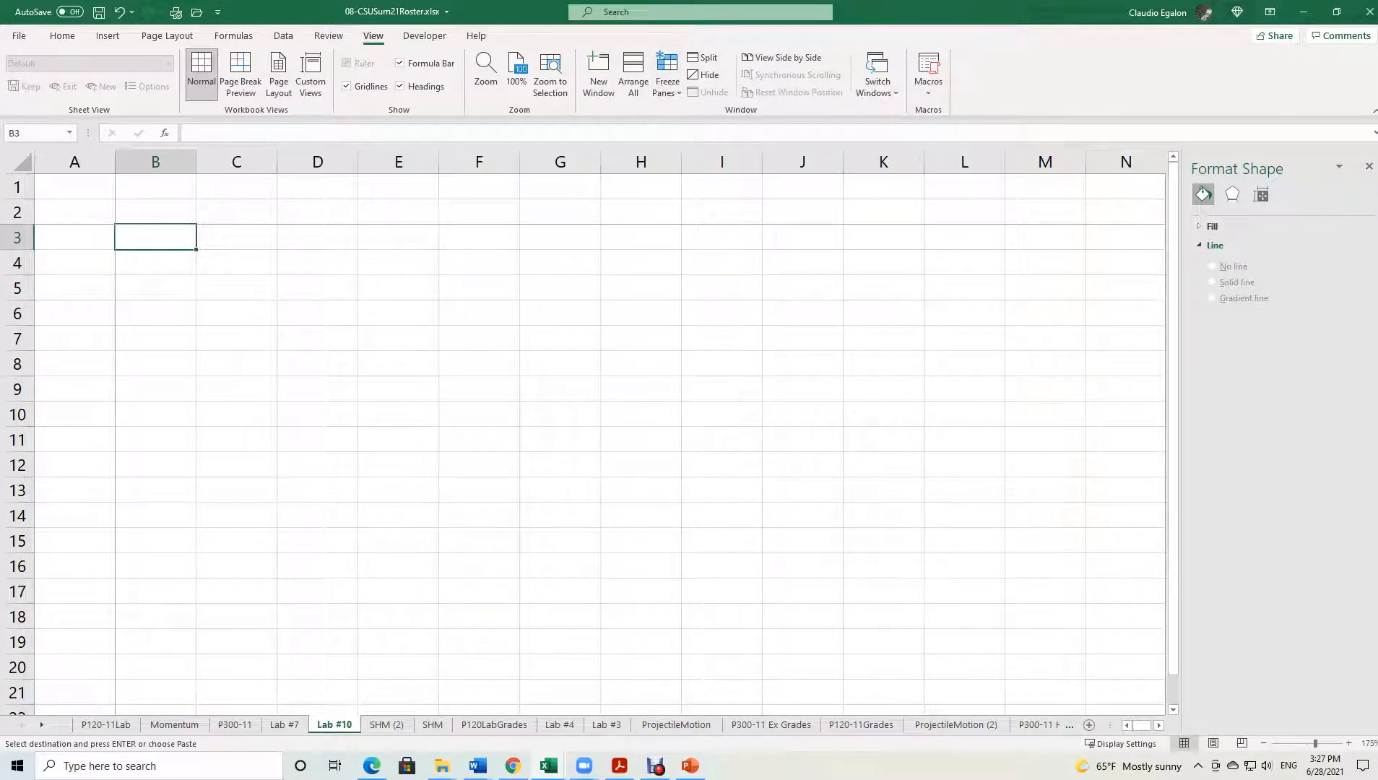
{"action": "scroll", "coordinate": [599, 462], "scroll_direction": "down", "scroll_amount": 6}
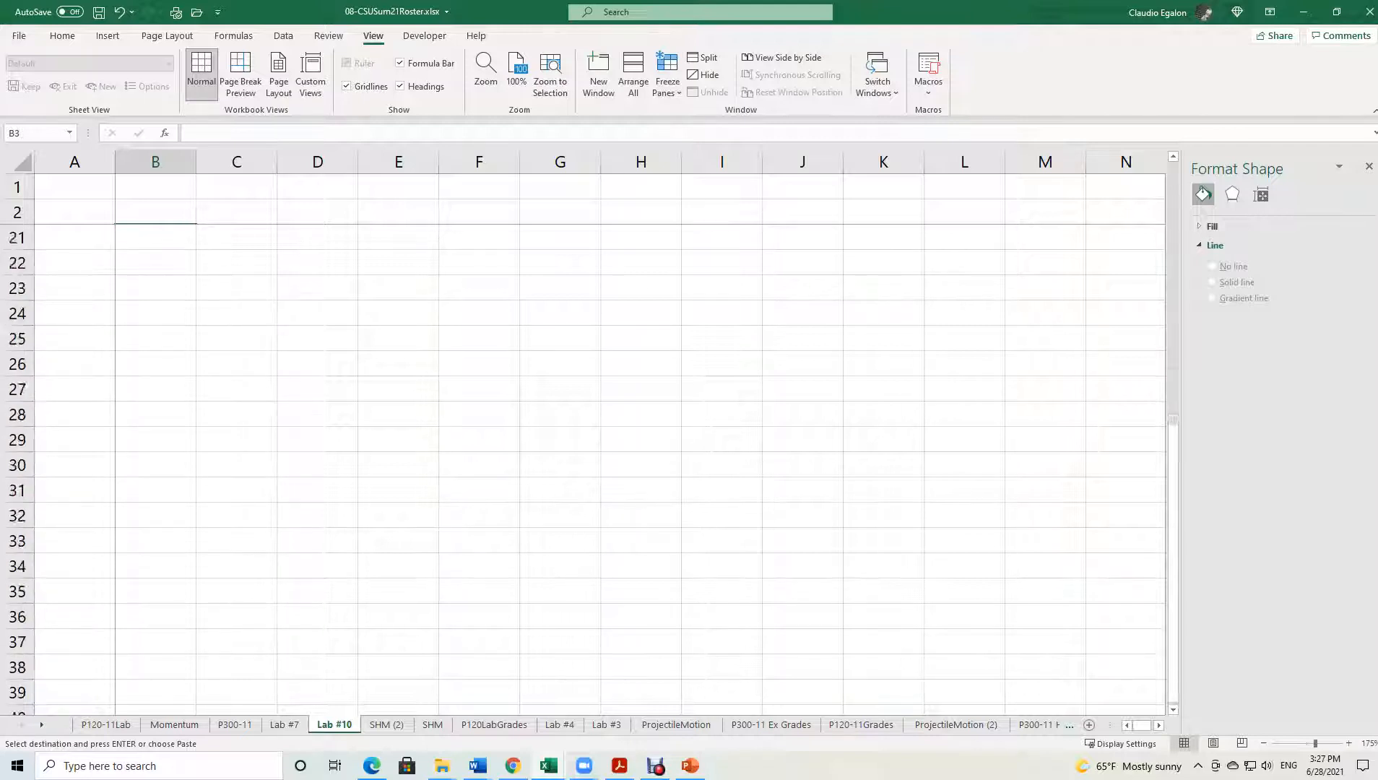
{"action": "scroll", "coordinate": [600, 462], "scroll_direction": "up", "scroll_amount": 6}
{"action": "scroll", "coordinate": [600, 462], "scroll_direction": "down", "scroll_amount": 5}
{"action": "scroll", "coordinate": [599, 463], "scroll_direction": "up", "scroll_amount": 5}
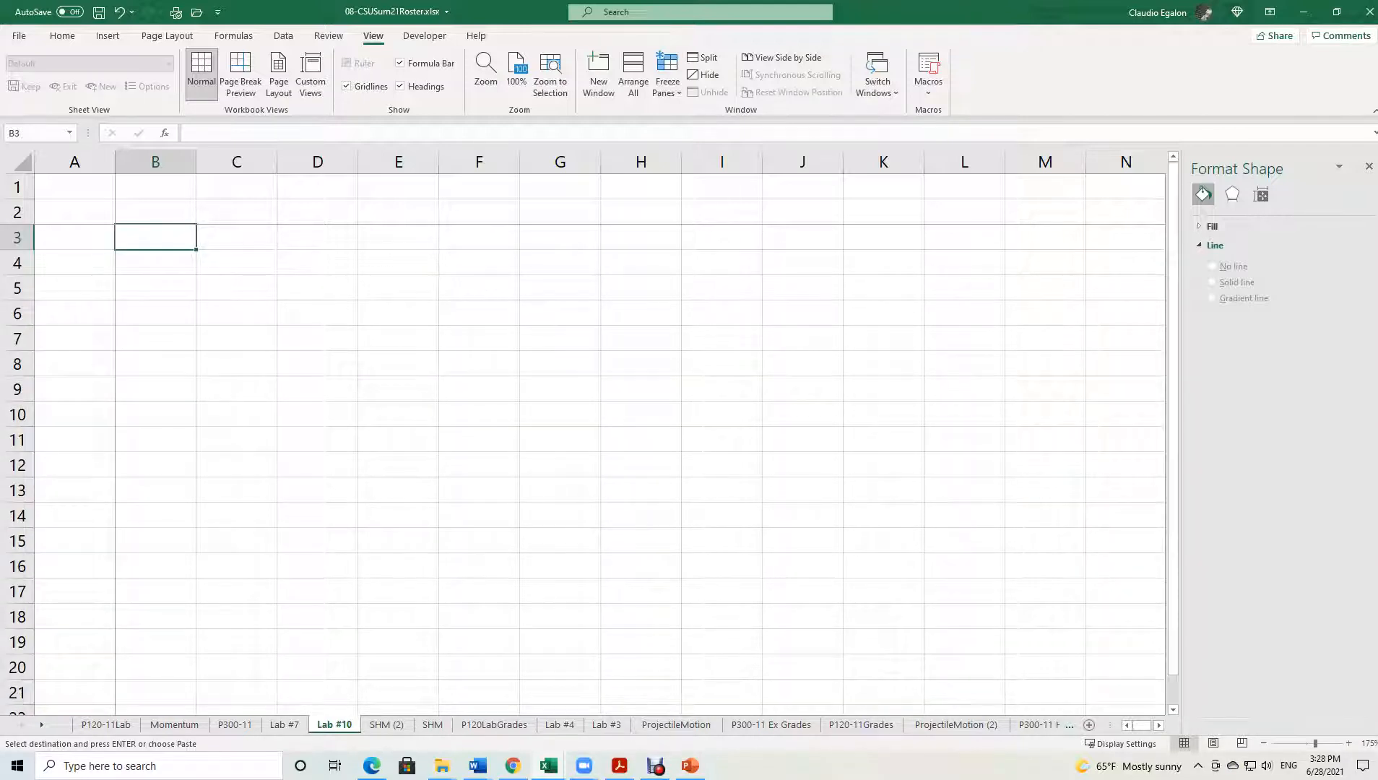
Unfreeze the panes and refreeze them at cell C3 to lock rows 1–2 and columns A–B.
{"action": "left_click", "coordinate": [236, 237]}
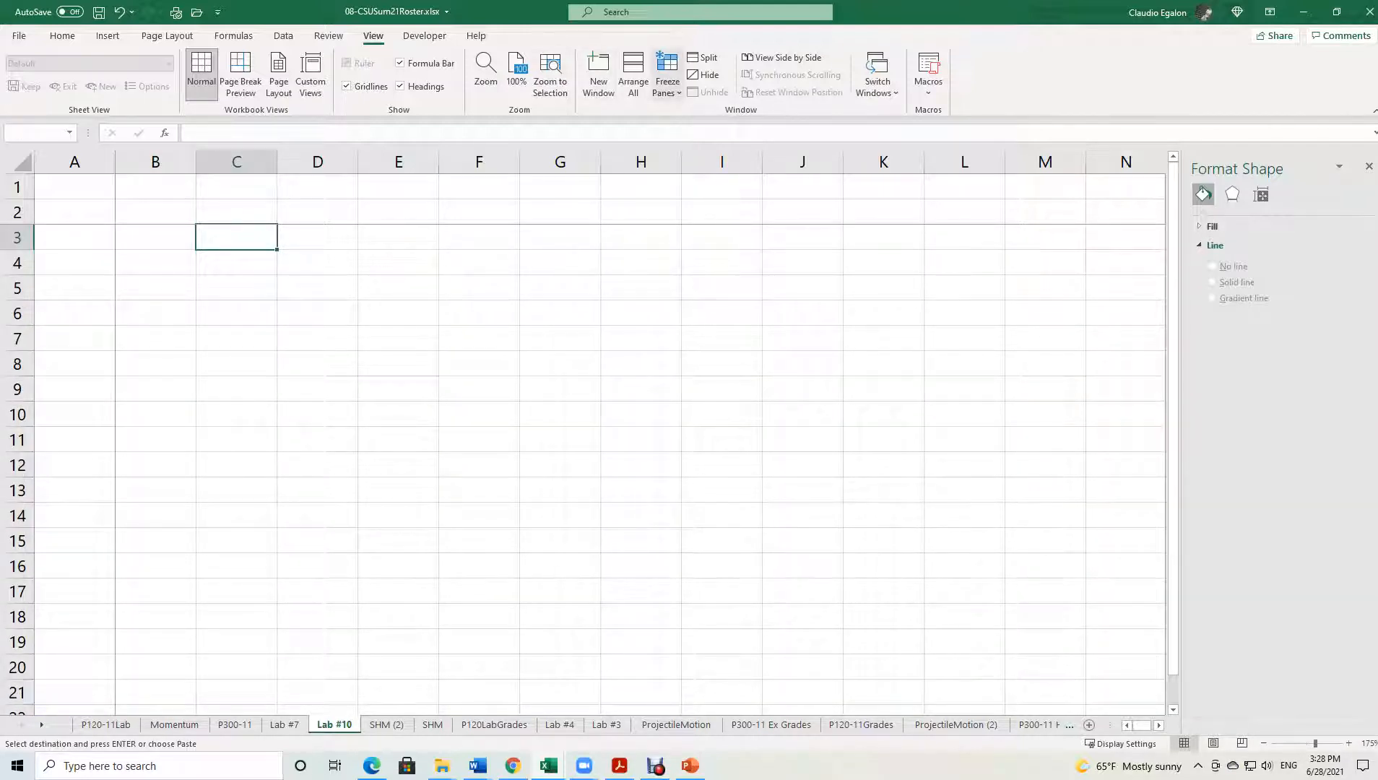
{"action": "left_click", "coordinate": [667, 76]}
{"action": "left_click", "coordinate": [667, 76]}
{"action": "left_click", "coordinate": [667, 76]}
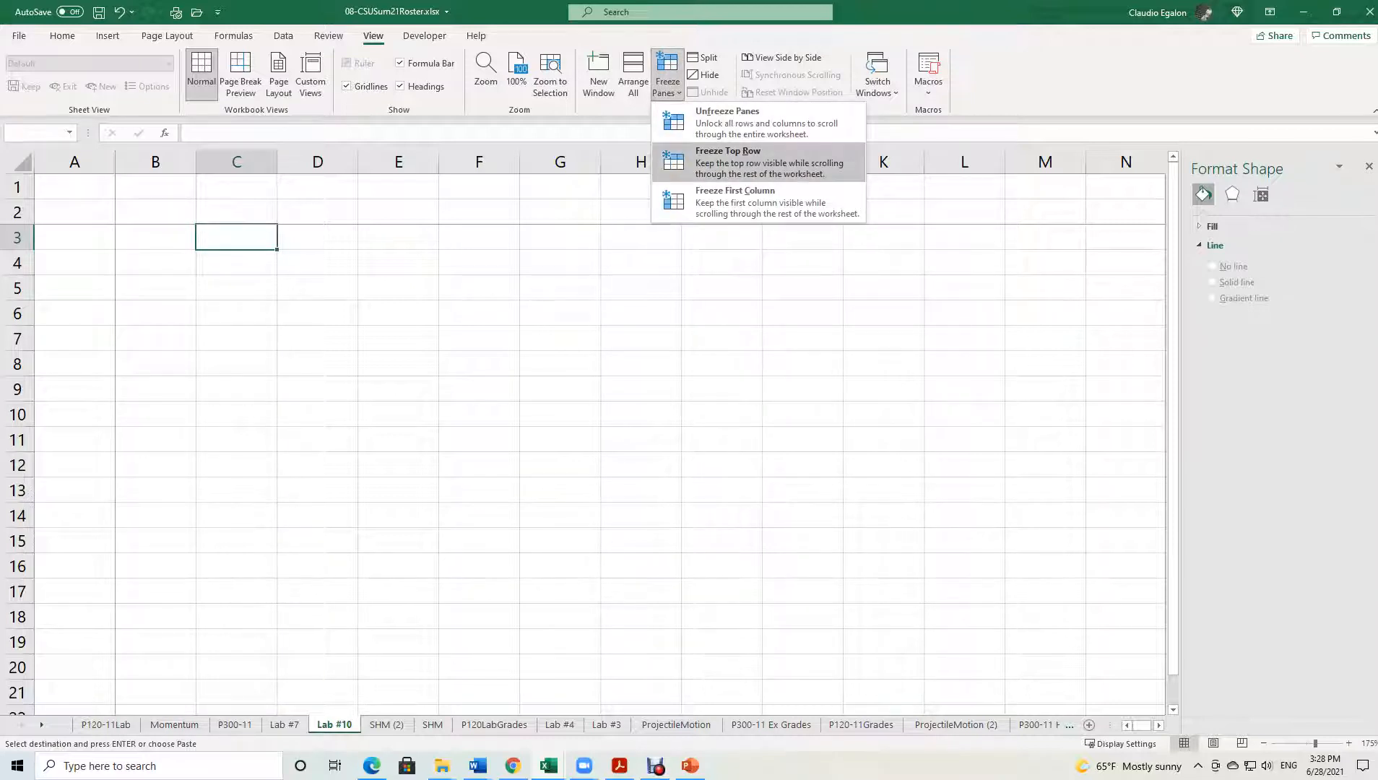
{"action": "left_click", "coordinate": [722, 123]}
{"action": "left_click", "coordinate": [668, 76]}
{"action": "left_click", "coordinate": [722, 123]}
{"action": "left_click", "coordinate": [479, 389]}
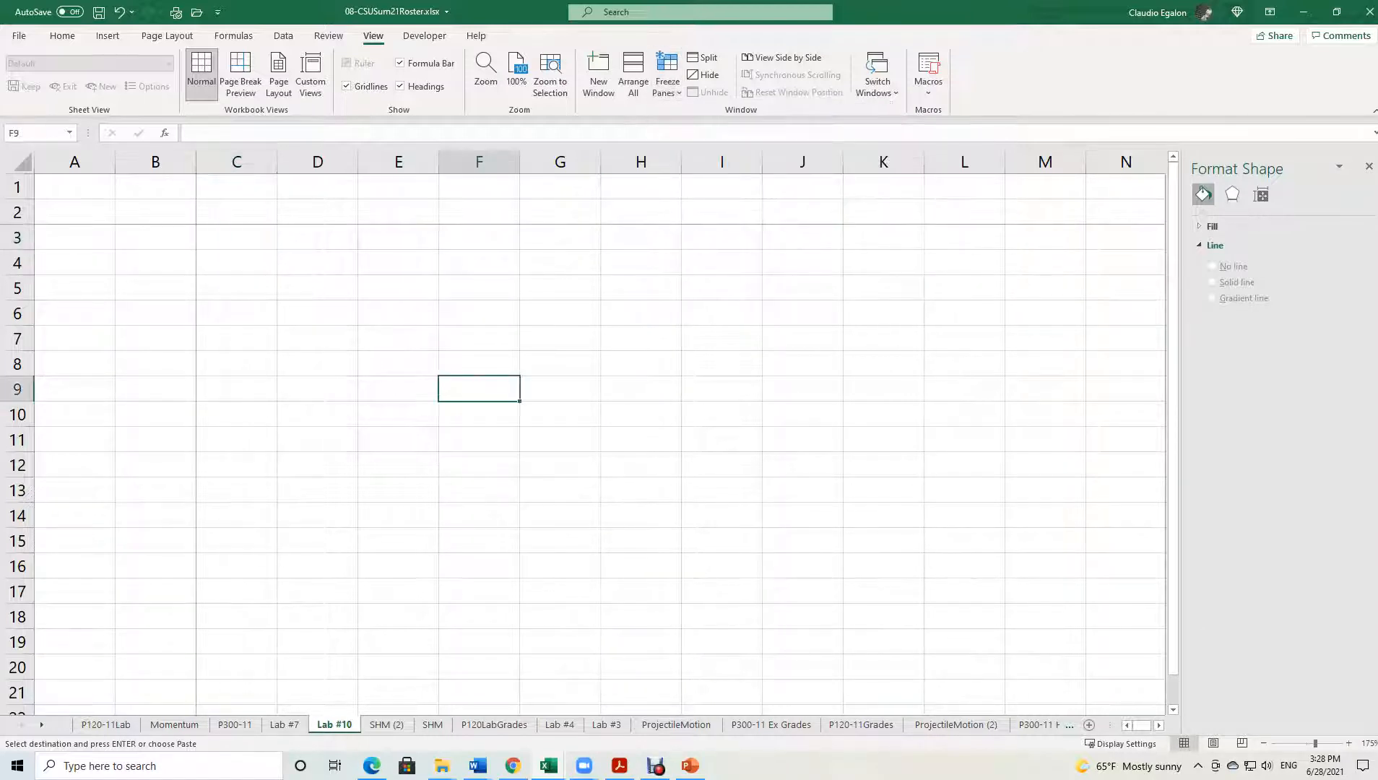
Enter the column header "m2 (kg)" in cell B2.
{"action": "left_click", "coordinate": [155, 211]}
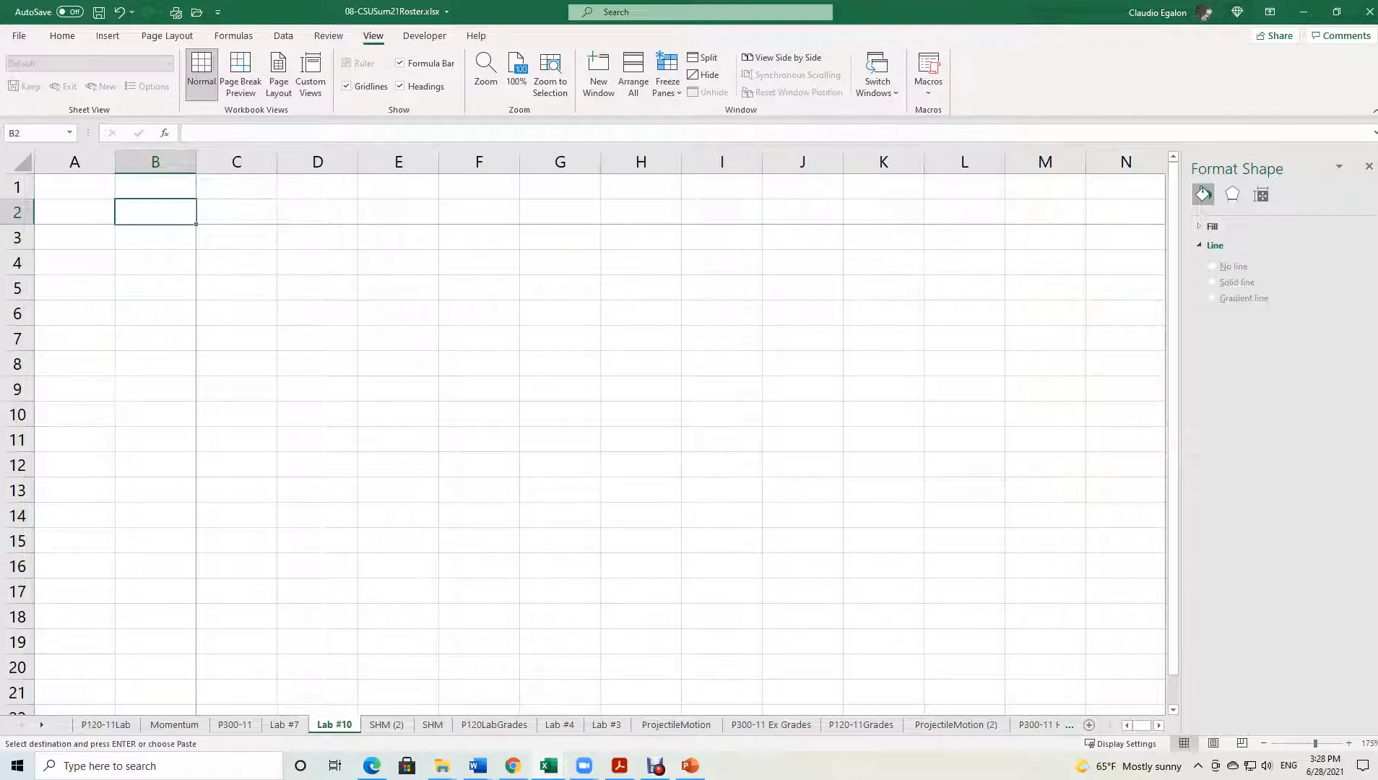
{"action": "type", "text": "m2 "}
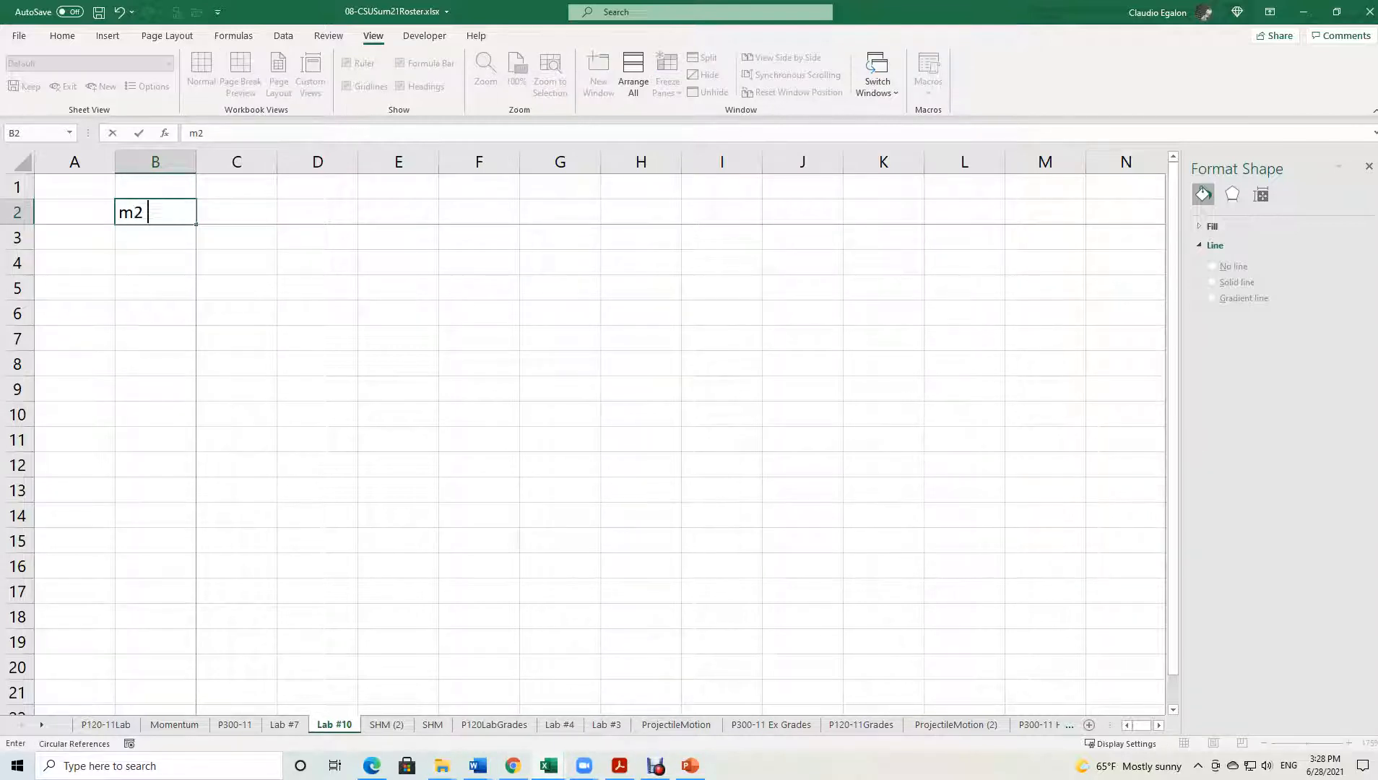
{"action": "type", "text": "(kg)"}
{"action": "key", "text": "Return"}
{"action": "key", "text": "Up"}
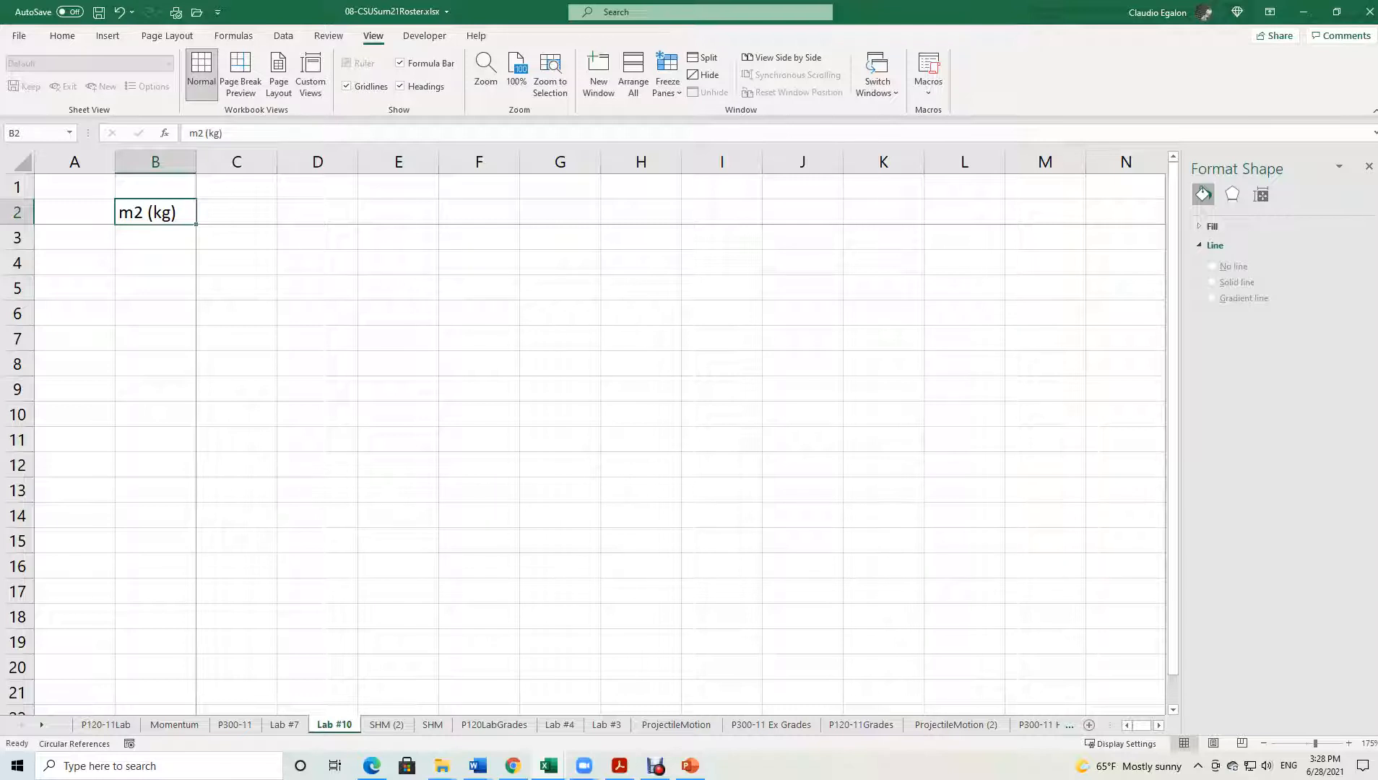
Format the 2 in the cell B2 header "m2 (kg)" as a subscript.
{"action": "left_click", "coordinate": [199, 133]}
{"action": "right_click", "coordinate": [203, 134]}
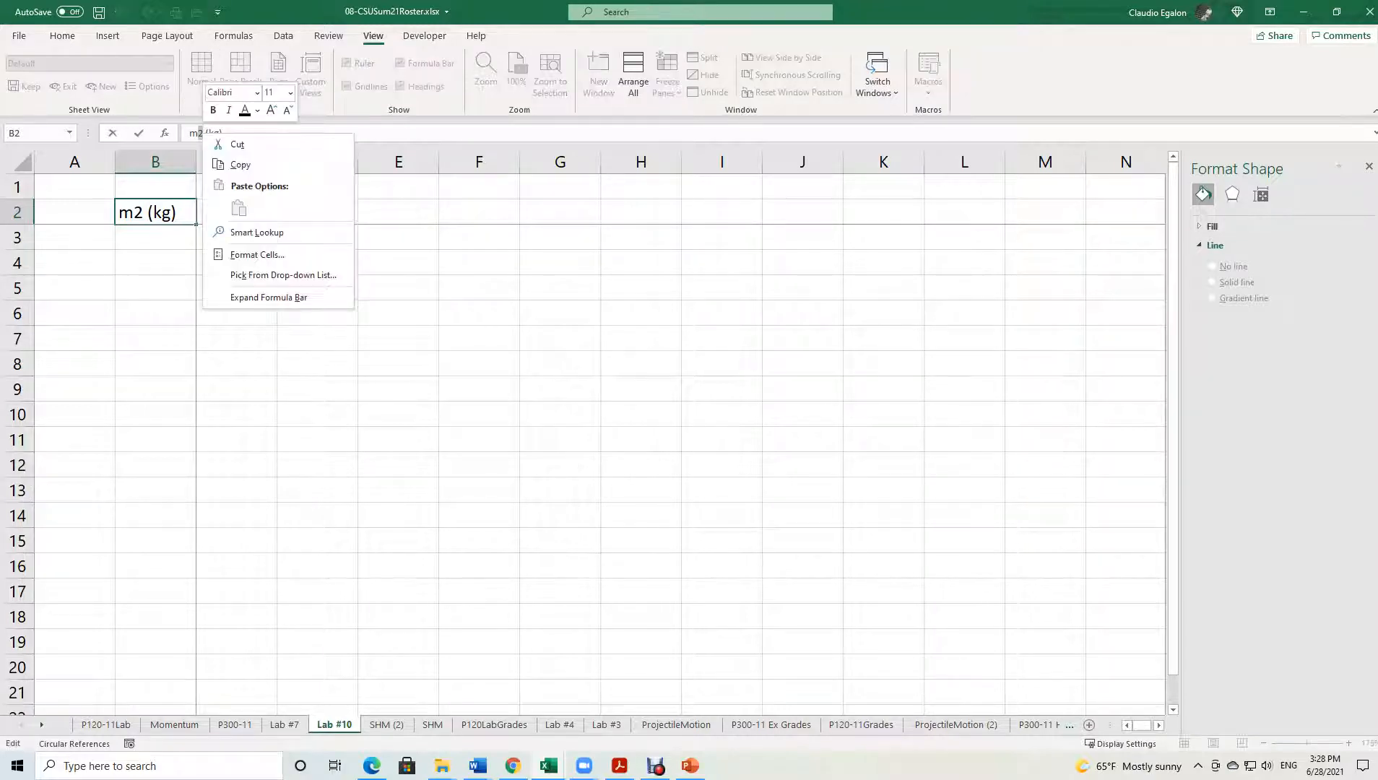
{"action": "left_click", "coordinate": [254, 254]}
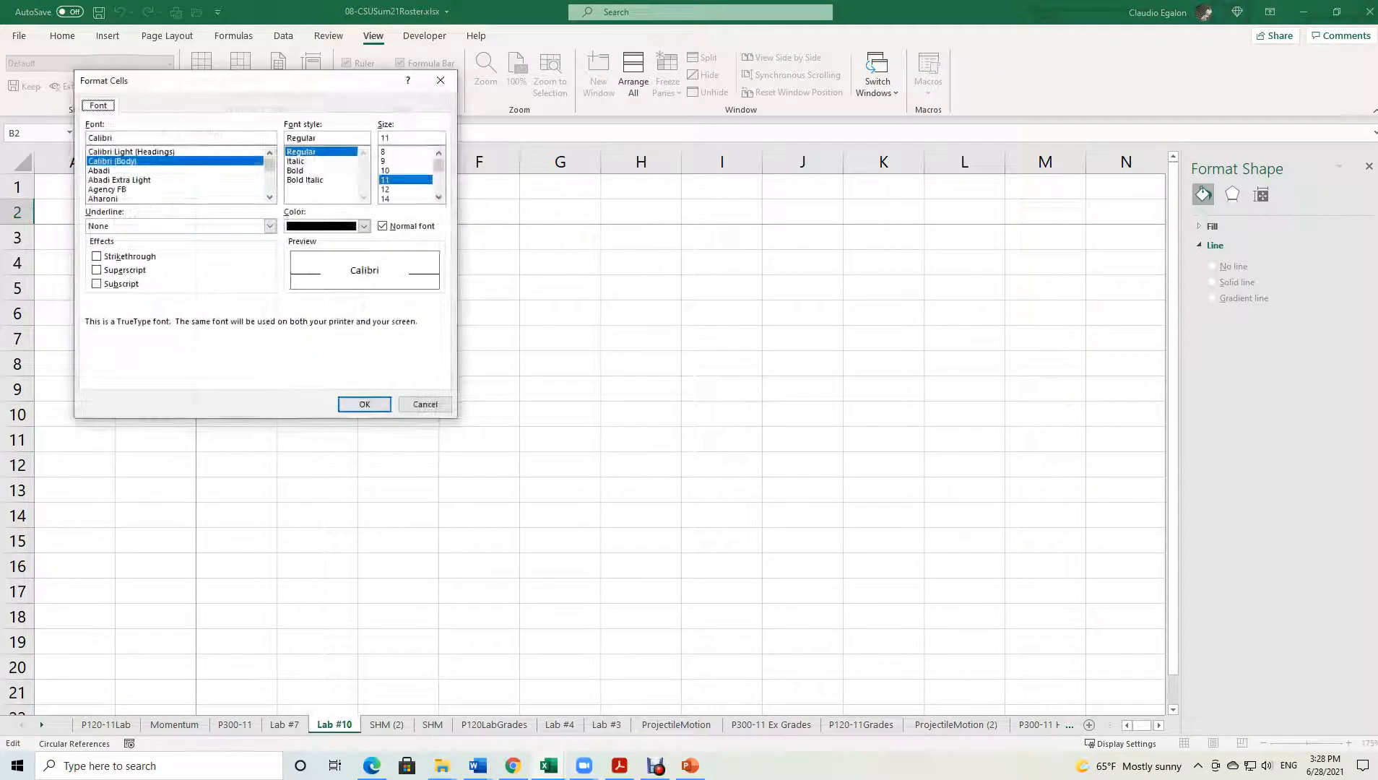
{"action": "left_click", "coordinate": [97, 284]}
{"action": "left_click", "coordinate": [365, 404]}
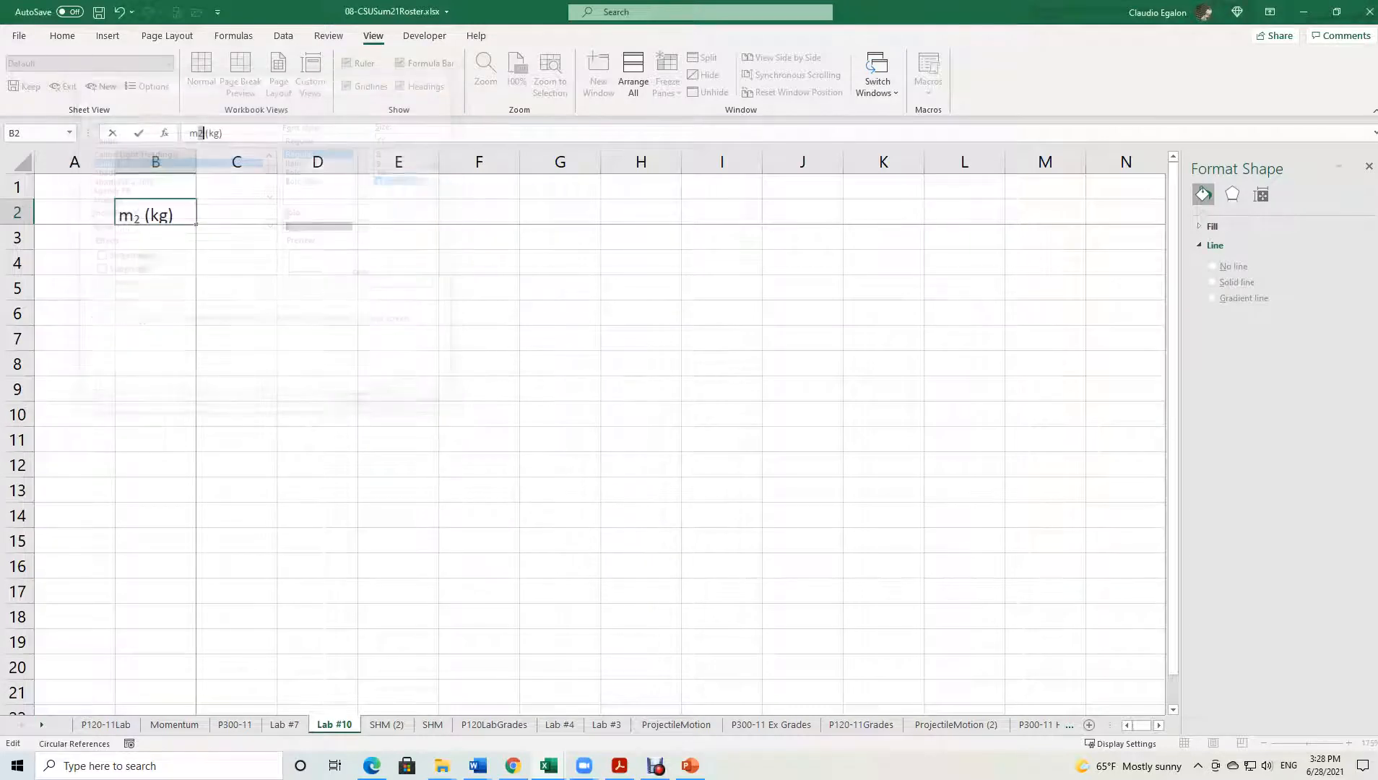
{"action": "left_click", "coordinate": [560, 491]}
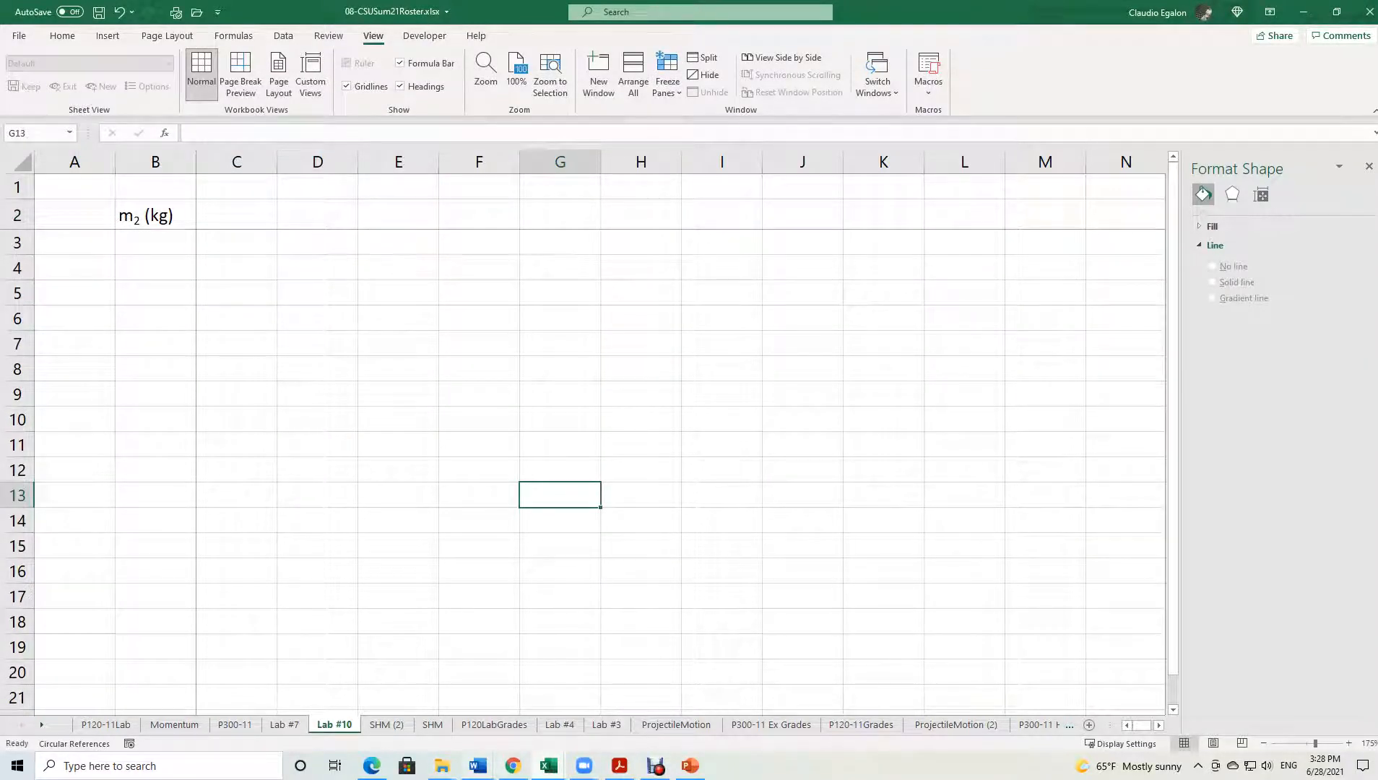
Check Table 1 in the VRLab10 Word document, then in Excel capitalize the M in header B2 and enter "F ( )" in C2.
{"action": "left_click", "coordinate": [548, 766]}
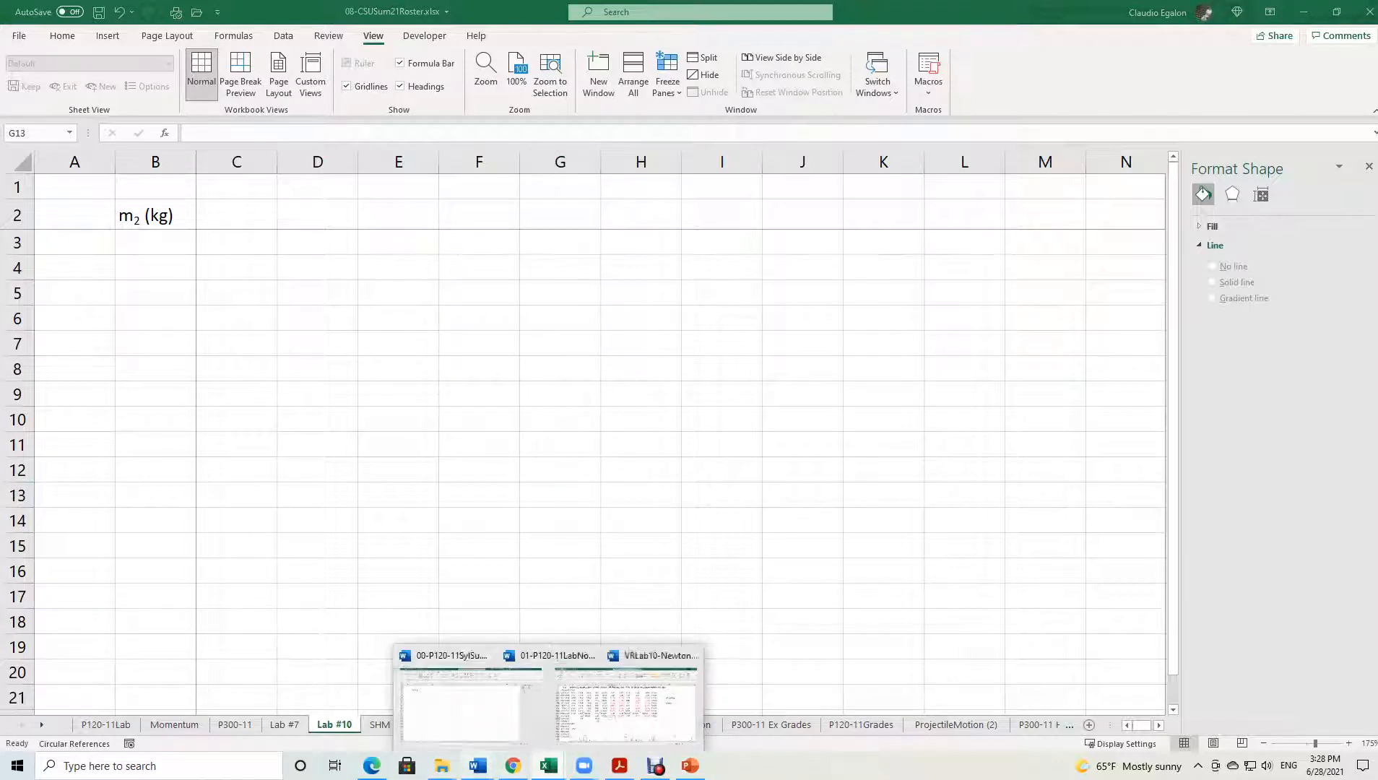
{"action": "mouse_move", "coordinate": [477, 766]}
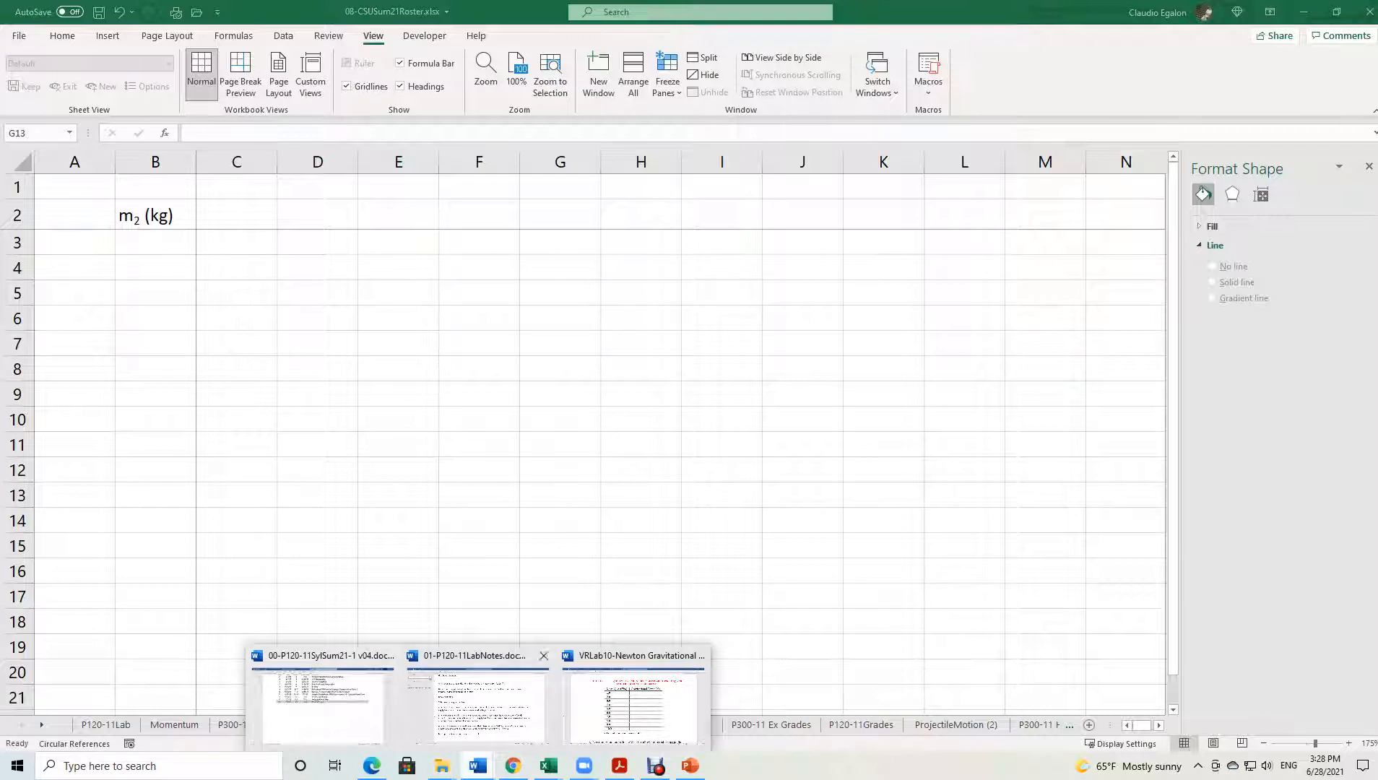
{"action": "left_click", "coordinate": [633, 697]}
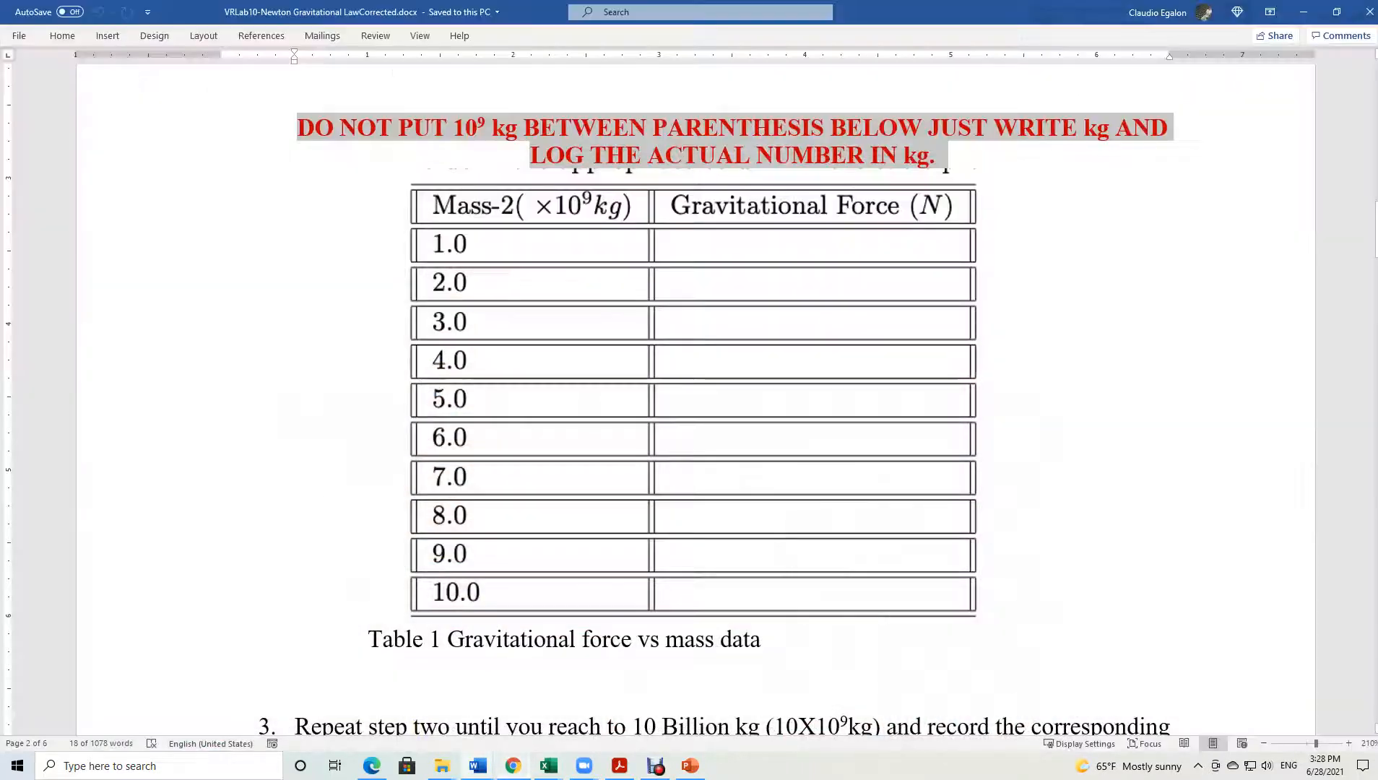
{"action": "left_click", "coordinate": [470, 707]}
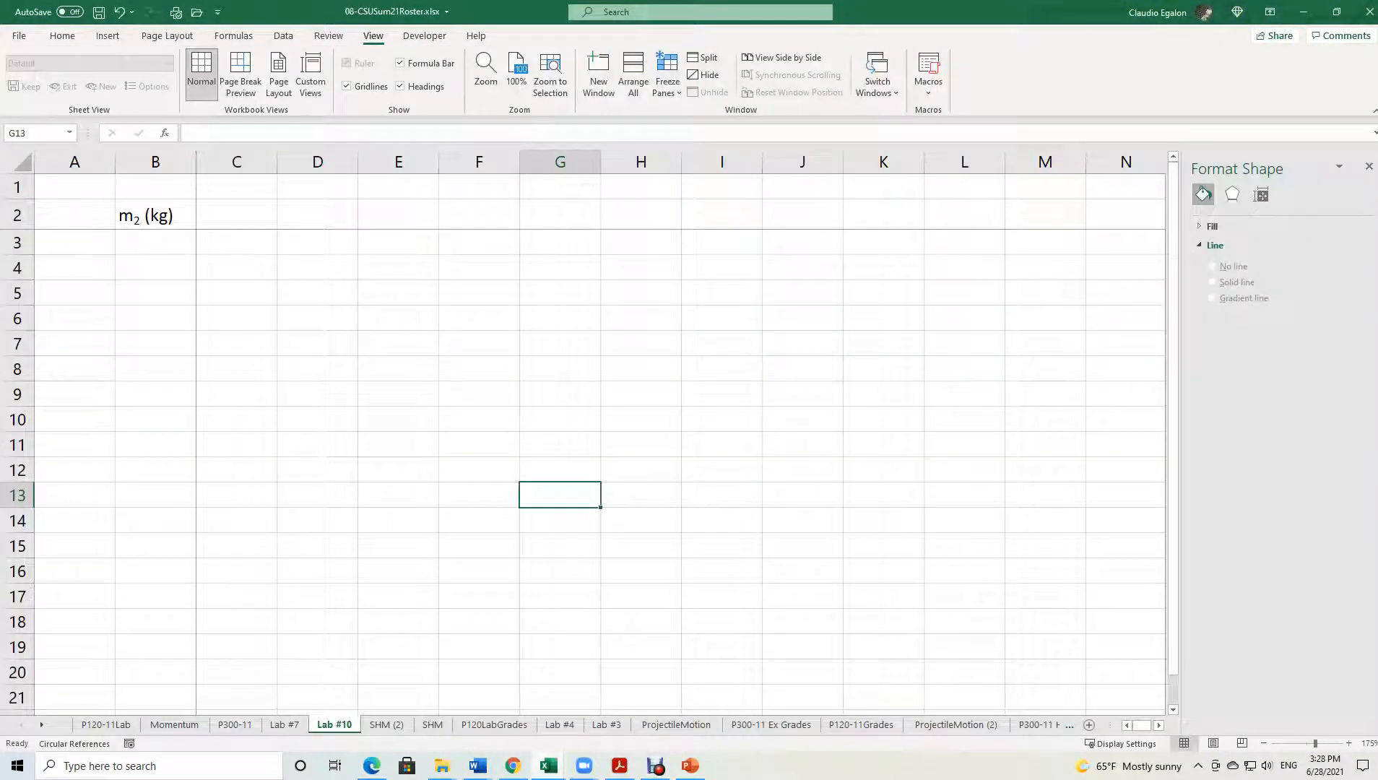
{"action": "left_click", "coordinate": [155, 215]}
{"action": "left_click", "coordinate": [189, 133]}
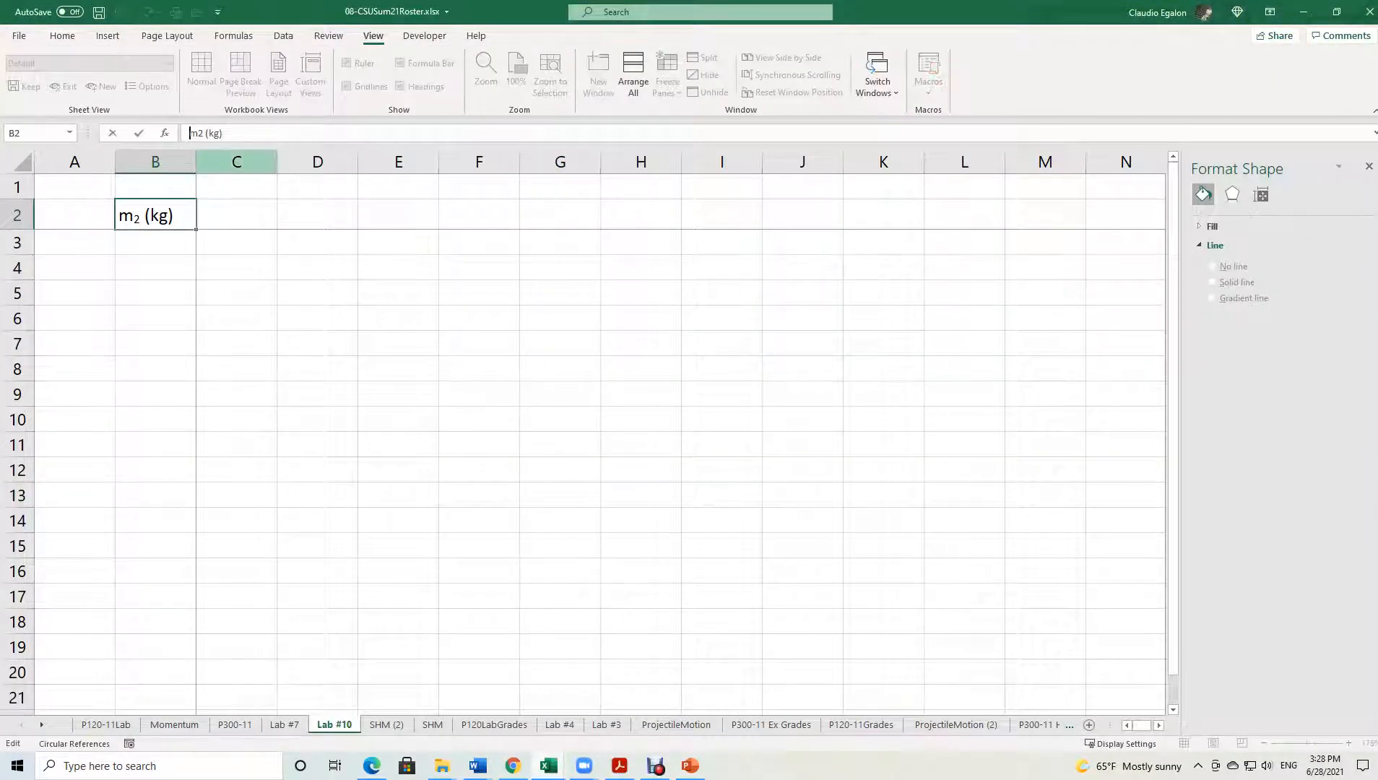
{"action": "key", "text": "shift+Right"}
{"action": "type", "text": "M"}
{"action": "key", "text": "Tab"}
{"action": "type", "text": "F "}
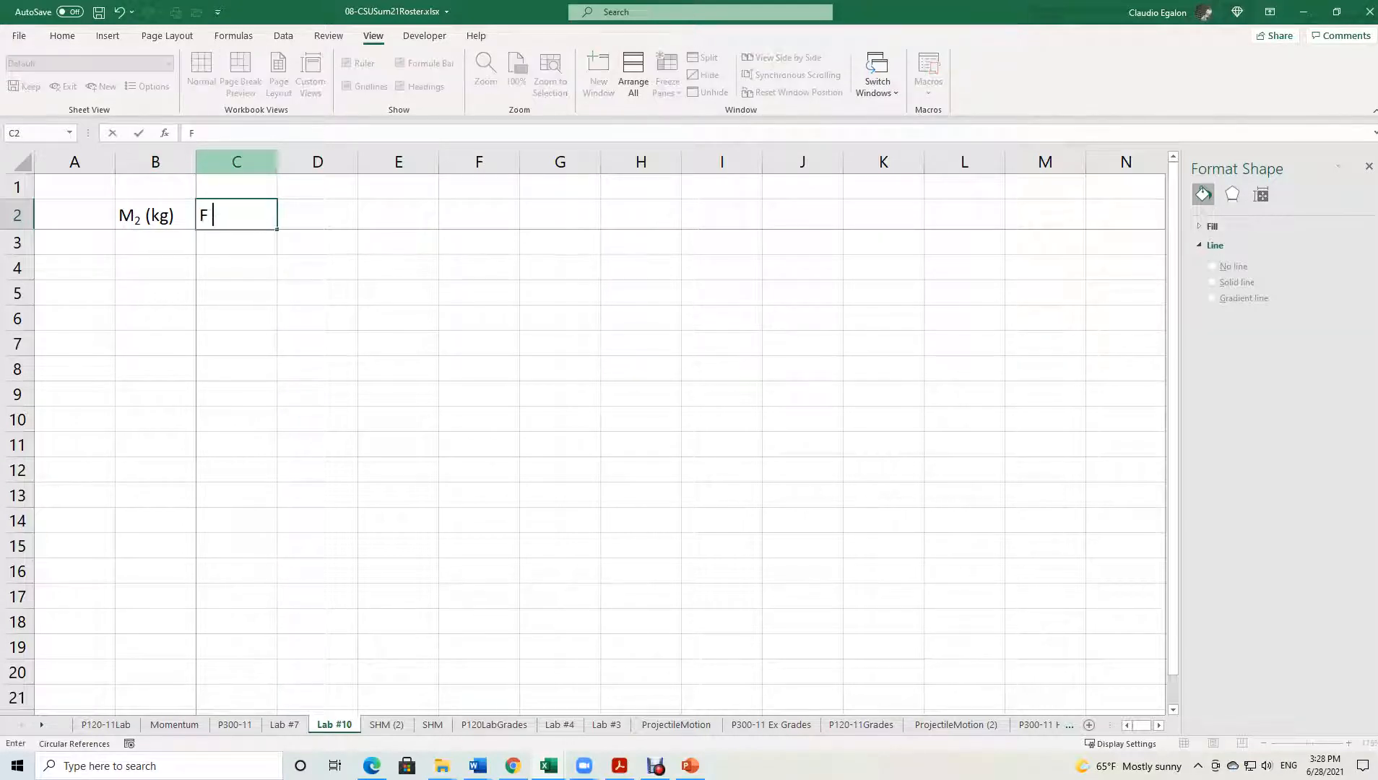
{"action": "type", "text": "( )"}
{"action": "key", "text": "Return"}
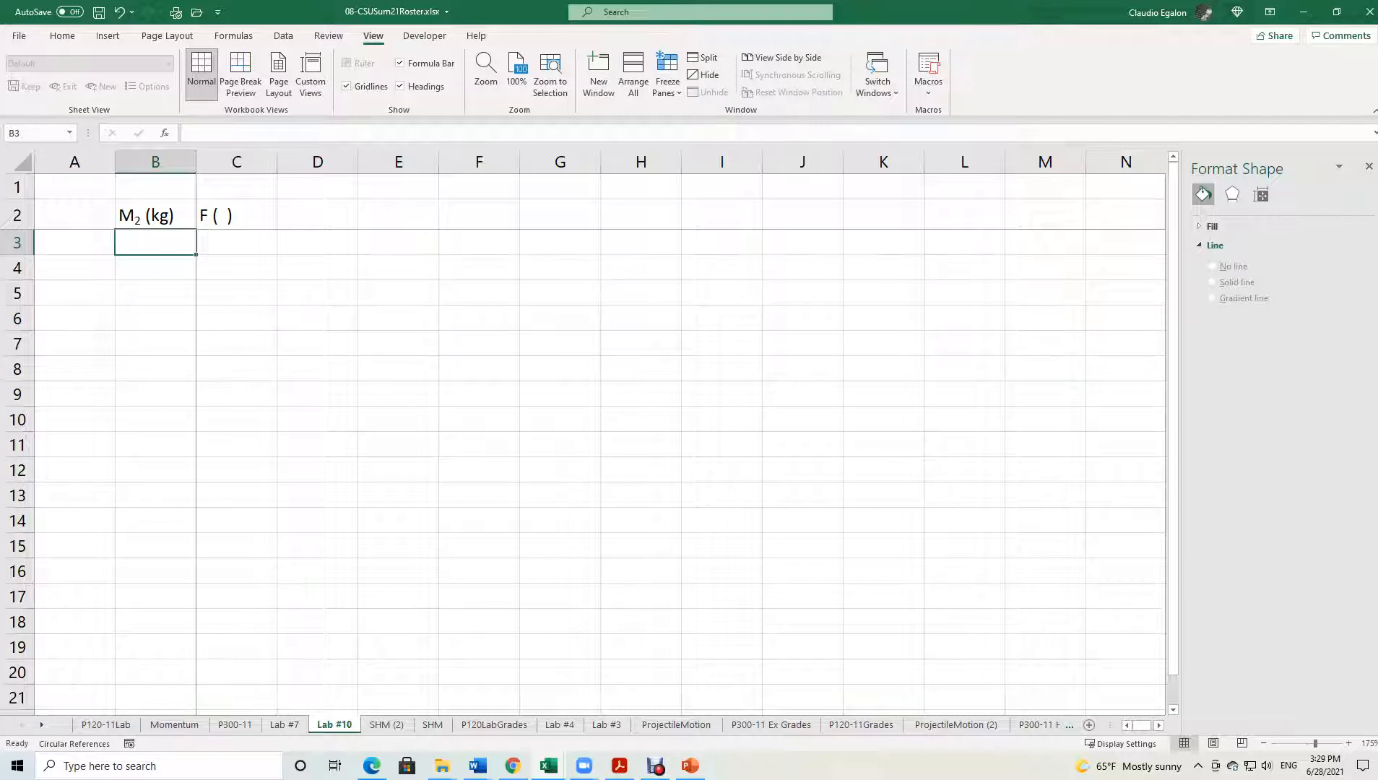
Enter the first mass as 1E9 in cell B3.
{"action": "type", "text": "=1-"}
{"action": "key", "text": "BackSpace"}
{"action": "key", "text": "BackSpace"}
{"action": "key", "text": "BackSpace"}
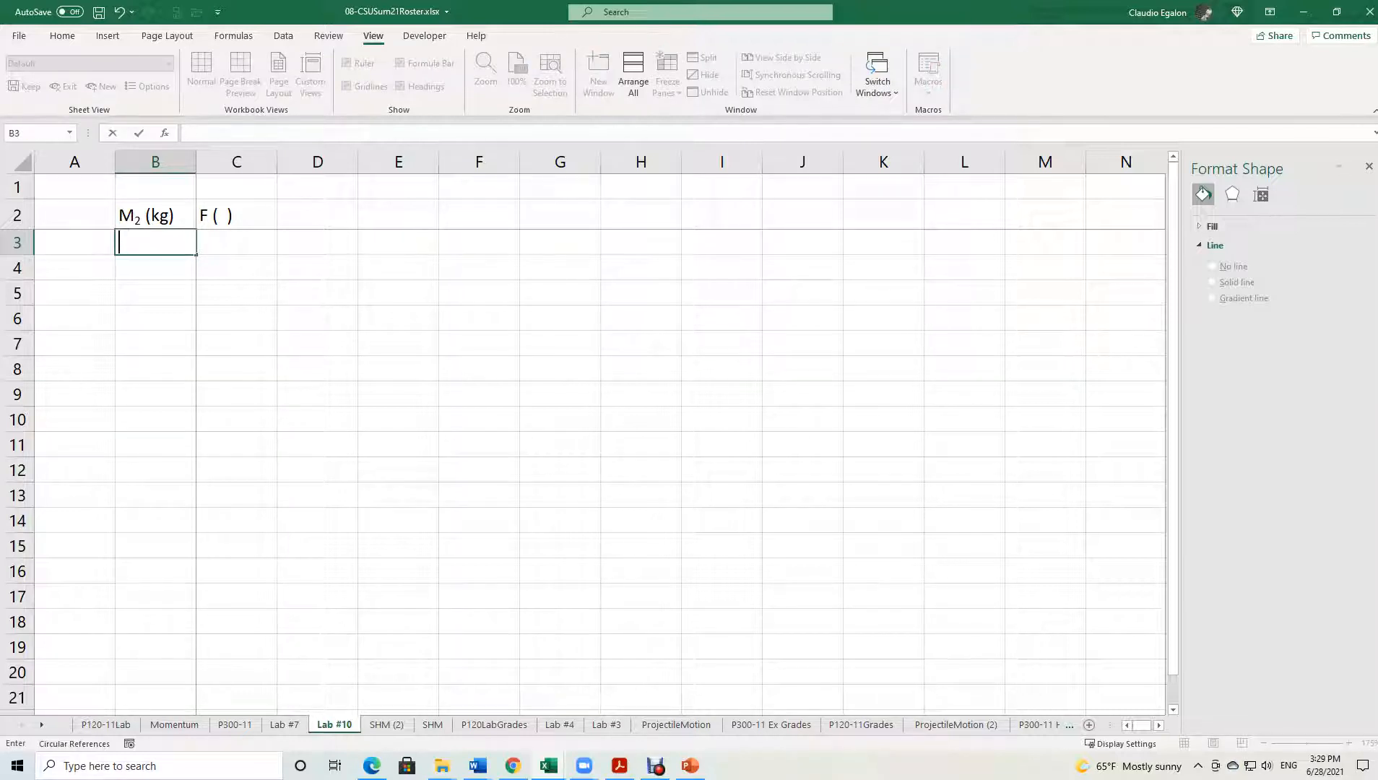
{"action": "type", "text": "1E9"}
{"action": "key", "text": "Return"}
Replace the entry in cell B3 with the formula =10^9.
{"action": "key", "text": "Up"}
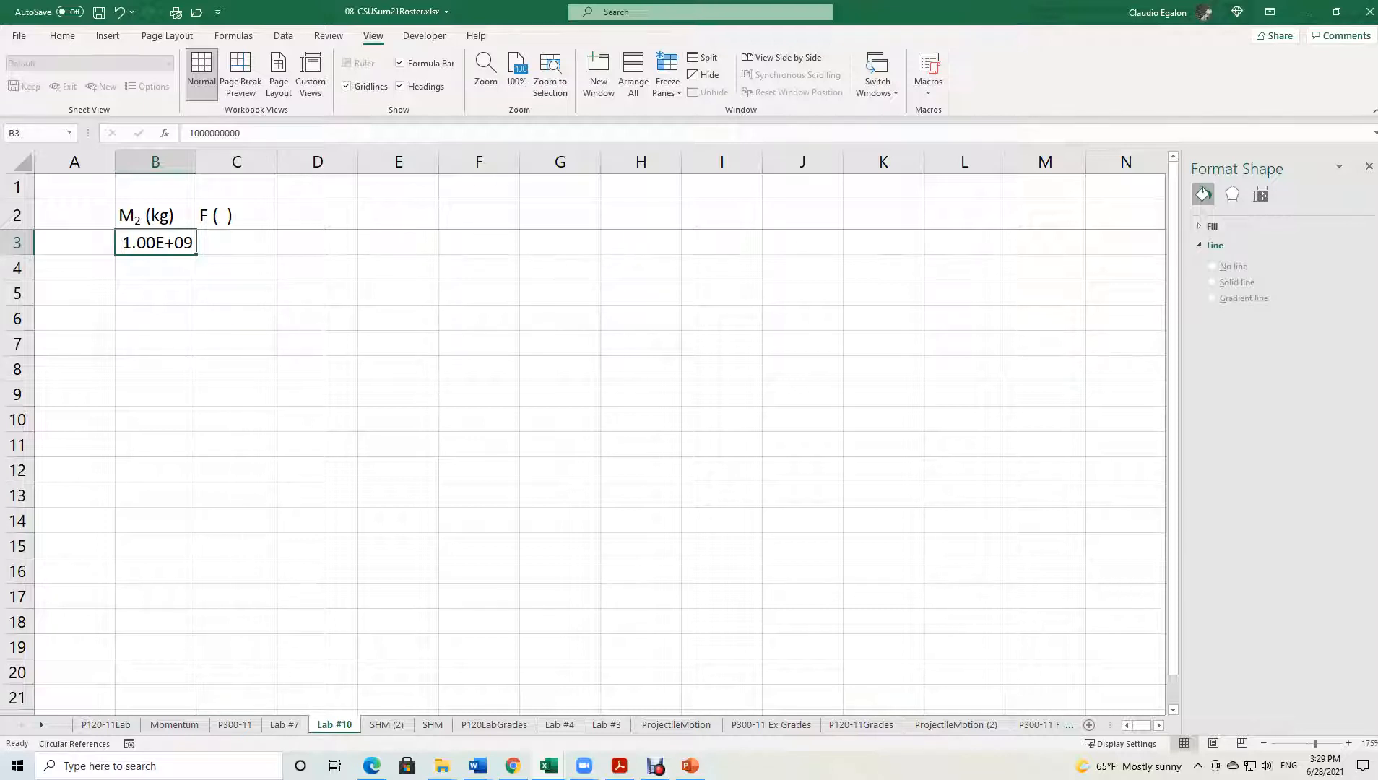
{"action": "type", "text": "="}
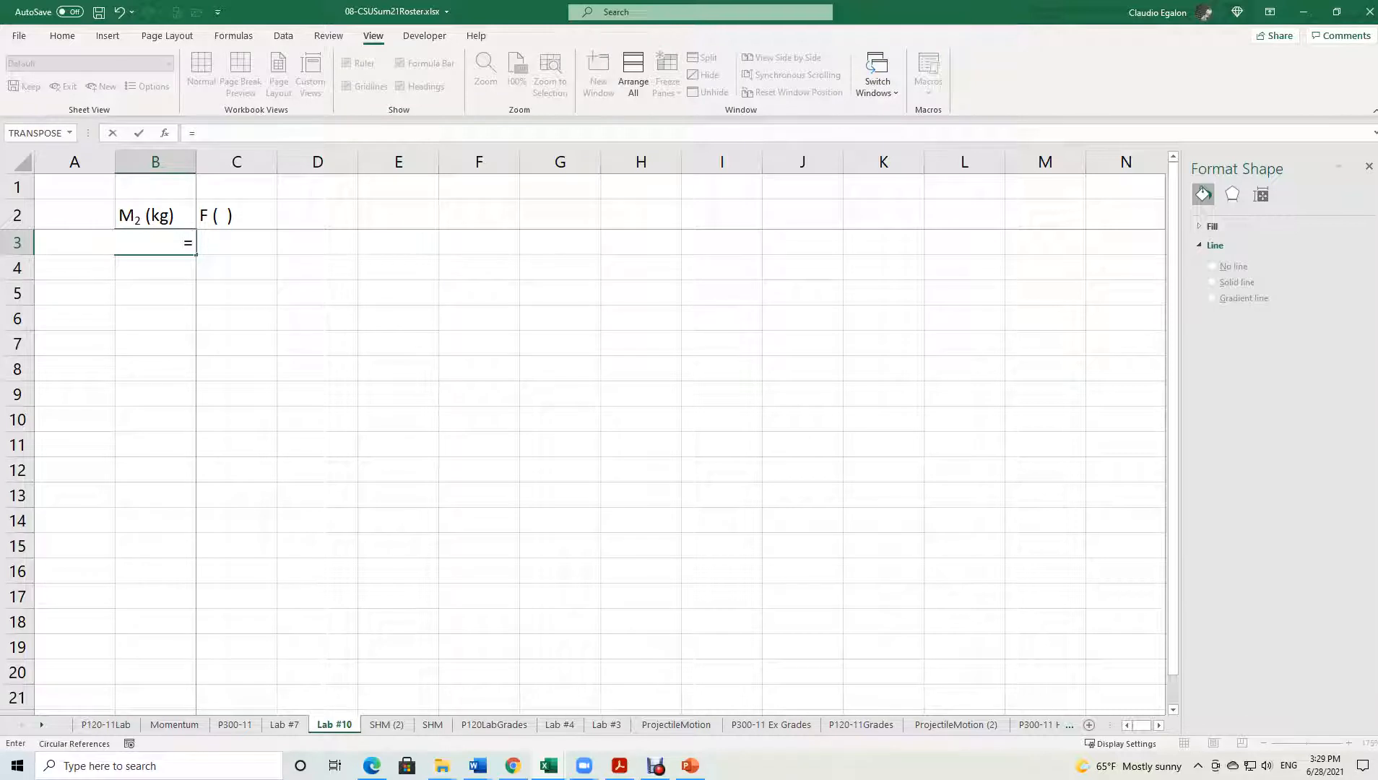
{"action": "type", "text": "10^9"}
{"action": "key", "text": "Return"}
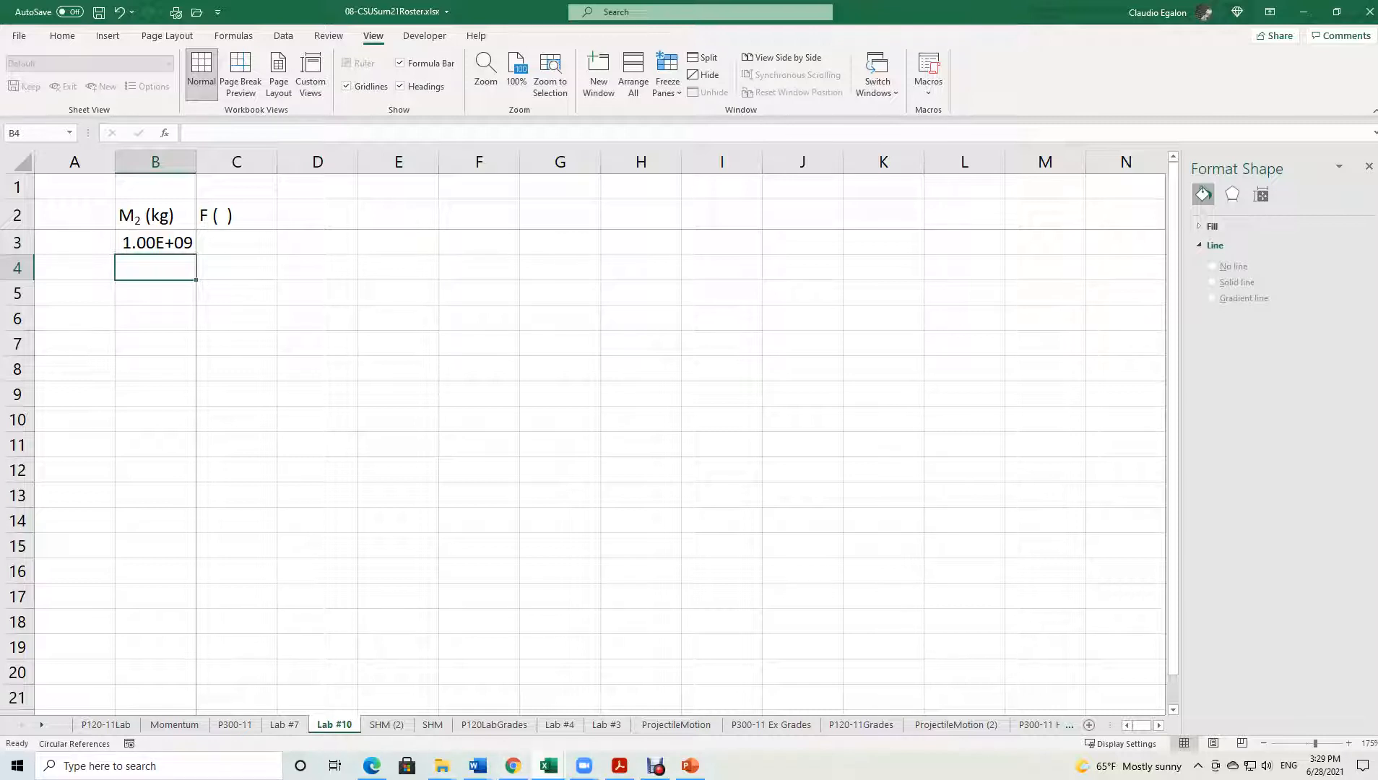
Check the mass values in Table 1 of the VRLab10 Word document, then enter 2E9 in cell B4 in Excel.
{"action": "left_click", "coordinate": [477, 765]}
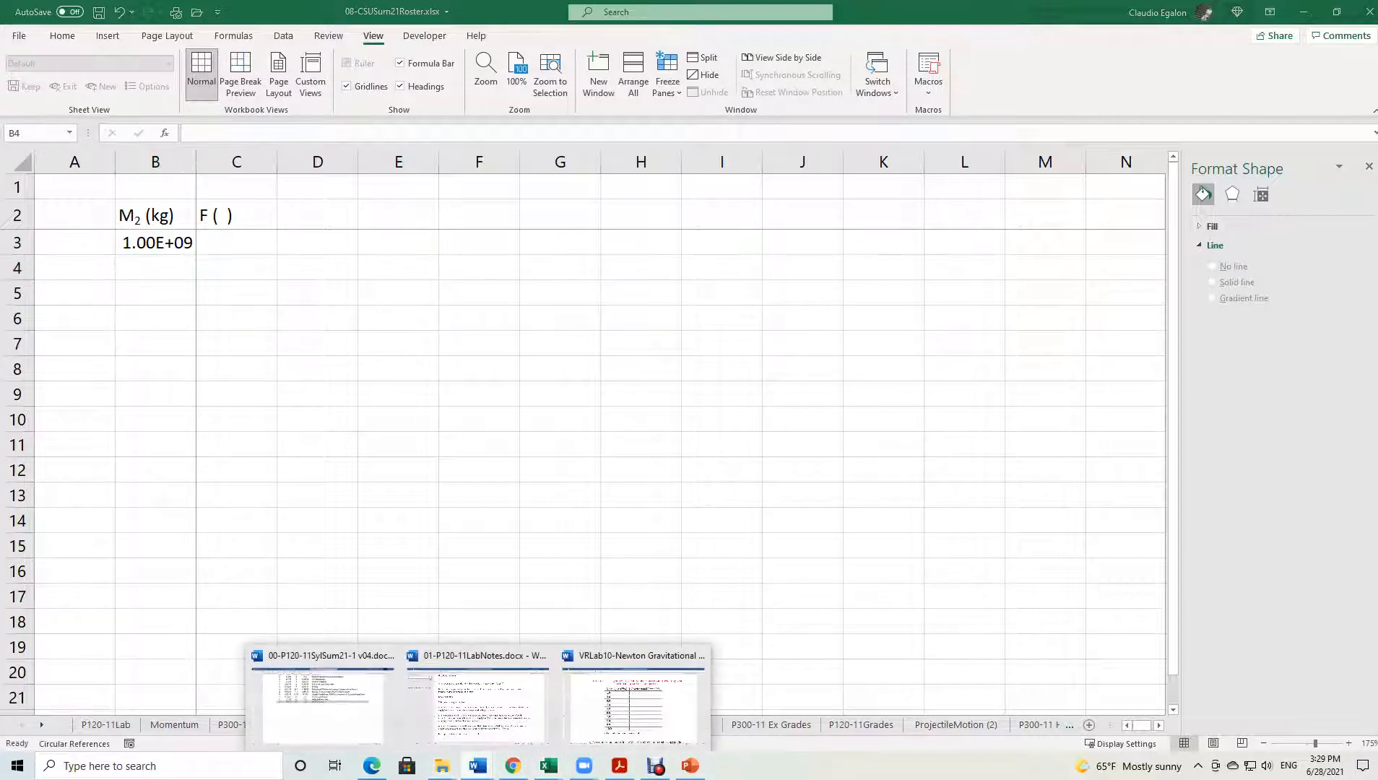
{"action": "left_click", "coordinate": [633, 701]}
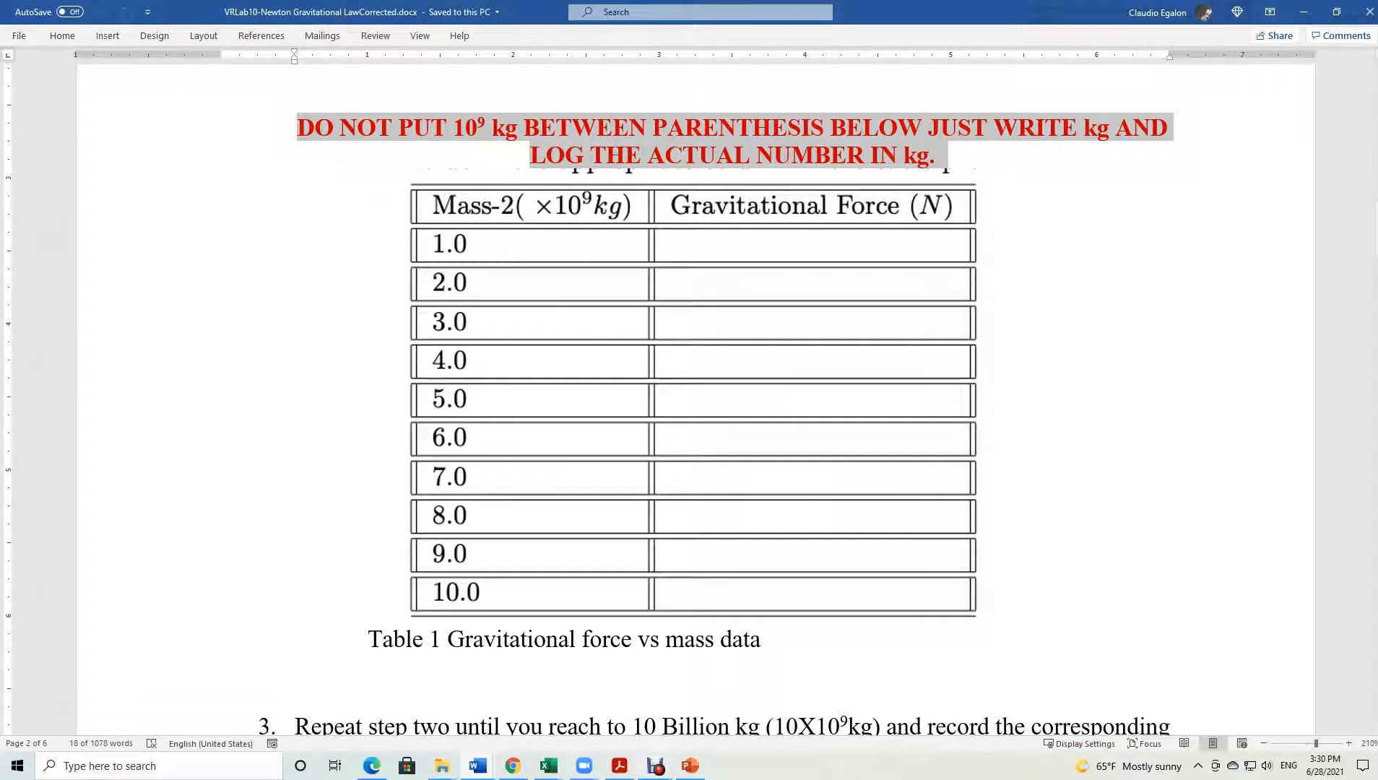
{"action": "left_click", "coordinate": [1303, 11]}
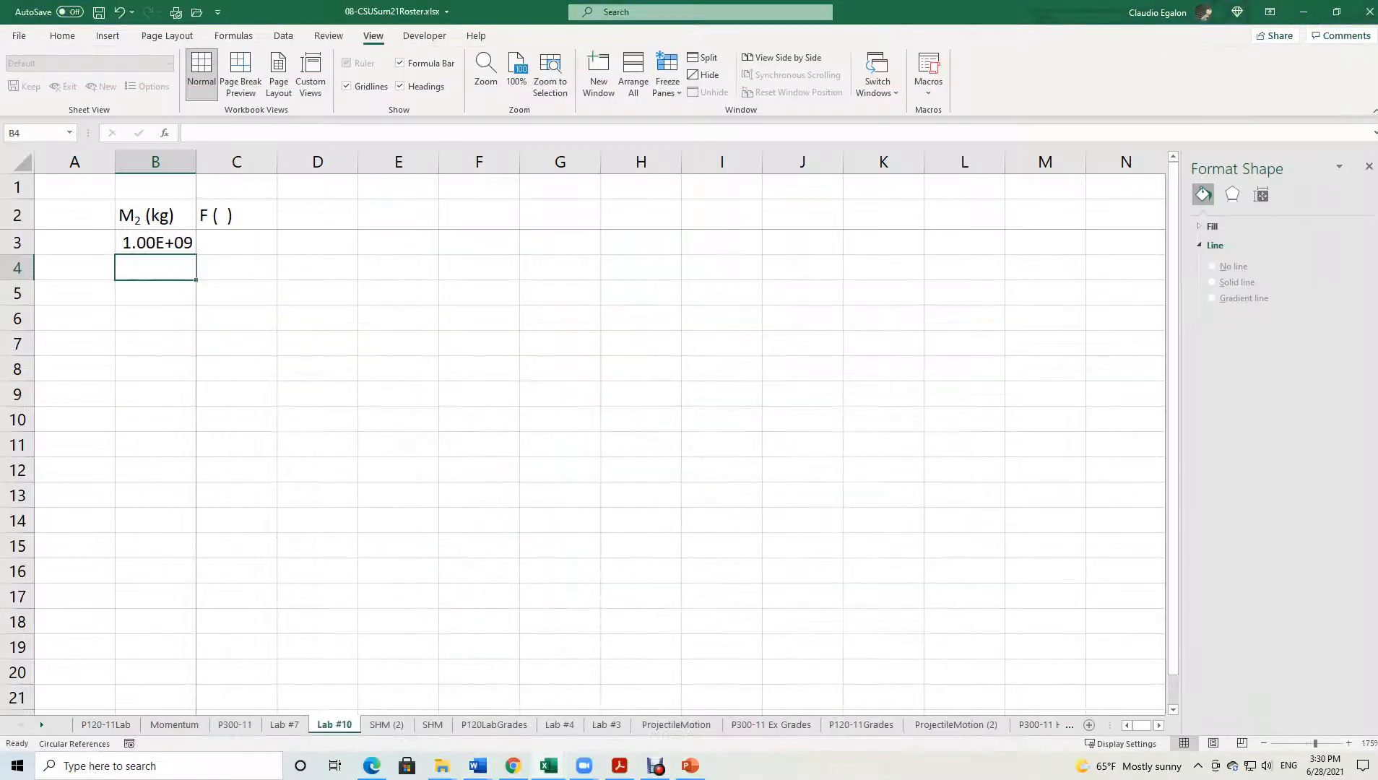
{"action": "type", "text": "2"}
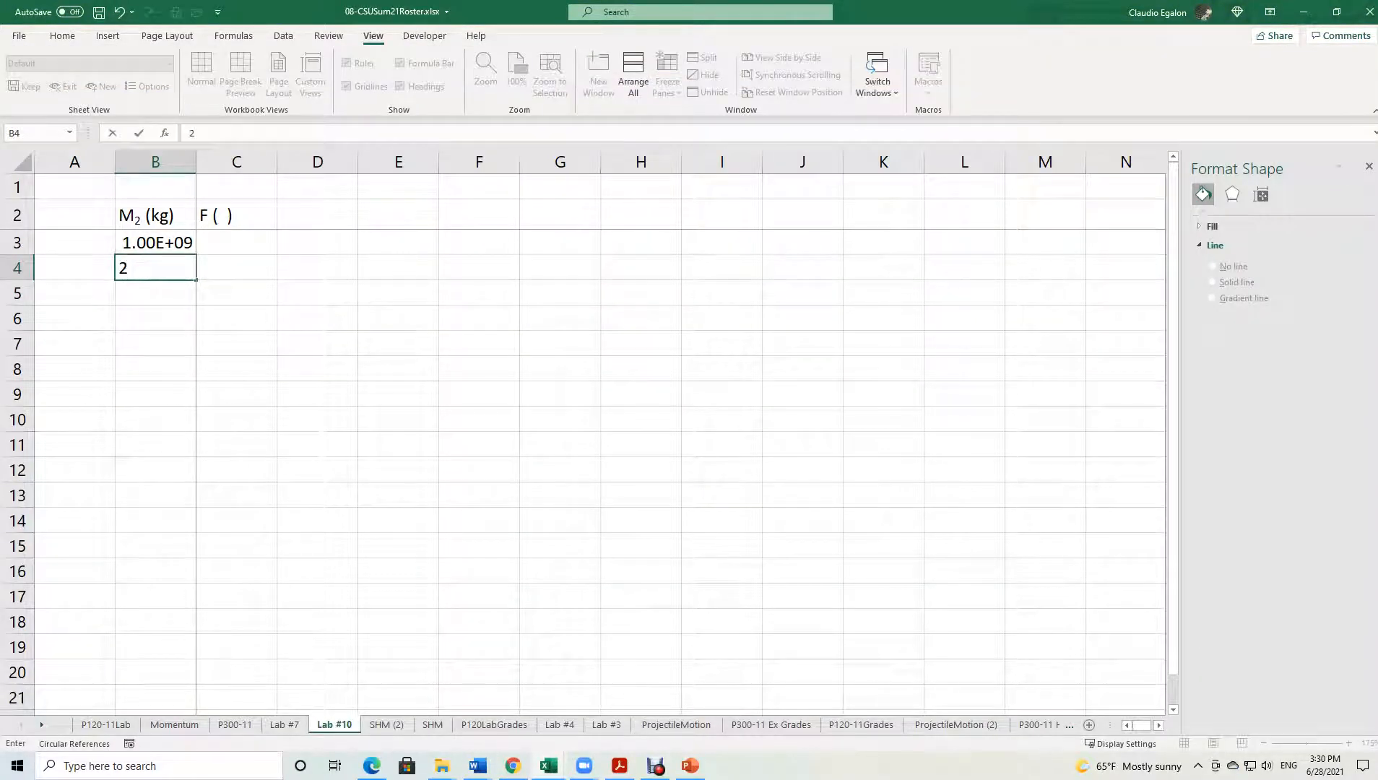
{"action": "type", "text": "E9"}
{"action": "key", "text": "Return"}
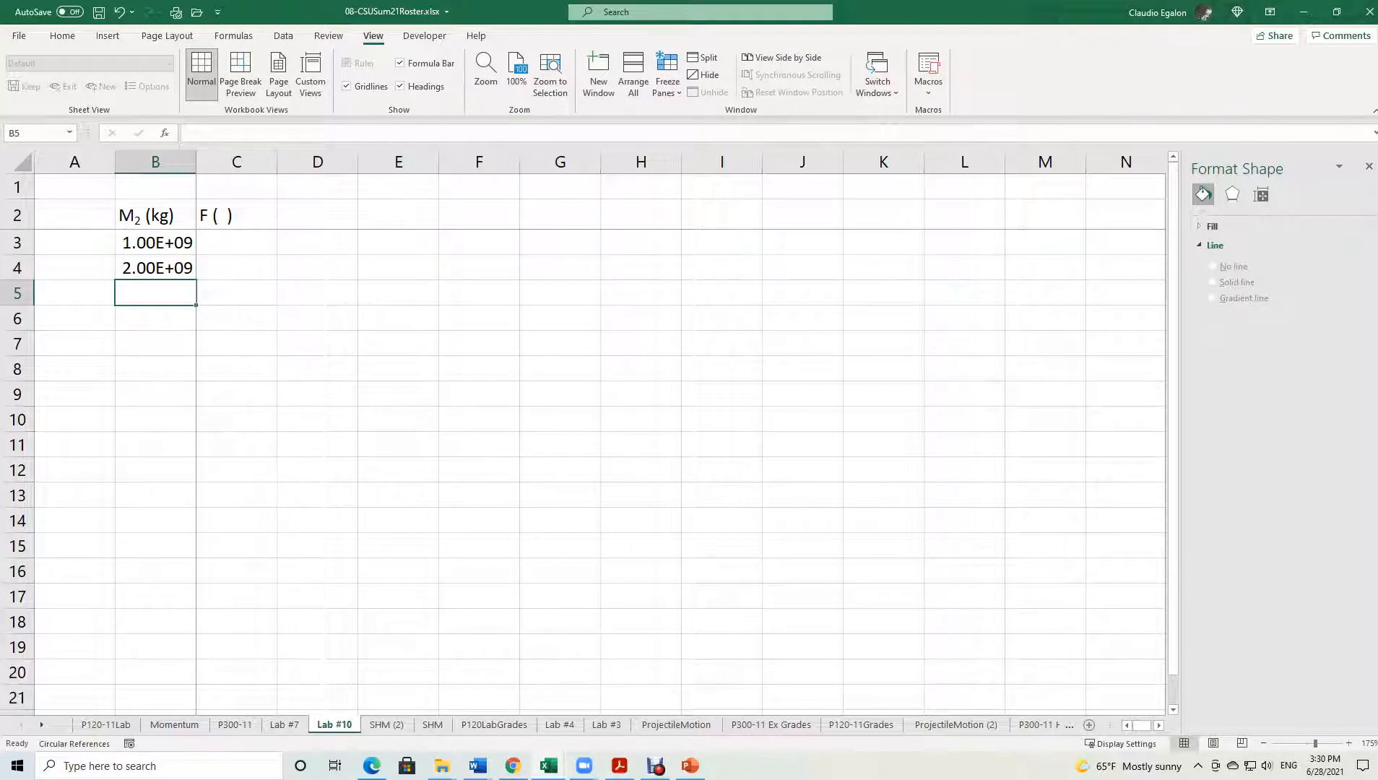
Try to extend the mass series by filling B3:B4 down column B to row 10.
{"action": "left_click_drag", "start_coordinate": [155, 243], "coordinate": [155, 268]}
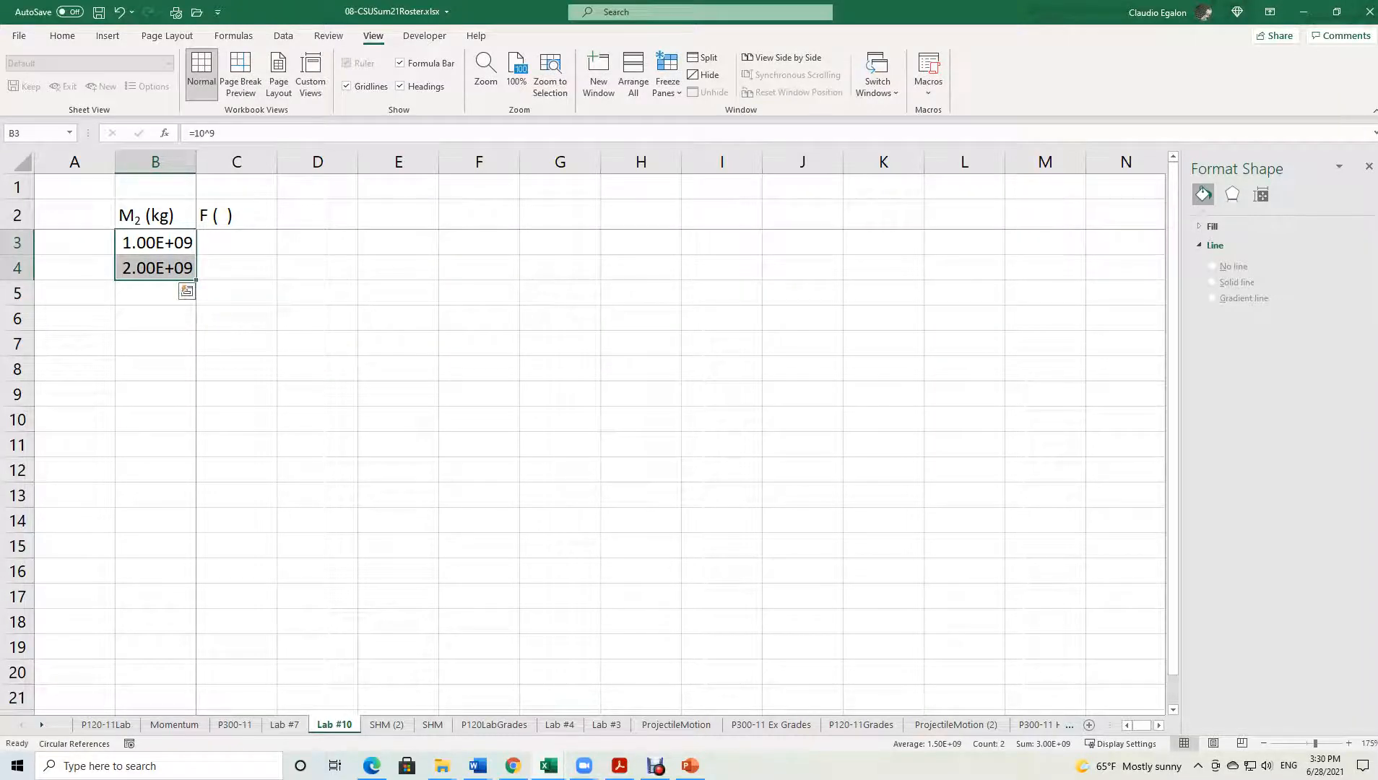
{"action": "left_click_drag", "start_coordinate": [196, 280], "coordinate": [195, 430]}
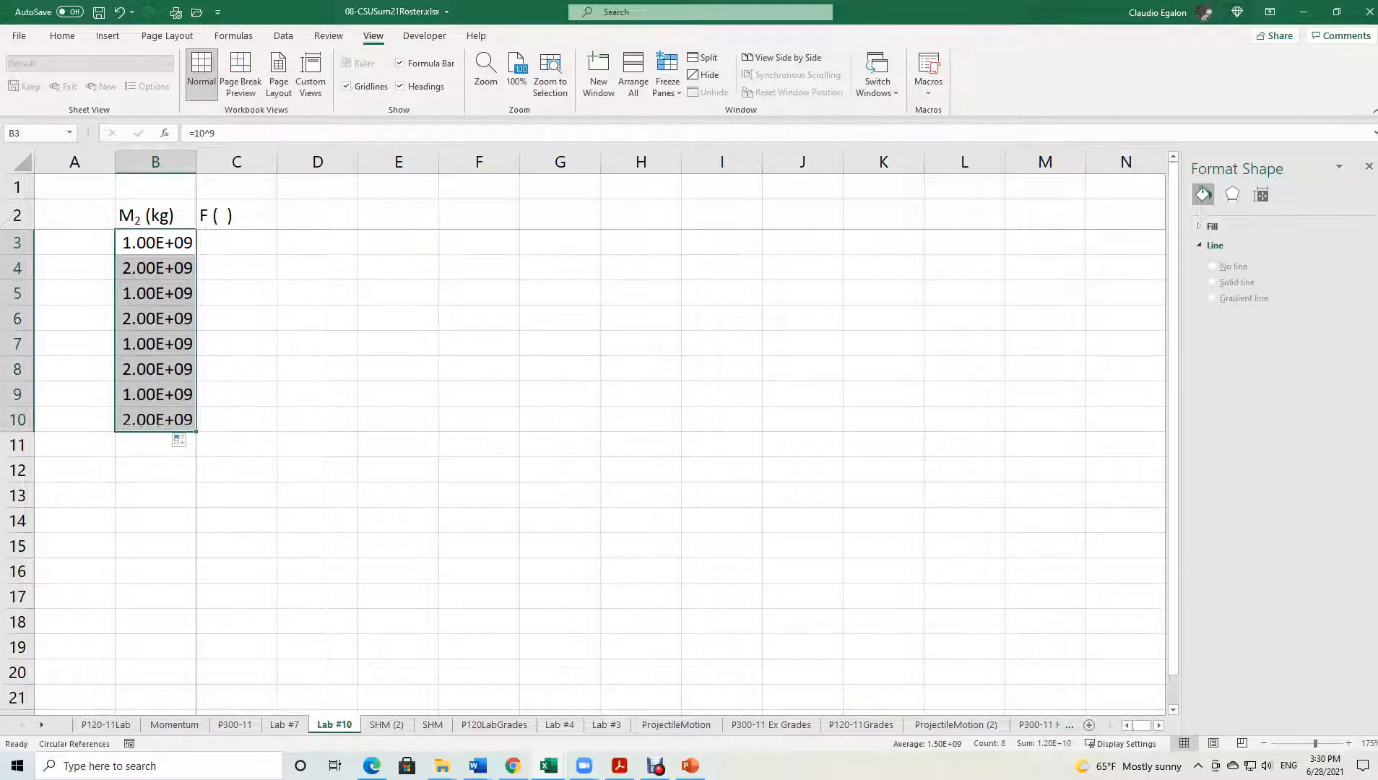
{"action": "left_click_drag", "start_coordinate": [155, 243], "coordinate": [195, 329]}
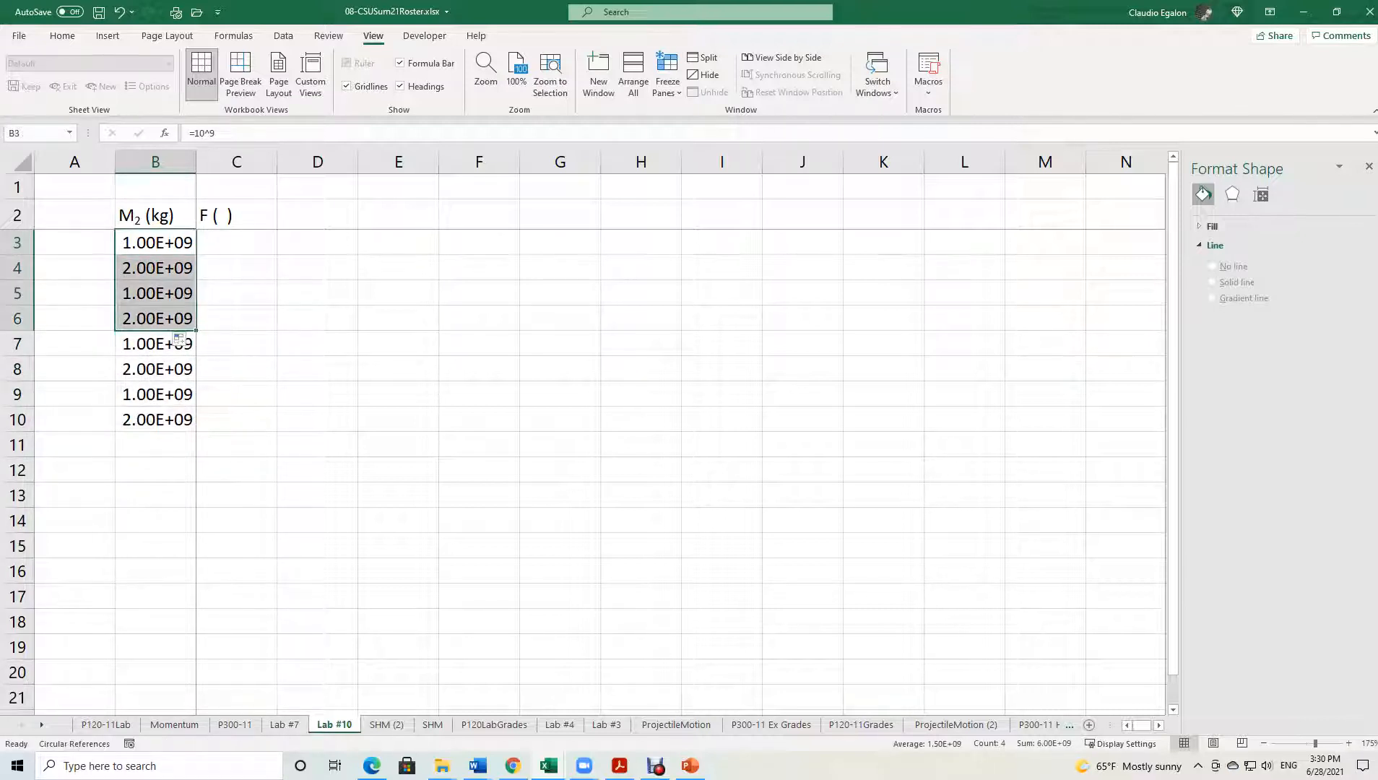
{"action": "left_click", "coordinate": [156, 268]}
{"action": "left_click_drag", "start_coordinate": [196, 280], "coordinate": [195, 380]}
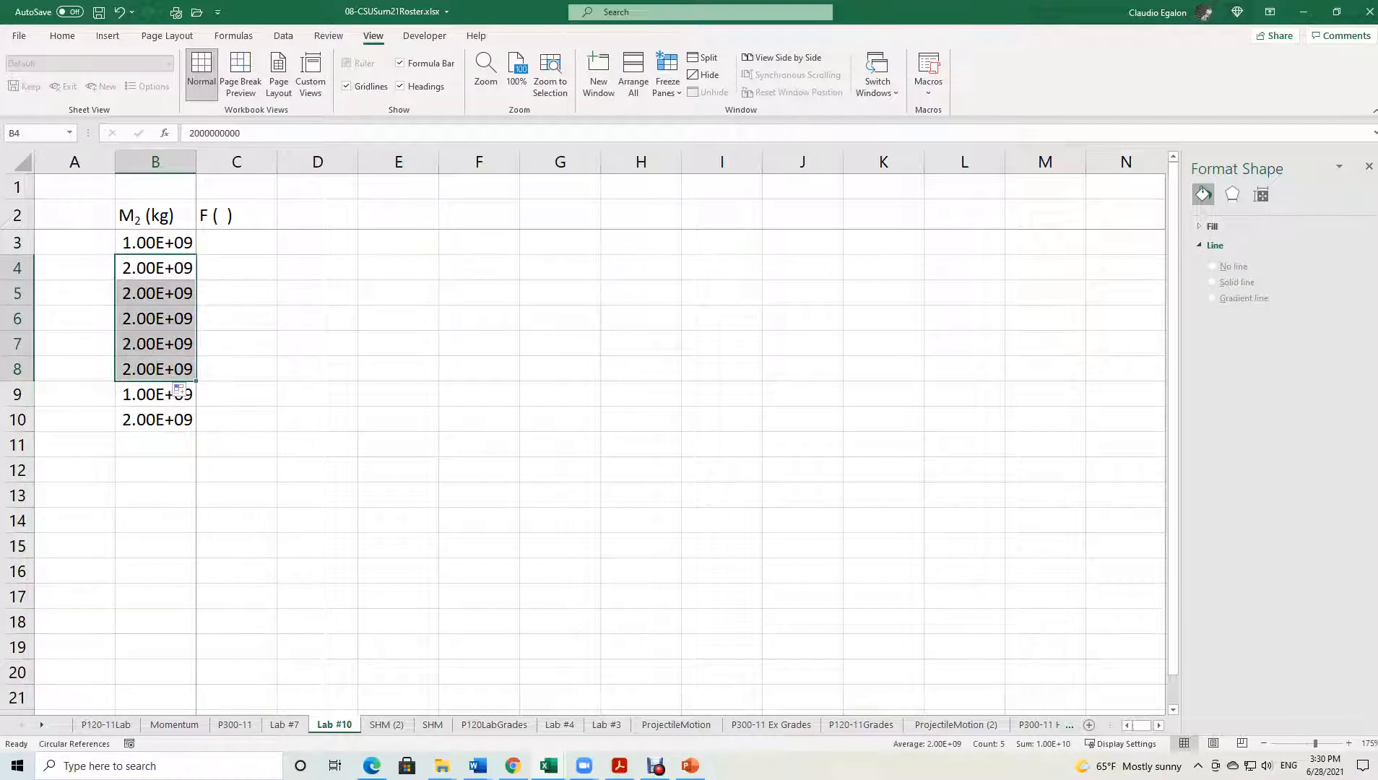
{"action": "left_click", "coordinate": [155, 268]}
{"action": "left_click_drag", "start_coordinate": [155, 243], "coordinate": [196, 380]}
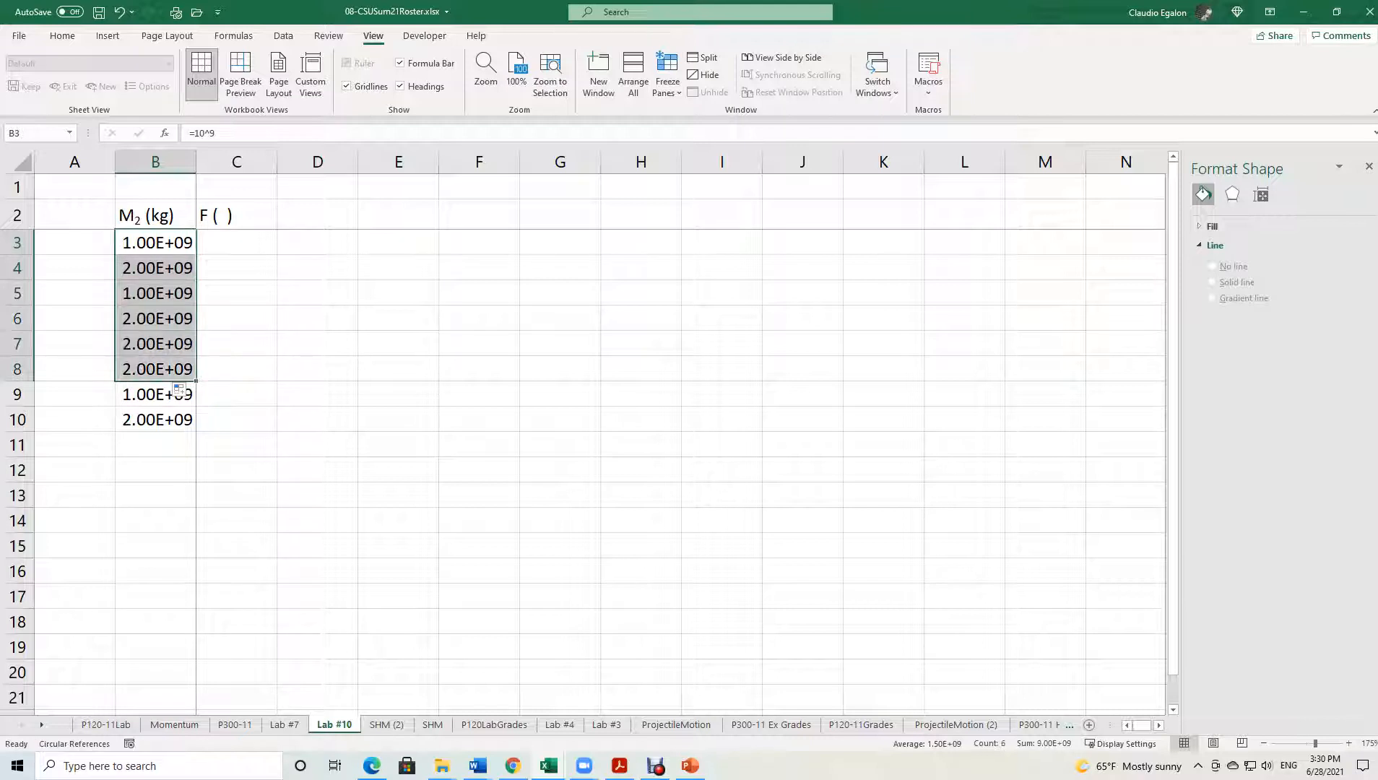
{"action": "left_click", "coordinate": [74, 243]}
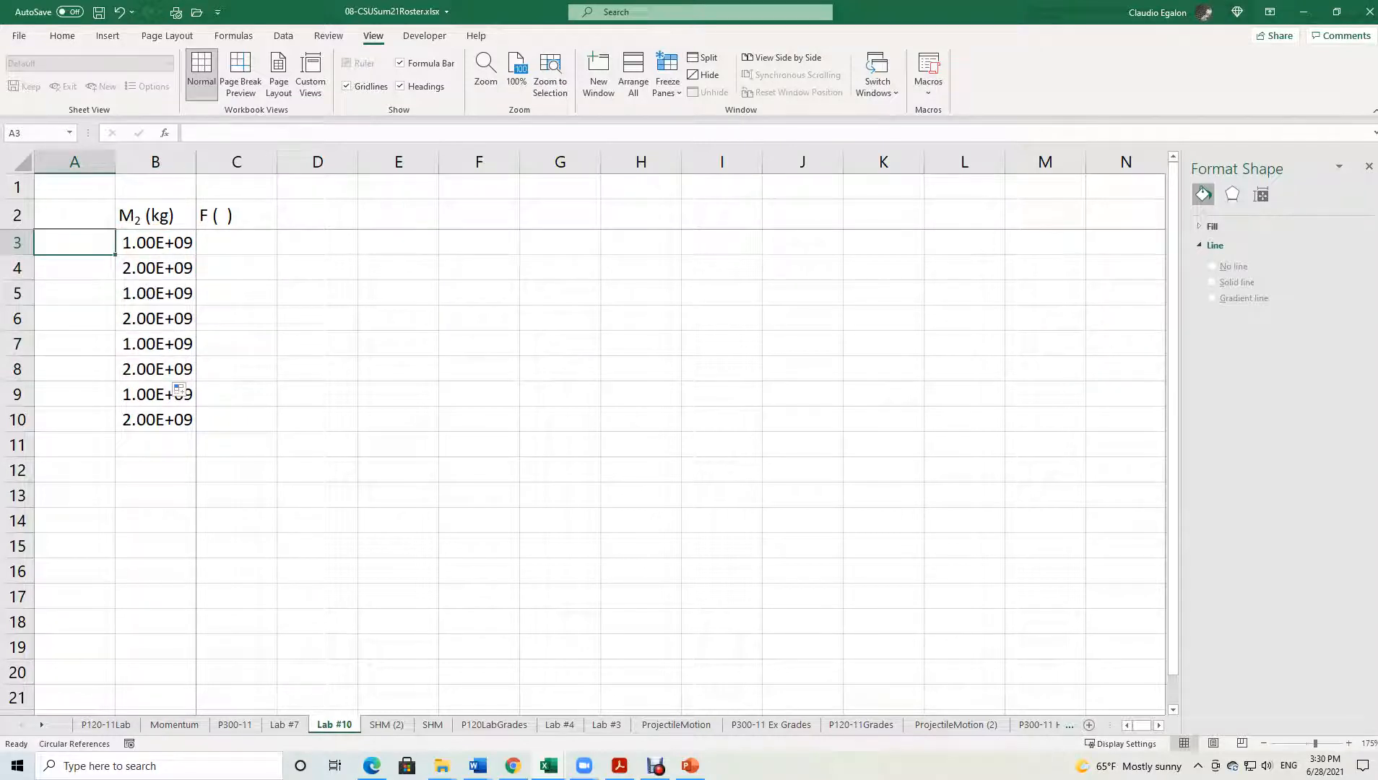
Set cell B5 to =3*10^9 and fill the pattern of B3:B5 down to B10.
{"action": "left_click", "coordinate": [155, 293]}
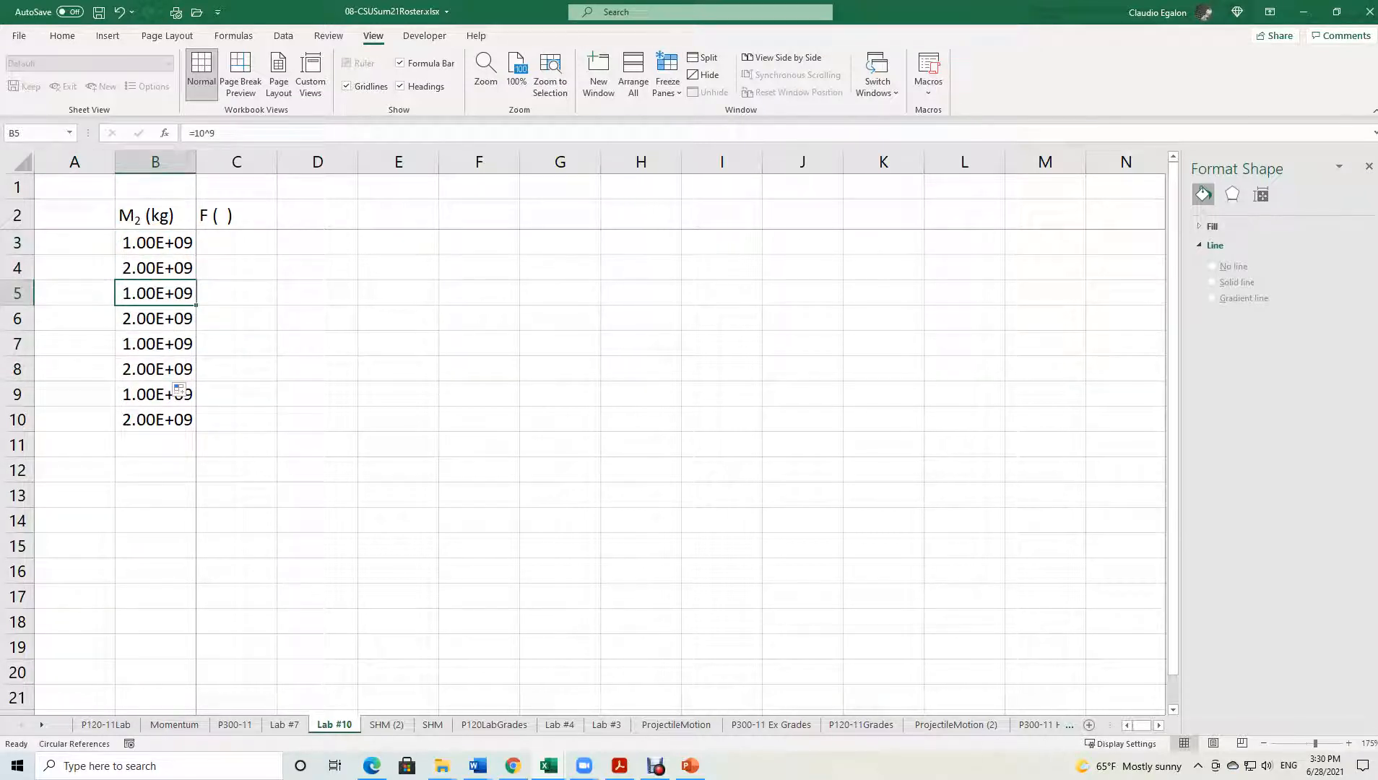
{"action": "left_click", "coordinate": [195, 133]}
{"action": "type", "text": "3*10^9"}
{"action": "key", "text": "Return"}
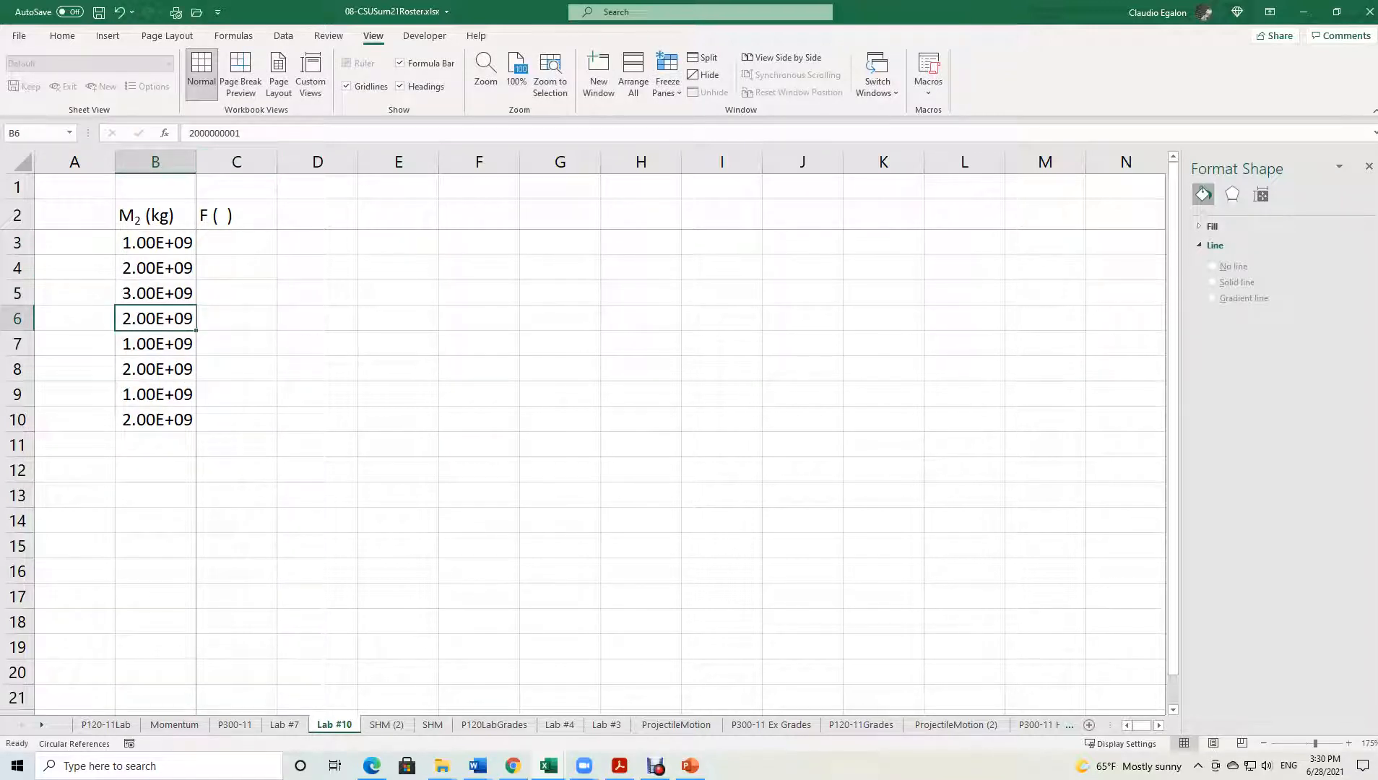
{"action": "left_click_drag", "start_coordinate": [155, 242], "coordinate": [195, 306]}
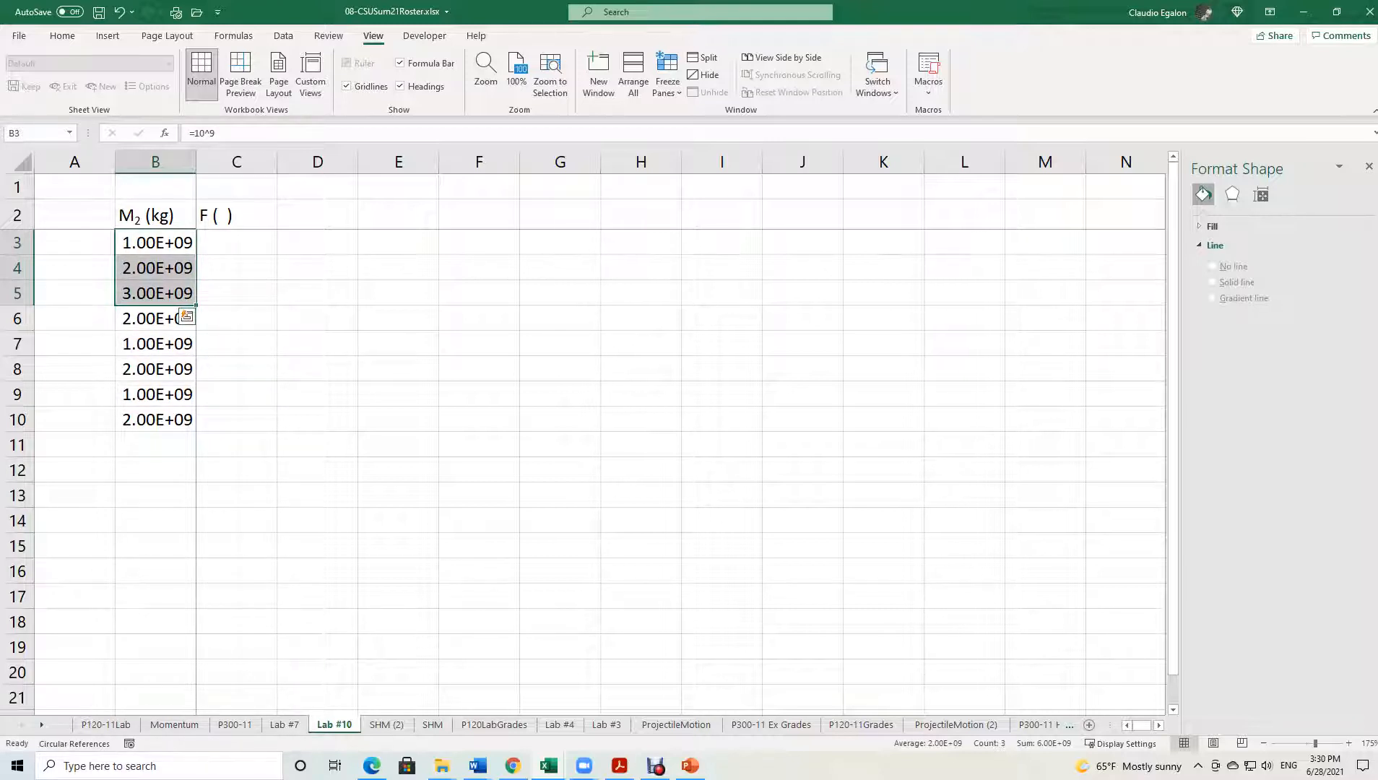
{"action": "left_click", "coordinate": [156, 318]}
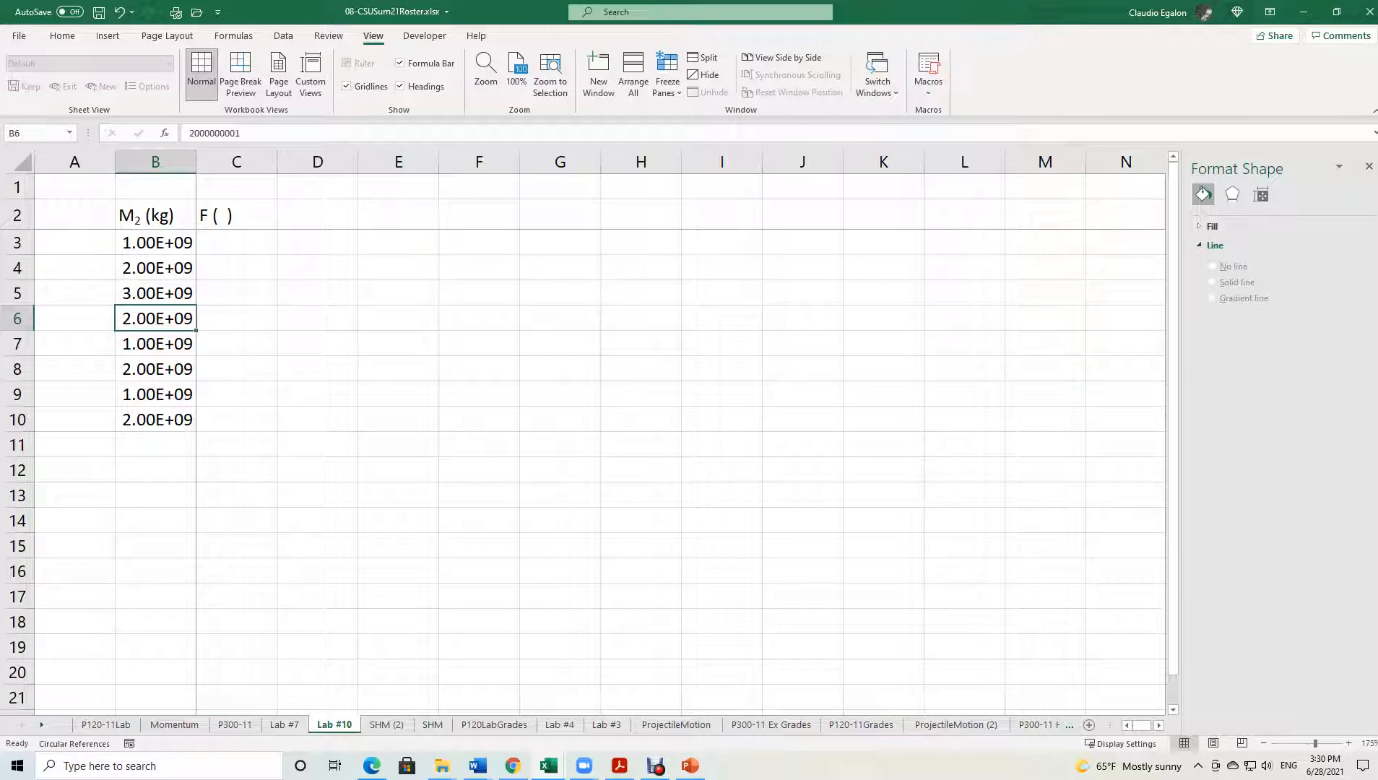
{"action": "left_click_drag", "start_coordinate": [155, 242], "coordinate": [196, 432]}
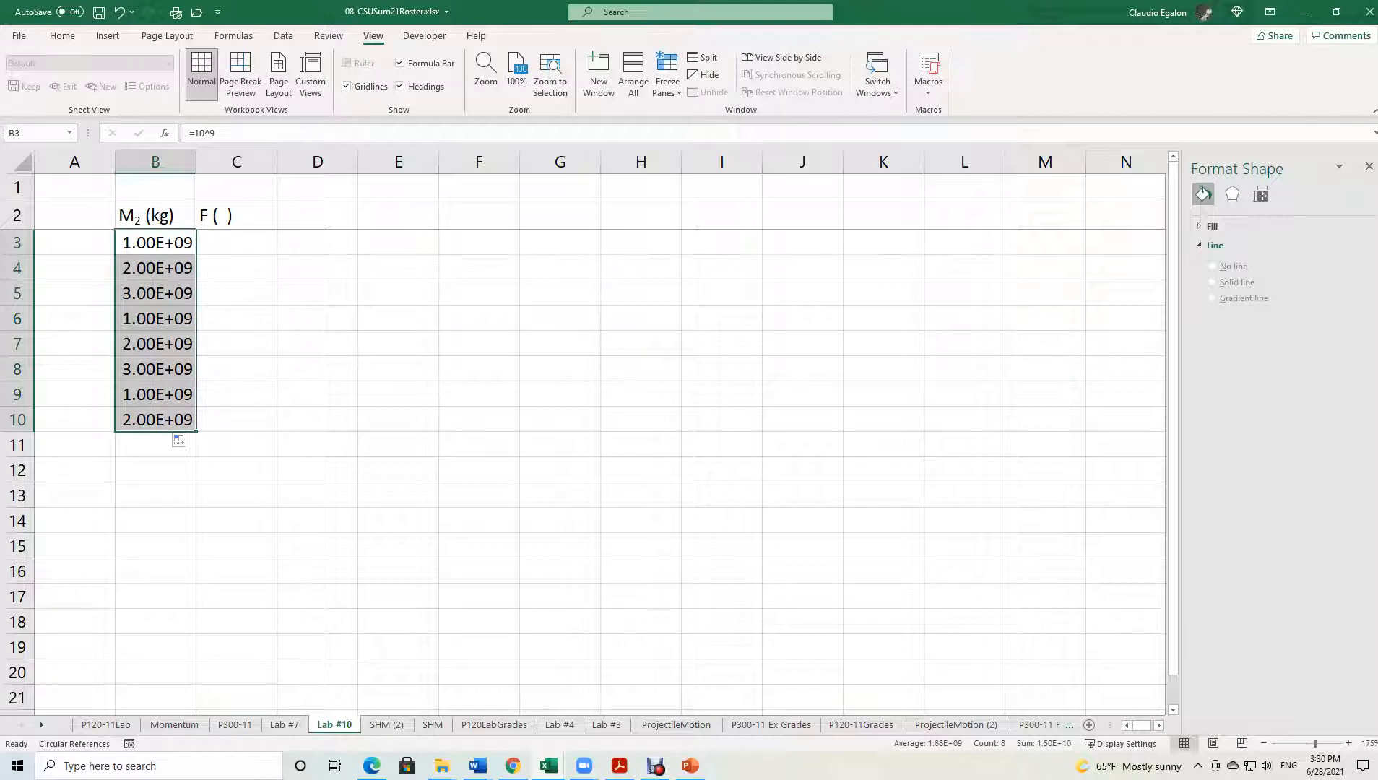
Number cells A3 to A12 from 1 to 10 by entering 1, 2, 3 and filling the series down.
{"action": "left_click", "coordinate": [75, 242]}
{"action": "type", "text": "1"}
{"action": "key", "text": "Return"}
{"action": "type", "text": "2"}
{"action": "key", "text": "Return"}
{"action": "type", "text": "3"}
{"action": "key", "text": "Return"}
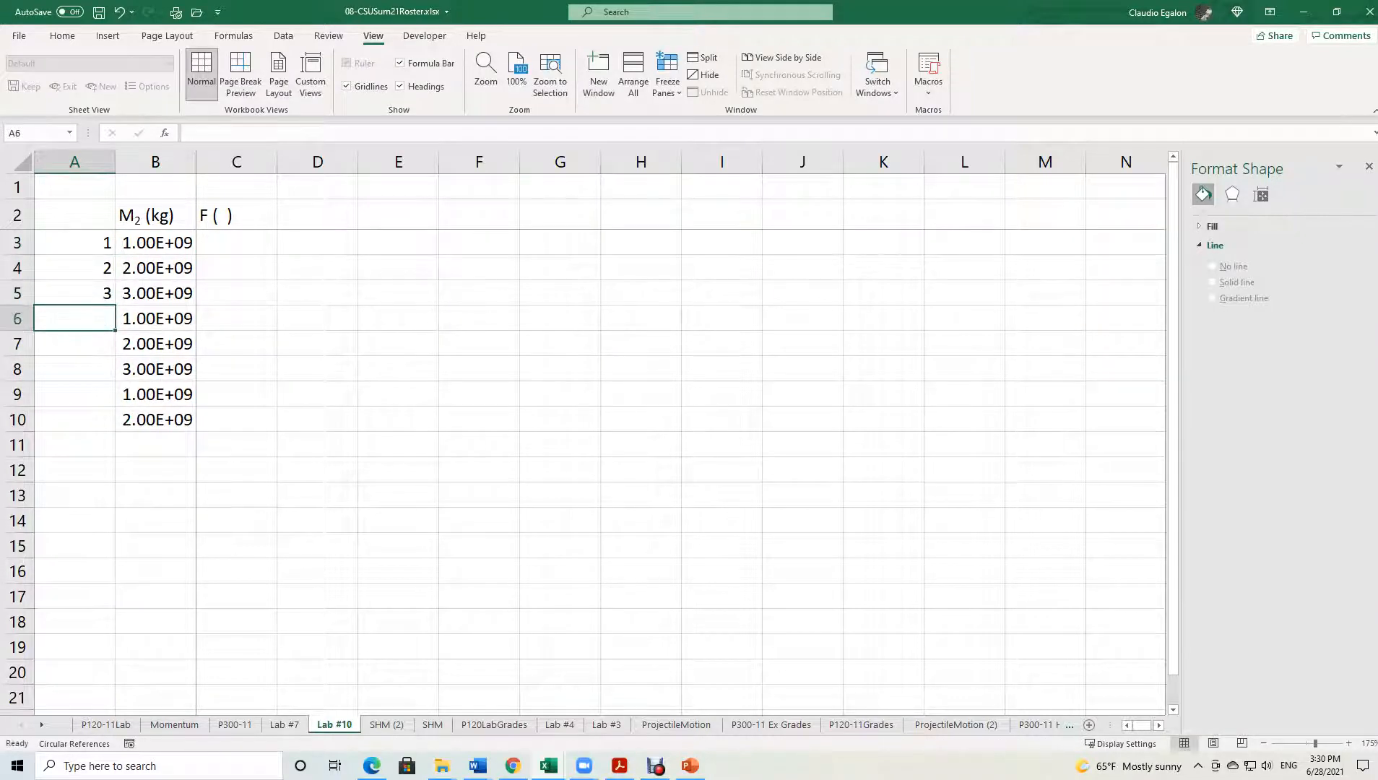
{"action": "left_click_drag", "start_coordinate": [74, 243], "coordinate": [115, 407]}
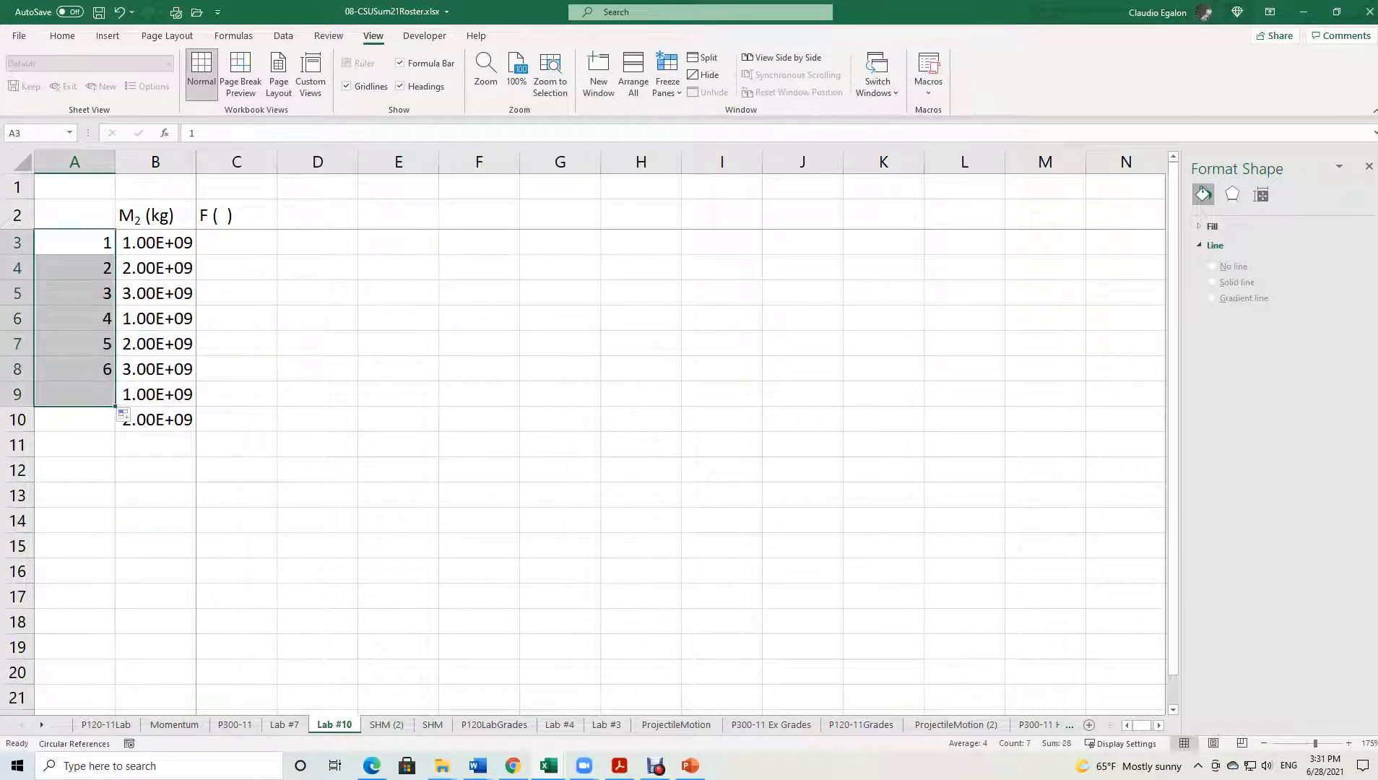
{"action": "left_click_drag", "start_coordinate": [115, 407], "coordinate": [116, 483]}
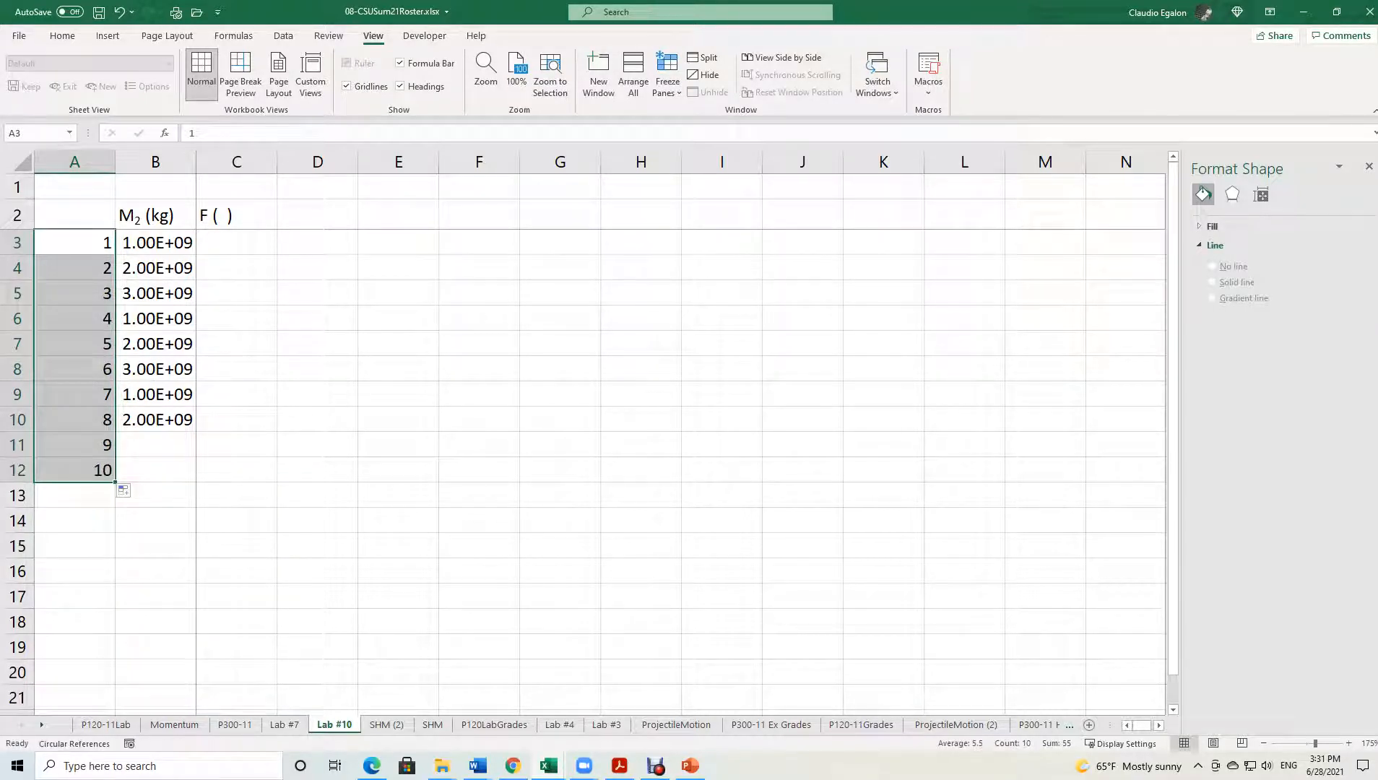
Replace the formula in cell B3 with =A3*E9.
{"action": "left_click", "coordinate": [156, 242]}
{"action": "key", "text": "F2"}
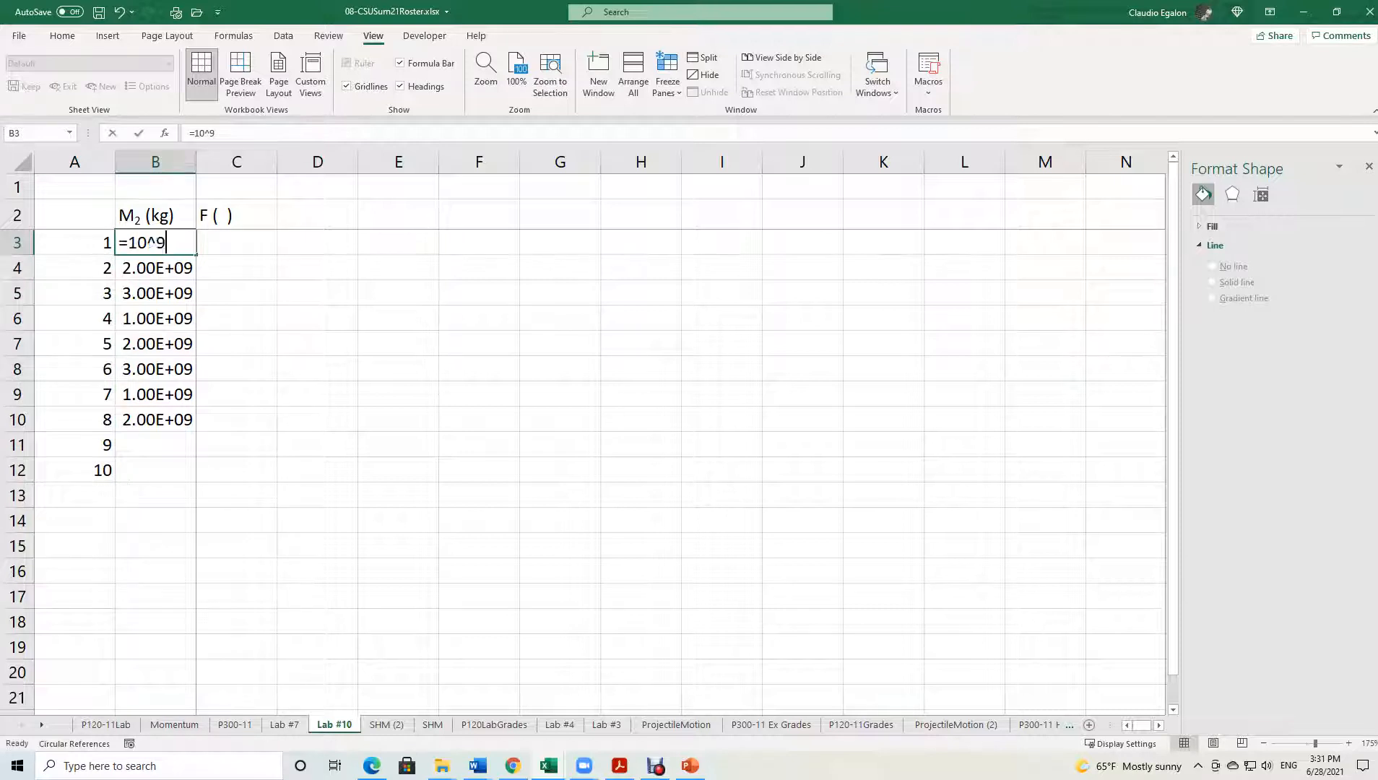
{"action": "key", "text": "BackSpace"}
{"action": "key", "text": "BackSpace"}
{"action": "key", "text": "BackSpace"}
{"action": "key", "text": "BackSpace"}
{"action": "key", "text": "Left"}
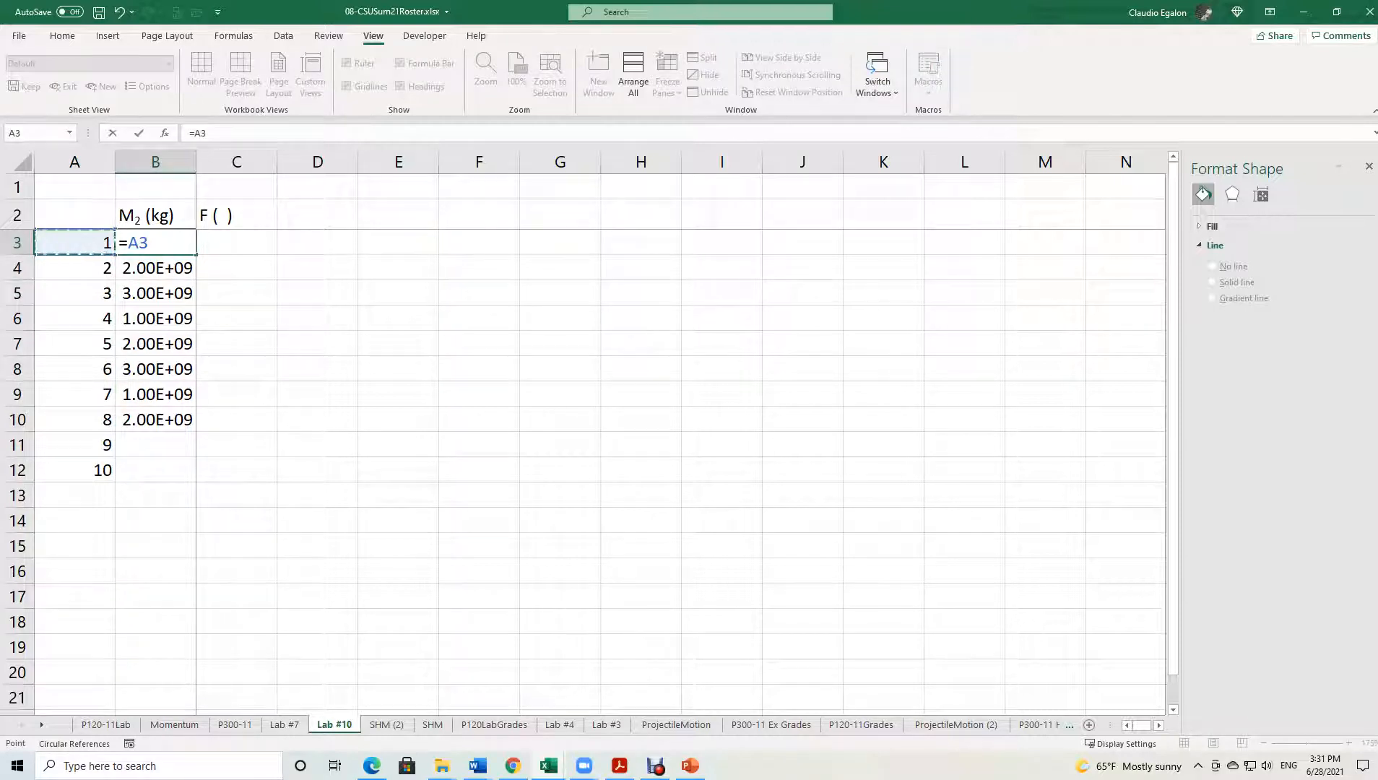
{"action": "type", "text": "*e"}
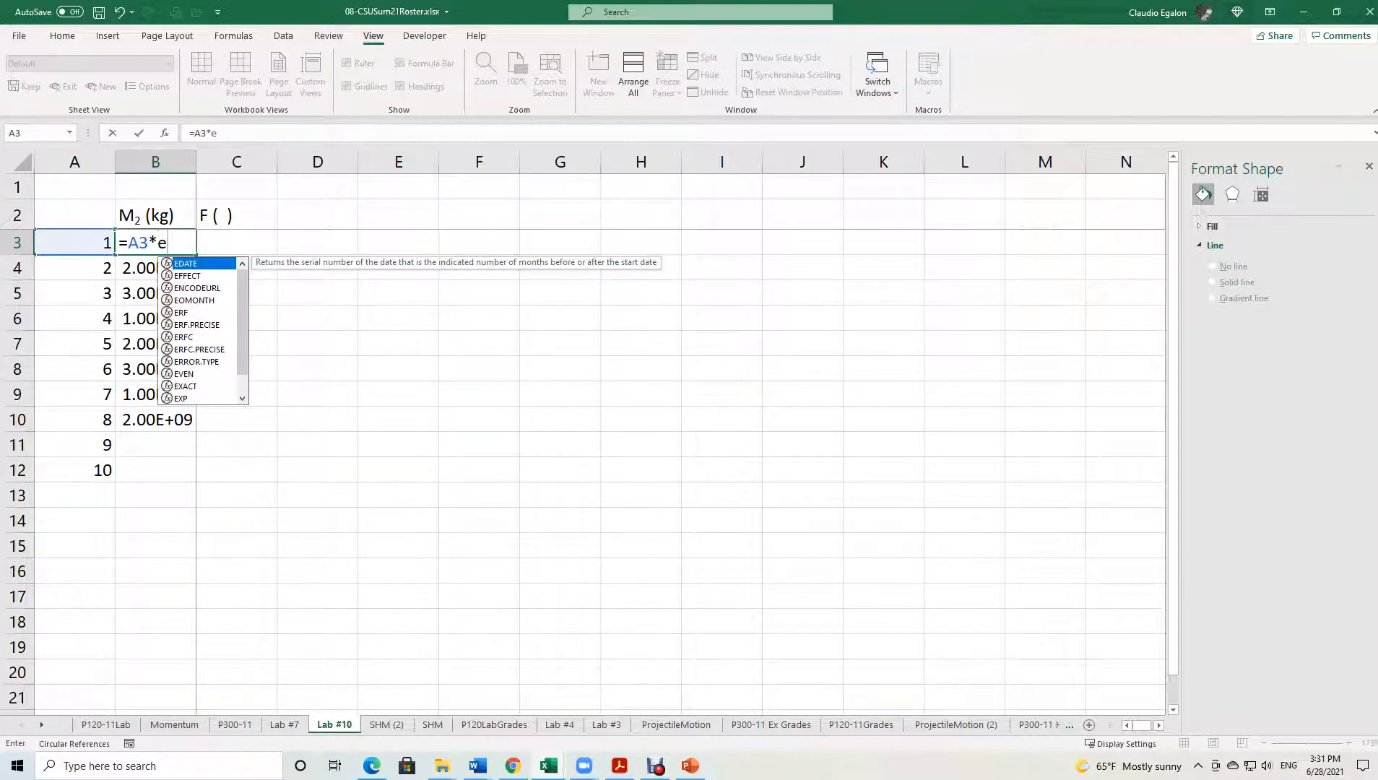
{"action": "type", "text": "9"}
{"action": "key", "text": "Return"}
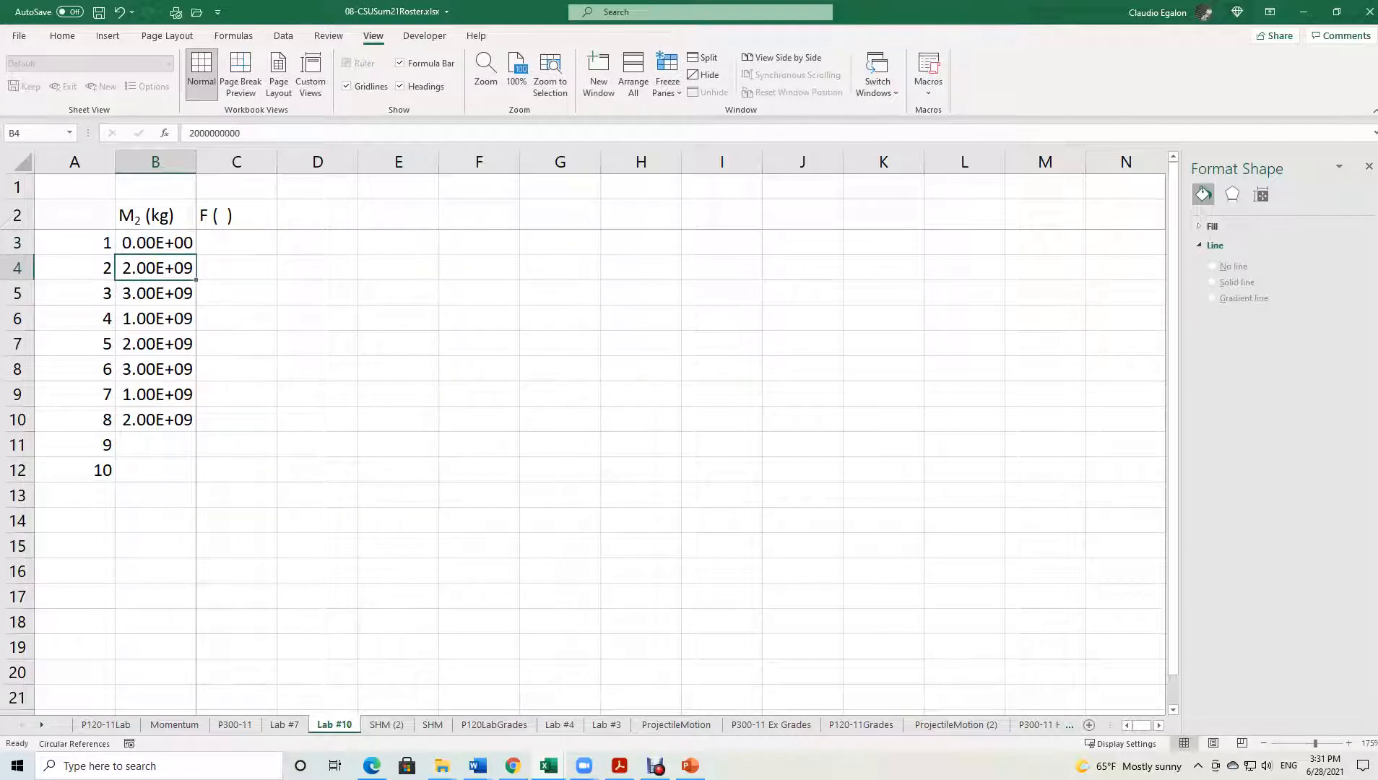
Correct the formula in cell B3 to =A3*10^9 and fill it down column B to row 12.
{"action": "left_click", "coordinate": [155, 242]}
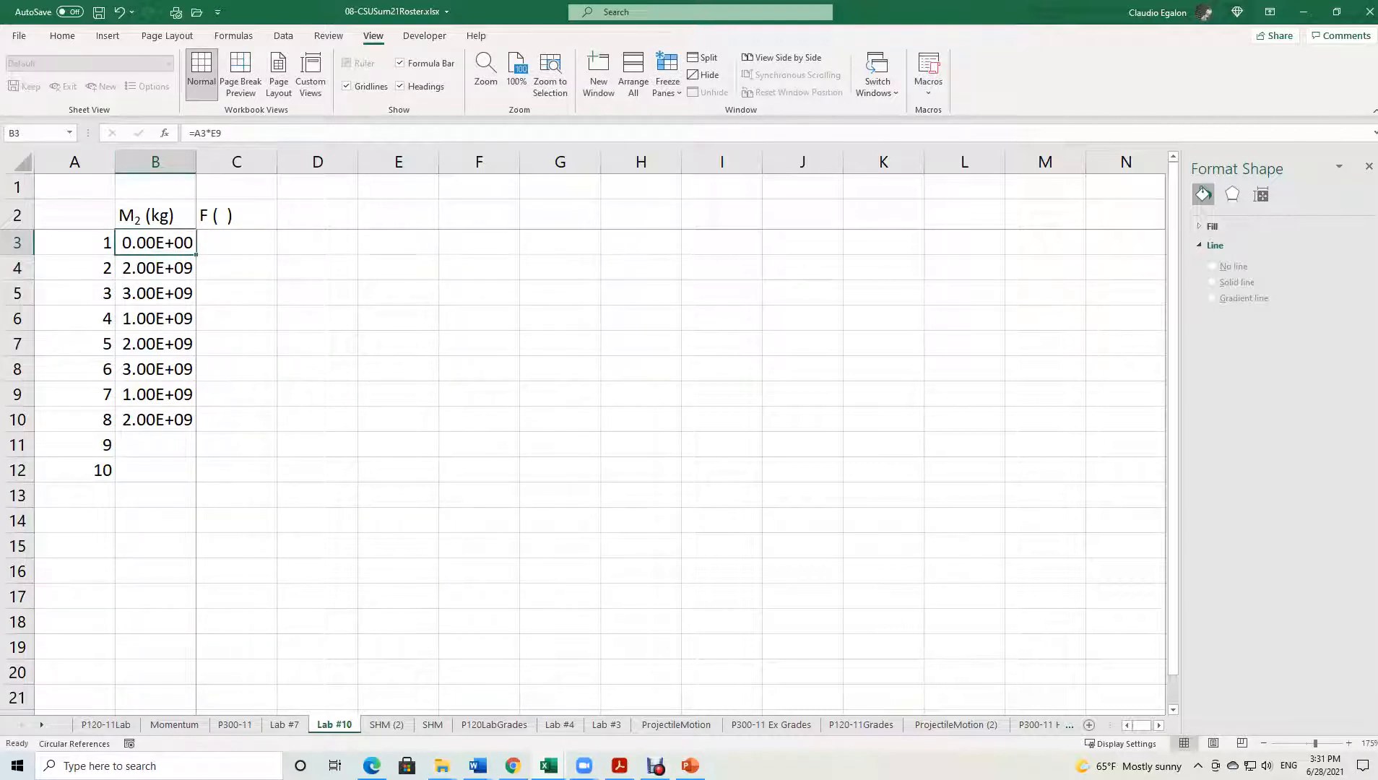
{"action": "left_click_drag", "start_coordinate": [189, 133], "coordinate": [223, 133]}
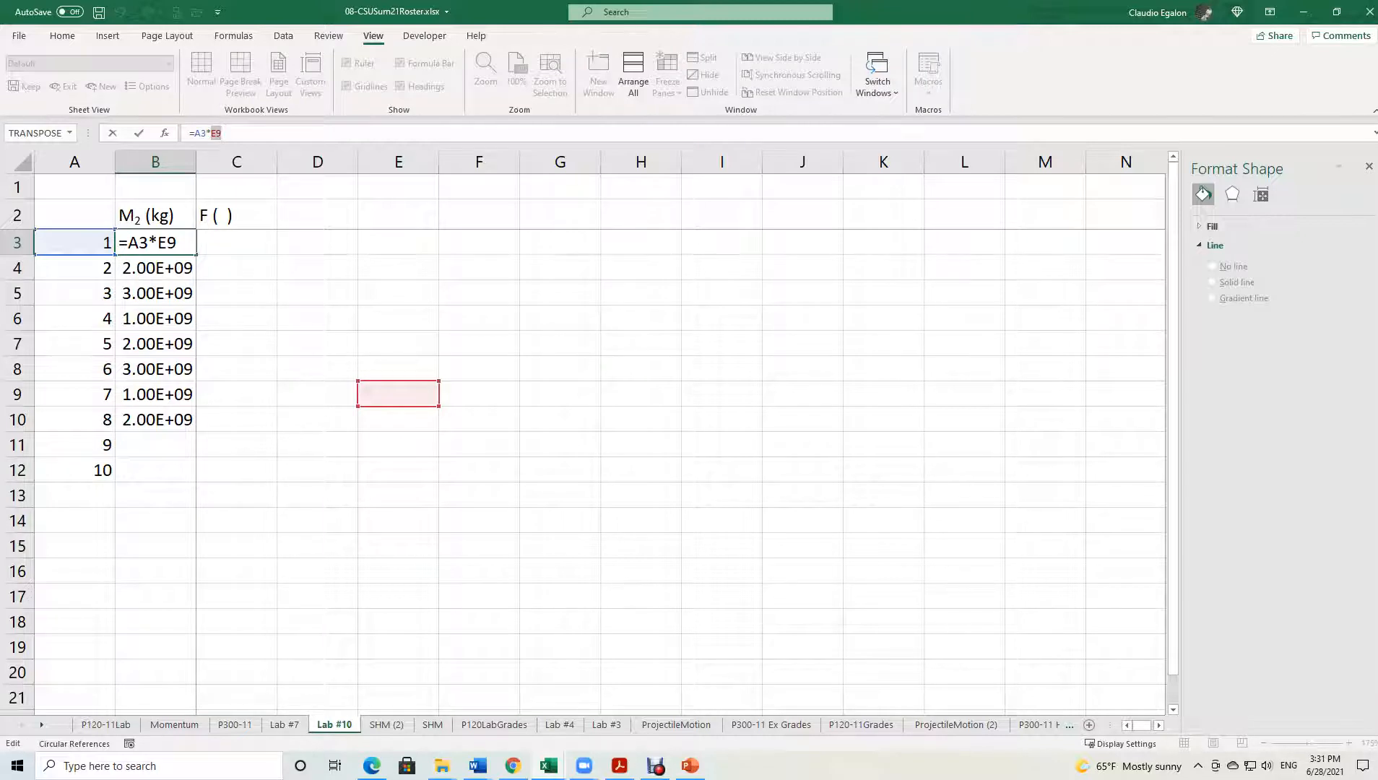
{"action": "type", "text": "10"}
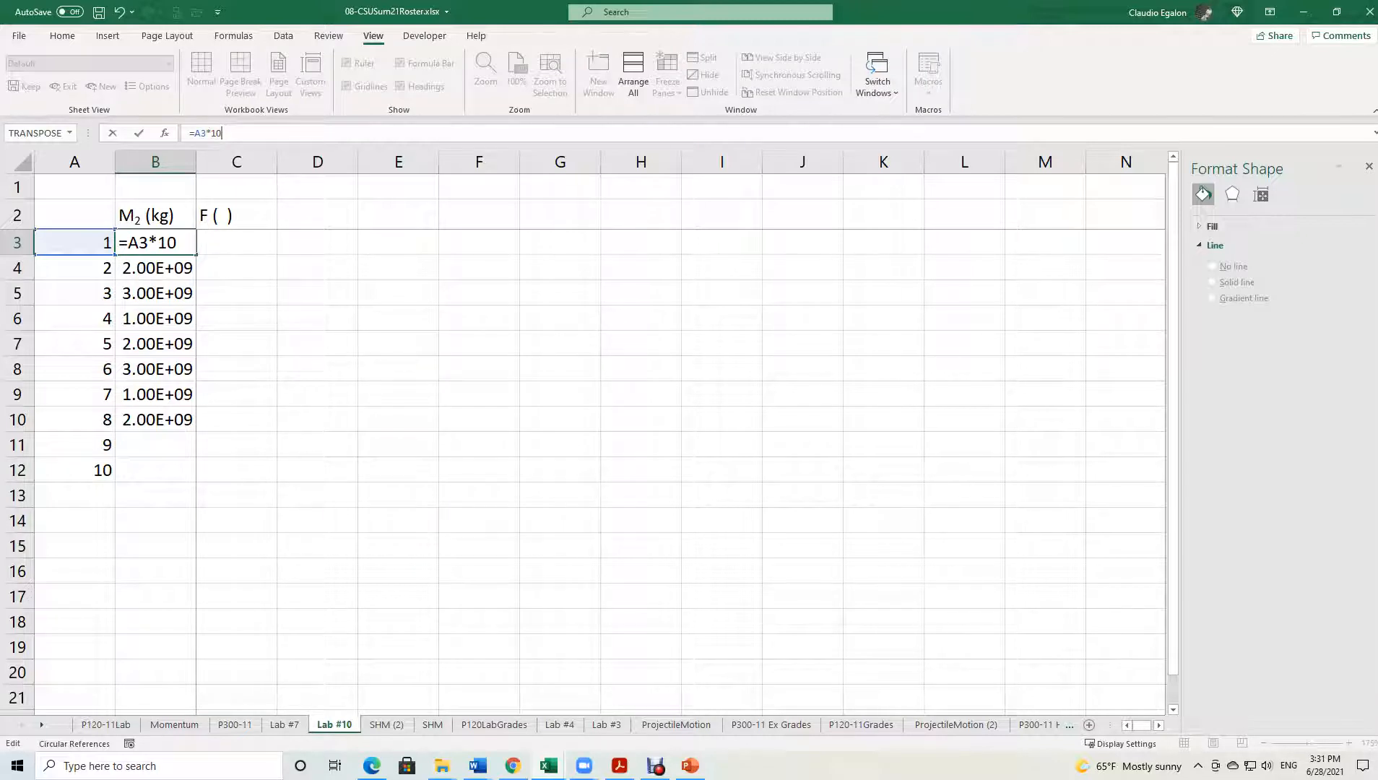
{"action": "type", "text": "^9"}
{"action": "key", "text": "Return"}
{"action": "left_click", "coordinate": [156, 242]}
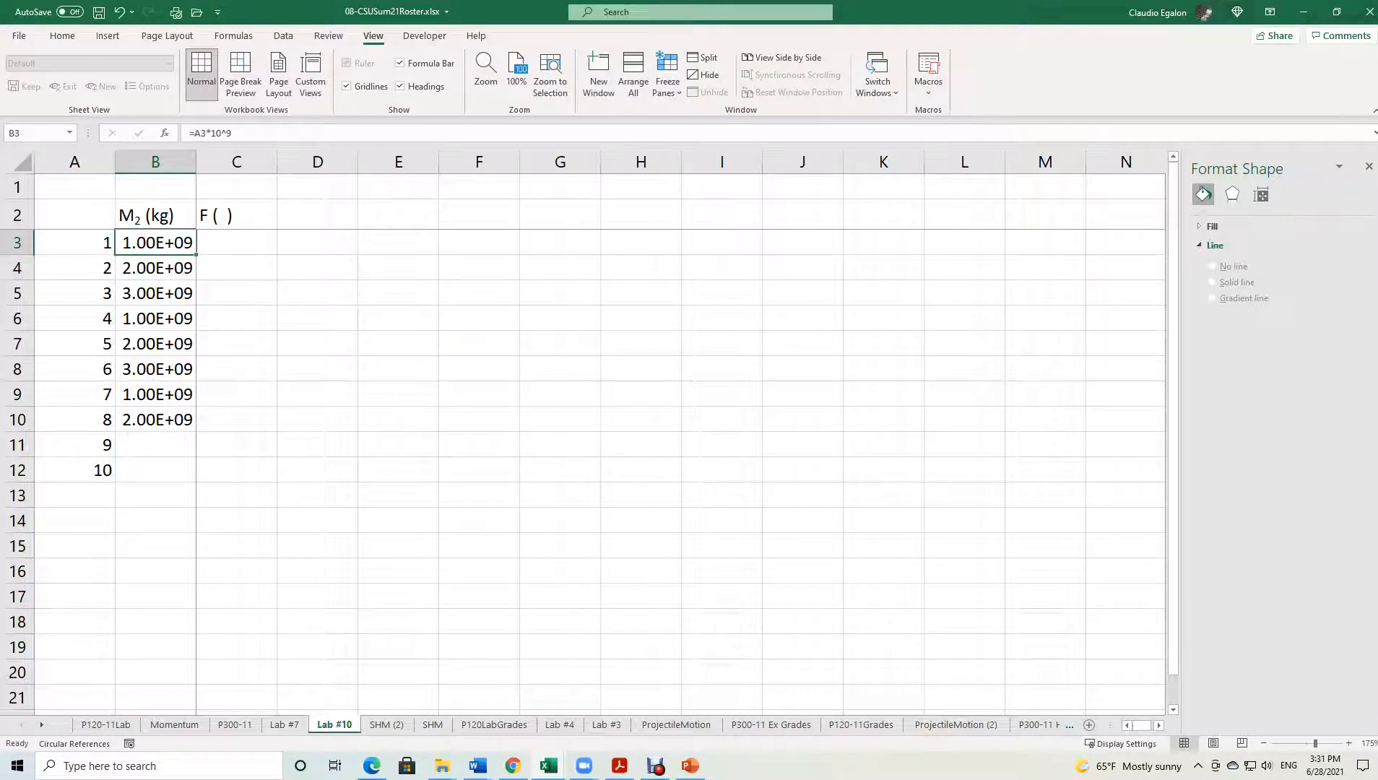
{"action": "left_click_drag", "start_coordinate": [196, 254], "coordinate": [189, 477]}
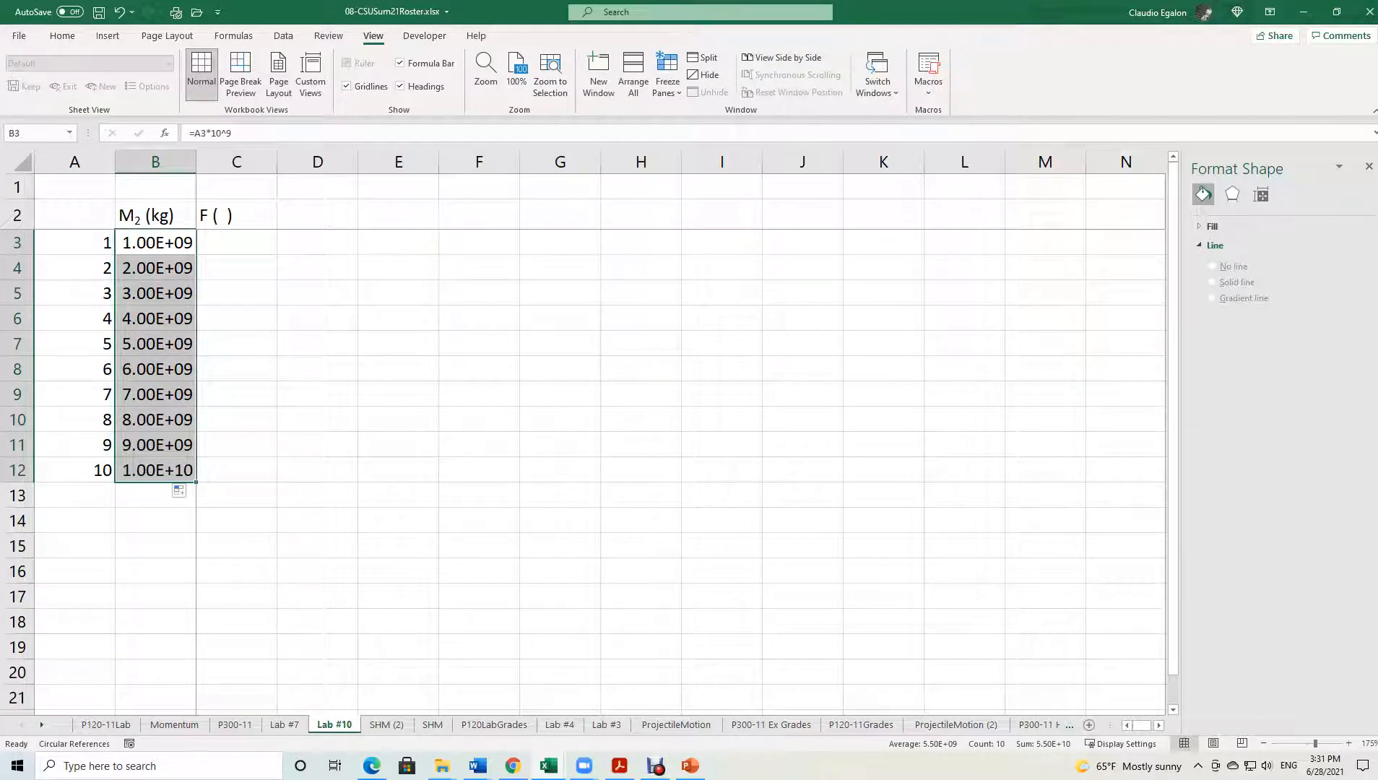
{"action": "left_click", "coordinate": [156, 243]}
{"action": "left_click", "coordinate": [155, 470]}
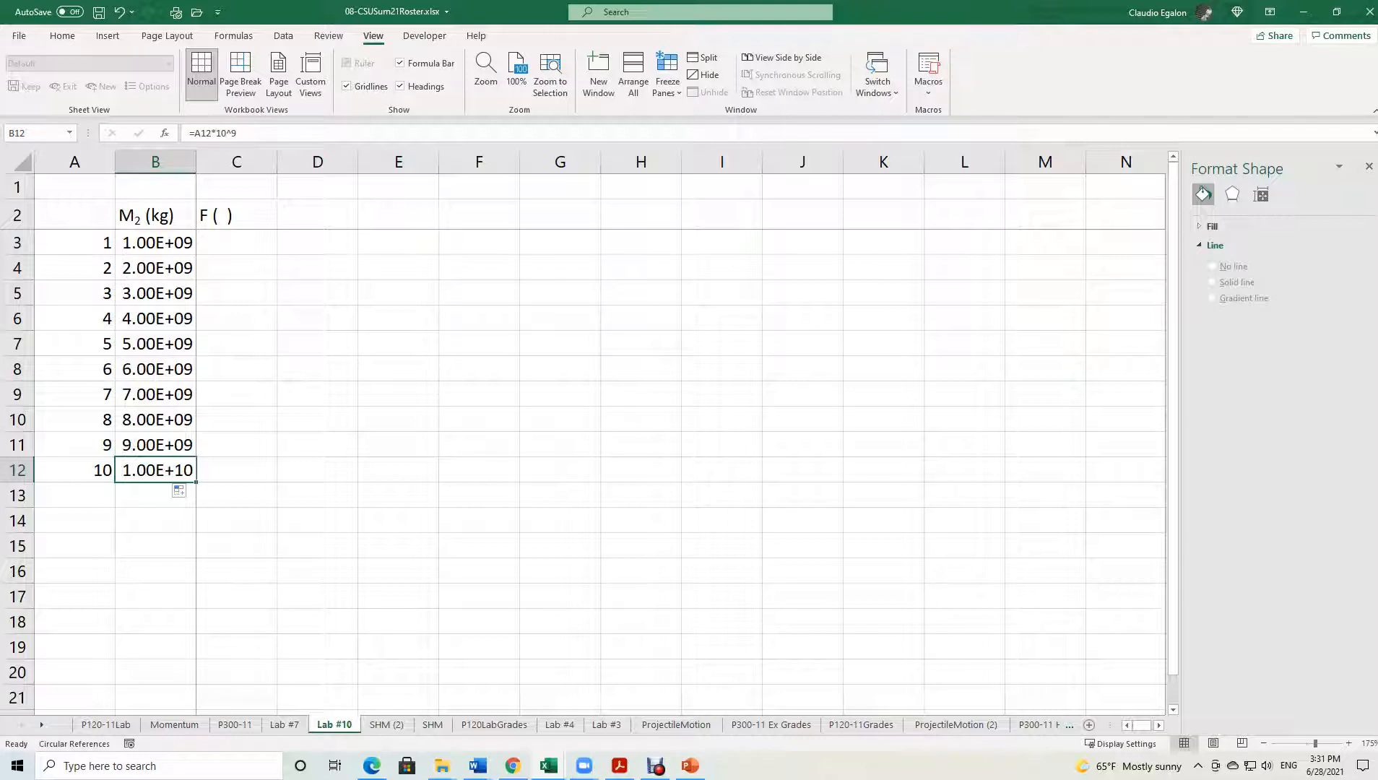
Make the row 2 headings bold and centered.
{"action": "left_click", "coordinate": [236, 242]}
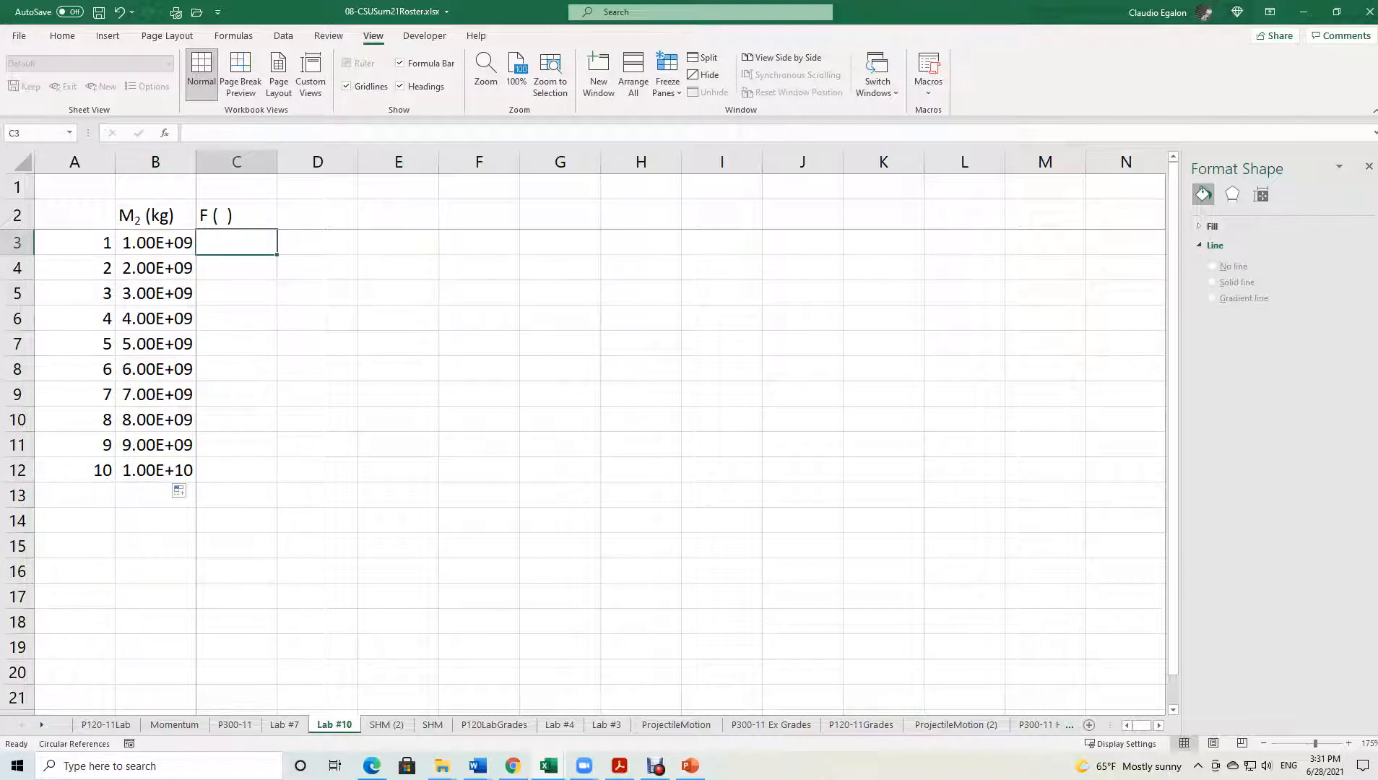
{"action": "left_click", "coordinate": [17, 215]}
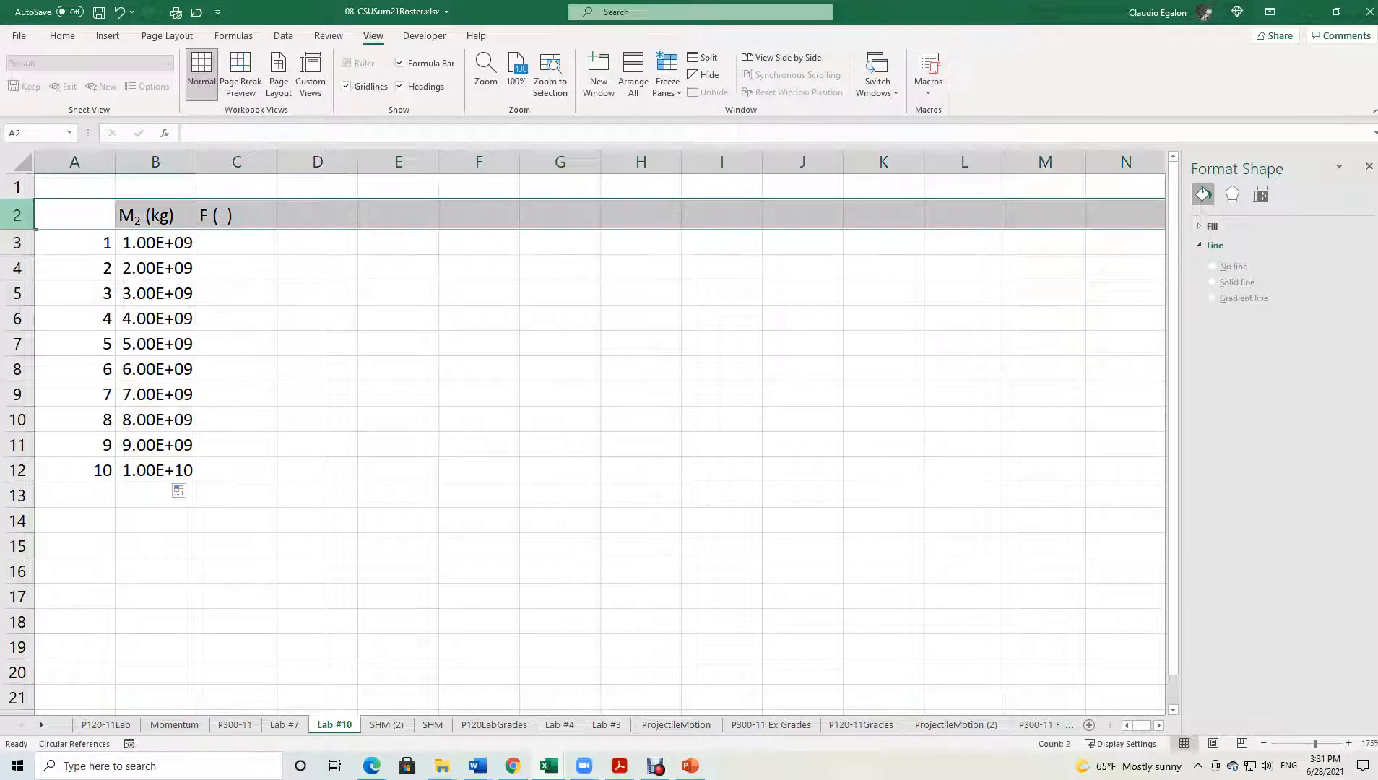
{"action": "right_click", "coordinate": [23, 215]}
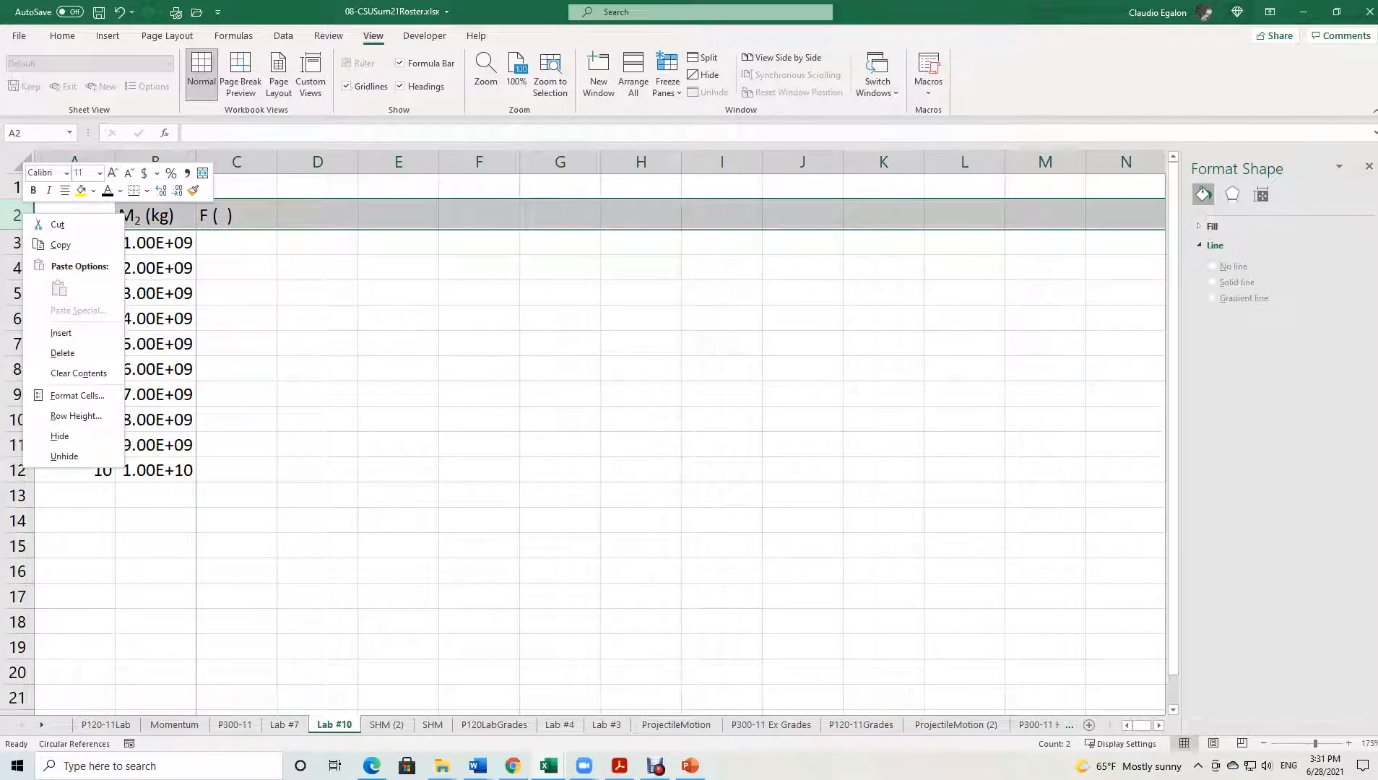
{"action": "left_click", "coordinate": [34, 190]}
{"action": "left_click", "coordinate": [65, 190]}
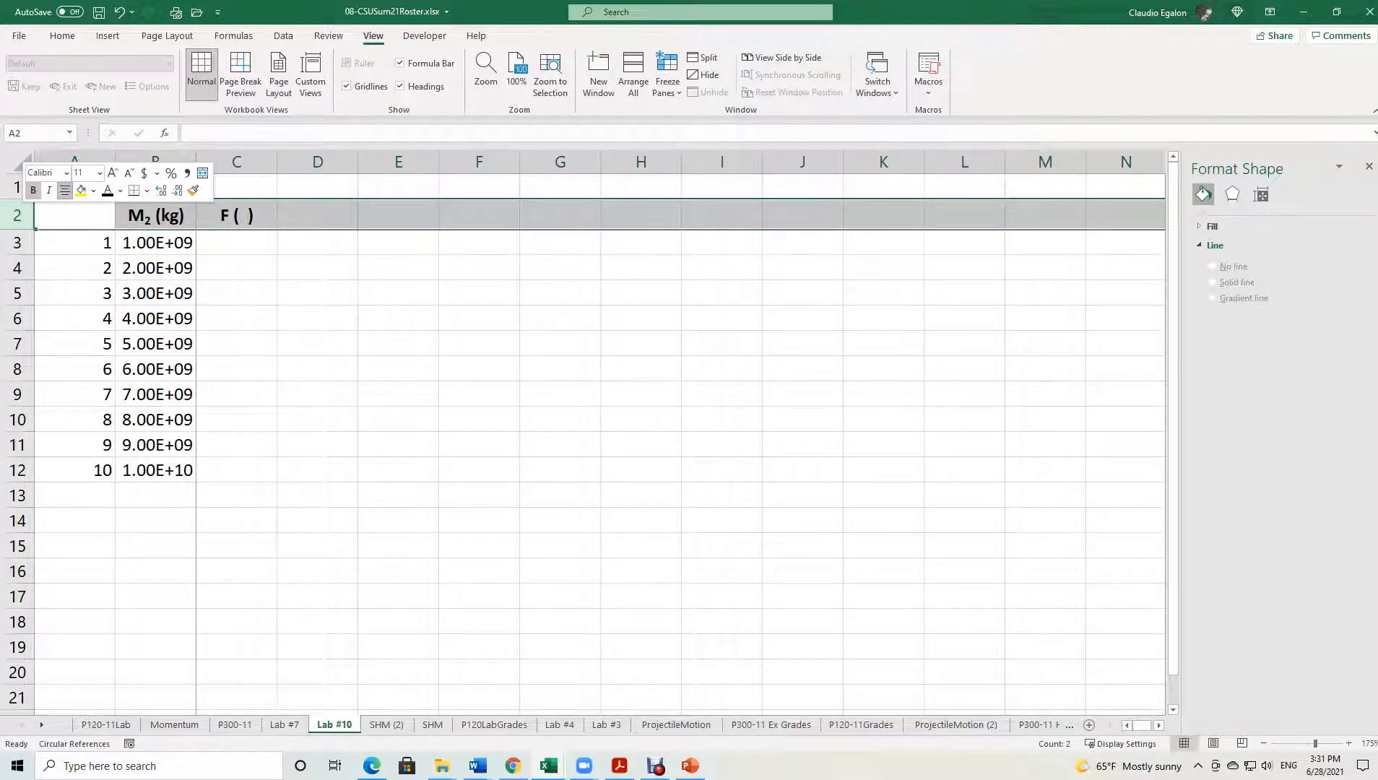
{"action": "left_click", "coordinate": [318, 369]}
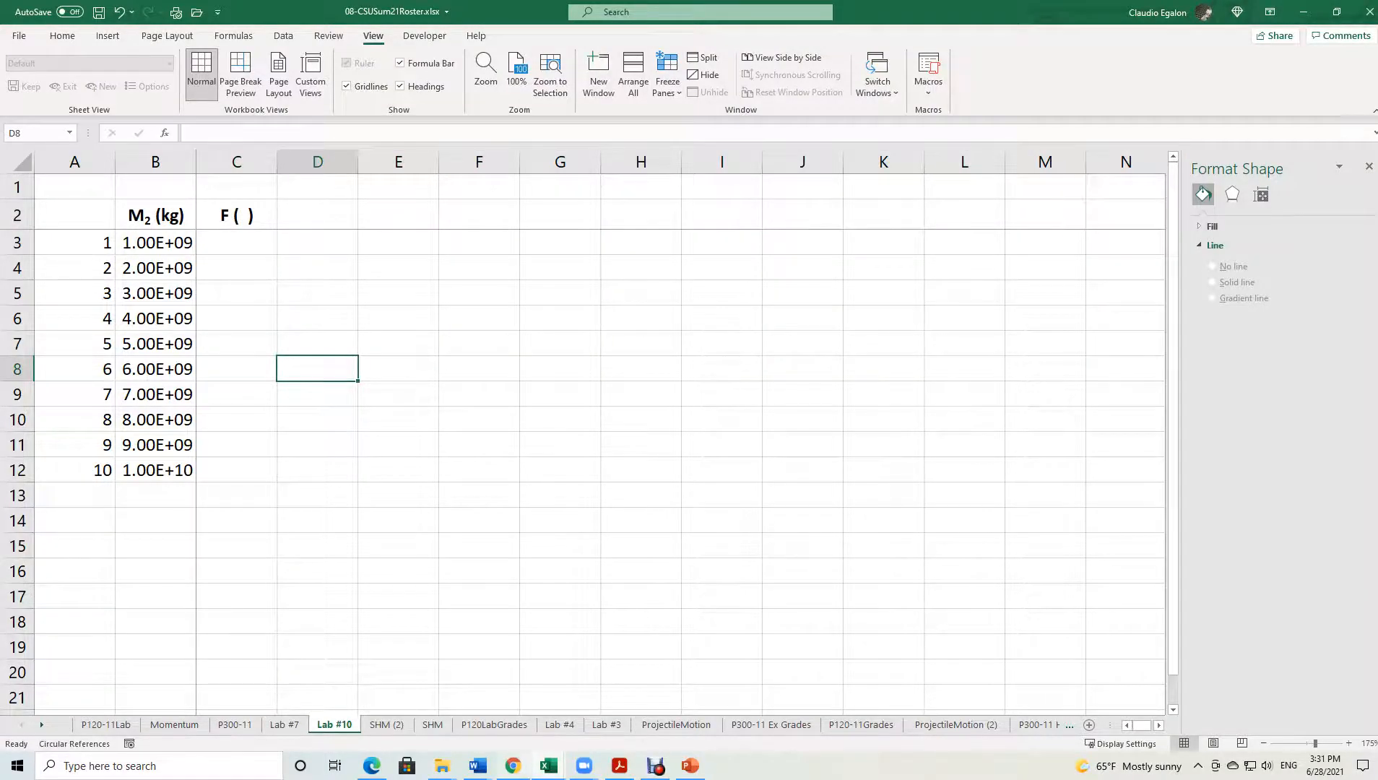
{"action": "left_click", "coordinate": [517, 758]}
{"action": "key", "text": "alt+Tab"}
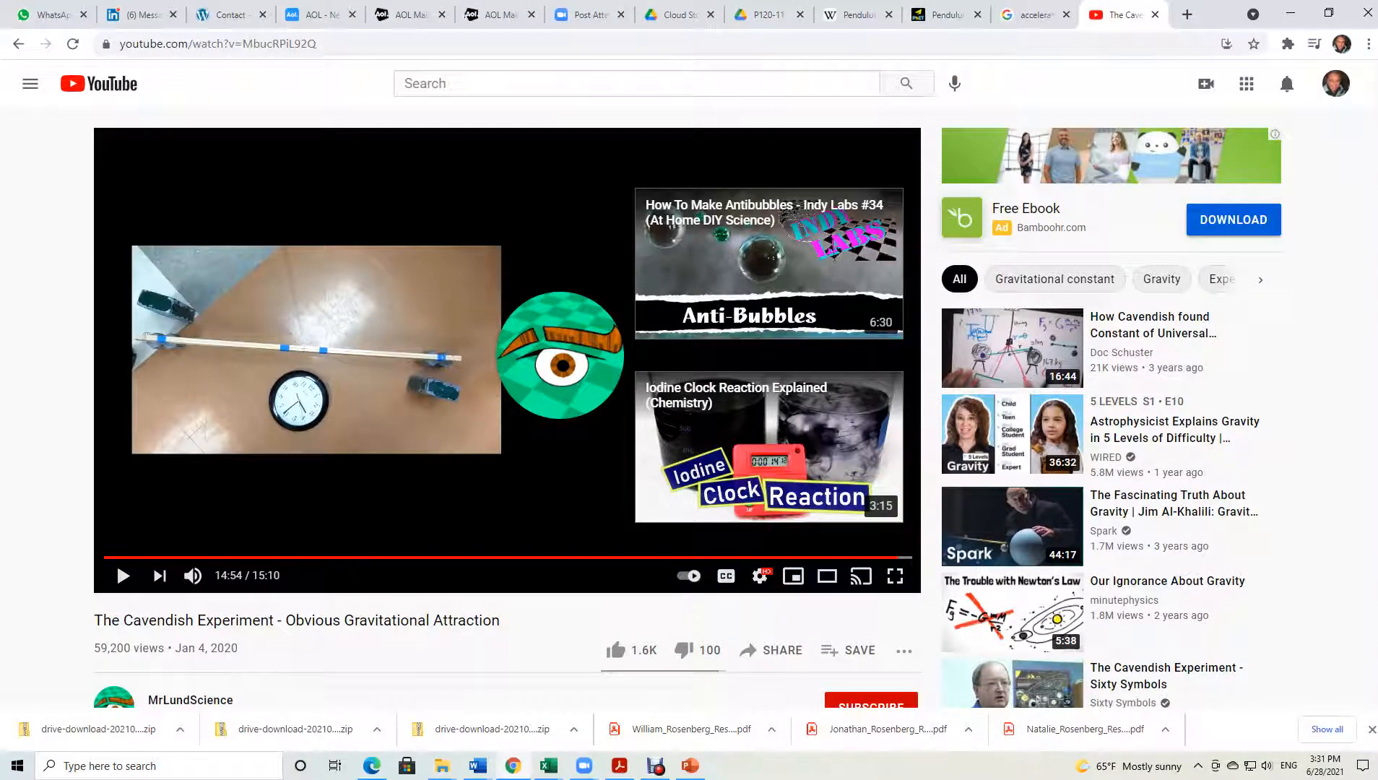
{"action": "left_click", "coordinate": [1290, 13]}
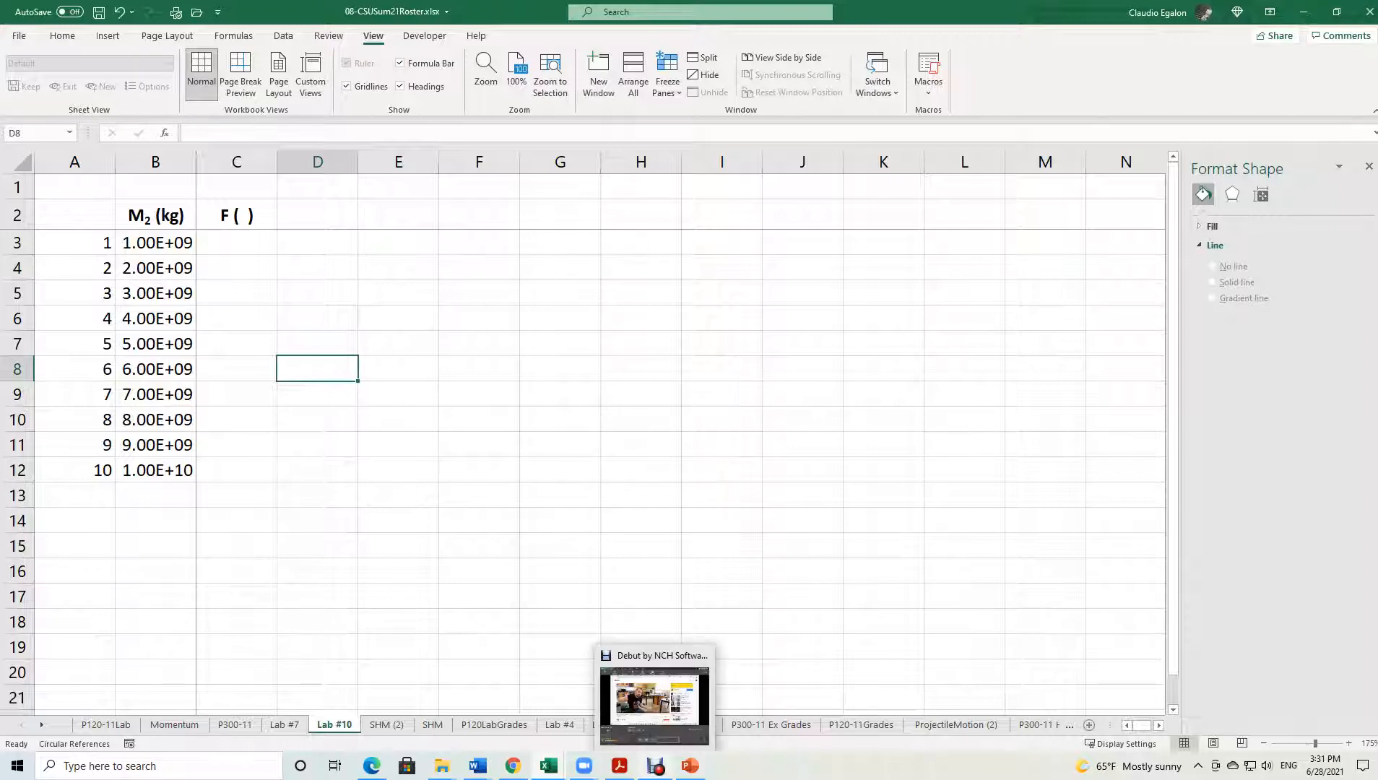
Read the force in the Gravity Force Lab simulation in Edge, then enter 0.7 in cell C3 in Excel.
{"action": "mouse_move", "coordinate": [478, 765]}
{"action": "left_click", "coordinate": [371, 765]}
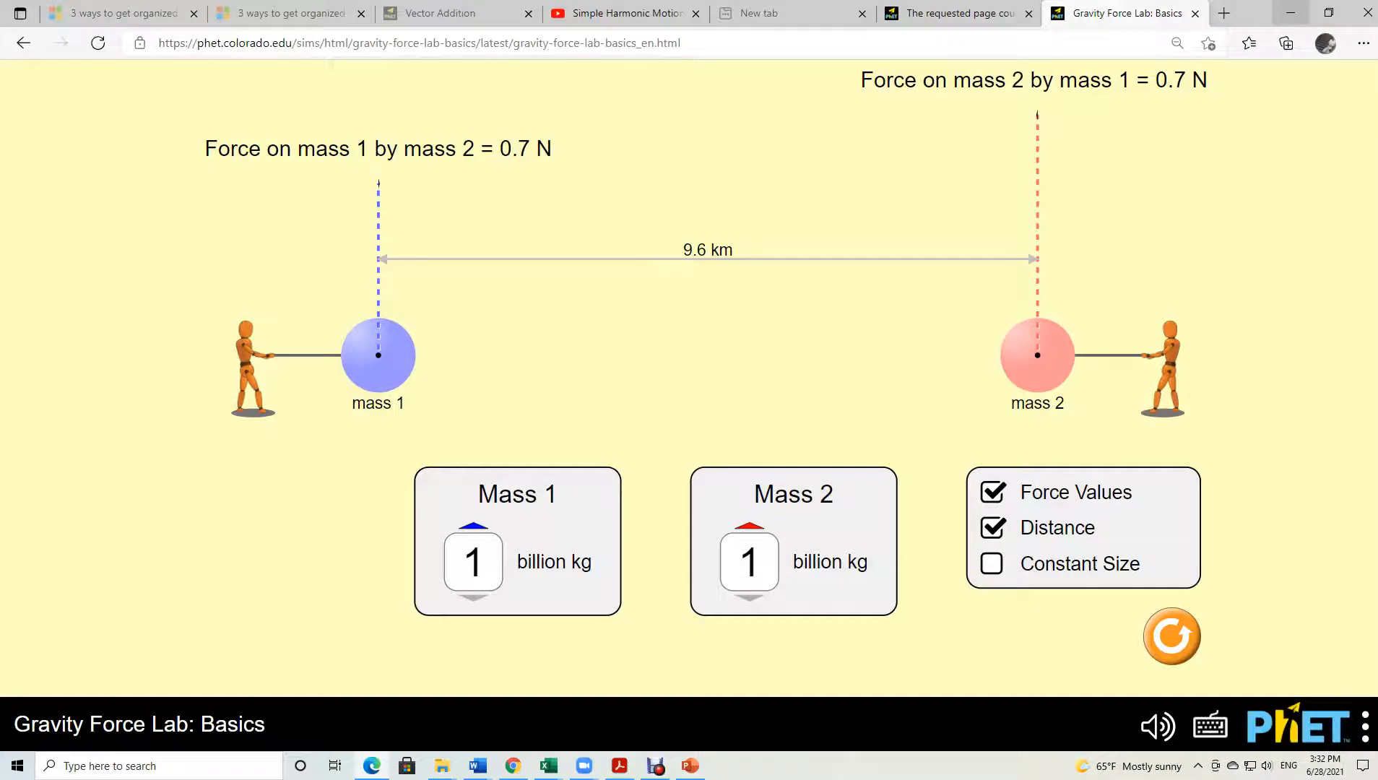
{"action": "left_click", "coordinate": [1291, 12]}
{"action": "left_click", "coordinate": [237, 243]}
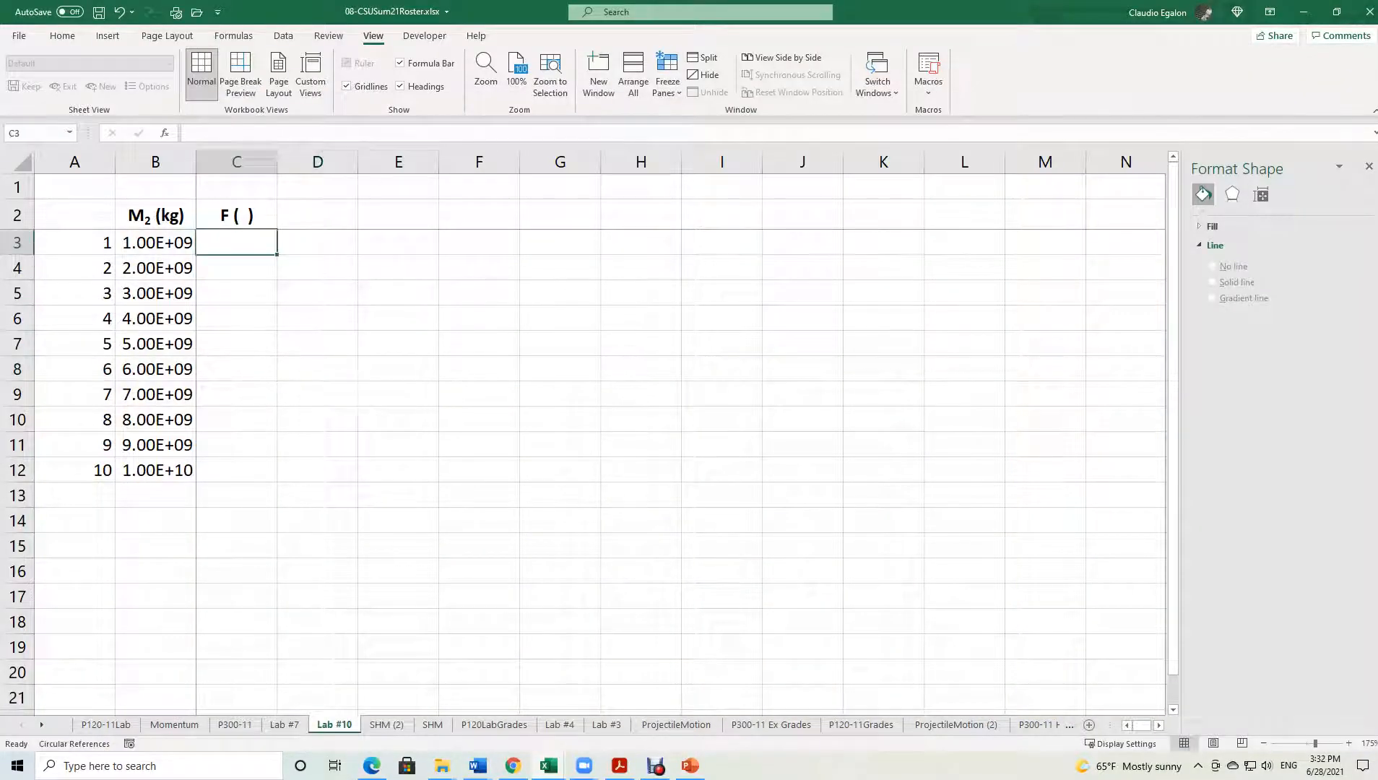
{"action": "type", "text": "0.7"}
{"action": "key", "text": "Return"}
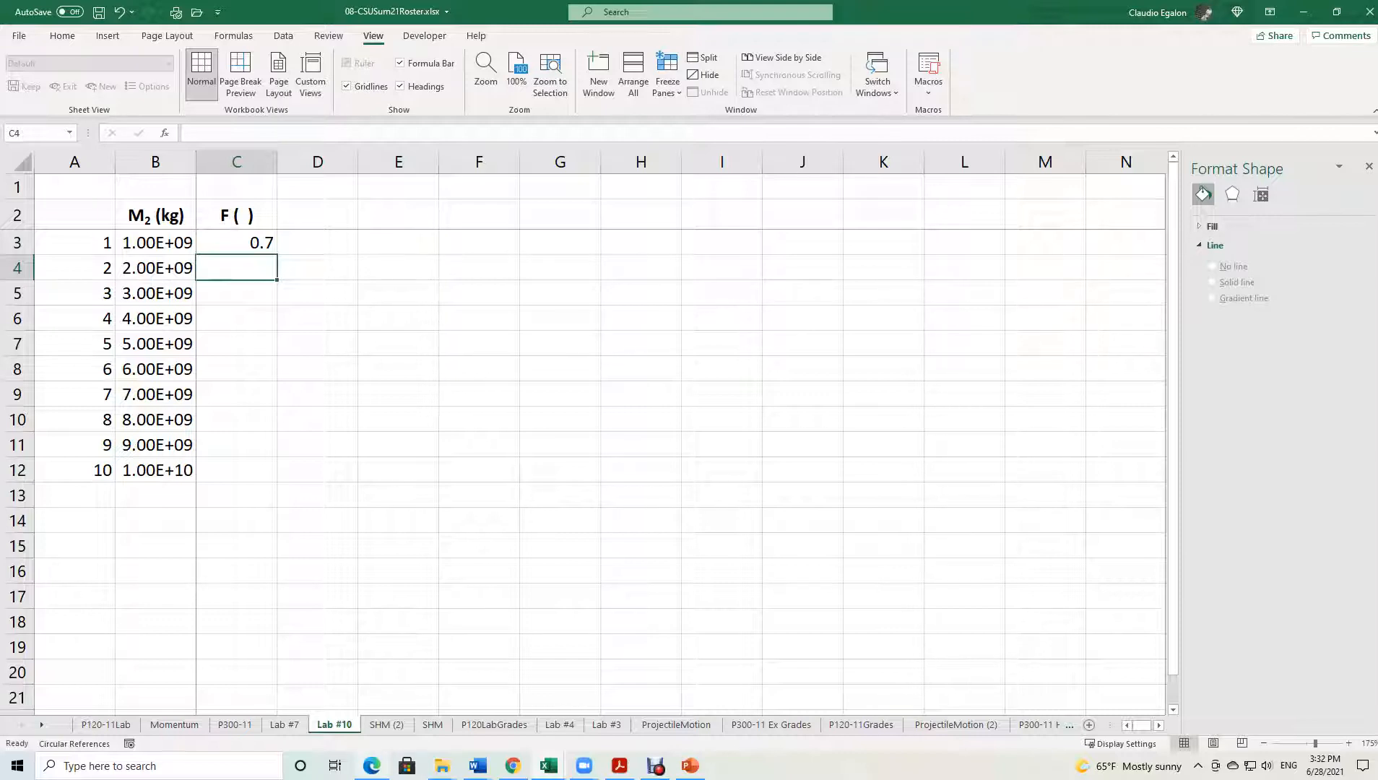
Restore and resize the Excel and Edge windows so the narrowed worksheet sits beside the enlarged gravity simulation.
{"action": "mouse_move", "coordinate": [371, 764]}
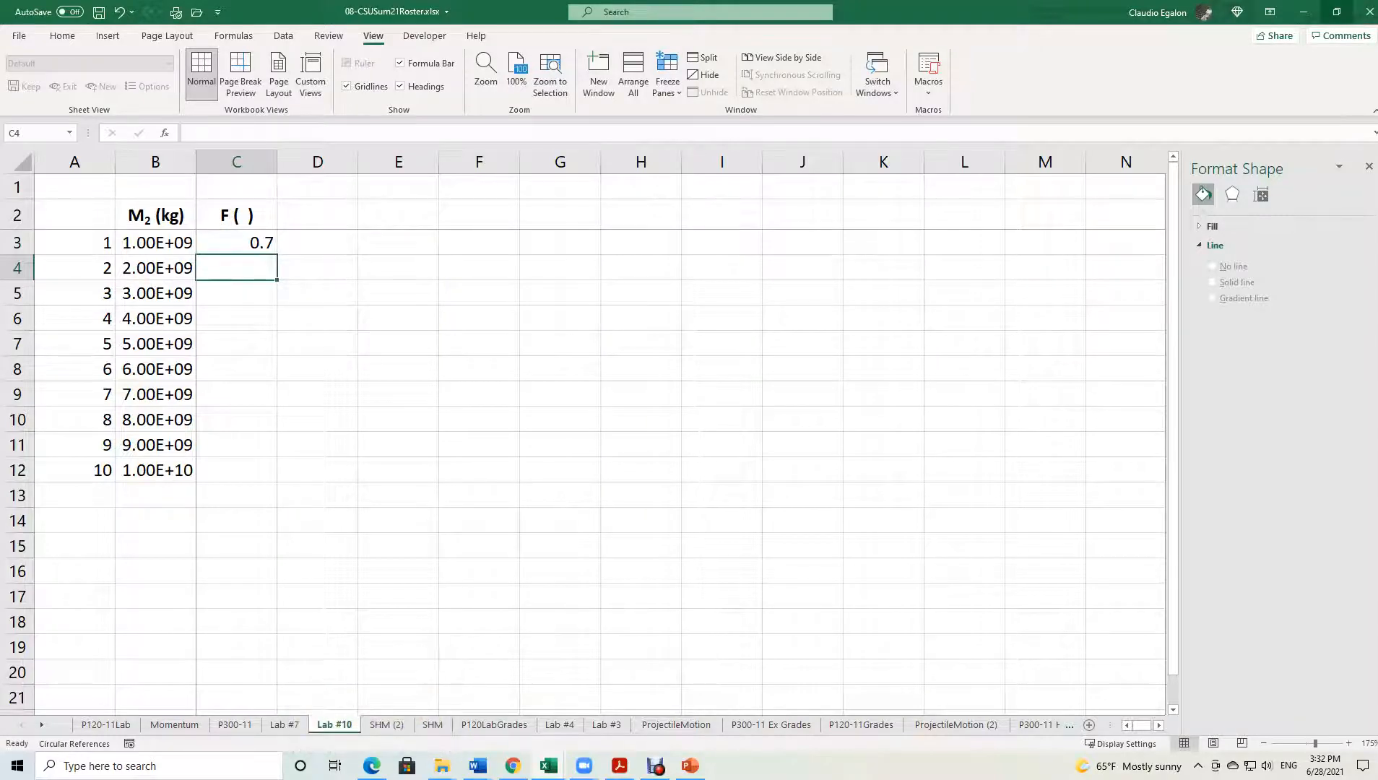
{"action": "left_click", "coordinate": [1336, 13]}
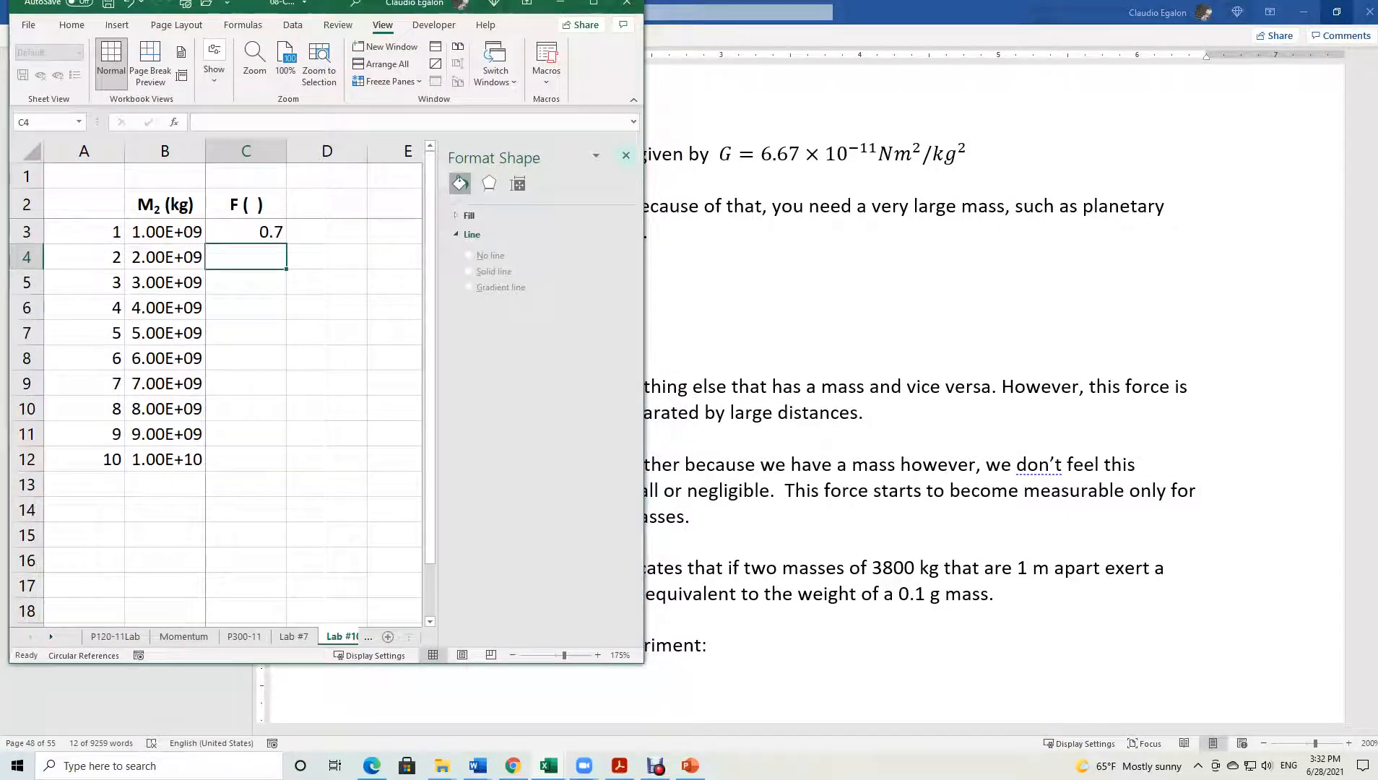
{"action": "left_click_drag", "start_coordinate": [642, 320], "coordinate": [365, 320]}
{"action": "mouse_move", "coordinate": [371, 765]}
{"action": "left_click", "coordinate": [585, 694]}
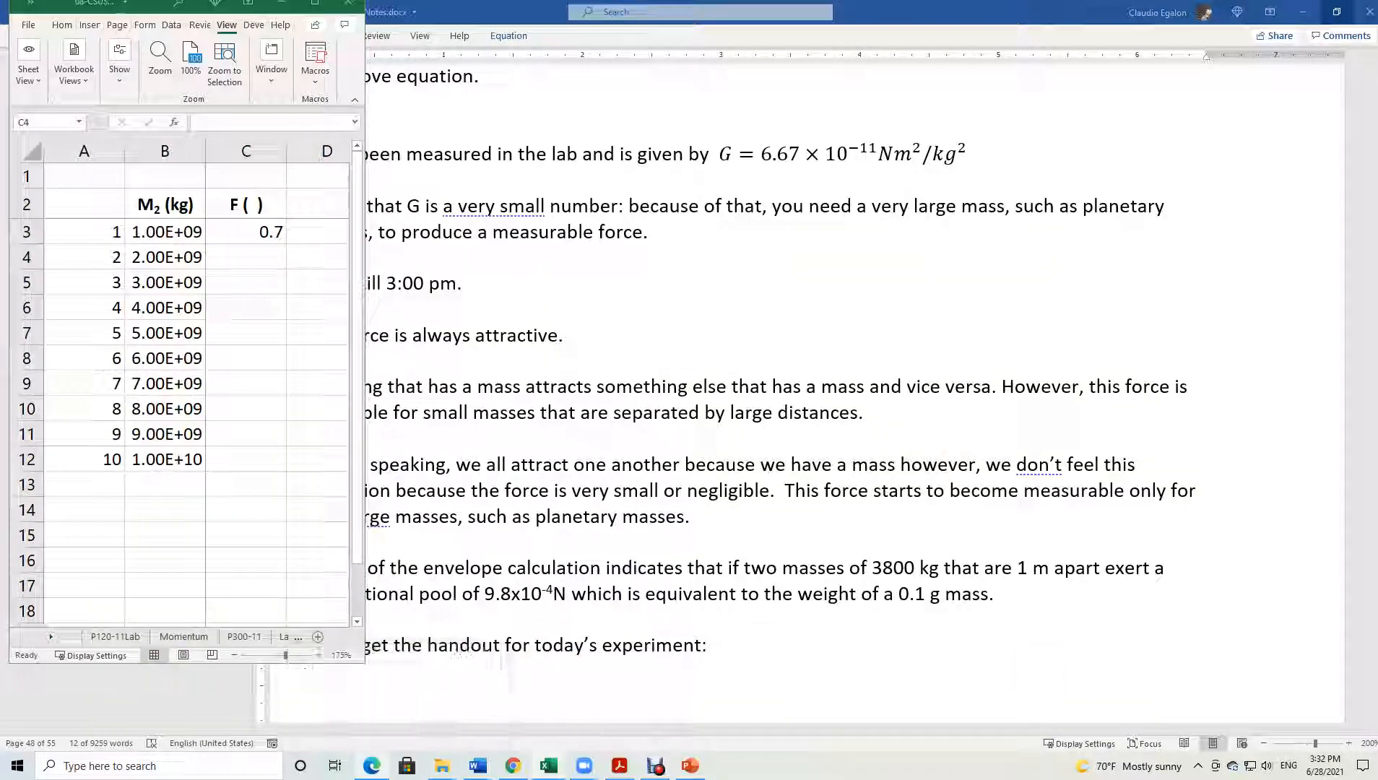
{"action": "left_click", "coordinate": [1328, 13]}
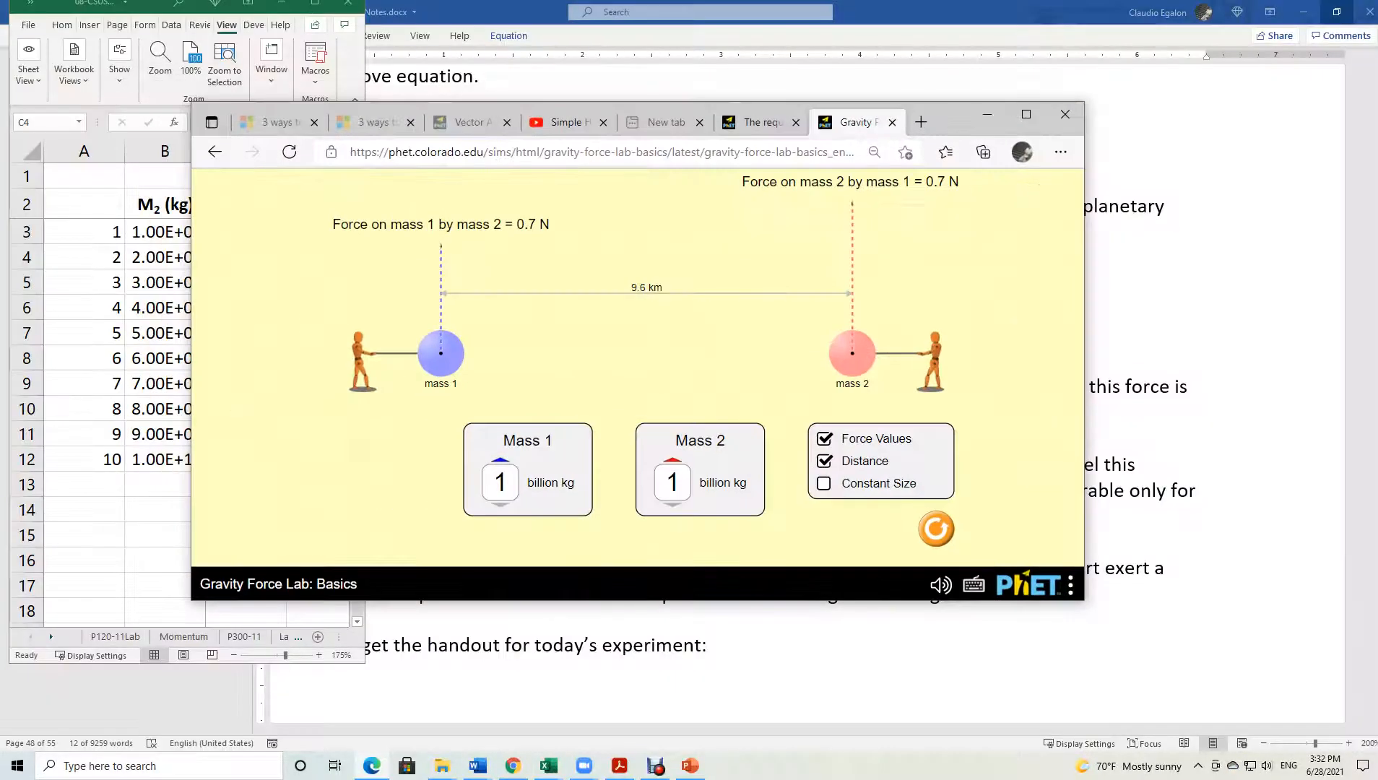
{"action": "left_click_drag", "start_coordinate": [949, 125], "coordinate": [1131, 41]}
{"action": "left_click_drag", "start_coordinate": [1266, 516], "coordinate": [1377, 708]}
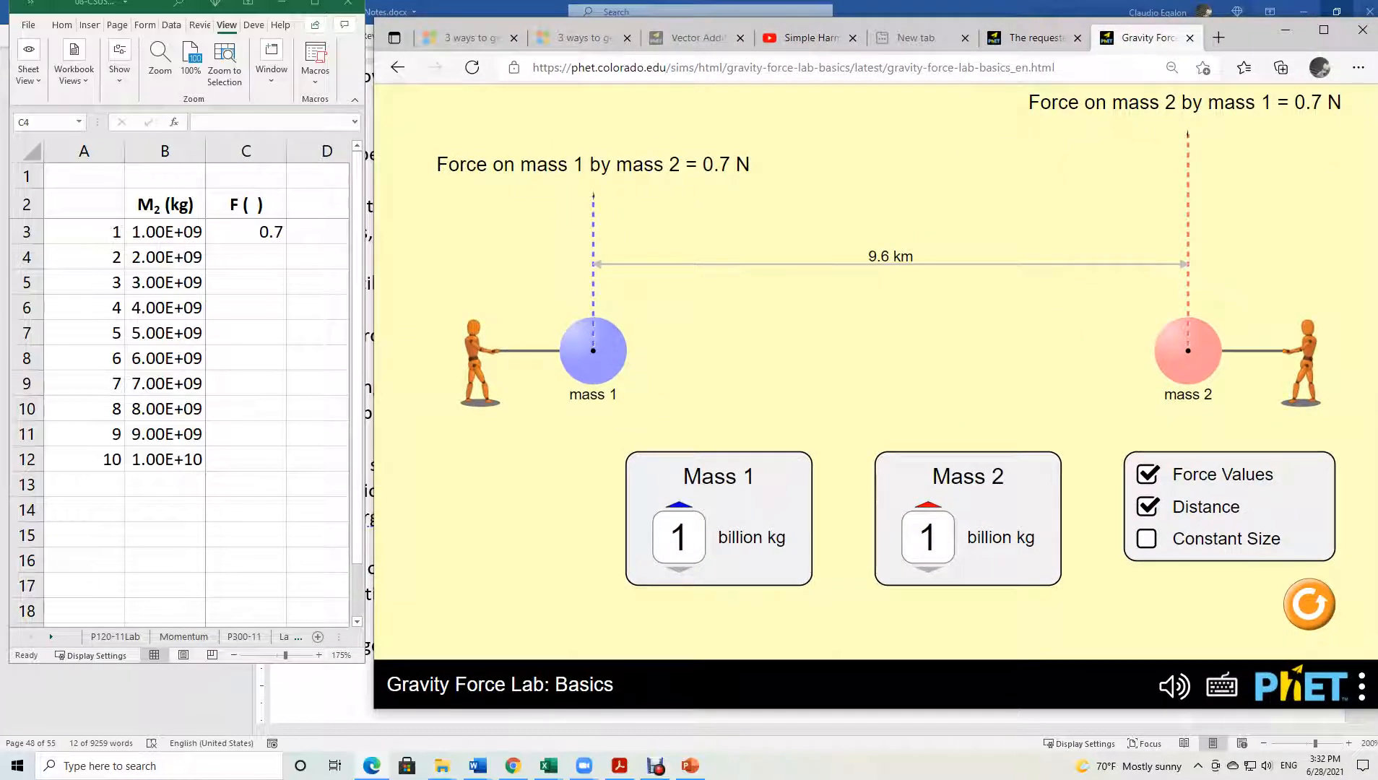
Raise Mass 2 in the simulation to 2 and 3 billion kg, recording forces 1.4 and 2.2 in cells C4 and C5.
{"action": "left_click", "coordinate": [928, 521]}
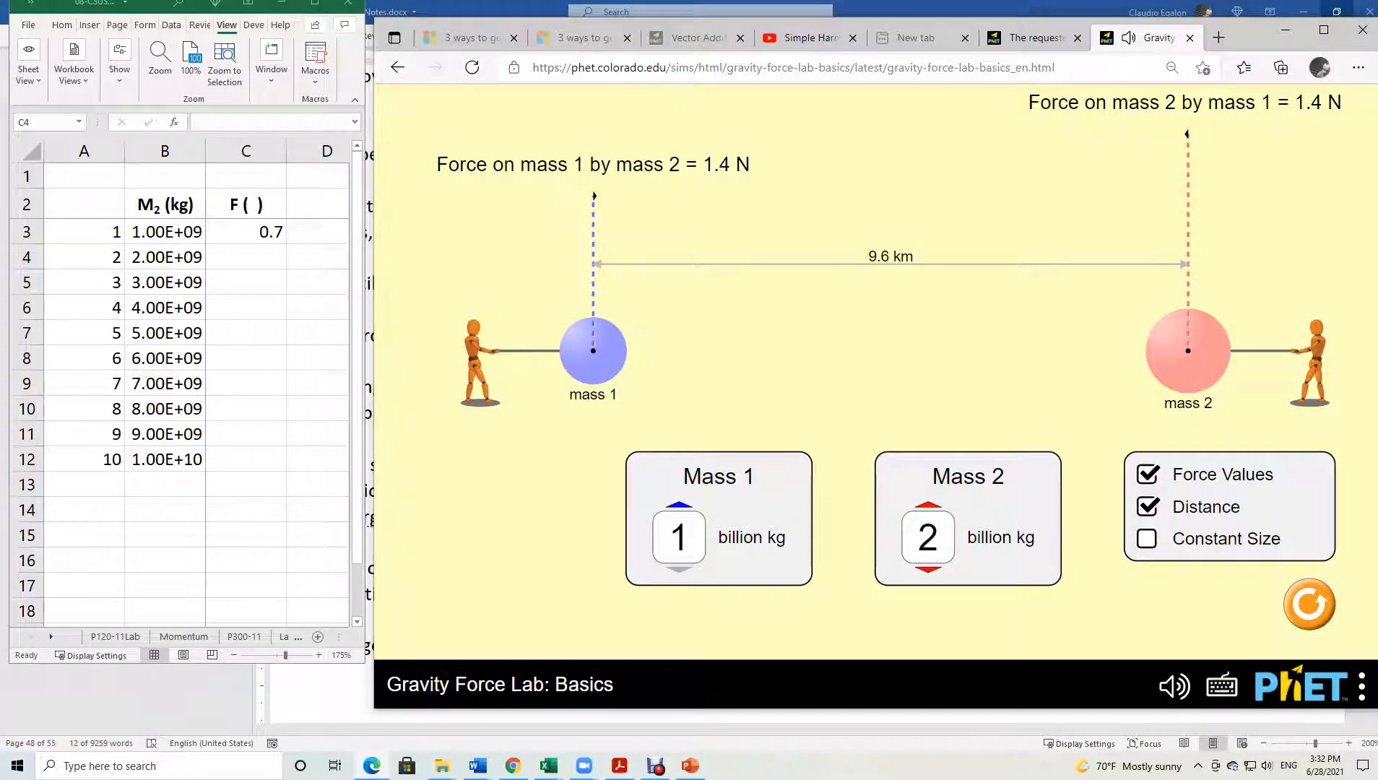
{"action": "left_click", "coordinate": [246, 257]}
{"action": "type", "text": "1.4"}
{"action": "key", "text": "Return"}
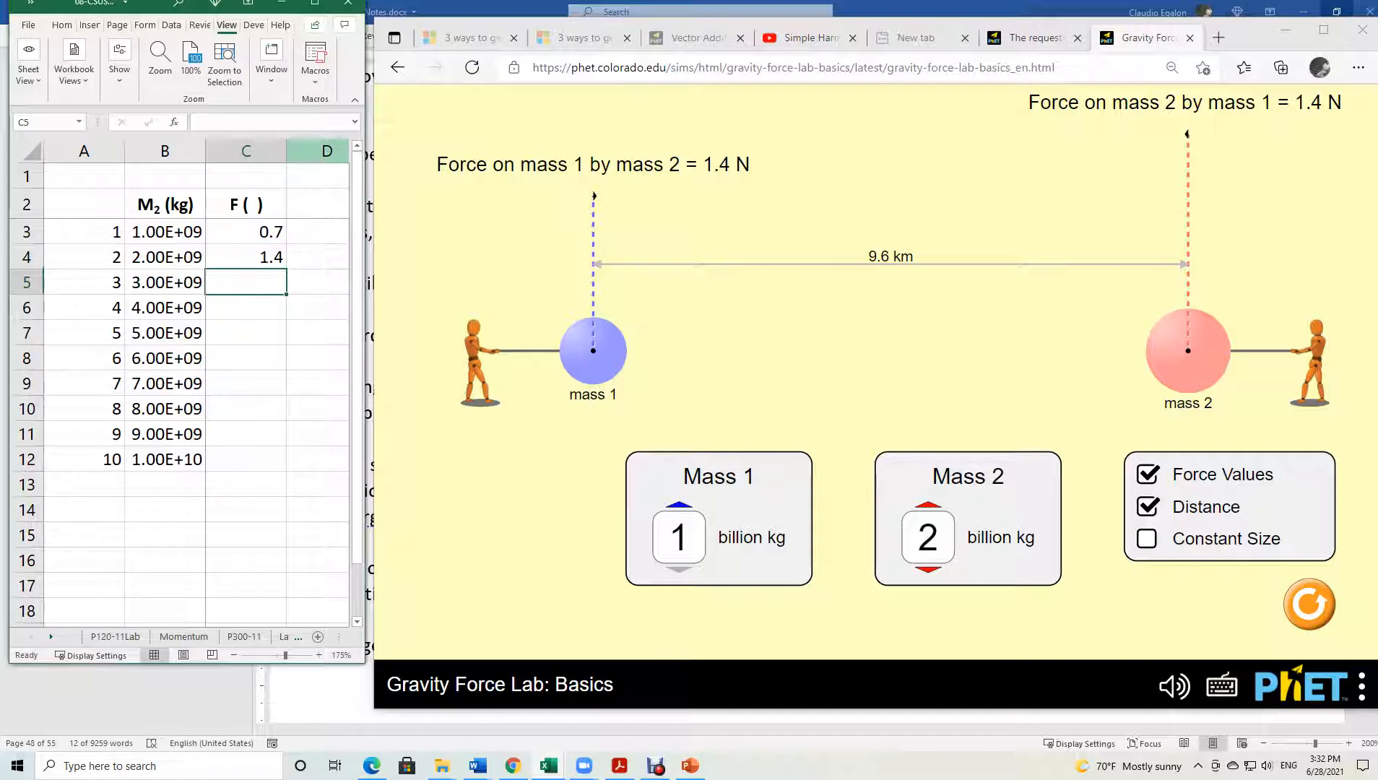
{"action": "left_click", "coordinate": [928, 521]}
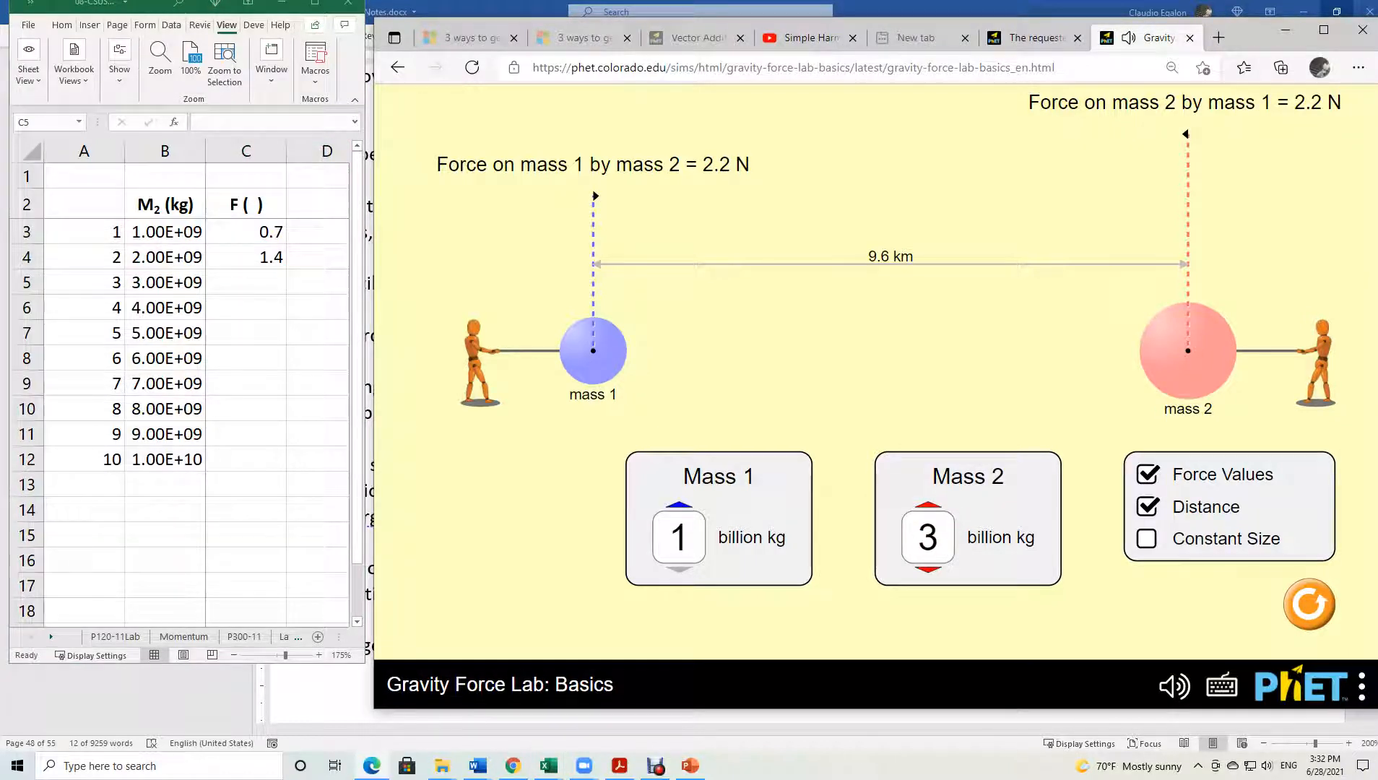
{"action": "left_click", "coordinate": [245, 282]}
{"action": "type", "text": "2.2"}
{"action": "key", "text": "Return"}
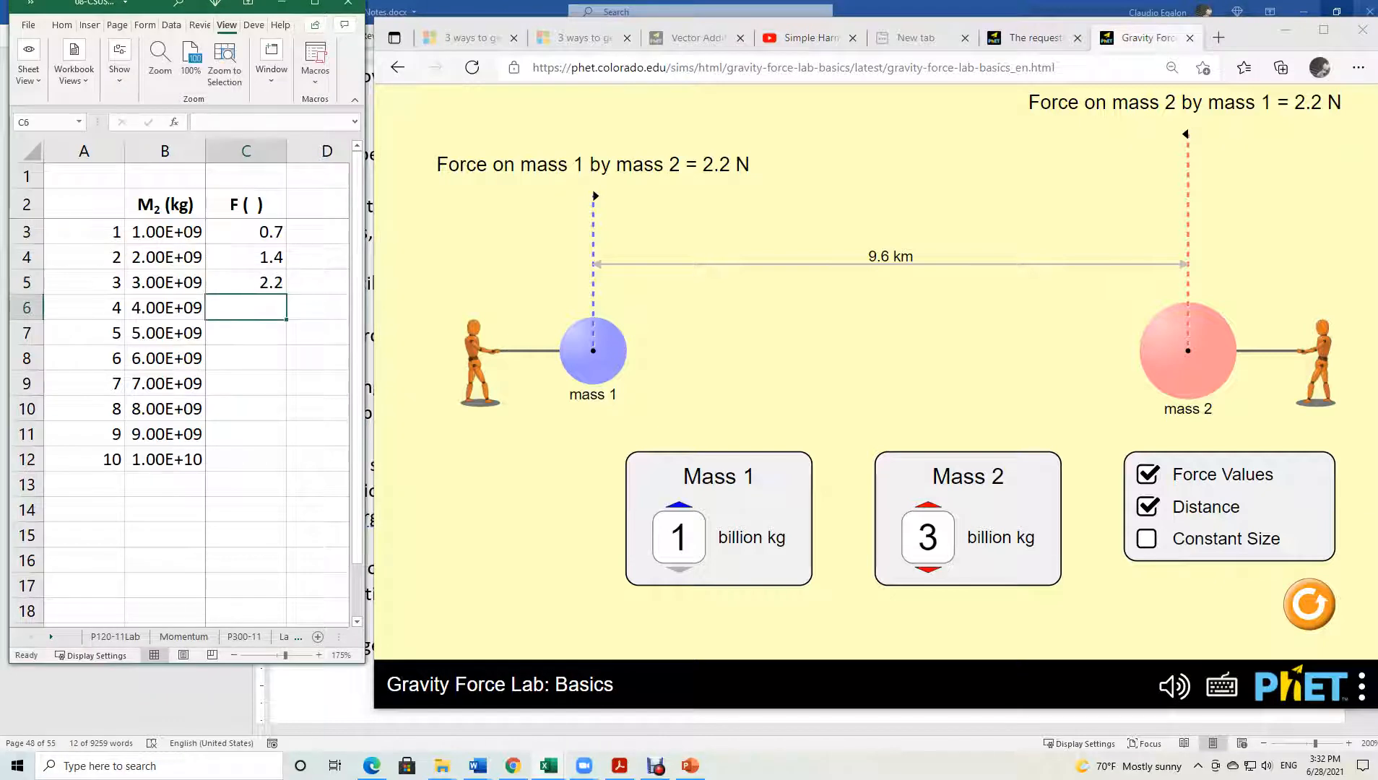
Raise Mass 2 to 4 billion kg, record 2.9 in cell C6, and review the mass and force entries in rows 3 to 6.
{"action": "left_click", "coordinate": [928, 504]}
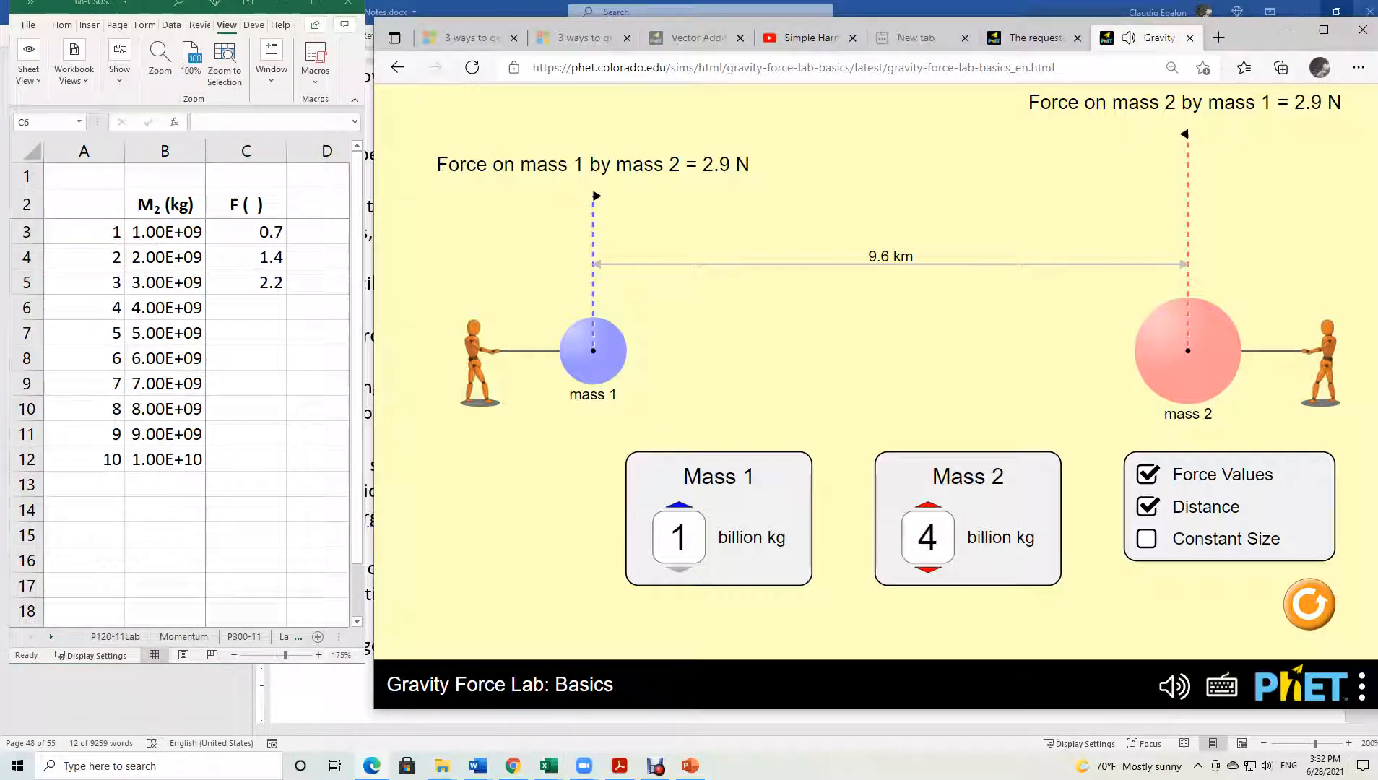
{"action": "left_click", "coordinate": [246, 308]}
{"action": "type", "text": "2"}
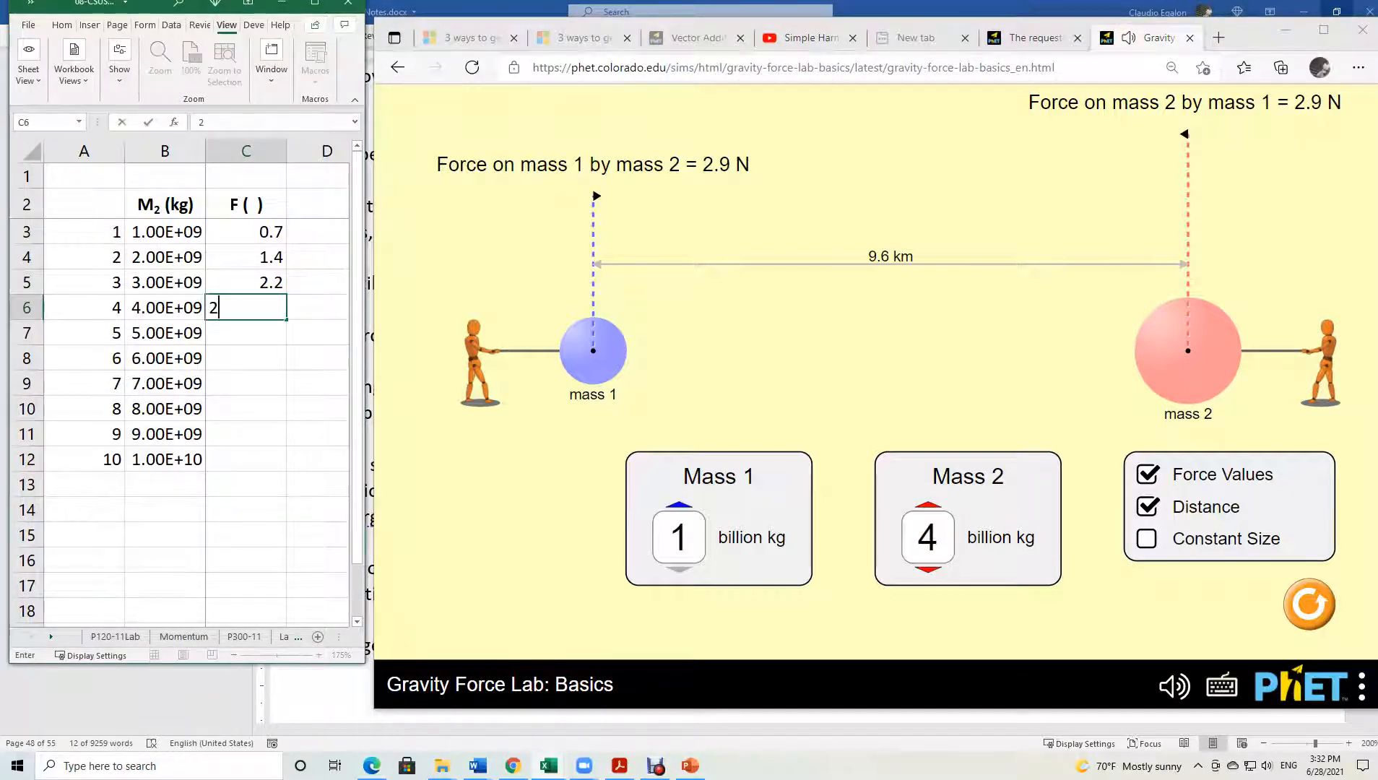
{"action": "type", "text": ".9"}
{"action": "key", "text": "Return"}
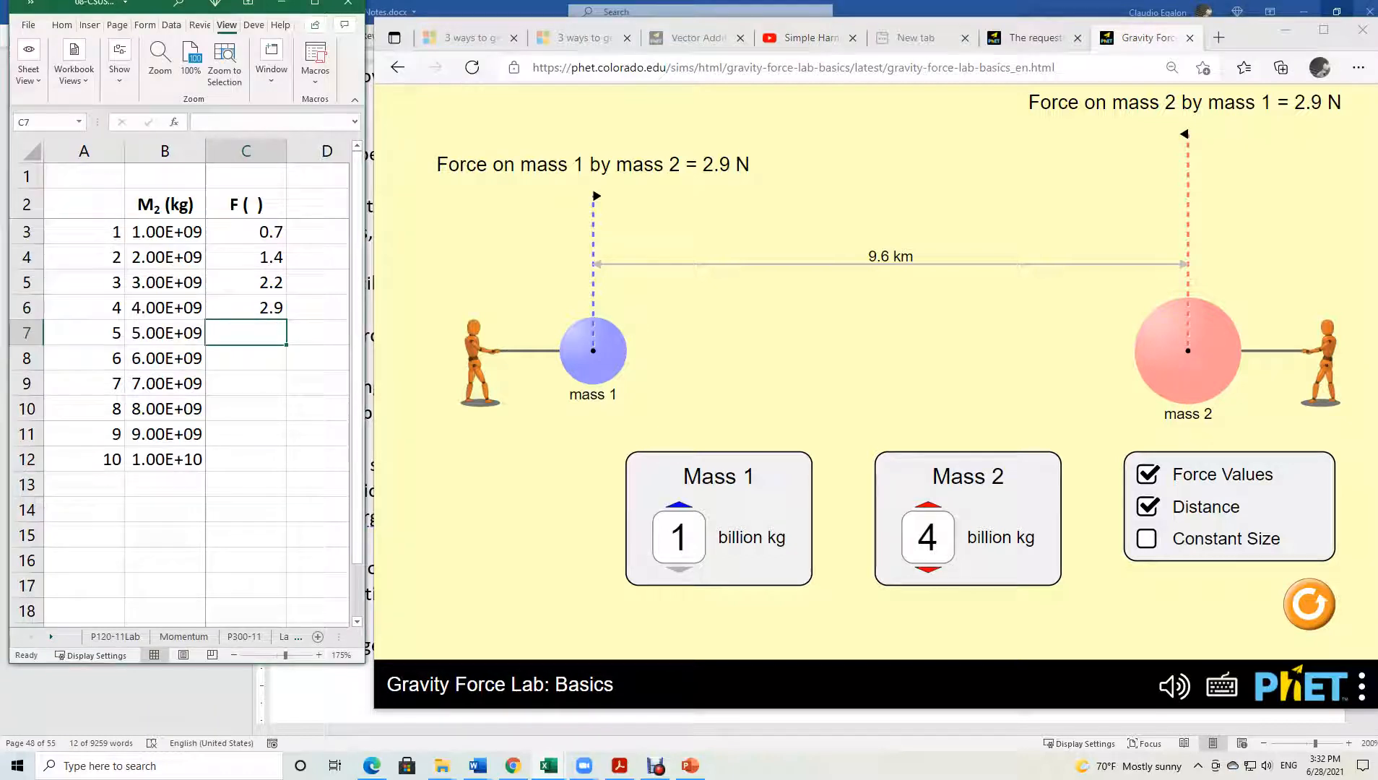
{"action": "left_click_drag", "start_coordinate": [164, 232], "coordinate": [164, 308]}
{"action": "left_click_drag", "start_coordinate": [247, 232], "coordinate": [246, 308]}
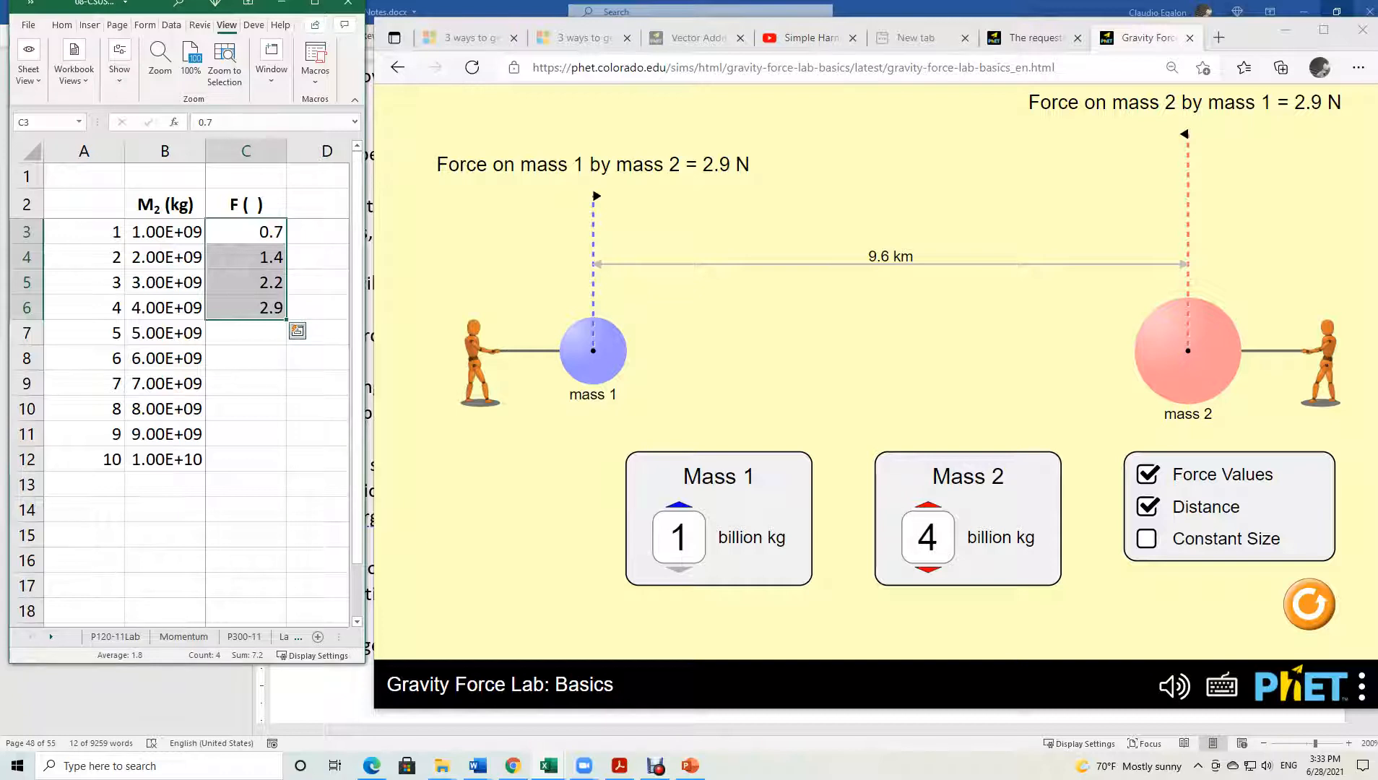
Raise Mass 2 in the simulation to 5 and 6 billion kg, recording forces 3.6 and 4.3 in cells C7 and C8.
{"action": "left_click", "coordinate": [246, 333]}
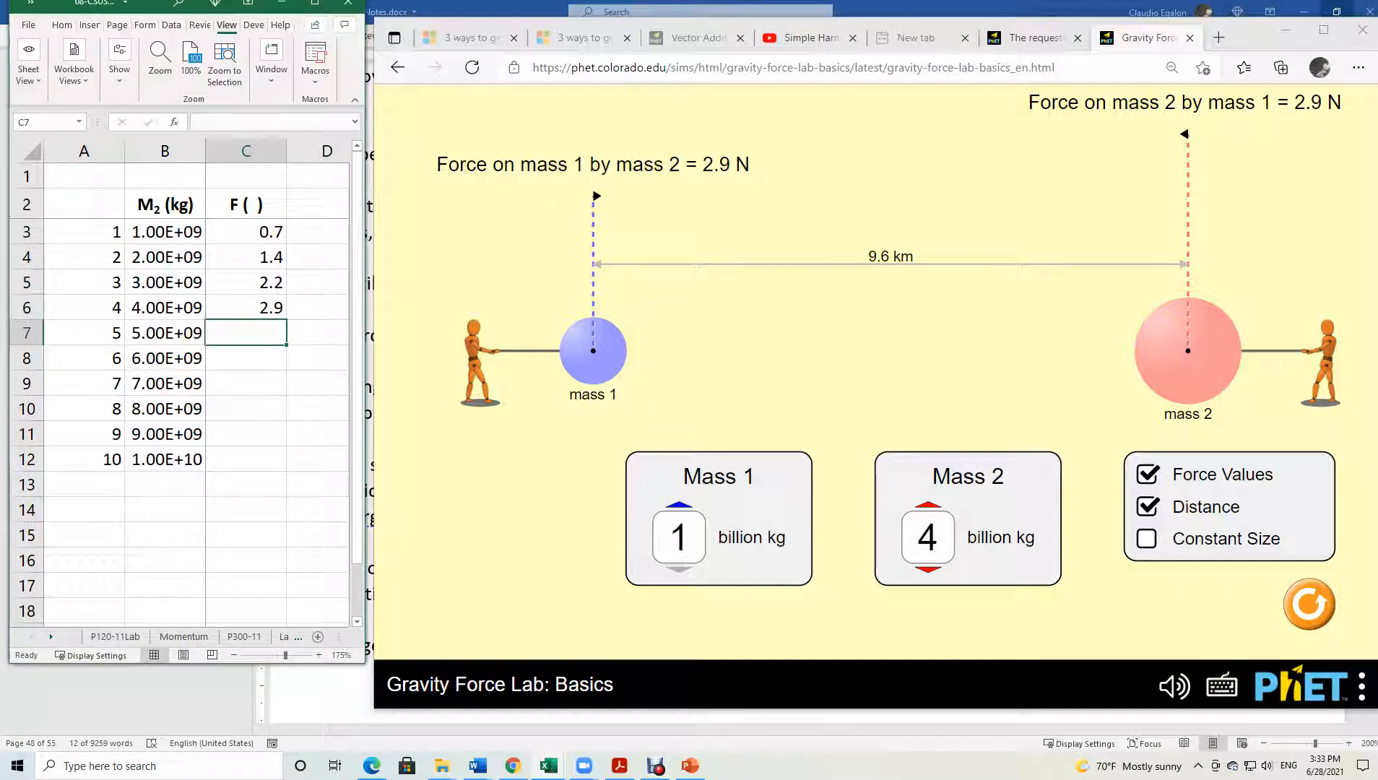
{"action": "left_click", "coordinate": [928, 508]}
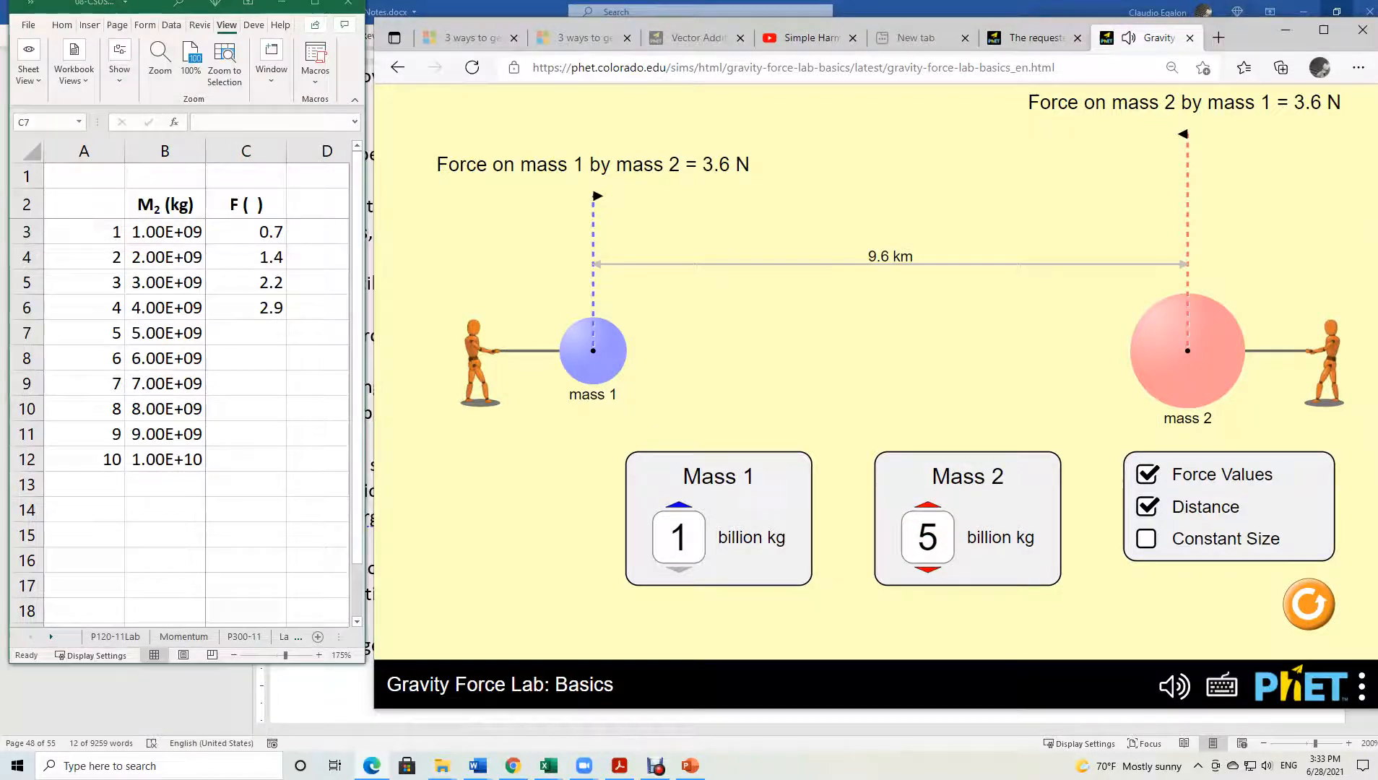
{"action": "left_click", "coordinate": [245, 333]}
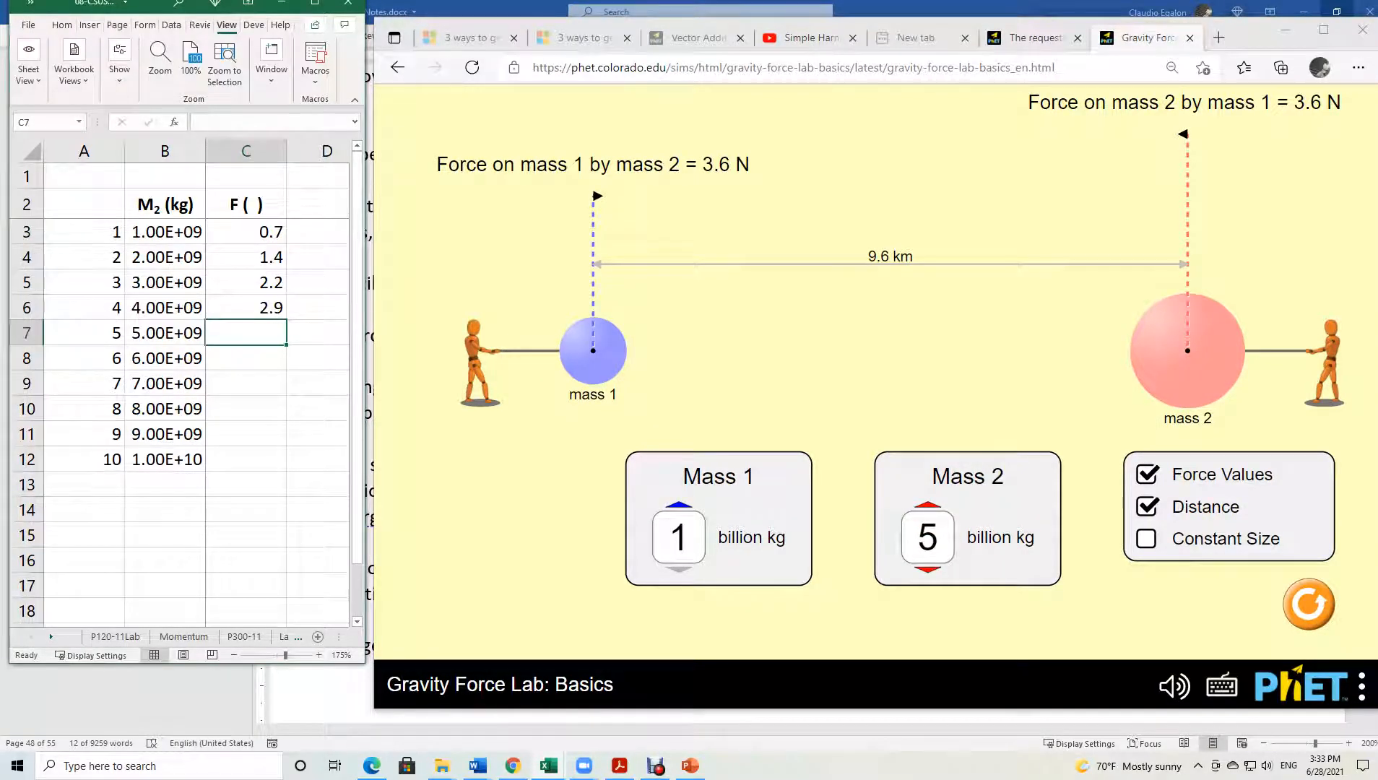
{"action": "type", "text": "3.6"}
{"action": "key", "text": "Return"}
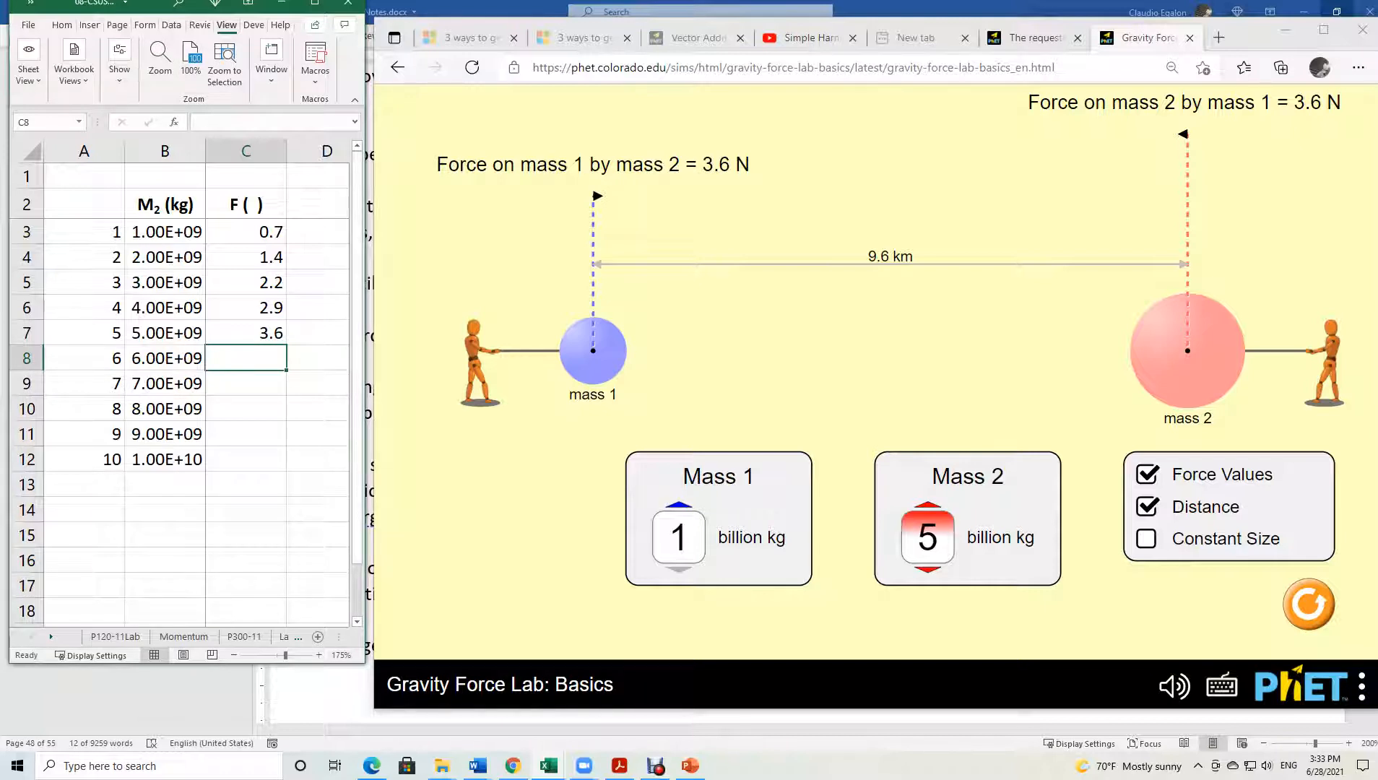
{"action": "left_click", "coordinate": [927, 509]}
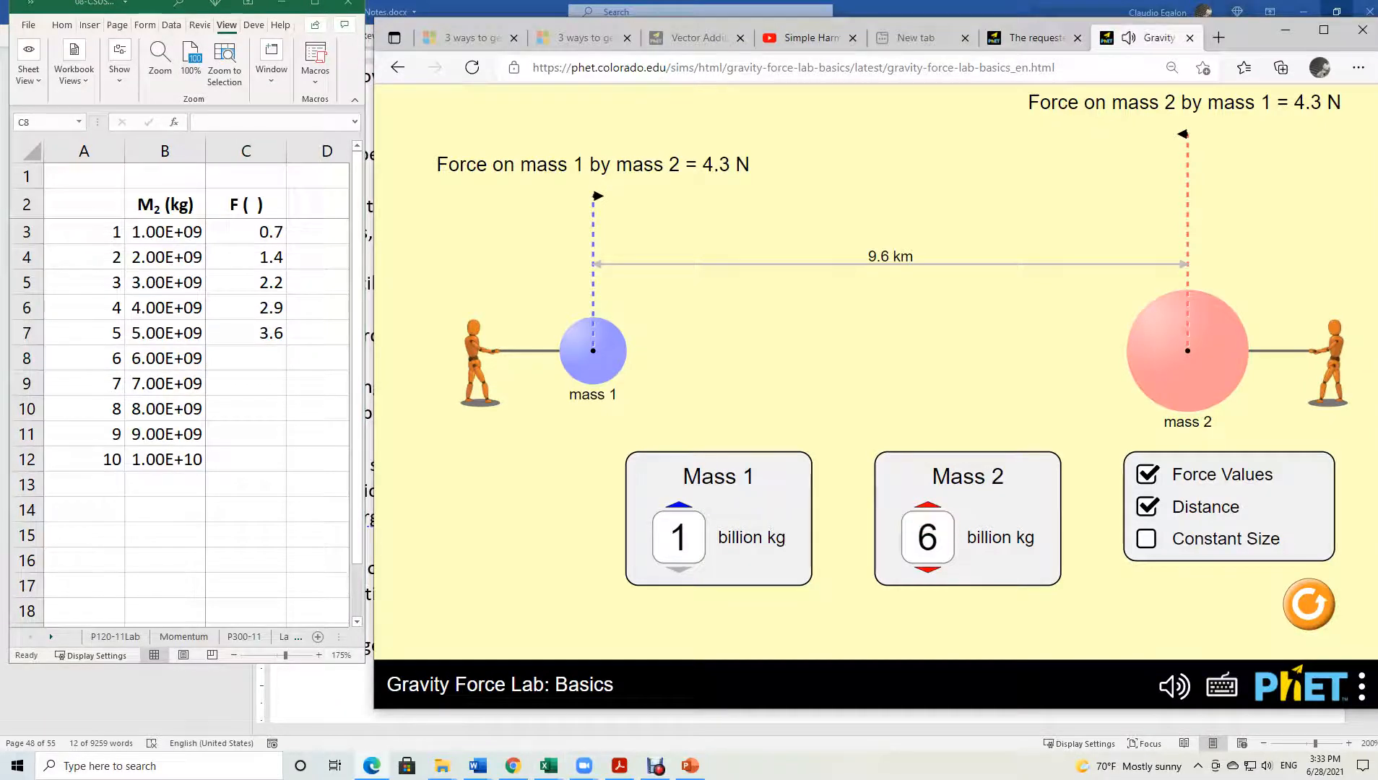
{"action": "key", "text": "alt+Tab"}
{"action": "type", "text": "4."}
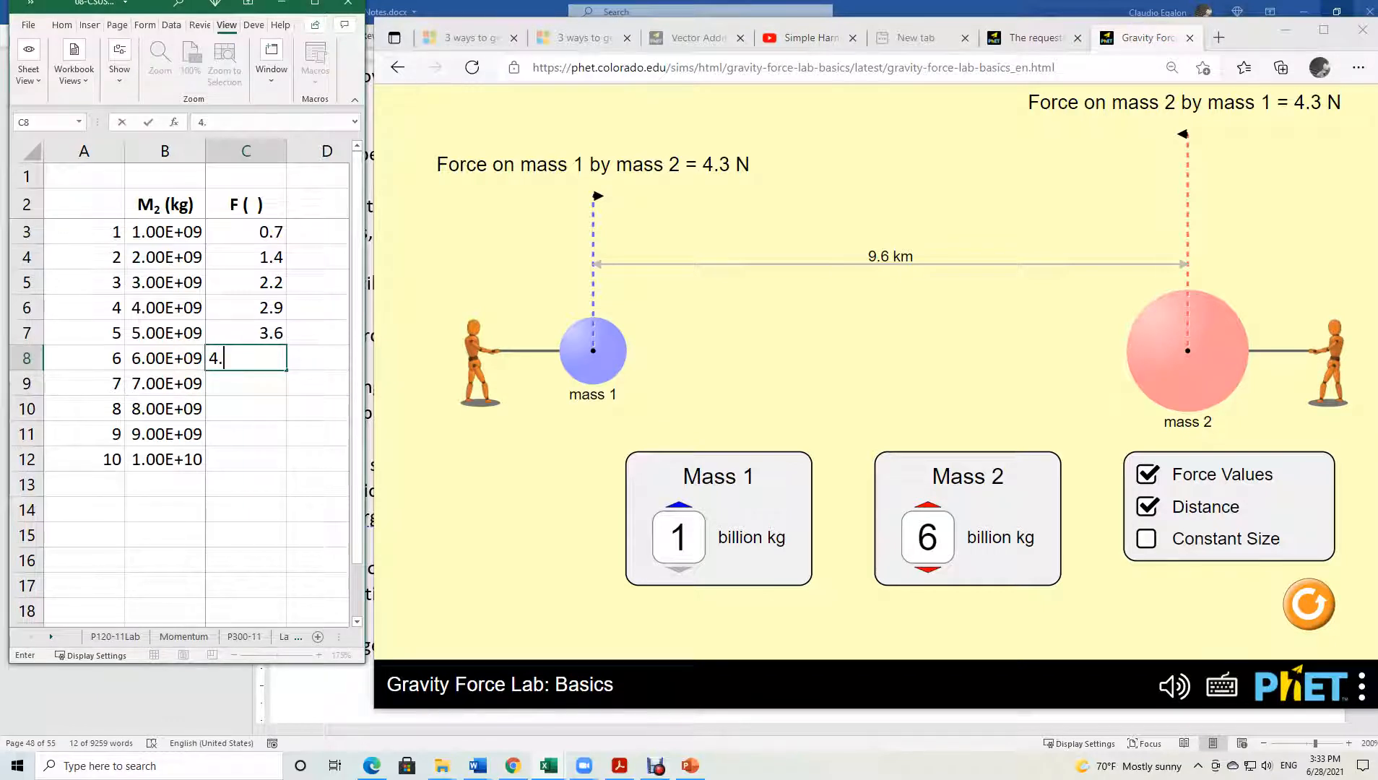
{"action": "type", "text": "3"}
{"action": "key", "text": "Return"}
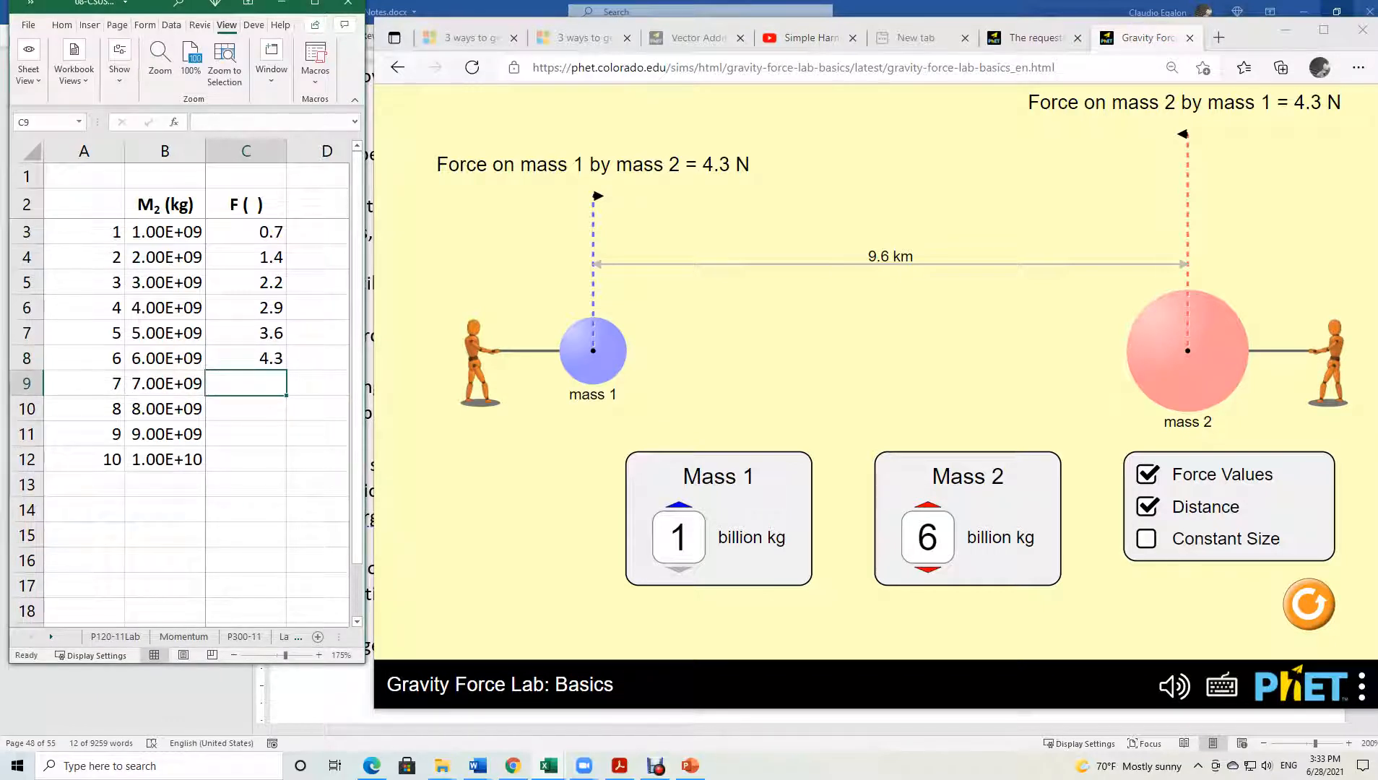
Raise Mass 2 to 7 and 8 billion kg, recording forces 5.1 and 5.8 in cells C9 and C10.
{"action": "left_click", "coordinate": [927, 508]}
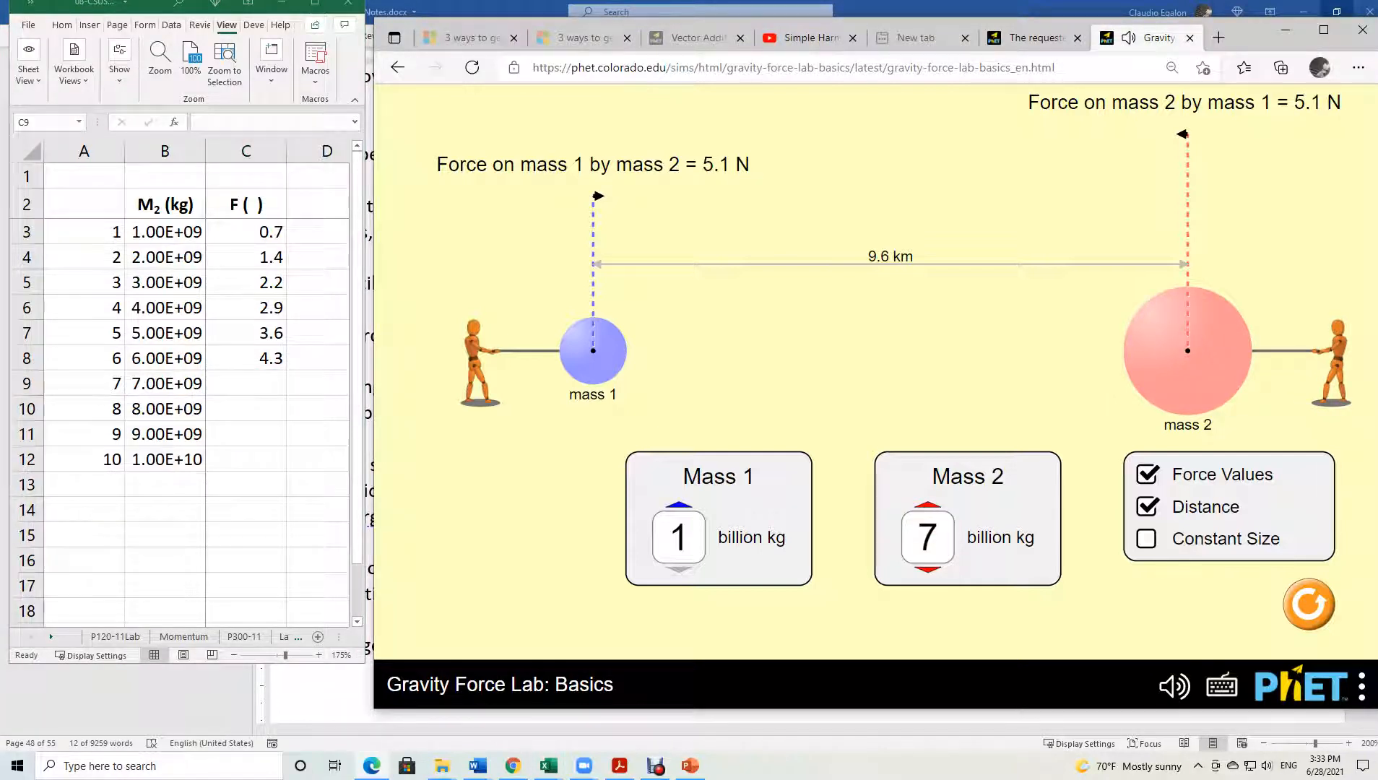
{"action": "left_click", "coordinate": [247, 384]}
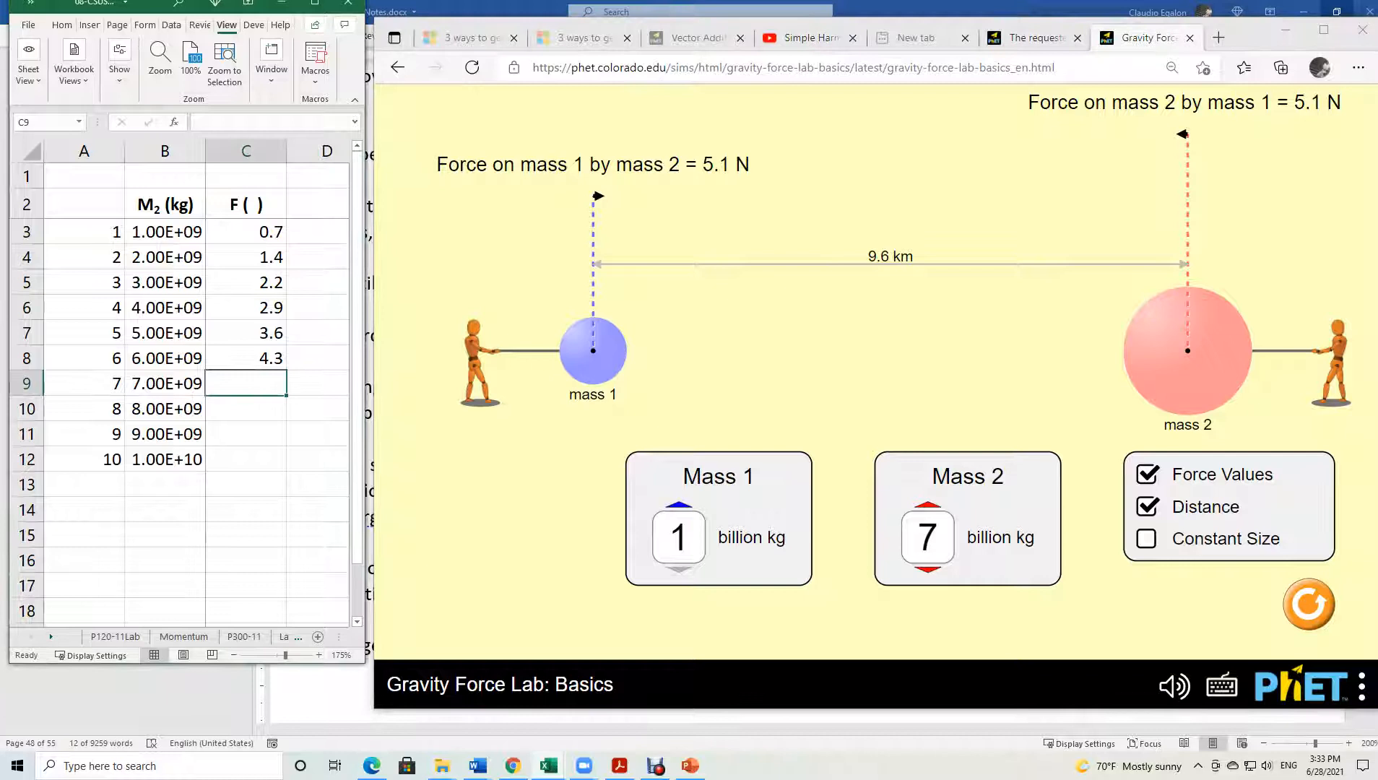
{"action": "type", "text": "5.1"}
{"action": "key", "text": "Return"}
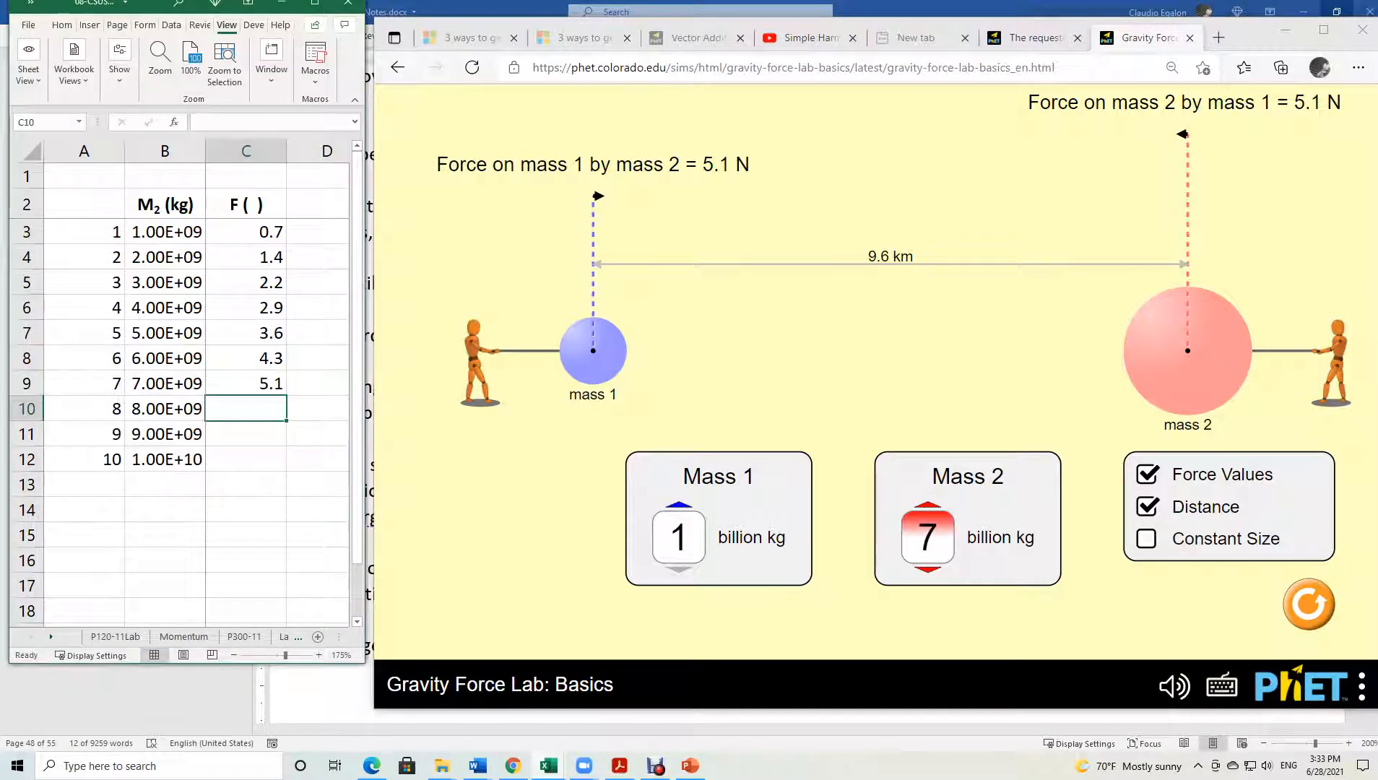
{"action": "left_click", "coordinate": [928, 508]}
{"action": "left_click", "coordinate": [246, 408]}
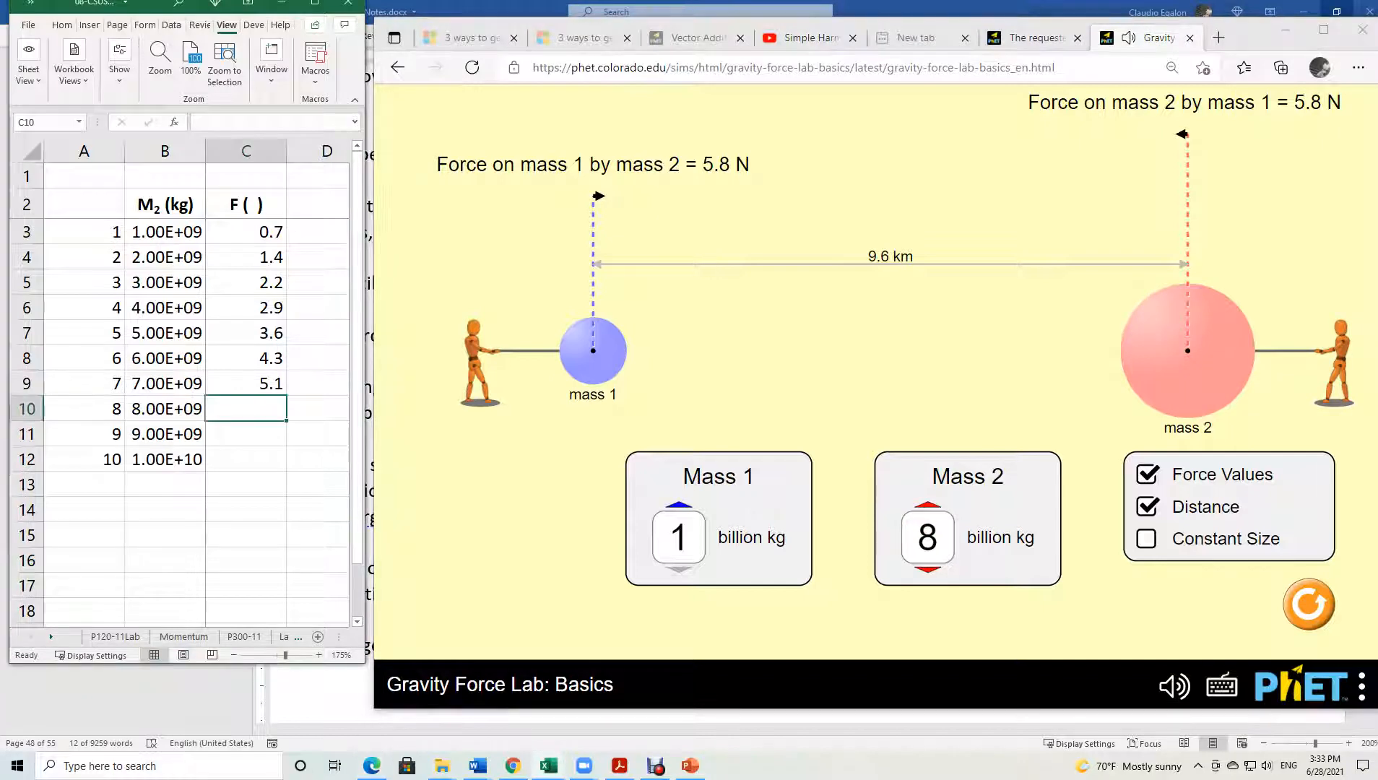
{"action": "type", "text": "5.8"}
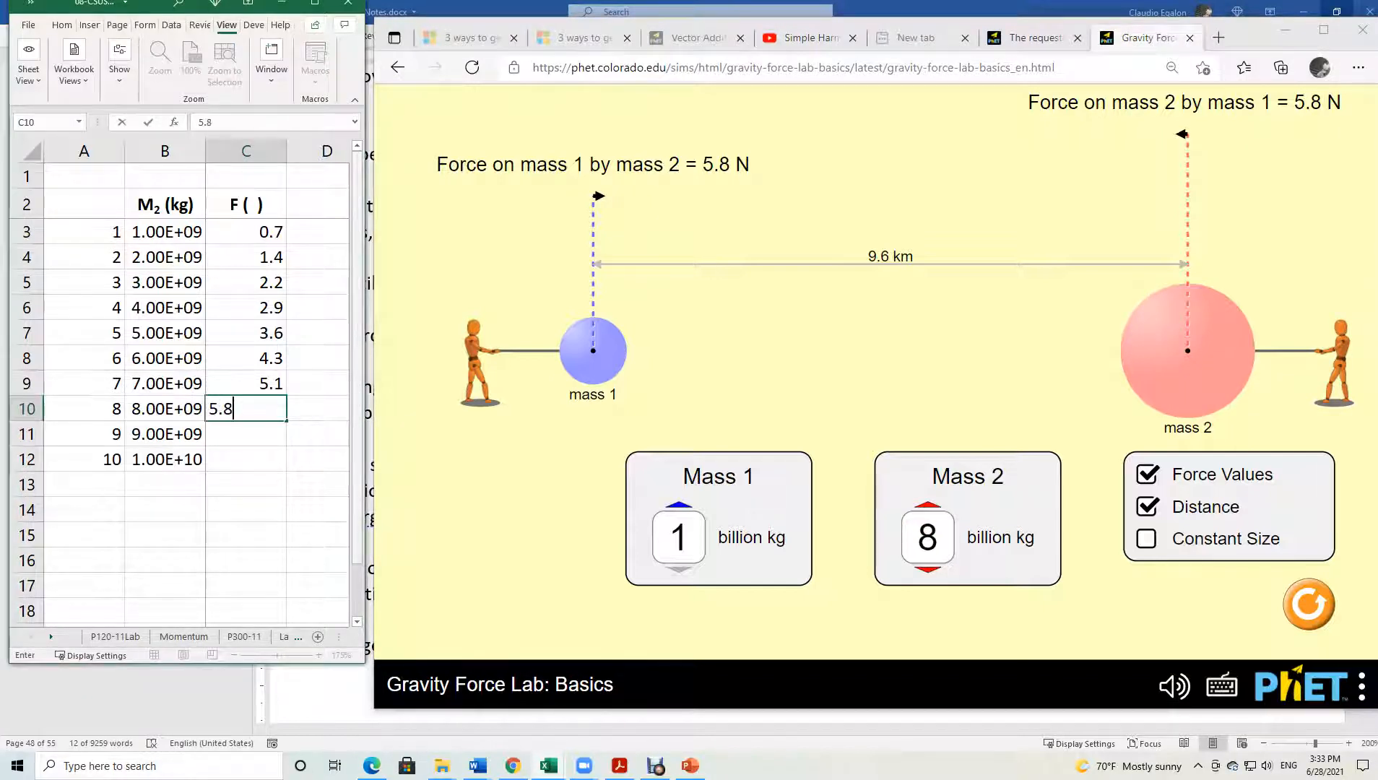
{"action": "key", "text": "Return"}
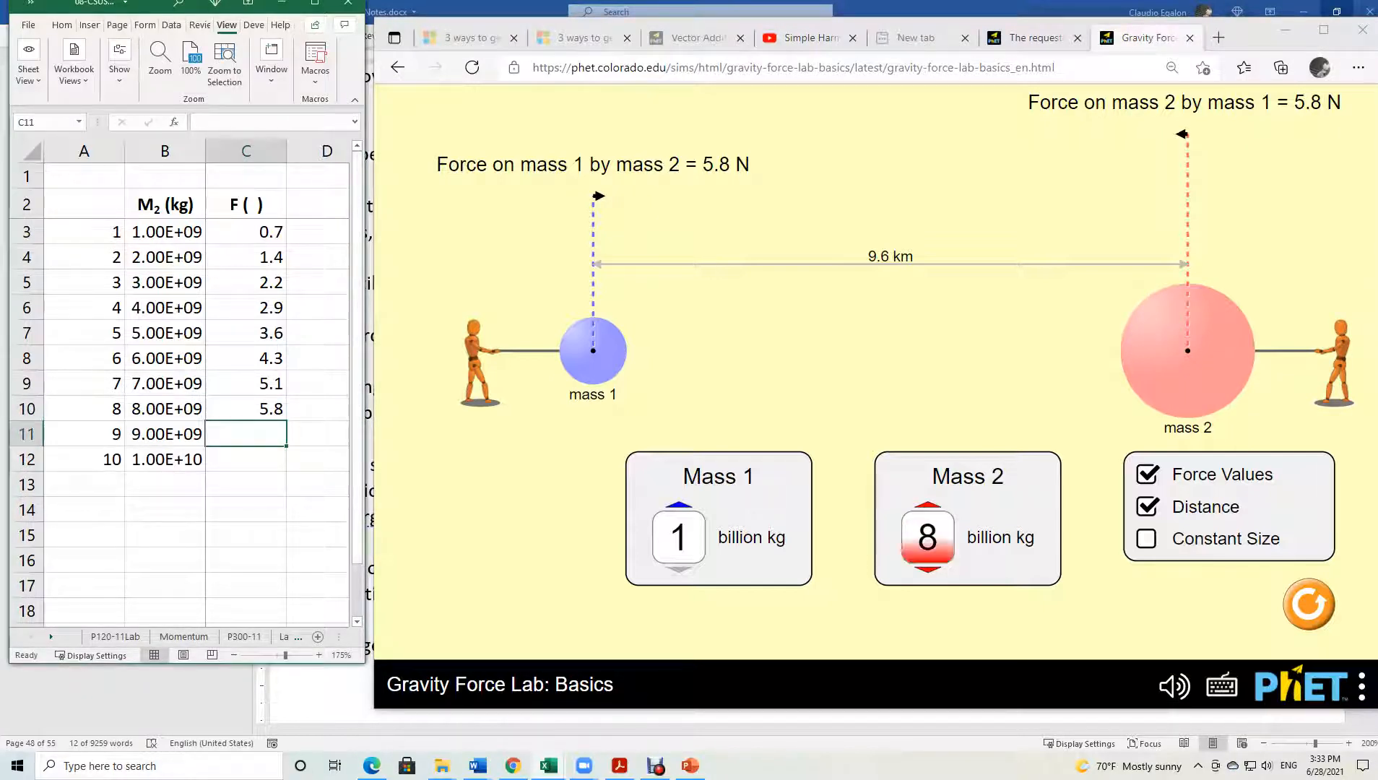
Raise Mass 2 to 9 and 10 billion kg, recording forces 6.5 and 7.2 in cells C11 and C12.
{"action": "left_click", "coordinate": [928, 518]}
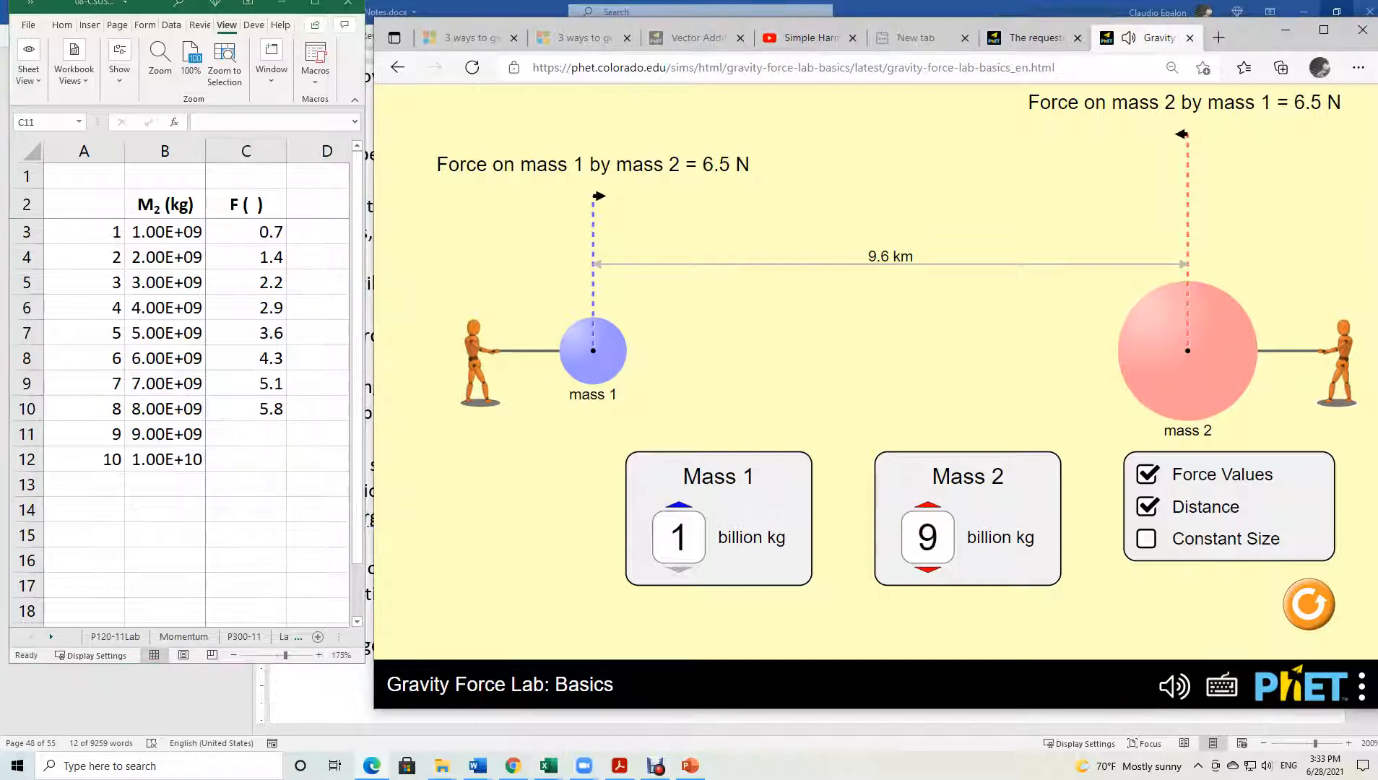
{"action": "left_click", "coordinate": [246, 434]}
{"action": "type", "text": "6.5"}
{"action": "key", "text": "Return"}
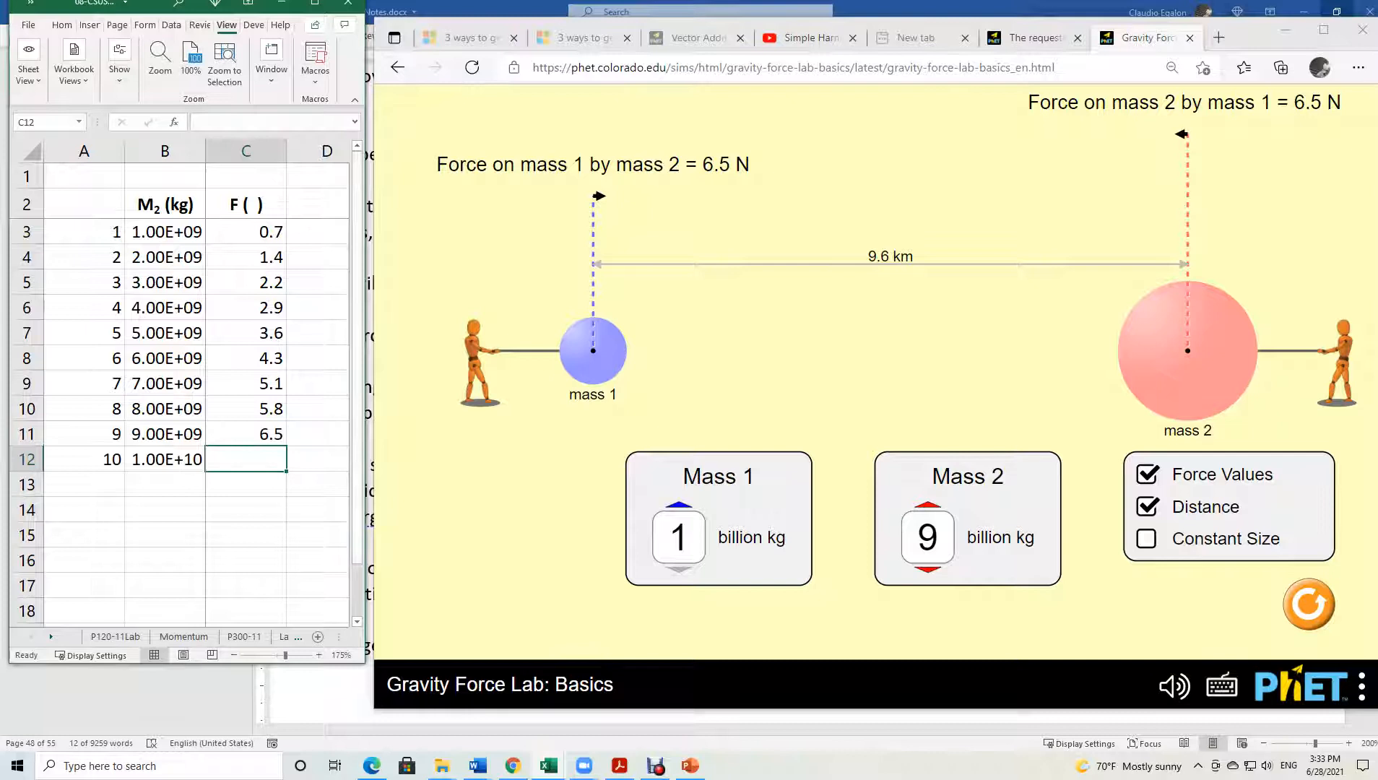
{"action": "left_click", "coordinate": [928, 520]}
{"action": "left_click", "coordinate": [928, 520]}
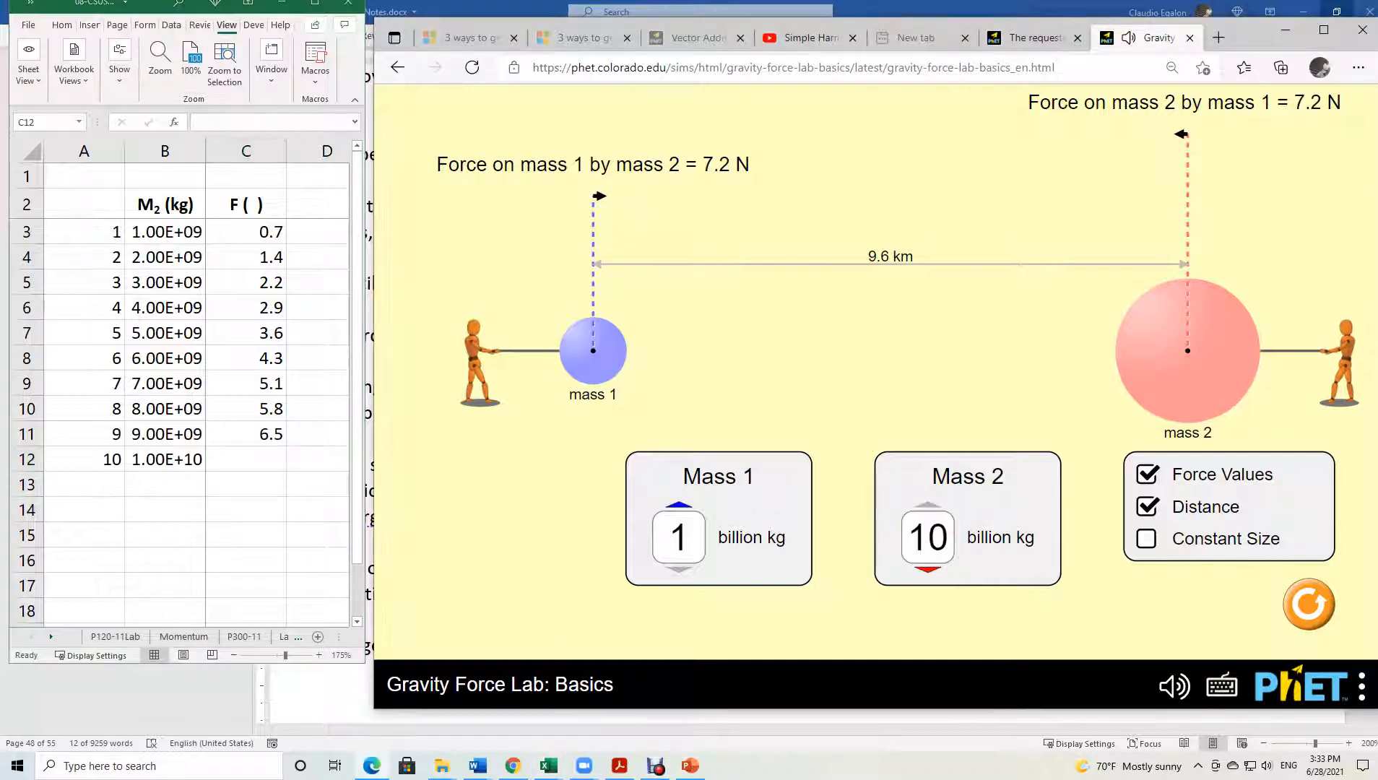
{"action": "left_click", "coordinate": [246, 459]}
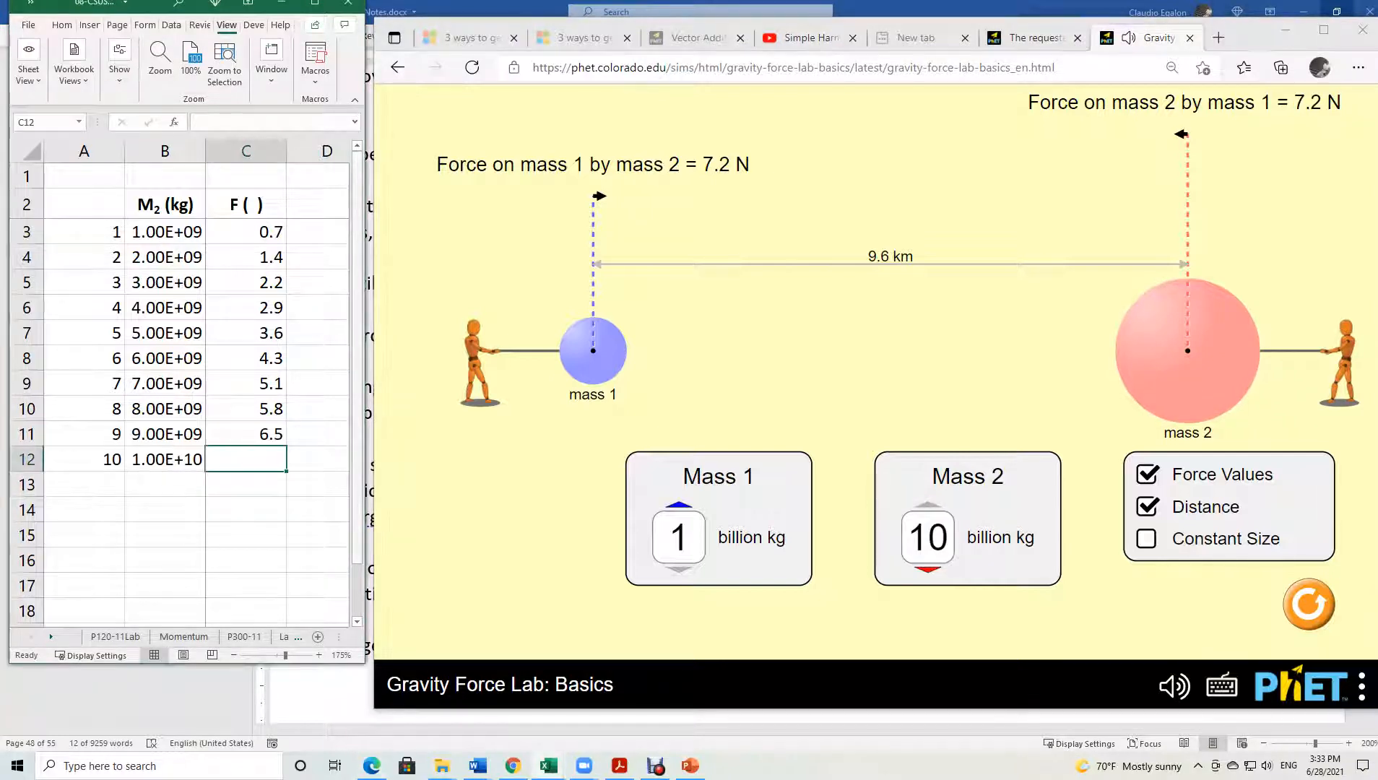
{"action": "type", "text": "7.2"}
{"action": "key", "text": "Return"}
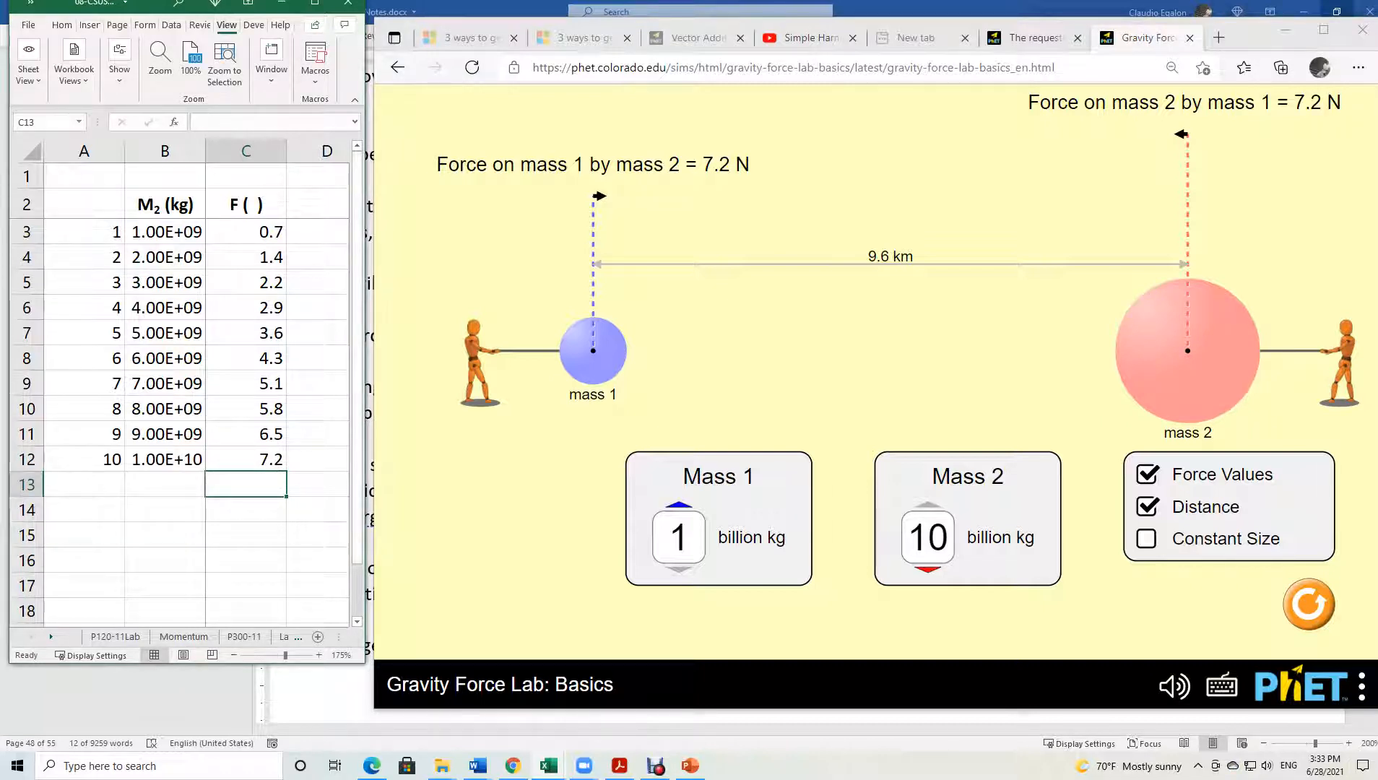
Maximize the worksheet window and add outside borders around the data table B2:C12 and its header cells B2:C2.
{"action": "left_click", "coordinate": [83, 150]}
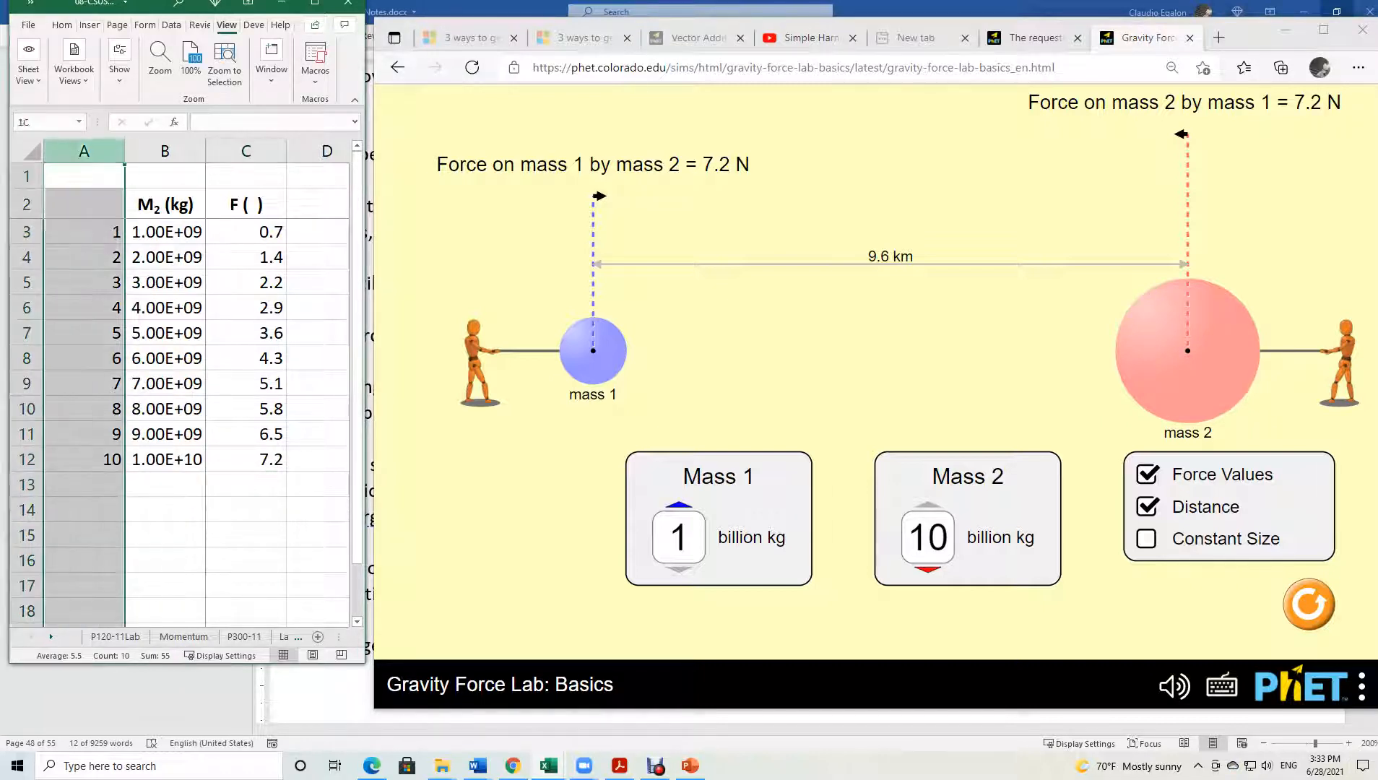
{"action": "left_click_drag", "start_coordinate": [165, 231], "coordinate": [167, 459]}
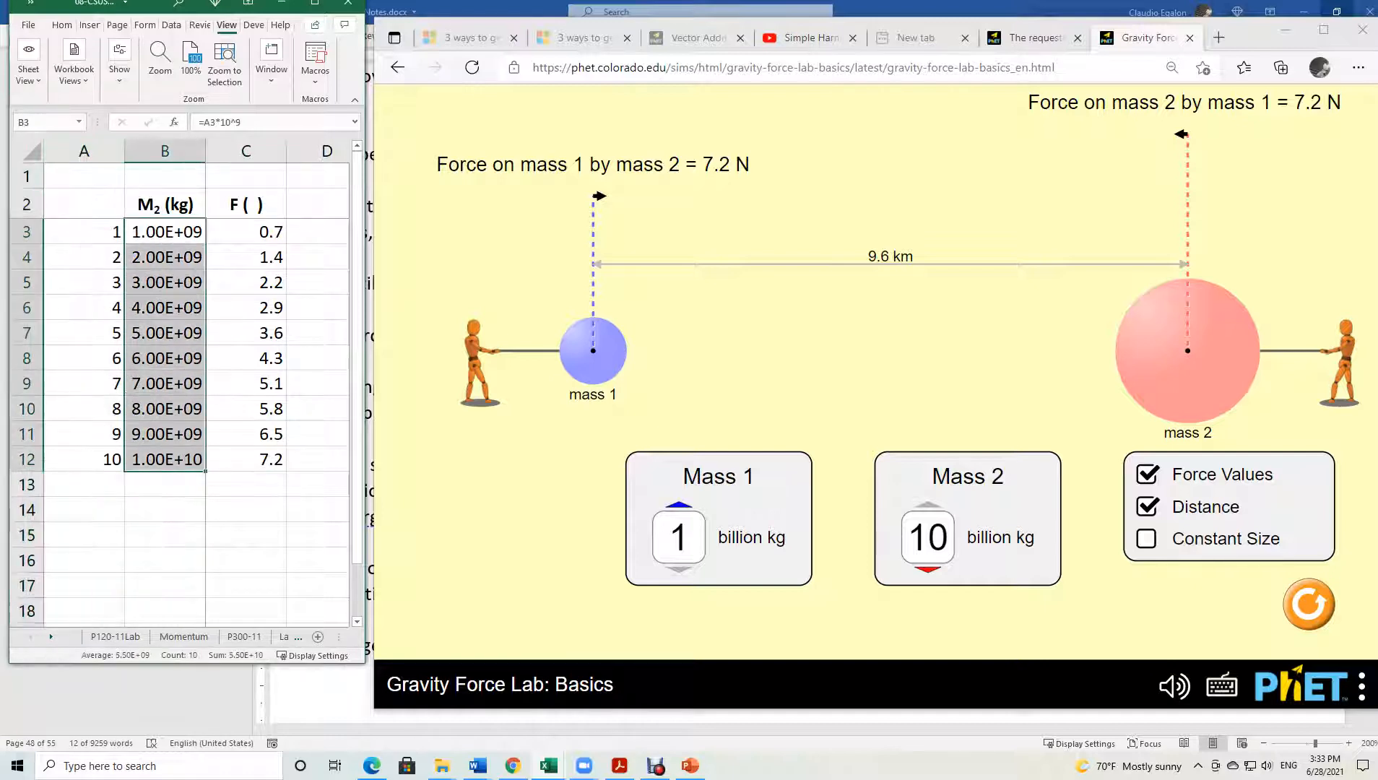
{"action": "left_click_drag", "start_coordinate": [83, 231], "coordinate": [86, 459]}
{"action": "left_click_drag", "start_coordinate": [164, 204], "coordinate": [286, 465]}
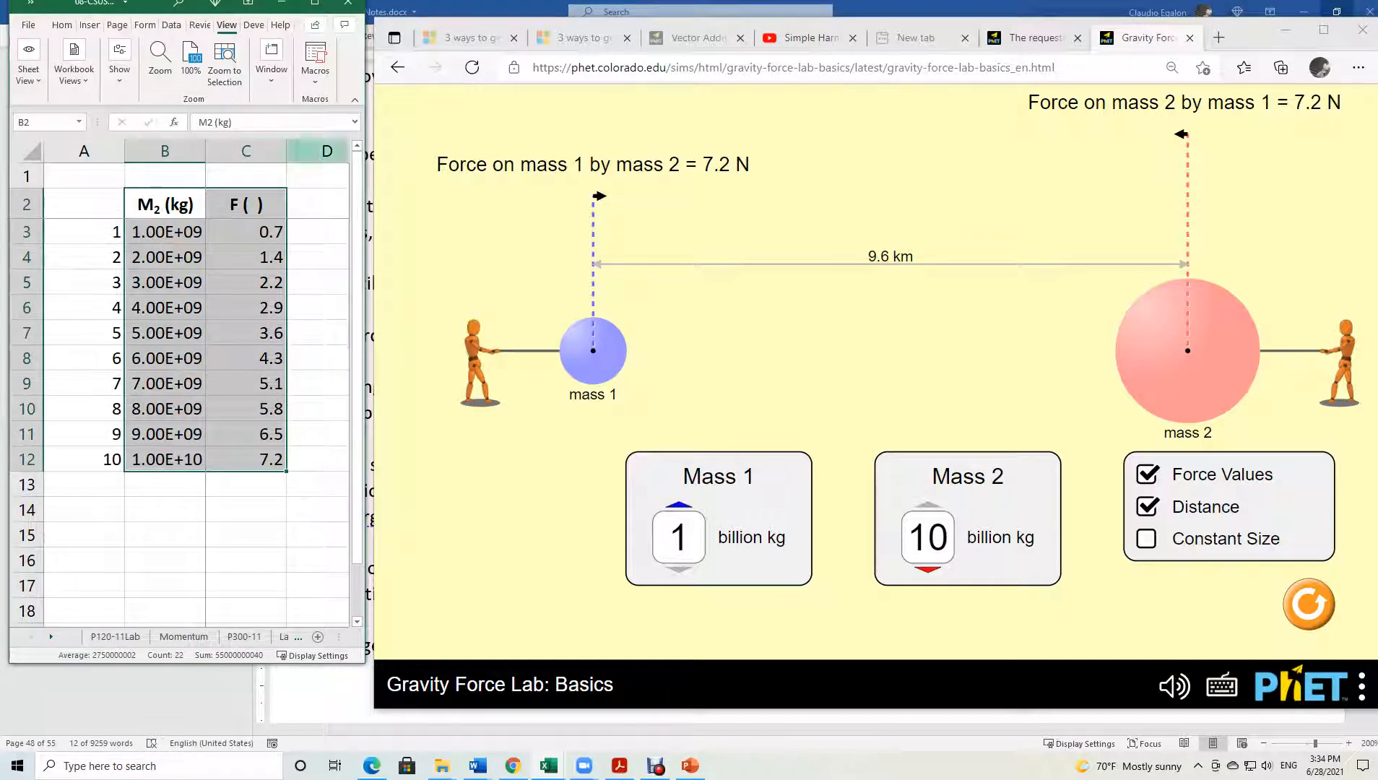
{"action": "left_click", "coordinate": [315, 3]}
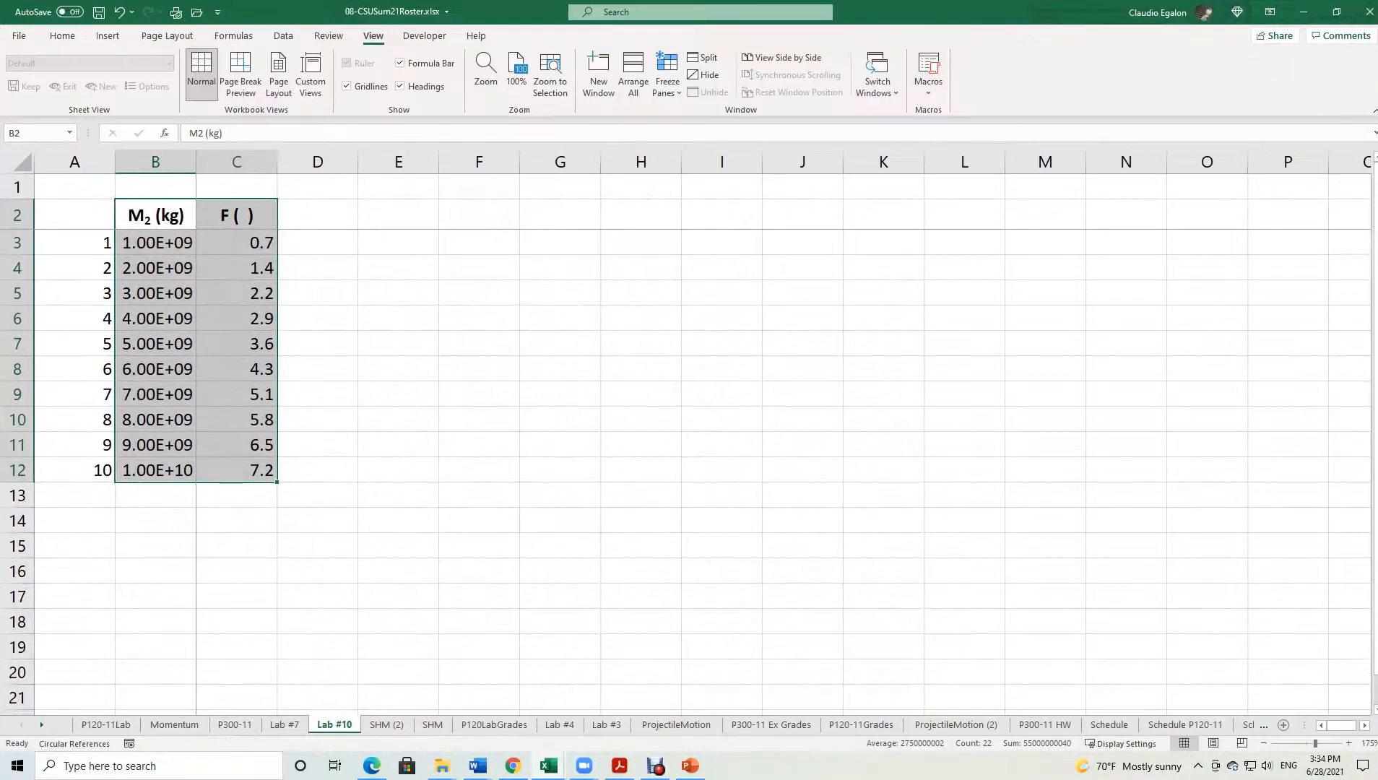
{"action": "left_click", "coordinate": [62, 36]}
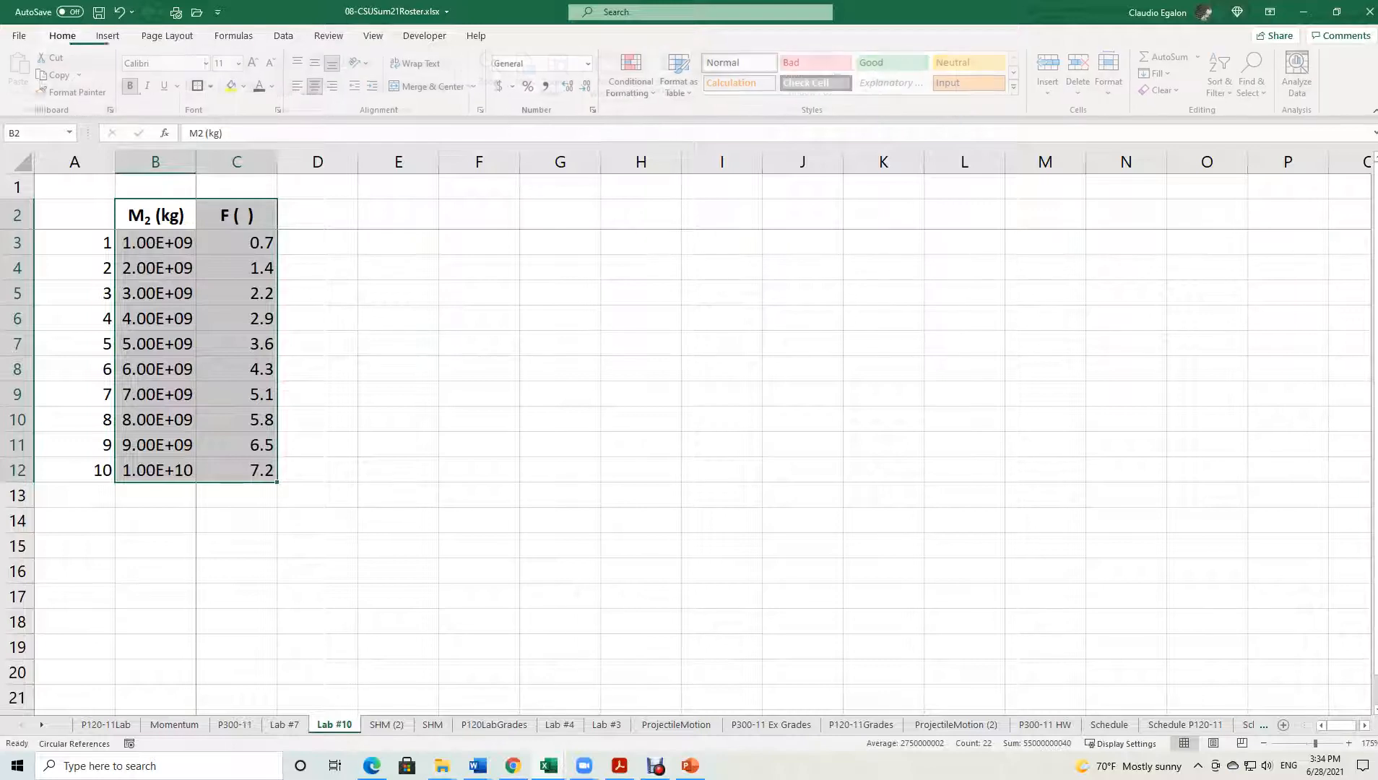
{"action": "left_click", "coordinate": [200, 86]}
{"action": "left_click_drag", "start_coordinate": [155, 215], "coordinate": [236, 216]}
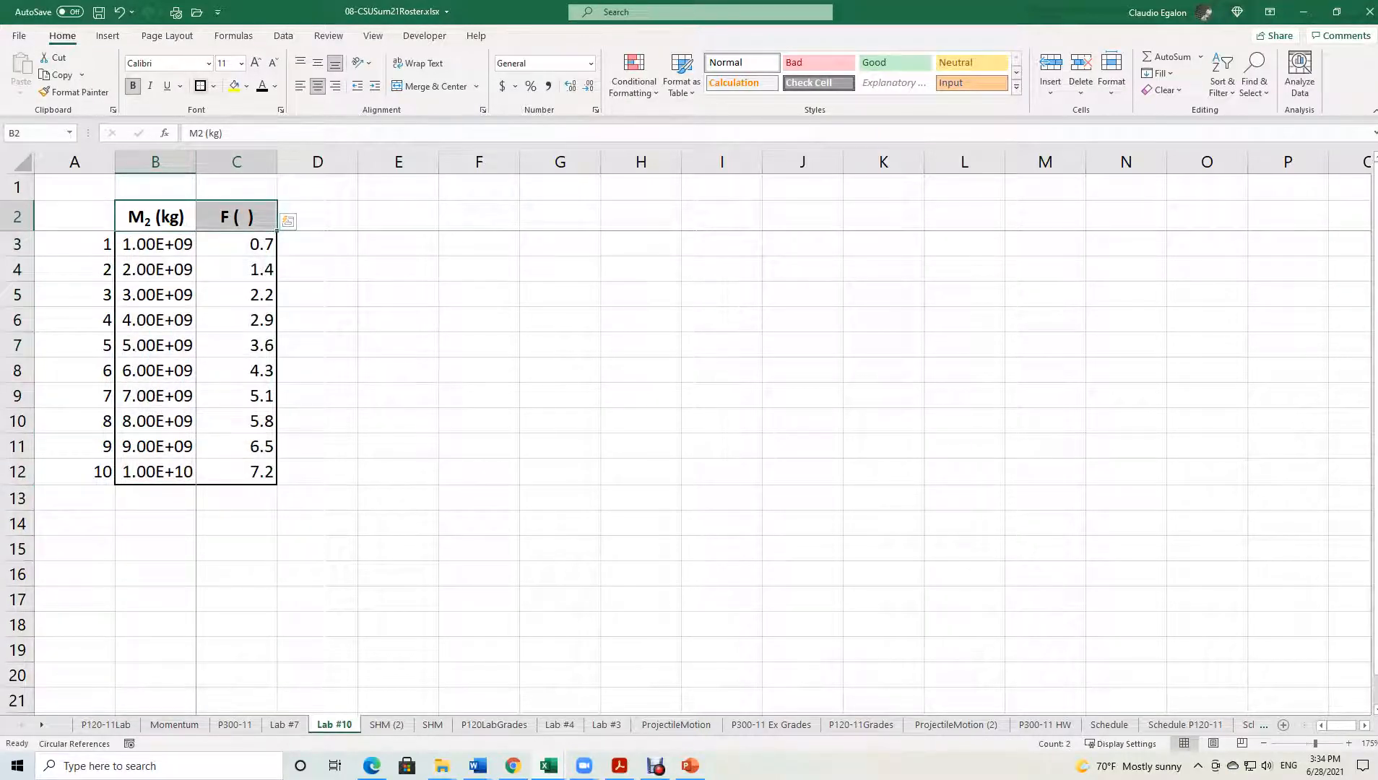
{"action": "left_click", "coordinate": [201, 86]}
{"action": "left_click_drag", "start_coordinate": [237, 348], "coordinate": [236, 371]}
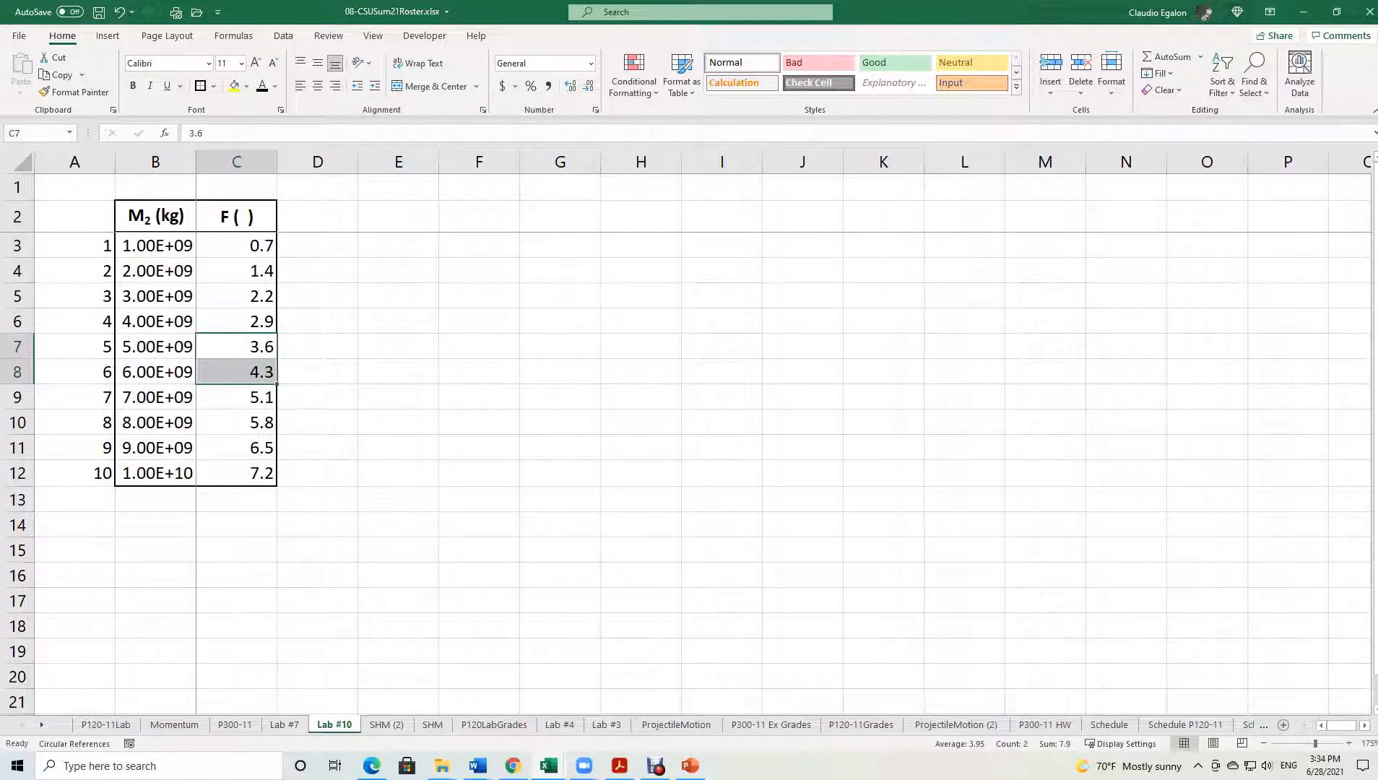
Switch to the VRLab10-Newton Gravitational LawCorrected document in Word and review the data table and the step 3 instruction.
{"action": "mouse_move", "coordinate": [583, 765]}
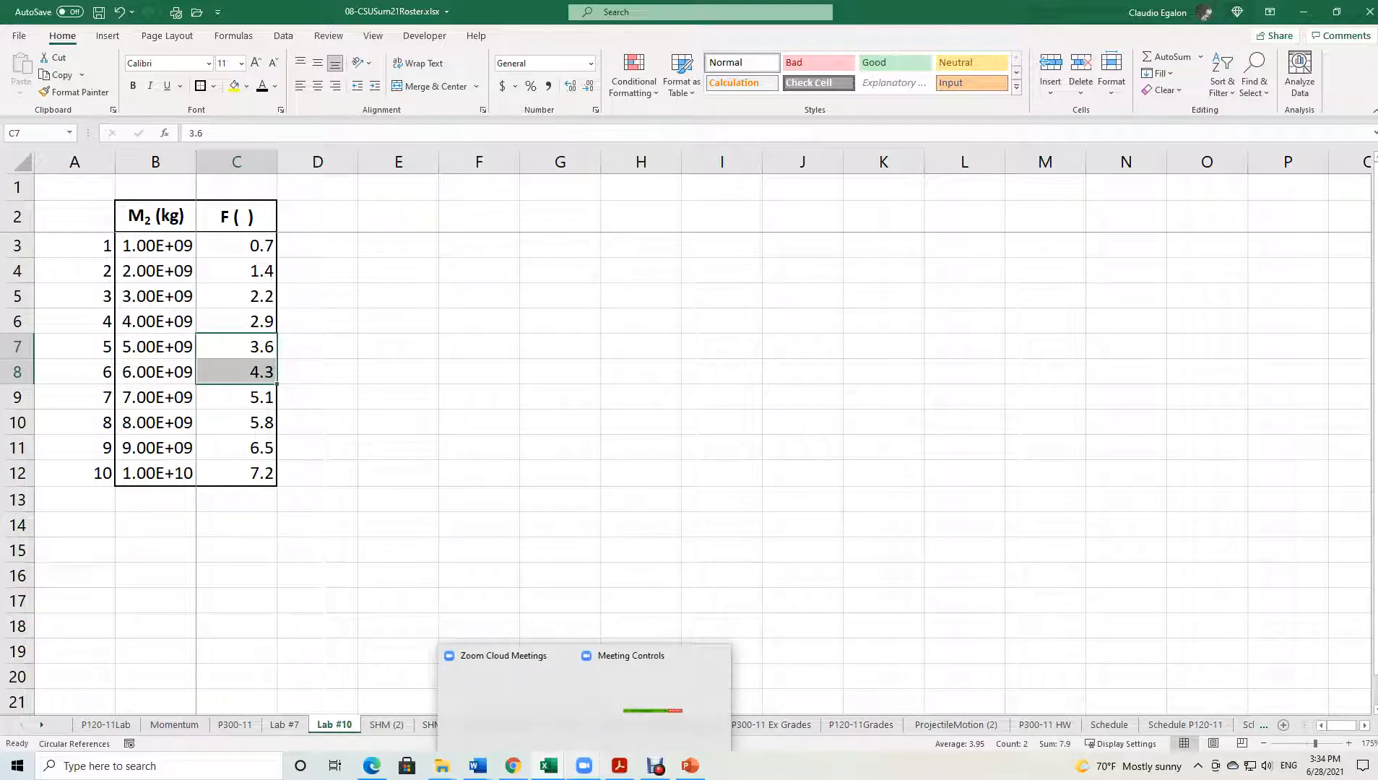
{"action": "mouse_move", "coordinate": [477, 766]}
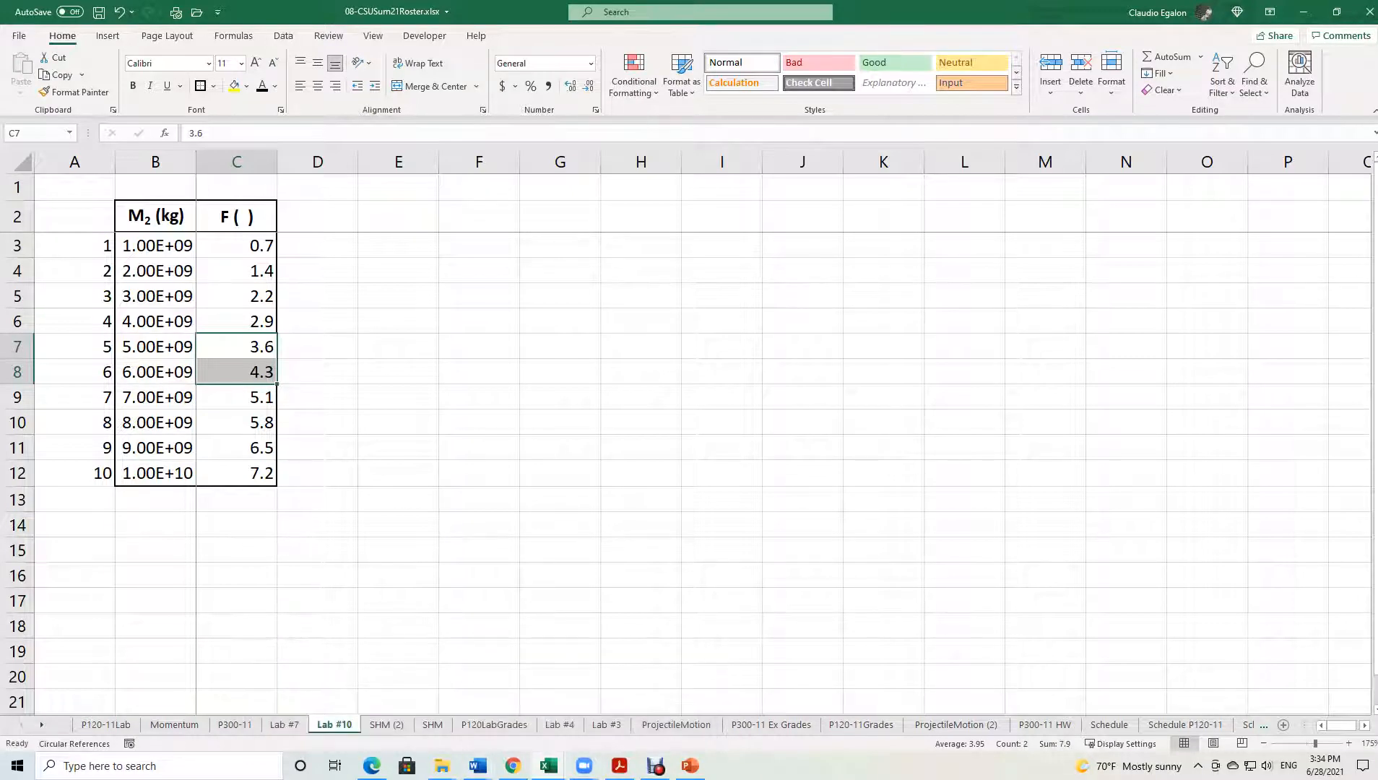
{"action": "left_click", "coordinate": [478, 765]}
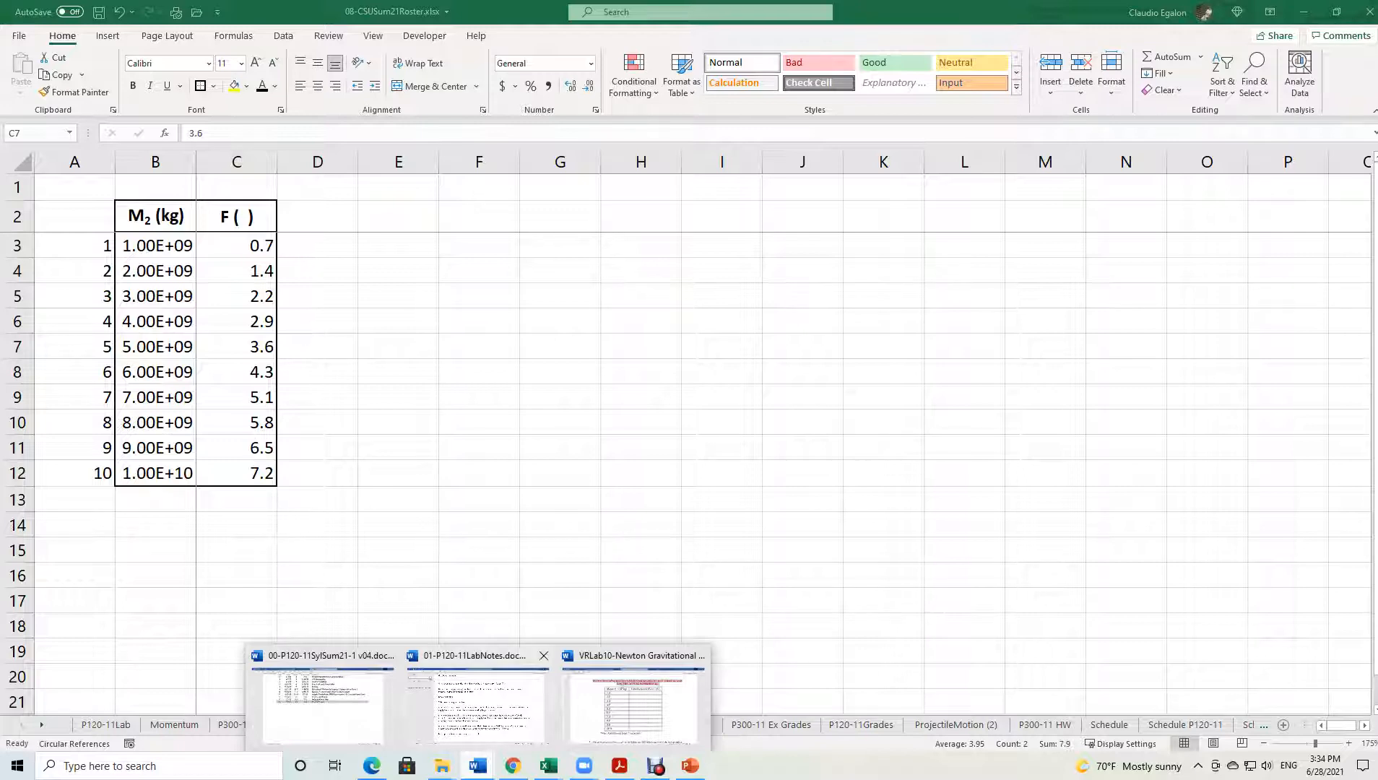
{"action": "left_click", "coordinate": [633, 697]}
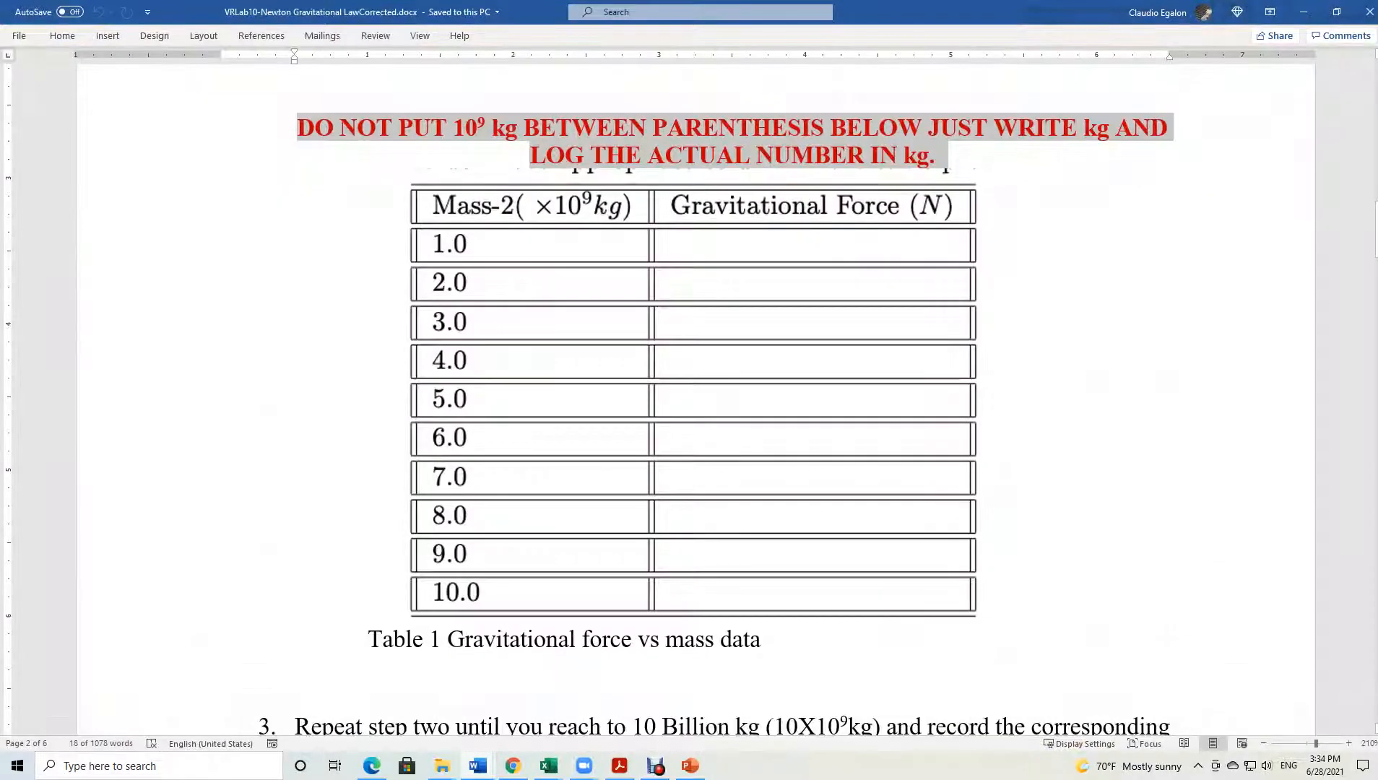
{"action": "scroll", "coordinate": [693, 361], "scroll_direction": "down", "scroll_amount": 4}
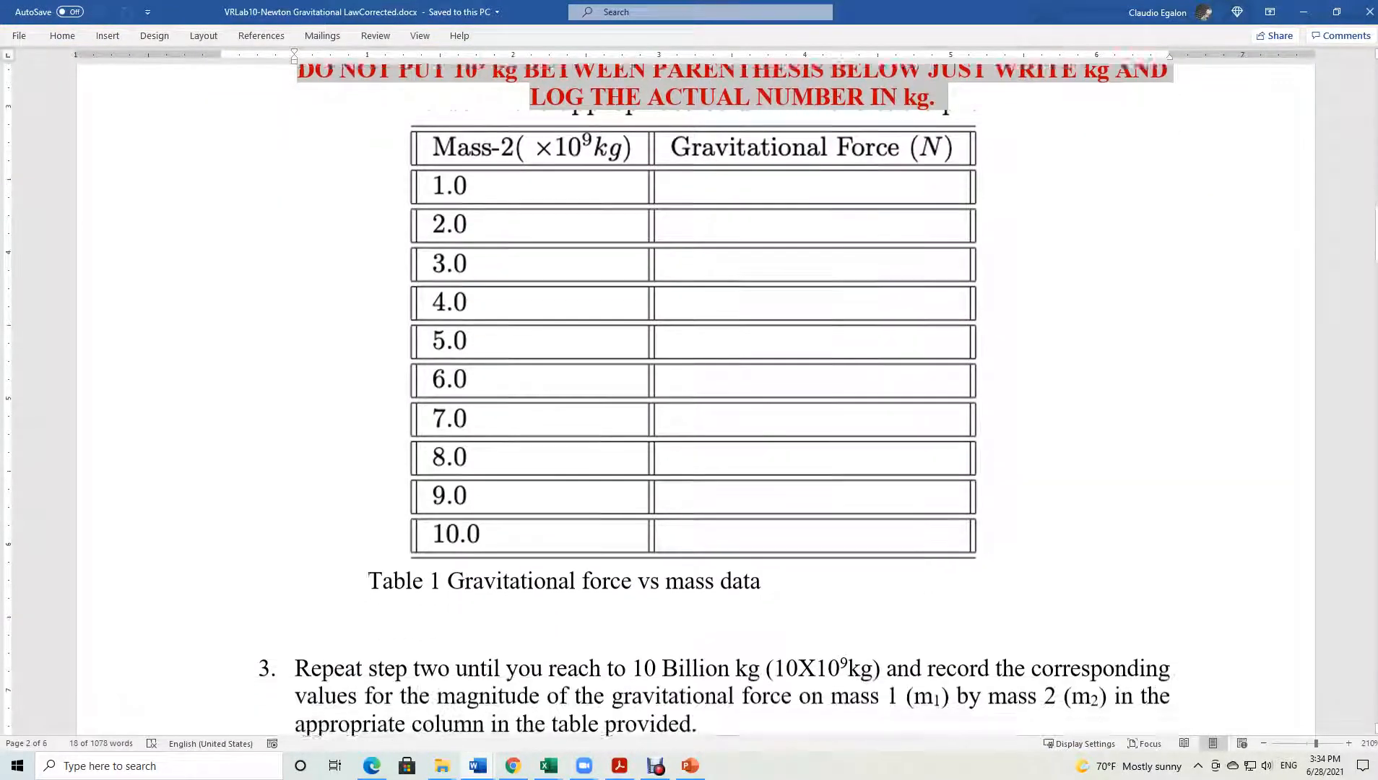
{"action": "scroll", "coordinate": [693, 397], "scroll_direction": "down", "scroll_amount": 3}
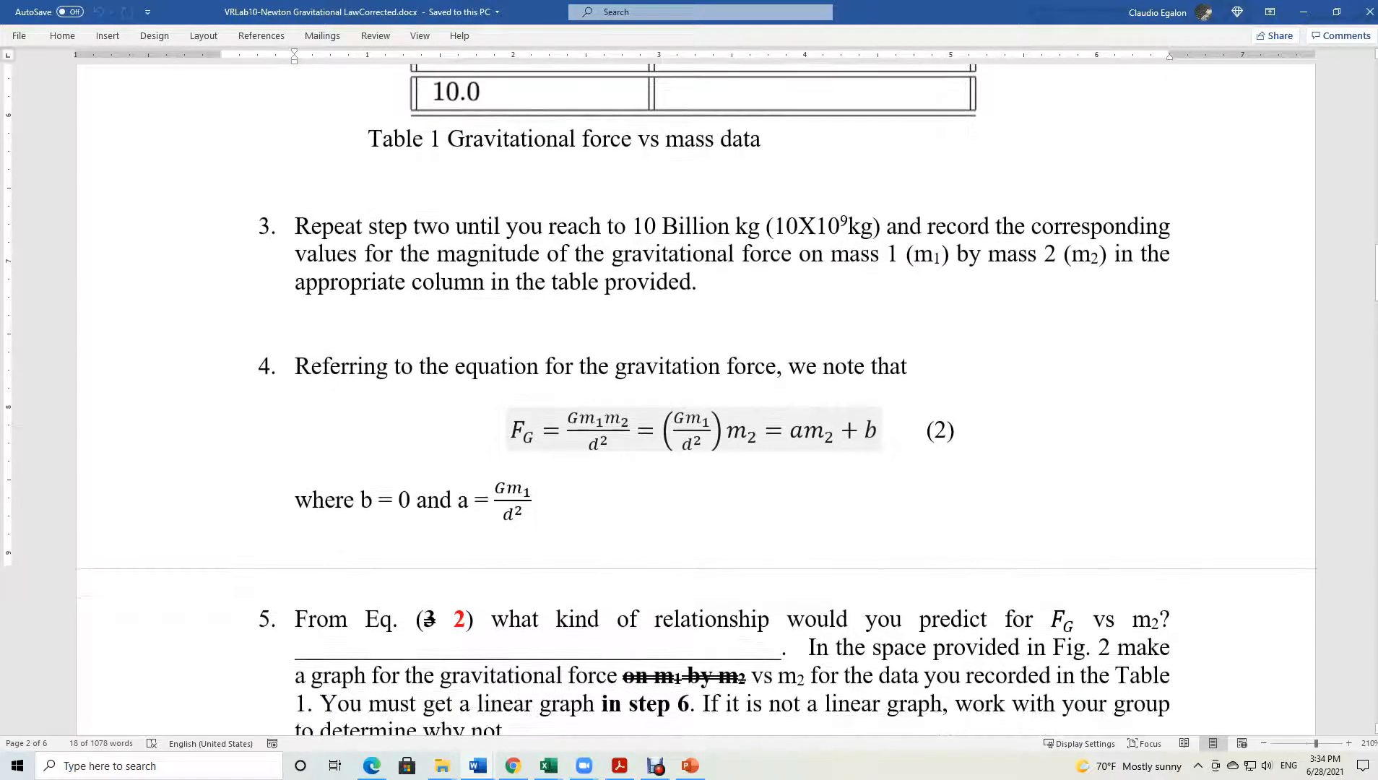
{"action": "triple_click", "coordinate": [625, 254]}
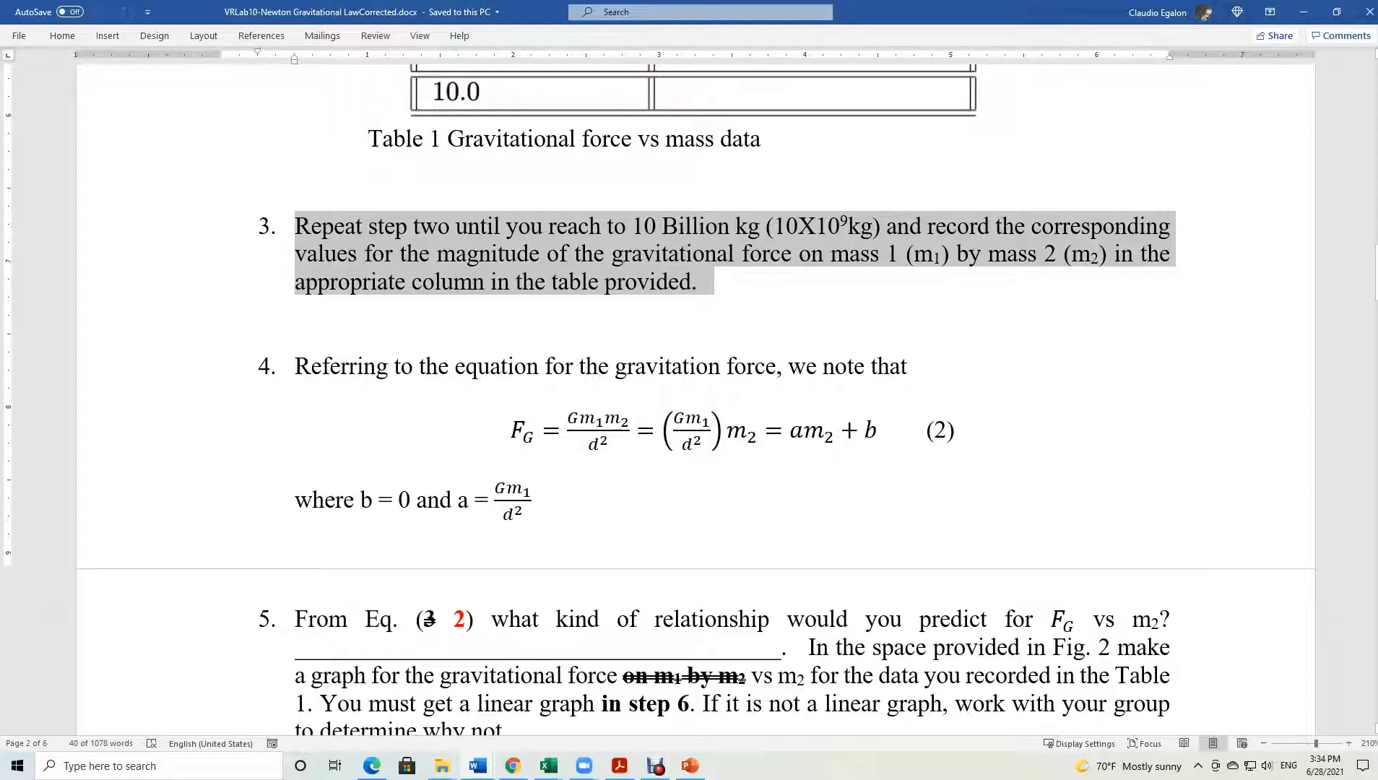
Examine equation (2) in step 4, highlighting m₂ and the parenthesized factor Gm₁/d².
{"action": "double_click", "coordinate": [403, 393]}
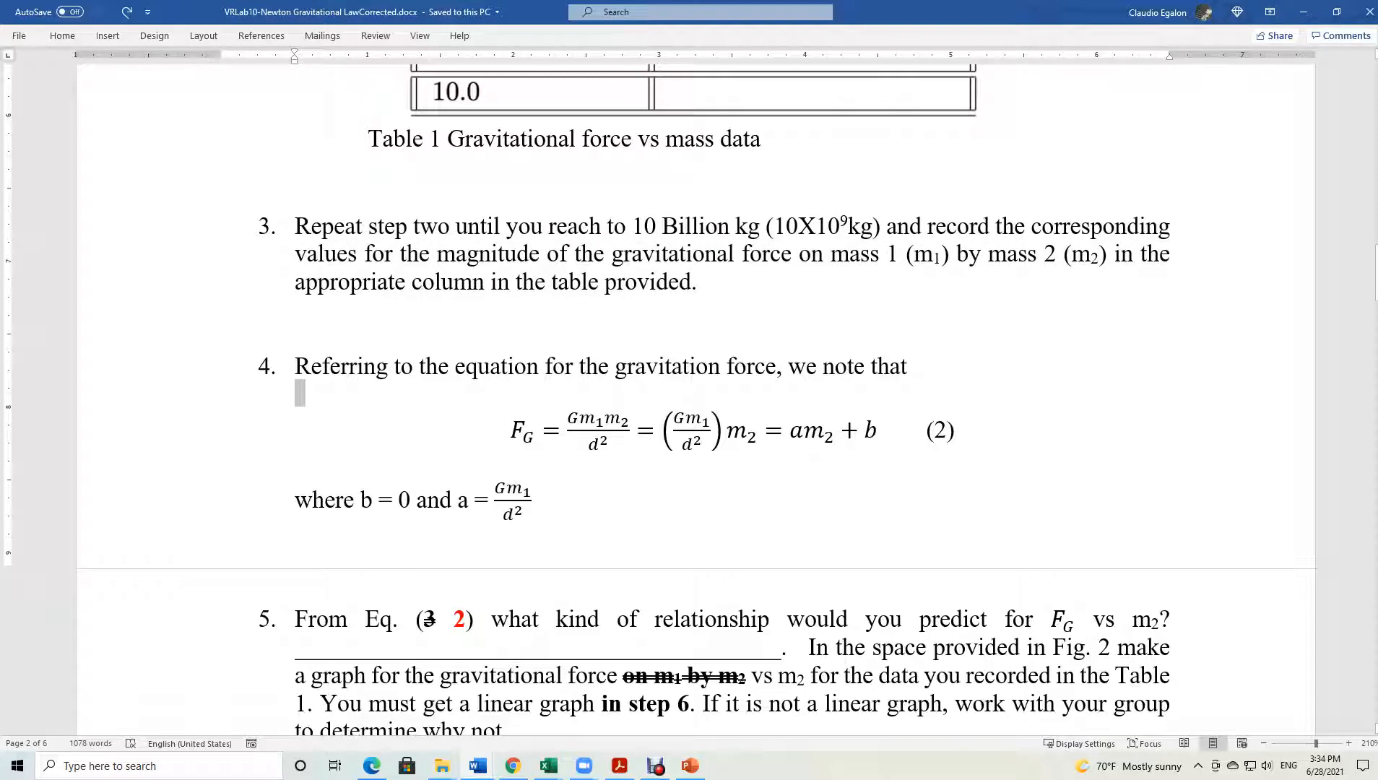
{"action": "left_click", "coordinate": [608, 419]}
{"action": "double_click", "coordinate": [616, 419]}
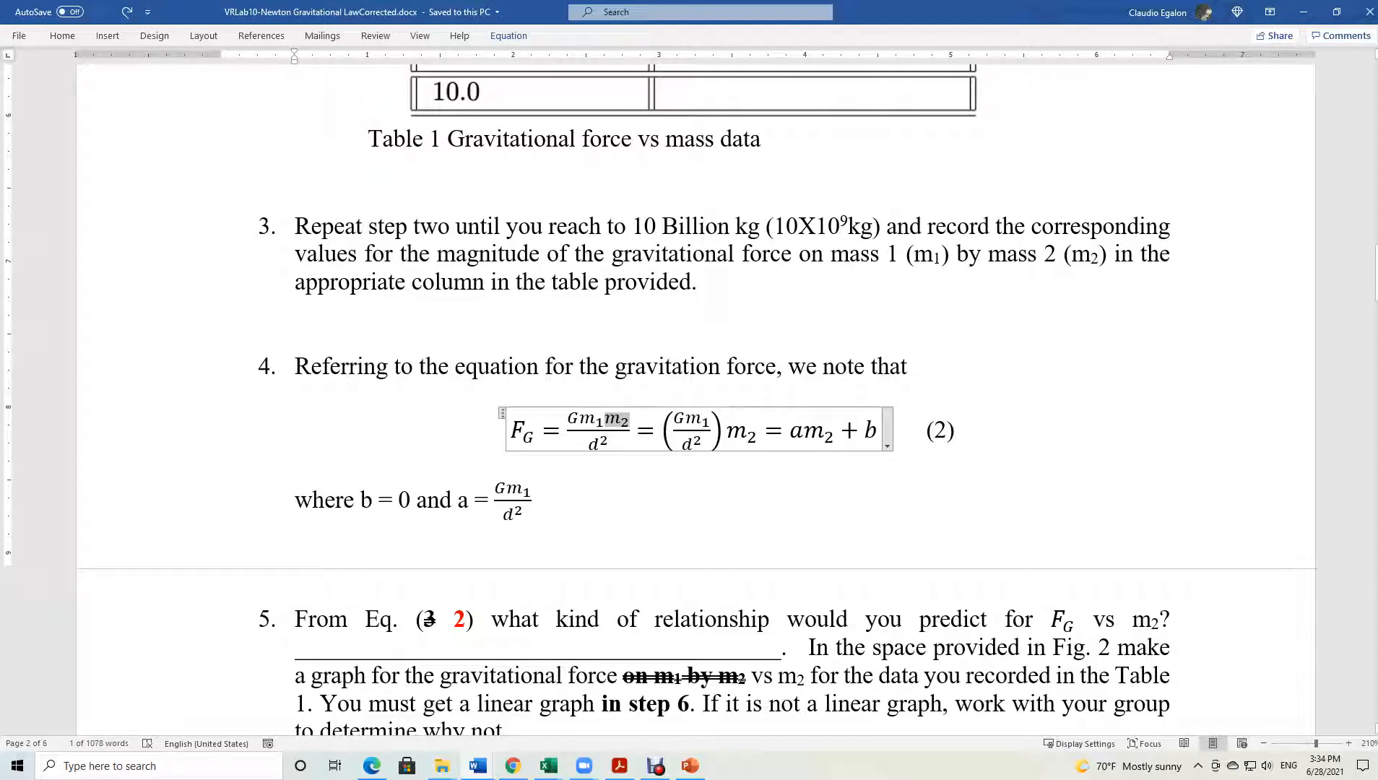
{"action": "left_click_drag", "start_coordinate": [660, 430], "coordinate": [722, 431]}
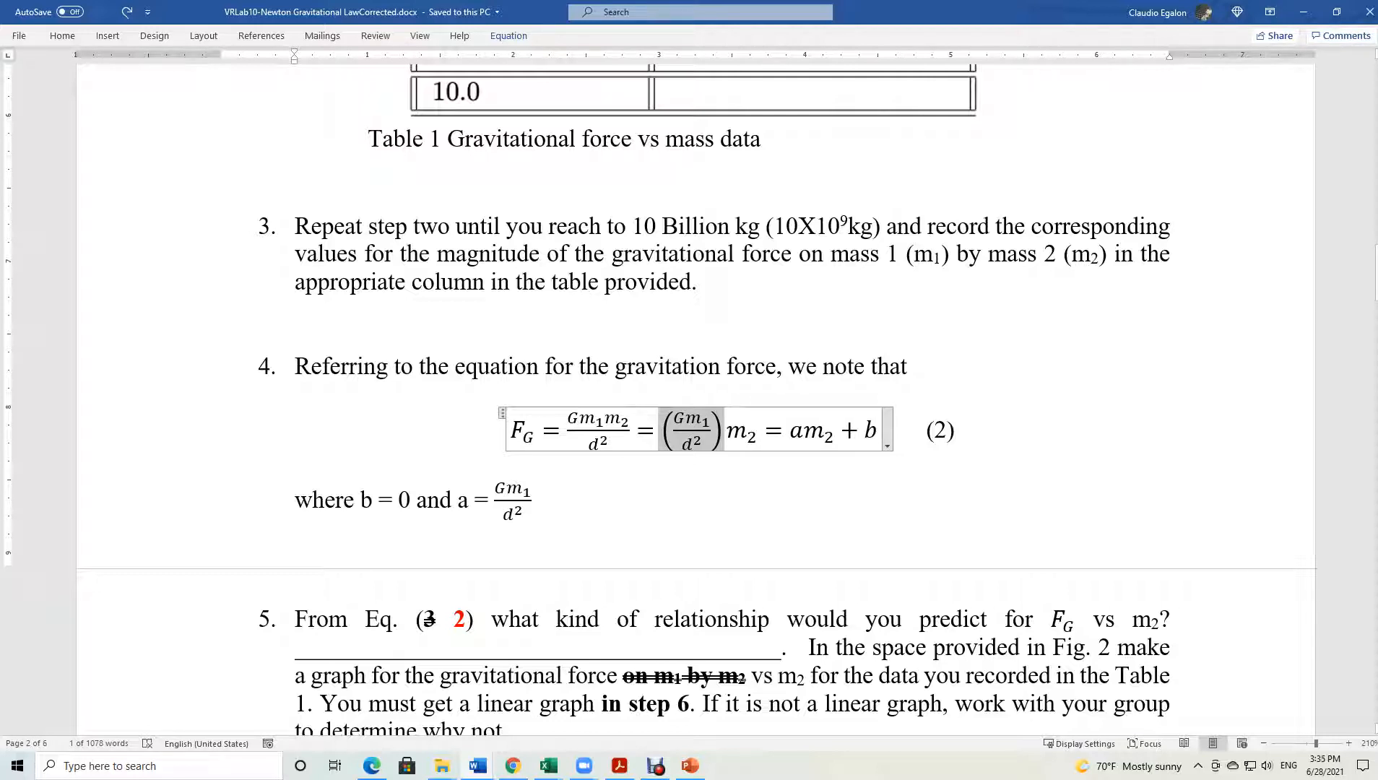
Examine equation (2) in step 4, highlighting F_G, m₂, the linear form am₂ + b and the matching term (Gm₁/d²)m₂.
{"action": "left_click_drag", "start_coordinate": [513, 431], "coordinate": [537, 433]}
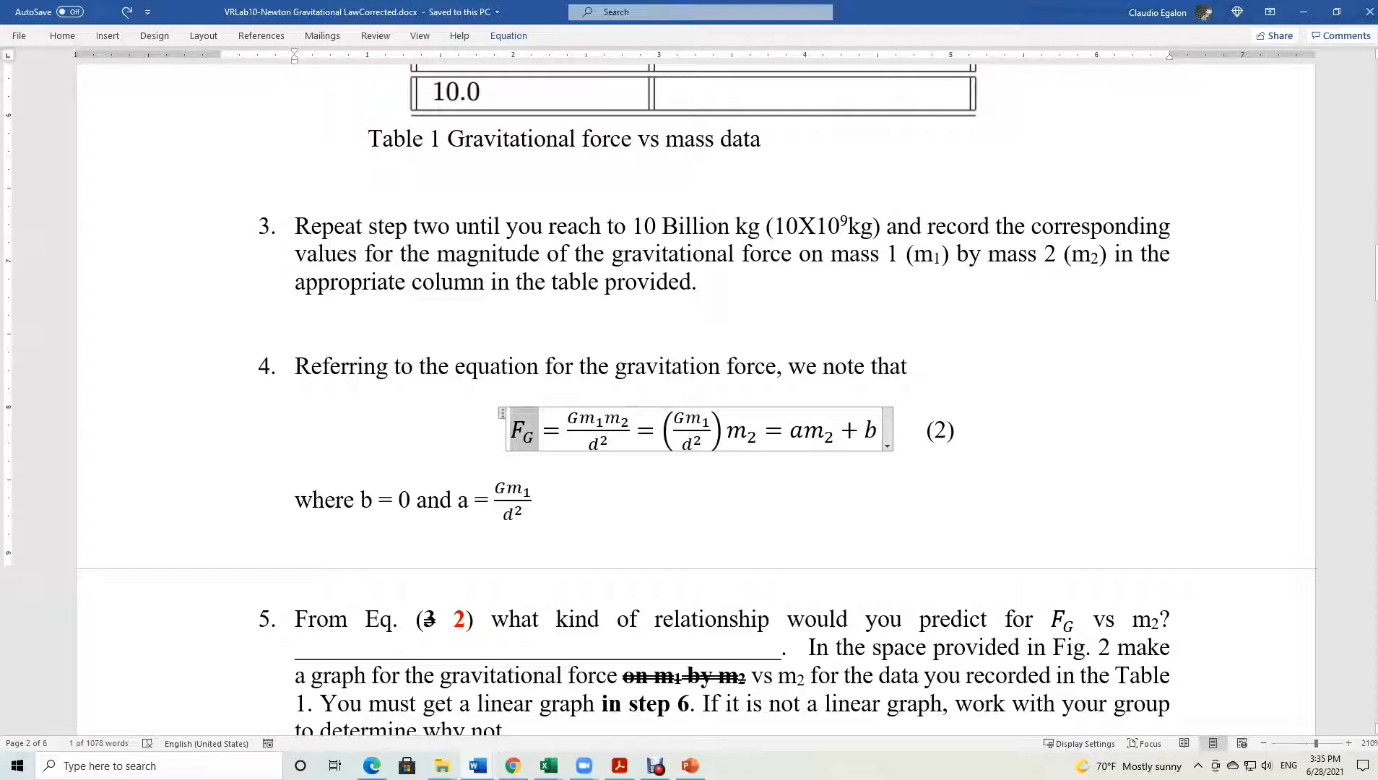
{"action": "left_click_drag", "start_coordinate": [805, 431], "coordinate": [834, 434]}
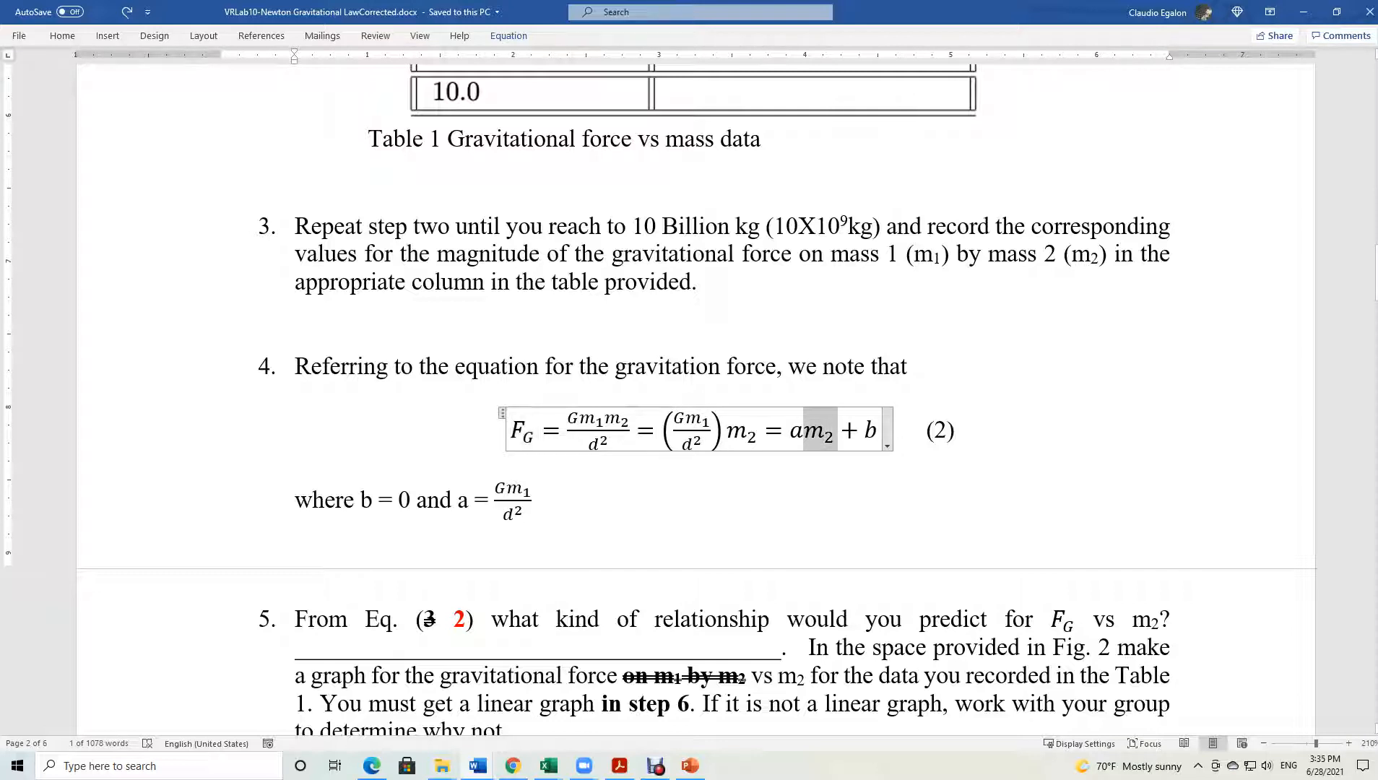
{"action": "left_click_drag", "start_coordinate": [790, 432], "coordinate": [877, 431]}
{"action": "left_click", "coordinate": [790, 431]}
{"action": "left_click_drag", "start_coordinate": [790, 432], "coordinate": [877, 431]}
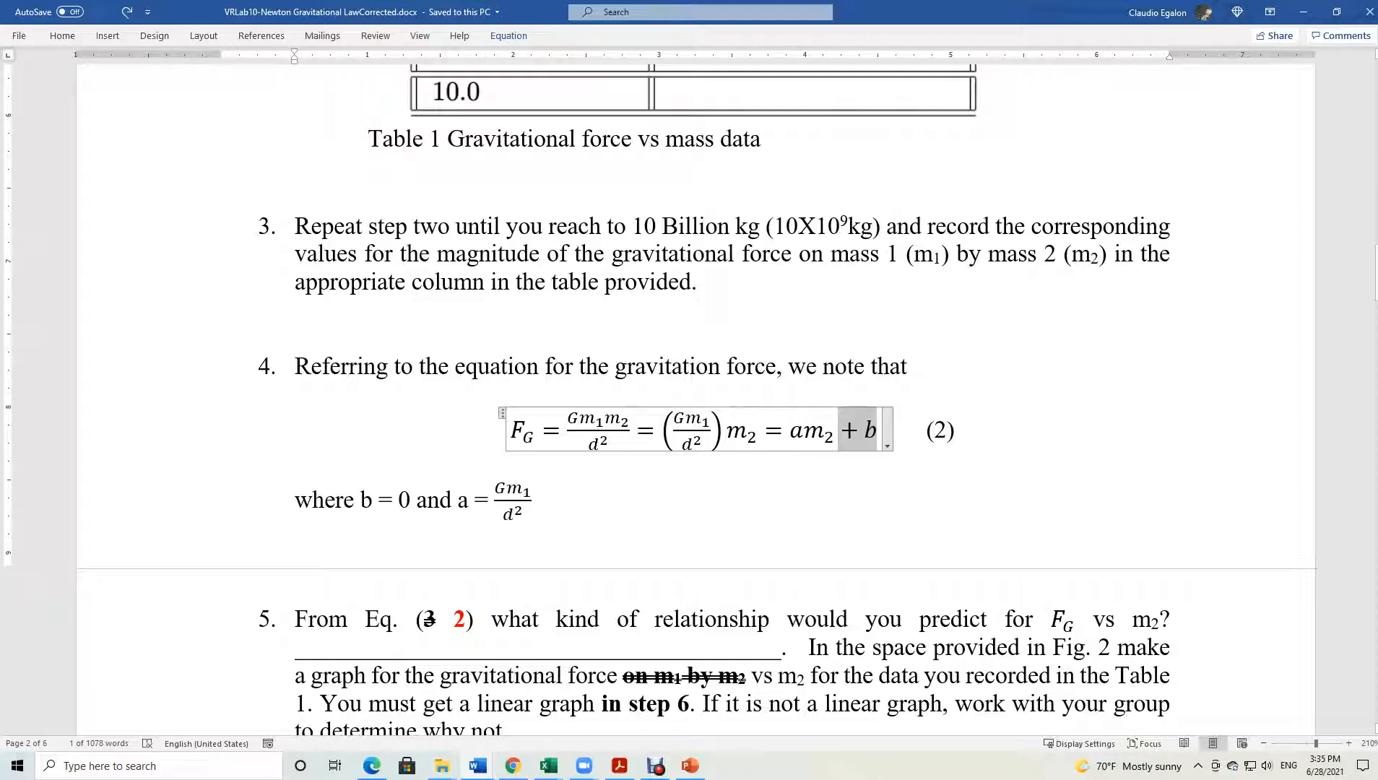
{"action": "left_click", "coordinate": [761, 430]}
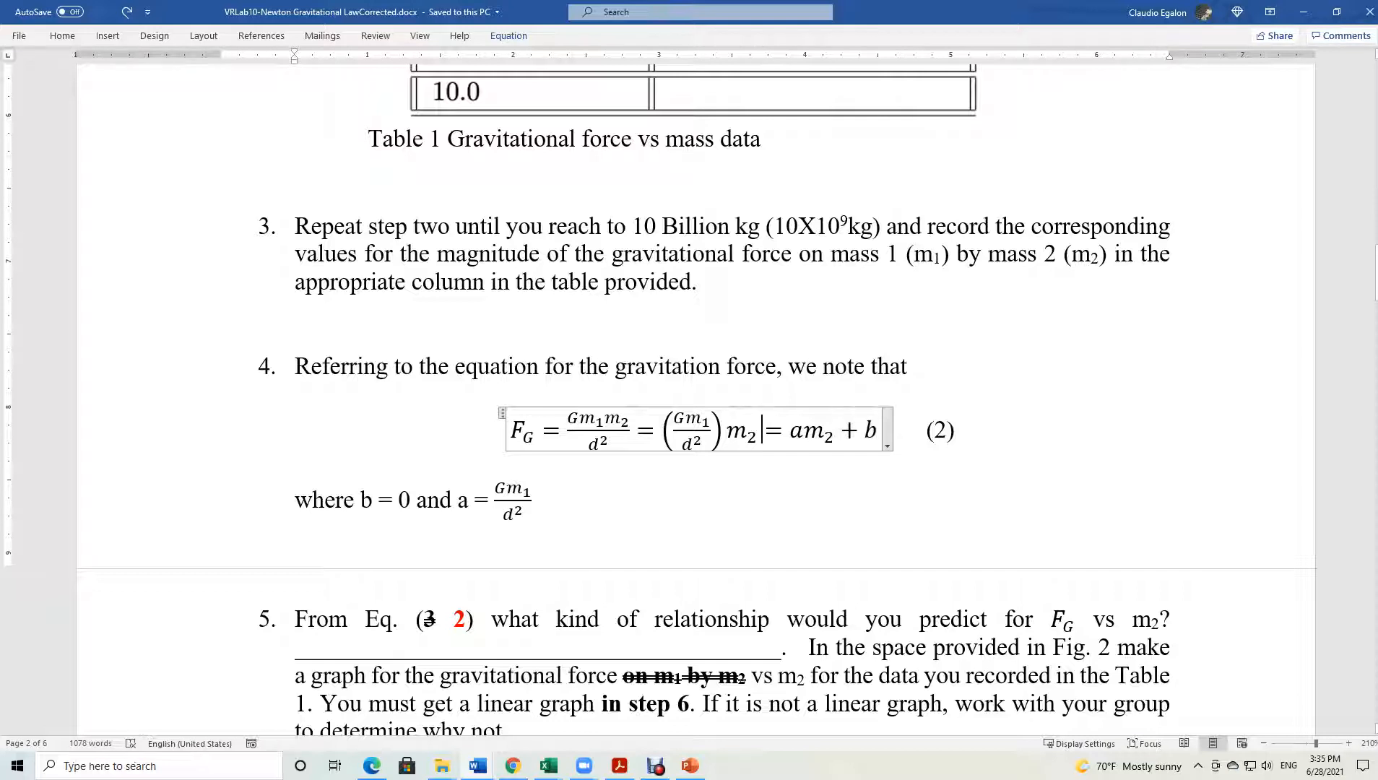
{"action": "left_click_drag", "start_coordinate": [659, 430], "coordinate": [760, 430]}
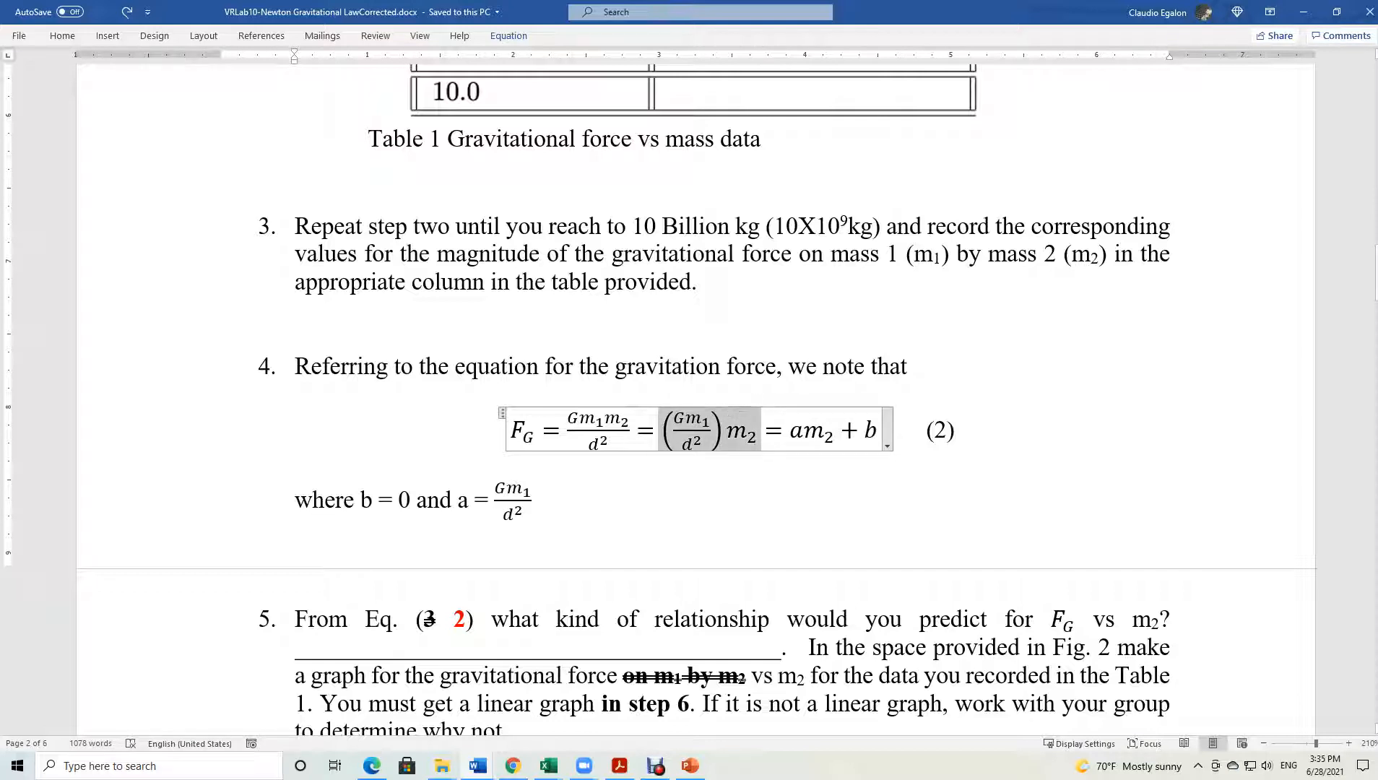
{"action": "left_click", "coordinate": [762, 431]}
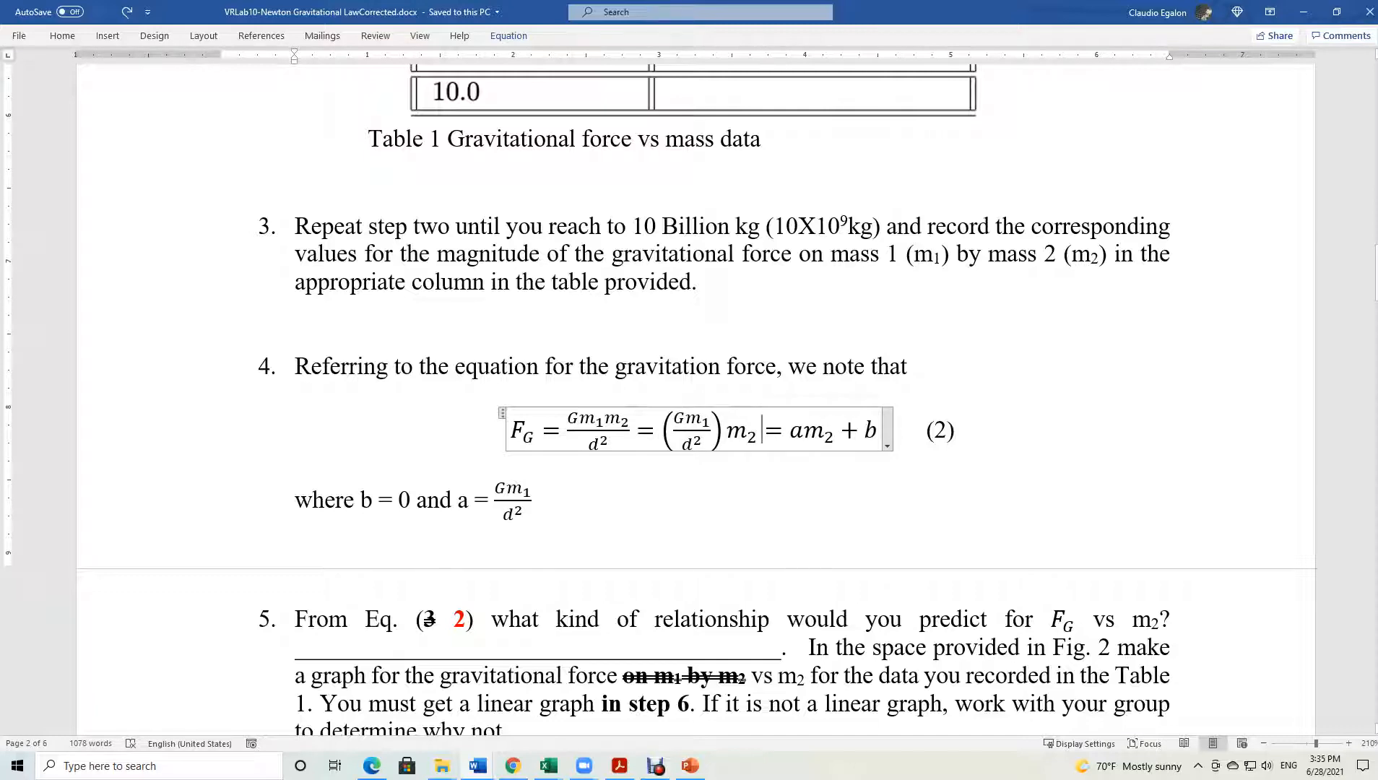
Review the step 5 graphing instruction, the Figure 2 graphing page and the step 6 instruction on finding slope and intercept.
{"action": "scroll", "coordinate": [661, 400], "scroll_direction": "down", "scroll_amount": 1}
{"action": "scroll", "coordinate": [661, 400], "scroll_direction": "down", "scroll_amount": 1}
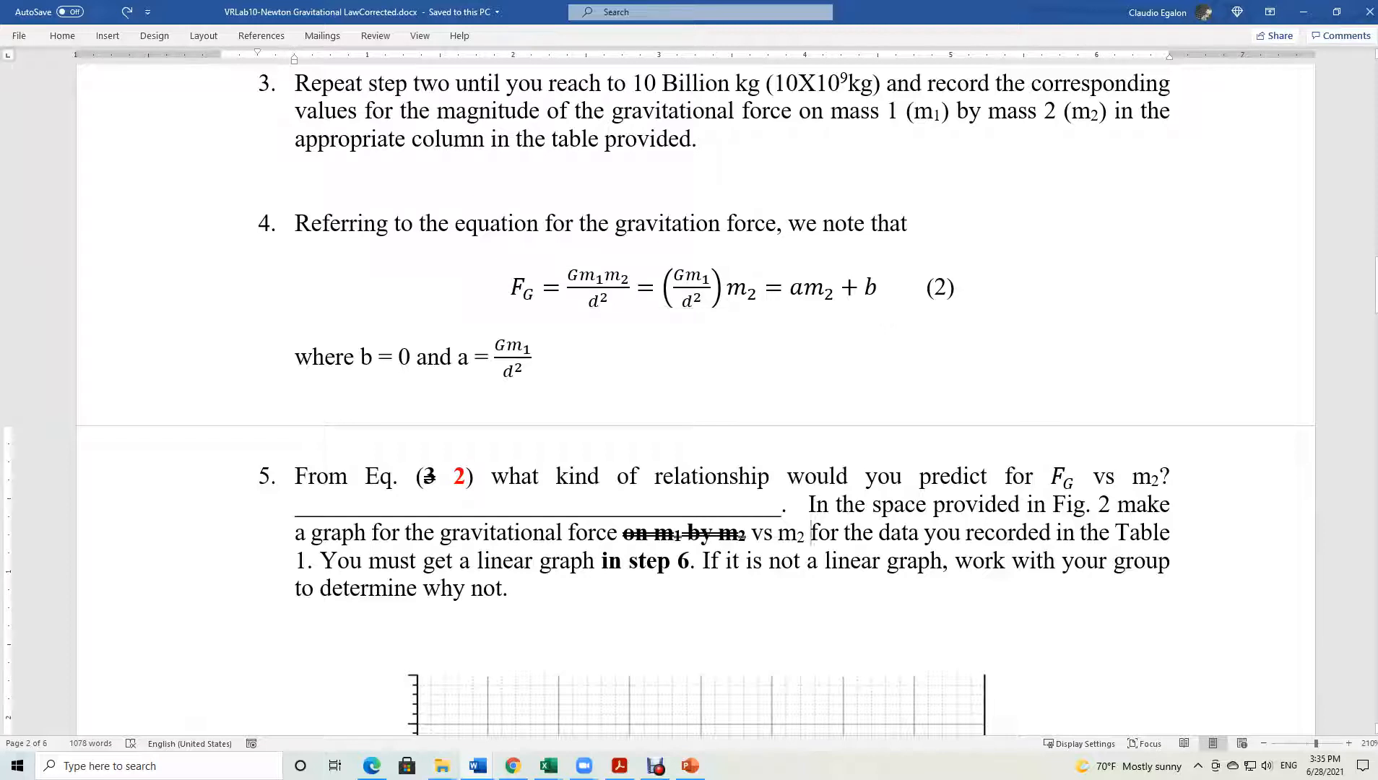
{"action": "triple_click", "coordinate": [800, 536]}
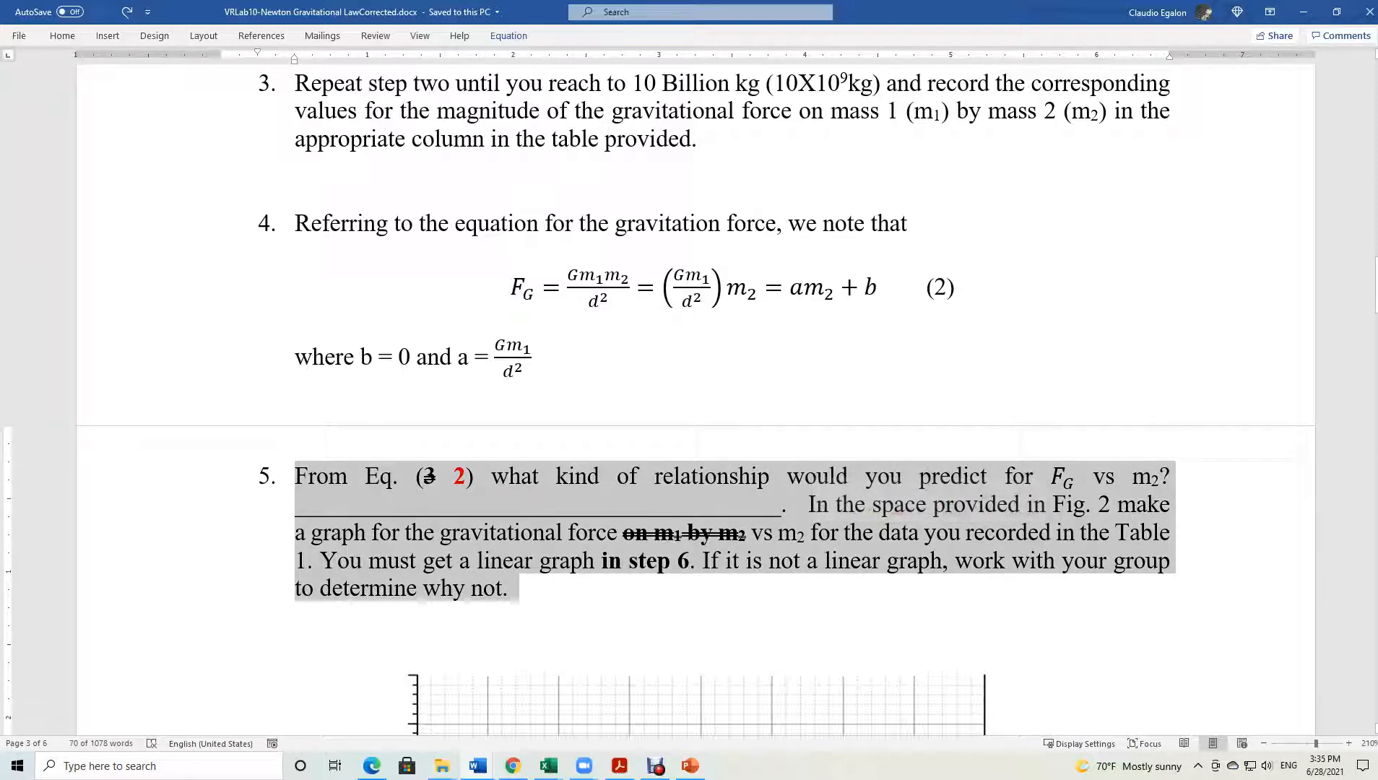
{"action": "scroll", "coordinate": [695, 398], "scroll_direction": "down", "scroll_amount": 3}
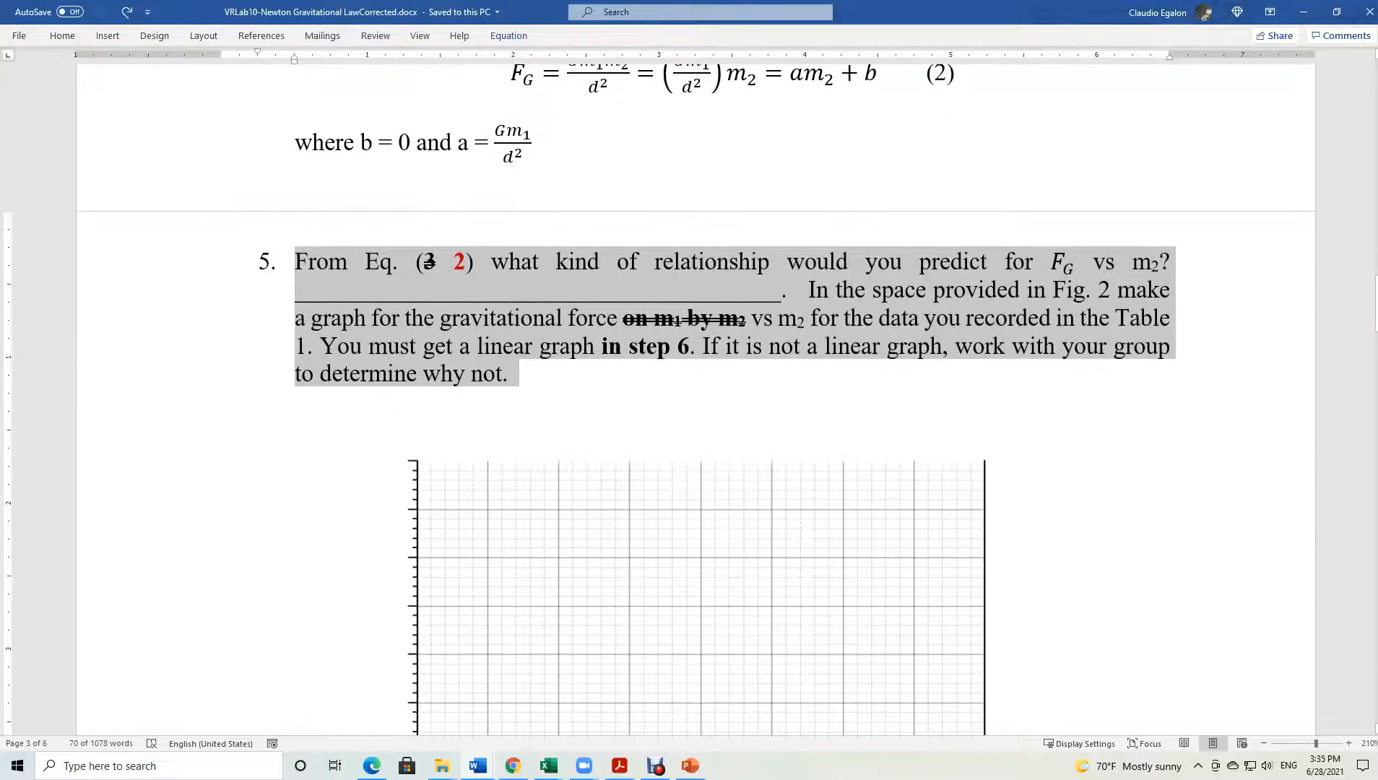
{"action": "left_click", "coordinate": [339, 261]}
{"action": "triple_click", "coordinate": [340, 261]}
{"action": "scroll", "coordinate": [696, 397], "scroll_direction": "down", "scroll_amount": 5}
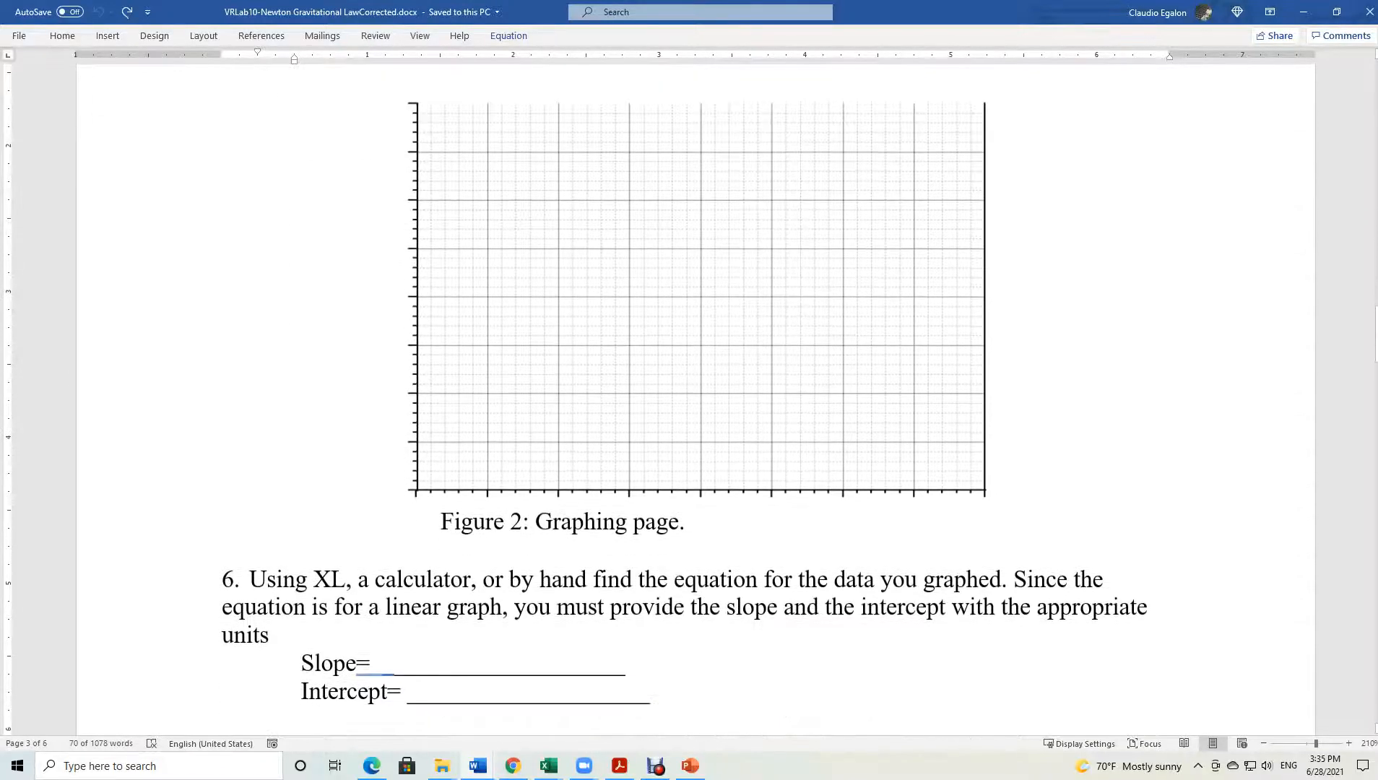
{"action": "scroll", "coordinate": [696, 397], "scroll_direction": "up", "scroll_amount": 4}
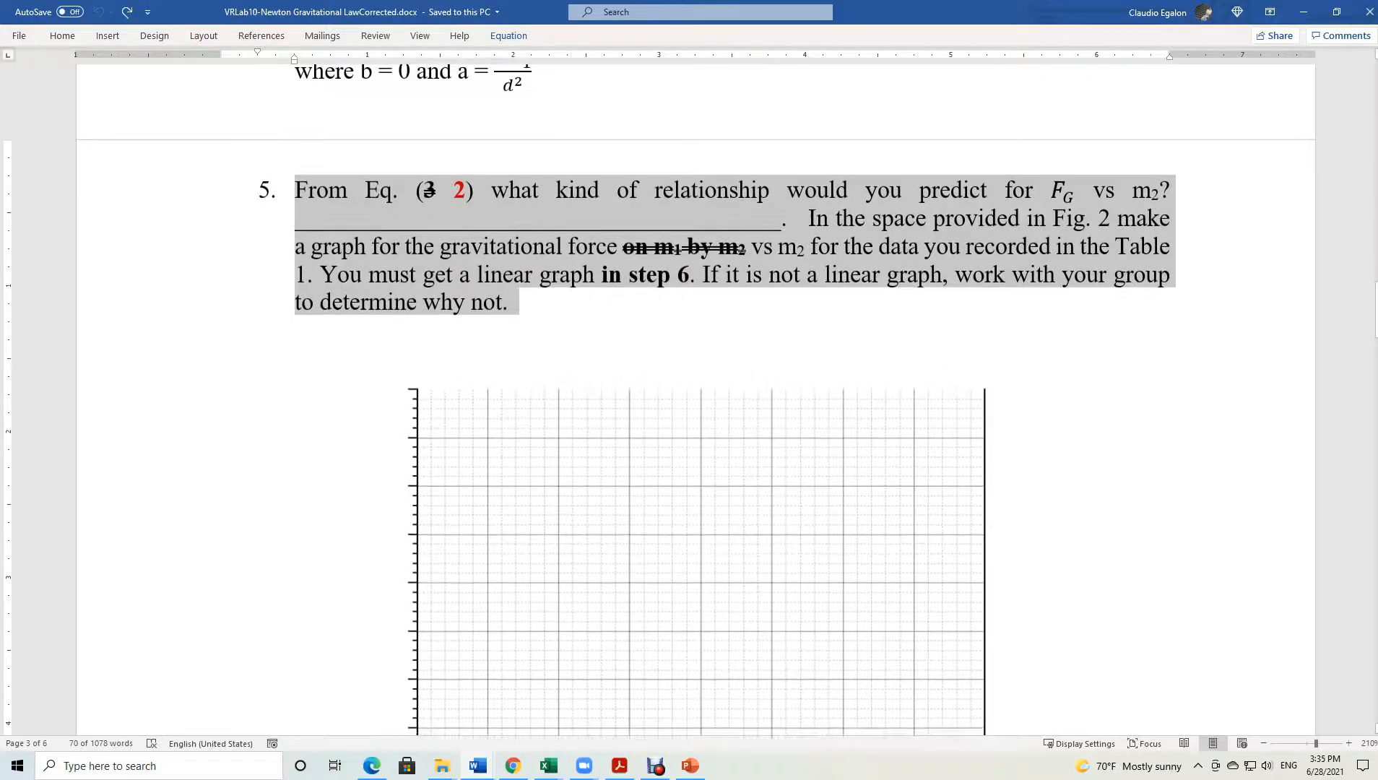
{"action": "scroll", "coordinate": [695, 397], "scroll_direction": "down", "scroll_amount": 4}
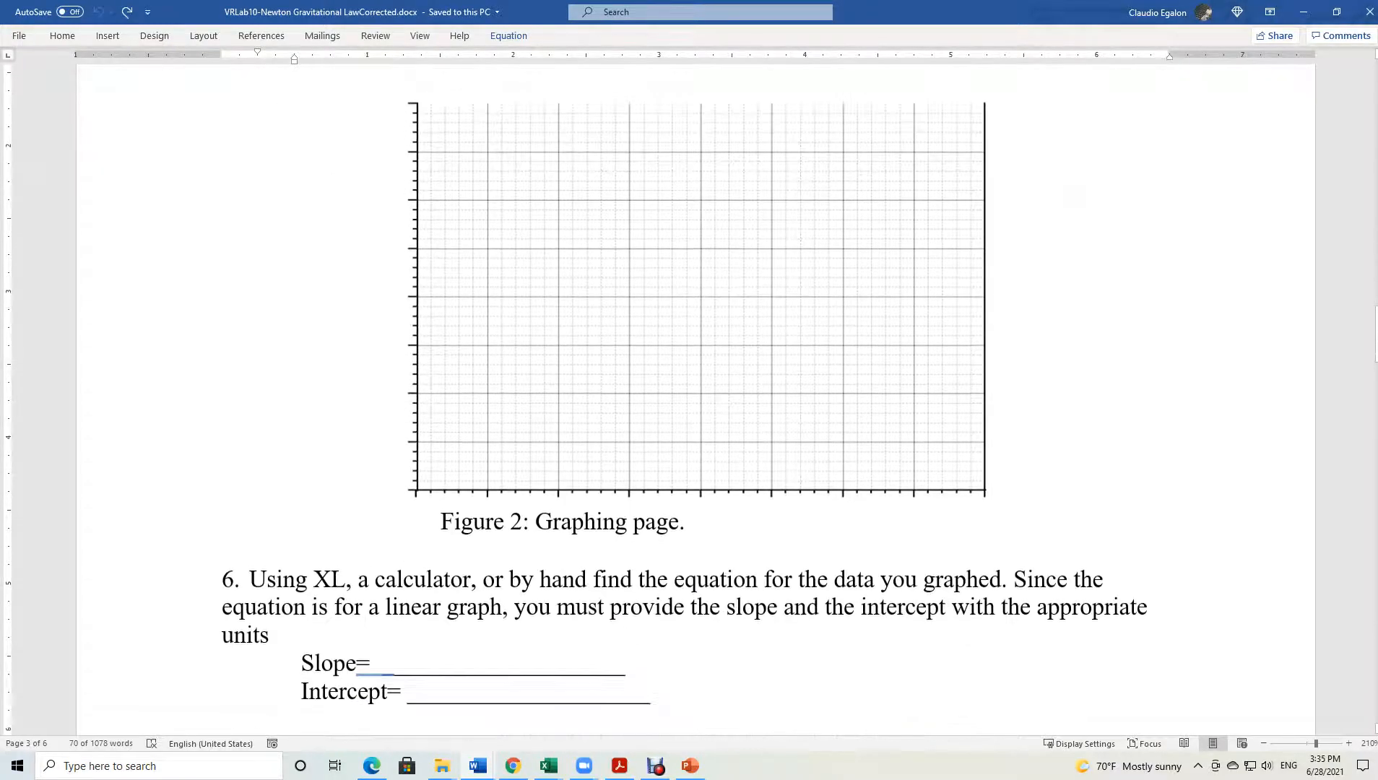
{"action": "scroll", "coordinate": [695, 397], "scroll_direction": "down", "scroll_amount": 3}
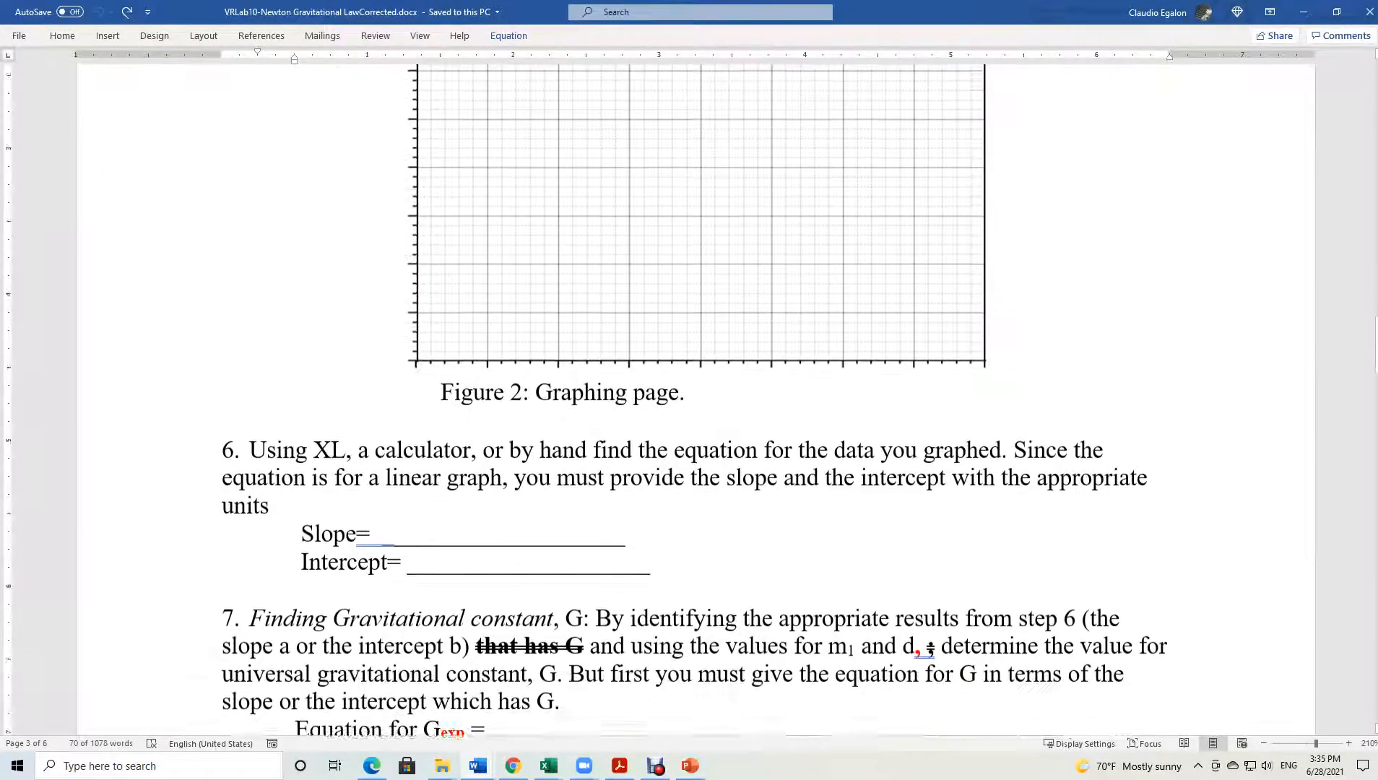
{"action": "left_click", "coordinate": [351, 364]}
{"action": "triple_click", "coordinate": [352, 364]}
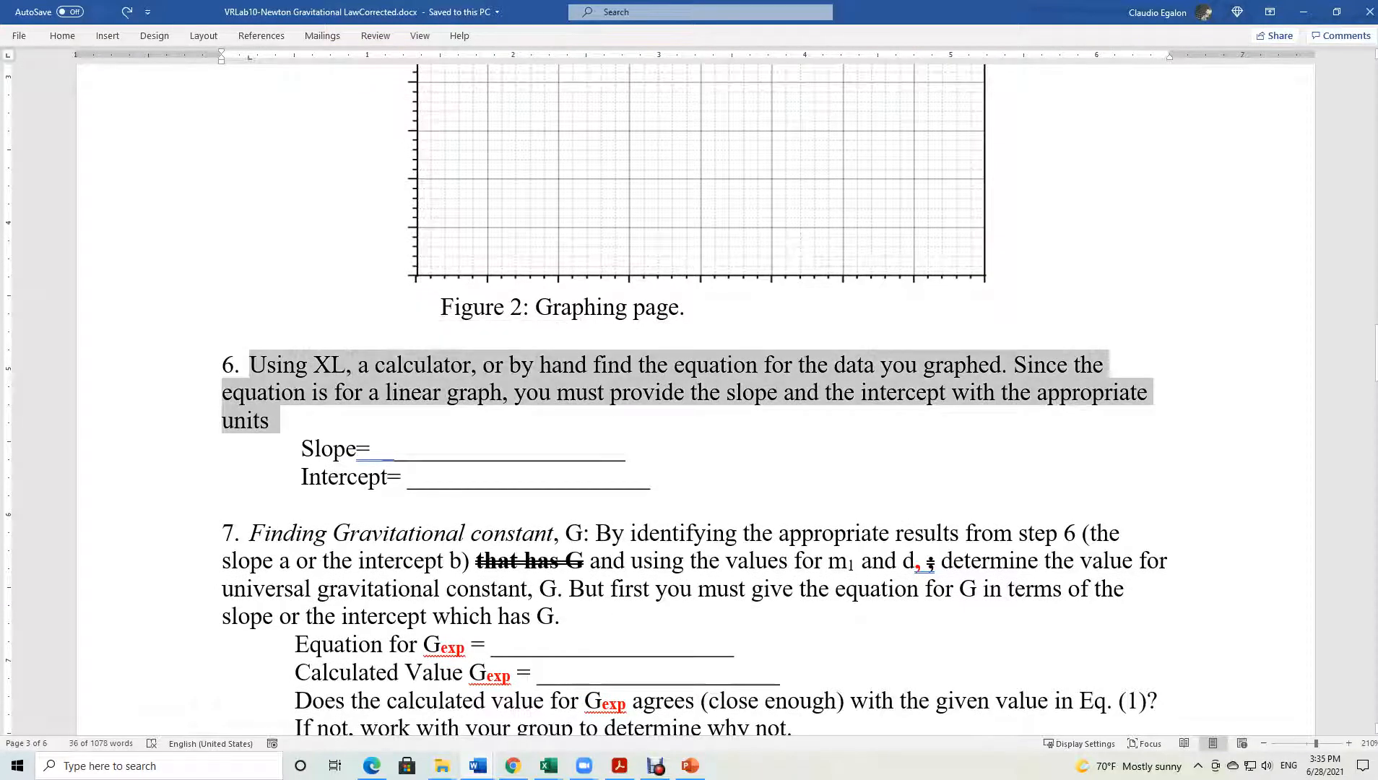
Switch to the 08-CSUSum21Roster workbook in Excel and insert a markers-only scatter chart of force versus Mass 2 from B3:C12.
{"action": "left_click", "coordinate": [548, 766]}
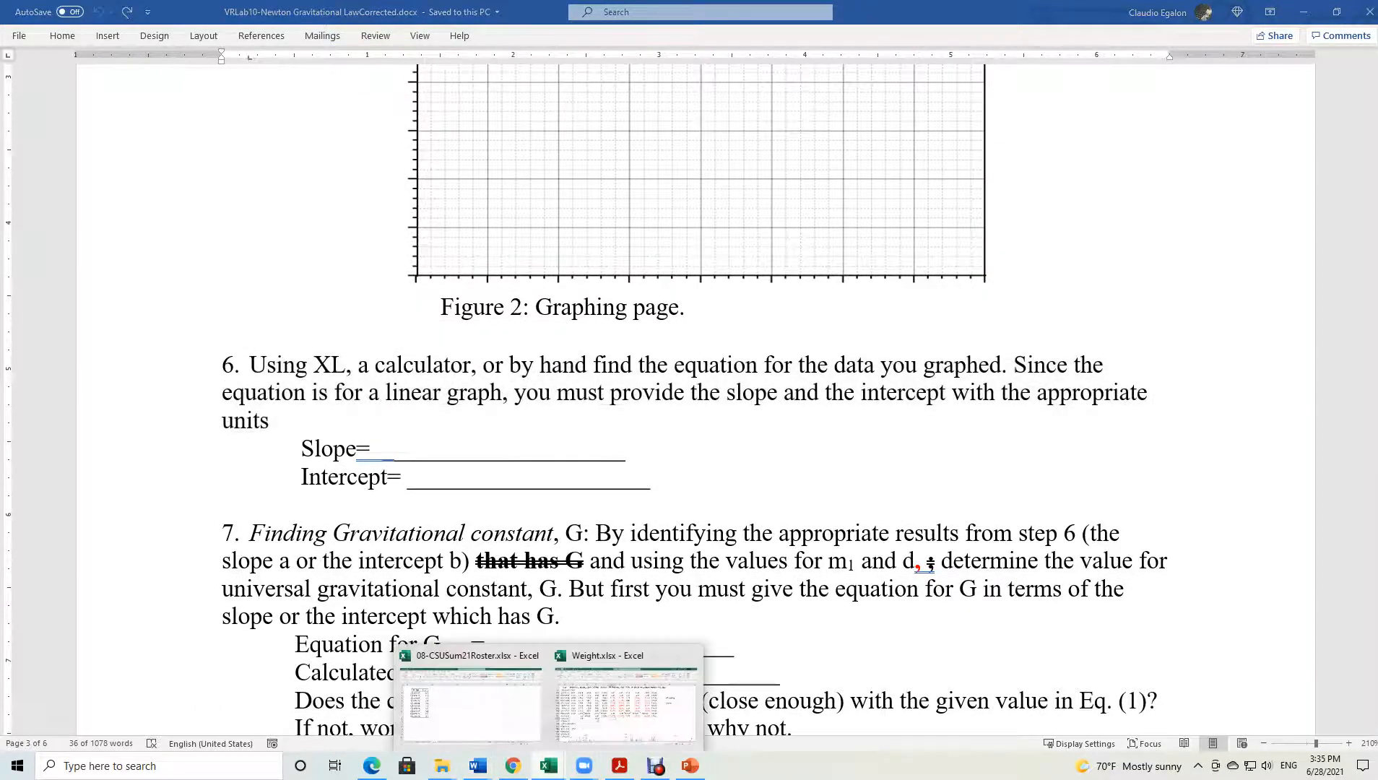
{"action": "left_click", "coordinate": [471, 704]}
{"action": "left_click_drag", "start_coordinate": [155, 245], "coordinate": [237, 473]}
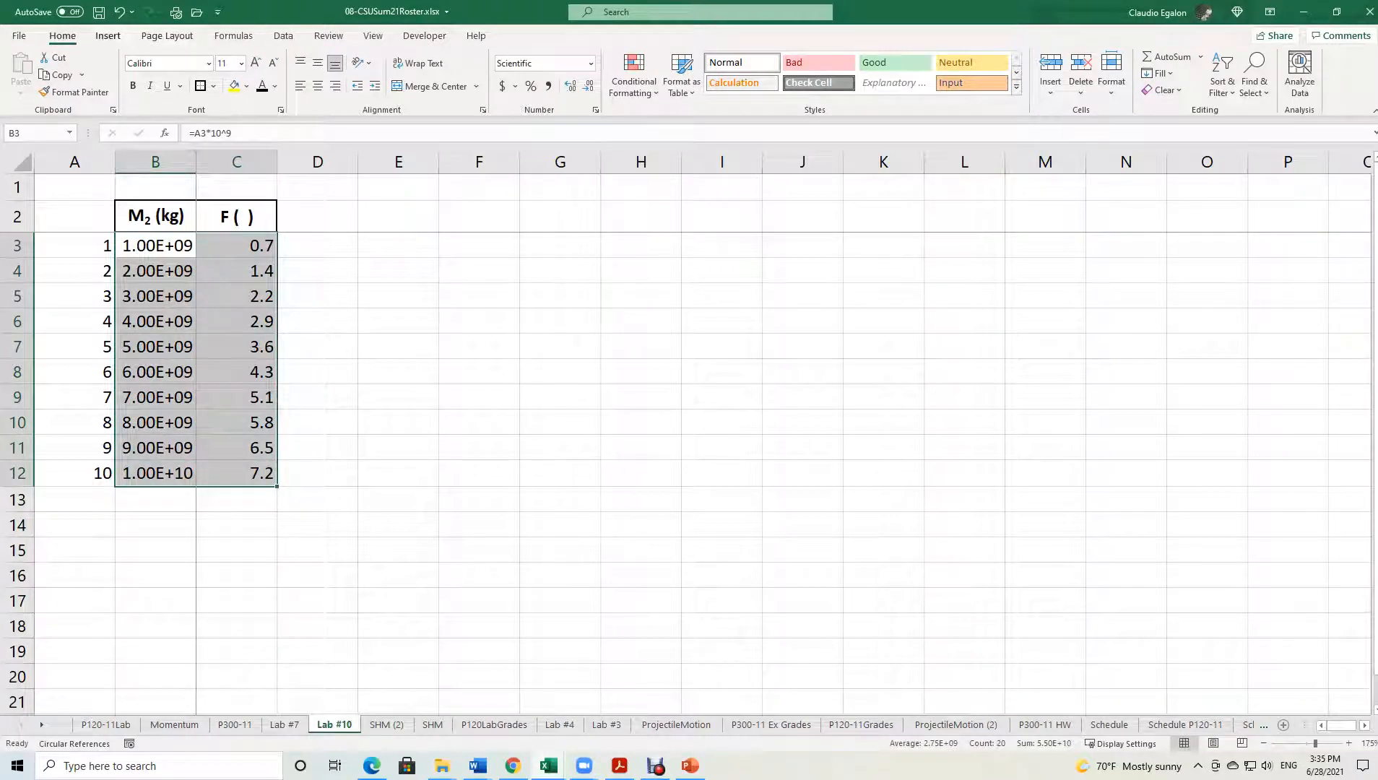
{"action": "left_click", "coordinate": [107, 35]}
{"action": "left_click", "coordinate": [670, 90]}
{"action": "left_click", "coordinate": [676, 138]}
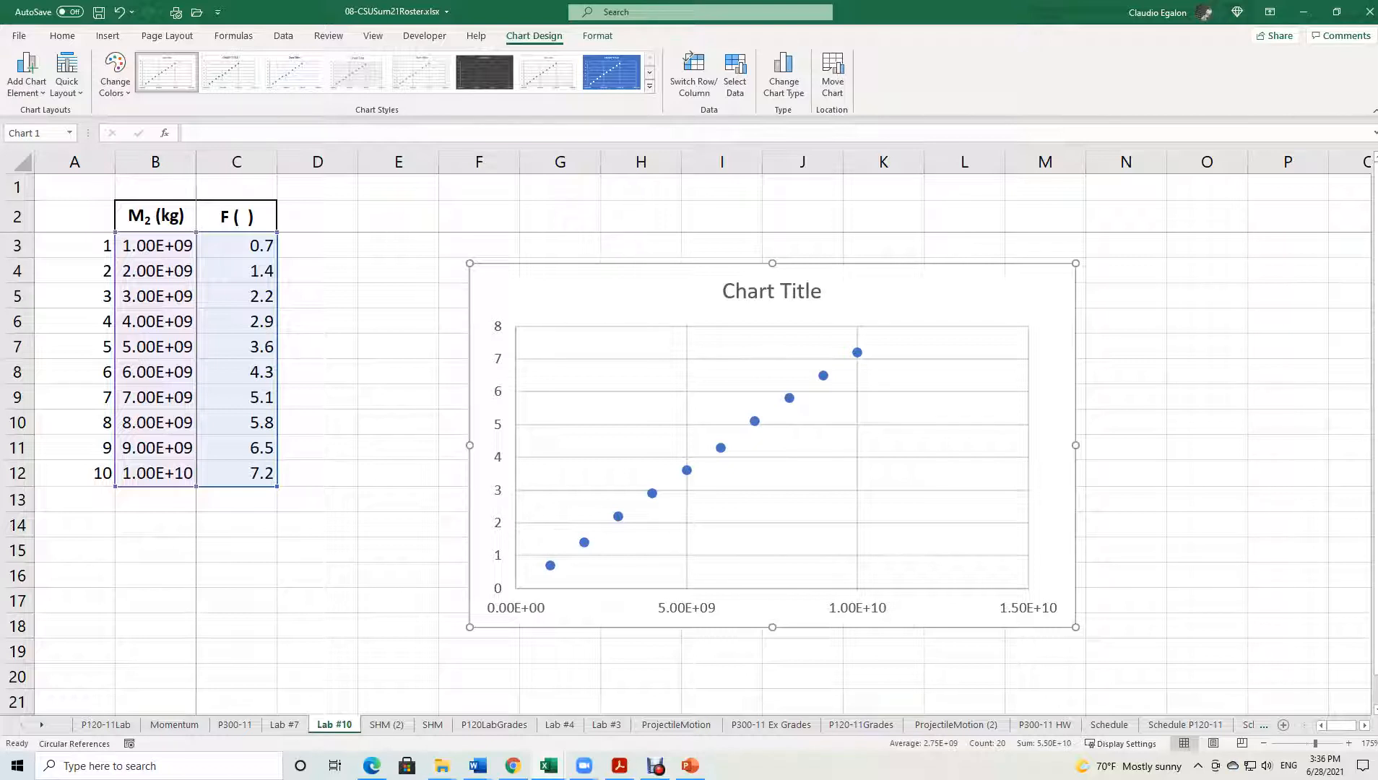
Format the chart's horizontal axis numbers in scientific notation with 1 decimal place.
{"action": "double_click", "coordinate": [857, 608]}
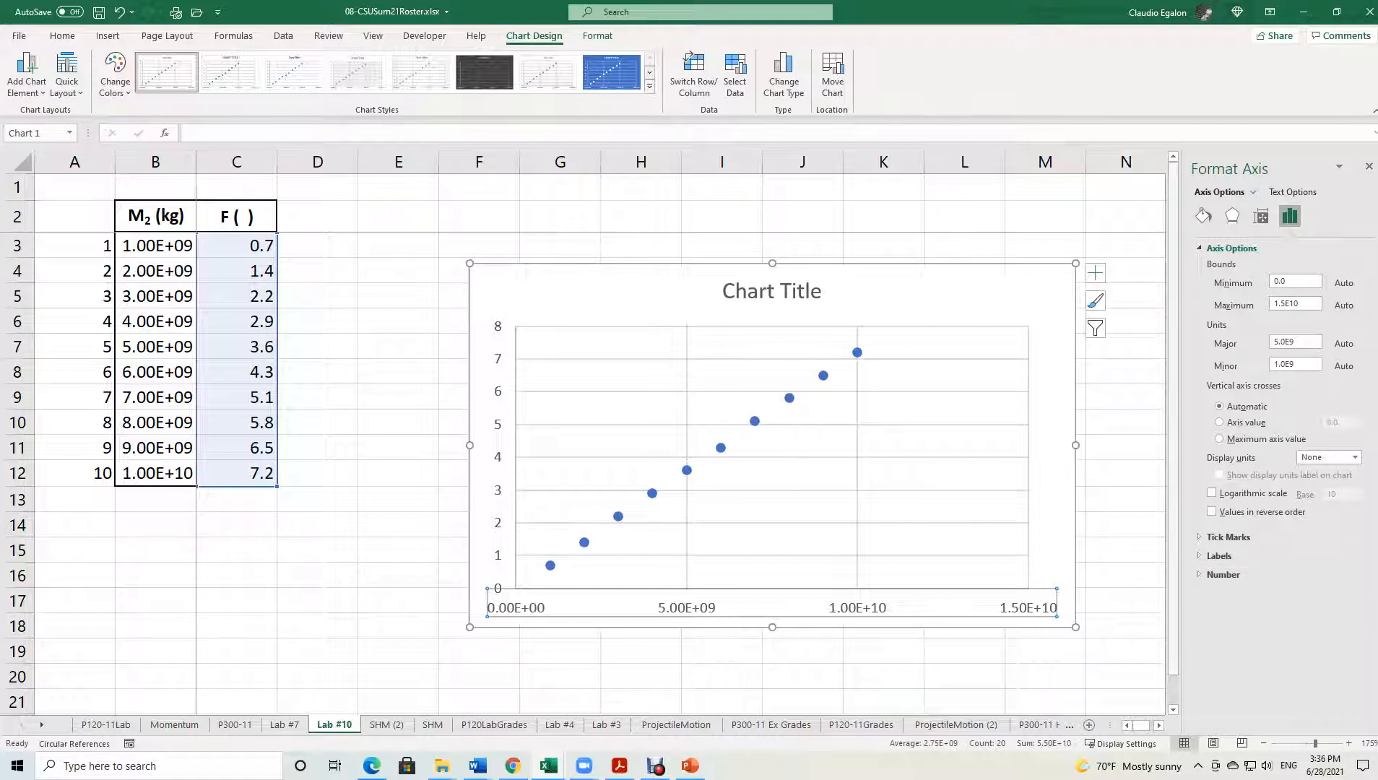
{"action": "left_click", "coordinate": [1223, 574]}
{"action": "scroll", "coordinate": [577, 433], "scroll_direction": "down", "scroll_amount": 1}
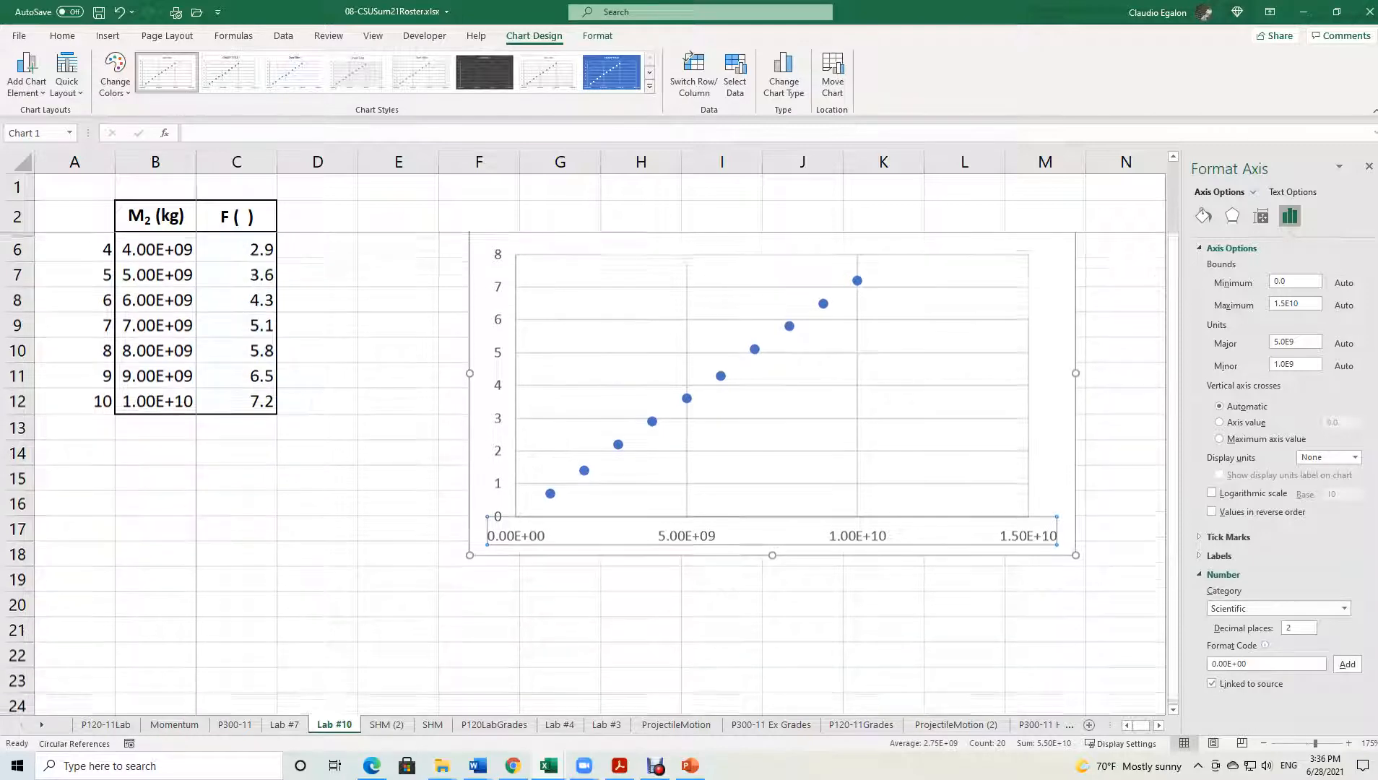
{"action": "left_click", "coordinate": [1288, 628]}
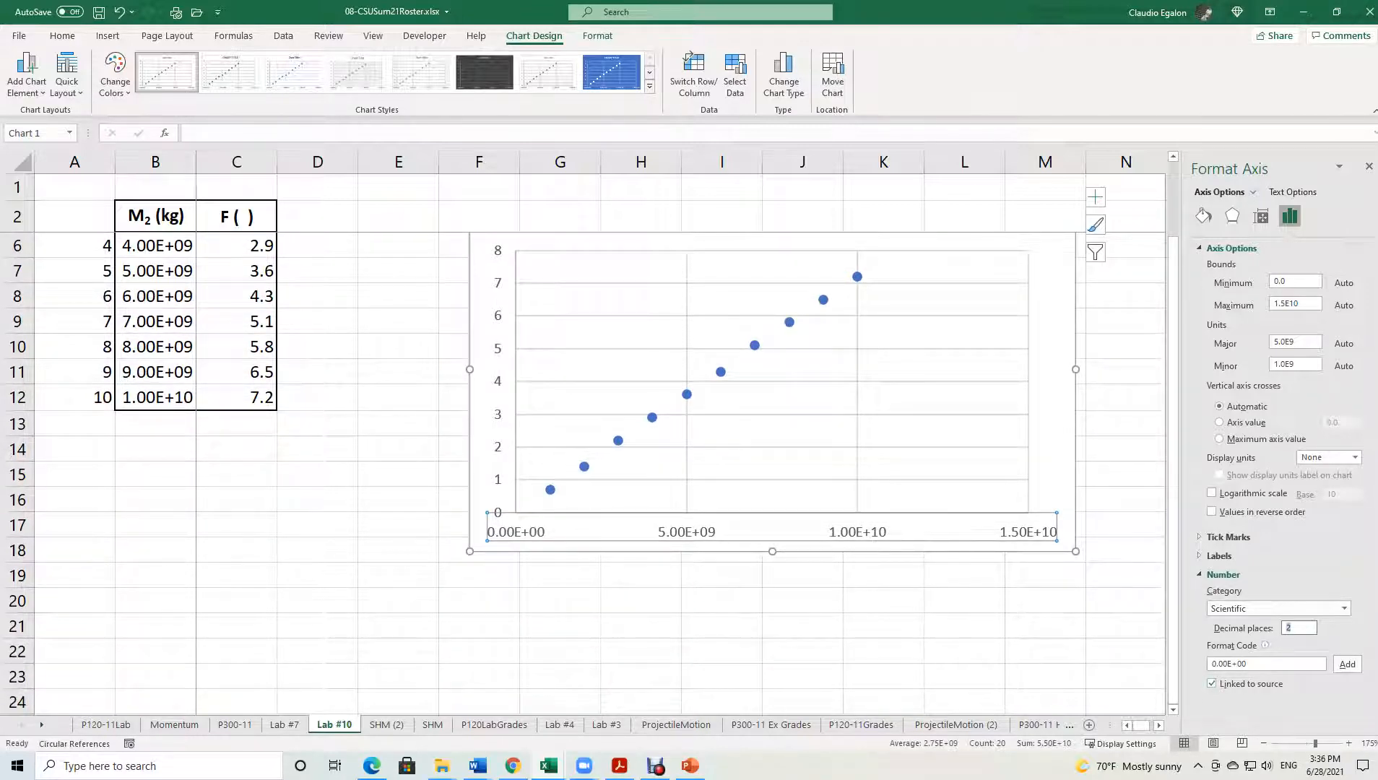
{"action": "double_click", "coordinate": [1289, 627]}
{"action": "type", "text": "1"}
{"action": "key", "text": "Return"}
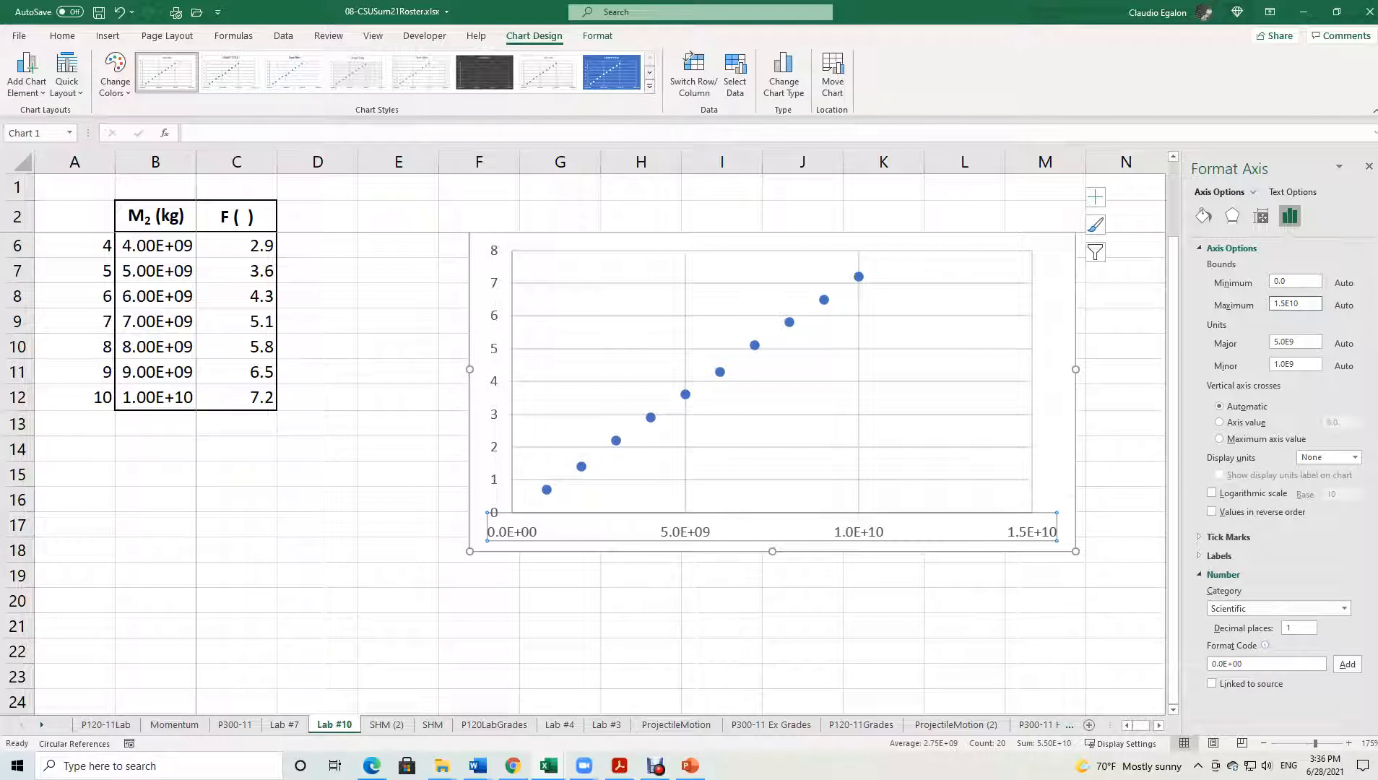
Set the horizontal axis maximum to 1.2E10, the minimum to 0 and the major unit to 2.0E9.
{"action": "left_click", "coordinate": [1284, 303]}
{"action": "key", "text": "BackSpace"}
{"action": "type", "text": "2"}
{"action": "key", "text": "Return"}
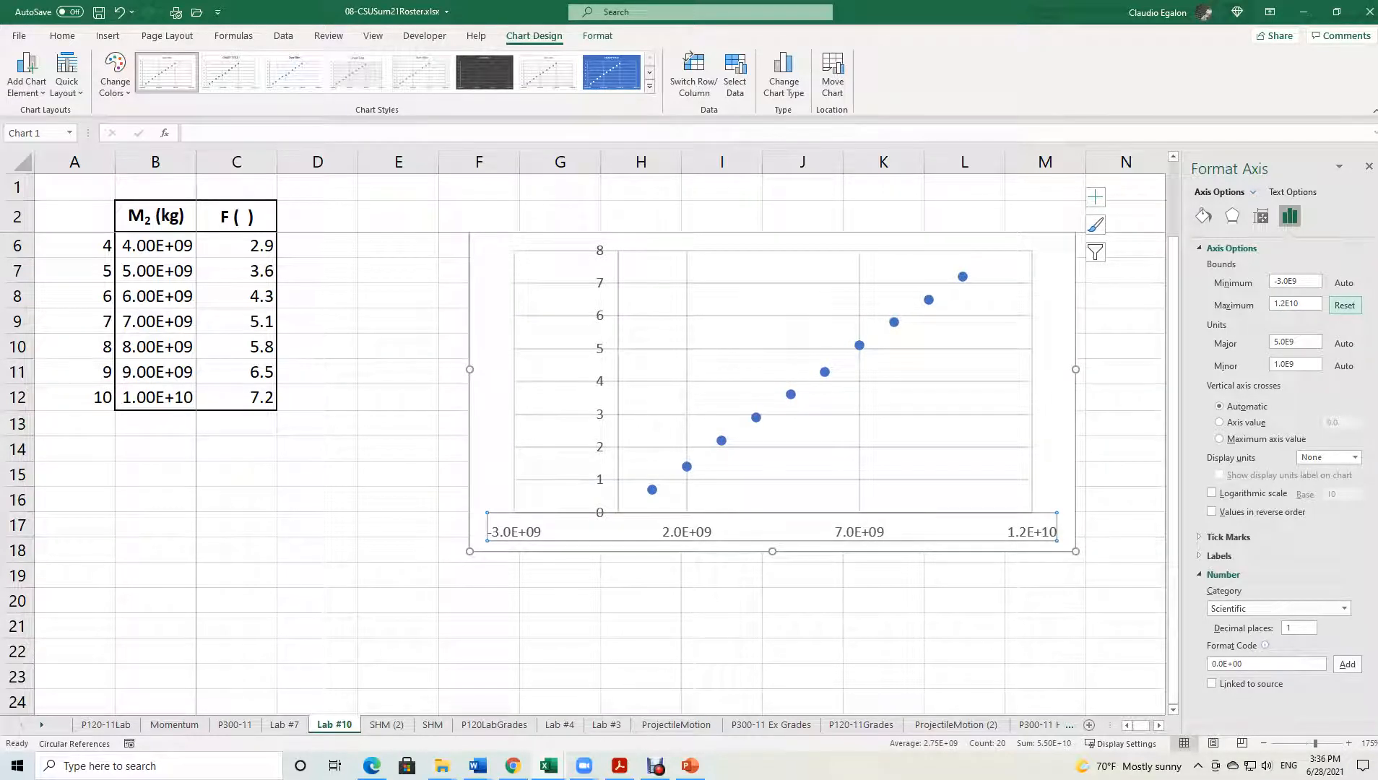
{"action": "left_click_drag", "start_coordinate": [1301, 281], "coordinate": [1271, 280]}
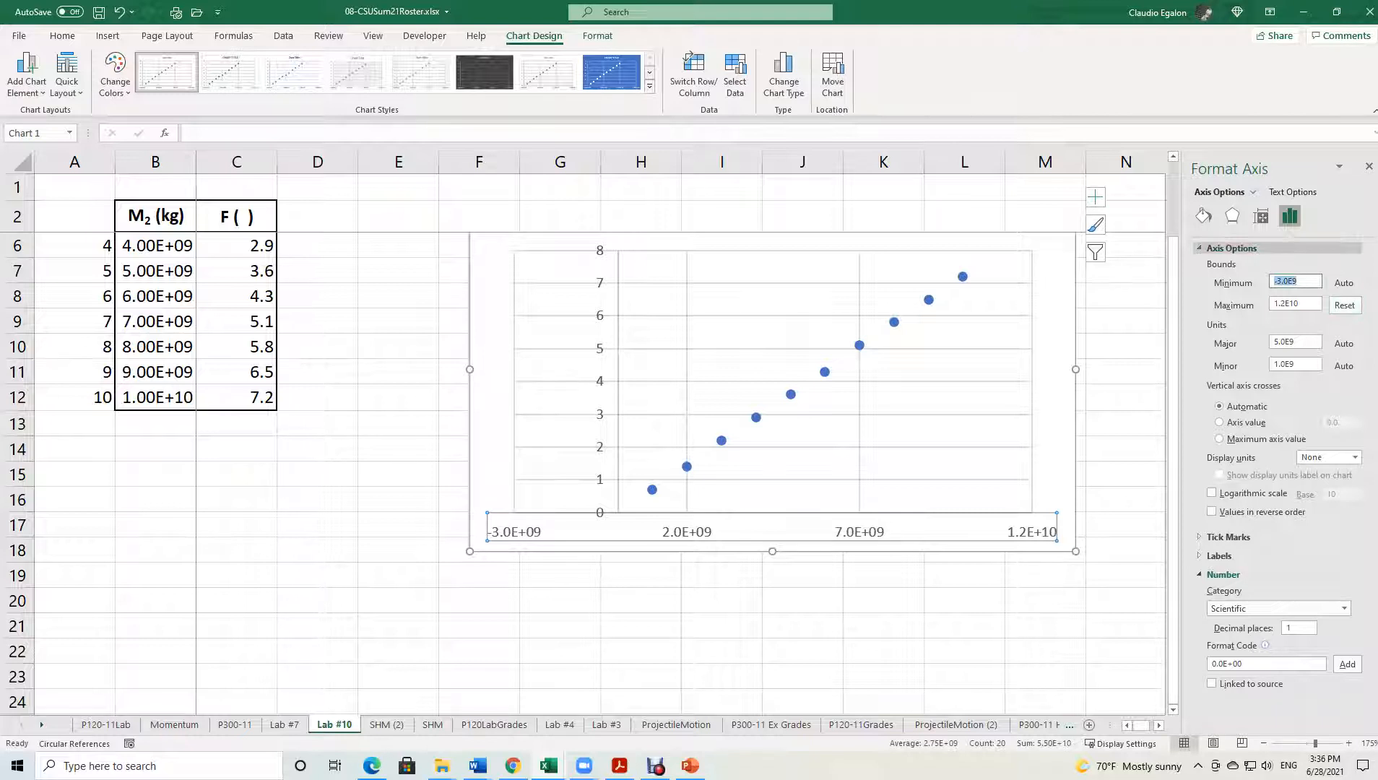
{"action": "type", "text": "0"}
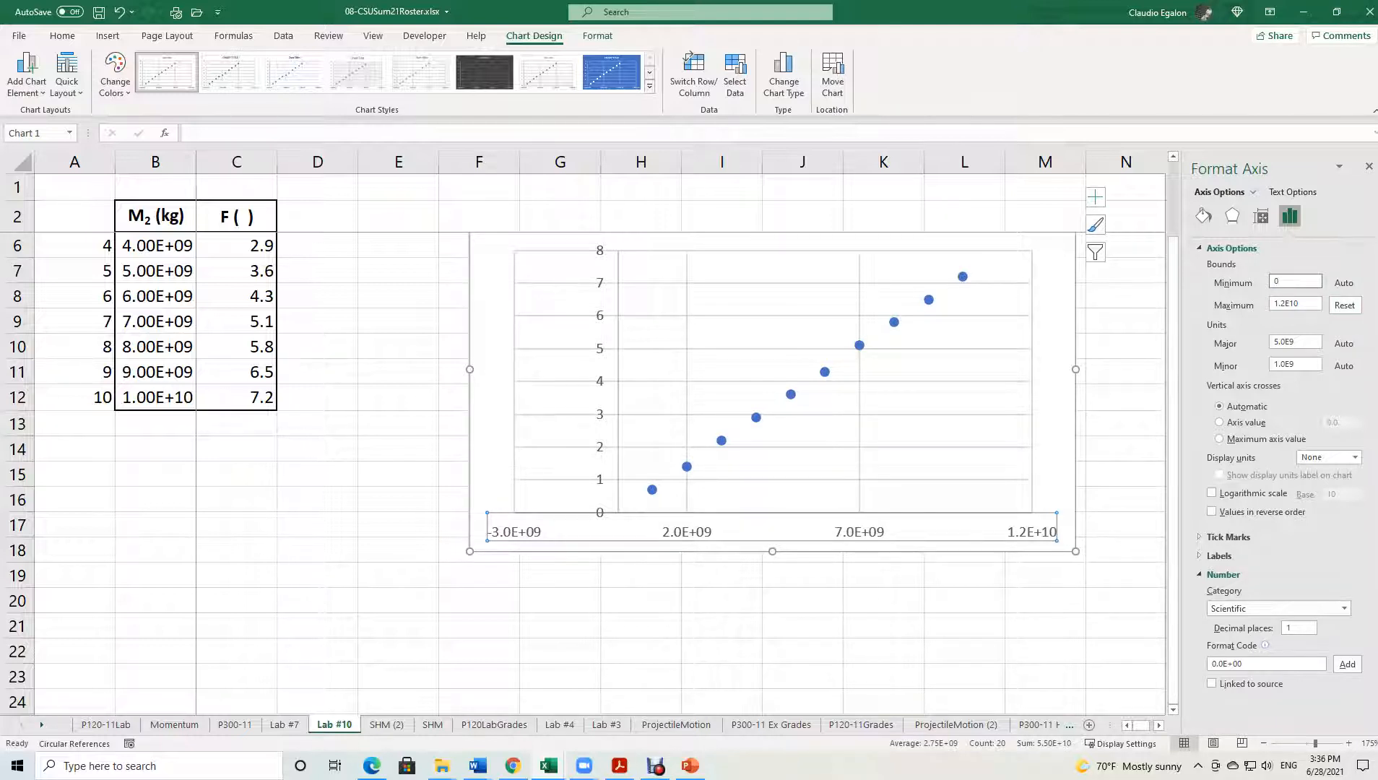
{"action": "key", "text": "Return"}
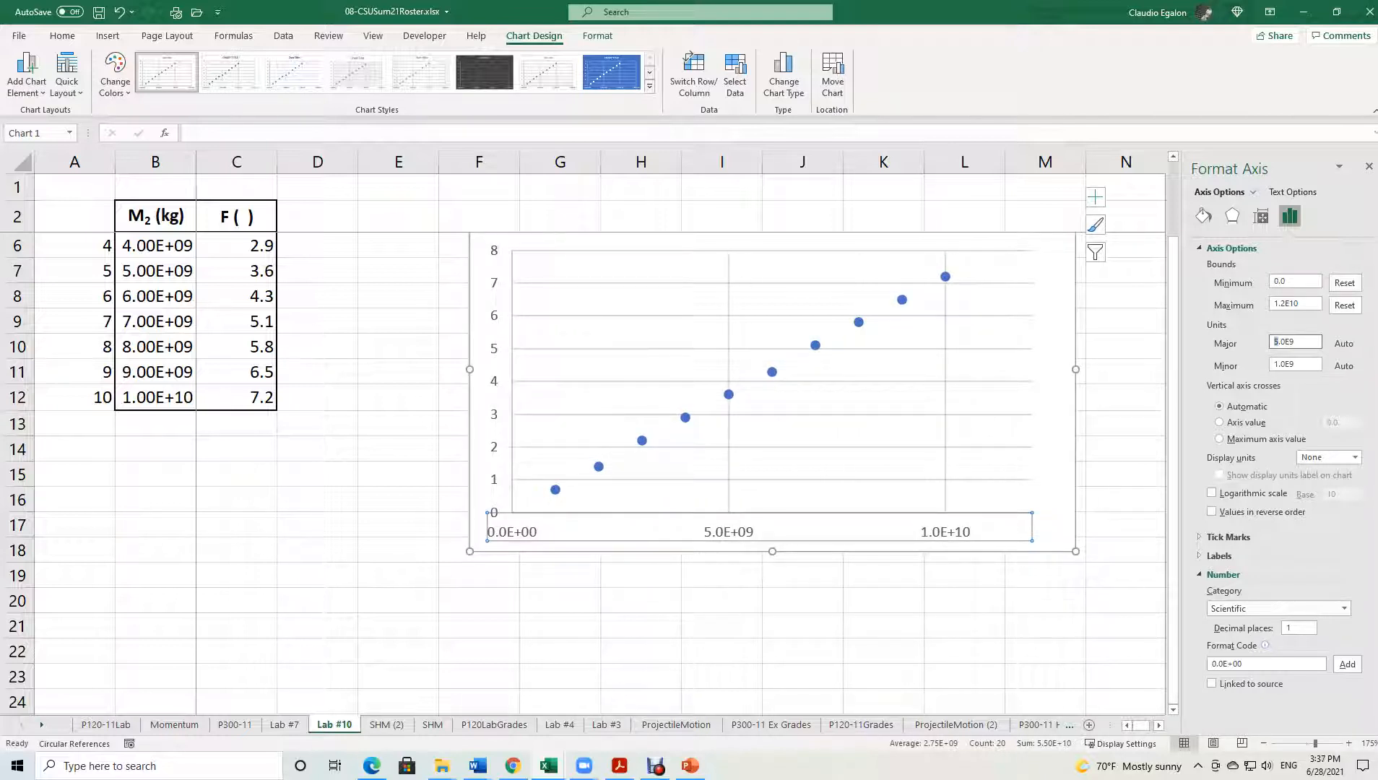
{"action": "type", "text": "2"}
{"action": "key", "text": "Return"}
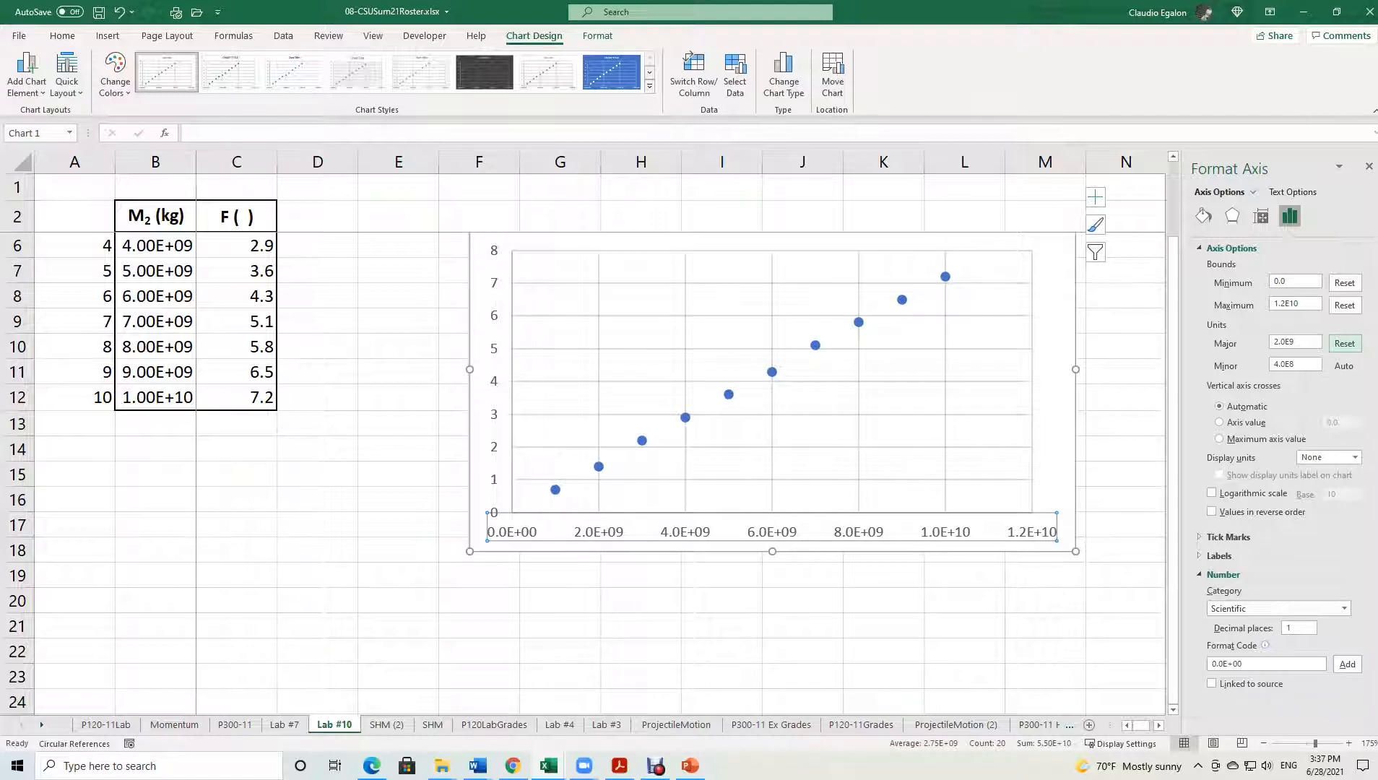
Make the number labels of the chart's horizontal and vertical axes bold.
{"action": "right_click", "coordinate": [775, 532]}
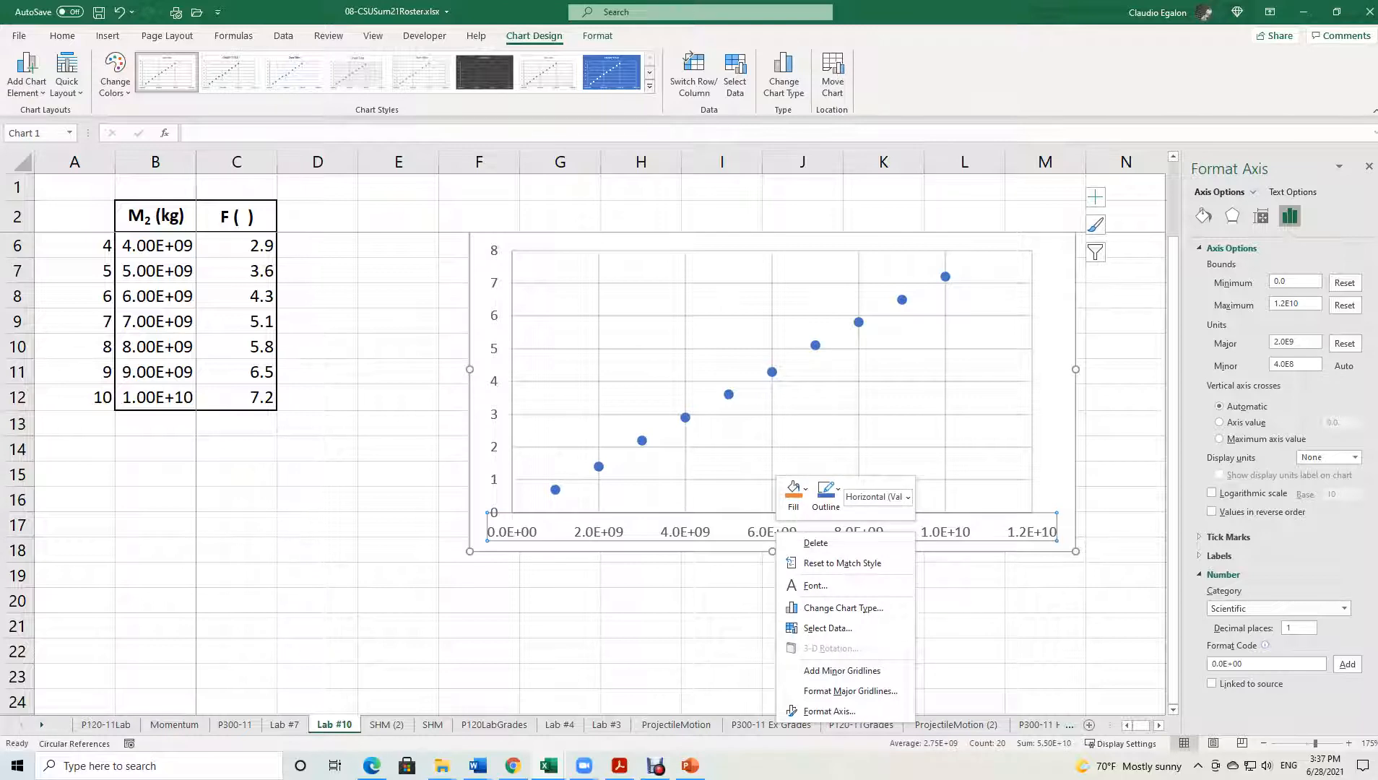
{"action": "left_click", "coordinate": [62, 35]}
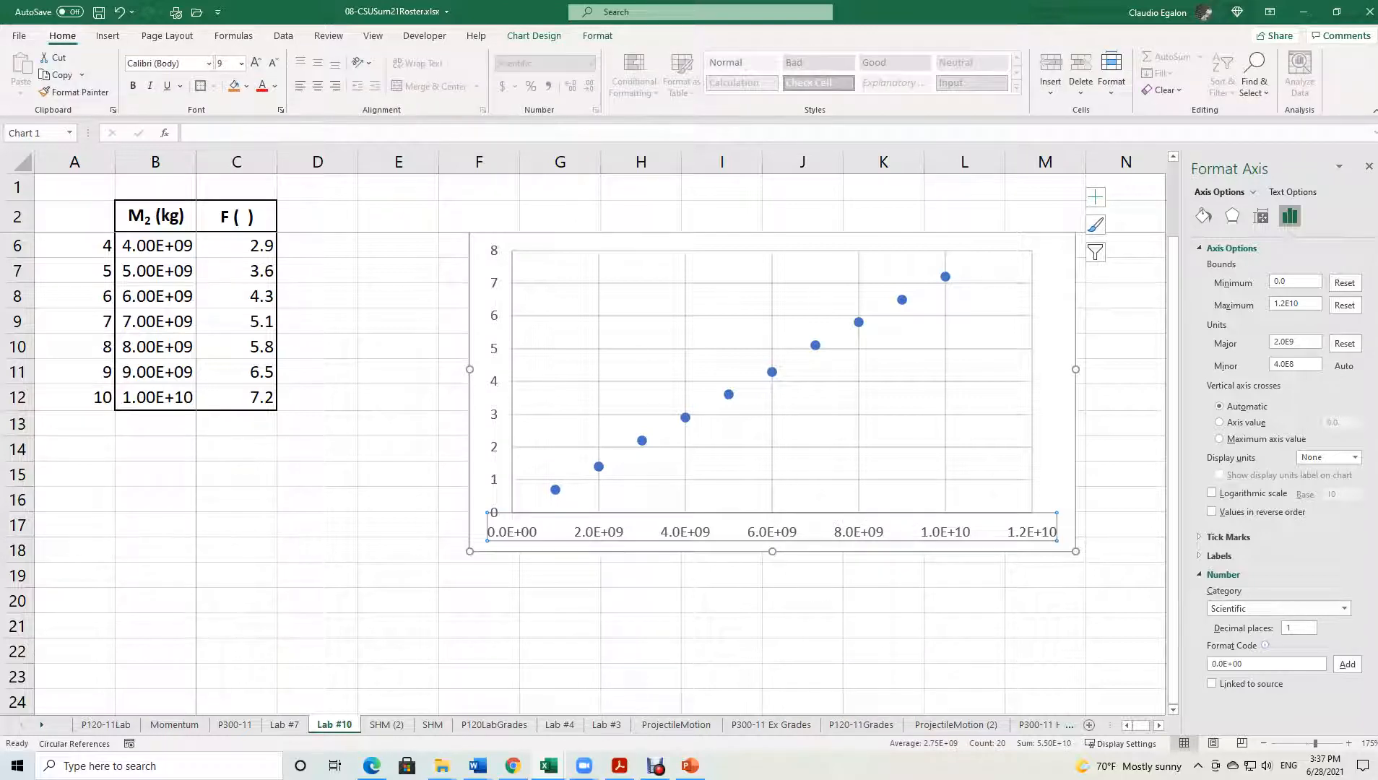
{"action": "left_click", "coordinate": [132, 85]}
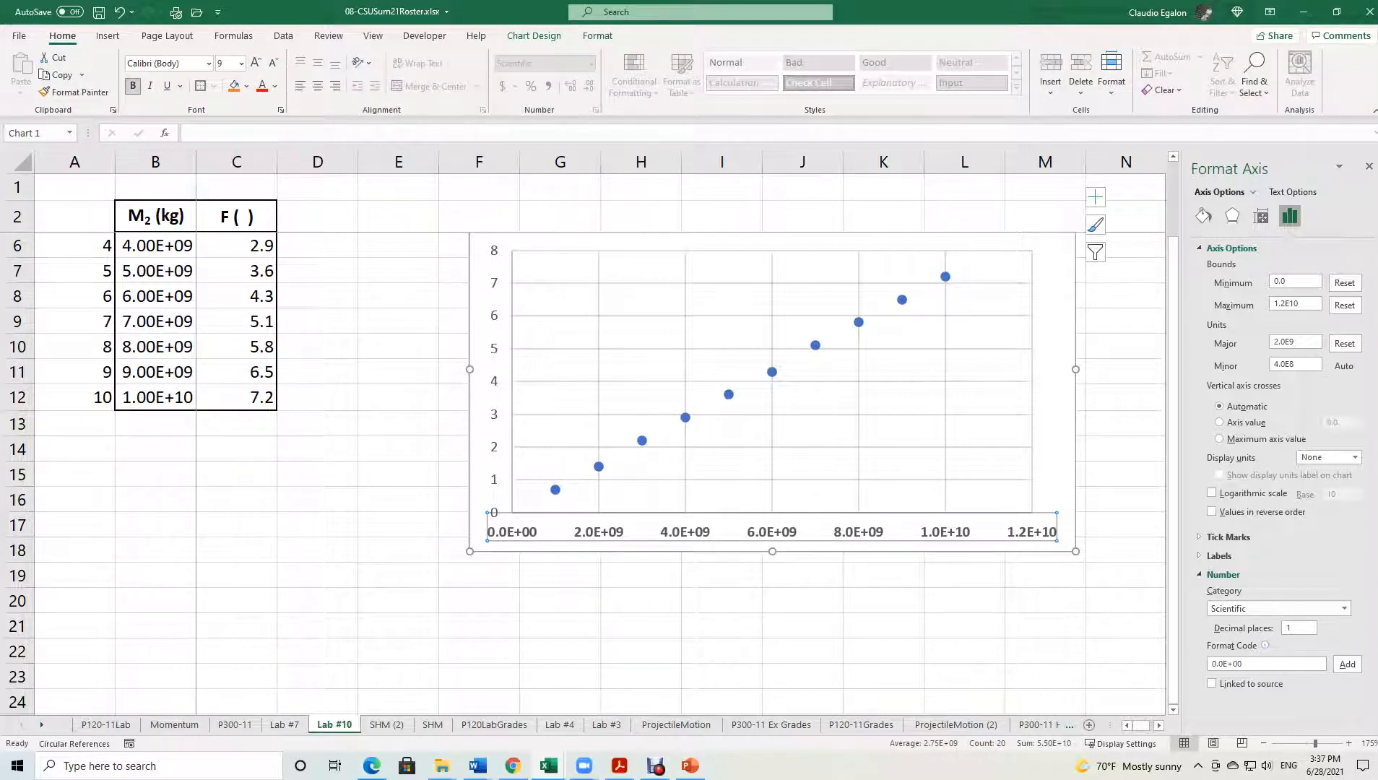
{"action": "left_click", "coordinate": [494, 413]}
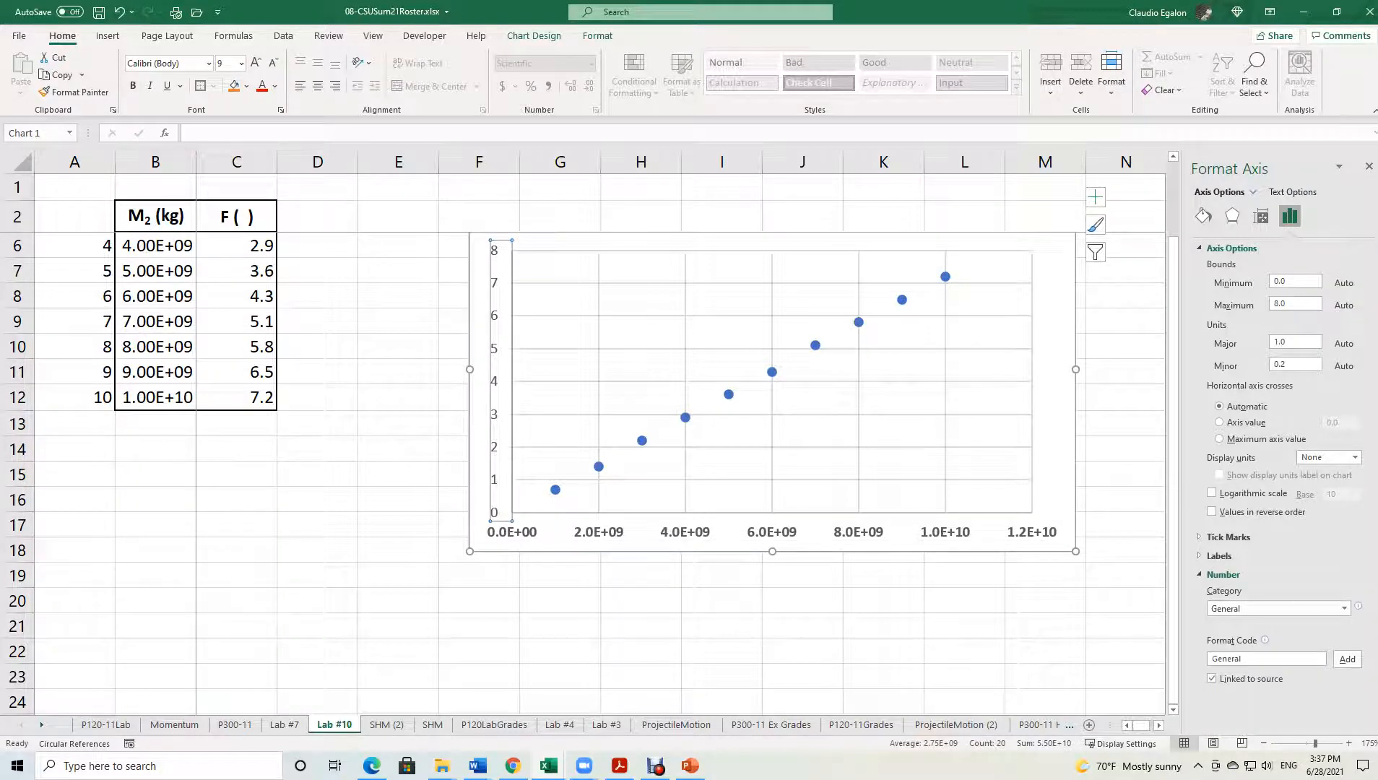
{"action": "key", "text": "ctrl+b"}
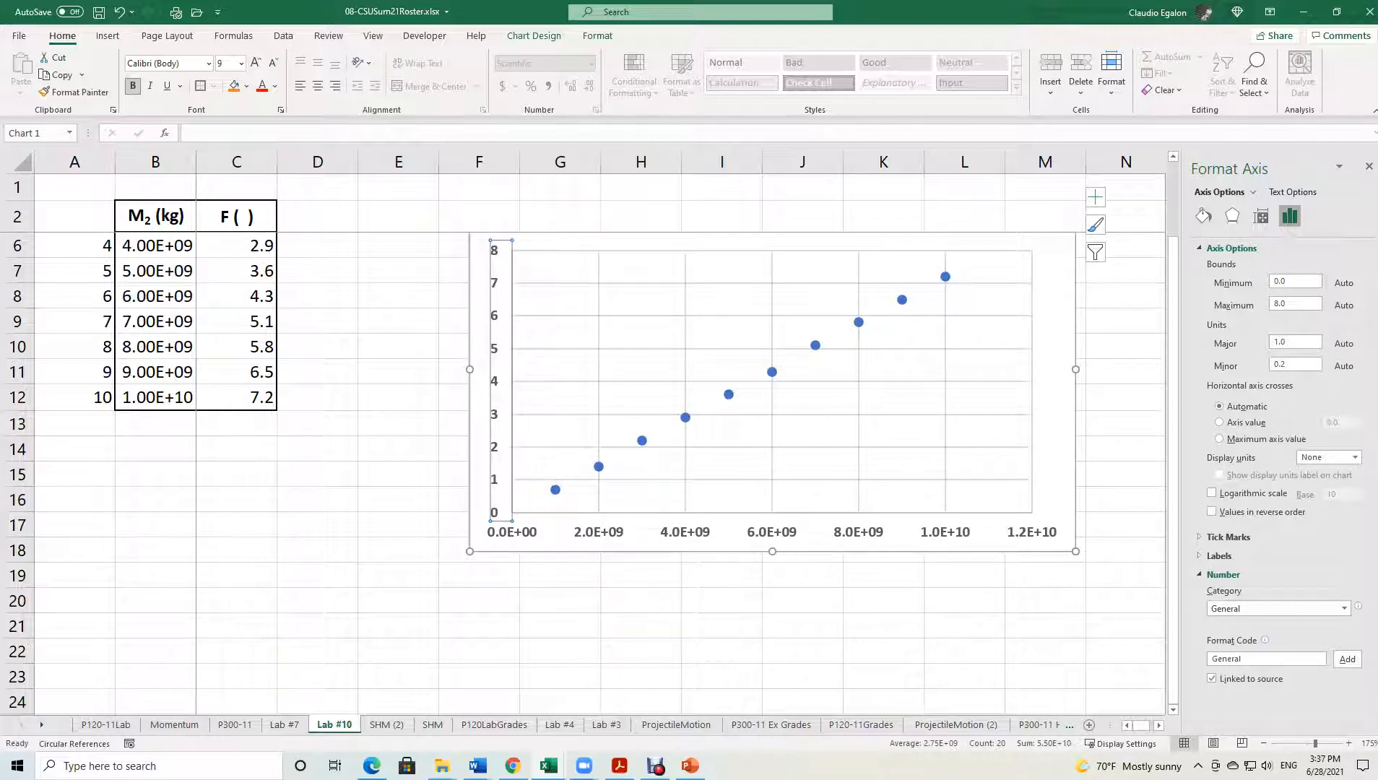
Add a primary horizontal axis title to the force versus Mass 2 chart.
{"action": "left_click_drag", "start_coordinate": [772, 241], "coordinate": [774, 239]}
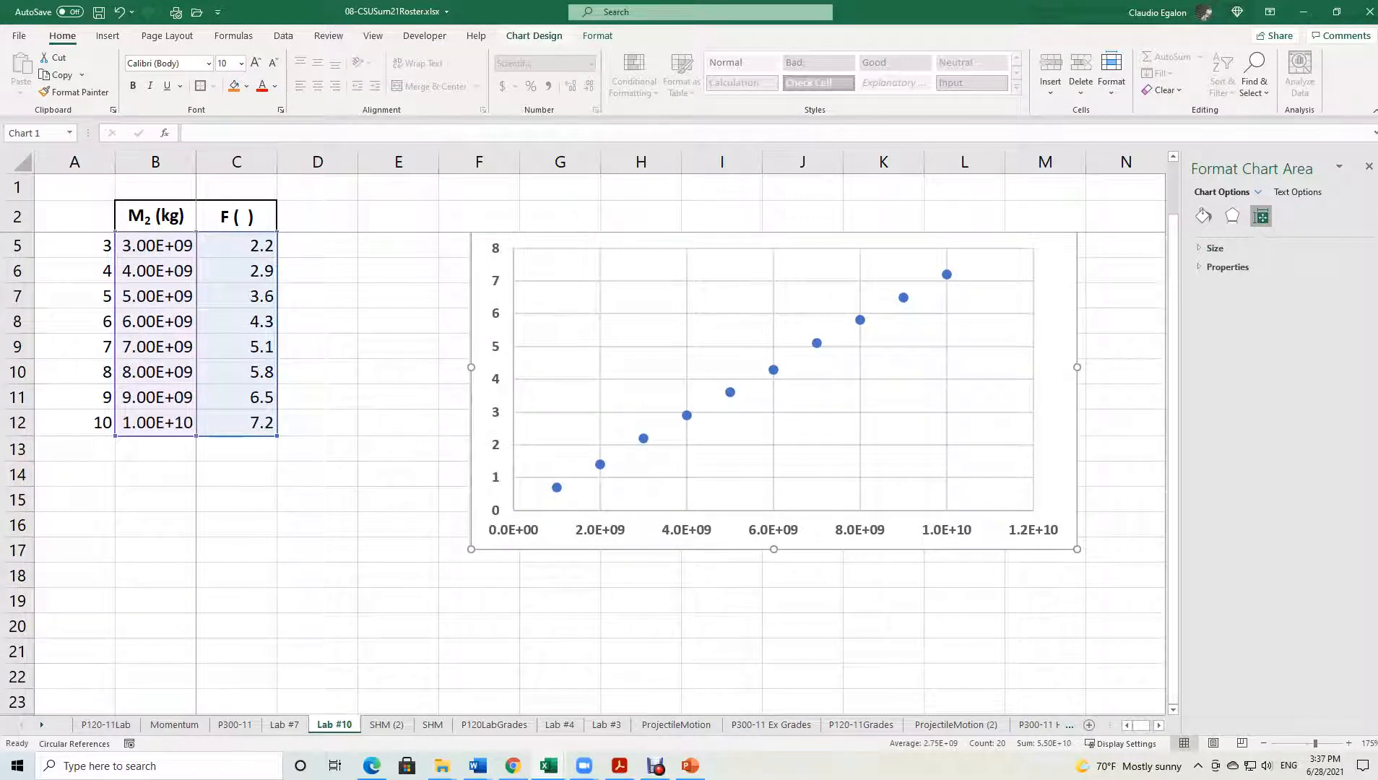
{"action": "left_click", "coordinate": [533, 36]}
{"action": "left_click", "coordinate": [26, 72]}
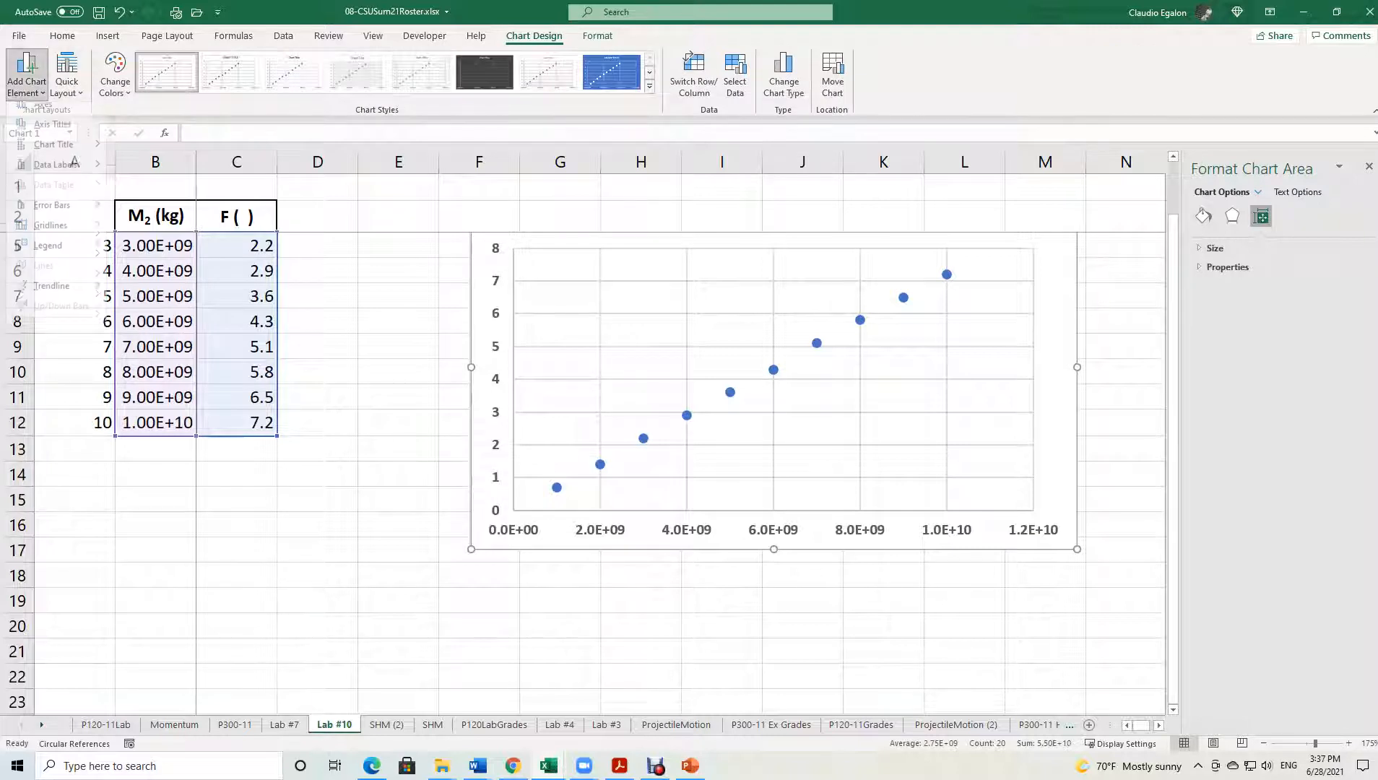
{"action": "mouse_move", "coordinate": [53, 132]}
{"action": "left_click", "coordinate": [185, 141]}
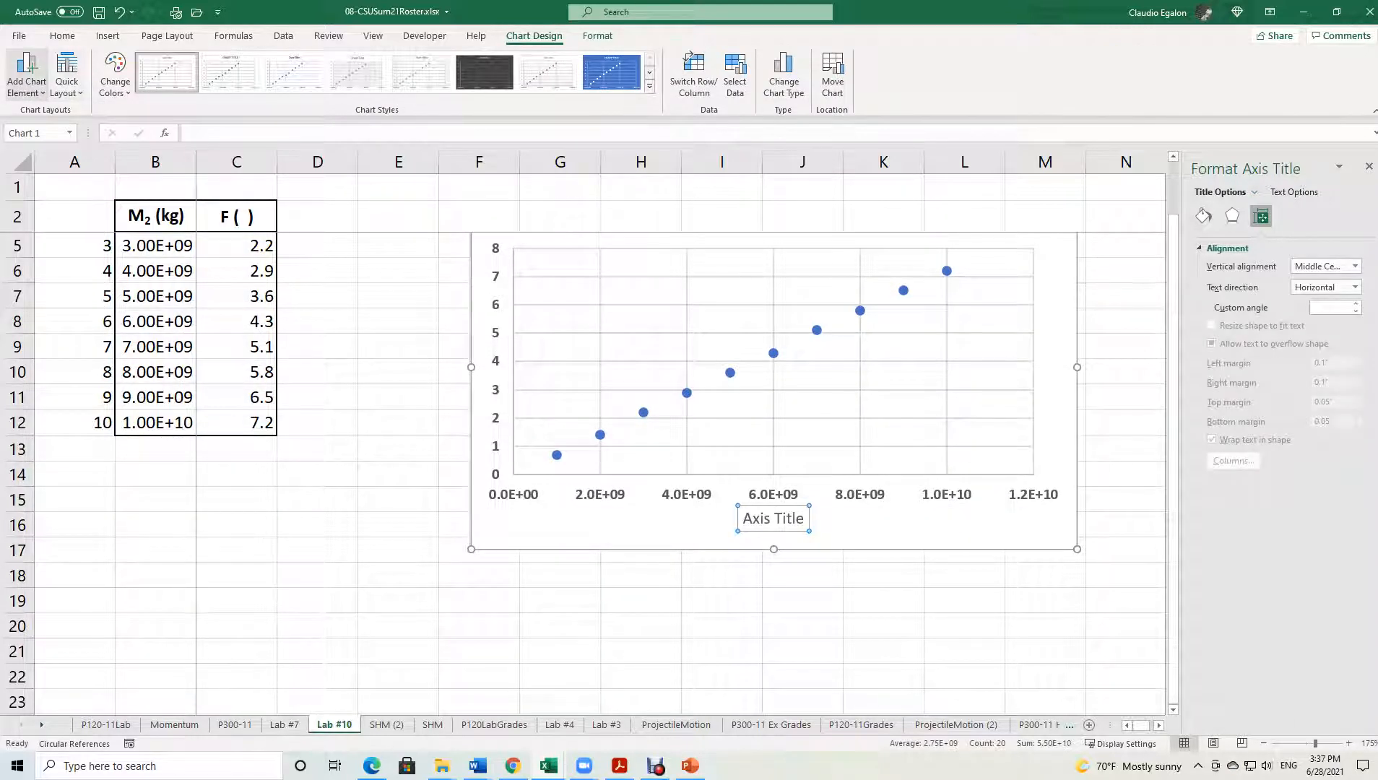
{"action": "left_click", "coordinate": [26, 72]}
{"action": "mouse_move", "coordinate": [44, 112]}
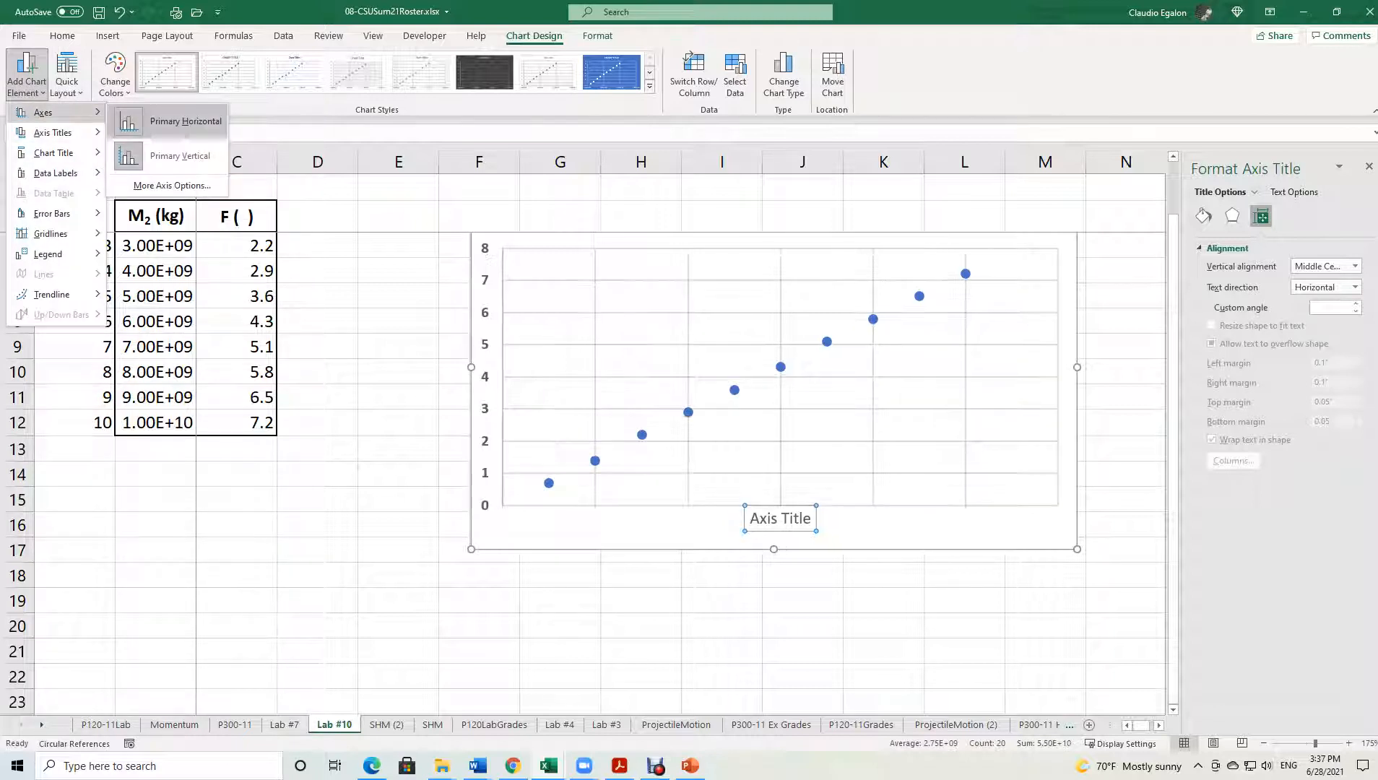
{"action": "left_click", "coordinate": [174, 156]}
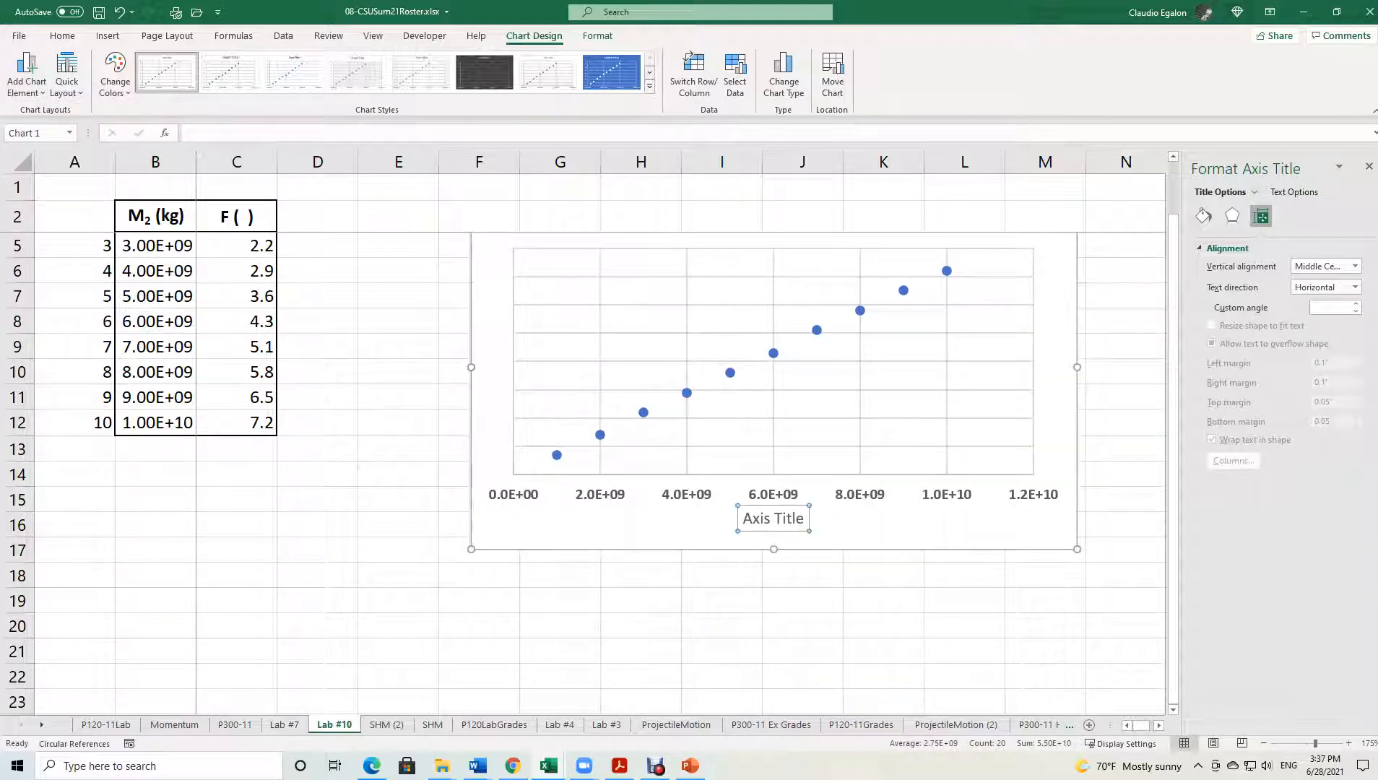
{"action": "key", "text": "ctrl+z"}
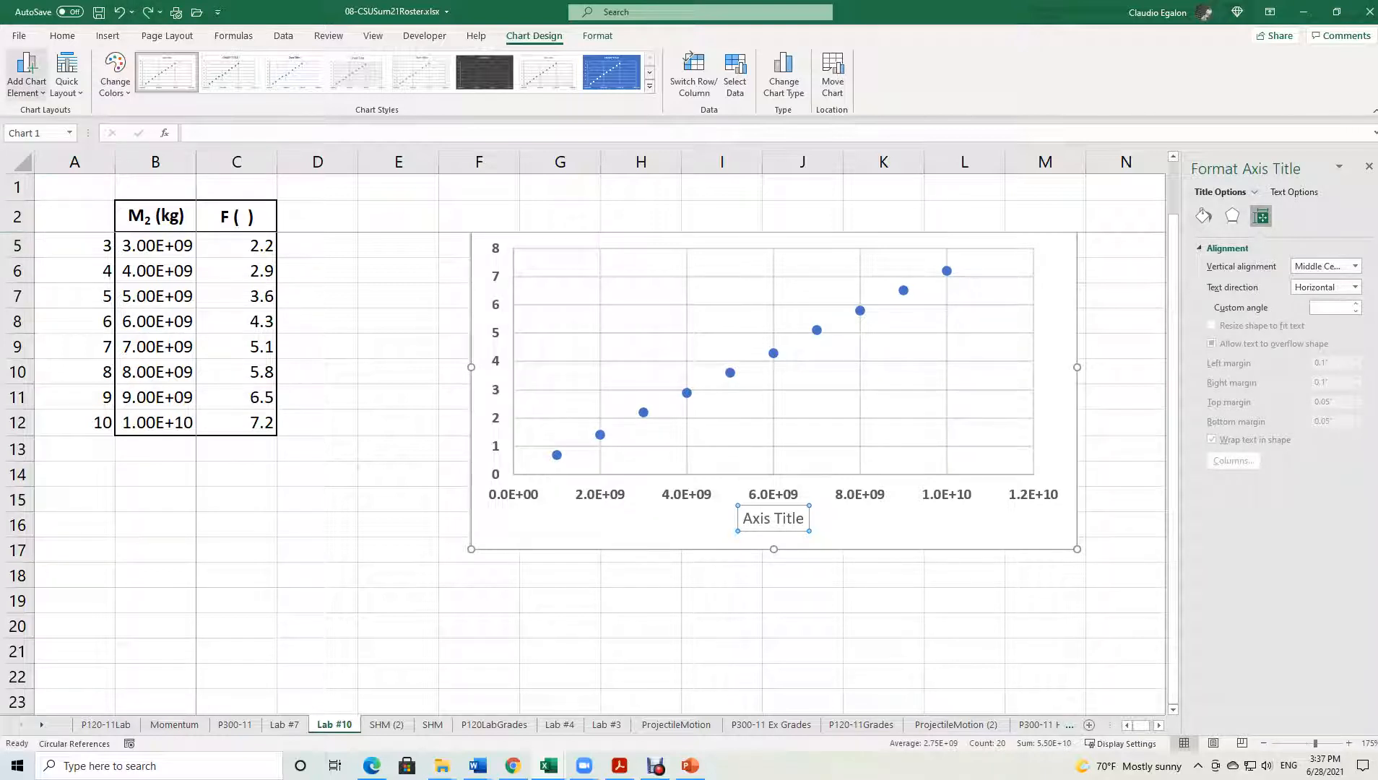
Add a primary vertical axis title to the chart and format it as bold 16 pt.
{"action": "left_click", "coordinate": [26, 72]}
{"action": "mouse_move", "coordinate": [58, 132]}
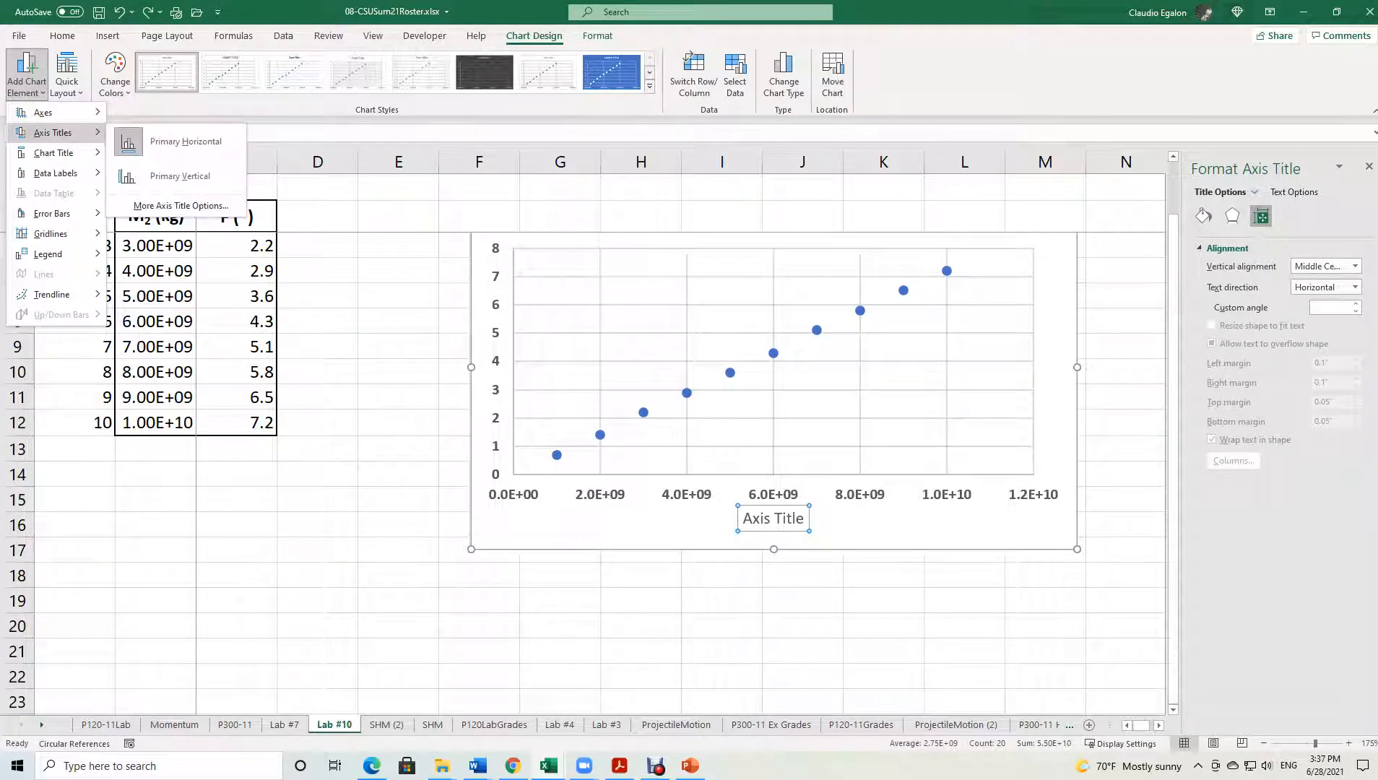
{"action": "left_click", "coordinate": [177, 175]}
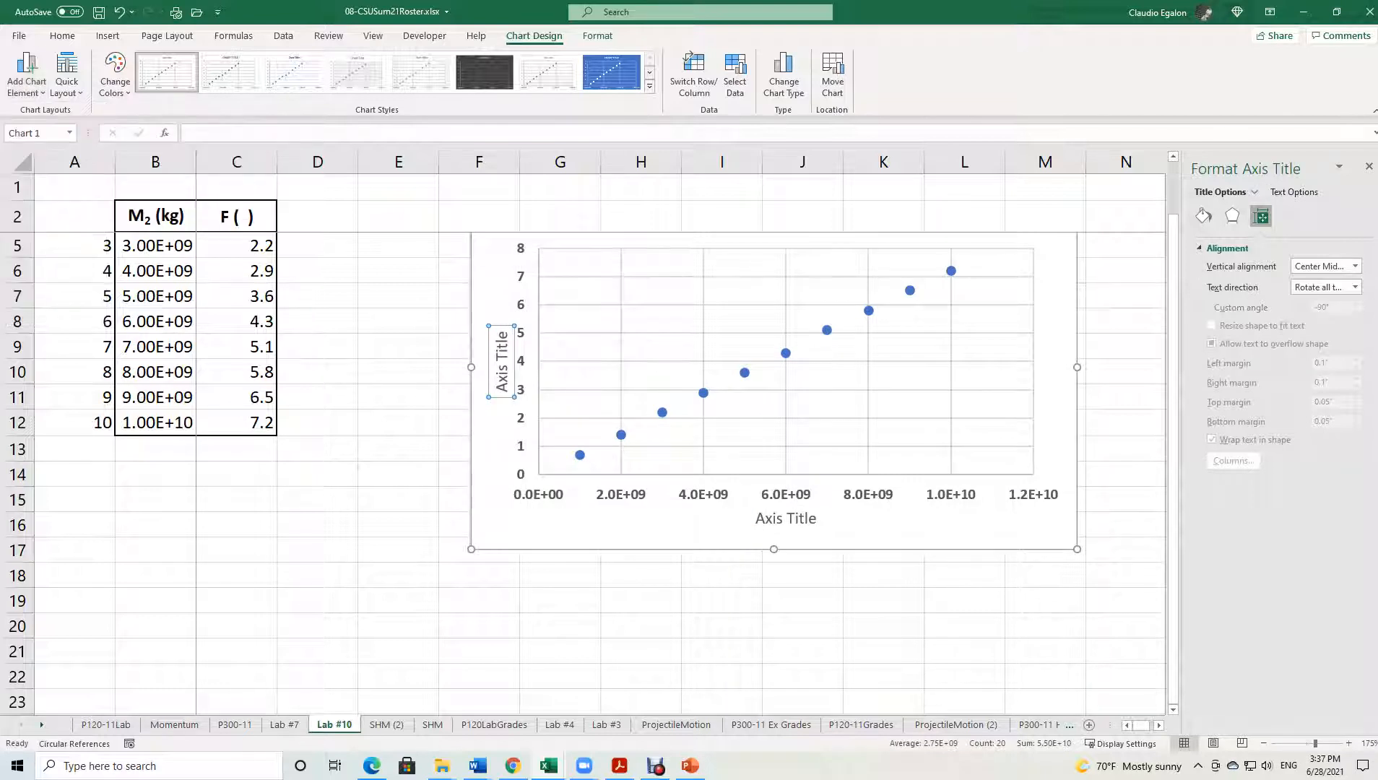
{"action": "triple_click", "coordinate": [502, 375]}
{"action": "left_click", "coordinate": [514, 351]}
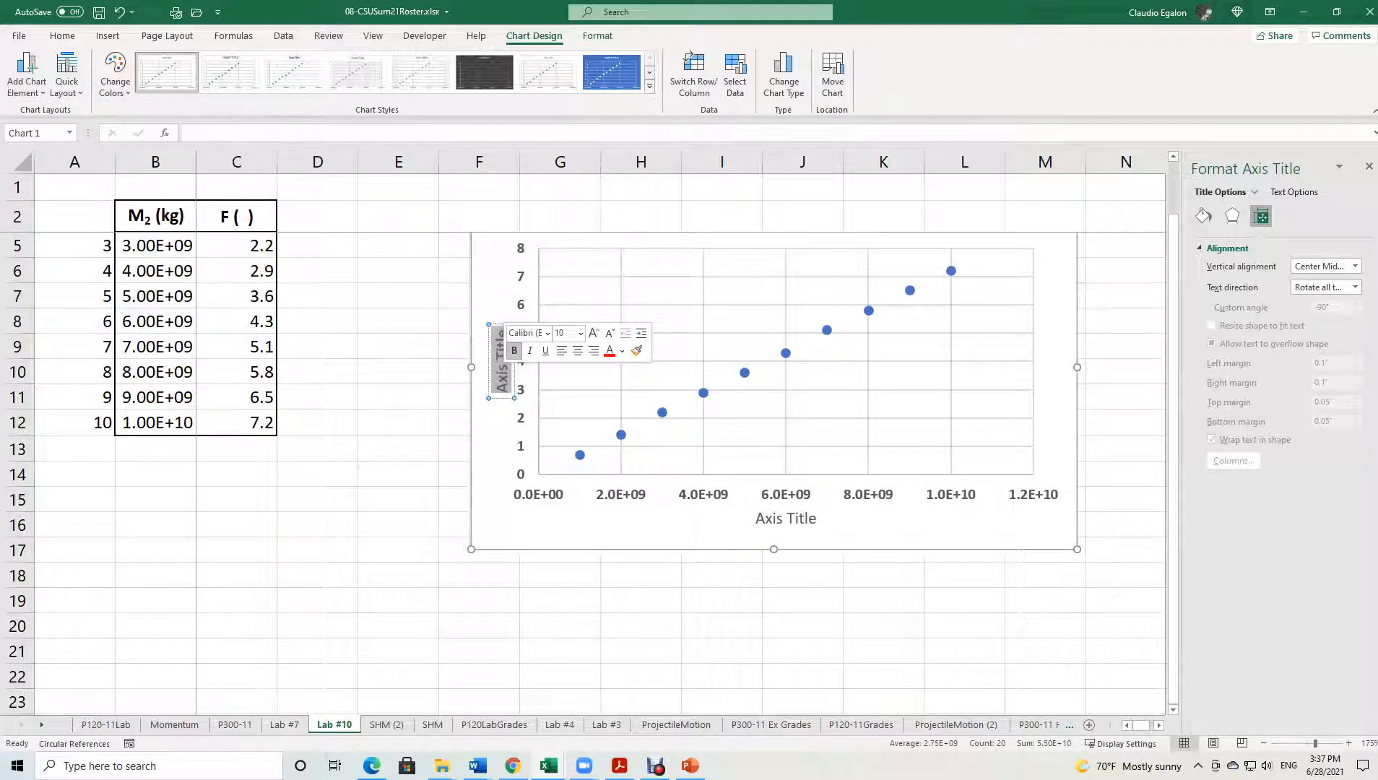
{"action": "left_click", "coordinate": [580, 333]}
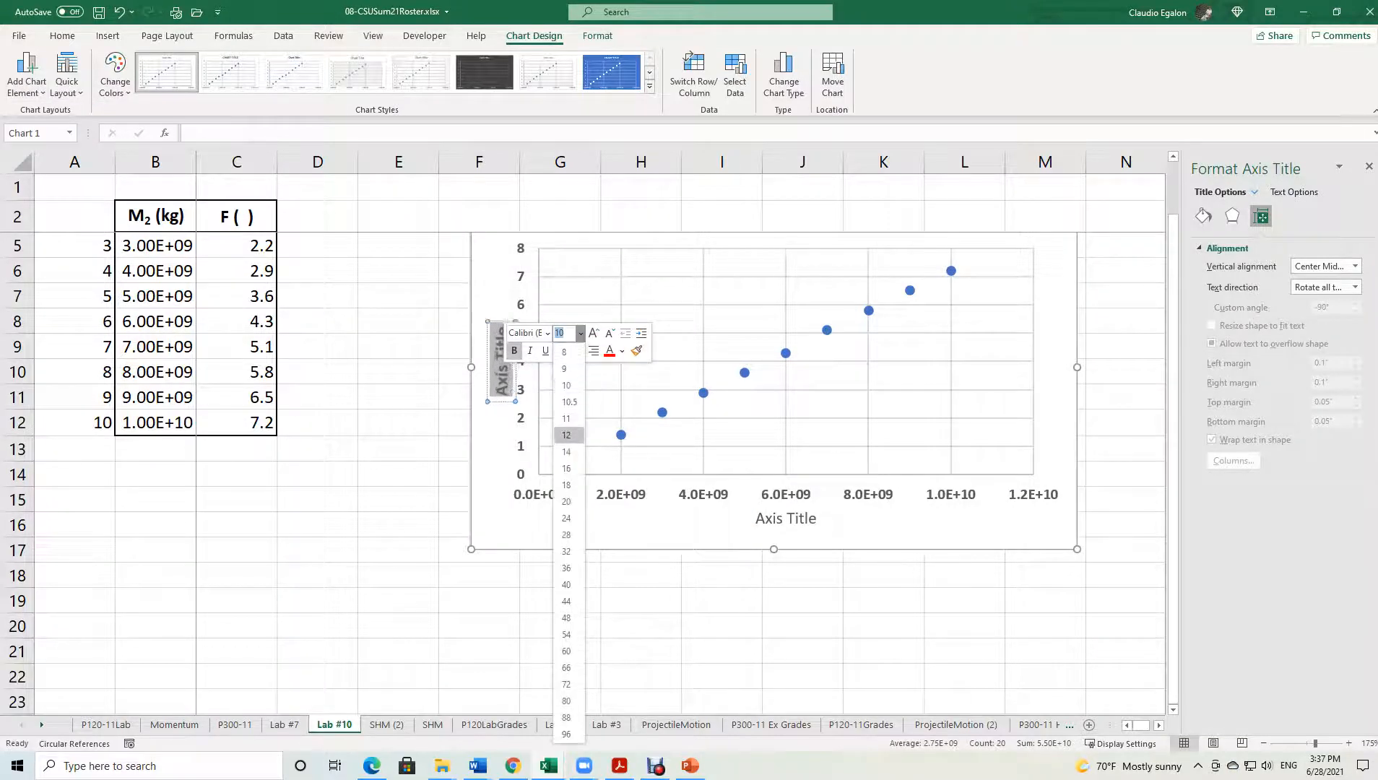
{"action": "left_click", "coordinate": [567, 468]}
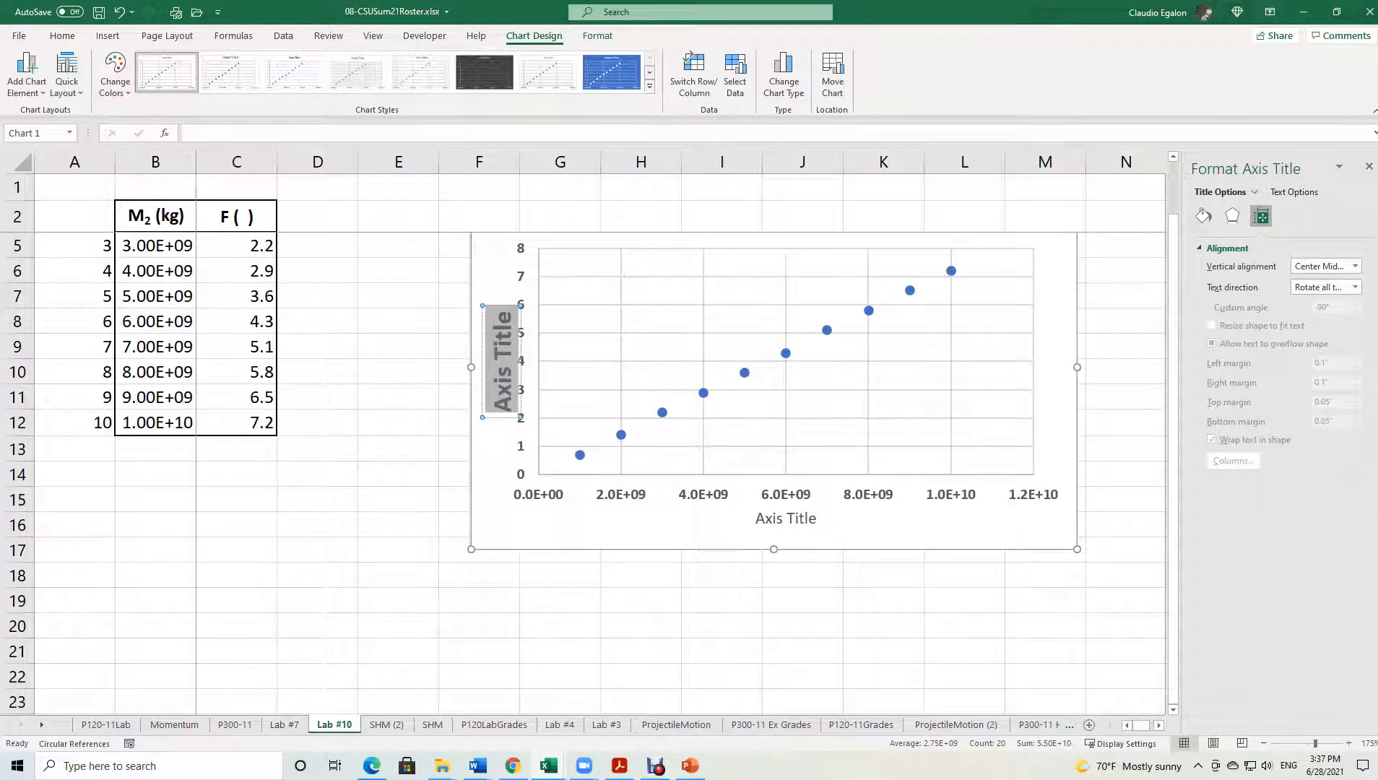
Change the vertical axis title text to "F ( )" with a capital F.
{"action": "type", "text": "F ( )"}
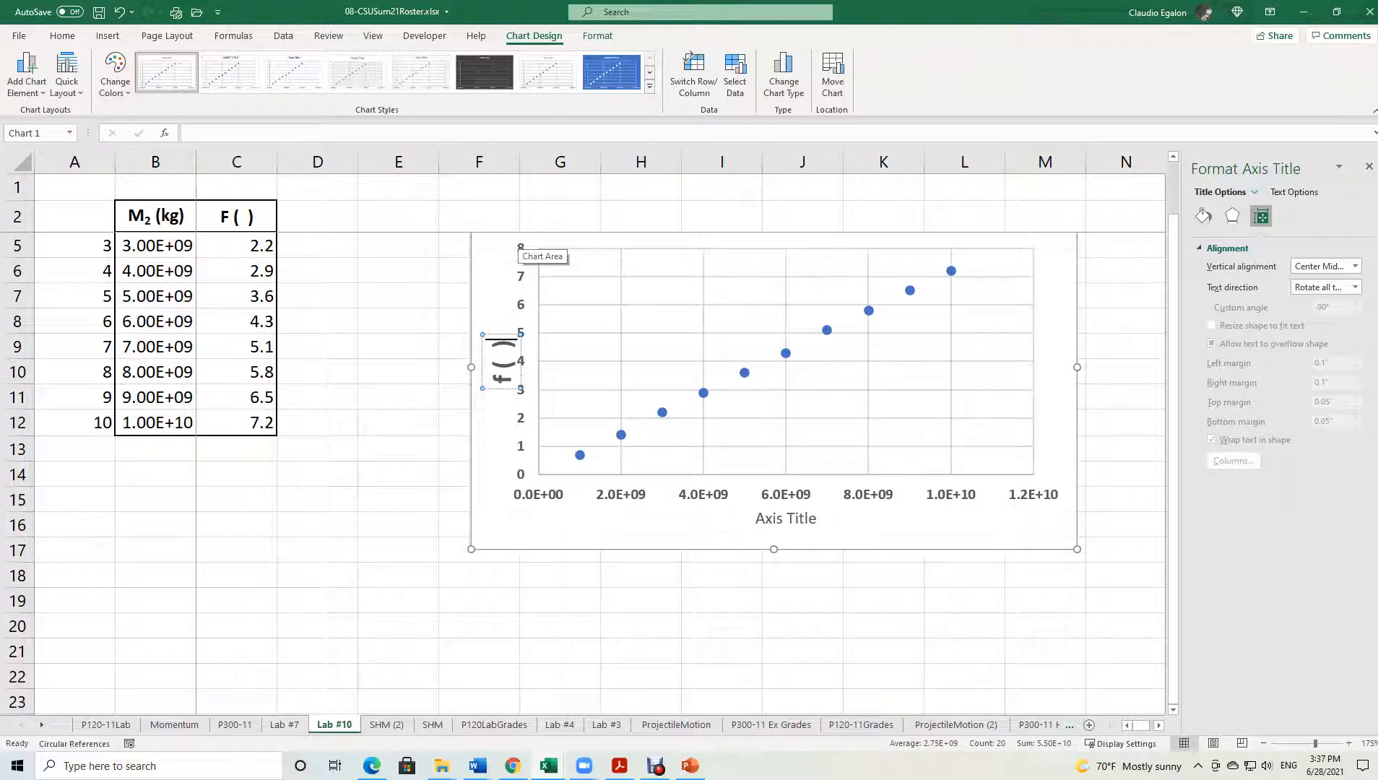
{"action": "key", "text": "Left"}
{"action": "key", "text": "Left"}
{"action": "key", "text": "Left"}
{"action": "key", "text": "Left"}
{"action": "key", "text": "BackSpace"}
{"action": "type", "text": "F"}
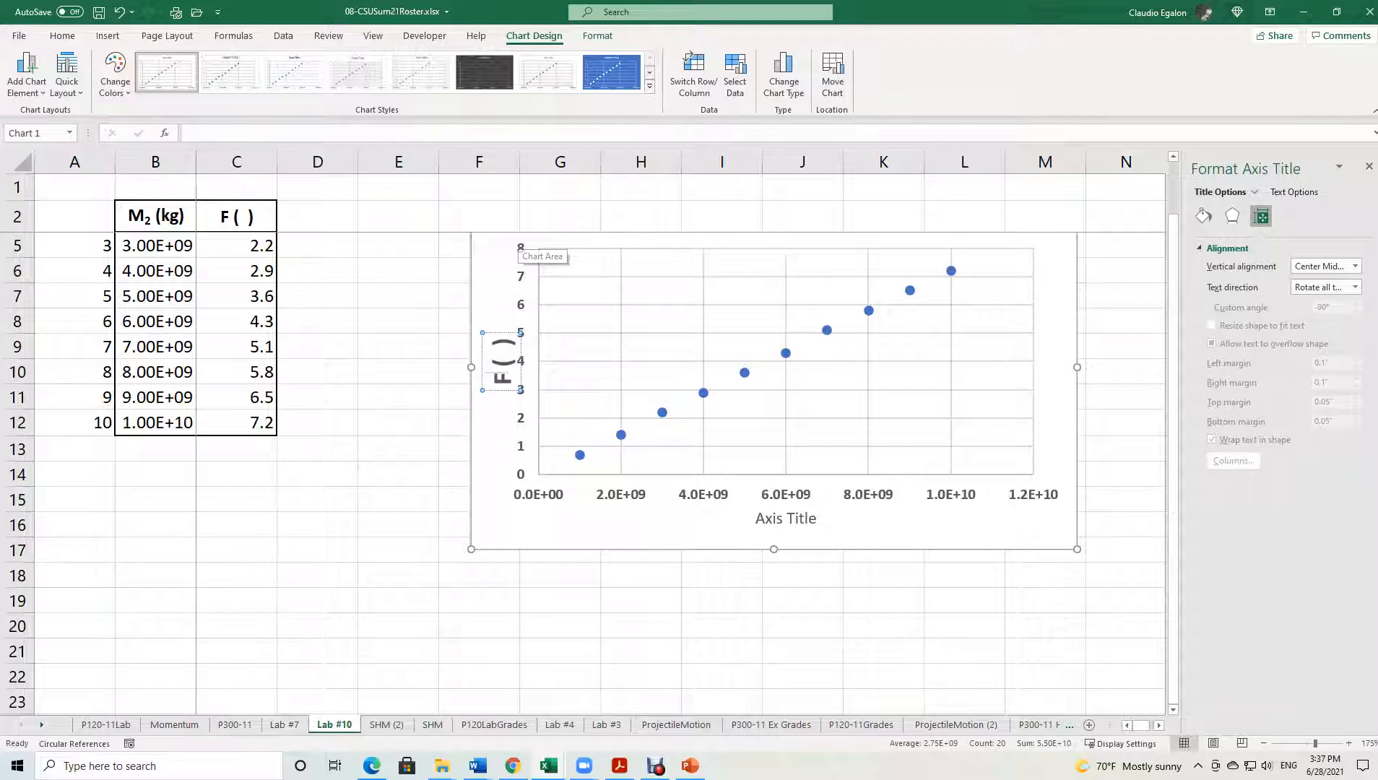
{"action": "triple_click", "coordinate": [501, 368]}
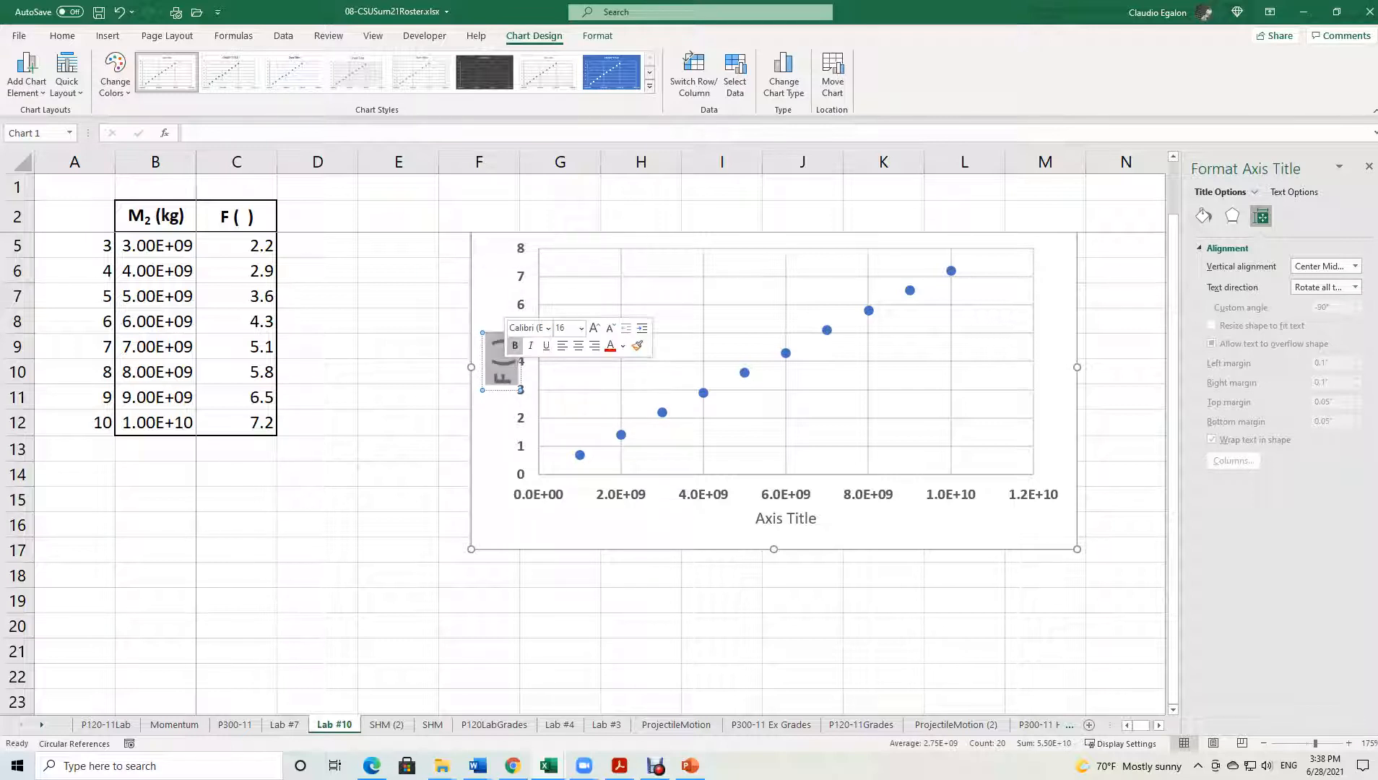
Format the horizontal axis title as bold 16 pt and change its text to "M2 ( )".
{"action": "triple_click", "coordinate": [792, 517]}
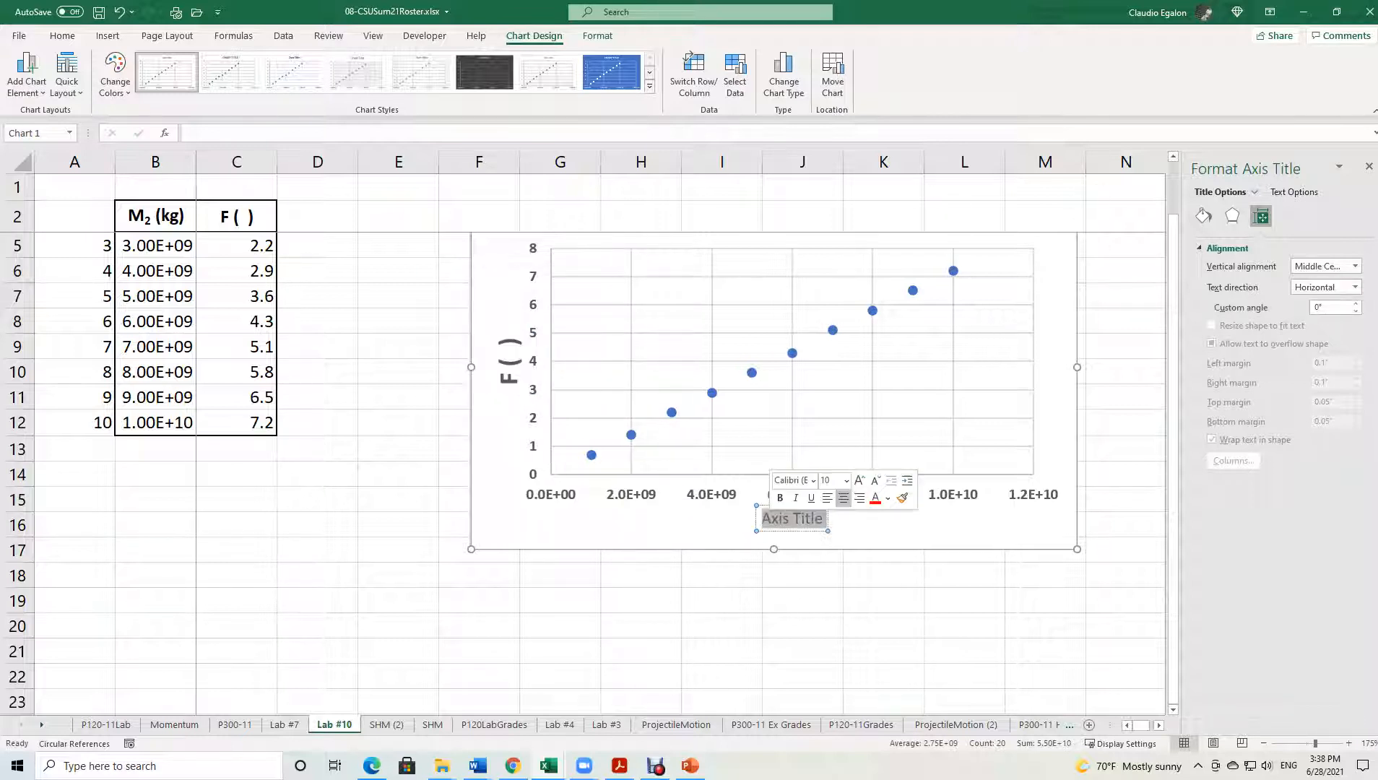
{"action": "left_click", "coordinate": [847, 480]}
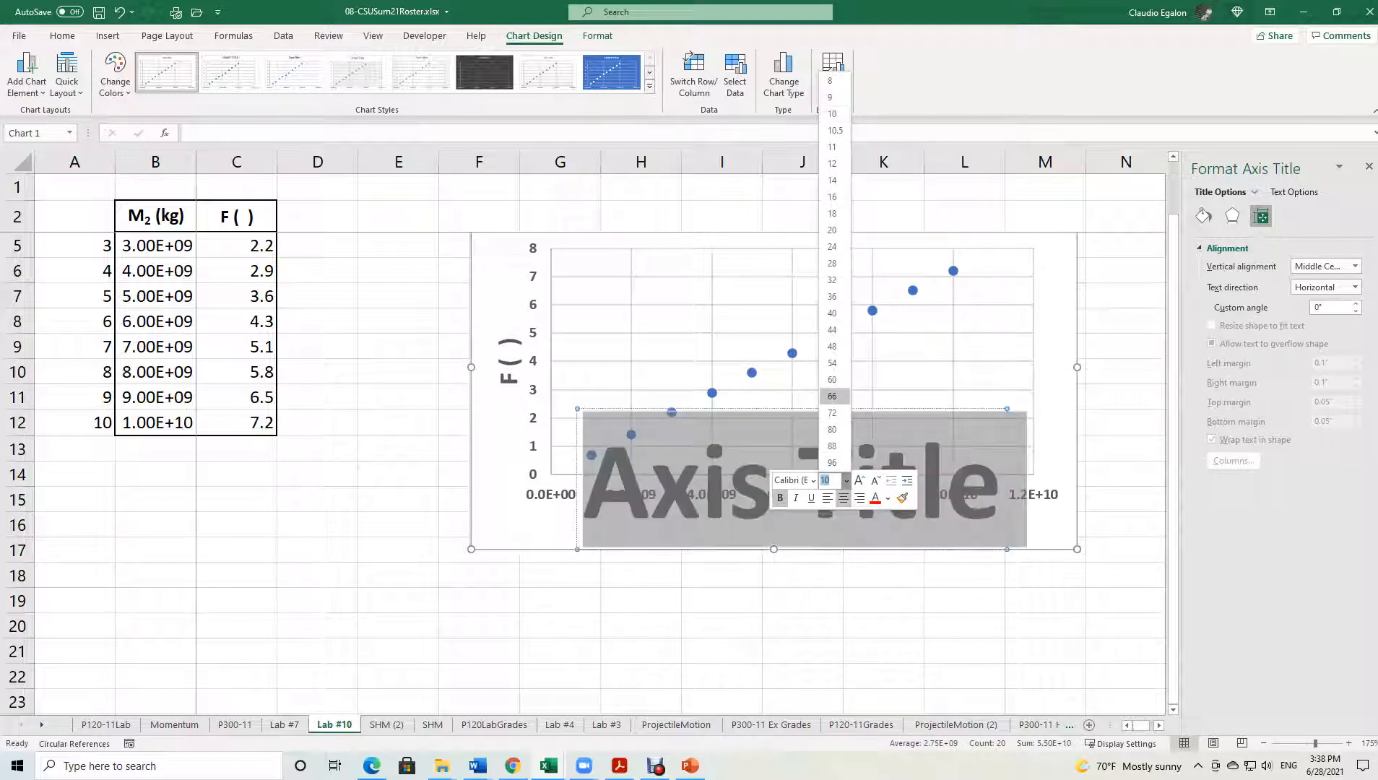
{"action": "left_click", "coordinate": [832, 197]}
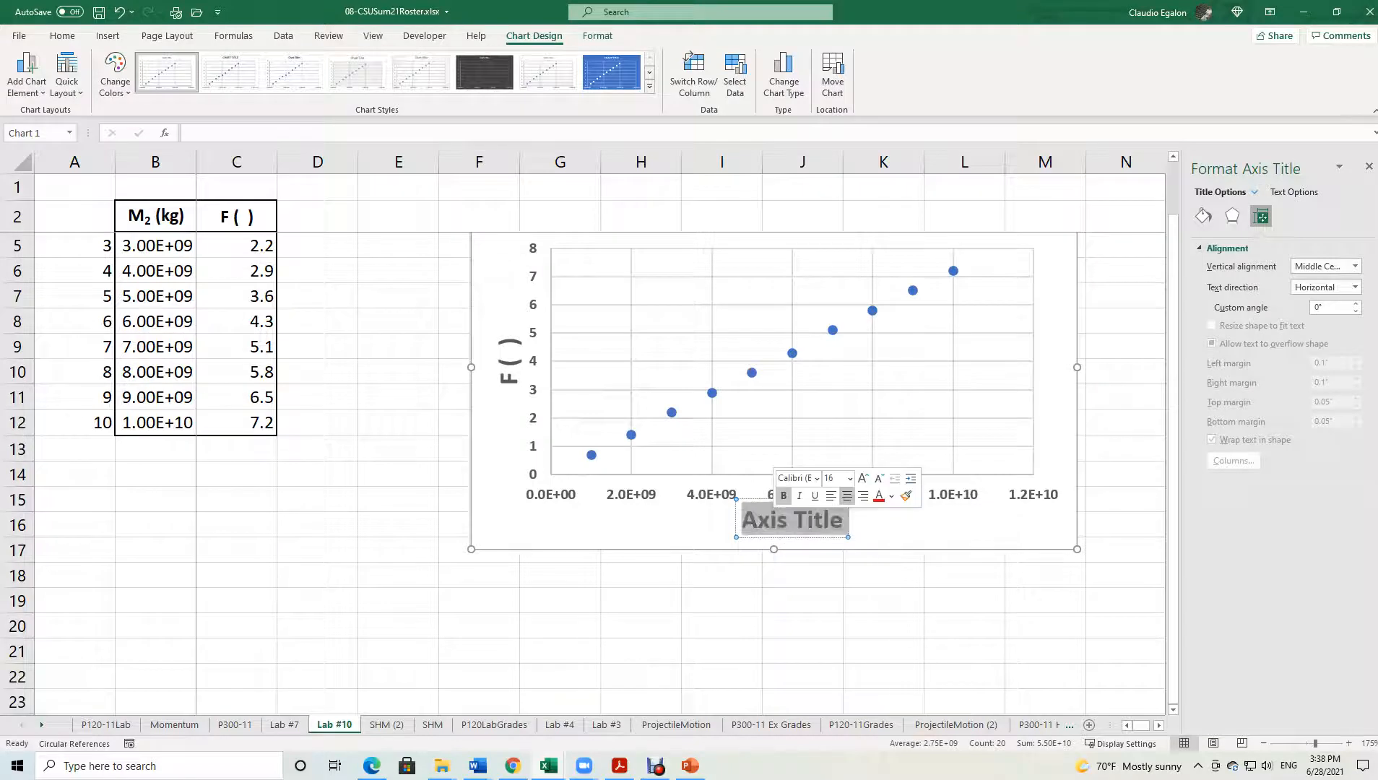
{"action": "type", "text": "m2"}
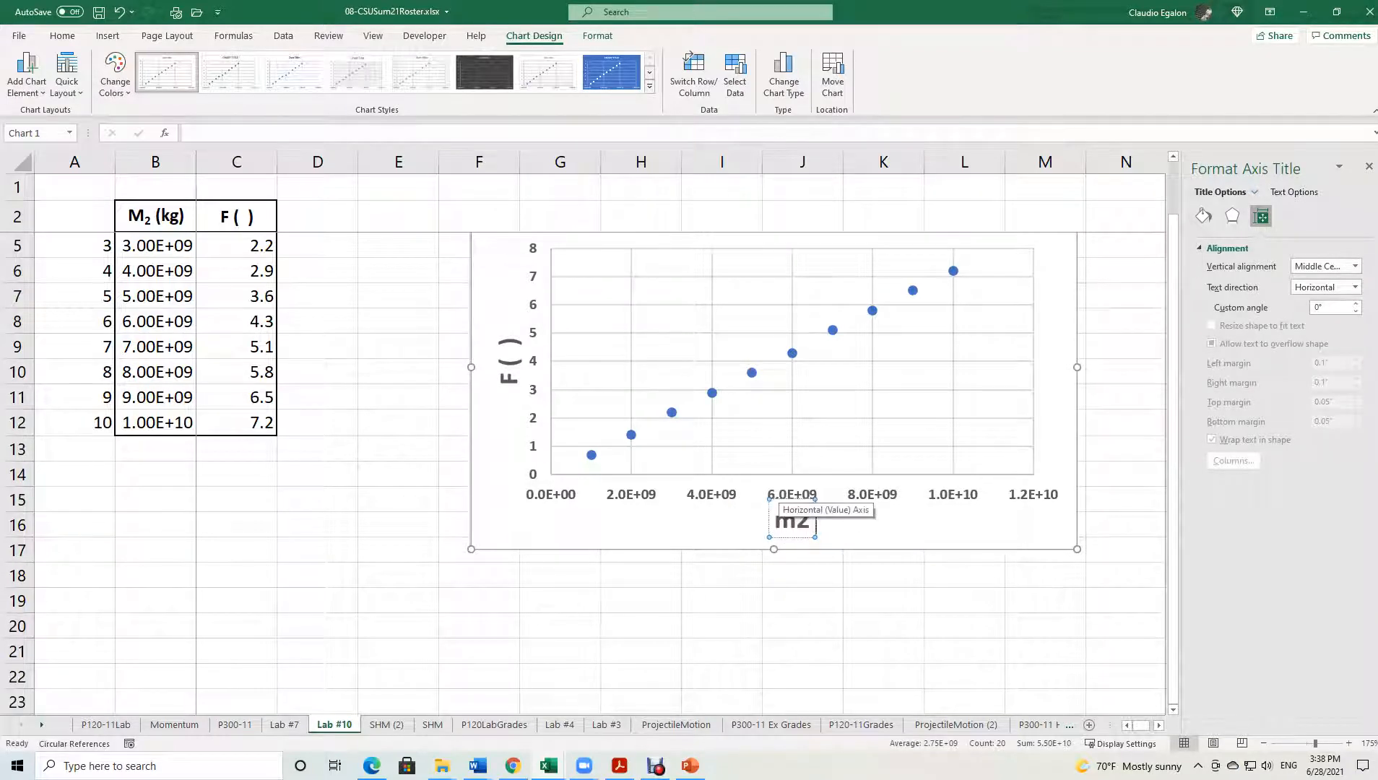
{"action": "key", "text": "BackSpace"}
{"action": "key", "text": "BackSpace"}
{"action": "type", "text": "M1"}
{"action": "key", "text": "BackSpace"}
{"action": "type", "text": "2 ( )"}
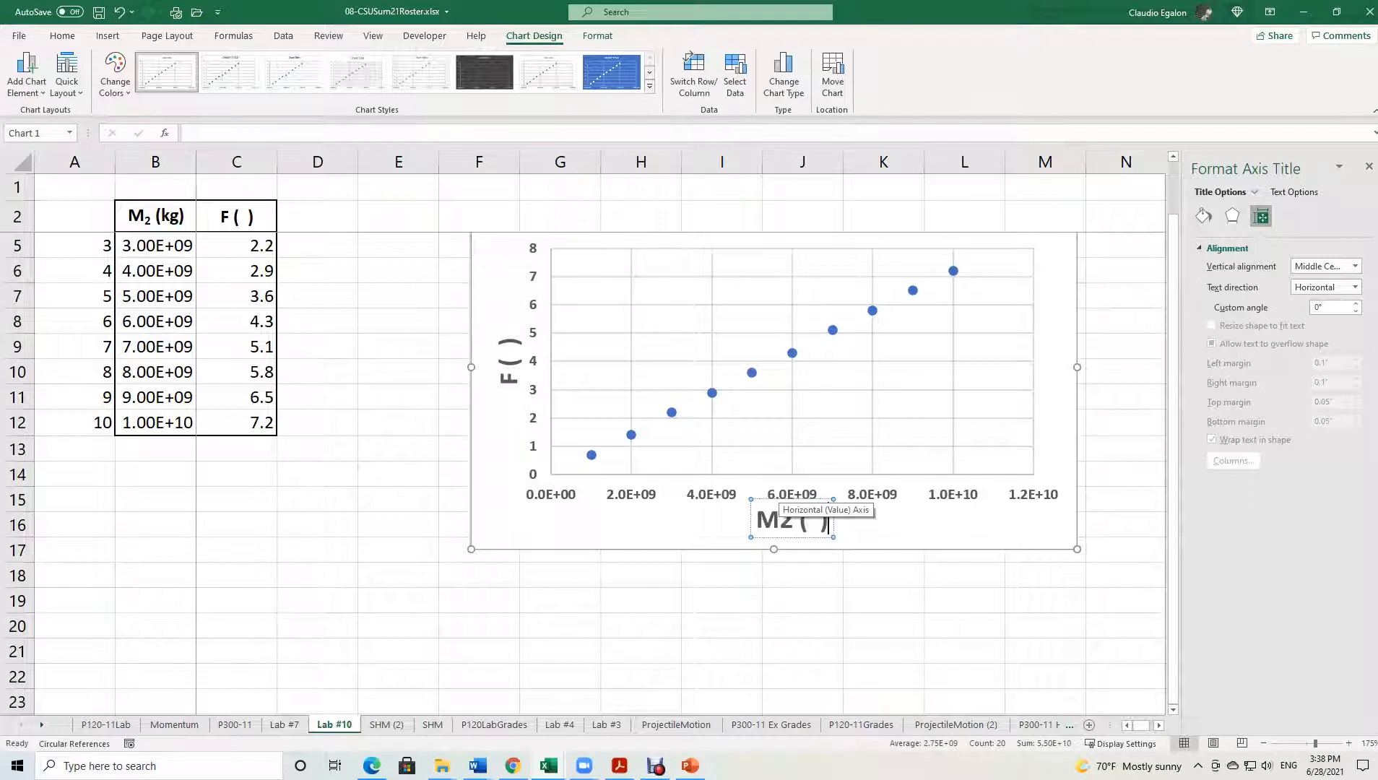
Format the 2 in the horizontal axis title as a subscript.
{"action": "left_click_drag", "start_coordinate": [793, 521], "coordinate": [780, 520]}
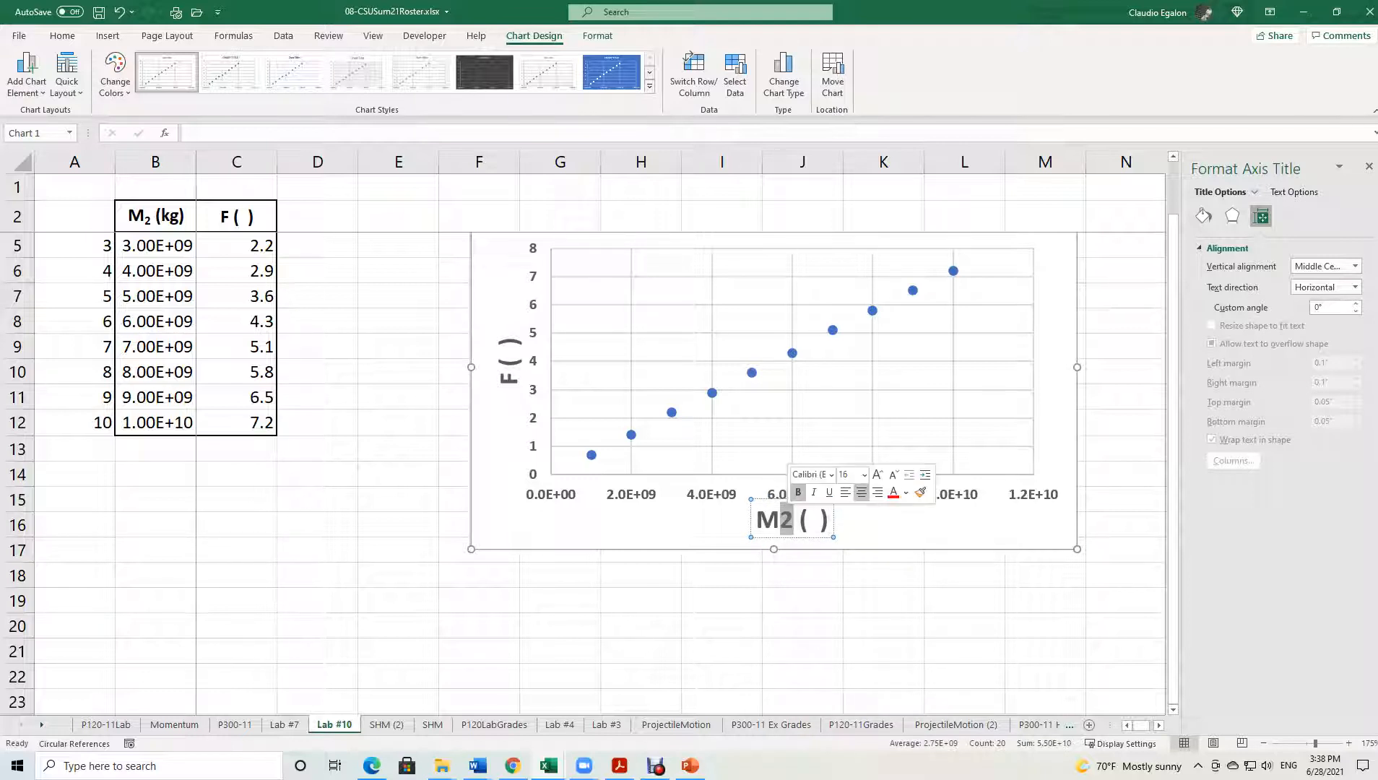
{"action": "right_click", "coordinate": [786, 520]}
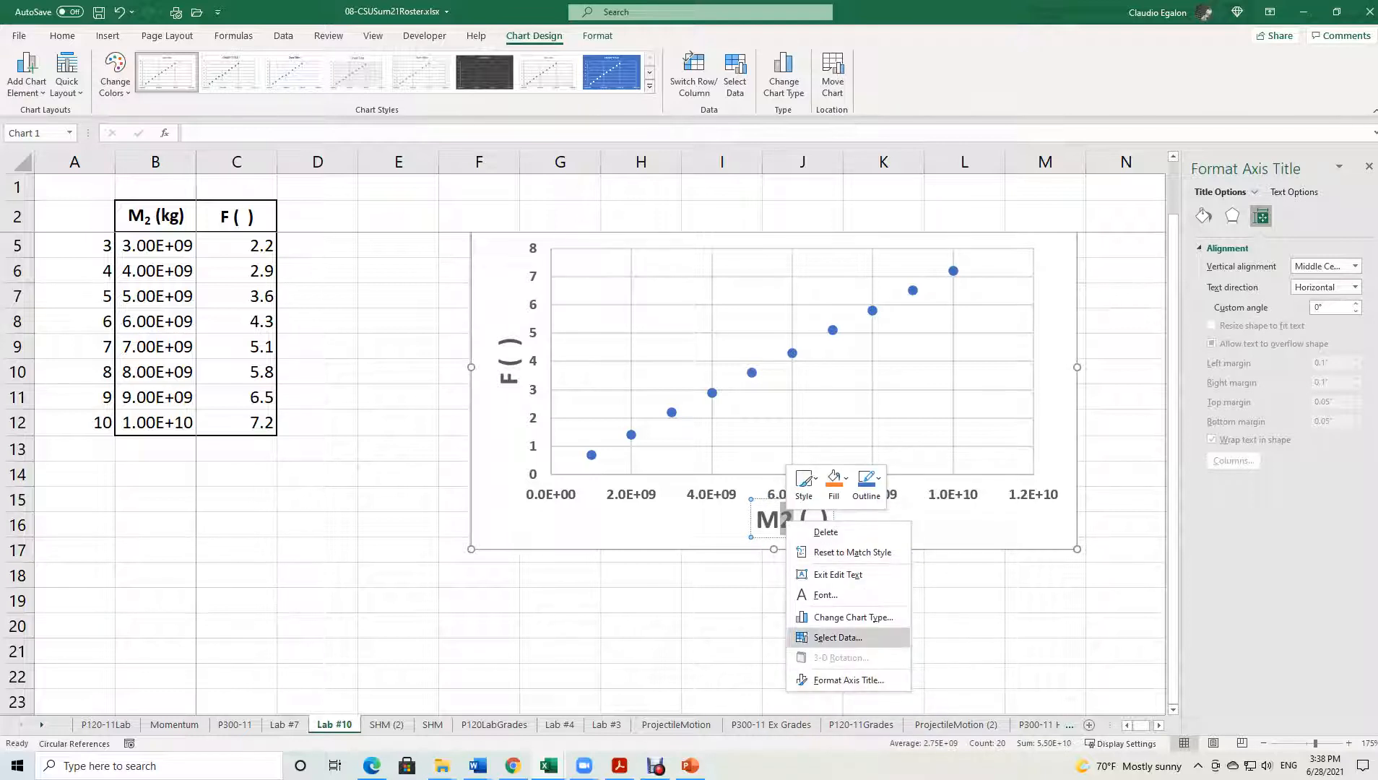
{"action": "left_click", "coordinate": [824, 594]}
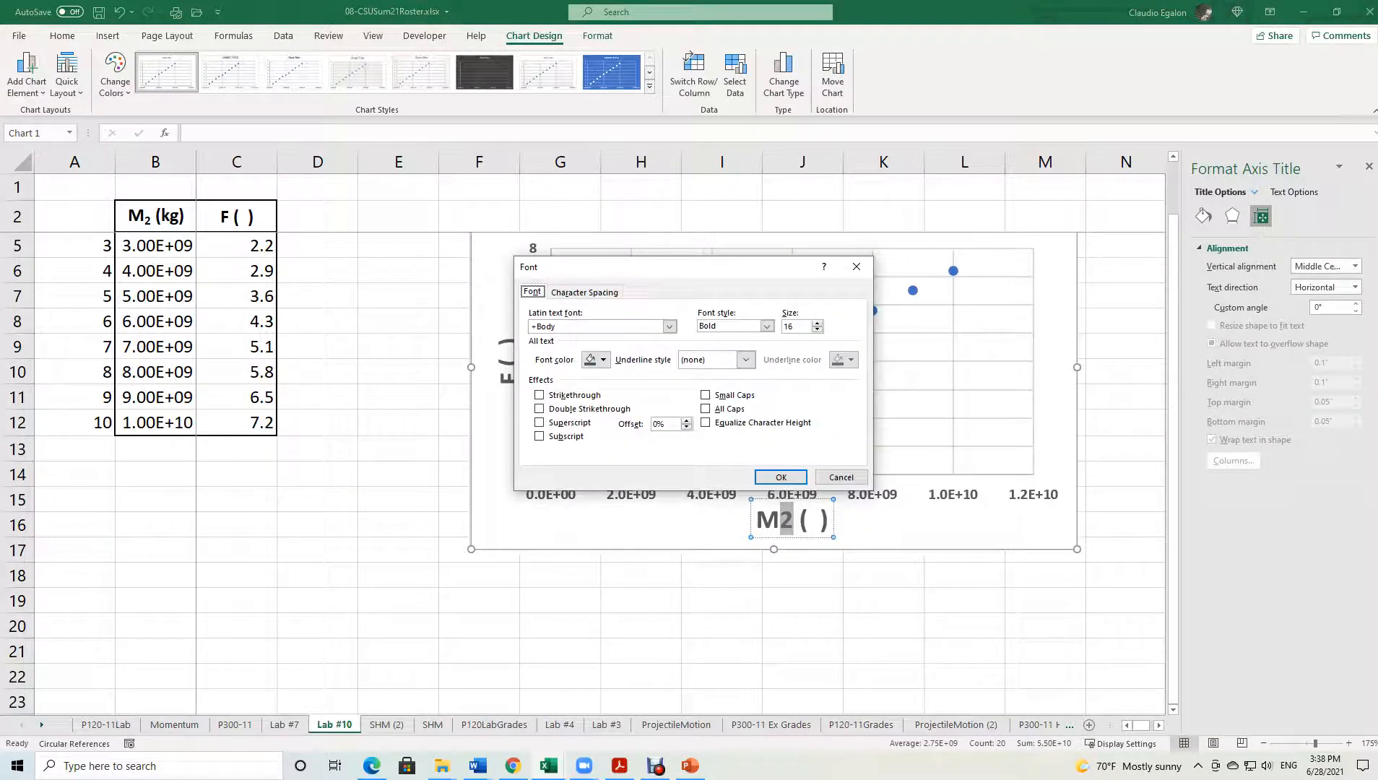
{"action": "left_click", "coordinate": [539, 436]}
{"action": "left_click", "coordinate": [780, 478]}
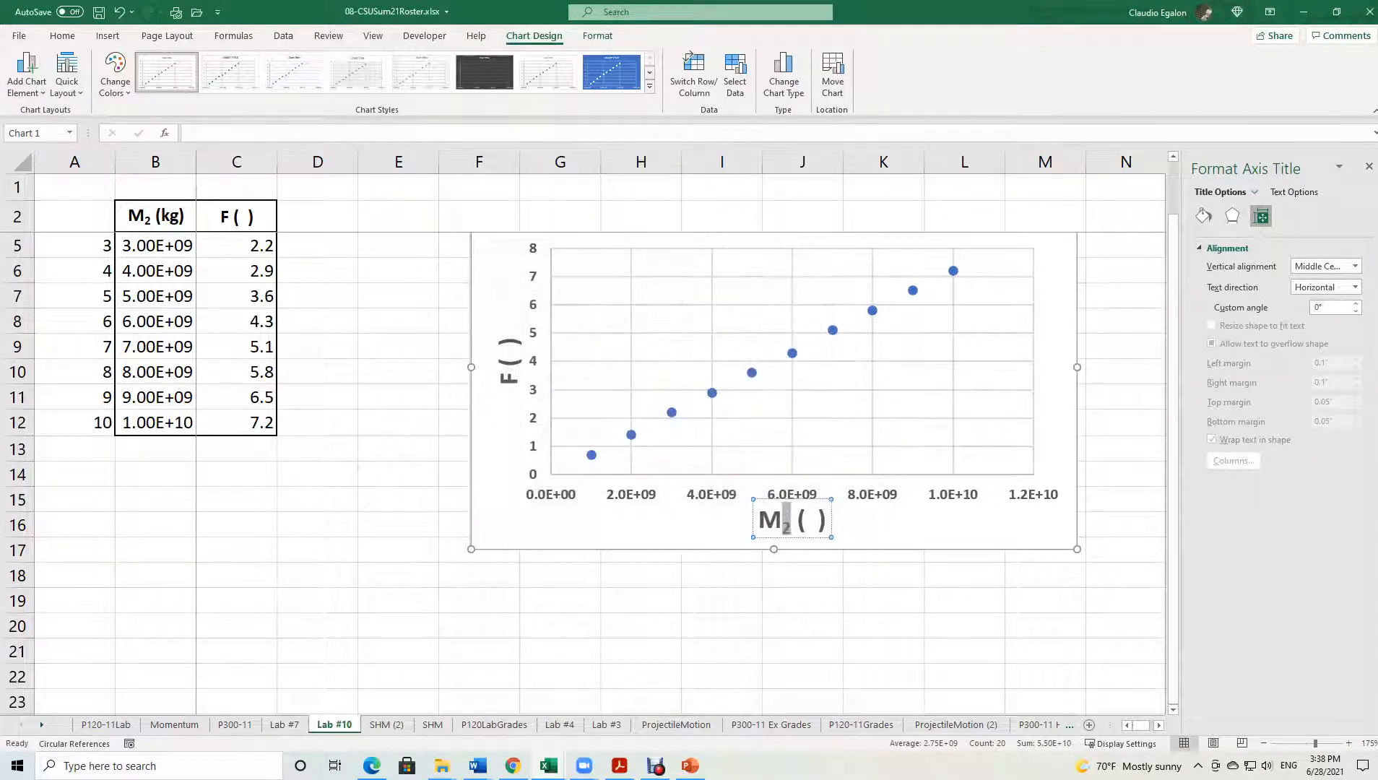
Italicize the M and the F in the two axis titles, and make the chart taller and slightly narrower.
{"action": "left_click_drag", "start_coordinate": [758, 520], "coordinate": [780, 520]}
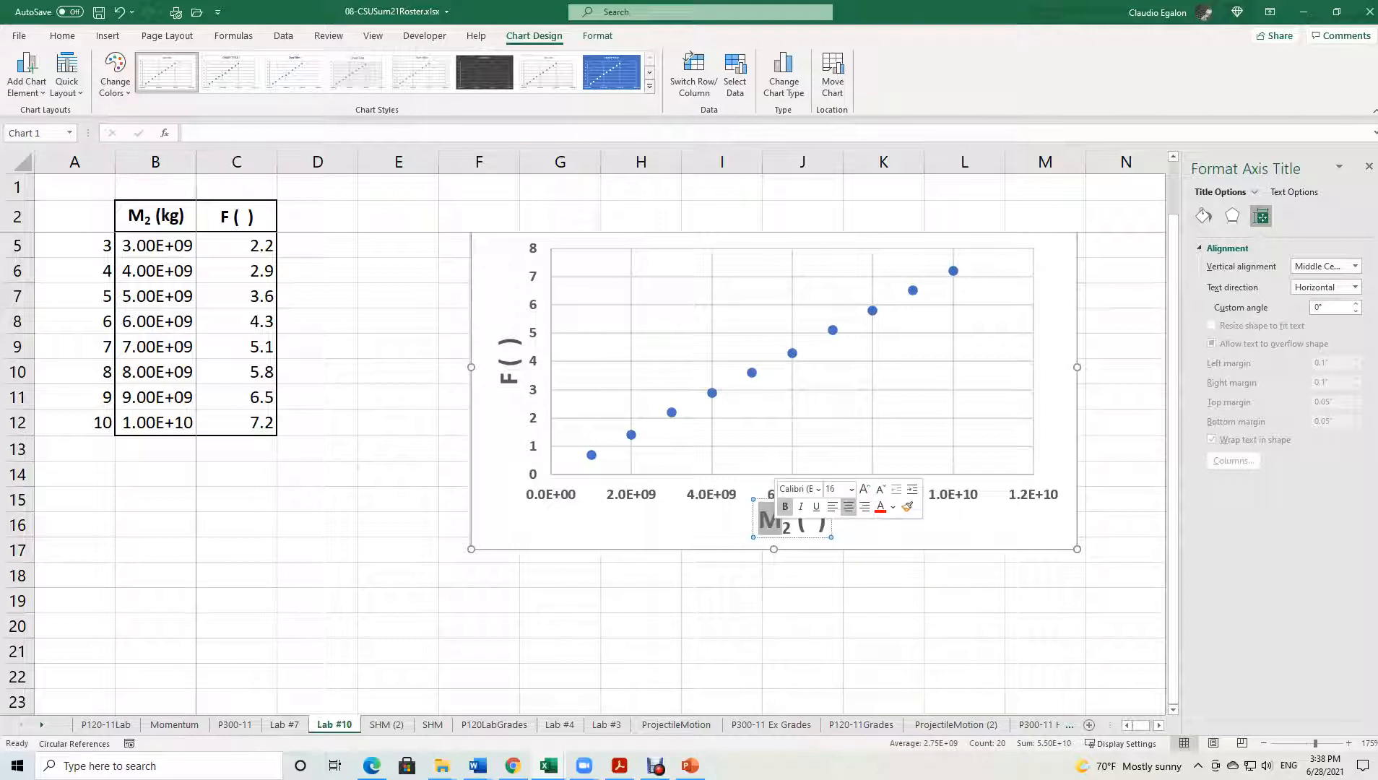
{"action": "key", "text": "ctrl+i"}
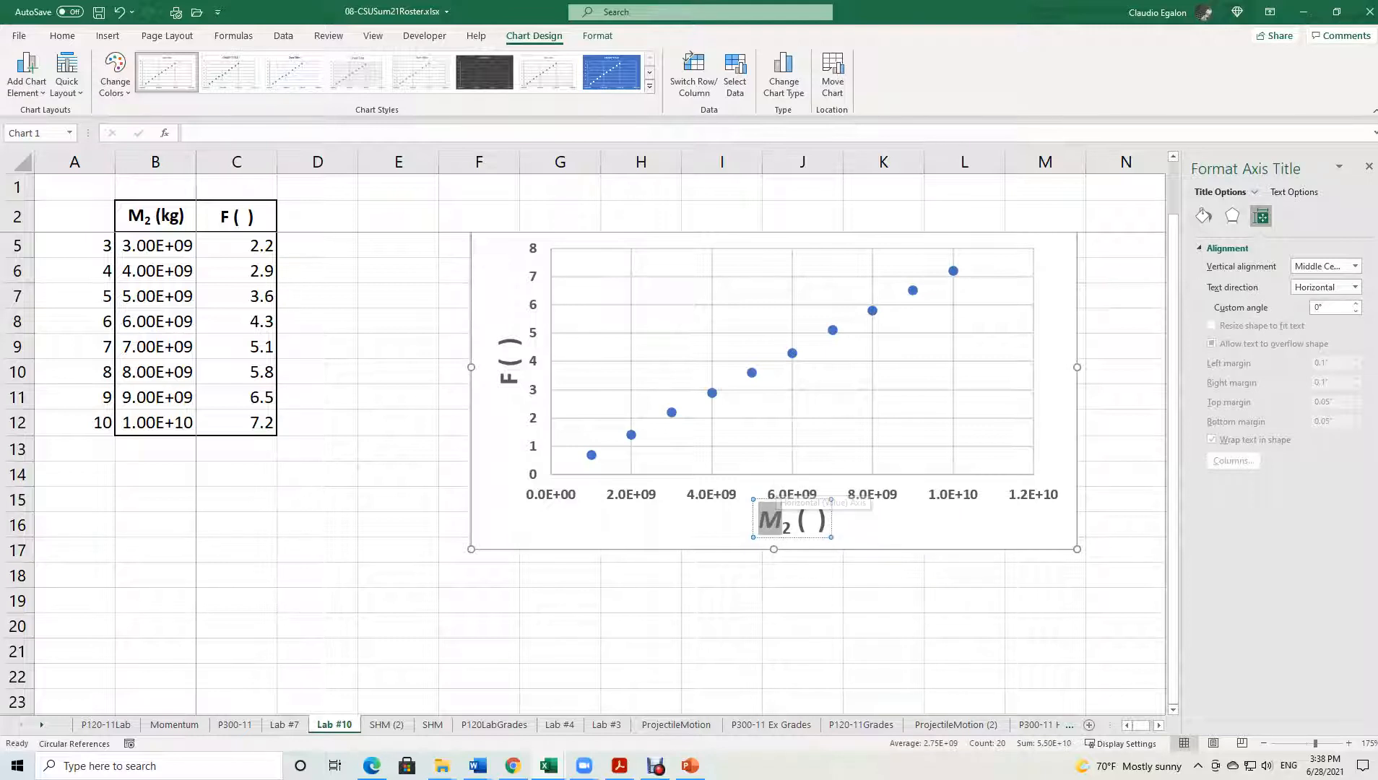
{"action": "left_click", "coordinate": [508, 378]}
{"action": "left_click", "coordinate": [508, 379]}
{"action": "left_click_drag", "start_coordinate": [509, 380], "coordinate": [509, 366]}
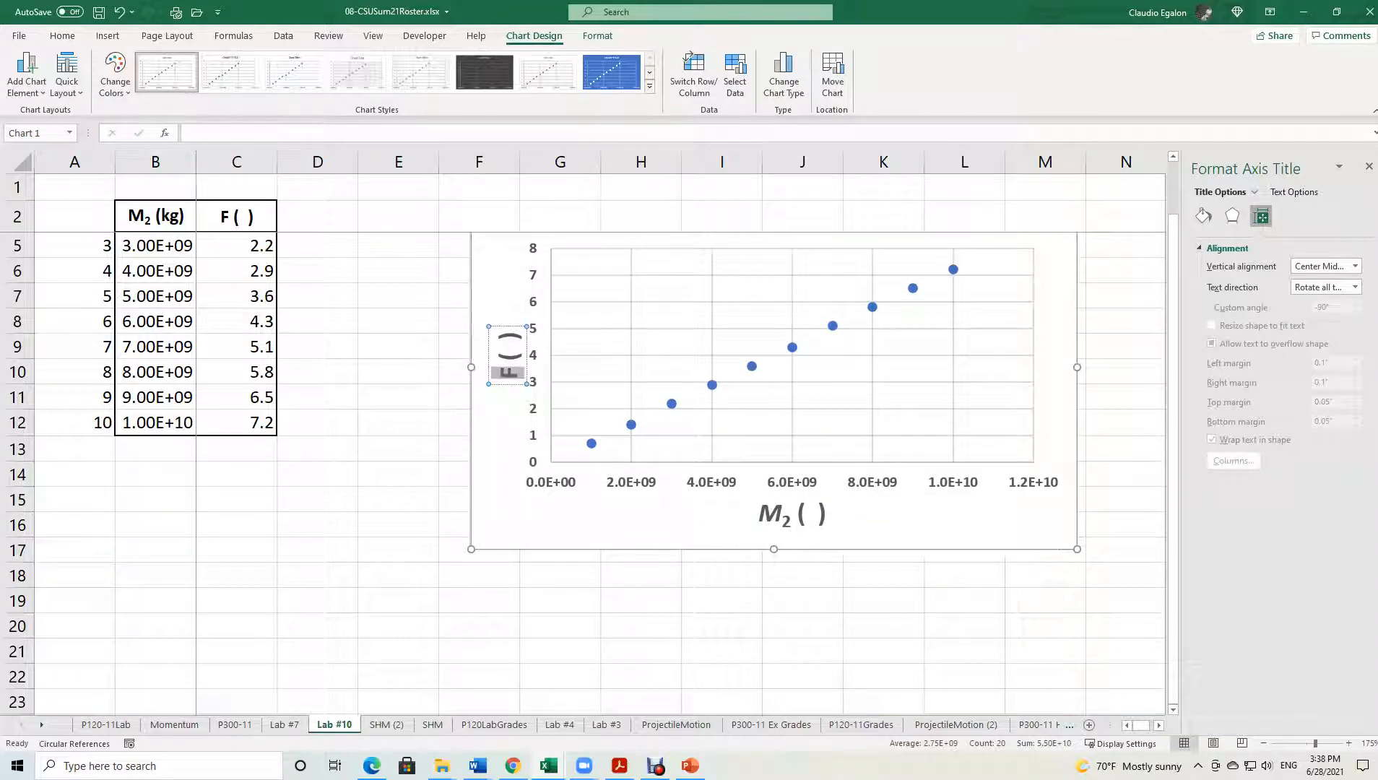
{"action": "key", "text": "ctrl+i"}
{"action": "left_click_drag", "start_coordinate": [1077, 549], "coordinate": [1055, 603]}
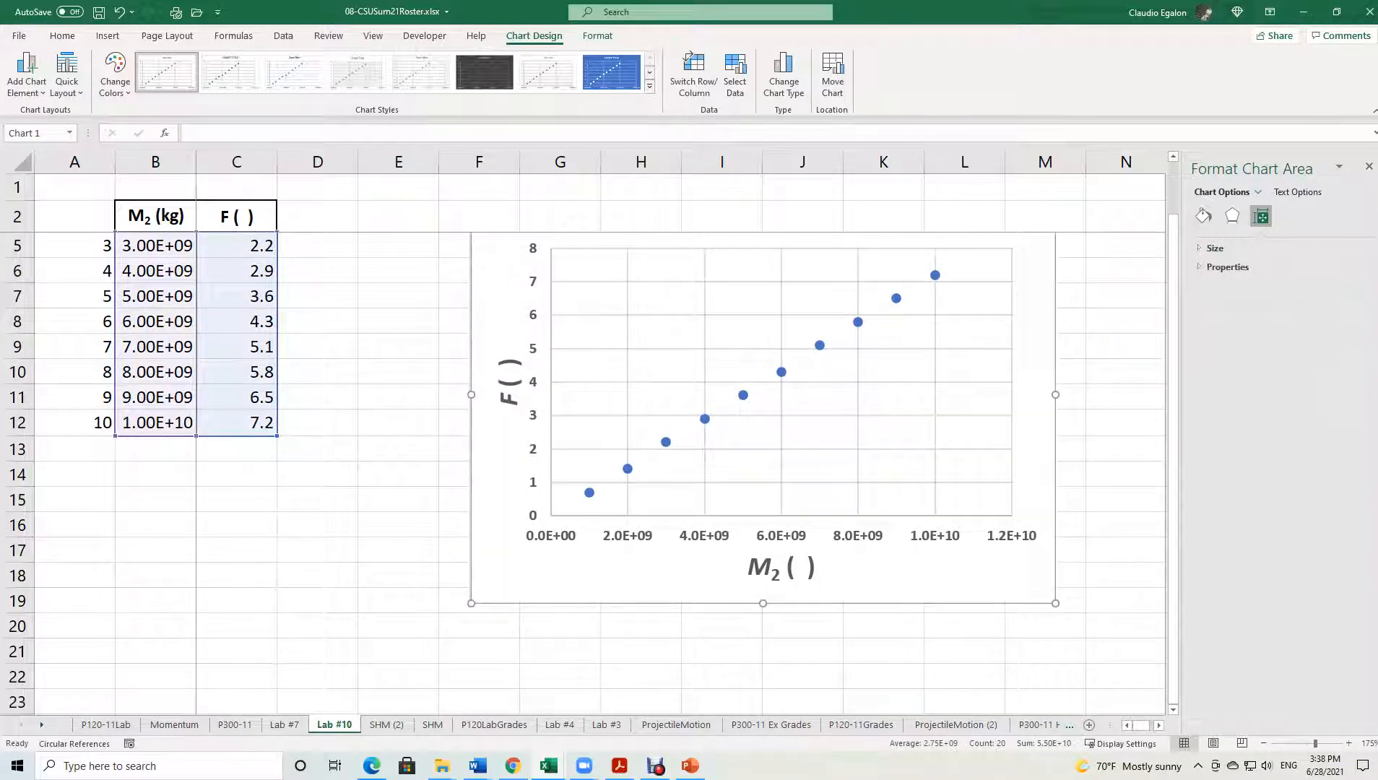
Add a linear trendline with its equation and R-squared value displayed, and place the label in the empty area above the line.
{"action": "left_click", "coordinate": [666, 441]}
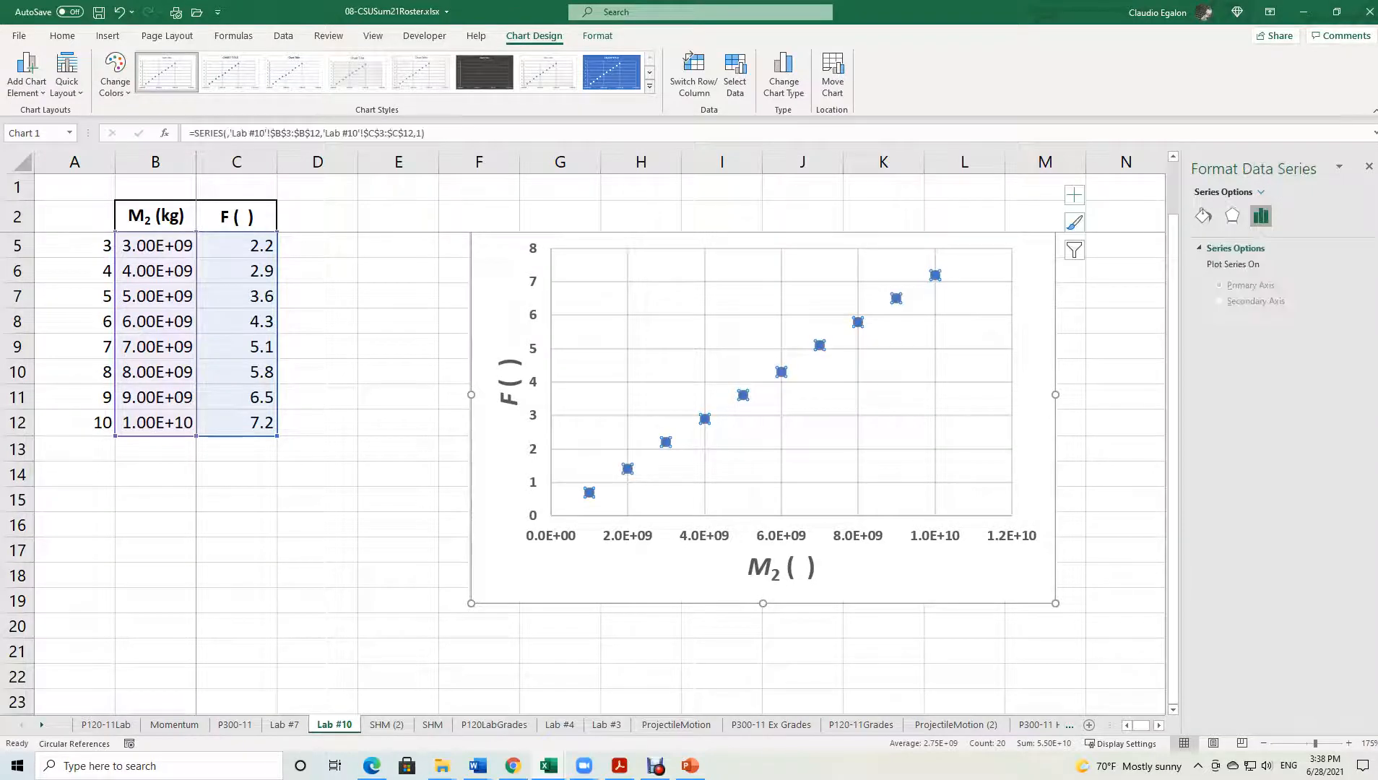
{"action": "right_click", "coordinate": [666, 442]}
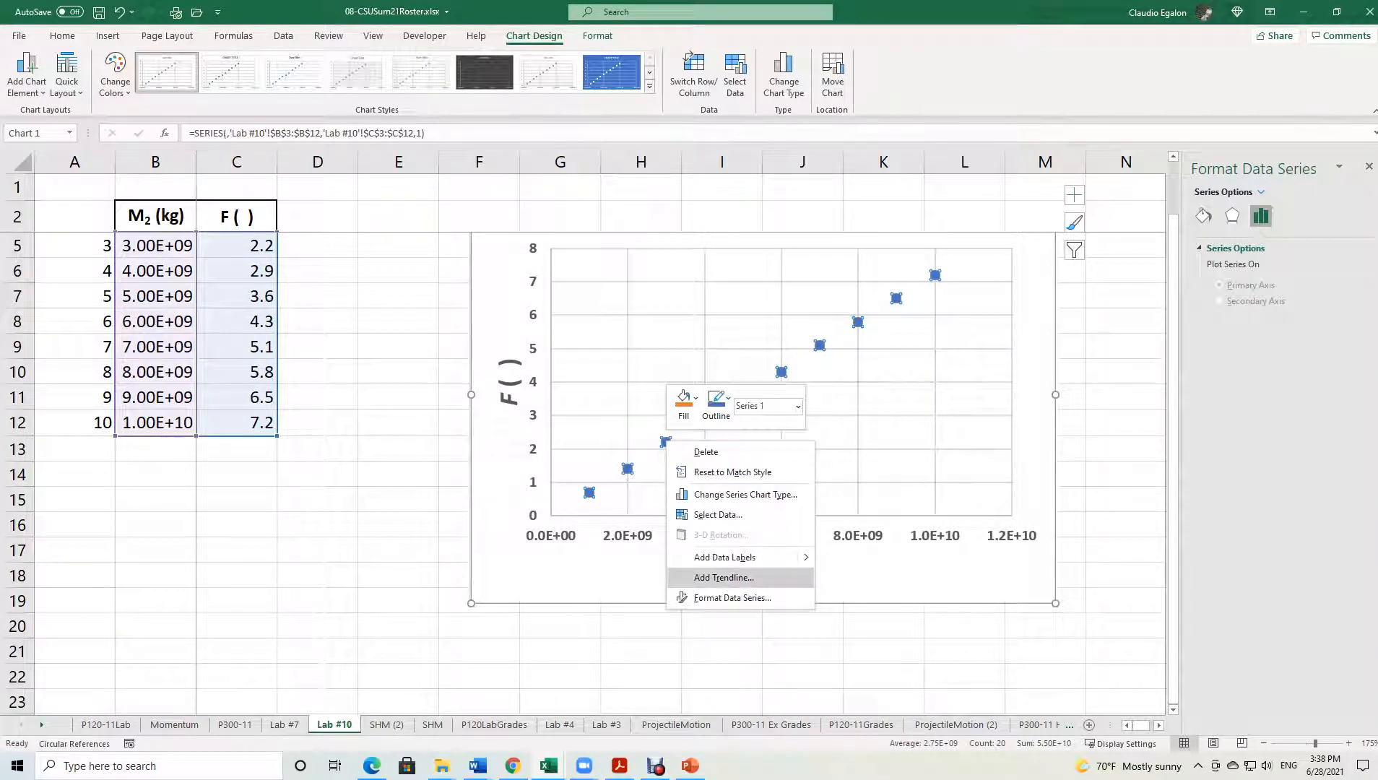
{"action": "left_click", "coordinate": [723, 577]}
{"action": "left_click", "coordinate": [1212, 551]}
{"action": "left_click", "coordinate": [1212, 569]}
{"action": "left_click_drag", "start_coordinate": [860, 279], "coordinate": [675, 282]}
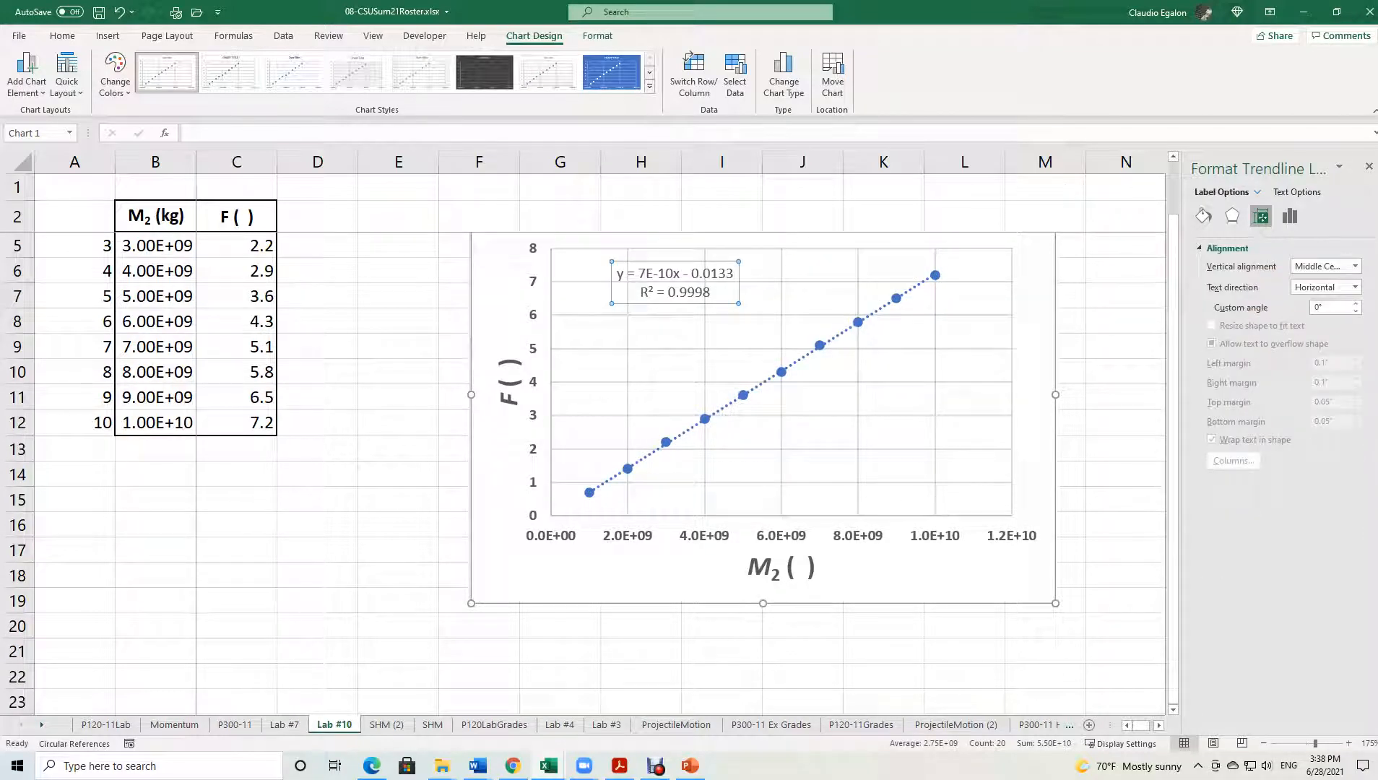
Set the trendline equation label's number format to Scientific with 2 decimal places.
{"action": "left_click_drag", "start_coordinate": [639, 274], "coordinate": [679, 273]}
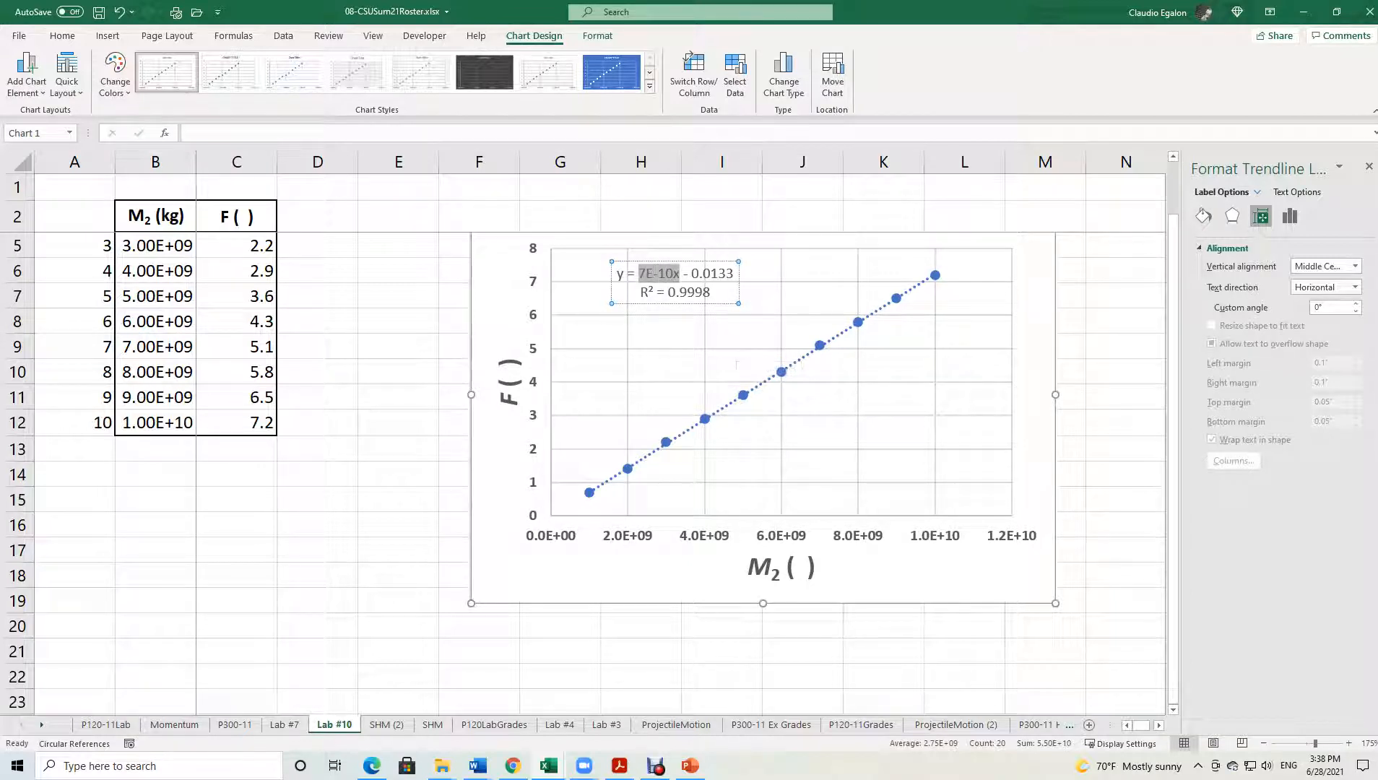
{"action": "left_click", "coordinate": [645, 260]}
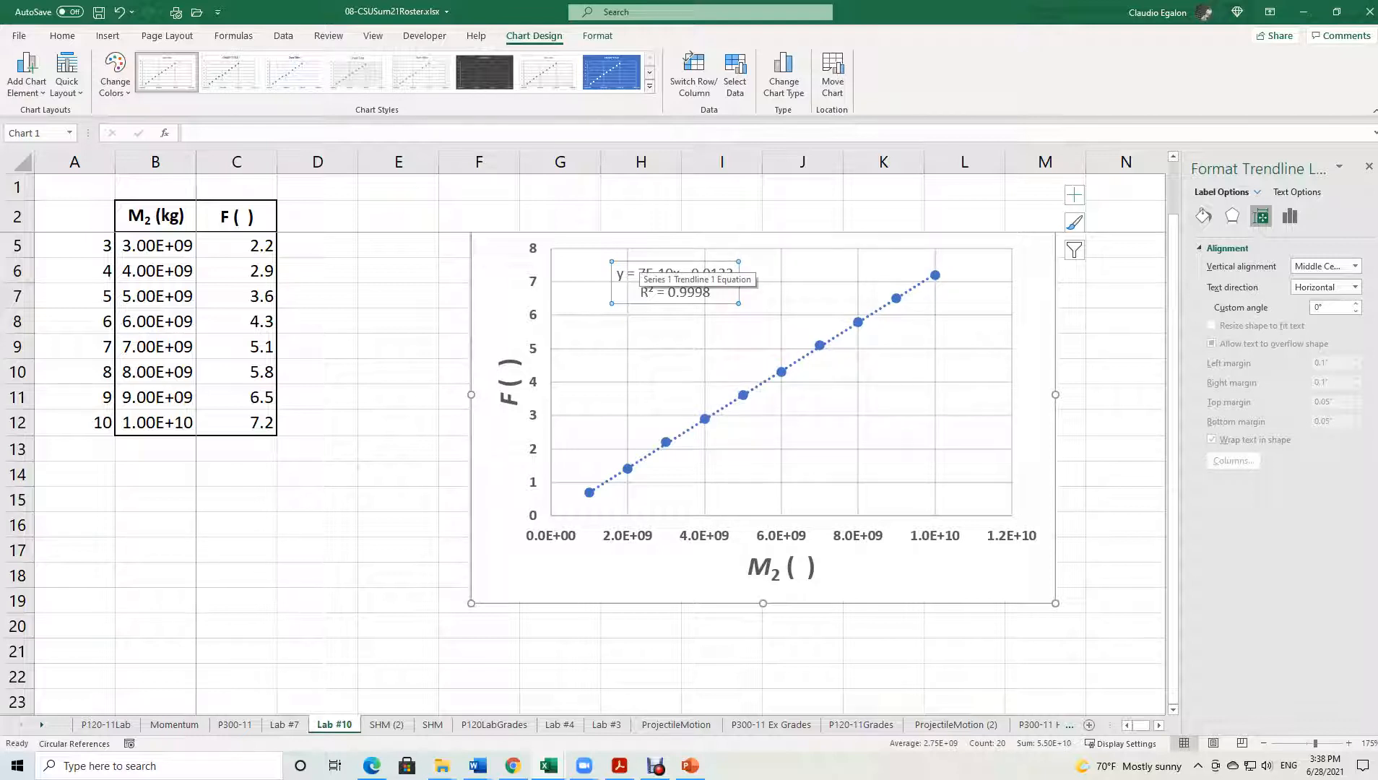
{"action": "right_click", "coordinate": [648, 262]}
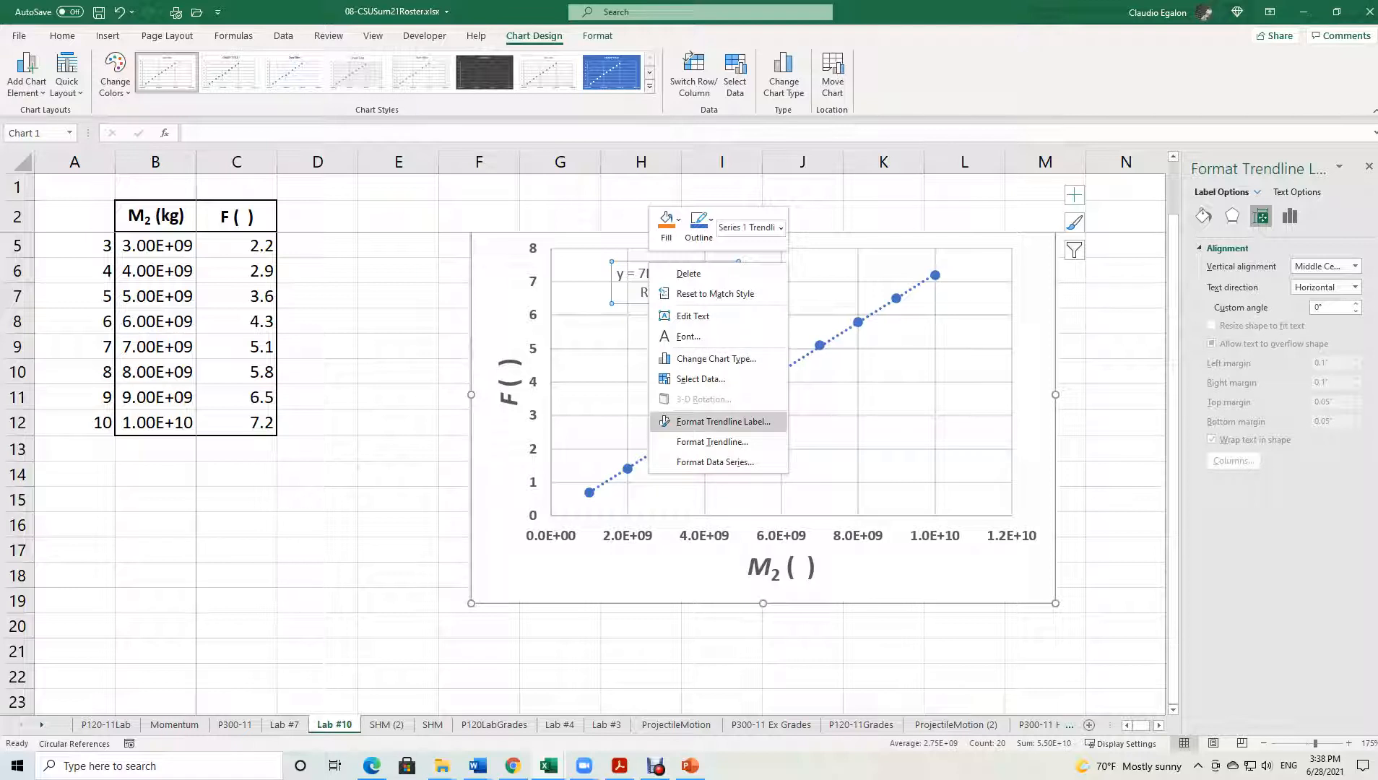
{"action": "left_click", "coordinate": [663, 421]}
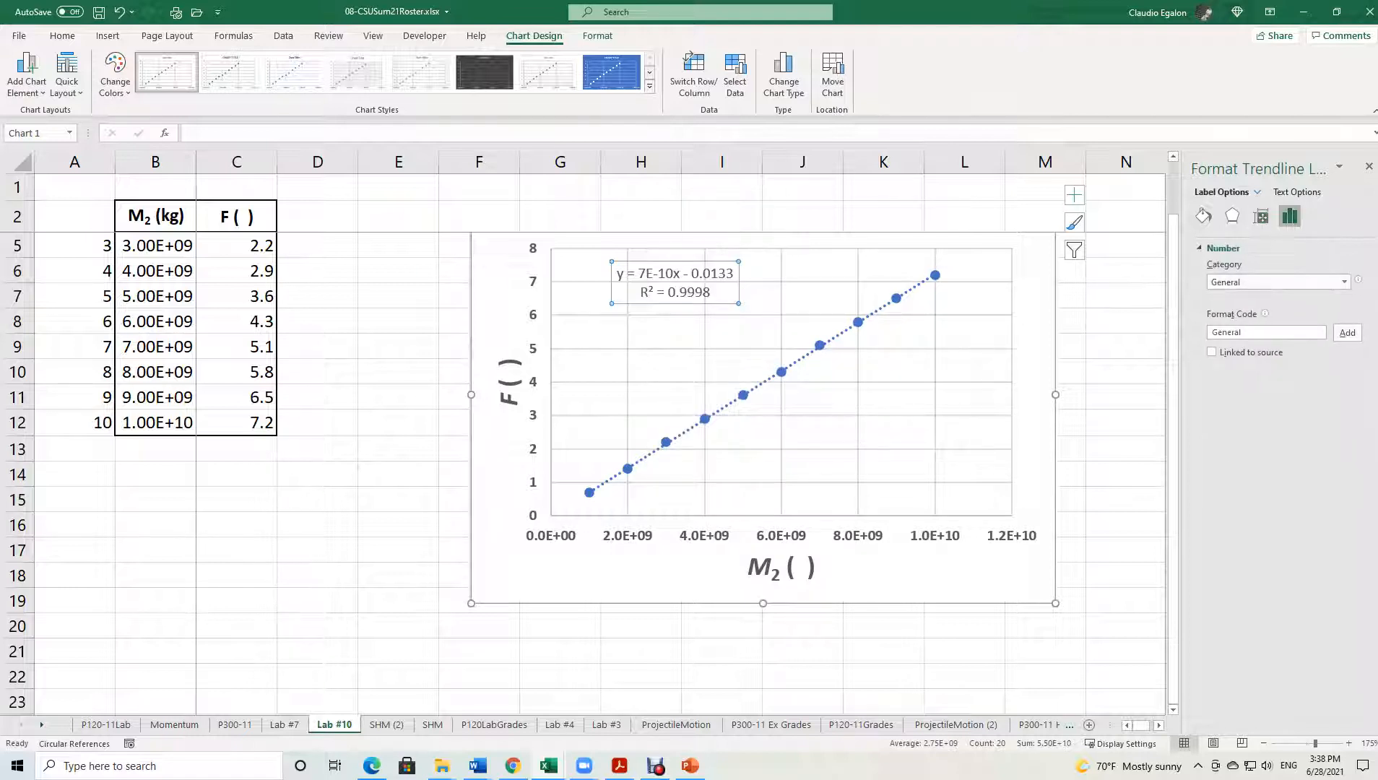
{"action": "left_click", "coordinate": [1344, 282]}
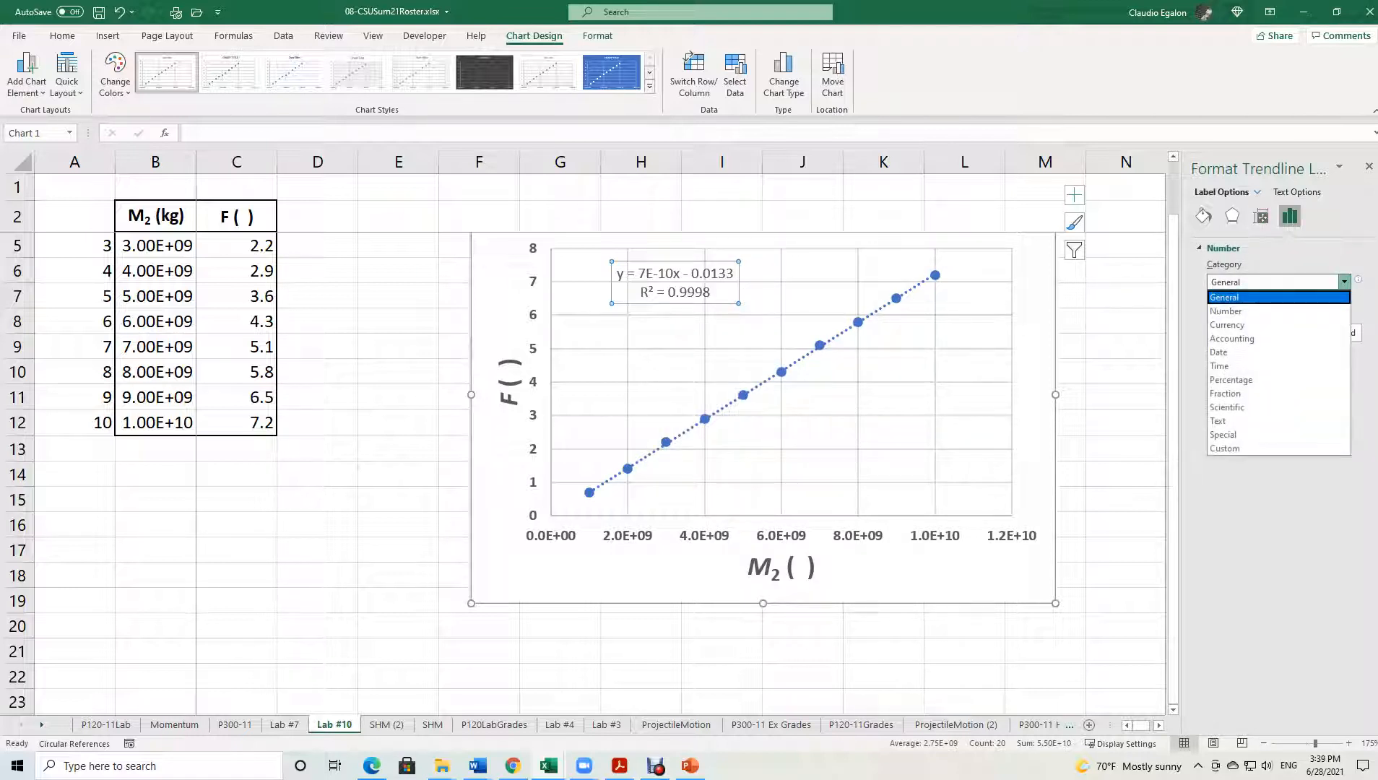
{"action": "left_click", "coordinate": [1225, 311]}
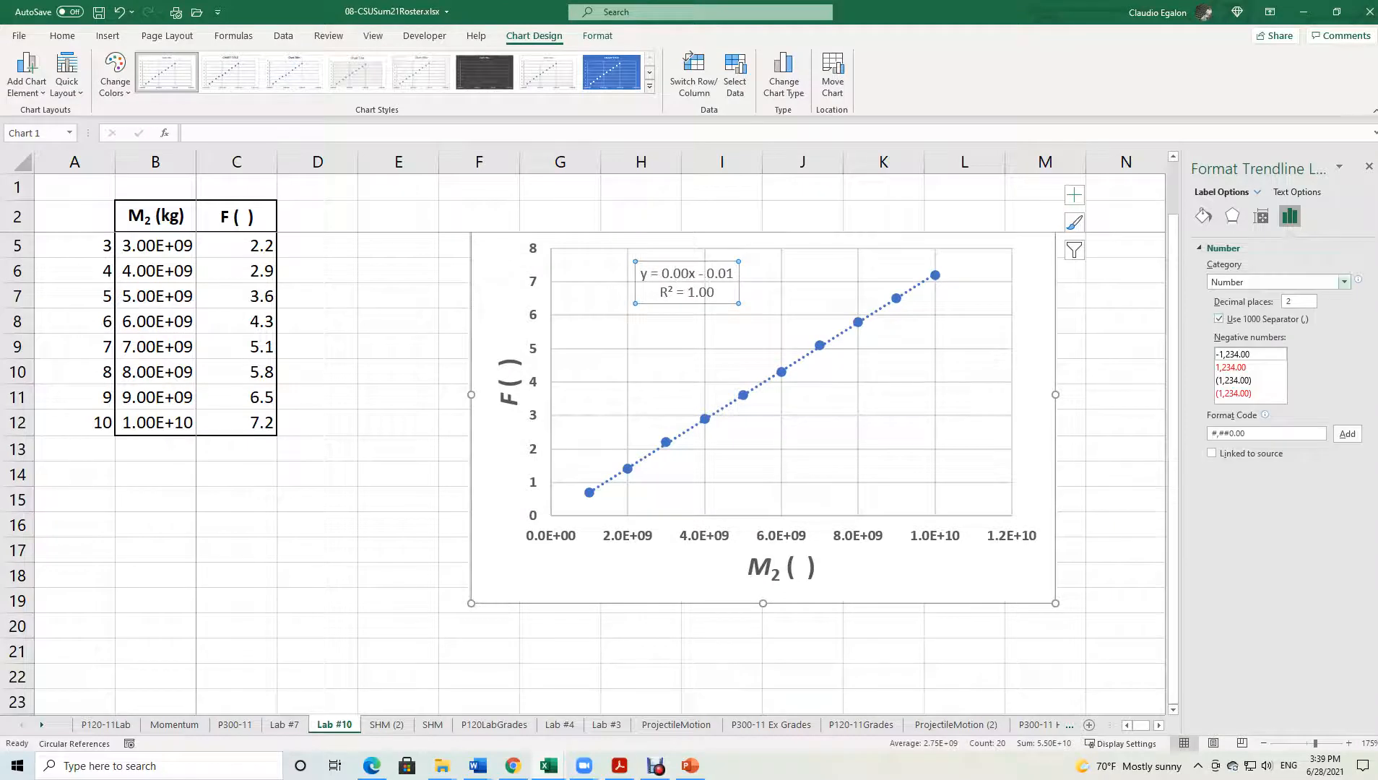
{"action": "left_click", "coordinate": [1344, 282]}
{"action": "key", "text": "Down"}
{"action": "key", "text": "Down"}
{"action": "key", "text": "Down"}
{"action": "key", "text": "Down"}
{"action": "key", "text": "Return"}
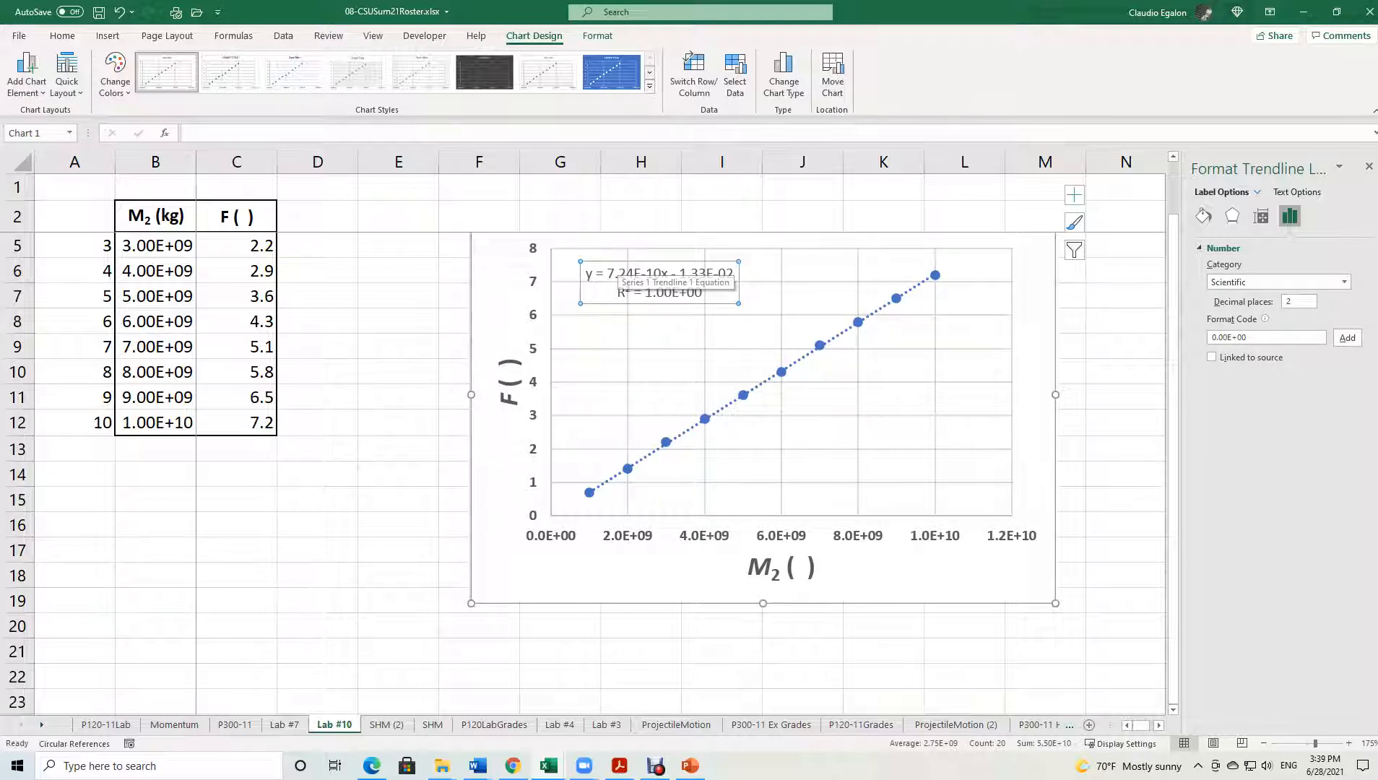
{"action": "left_click", "coordinate": [668, 332]}
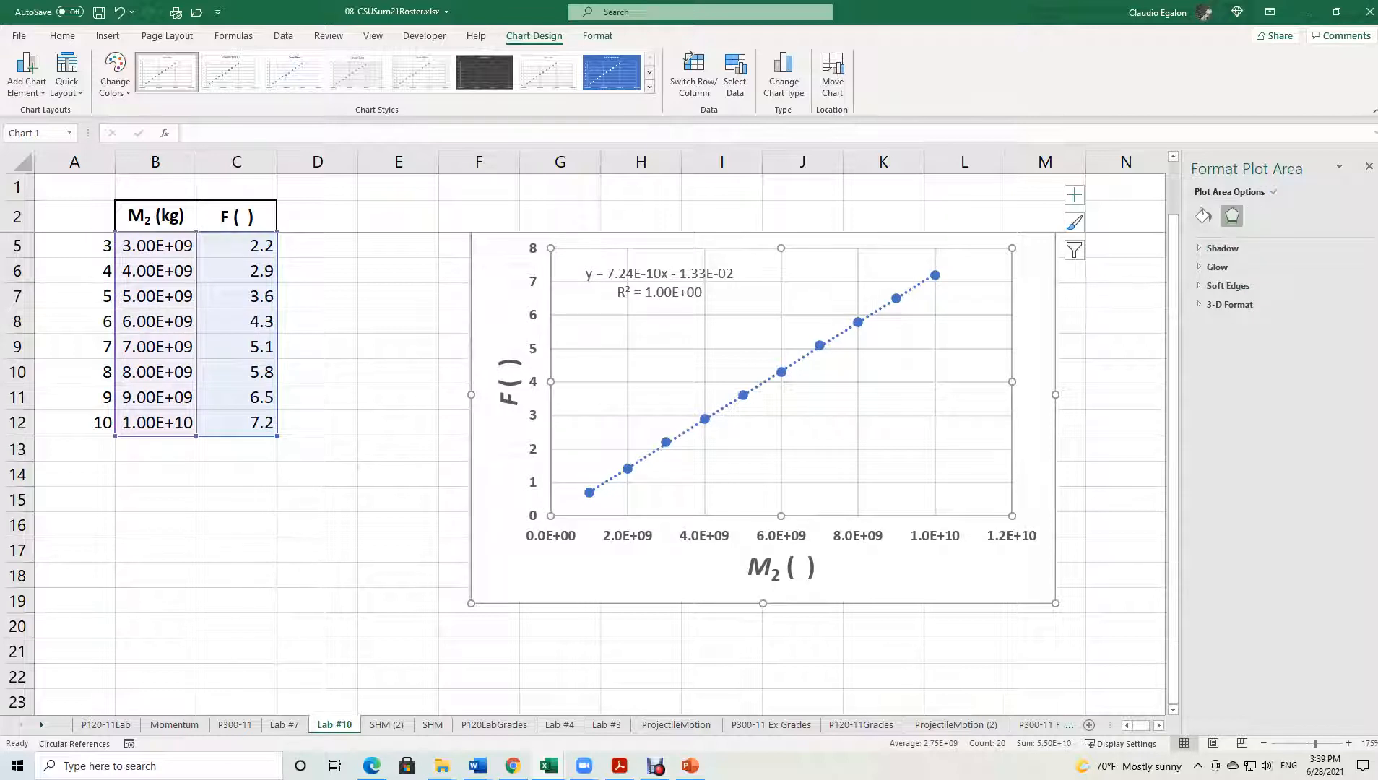
Highlight the slope in the trendline equation, and compare it with the Slope and Intercept blanks of question 6 in the Word lab handout.
{"action": "left_click", "coordinate": [626, 285]}
{"action": "left_click_drag", "start_coordinate": [607, 274], "coordinate": [661, 274]}
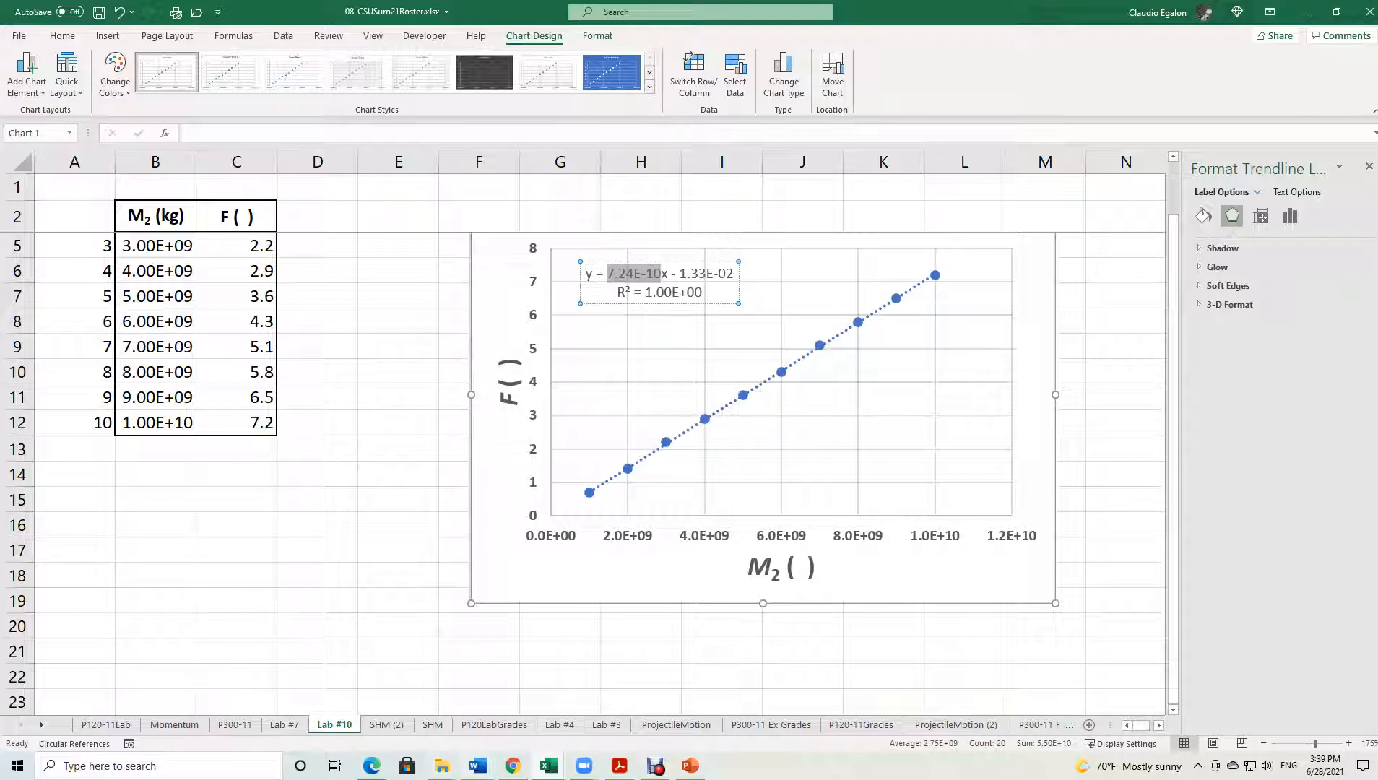
{"action": "mouse_move", "coordinate": [478, 765]}
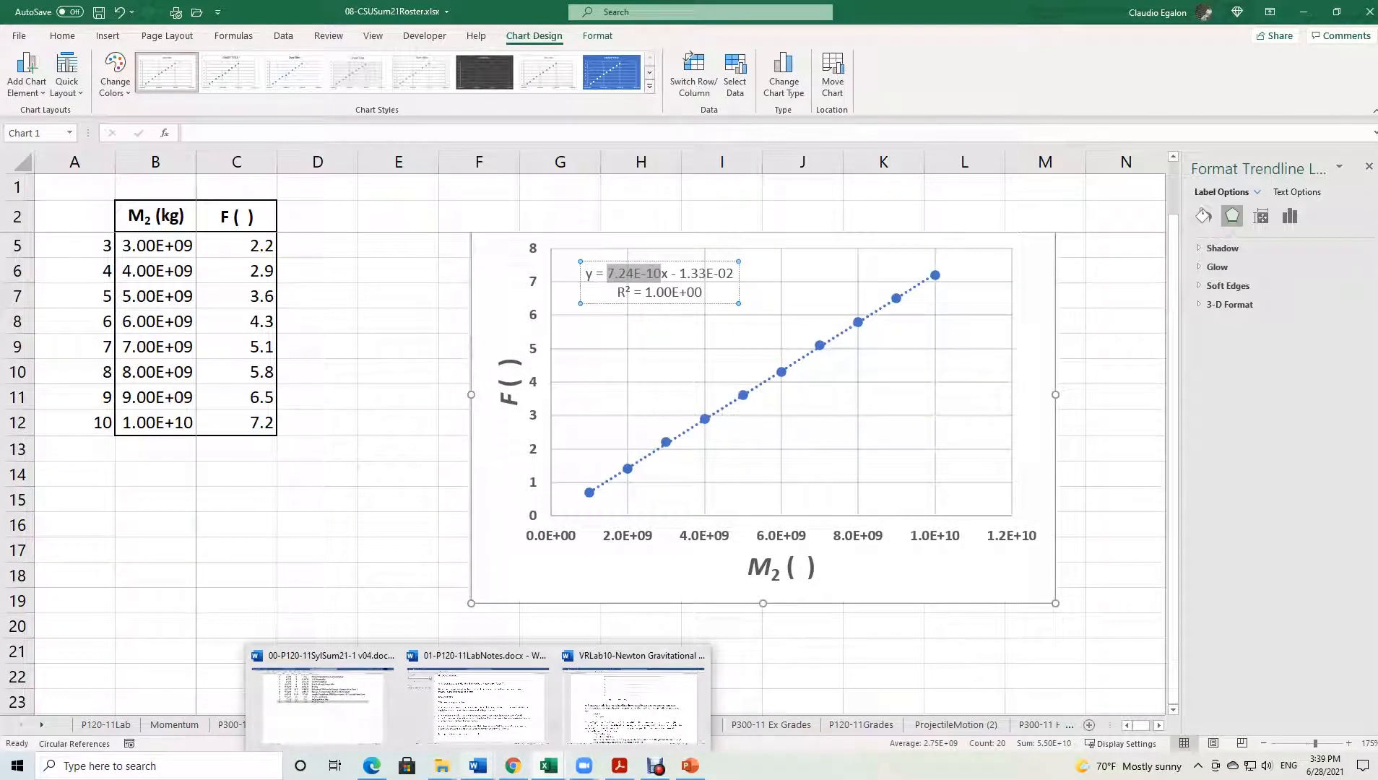
{"action": "left_click", "coordinate": [633, 692]}
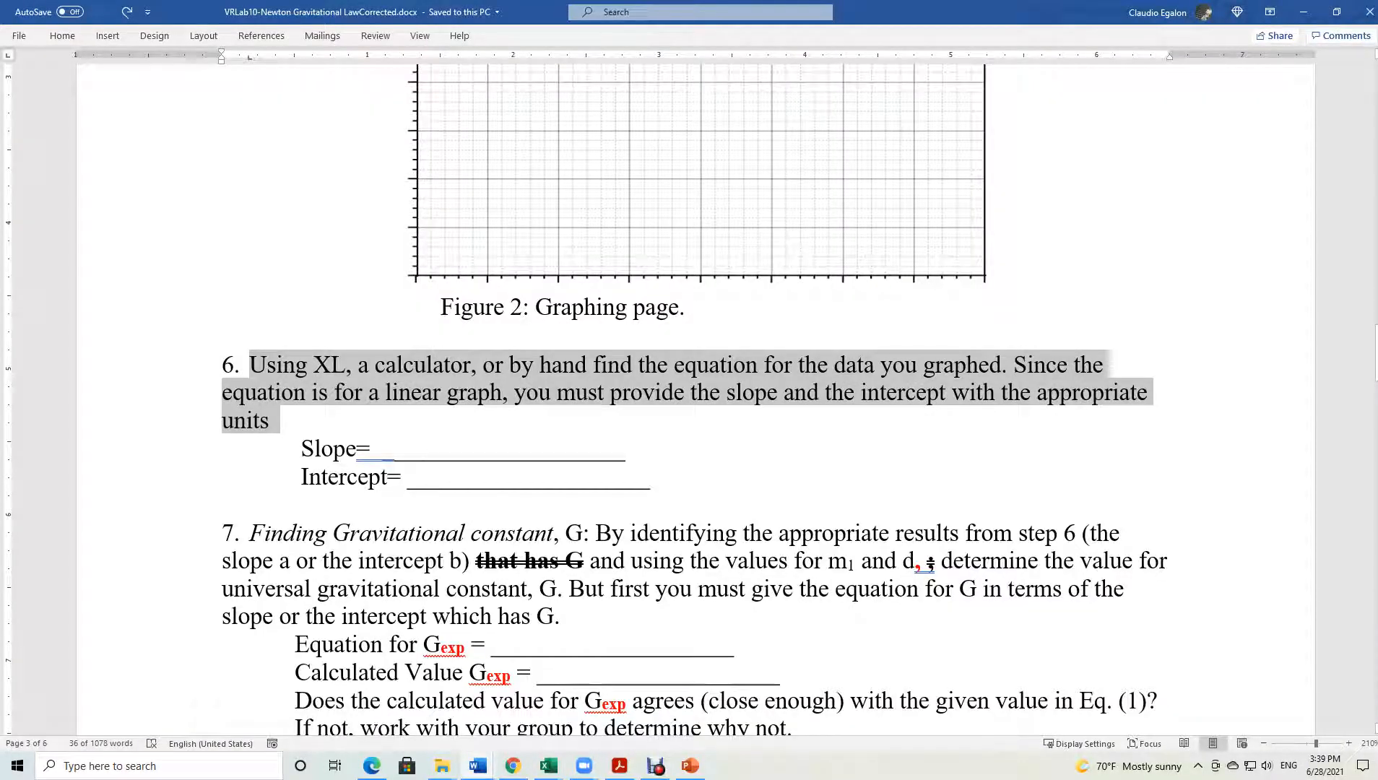
{"action": "left_click_drag", "start_coordinate": [383, 450], "coordinate": [577, 449]}
{"action": "left_click_drag", "start_coordinate": [410, 494], "coordinate": [517, 486]}
{"action": "left_click", "coordinate": [421, 476]}
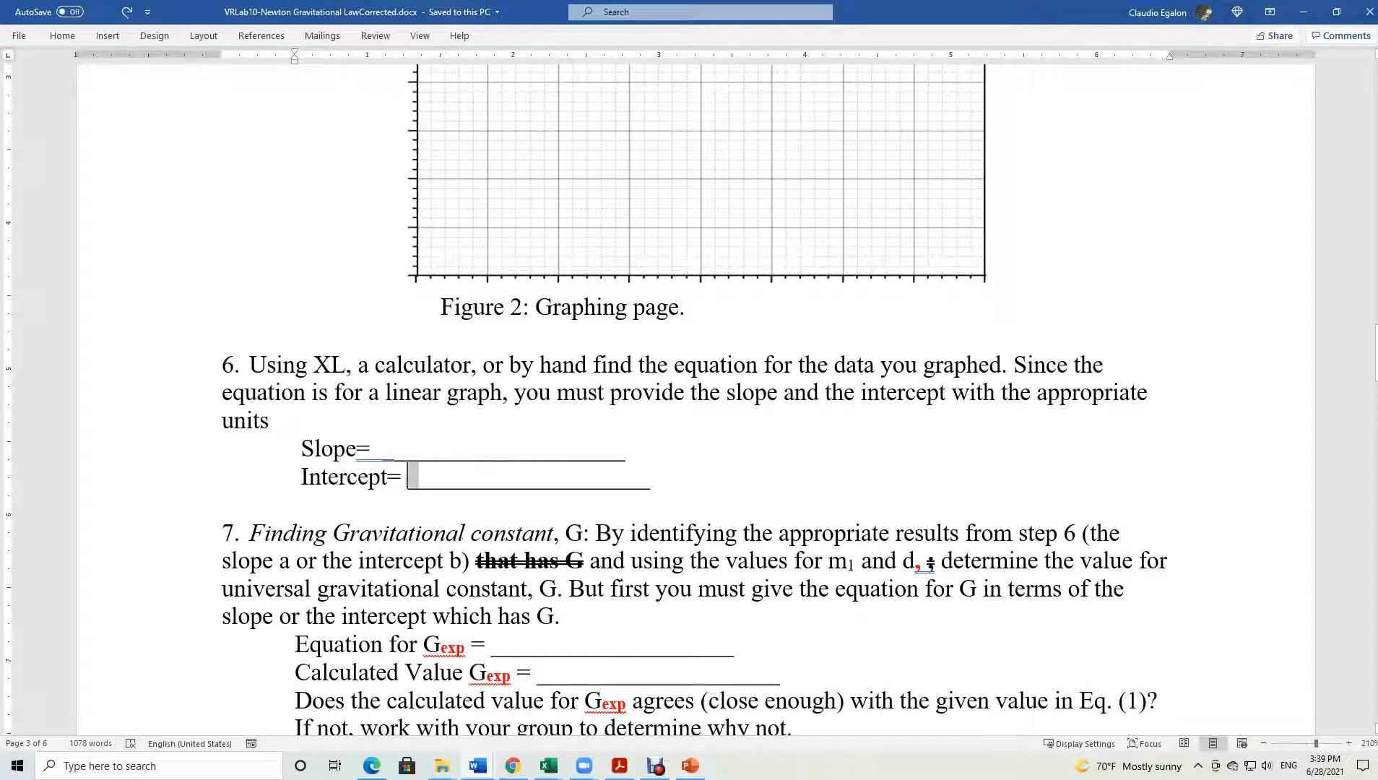
{"action": "left_click_drag", "start_coordinate": [408, 476], "coordinate": [492, 476]}
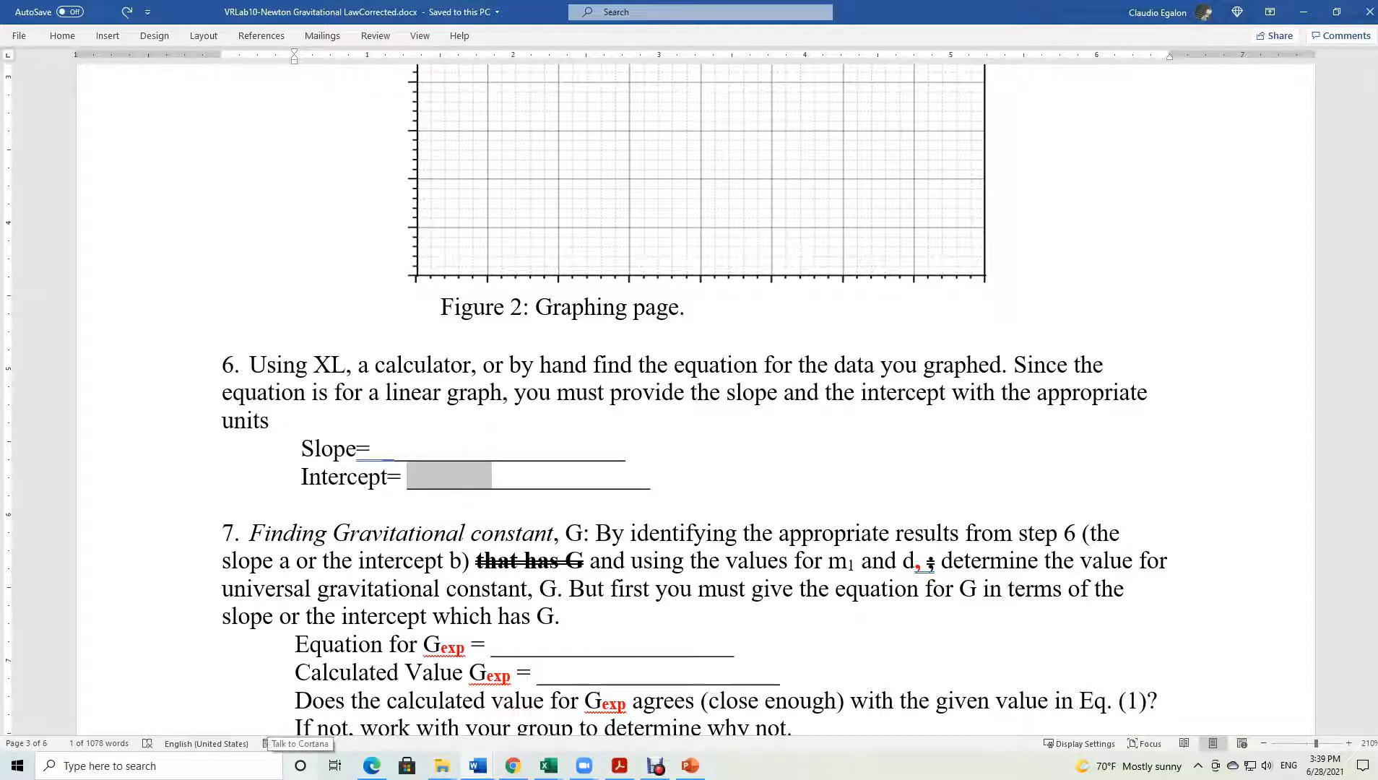
Return to the Excel roster workbook and highlight the intercept term in the chart's trendline equation.
{"action": "left_click", "coordinate": [549, 765]}
{"action": "left_click", "coordinate": [470, 694]}
{"action": "left_click_drag", "start_coordinate": [607, 272], "coordinate": [734, 274]}
{"action": "left_click", "coordinate": [678, 274]}
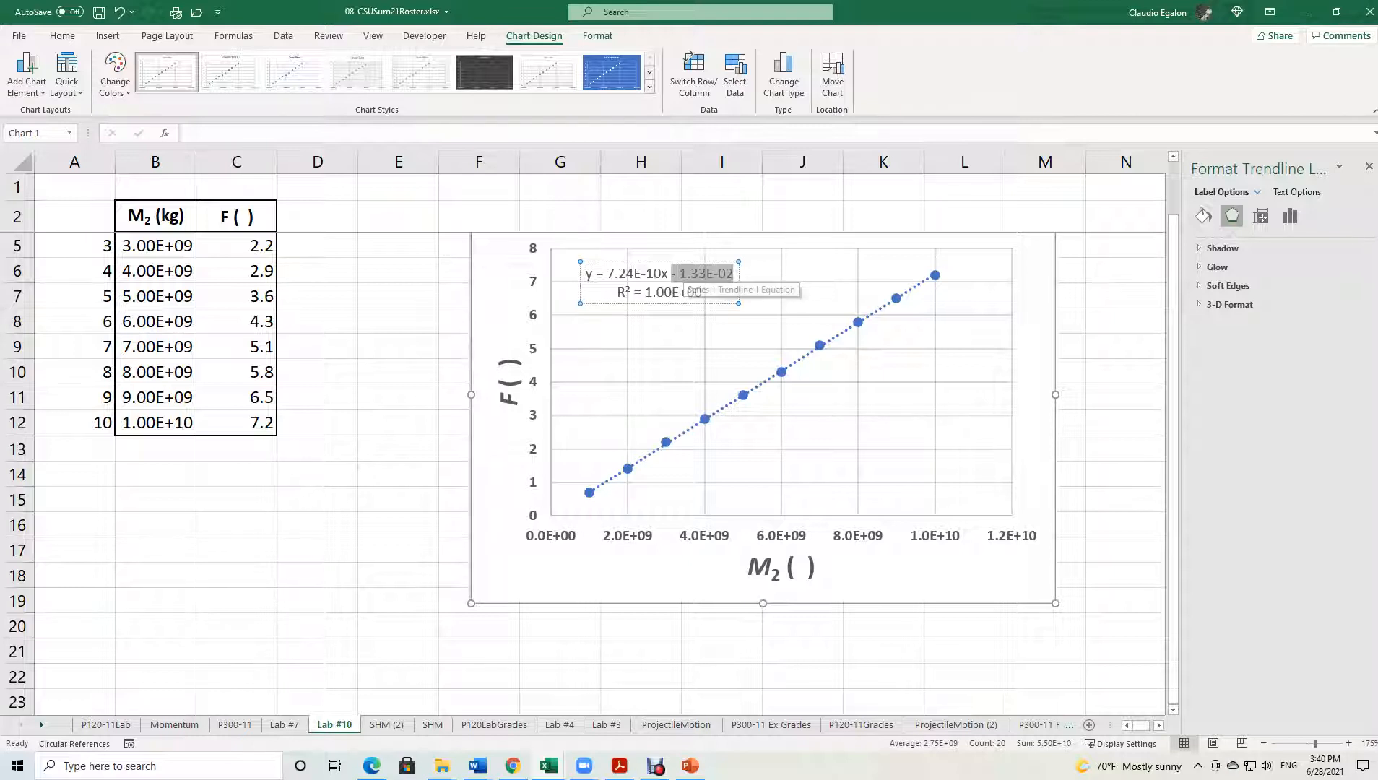
{"action": "left_click_drag", "start_coordinate": [679, 273], "coordinate": [732, 273]}
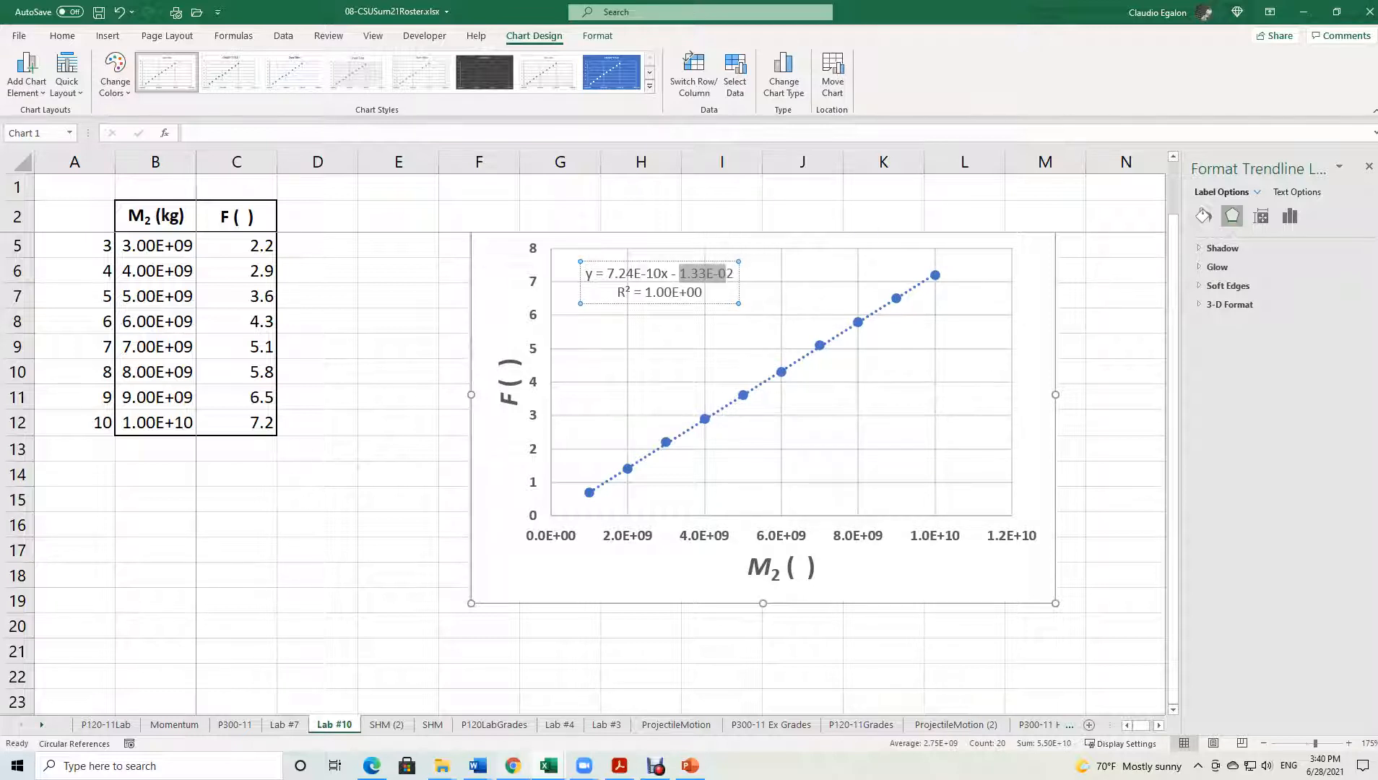
Switch to the Word lab handout and review question 6's units requirement and its Slope and Intercept blanks.
{"action": "left_click", "coordinate": [477, 765]}
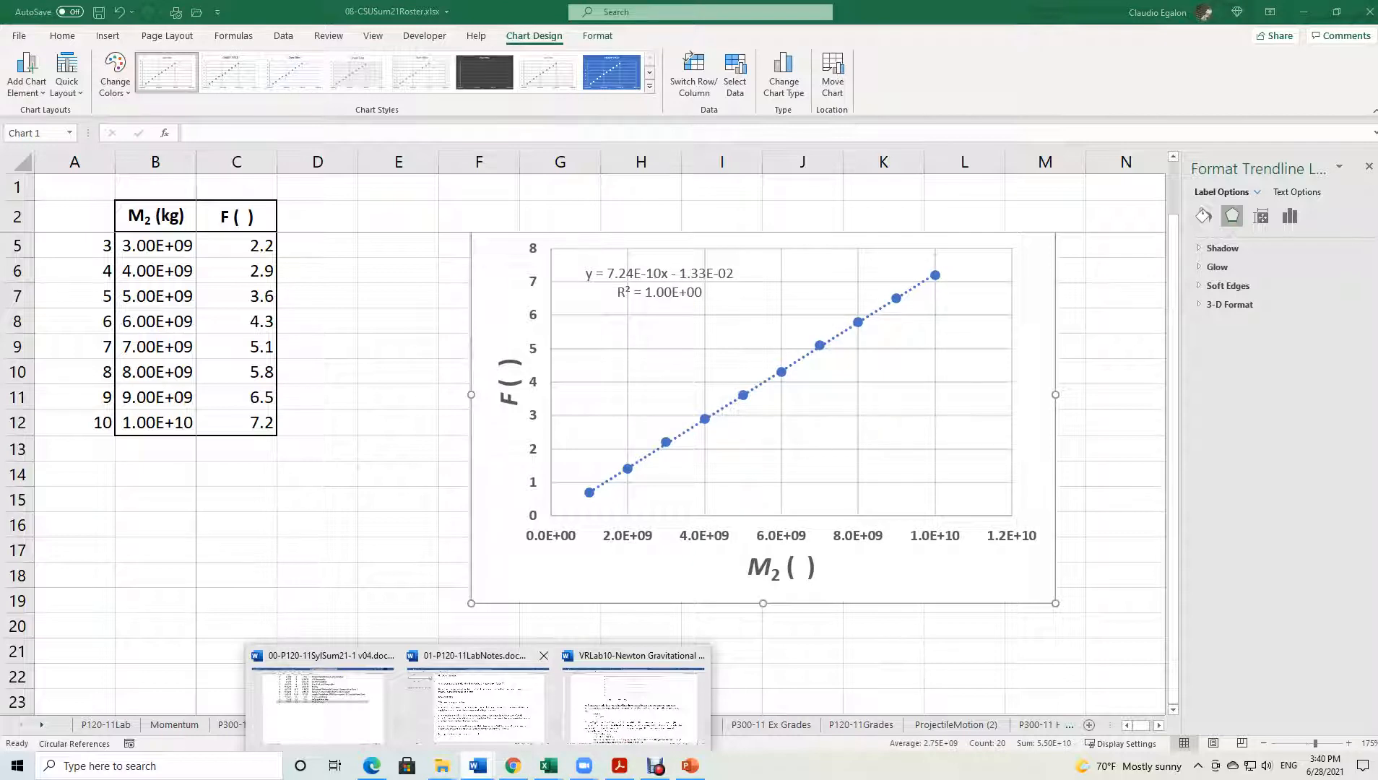
{"action": "left_click", "coordinate": [476, 700]}
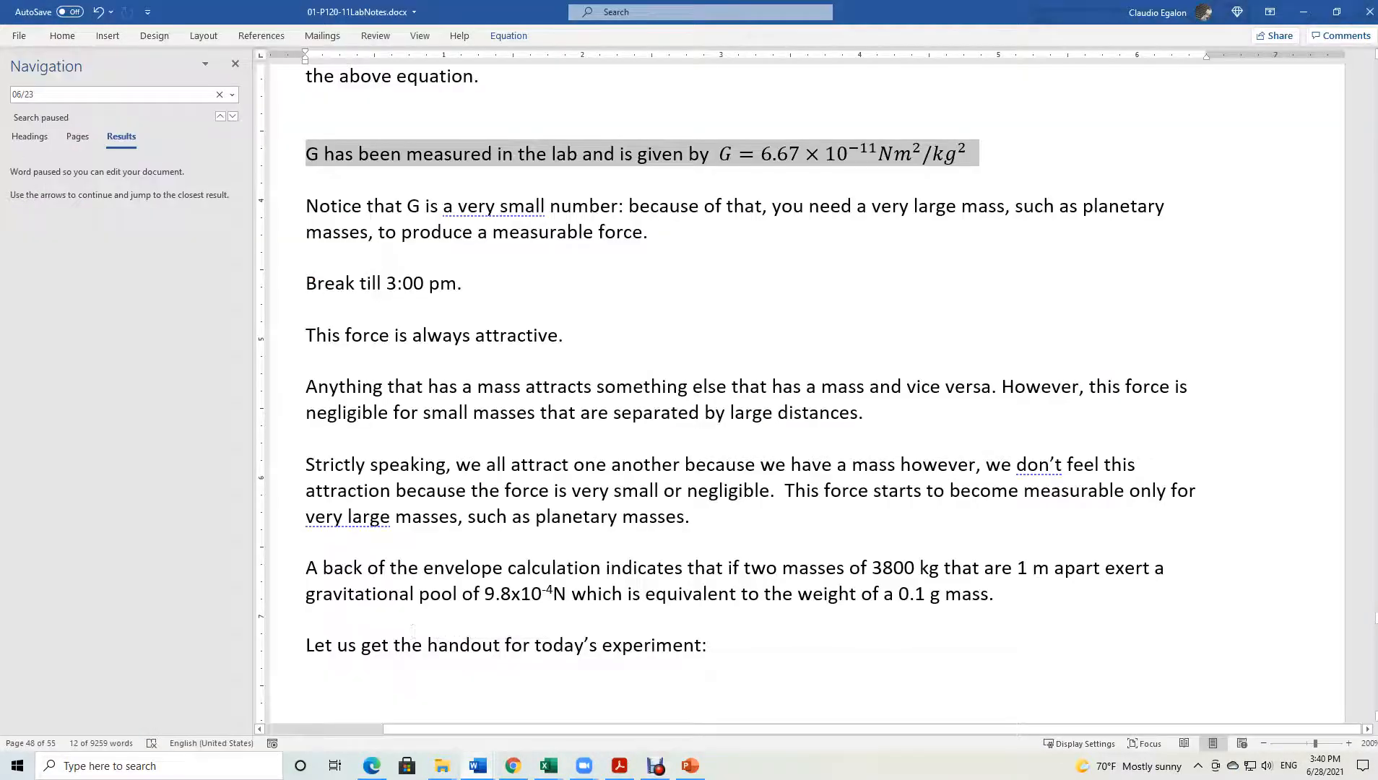
{"action": "mouse_move", "coordinate": [477, 765]}
{"action": "left_click", "coordinate": [634, 693]}
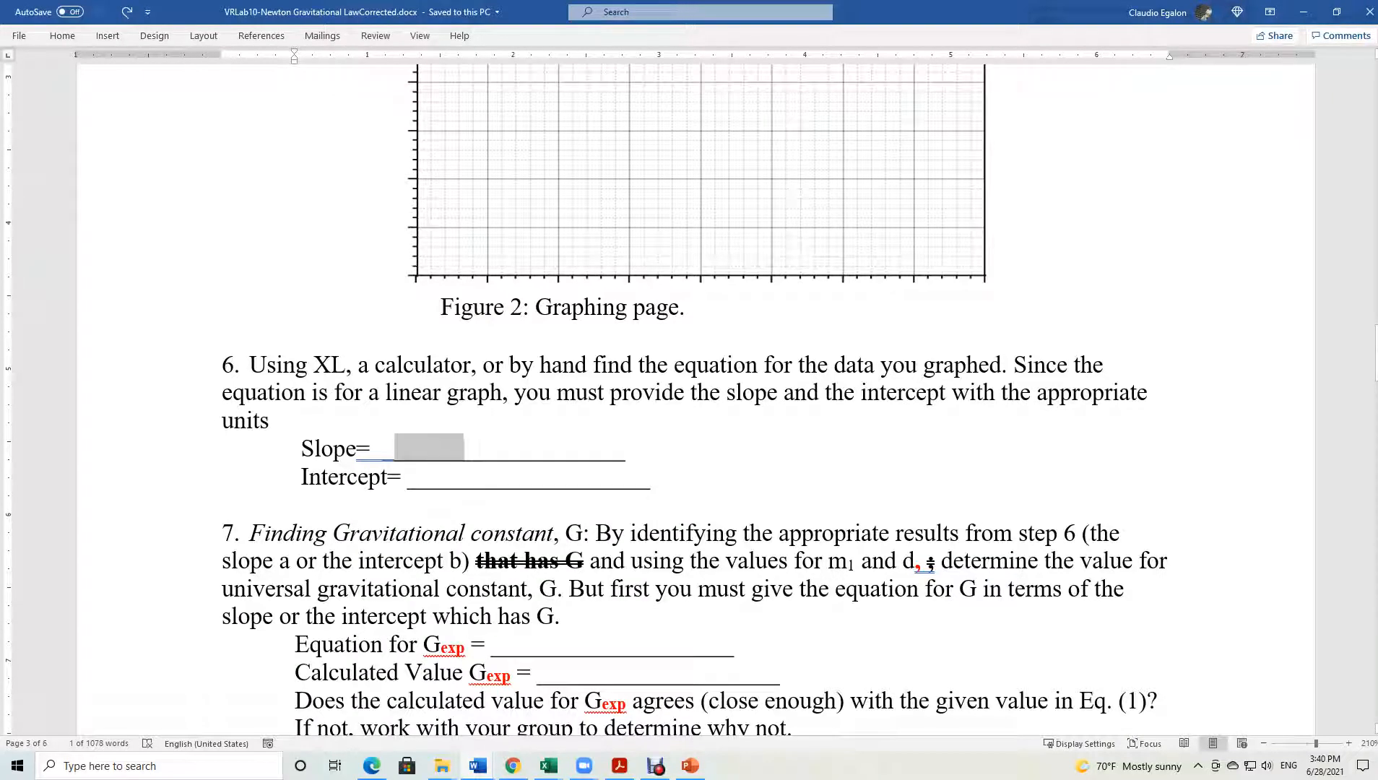
{"action": "left_click_drag", "start_coordinate": [862, 393], "coordinate": [268, 421]}
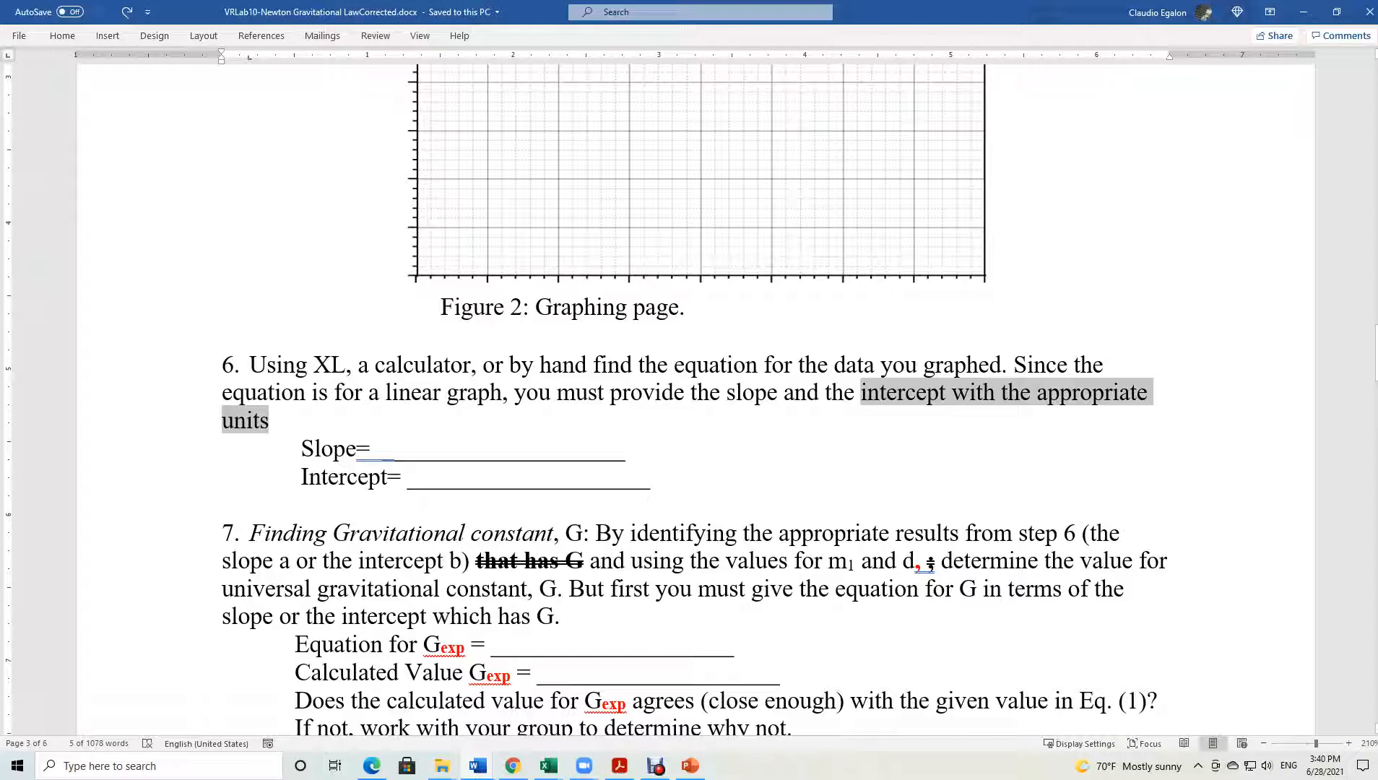
{"action": "left_click_drag", "start_coordinate": [382, 450], "coordinate": [491, 450]}
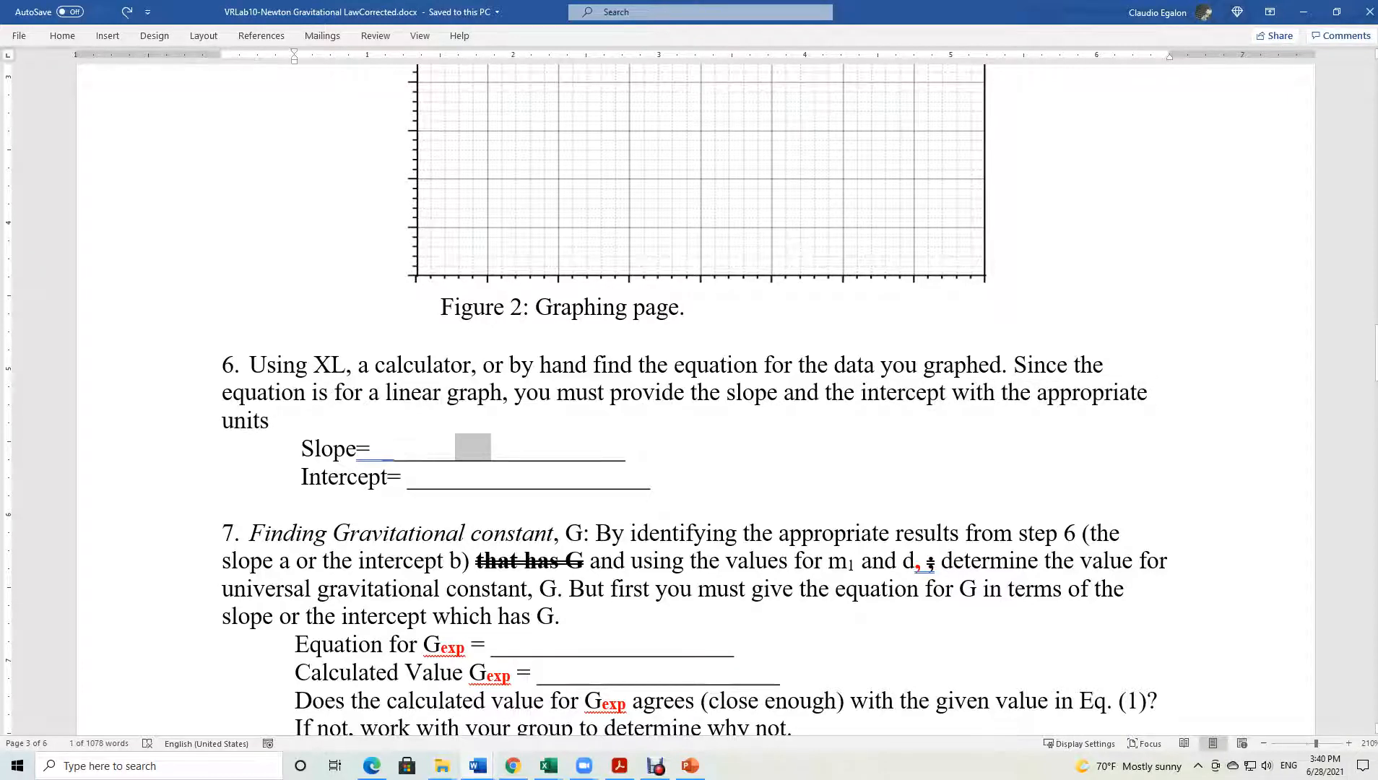
{"action": "left_click", "coordinate": [407, 477]}
{"action": "left_click_drag", "start_coordinate": [408, 476], "coordinate": [552, 477]}
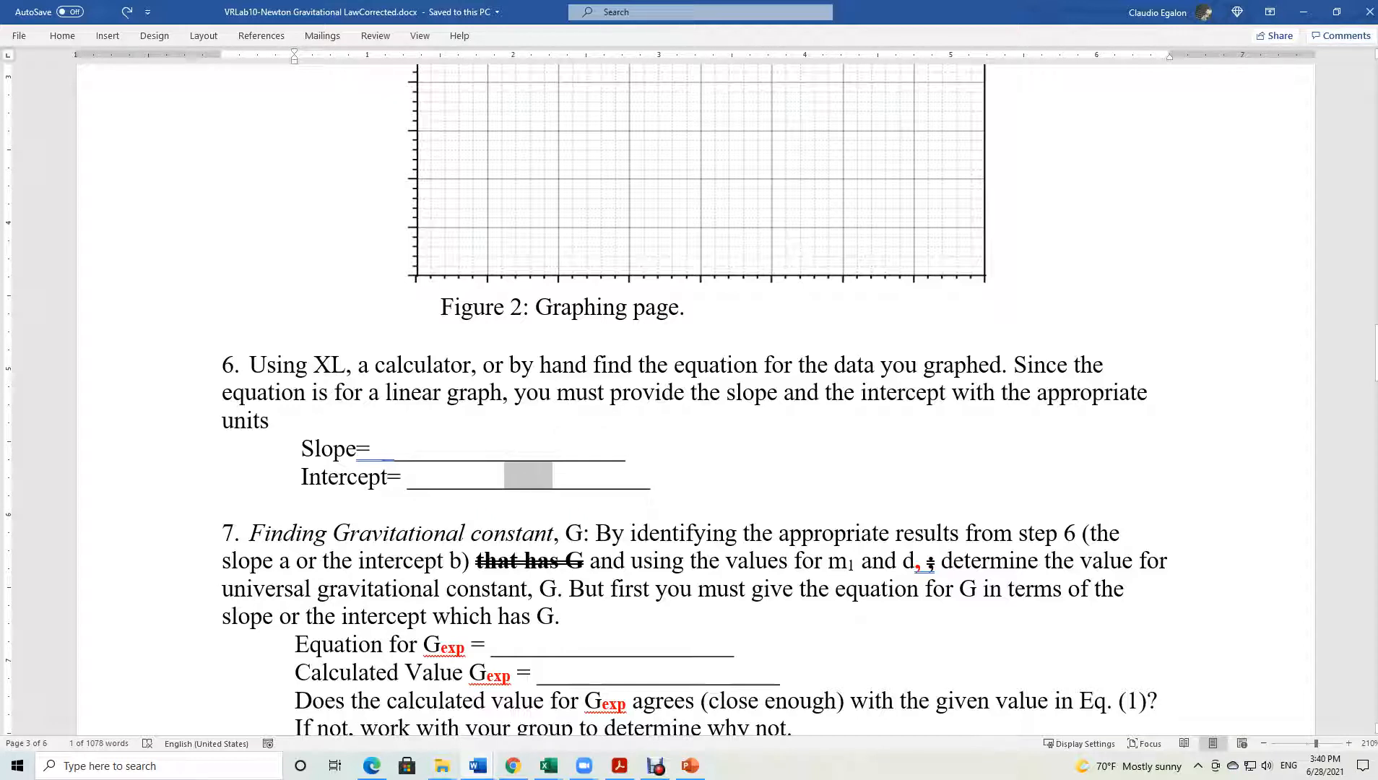
Return to the Excel roster workbook, highlight the slope coefficient in the trendline equation, and view the whole chart.
{"action": "mouse_move", "coordinate": [548, 765]}
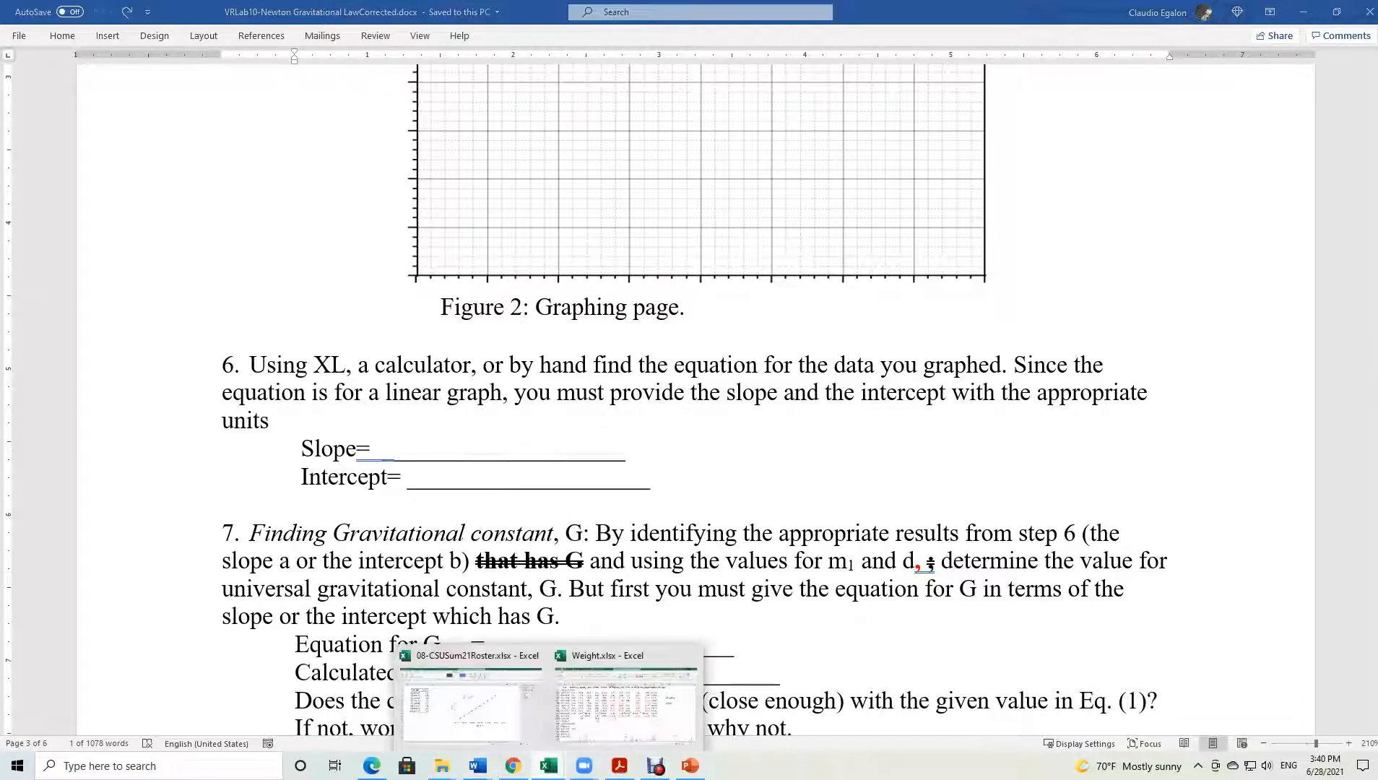
{"action": "left_click", "coordinate": [527, 693]}
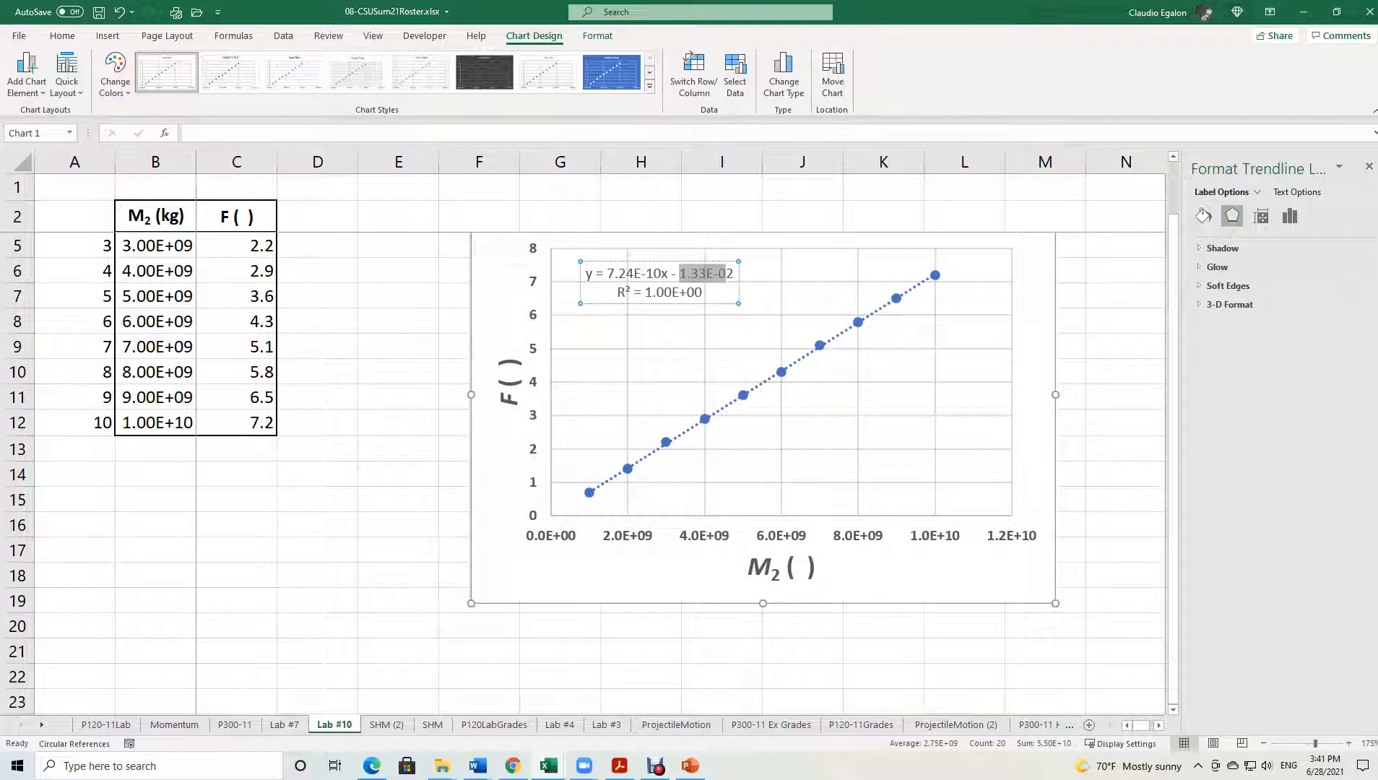
{"action": "left_click_drag", "start_coordinate": [607, 274], "coordinate": [660, 274]}
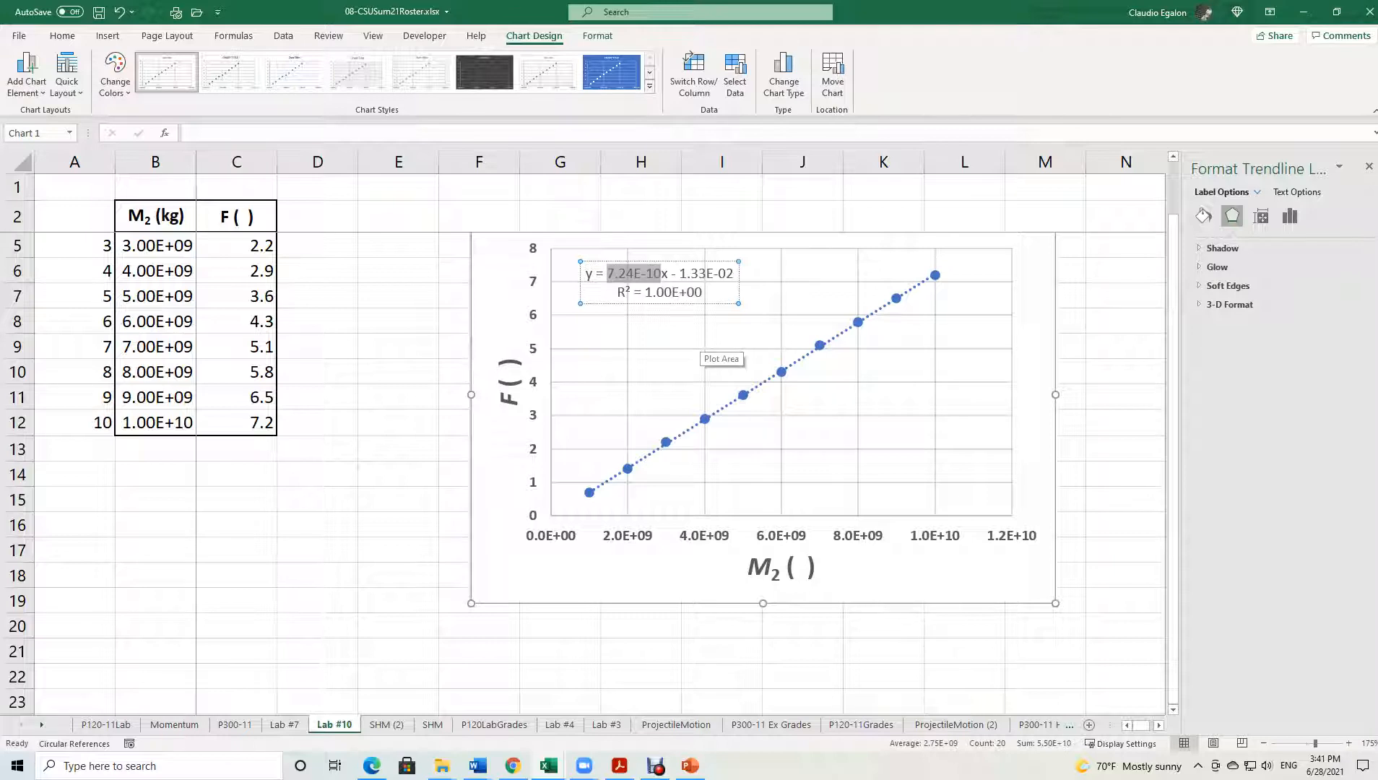
{"action": "scroll", "coordinate": [718, 351], "scroll_direction": "up", "scroll_amount": 1}
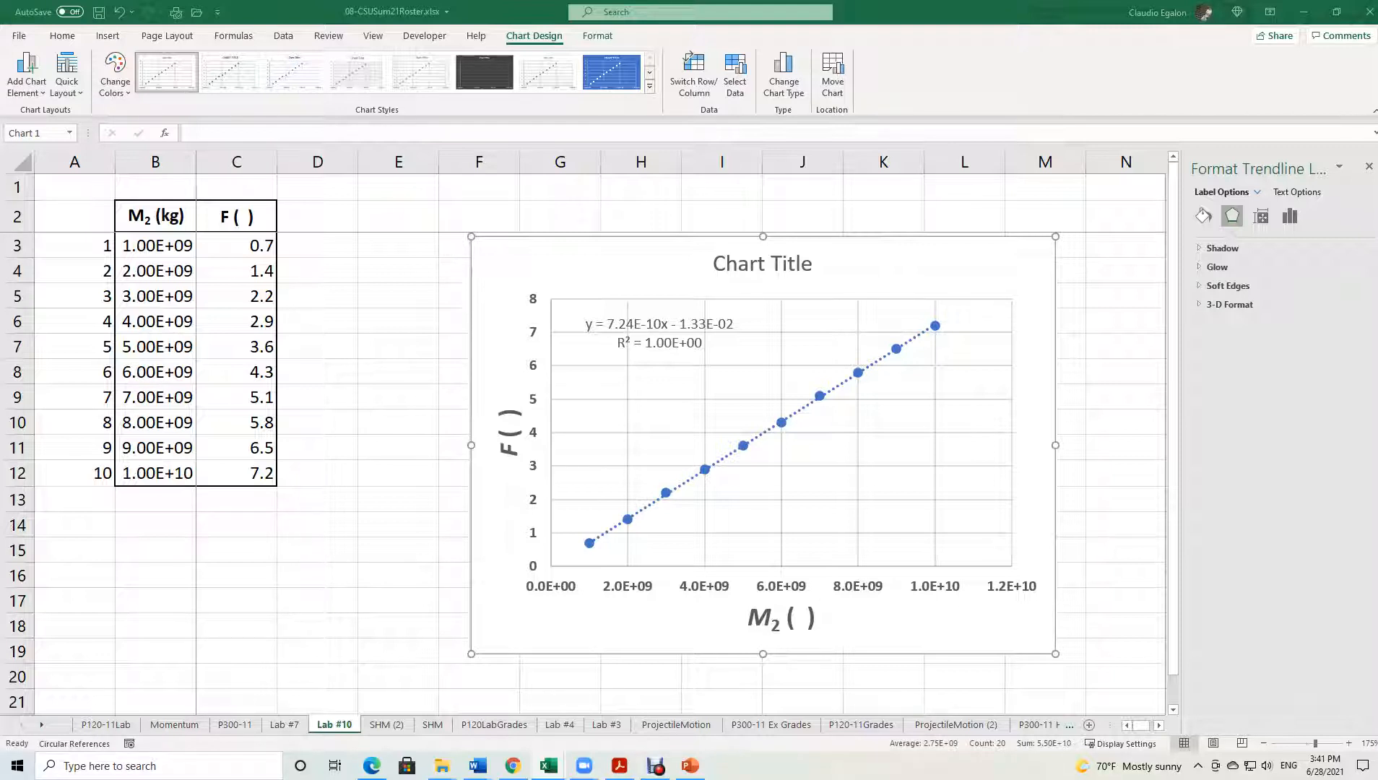
On the P120-11Lab sheet, record Y in cell Y7 of the Lab 10 "6/28 q" column.
{"action": "left_click", "coordinate": [106, 724]}
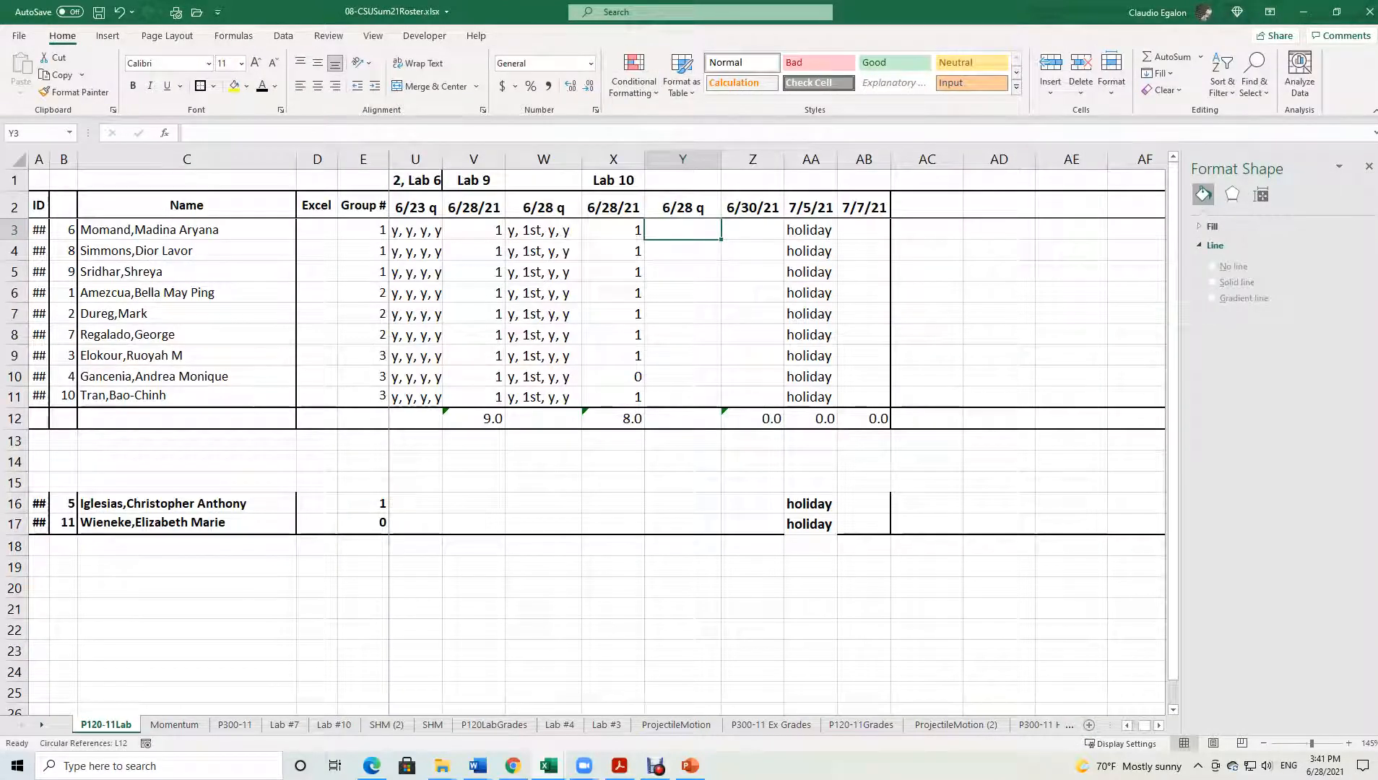
{"action": "left_click", "coordinate": [18, 314]}
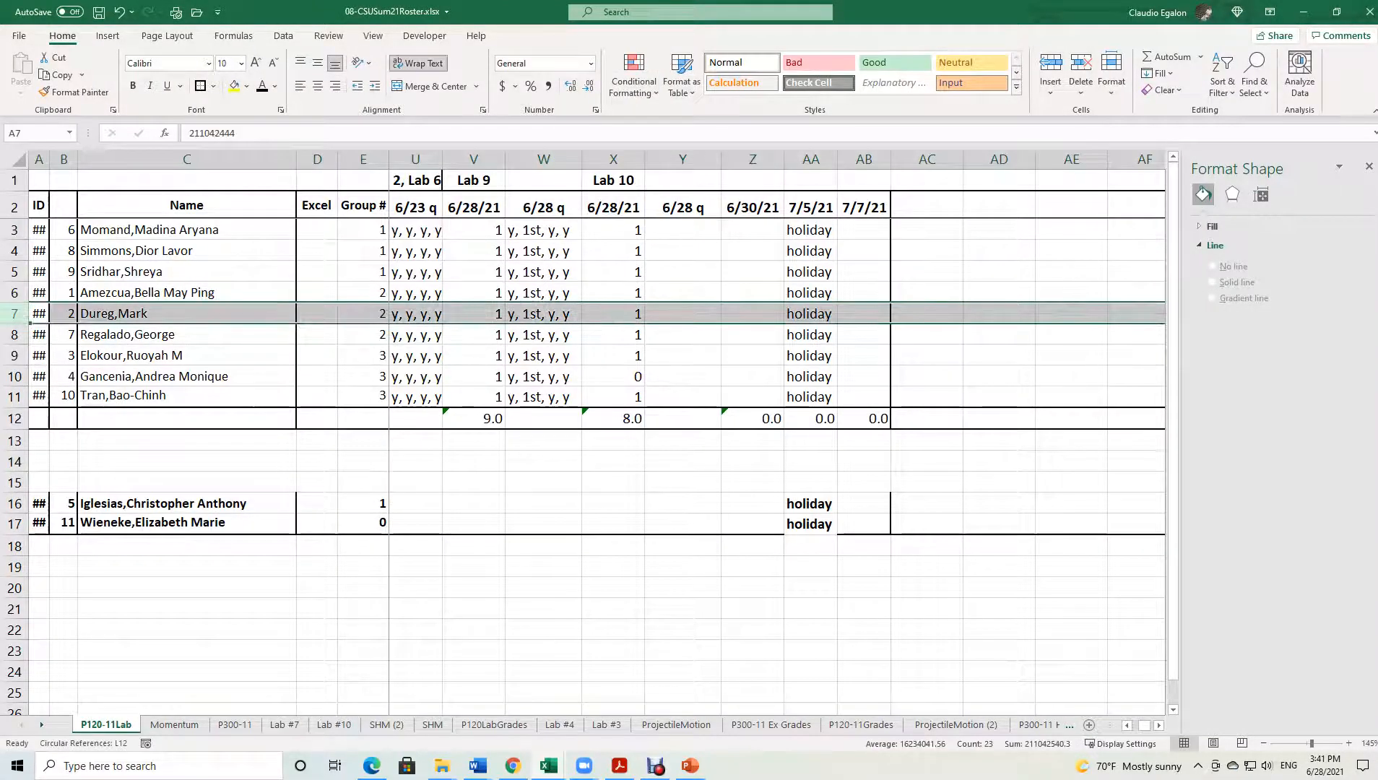
{"action": "left_click", "coordinate": [682, 313]}
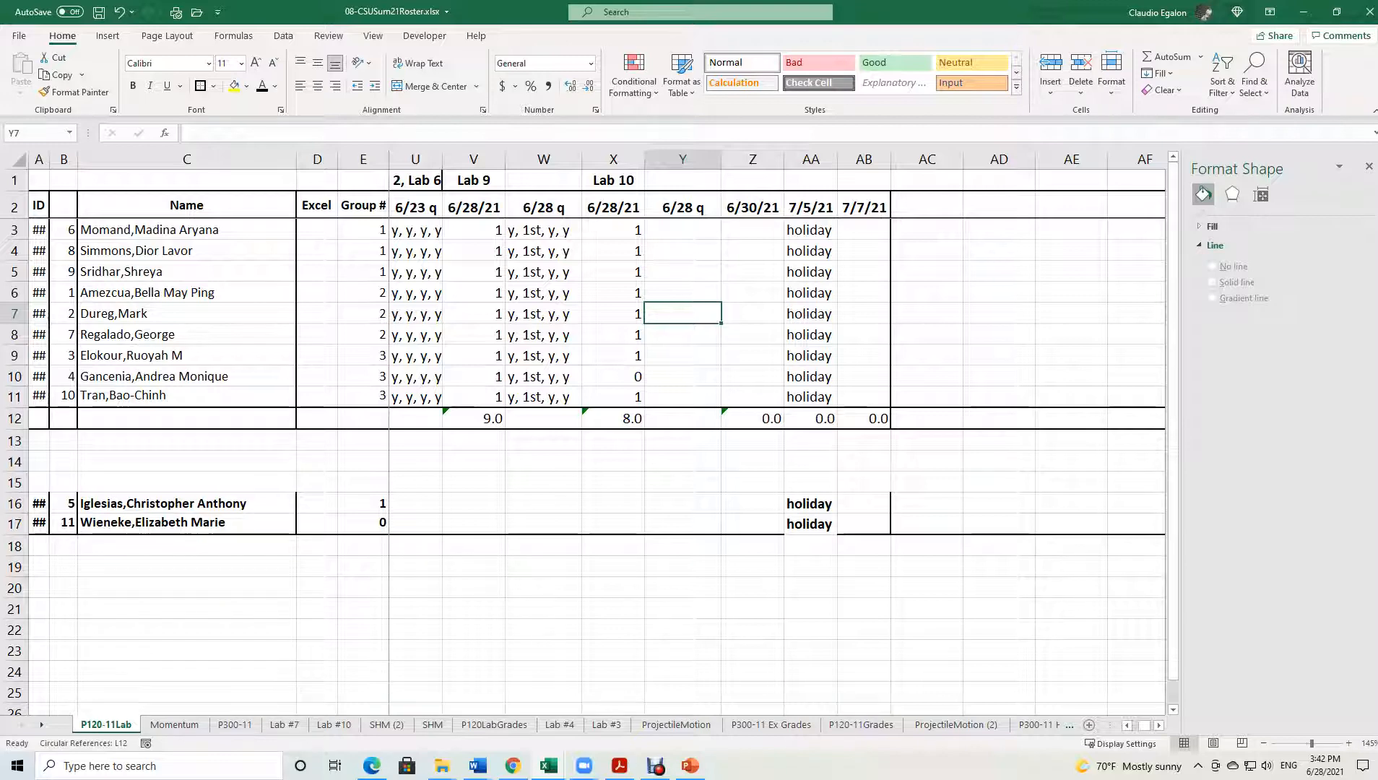
{"action": "type", "text": "Y"}
{"action": "key", "text": "Return"}
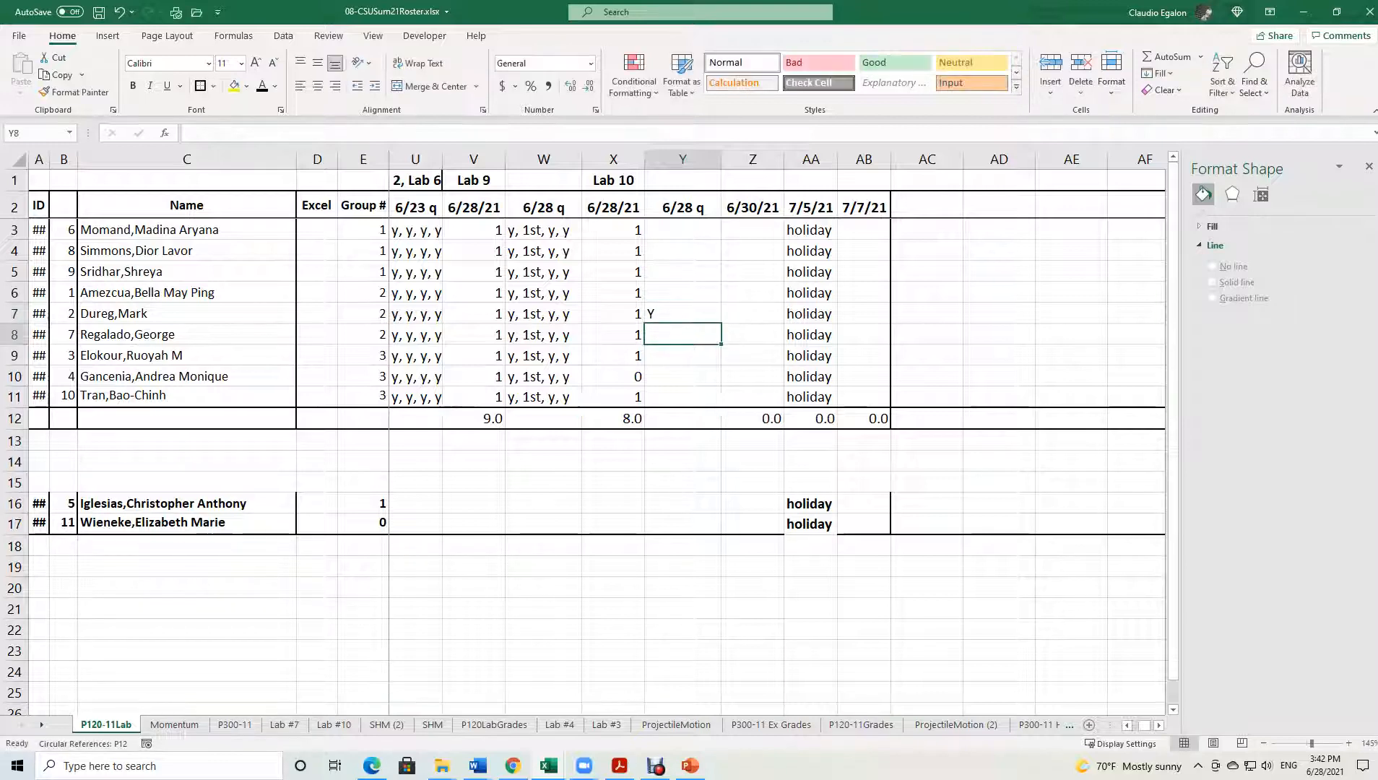
Narrow column Y slightly and record Y in cell Y4 for the Lab 10 question.
{"action": "left_click_drag", "start_coordinate": [722, 158], "coordinate": [702, 159]}
{"action": "left_click", "coordinate": [673, 251]}
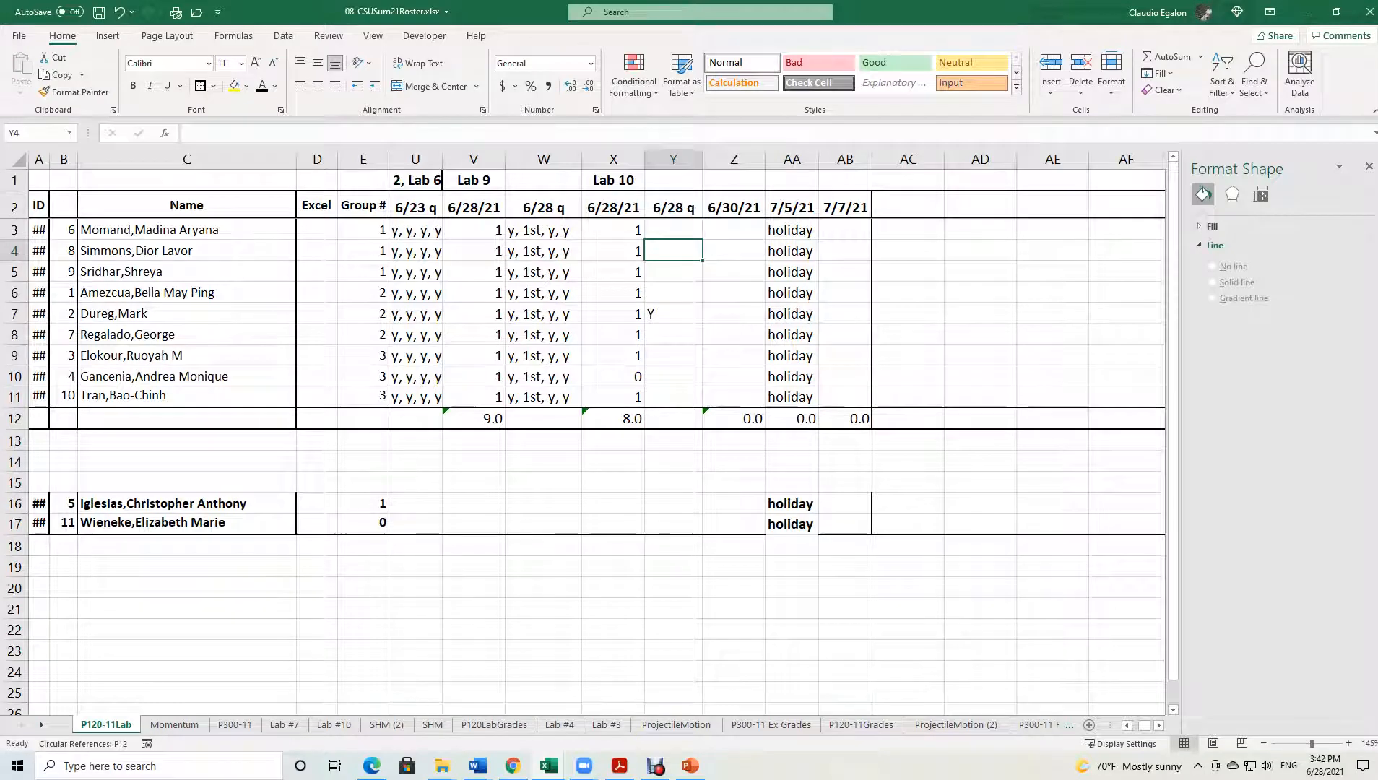
{"action": "type", "text": "Y"}
{"action": "key", "text": "Return"}
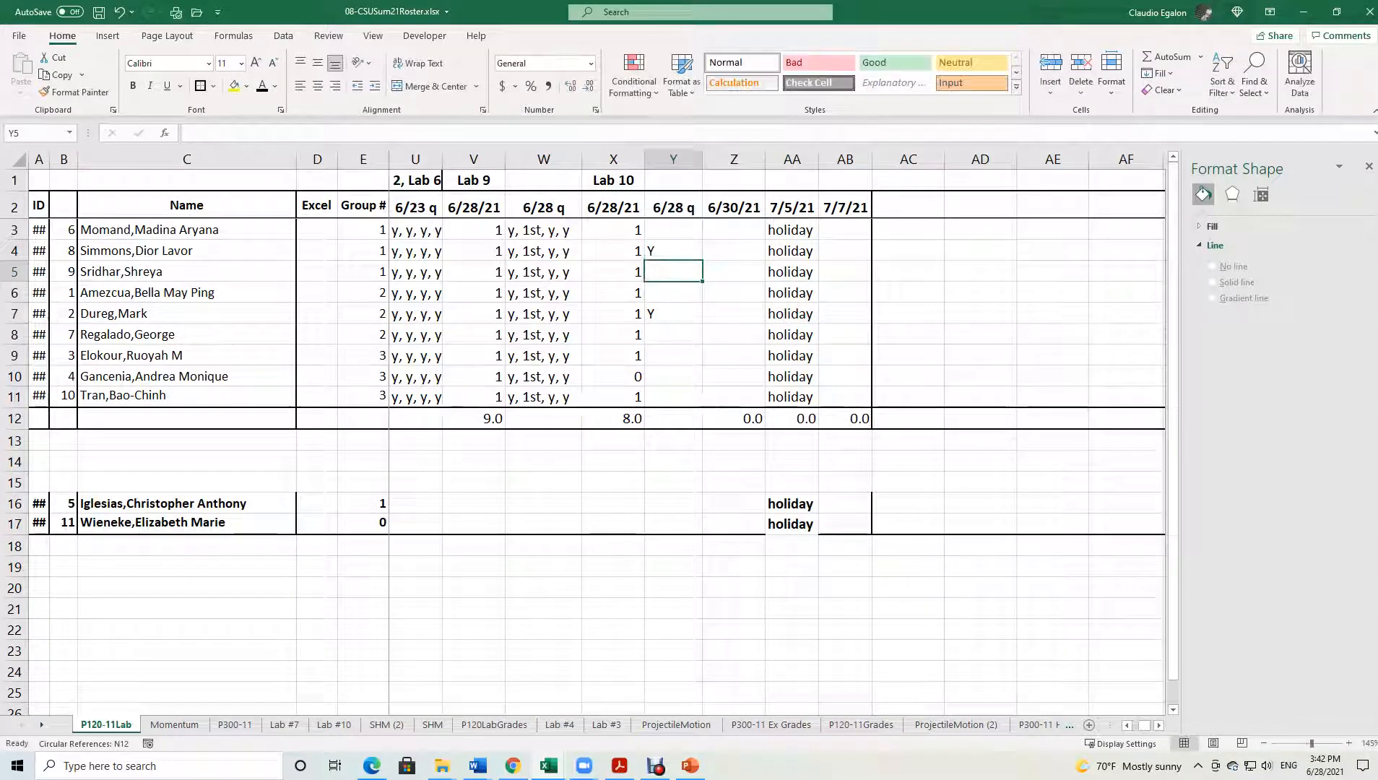
Switch to the Word lab handout and read question 7 on finding the gravitational constant G.
{"action": "left_click", "coordinate": [477, 765]}
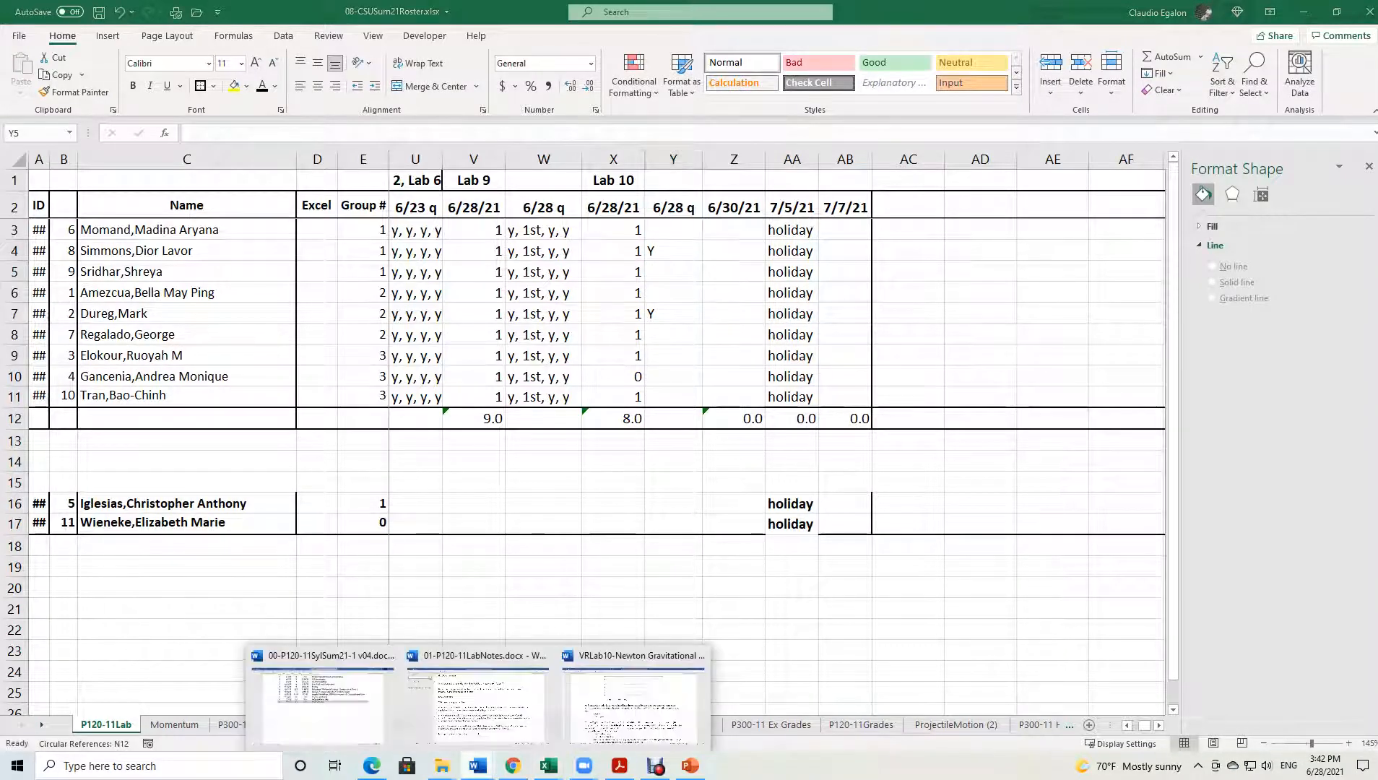
{"action": "left_click", "coordinate": [633, 697]}
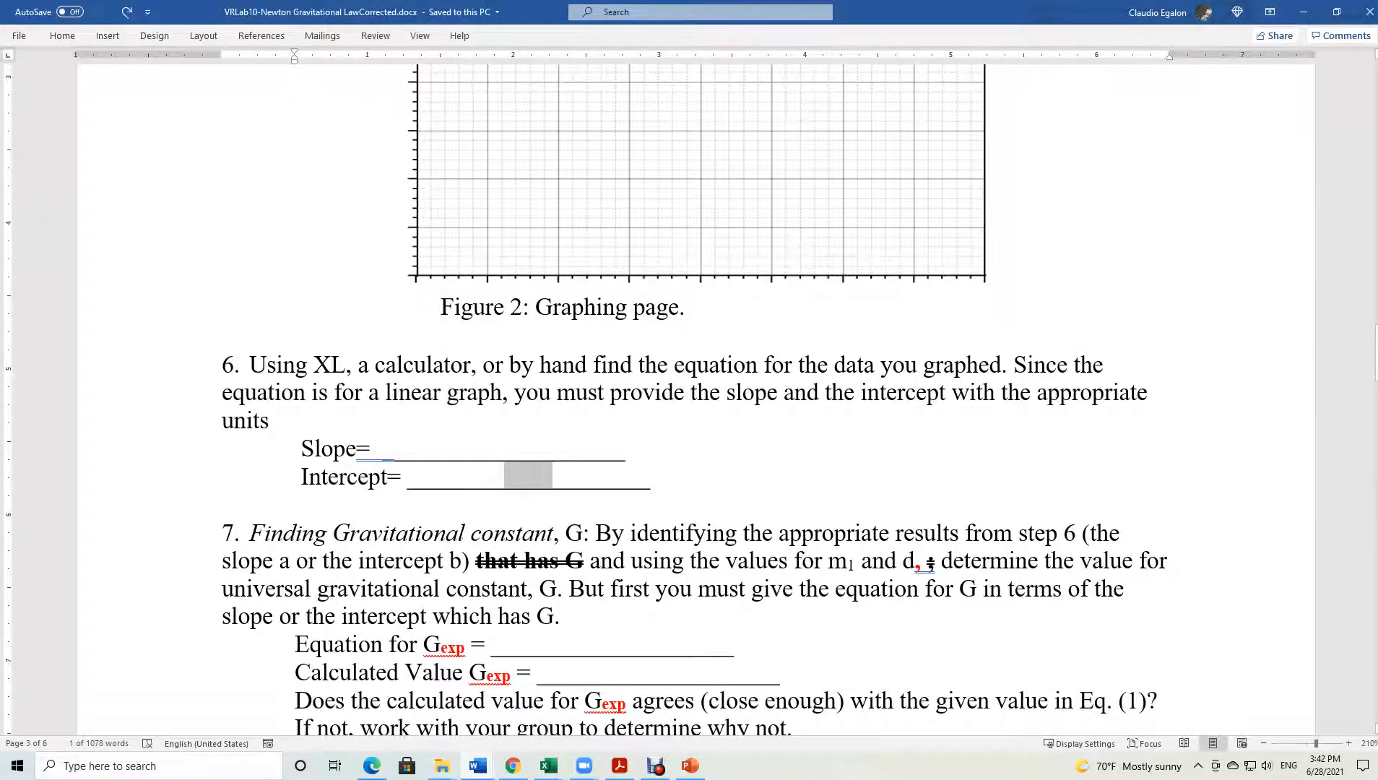
{"action": "triple_click", "coordinate": [404, 561]}
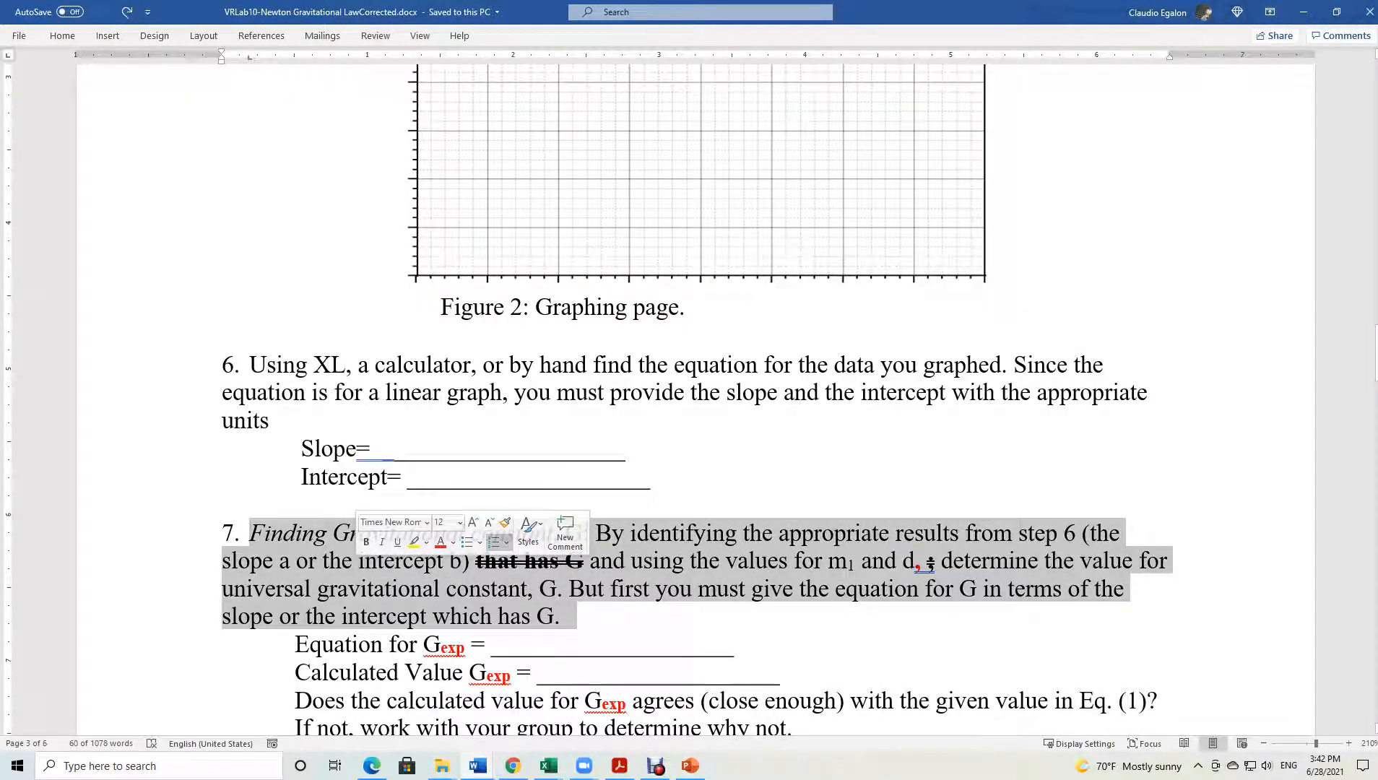
{"action": "left_click", "coordinate": [655, 586]}
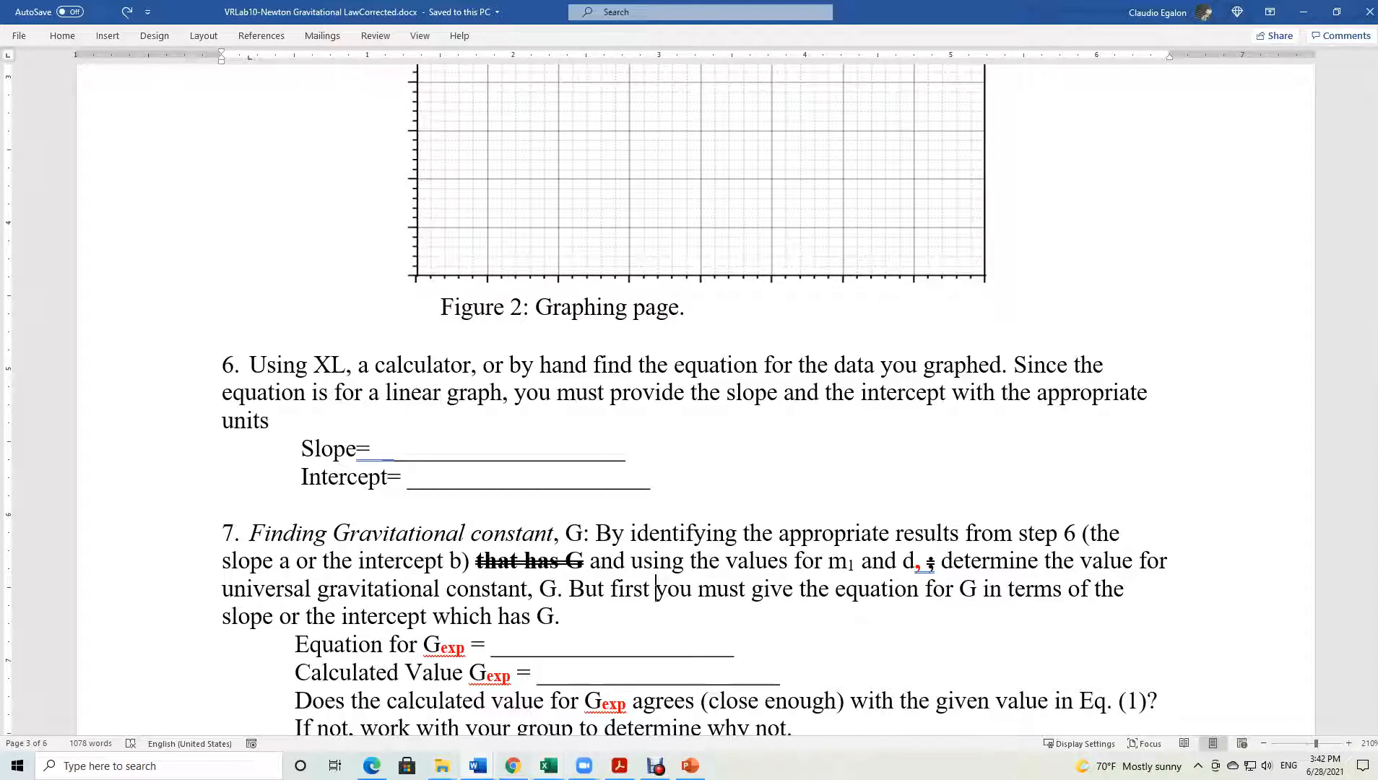
Switch to the Excel roster workbook and view the force versus mass chart on the Lab #10 sheet.
{"action": "mouse_move", "coordinate": [548, 764]}
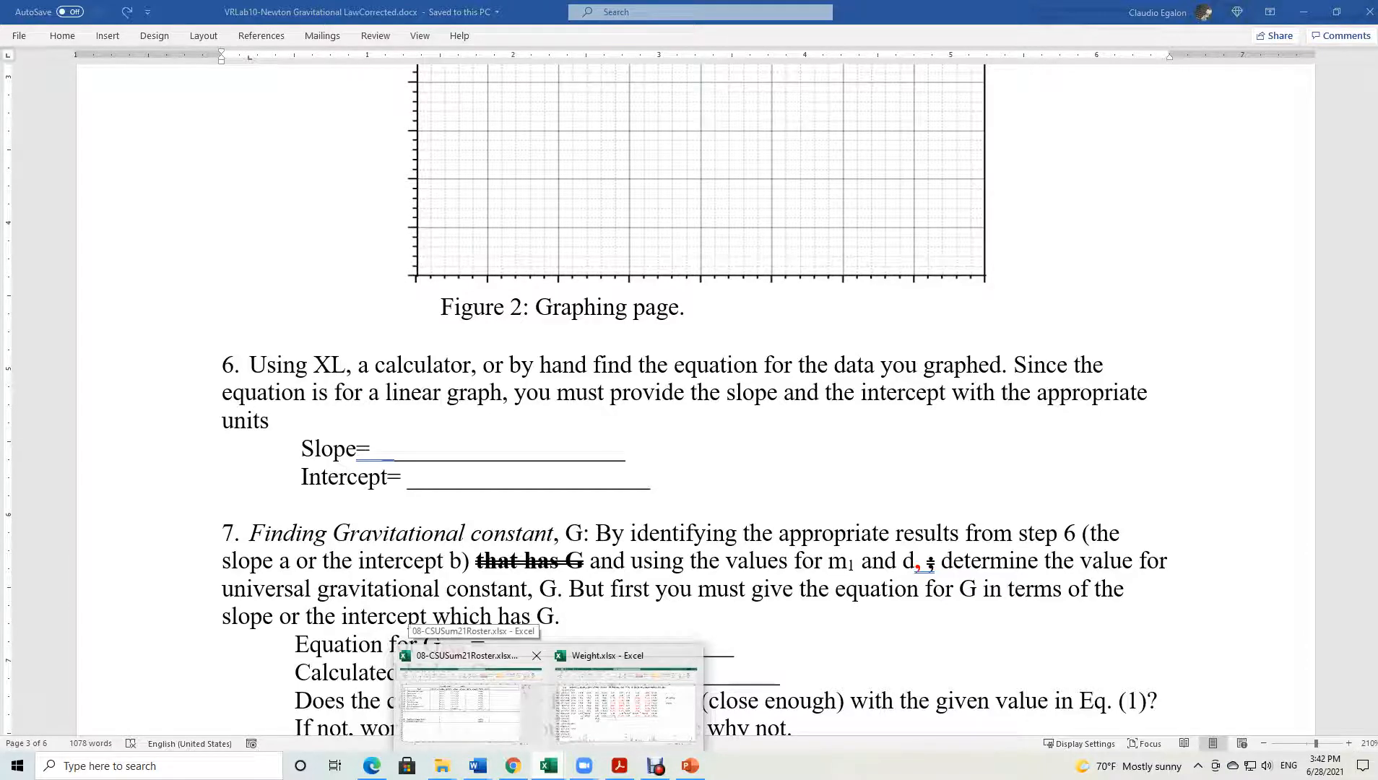
{"action": "left_click", "coordinate": [469, 694]}
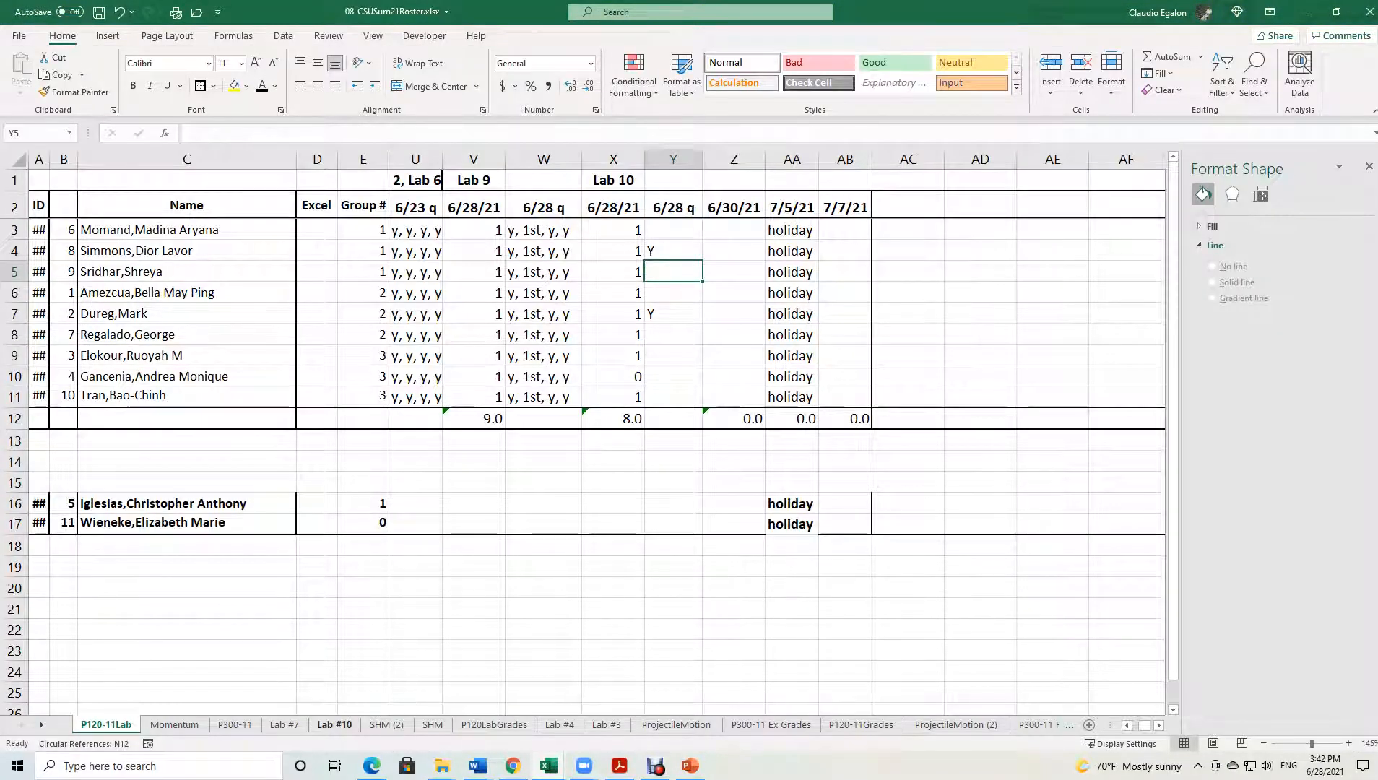
{"action": "left_click", "coordinate": [335, 724]}
{"action": "left_click", "coordinate": [668, 413]}
{"action": "left_click", "coordinate": [398, 246]}
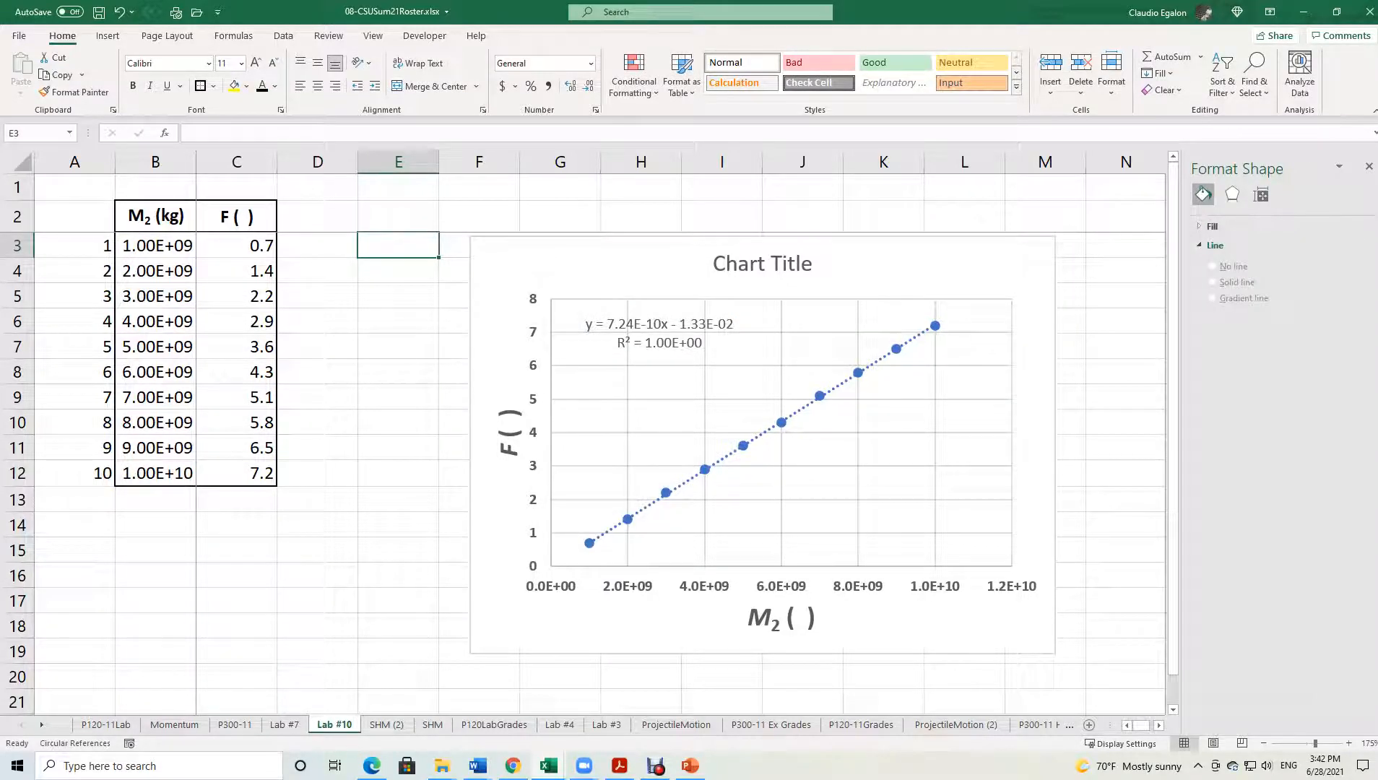
On the P120-11Lab sheet, undo the Y4 entry and the column Y width change, and redo both.
{"action": "left_click", "coordinate": [106, 724]}
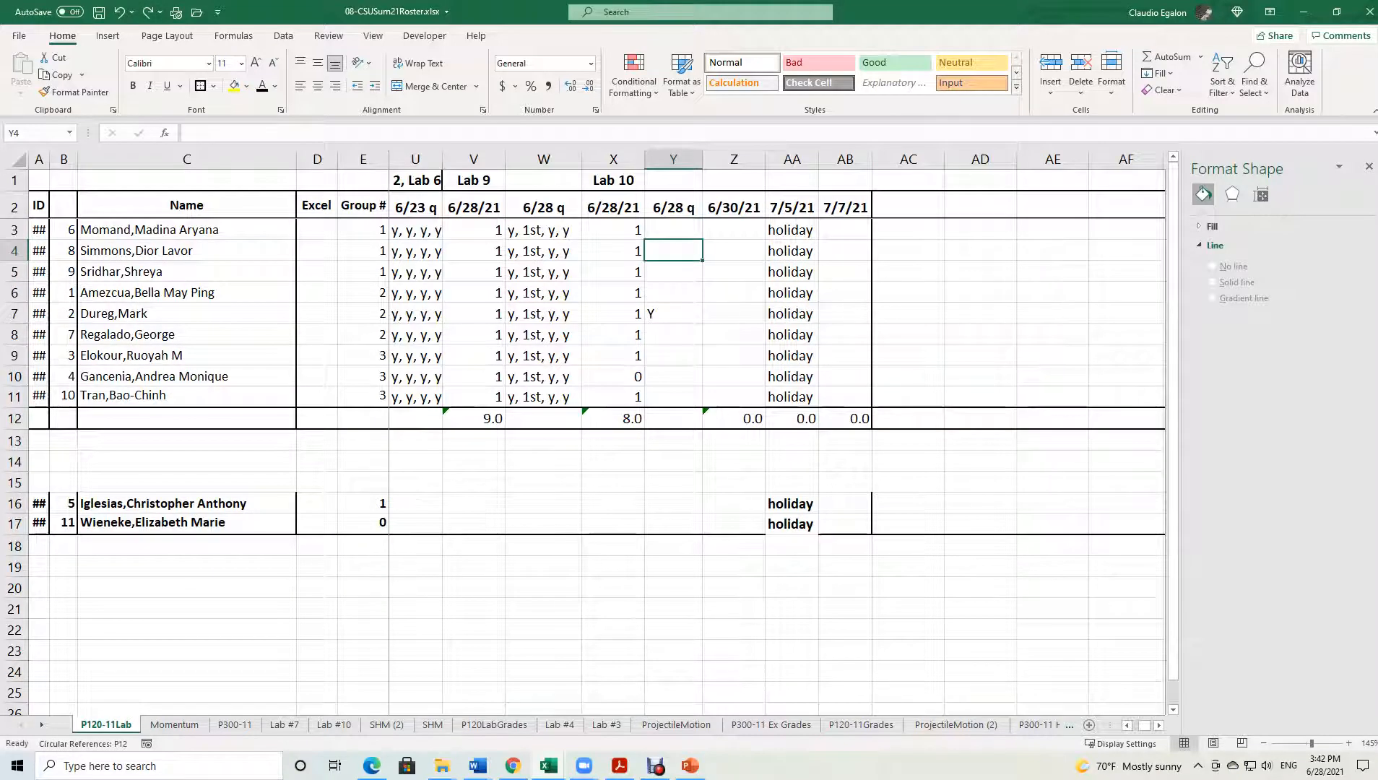
{"action": "left_click_drag", "start_coordinate": [702, 159], "coordinate": [721, 159]}
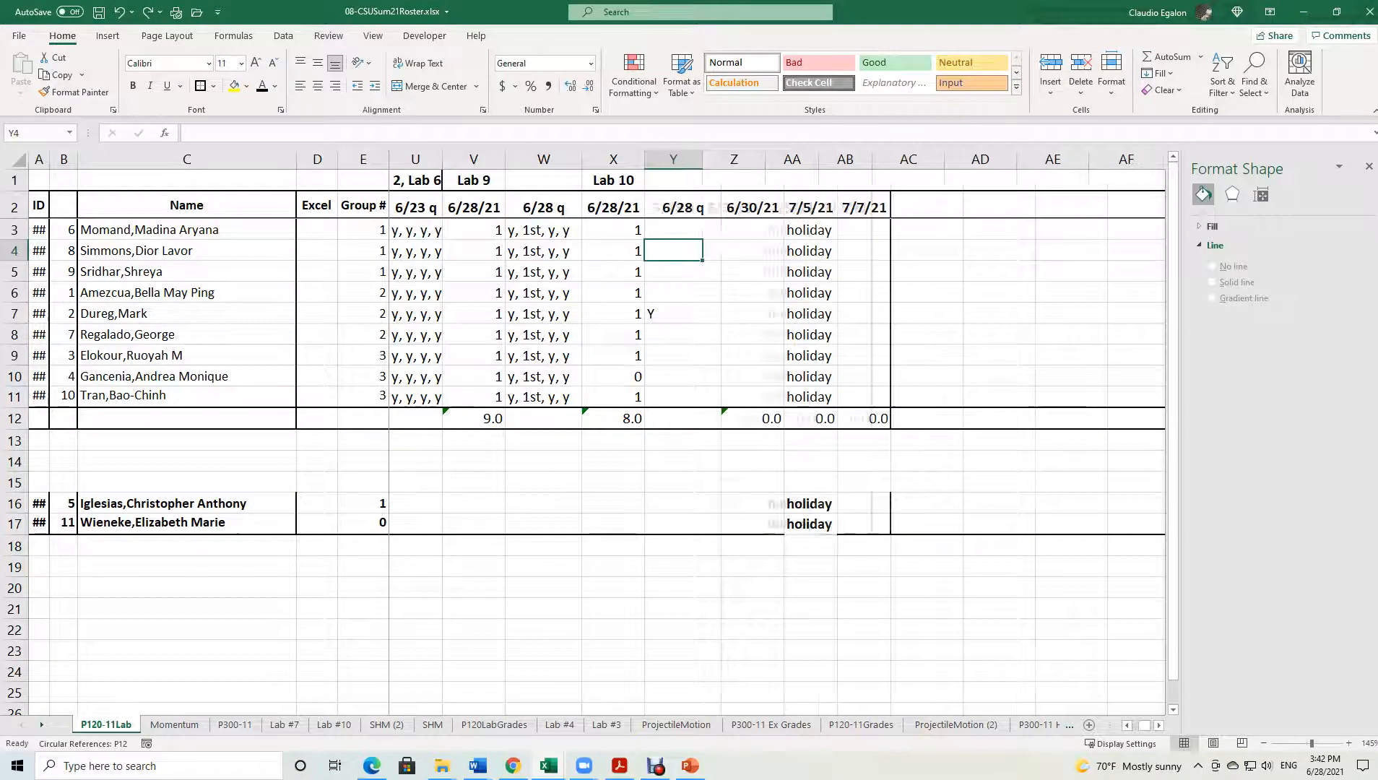
{"action": "key", "text": "ctrl+y"}
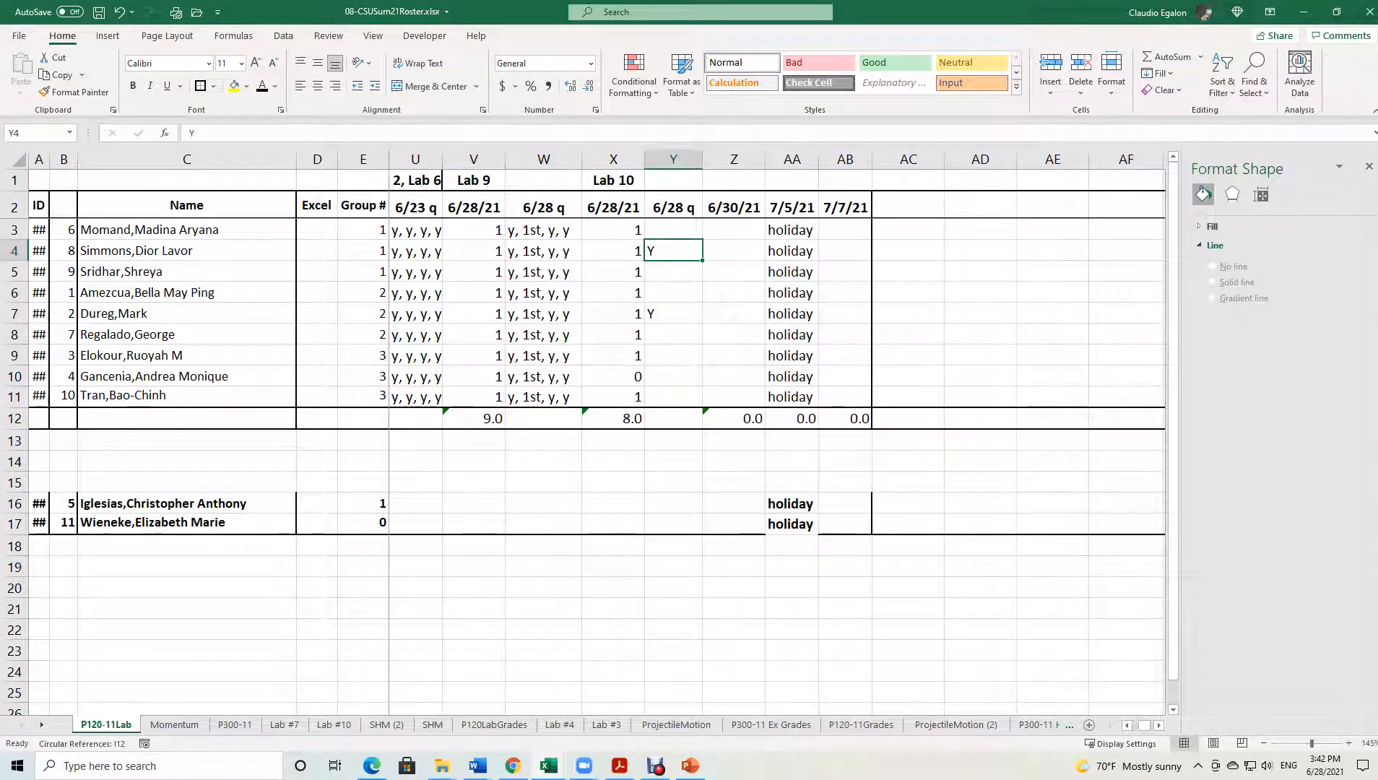
Return to the Lab #10 sheet, select the chart's trendline equation, and open its label formatting options.
{"action": "left_click", "coordinate": [333, 725]}
{"action": "left_click", "coordinate": [398, 575]}
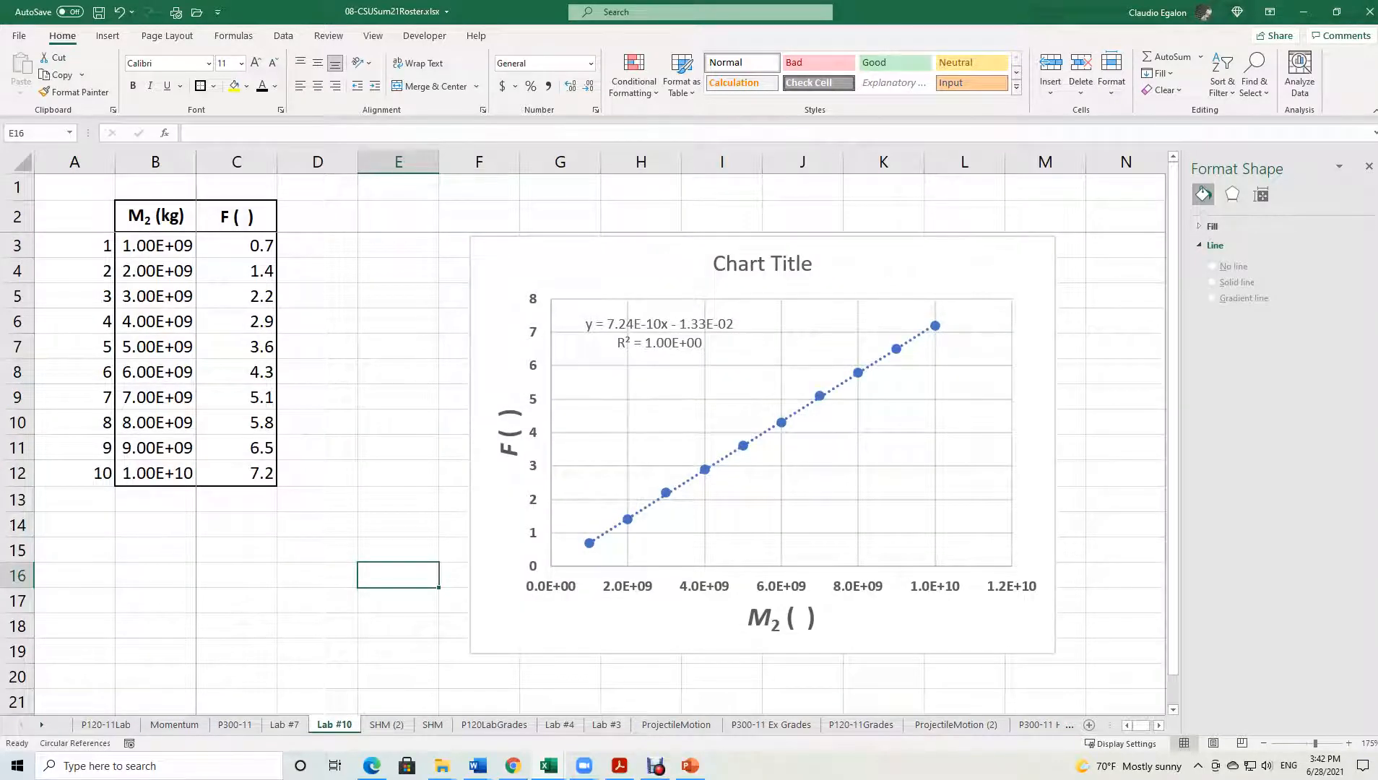
{"action": "left_click", "coordinate": [674, 344]}
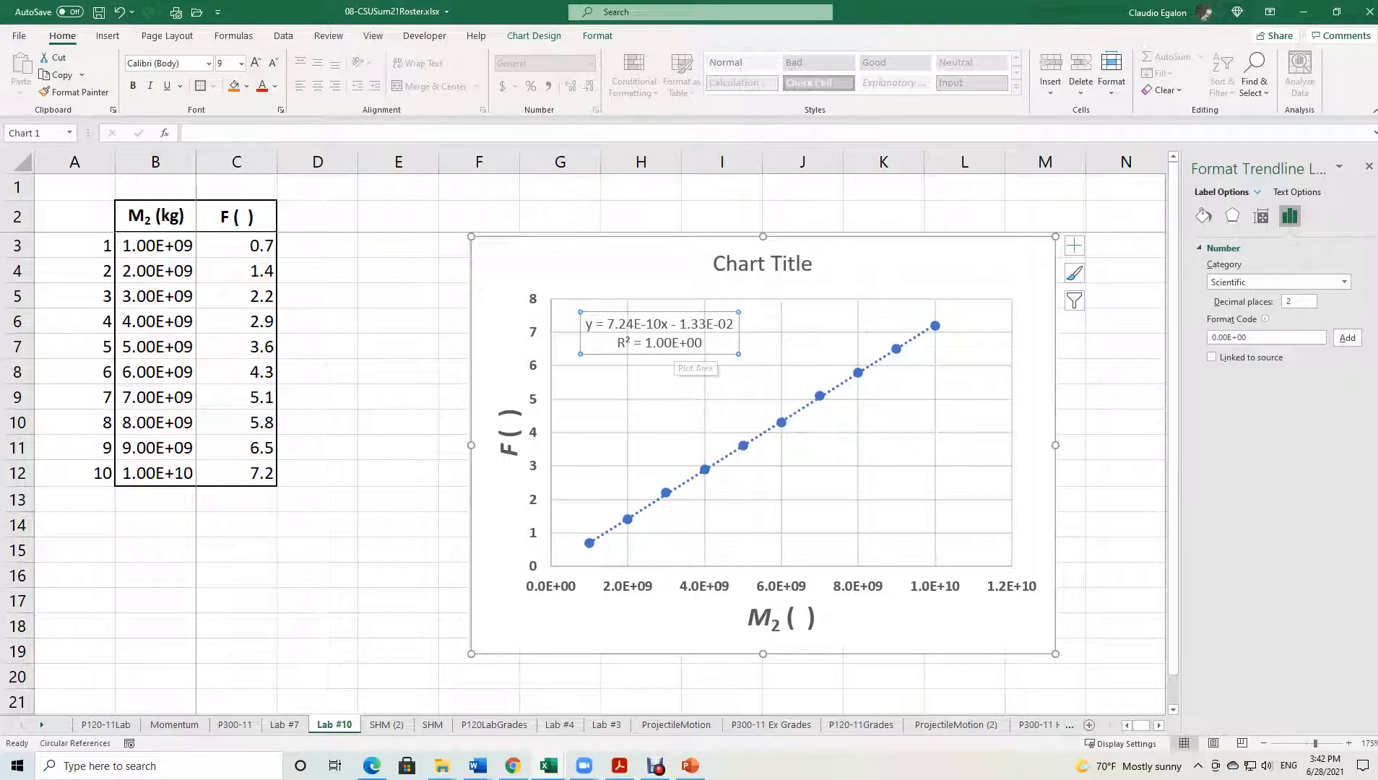
{"action": "left_click", "coordinate": [398, 347]}
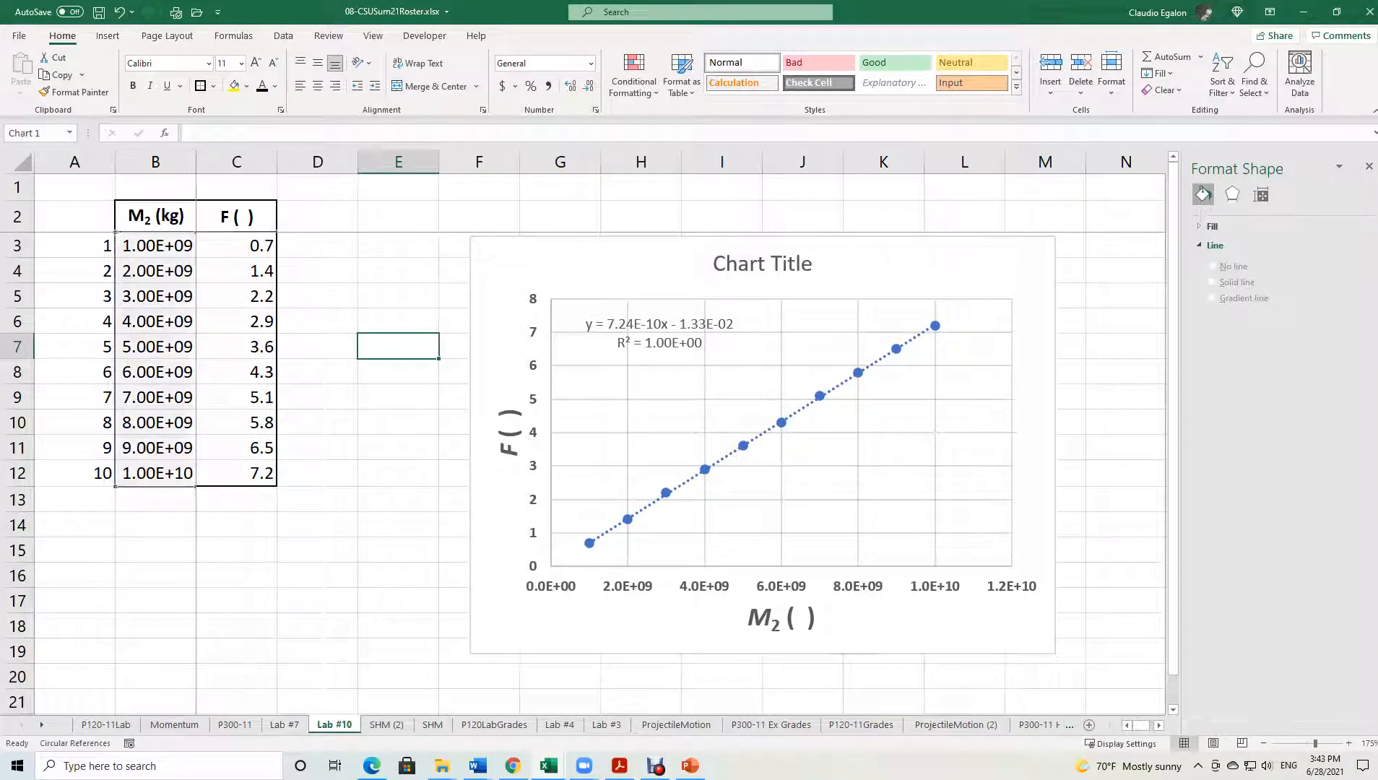
{"action": "left_click", "coordinate": [668, 336]}
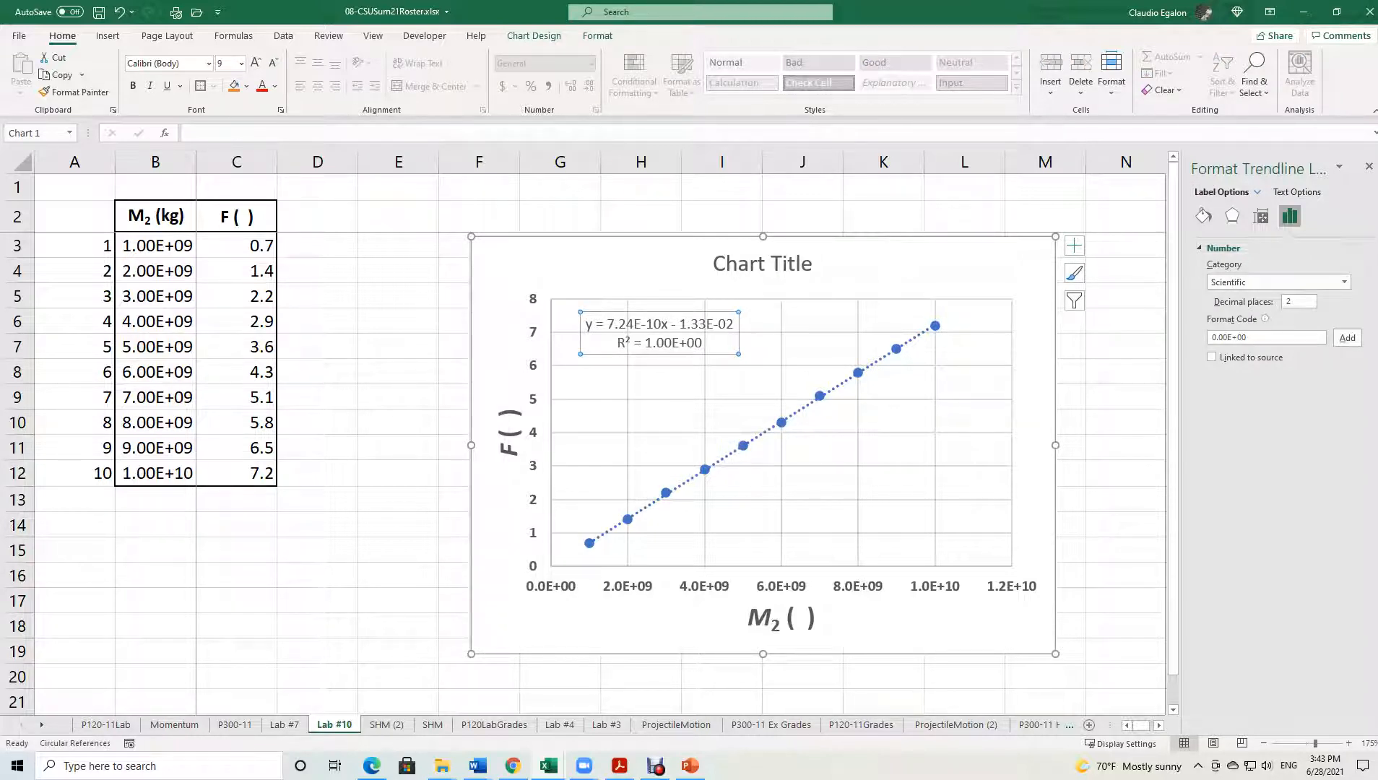
{"action": "right_click", "coordinate": [738, 350]}
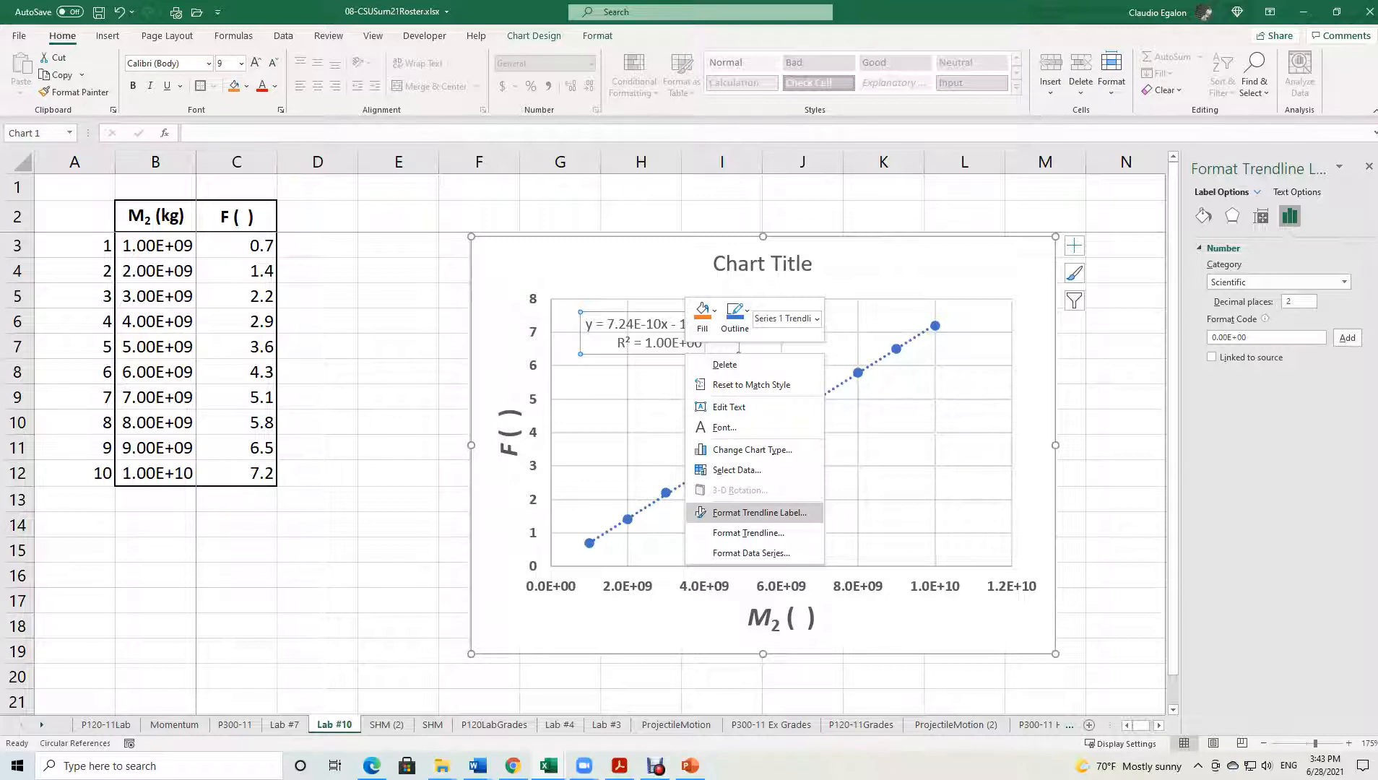
{"action": "left_click", "coordinate": [806, 512]}
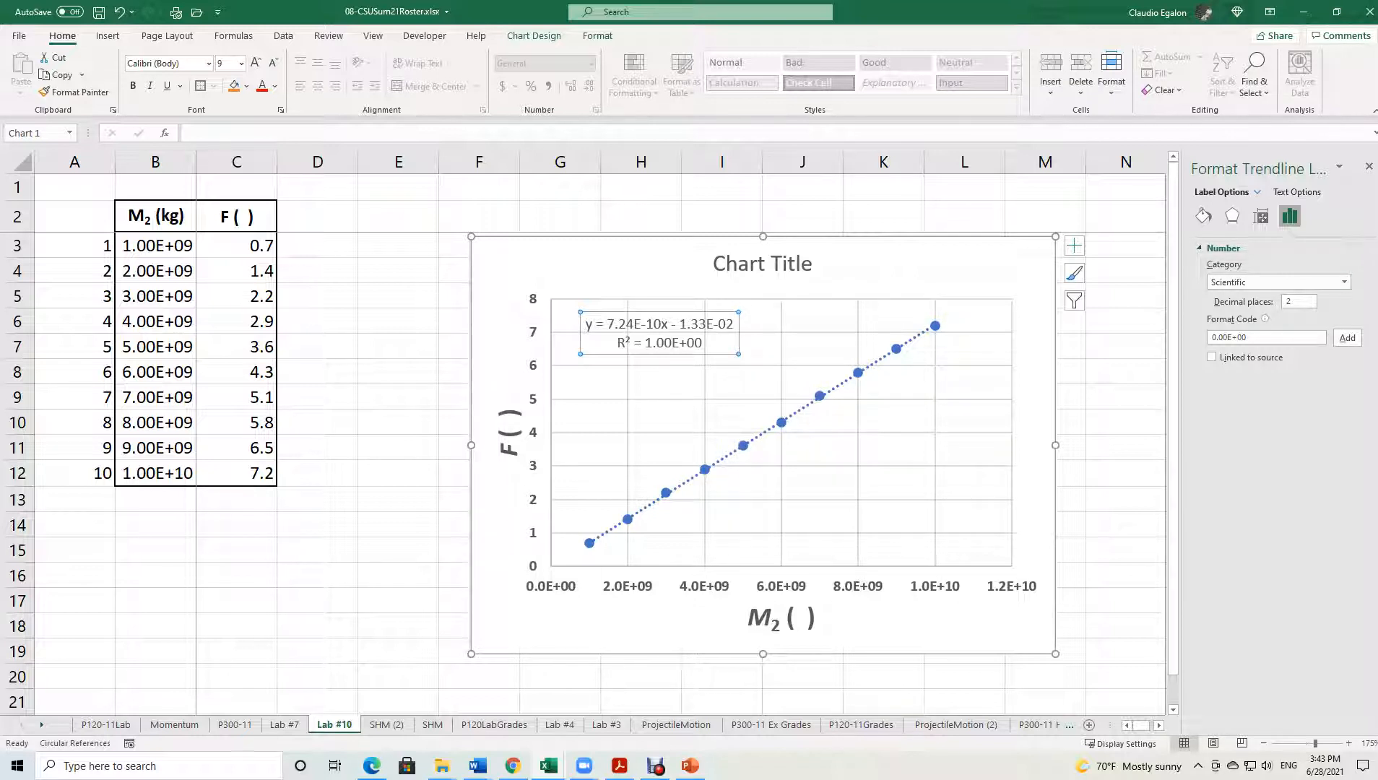
Change the trendline label's number category to General and set it back to Scientific with 2 decimal places.
{"action": "left_click", "coordinate": [1343, 282]}
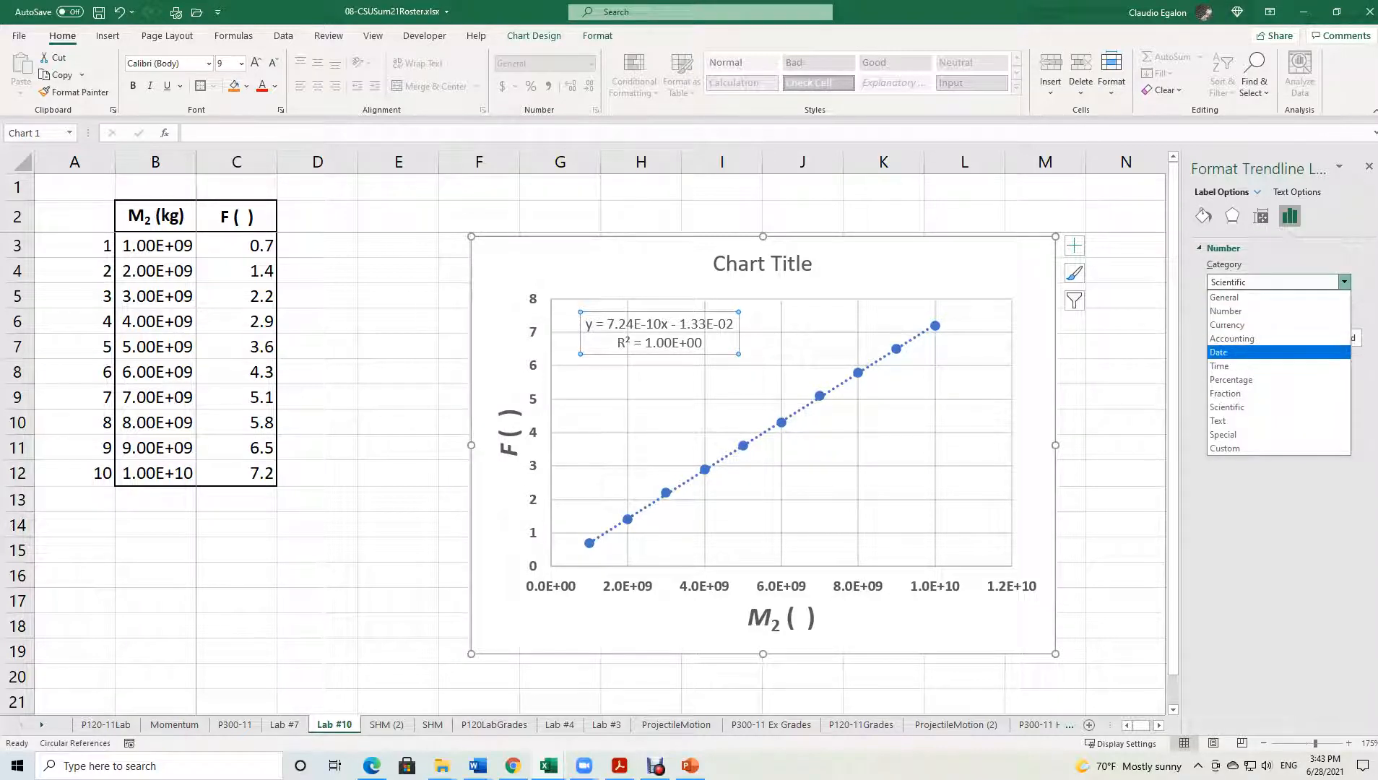
{"action": "key", "text": "Return"}
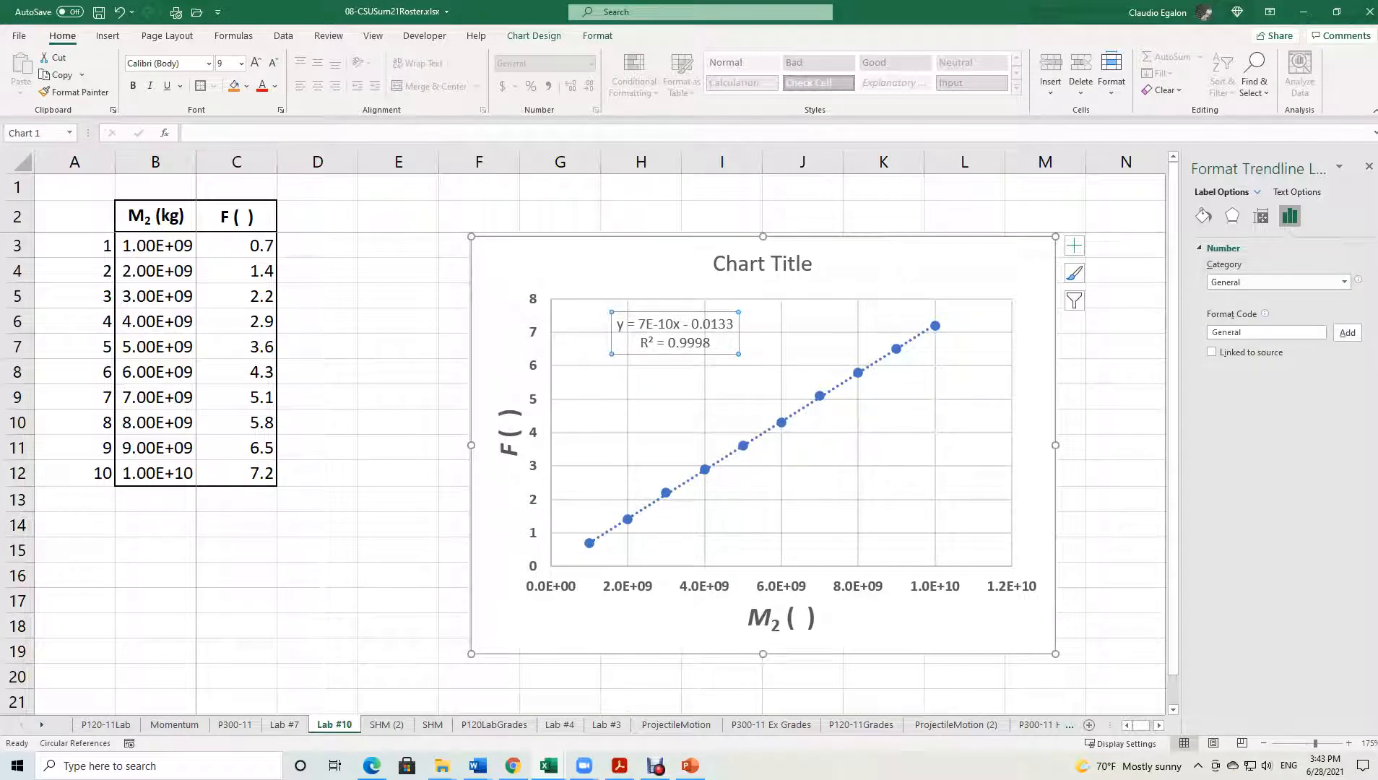
{"action": "left_click", "coordinate": [1343, 282]}
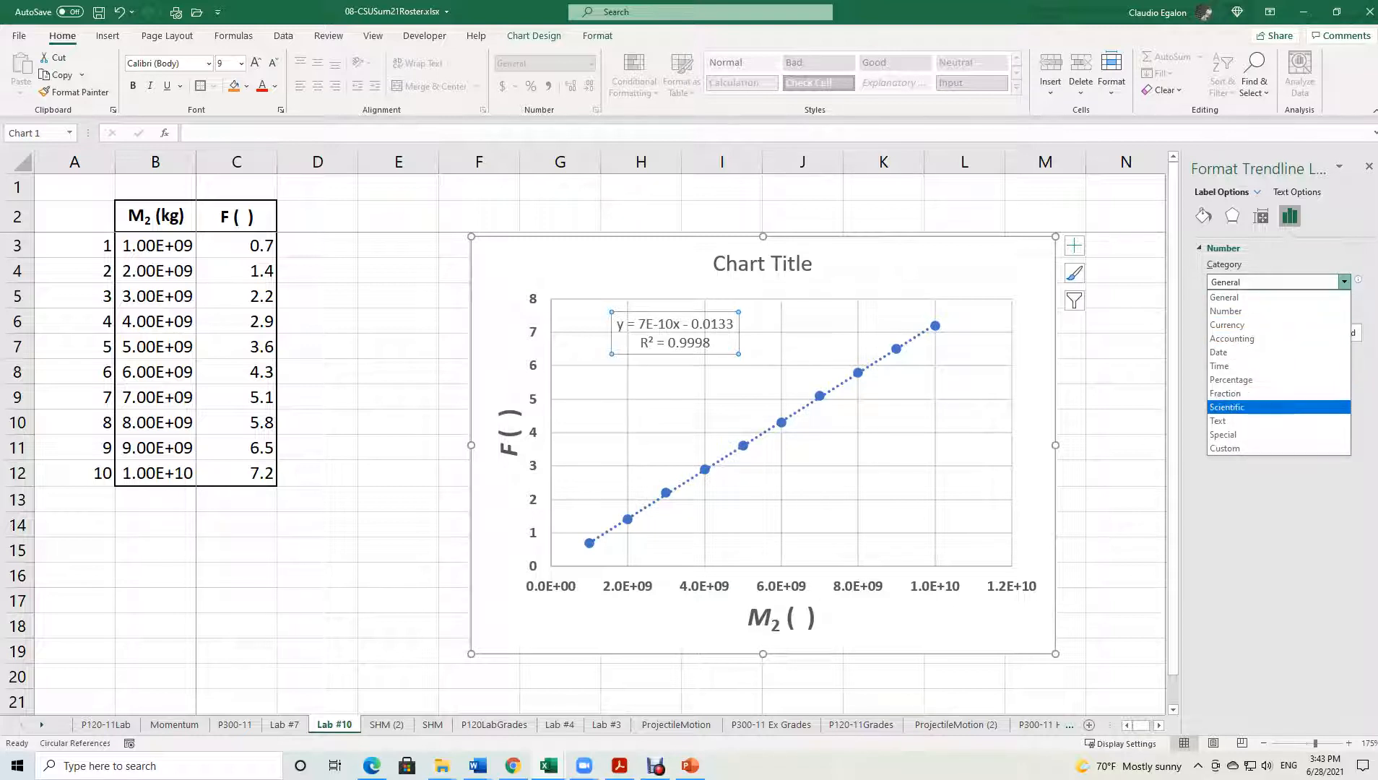
{"action": "left_click", "coordinate": [1226, 407]}
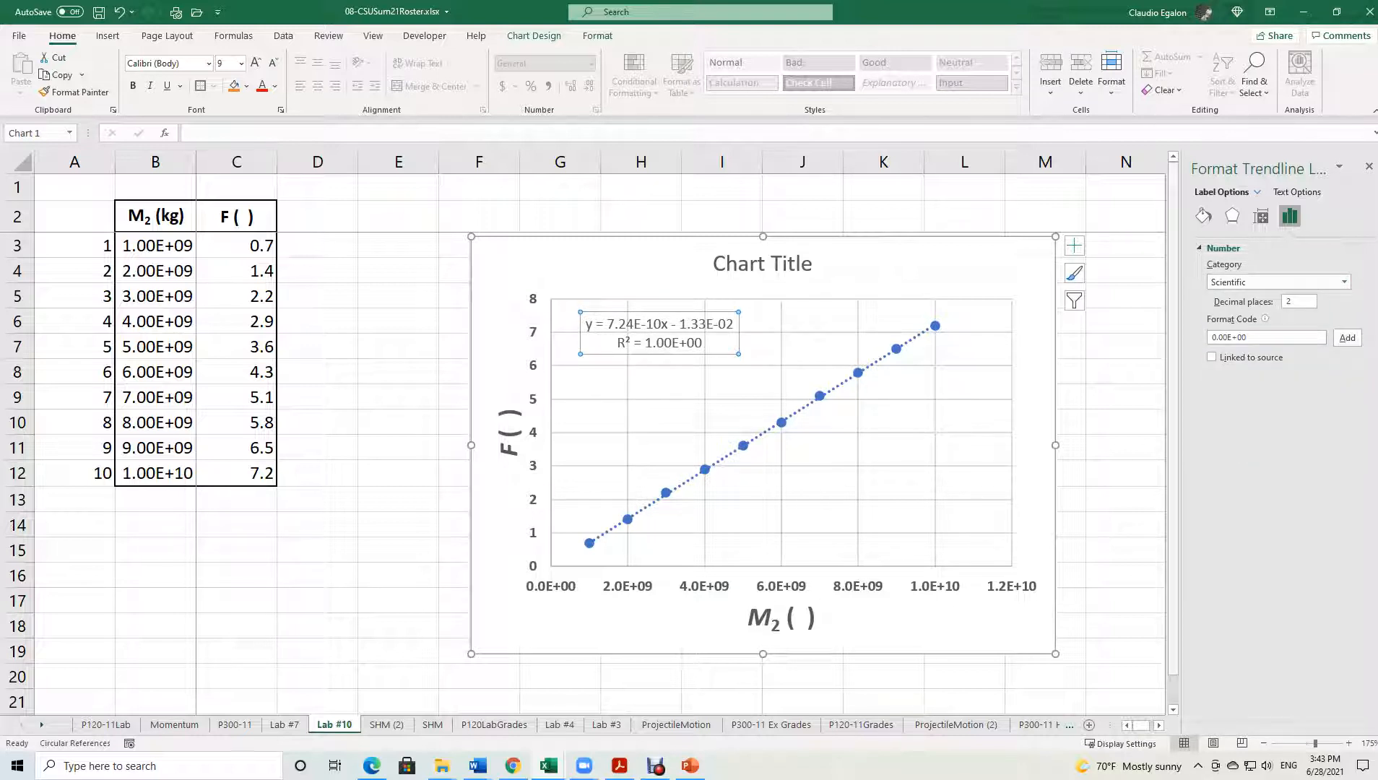
{"action": "double_click", "coordinate": [1289, 301]}
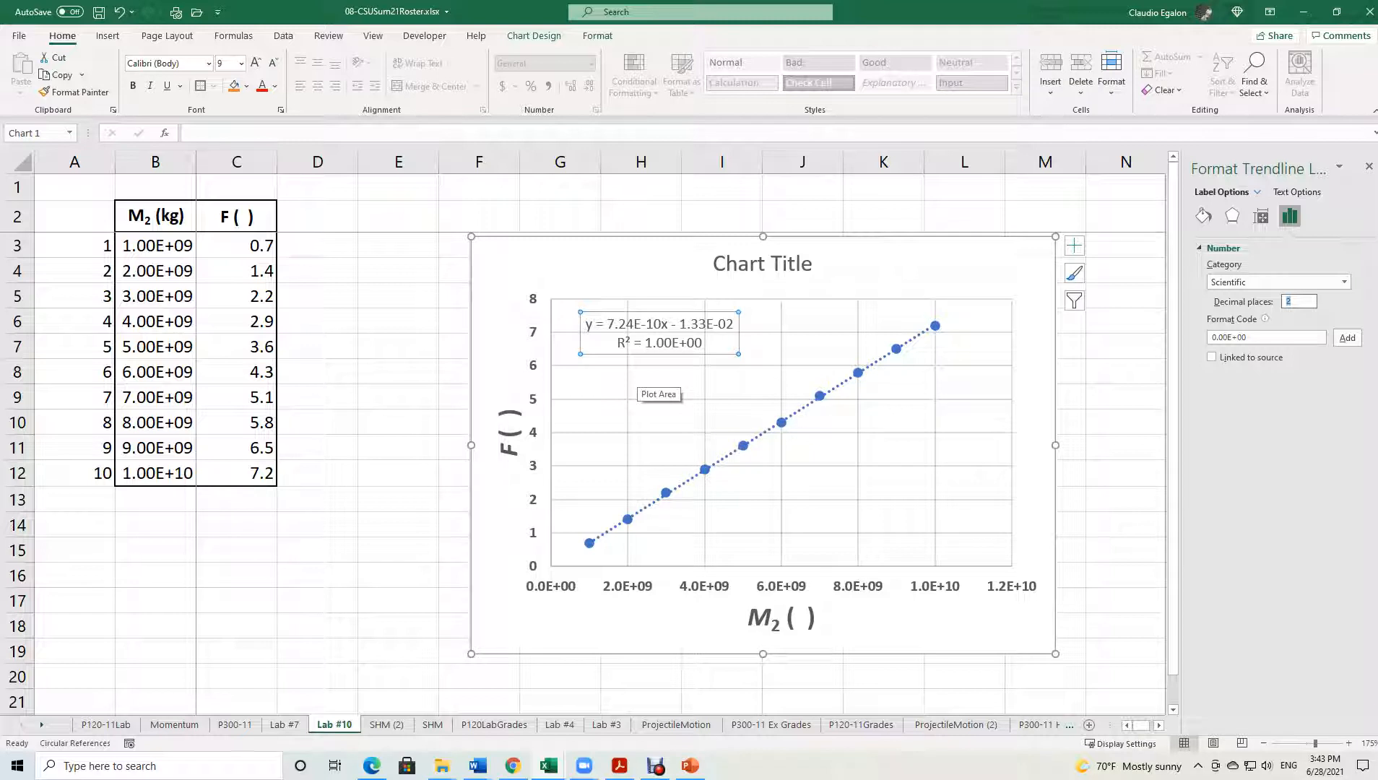
Highlight the slope coefficient and the intercept portion within the chart's trendline equation to examine its terms.
{"action": "left_click", "coordinate": [618, 324]}
{"action": "left_click_drag", "start_coordinate": [607, 323], "coordinate": [661, 324]}
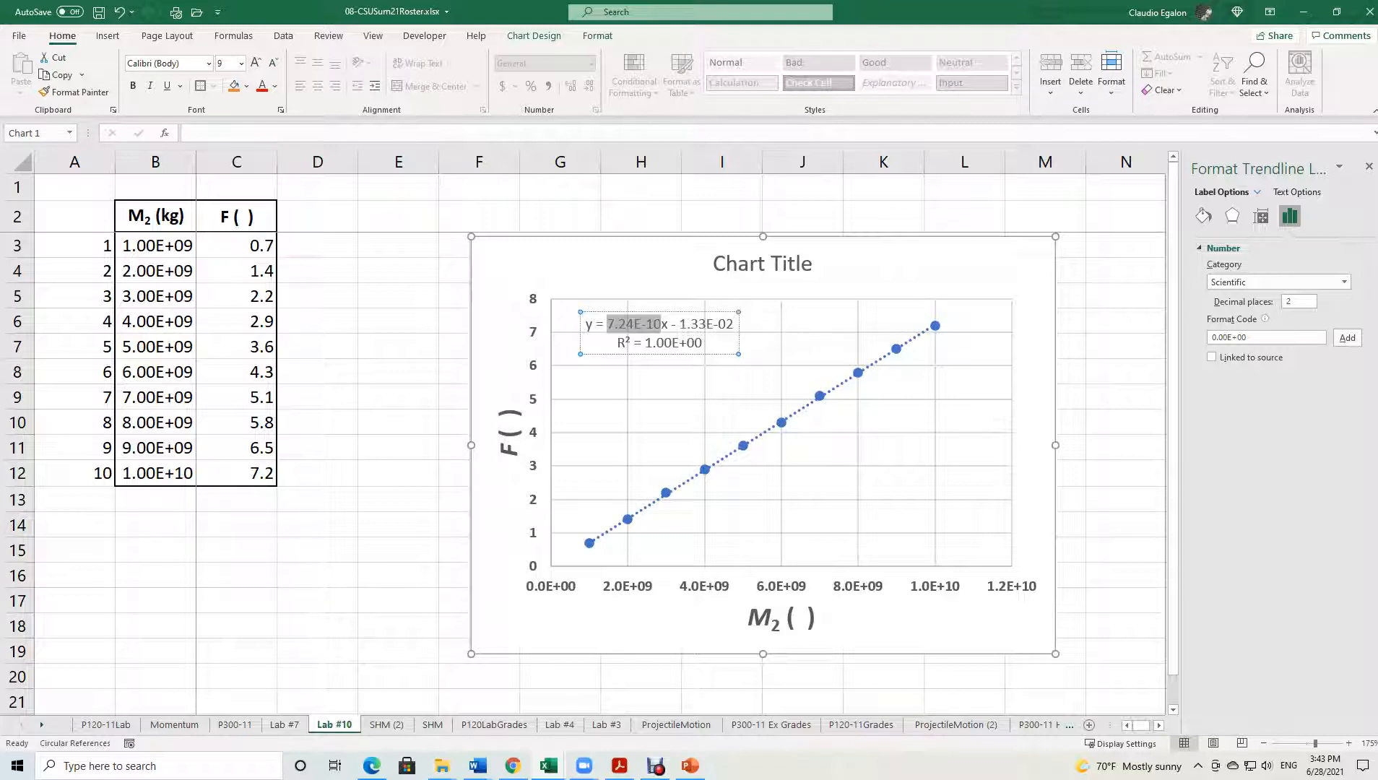
{"action": "left_click_drag", "start_coordinate": [669, 325], "coordinate": [716, 324]}
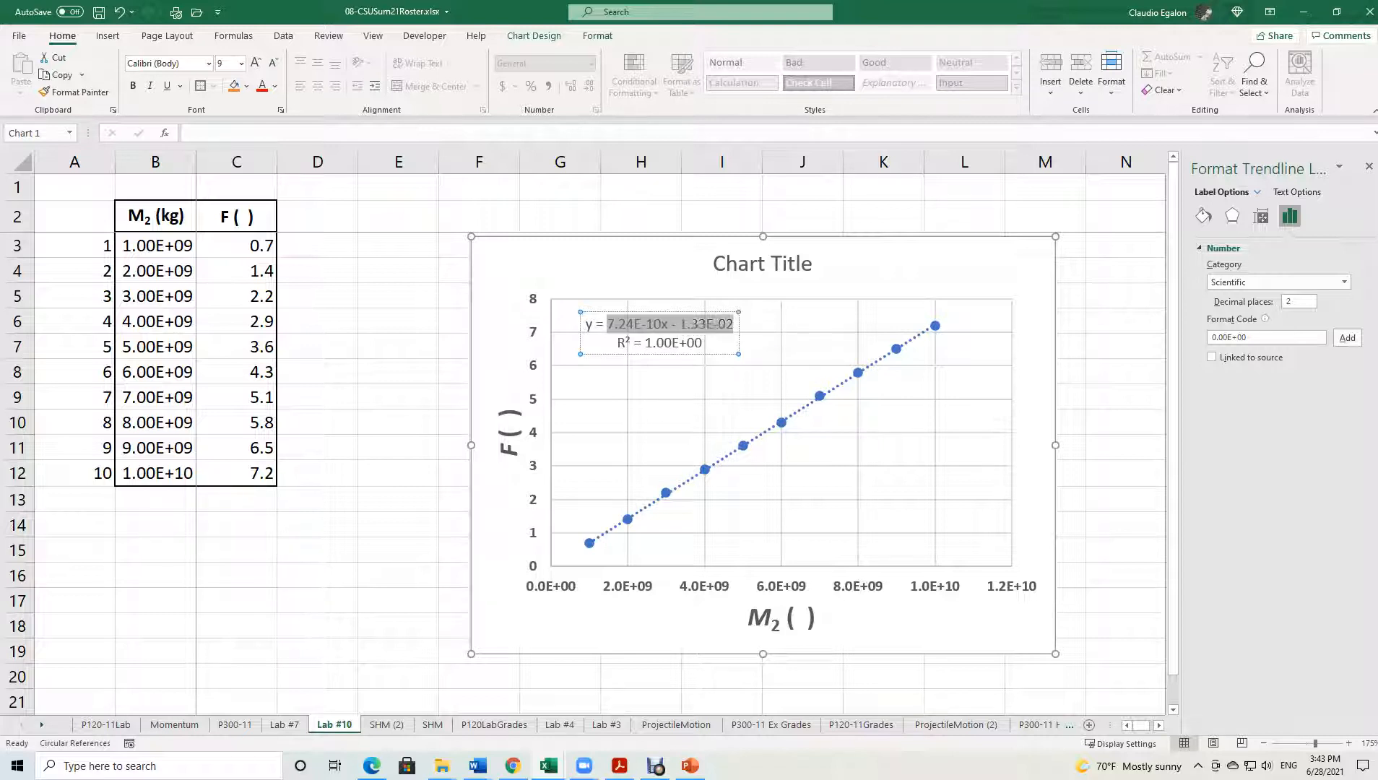
{"action": "left_click", "coordinate": [670, 324]}
{"action": "left_click_drag", "start_coordinate": [606, 324], "coordinate": [673, 325]}
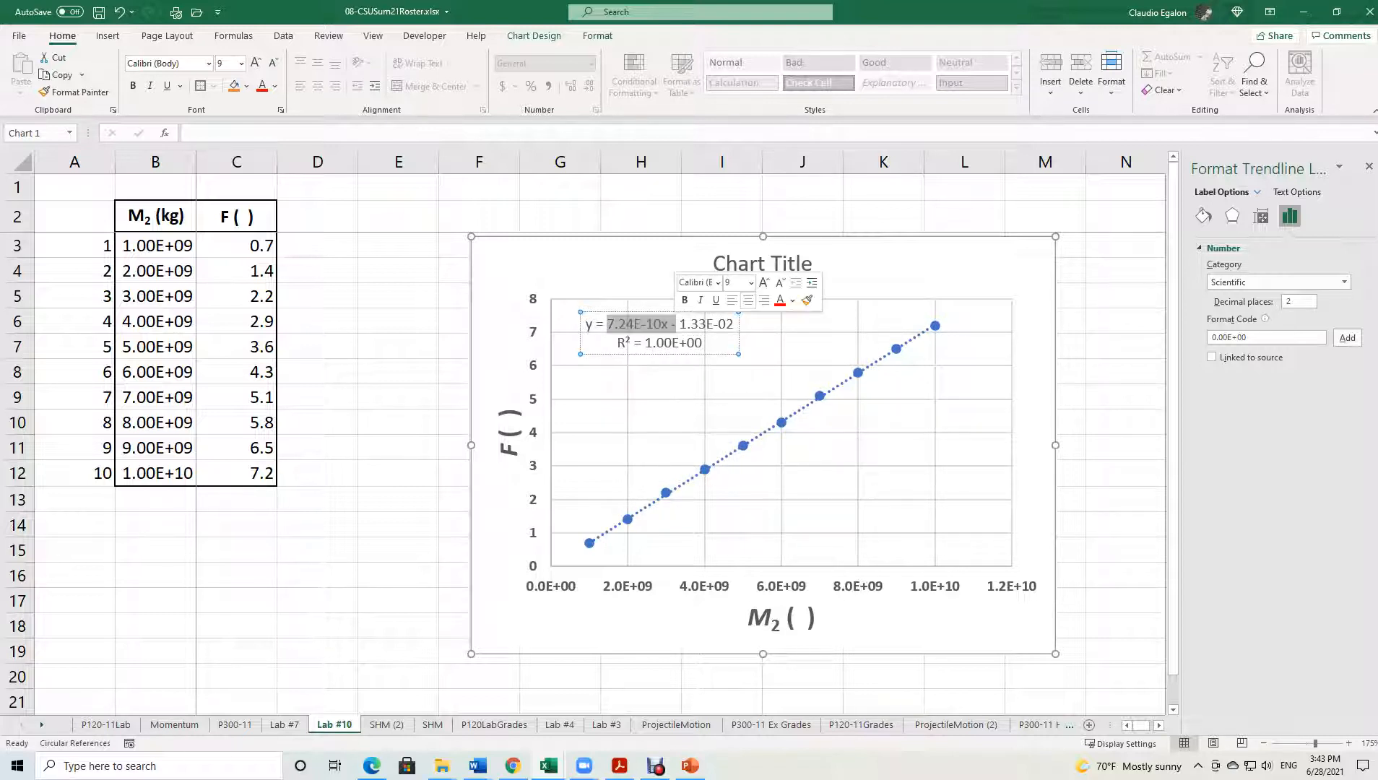
Highlight the trendline's intercept term, then switch to the VRLab10 handout in Word and examine the Gexp equation question in item 7.
{"action": "left_click", "coordinate": [671, 324]}
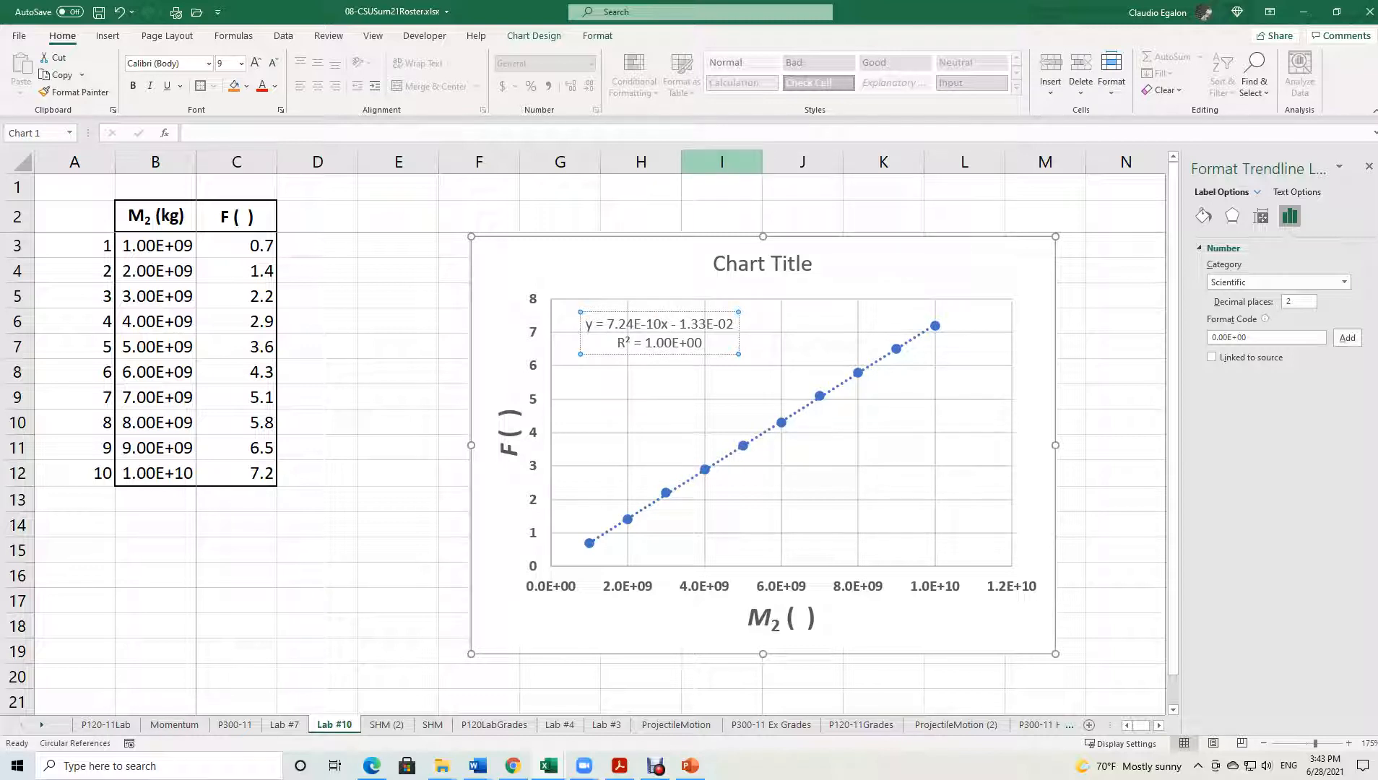
{"action": "left_click_drag", "start_coordinate": [671, 324], "coordinate": [734, 324]}
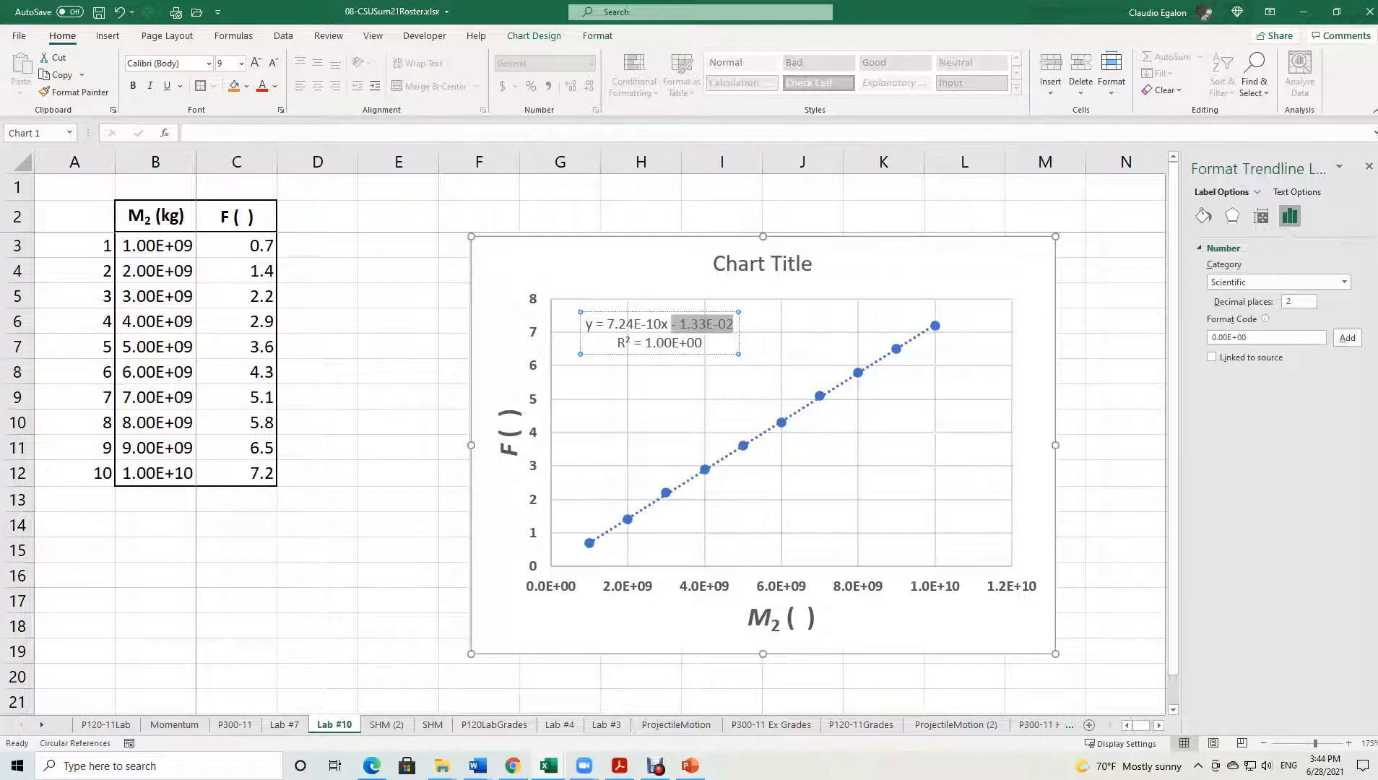
{"action": "mouse_move", "coordinate": [477, 766]}
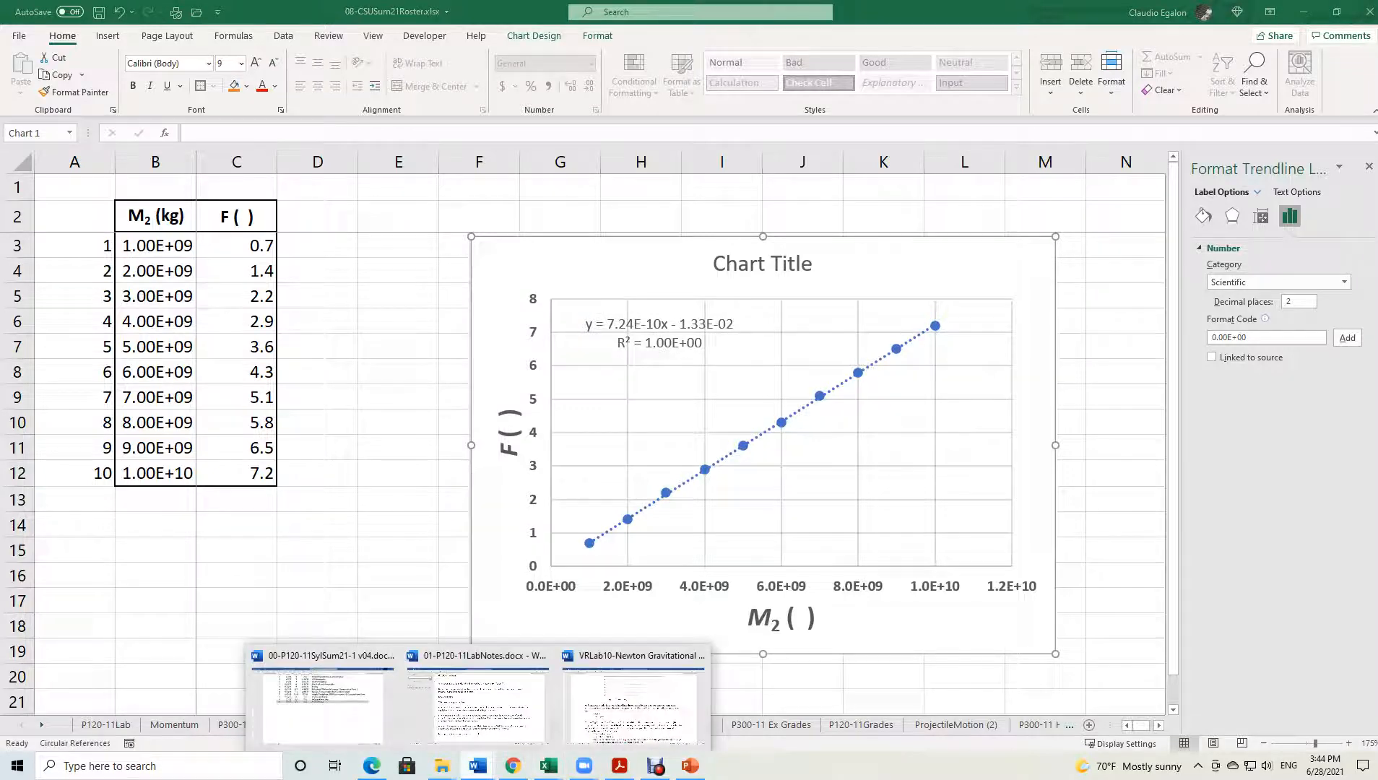
{"action": "left_click", "coordinate": [628, 690]}
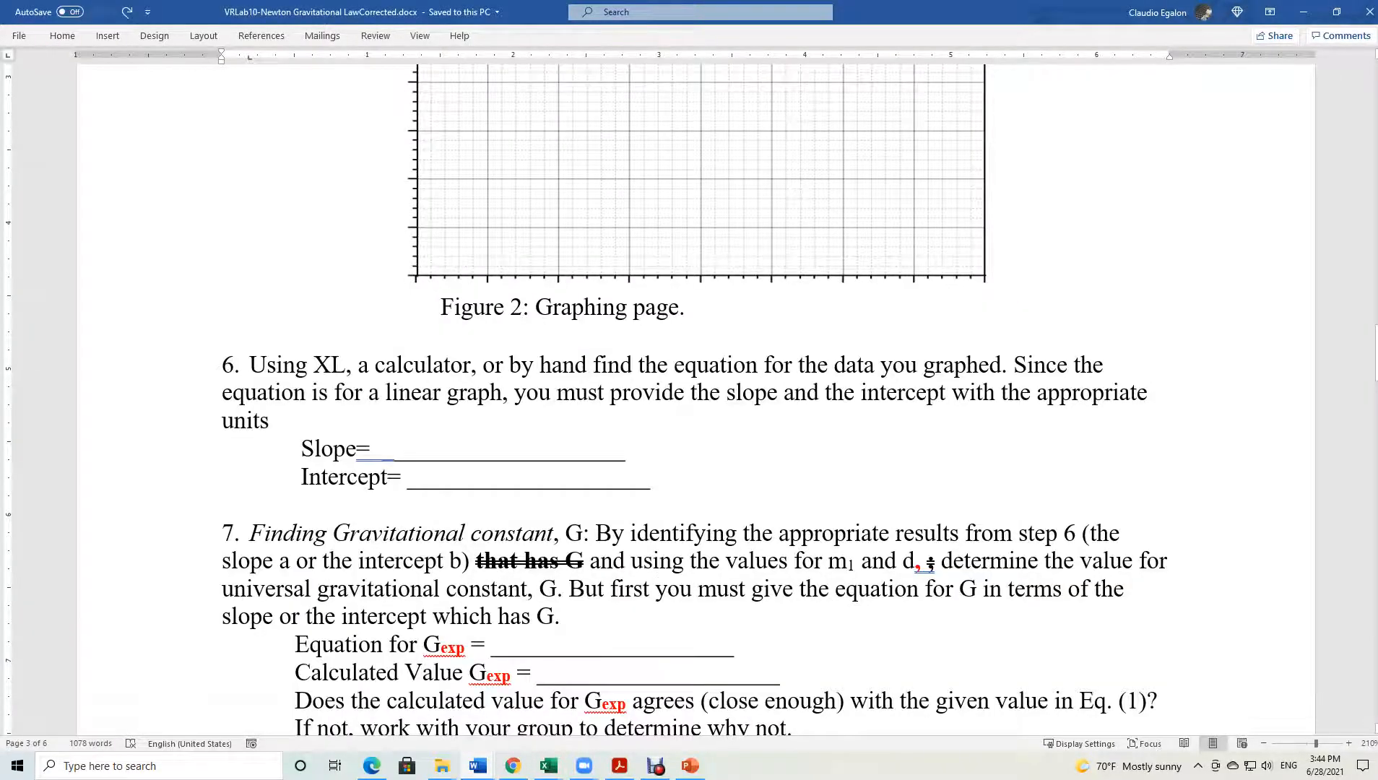
{"action": "scroll", "coordinate": [656, 374], "scroll_direction": "down", "scroll_amount": 3}
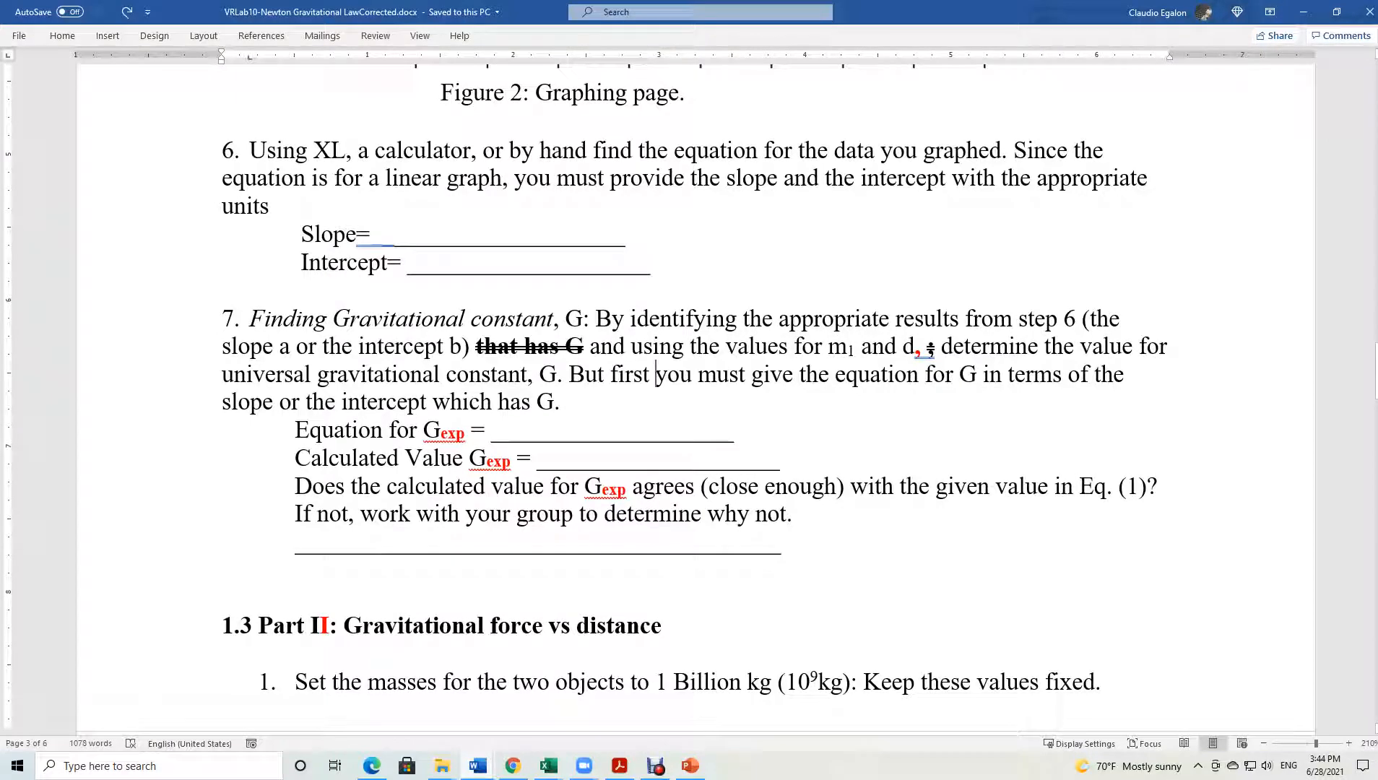
{"action": "double_click", "coordinate": [442, 431]}
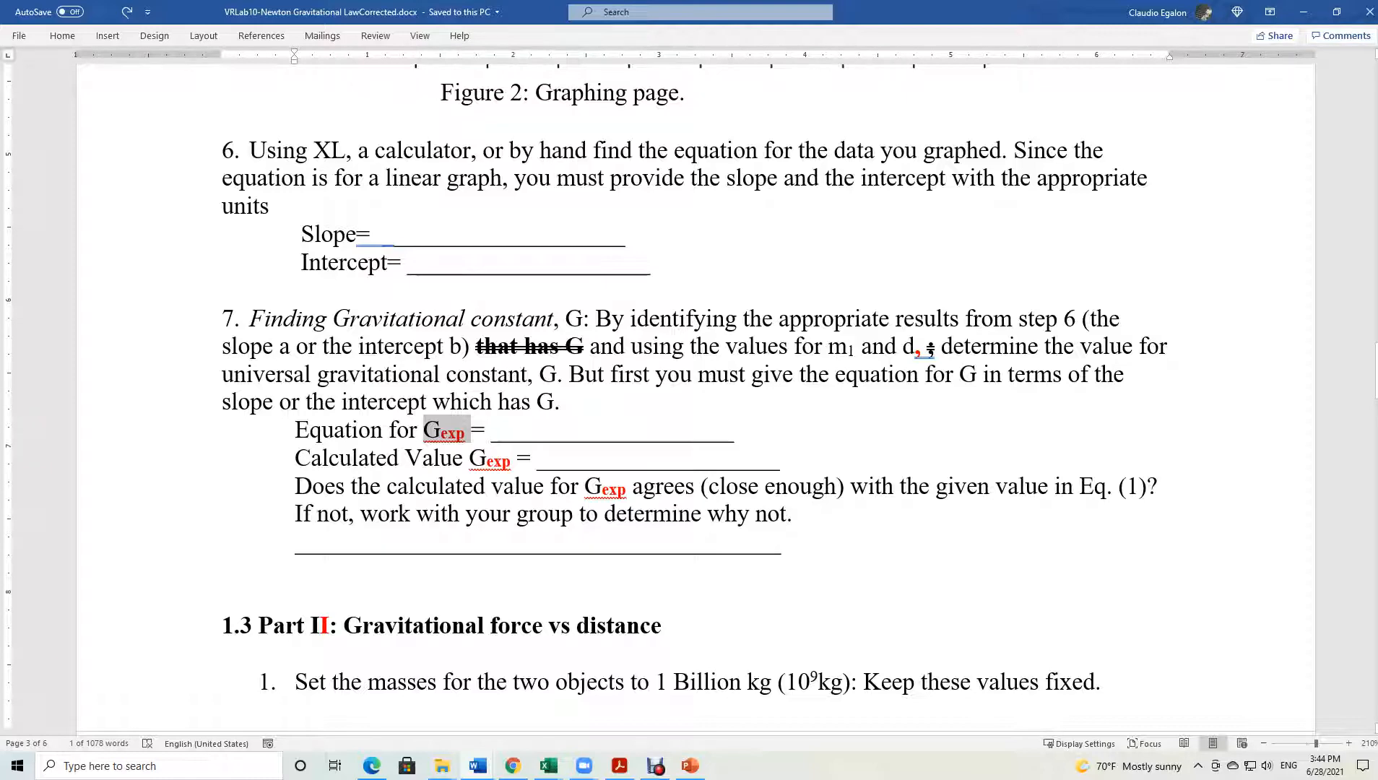
Examine item 4 of the handout and highlight the expression defining the slope a in terms of G, m1 and d.
{"action": "scroll", "coordinate": [656, 390], "scroll_direction": "up", "scroll_amount": 4}
{"action": "scroll", "coordinate": [655, 390], "scroll_direction": "up", "scroll_amount": 10}
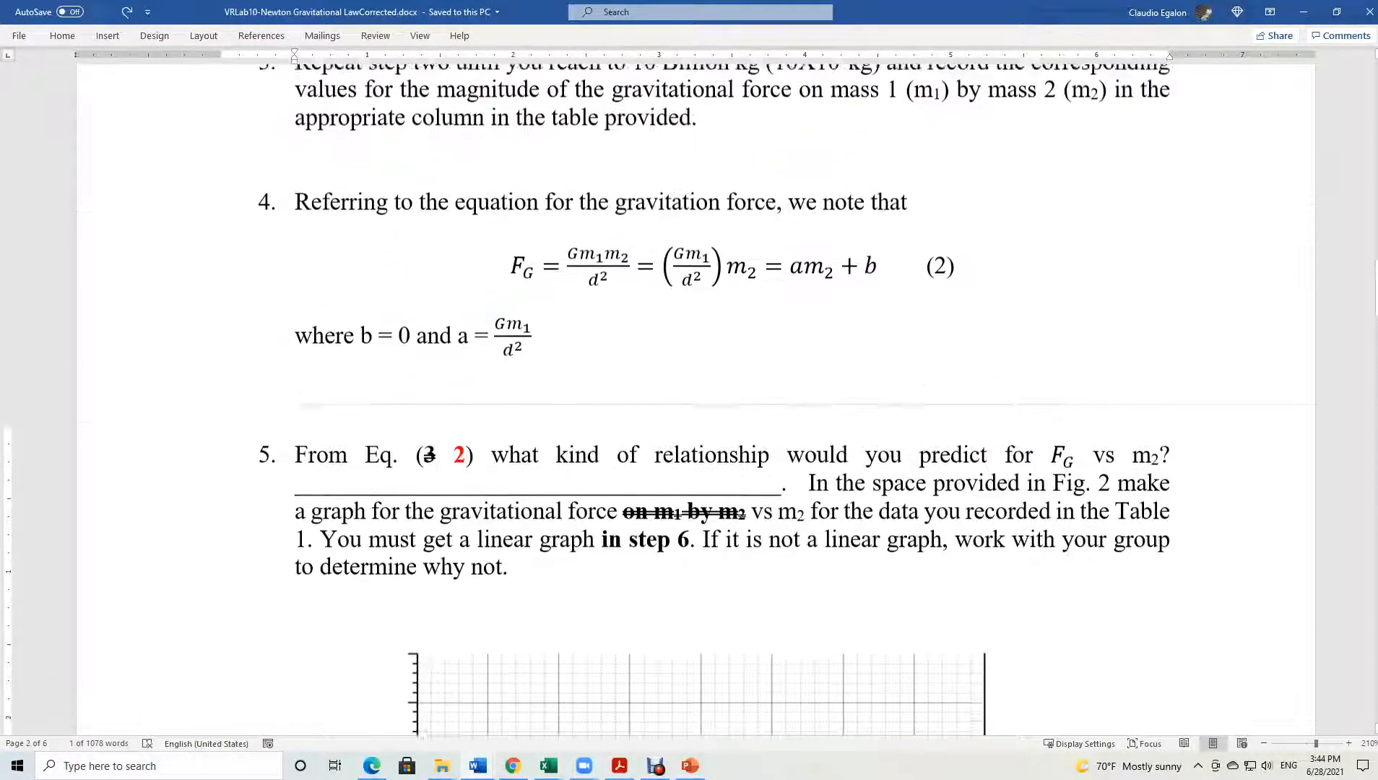
{"action": "scroll", "coordinate": [656, 390], "scroll_direction": "up", "scroll_amount": 1}
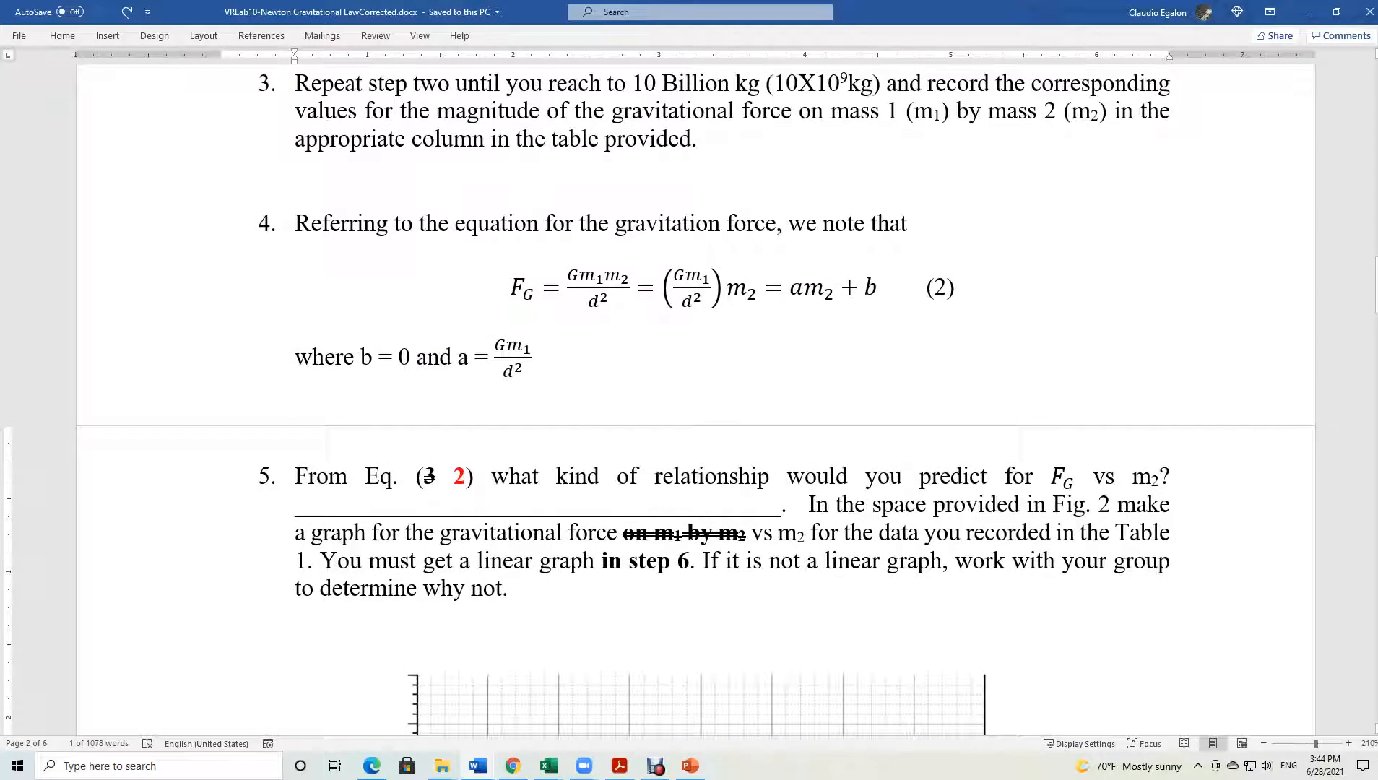
{"action": "left_click_drag", "start_coordinate": [459, 357], "coordinate": [534, 359]}
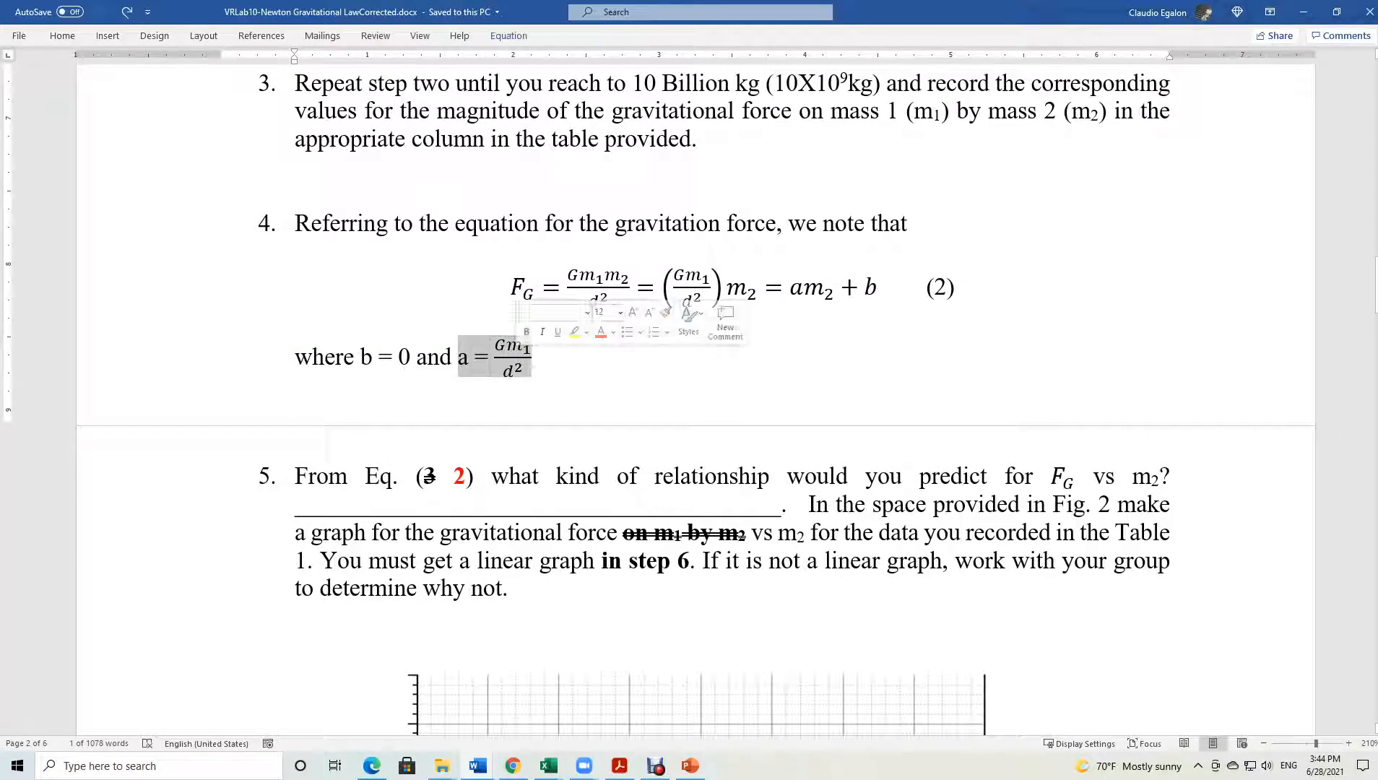
{"action": "left_click", "coordinate": [458, 357]}
{"action": "left_click_drag", "start_coordinate": [458, 358], "coordinate": [538, 359]}
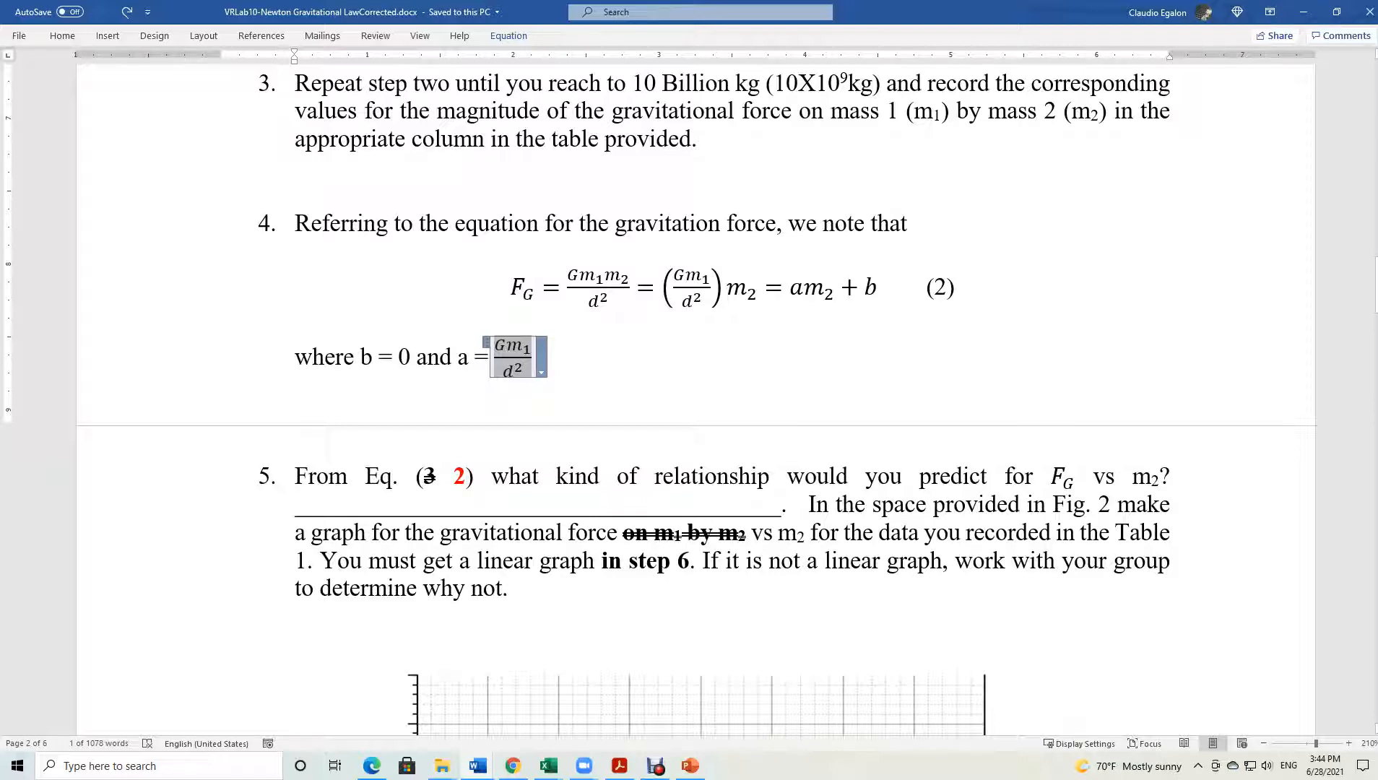
{"action": "scroll", "coordinate": [696, 401], "scroll_direction": "down", "scroll_amount": 3}
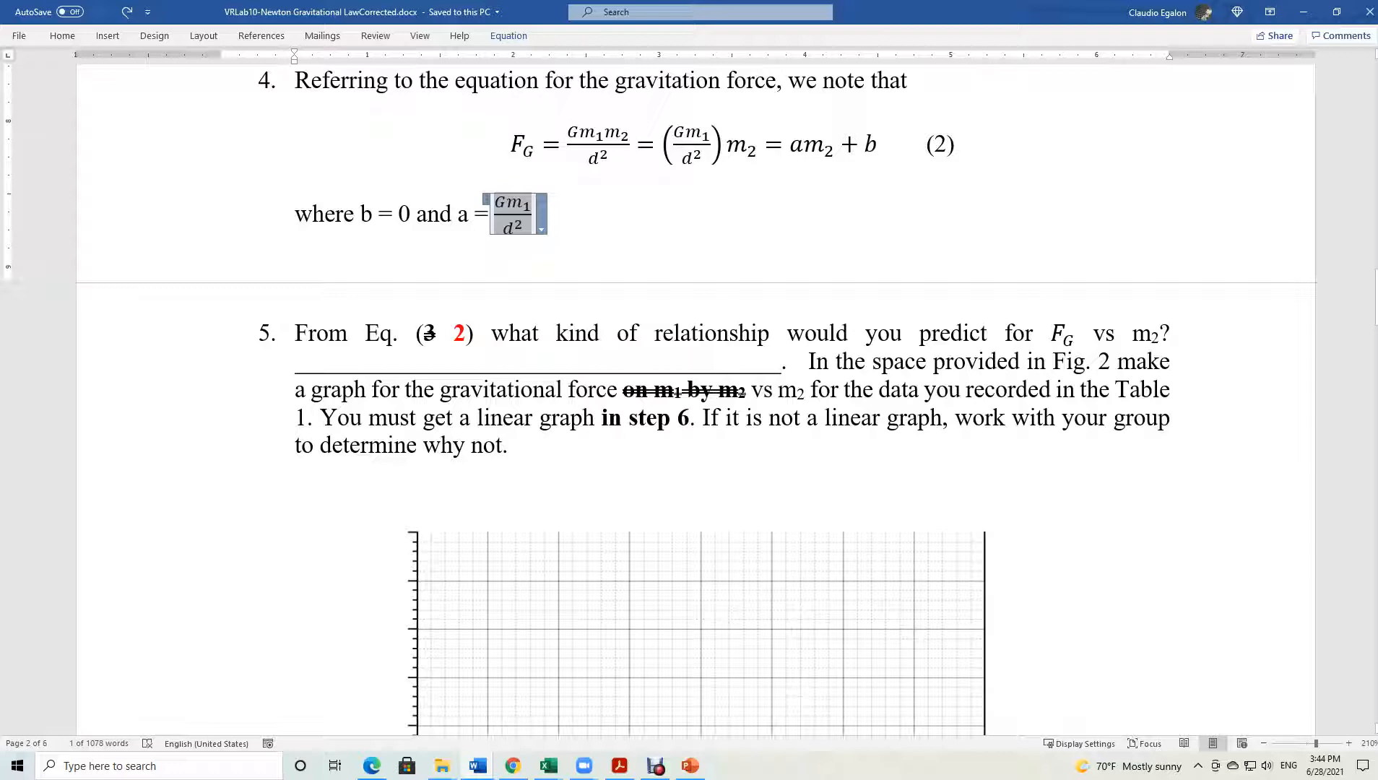
Open the LiveMath notebook 03-Kinematics4.the from the P120Lab folder in File Explorer.
{"action": "left_click", "coordinate": [442, 766]}
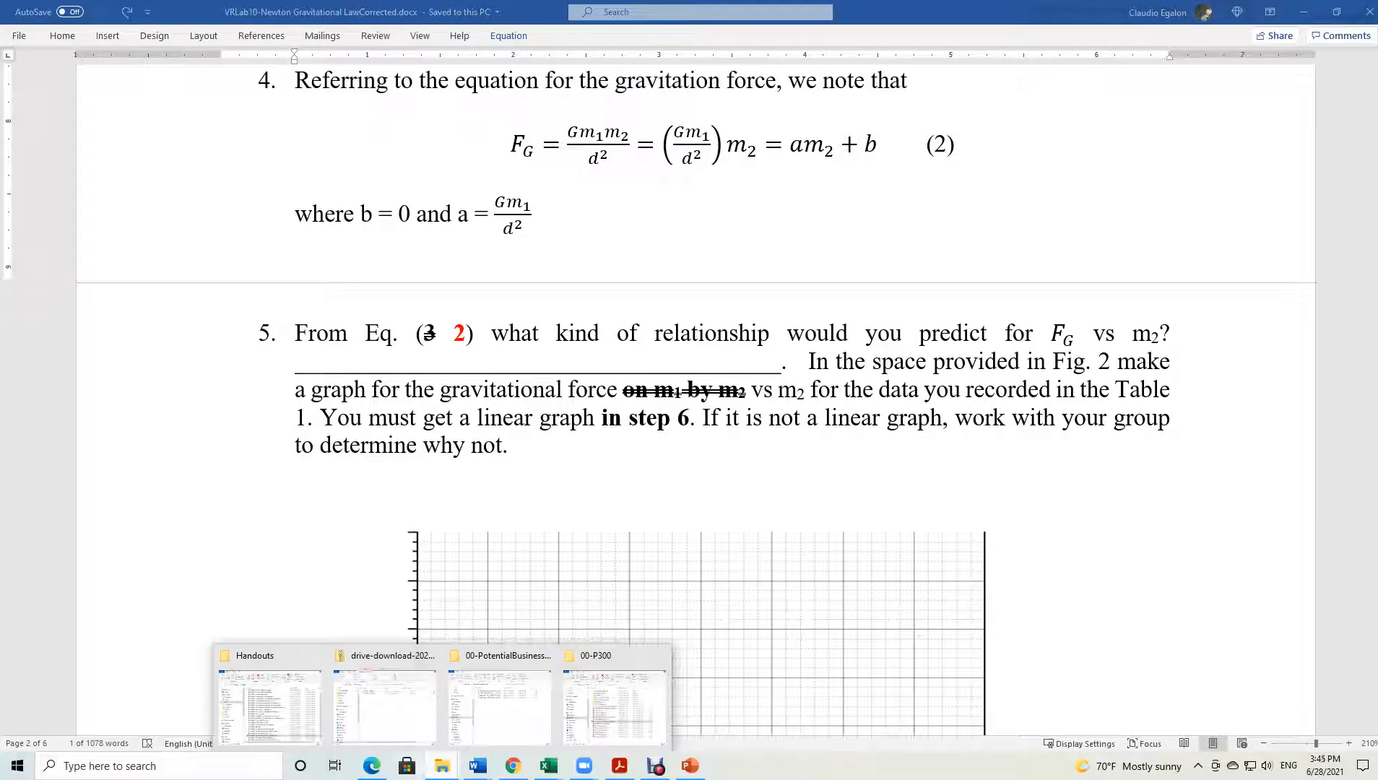
{"action": "left_click", "coordinate": [270, 701]}
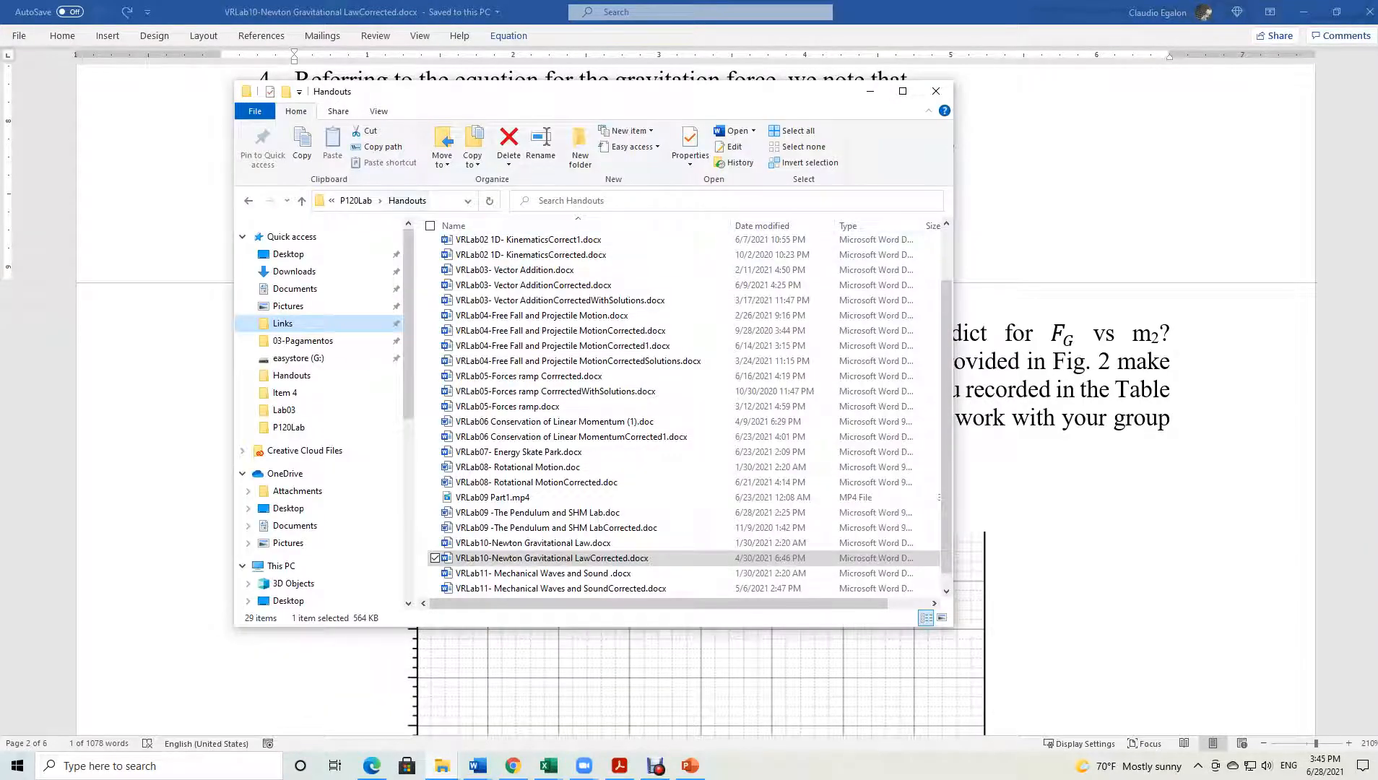
{"action": "left_click", "coordinate": [357, 202]}
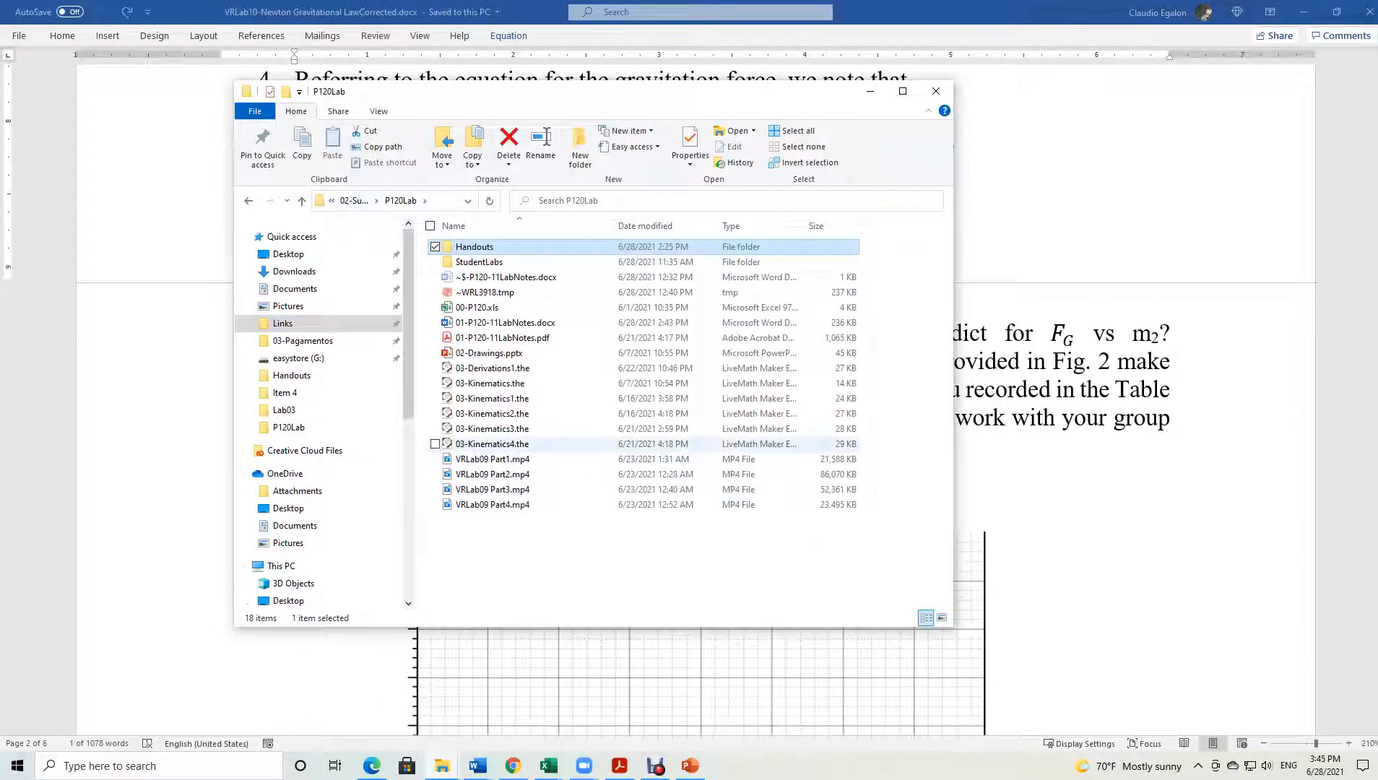
{"action": "double_click", "coordinate": [483, 444]}
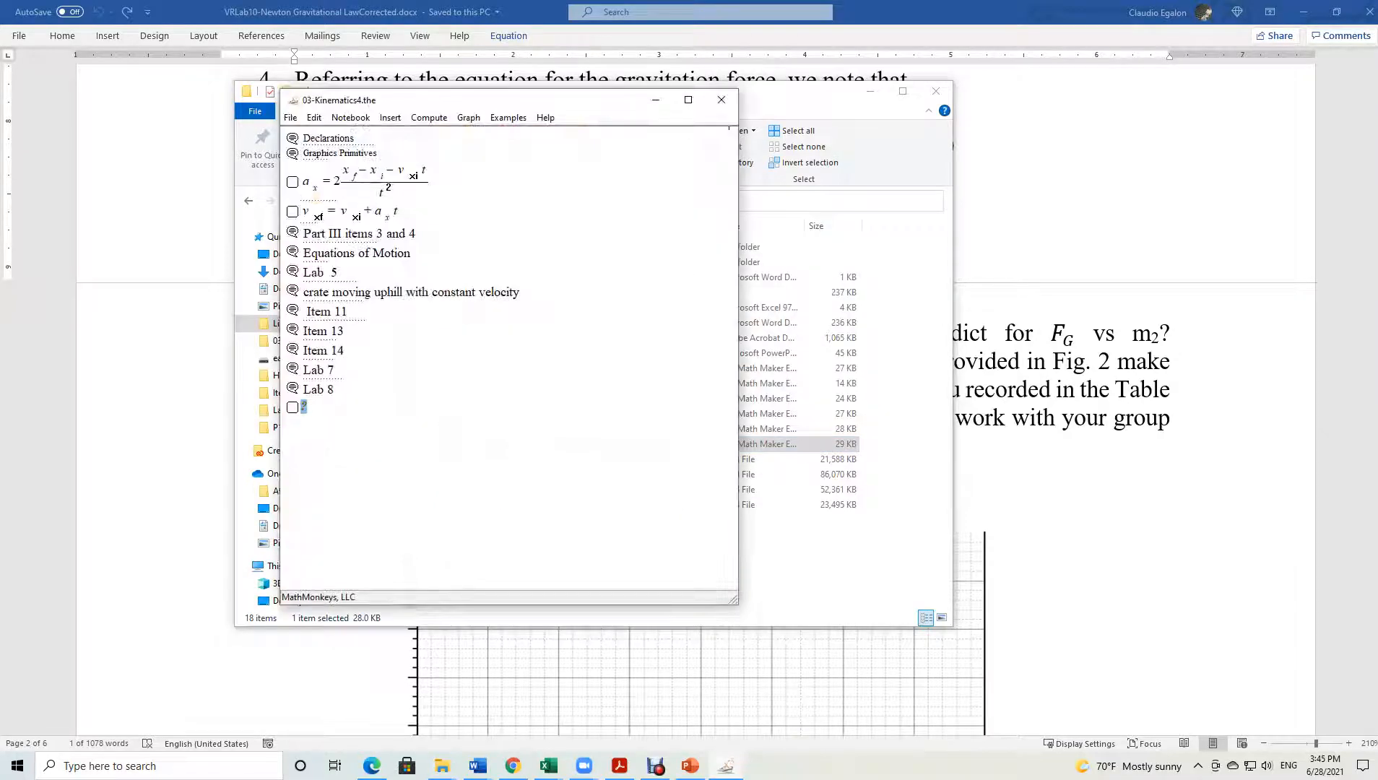
Add a text heading "Lab #10" below Lab 8 in the notebook.
{"action": "key", "text": "quotedbl"}
{"action": "type", "text": "lAB"}
{"action": "key", "text": "BackSpace"}
{"action": "key", "text": "BackSpace"}
{"action": "key", "text": "BackSpace"}
{"action": "key", "text": "BackSpace"}
{"action": "type", "text": "Lab #10"}
{"action": "key", "text": "Return"}
Enter the equation G·M_1/d^2 = slope and nest it under the Lab #10 heading.
{"action": "type", "text": "G"}
{"action": "type", "text": "*M_"}
{"action": "type", "text": "1/"}
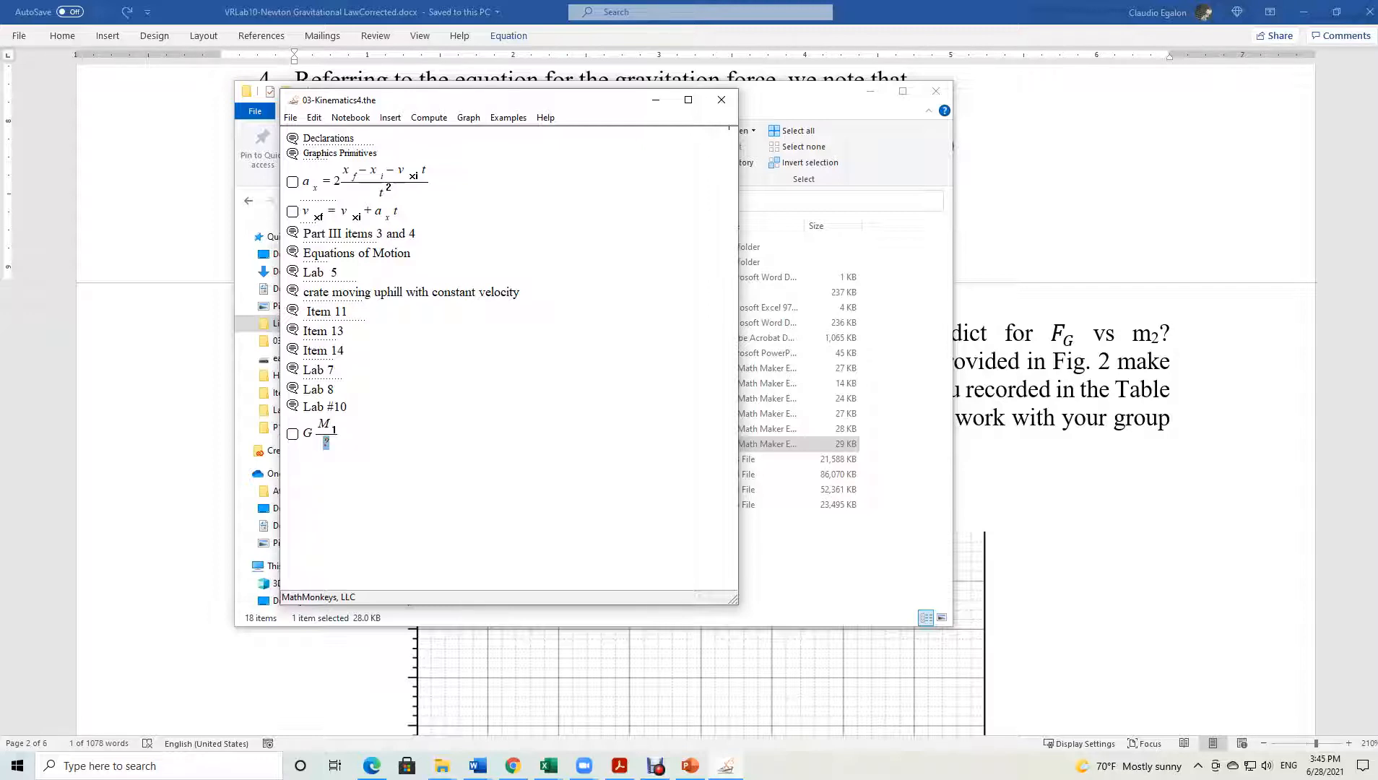
{"action": "type", "text": "d^2=slope"}
{"action": "key", "text": "Return"}
{"action": "left_click", "coordinate": [292, 434]}
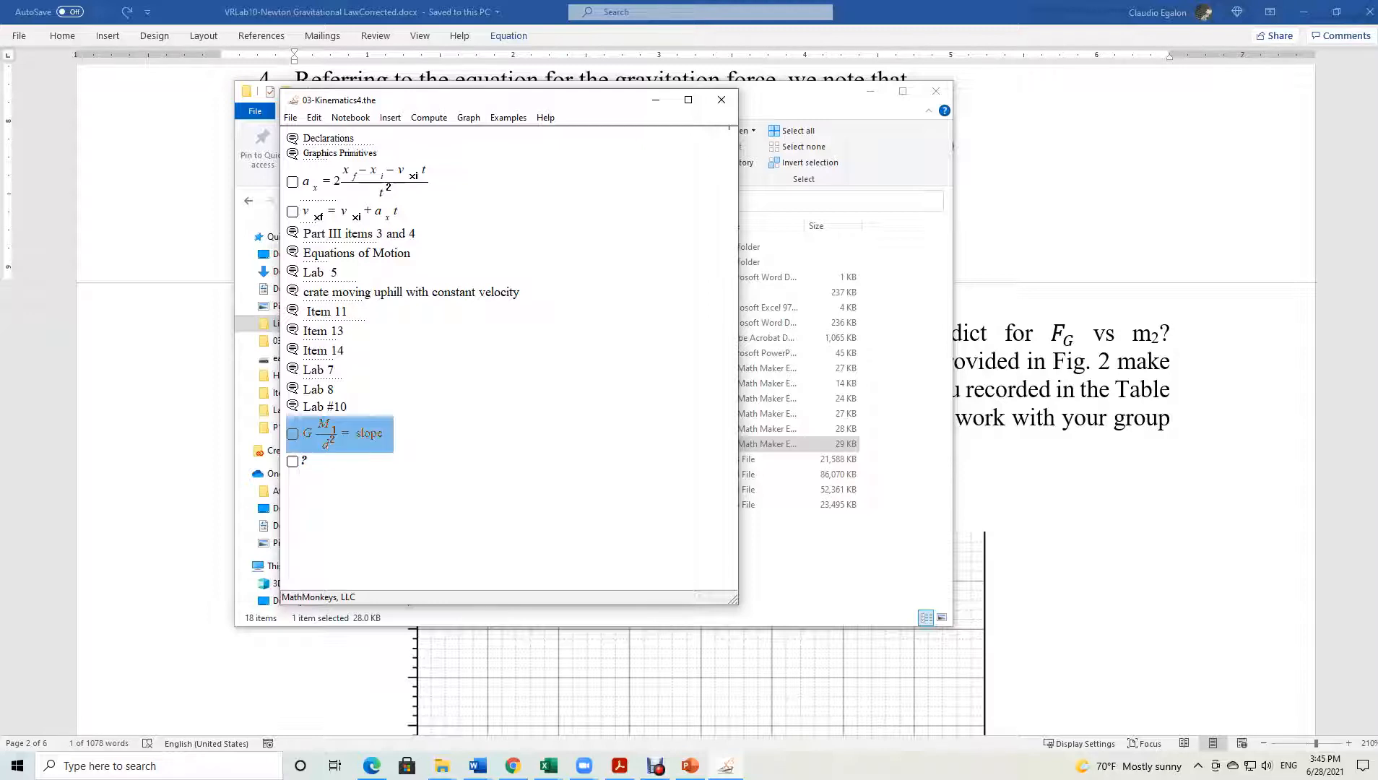
{"action": "left_click_drag", "start_coordinate": [292, 434], "coordinate": [306, 411]}
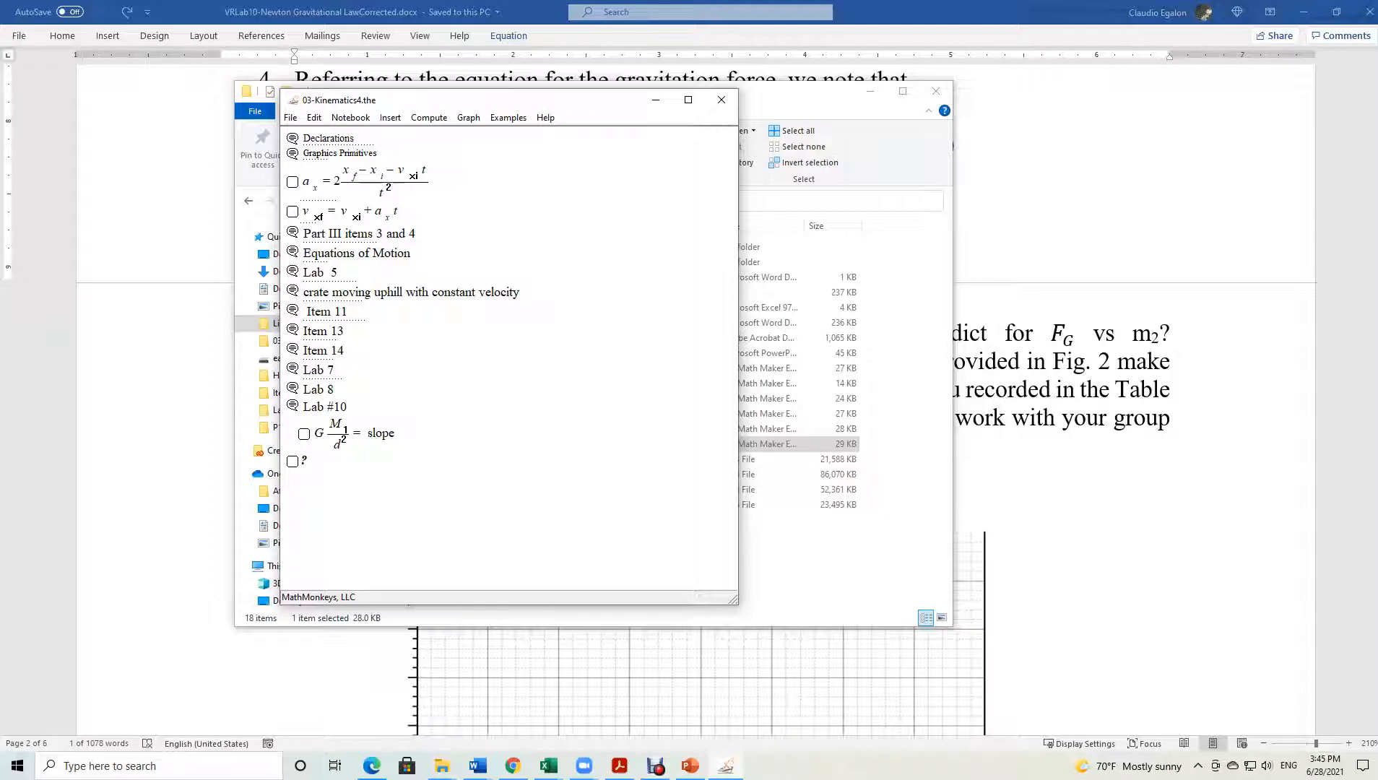
Isolate G in the slope equation, declaring G and slope as user-defined variables.
{"action": "left_click", "coordinate": [319, 433]}
{"action": "left_click", "coordinate": [303, 433]}
{"action": "key", "text": "Return"}
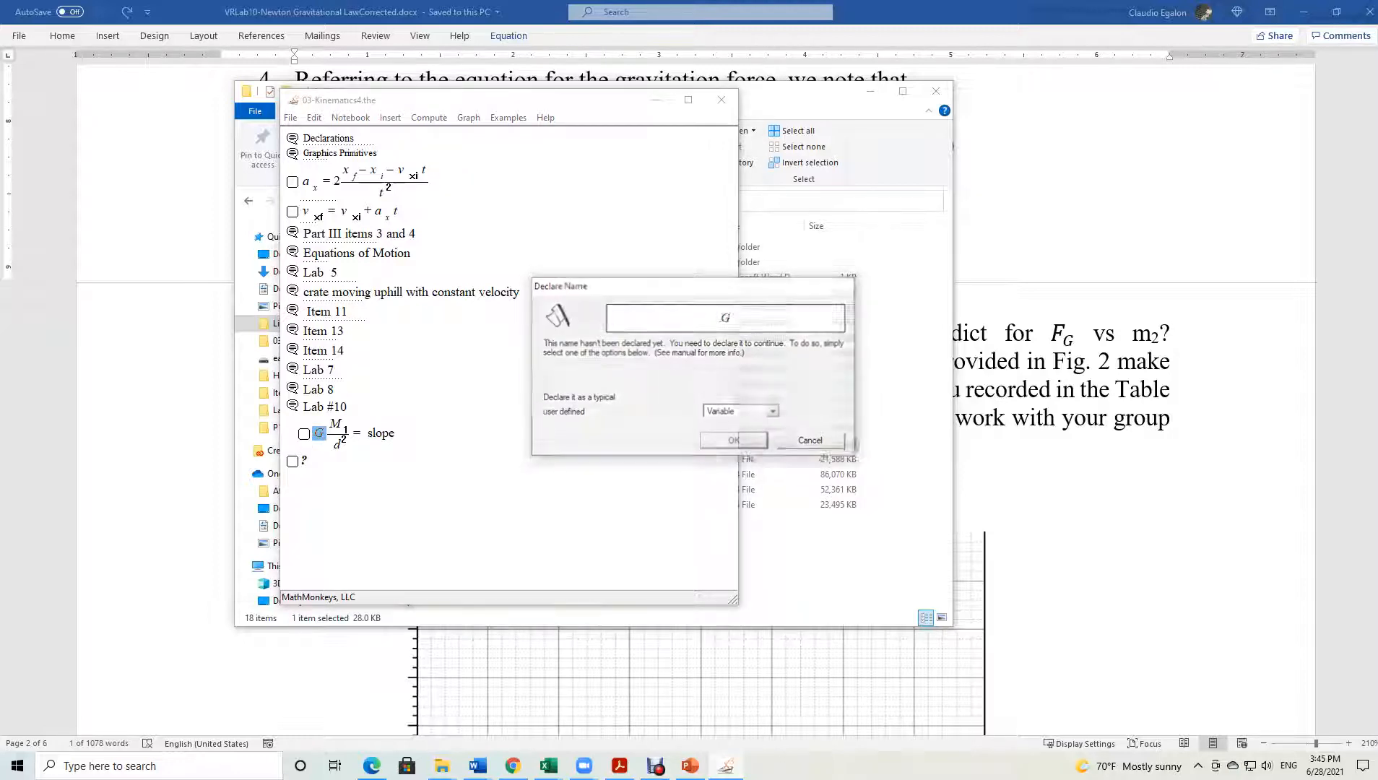
{"action": "key", "text": "Return"}
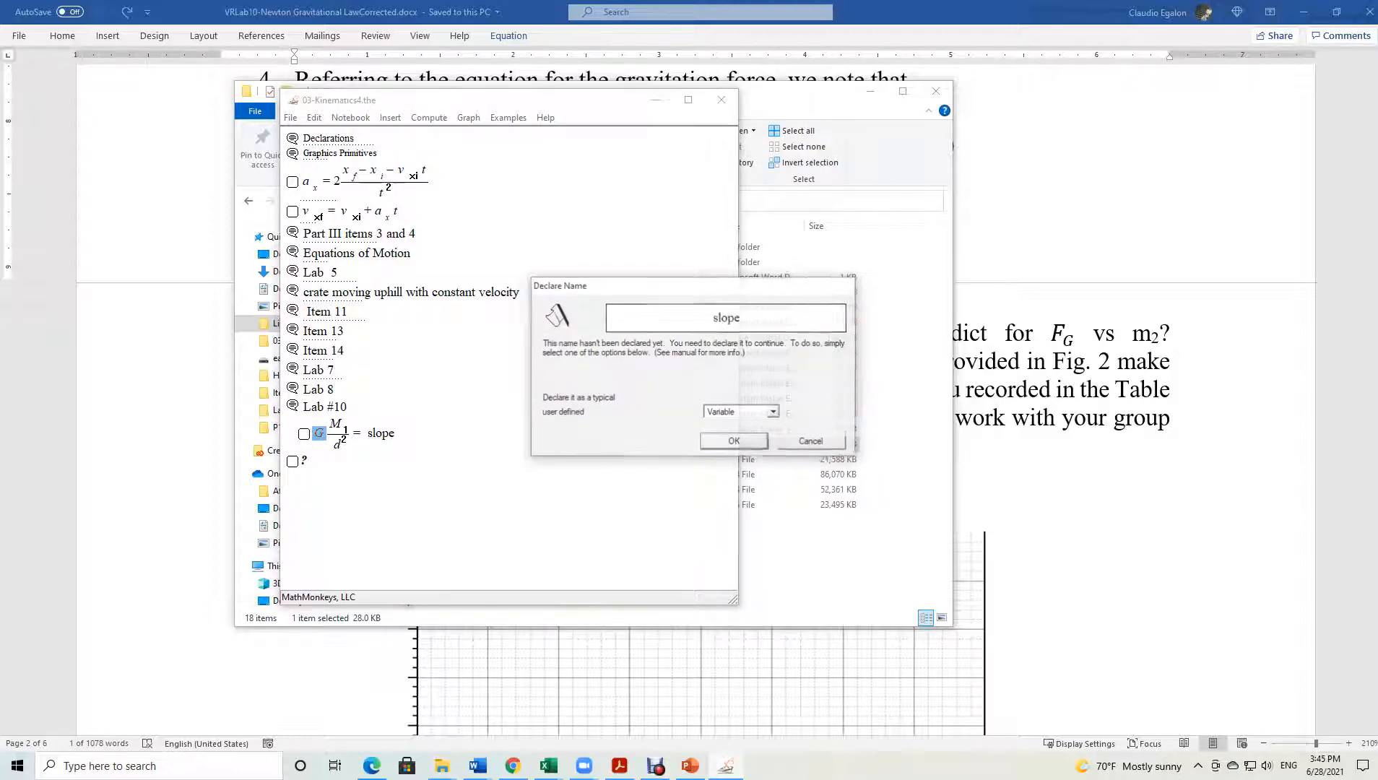
{"action": "key", "text": "Return"}
{"action": "double_click", "coordinate": [380, 433]}
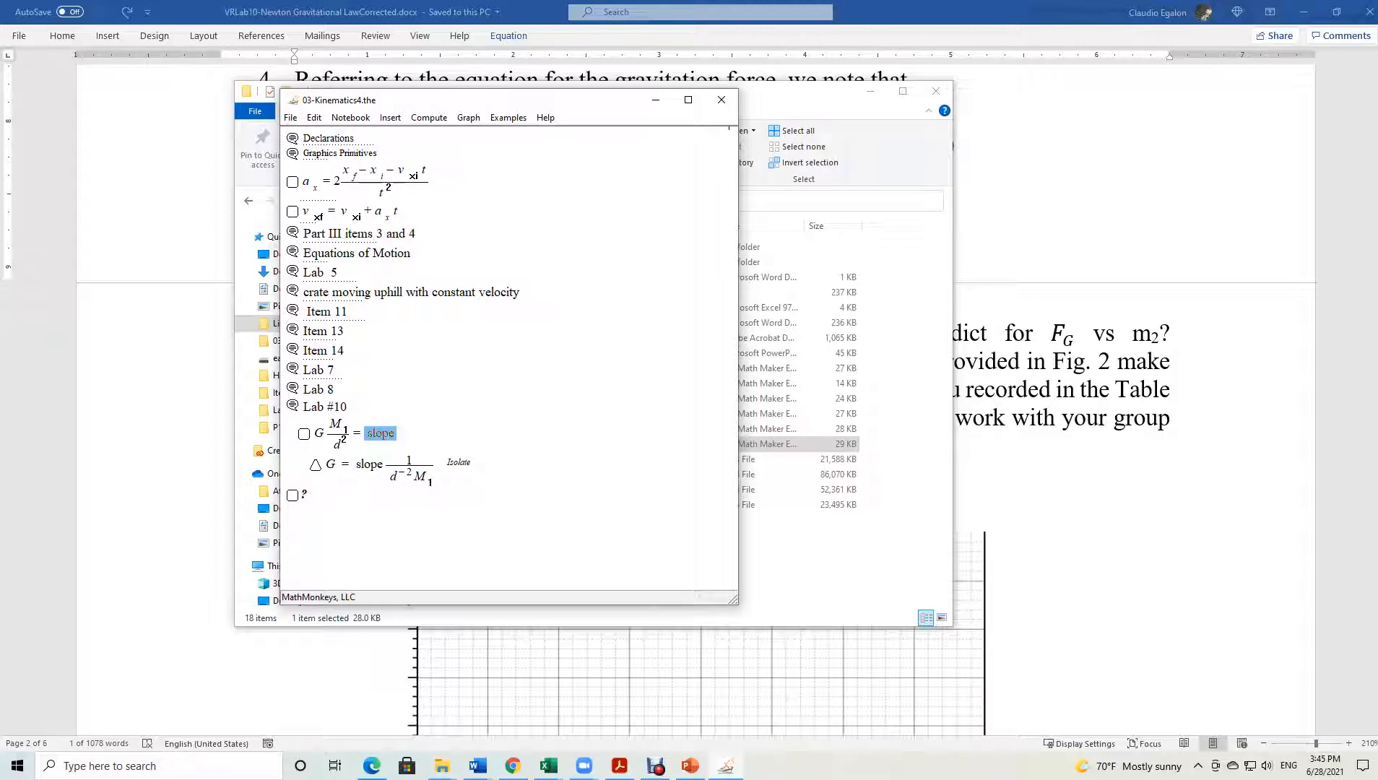
Enter the distance d = 9.6·10^3 m beneath the isolated equation for G.
{"action": "left_click", "coordinate": [315, 466]}
{"action": "key", "text": "Return"}
{"action": "type", "text": "d=9.6"}
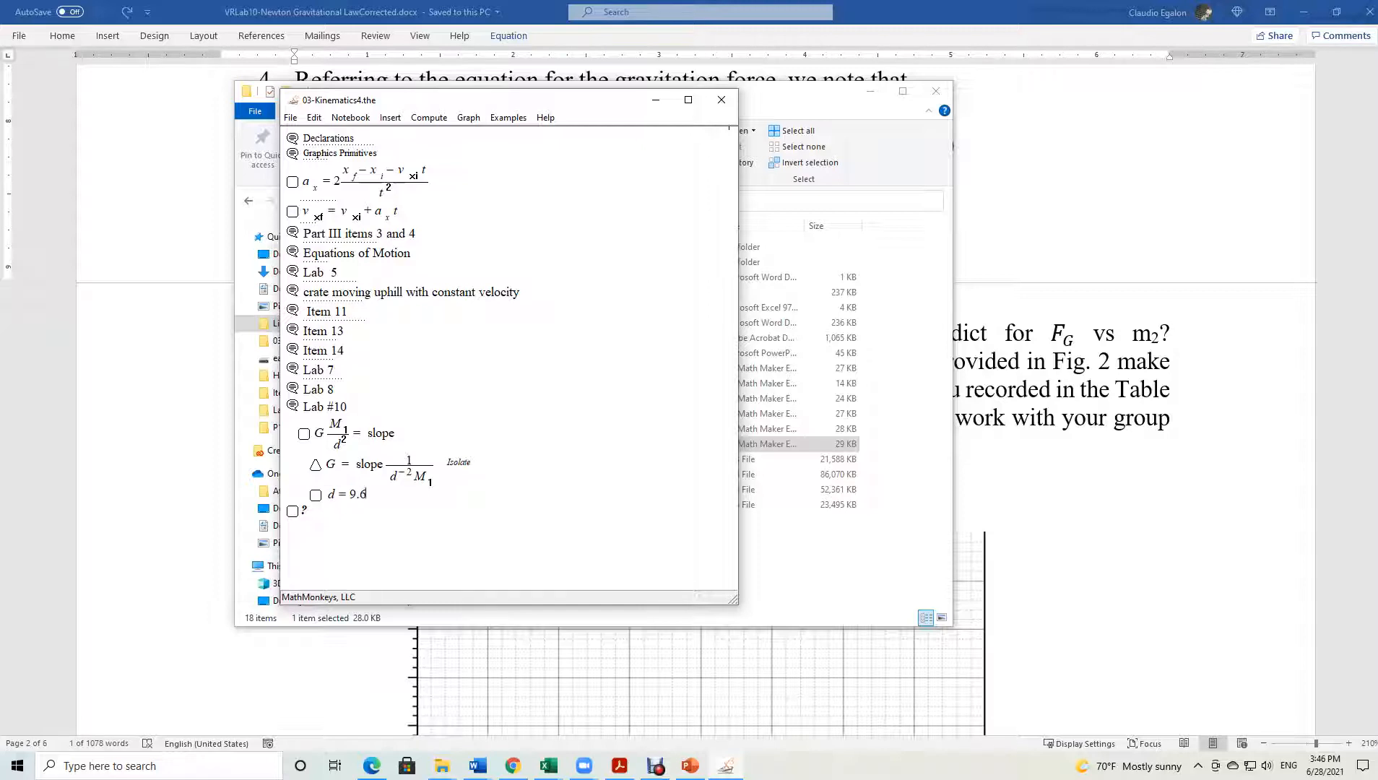
{"action": "type", "text": "*10"}
{"action": "type", "text": "^3"}
{"action": "type", "text": "m"}
{"action": "left_click", "coordinate": [316, 497]}
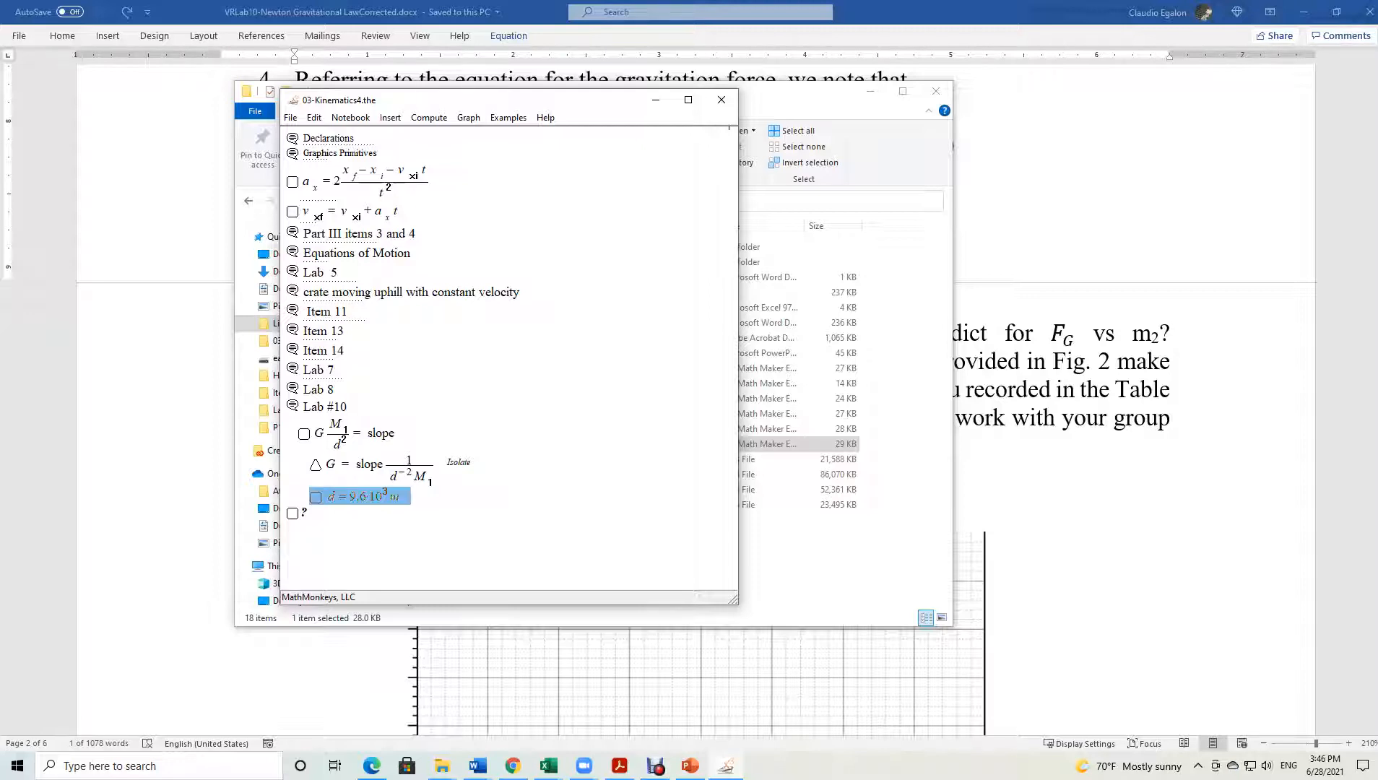
Enter the mass M_1 = 10^9 kg beneath the distance value.
{"action": "key", "text": "Return"}
{"action": "type", "text": "M1="}
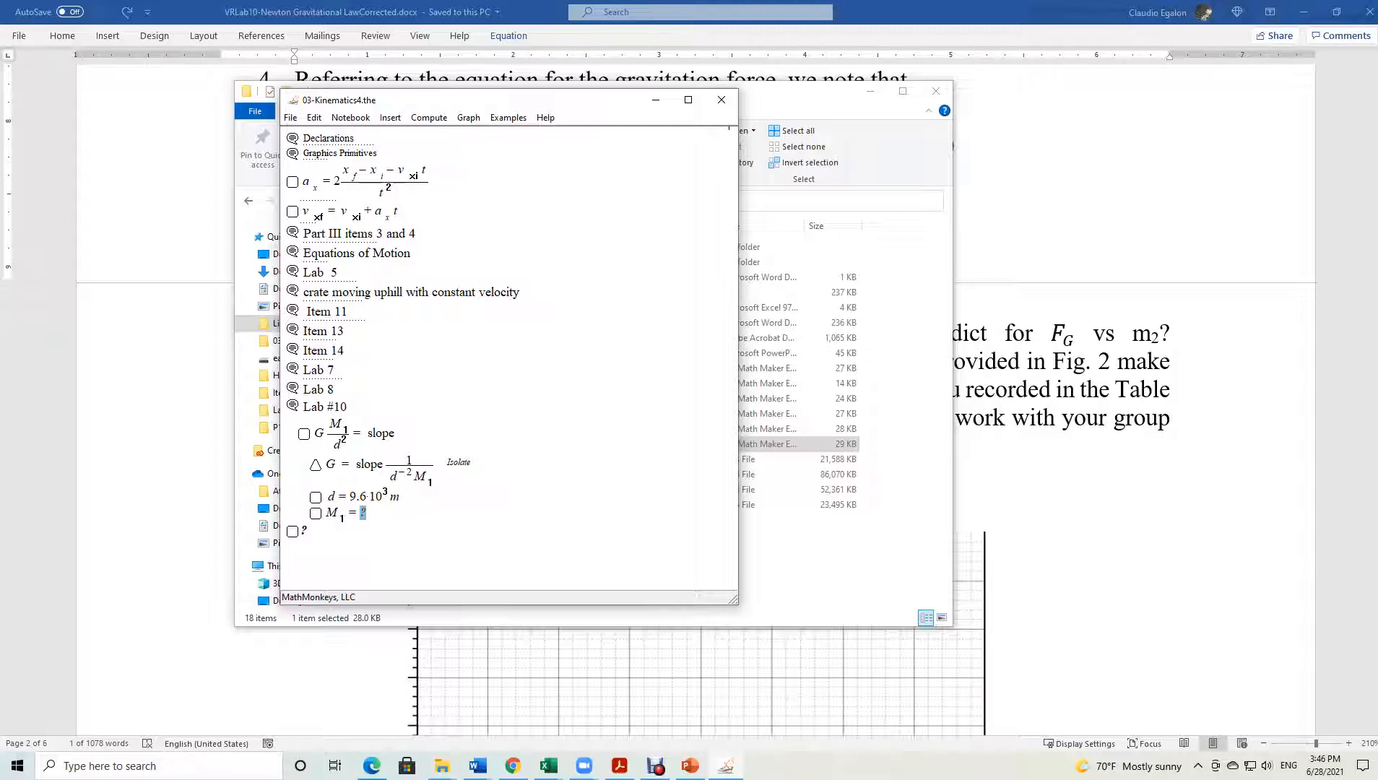
{"action": "type", "text": "10"}
{"action": "type", "text": "^"}
{"action": "type", "text": "9*kg"}
Define slope beneath the mass using the coefficient 7.24E-10 copied from the Excel chart's trendline equation.
{"action": "key", "text": "Return"}
{"action": "type", "text": "slope ="}
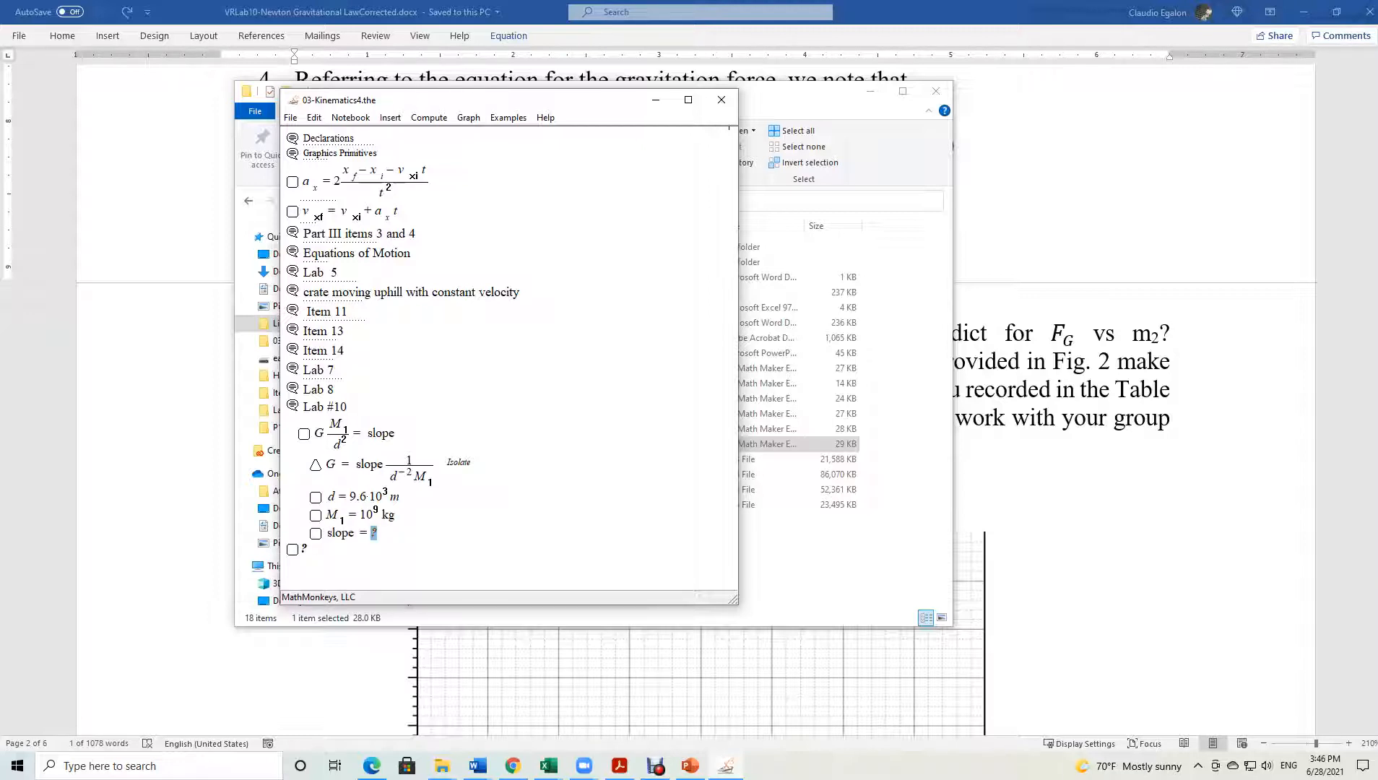
{"action": "mouse_move", "coordinate": [549, 766]}
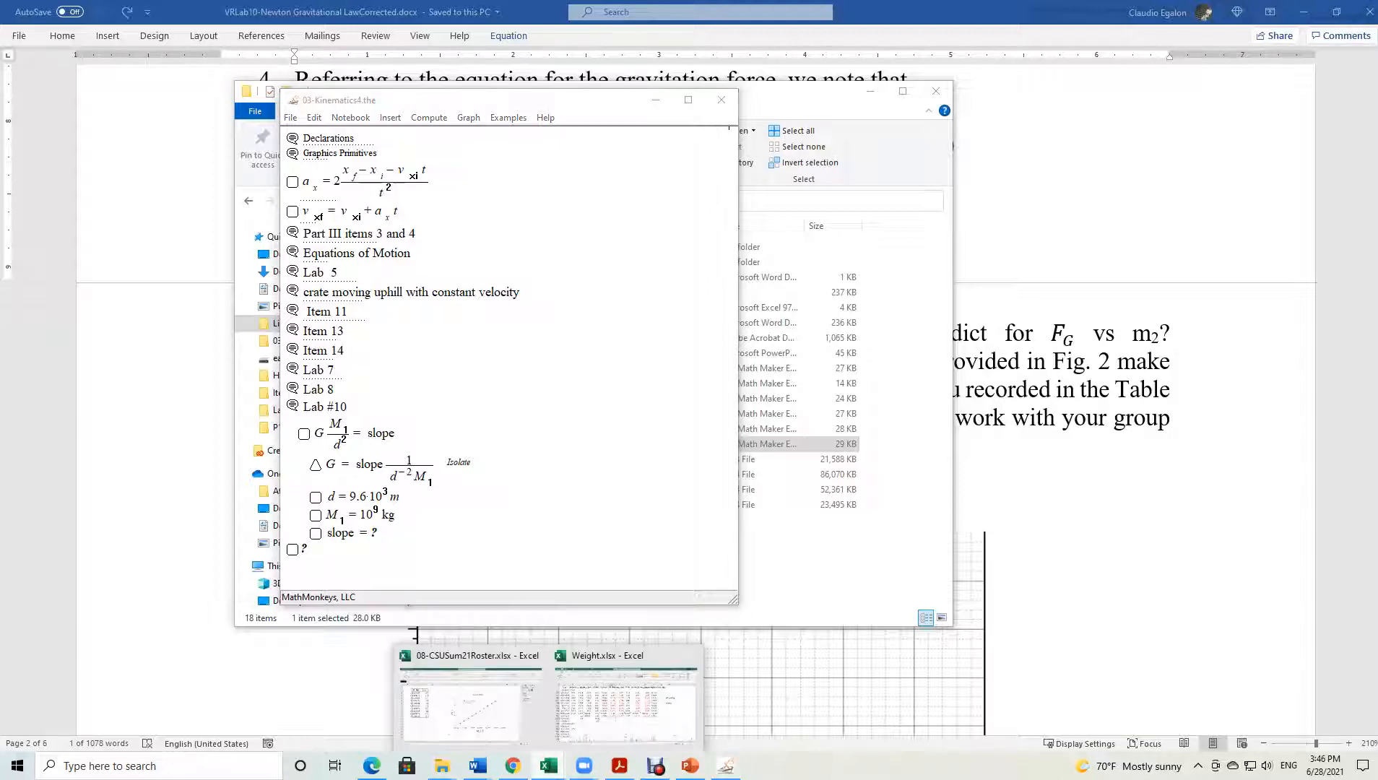
{"action": "left_click", "coordinate": [470, 693]}
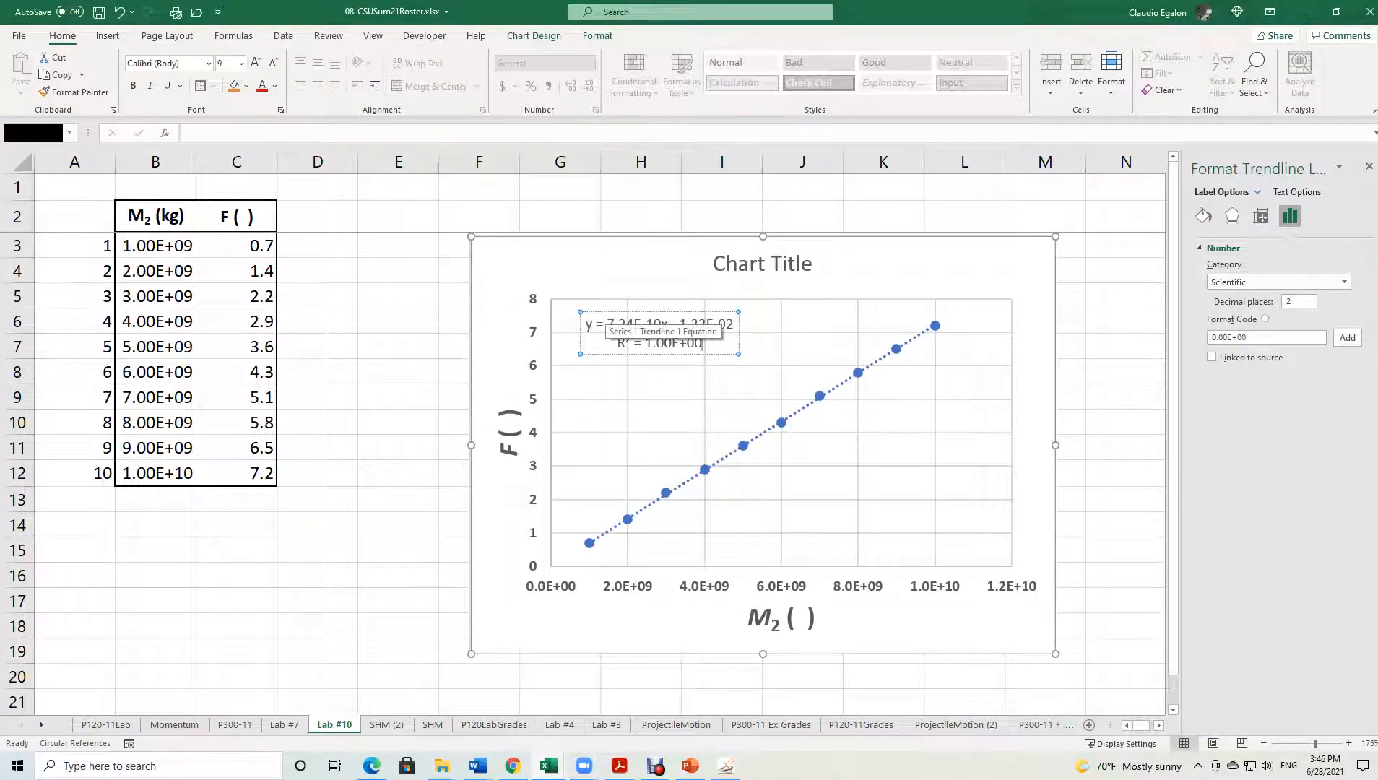
{"action": "left_click_drag", "start_coordinate": [607, 325], "coordinate": [661, 324]}
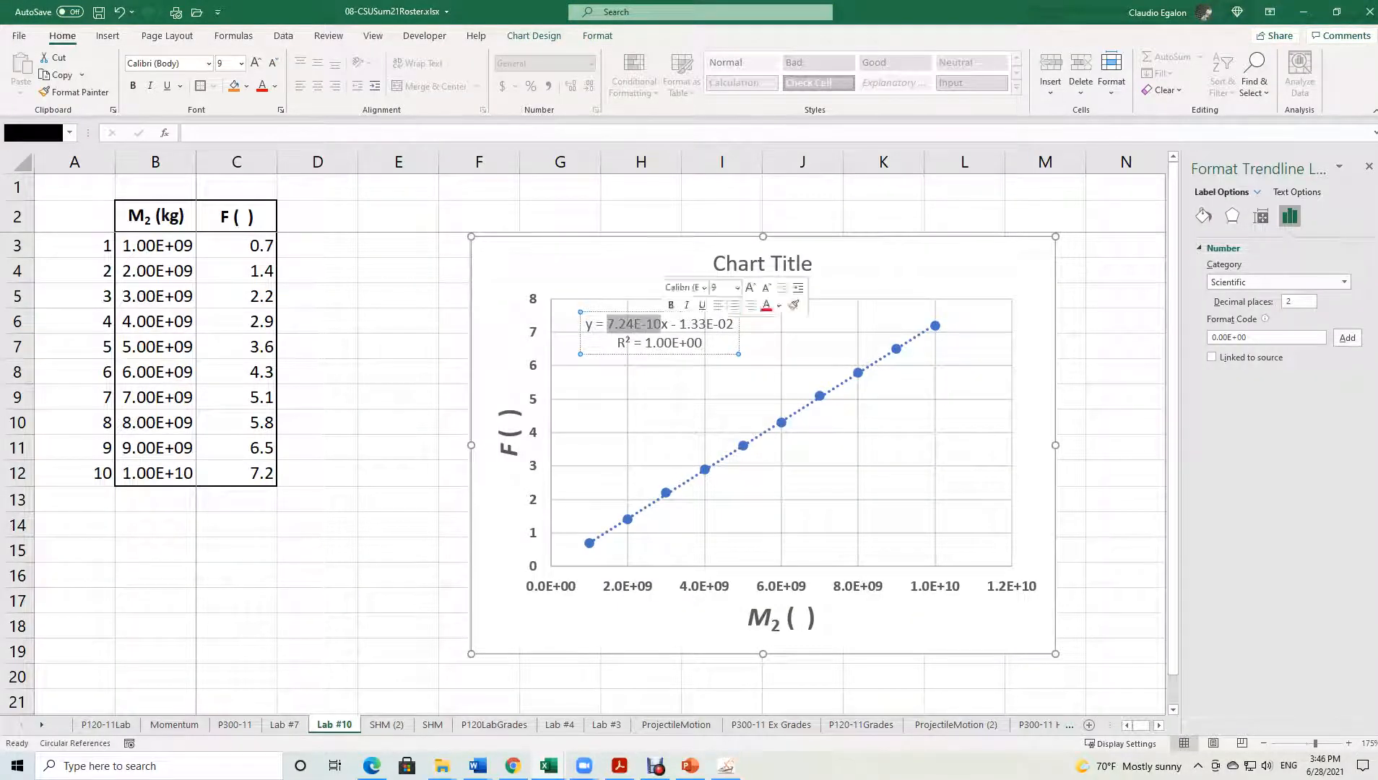
{"action": "key", "text": "ctrl+c"}
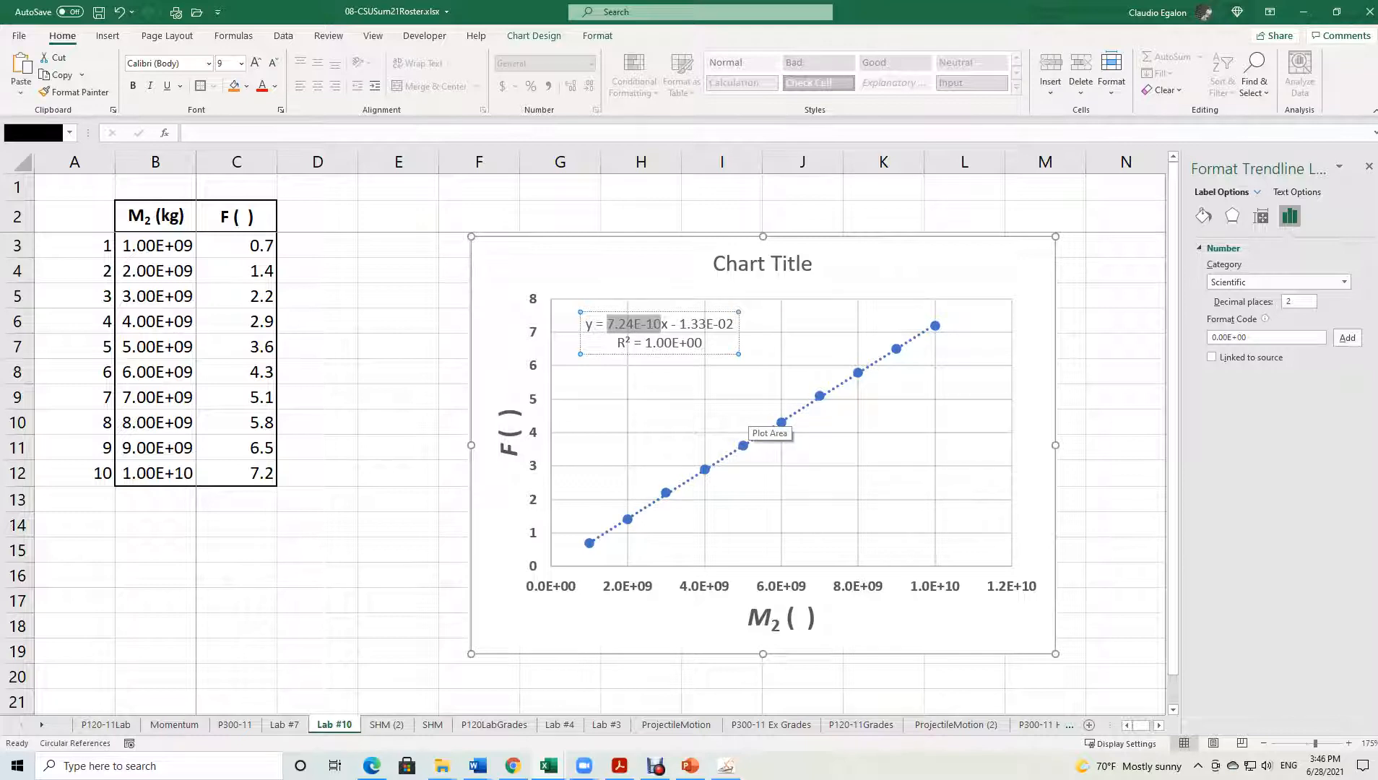
{"action": "left_click", "coordinate": [1303, 12]}
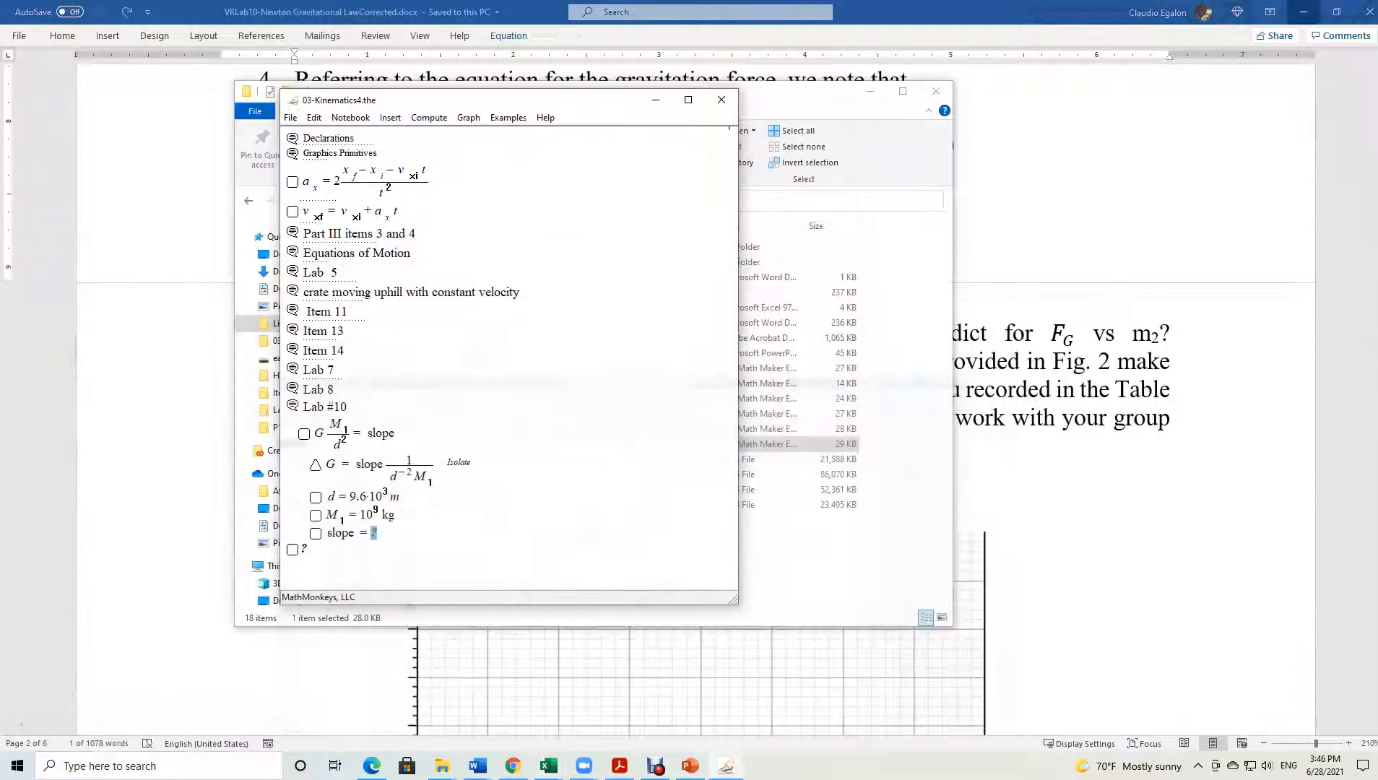
{"action": "key", "text": "ctrl+v"}
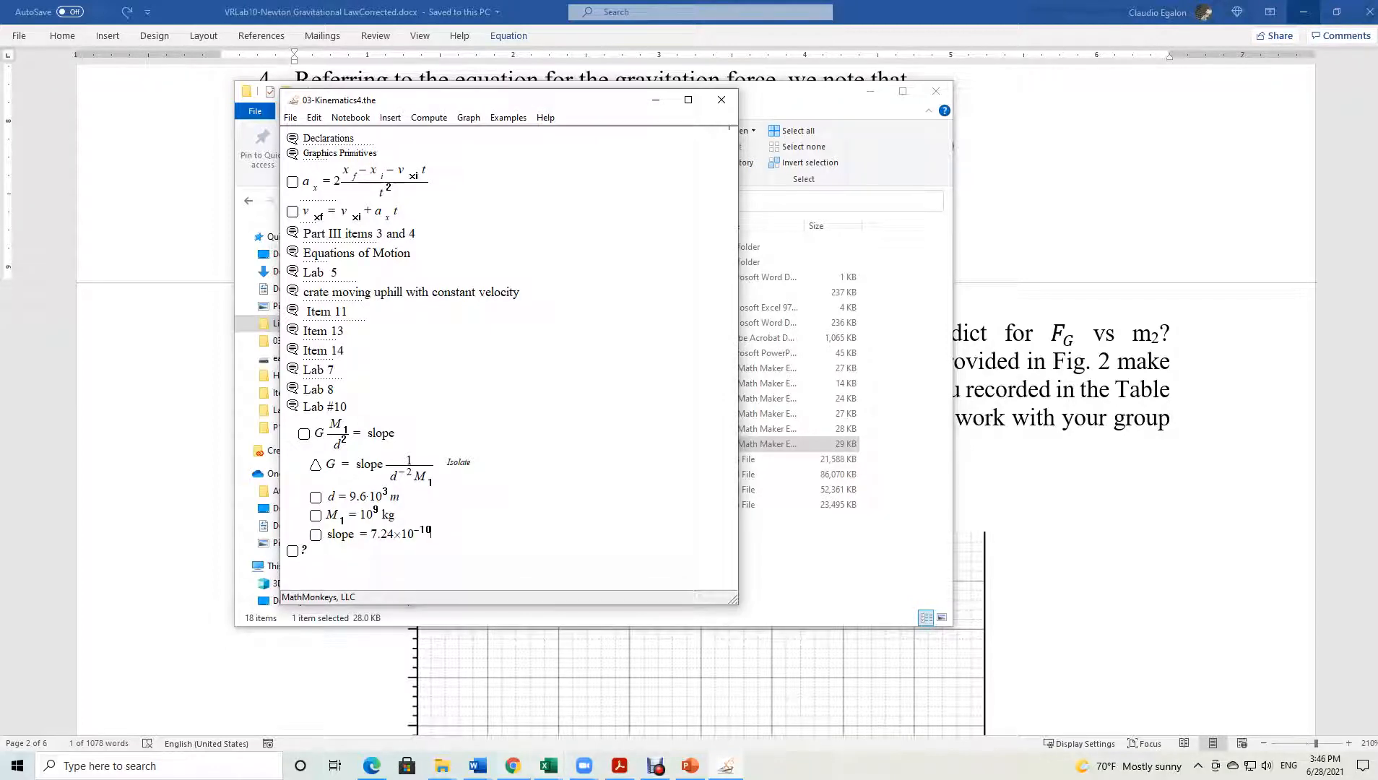
Check the force-versus-mass chart in Excel and append the unit N/kg to the slope value in the LiveMath notebook.
{"action": "mouse_move", "coordinate": [548, 765]}
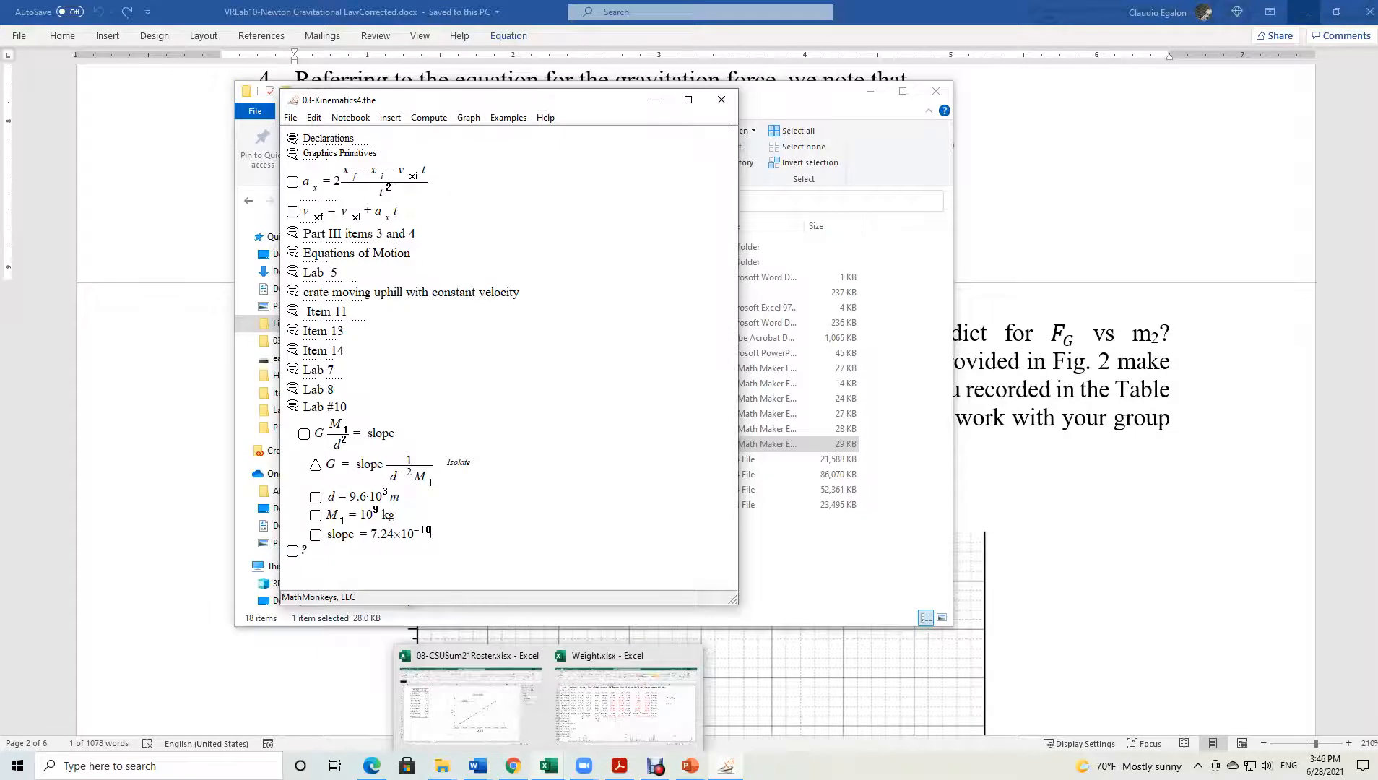
{"action": "type", "text": "*"}
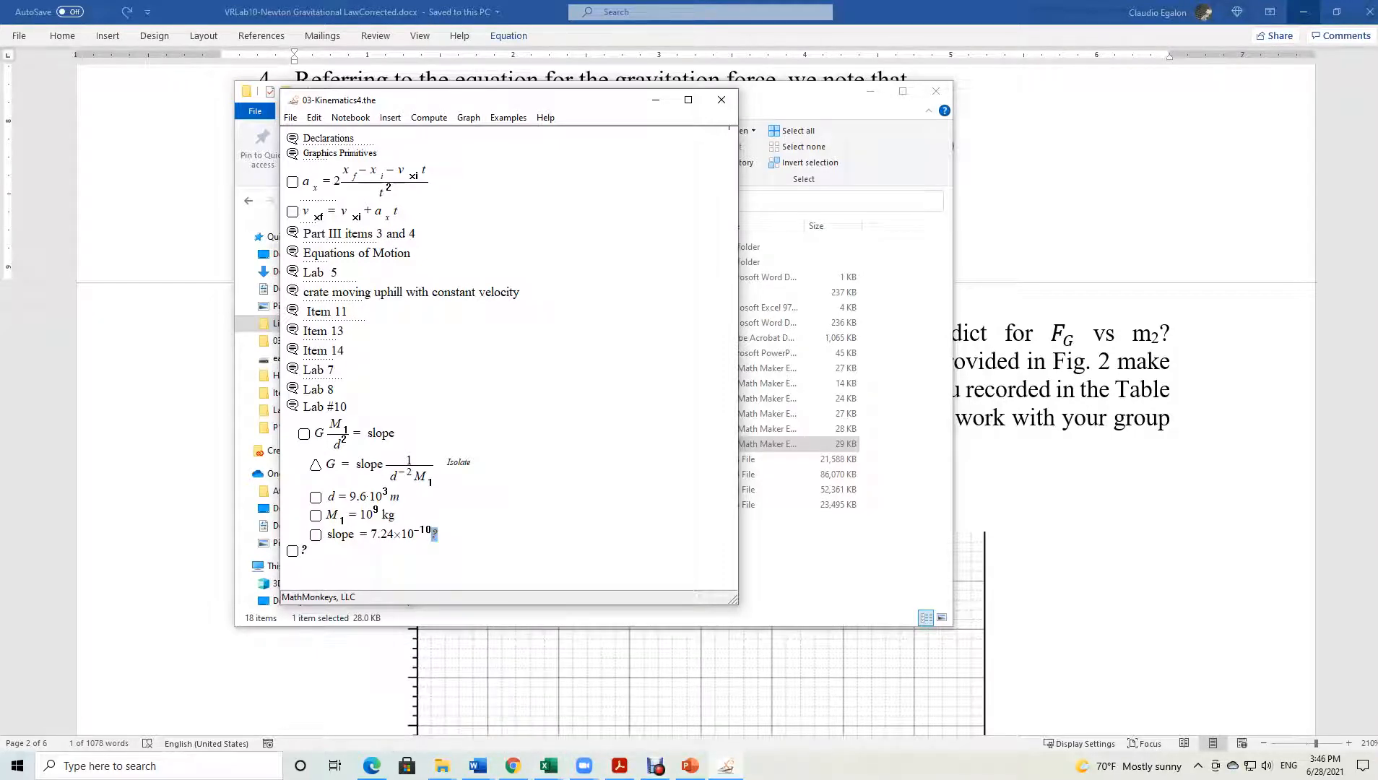
{"action": "left_click", "coordinate": [548, 766]}
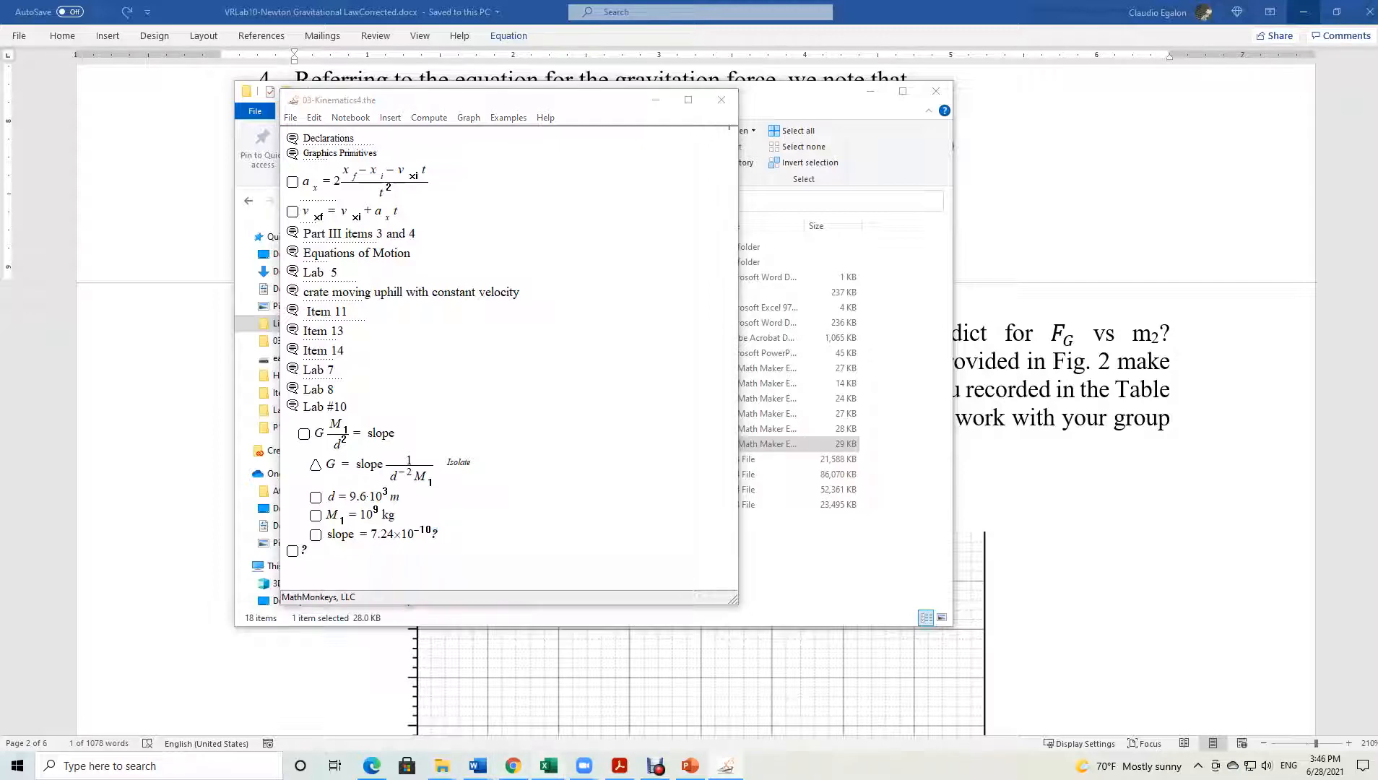
{"action": "left_click", "coordinate": [470, 701]}
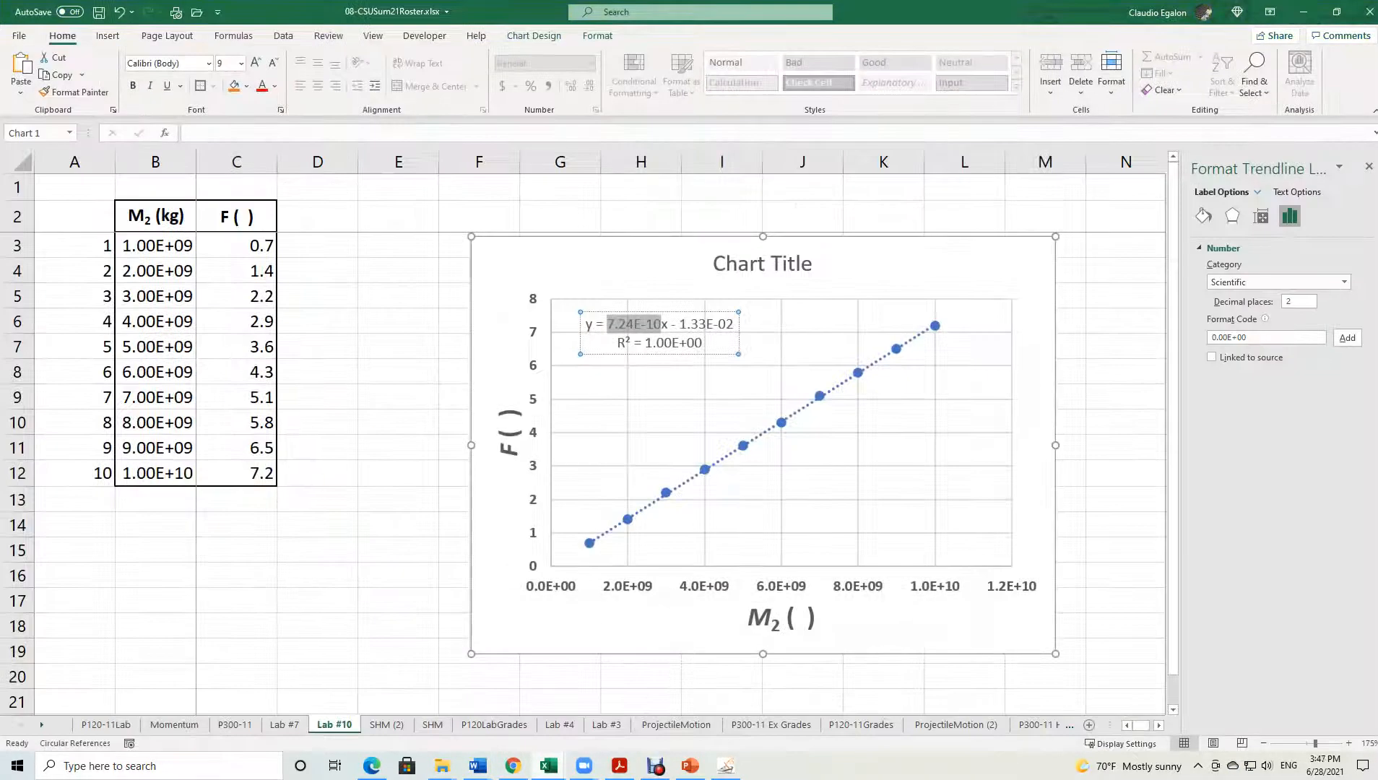
{"action": "left_click", "coordinate": [398, 347]}
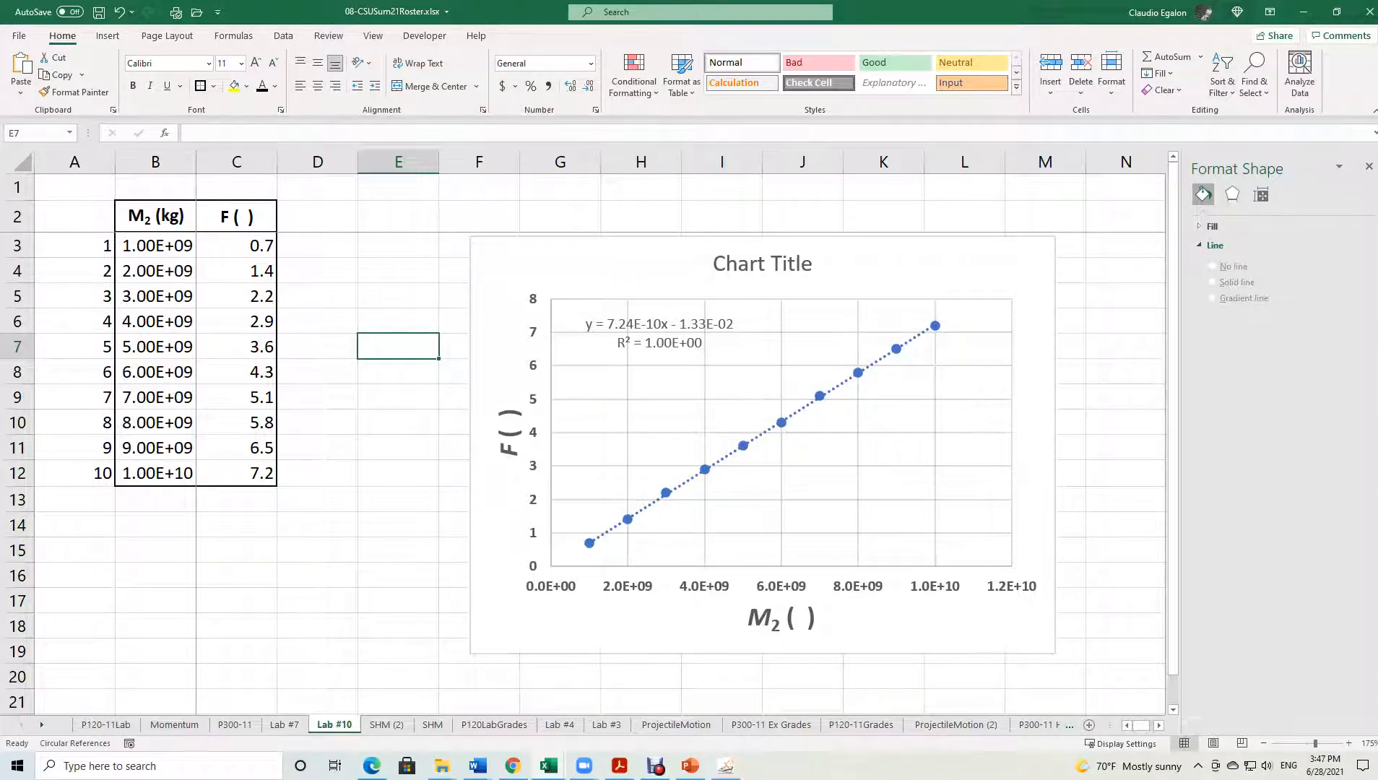
{"action": "left_click", "coordinate": [1304, 11]}
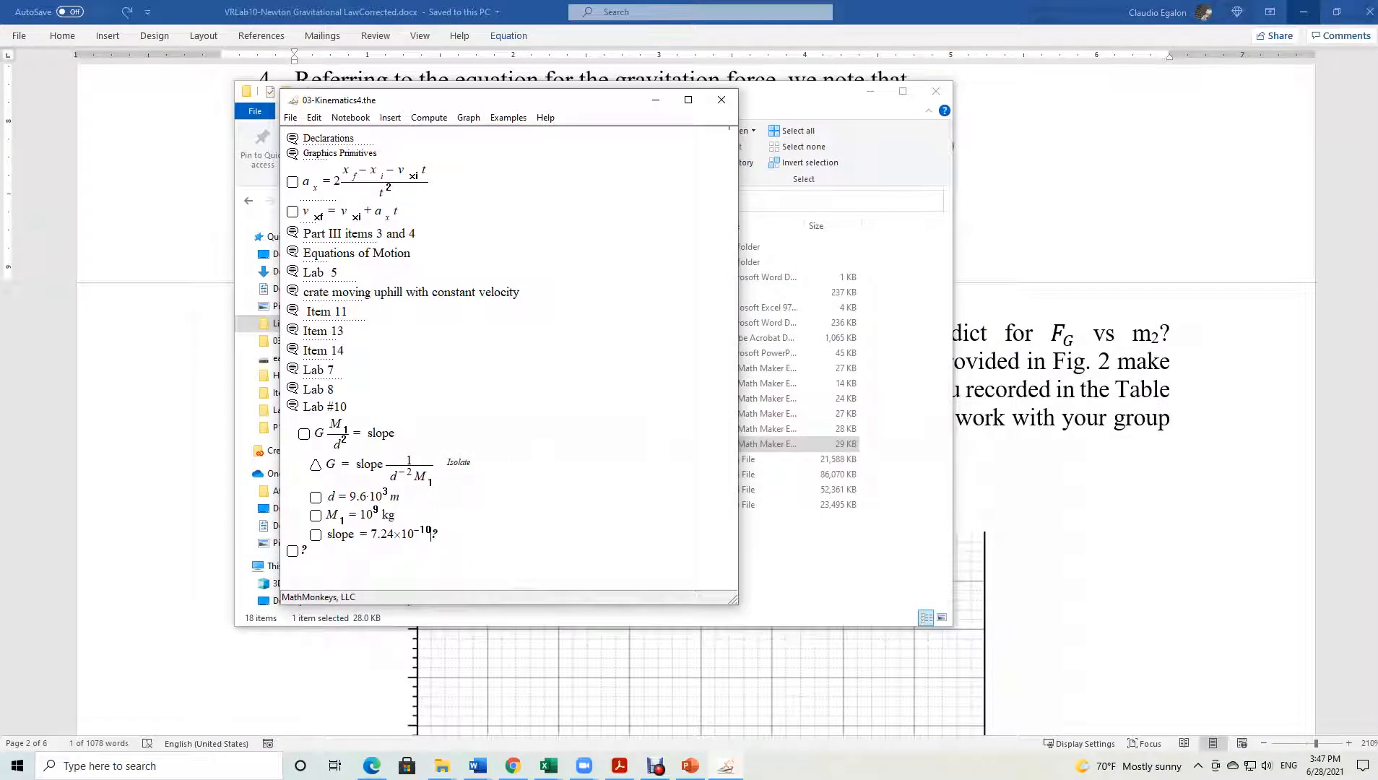
{"action": "type", "text": "N/kg"}
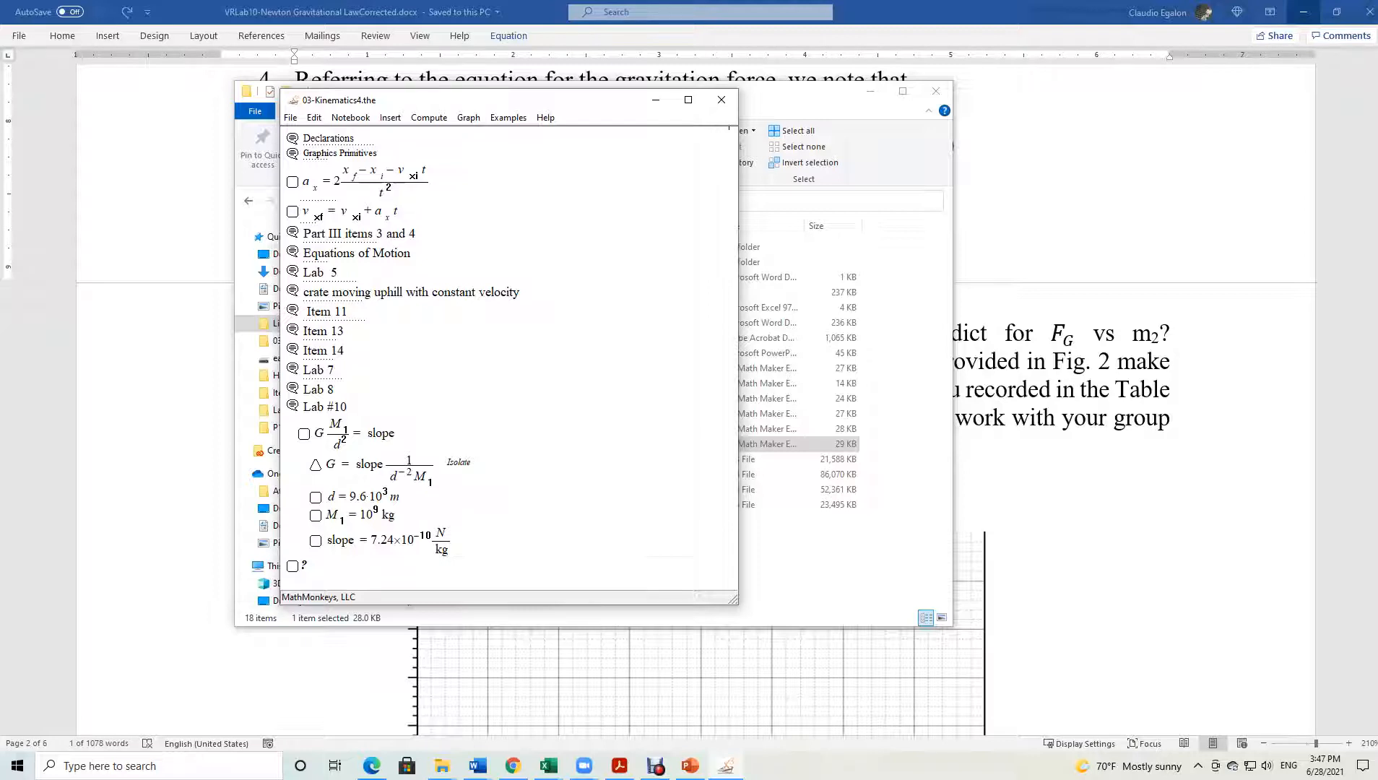
Move the M_1 and slope statements onto the same line as the distance d.
{"action": "left_click", "coordinate": [316, 541]}
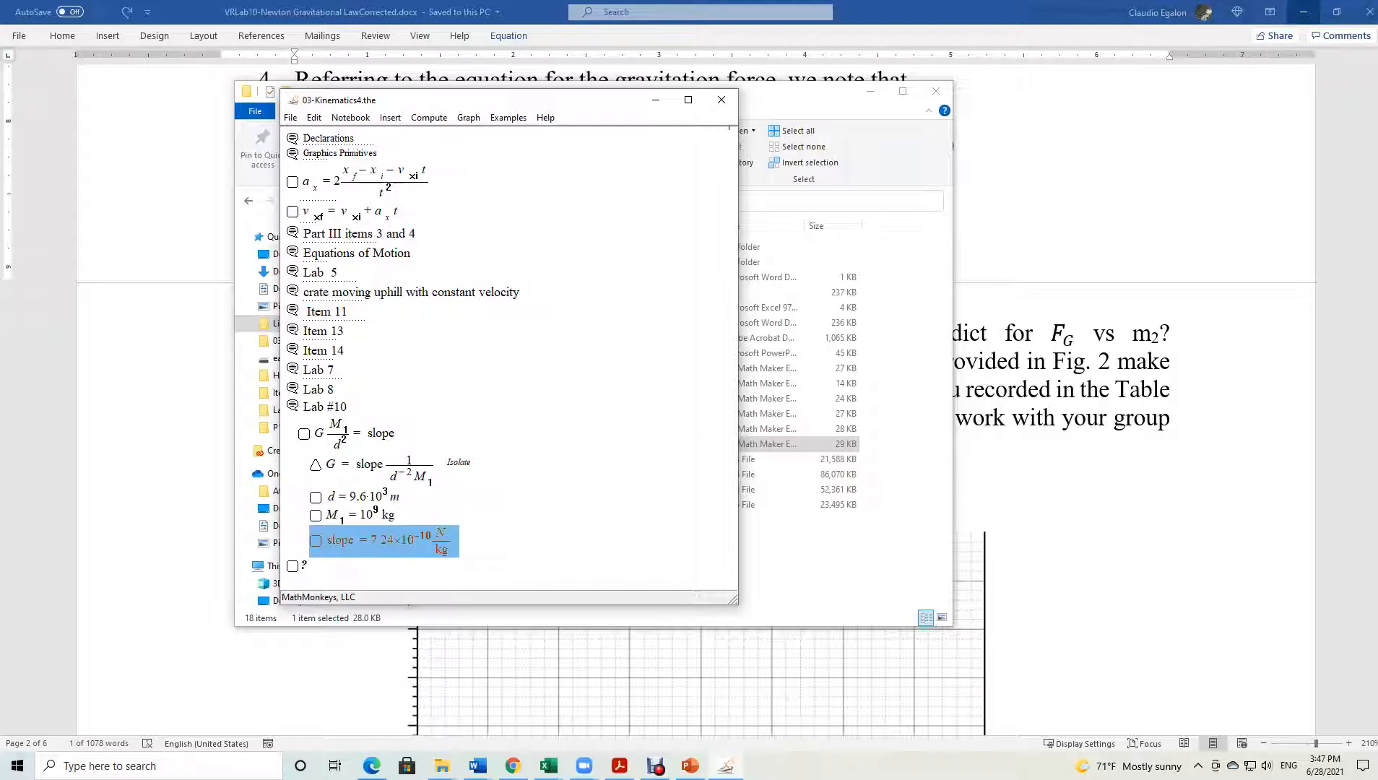
{"action": "left_click", "coordinate": [315, 515], "text": "shift"}
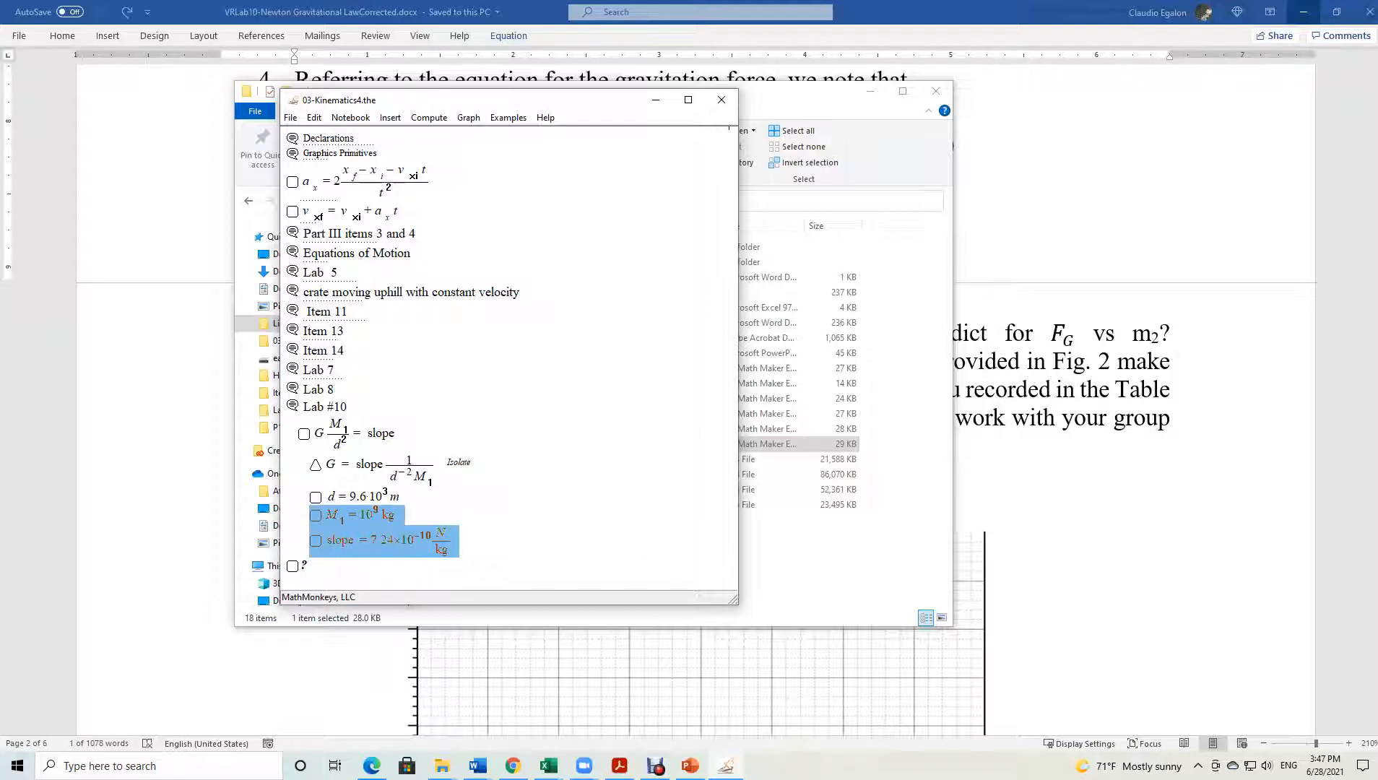
{"action": "left_click_drag", "start_coordinate": [315, 516], "coordinate": [415, 495]}
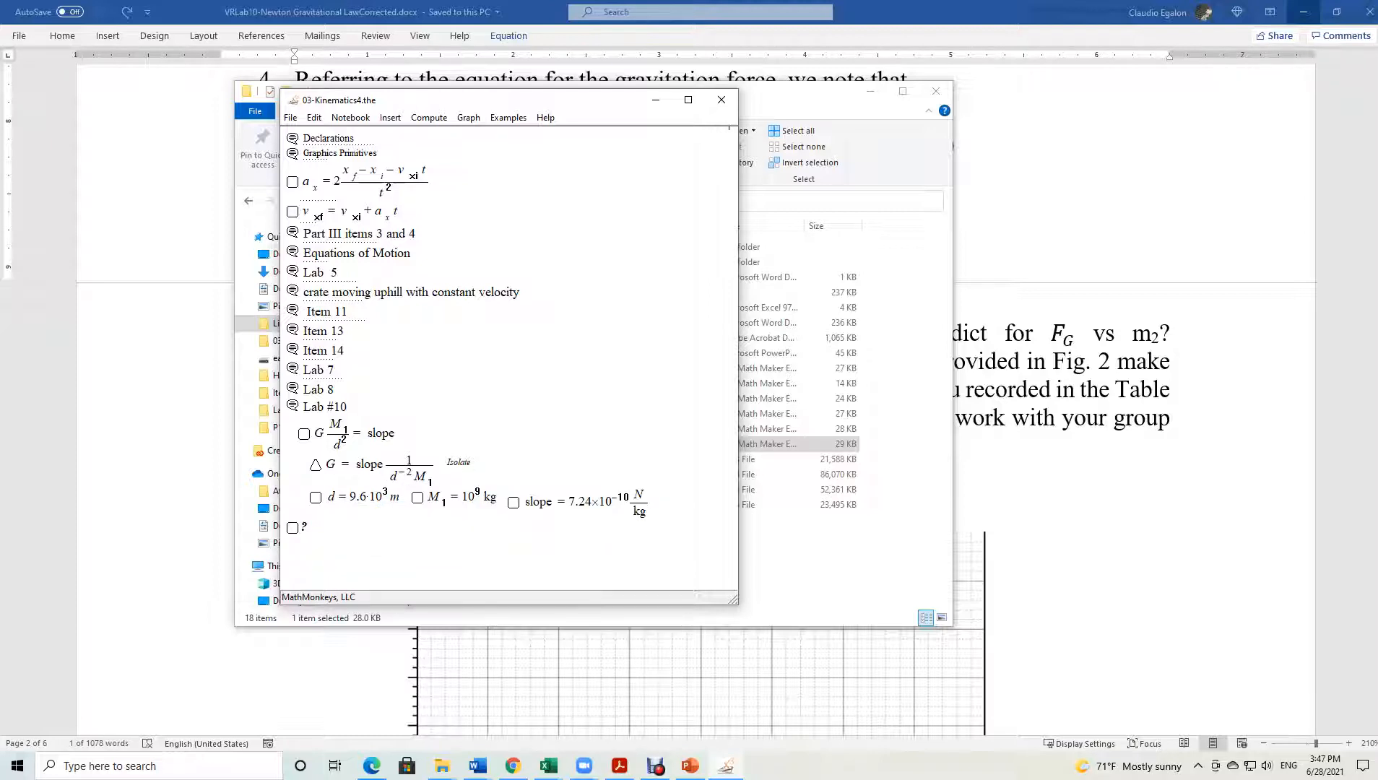
Substitute d, M_1 and slope one after another into the isolated equation for G.
{"action": "double_click", "coordinate": [343, 497]}
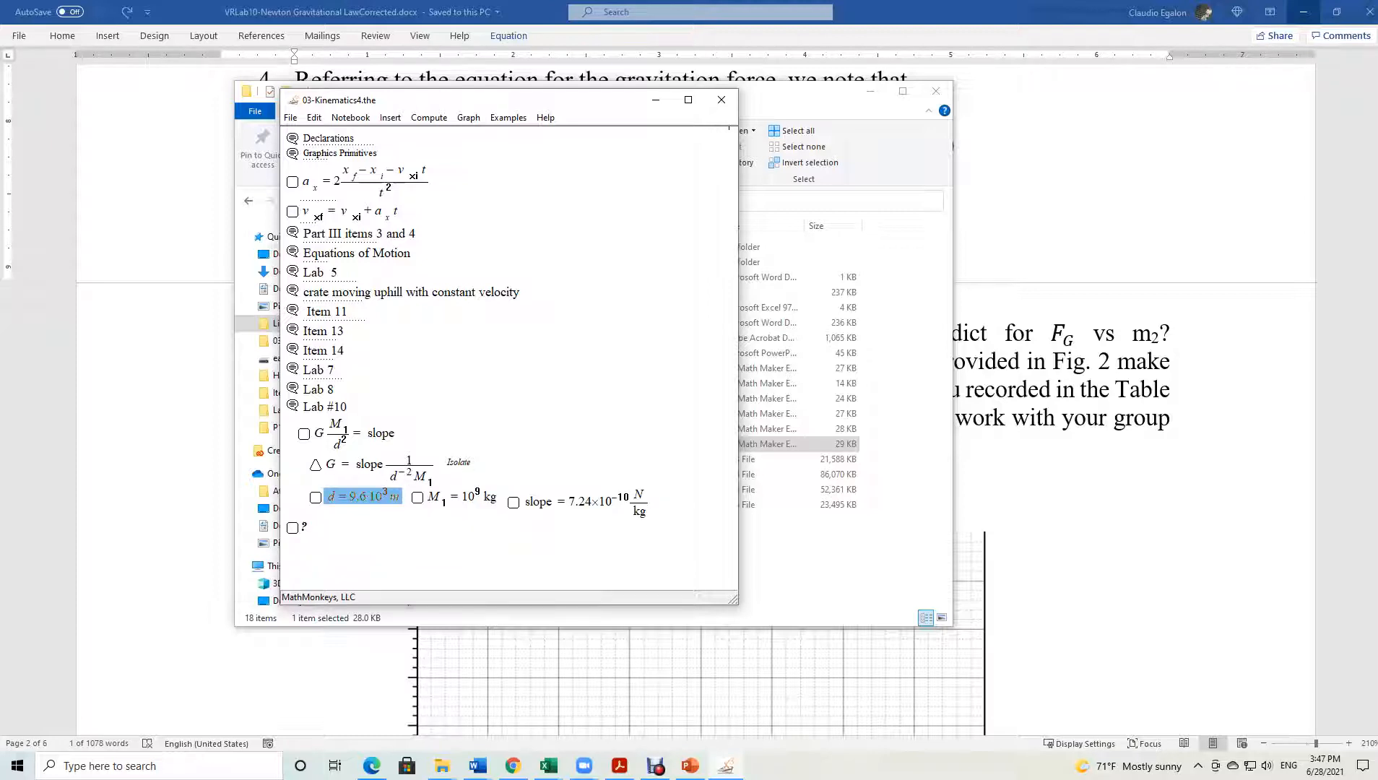
{"action": "left_click_drag", "start_coordinate": [342, 497], "coordinate": [319, 469]}
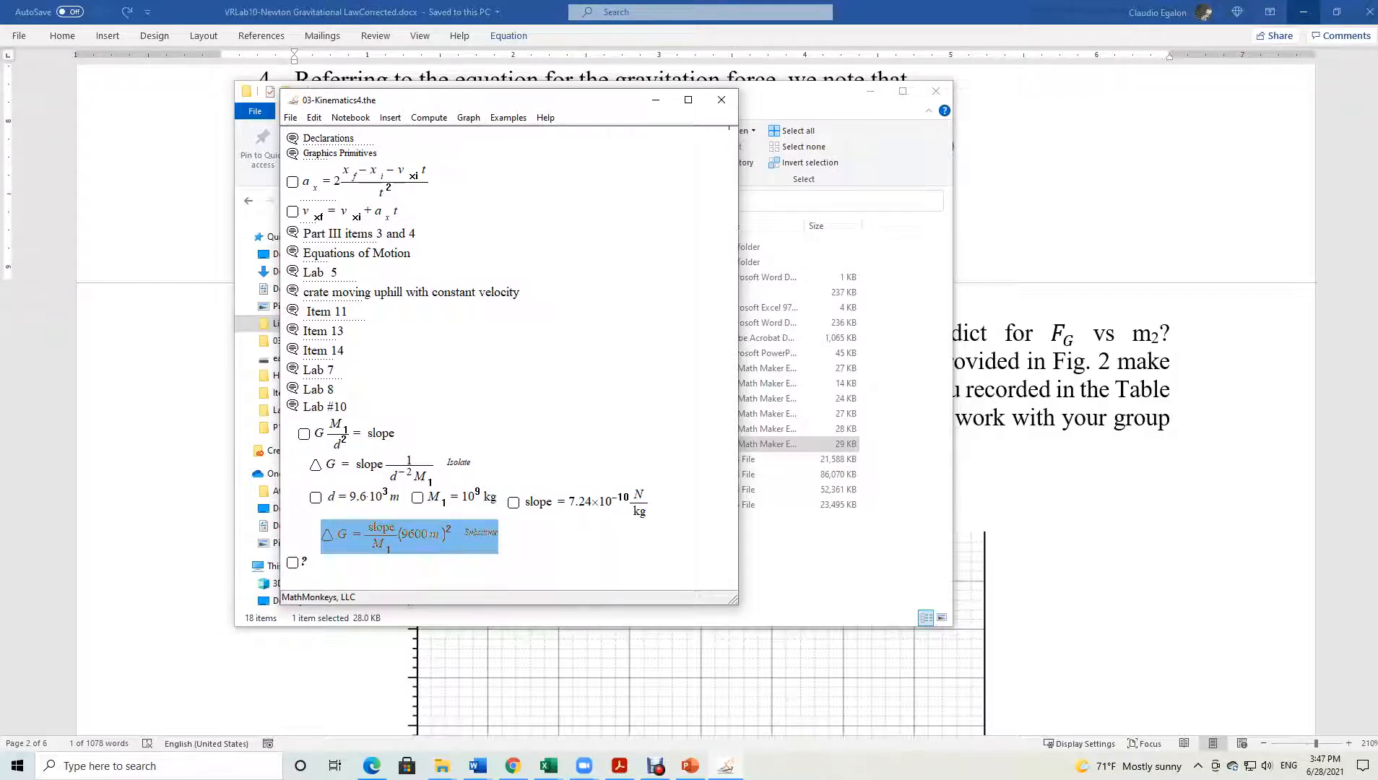
{"action": "left_click", "coordinate": [454, 498]}
{"action": "left_click_drag", "start_coordinate": [454, 498], "coordinate": [379, 541]}
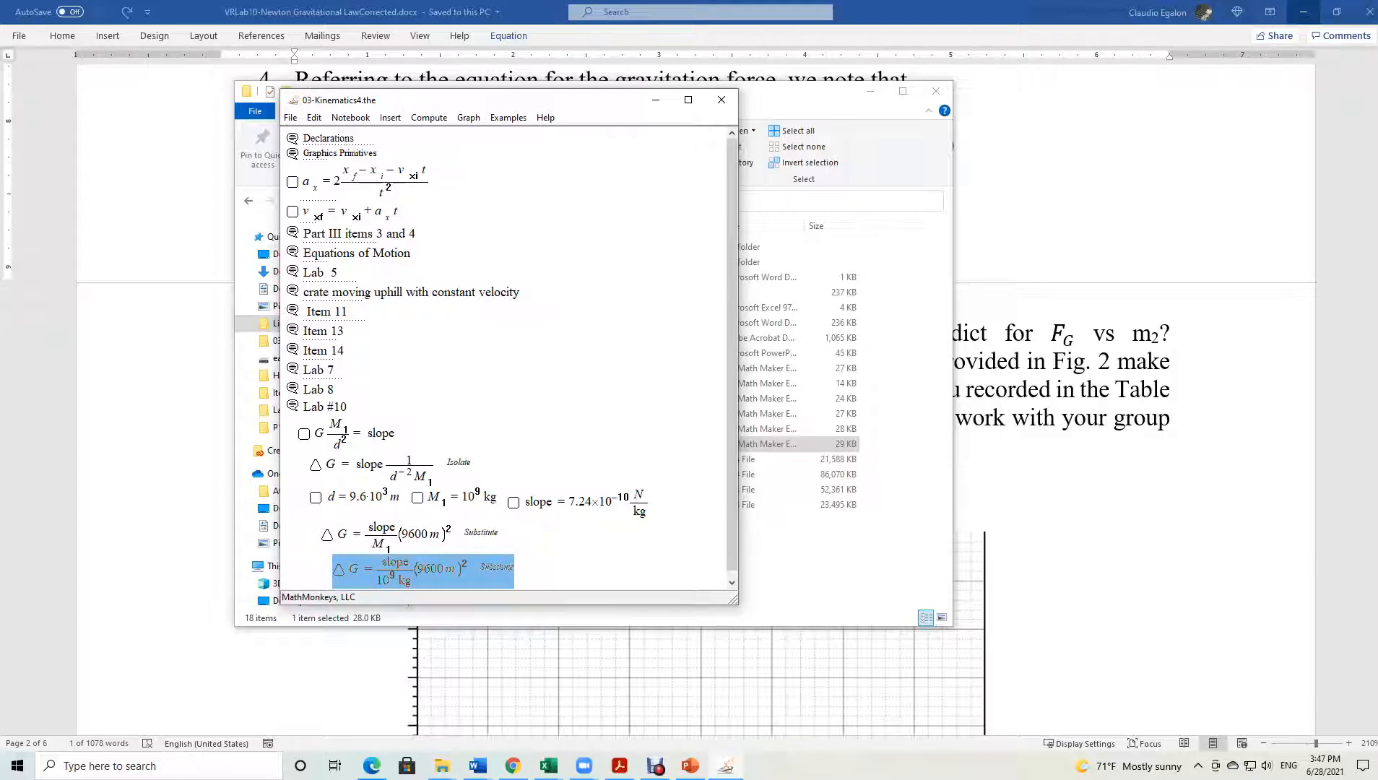
{"action": "left_click", "coordinate": [562, 502]}
{"action": "left_click_drag", "start_coordinate": [561, 502], "coordinate": [404, 567]}
Expand the right-hand side of the fully substituted G equation into a single value with units.
{"action": "left_click", "coordinate": [545, 549]}
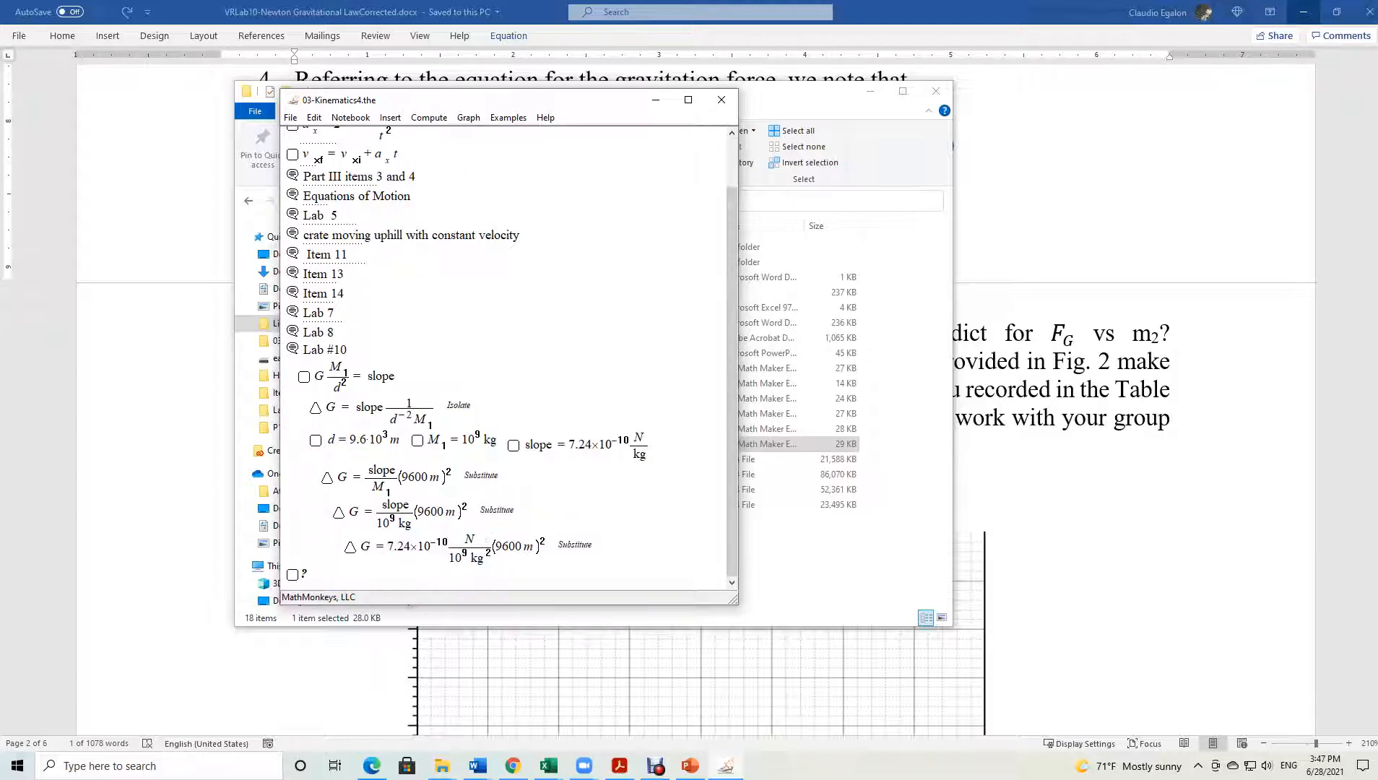
{"action": "left_click_drag", "start_coordinate": [545, 549], "coordinate": [387, 549]}
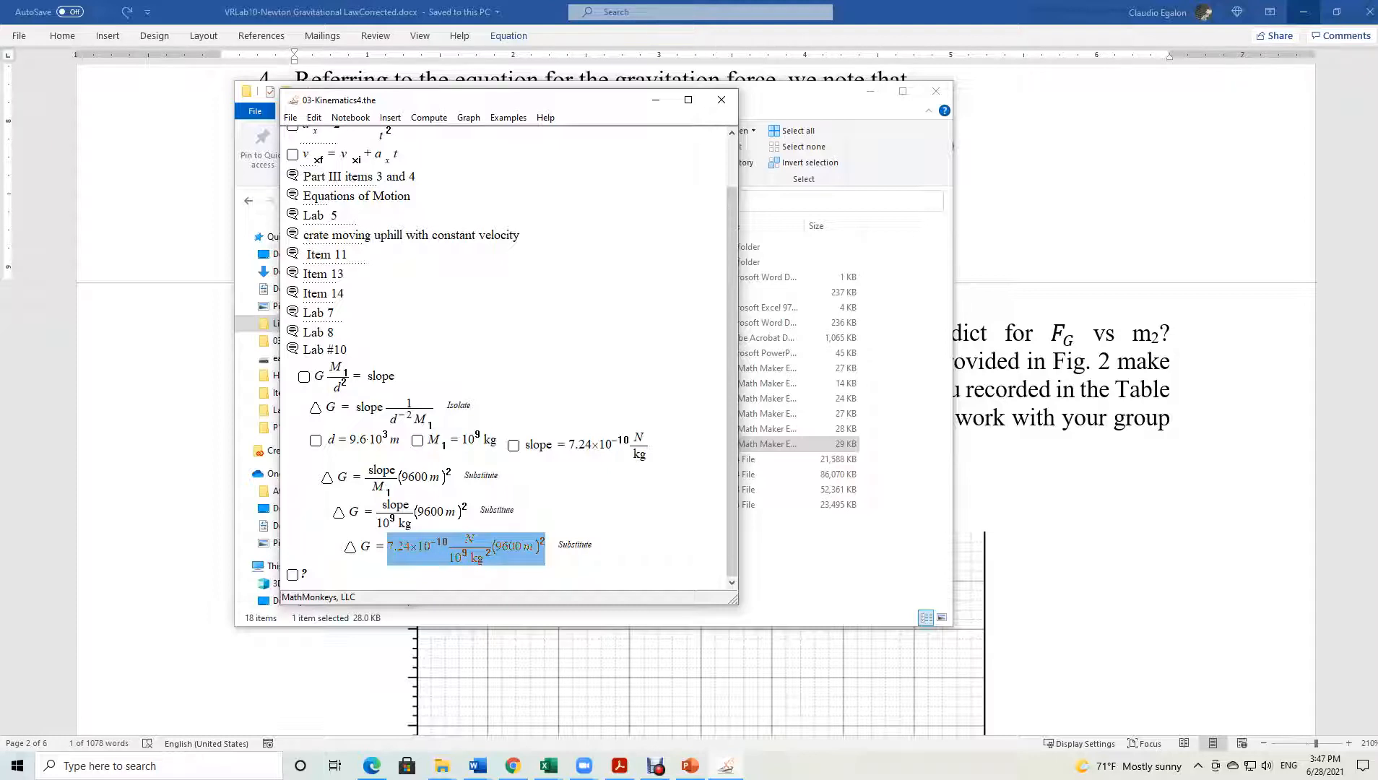
{"action": "left_click", "coordinate": [429, 117]}
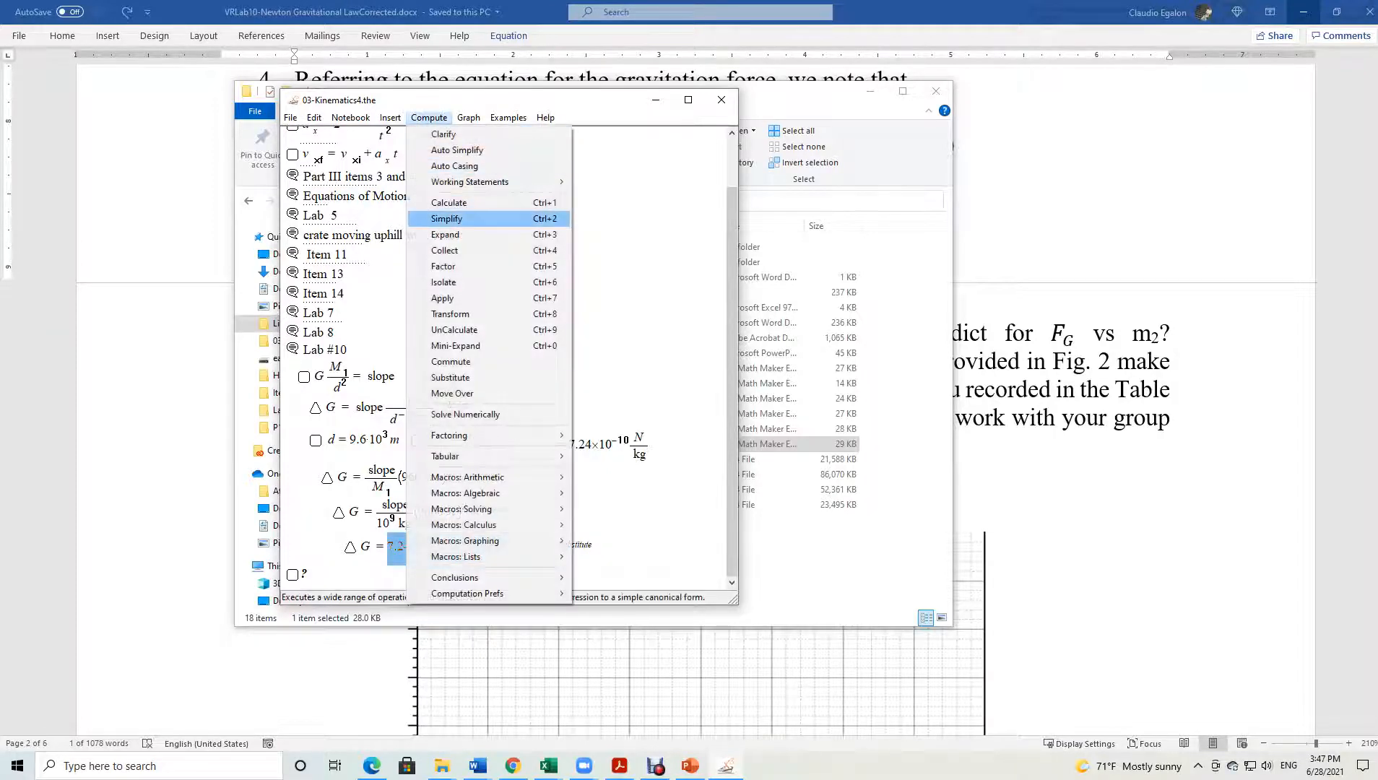
{"action": "left_click", "coordinate": [445, 234]}
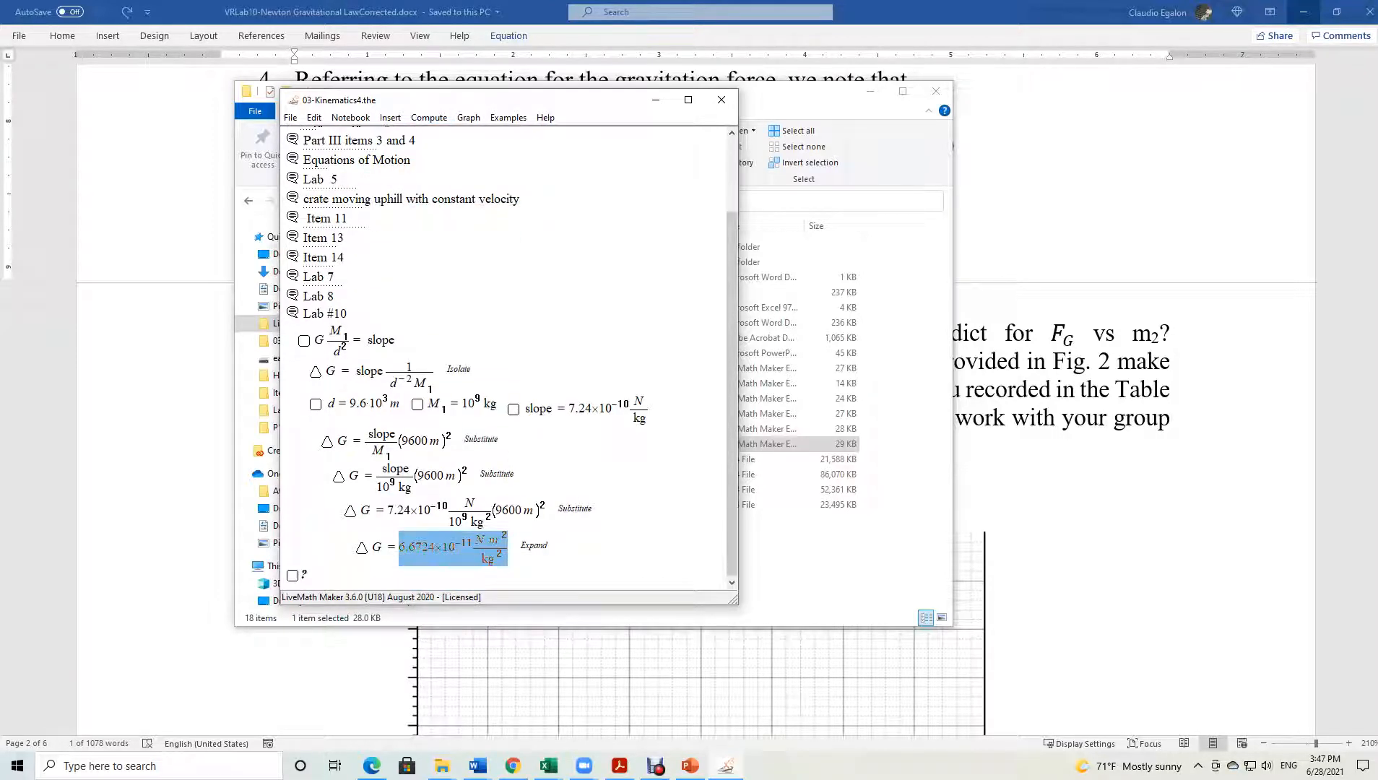
{"action": "key", "text": "Escape"}
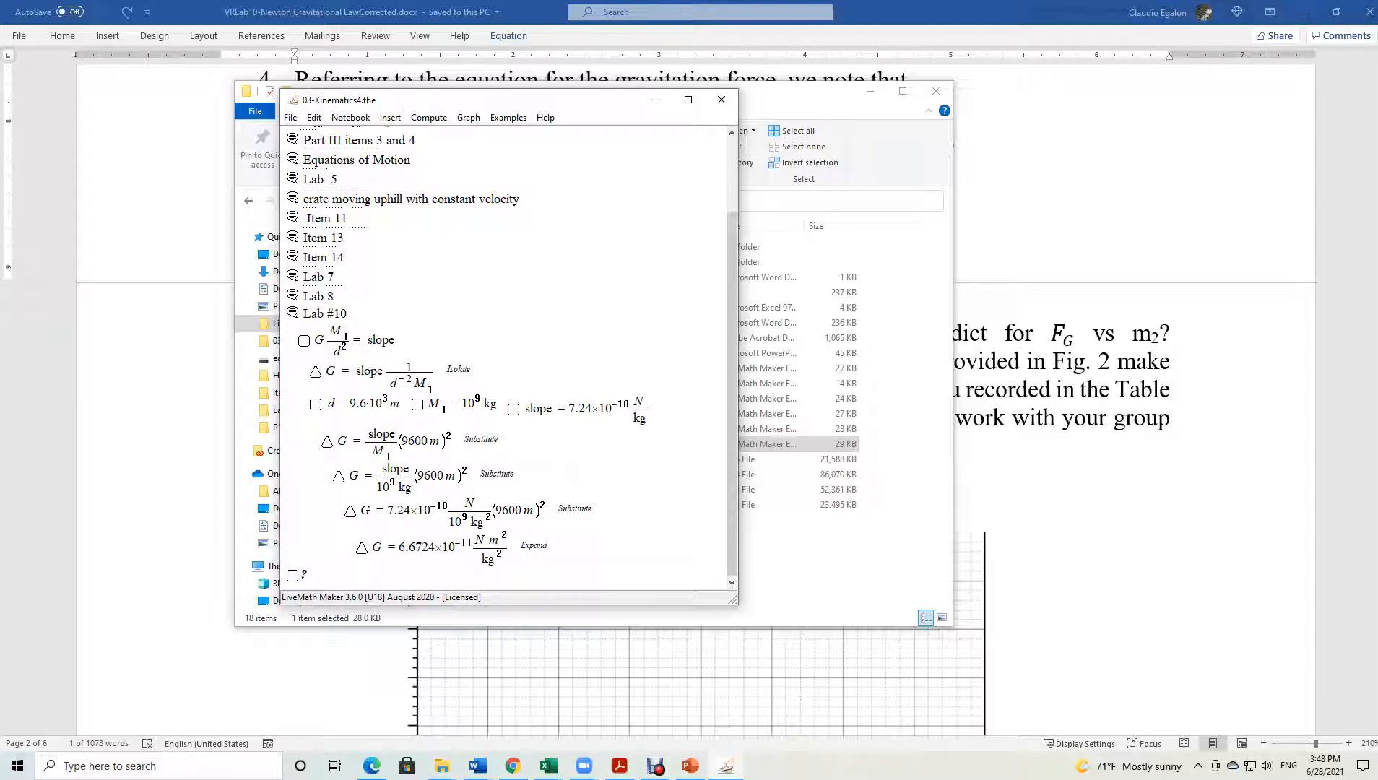
Show the Word handout's given value of G below Eq. (1) in a reduced window beside the LiveMath notebook for comparison.
{"action": "left_click", "coordinate": [1047, 144]}
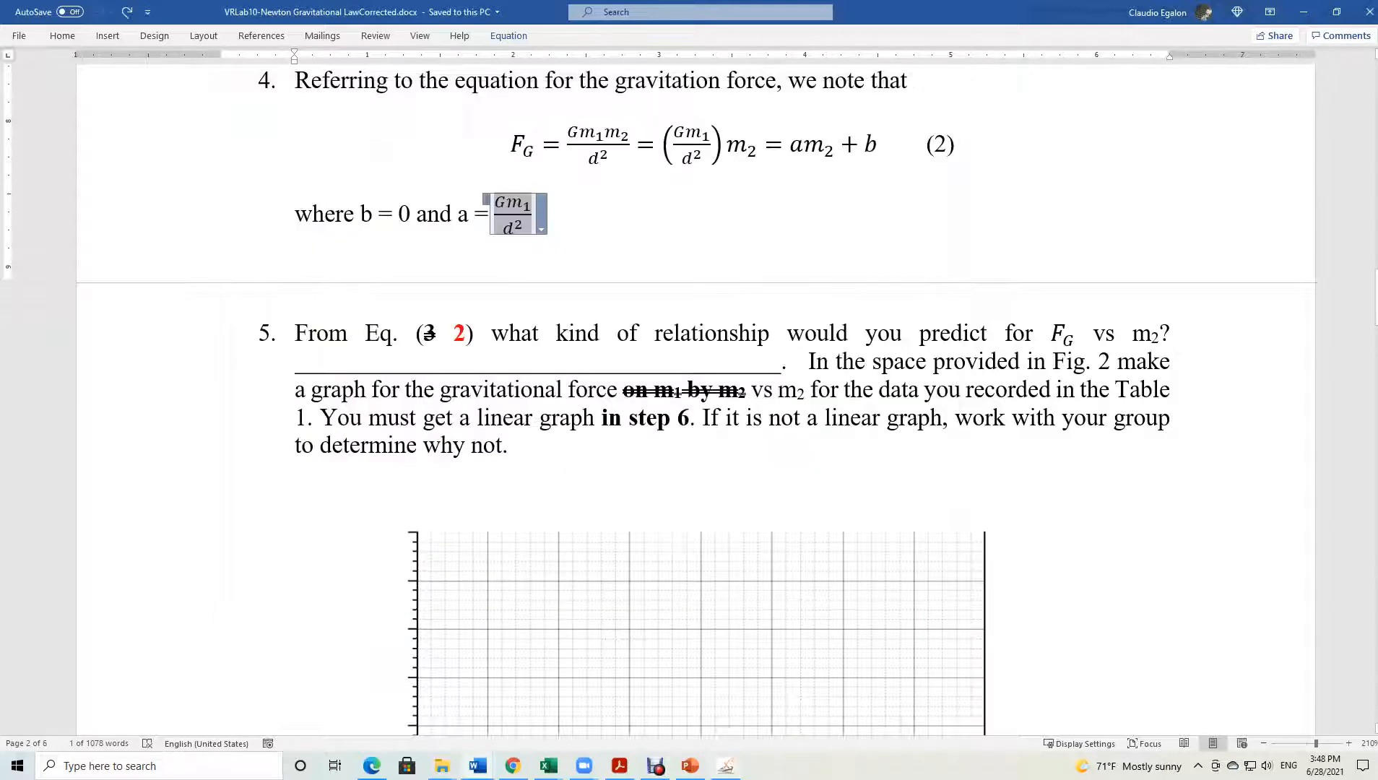
{"action": "left_click", "coordinate": [1337, 12]}
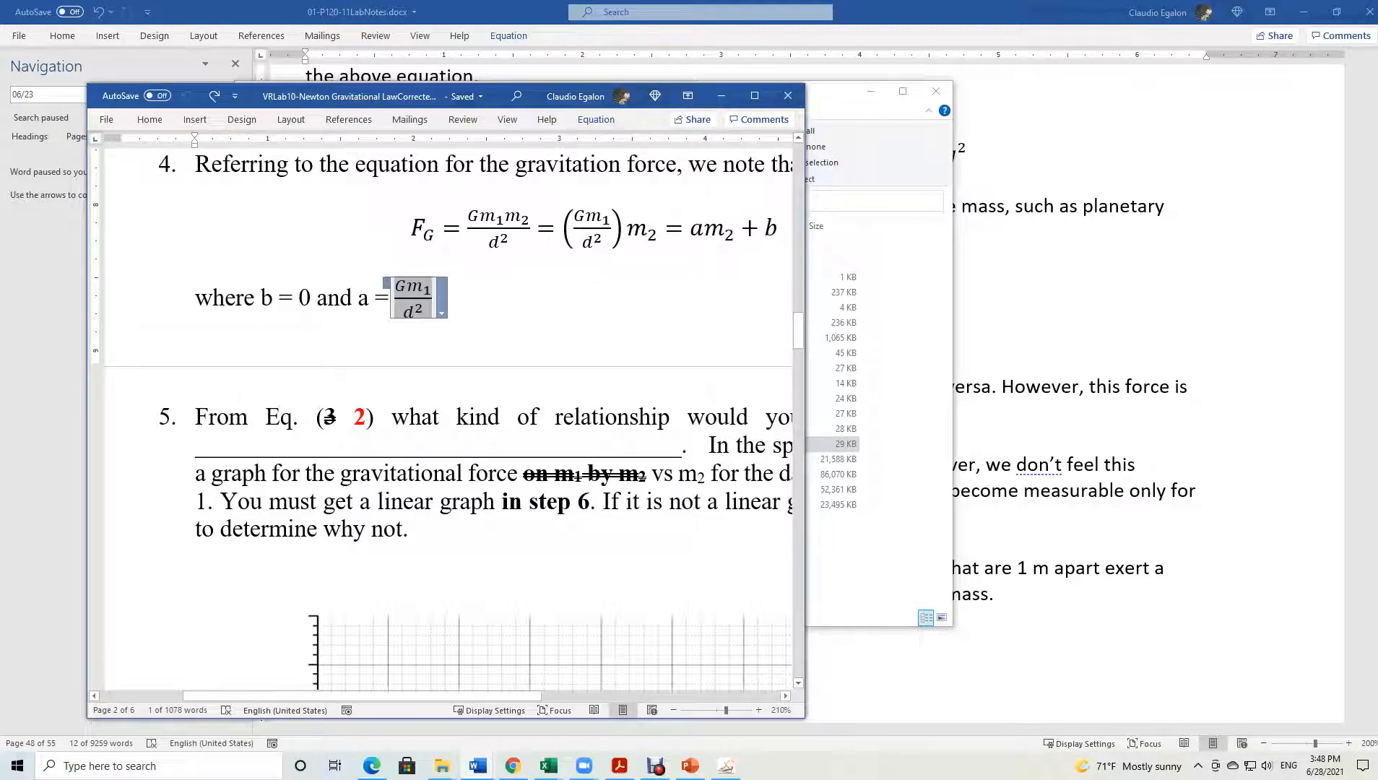
{"action": "left_click_drag", "start_coordinate": [462, 696], "coordinate": [417, 696]}
{"action": "scroll", "coordinate": [448, 419], "scroll_direction": "up", "scroll_amount": 3}
{"action": "left_click_drag", "start_coordinate": [361, 696], "coordinate": [504, 697]}
{"action": "scroll", "coordinate": [448, 419], "scroll_direction": "up", "scroll_amount": 7}
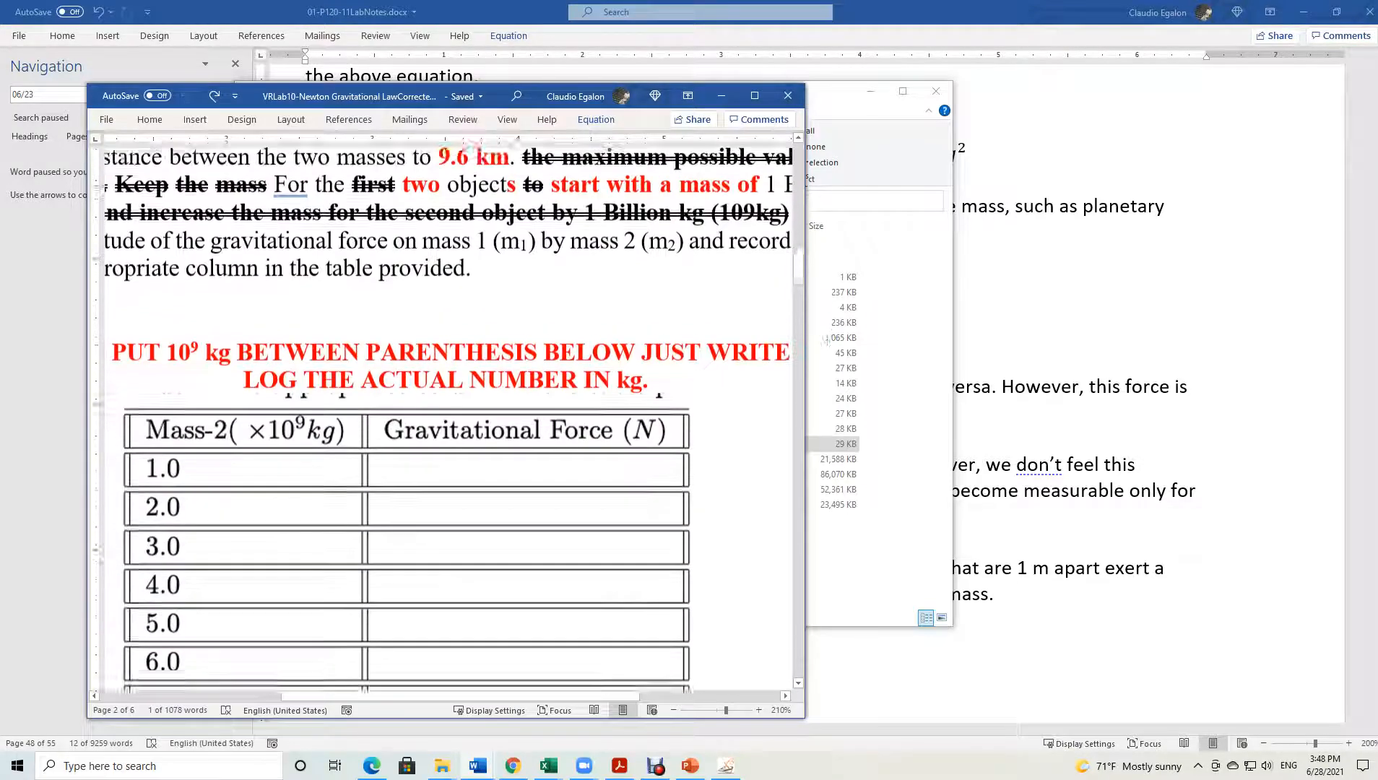
{"action": "scroll", "coordinate": [448, 419], "scroll_direction": "up", "scroll_amount": 3}
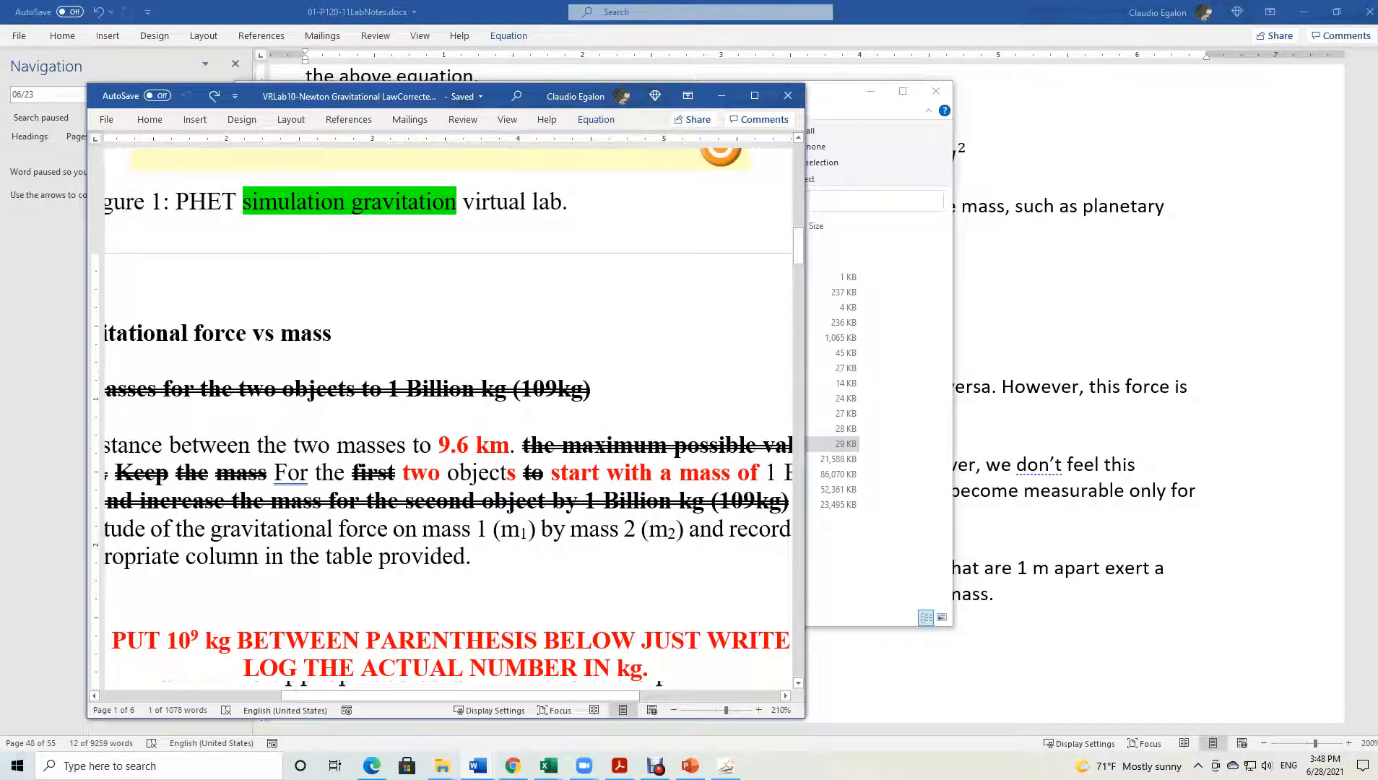
{"action": "scroll", "coordinate": [448, 419], "scroll_direction": "down", "scroll_amount": 4}
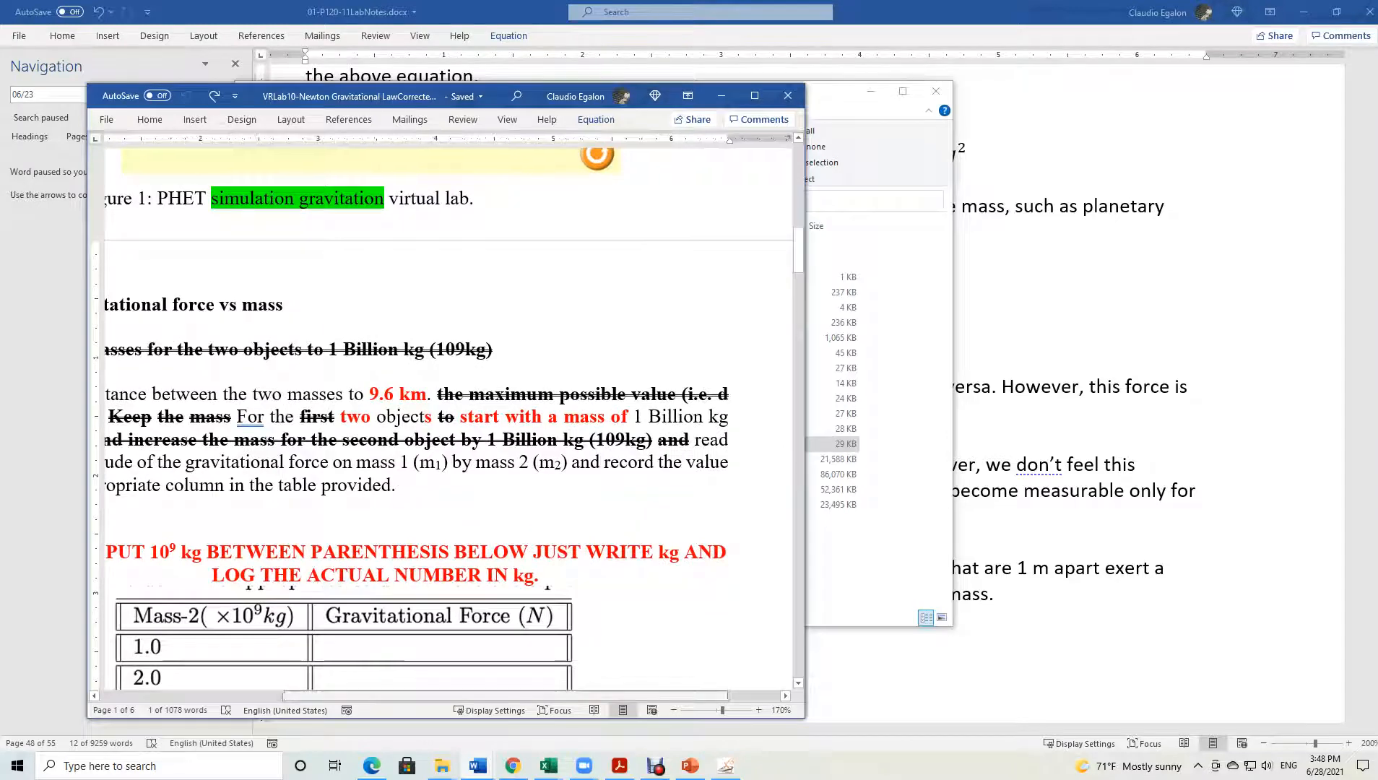
{"action": "scroll", "coordinate": [447, 419], "scroll_direction": "up", "scroll_amount": 5}
{"action": "scroll", "coordinate": [447, 419], "scroll_direction": "up", "scroll_amount": 3}
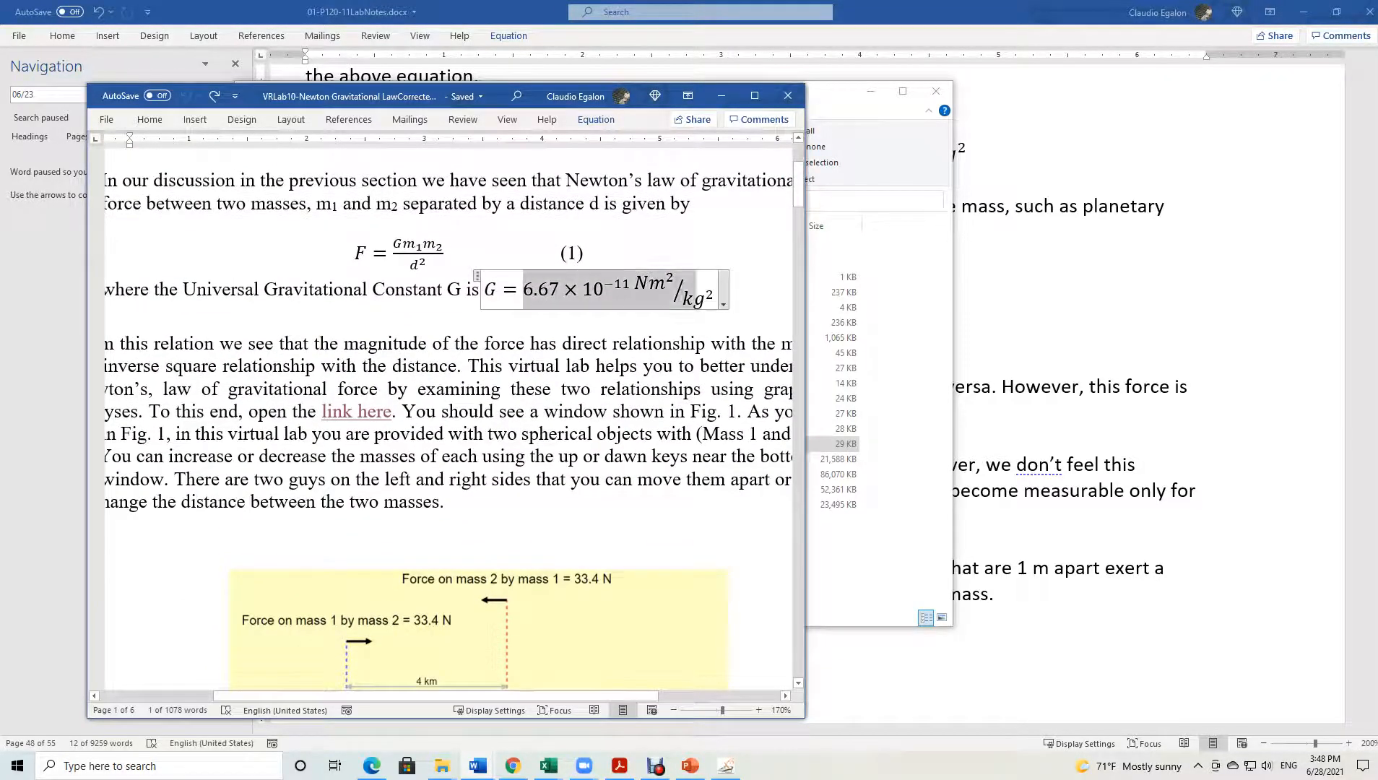
{"action": "left_click_drag", "start_coordinate": [520, 101], "coordinate": [999, 64]}
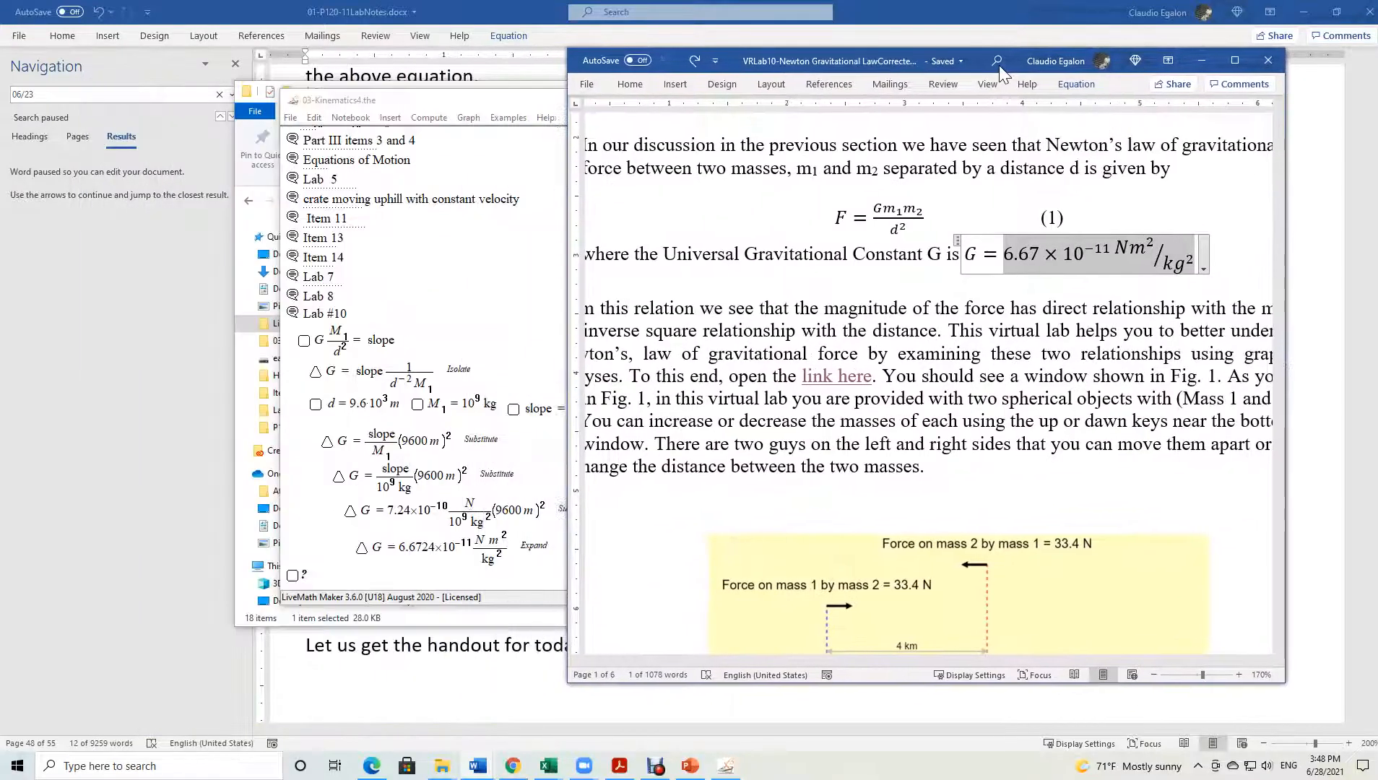
{"action": "left_click_drag", "start_coordinate": [405, 99], "coordinate": [224, 80]}
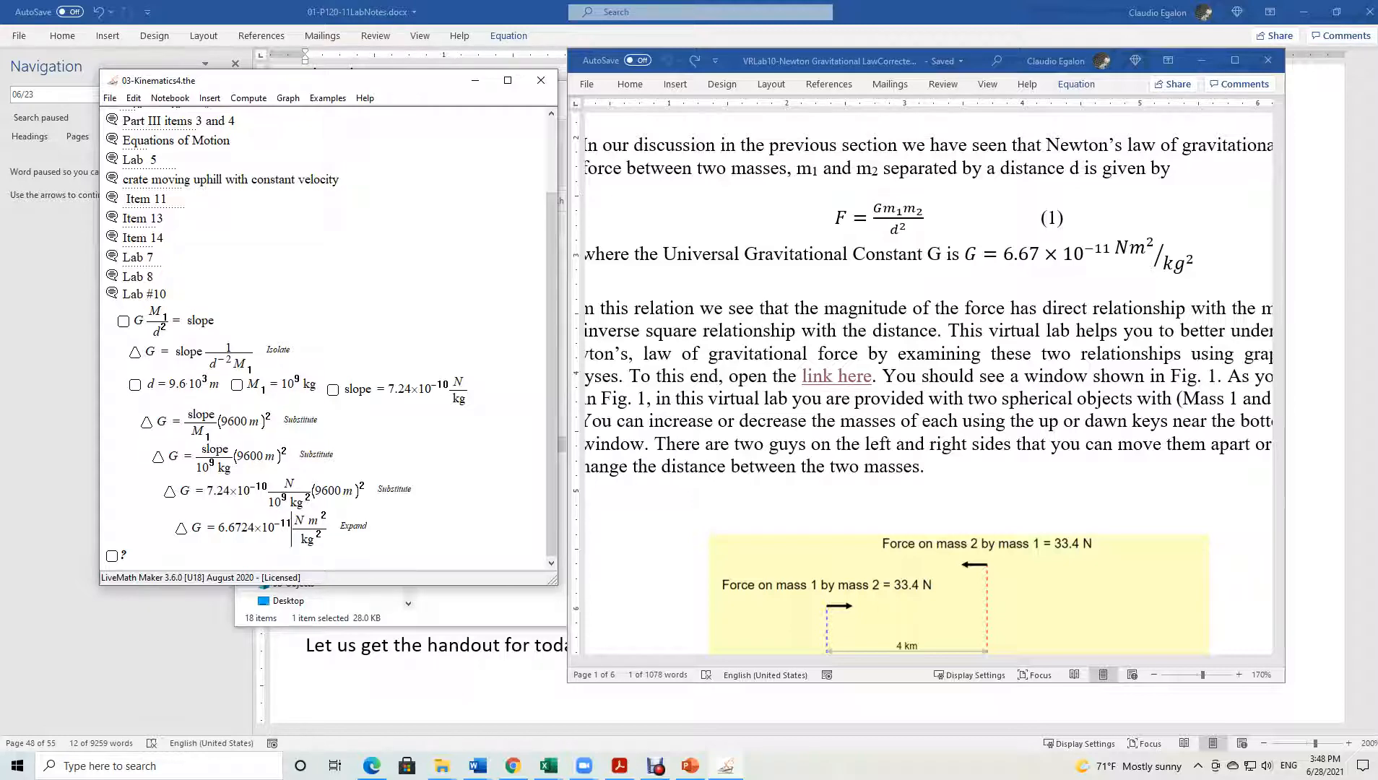
Find item 7 in the handout, widening its window, and match the blank for the G_exp equation with the isolated G equation in the notebook.
{"action": "key", "text": "alt+Tab"}
{"action": "scroll", "coordinate": [924, 383], "scroll_direction": "down", "scroll_amount": 10}
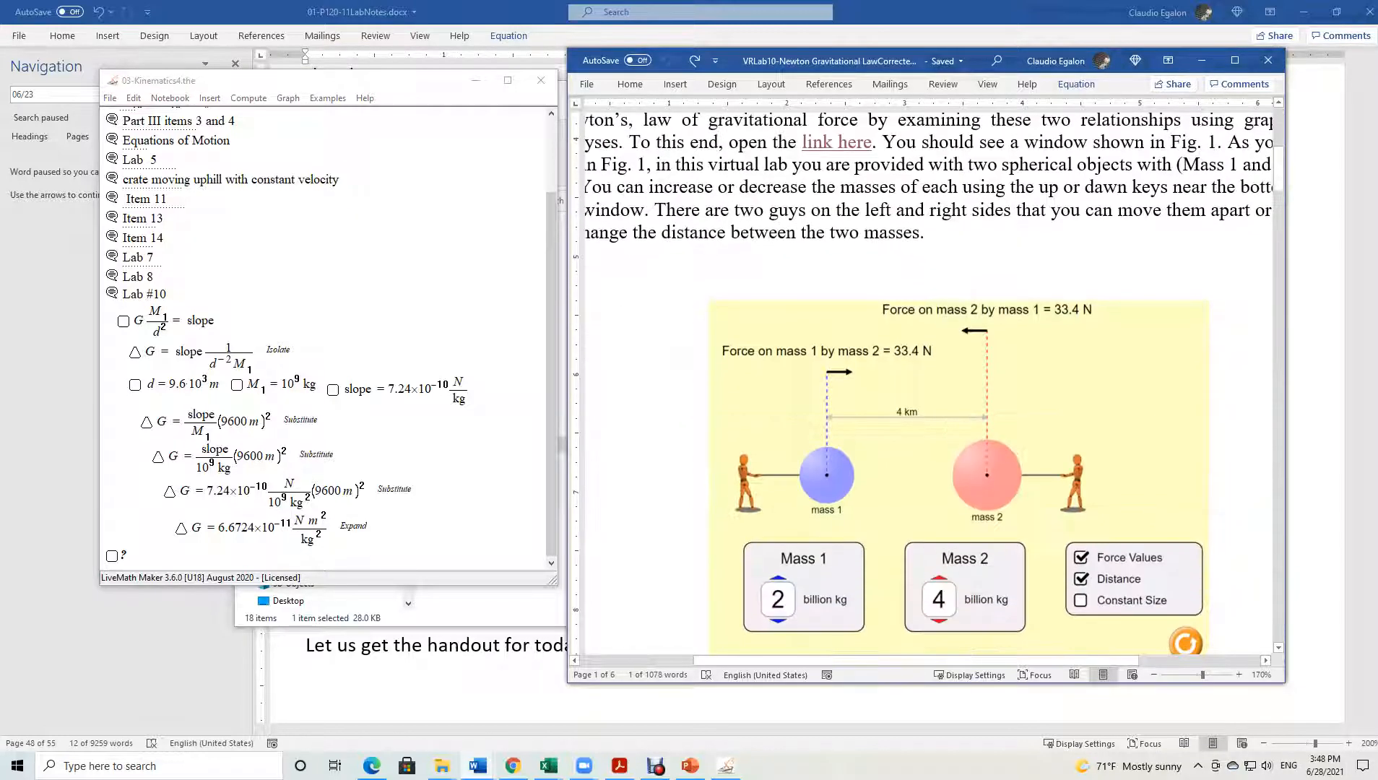
{"action": "scroll", "coordinate": [928, 383], "scroll_direction": "down", "scroll_amount": 9}
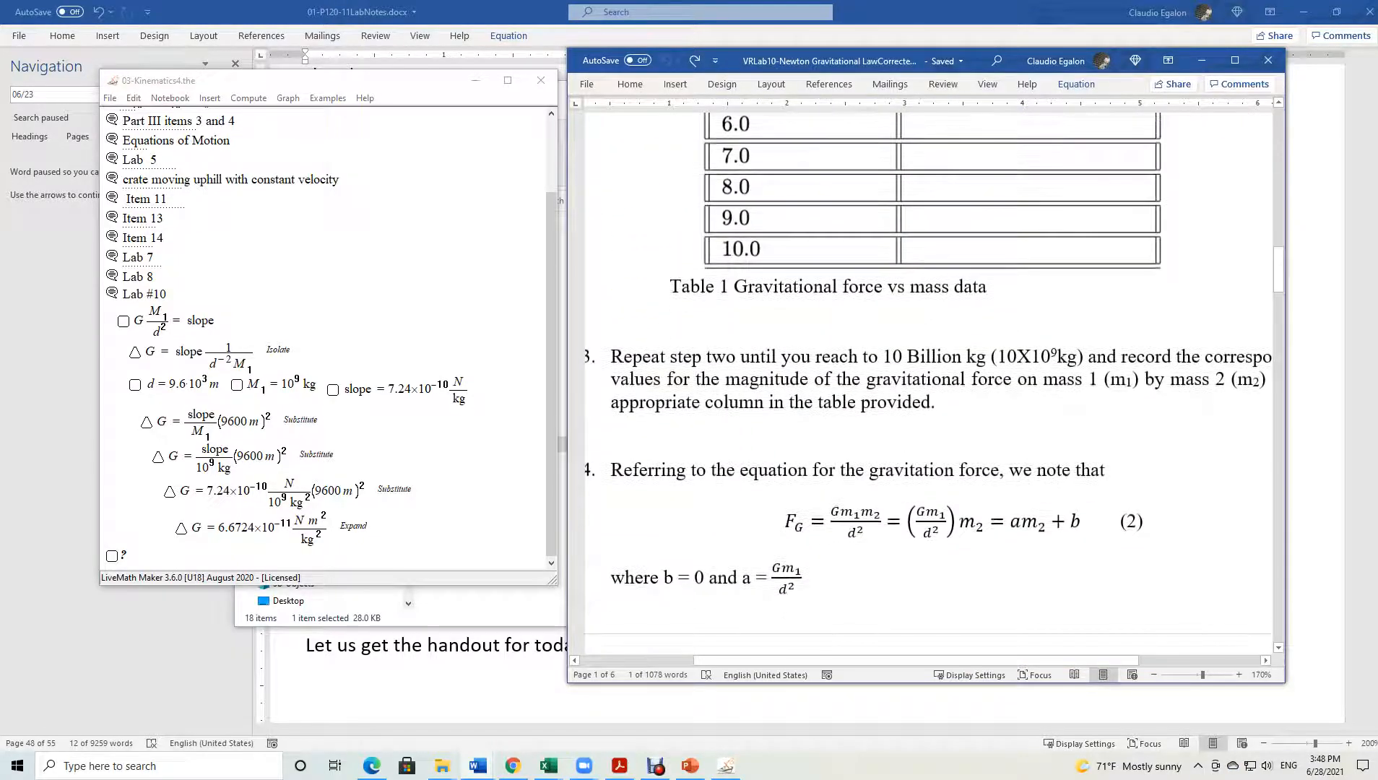
{"action": "scroll", "coordinate": [934, 377], "scroll_direction": "down", "scroll_amount": 10}
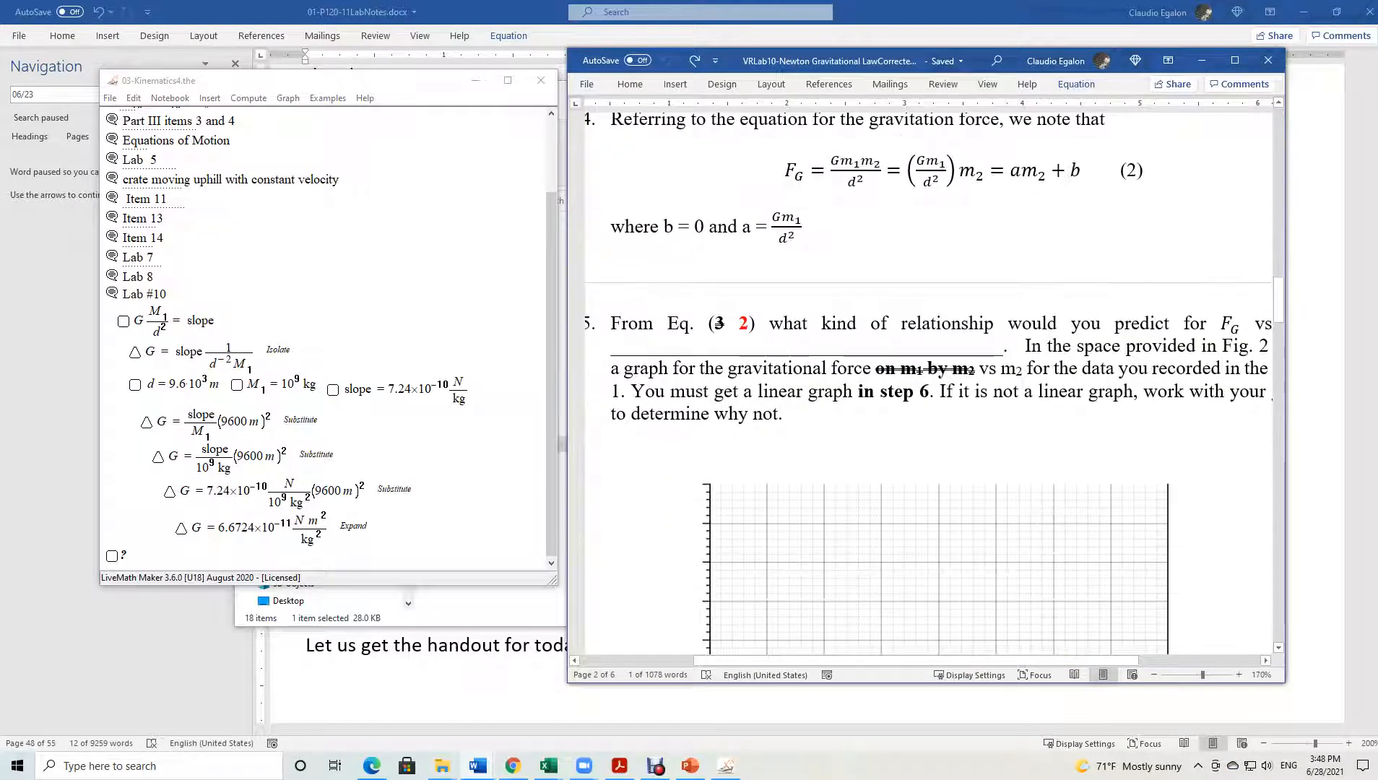
{"action": "scroll", "coordinate": [928, 383], "scroll_direction": "down", "scroll_amount": 8}
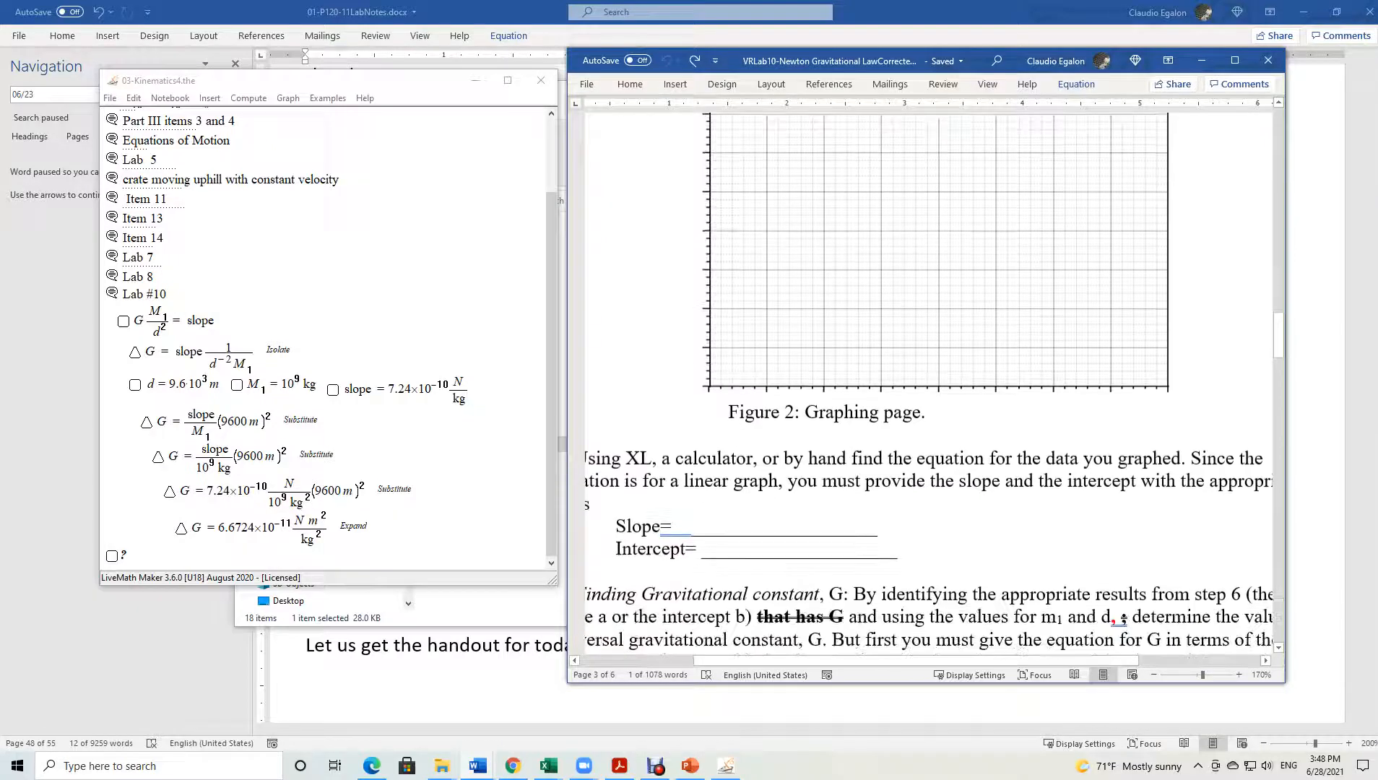
{"action": "left_click_drag", "start_coordinate": [567, 383], "coordinate": [507, 382]}
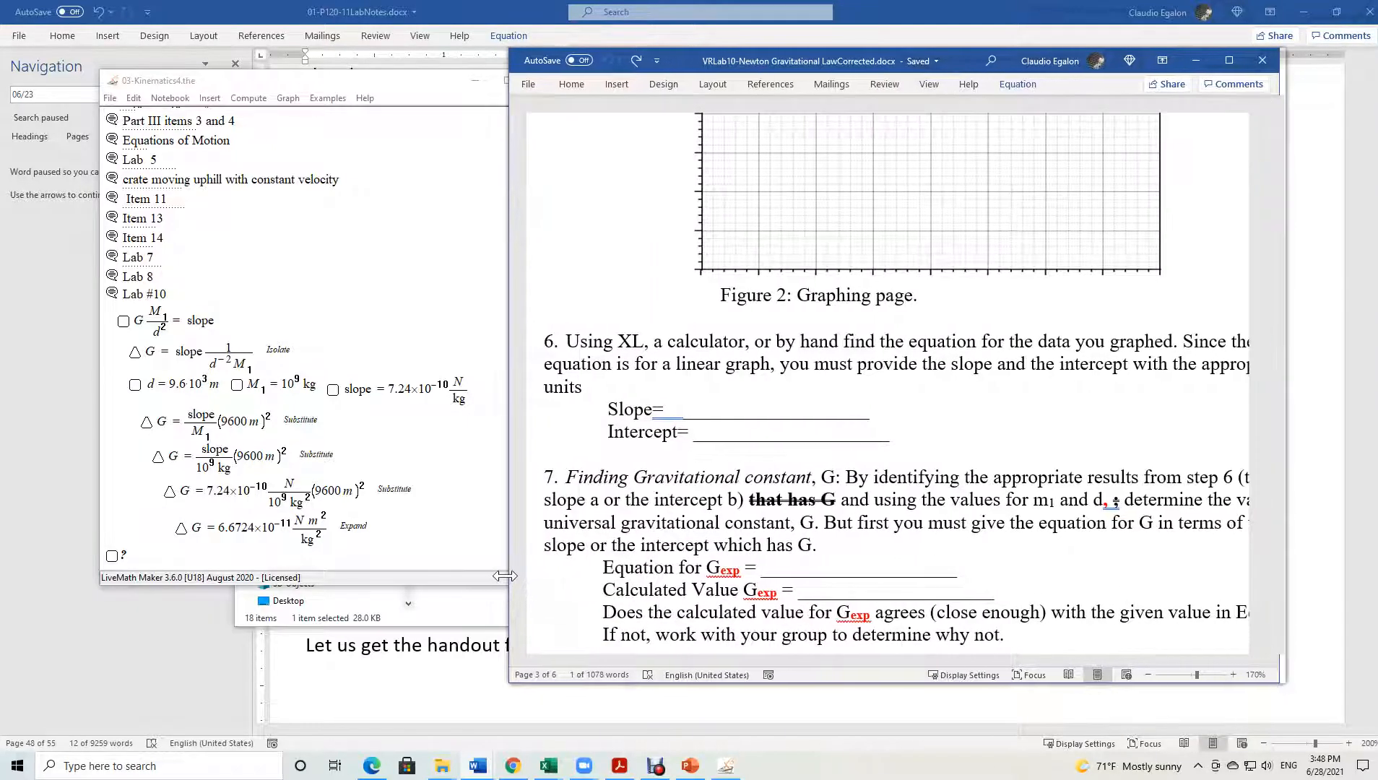
{"action": "scroll", "coordinate": [903, 382], "scroll_direction": "up", "scroll_amount": 7}
{"action": "scroll", "coordinate": [896, 376], "scroll_direction": "up", "scroll_amount": 6}
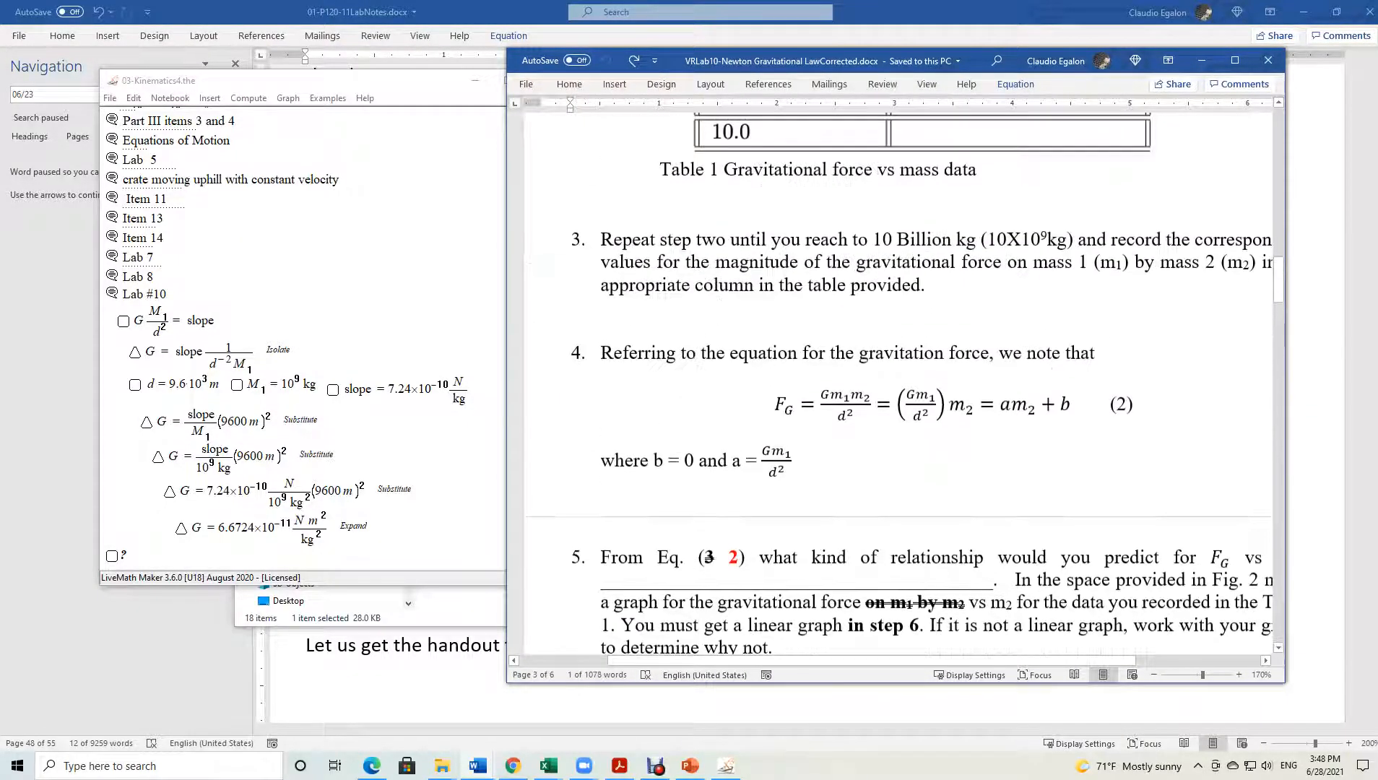
{"action": "scroll", "coordinate": [896, 375], "scroll_direction": "down", "scroll_amount": 8}
{"action": "scroll", "coordinate": [895, 376], "scroll_direction": "down", "scroll_amount": 5}
{"action": "scroll", "coordinate": [896, 375], "scroll_direction": "up", "scroll_amount": 1}
{"action": "scroll", "coordinate": [896, 383], "scroll_direction": "down", "scroll_amount": 3}
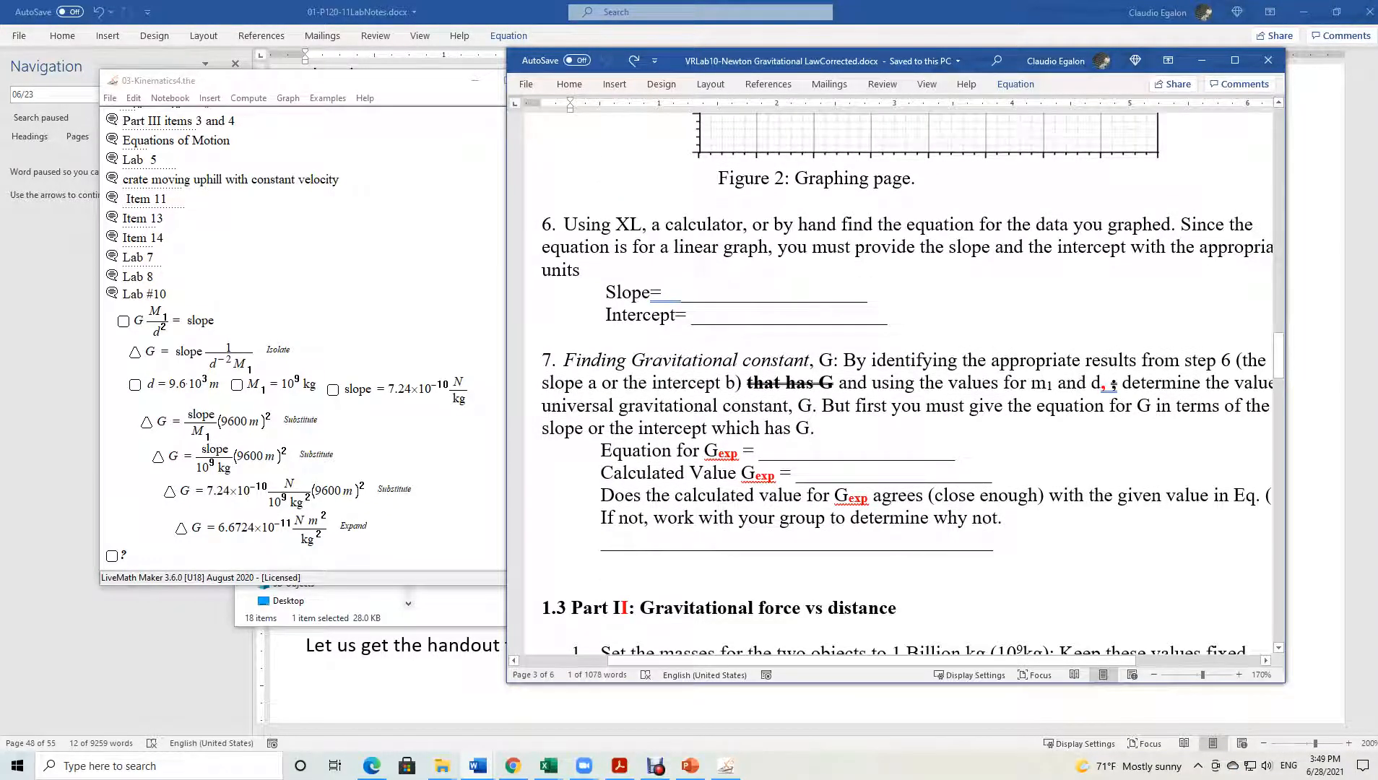
{"action": "left_click_drag", "start_coordinate": [759, 451], "coordinate": [797, 452]}
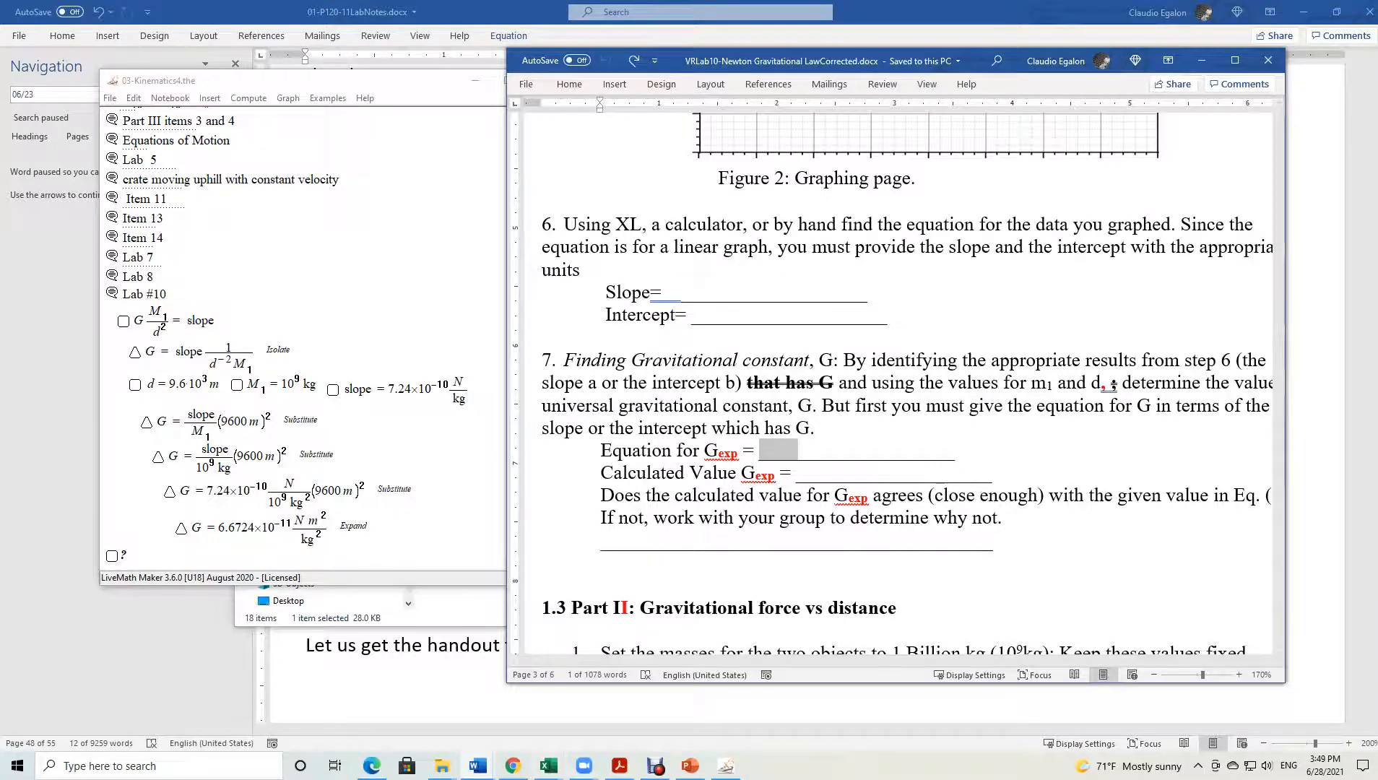
{"action": "left_click", "coordinate": [165, 351]}
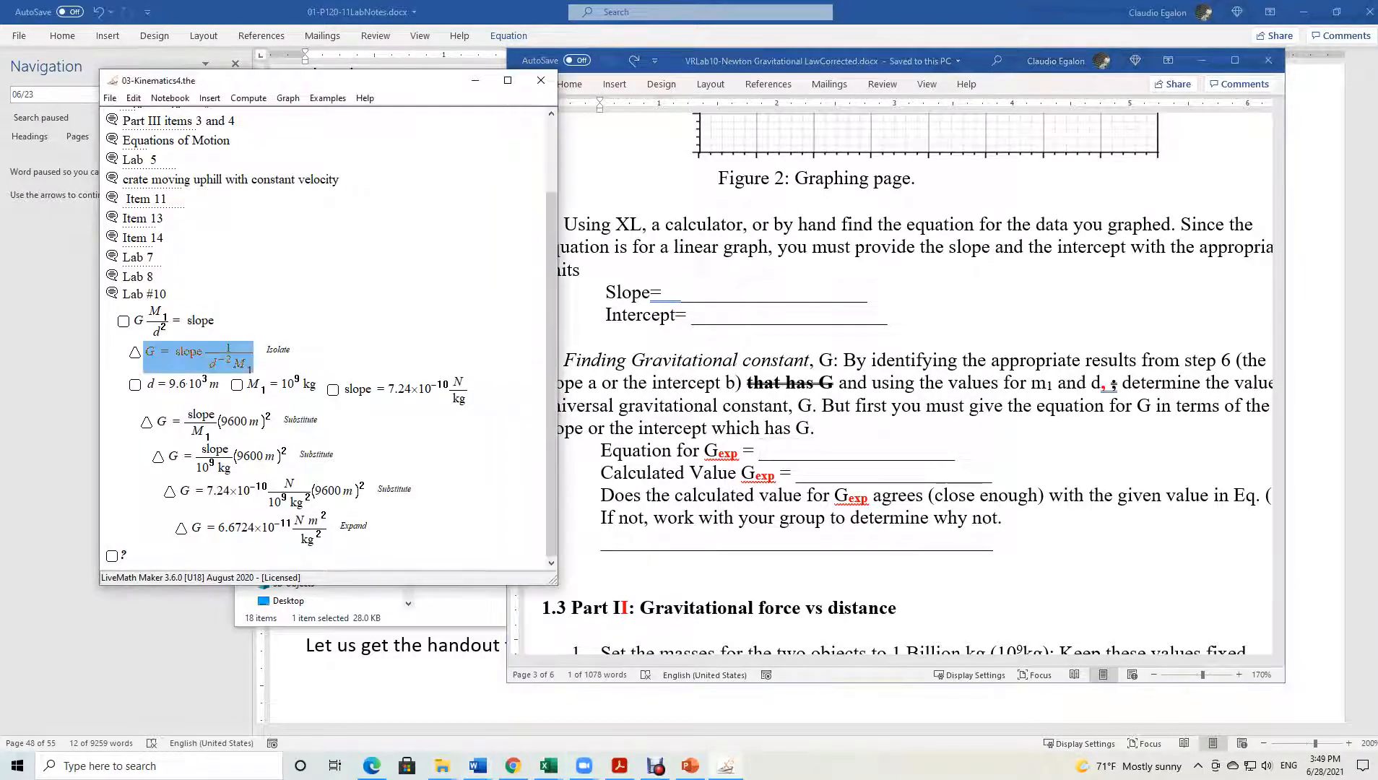
Match the handout's calculated G_exp blank with the notebook's expanded G result and highlight the question about agreement with Eq. (1).
{"action": "key", "text": "alt+Tab"}
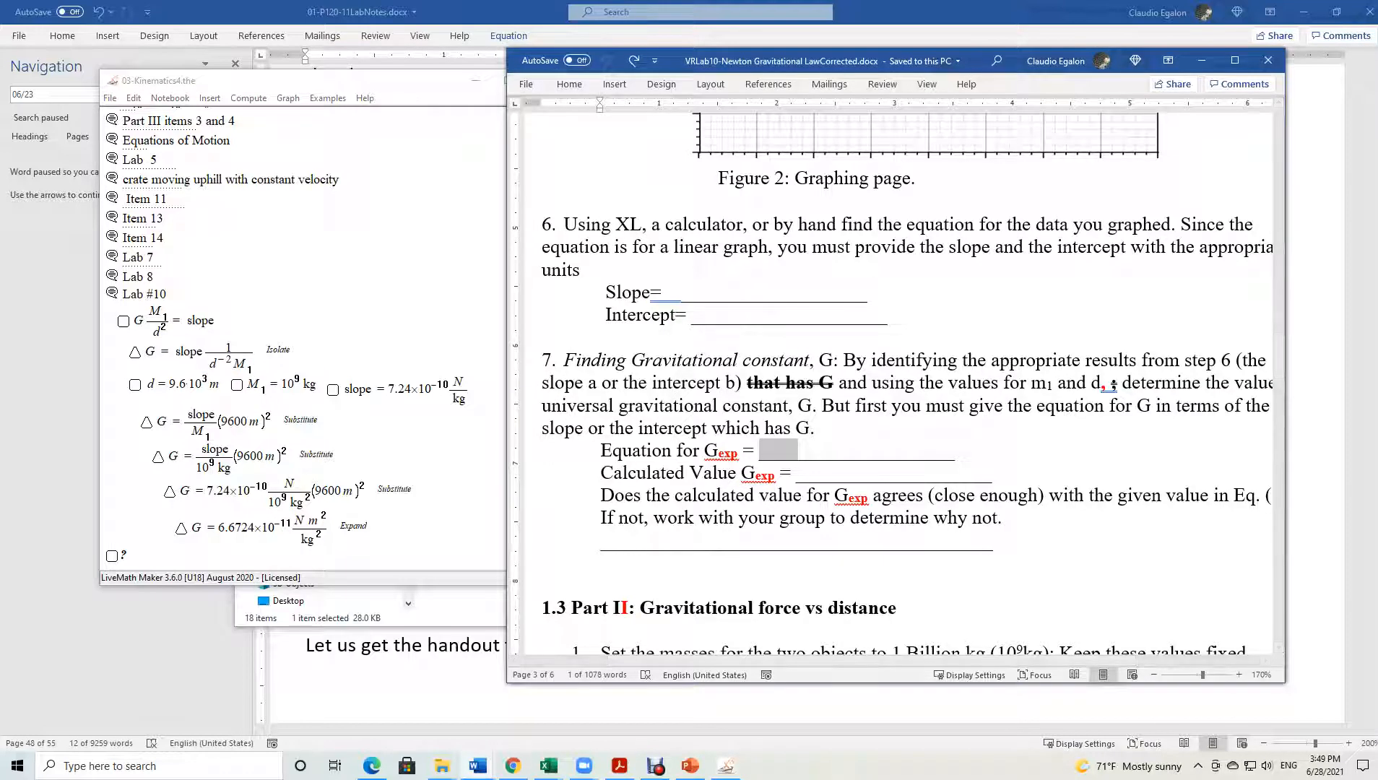
{"action": "left_click", "coordinate": [211, 528]}
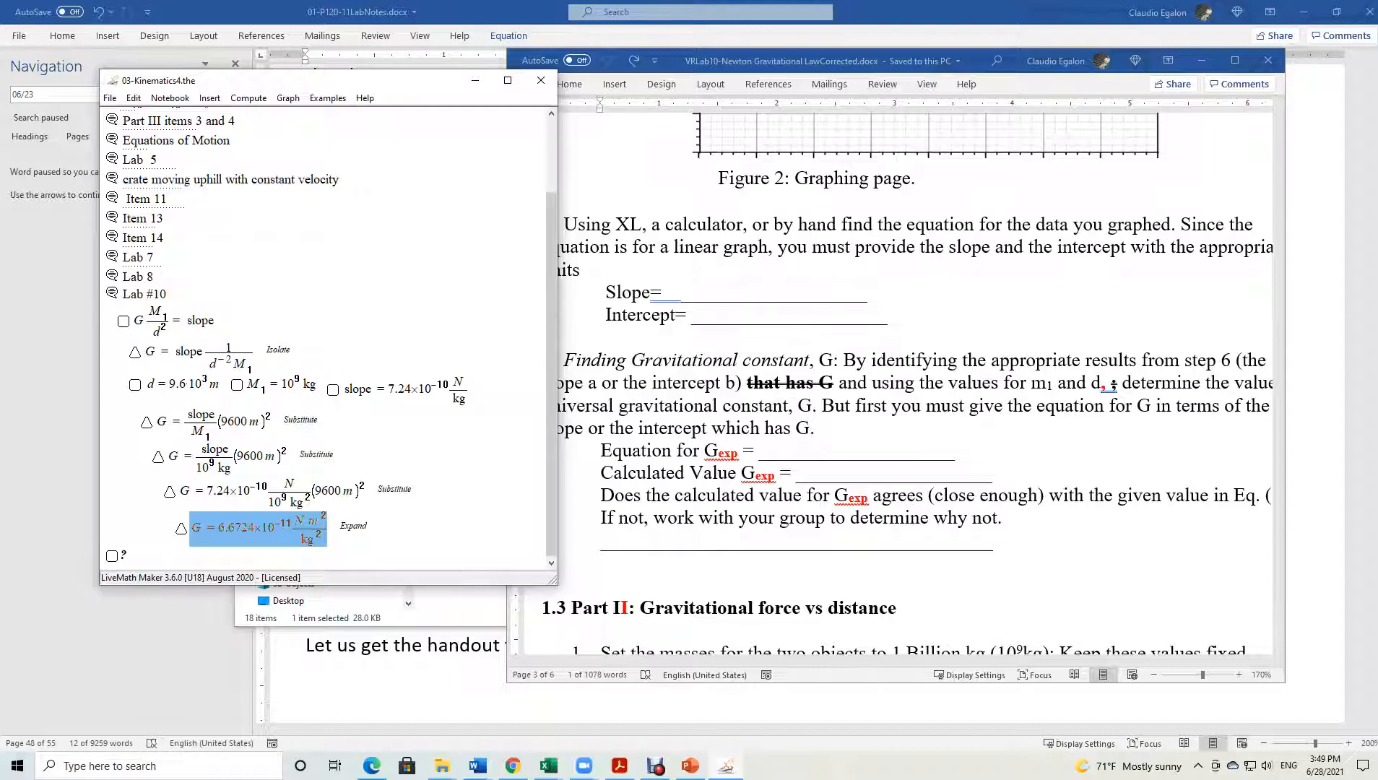
{"action": "triple_click", "coordinate": [718, 496]}
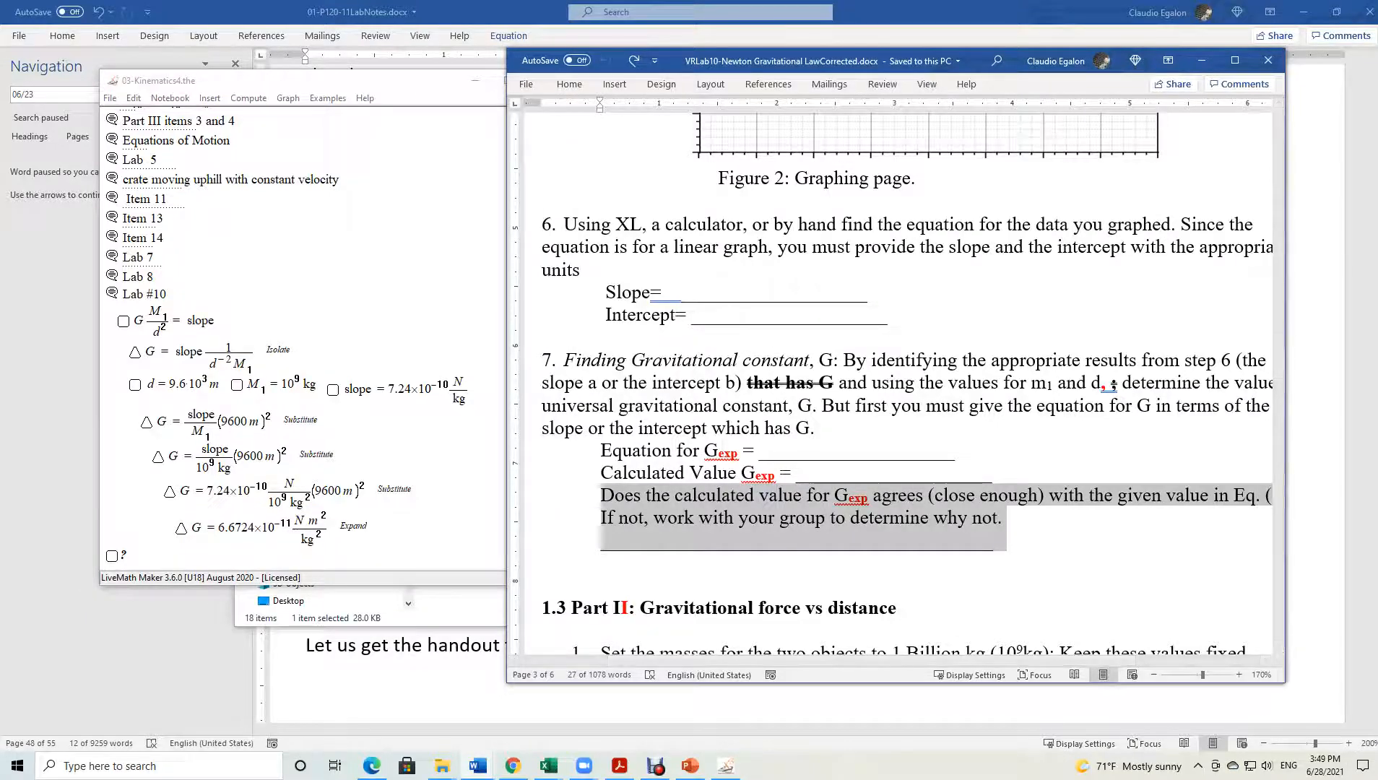
{"action": "left_click_drag", "start_coordinate": [946, 660], "coordinate": [978, 660]}
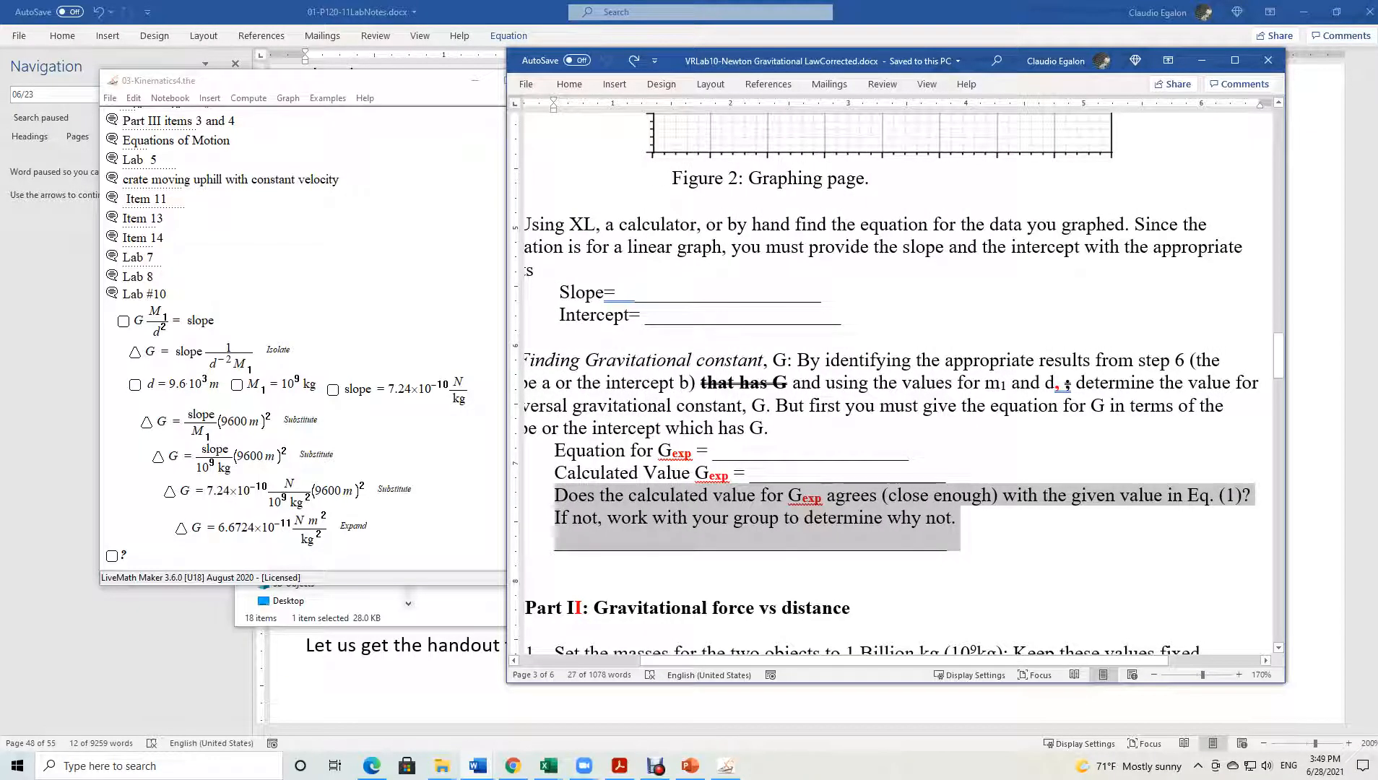
{"action": "scroll", "coordinate": [897, 387], "scroll_direction": "down", "scroll_amount": 5}
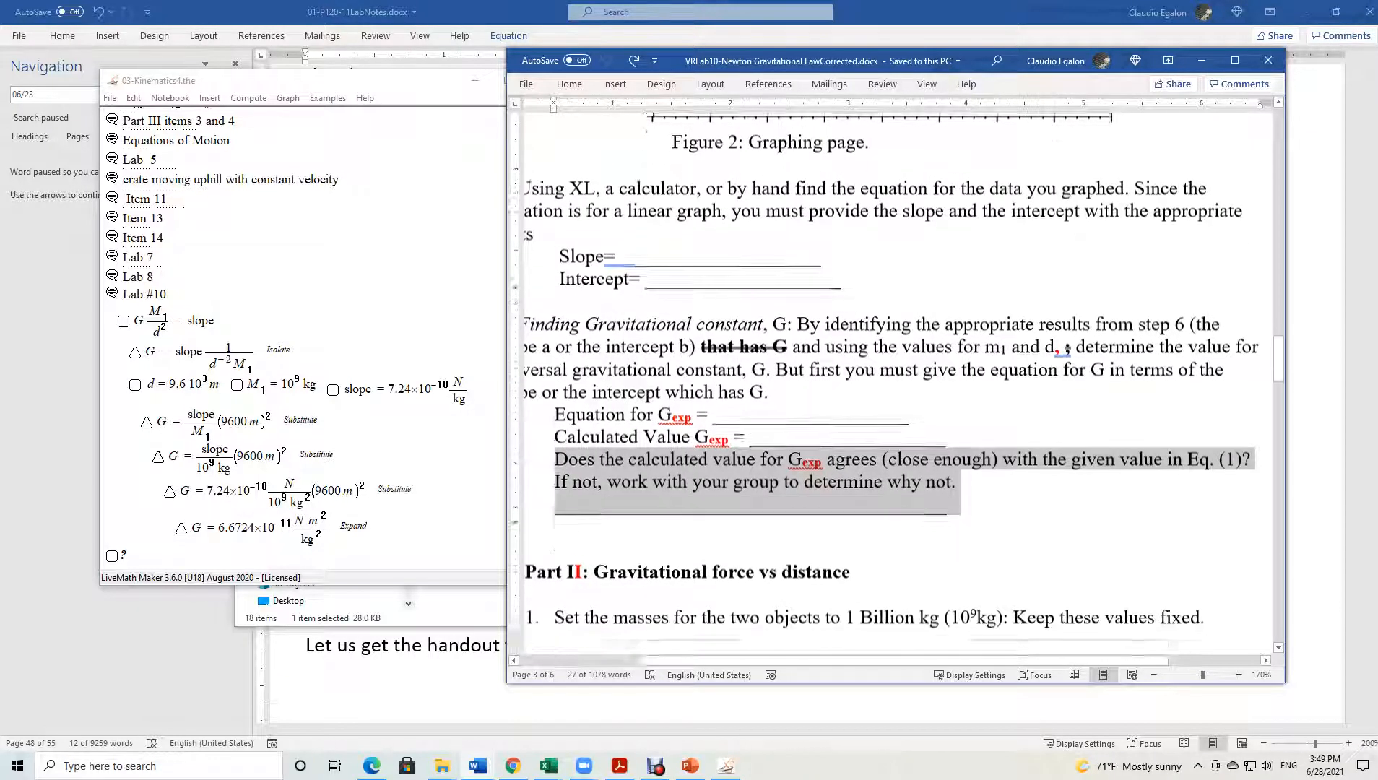
Highlight the heading "Part II: Gravitational force vs distance" in the handout and look through that section's instructions.
{"action": "left_click_drag", "start_coordinate": [992, 660], "coordinate": [959, 660]}
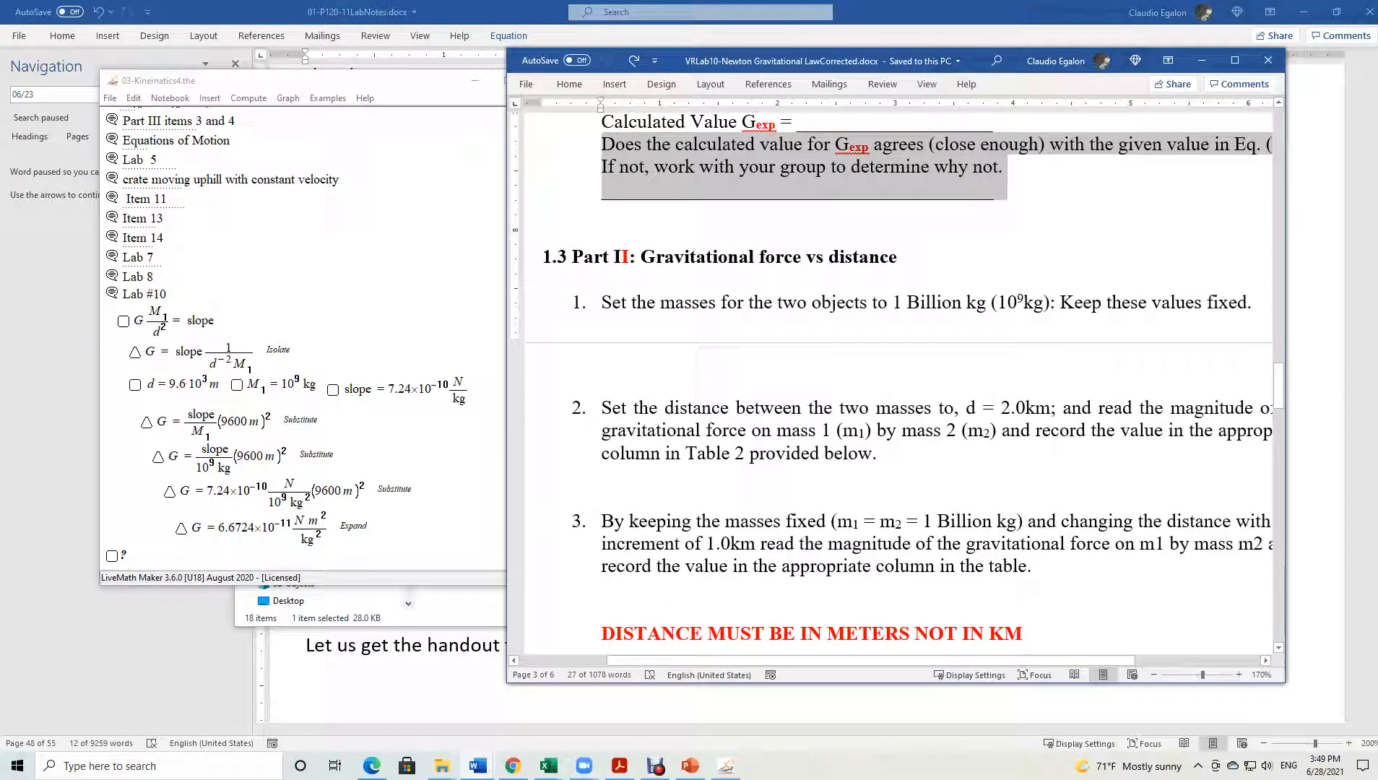
{"action": "left_click_drag", "start_coordinate": [572, 256], "coordinate": [901, 256]}
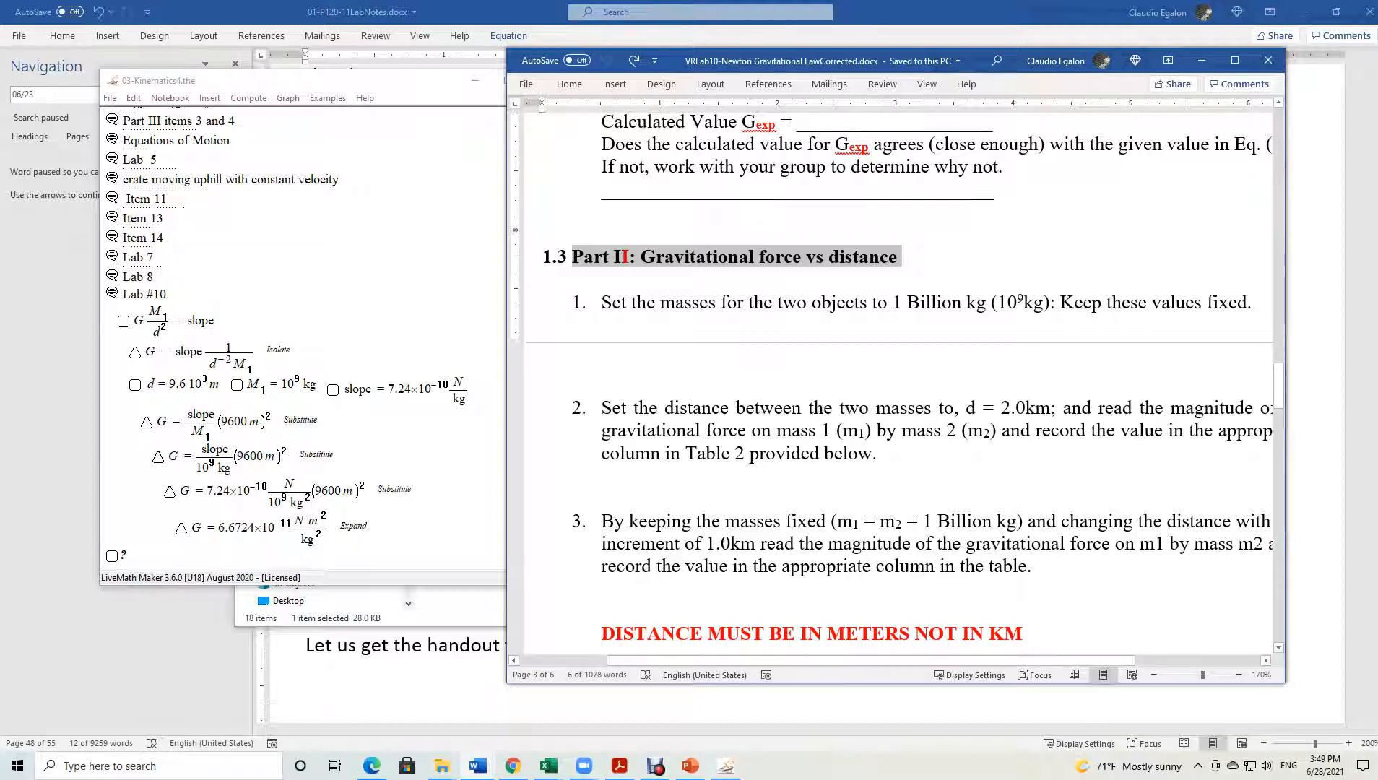
{"action": "scroll", "coordinate": [895, 376], "scroll_direction": "down", "scroll_amount": 10}
{"action": "scroll", "coordinate": [895, 376], "scroll_direction": "down", "scroll_amount": 15}
{"action": "scroll", "coordinate": [675, 643], "scroll_direction": "down", "scroll_amount": 15}
{"action": "scroll", "coordinate": [896, 376], "scroll_direction": "down", "scroll_amount": 3}
{"action": "scroll", "coordinate": [896, 376], "scroll_direction": "up", "scroll_amount": 8}
{"action": "scroll", "coordinate": [896, 375], "scroll_direction": "up", "scroll_amount": 12}
{"action": "scroll", "coordinate": [896, 375], "scroll_direction": "up", "scroll_amount": 6}
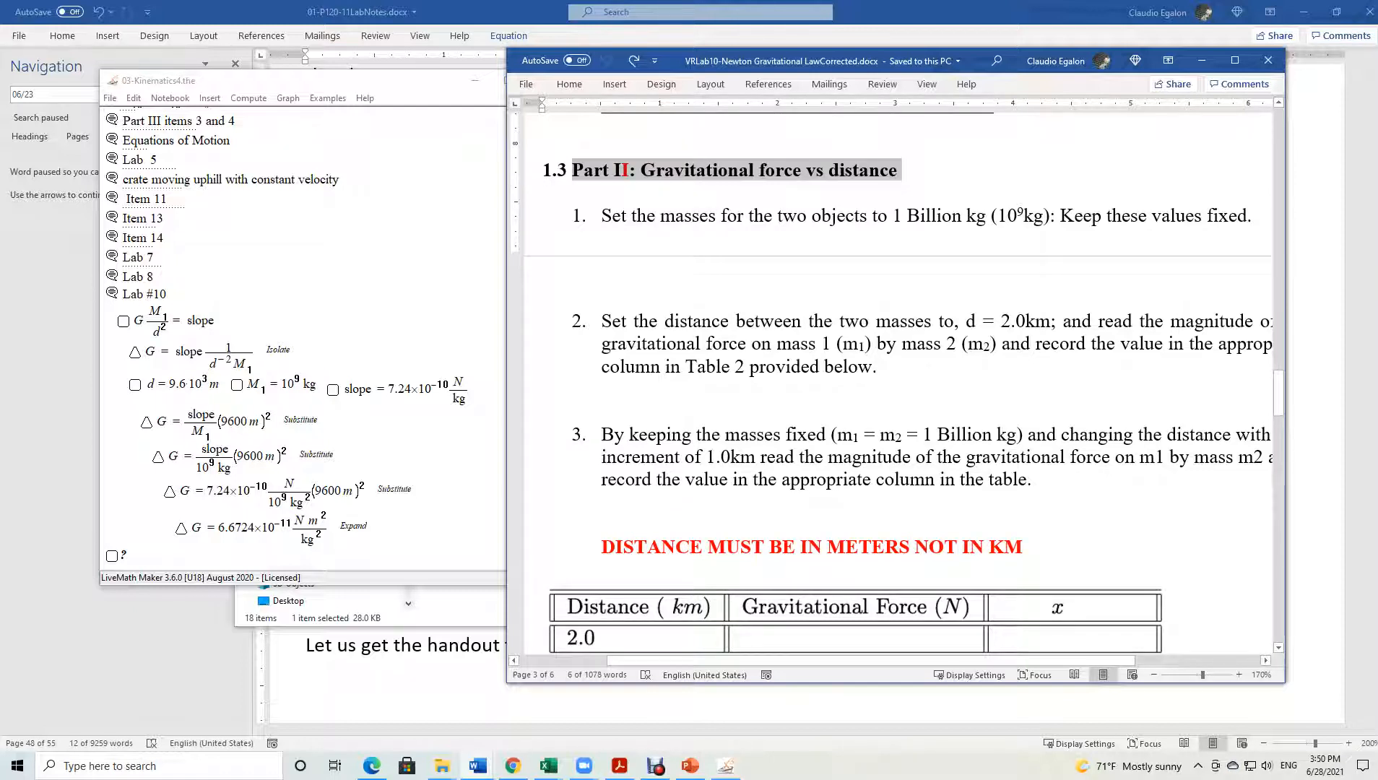
Switch to the PhET Gravity Force Lab: Basics simulation in Edge and lower Mass 2 to 1 billion kg.
{"action": "mouse_move", "coordinate": [513, 765]}
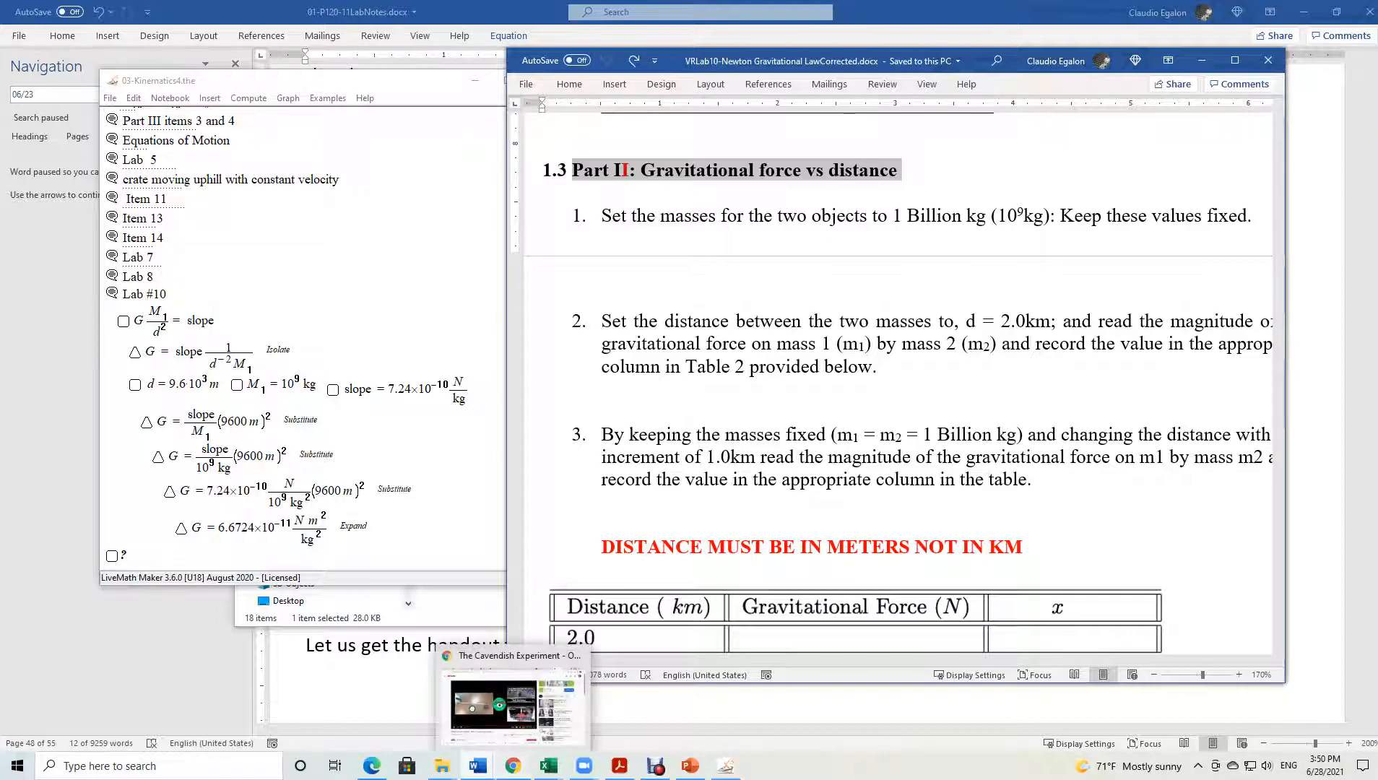
{"action": "left_click", "coordinate": [371, 765]}
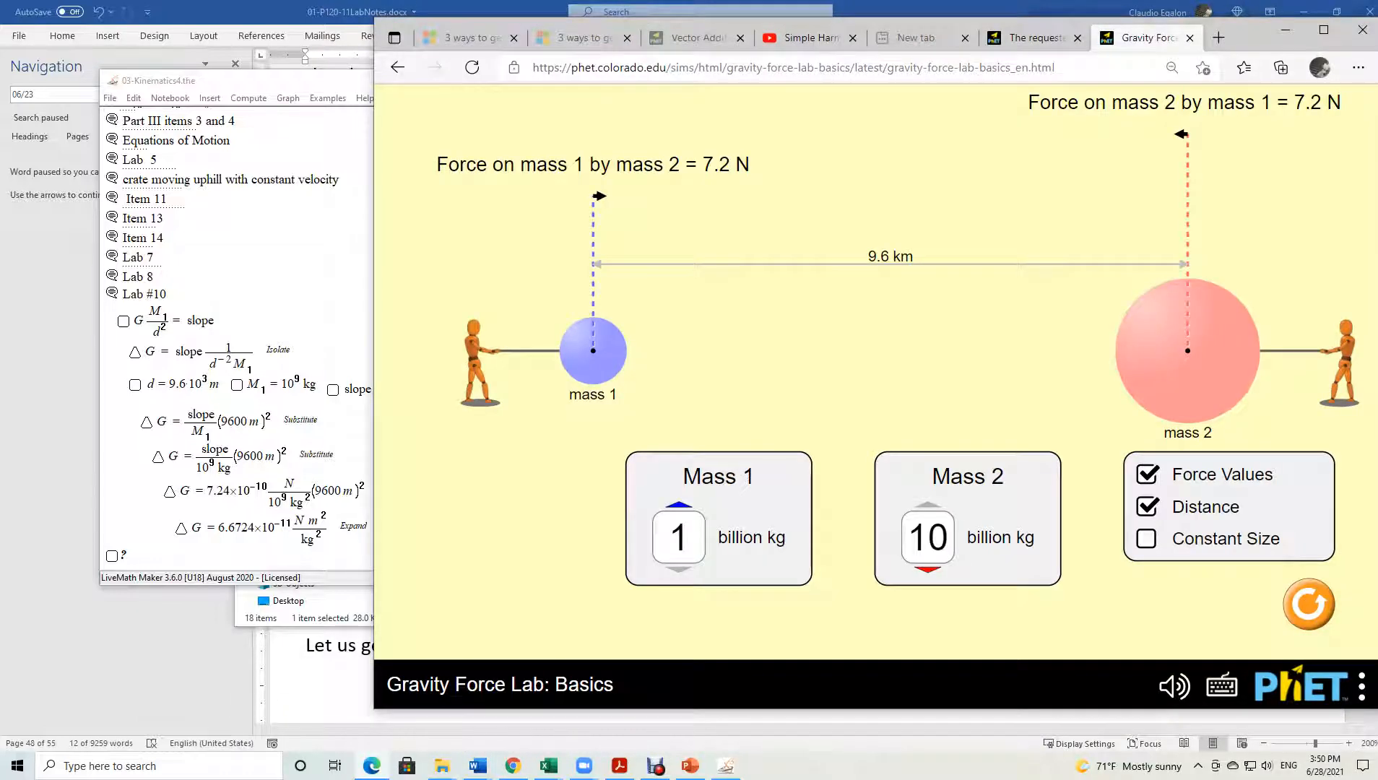
{"action": "left_click", "coordinate": [928, 568]}
{"action": "left_click", "coordinate": [928, 569]}
{"action": "left_click", "coordinate": [928, 568]}
{"action": "left_click", "coordinate": [927, 568]}
{"action": "left_click", "coordinate": [928, 569]}
{"action": "left_click", "coordinate": [928, 569]}
{"action": "left_click", "coordinate": [928, 568]}
{"action": "left_click", "coordinate": [928, 569]}
{"action": "left_click", "coordinate": [928, 568]}
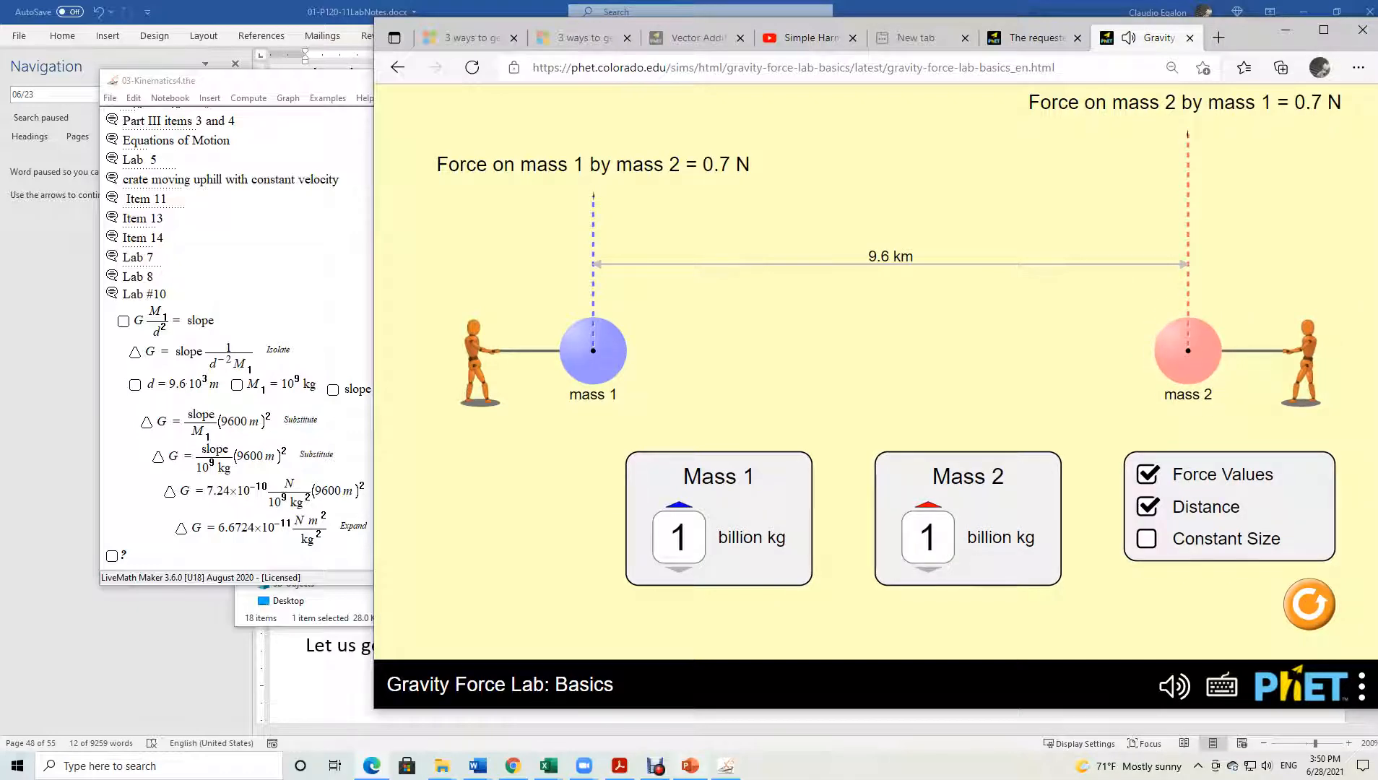
Highlight item 2 of Part II in the widened handout window and move mass 2 in the PhET simulation to 1.9 km from mass 1.
{"action": "left_click", "coordinate": [372, 765]}
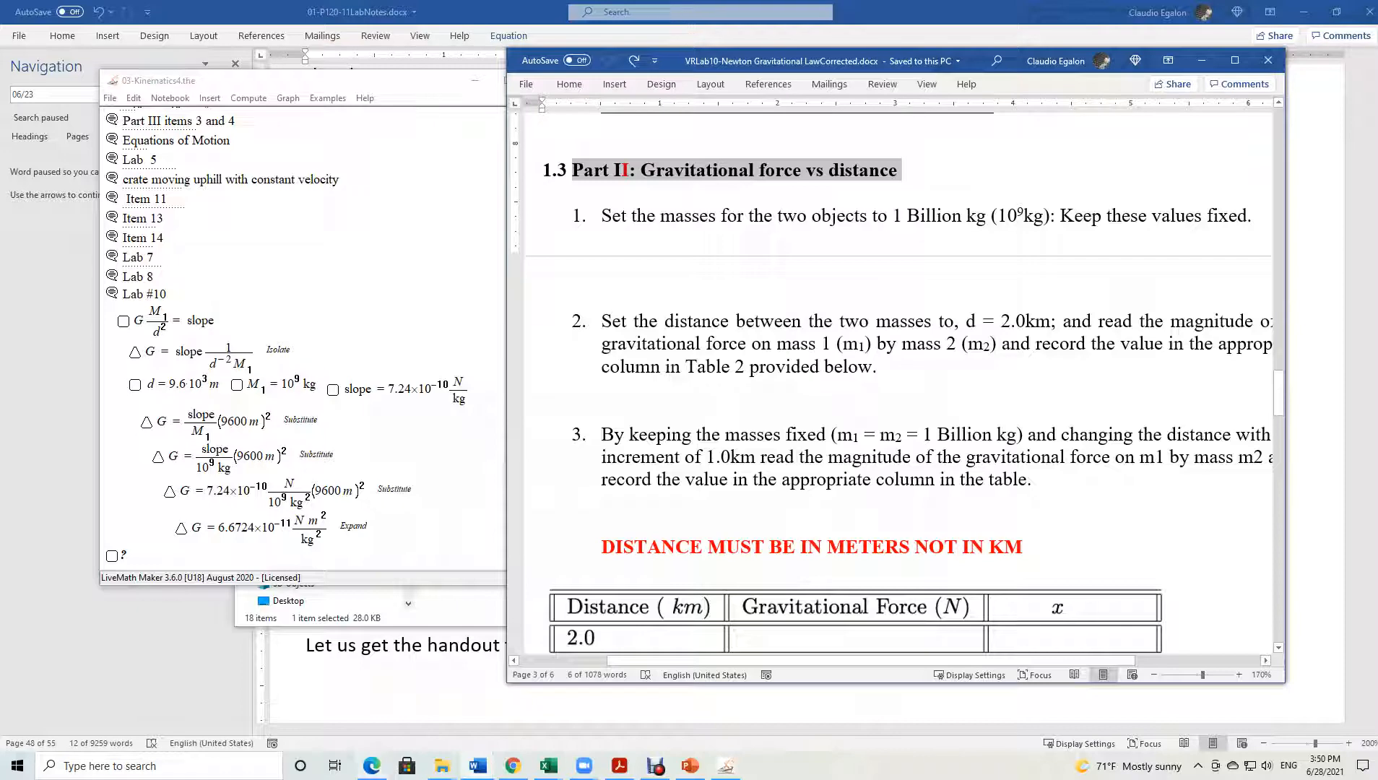
{"action": "left_click_drag", "start_coordinate": [1285, 506], "coordinate": [1371, 507]}
{"action": "triple_click", "coordinate": [702, 366]}
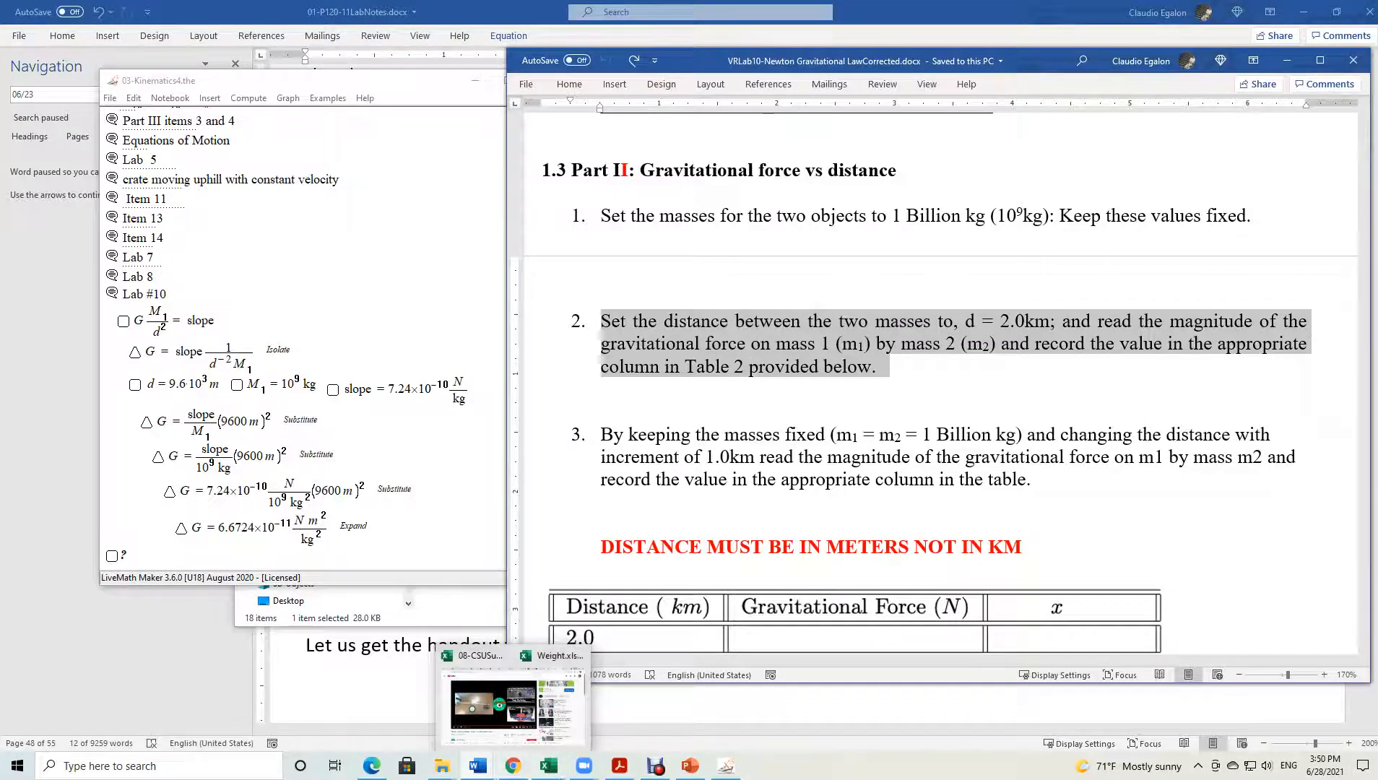
{"action": "left_click", "coordinate": [372, 765]}
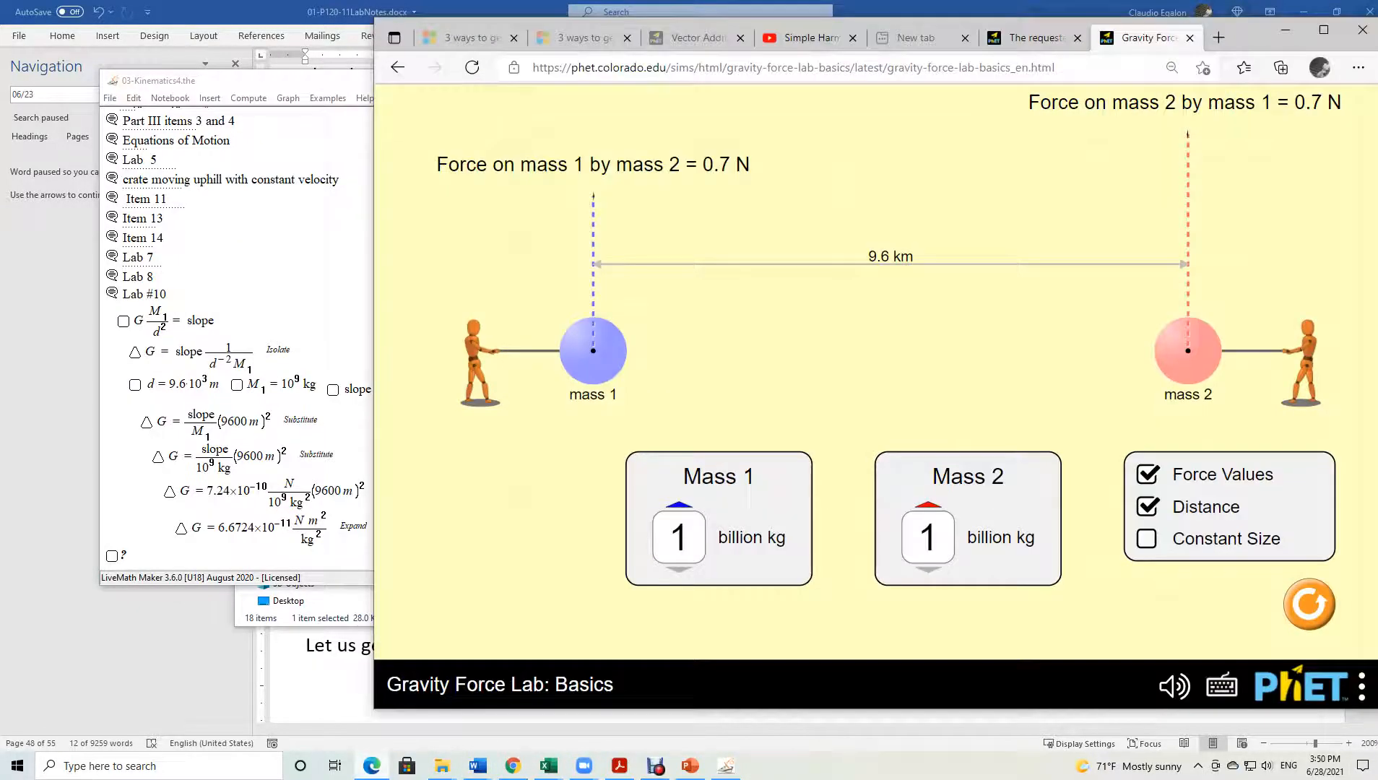
{"action": "left_click_drag", "start_coordinate": [1188, 351], "coordinate": [711, 351]}
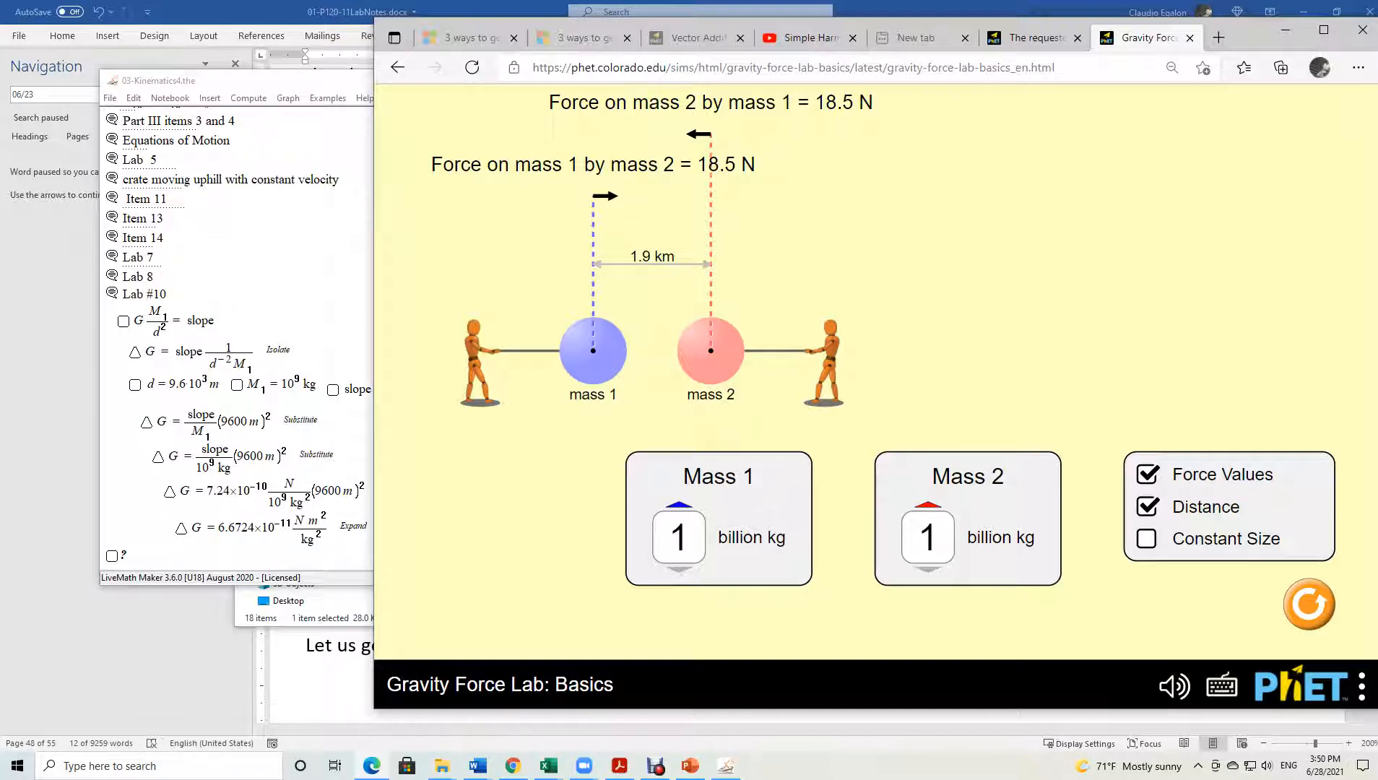
Switch to the lab notes in Word and review the G derivation, the Part I and Part II procedure lists and the Part II equations.
{"action": "left_click", "coordinate": [477, 766]}
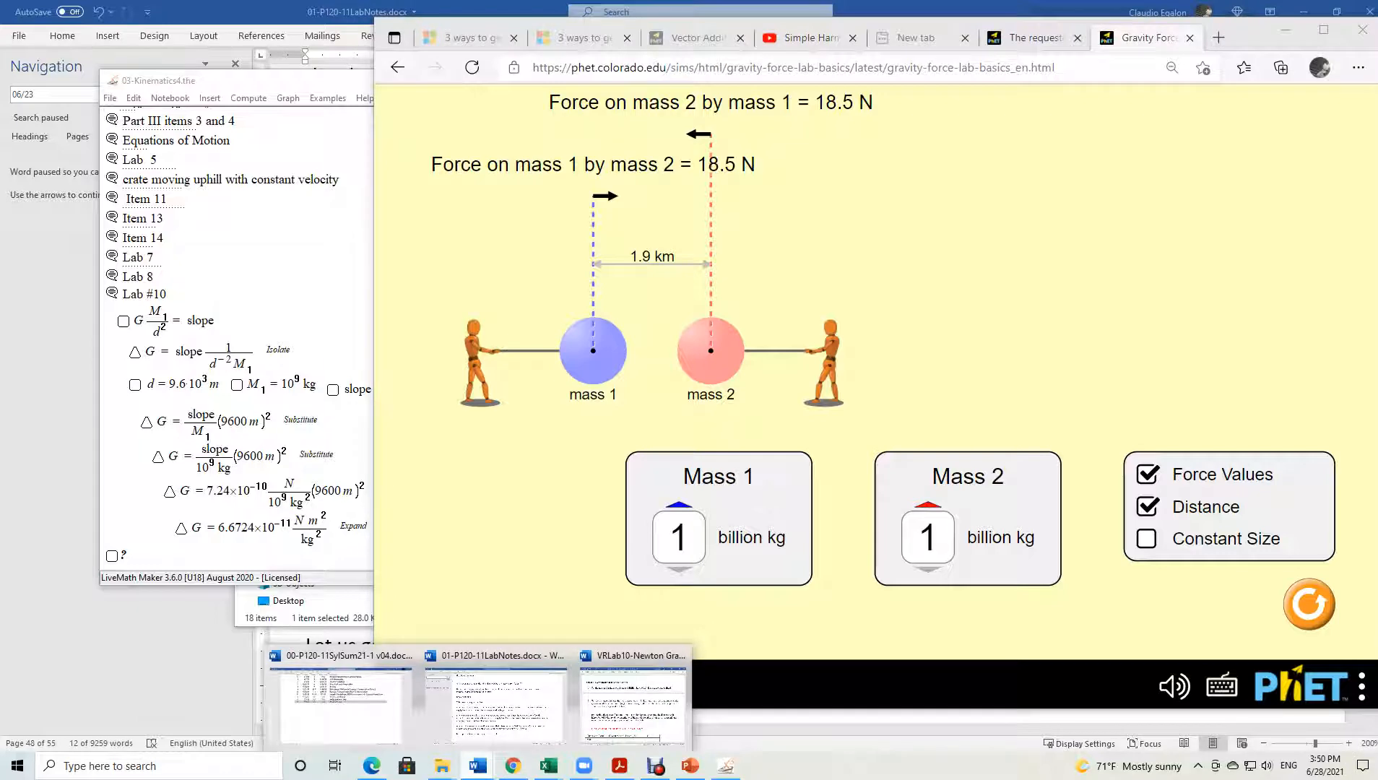
{"action": "left_click", "coordinate": [495, 697]}
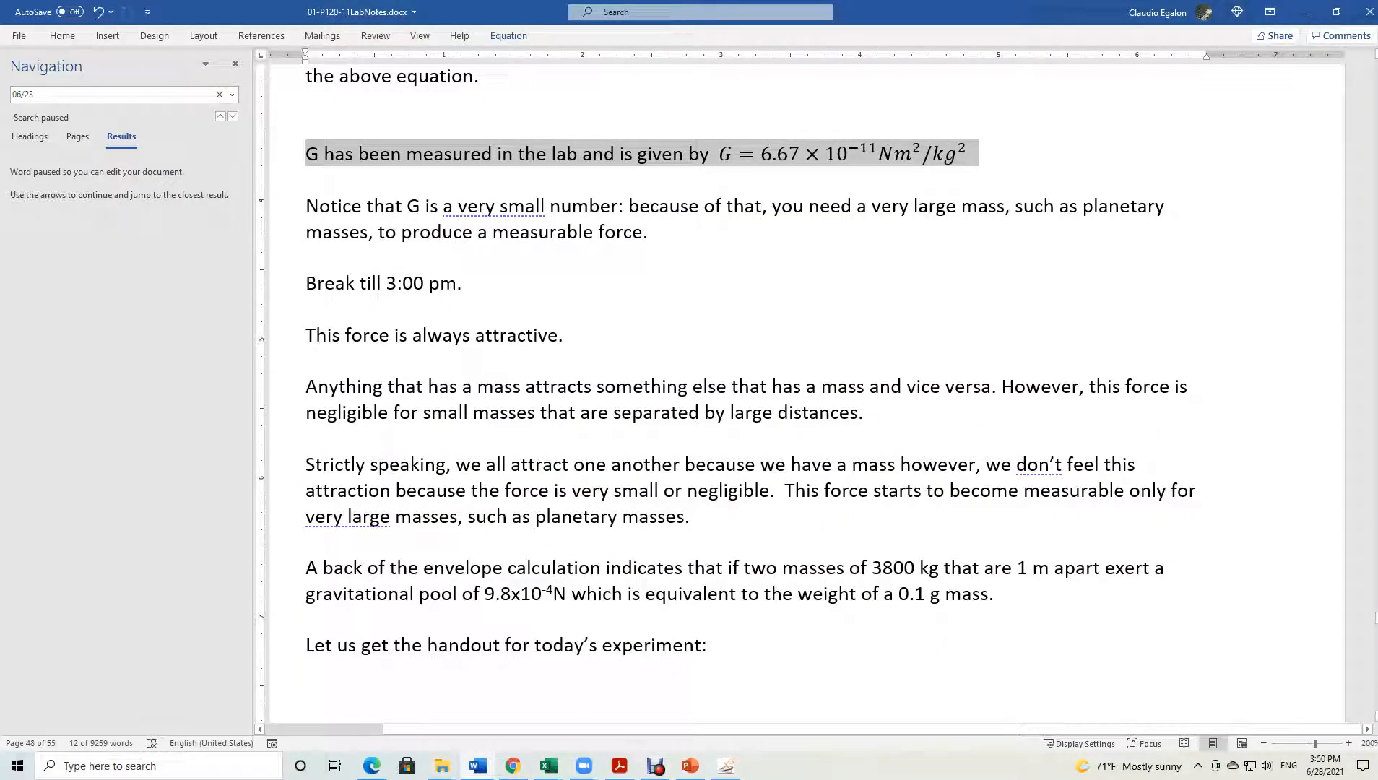
{"action": "scroll", "coordinate": [751, 390], "scroll_direction": "down", "scroll_amount": 5}
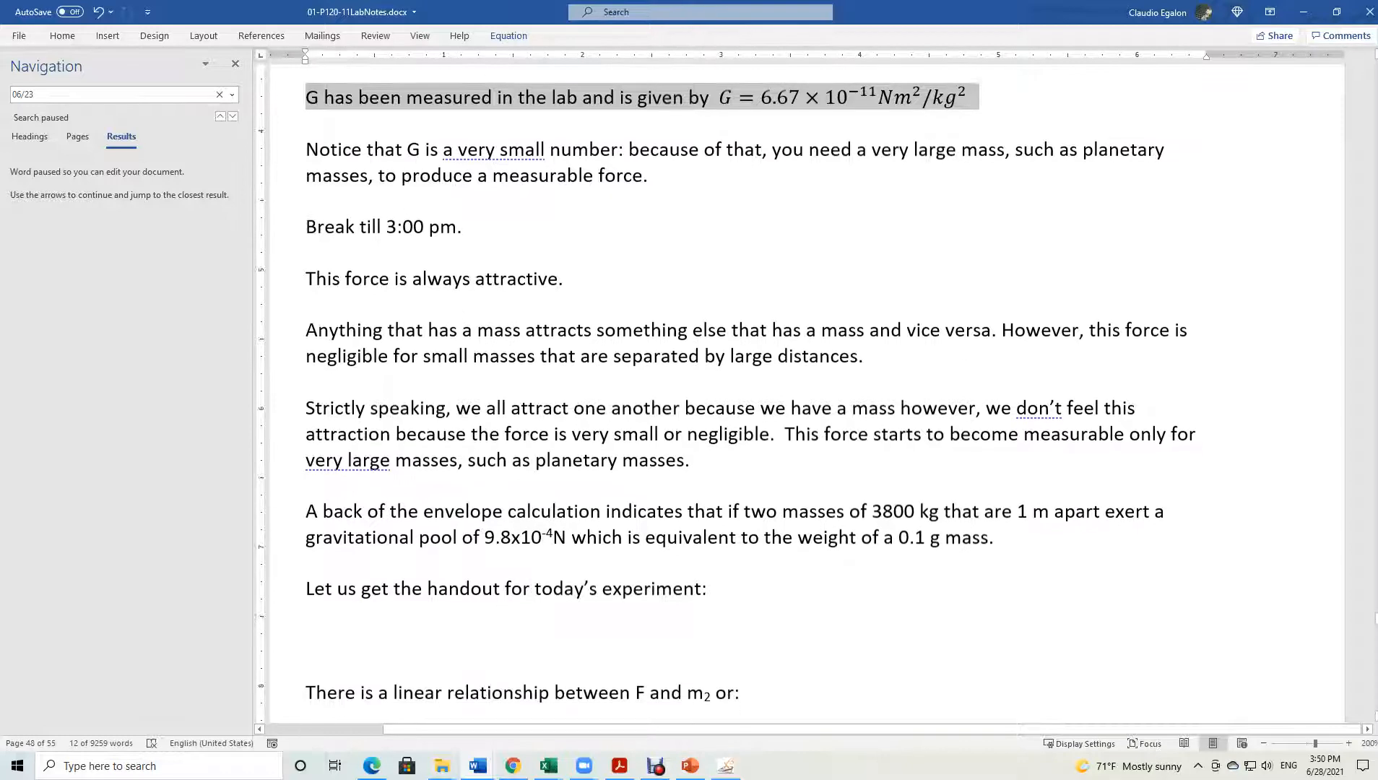
{"action": "scroll", "coordinate": [807, 390], "scroll_direction": "down", "scroll_amount": 8}
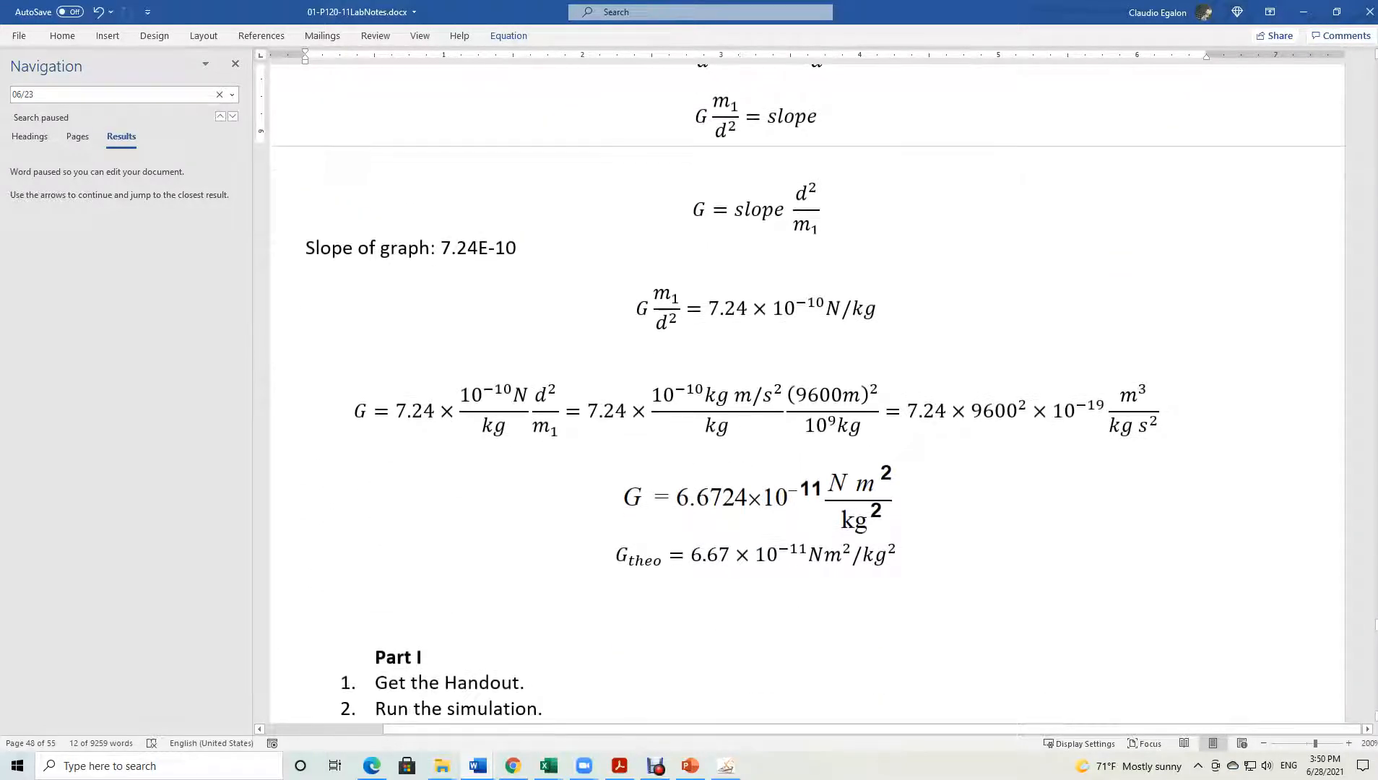
{"action": "scroll", "coordinate": [806, 390], "scroll_direction": "down", "scroll_amount": 9}
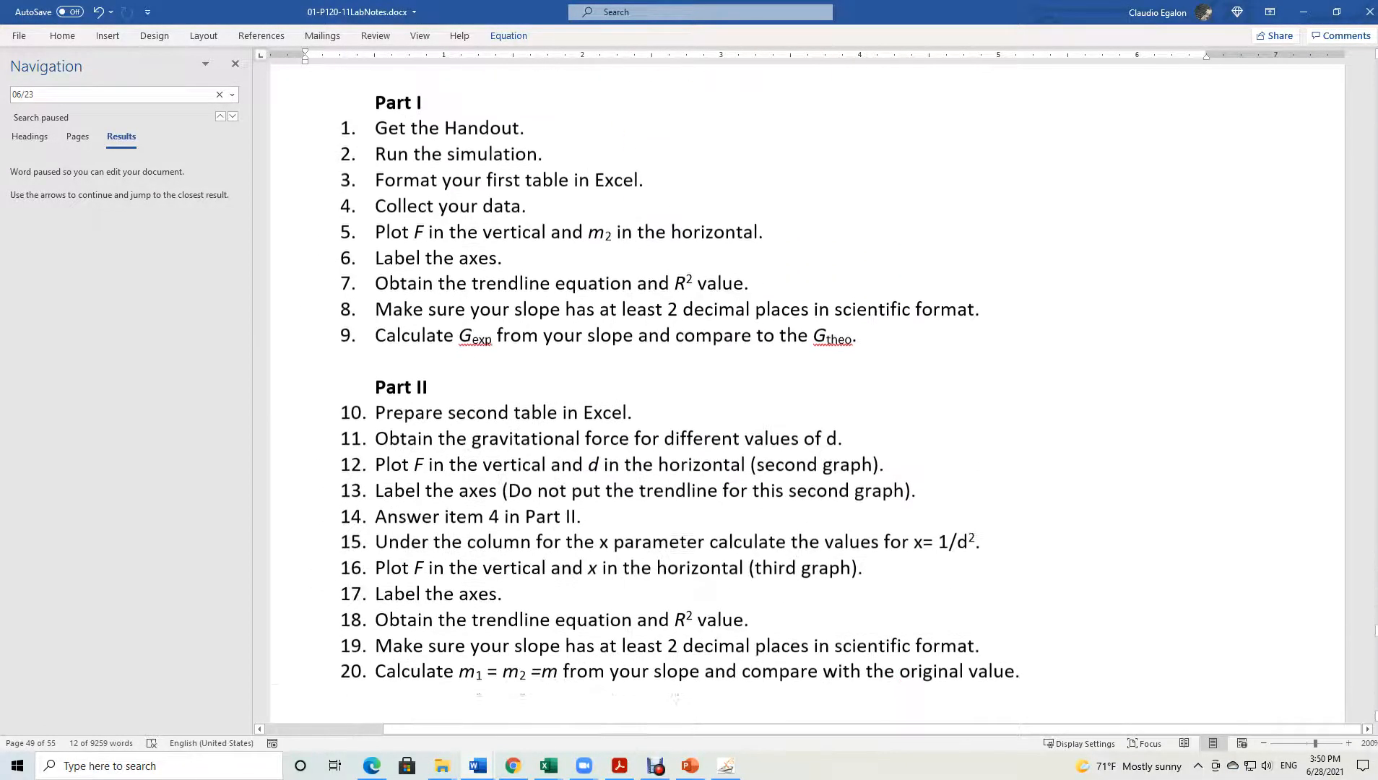
{"action": "scroll", "coordinate": [807, 389], "scroll_direction": "down", "scroll_amount": 13}
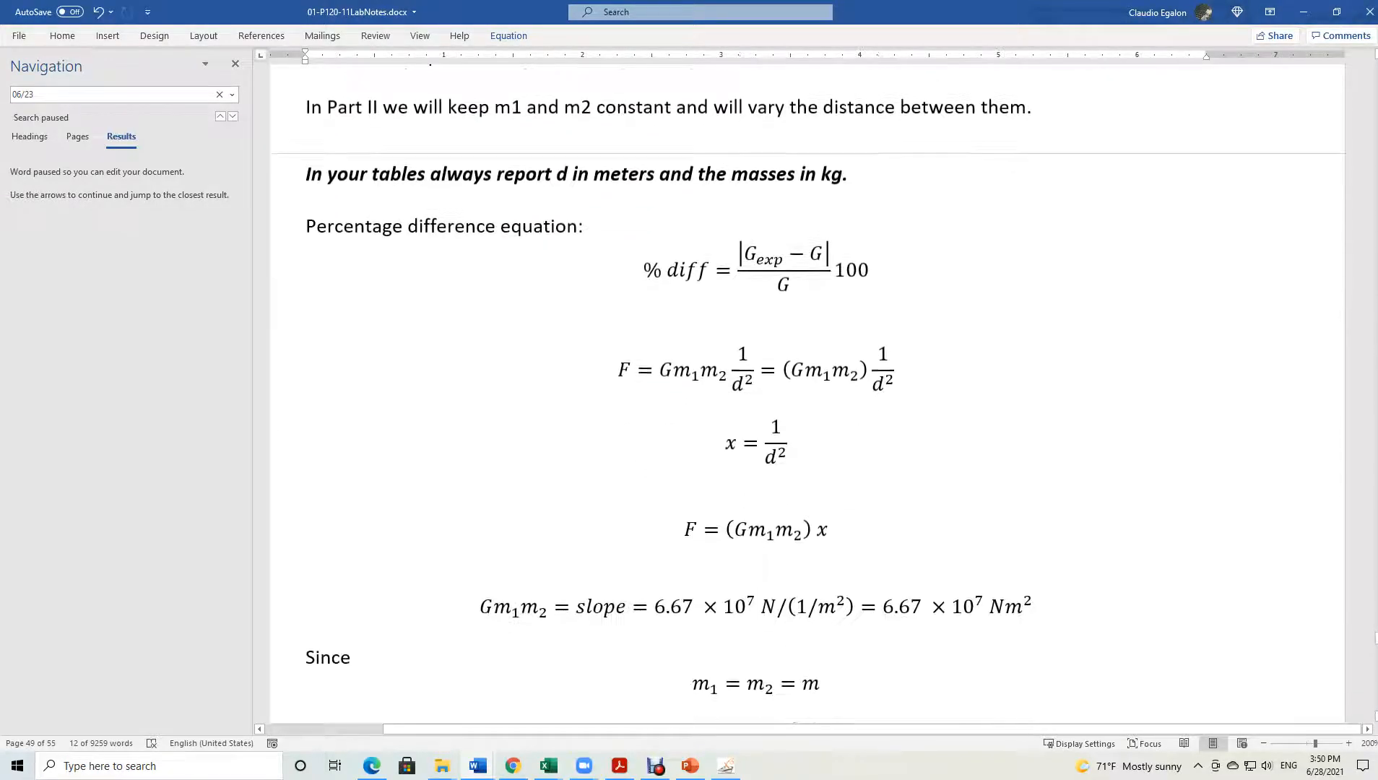
{"action": "scroll", "coordinate": [807, 390], "scroll_direction": "up", "scroll_amount": 9}
{"action": "scroll", "coordinate": [807, 390], "scroll_direction": "up", "scroll_amount": 4}
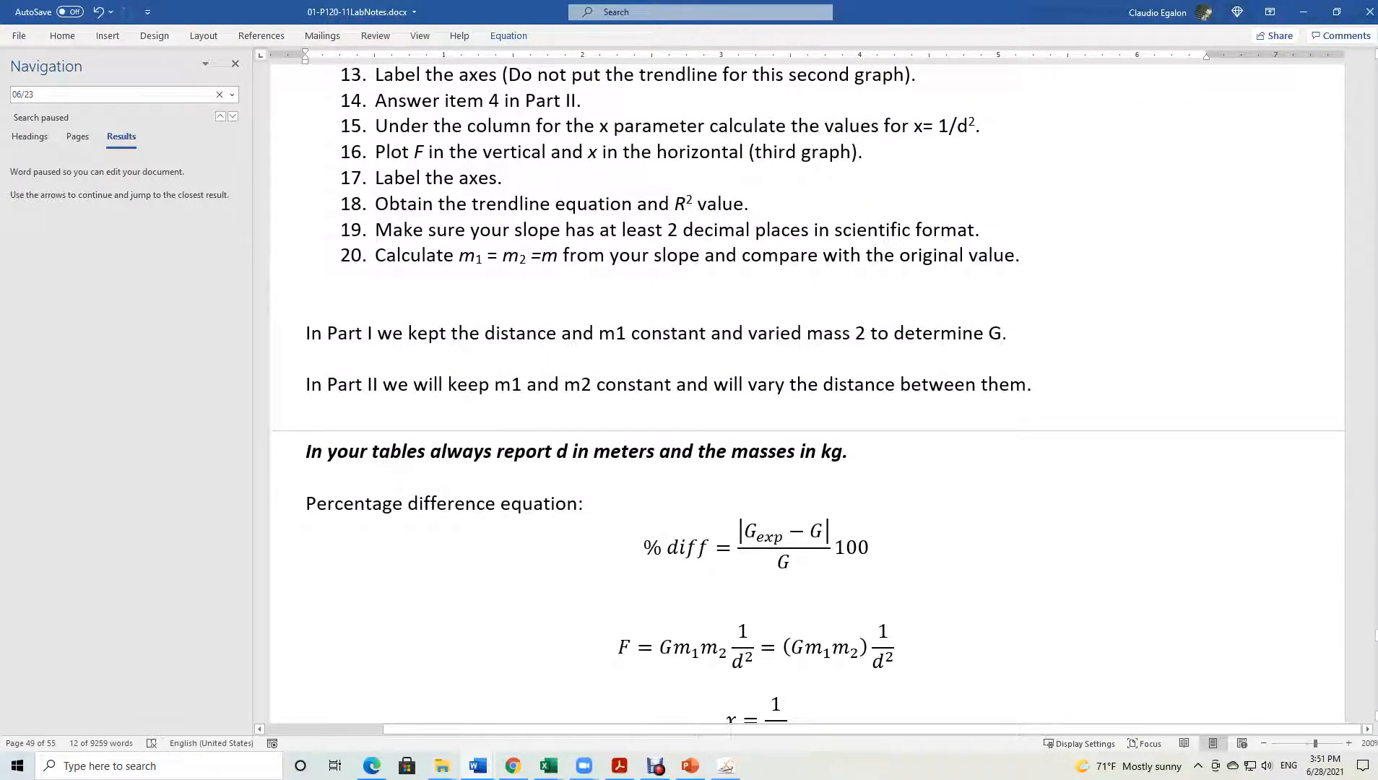
{"action": "scroll", "coordinate": [806, 390], "scroll_direction": "up", "scroll_amount": 3}
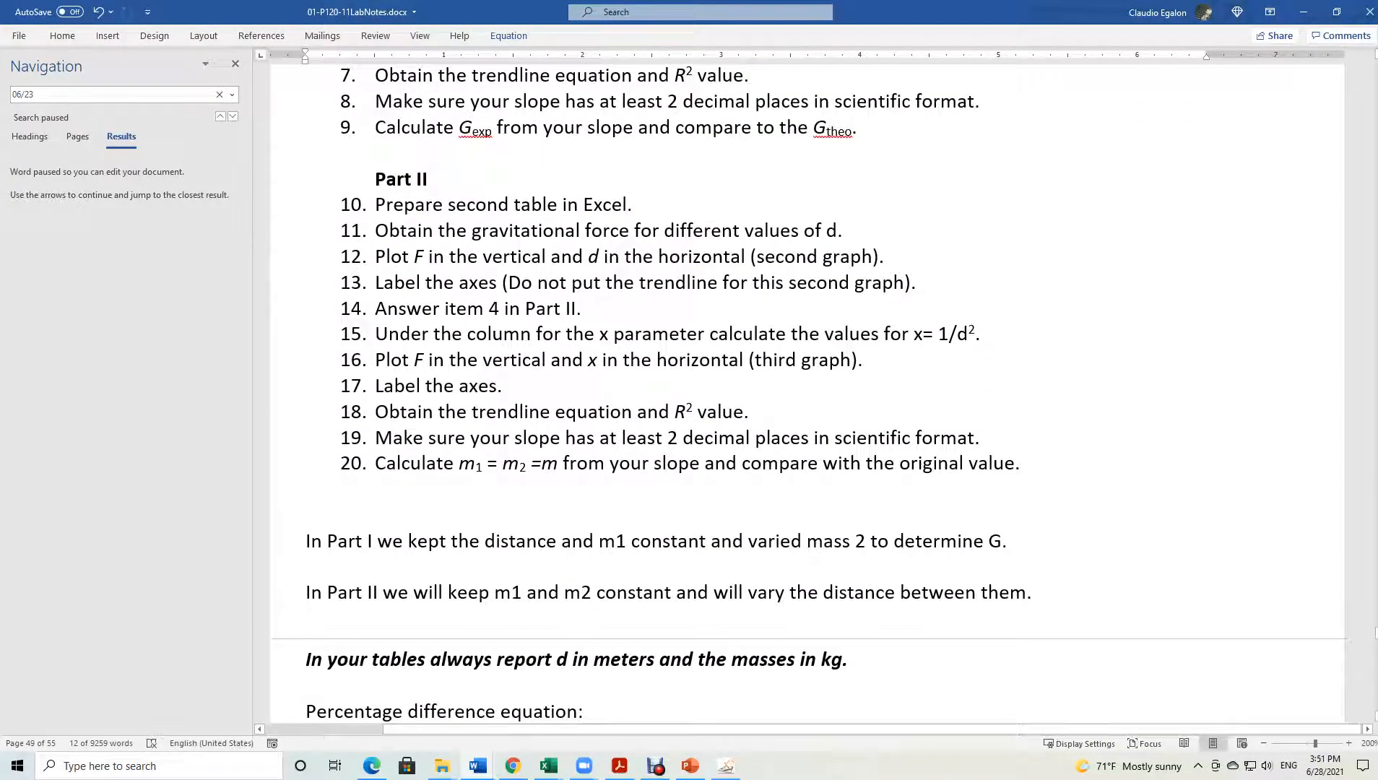
{"action": "scroll", "coordinate": [806, 390], "scroll_direction": "up", "scroll_amount": 7}
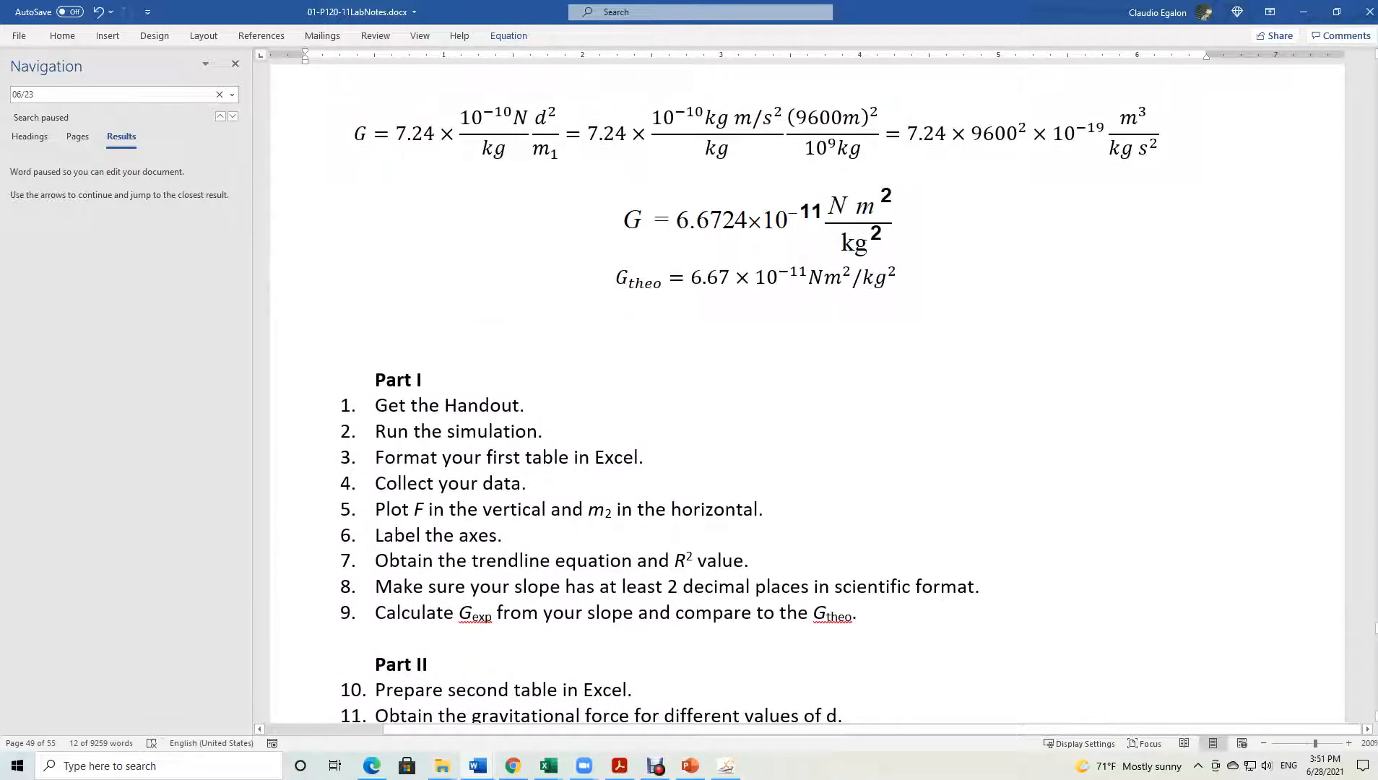
{"action": "scroll", "coordinate": [807, 390], "scroll_direction": "up", "scroll_amount": 7}
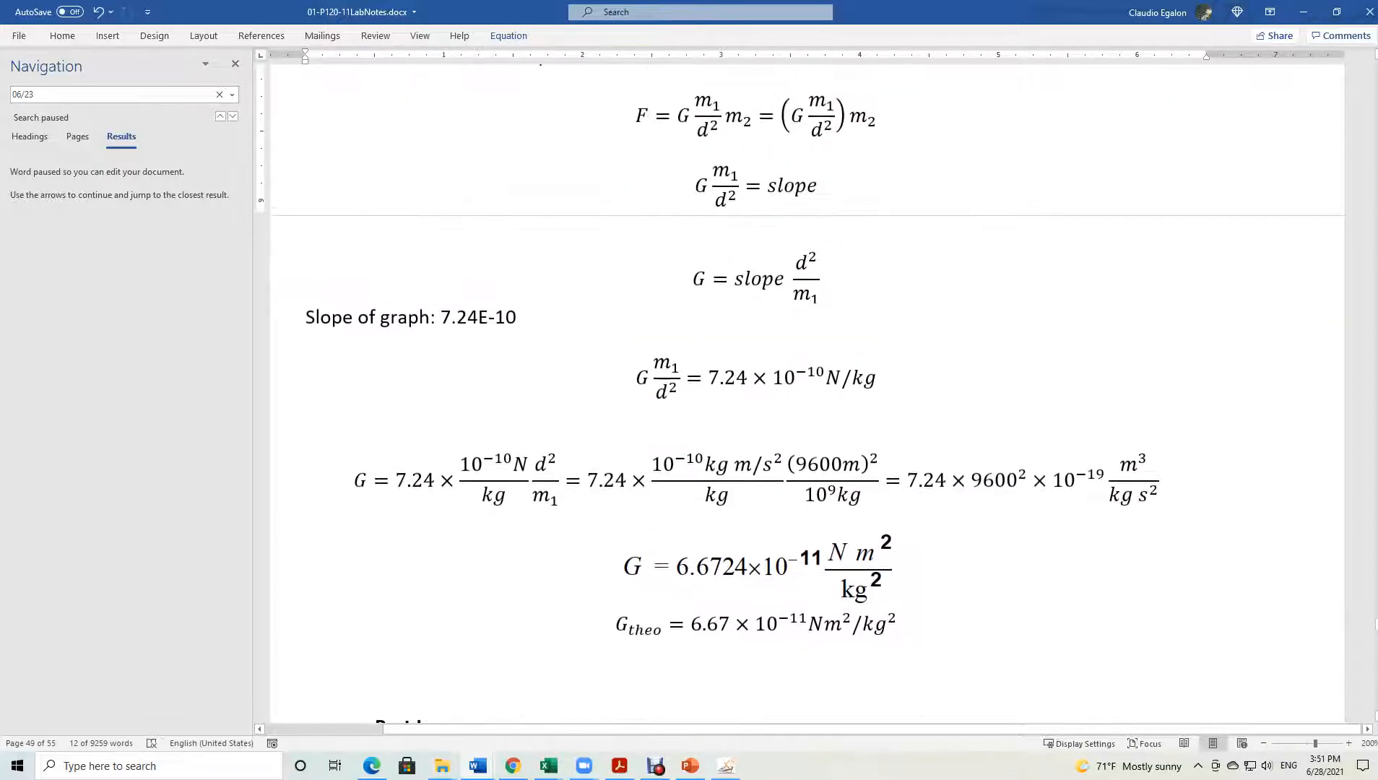
{"action": "scroll", "coordinate": [807, 390], "scroll_direction": "up", "scroll_amount": 3}
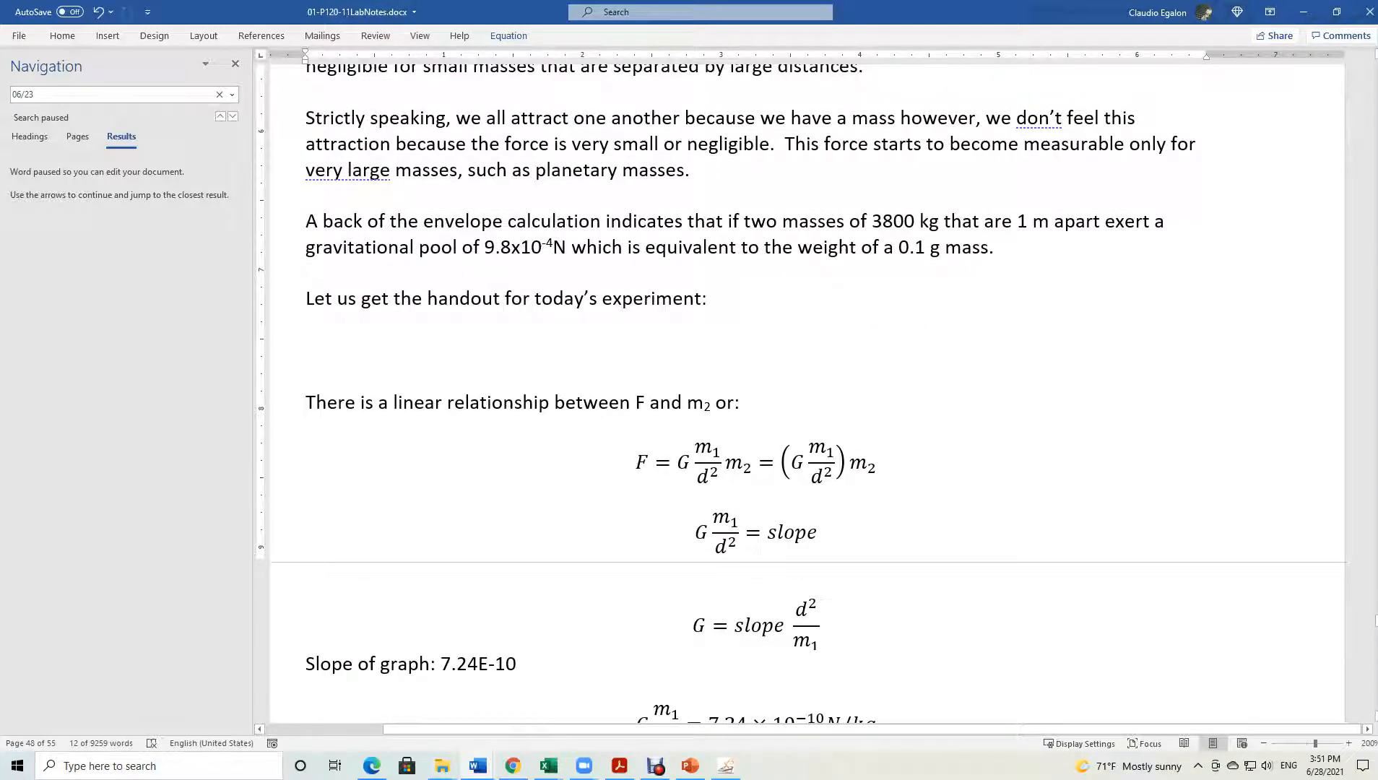
{"action": "scroll", "coordinate": [799, 393], "scroll_direction": "up", "scroll_amount": 7}
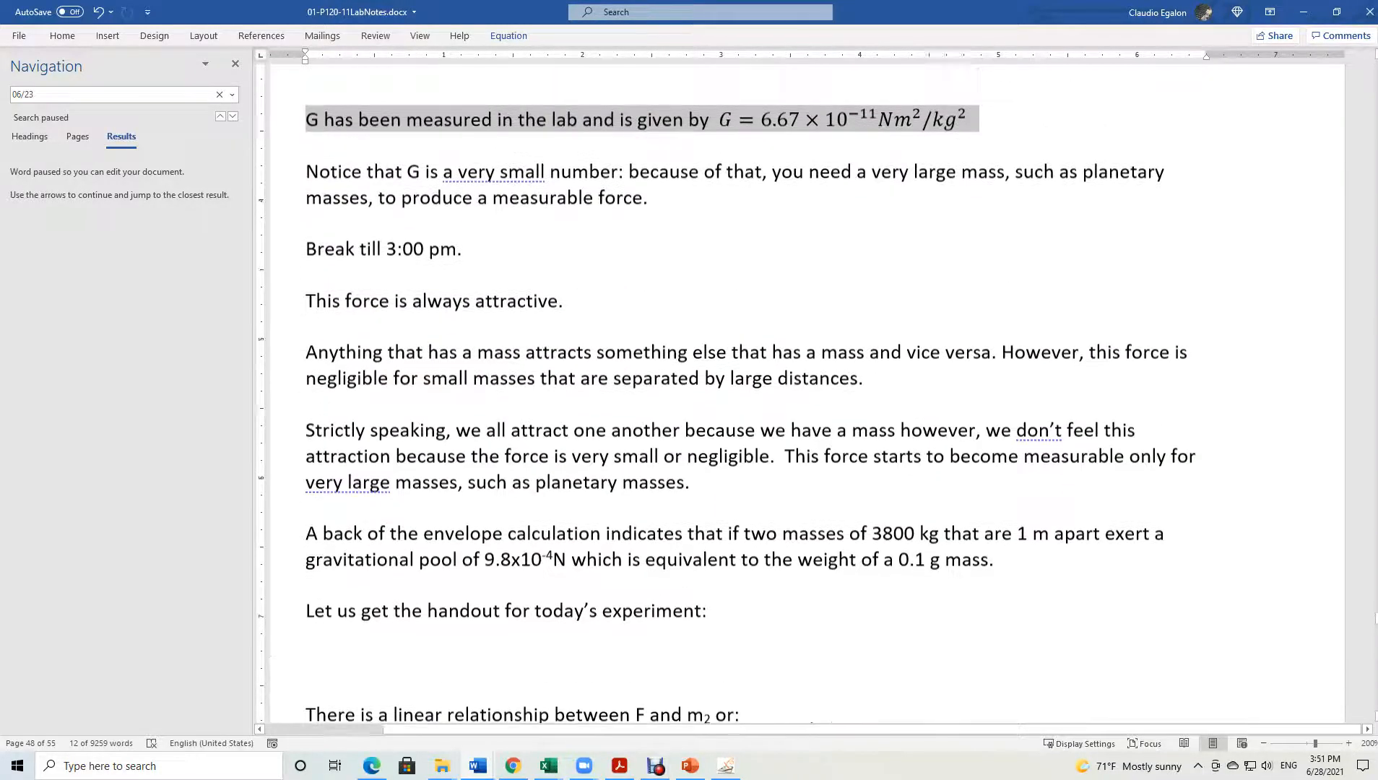
{"action": "scroll", "coordinate": [768, 398], "scroll_direction": "up", "scroll_amount": 2}
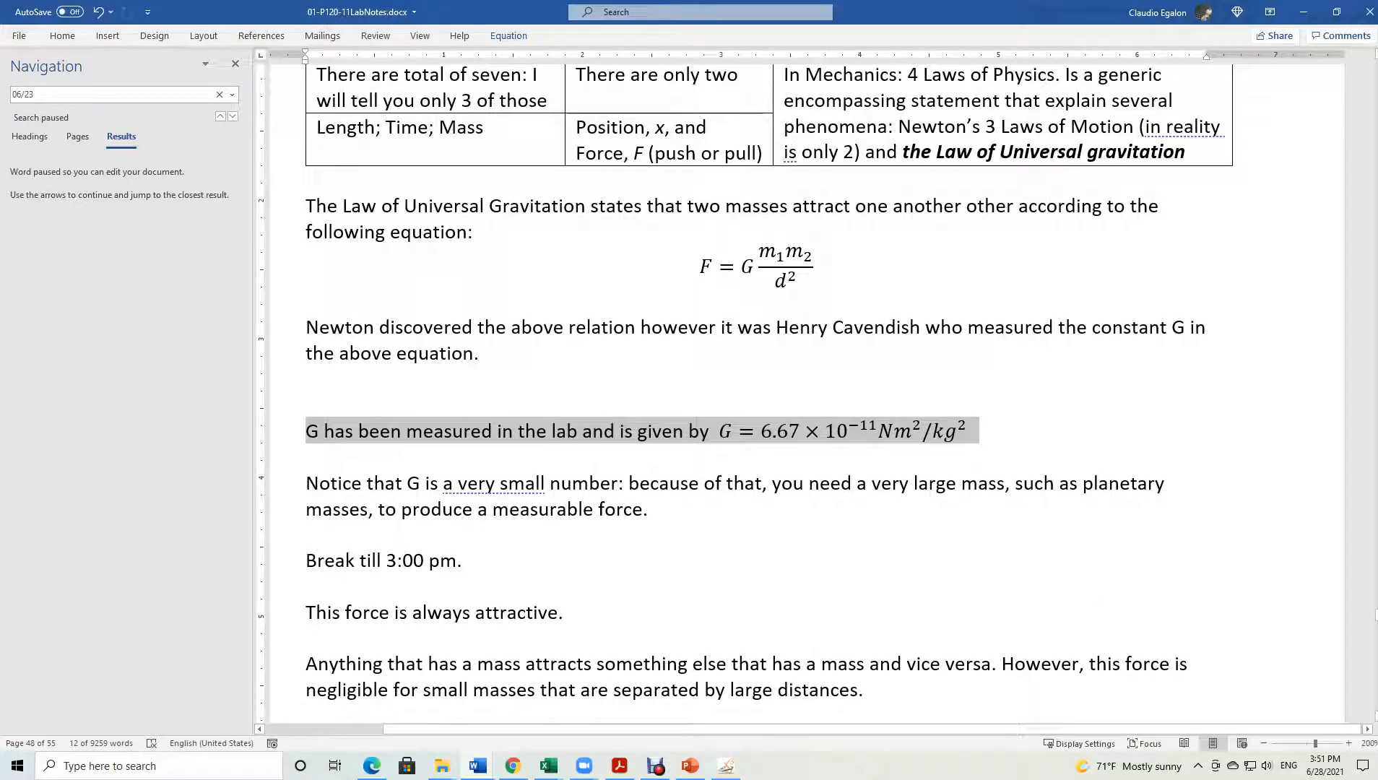
{"action": "scroll", "coordinate": [751, 390], "scroll_direction": "down", "scroll_amount": 5}
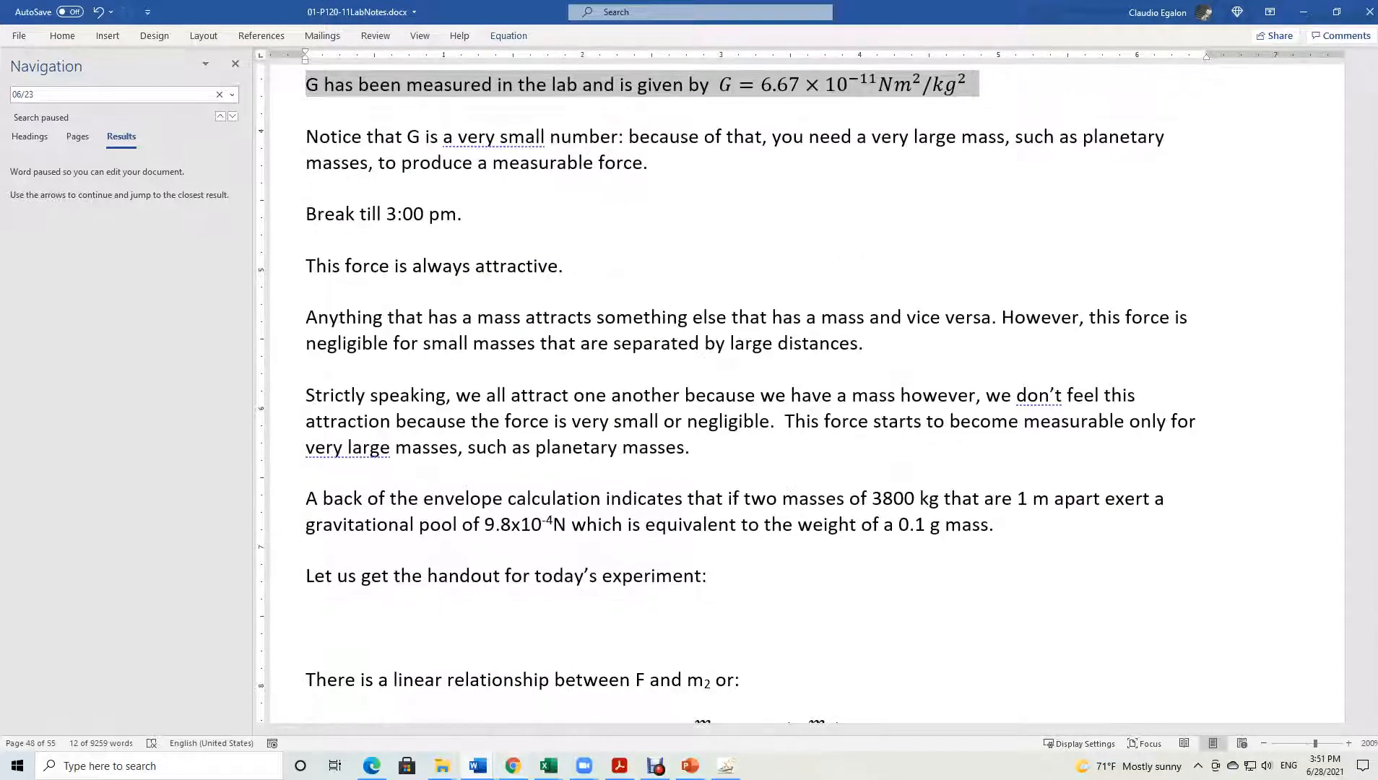
Return to the Word handout and examine Table 2 with its distance, gravitational force and x columns.
{"action": "mouse_move", "coordinate": [478, 765]}
{"action": "left_click", "coordinate": [633, 693]}
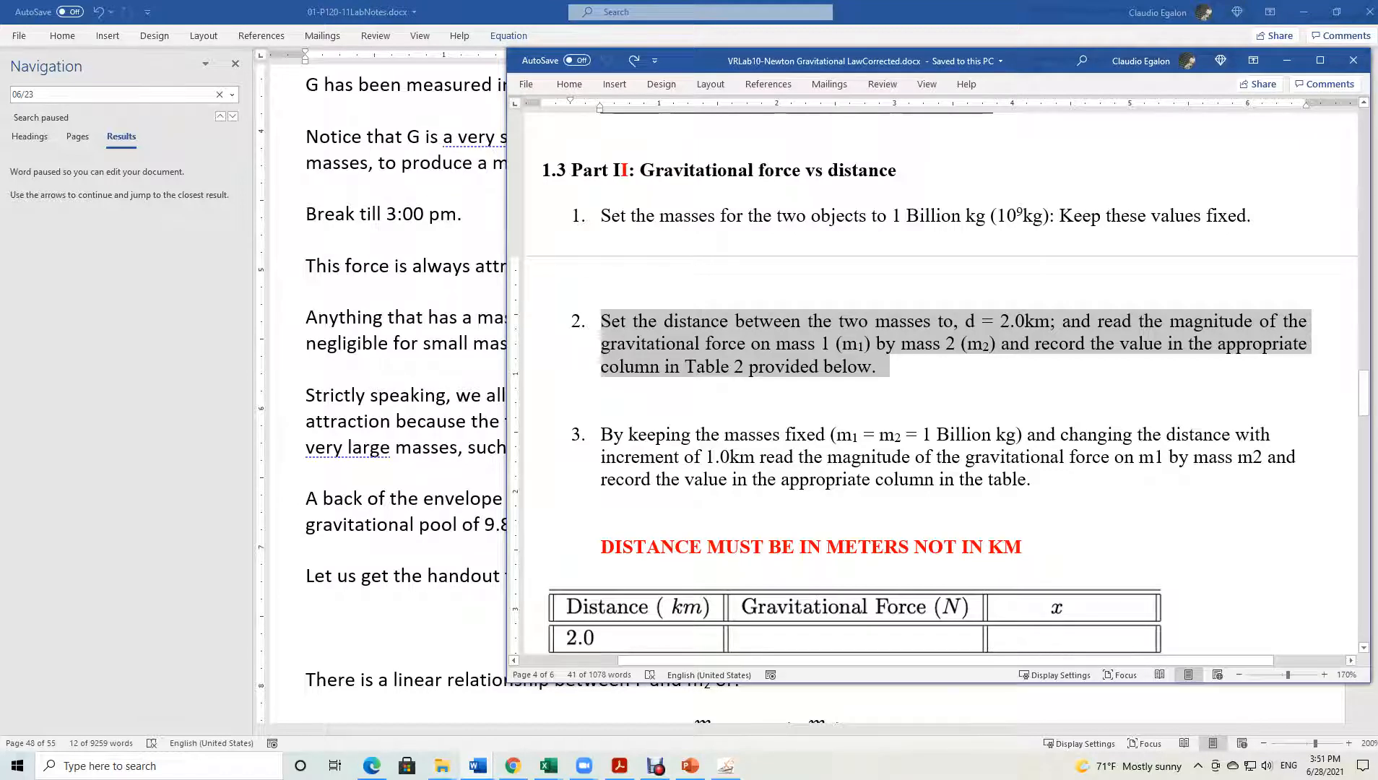
{"action": "scroll", "coordinate": [938, 382], "scroll_direction": "down", "scroll_amount": 3}
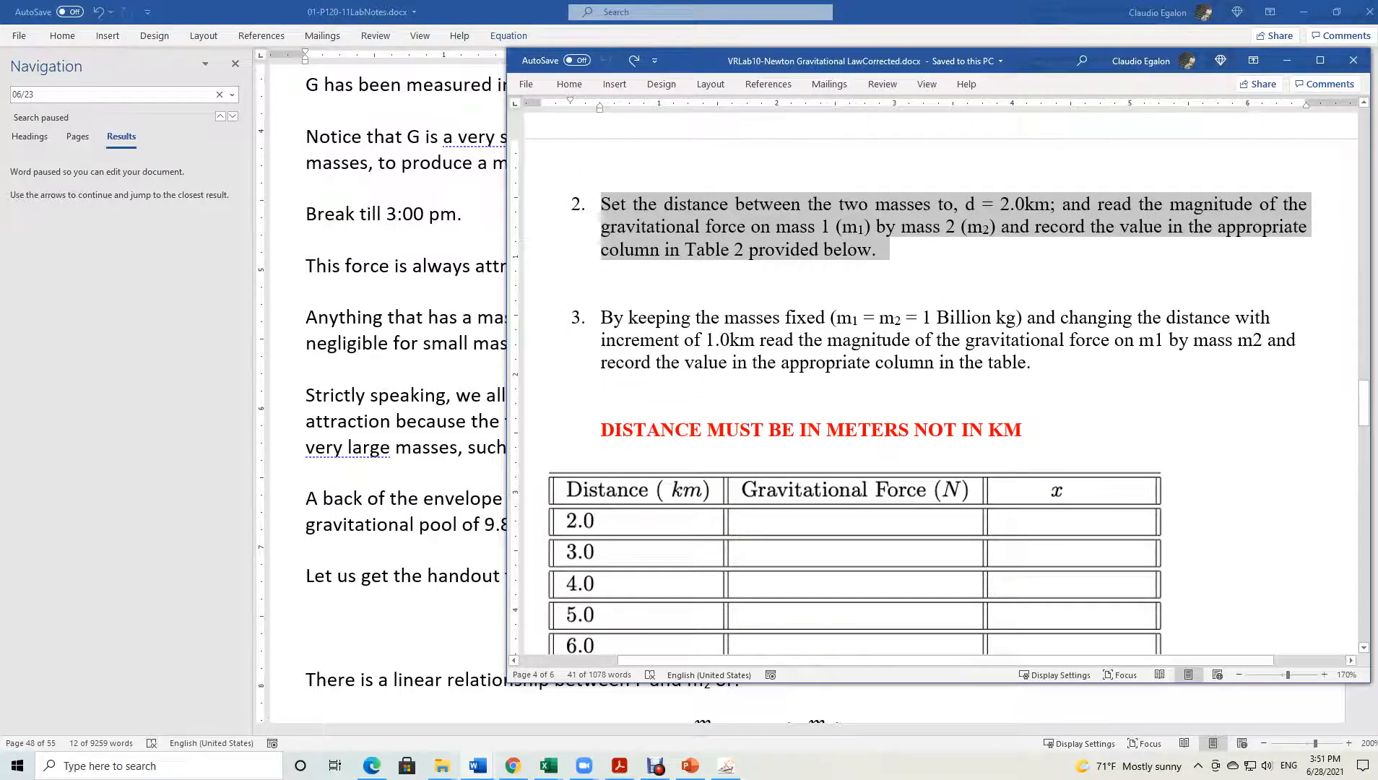
{"action": "scroll", "coordinate": [939, 383], "scroll_direction": "down", "scroll_amount": 6}
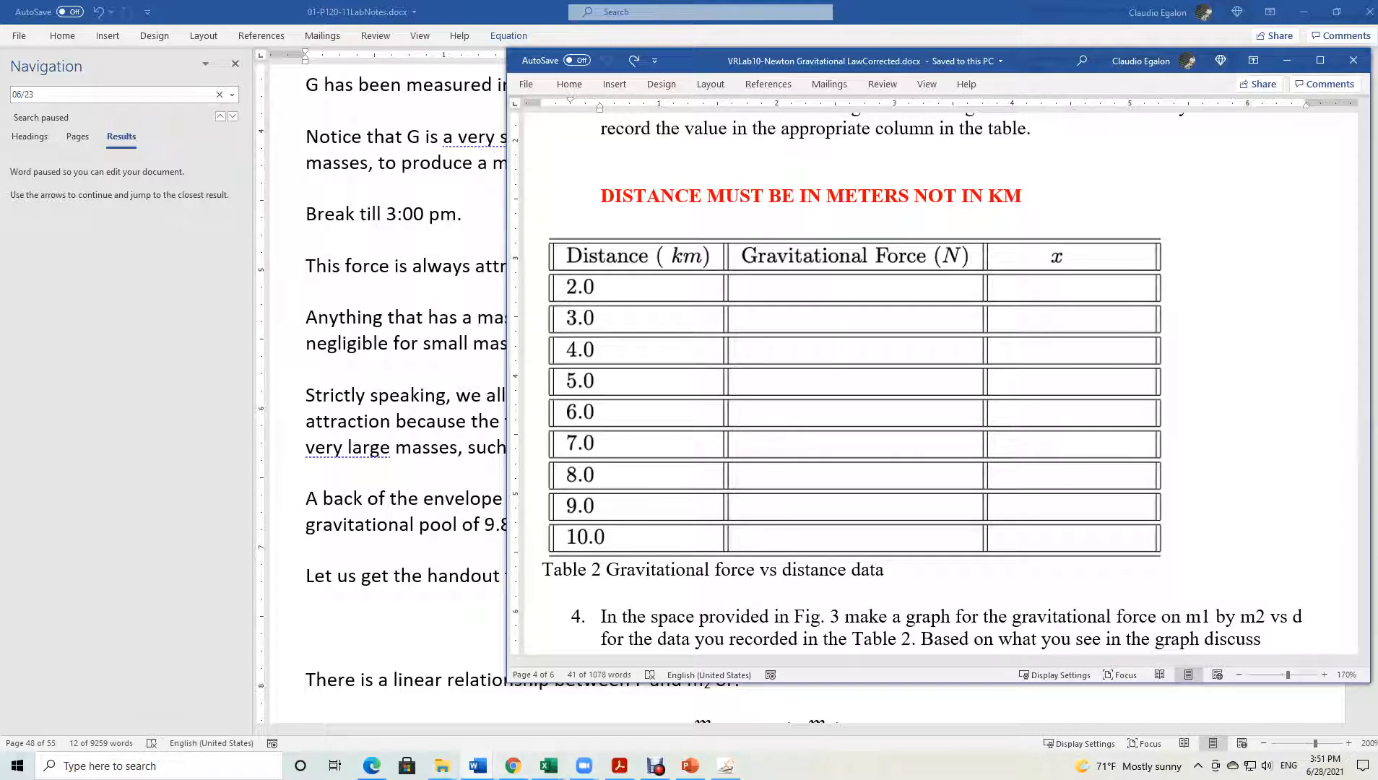
Switch to the Lab #10 sheet in the Excel roster workbook and move the force chart below the M₂ and F data table.
{"action": "mouse_move", "coordinate": [548, 765]}
{"action": "left_click", "coordinate": [549, 765]}
{"action": "left_click", "coordinate": [469, 706]}
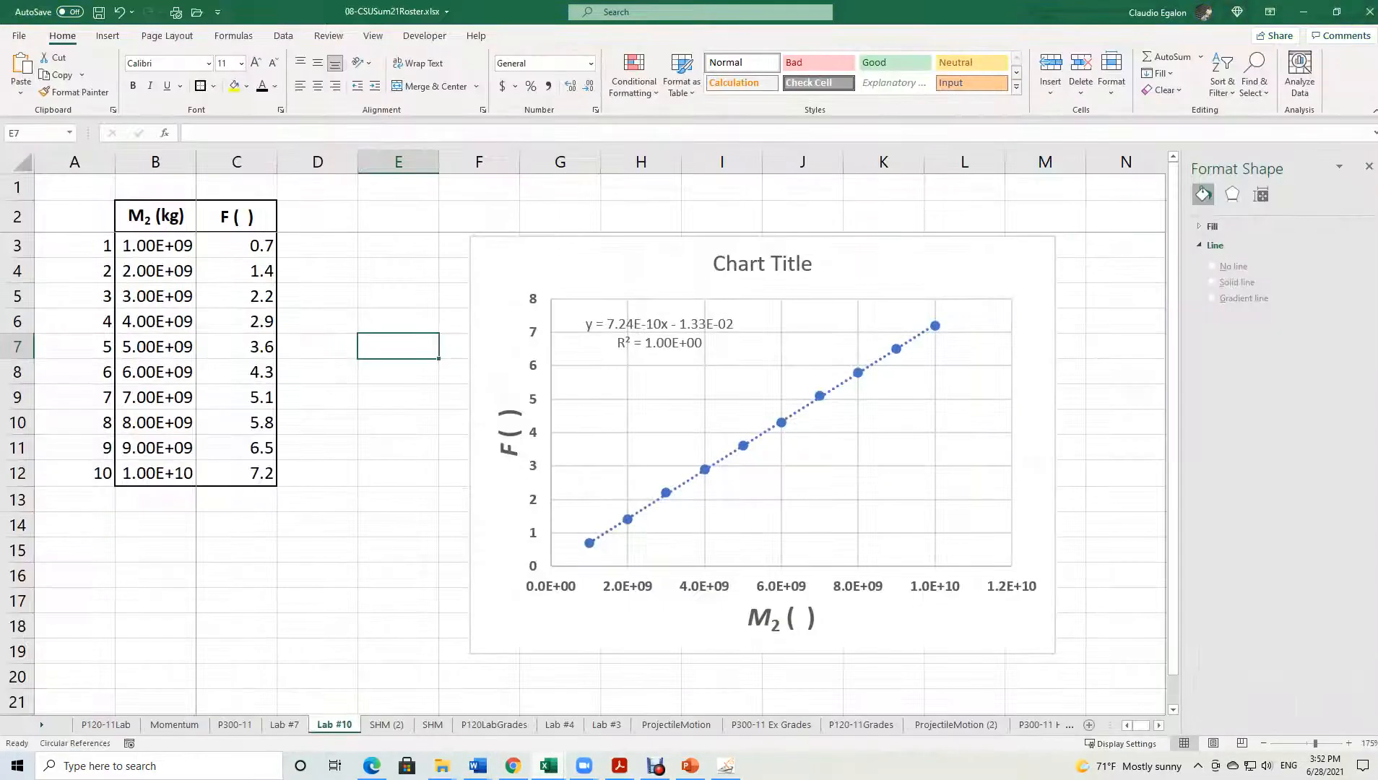
{"action": "left_click_drag", "start_coordinate": [867, 267], "coordinate": [462, 589]}
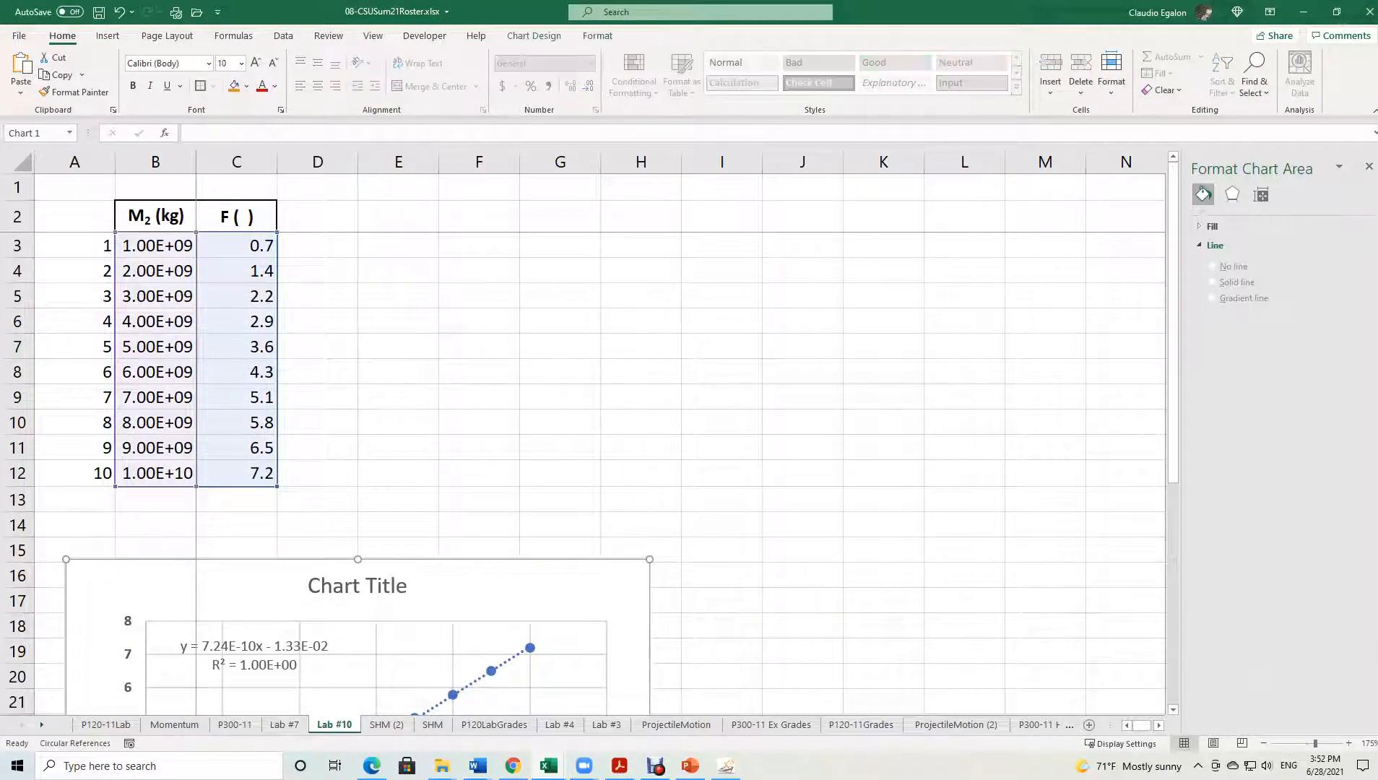
{"action": "left_click", "coordinate": [721, 270]}
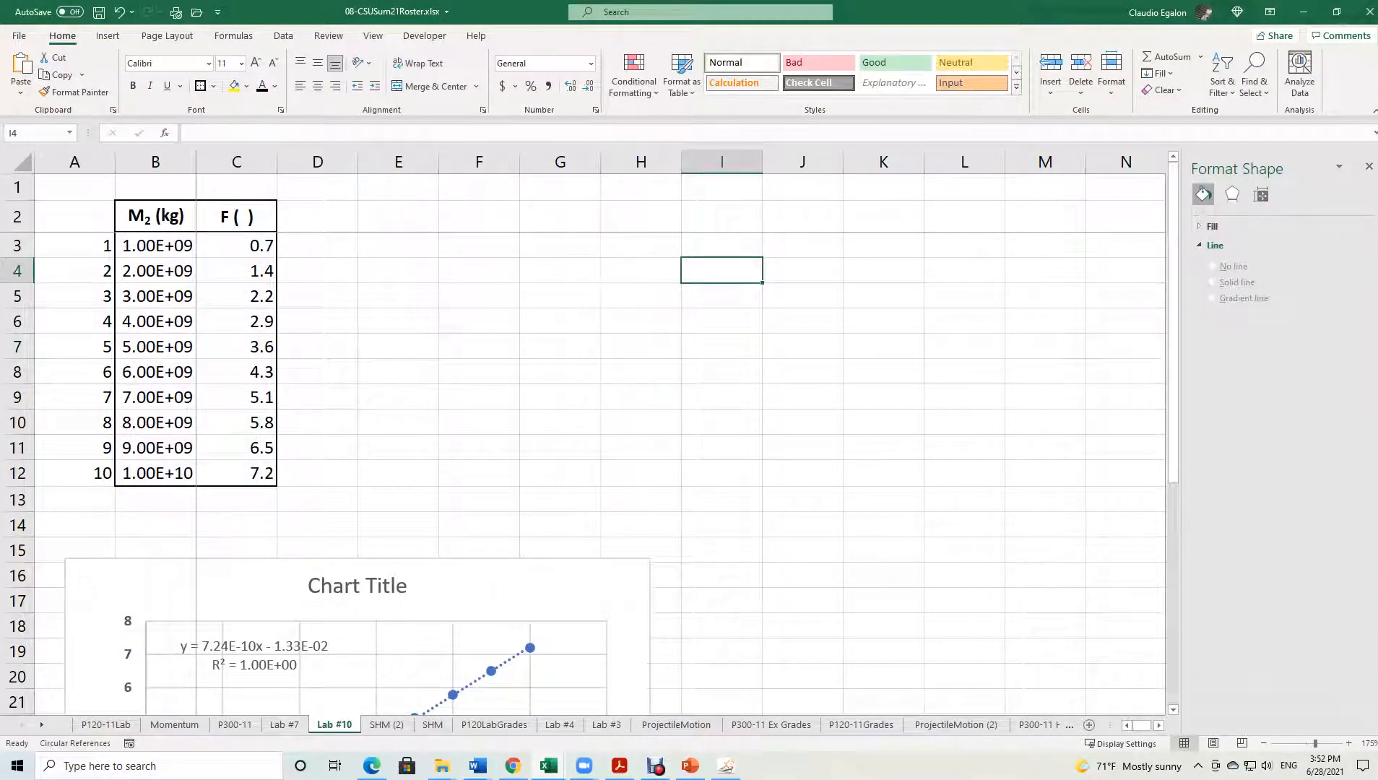
Head column G with "d ( )" in G2 and fill G3:G11 with distances from 2000 to 10000 in increments of 1000.
{"action": "left_click", "coordinate": [559, 216]}
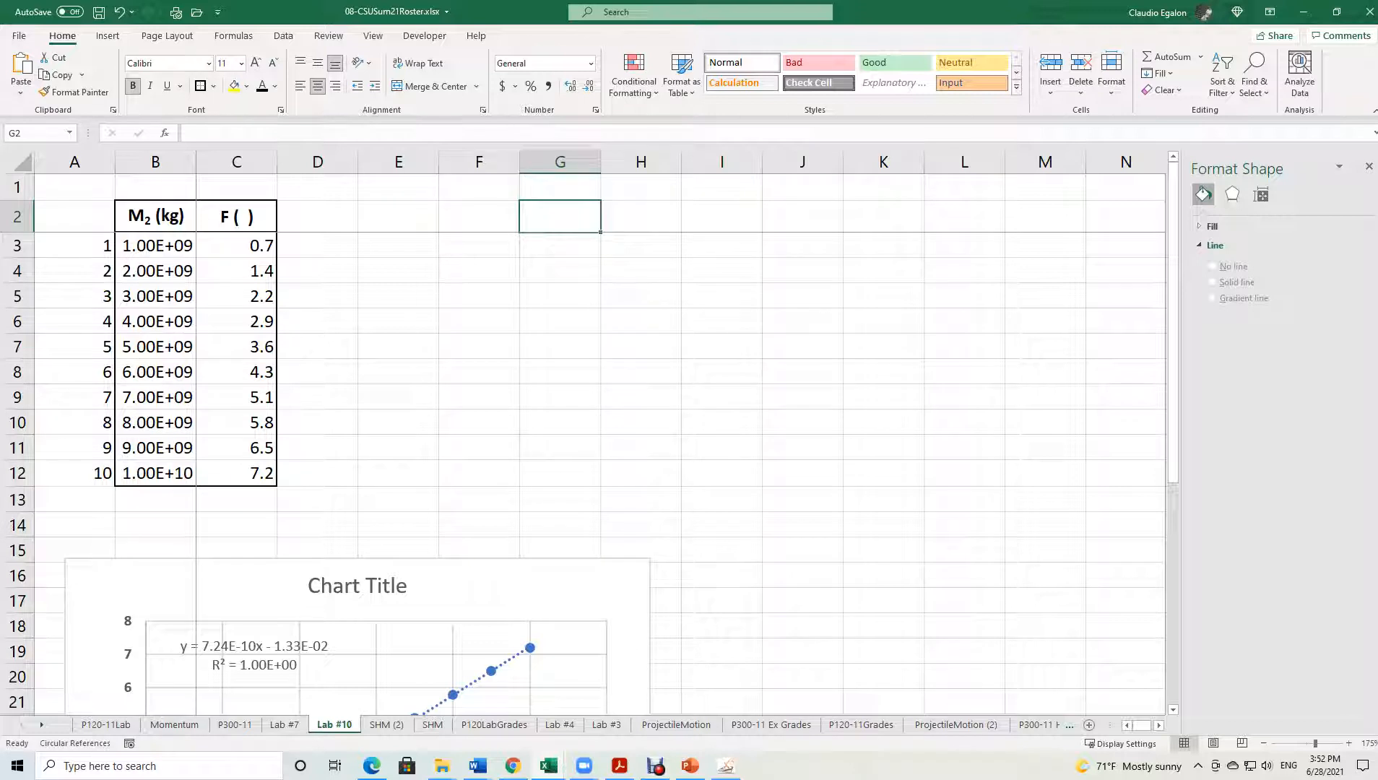
{"action": "type", "text": "d ( )"}
{"action": "key", "text": "Return"}
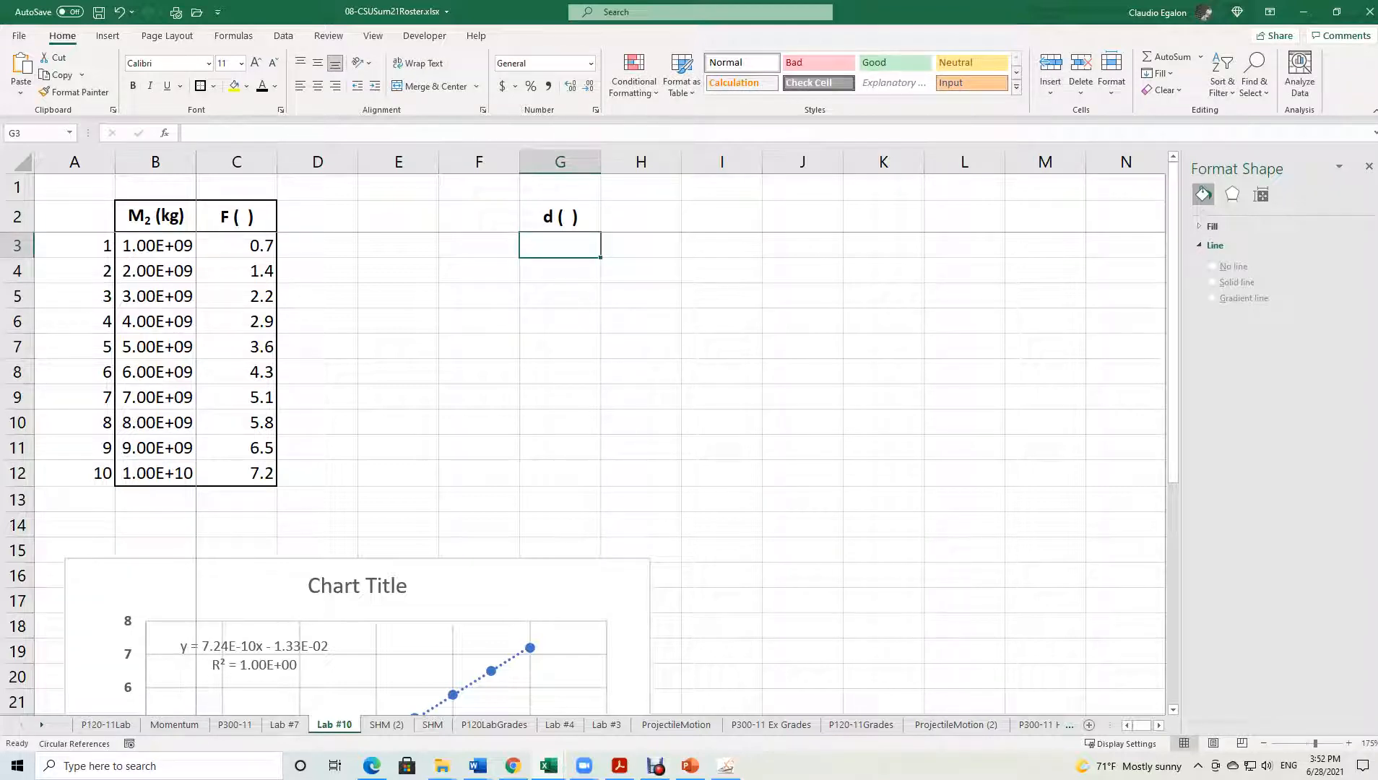
{"action": "type", "text": "2000"}
{"action": "key", "text": "Return"}
{"action": "type", "text": "3000"}
{"action": "key", "text": "Return"}
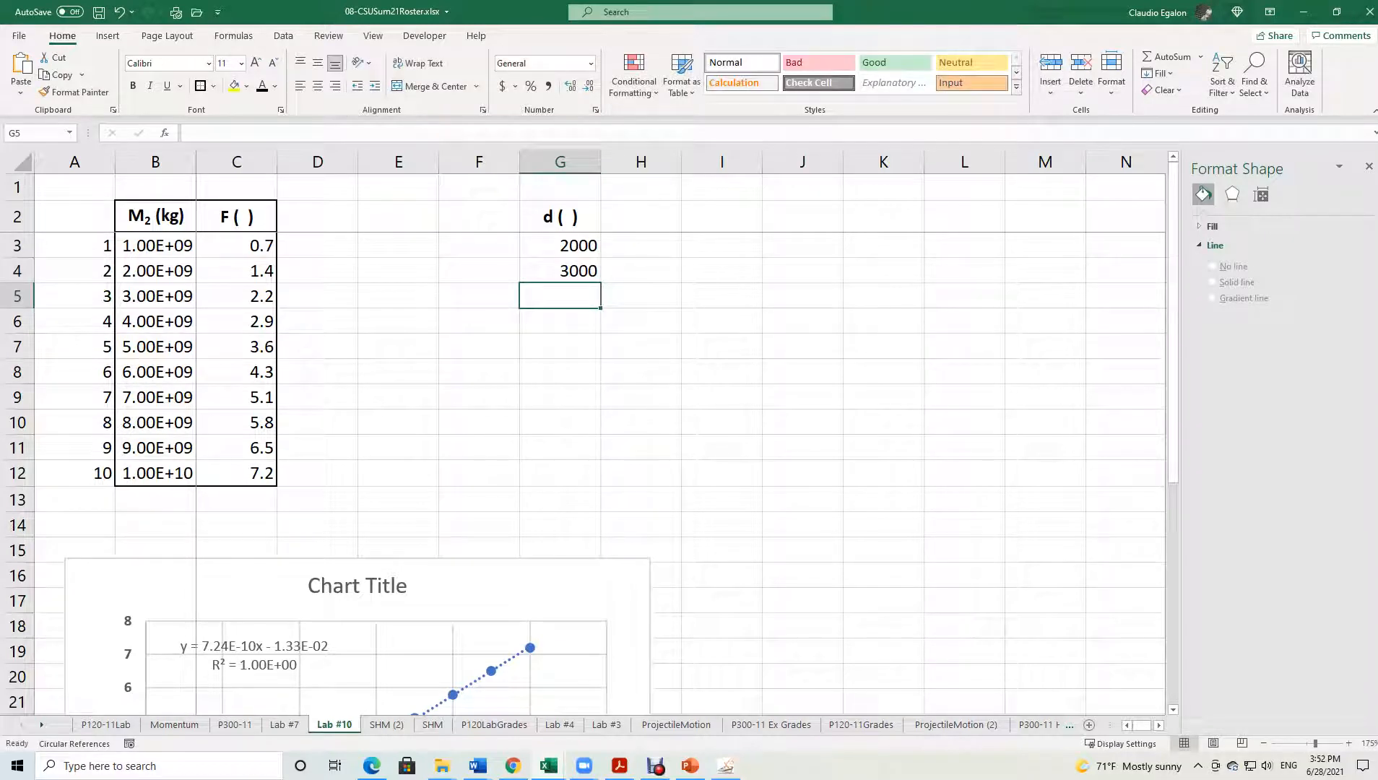
{"action": "left_click_drag", "start_coordinate": [560, 246], "coordinate": [601, 453]}
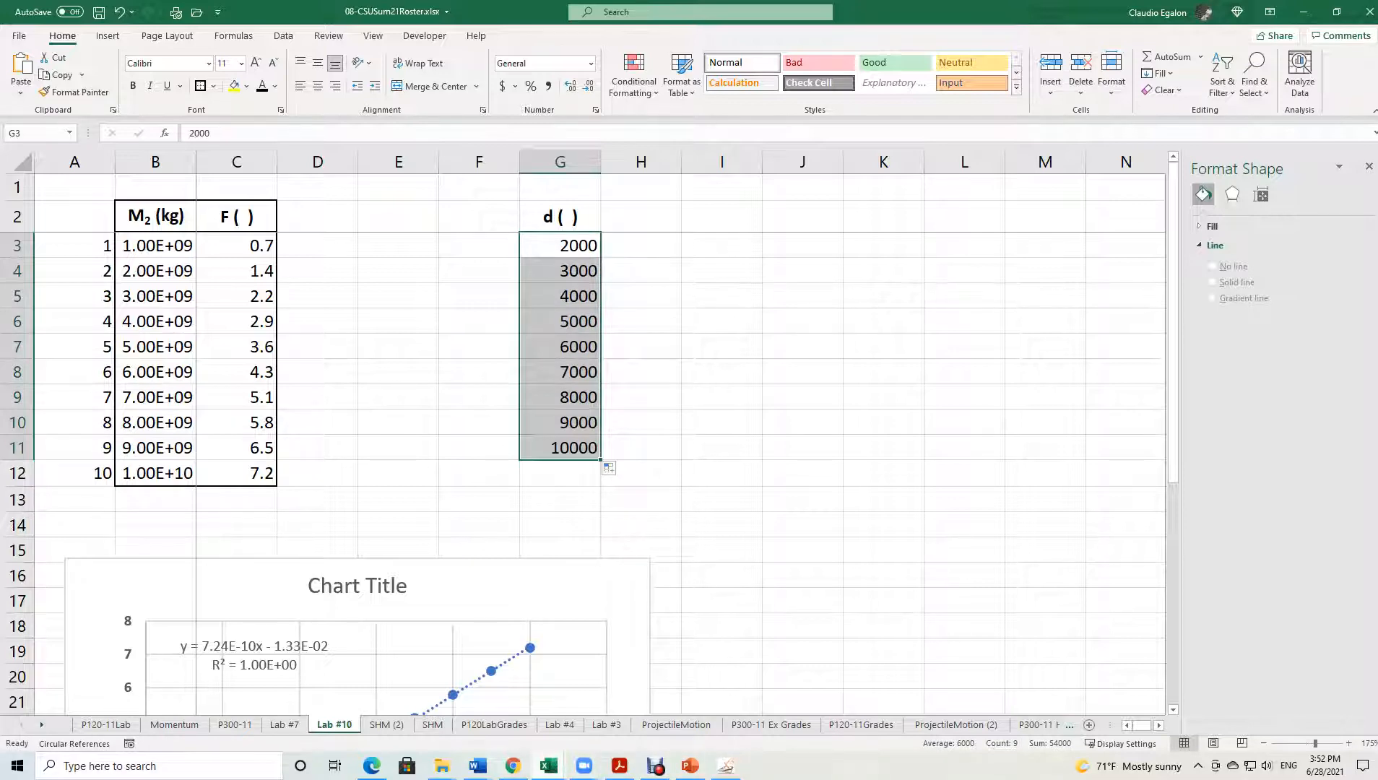
Check the columns of Table 2 in the Word handout, and add the headers "x ( )" in H2 and "F ( )" in I2 of the Excel sheet.
{"action": "mouse_move", "coordinate": [477, 766]}
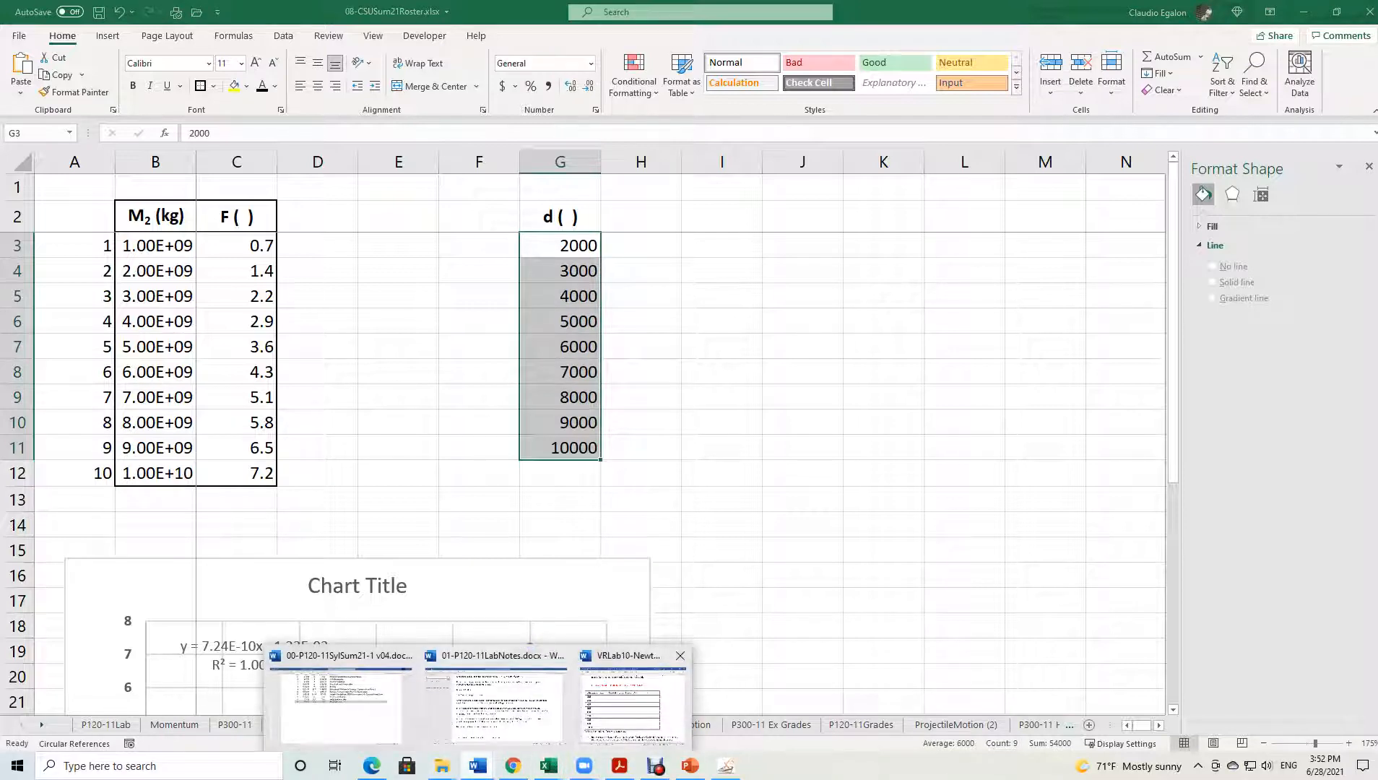
{"action": "left_click", "coordinate": [633, 697]}
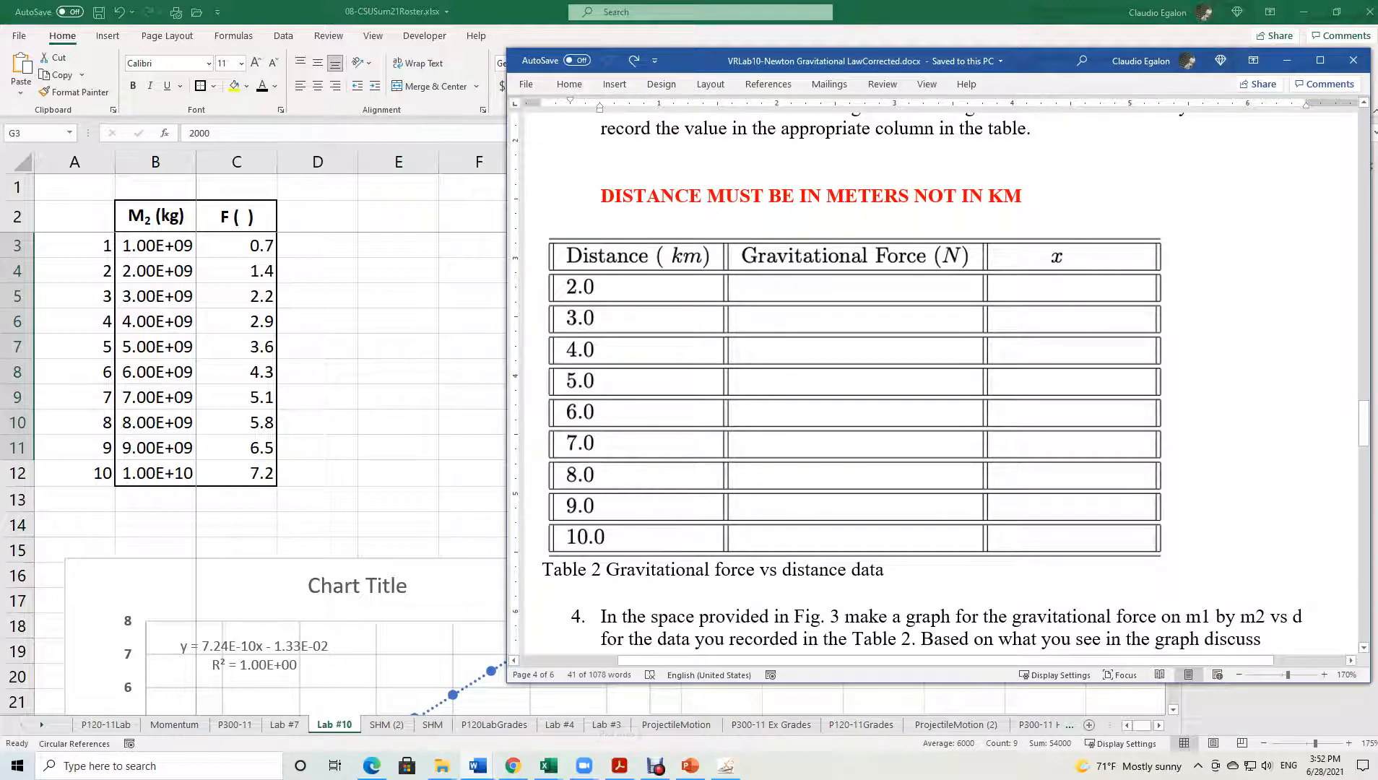
{"action": "key", "text": "alt+Tab"}
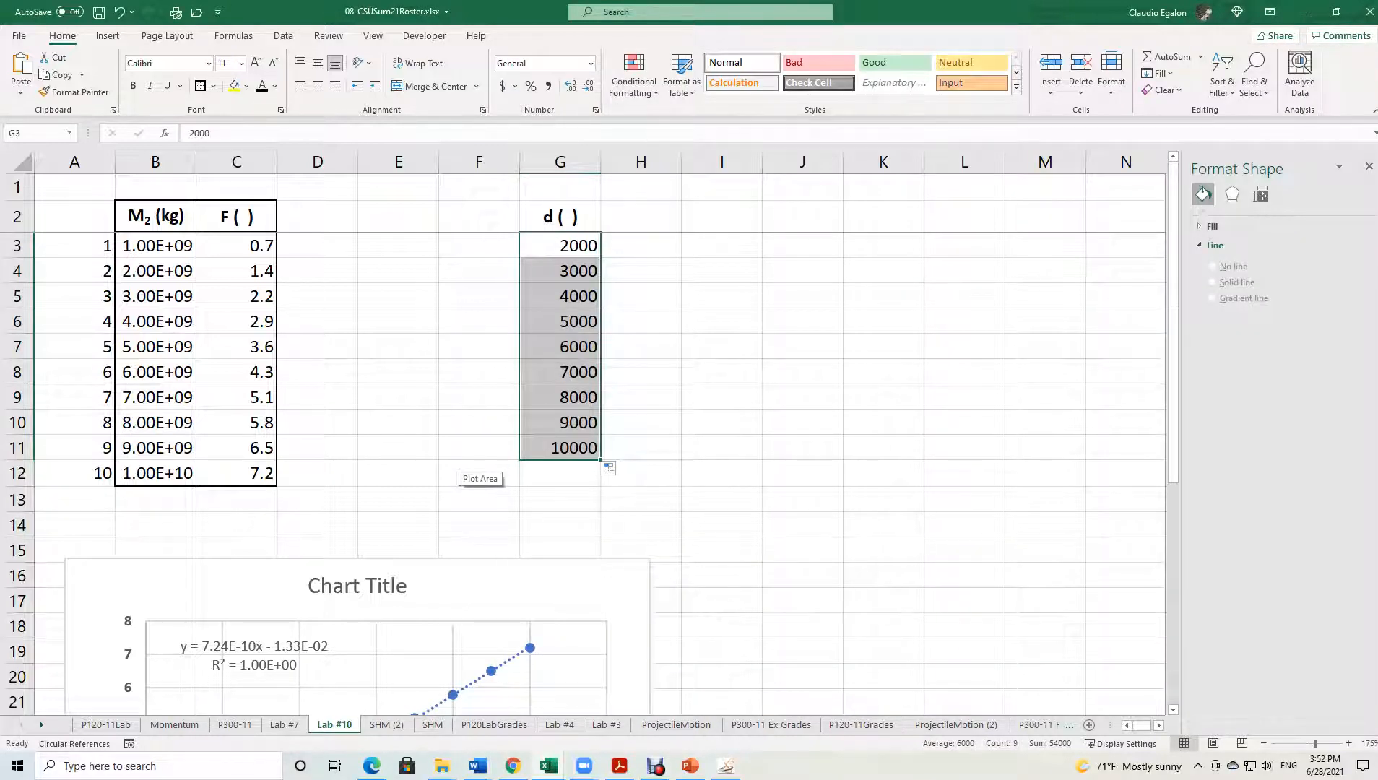
{"action": "left_click", "coordinate": [640, 216]}
{"action": "type", "text": "x "}
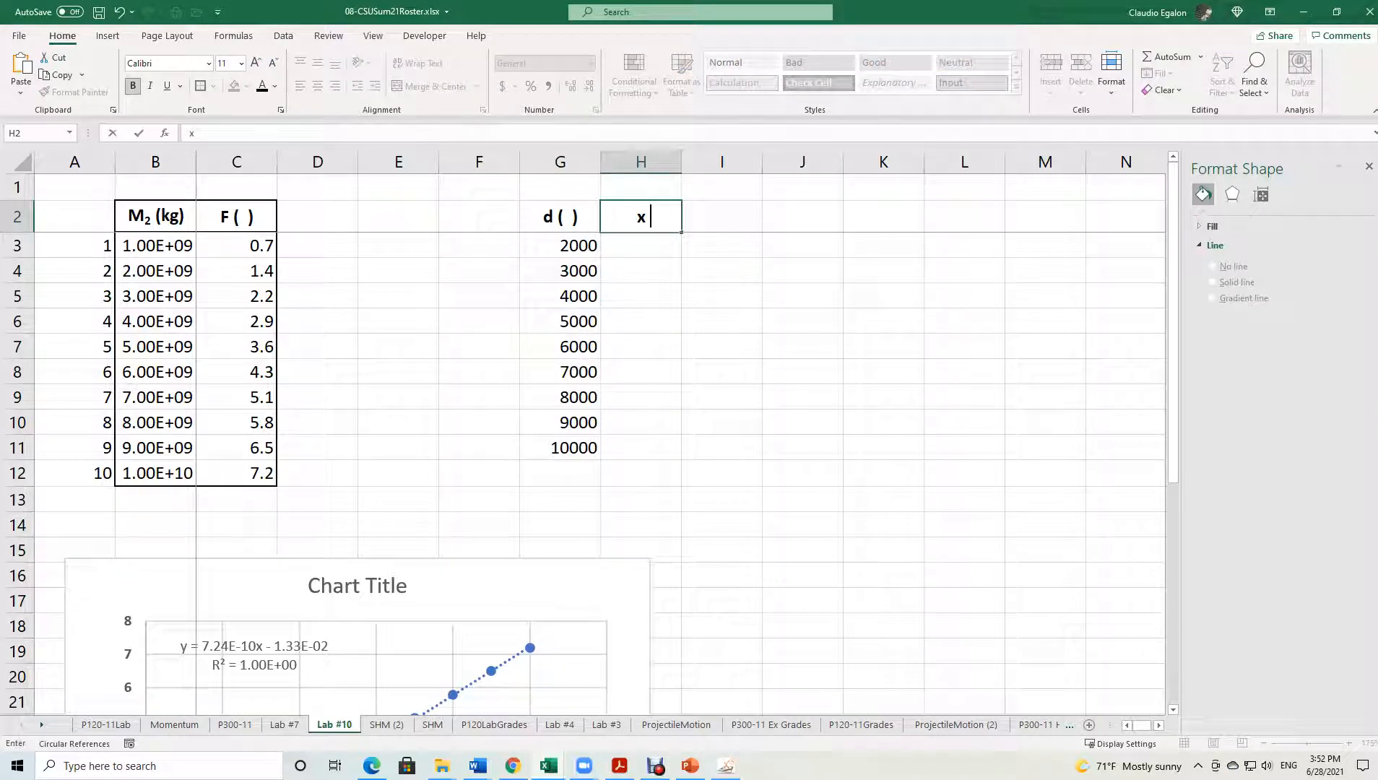
{"action": "type", "text": "( )"}
{"action": "key", "text": "Return"}
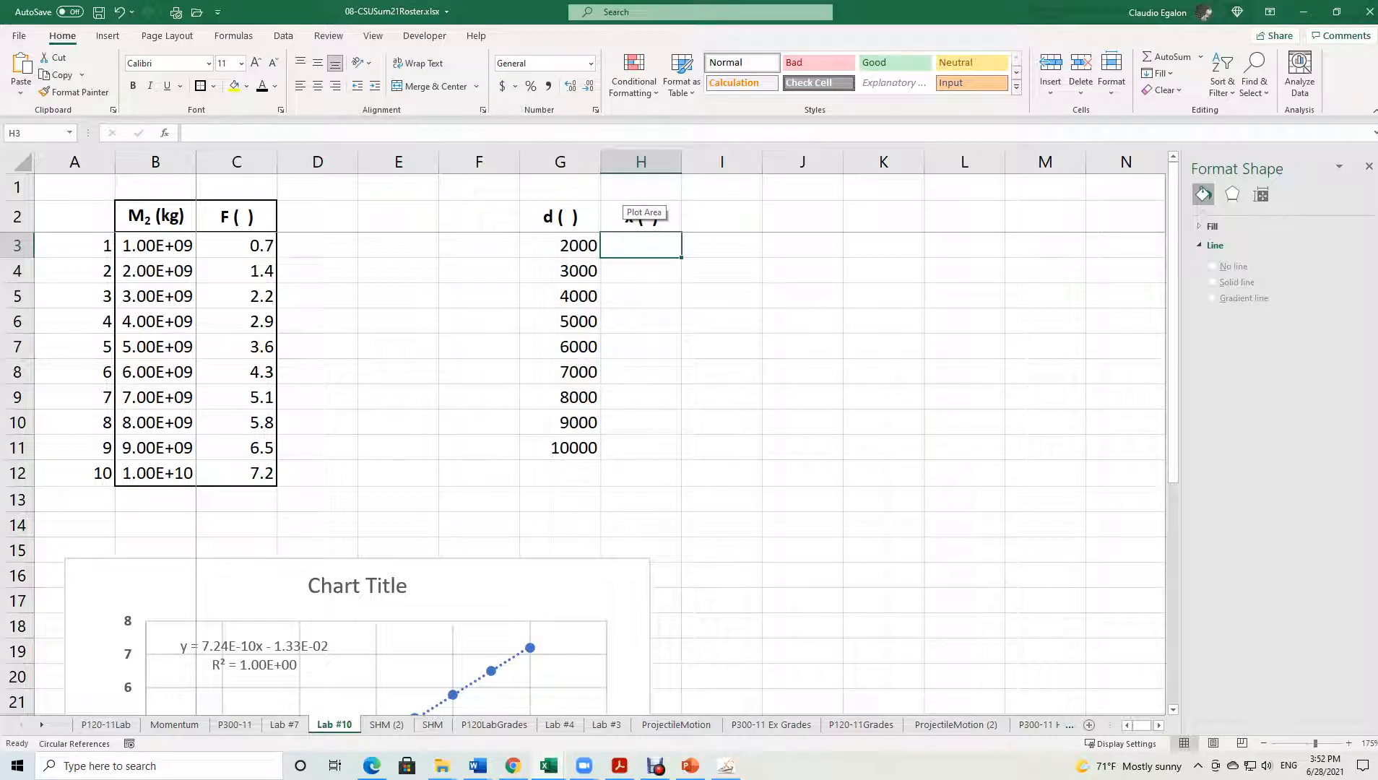
{"action": "key", "text": "Right"}
{"action": "key", "text": "Up"}
{"action": "type", "text": "F ( )"}
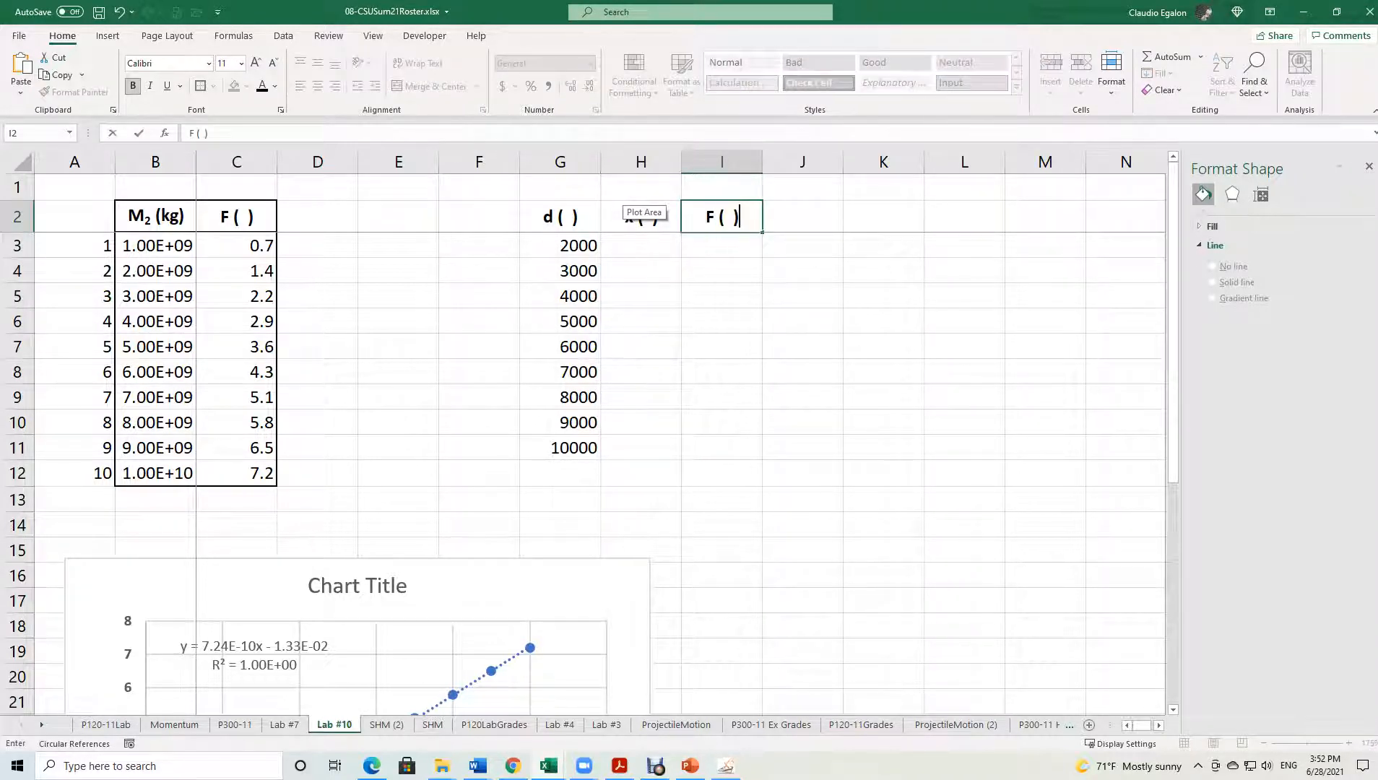
{"action": "key", "text": "Return"}
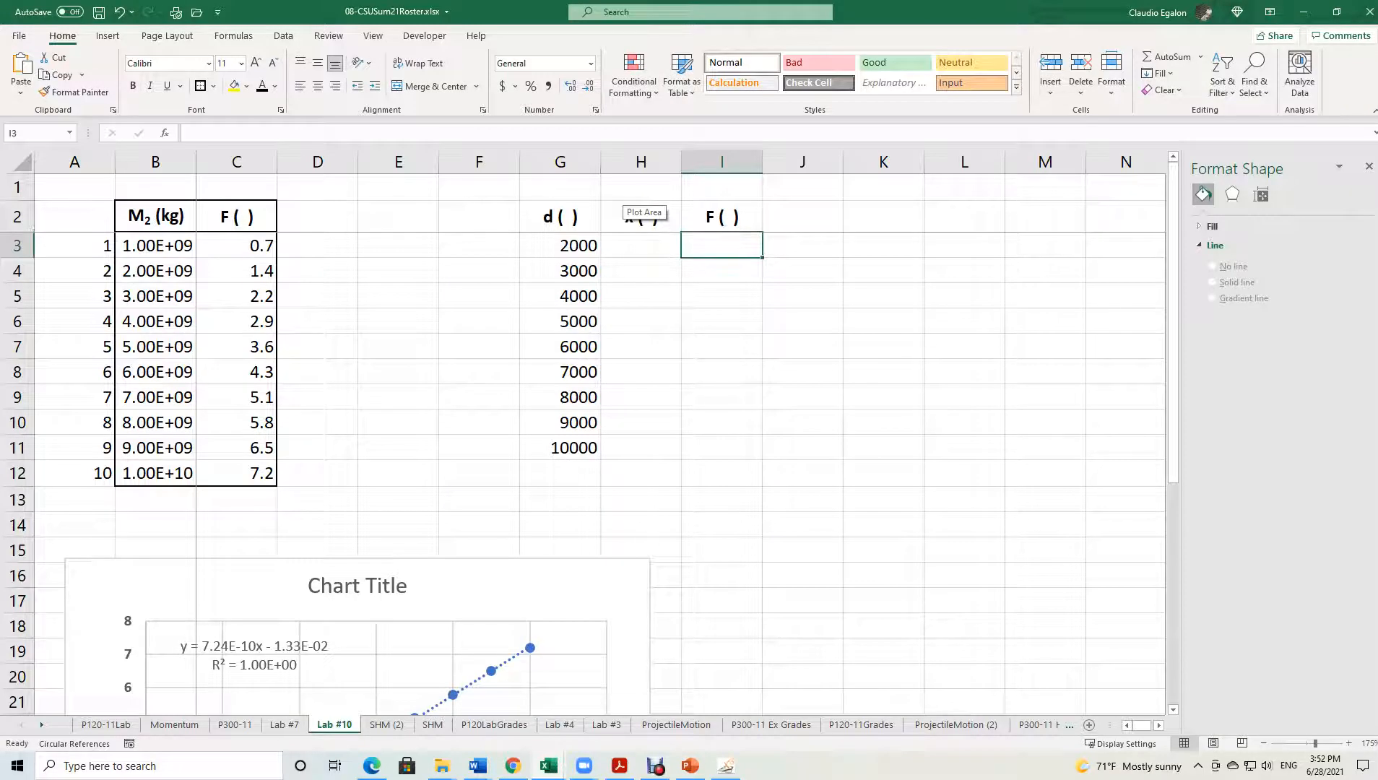
Scale the workbook down from full screen to a smaller window and close its Format Shape pane.
{"action": "scroll", "coordinate": [680, 441], "scroll_direction": "right", "scroll_amount": 3}
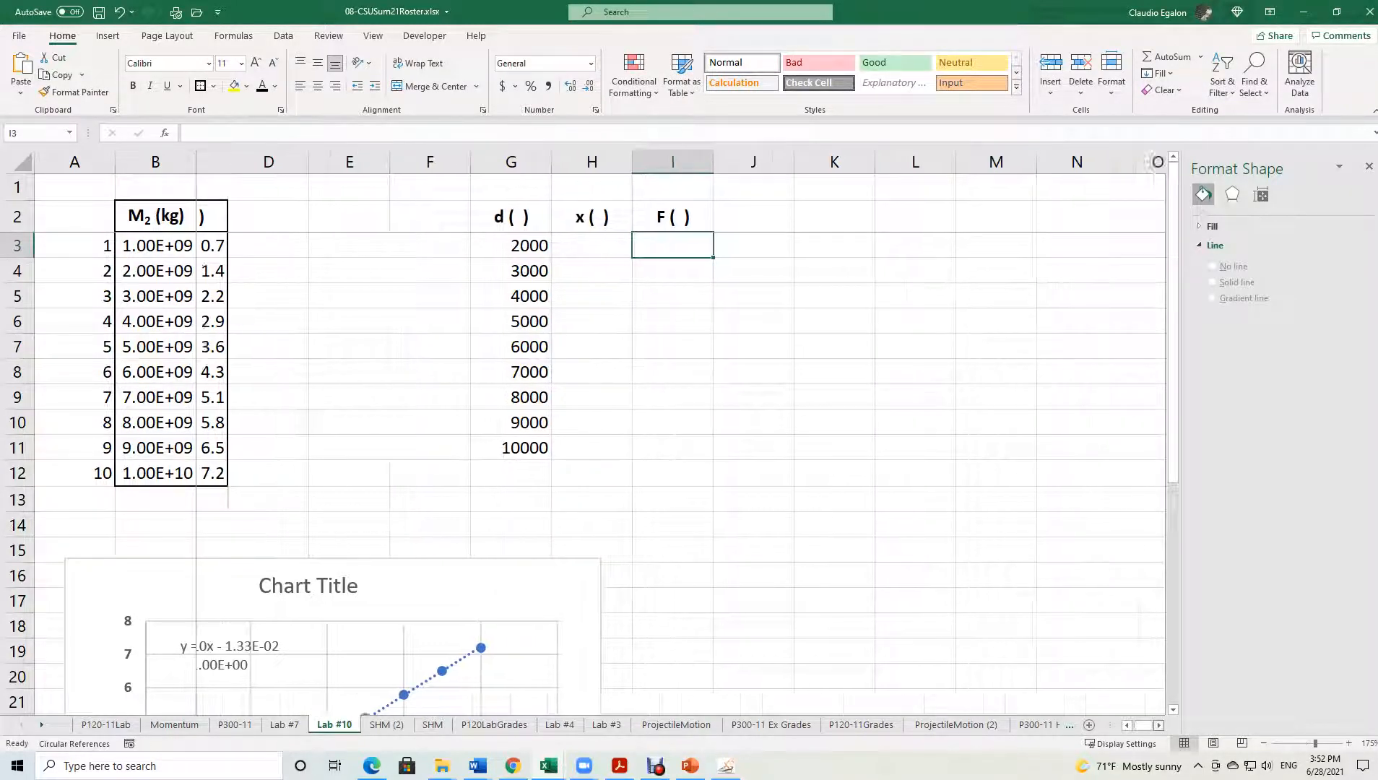
{"action": "scroll", "coordinate": [681, 441], "scroll_direction": "right", "scroll_amount": 1}
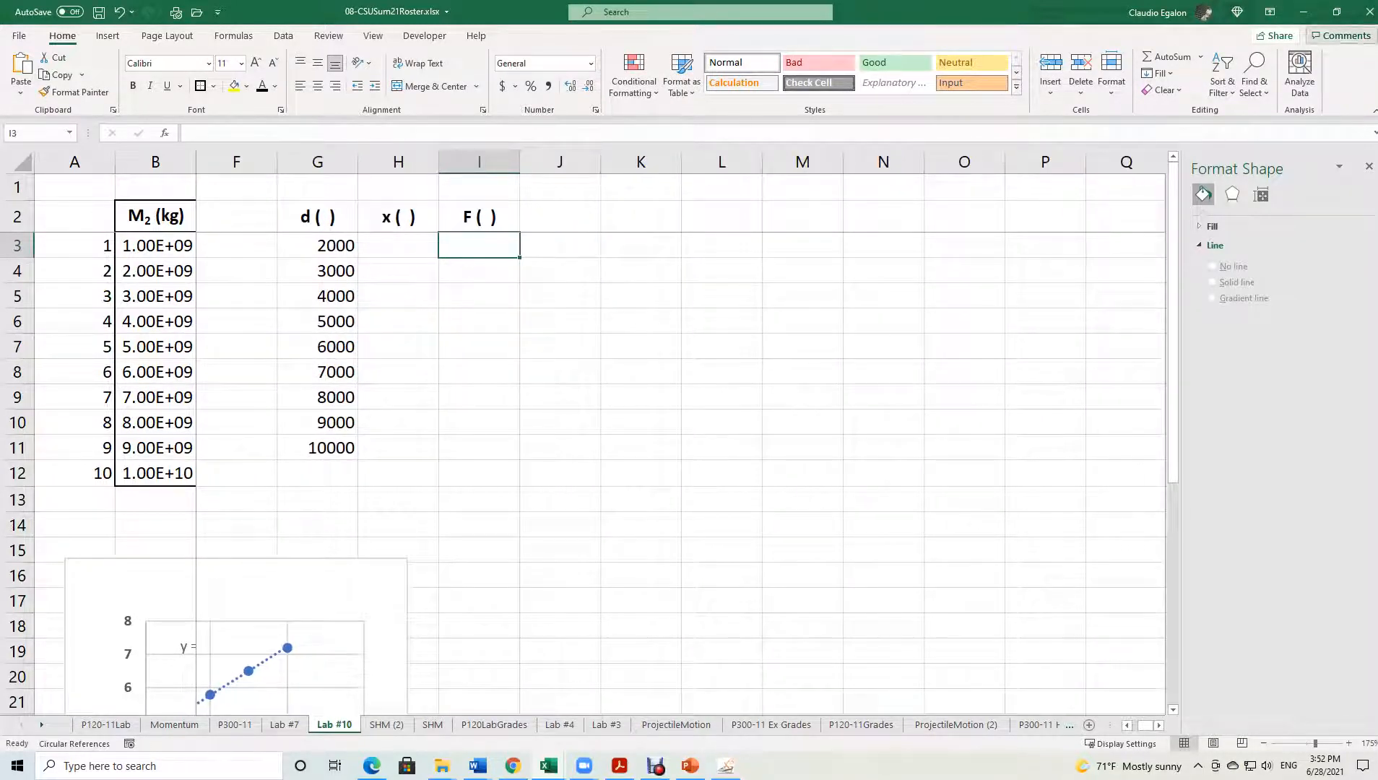
{"action": "left_click", "coordinate": [1336, 11]}
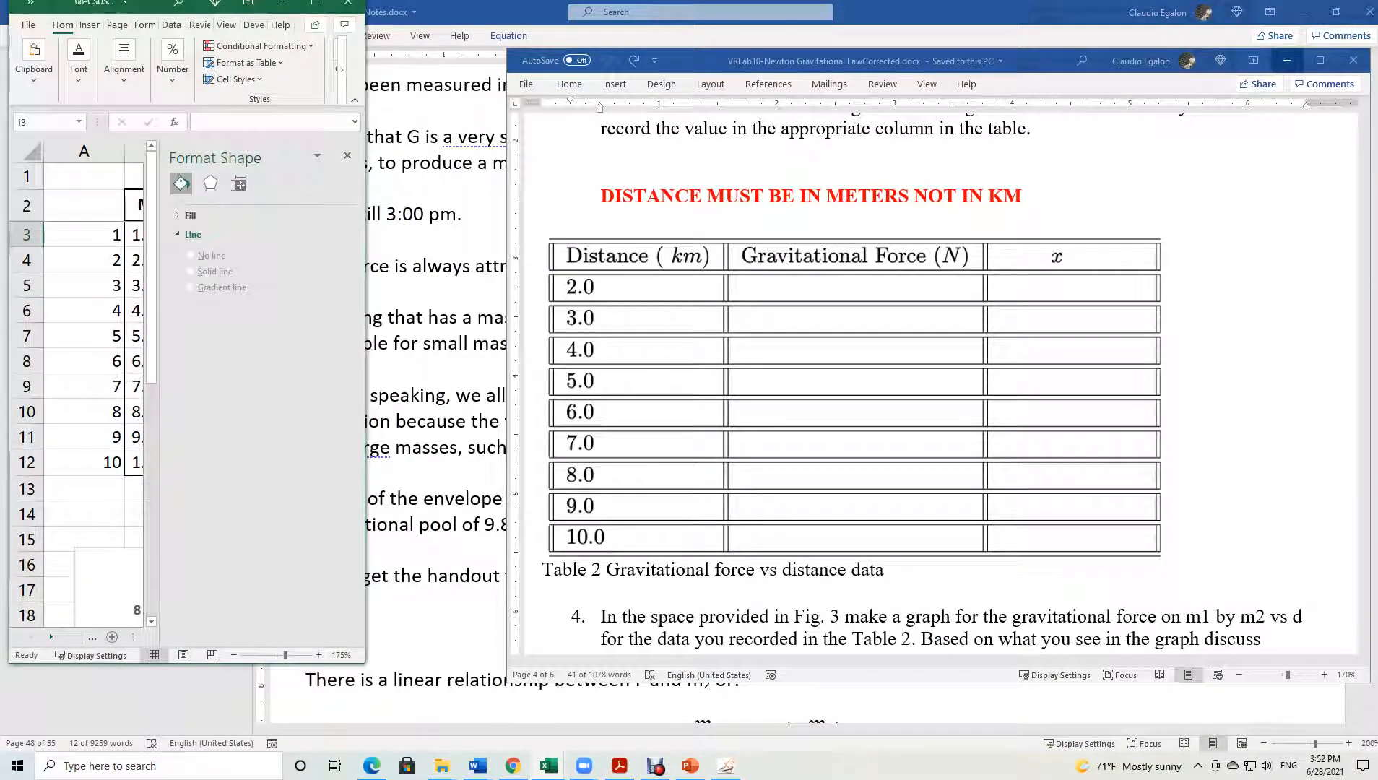
{"action": "left_click", "coordinate": [347, 155]}
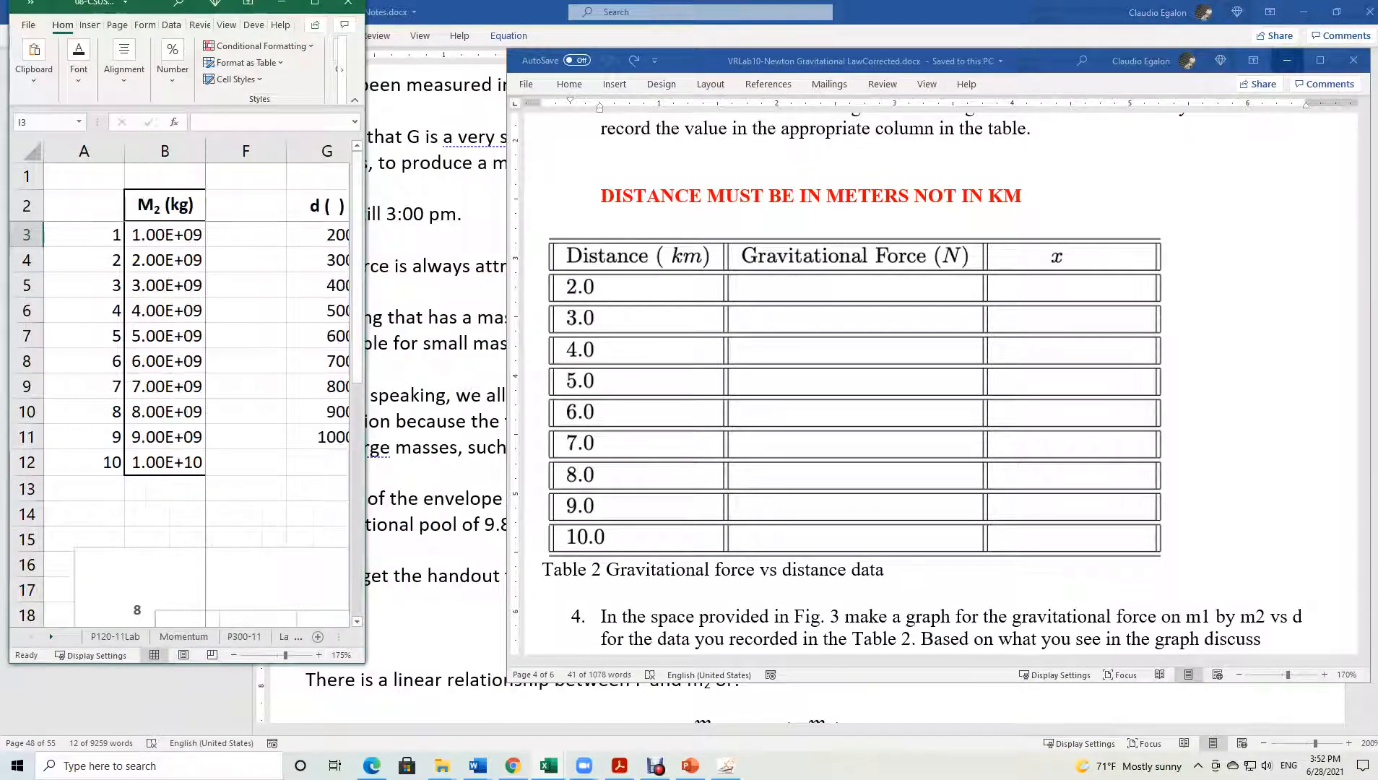
{"action": "left_click", "coordinate": [245, 577]}
{"action": "left_click", "coordinate": [245, 462]}
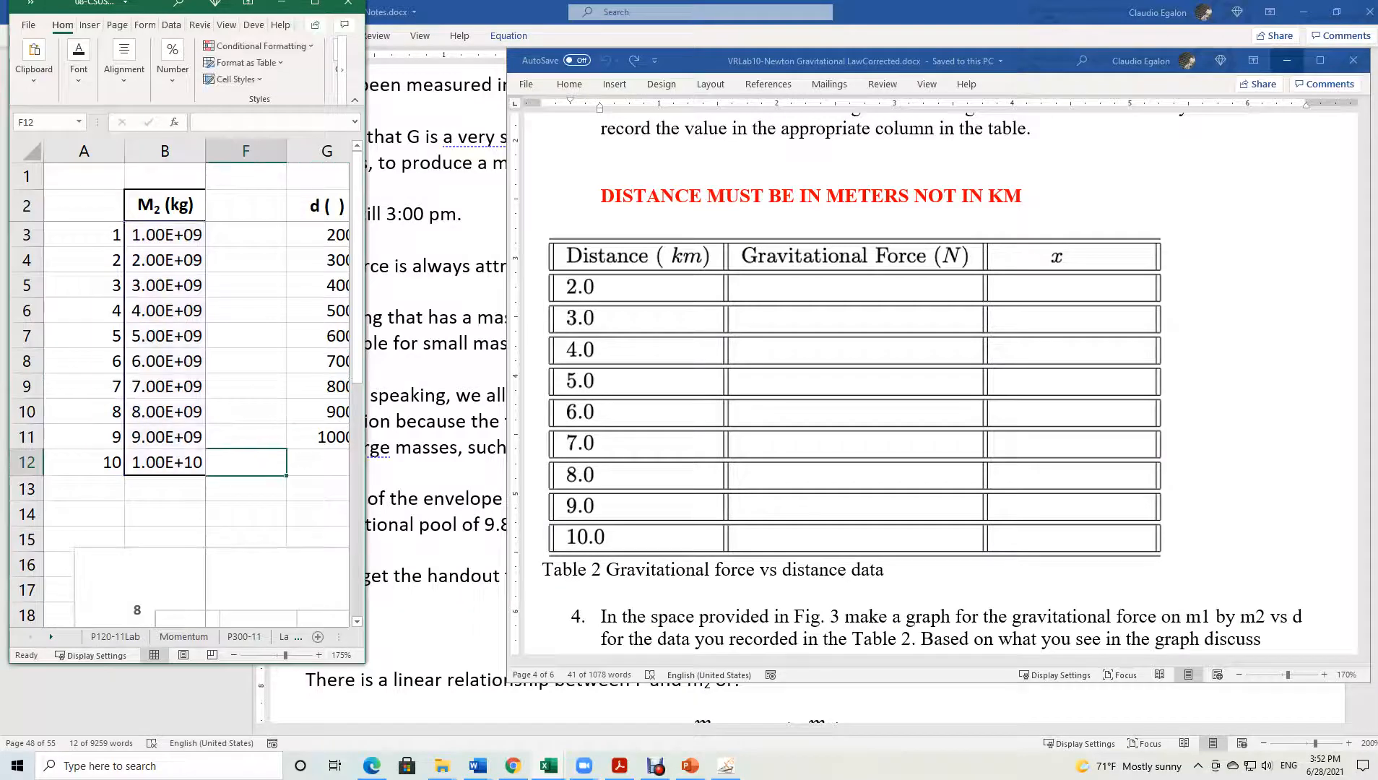
Widen the workbook window until the d, x and F columns fit, and move it to the opposite side of the screen.
{"action": "left_click_drag", "start_coordinate": [364, 661], "coordinate": [511, 658]}
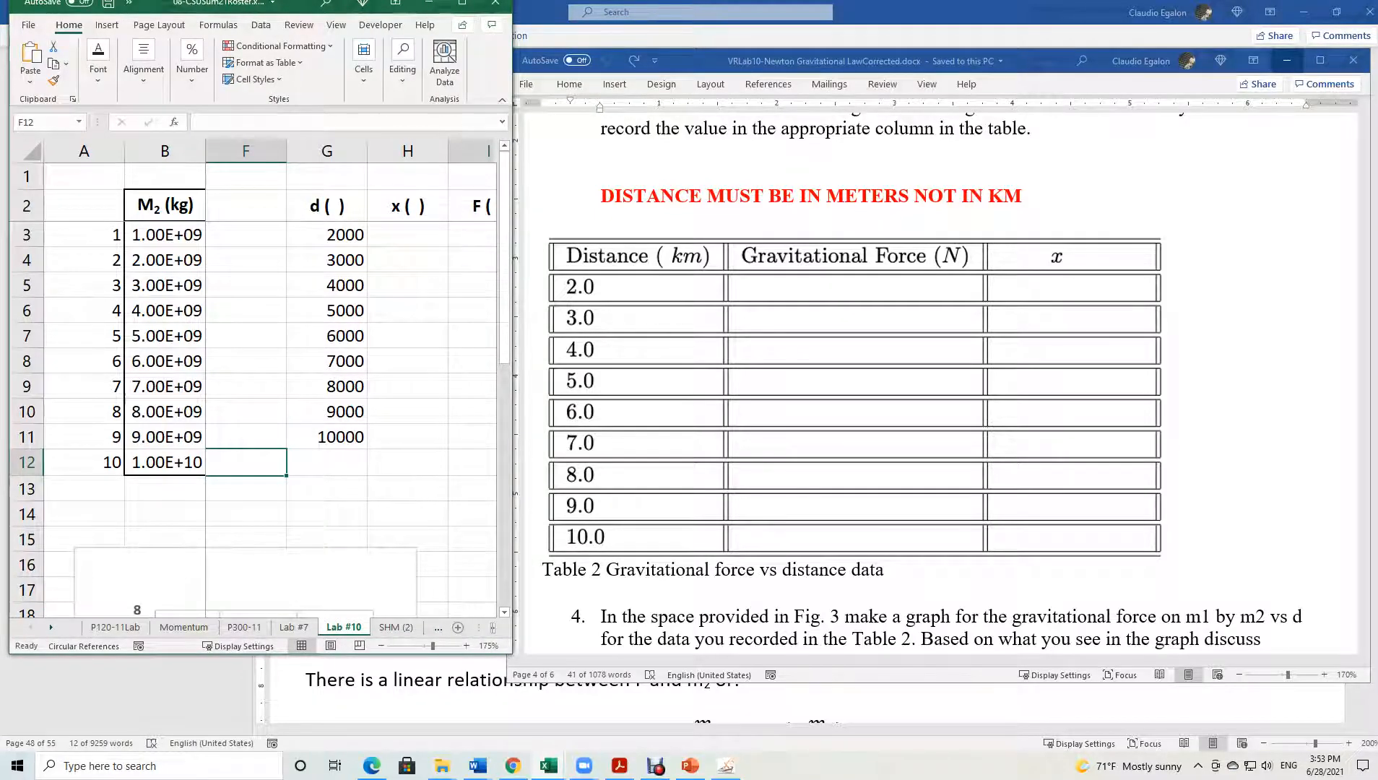
{"action": "left_click_drag", "start_coordinate": [512, 658], "coordinate": [570, 659]}
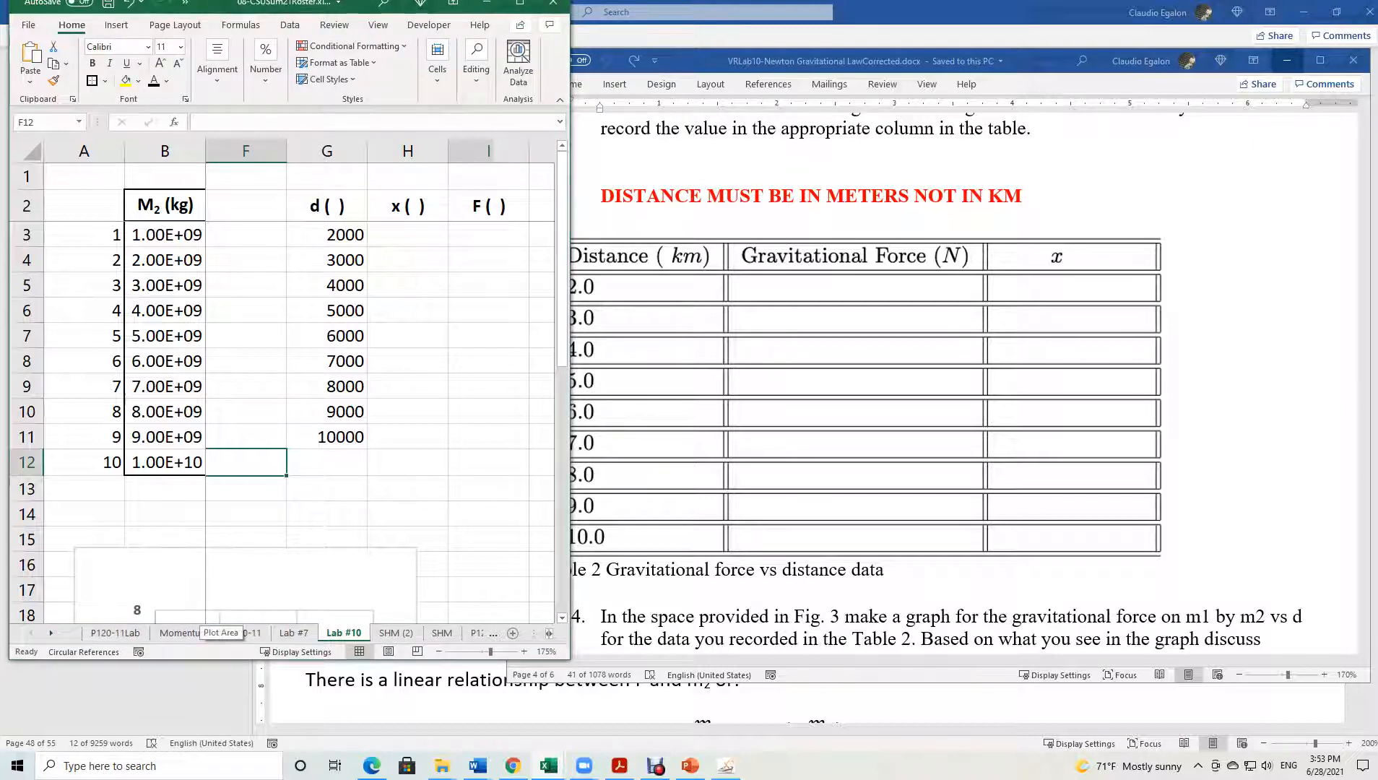
{"action": "left_click_drag", "start_coordinate": [304, 3], "coordinate": [1078, 30]}
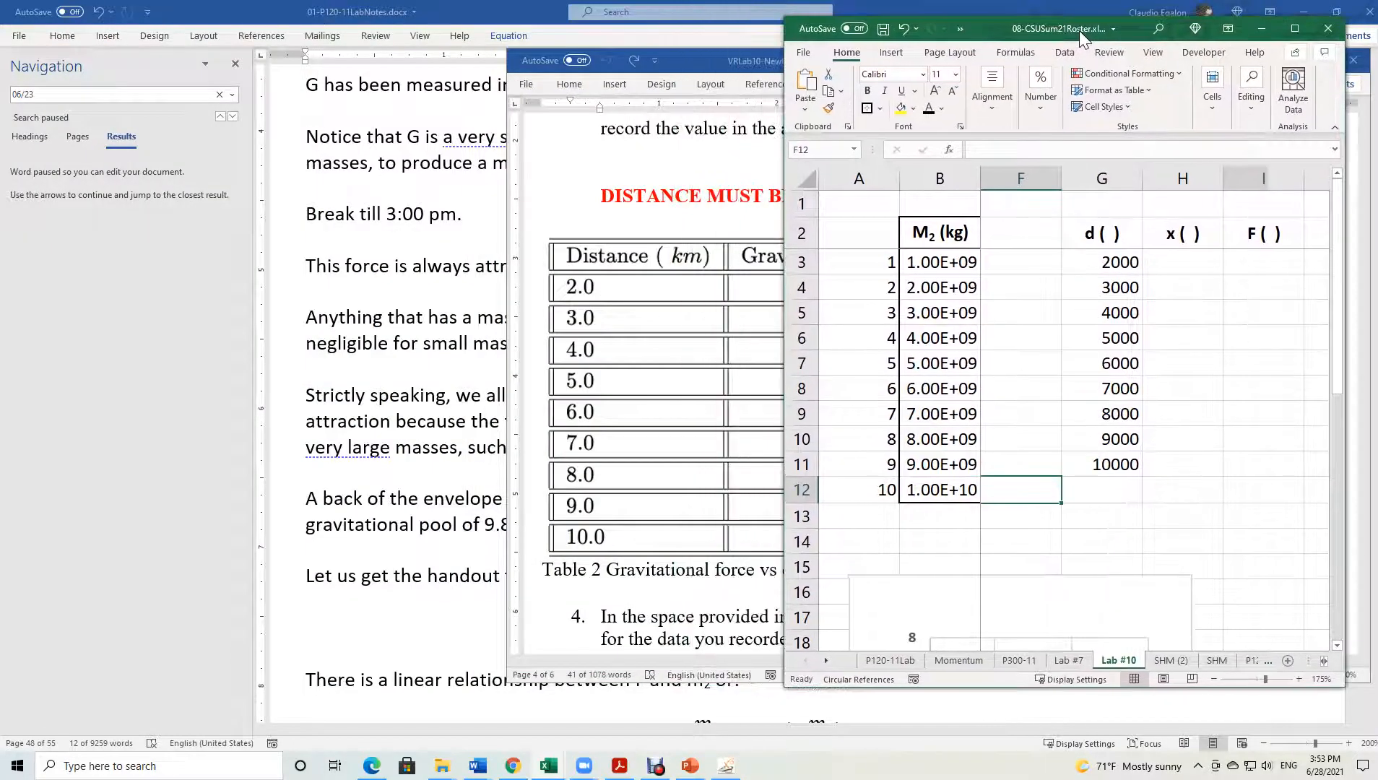
Switch to the PhET Gravity Force Lab: Basics simulation in Edge and resize and place its window alongside the workbook's d, x and F columns.
{"action": "left_click", "coordinate": [372, 765]}
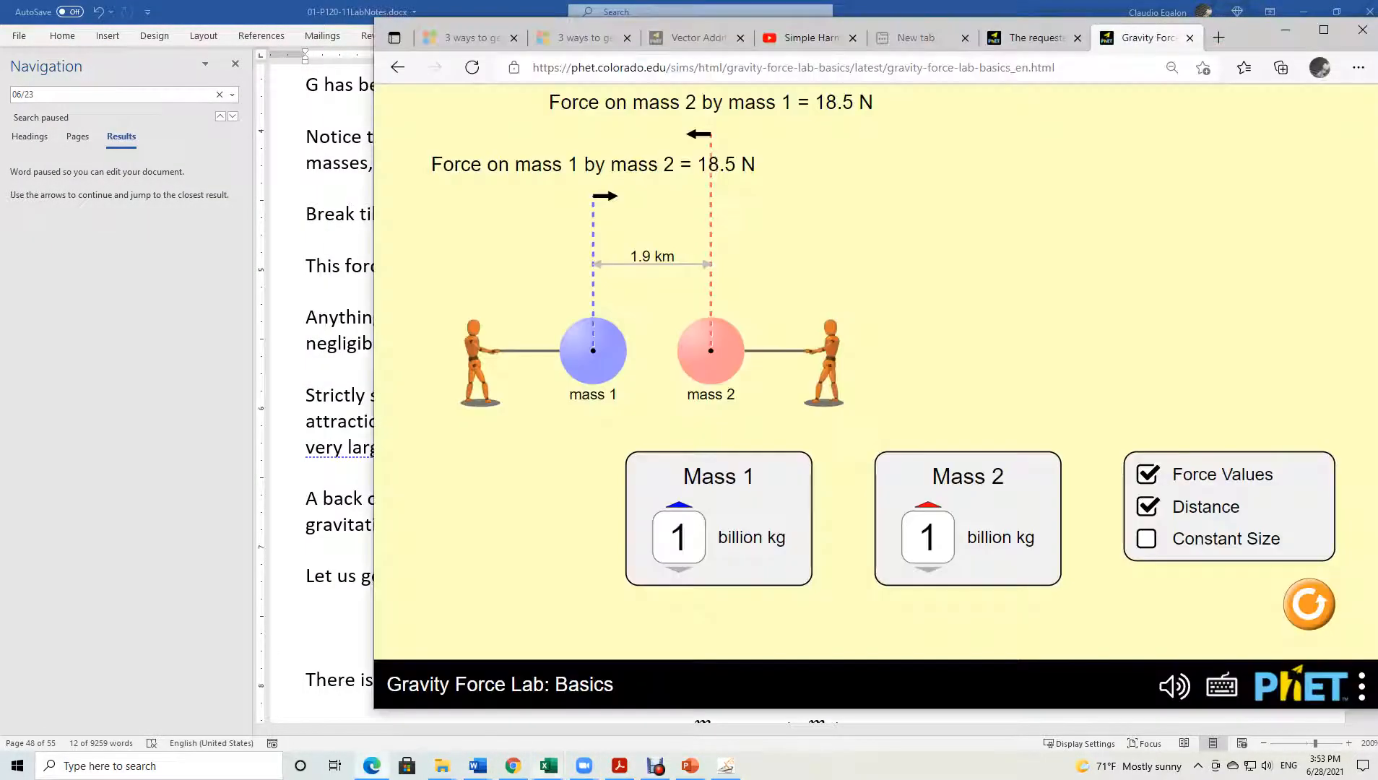
{"action": "left_click_drag", "start_coordinate": [1246, 35], "coordinate": [908, 40]}
{"action": "left_click_drag", "start_coordinate": [1043, 360], "coordinate": [690, 353]}
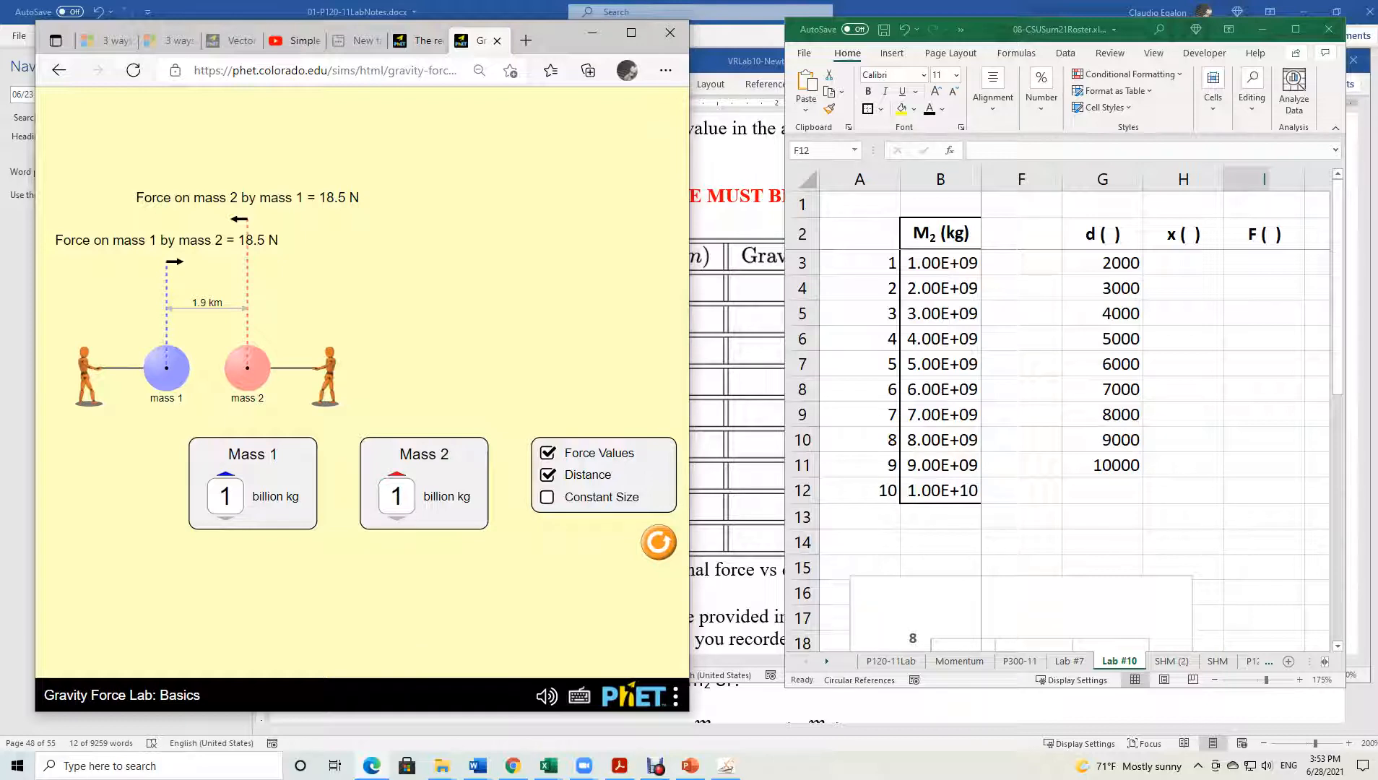
{"action": "left_click_drag", "start_coordinate": [690, 366], "coordinate": [803, 373]}
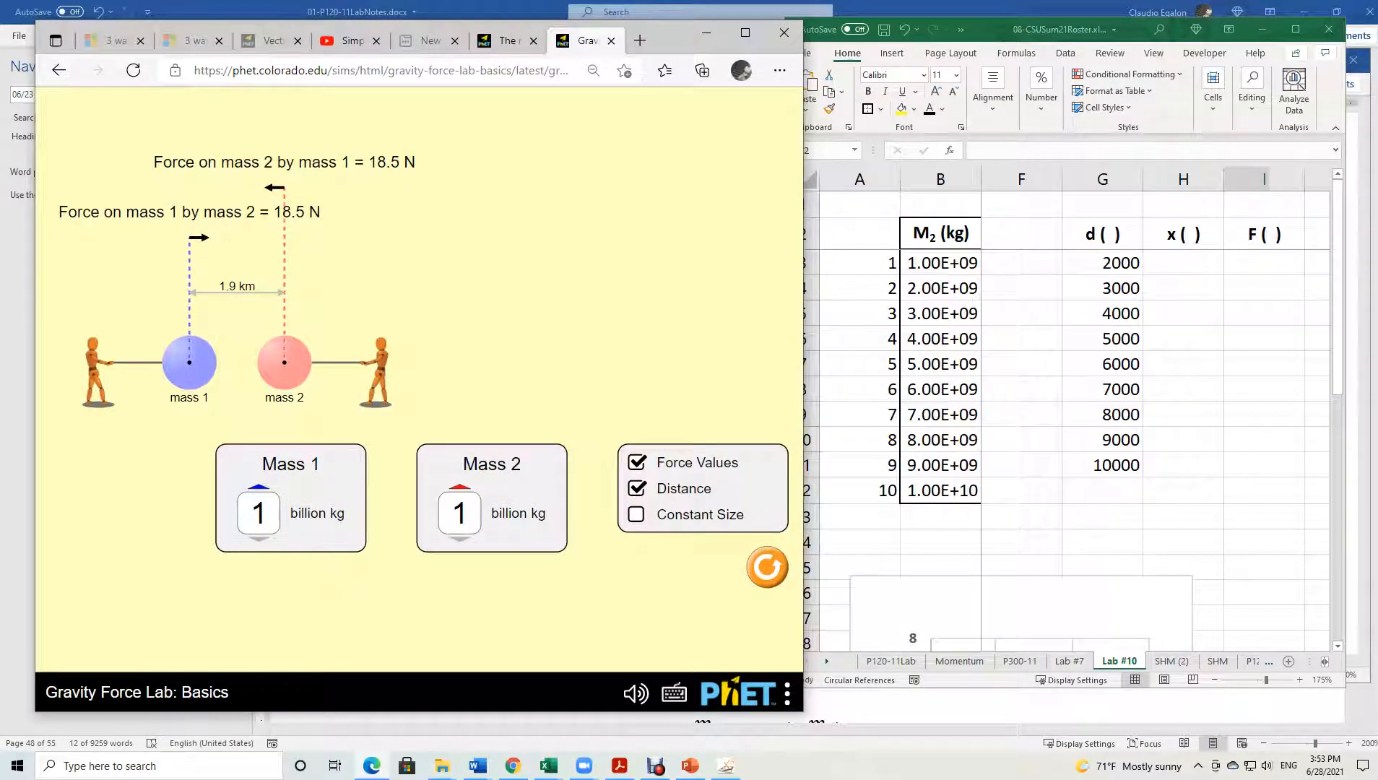
{"action": "left_click_drag", "start_coordinate": [805, 380], "coordinate": [986, 381]}
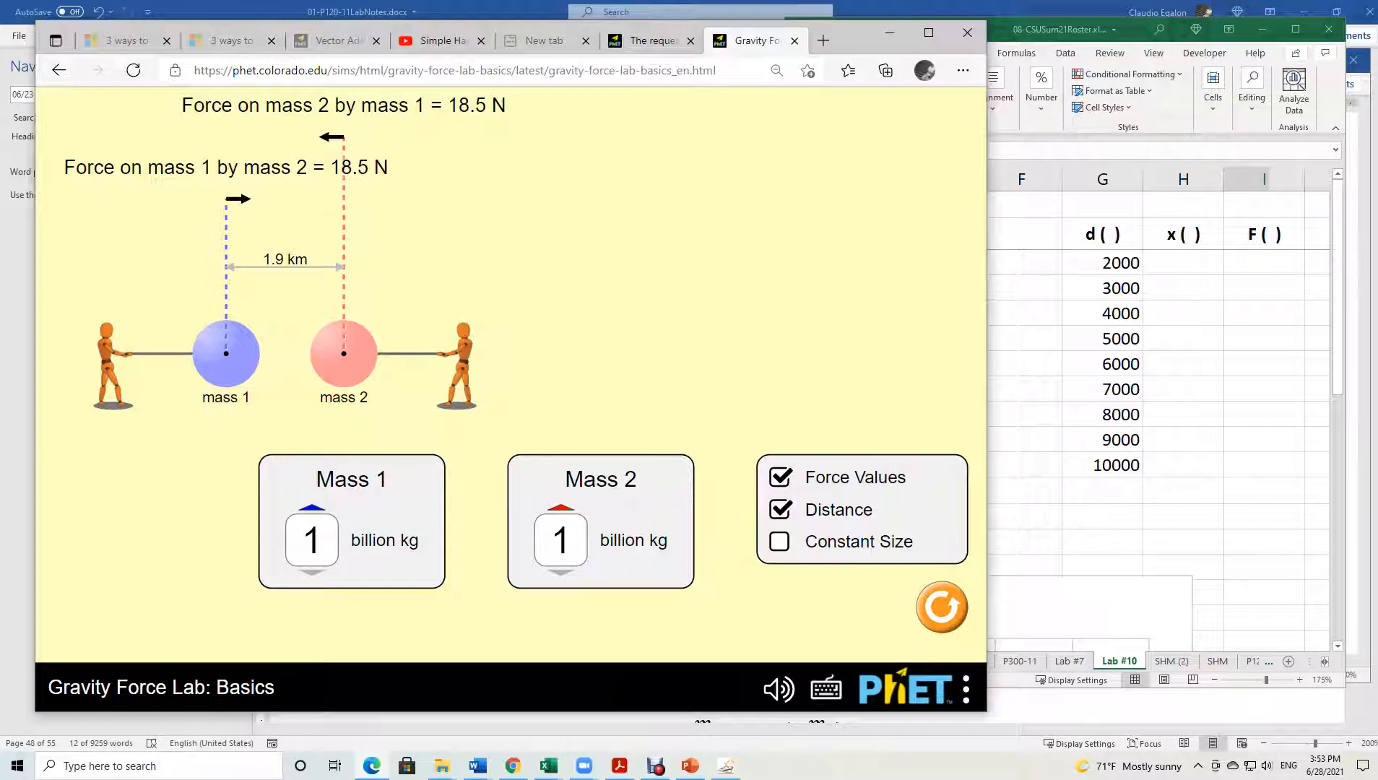
Record the force 18.5 in I3 for the 2000 distance in Excel and return to the PhET simulation.
{"action": "left_click", "coordinate": [1021, 491]}
{"action": "left_click", "coordinate": [1264, 263]}
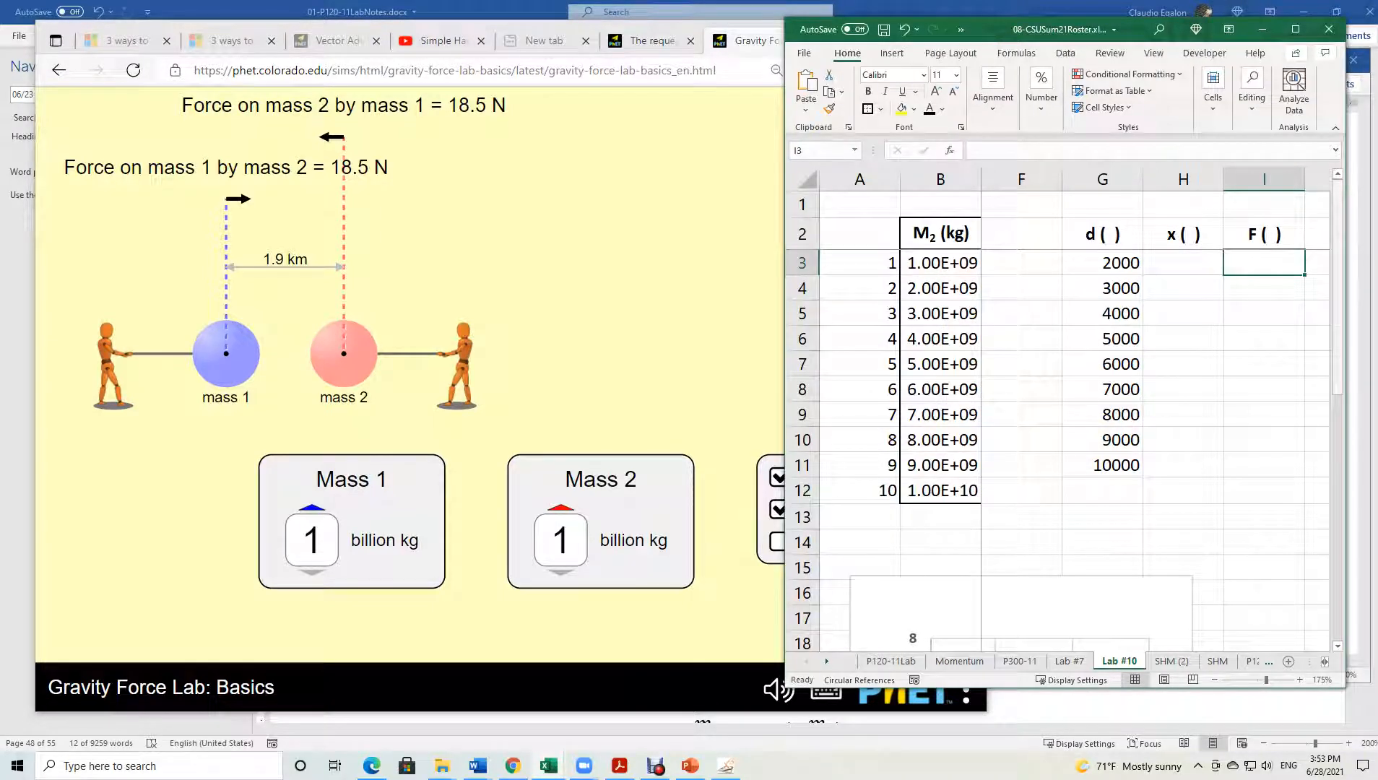
{"action": "type", "text": "18.5"}
{"action": "key", "text": "Return"}
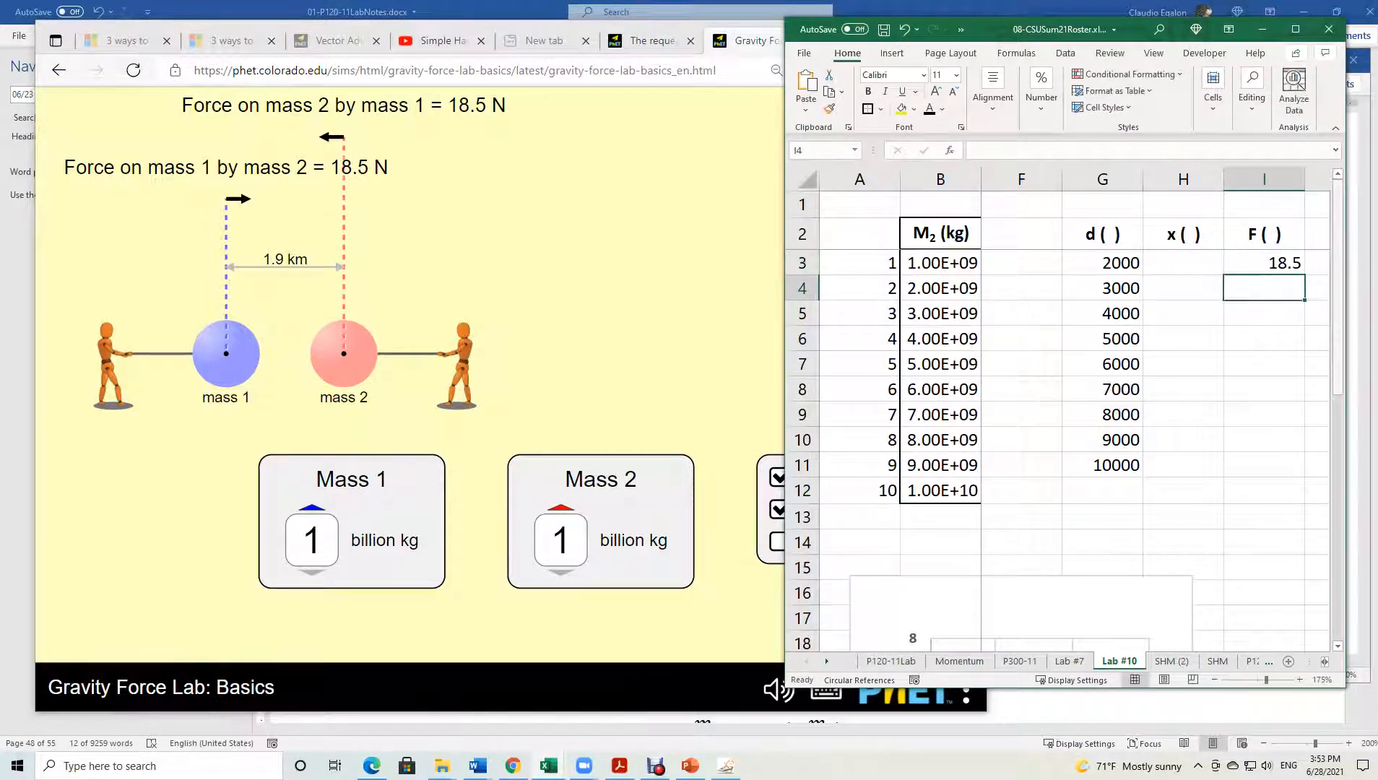
{"action": "key", "text": "alt+Tab"}
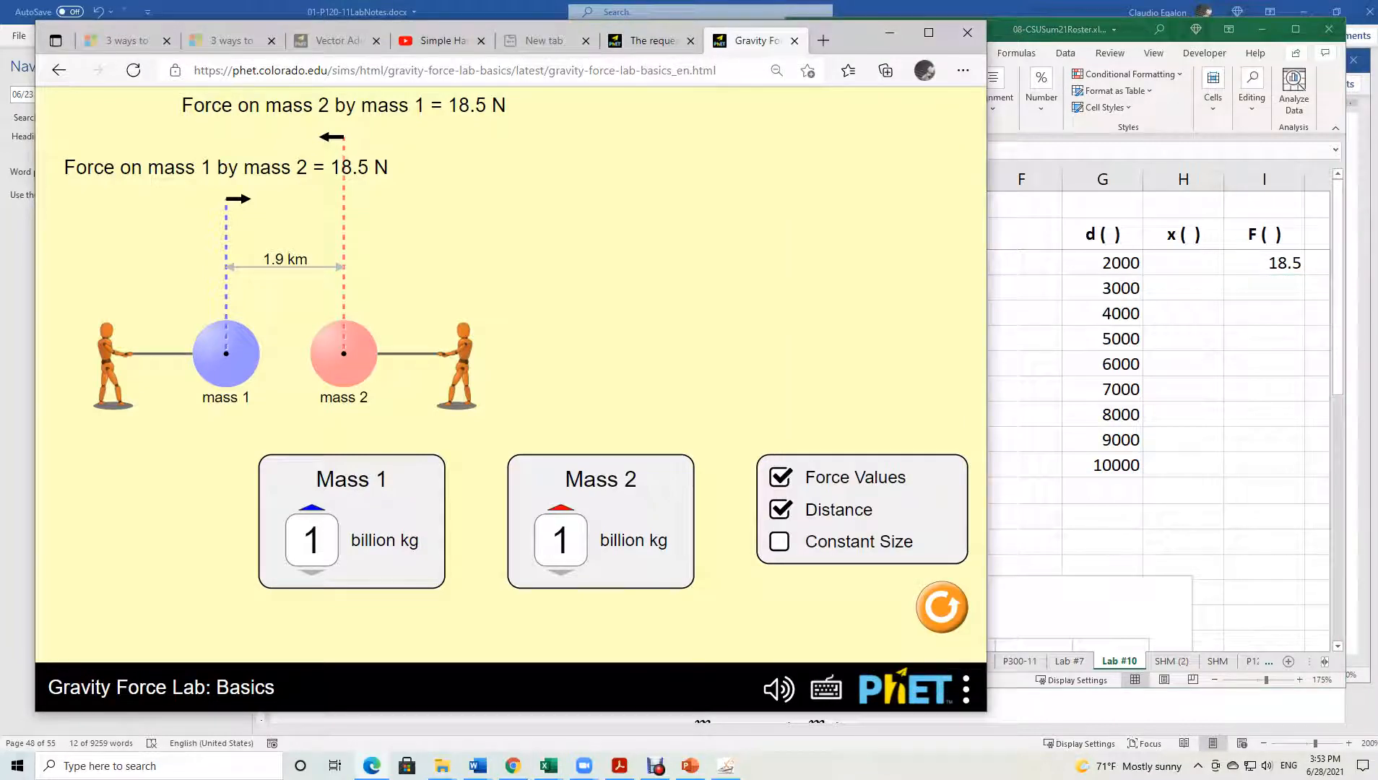
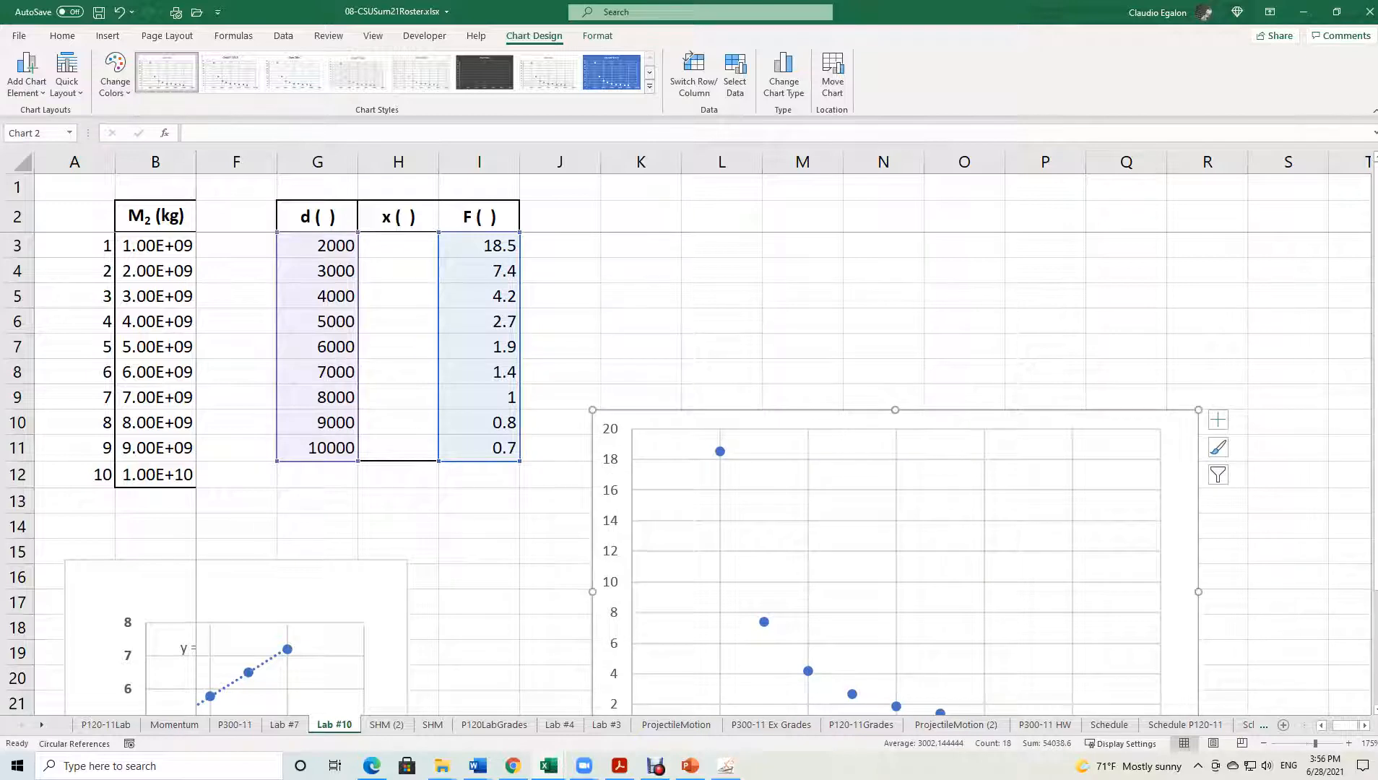
Shrink the force versus distance scatter chart from its upper corner so it takes less width and height on the sheet.
{"action": "left_click_drag", "start_coordinate": [1198, 334], "coordinate": [1087, 368]}
{"action": "left_click", "coordinate": [1287, 398]}
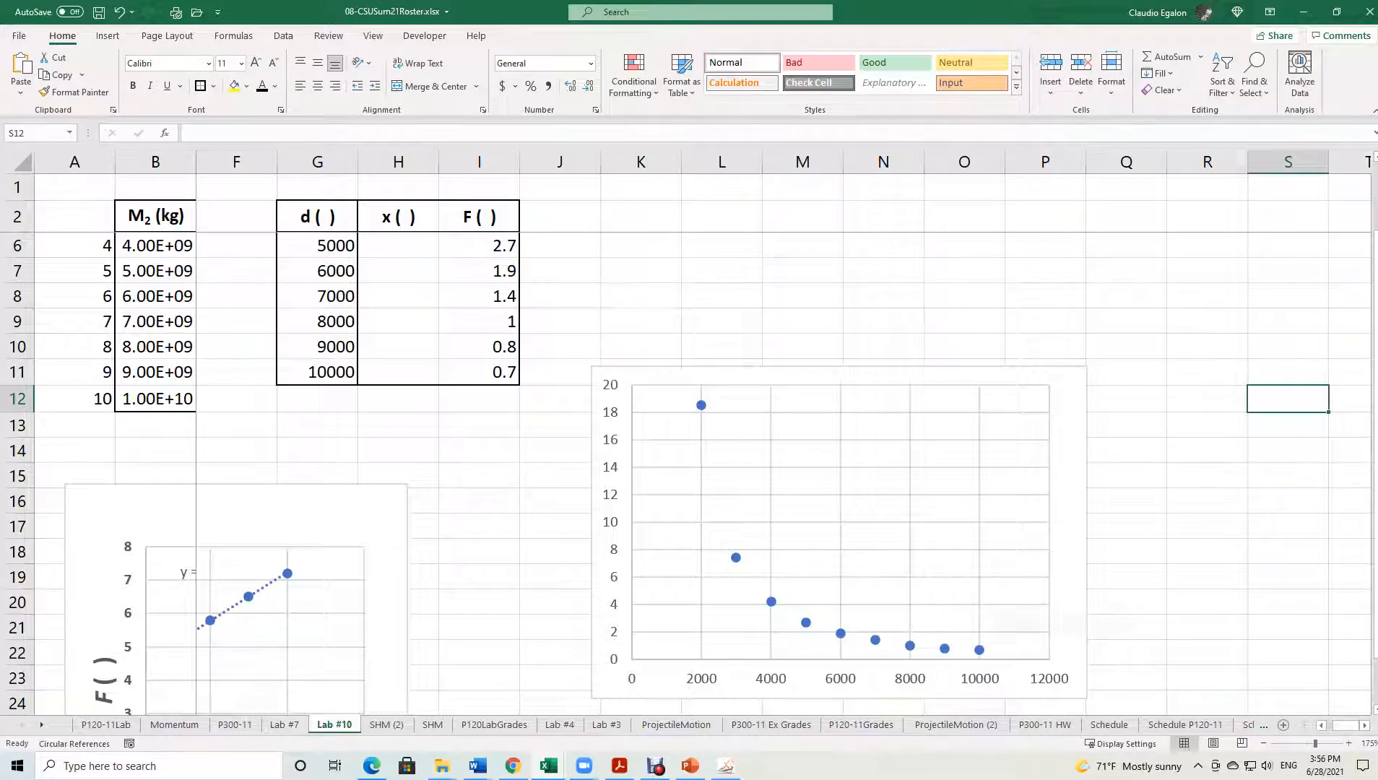
{"action": "left_click", "coordinate": [984, 603]}
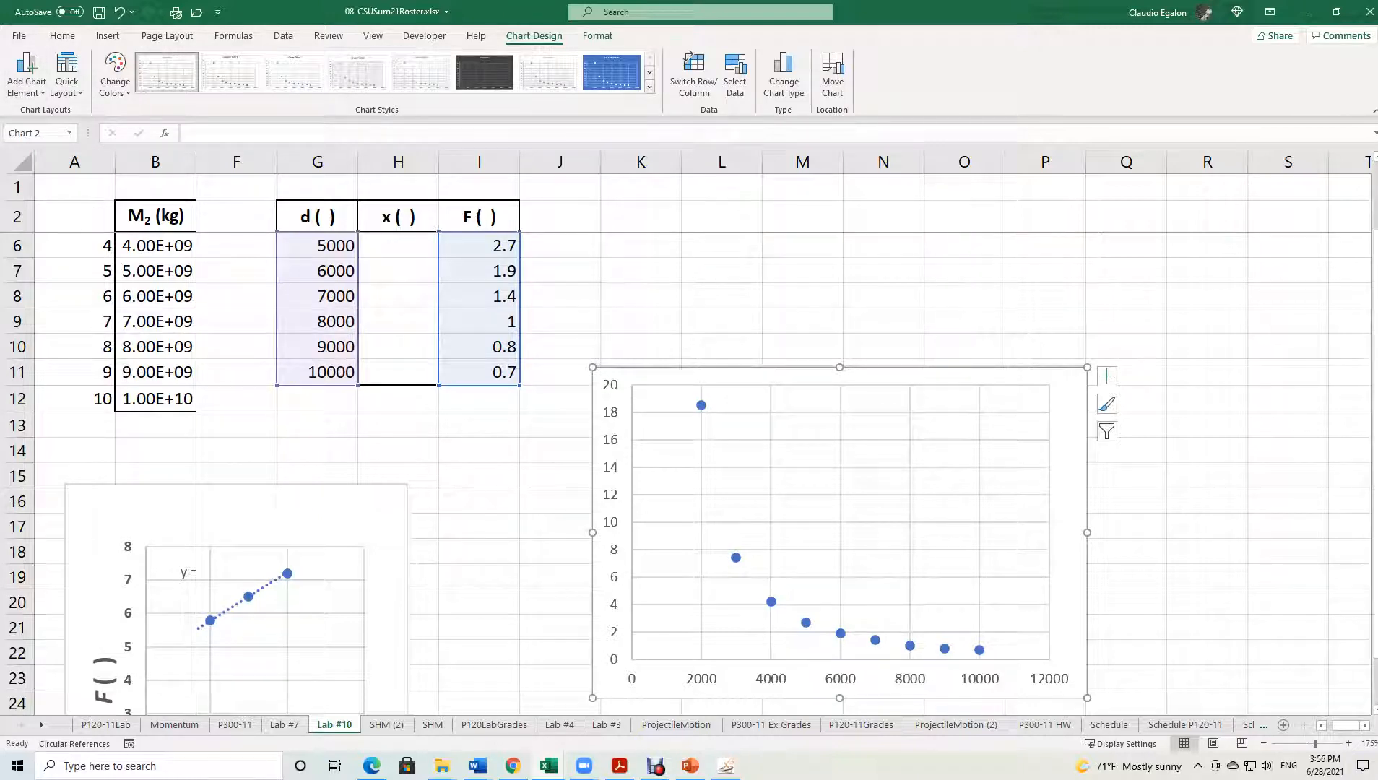
{"action": "left_click", "coordinate": [27, 72]}
{"action": "mouse_move", "coordinate": [43, 112]}
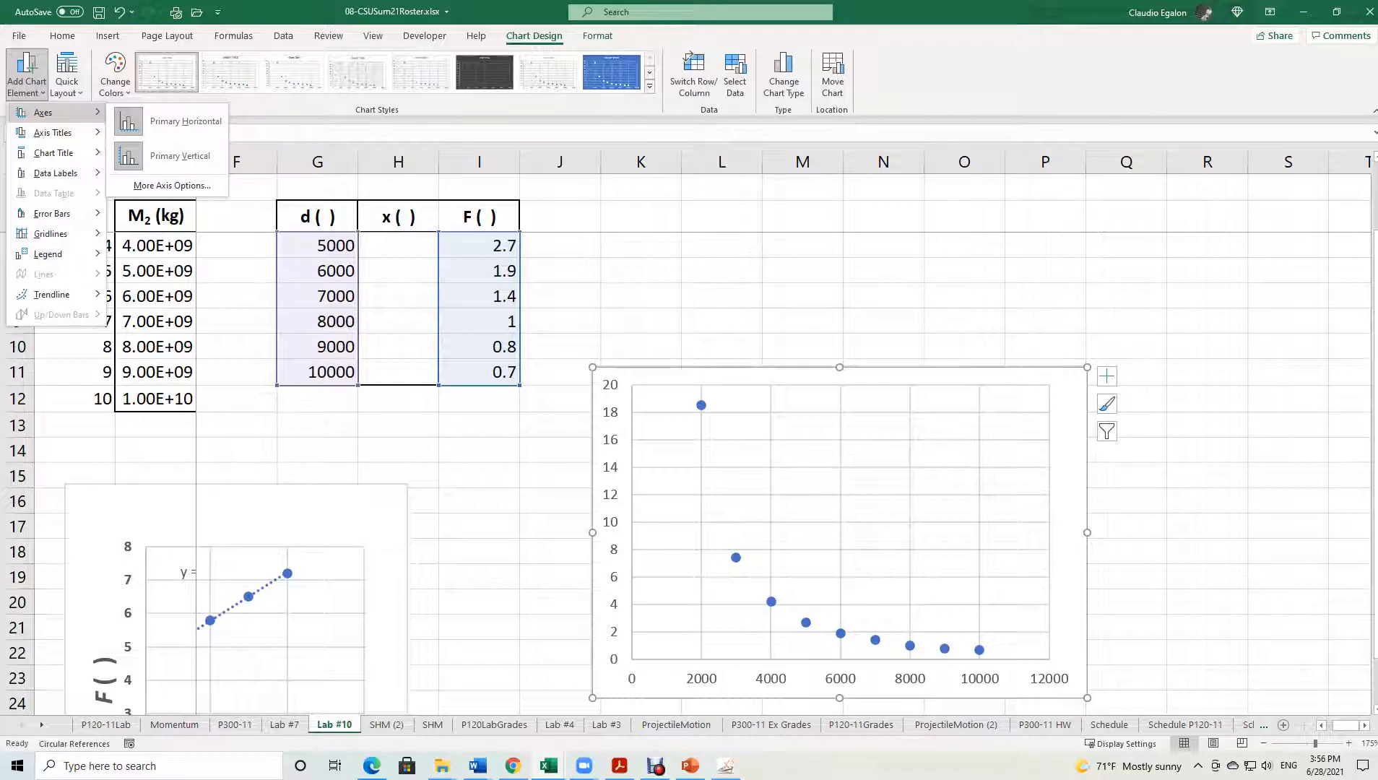
{"action": "left_click", "coordinate": [307, 15]}
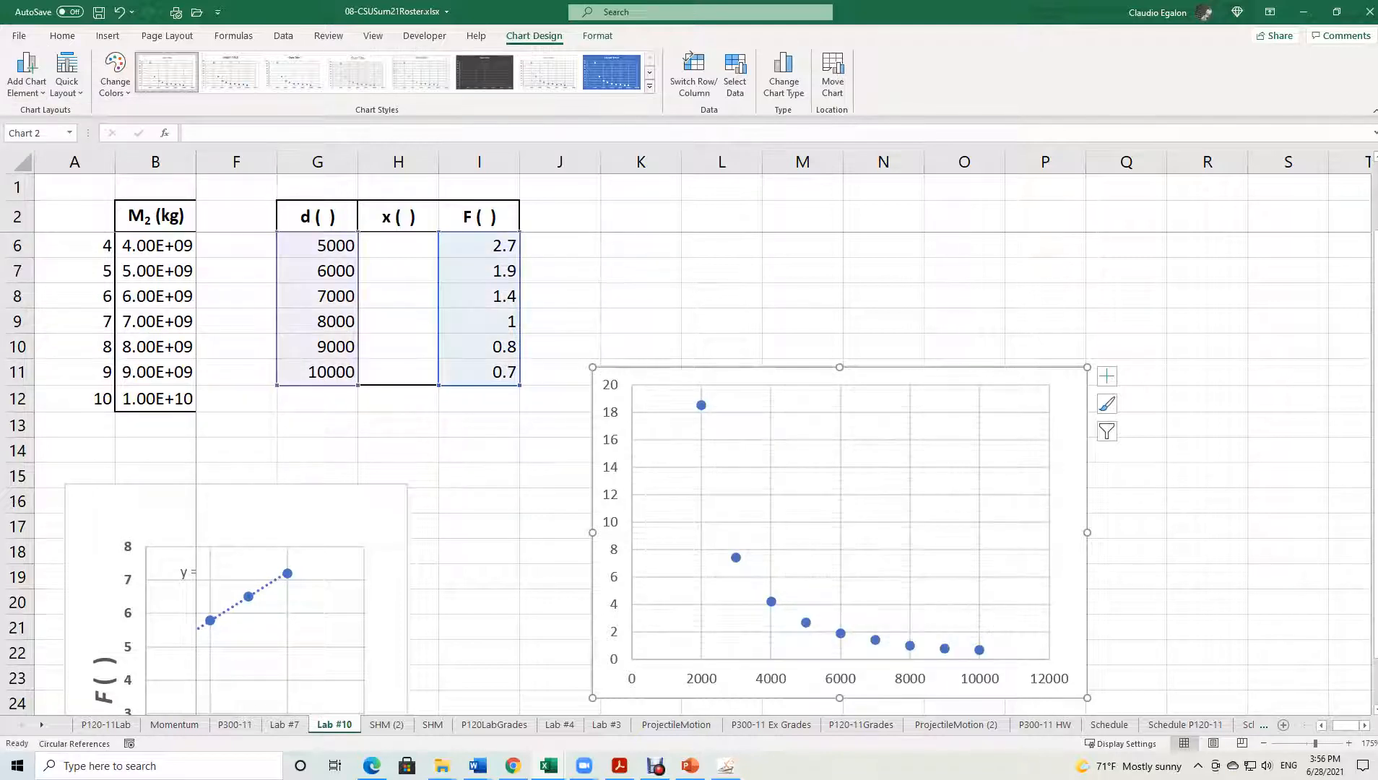
{"action": "left_click", "coordinate": [964, 270]}
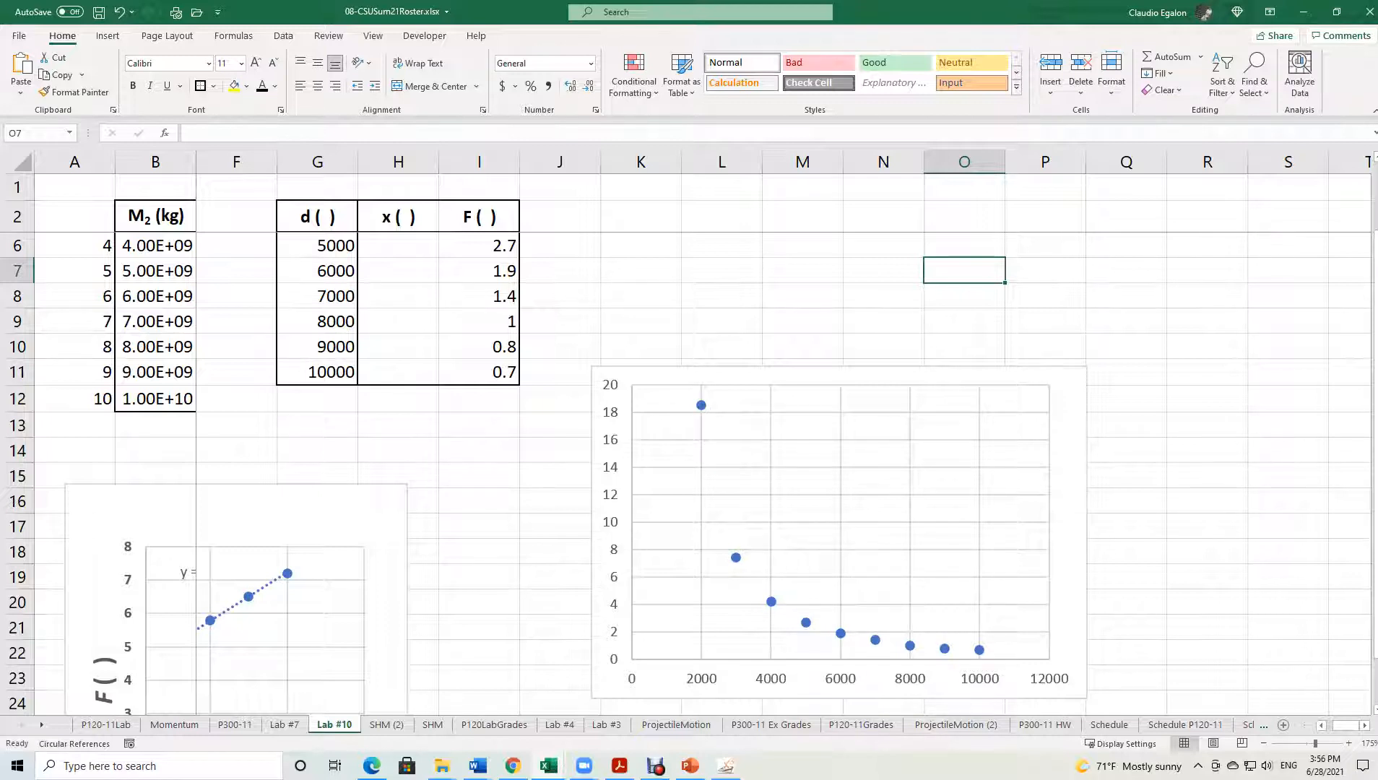
Add a trendline to the force versus distance data series and set its type to Power.
{"action": "left_click", "coordinate": [980, 649]}
{"action": "right_click", "coordinate": [876, 640]}
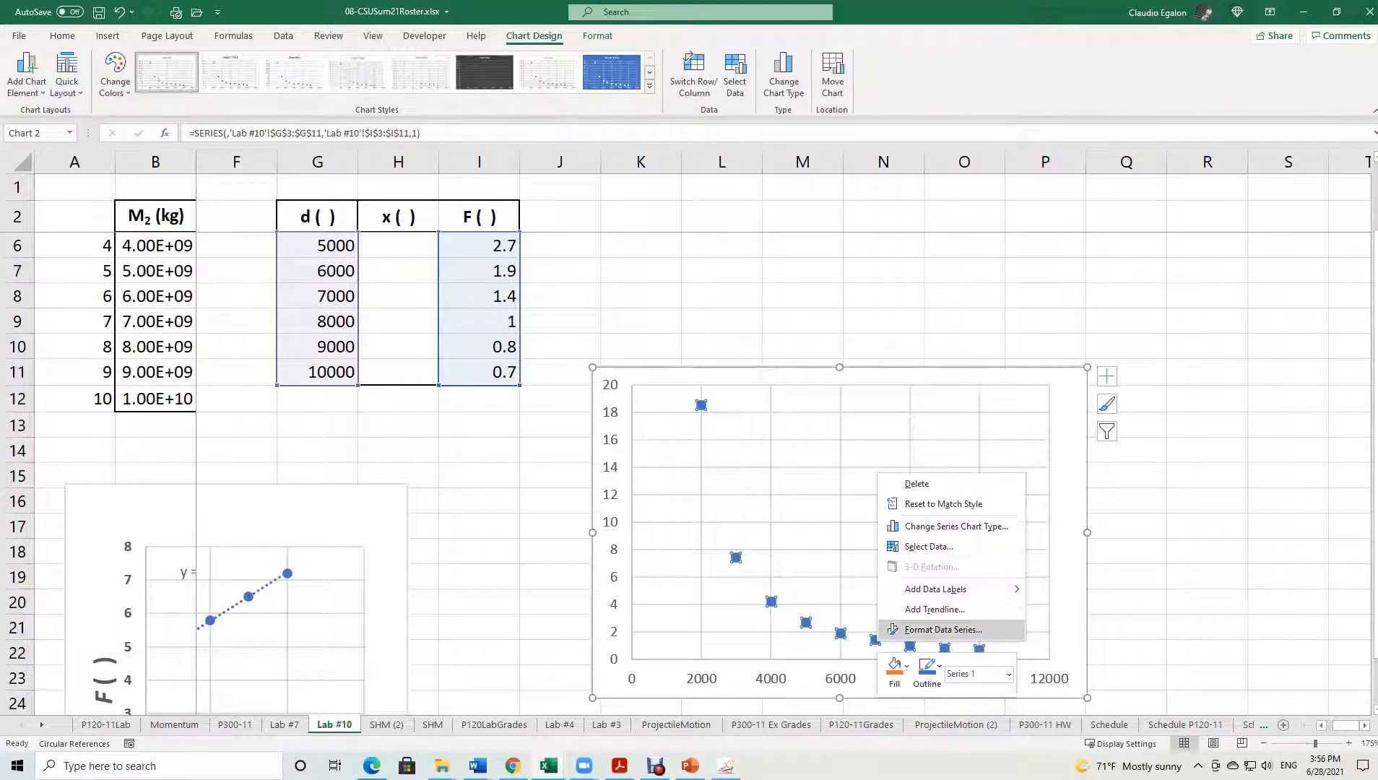
{"action": "left_click", "coordinate": [934, 609]}
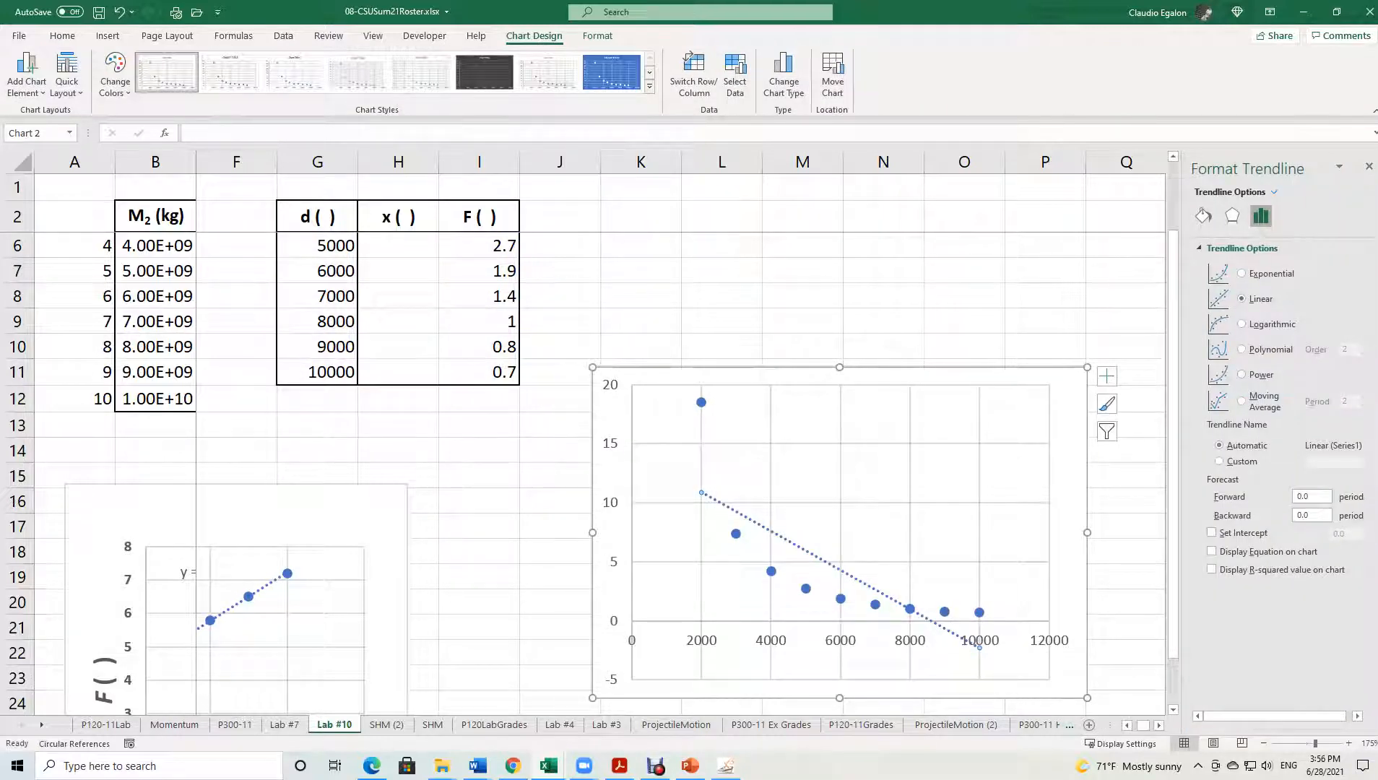
{"action": "left_click", "coordinate": [1242, 375]}
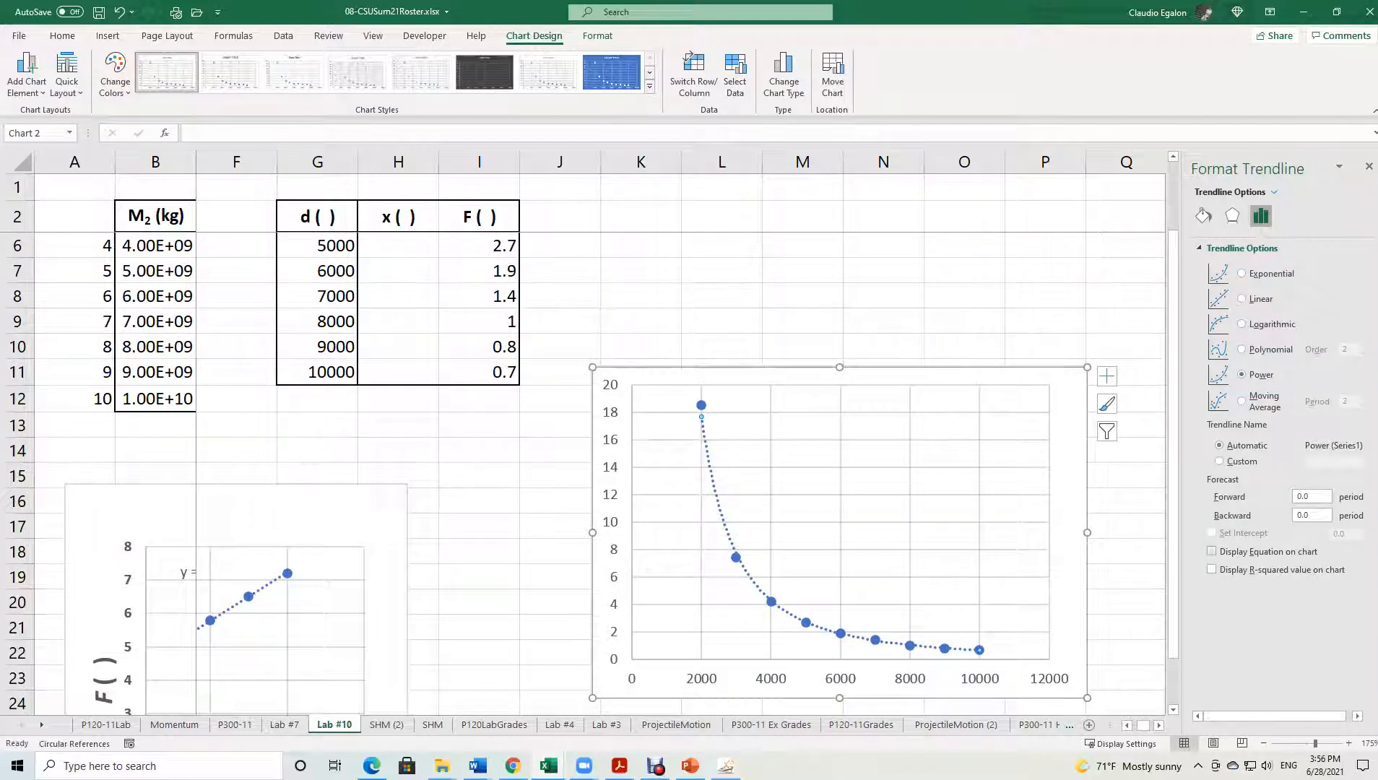
Display the power trendline's equation and R-squared value on the chart and move their label to the upper part of the plot.
{"action": "left_click", "coordinate": [1211, 551]}
{"action": "left_click", "coordinate": [1212, 569]}
{"action": "left_click_drag", "start_coordinate": [917, 635], "coordinate": [883, 409]}
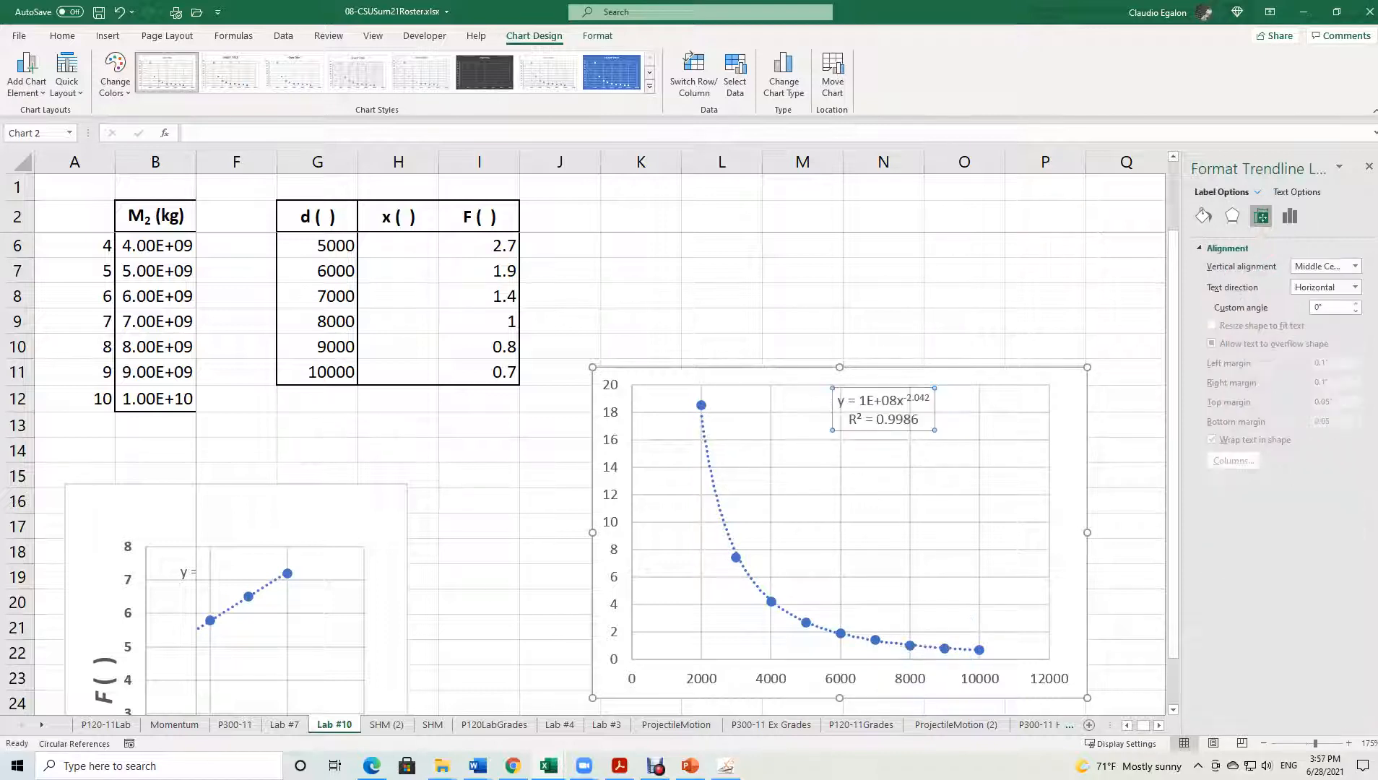
Set the number format of the trendline equation label to Scientific, then deselect the label.
{"action": "left_click_drag", "start_coordinate": [896, 401], "coordinate": [918, 420]}
{"action": "left_click", "coordinate": [896, 400]}
{"action": "key", "text": "Right"}
{"action": "right_click", "coordinate": [906, 397]}
{"action": "key", "text": "Escape"}
{"action": "right_click", "coordinate": [866, 431]}
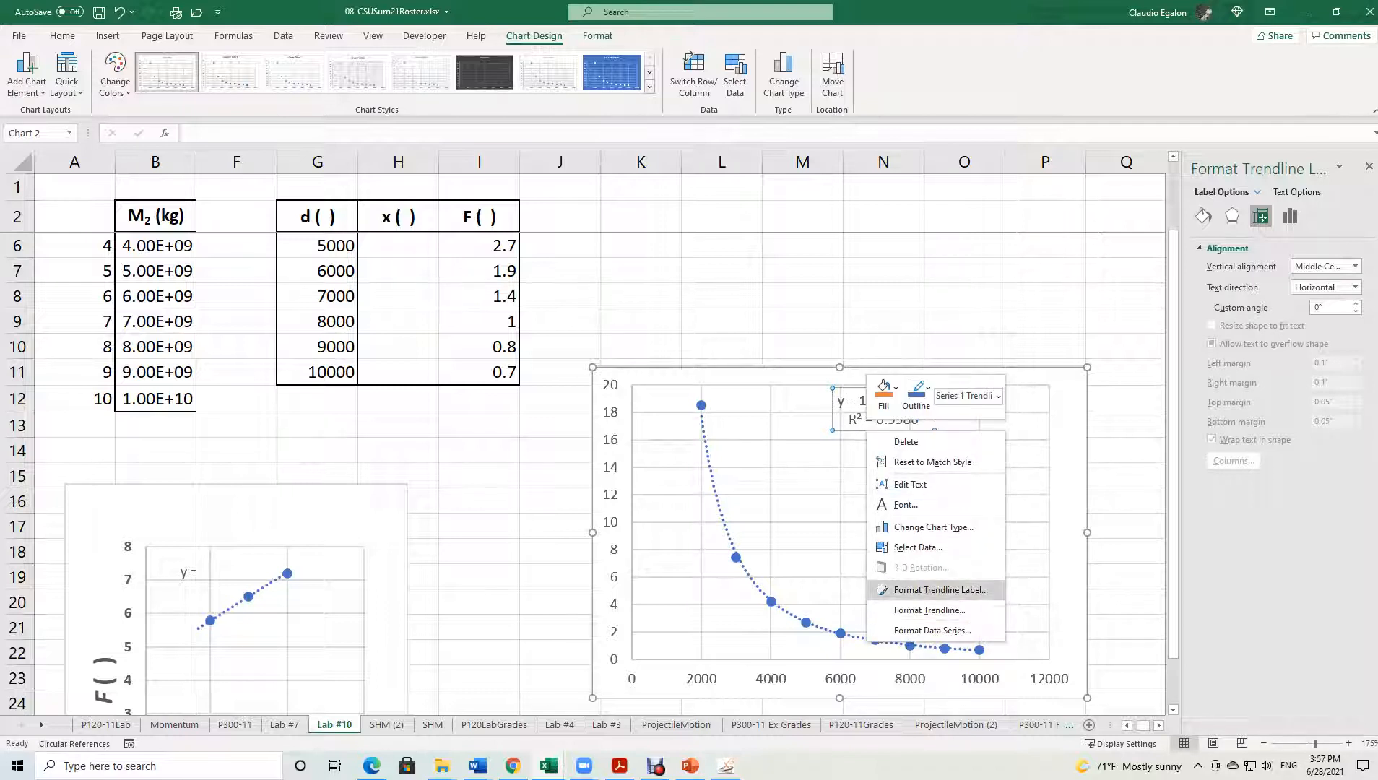
{"action": "left_click", "coordinate": [938, 589]}
{"action": "left_click", "coordinate": [1343, 281]}
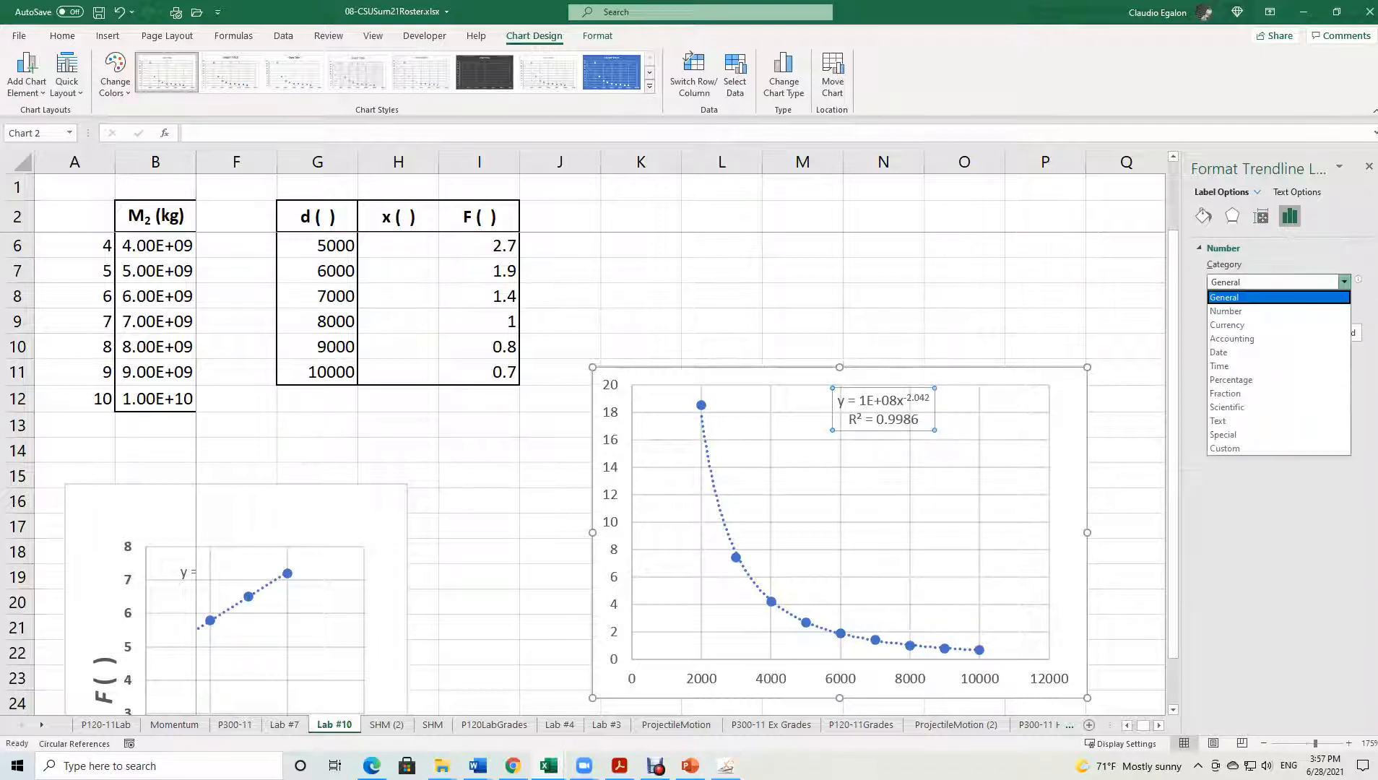
{"action": "key", "text": "Down"}
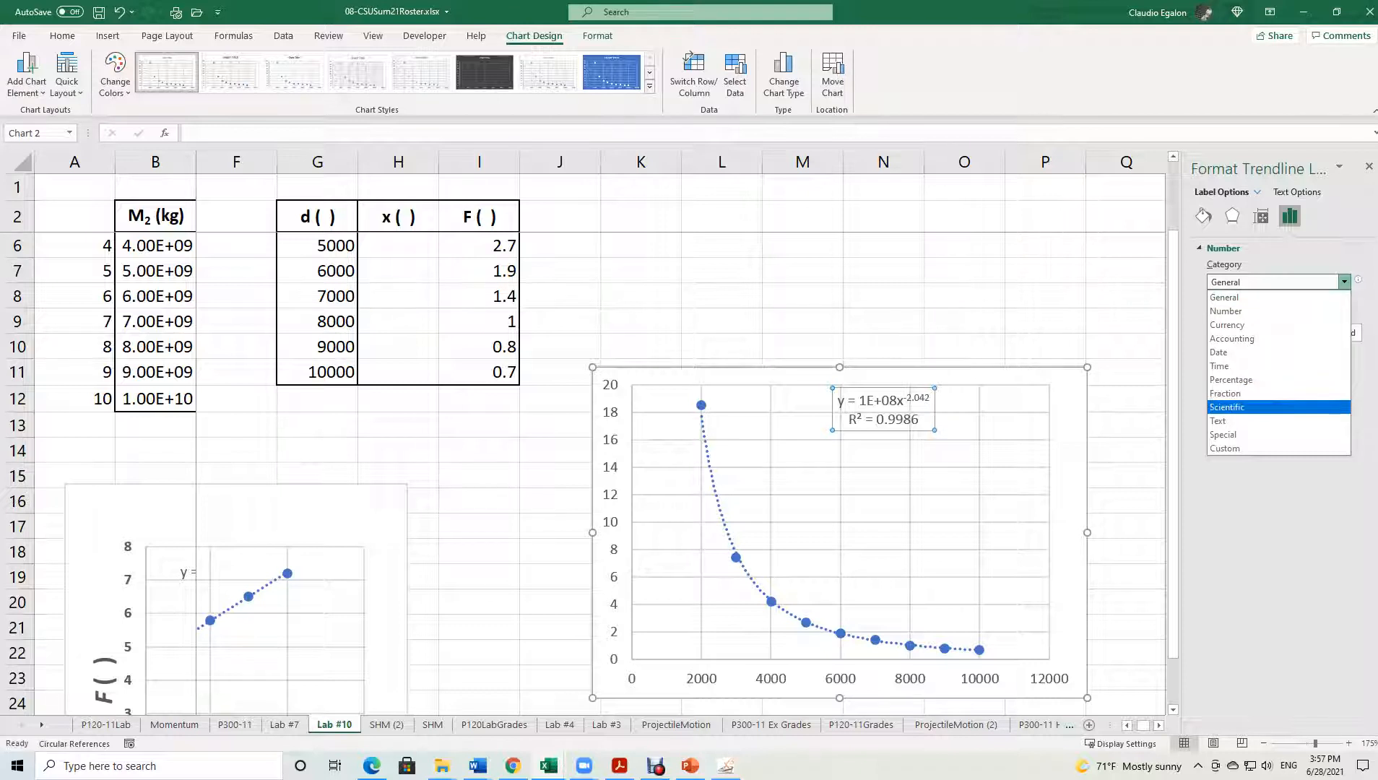
{"action": "key", "text": "Return"}
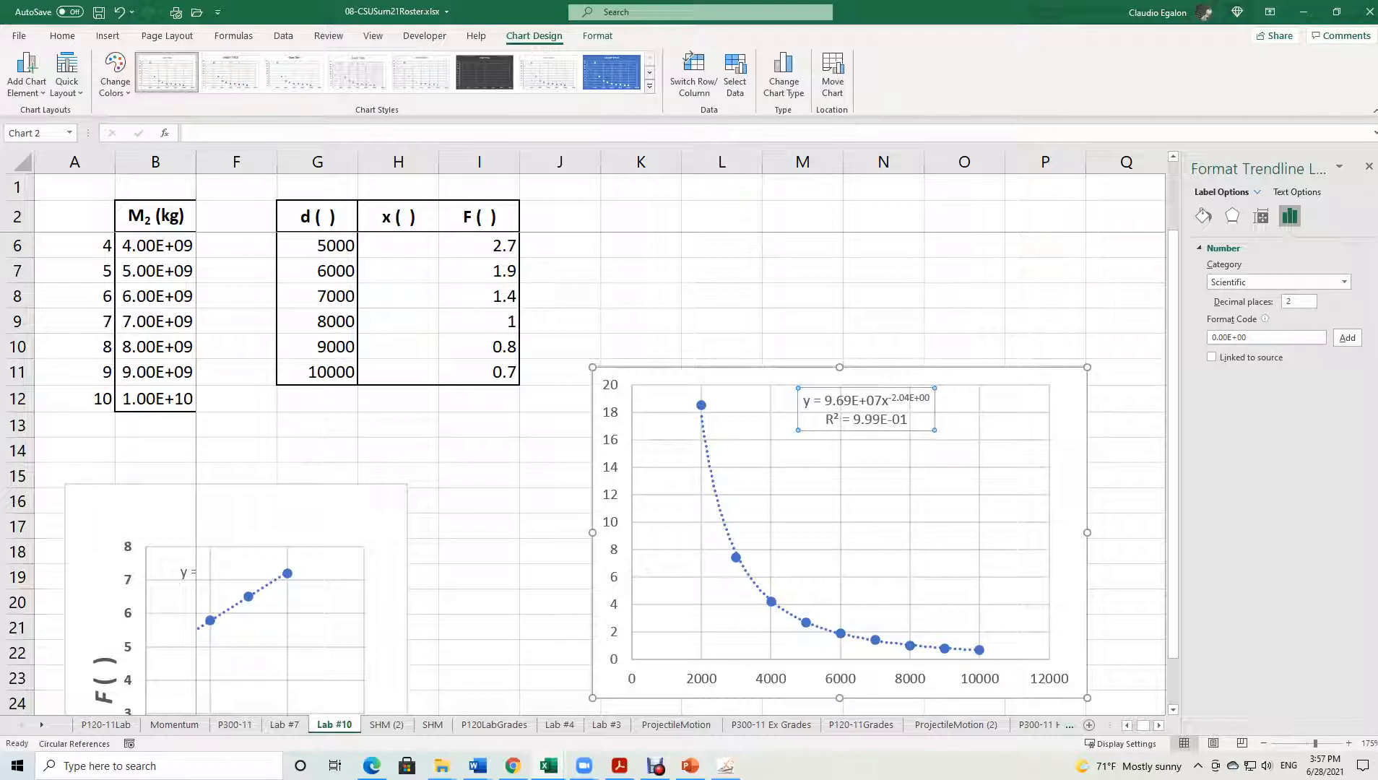
{"action": "left_click", "coordinate": [906, 398]}
{"action": "key", "text": "Escape"}
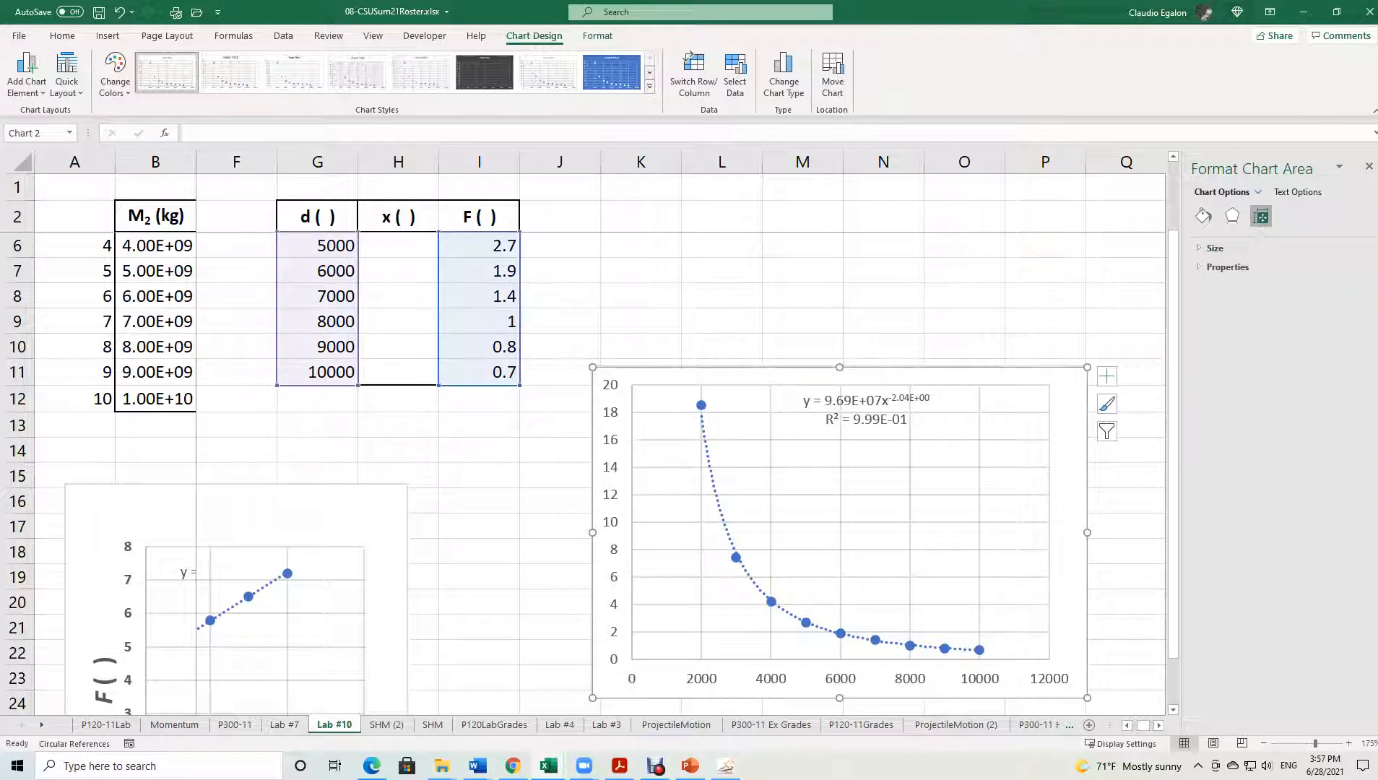
Move the force versus distance chart down below the data table beside the mass chart and save the workbook.
{"action": "left_click_drag", "start_coordinate": [744, 583], "coordinate": [659, 703]}
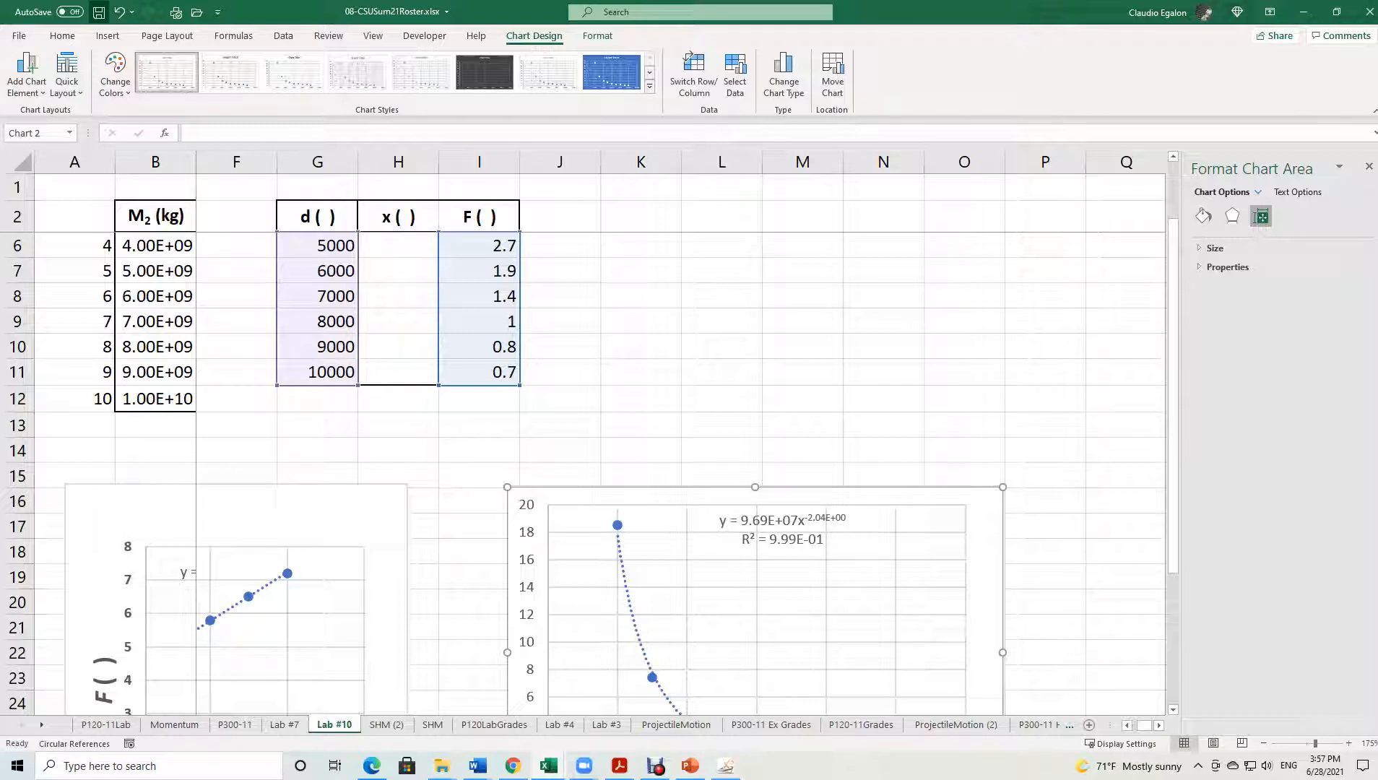
{"action": "key", "text": "ctrl+s"}
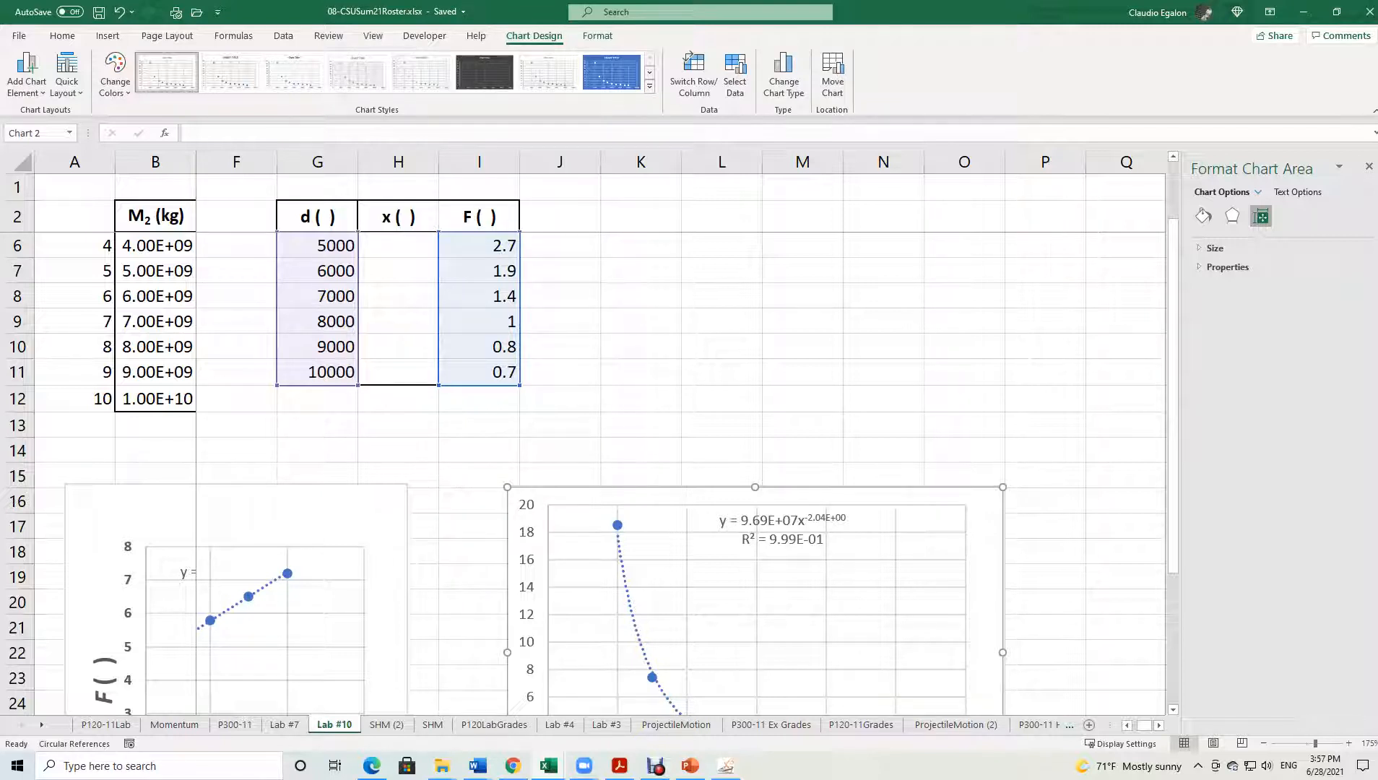
{"action": "scroll", "coordinate": [678, 440], "scroll_direction": "down", "scroll_amount": 2}
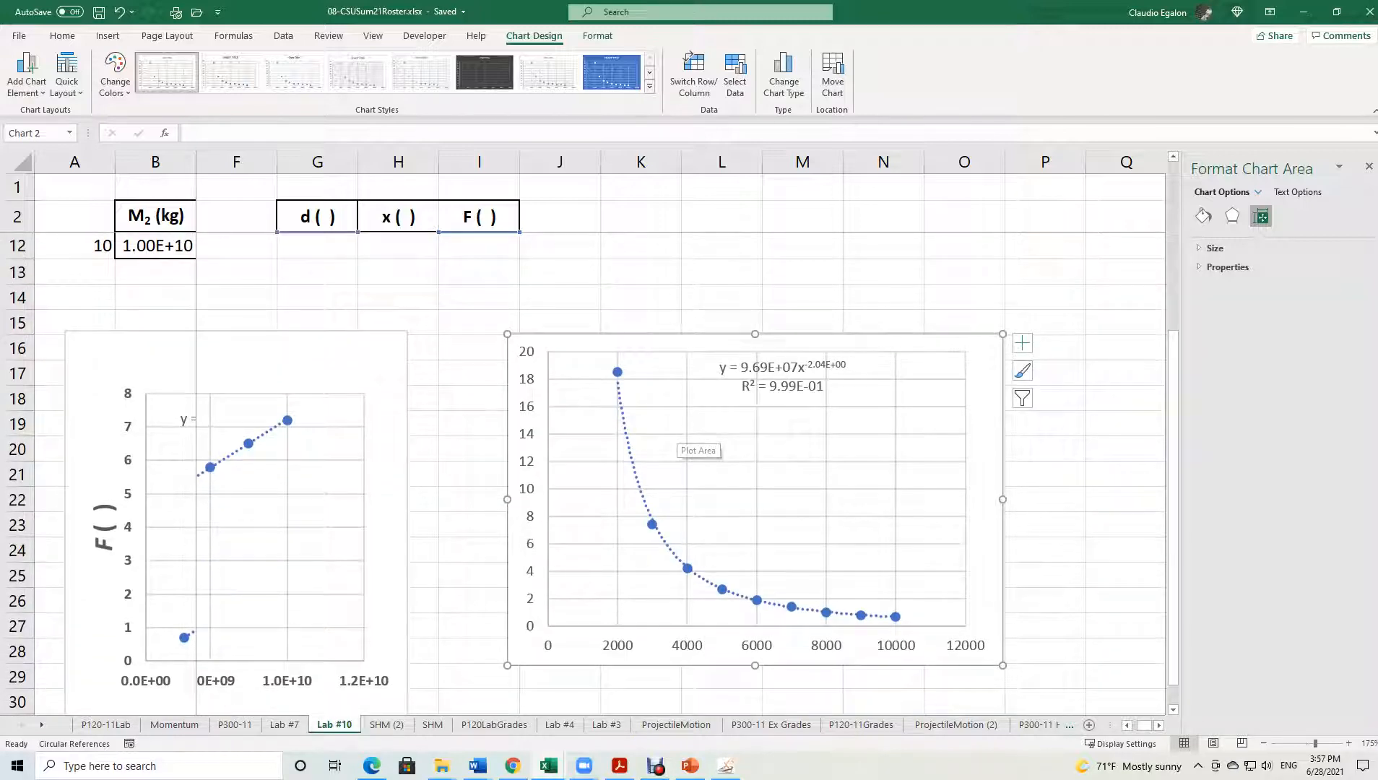
Review question 4 on graphing force versus distance in the VRLab10 Word document, then return to the Excel workbook.
{"action": "mouse_move", "coordinate": [477, 766]}
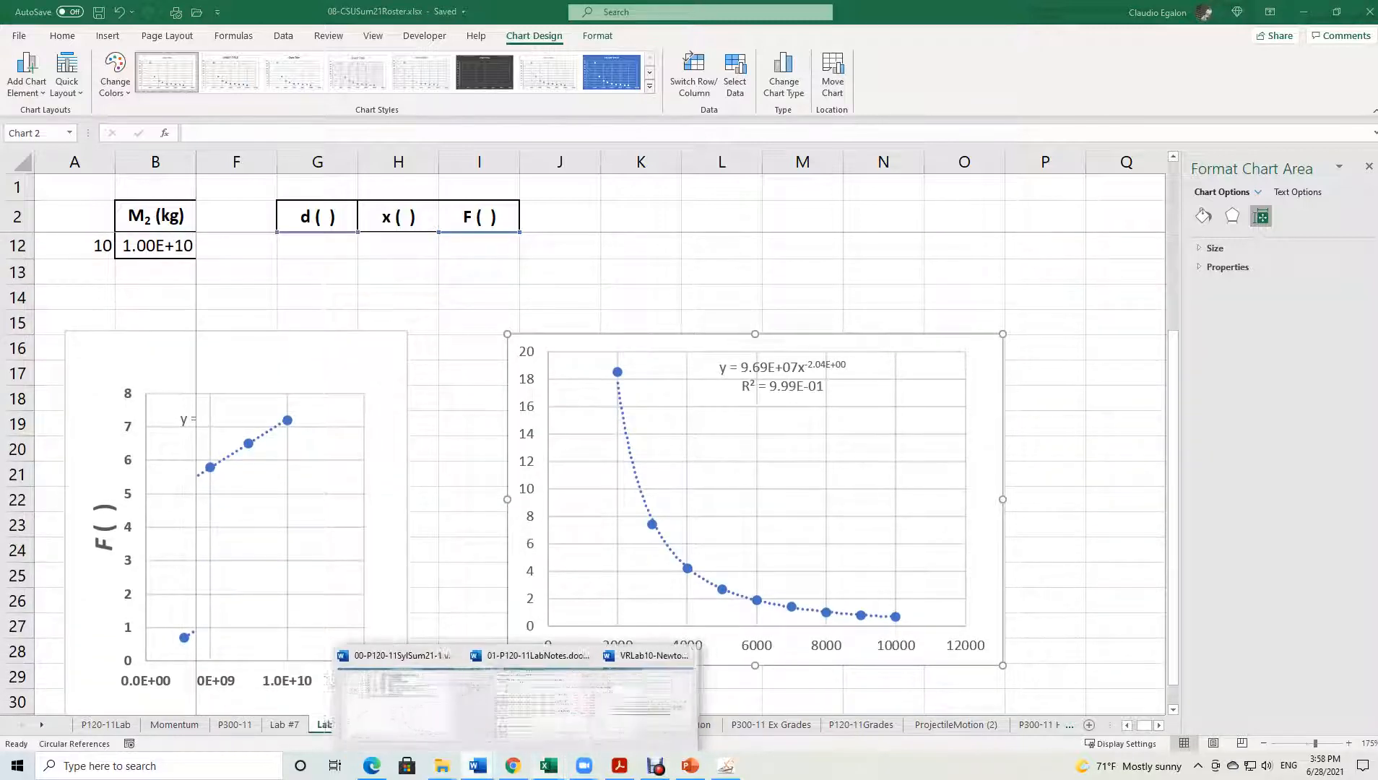
{"action": "left_click", "coordinate": [635, 671]}
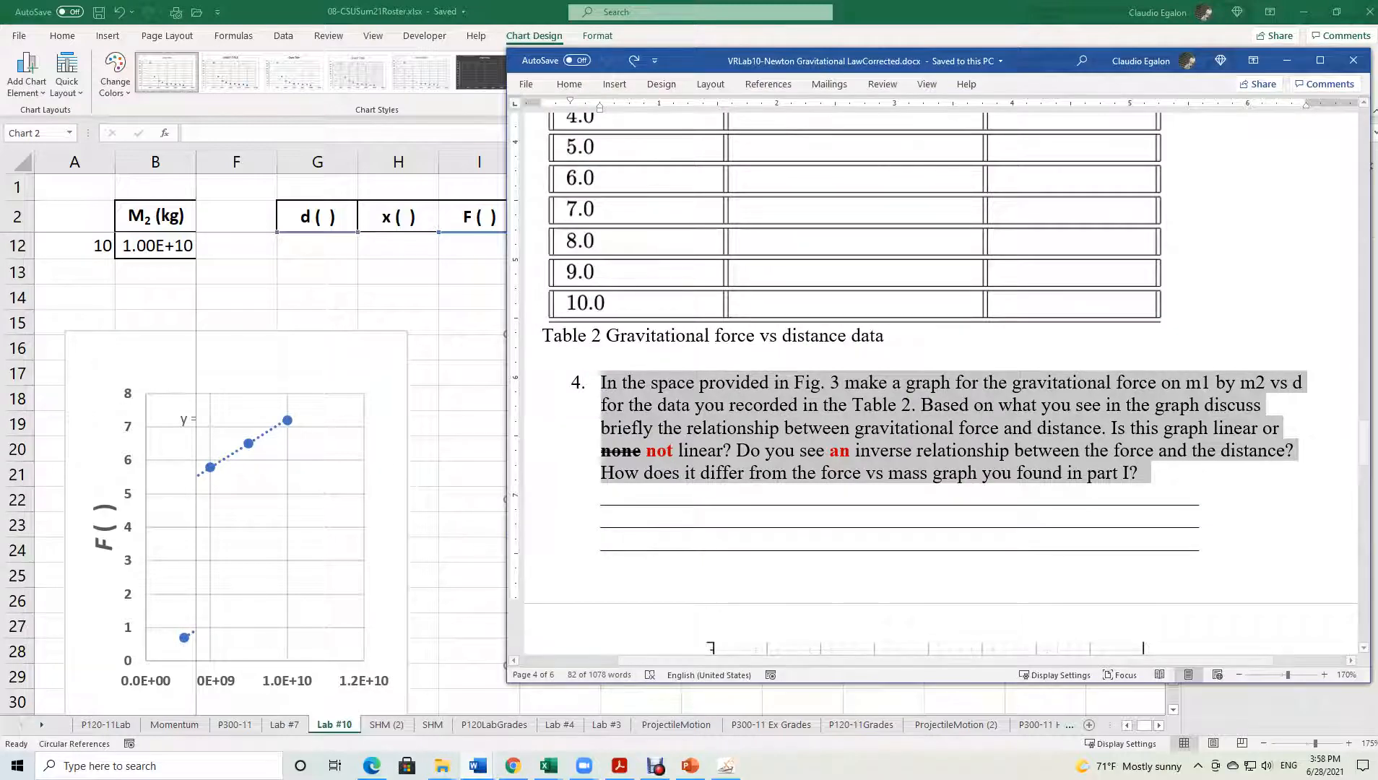
{"action": "left_click", "coordinate": [504, 499]}
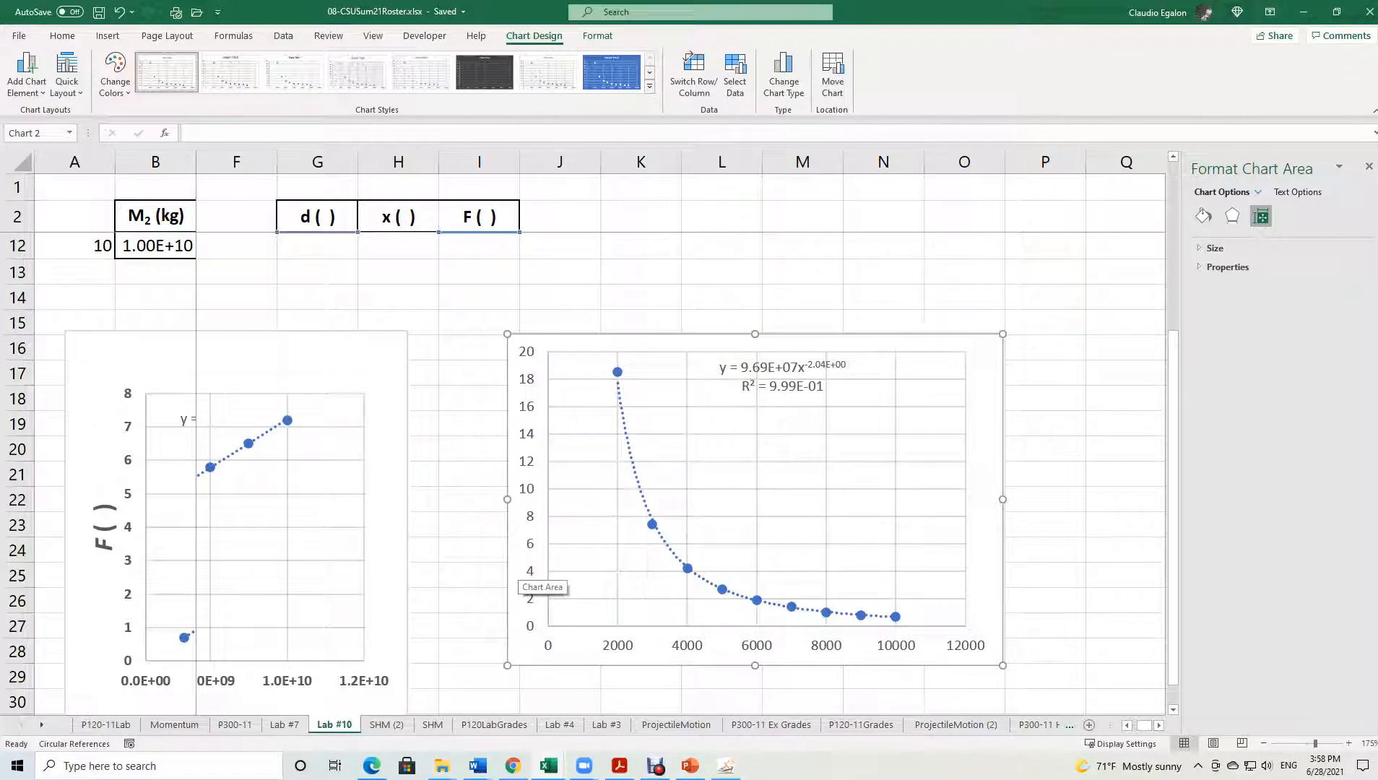
Delete the equation label and the power trendline from the force versus distance chart.
{"action": "left_click", "coordinate": [782, 376]}
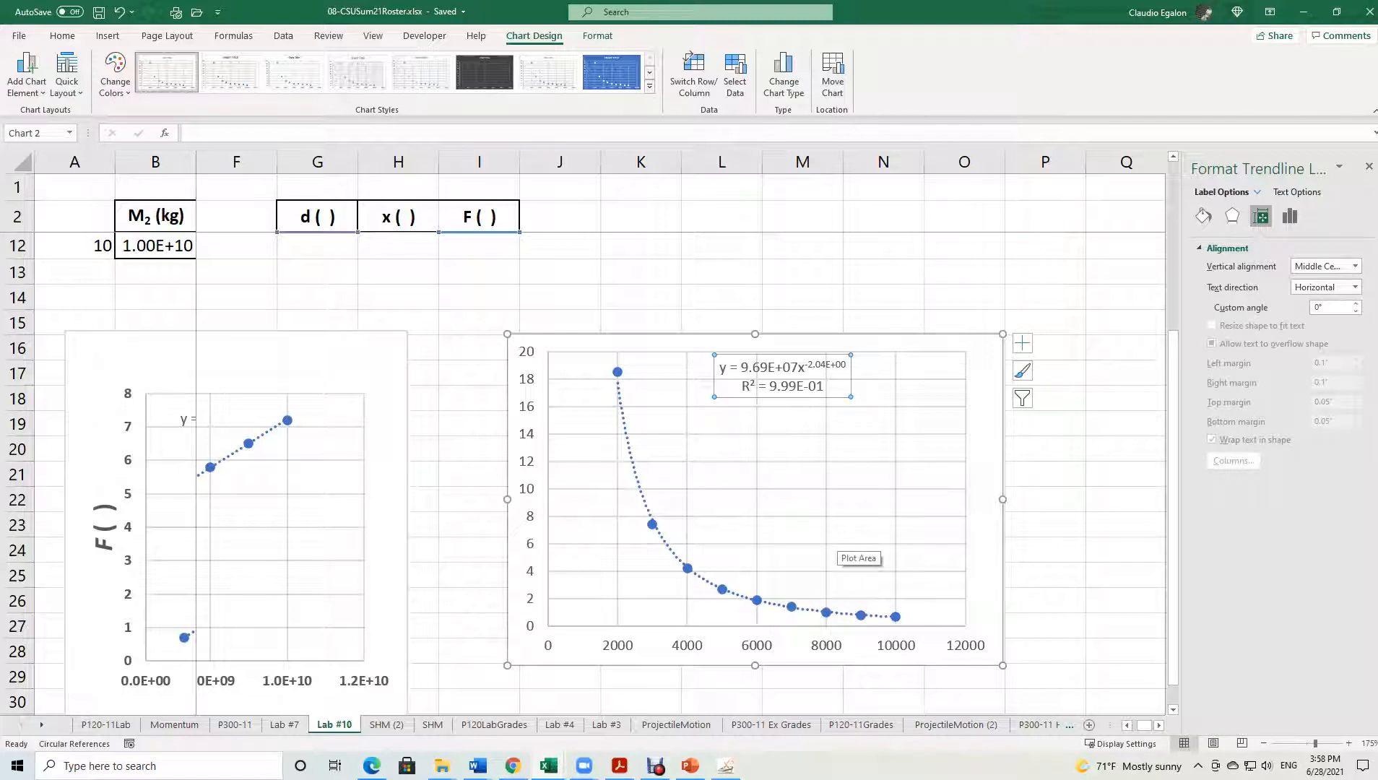
{"action": "key", "text": "Delete"}
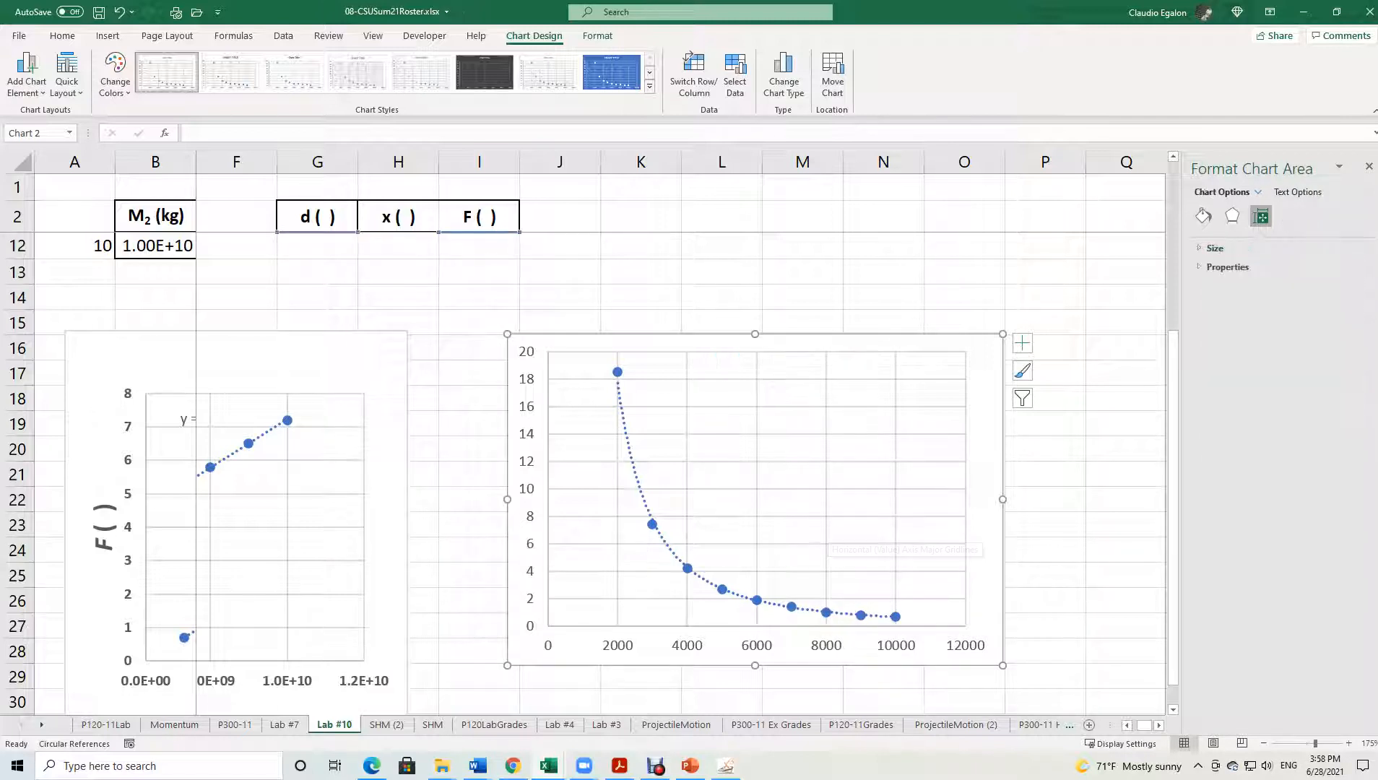
{"action": "left_click", "coordinate": [634, 468]}
{"action": "key", "text": "Delete"}
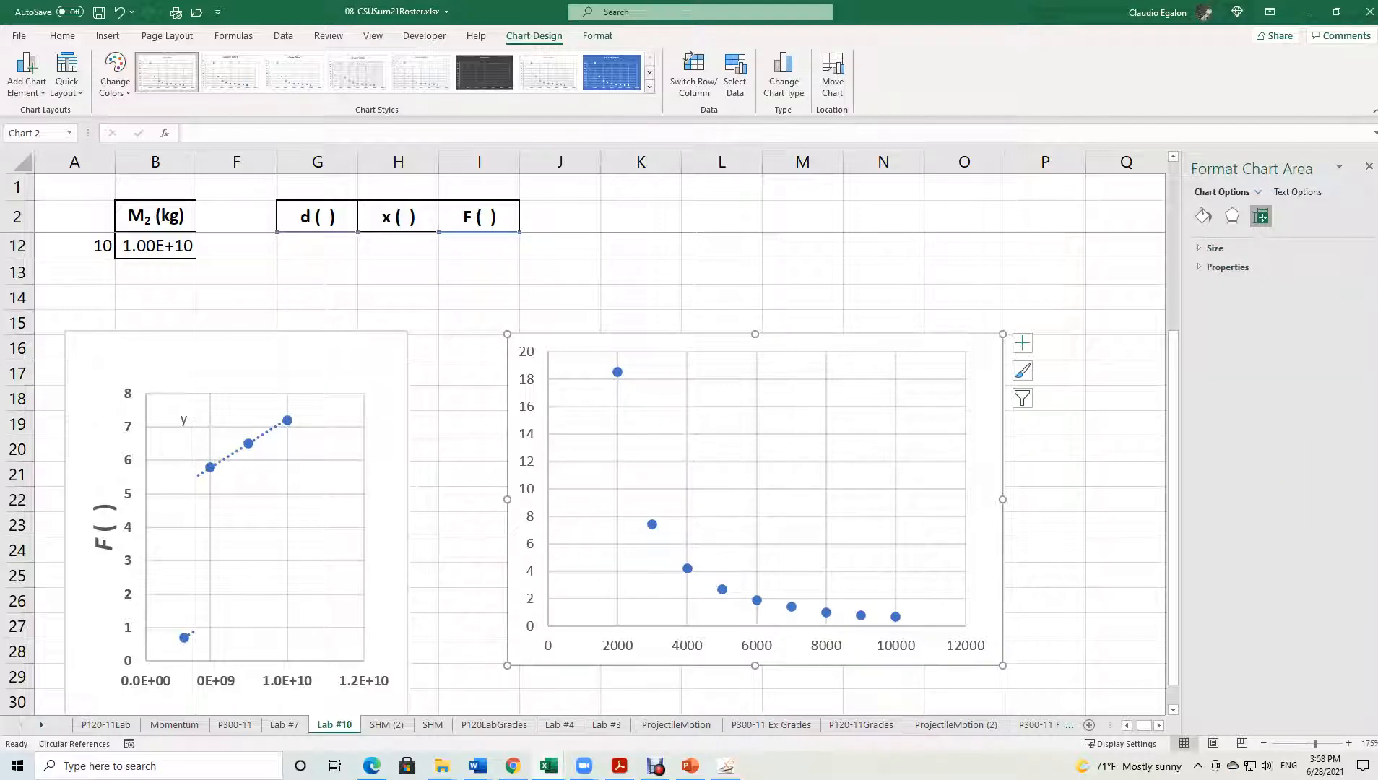
Add a new trendline to the force versus distance data series and set its type to Power.
{"action": "mouse_move", "coordinate": [584, 766]}
{"action": "left_click", "coordinate": [652, 524]}
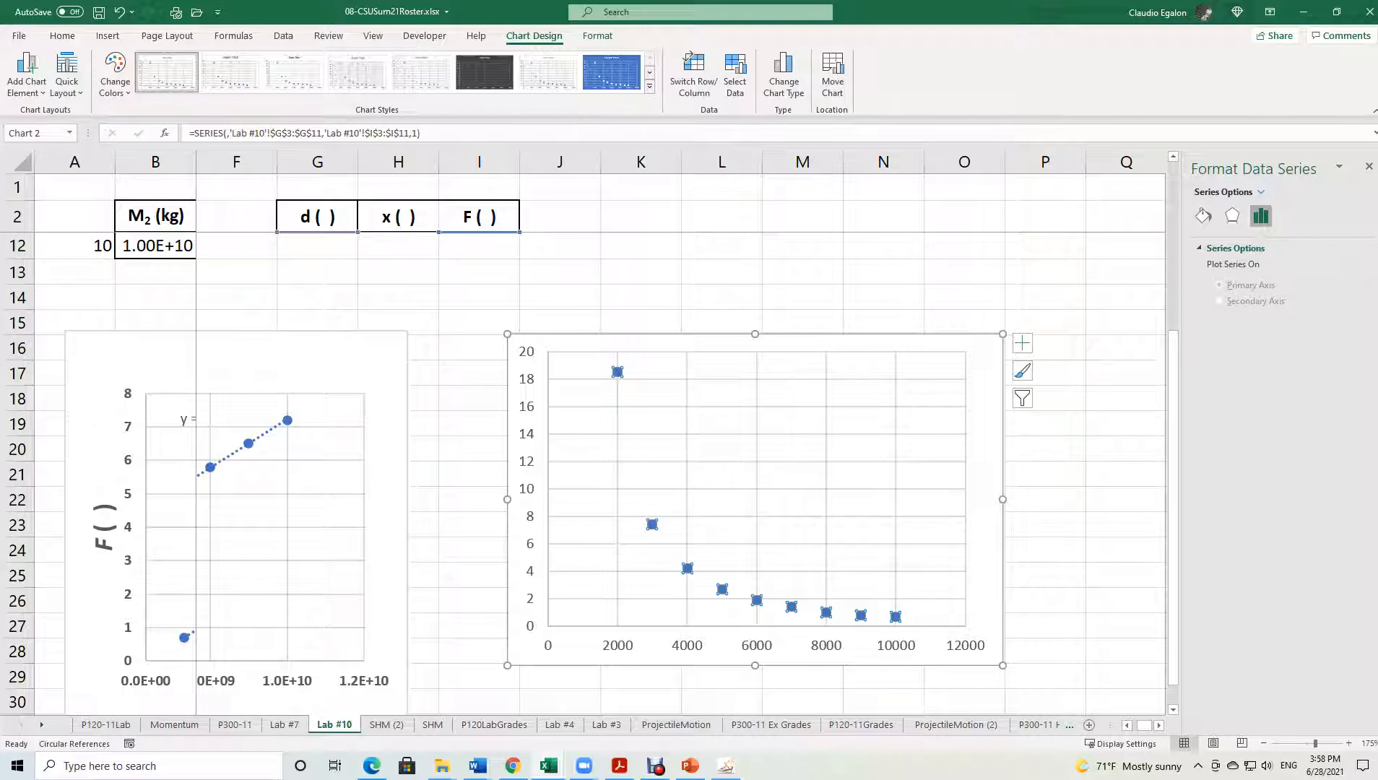
{"action": "right_click", "coordinate": [654, 525]}
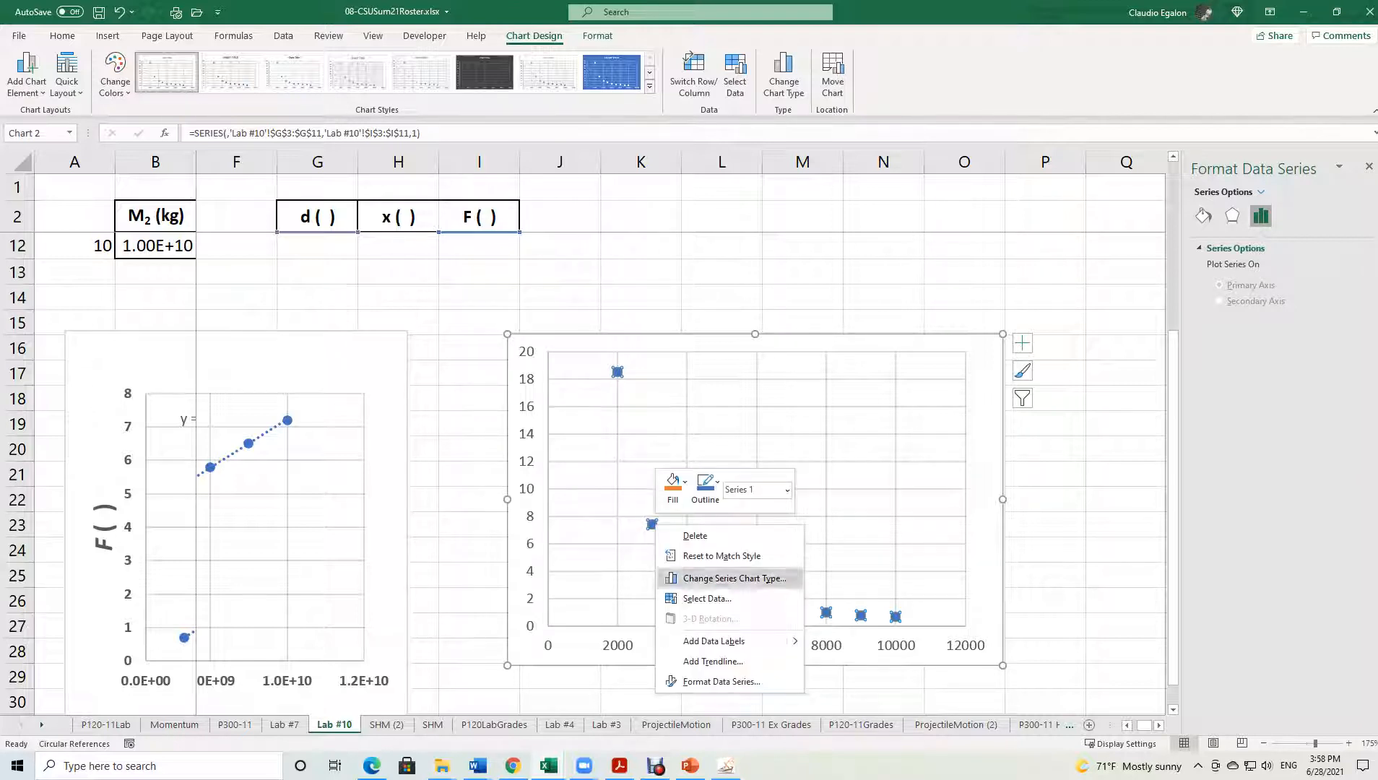
{"action": "left_click", "coordinate": [713, 661]}
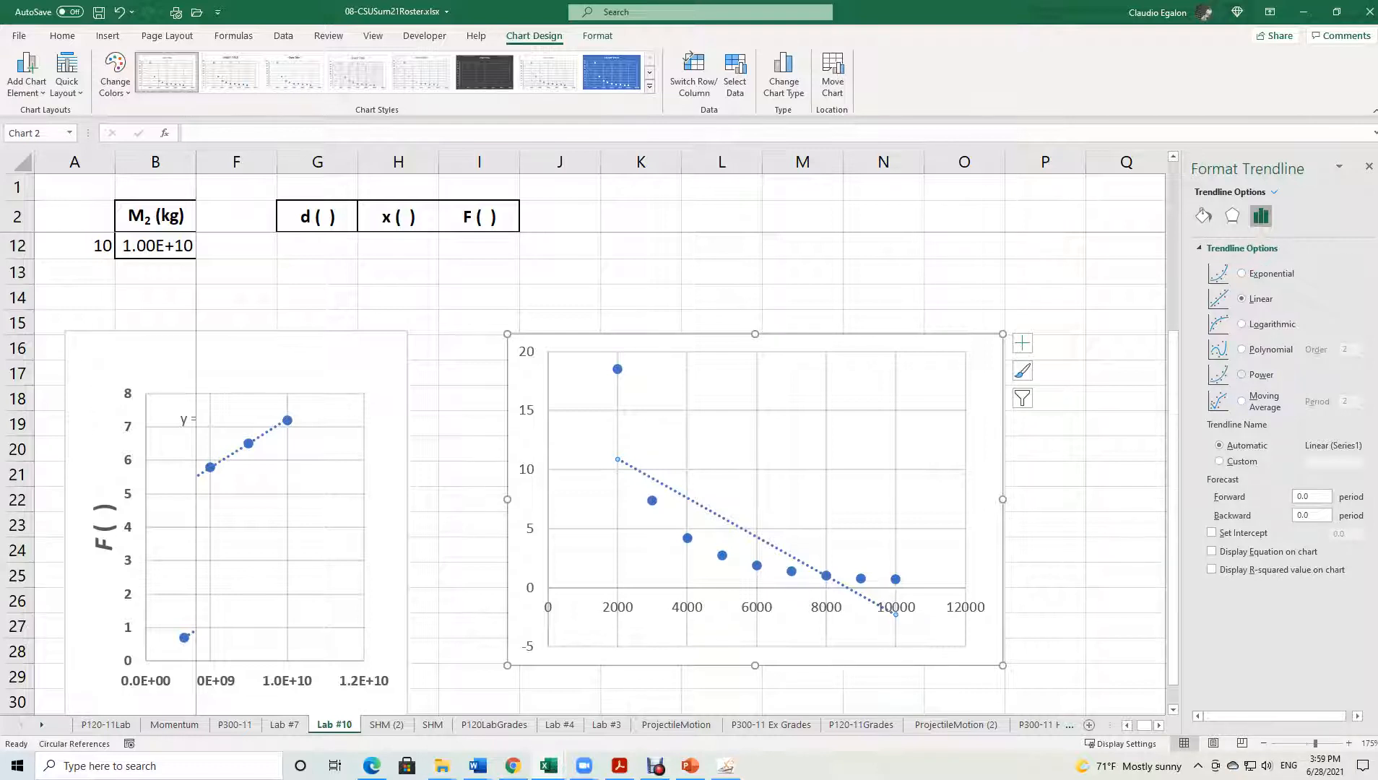
{"action": "left_click", "coordinate": [1242, 374]}
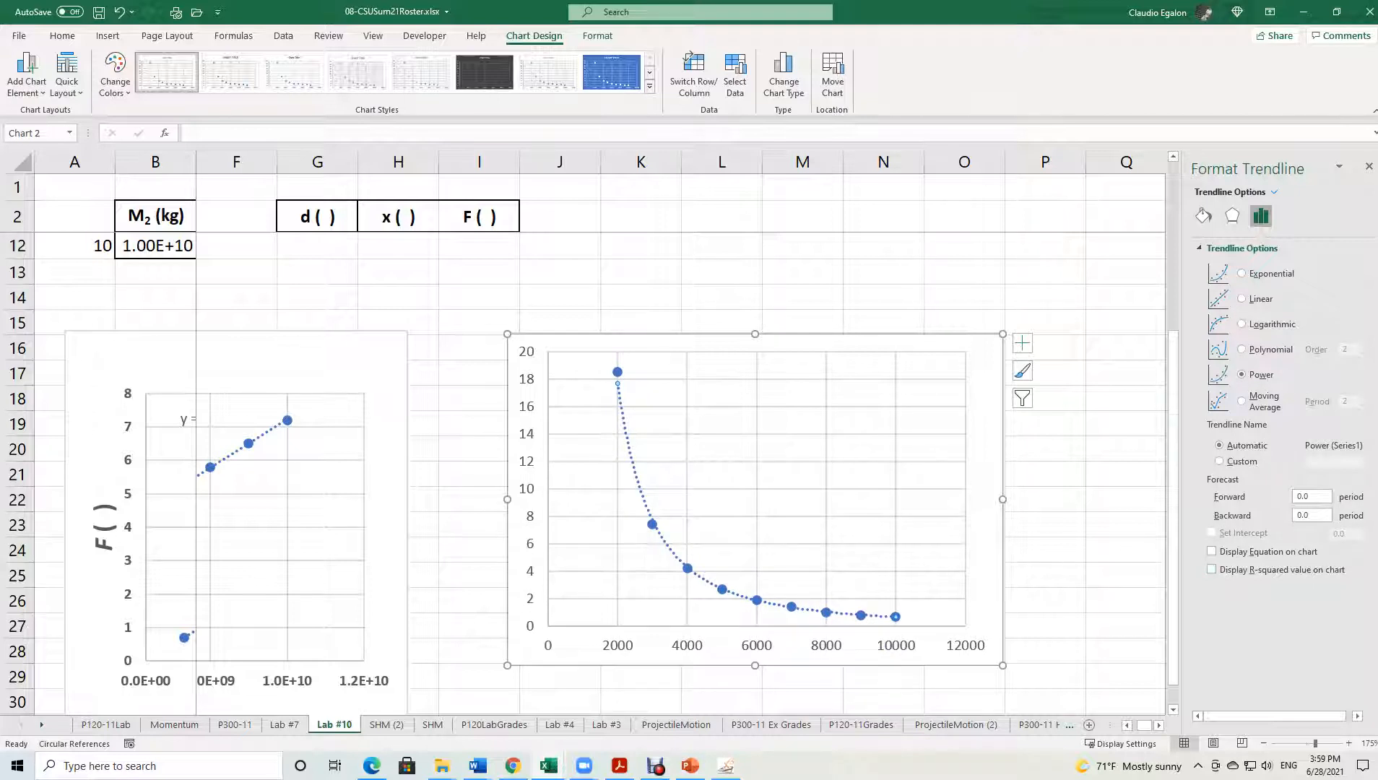
Show the new trendline's equation and R-squared value, place the label near the top of the plot, and deselect the chart.
{"action": "left_click", "coordinate": [1212, 551]}
{"action": "left_click", "coordinate": [1212, 569]}
{"action": "left_click_drag", "start_coordinate": [834, 600], "coordinate": [806, 365]}
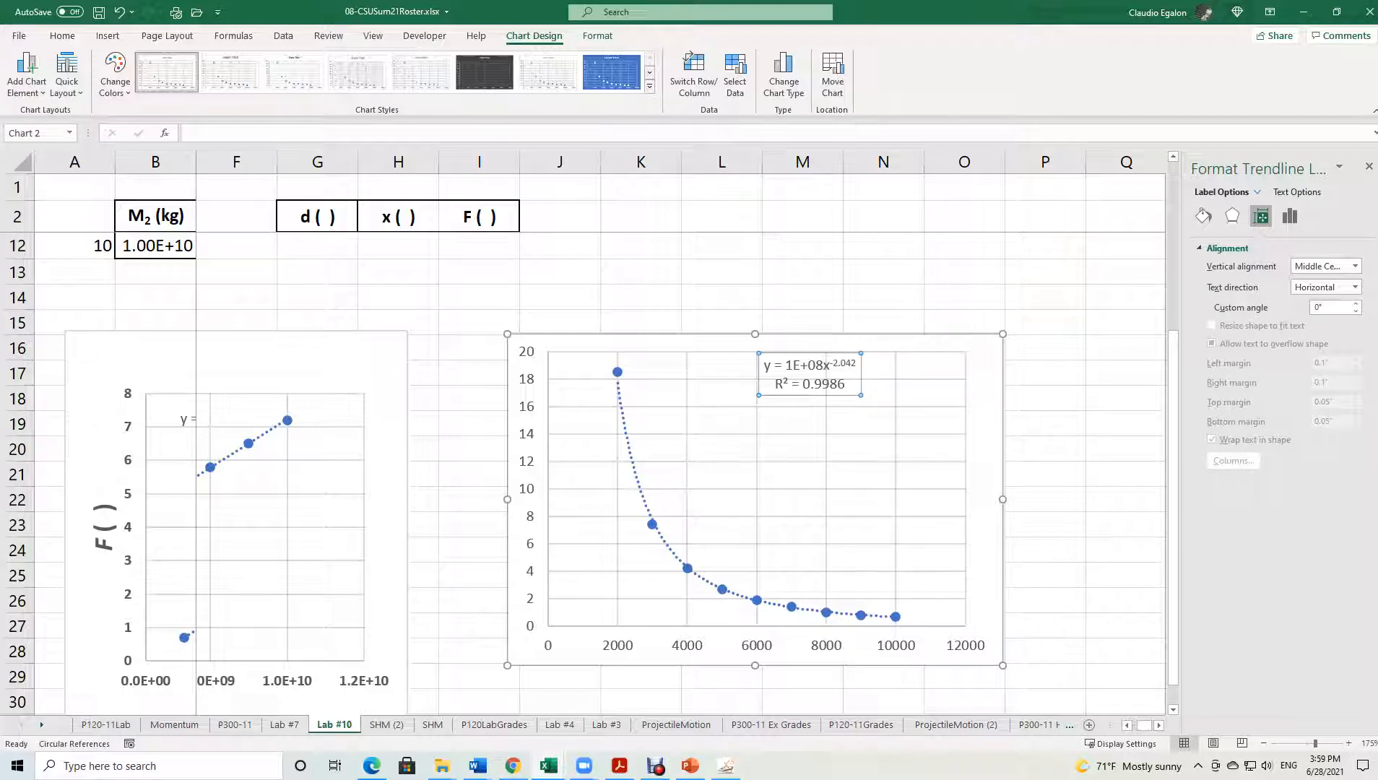
{"action": "left_click", "coordinate": [1124, 348]}
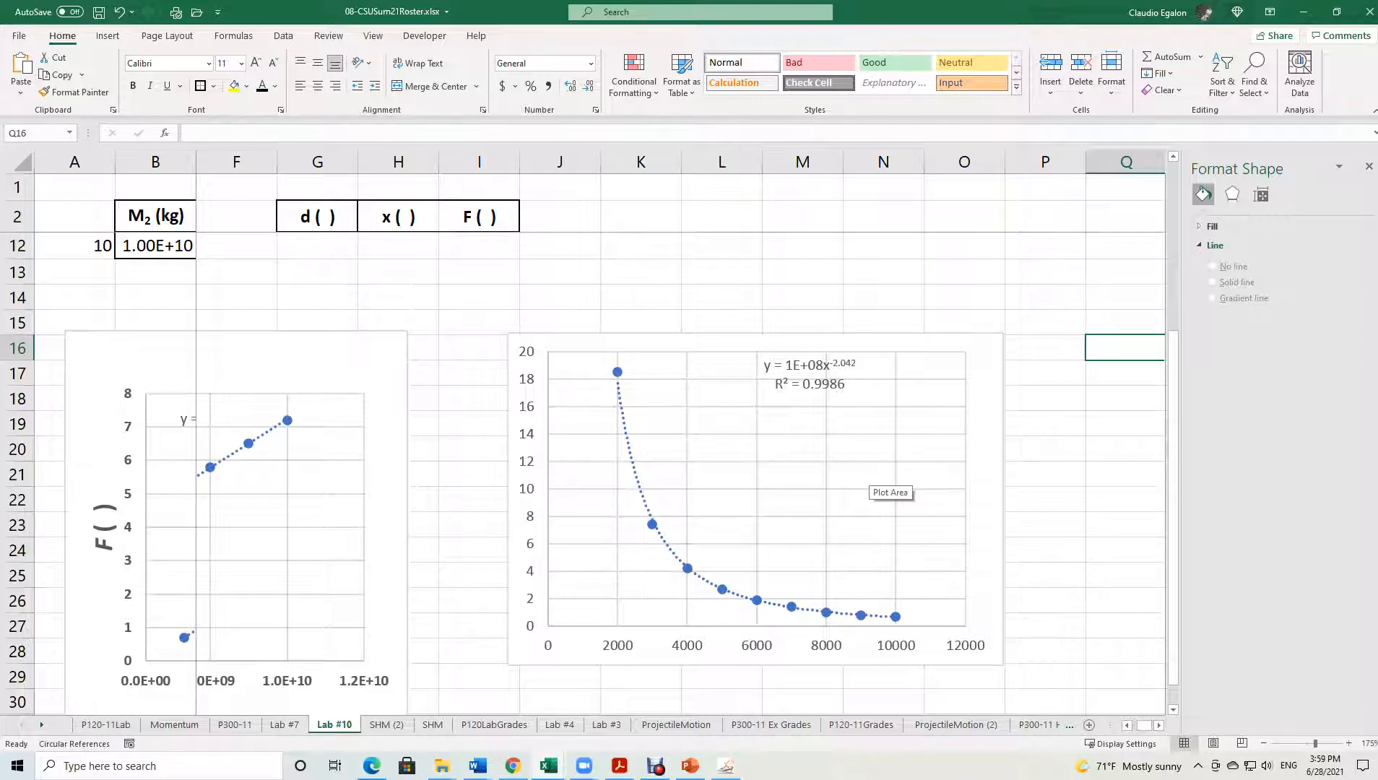
Select the force cell I3, switch to the PhET simulation in Edge and place mass 2 at 2 km from mass 1.
{"action": "scroll", "coordinate": [578, 469], "scroll_direction": "up", "scroll_amount": 3}
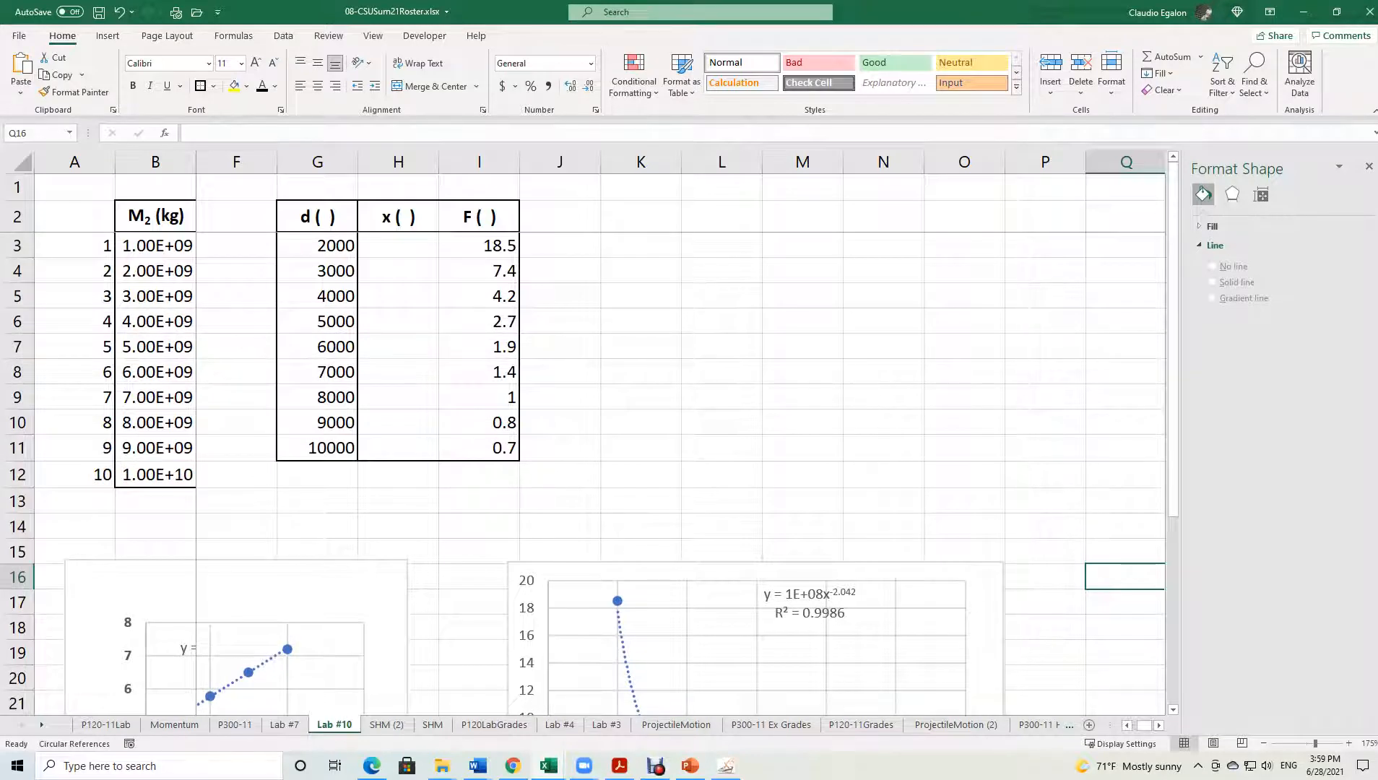
{"action": "left_click", "coordinate": [339, 247]}
{"action": "left_click_drag", "start_coordinate": [332, 246], "coordinate": [332, 322]}
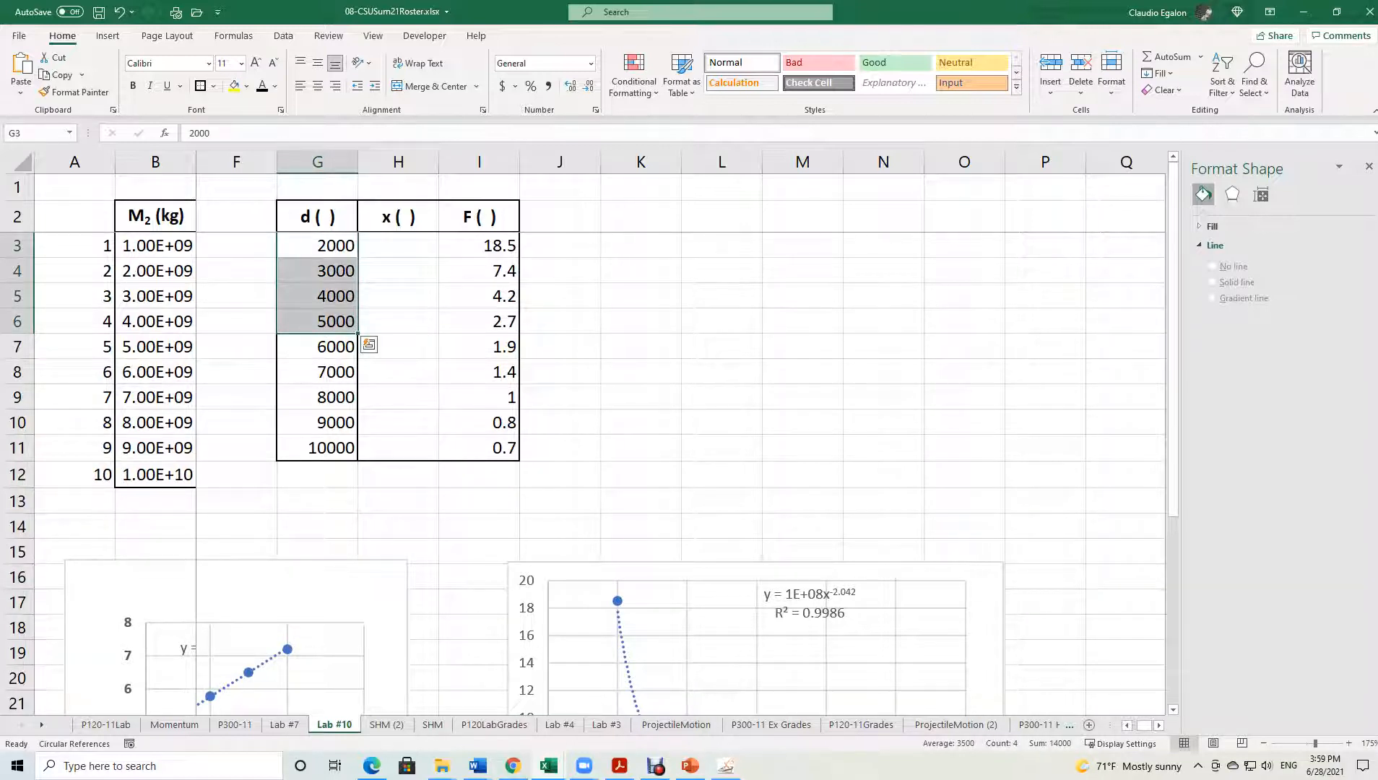
{"action": "left_click", "coordinate": [332, 247]}
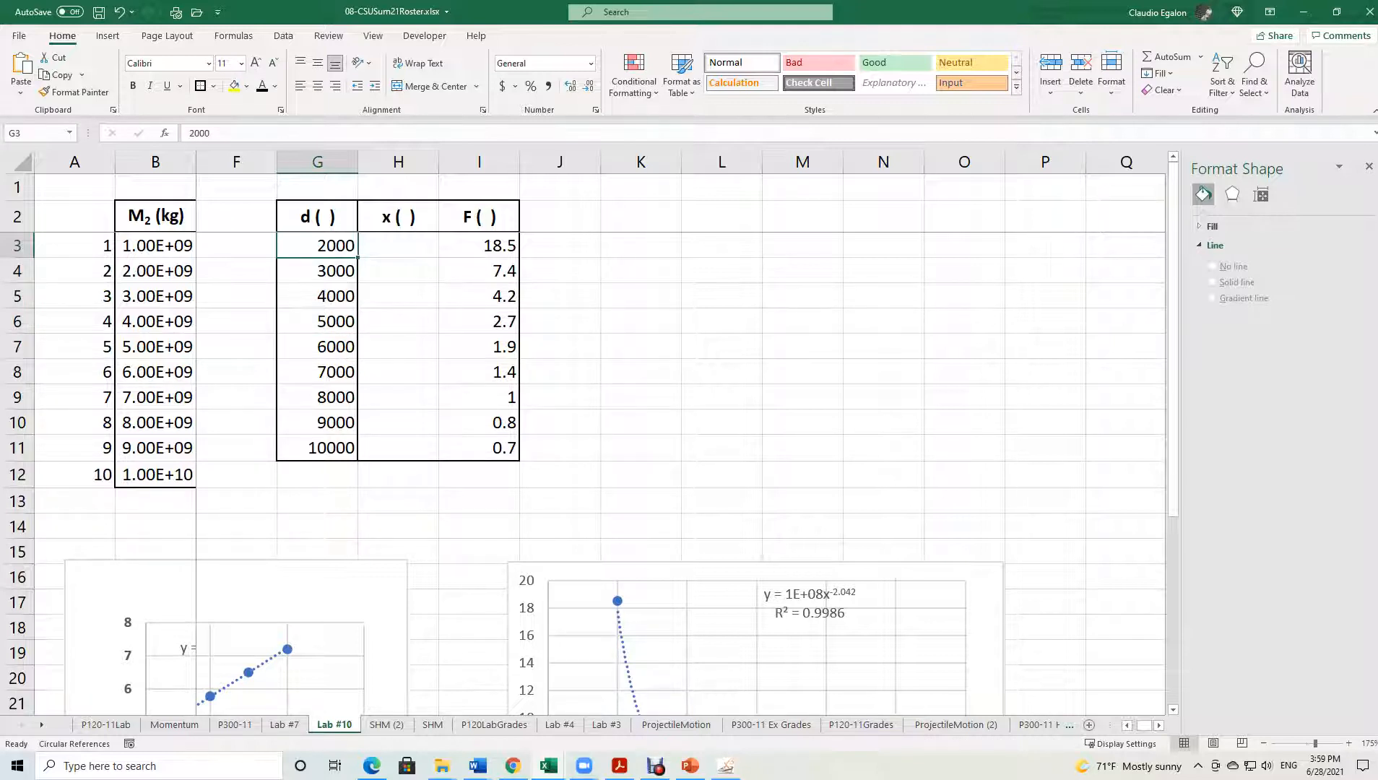
{"action": "left_click", "coordinate": [479, 246]}
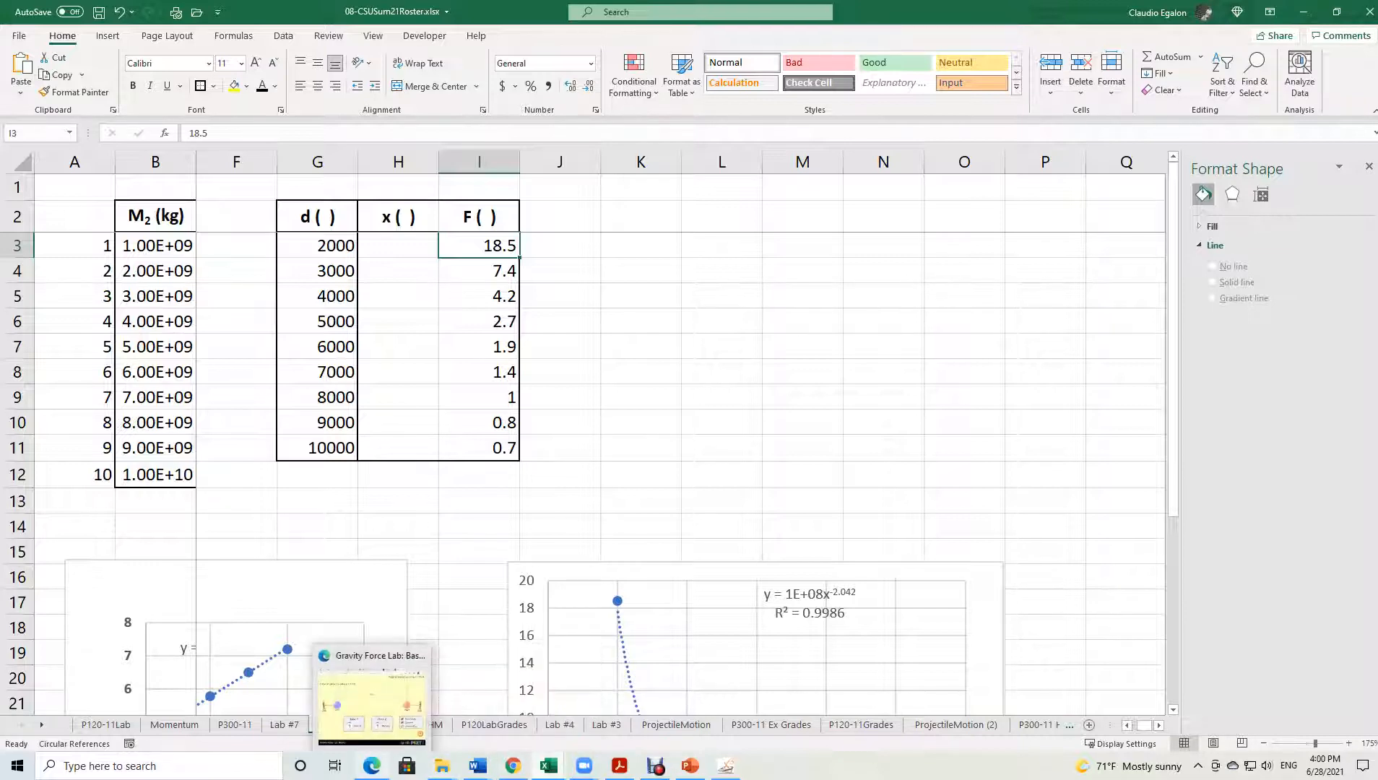
{"action": "left_click", "coordinate": [386, 694]}
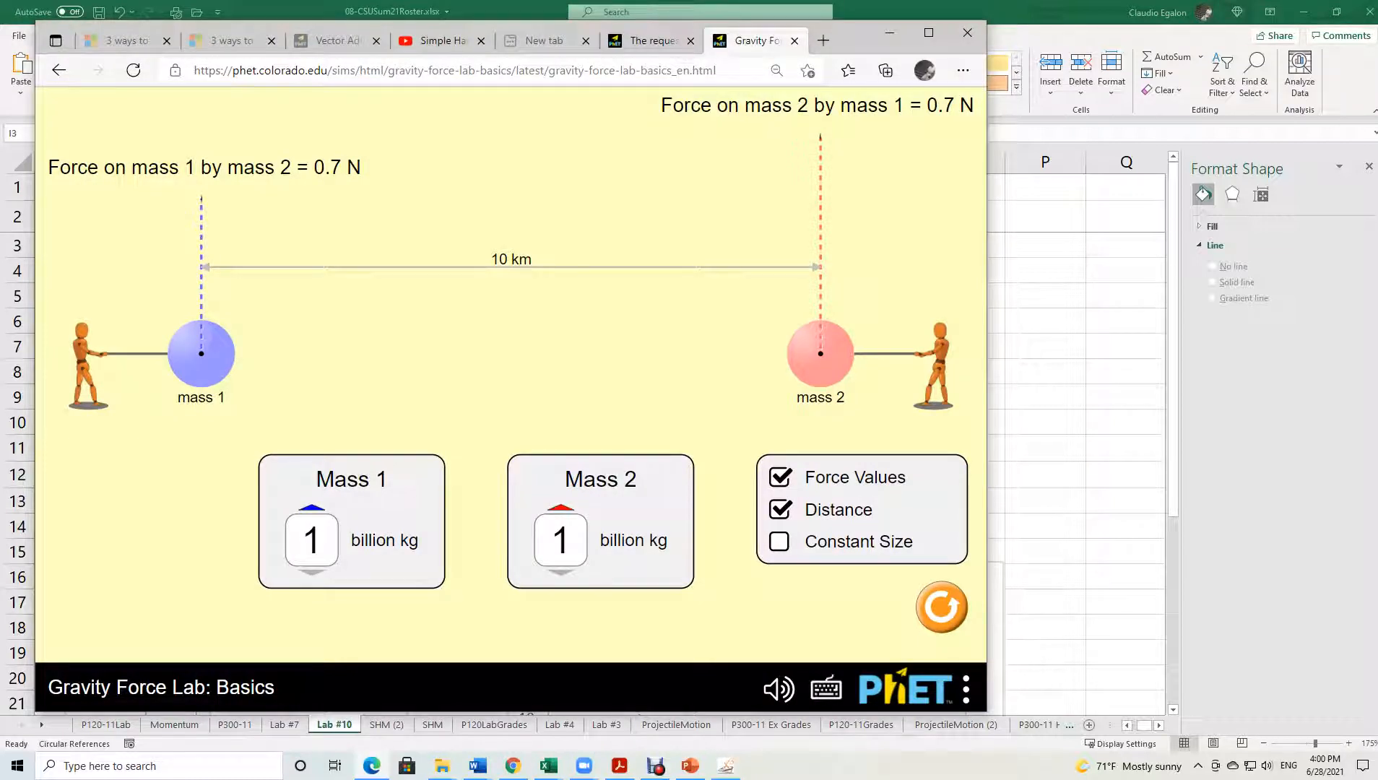
{"action": "left_click_drag", "start_coordinate": [820, 354], "coordinate": [325, 353]}
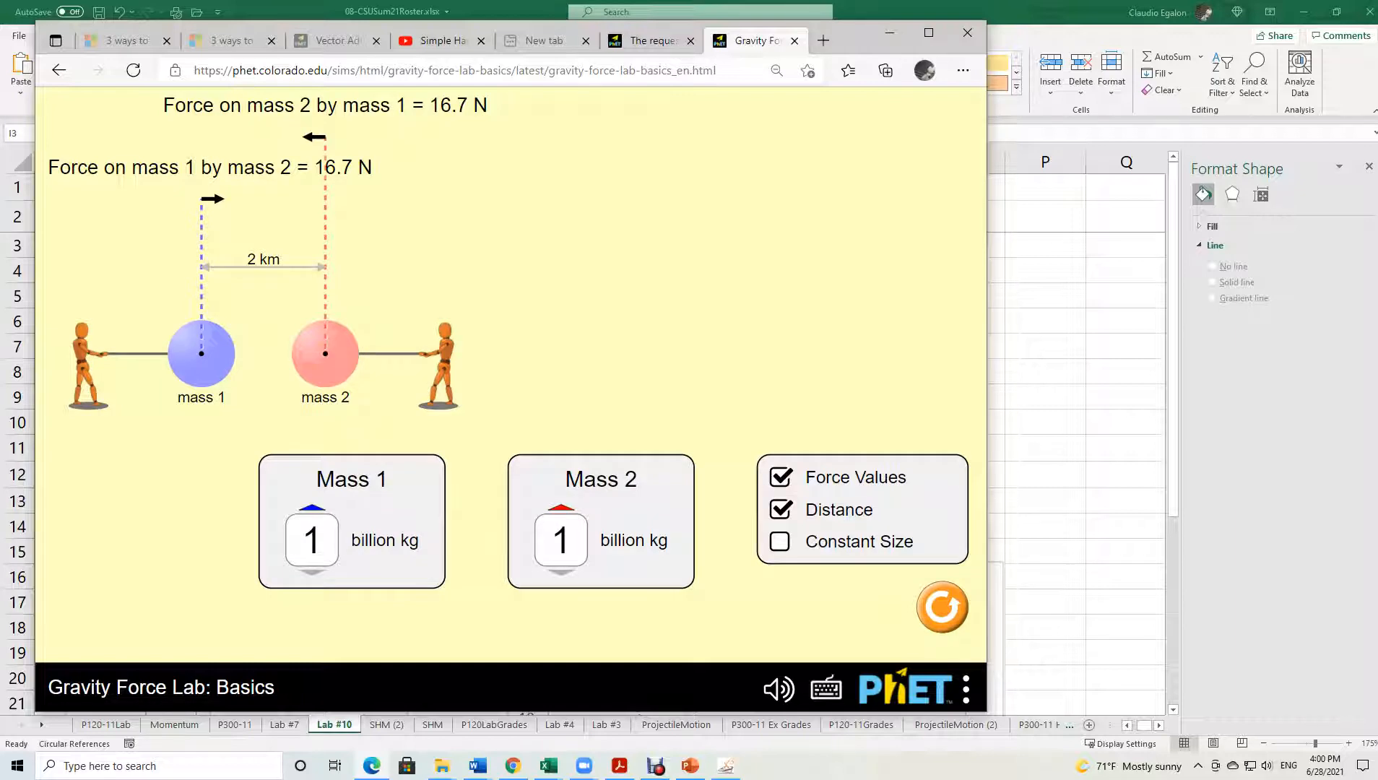
Return to Excel and correct the force for the 2000 distance in I3 to 16.7.
{"action": "key", "text": "alt+Tab"}
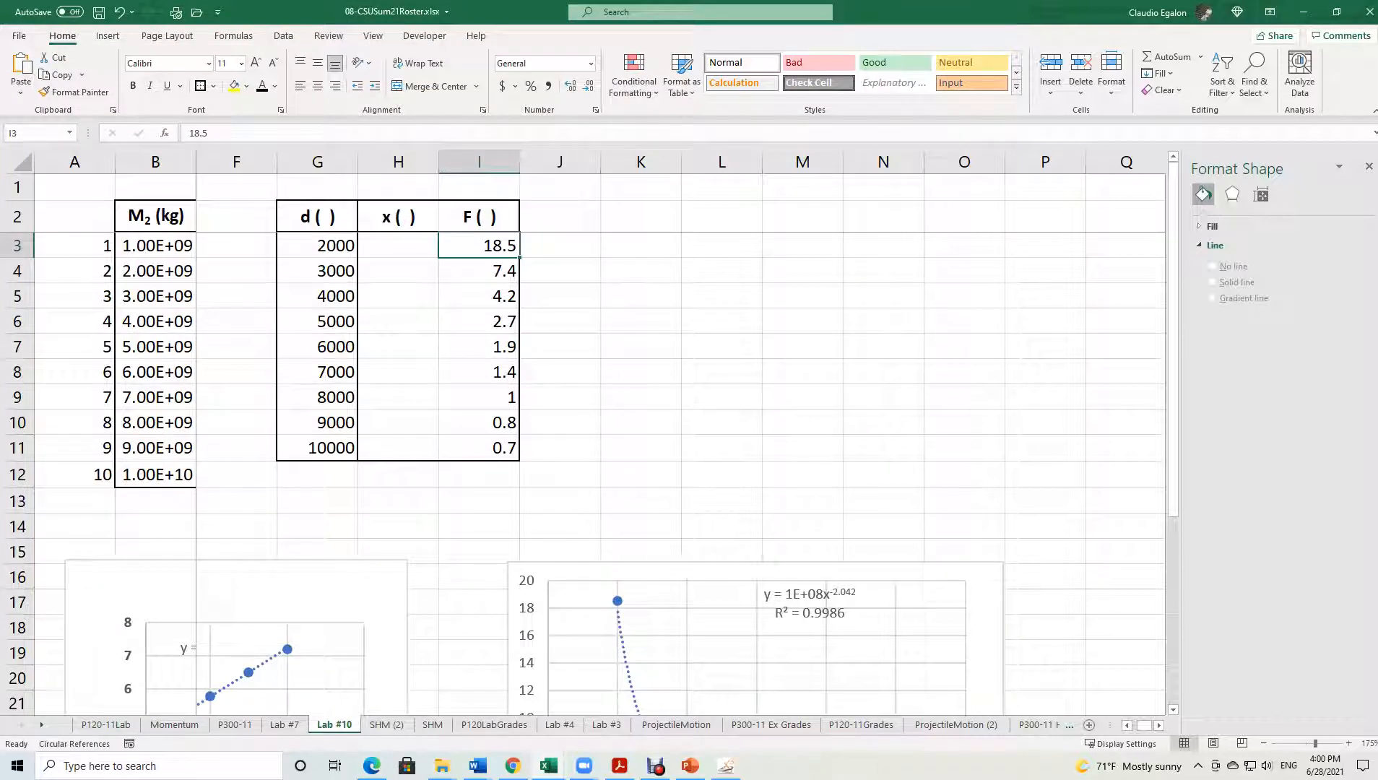
{"action": "type", "text": "16.7"}
{"action": "key", "text": "Return"}
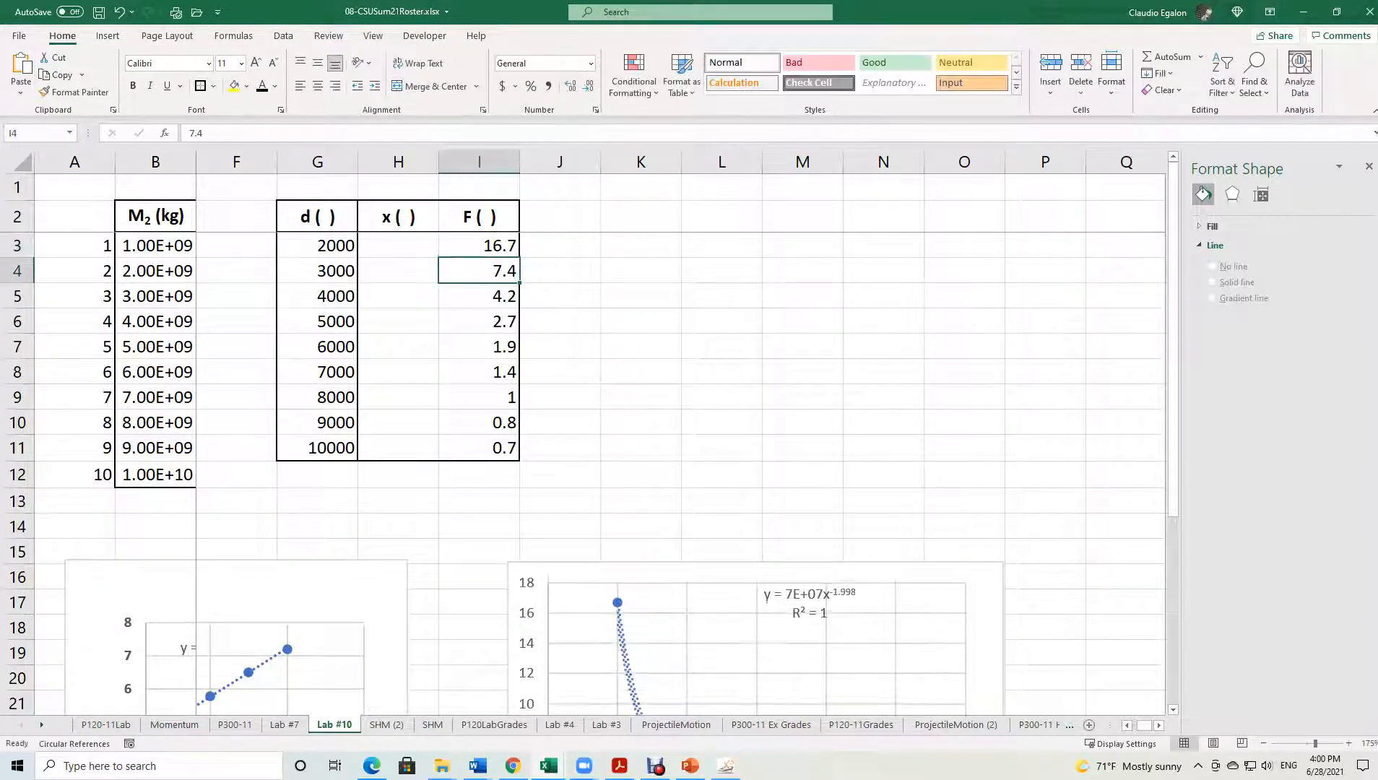
Check the updated chart and compare the corrected force in I3 with the PhET simulation's reading at 2 km.
{"action": "scroll", "coordinate": [678, 314], "scroll_direction": "down", "scroll_amount": 3}
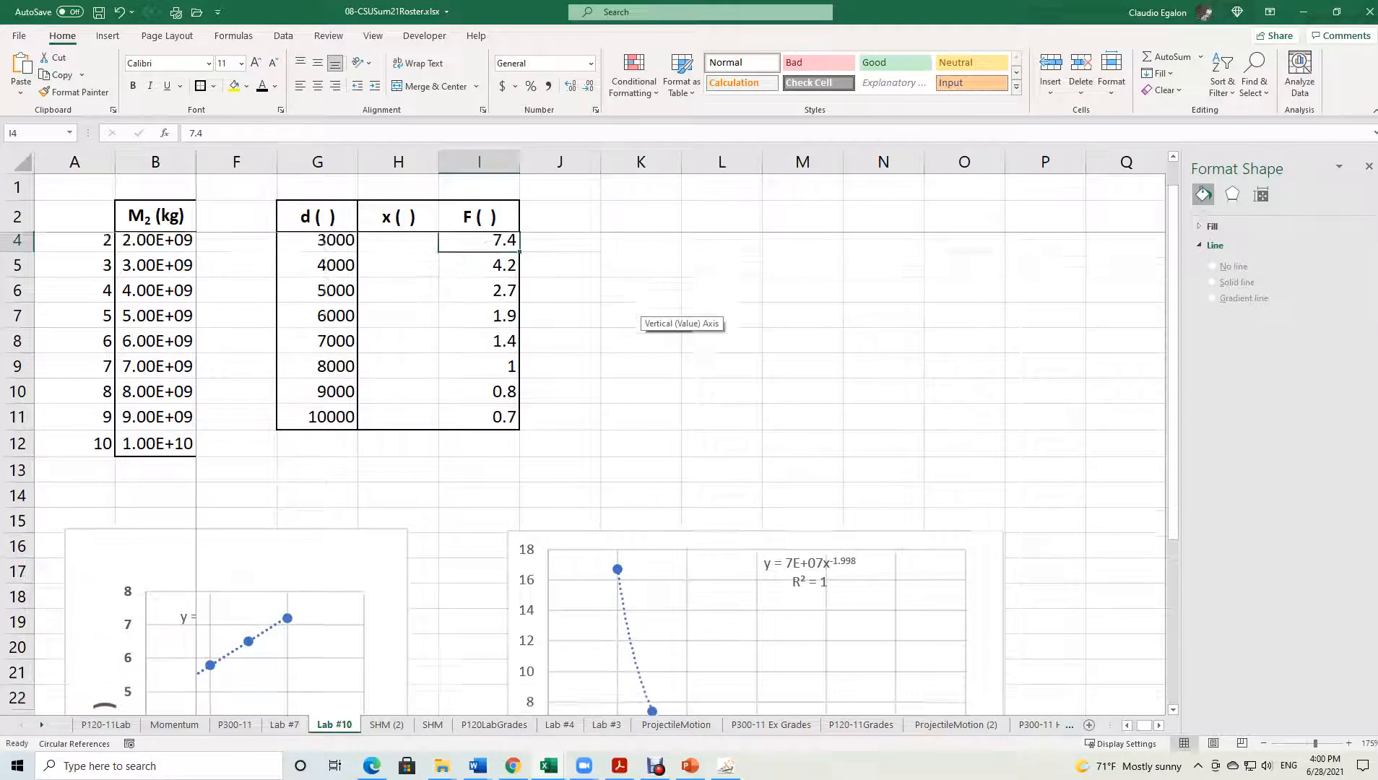
{"action": "scroll", "coordinate": [679, 314], "scroll_direction": "up", "scroll_amount": 3}
{"action": "scroll", "coordinate": [678, 314], "scroll_direction": "up", "scroll_amount": 1}
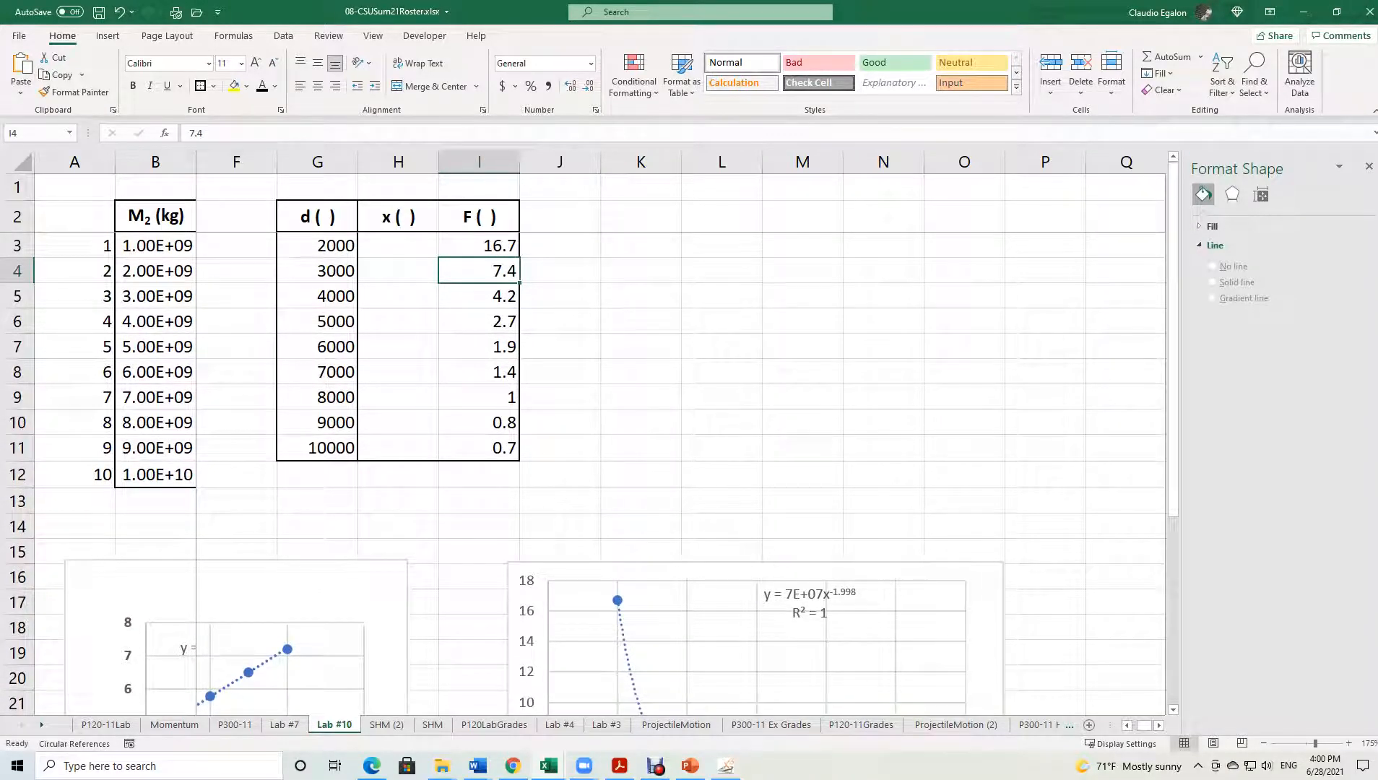
{"action": "left_click", "coordinate": [372, 765]}
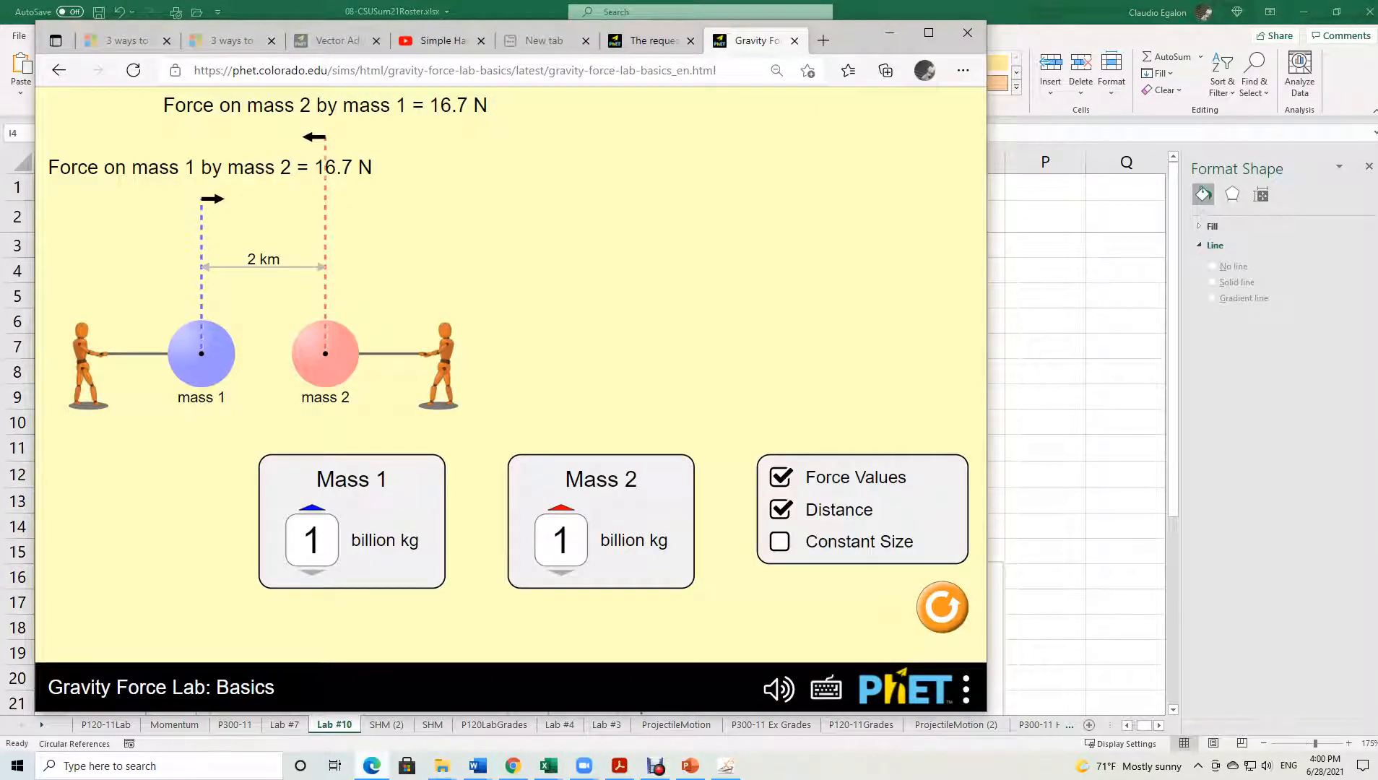
{"action": "left_click", "coordinate": [371, 765]}
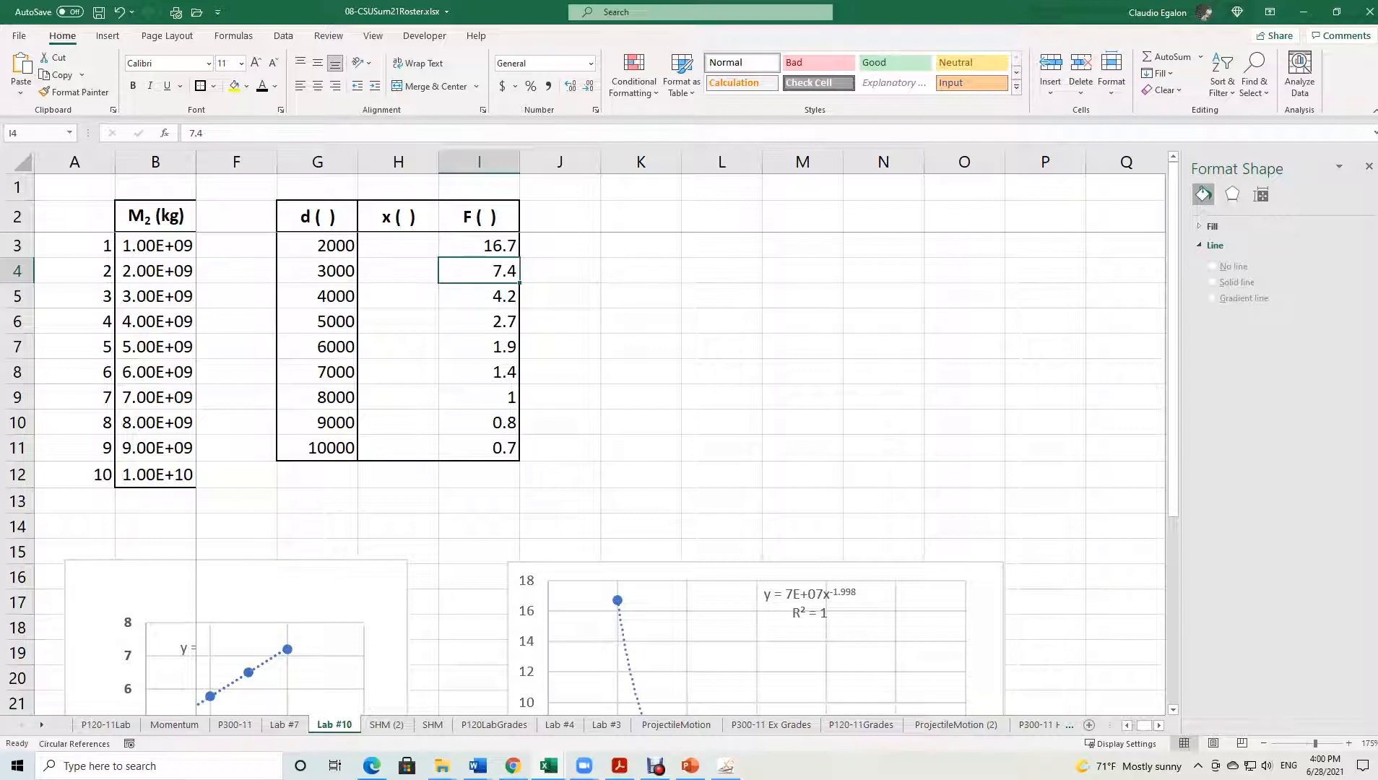
Change the number format of the power trendline's equation label on the force-distance chart to Scientific.
{"action": "scroll", "coordinate": [831, 386], "scroll_direction": "down", "scroll_amount": 3}
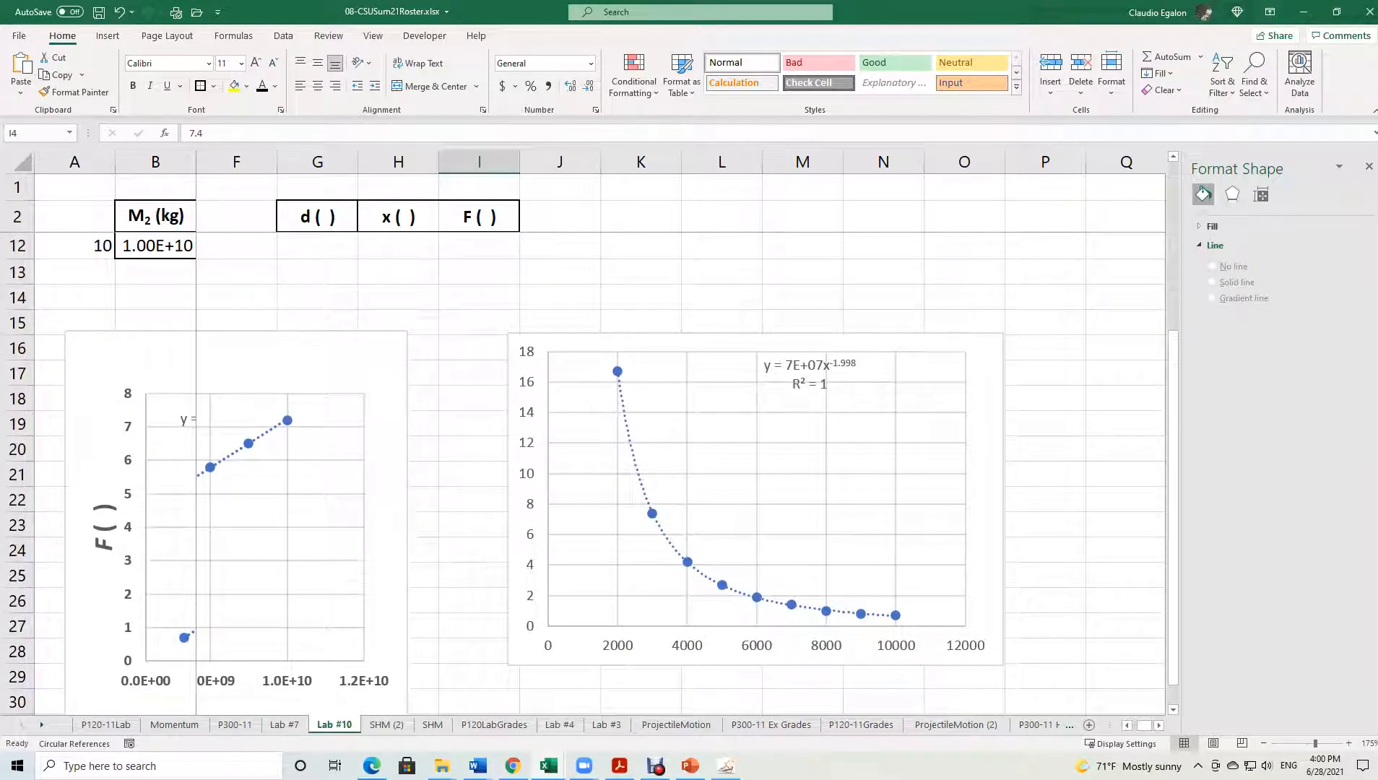
{"action": "left_click", "coordinate": [820, 378]}
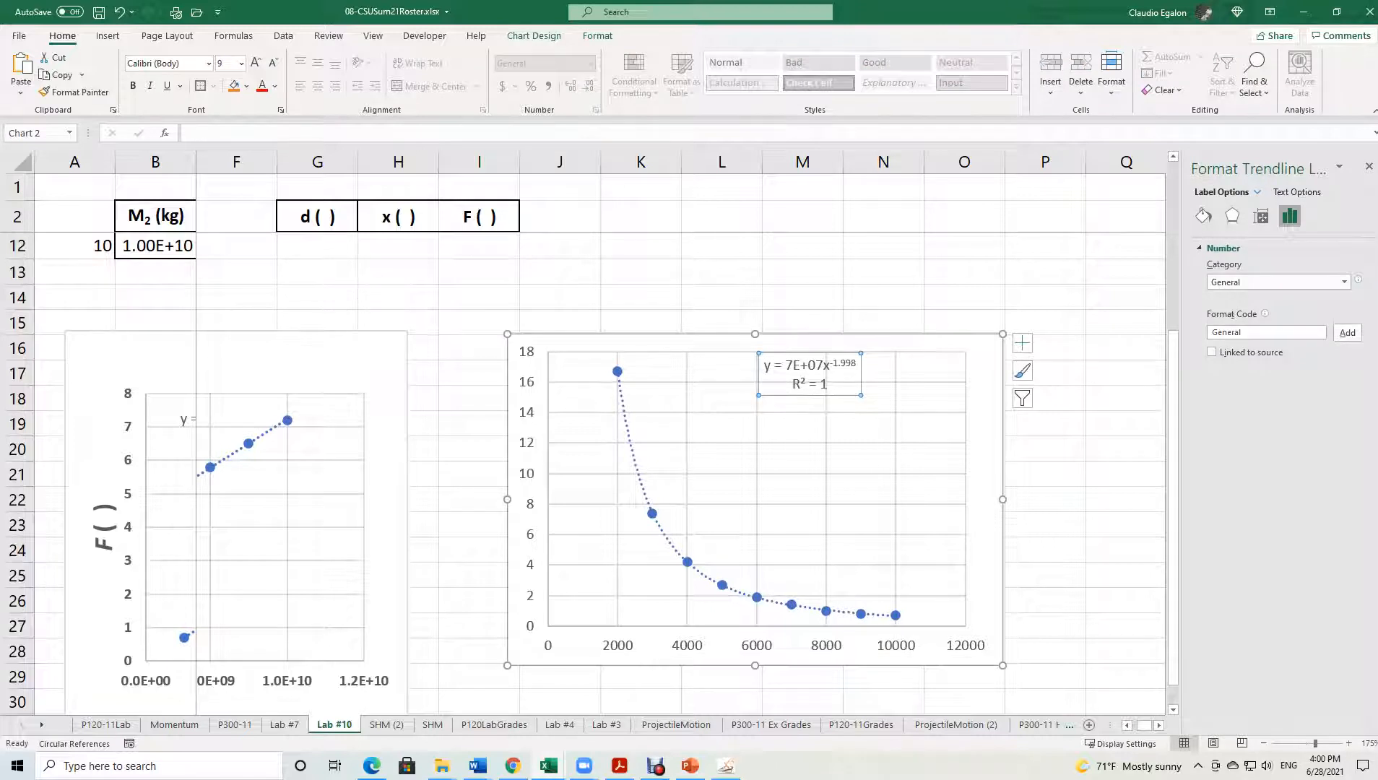
{"action": "left_click", "coordinate": [786, 366]}
{"action": "left_click_drag", "start_coordinate": [785, 366], "coordinate": [793, 365]}
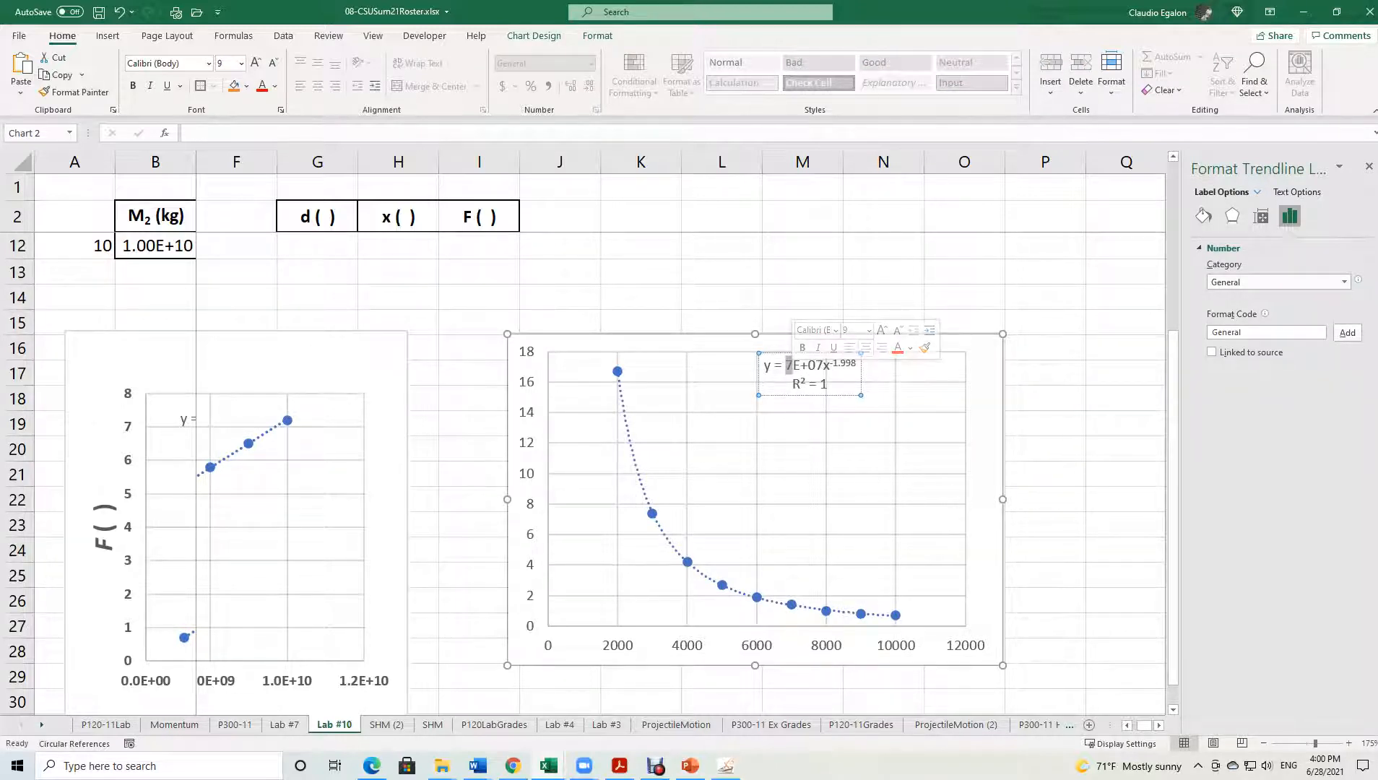
{"action": "left_click", "coordinate": [1343, 282]}
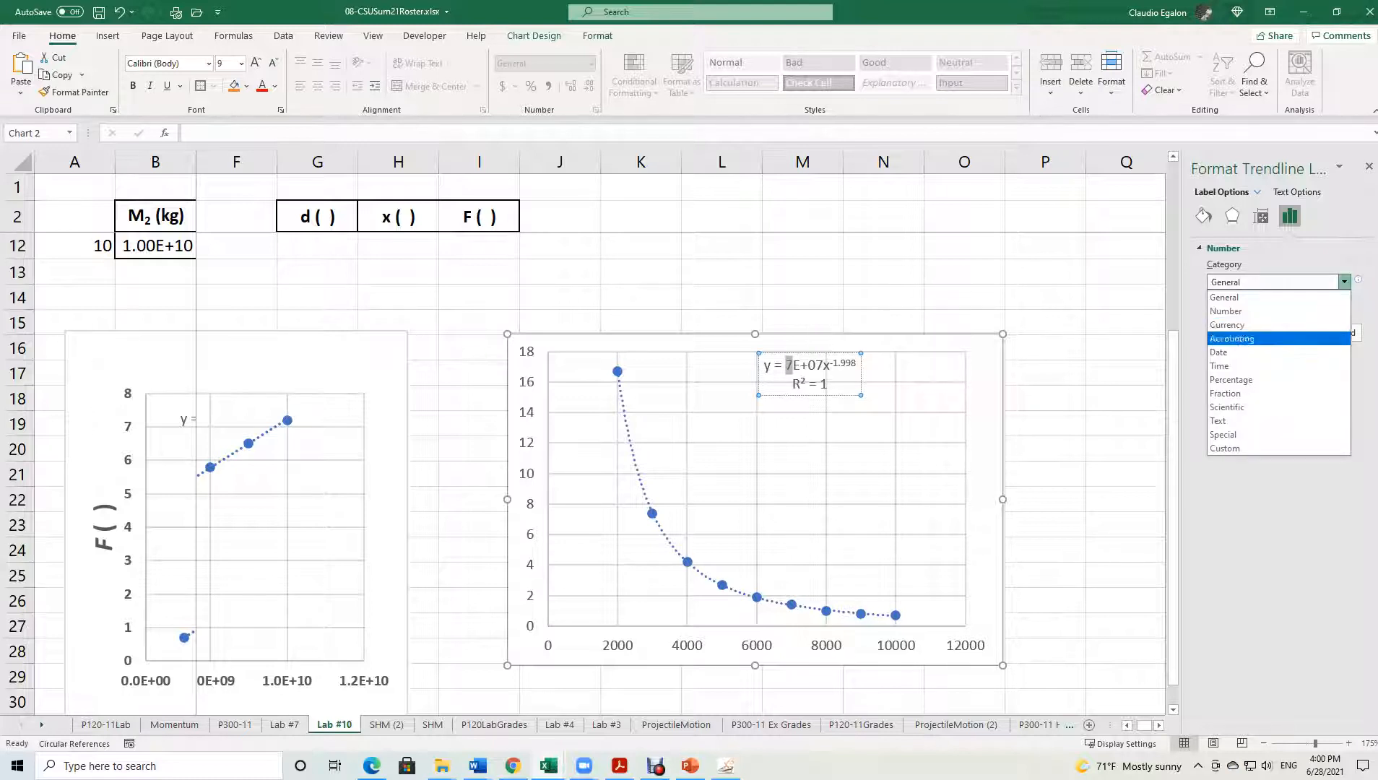
{"action": "left_click", "coordinate": [1242, 407]}
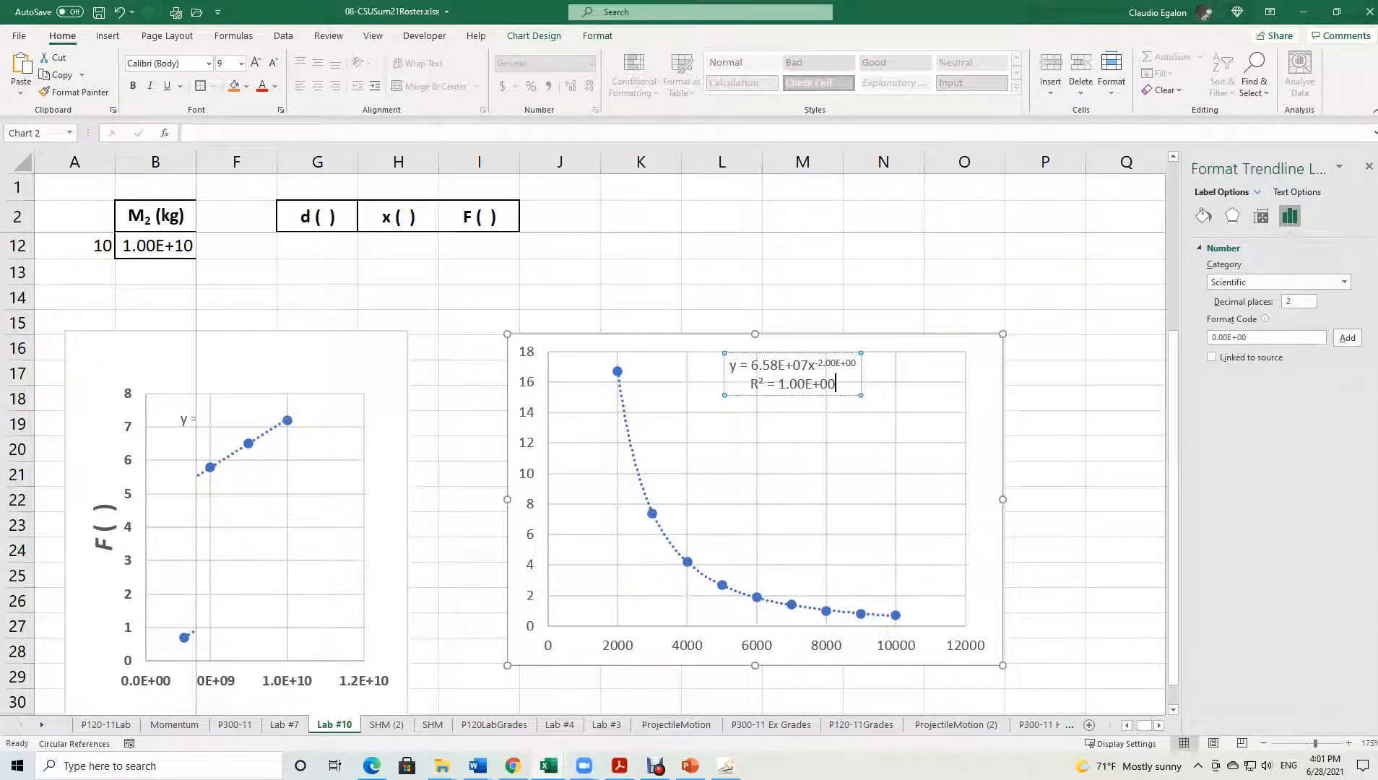
Set the trendline equation label's scientific format to 4 decimal places.
{"action": "scroll", "coordinate": [585, 474], "scroll_direction": "up", "scroll_amount": 3}
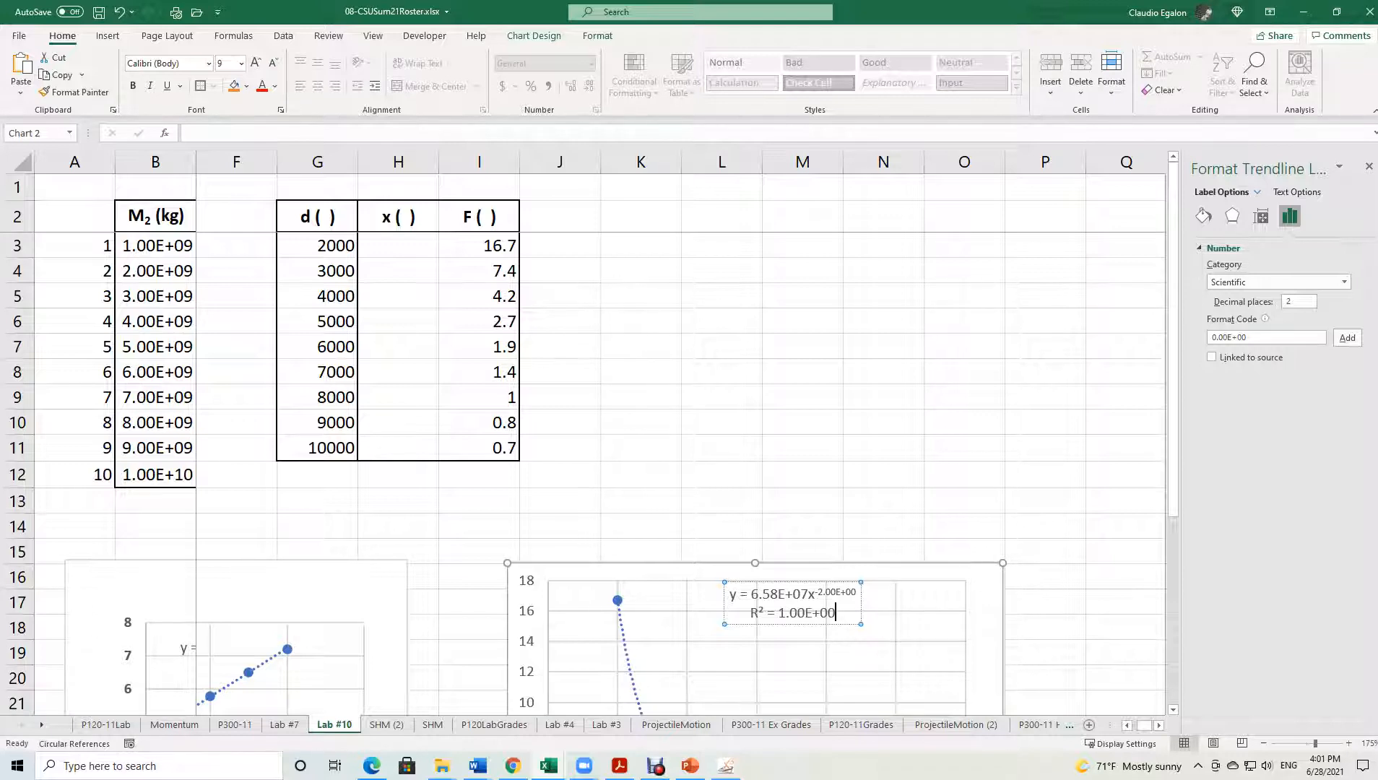
{"action": "scroll", "coordinate": [585, 474], "scroll_direction": "down", "scroll_amount": 2}
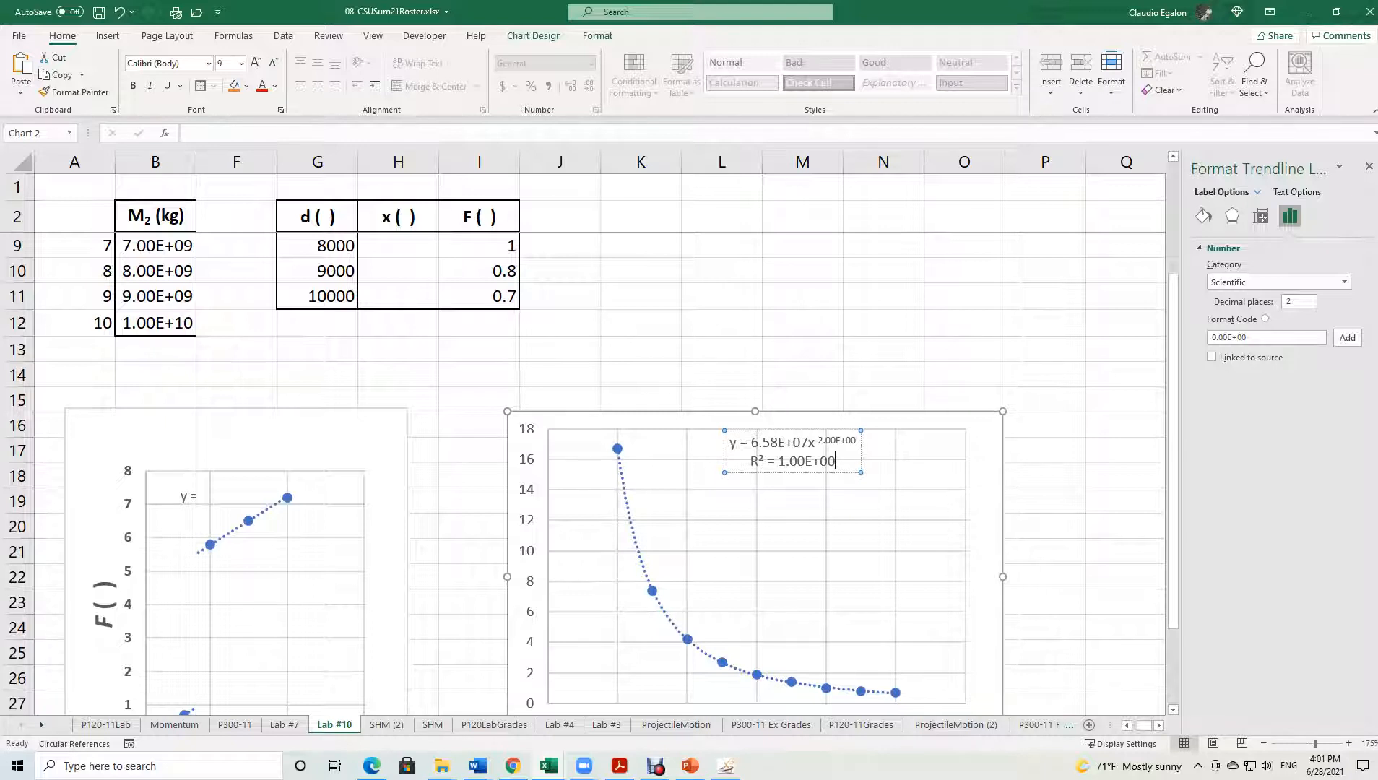
{"action": "left_click_drag", "start_coordinate": [815, 442], "coordinate": [823, 442]}
{"action": "left_click", "coordinate": [825, 440]}
{"action": "left_click", "coordinate": [1297, 302]}
{"action": "type", "text": "4"}
{"action": "key", "text": "Tab"}
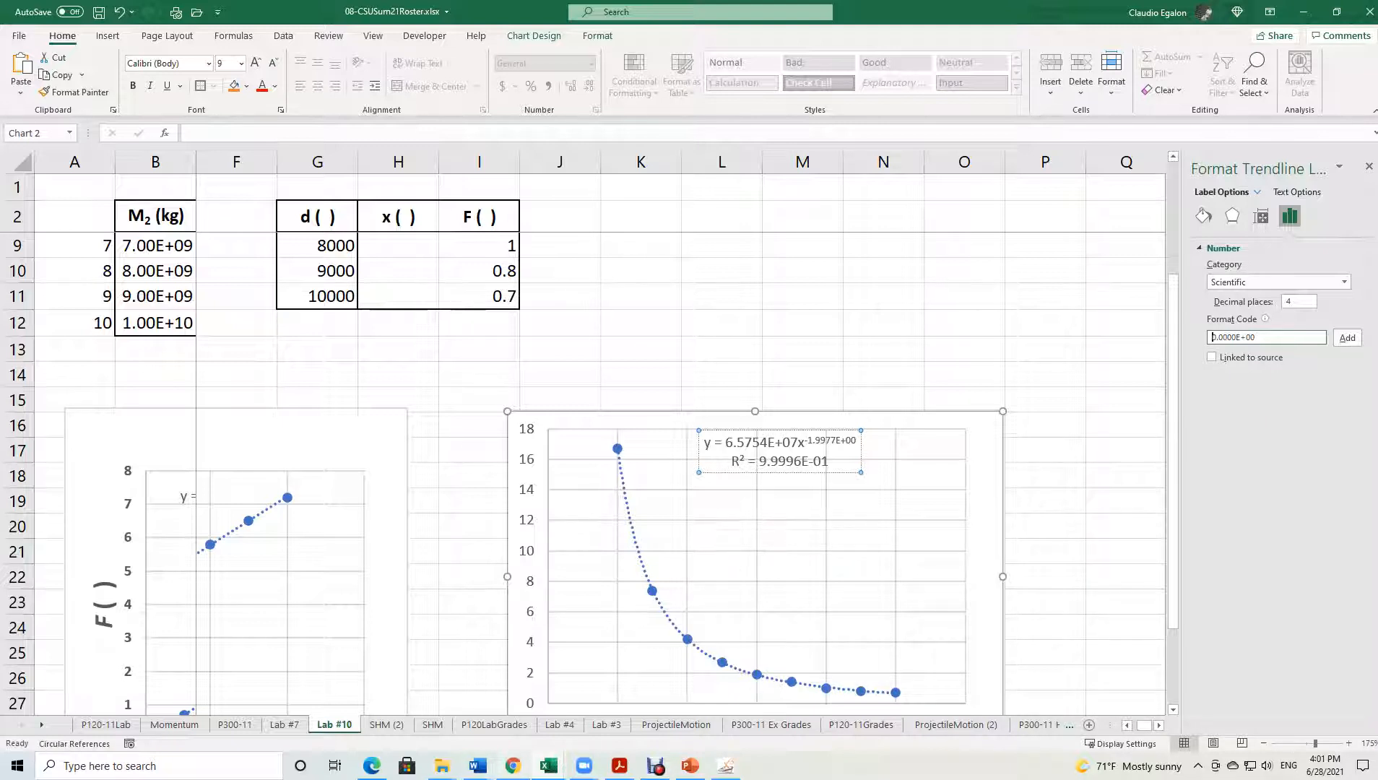
Switch to the VRLab10 Newton Gravitational Law document in Word and read on from question 4 to question 5.
{"action": "left_click", "coordinate": [477, 765]}
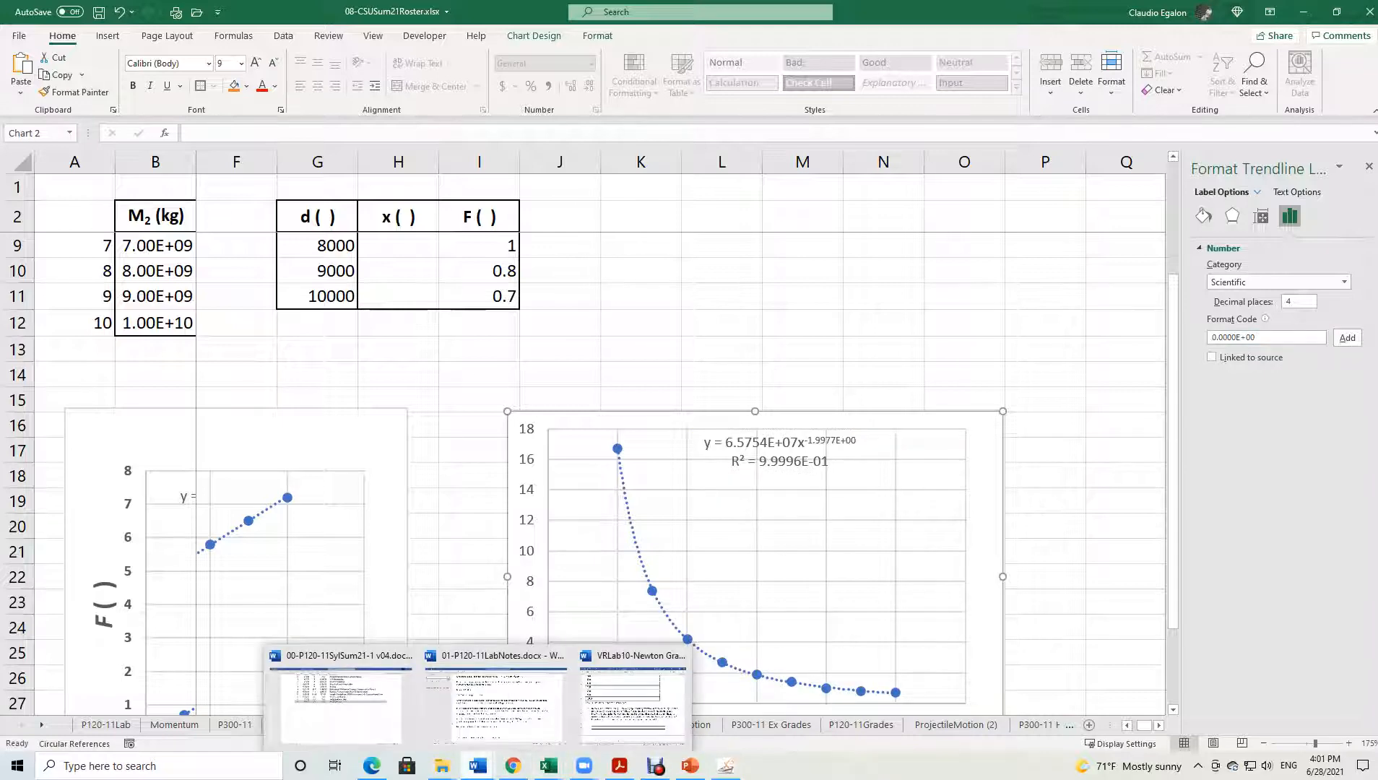
{"action": "left_click", "coordinate": [632, 693]}
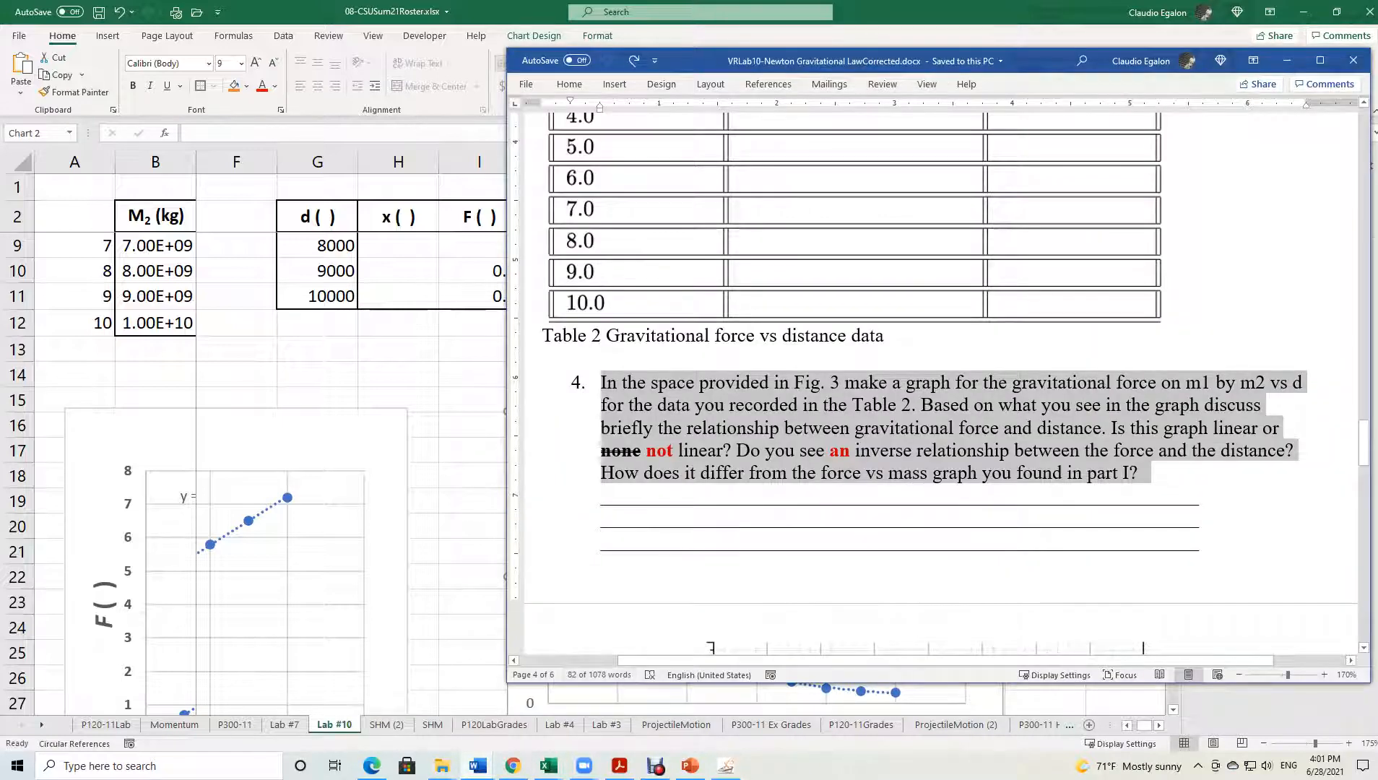
{"action": "triple_click", "coordinate": [674, 427]}
{"action": "scroll", "coordinate": [939, 375], "scroll_direction": "down", "scroll_amount": 9}
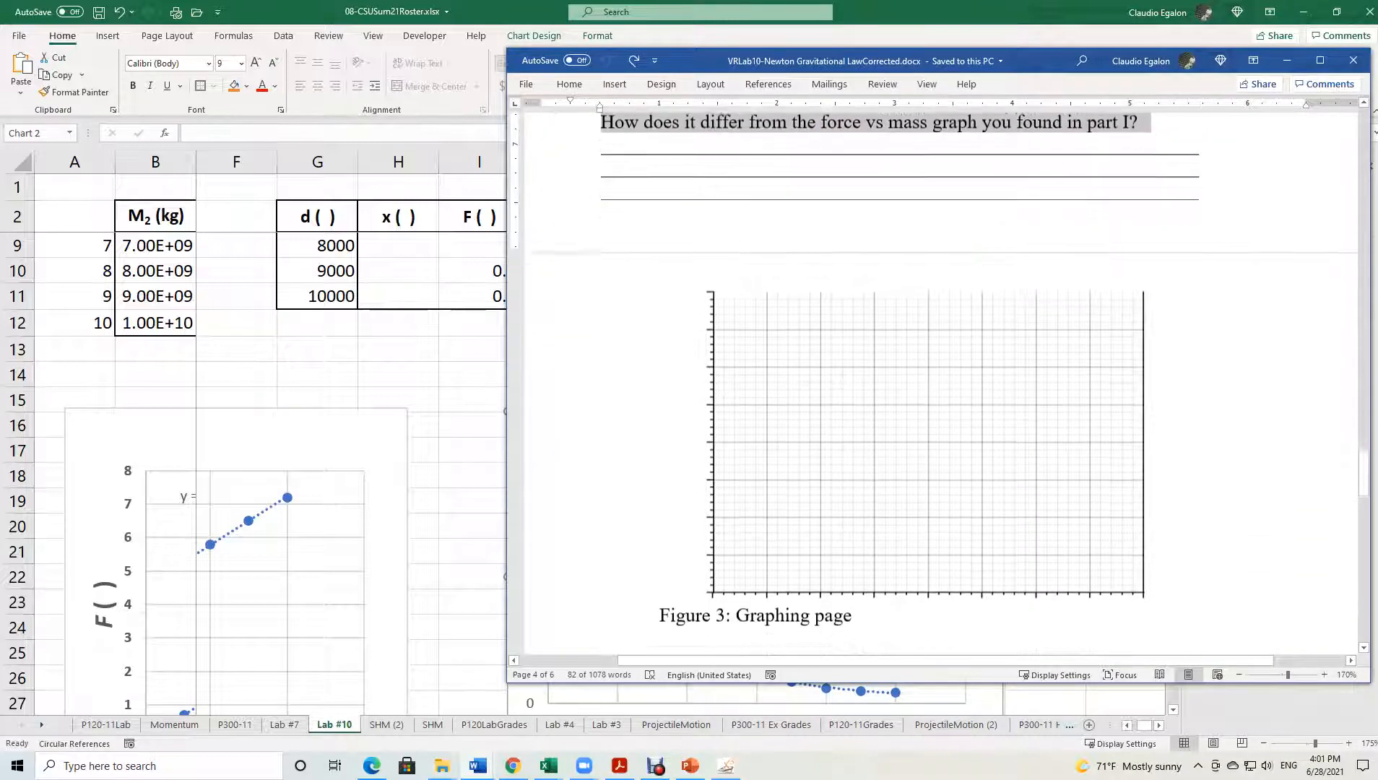
{"action": "scroll", "coordinate": [939, 375], "scroll_direction": "down", "scroll_amount": 3}
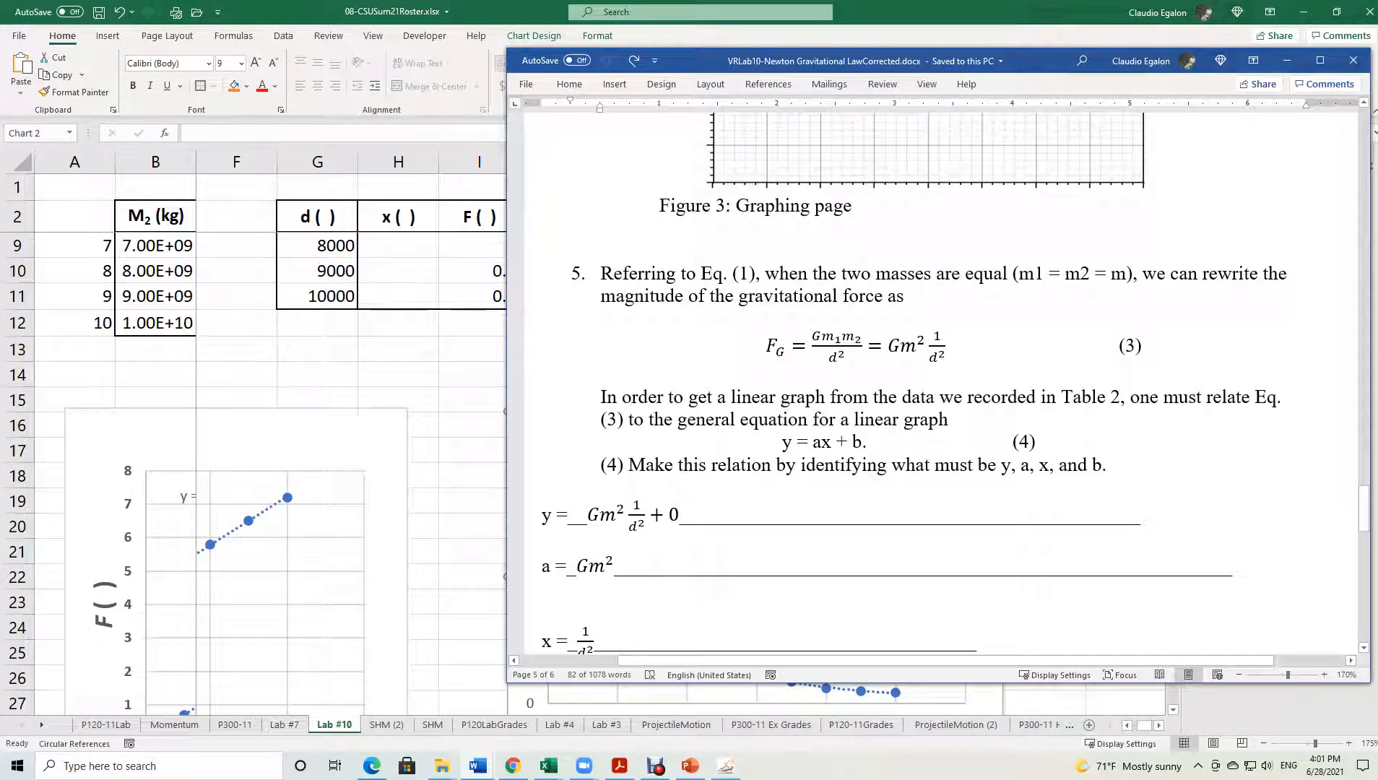
{"action": "double_click", "coordinate": [716, 296]}
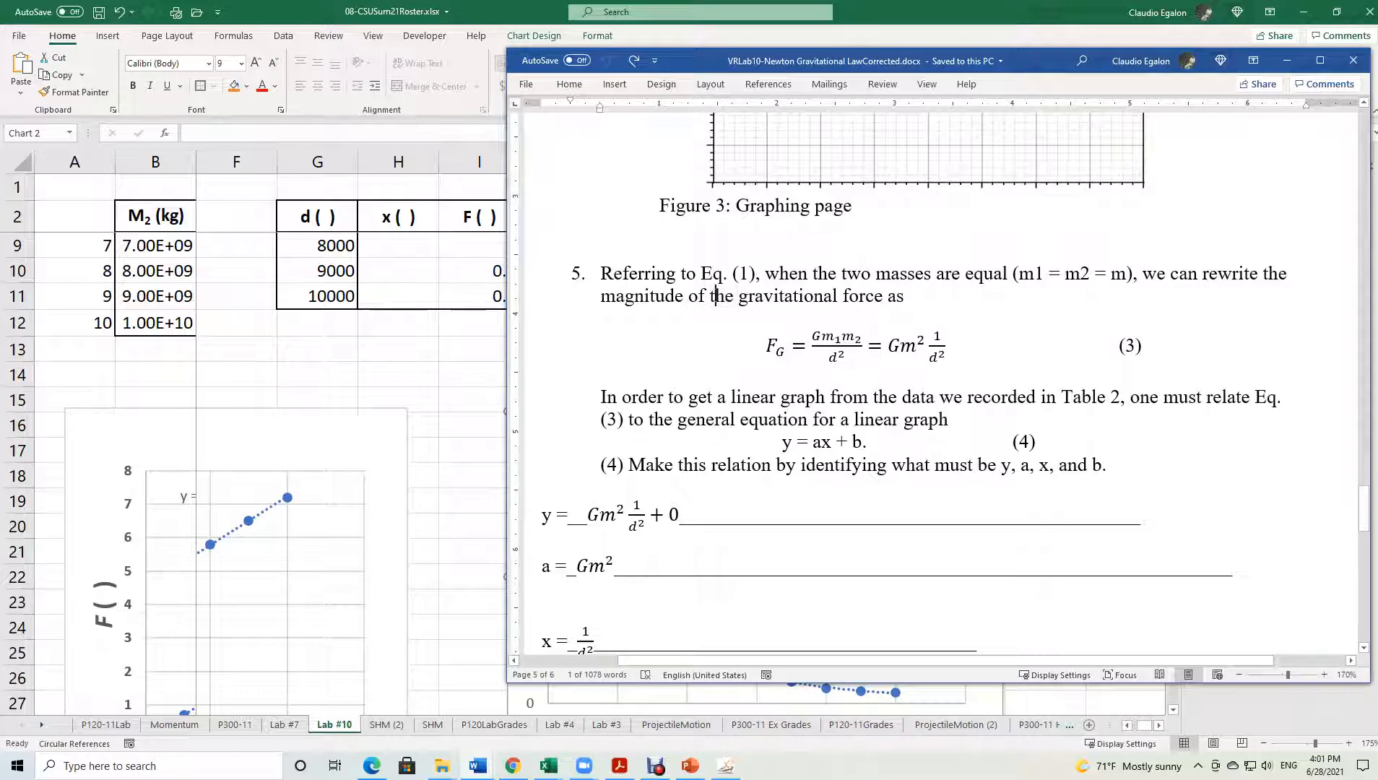
{"action": "triple_click", "coordinate": [716, 296]}
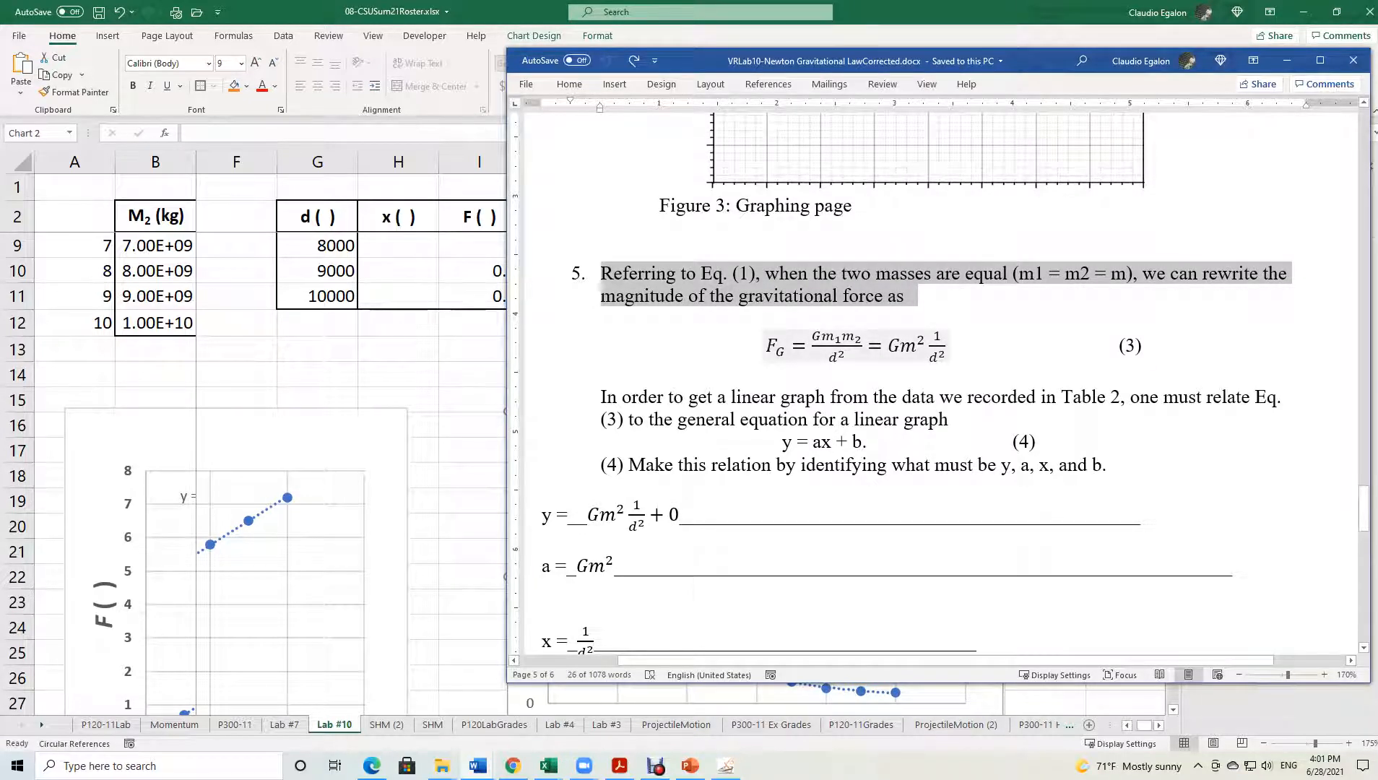
Examine the right-hand side of Eq. (3), distinguishing the constant factor Gm² from the variable factor 1/d².
{"action": "double_click", "coordinate": [902, 346]}
{"action": "left_click_drag", "start_coordinate": [908, 346], "coordinate": [948, 346]}
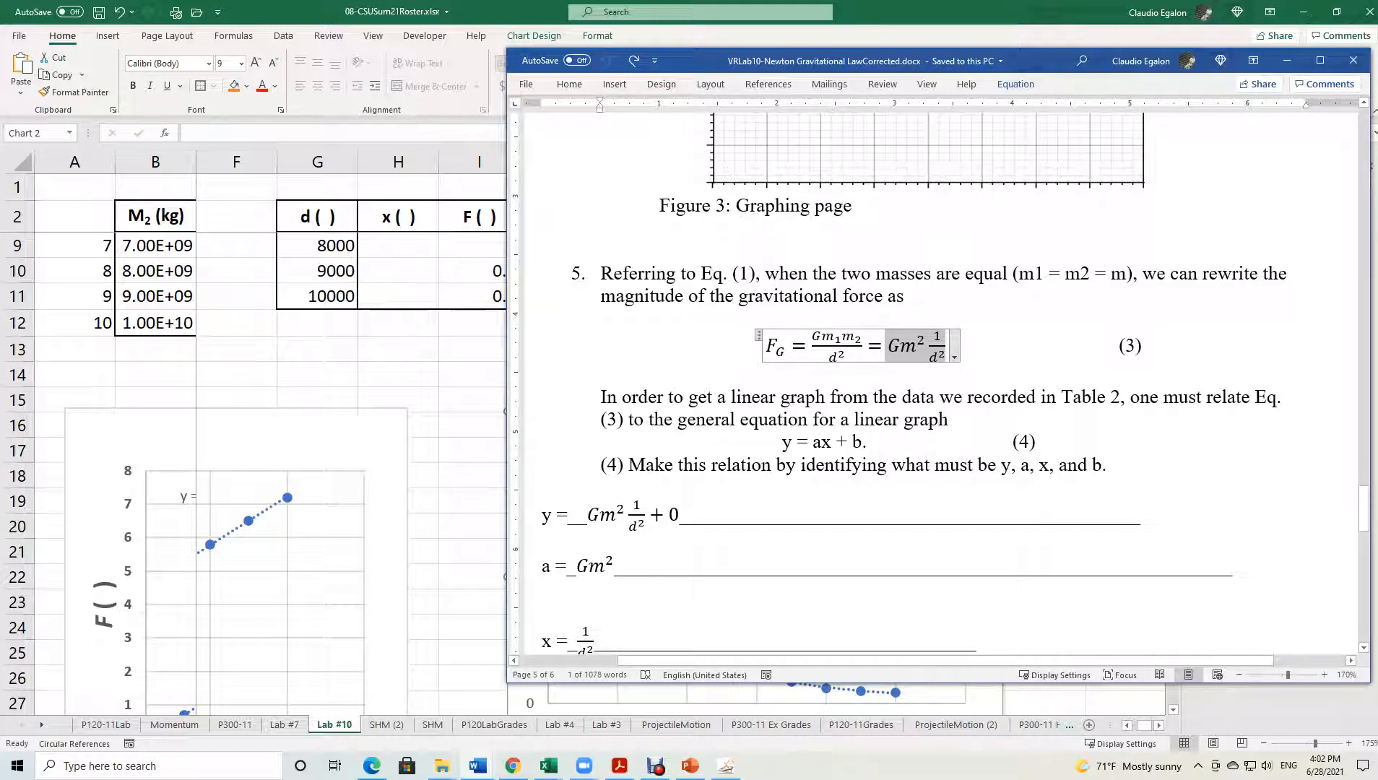
{"action": "left_click", "coordinate": [900, 346]}
{"action": "left_click_drag", "start_coordinate": [888, 346], "coordinate": [947, 347]}
{"action": "left_click", "coordinate": [900, 346]}
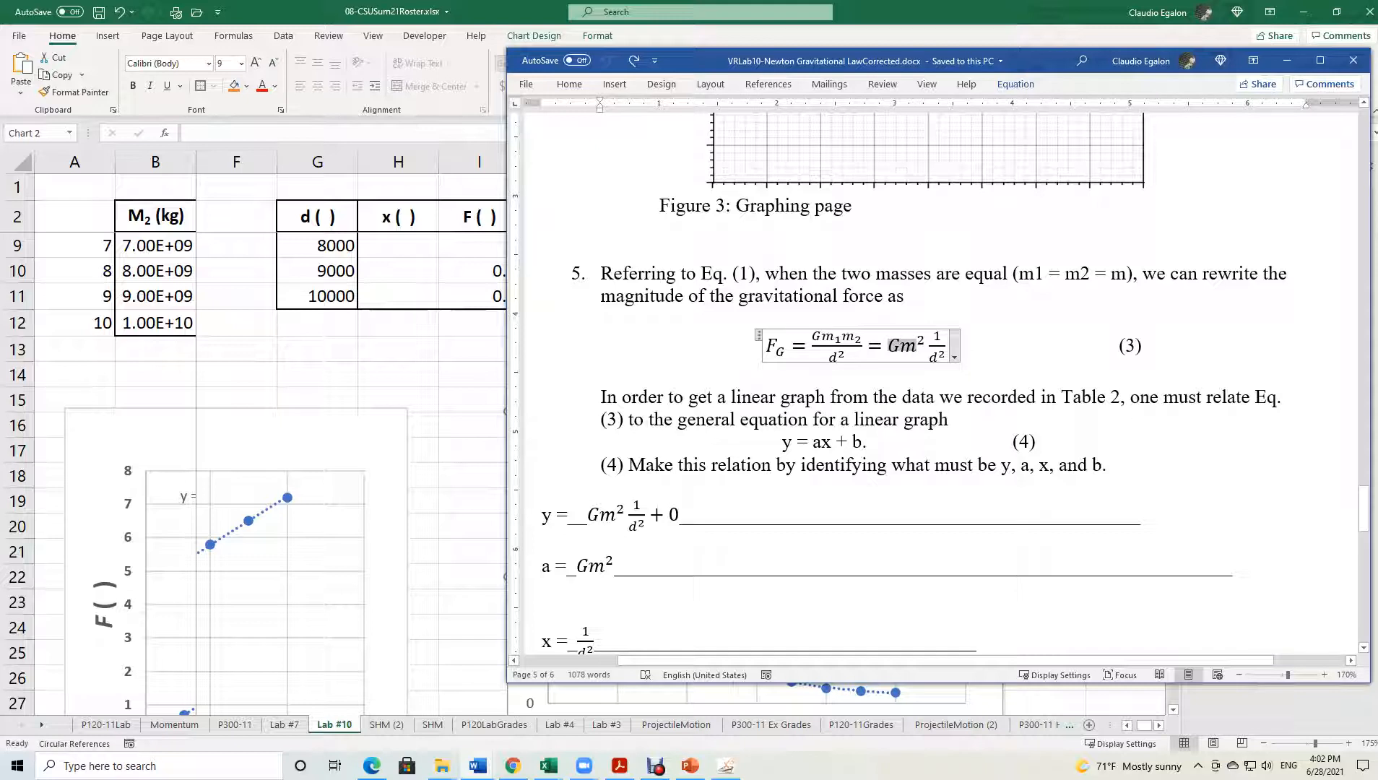
{"action": "double_click", "coordinate": [899, 345]}
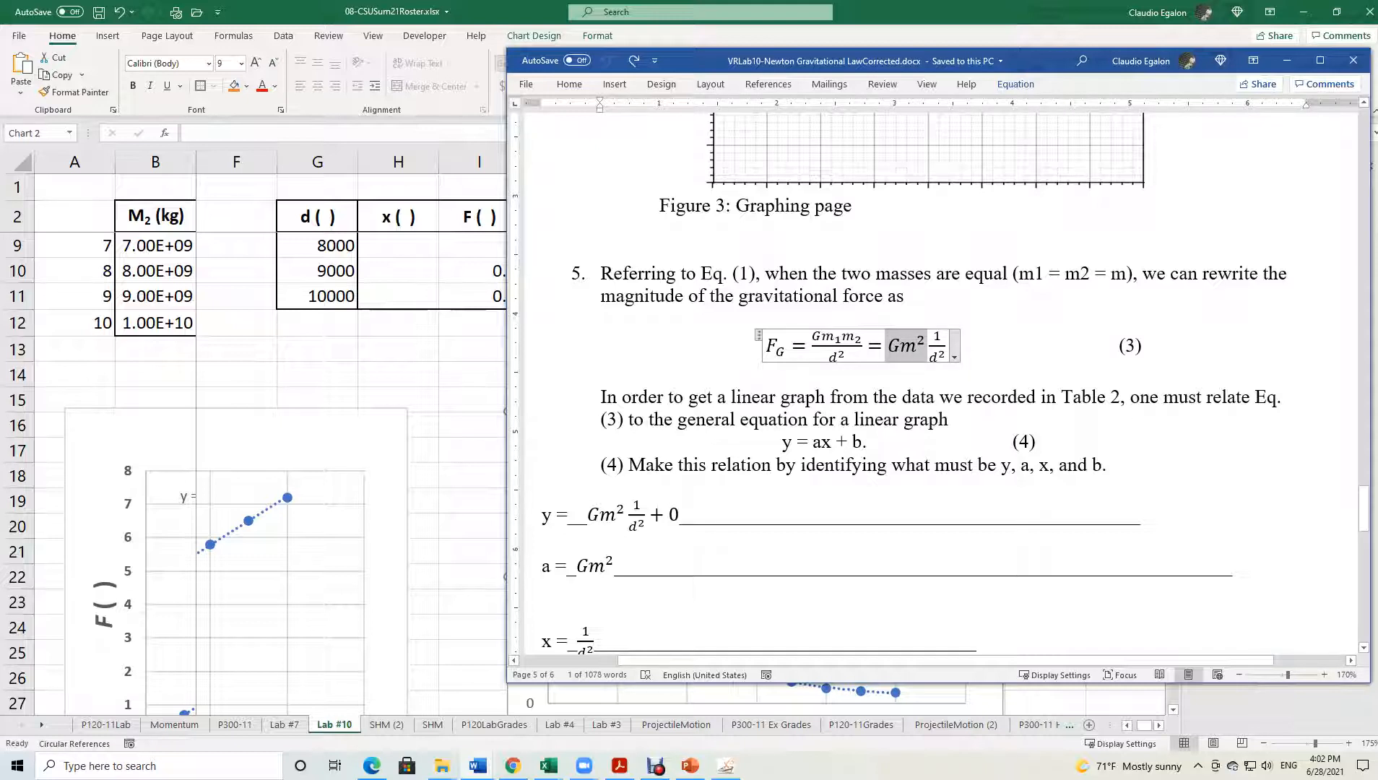
{"action": "double_click", "coordinate": [937, 337]}
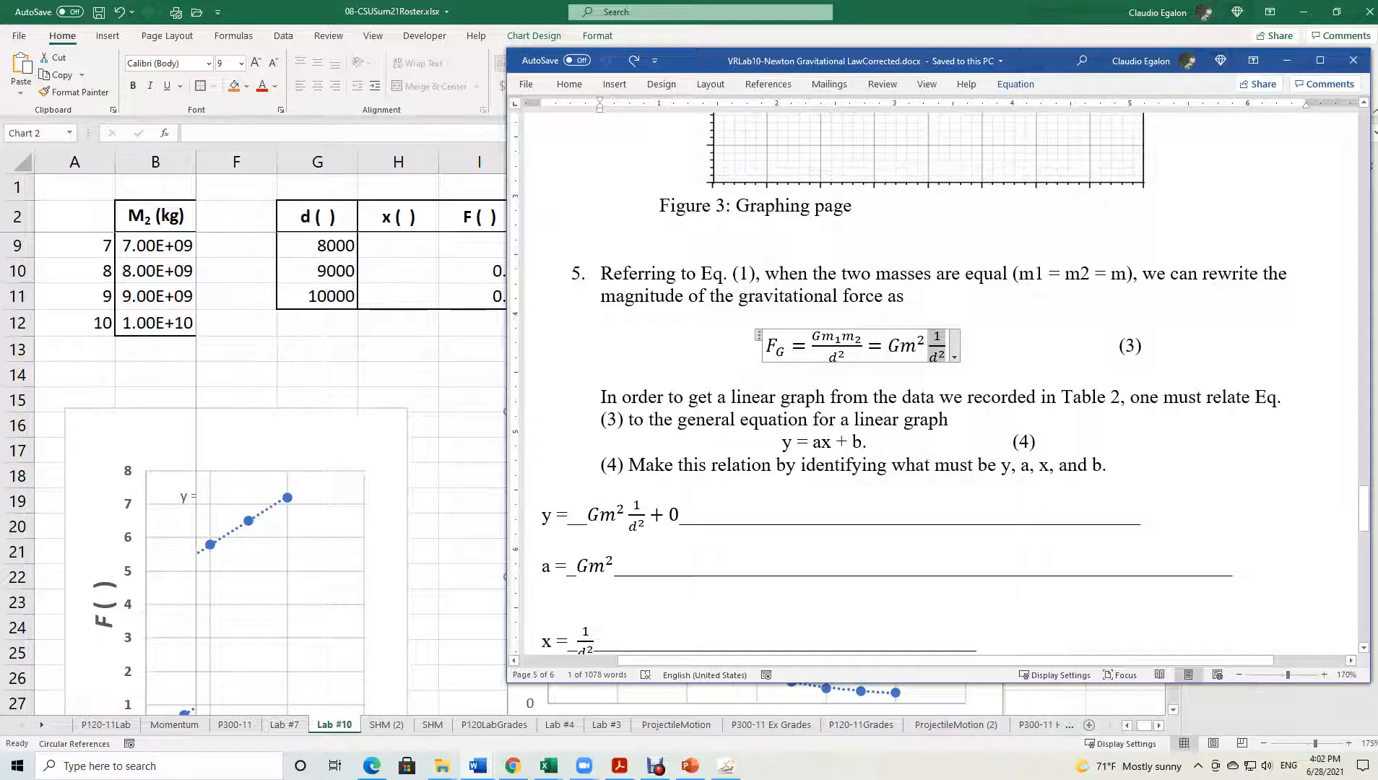
Compare y = ax + b with the document's answers for y, a, x and b, and read the instruction on calculating x.
{"action": "left_click_drag", "start_coordinate": [822, 442], "coordinate": [861, 441]}
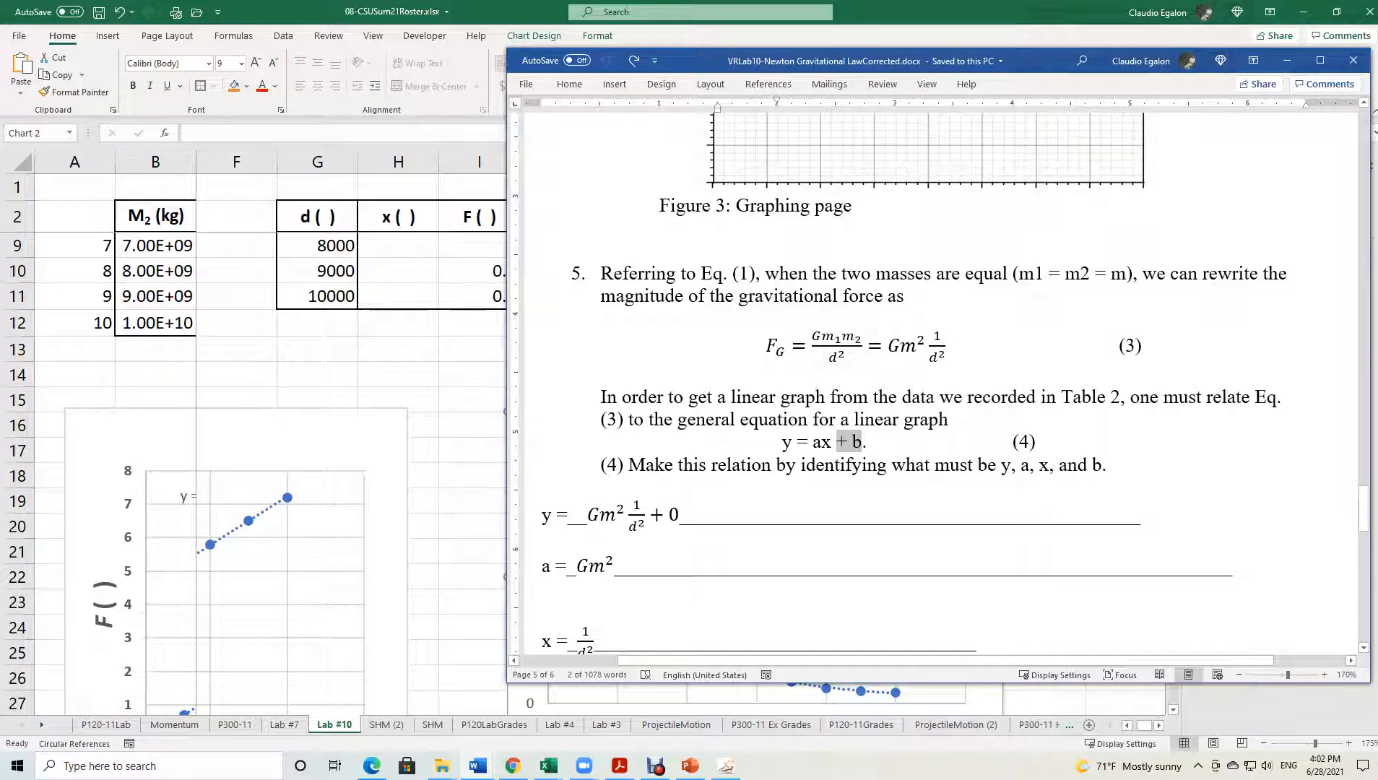
{"action": "left_click_drag", "start_coordinate": [587, 515], "coordinate": [669, 515]}
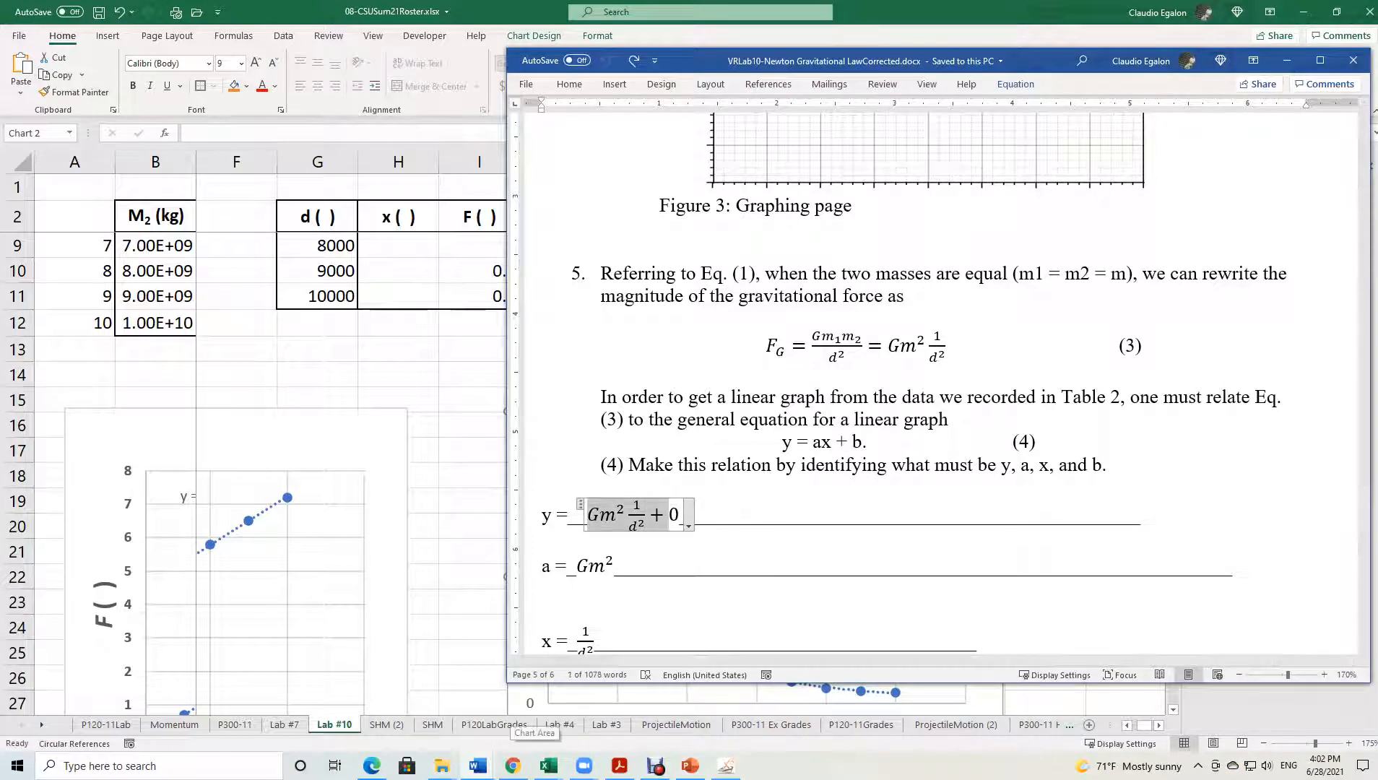
{"action": "left_click_drag", "start_coordinate": [577, 566], "coordinate": [596, 524]}
{"action": "scroll", "coordinate": [913, 387], "scroll_direction": "down", "scroll_amount": 2}
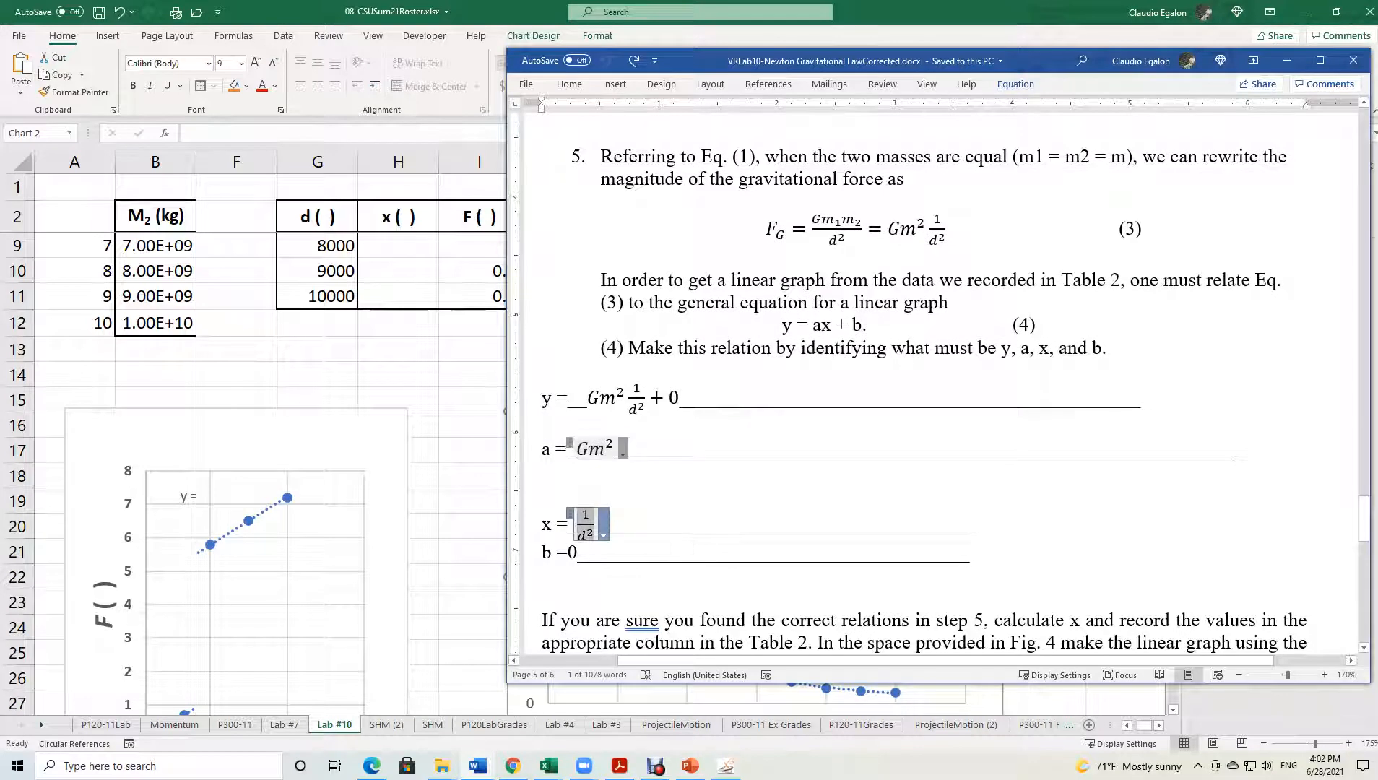
{"action": "left_click", "coordinate": [568, 525]}
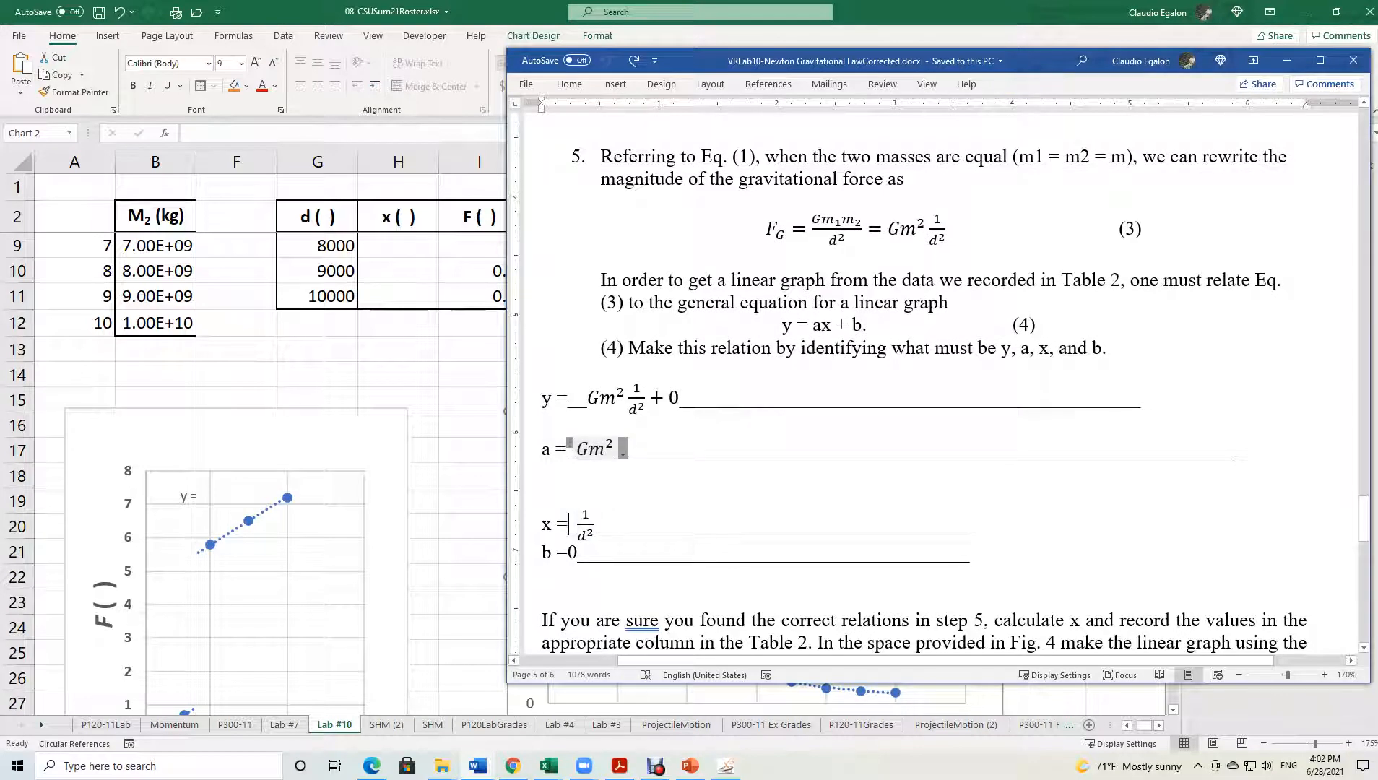
{"action": "left_click_drag", "start_coordinate": [569, 552], "coordinate": [577, 553]}
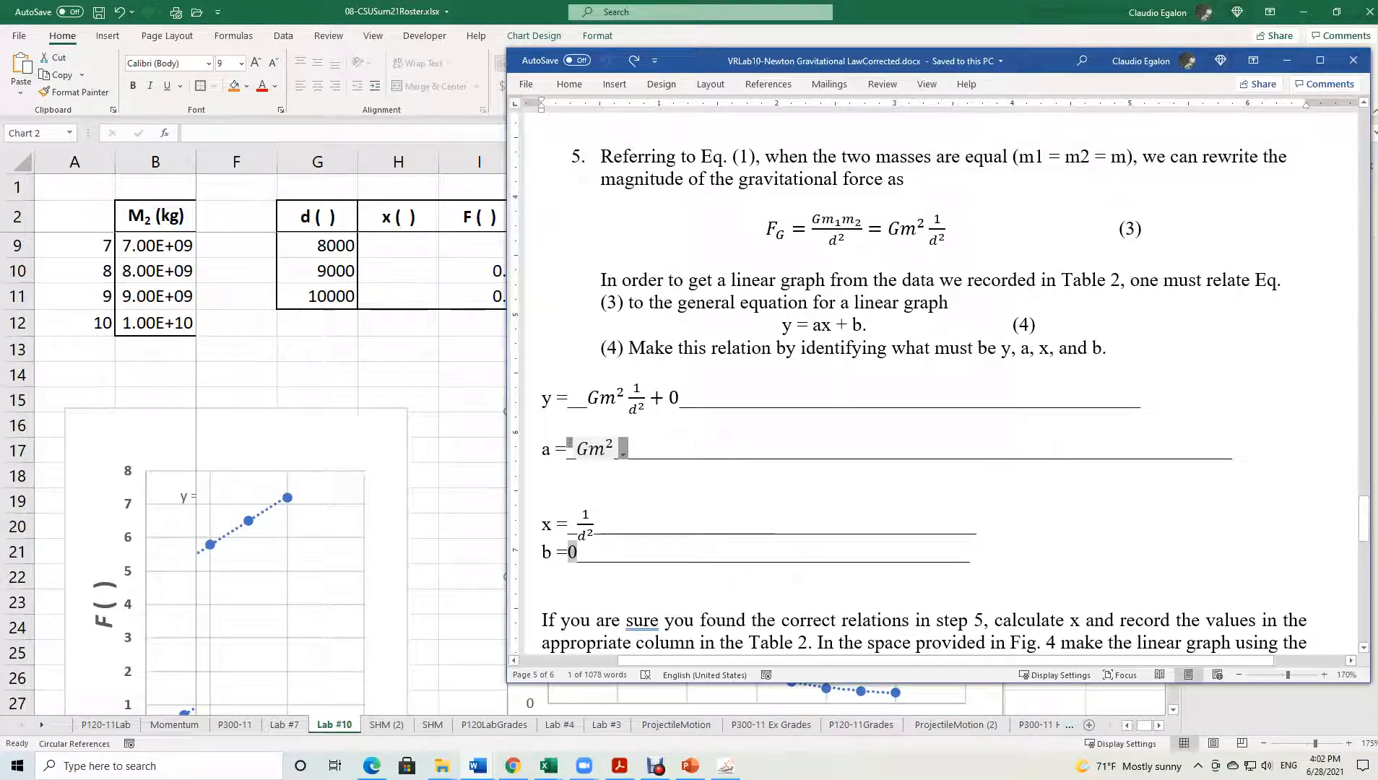
{"action": "scroll", "coordinate": [954, 385], "scroll_direction": "down", "scroll_amount": 3}
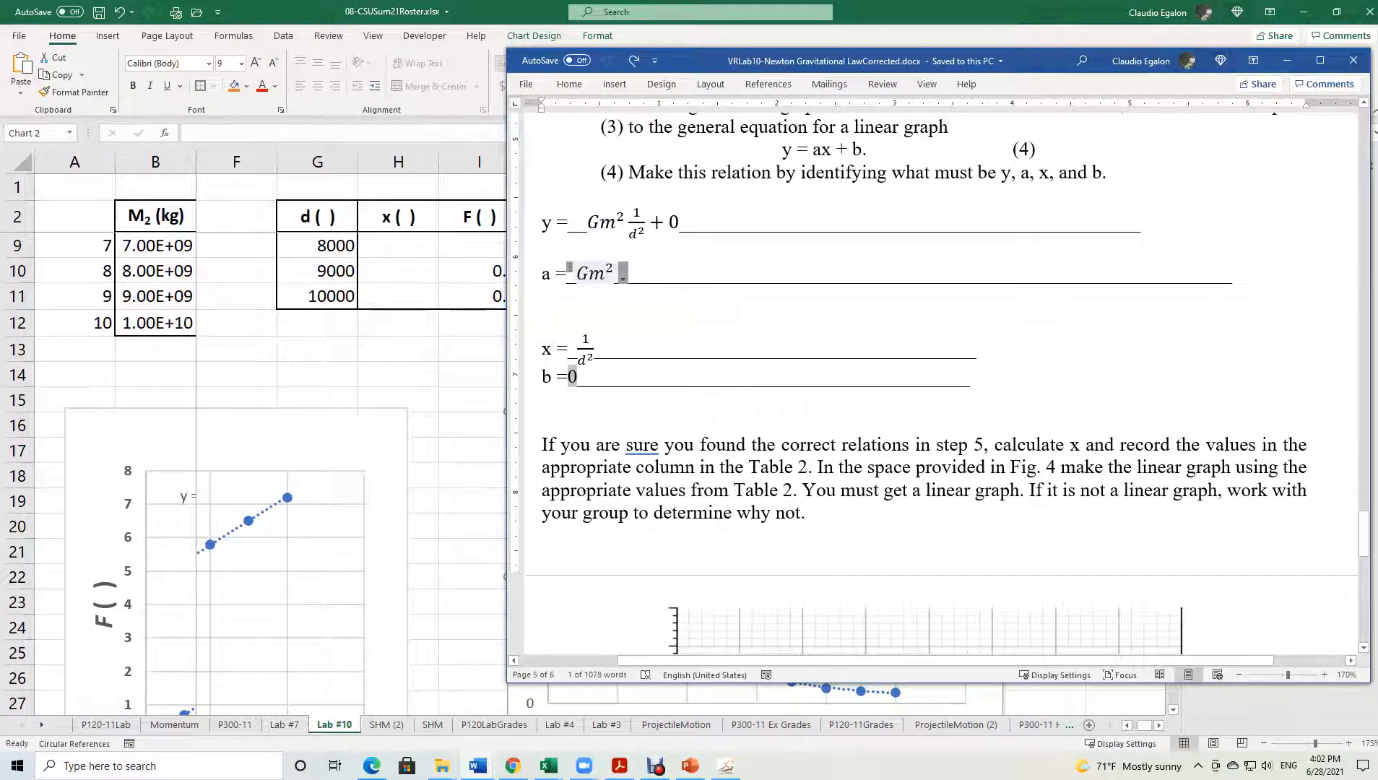
{"action": "triple_click", "coordinate": [722, 445]}
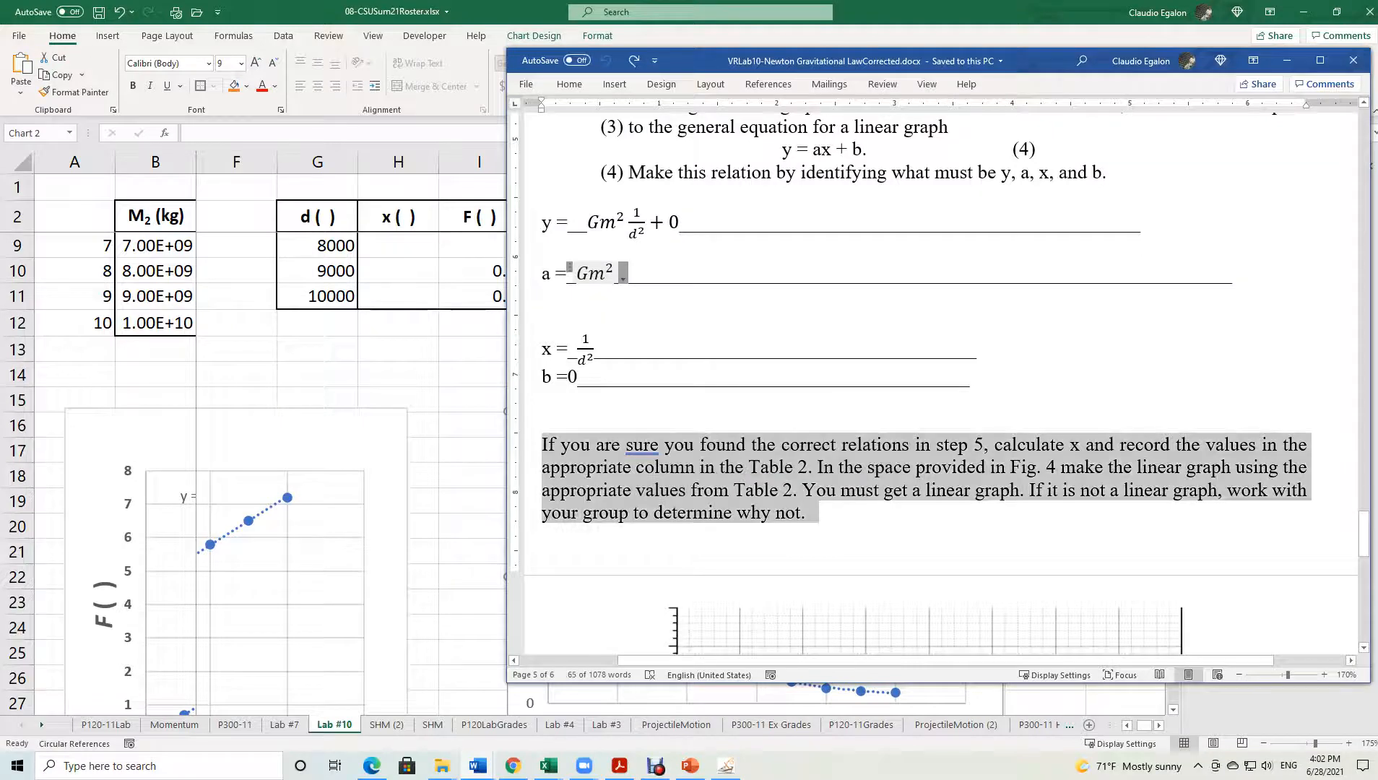
{"action": "left_click", "coordinate": [571, 349]}
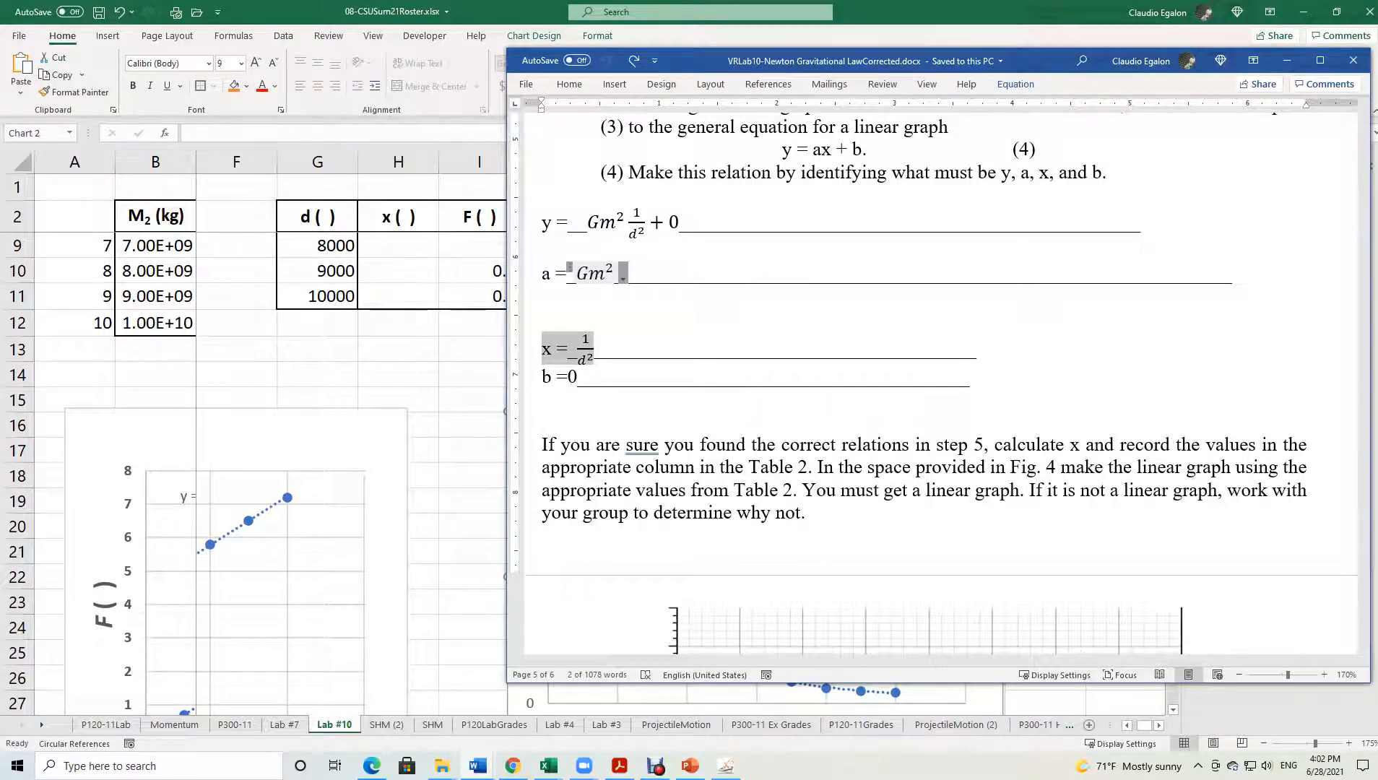
Return to the Excel sheet and enter the formula =1/G3^2 in the first x cell, H3.
{"action": "left_click", "coordinate": [397, 162]}
{"action": "scroll", "coordinate": [398, 217], "scroll_direction": "up", "scroll_amount": 2}
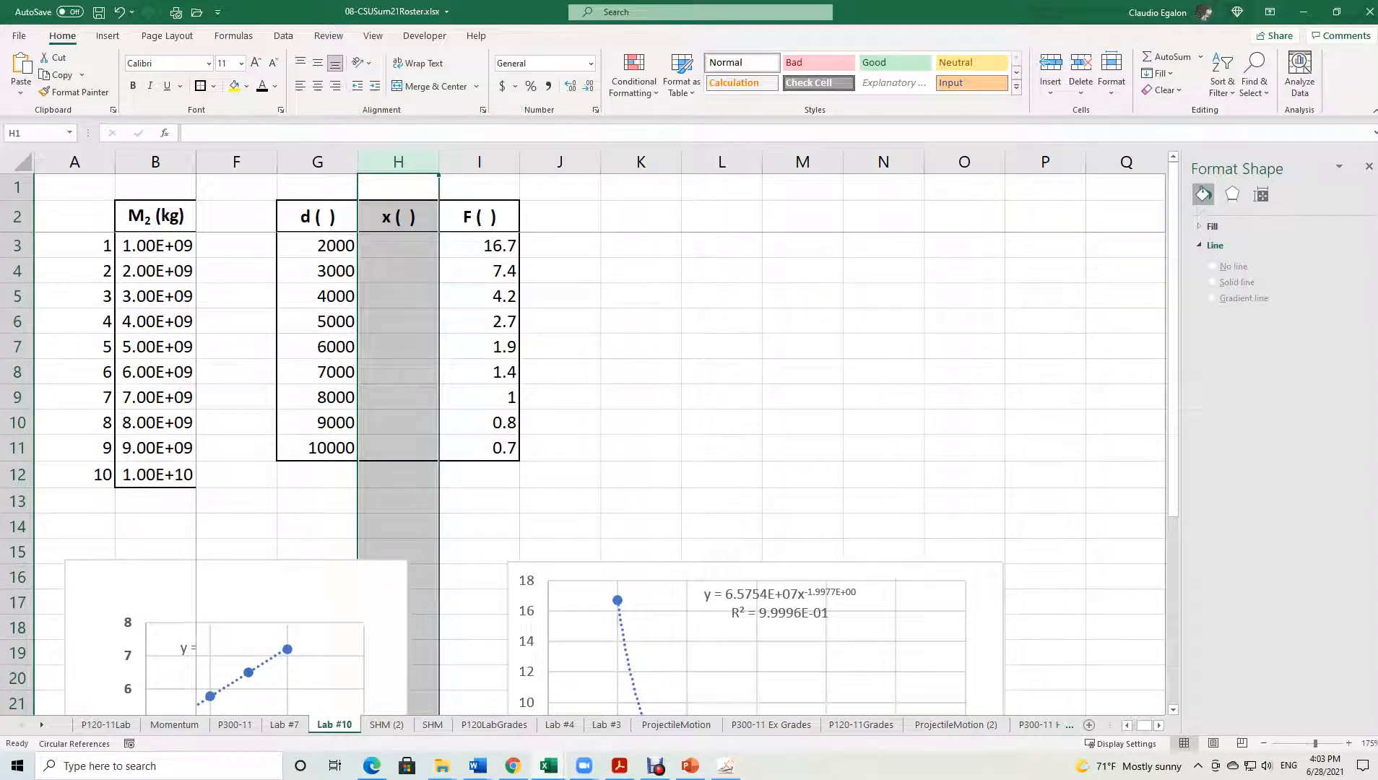
{"action": "left_click", "coordinate": [398, 246]}
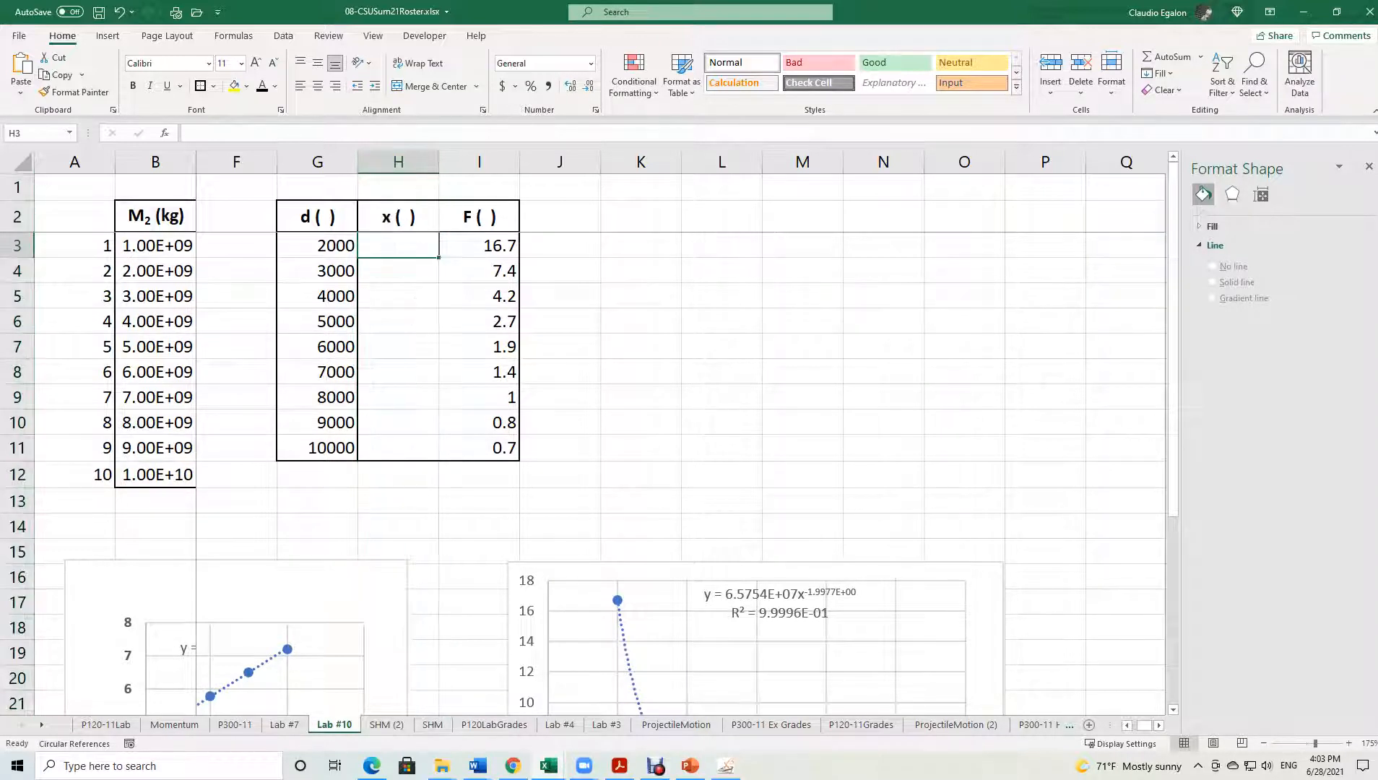
{"action": "type", "text": "=1/"}
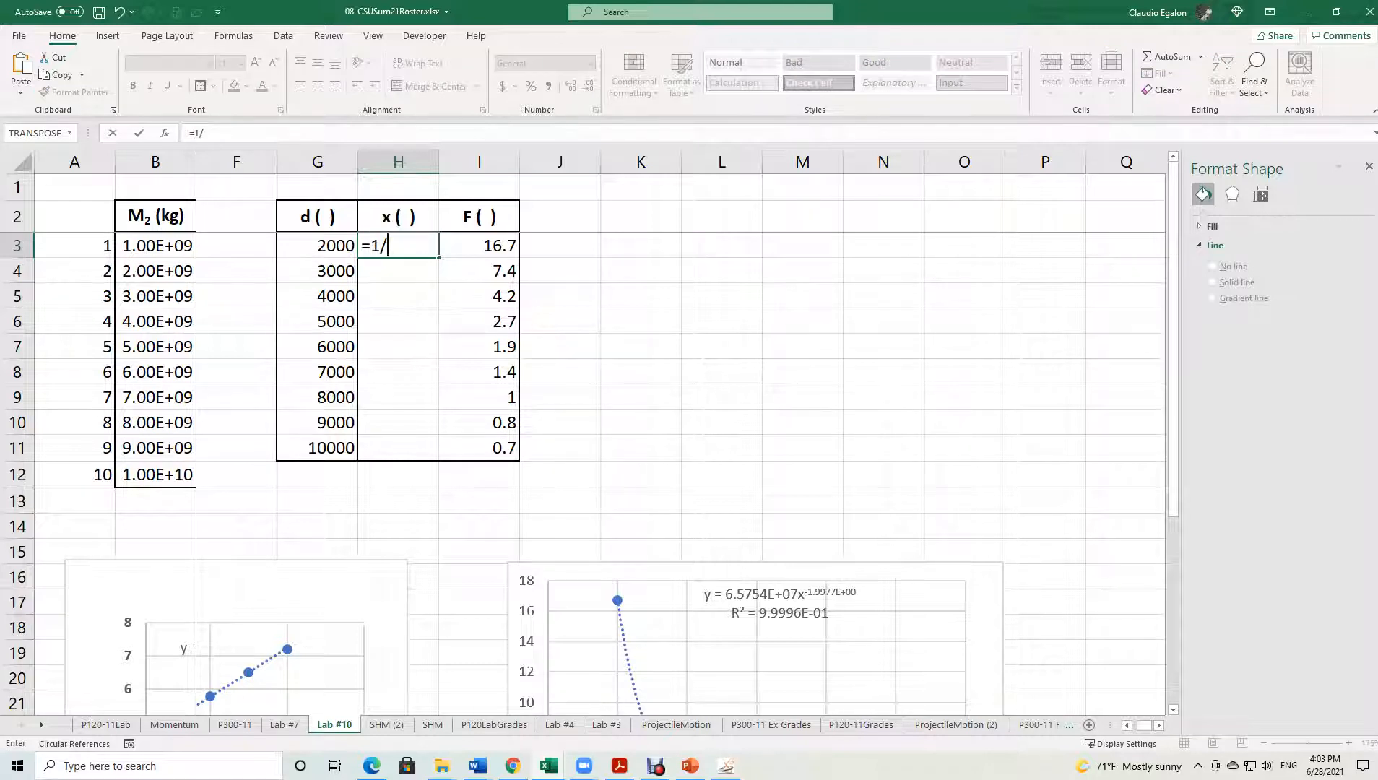
{"action": "key", "text": "Left"}
{"action": "type", "text": "^2"}
{"action": "key", "text": "Return"}
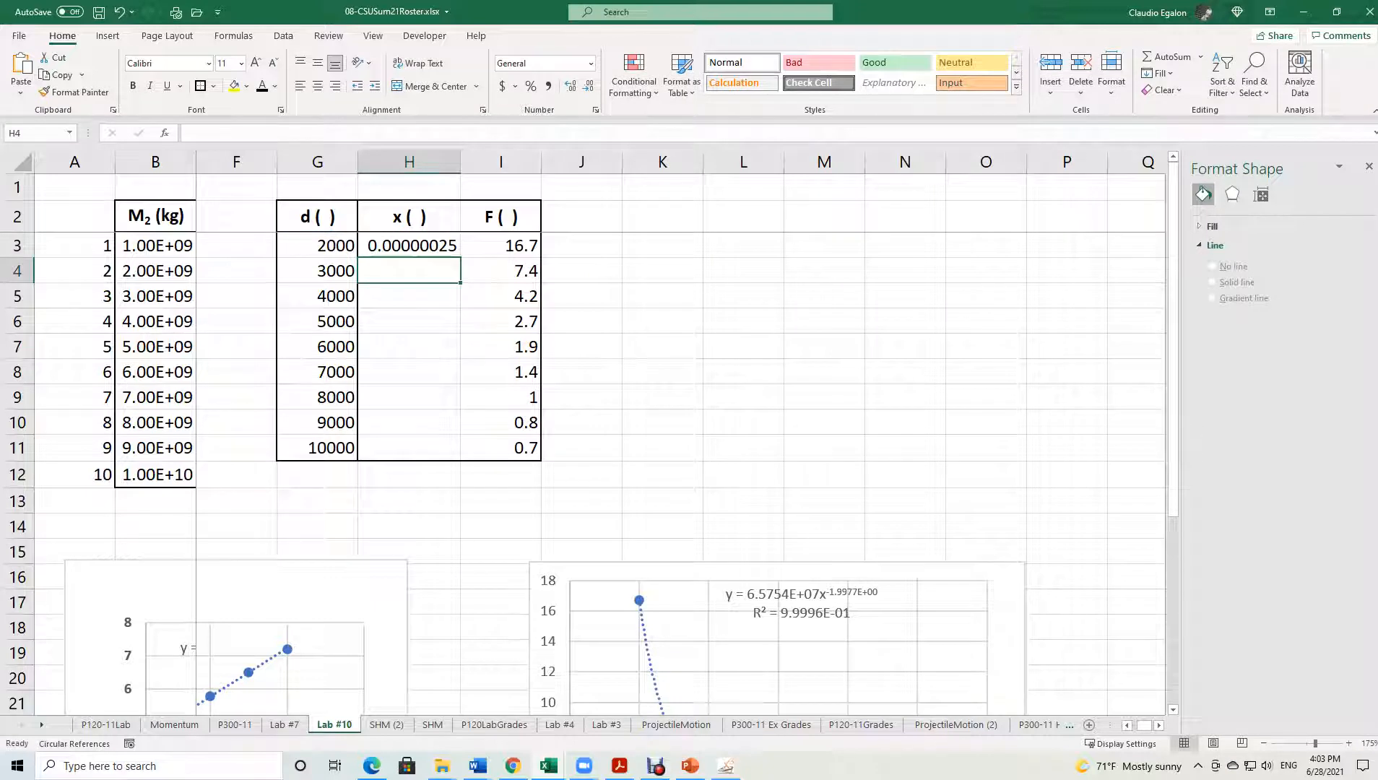
Enter =1/G4^2 in H4 and fill the formula down the x column to H11.
{"action": "type", "text": "=1/"}
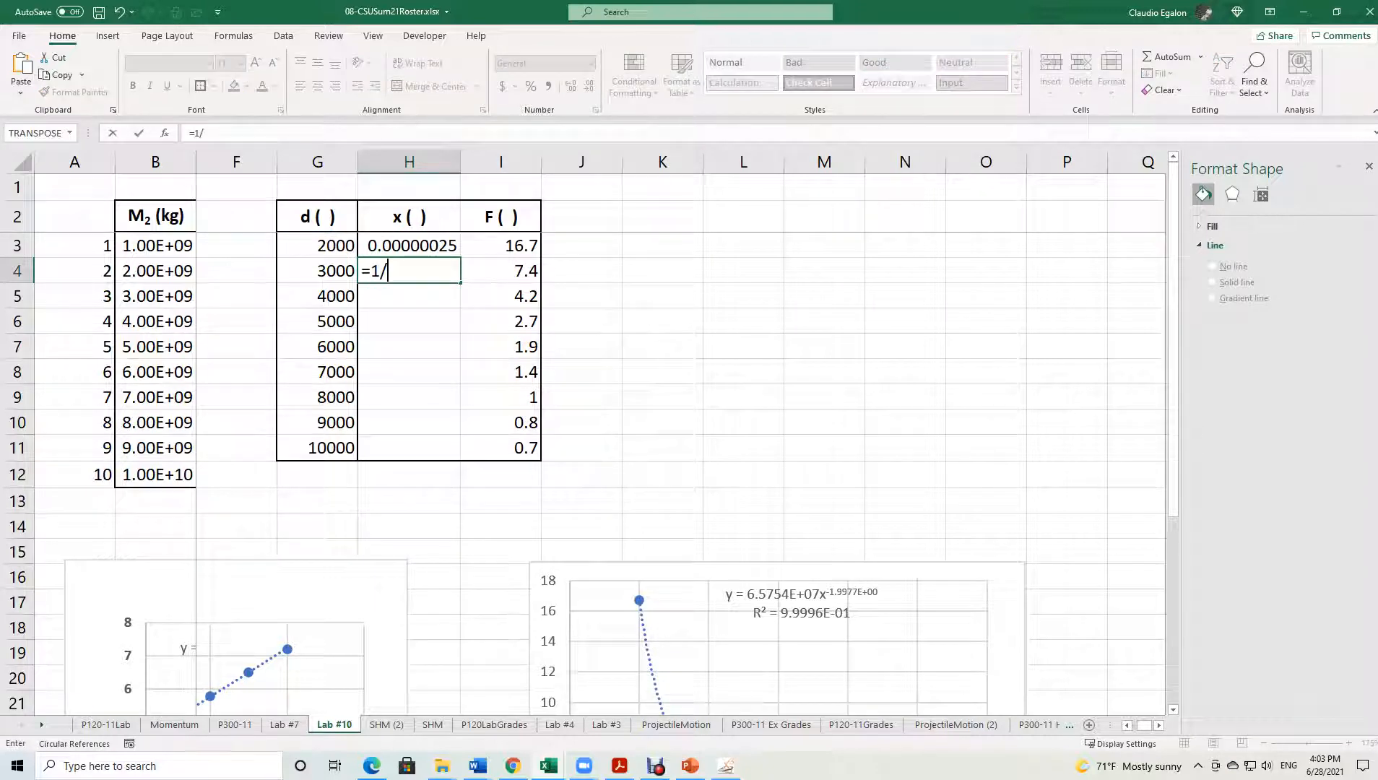
{"action": "key", "text": "Left"}
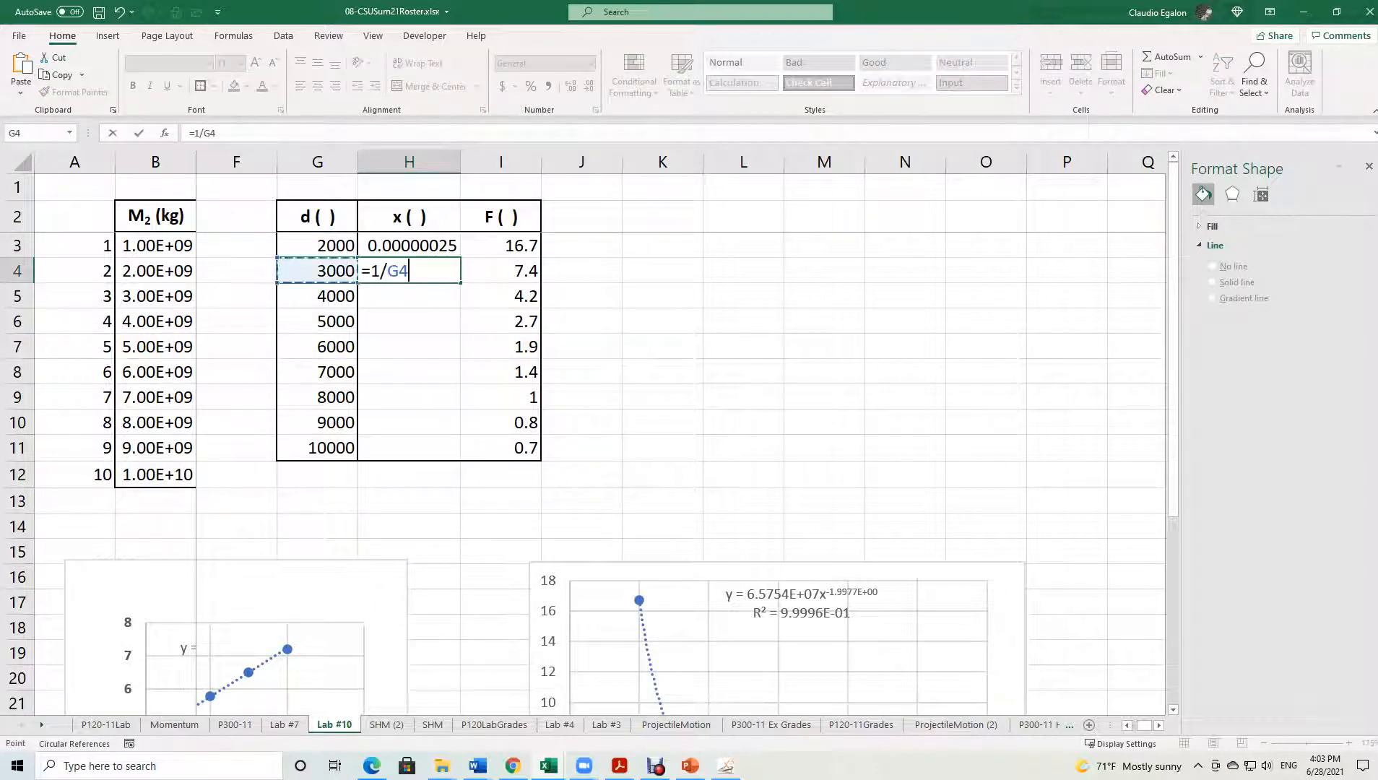
{"action": "type", "text": "^2"}
{"action": "key", "text": "ctrl+Return"}
{"action": "left_click_drag", "start_coordinate": [468, 283], "coordinate": [469, 453]}
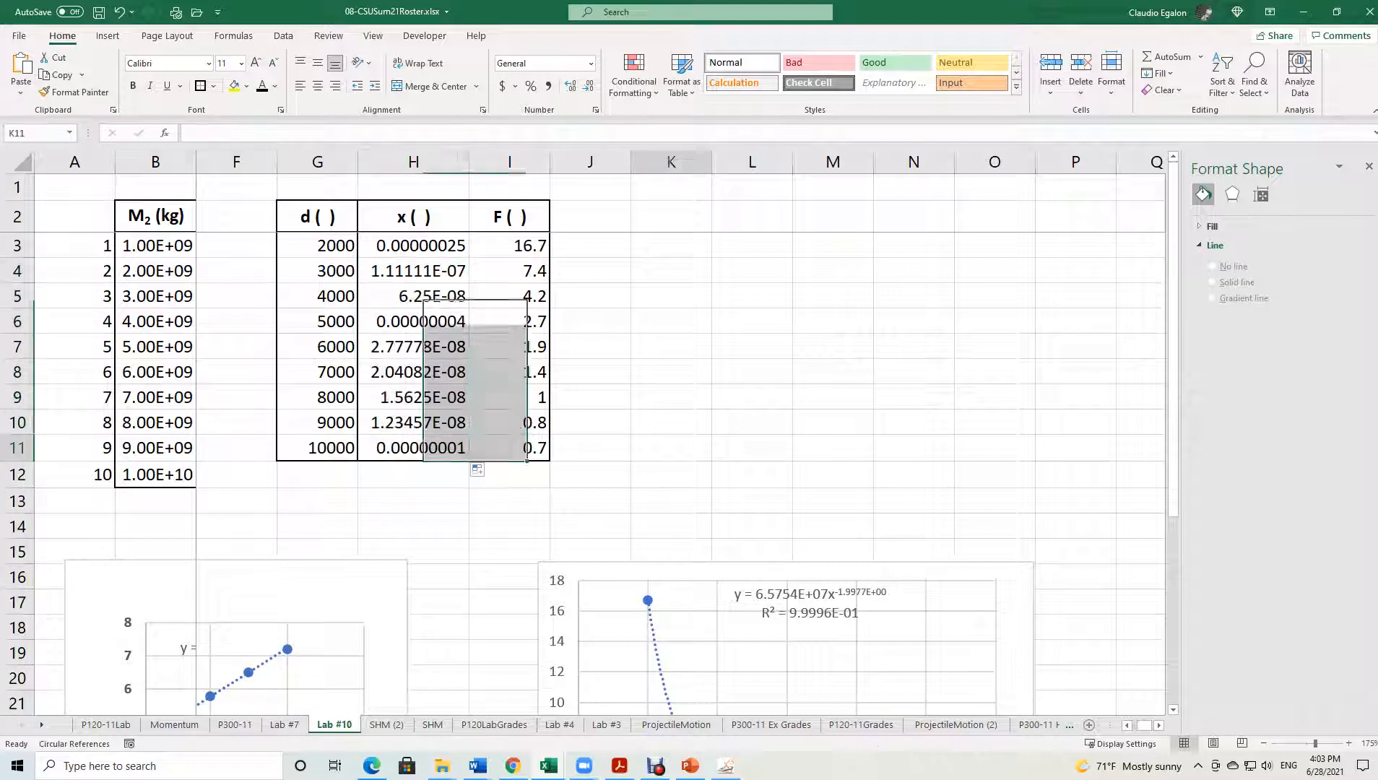
Reapply the outside border to the data range G3:I11 and deselect the table.
{"action": "left_click_drag", "start_coordinate": [318, 246], "coordinate": [535, 448]}
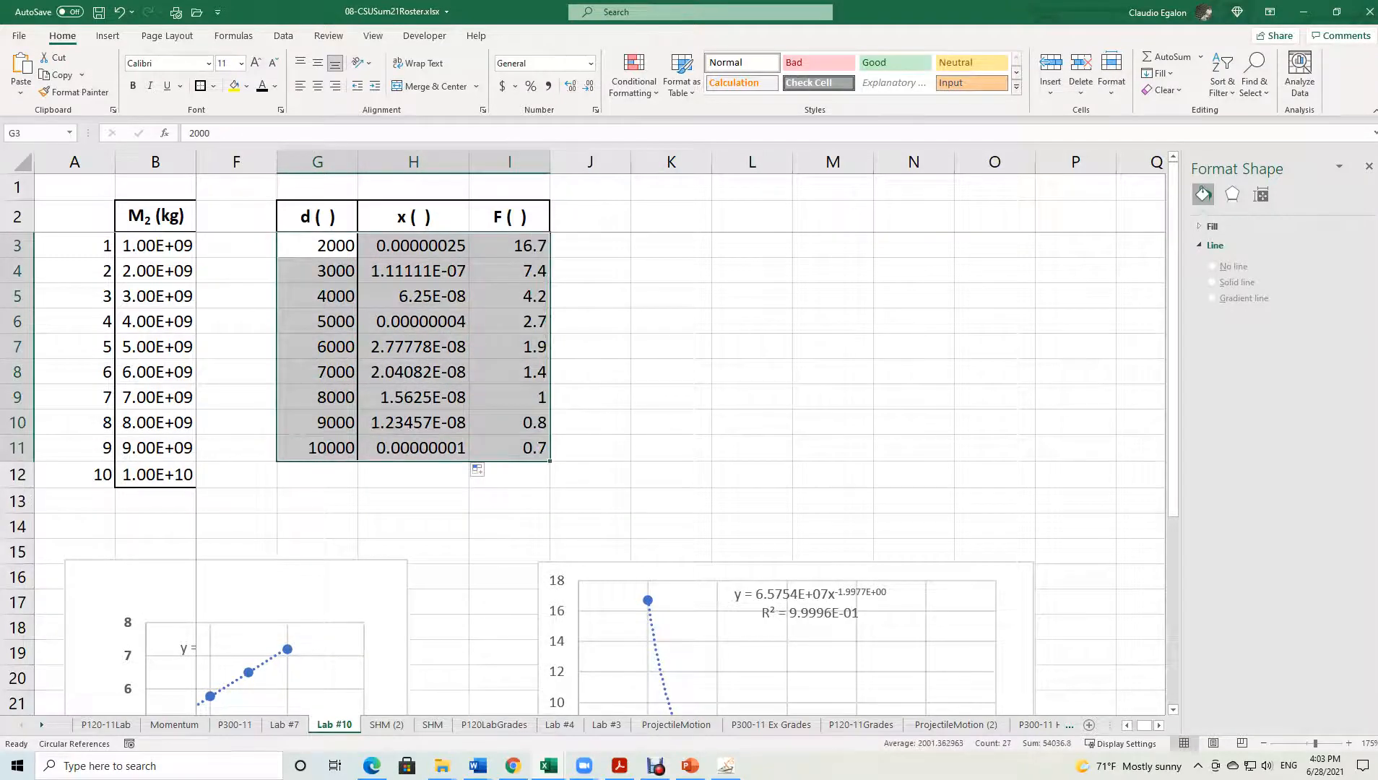
{"action": "left_click", "coordinate": [201, 86]}
{"action": "left_click", "coordinate": [671, 346]}
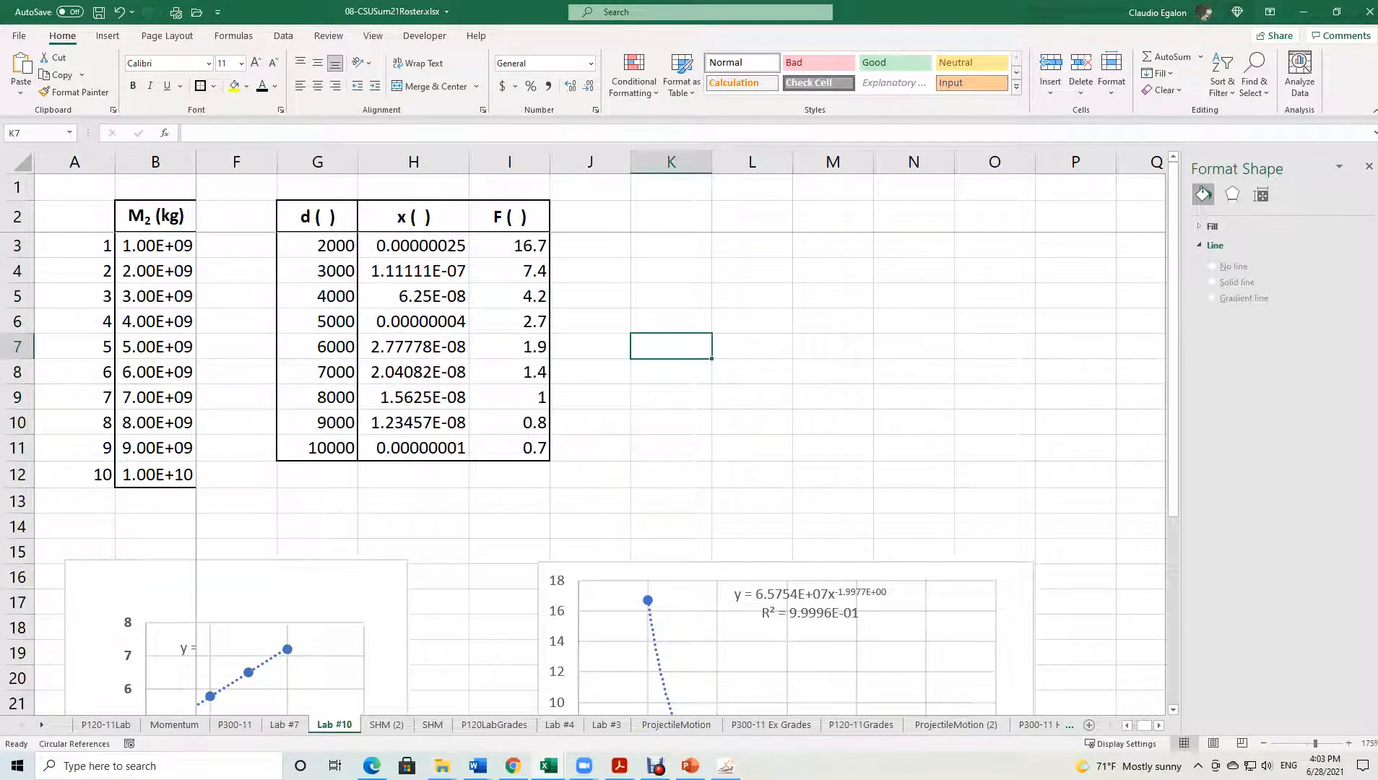
Narrow the x column and format H3:H11 as Scientific with 2 decimal places.
{"action": "left_click_drag", "start_coordinate": [469, 161], "coordinate": [435, 162]}
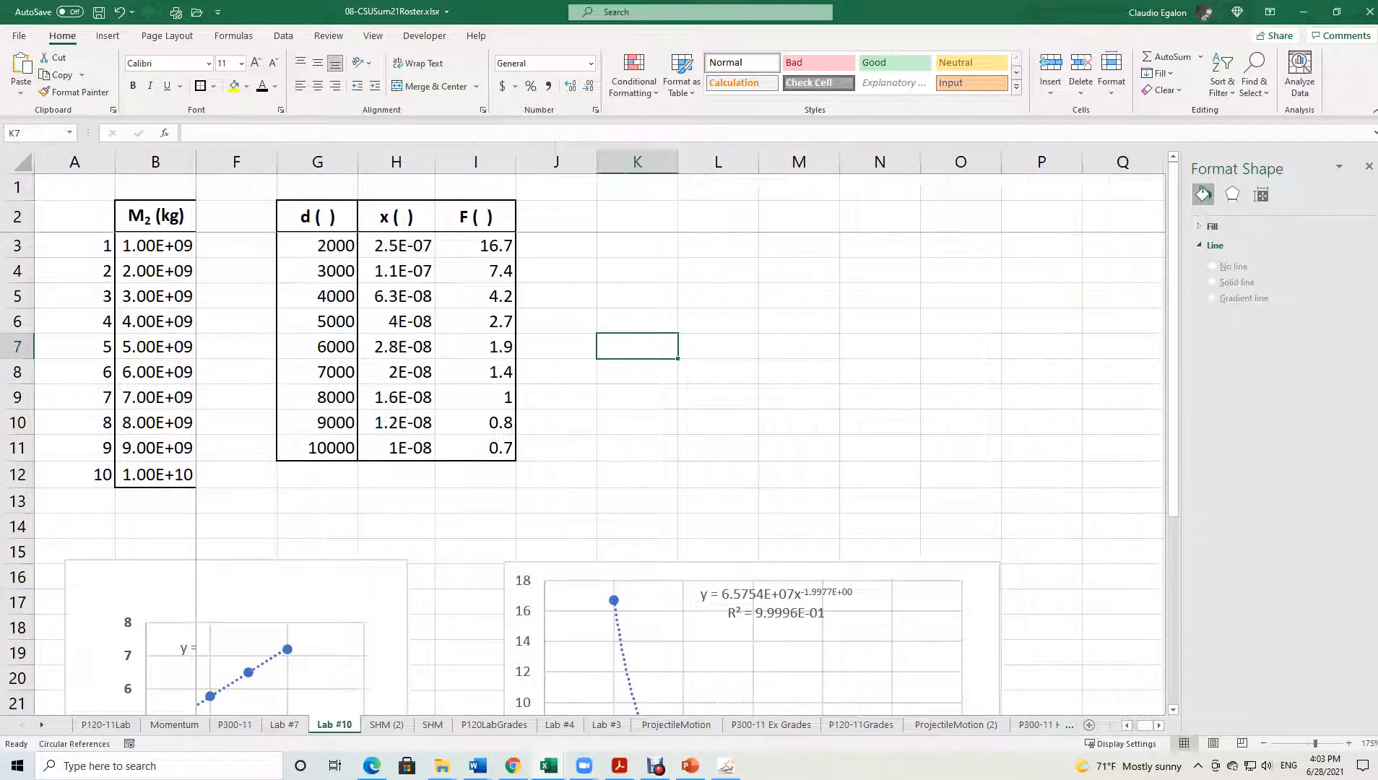
{"action": "left_click_drag", "start_coordinate": [396, 246], "coordinate": [412, 448]}
{"action": "right_click", "coordinate": [413, 452]}
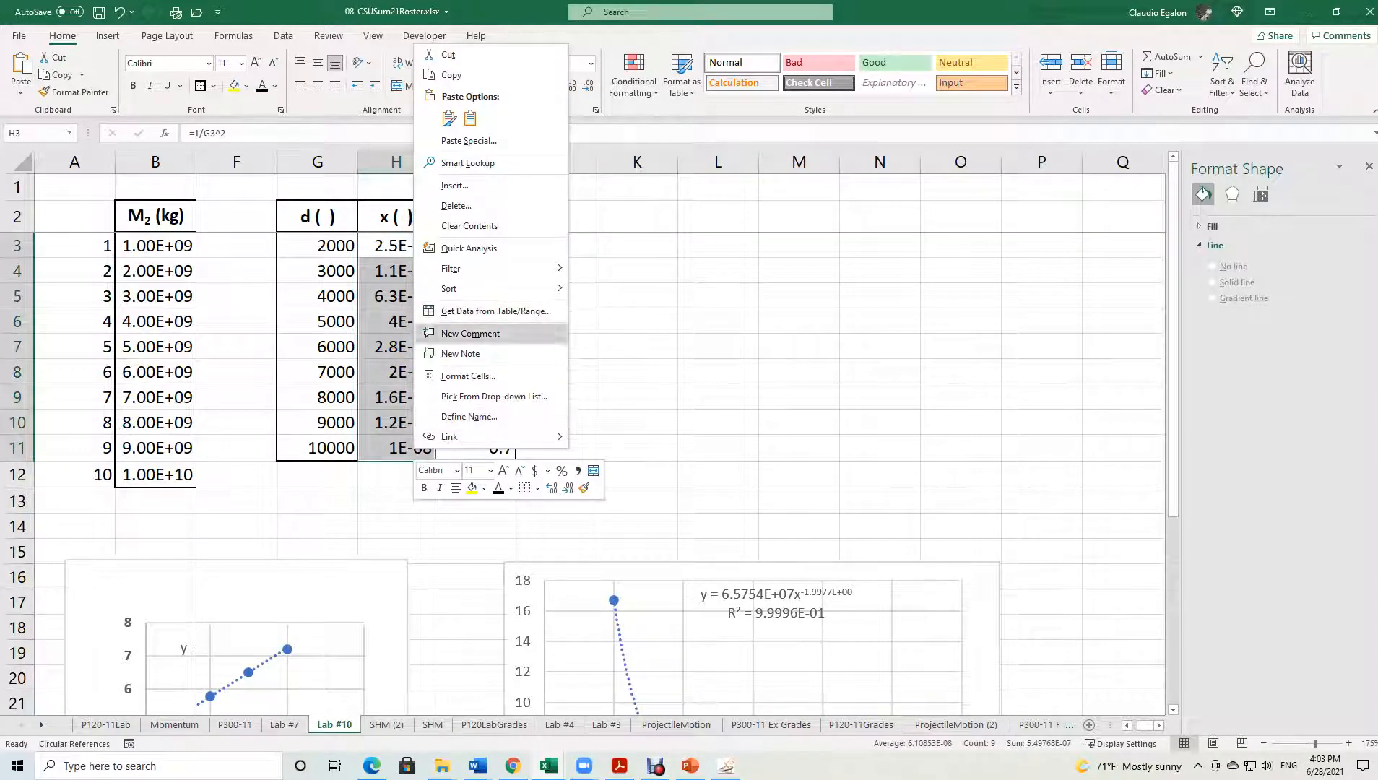
{"action": "left_click", "coordinate": [468, 376]}
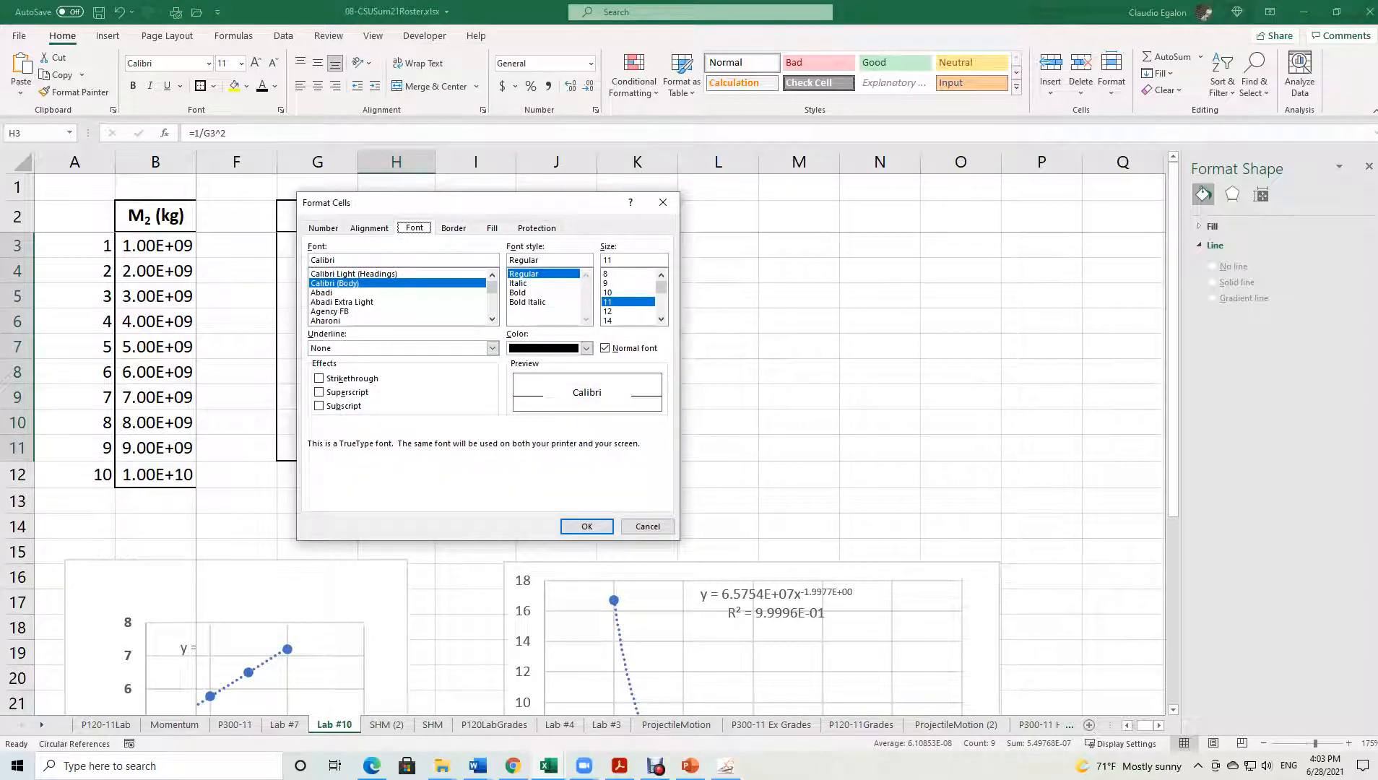
{"action": "left_click", "coordinate": [322, 228]}
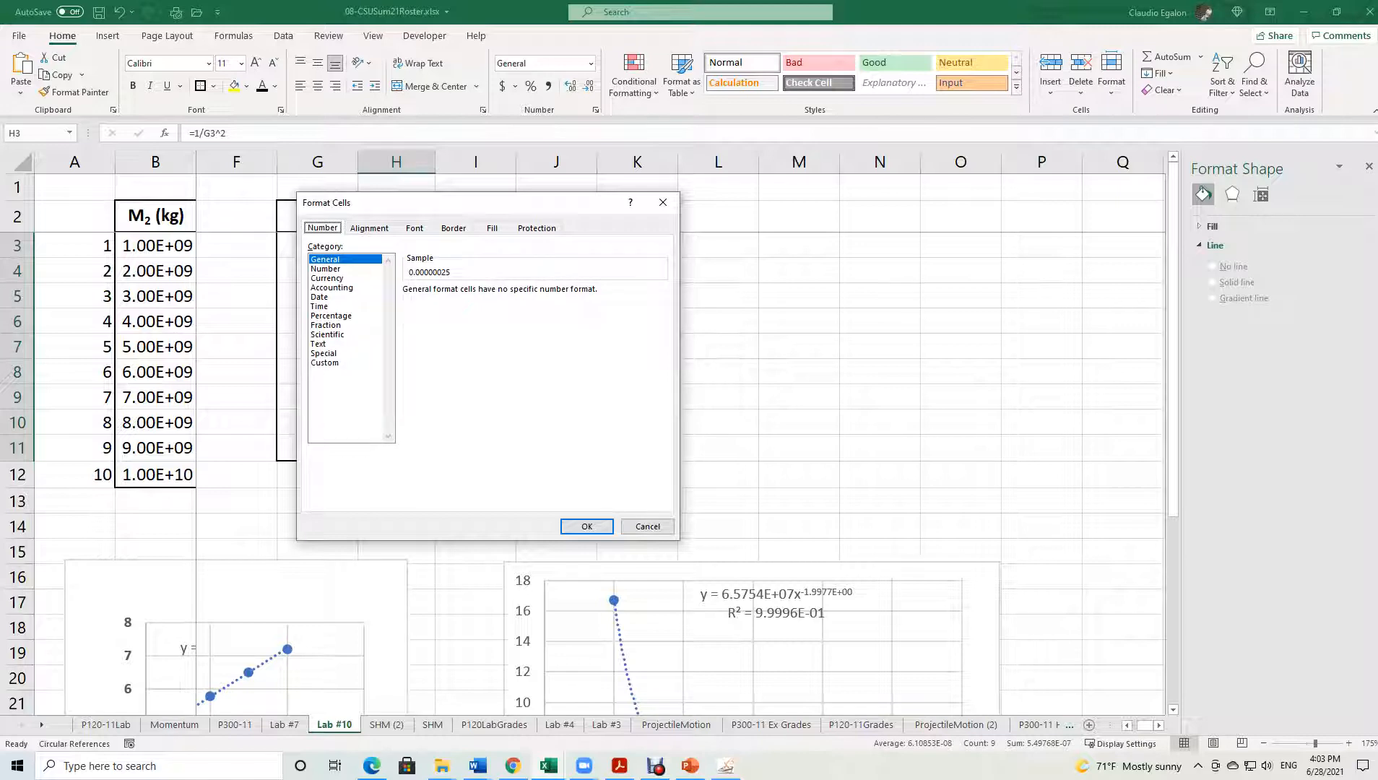
{"action": "left_click", "coordinate": [328, 335]}
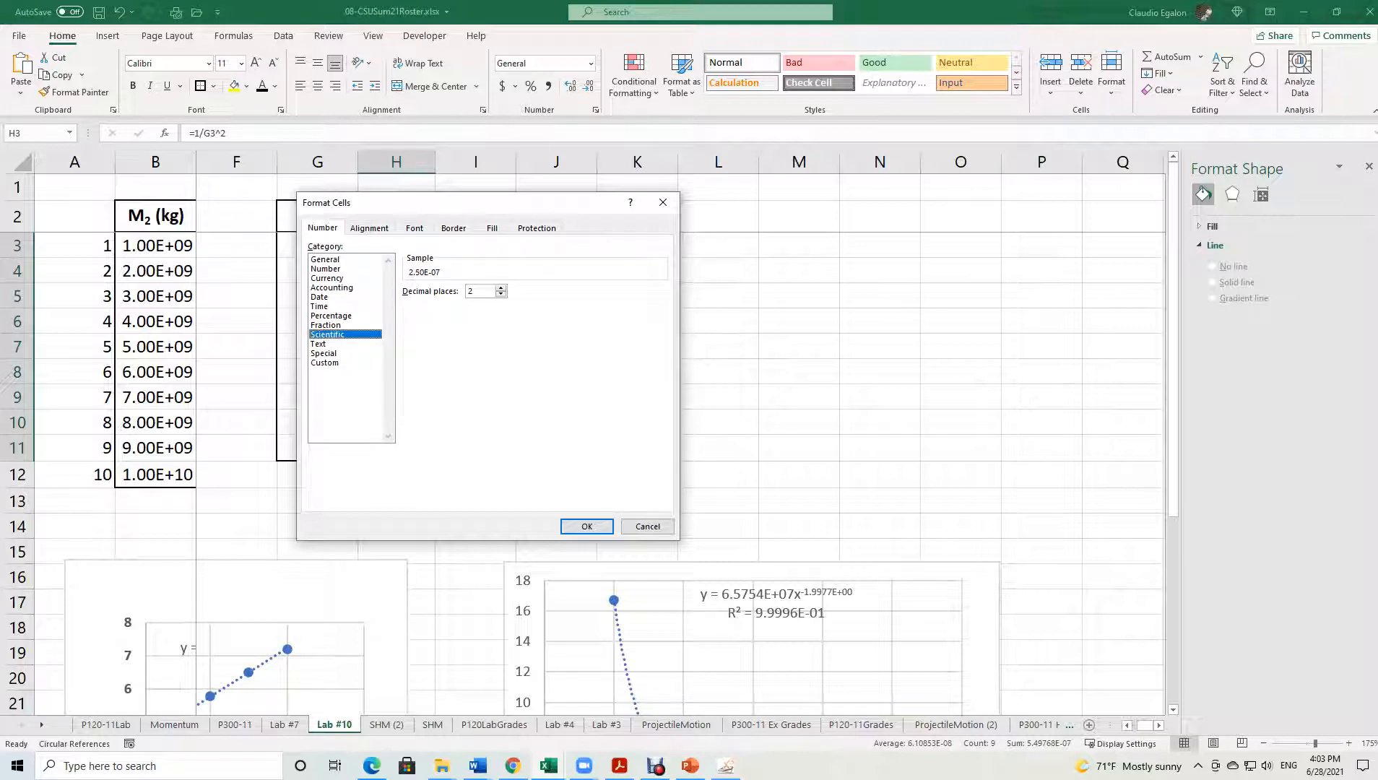
{"action": "left_click", "coordinate": [587, 526]}
{"action": "left_click", "coordinate": [879, 475]}
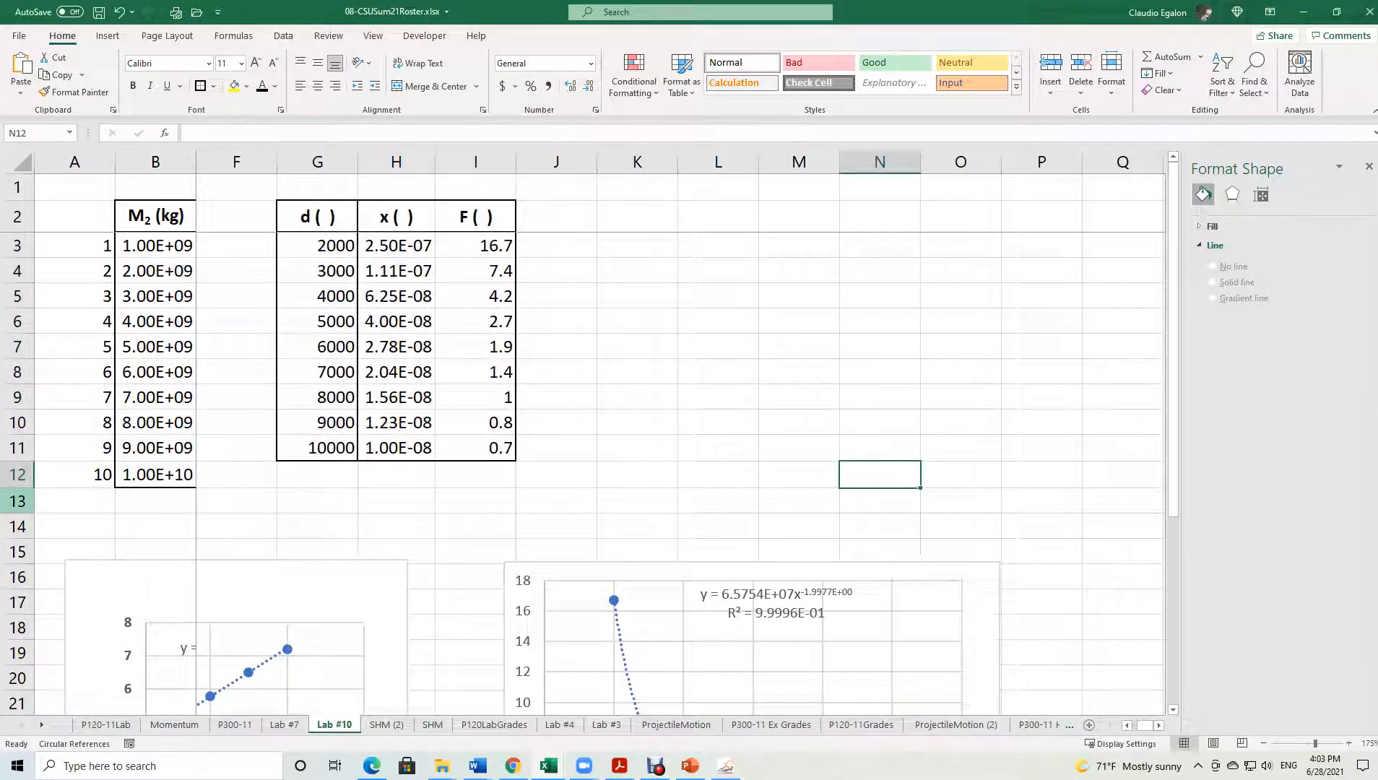
Insert a markers-only scatter chart of F against x from the range H3:I11.
{"action": "left_click_drag", "start_coordinate": [396, 246], "coordinate": [476, 448]}
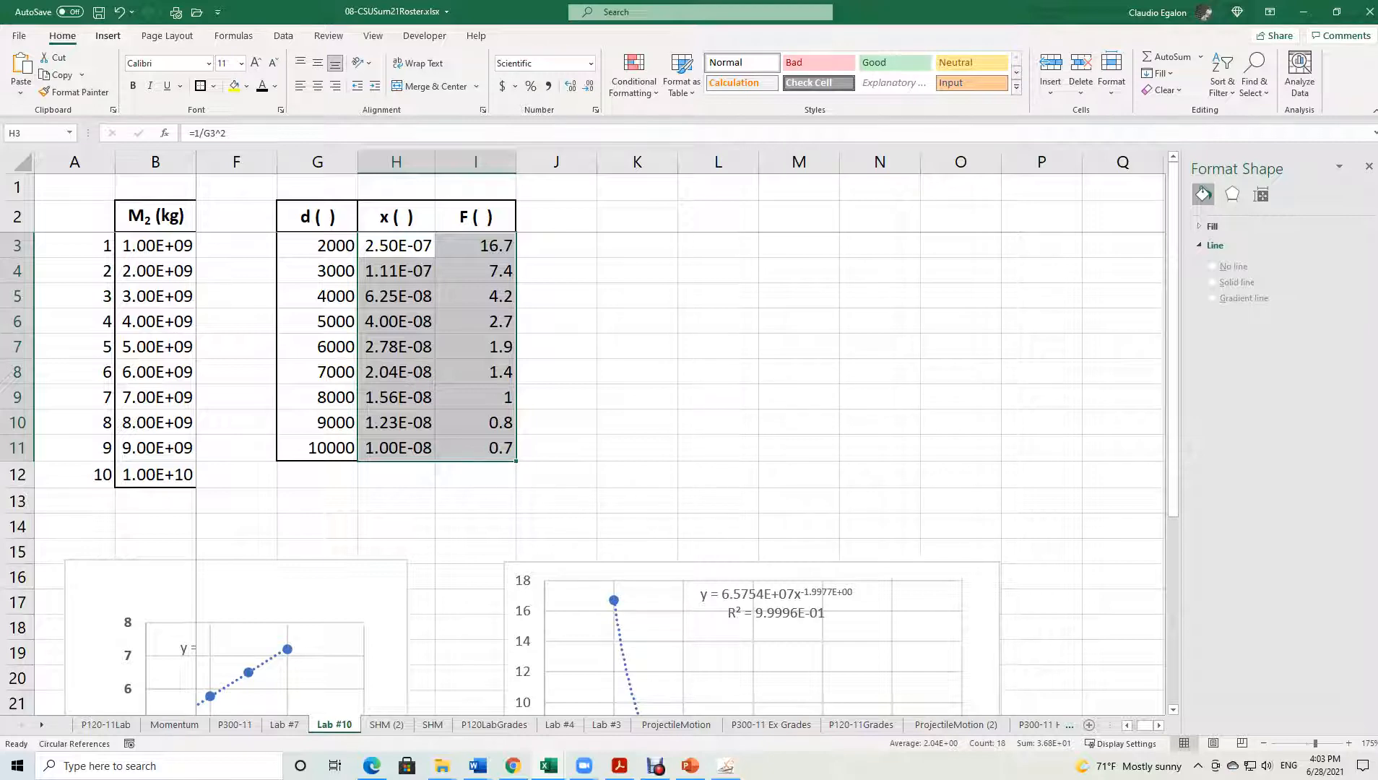
{"action": "left_click", "coordinate": [108, 36]}
{"action": "left_click", "coordinate": [671, 89]}
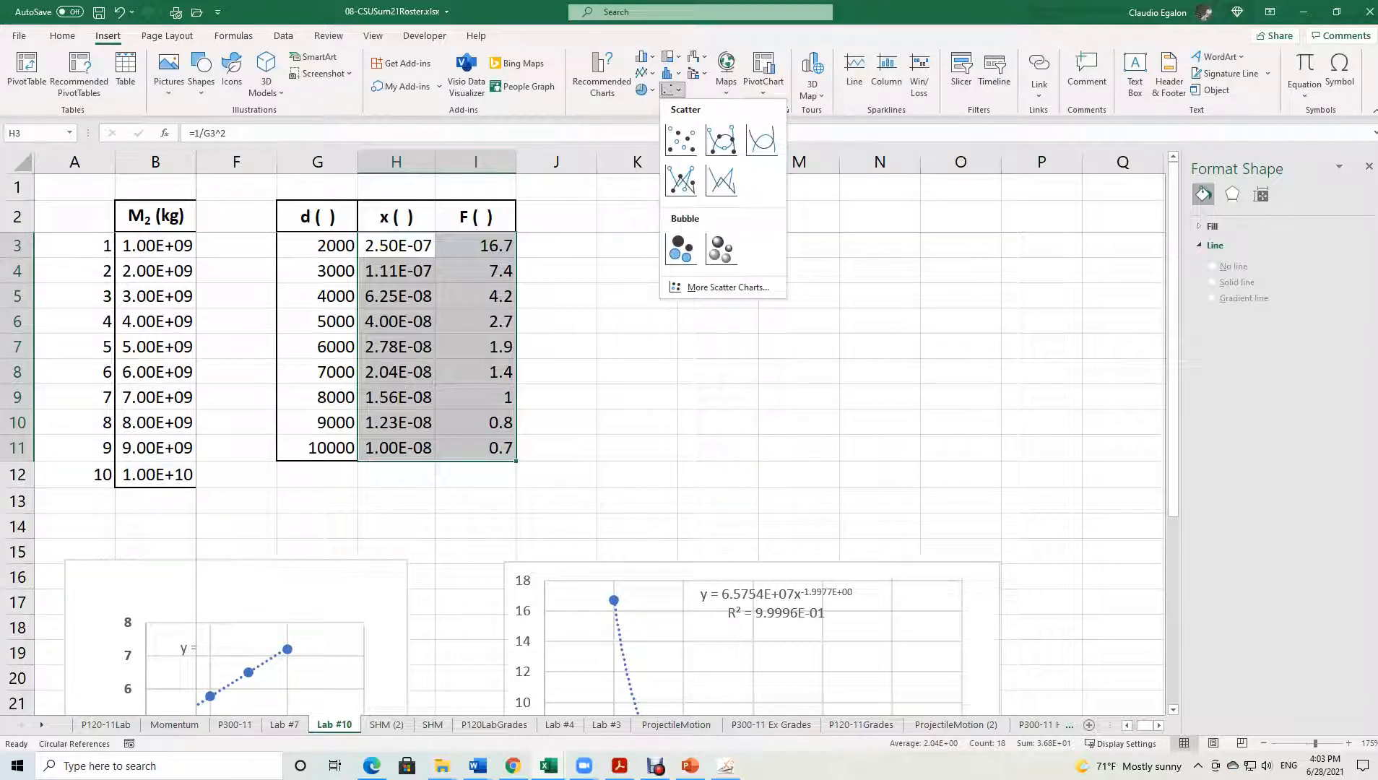
{"action": "left_click", "coordinate": [676, 139]}
Delete the new chart's title, then shrink the chart and place it beside the table, above the power-fit chart.
{"action": "left_click_drag", "start_coordinate": [772, 316], "coordinate": [848, 268]}
{"action": "left_click", "coordinate": [755, 269]}
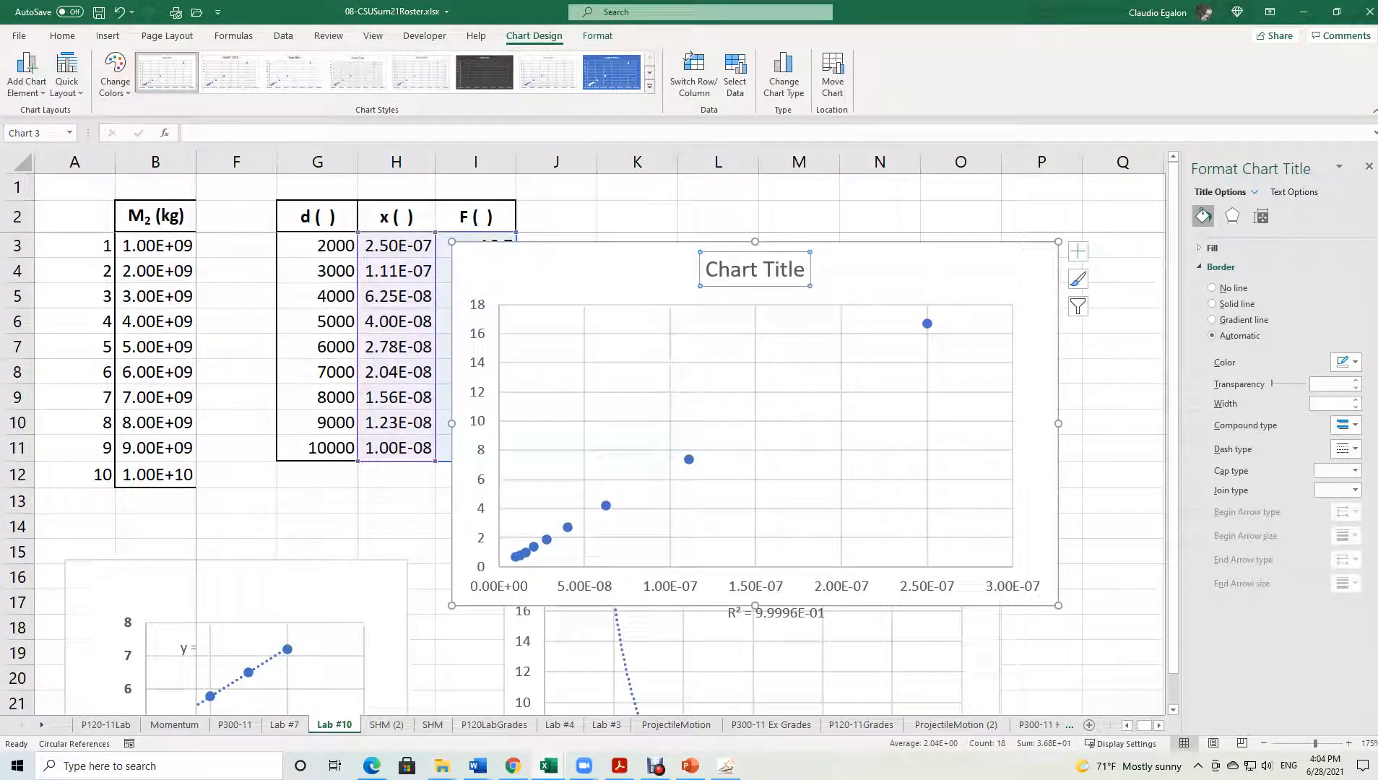
{"action": "key", "text": "Delete"}
{"action": "left_click_drag", "start_coordinate": [755, 269], "coordinate": [834, 207]}
{"action": "left_click_drag", "start_coordinate": [1137, 542], "coordinate": [1010, 506]}
{"action": "left_click_drag", "start_coordinate": [989, 426], "coordinate": [1109, 449]}
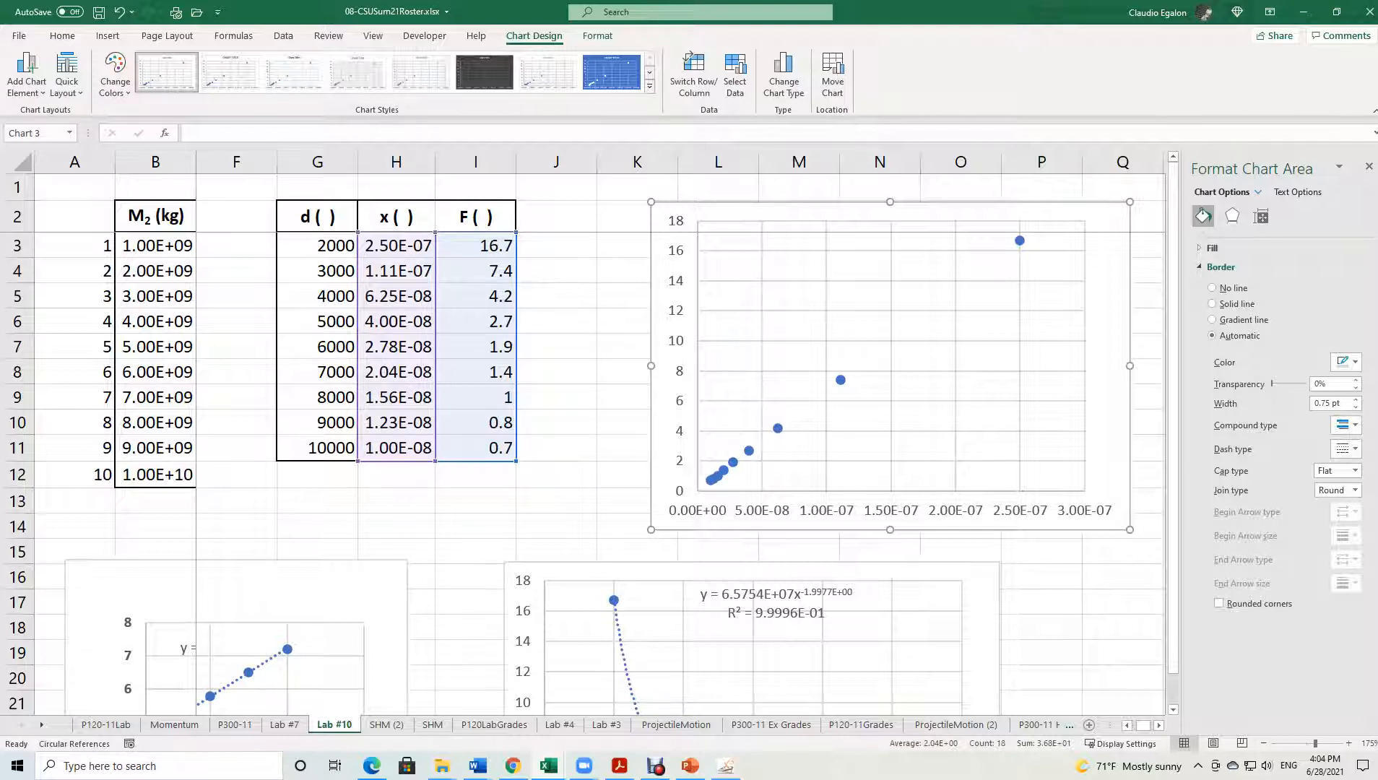
Add a linear trendline to the F versus x data, displaying its equation and R-squared value on the chart.
{"action": "left_click", "coordinate": [748, 450]}
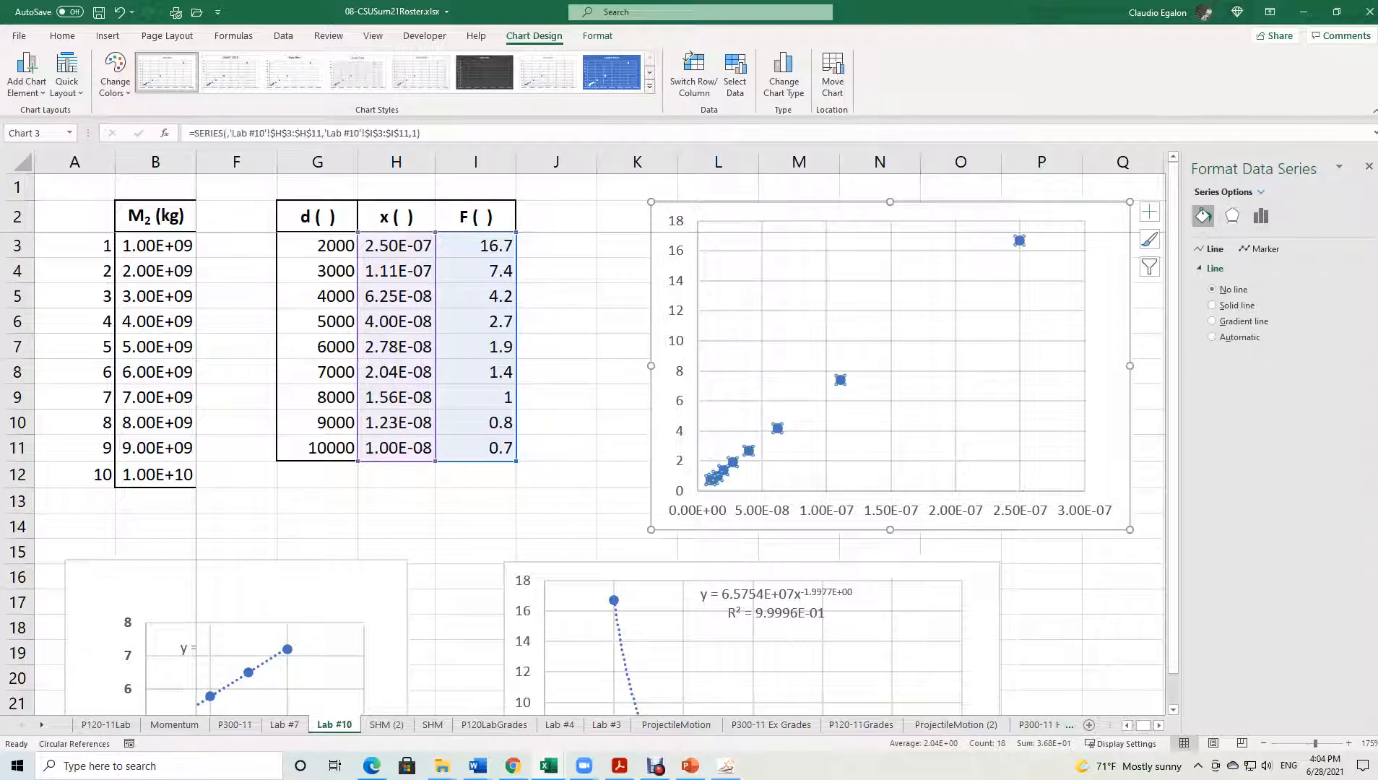
{"action": "right_click", "coordinate": [751, 450]}
{"action": "left_click", "coordinate": [809, 586]}
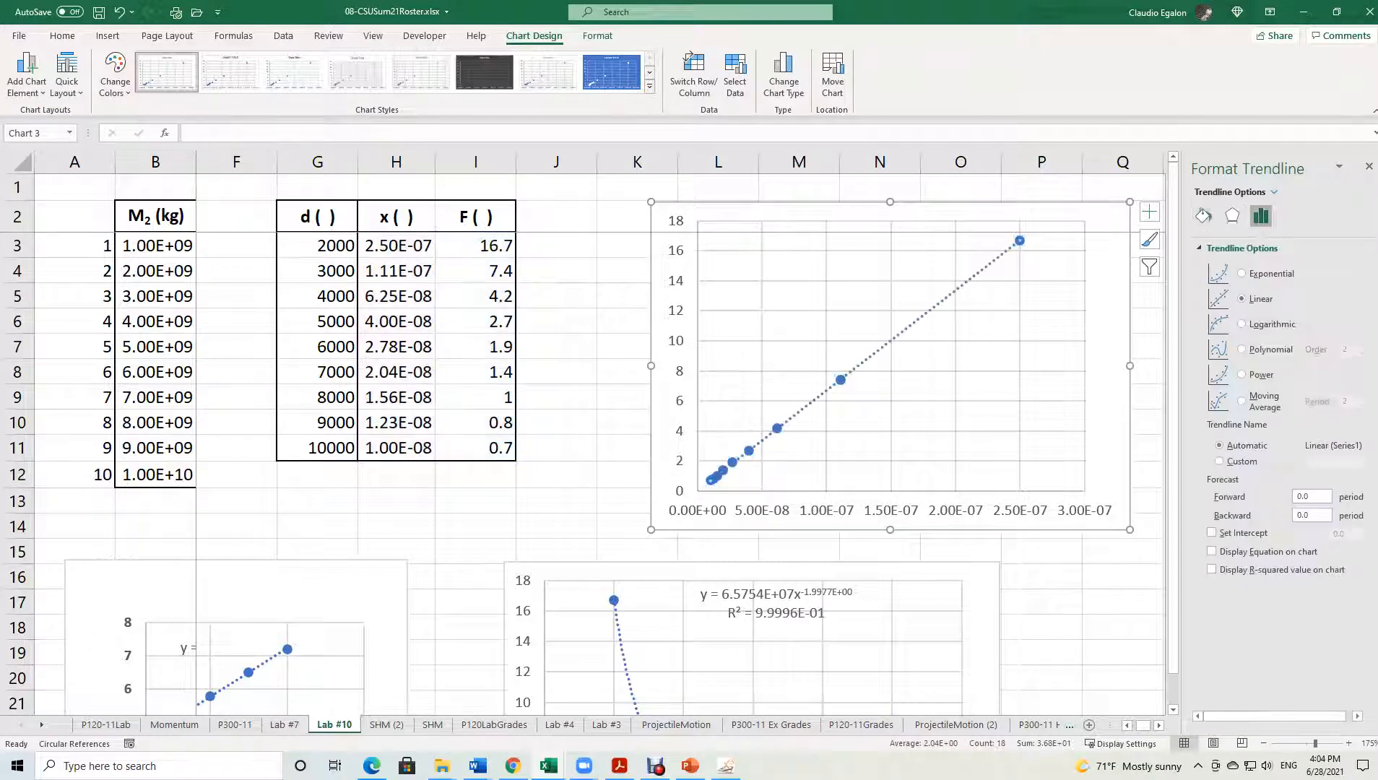
{"action": "left_click", "coordinate": [1211, 551]}
{"action": "left_click", "coordinate": [1212, 569]}
Set the number category of the linear trendline's equation label to Scientific.
{"action": "left_click", "coordinate": [943, 253]}
{"action": "right_click", "coordinate": [946, 270]}
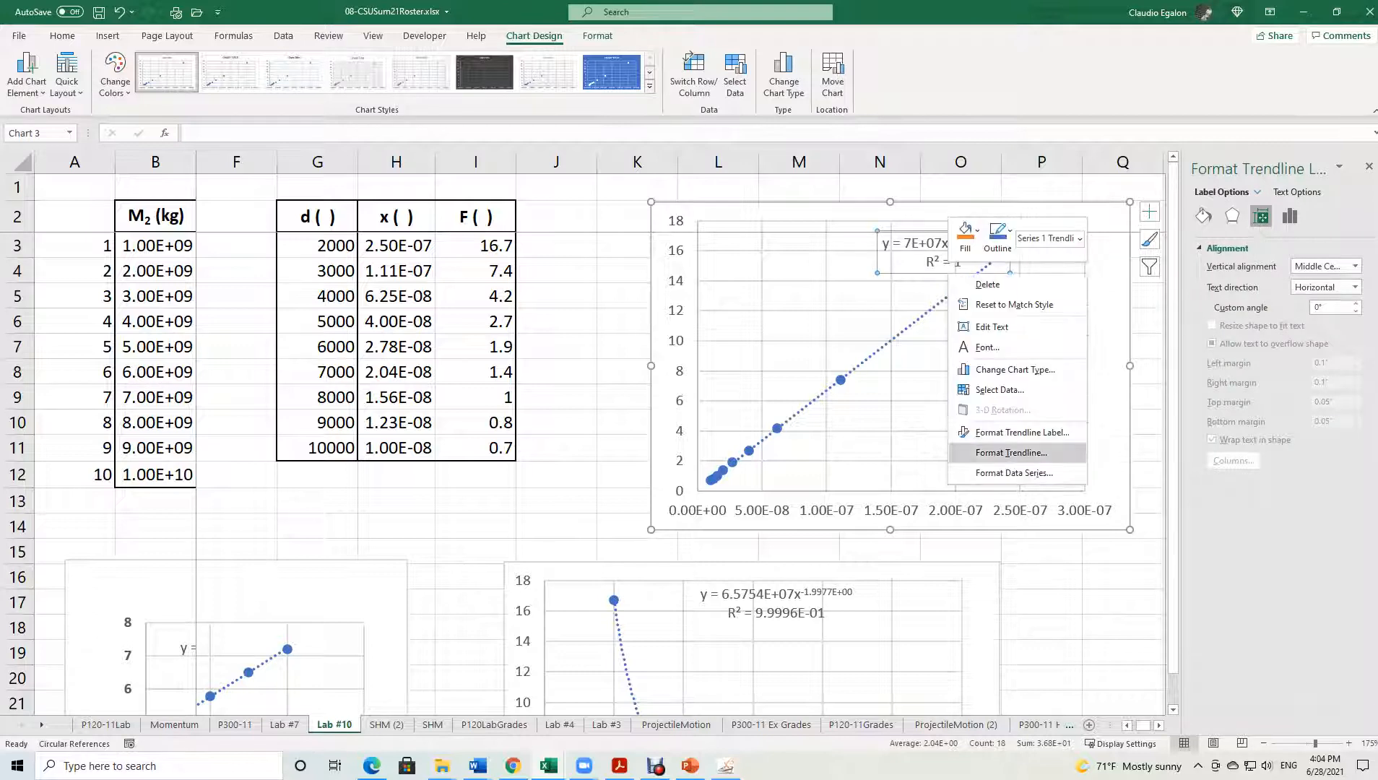
{"action": "left_click", "coordinate": [1004, 452]}
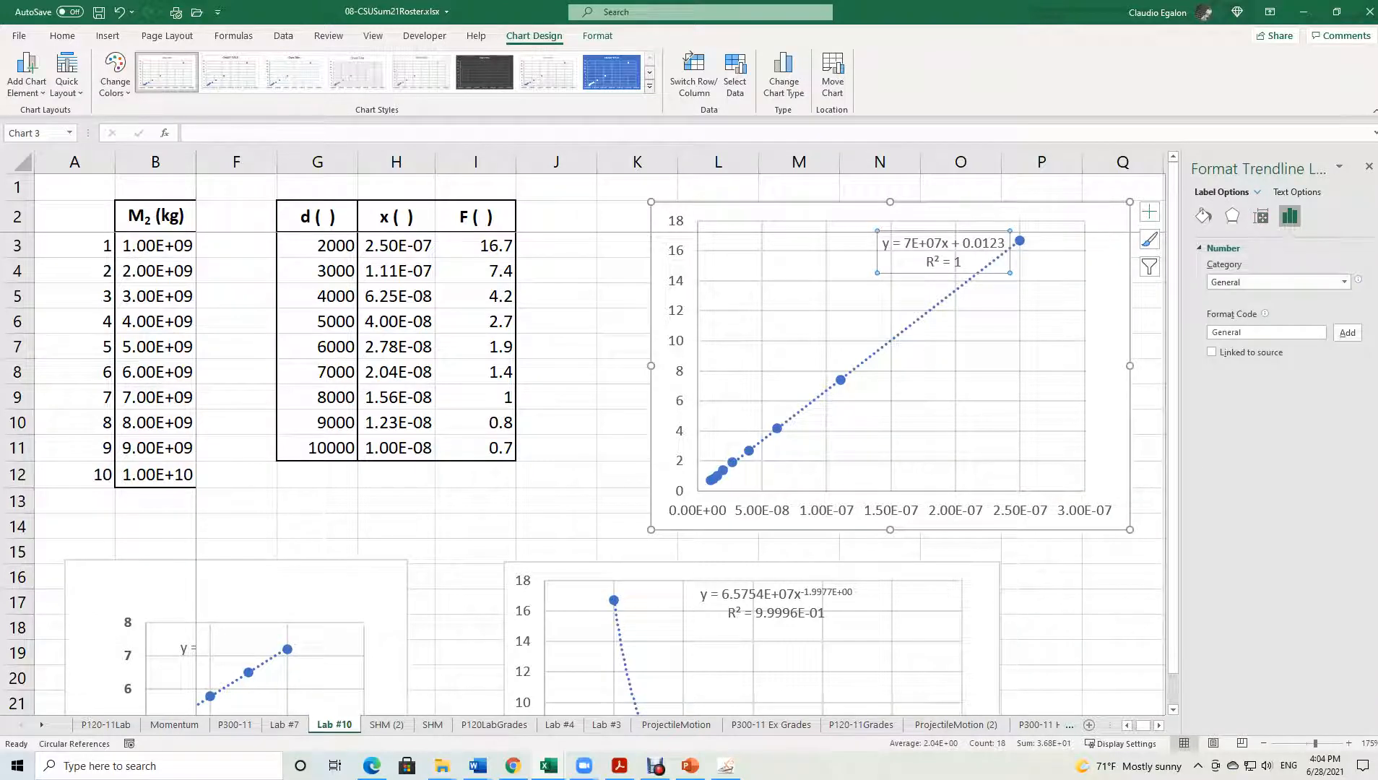
{"action": "left_click", "coordinate": [1344, 282]}
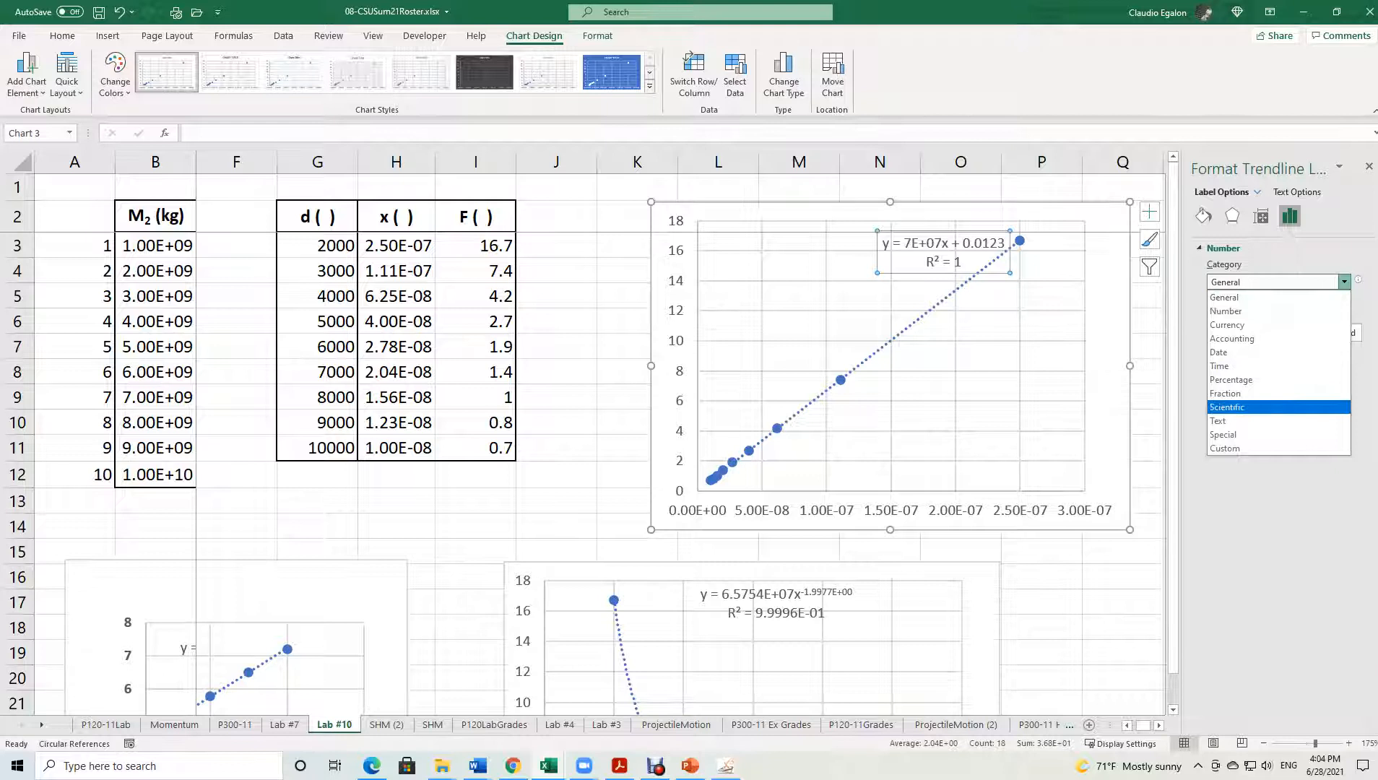
{"action": "left_click", "coordinate": [1263, 408]}
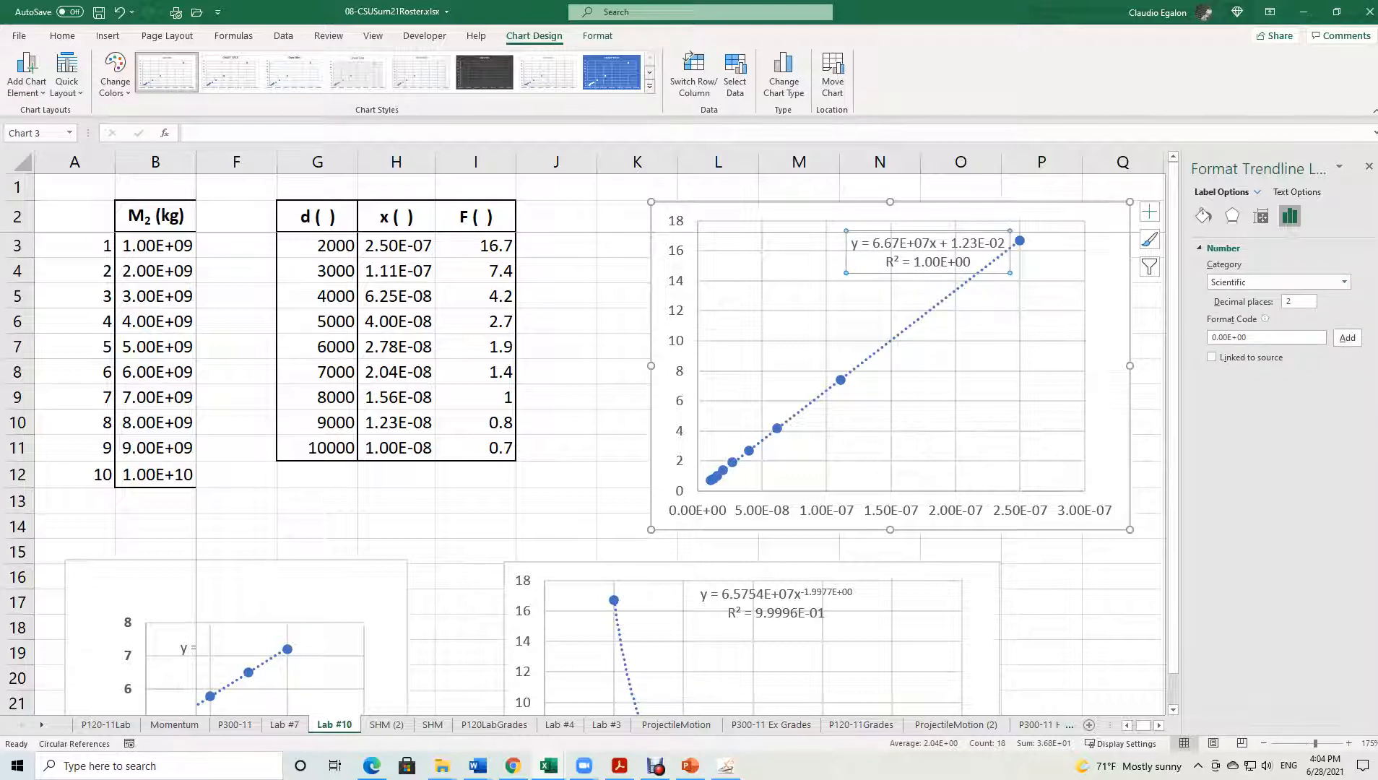
Set the number format of the new chart's horizontal axis to Scientific with 1 decimal place.
{"action": "left_click", "coordinate": [1039, 523]}
{"action": "left_click", "coordinate": [955, 510]}
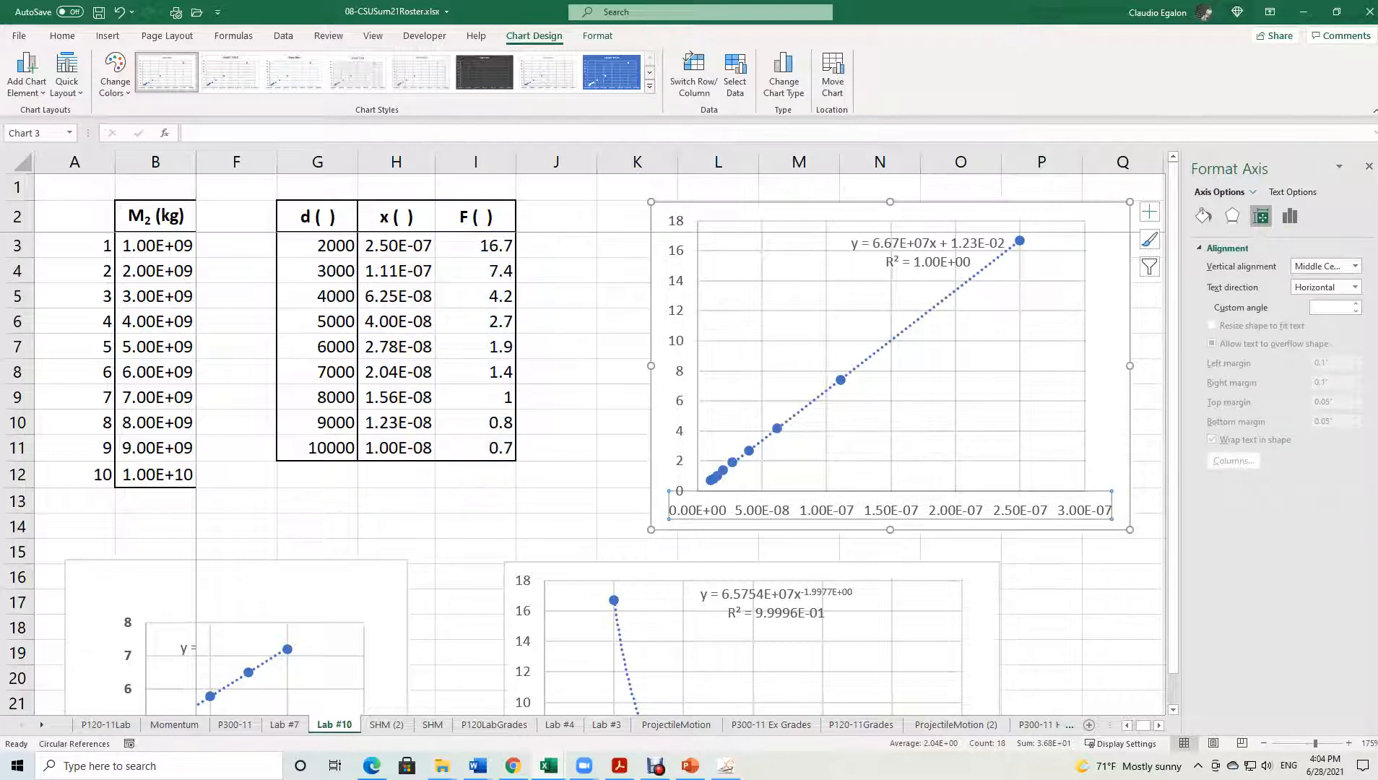
{"action": "right_click", "coordinate": [861, 522]}
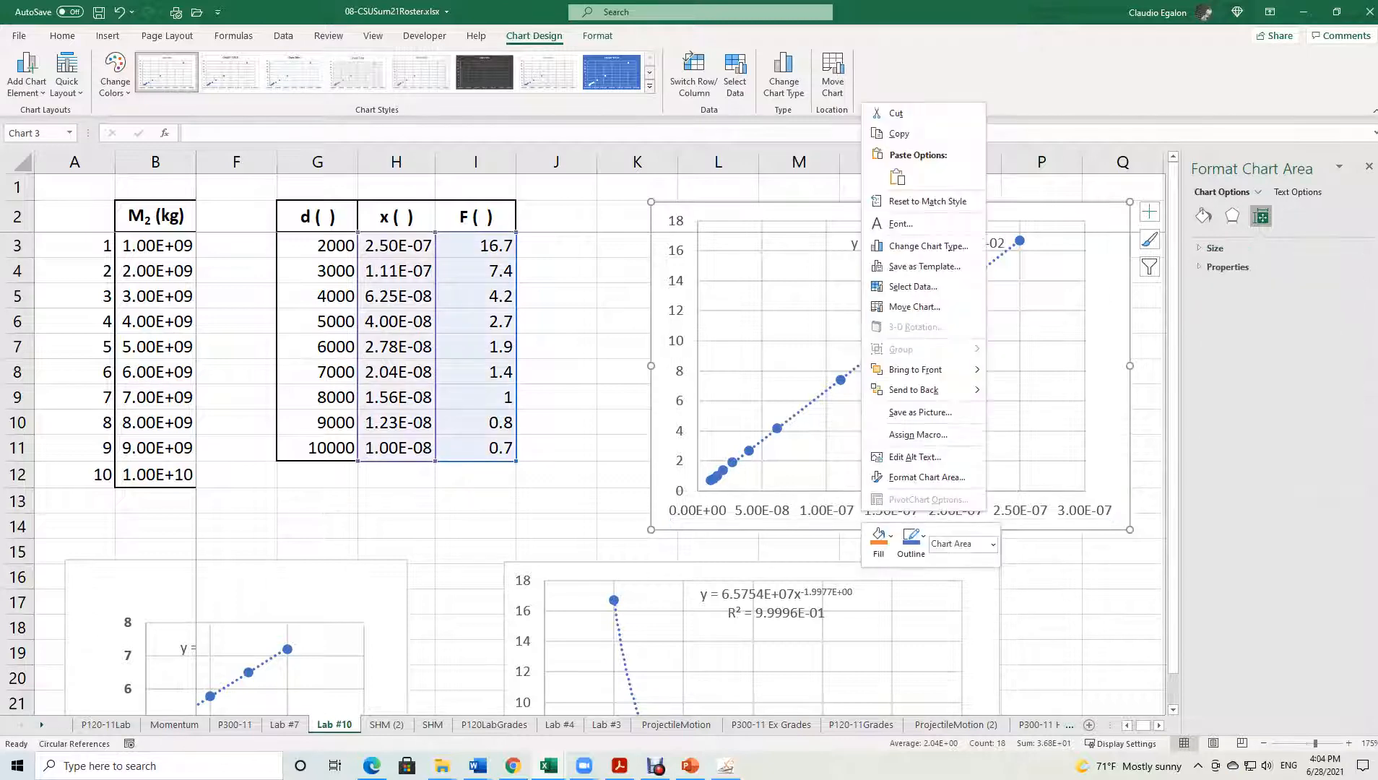
{"action": "left_click", "coordinate": [891, 514]}
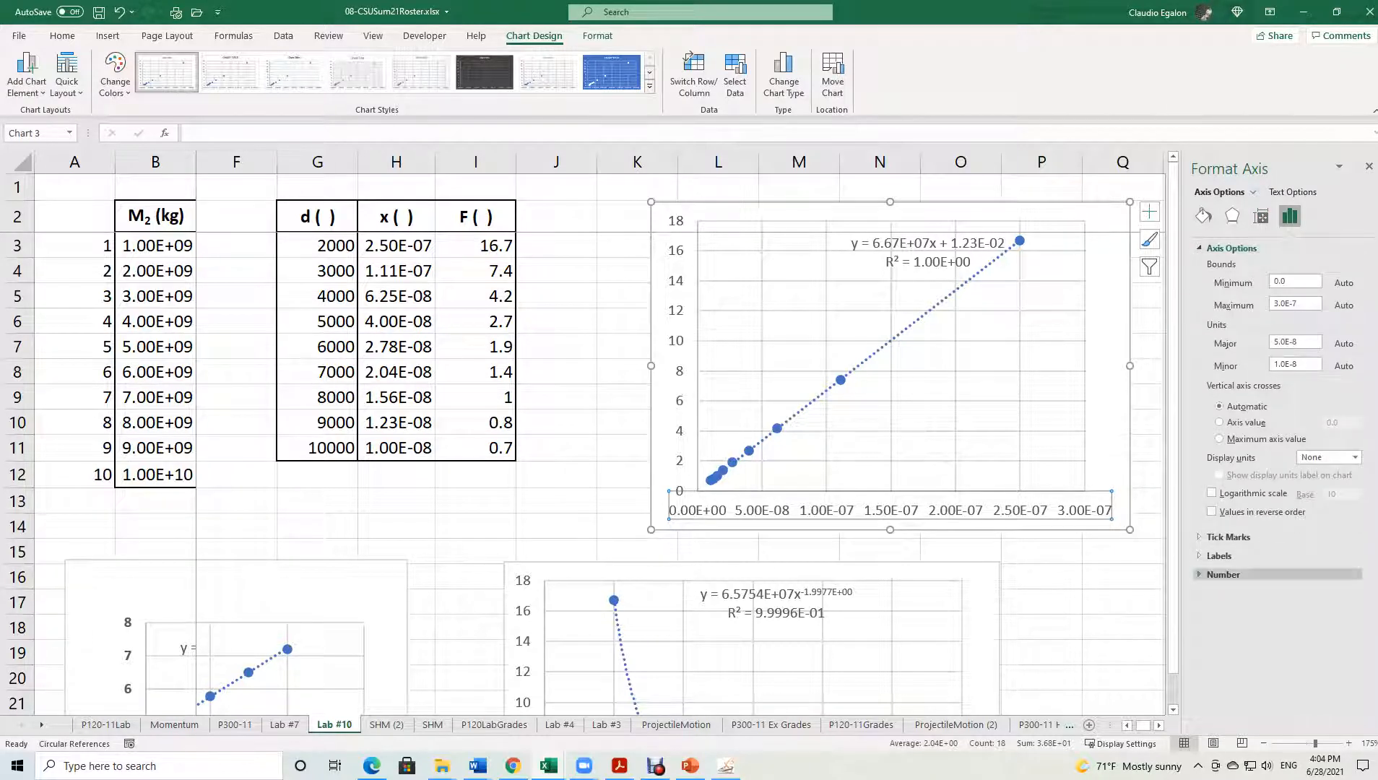
{"action": "left_click", "coordinate": [1223, 574]}
{"action": "left_click", "coordinate": [1290, 628]}
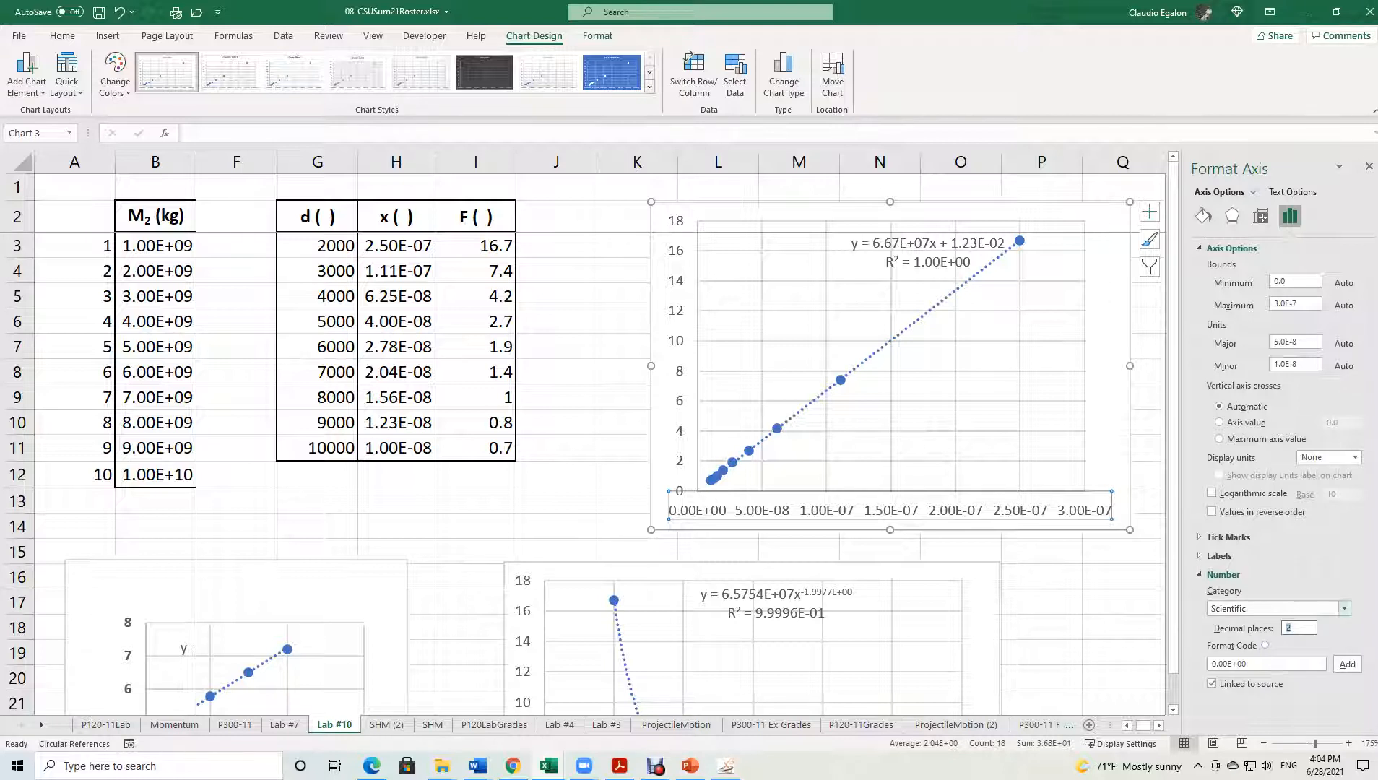
{"action": "type", "text": "1"}
{"action": "key", "text": "Tab"}
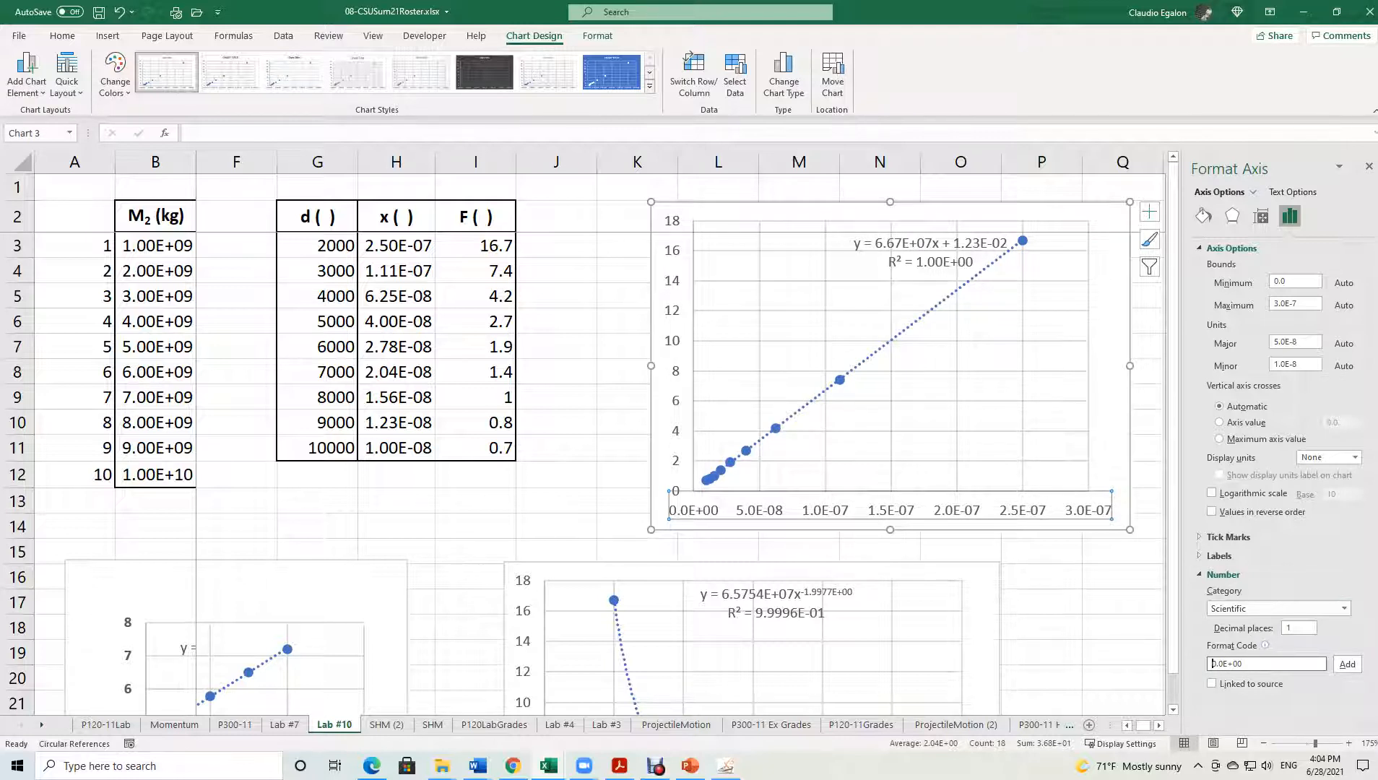
{"action": "right_click", "coordinate": [827, 509]}
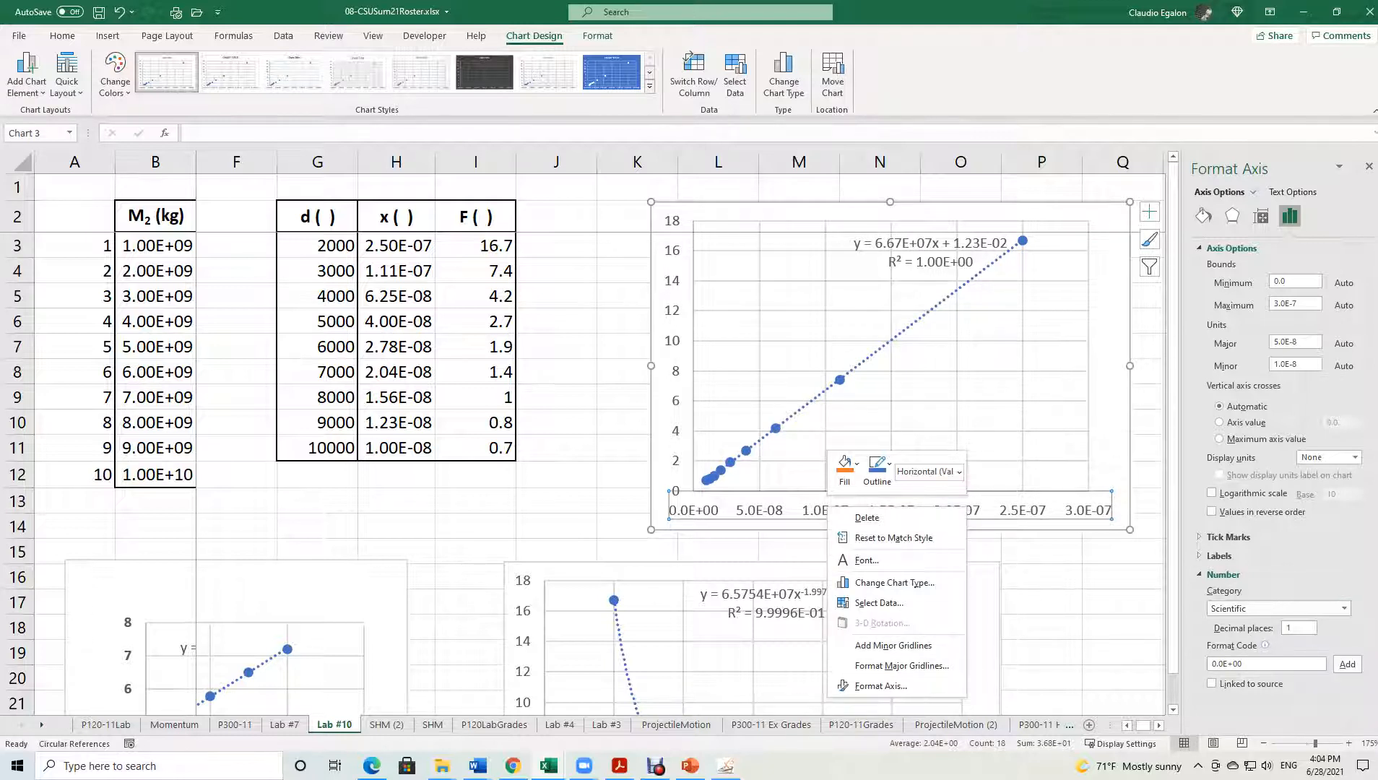
{"action": "key", "text": "Escape"}
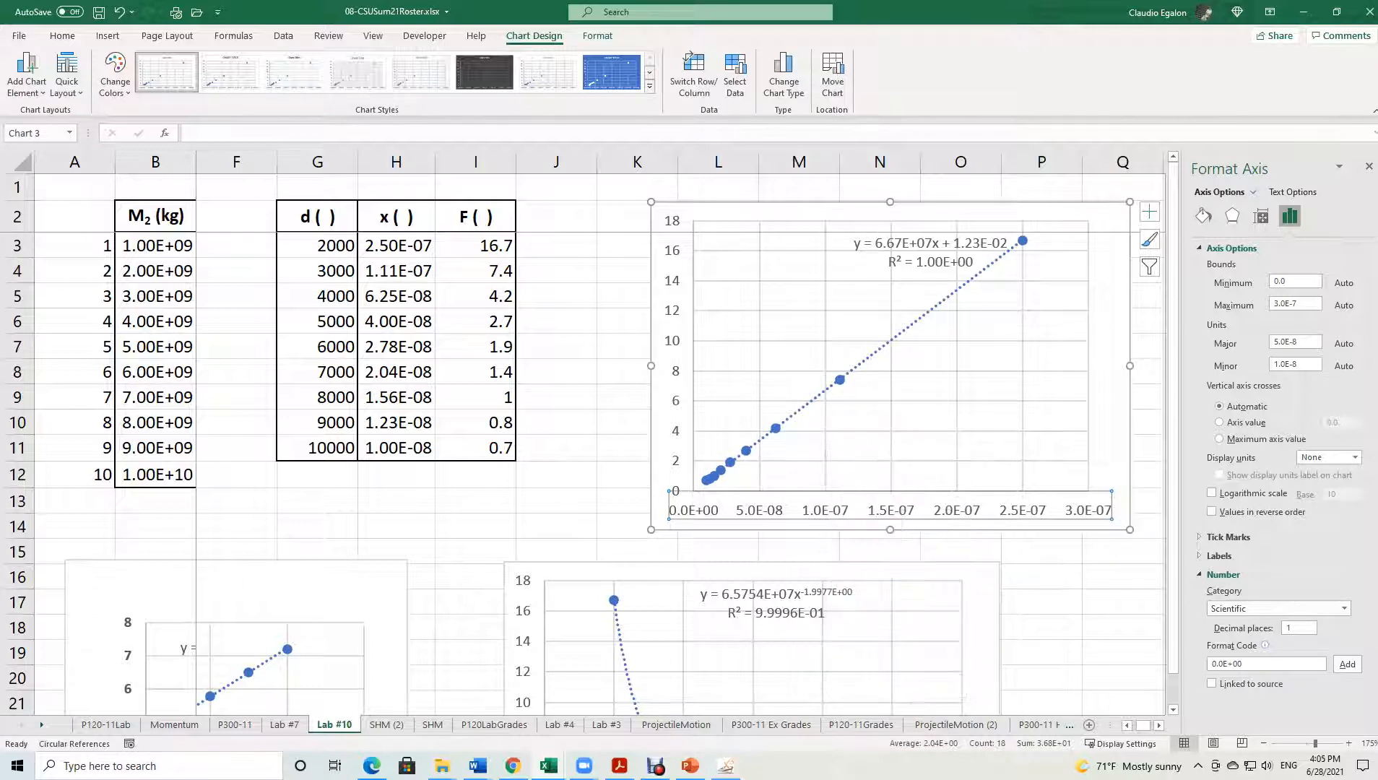
Move the trendline equation label to the empty upper-left area of the plot and close the formatting pane.
{"action": "left_click", "coordinate": [930, 252]}
{"action": "left_click_drag", "start_coordinate": [930, 252], "coordinate": [775, 256]}
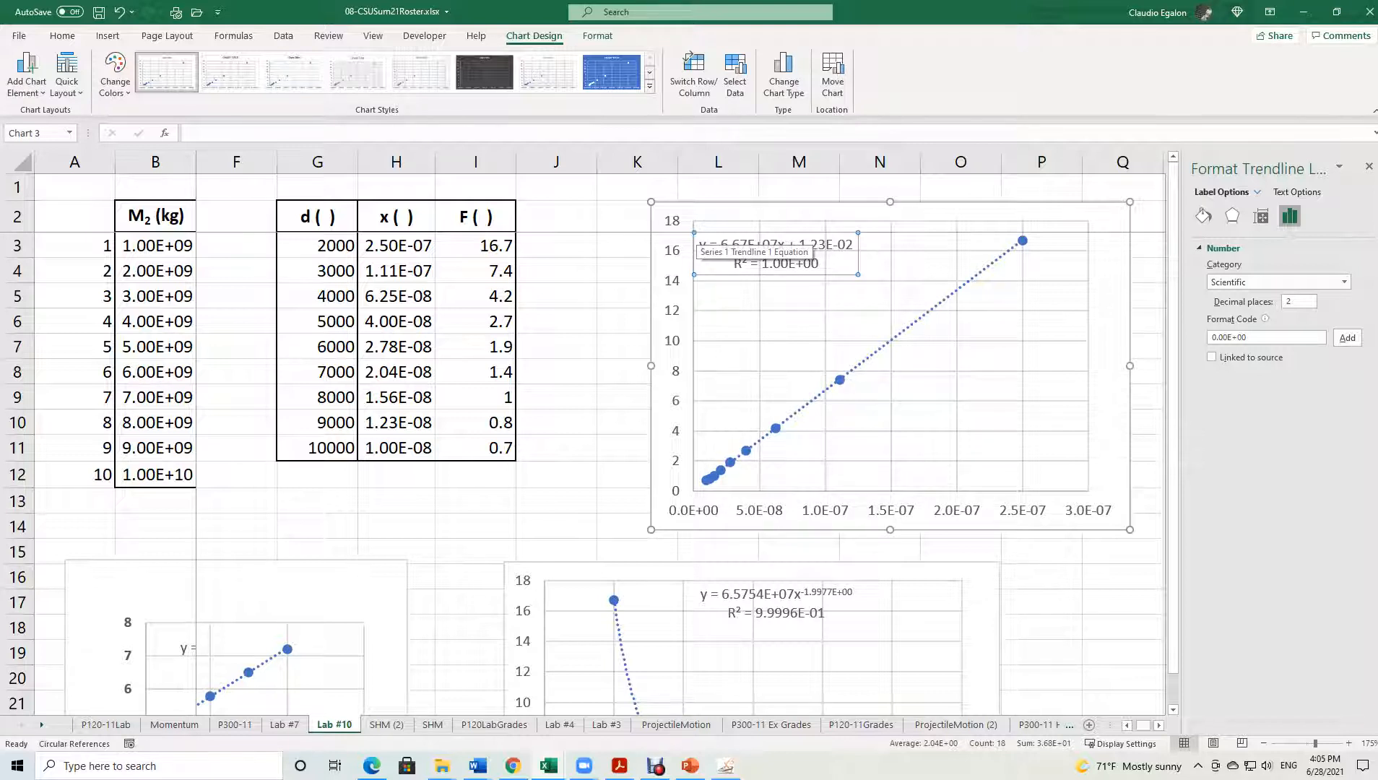
{"action": "left_click", "coordinate": [1369, 166]}
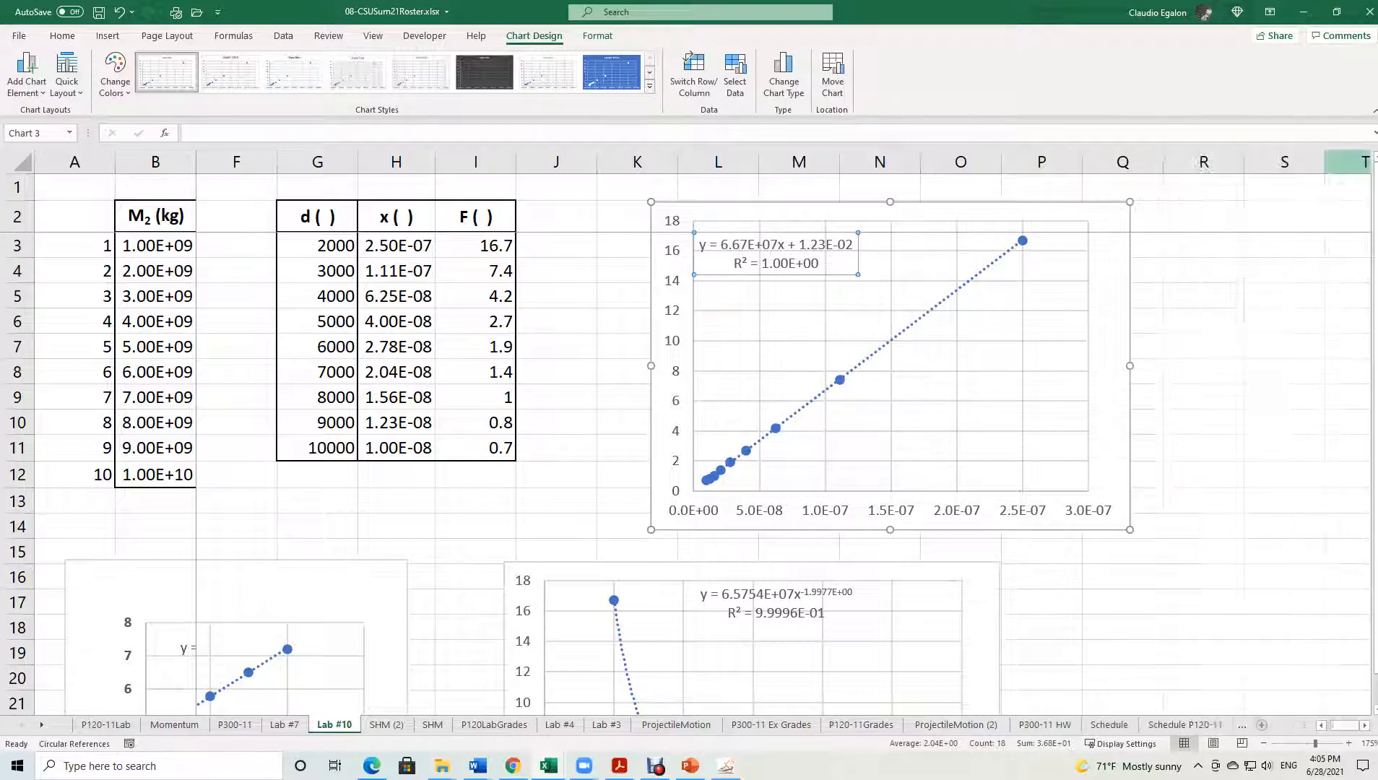
Take the Excel window out of full screen and arrange it alongside the Word lab document.
{"action": "left_click", "coordinate": [1337, 11]}
{"action": "left_click_drag", "start_coordinate": [1151, 38], "coordinate": [376, 72]}
{"action": "left_click", "coordinate": [586, 349]}
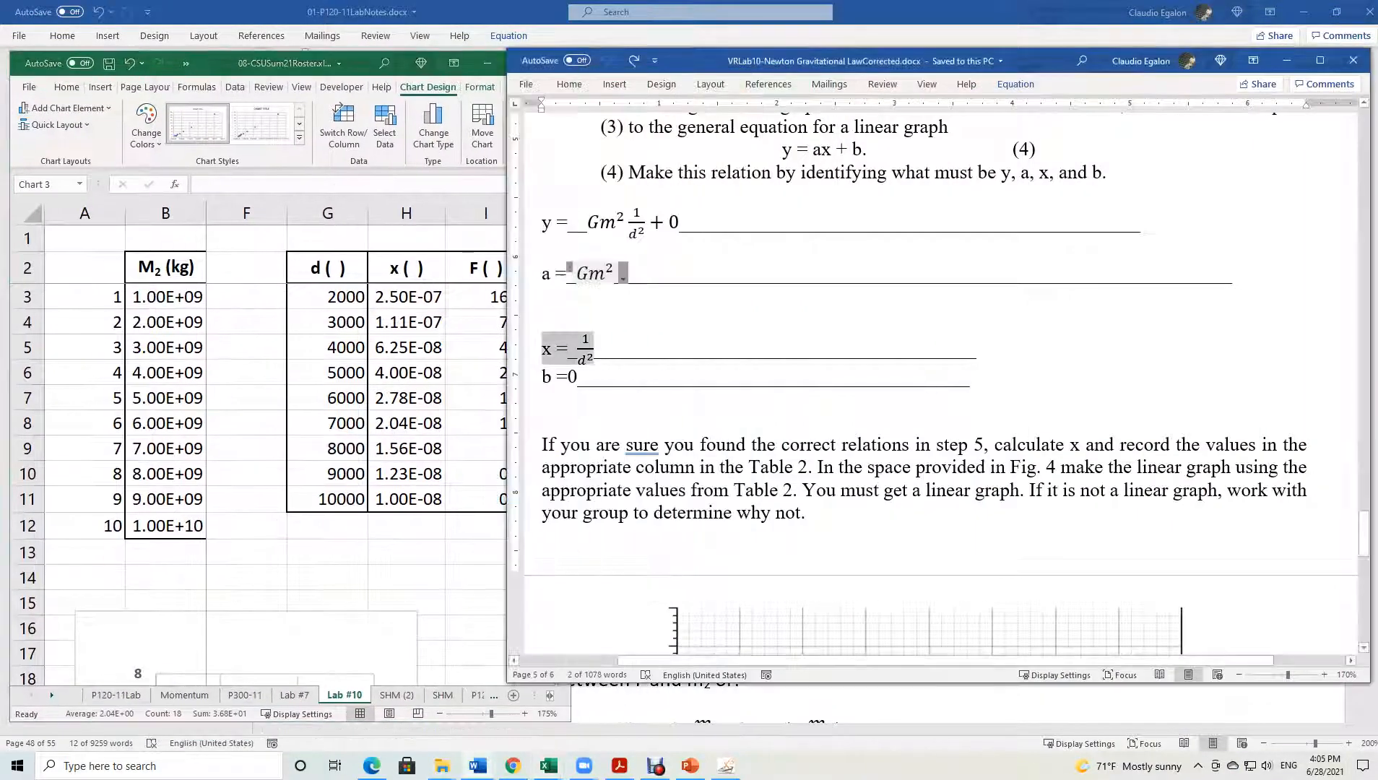
{"action": "left_click", "coordinate": [462, 346]}
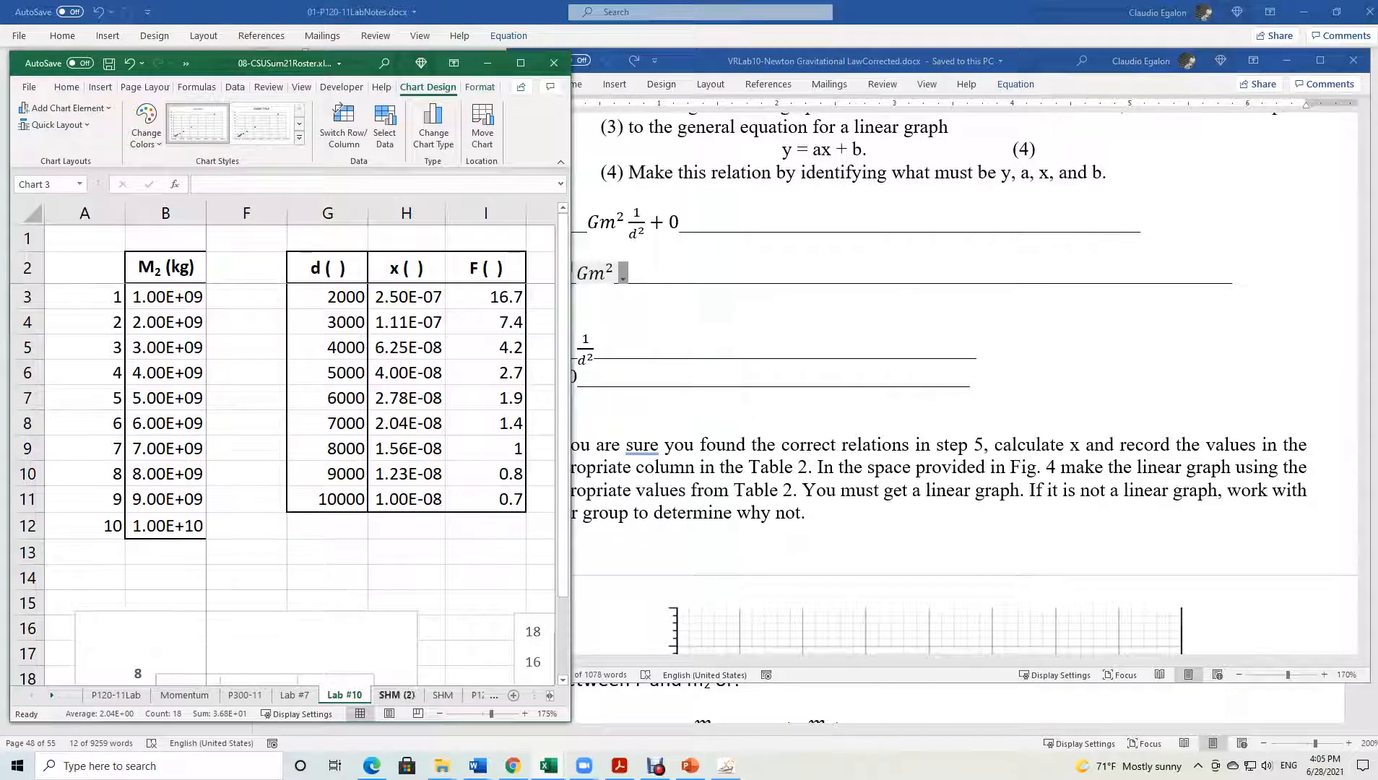
{"action": "left_click", "coordinate": [51, 695]}
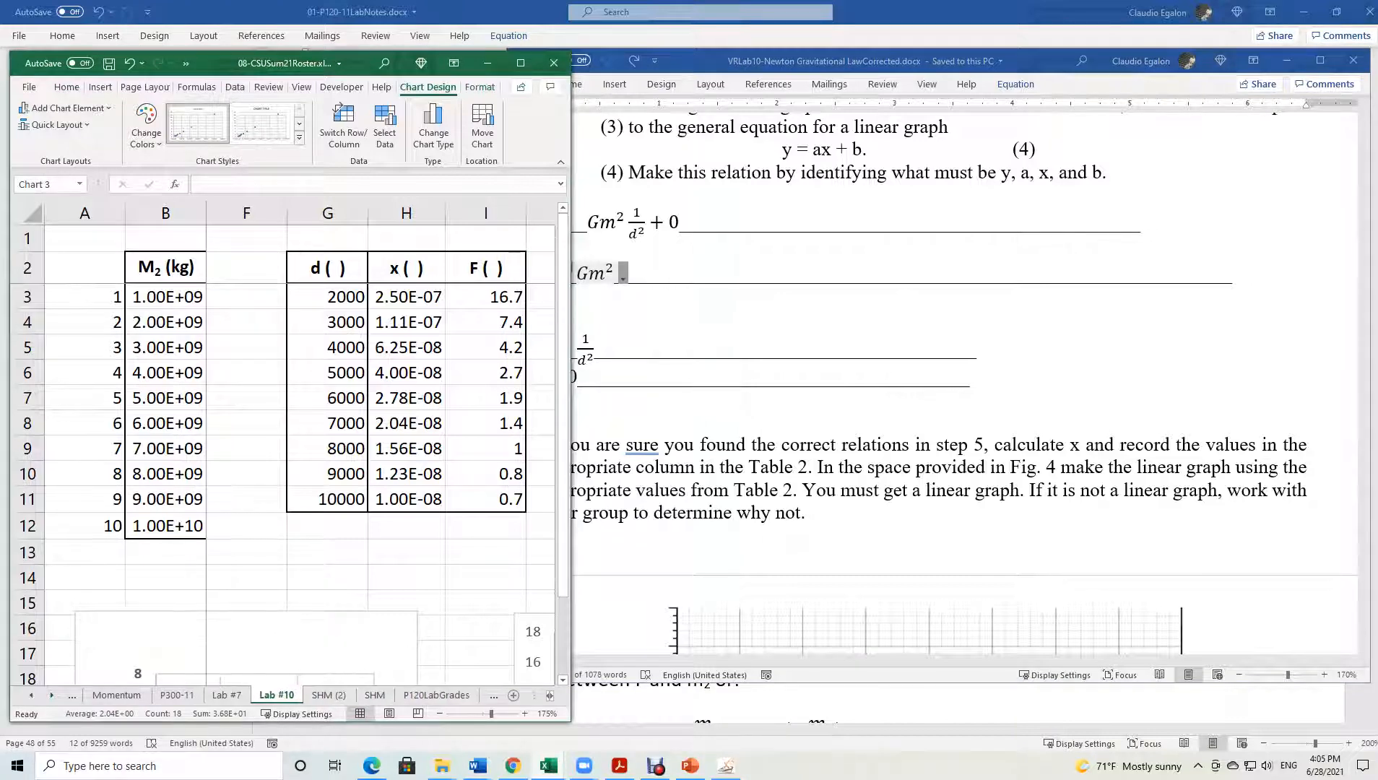
Bring the linear chart into view beside the M₂ column and size the Excel window to leave the Word document partly visible.
{"action": "left_click_drag", "start_coordinate": [569, 720], "coordinate": [1253, 722]}
{"action": "left_click", "coordinate": [405, 526]}
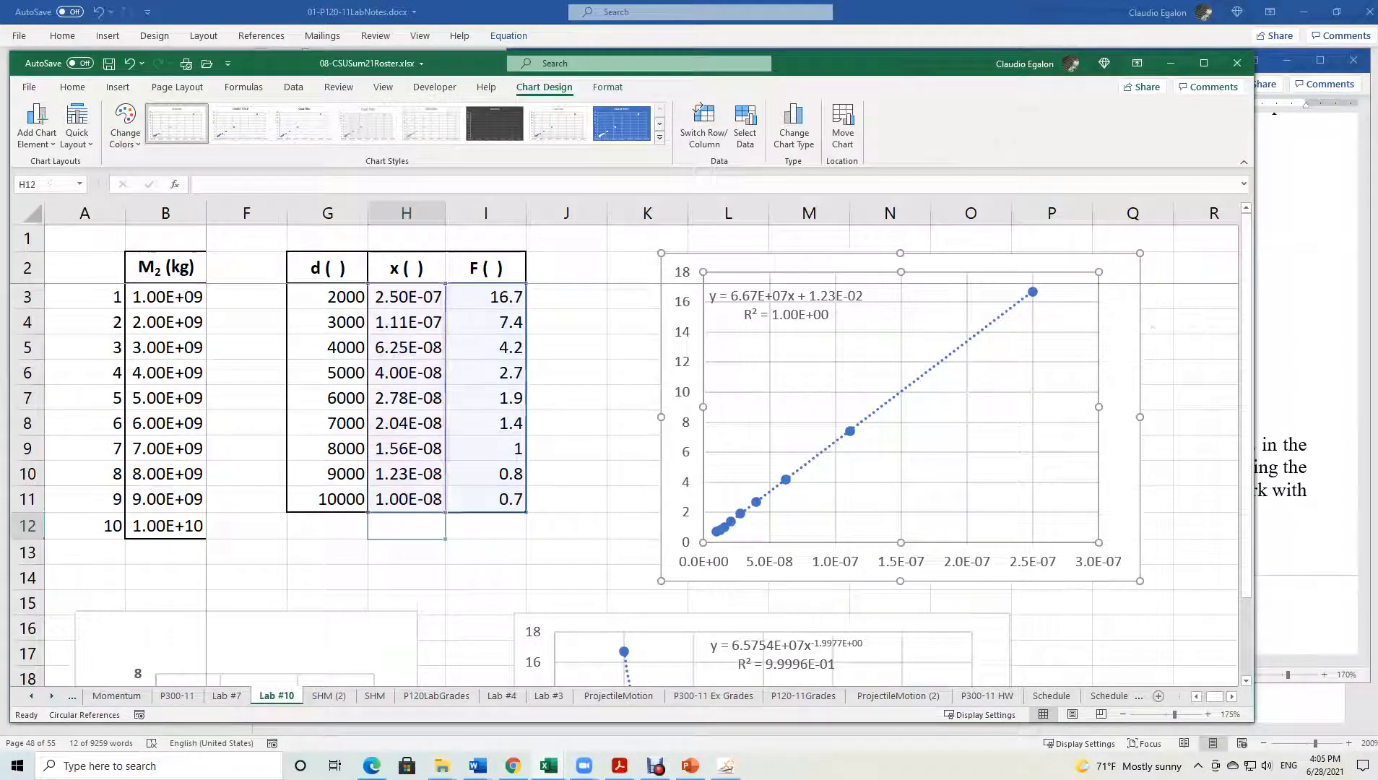
{"action": "left_click", "coordinate": [566, 499]}
{"action": "key", "text": "Right"}
{"action": "key", "text": "Right"}
{"action": "key", "text": "Right"}
{"action": "key", "text": "Right"}
{"action": "key", "text": "Right"}
{"action": "key", "text": "Right"}
{"action": "key", "text": "Right"}
{"action": "key", "text": "Right"}
{"action": "key", "text": "Right"}
{"action": "key", "text": "Right"}
{"action": "key", "text": "Right"}
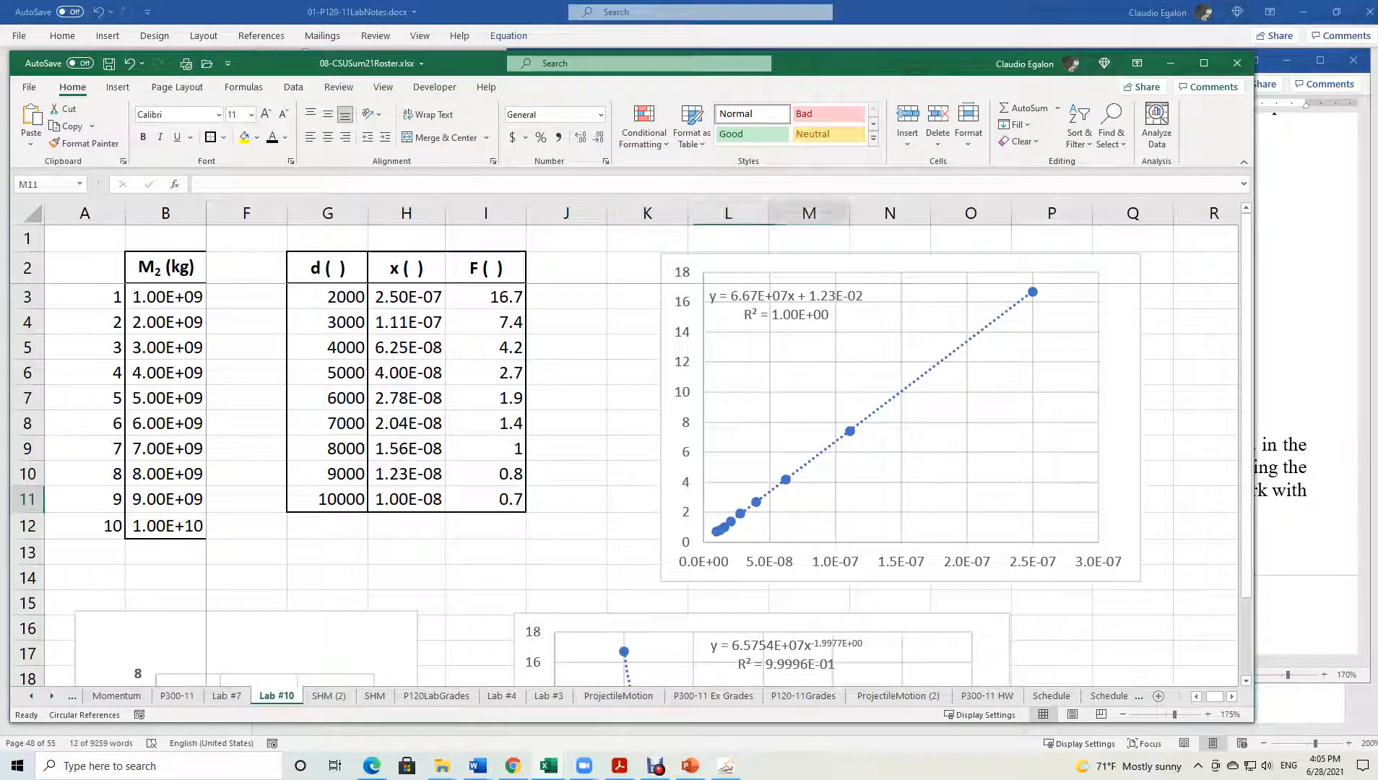
{"action": "key", "text": "Right"}
{"action": "key", "text": "Right"}
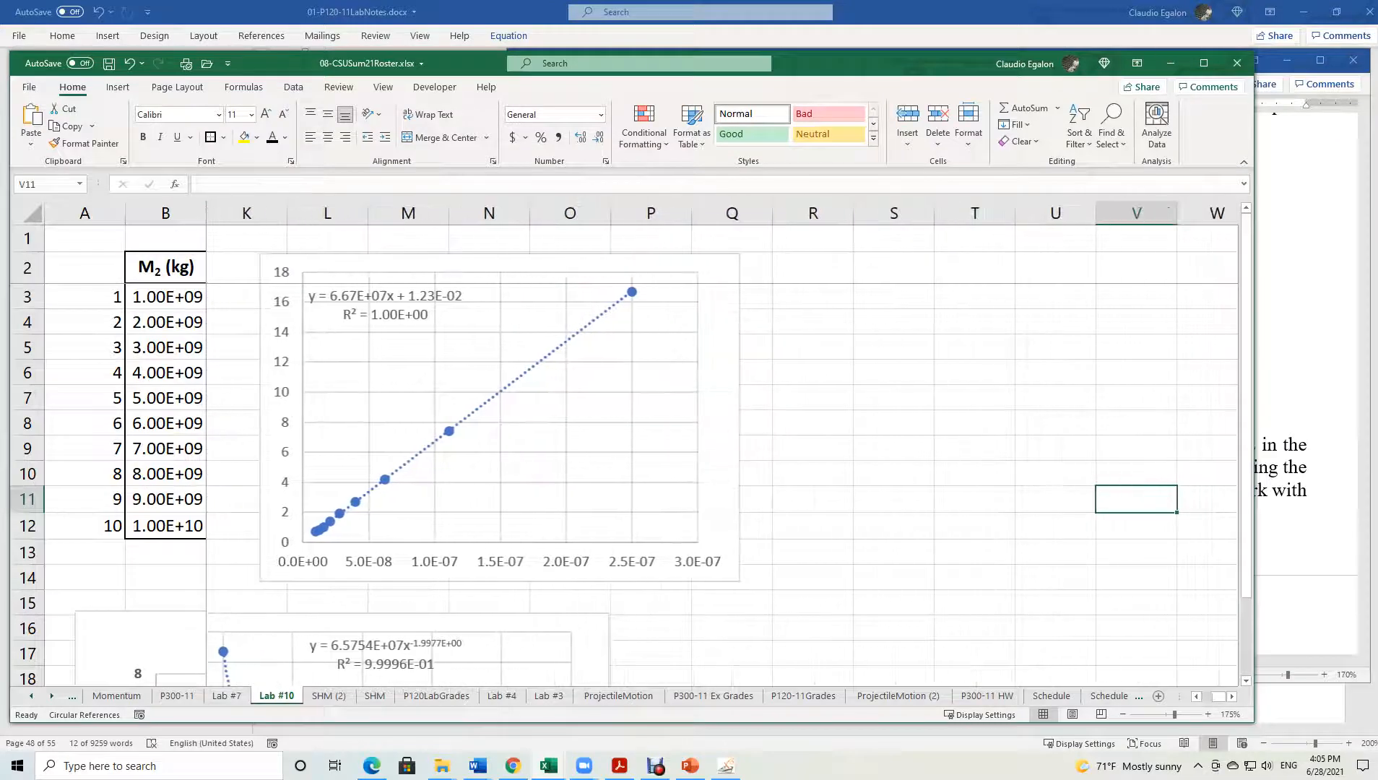
{"action": "key", "text": "Left"}
{"action": "key", "text": "Left"}
{"action": "key", "text": "Left"}
{"action": "key", "text": "Left"}
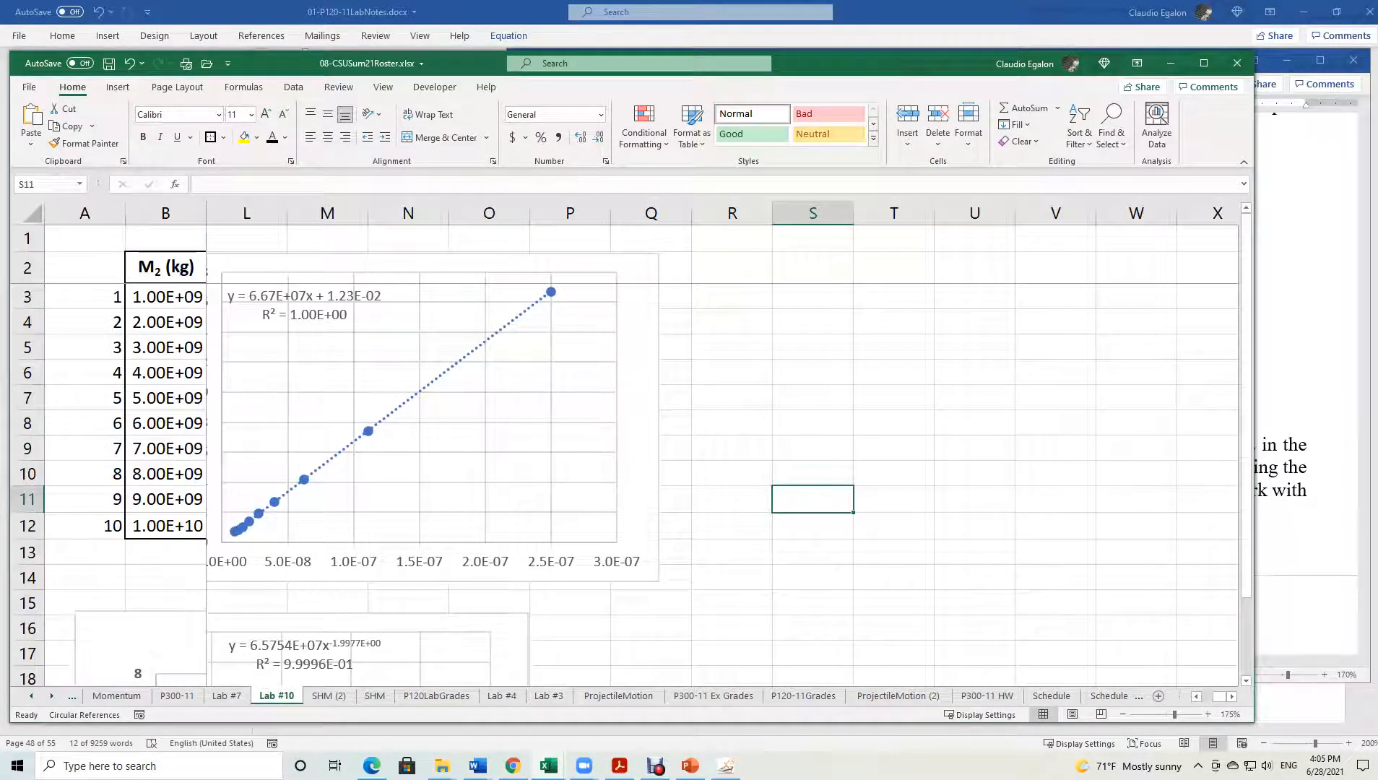
{"action": "left_click_drag", "start_coordinate": [1254, 501], "coordinate": [685, 478]}
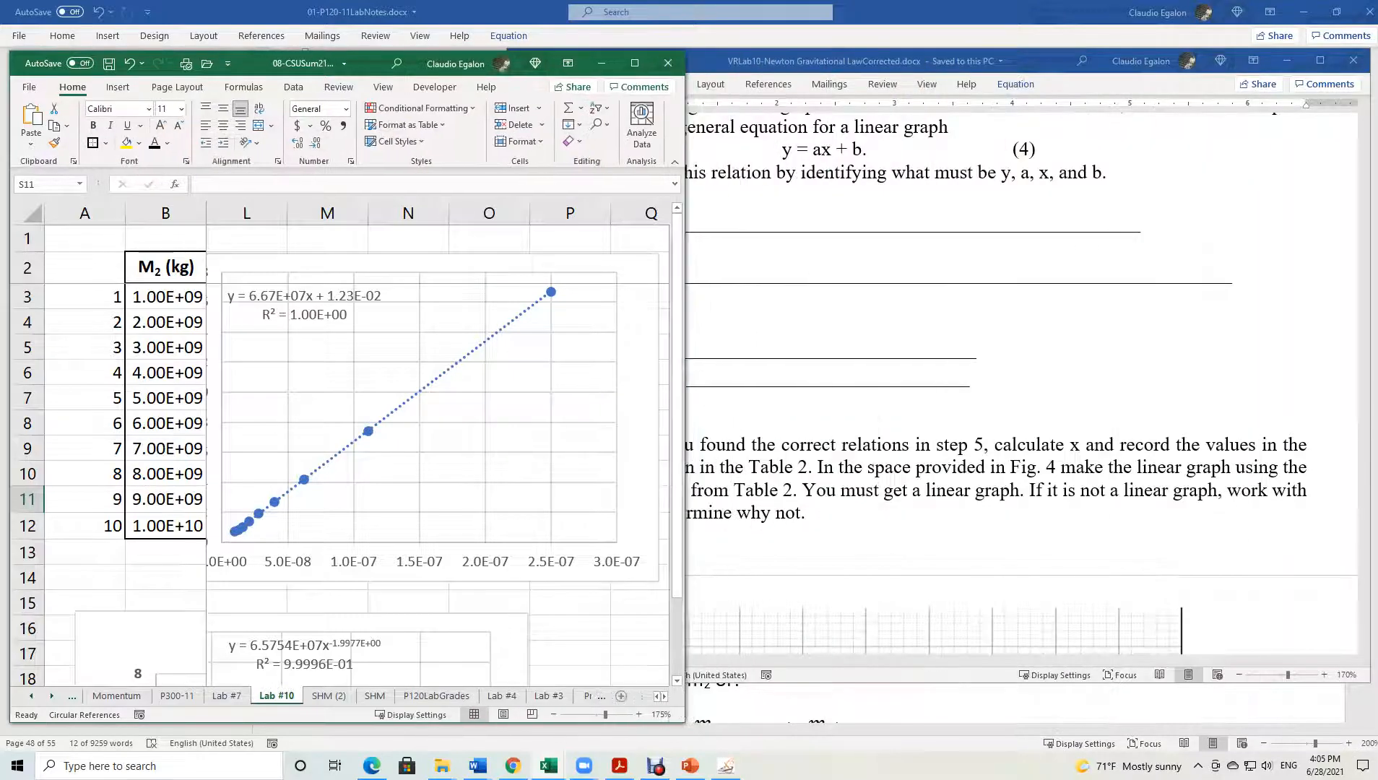
Switch to the Word lab document and read questions 6 and 7 on the slope, intercept and mass.
{"action": "left_click", "coordinate": [860, 60]}
{"action": "scroll", "coordinate": [939, 376], "scroll_direction": "down", "scroll_amount": 3}
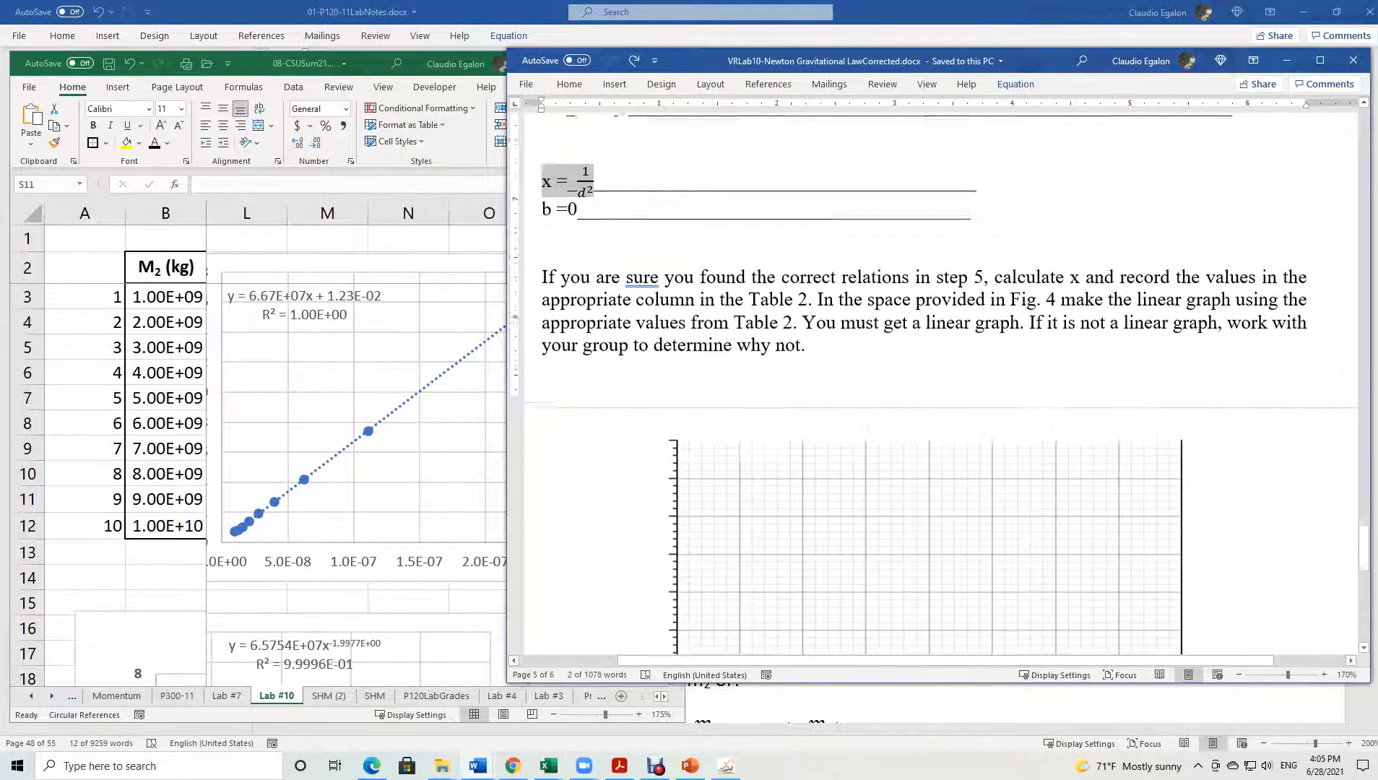
{"action": "scroll", "coordinate": [938, 382], "scroll_direction": "down", "scroll_amount": 10}
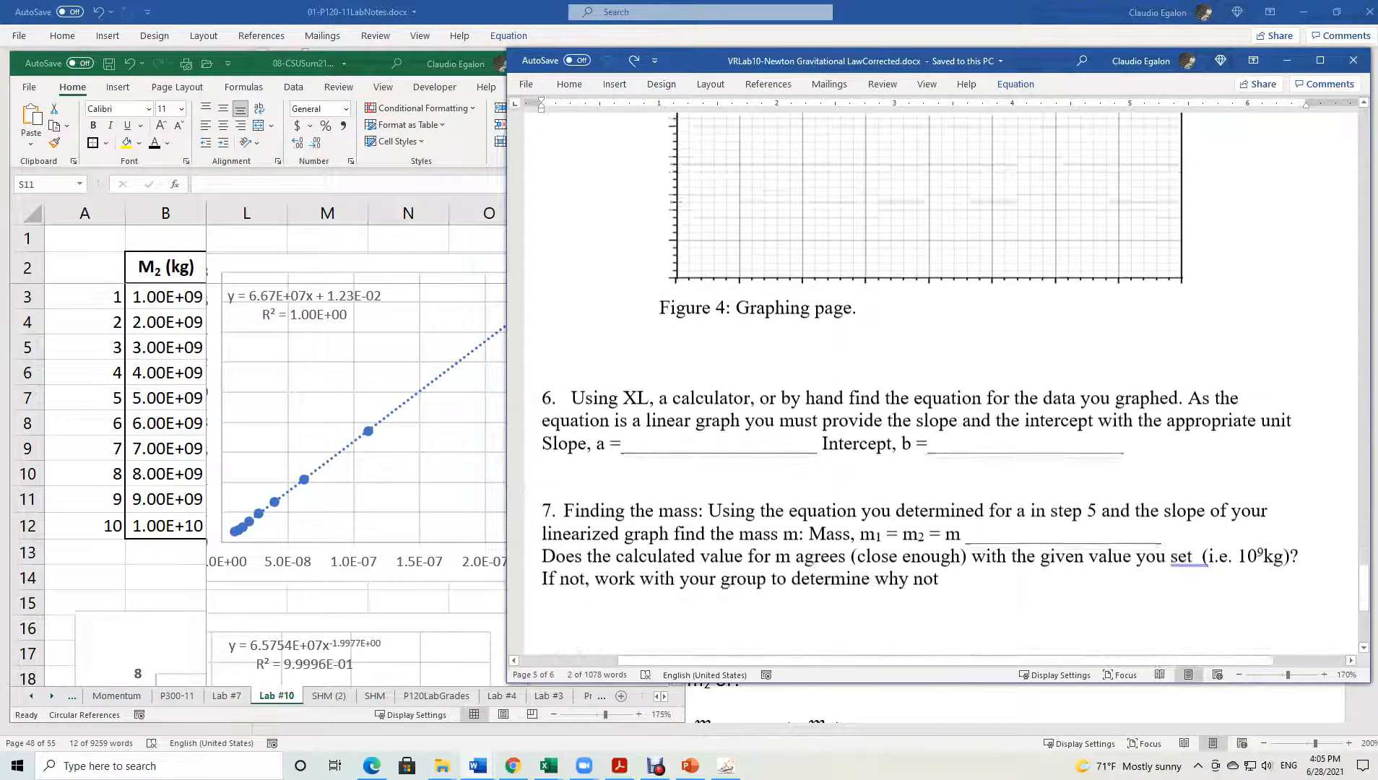
Switch to the Excel workbook and unfreeze the panes on the Lab #10 sheet.
{"action": "left_click", "coordinate": [641, 375]}
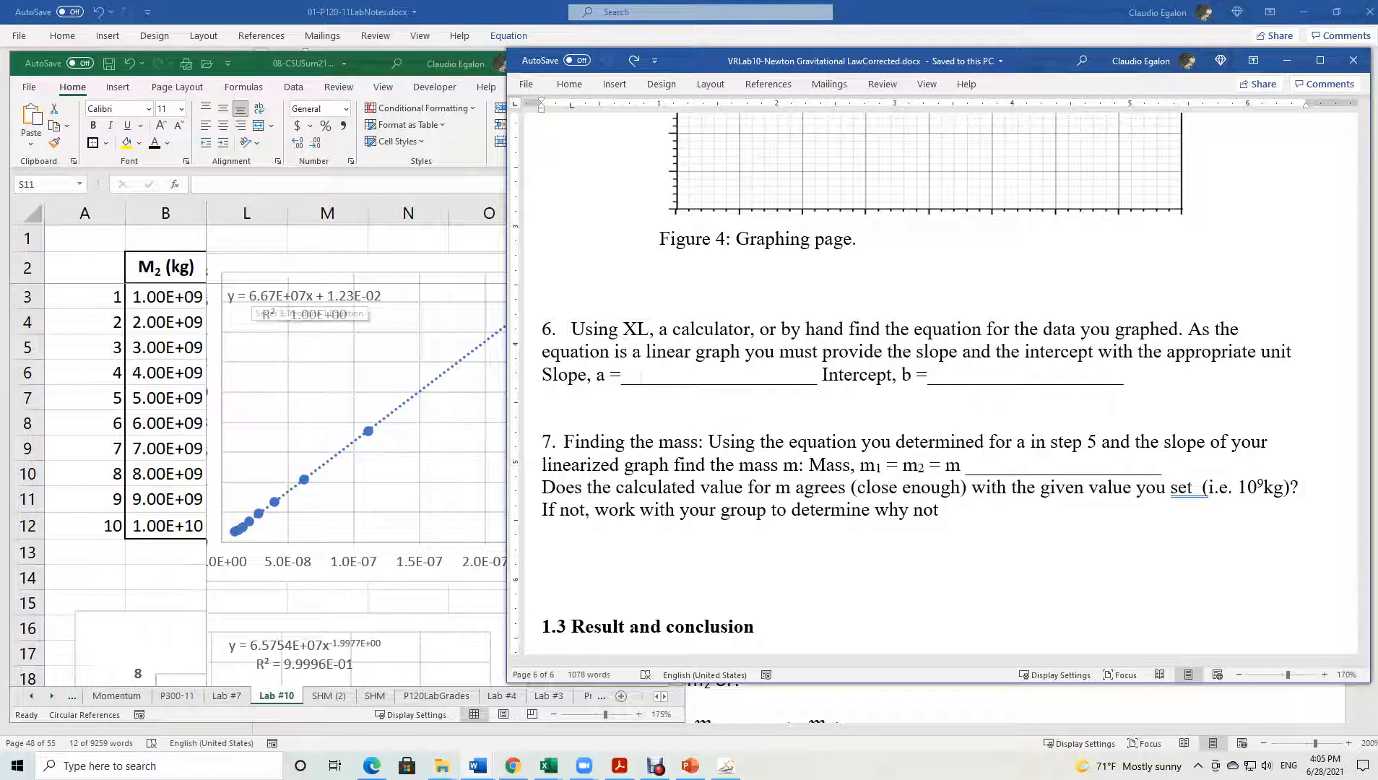
{"action": "left_click", "coordinate": [327, 600]}
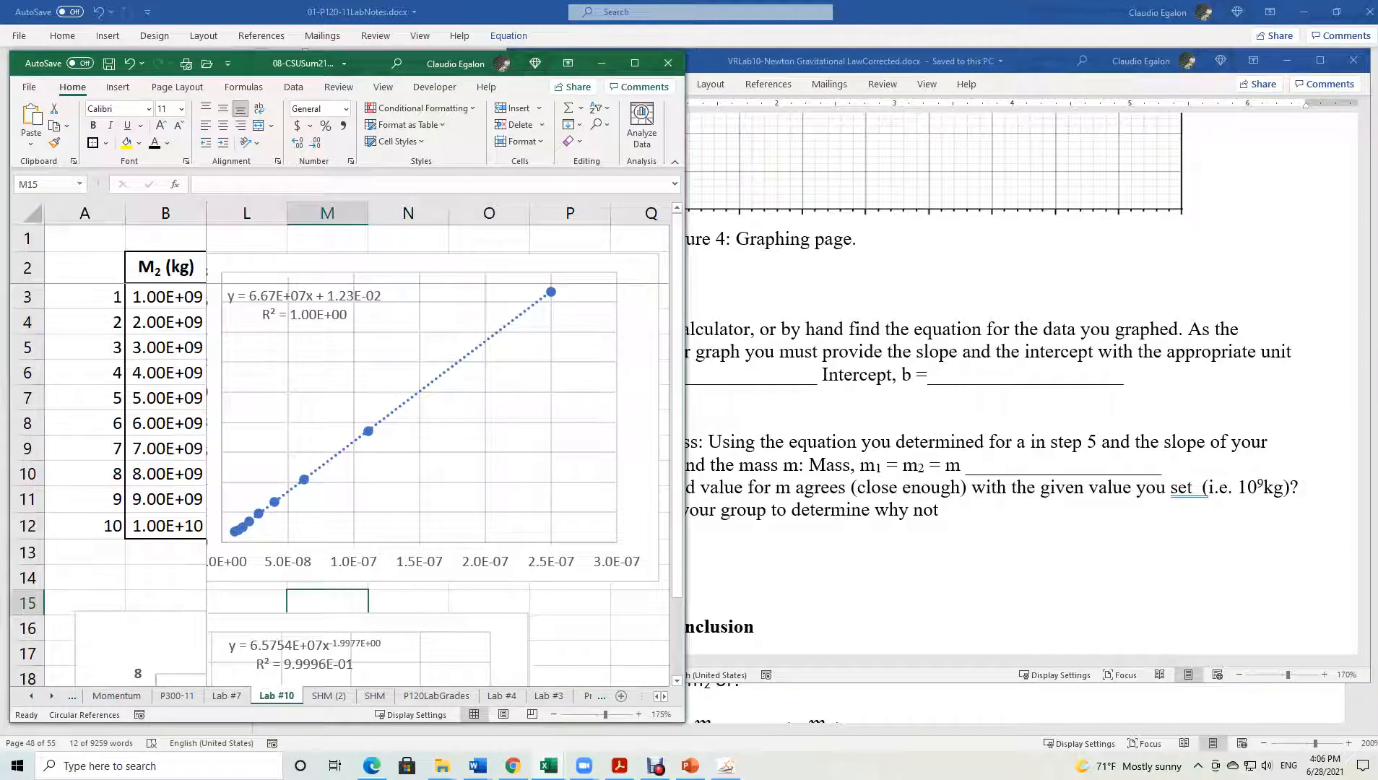
{"action": "left_click", "coordinate": [166, 267]}
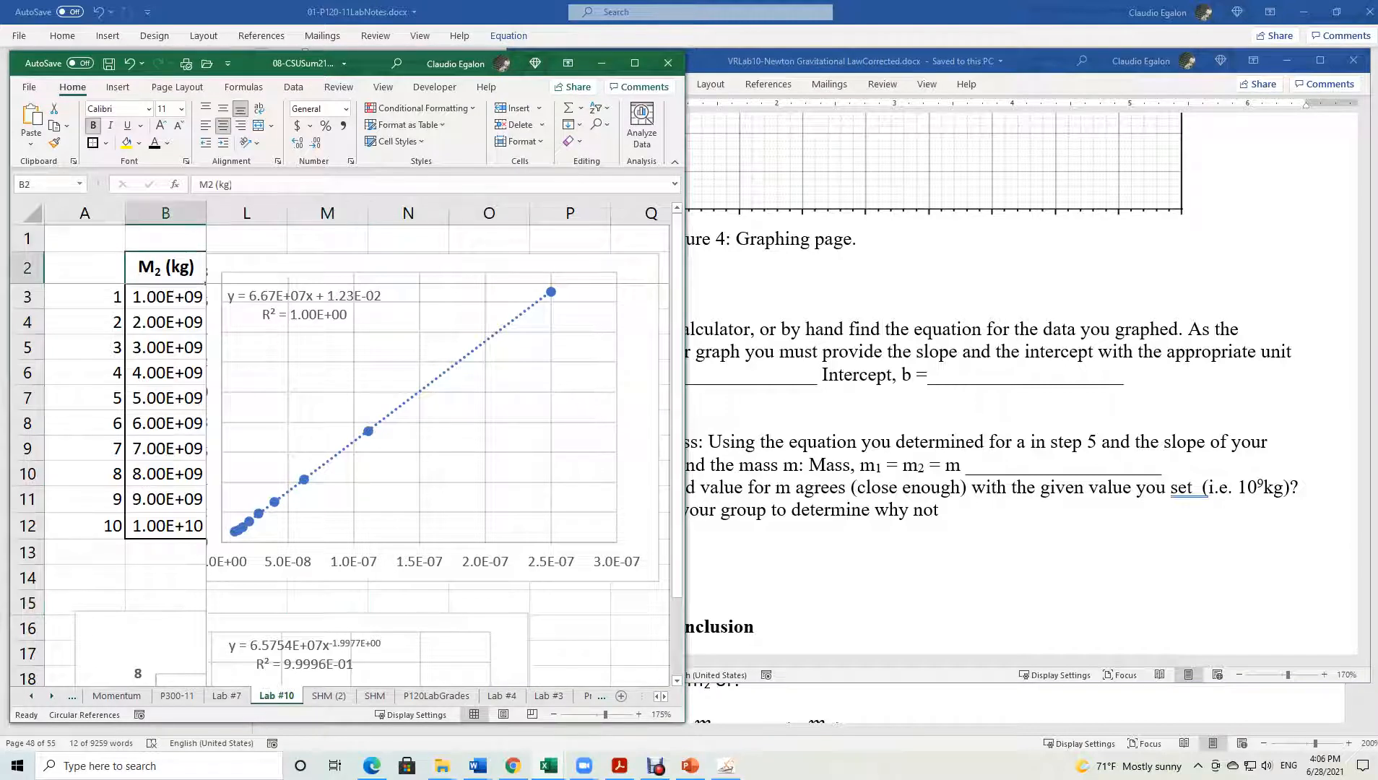
{"action": "left_click", "coordinate": [383, 88]}
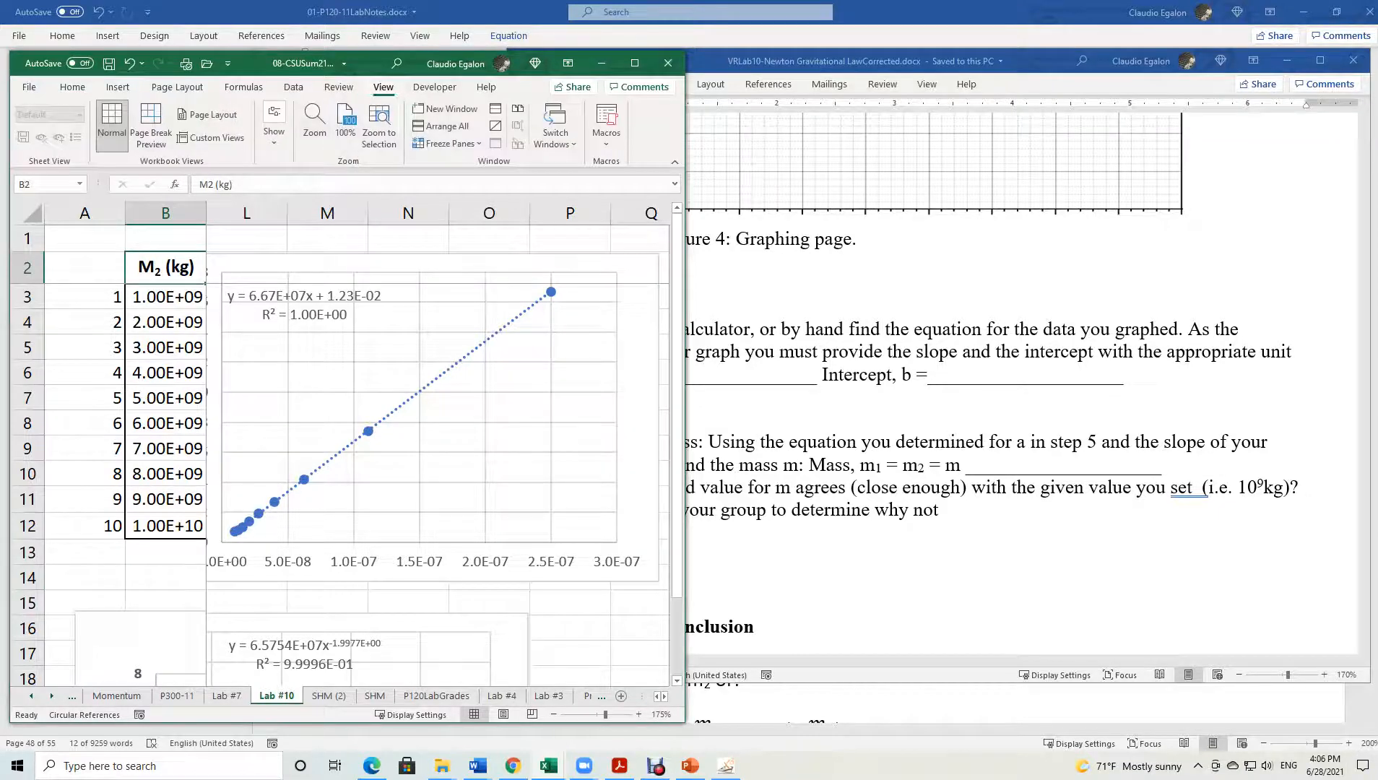
{"action": "left_click", "coordinate": [446, 143]}
{"action": "left_click", "coordinate": [491, 163]}
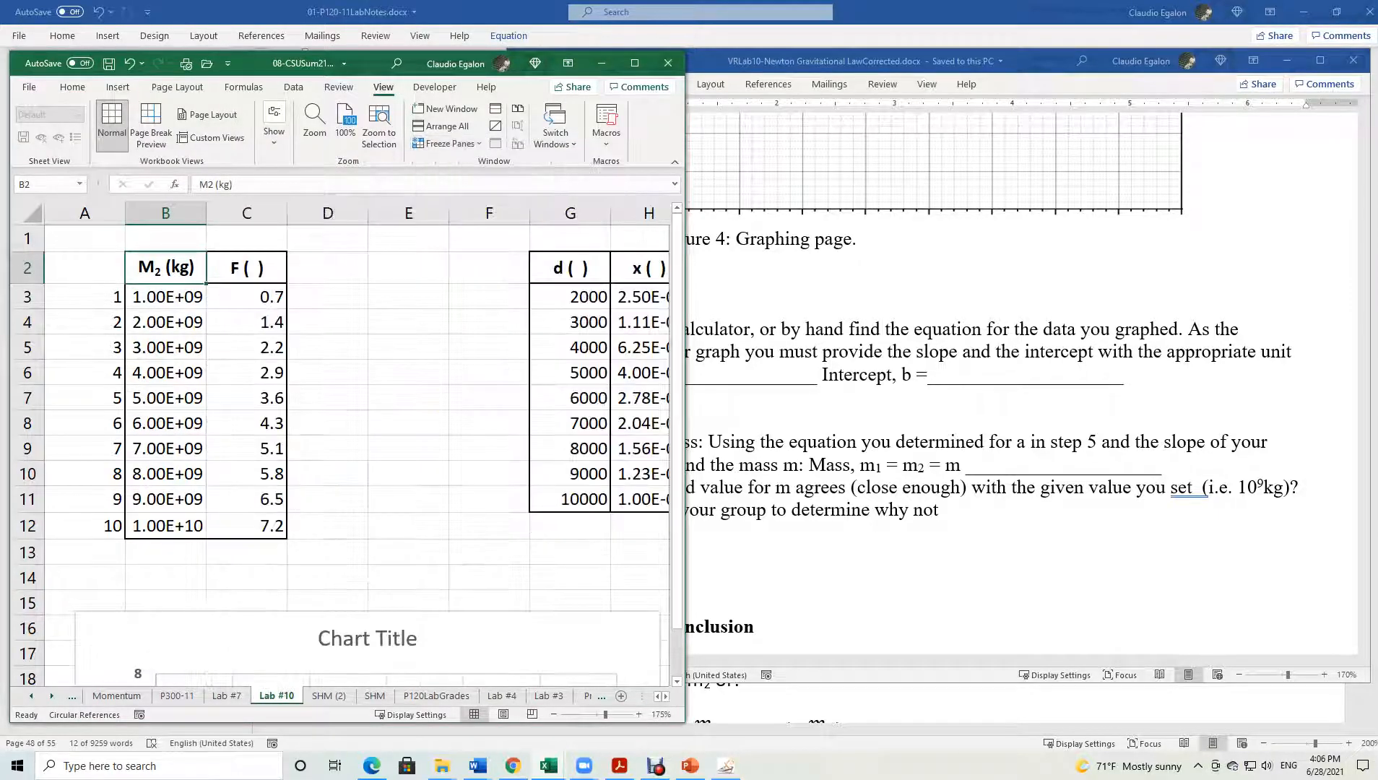
Bring the full linear chart with its vertical axis into view, and return to the Word document to read question 7 on the mass.
{"action": "left_click", "coordinate": [489, 552]}
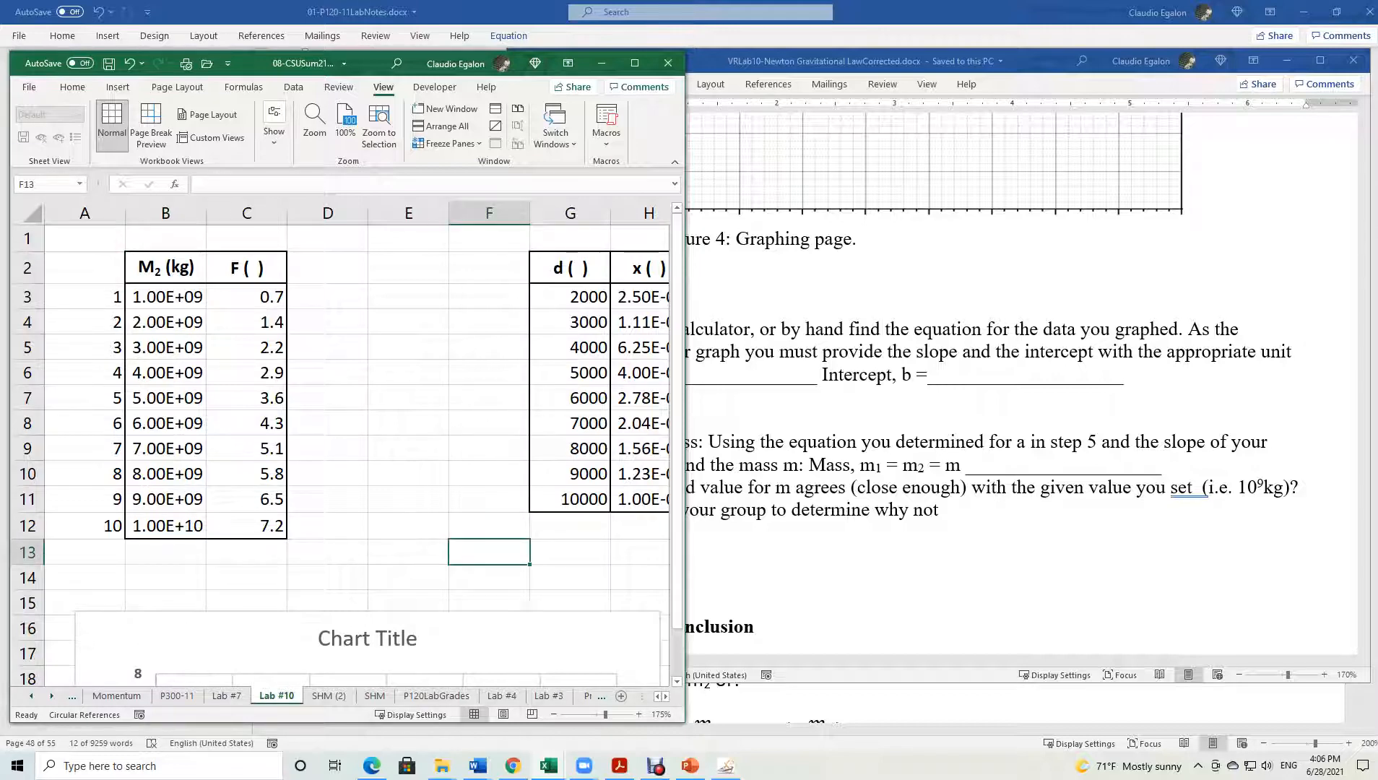
{"action": "scroll", "coordinate": [354, 448], "scroll_direction": "right", "scroll_amount": 3}
{"action": "scroll", "coordinate": [354, 448], "scroll_direction": "right", "scroll_amount": 8}
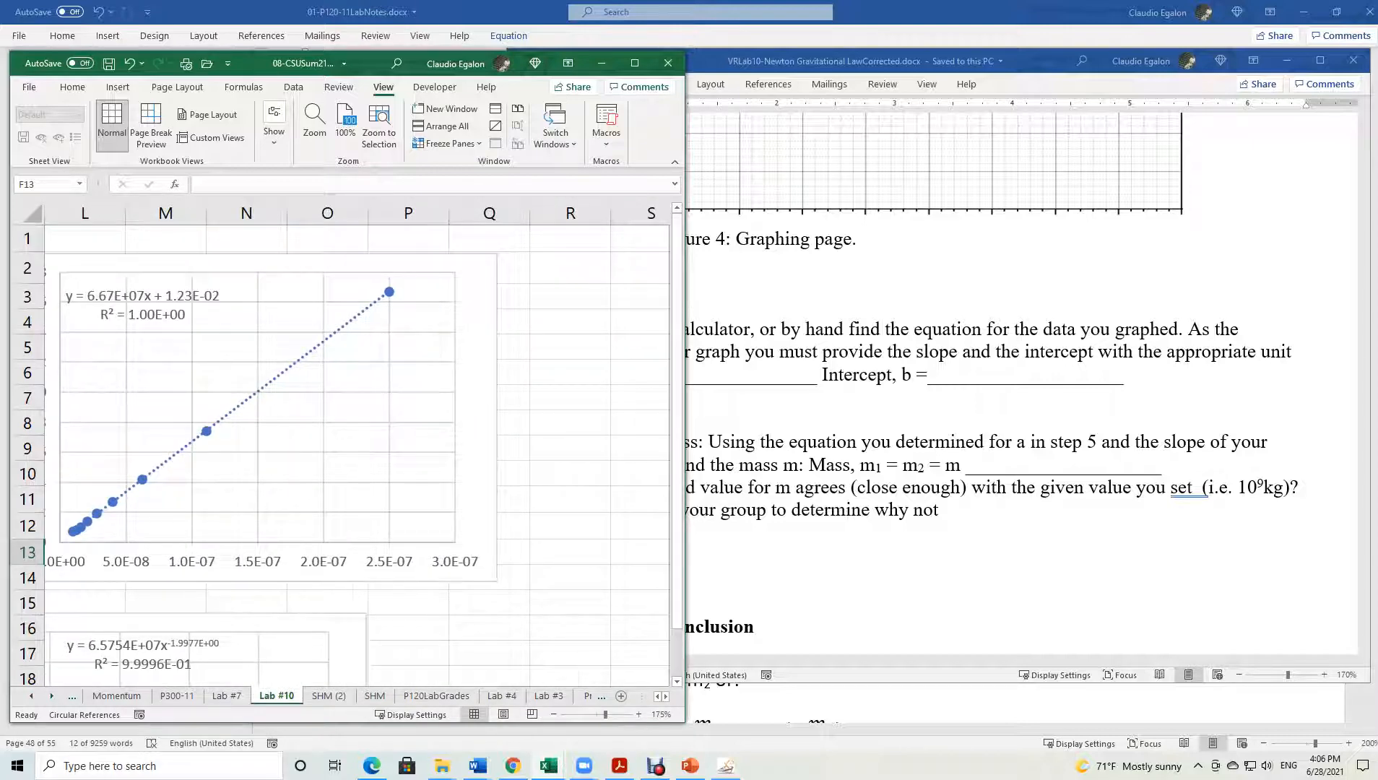
{"action": "scroll", "coordinate": [108, 556], "scroll_direction": "left", "scroll_amount": 1}
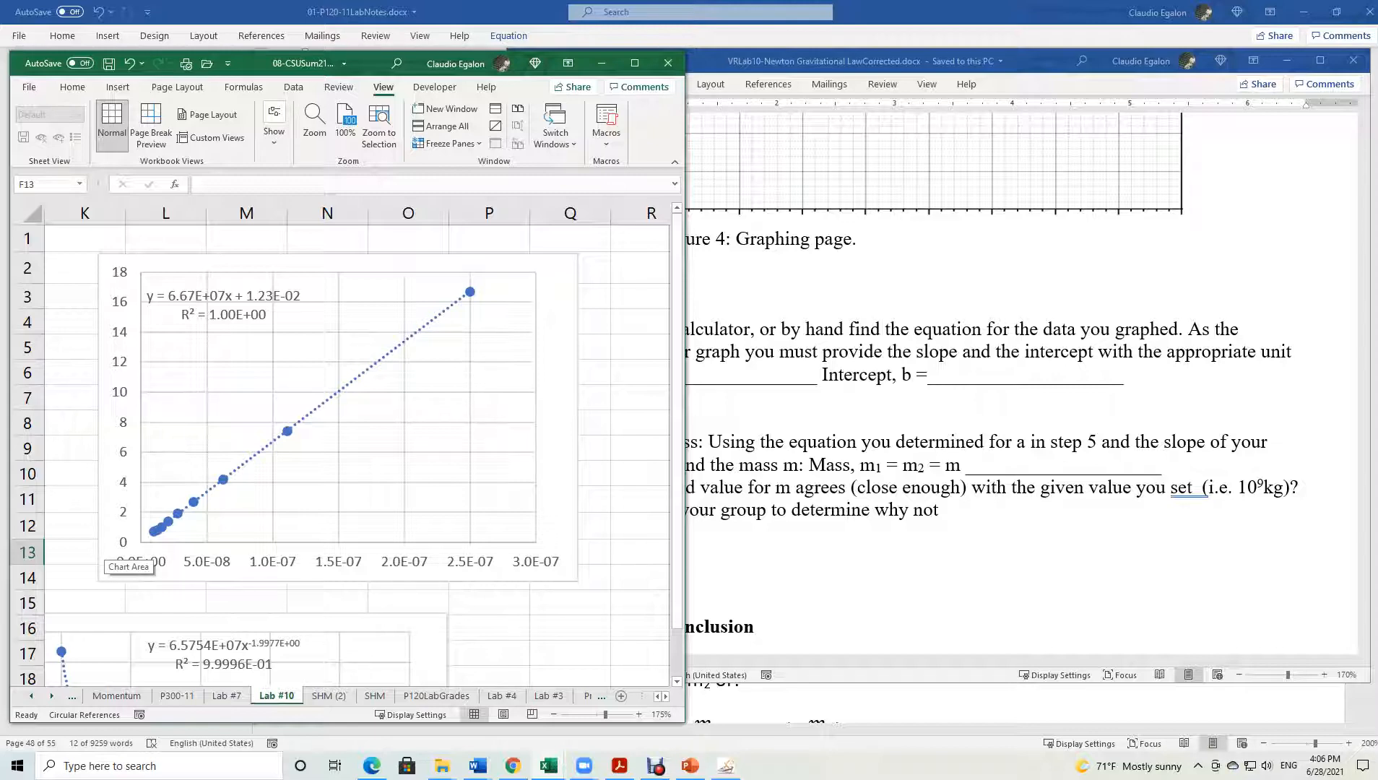
{"action": "key", "text": "alt+Tab"}
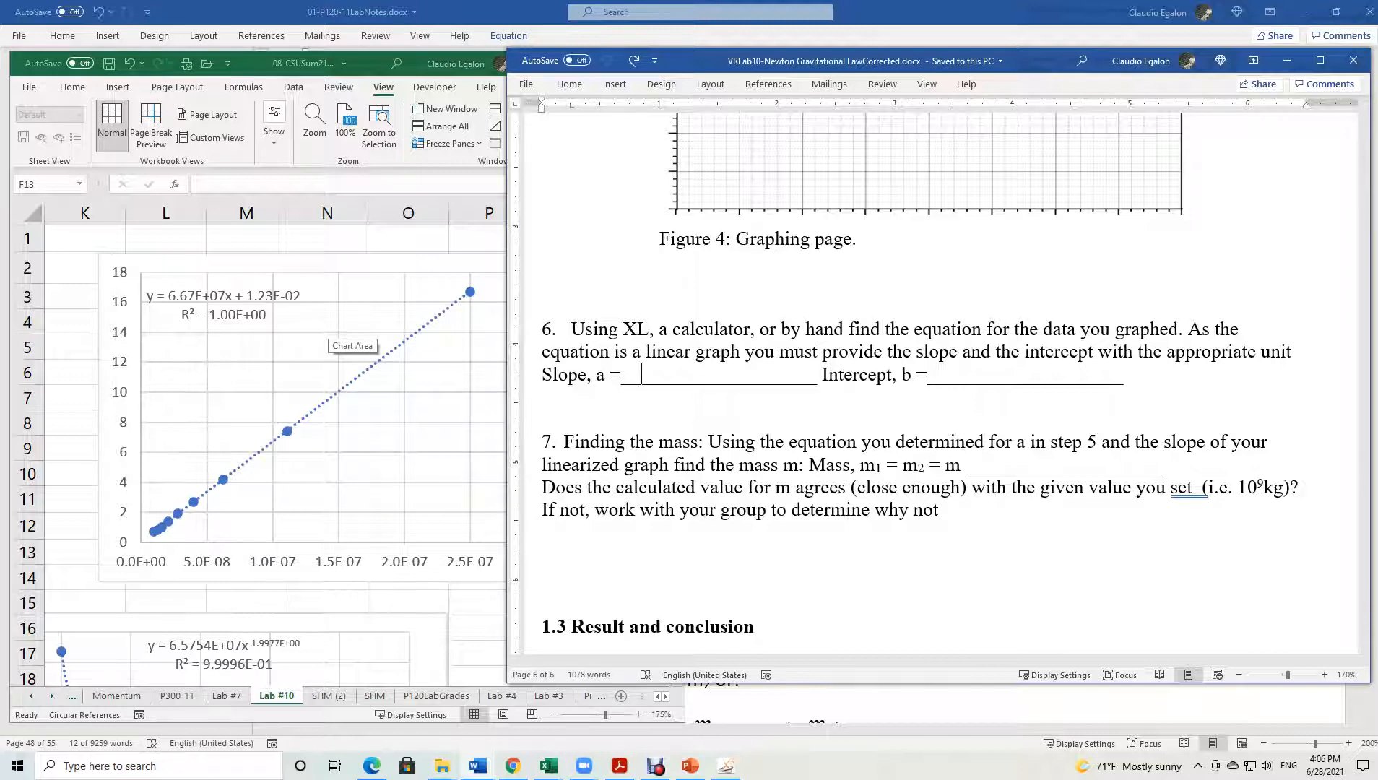
{"action": "triple_click", "coordinate": [645, 490]}
{"action": "double_click", "coordinate": [655, 488]}
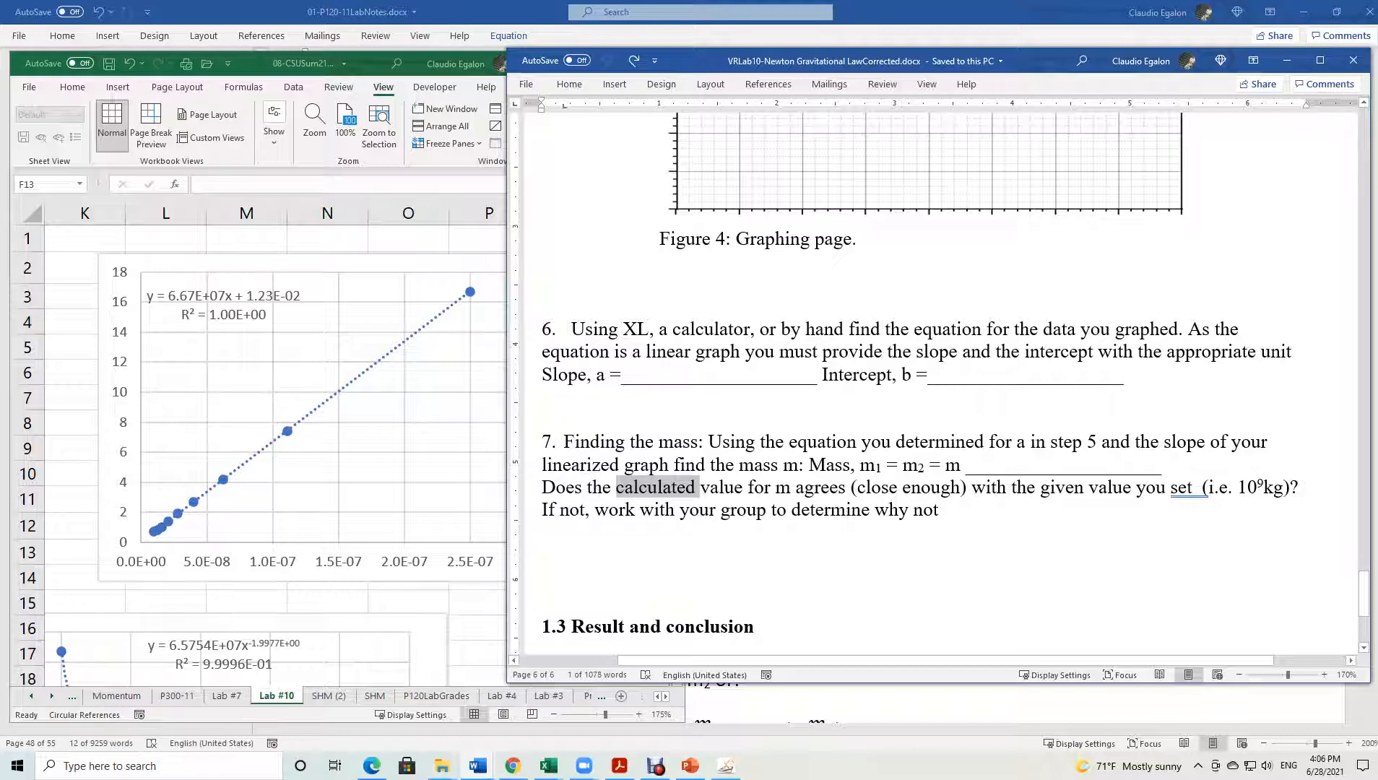
Switch to the LiveMath notebook and paste a copy of the G·M₁/d² = slope equation at the end of the Lab #10 section.
{"action": "key", "text": "alt+Tab"}
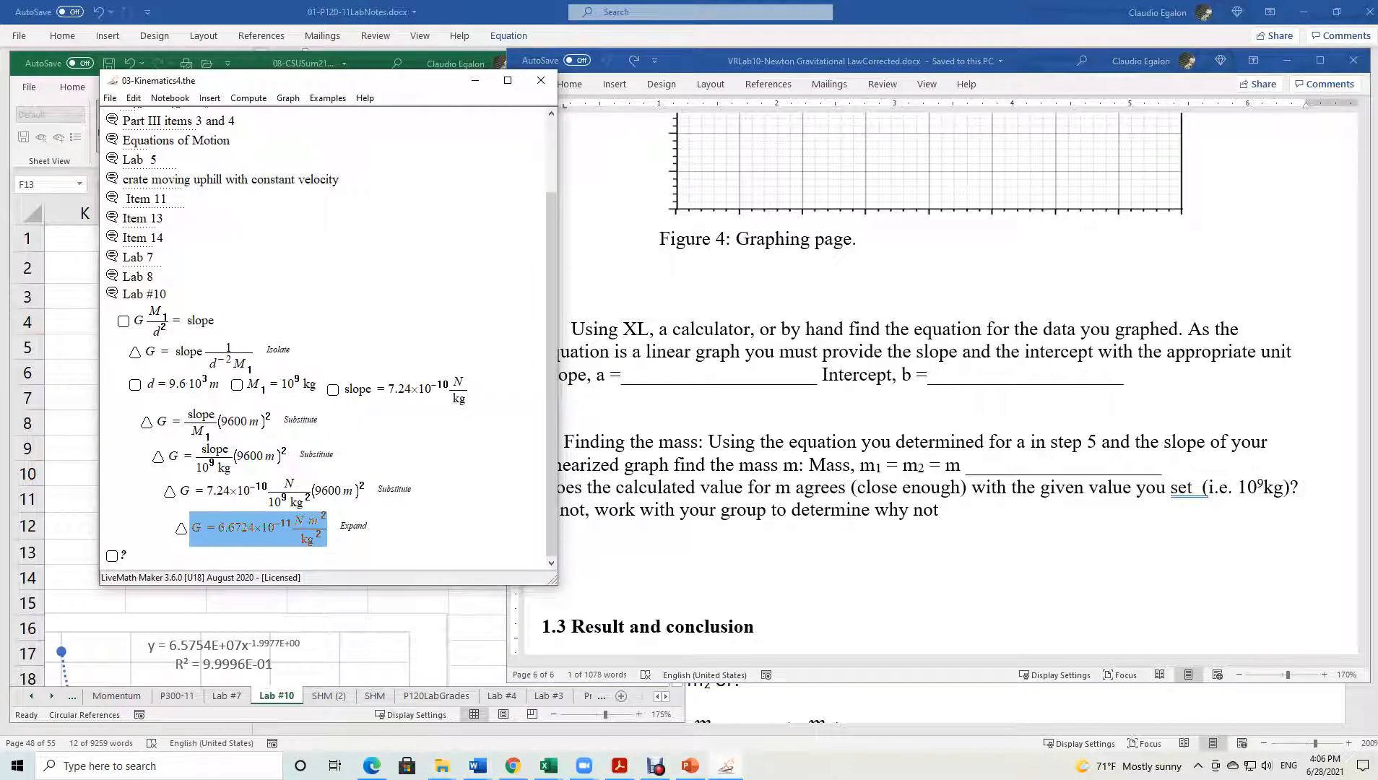
{"action": "left_click", "coordinate": [175, 321]}
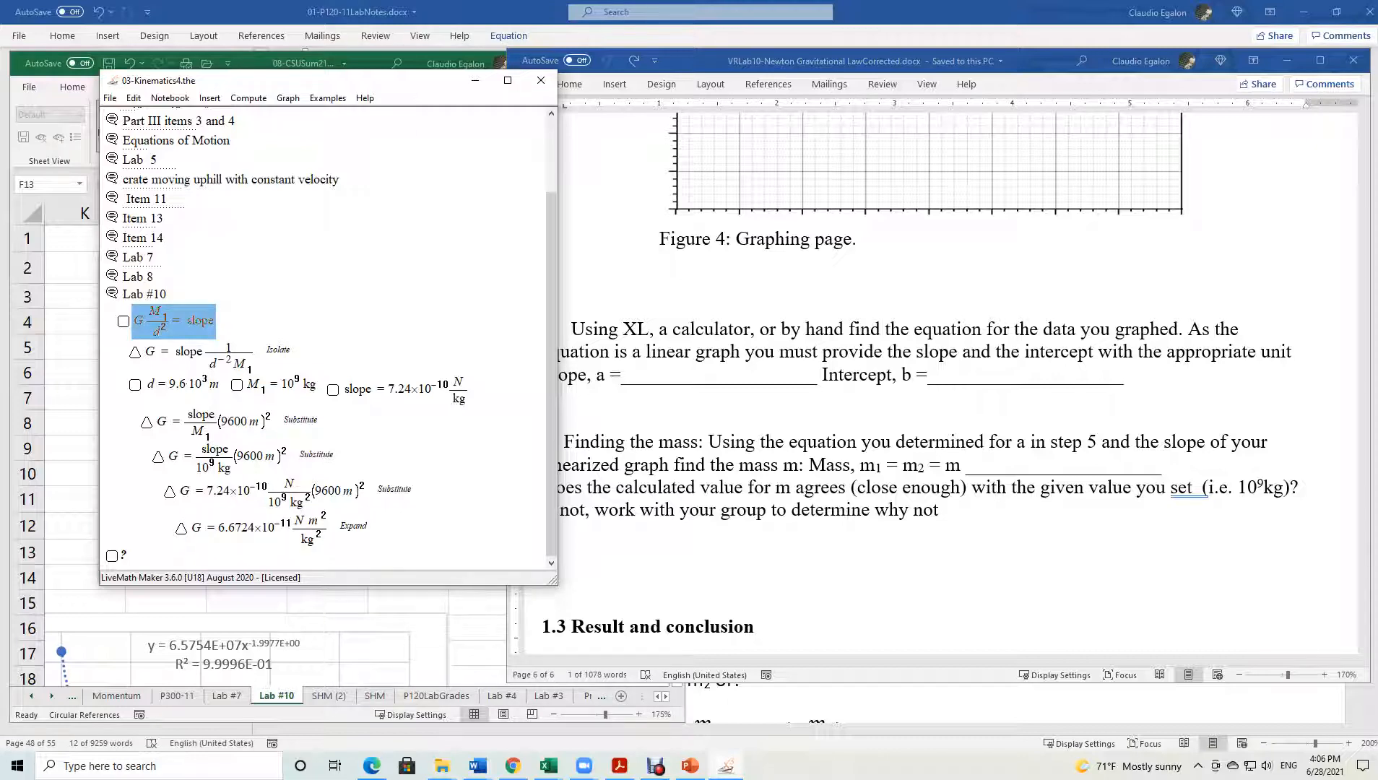
{"action": "left_click", "coordinate": [133, 554]}
{"action": "key", "text": "ctrl+v"}
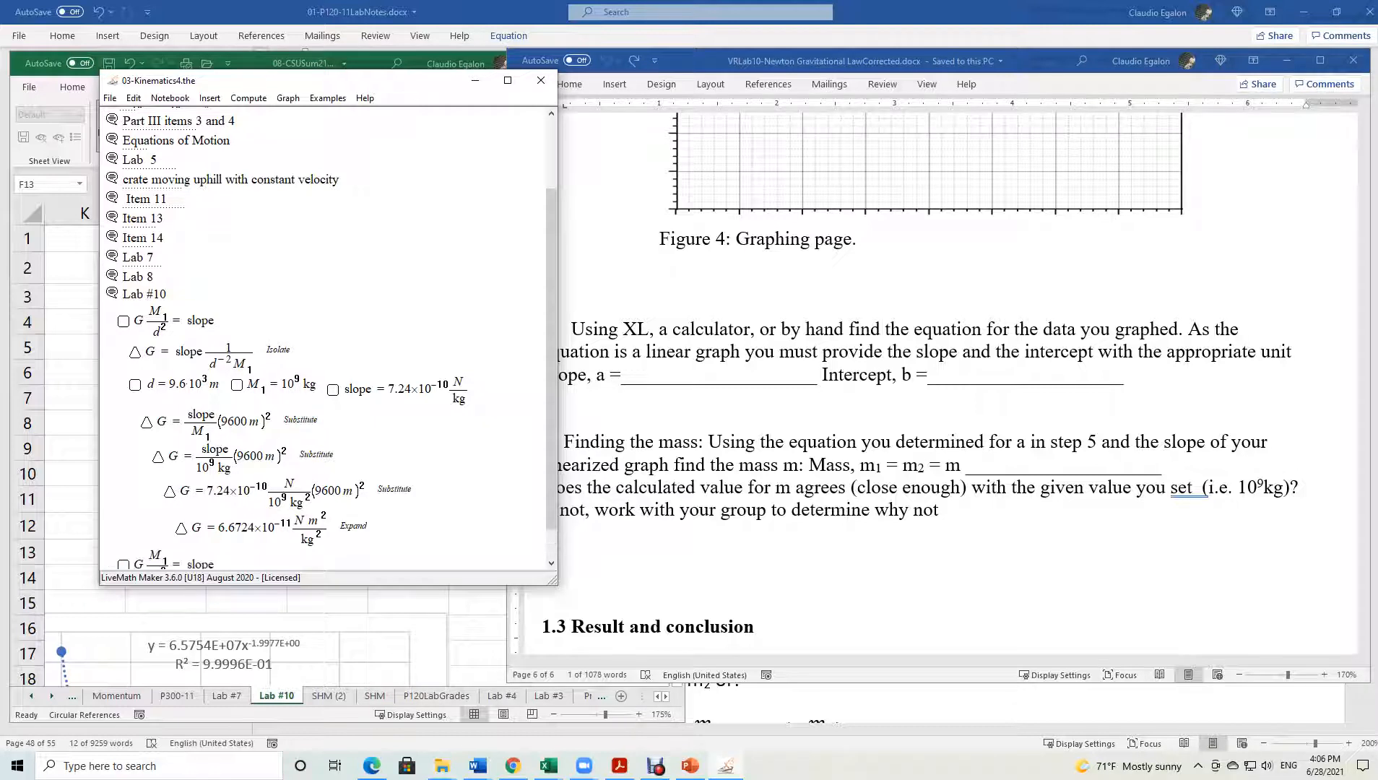
{"action": "key", "text": "Return"}
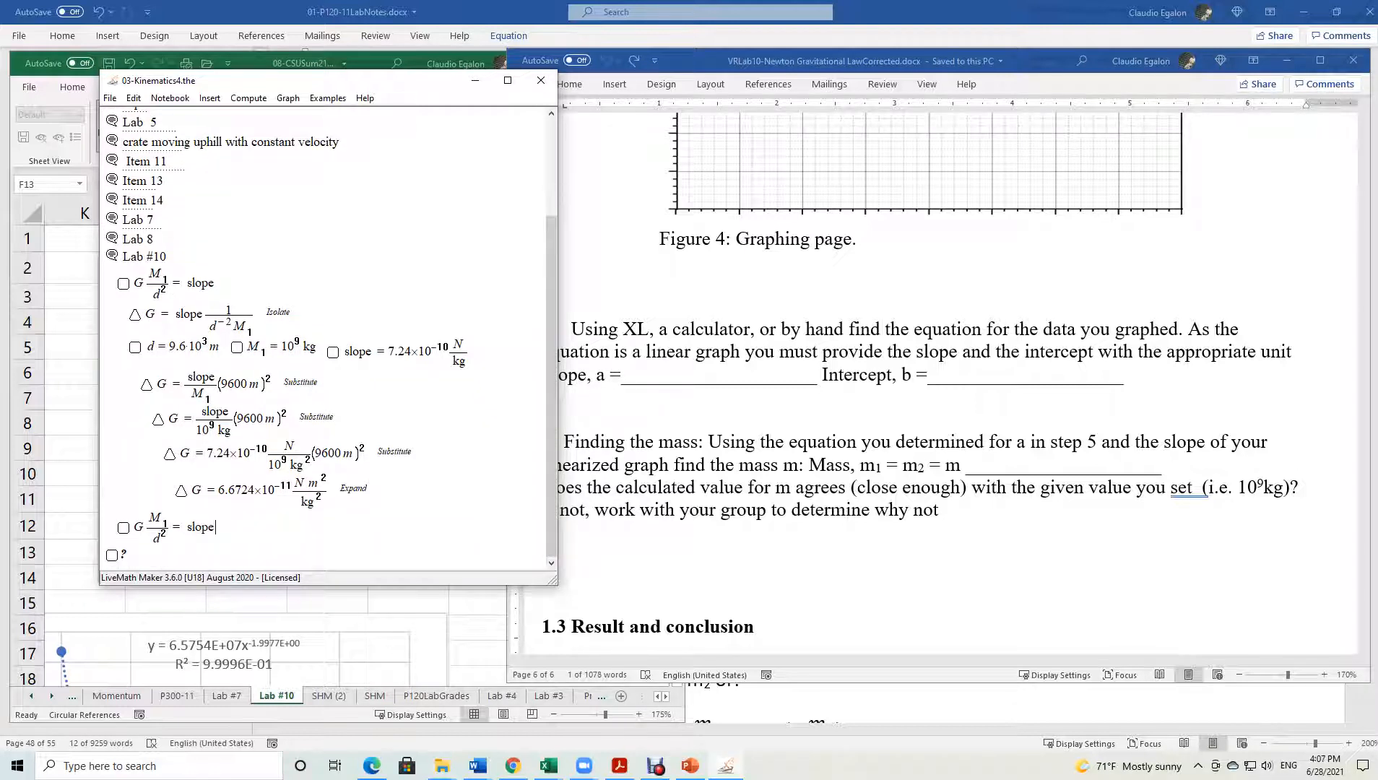
Edit the copied equation by multiplying M₁ by M₂ and removing the d² denominator, leaving G(M₁M₂) = slope.
{"action": "double_click", "coordinate": [155, 518]}
{"action": "type", "text": "*M_"}
{"action": "type", "text": "2"}
{"action": "double_click", "coordinate": [167, 529]}
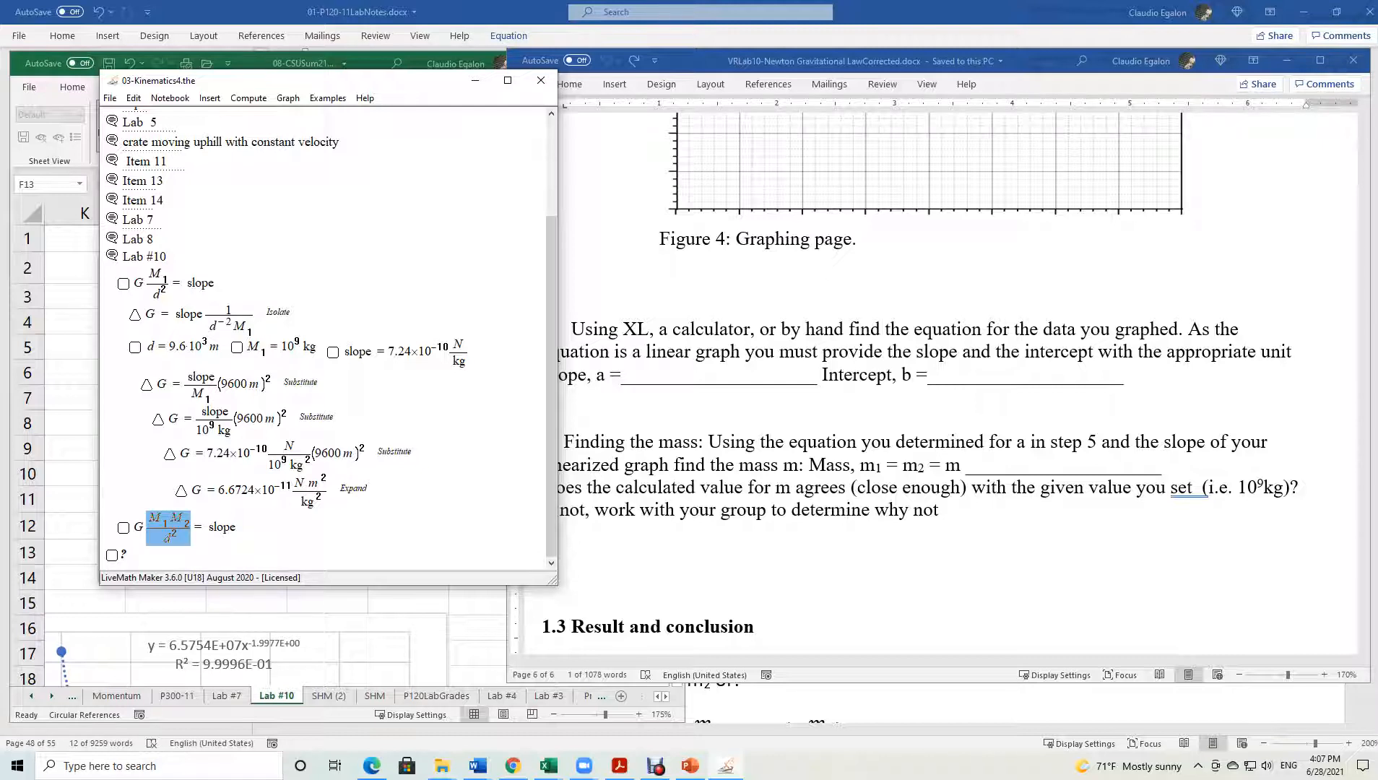
{"action": "left_click_drag", "start_coordinate": [164, 539], "coordinate": [177, 536]}
{"action": "key", "text": "Delete"}
{"action": "key", "text": "BackSpace"}
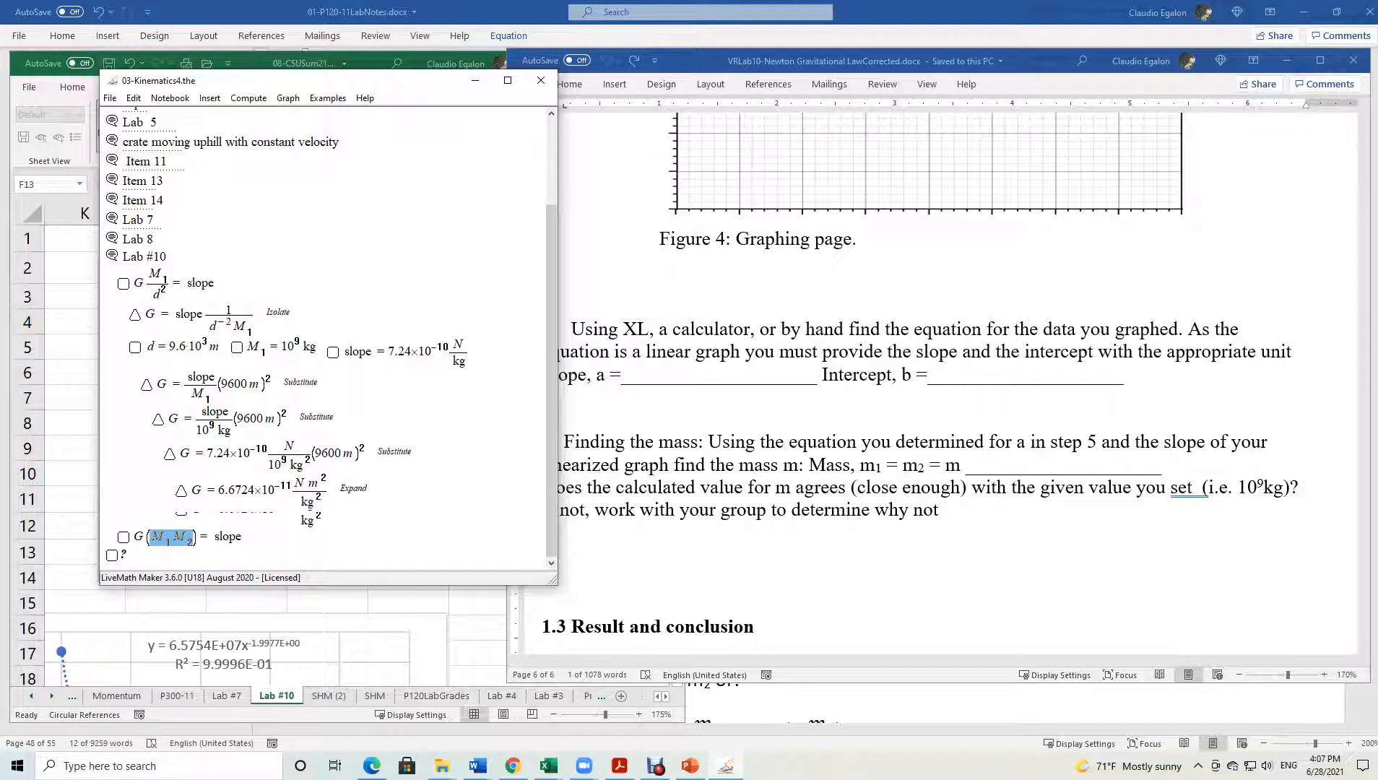
Simplify the G(M₁M₂) = slope equation.
{"action": "left_click", "coordinate": [227, 537]}
{"action": "double_click", "coordinate": [227, 537]}
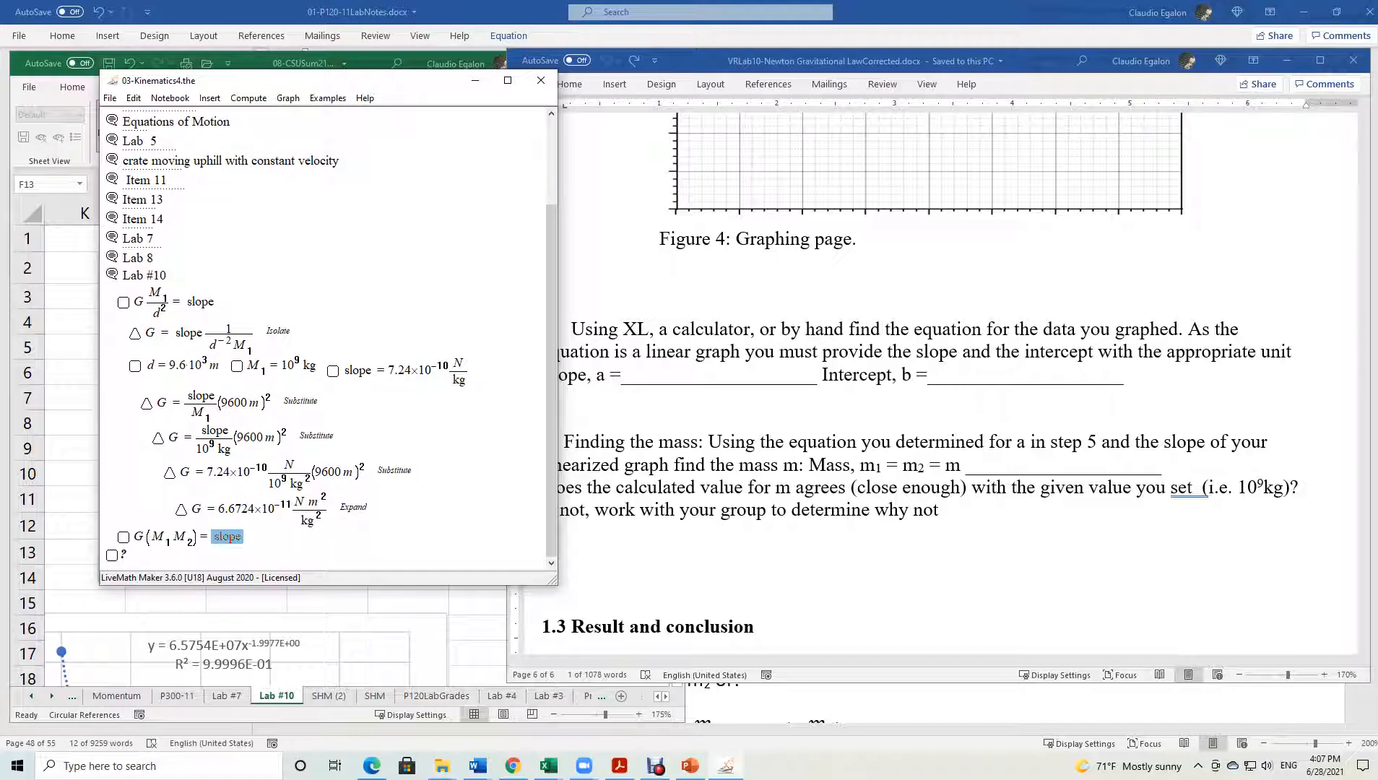
{"action": "left_click", "coordinate": [204, 536]}
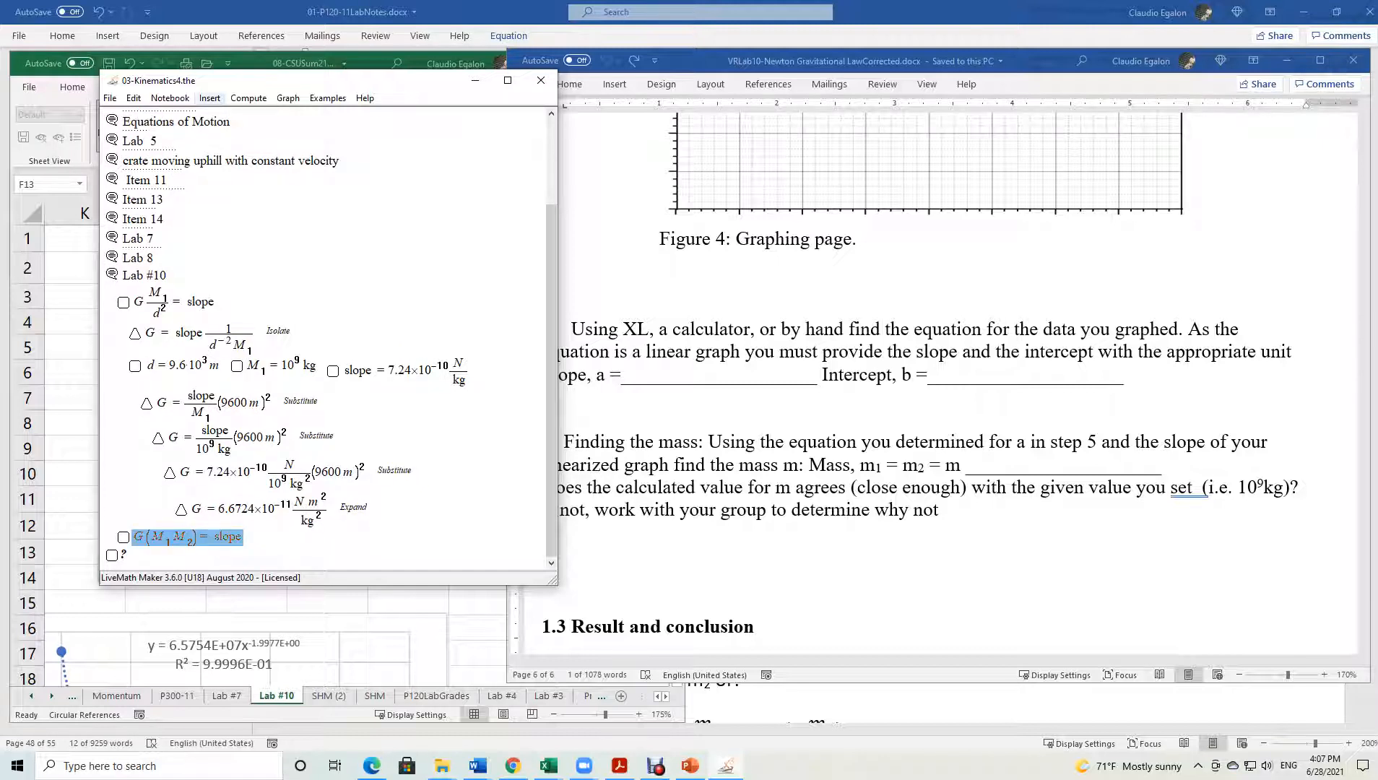
{"action": "left_click", "coordinate": [249, 97]}
{"action": "left_click", "coordinate": [266, 199]}
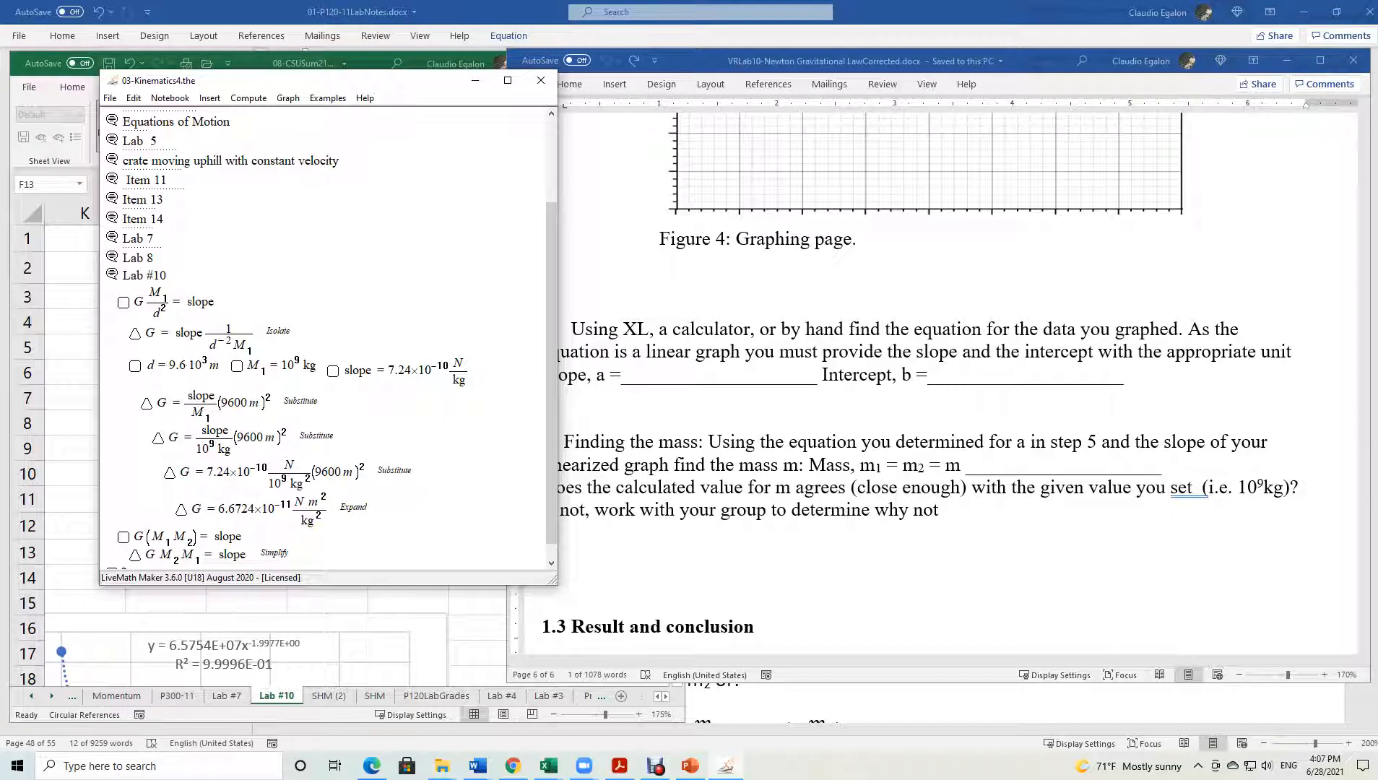
Move the LiveMath window off the chart and add slope = 6.67·10^7 N/(1/m²) below the simplified equation.
{"action": "left_click", "coordinate": [135, 555]}
{"action": "key", "text": "Return"}
{"action": "type", "text": "slope ="}
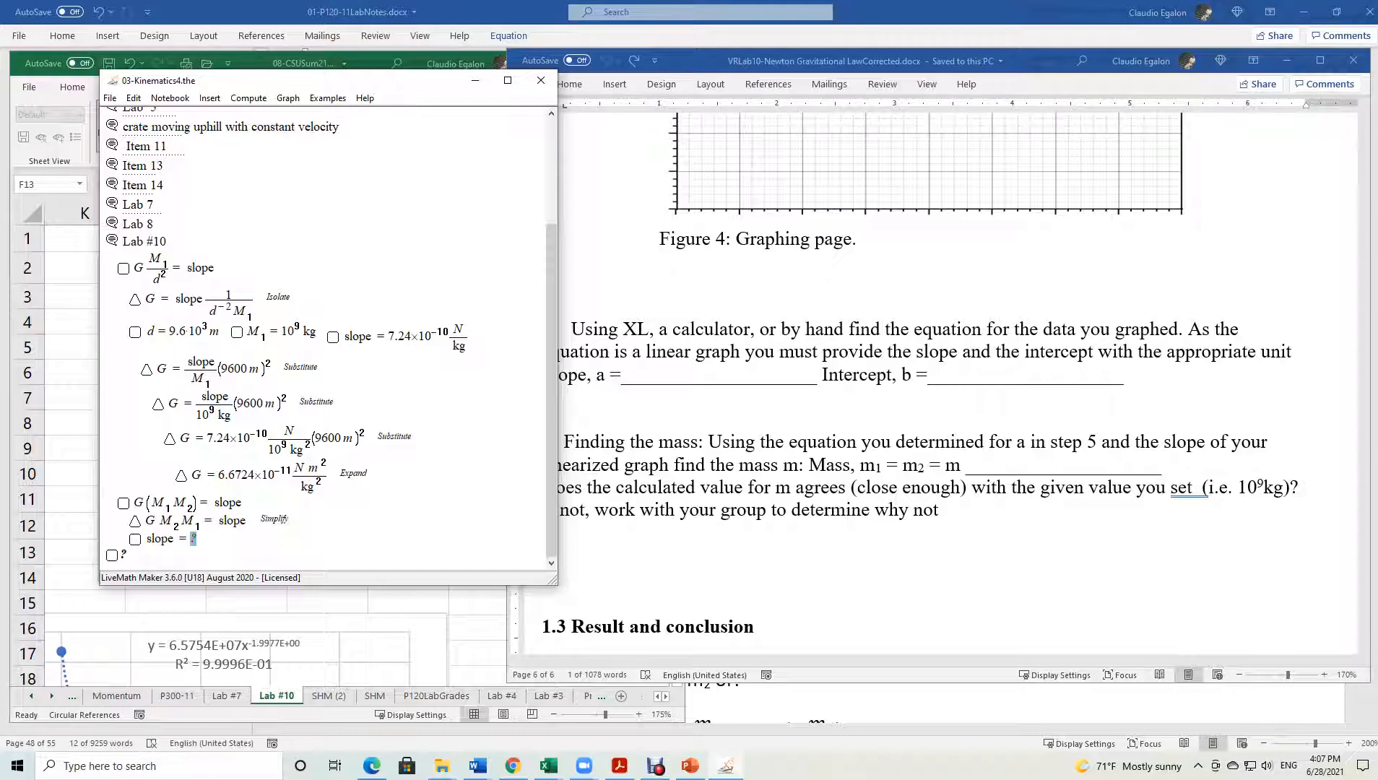
{"action": "left_click_drag", "start_coordinate": [401, 81], "coordinate": [1016, 84]}
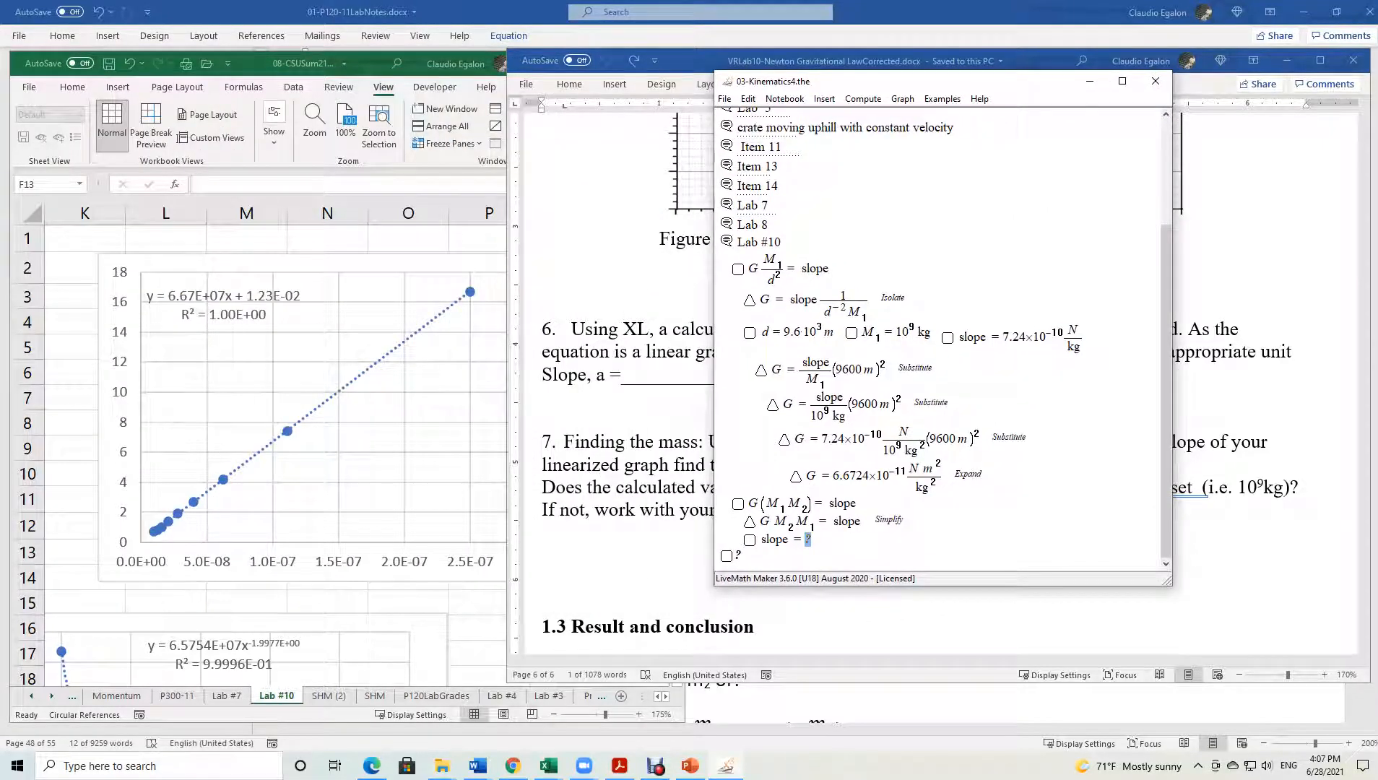
{"action": "type", "text": "6.67*10^7"}
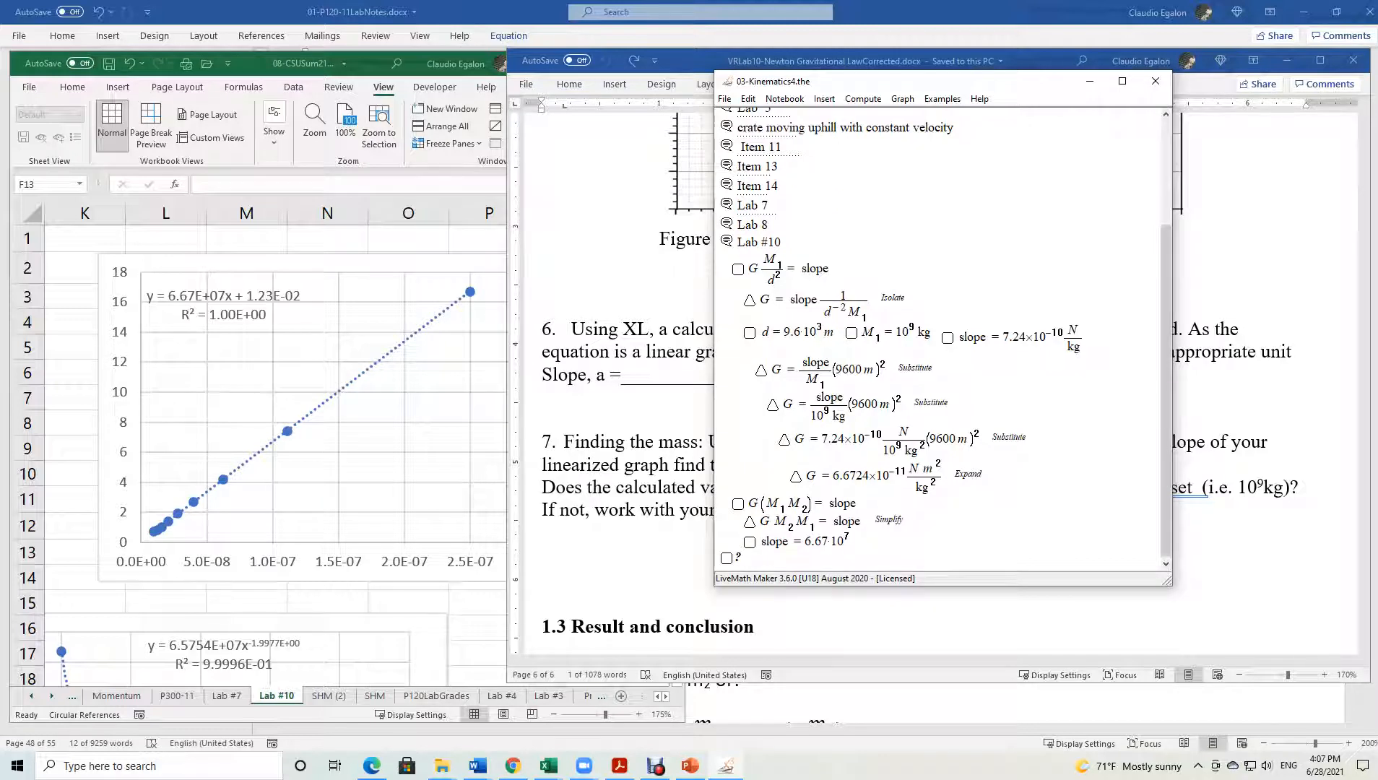
{"action": "type", "text": "*"}
{"action": "type", "text": "N/"}
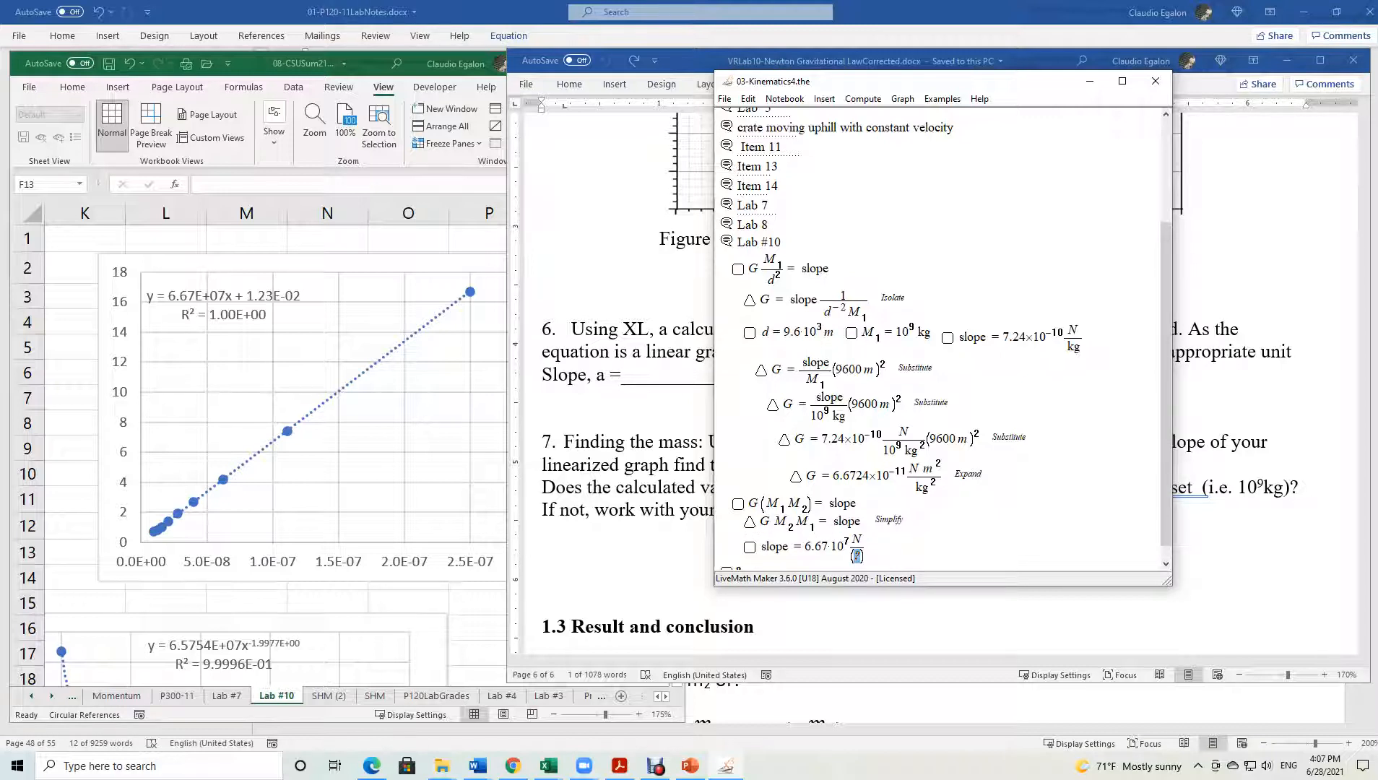
{"action": "type", "text": "1/m^2"}
{"action": "left_click_drag", "start_coordinate": [1165, 382], "coordinate": [1165, 404]}
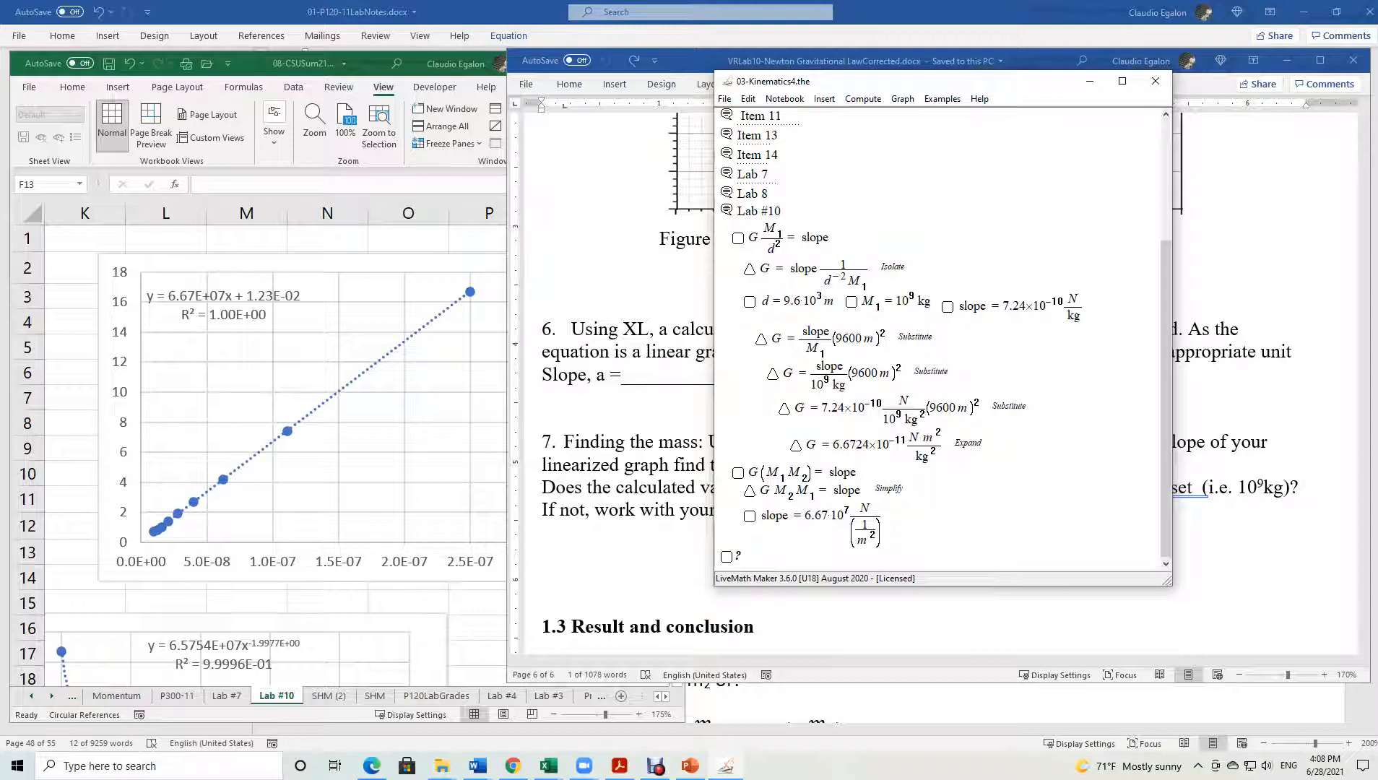
Add the equation M₁ = M₂ below the slope value.
{"action": "left_click", "coordinate": [797, 516]}
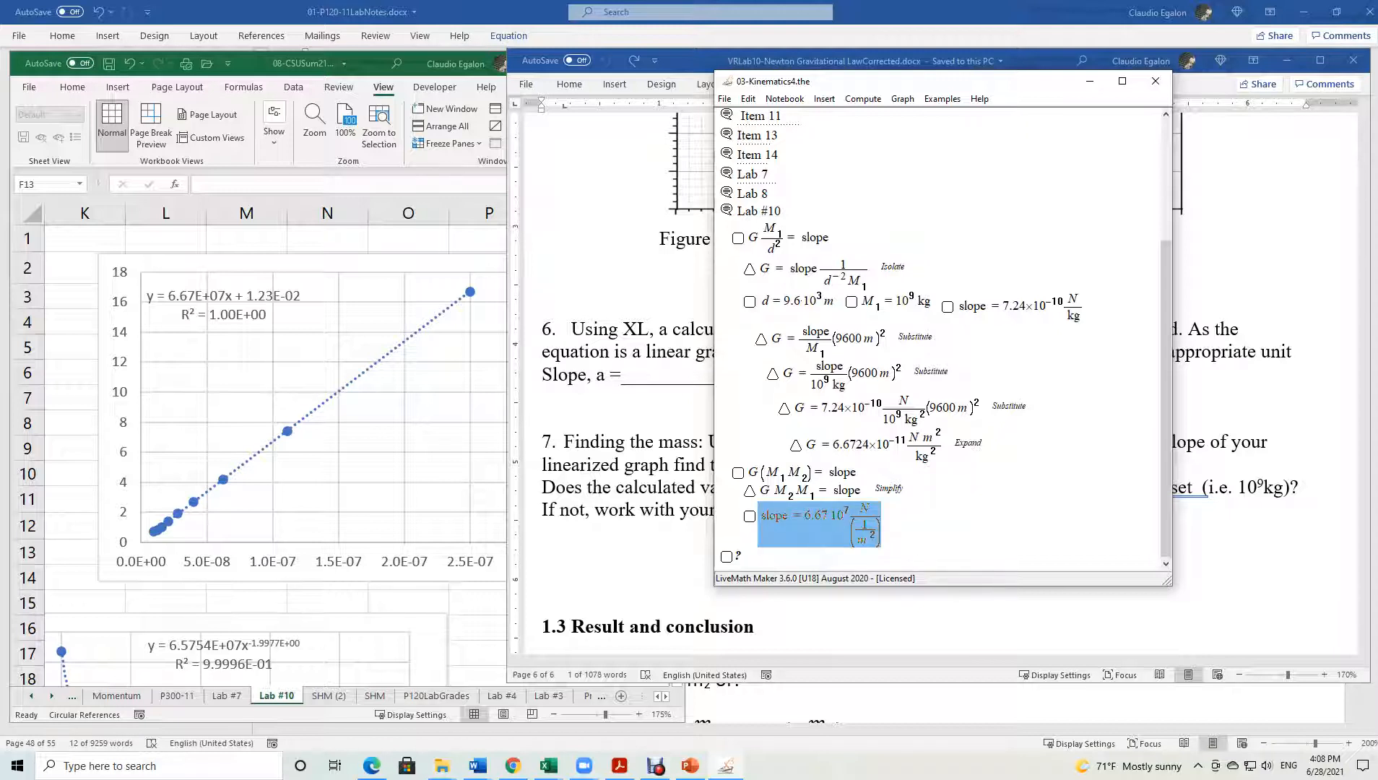
{"action": "key", "text": "Return"}
{"action": "type", "text": "M"}
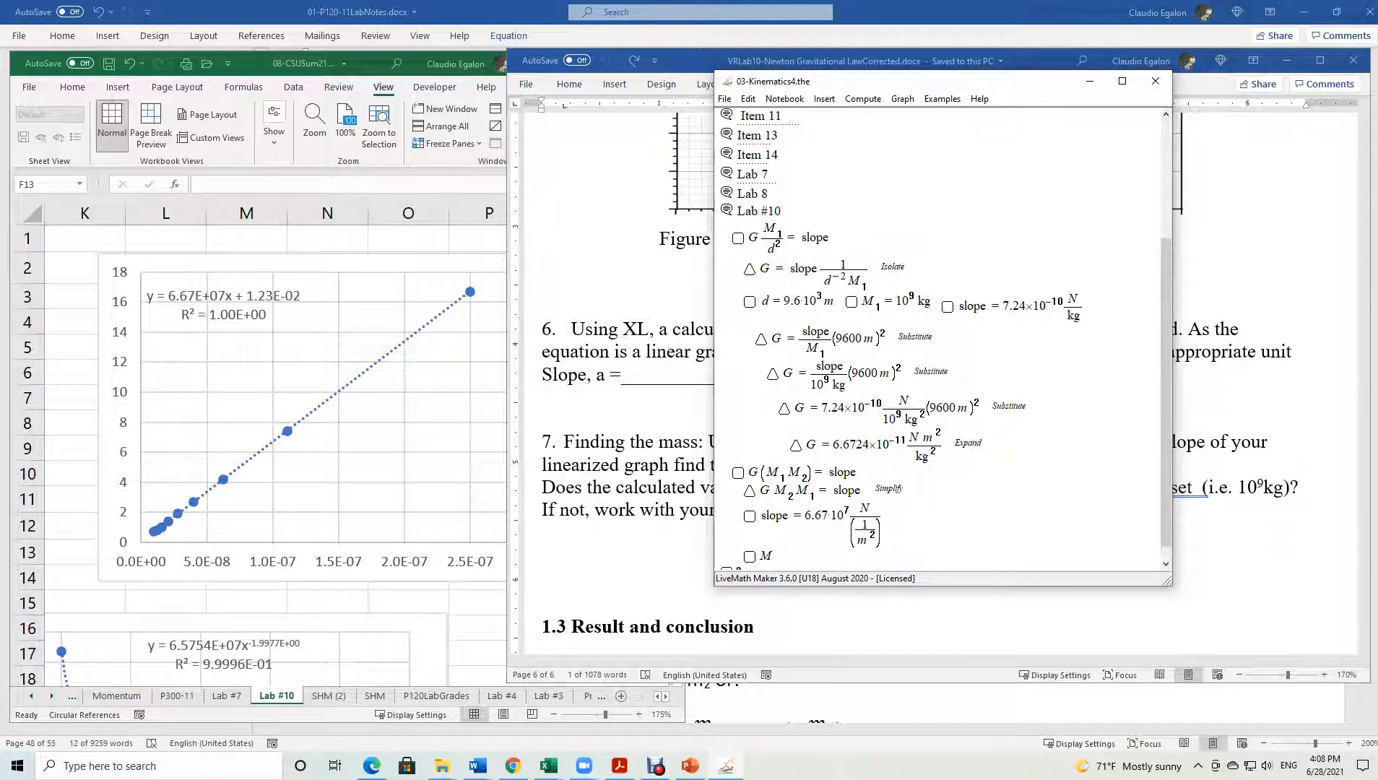
{"action": "type", "text": "·1 ="}
{"action": "key", "text": "BackSpace"}
{"action": "key", "text": "BackSpace"}
{"action": "type", "text": "M1 = M2"}
{"action": "key", "text": "Return"}
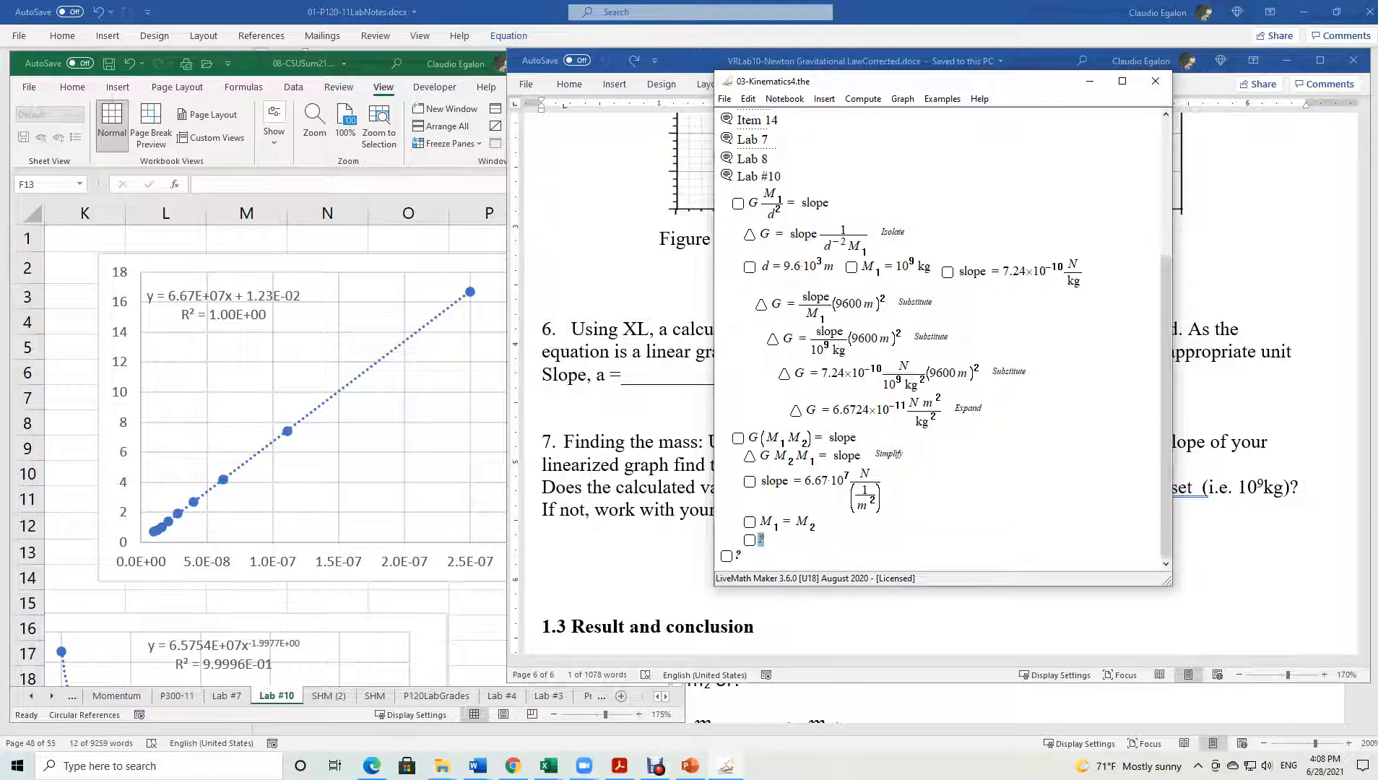
Set M₁ equal to 10^9 kg, then paste a copy below it and change the copy's subscript to 2.
{"action": "double_click", "coordinate": [804, 522]}
{"action": "type", "text": "10^9*kg"}
{"action": "double_click", "coordinate": [786, 523]}
{"action": "key", "text": "ctrl+c"}
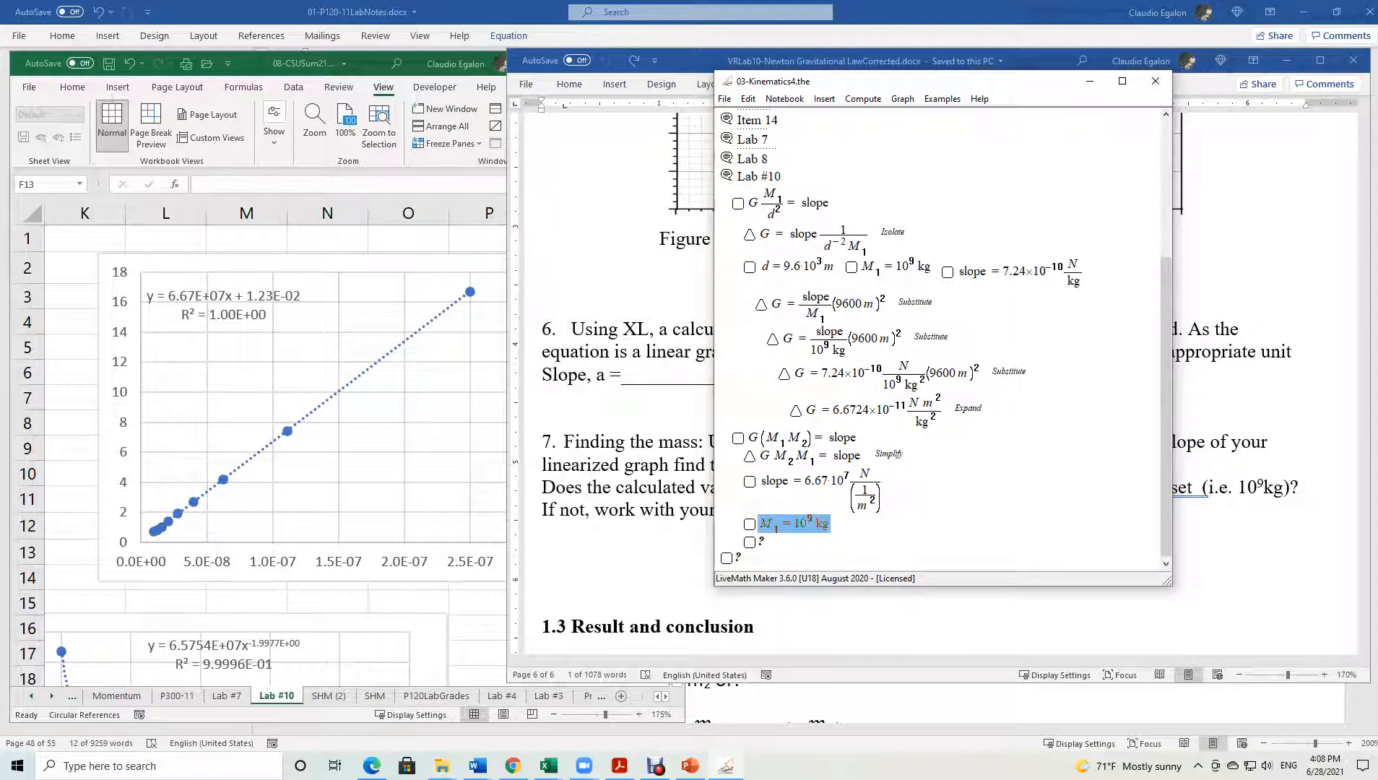
{"action": "left_click", "coordinate": [761, 541]}
{"action": "key", "text": "ctrl+v"}
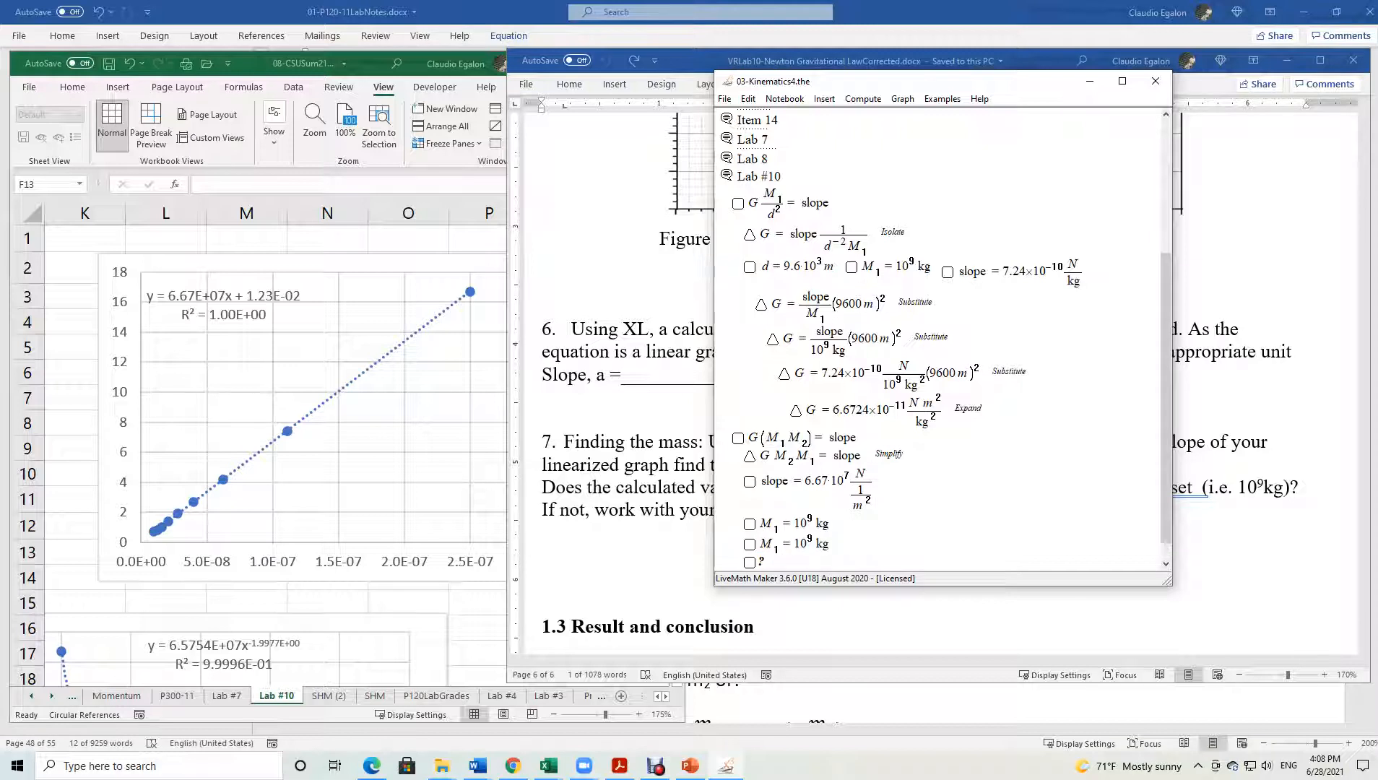
{"action": "left_click", "coordinate": [779, 549]}
{"action": "key", "text": "BackSpace"}
{"action": "type", "text": "2"}
Move the M₁ and M₂ equations onto the same line as the slope value.
{"action": "left_click", "coordinate": [750, 544]}
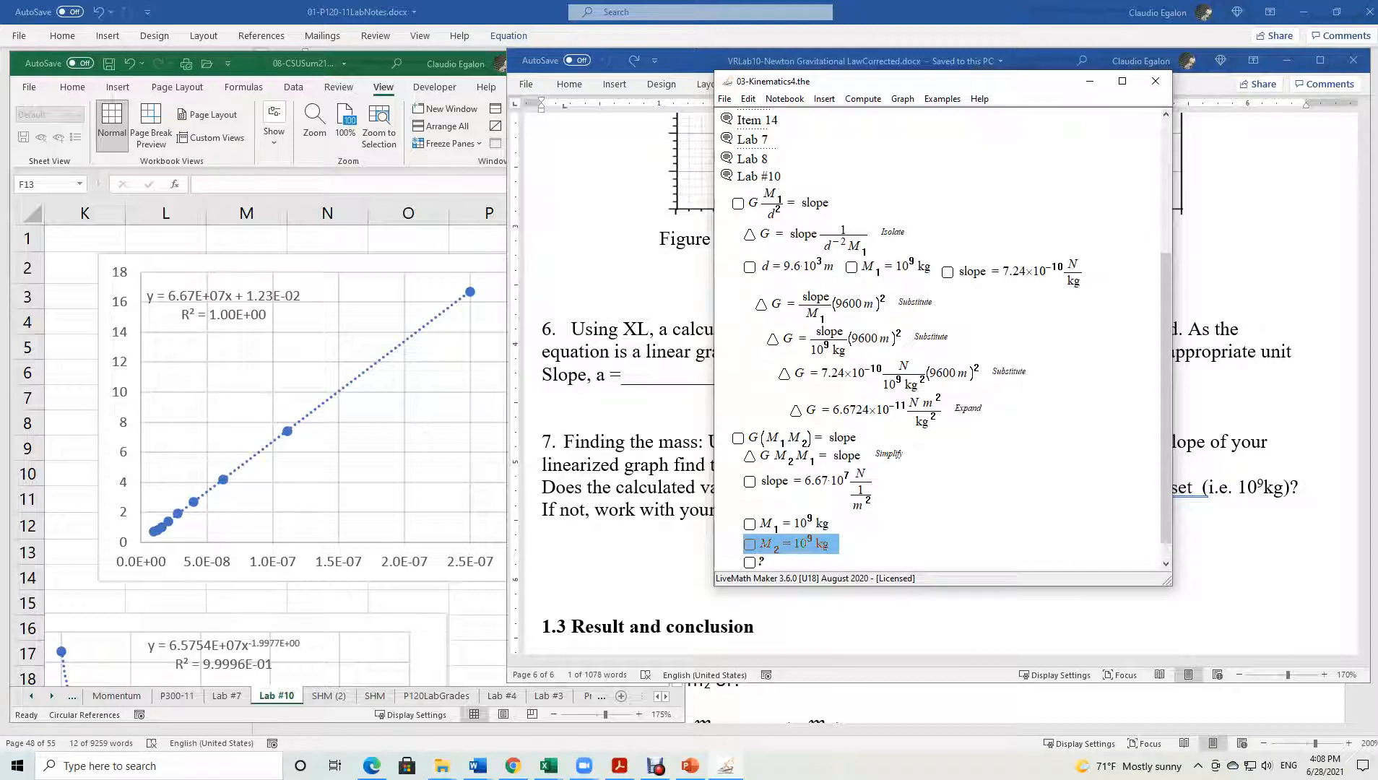
{"action": "left_click", "coordinate": [750, 524], "text": "shift"}
{"action": "left_click_drag", "start_coordinate": [750, 525], "coordinate": [899, 483]}
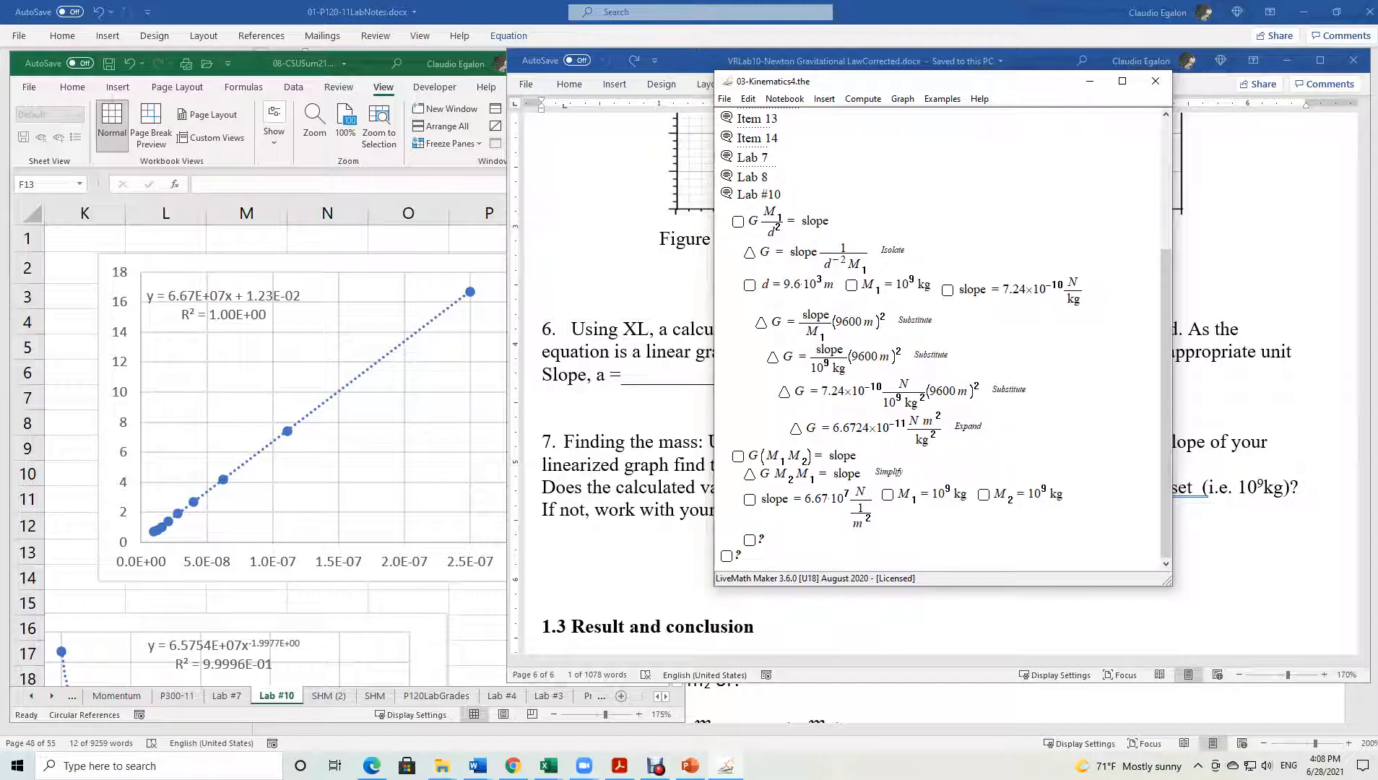
Replace the 10^9 kg value in the M₁ equation beside the slope with M₂.
{"action": "left_click", "coordinate": [750, 500]}
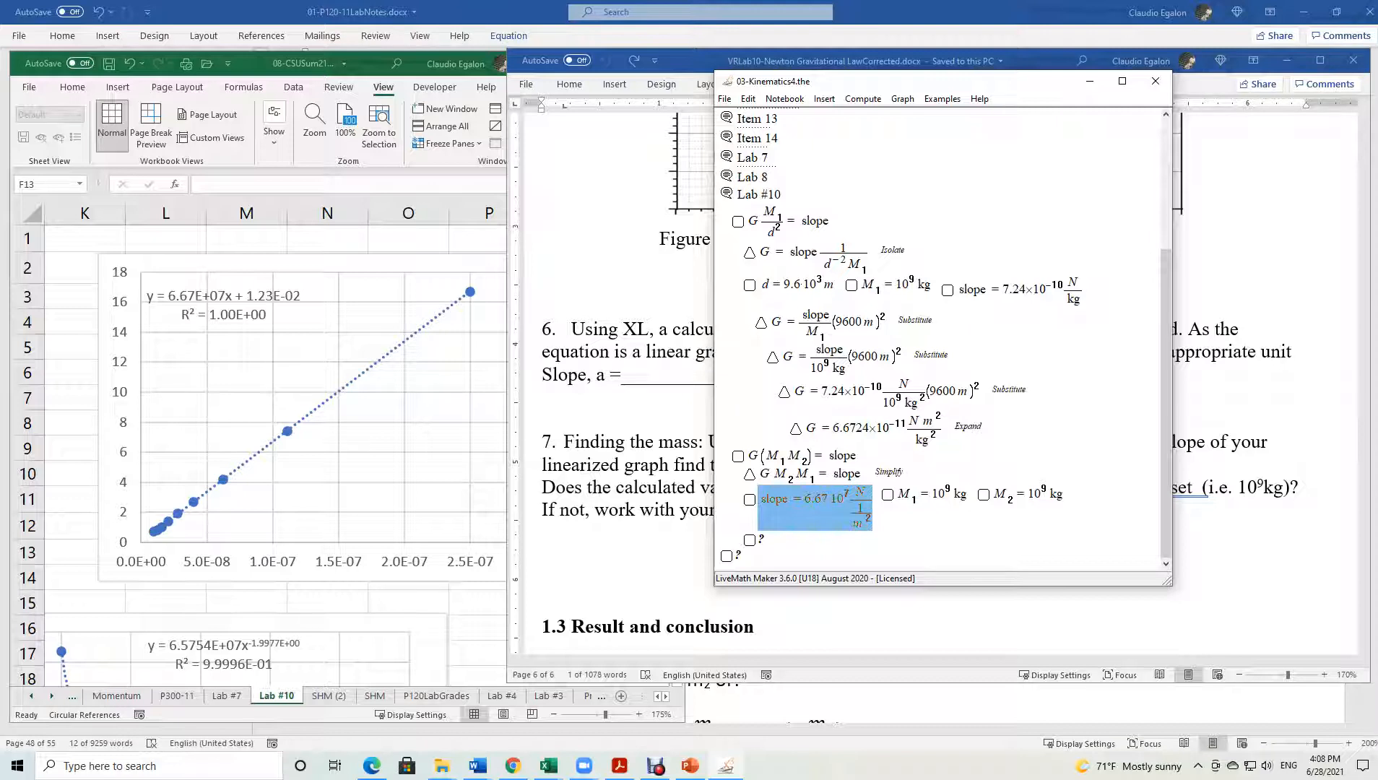
{"action": "left_click", "coordinate": [888, 494]}
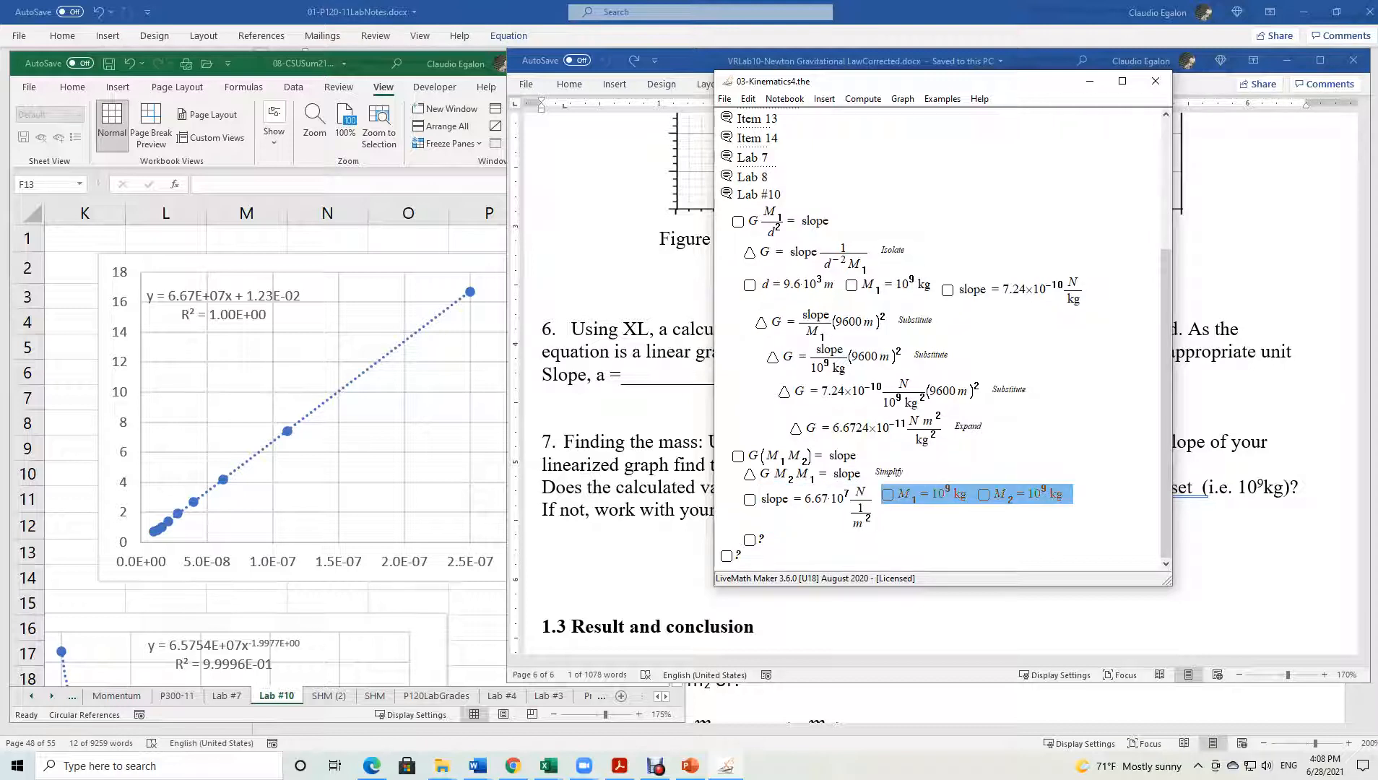
{"action": "left_click_drag", "start_coordinate": [934, 495], "coordinate": [964, 494]}
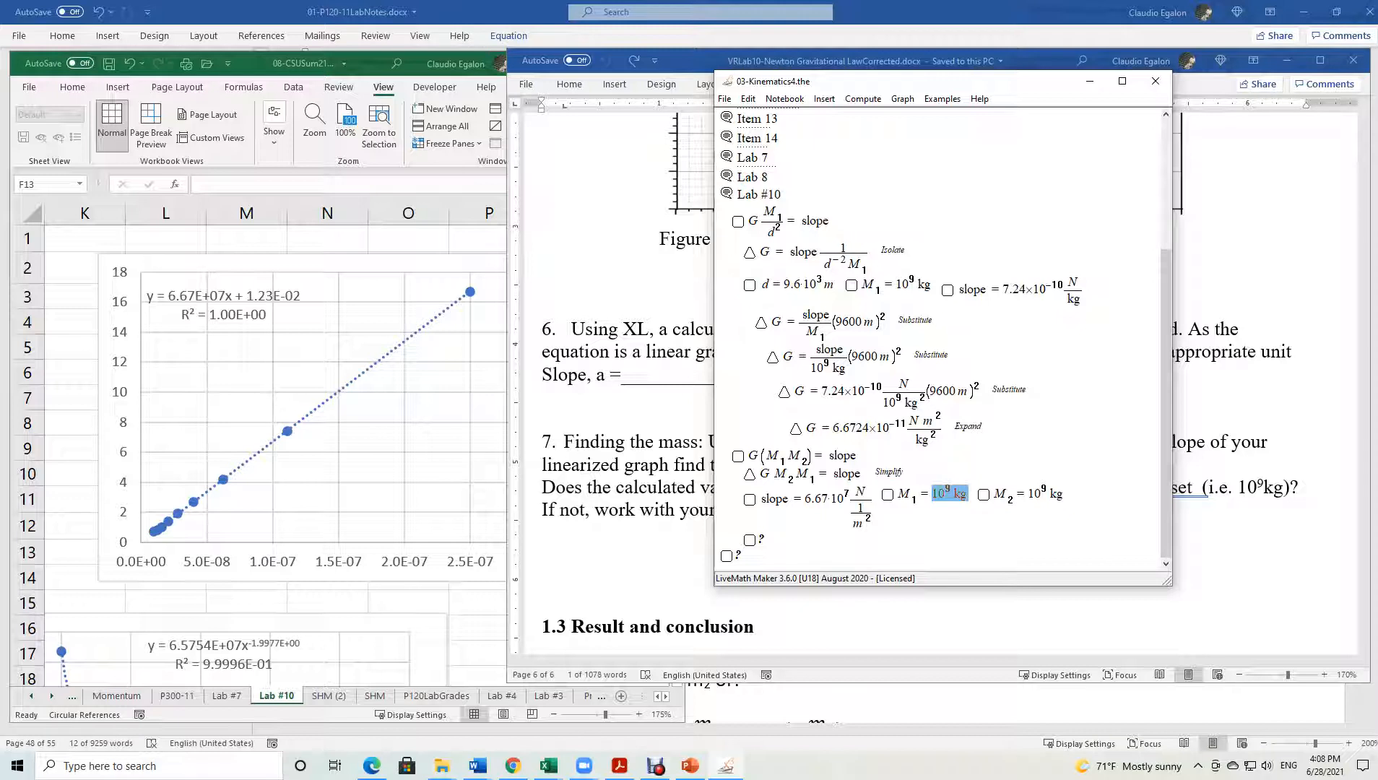
{"action": "type", "text": "M_2"}
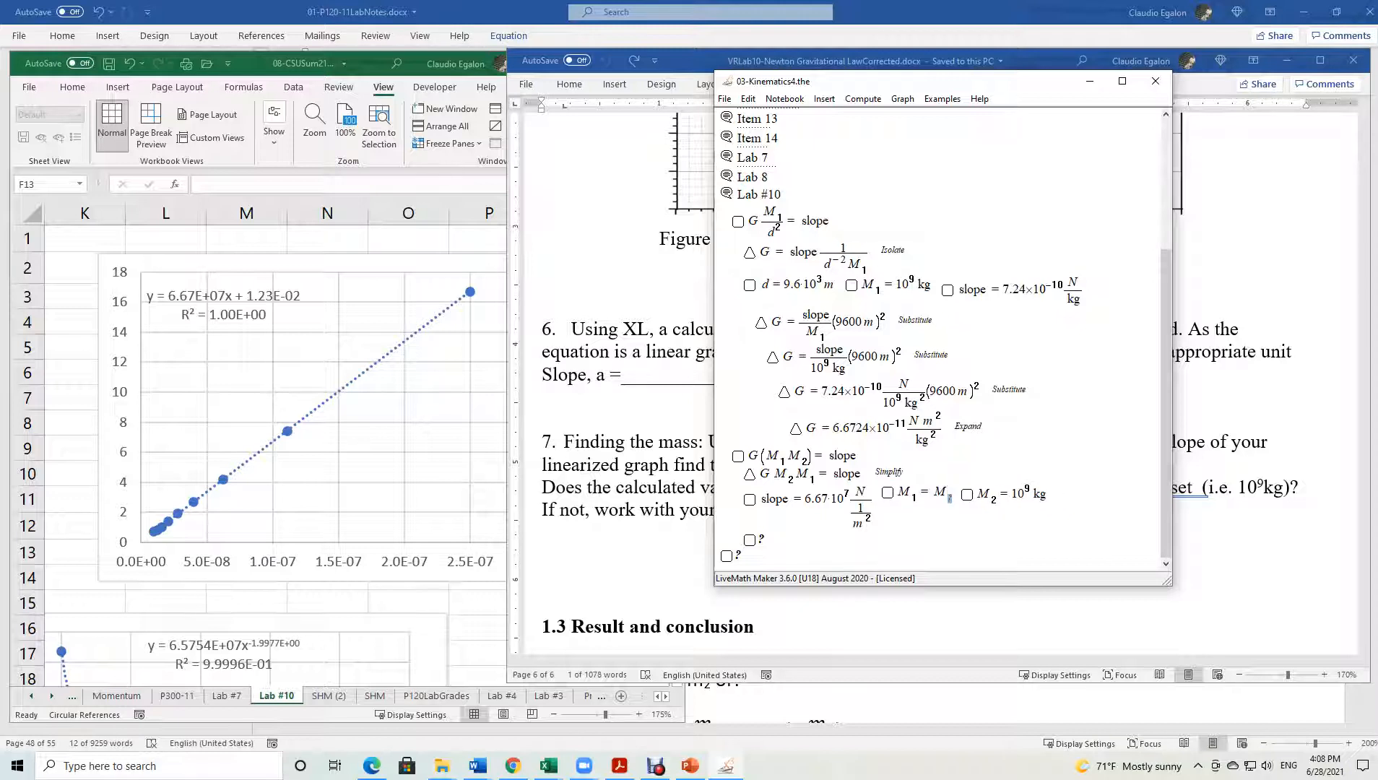
Delete the M₂ = 10^9 kg equation beside the slope value and substitute M₁ = M₂ into G M₂ M₁ = slope.
{"action": "left_click", "coordinate": [968, 494]}
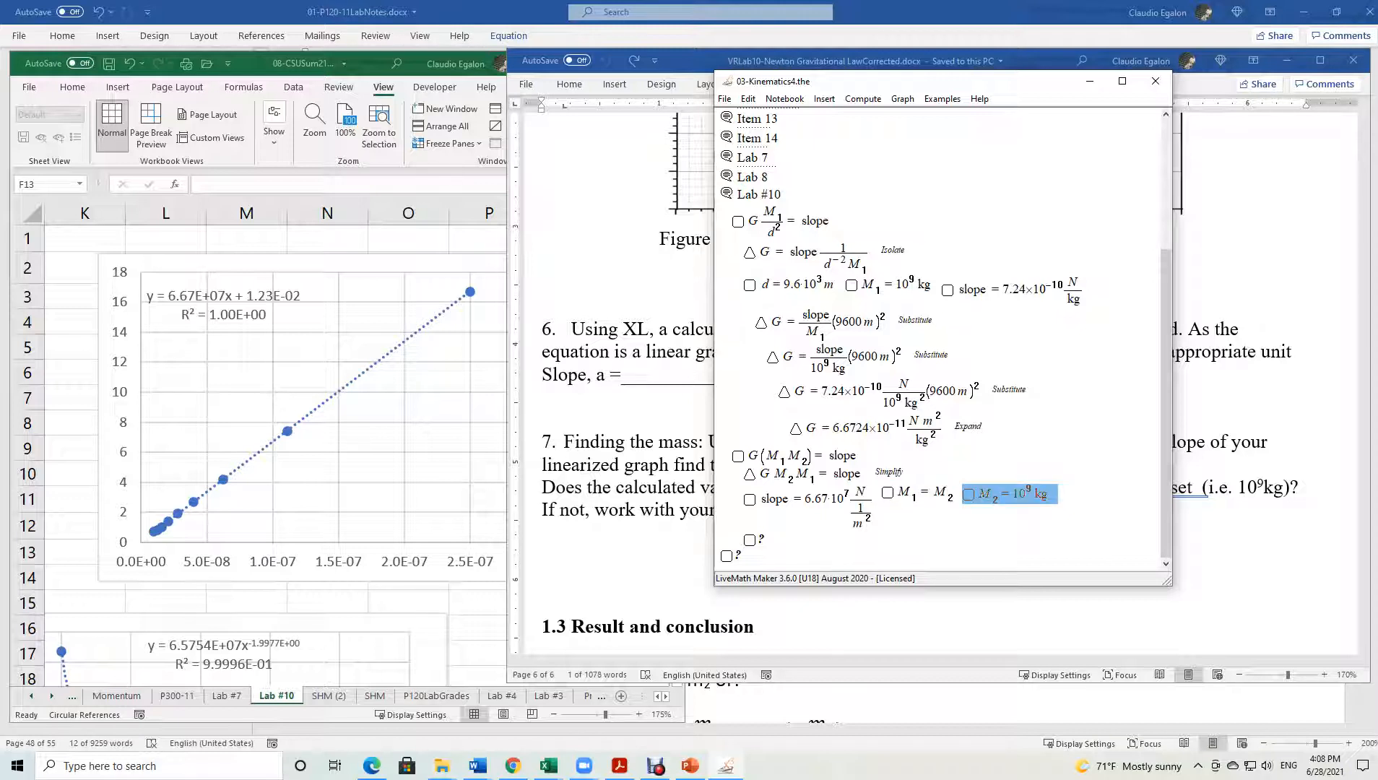
{"action": "key", "text": "Delete"}
{"action": "left_click", "coordinate": [955, 494]}
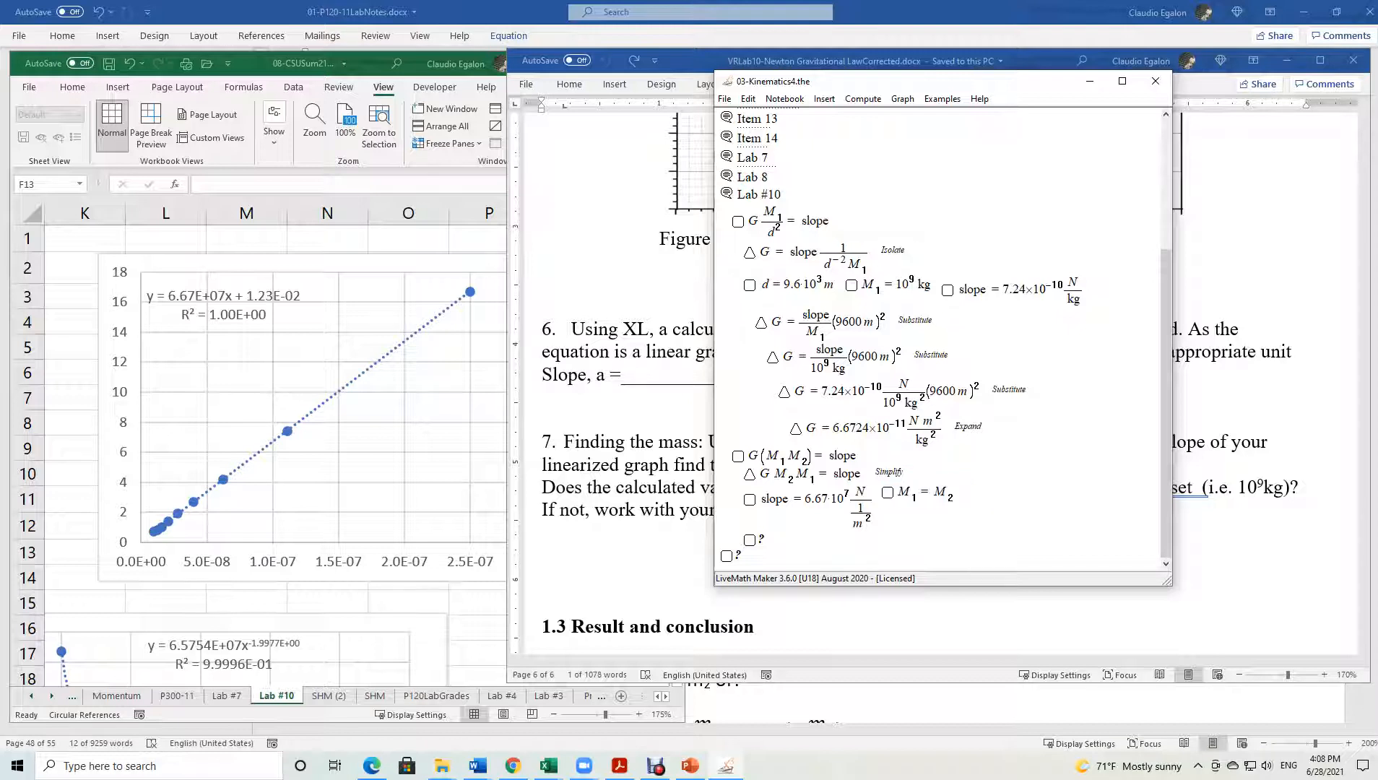
{"action": "left_click", "coordinate": [887, 493]}
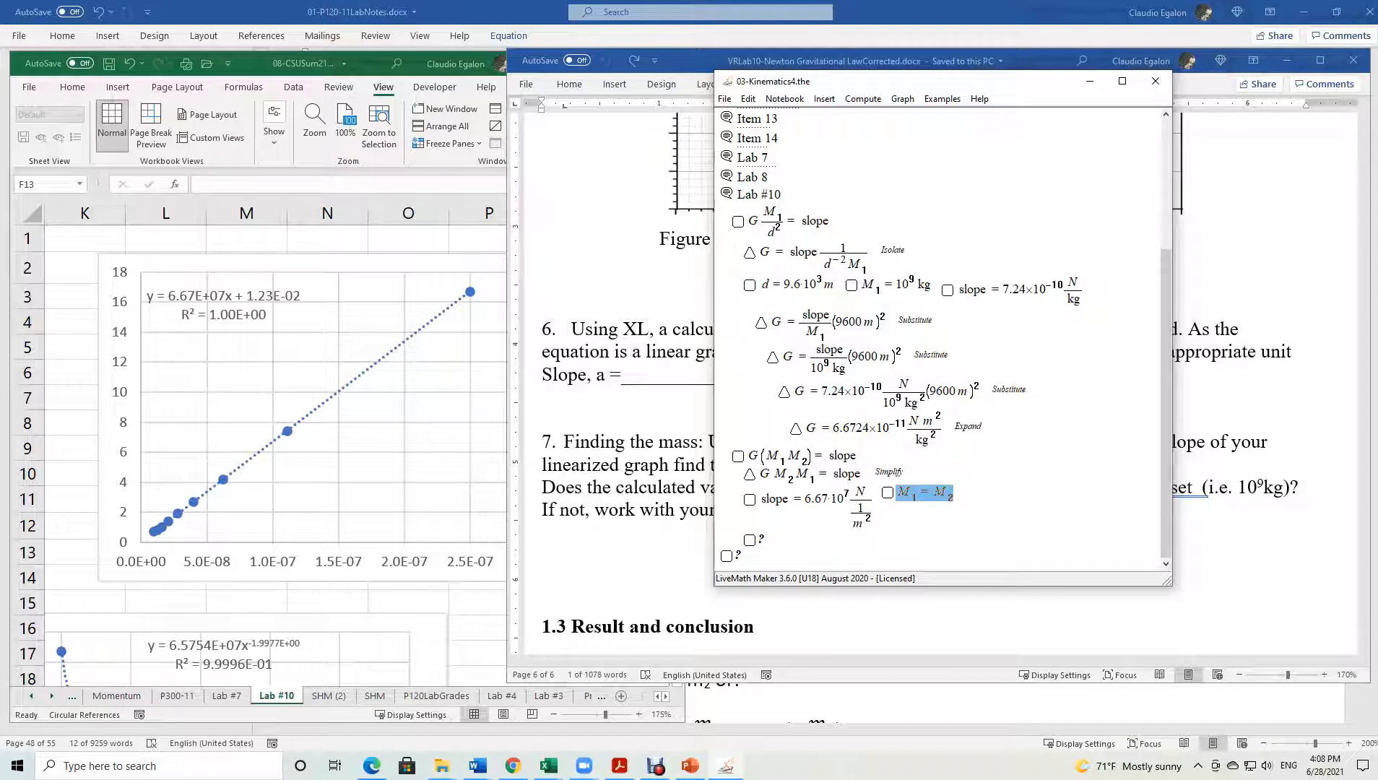
{"action": "left_click_drag", "start_coordinate": [925, 494], "coordinate": [802, 473]}
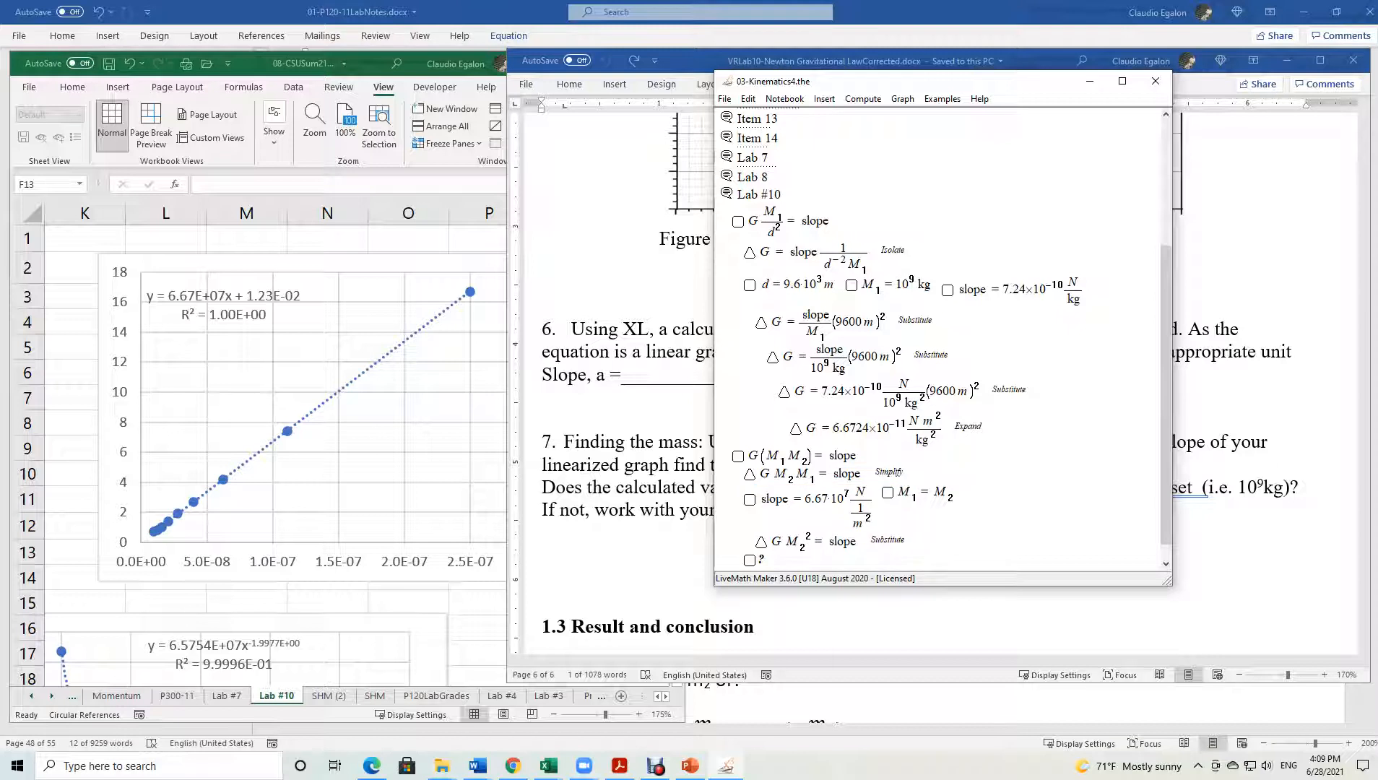
Isolate M₂² in G M₂² = slope and substitute the expanded G value into the isolated equation.
{"action": "left_click", "coordinate": [818, 541]}
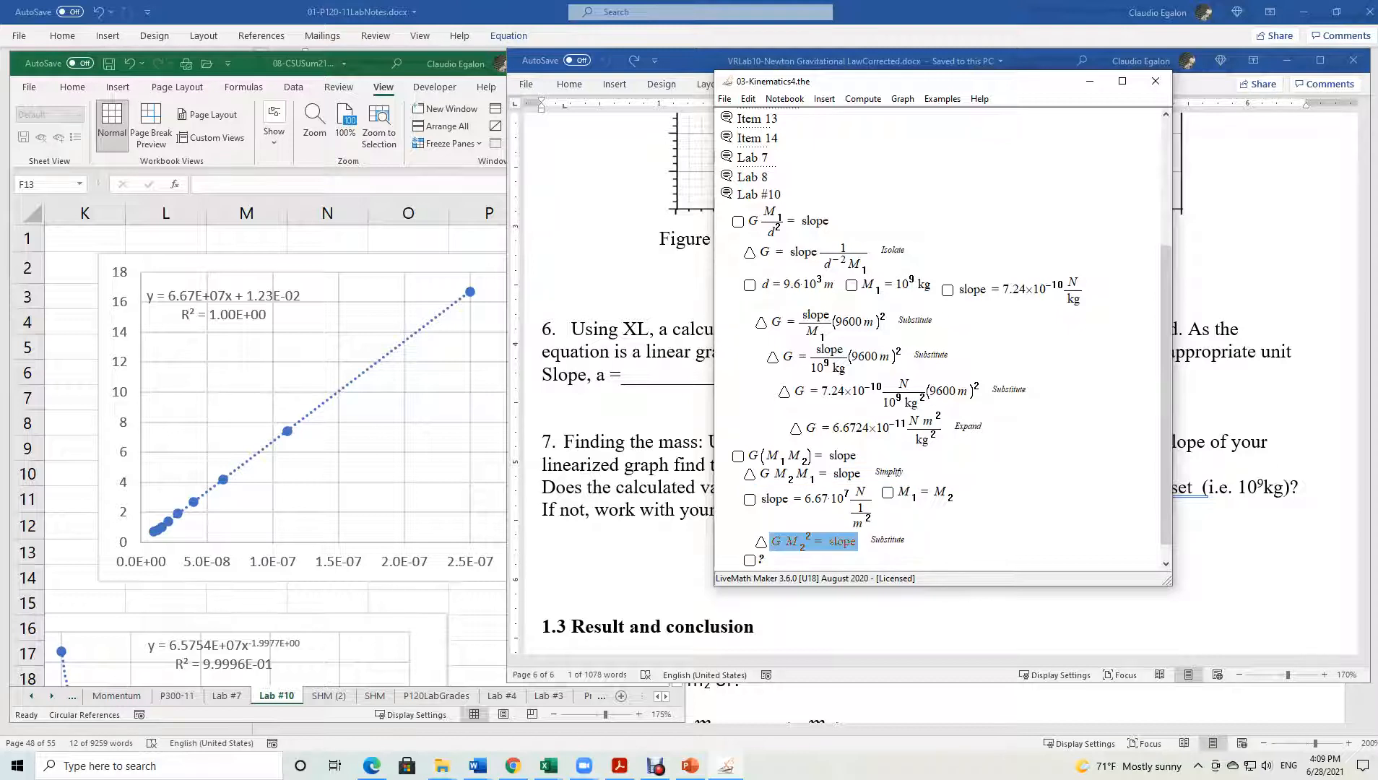
{"action": "mouse_move", "coordinate": [786, 541]}
{"action": "left_mouse_down"}
{"action": "mouse_move", "coordinate": [810, 539]}
{"action": "mouse_move", "coordinate": [762, 543]}
{"action": "left_mouse_up"}
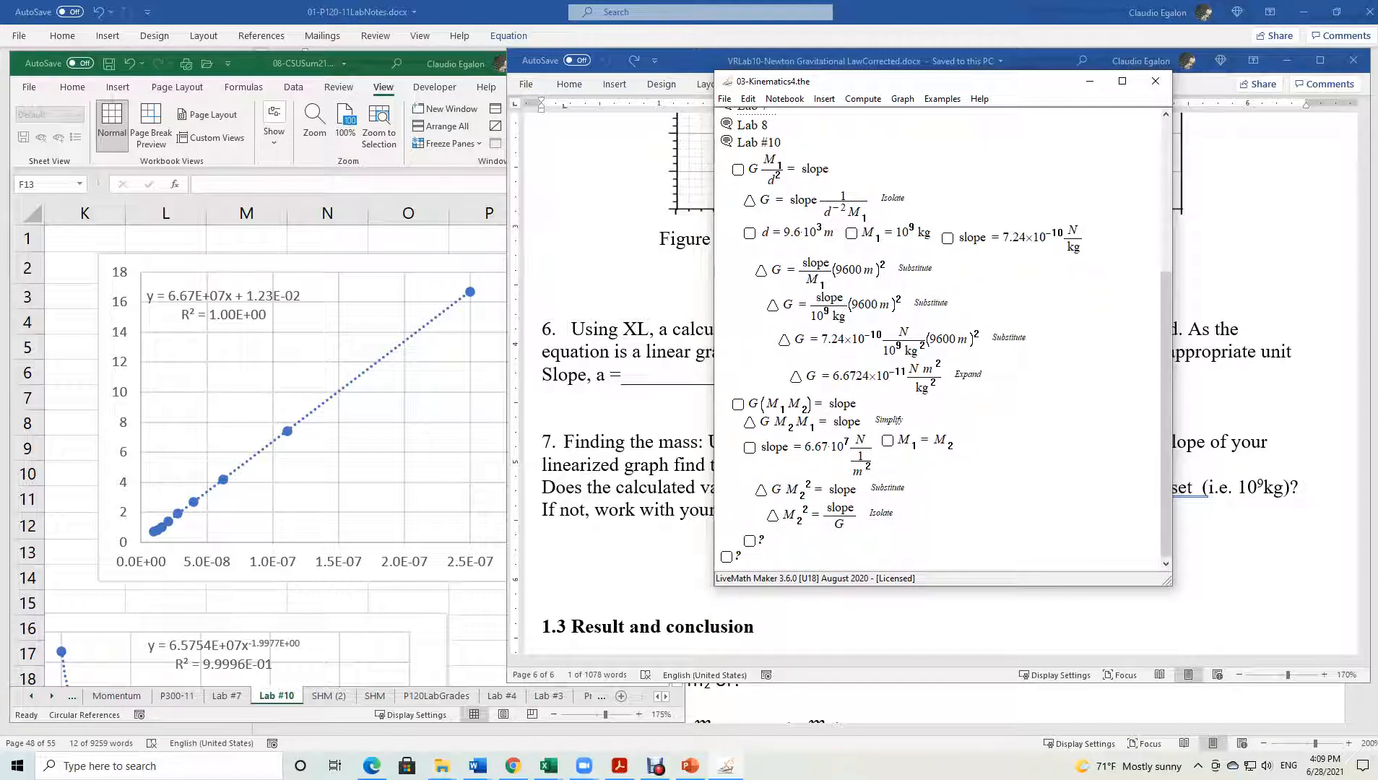
{"action": "left_click", "coordinate": [846, 525]}
{"action": "double_click", "coordinate": [835, 375]}
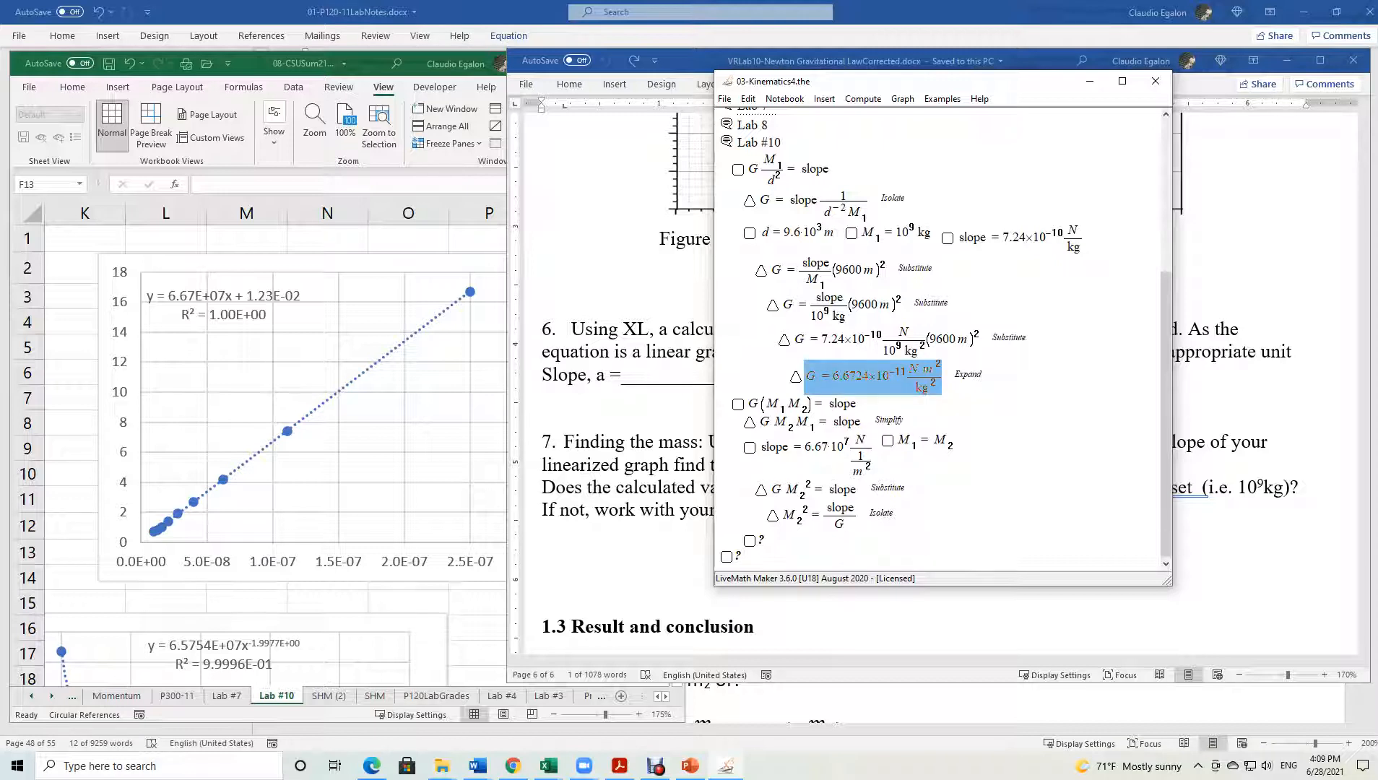
{"action": "left_click_drag", "start_coordinate": [828, 379], "coordinate": [839, 525]}
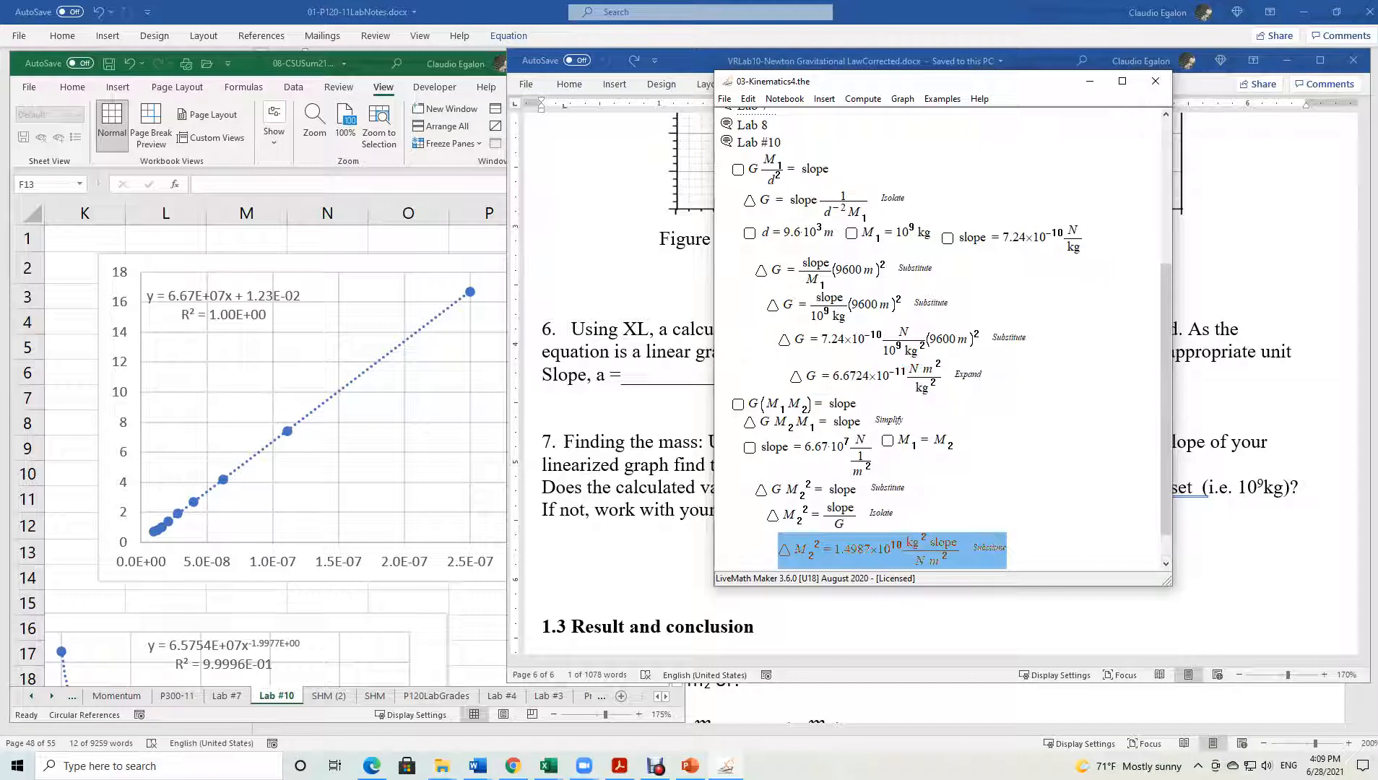
Substitute the slope value 6.67·10^7 into the M₂² equation and expand its right-hand side.
{"action": "double_click", "coordinate": [797, 447]}
{"action": "left_click_drag", "start_coordinate": [797, 447], "coordinate": [943, 542]}
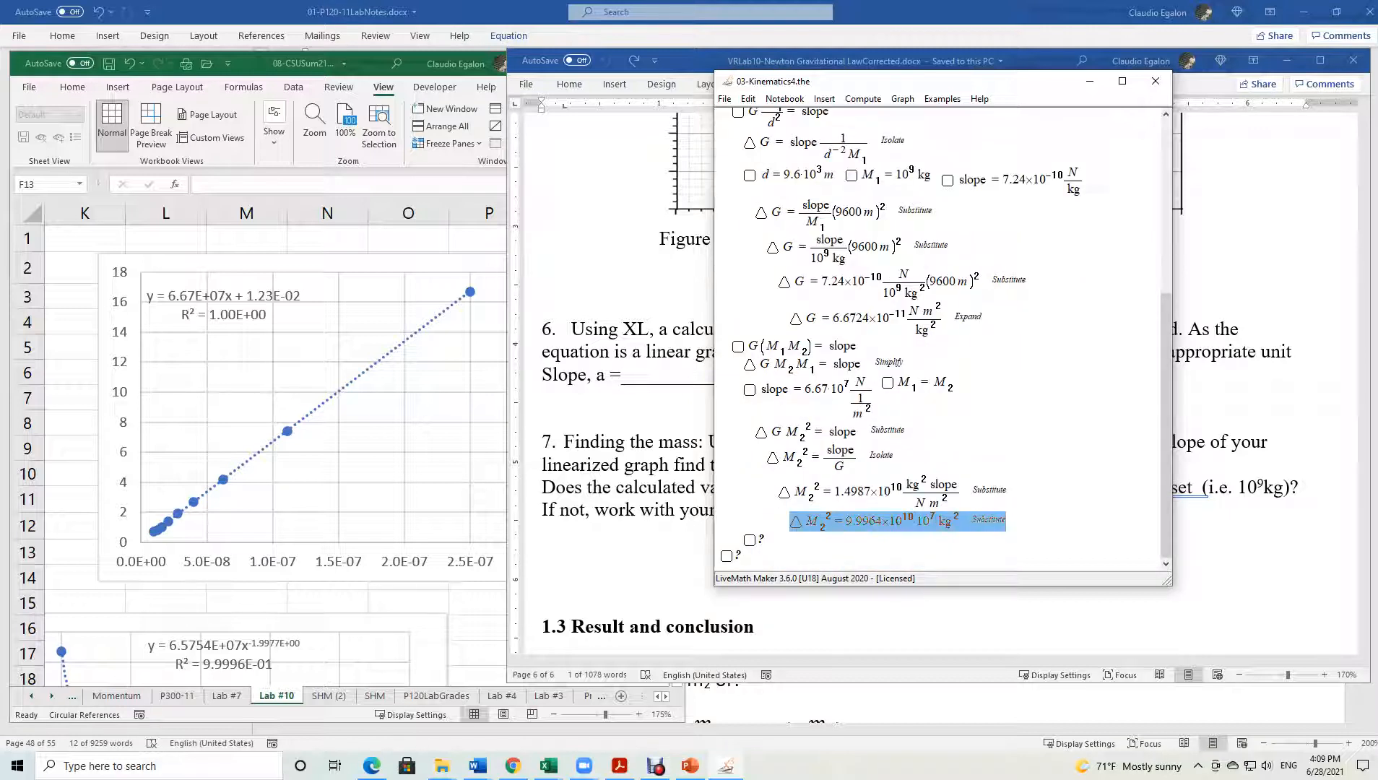
{"action": "left_click", "coordinate": [944, 541]}
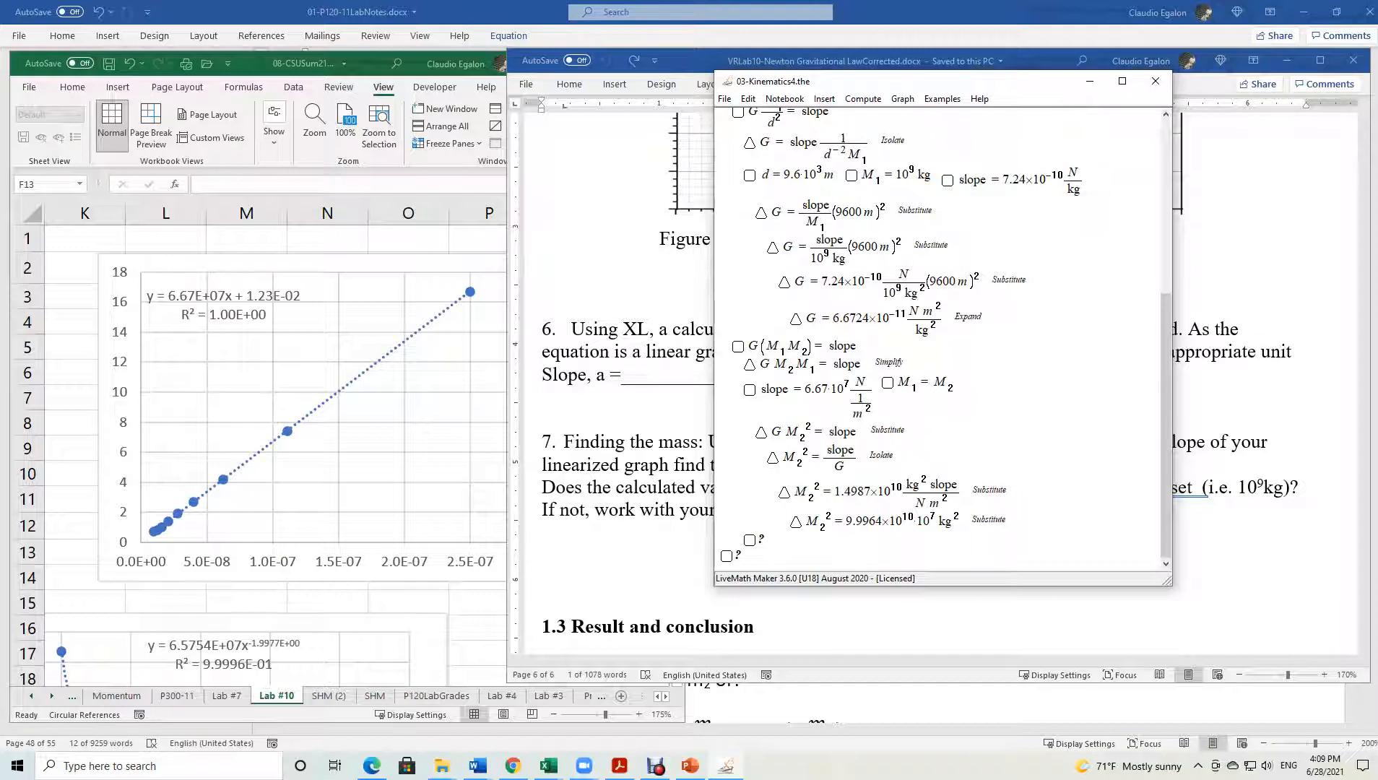
{"action": "left_click_drag", "start_coordinate": [851, 519], "coordinate": [957, 520]}
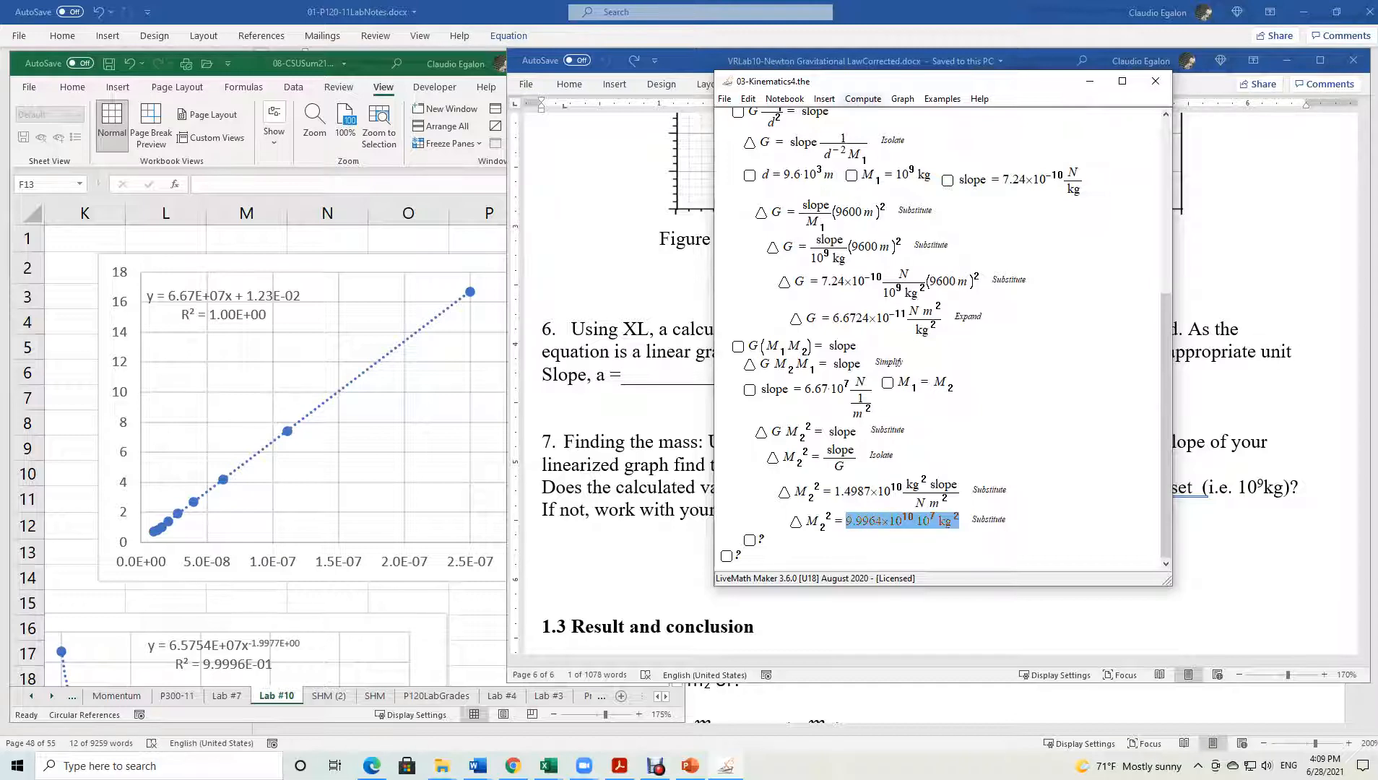
{"action": "left_click", "coordinate": [863, 98]}
{"action": "left_click", "coordinate": [879, 216]}
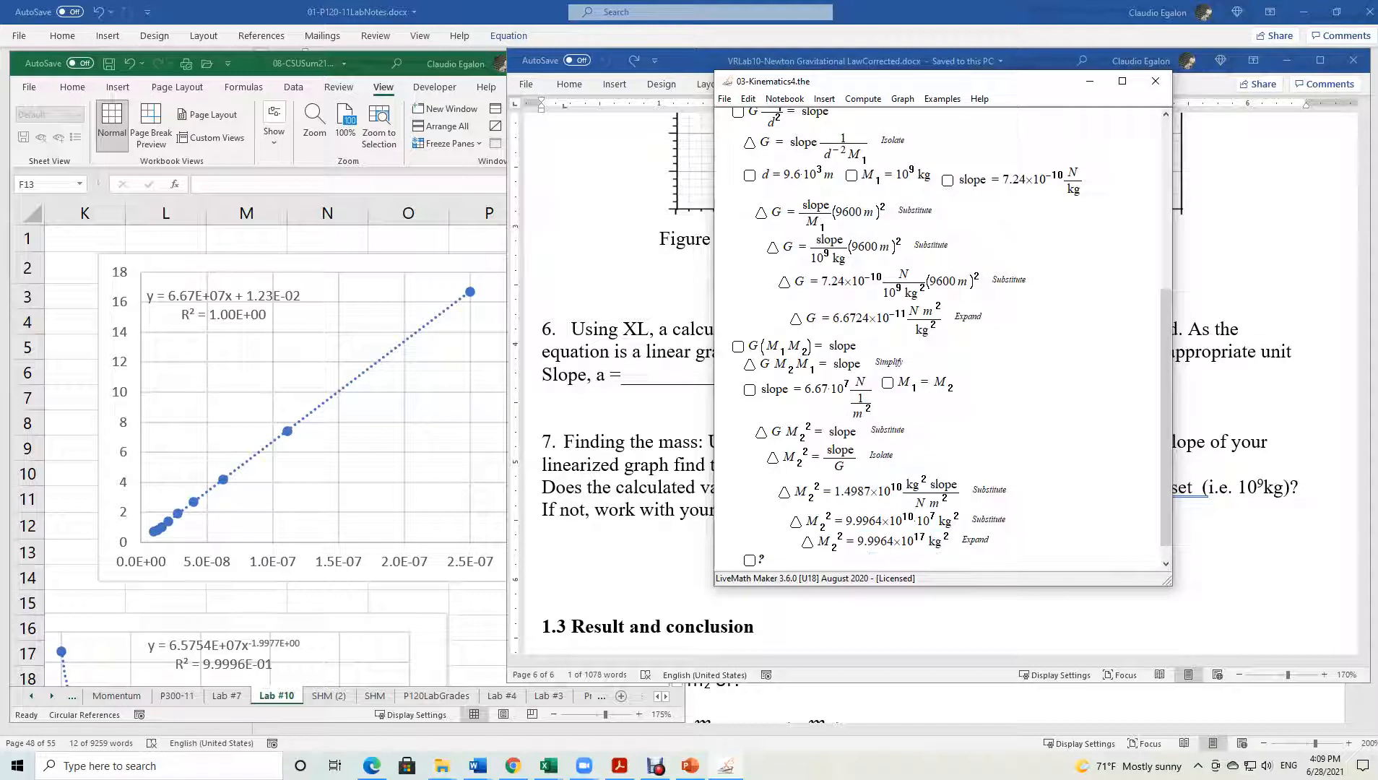
Isolate M₂ from the expanded M₂² equation and expand the square root to get the mass.
{"action": "double_click", "coordinate": [824, 542]}
{"action": "left_click_drag", "start_coordinate": [826, 541], "coordinate": [967, 520]}
{"action": "left_click", "coordinate": [863, 99]}
{"action": "left_click", "coordinate": [879, 215]}
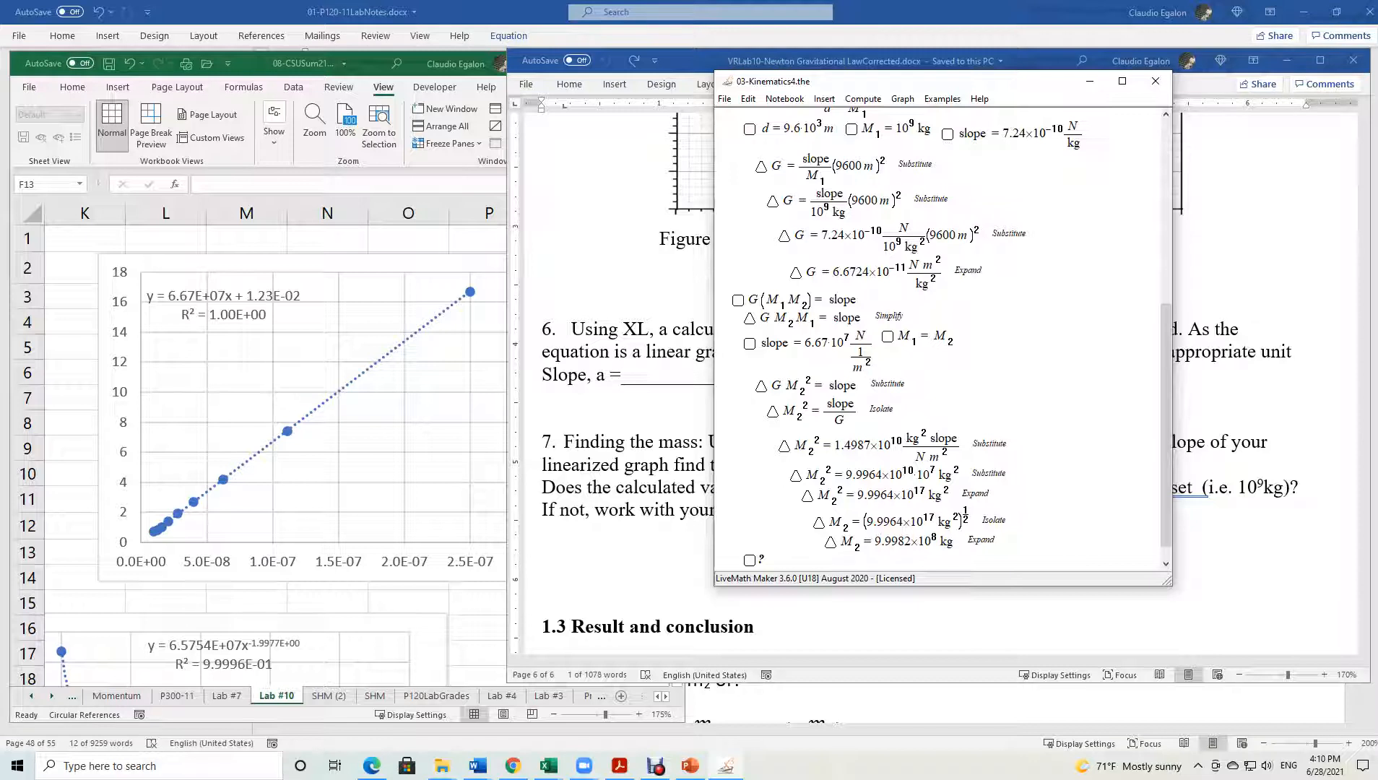
Move the LiveMath notebook off the lab worksheet and review question 7 and the Result and conclusion section.
{"action": "key", "text": "ctrl+a"}
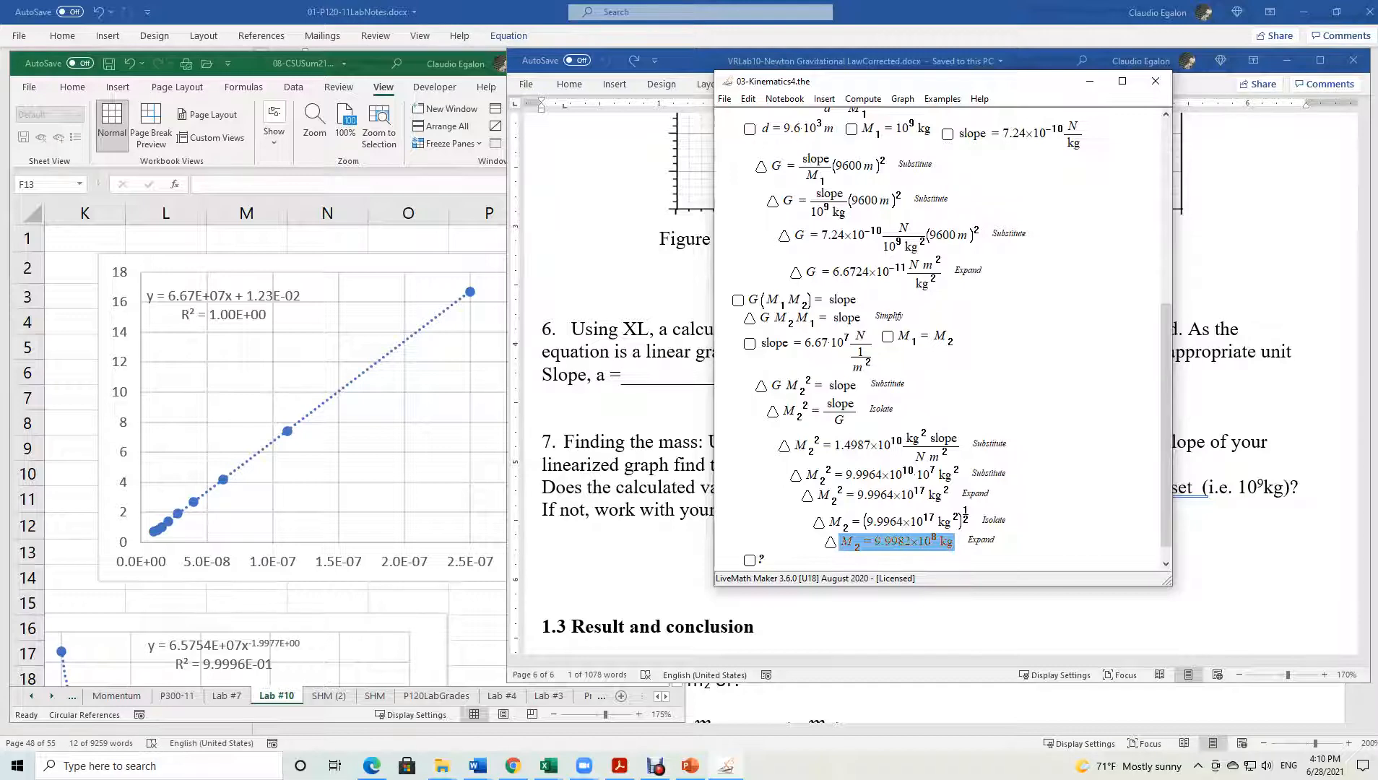
{"action": "left_click_drag", "start_coordinate": [902, 80], "coordinate": [222, 105]}
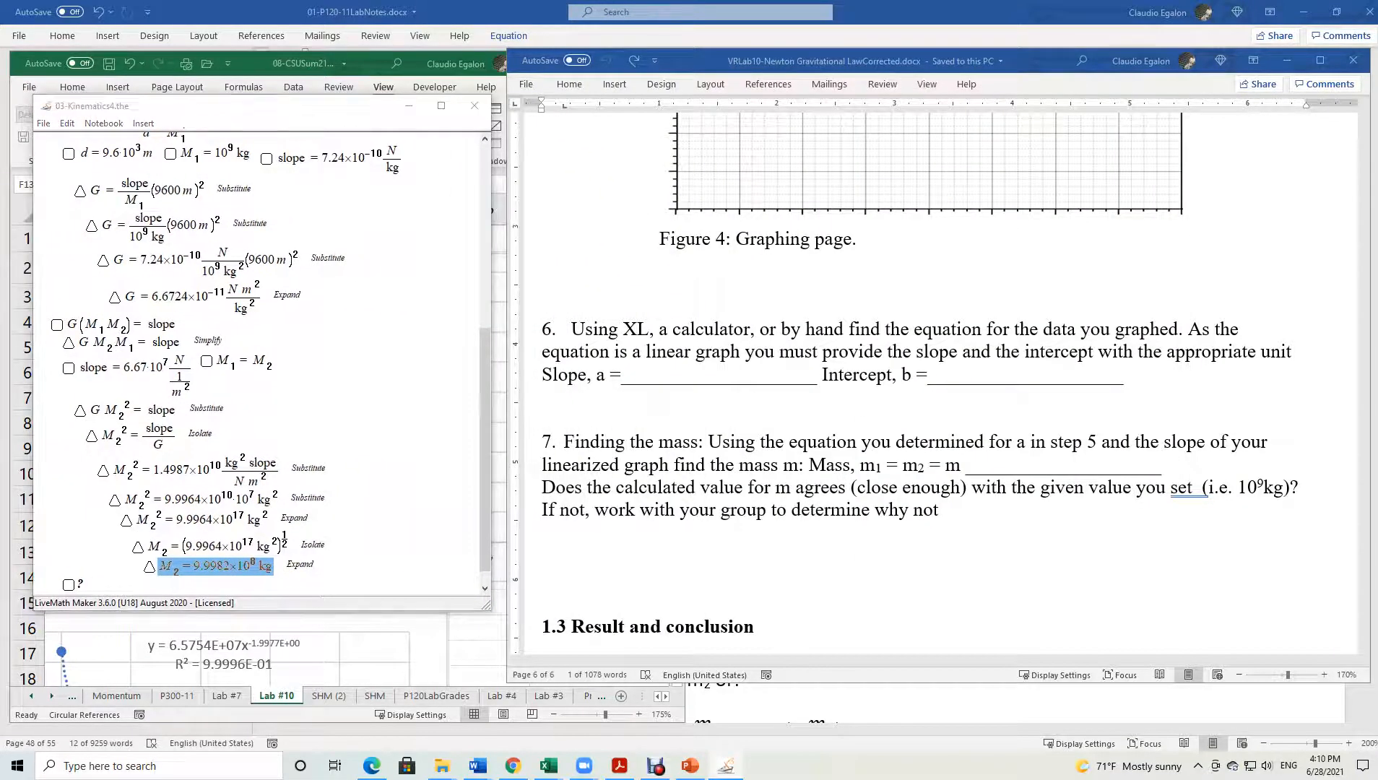
{"action": "left_click", "coordinate": [860, 70]}
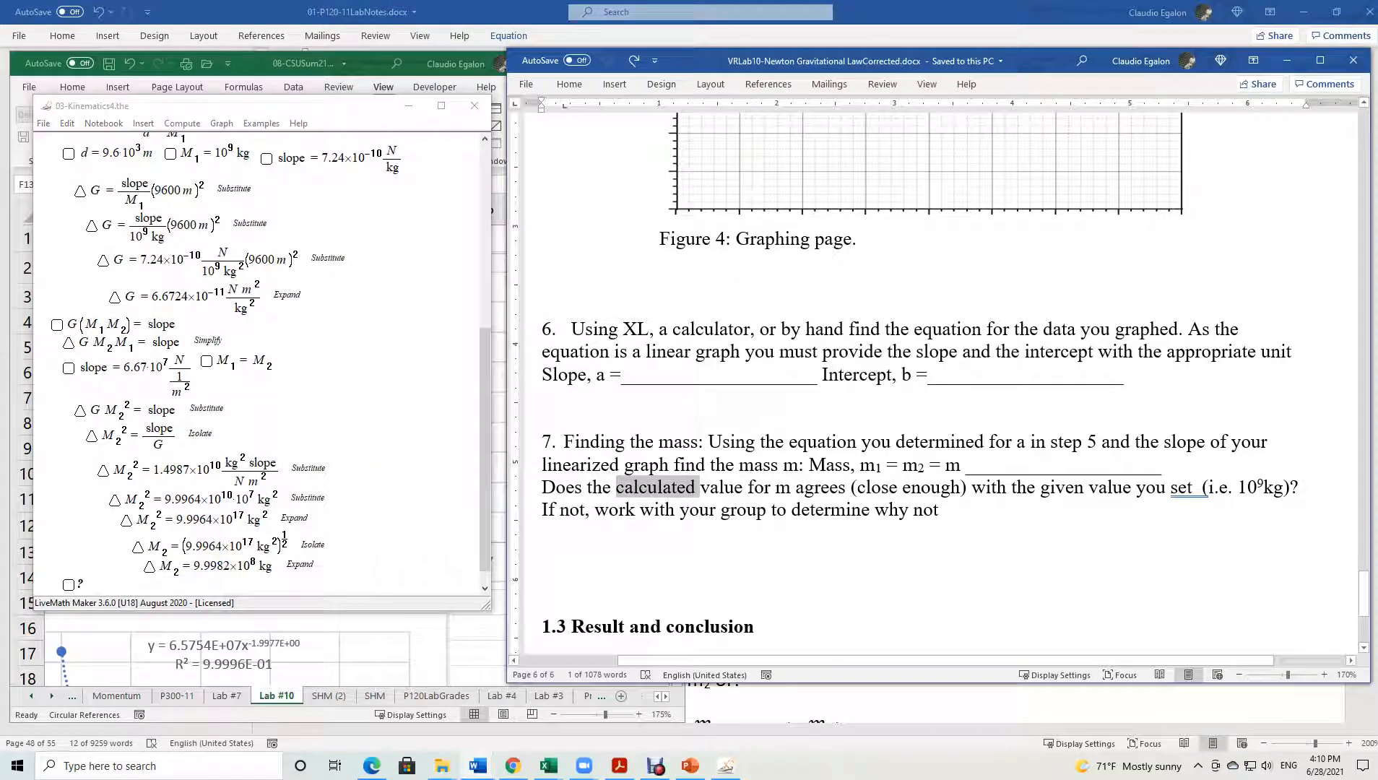
{"action": "scroll", "coordinate": [938, 376], "scroll_direction": "down", "scroll_amount": 5}
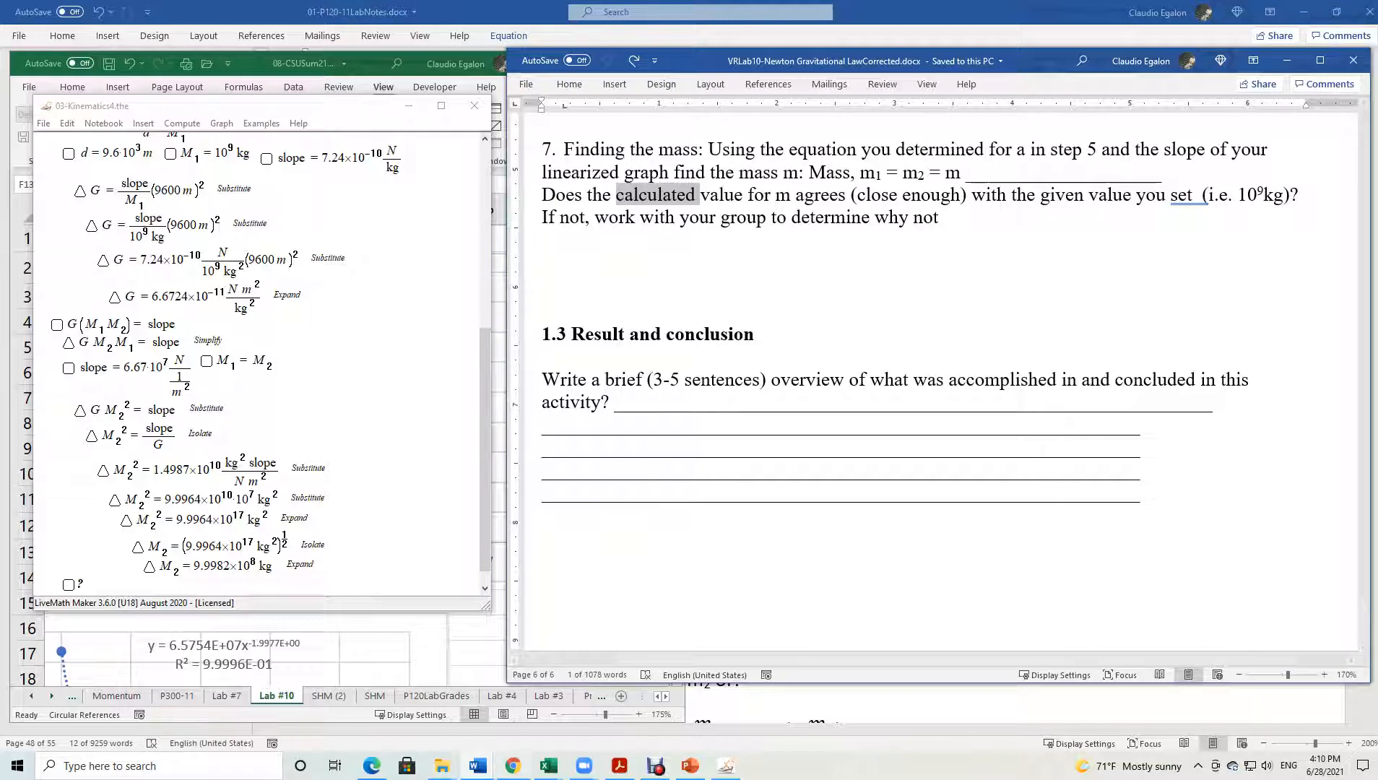
Switch to the 01-P120-11LabNotes document and add the line "Summary:" below the theoretical G equation, leaving blank lines above it.
{"action": "mouse_move", "coordinate": [477, 766]}
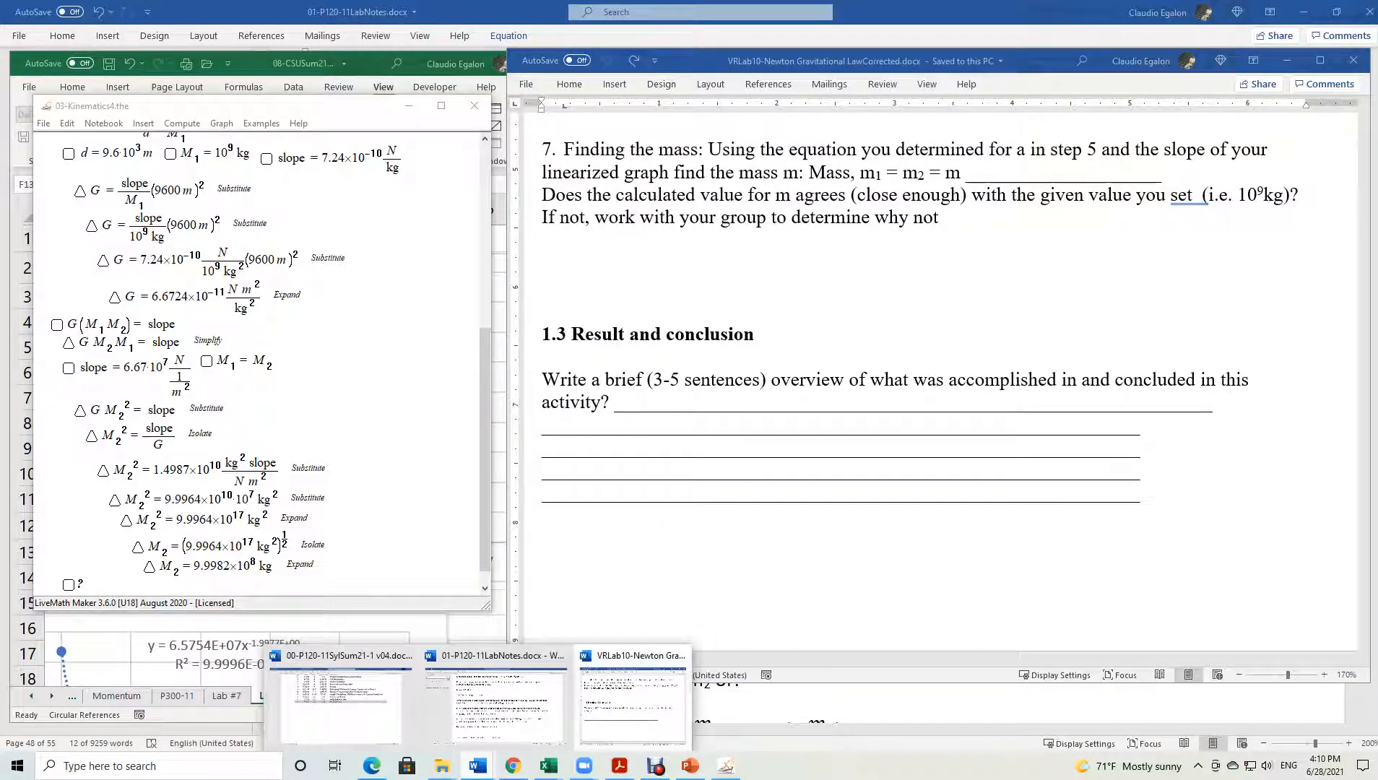
{"action": "left_click", "coordinate": [494, 704]}
{"action": "scroll", "coordinate": [750, 394], "scroll_direction": "down", "scroll_amount": 15}
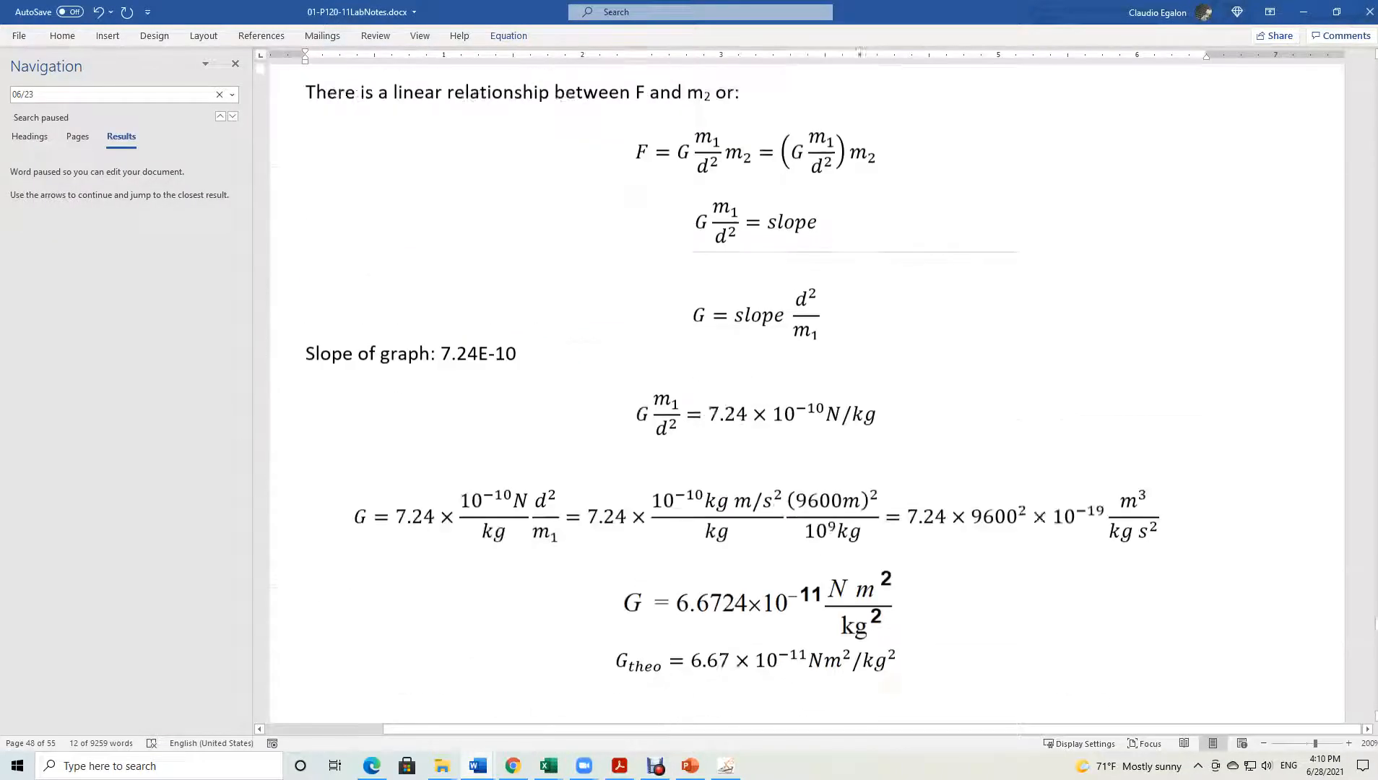
{"action": "scroll", "coordinate": [750, 394], "scroll_direction": "up", "scroll_amount": 4}
{"action": "left_click", "coordinate": [306, 535]}
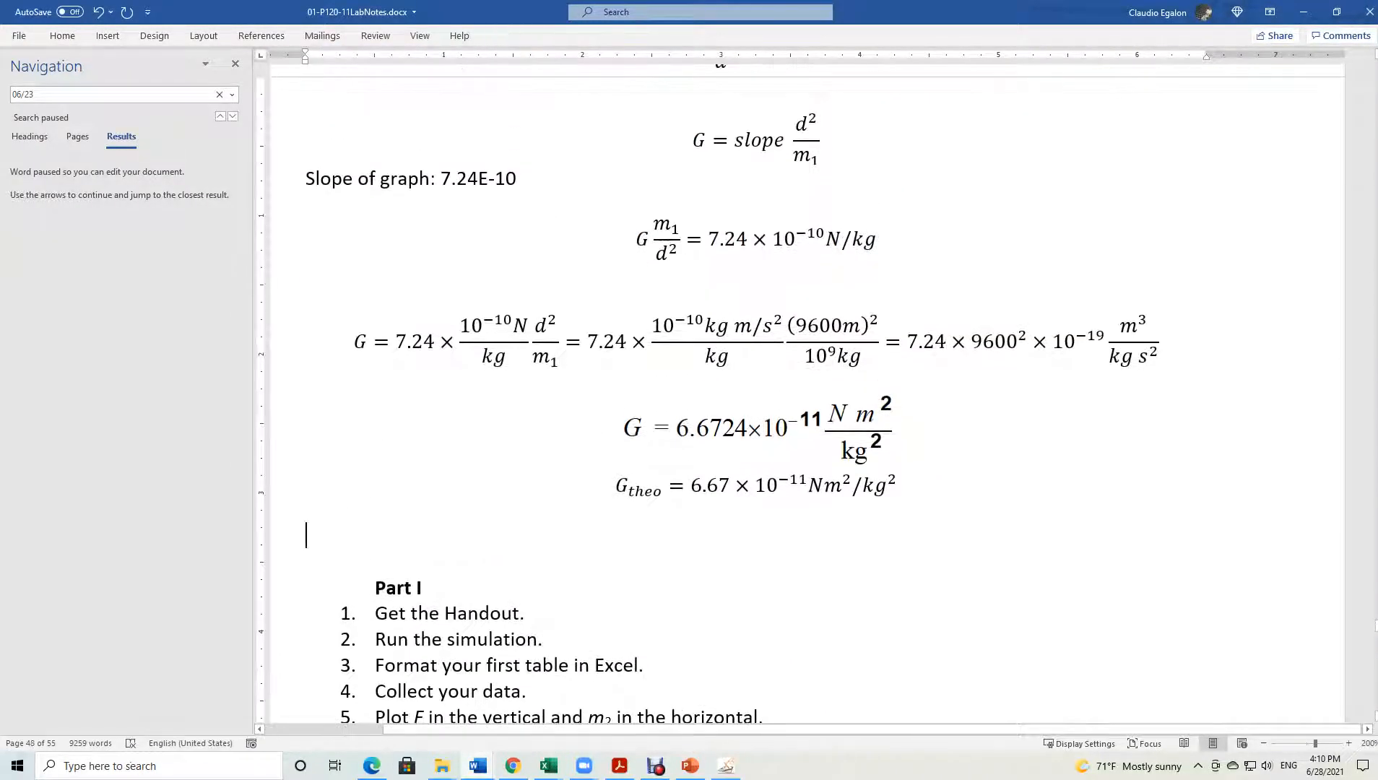
{"action": "key", "text": "Return"}
{"action": "key", "text": "Return"}
{"action": "key", "text": "Return"}
{"action": "type", "text": "Summary:"}
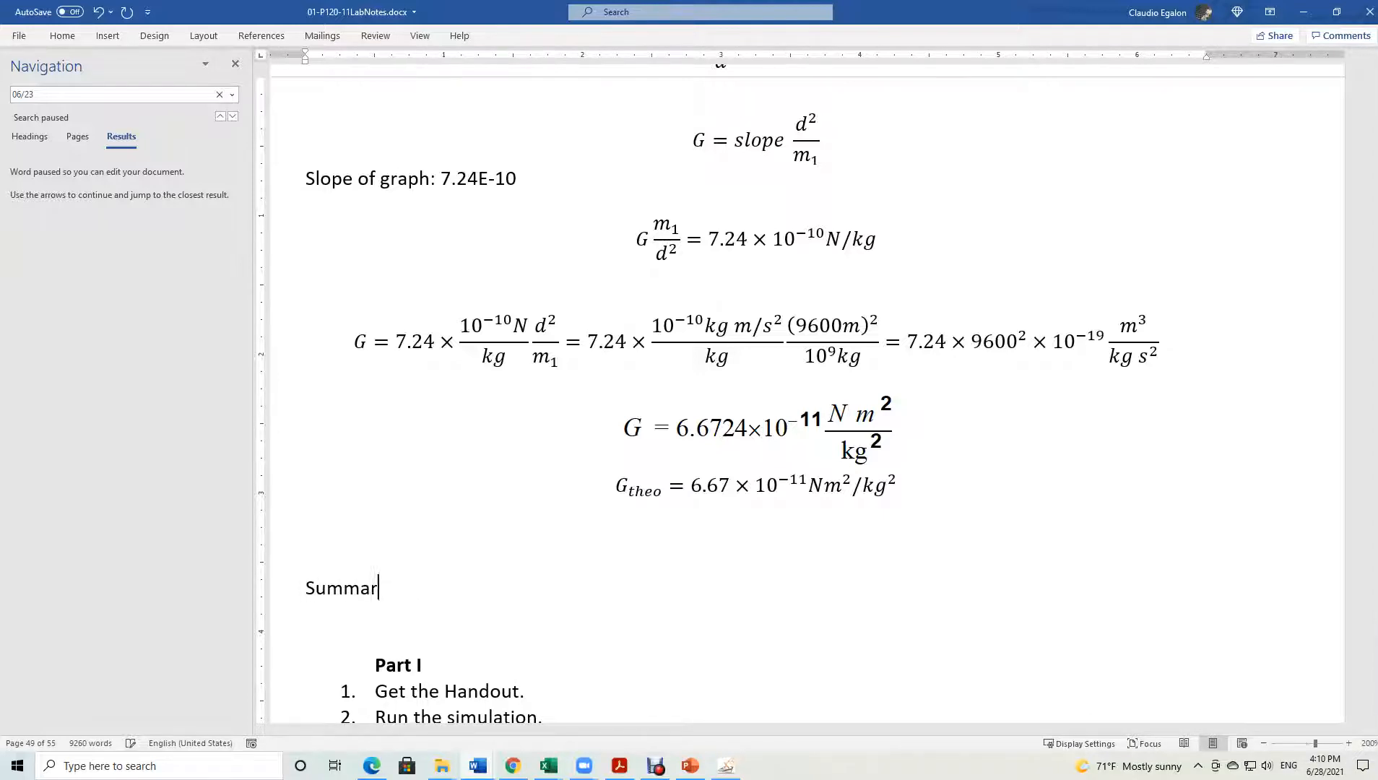
Start a numbered list under Summary with the item "Kept m1 constant and varied m2".
{"action": "key", "text": "Return"}
{"action": "type", "text": "1. "}
{"action": "type", "text": "Plott"}
{"action": "key", "text": "BackSpace"}
{"action": "key", "text": "BackSpace"}
{"action": "key", "text": "BackSpace"}
{"action": "key", "text": "BackSpace"}
{"action": "key", "text": "BackSpace"}
{"action": "type", "text": "Kept m1 constant and varied m2"}
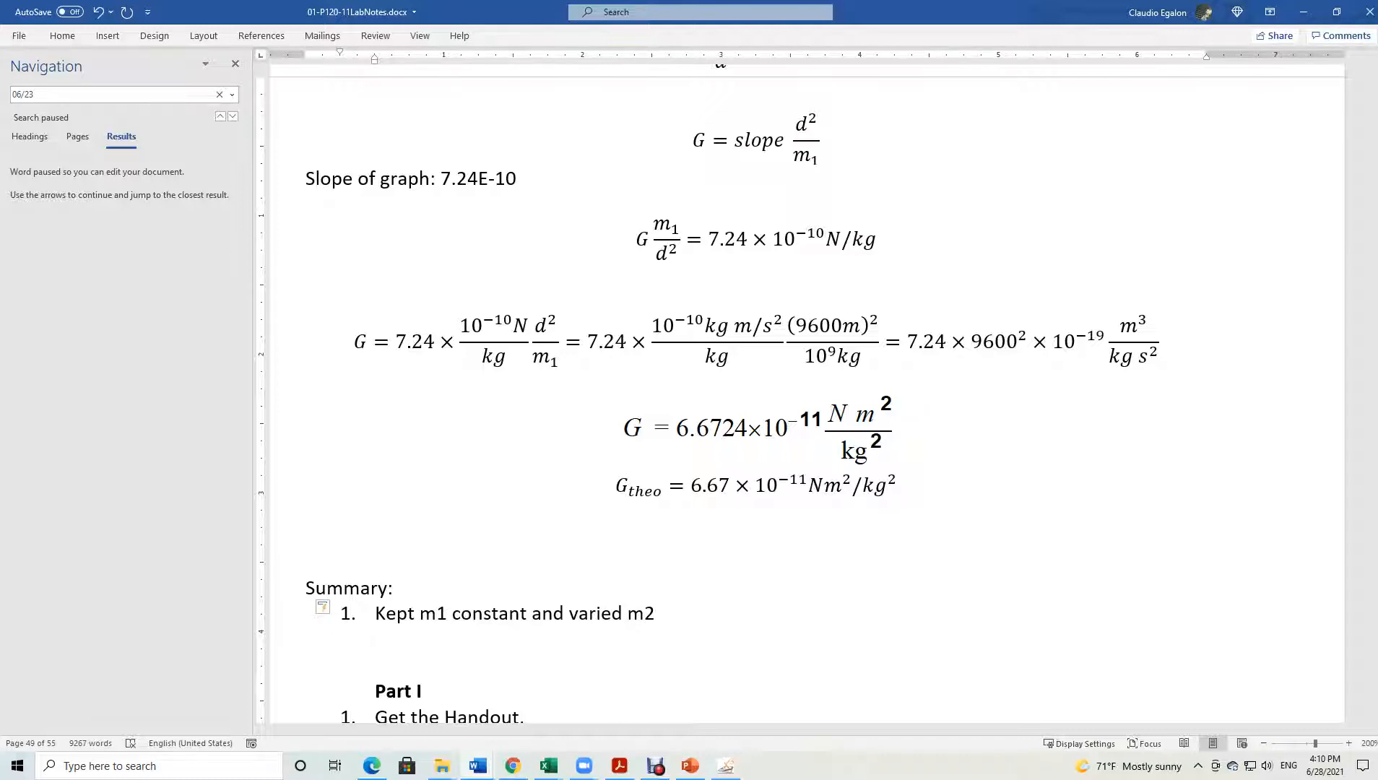
Extend item 1 with ". Plotted the force in the y-axis and m2 in the x-axis." and add an empty item 2.
{"action": "type", "text": ". Plotted the forc"}
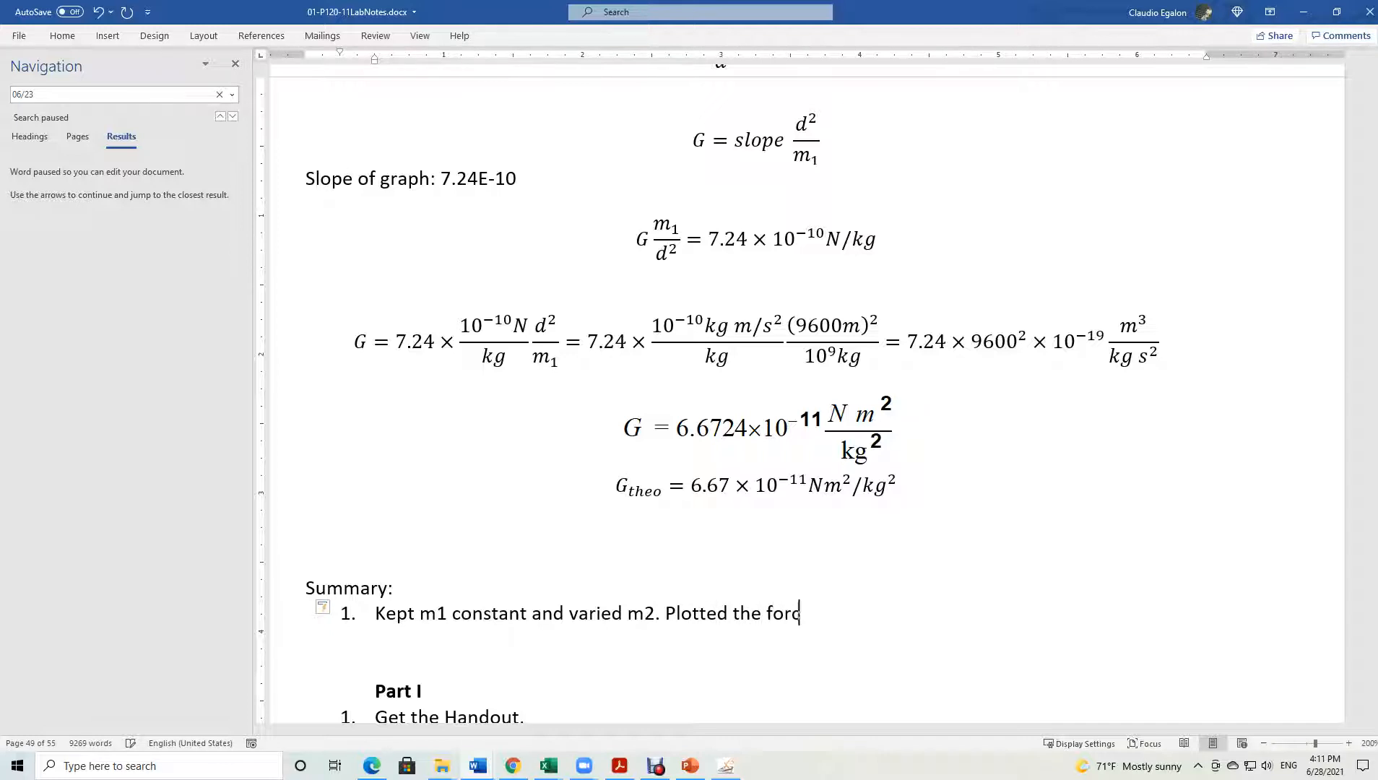
{"action": "type", "text": "e in the y-axis and"}
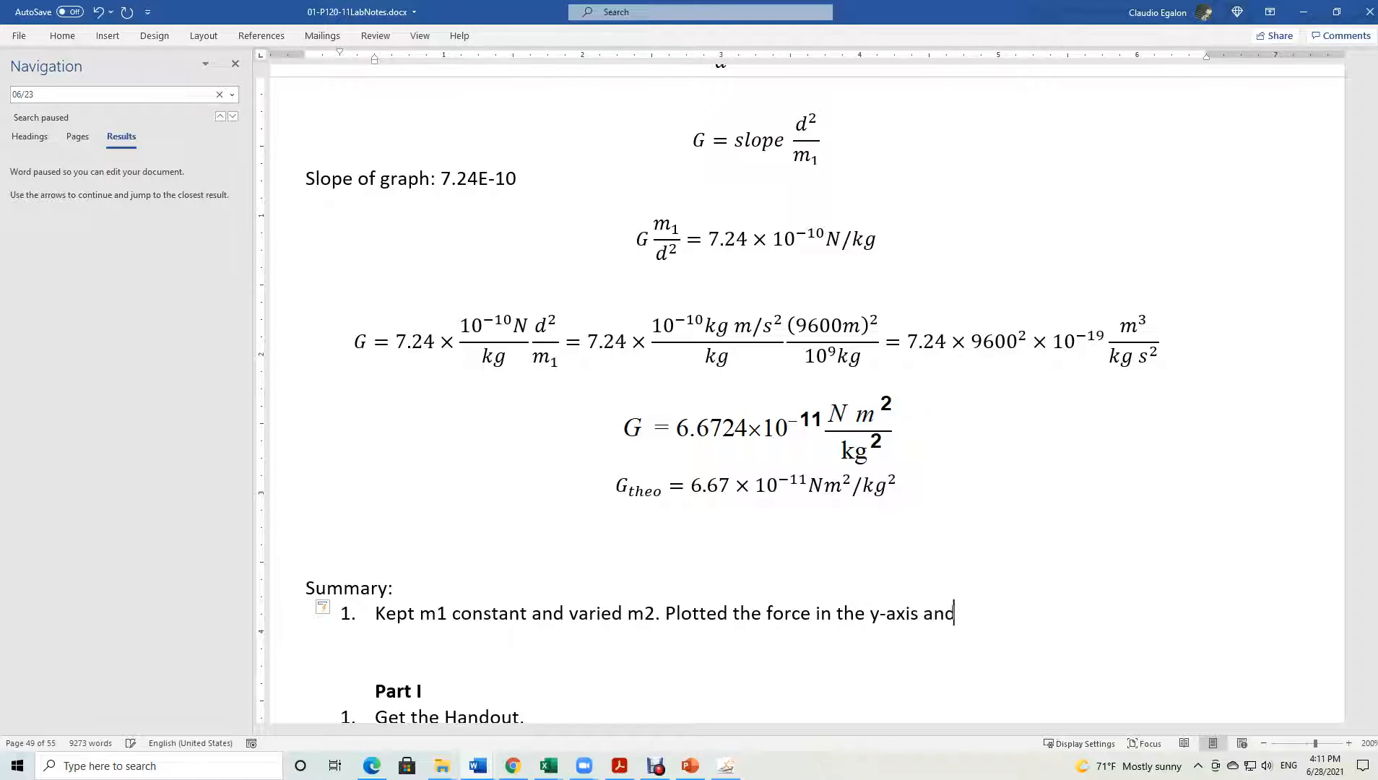
{"action": "type", "text": " m2 in the x-axis."}
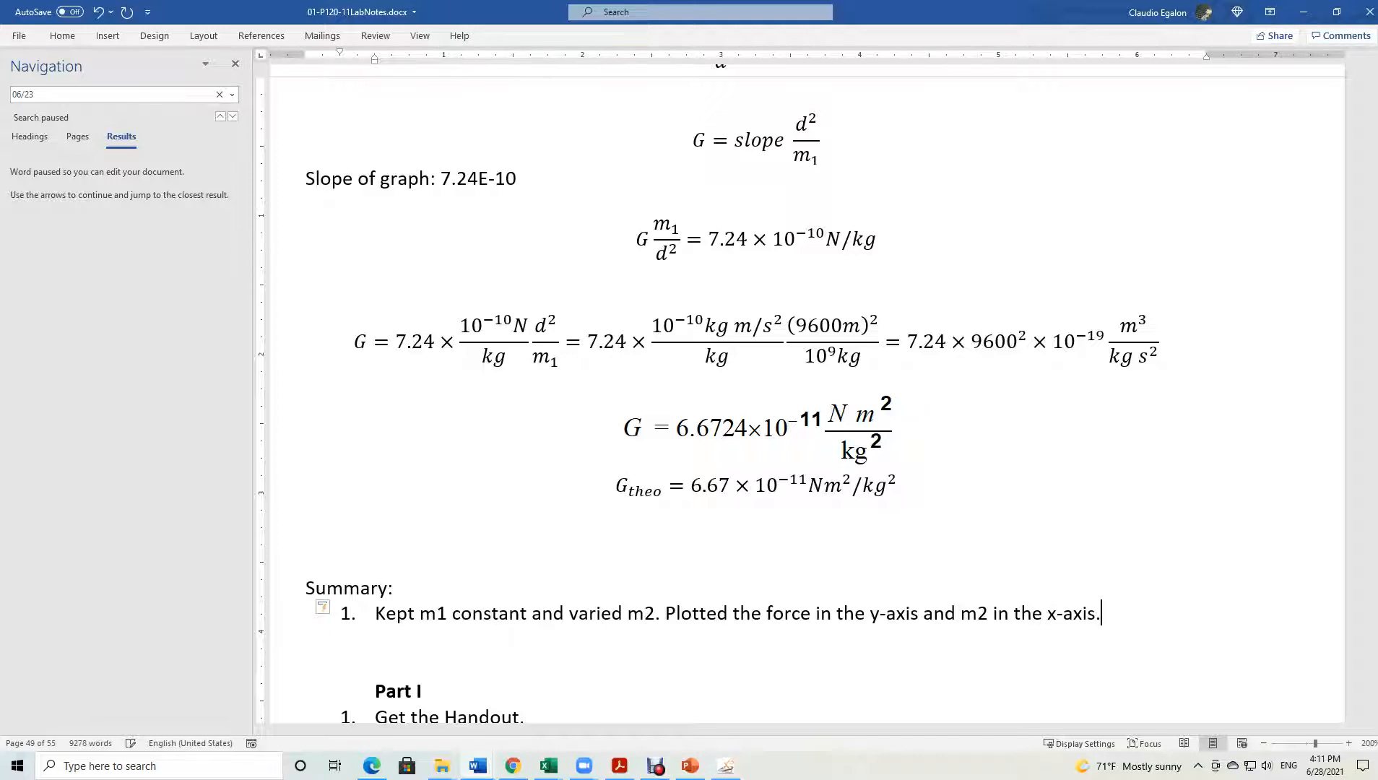
{"action": "key", "text": "Return"}
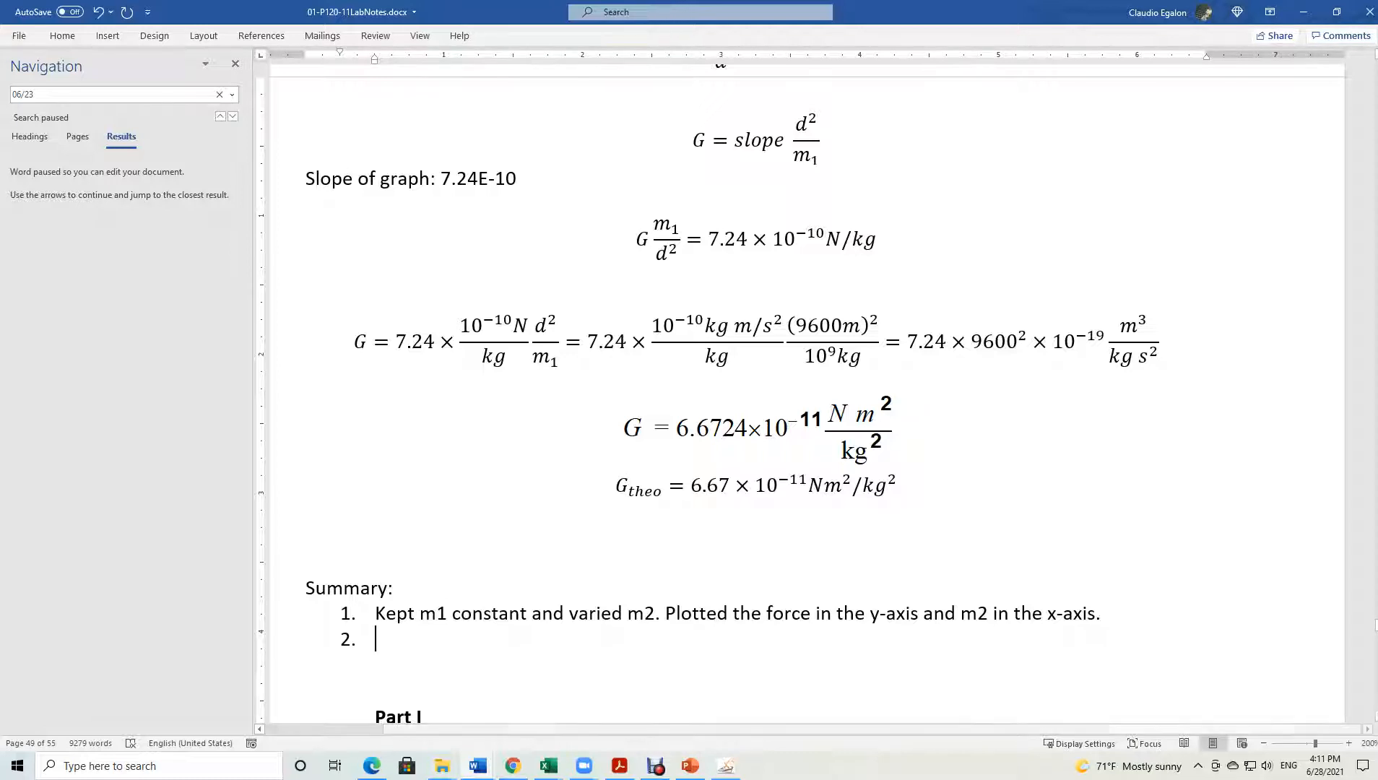
Make "Part 1" the first list item and turn its two sentences into separate sub-items a and b.
{"action": "left_click", "coordinate": [376, 613]}
{"action": "type", "text": "Part 1"}
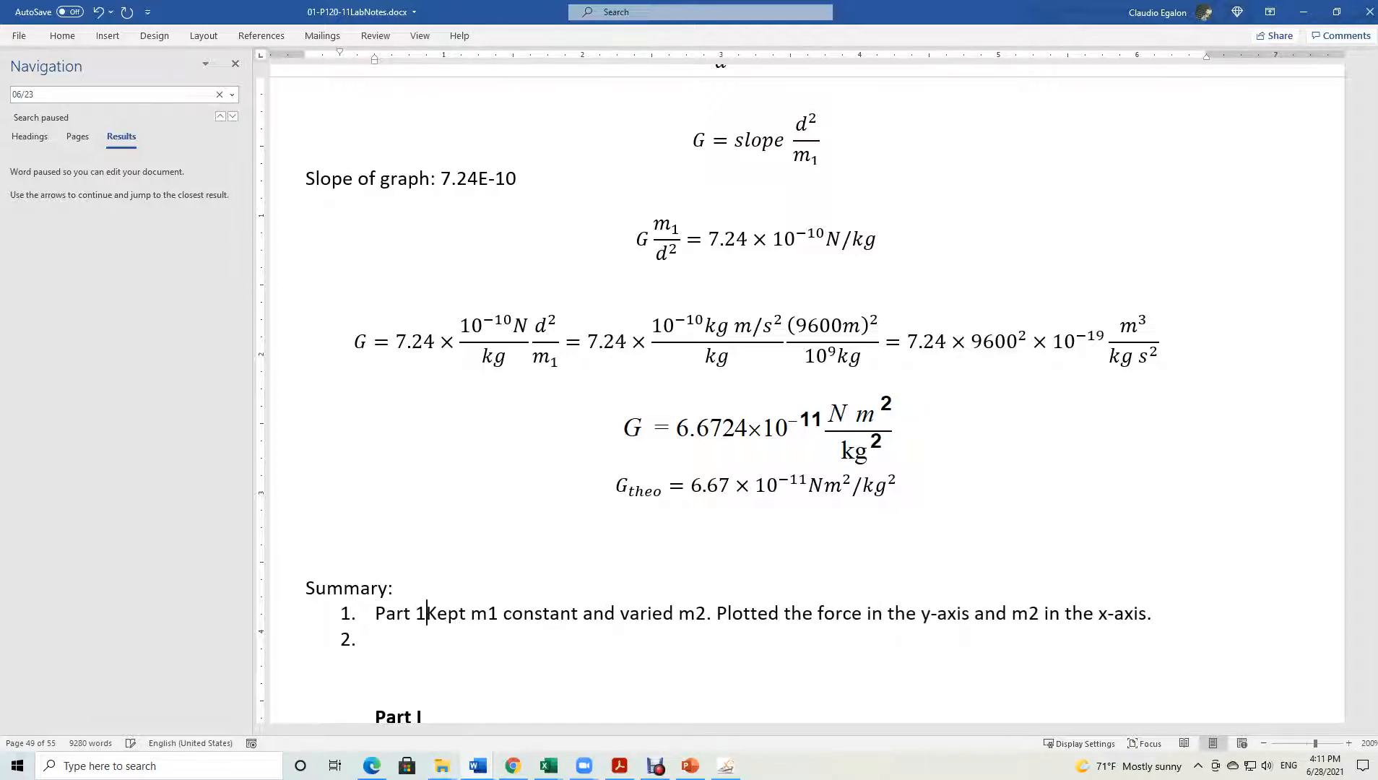
{"action": "key", "text": "Return"}
{"action": "key", "text": "Tab"}
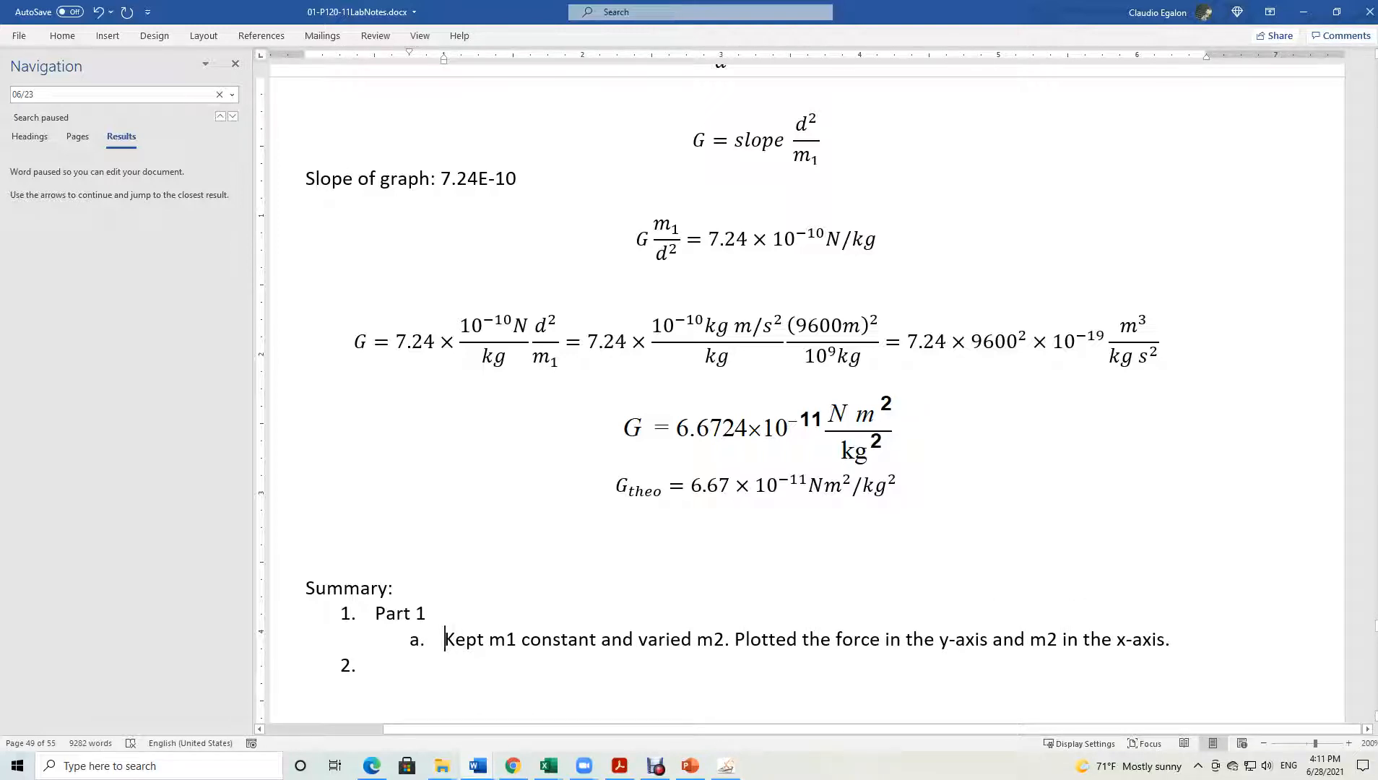
{"action": "left_click", "coordinate": [735, 639]}
{"action": "key", "text": "Return"}
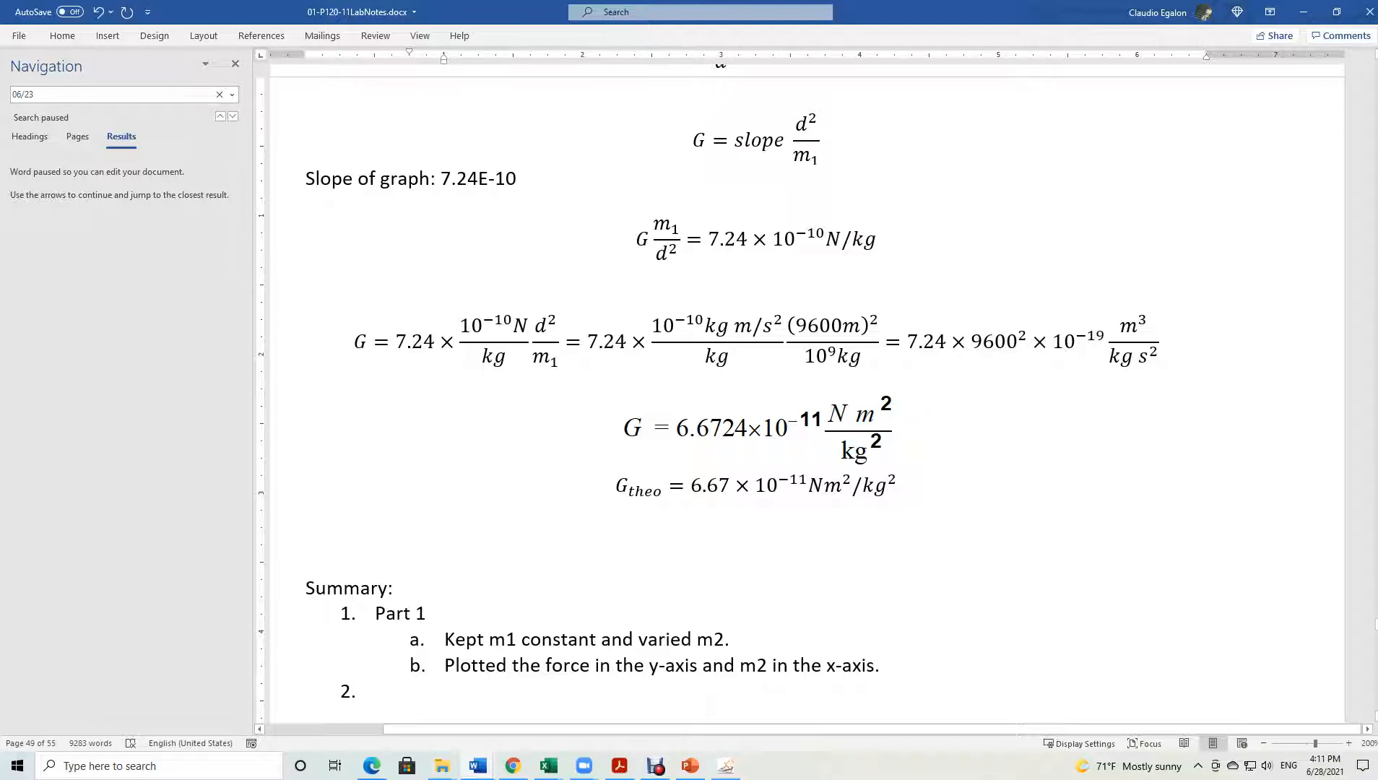
Add sub-item c under Part 1 reading "Find the slope.".
{"action": "left_click", "coordinate": [357, 691]}
{"action": "key", "text": "Tab"}
{"action": "type", "text": "Fo"}
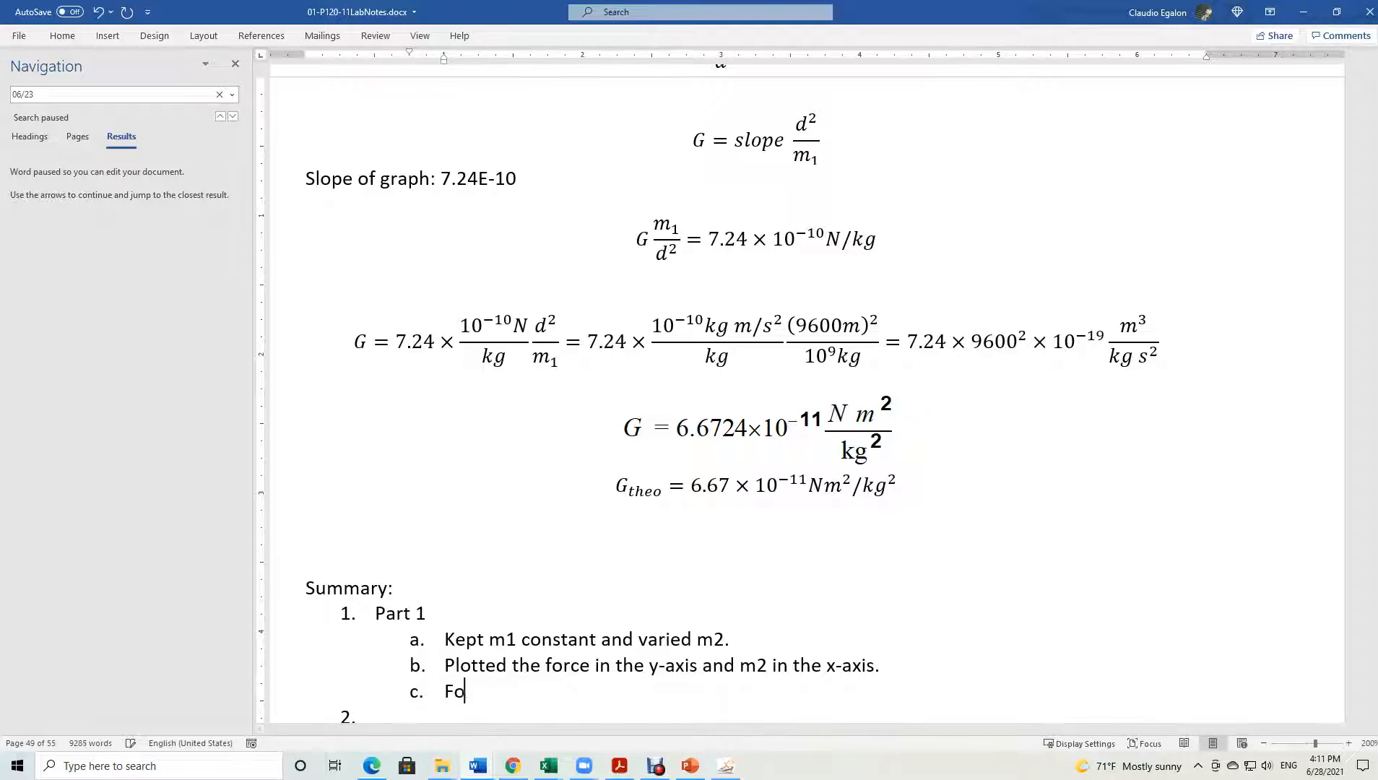
{"action": "key", "text": "BackSpace"}
{"action": "type", "text": "ind the slope."}
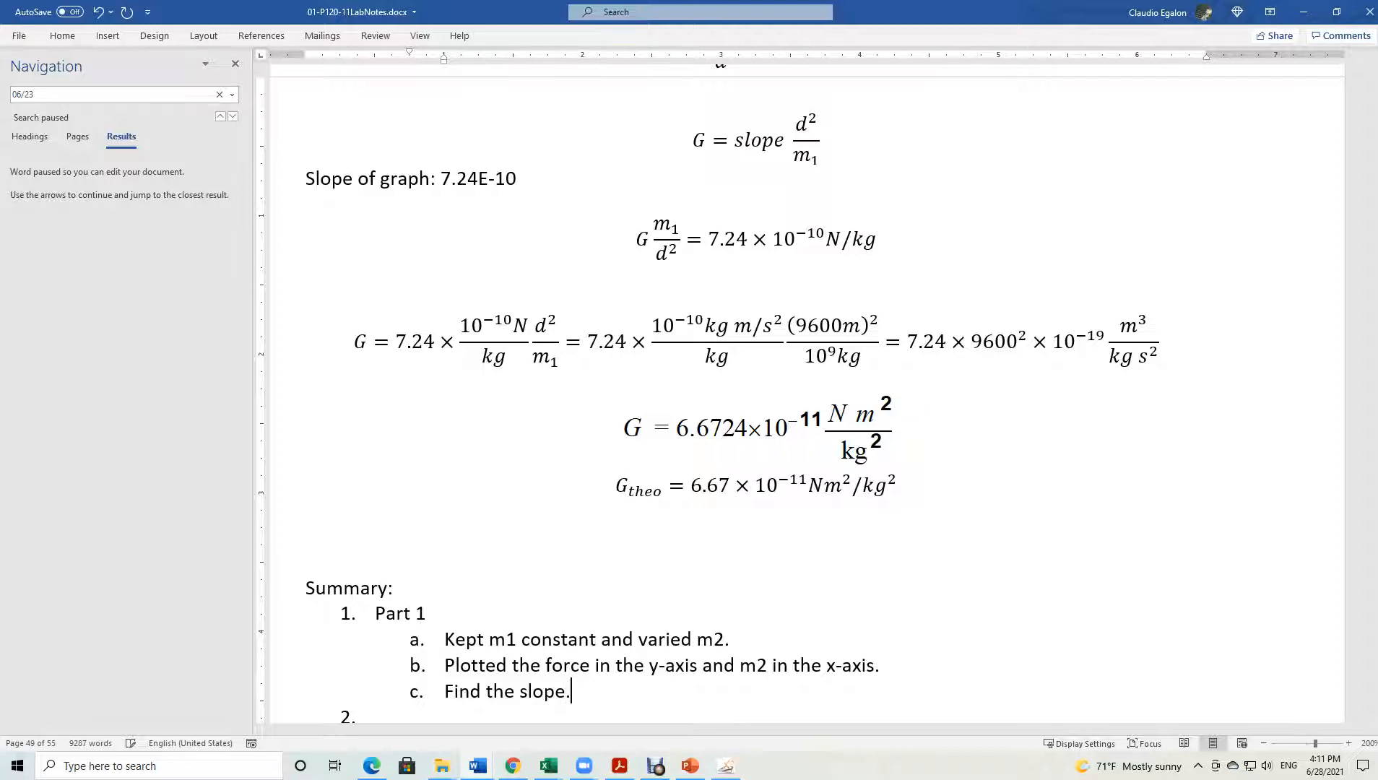
Add sub-item d reading "Get G experimental with the given values of d and m1." and open an empty sub-item e.
{"action": "key", "text": "Return"}
{"action": "type", "text": "Get G ex"}
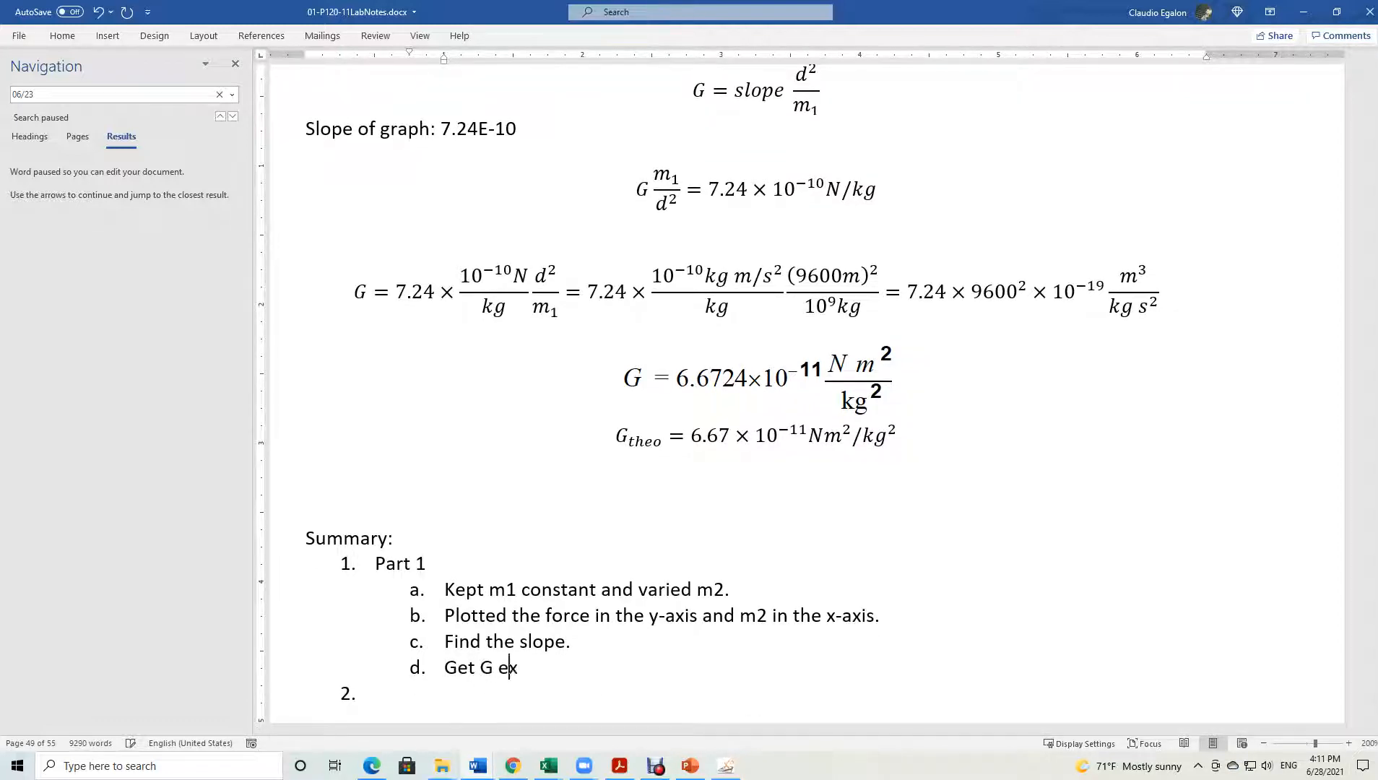
{"action": "type", "text": "perimental."}
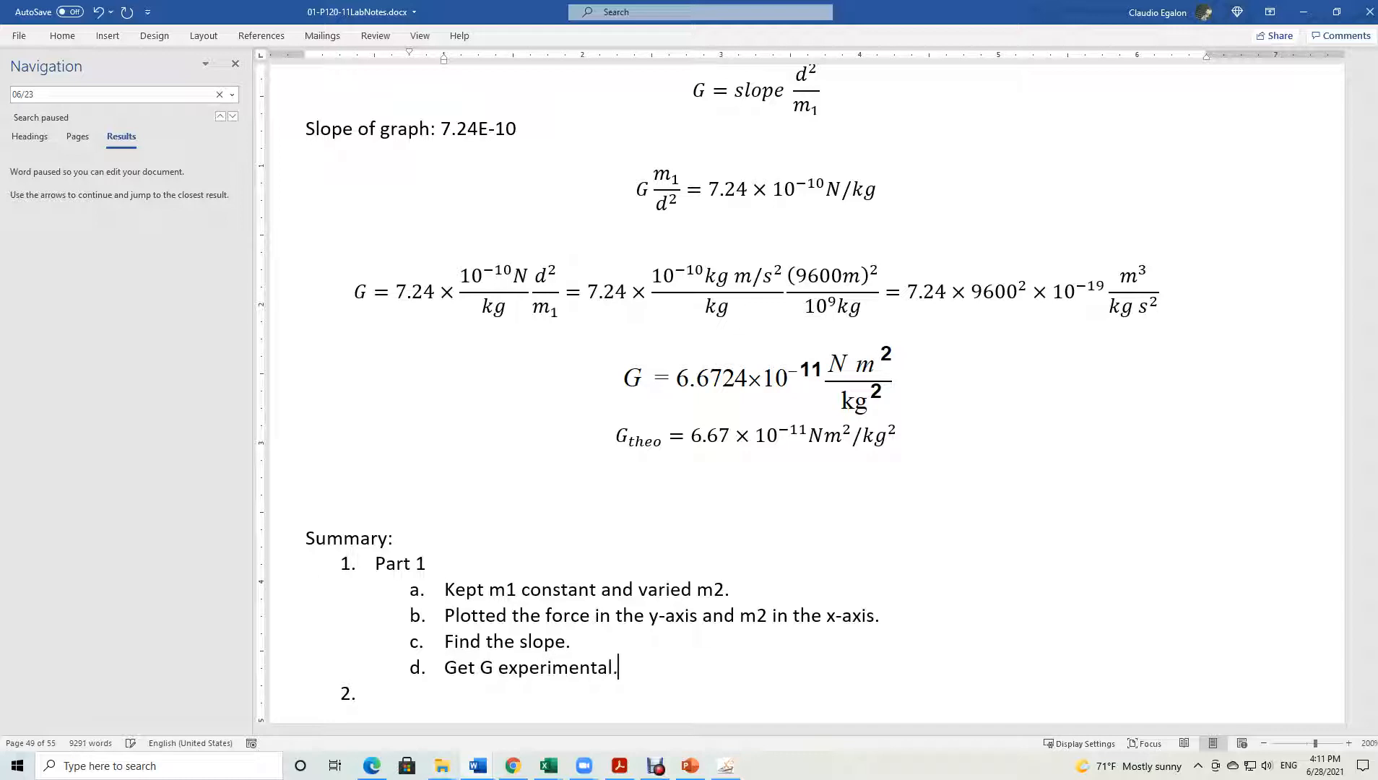
{"action": "key", "text": "BackSpace"}
{"action": "type", "text": "kno"}
{"action": "key", "text": "BackSpace"}
{"action": "key", "text": "BackSpace"}
{"action": "key", "text": "BackSpace"}
{"action": "key", "text": "BackSpace"}
{"action": "type", "text": "with gh"}
{"action": "key", "text": "BackSpace"}
{"action": "type", "text": "h"}
{"action": "key", "text": "BackSpace"}
{"action": "key", "text": "BackSpace"}
{"action": "type", "text": "the given values of d and m1."}
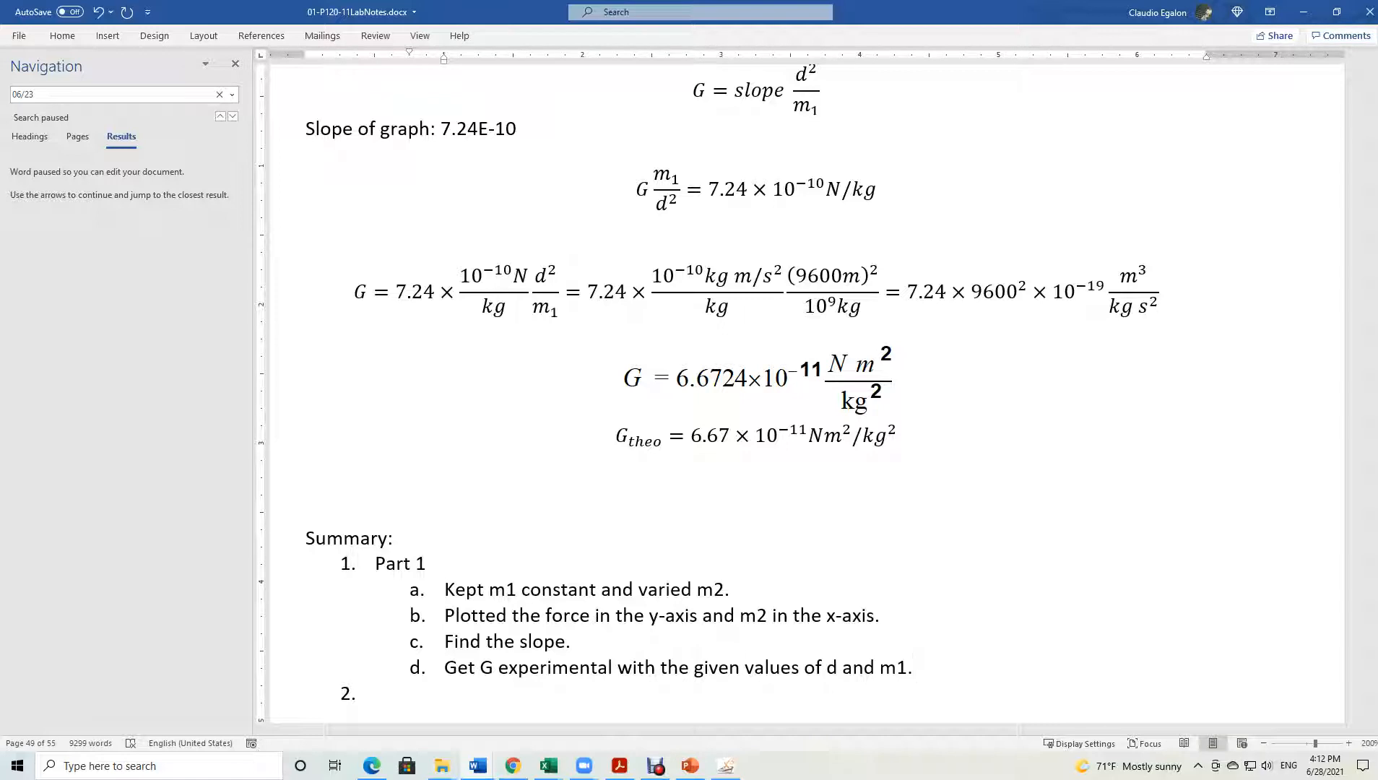
{"action": "key", "text": "Return"}
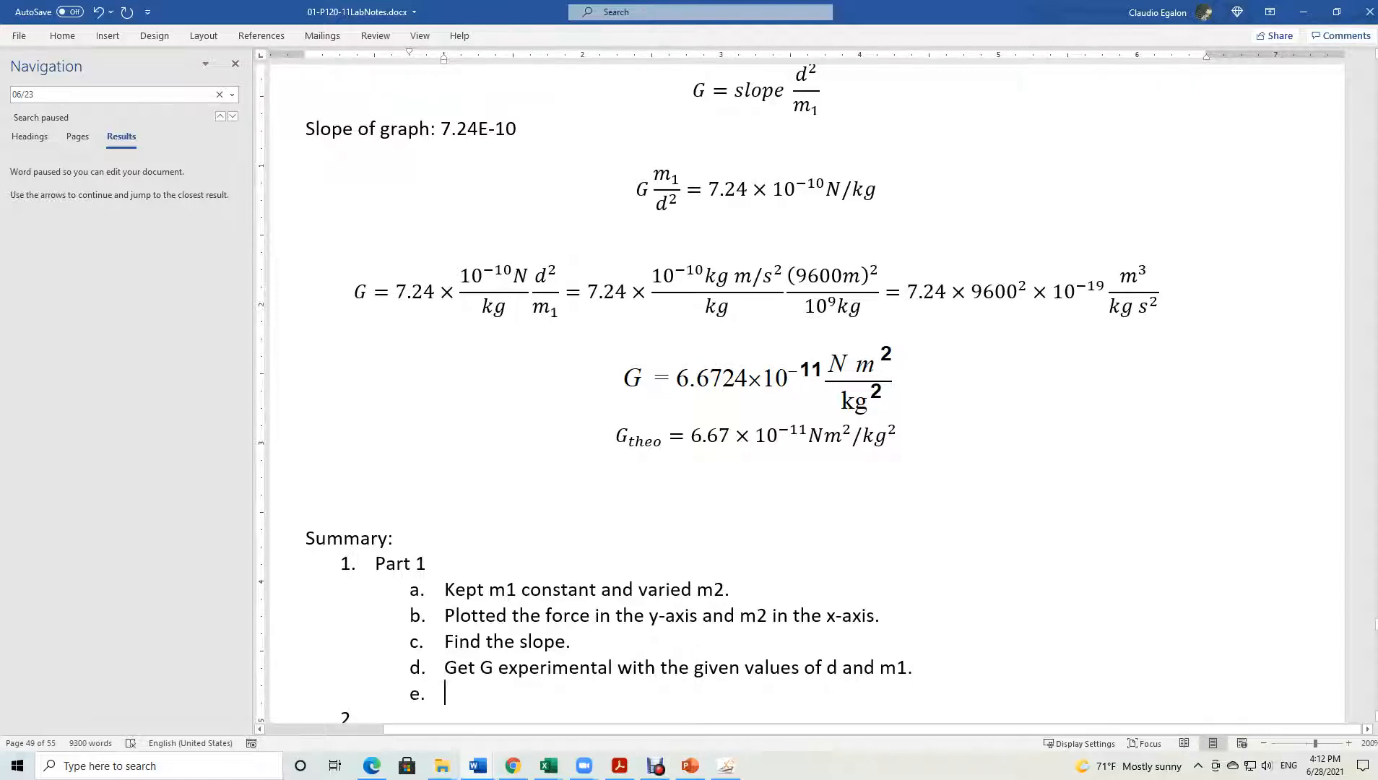
Turn the empty sub-item e into list item 2 reading "Part 2" and open an empty sub-item a under it.
{"action": "key", "text": "shift+Tab"}
{"action": "type", "text": "Part 2"}
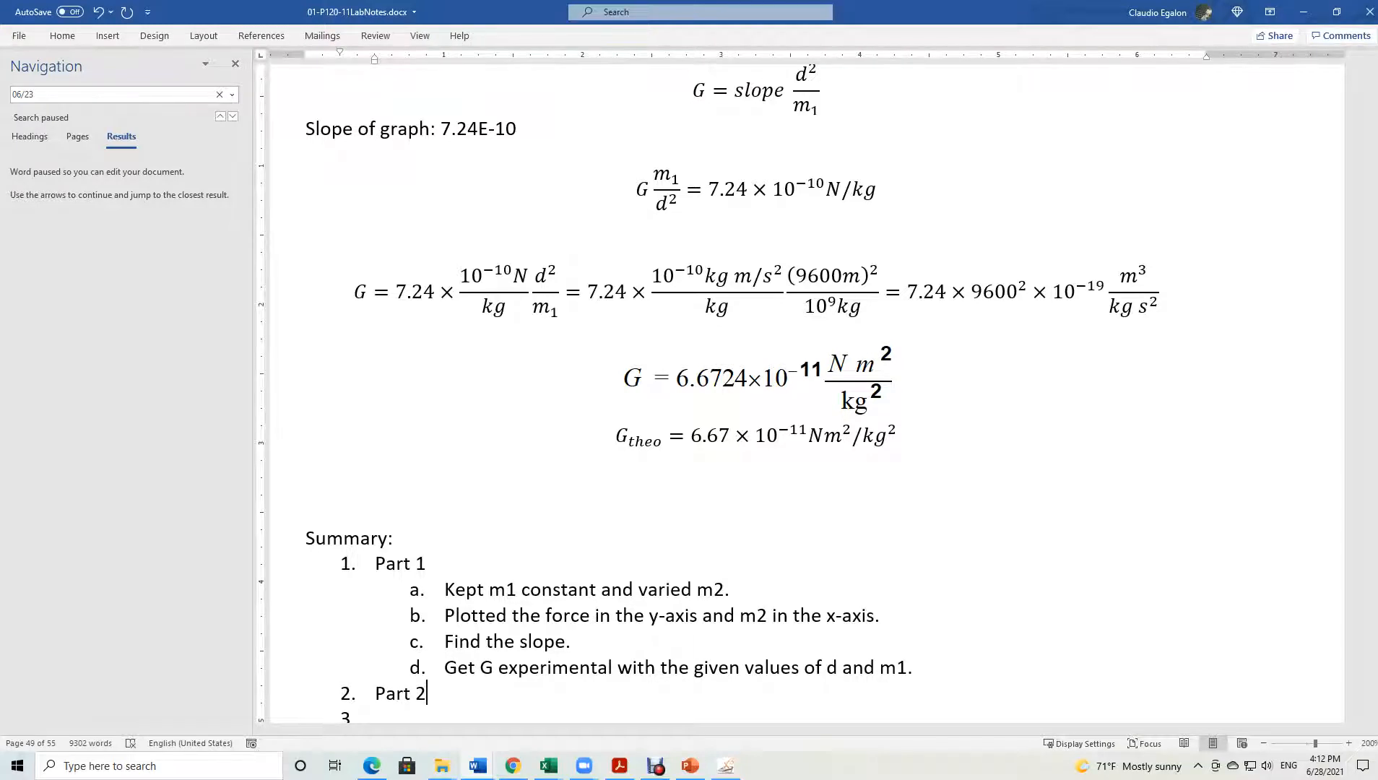
{"action": "key", "text": "Return"}
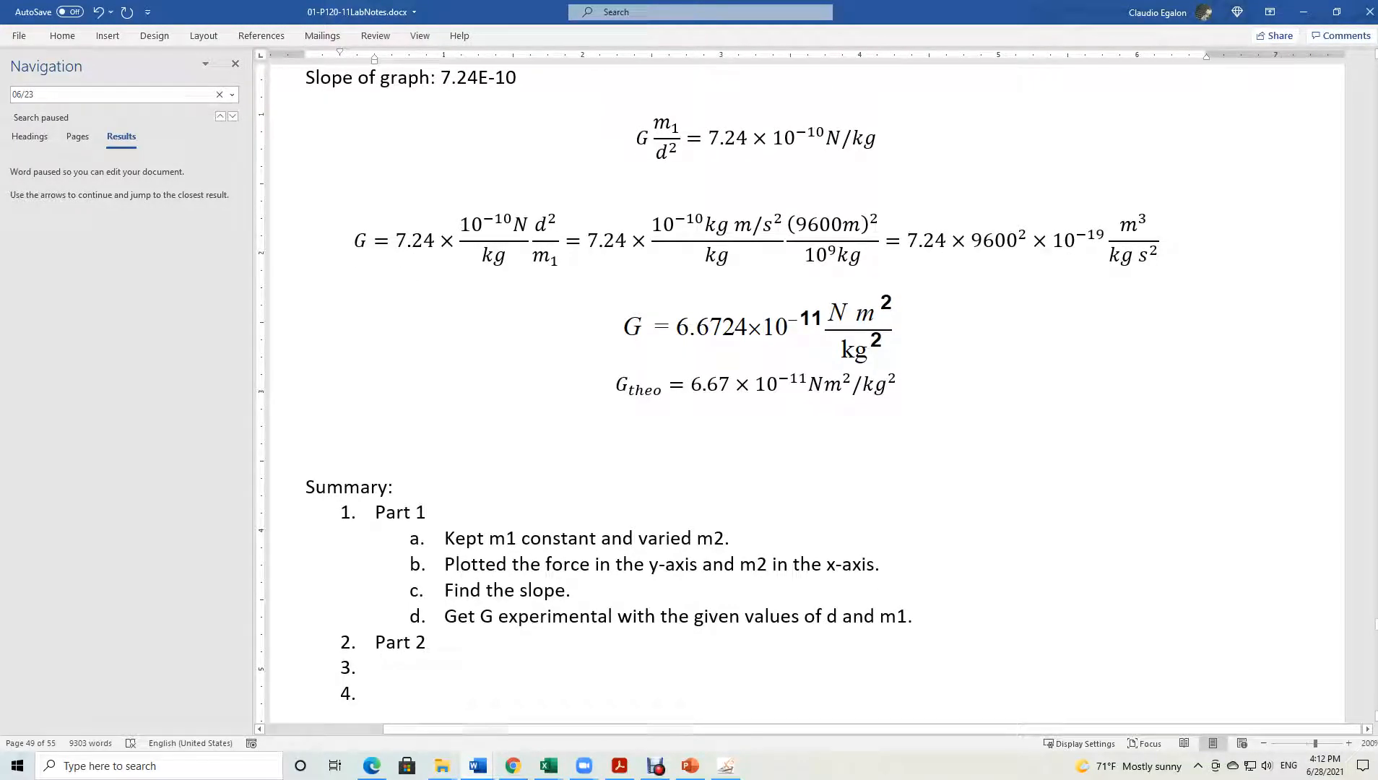
{"action": "key", "text": "Tab"}
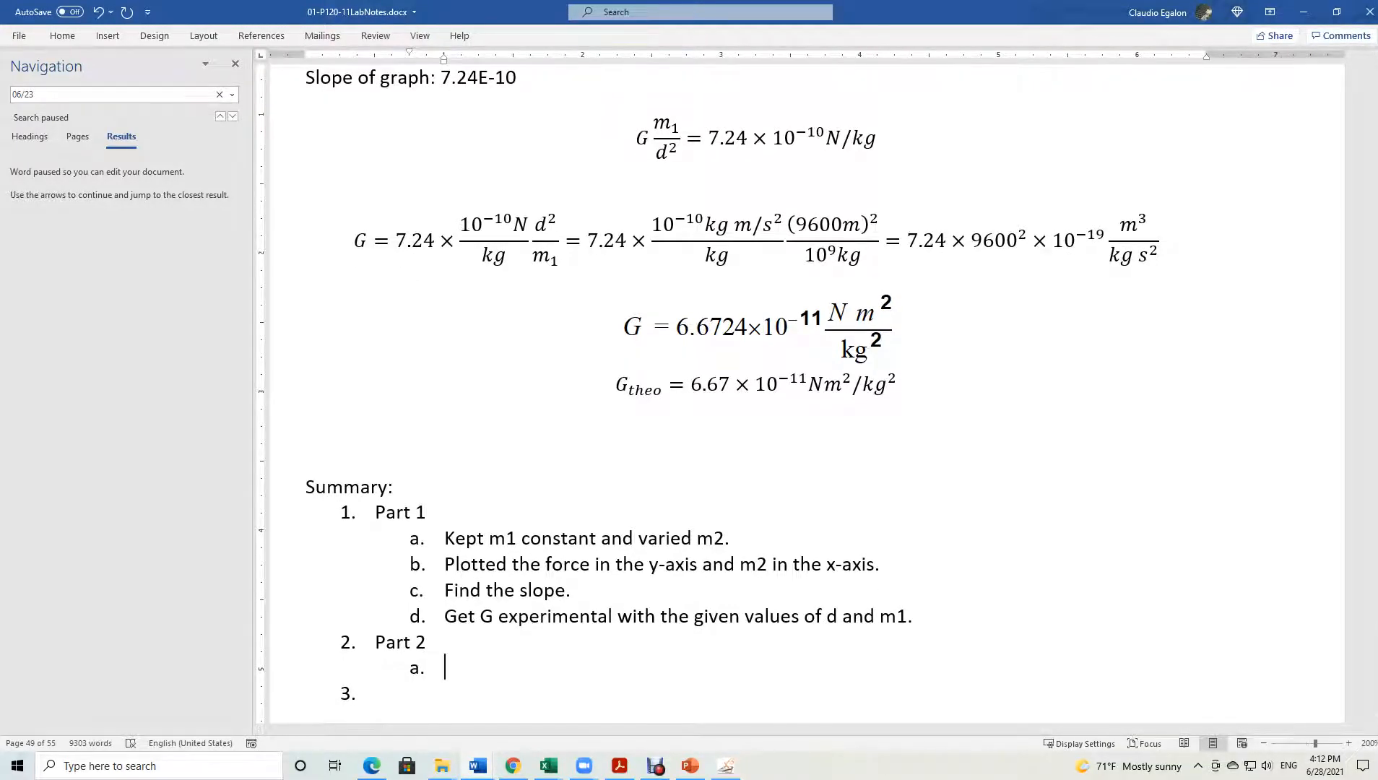
Copy the four sub-items of Part 1 into the list under Part 2.
{"action": "left_click_drag", "start_coordinate": [446, 538], "coordinate": [447, 618]}
{"action": "key", "text": "ctrl+c"}
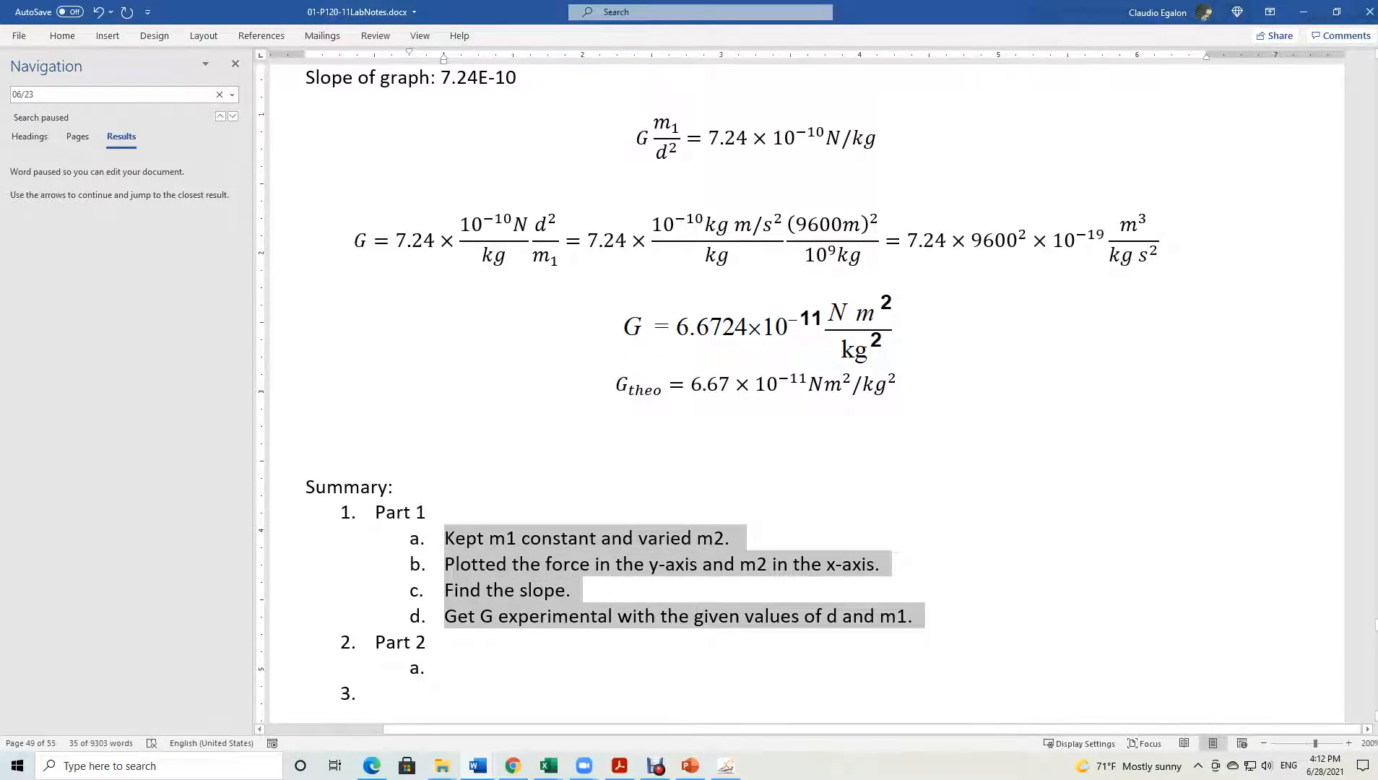
{"action": "left_click", "coordinate": [288, 668]}
{"action": "key", "text": "ctrl+v"}
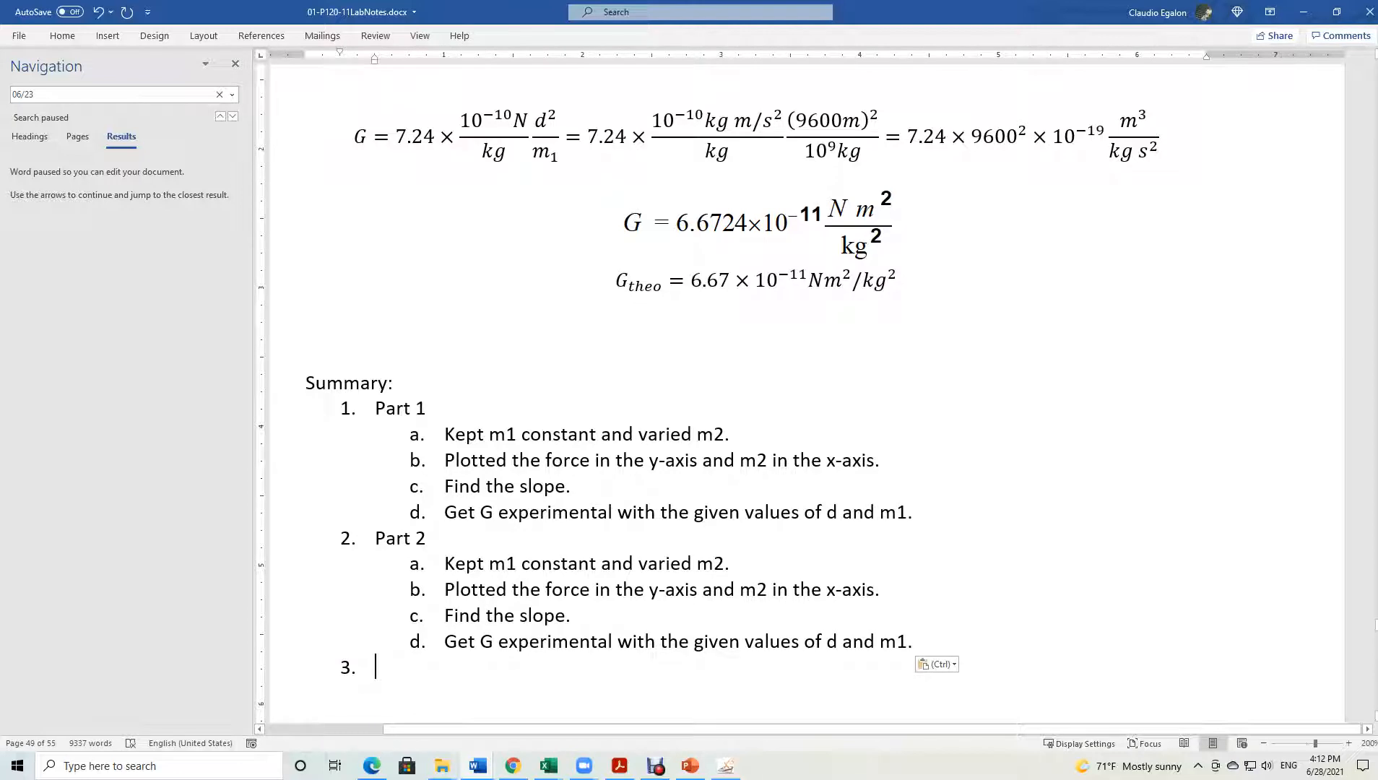
Change sub-item a under Part 2 to read "Made m1=m2.".
{"action": "double_click", "coordinate": [462, 563]}
{"action": "type", "text": "Made"}
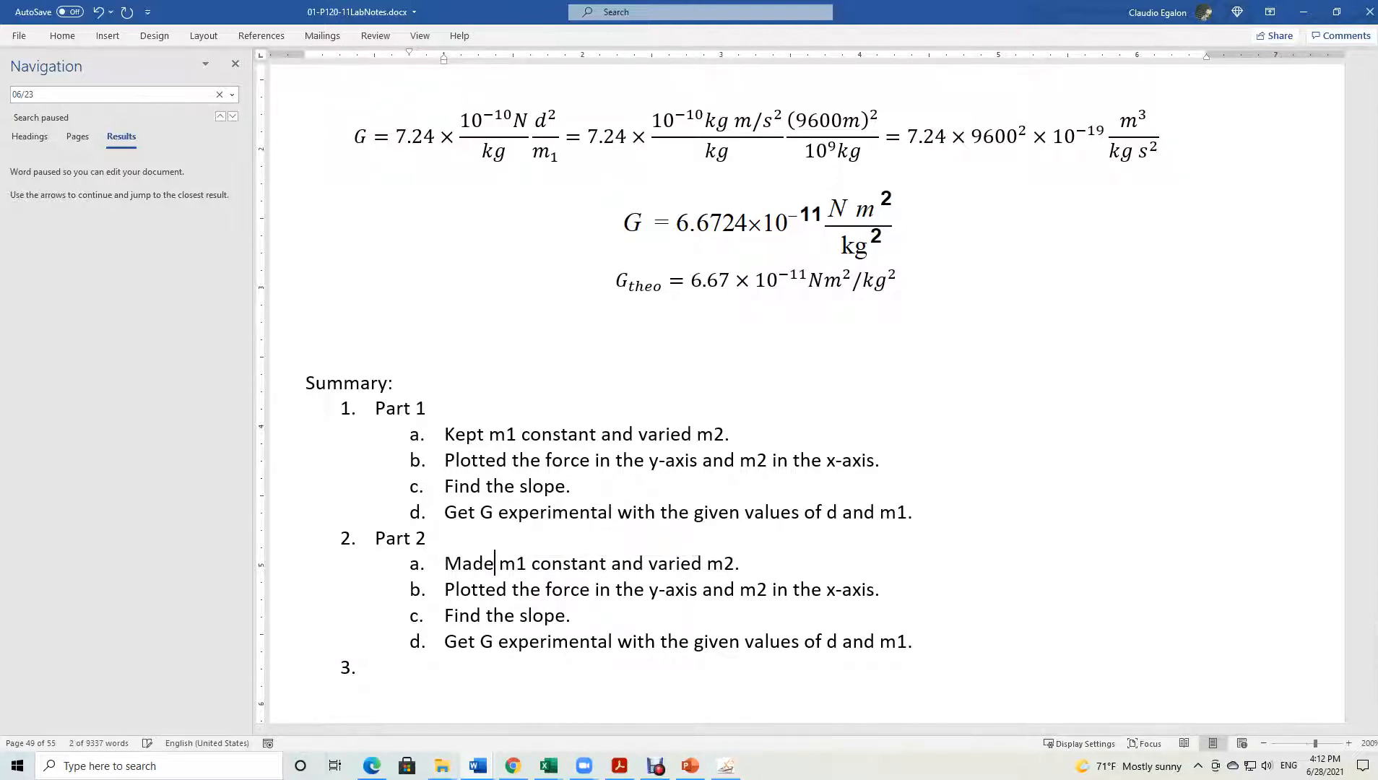
{"action": "key", "text": "Right"}
{"action": "key", "text": "Right"}
{"action": "key", "text": "Right"}
{"action": "type", "text": "="}
{"action": "key", "text": "Delete"}
{"action": "key", "text": "ctrl+Delete"}
{"action": "key", "text": "Delete"}
{"action": "key", "text": "Delete"}
{"action": "key", "text": "Delete"}
{"action": "key", "text": "Delete"}
{"action": "key", "text": "Delete"}
{"action": "key", "text": "Delete"}
{"action": "key", "text": "Delete"}
{"action": "key", "text": "Delete"}
{"action": "key", "text": "Delete"}
{"action": "key", "text": "Delete"}
{"action": "key", "text": "Delete"}
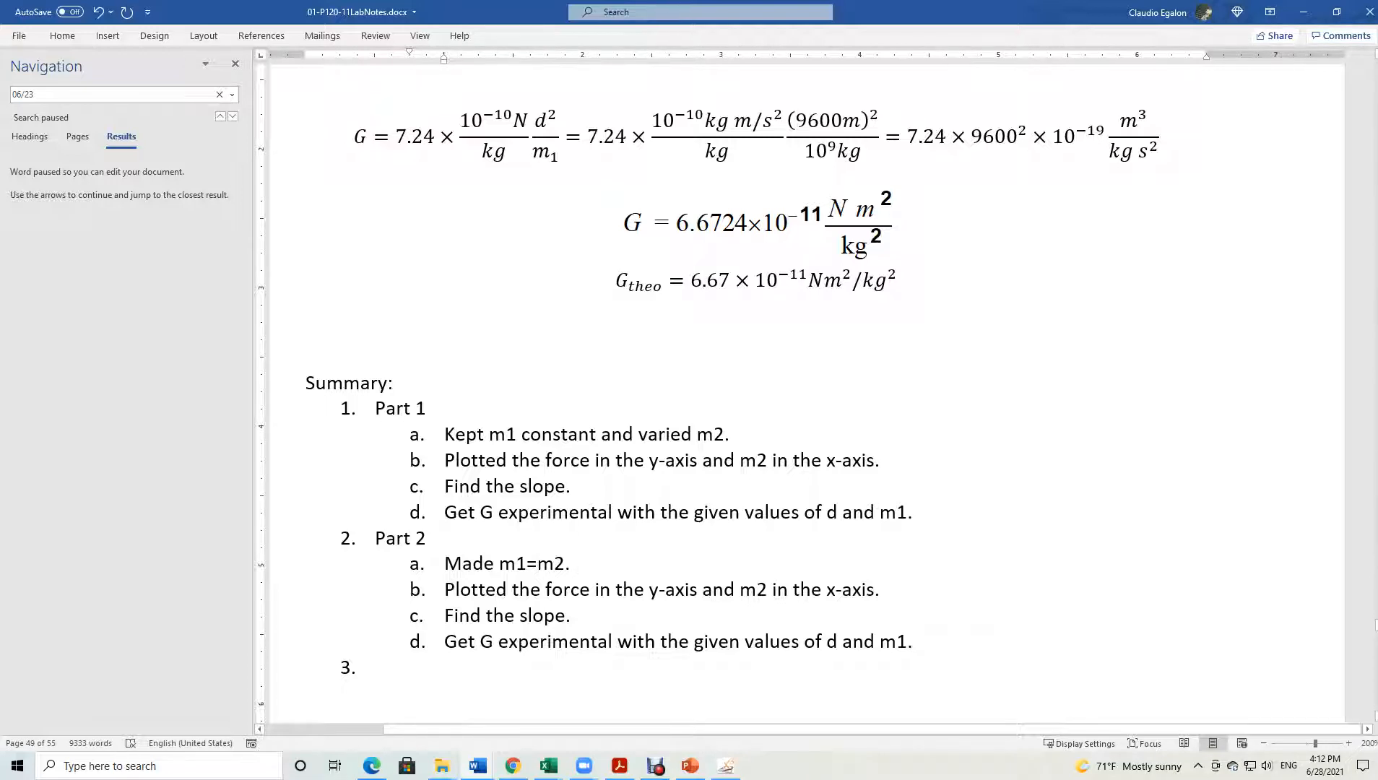
Insert sub-item b "Varied d." under Part 2 and replace m2 with d in the sub-item about plotting the force.
{"action": "key", "text": "End"}
{"action": "key", "text": "Return"}
{"action": "type", "text": "Varied d."}
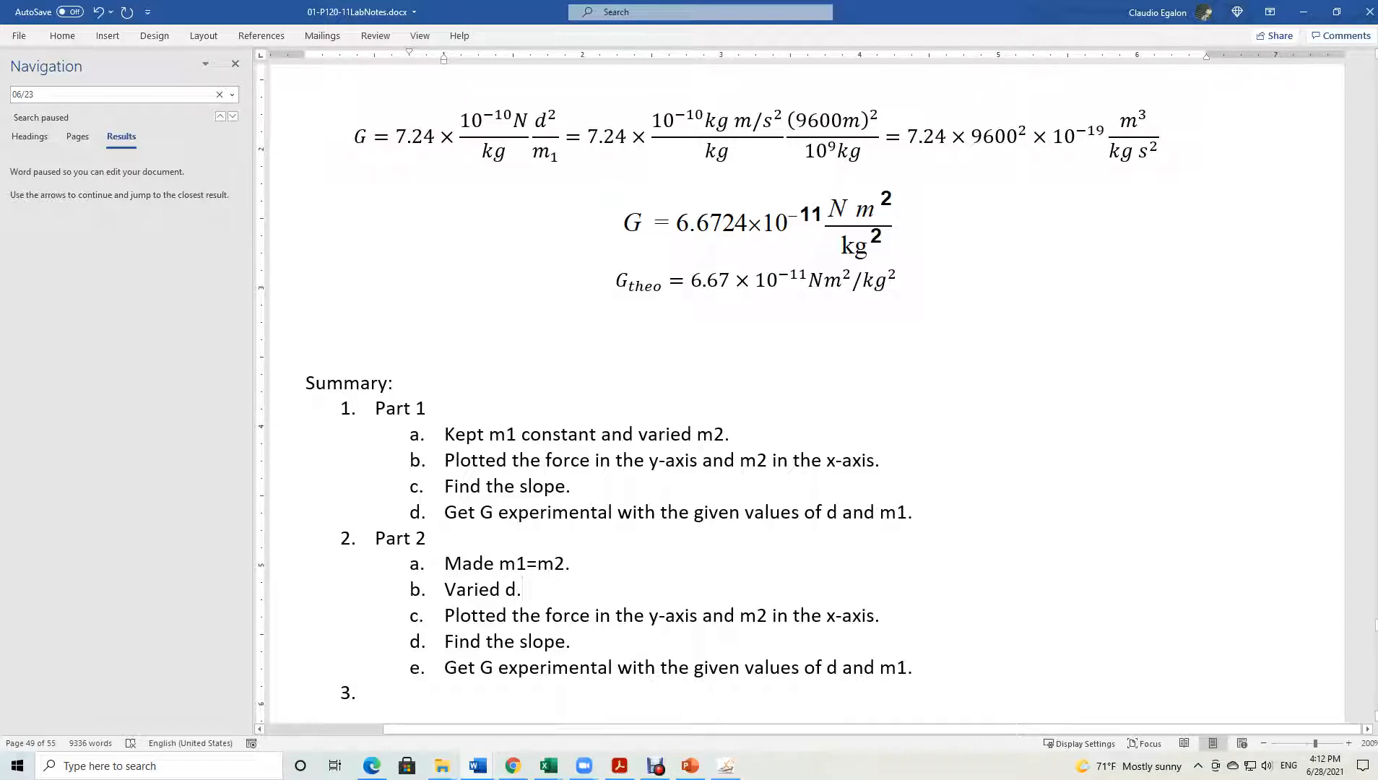
{"action": "double_click", "coordinate": [757, 615]}
{"action": "type", "text": "d"}
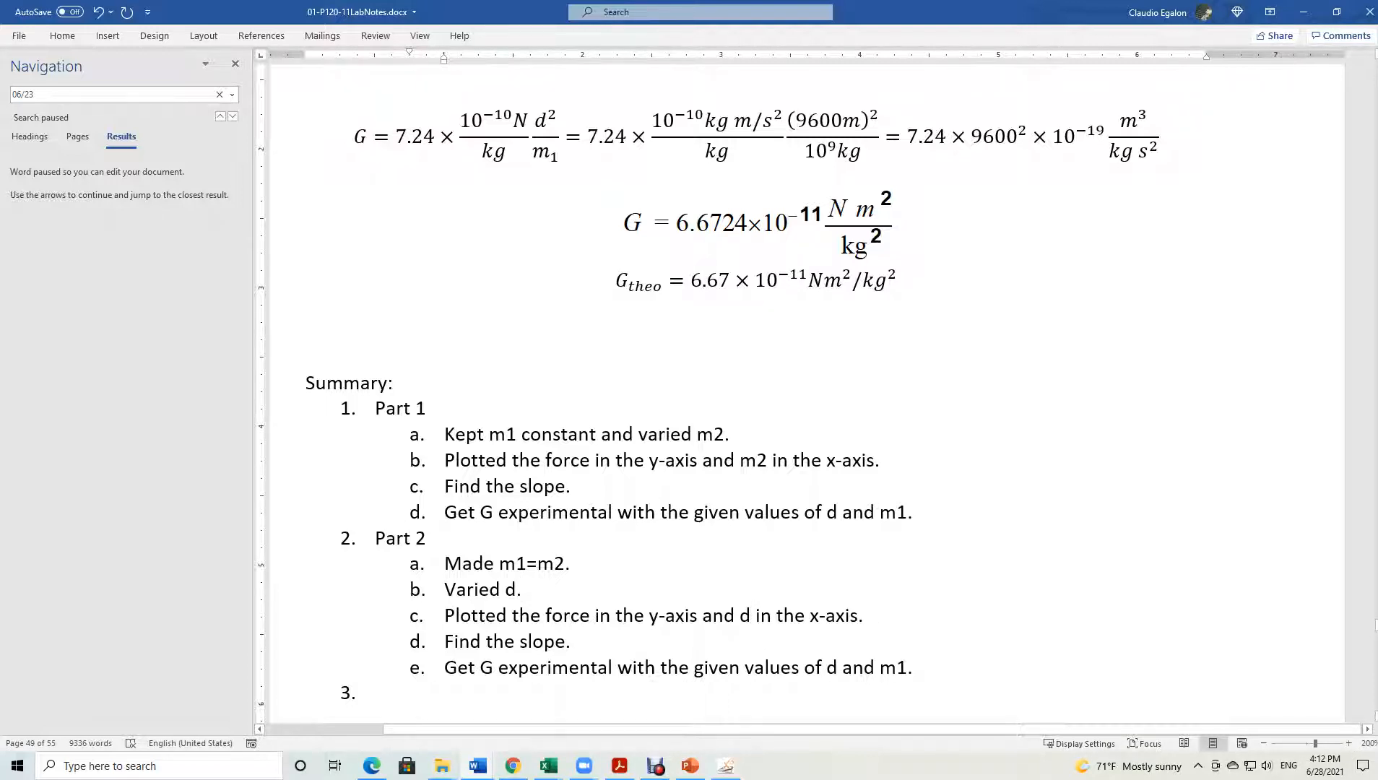
{"action": "key", "text": "End"}
Rename item 2 as "Part 2a" and delete its last two sub-items about the slope and G experimental.
{"action": "left_click", "coordinate": [427, 538]}
{"action": "type", "text": "a"}
{"action": "key", "text": "shift+Home"}
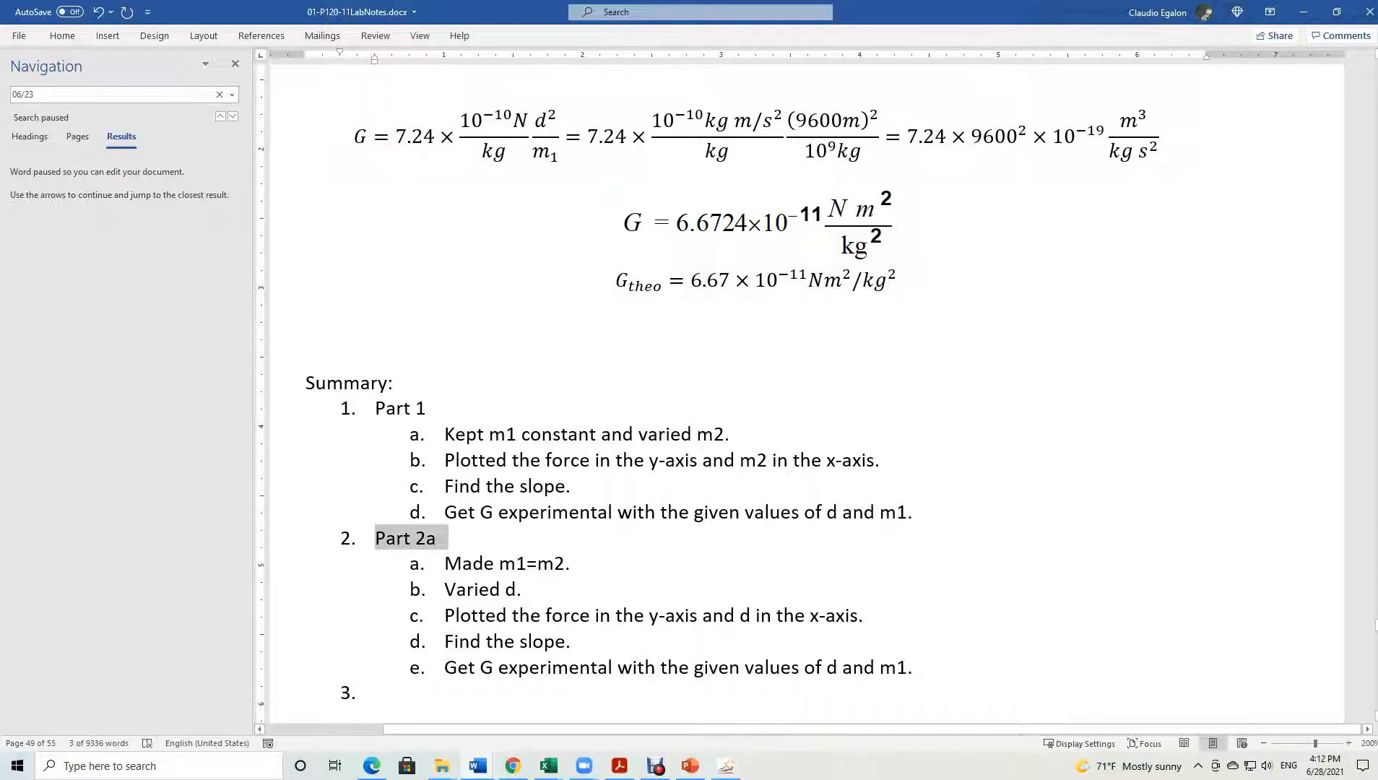
{"action": "left_click_drag", "start_coordinate": [289, 641], "coordinate": [288, 668]}
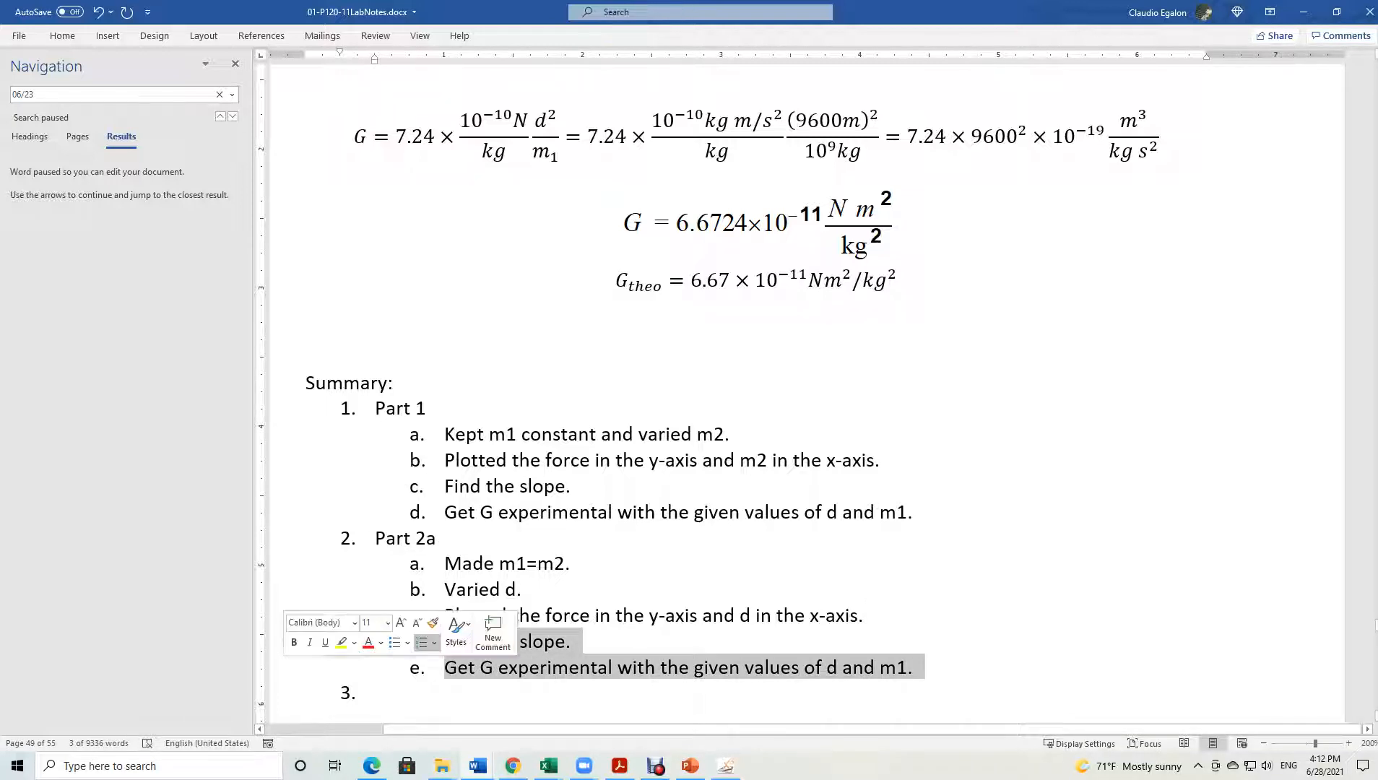
{"action": "key", "text": "Delete"}
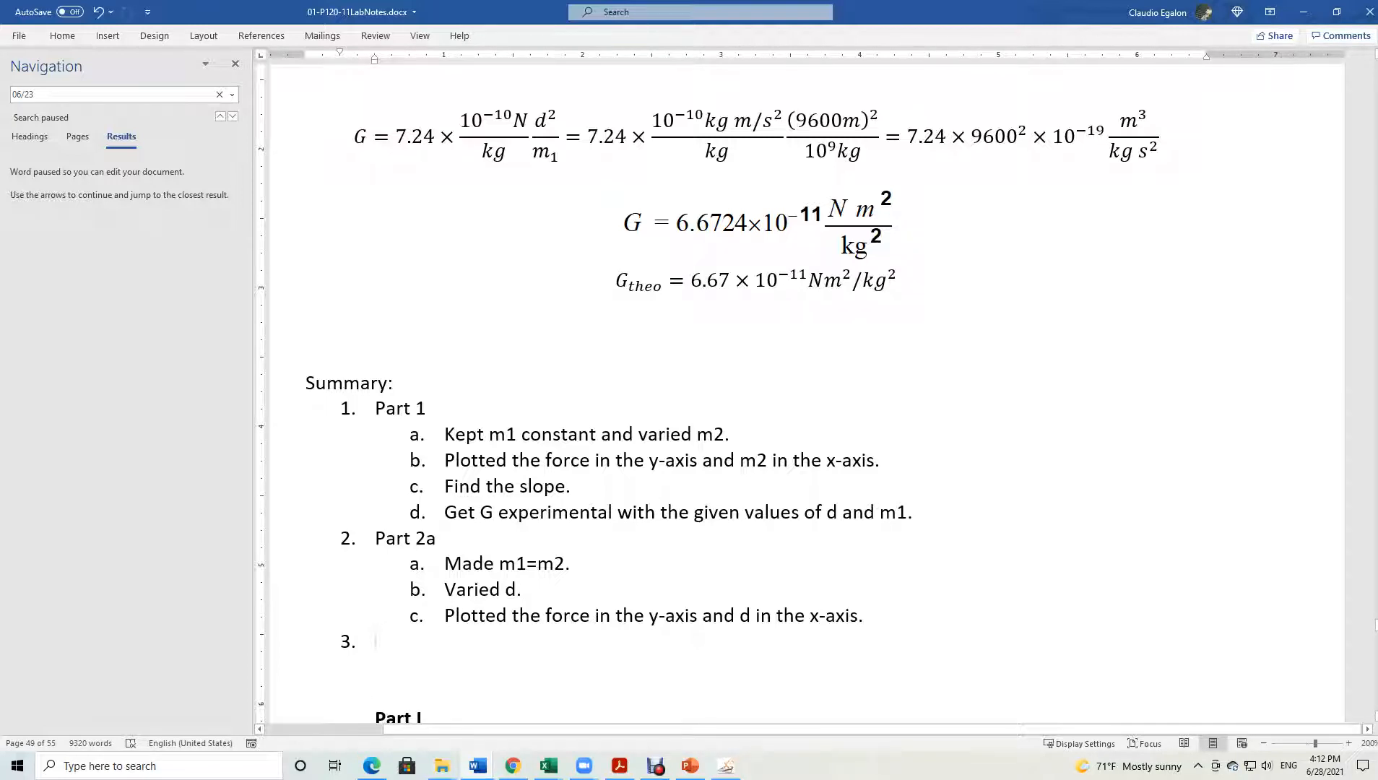
Add sub-item d under Part 2a reading "Fit a power trendline and see if you get x^-2".
{"action": "left_click", "coordinate": [864, 615]}
{"action": "key", "text": "Return"}
{"action": "type", "text": "Fit"}
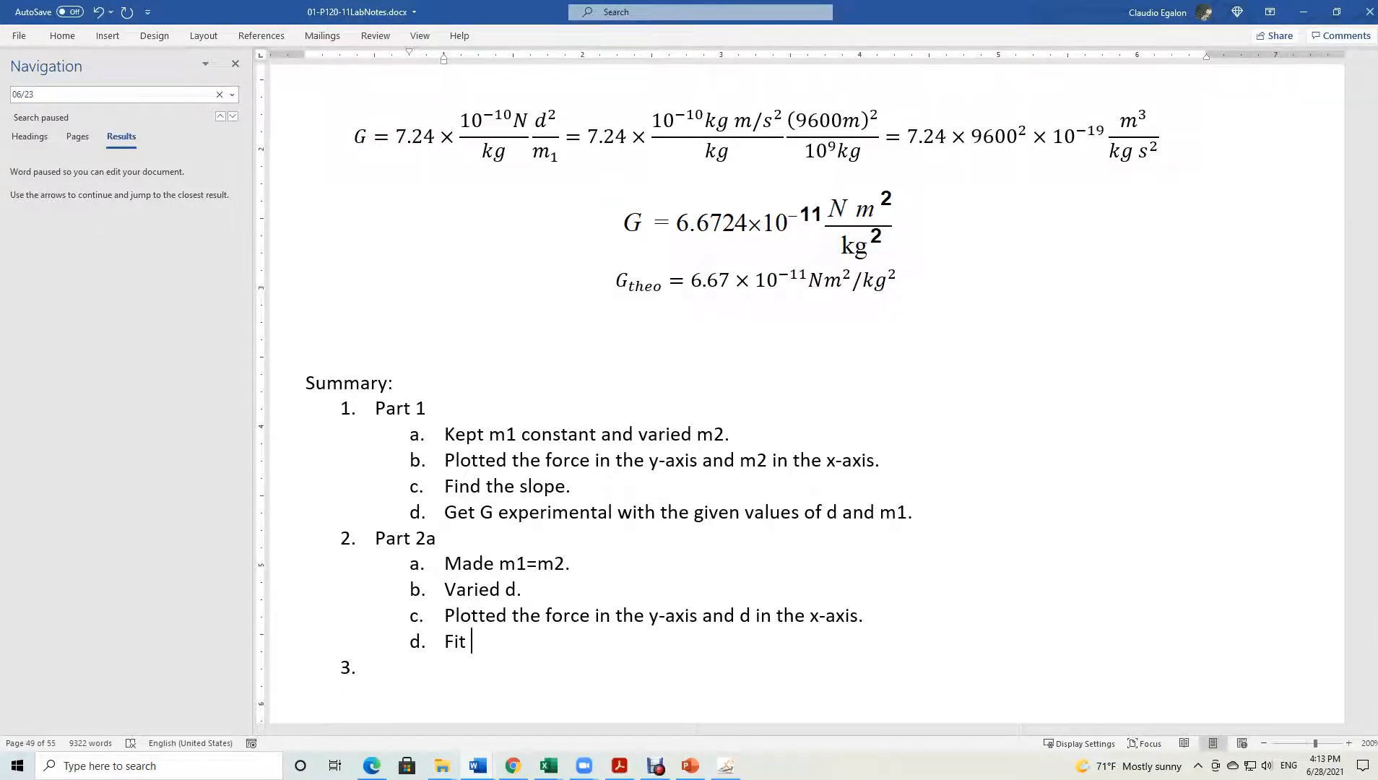
{"action": "type", "text": "a power trendil"}
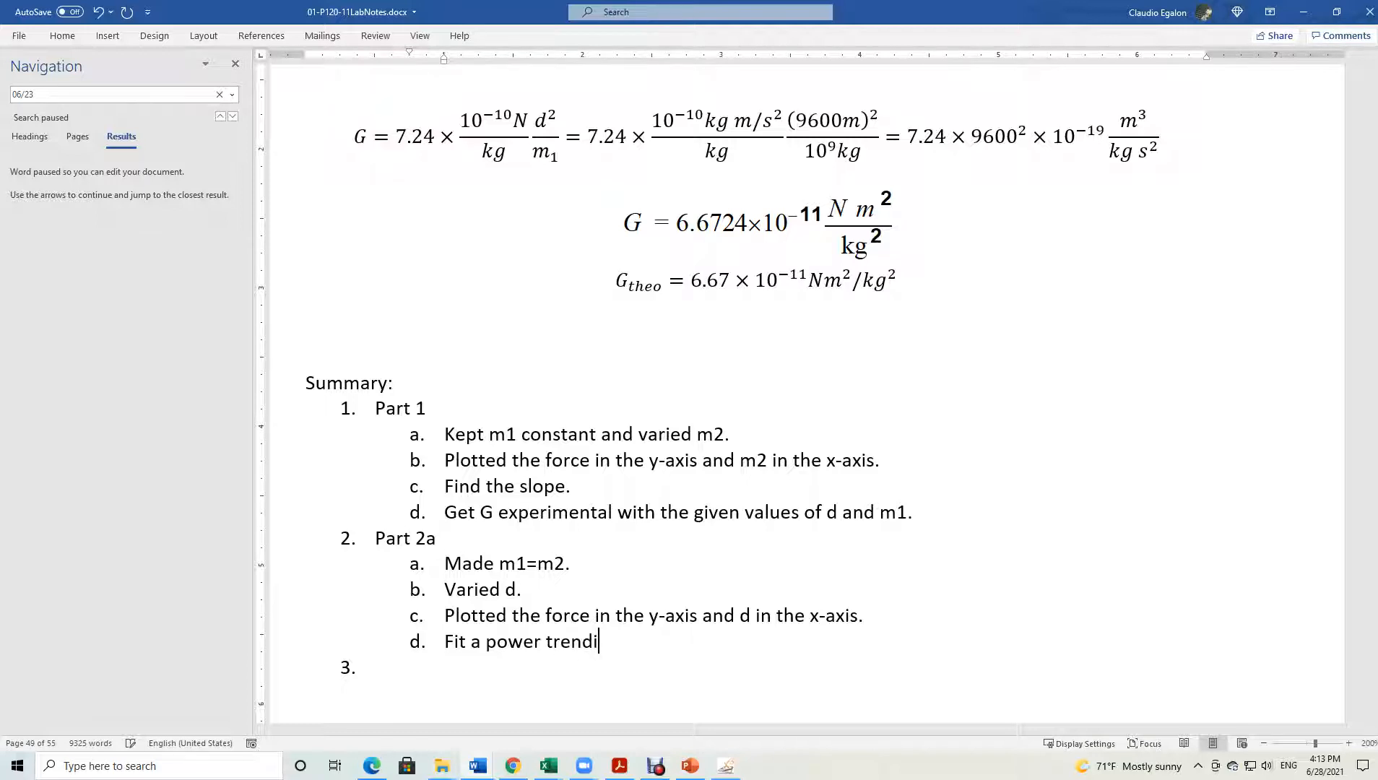
{"action": "key", "text": "BackSpace"}
{"action": "type", "text": "ne and"}
{"action": "key", "text": "Left"}
{"action": "key", "text": "Left"}
{"action": "key", "text": "Left"}
{"action": "key", "text": "Left"}
{"action": "key", "text": "Left"}
{"action": "key", "text": "Left"}
{"action": "key", "text": "Left"}
{"action": "key", "text": "Left"}
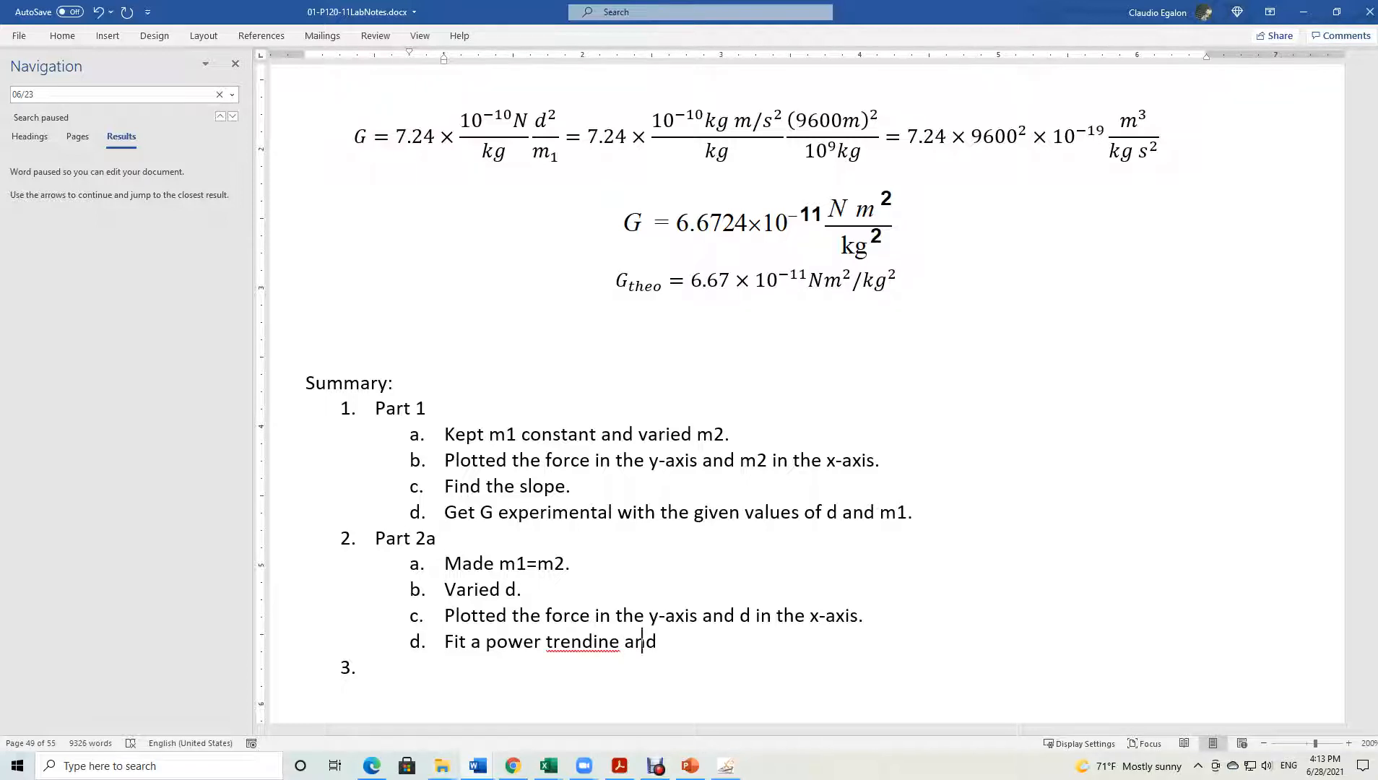
{"action": "type", "text": "l"}
{"action": "key", "text": "End"}
{"action": "type", "text": "see "}
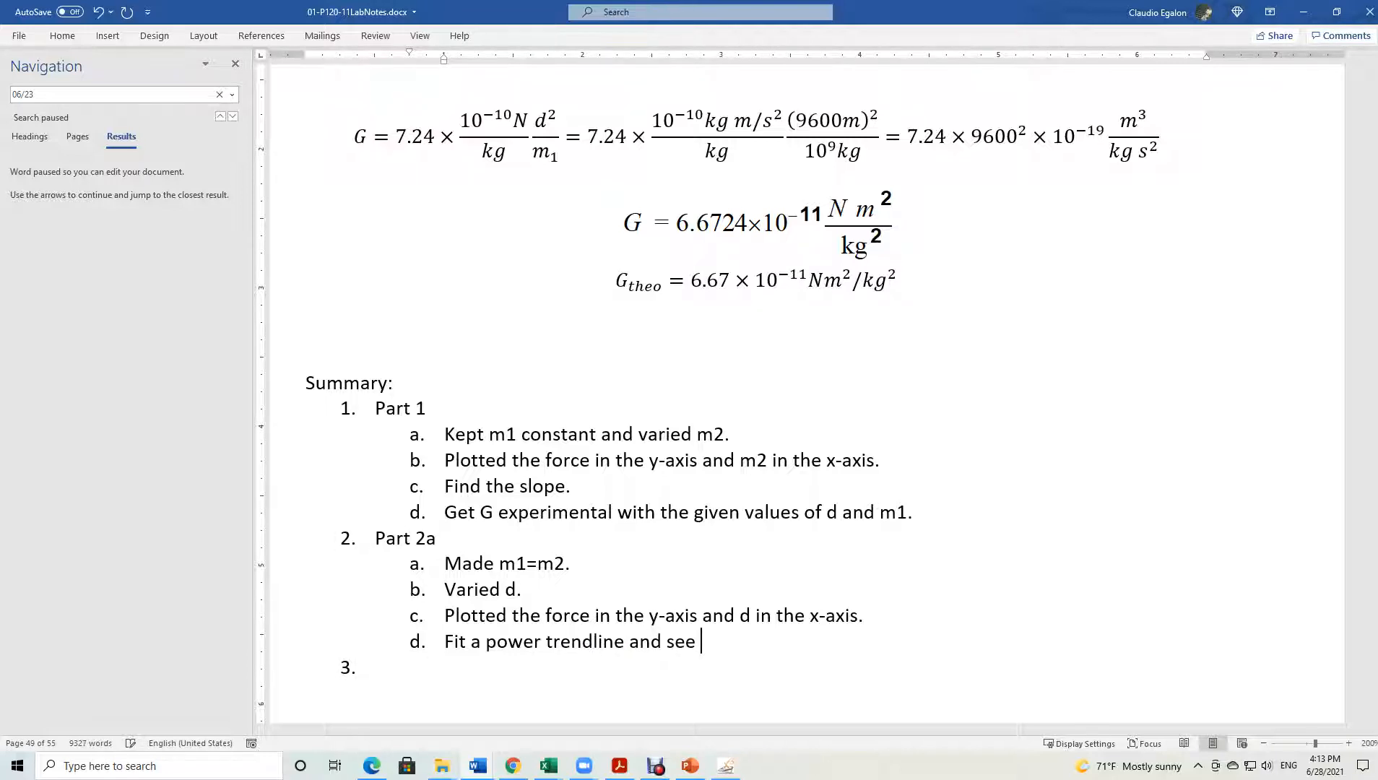
{"action": "type", "text": "if you get x^-2"}
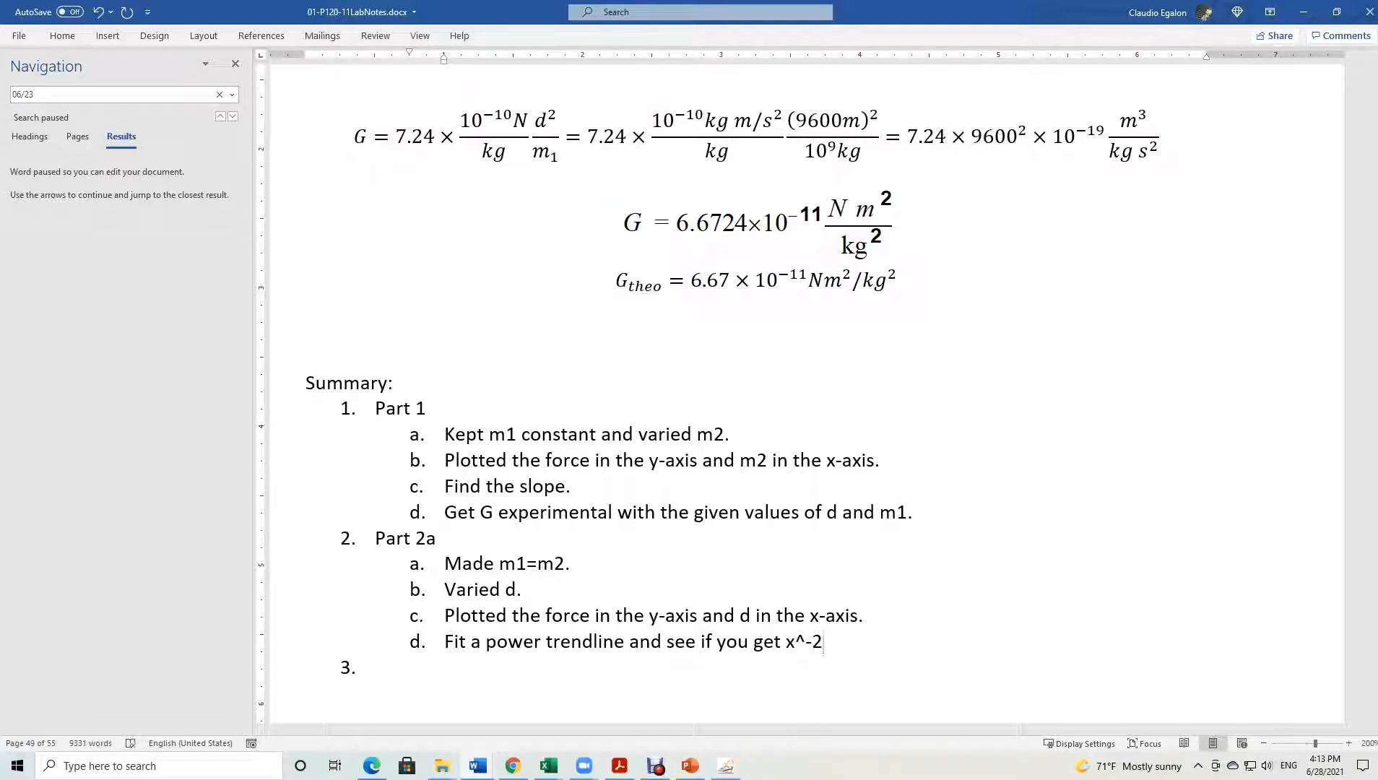
Rewrite the expression ending sub-item d of Part 2a as "~x-2", without the caret.
{"action": "key", "text": "BackSpace"}
{"action": "key", "text": "BackSpace"}
{"action": "key", "text": "BackSpace"}
{"action": "key", "text": "Left"}
{"action": "type", "text": "~"}
{"action": "key", "text": "Right"}
{"action": "type", "text": "-2"}
Format the "-2" after x as superscript and separate the tilde from the x with a space.
{"action": "key", "text": "shift+Left"}
{"action": "key", "text": "shift+Left"}
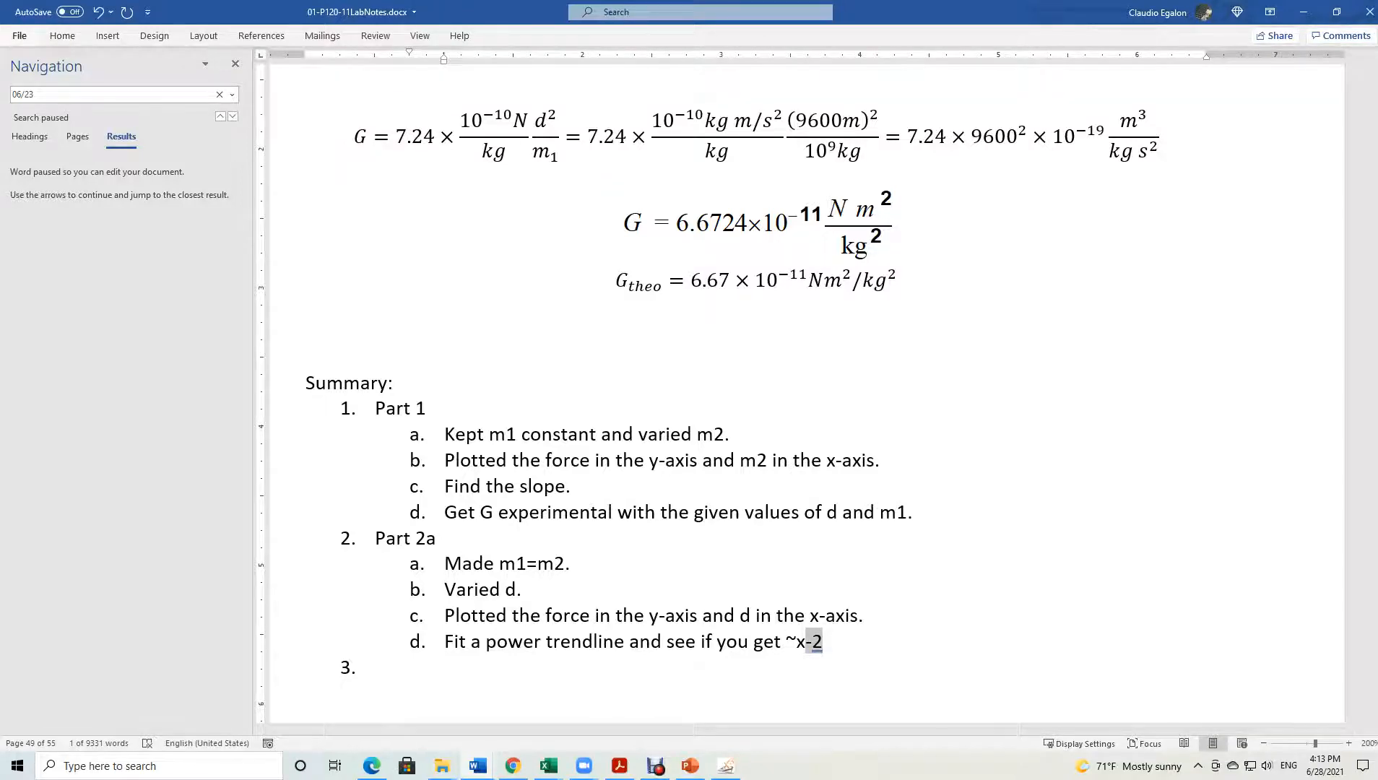
{"action": "left_click", "coordinate": [19, 36]}
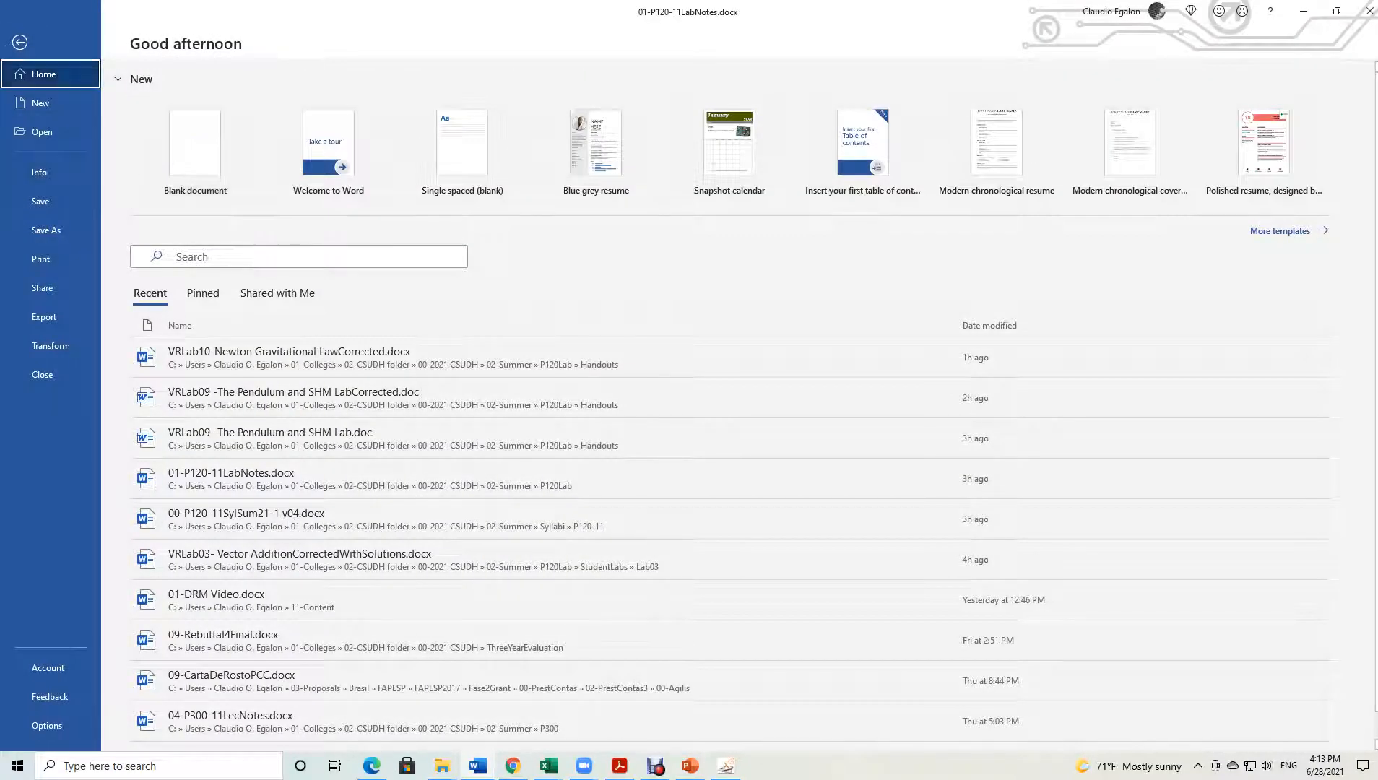
{"action": "left_click", "coordinate": [20, 42]}
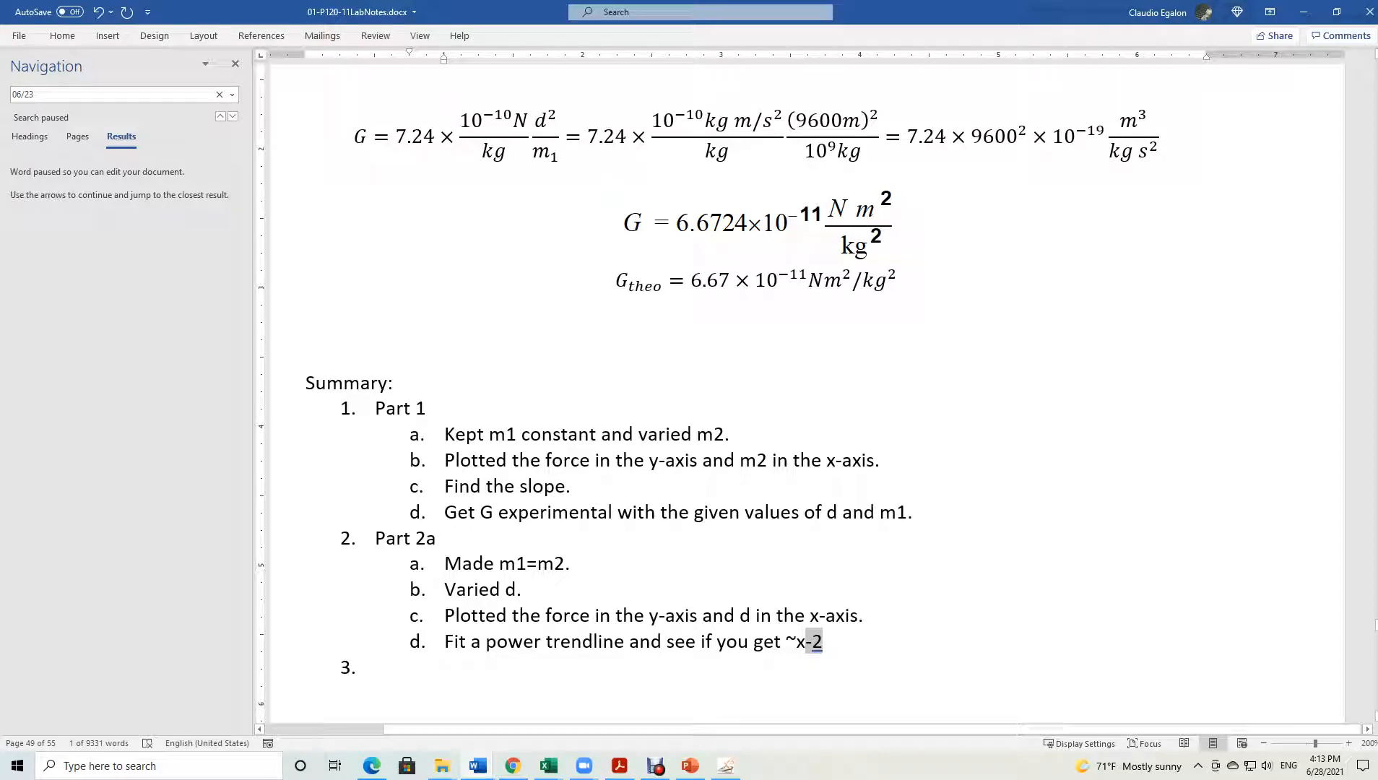
{"action": "right_click", "coordinate": [814, 641]}
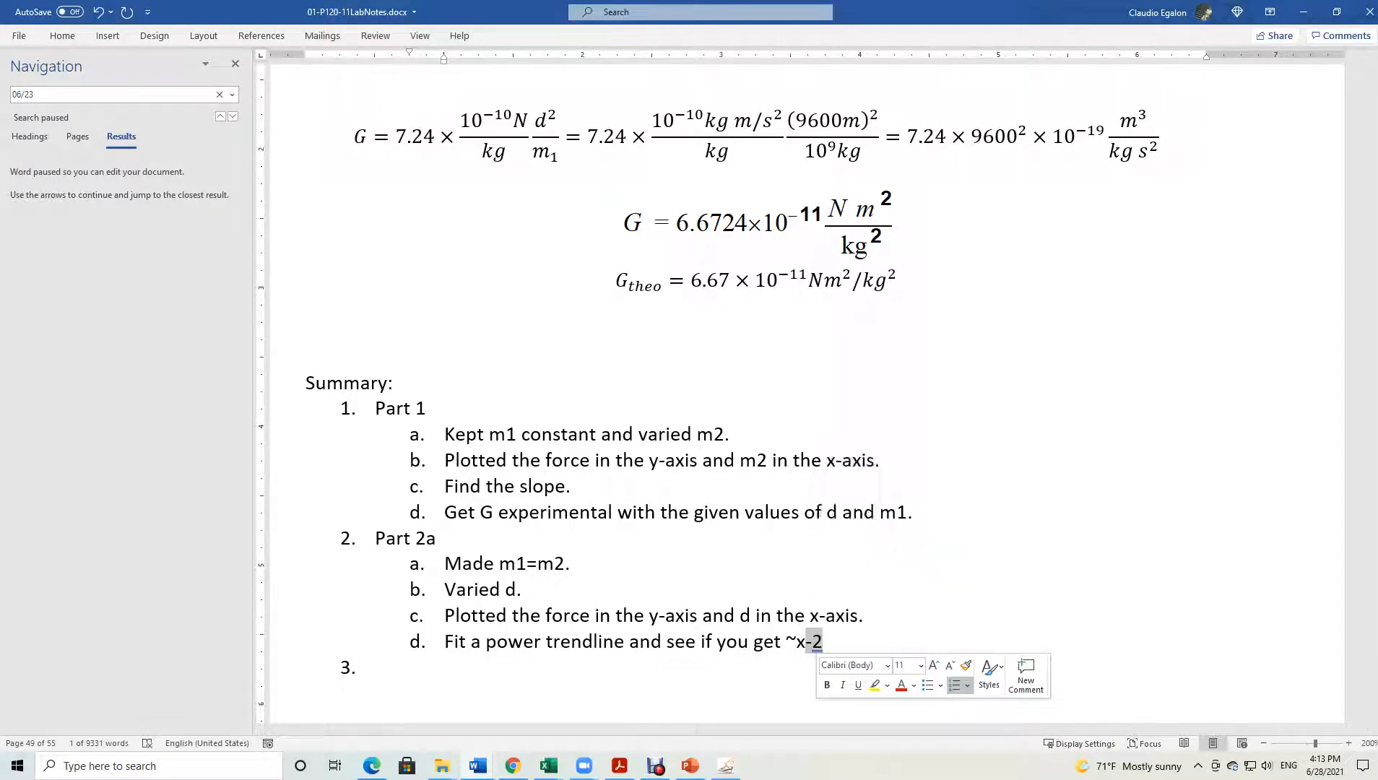
{"action": "left_click", "coordinate": [856, 485]}
{"action": "left_click", "coordinate": [532, 396]}
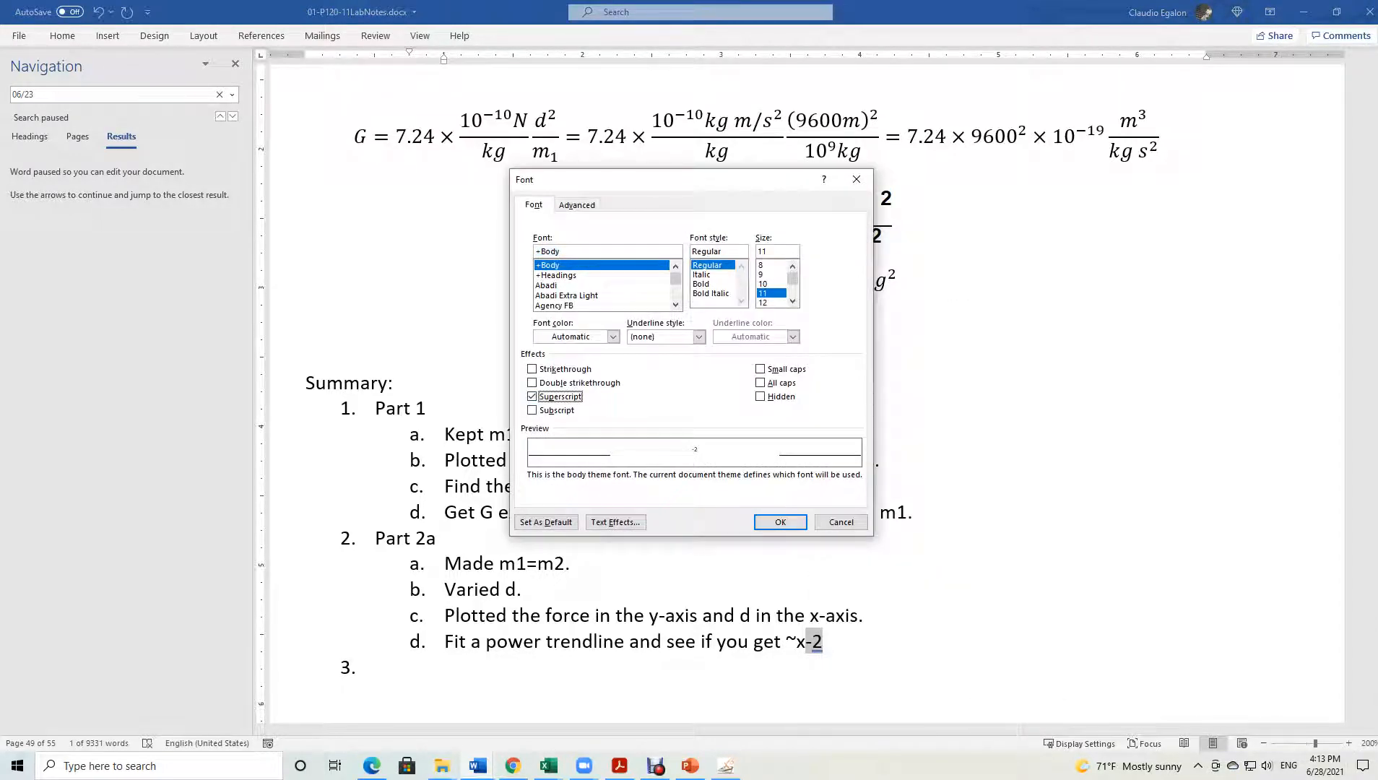
{"action": "left_click", "coordinate": [780, 522]}
{"action": "left_click", "coordinate": [375, 668]}
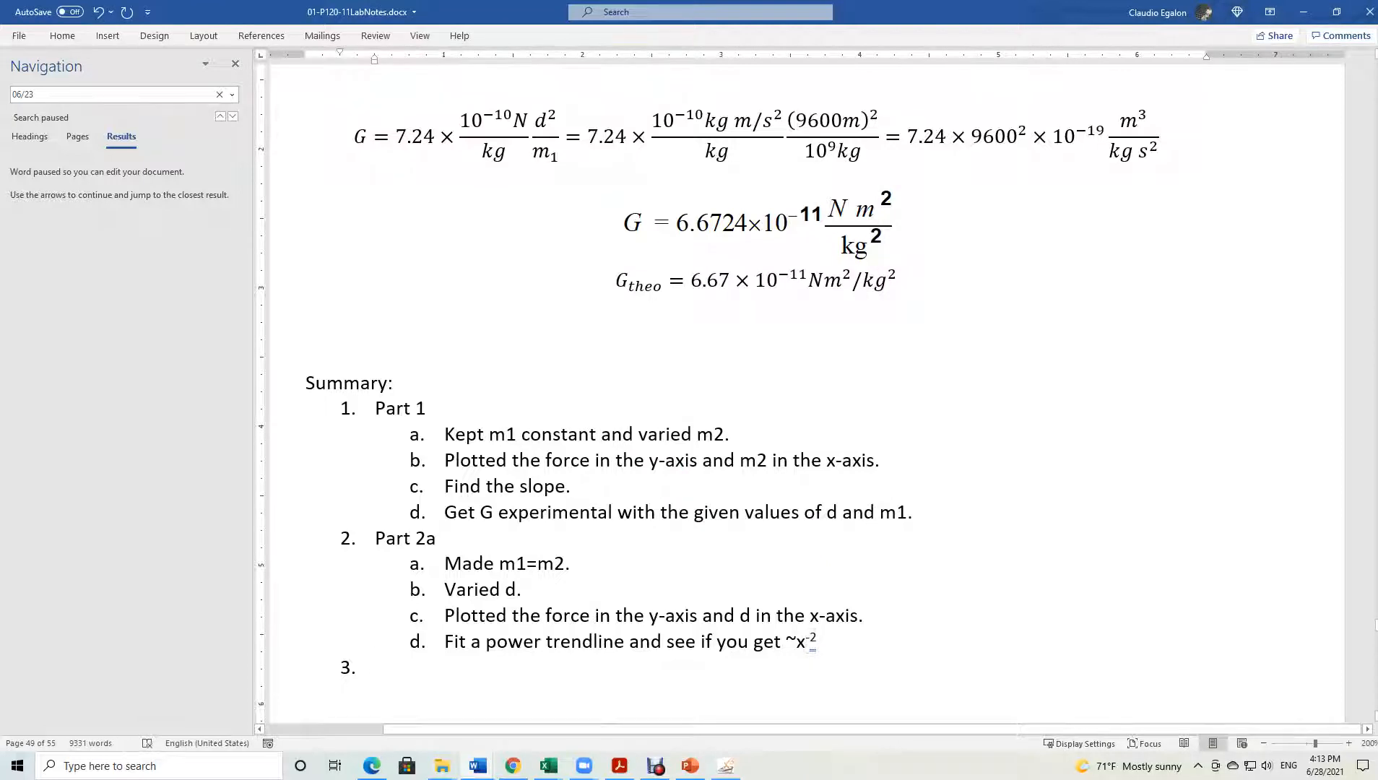
{"action": "left_click", "coordinate": [796, 642]}
Enter "Part 2b." as item 3 and add sub-item a under it reading "Made x=1/d2".
{"action": "left_click", "coordinate": [375, 667]}
{"action": "type", "text": "Part 2b"}
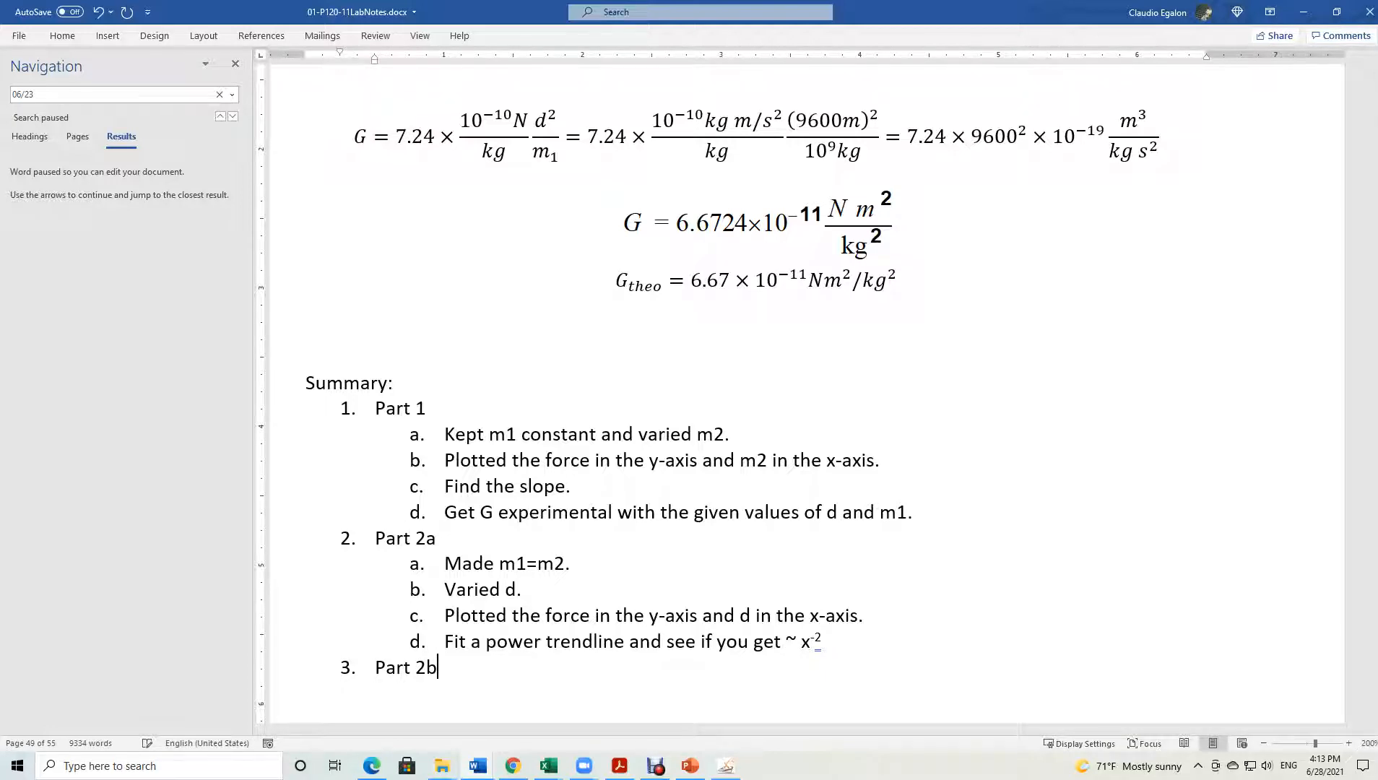
{"action": "type", "text": "."}
{"action": "key", "text": "Return"}
{"action": "key", "text": "Tab"}
{"action": "type", "text": "Made"}
{"action": "key", "text": "BackSpace"}
{"action": "key", "text": "BackSpace"}
{"action": "key", "text": "BackSpace"}
{"action": "key", "text": "BackSpace"}
{"action": "key", "text": "BackSpace"}
{"action": "type", "text": "Made x="}
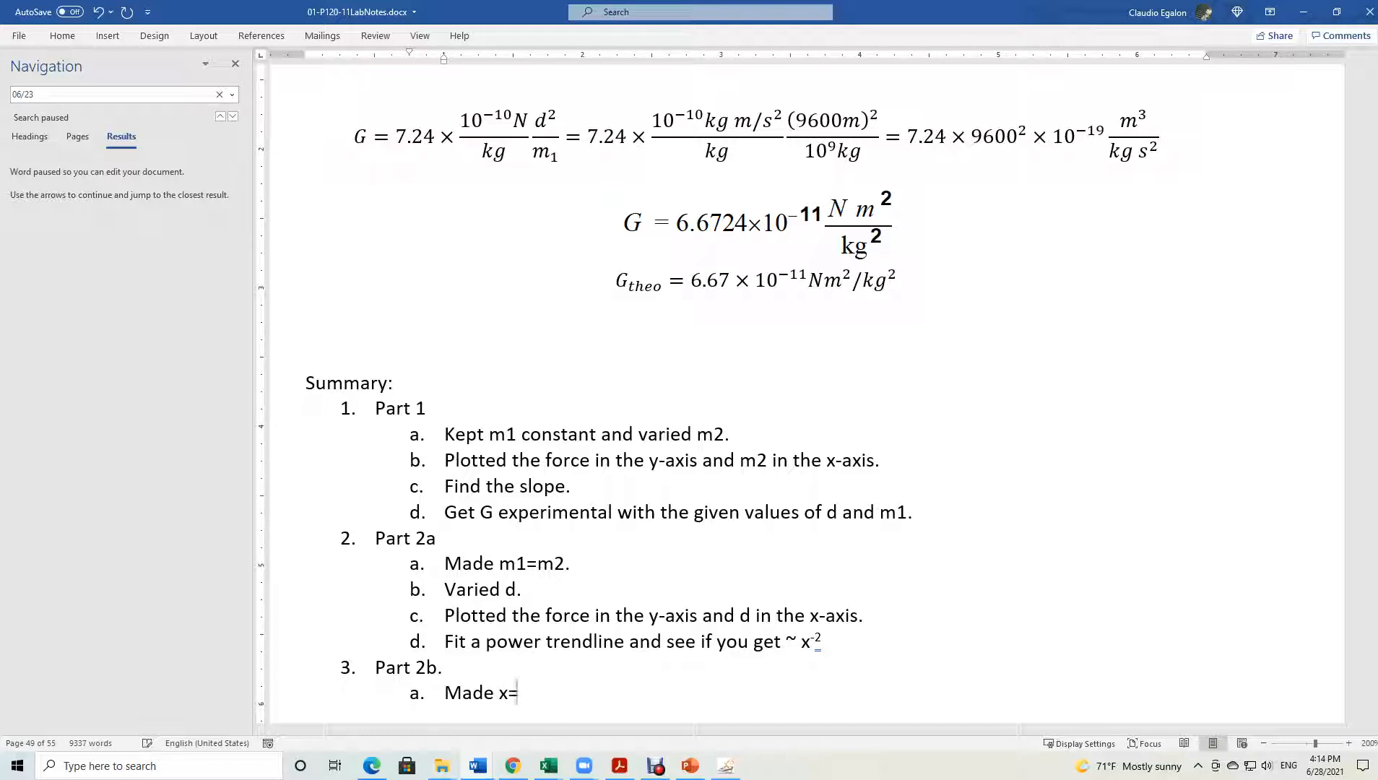
{"action": "type", "text": "1/d2"}
Format the 2 in "1/d2" as superscript and open an empty sub-item b under Part 2b.
{"action": "key", "text": "shift+Left"}
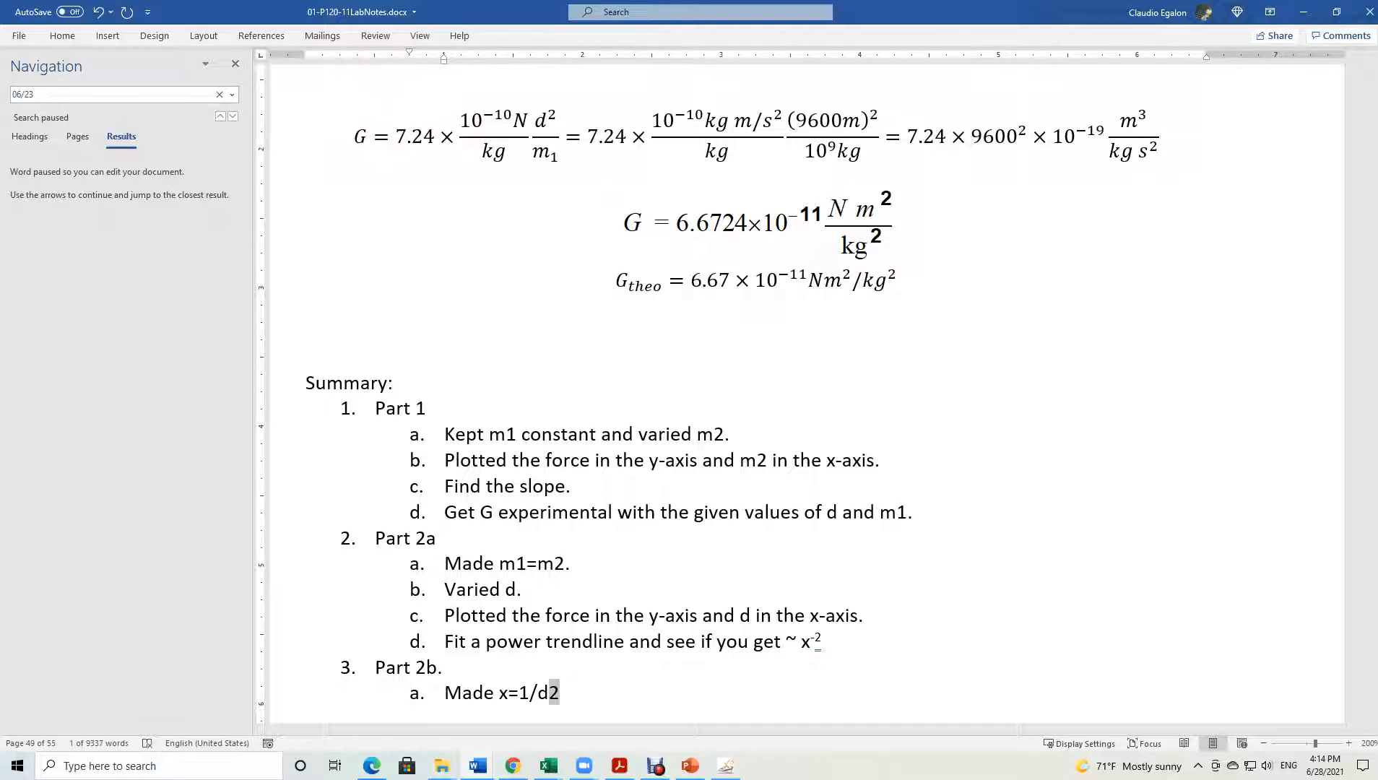
{"action": "right_click", "coordinate": [558, 694]}
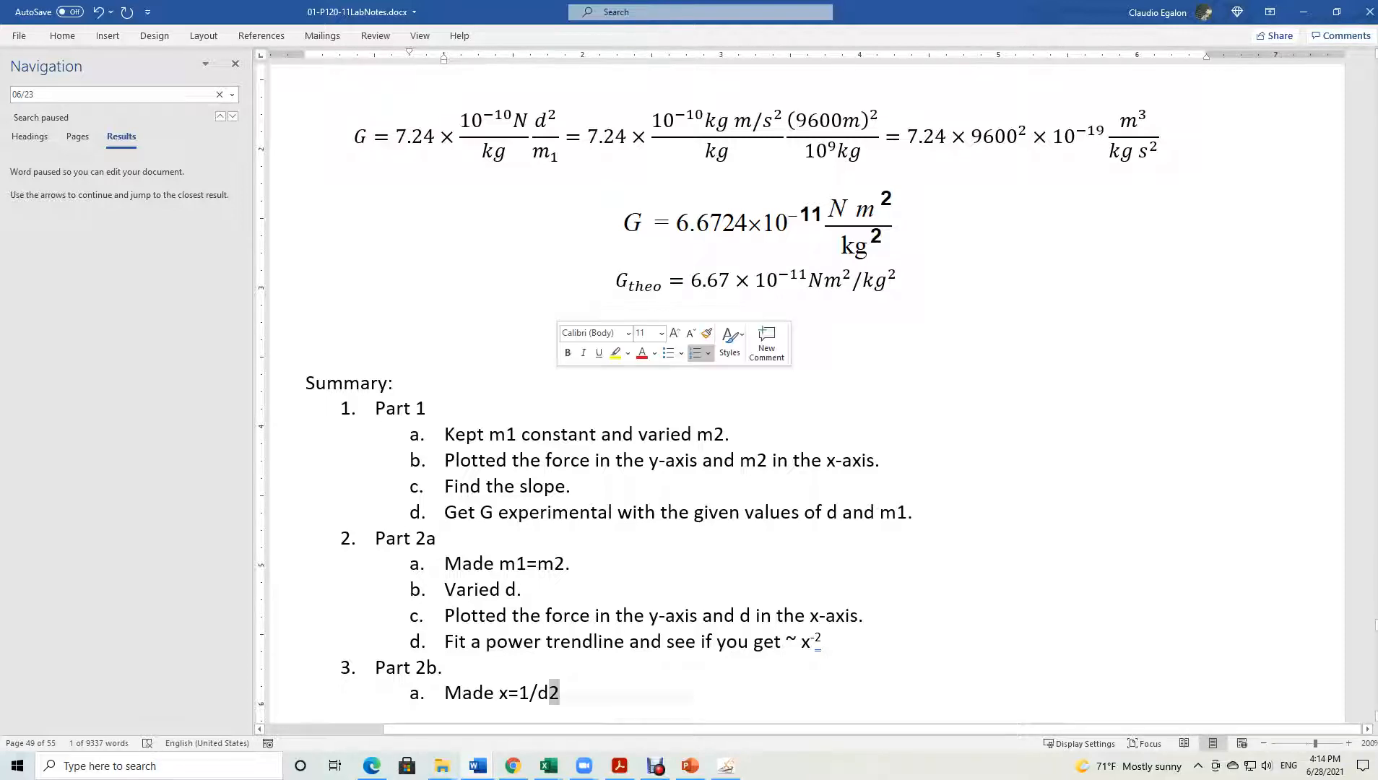
{"action": "left_click", "coordinate": [596, 540]}
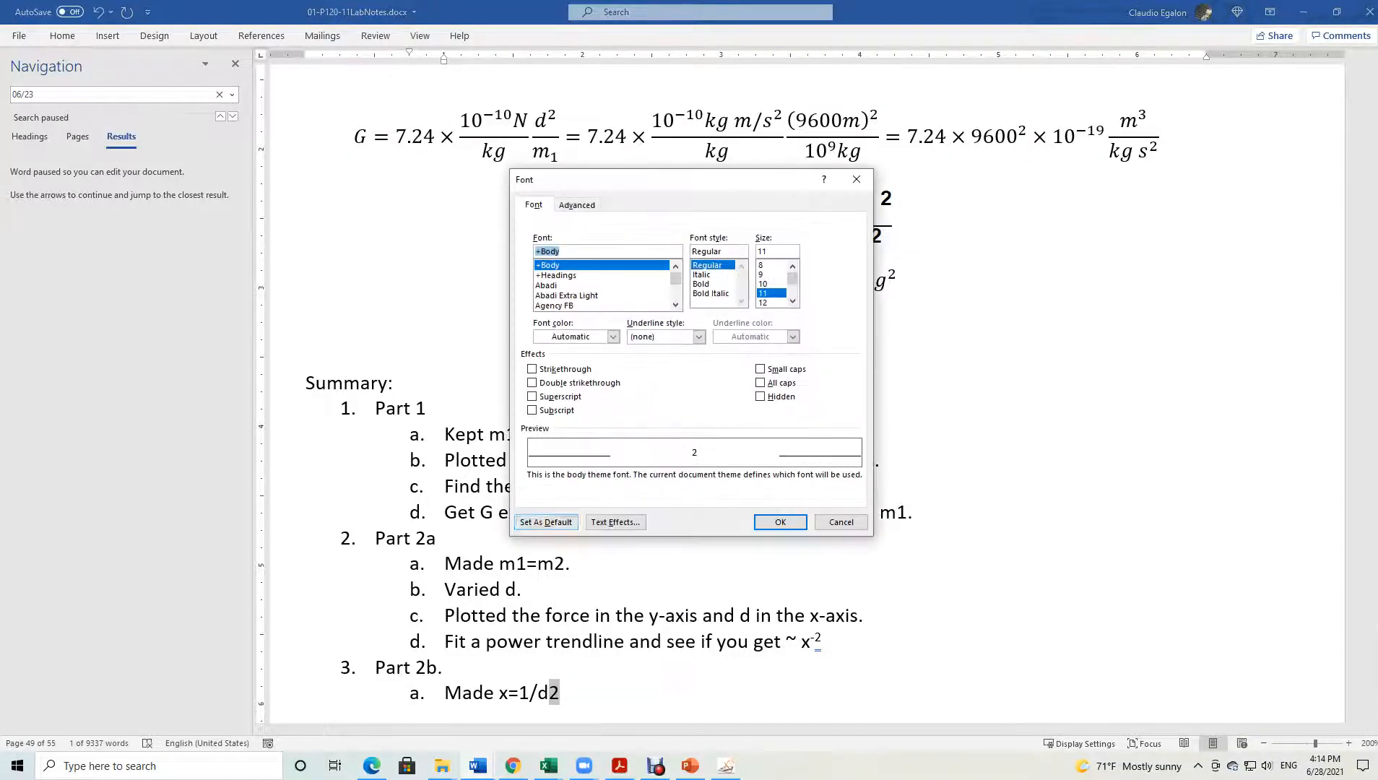
{"action": "key", "text": "alt+p"}
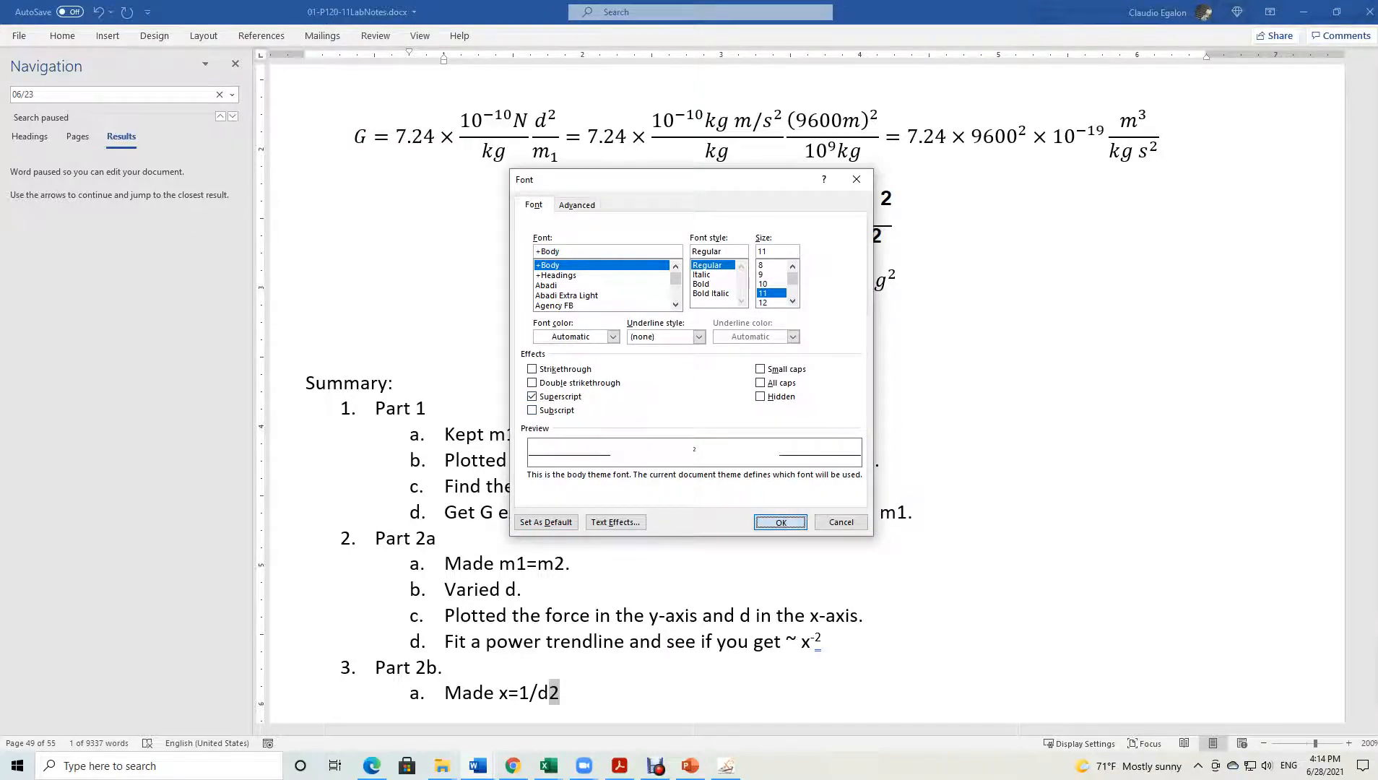
{"action": "key", "text": "Return"}
{"action": "key", "text": "Return"}
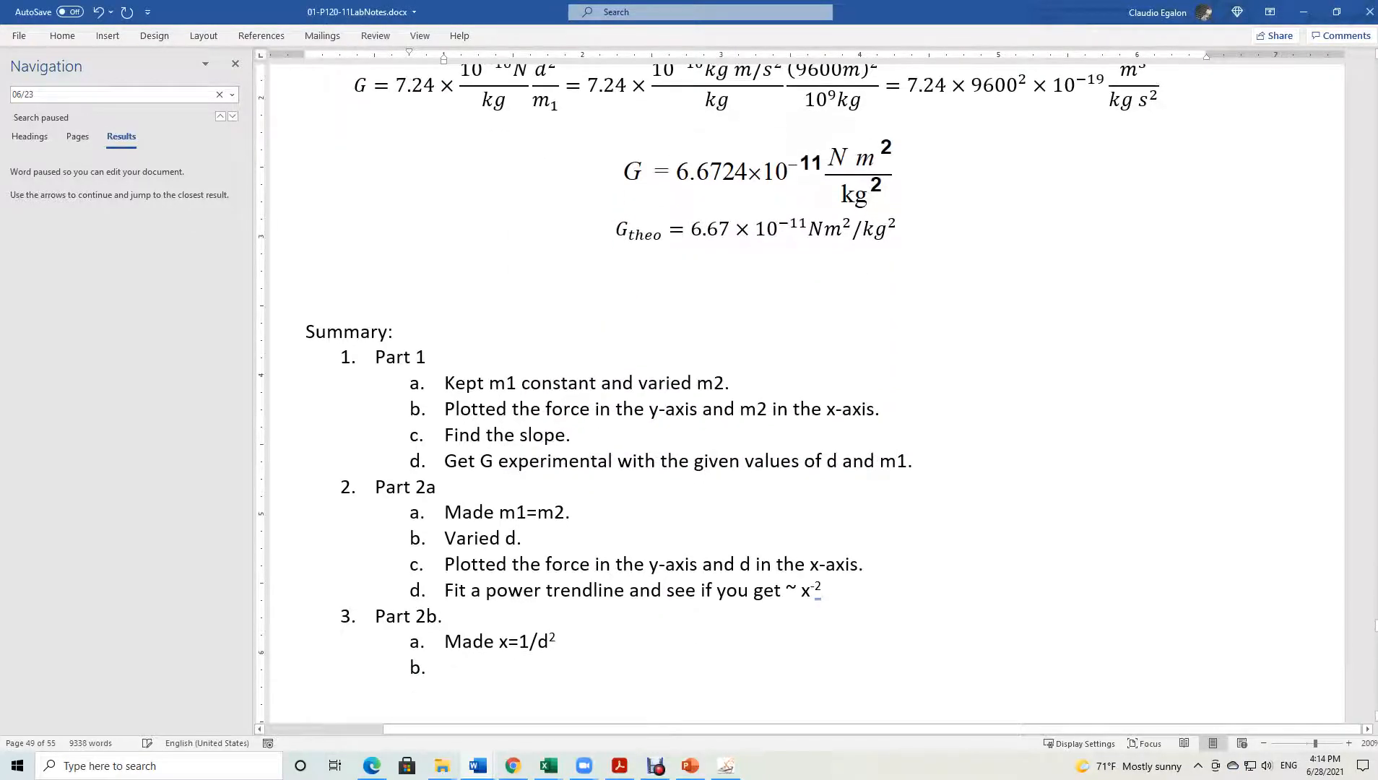
Write "Plotted" in sub-item b of Part 2b and insert a copy of sub-item a, "Made x=1/d²", above it.
{"action": "type", "text": "Plotted"}
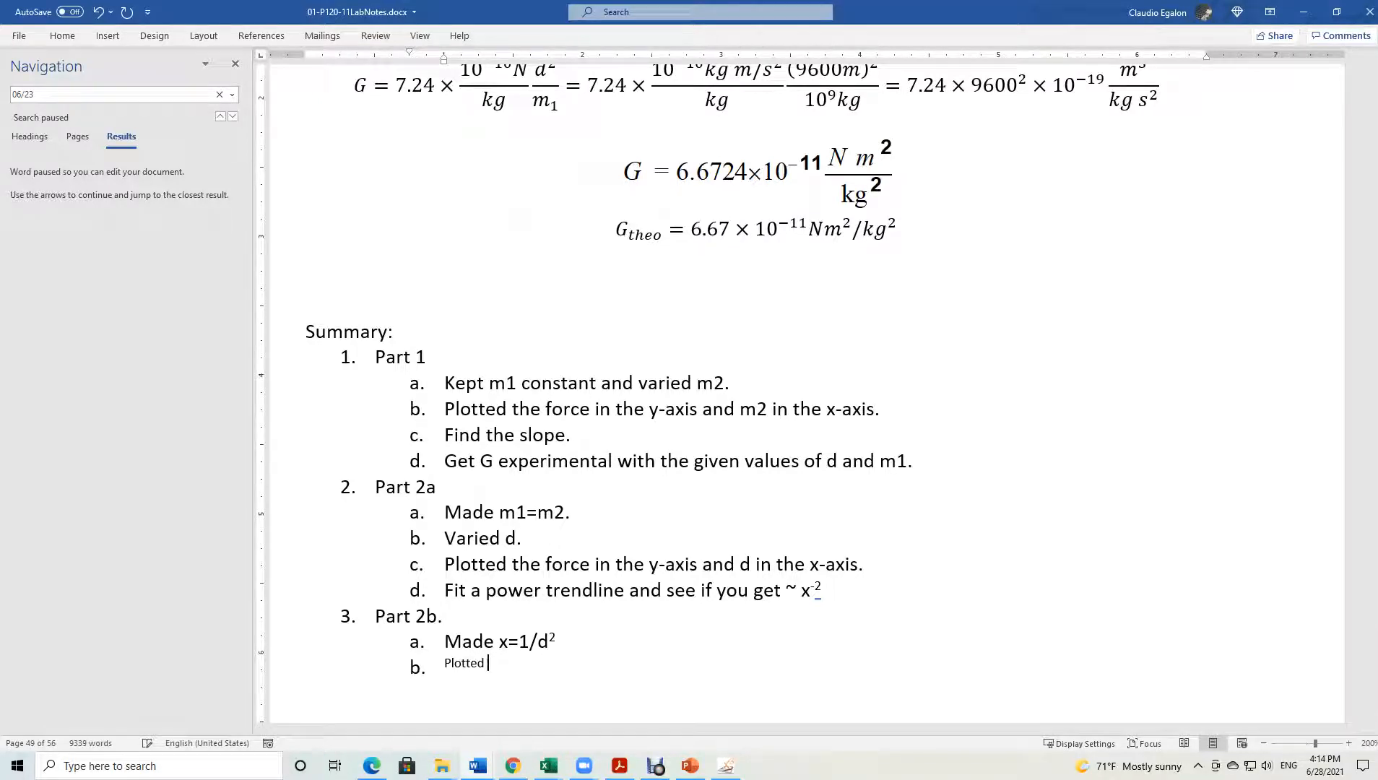
{"action": "key", "text": "BackSpace"}
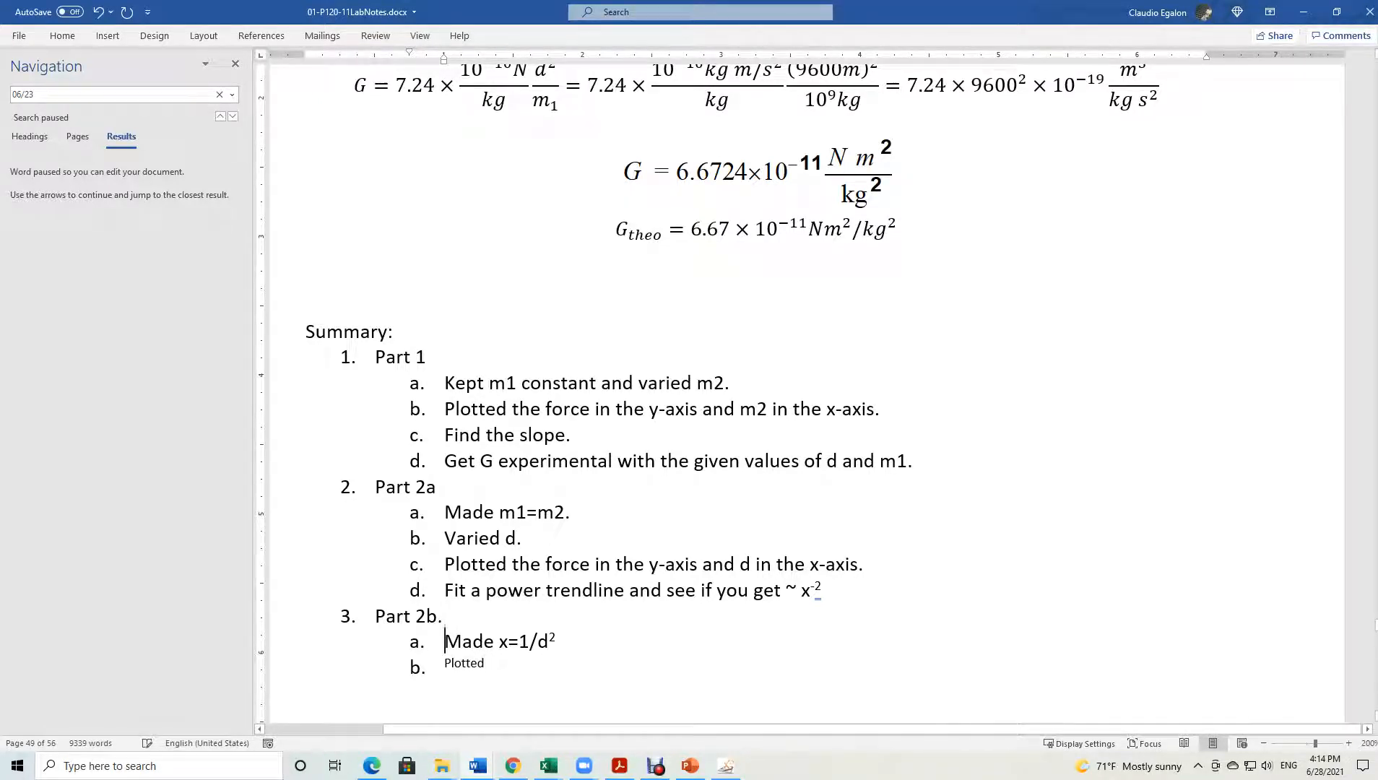
{"action": "triple_click", "coordinate": [445, 641]}
{"action": "key", "text": "ctrl+c"}
{"action": "left_click", "coordinate": [445, 663]}
{"action": "key", "text": "ctrl+v"}
Replace "Made" in the second sub-item of Part 2b with "Plotted F along the y-axis and x along the x-axis".
{"action": "double_click", "coordinate": [463, 666]}
{"action": "type", "text": "Plotte"}
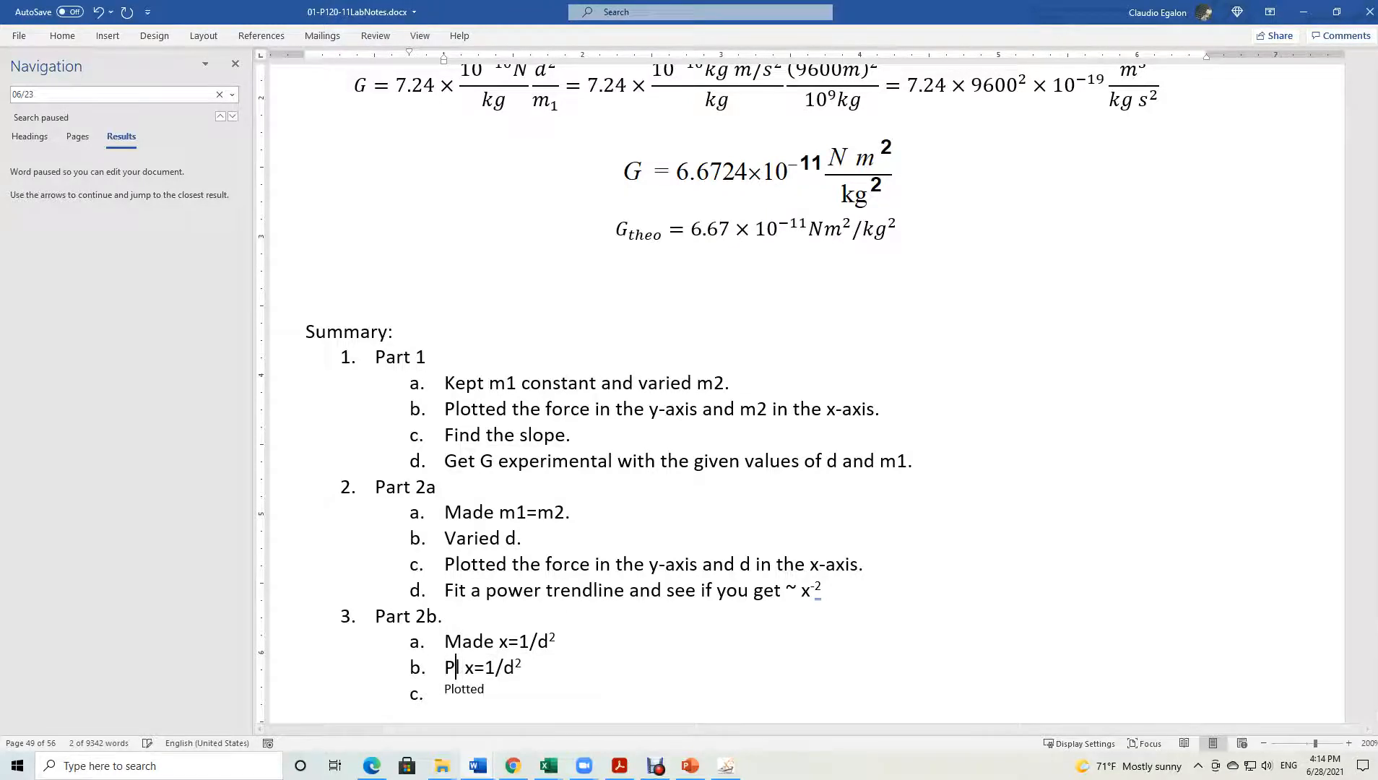
{"action": "type", "text": "d "}
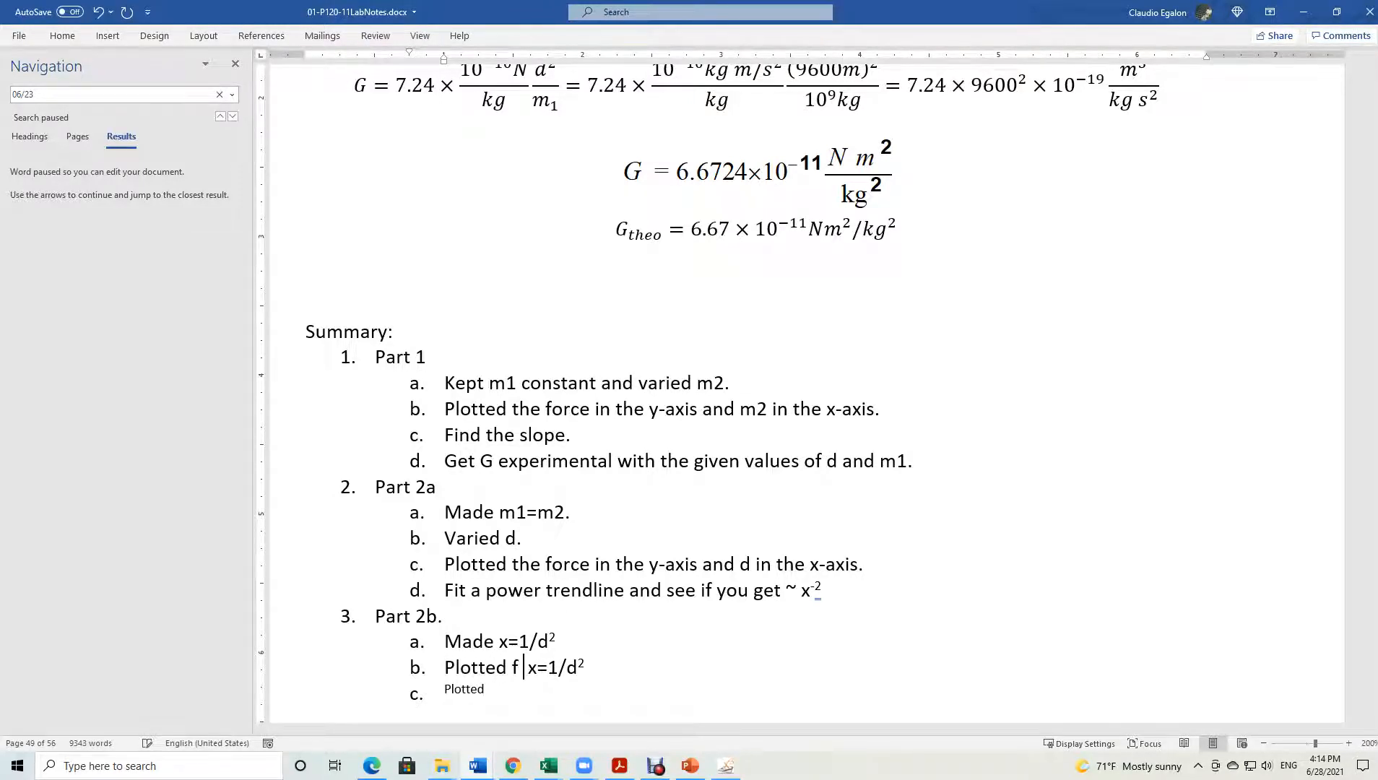
{"action": "type", "text": "F along the"}
{"action": "key", "text": "Right"}
{"action": "type", "text": "y-axis an"}
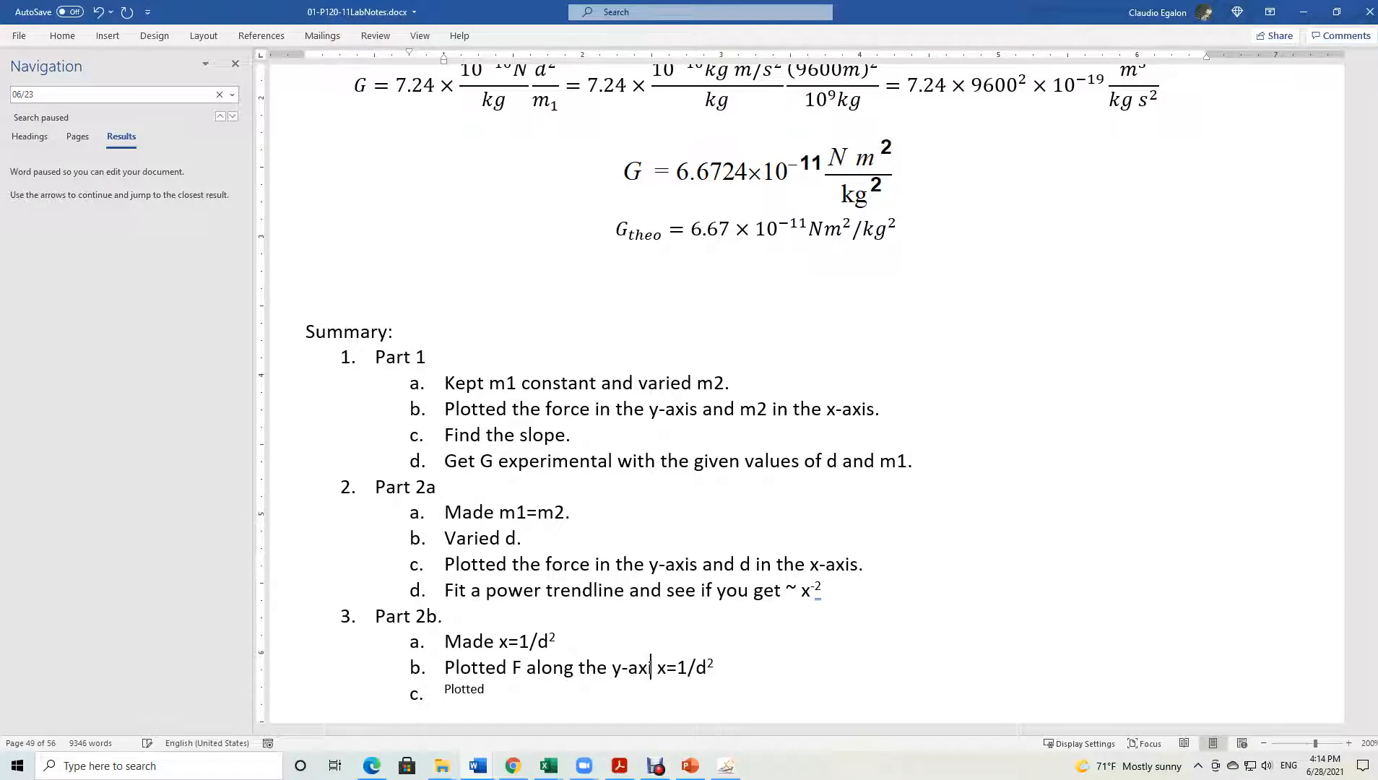
{"action": "type", "text": "d x along the "}
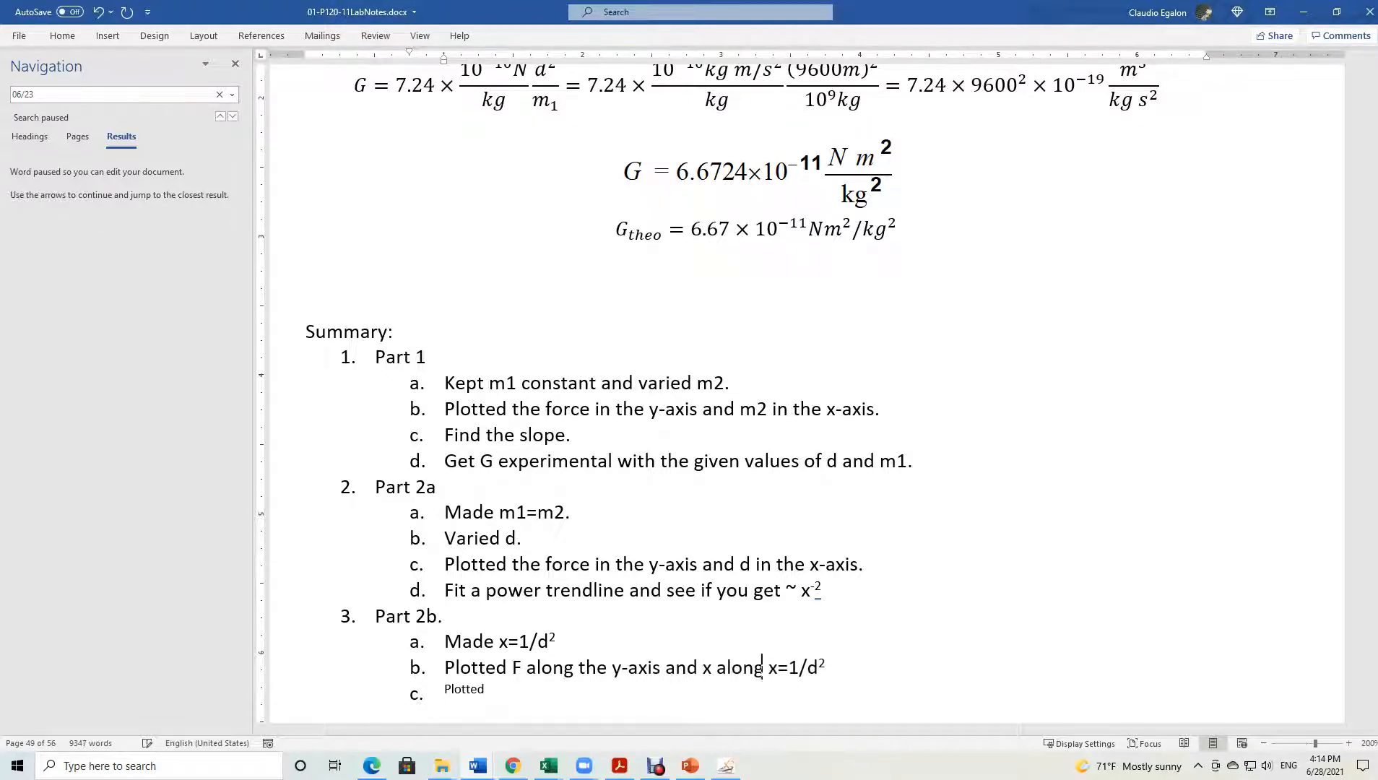
{"action": "type", "text": "x-axi"}
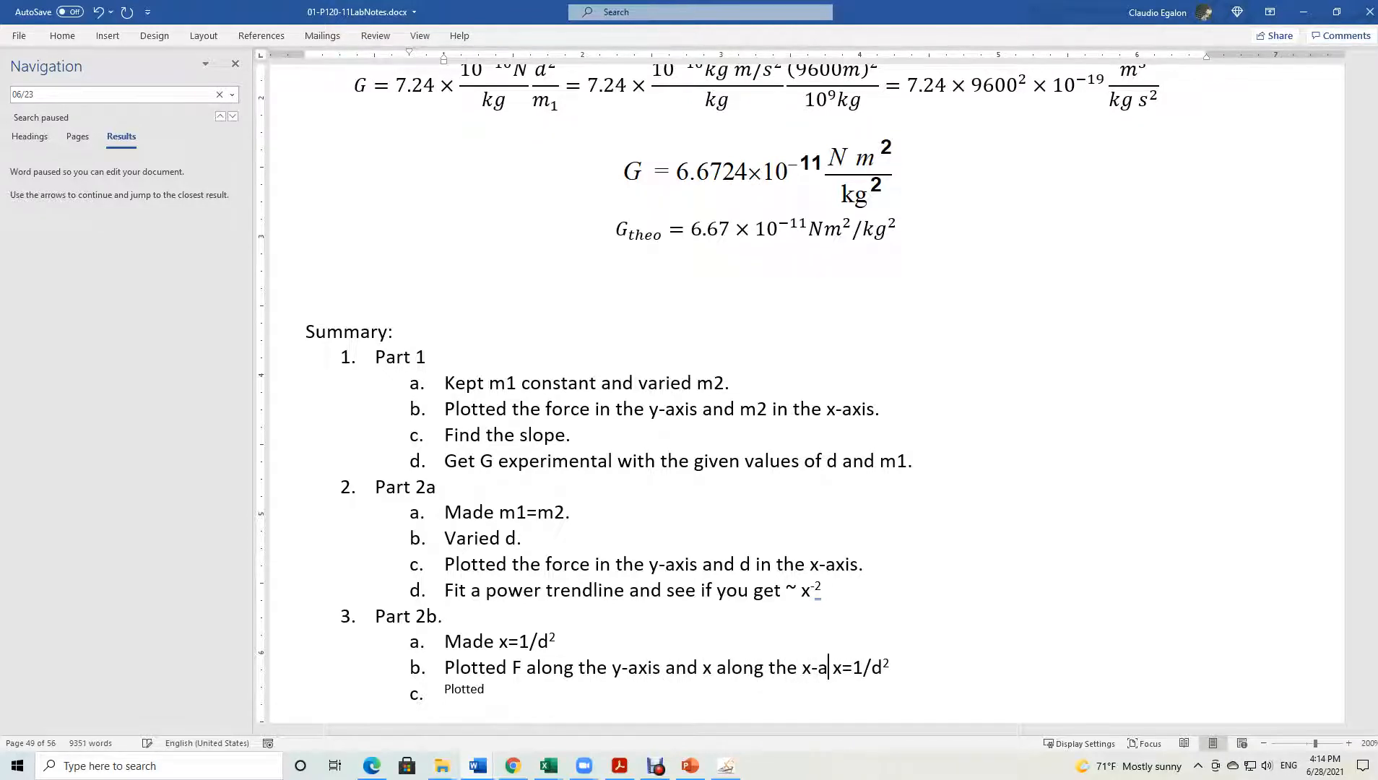
{"action": "type", "text": "s"}
Delete the leftover "x=1/d²" and "Plotted" from Part 2b, end sub-item b with a period and open an empty sub-item c.
{"action": "key", "text": "Return"}
{"action": "key", "text": "shift+Down"}
{"action": "key", "text": "shift+Down"}
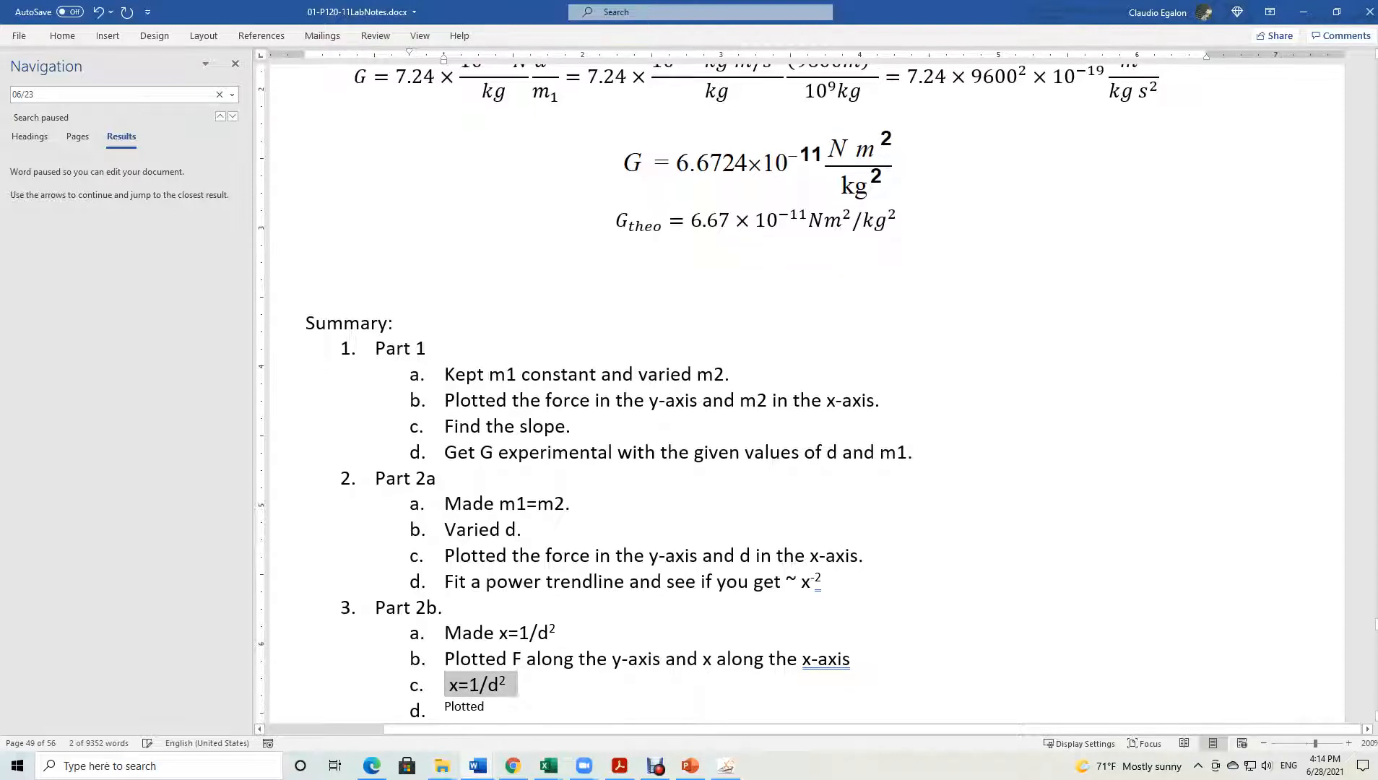
{"action": "key", "text": "BackSpace"}
{"action": "key", "text": "BackSpace"}
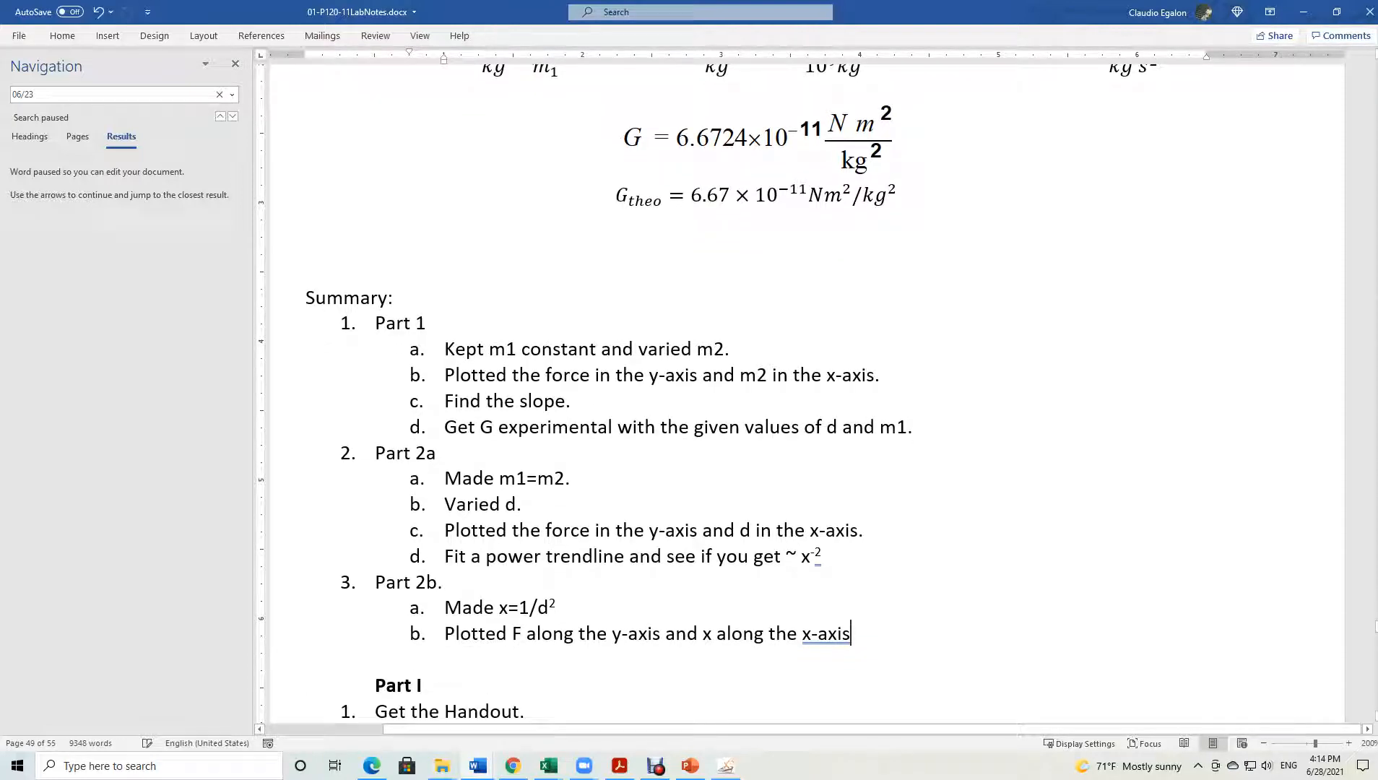
{"action": "type", "text": "."}
{"action": "key", "text": "Return"}
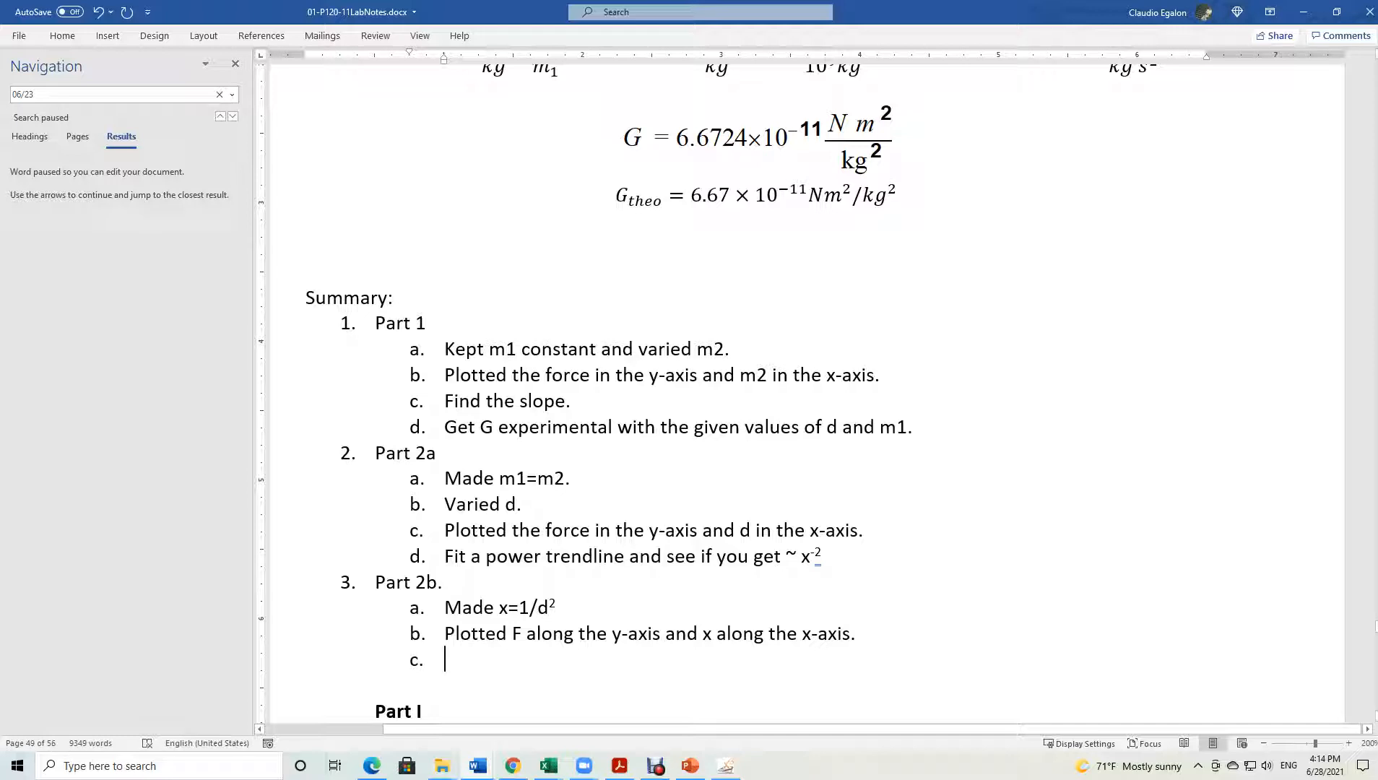
{"action": "type", "text": "Get the slope"}
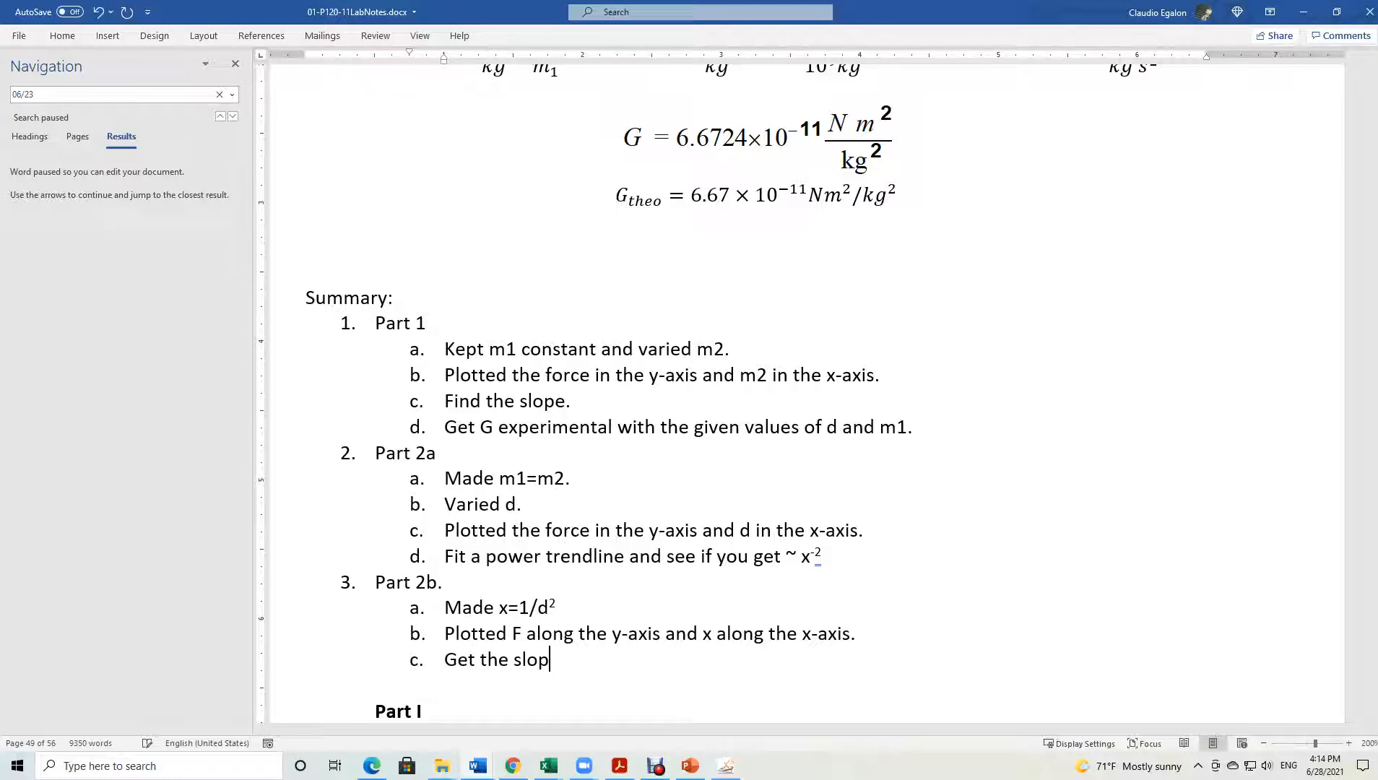
{"action": "key", "text": "BackSpace"}
{"action": "key", "text": "BackSpace"}
{"action": "key", "text": "BackSpace"}
{"action": "key", "text": "BackSpace"}
{"action": "key", "text": "BackSpace"}
{"action": "key", "text": "BackSpace"}
{"action": "key", "text": "BackSpace"}
{"action": "key", "text": "BackSpace"}
{"action": "key", "text": "BackSpace"}
{"action": "key", "text": "BackSpace"}
{"action": "key", "text": "BackSpace"}
{"action": "key", "text": "BackSpace"}
{"action": "key", "text": "BackSpace"}
Write "Fit a linear curve" in sub-item c of Part 2b.
{"action": "type", "text": "Fit"}
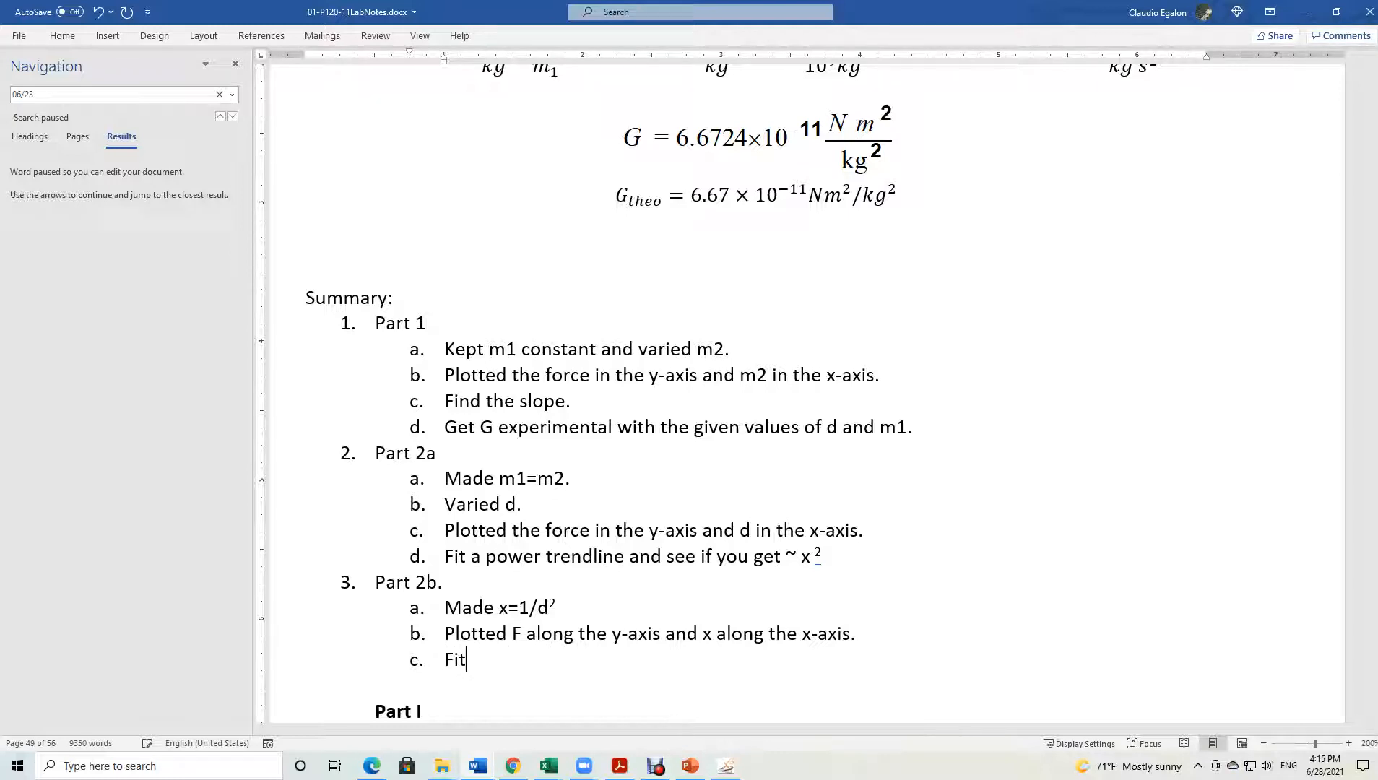
{"action": "type", "text": " a liner"}
{"action": "key", "text": "BackSpace"}
{"action": "key", "text": "BackSpace"}
{"action": "type", "text": "ar curve"}
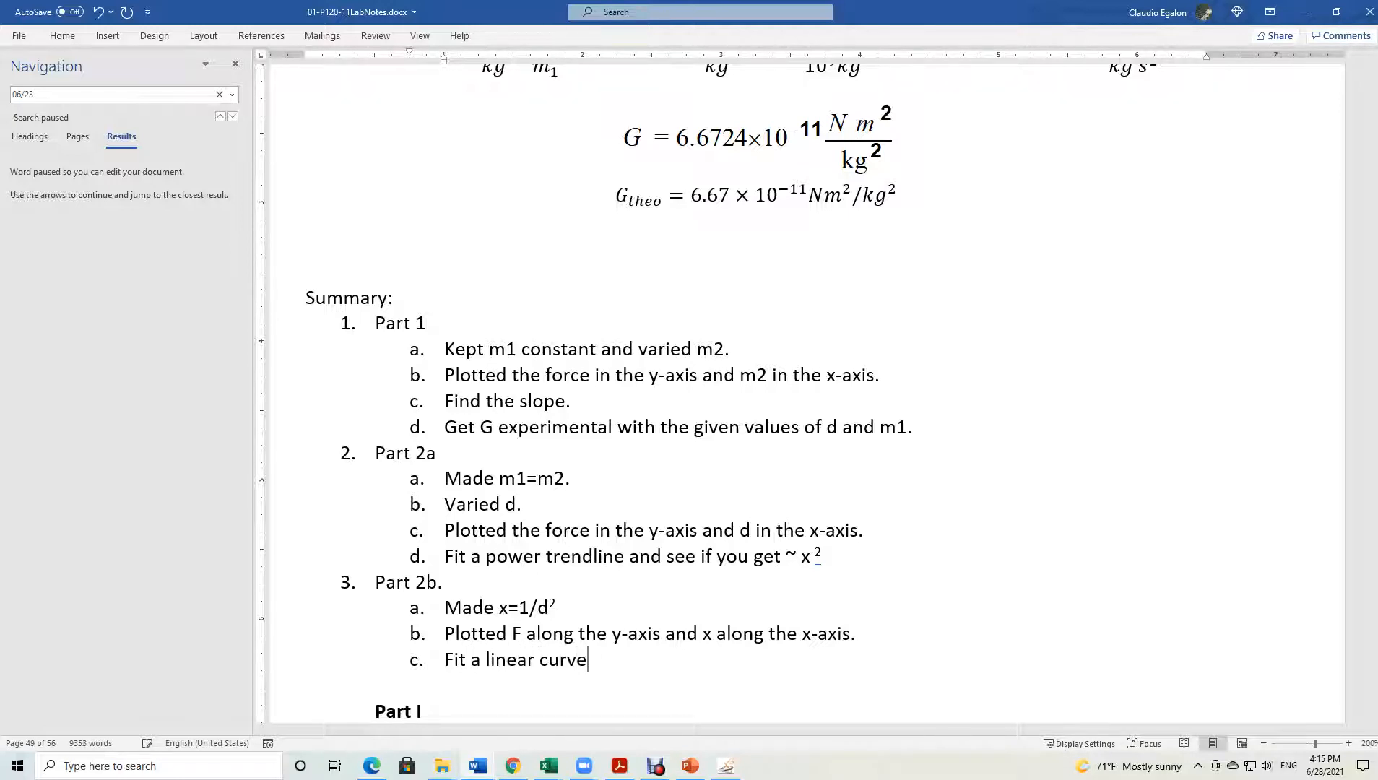
Insert a new sub-item c, "Fit a linear curve", under Part 1 after the item about plotting the force against m2.
{"action": "left_click", "coordinate": [880, 375]}
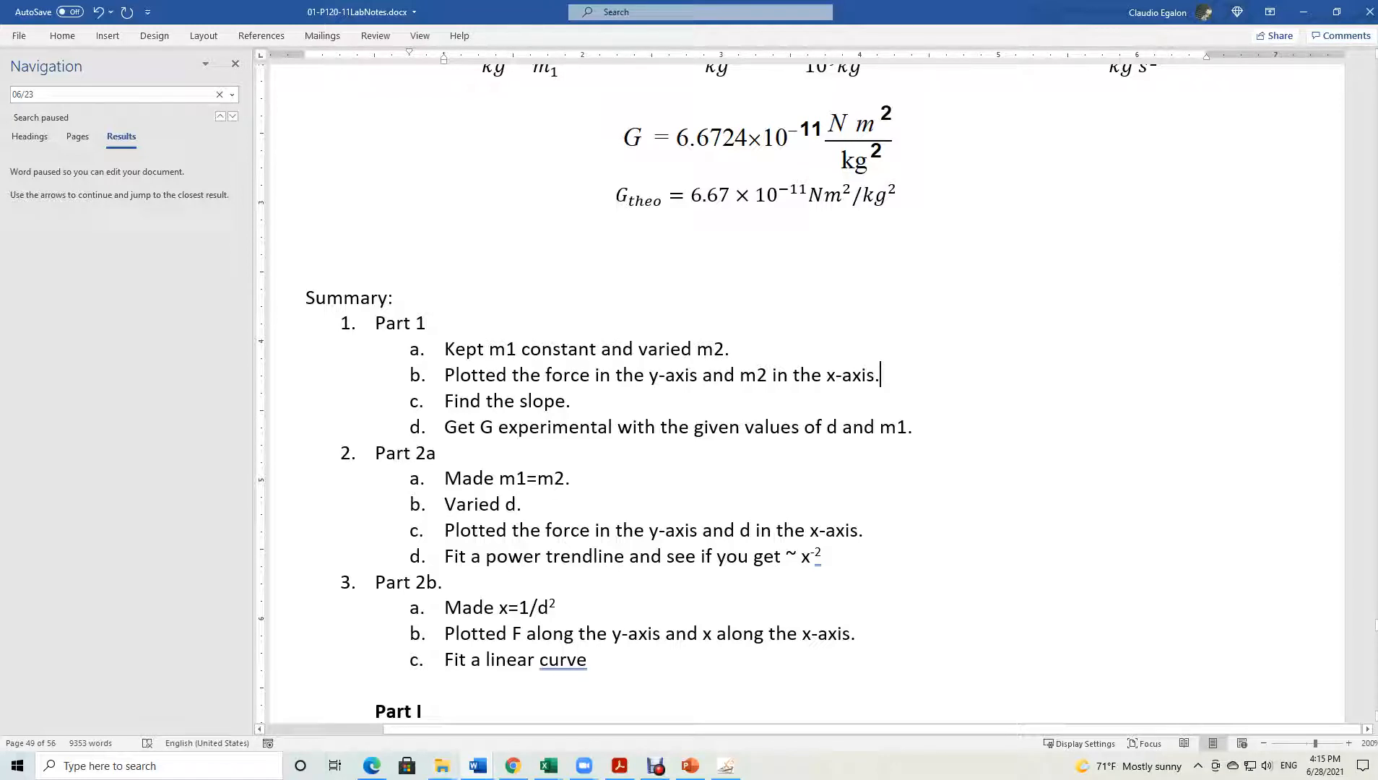
{"action": "key", "text": "Return"}
{"action": "type", "text": "Fi"}
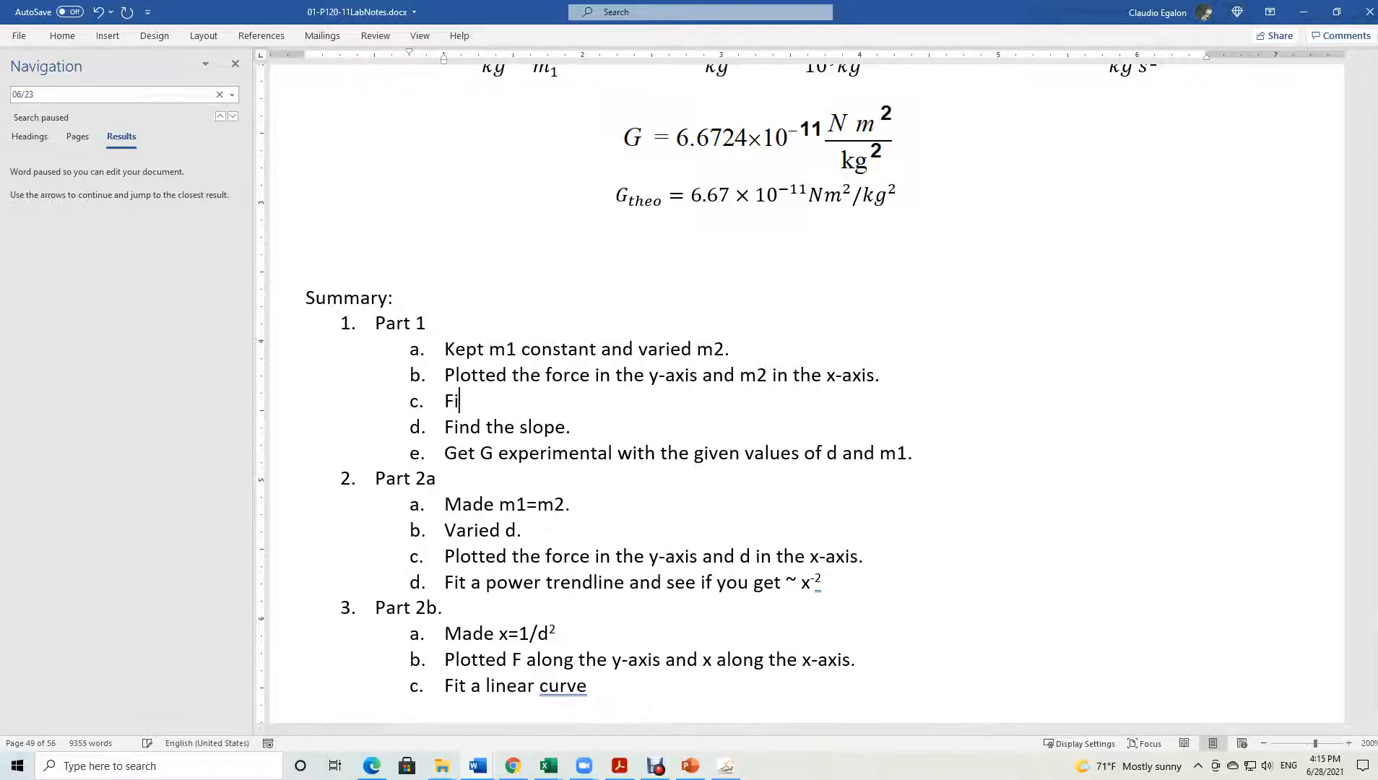
{"action": "type", "text": "t a linear curve"}
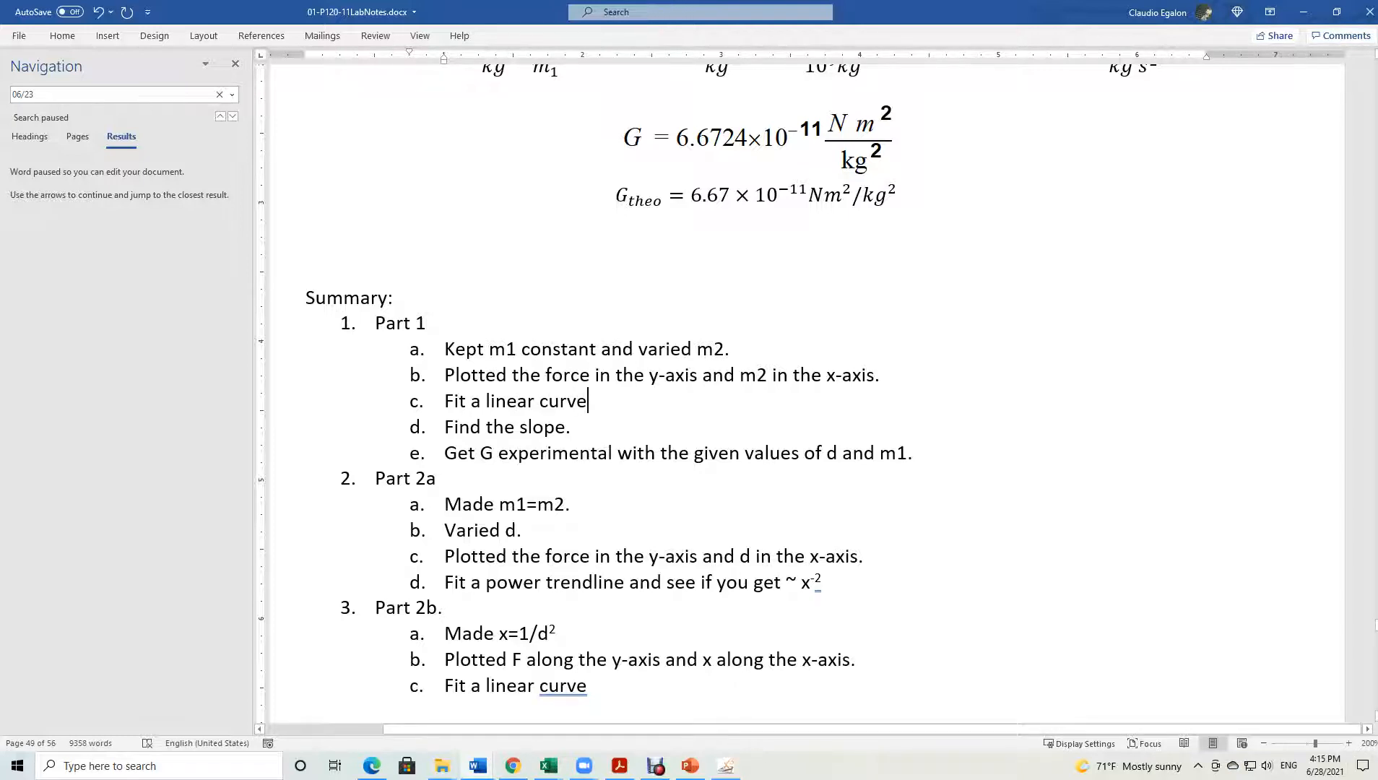
End sub-item c of Part 2b with a period and add sub-item d reading "Find the slope and intercept.".
{"action": "left_click", "coordinate": [589, 686]}
{"action": "type", "text": "."}
{"action": "key", "text": "Return"}
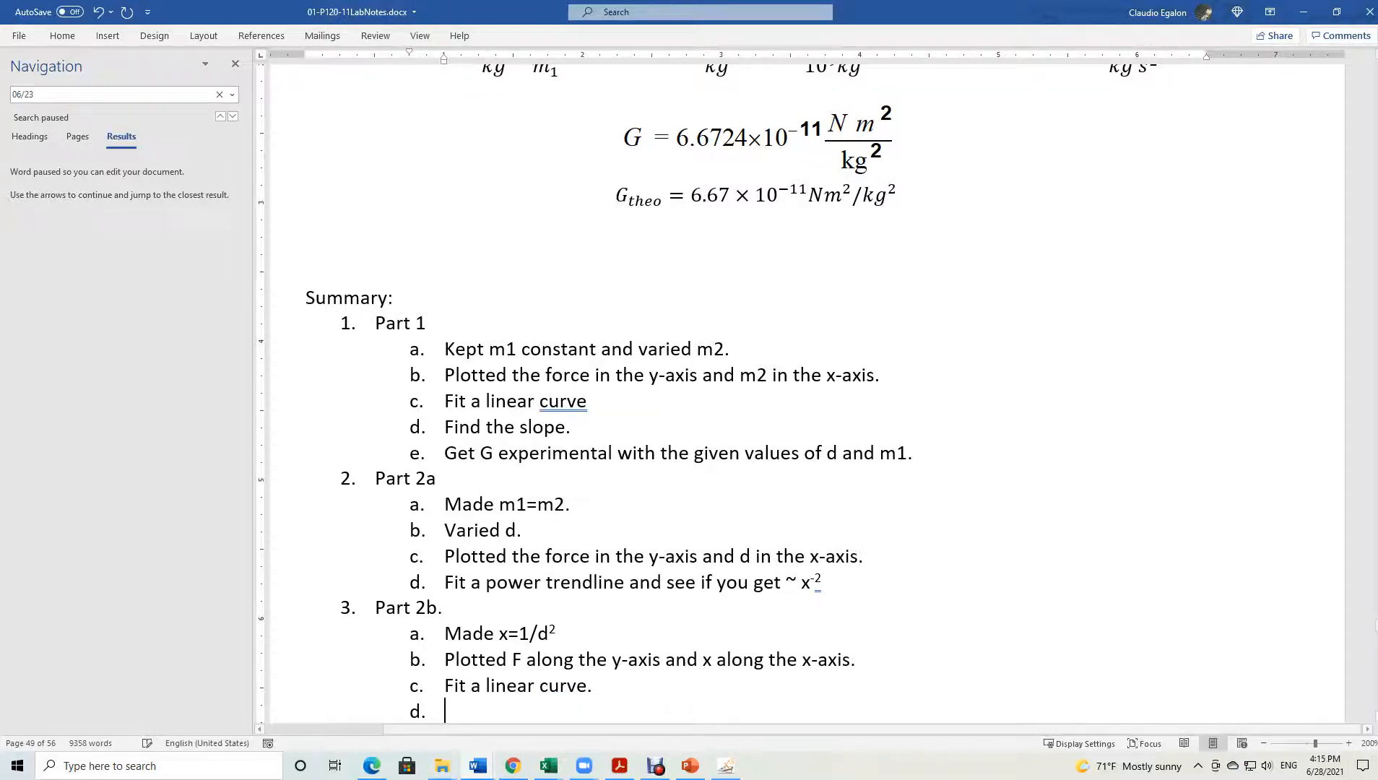
{"action": "type", "text": "Fin"}
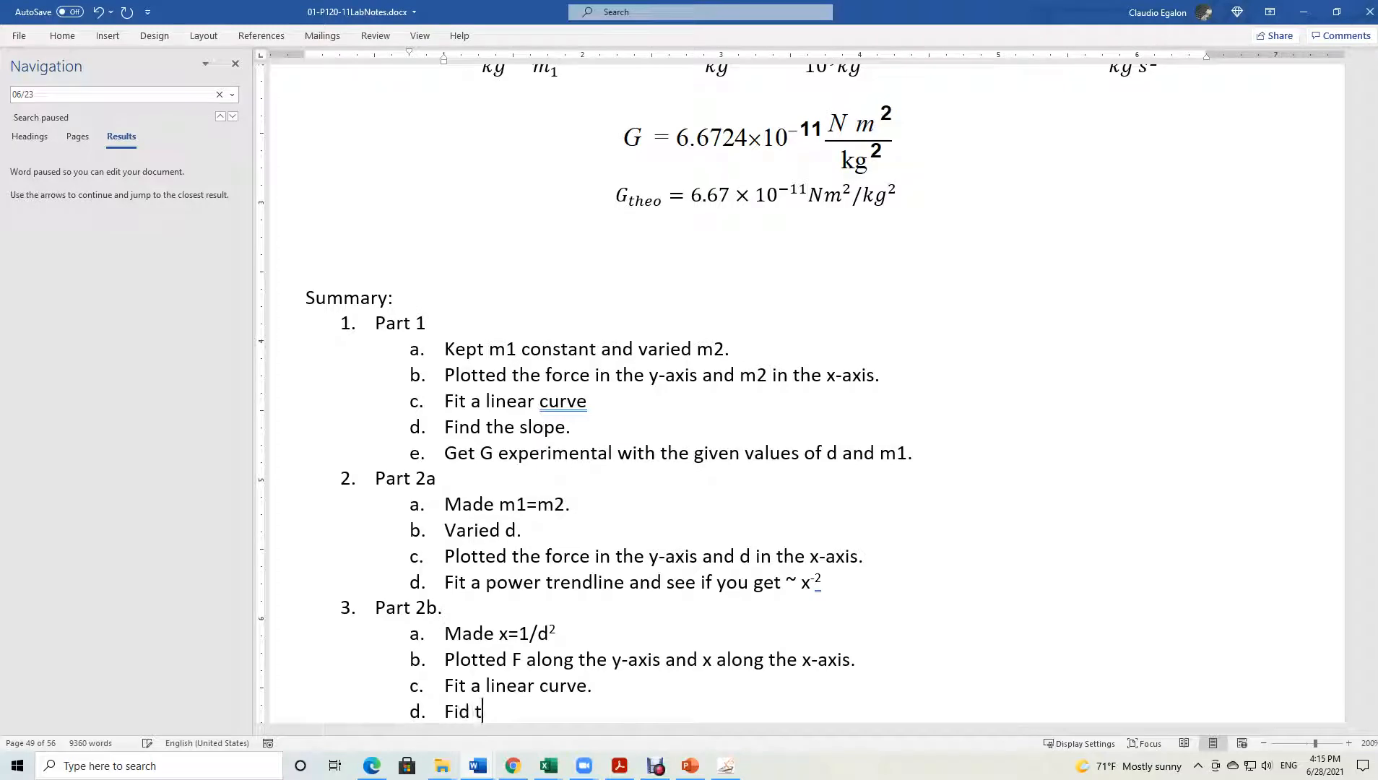
{"action": "type", "text": "d the slo"}
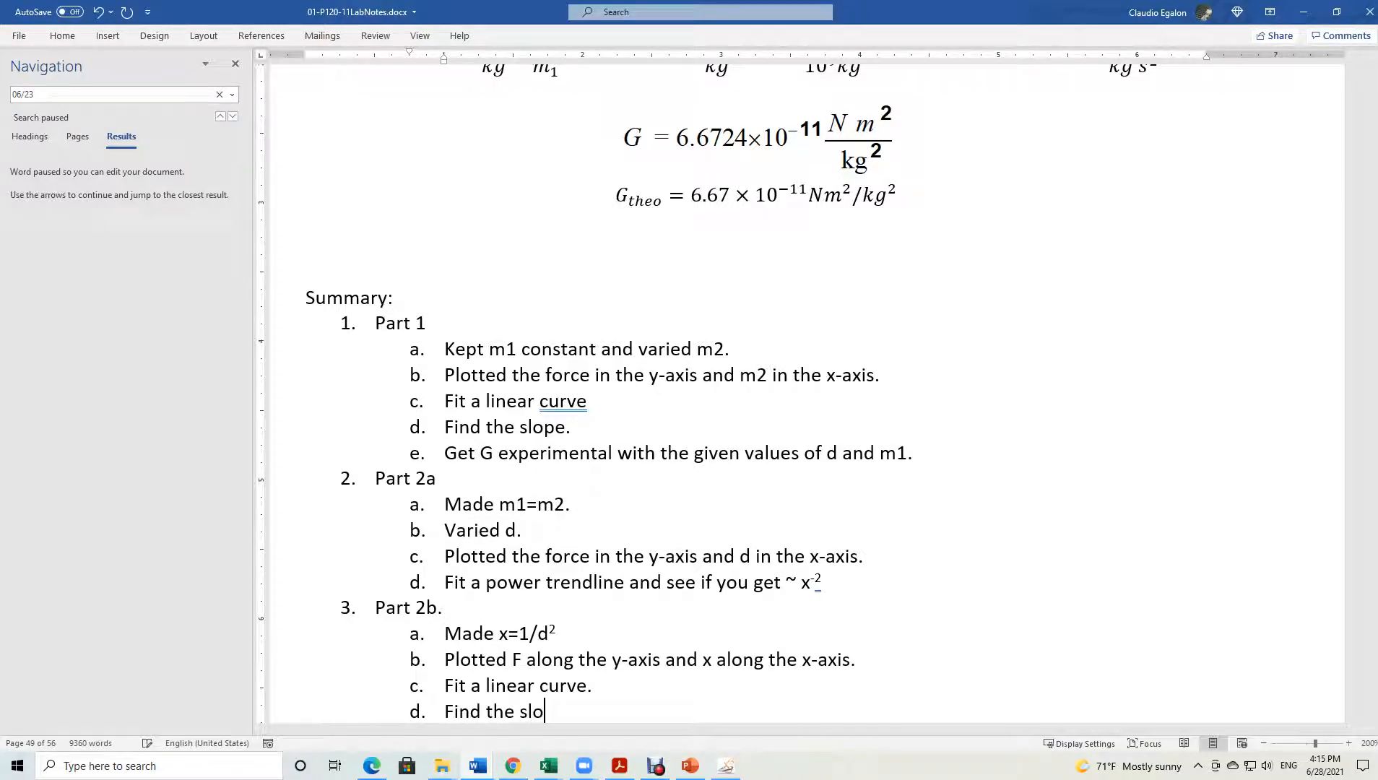
{"action": "type", "text": "pe and intercept."}
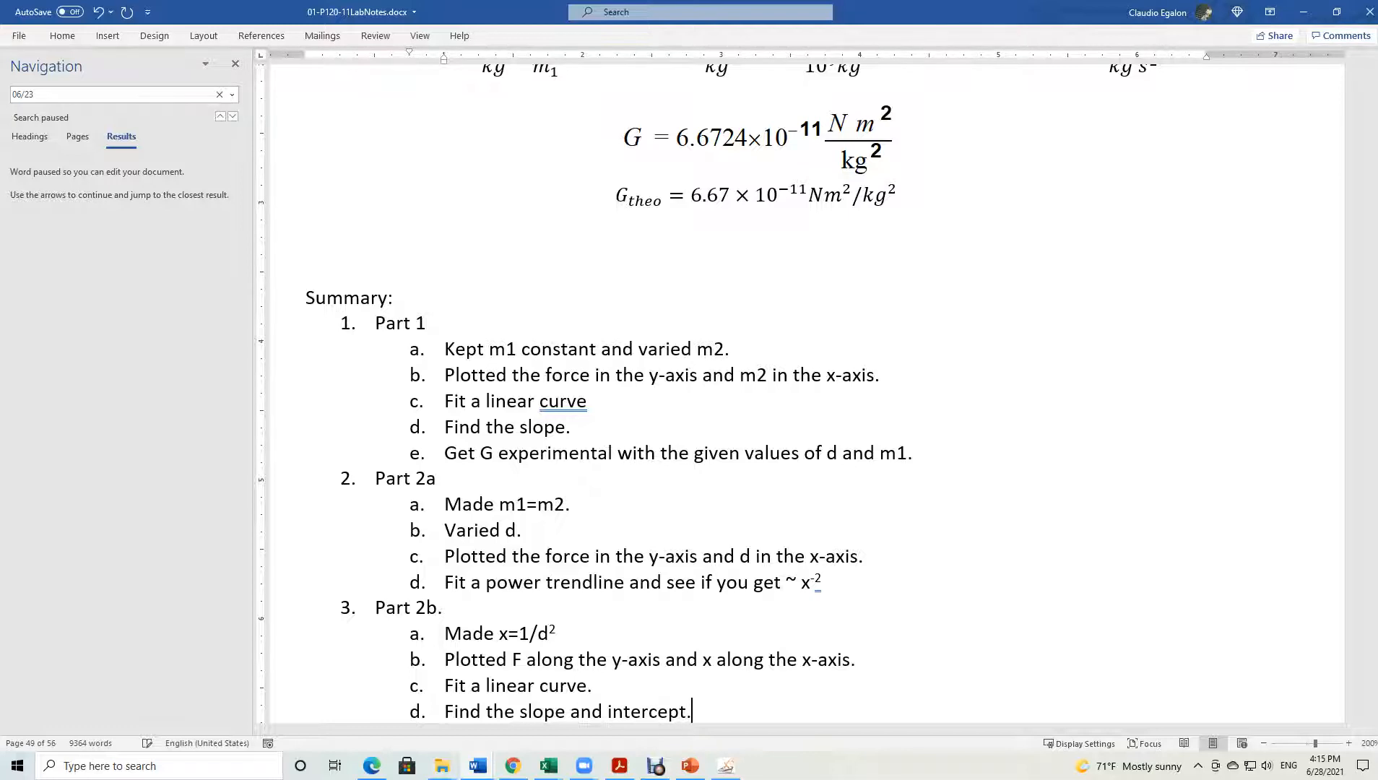
Add sub-item e under Part 2b reading "Using G experimental in Part 1 find the value of the masses.".
{"action": "key", "text": "Return"}
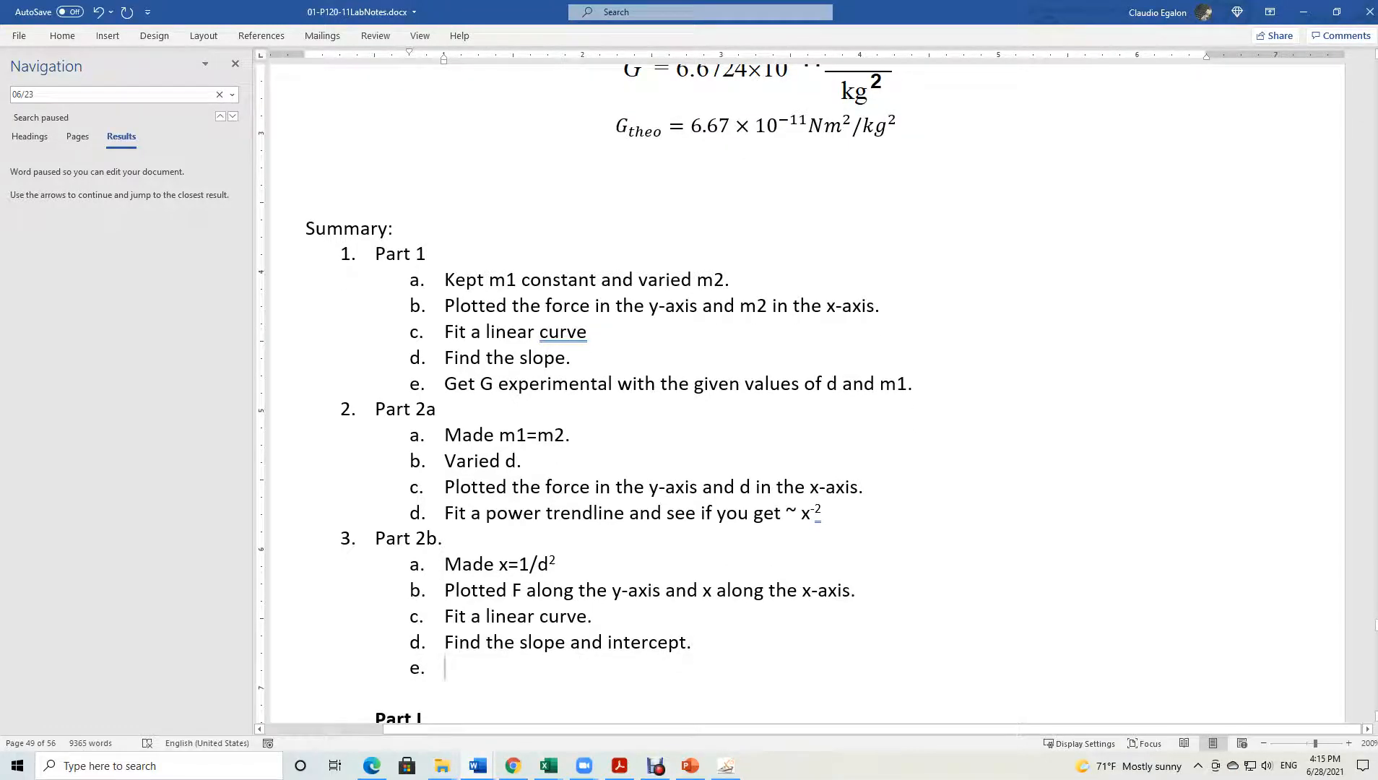
{"action": "type", "text": "Using"}
{"action": "type", "text": "Gexp"}
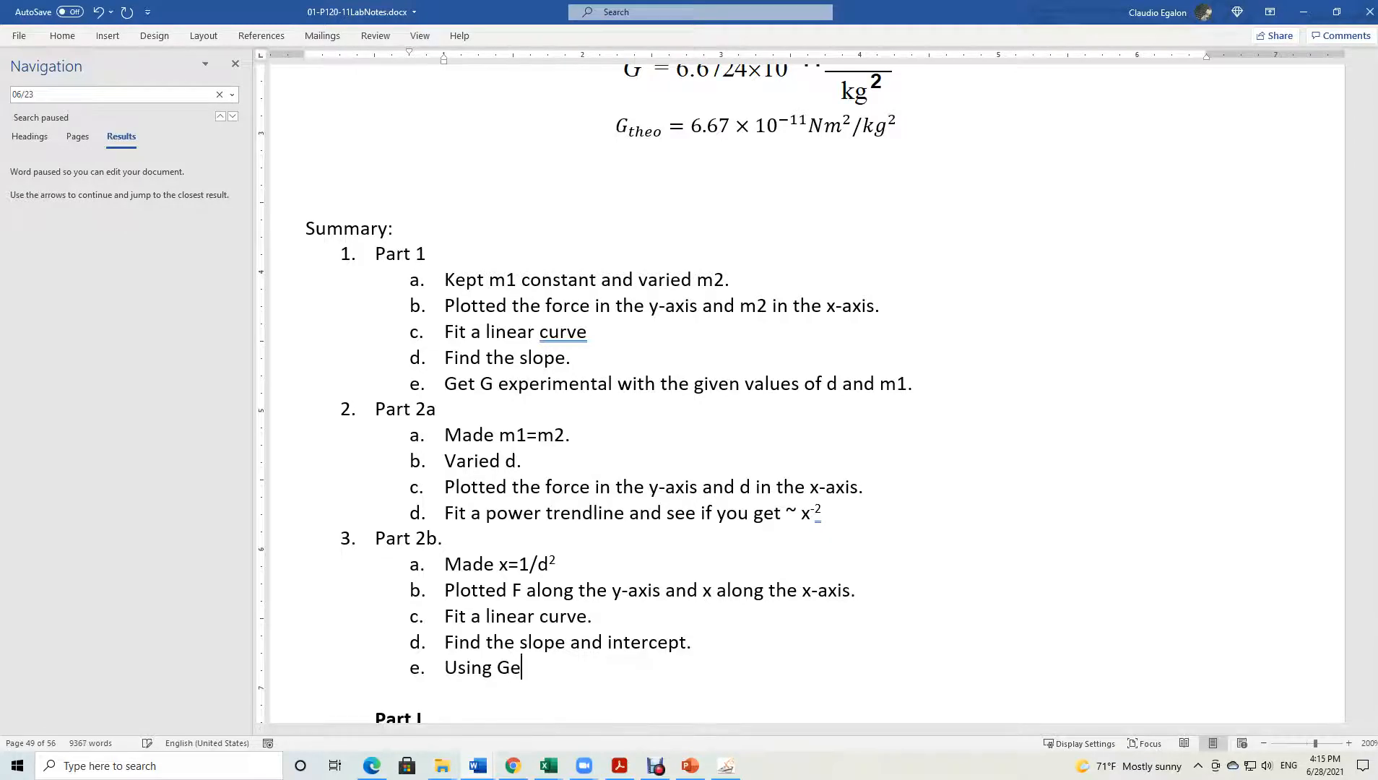
{"action": "key", "text": "BackSpace"}
{"action": "key", "text": "BackSpace"}
{"action": "key", "text": "BackSpace"}
{"action": "type", "text": "experimental in Par"}
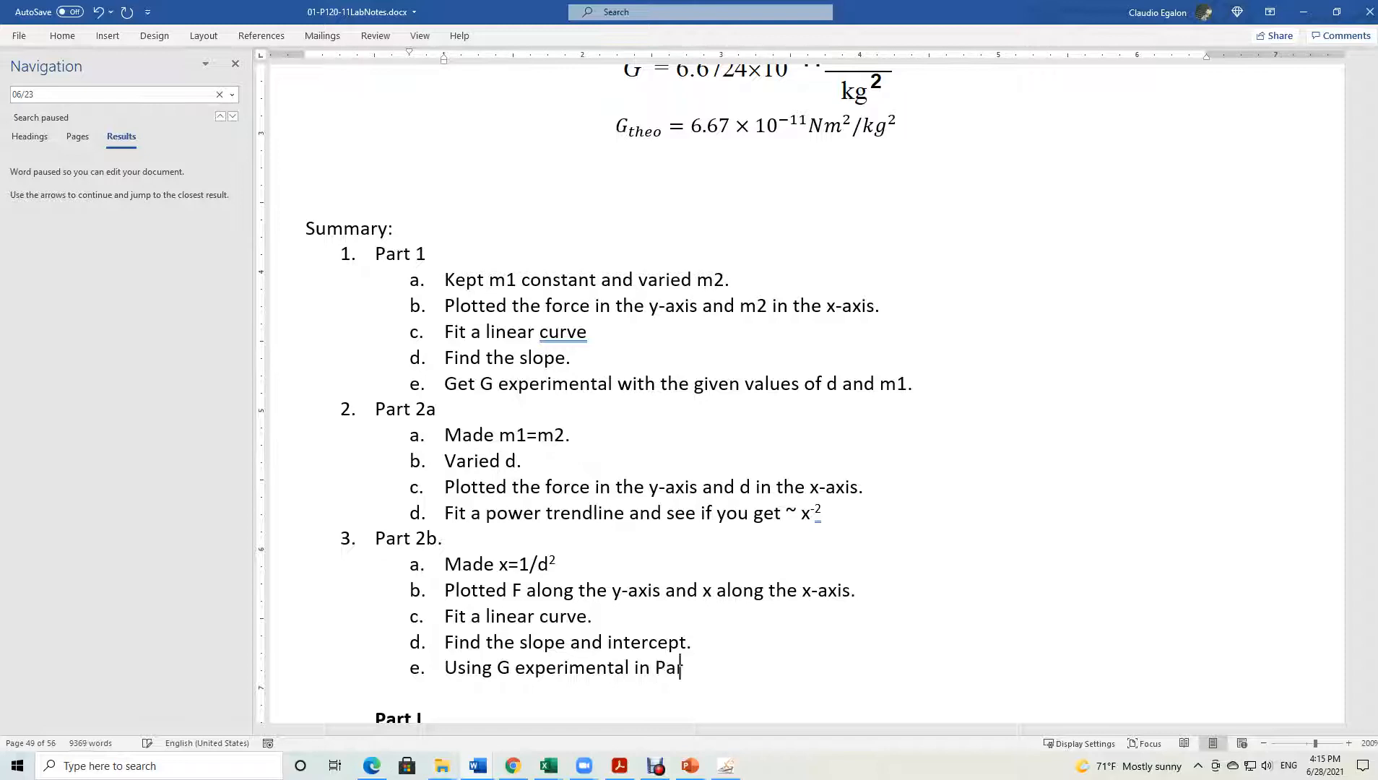
{"action": "type", "text": "t 1 find the "}
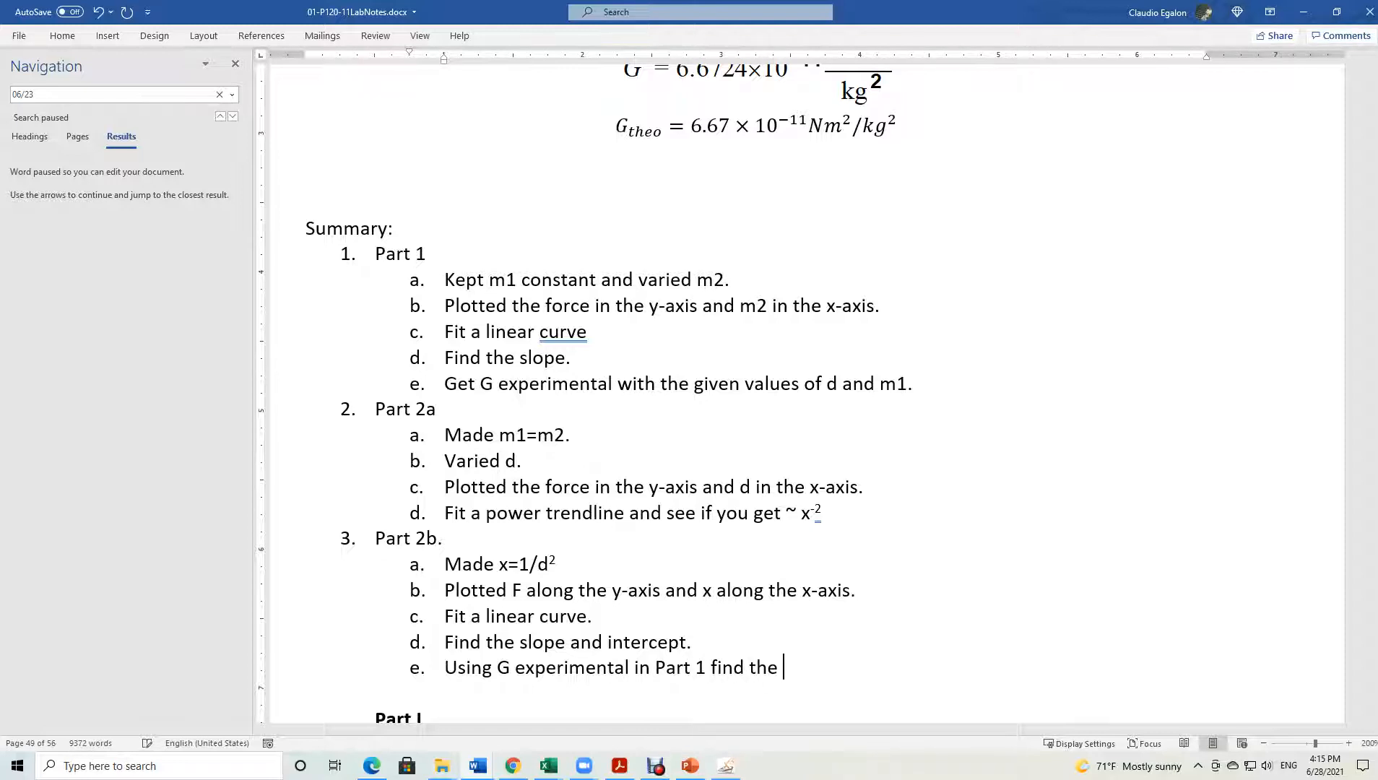
{"action": "type", "text": "value of the masses."}
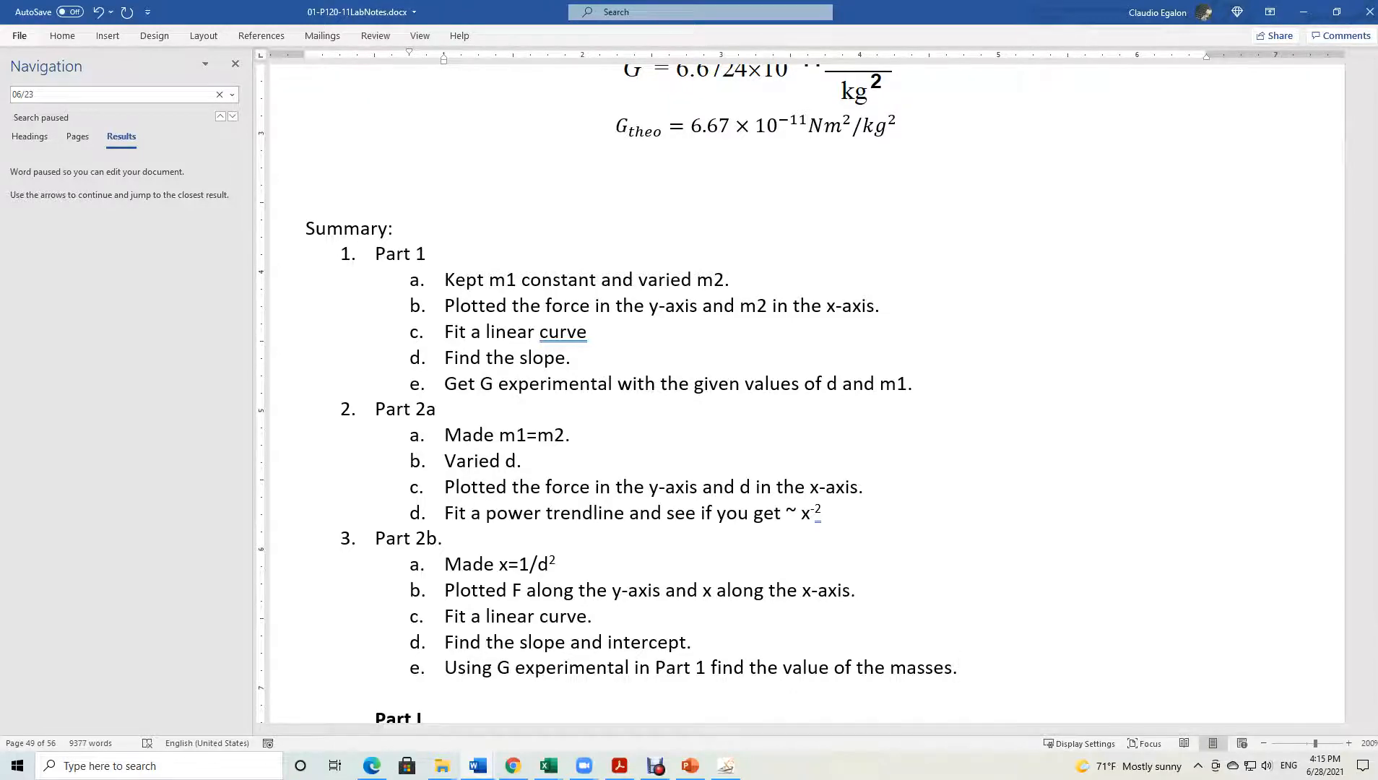
Save the document, then save a PDF copy named 01-P120-11LabNotes in the P120Lab folder, replacing the existing PDF.
{"action": "left_click", "coordinate": [19, 35]}
{"action": "left_click", "coordinate": [40, 201]}
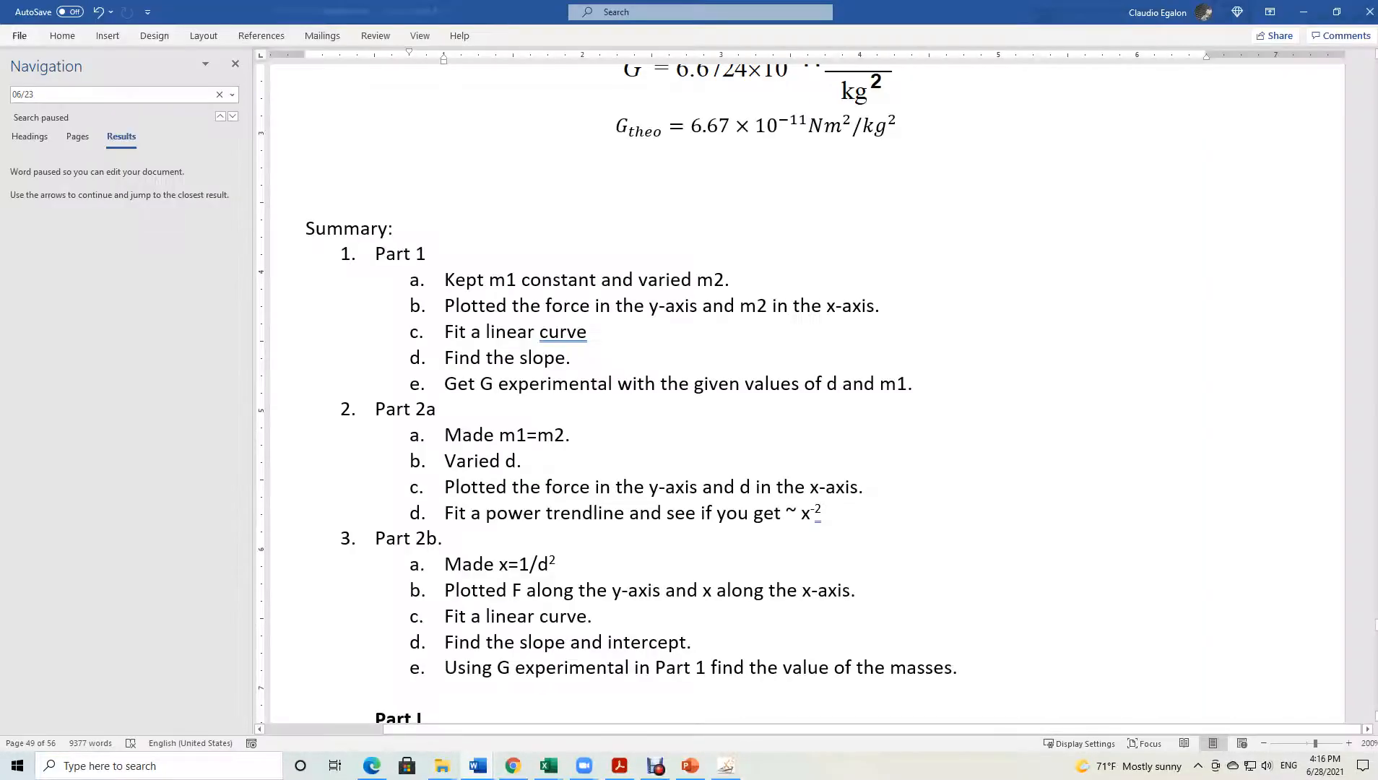
{"action": "left_click", "coordinate": [20, 35]}
{"action": "left_click", "coordinate": [47, 230]}
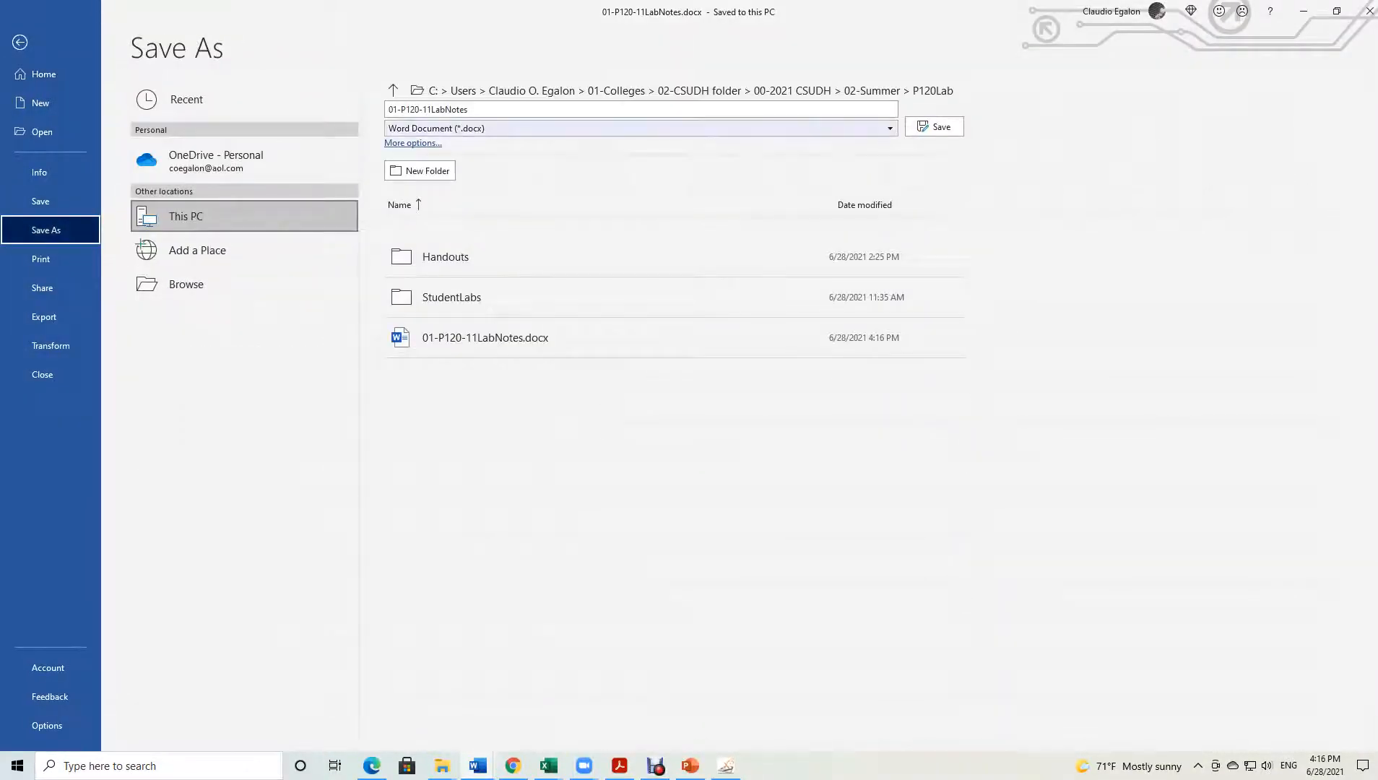
{"action": "left_click", "coordinate": [889, 129]}
{"action": "left_click", "coordinate": [642, 226]}
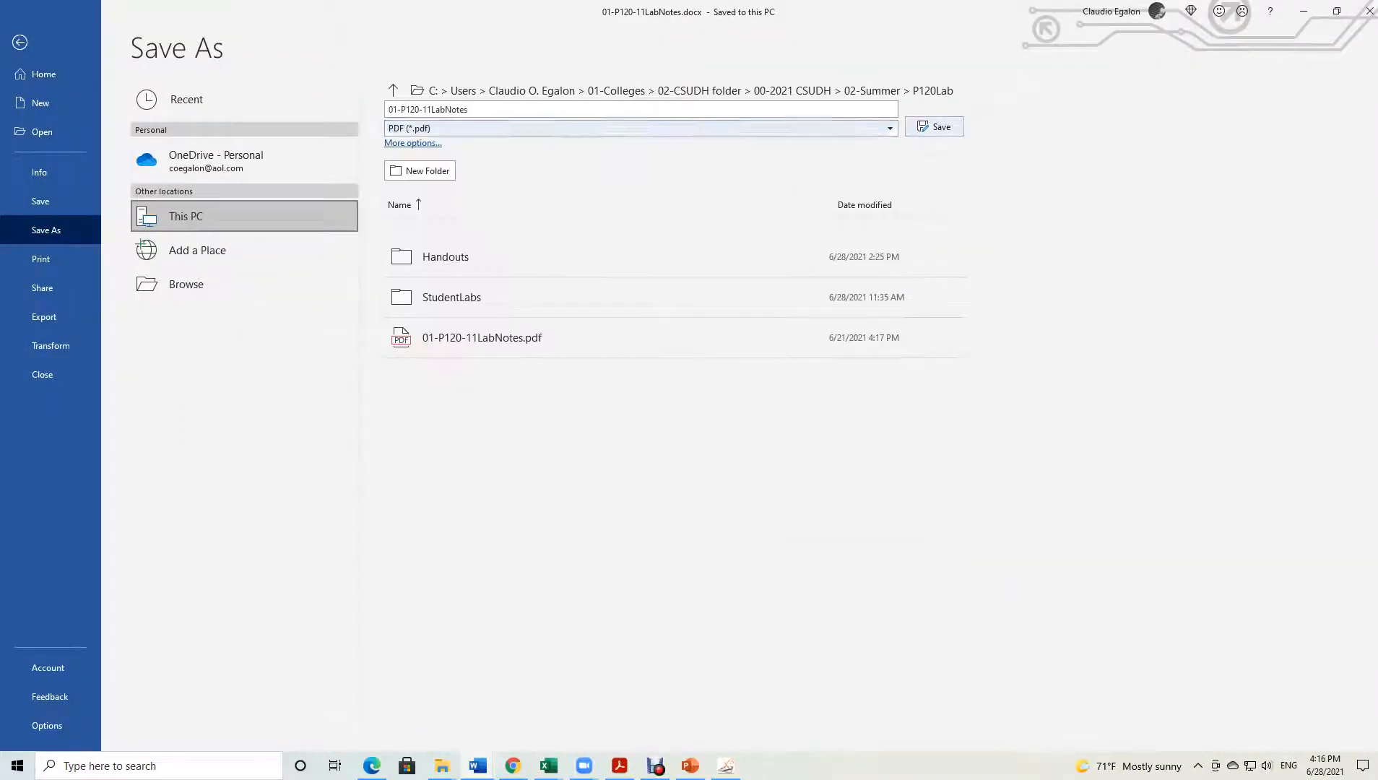
{"action": "left_click", "coordinate": [934, 127]}
{"action": "left_click", "coordinate": [639, 423]}
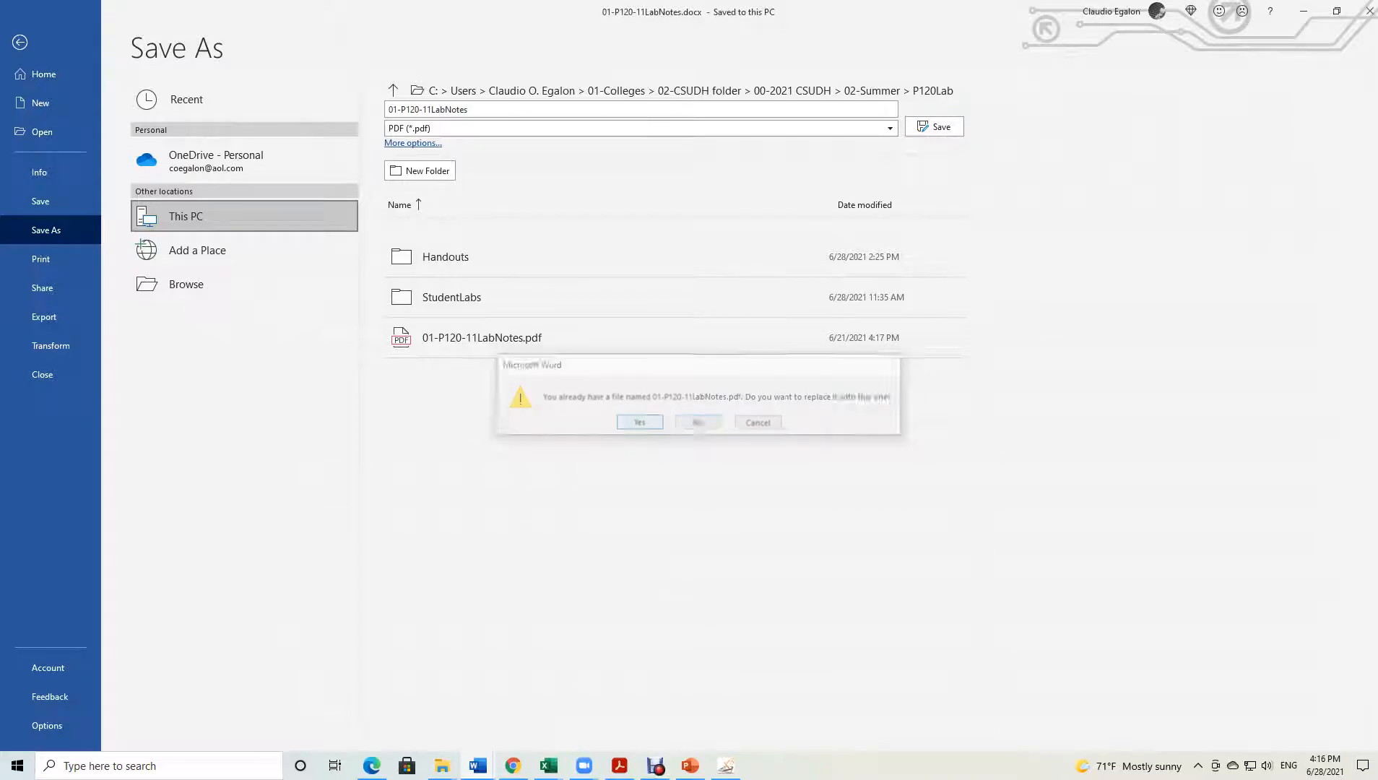
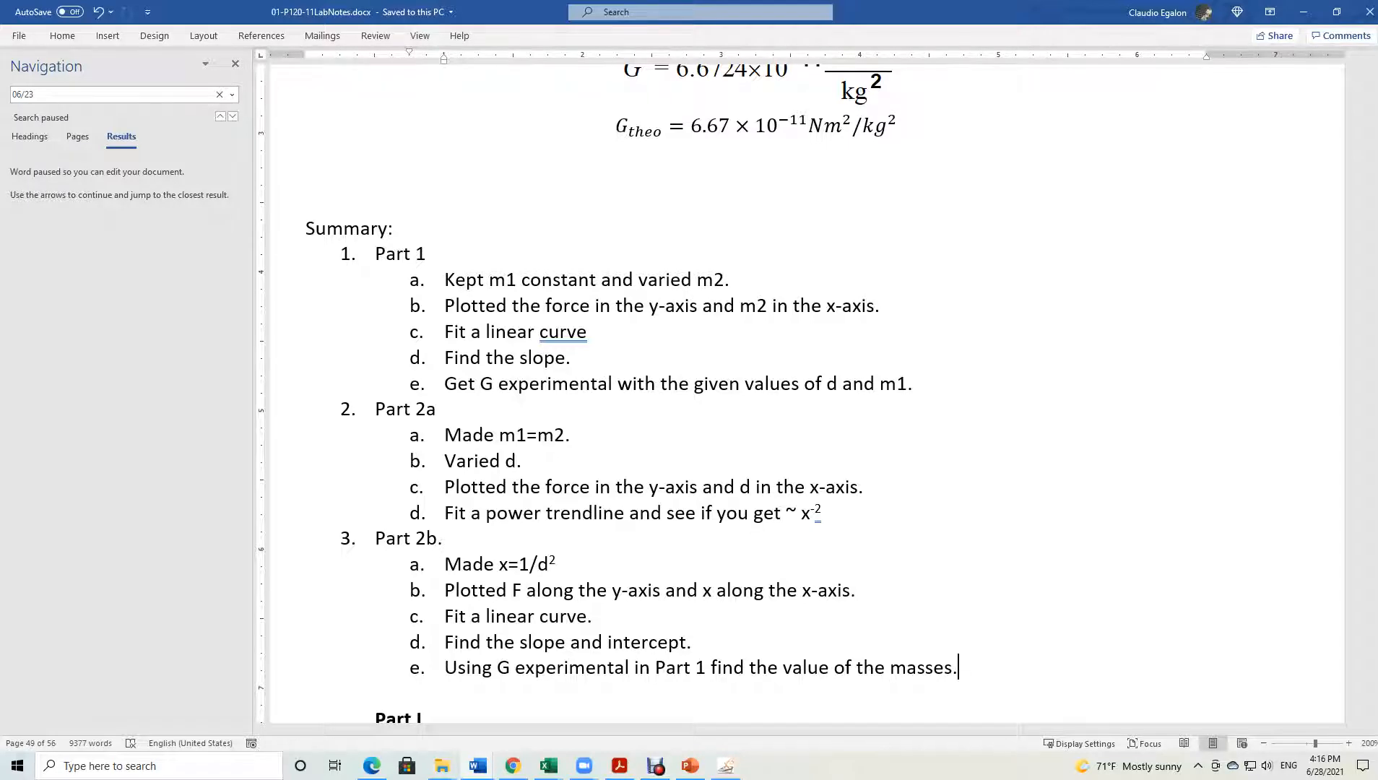
Add a period after "Fit a linear curve" in sub-item c of Part 1.
{"action": "left_click", "coordinate": [852, 305]}
{"action": "left_click", "coordinate": [588, 332]}
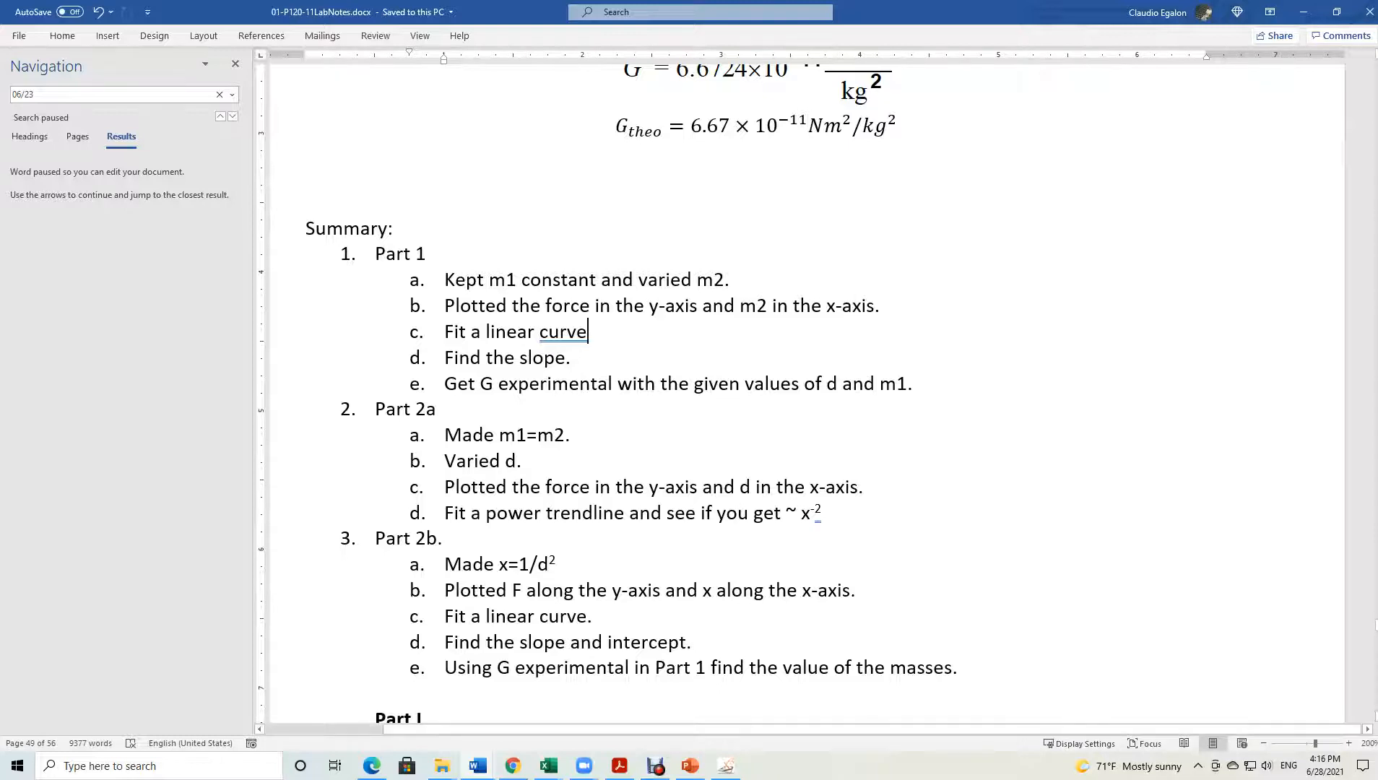
{"action": "type", "text": "."}
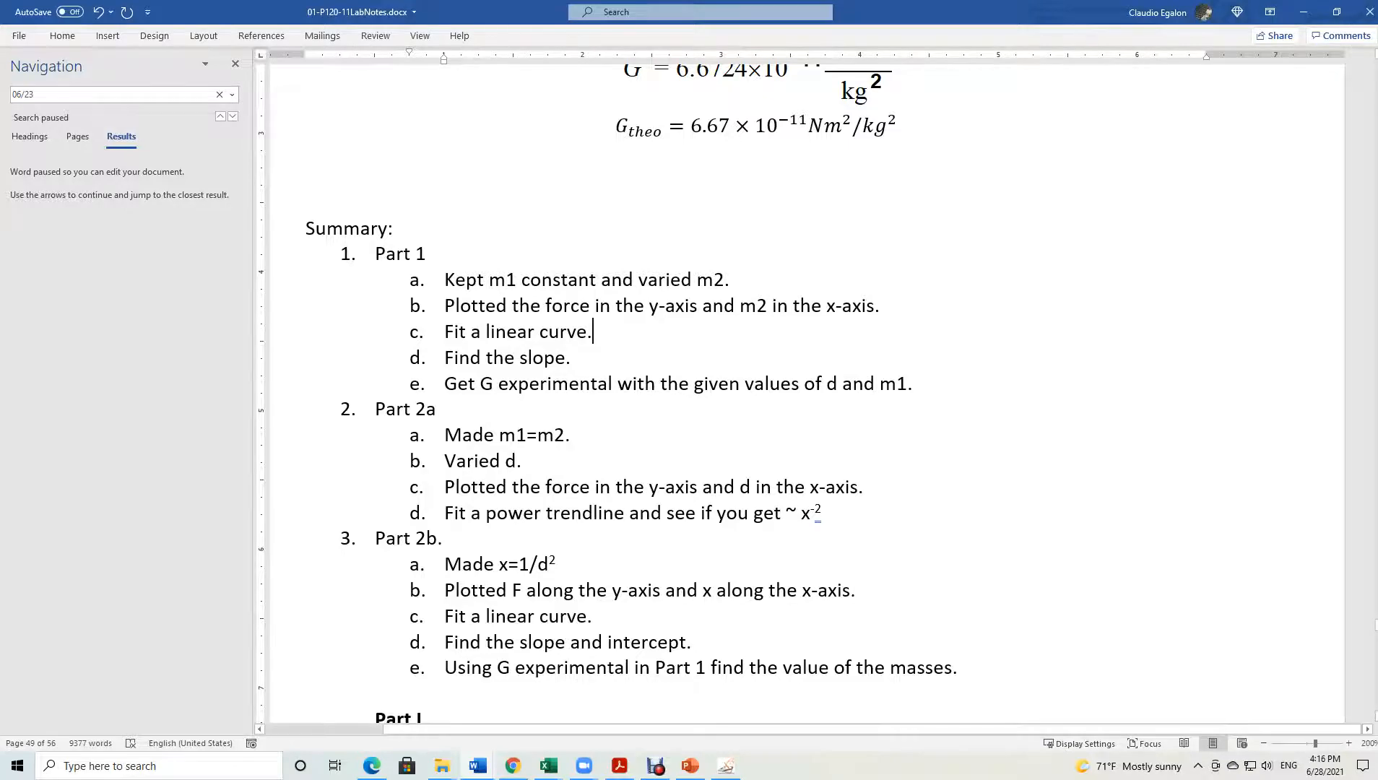
Switch to the 08-CSUSum21 workbook in Excel and open its P120-11Lab sheet.
{"action": "left_click", "coordinate": [548, 765]}
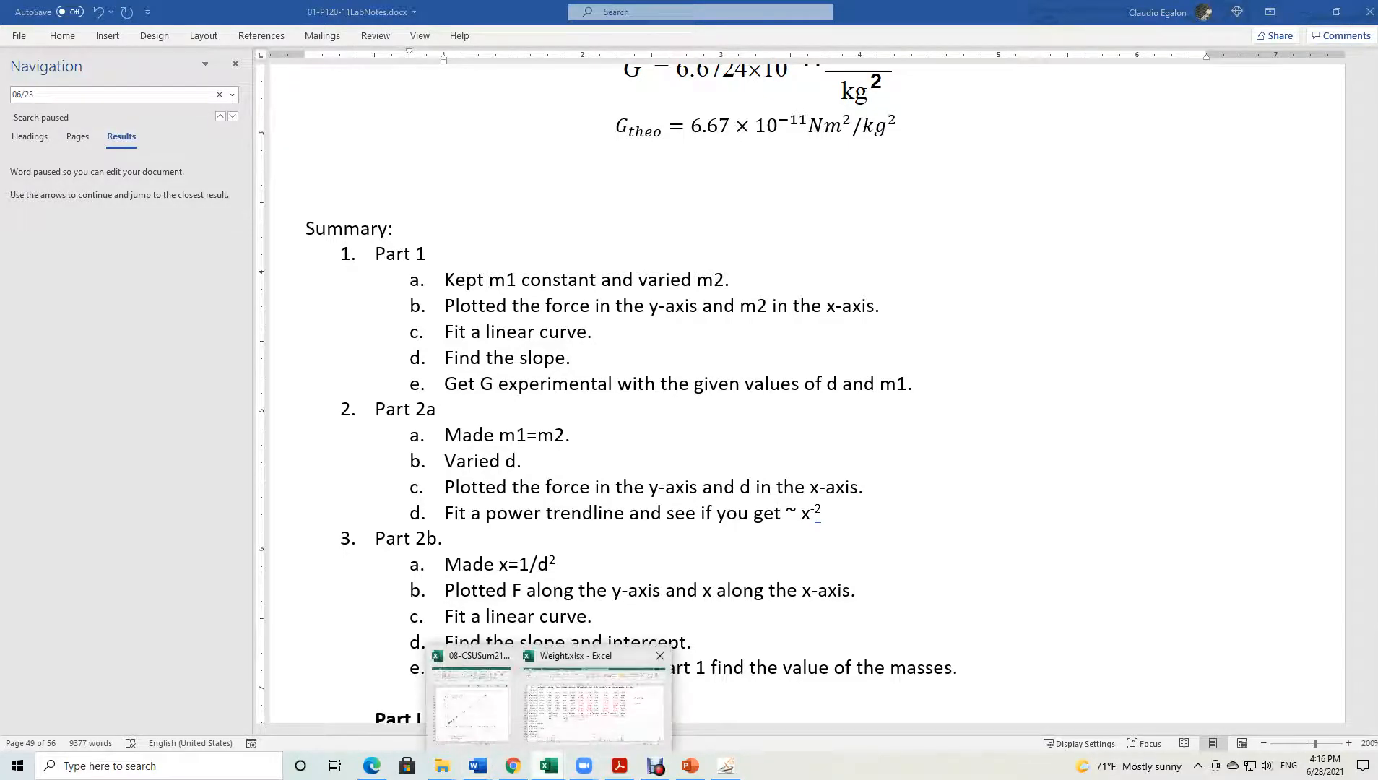
{"action": "left_click", "coordinate": [547, 653]}
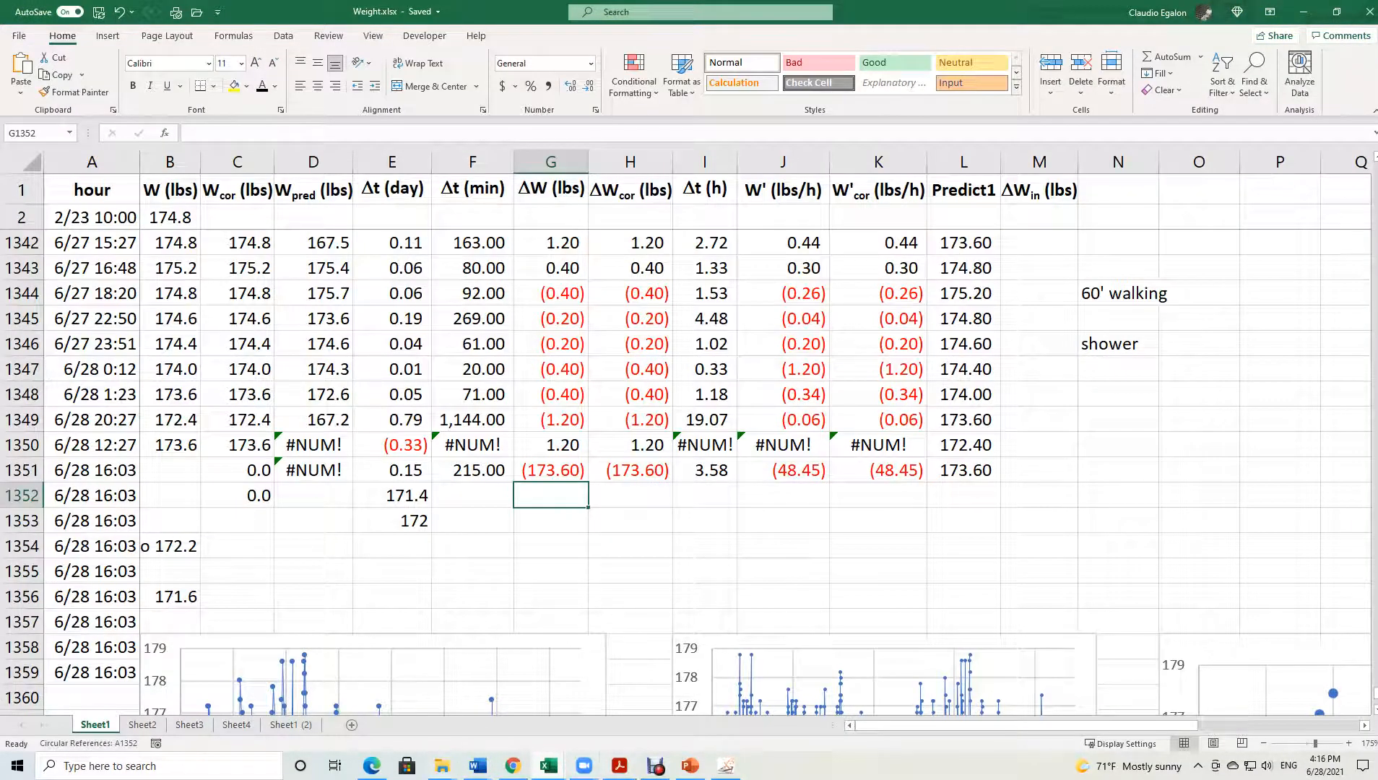
{"action": "mouse_move", "coordinate": [548, 766]}
{"action": "left_click", "coordinate": [471, 679]}
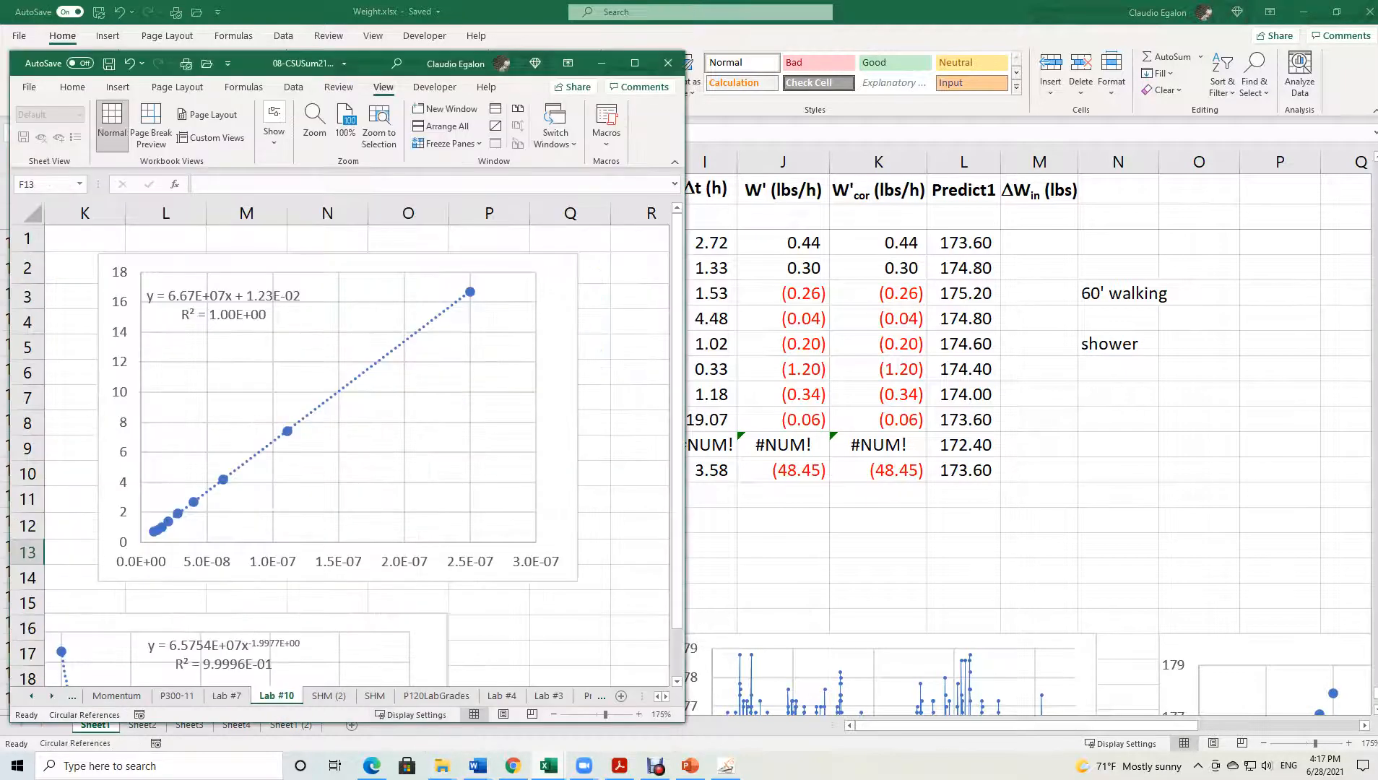
{"action": "left_click", "coordinate": [31, 696]}
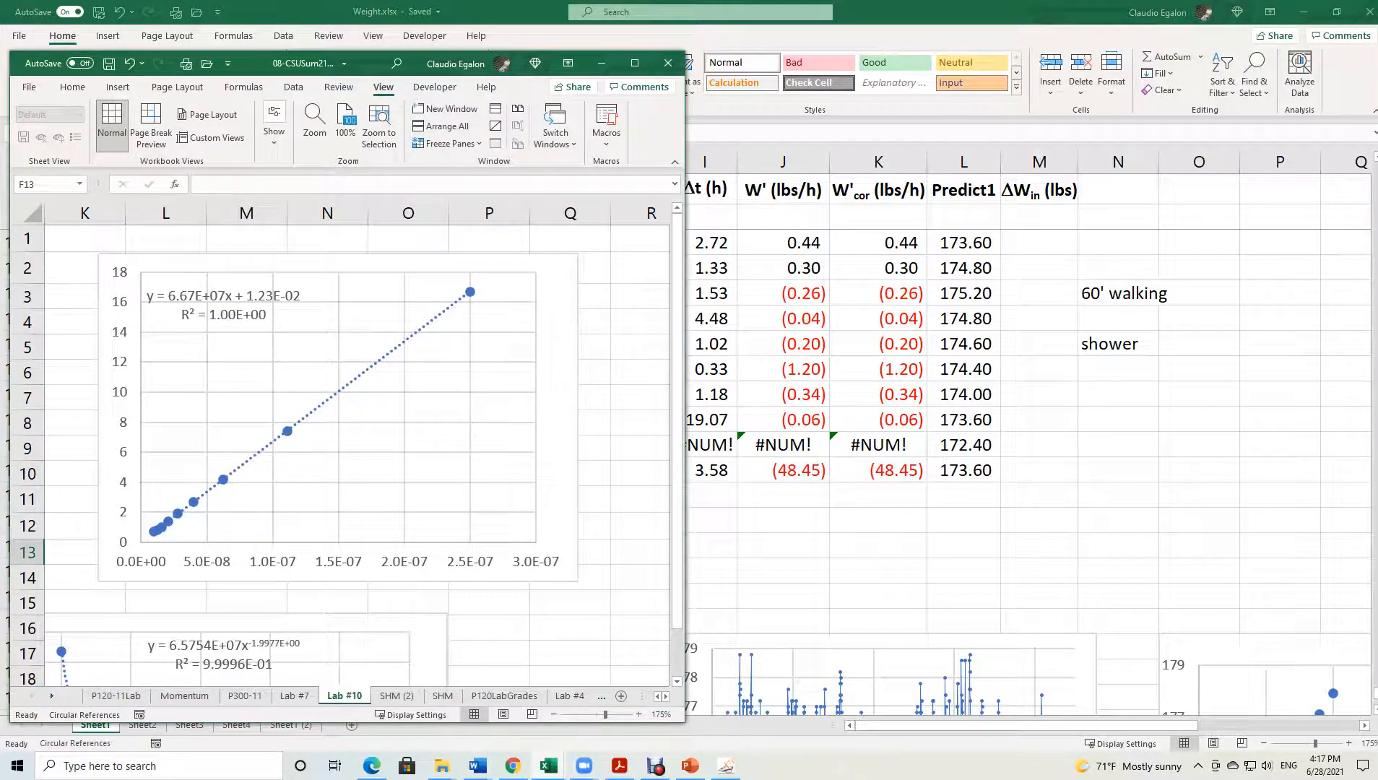
{"action": "left_click", "coordinate": [117, 696]}
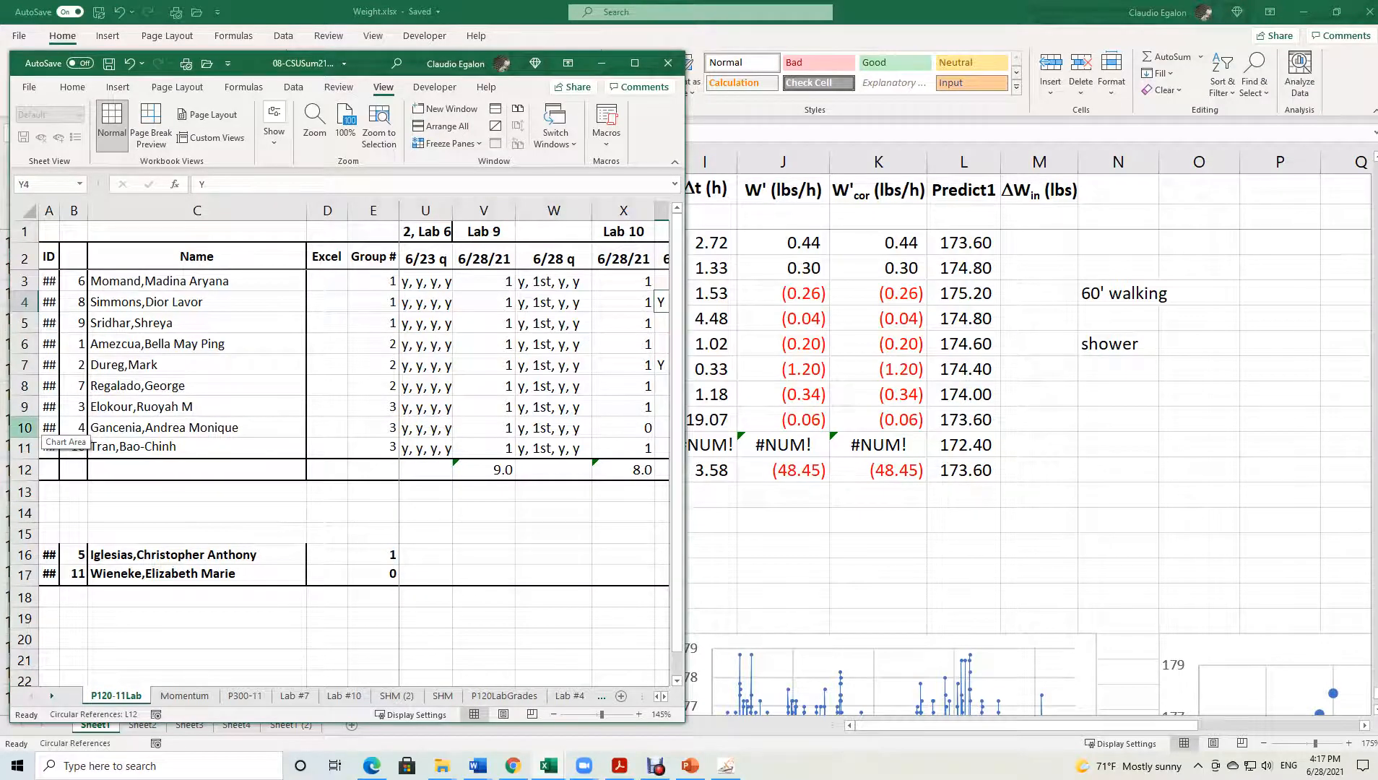
Restore the Weight workbook to a smaller window and switch back to the 01-P120-11LabNotes document in Word.
{"action": "left_click", "coordinate": [24, 428]}
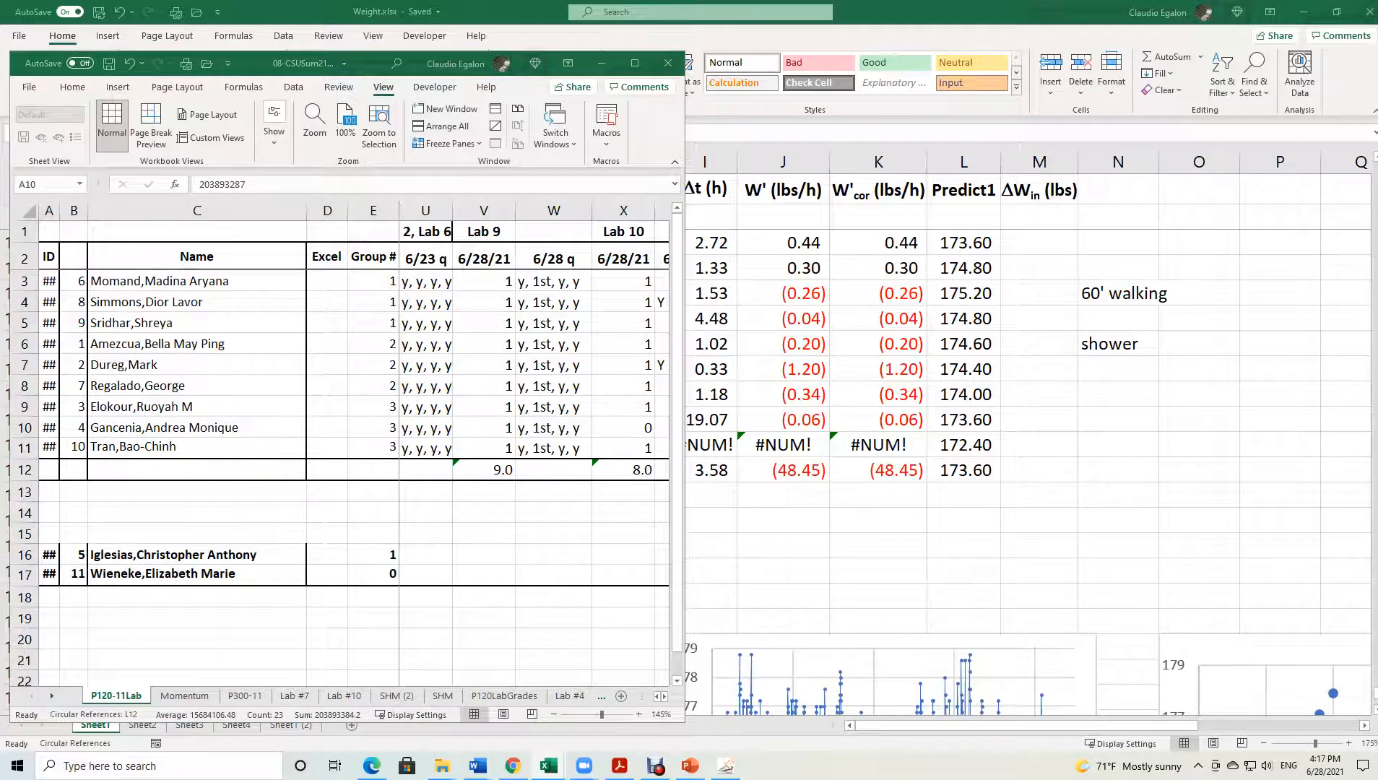
{"action": "mouse_move", "coordinate": [1333, 693]}
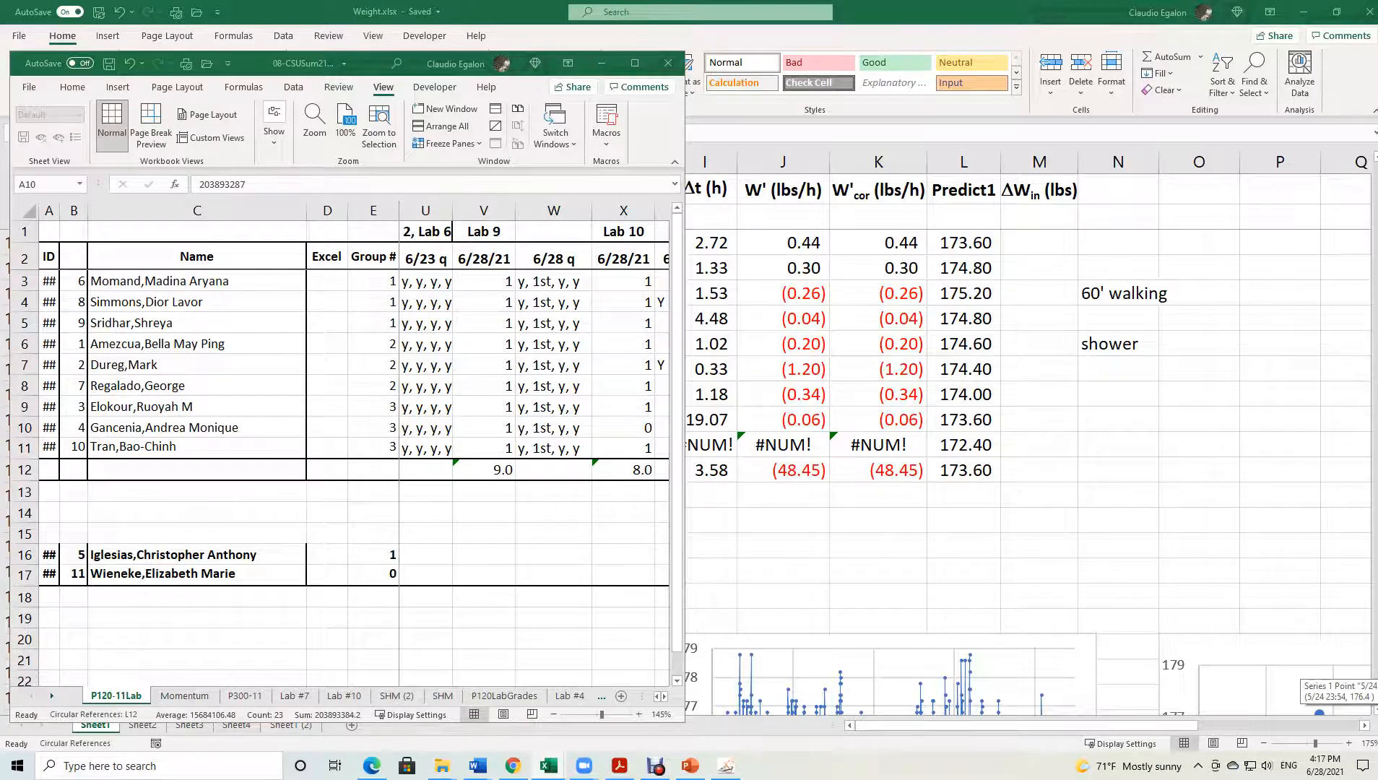
{"action": "left_click", "coordinate": [800, 405]}
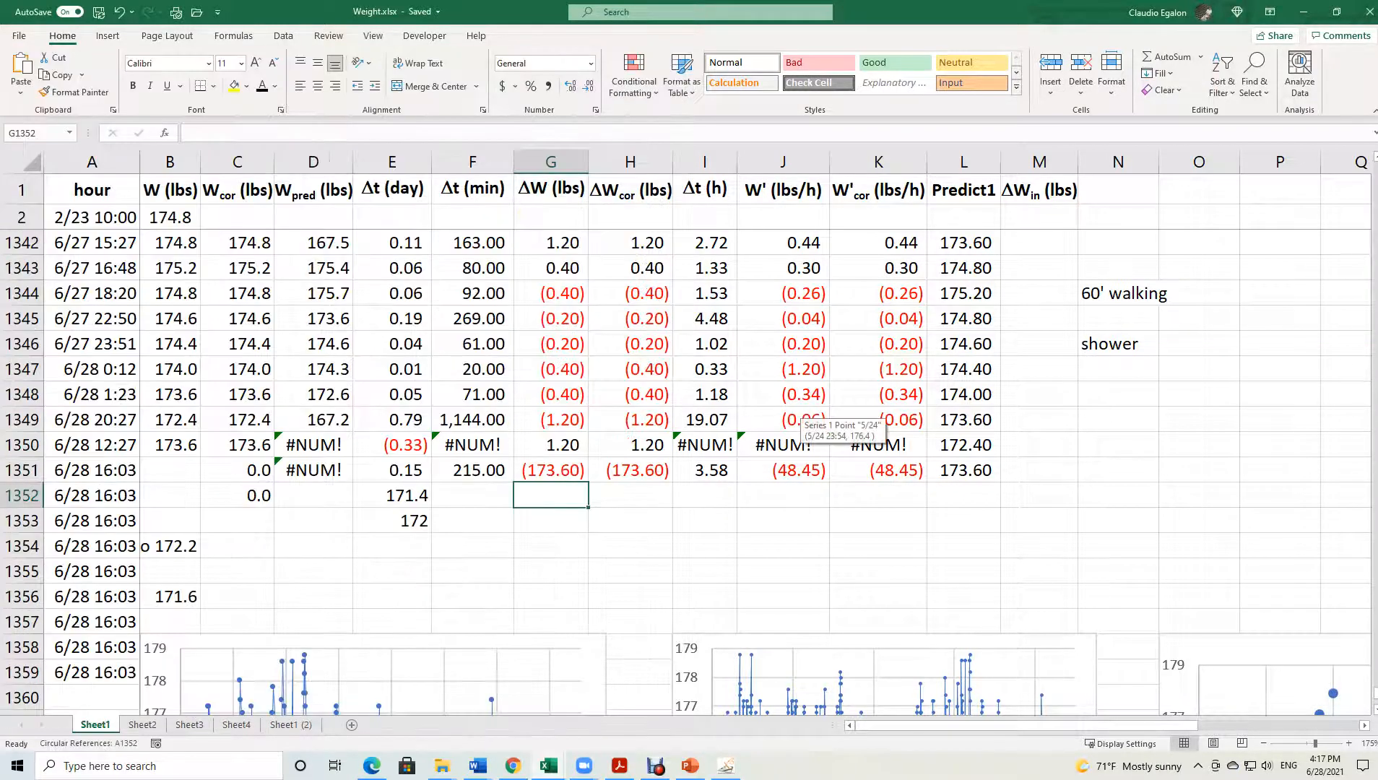
{"action": "left_click", "coordinate": [1336, 12]}
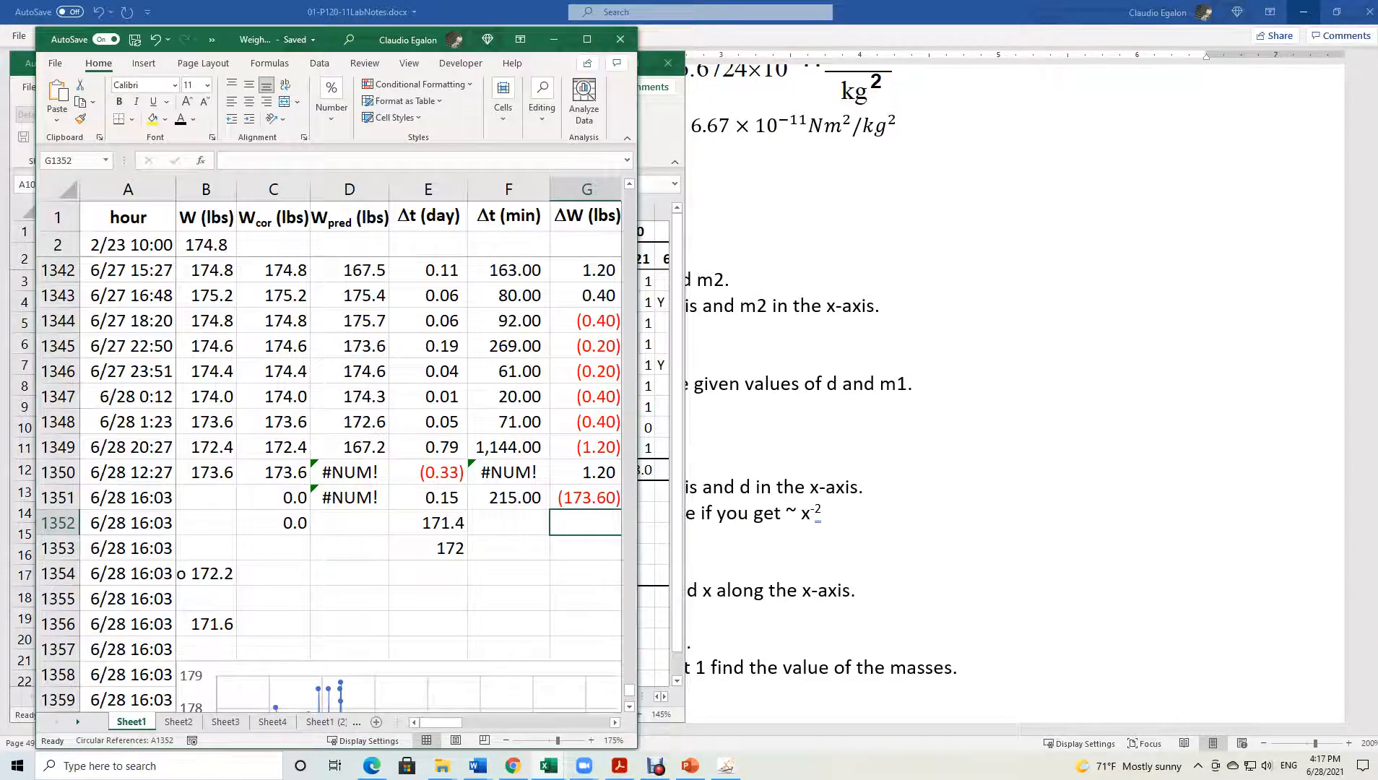
{"action": "left_click", "coordinate": [794, 332]}
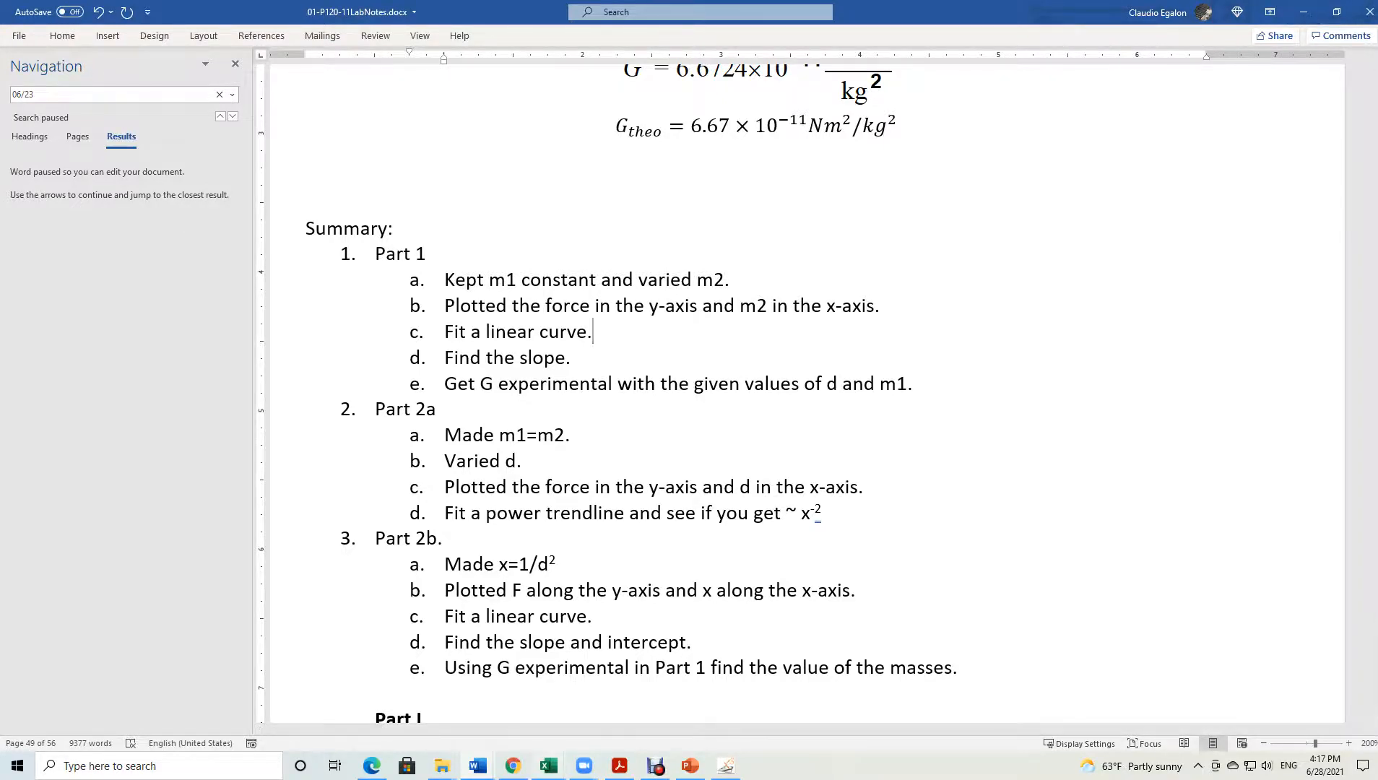
{"action": "mouse_move", "coordinate": [442, 766]}
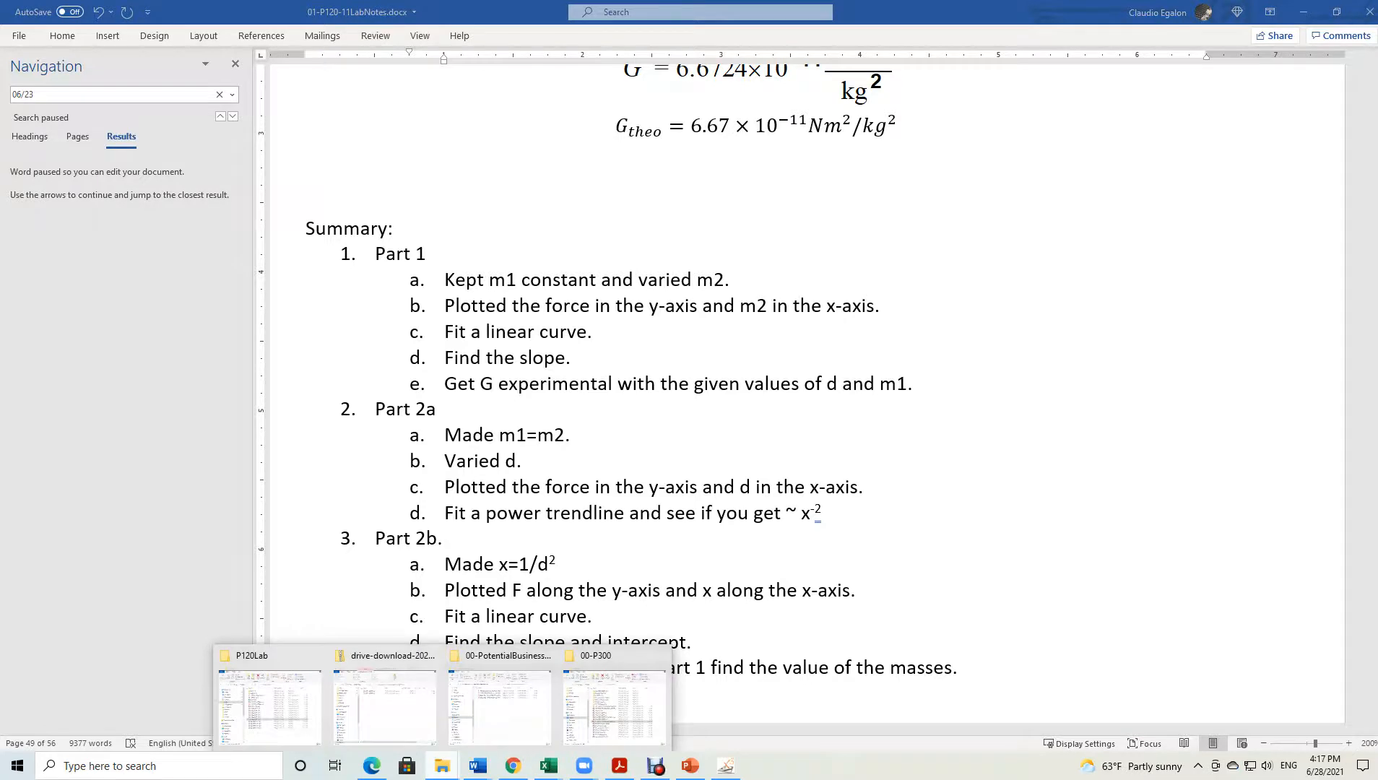